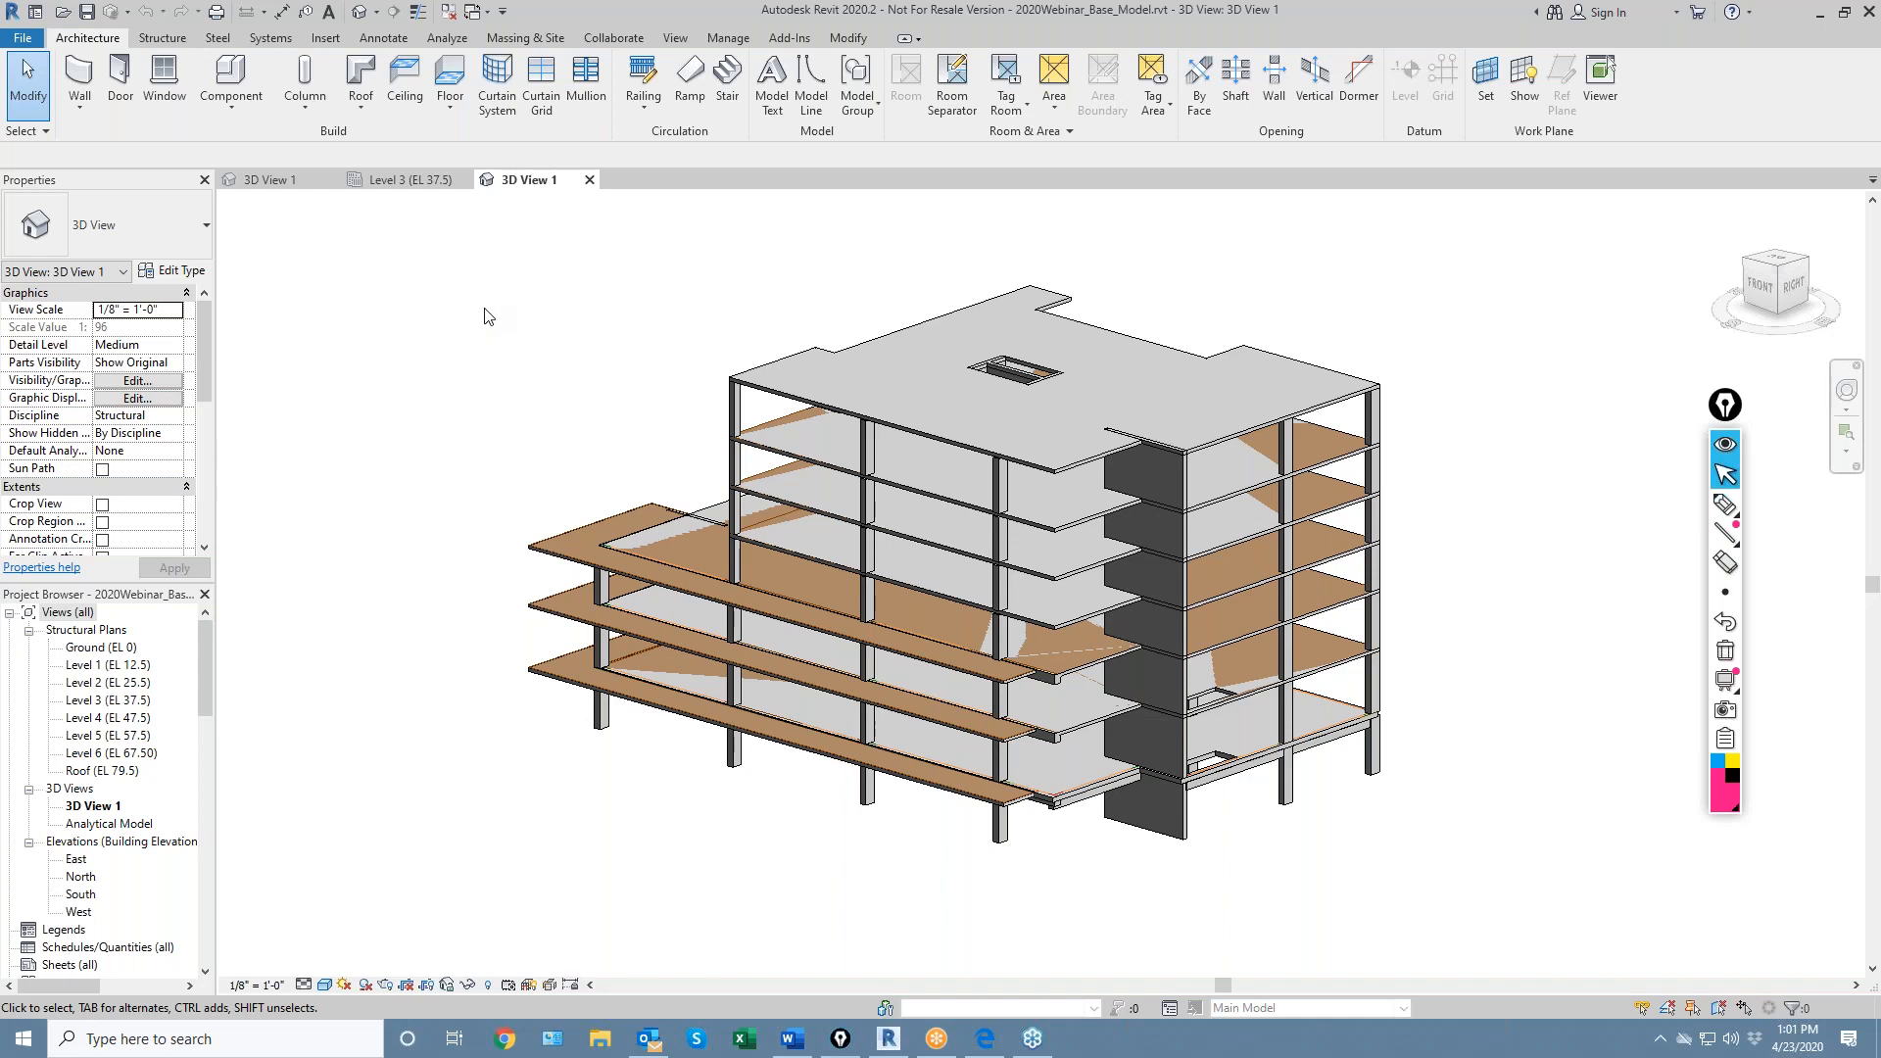
Export all levels of the building model to an ADAPT Model Exchange file named ex1 in the Webinar 3 - PT Two-Way folder
click(455, 41)
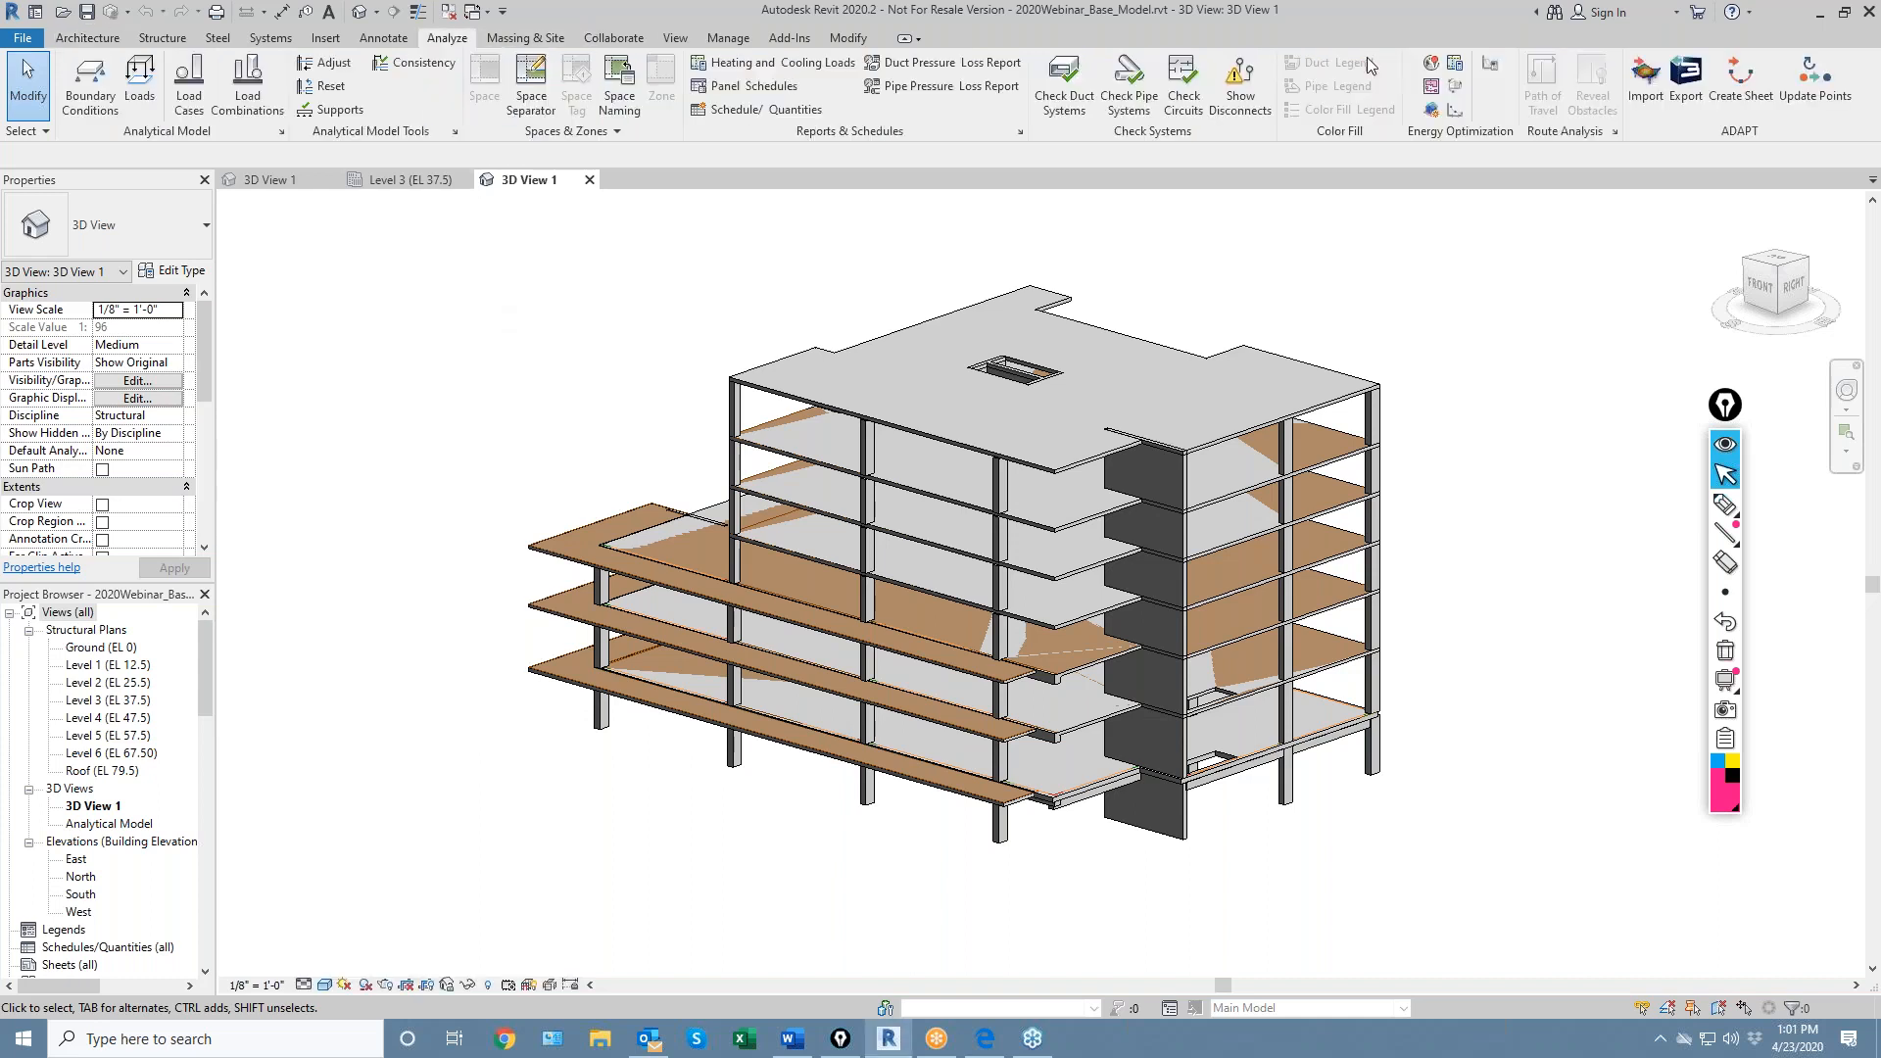
click(1685, 89)
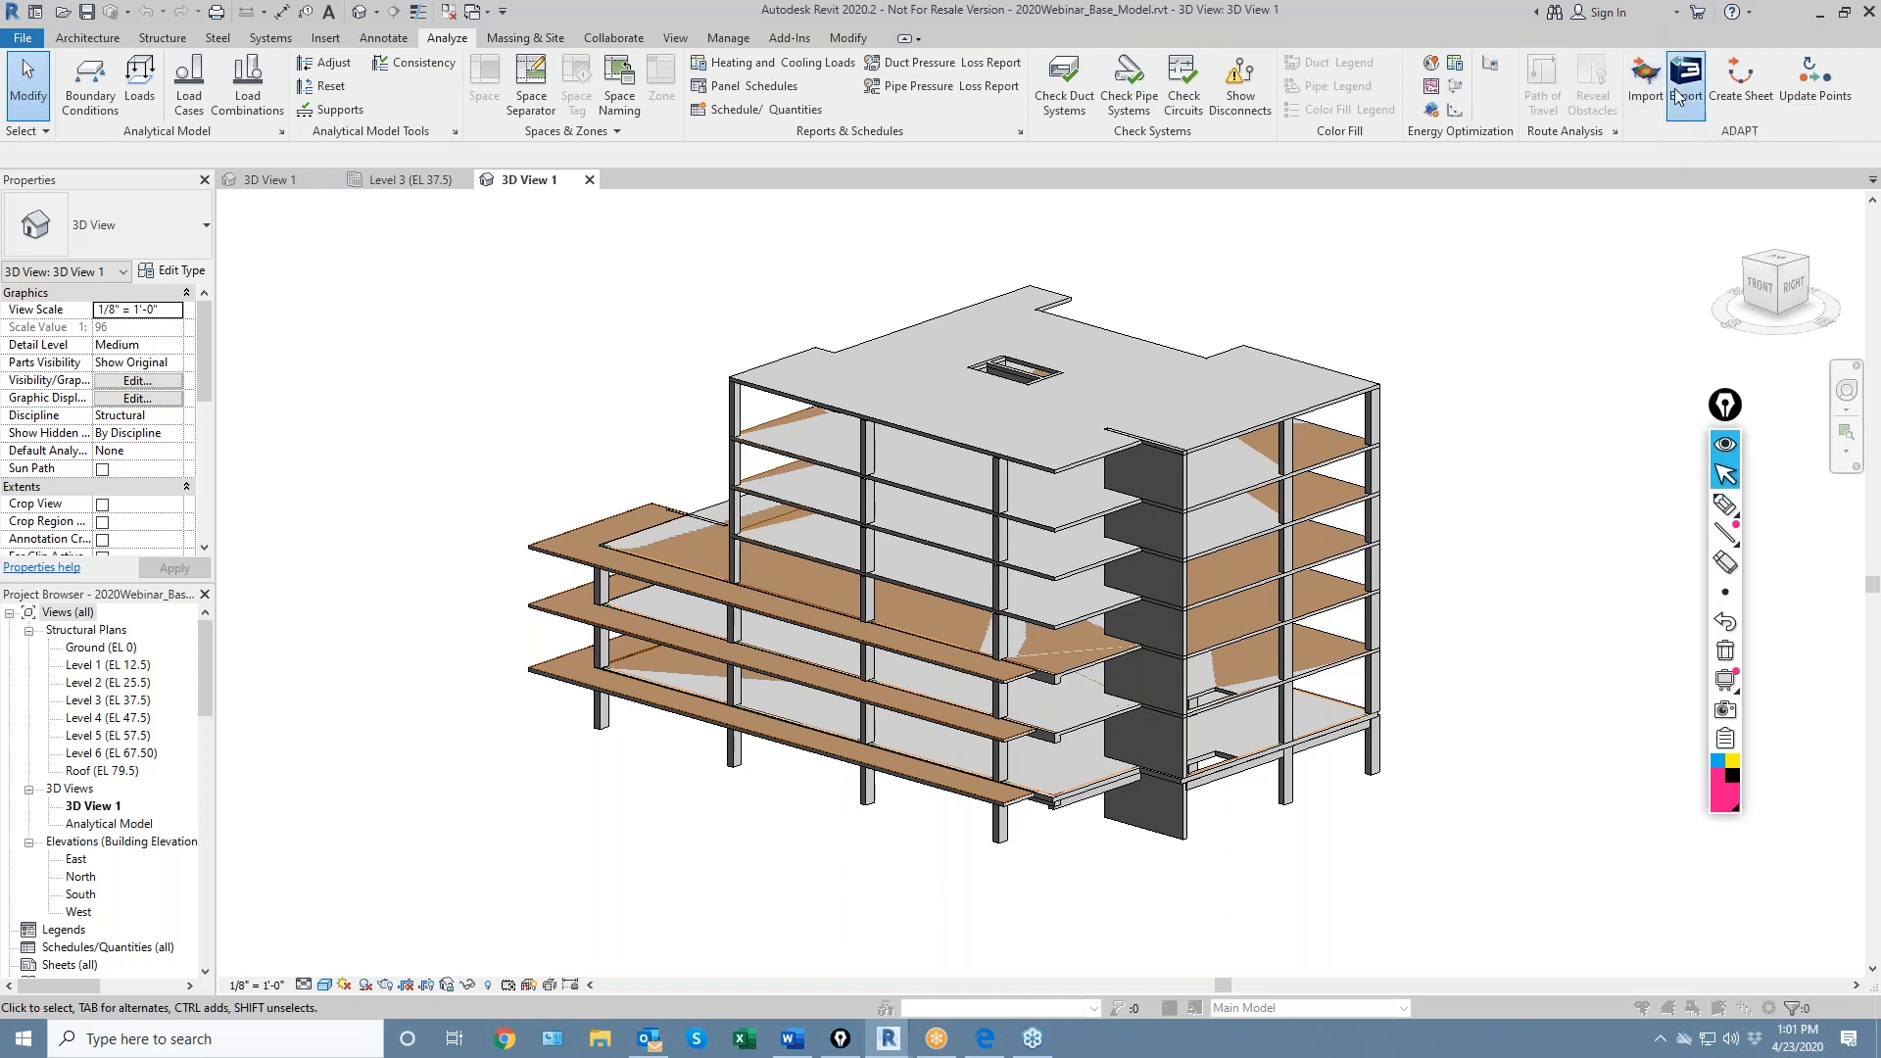
click(1058, 585)
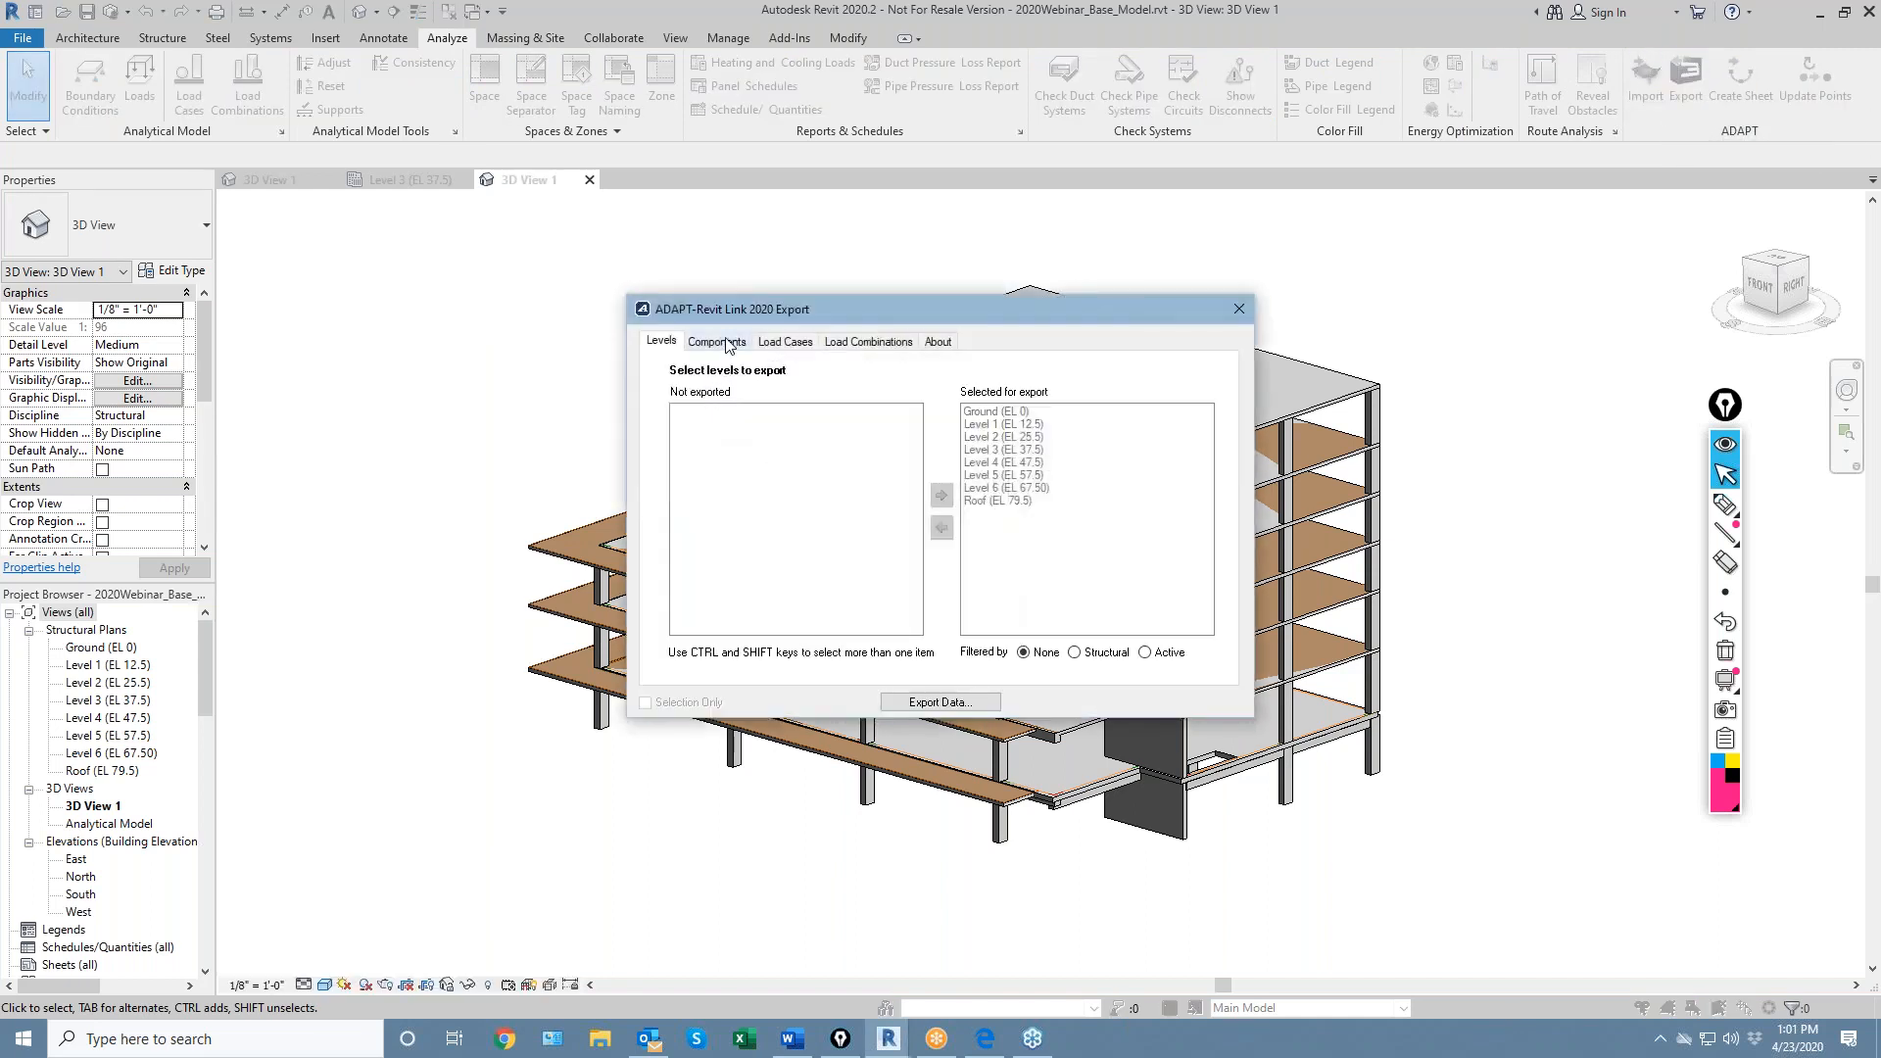
click(929, 704)
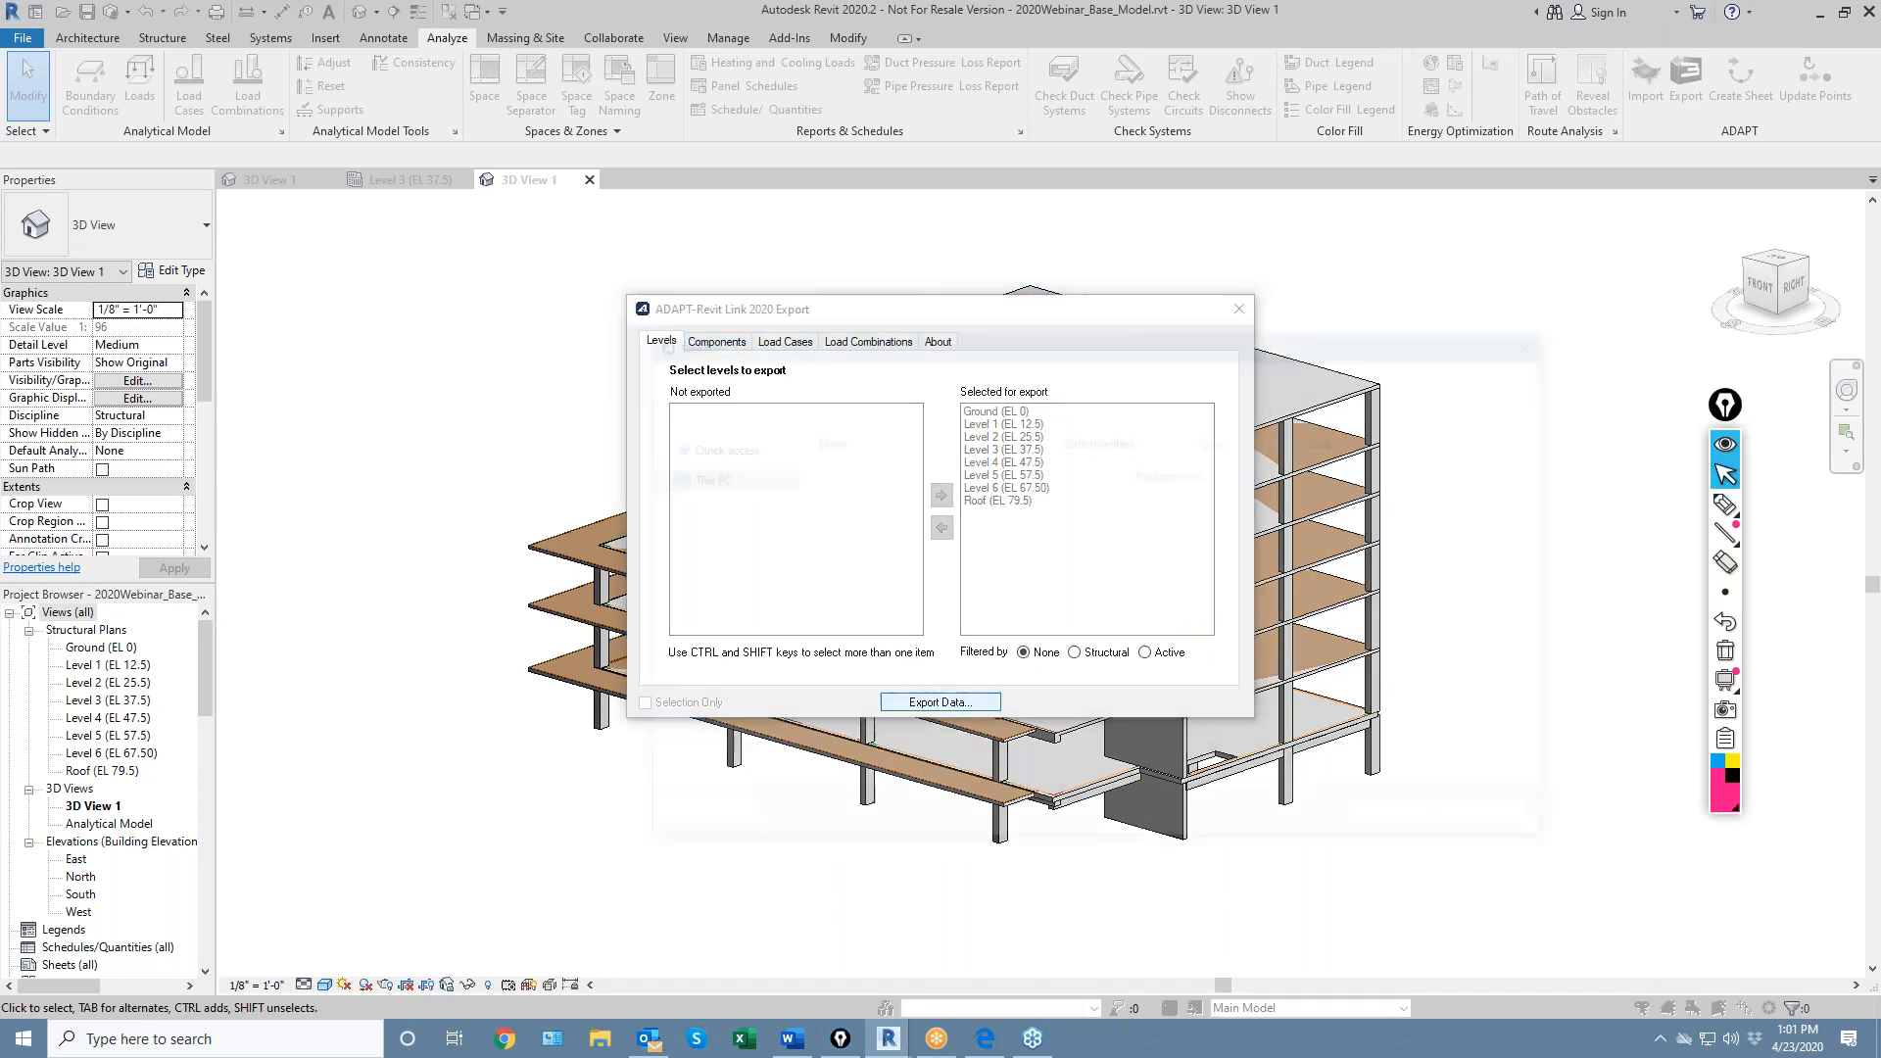
click(909, 380)
click(859, 373)
click(725, 555)
click(875, 748)
click(882, 748)
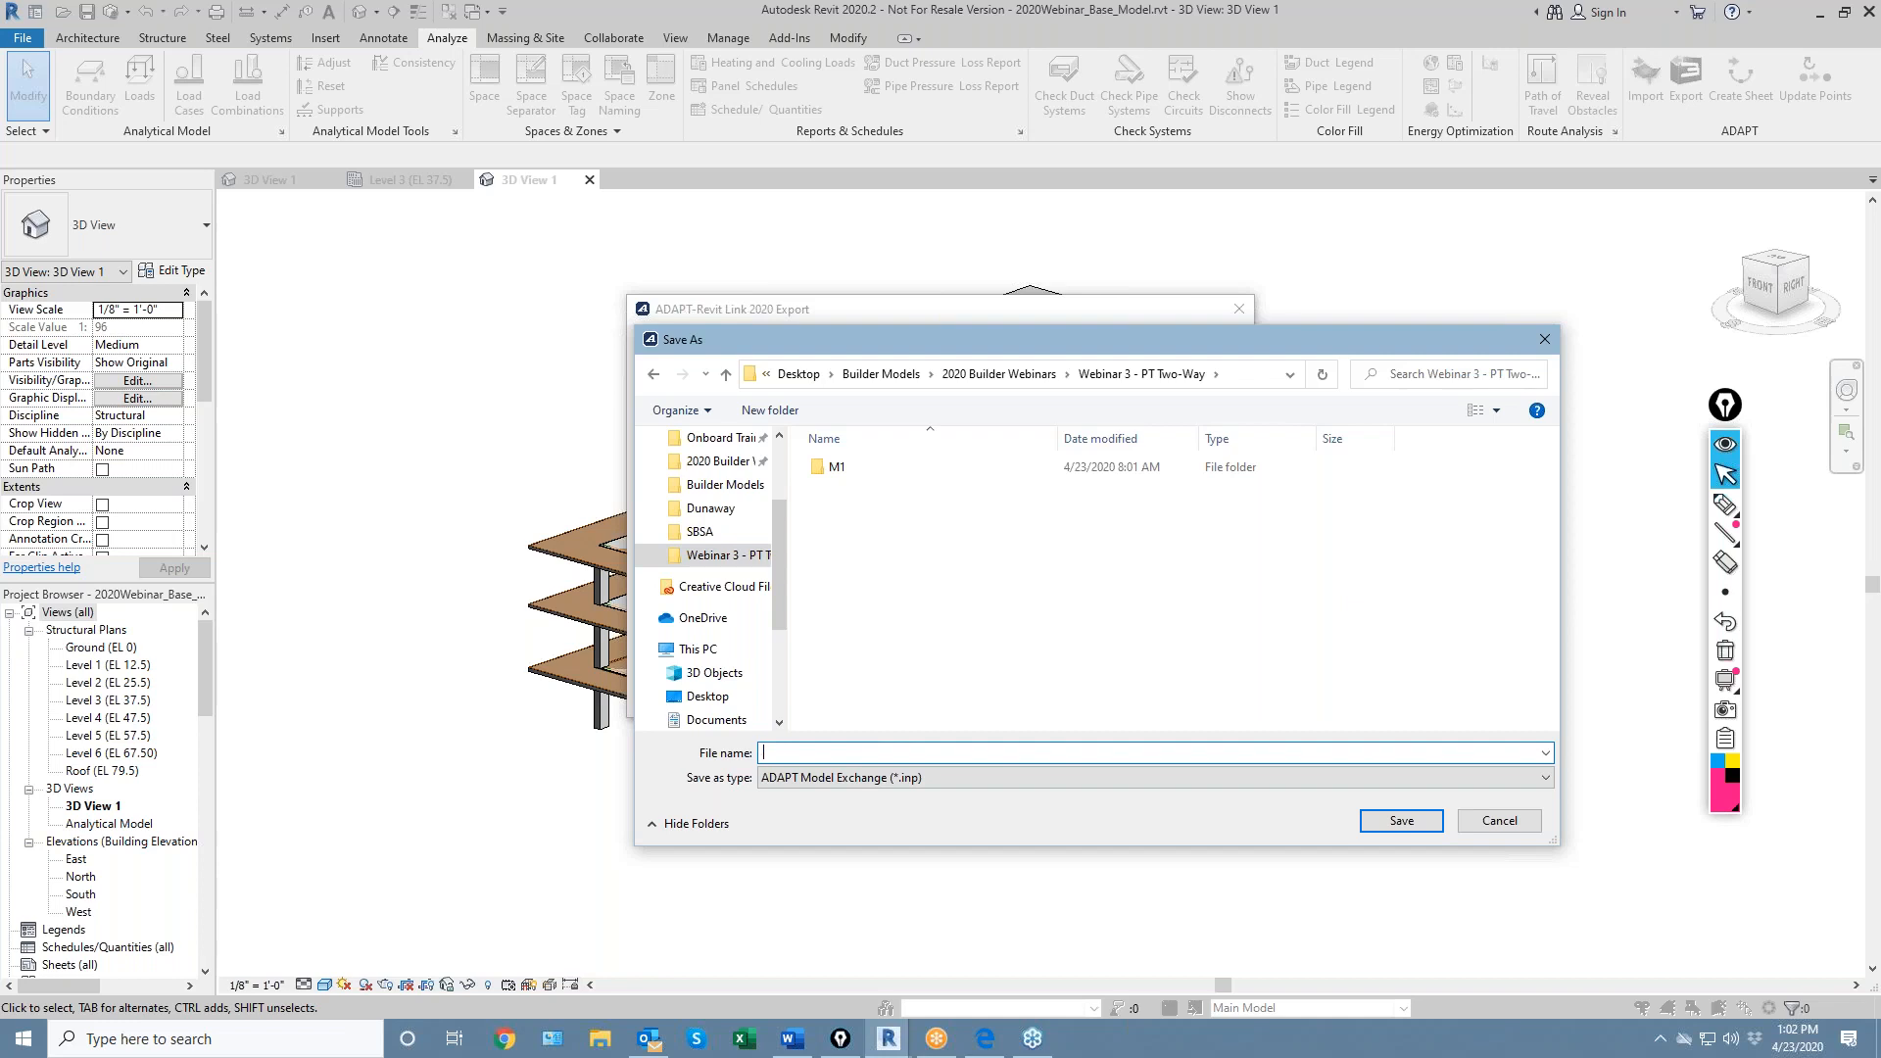
text(ex1)
key(Return)
click(975, 559)
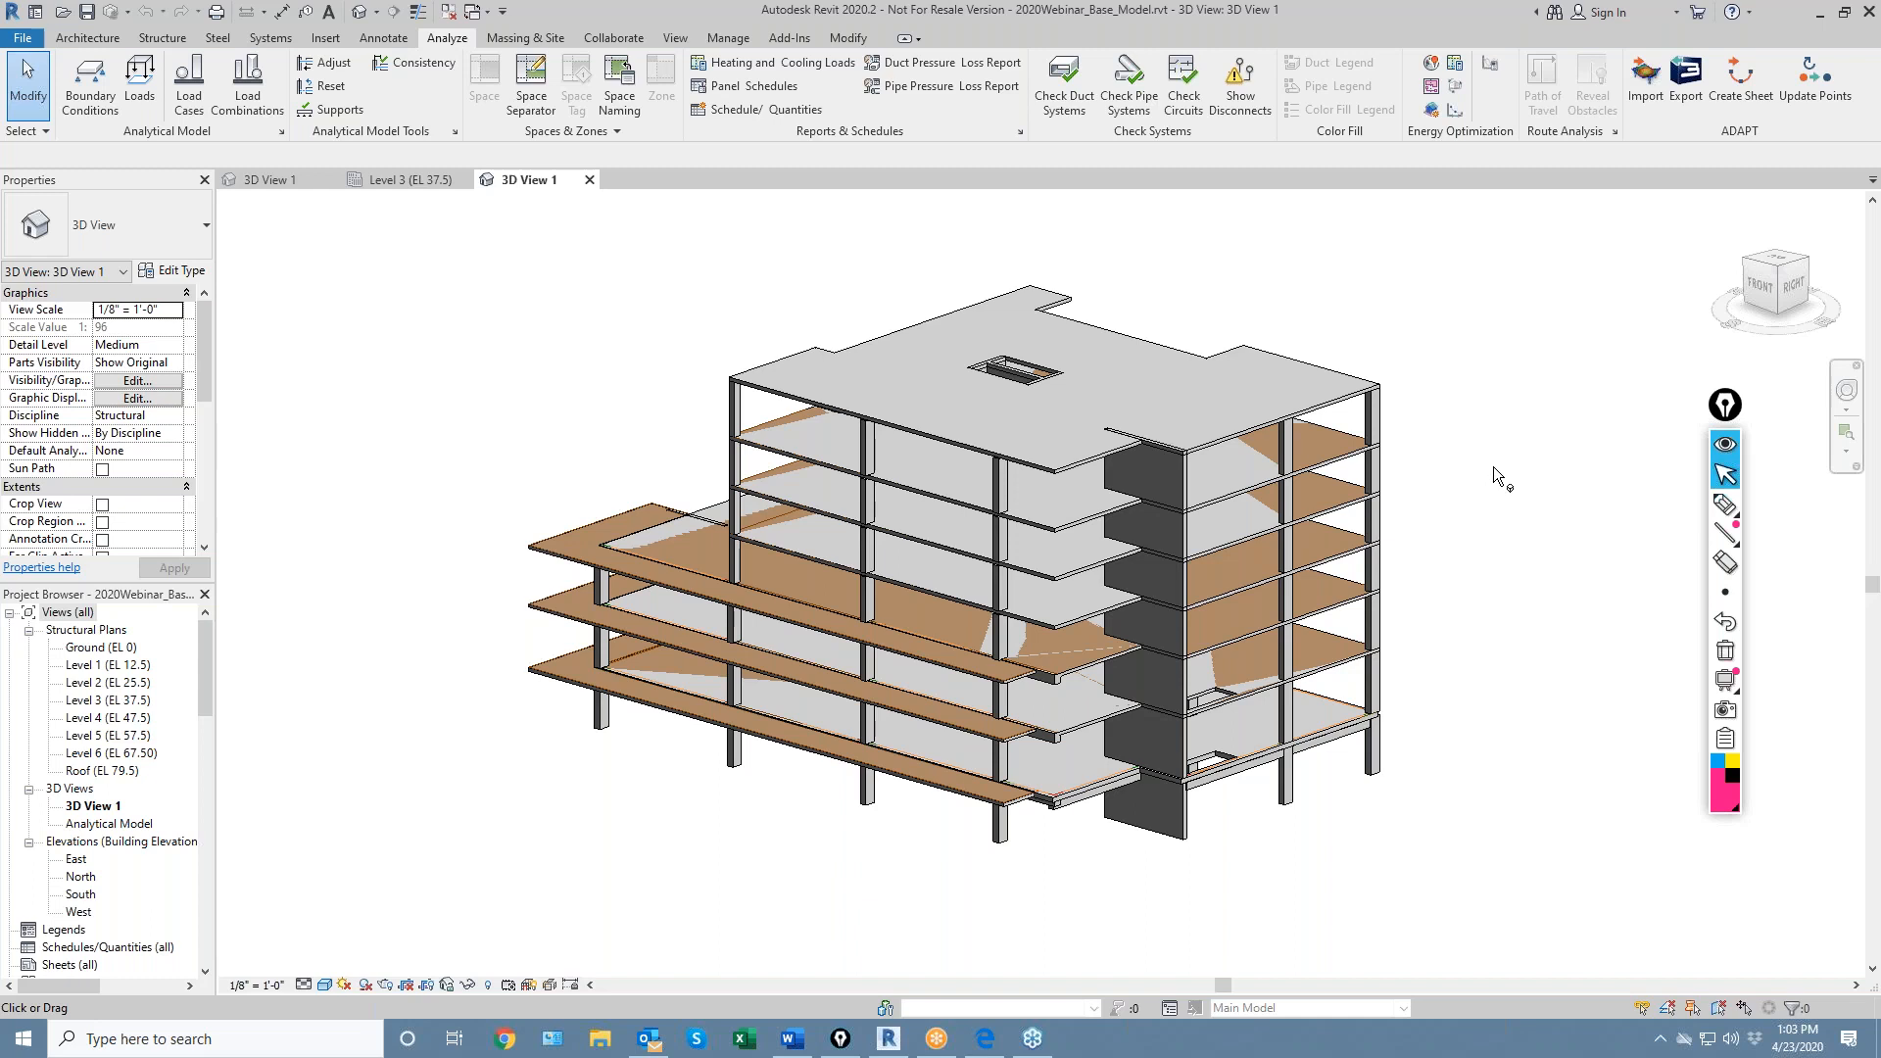
Switch to ADAPT-Builder 2019 and start it with Edge and Floor Pro in PT/RC mode, the PT Shop / FELT 3D module and US units
click(1823, 16)
click(1776, 17)
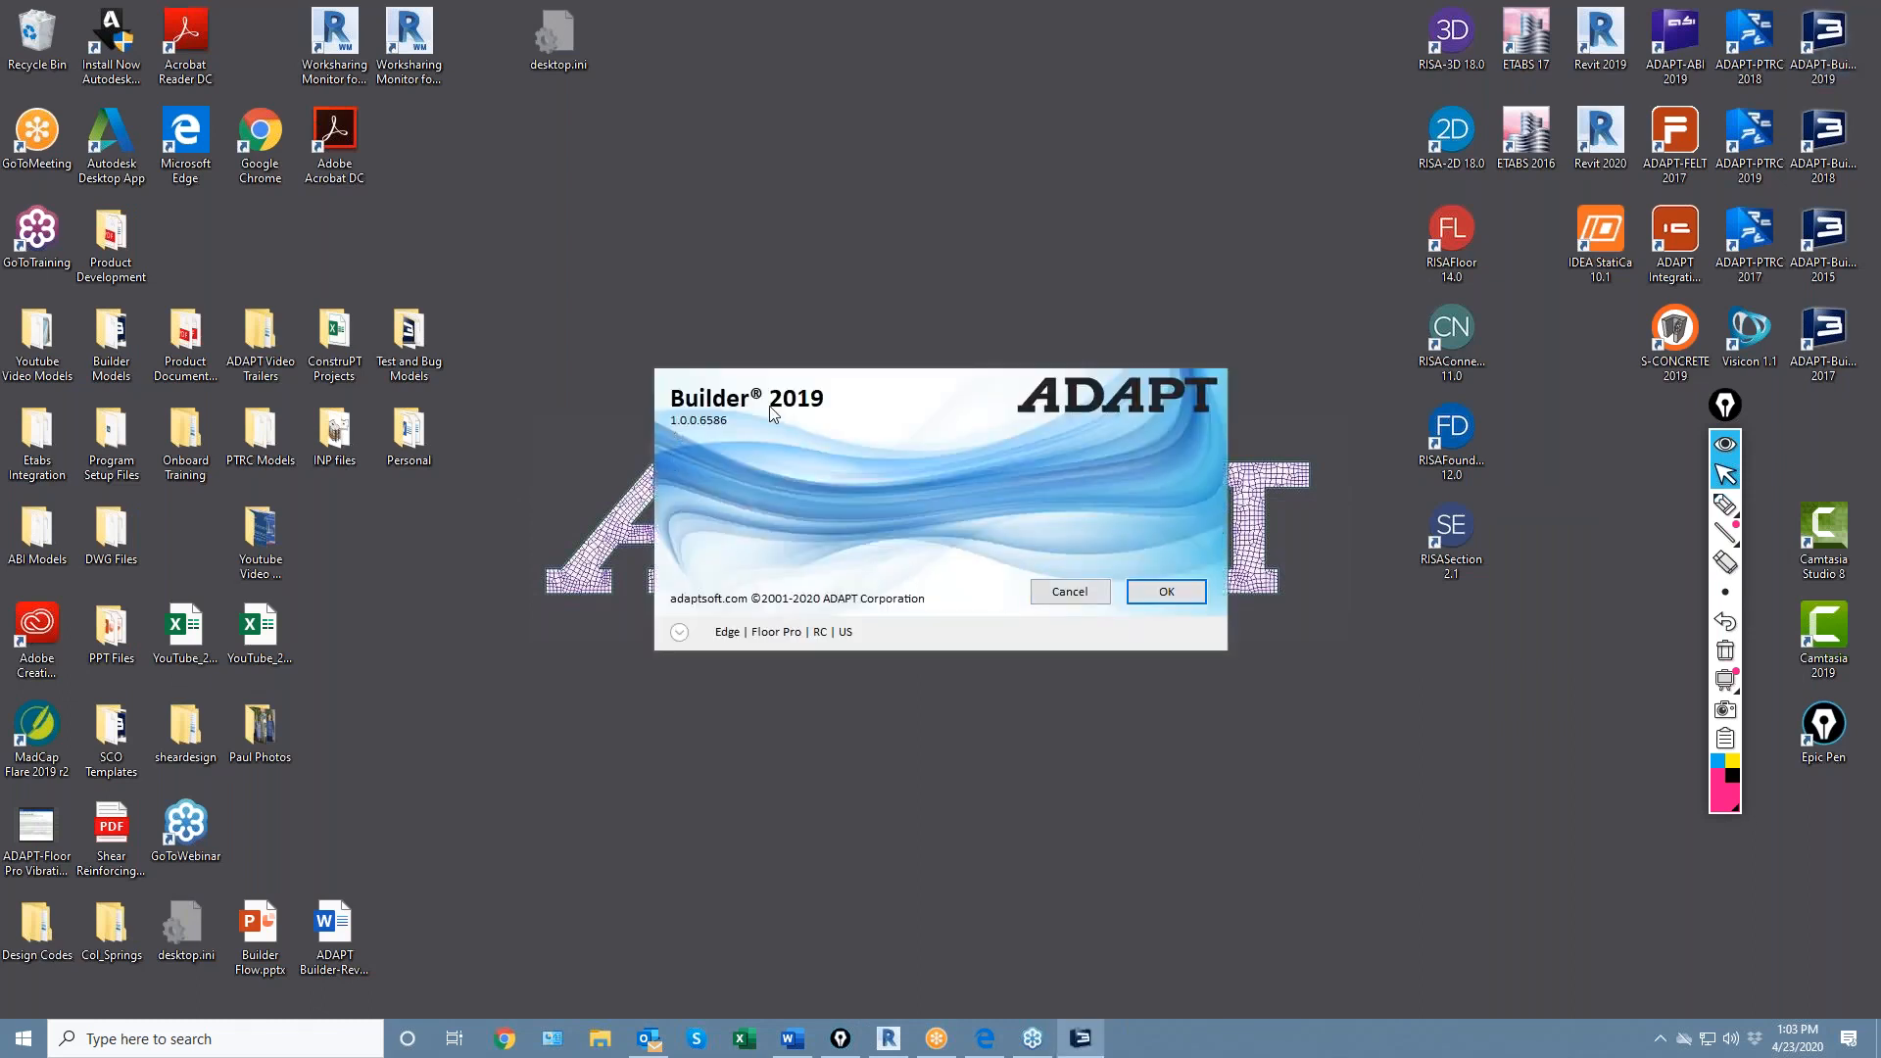
click(679, 632)
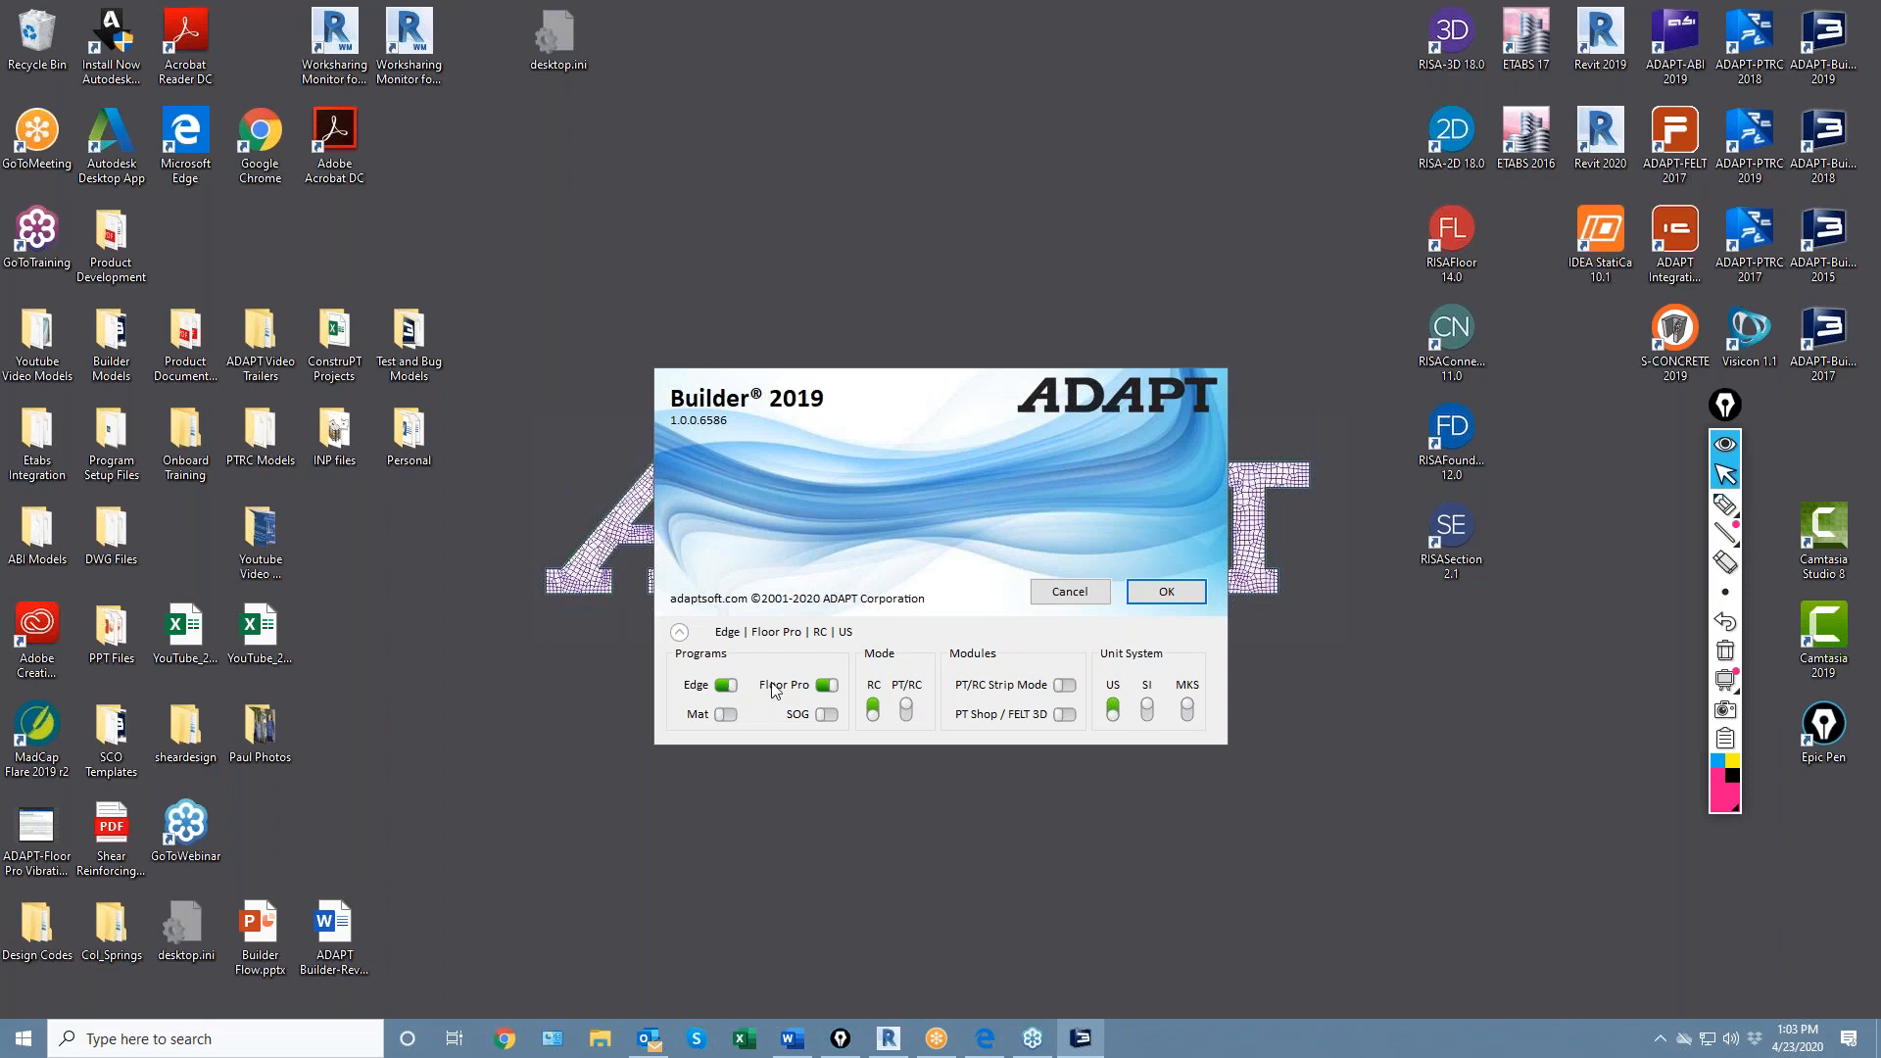
click(907, 714)
click(1064, 714)
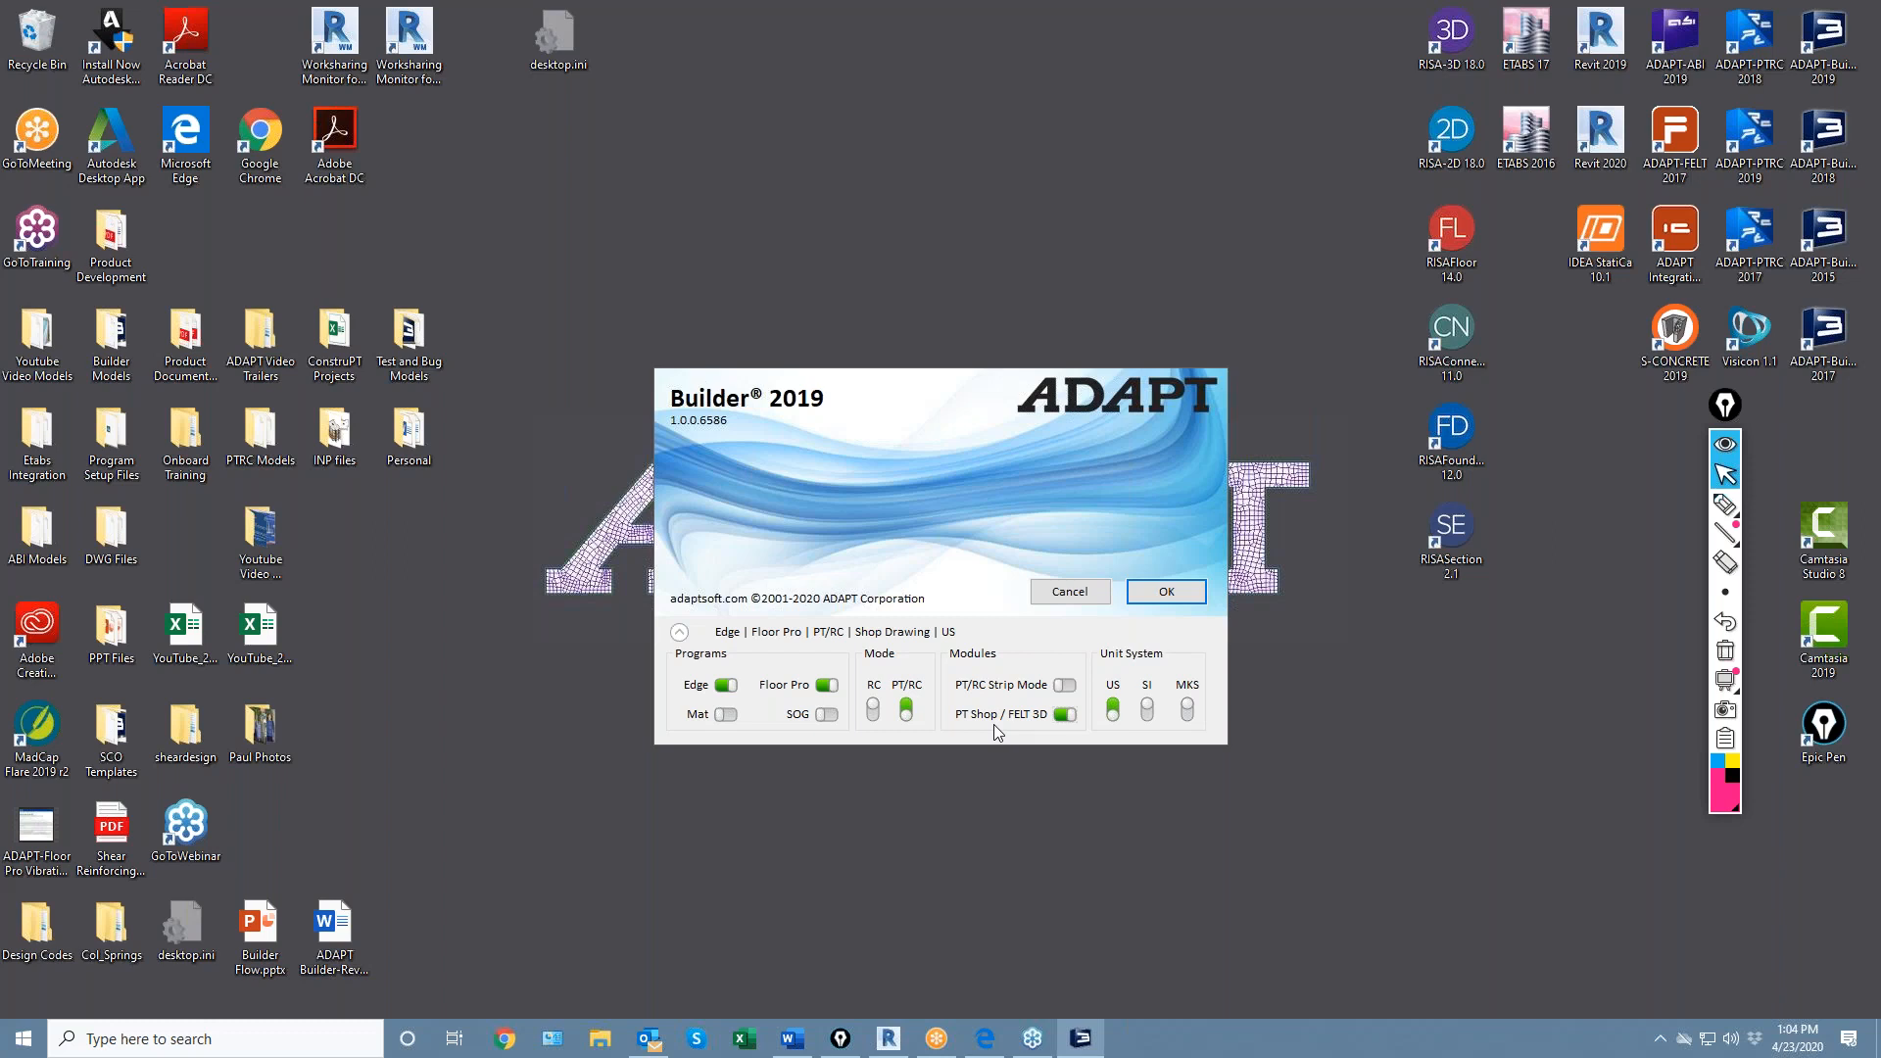
click(1166, 592)
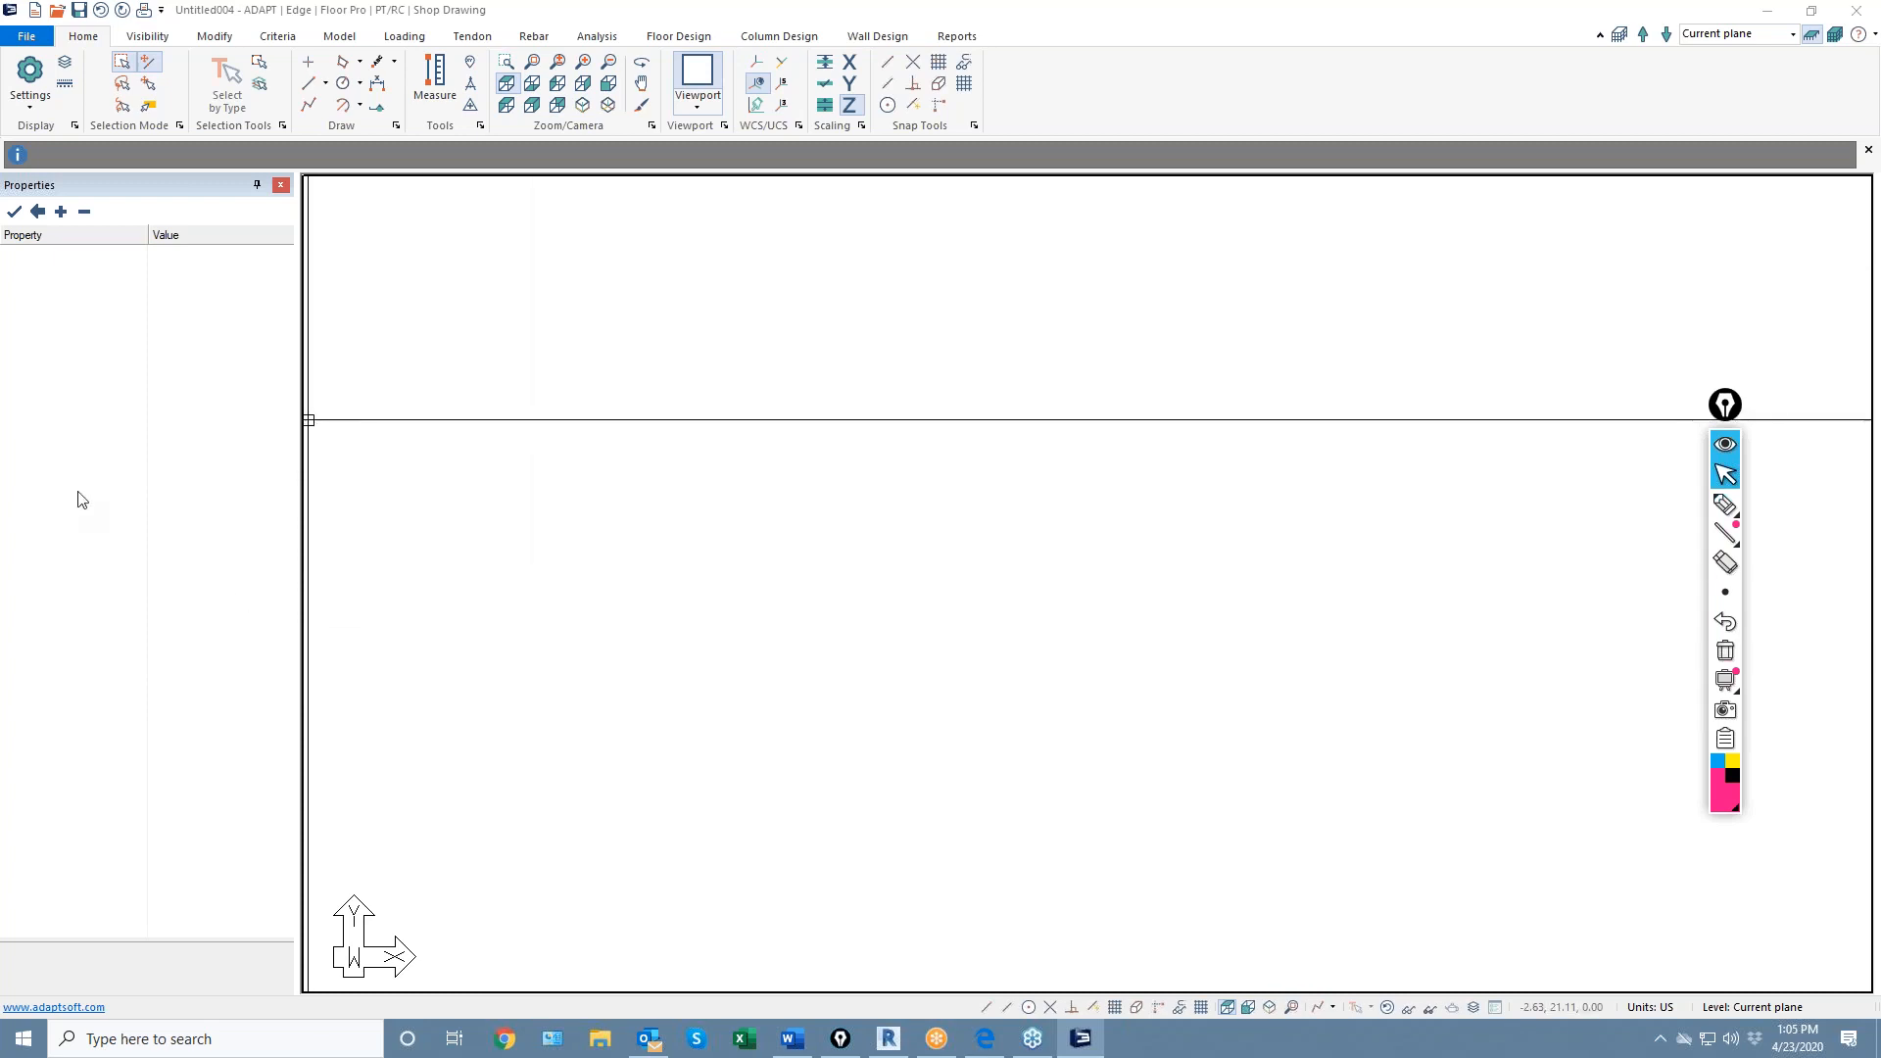
Import ex1.INP from the Webinar 3 - PT Two-Way folder as a new model with all levels, merging similar slabs
click(214, 37)
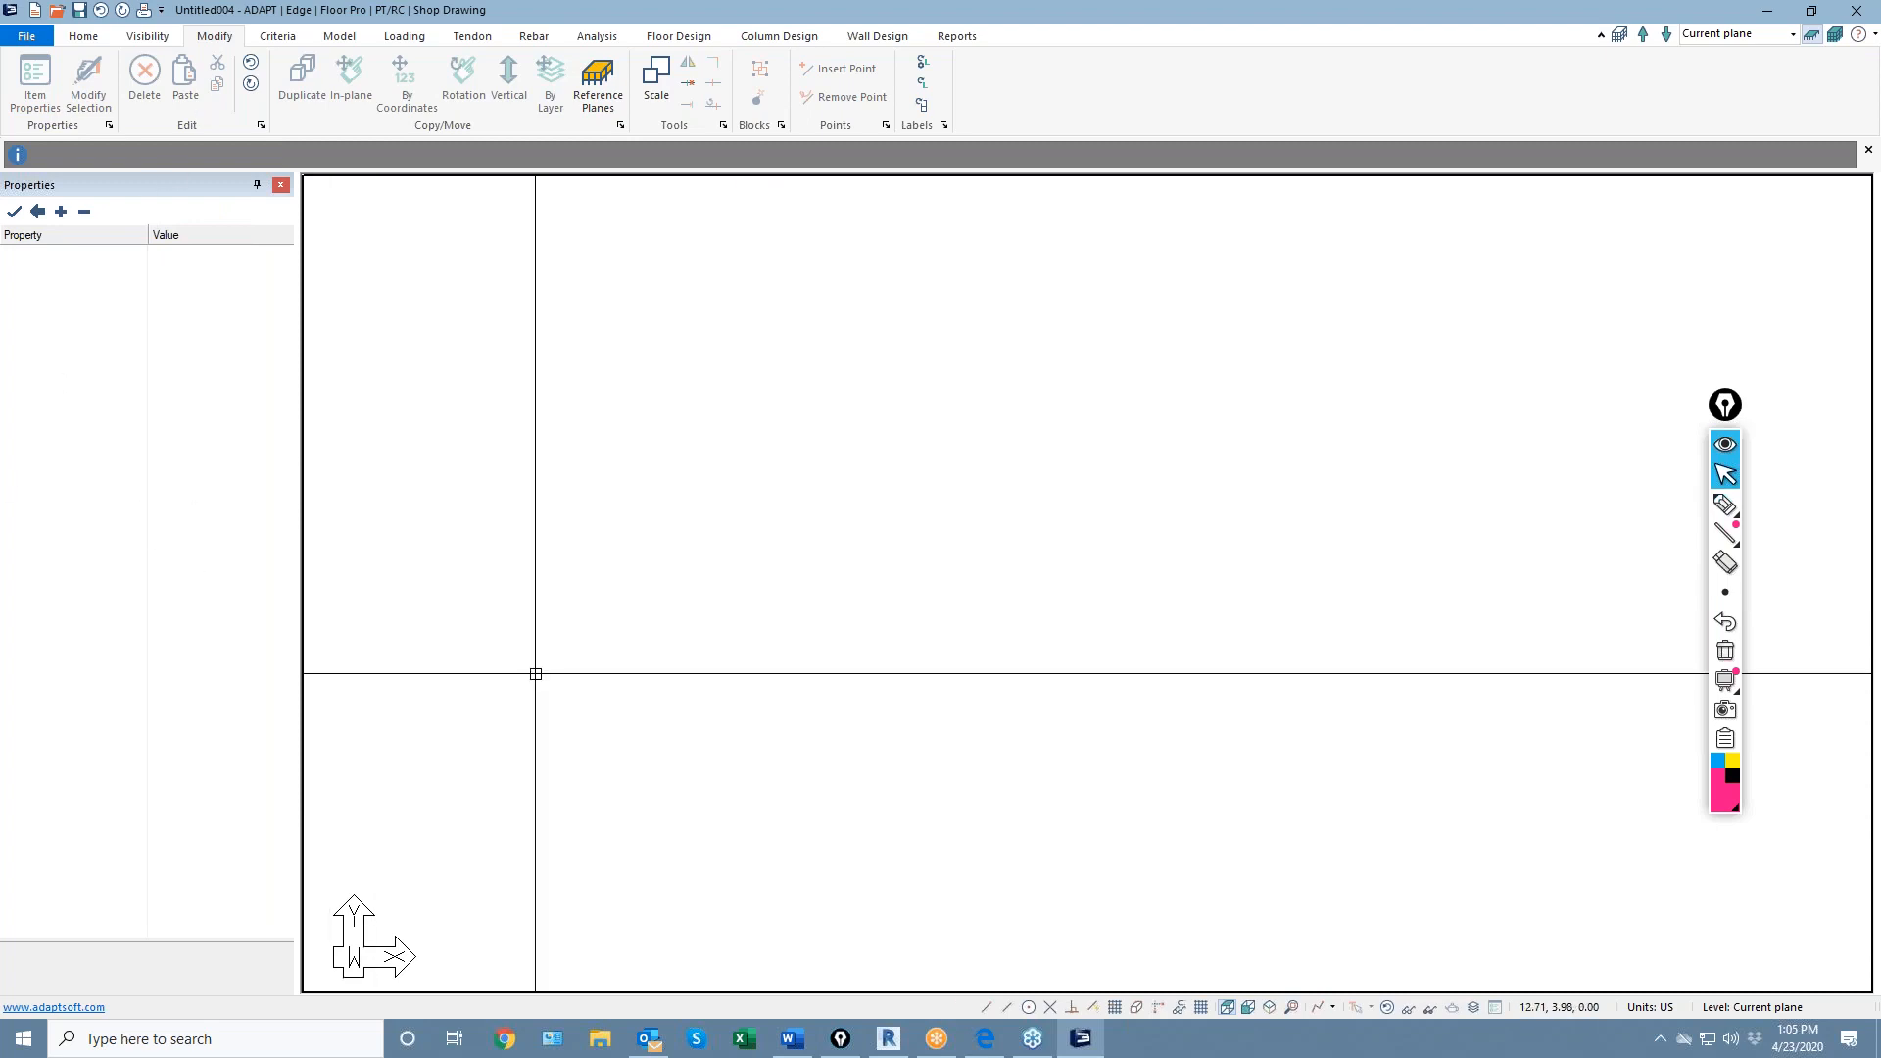
click(23, 36)
click(41, 314)
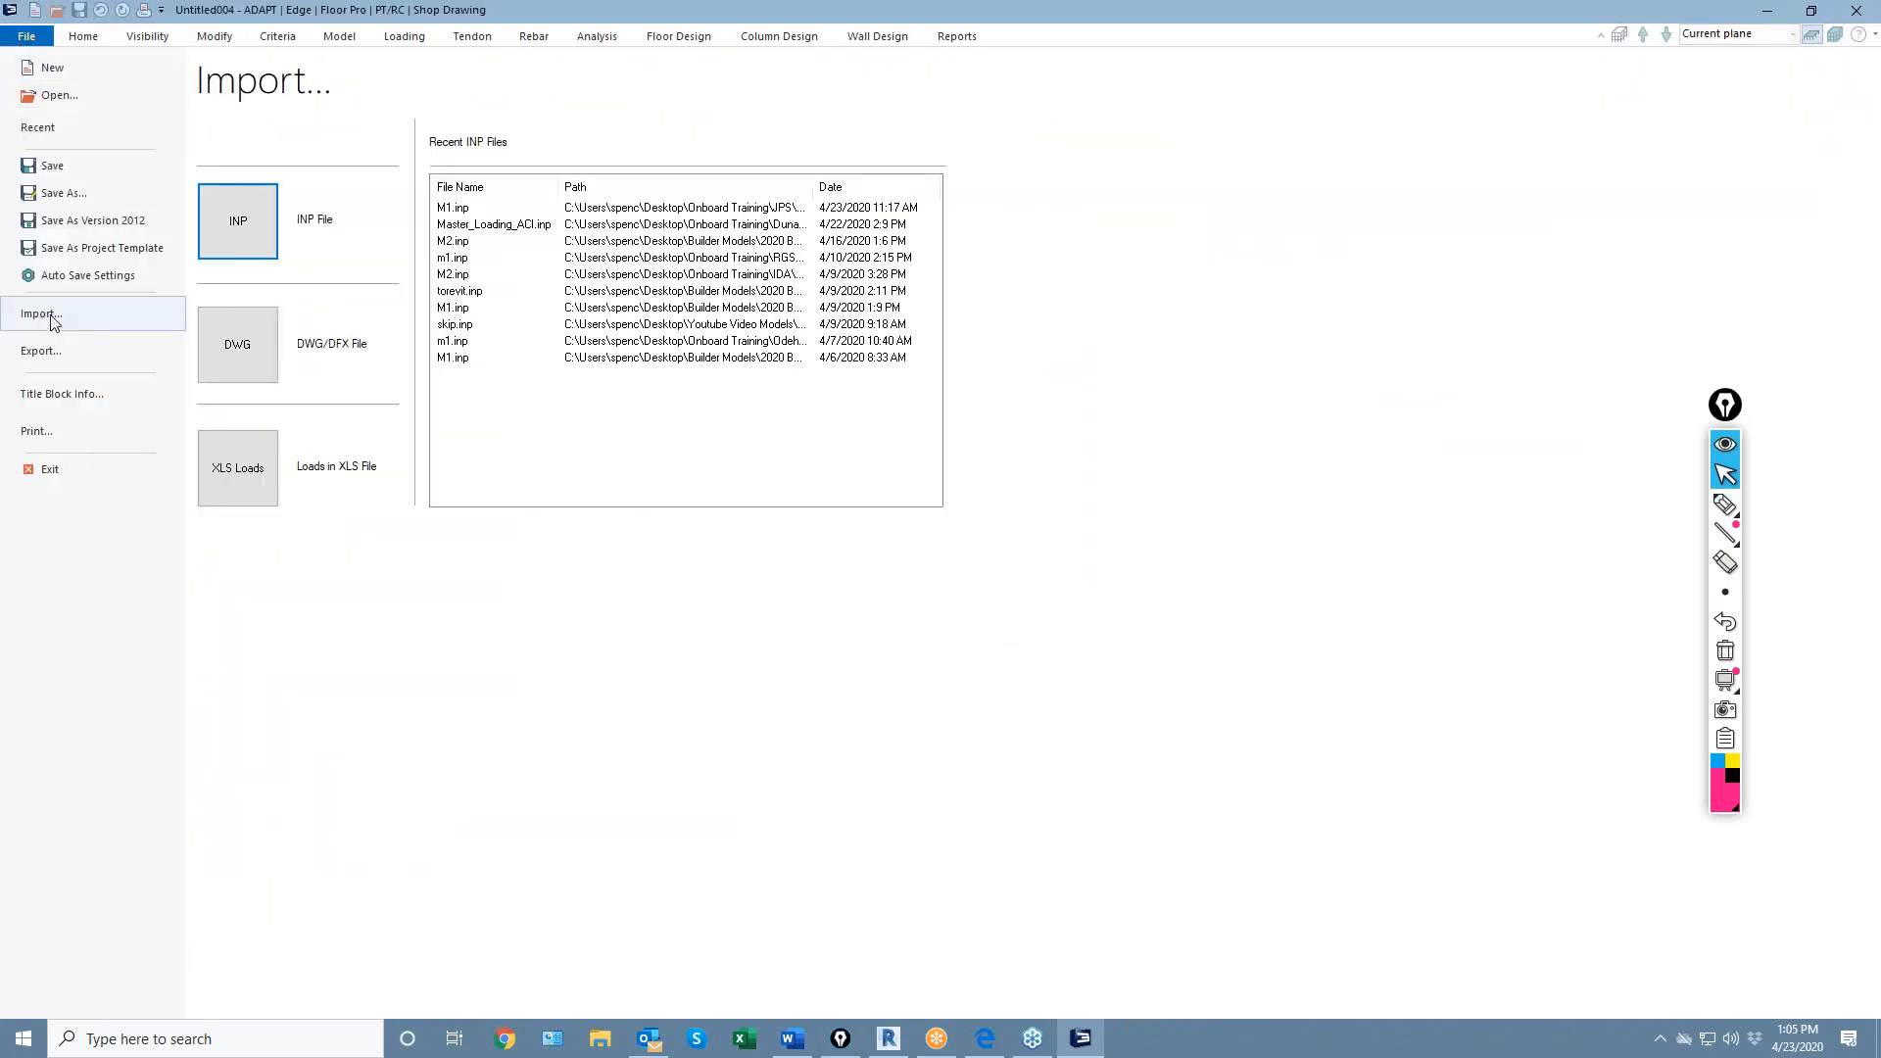
click(208, 234)
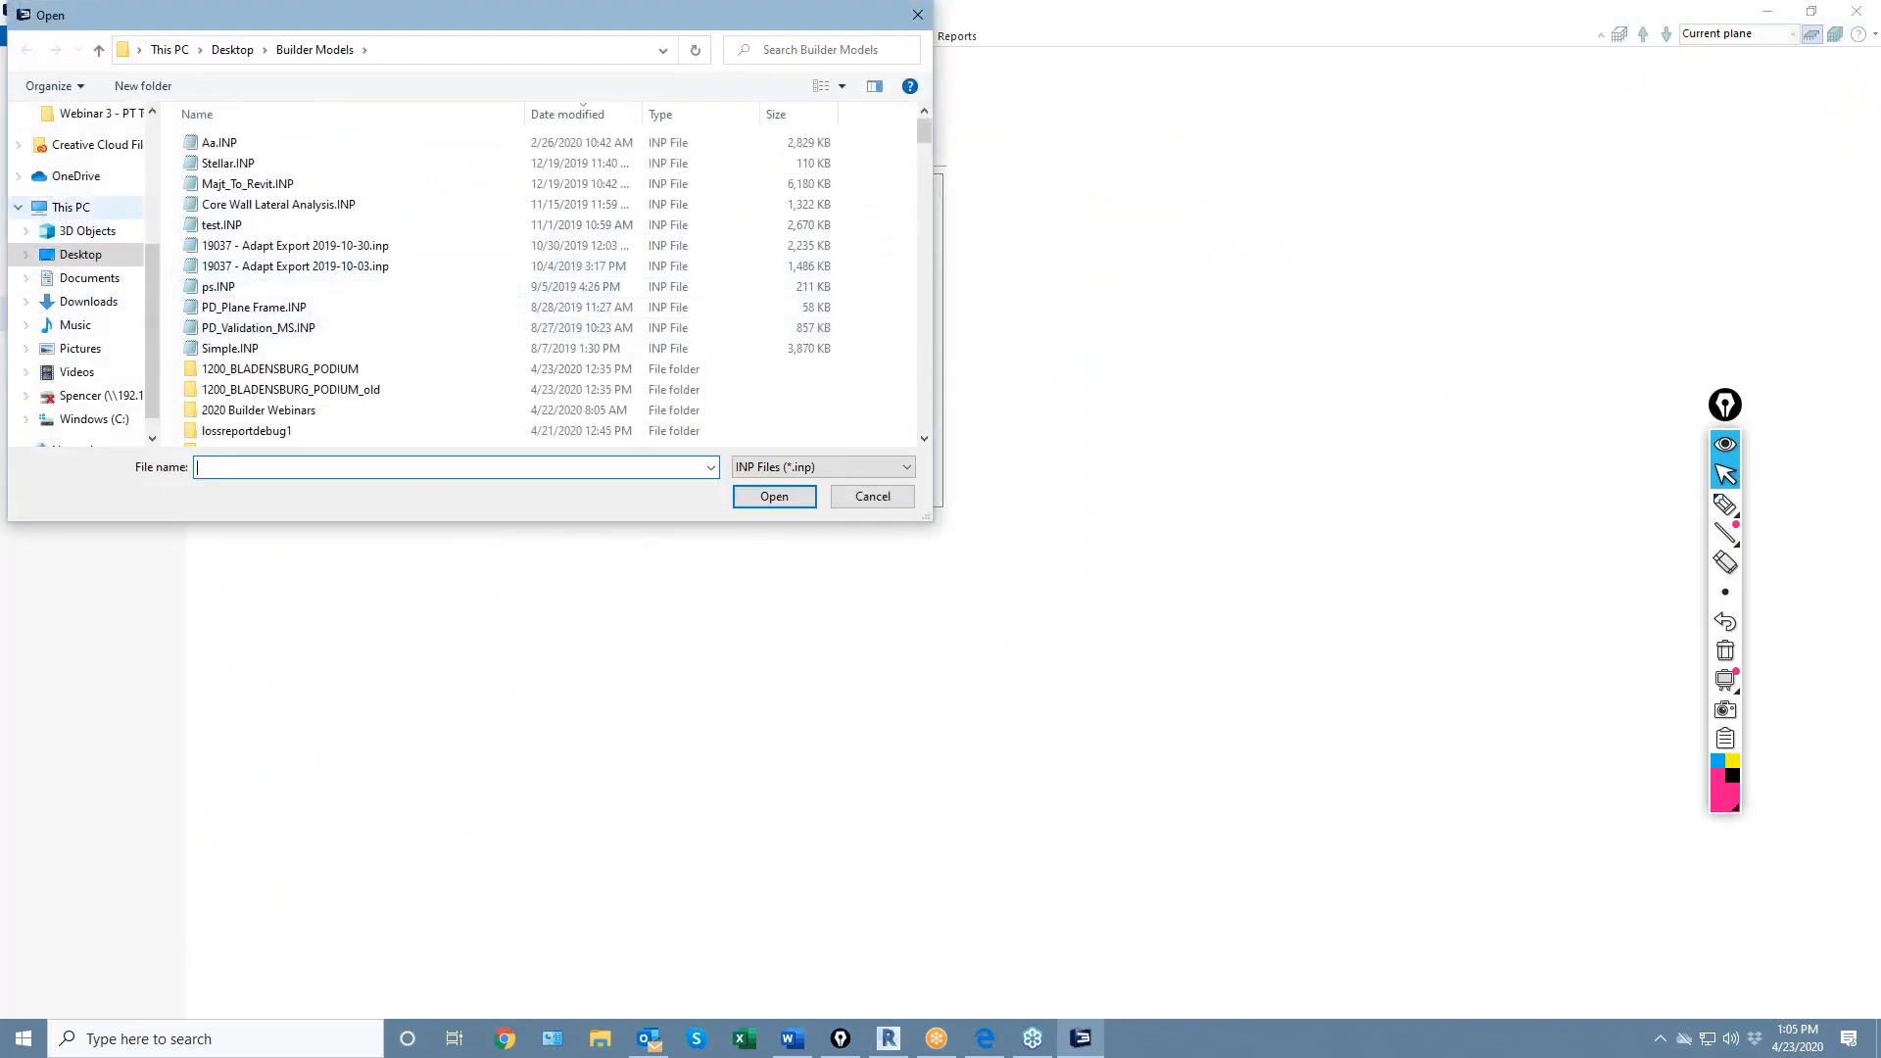
scroll(86, 252, up, 2)
click(93, 207)
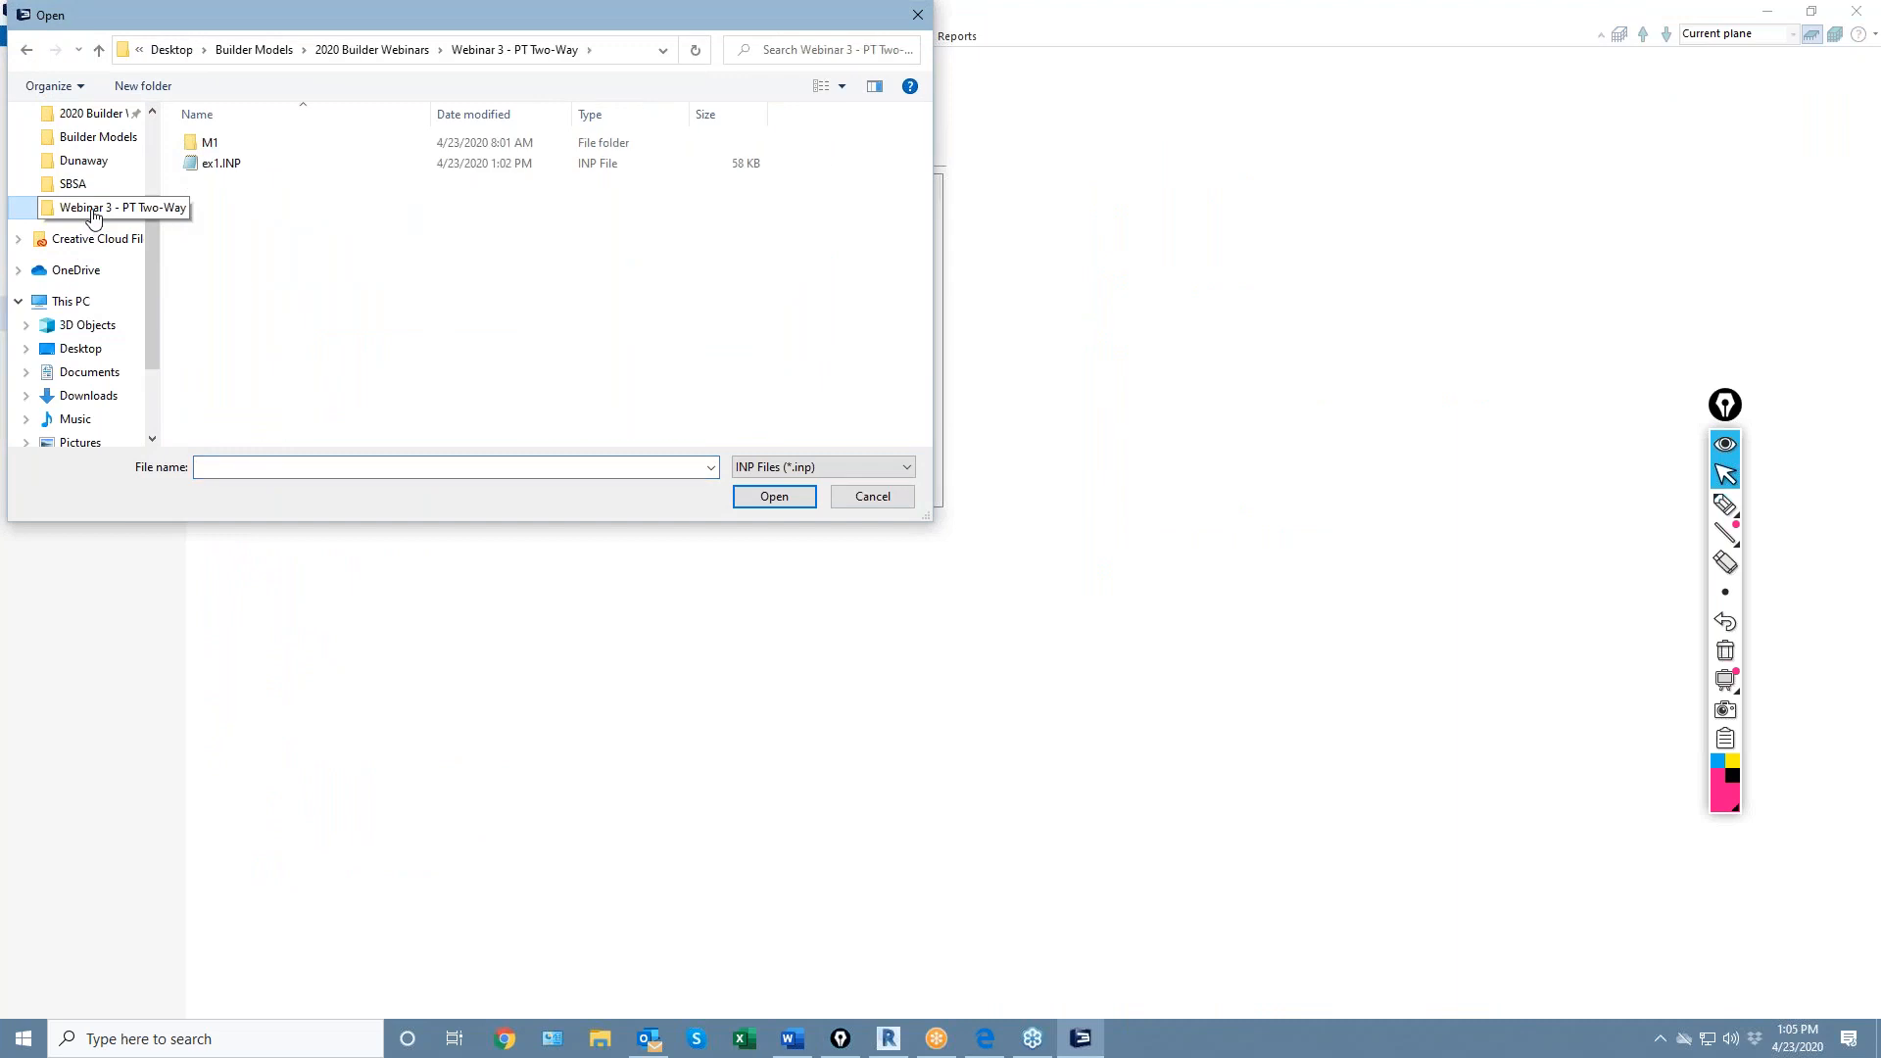
double_click(217, 167)
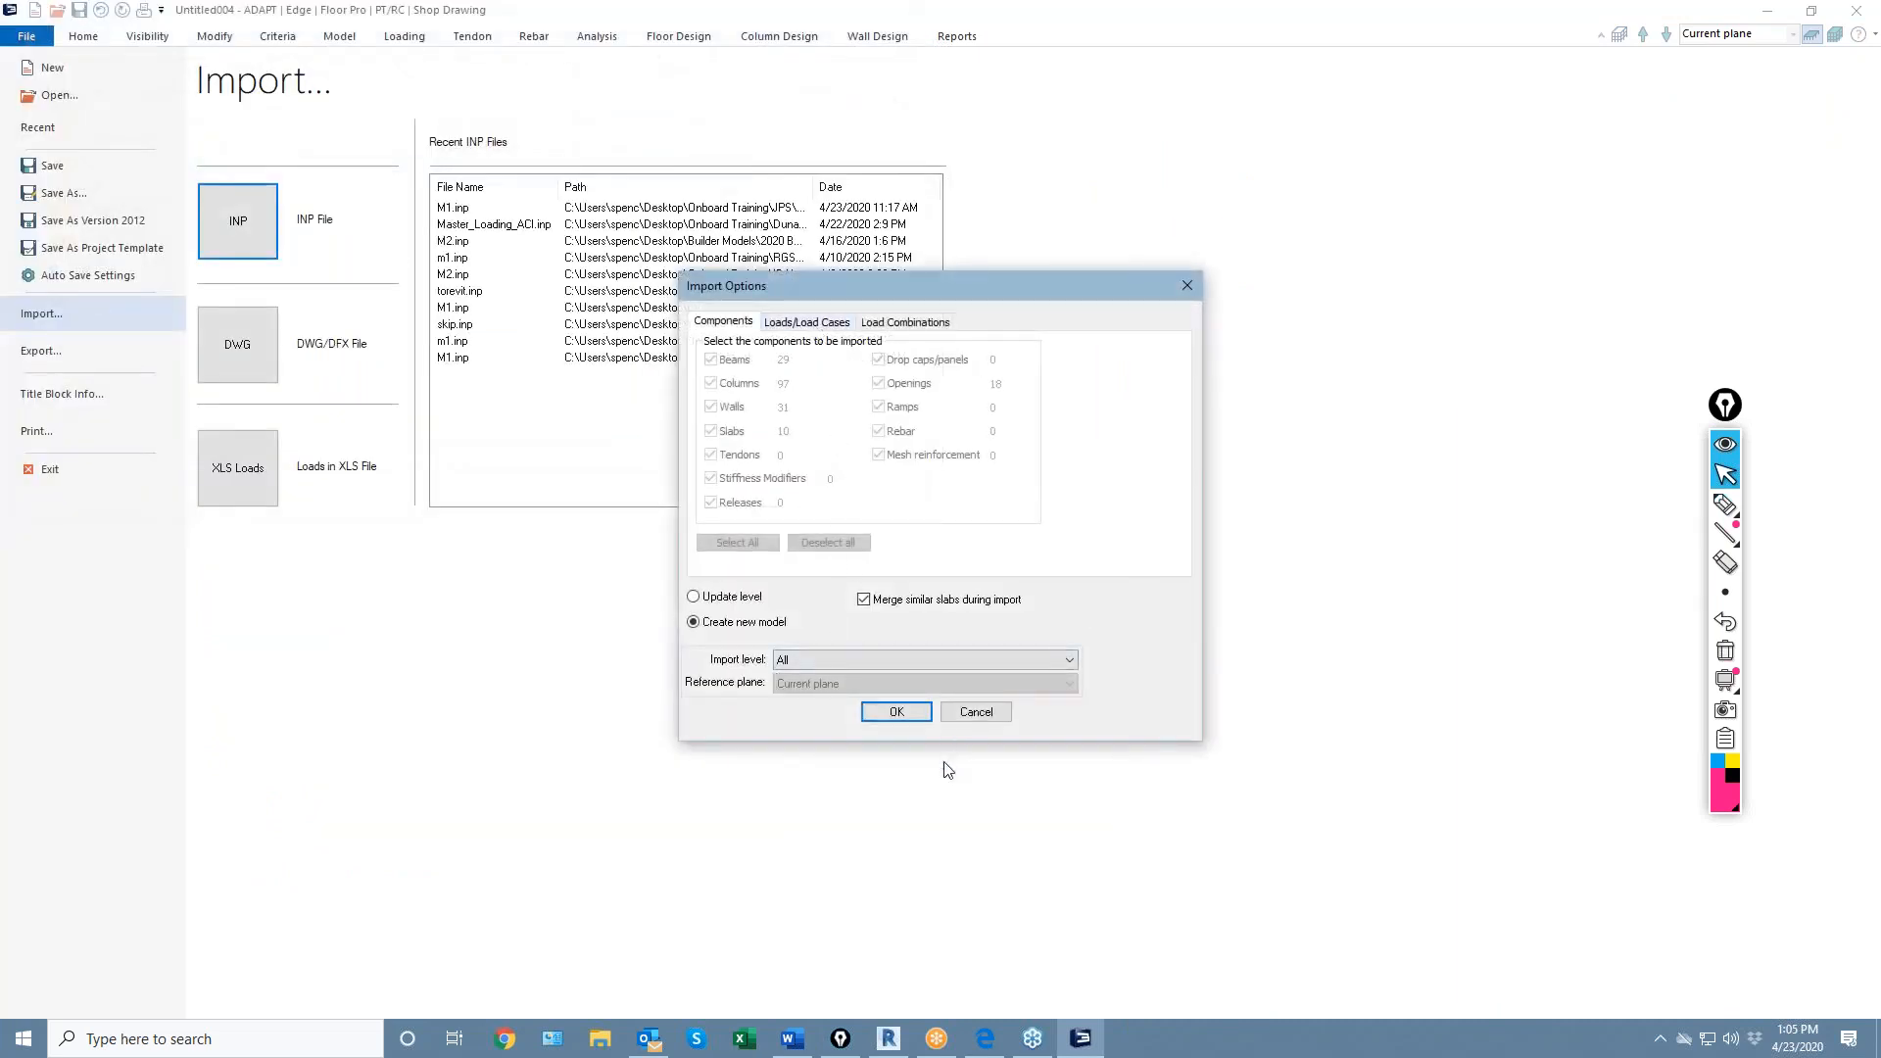
click(821, 324)
click(894, 323)
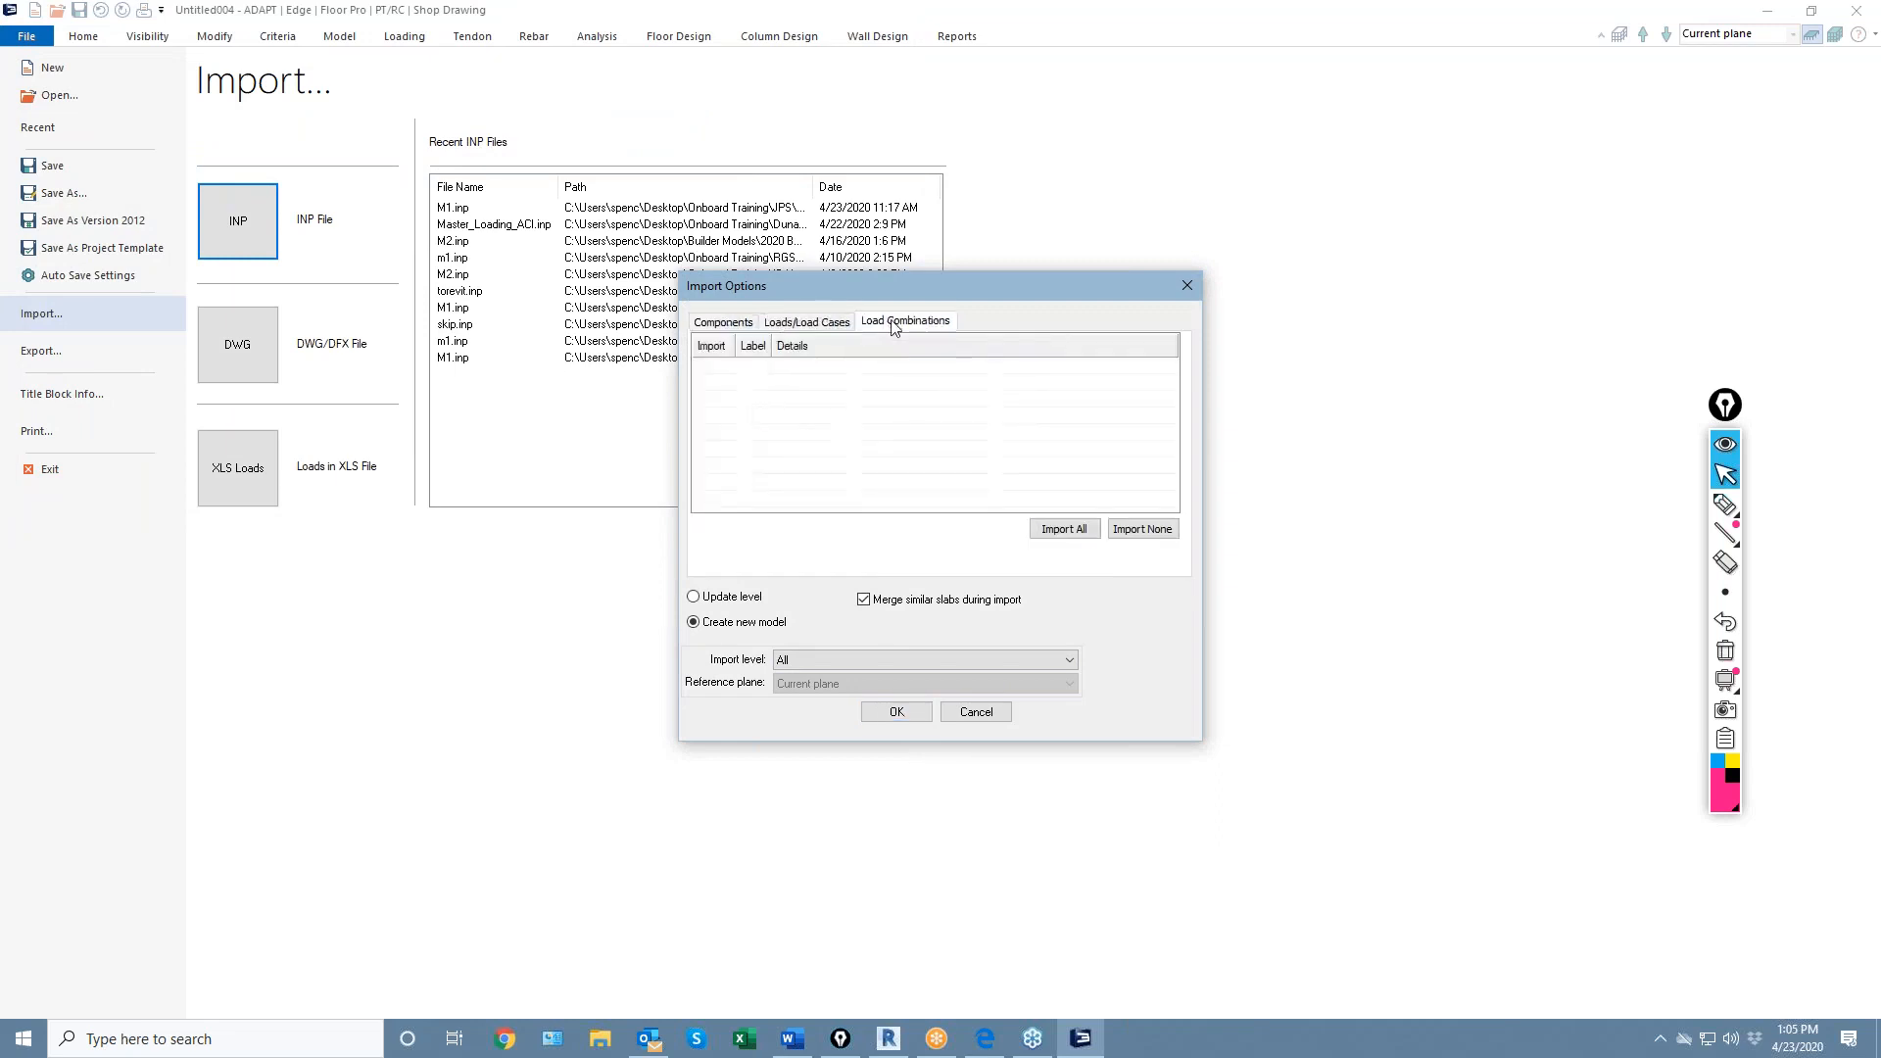
click(895, 711)
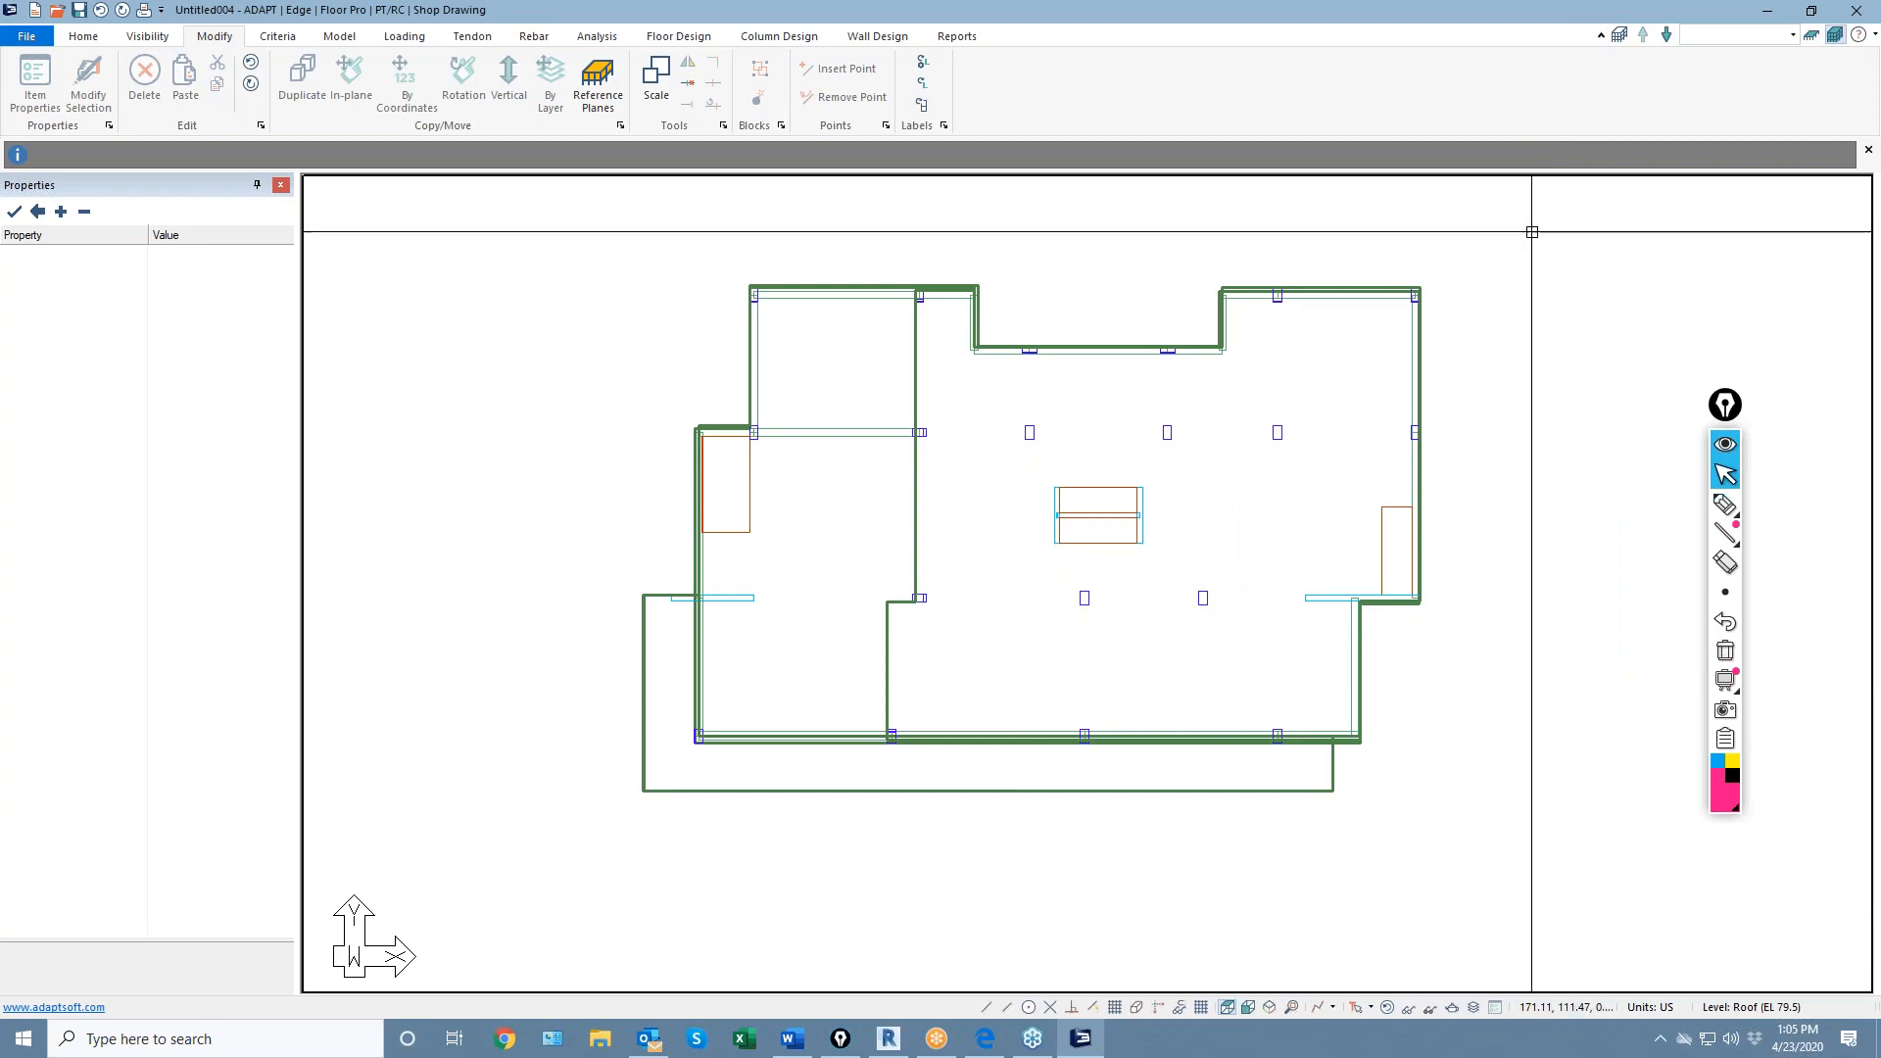
Show the model in isometric view and display only Level 6 (EL 67.50)
click(1270, 1011)
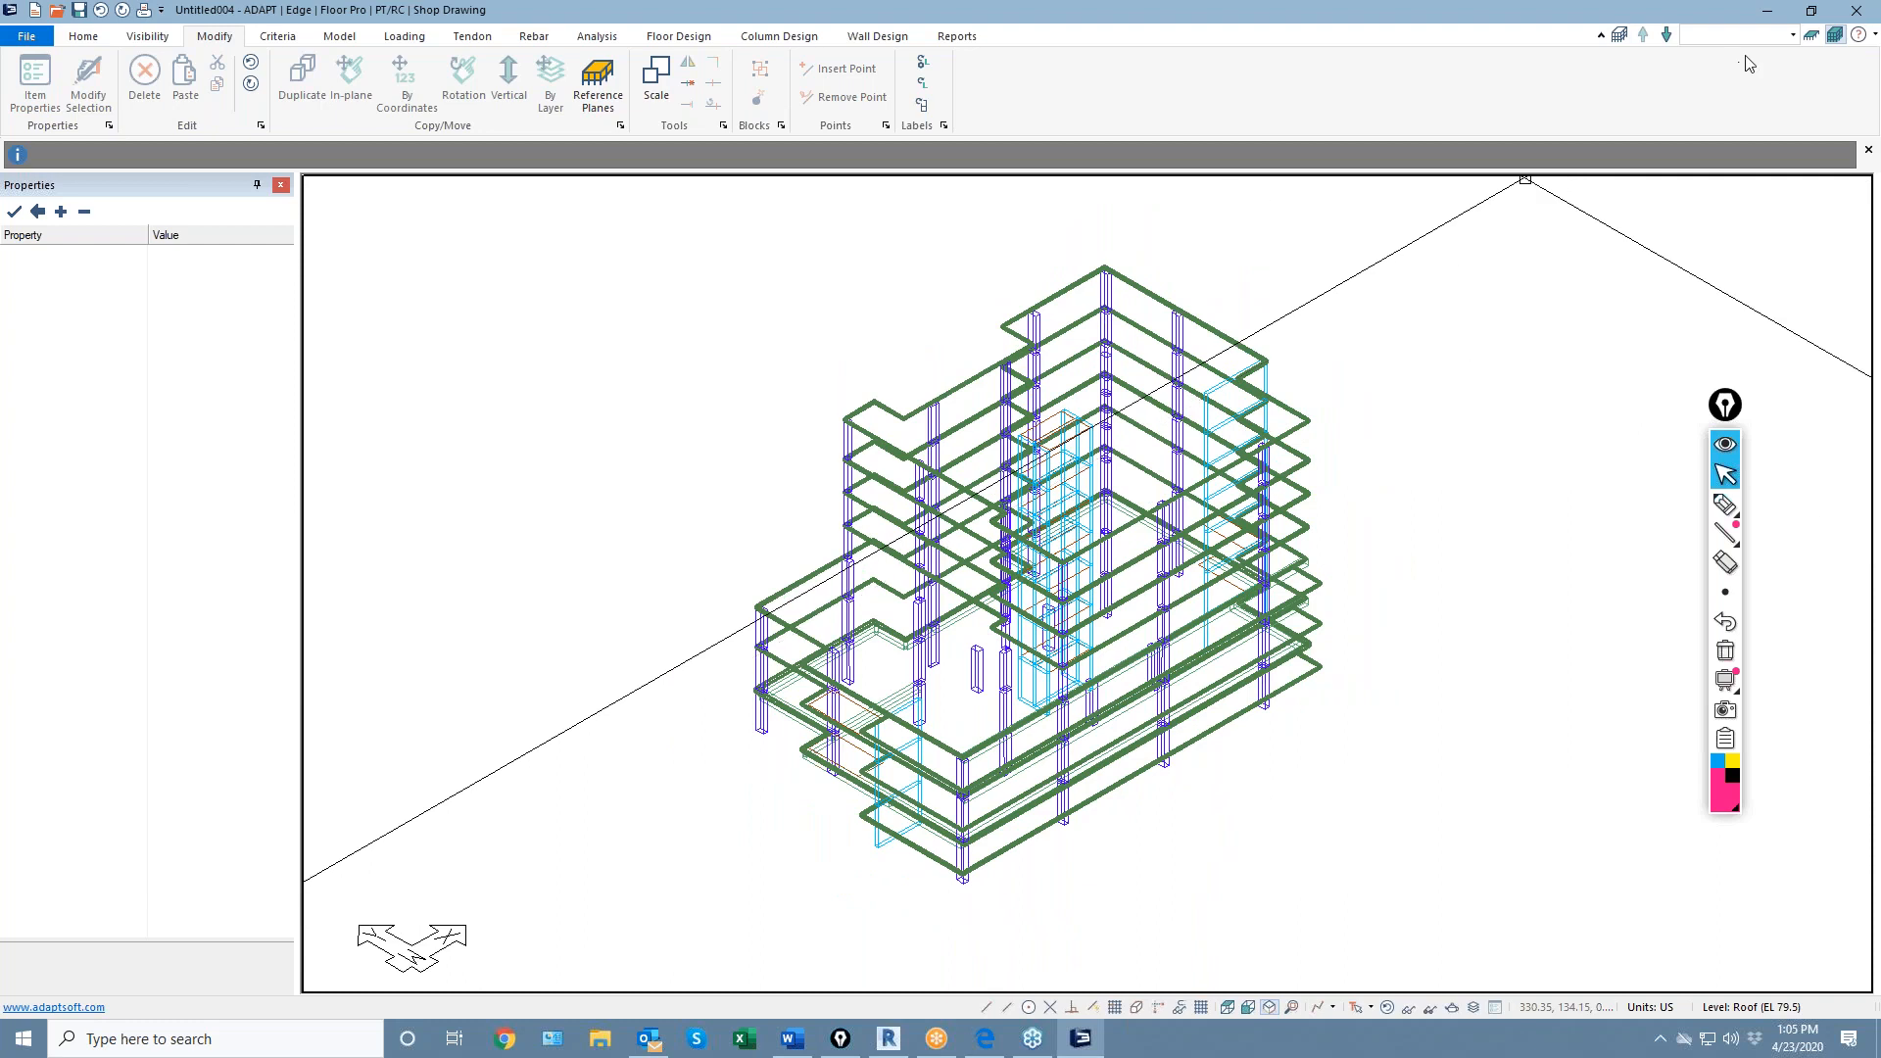
click(1793, 35)
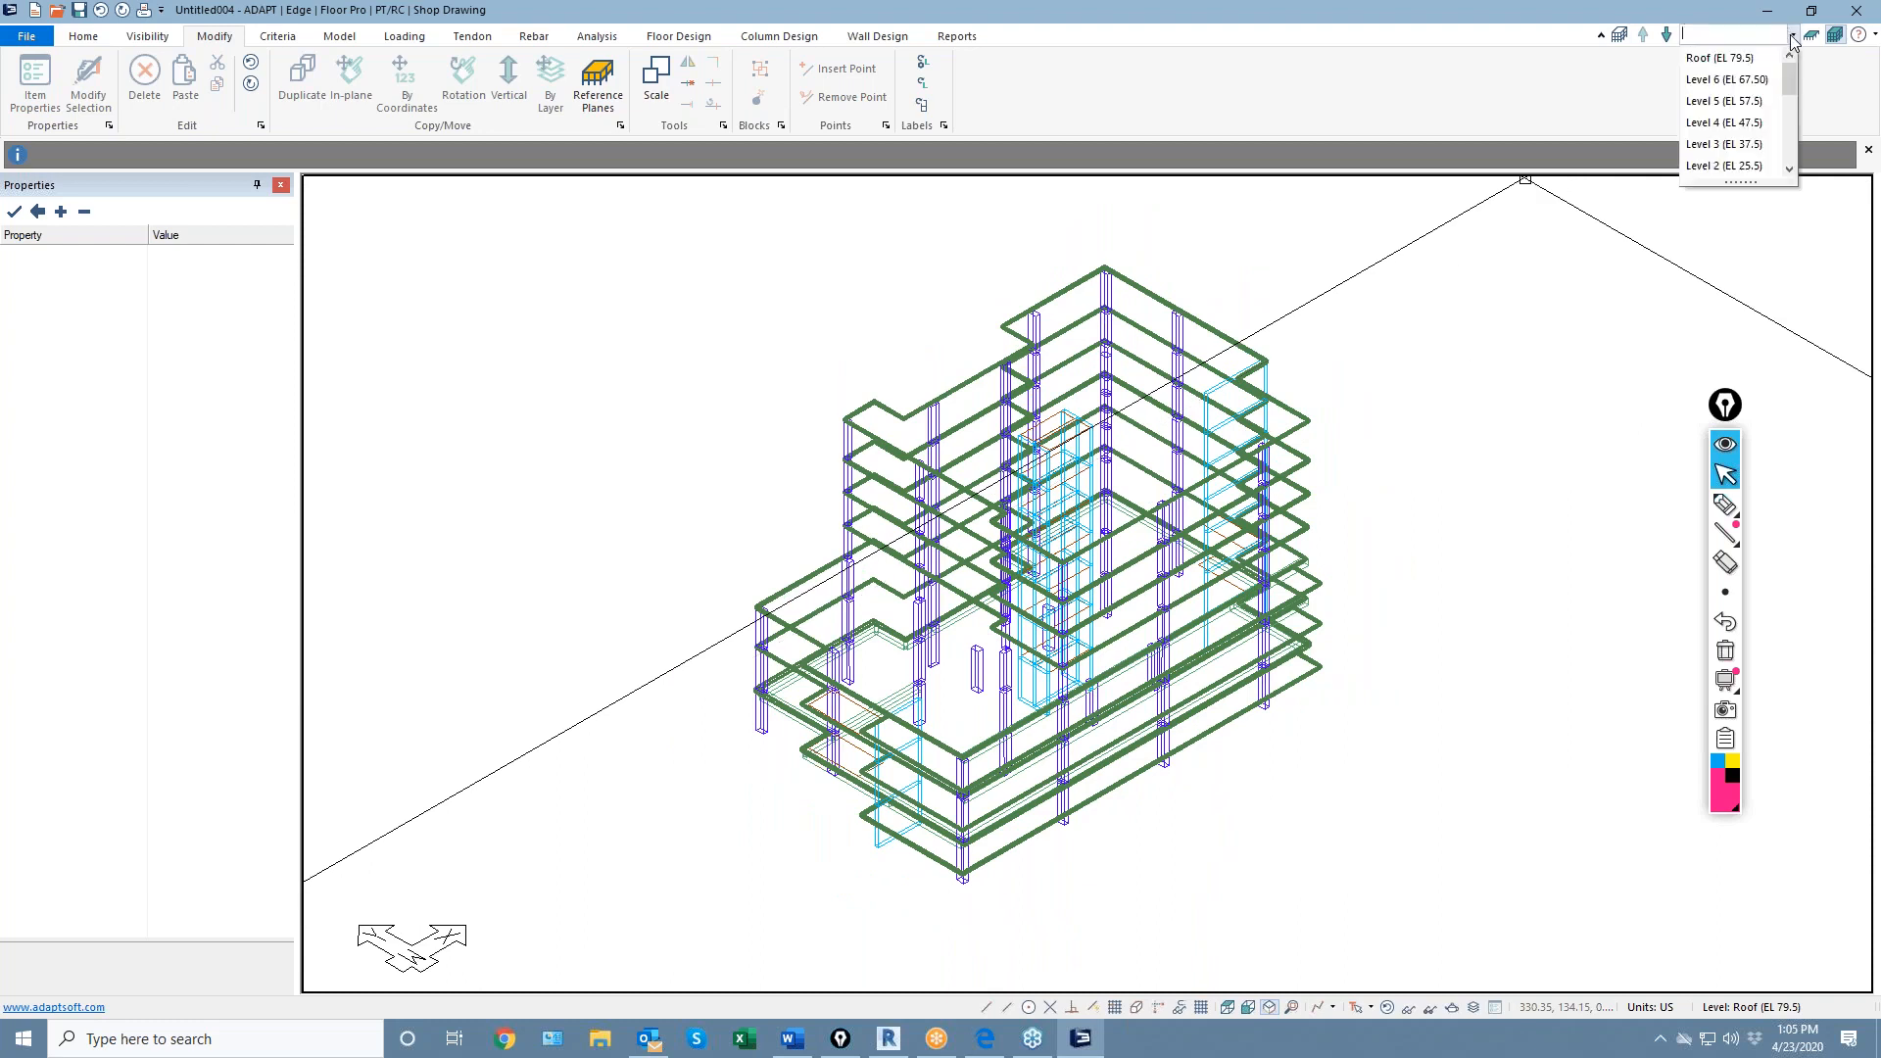
click(1729, 79)
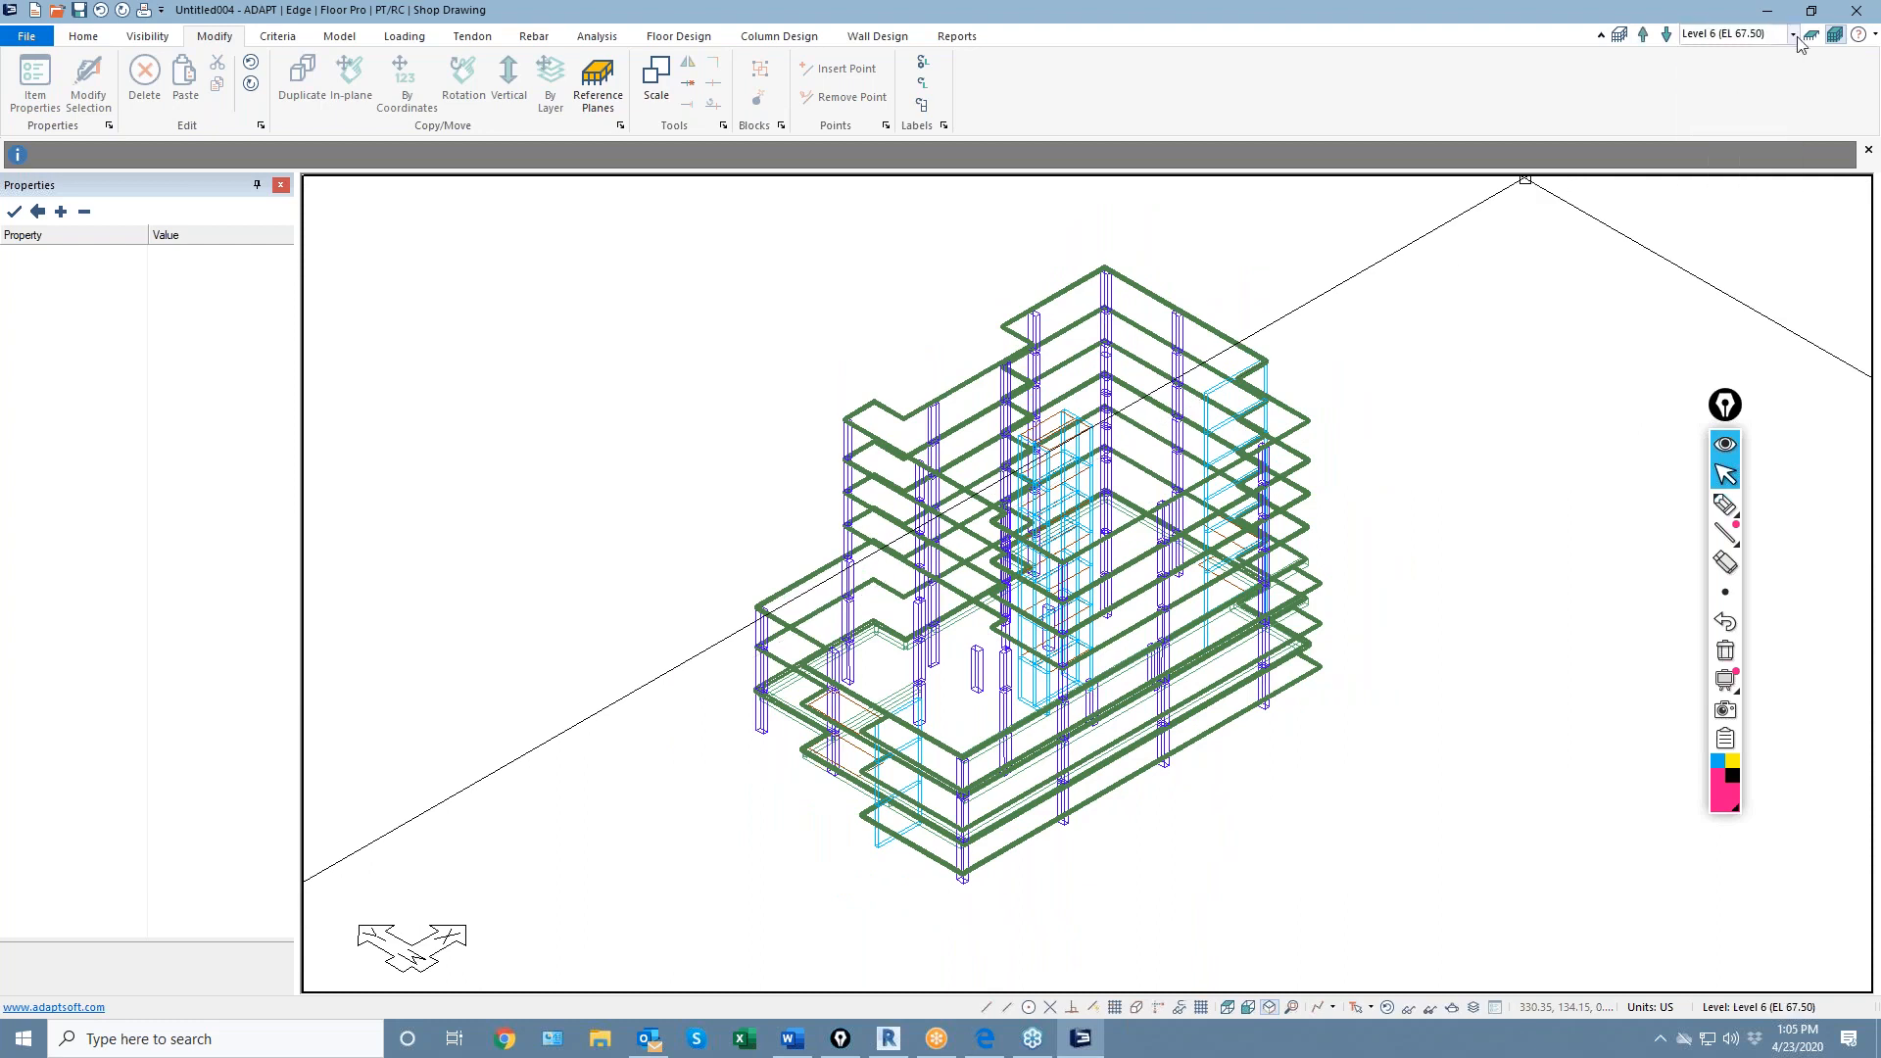
middle_drag(1362, 405, 1162, 433)
scroll(867, 341, up, 3)
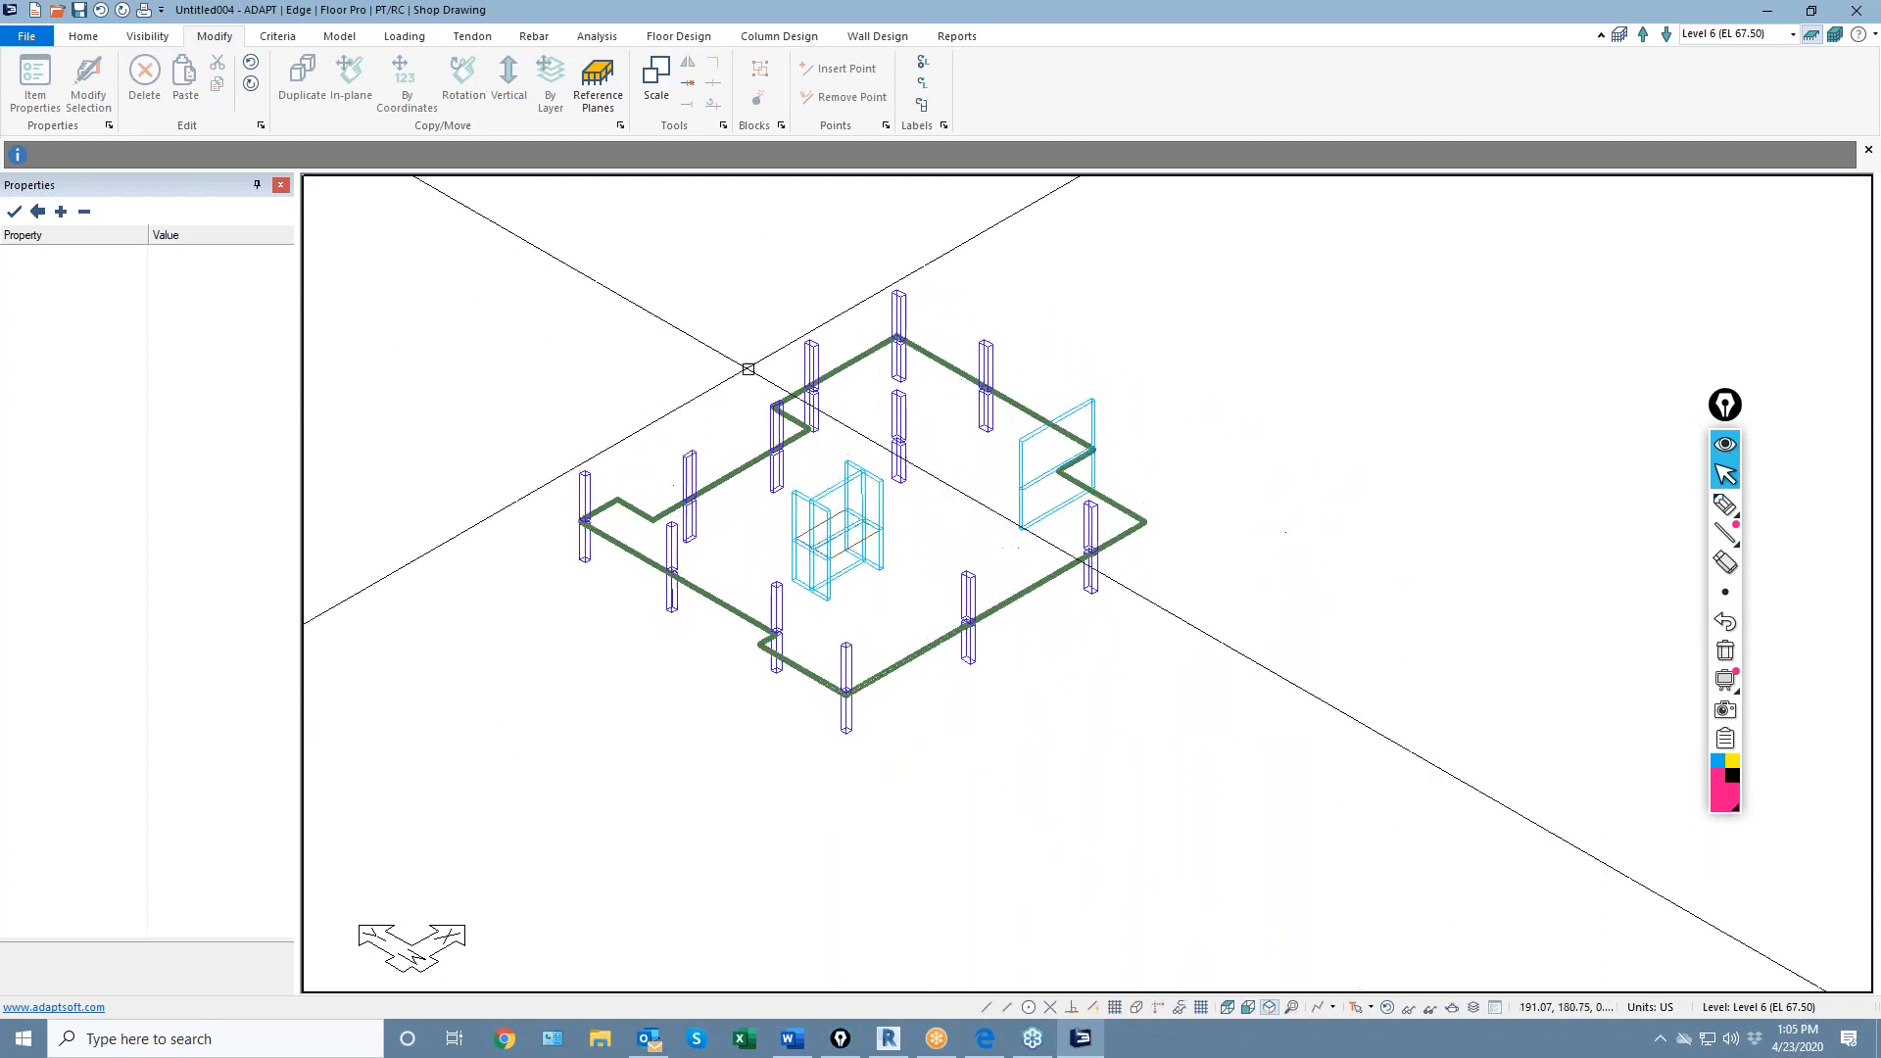
Set the thickness of the Level 6 slab region to 8 in
scroll(912, 716, up, 2)
scroll(1068, 702, down, 1)
double_click(974, 646)
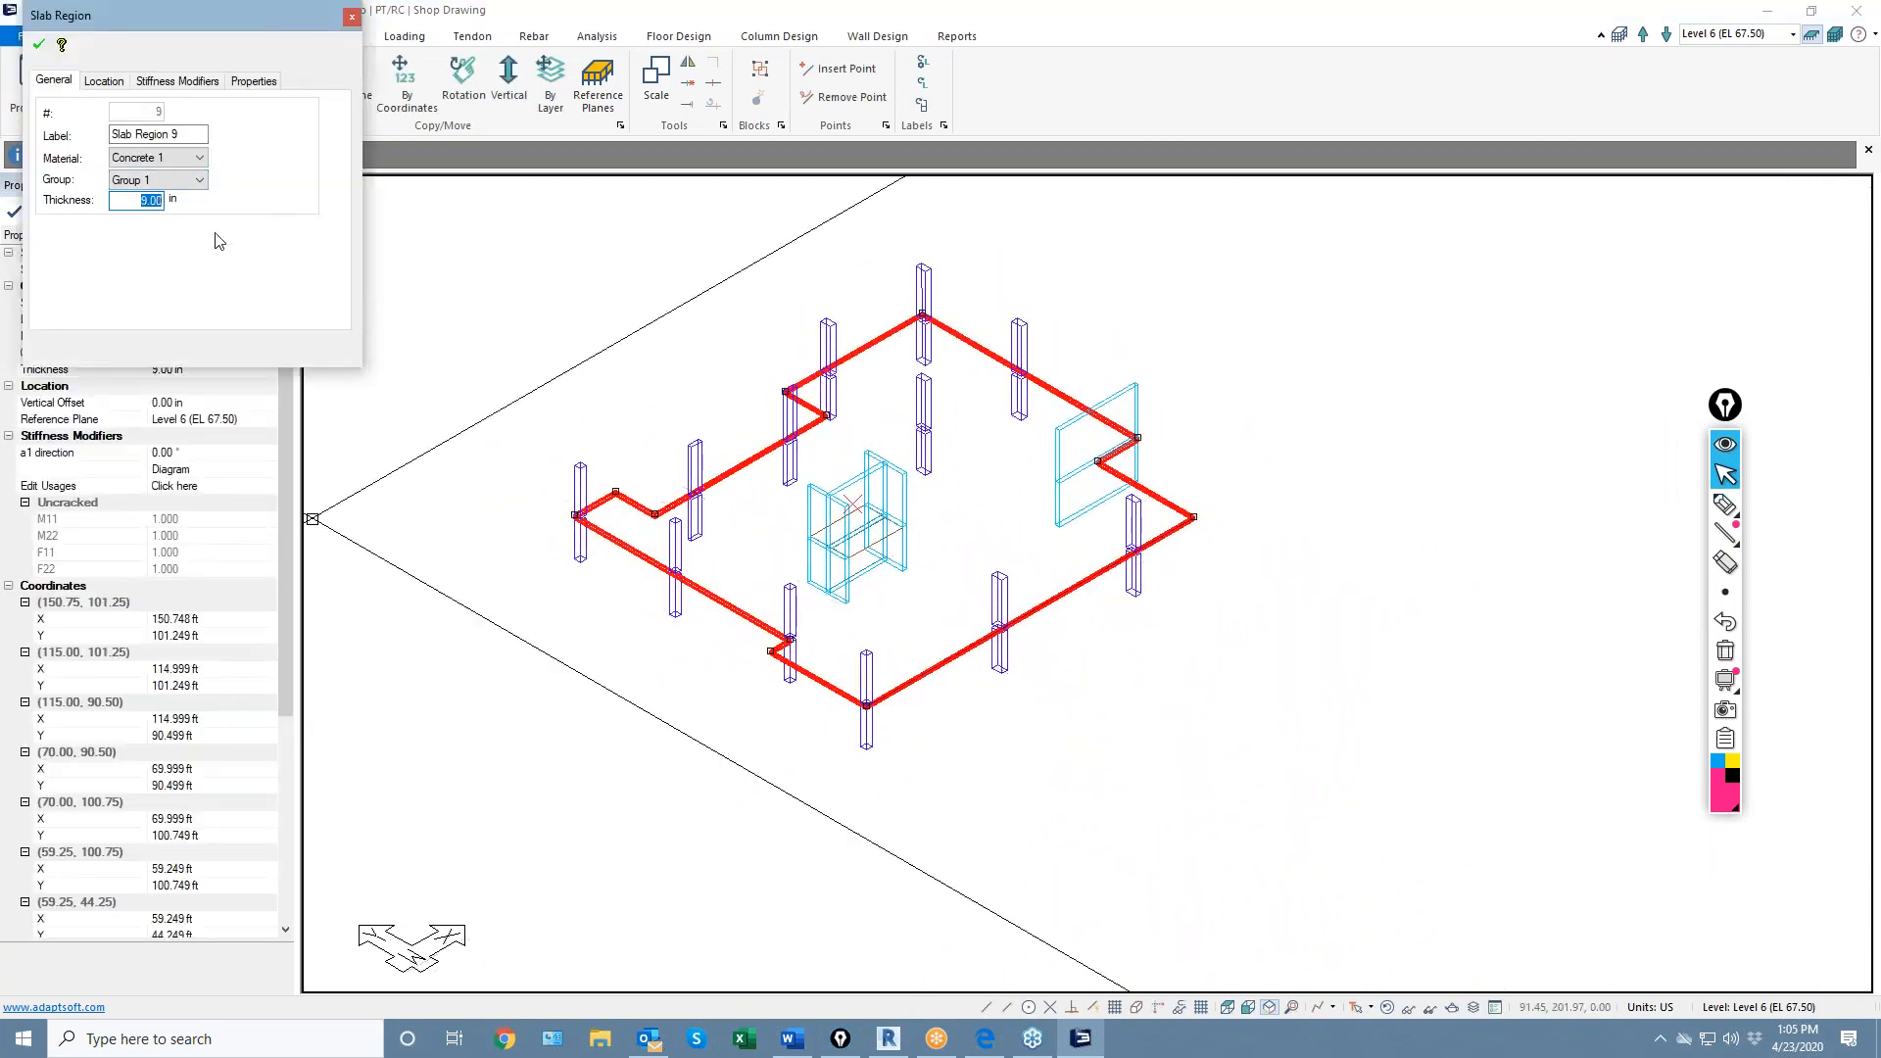
text(8)
click(37, 46)
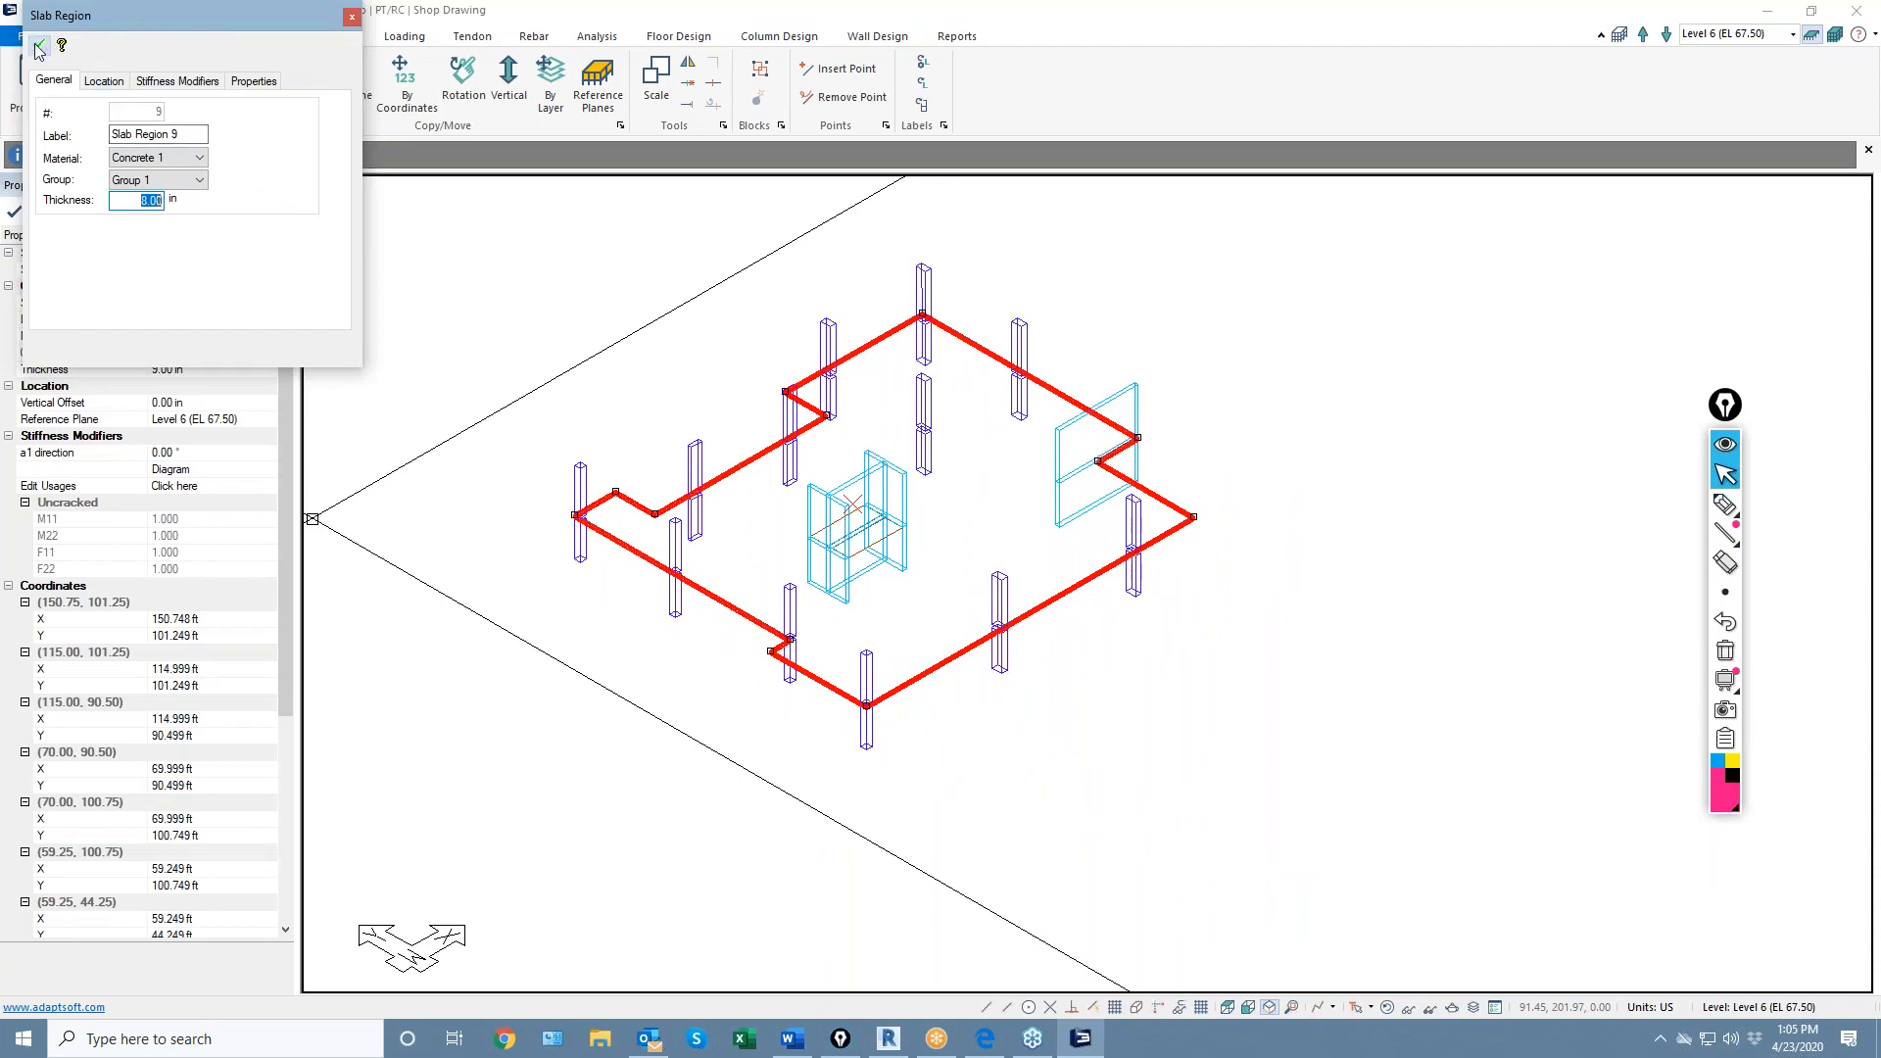
key(Escape)
Show Level 6 in plan view and select its slab region
middle_drag(588, 347, 780, 370)
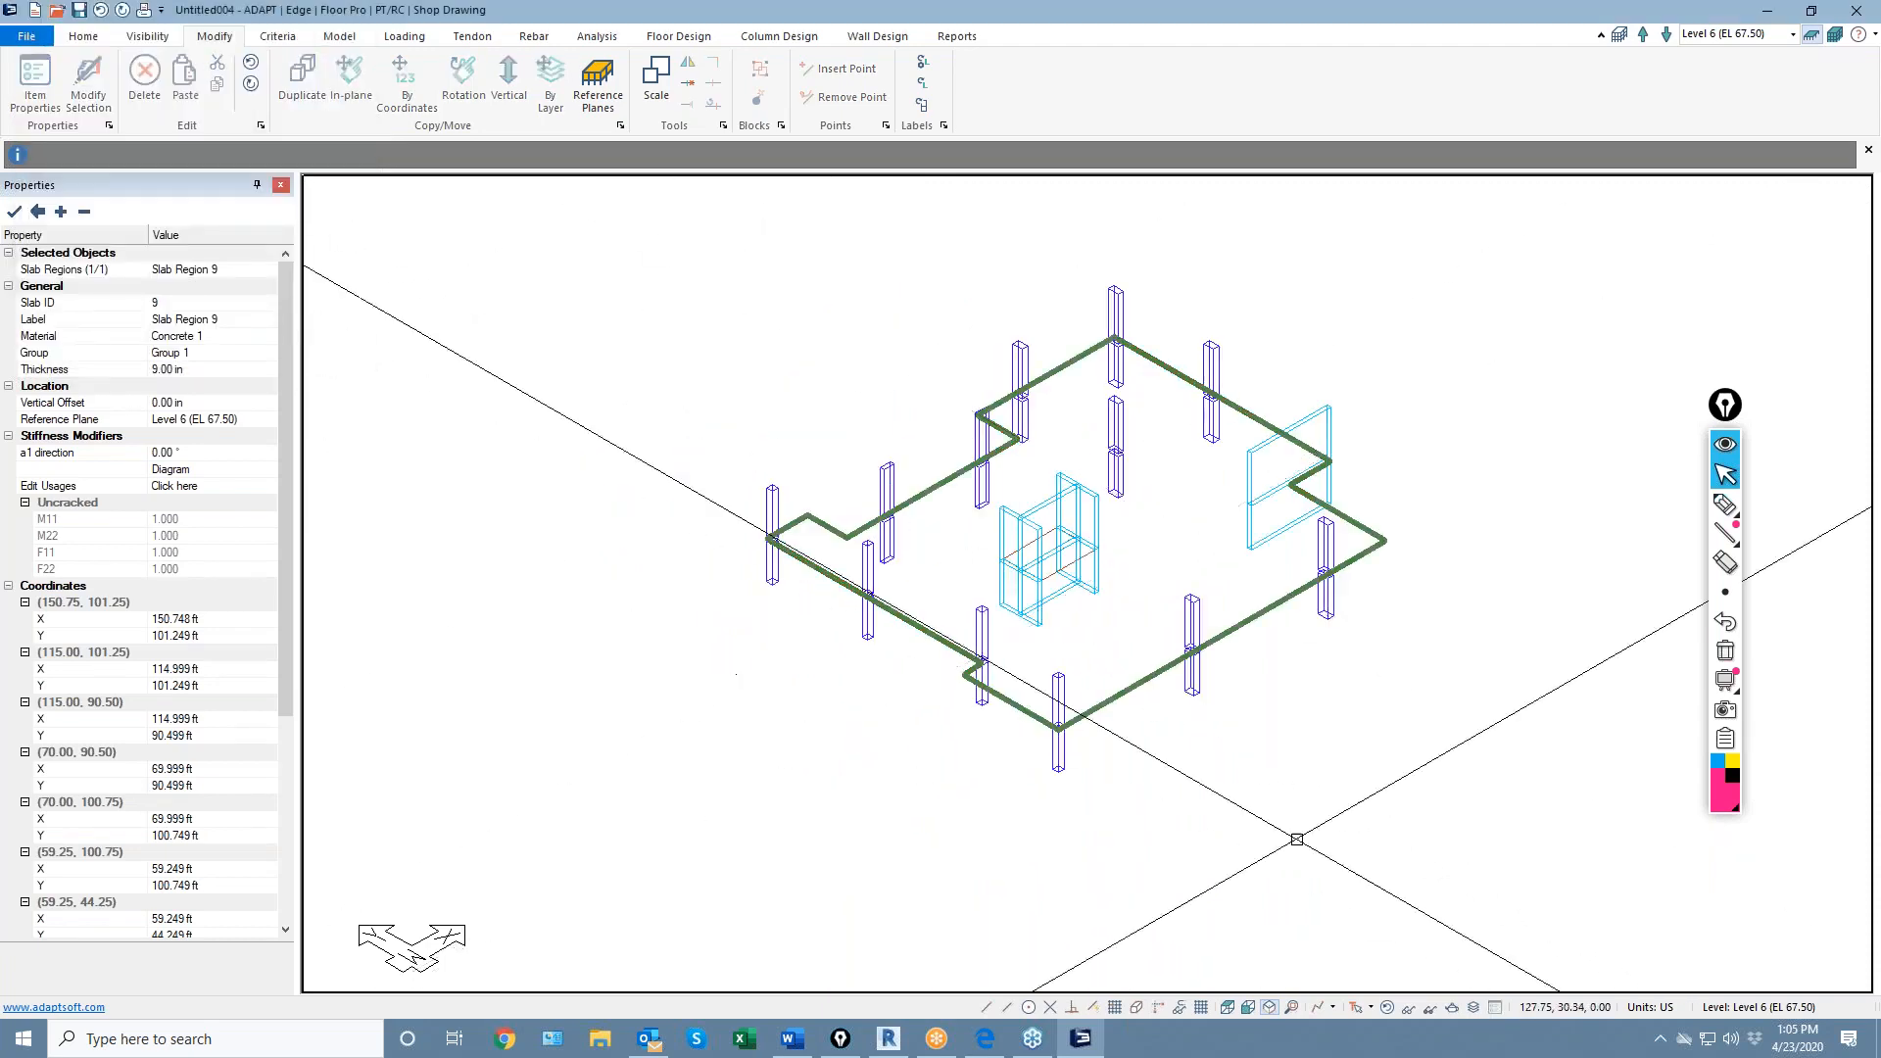
middle_drag(1180, 821, 1133, 769)
click(1227, 1007)
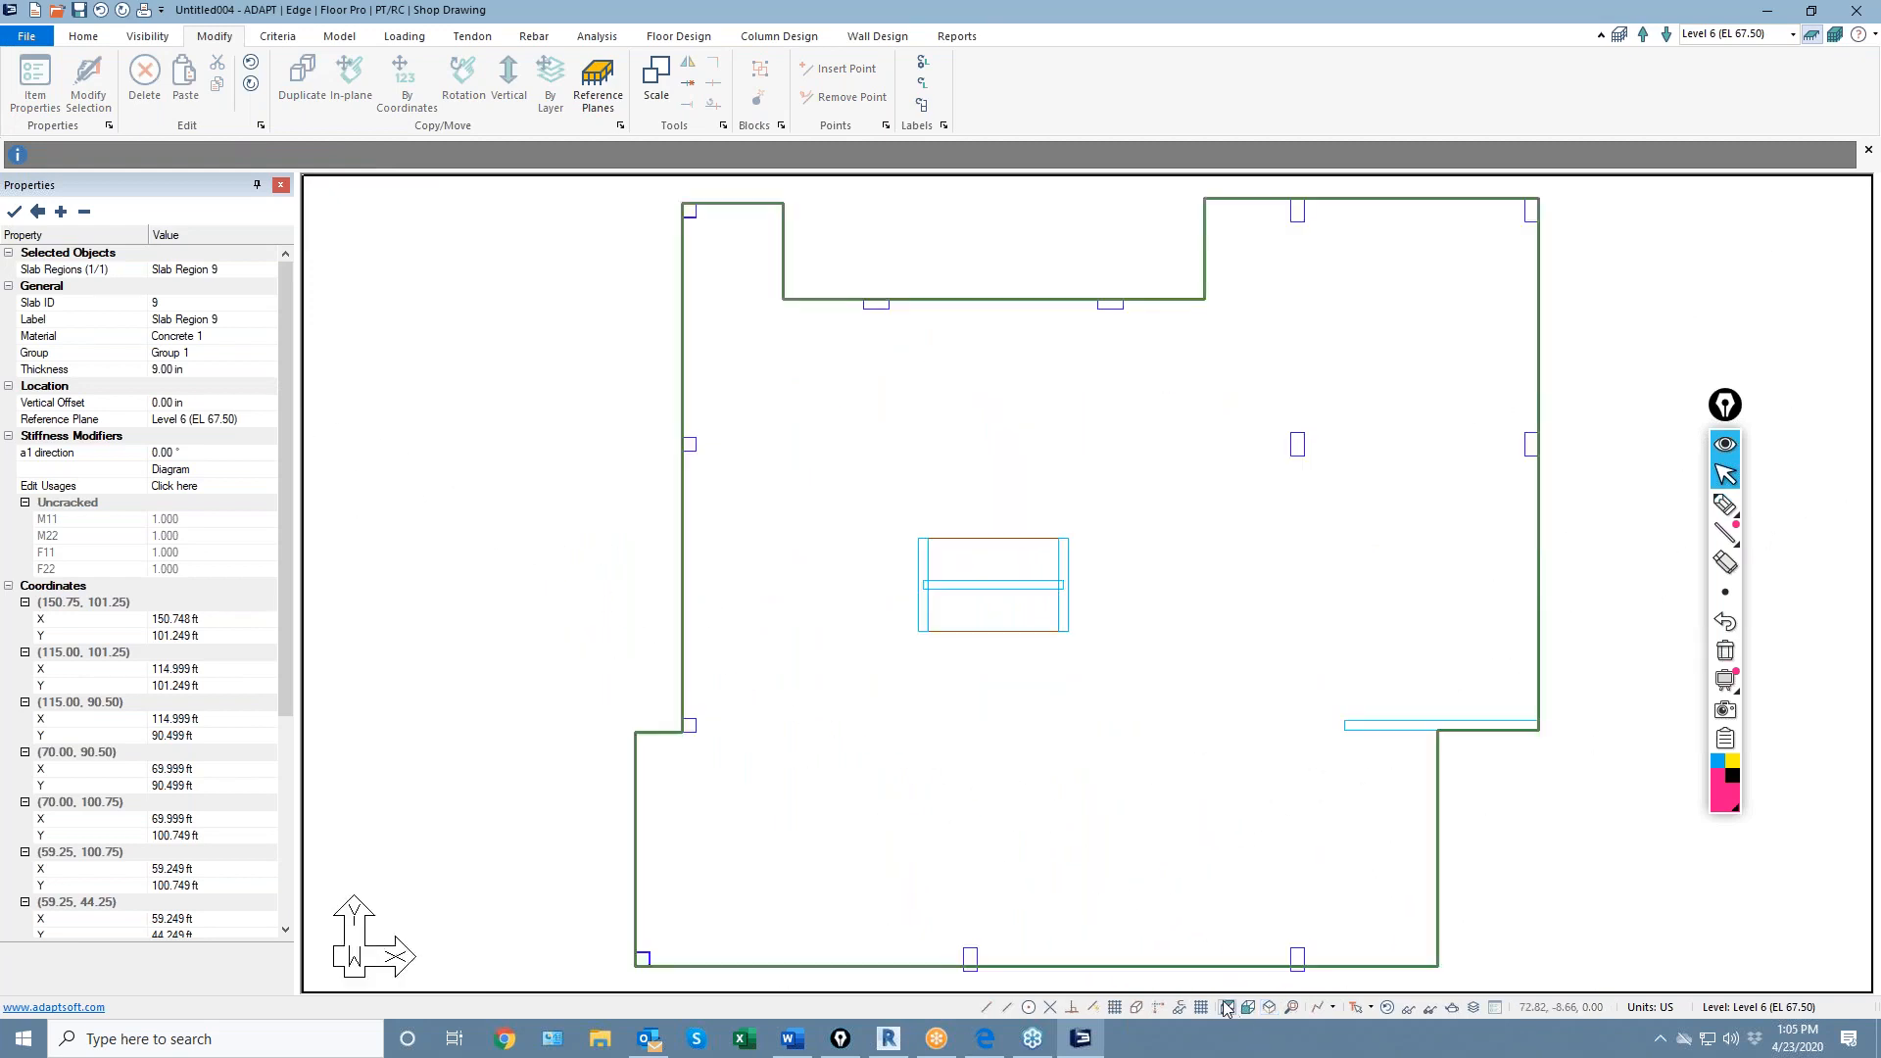
scroll(910, 493, down, 1)
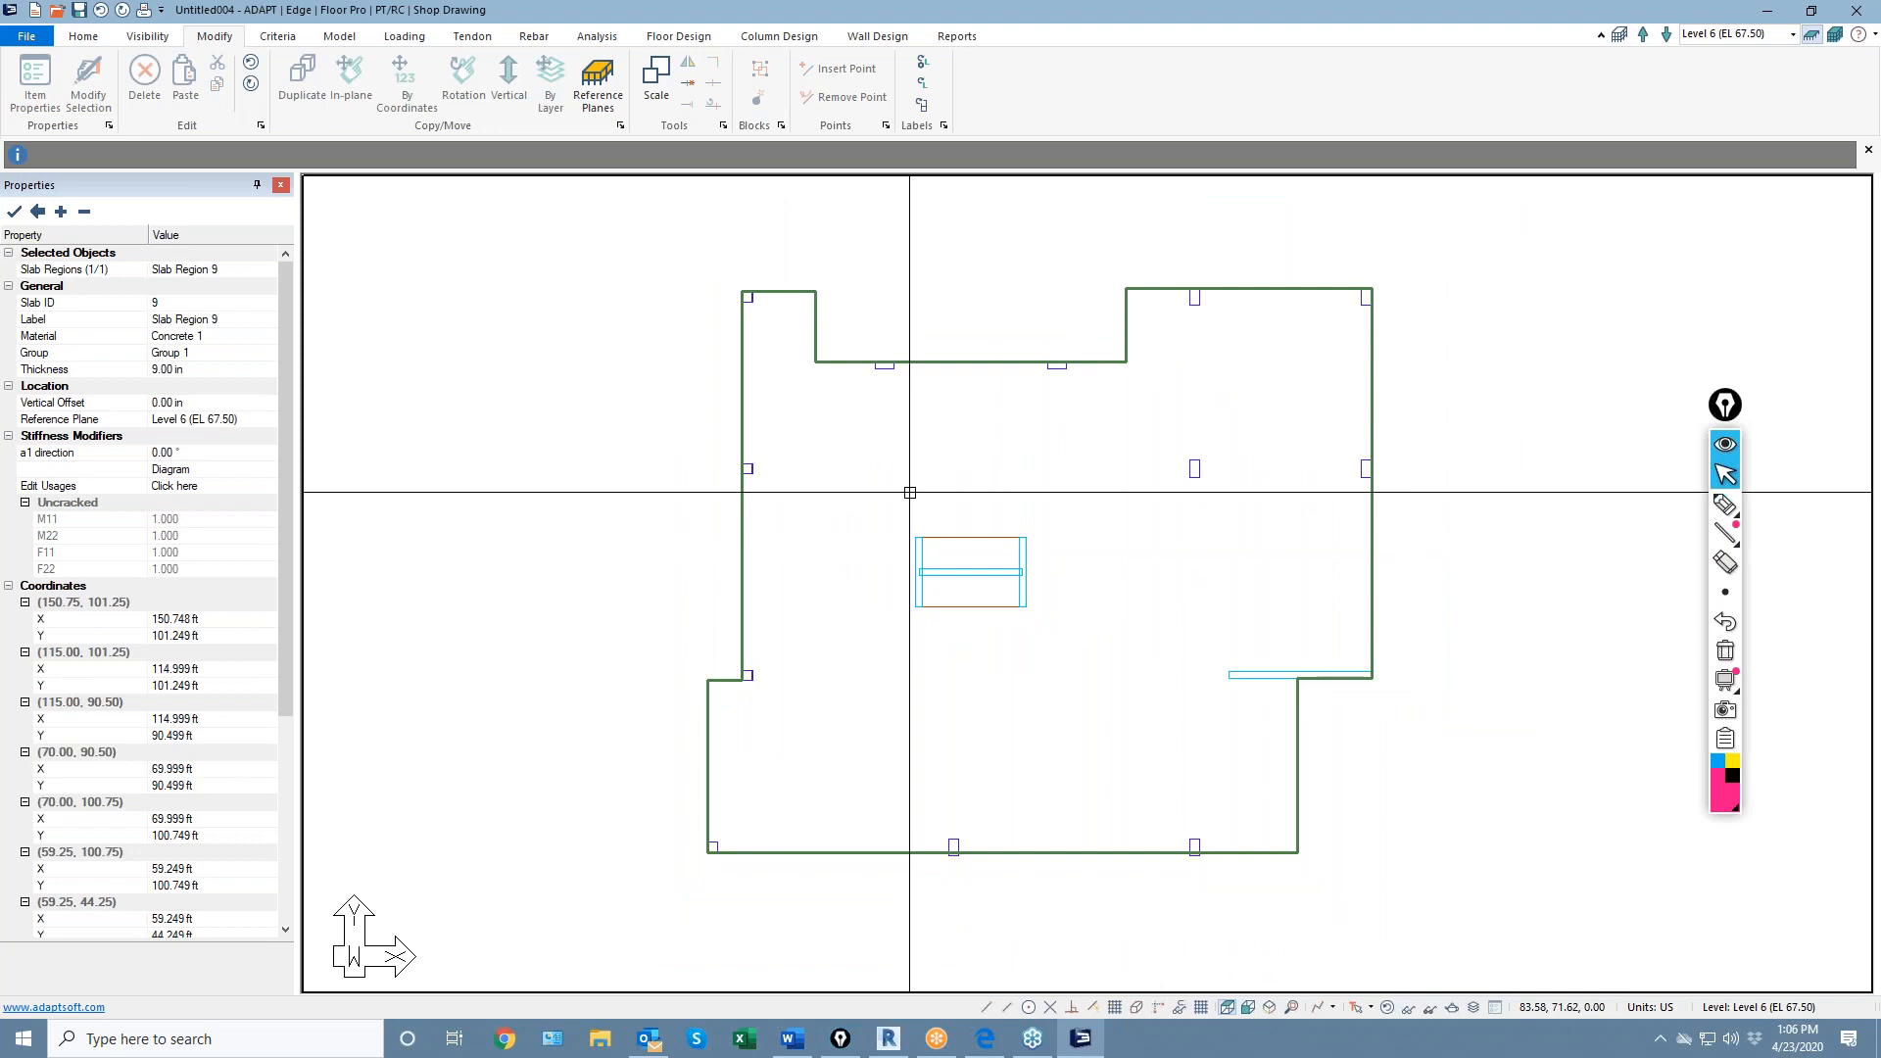
click(930, 359)
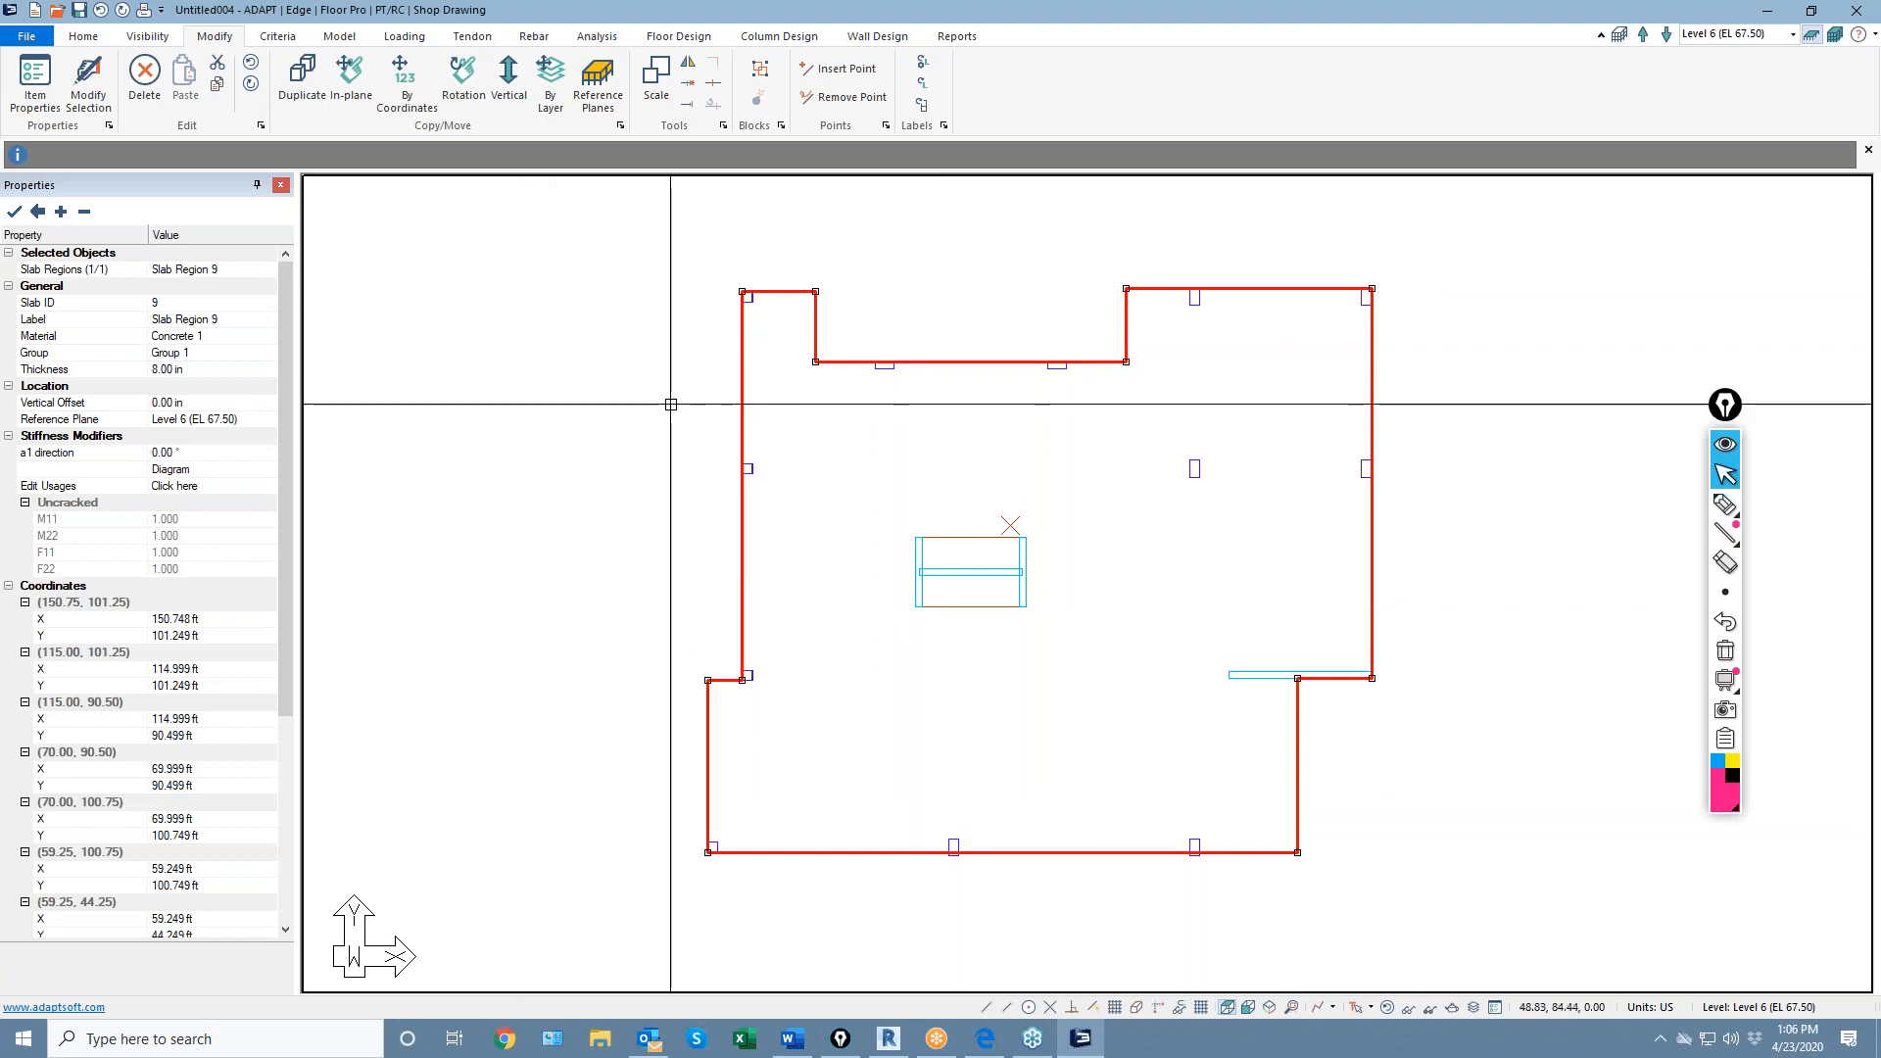
click(410, 36)
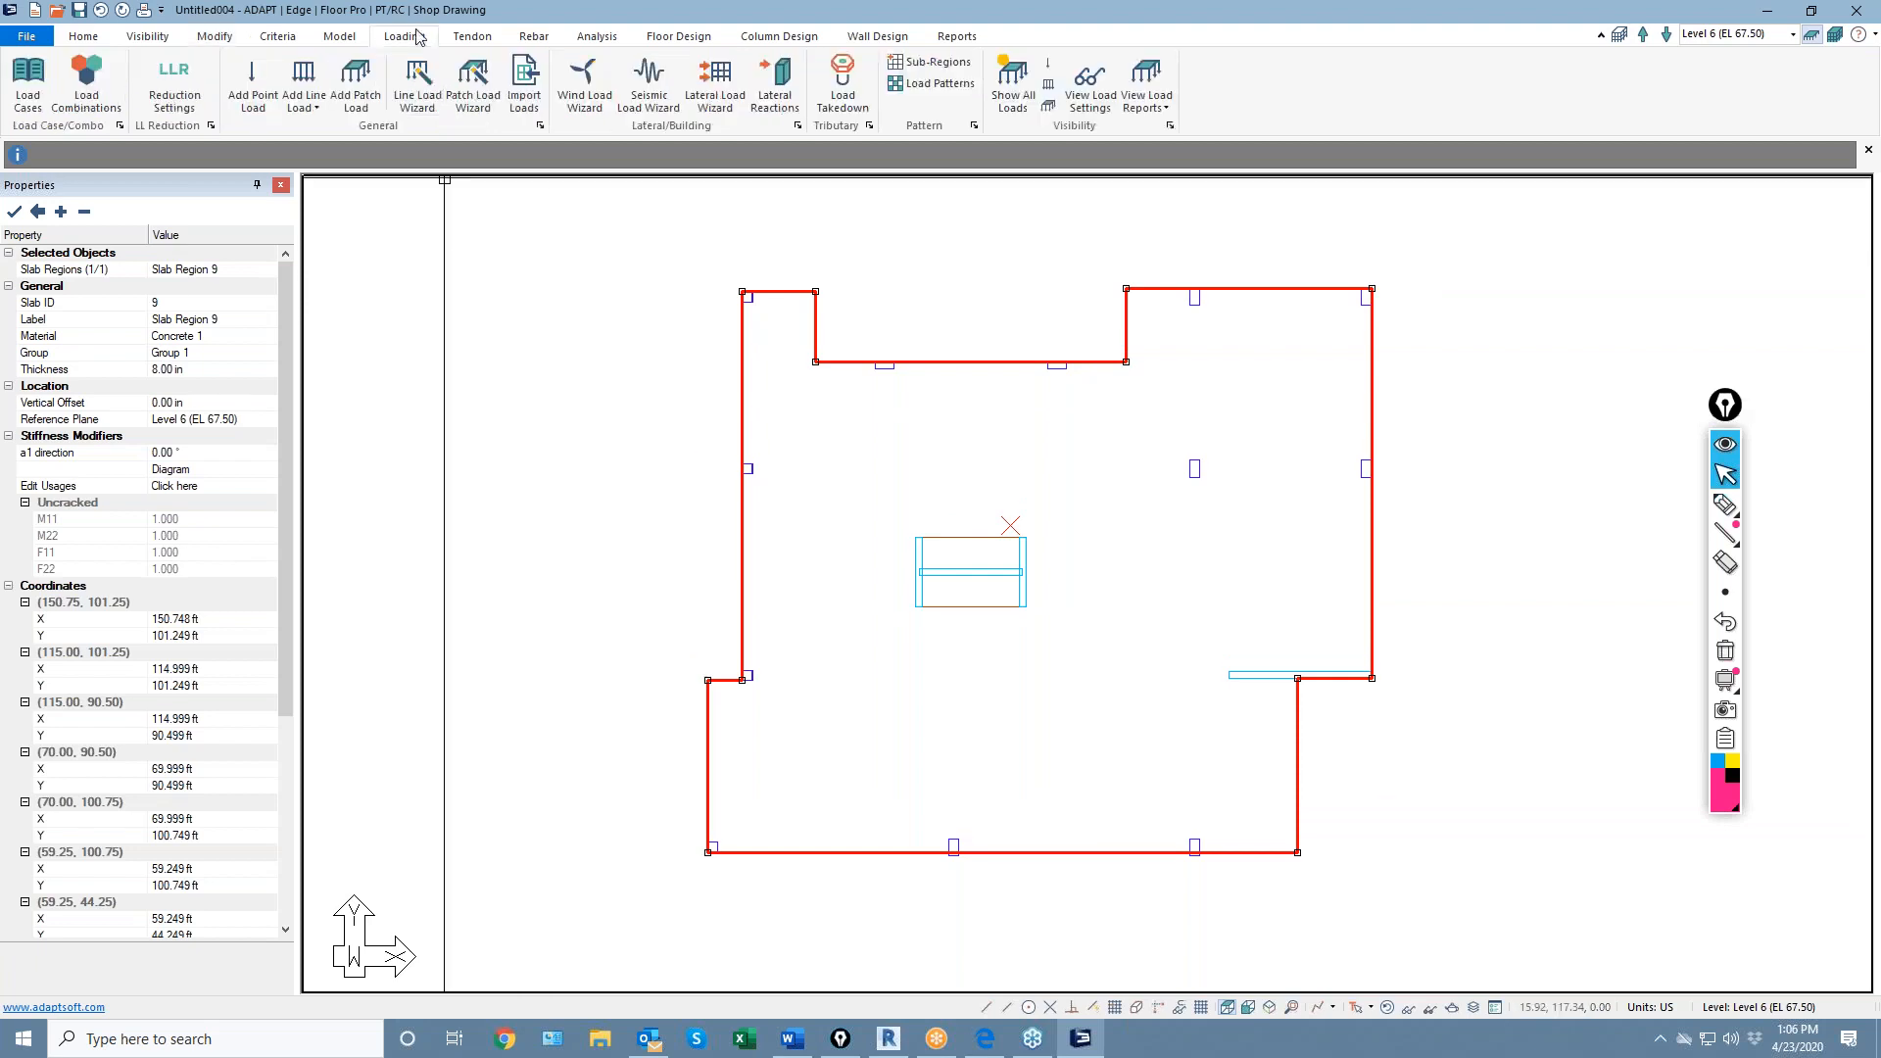
click(472, 96)
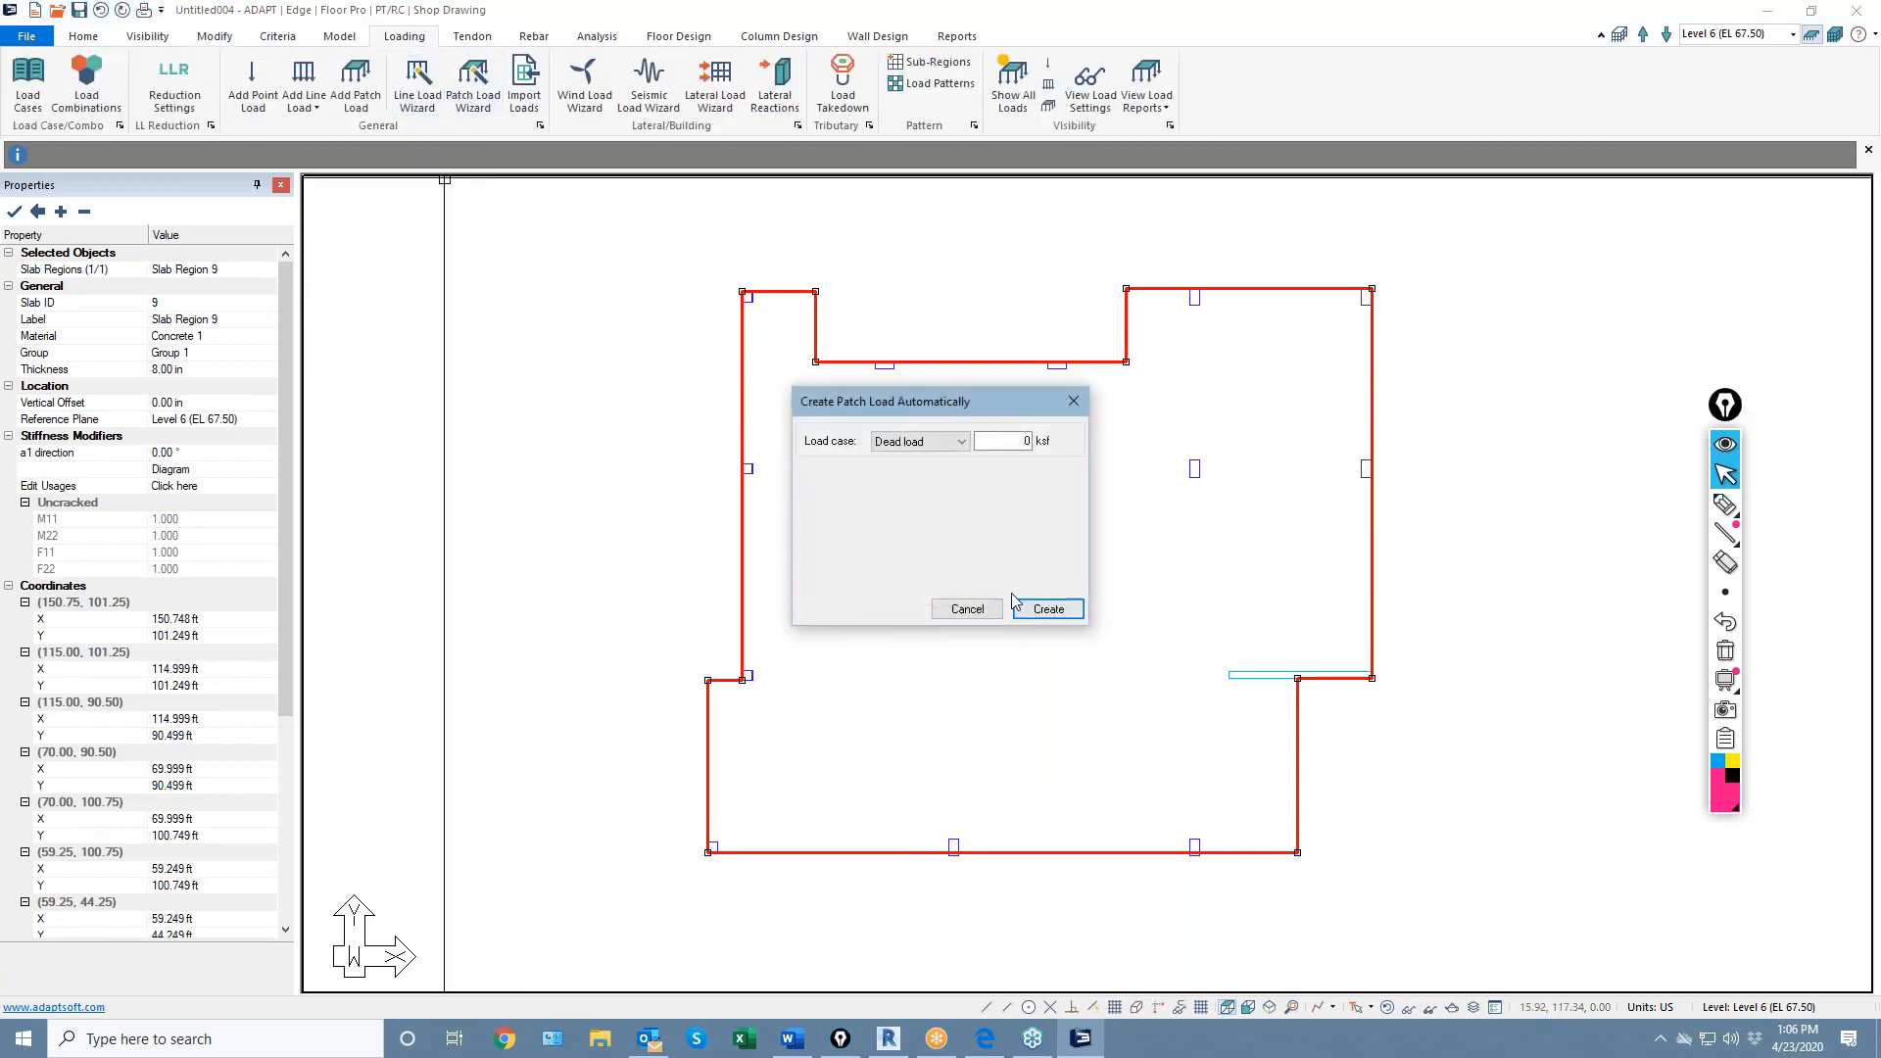
click(1002, 444)
click(954, 610)
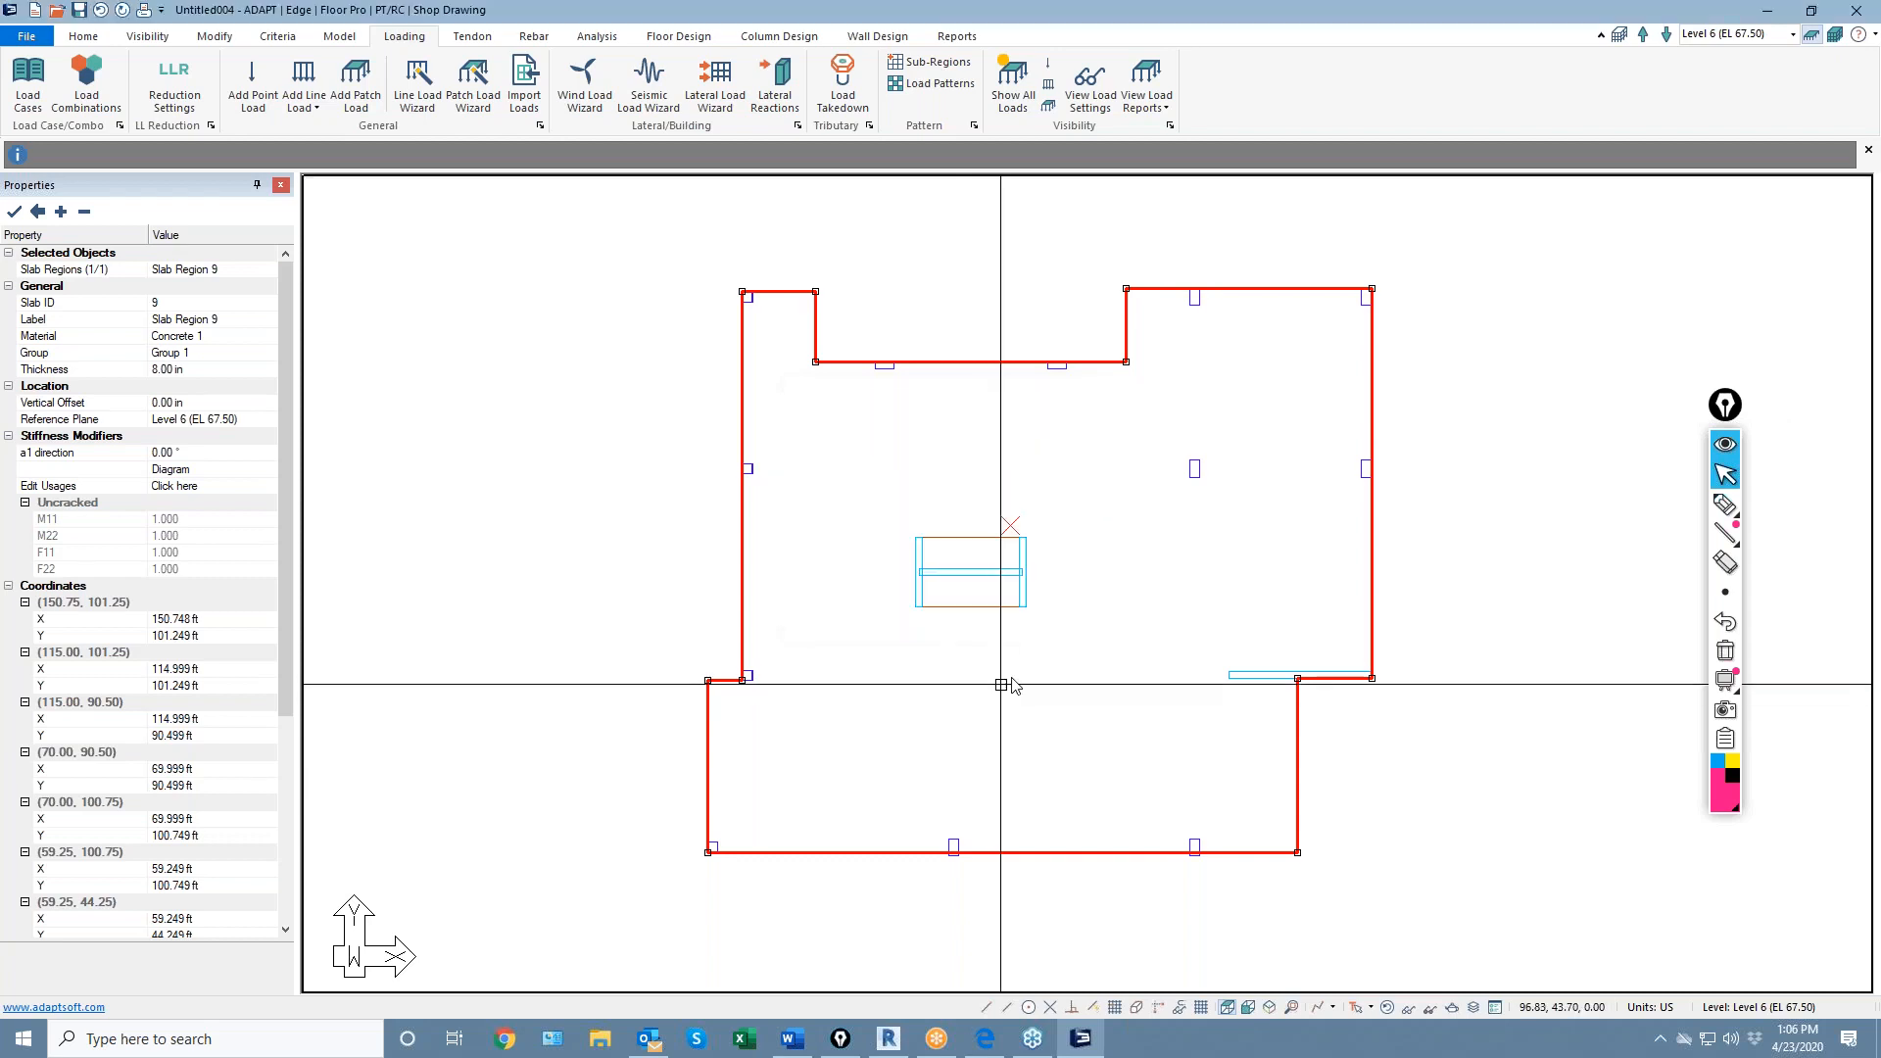
Annotate the slab with a pink freehand line along the interior column line near its east edge and mark the supports in blue
click(1726, 505)
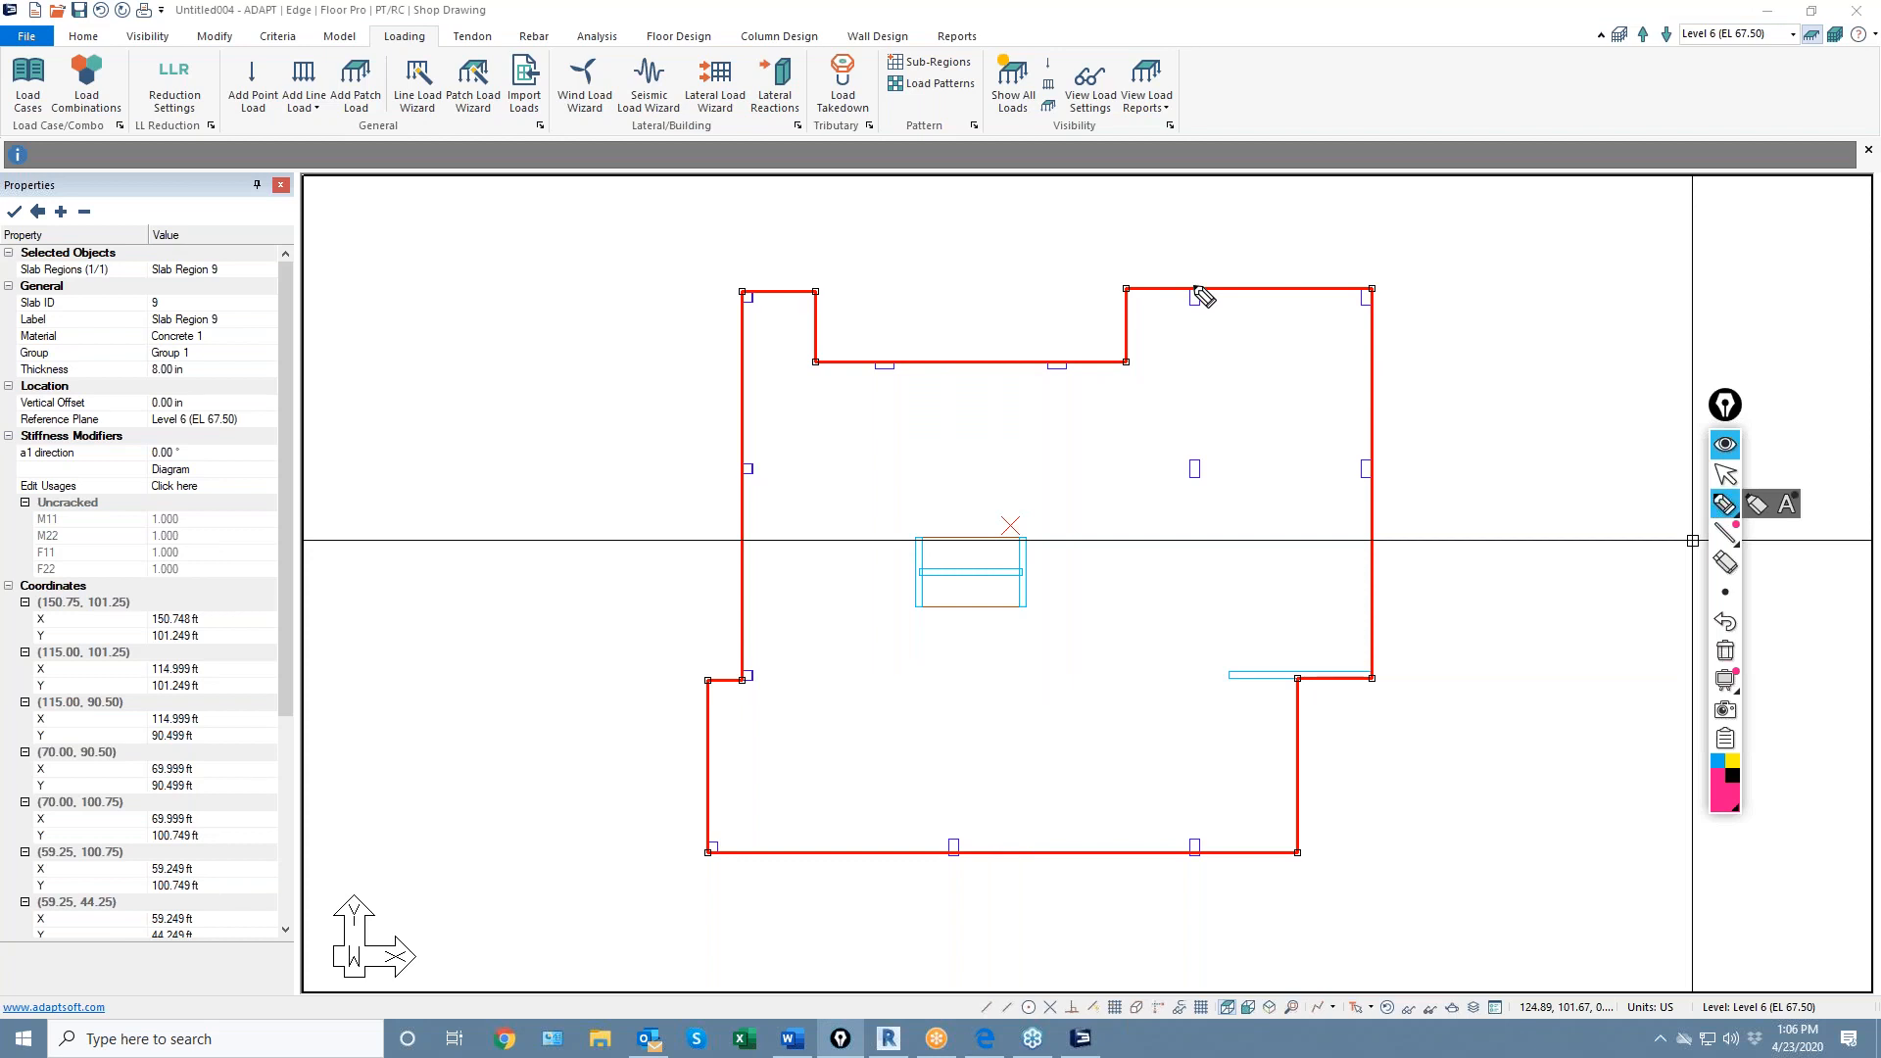
mouse_move(1196, 288)
mouse_down()
mouse_move(1225, 713)
mouse_move(1211, 886)
mouse_up()
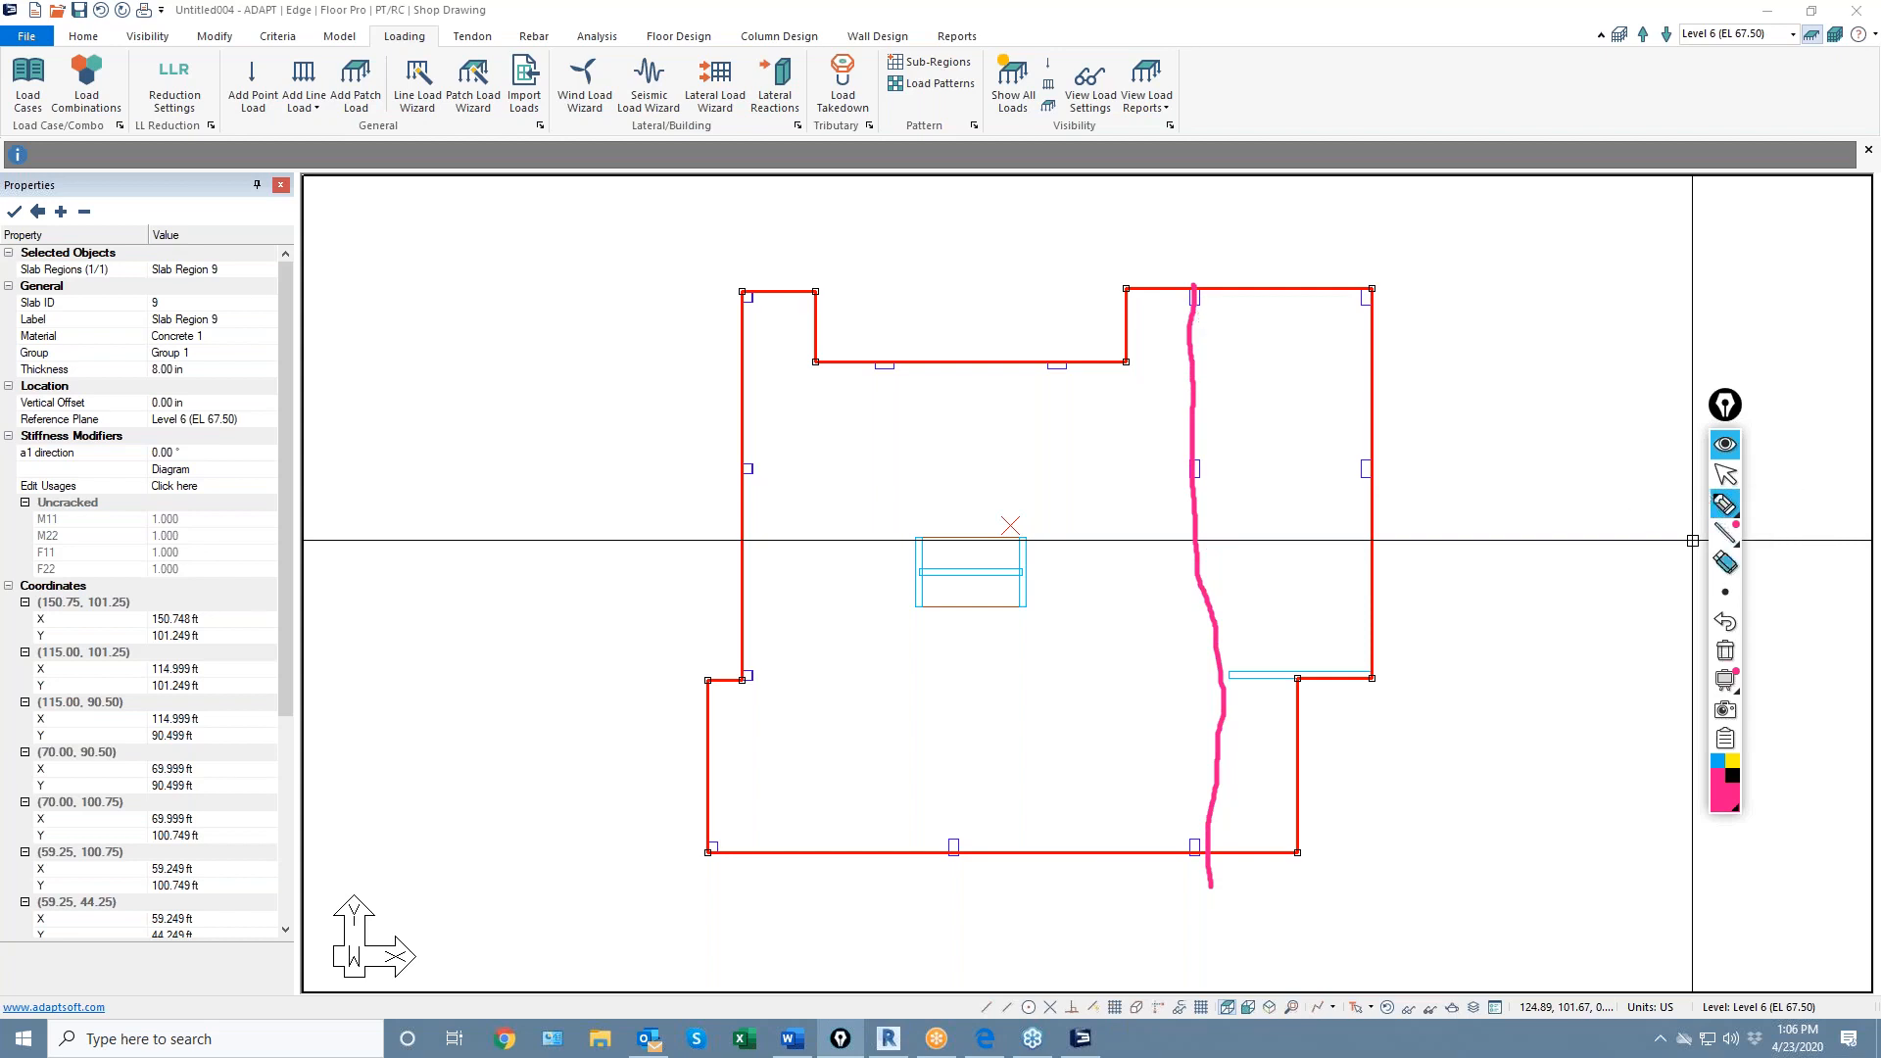
mouse_move(1724, 607)
mouse_move(1720, 681)
click(1718, 761)
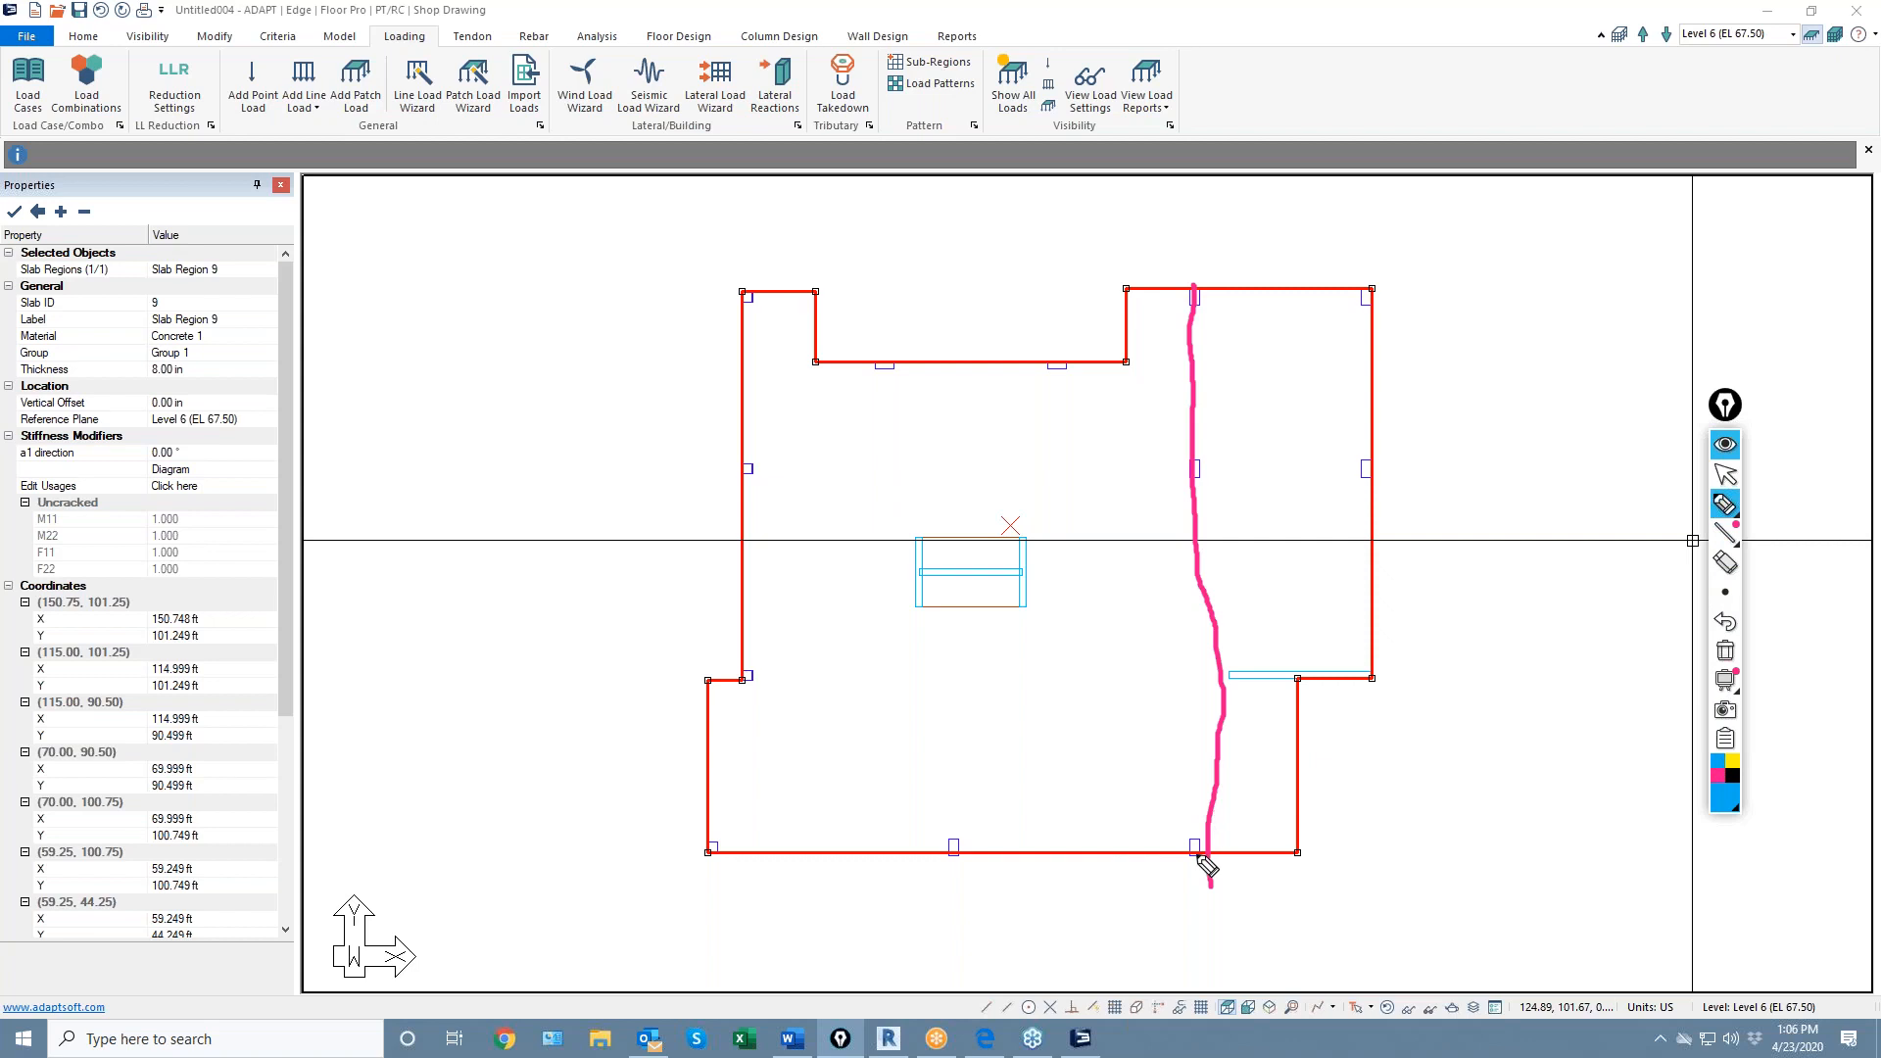
drag(1208, 864, 1214, 863)
drag(1203, 838, 1191, 859)
mouse_move(1220, 666)
mouse_down()
mouse_move(1236, 680)
mouse_move(1215, 696)
mouse_up()
mouse_move(1189, 462)
mouse_down()
mouse_move(1213, 484)
mouse_move(1203, 468)
mouse_up()
drag(1189, 283, 1202, 294)
drag(1197, 281, 1185, 300)
Mark each span of the pink line with a blue tick and handwrite a 50% load note beside the upper span
drag(1238, 758, 1235, 774)
drag(1227, 586, 1225, 599)
drag(1211, 393, 1210, 408)
drag(1205, 478, 1213, 485)
drag(1137, 388, 1162, 396)
drag(1169, 391, 1182, 406)
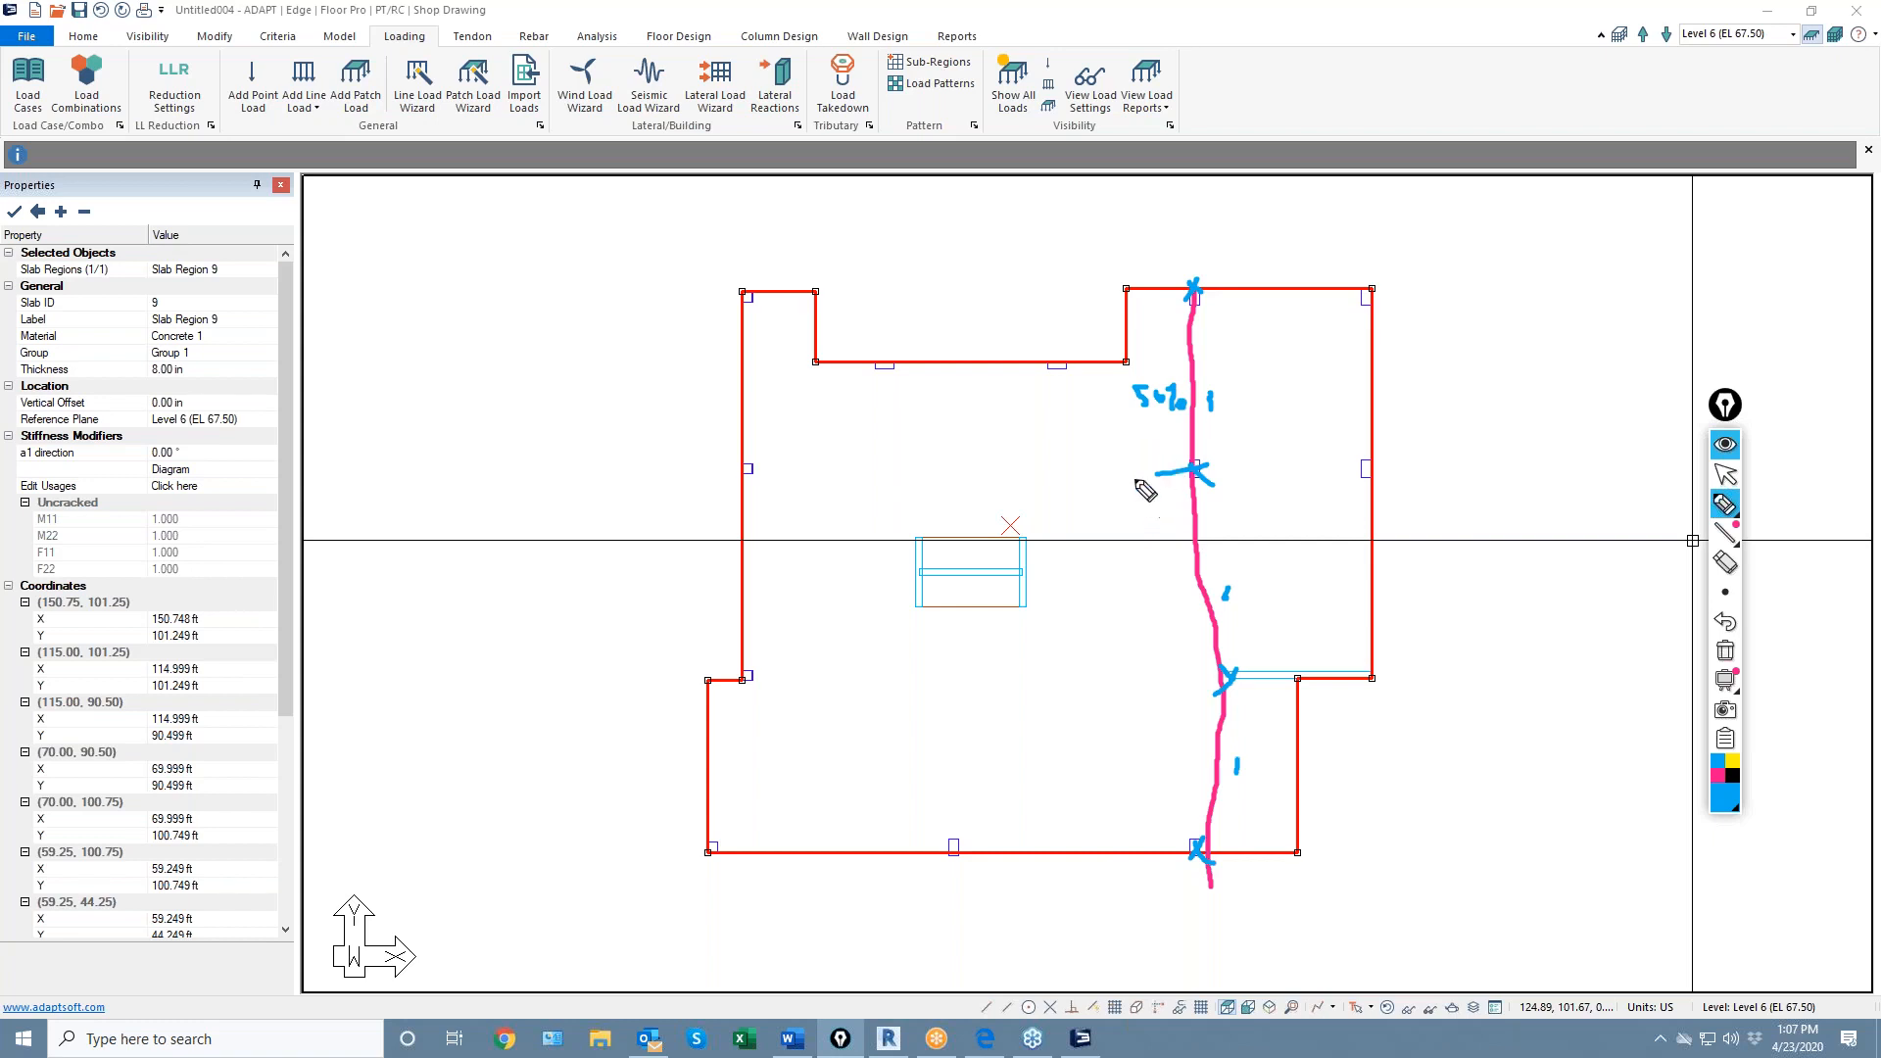
mouse_move(1088, 434)
mouse_down()
mouse_move(1089, 458)
mouse_move(1180, 451)
mouse_up()
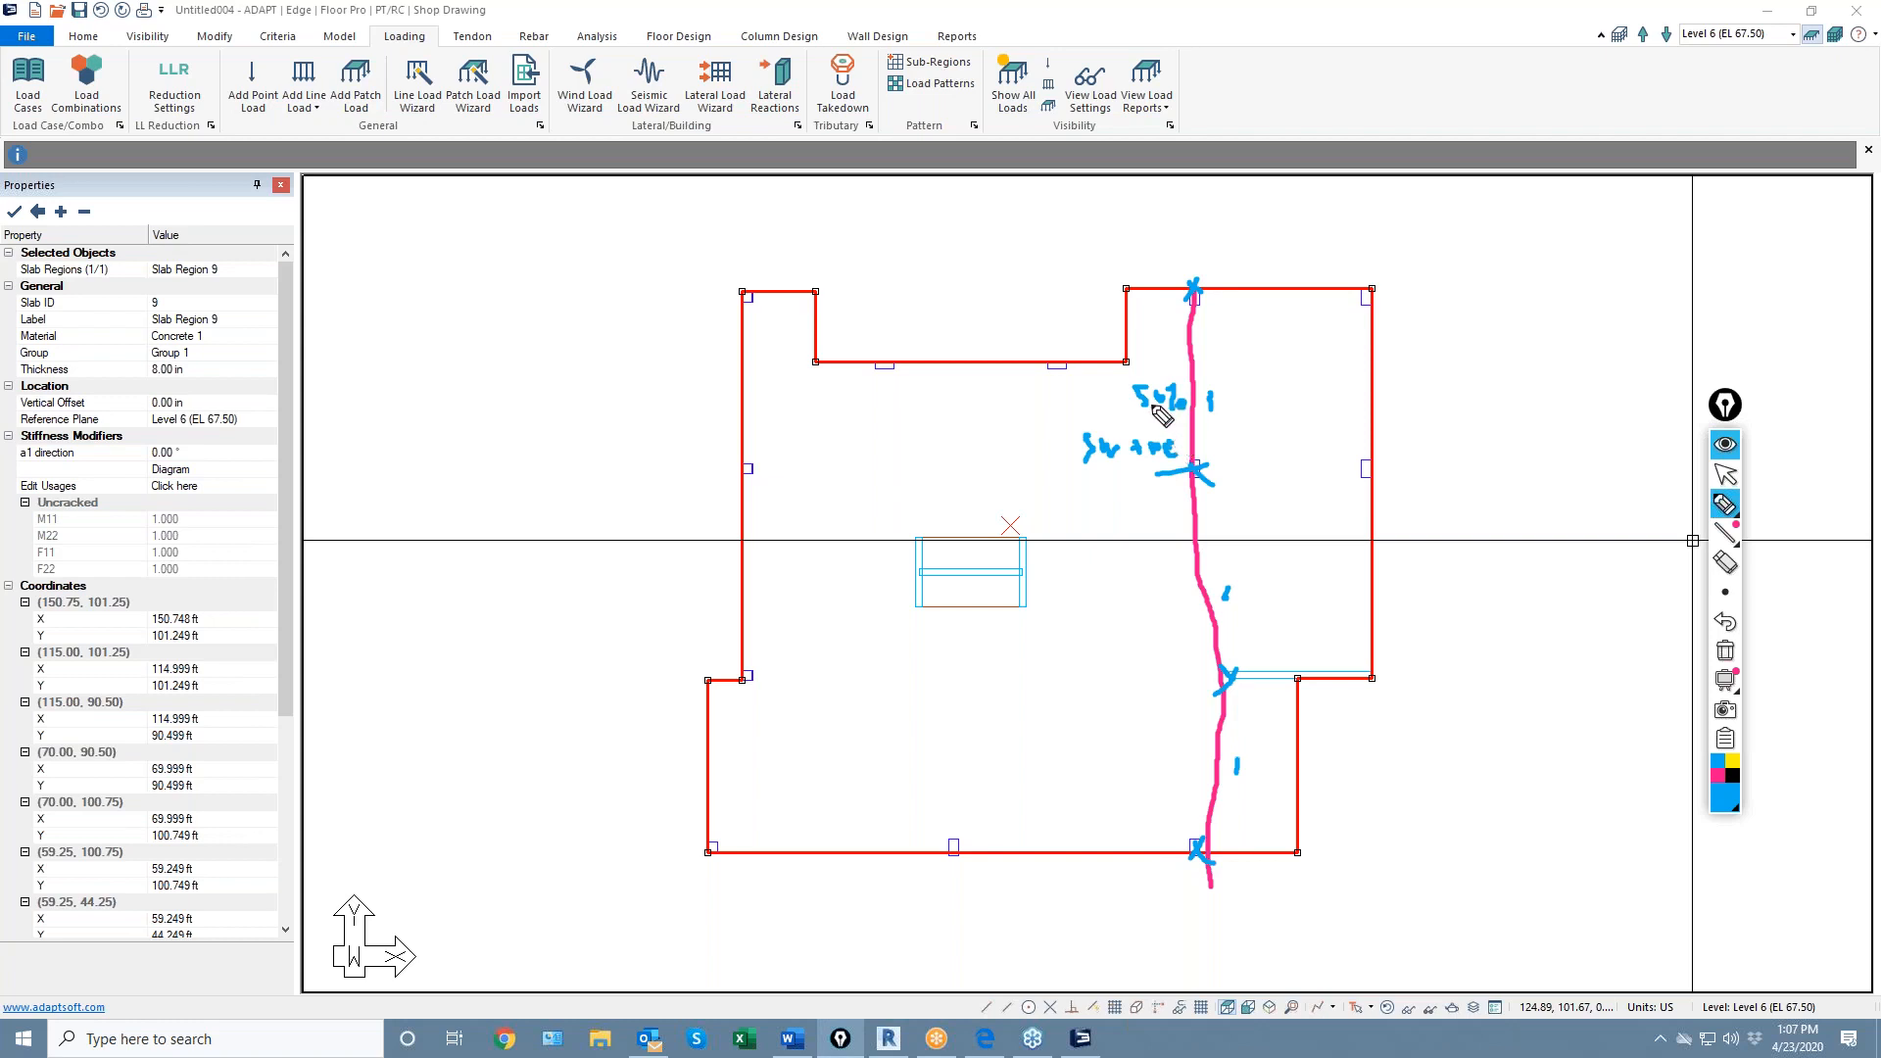
Finish marking up the handwritten note, erase all annotations from the slab plan and deselect the slab region
mouse_move(1091, 471)
mouse_down()
mouse_move(1185, 471)
mouse_move(1152, 464)
mouse_up()
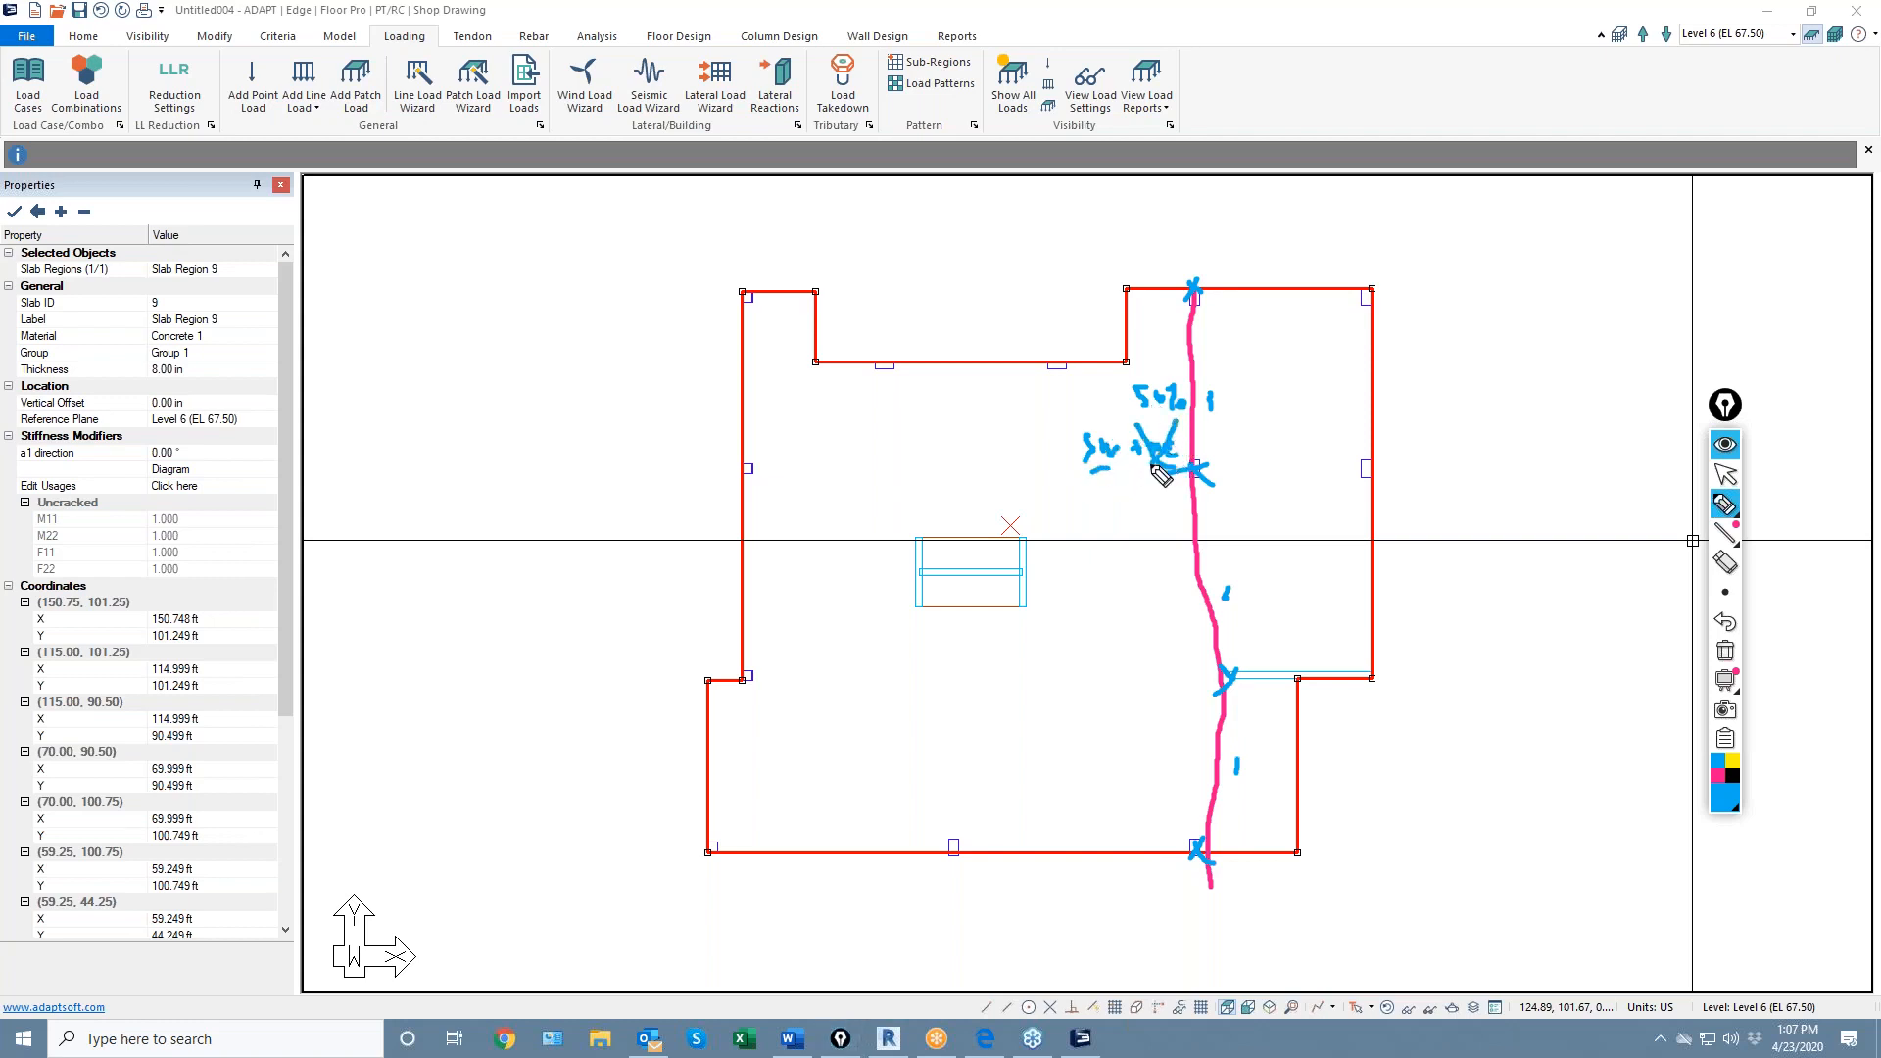
click(1727, 652)
click(1726, 475)
click(1107, 467)
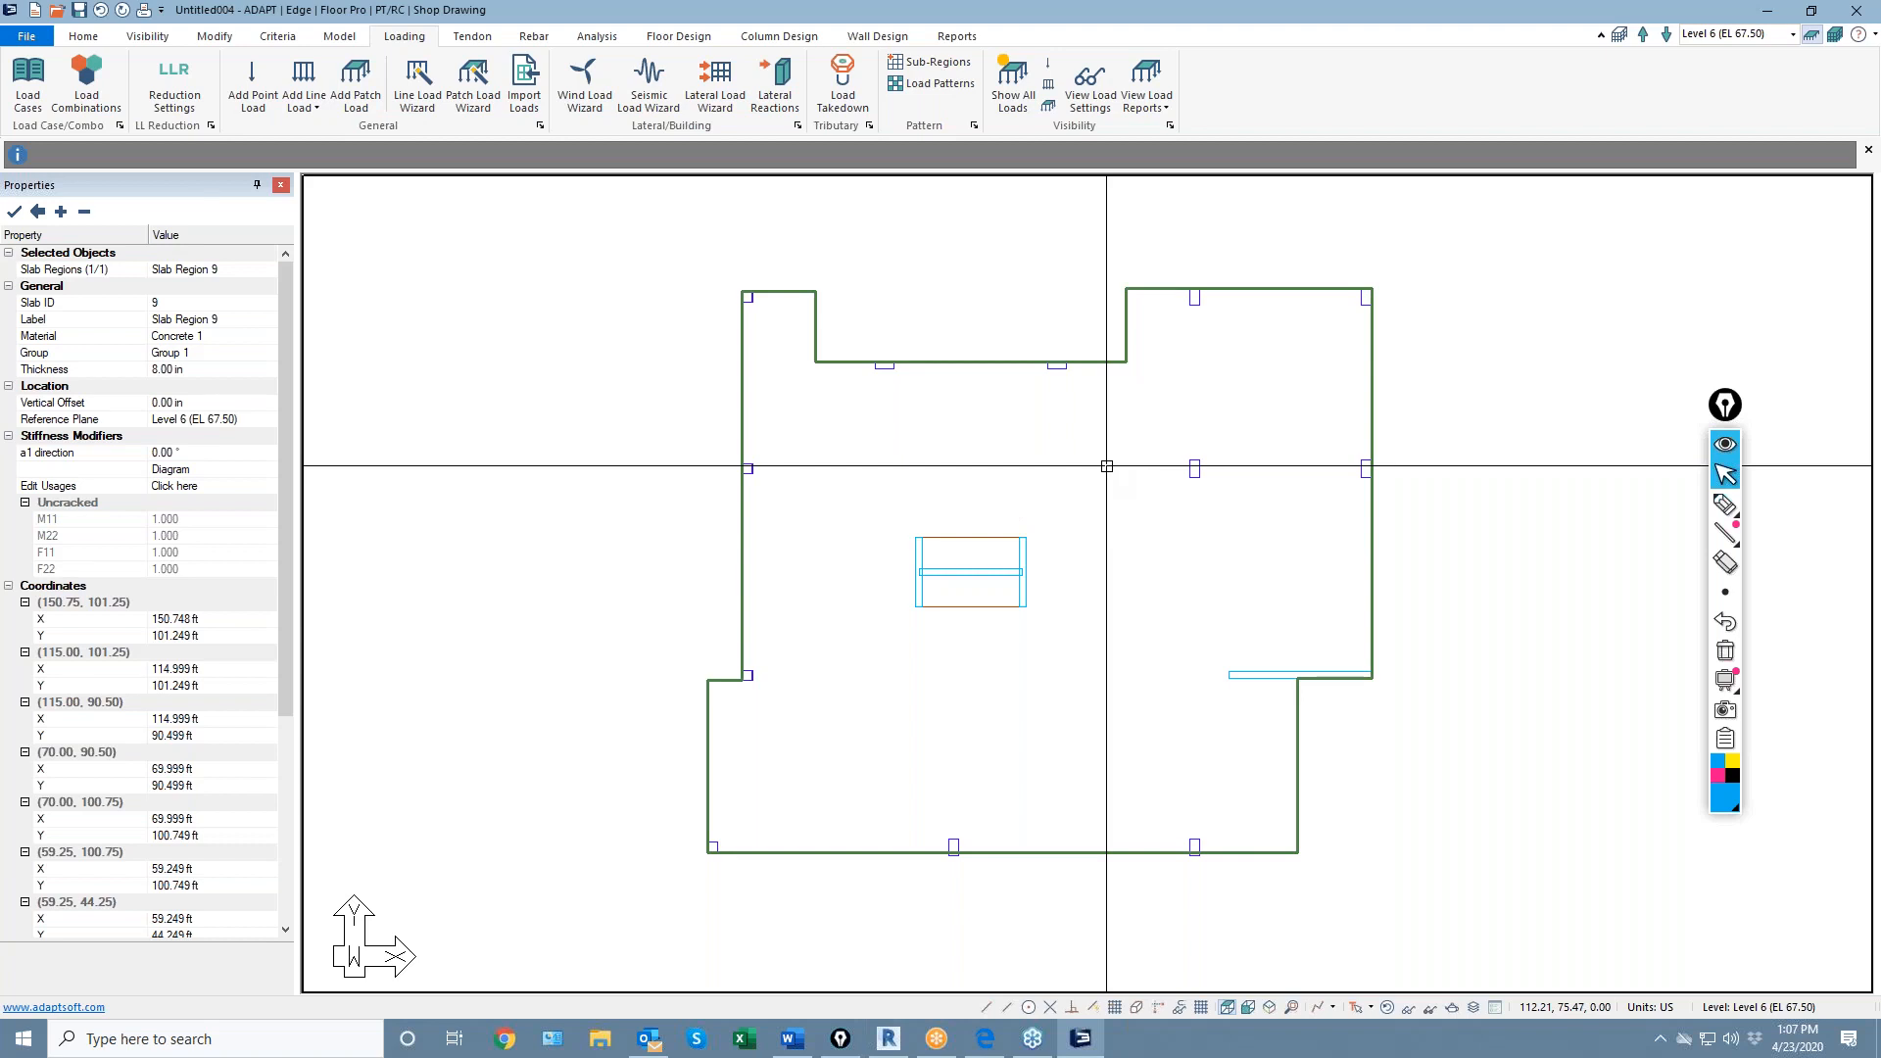
Try adding a general load case labelled SDL in the load case library, and close the library without confirming
click(32, 98)
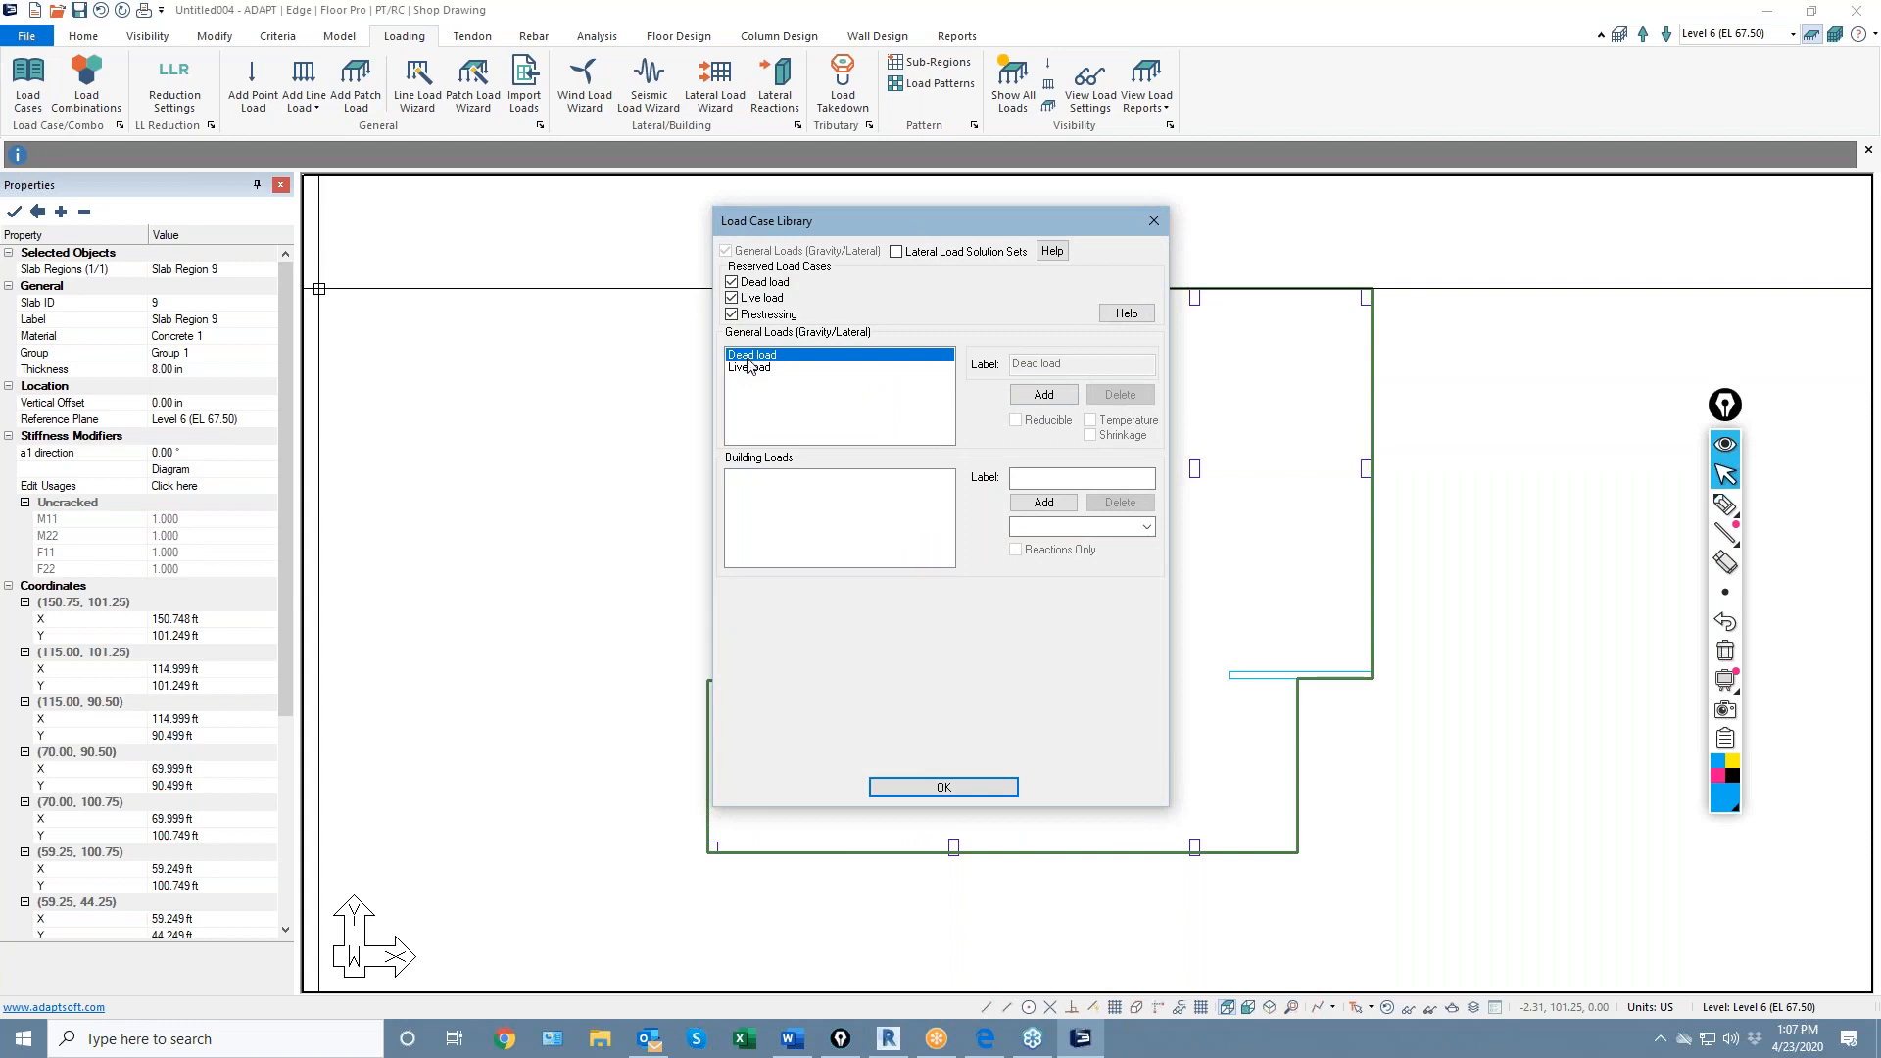
click(1039, 394)
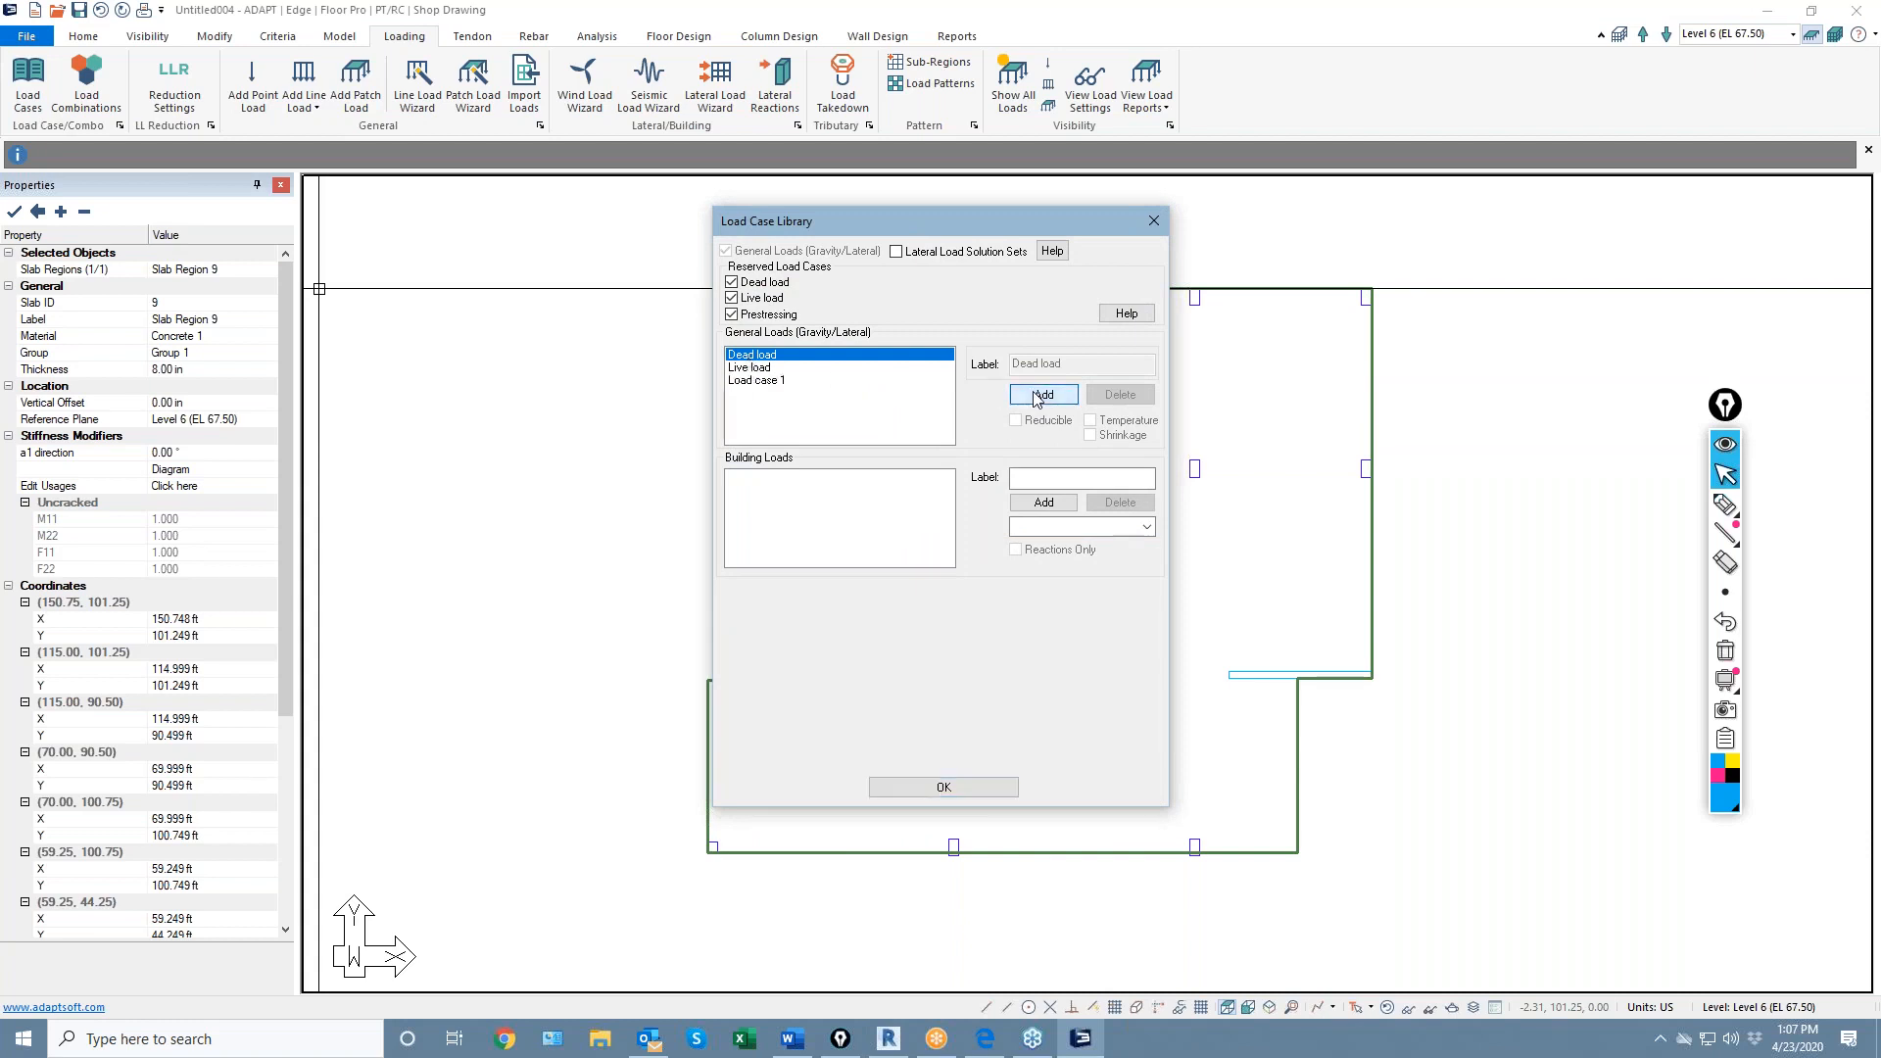
click(769, 381)
click(1096, 368)
drag(1095, 368, 1013, 364)
text(SDL)
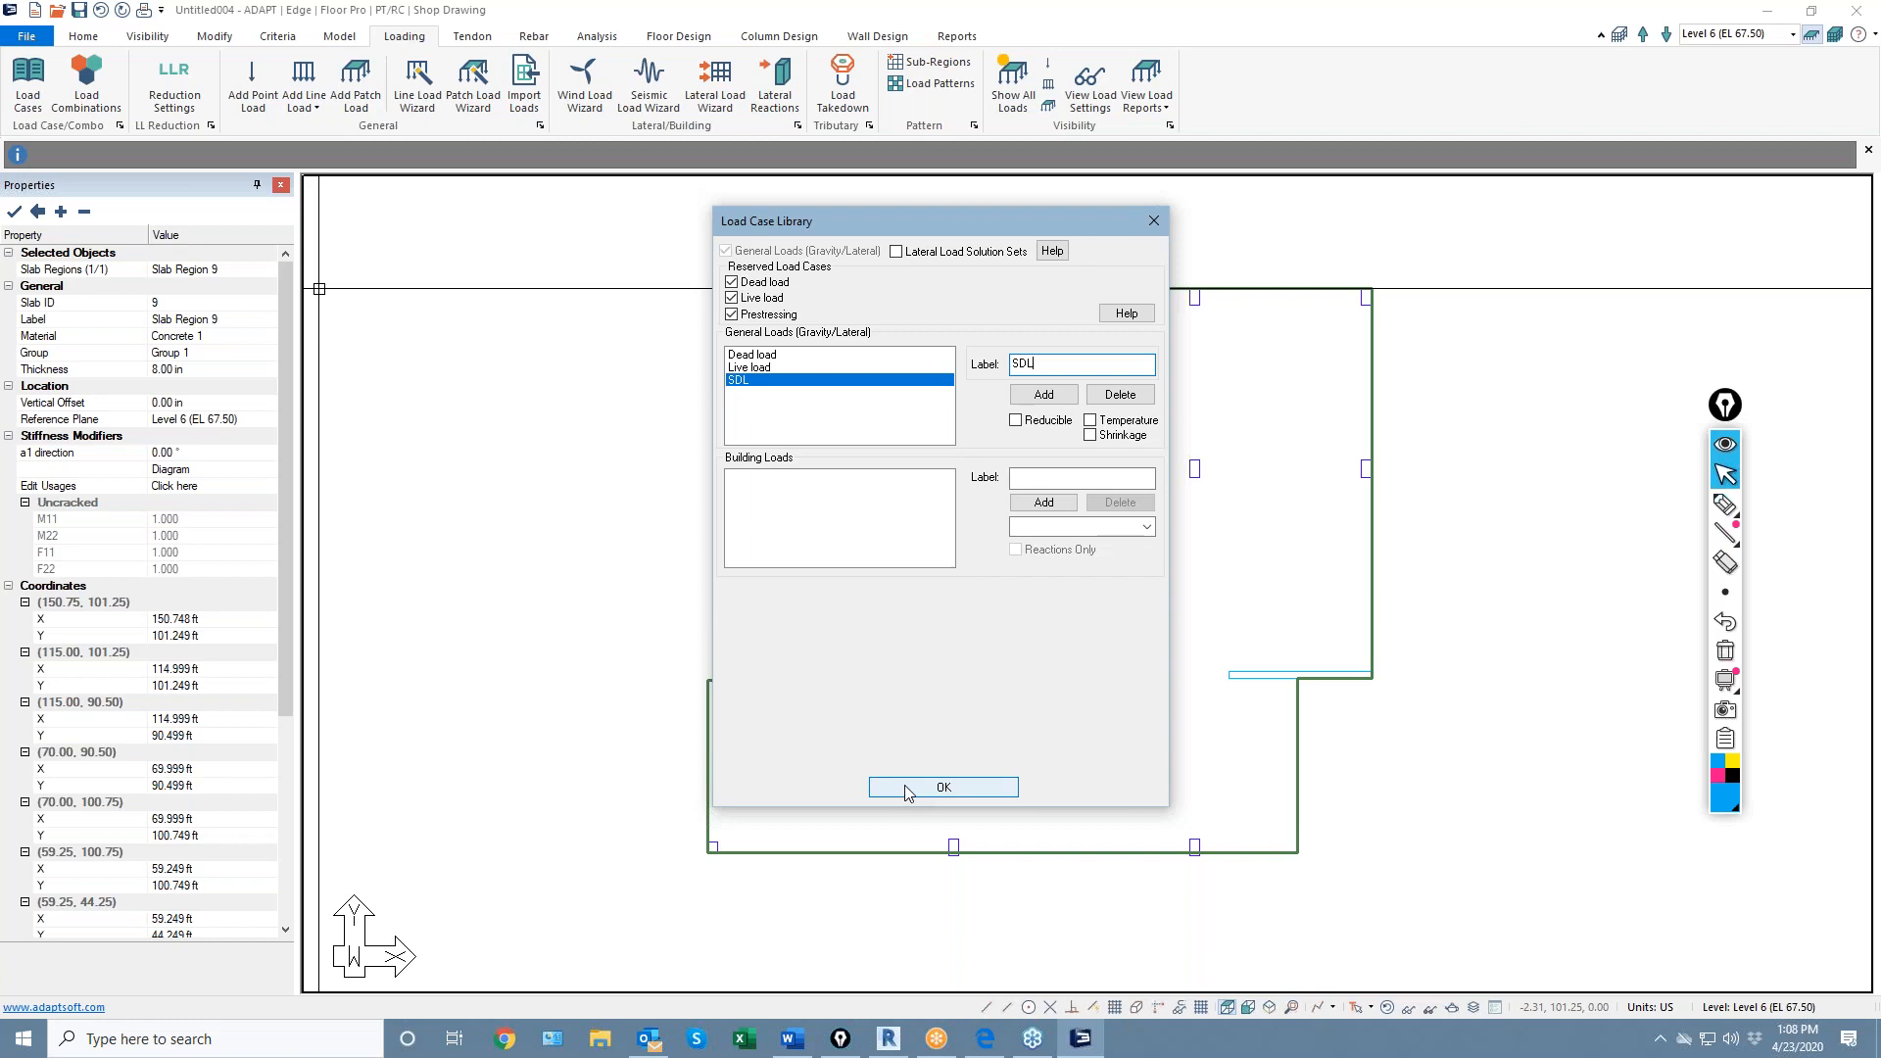
click(1155, 221)
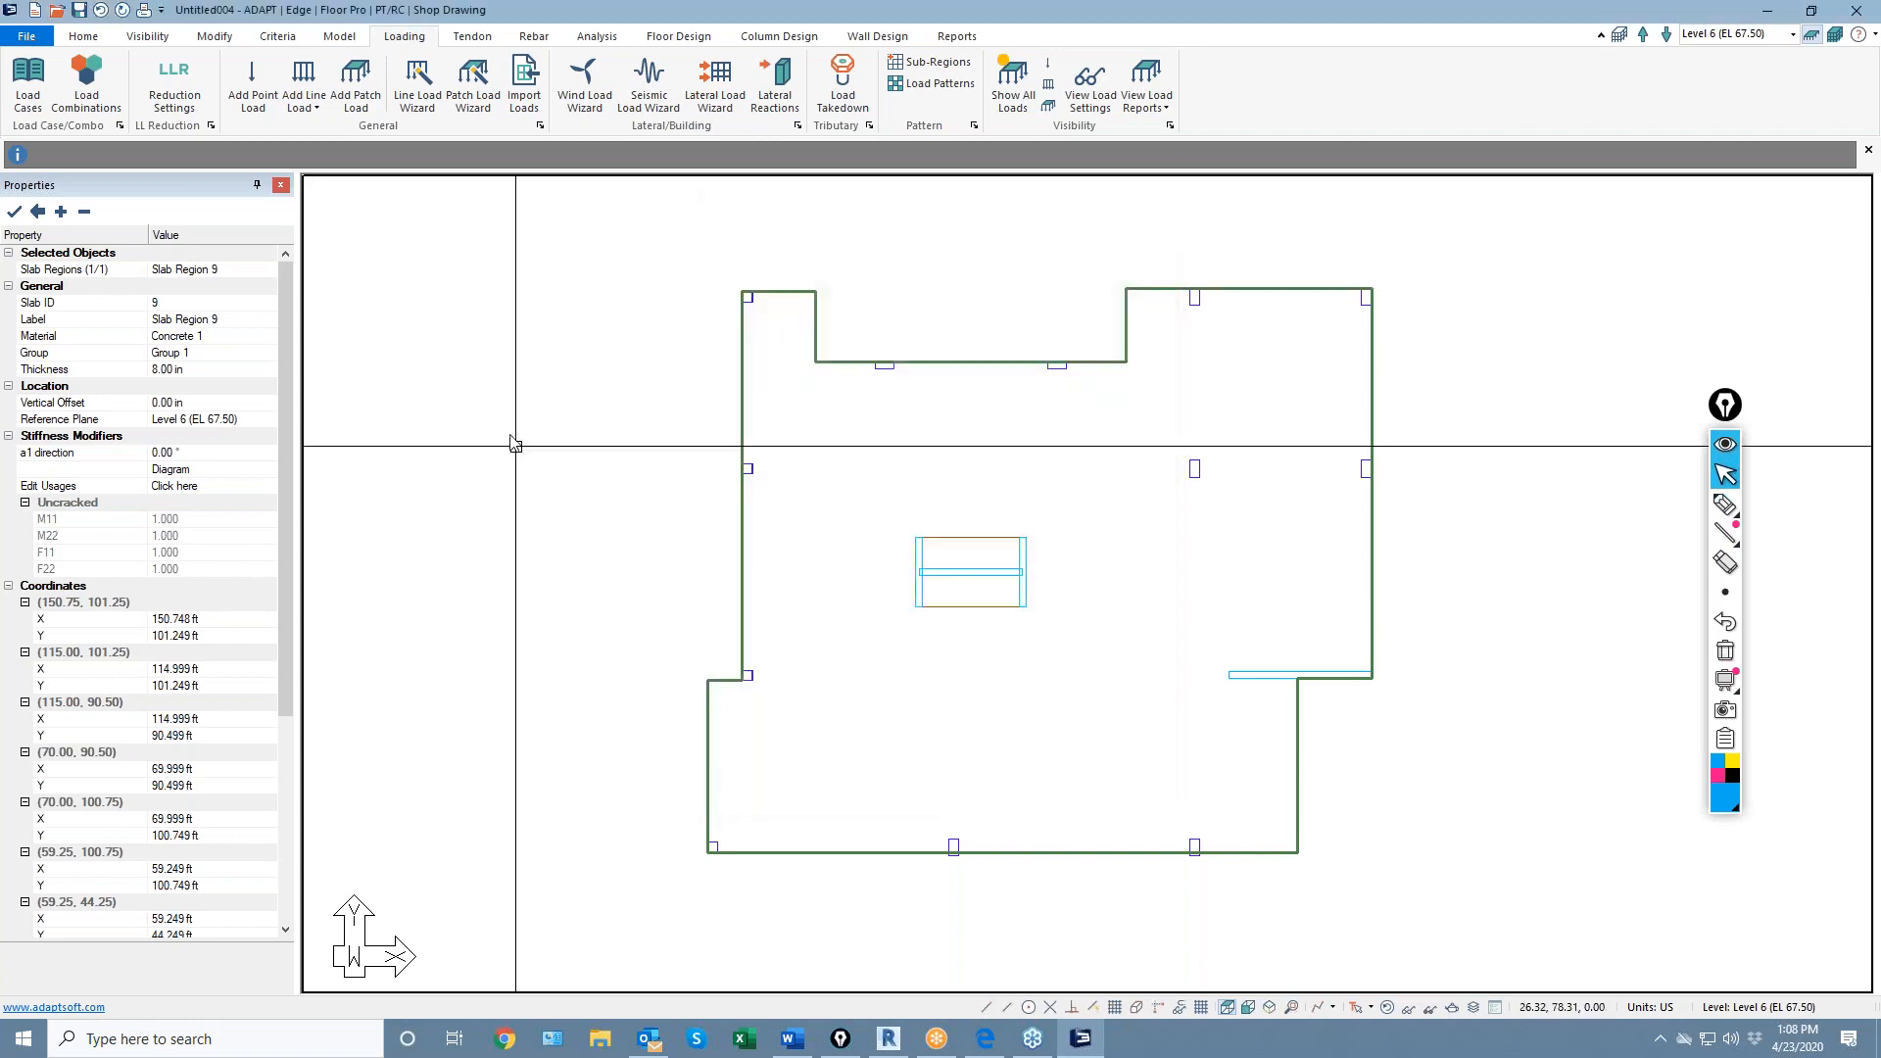
Review the factors in the load combinations and the general load cases in the load case library
click(86, 86)
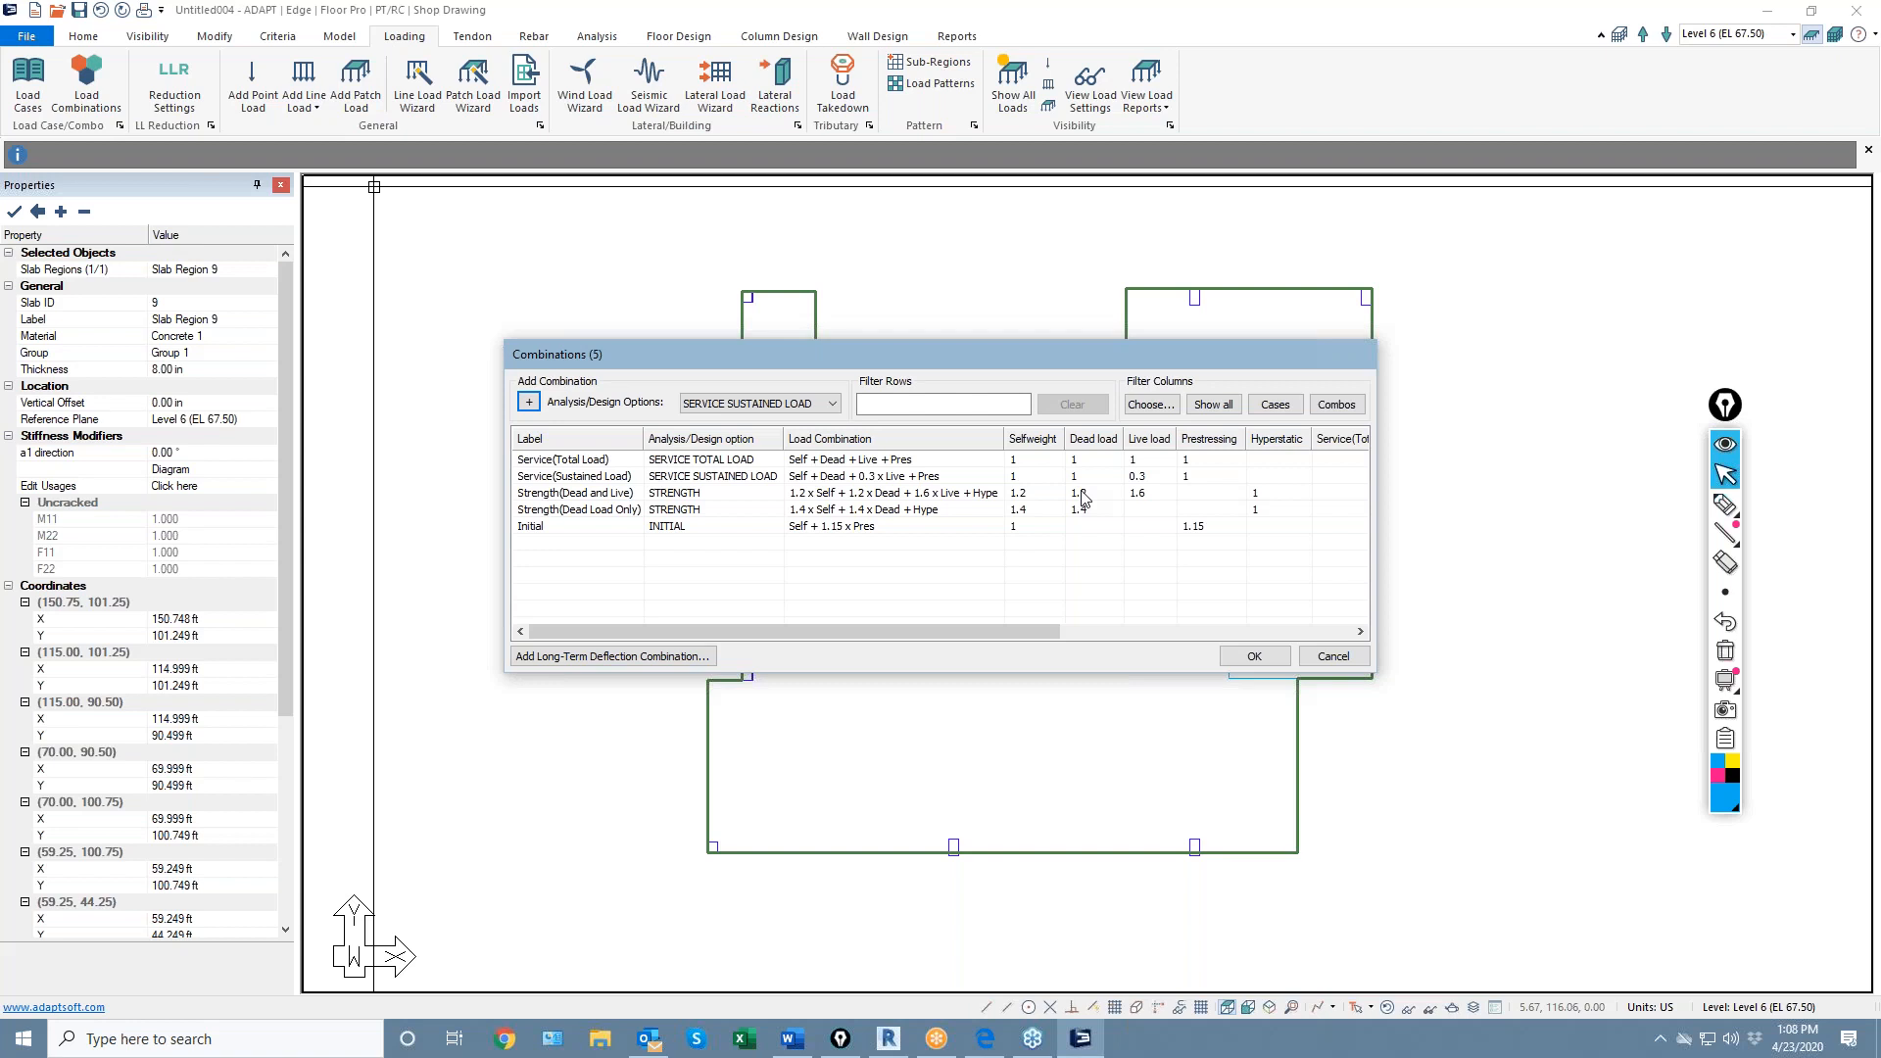
click(1331, 656)
click(28, 88)
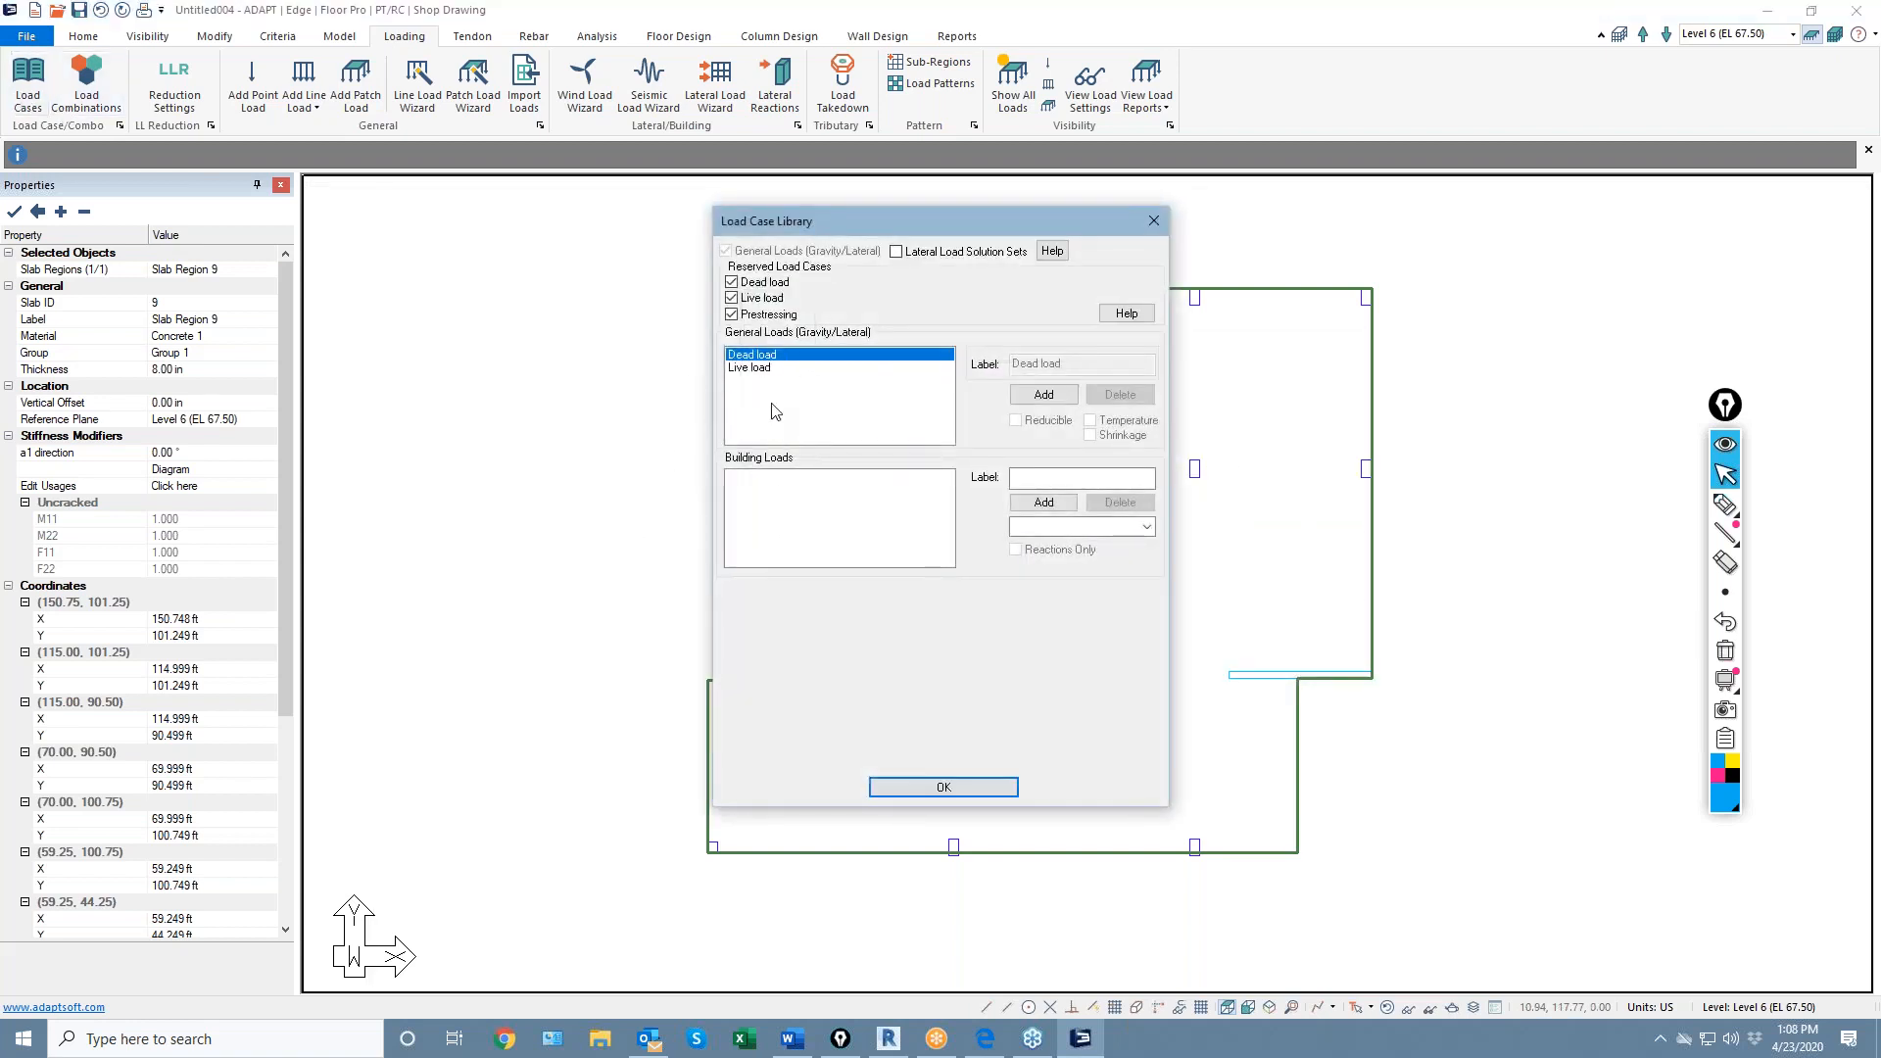
click(941, 787)
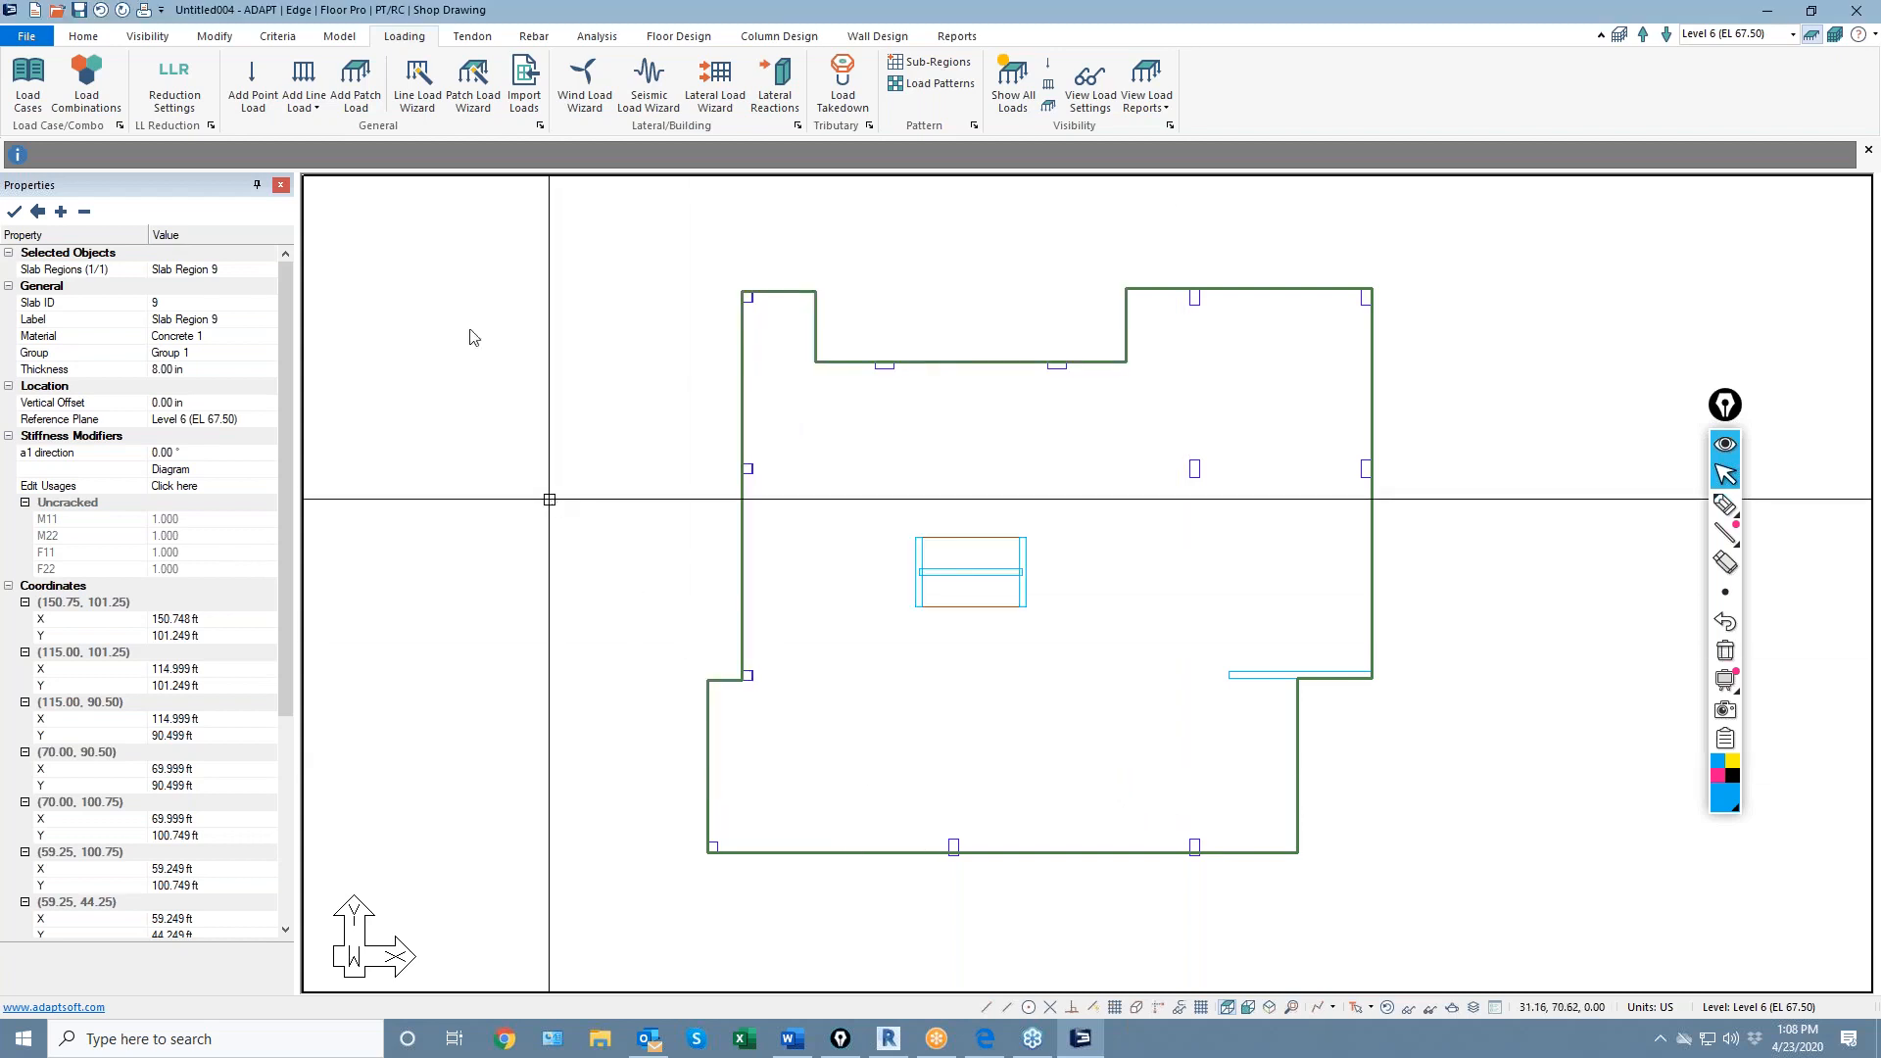
Try starting a new file with the default option, and cancel at the save prompt to keep the current model open
click(27, 36)
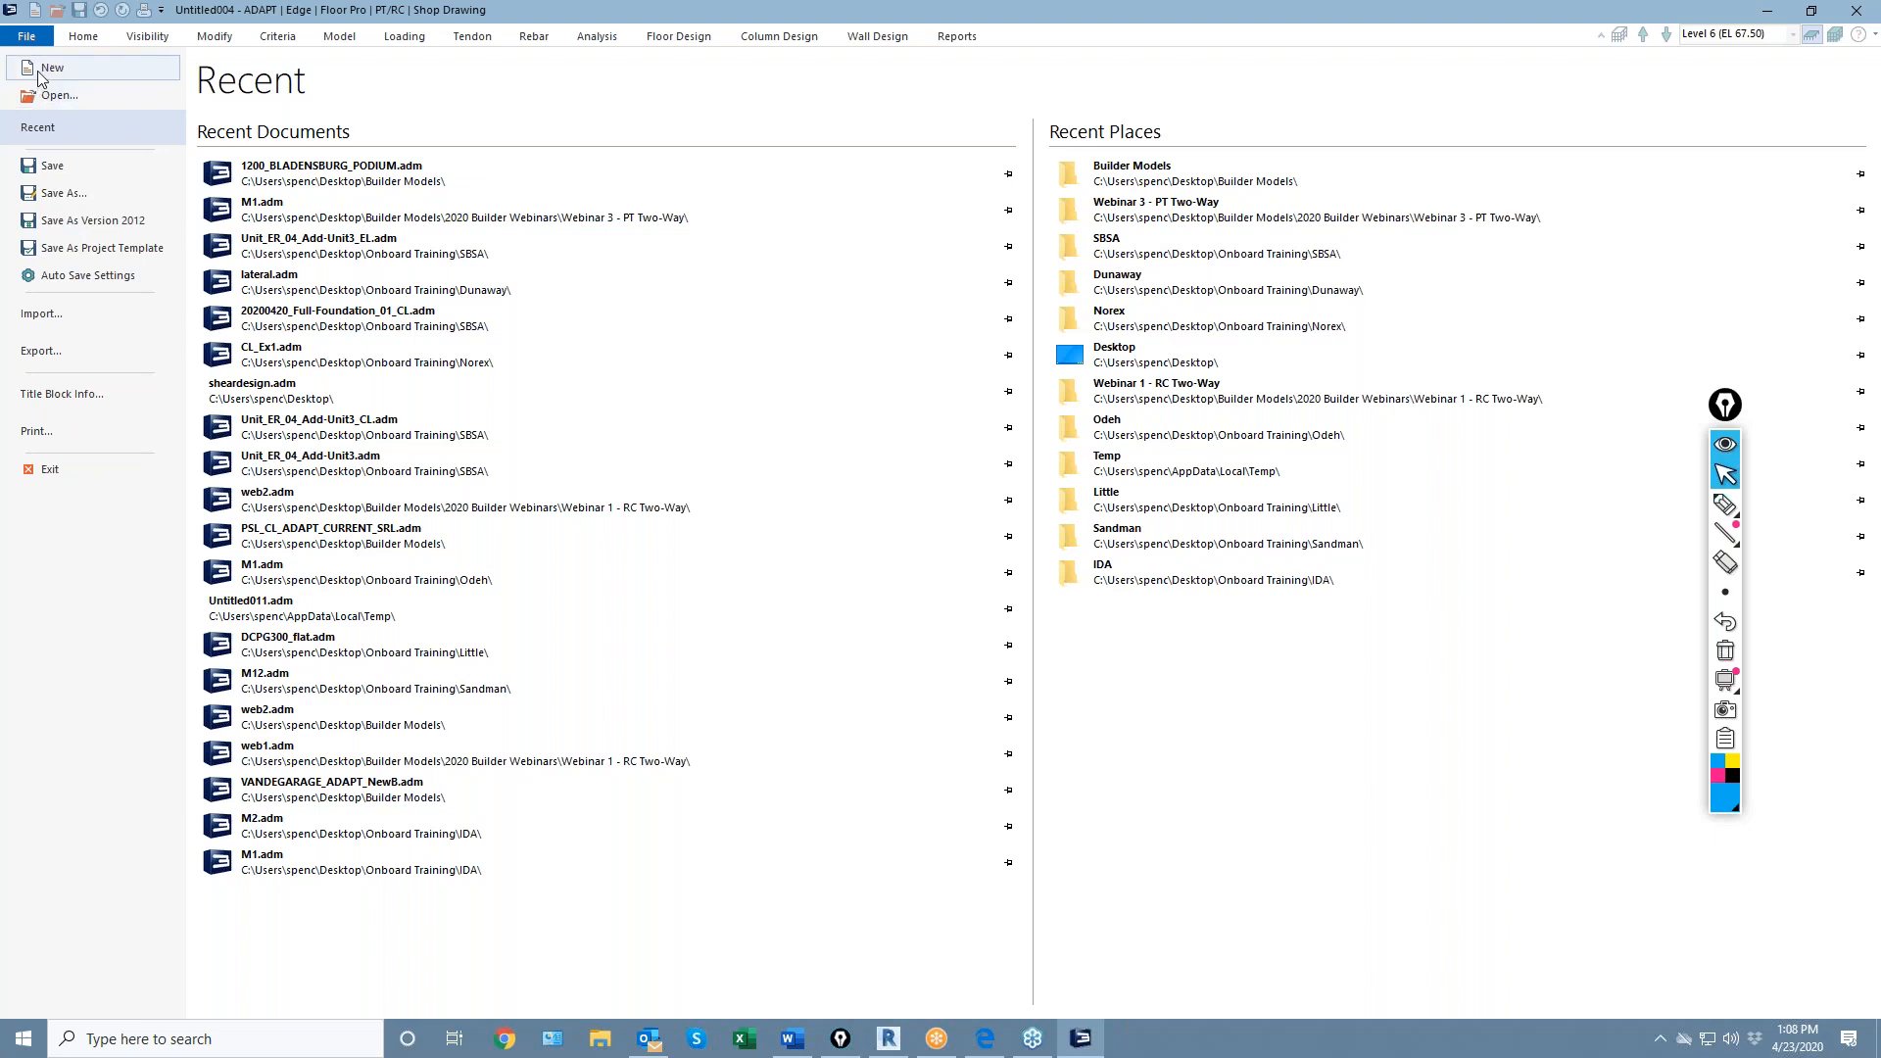
click(41, 76)
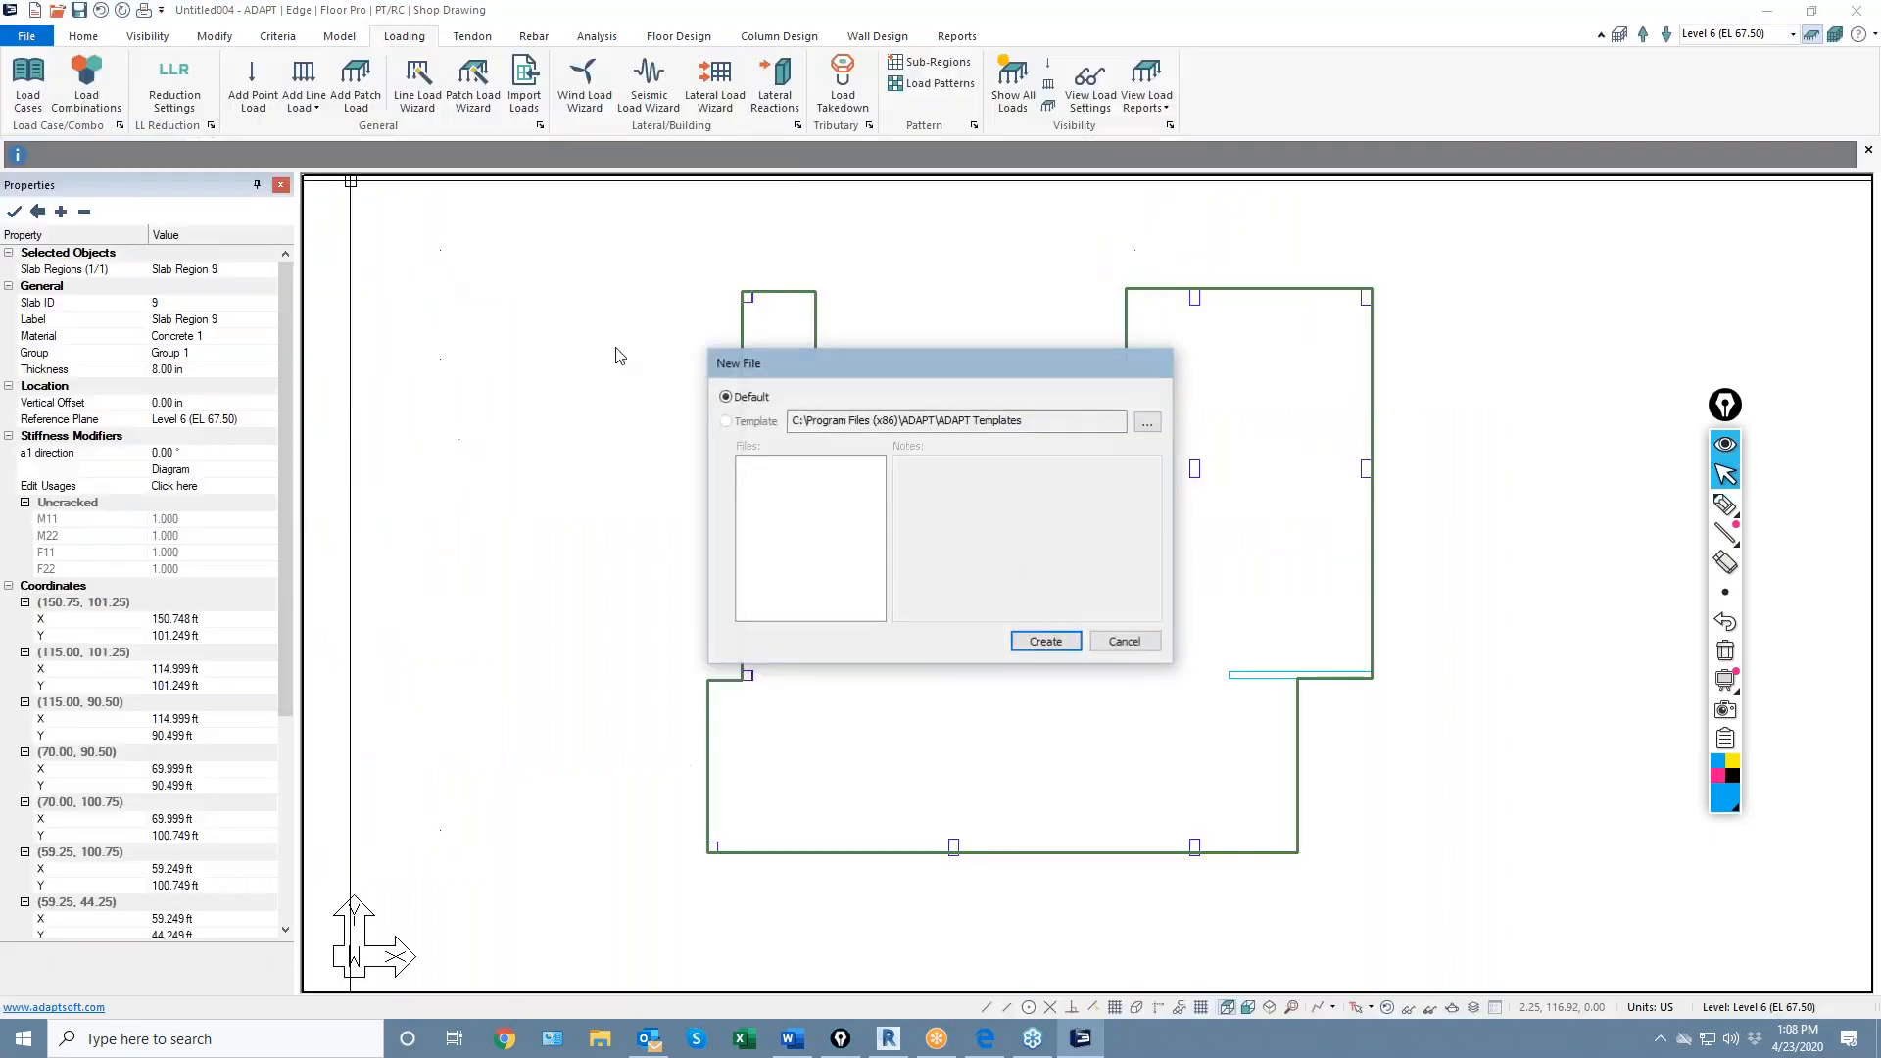
click(1045, 640)
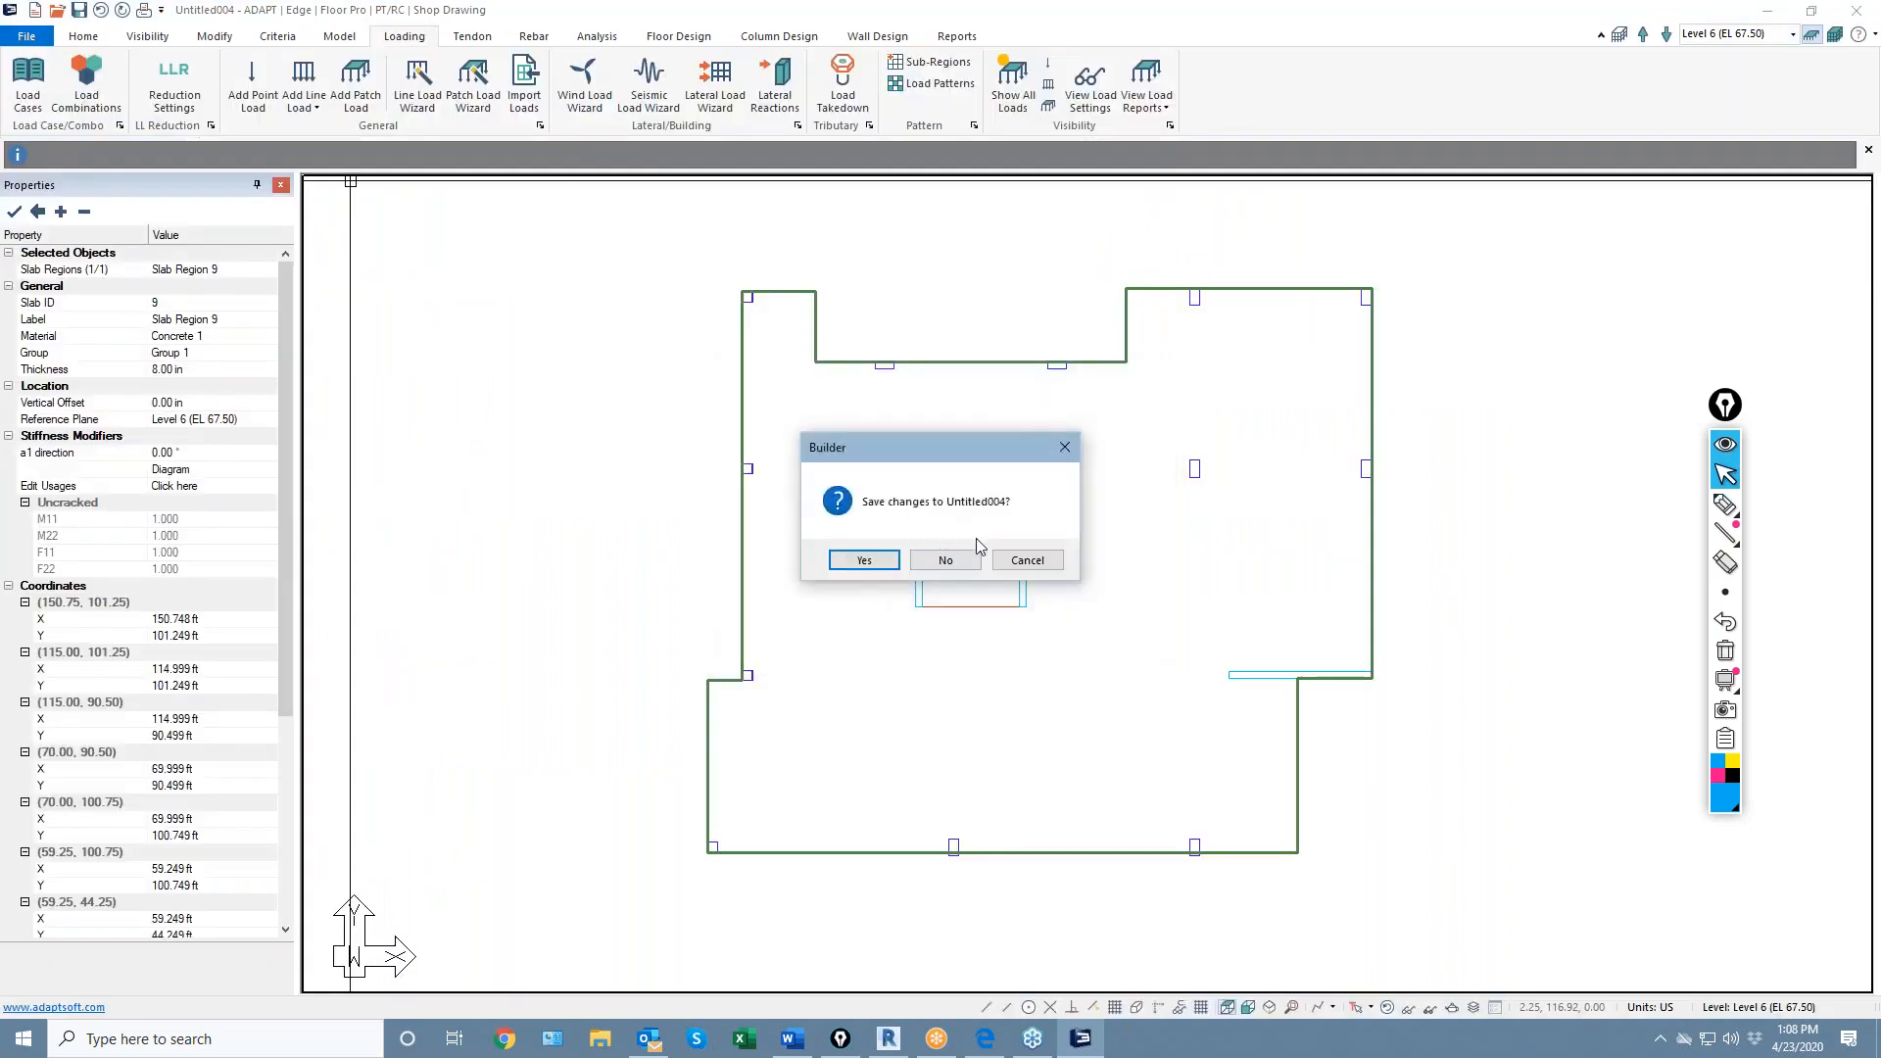
click(1026, 560)
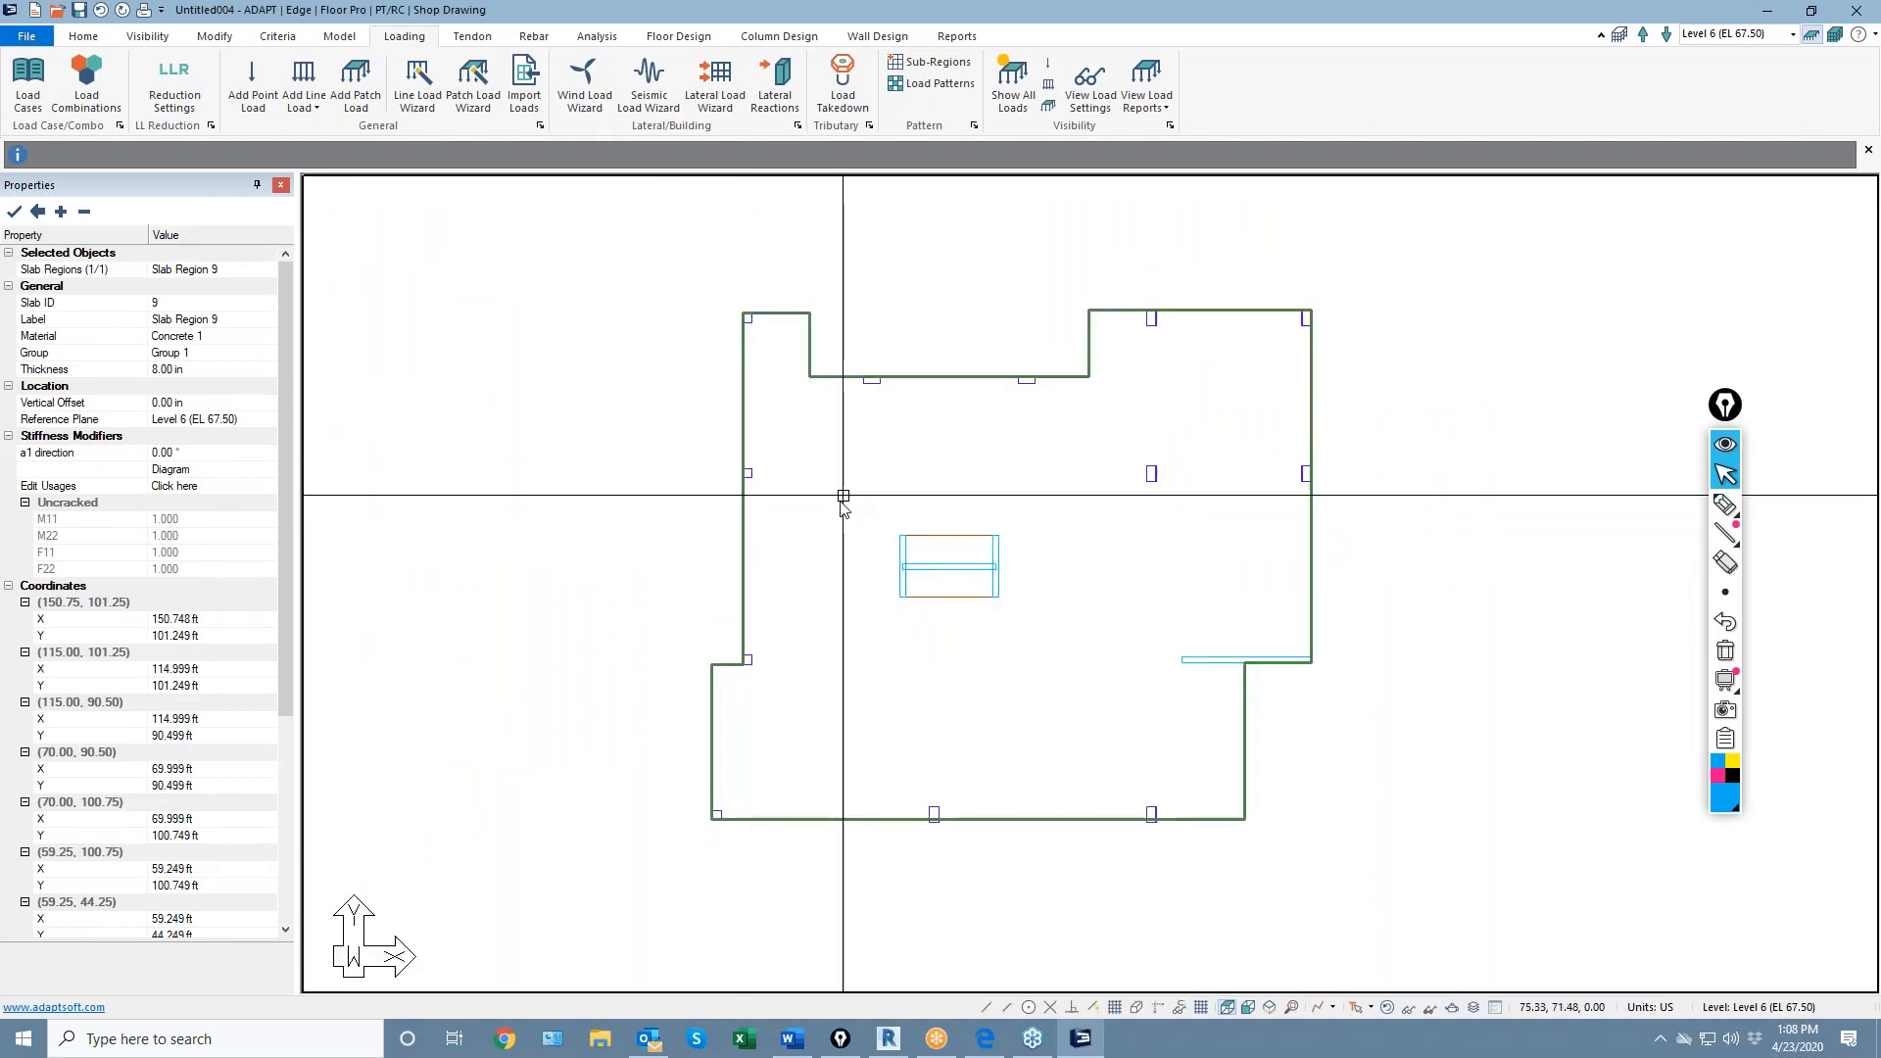
scroll(838, 509, down, 1)
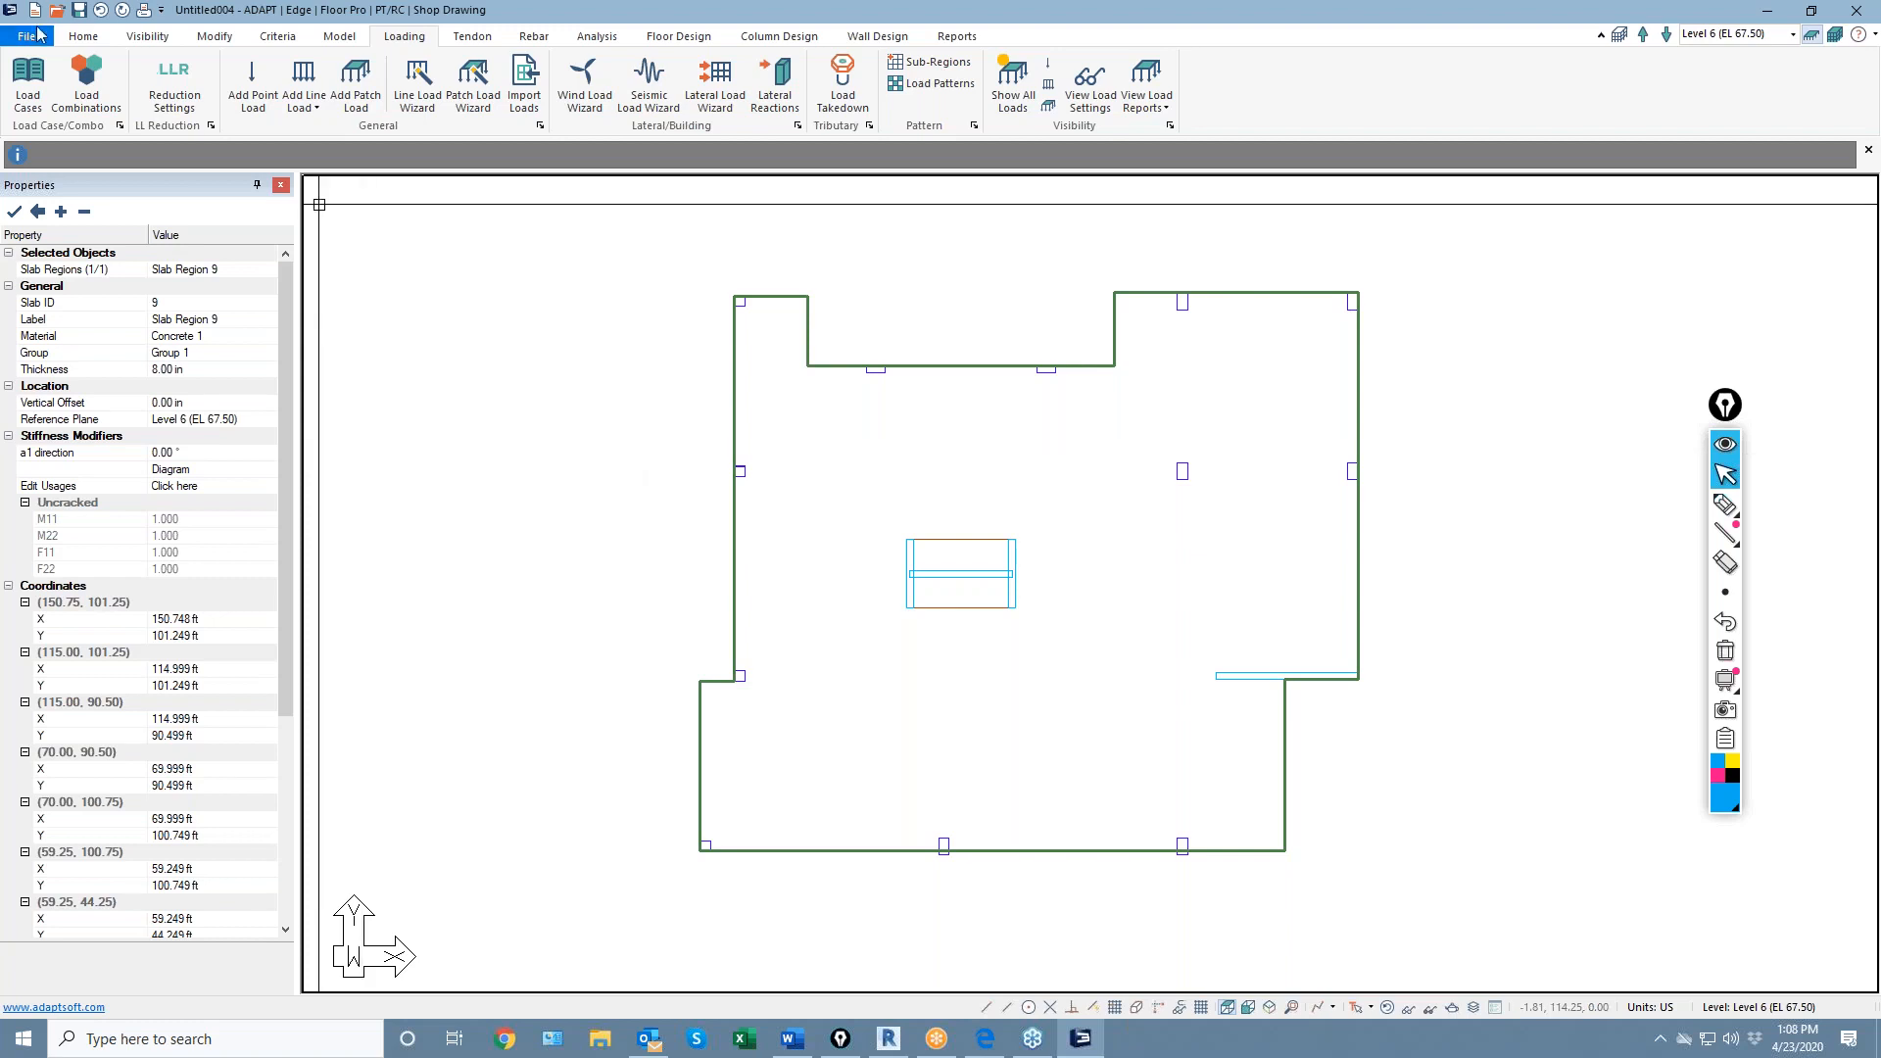
Review the load combinations again and look at the available file import options
click(86, 88)
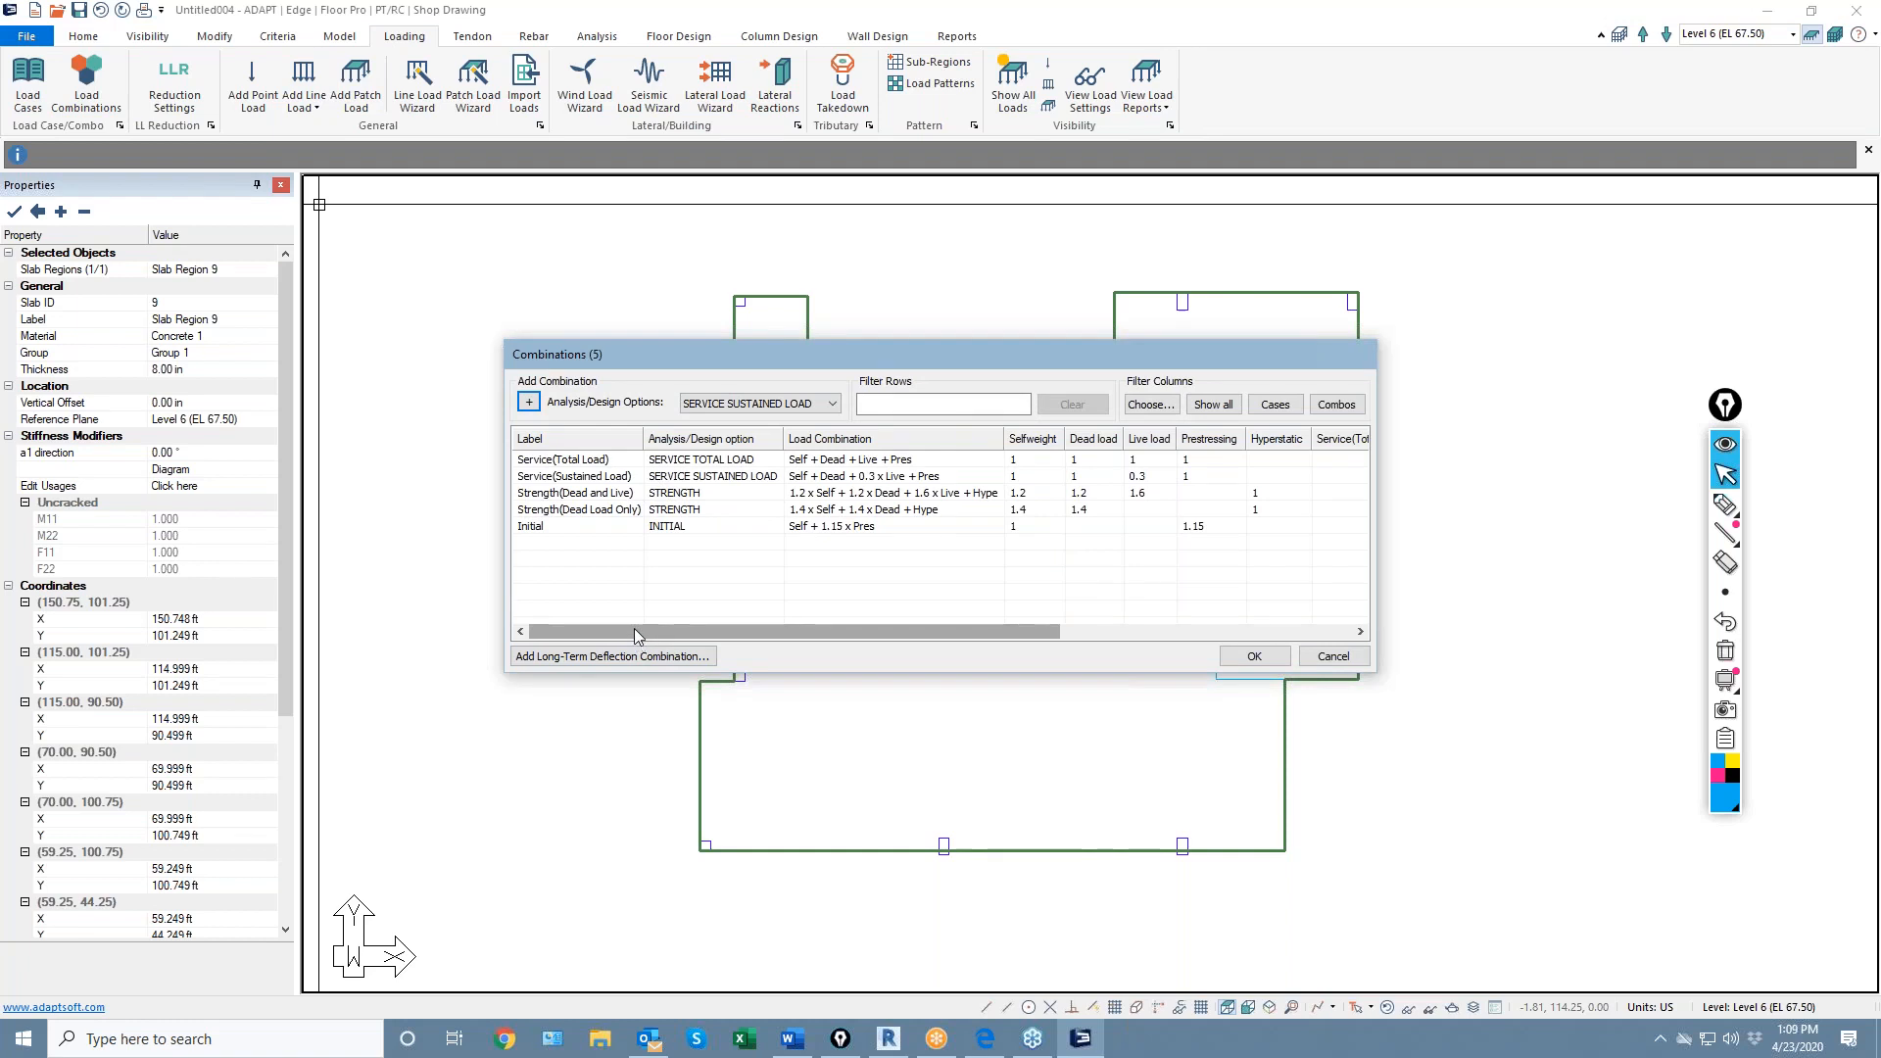
click(1356, 662)
click(26, 37)
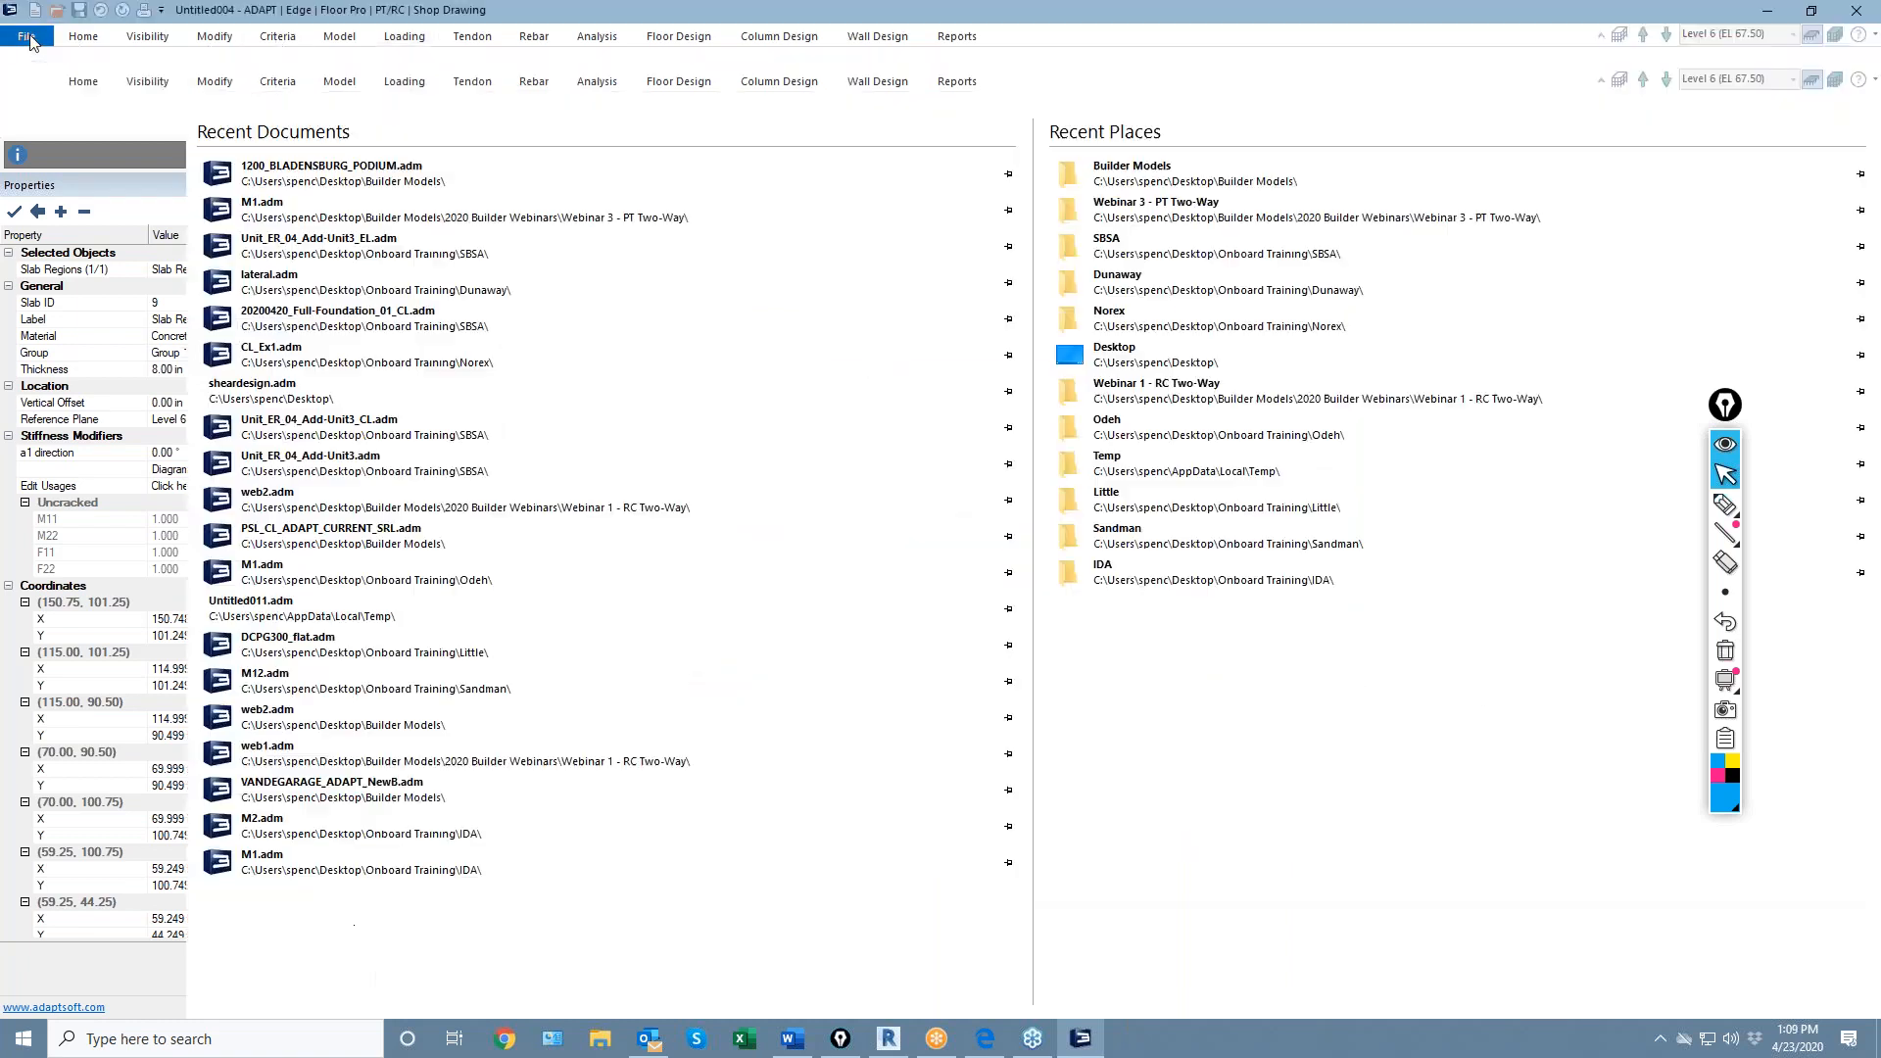
click(47, 313)
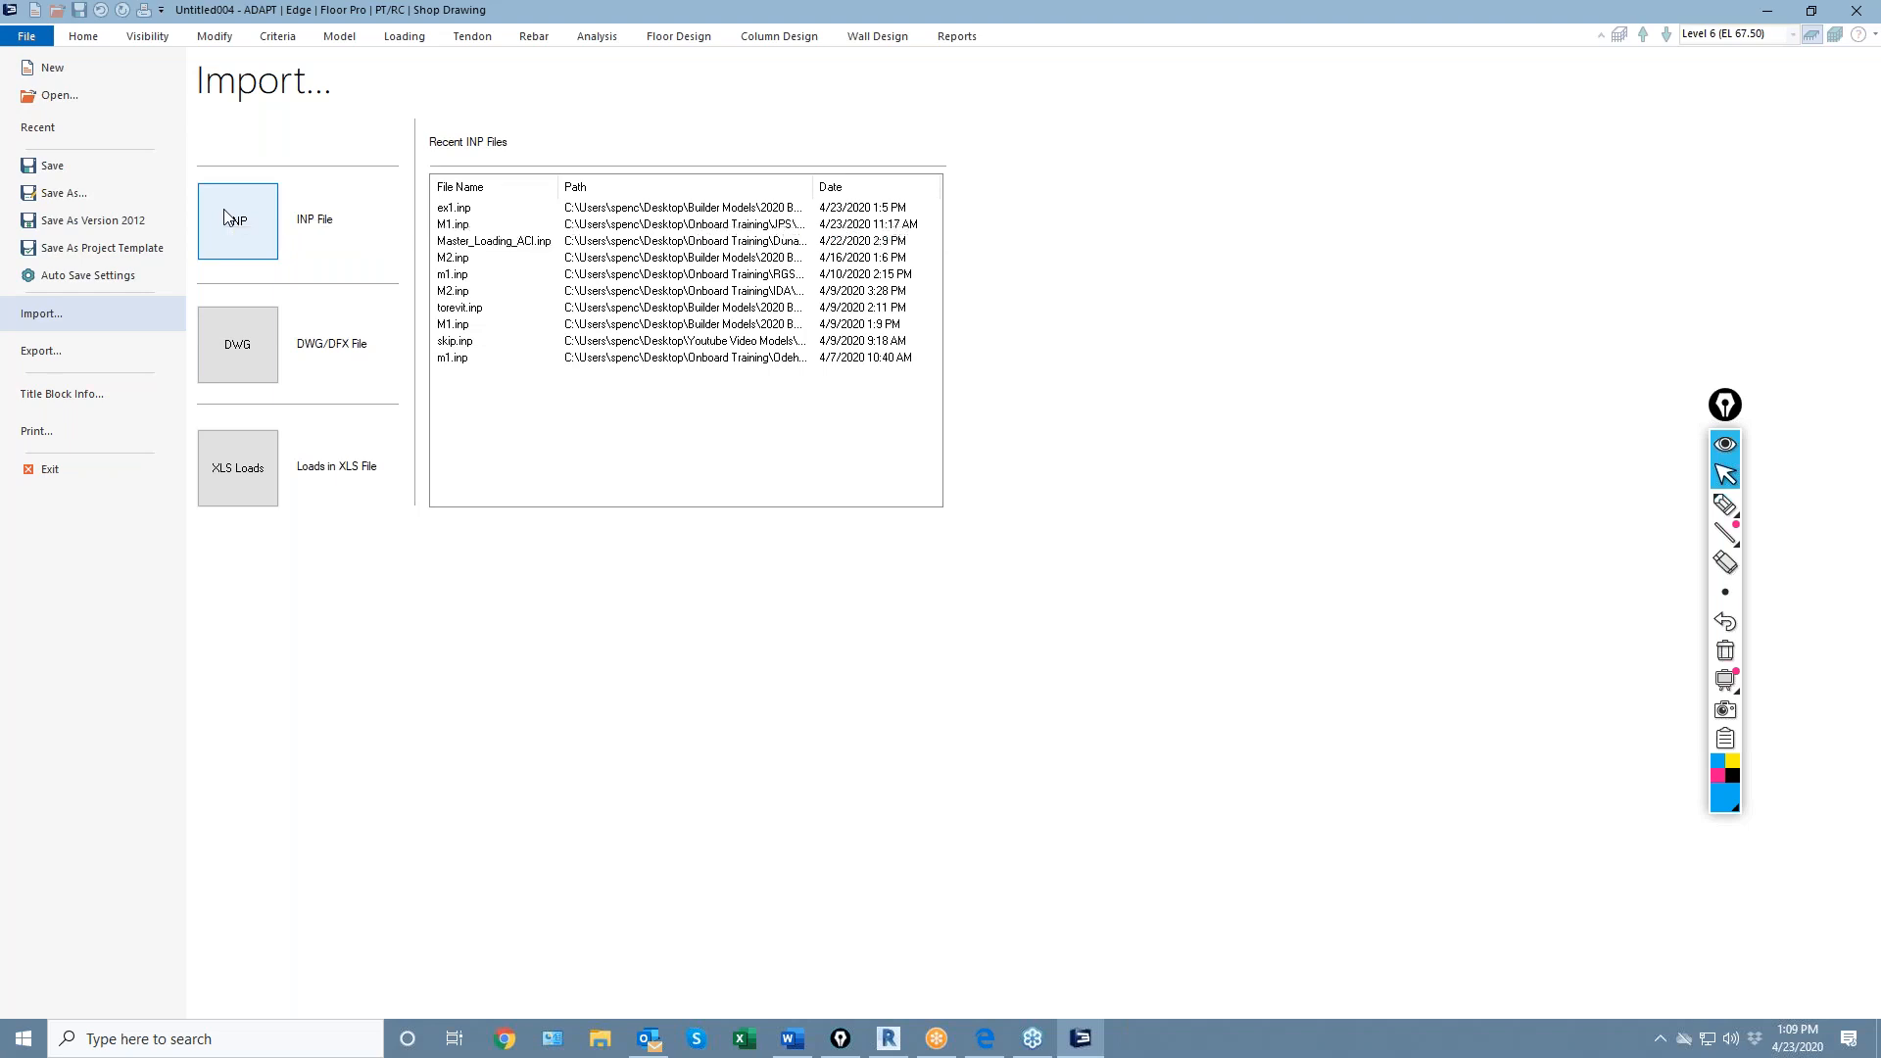
click(80, 36)
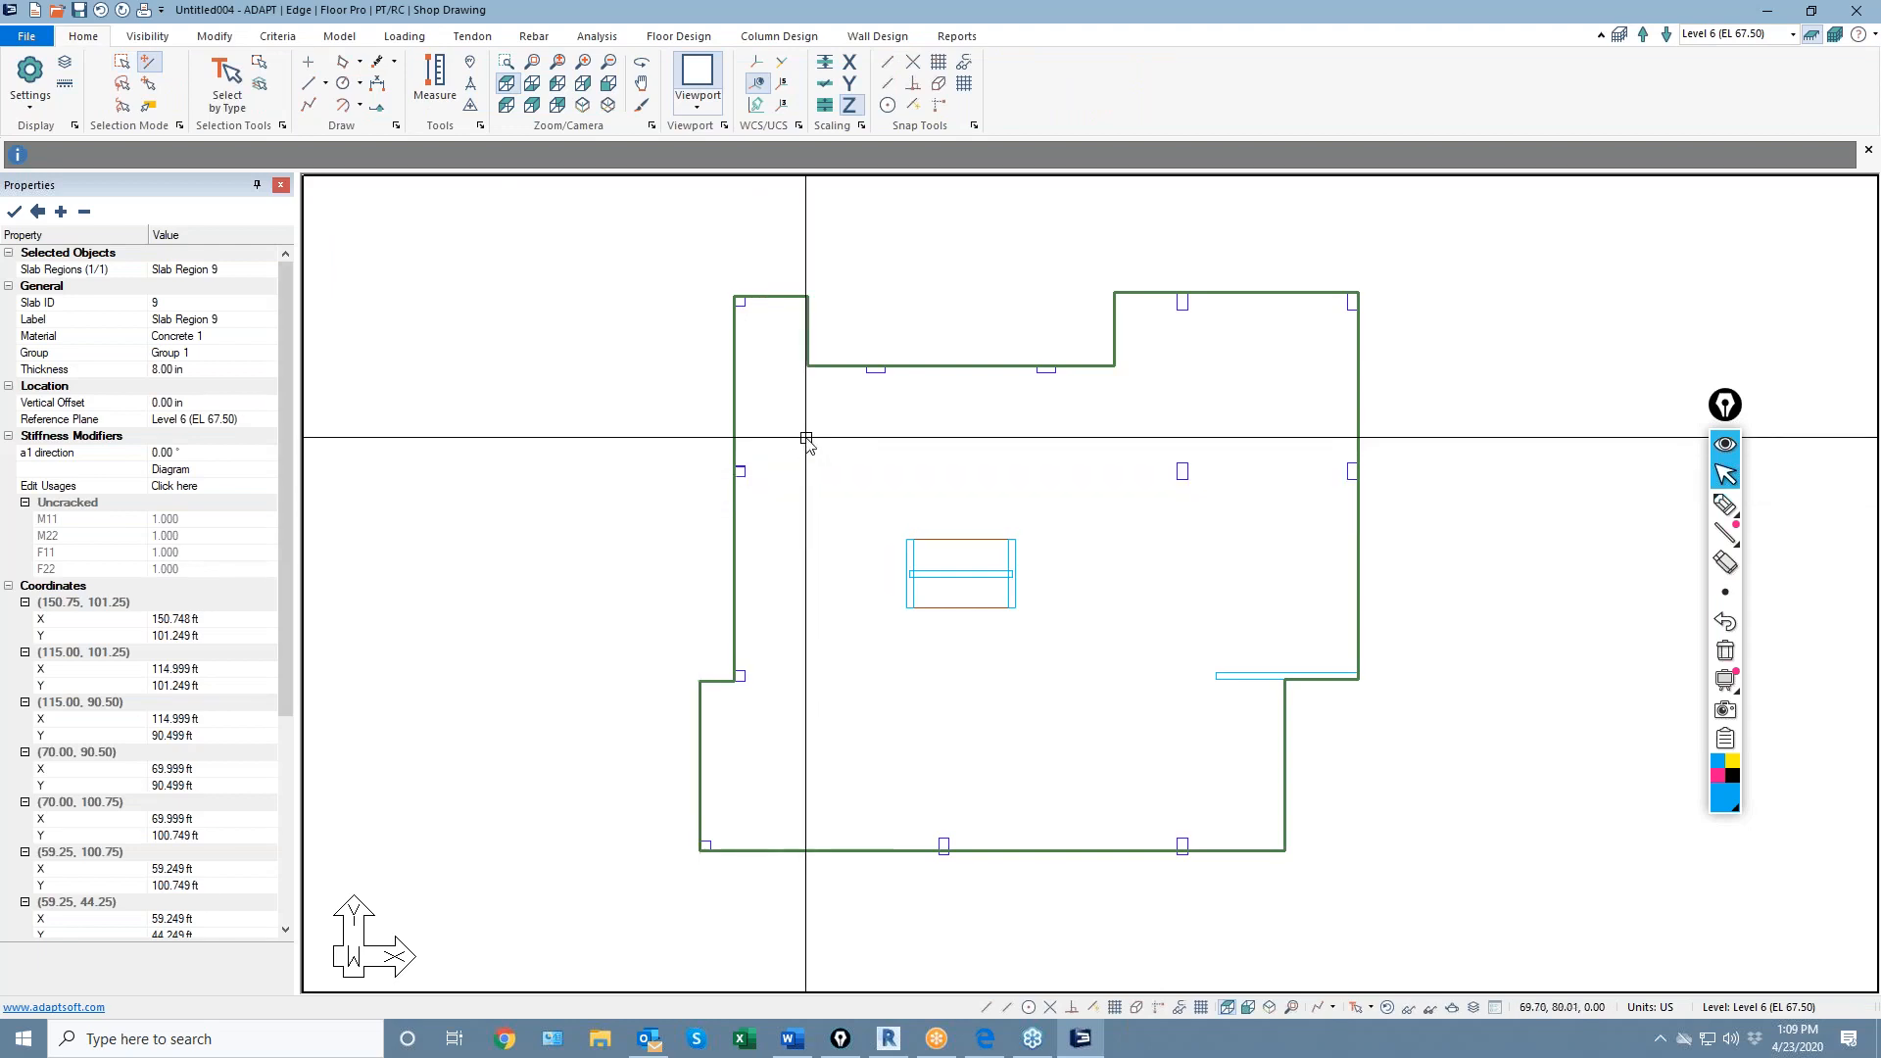
scroll(856, 366, down, 1)
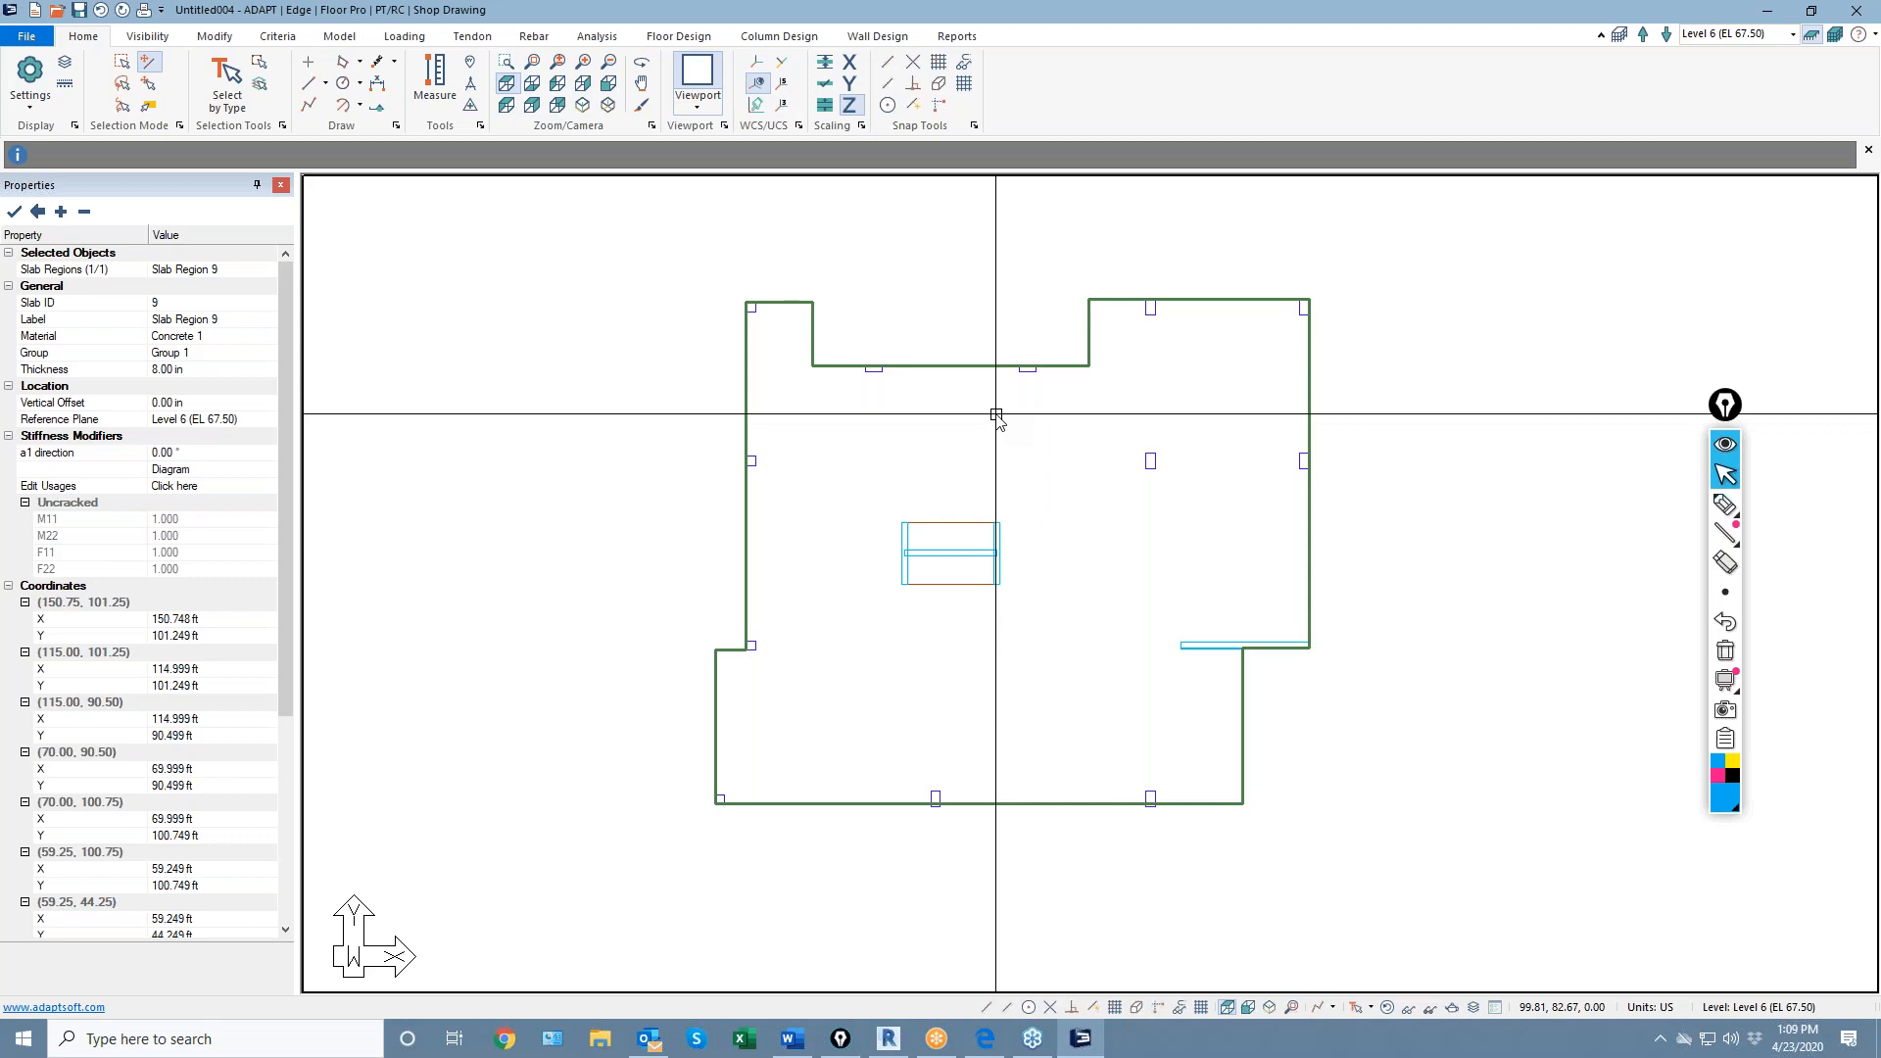
Select the Level 6 slab region and create a Dead load patch load of 0.020 ksf over it
click(983, 370)
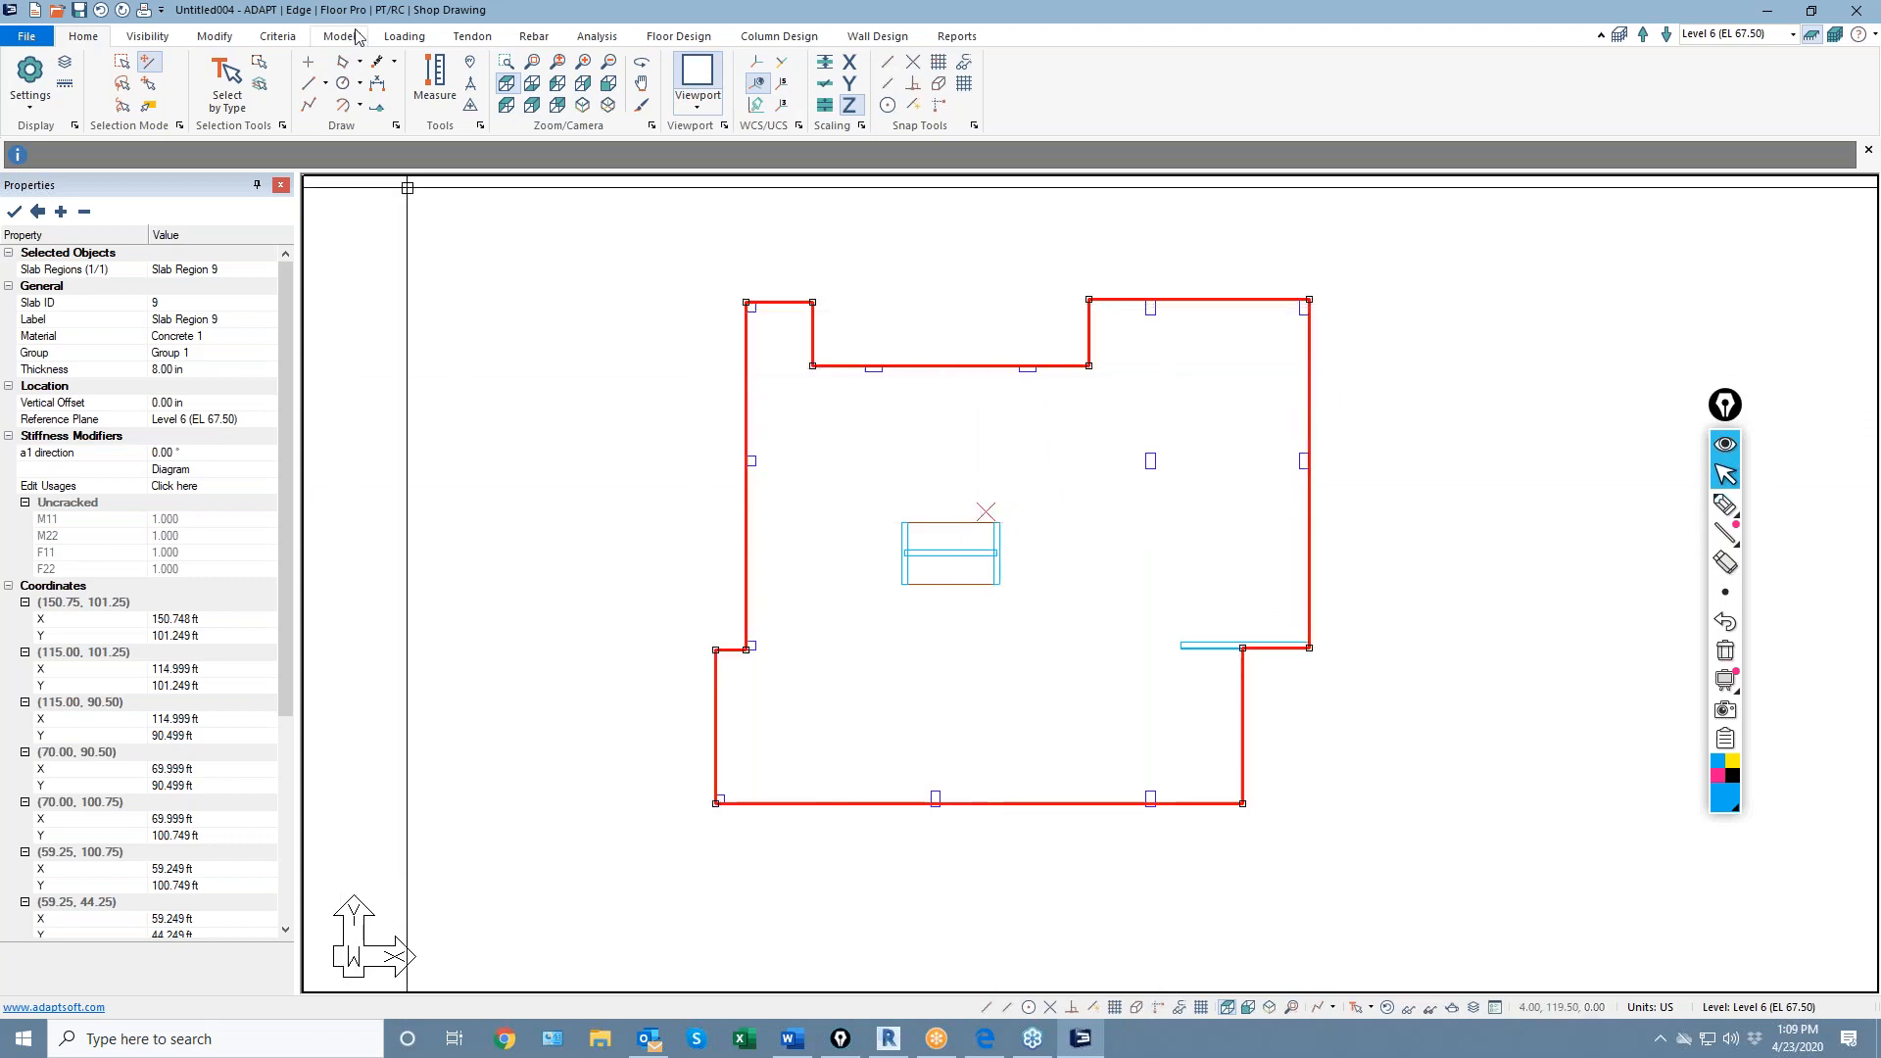
click(392, 39)
click(473, 83)
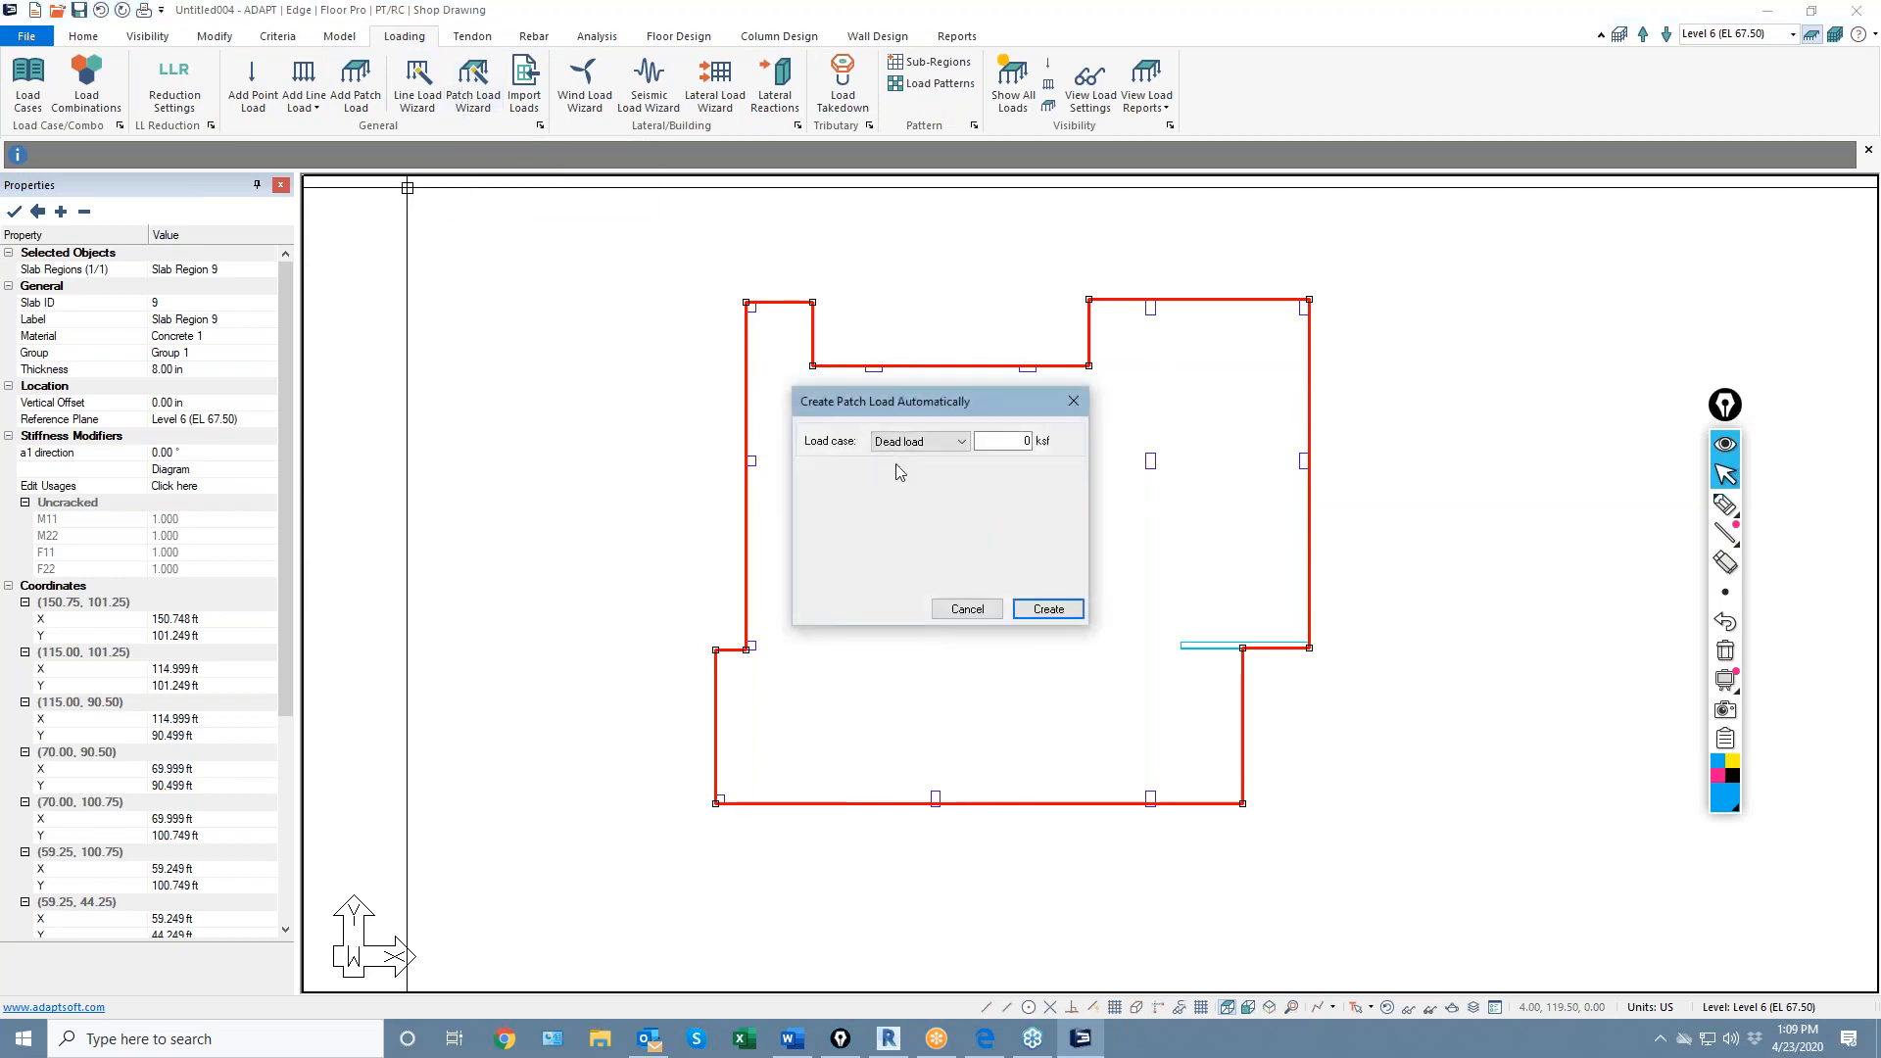
double_click(1017, 441)
key(Return)
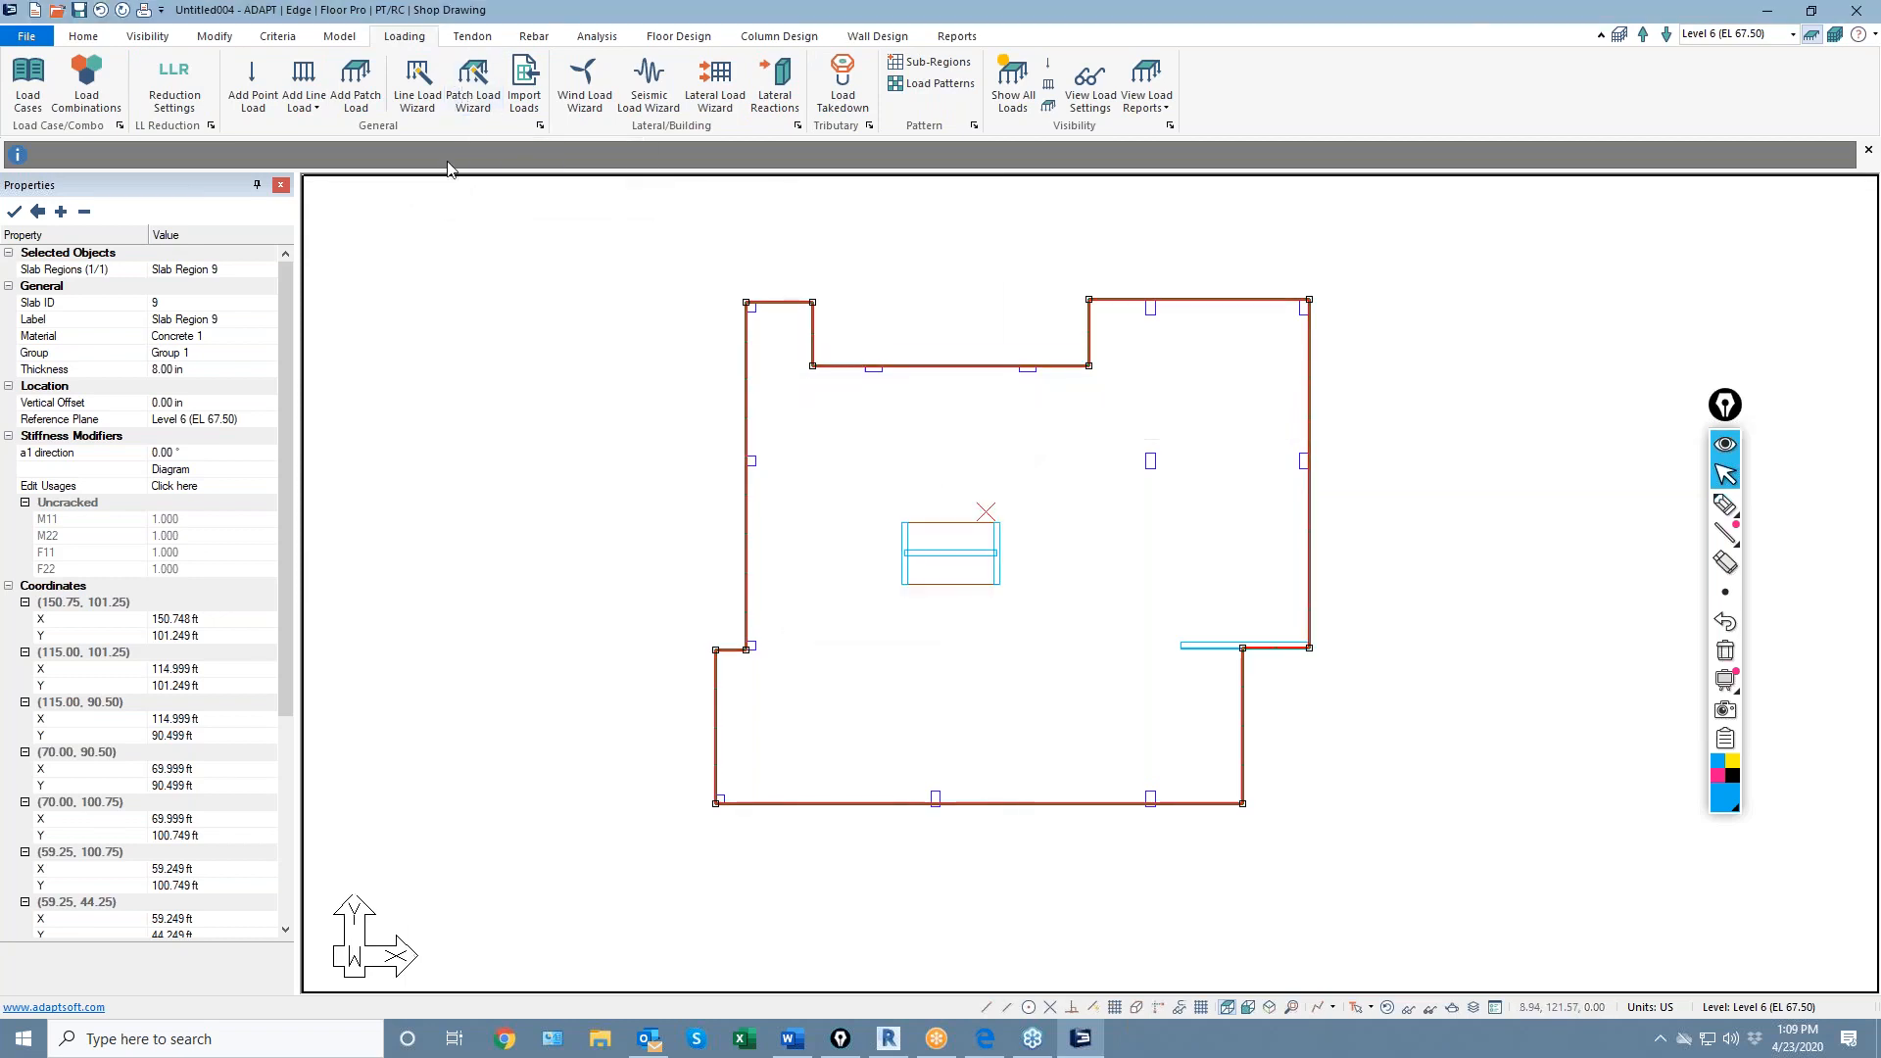
Create a Live load patch load of 0.080 ksf over the selected slab region
click(463, 98)
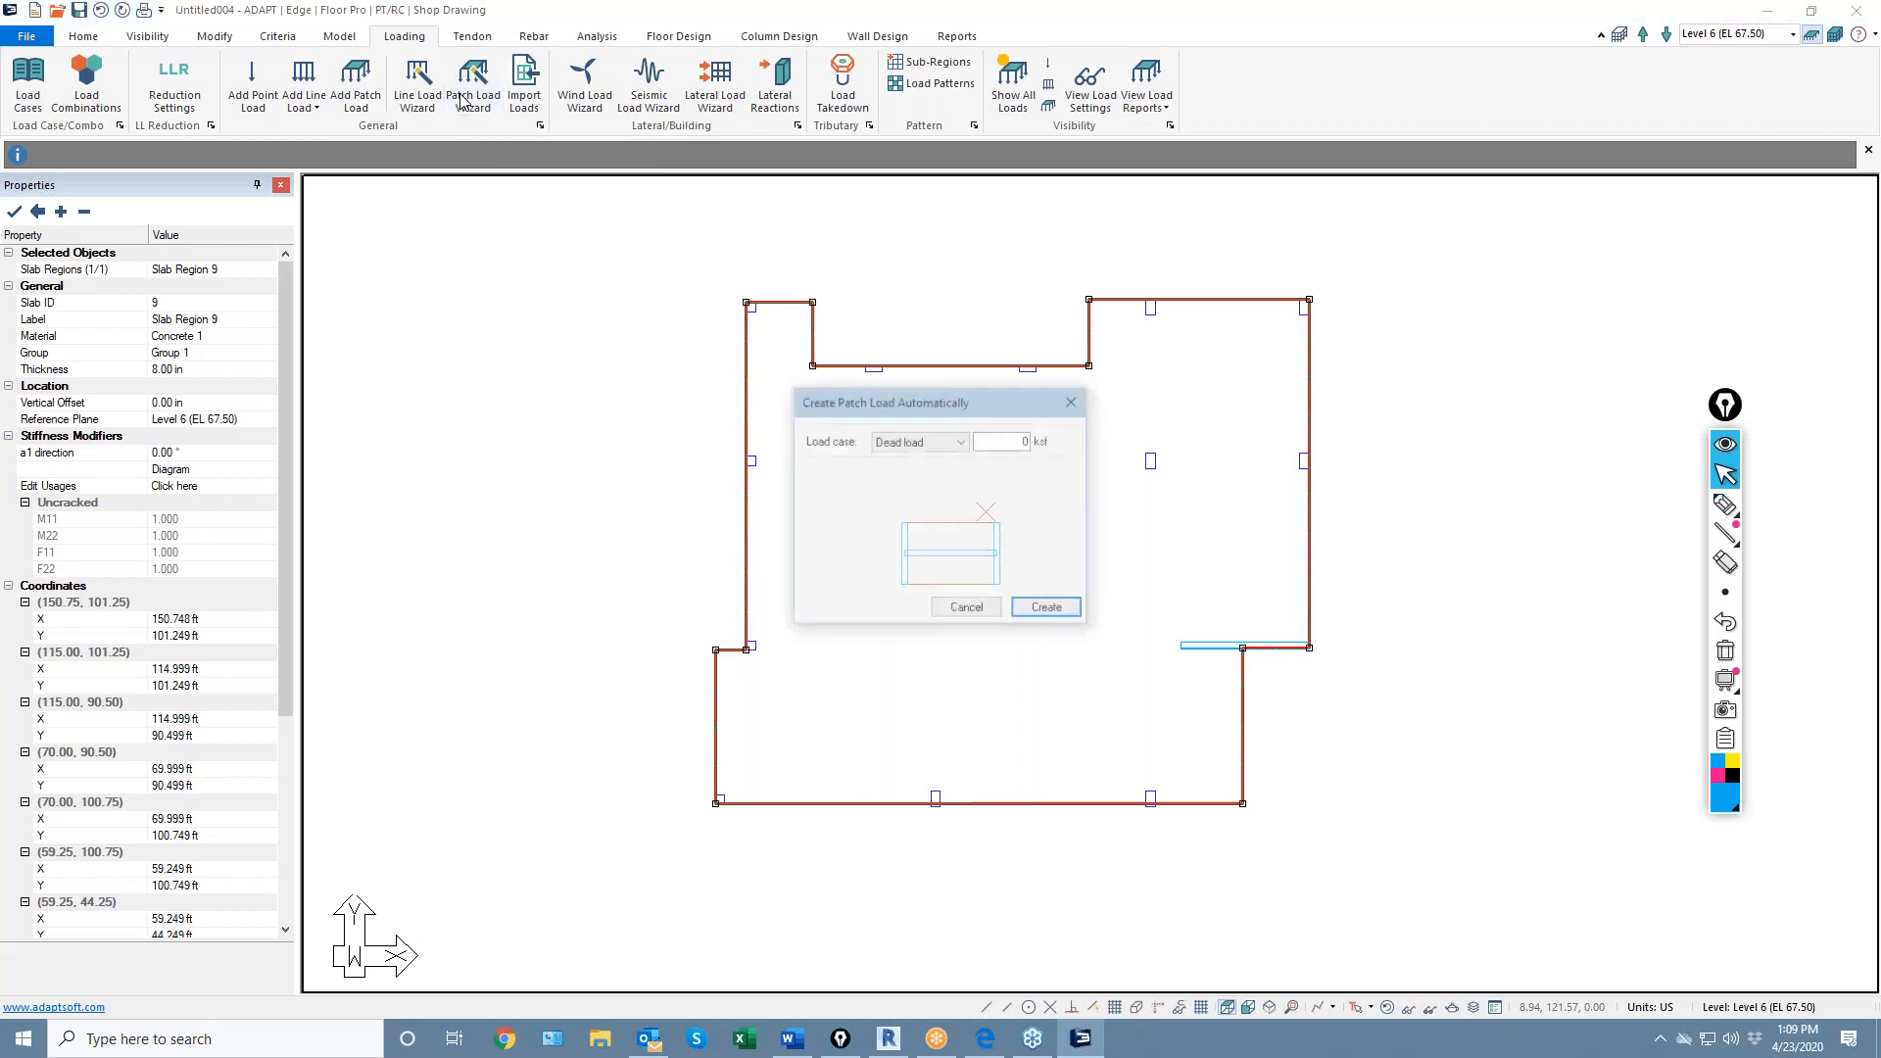
click(945, 441)
click(917, 474)
drag(983, 447, 1455, 528)
text(0.)
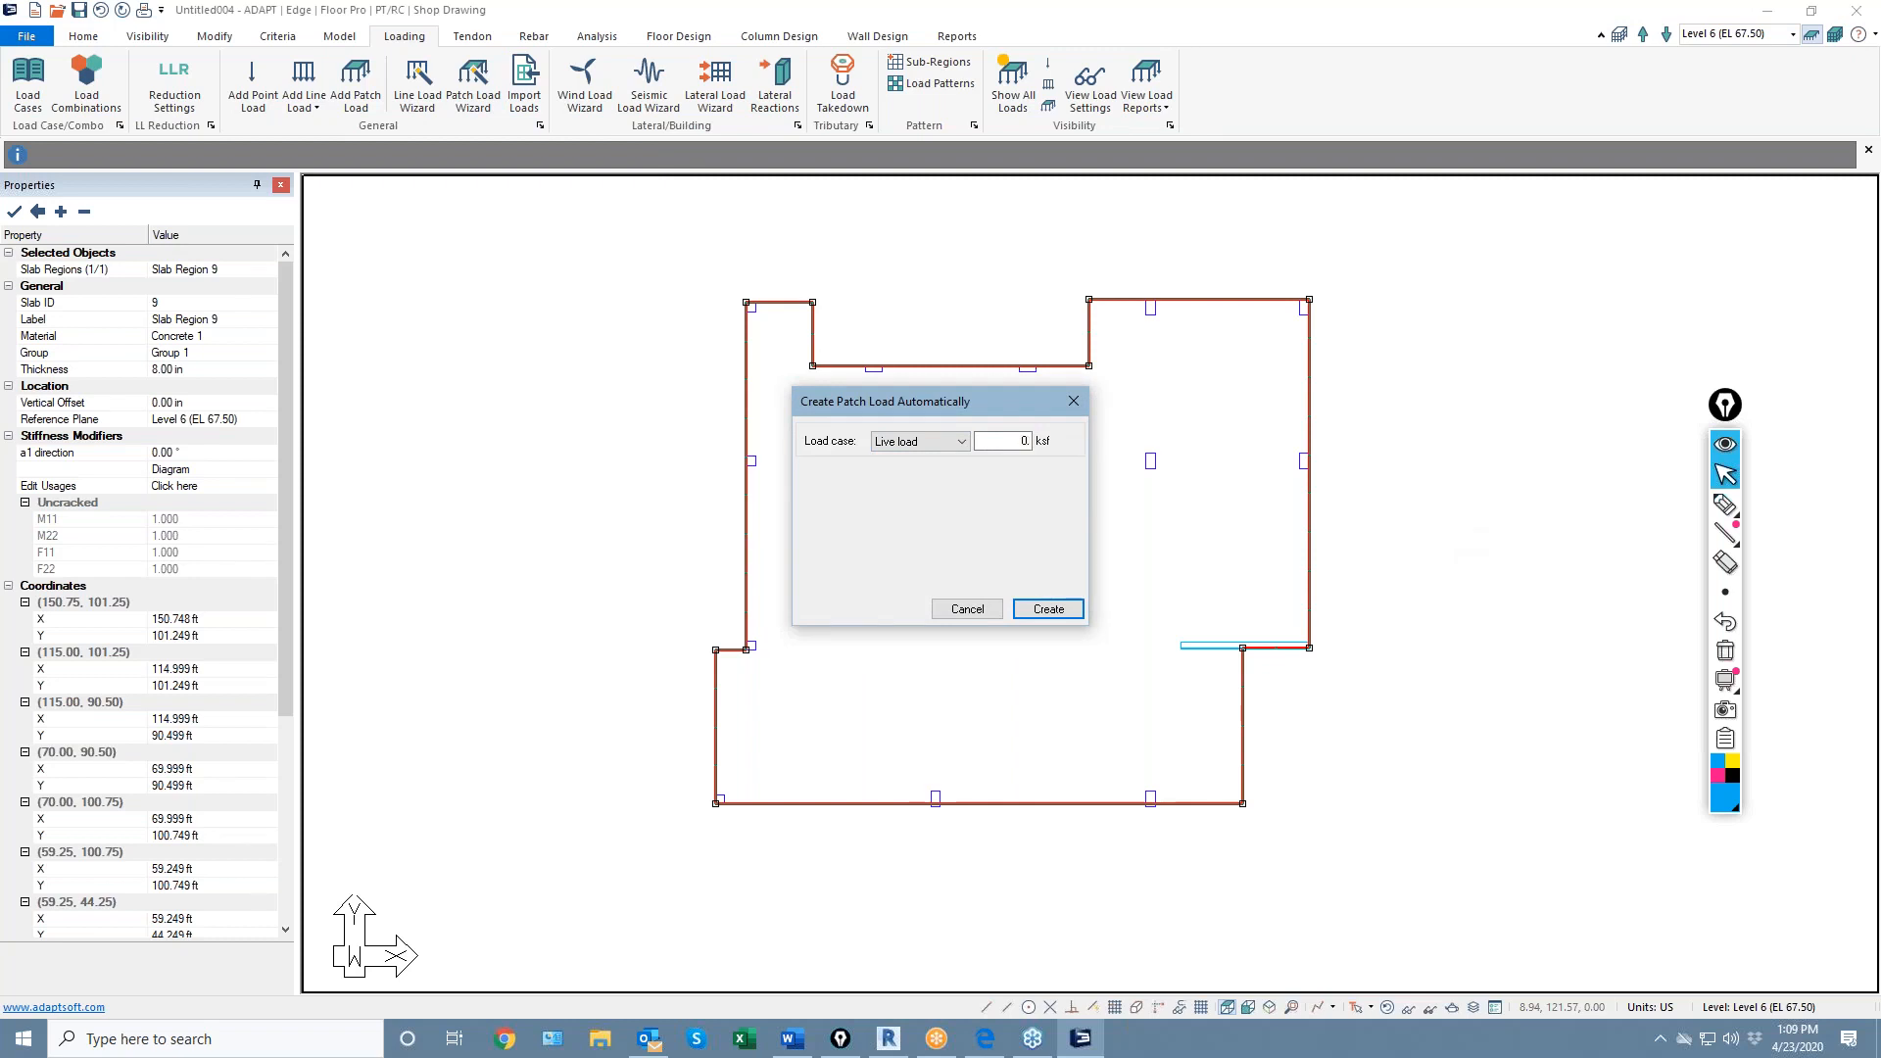
text(80)
click(1027, 609)
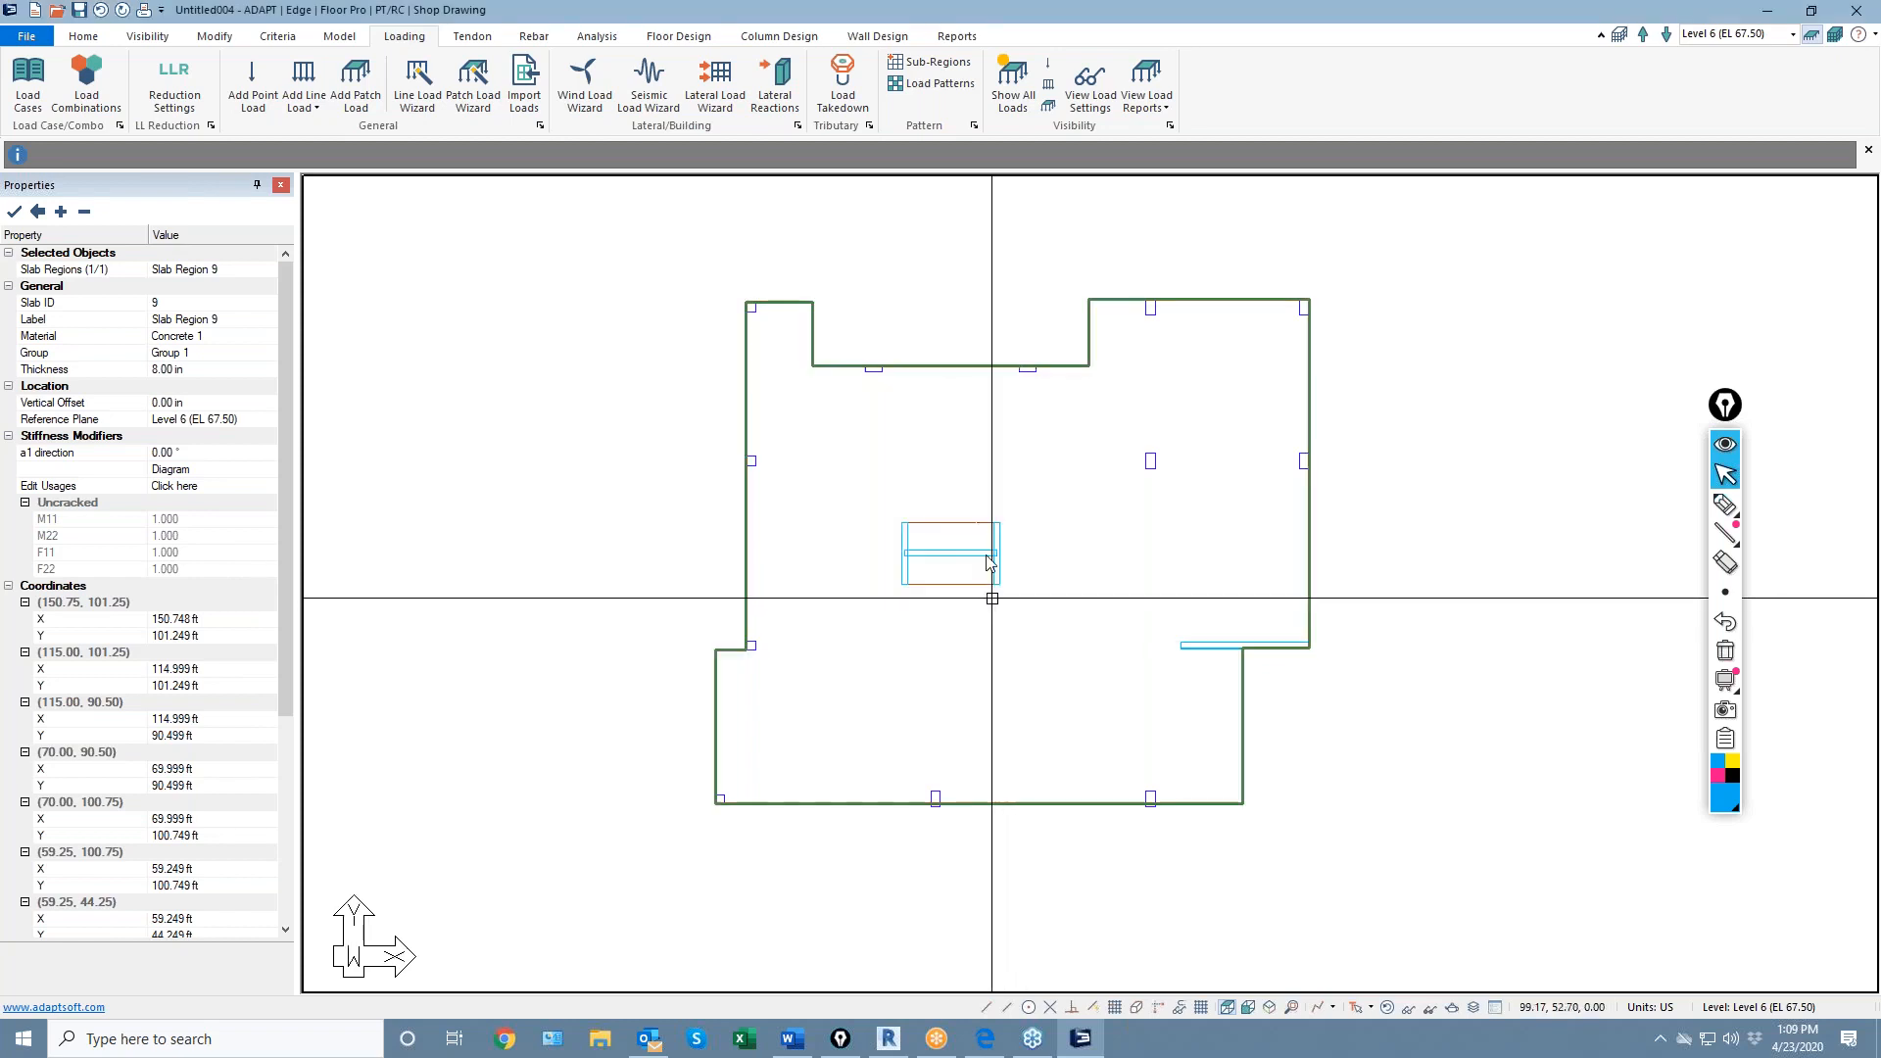
Check the patch loads in isometric view, return to plan, and show the patch loads' dimension values
click(1269, 1007)
scroll(1190, 618, up, 5)
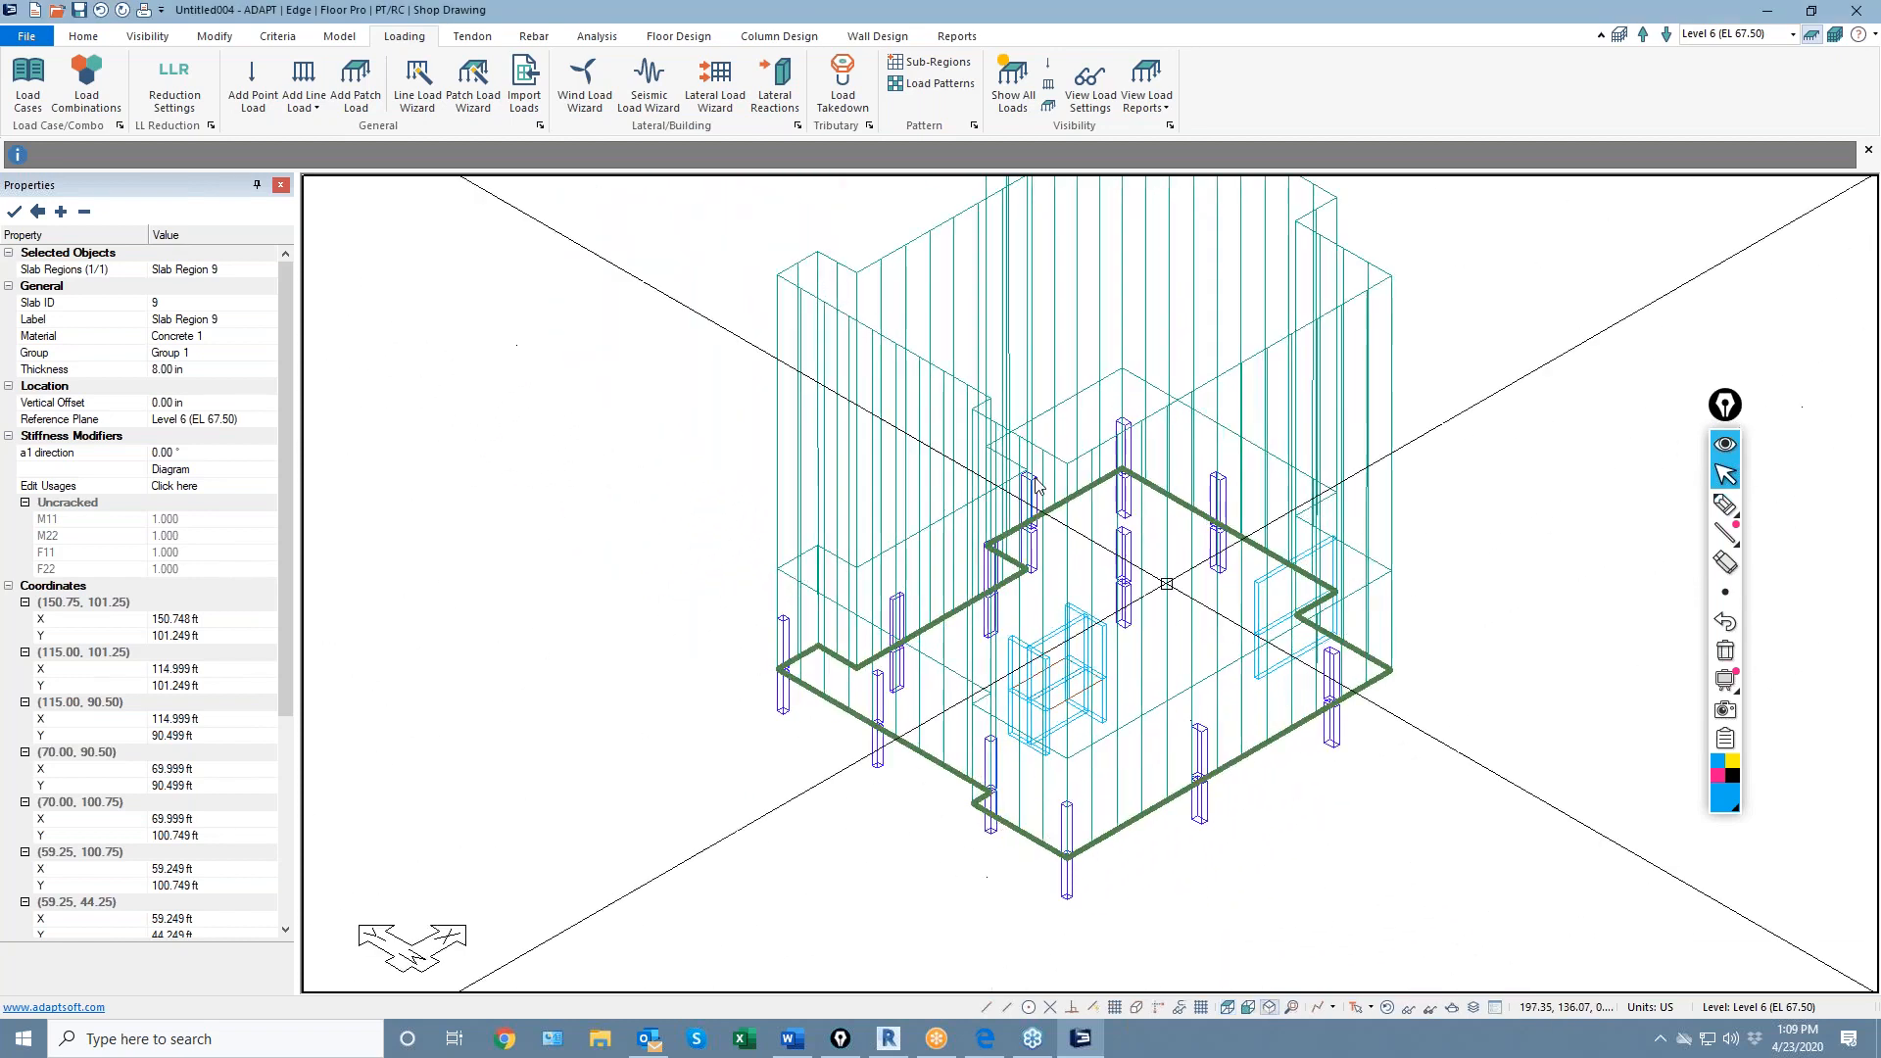
click(1227, 1008)
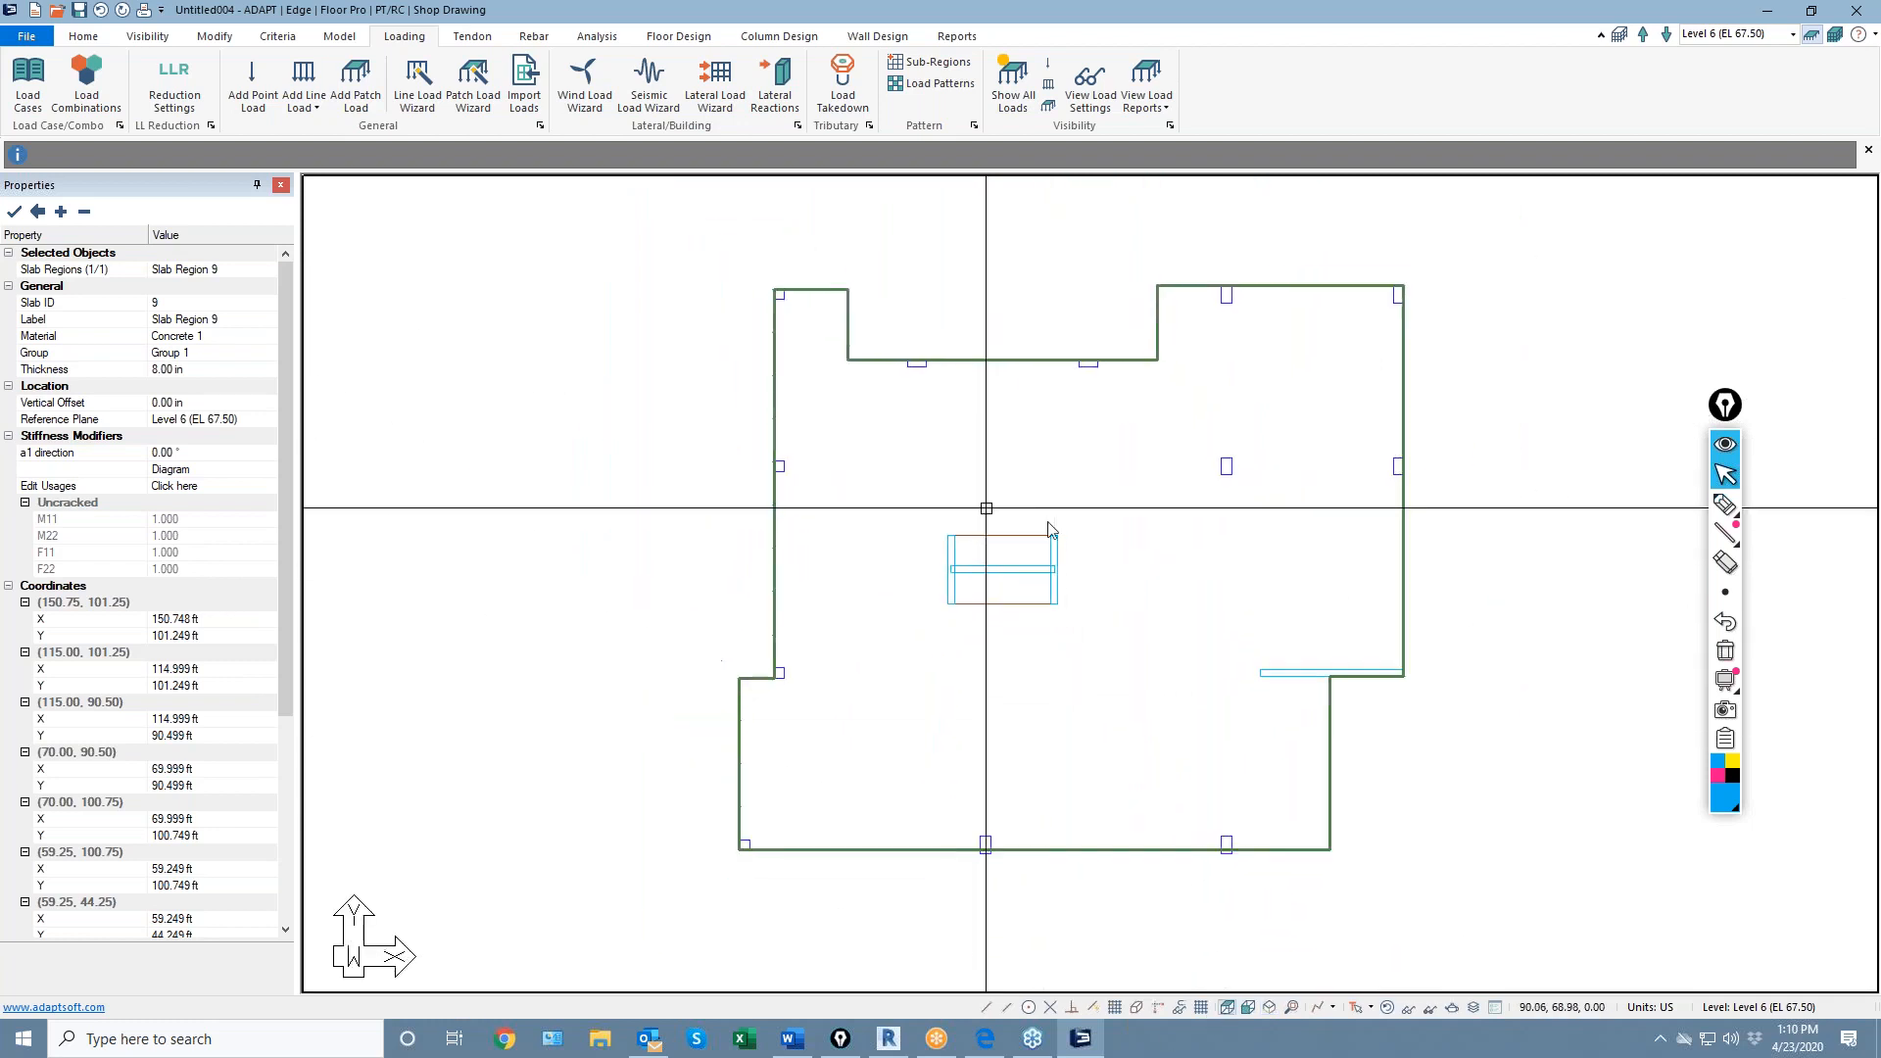
scroll(691, 289, down, 1)
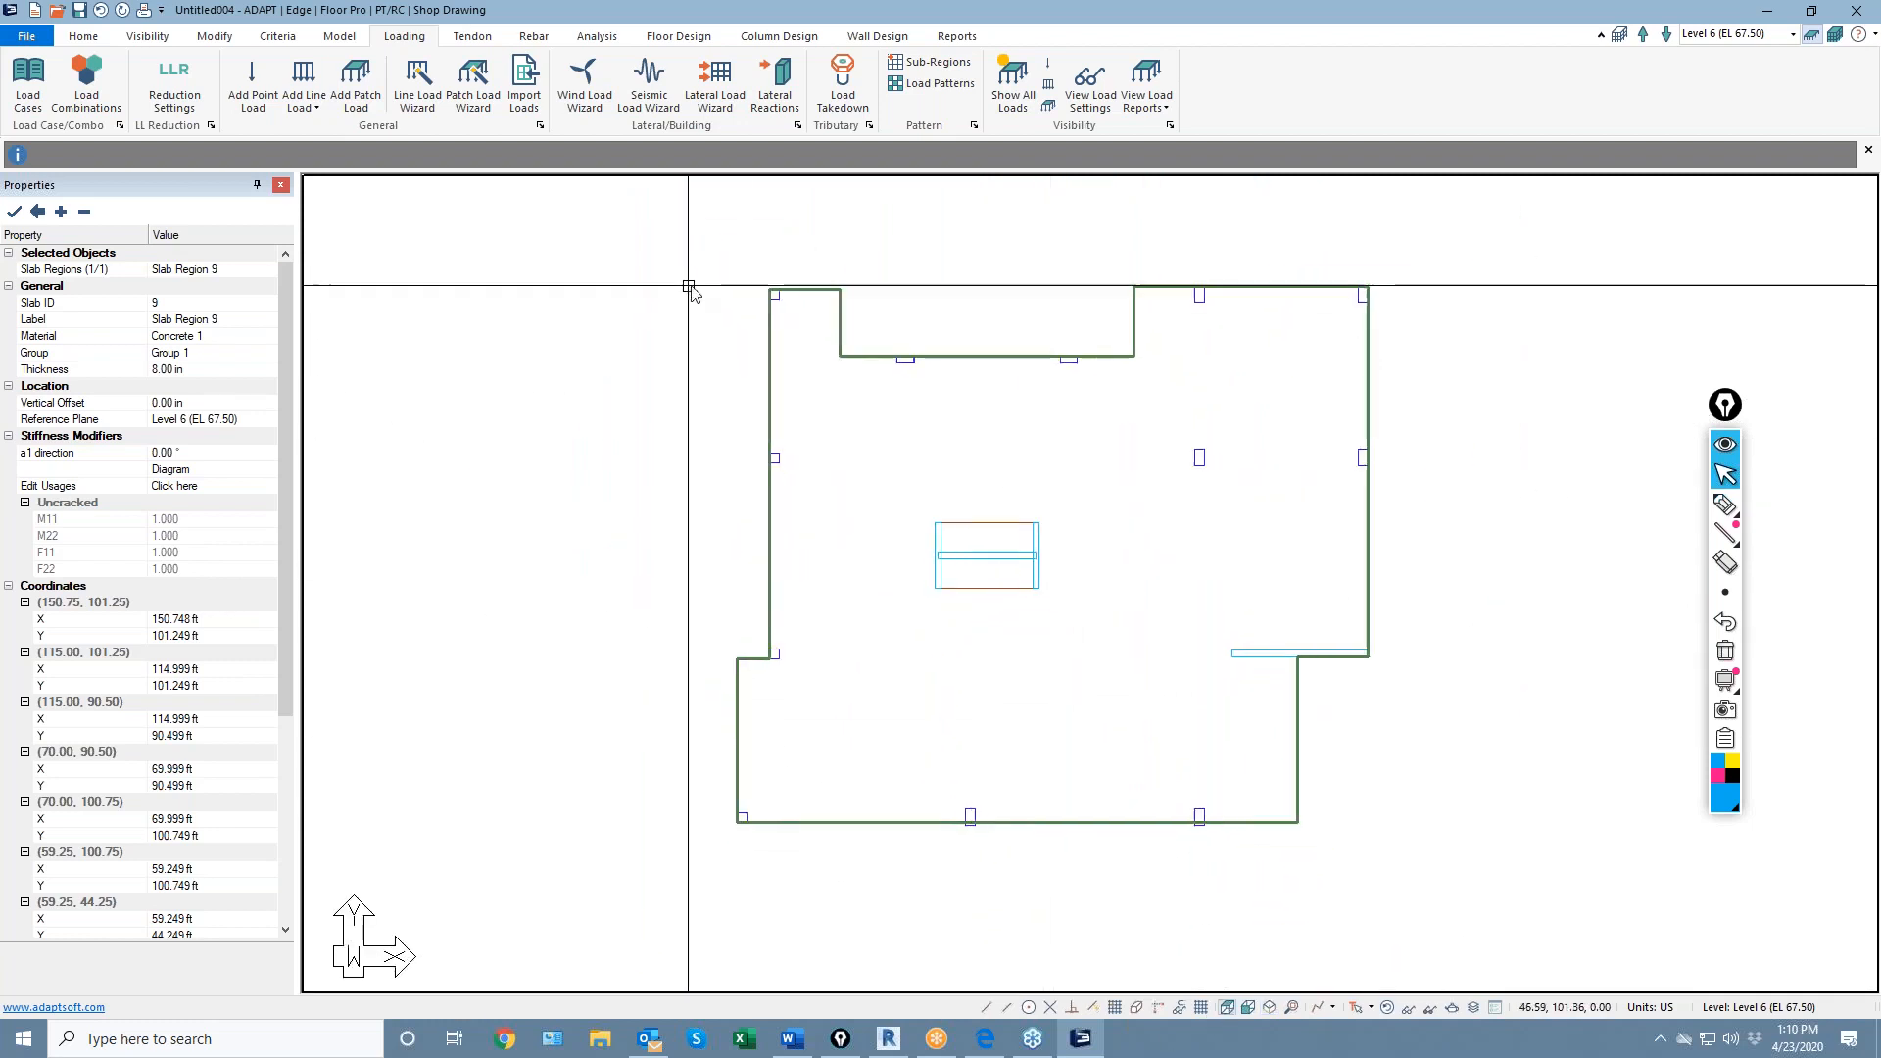
click(1099, 94)
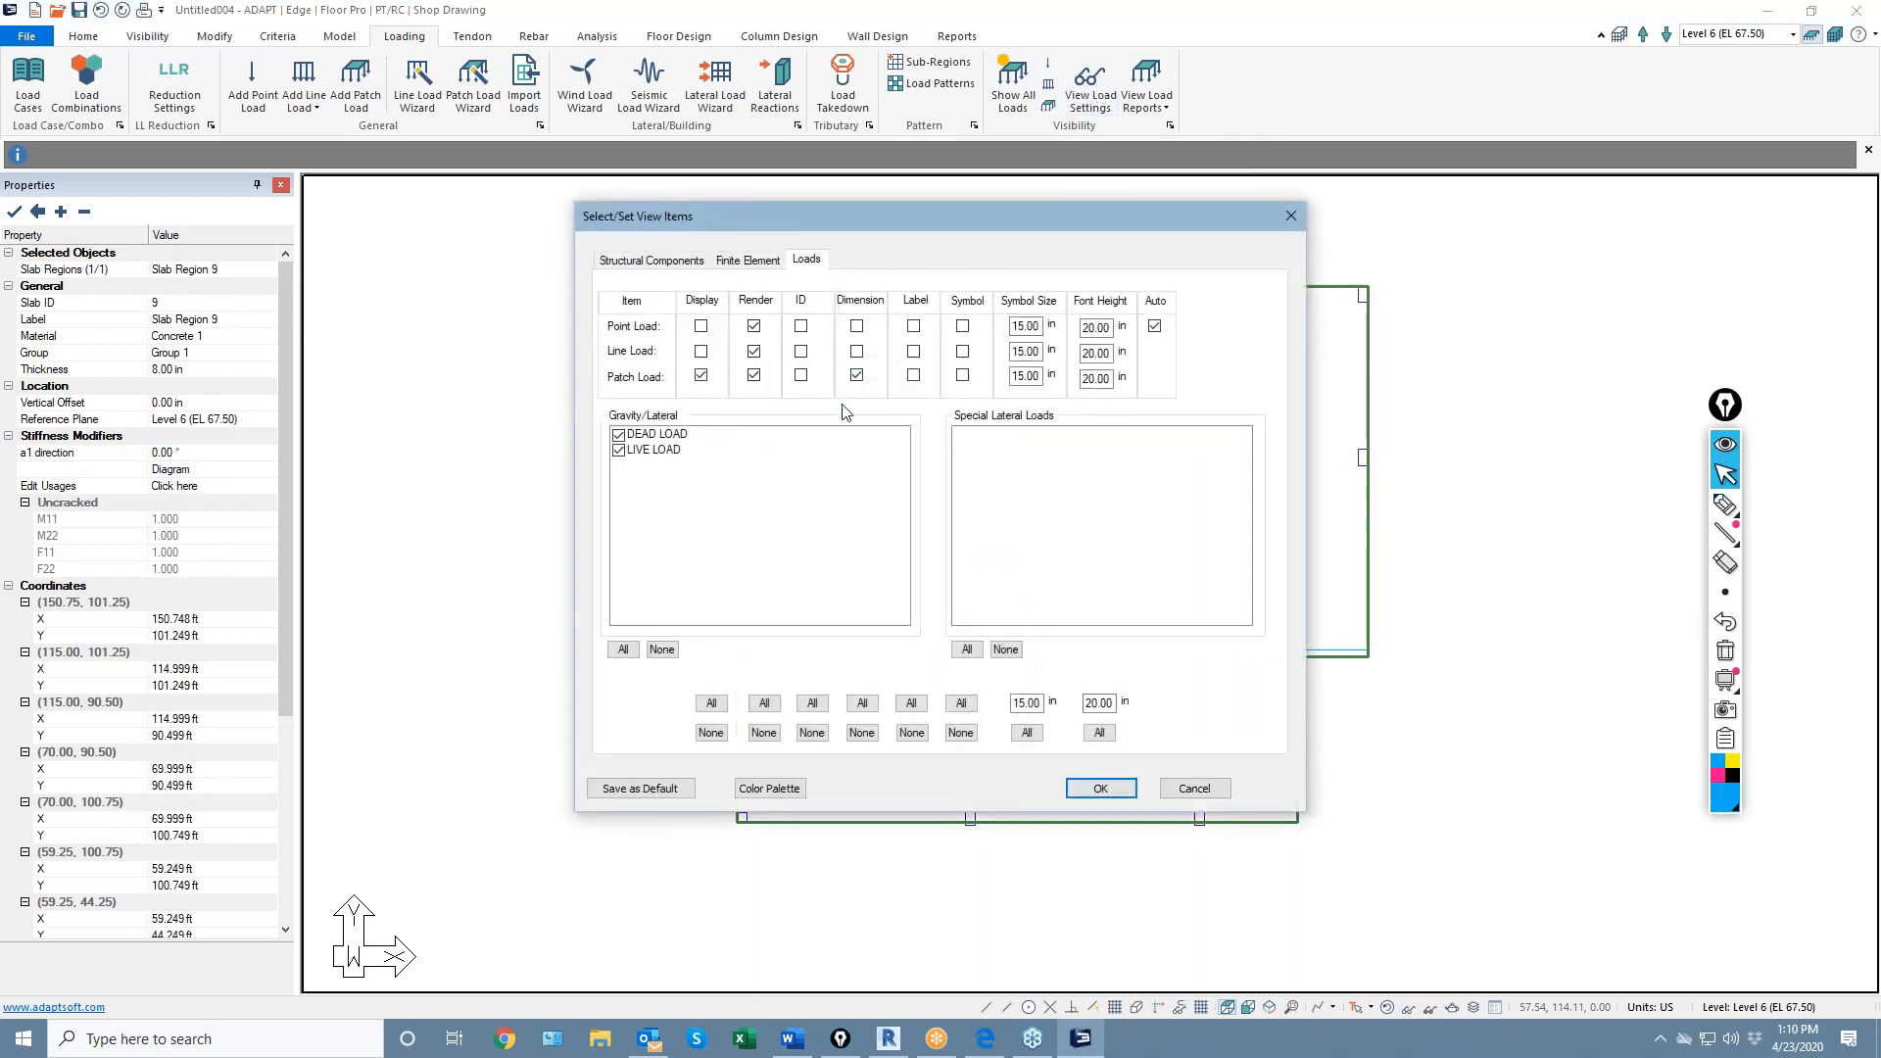
click(1100, 789)
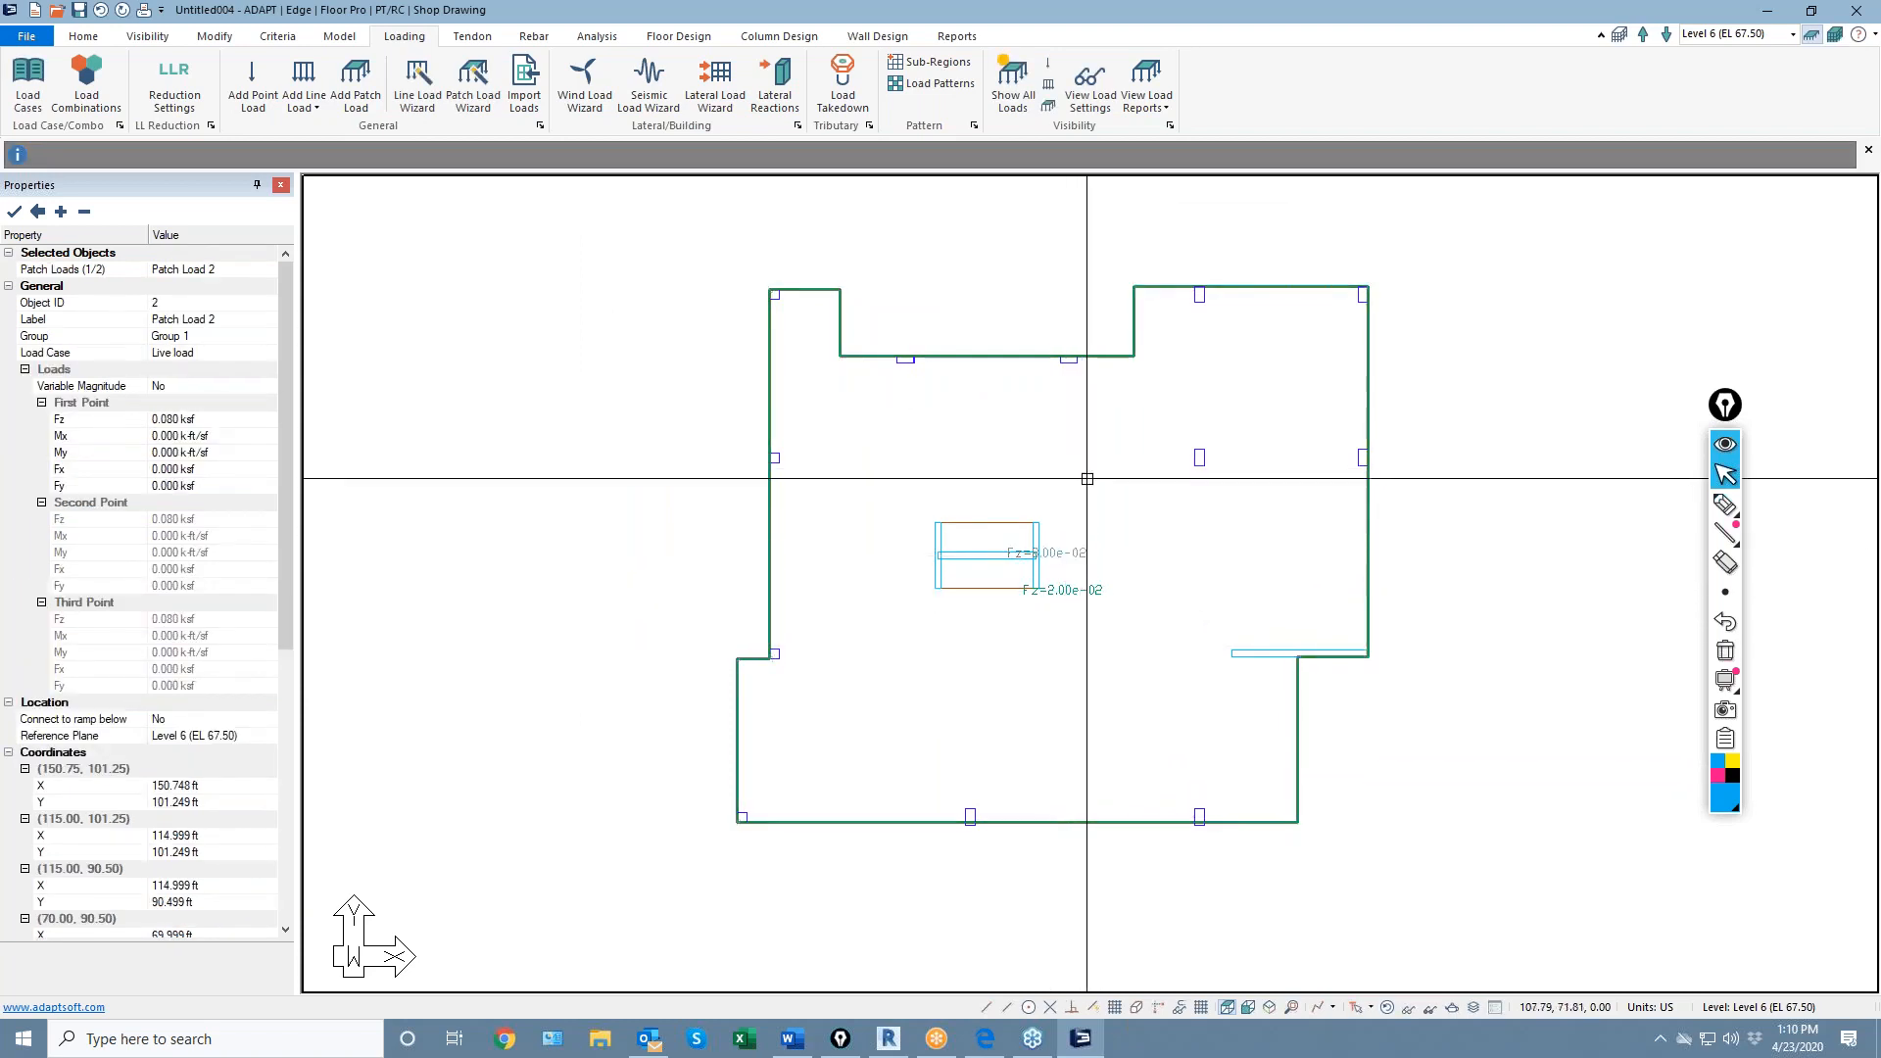
Switch to isometric view and inspect the properties of the live load patch
click(1270, 1008)
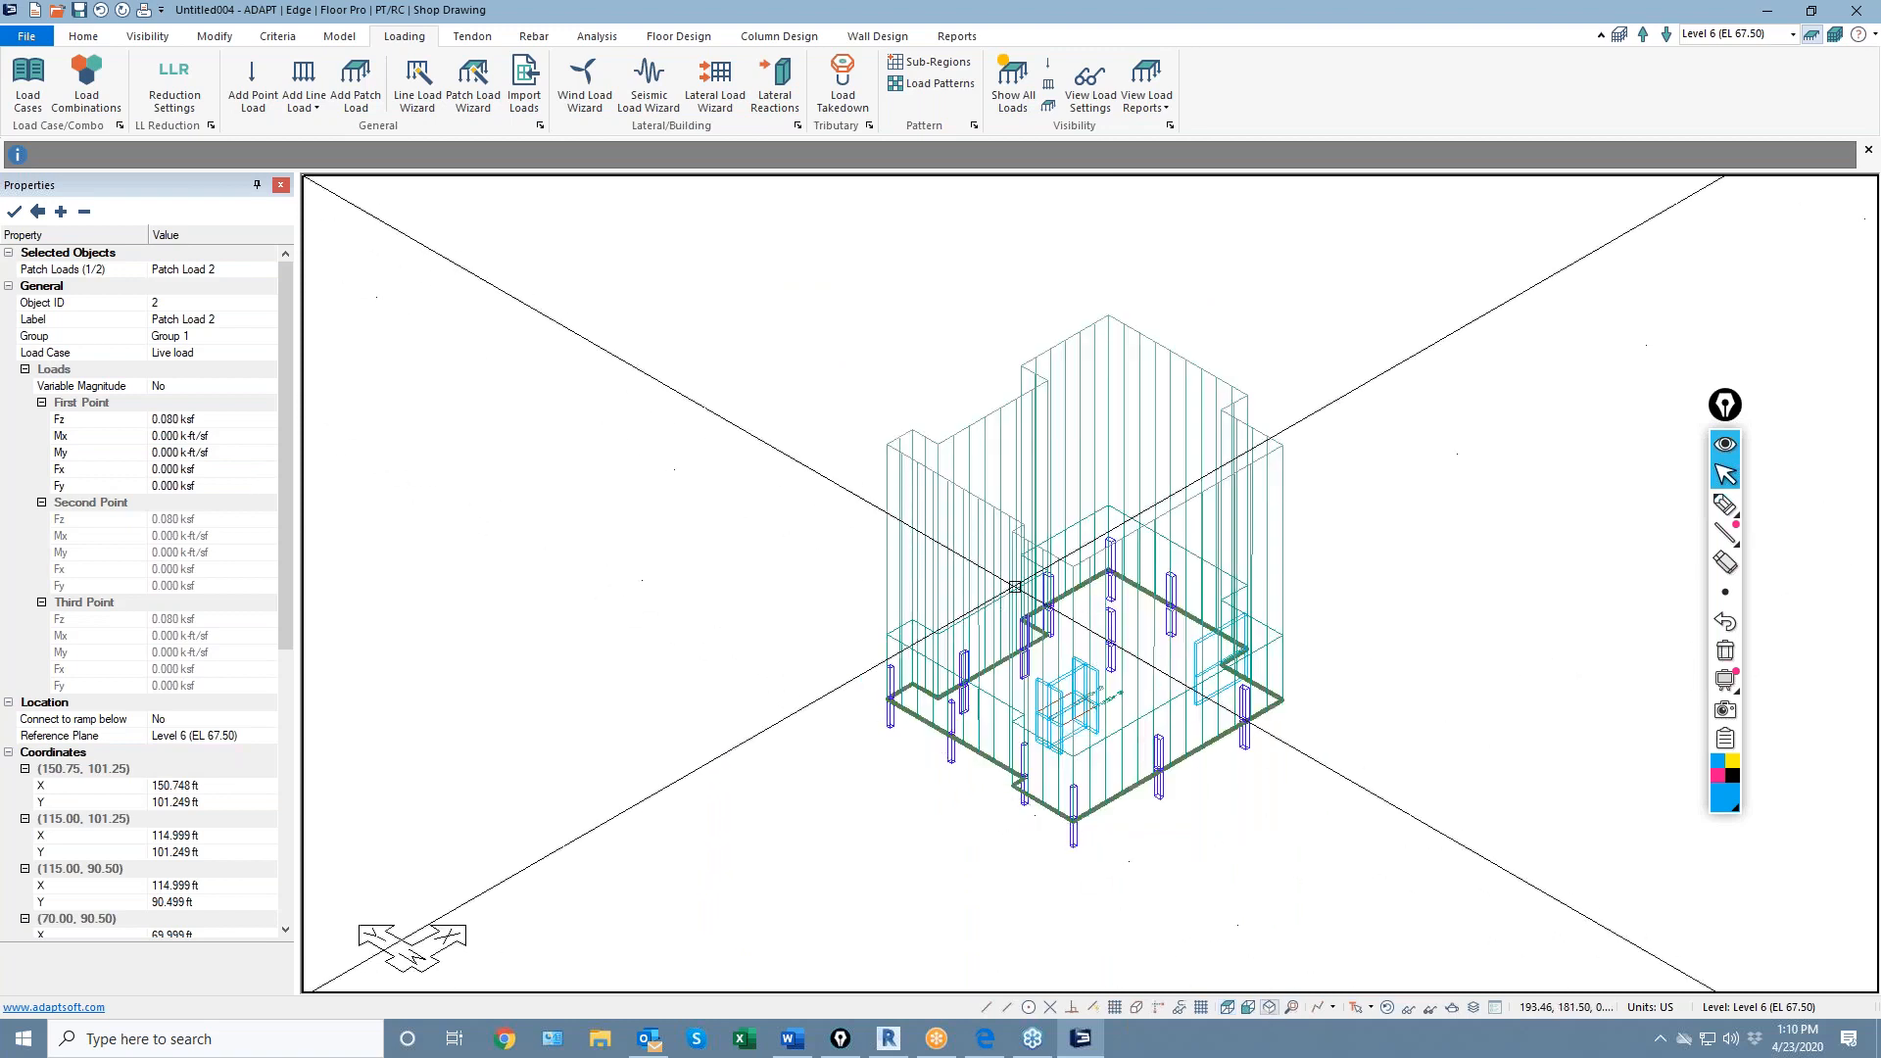
double_click(1114, 337)
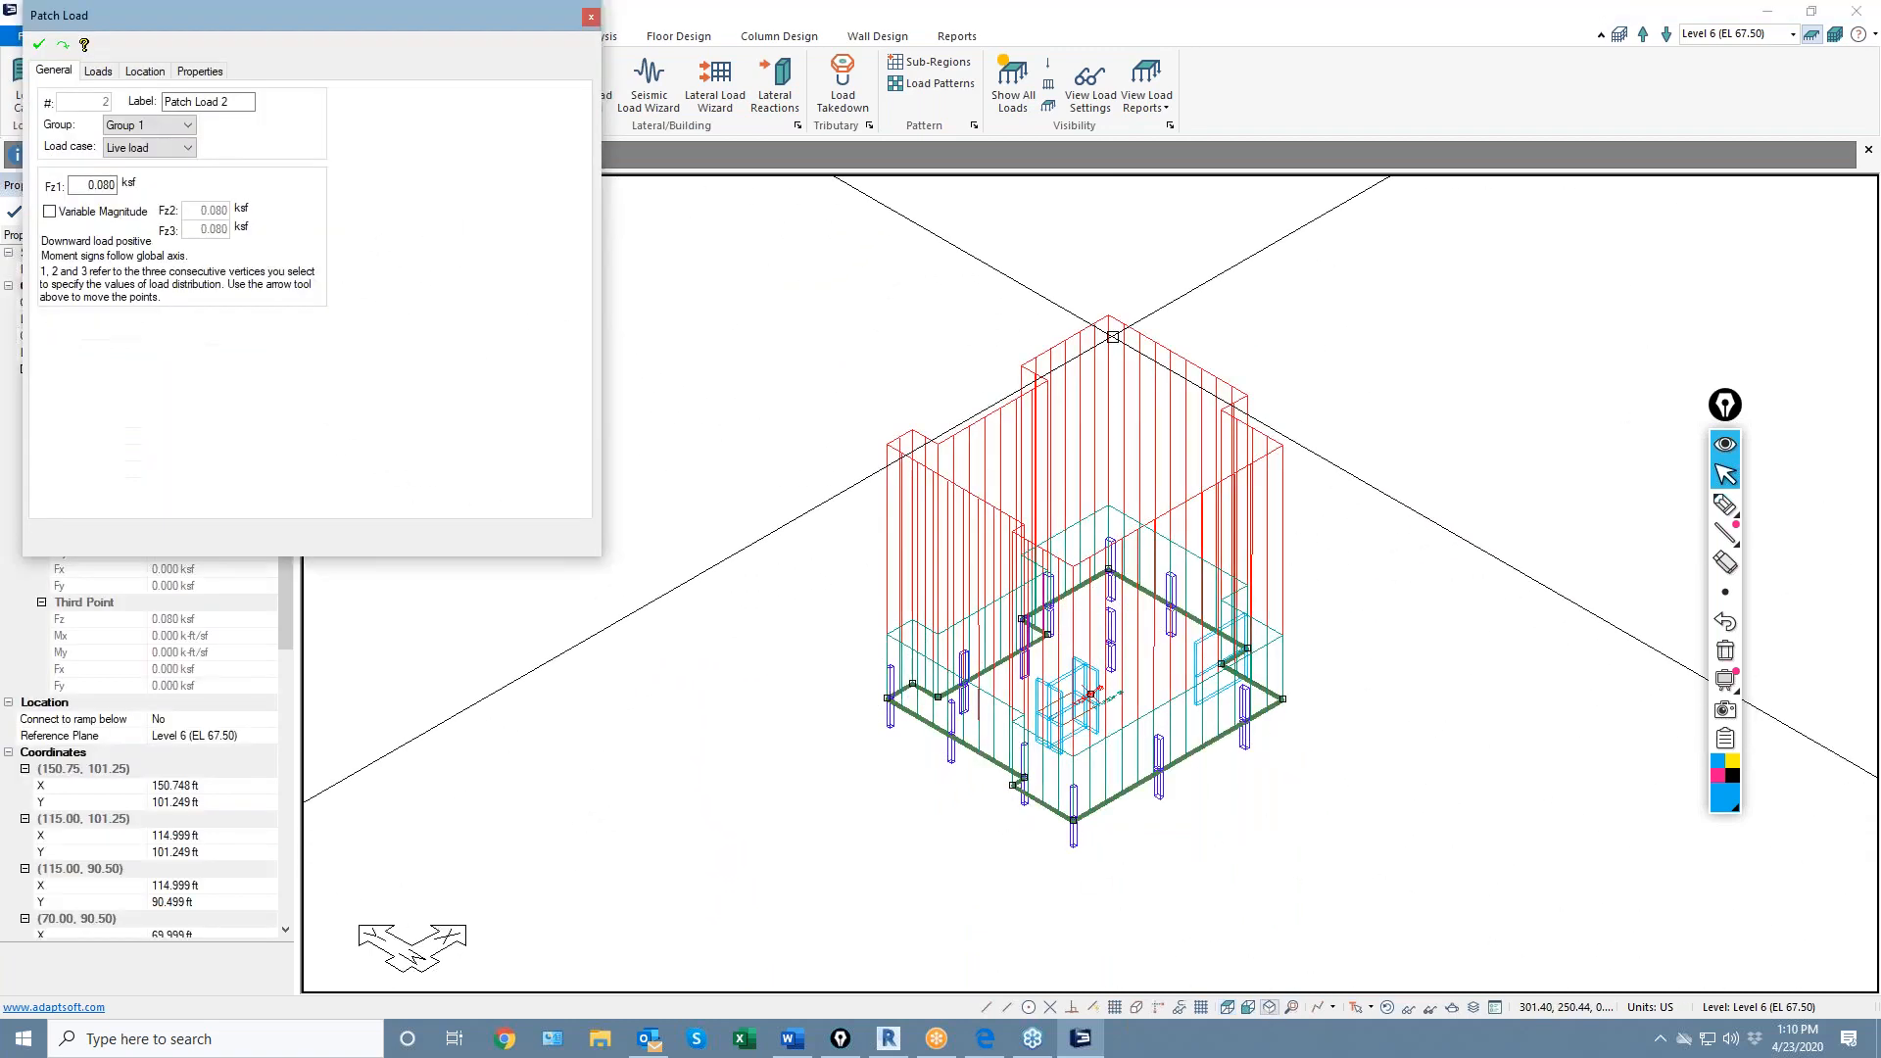
key(Escape)
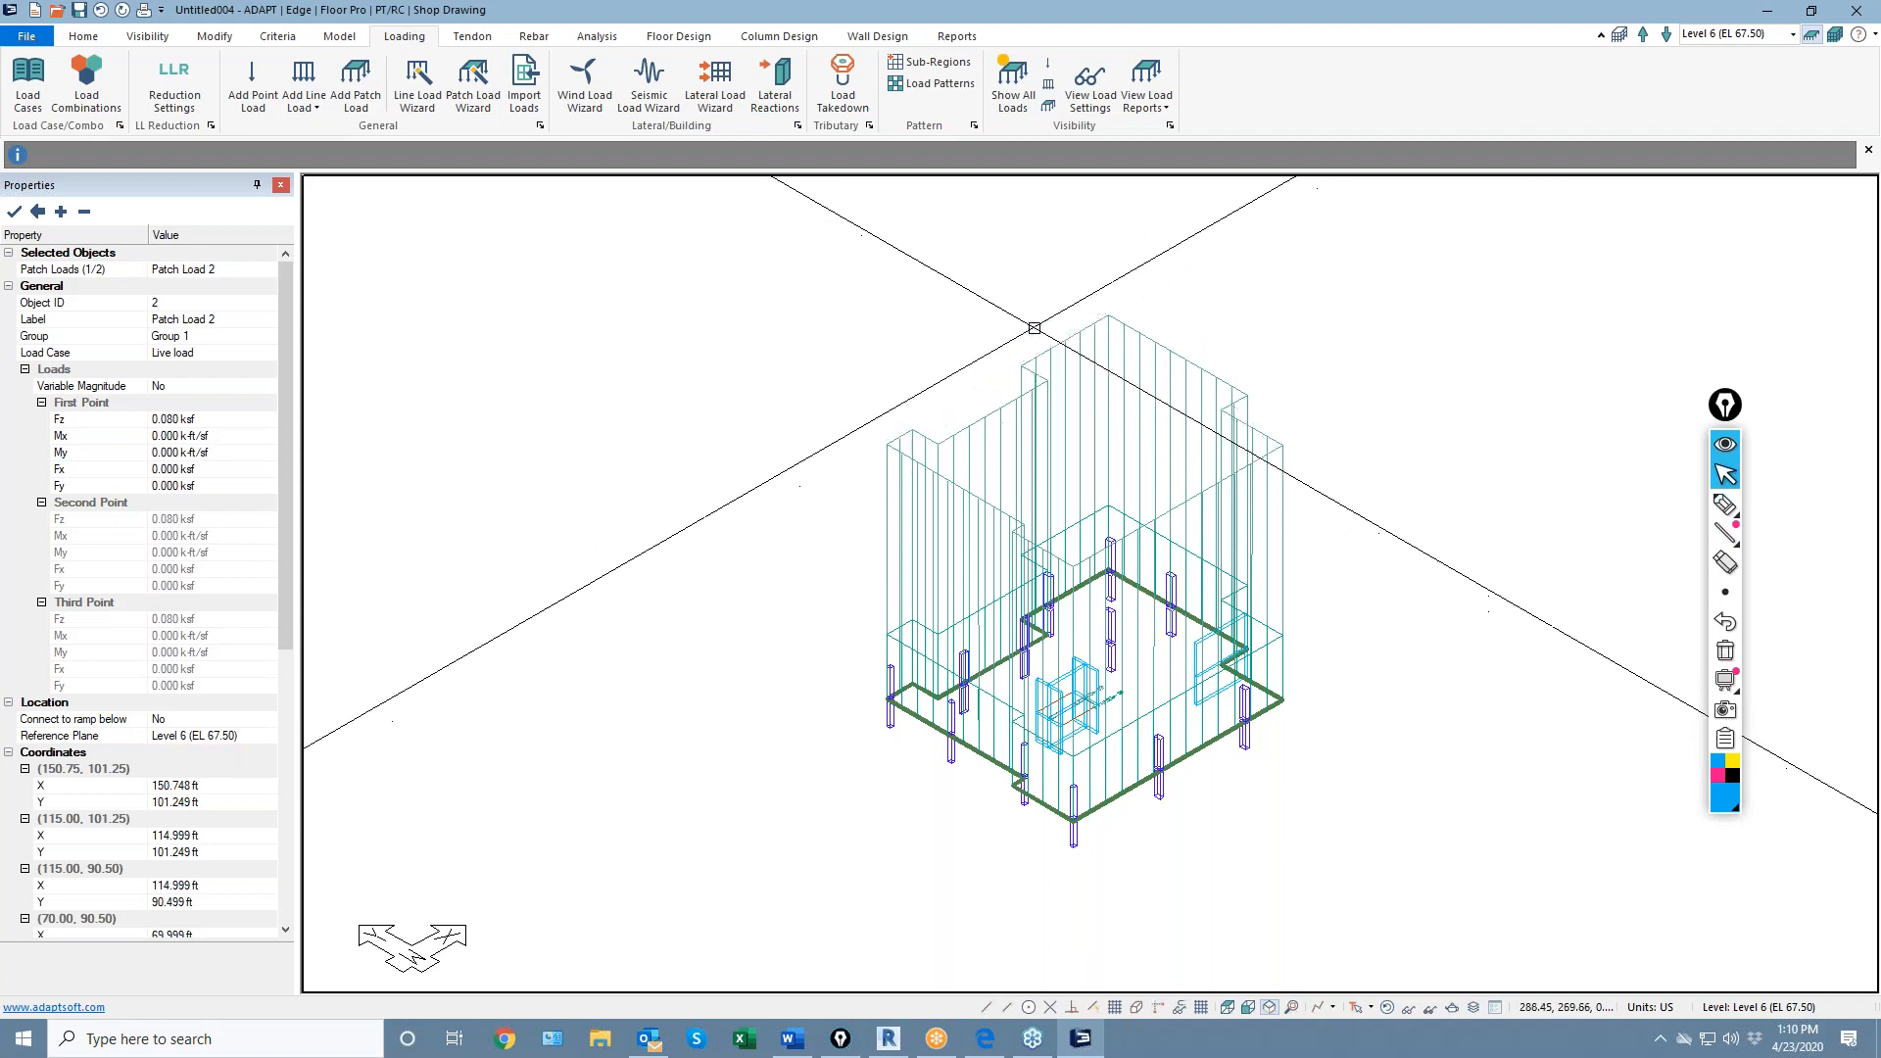
Reduce the patch load symbol size in the load view settings
click(1089, 79)
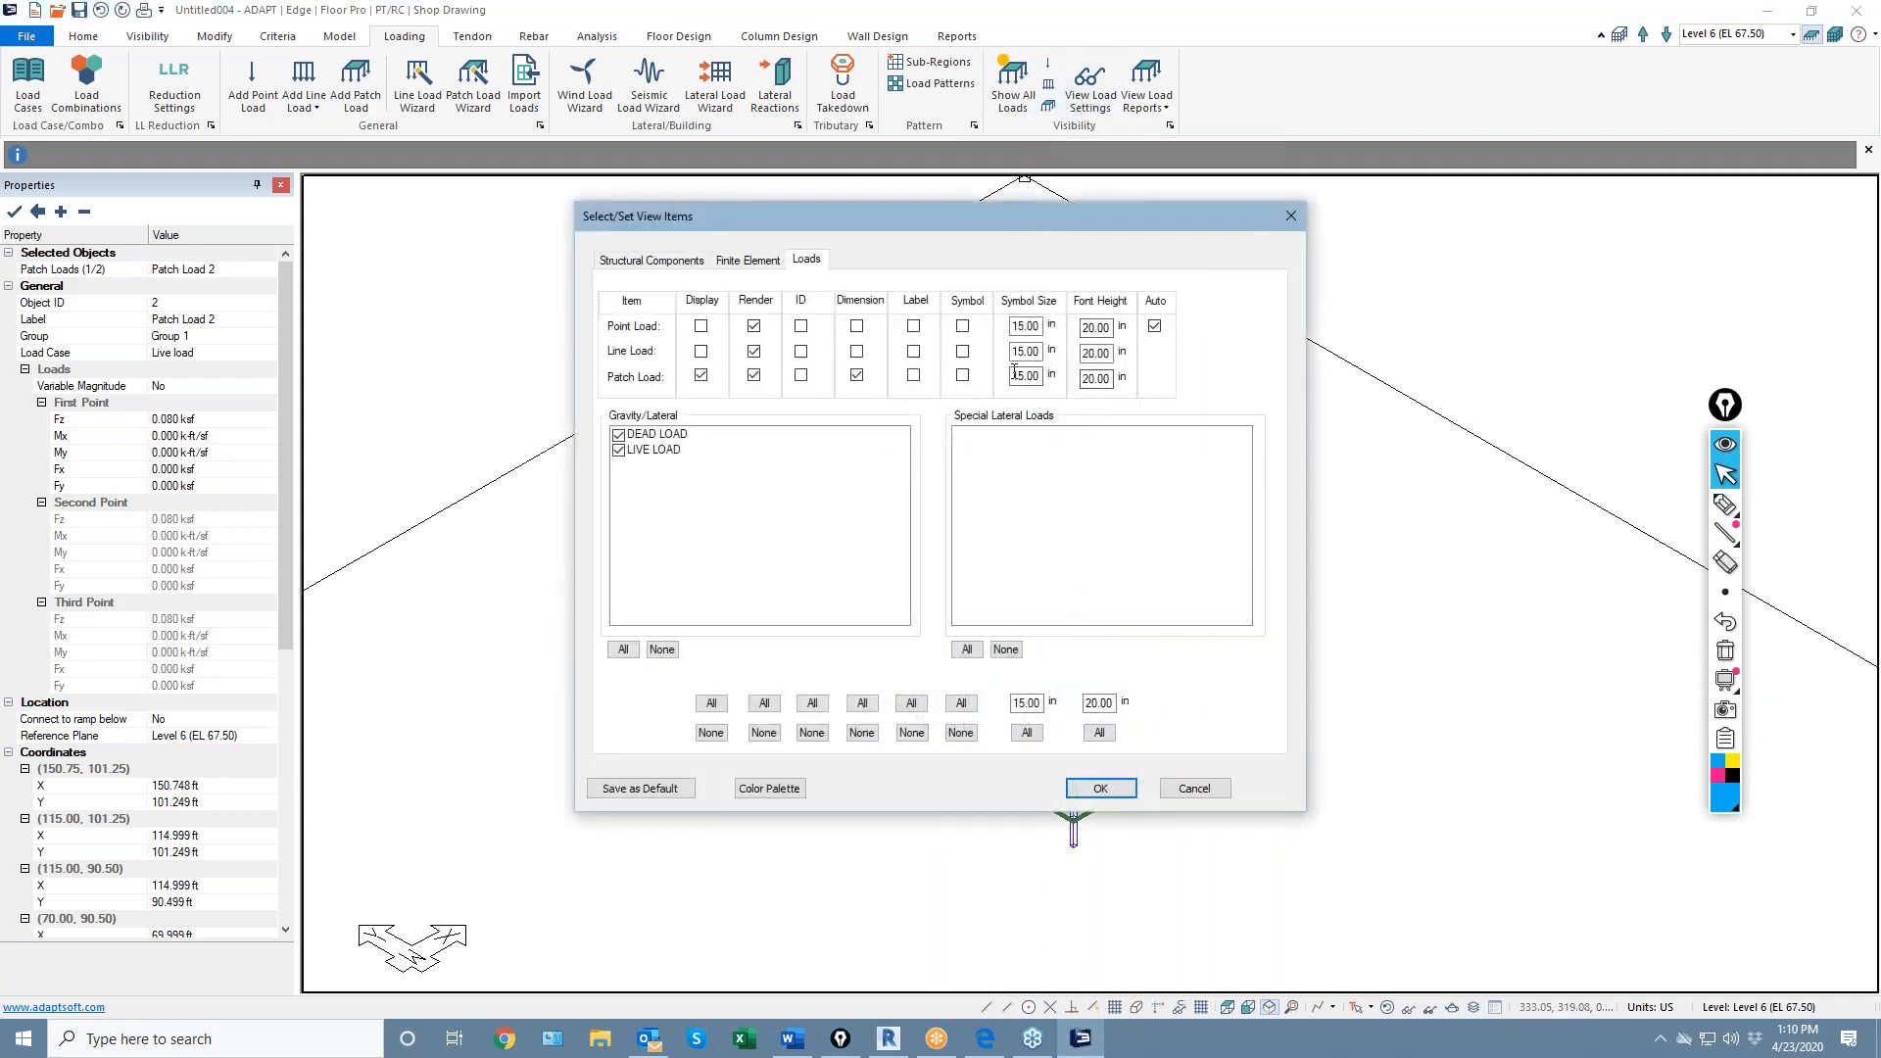
key(BackSpace)
click(1083, 790)
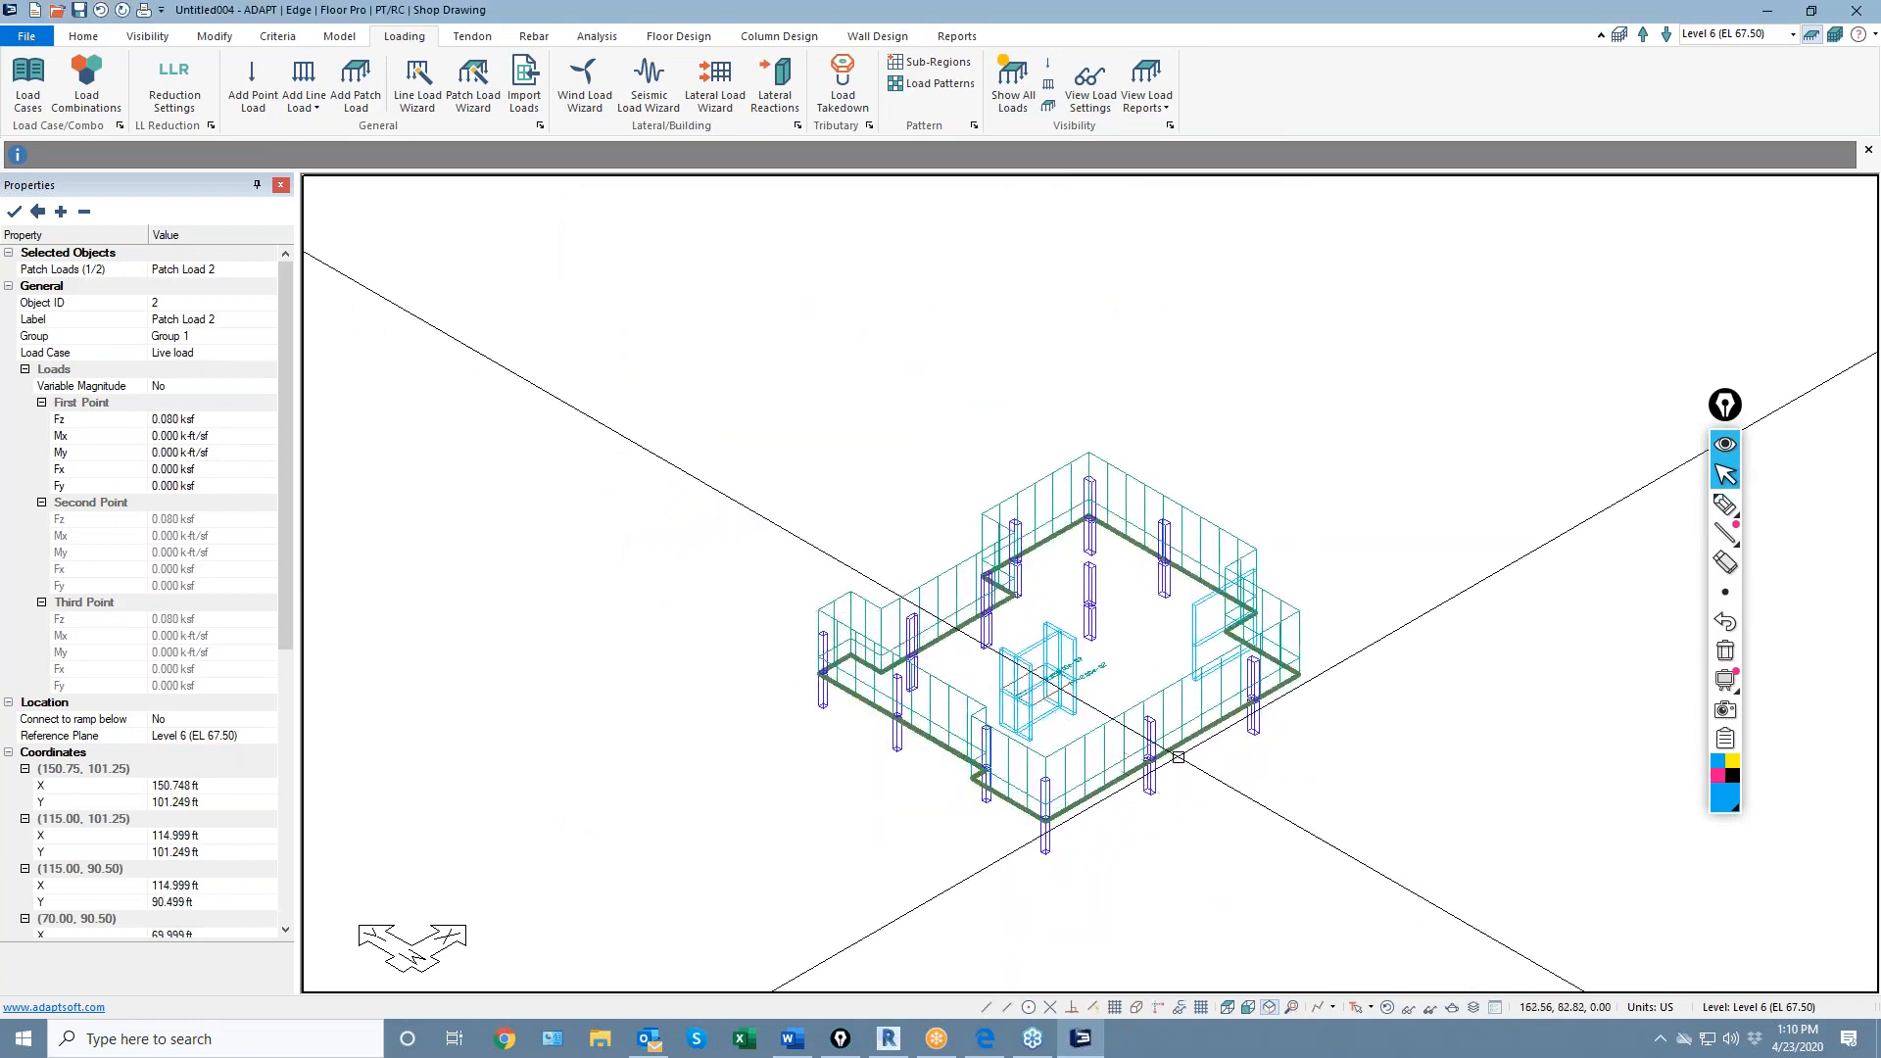
Save the model under the file name M2 in the Webinar 3 - PT Two-Way folder
scroll(1178, 757, up, 4)
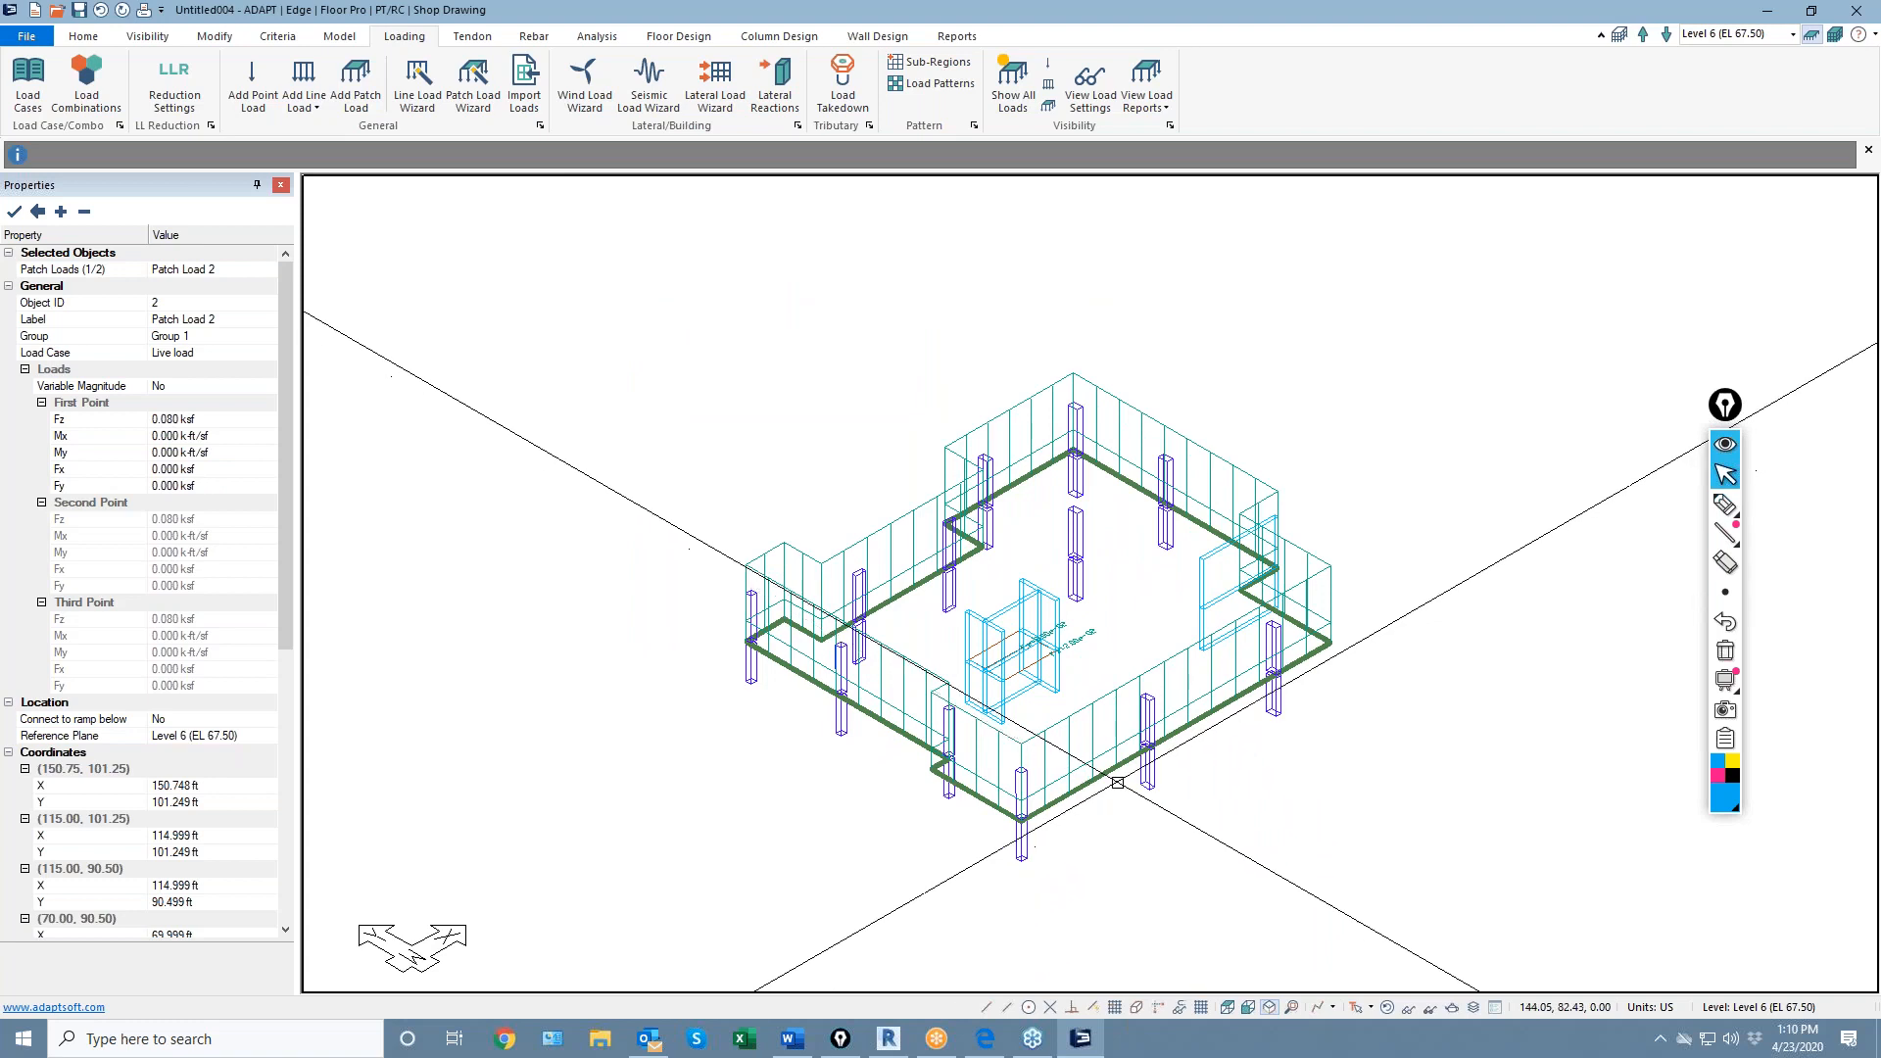
middle_drag(1155, 820, 1130, 749)
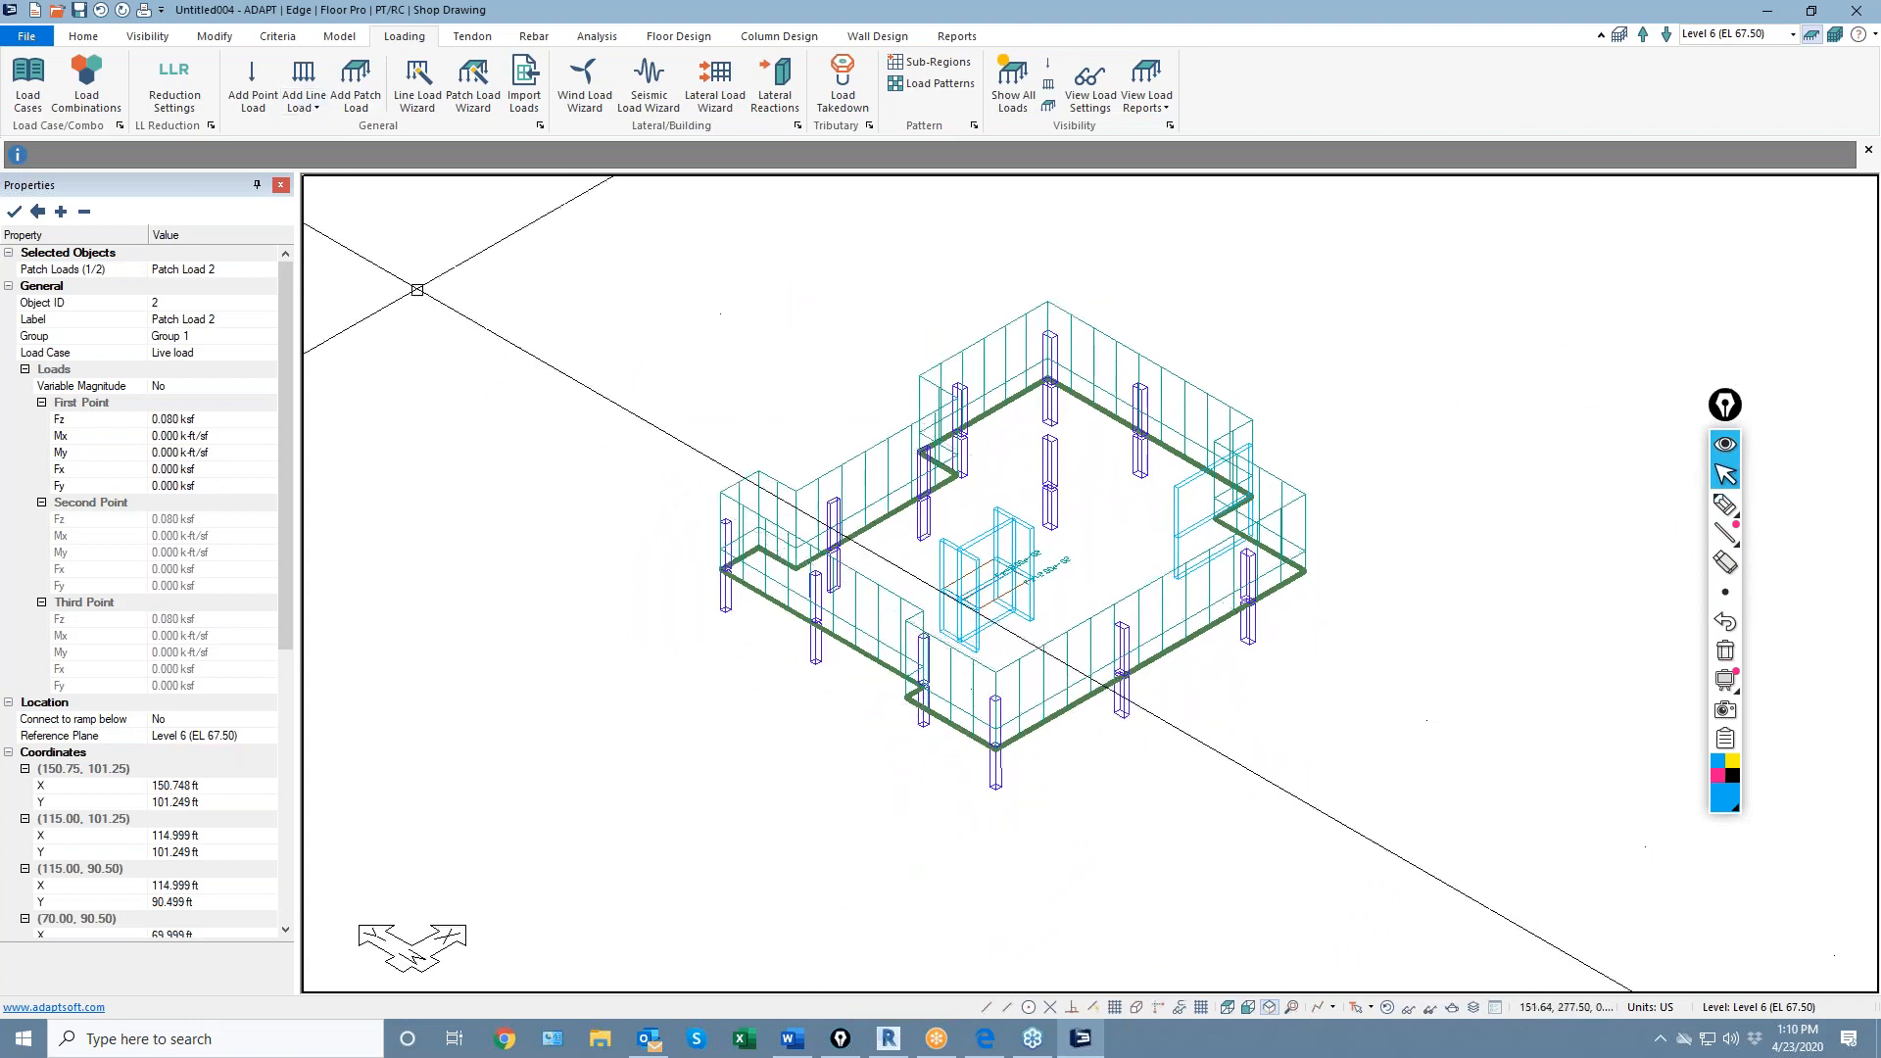
click(79, 10)
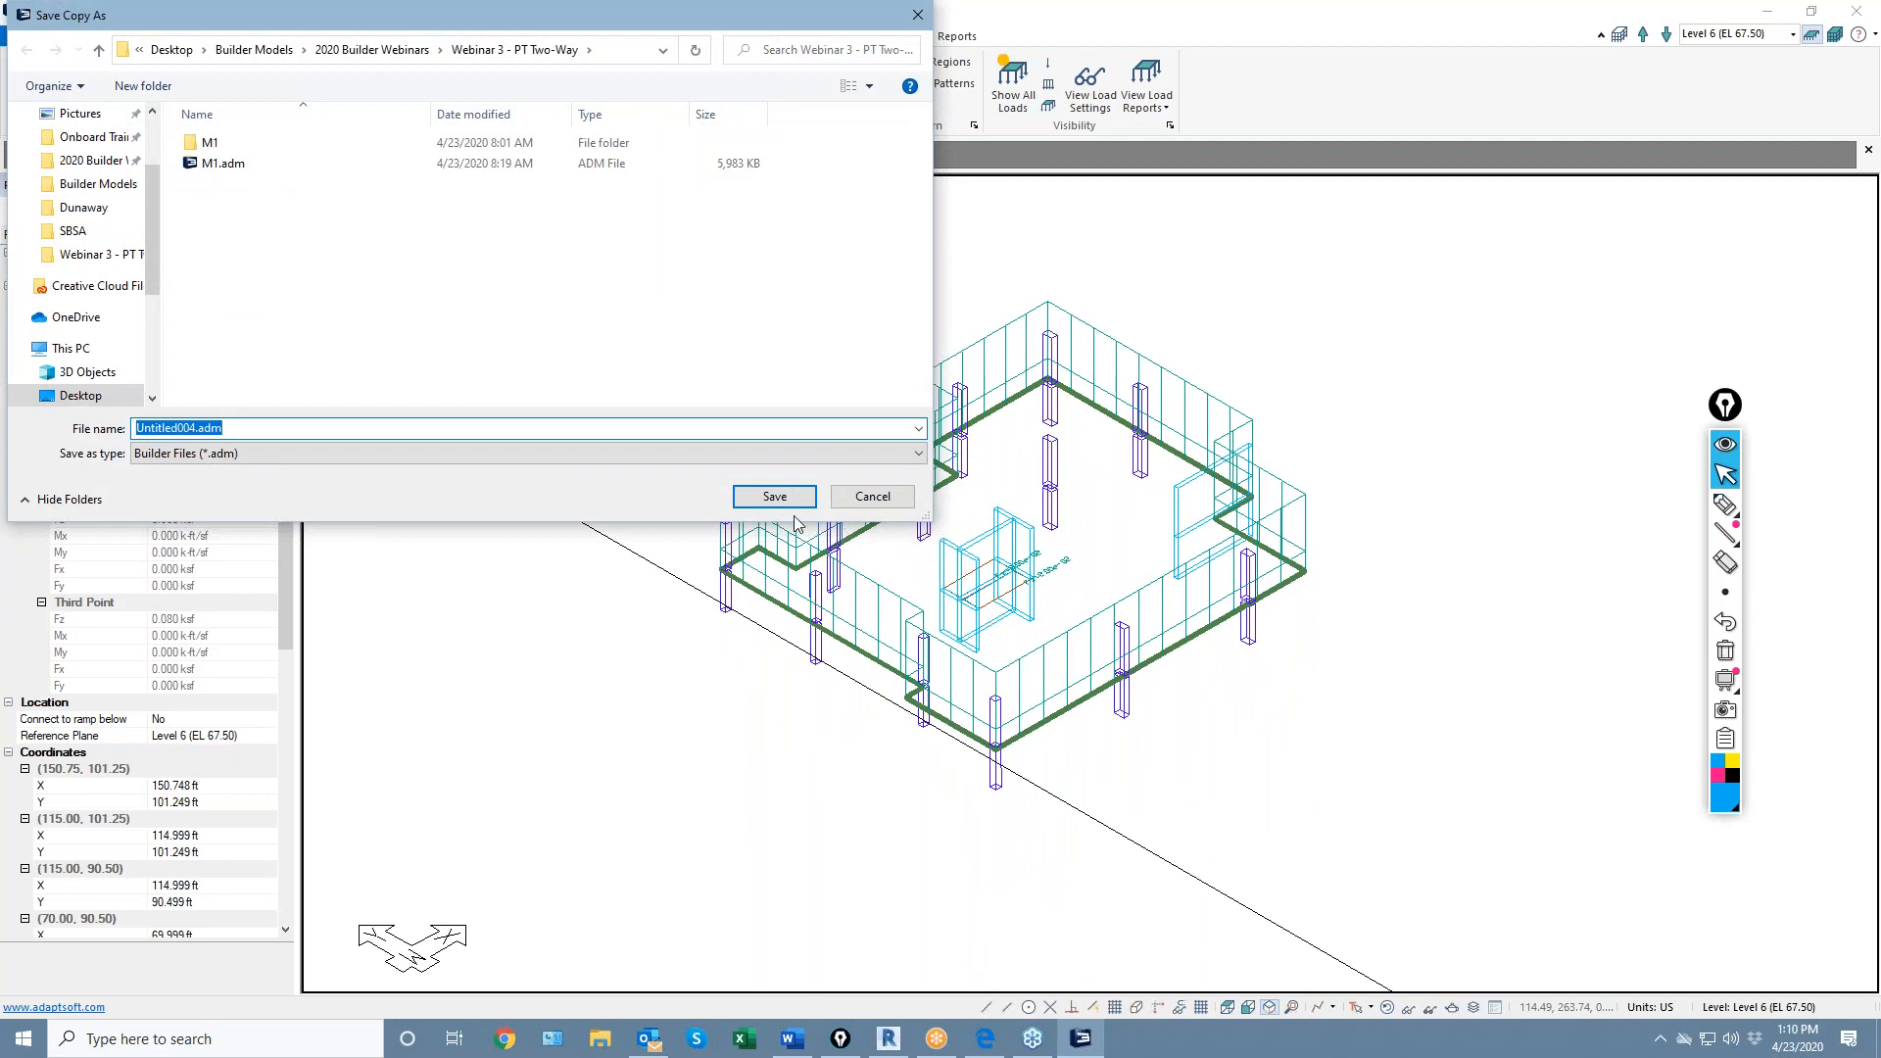
text(M)
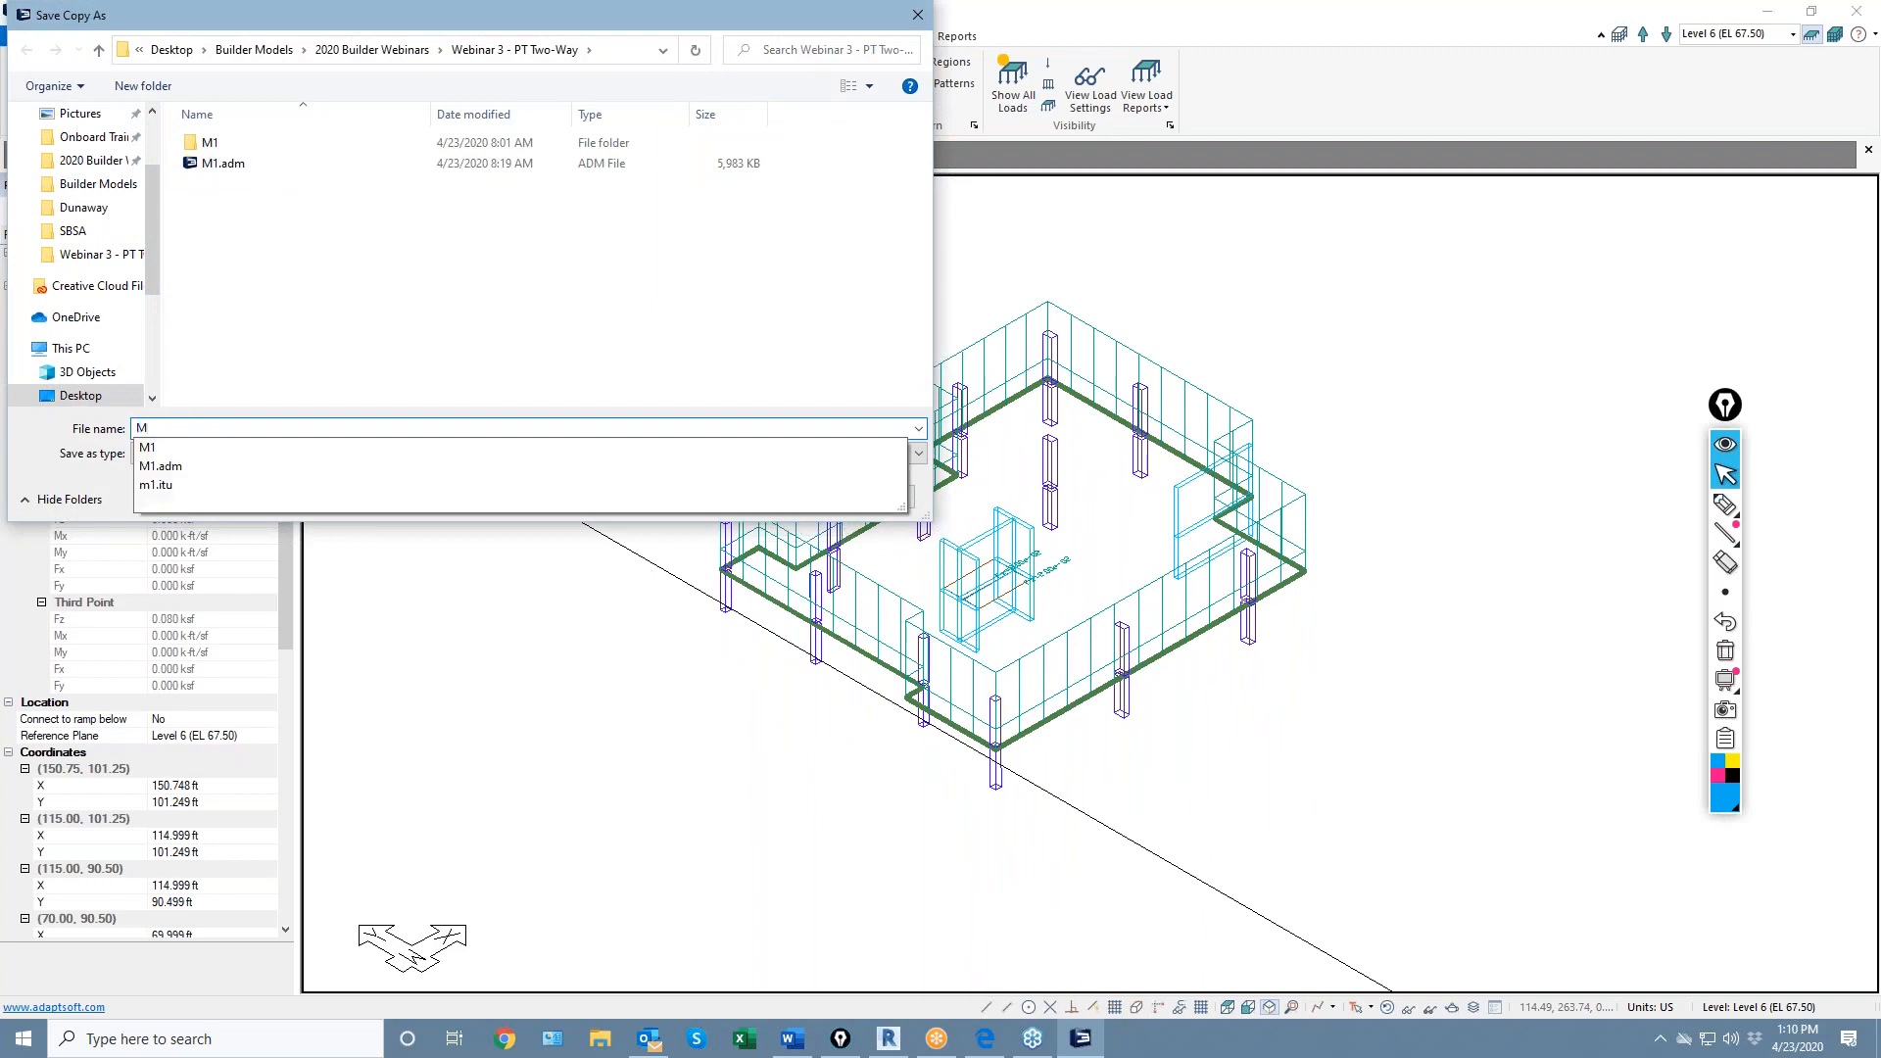
text(2)
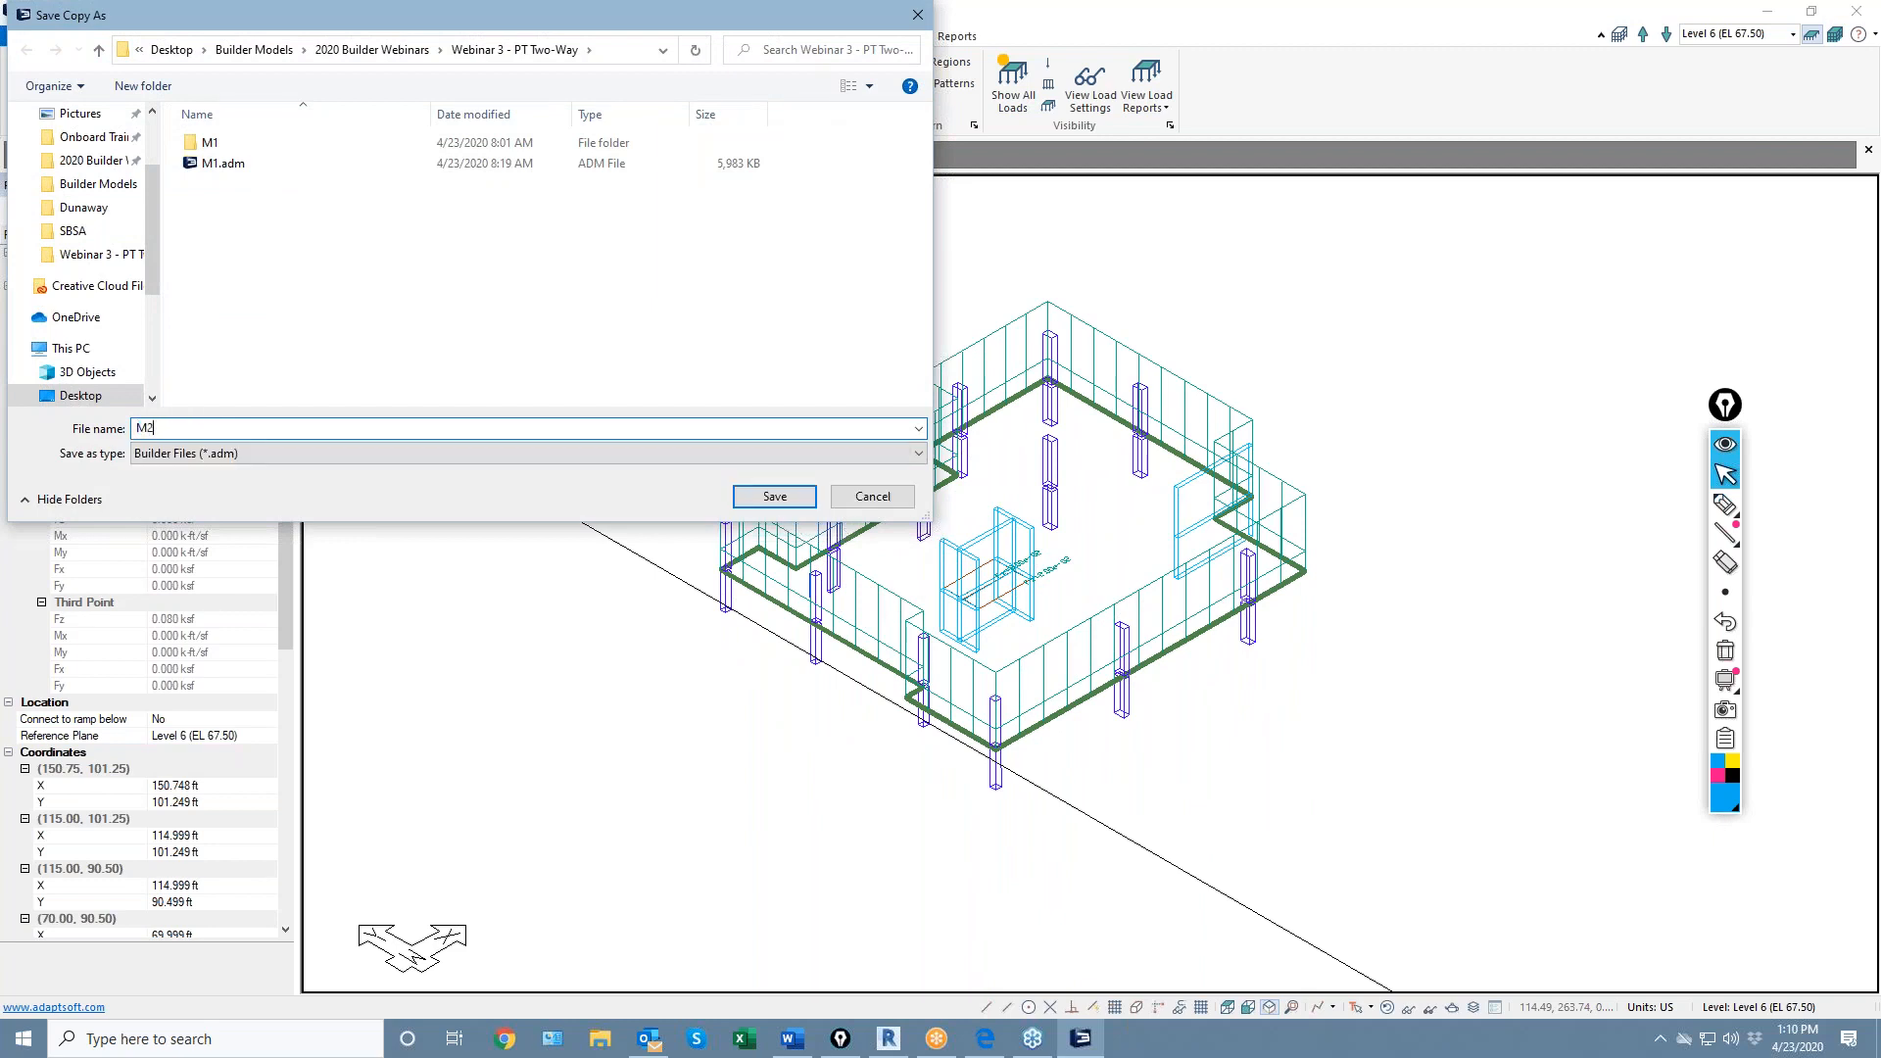
click(775, 498)
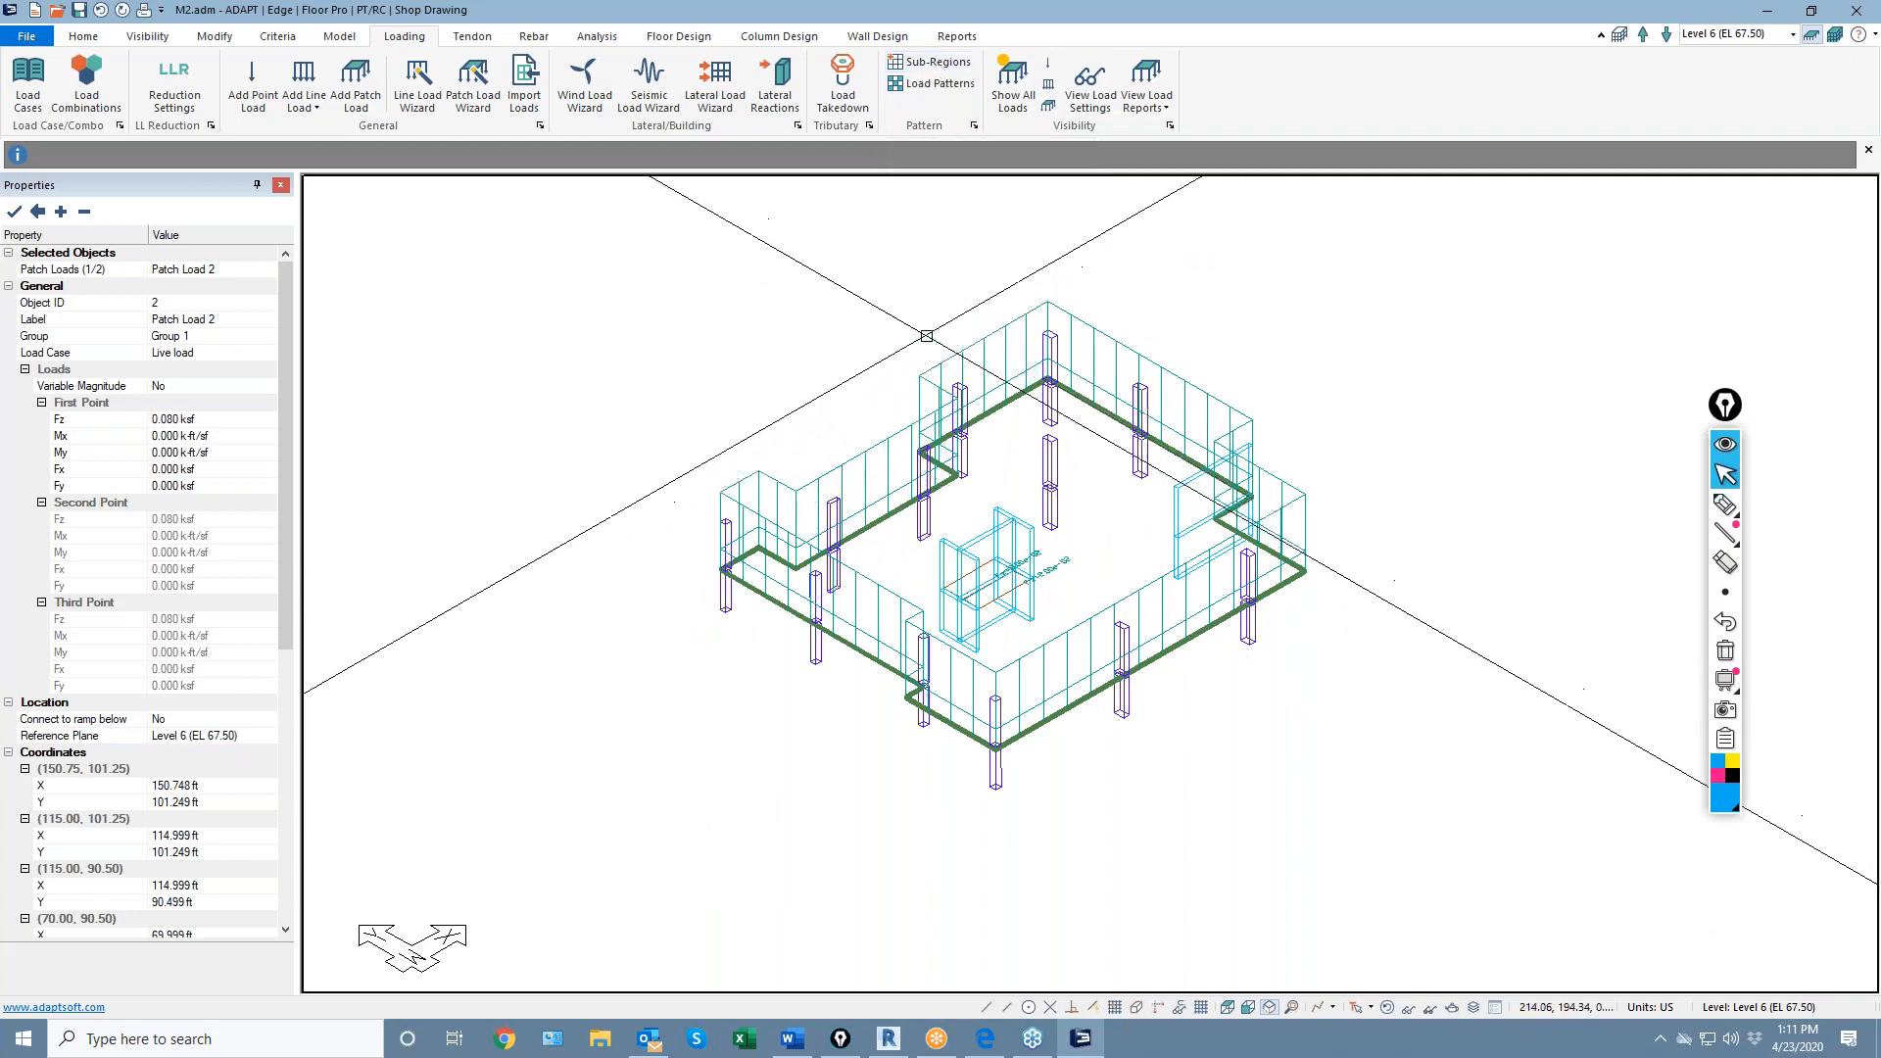
Return to plan view and set the cylinder strength f'c of Concrete 1 to 5000 psi
middle_drag(1085, 823, 1030, 768)
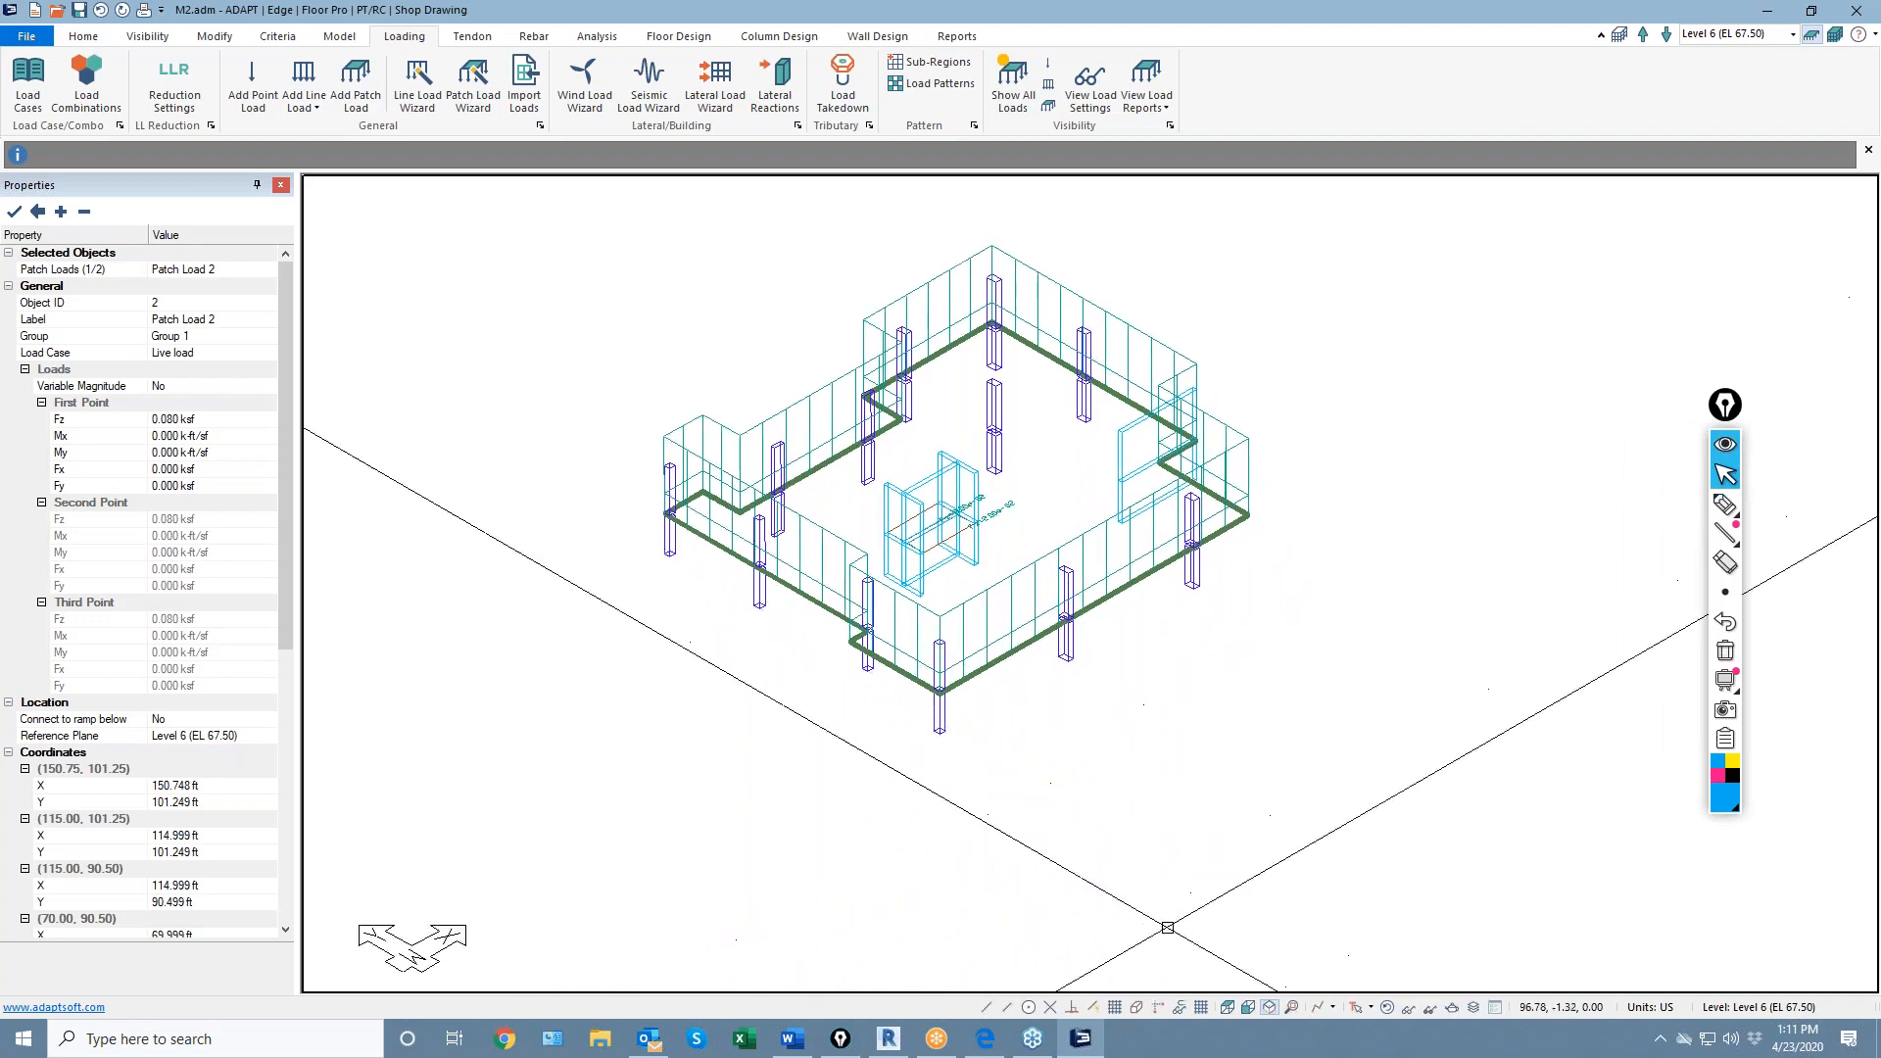
click(1226, 1008)
scroll(921, 673, down, 1)
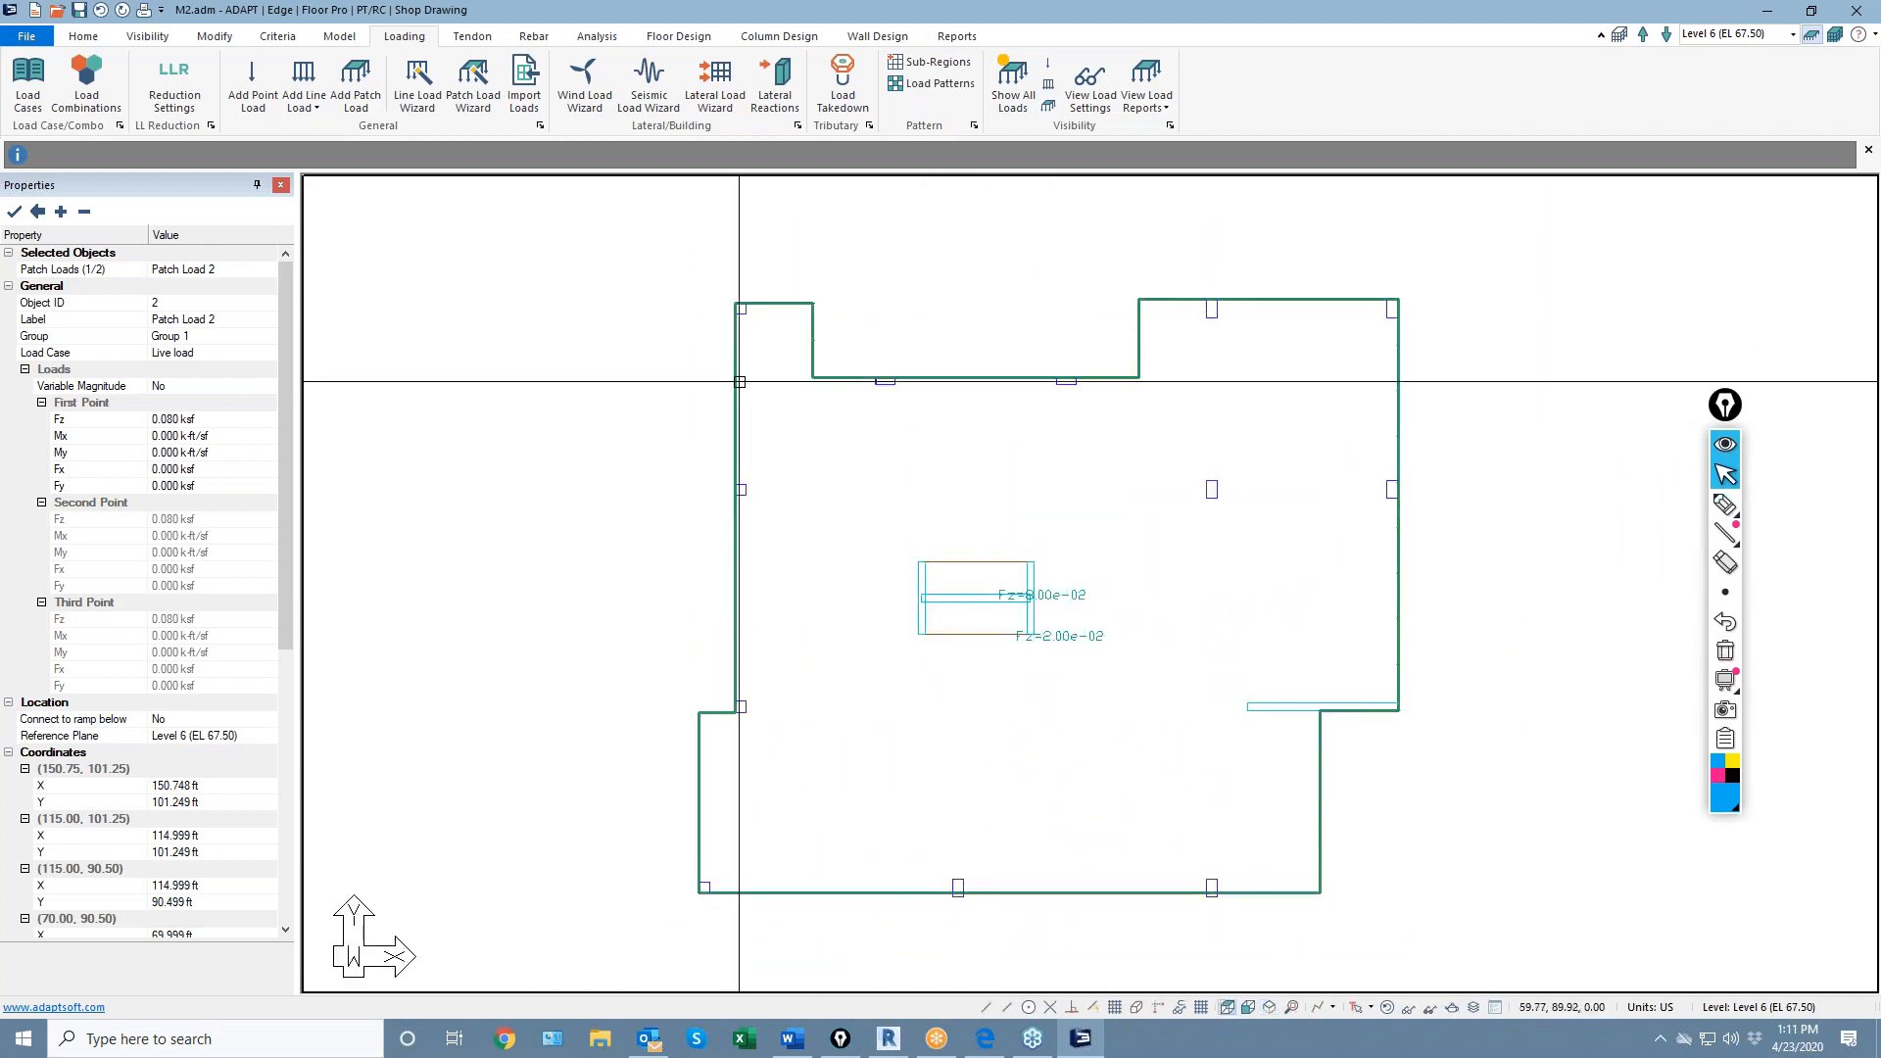
click(281, 36)
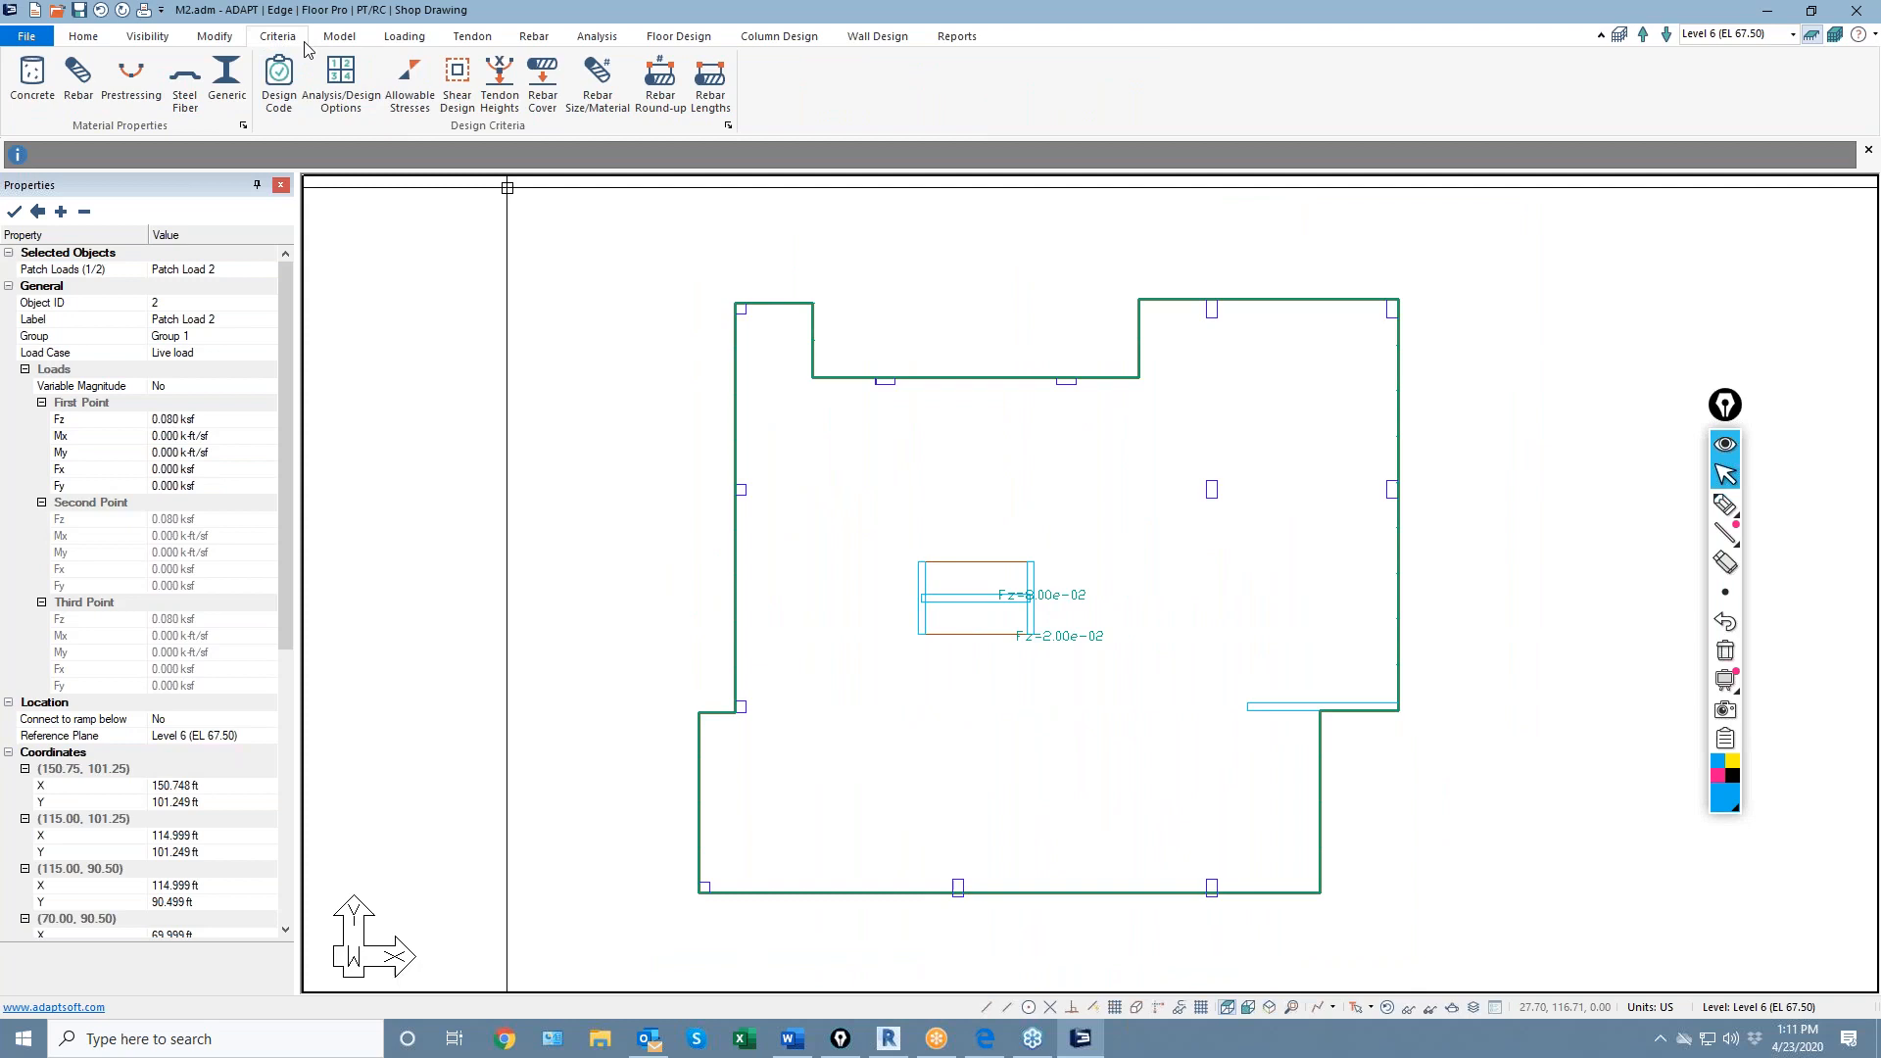
click(32, 79)
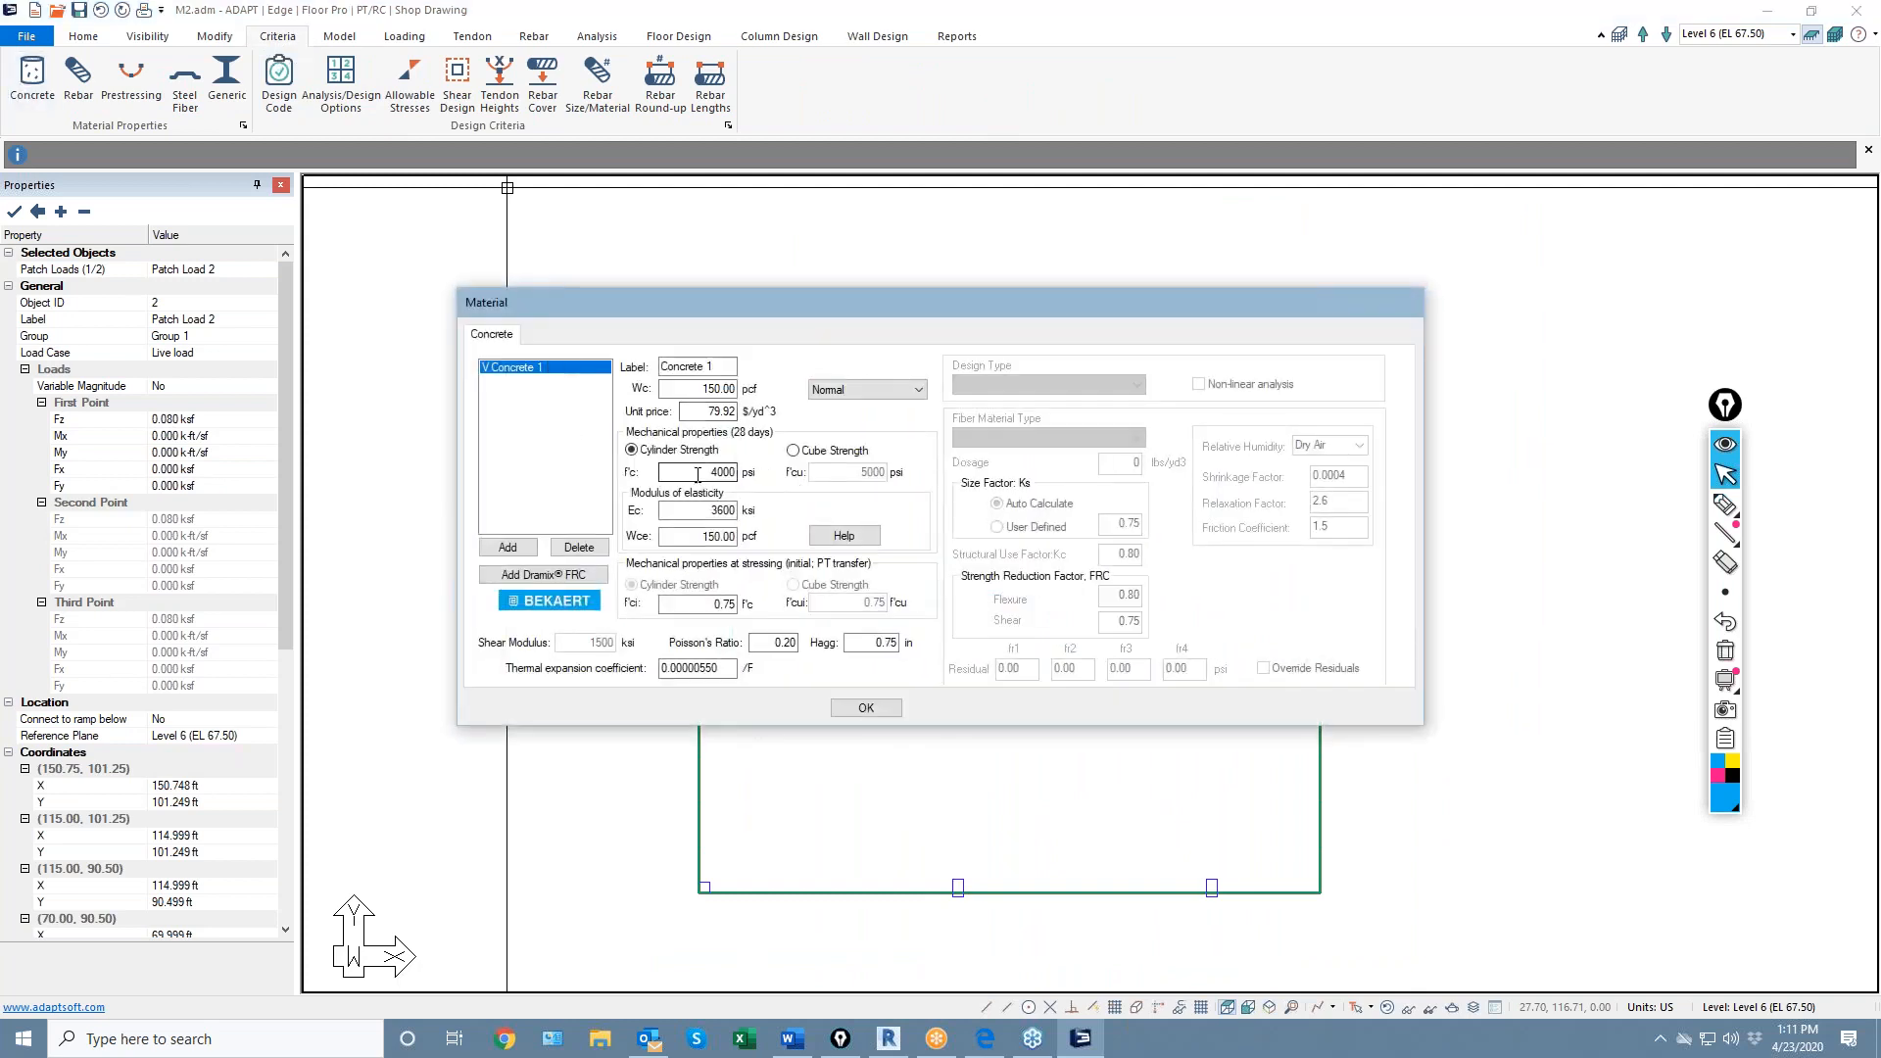
double_click(720, 472)
text(5000)
click(867, 708)
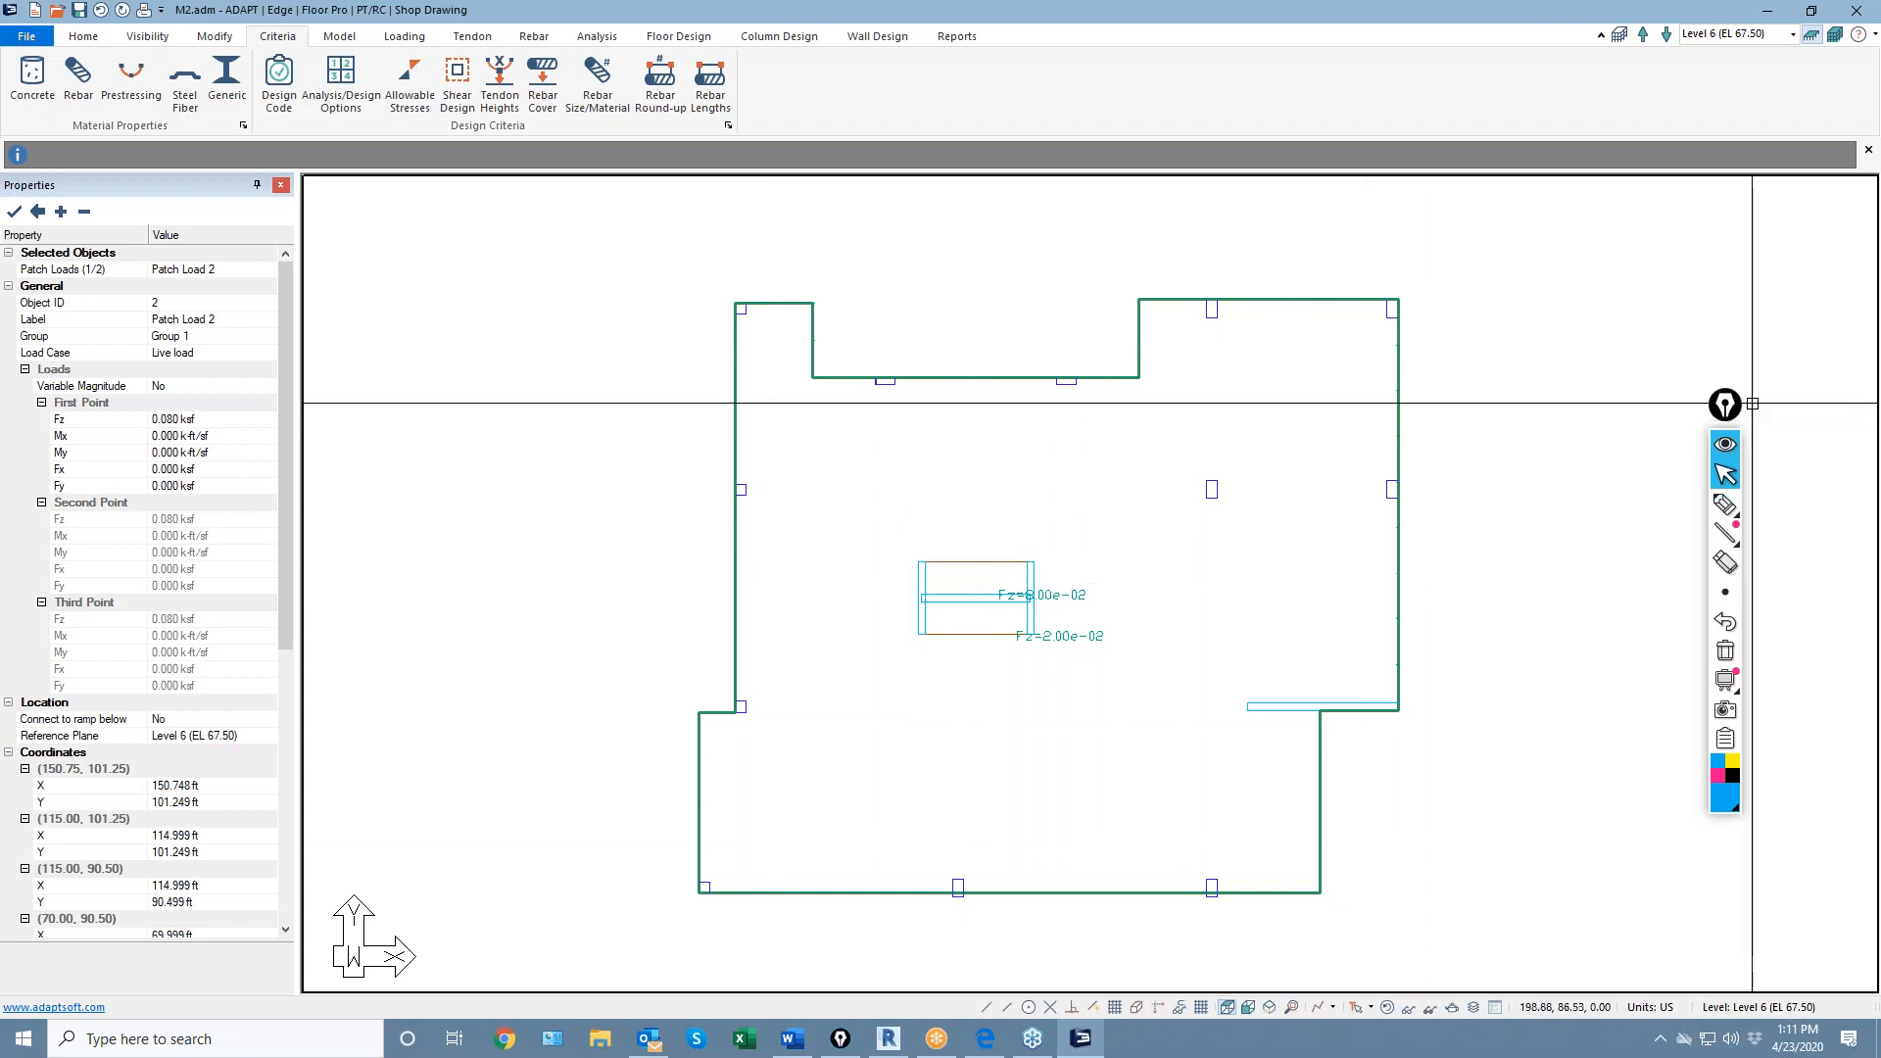
click(1864, 314)
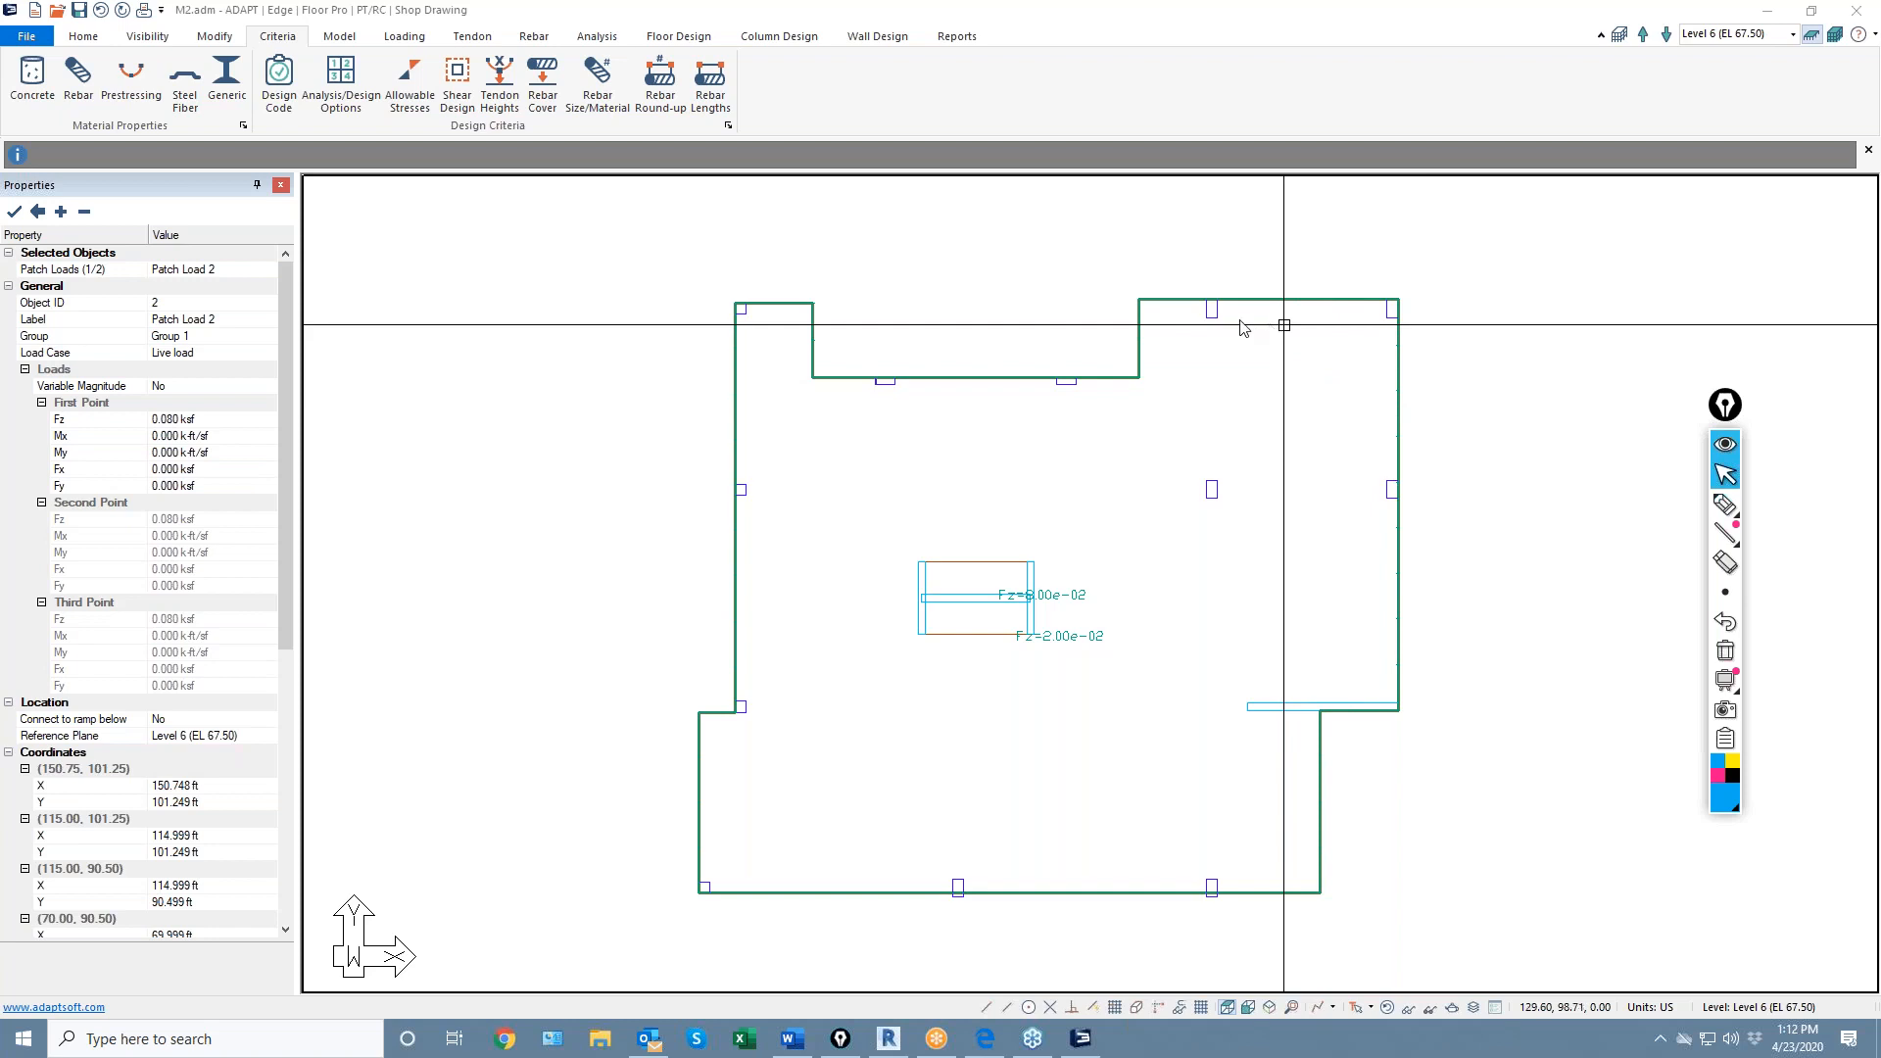
click(996, 273)
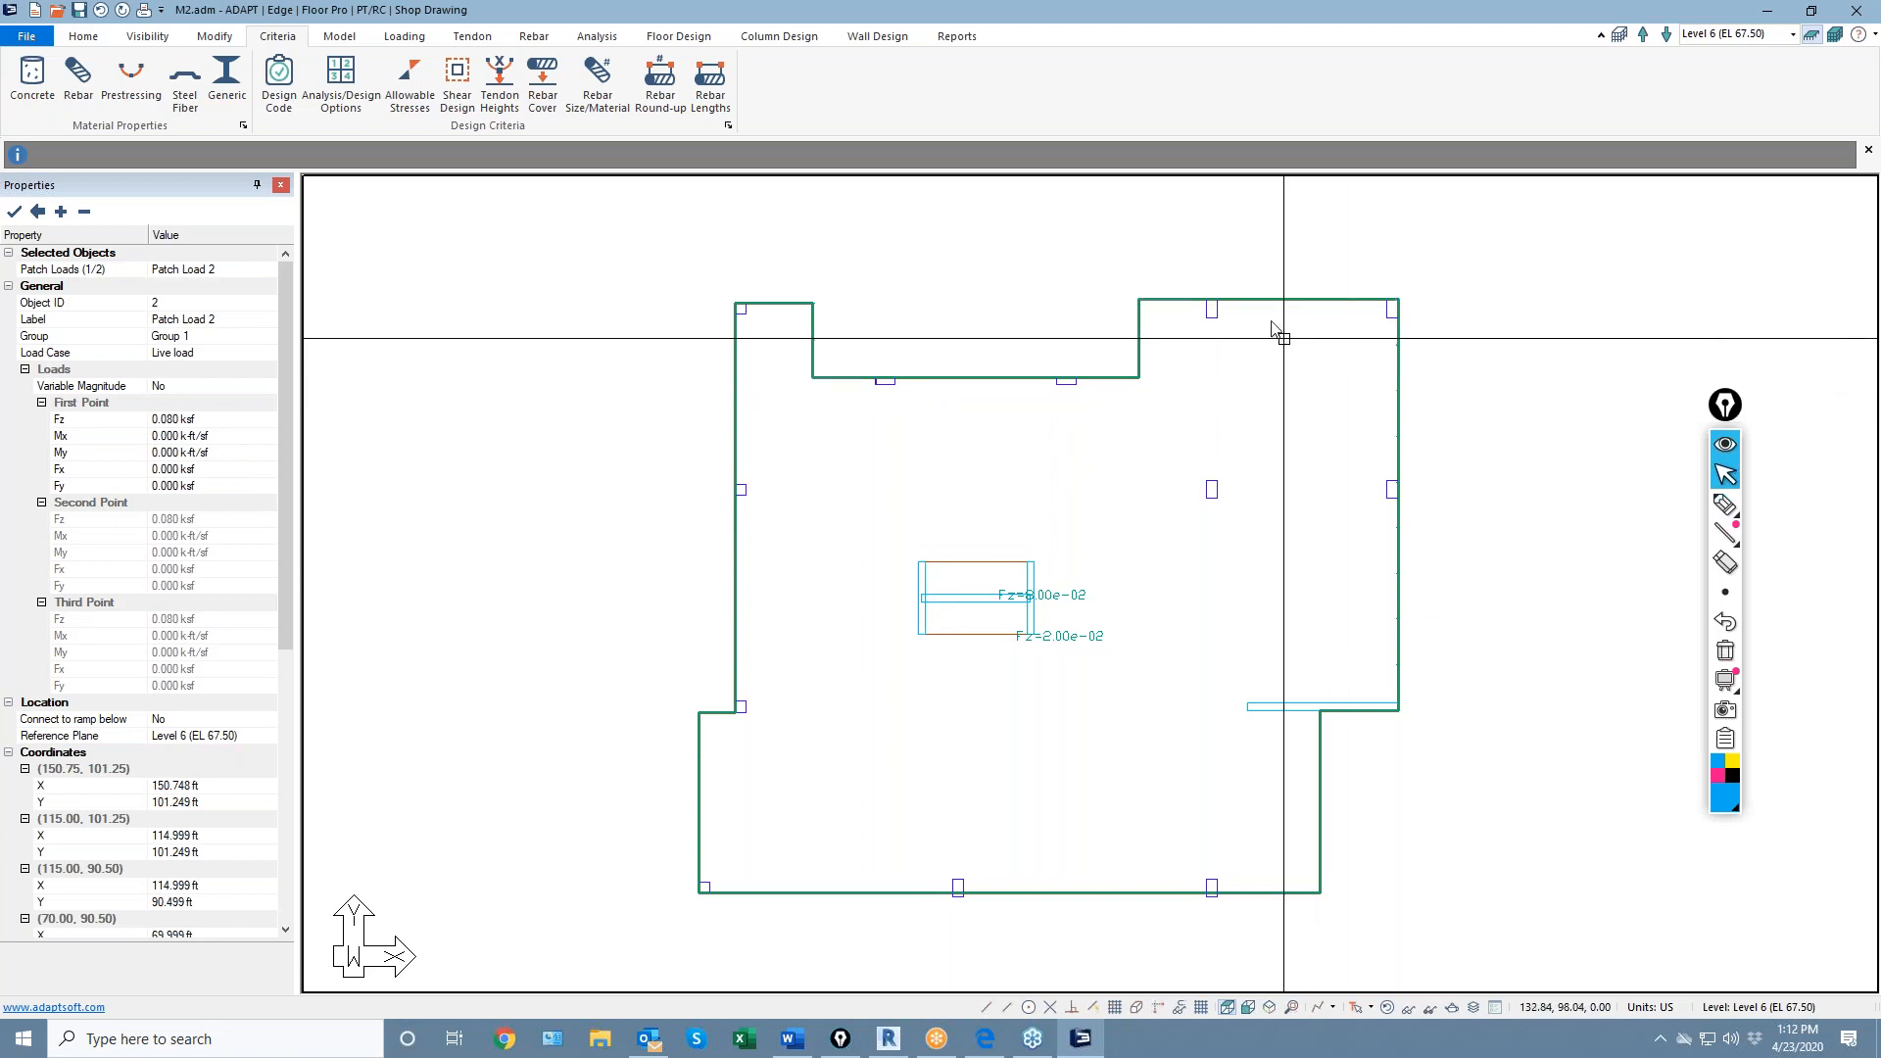
scroll(1283, 338, down, 1)
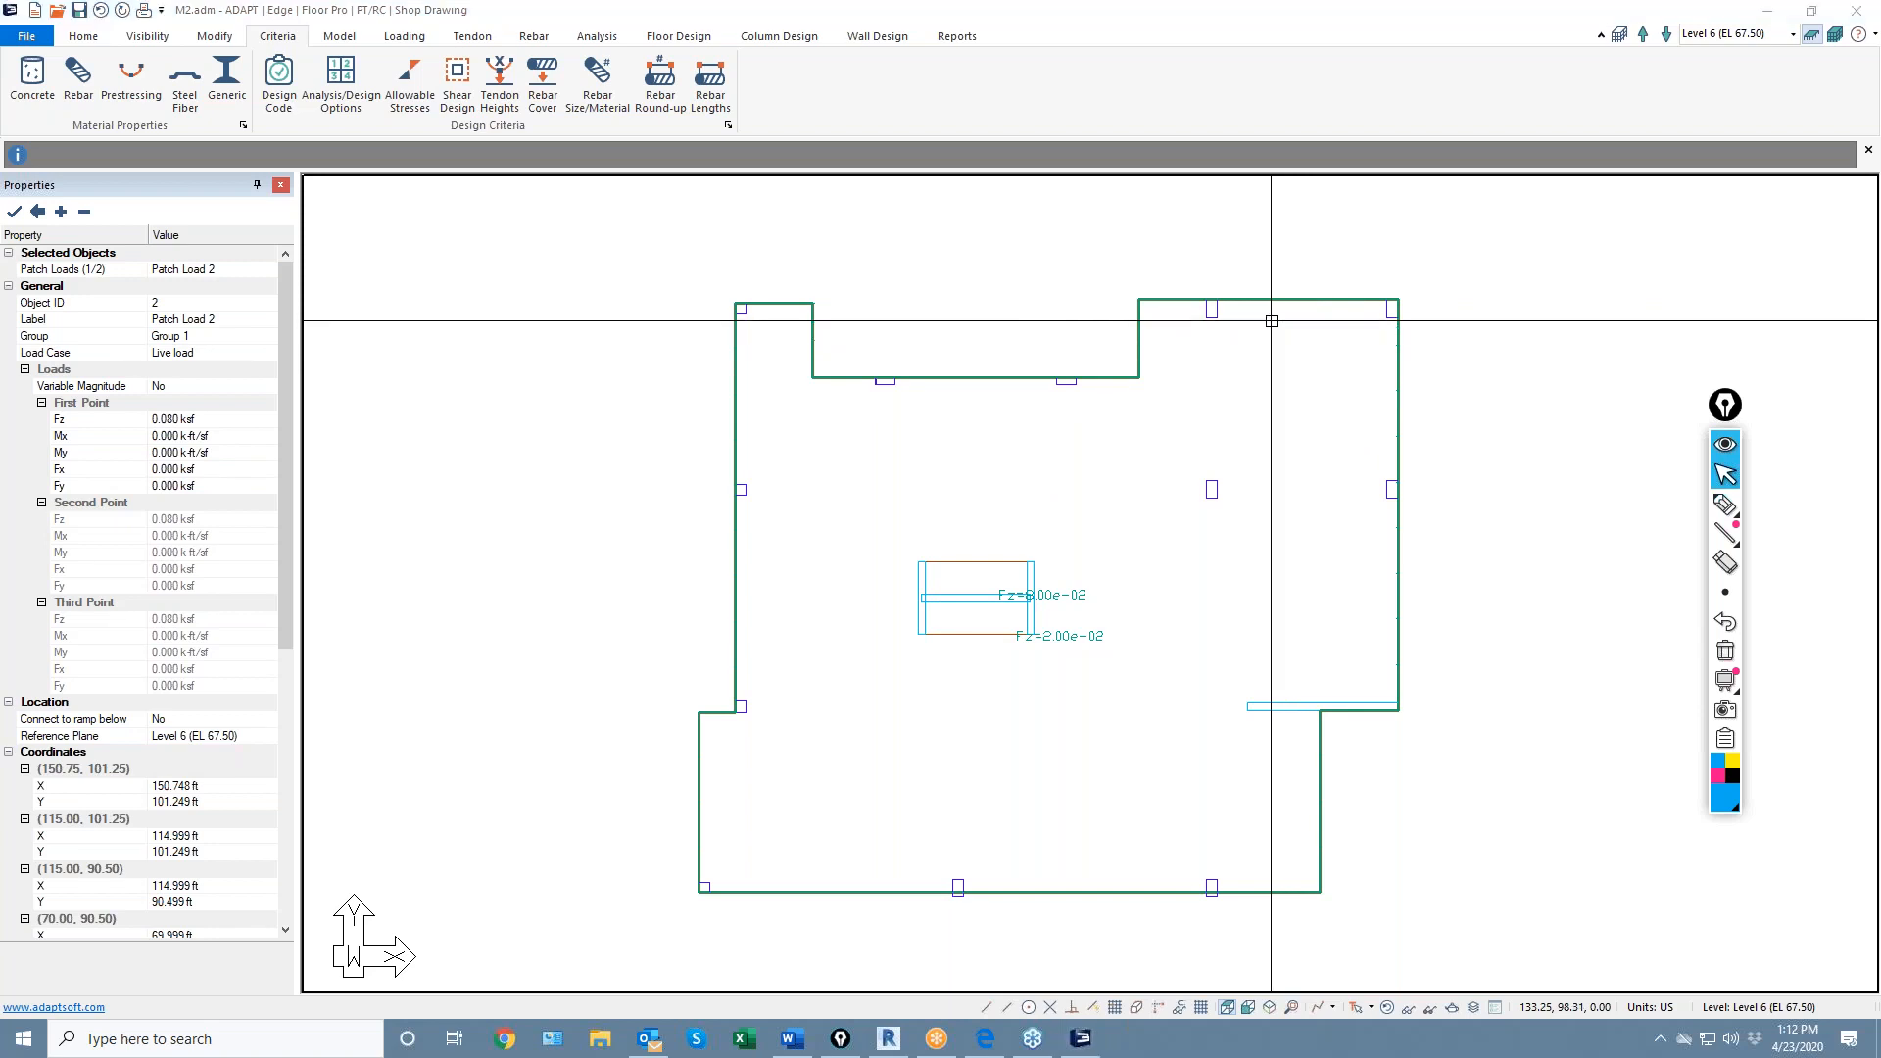
scroll(1218, 538, up, 4)
scroll(1203, 443, down, 3)
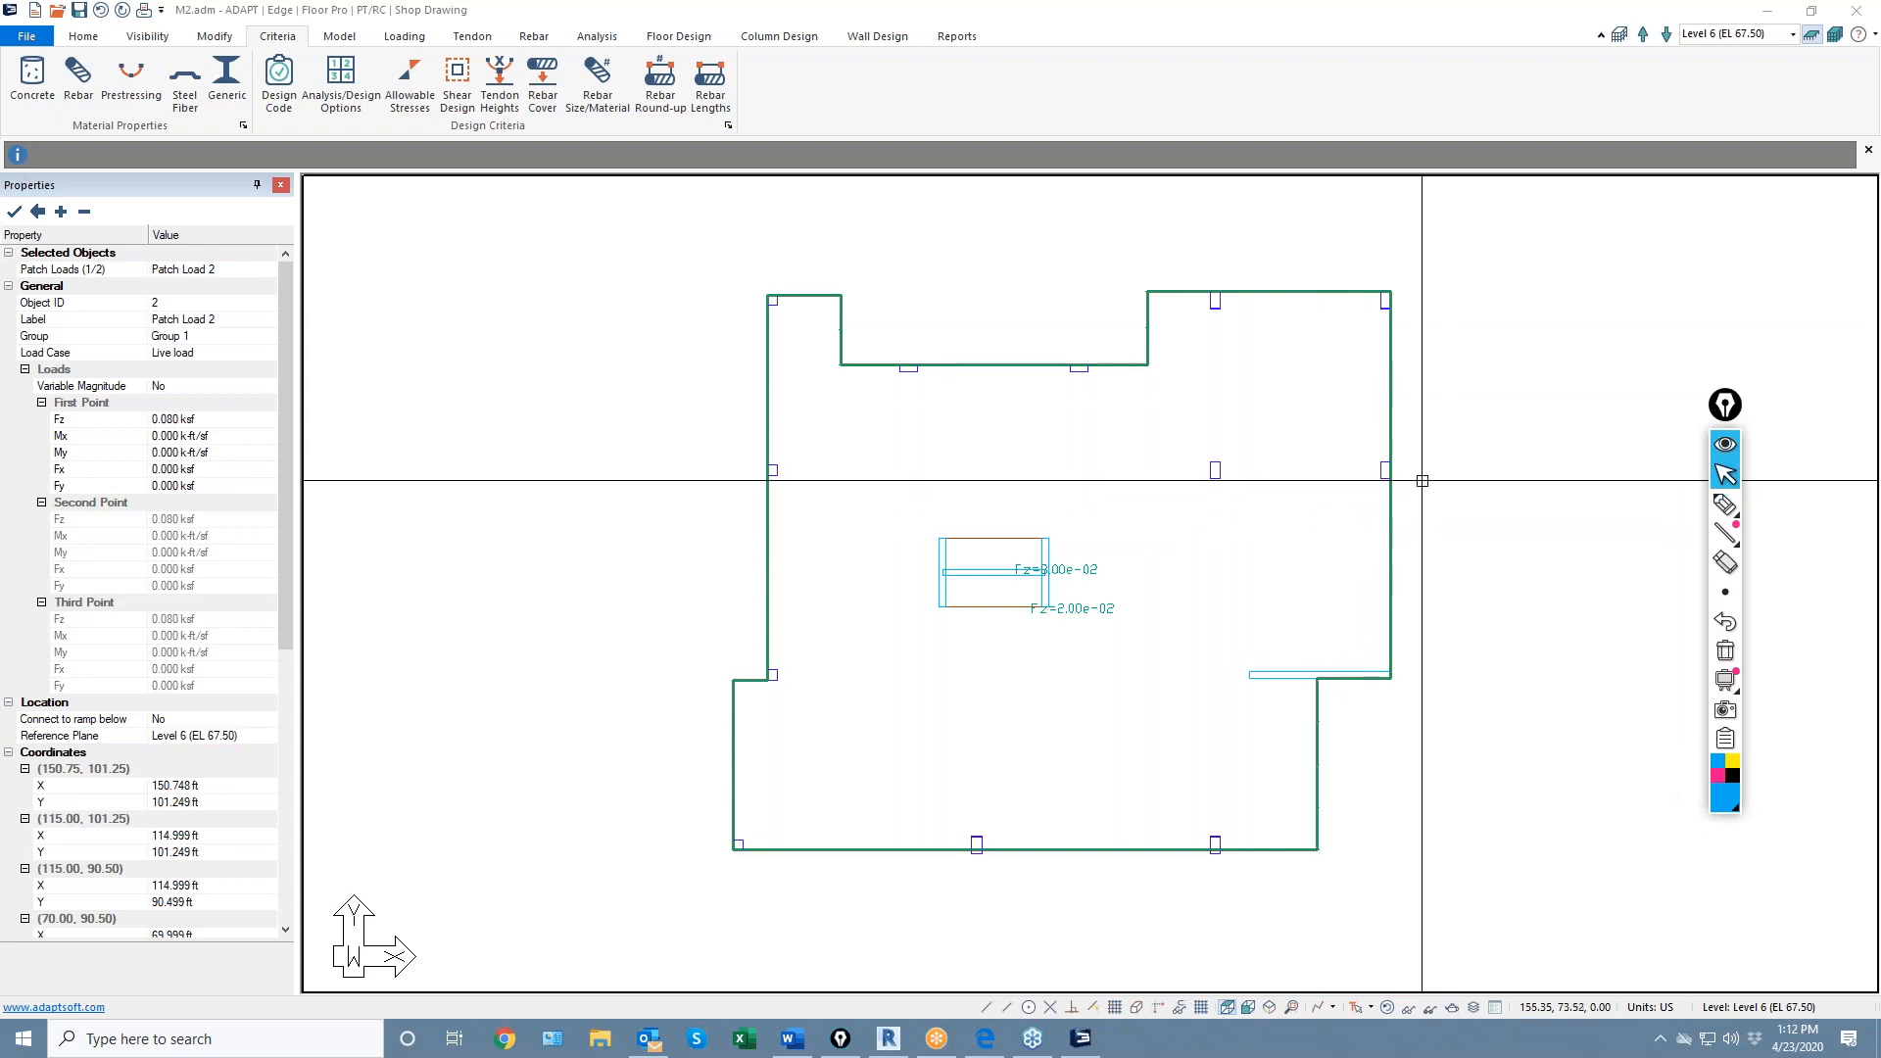
click(1457, 498)
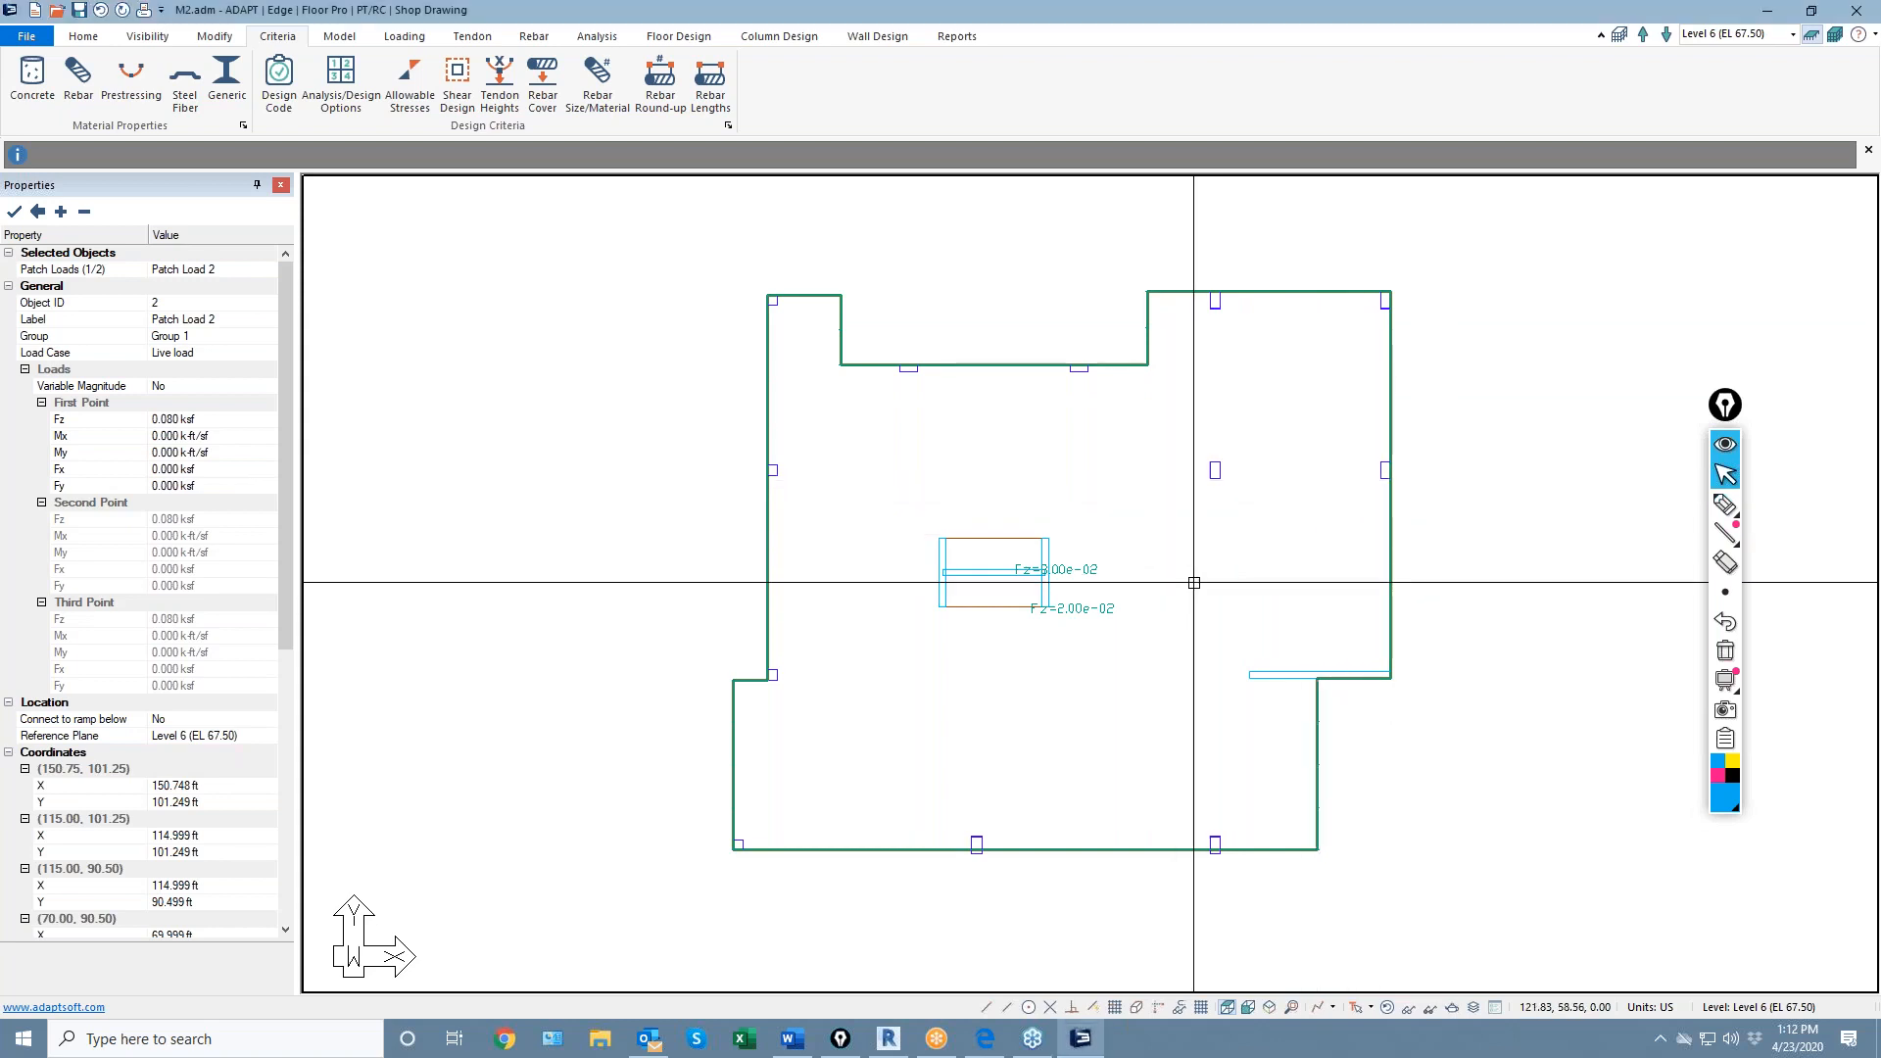
middle_drag(1186, 572, 1184, 564)
scroll(1104, 646, down, 1)
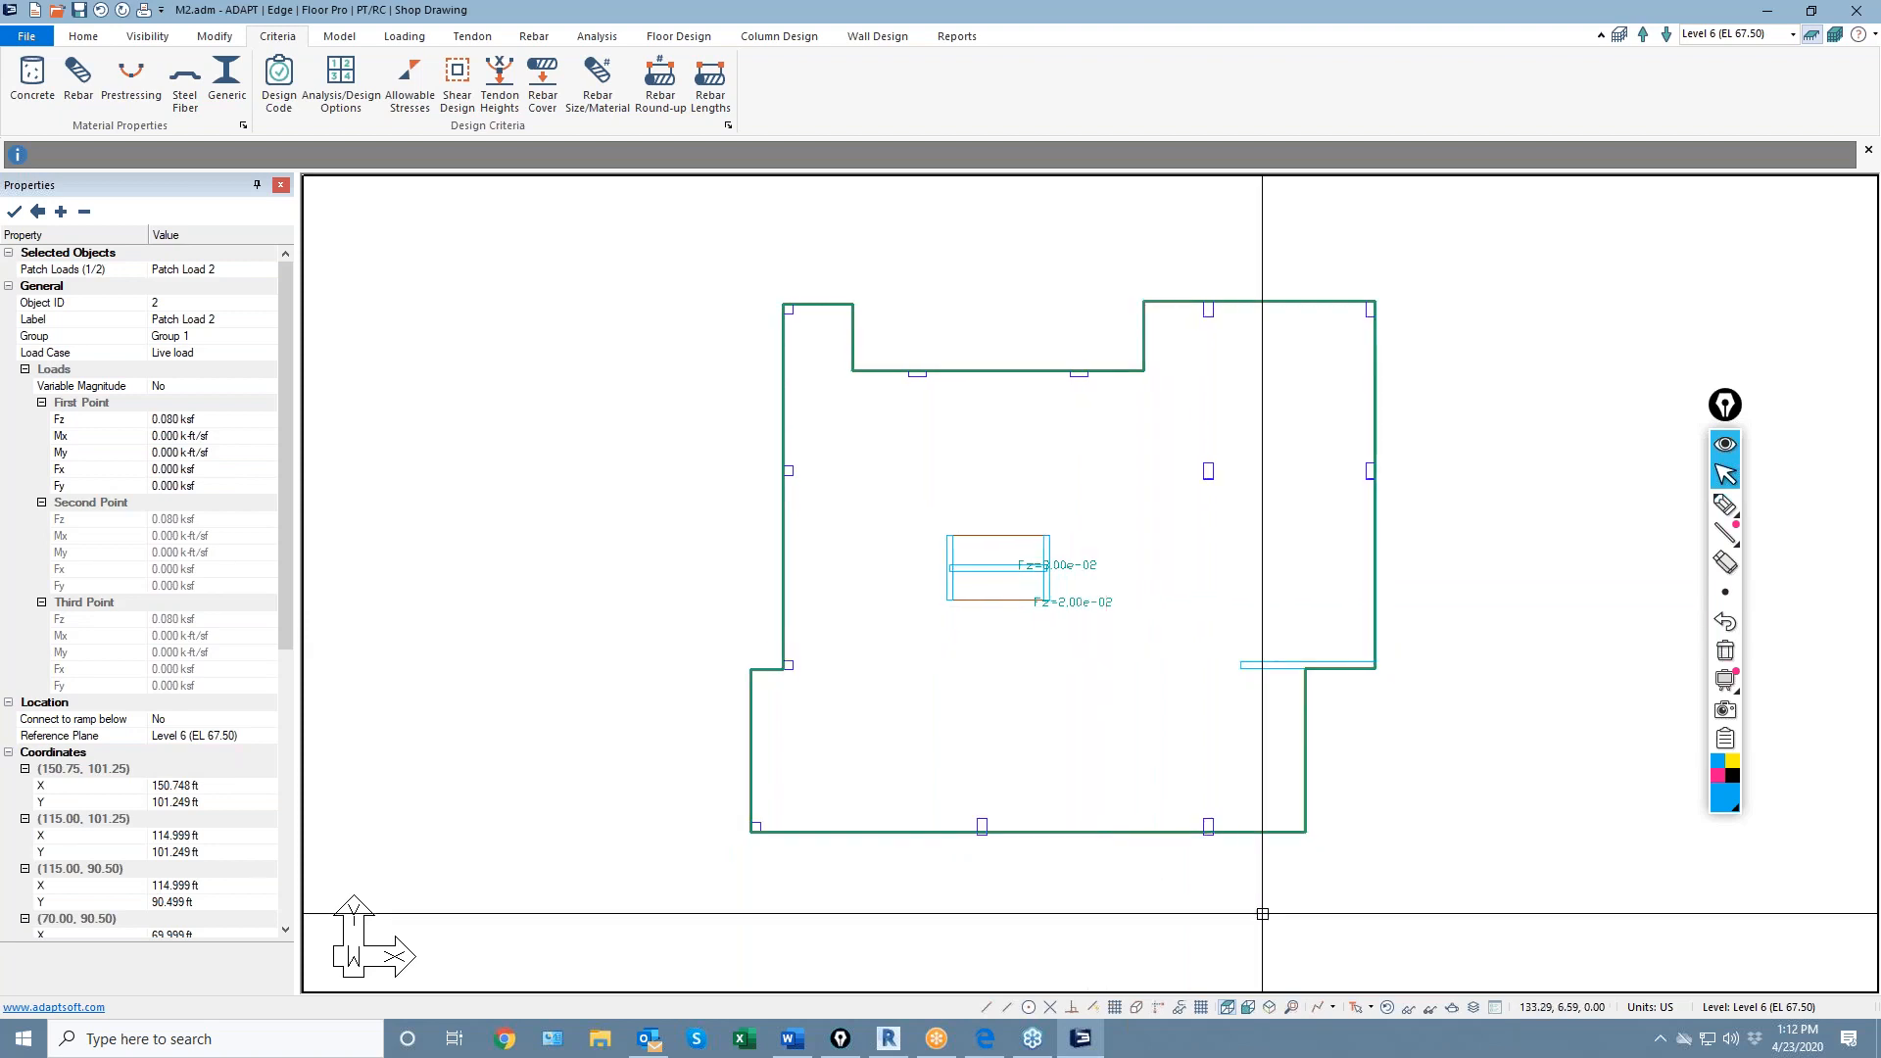
click(1270, 1010)
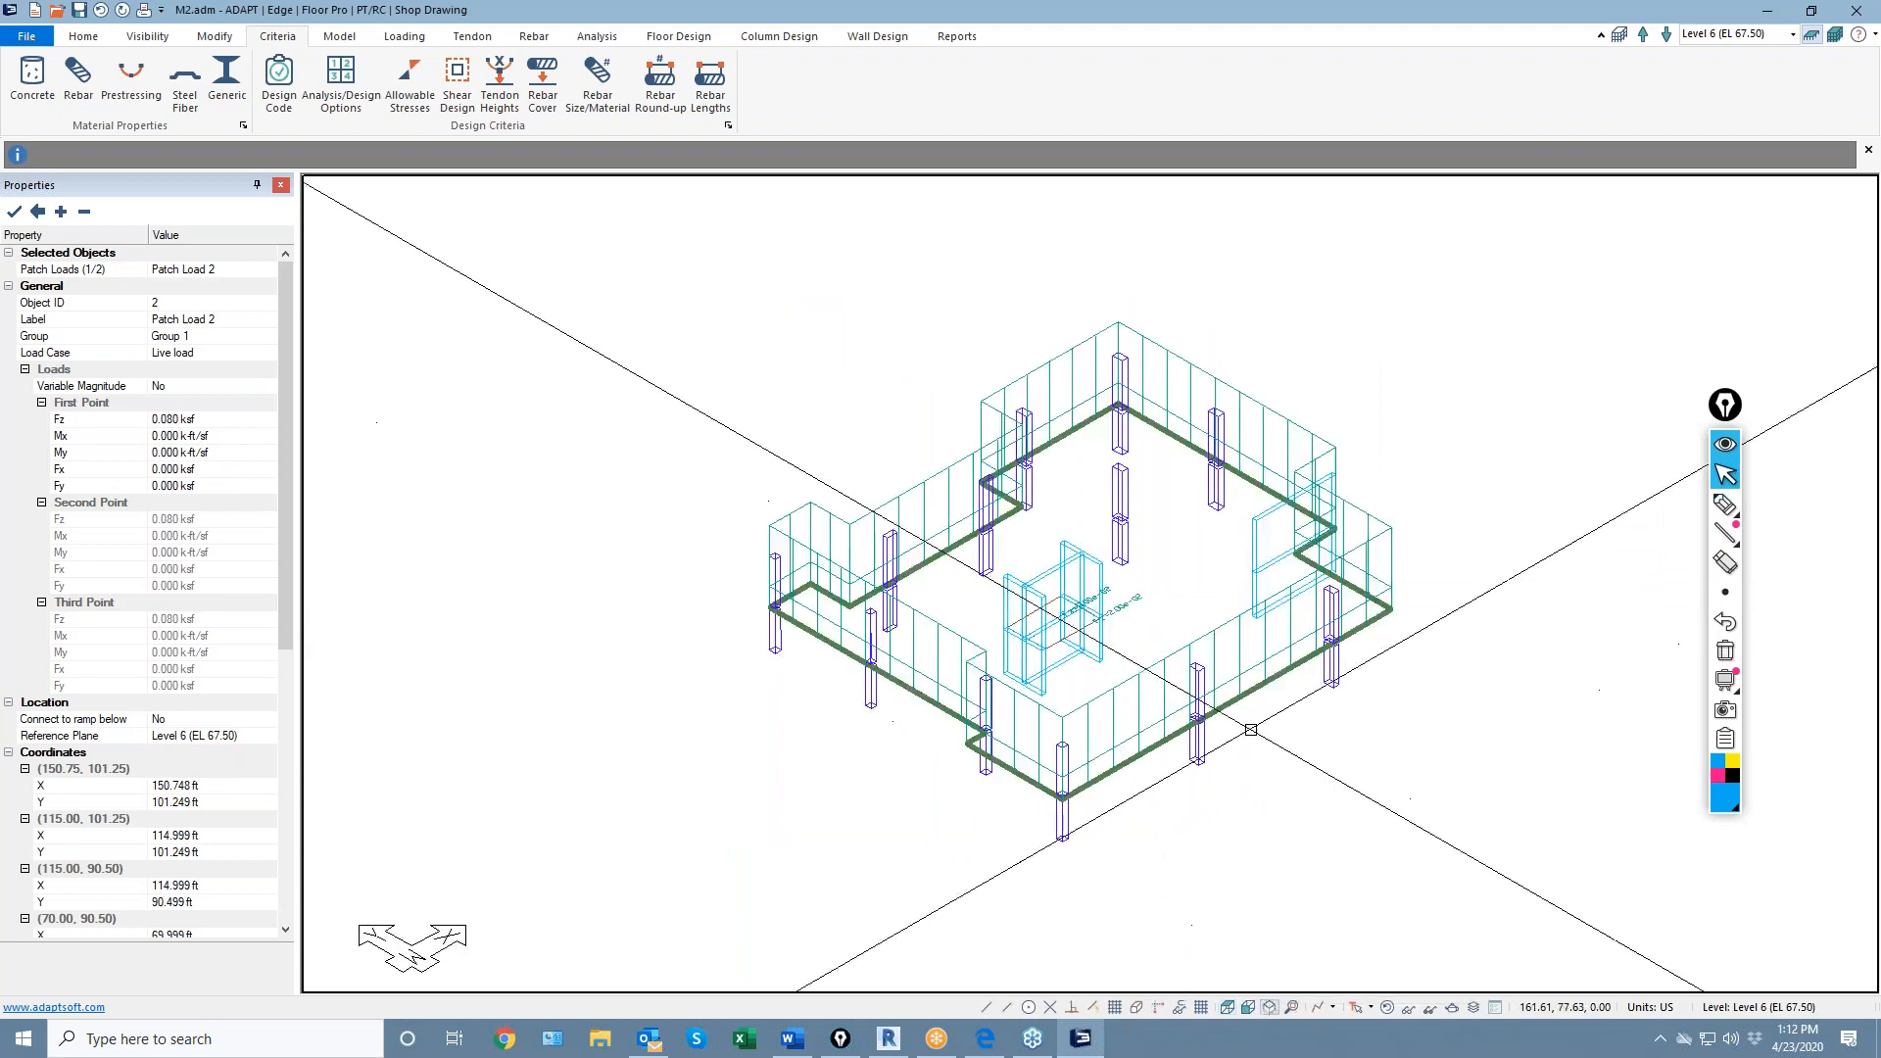
click(1229, 1010)
scroll(1053, 539, down, 1)
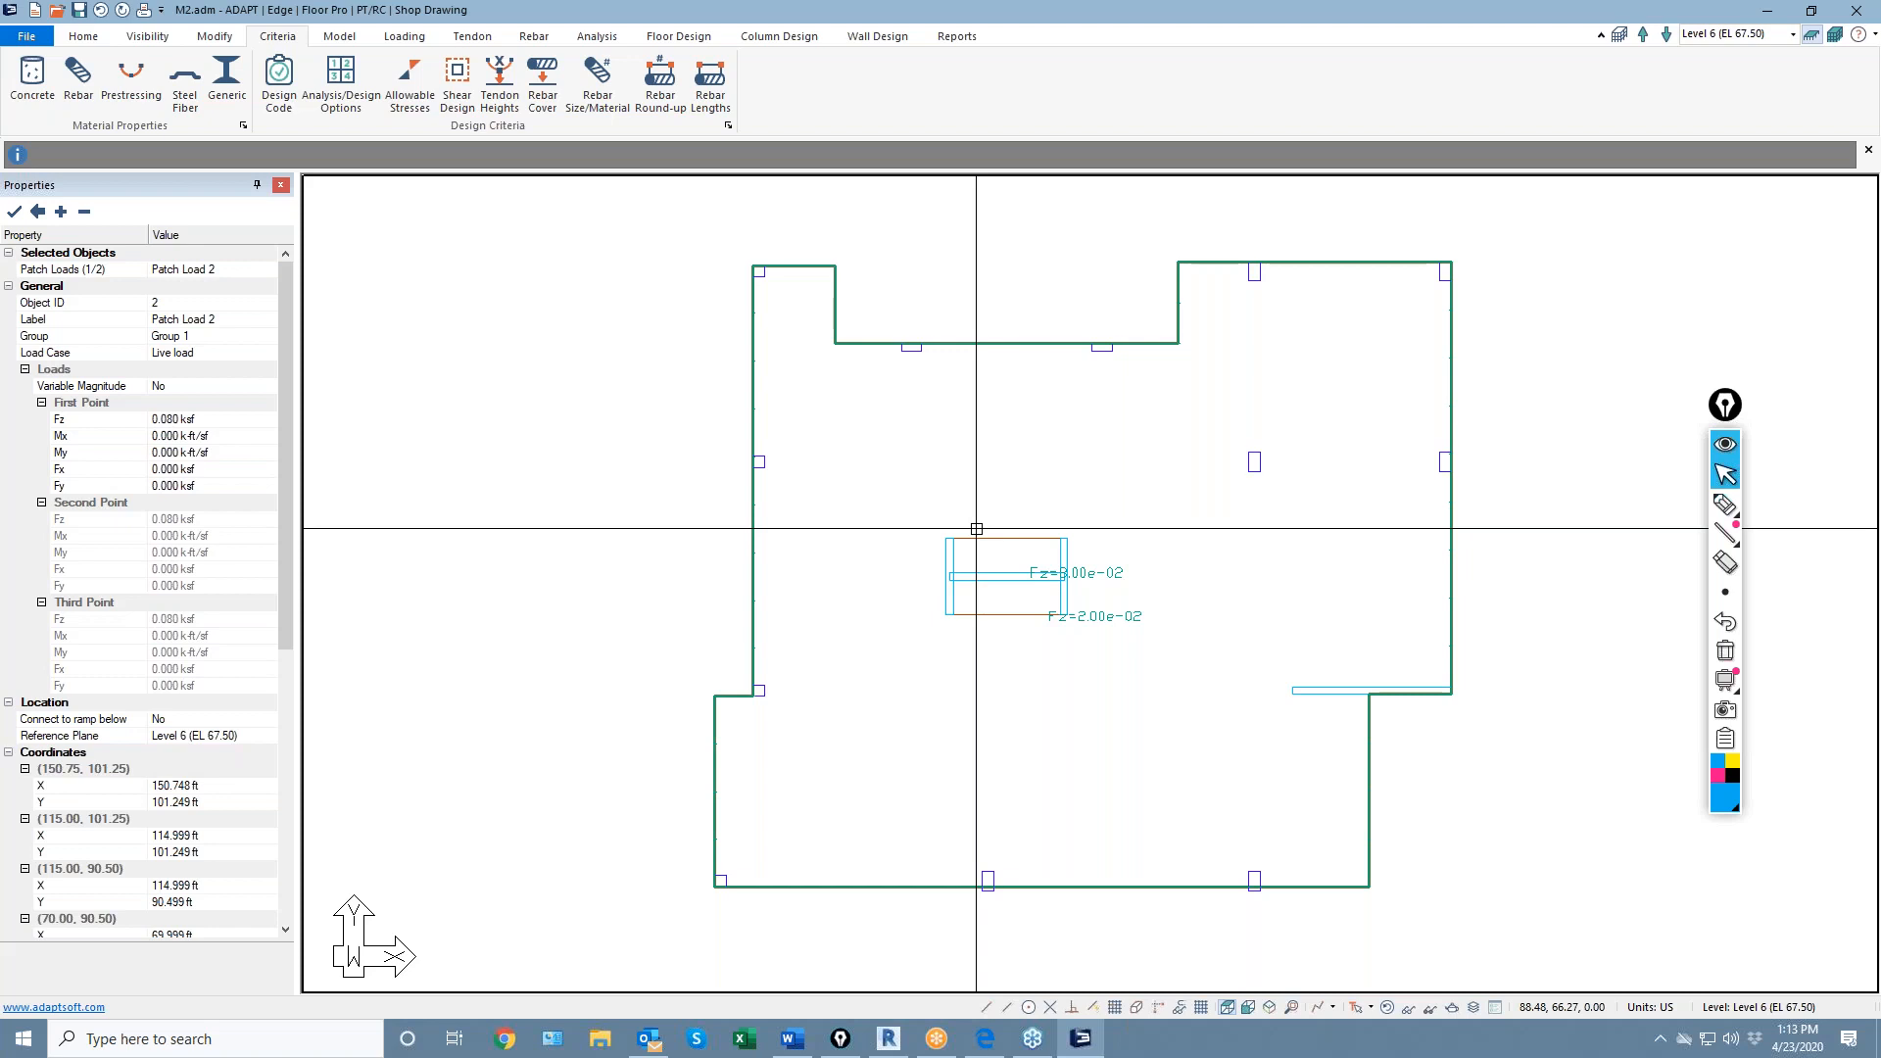
Mark five Y-direction support lines freehand in blue over the plan, running through the columns and core walls
click(1725, 504)
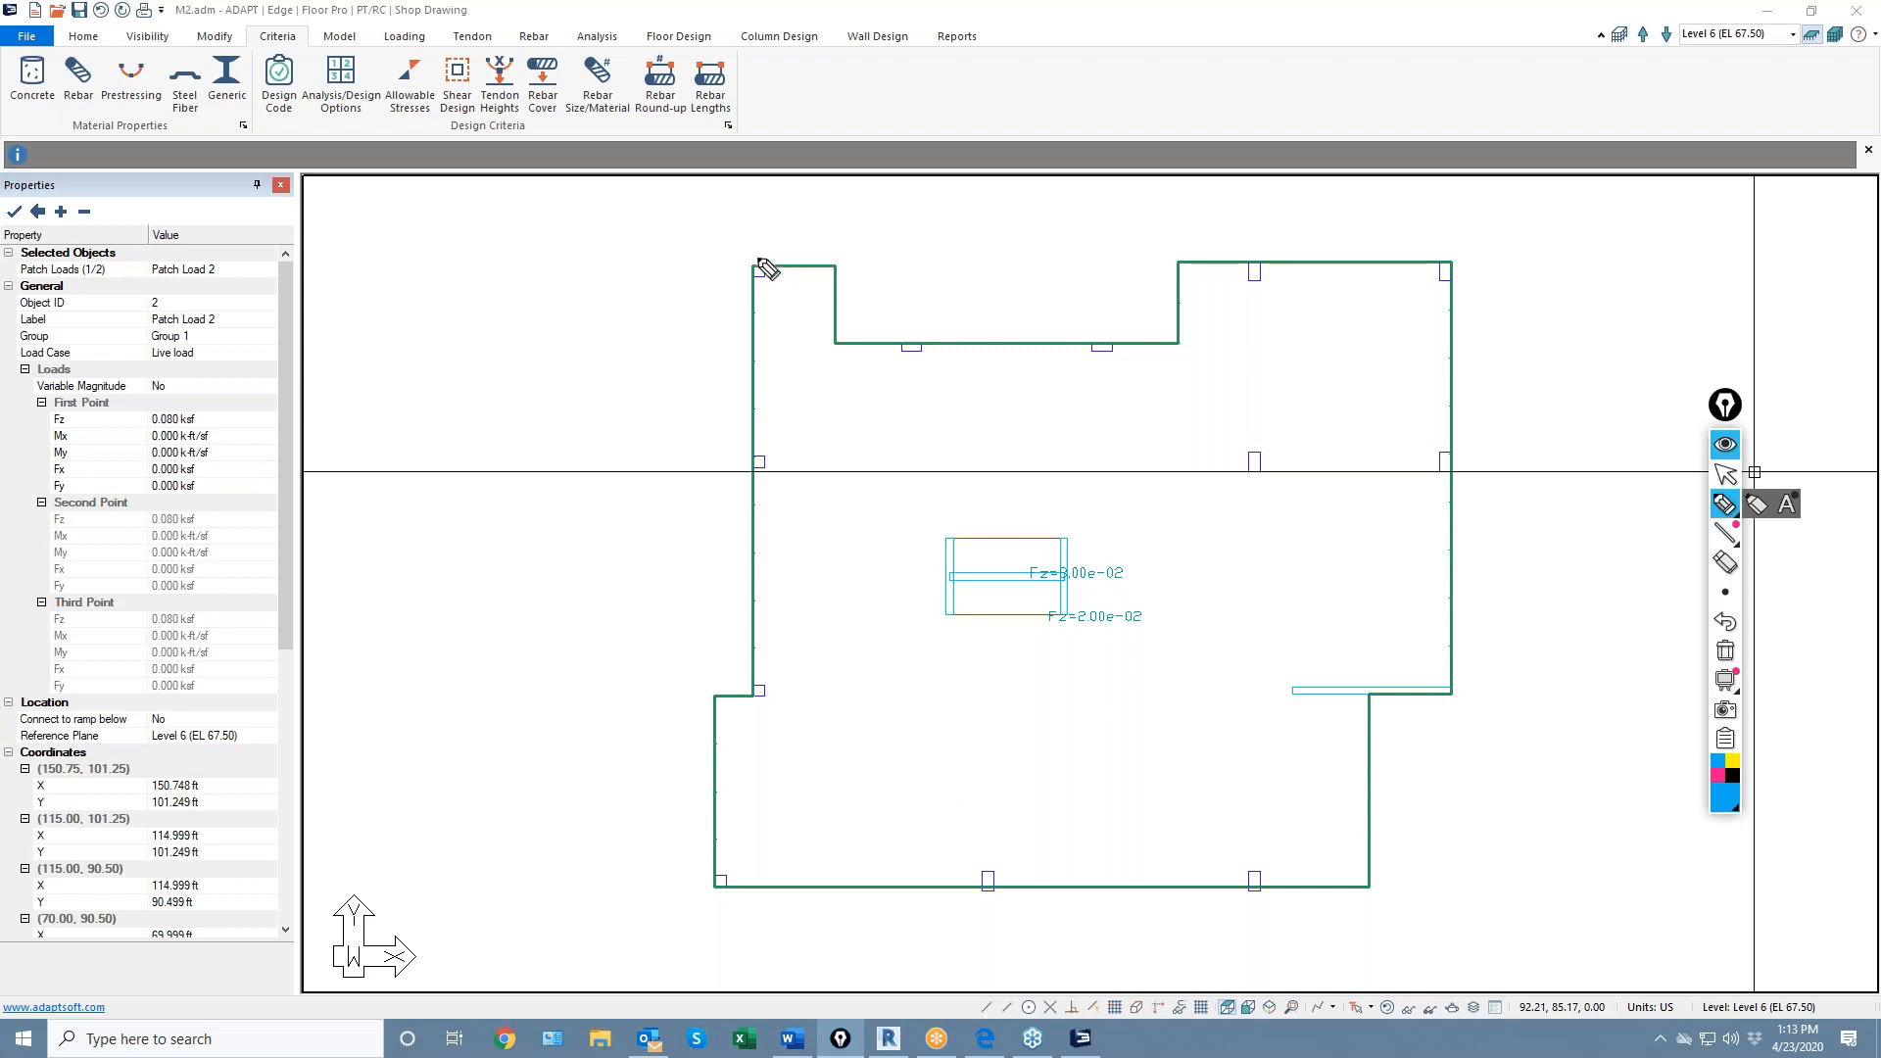
mouse_move(760, 263)
mouse_down()
mouse_move(770, 625)
mouse_move(725, 864)
mouse_move(739, 936)
mouse_up()
mouse_move(911, 314)
mouse_down()
mouse_move(918, 493)
mouse_move(974, 806)
mouse_move(964, 926)
mouse_move(1046, 706)
mouse_move(1109, 298)
mouse_up()
drag(1246, 894, 1278, 207)
drag(1440, 237, 1467, 750)
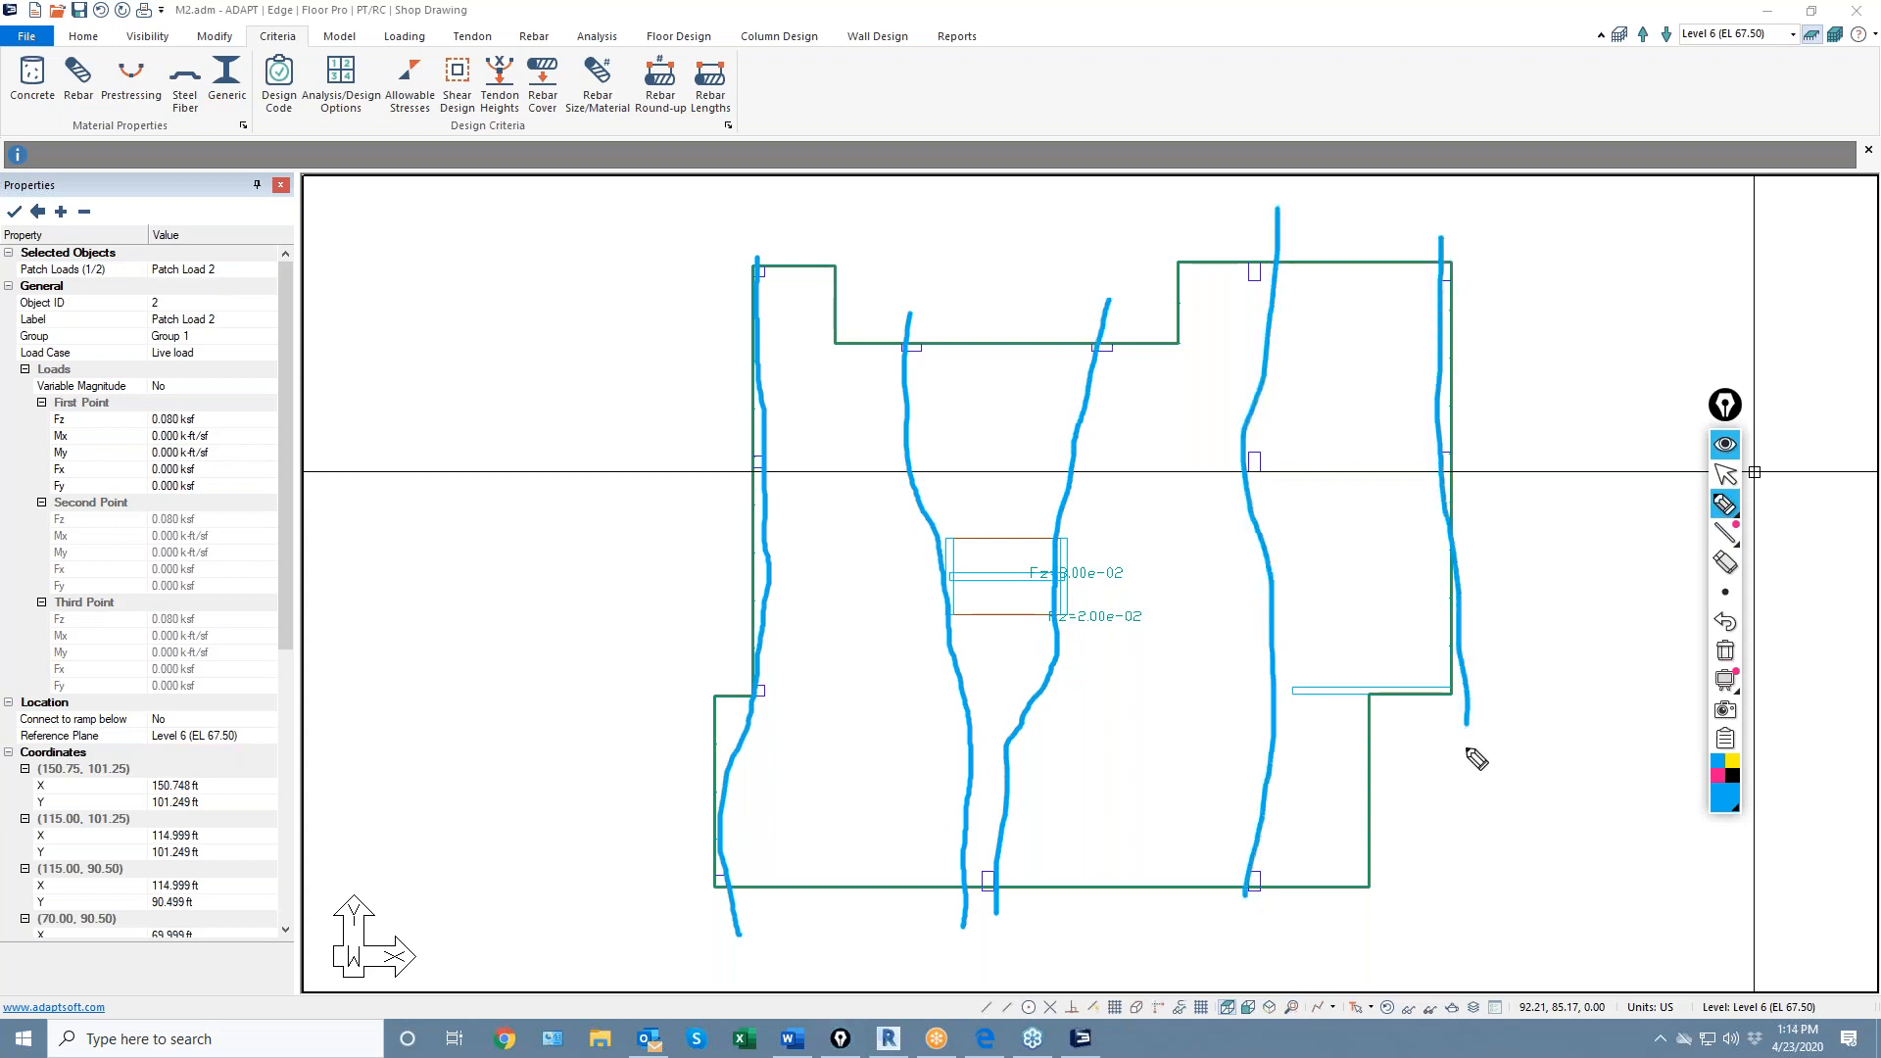
Mark five X-direction support lines freehand in pink over the plan, following the column rows and core walls
click(1718, 775)
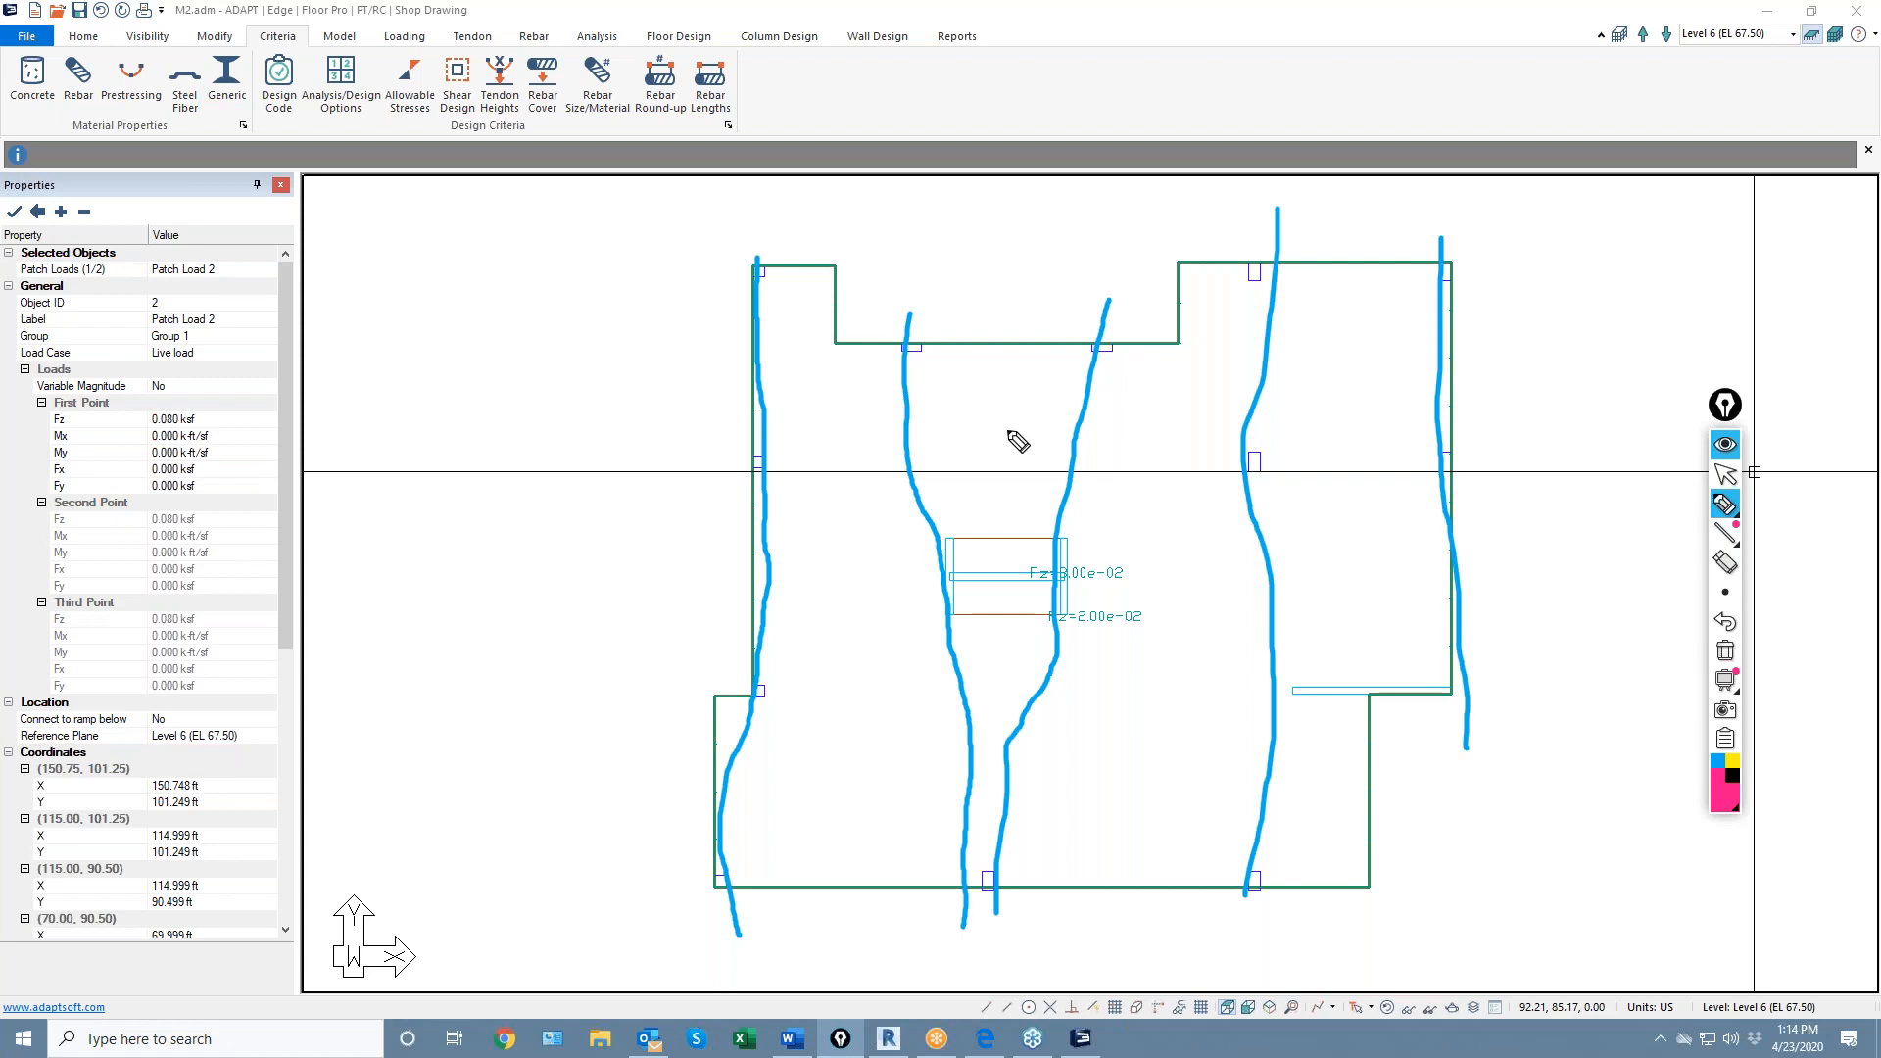
drag(1166, 266, 1455, 282)
drag(737, 344, 1509, 357)
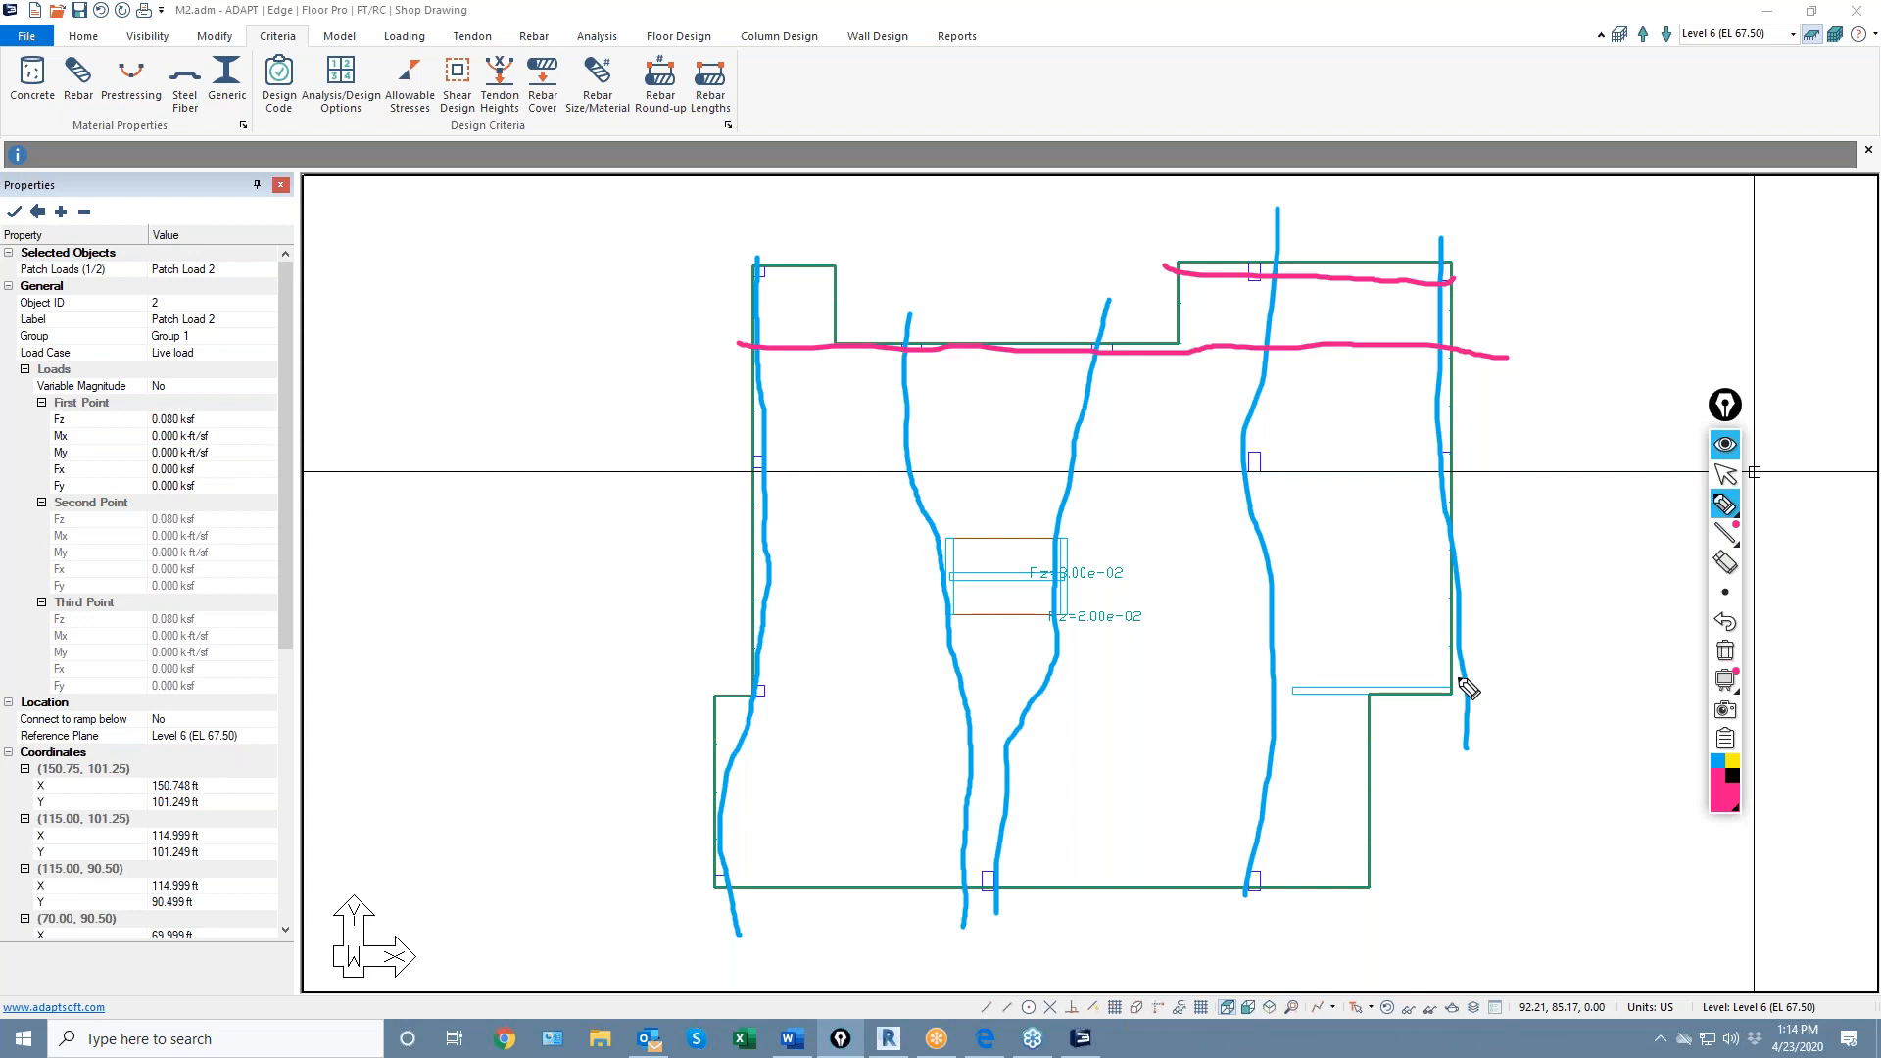
click(727, 462)
drag(727, 461, 1489, 441)
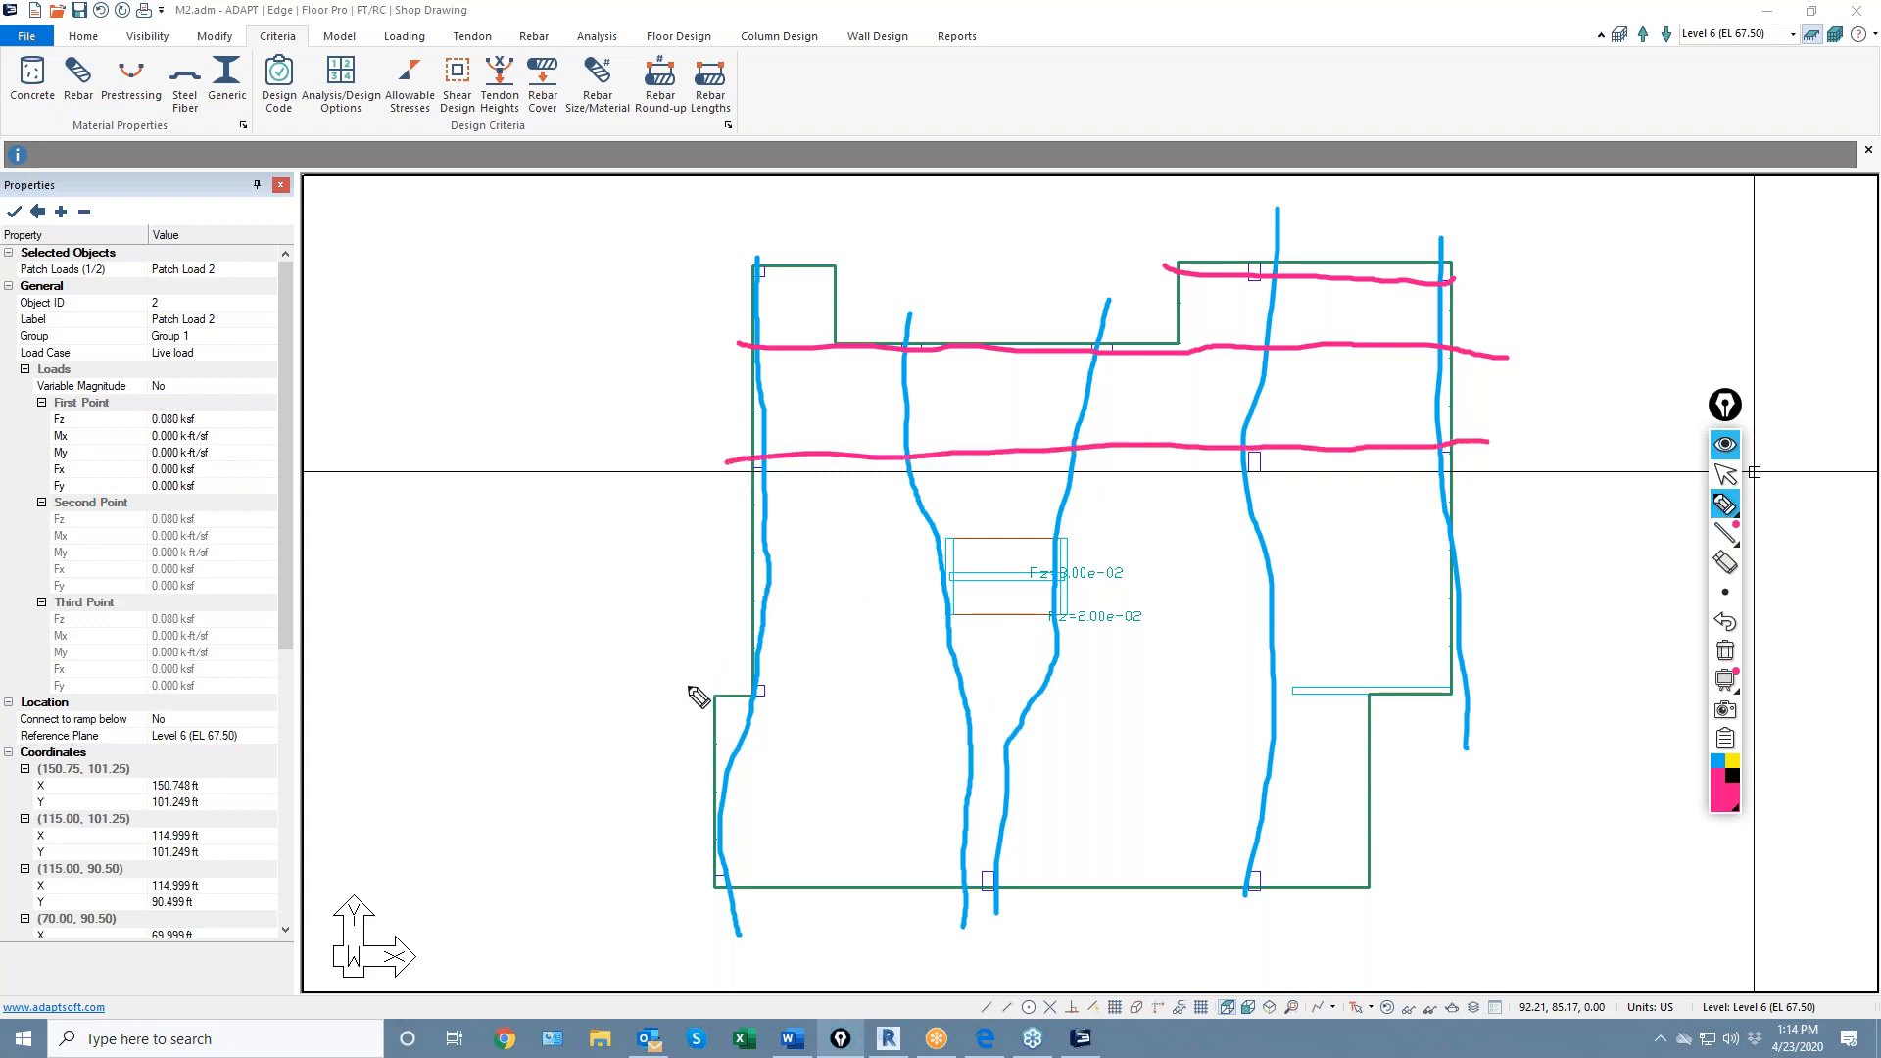
mouse_move(695, 684)
mouse_down()
mouse_move(882, 638)
mouse_move(1120, 615)
mouse_move(1525, 672)
mouse_up()
drag(697, 875, 1391, 871)
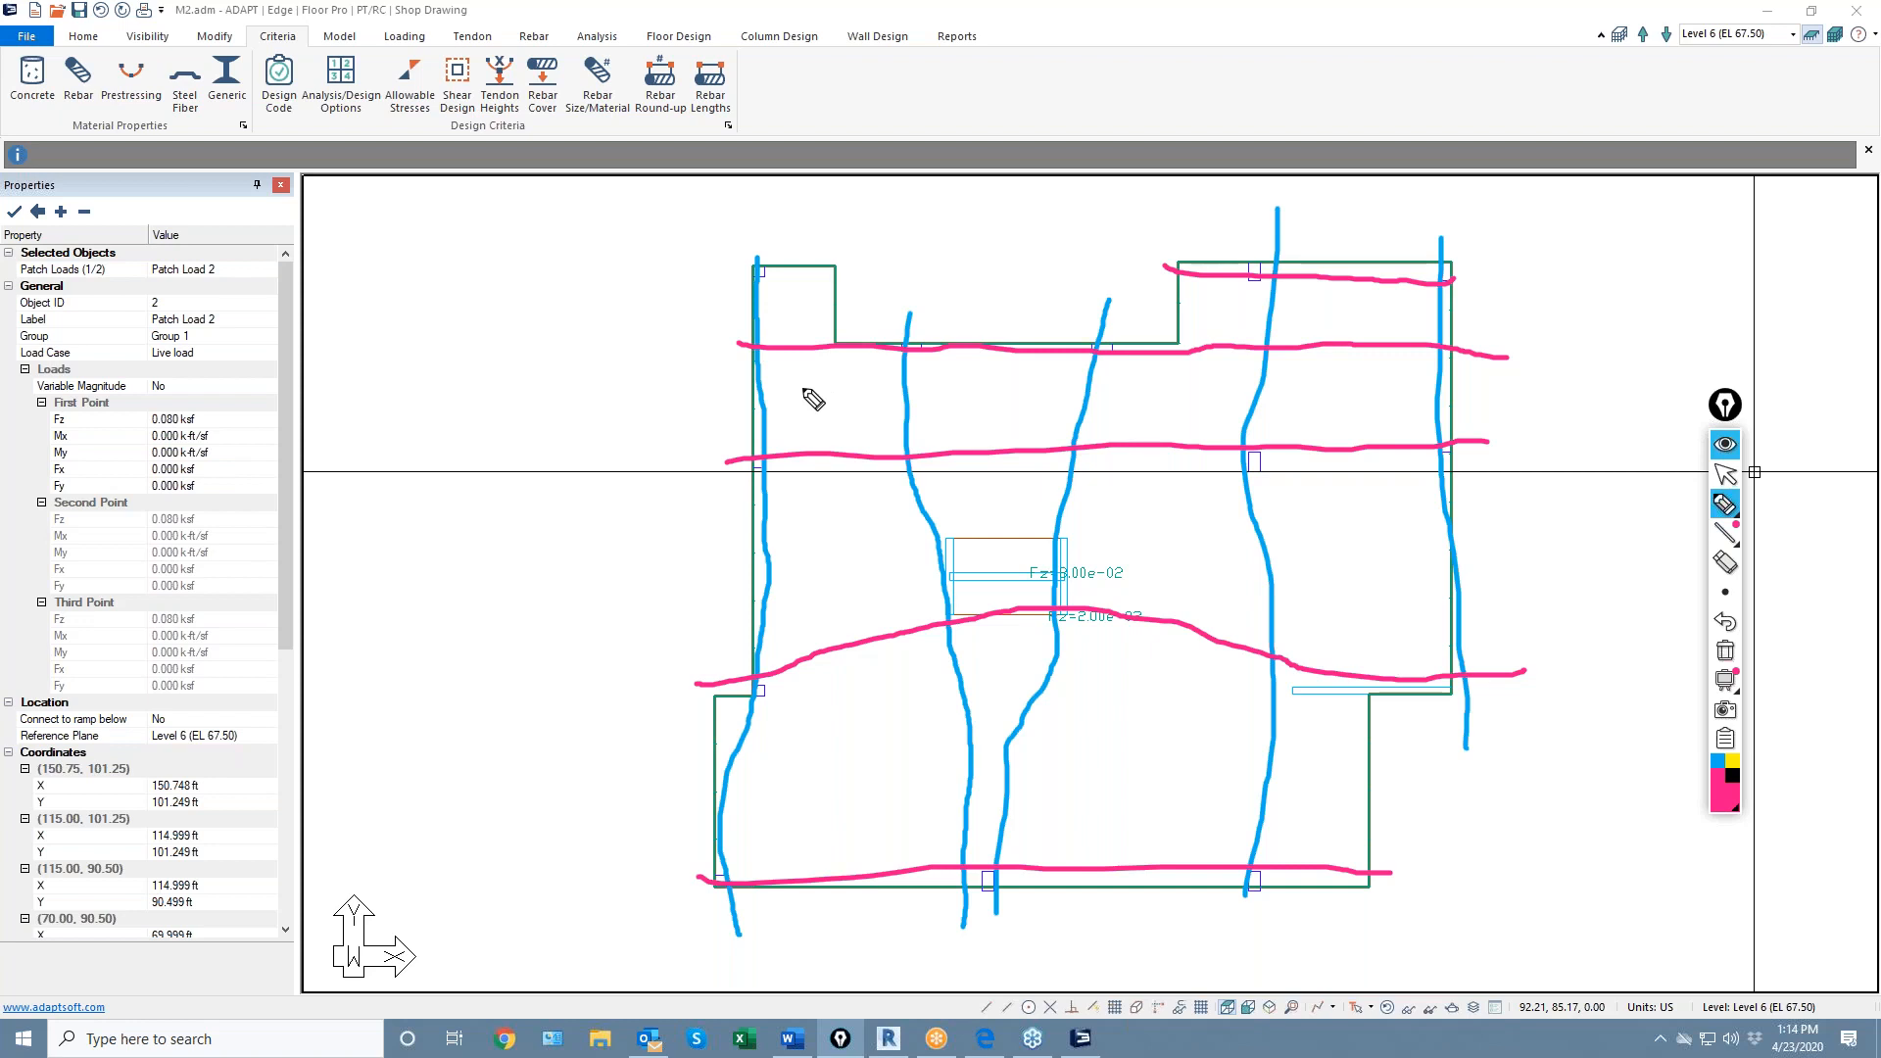
Sketch a hatched, labelled slab strip freehand beside the slab's left edge, and clear all freehand markings from the screen
mouse_move(368, 372)
mouse_down()
mouse_move(814, 420)
mouse_move(548, 474)
mouse_move(419, 406)
mouse_up()
drag(597, 331, 628, 310)
drag(365, 444, 386, 438)
mouse_move(588, 474)
mouse_down()
mouse_move(564, 587)
mouse_move(647, 554)
mouse_up()
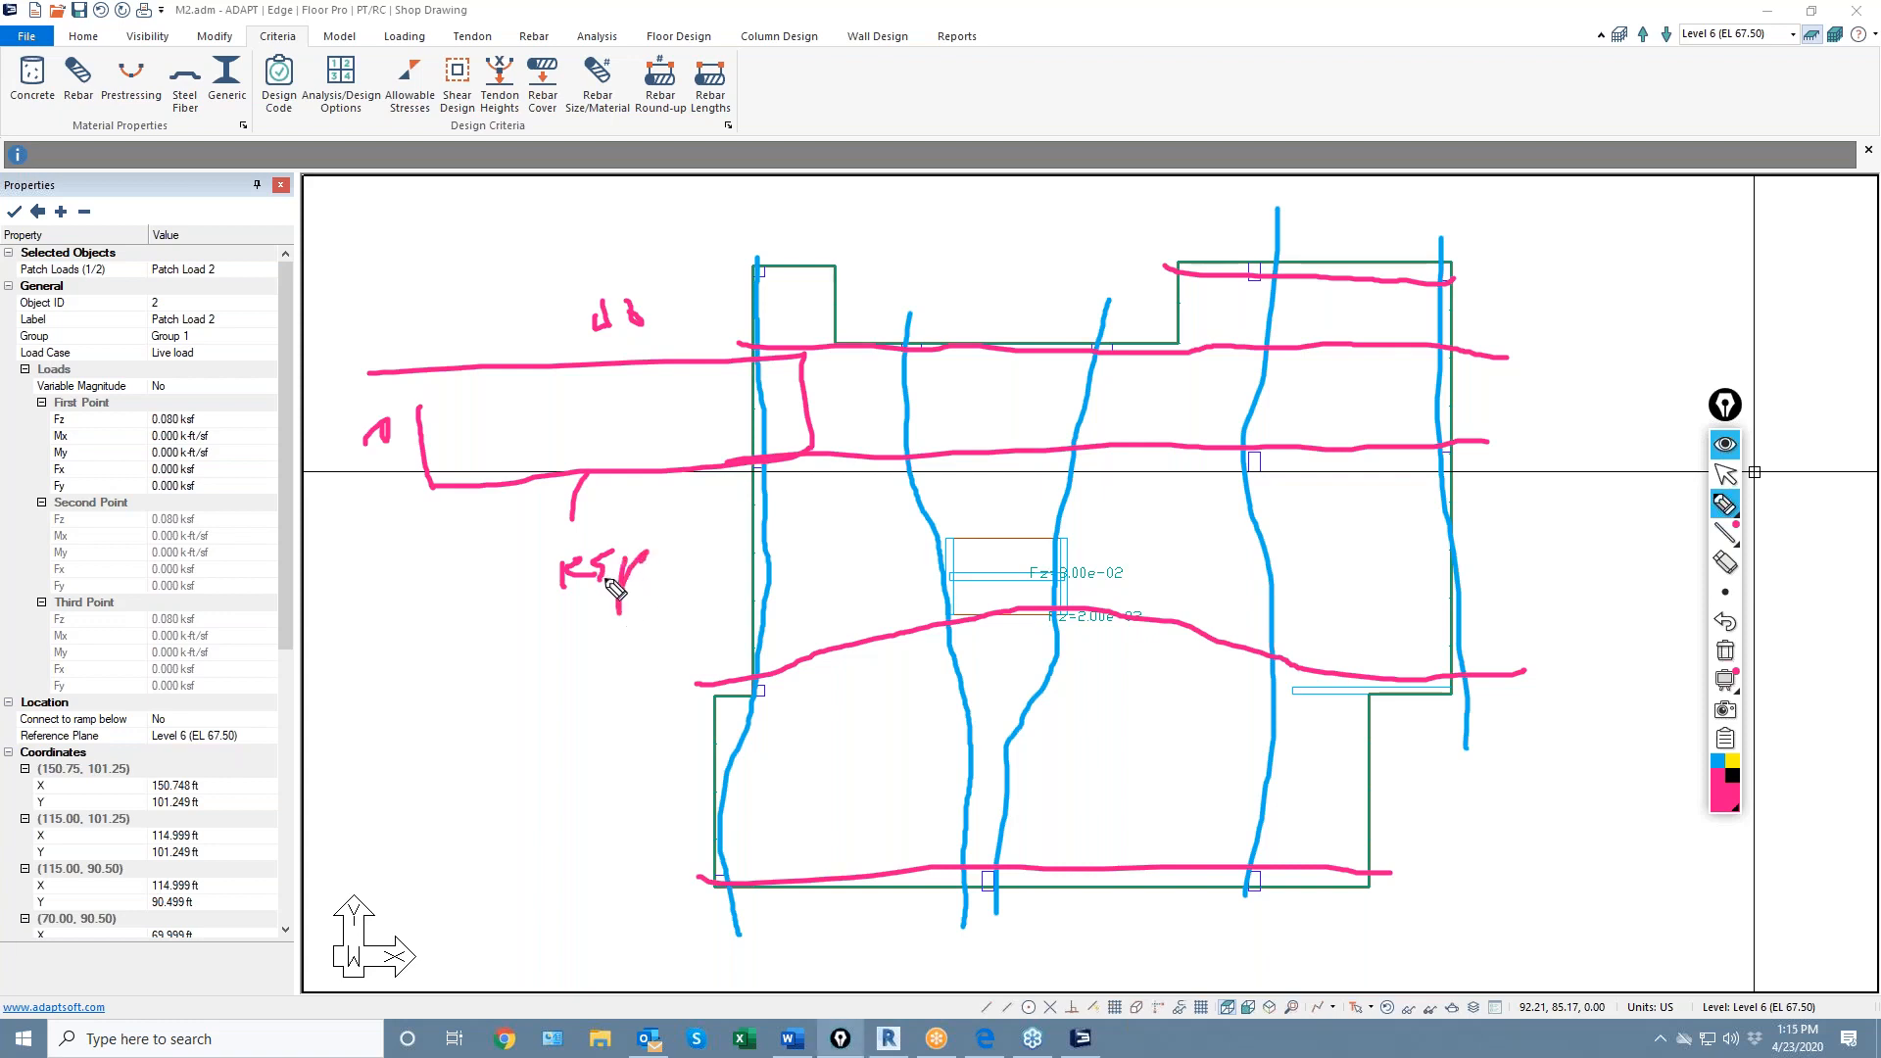
drag(784, 395, 715, 461)
drag(737, 392, 642, 466)
mouse_move(653, 387)
mouse_down()
mouse_move(600, 443)
mouse_move(445, 443)
mouse_up()
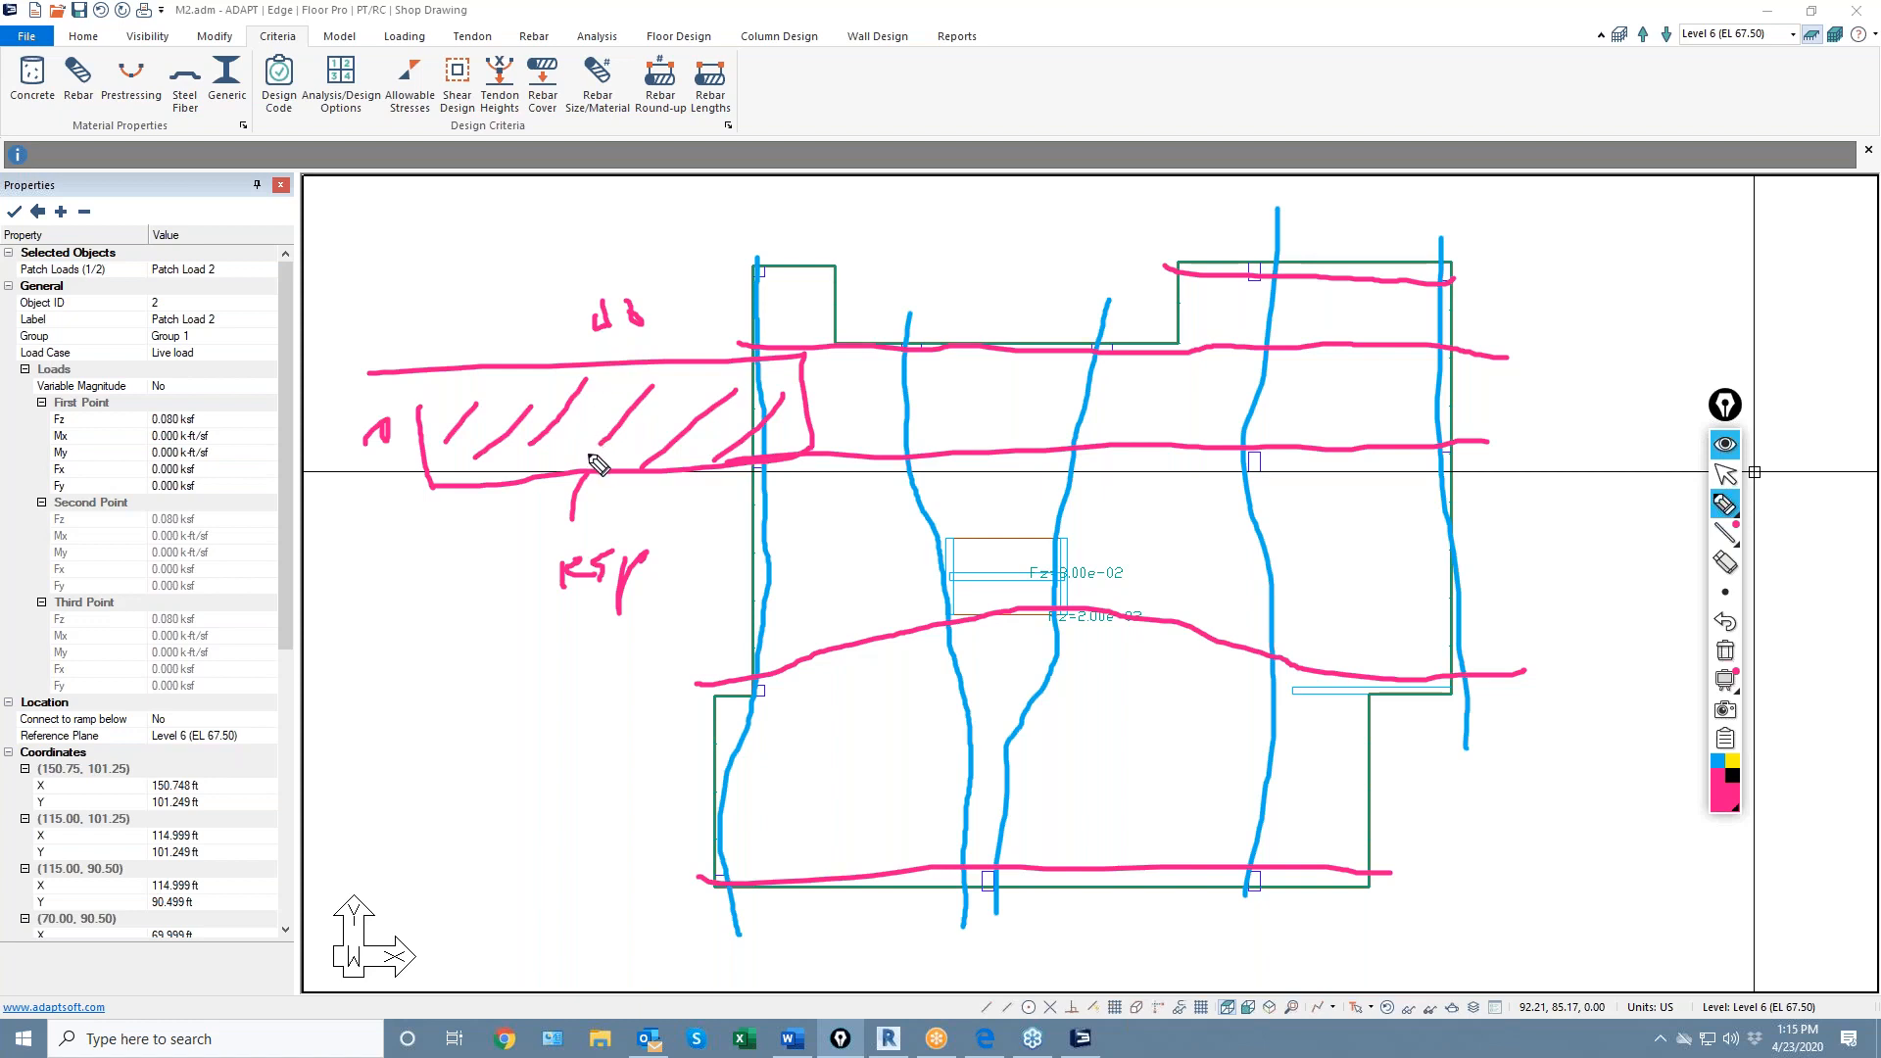
mouse_move(596, 458)
mouse_down()
mouse_move(642, 453)
mouse_move(588, 449)
mouse_move(619, 432)
mouse_up()
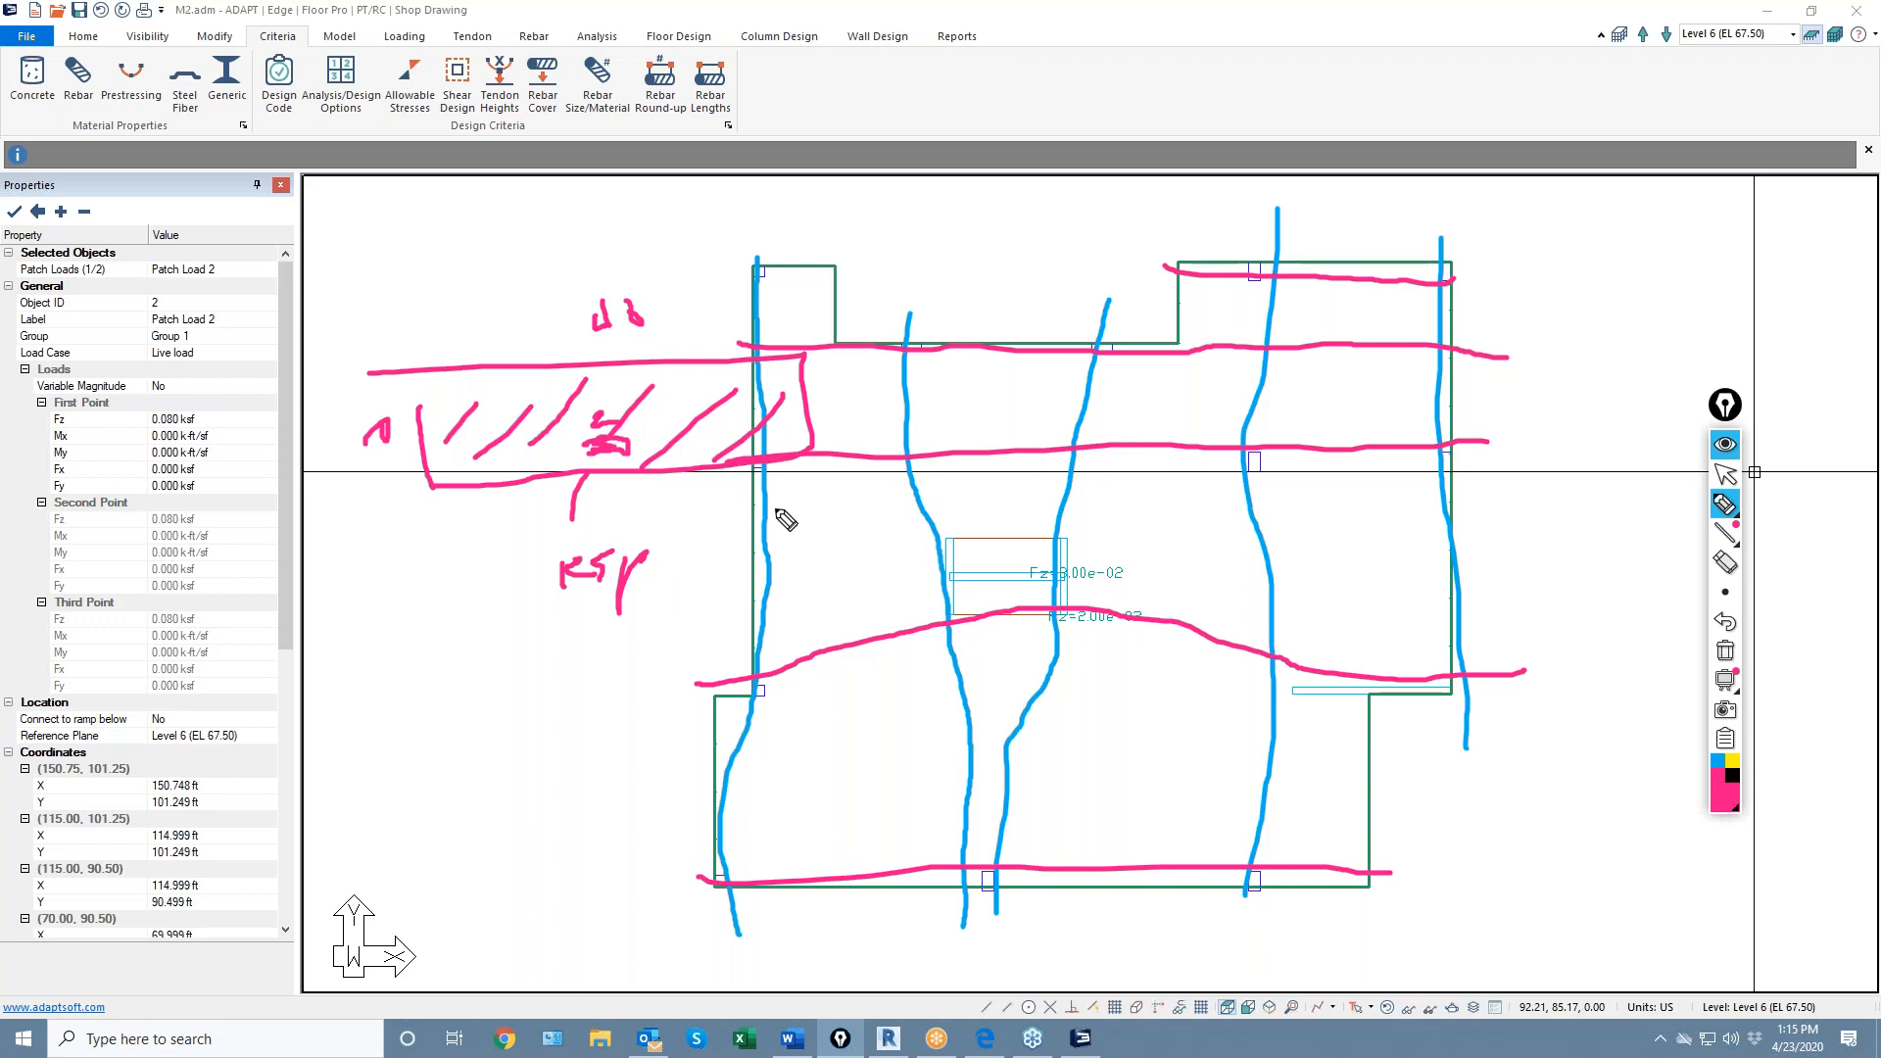
click(1725, 650)
click(1724, 477)
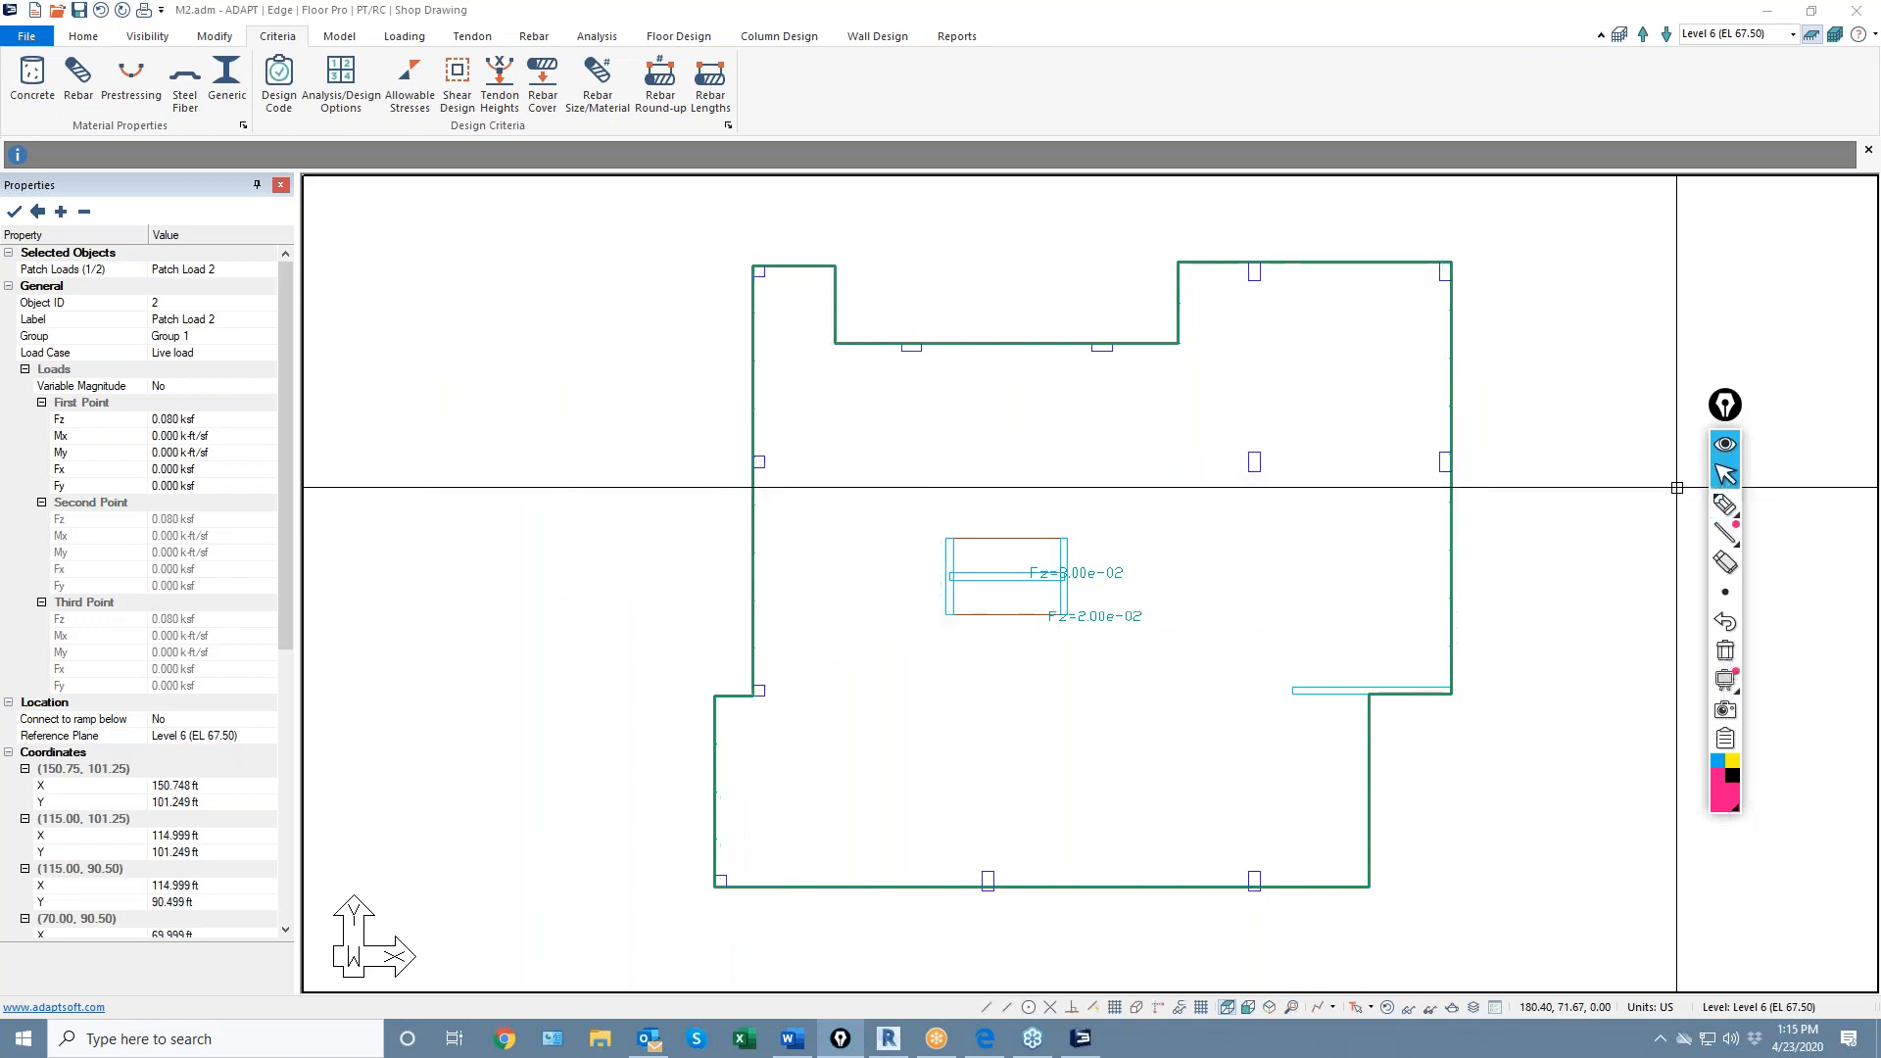
Hide all loads so that the plan shows only the slab, columns and walls
scroll(942, 655, down, 1)
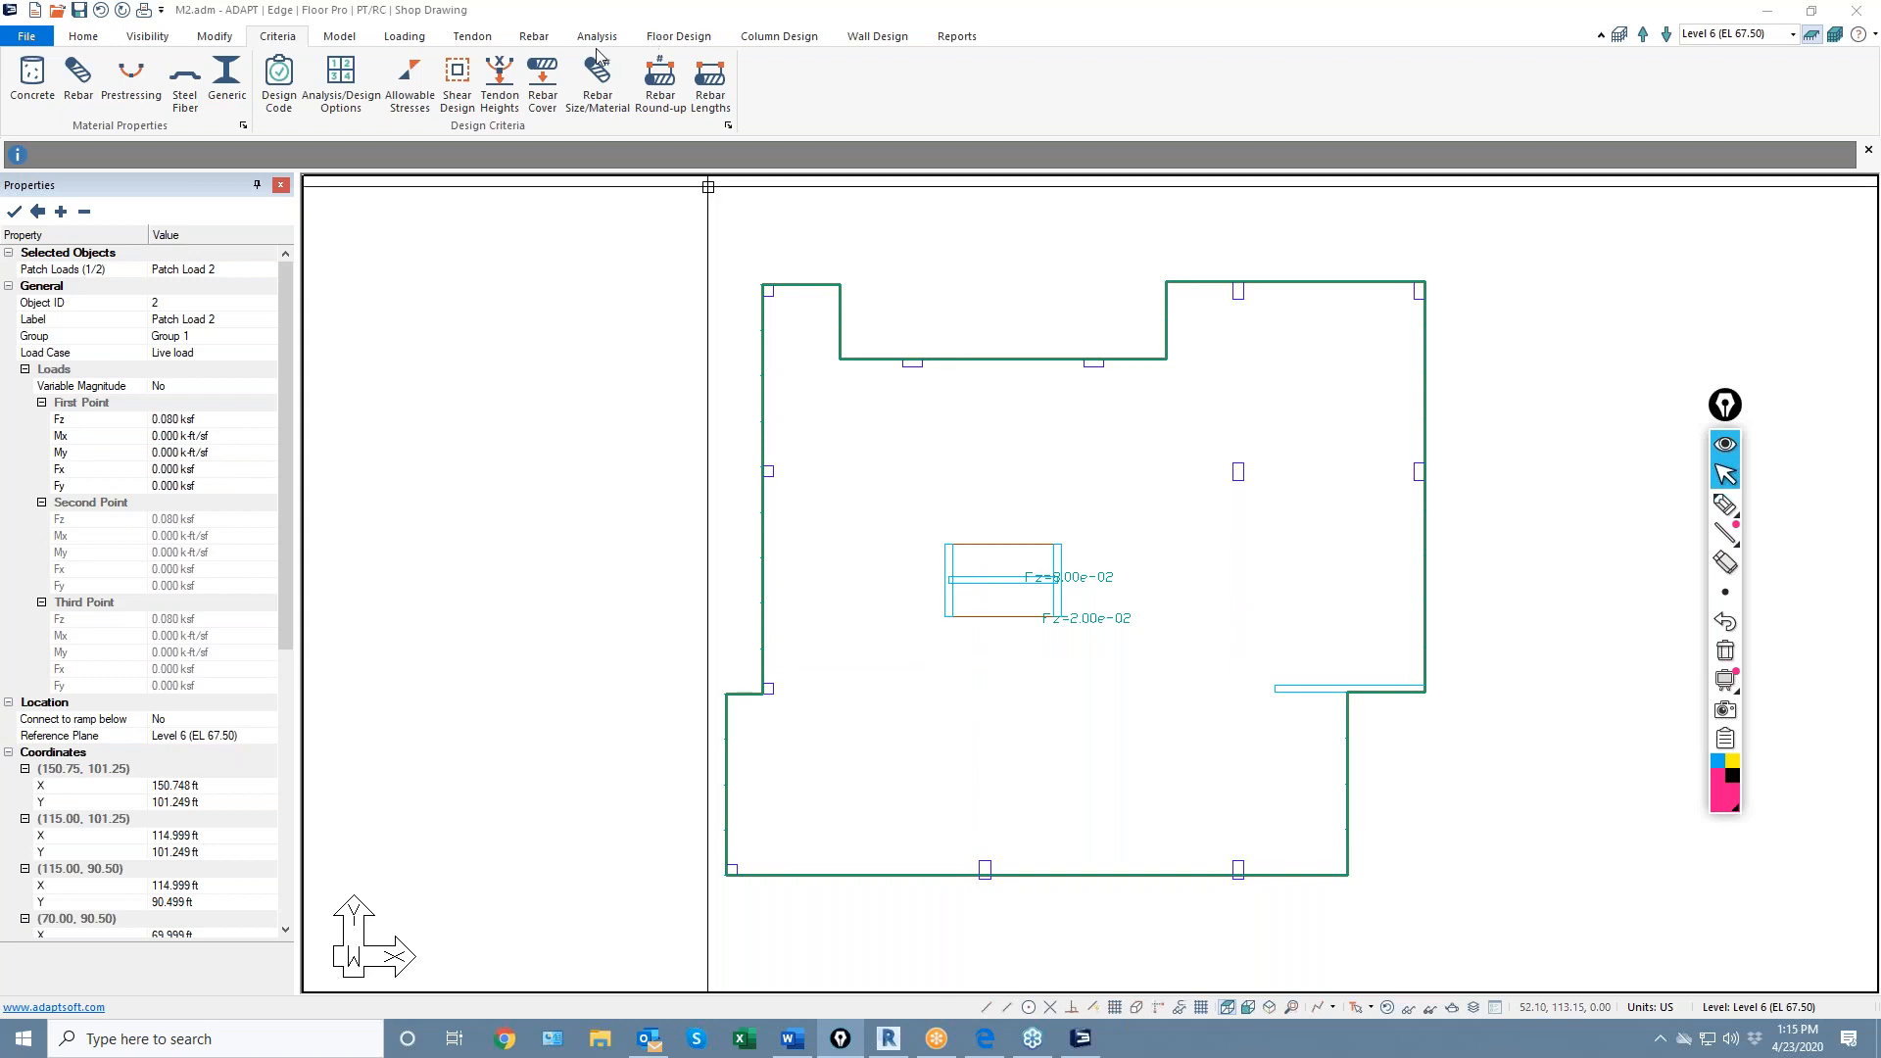
click(403, 37)
click(1013, 83)
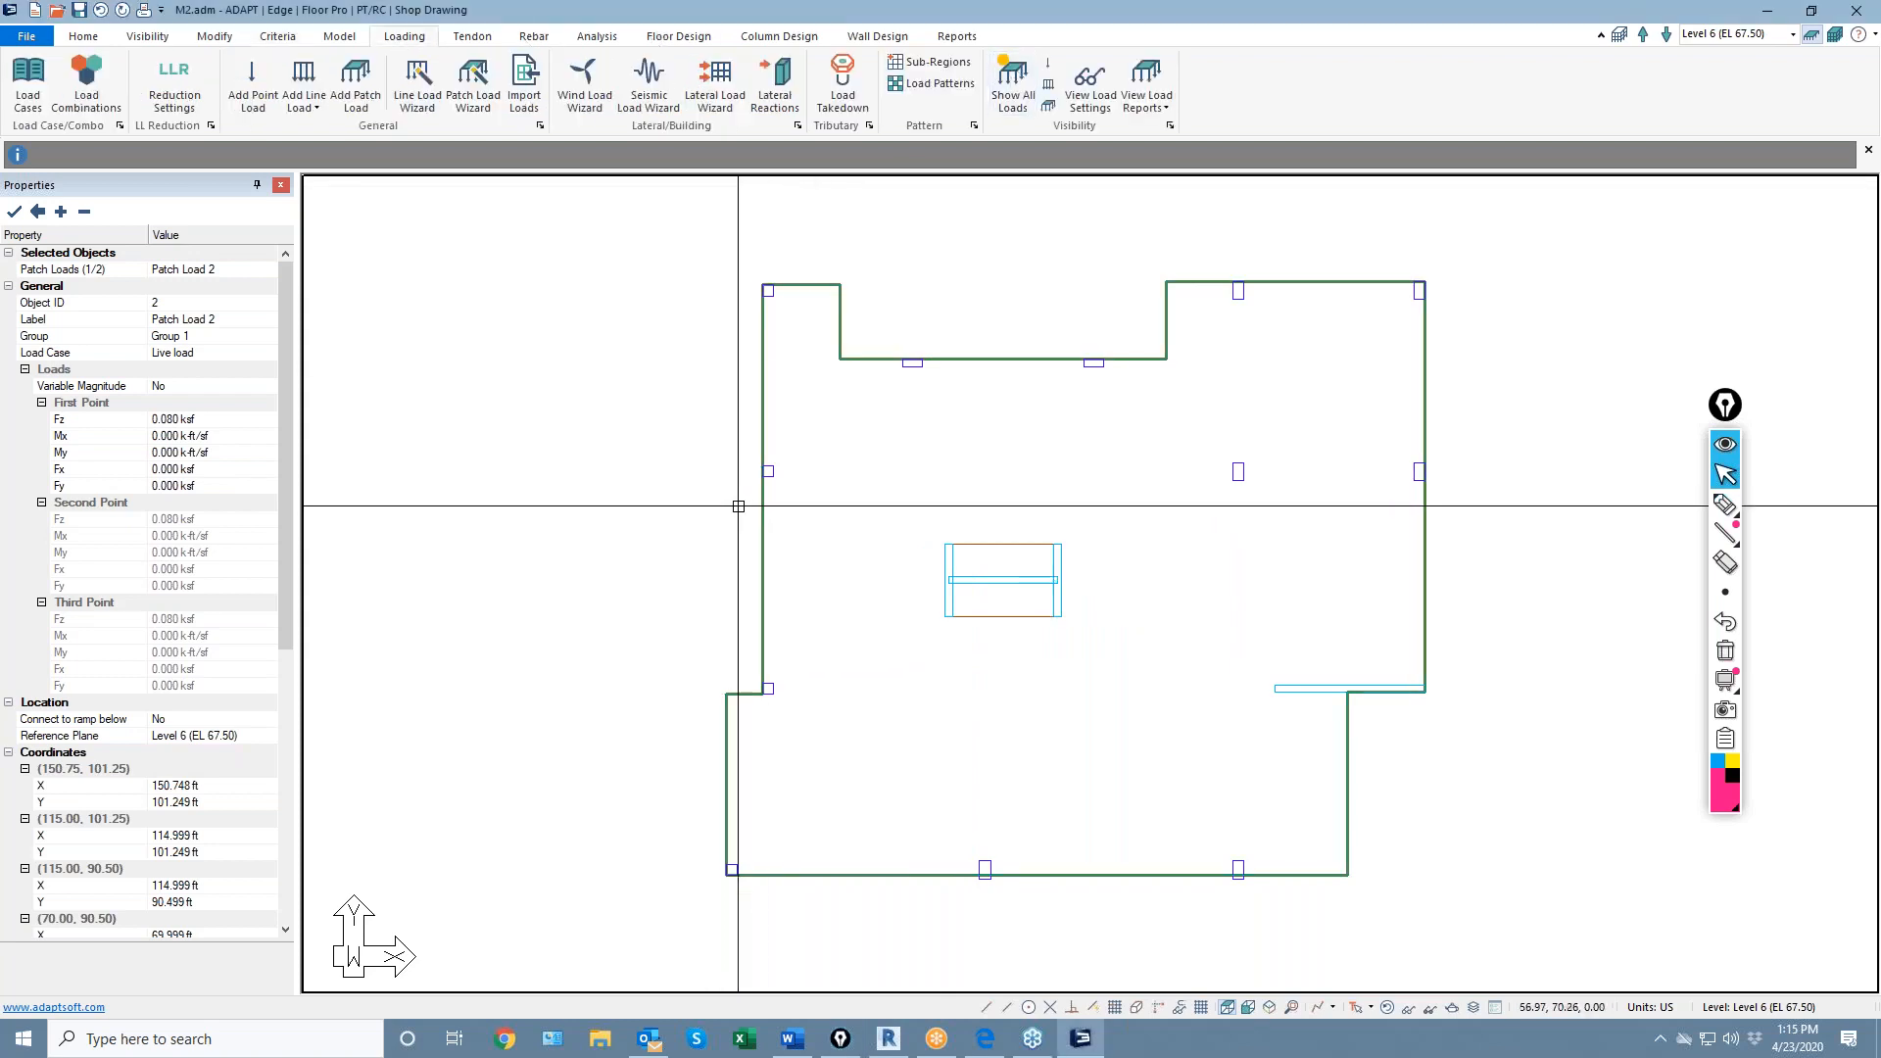
scroll(647, 407, down, 3)
scroll(869, 523, up, 3)
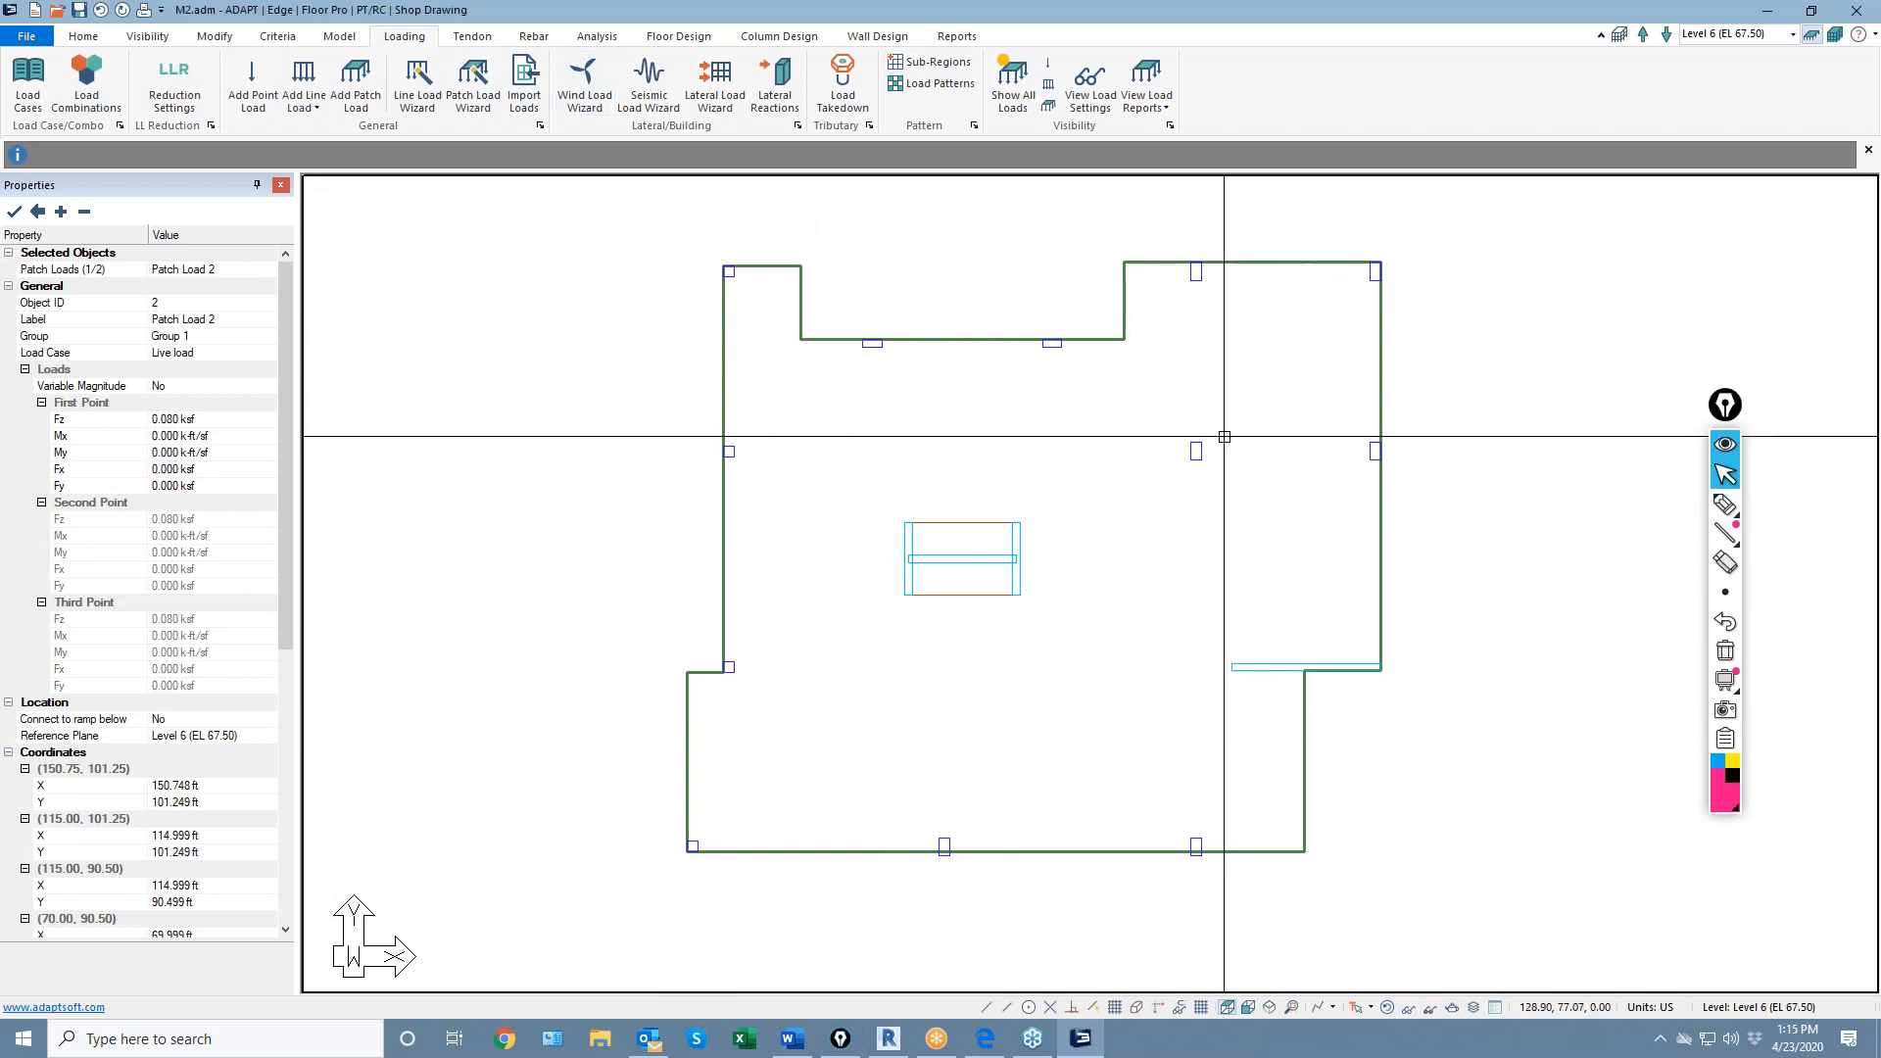
Start the Create Y Support Line command for the Level 6 slab
click(679, 36)
click(229, 83)
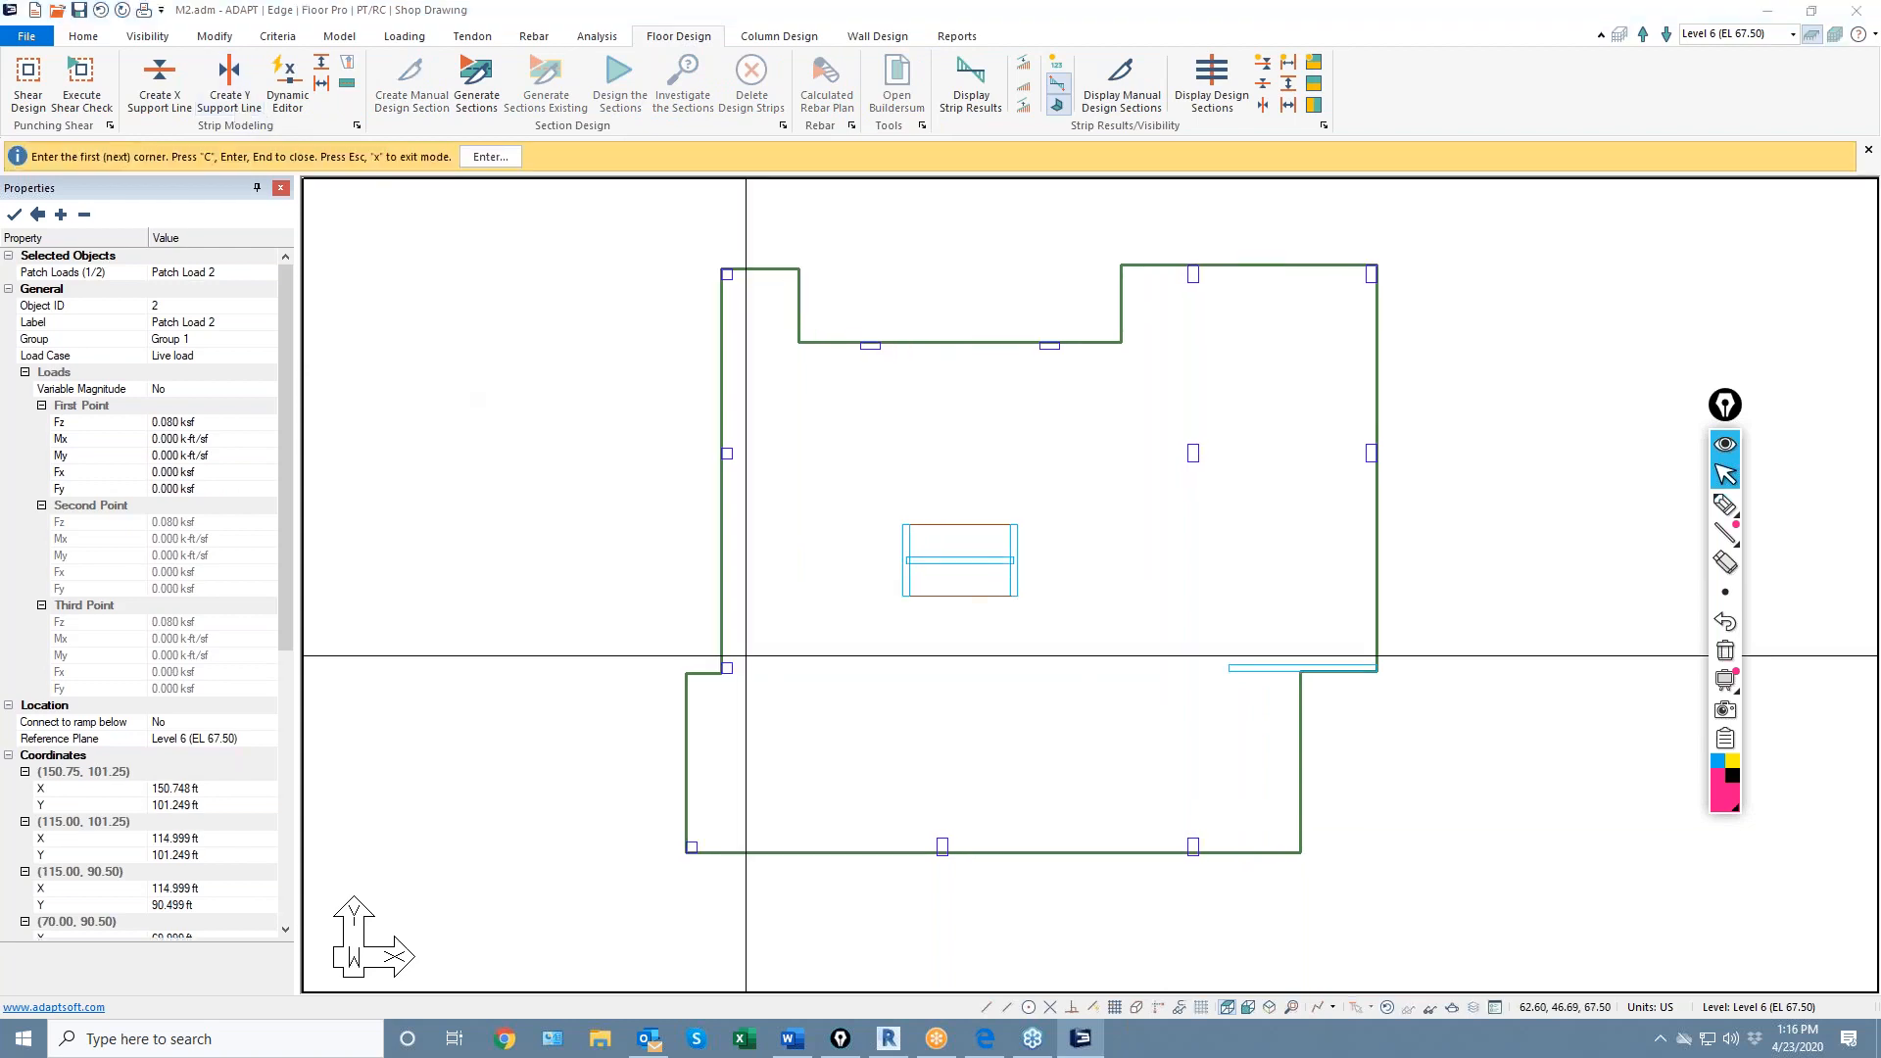
mouse_move(798, 781)
middle_down()
mouse_move(840, 760)
mouse_move(826, 772)
middle_up()
scroll(828, 696, down, 1)
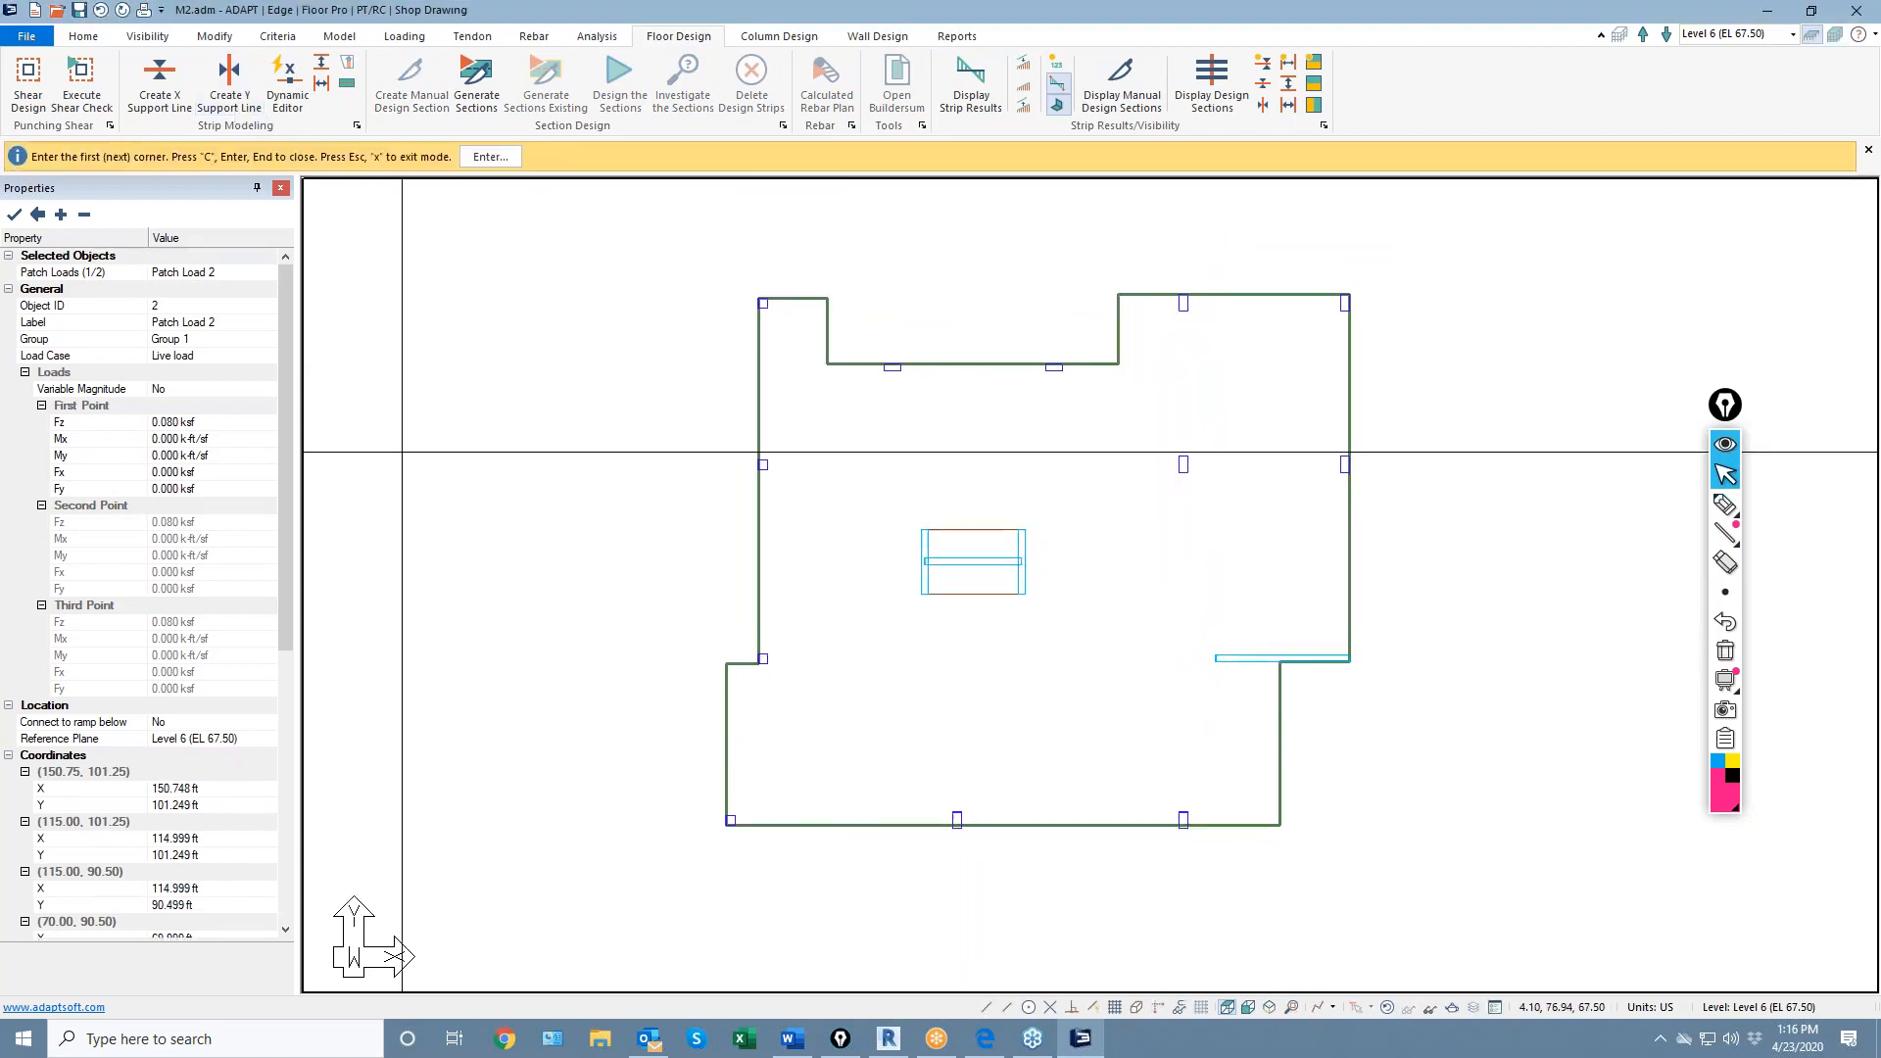
scroll(739, 840, up, 2)
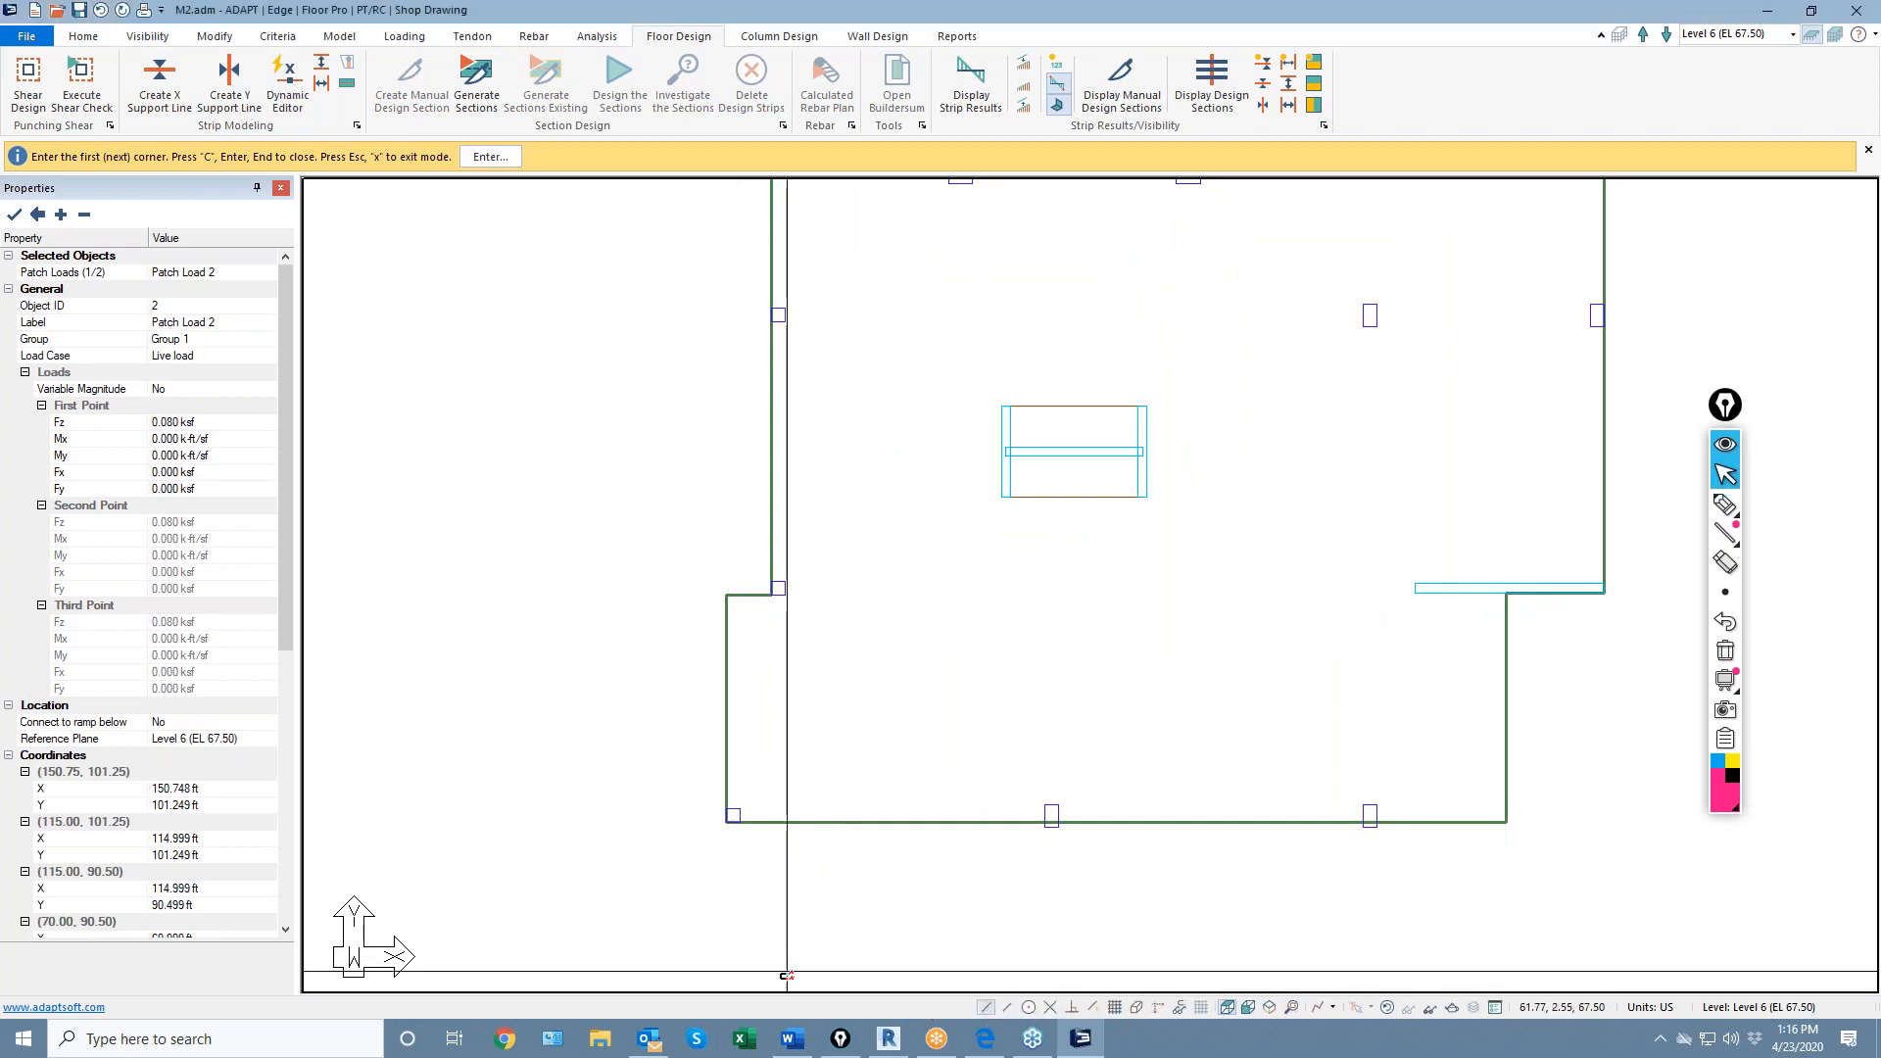
scroll(741, 833, down, 1)
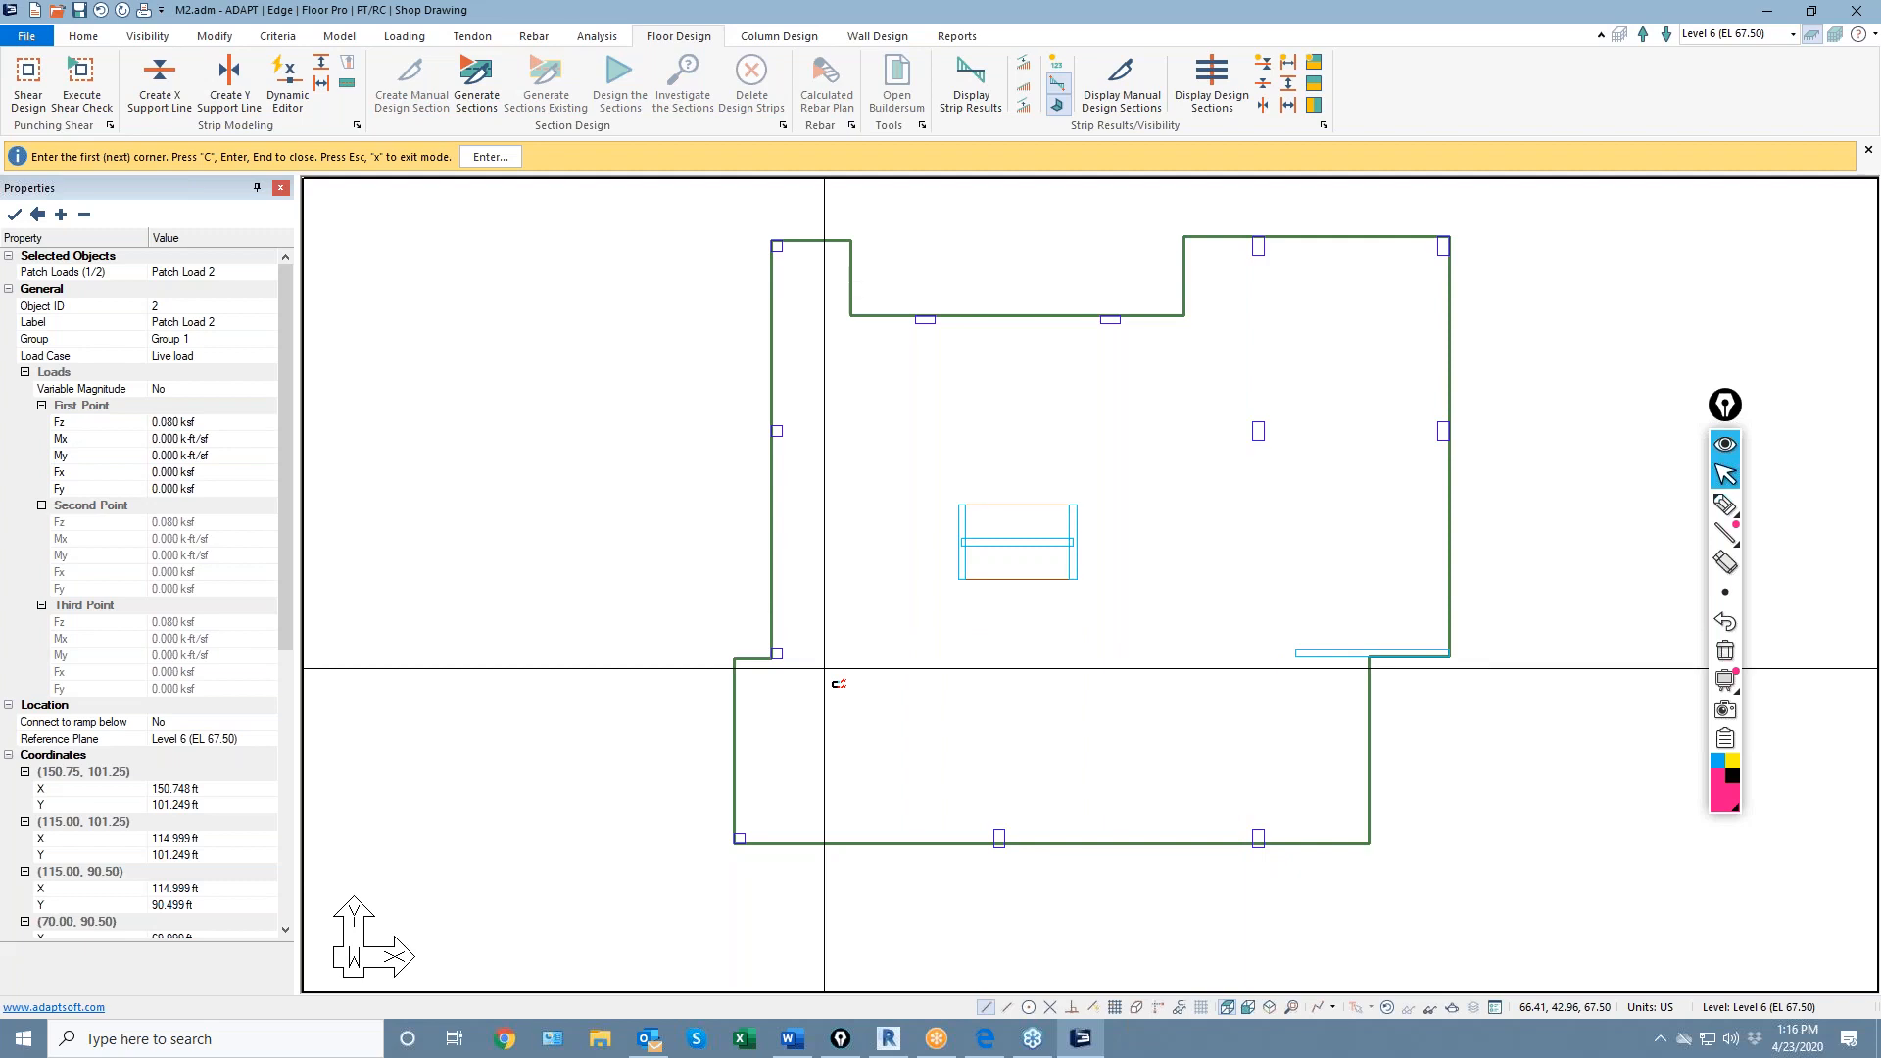
Sketch a pink horizontal line, a blue diagonal with its angle marked and a yellow vertical line freehand beside the slab, and clear all markings
click(1725, 503)
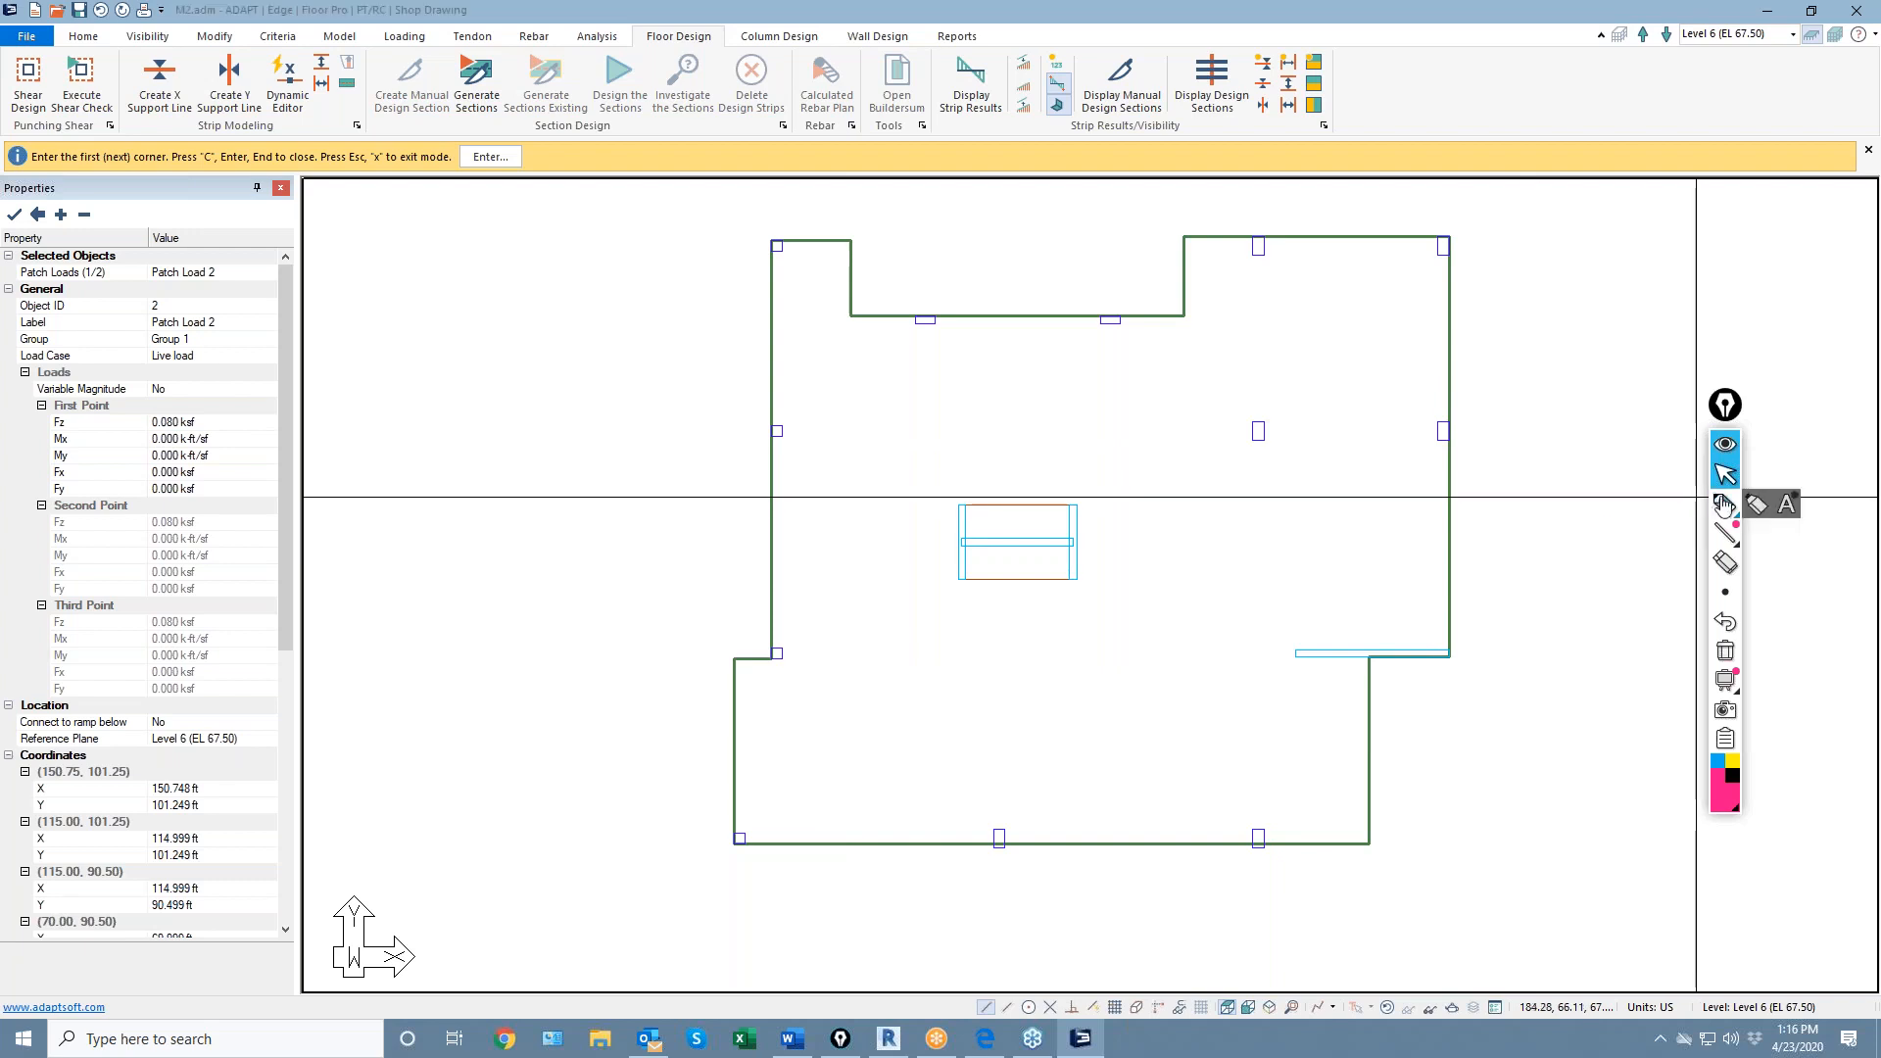
drag(421, 402, 689, 404)
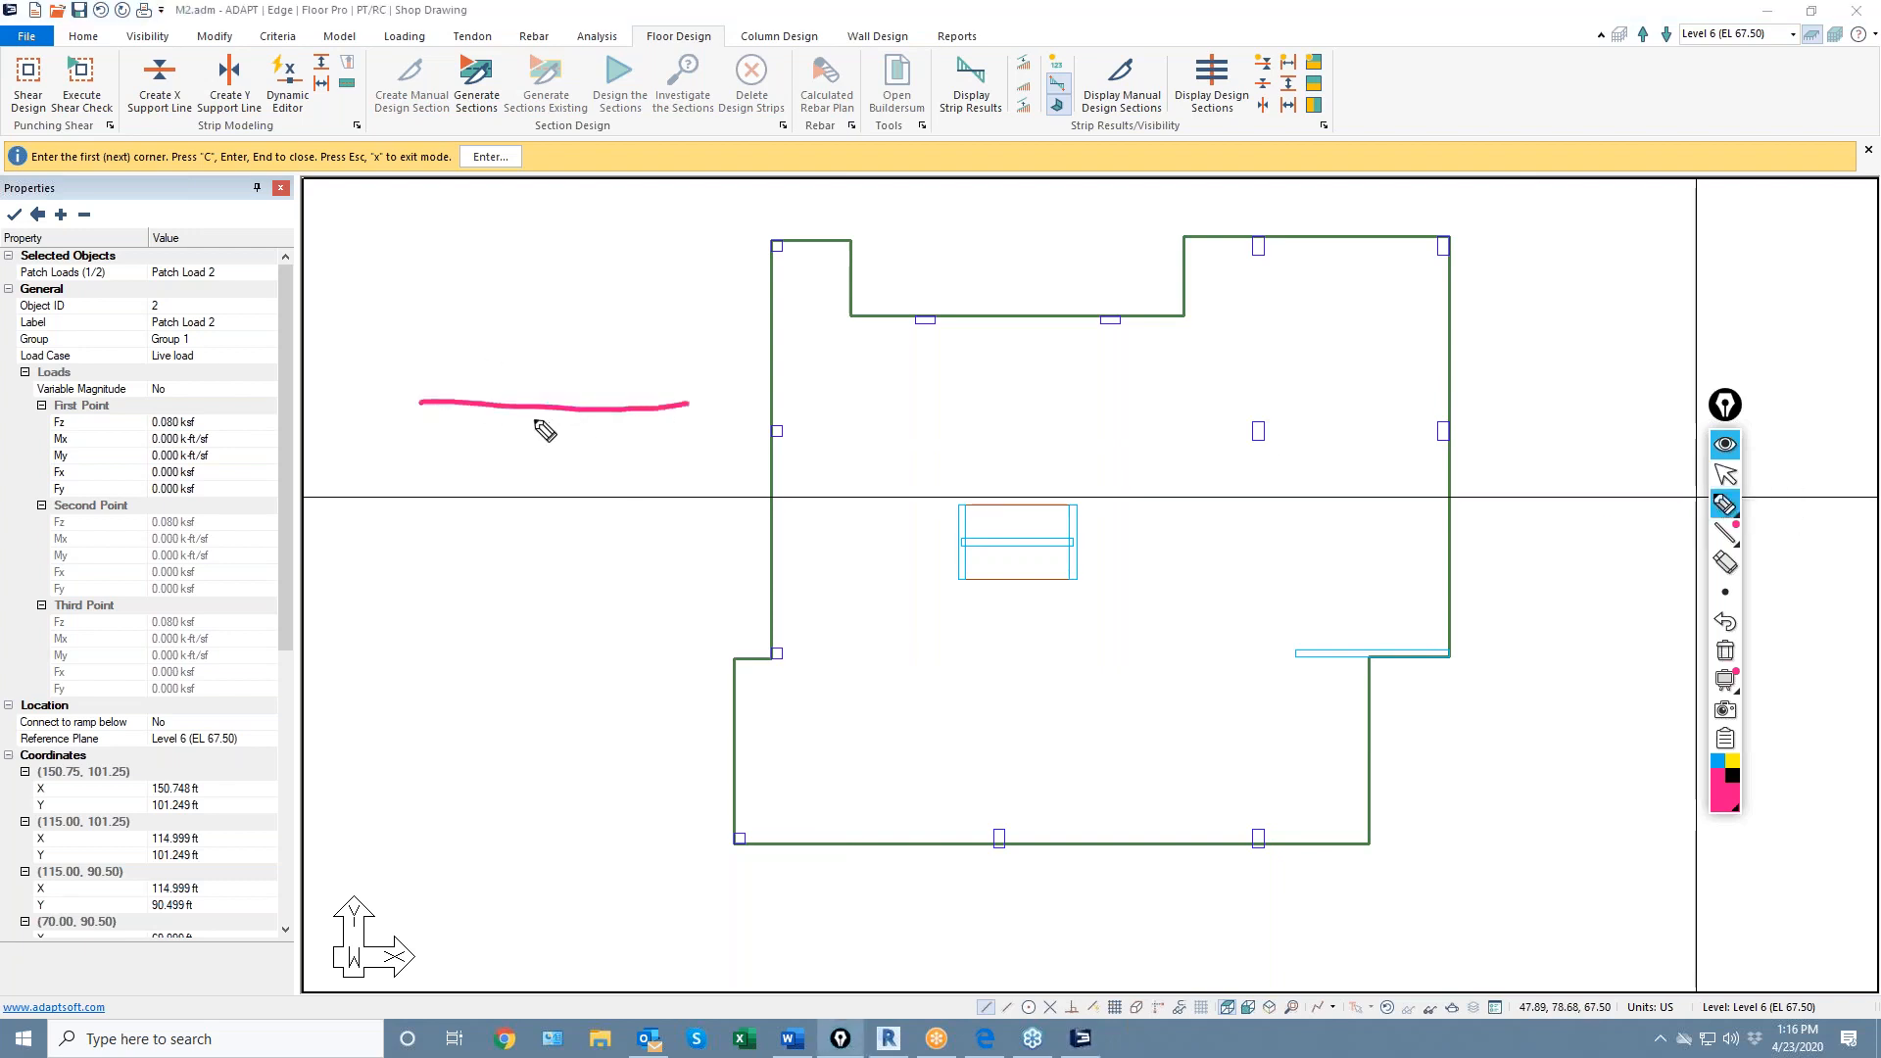
click(1717, 762)
drag(426, 308, 774, 552)
mouse_move(662, 414)
mouse_down()
mouse_move(647, 446)
mouse_move(706, 443)
mouse_up()
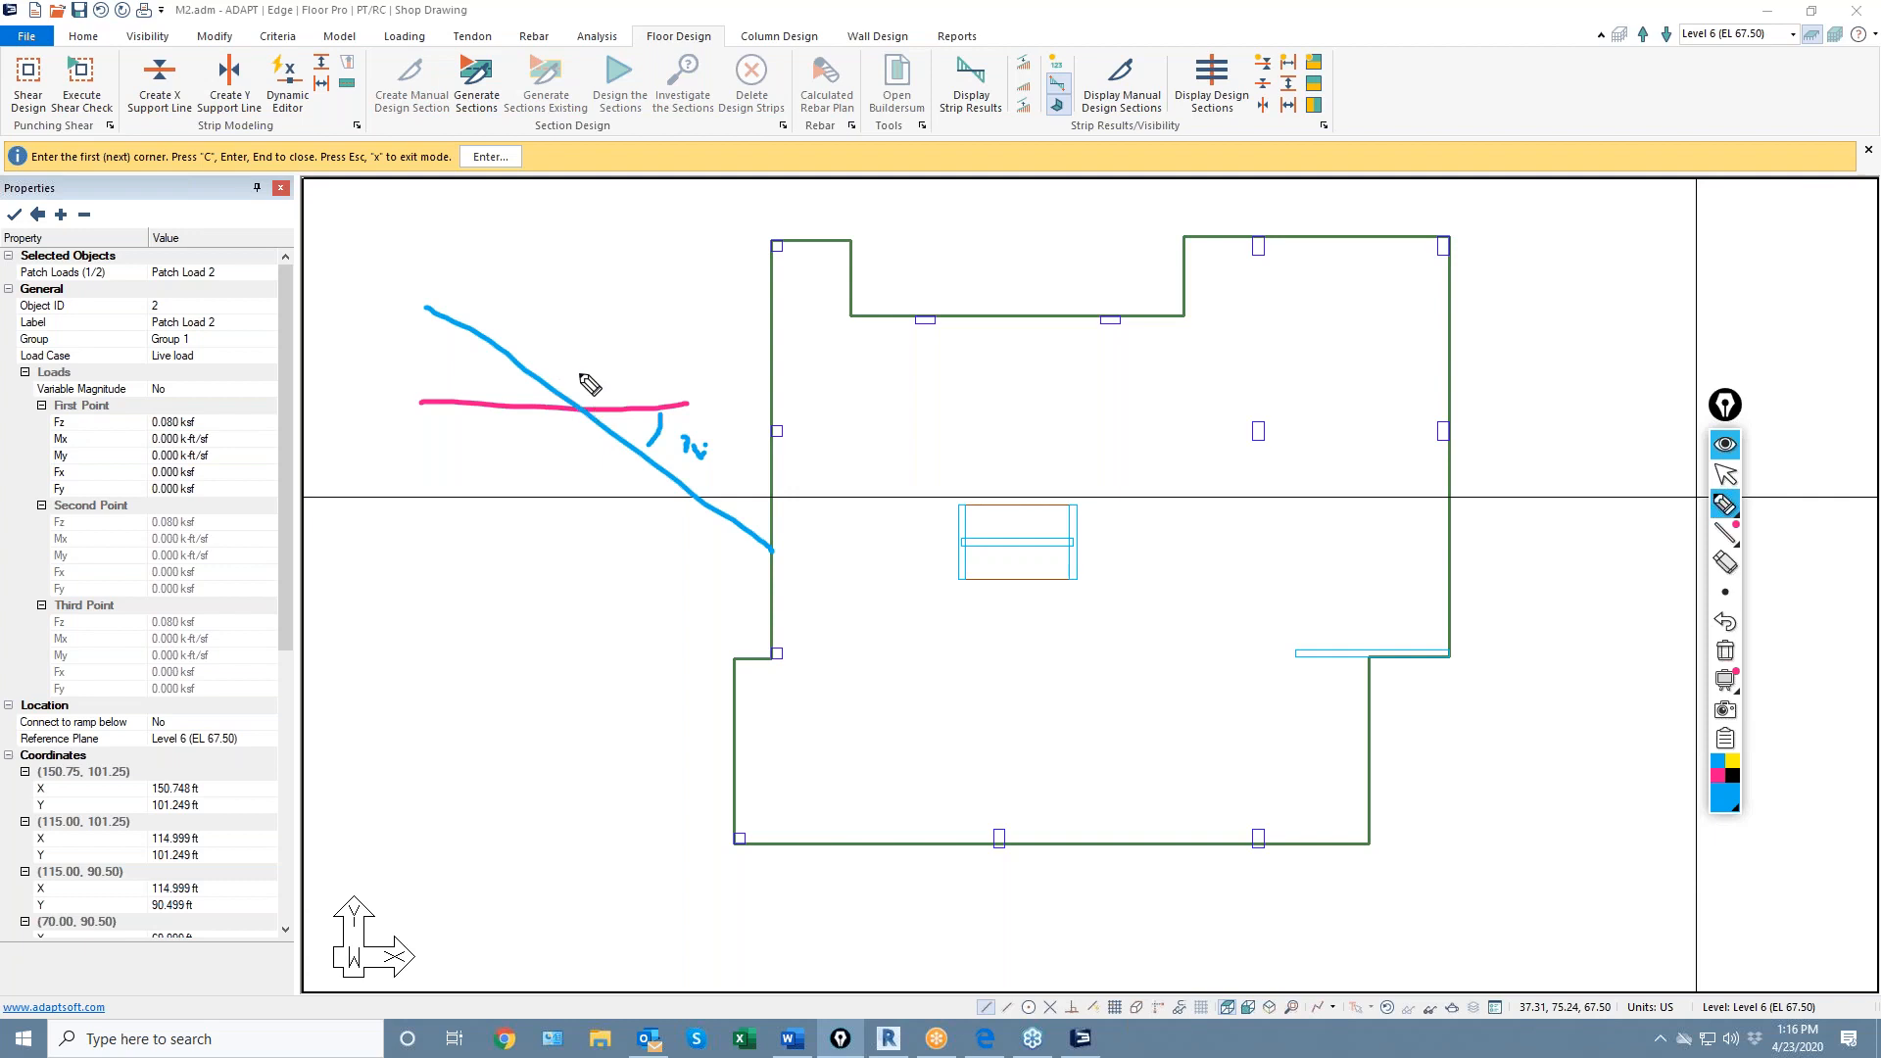
click(1732, 762)
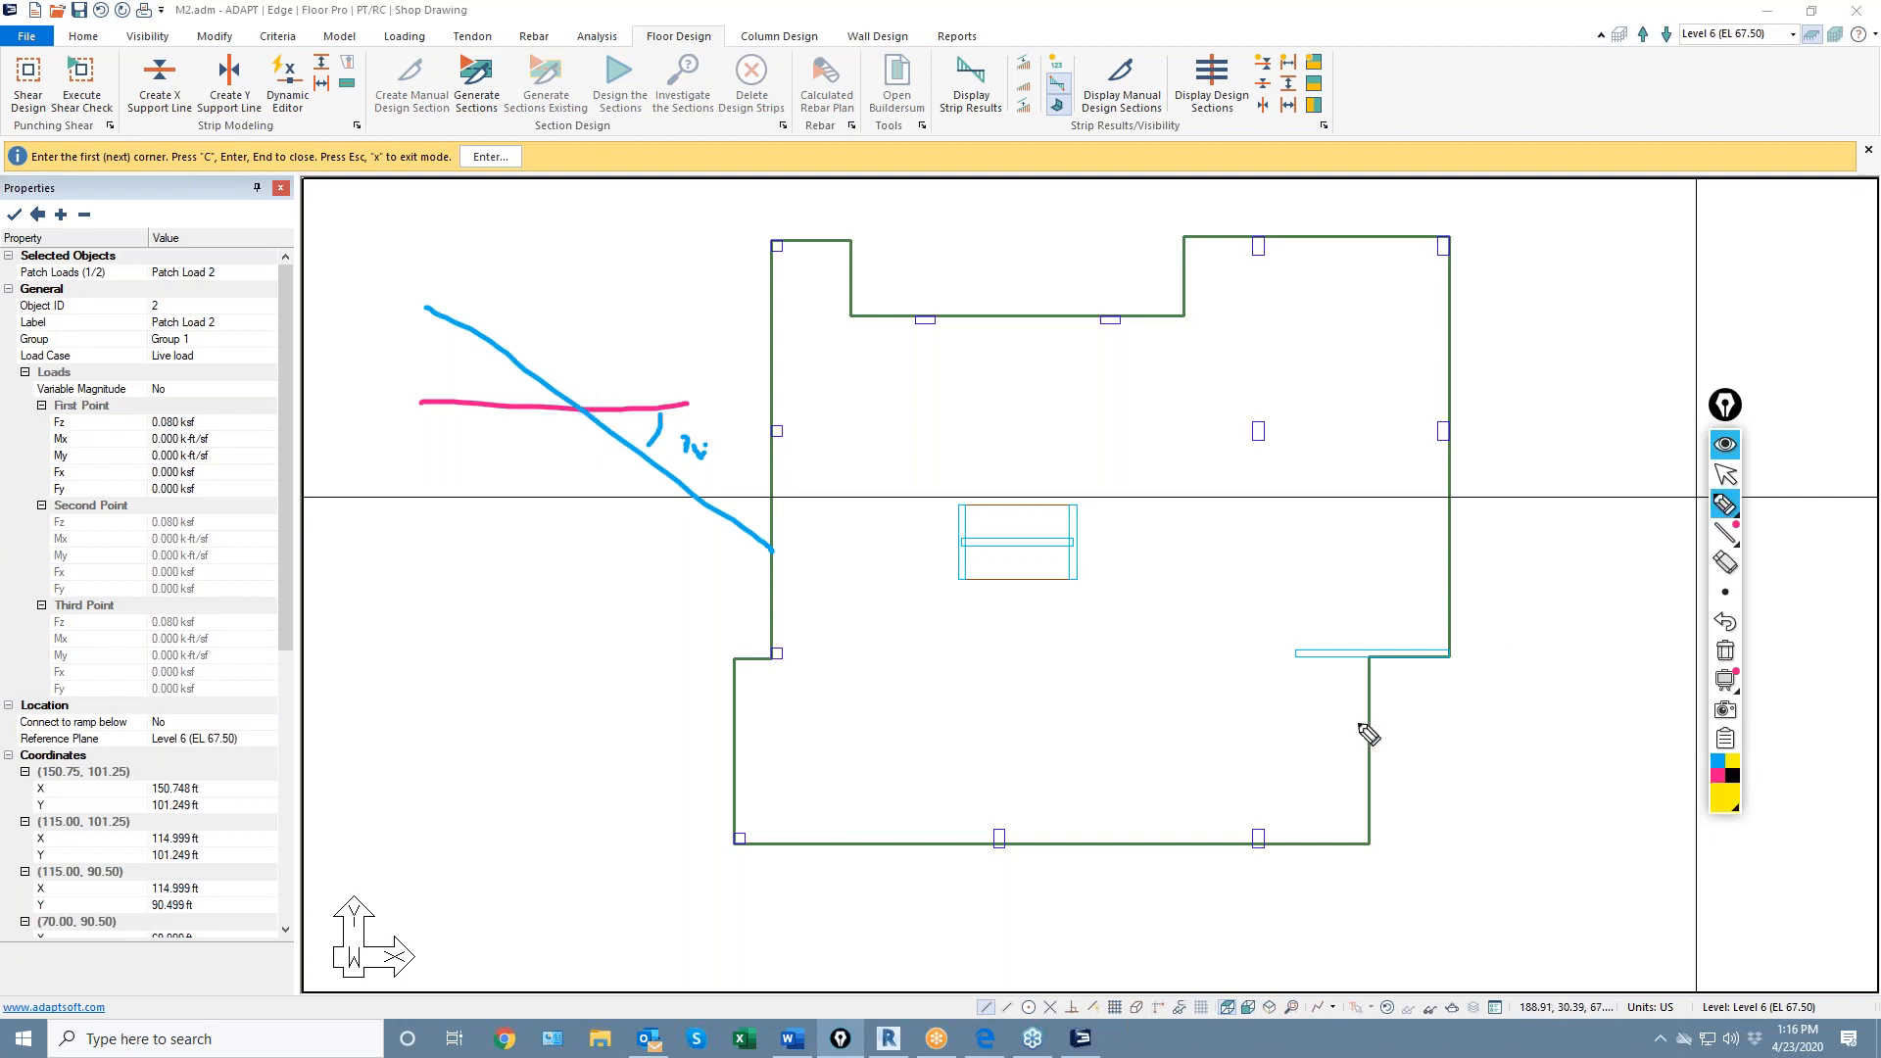
drag(569, 298, 585, 513)
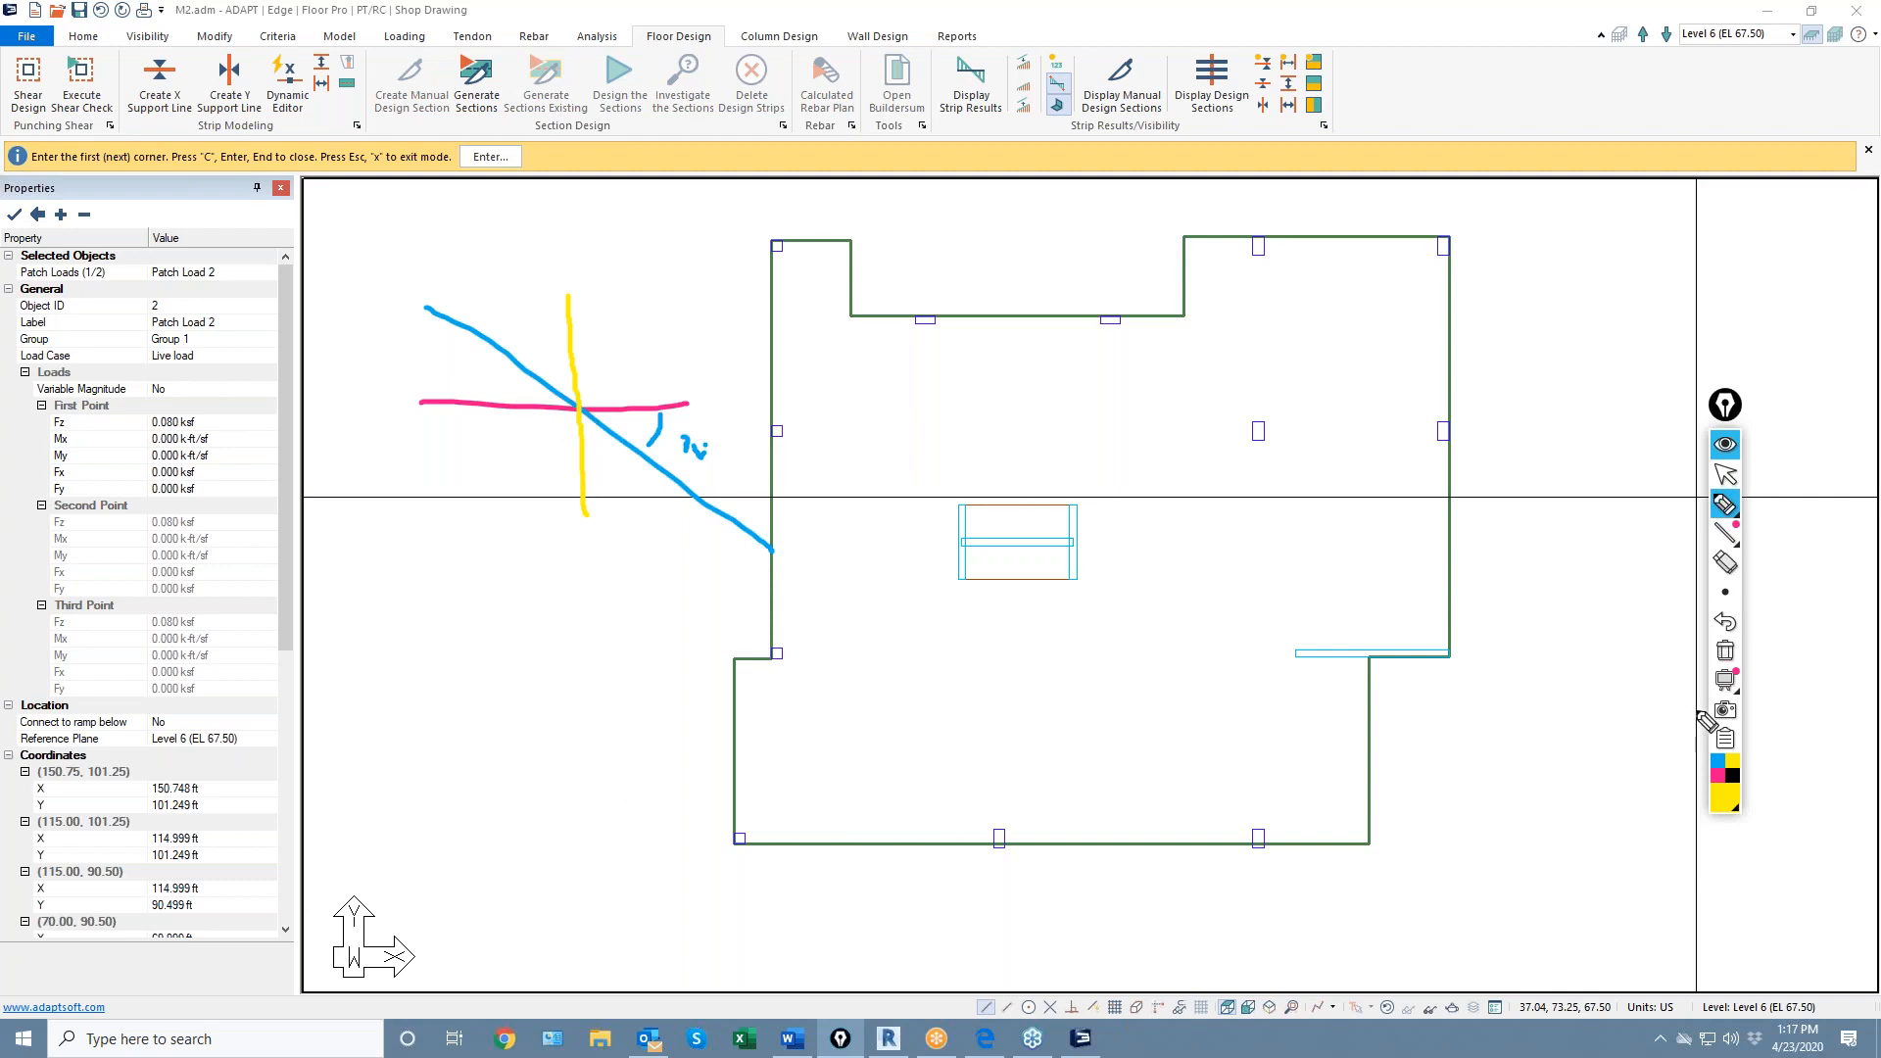
click(1725, 651)
mouse_move(1744, 578)
click(1726, 475)
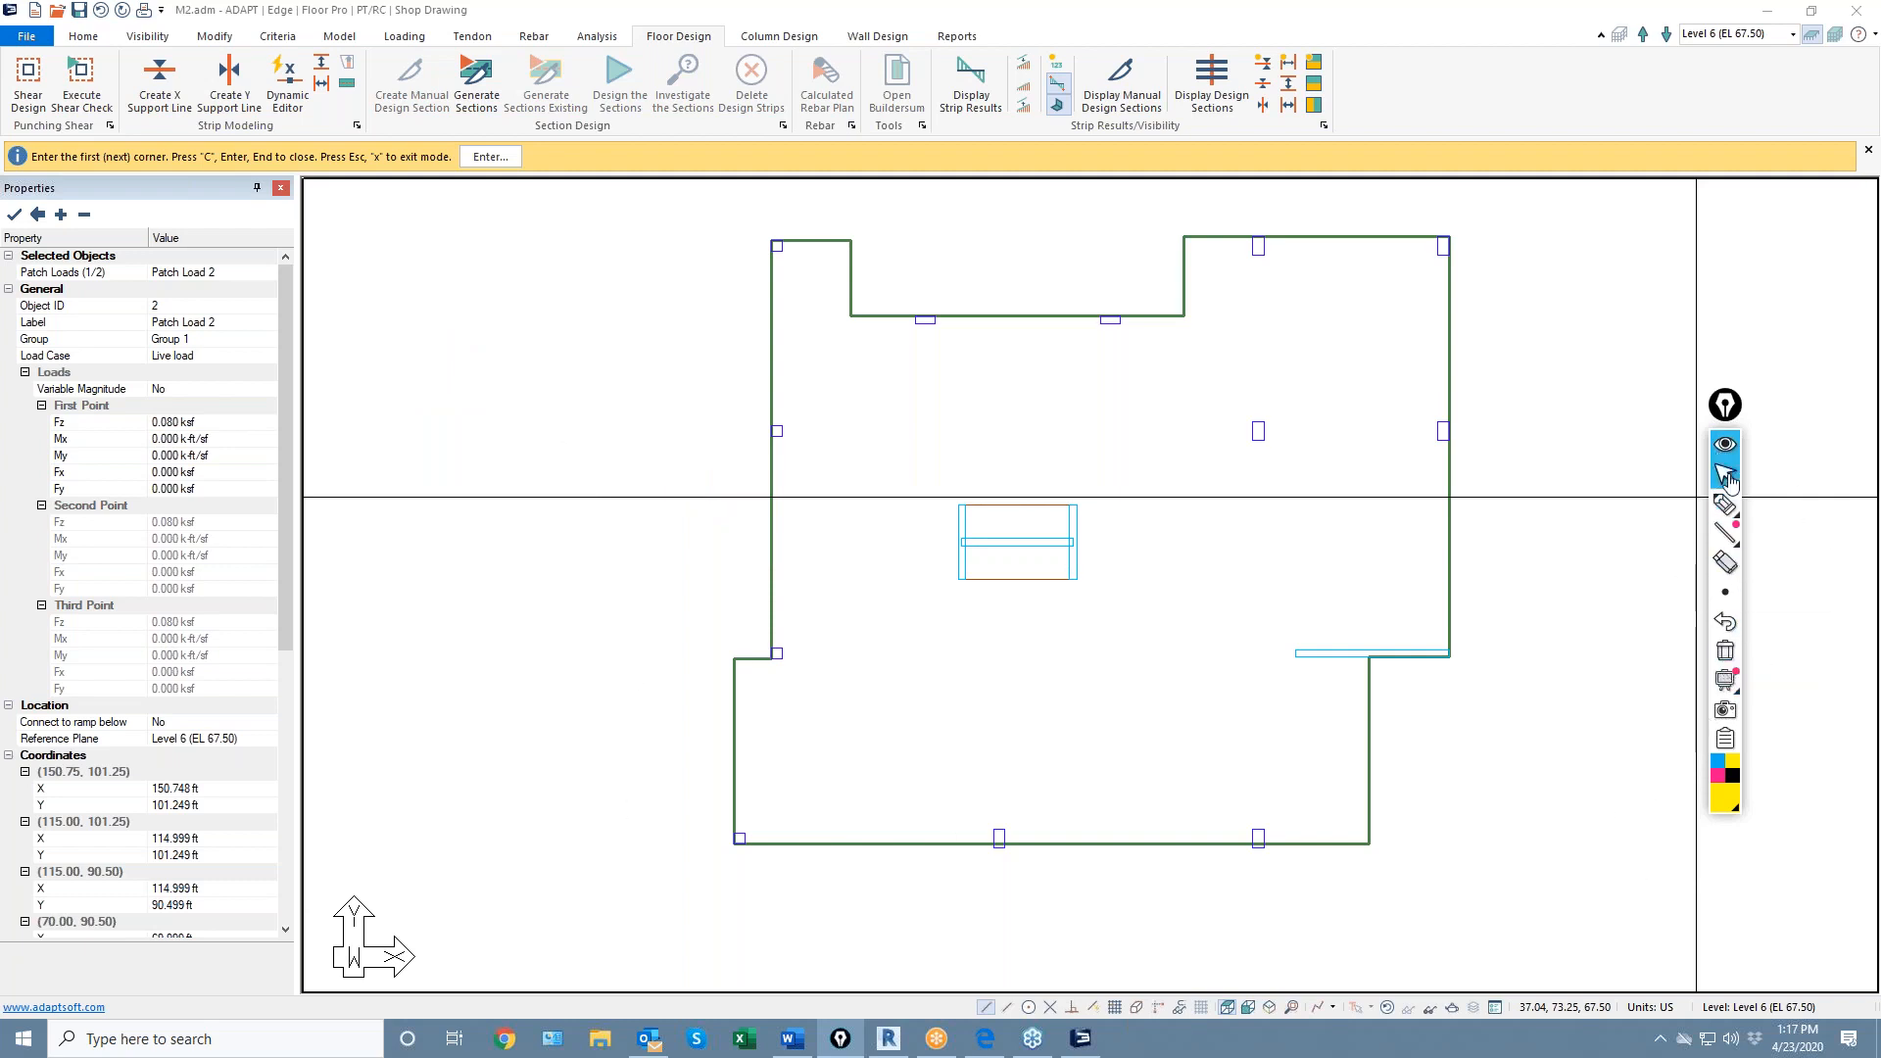
Draw a Y-direction support line from the slab's lower-left corner column up through the left edge columns to the upper-left corner column
click(241, 100)
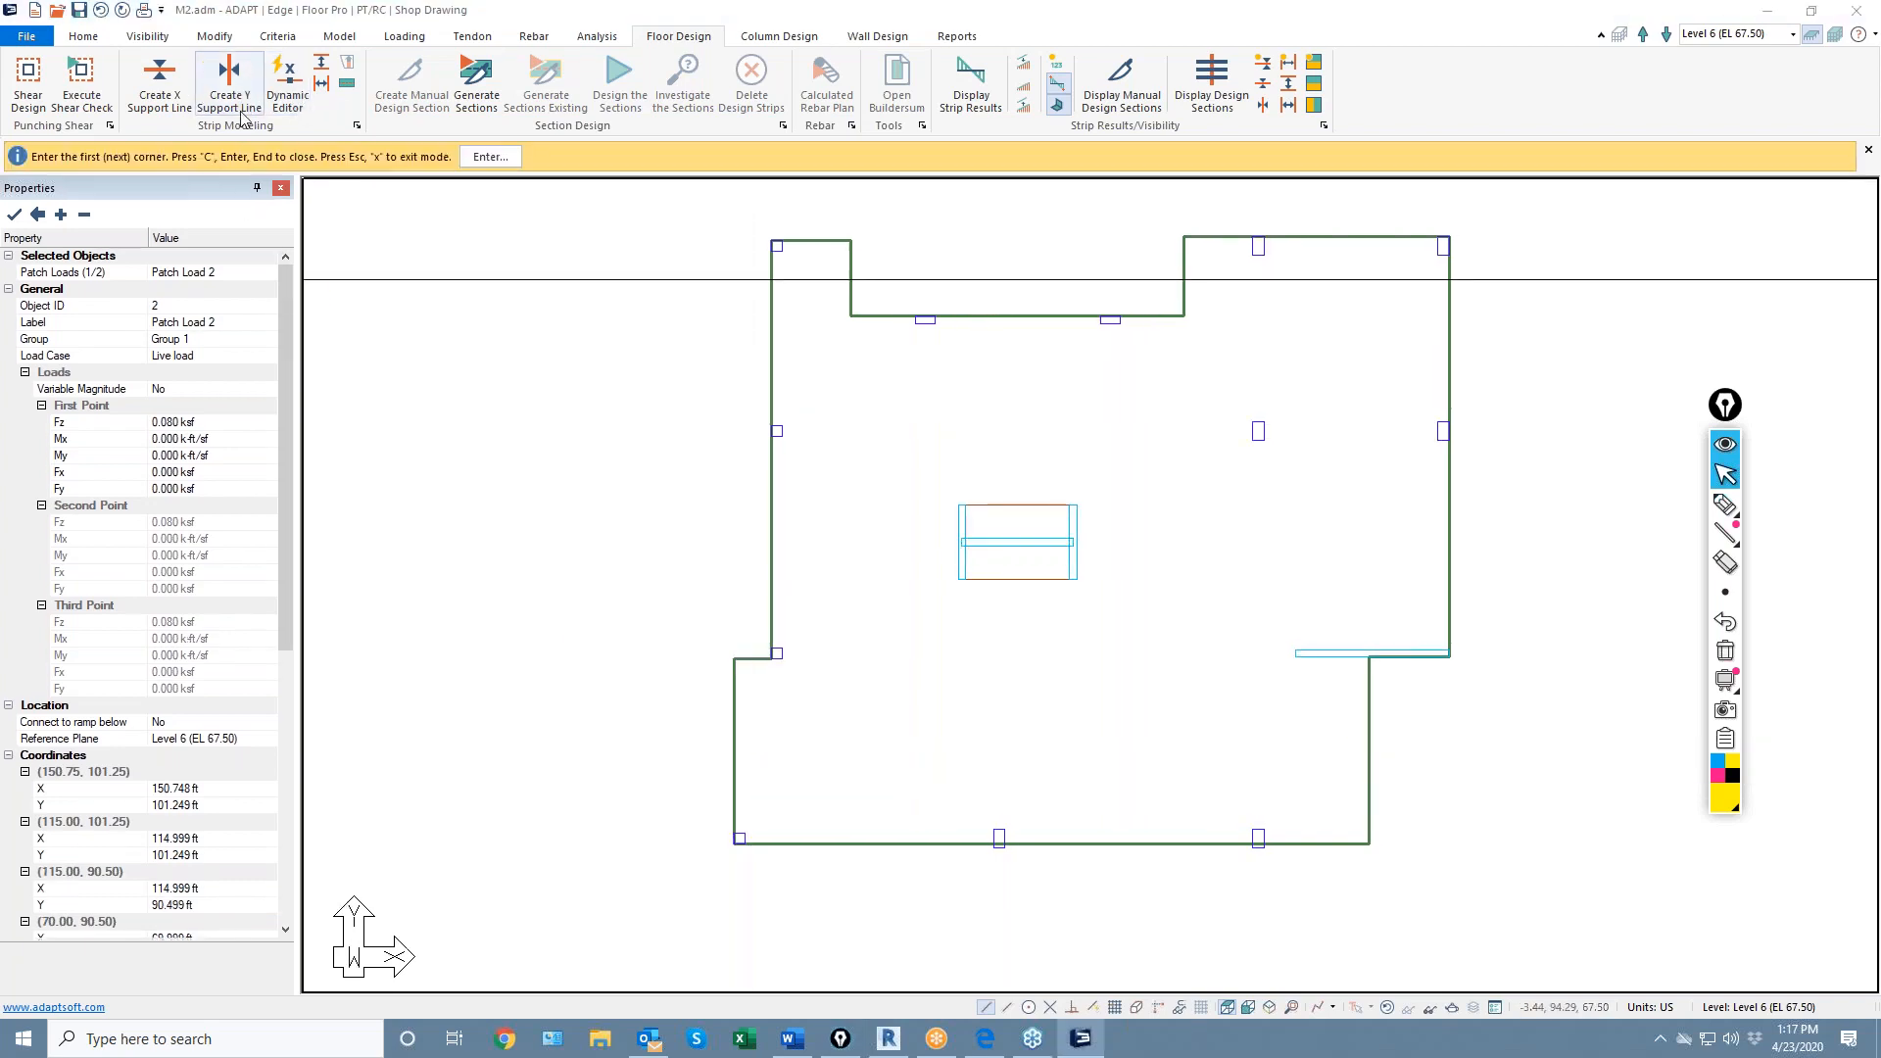
click(740, 838)
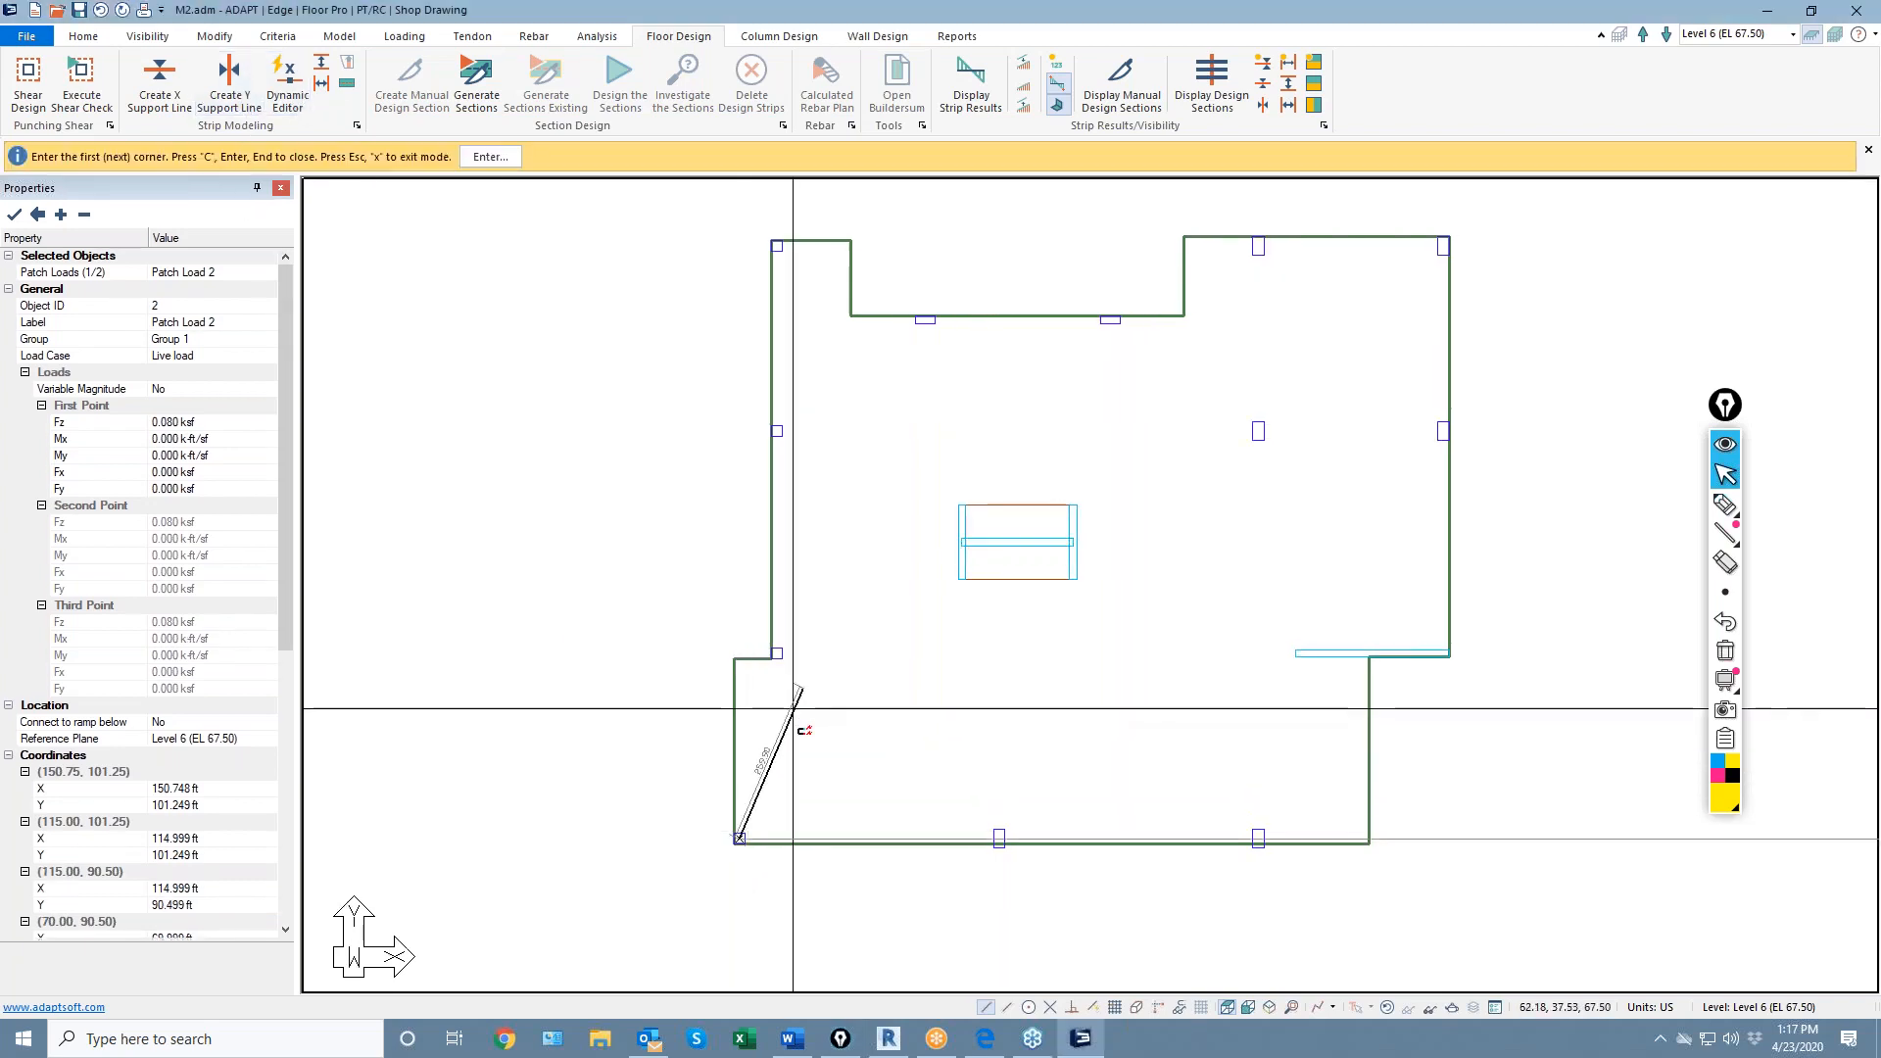
scroll(769, 671, up, 1)
click(779, 650)
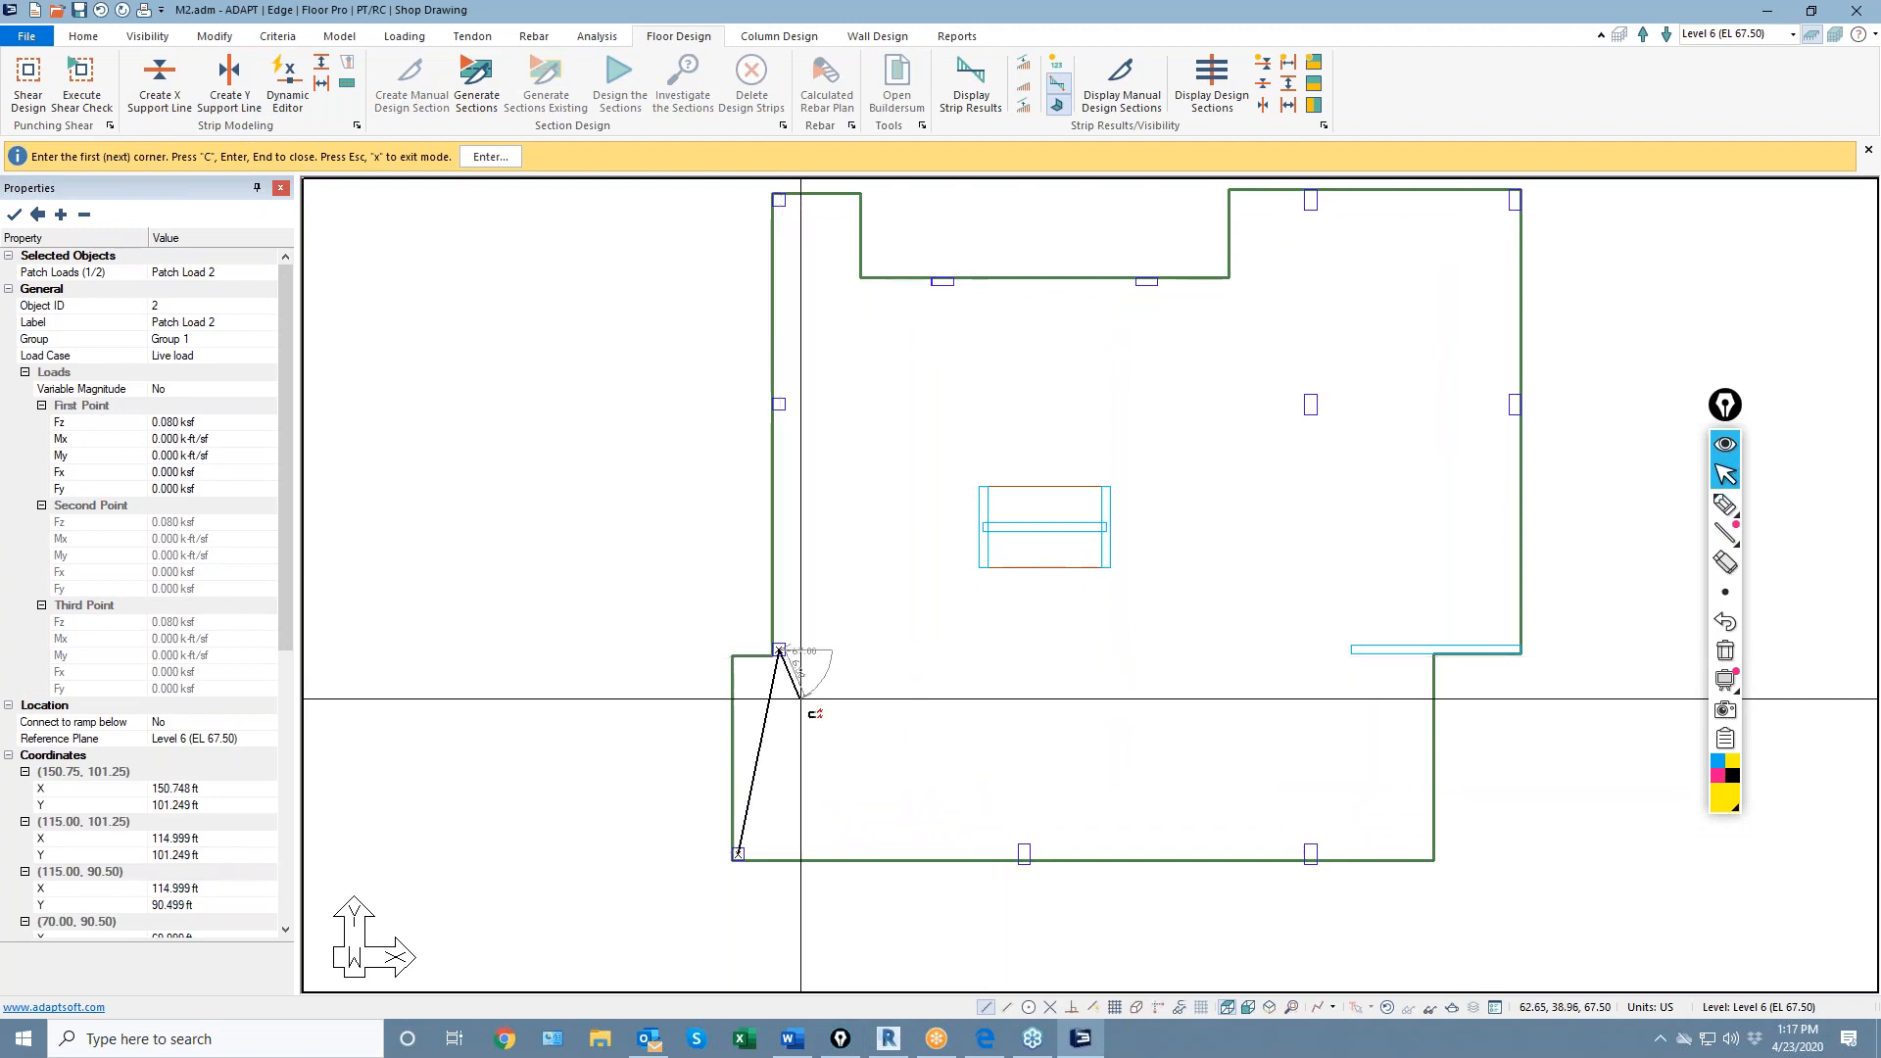
click(736, 858)
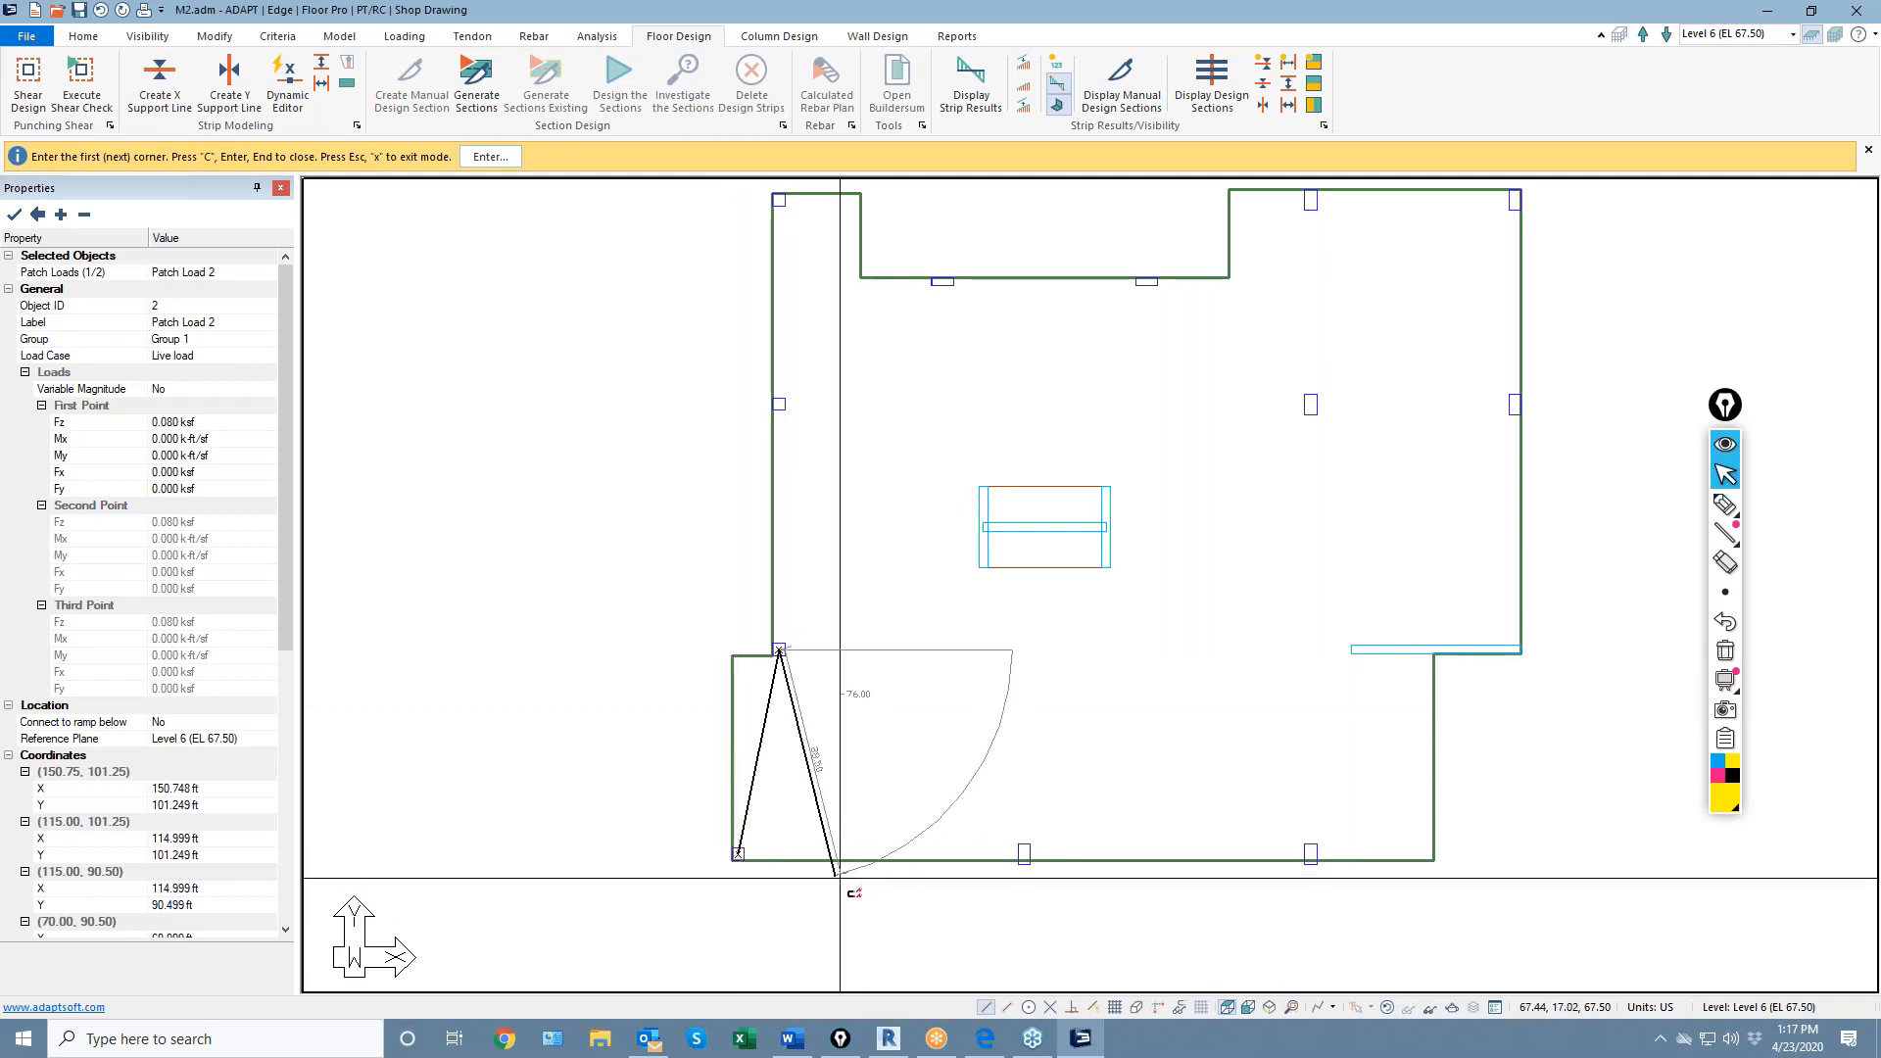
scroll(839, 878, down, 2)
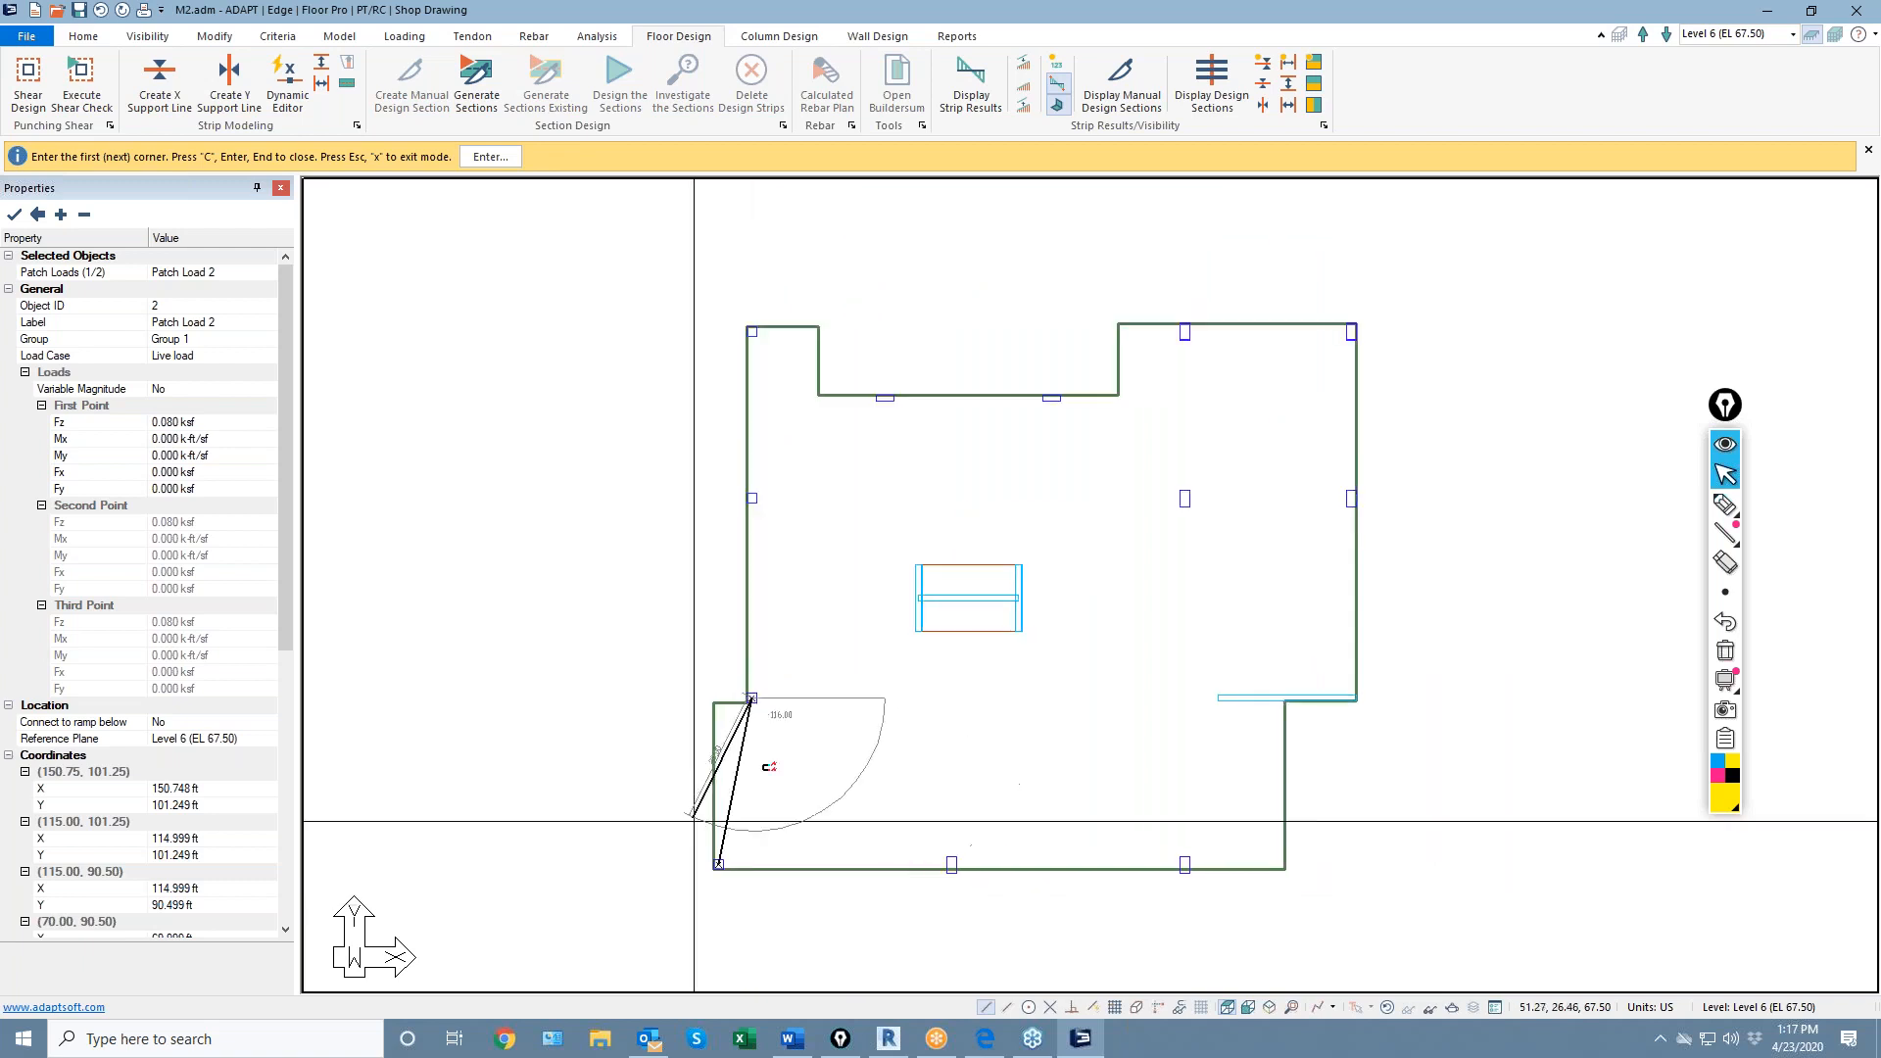
scroll(752, 498, up, 1)
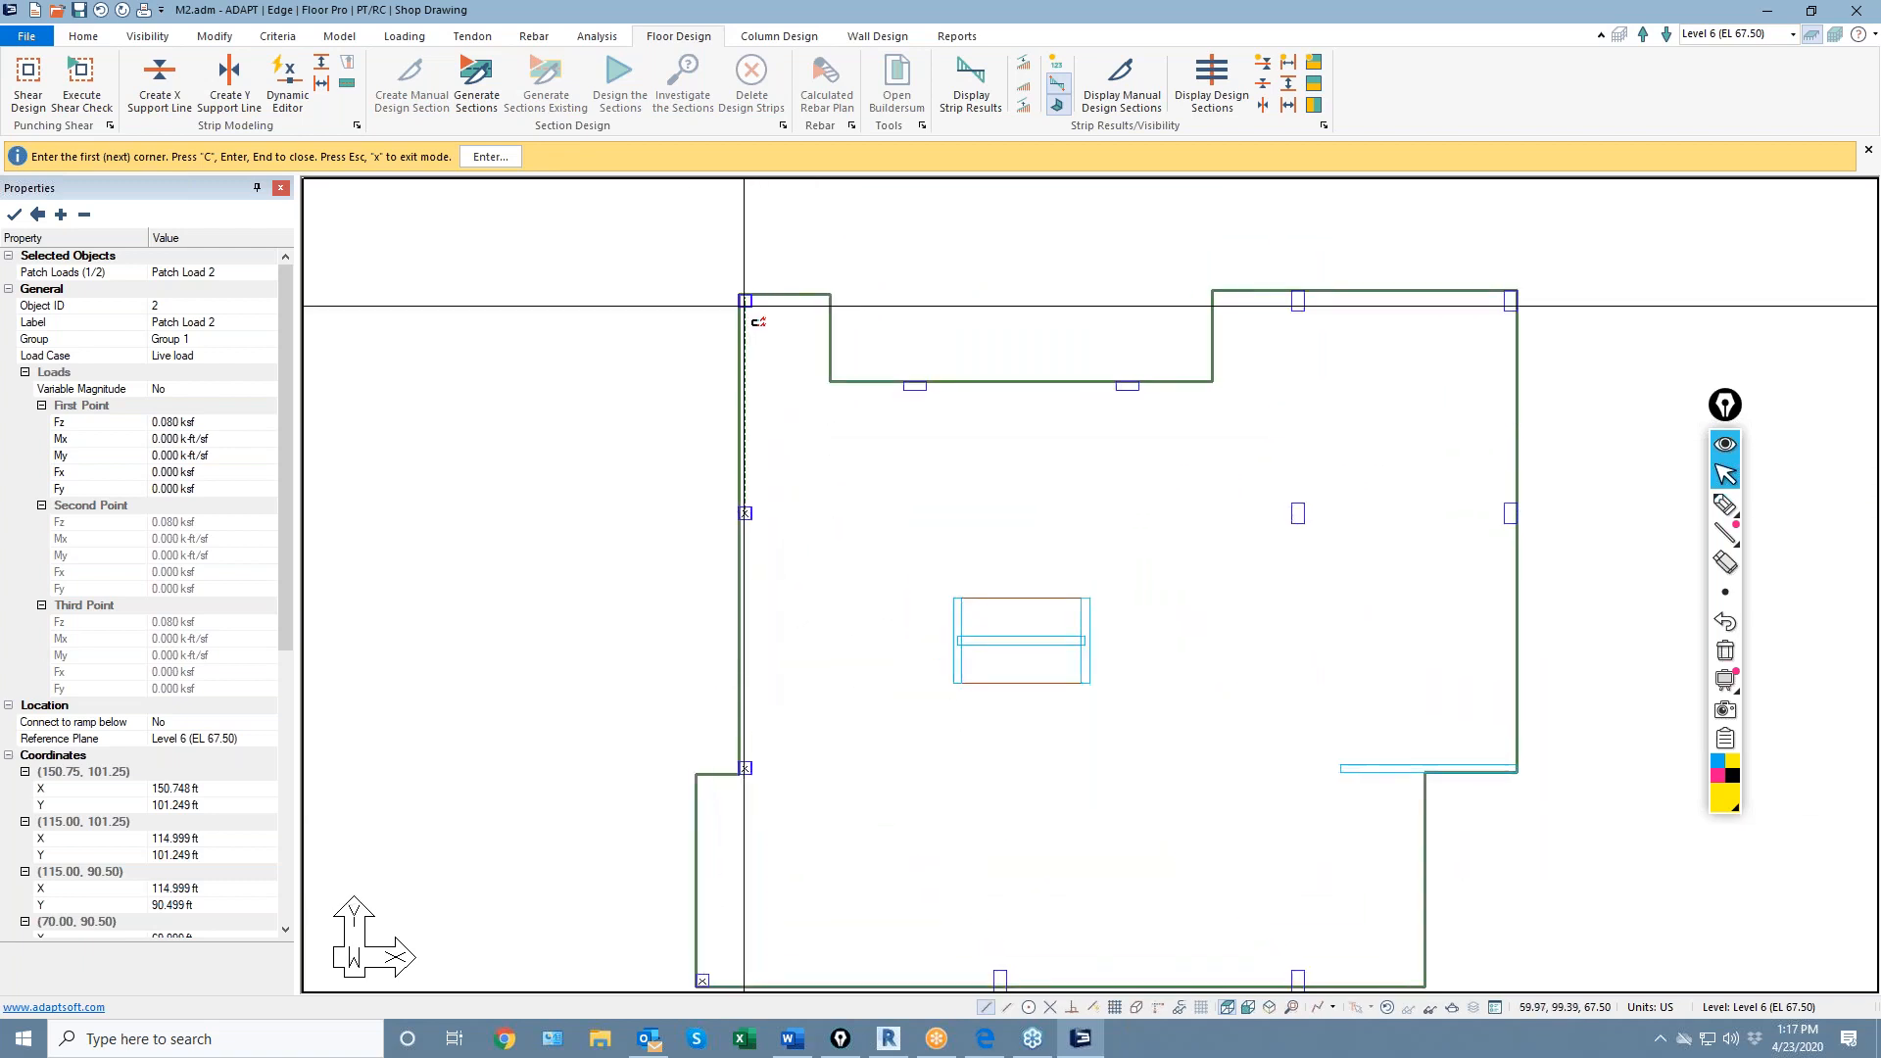
key(c)
scroll(827, 508, down, 2)
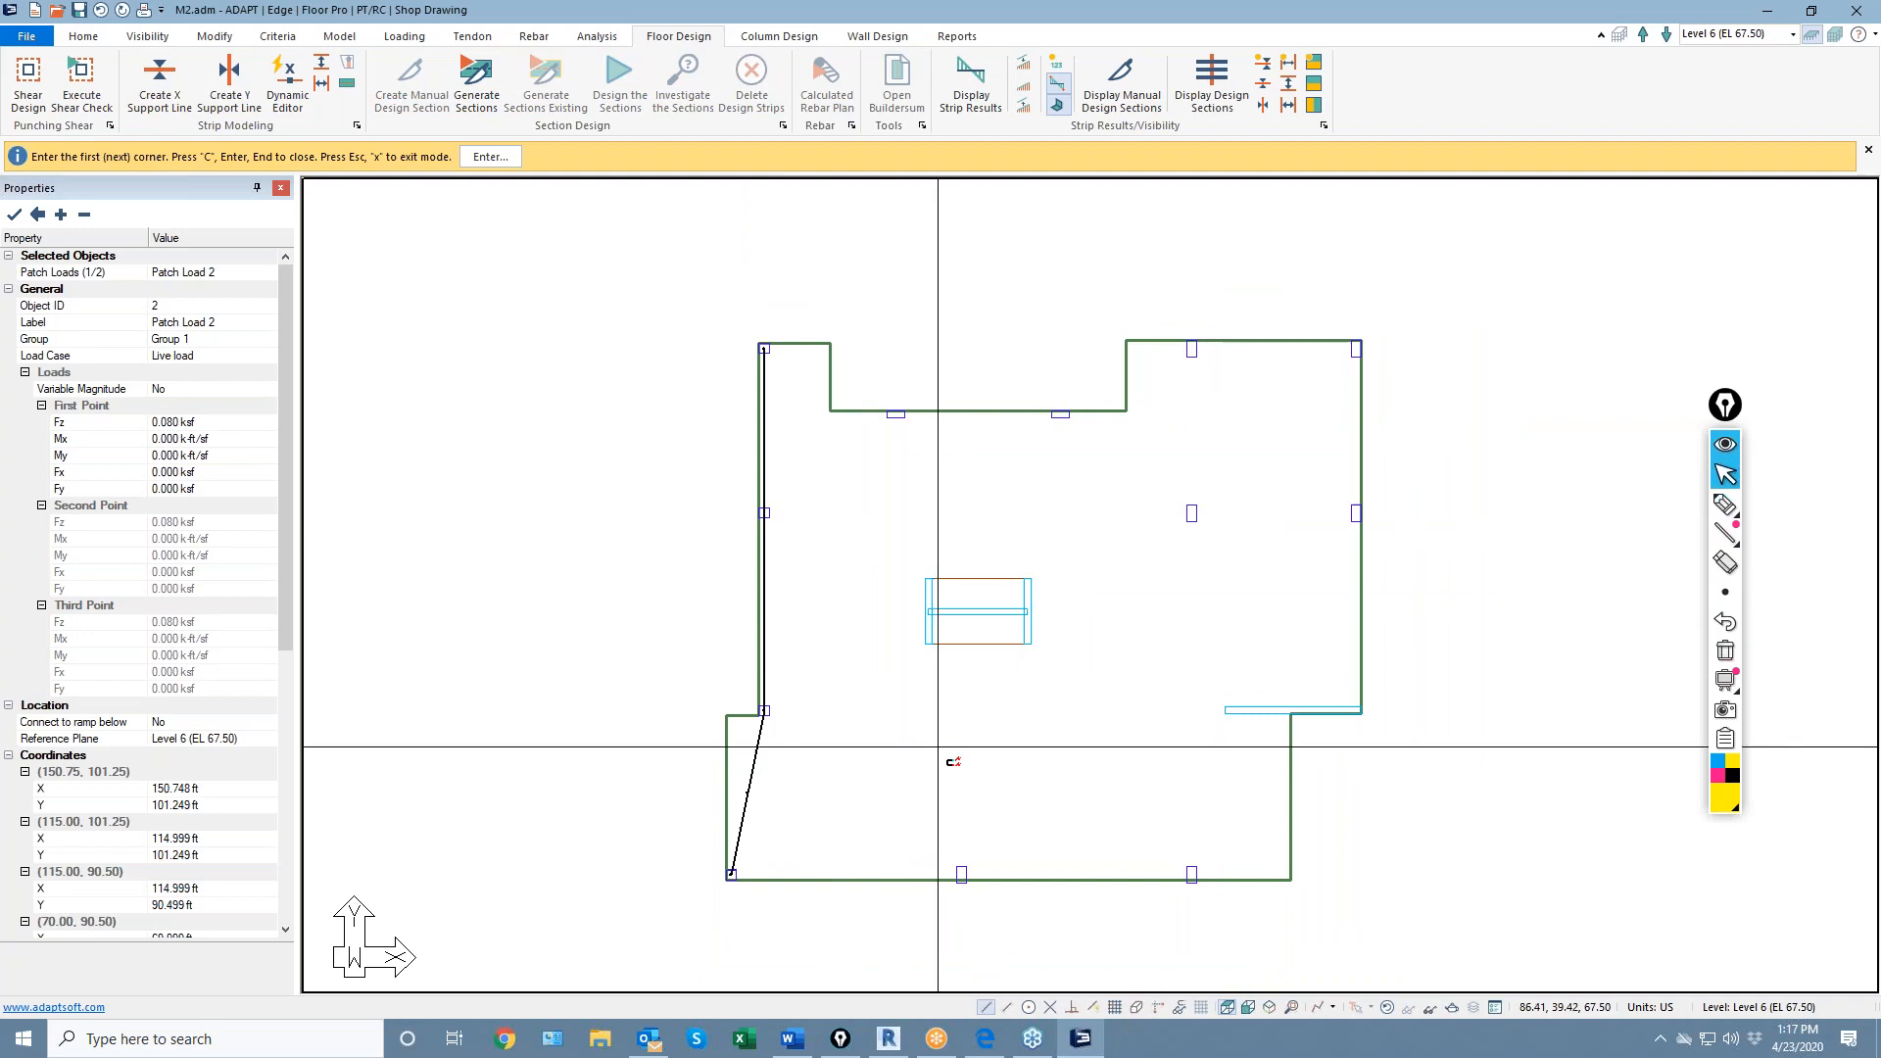
Draw a Y-direction support line from the lower middle column along the left core wall to the left column on the recessed upper edge
scroll(961, 875, up, 1)
click(962, 876)
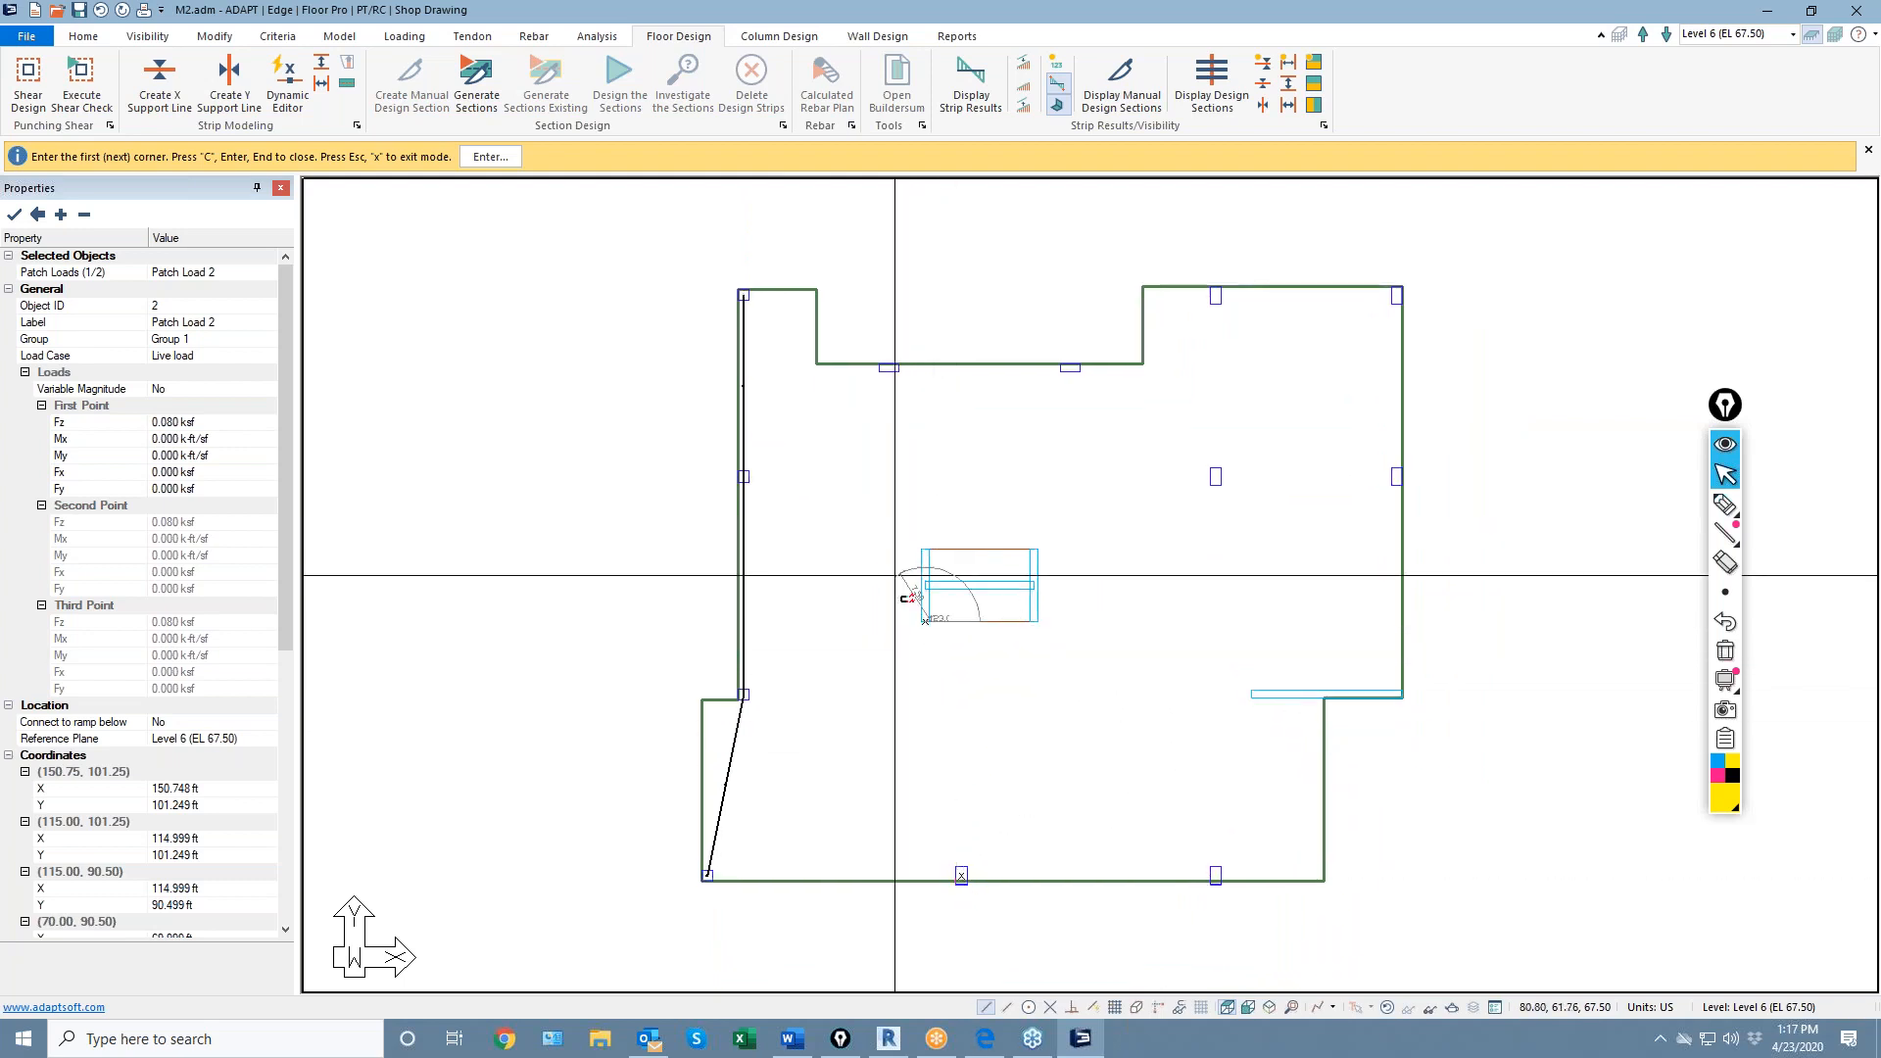
click(926, 620)
click(925, 550)
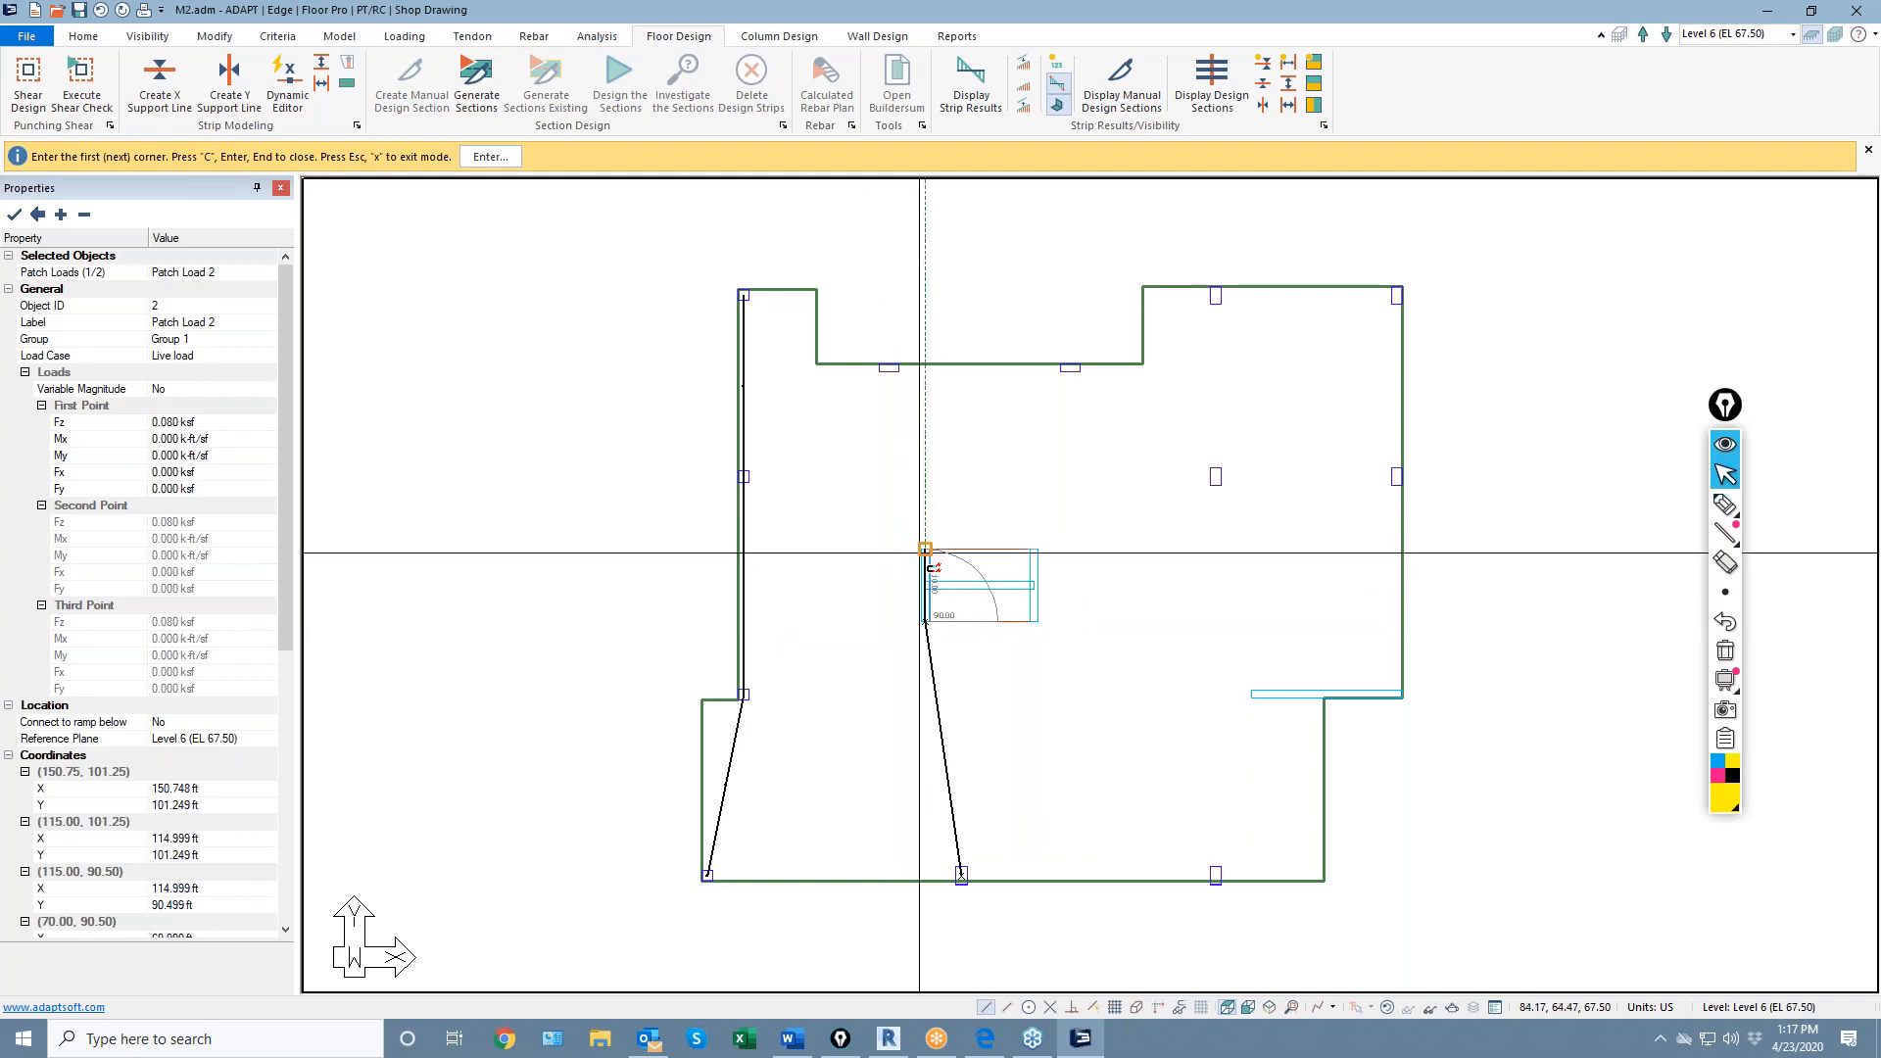
key(c)
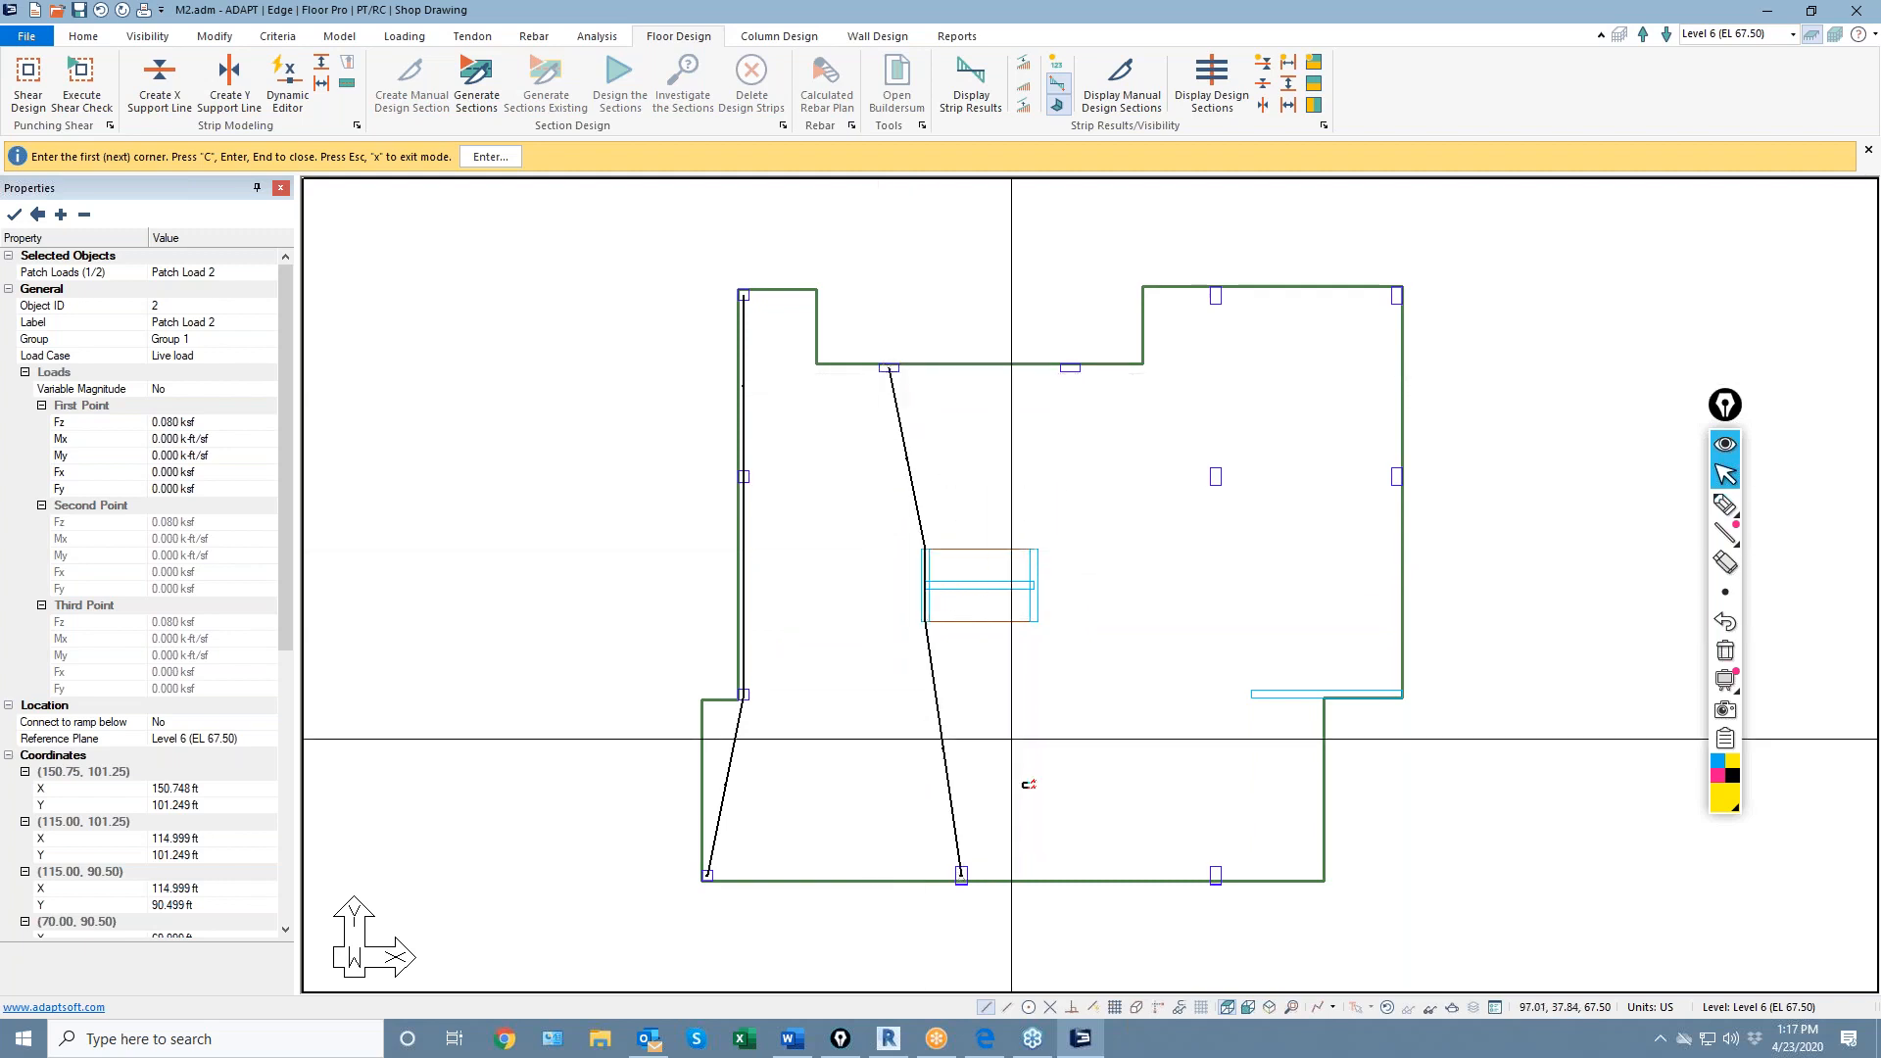
Draw a Y-direction support line from the lower middle column along the right core wall to the right column on the recessed upper edge
click(961, 875)
click(1034, 621)
click(1034, 550)
click(1070, 368)
key(c)
Draw a Y-direction support line from the lower right column through the short wall's left end and the interior column to the upper edge column
click(1215, 875)
click(1250, 694)
click(1215, 476)
click(1215, 294)
key(c)
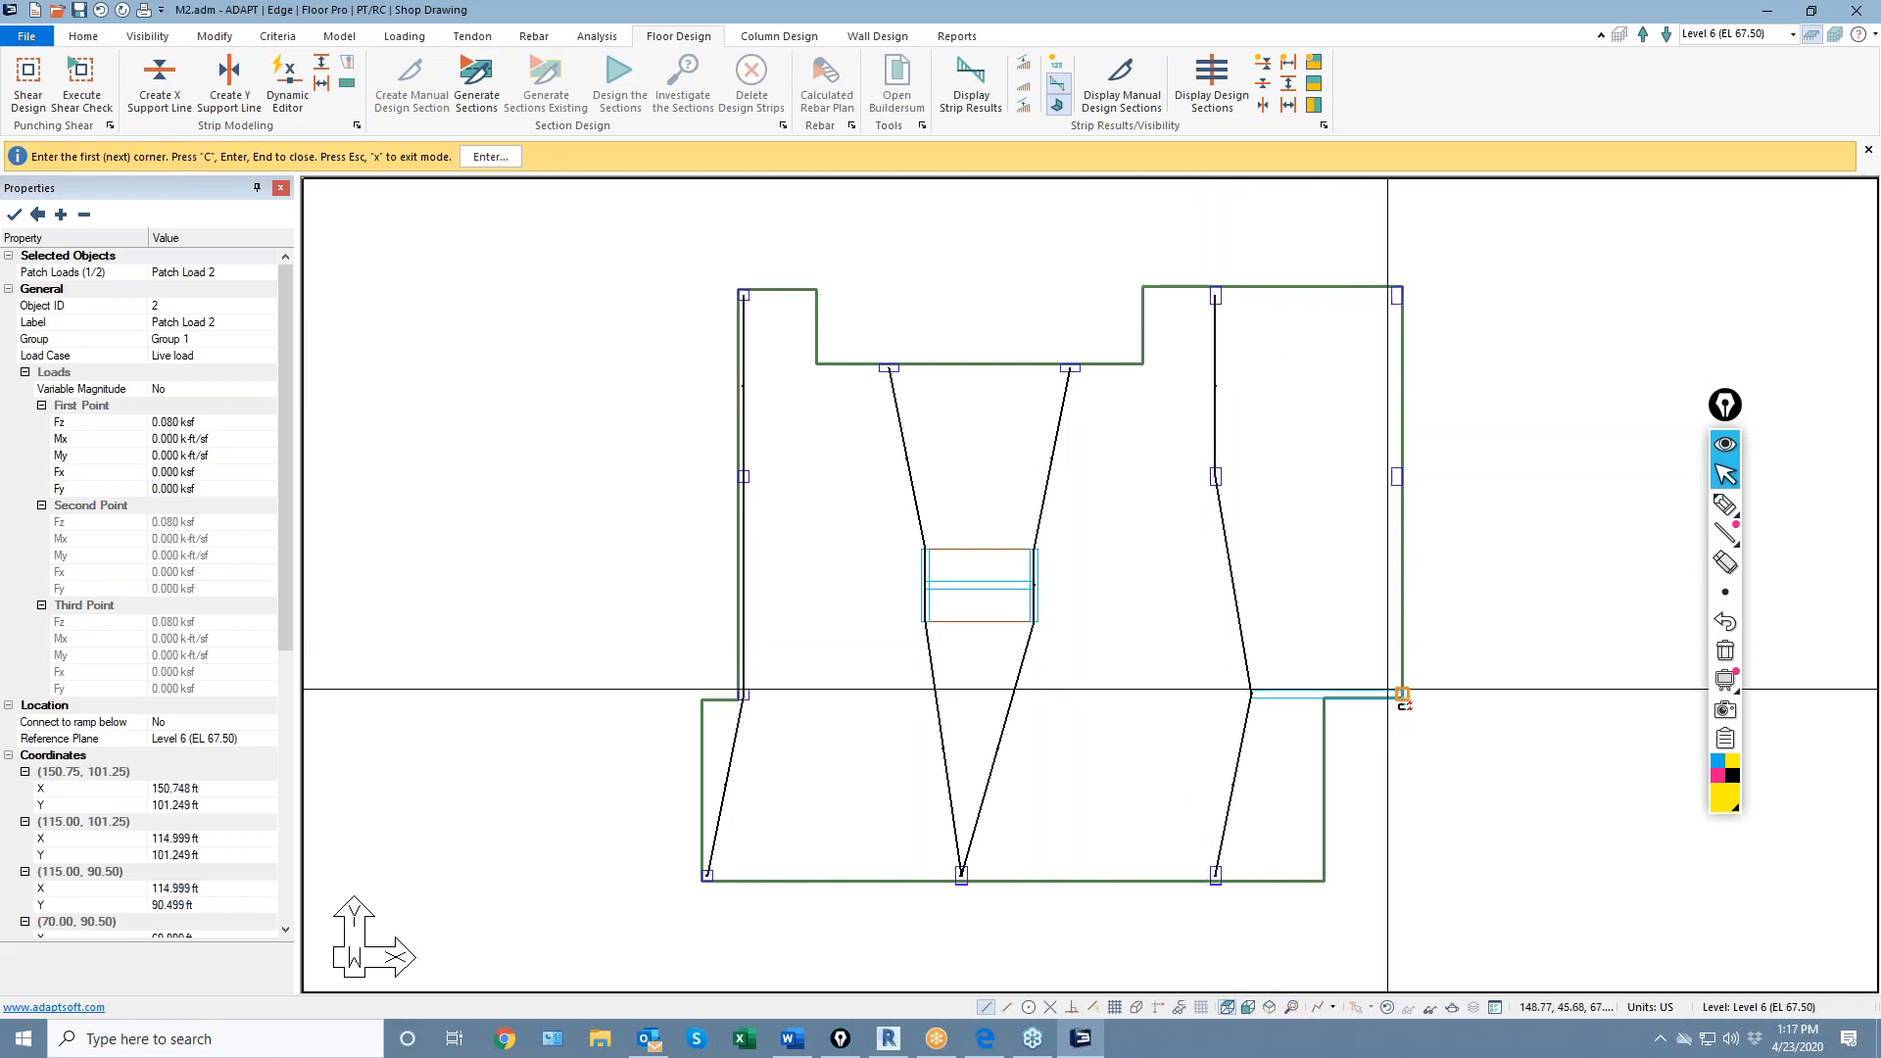
Draw a Y-direction support line from the short wall's right end through the right edge columns to the upper-right corner column, and end the command
scroll(1293, 774, up, 2)
click(1095, 1013)
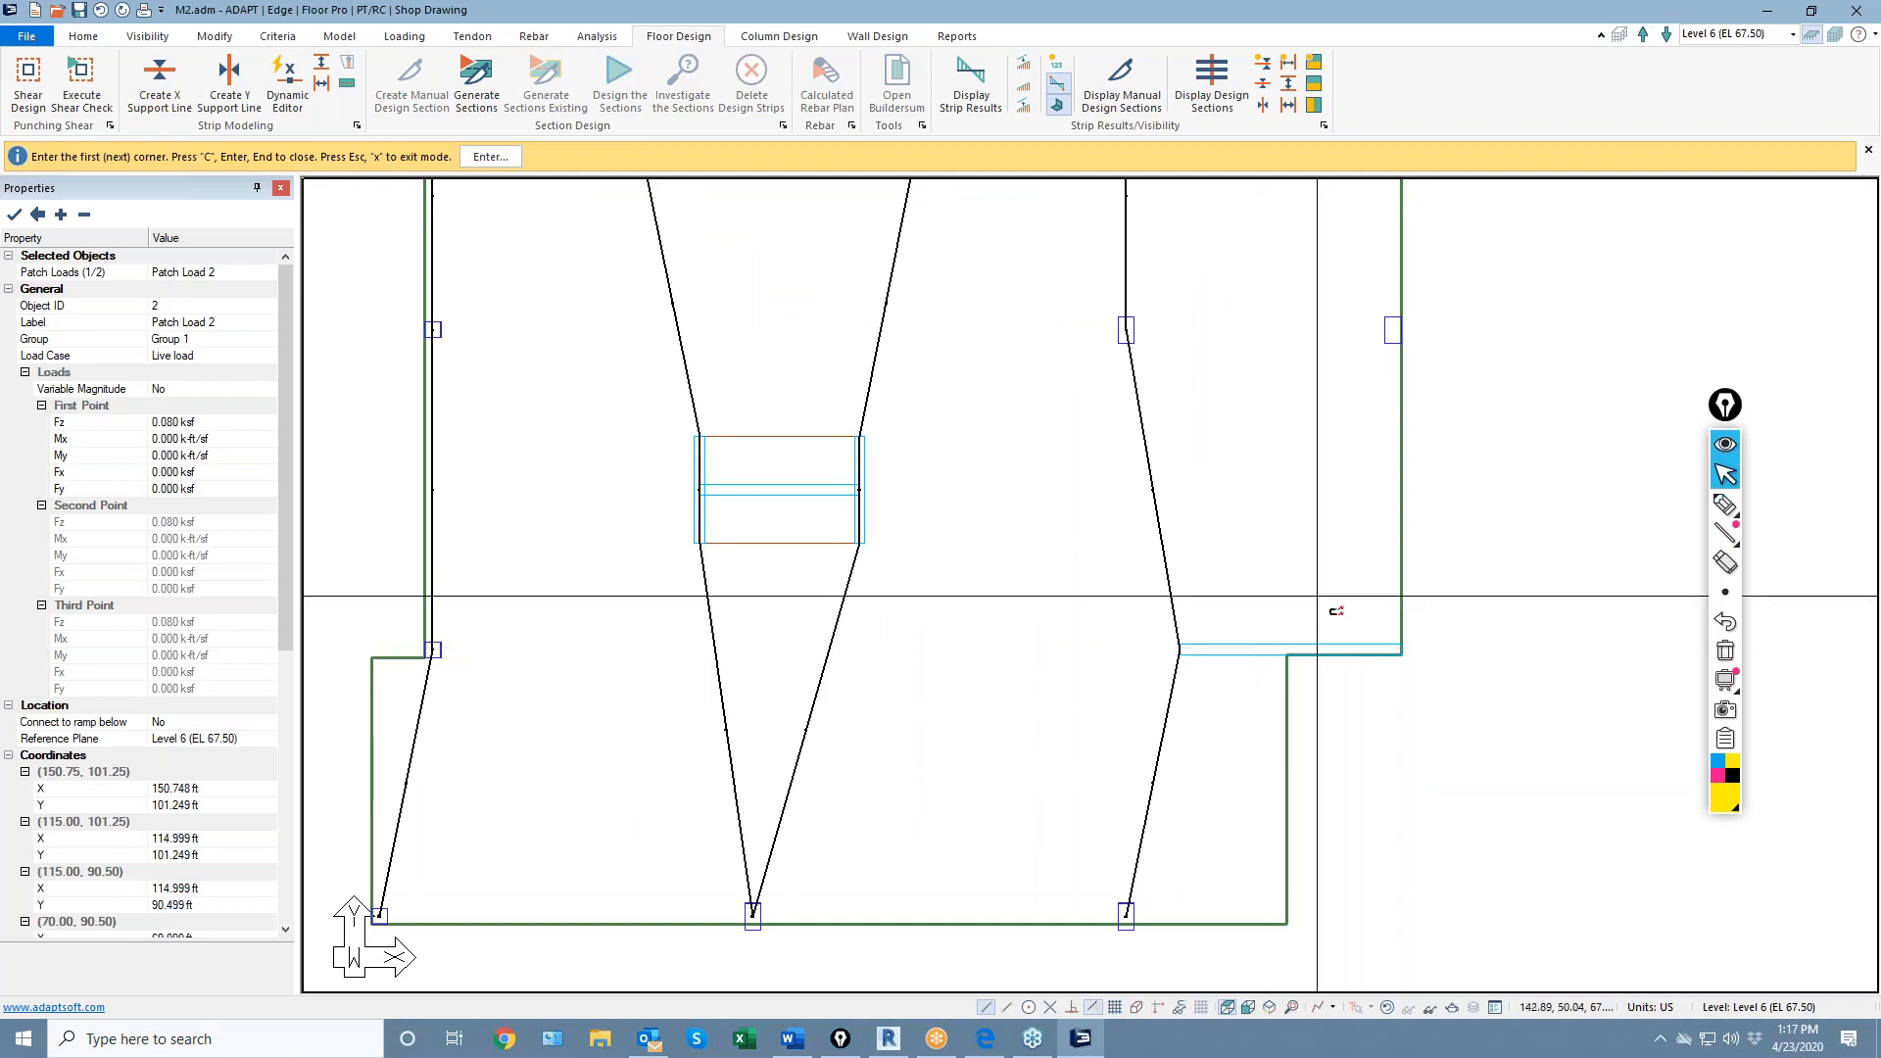
click(1391, 650)
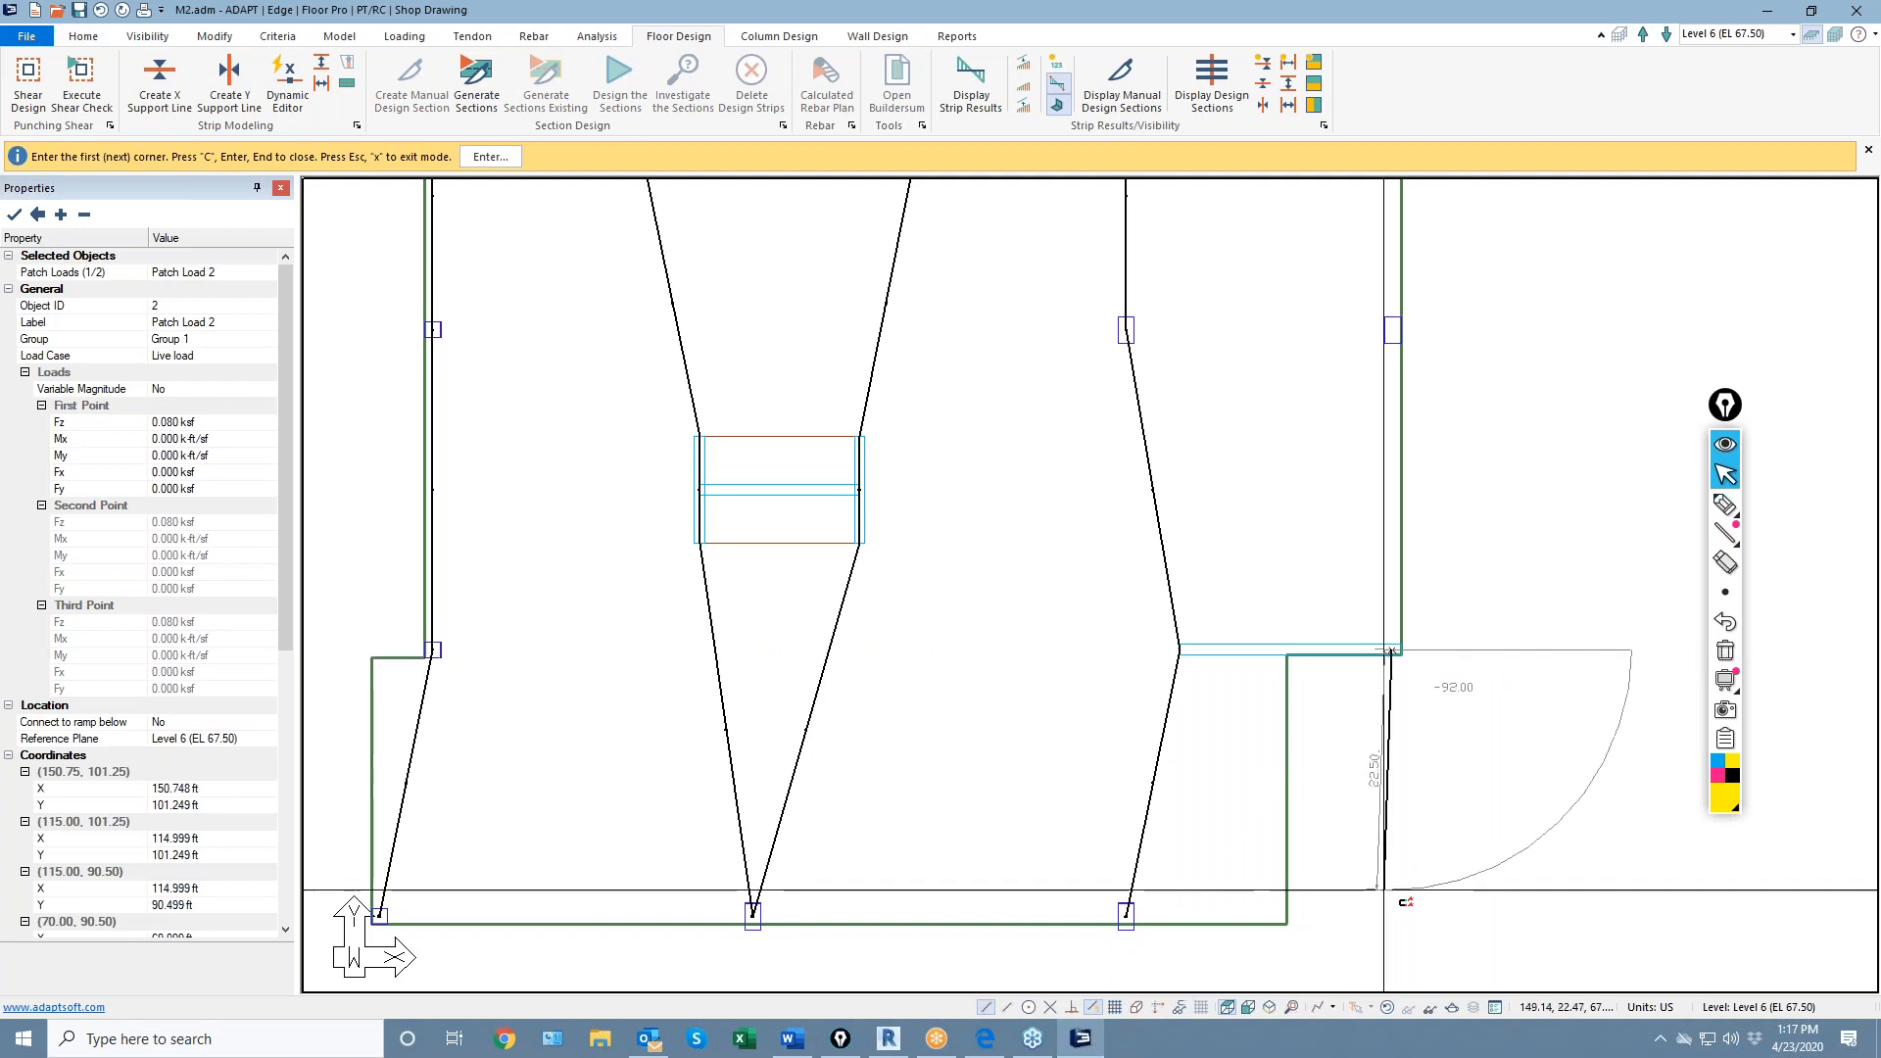
scroll(1385, 890, down, 2)
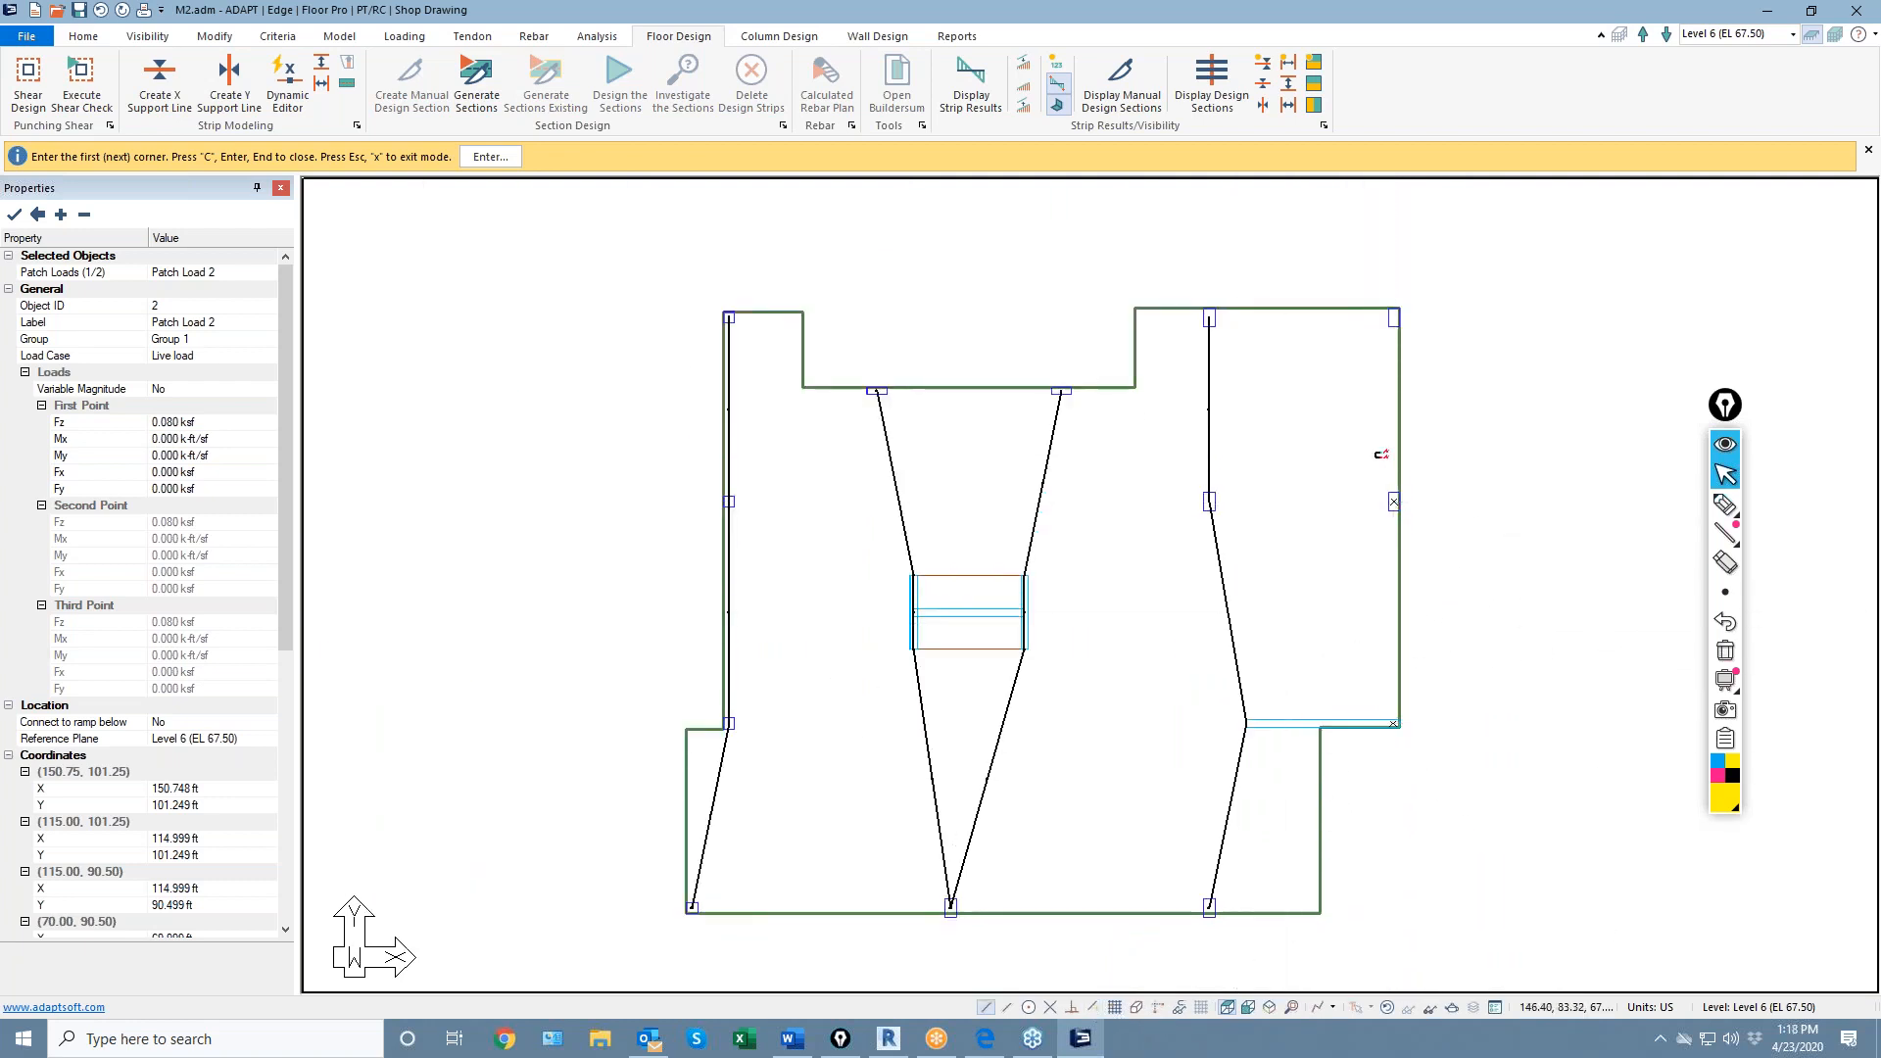
middle_drag(1382, 455, 1416, 601)
click(1427, 466)
key(c)
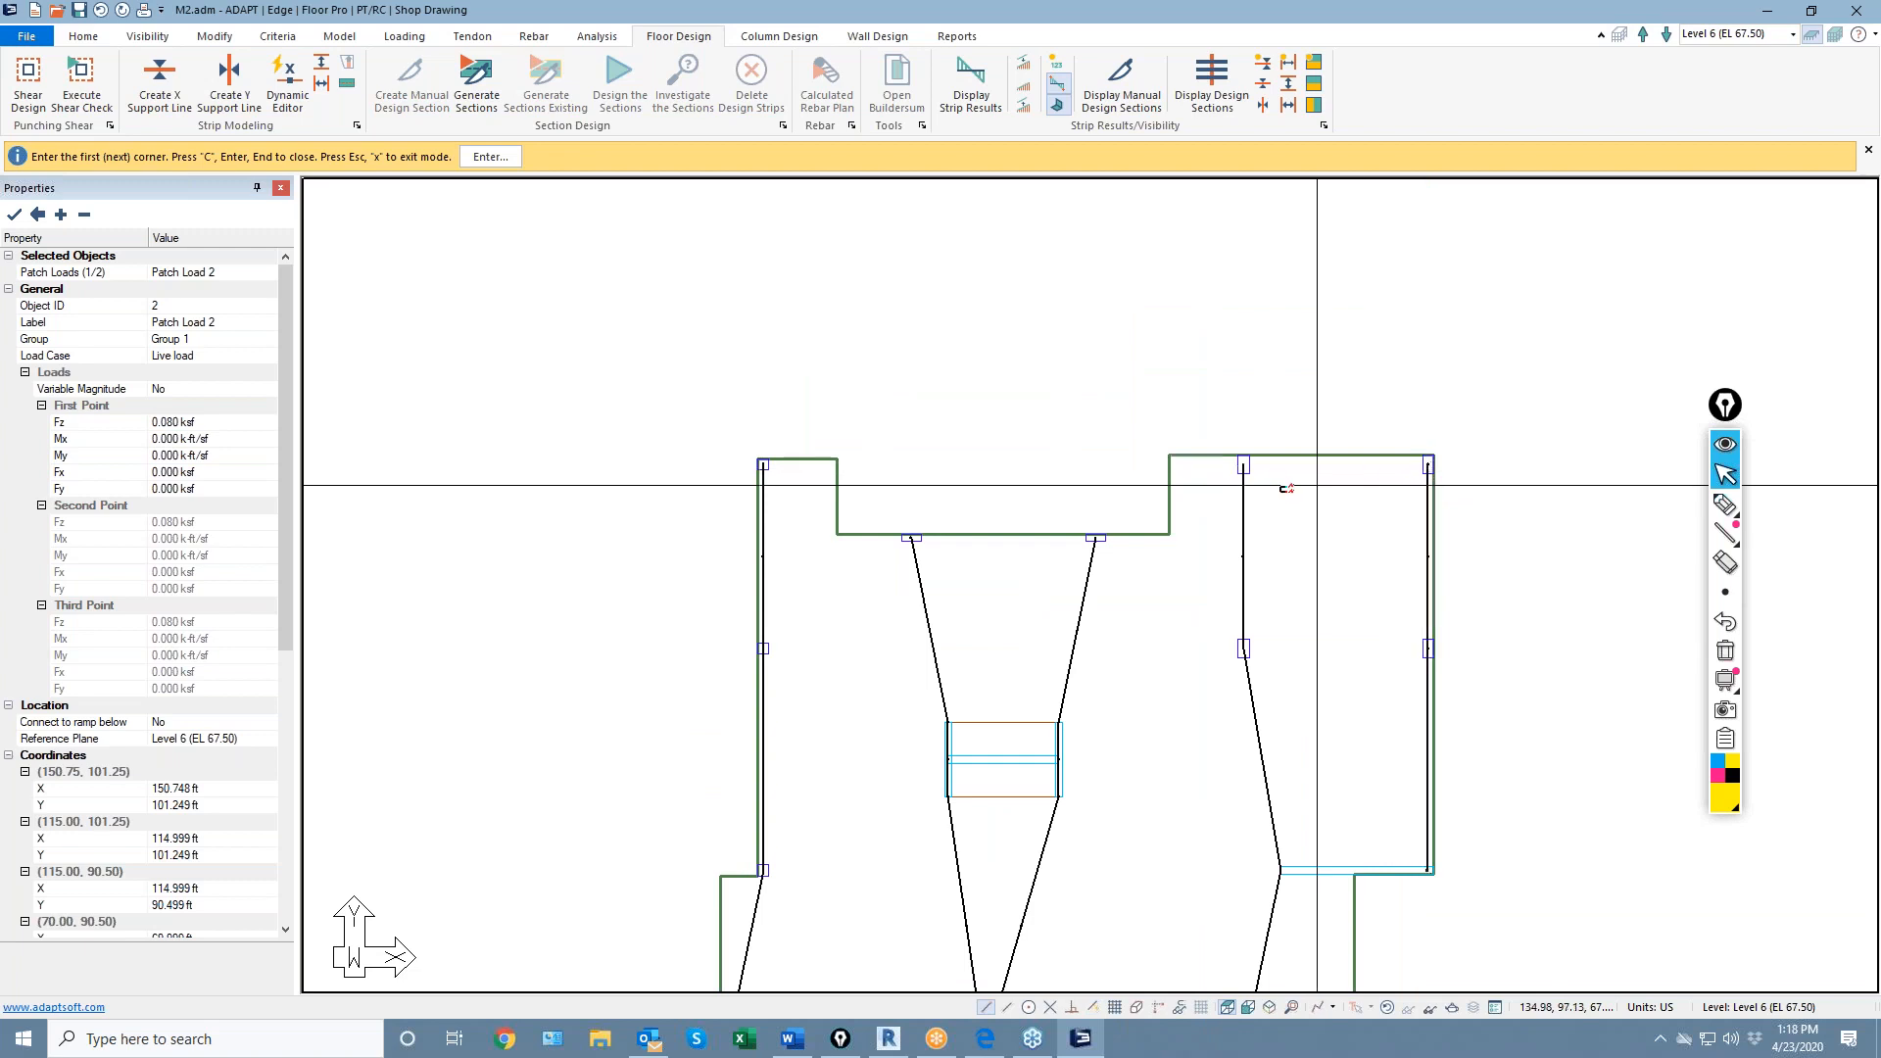
scroll(1179, 449, down, 5)
scroll(1095, 770, up, 3)
key(Escape)
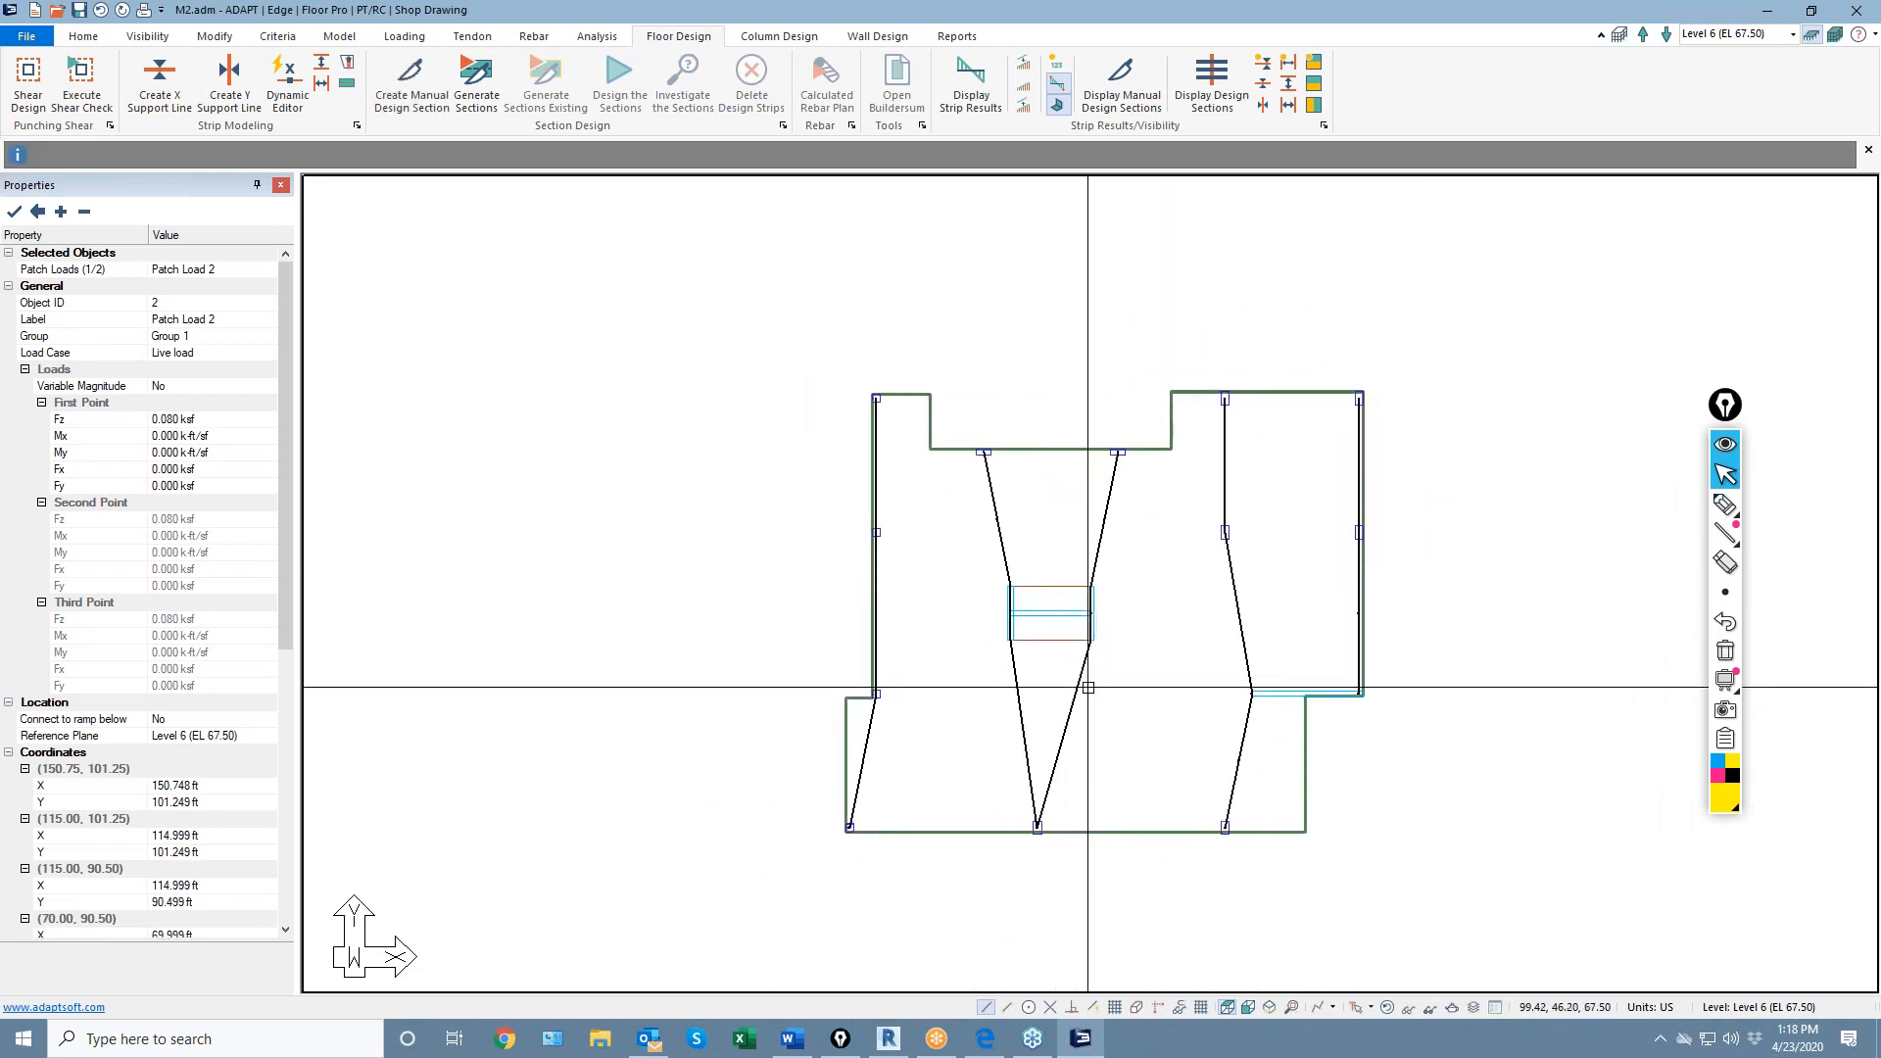
Mark a horizontal stroke, a hatched patch and a vertical stroke freehand in yellow around the right core wall, and clear all markings
scroll(1088, 686, up, 1)
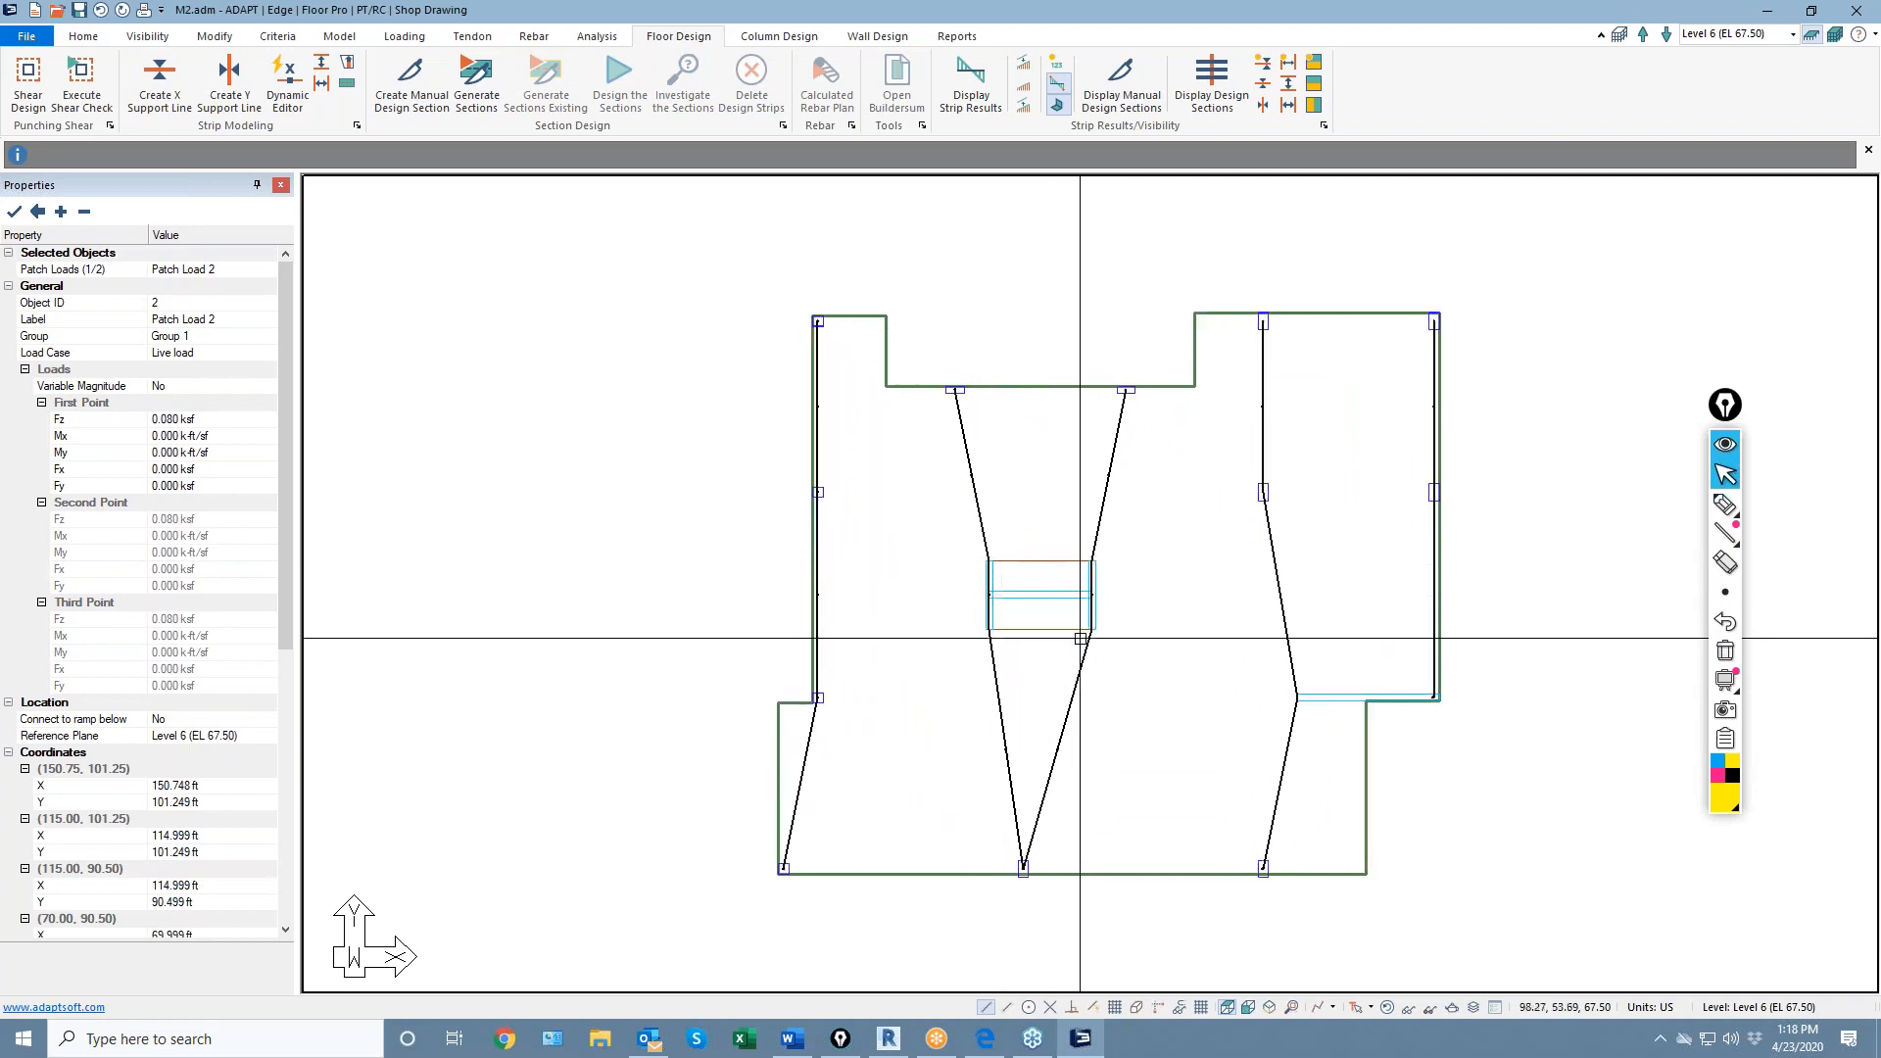
click(1727, 733)
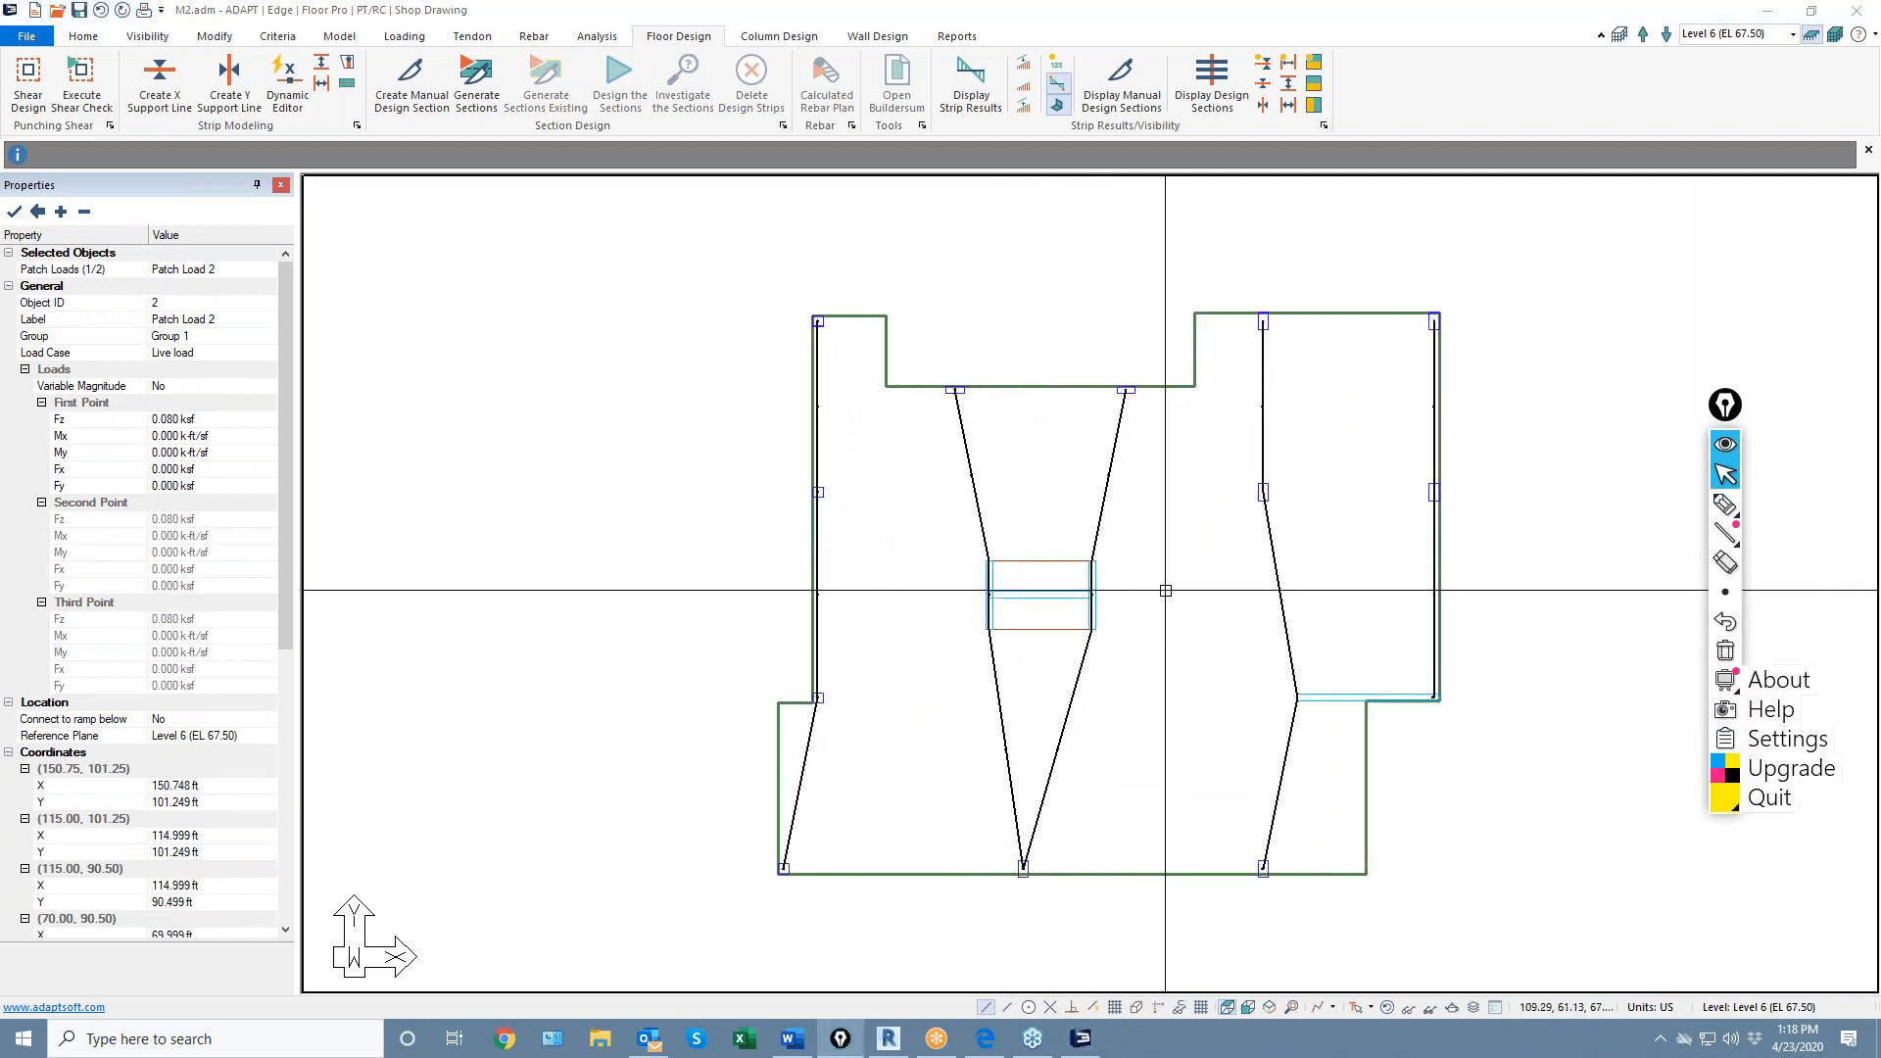
mouse_move(1723, 510)
drag(1135, 572, 1049, 579)
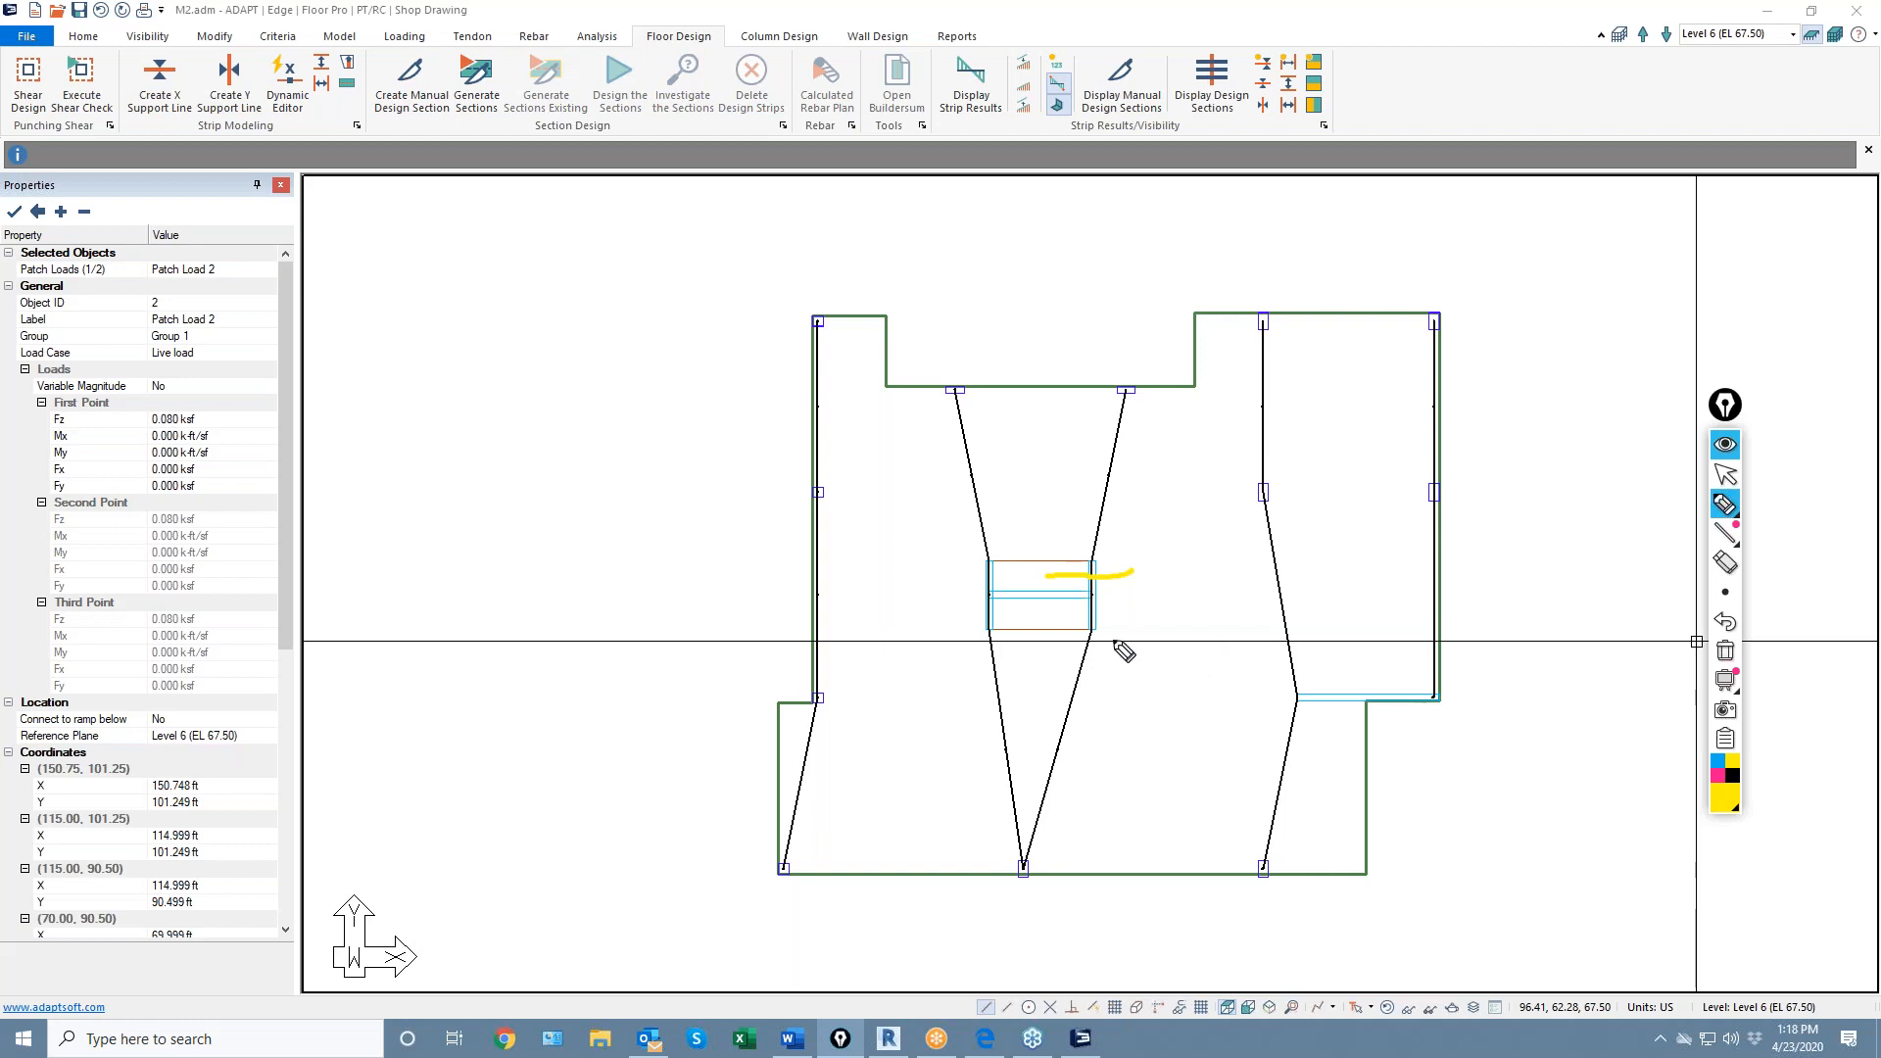
drag(1137, 574, 1043, 578)
mouse_move(1020, 680)
mouse_down()
mouse_move(1061, 654)
mouse_move(1038, 672)
mouse_move(1085, 671)
mouse_move(1051, 683)
mouse_up()
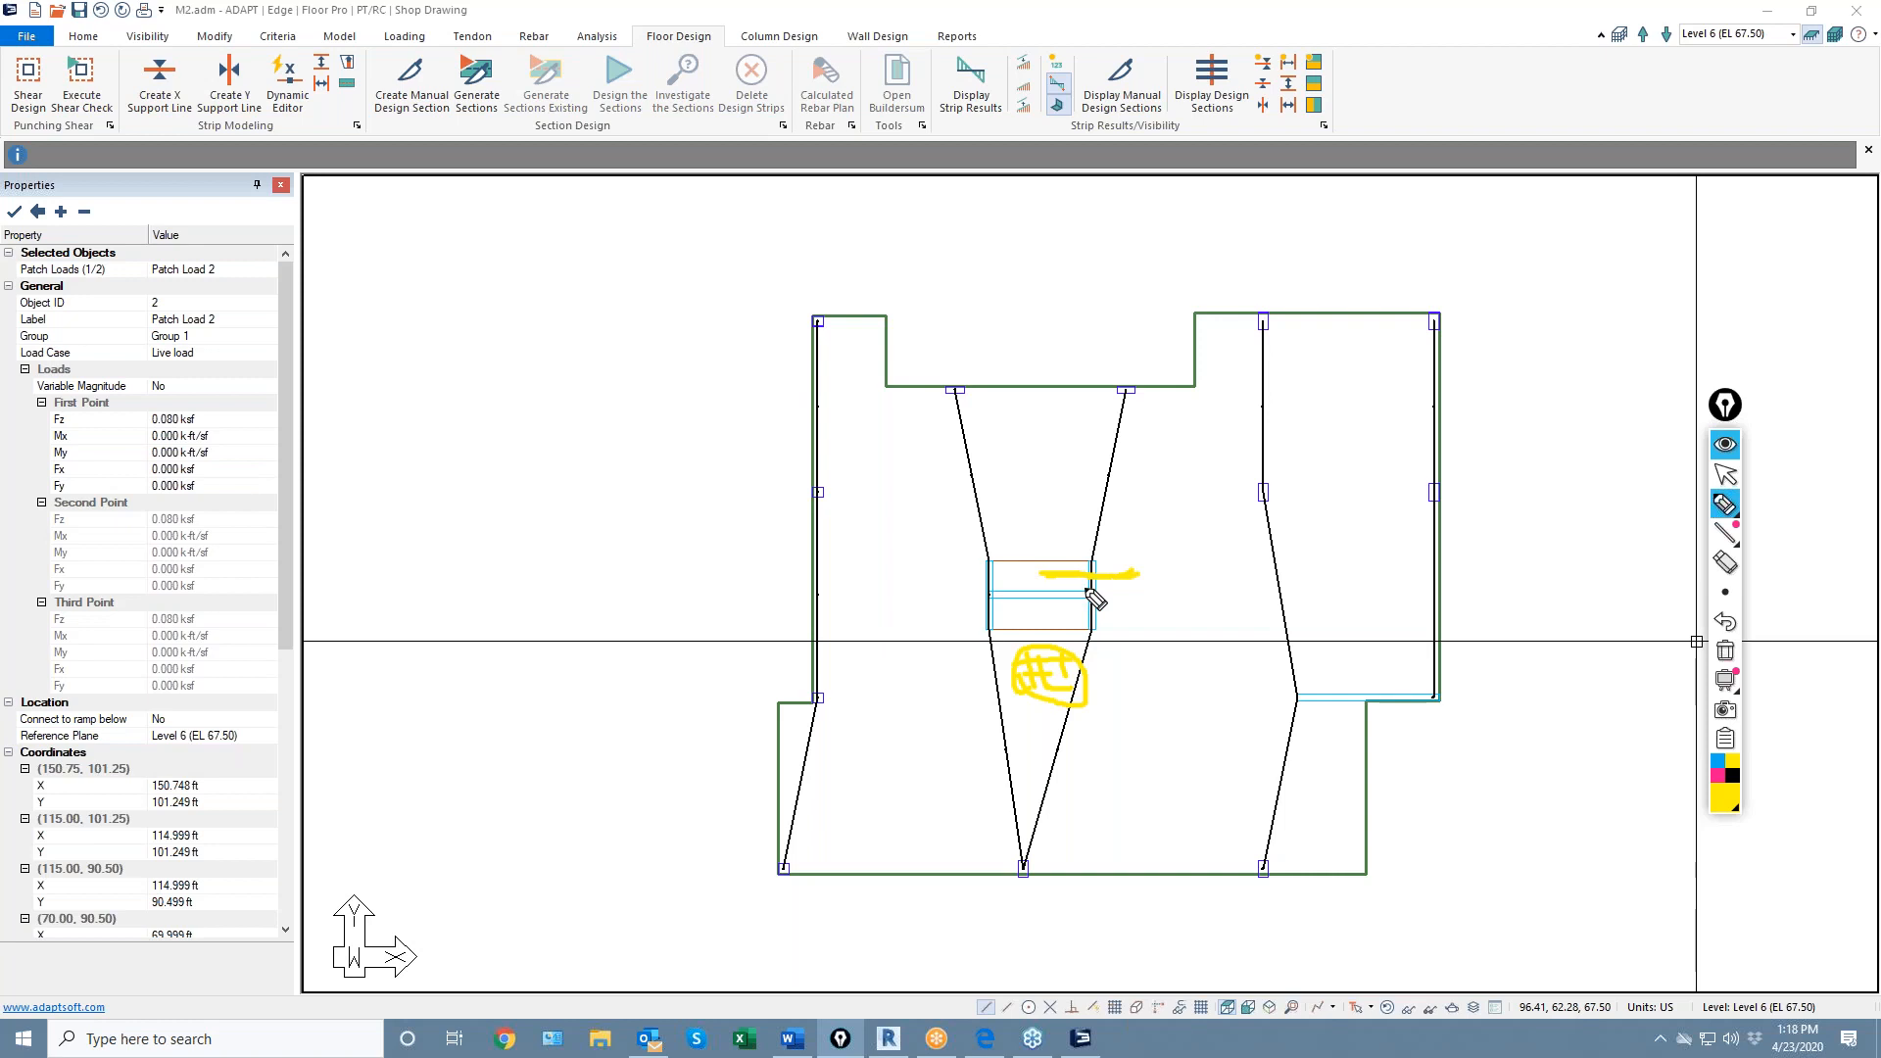
drag(1089, 563, 1090, 649)
click(1725, 651)
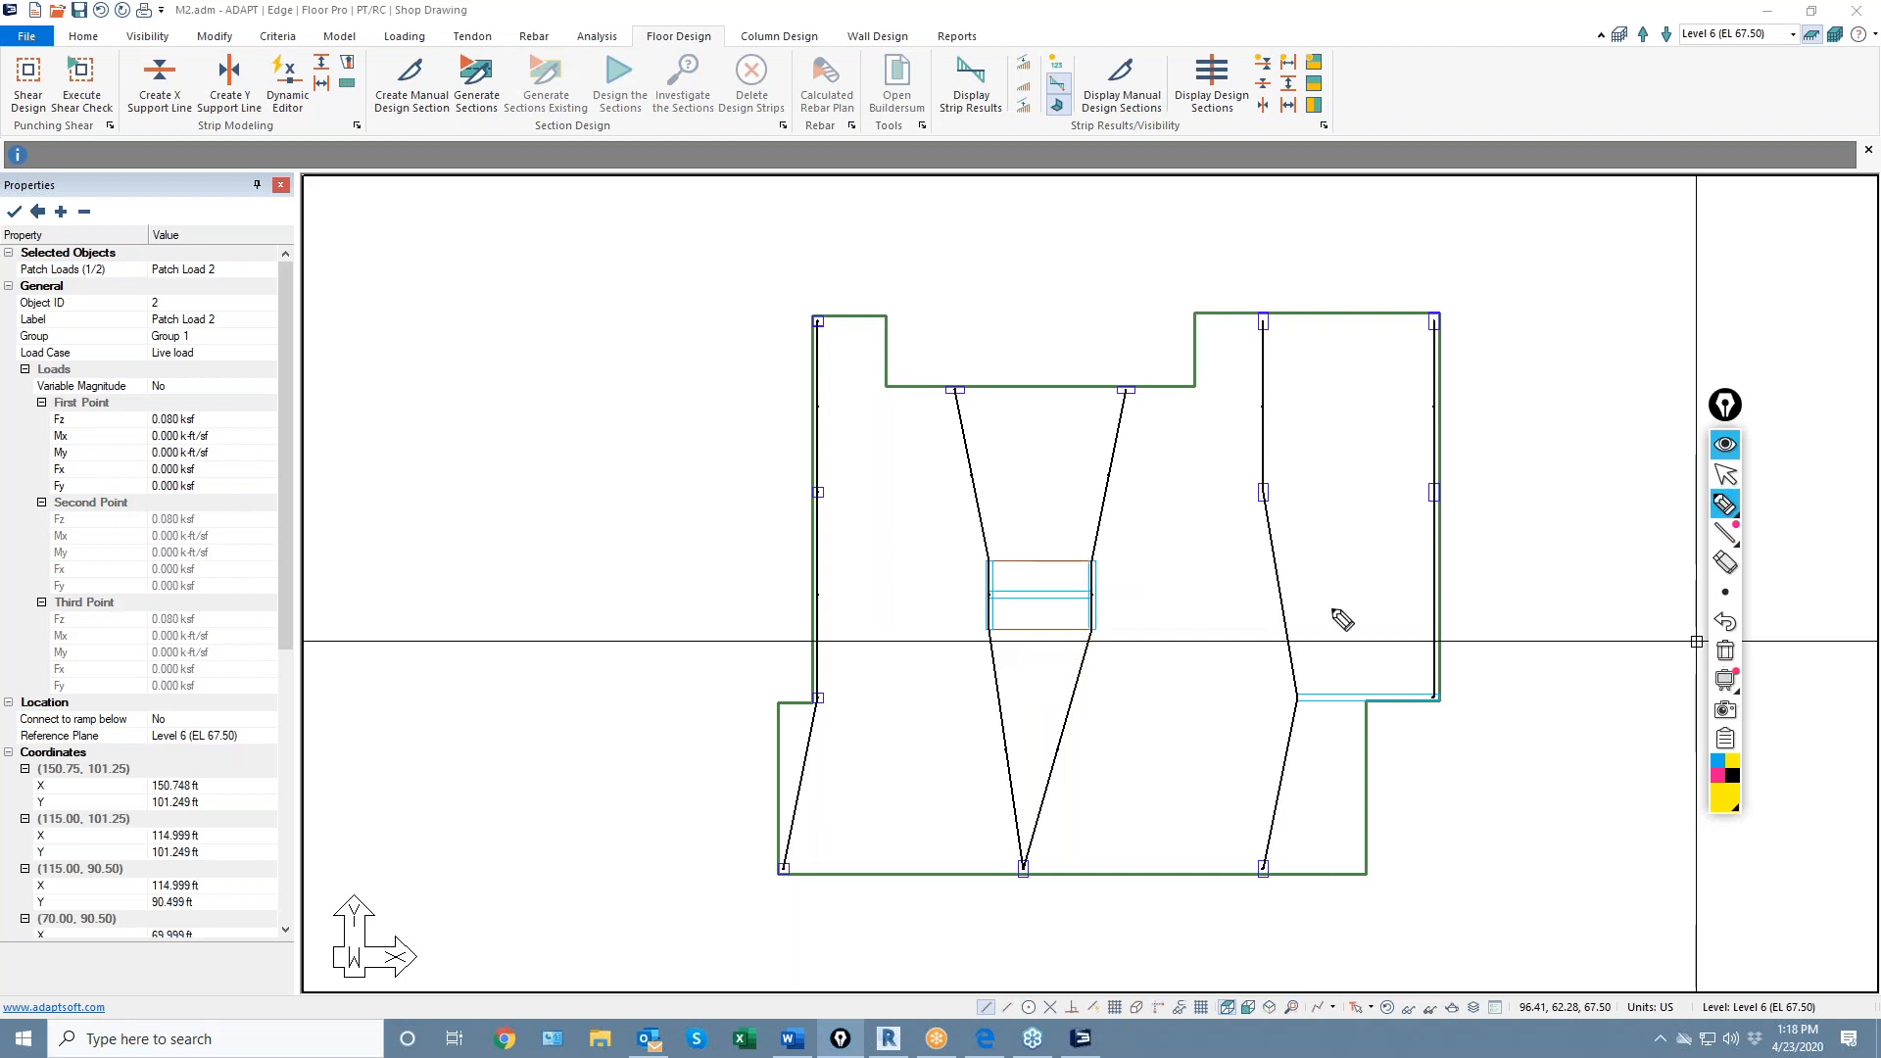
click(1725, 474)
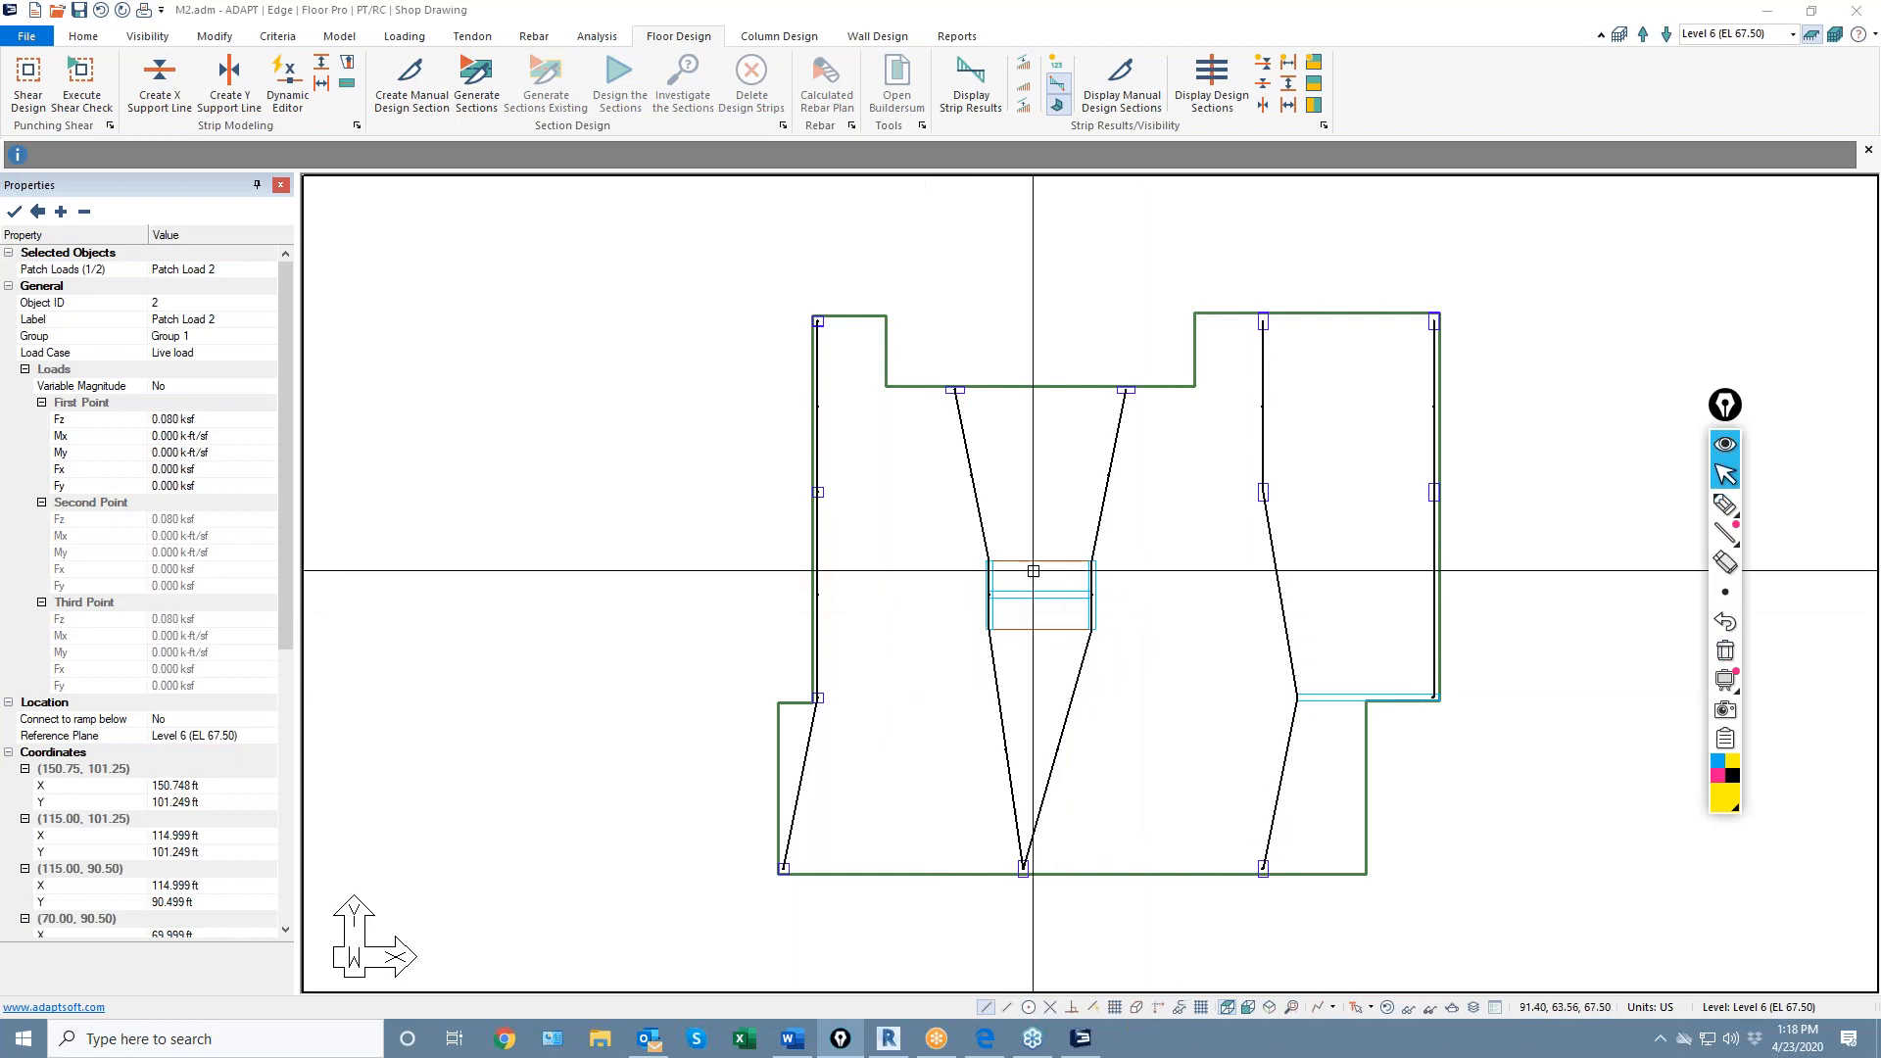
Draw two Y-direction splitters at the core opening, one along the inner face of each side wall over the opening's full height
click(321, 84)
scroll(1058, 578, up, 5)
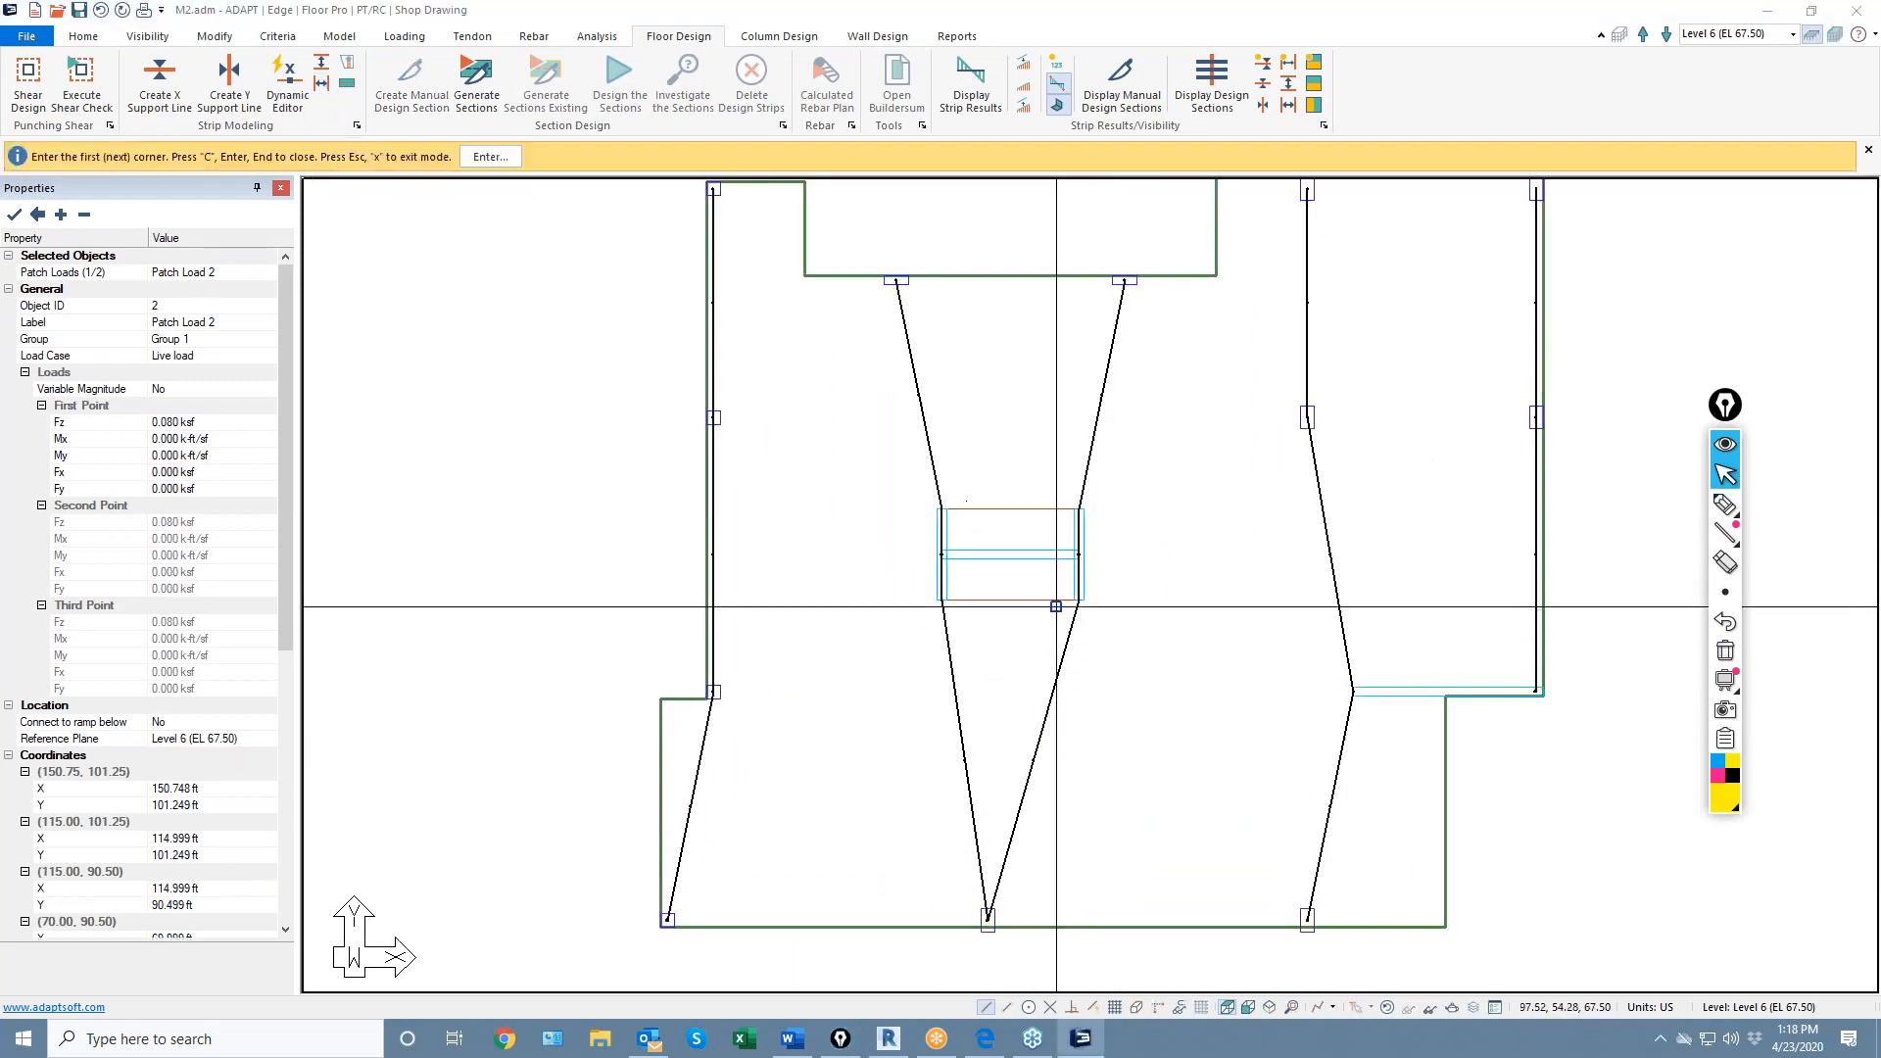
scroll(1064, 551, up, 1)
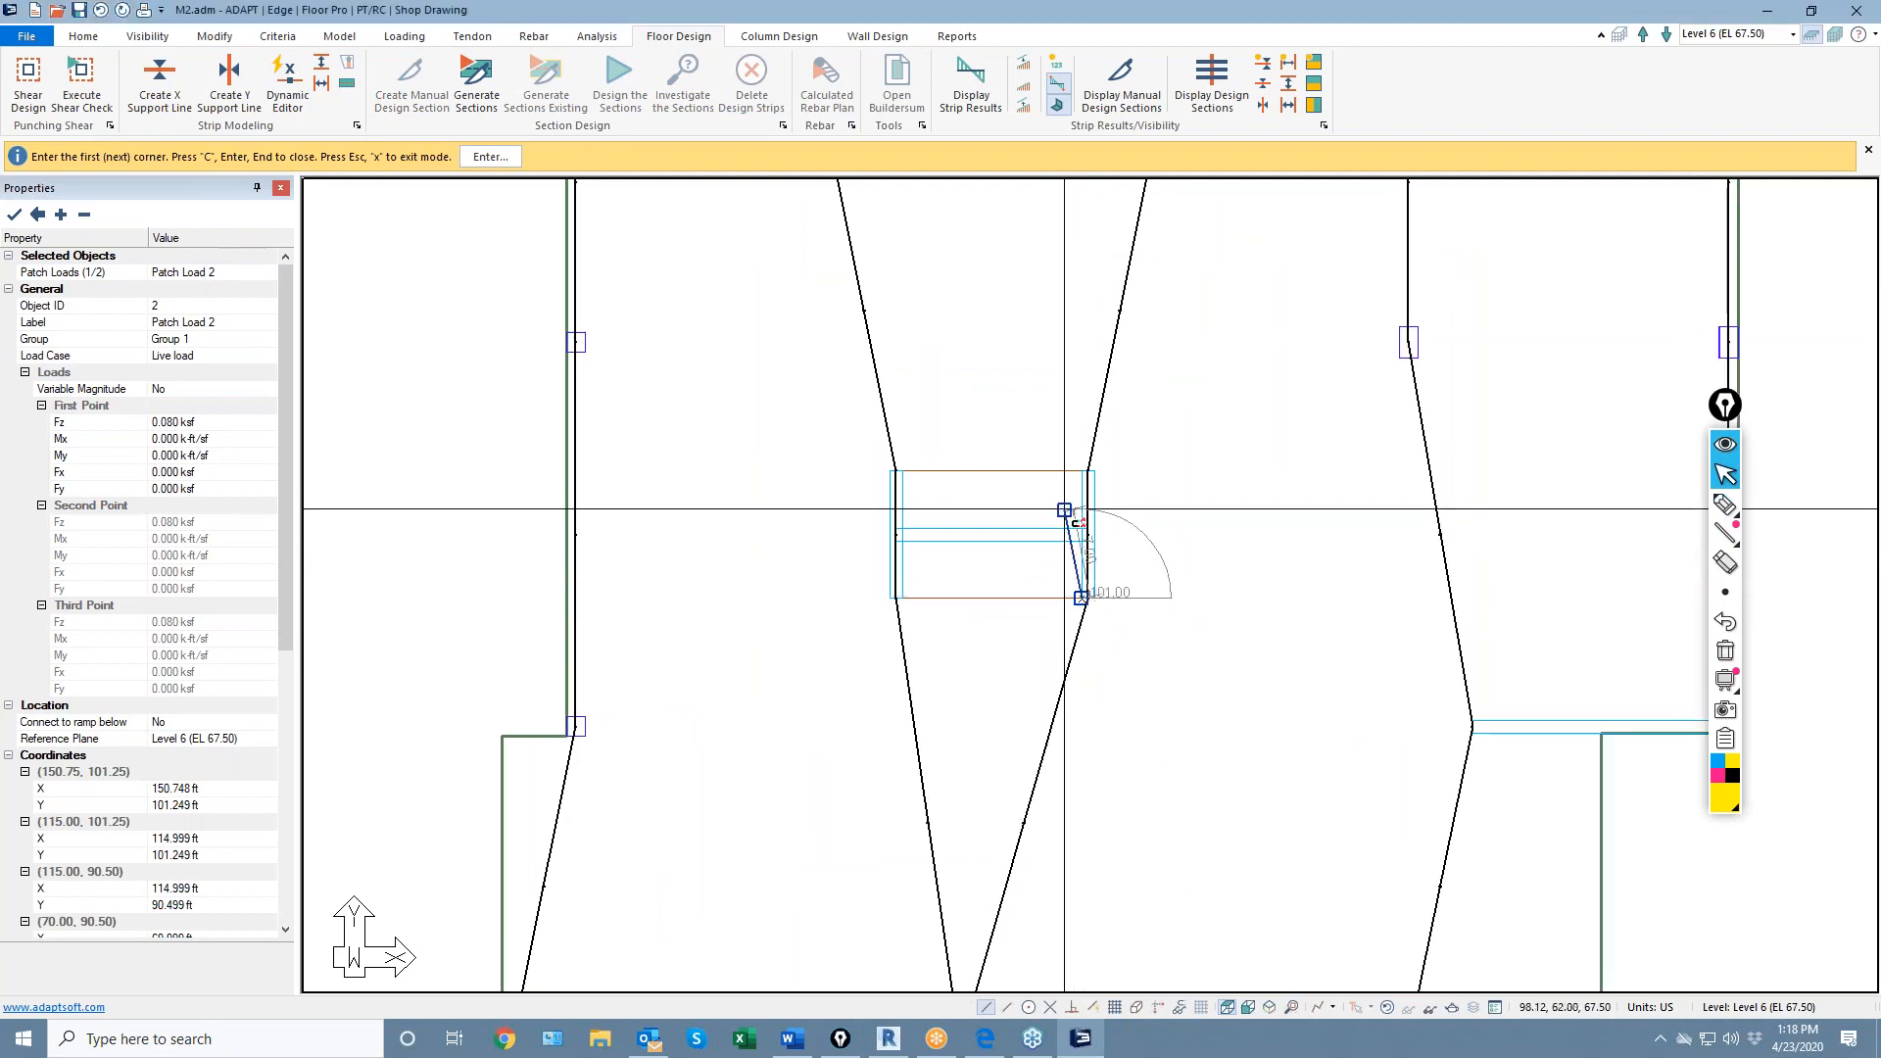
key(c)
click(905, 600)
click(911, 473)
key(c)
scroll(1000, 605, down, 4)
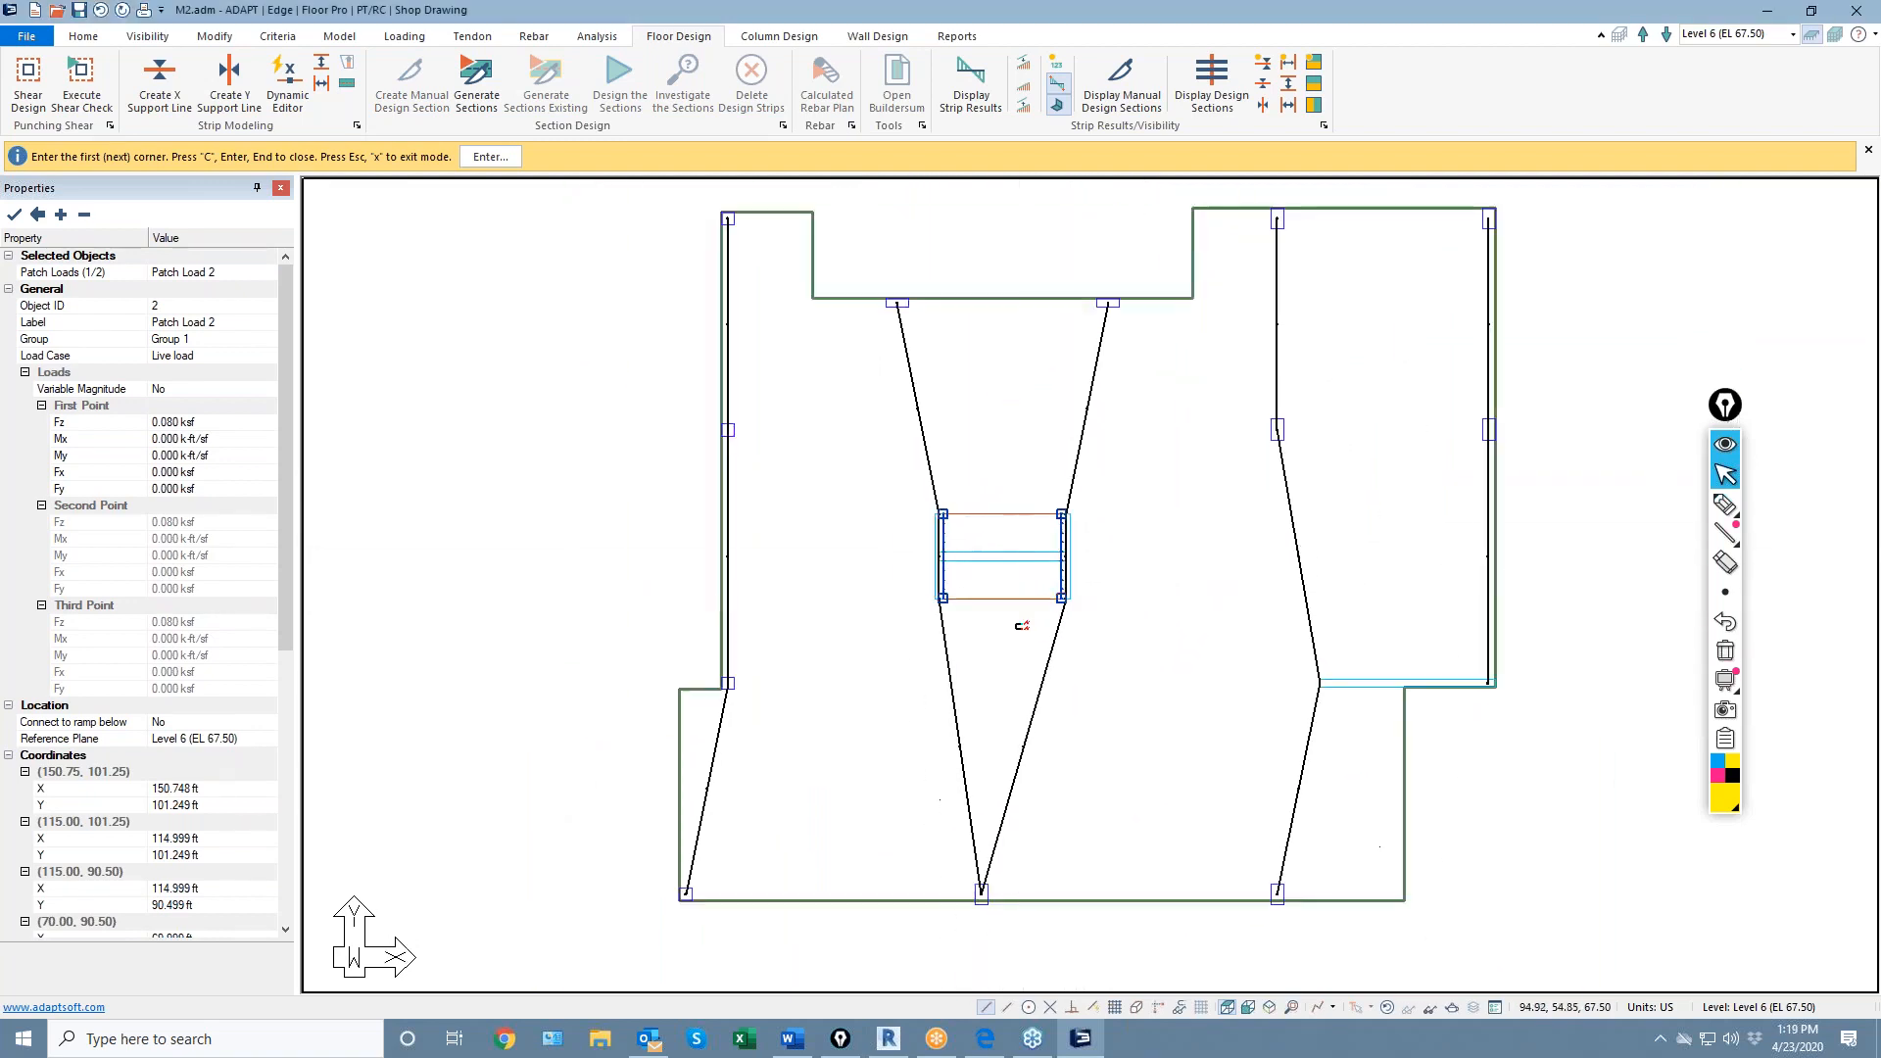
Generate the design sections for the Y-direction support lines and select the left edge support line to inspect its sections
key(Escape)
click(479, 83)
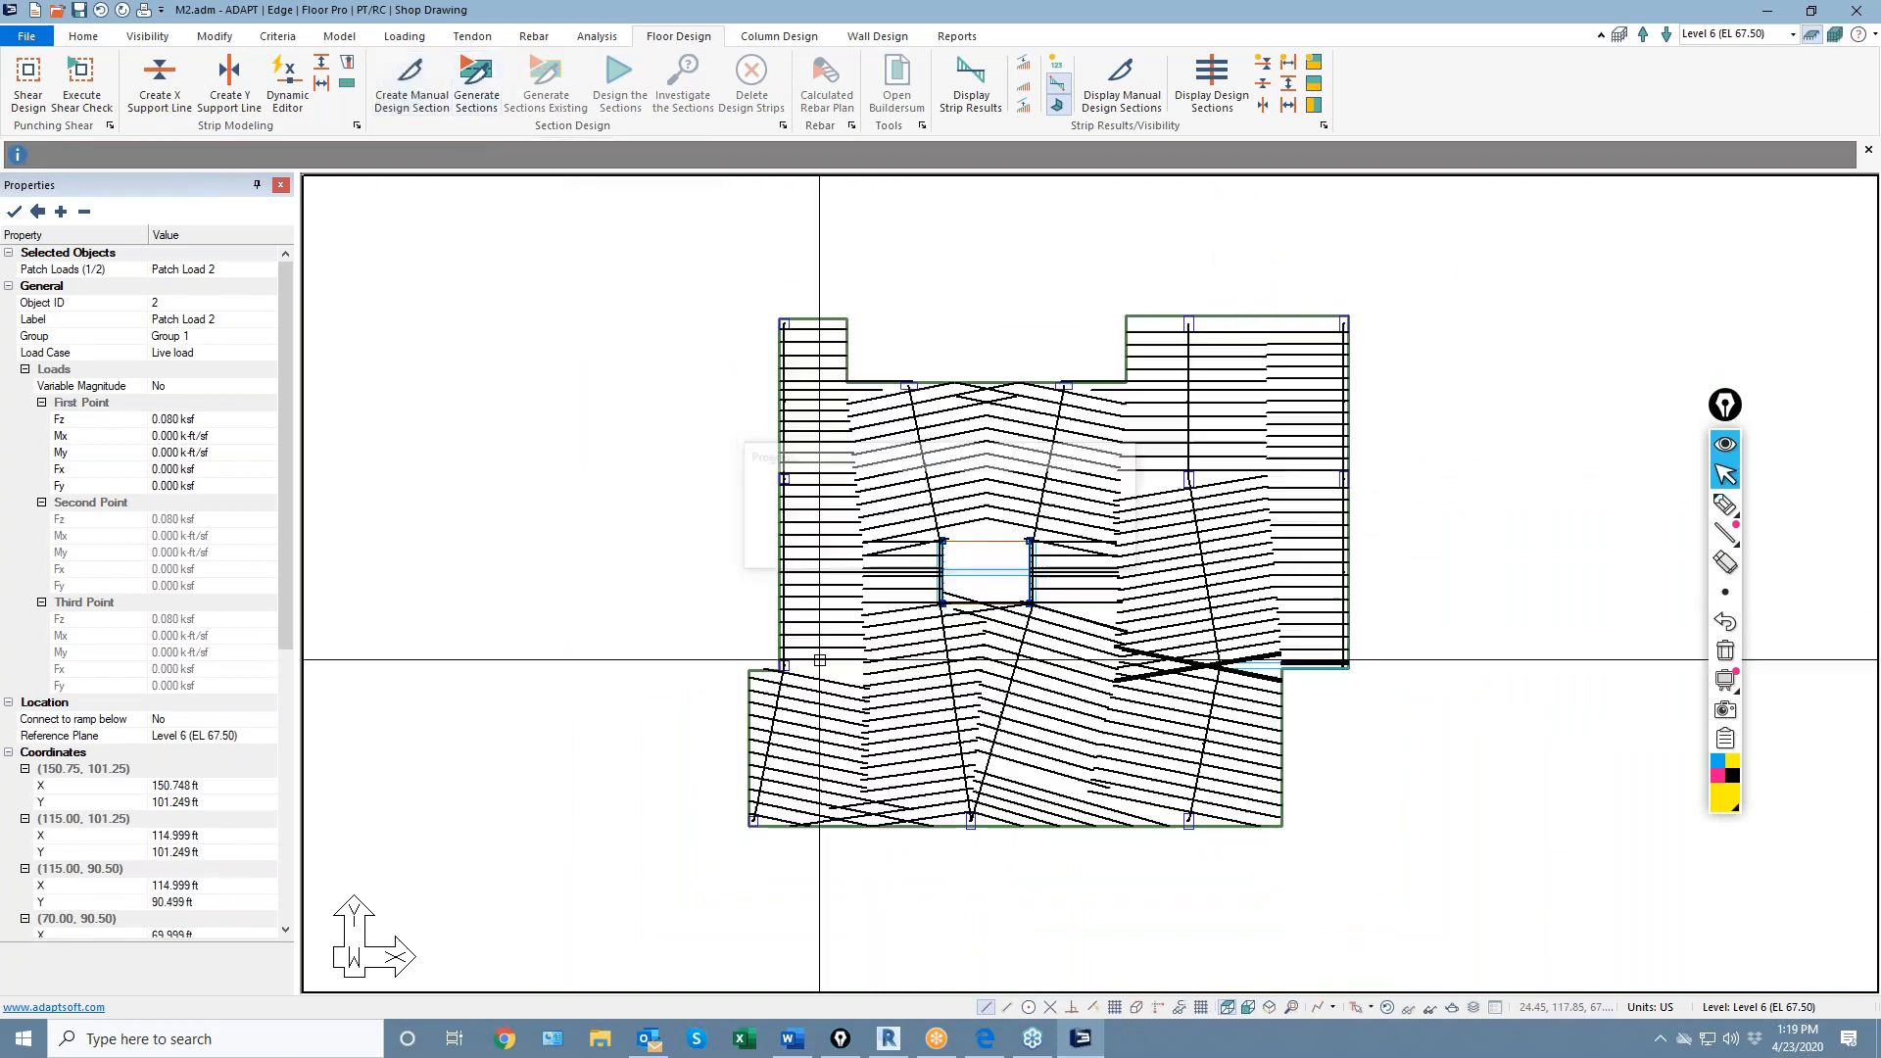
click(787, 482)
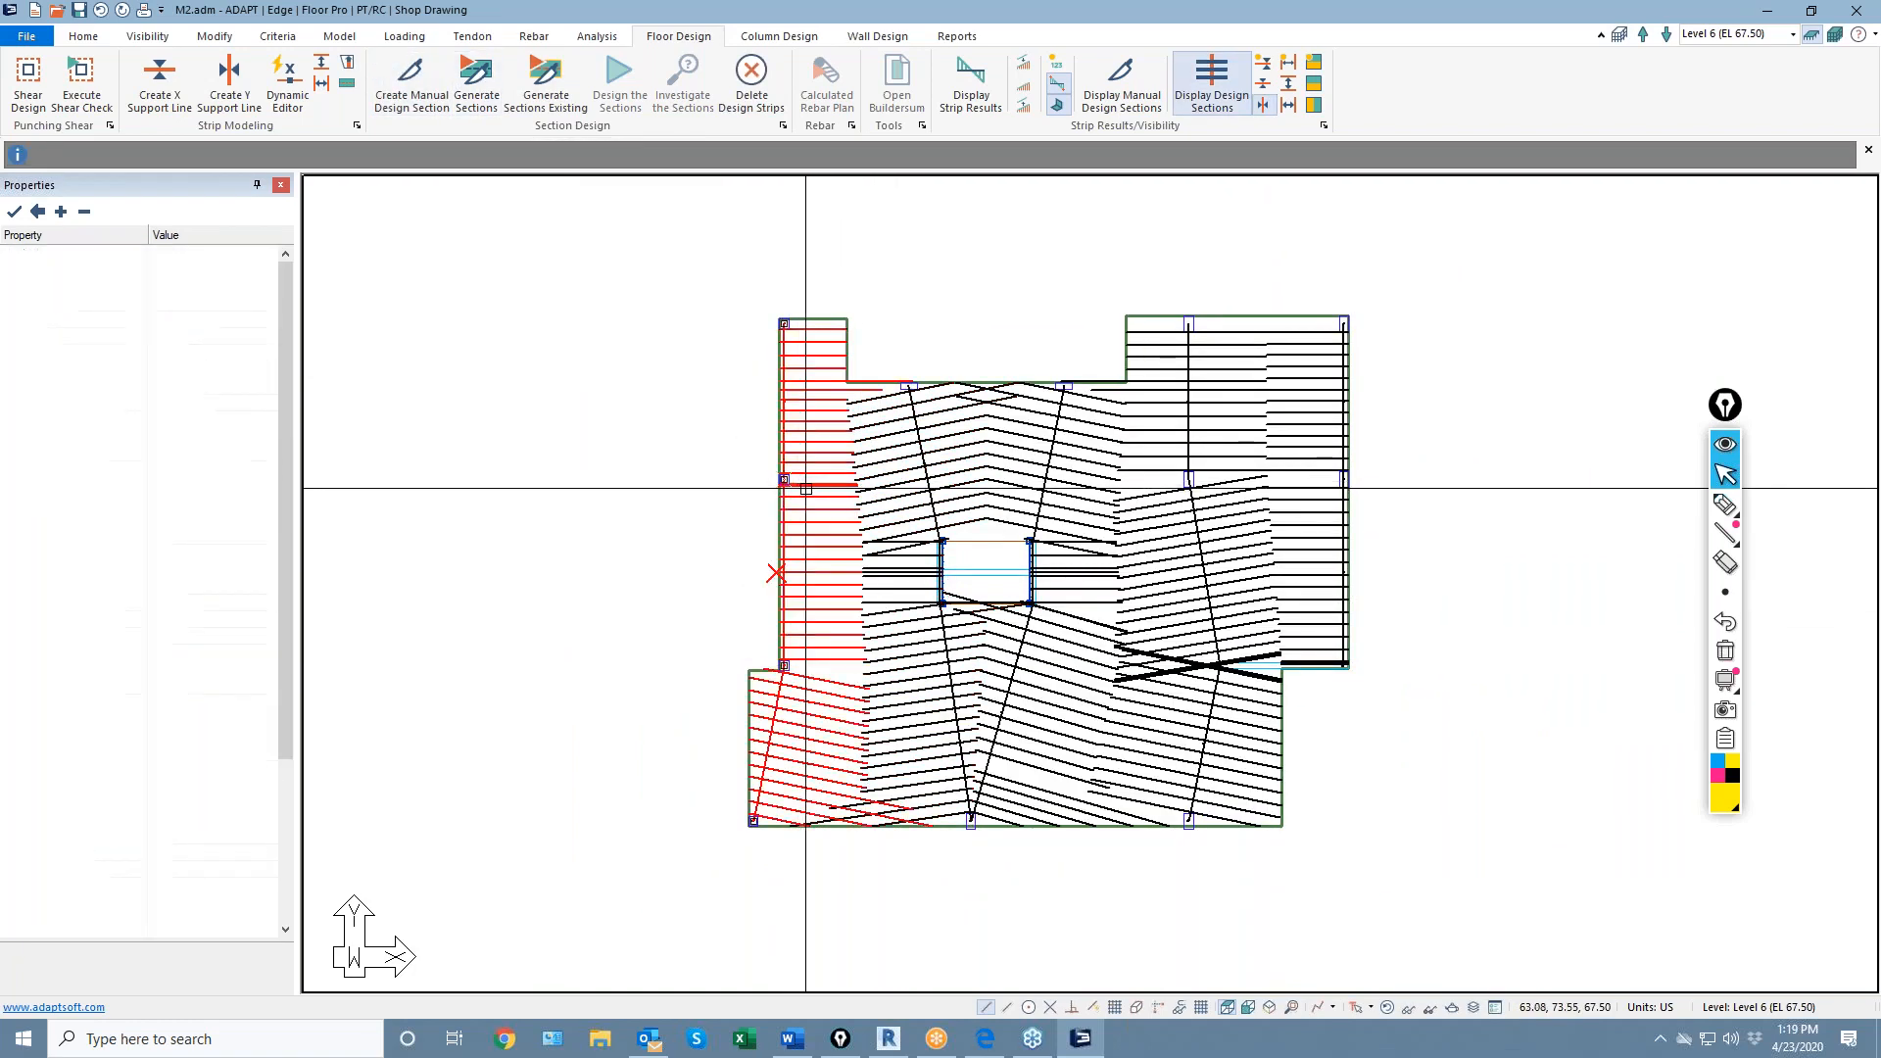
key(Escape)
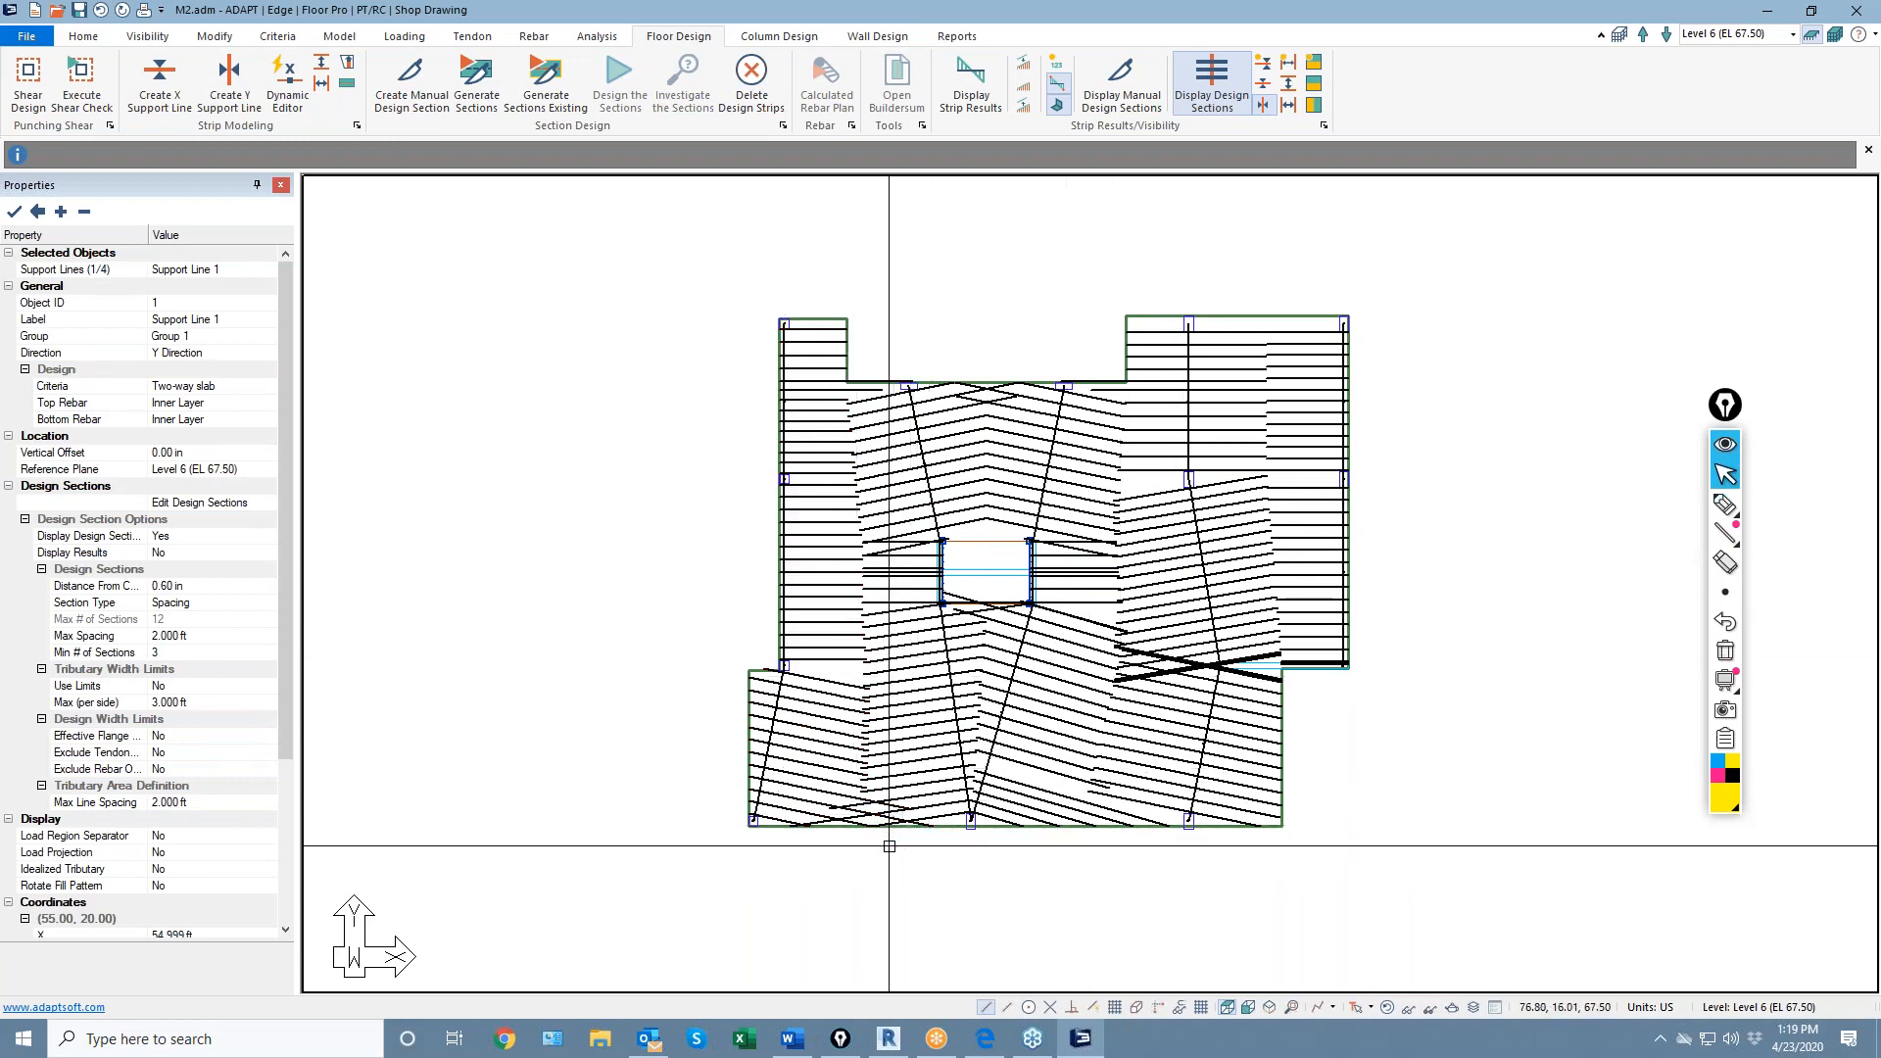
Draw a short vertical Y-direction splitter across the slab's lower edge, midway between the lower-left corner column and the middle column
scroll(859, 878, up, 4)
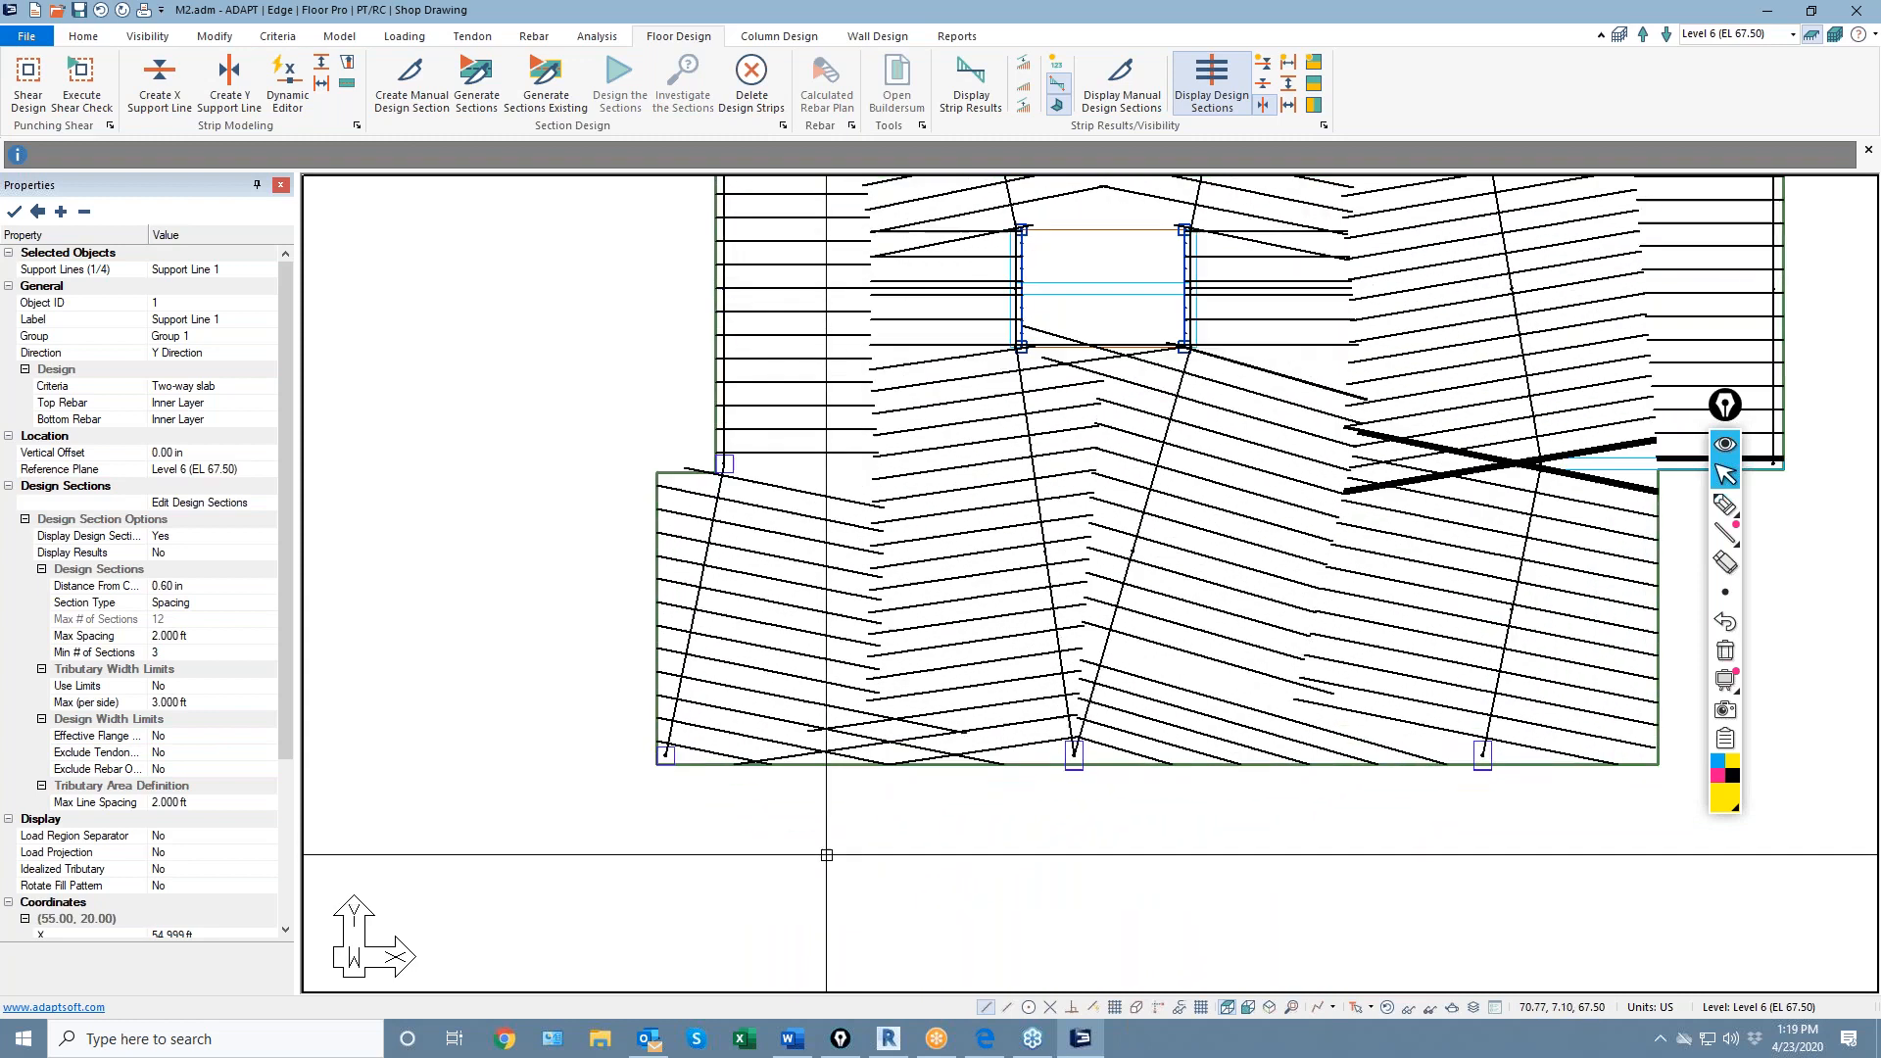
click(321, 85)
scroll(829, 696, up, 1)
click(885, 664)
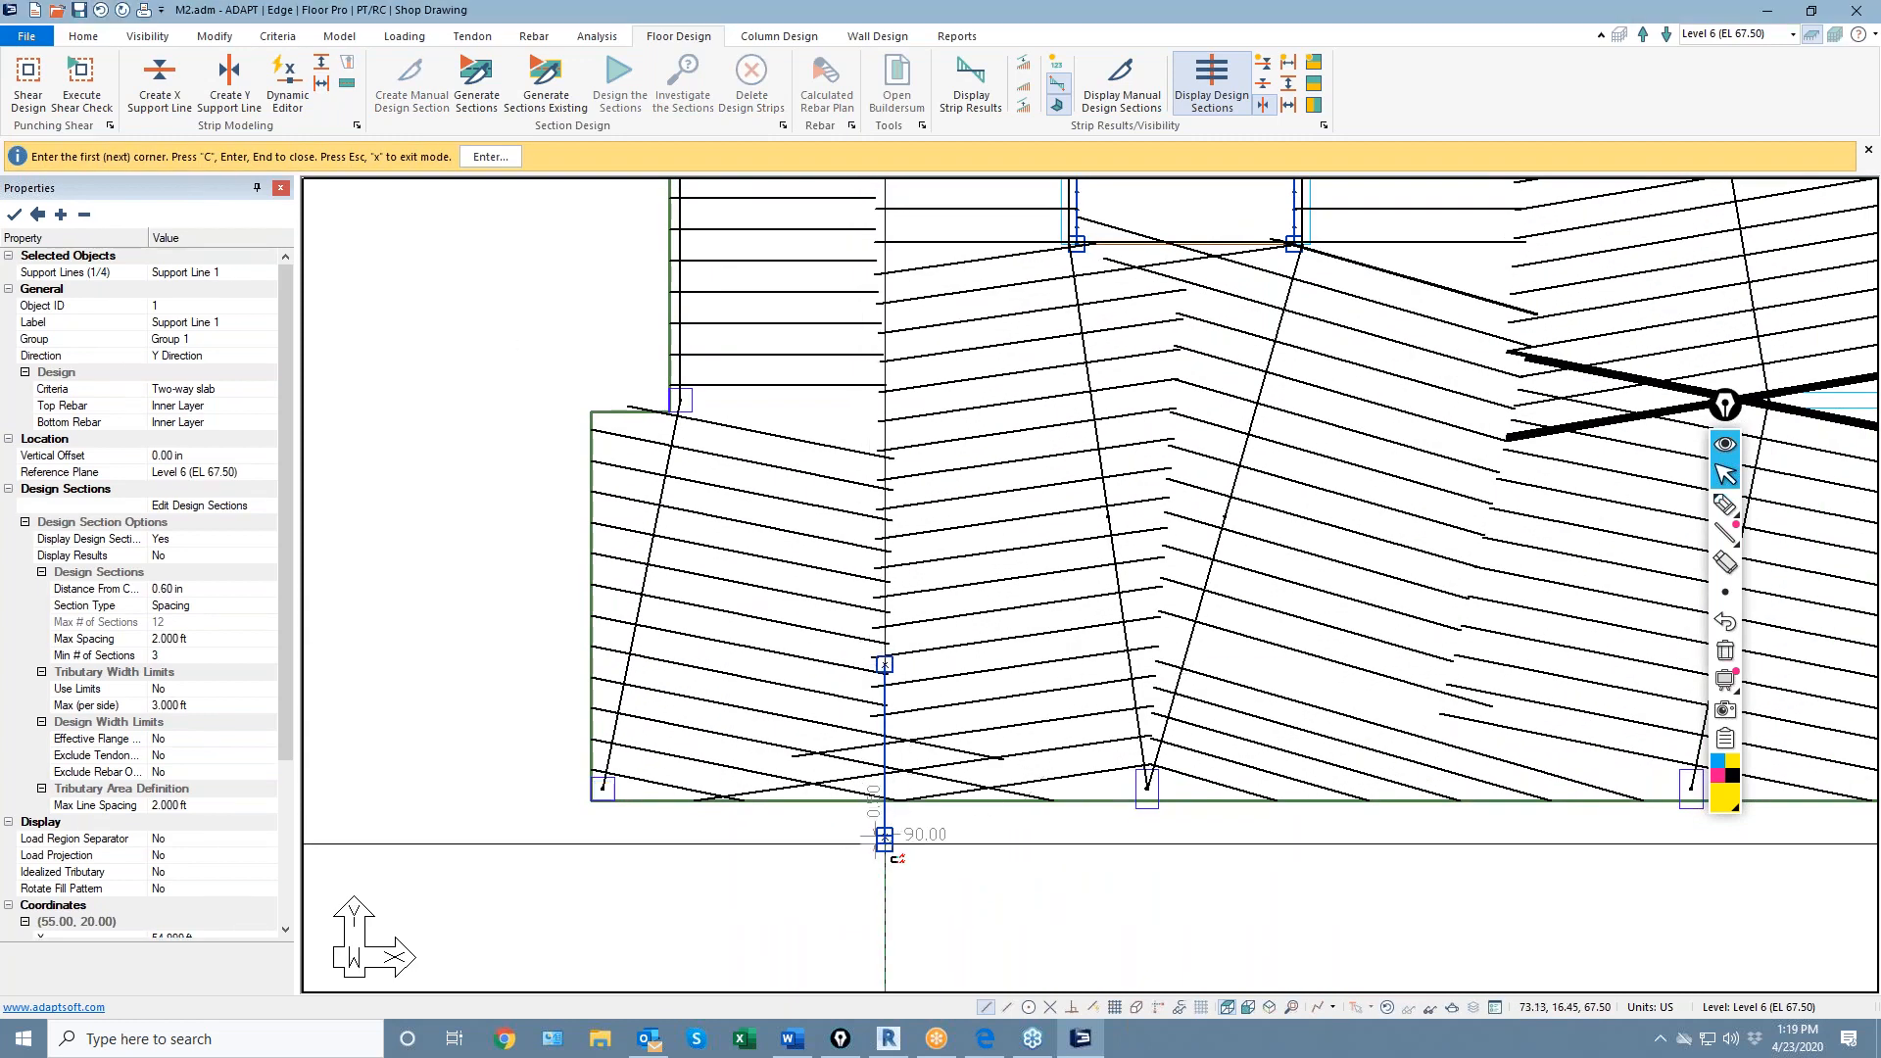
scroll(774, 877, down, 2)
scroll(1031, 326, up, 3)
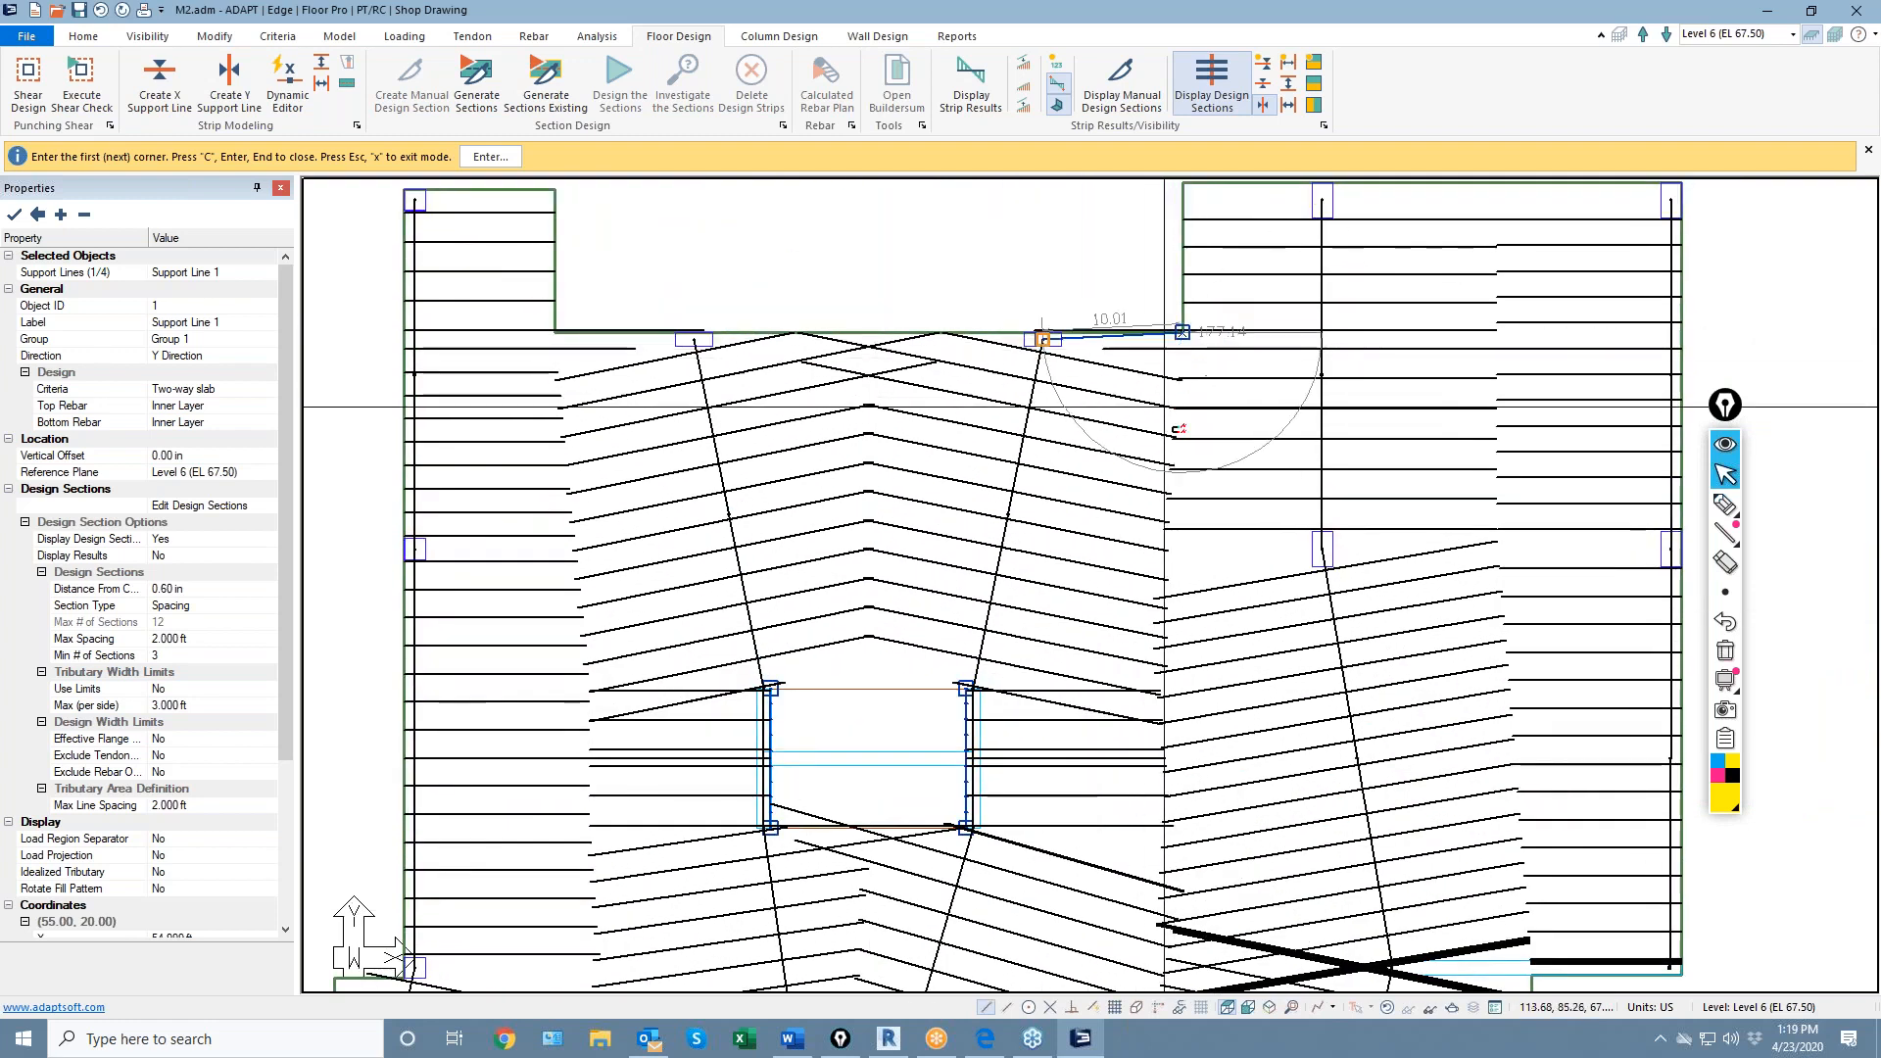
Draw short Y-direction splitters from the right and left re-entrant corners of the upper slab edge down into the slab, and end the command
click(1183, 333)
click(1173, 422)
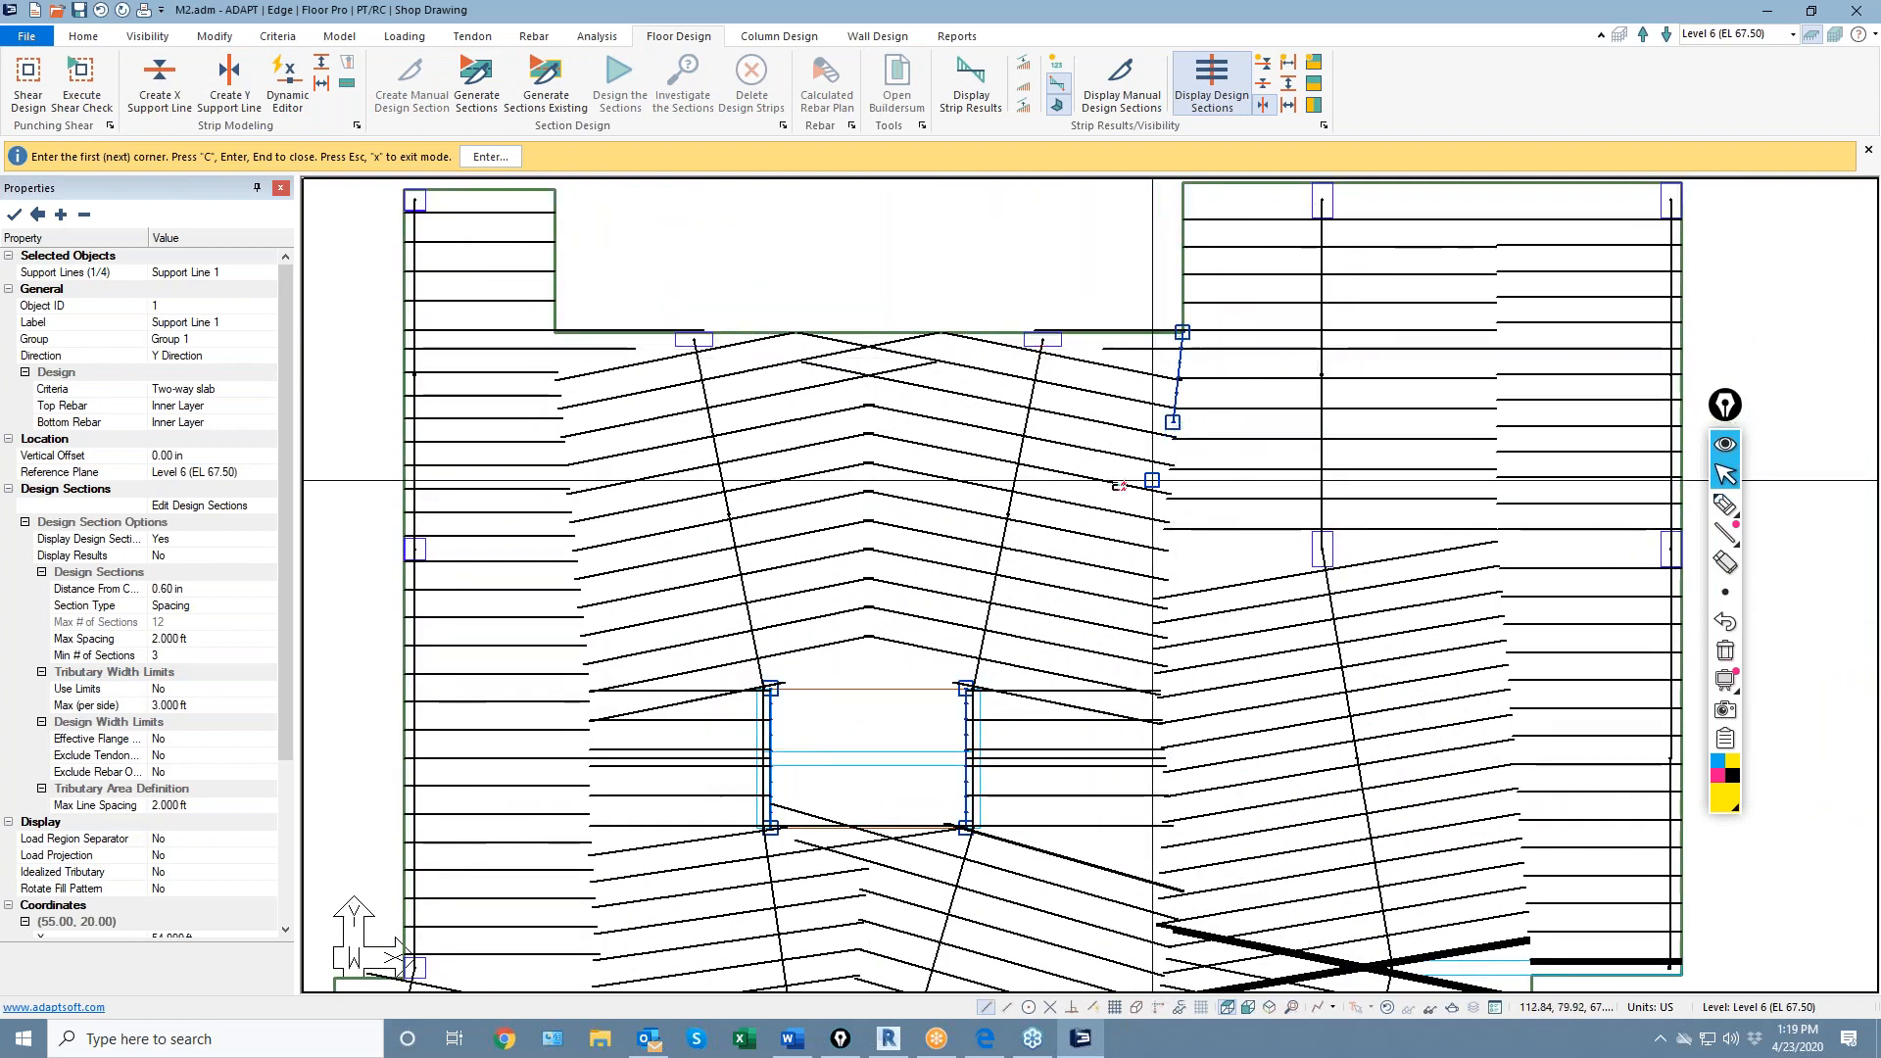
middle_drag(554, 334, 748, 314)
click(748, 313)
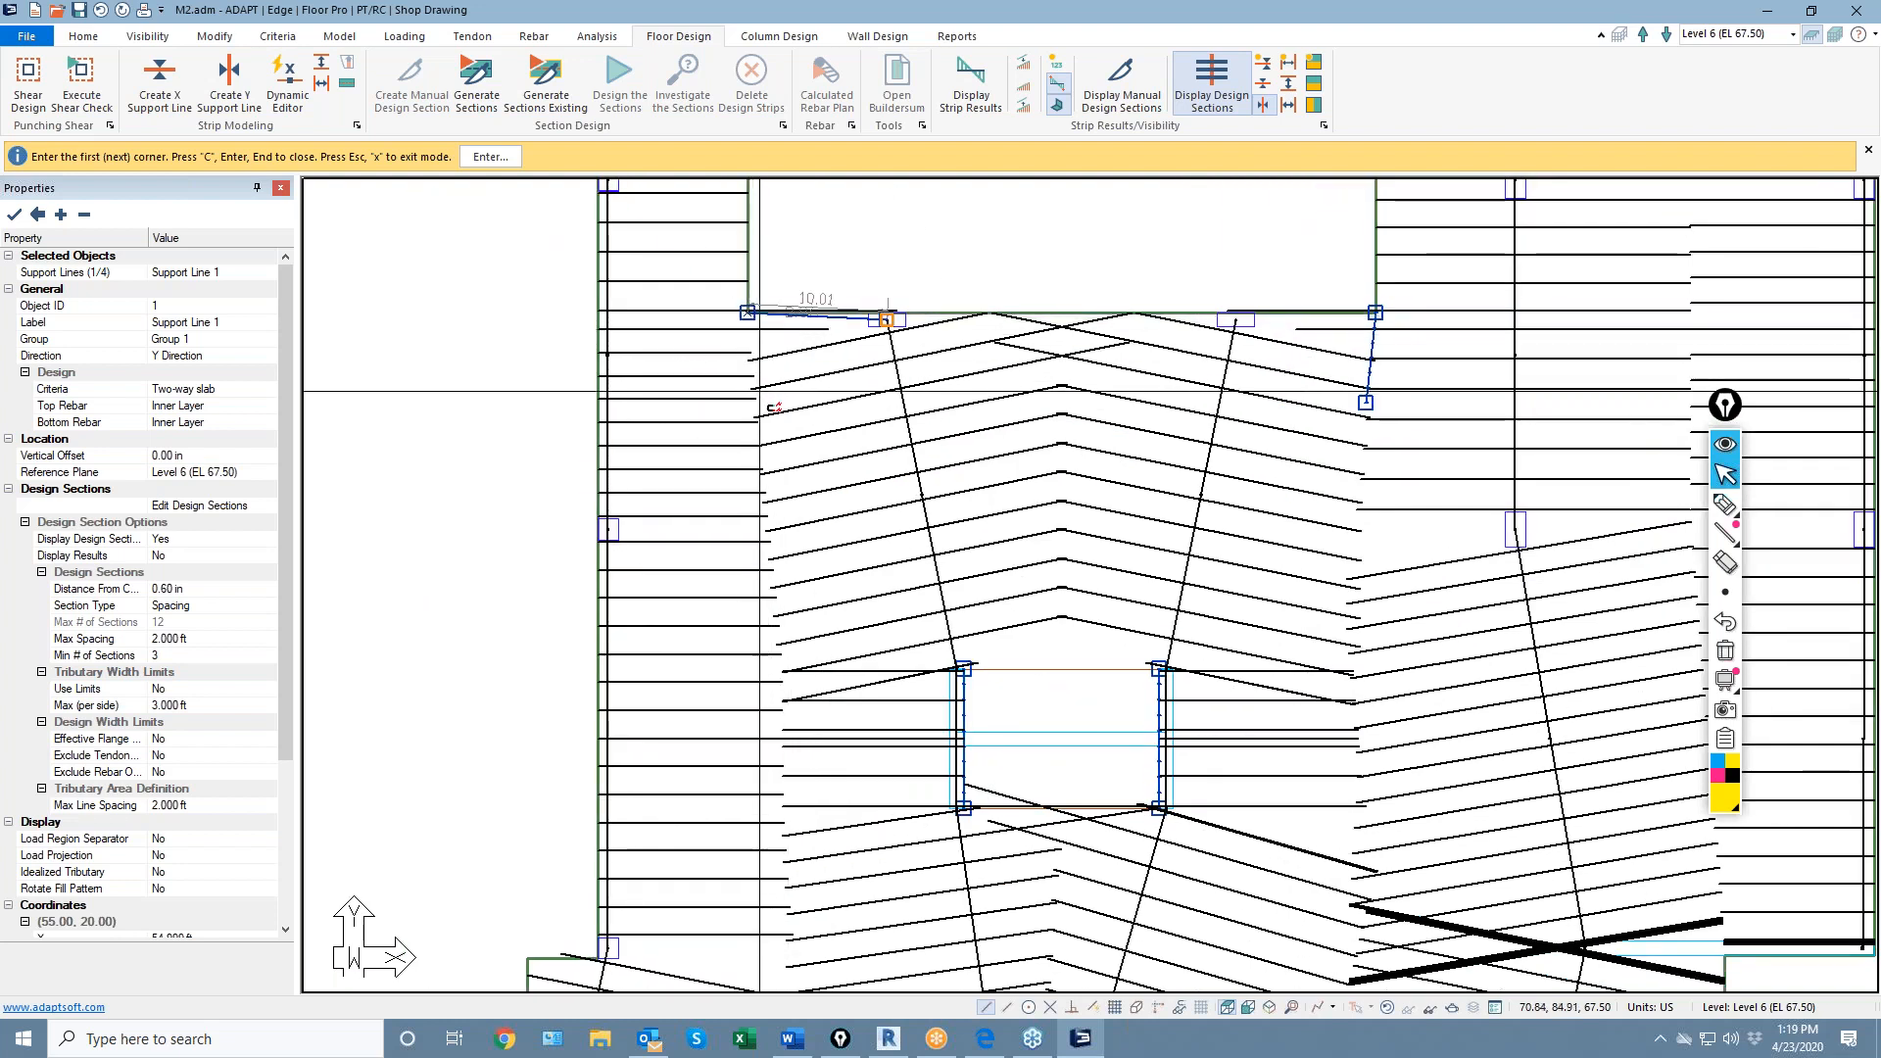
click(756, 403)
scroll(709, 502, down, 1)
scroll(709, 502, down, 3)
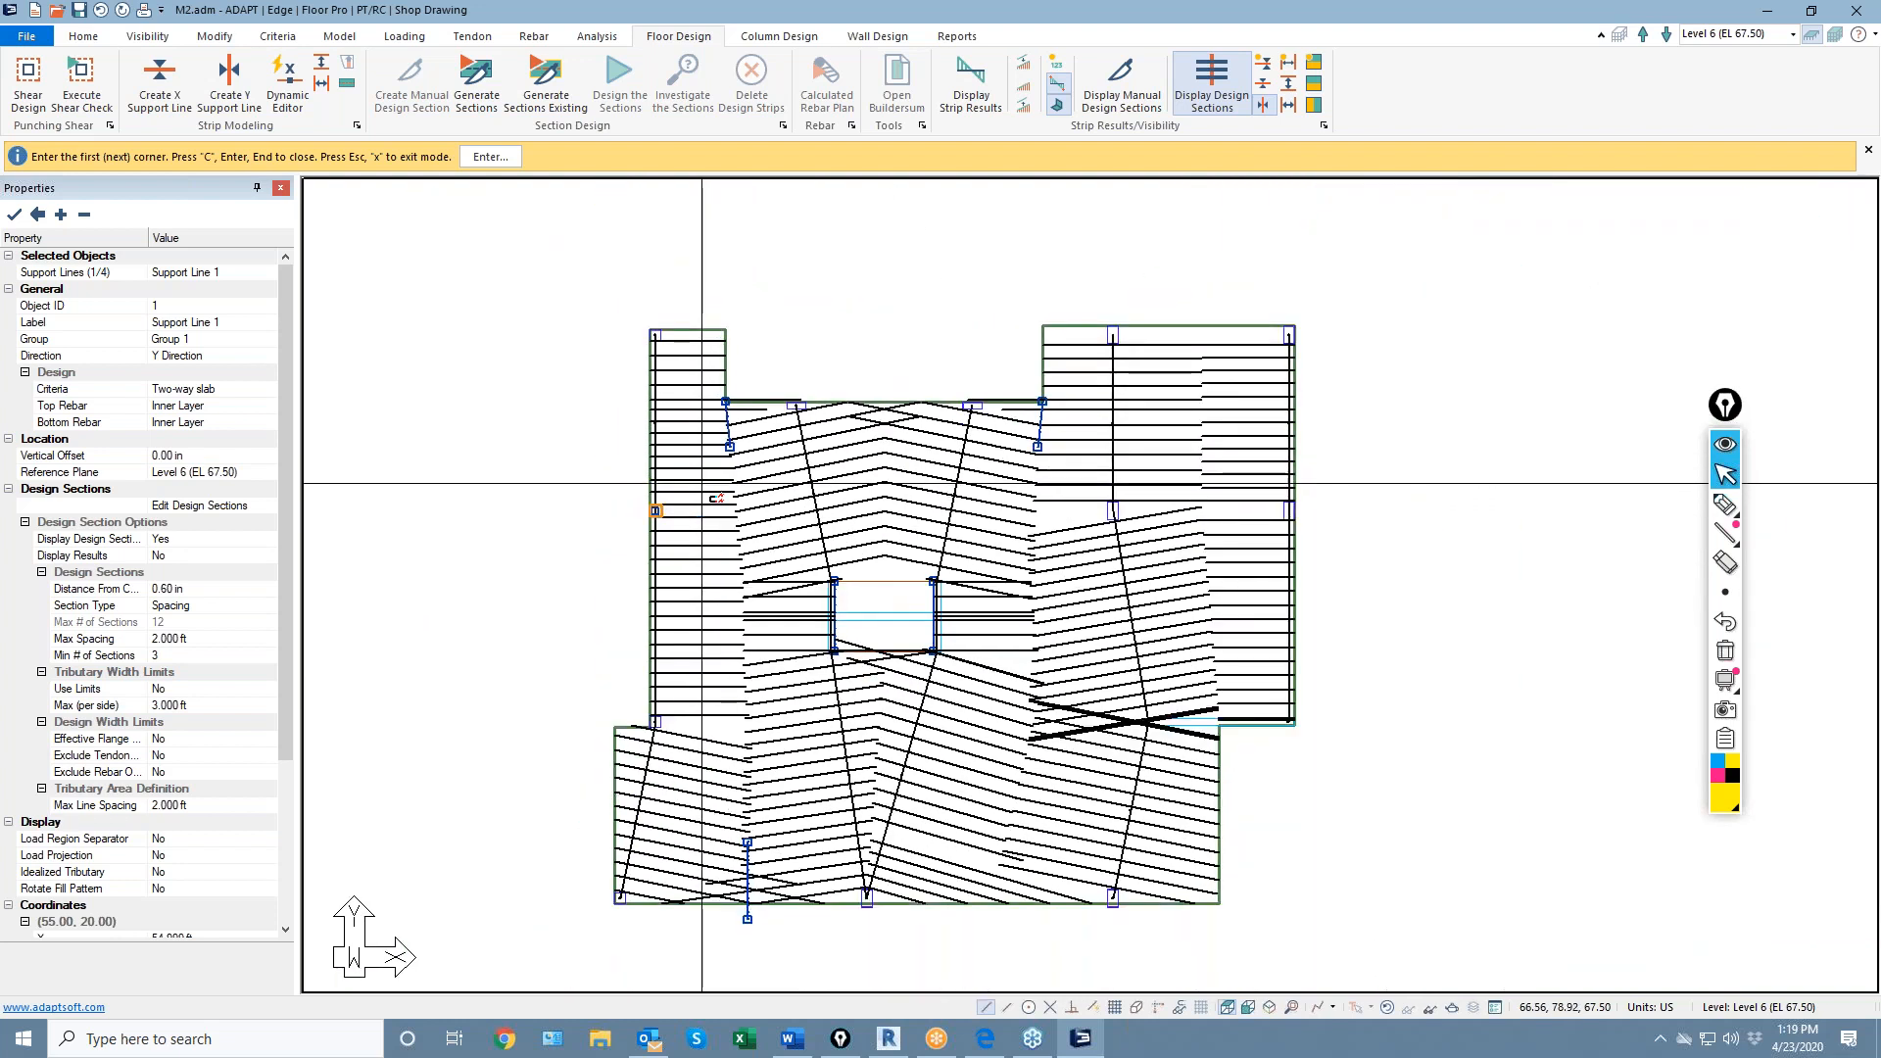
key(Return)
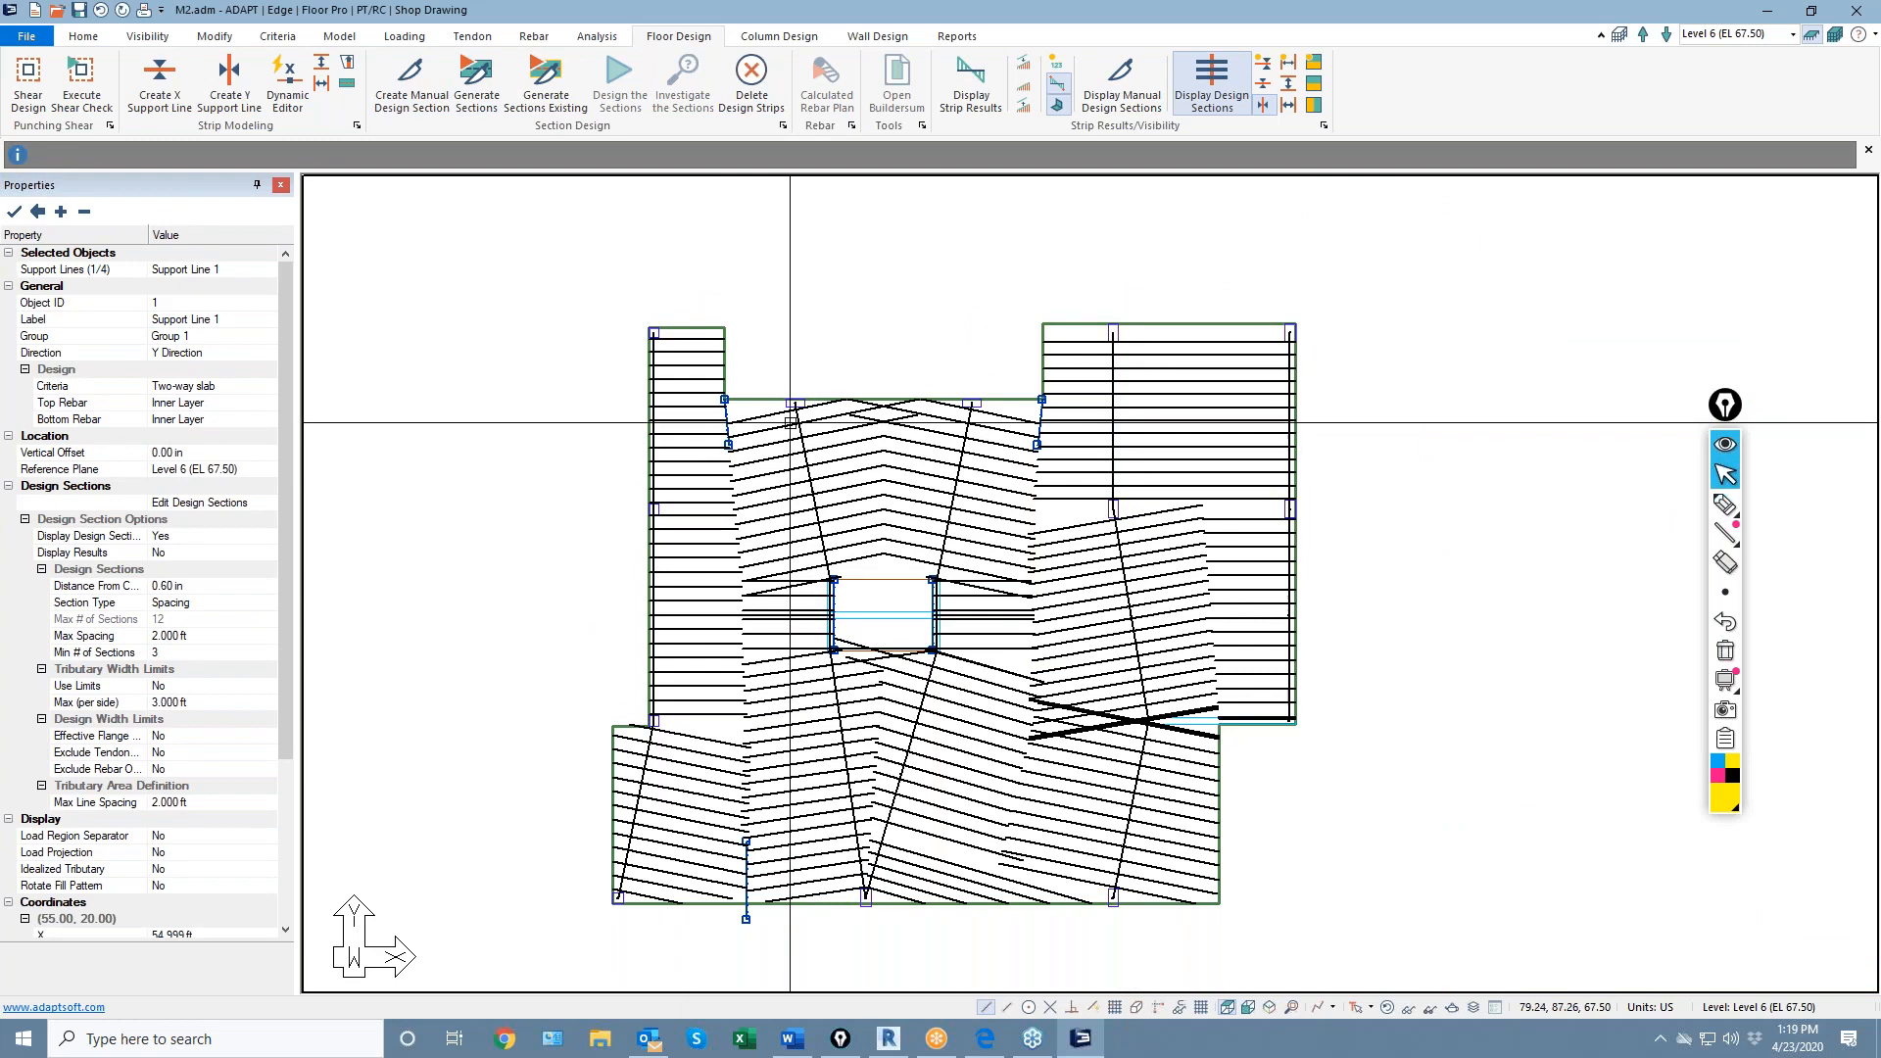
Draw a short vertical Y-direction splitter across the recessed upper edge midway between its two columns, and regenerate the design sections
click(819, 513)
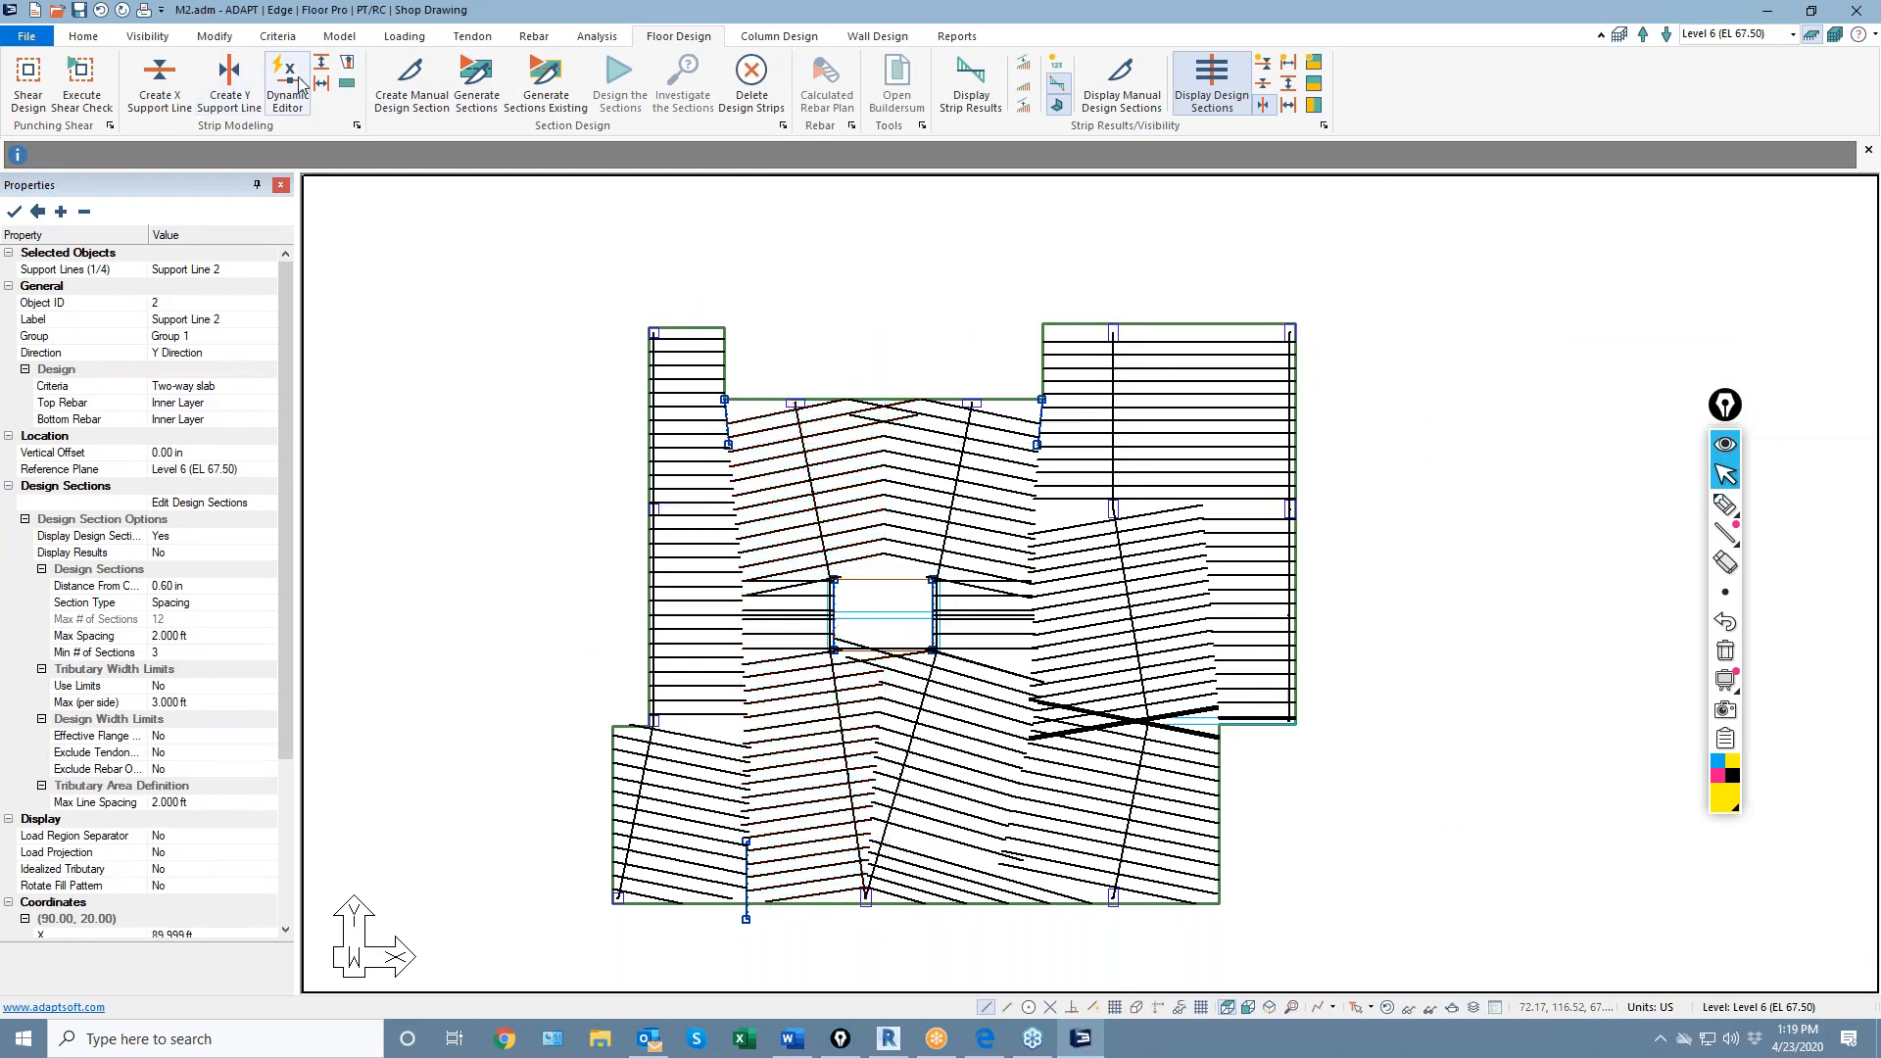
click(322, 84)
scroll(882, 443, up, 3)
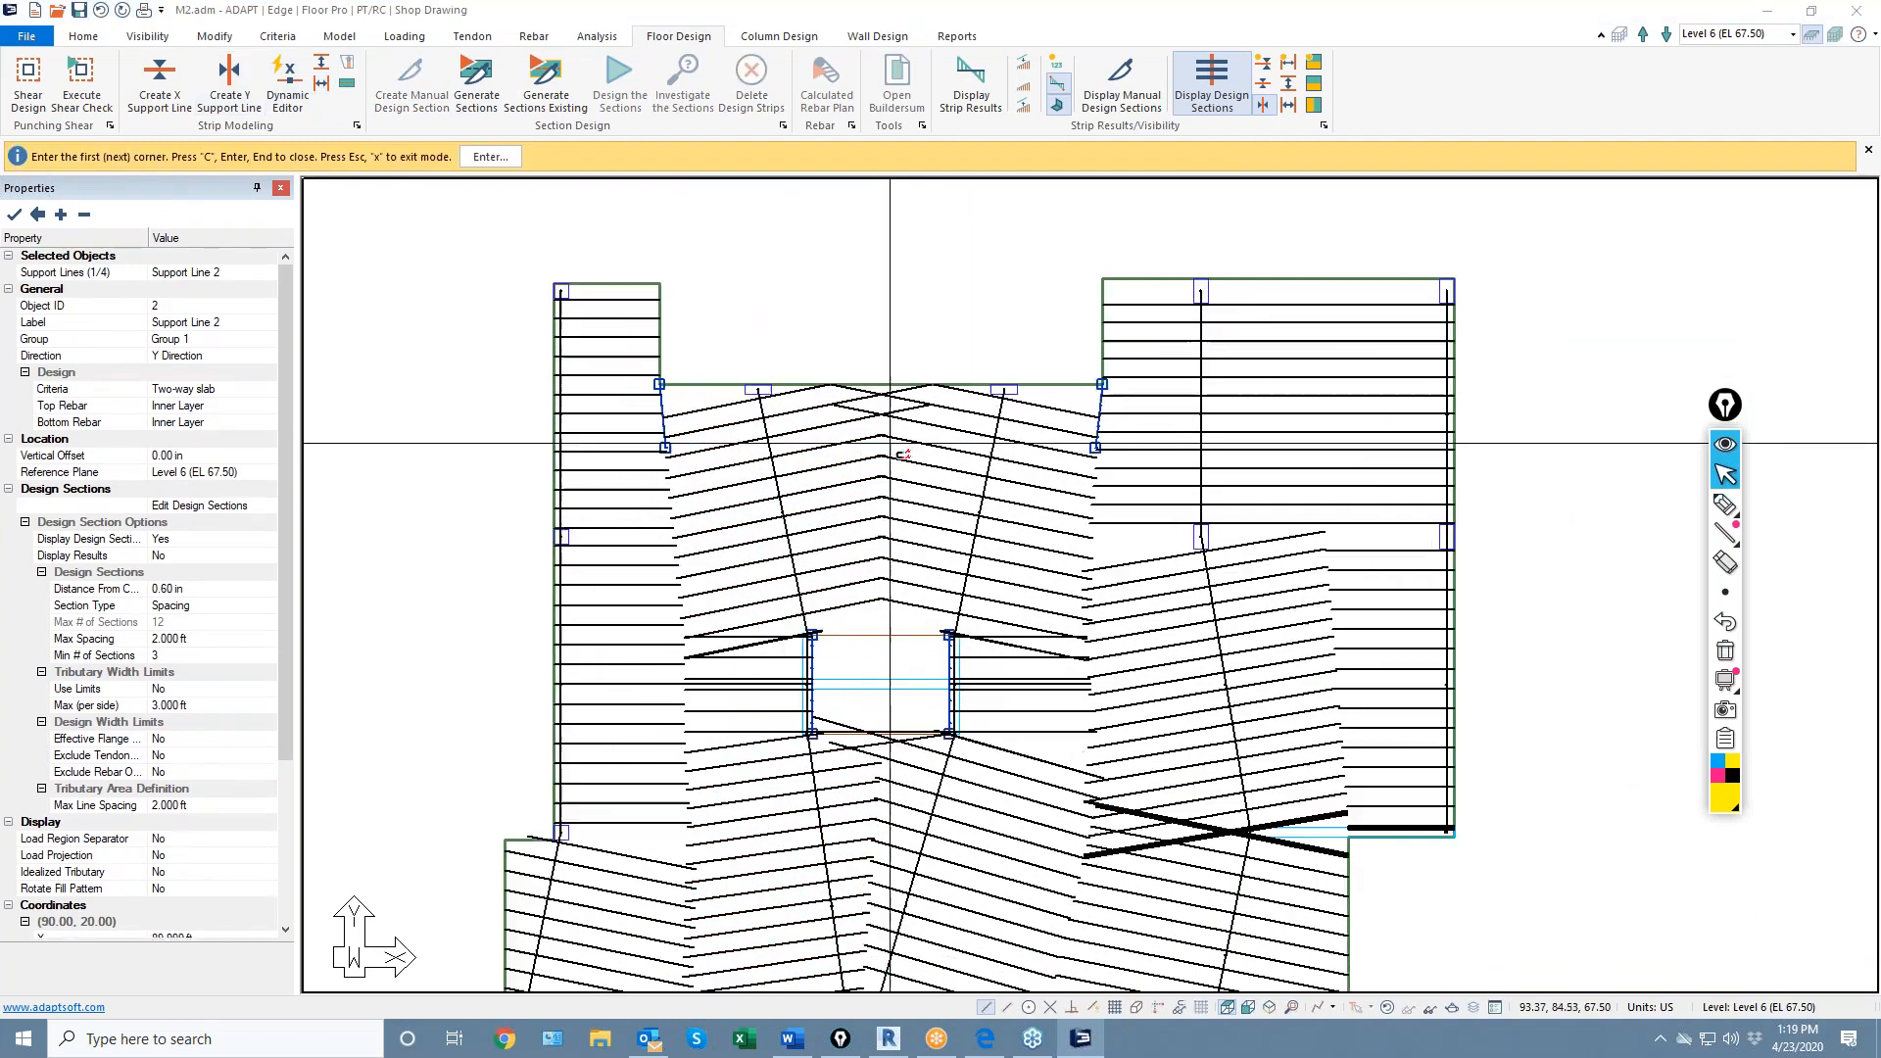
click(882, 434)
click(881, 346)
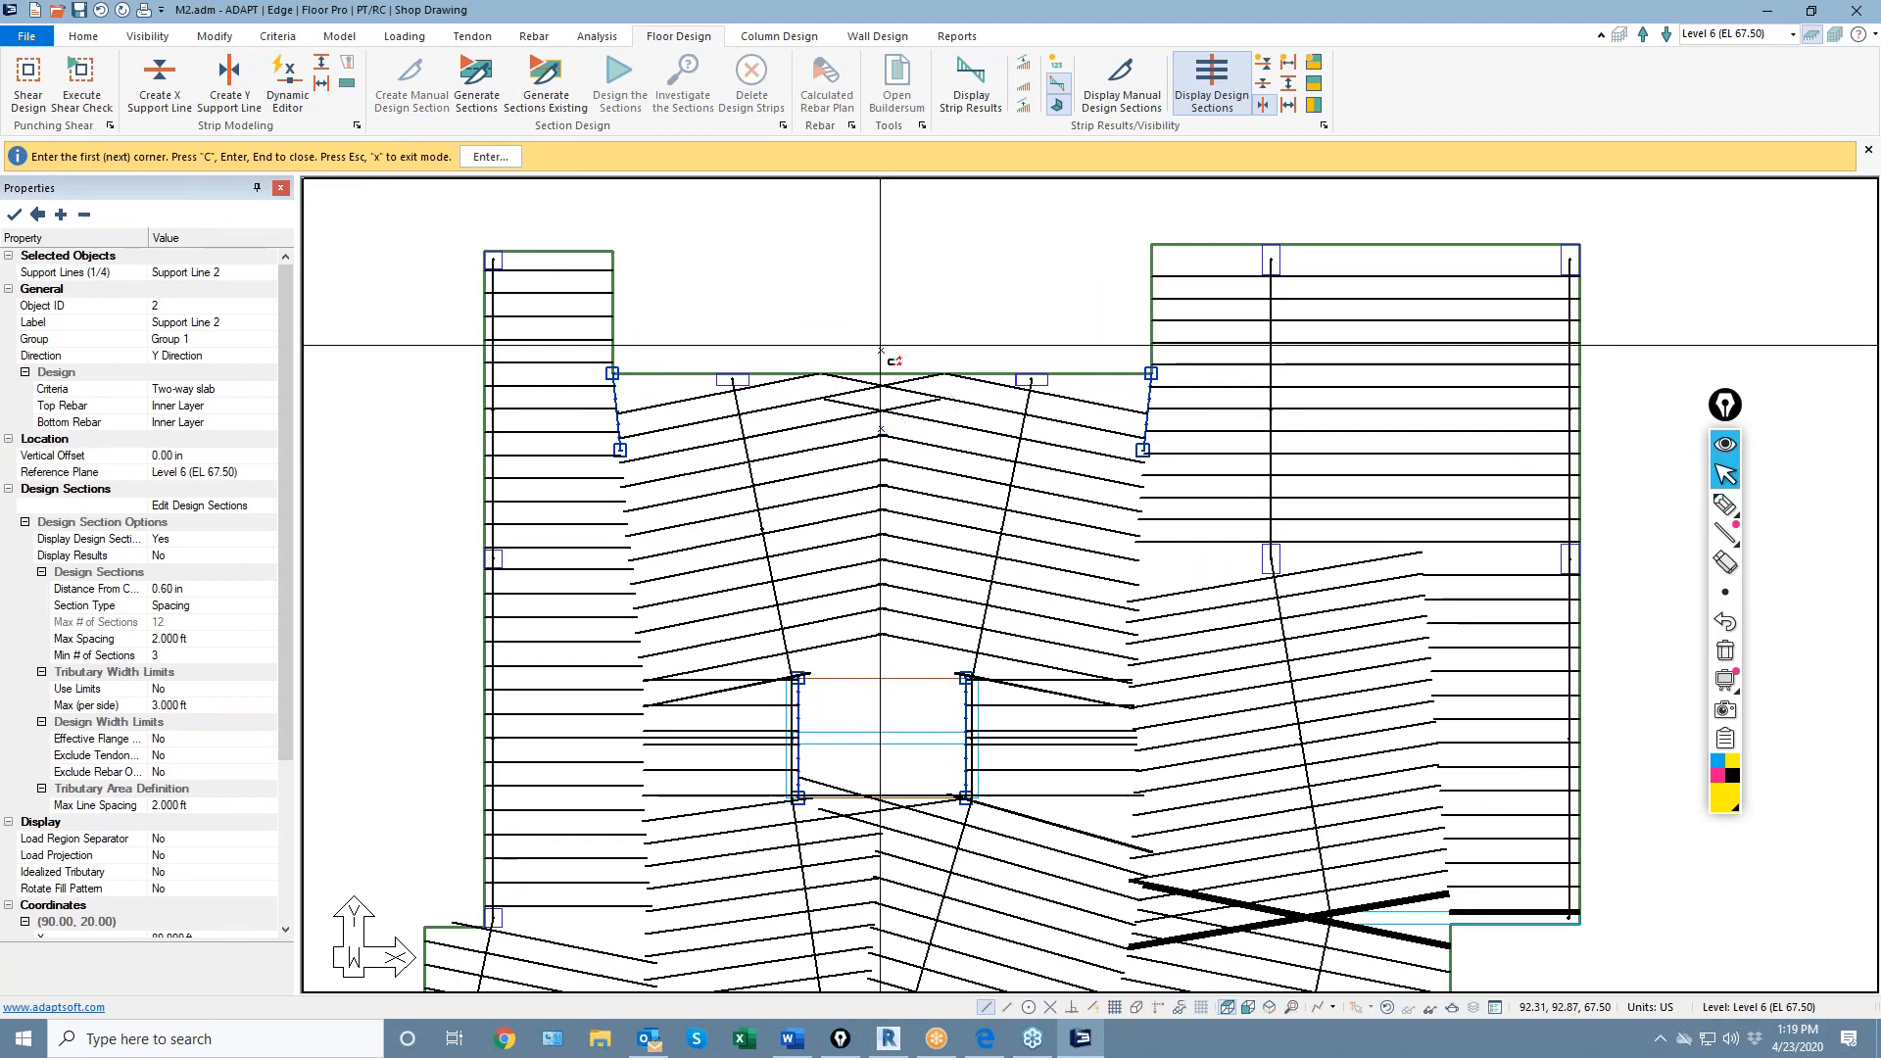
scroll(945, 471, down, 4)
key(Escape)
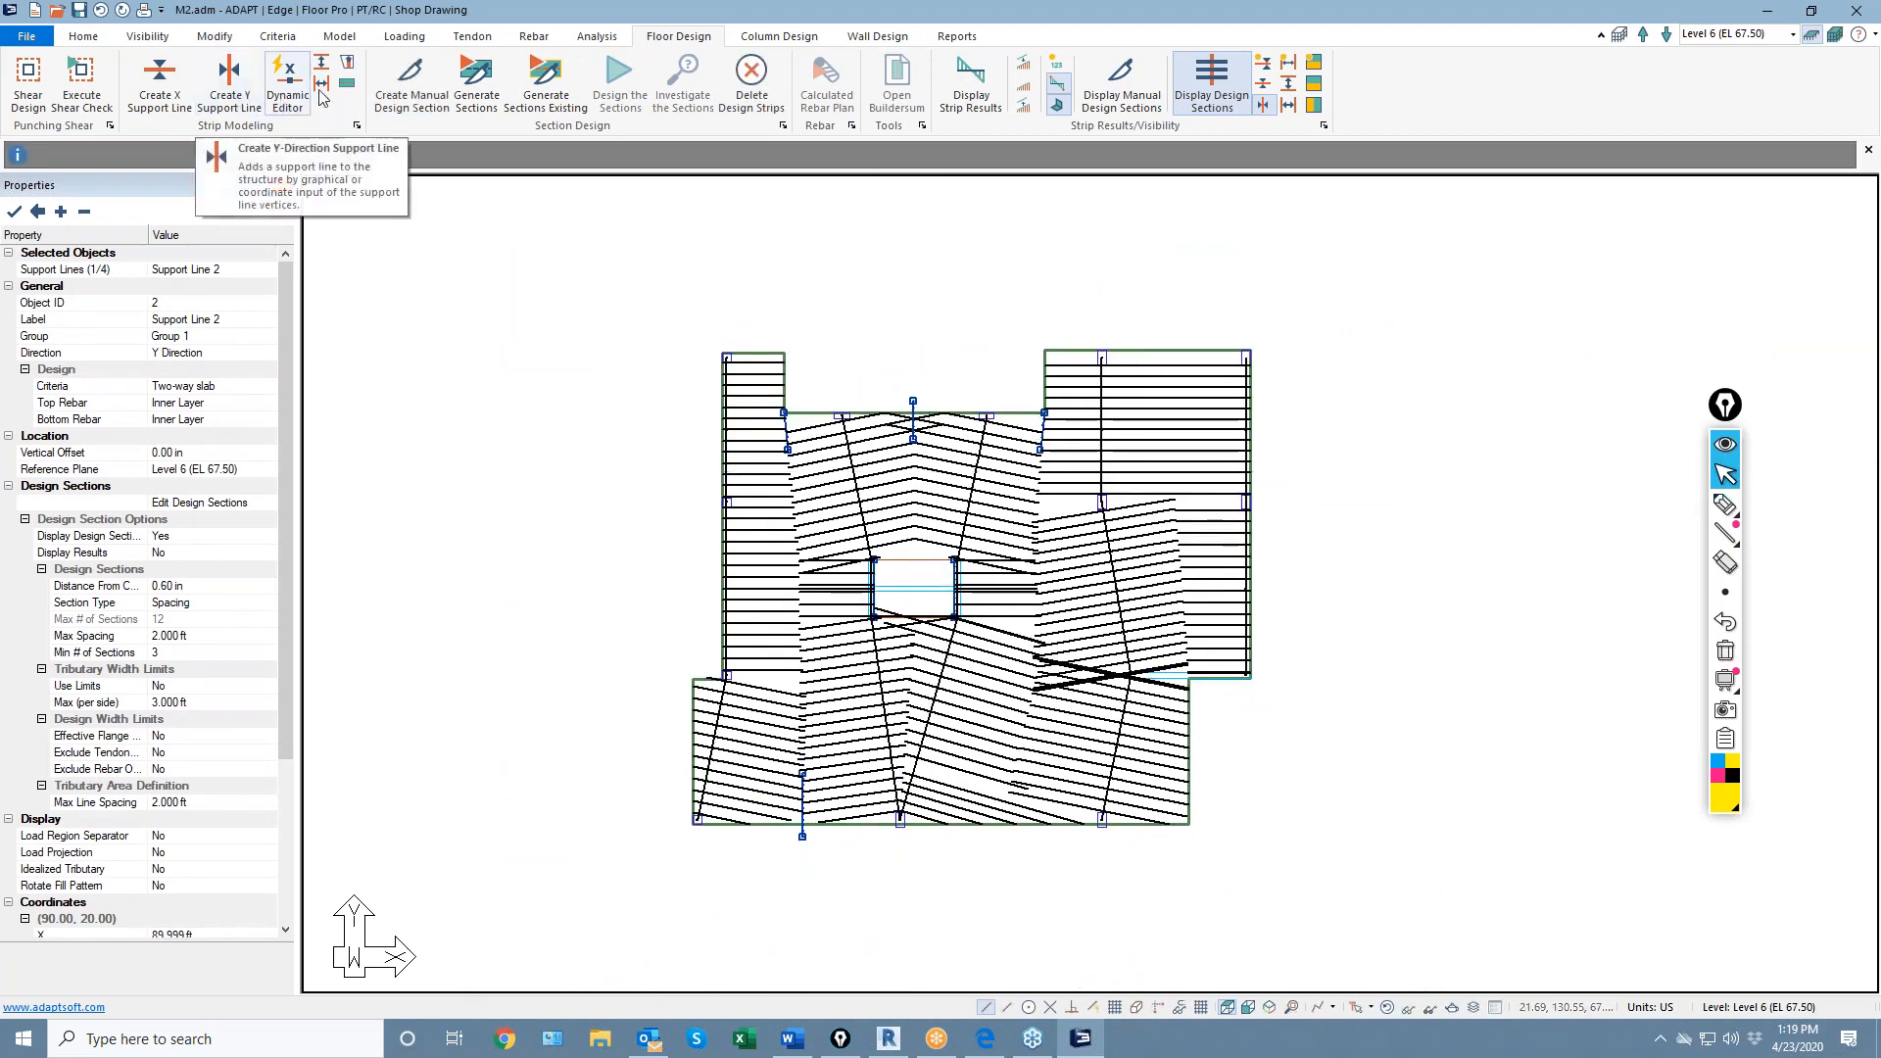
click(477, 86)
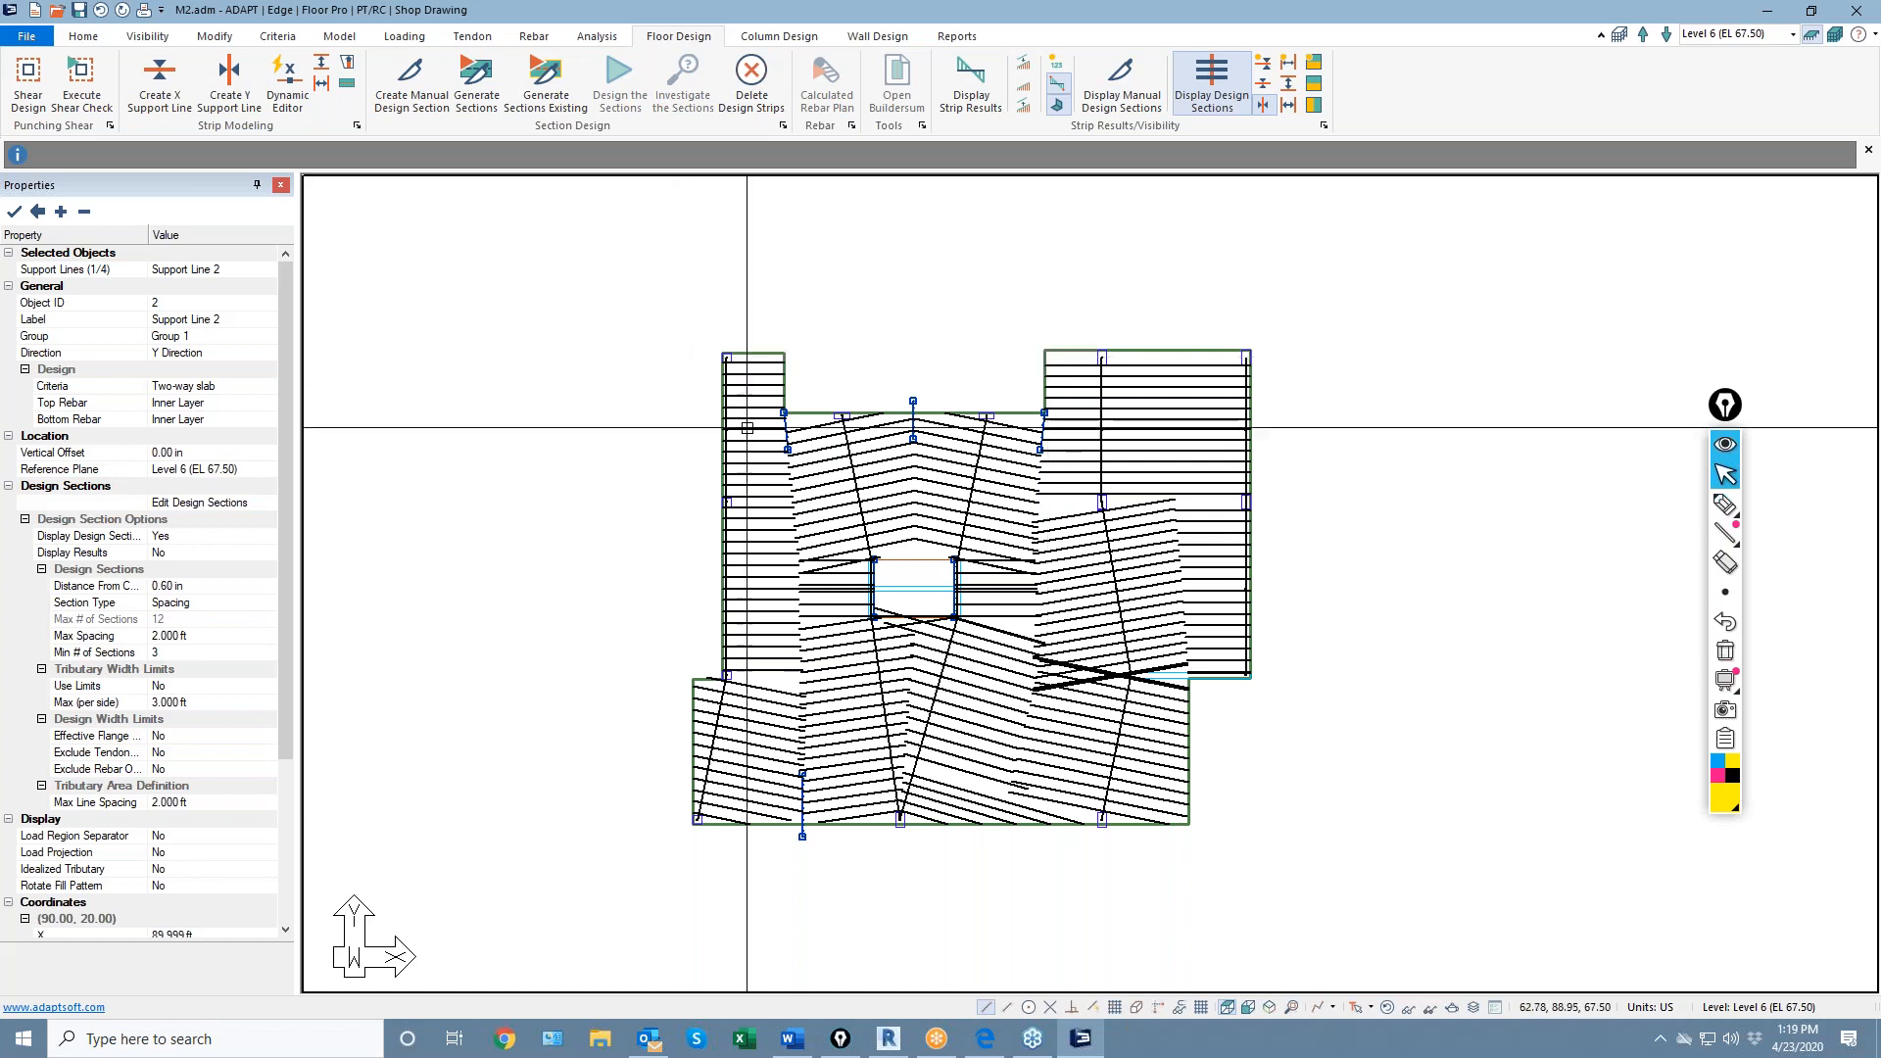
Clear the freehand markings and hide the Y-direction support lines and splitters in the plan
click(1725, 654)
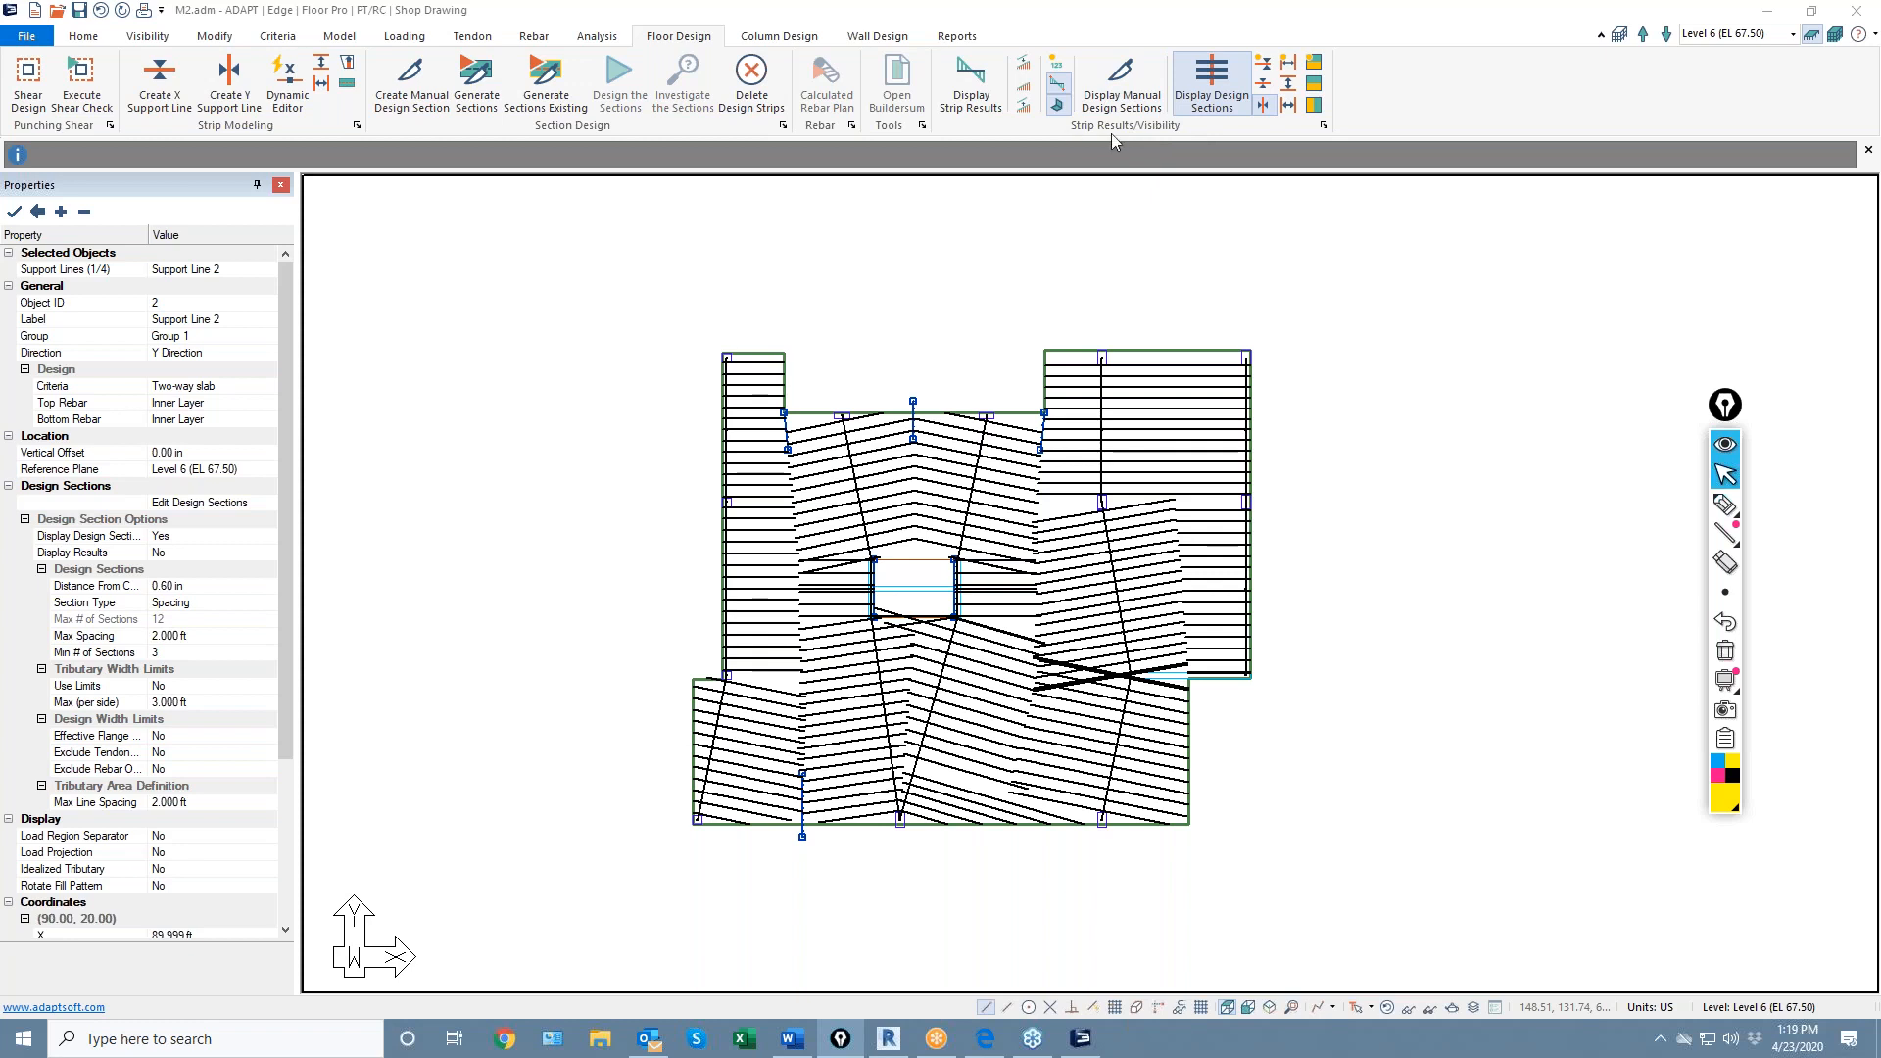
click(1264, 68)
click(1265, 69)
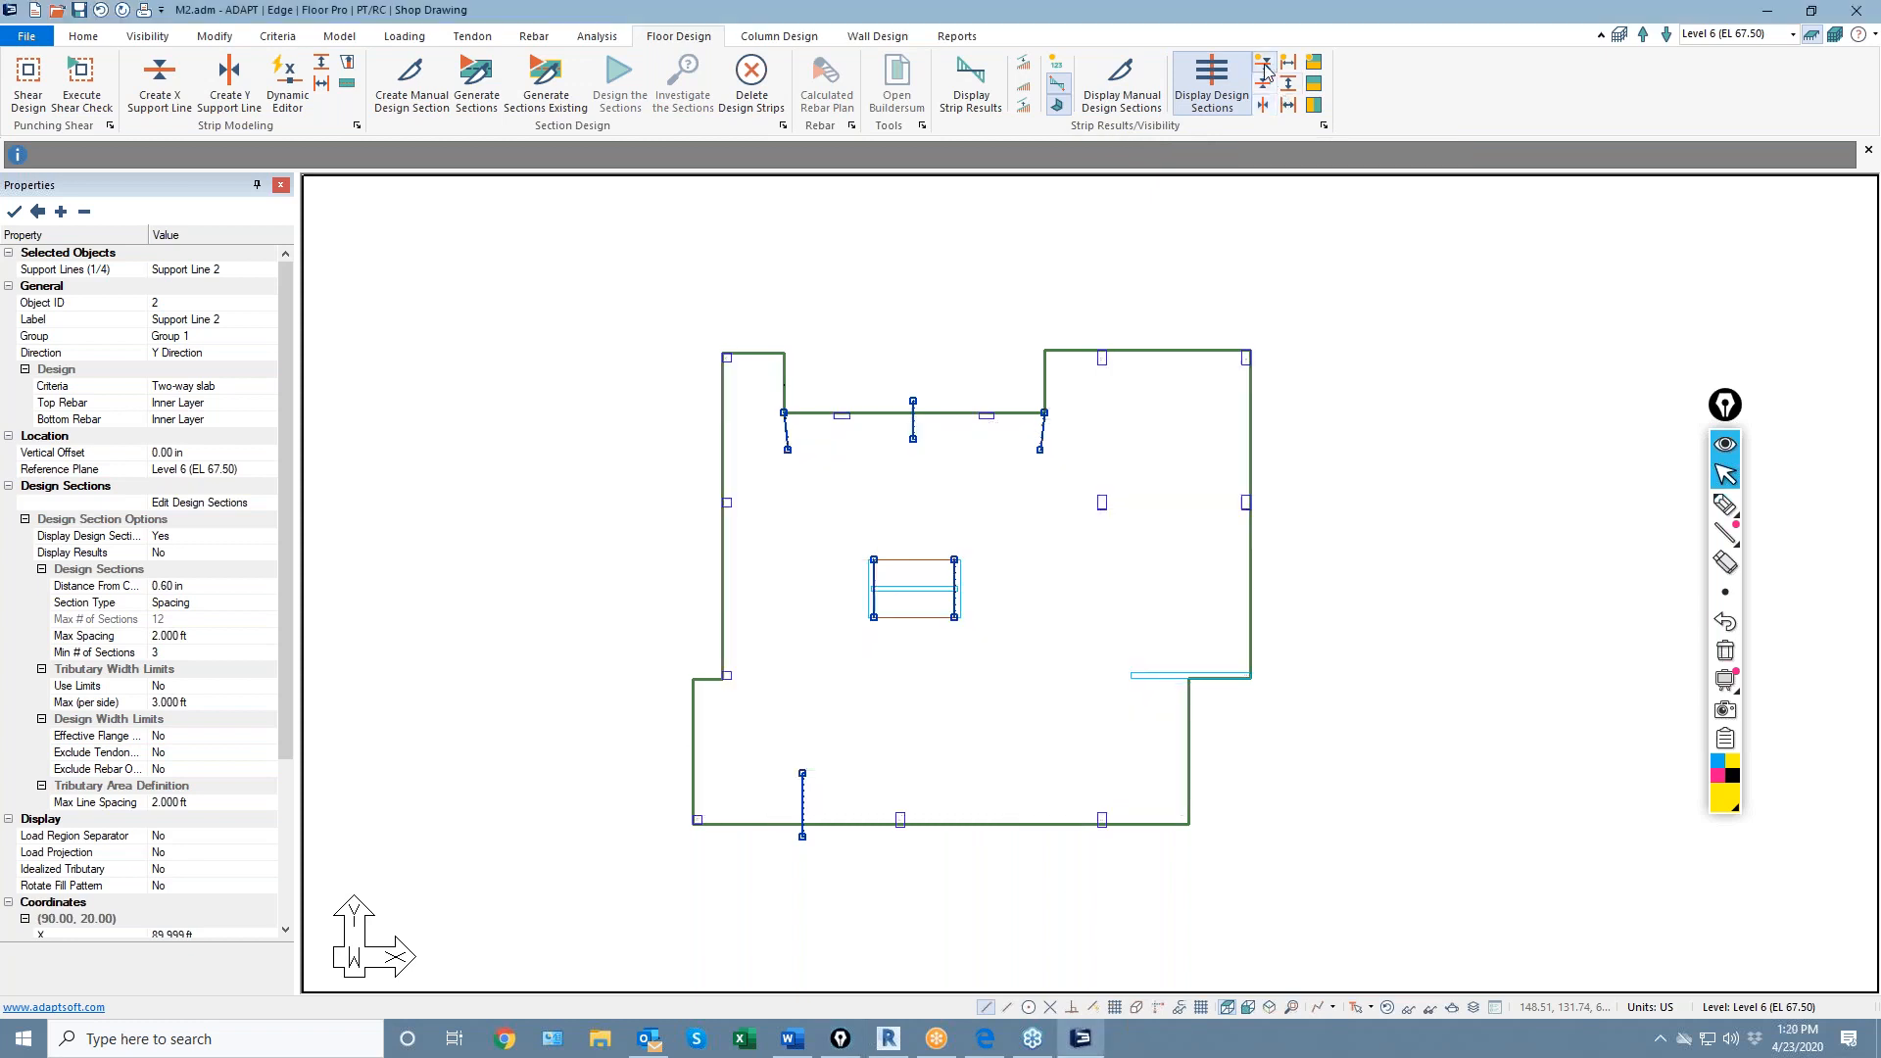
click(1289, 65)
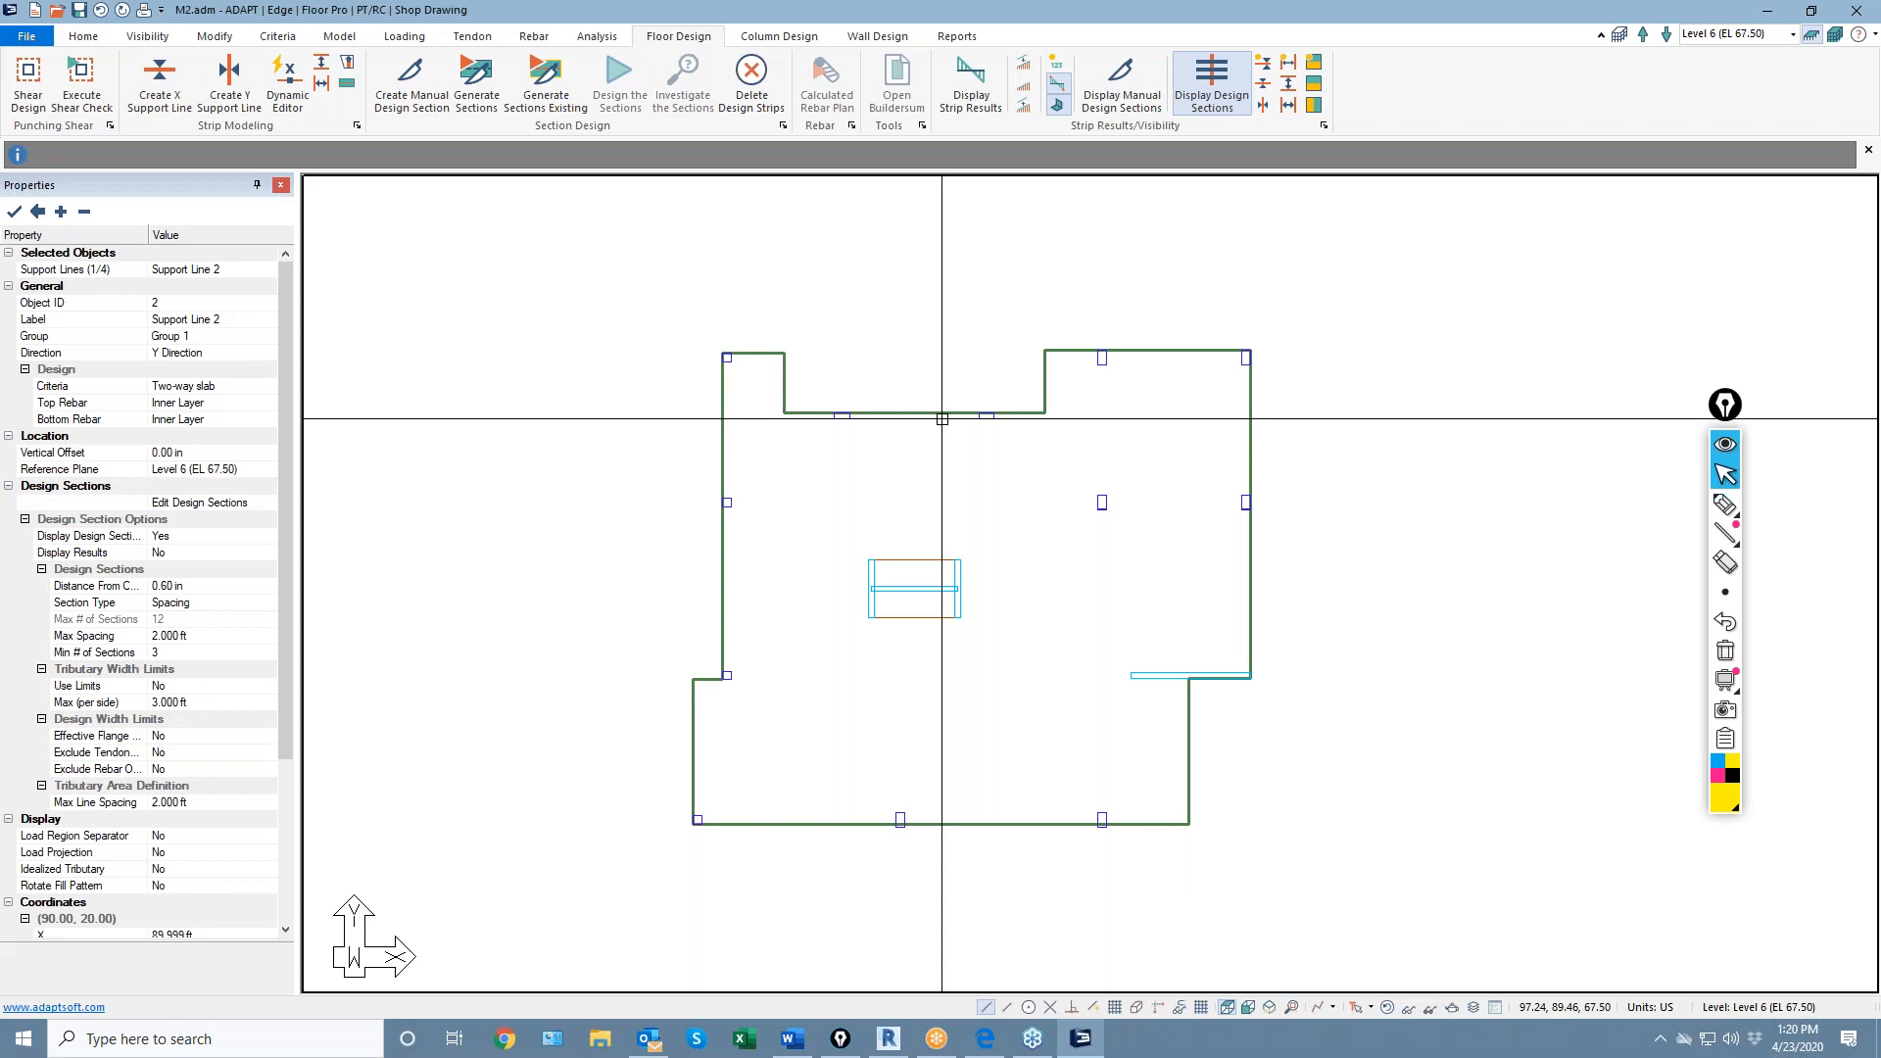
Sketch the X-direction support line layout freehand in yellow along the four column rows, passing through the core and the short right wall
click(159, 83)
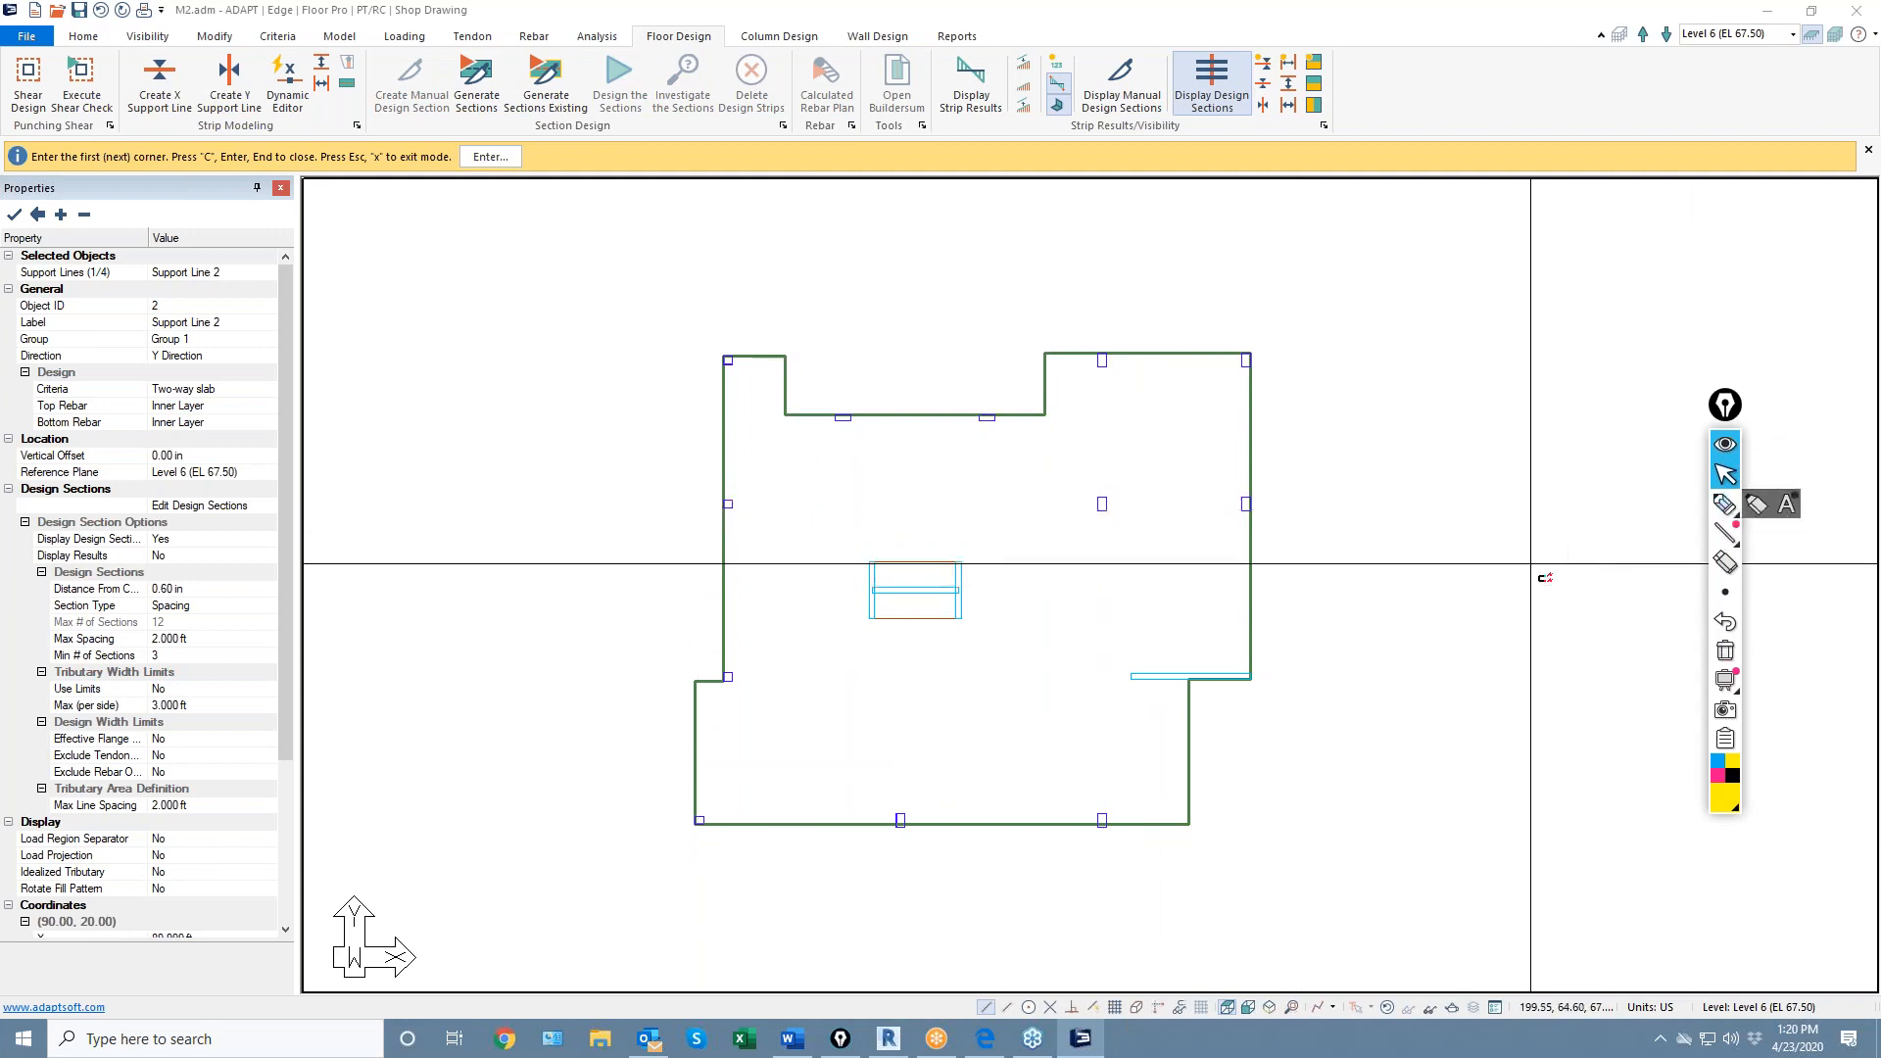
click(1722, 507)
click(1722, 507)
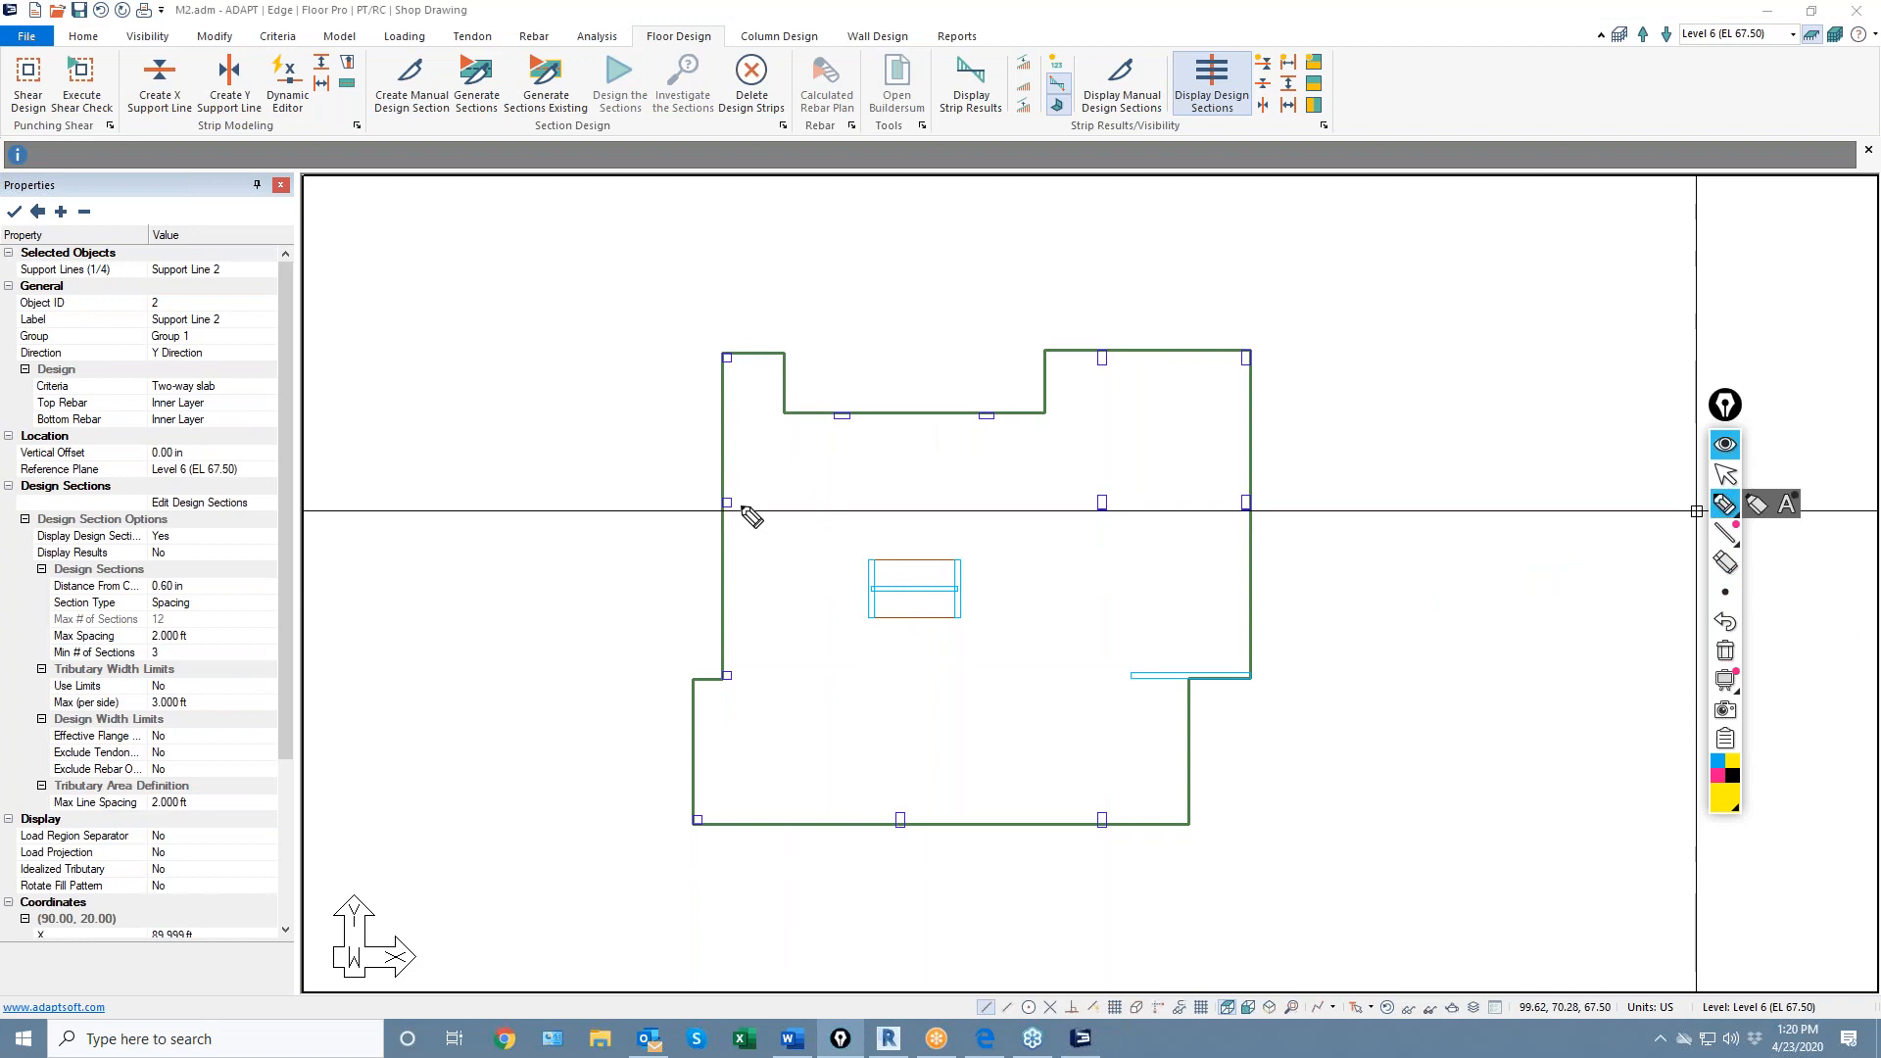
mouse_move(727, 504)
mouse_down()
mouse_move(857, 428)
mouse_move(995, 420)
mouse_move(1102, 502)
mouse_move(1249, 512)
mouse_up()
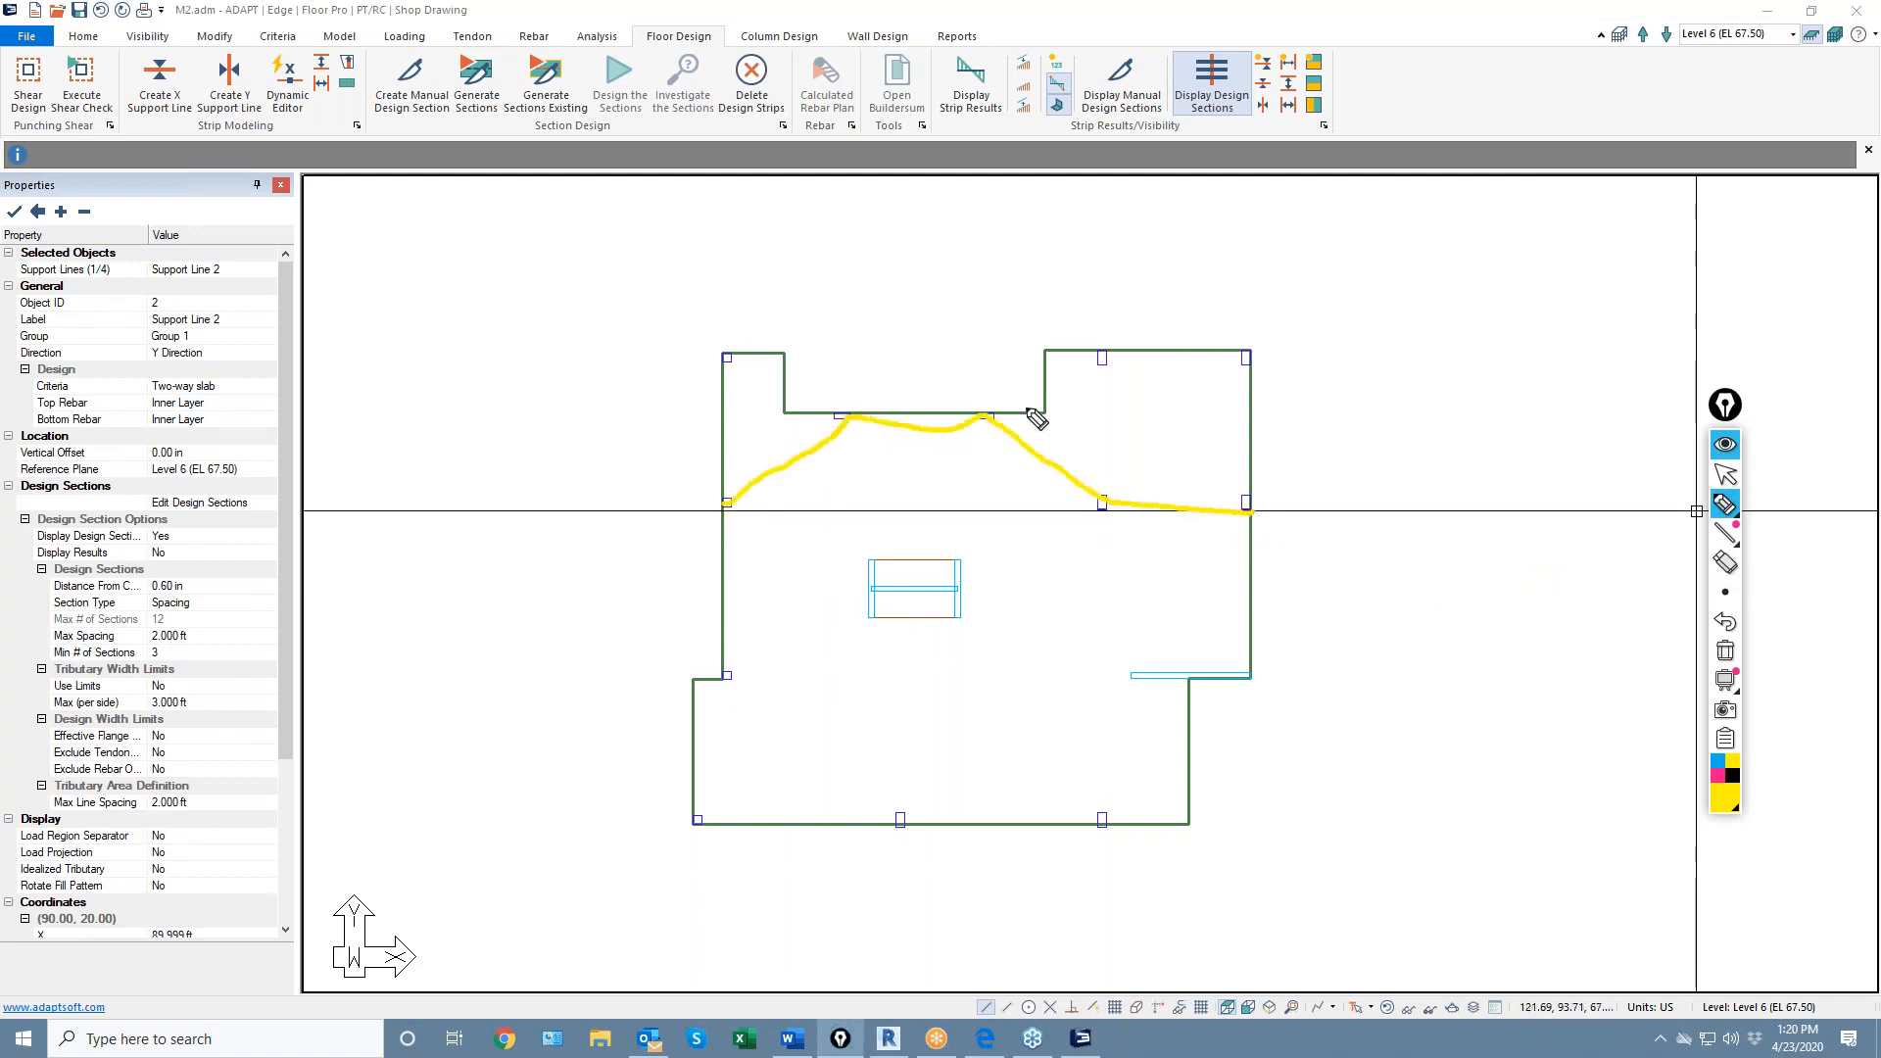
drag(1019, 458, 1013, 490)
drag(1053, 361, 1258, 356)
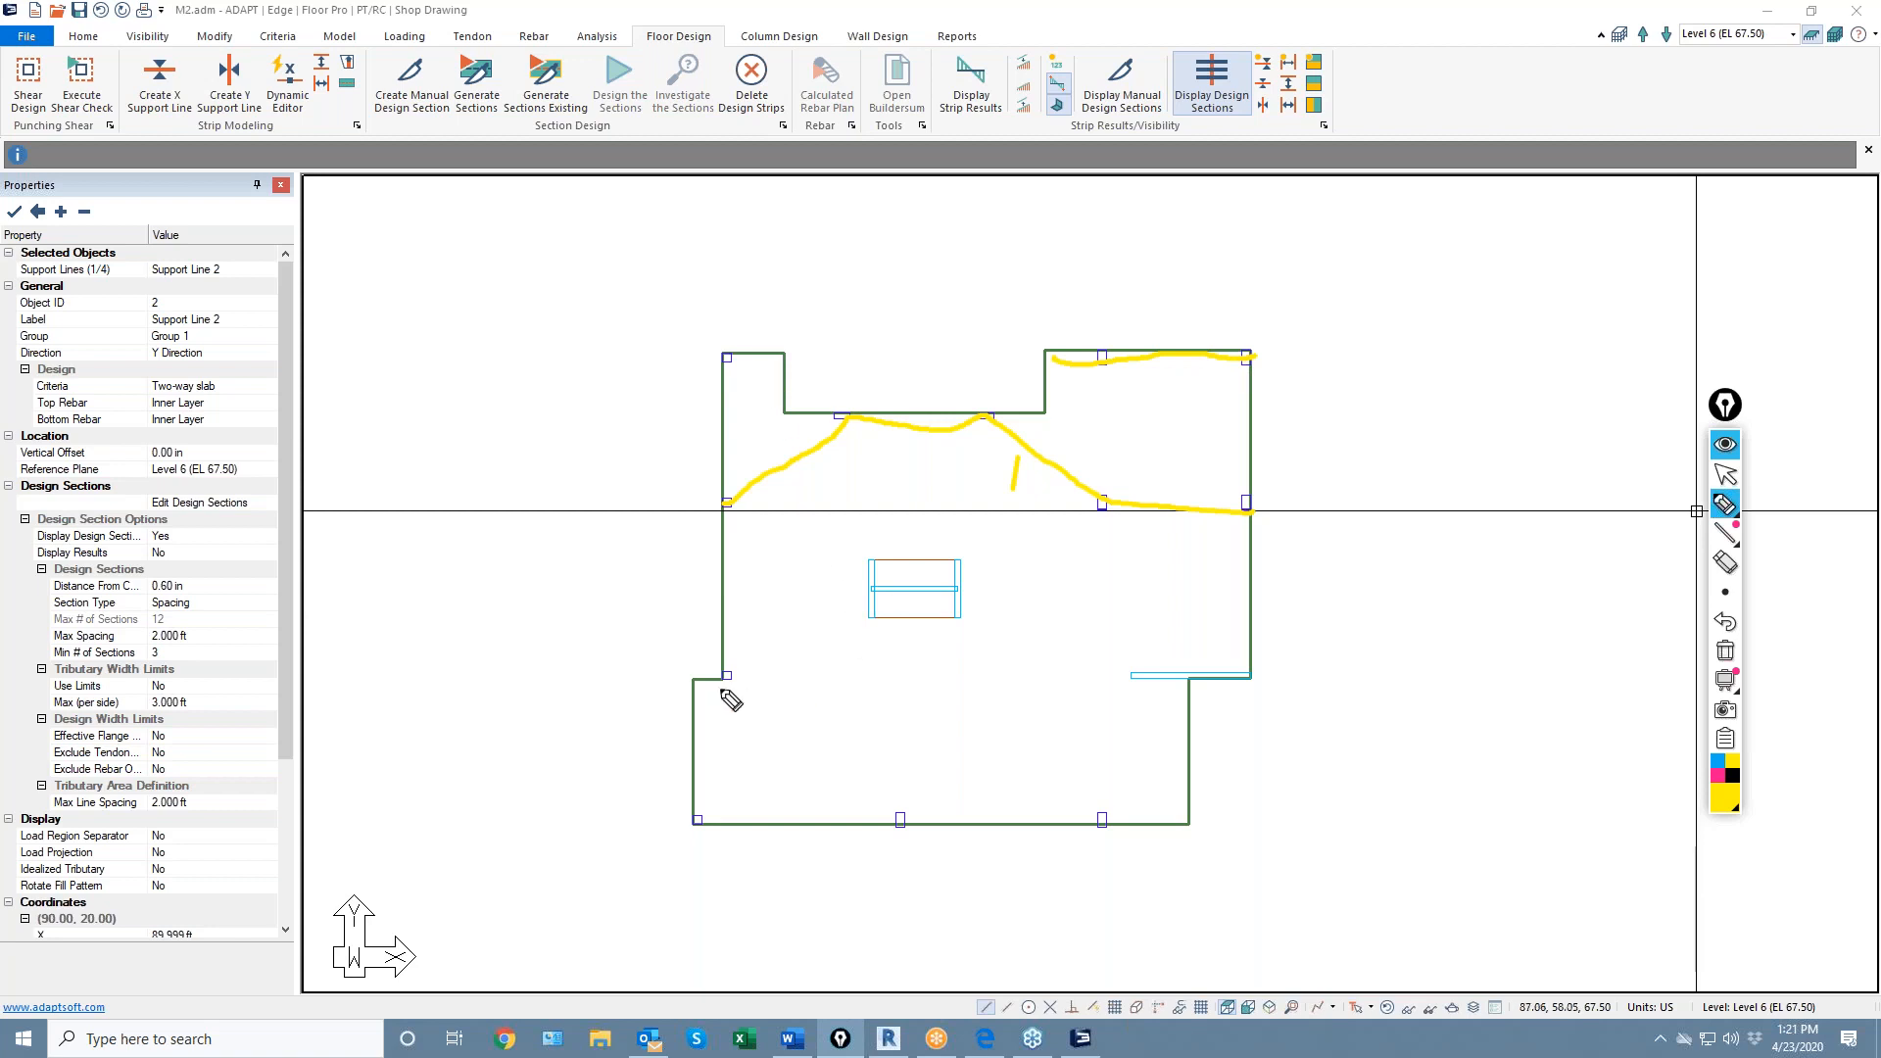
mouse_move(702, 676)
mouse_down()
mouse_move(932, 609)
mouse_move(1166, 686)
mouse_move(1277, 683)
mouse_up()
drag(698, 815, 1208, 823)
Sketch the tributary boundaries between the yellow lines freehand in blue, with one curve in each of the three gaps
click(1721, 764)
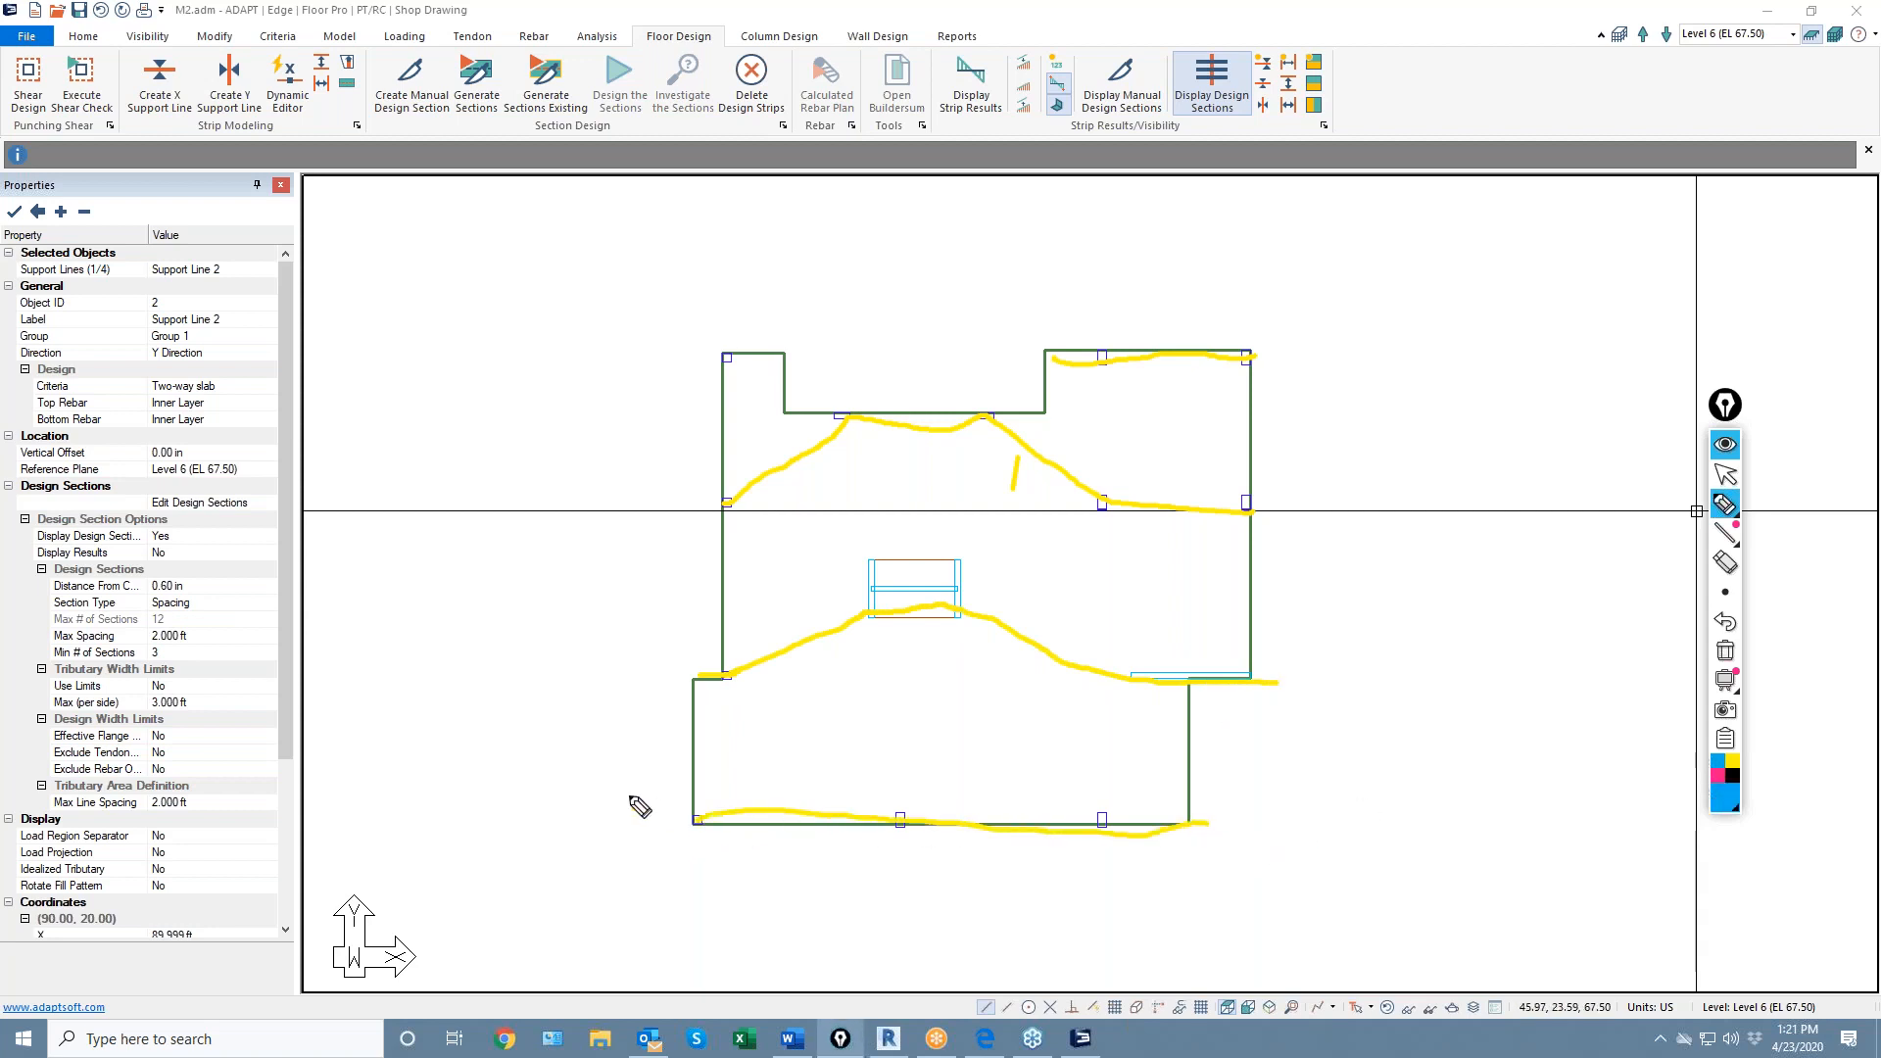
mouse_move(669, 779)
mouse_down()
mouse_move(823, 735)
mouse_move(1059, 724)
mouse_move(1272, 782)
mouse_up()
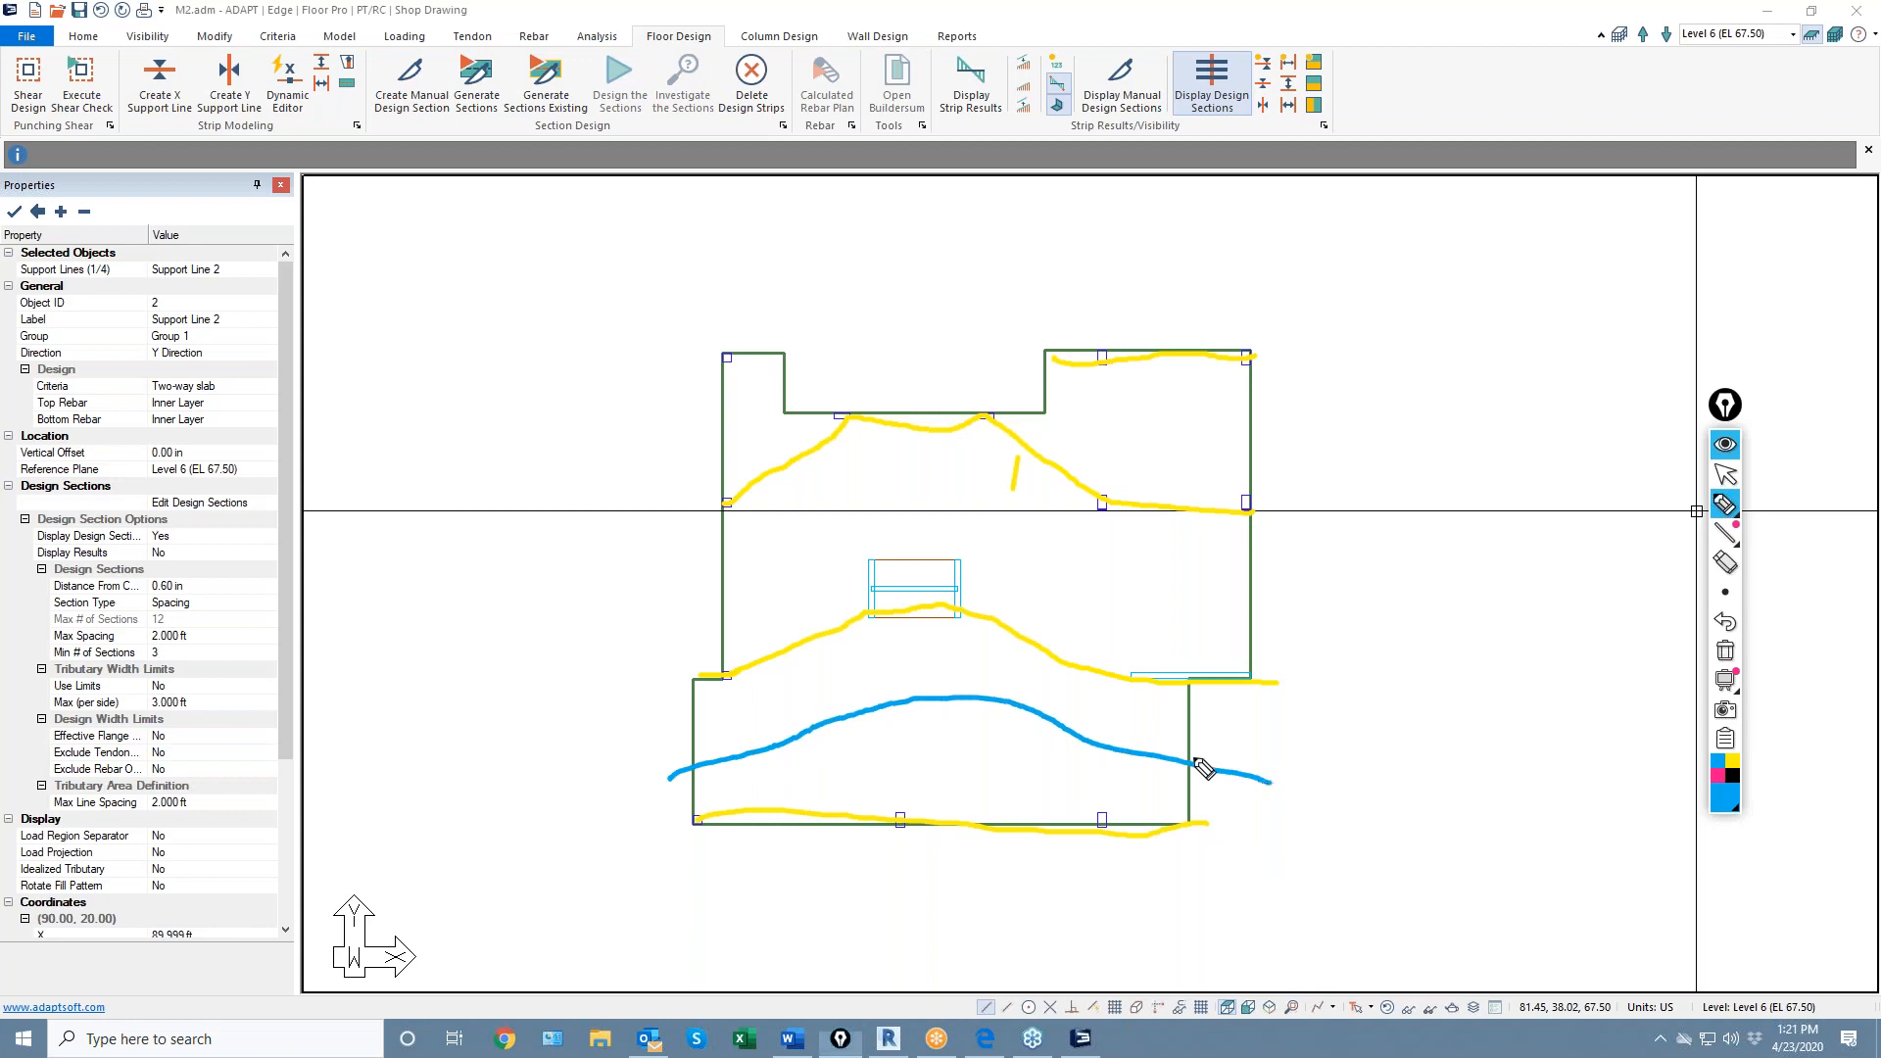
mouse_move(695, 590)
mouse_down()
mouse_move(900, 535)
mouse_move(1281, 616)
mouse_up()
drag(1038, 403, 1278, 451)
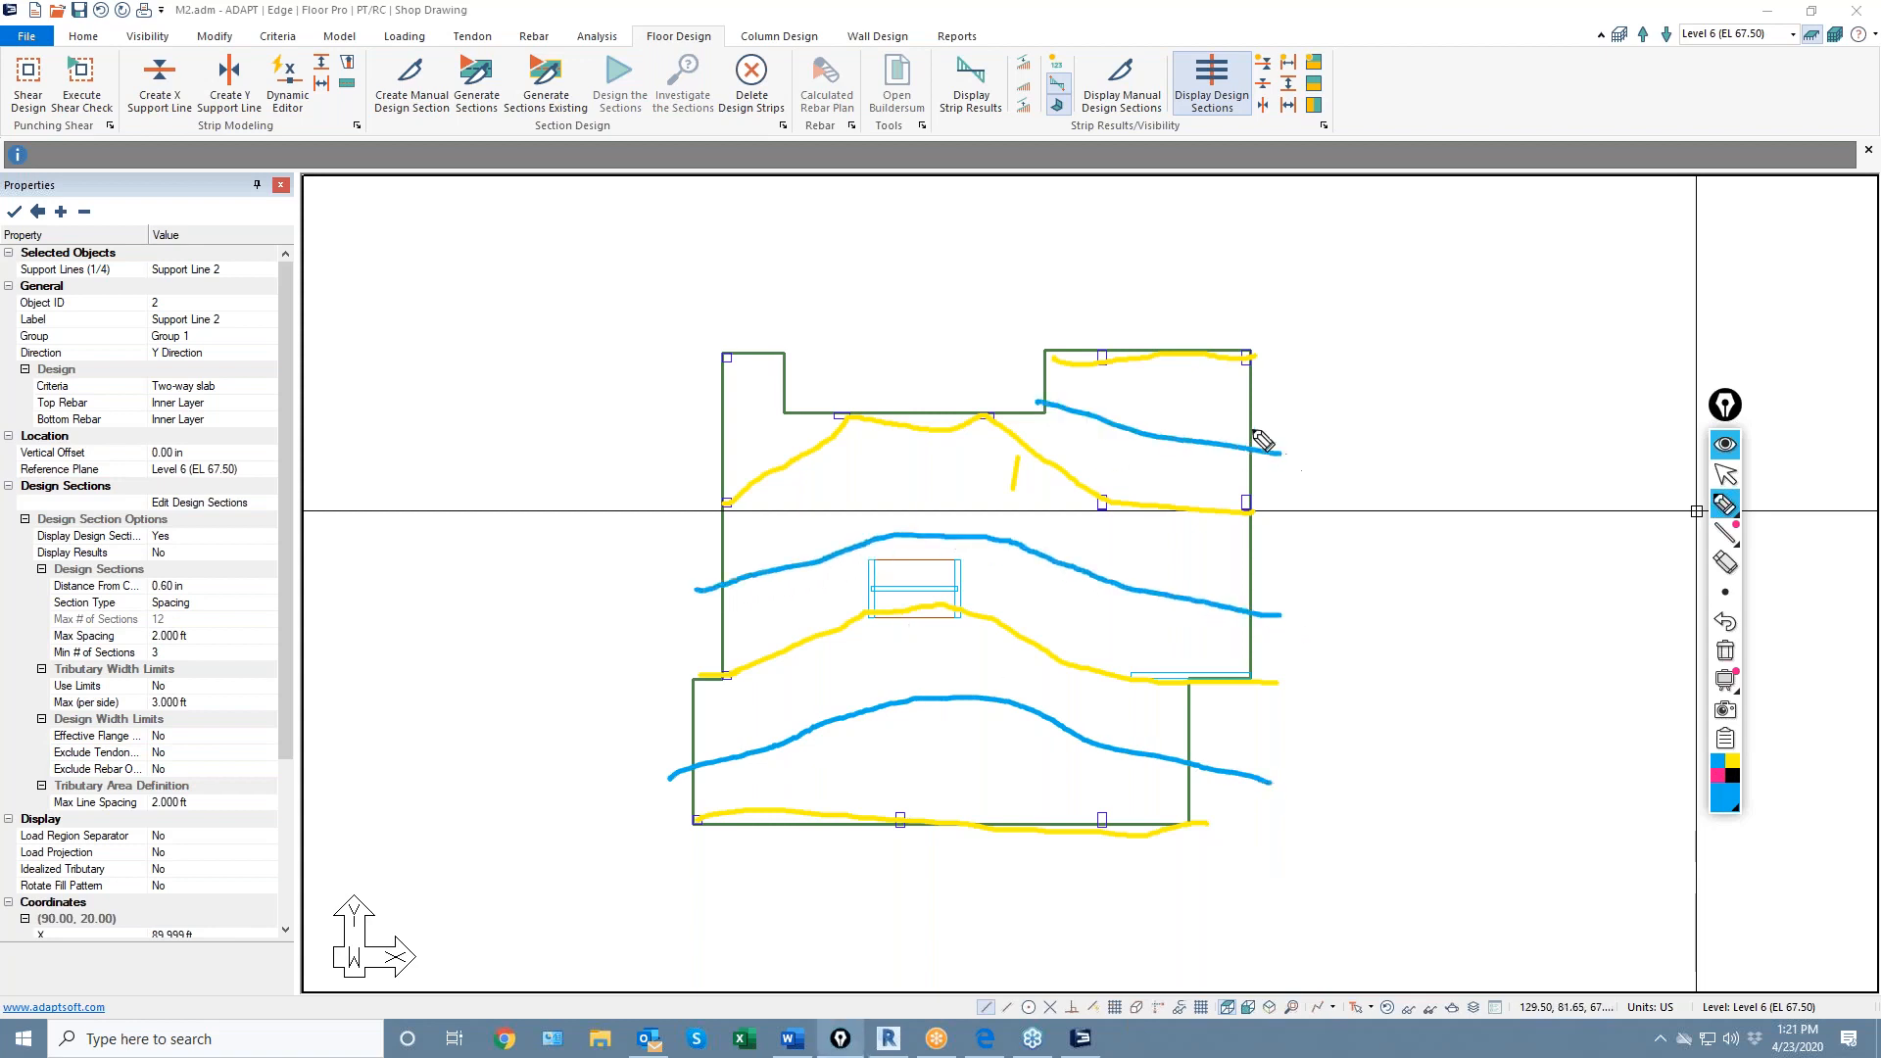
Hatch the tributary strips freehand with short blue strokes, outline part of the core opening, and clear all markings
mouse_move(1242, 370)
mouse_down()
mouse_move(1215, 413)
mouse_move(1160, 402)
mouse_up()
mouse_move(1125, 364)
mouse_down()
mouse_move(1097, 390)
mouse_move(1056, 383)
mouse_up()
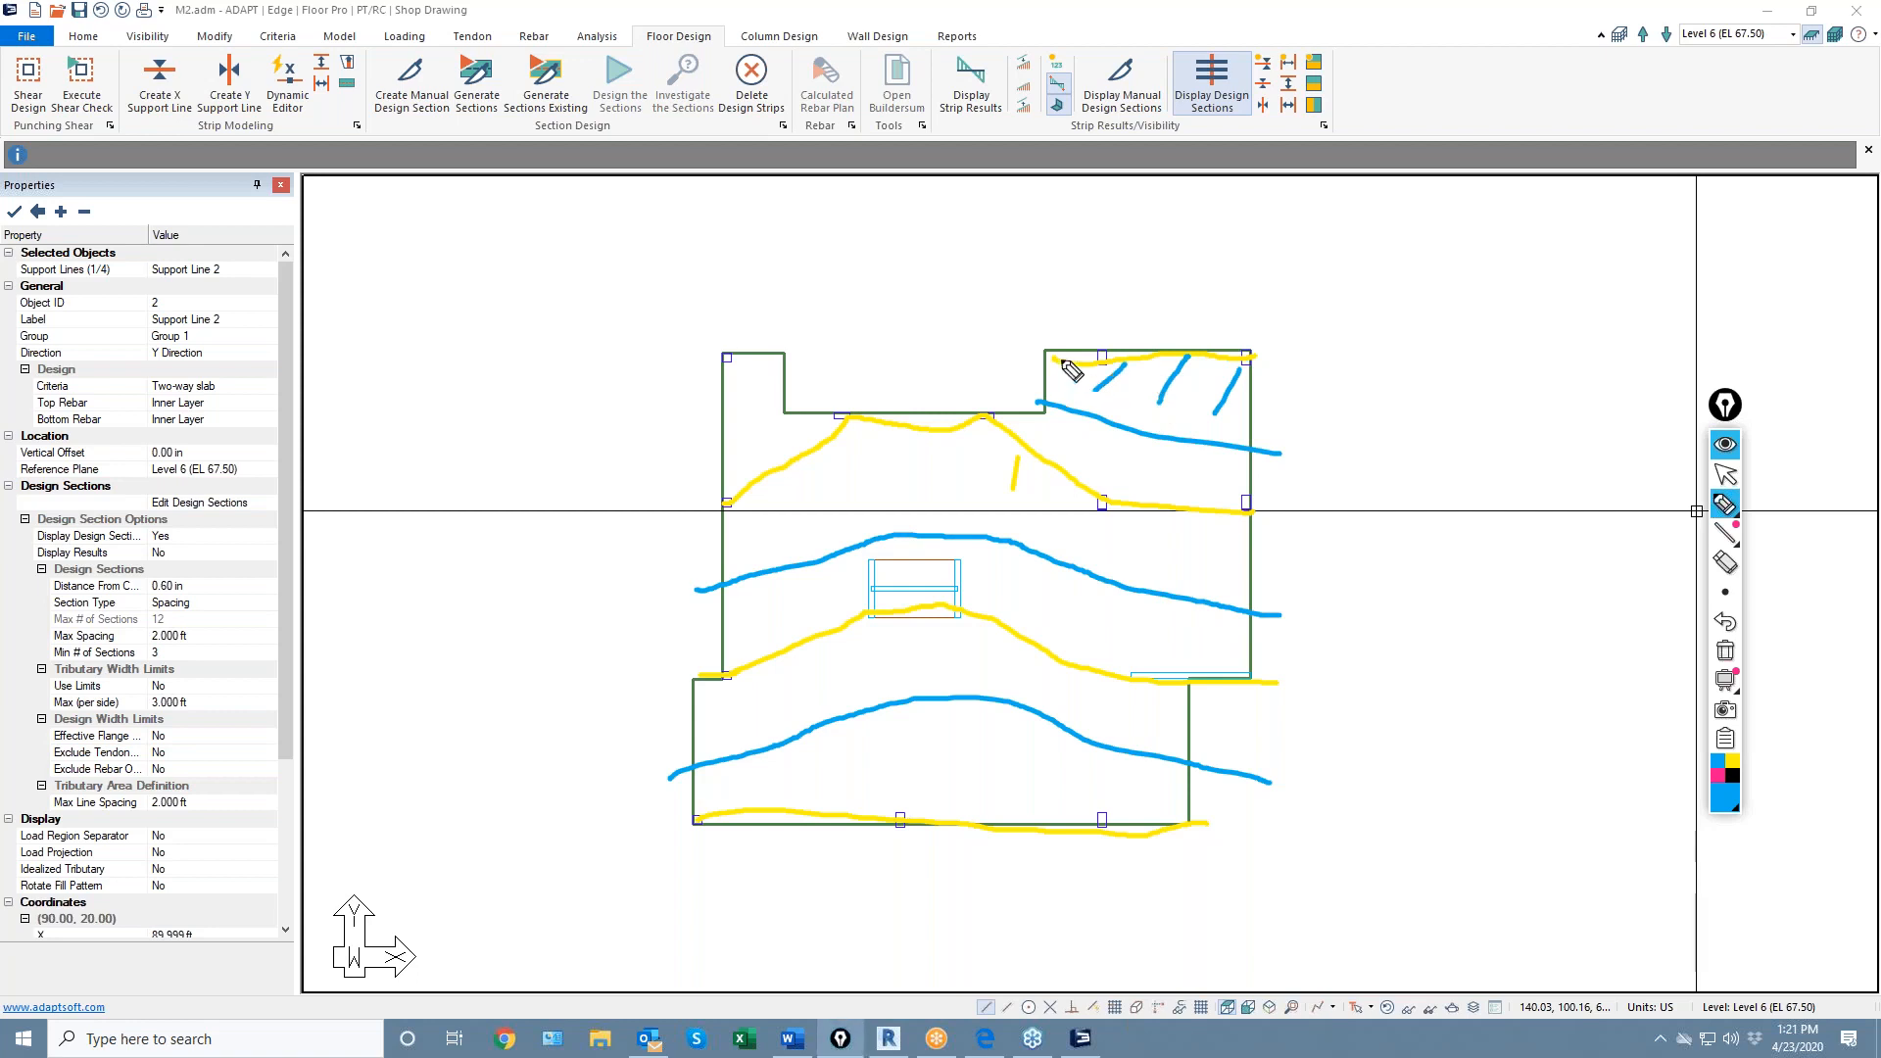
drag(1179, 460, 1216, 568)
drag(1119, 453, 1166, 566)
drag(1034, 429, 1091, 532)
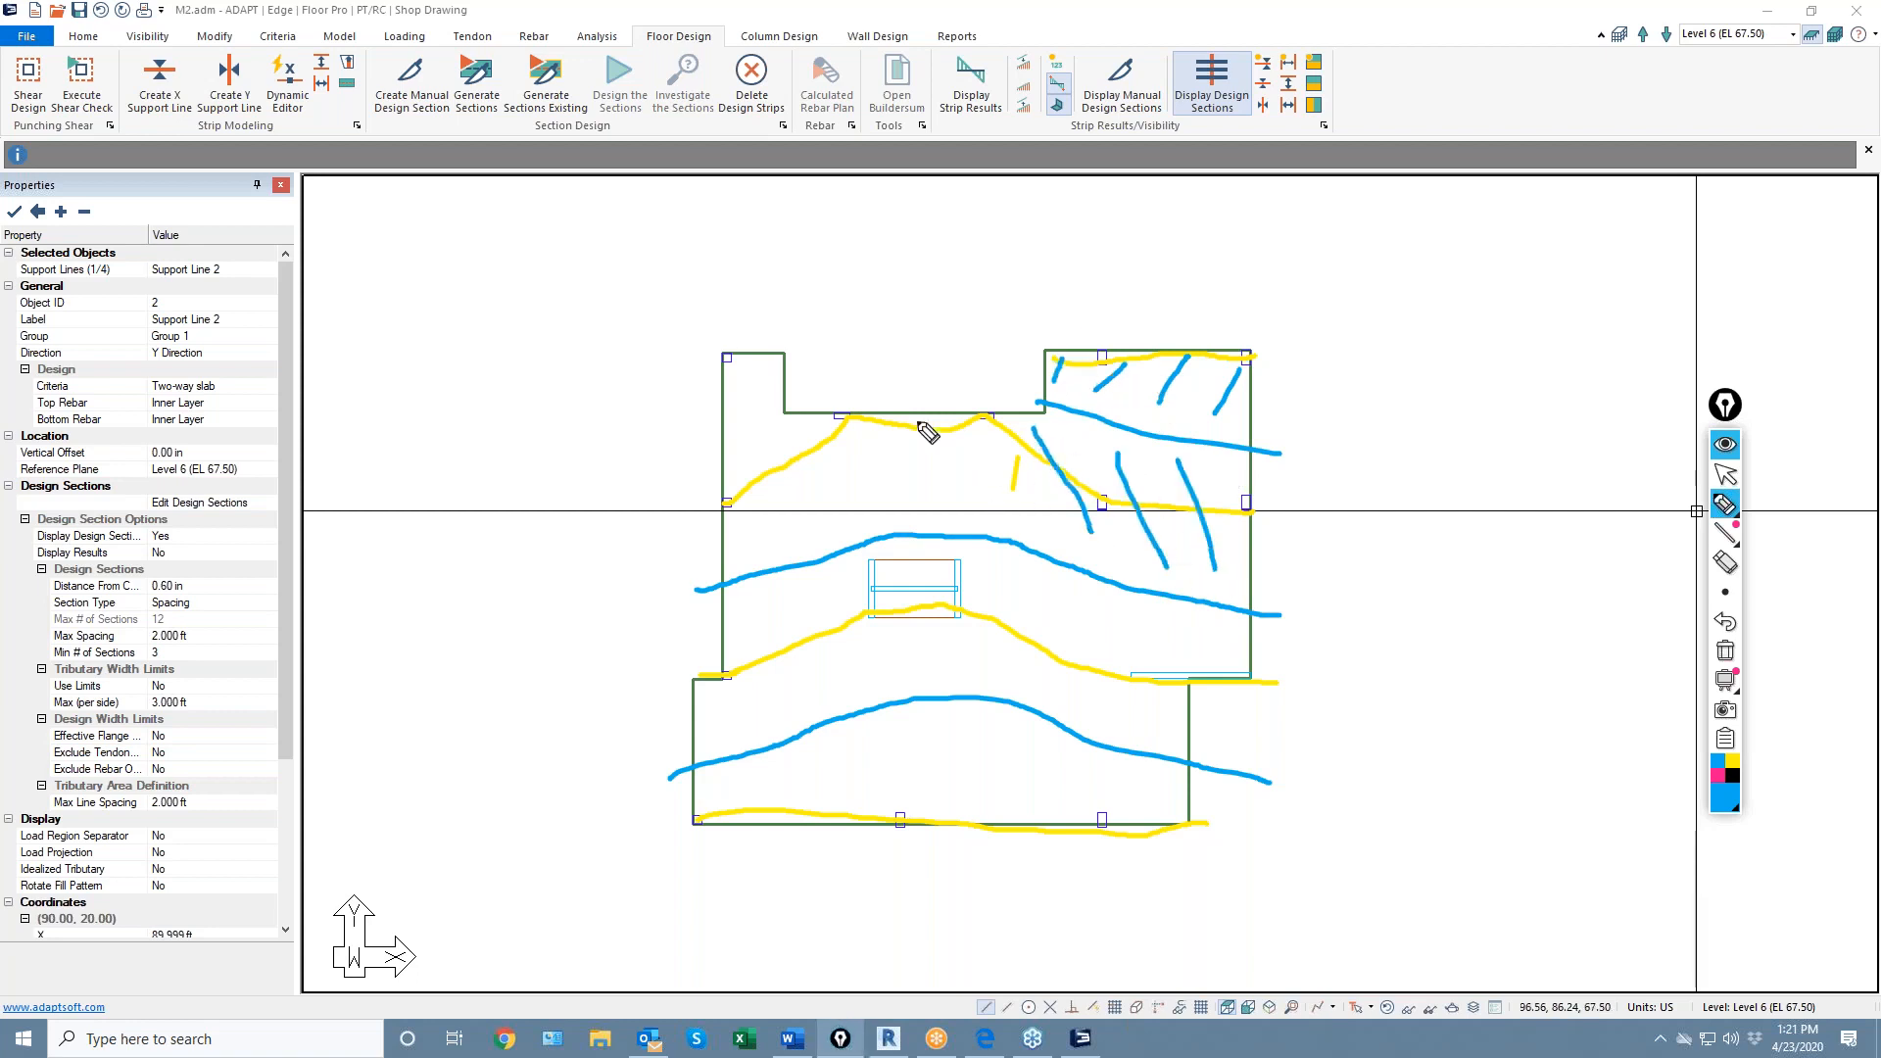
drag(897, 405, 970, 520)
drag(787, 412, 889, 515)
drag(774, 478, 777, 624)
drag(745, 697, 779, 624)
drag(884, 587, 840, 678)
drag(982, 592, 945, 659)
drag(953, 556, 872, 600)
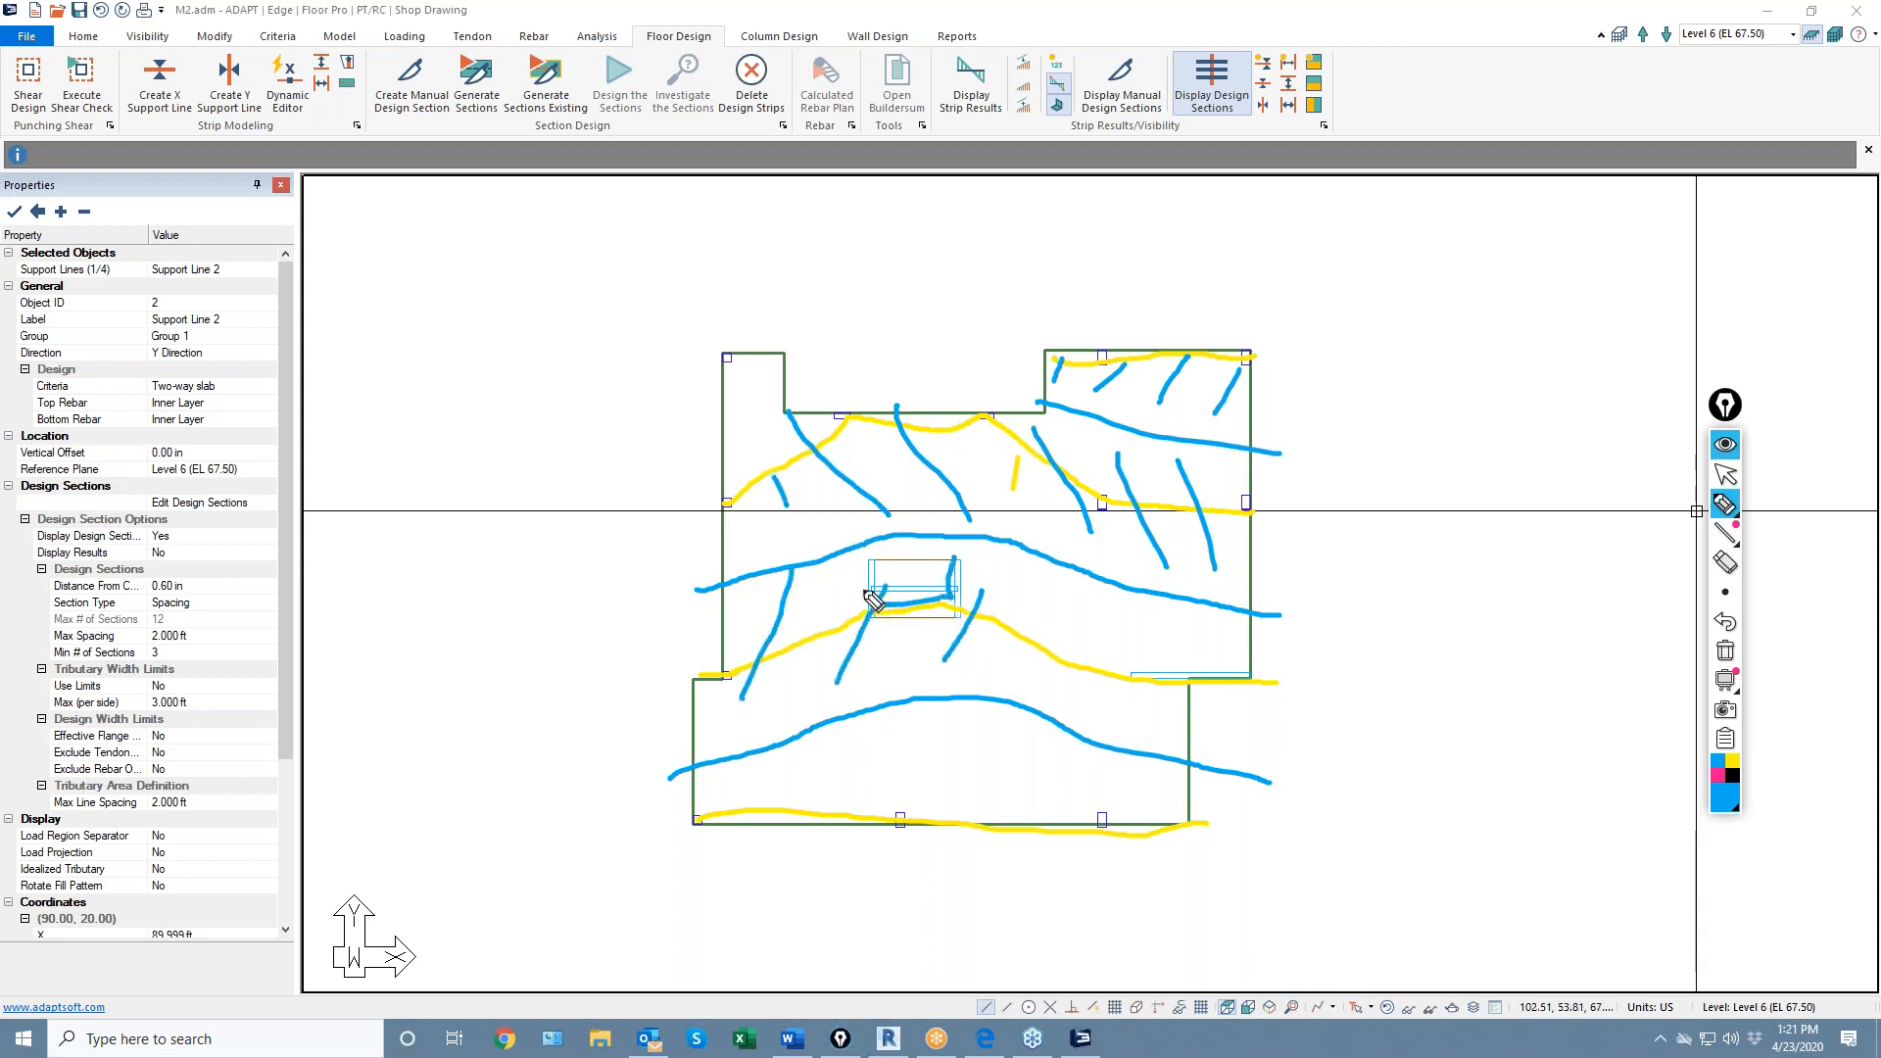
drag(1056, 585, 997, 678)
drag(1122, 620, 1105, 681)
click(1054, 761)
drag(1153, 774, 1163, 814)
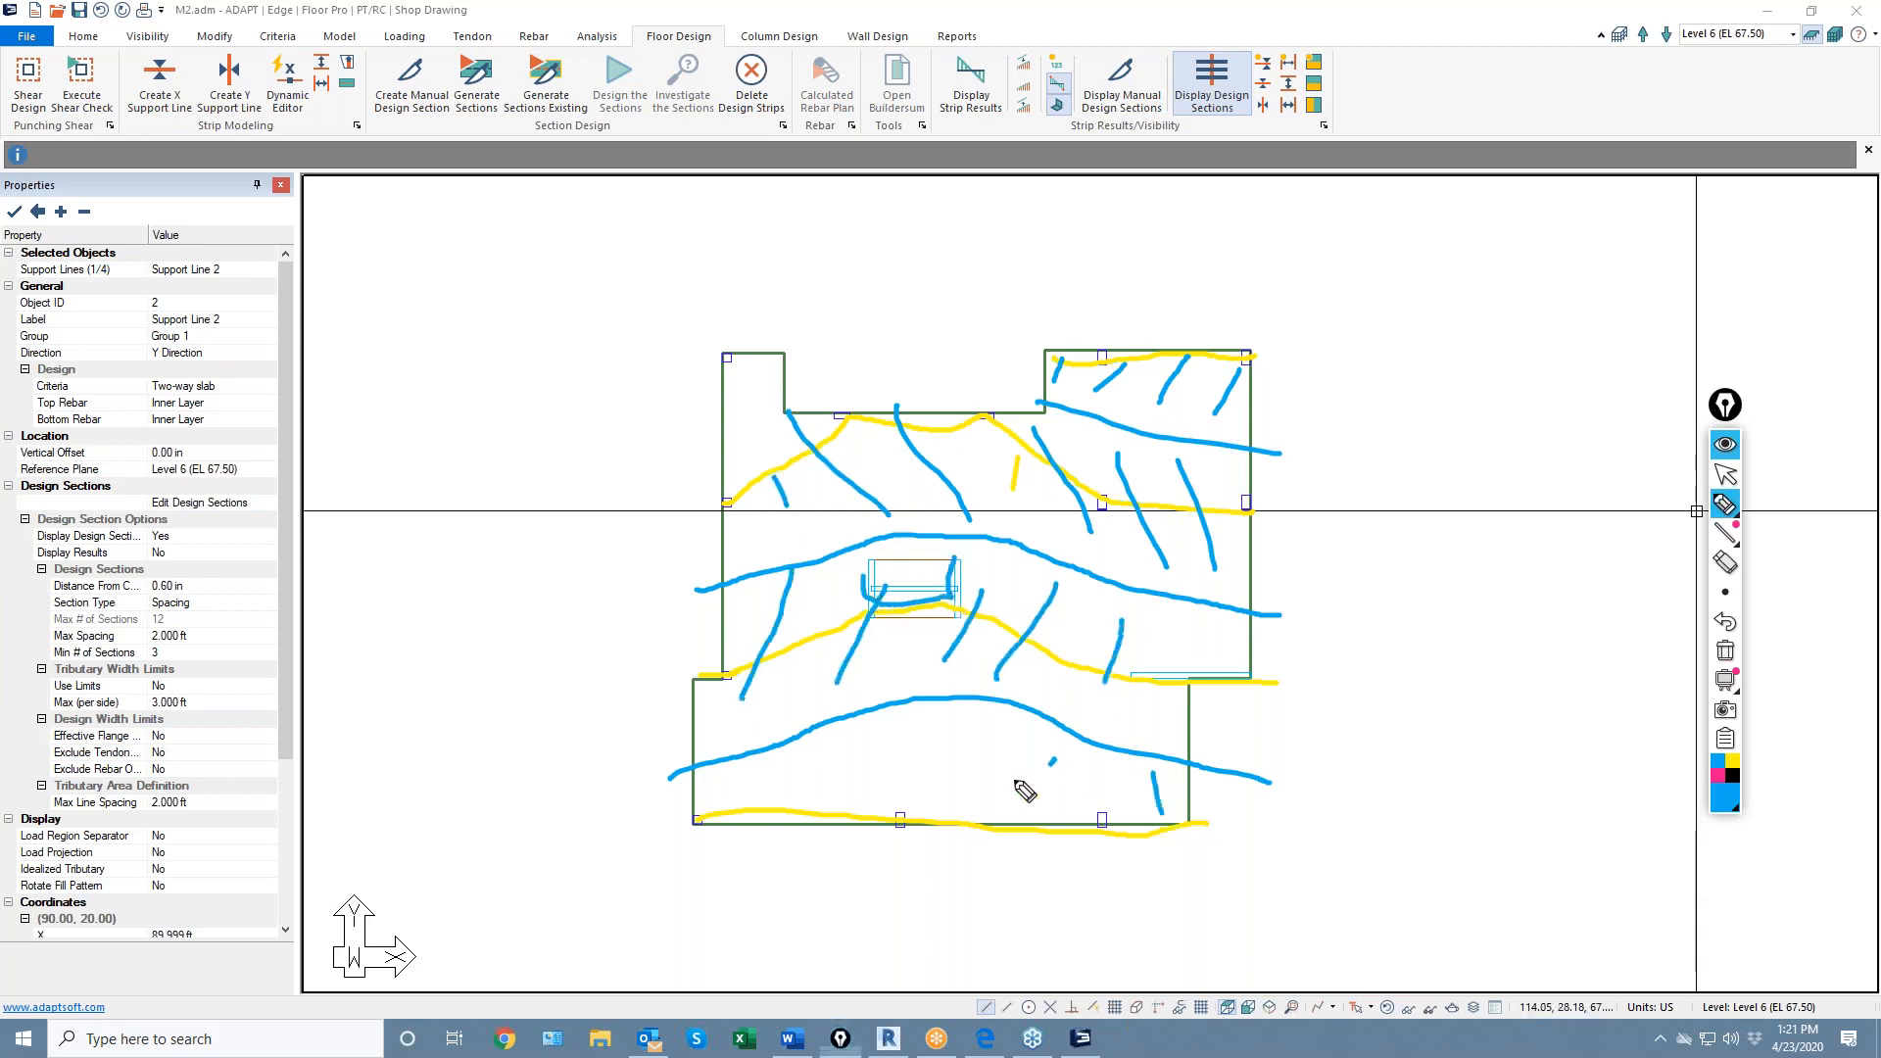
drag(1054, 761, 1004, 780)
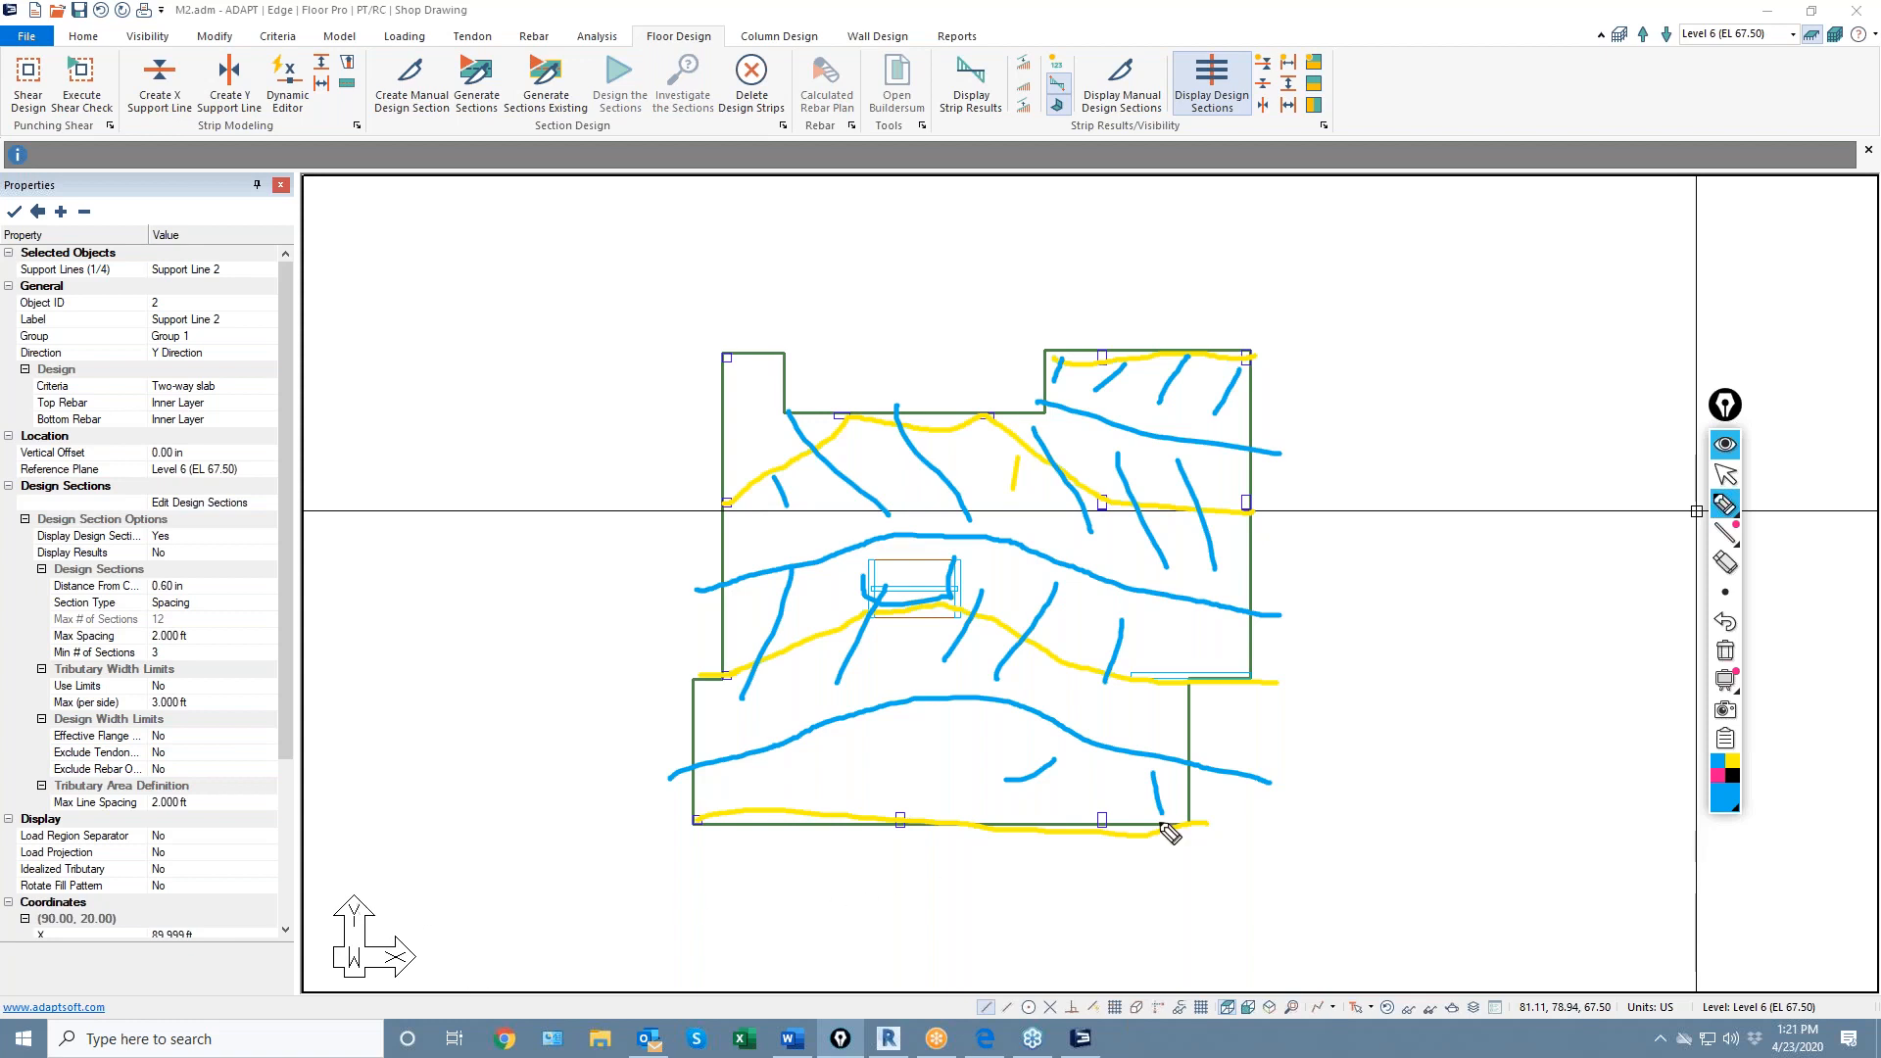
click(1725, 652)
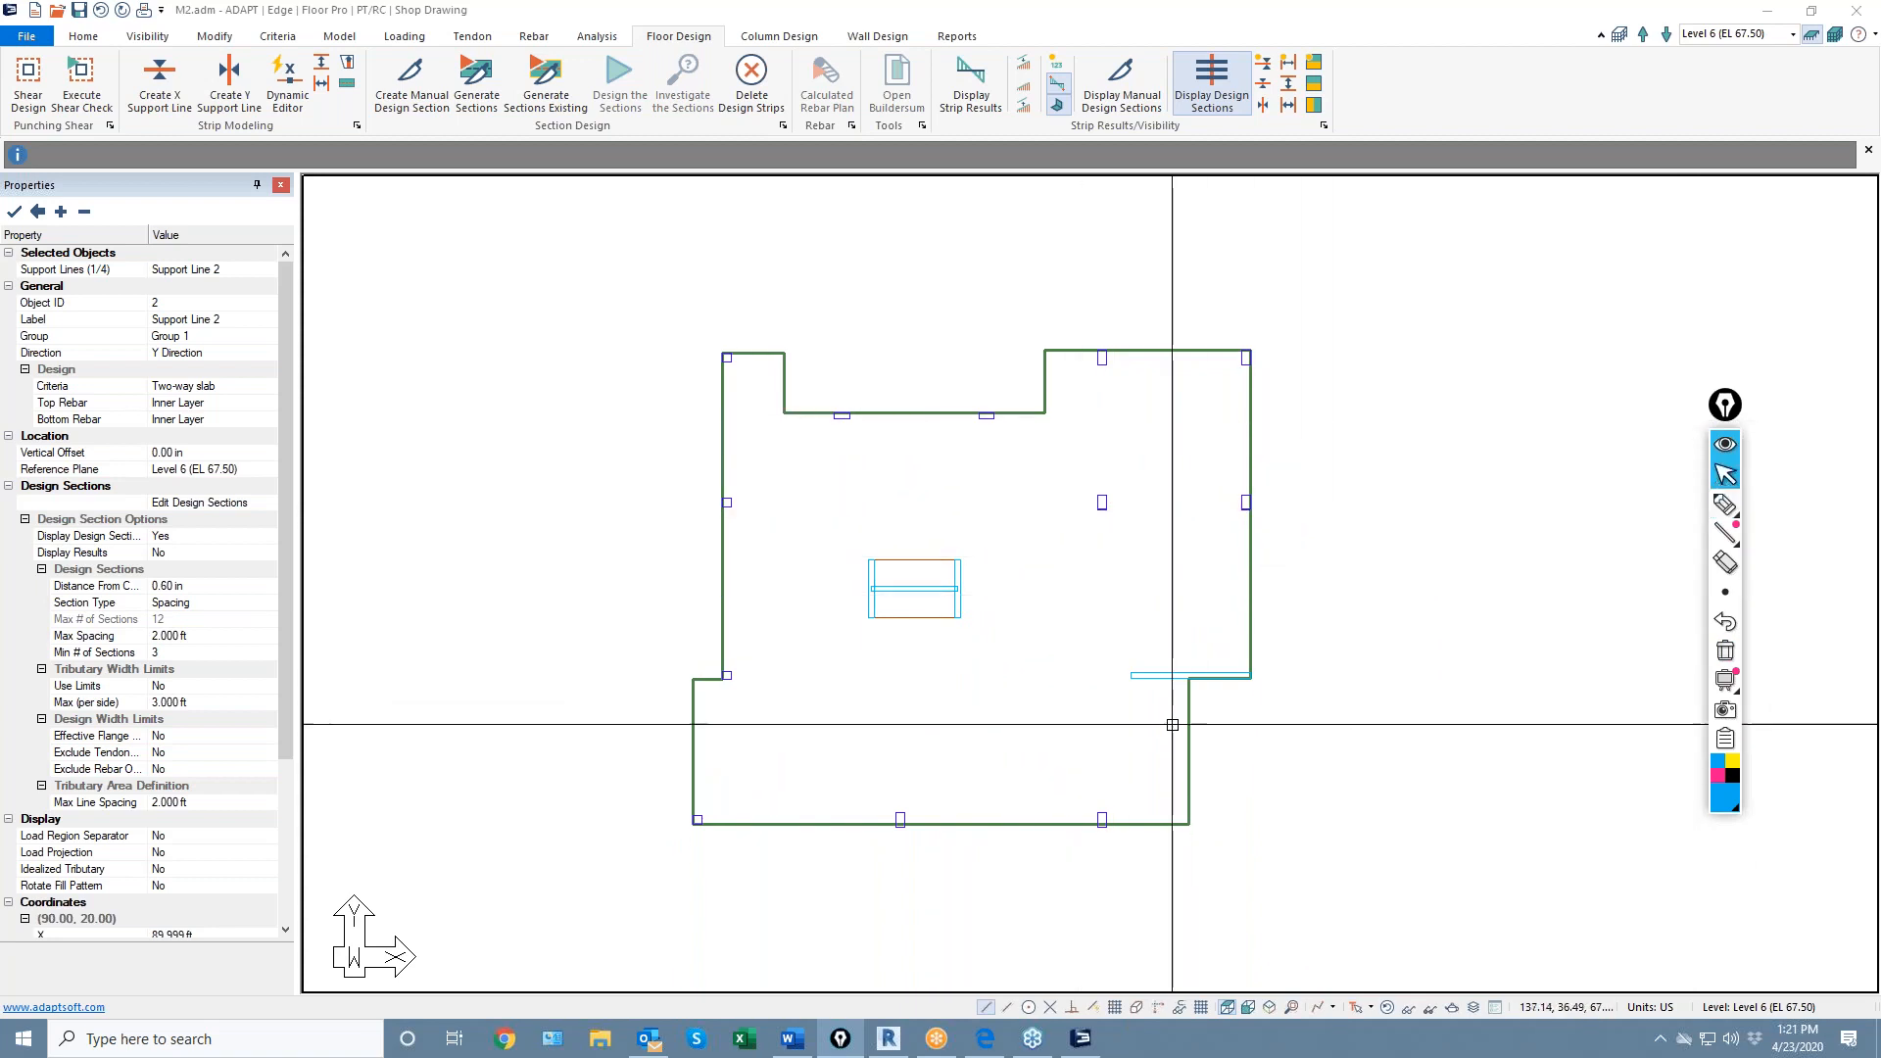
Draw an X-direction support line from the upper-left corner column perpendicular to the right edge of the slab's upper-left projection, and end the command
click(207, 98)
scroll(671, 379, up, 2)
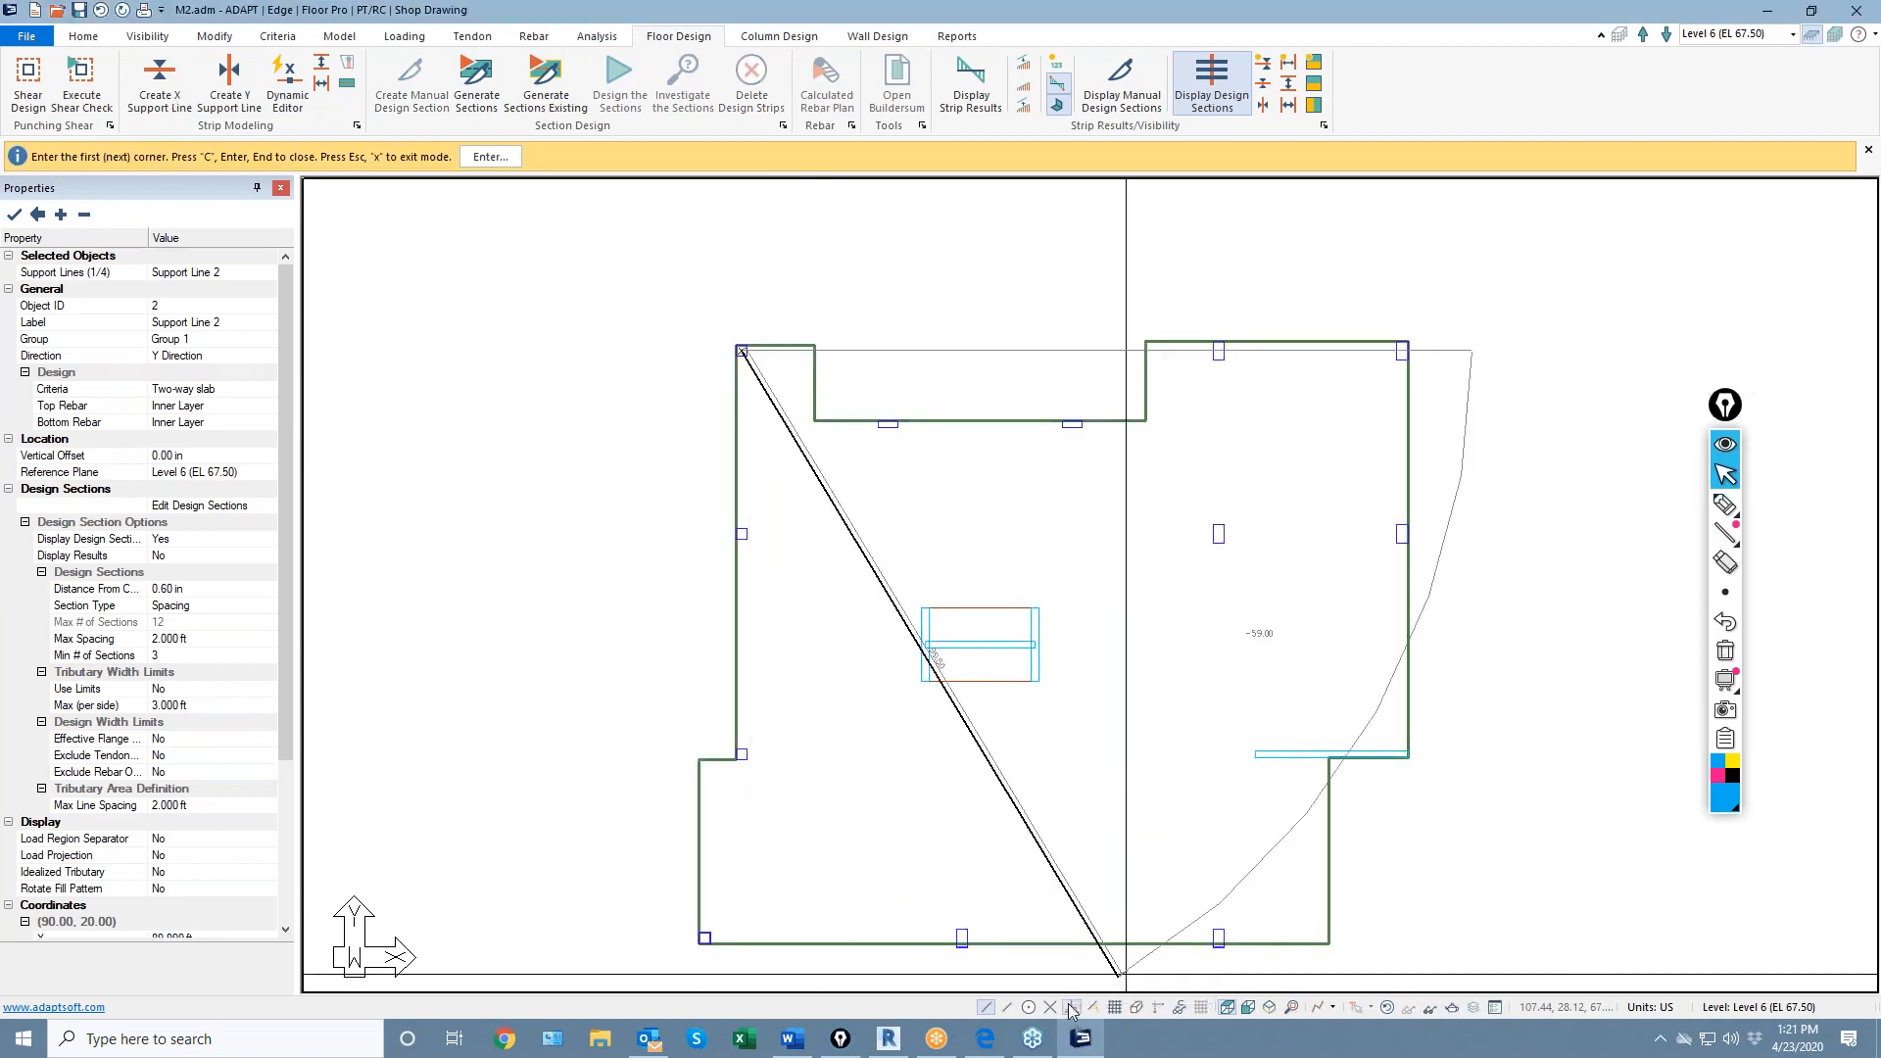
click(814, 354)
key(c)
scroll(646, 383, down, 5)
scroll(709, 425, up, 5)
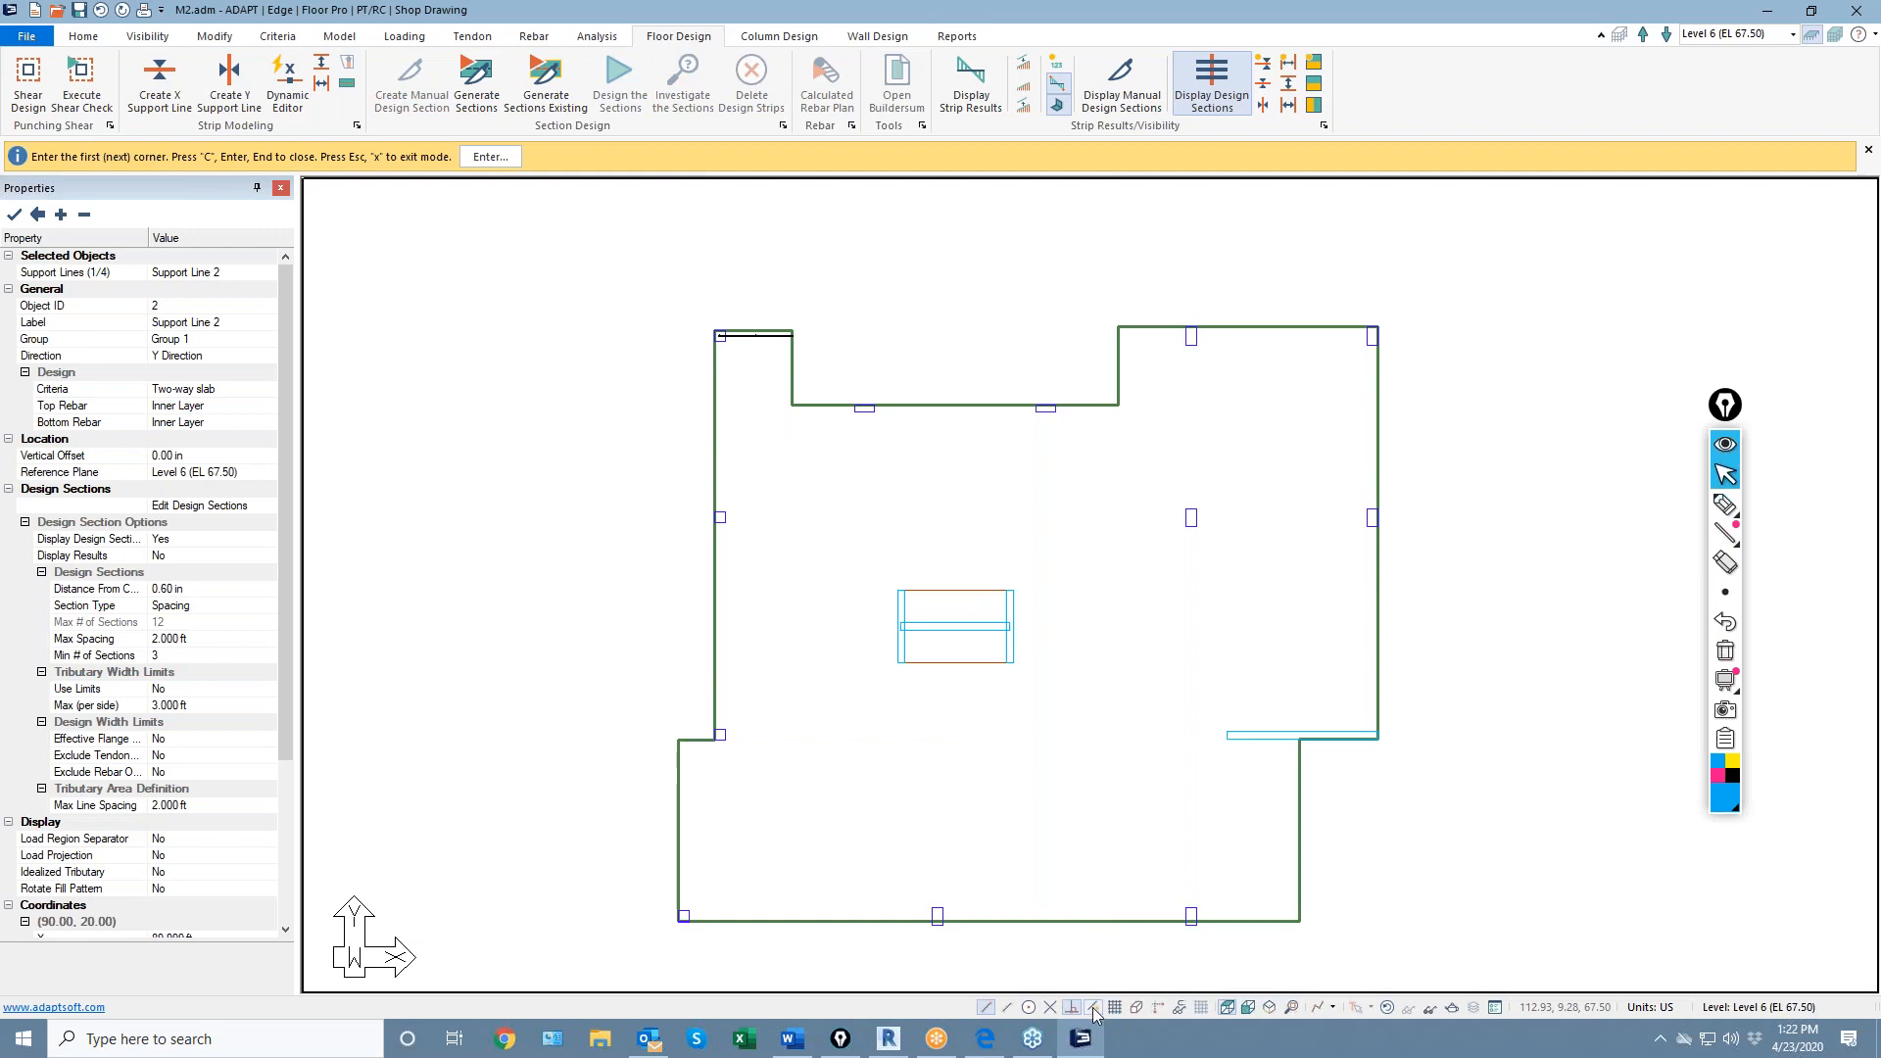
scroll(735, 431, up, 3)
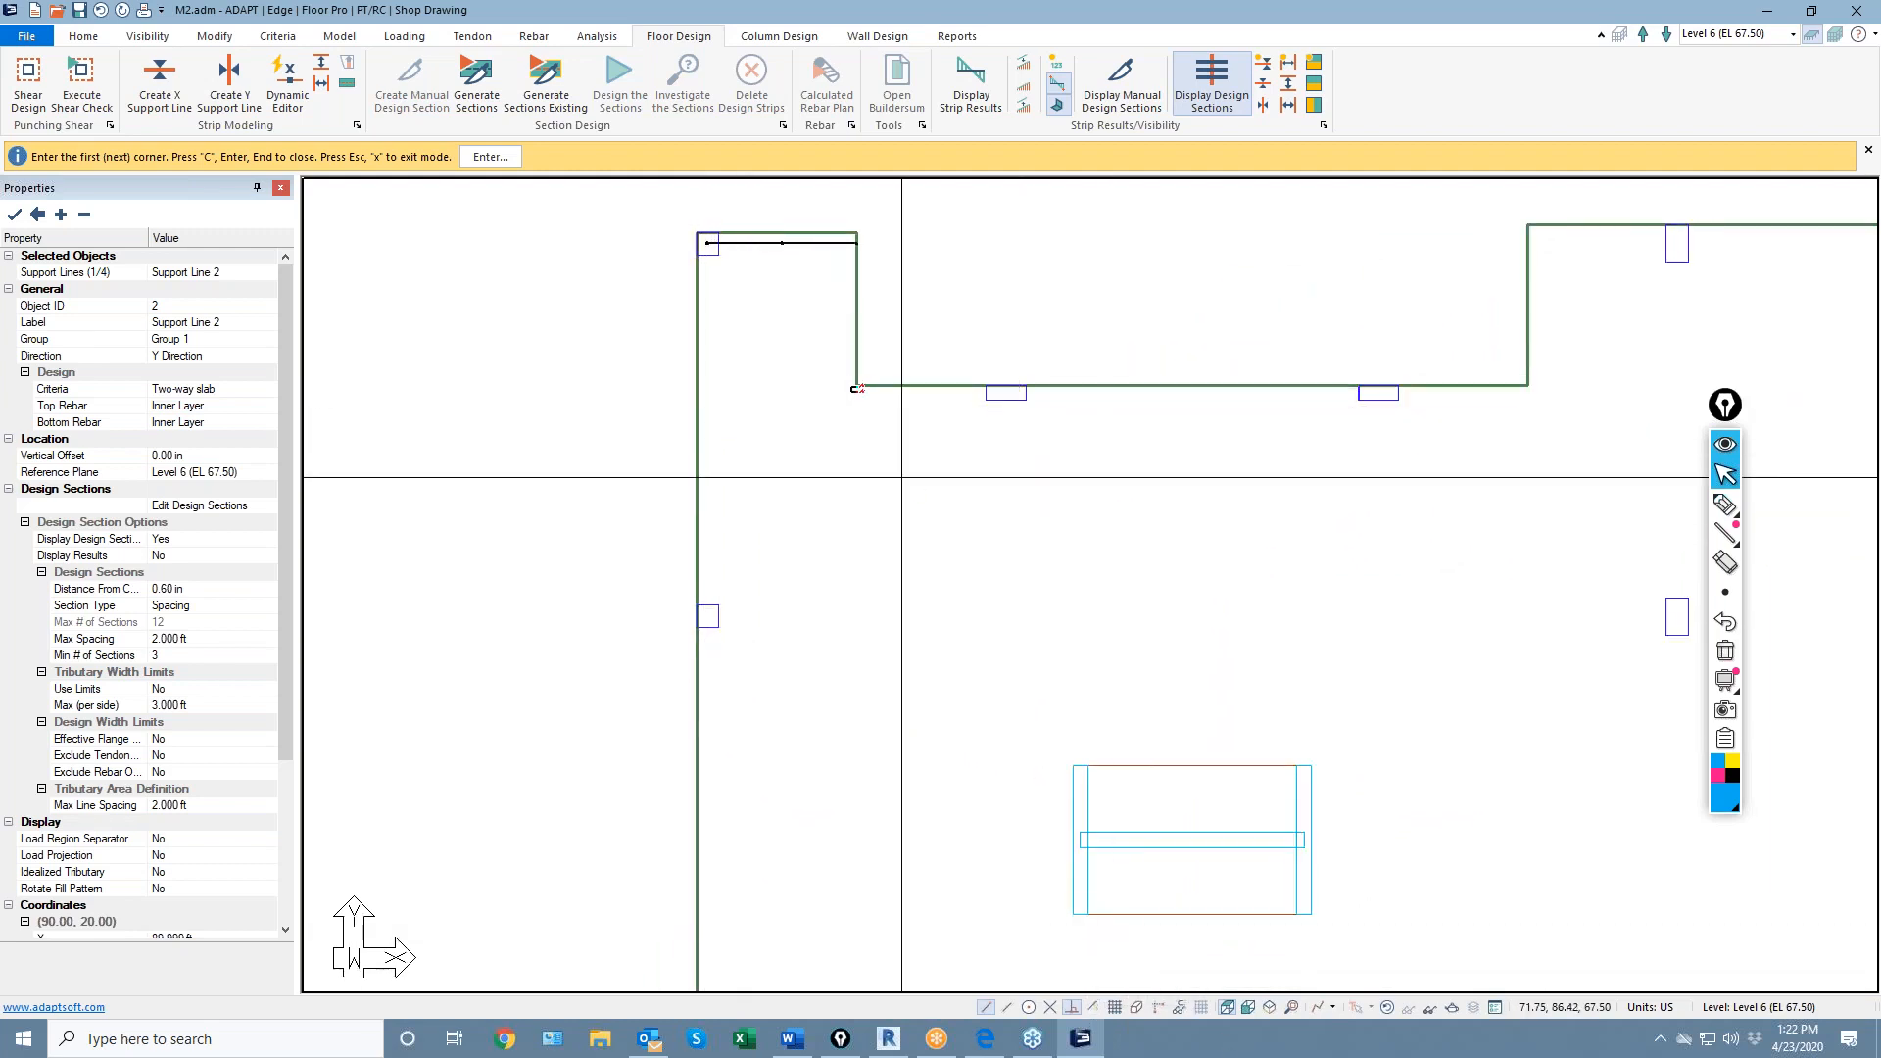
scroll(789, 446, down, 3)
key(Escape)
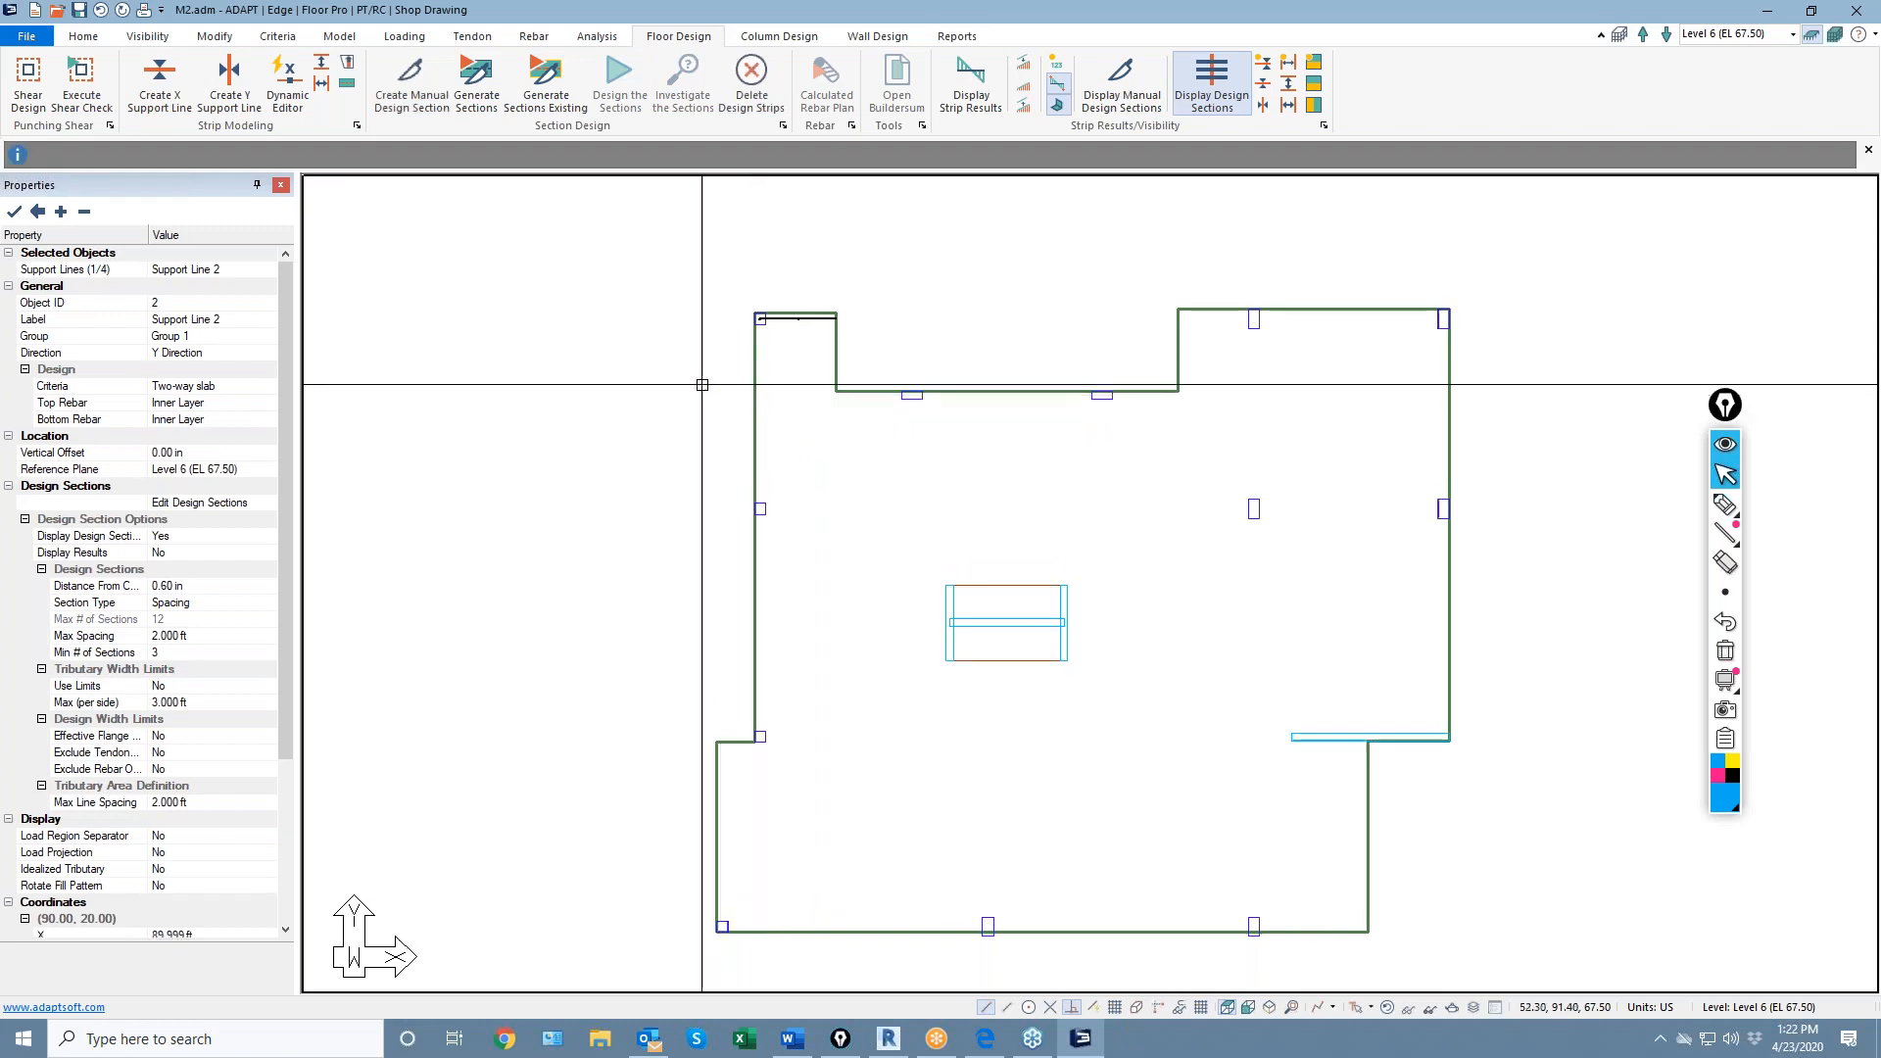
Draw X-direction support lines through the recessed upper-edge columns to the right slab edge and through the two upper-right projection columns
click(232, 90)
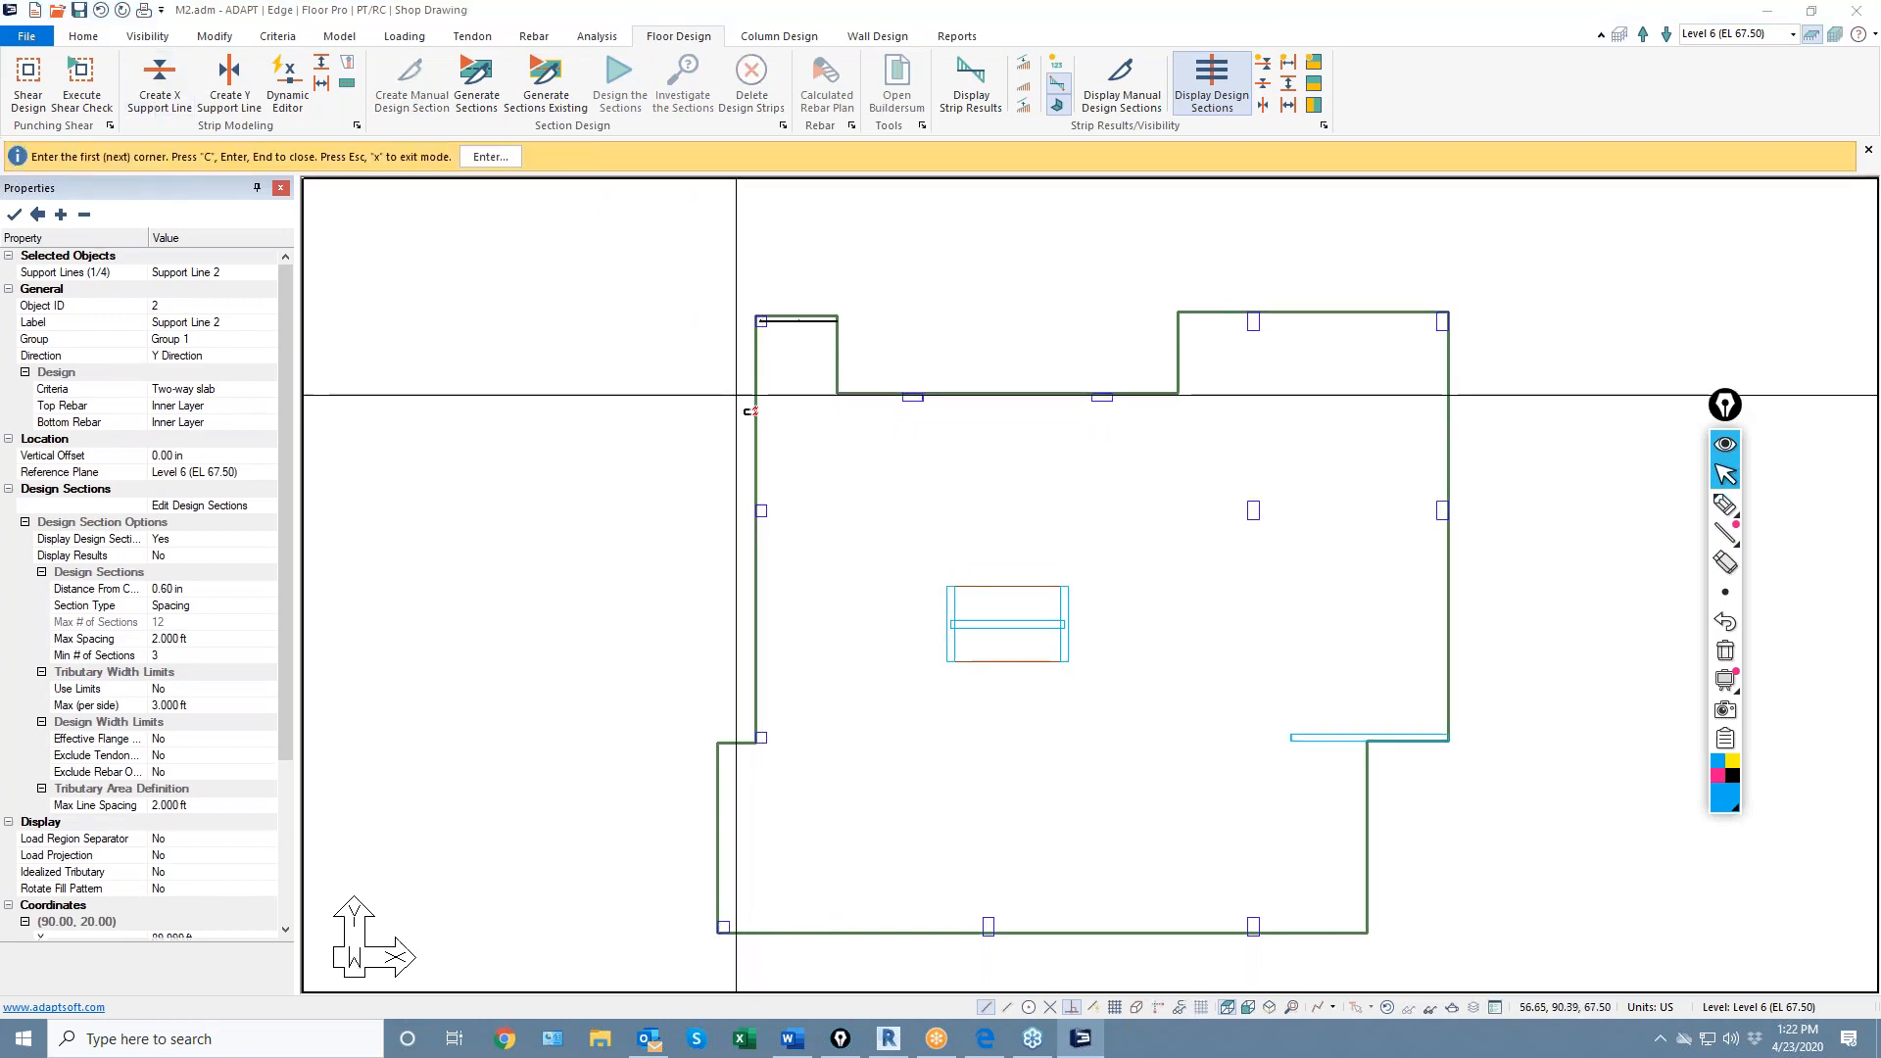
click(736, 396)
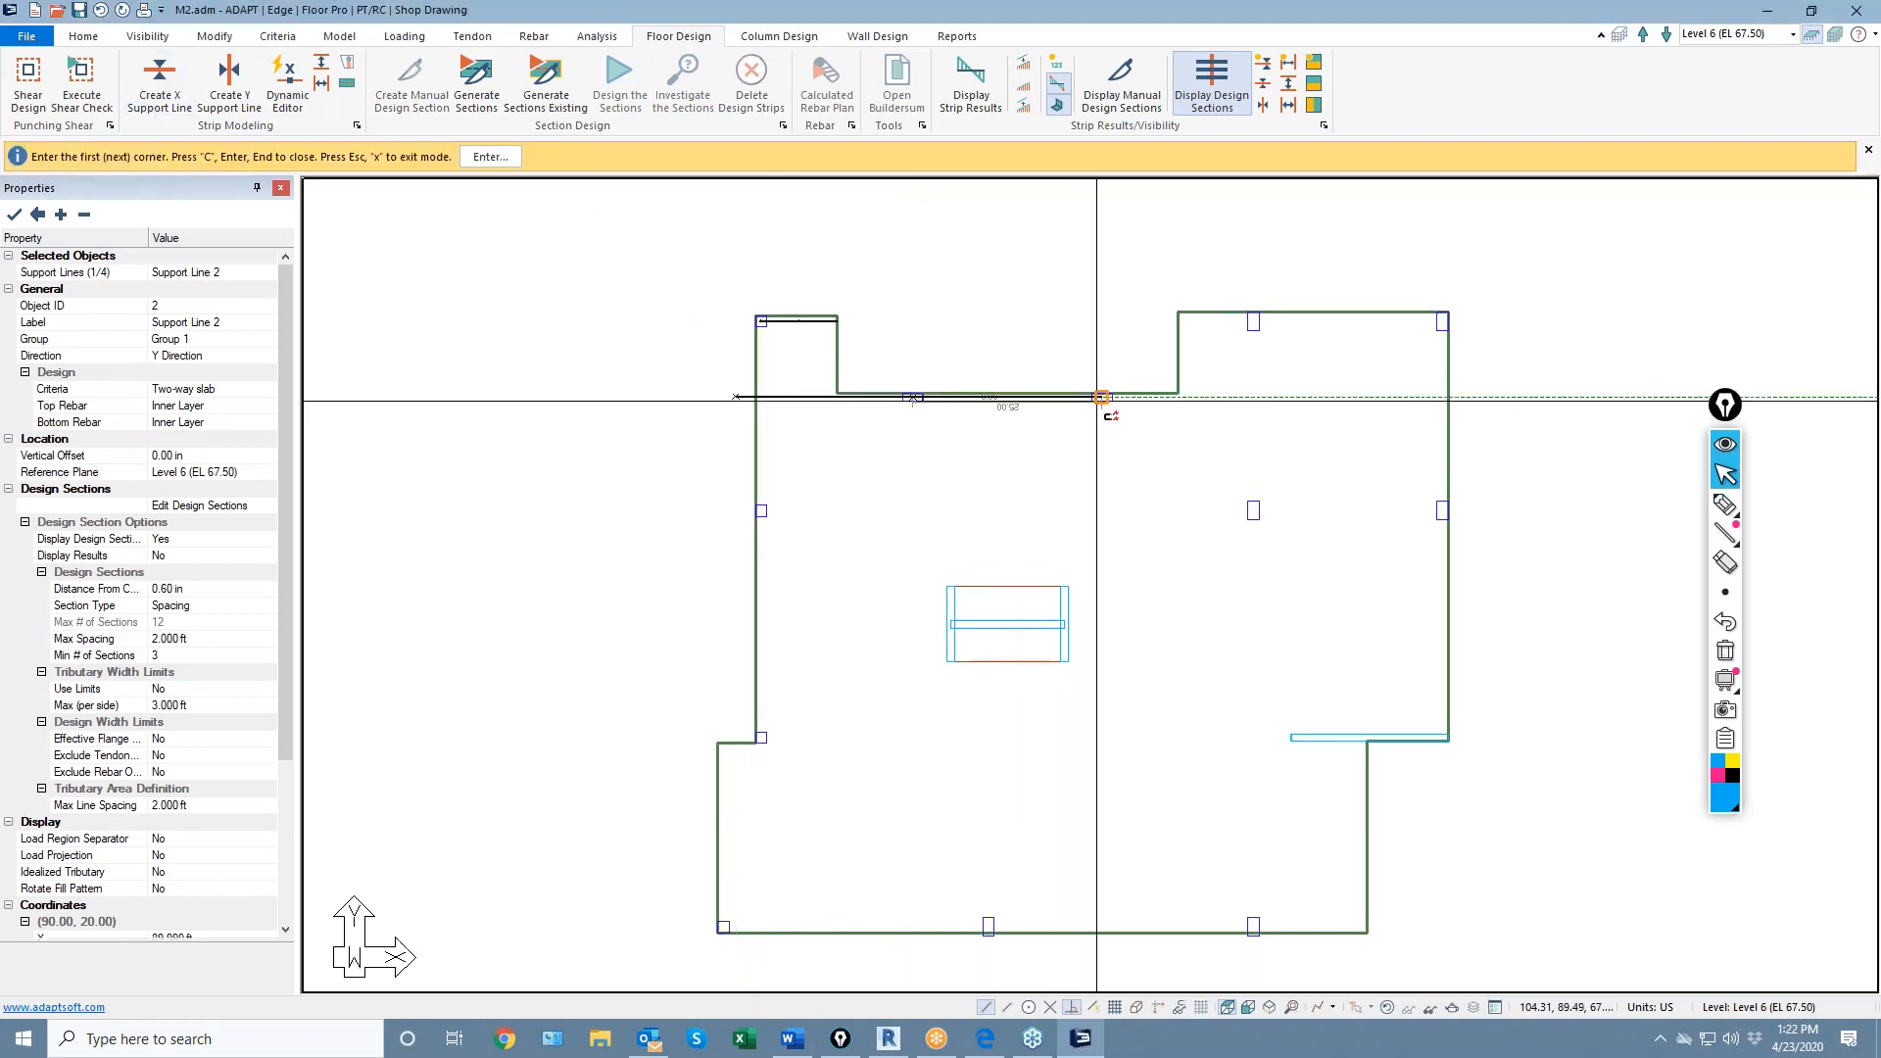
click(1447, 397)
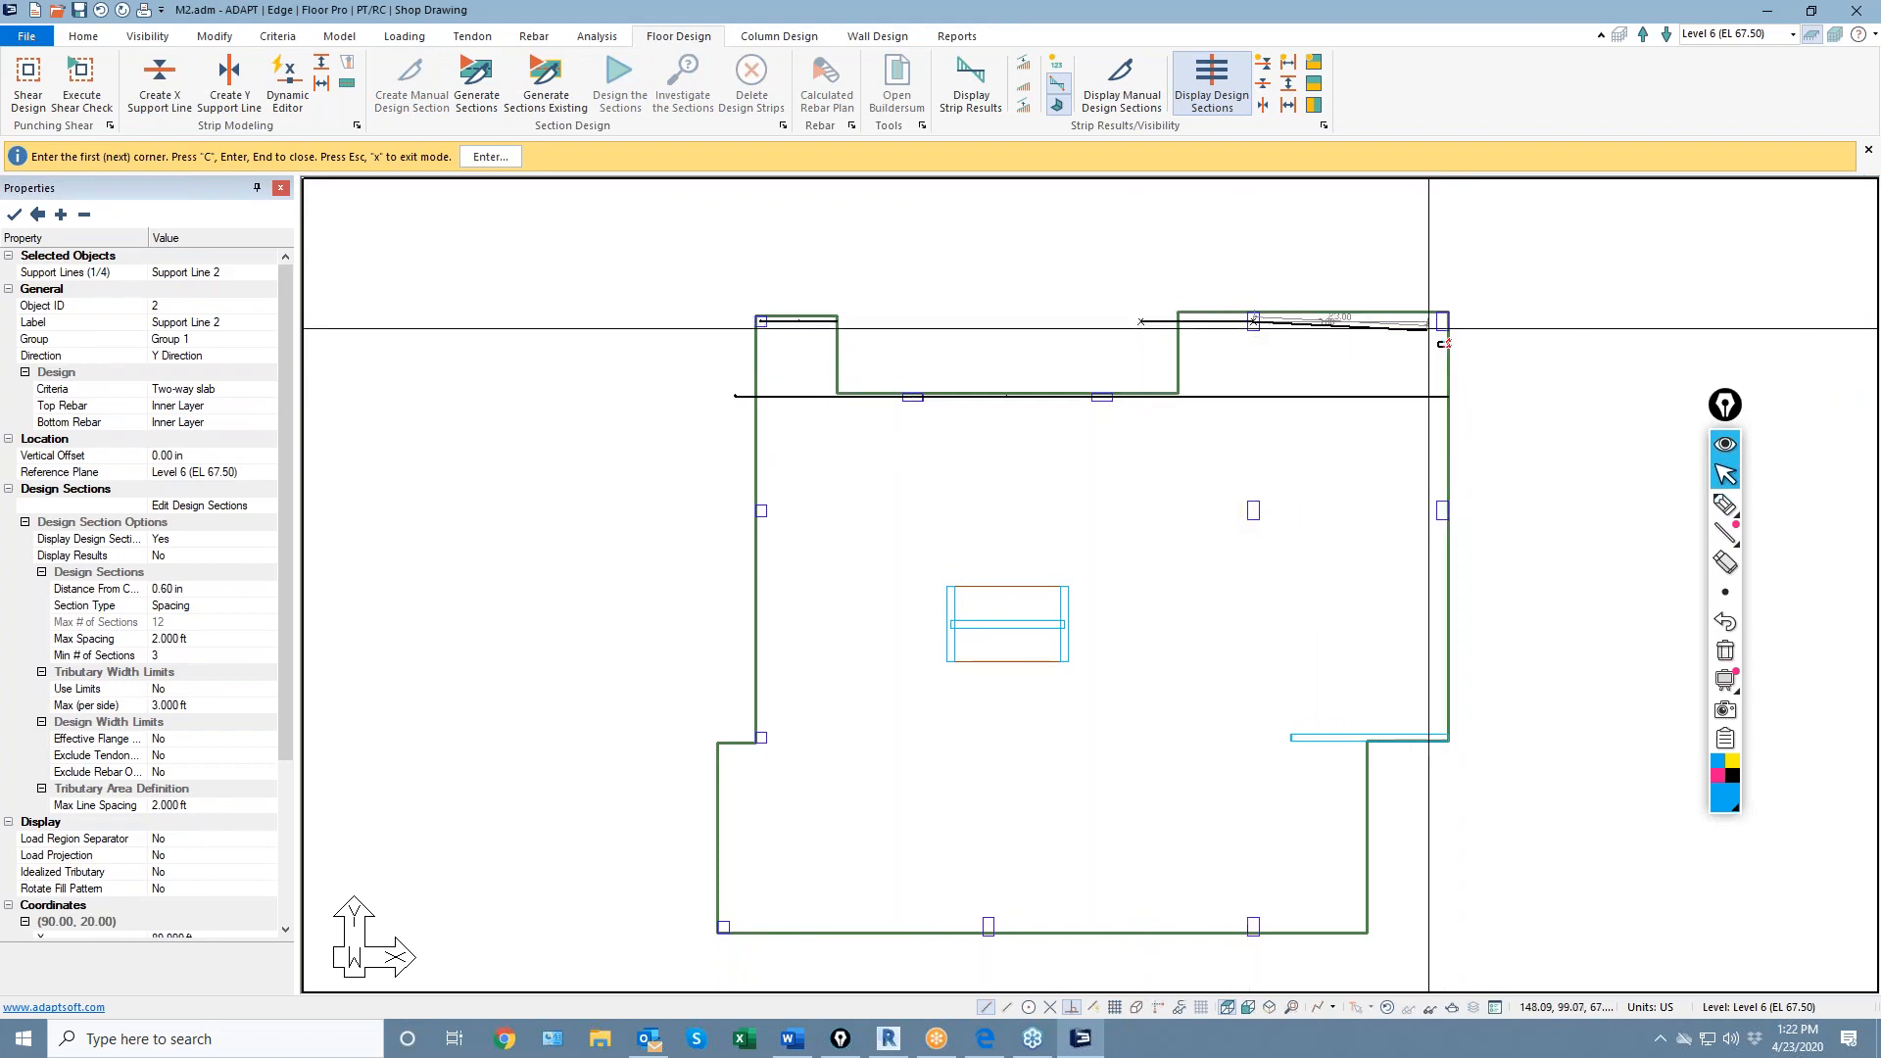
key(c)
Draw an X-direction support line along the column row above the core, from outside the left slab edge to the right edge column
scroll(1448, 353, up, 4)
scroll(1379, 376, down, 5)
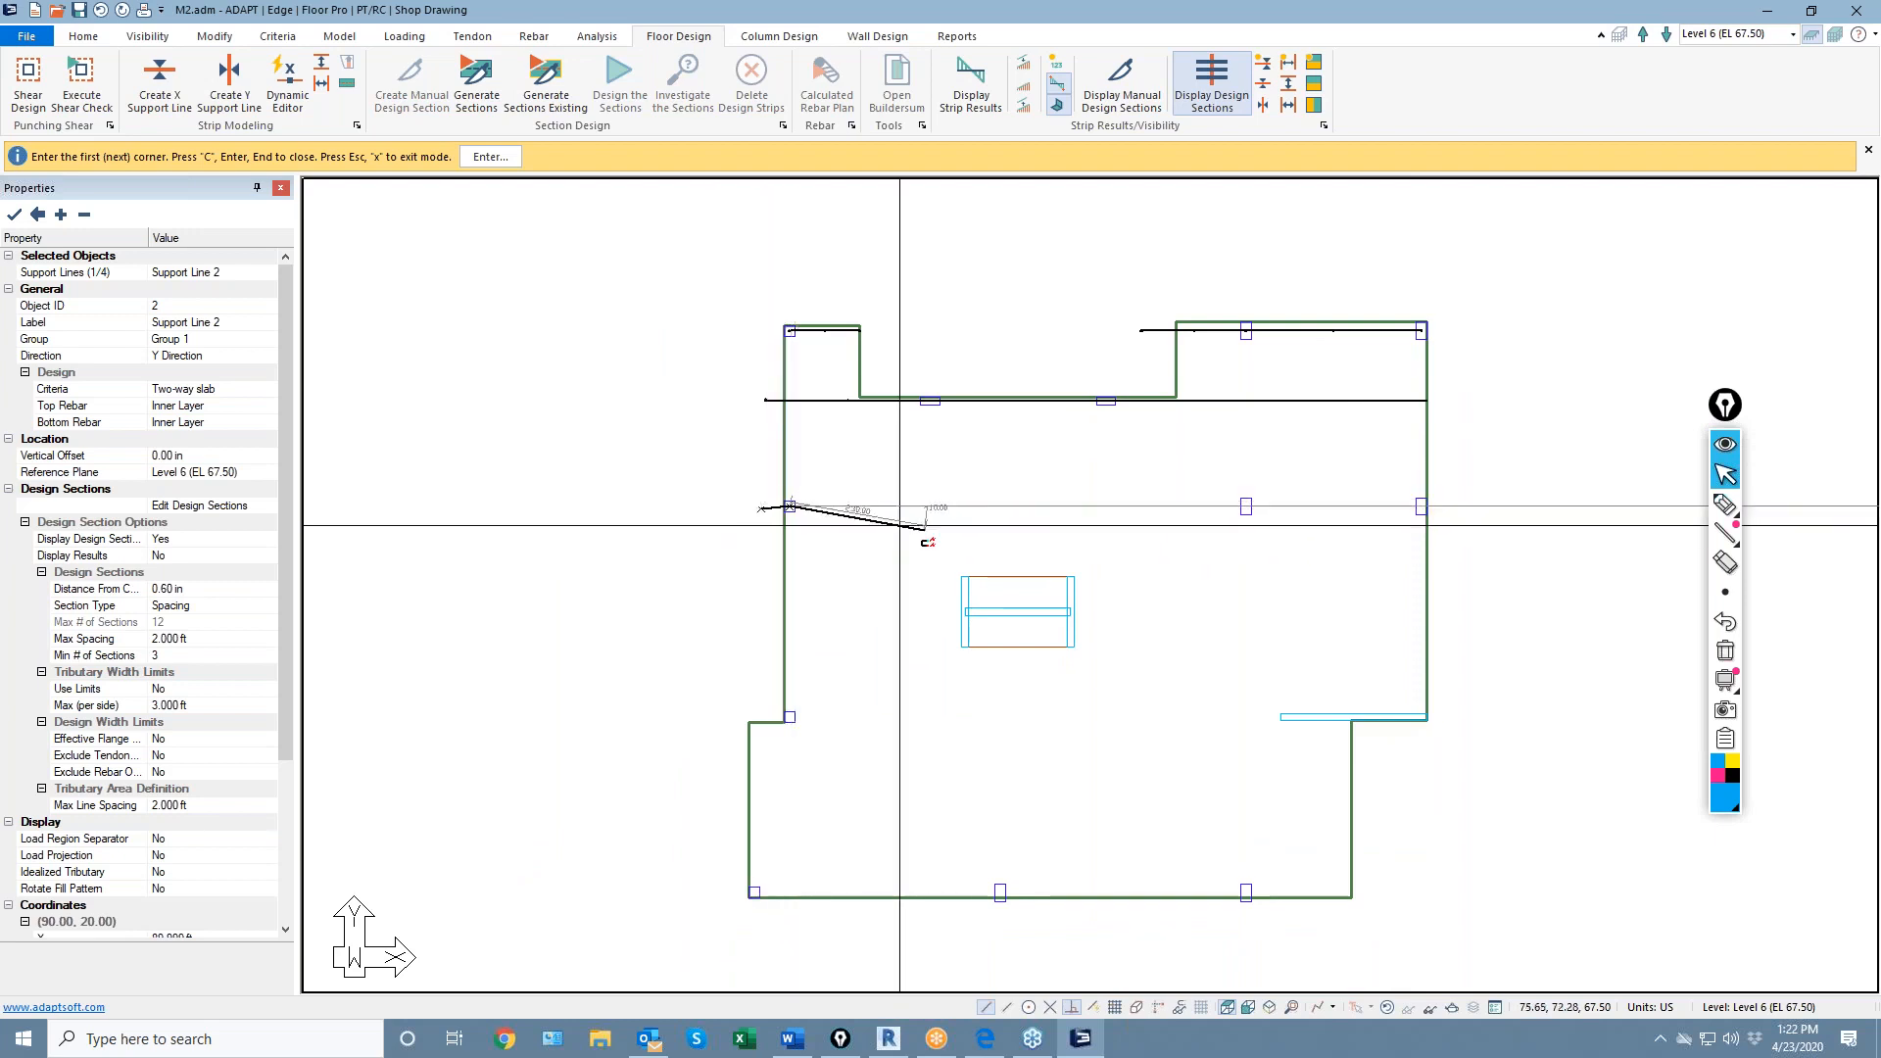
click(1418, 507)
key(c)
Draw an X-direction support line below the core from outside the slab, through the left edge column and along the short right wall
scroll(1048, 505, down, 3)
scroll(944, 553, up, 4)
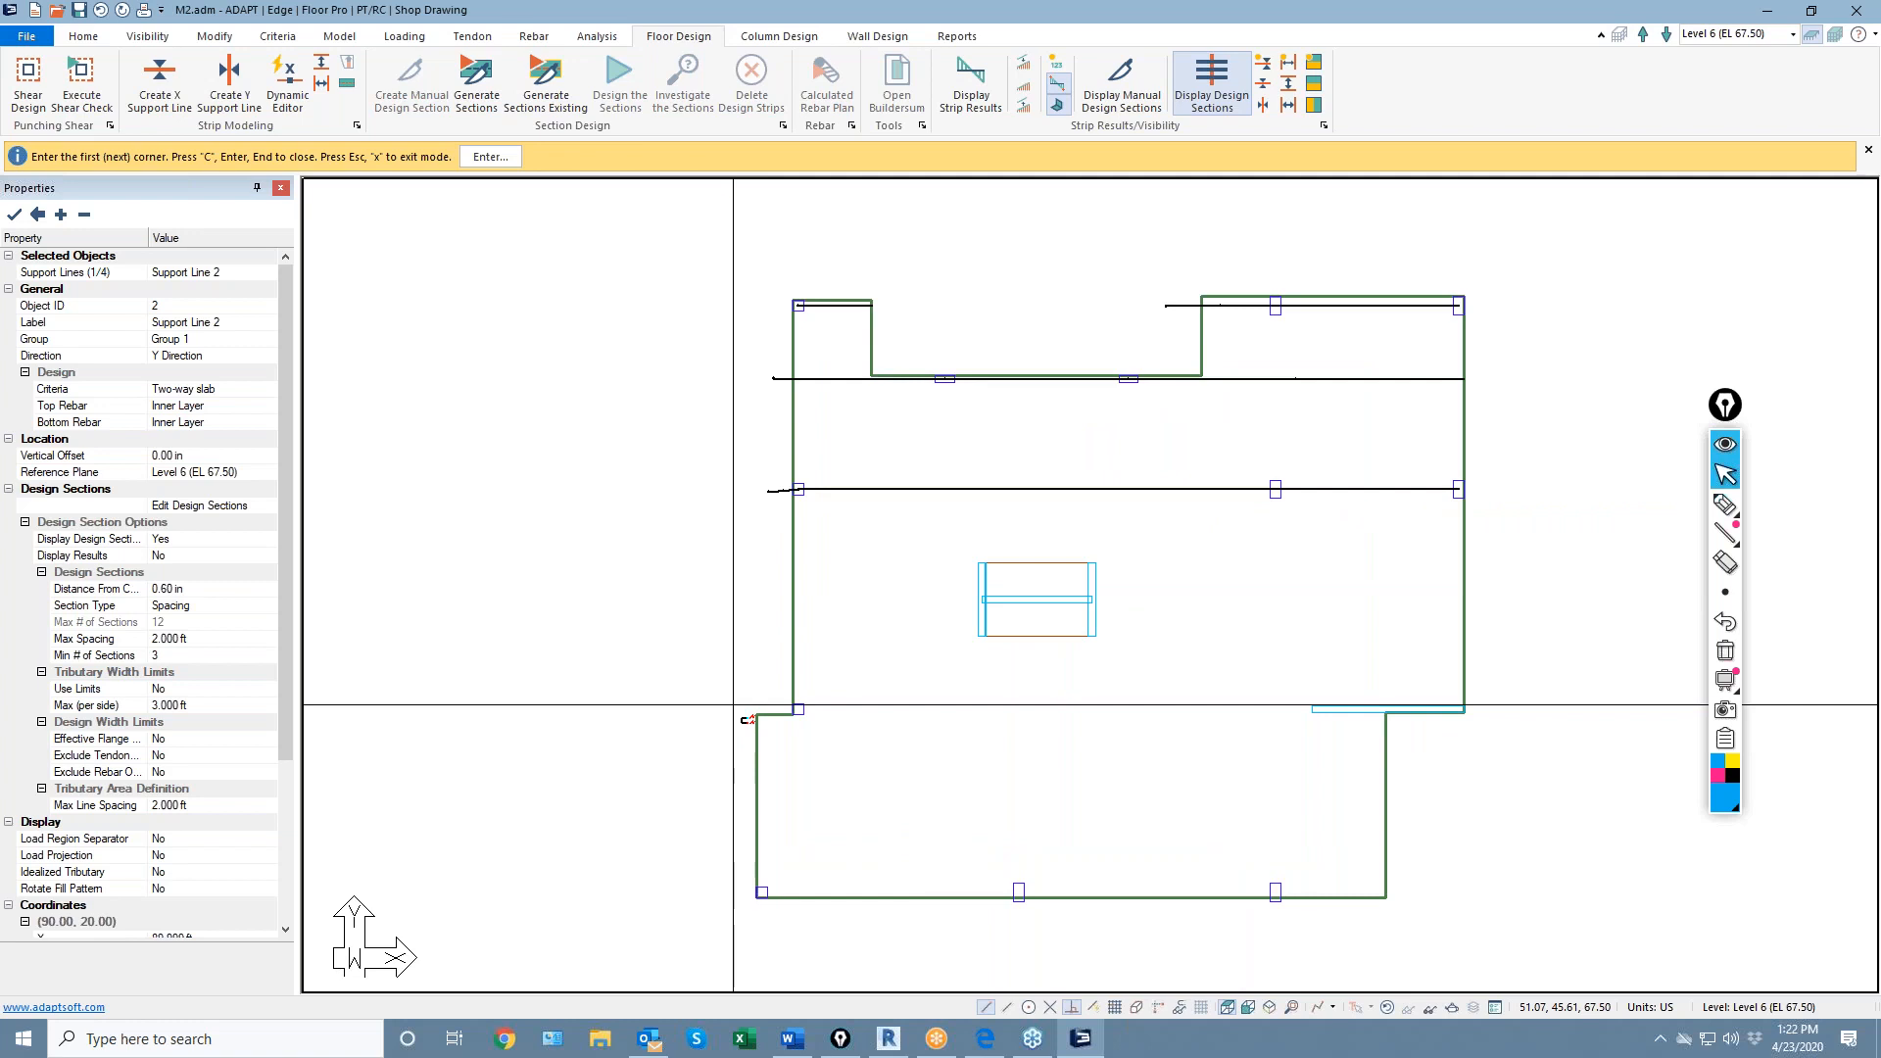
click(799, 708)
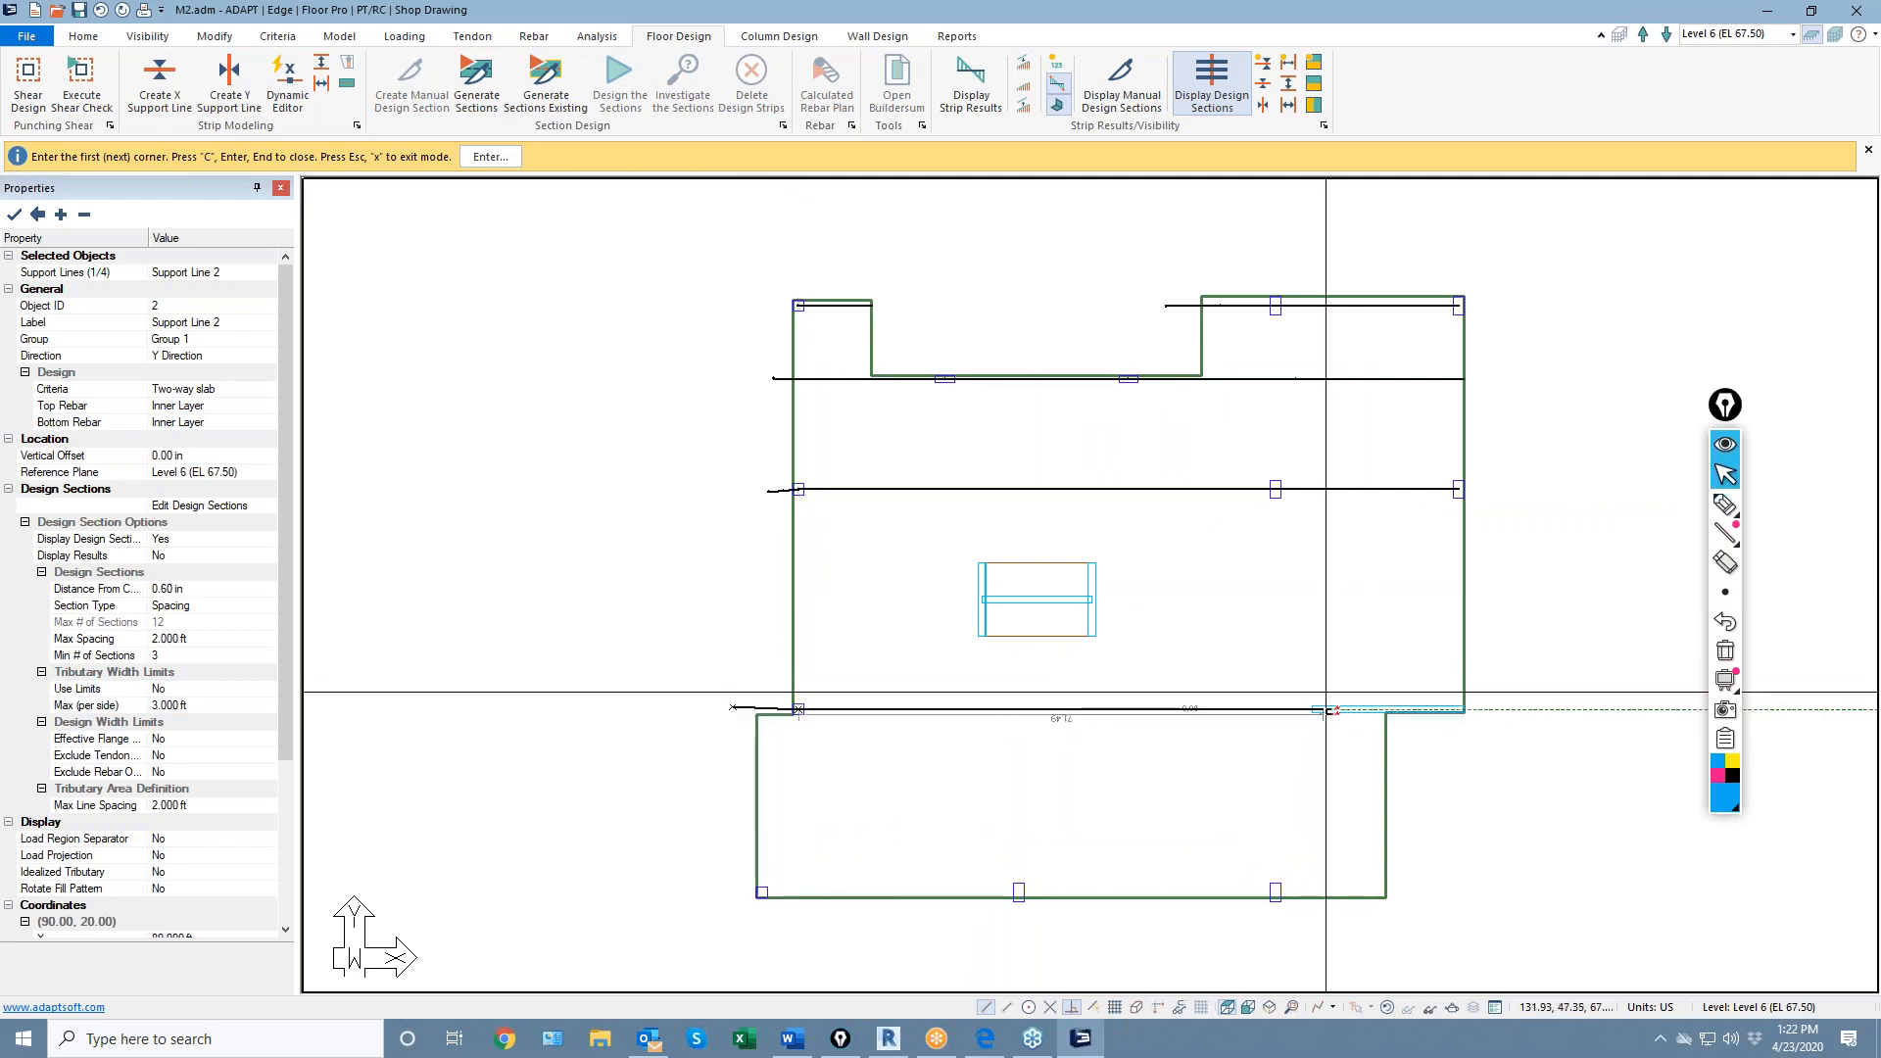
click(1466, 710)
key(c)
Draw an X-direction support line along the bottom column row from outside the left slab edge to the lower right slab edge
middle_drag(1175, 756, 1170, 587)
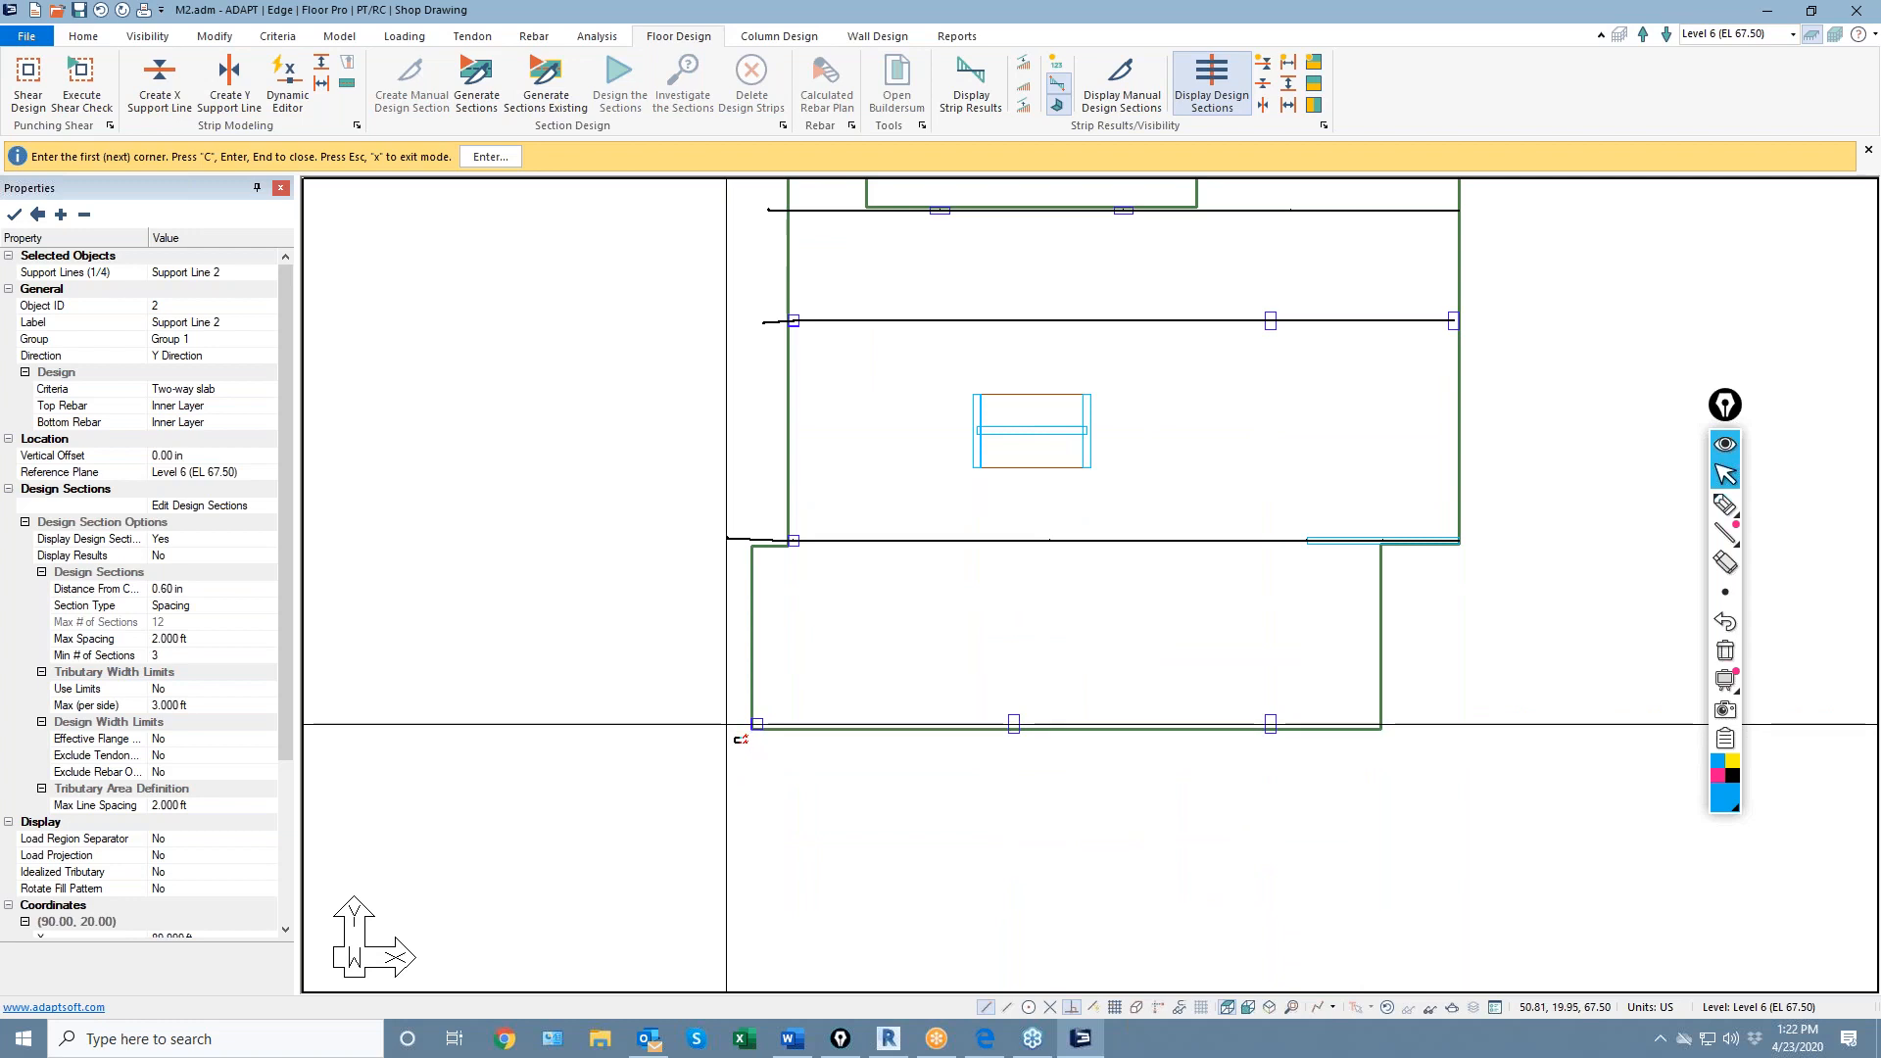
click(1014, 724)
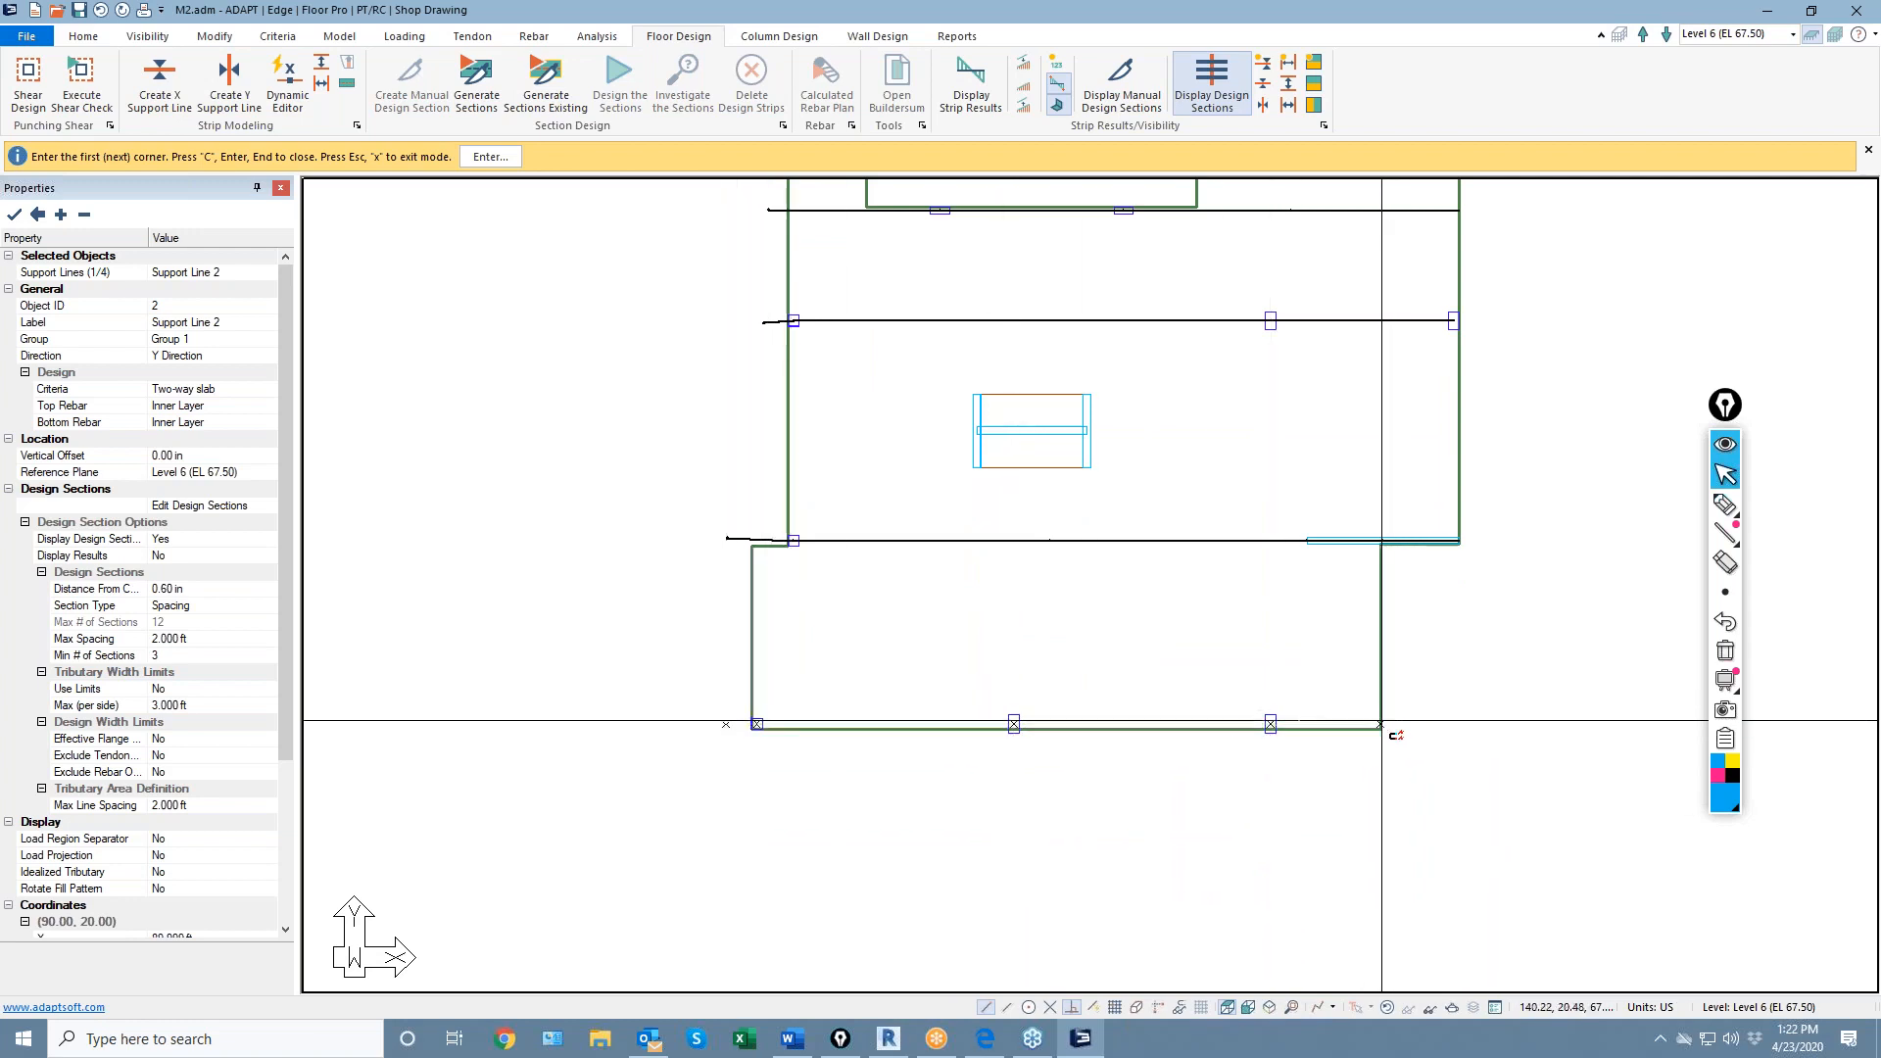
scroll(1392, 725, down, 3)
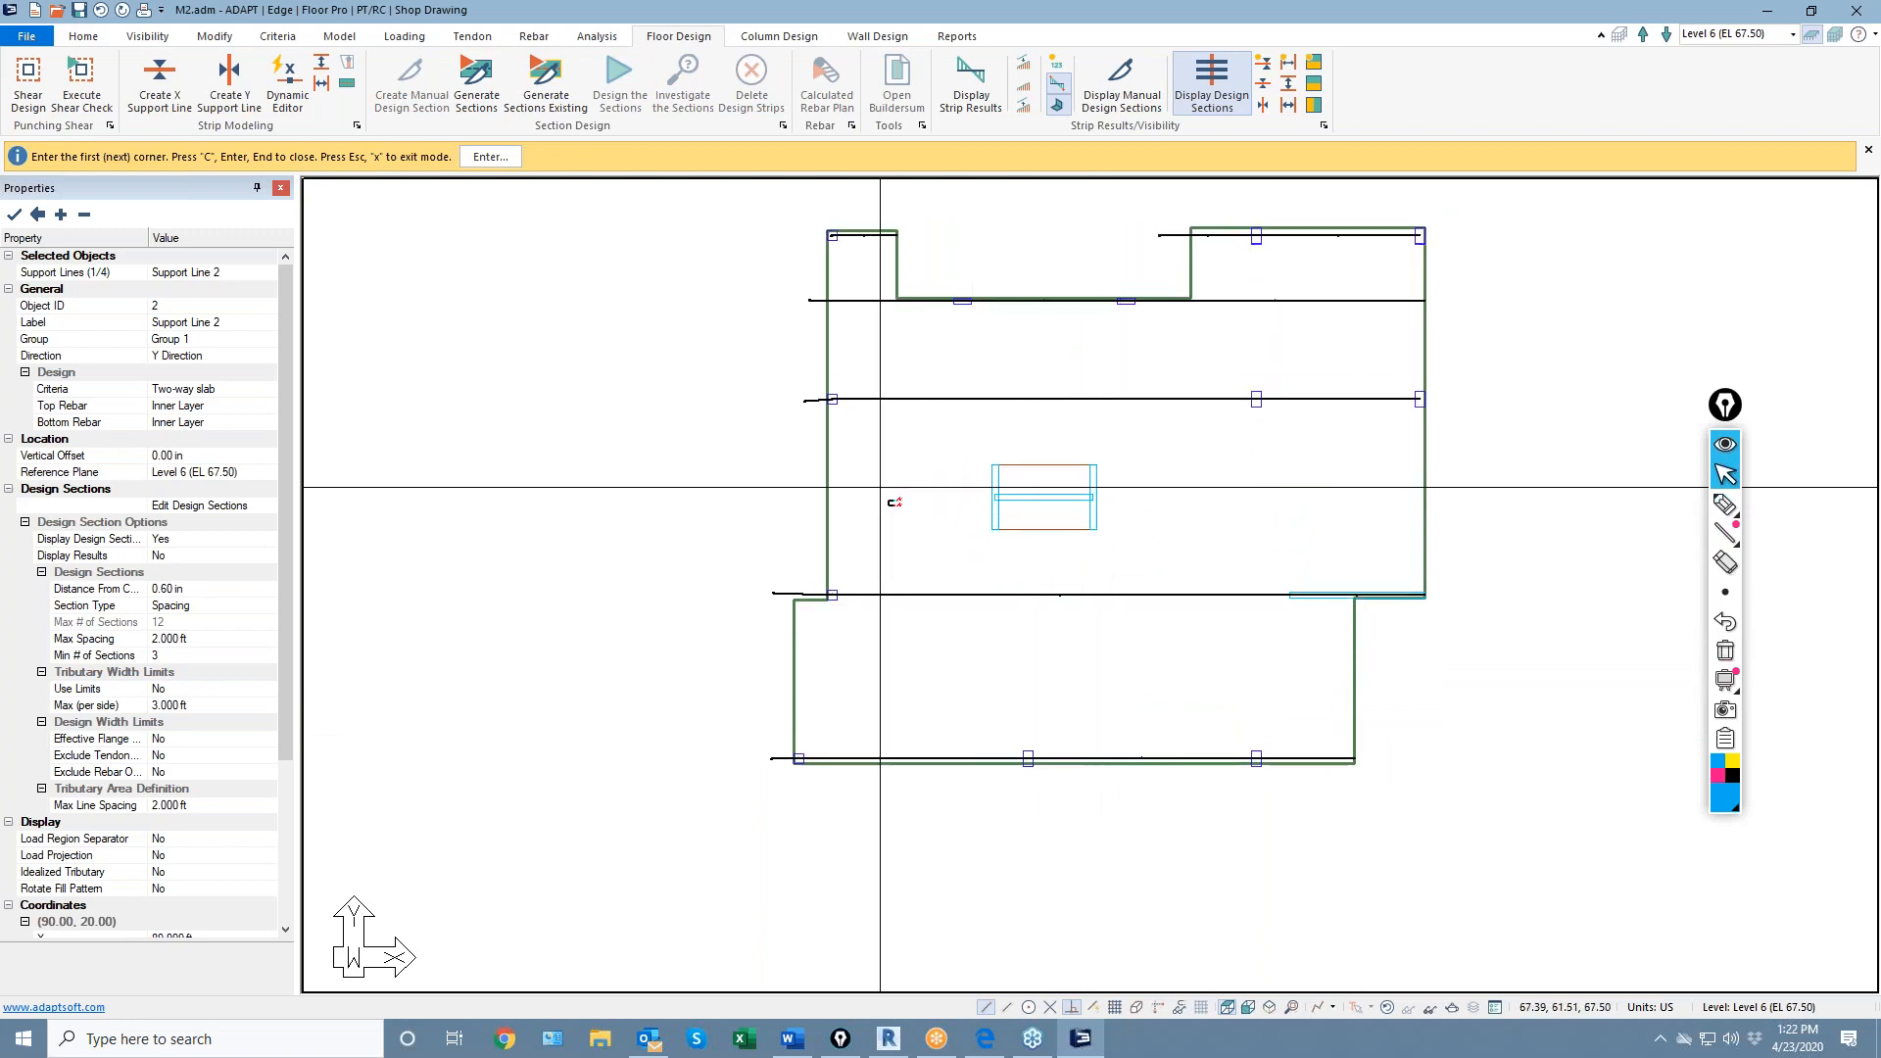
scroll(882, 490, up, 2)
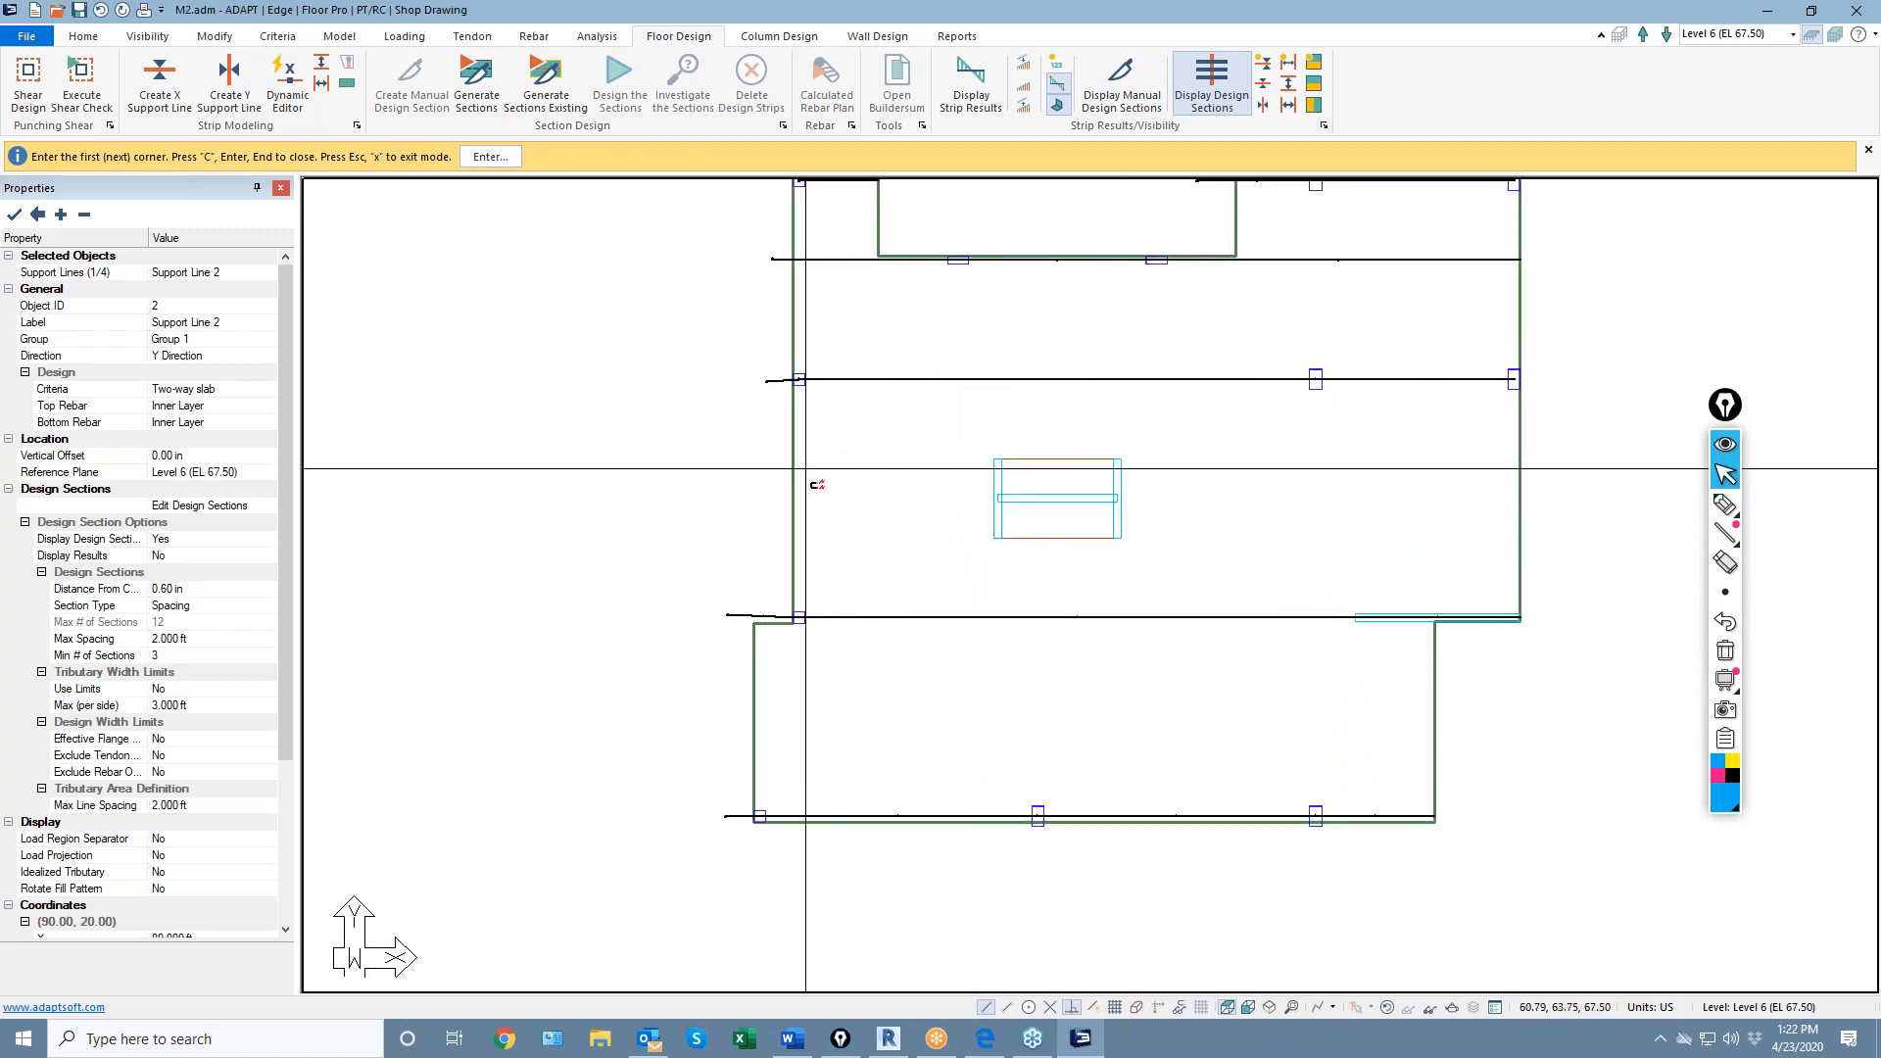
click(746, 460)
click(999, 459)
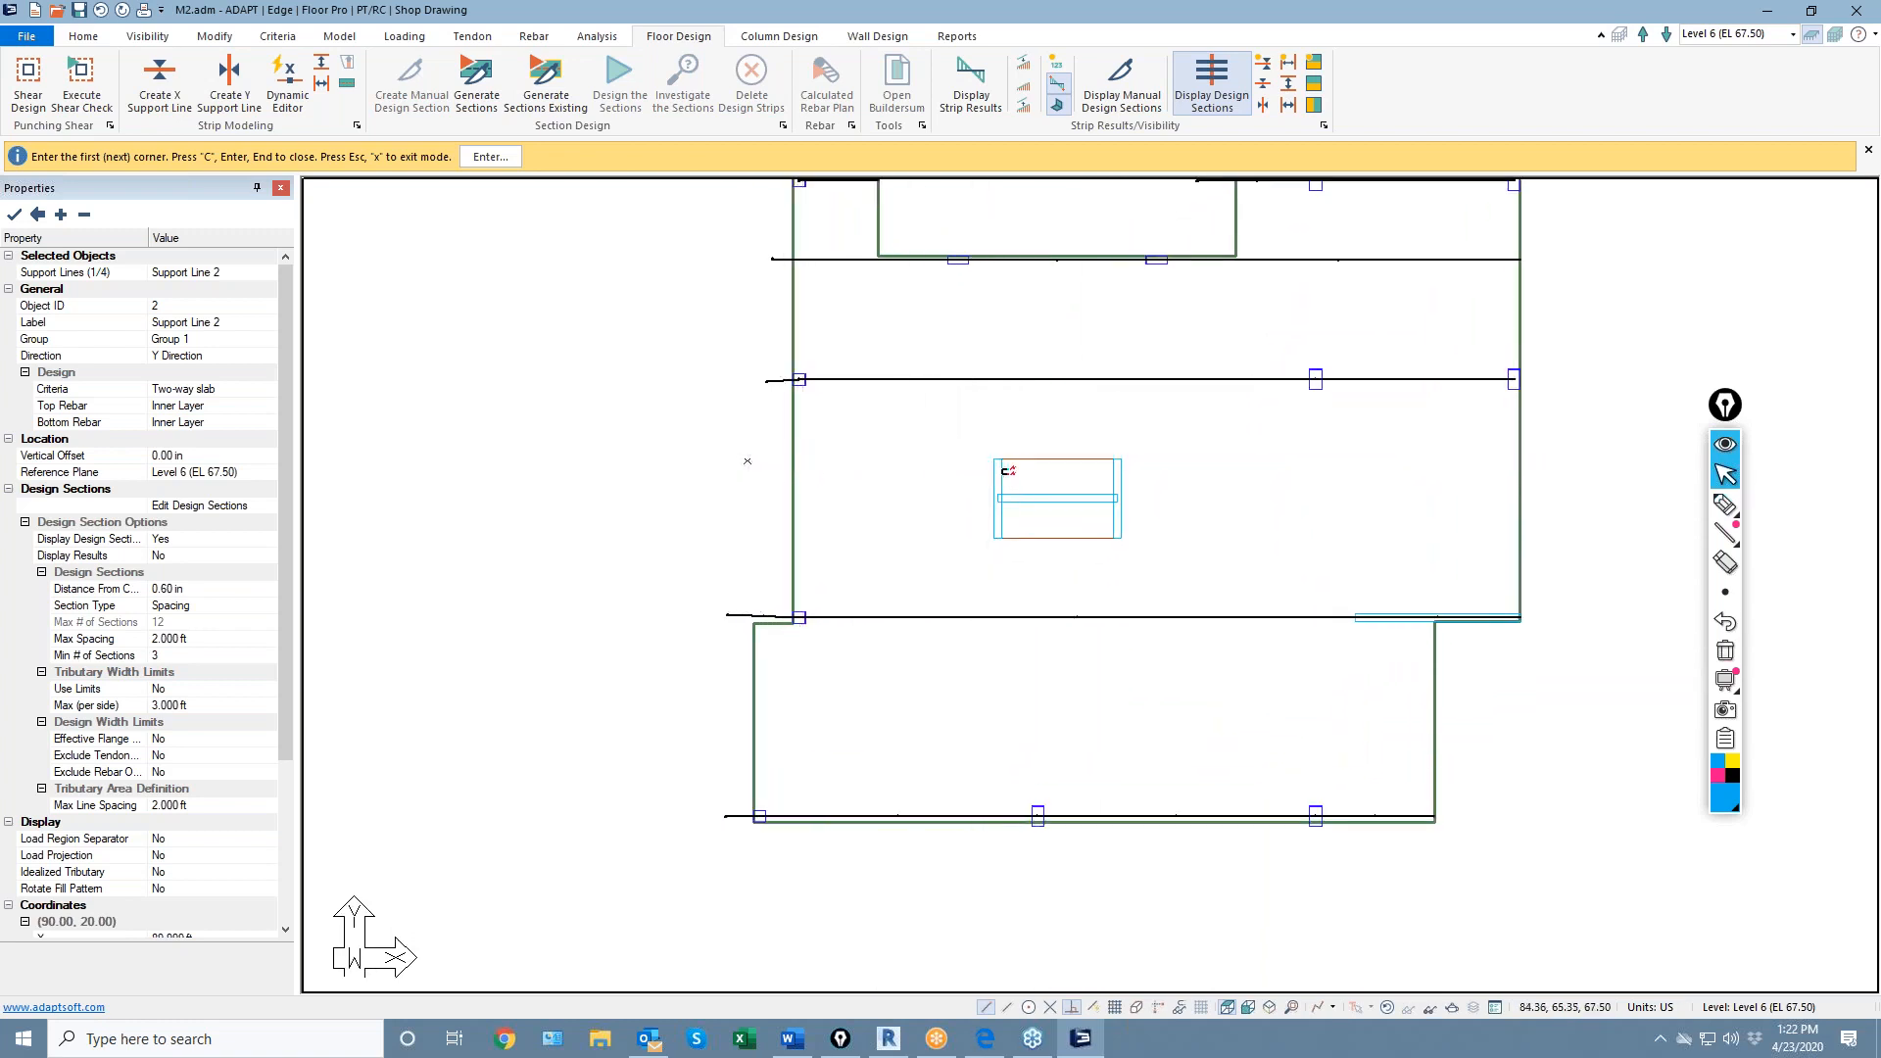
click(1113, 459)
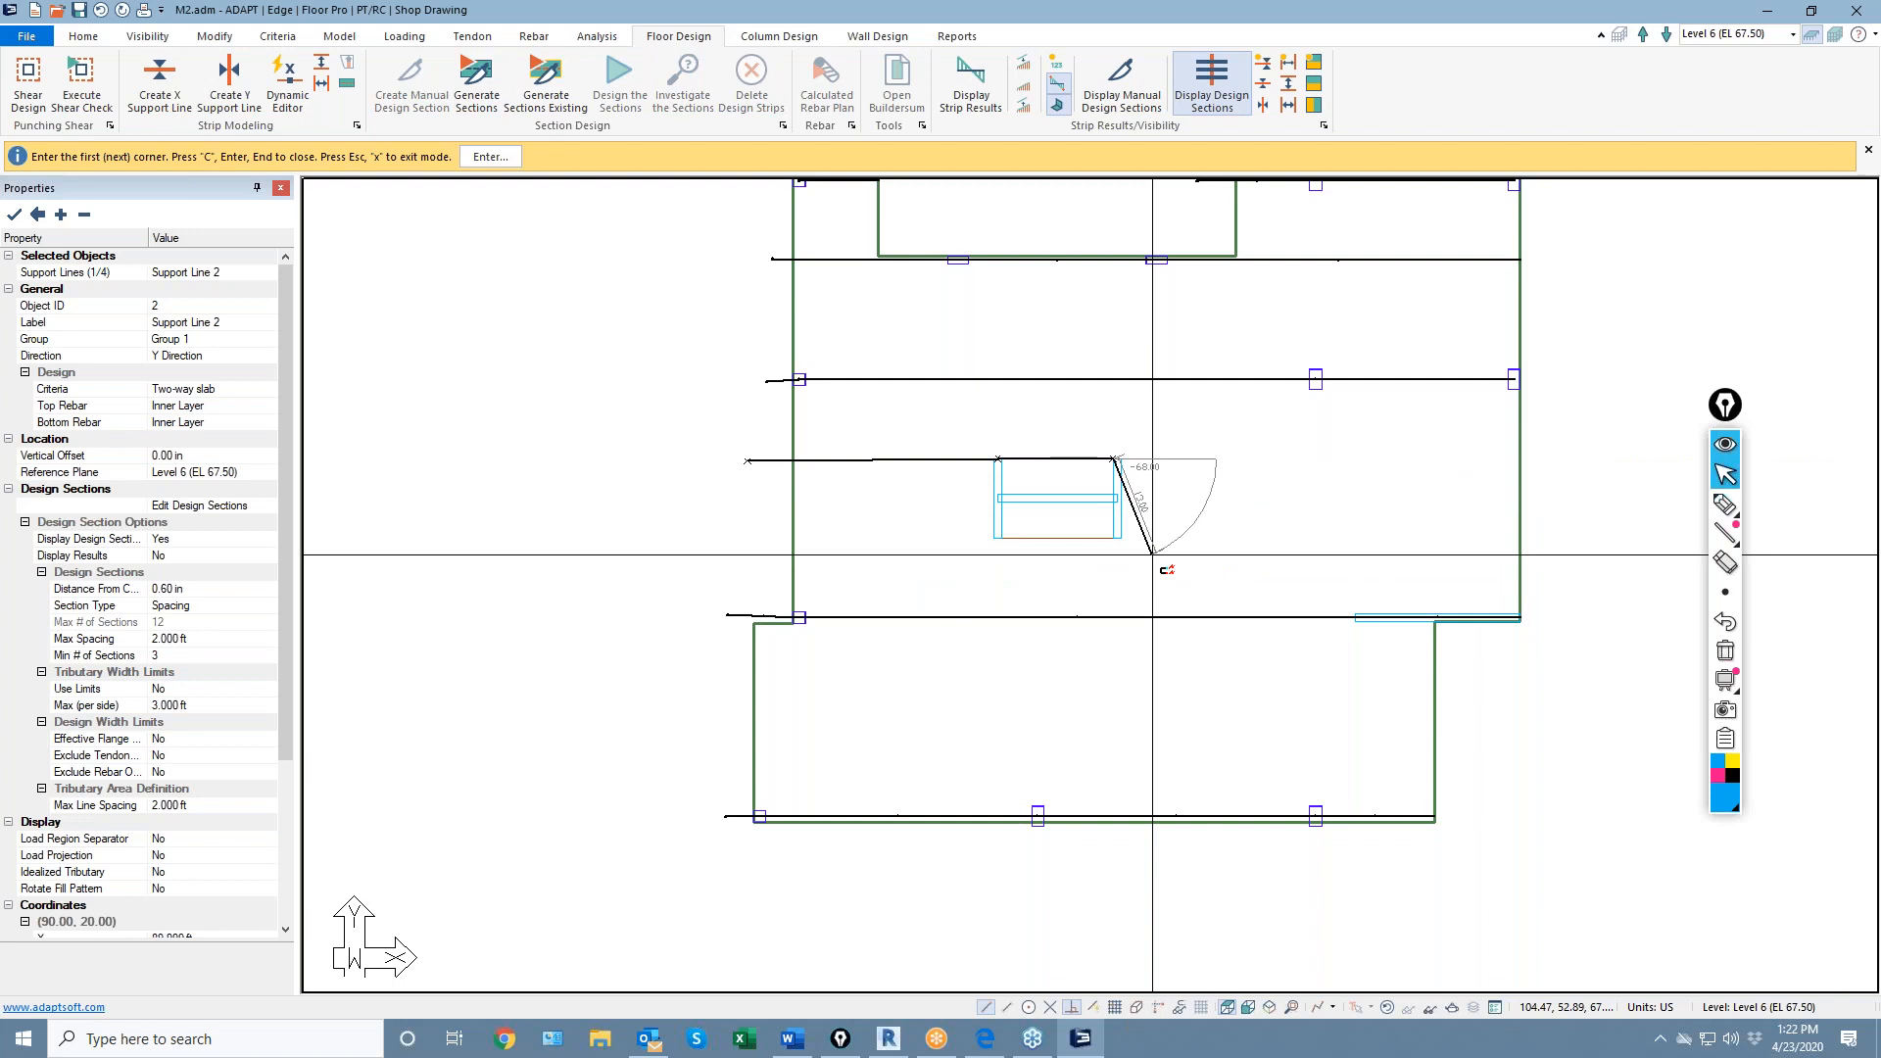
key(Escape)
Move the left ends of the recessed-edge support line and the support line above the core back to the left slab edge
scroll(882, 590, down, 9)
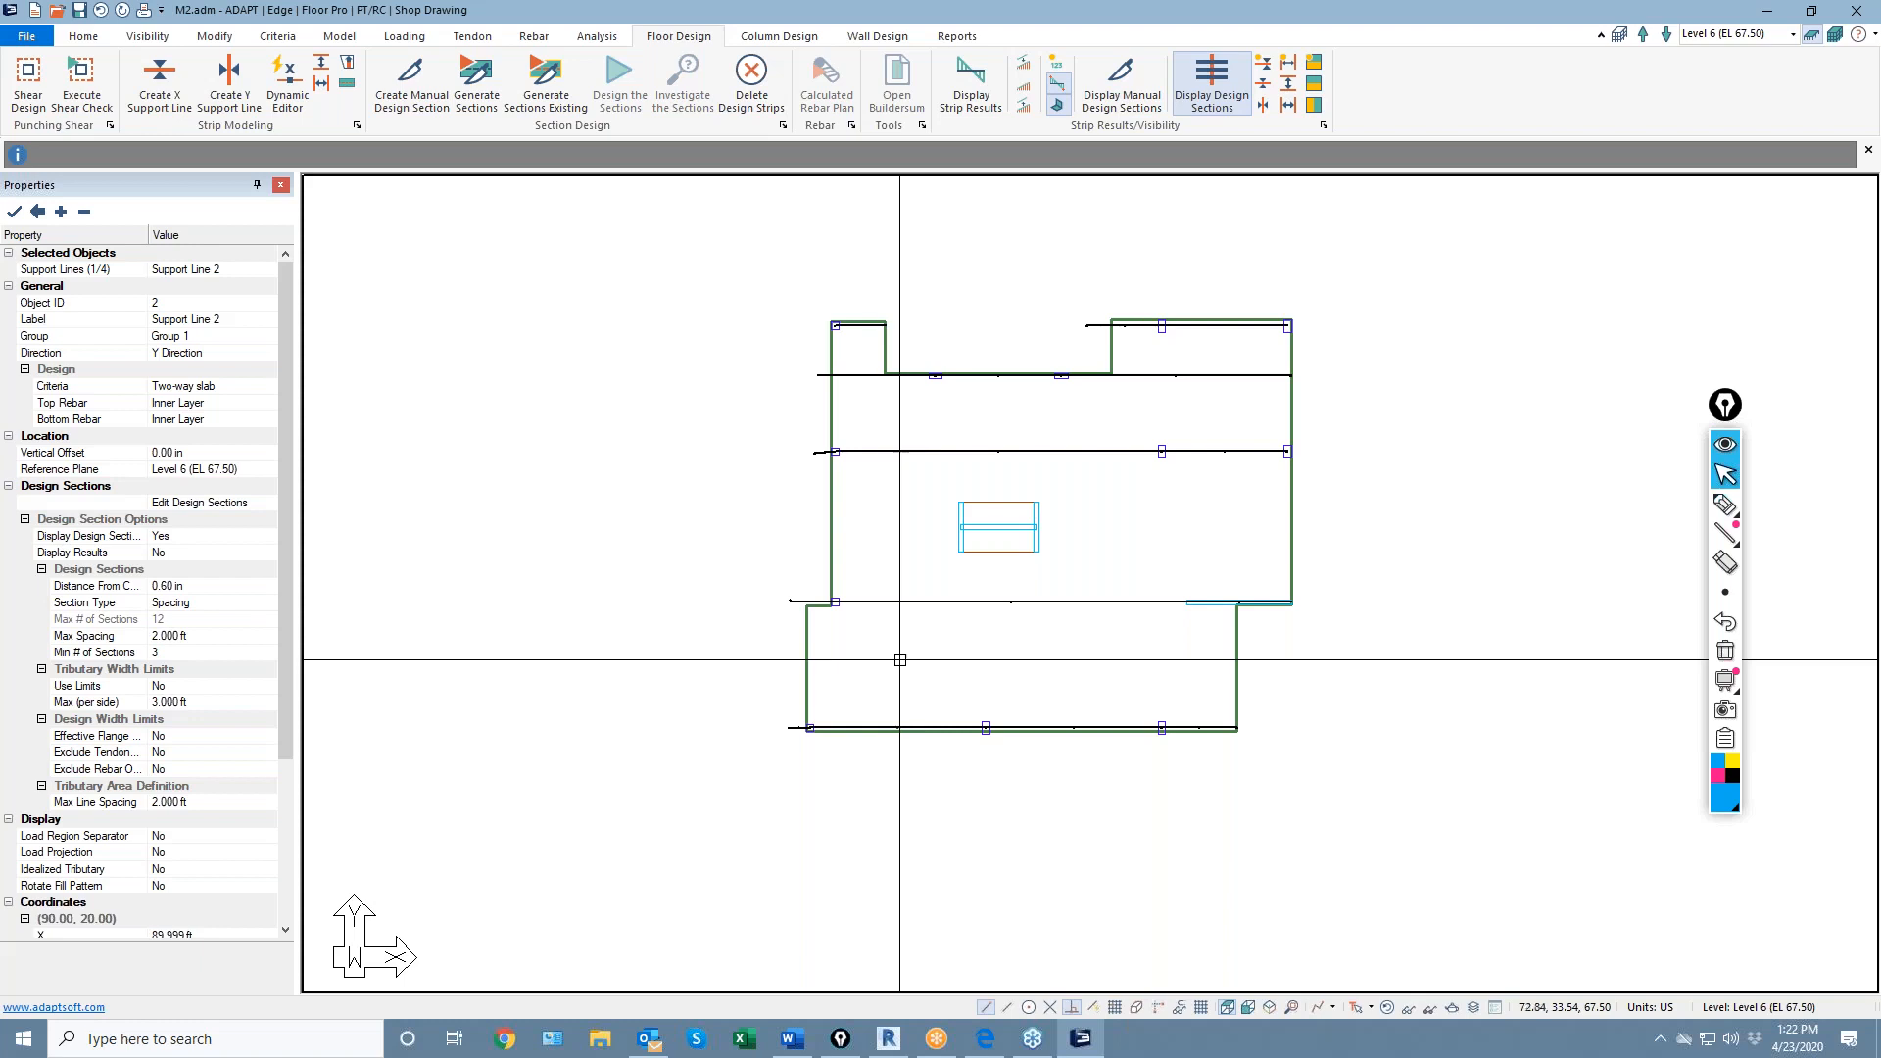
drag(894, 798, 723, 282)
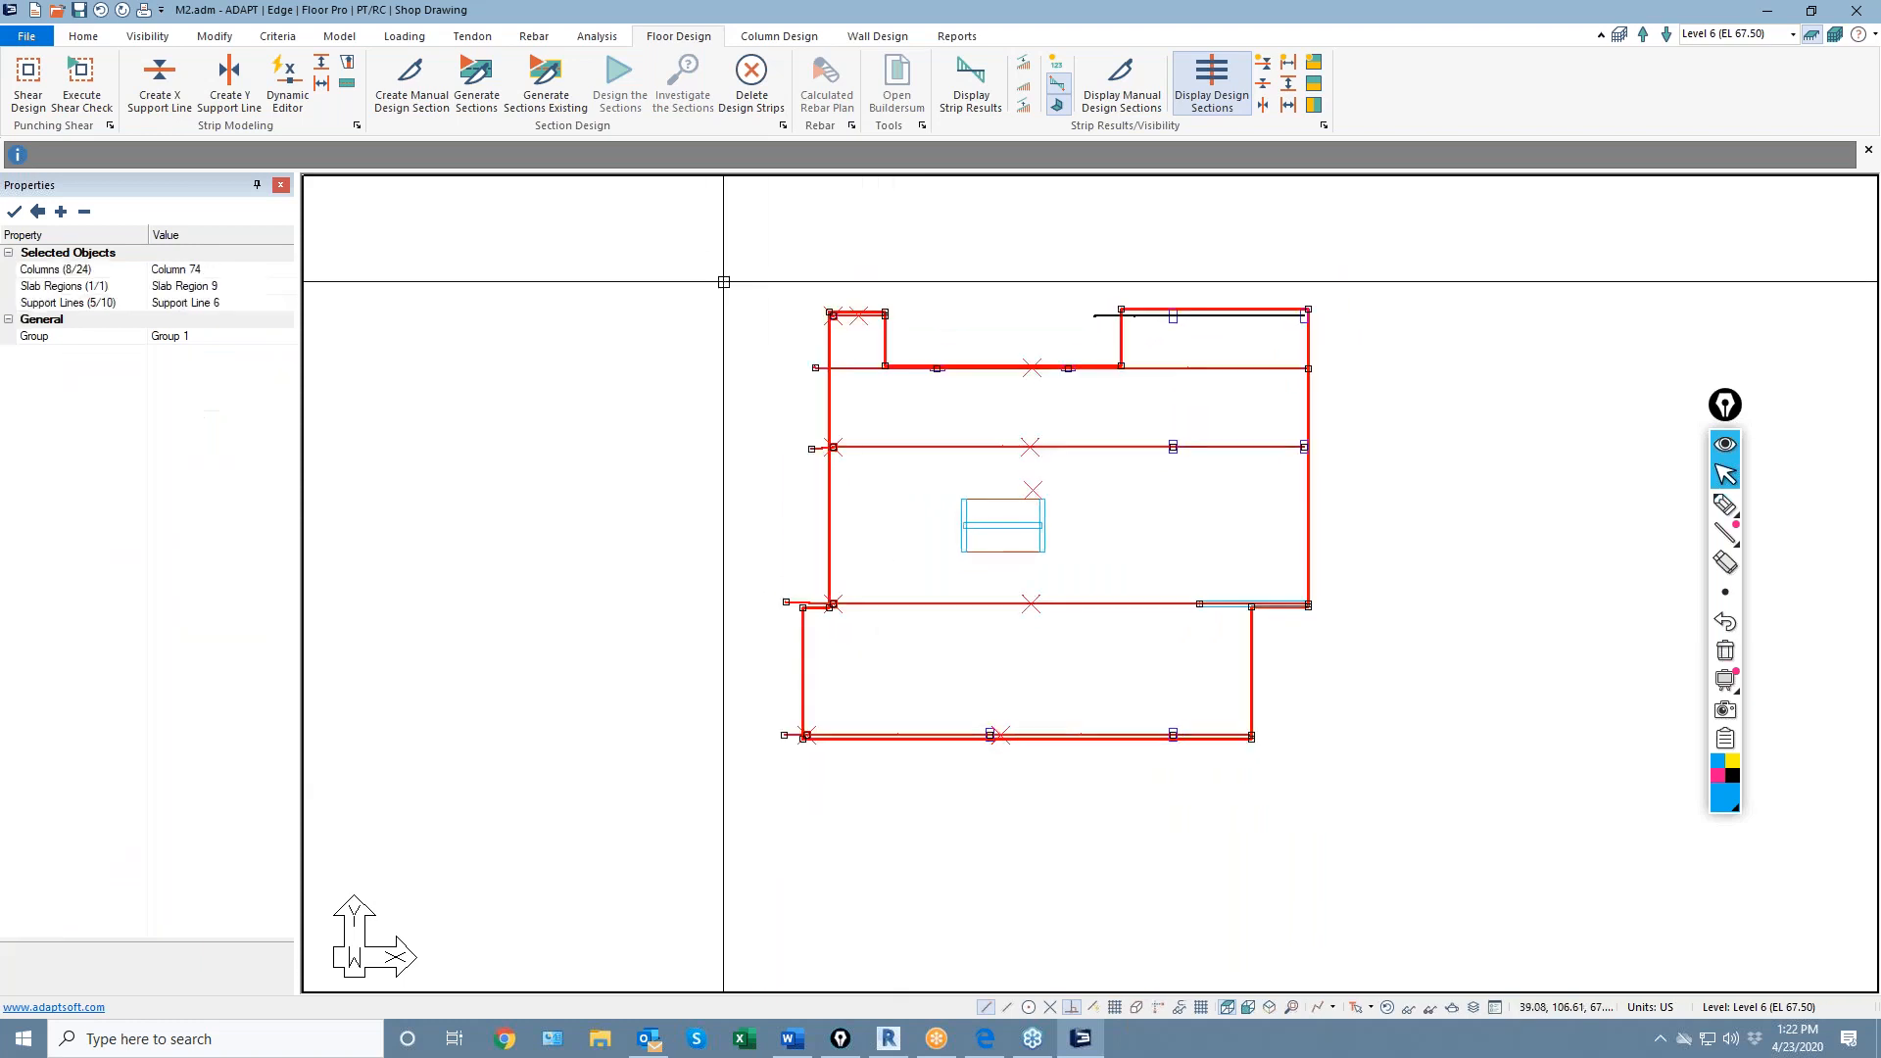
scroll(833, 351, up, 2)
click(812, 372)
click(828, 372)
click(808, 469)
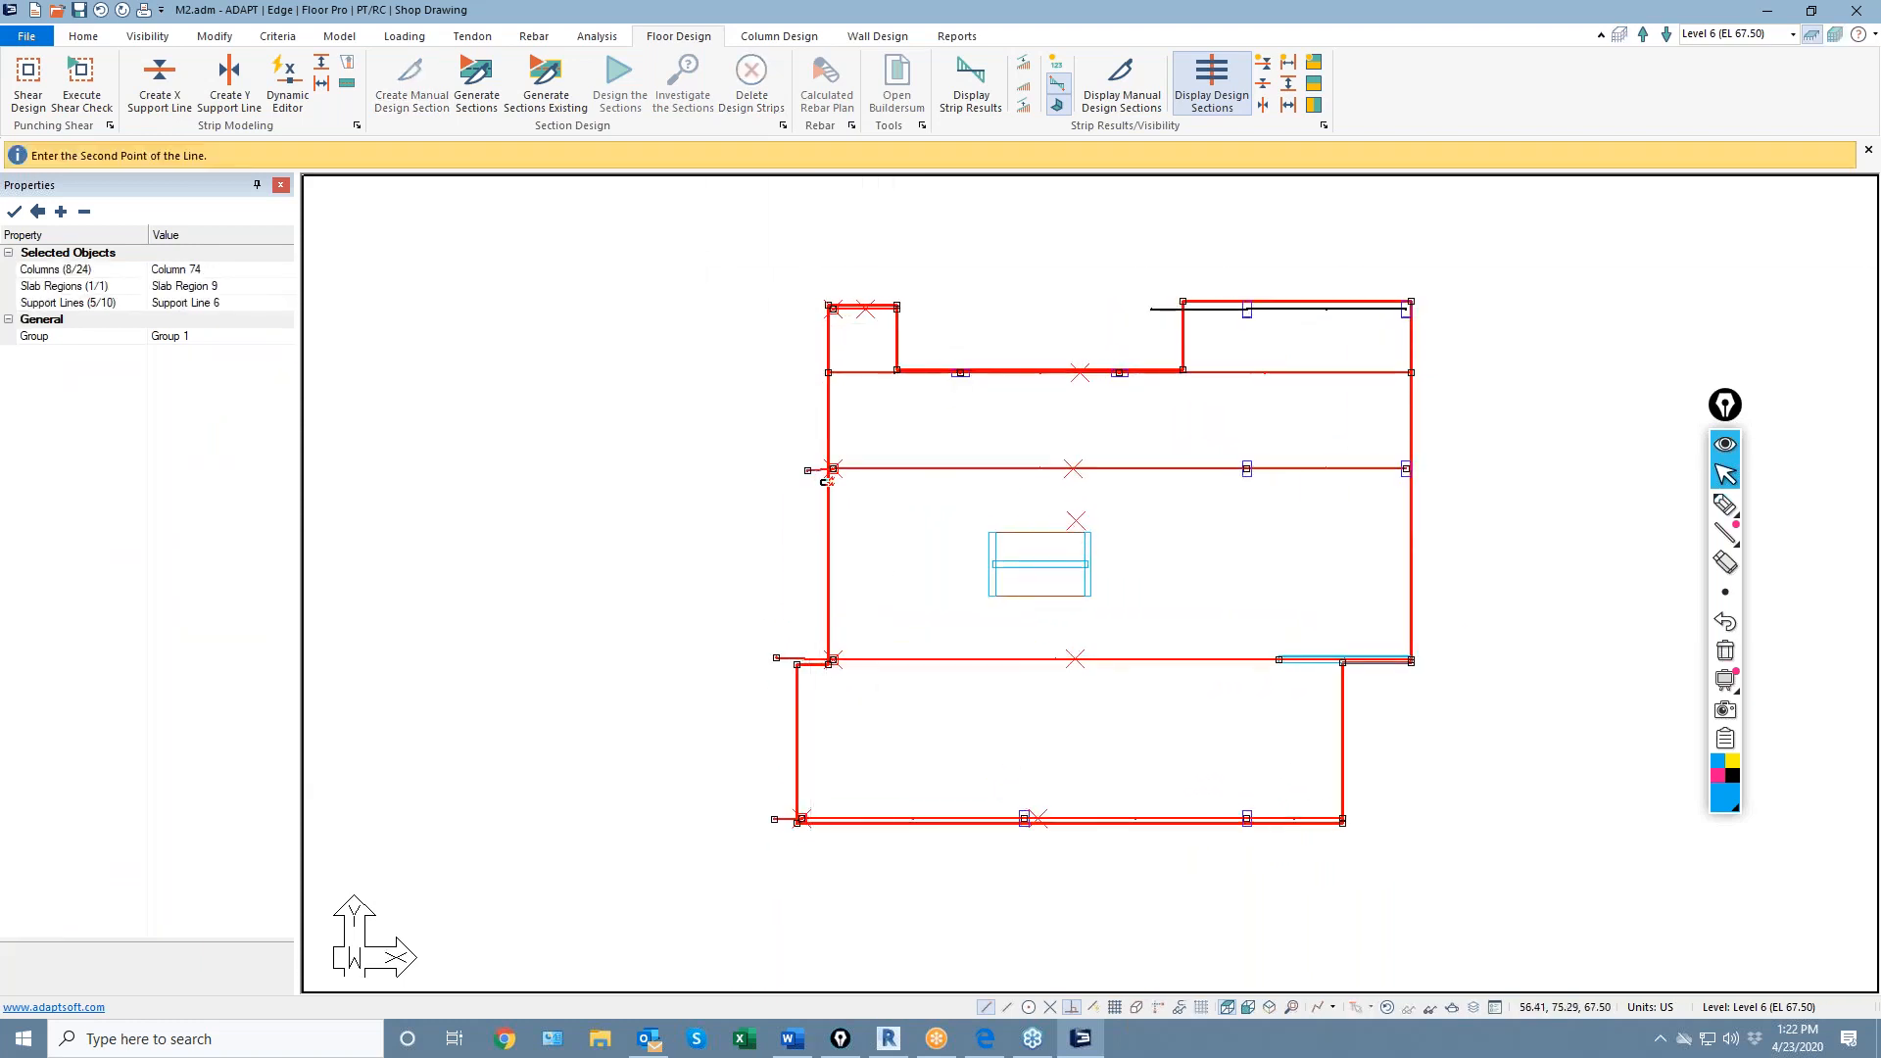
click(823, 465)
scroll(827, 462, up, 2)
key(Escape)
Move the left end of the support line in line with the short right wall back to the slab edge
scroll(851, 422, down, 2)
click(786, 651)
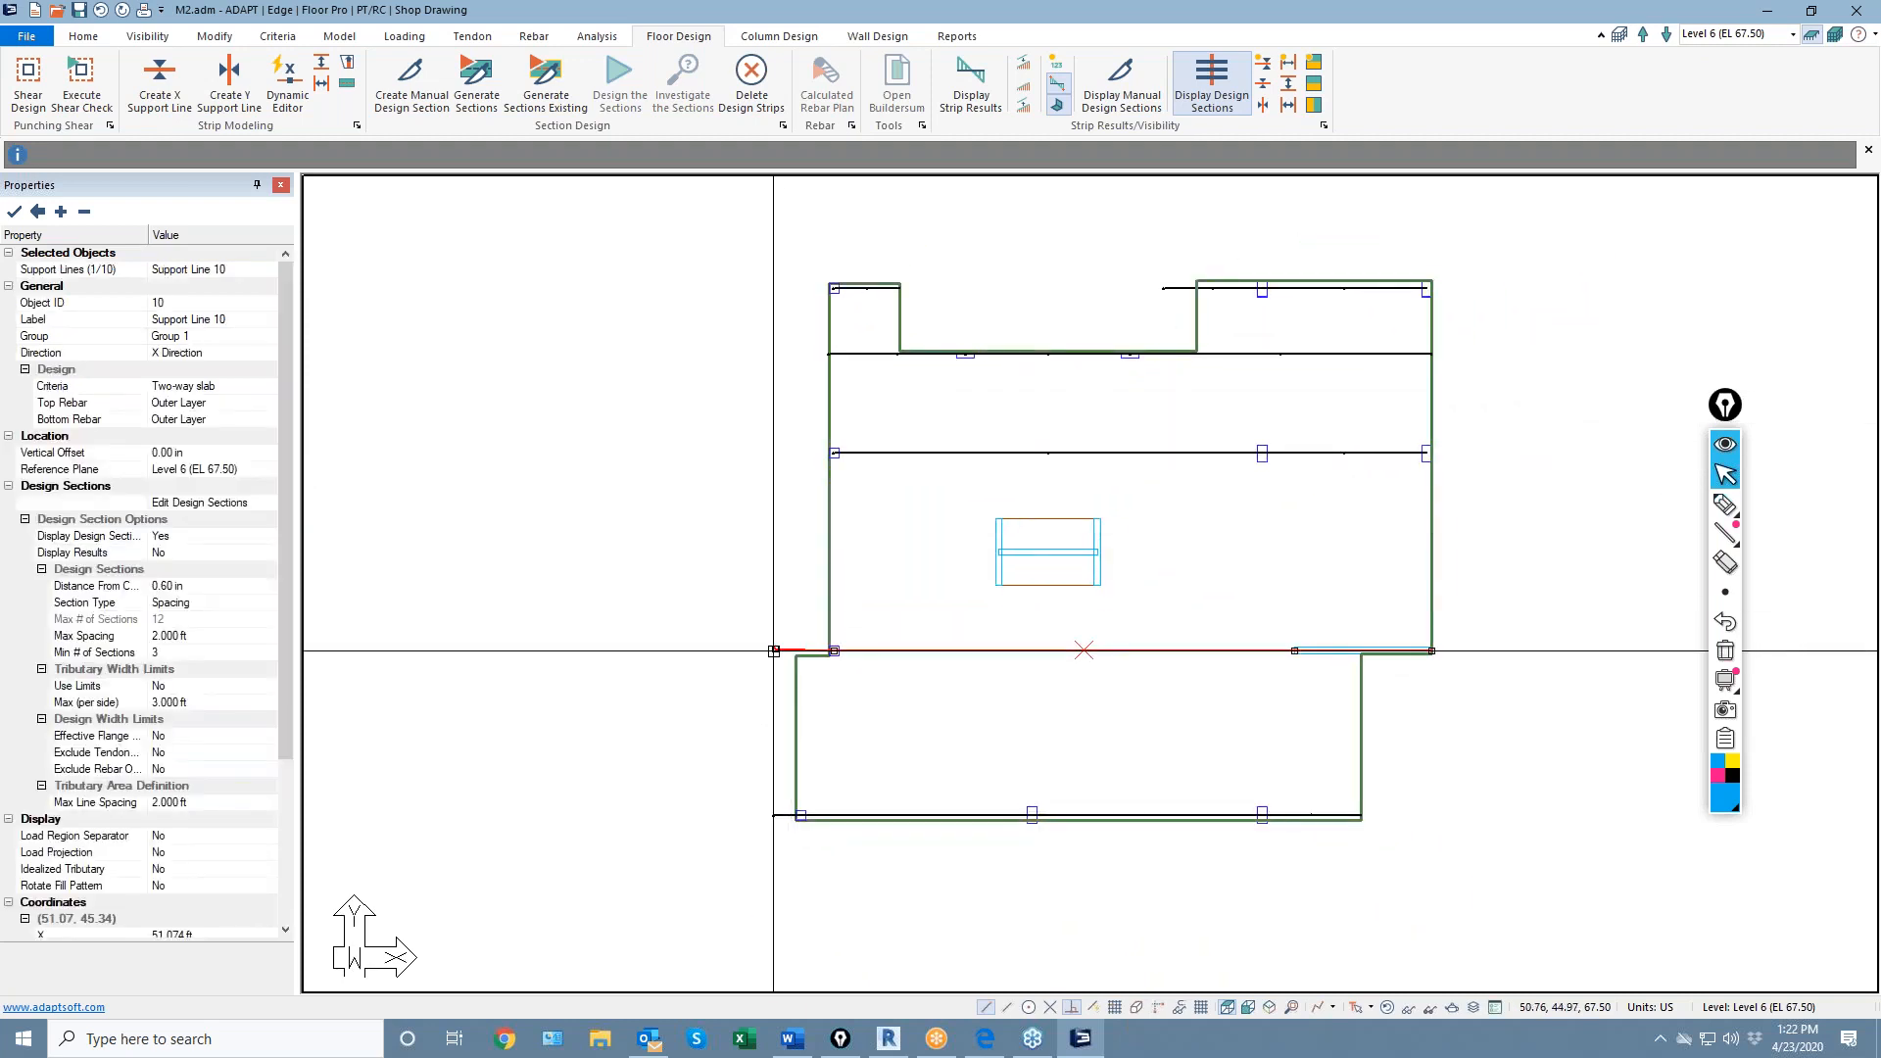
click(775, 650)
click(832, 650)
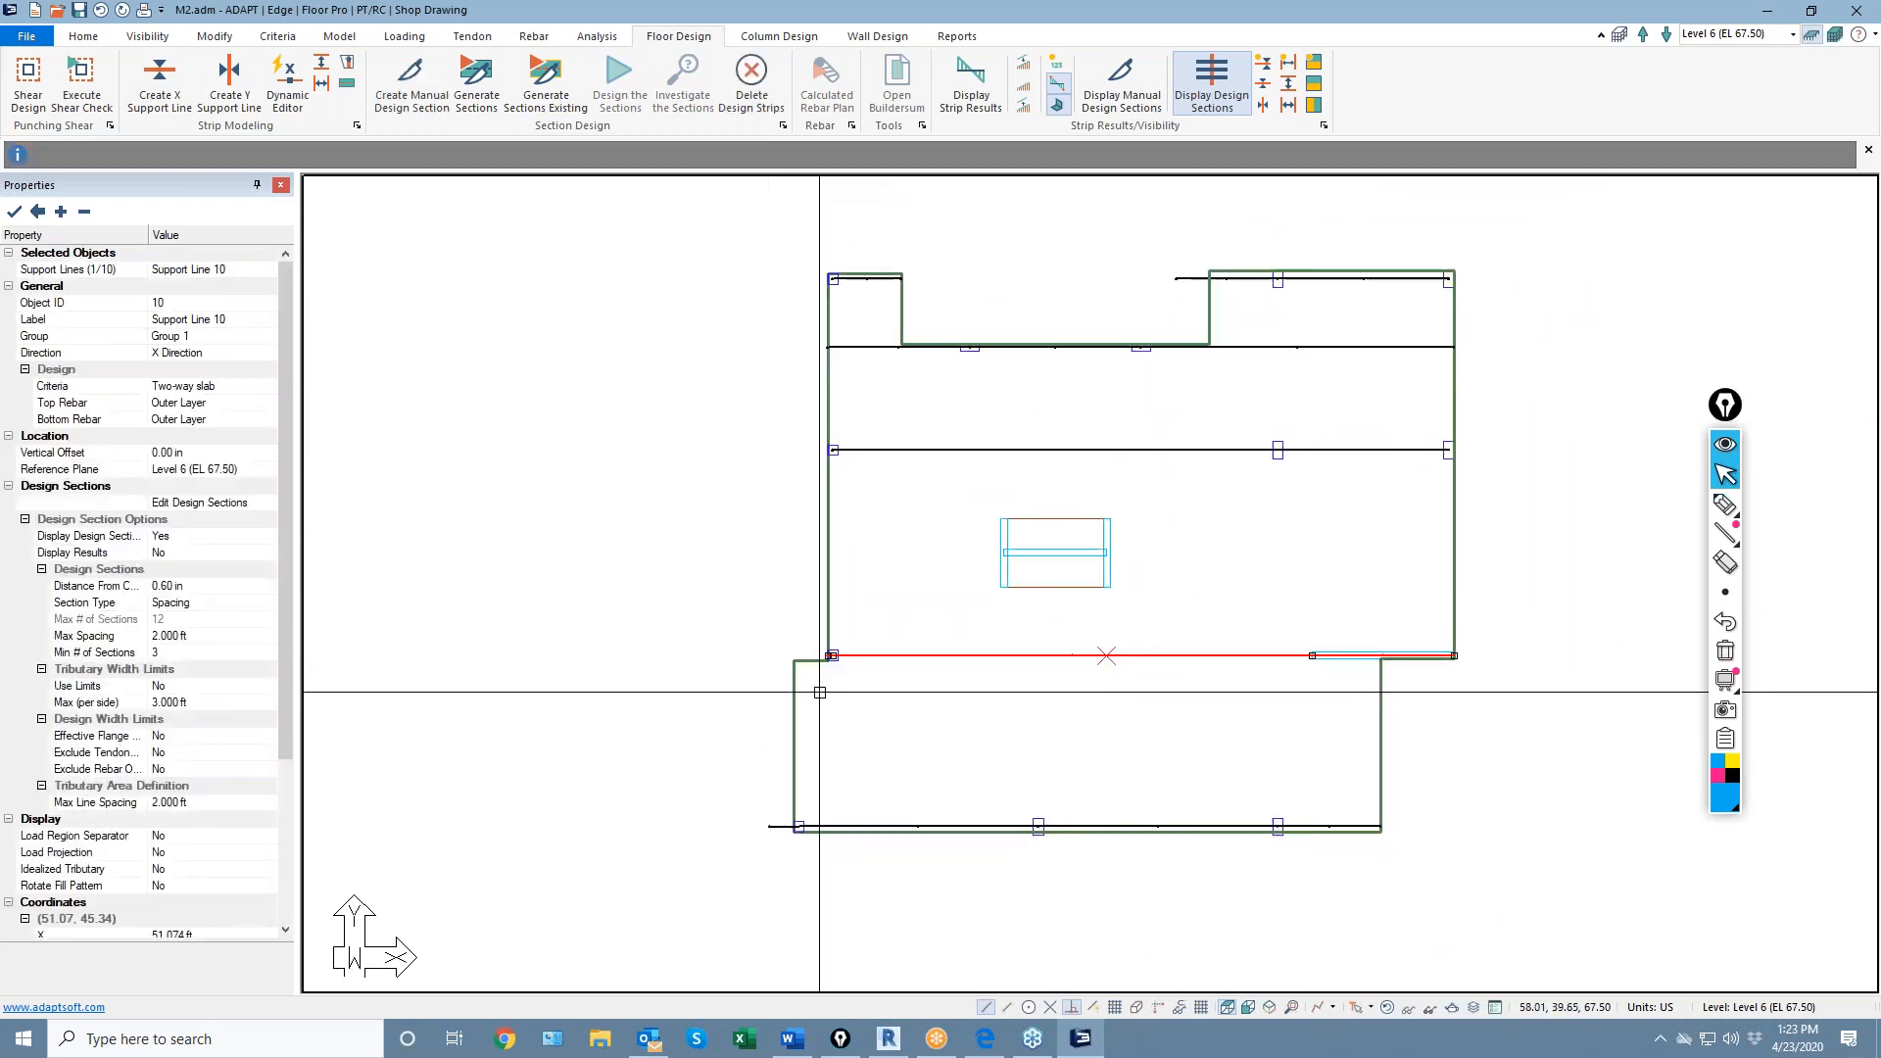
Move the left end of the bottom row's support line back to the lower left slab edge
scroll(809, 814, up, 1)
click(806, 829)
click(793, 832)
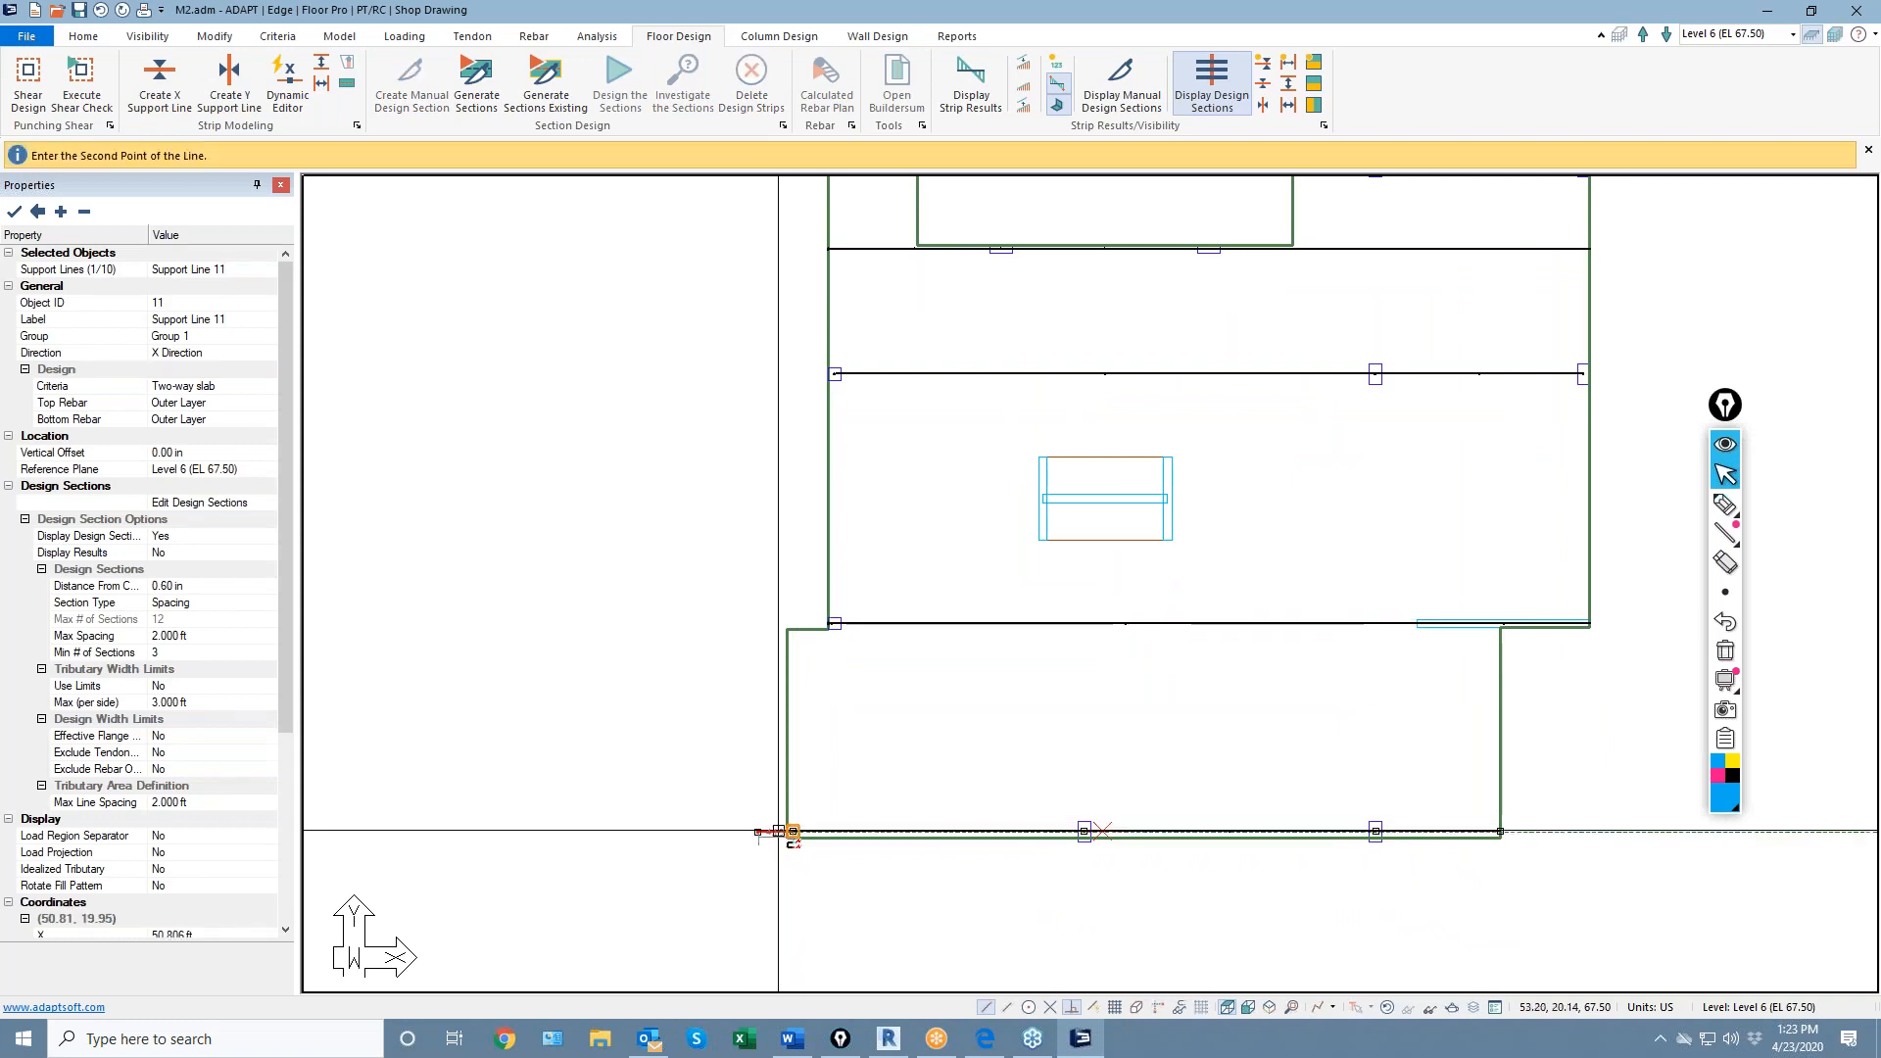
click(787, 831)
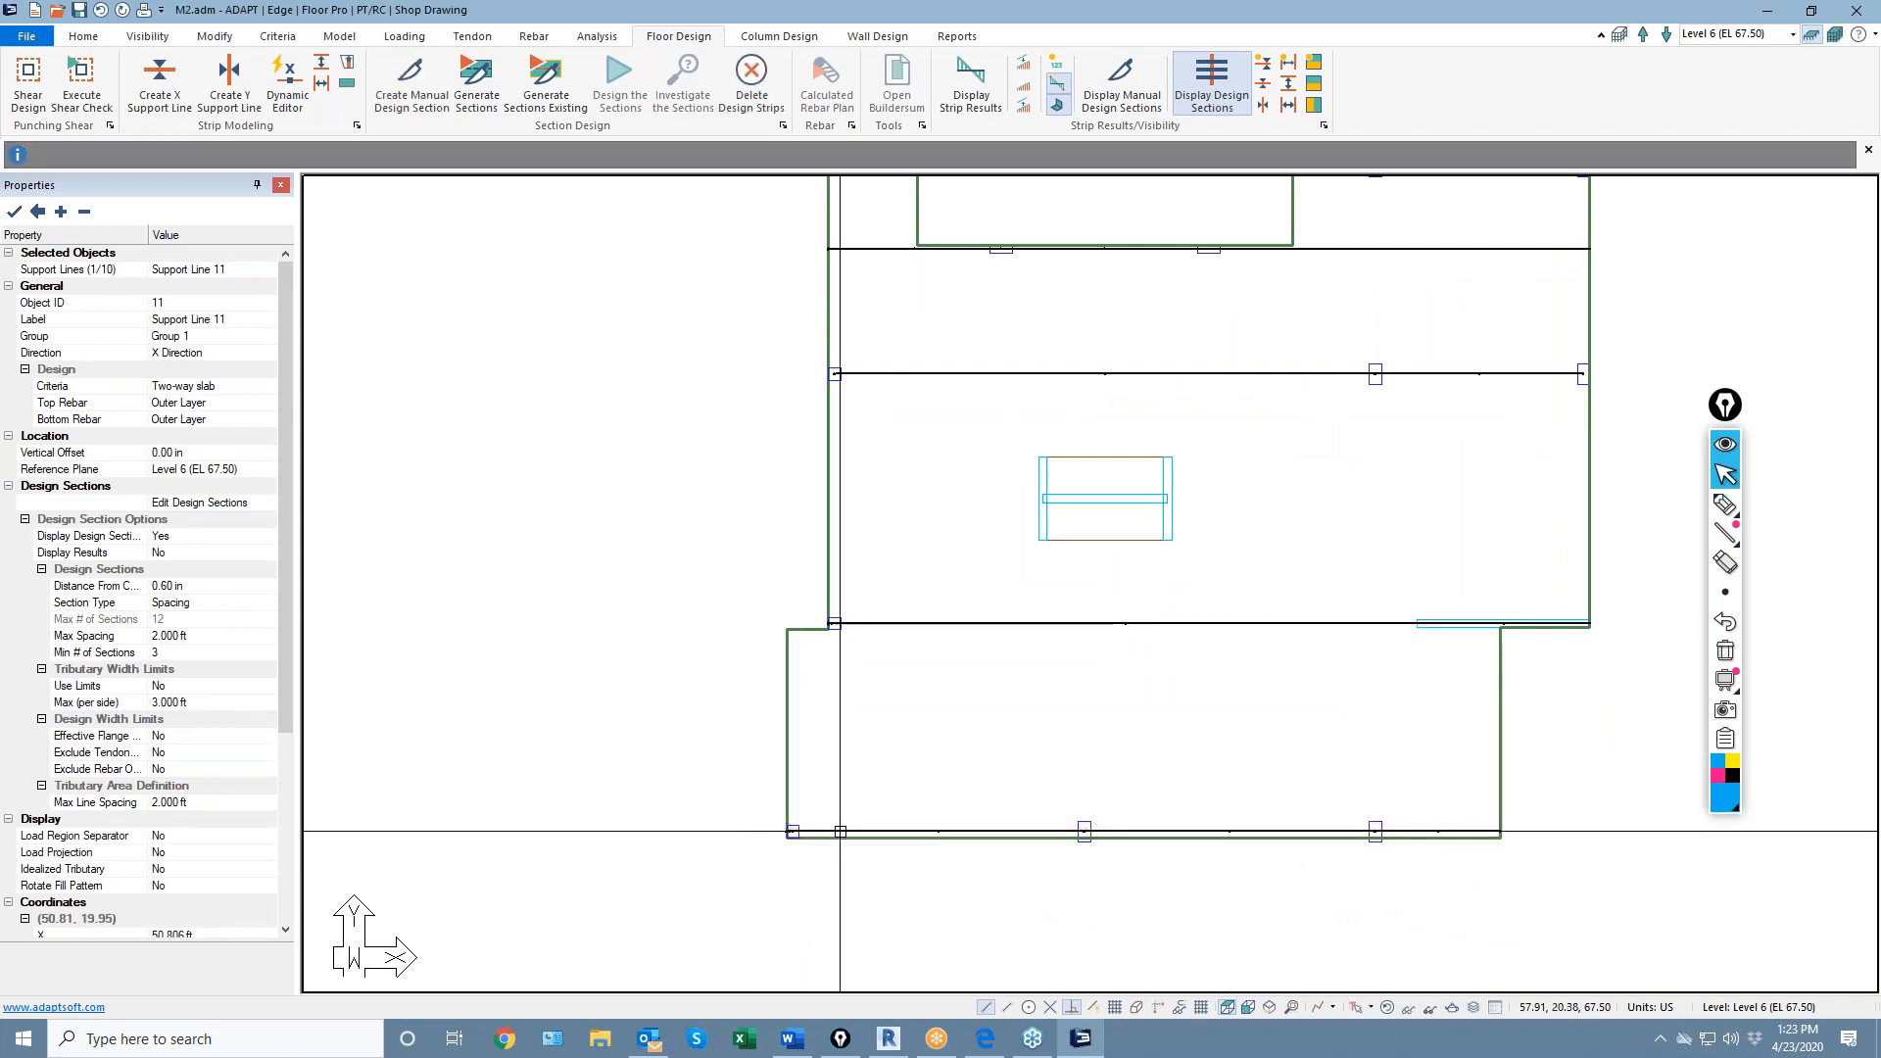
Move the left end of the upper-right projection's support line to the projection's left slab edge
scroll(1568, 848, down, 3)
scroll(1261, 408, up, 1)
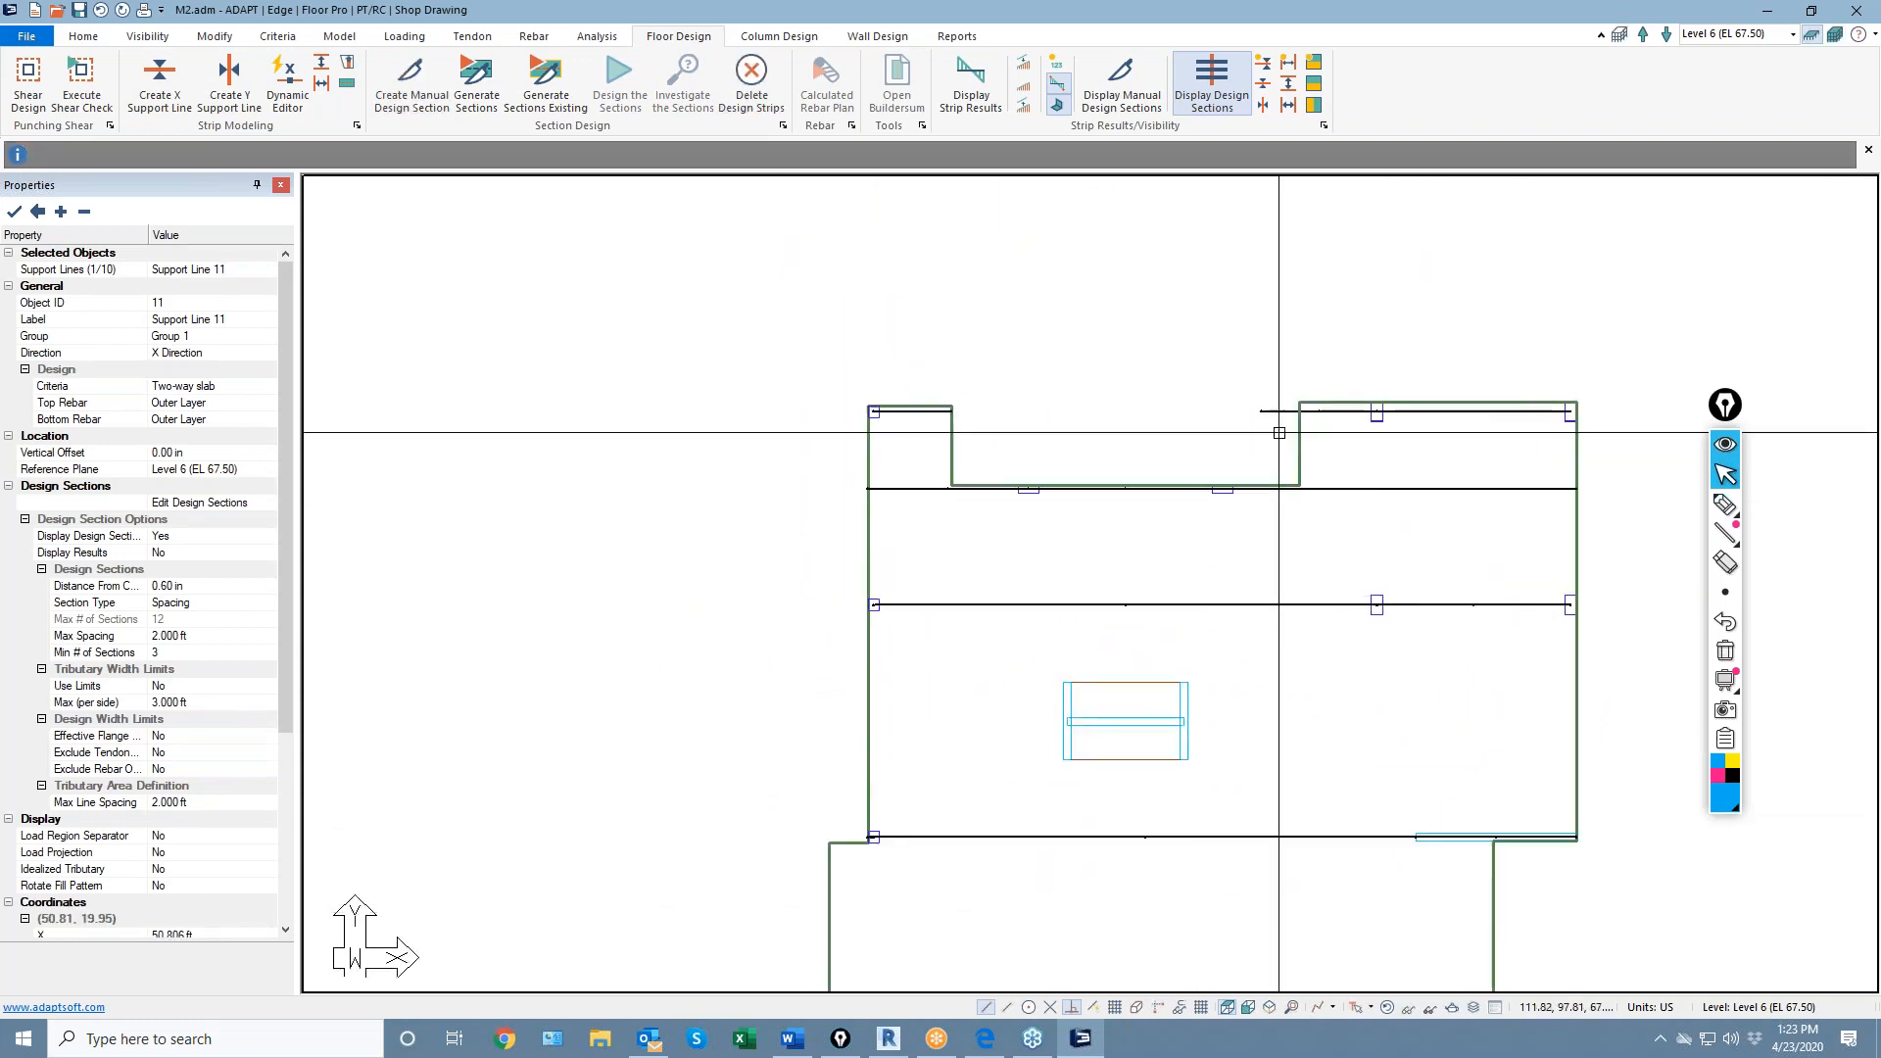
click(1261, 409)
scroll(1261, 410, up, 1)
click(1261, 410)
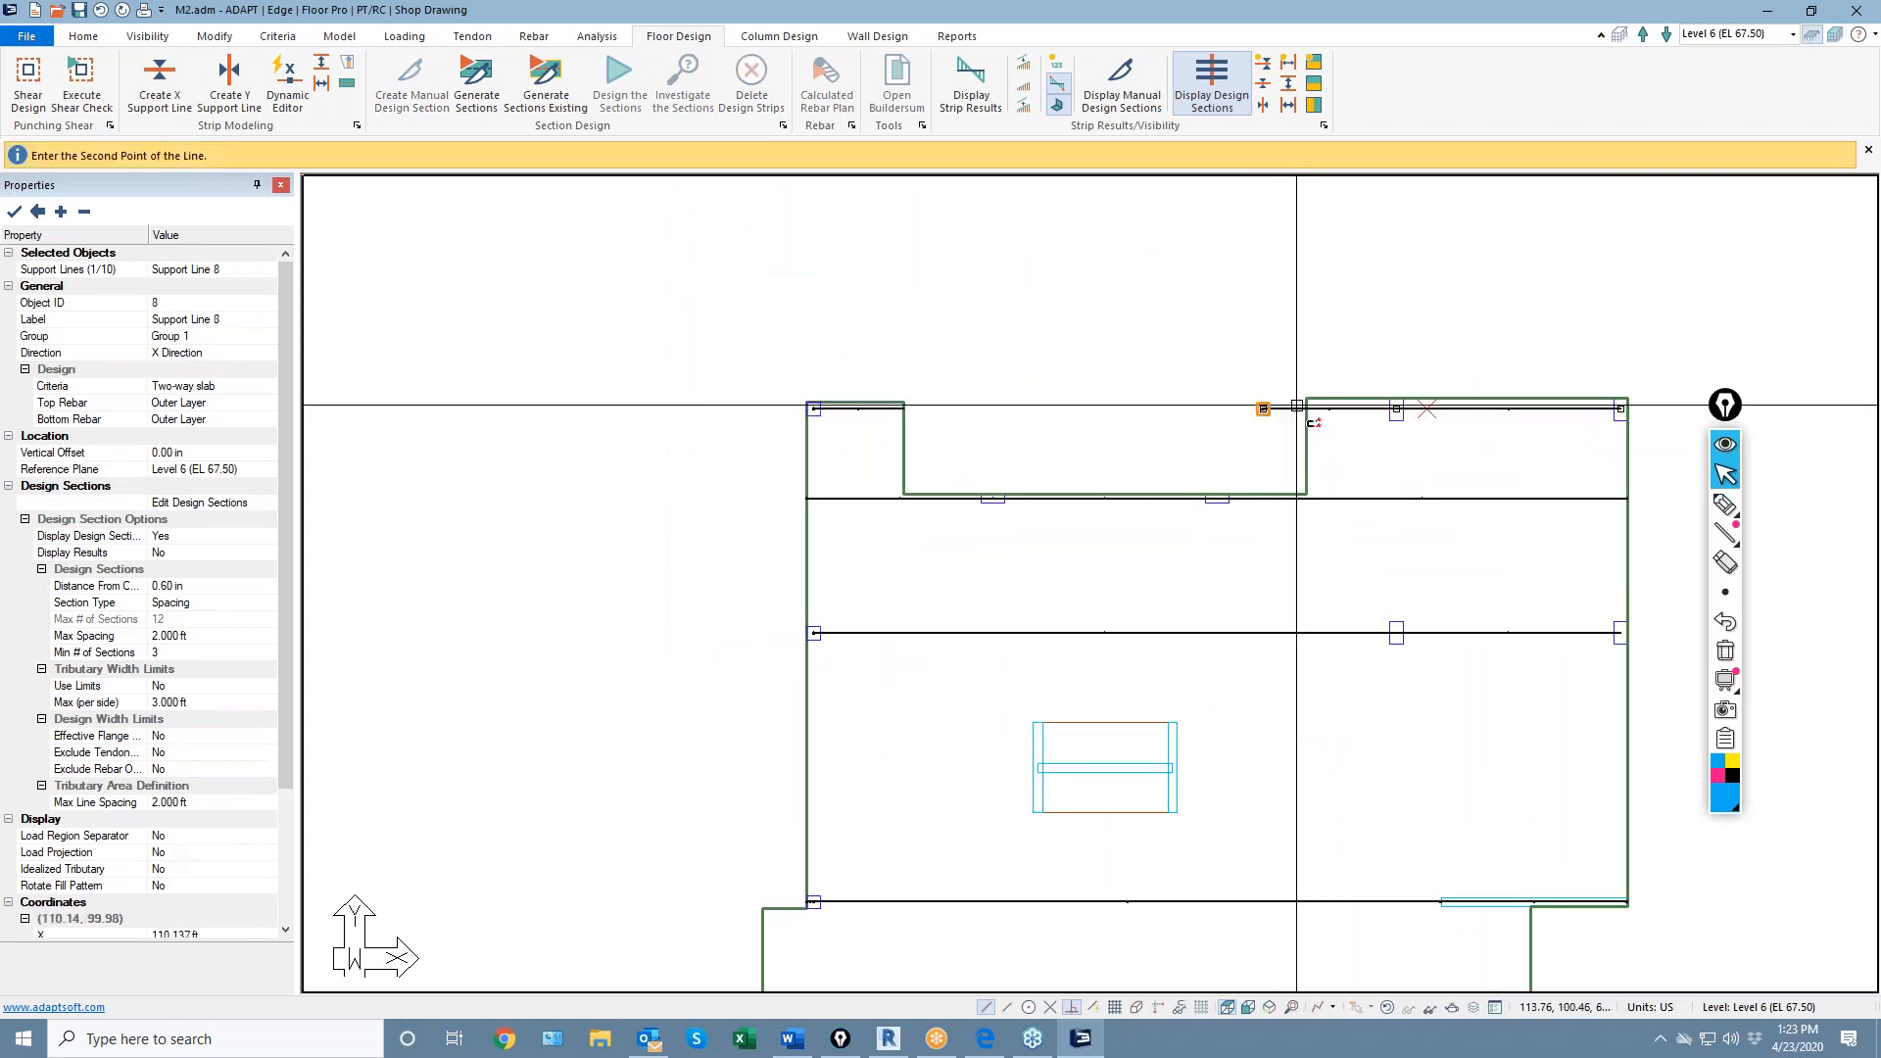
click(1309, 408)
scroll(1050, 424, down, 1)
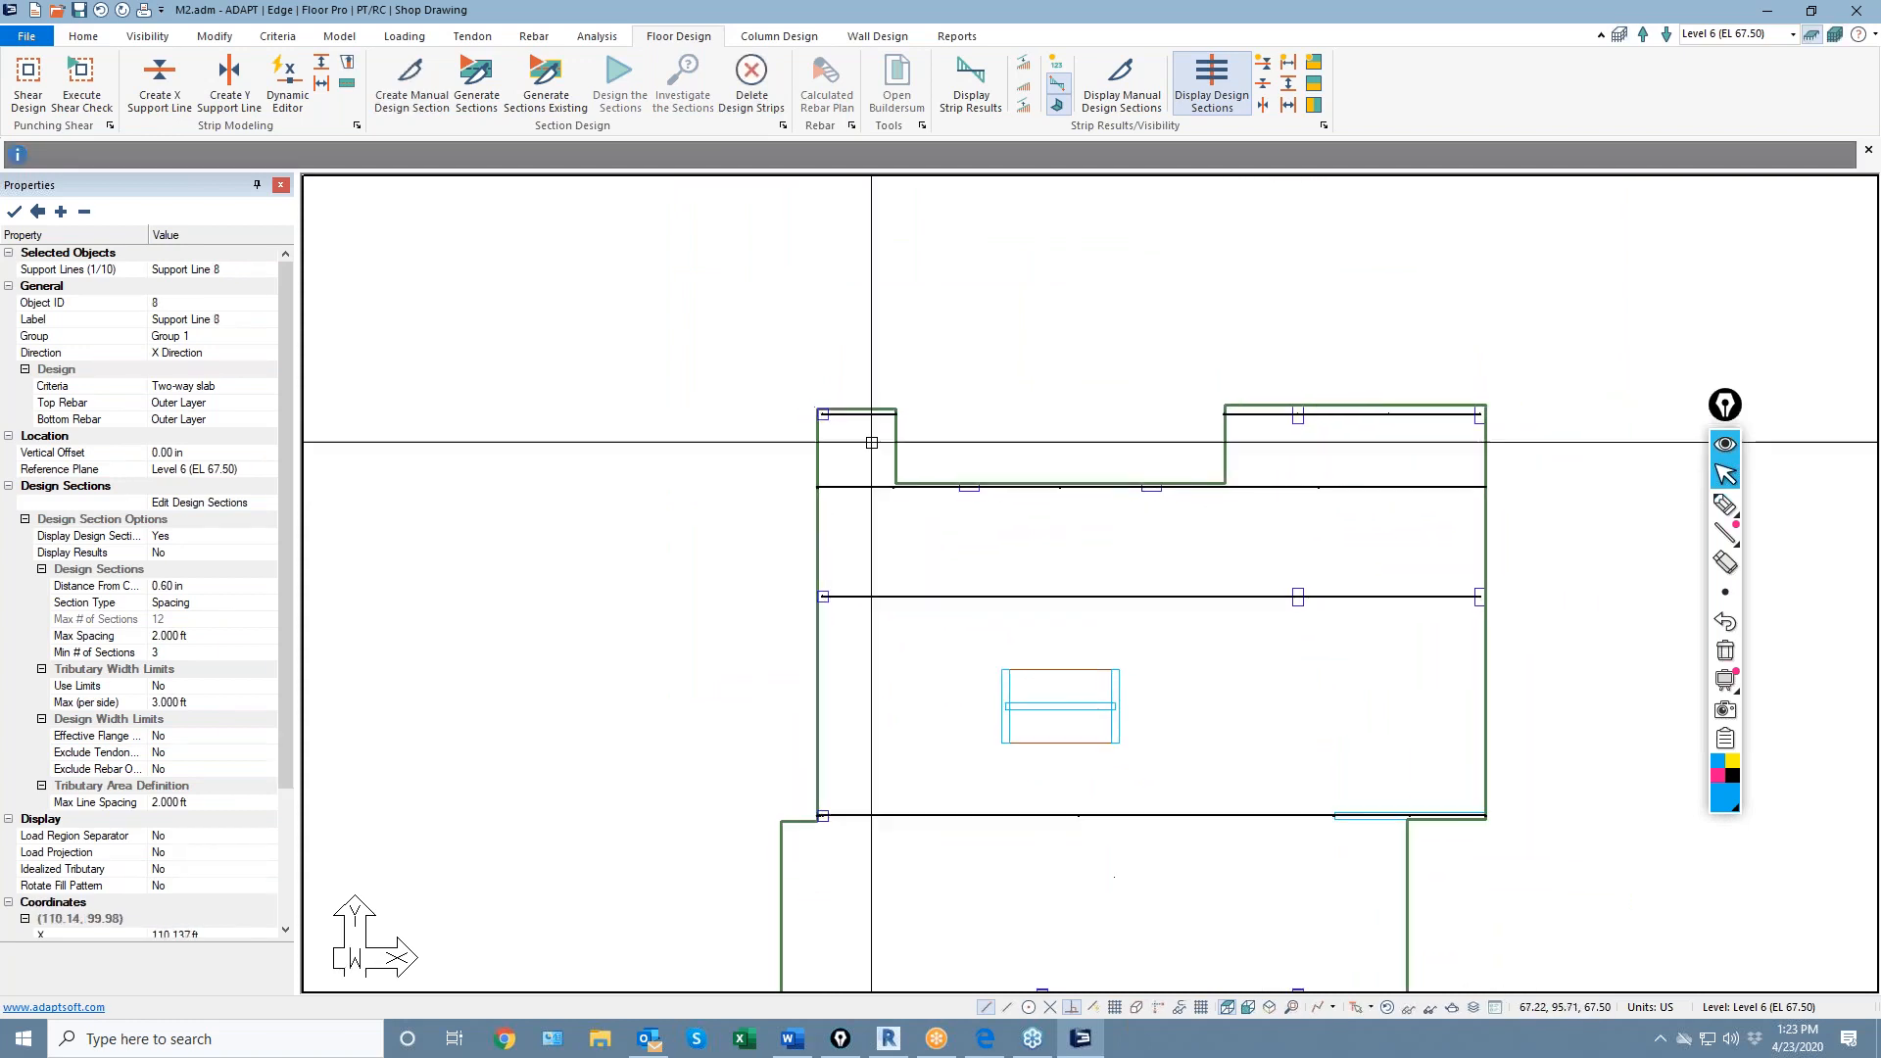
scroll(1022, 483, down, 1)
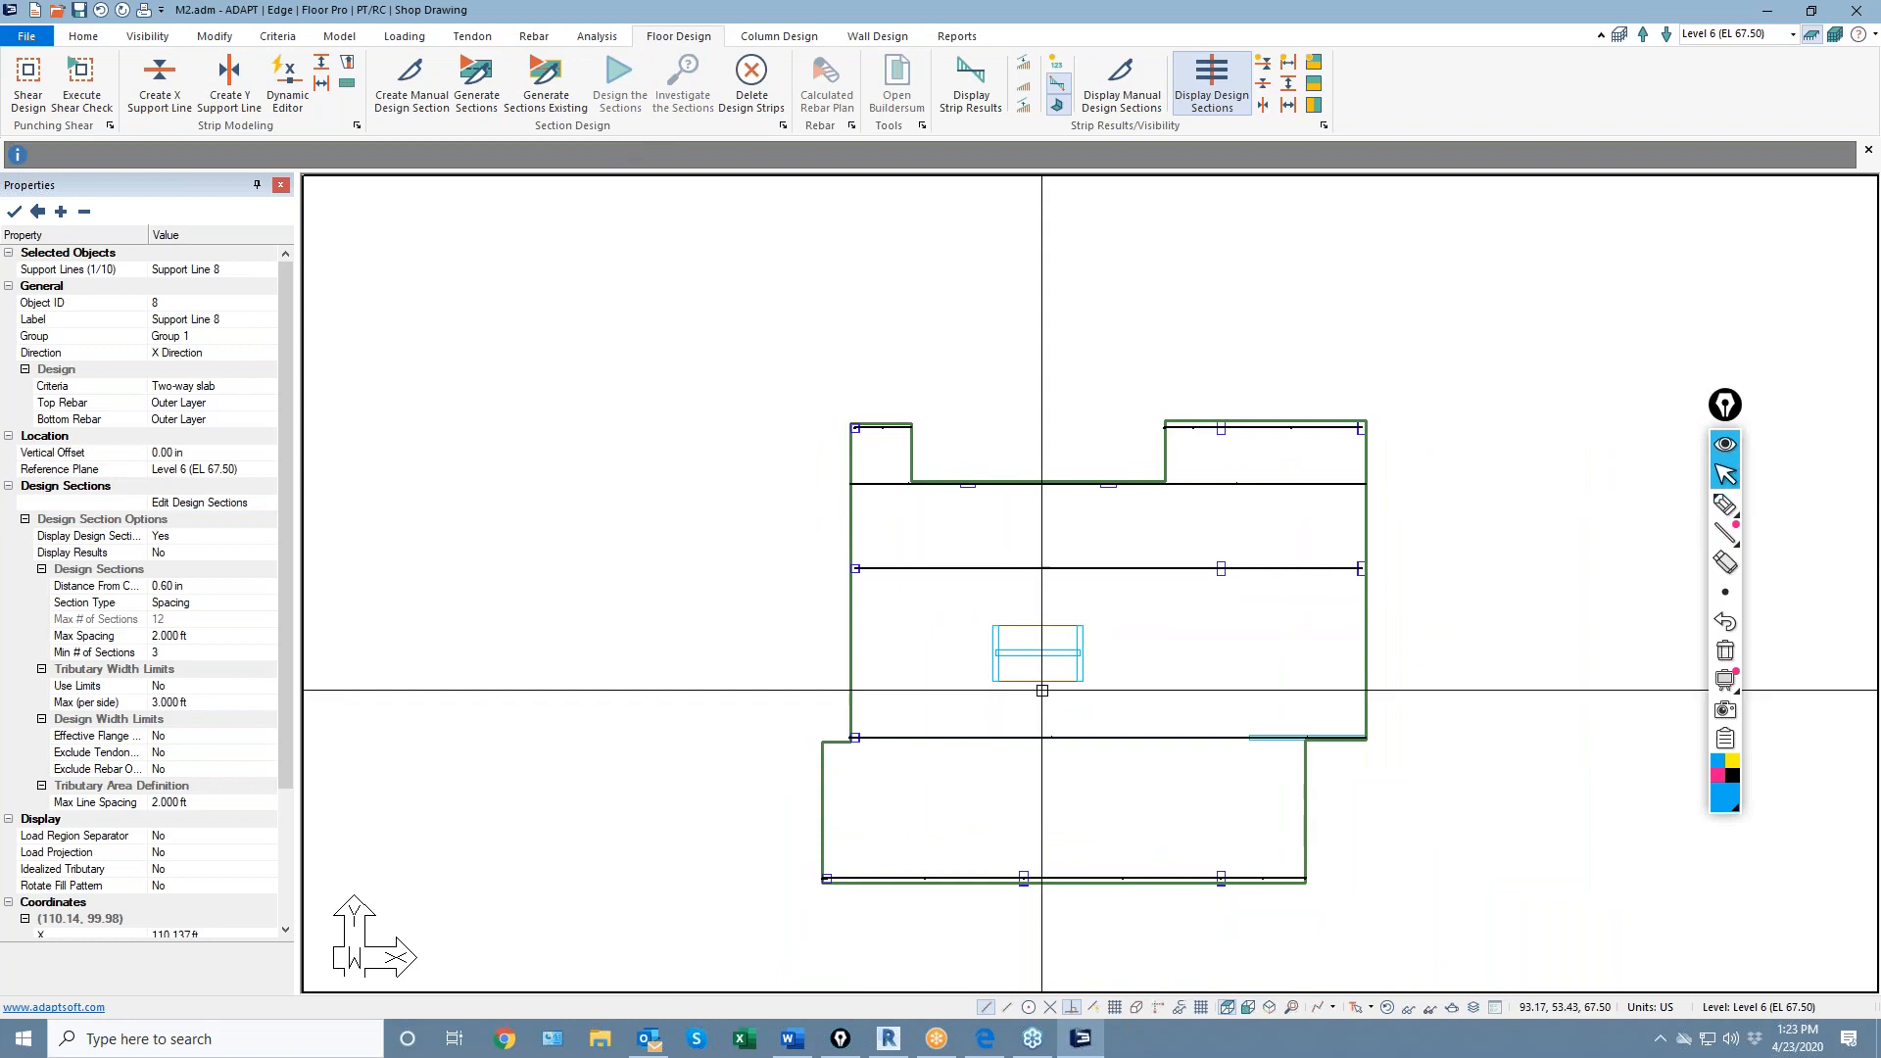
Draw splitters along the upper and lower edges of the core opening and align the upper splitter's left end with the opening's corner
click(322, 71)
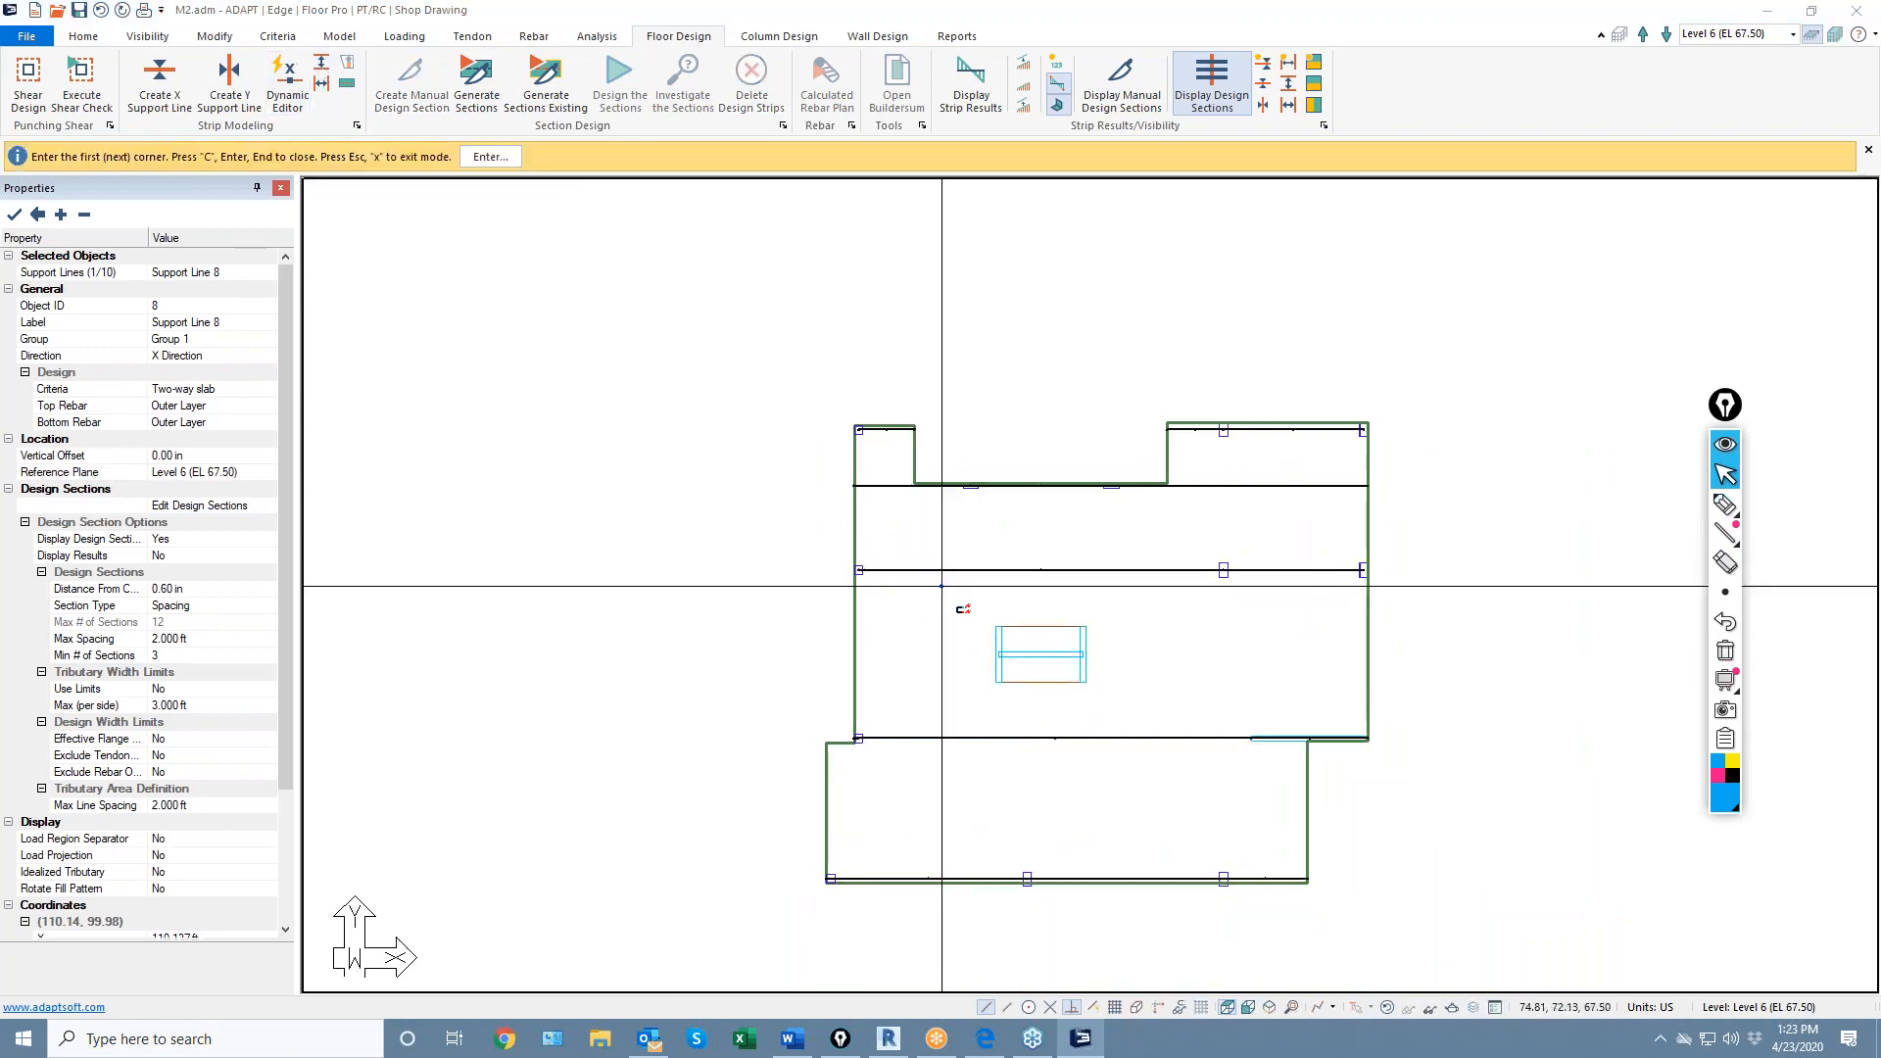
click(999, 625)
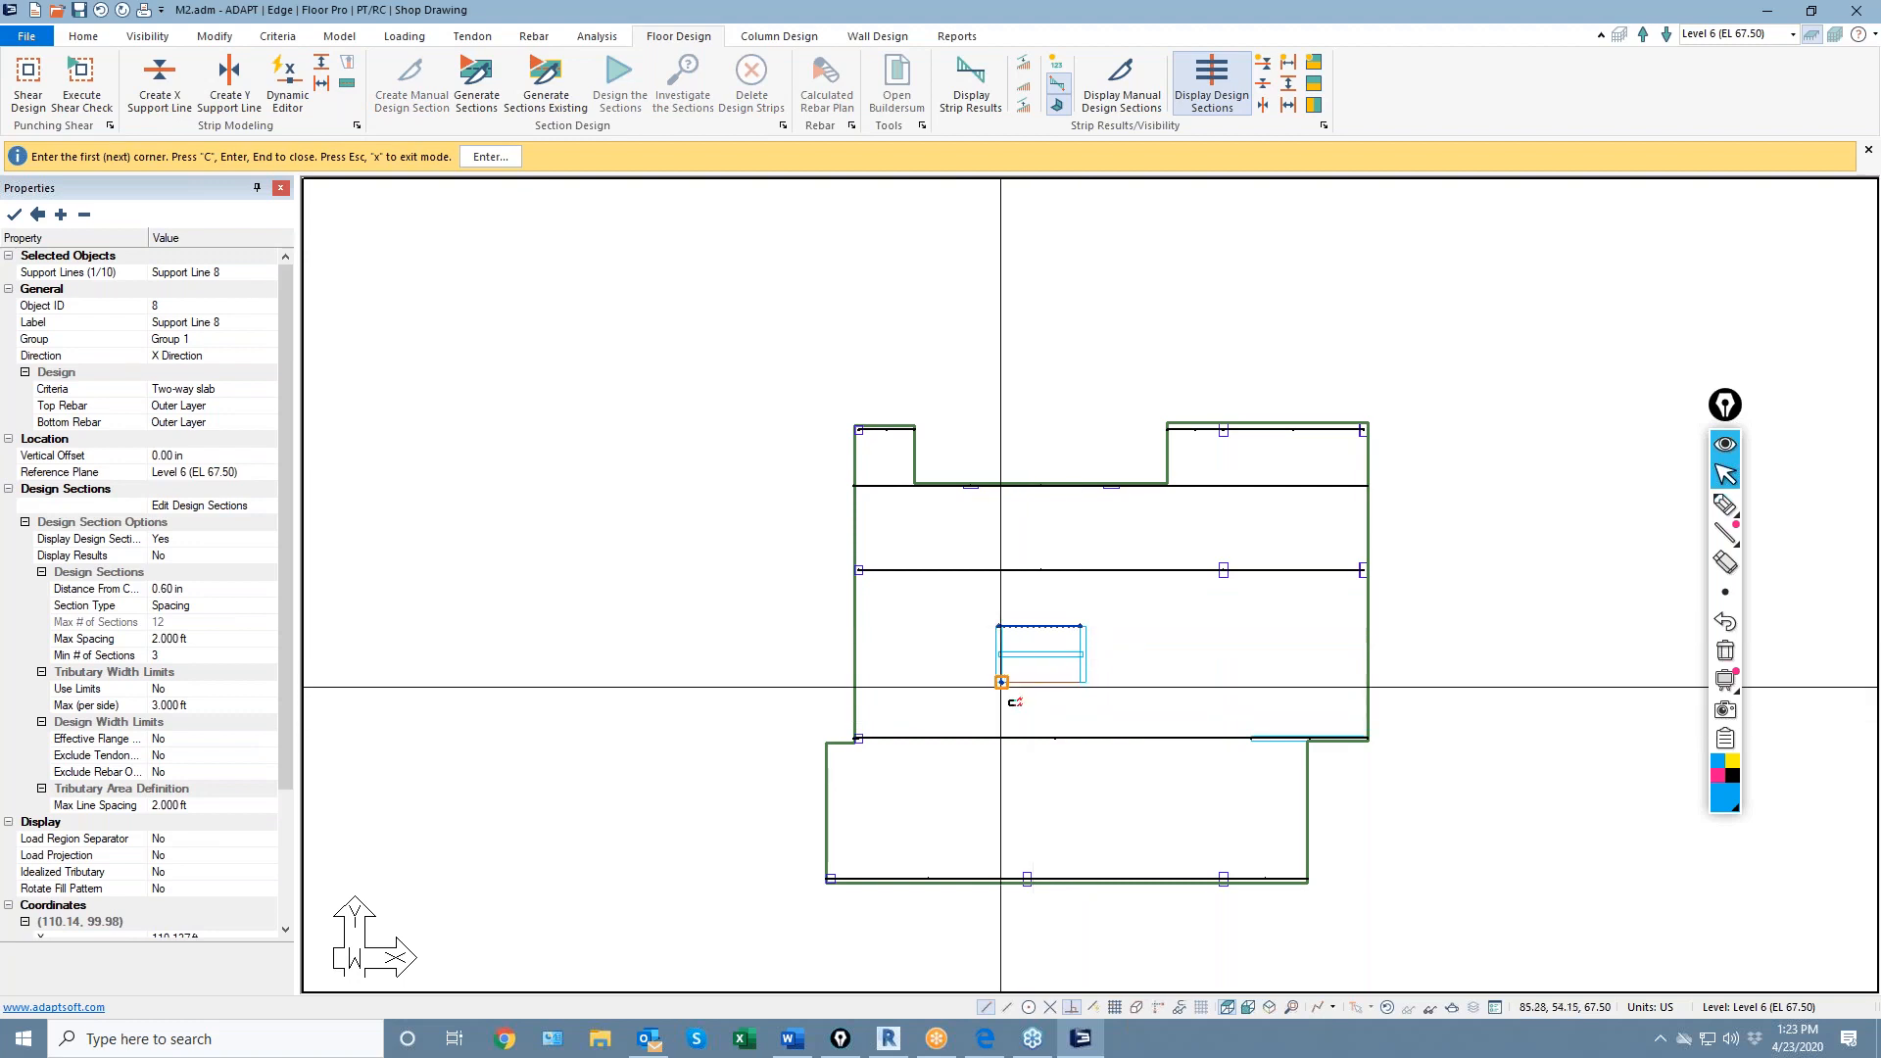
click(1002, 682)
click(1081, 682)
scroll(990, 661, up, 12)
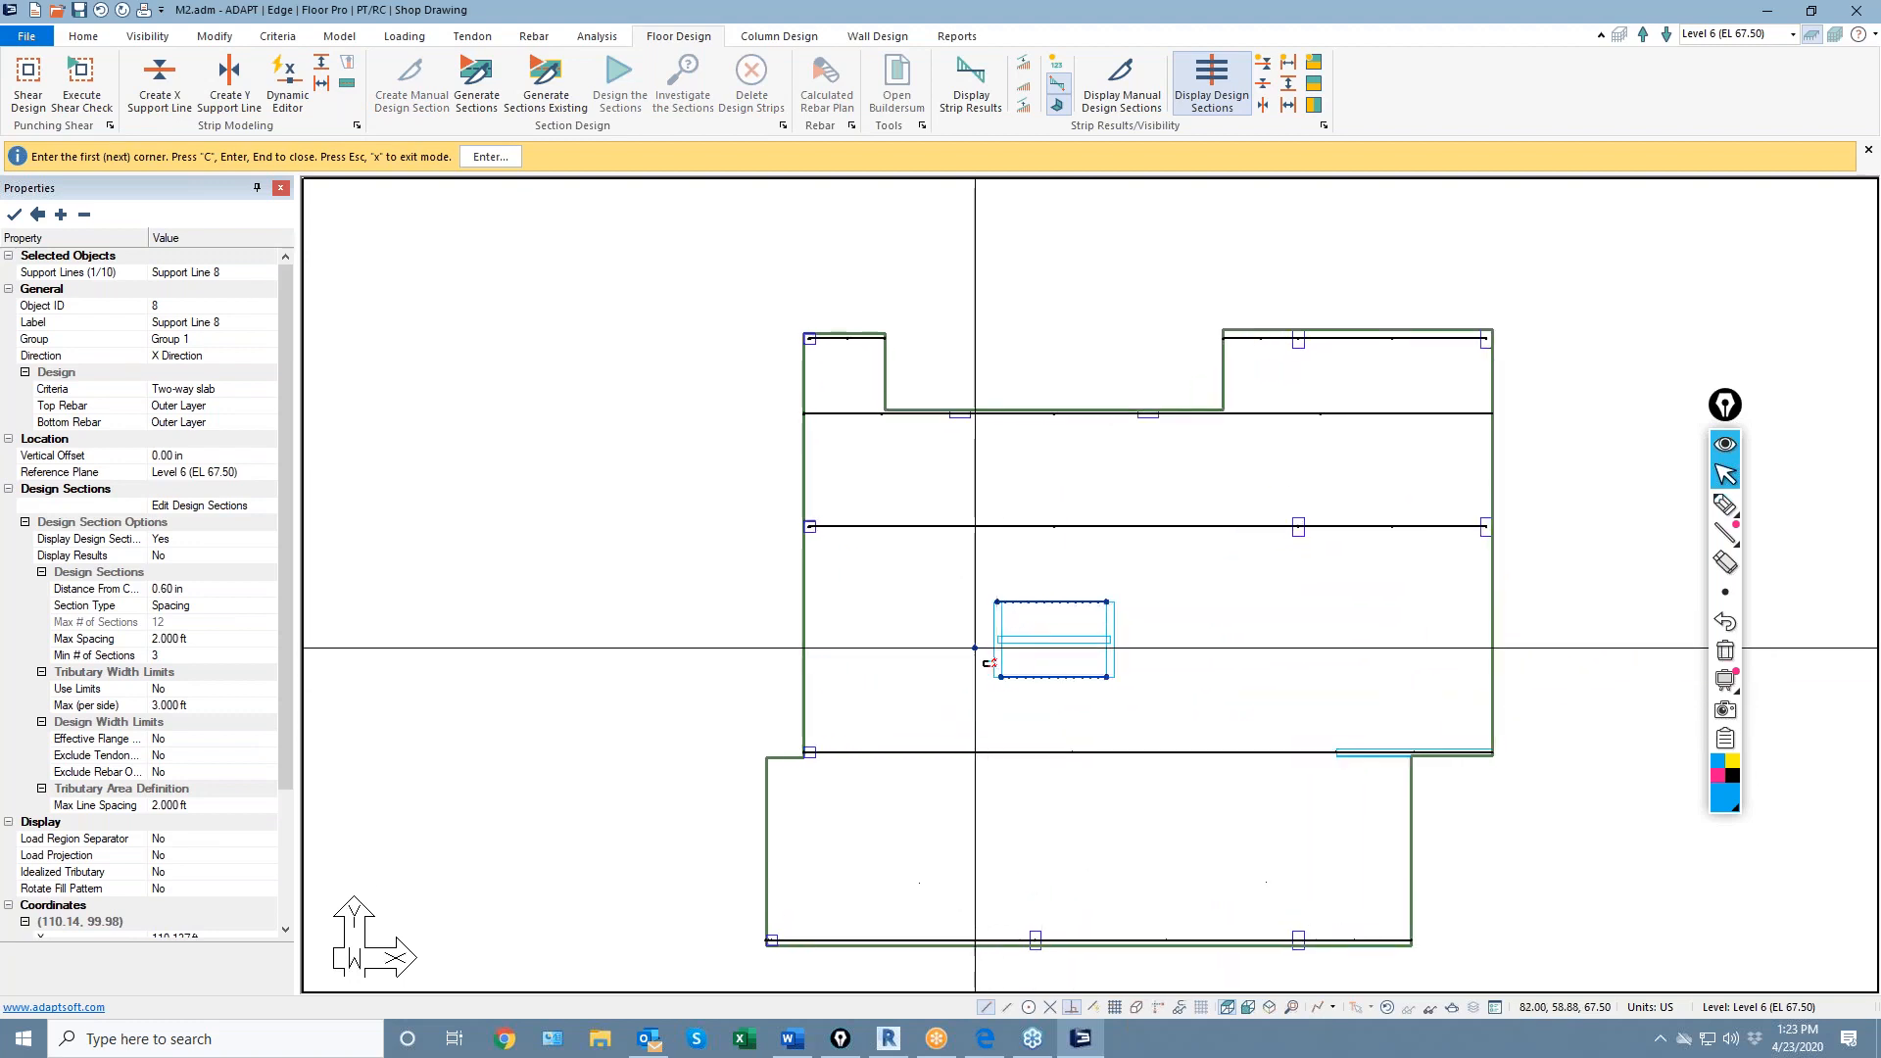
key(Escape)
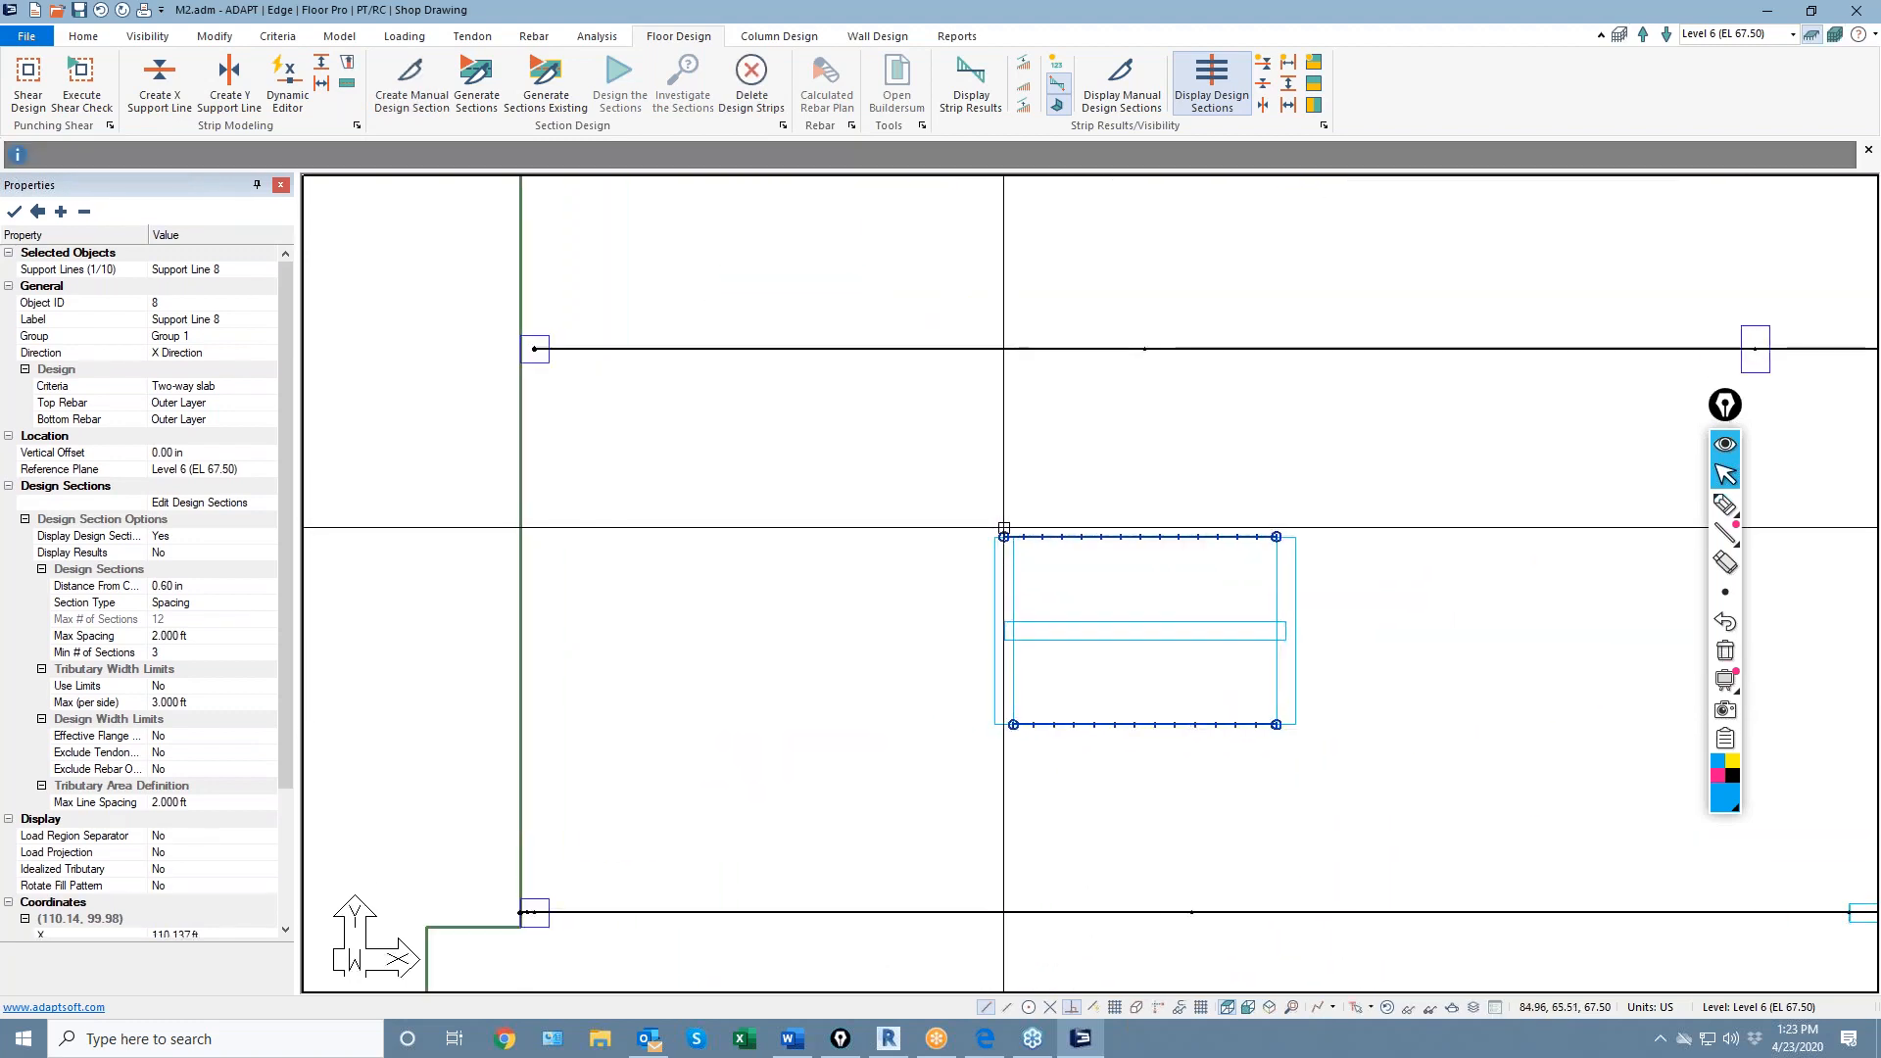
click(1004, 533)
key(Escape)
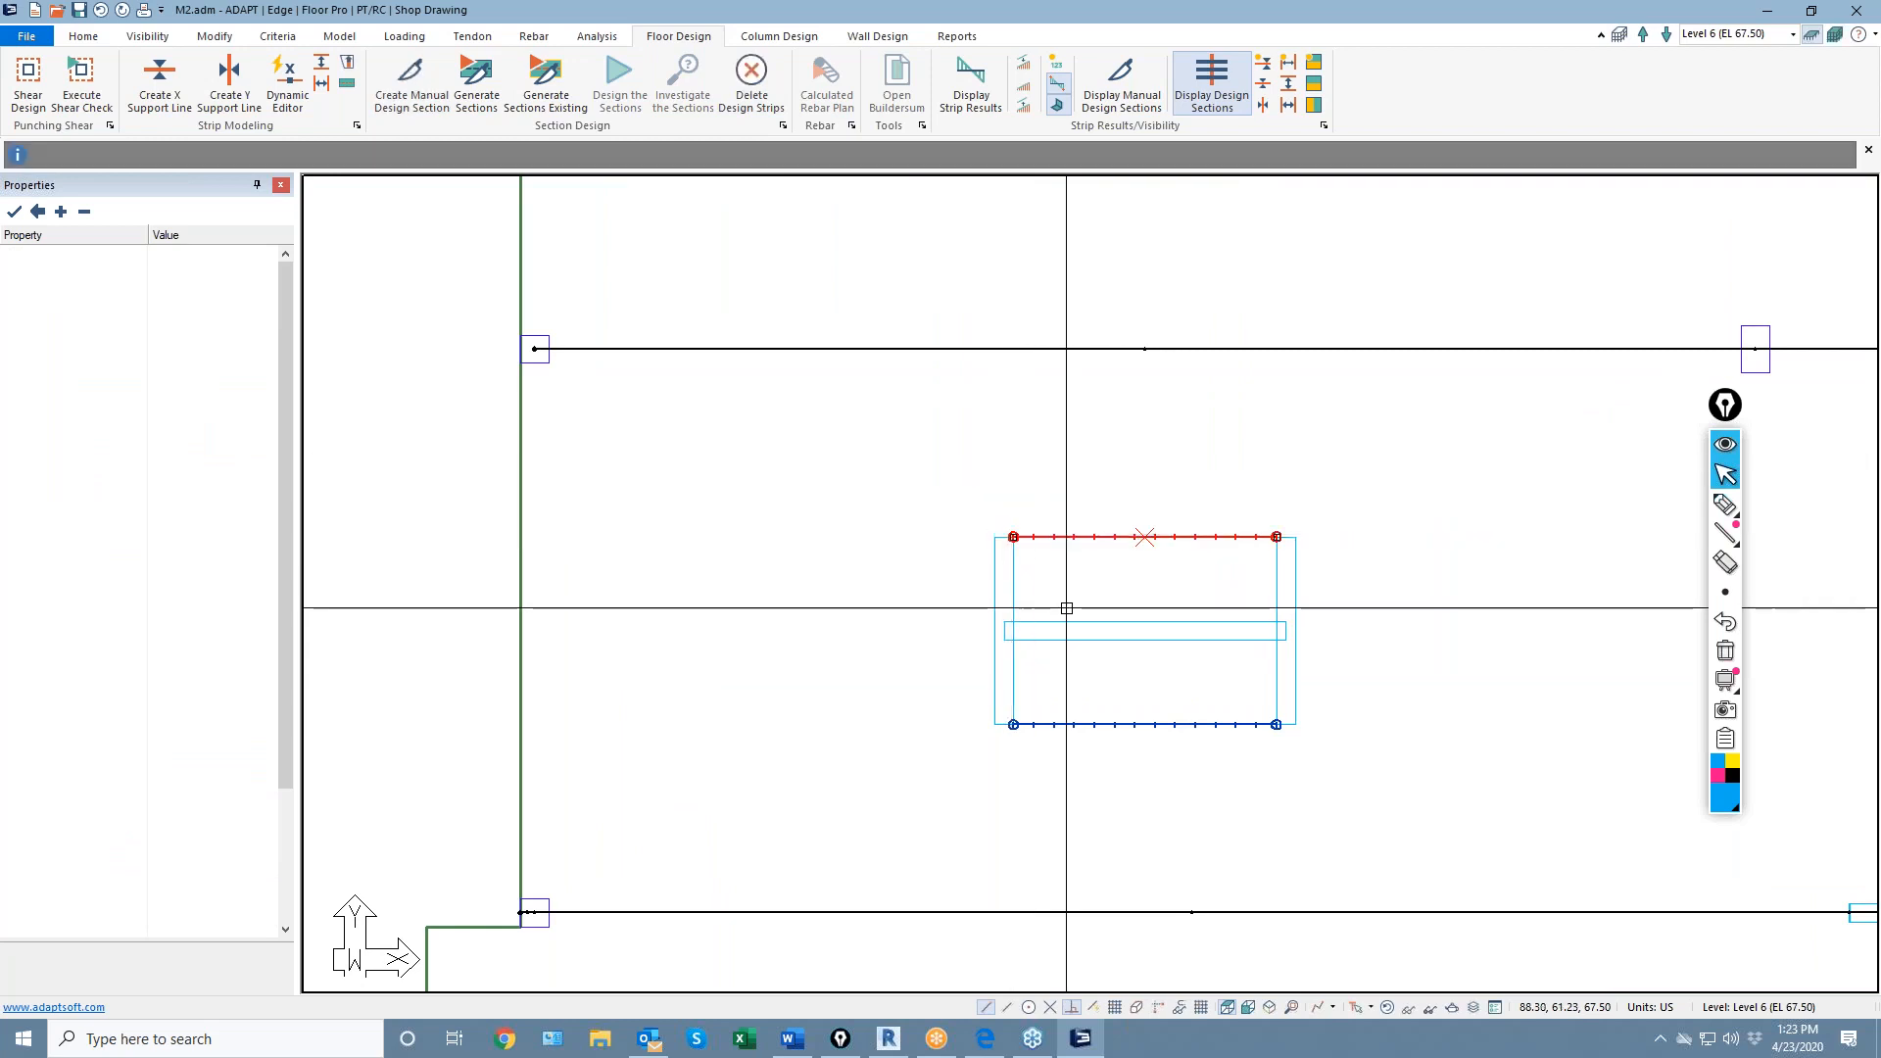
Generate the design sections for the X-direction support lines on the Level 6 slab
scroll(1007, 598, down, 6)
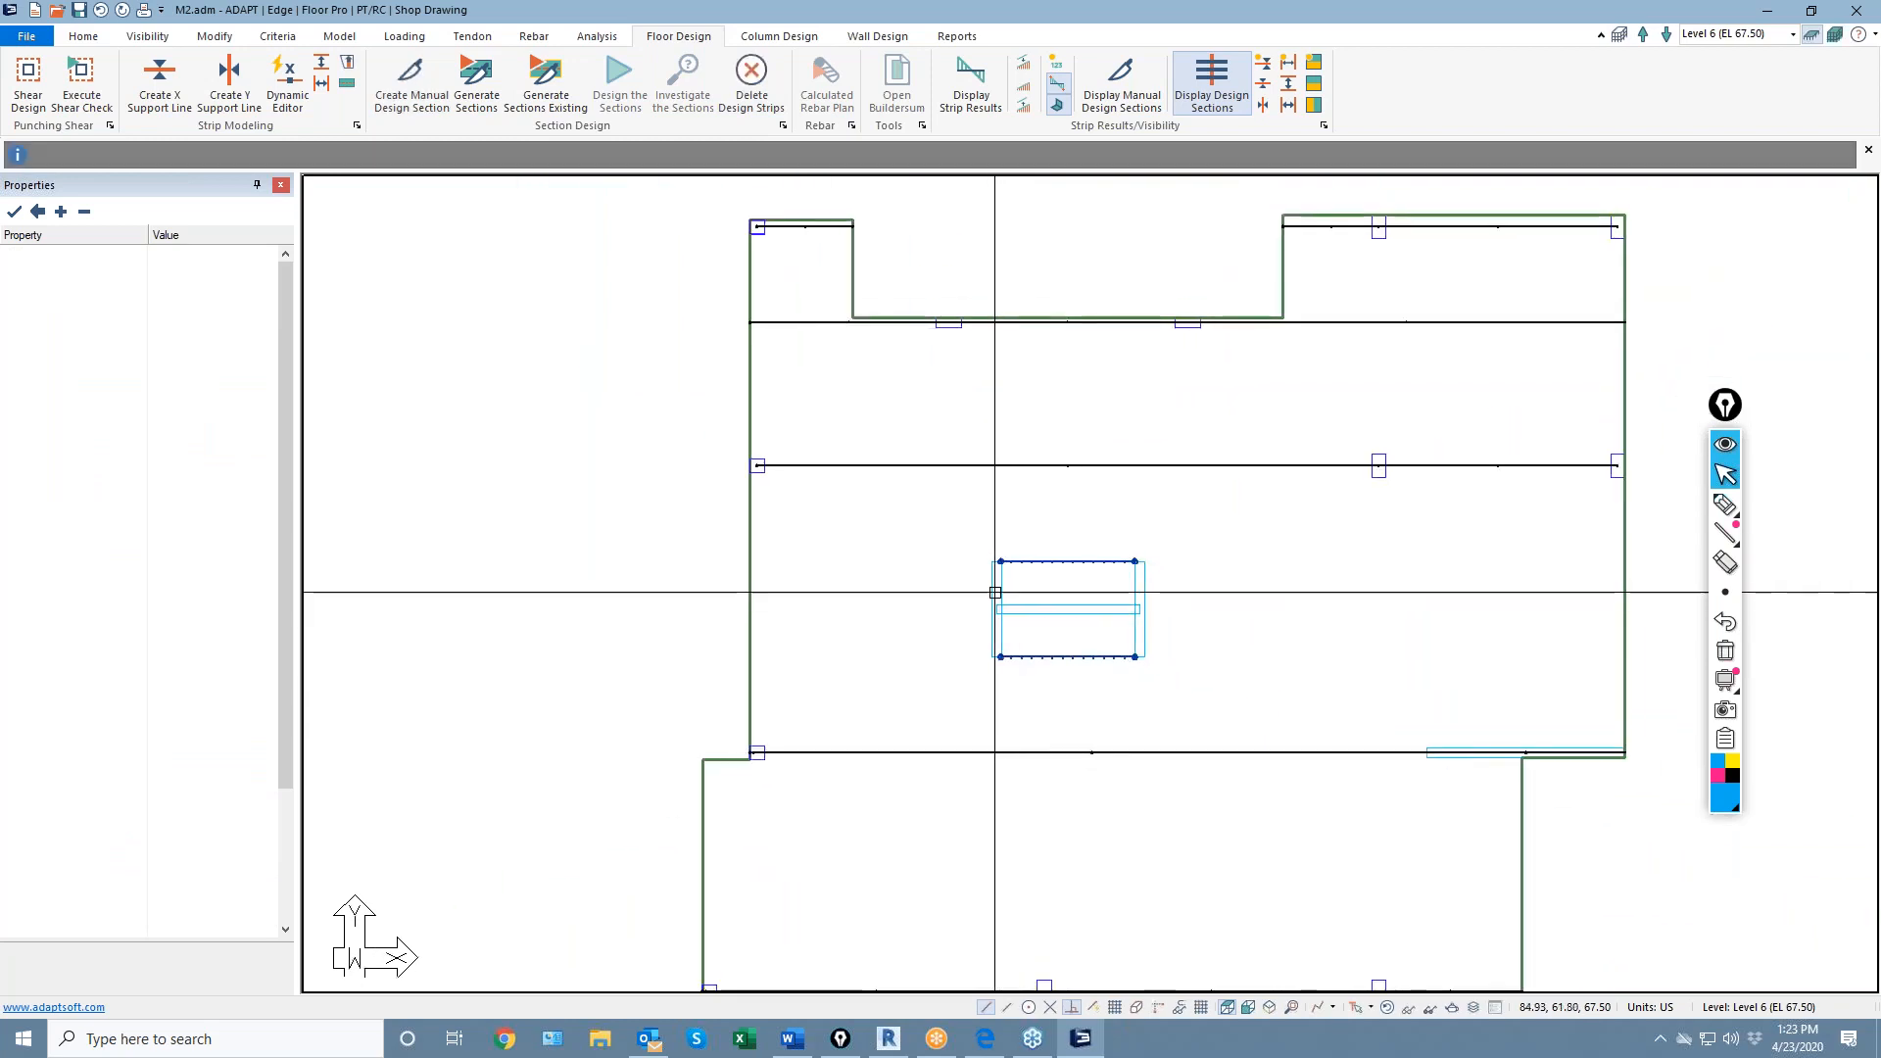
scroll(1024, 534, up, 3)
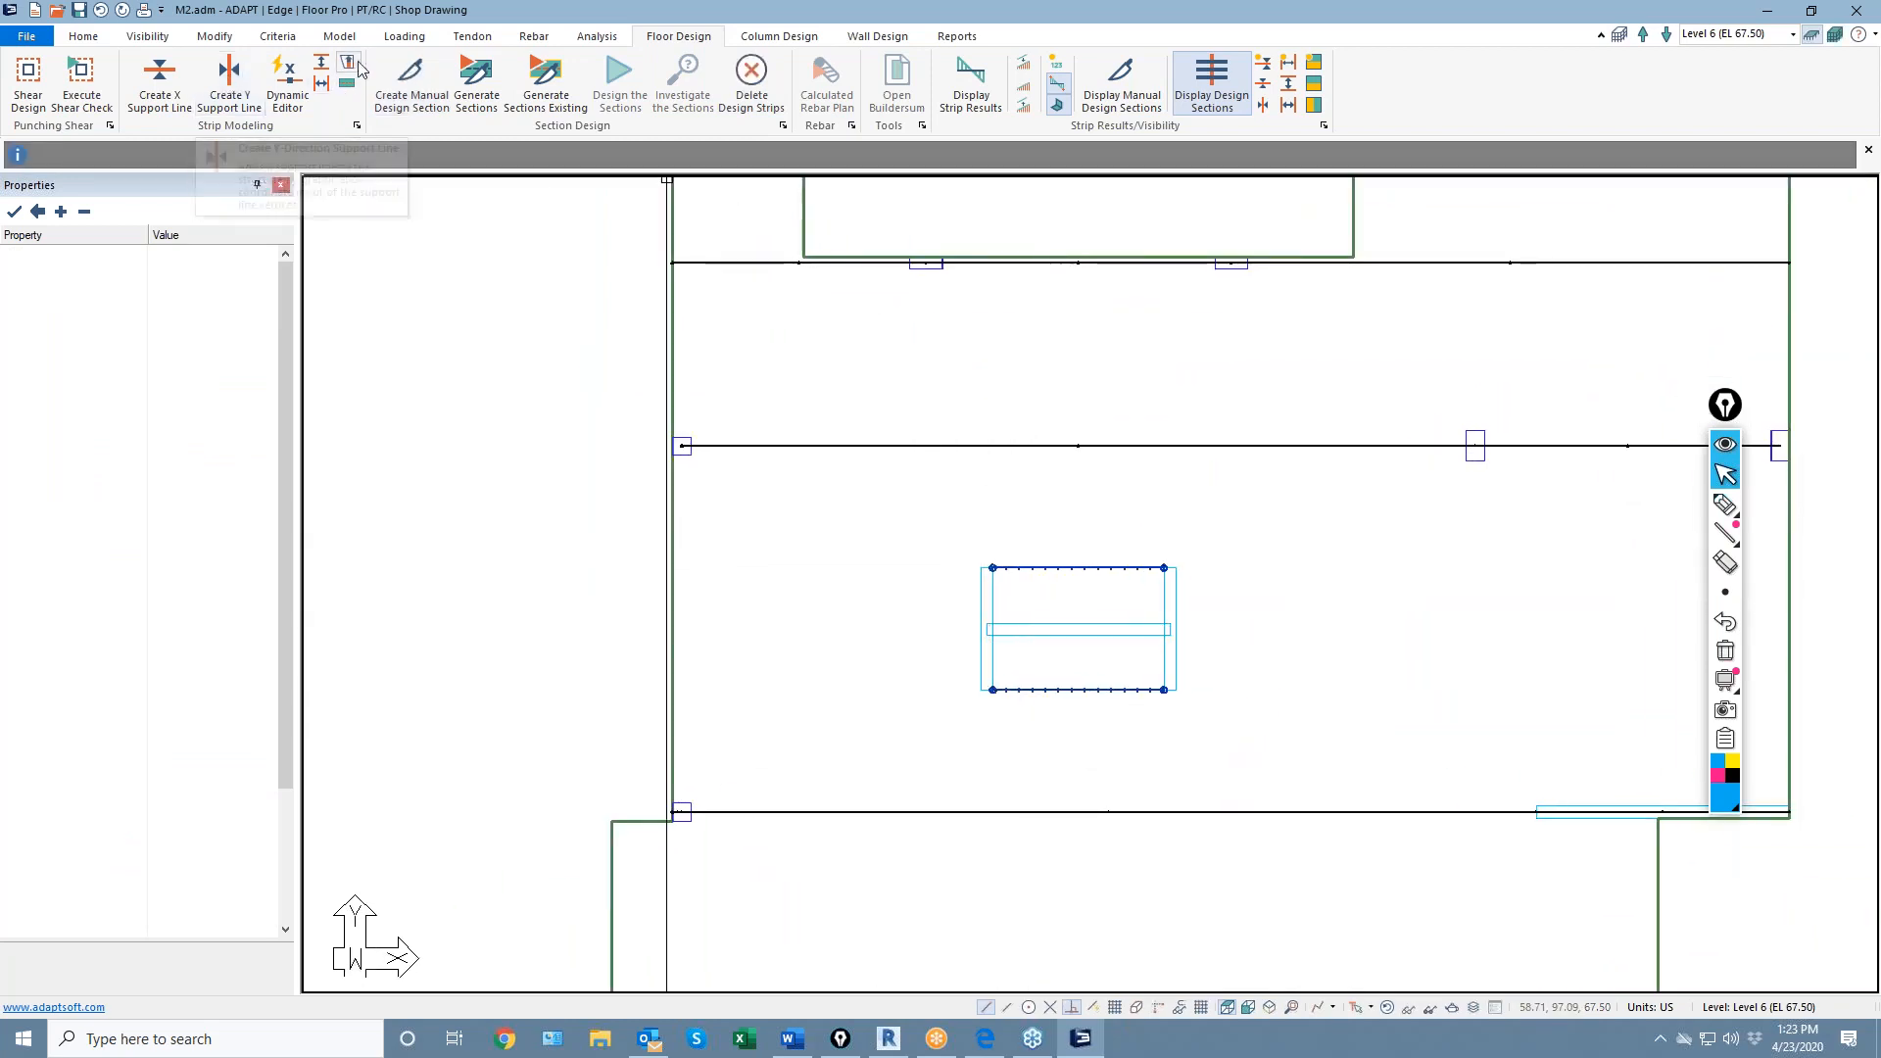
click(476, 83)
scroll(1026, 614, down, 3)
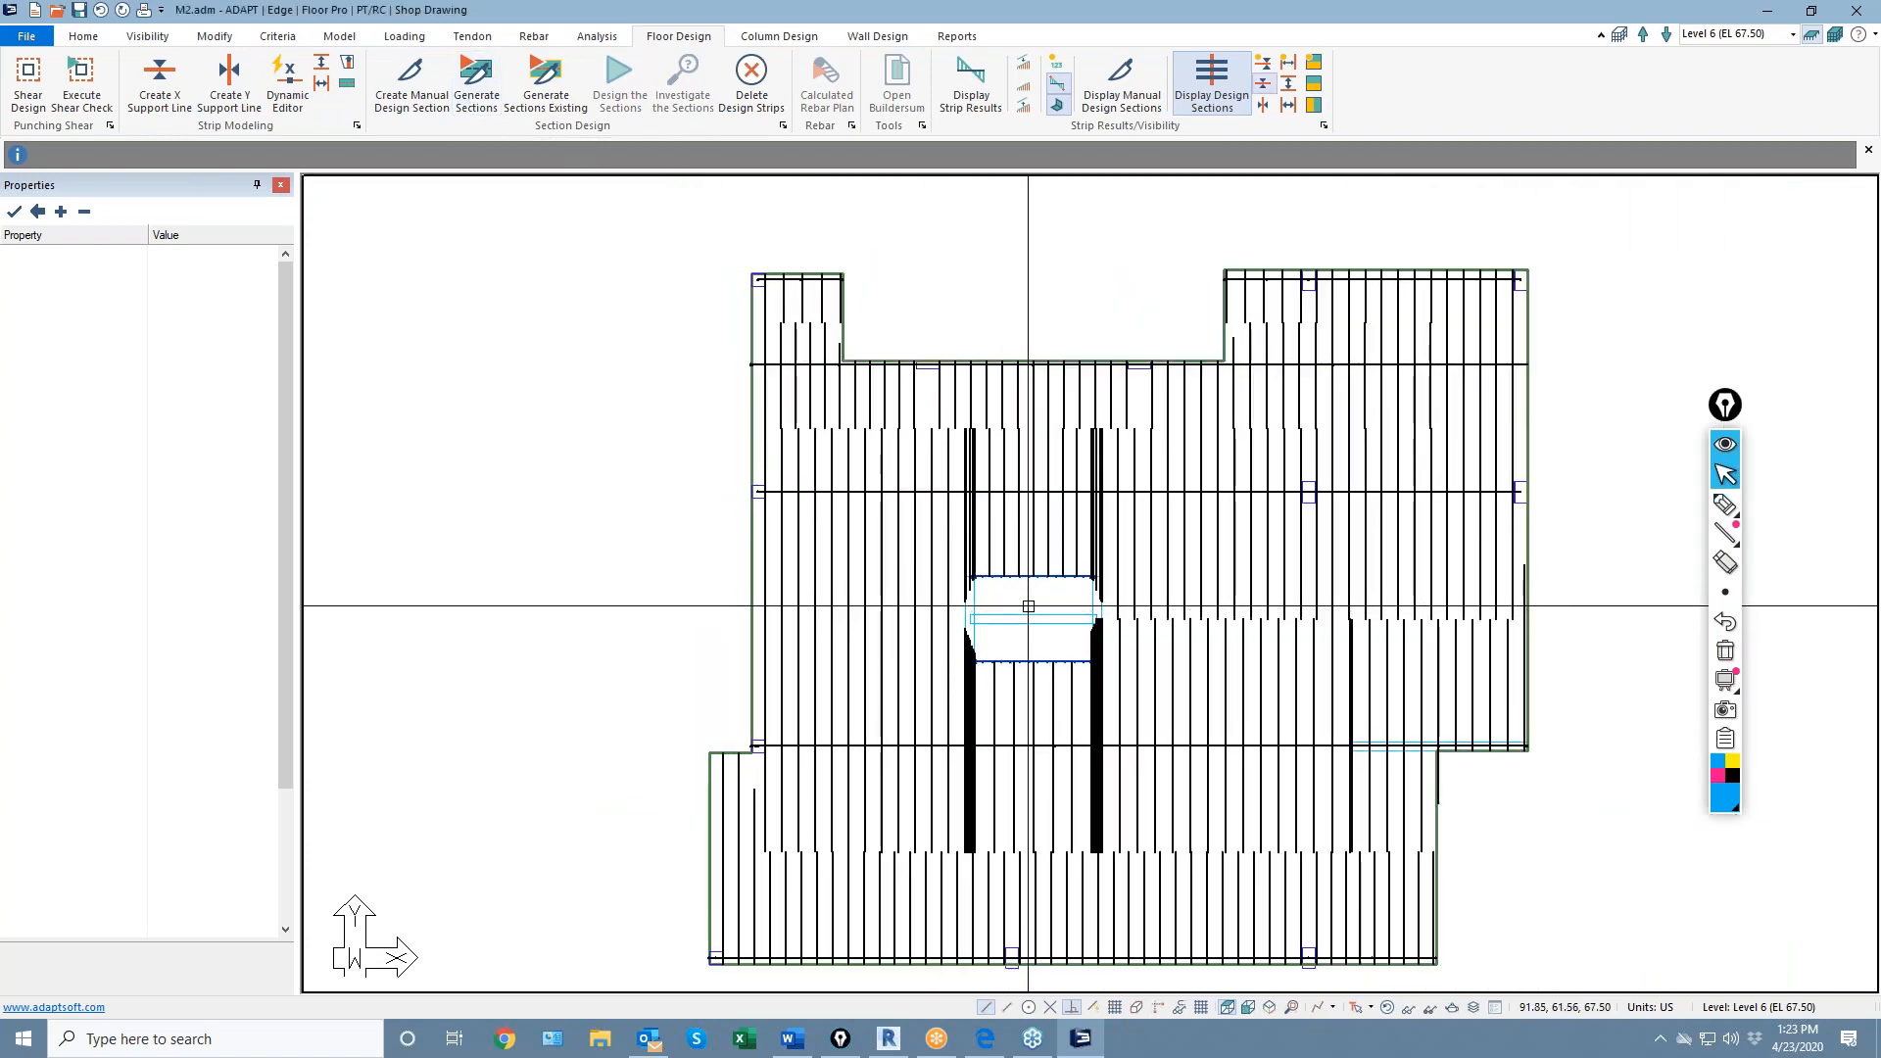
Extend the right end of the lower core splitter horizontally to just beyond the outer face of the core's right wall
scroll(1046, 713, up, 6)
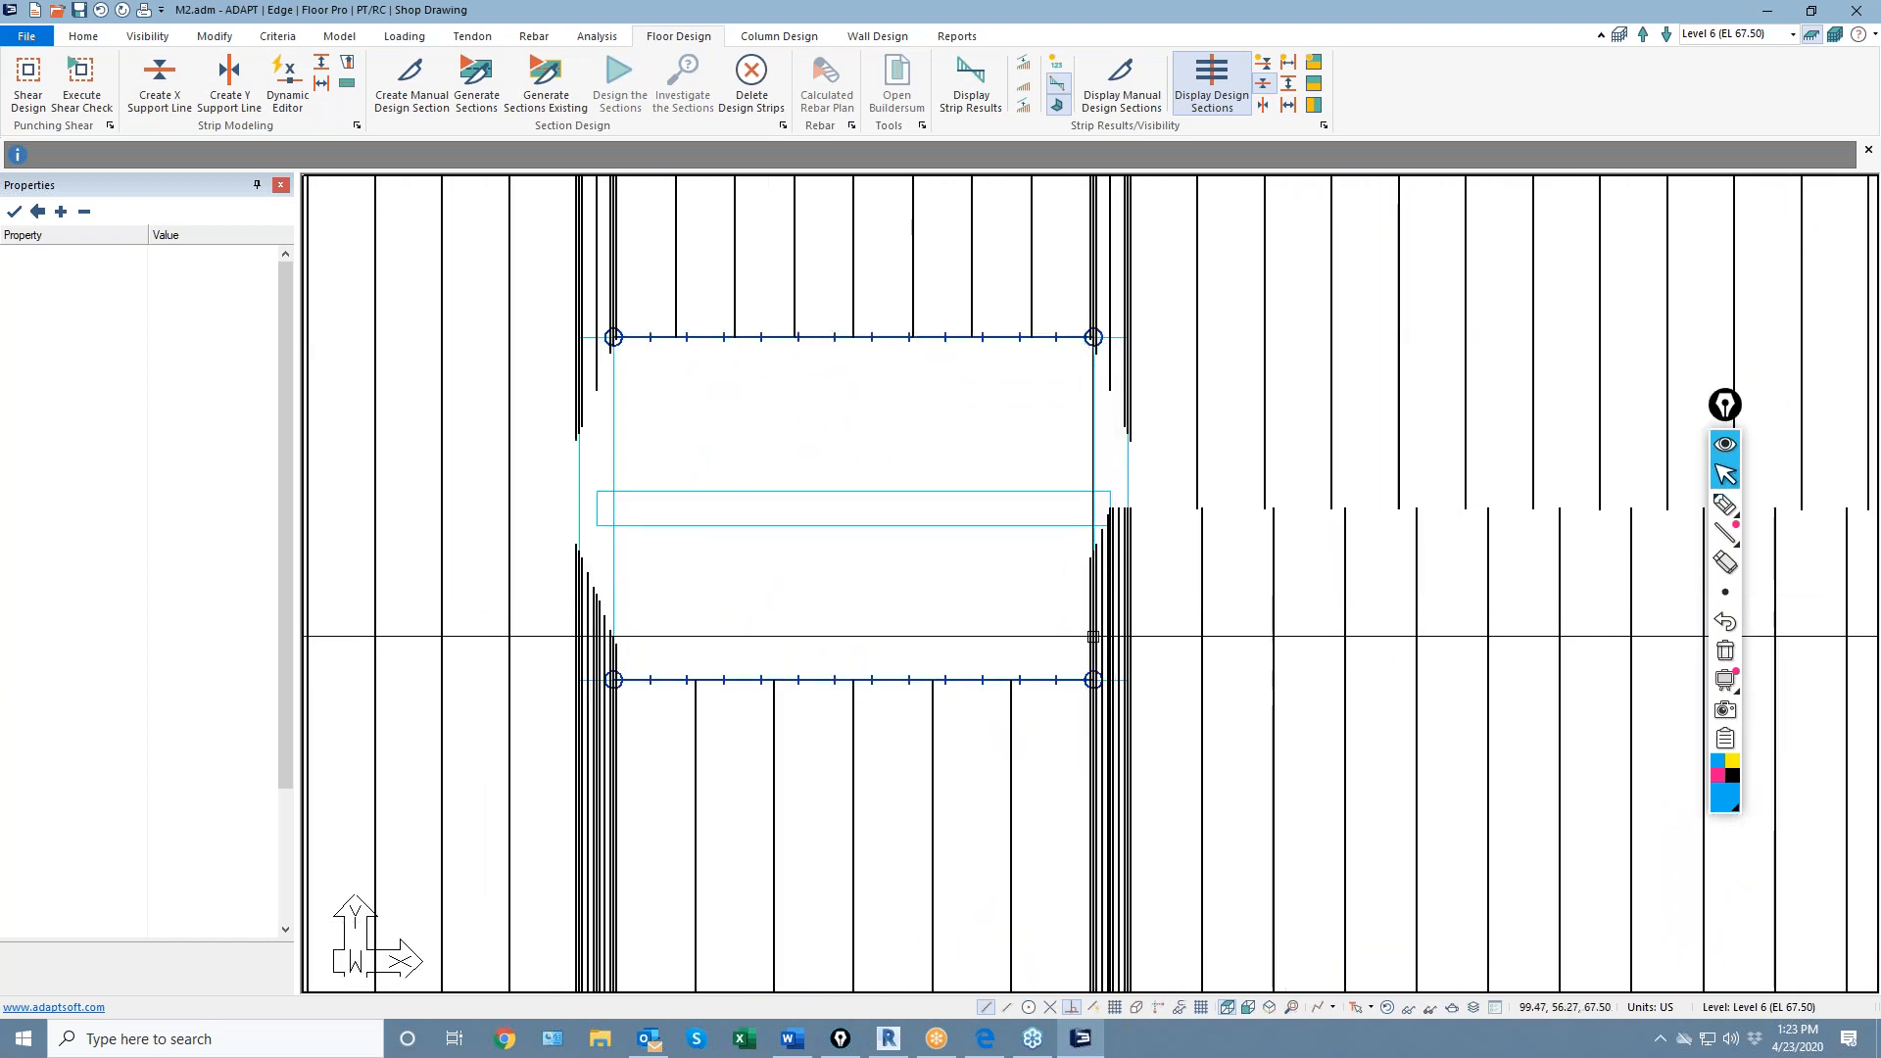
scroll(1121, 699, up, 2)
scroll(1042, 578, down, 2)
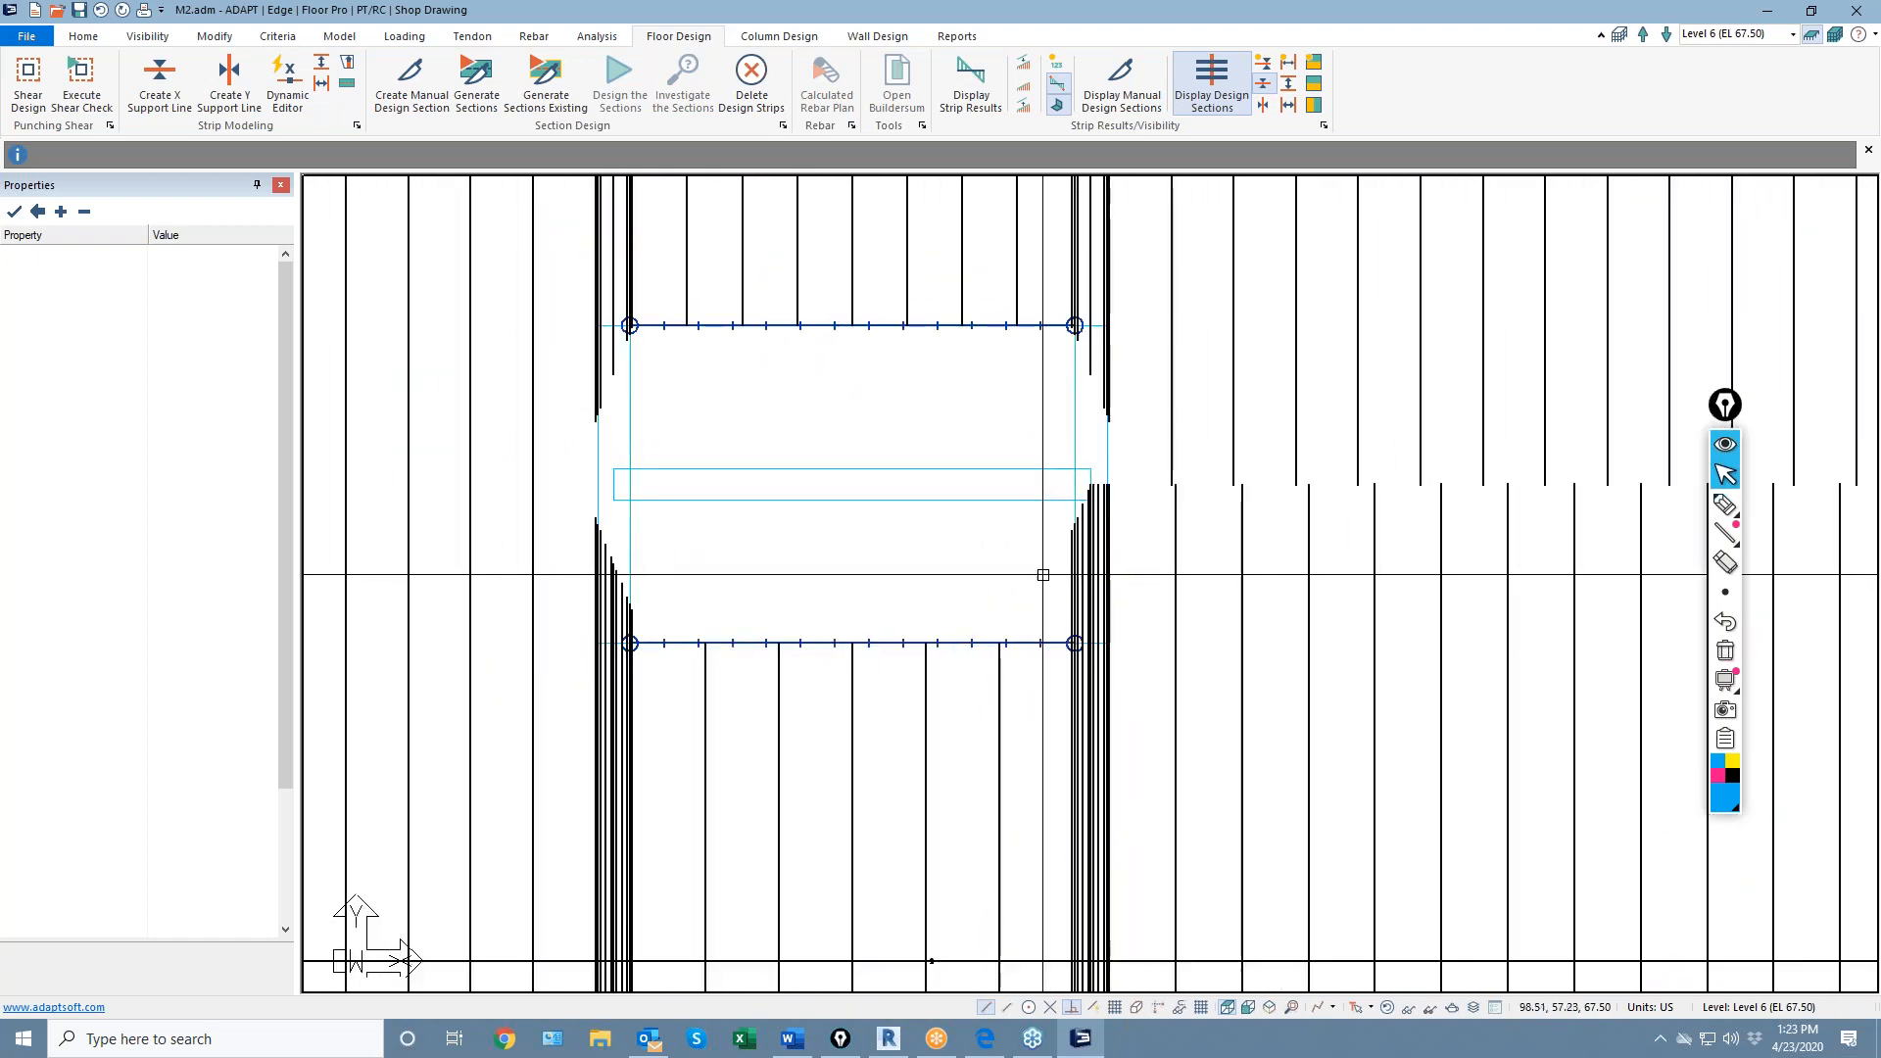
scroll(1063, 673, up, 2)
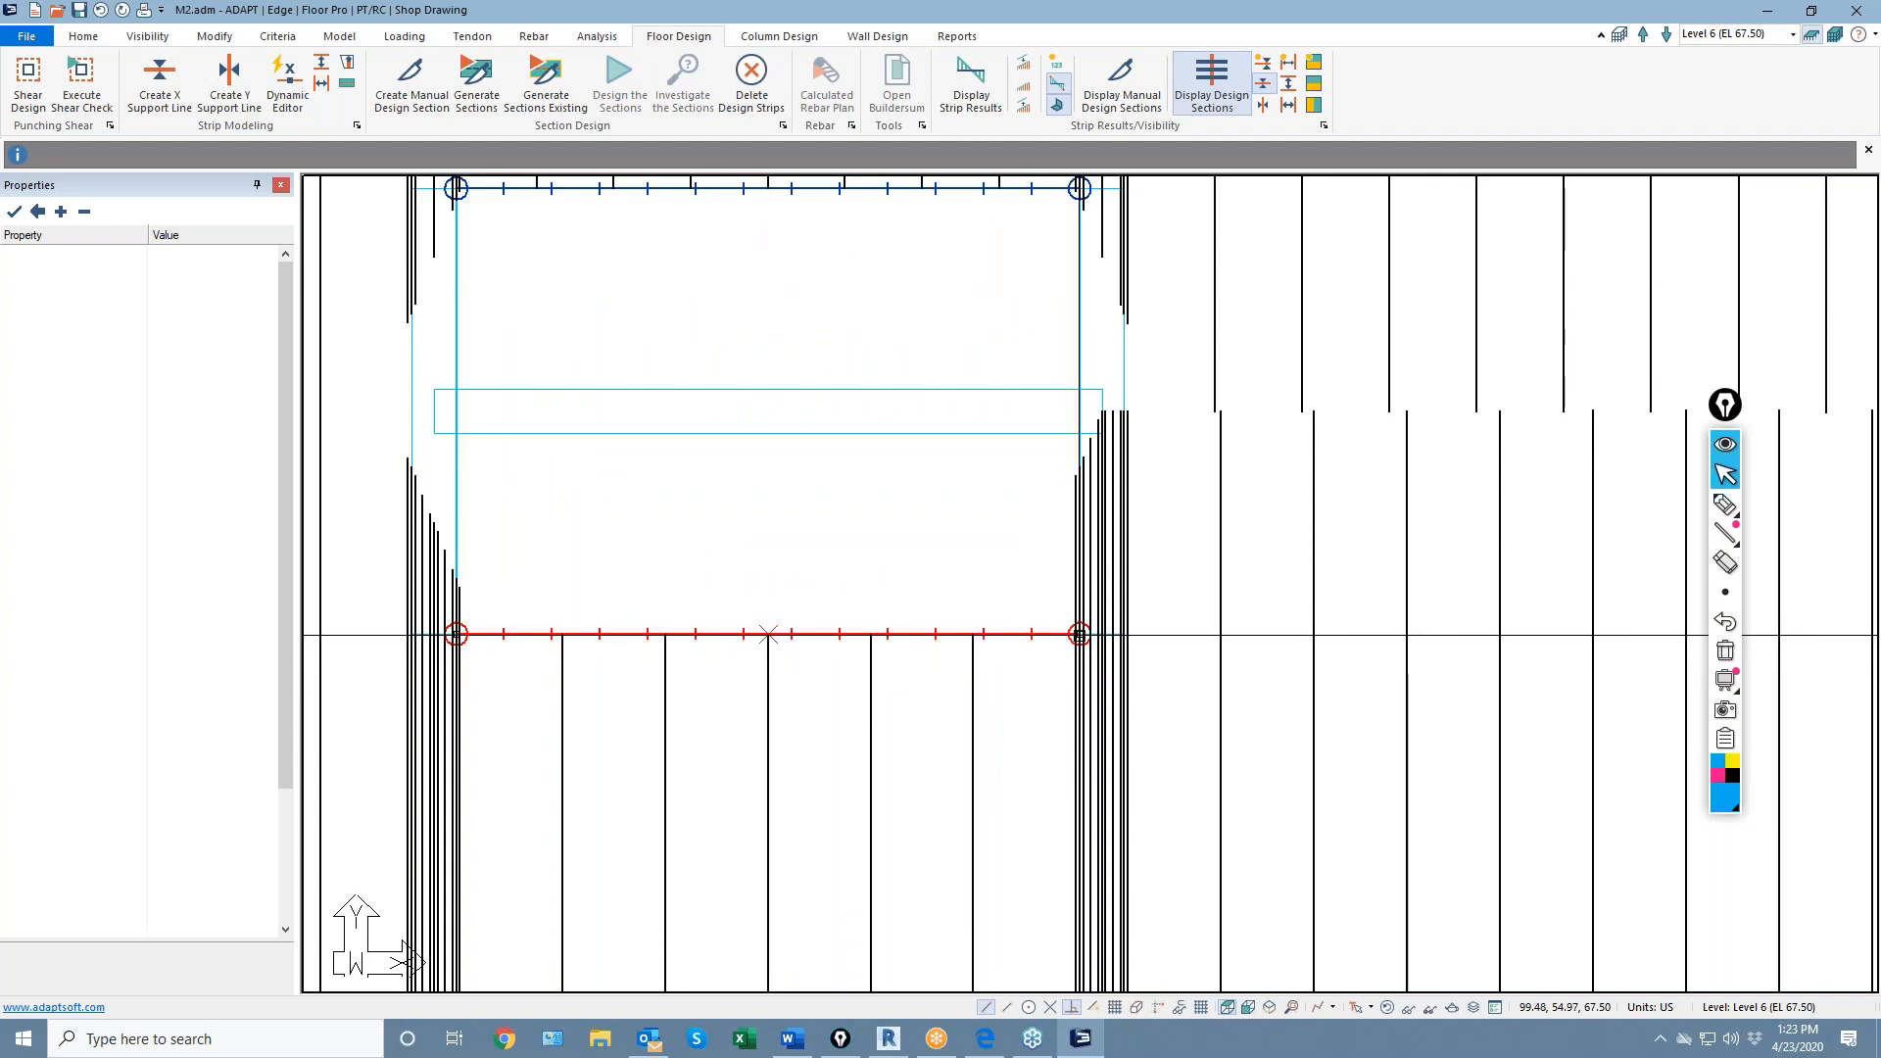
click(1080, 635)
click(1144, 635)
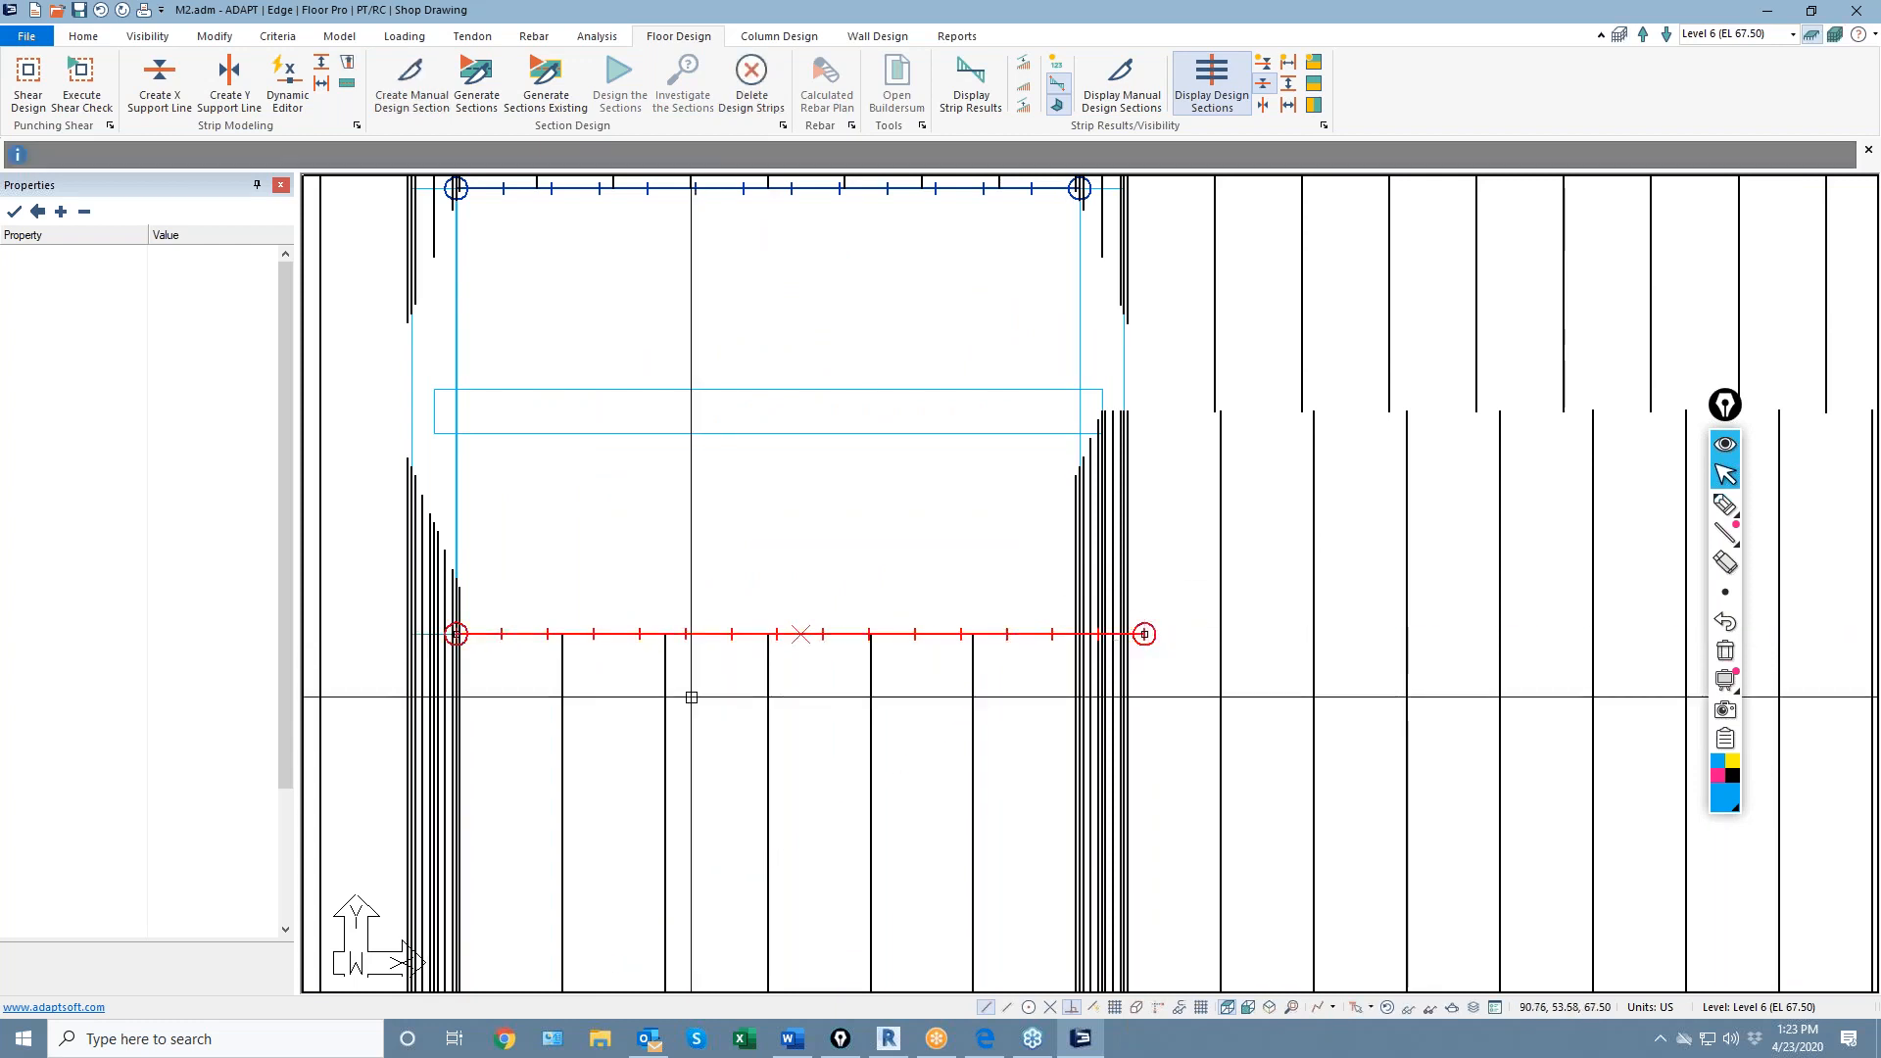
Extend the left end of the lower core splitter horizontally to just beyond the outer face of the core's left wall
click(454, 637)
middle_drag(512, 663, 664, 640)
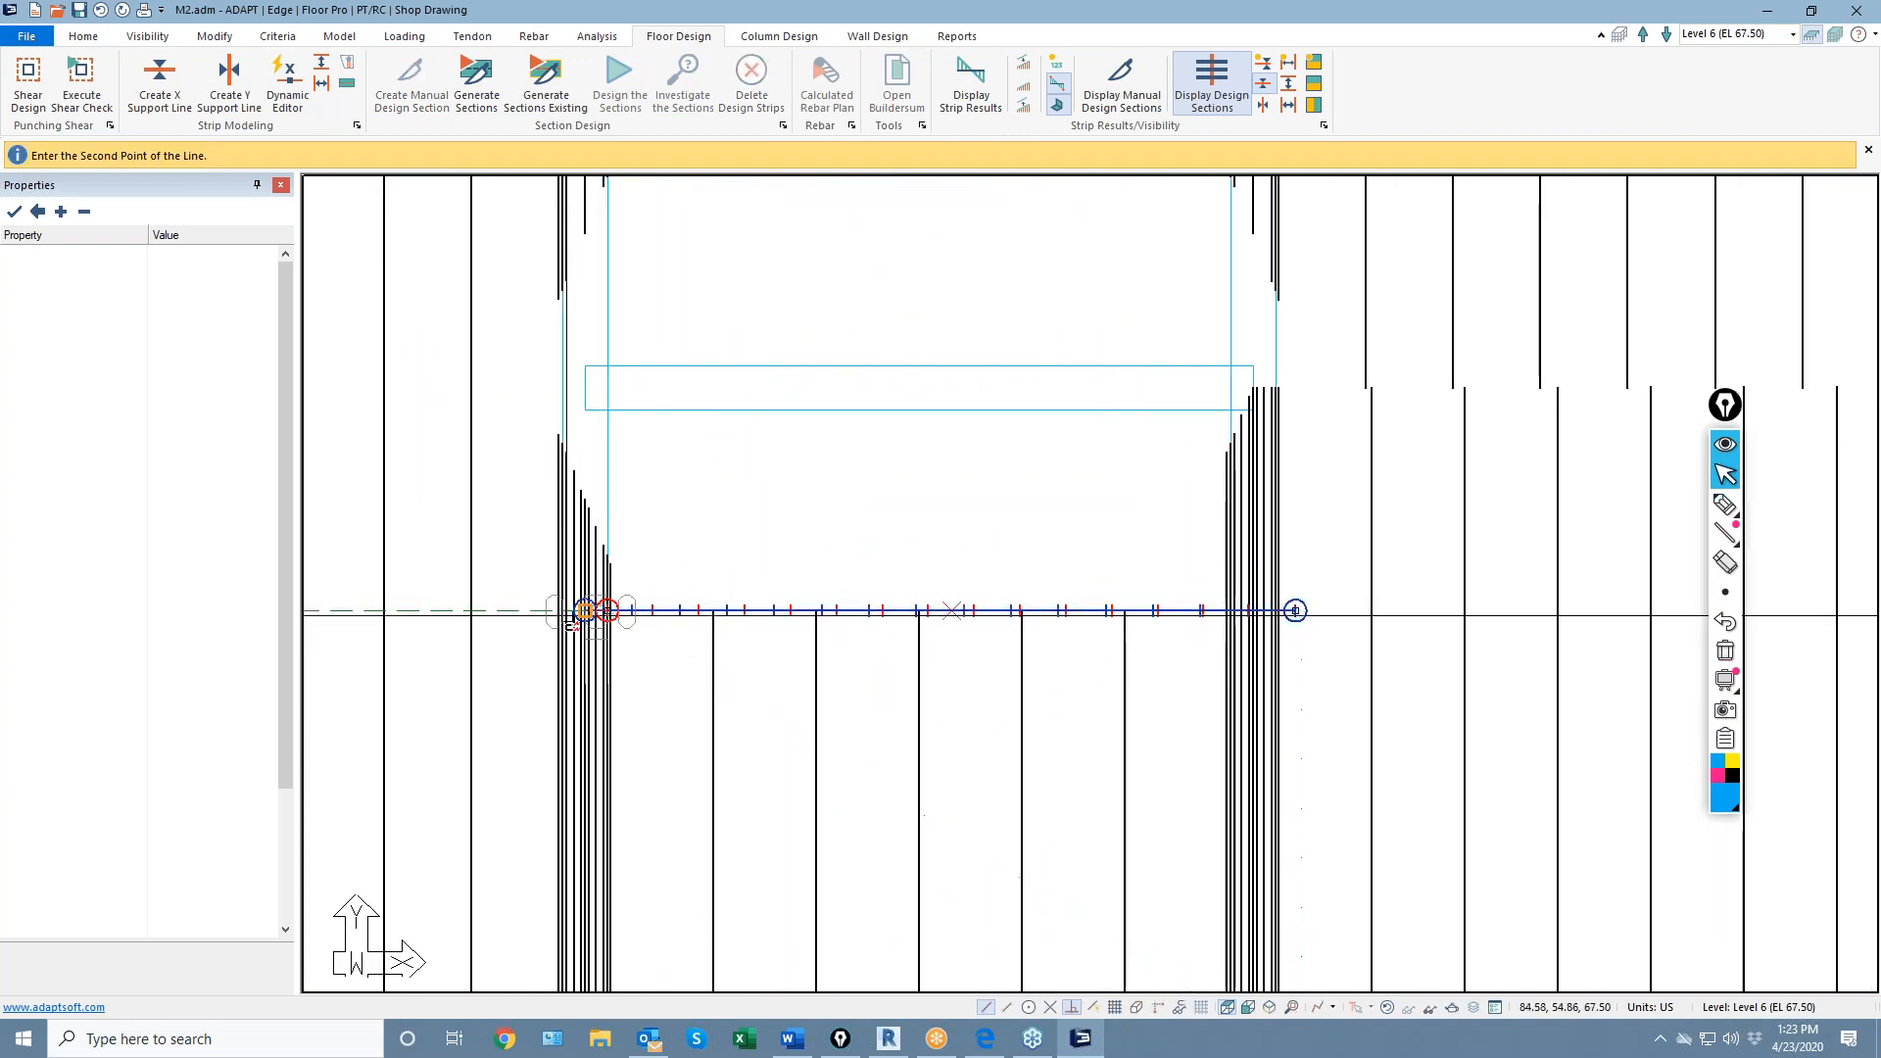
click(548, 613)
scroll(646, 758, down, 4)
scroll(1084, 186, up, 5)
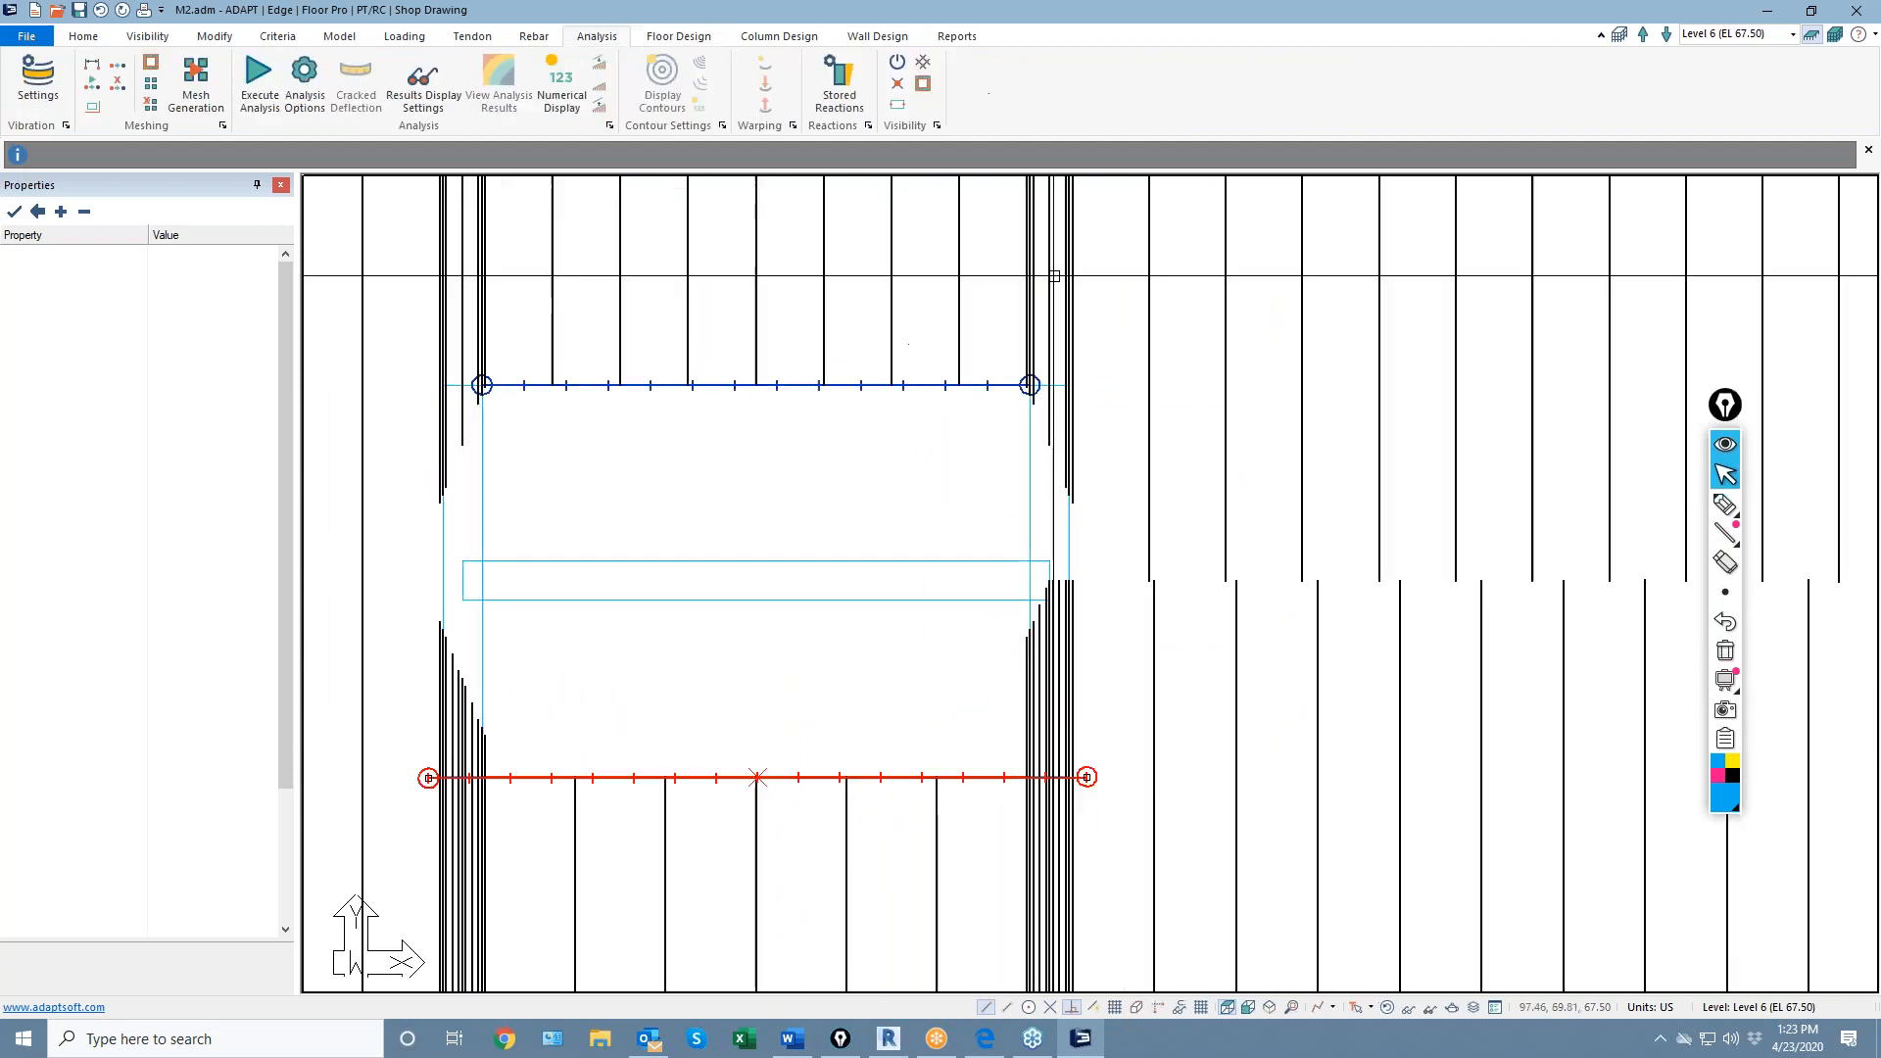
Extend both ends of the upper core splitter horizontally to just beyond the outer faces of the core's side walls
click(1017, 386)
click(1031, 379)
click(1100, 376)
middle_drag(421, 365, 599, 386)
click(509, 400)
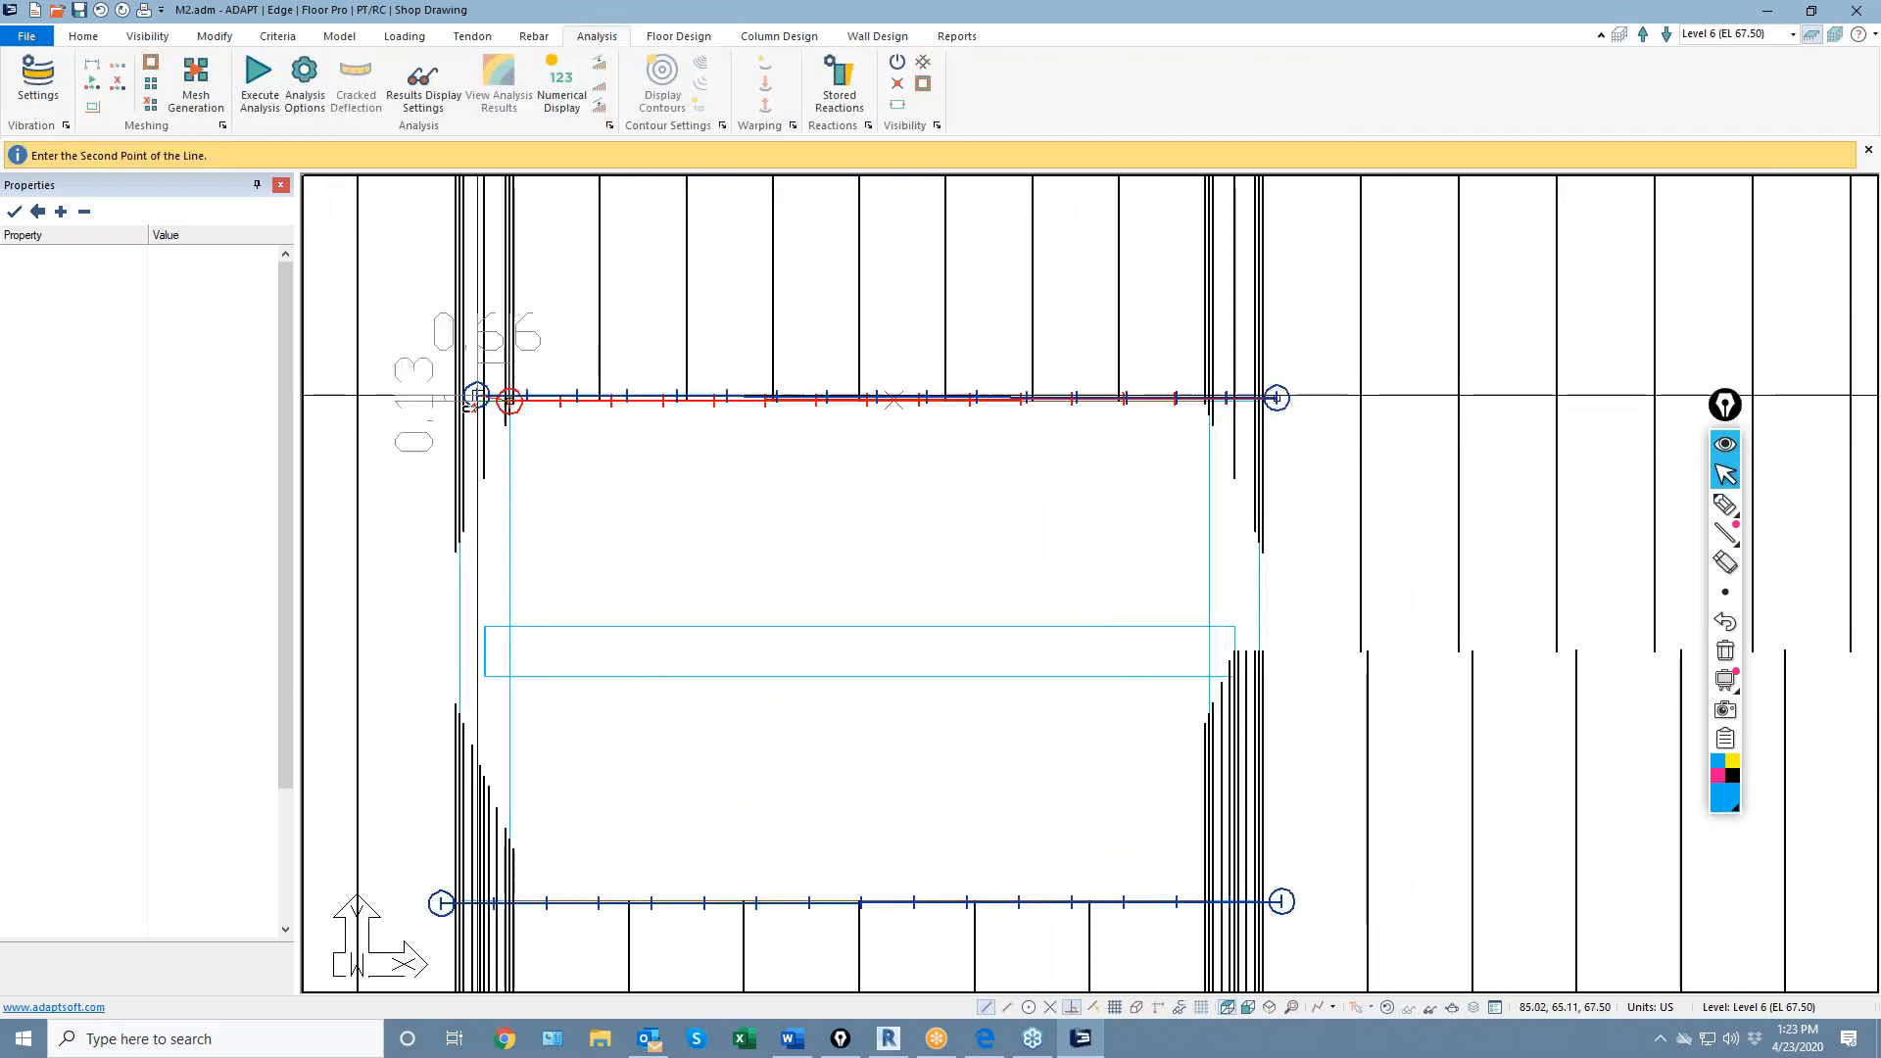
click(439, 396)
key(Escape)
Regenerate the design sections on the Level 6 slab with the lengthened core splitters
scroll(870, 561, down, 4)
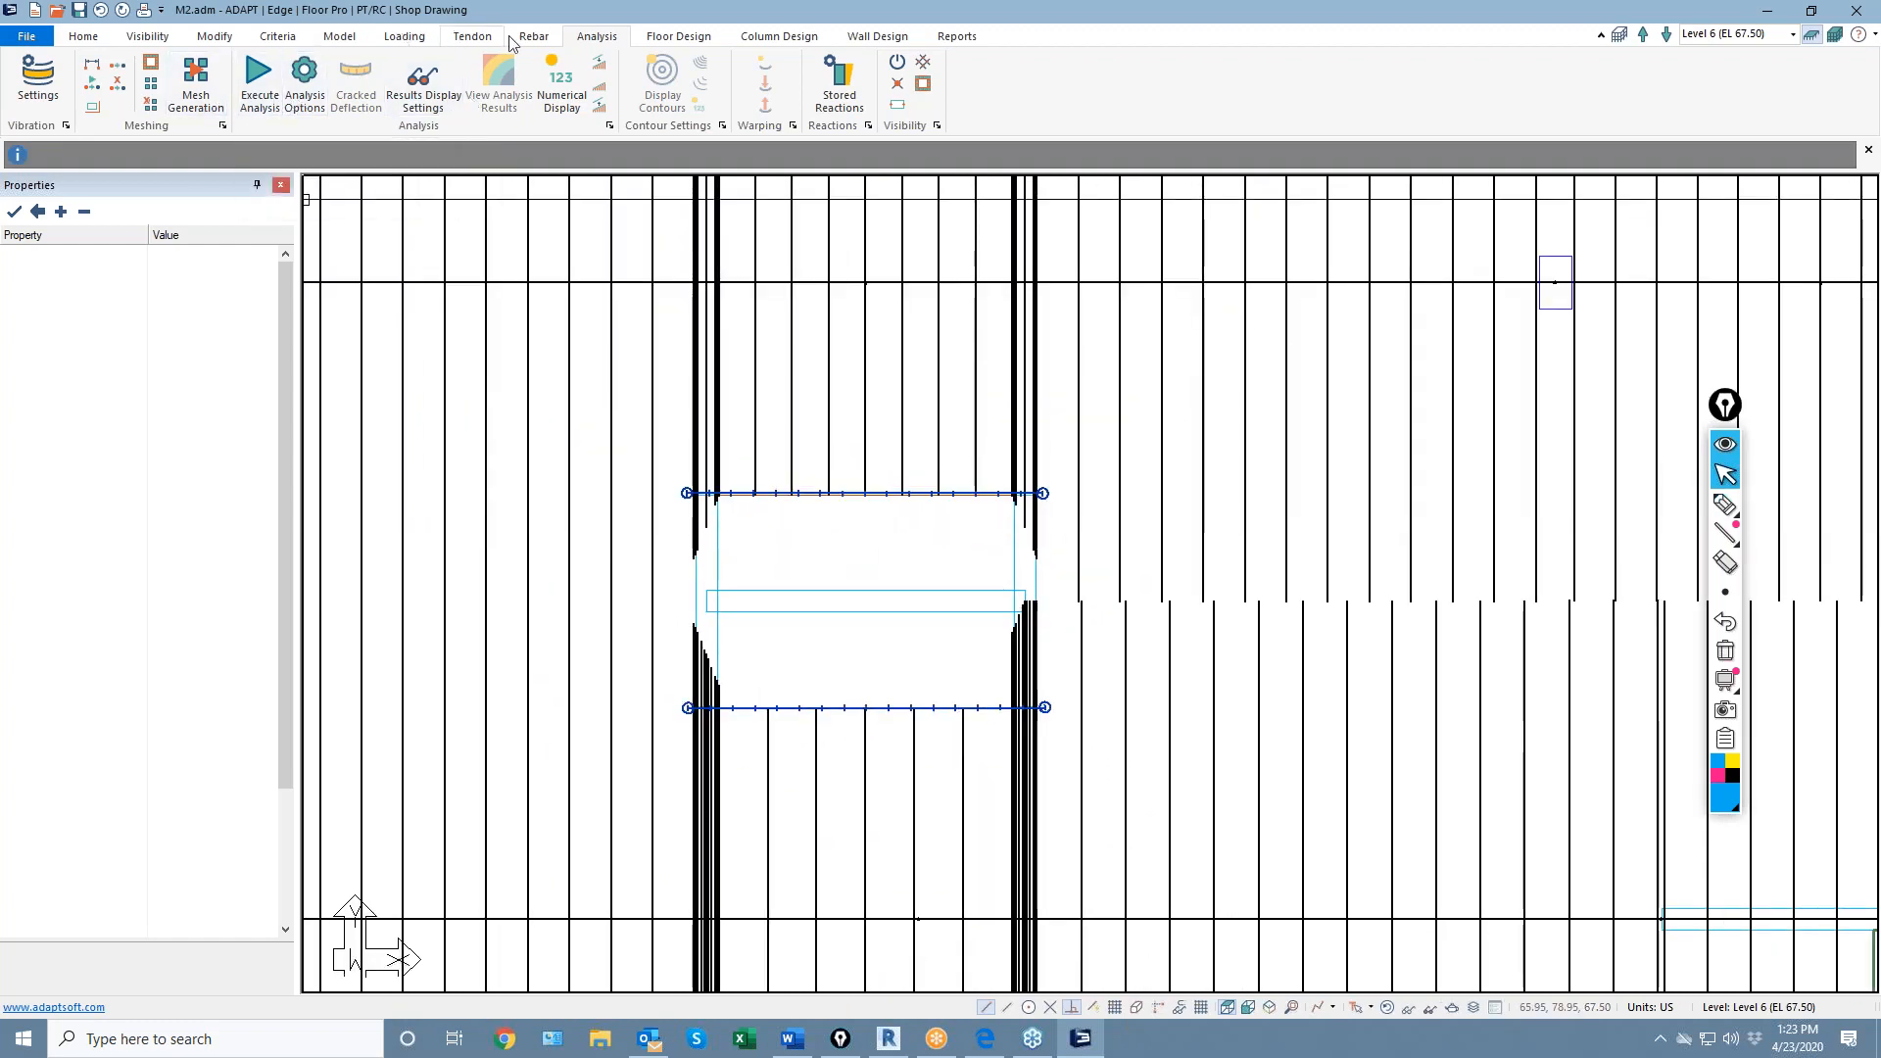
click(678, 36)
click(453, 90)
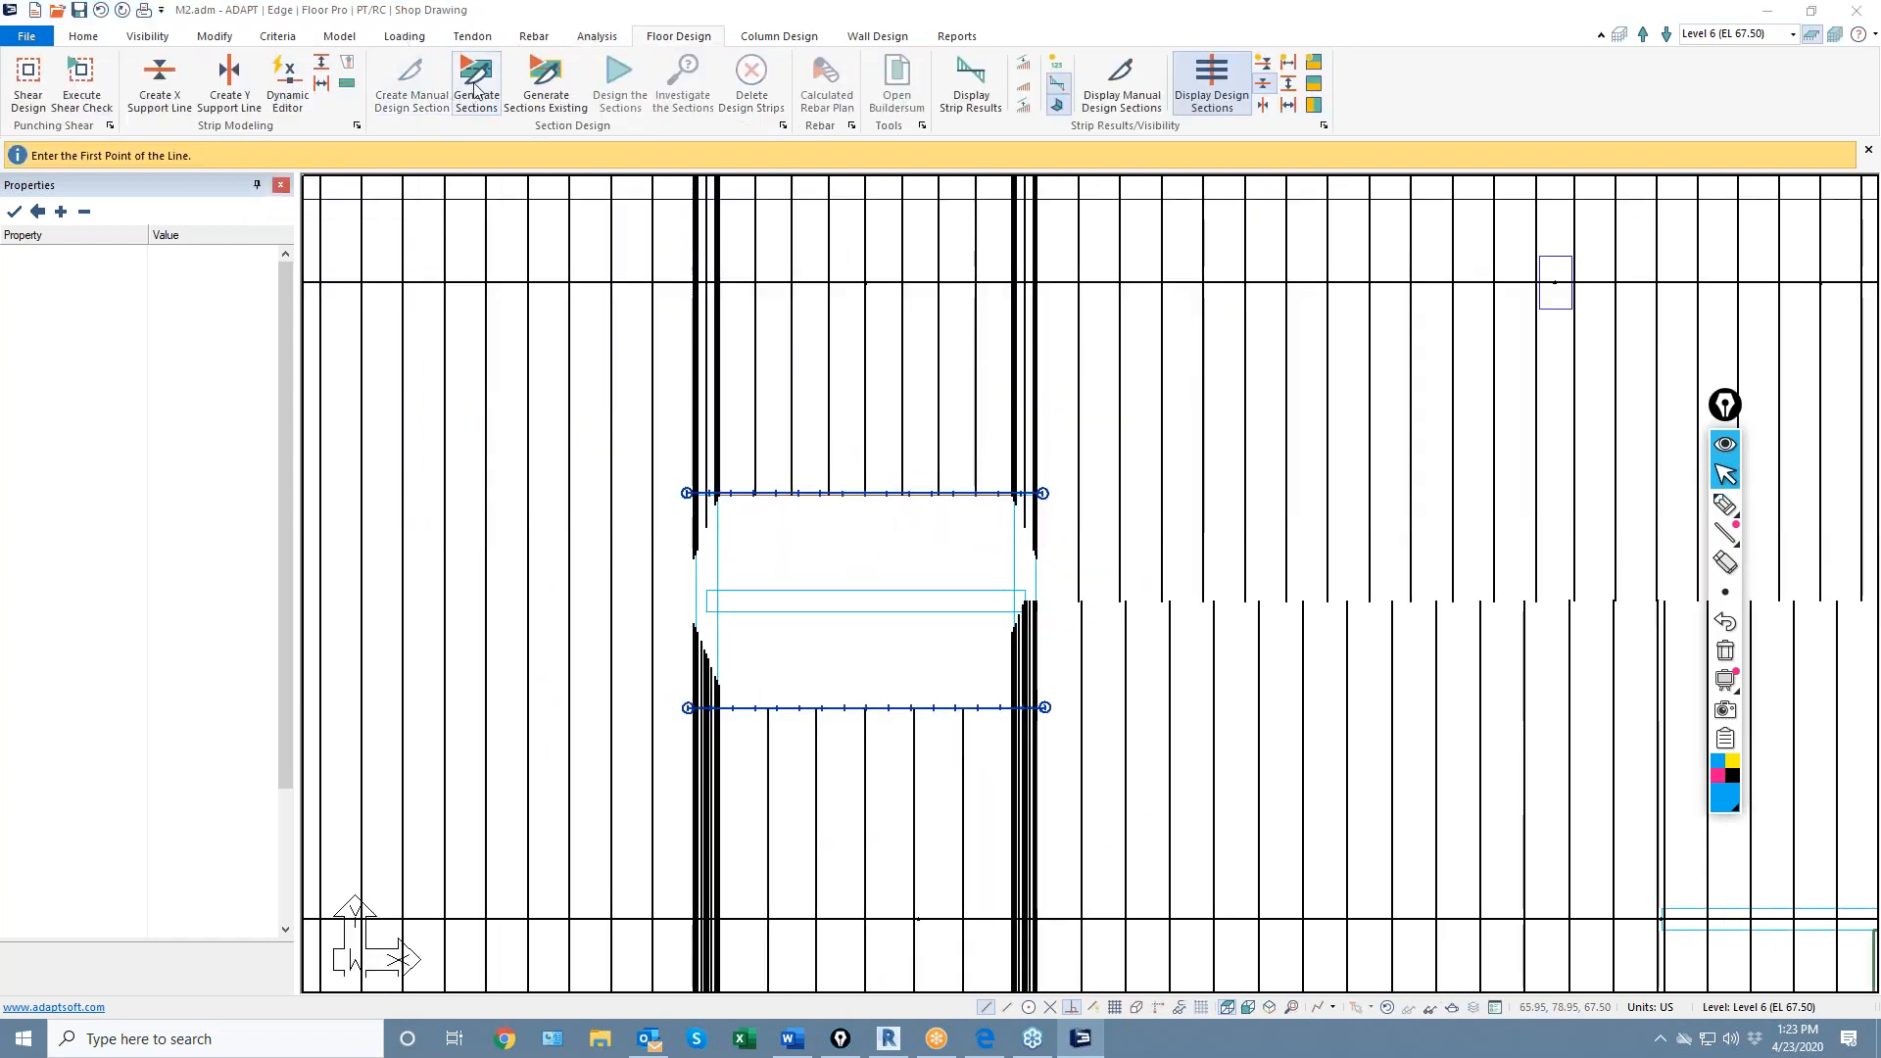
right_click(524, 305)
click(563, 318)
click(478, 101)
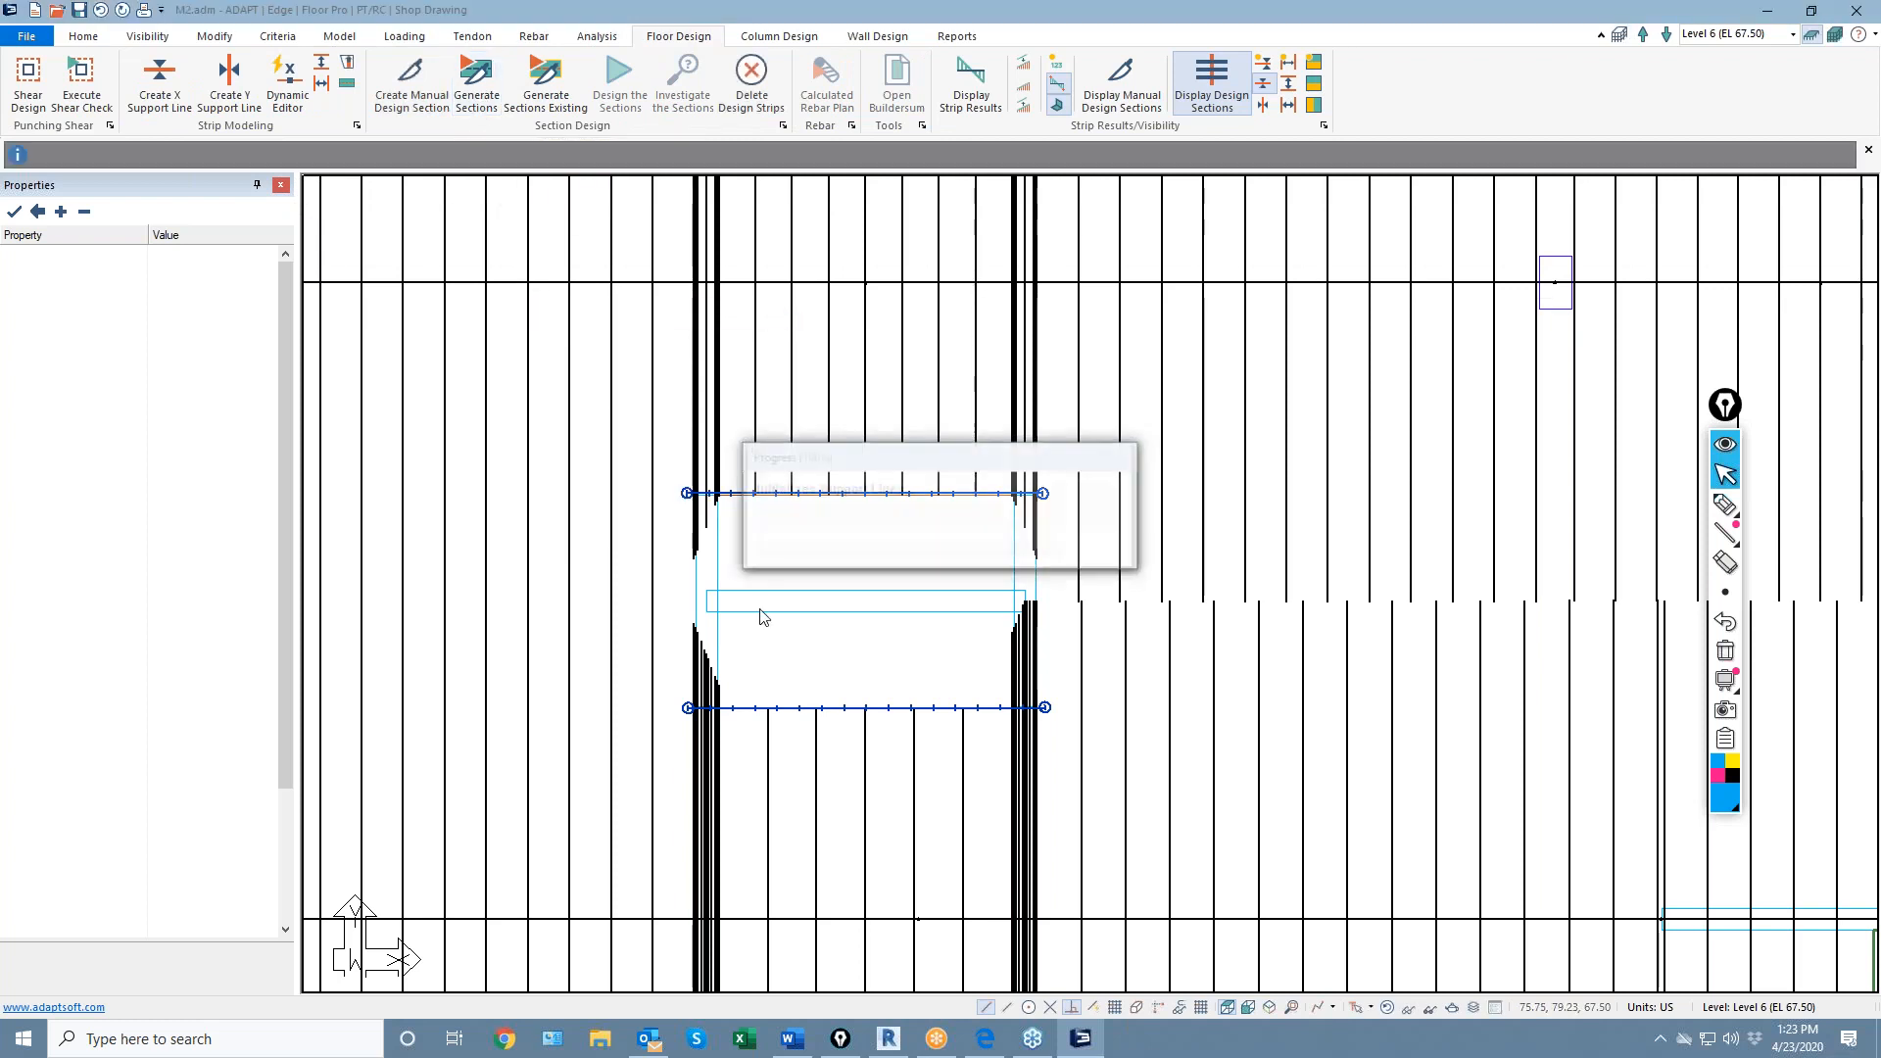
Examine the X-direction design sections and the tributary extents of individual support lines around the core and the slab's right edge
scroll(1003, 497, down, 5)
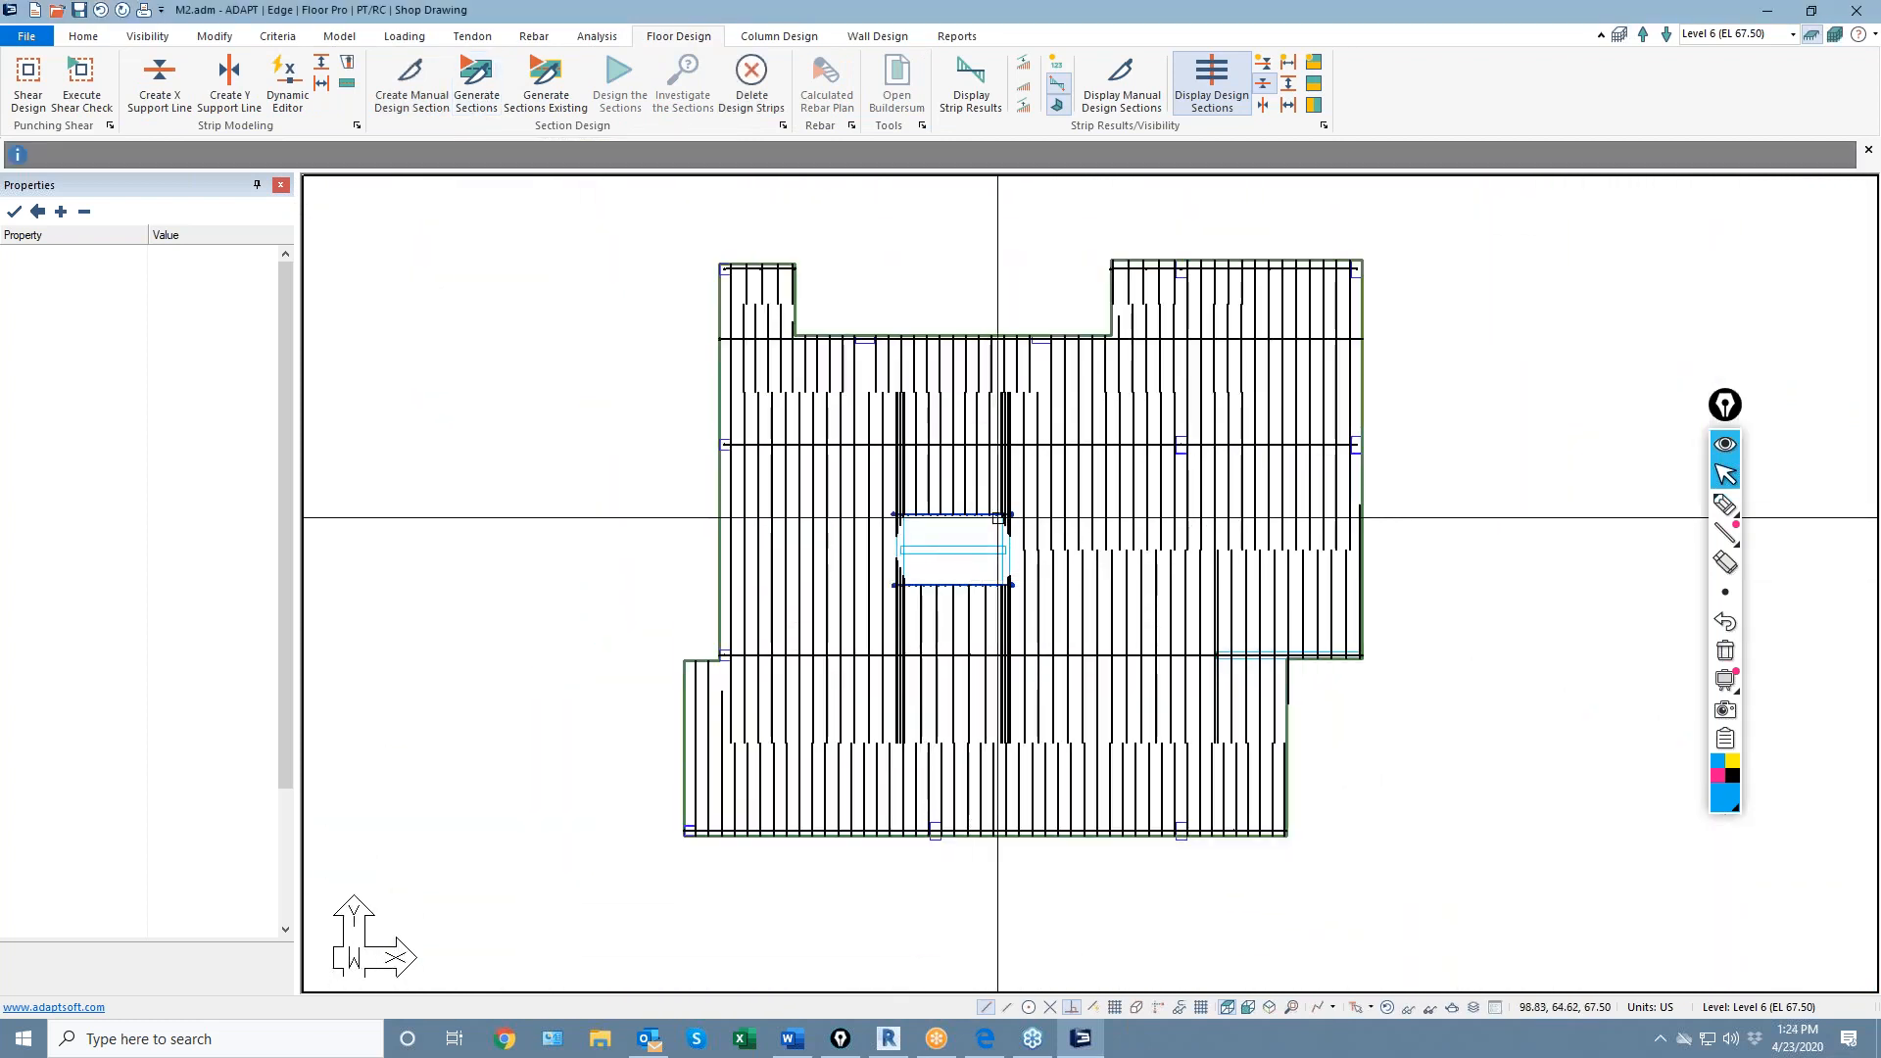
click(1161, 292)
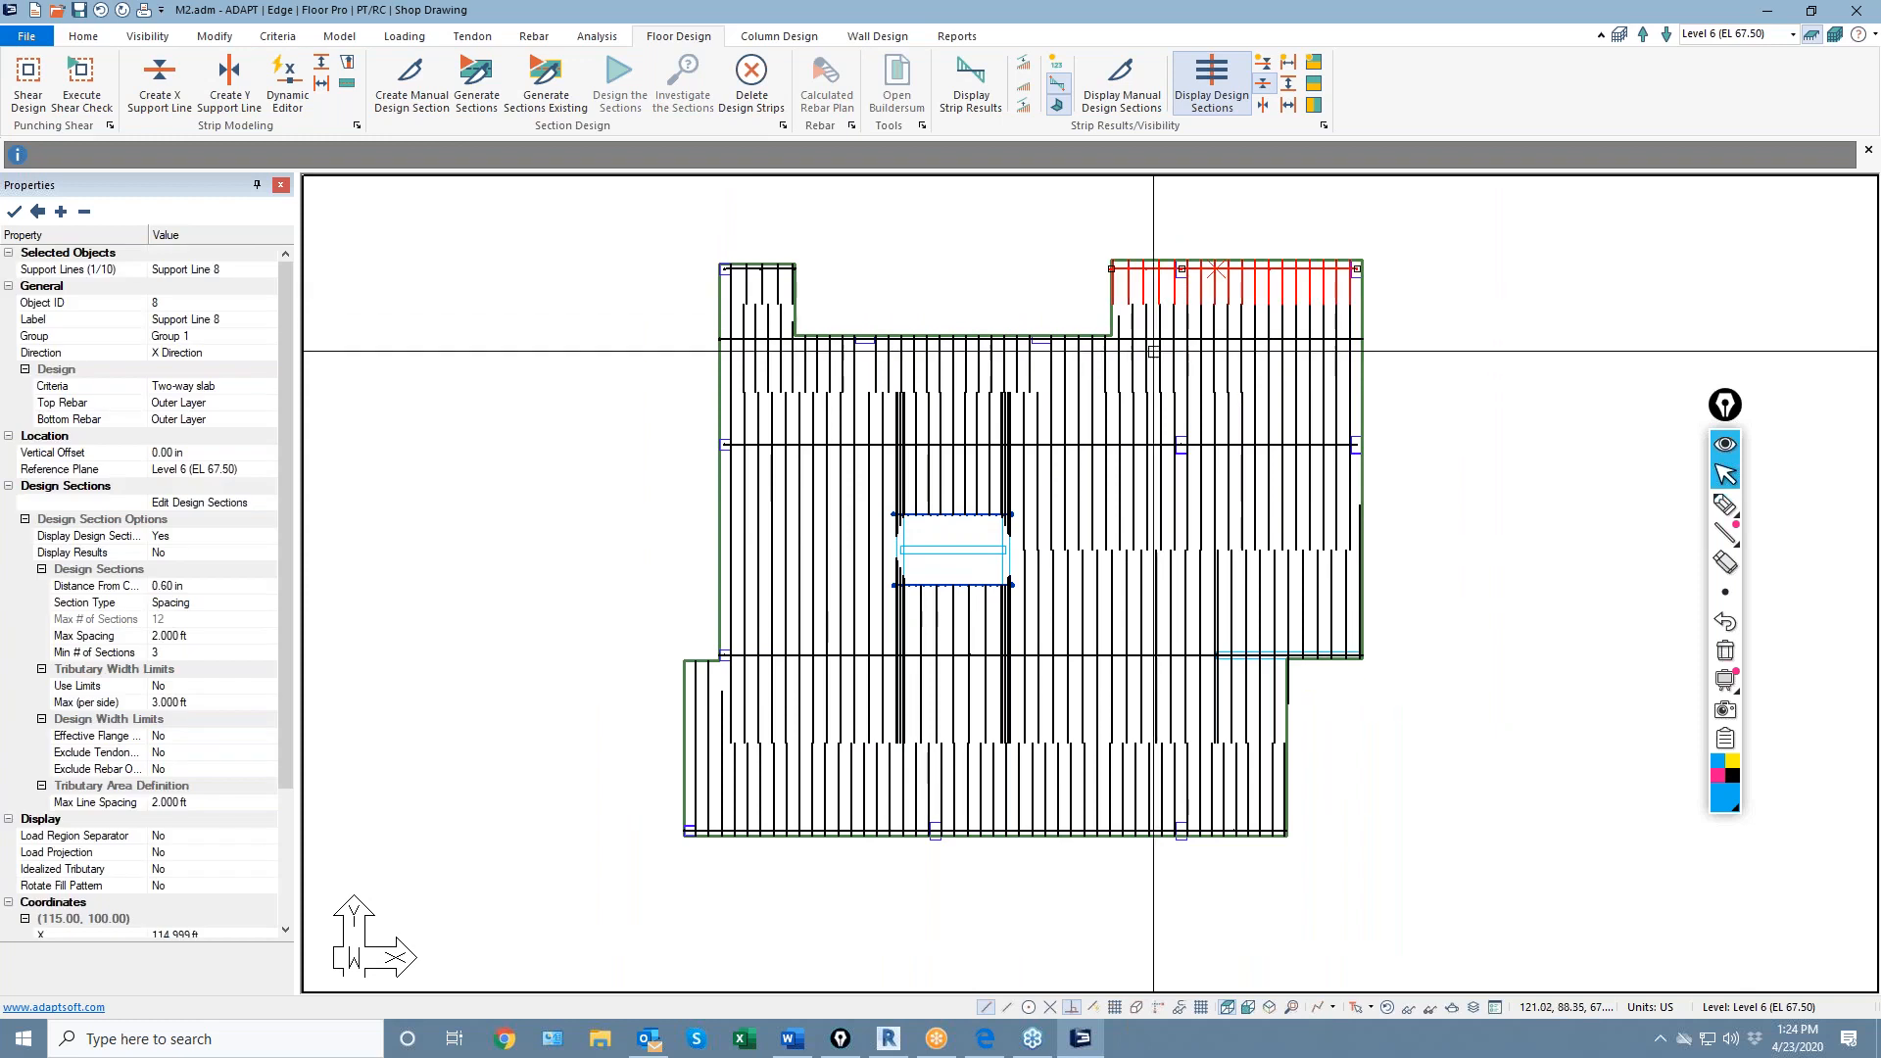
click(1111, 595)
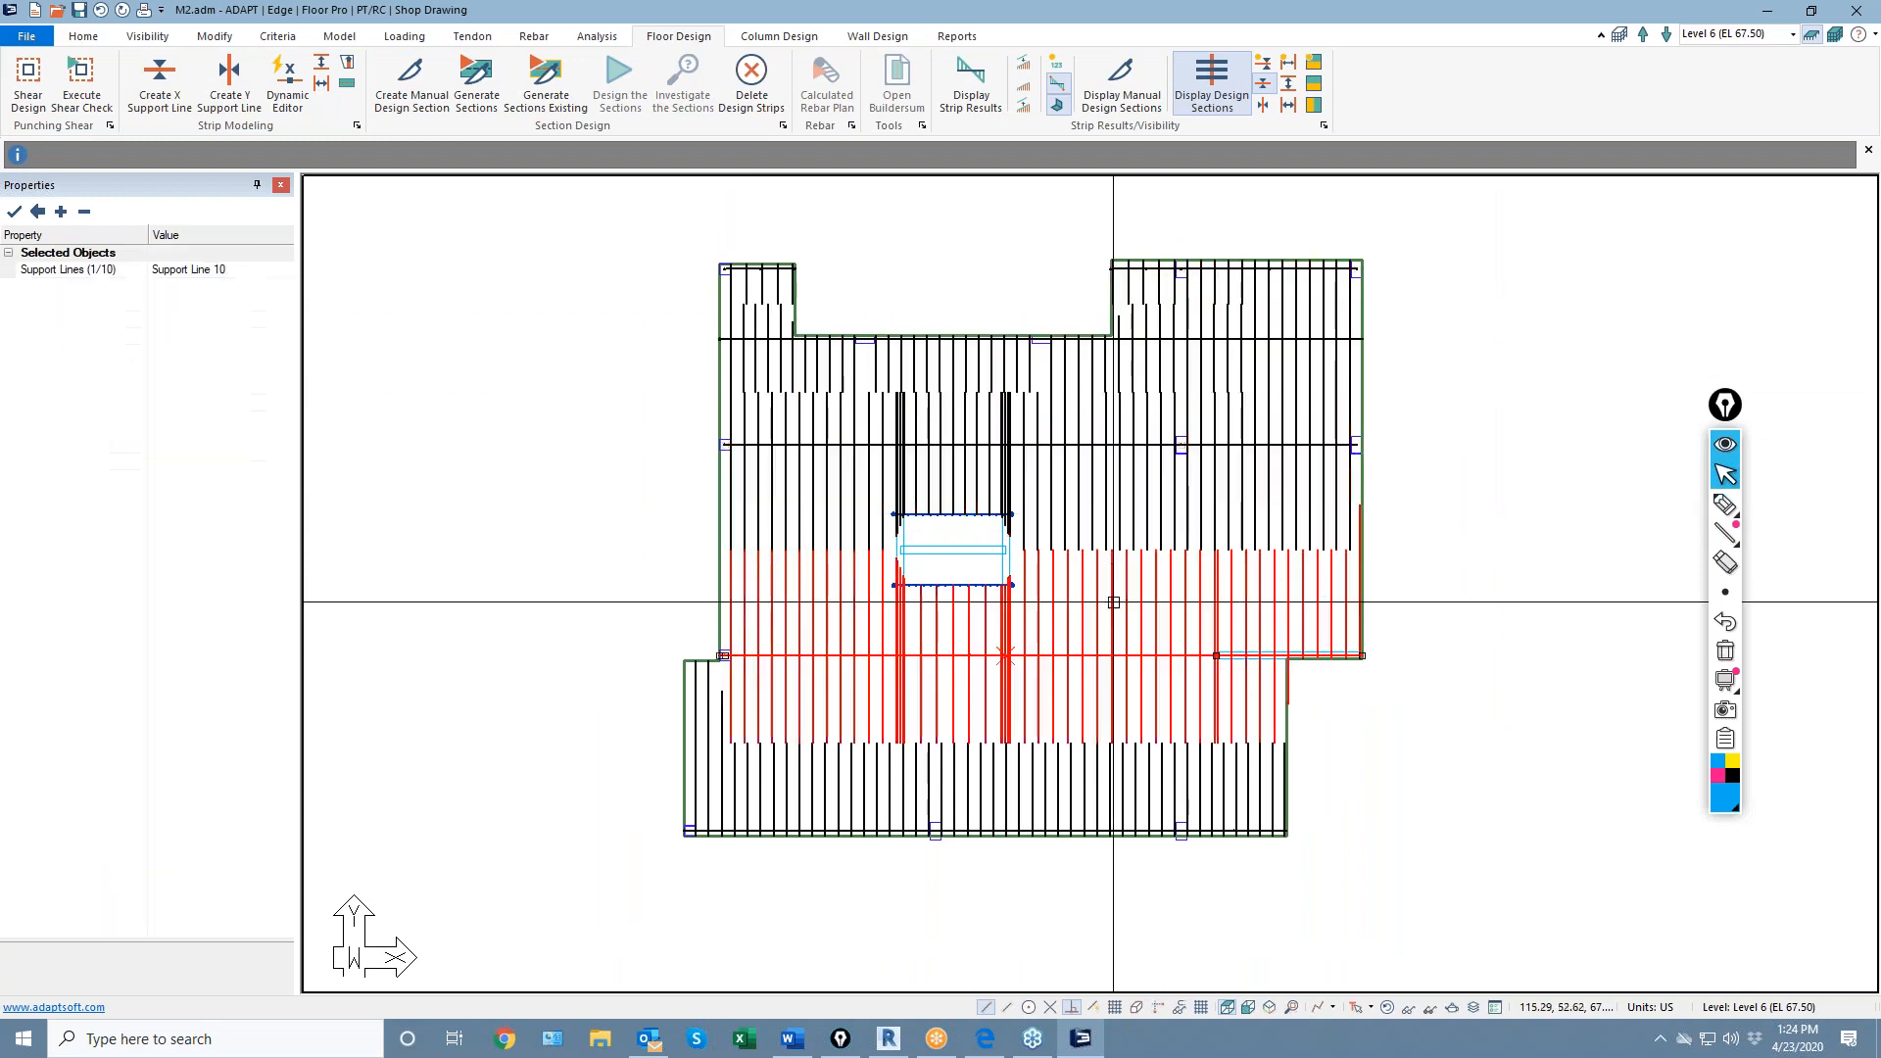
scroll(1113, 588, up, 5)
scroll(1330, 503, down, 2)
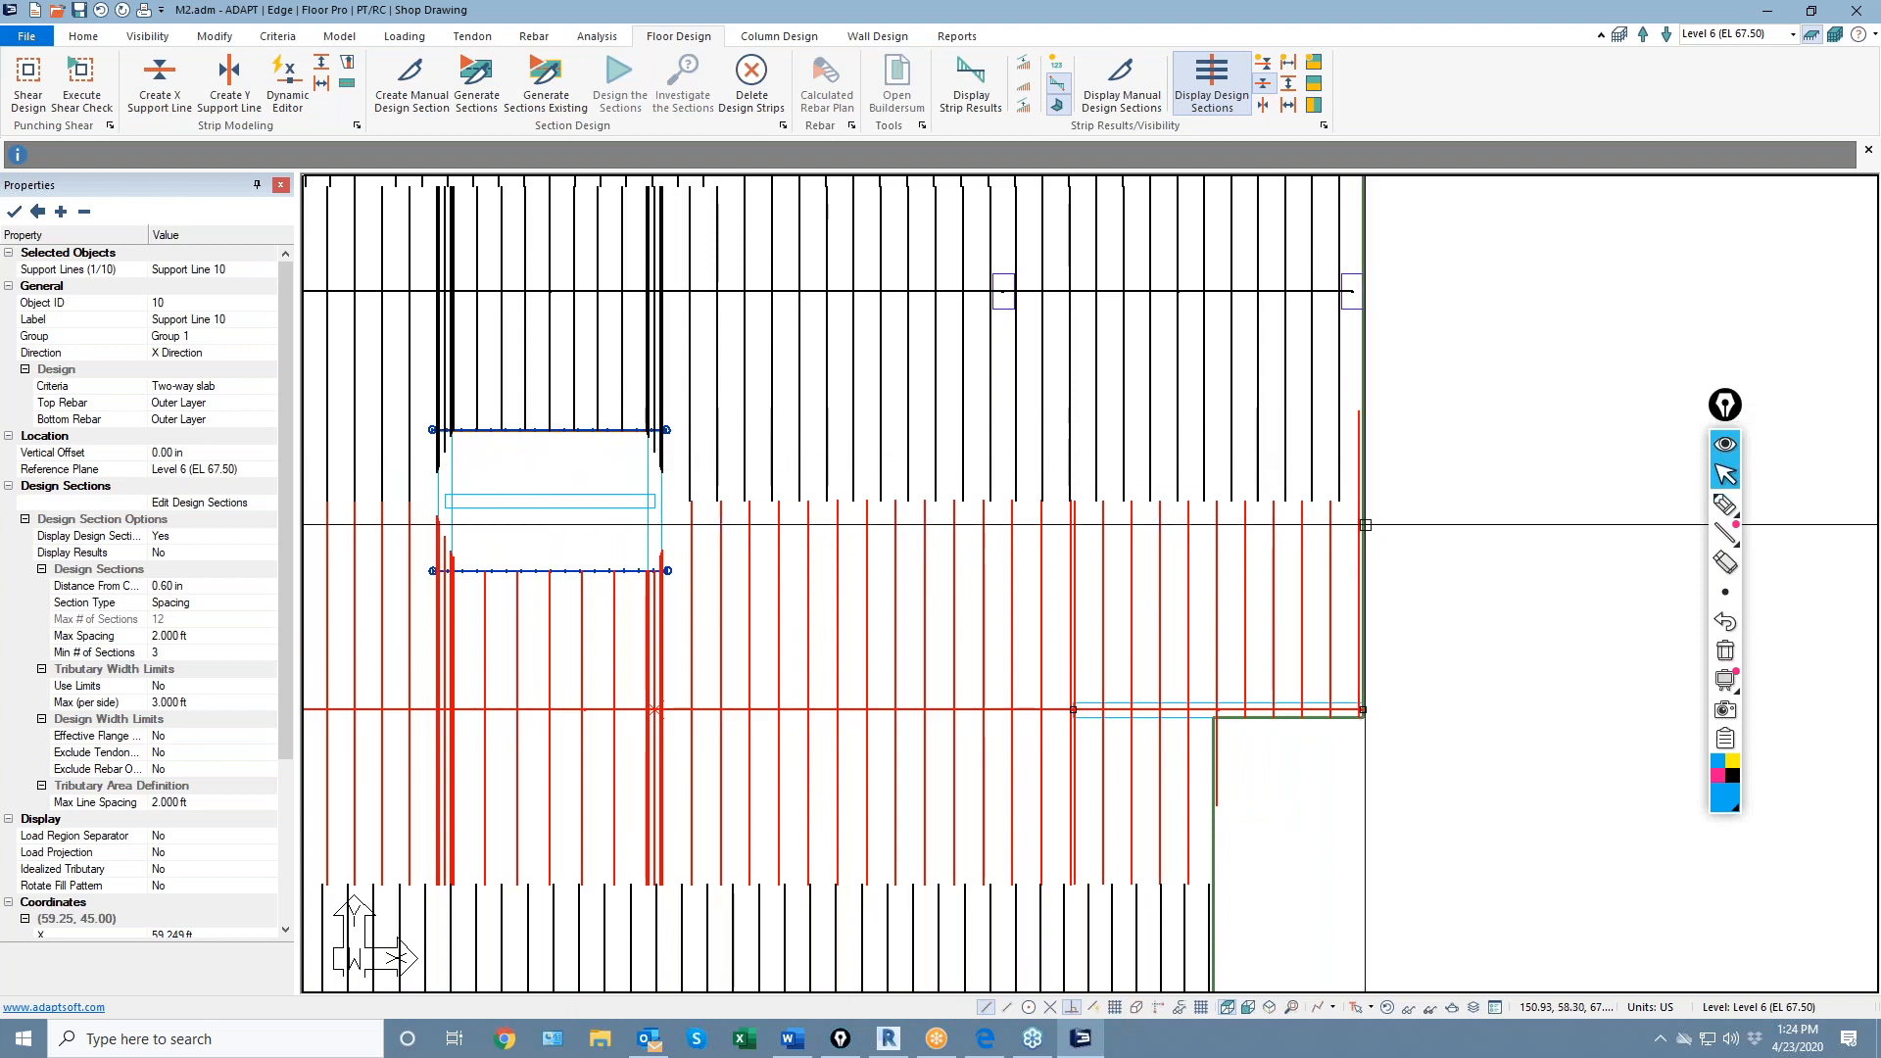
scroll(1244, 625, down, 1)
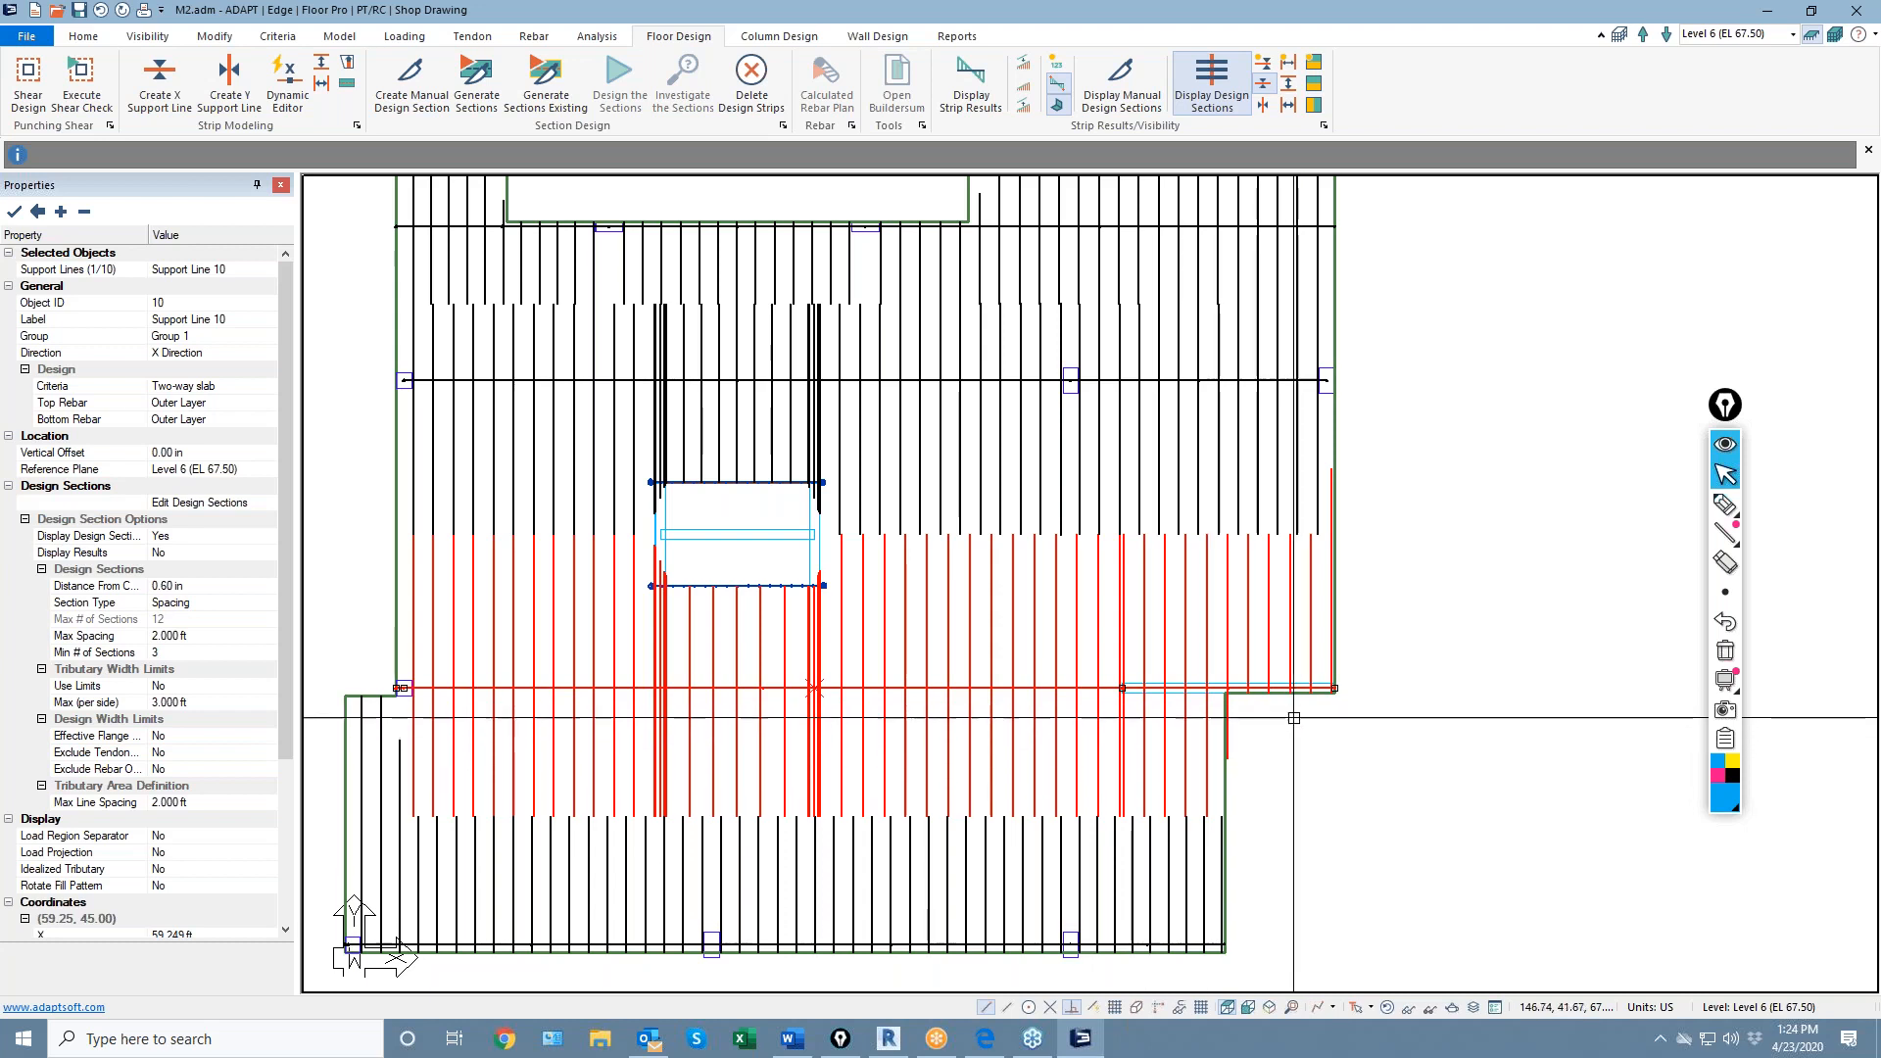
scroll(1271, 645, up, 1)
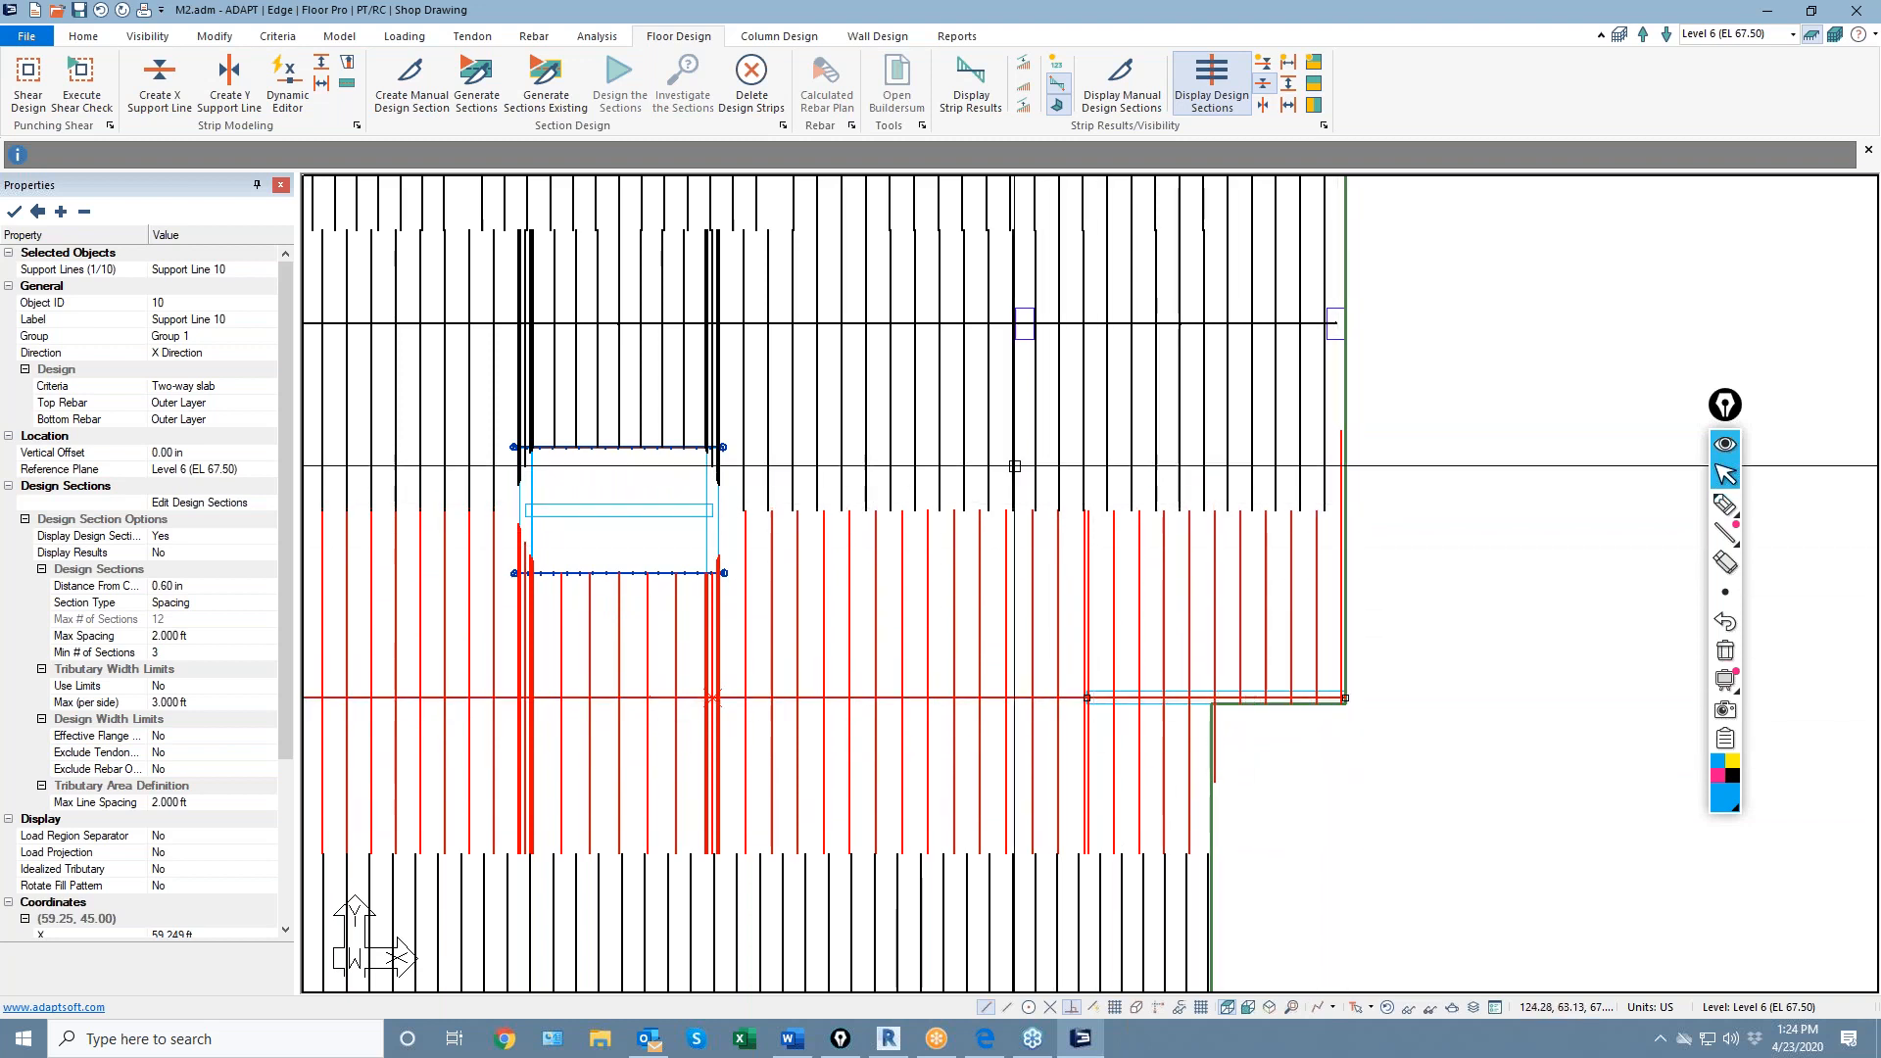
scroll(1232, 698, down, 4)
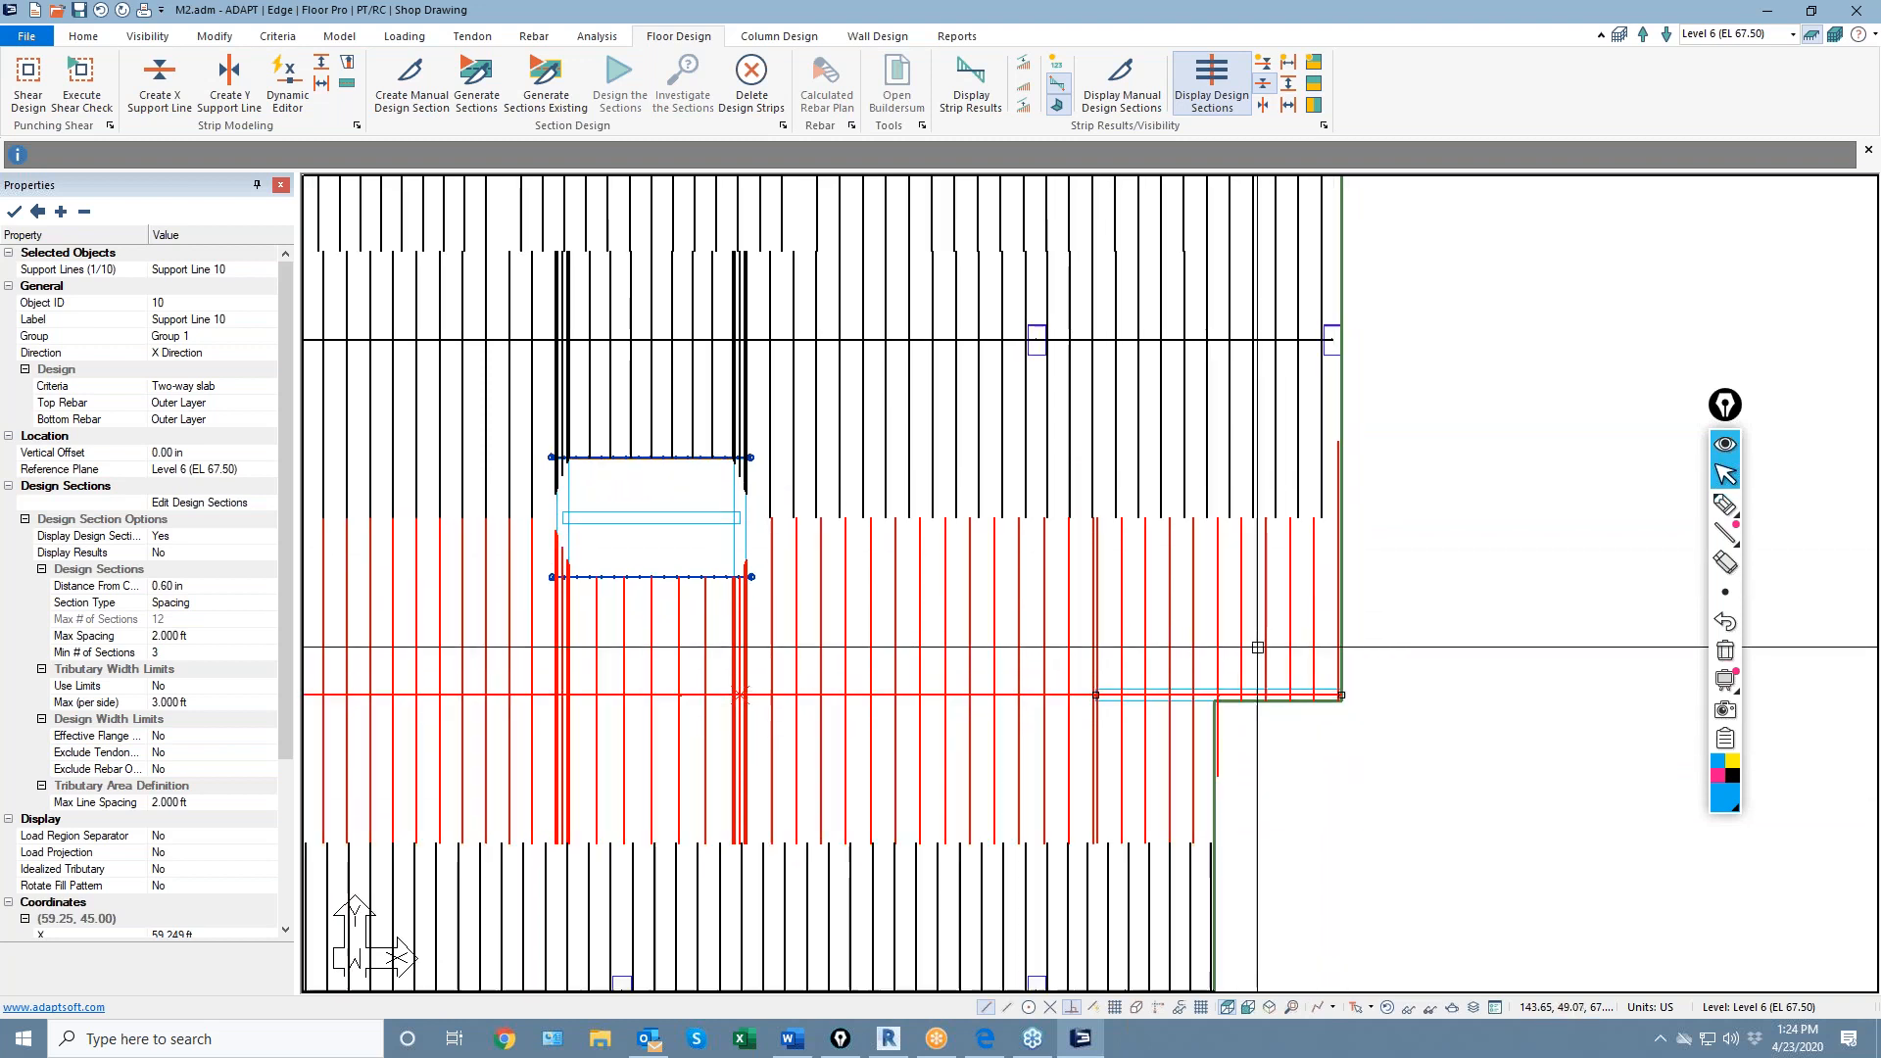
click(1279, 324)
Extend the right end of the support line just above the core to the right slab edge and regenerate the design sections
scroll(1287, 583, up, 1)
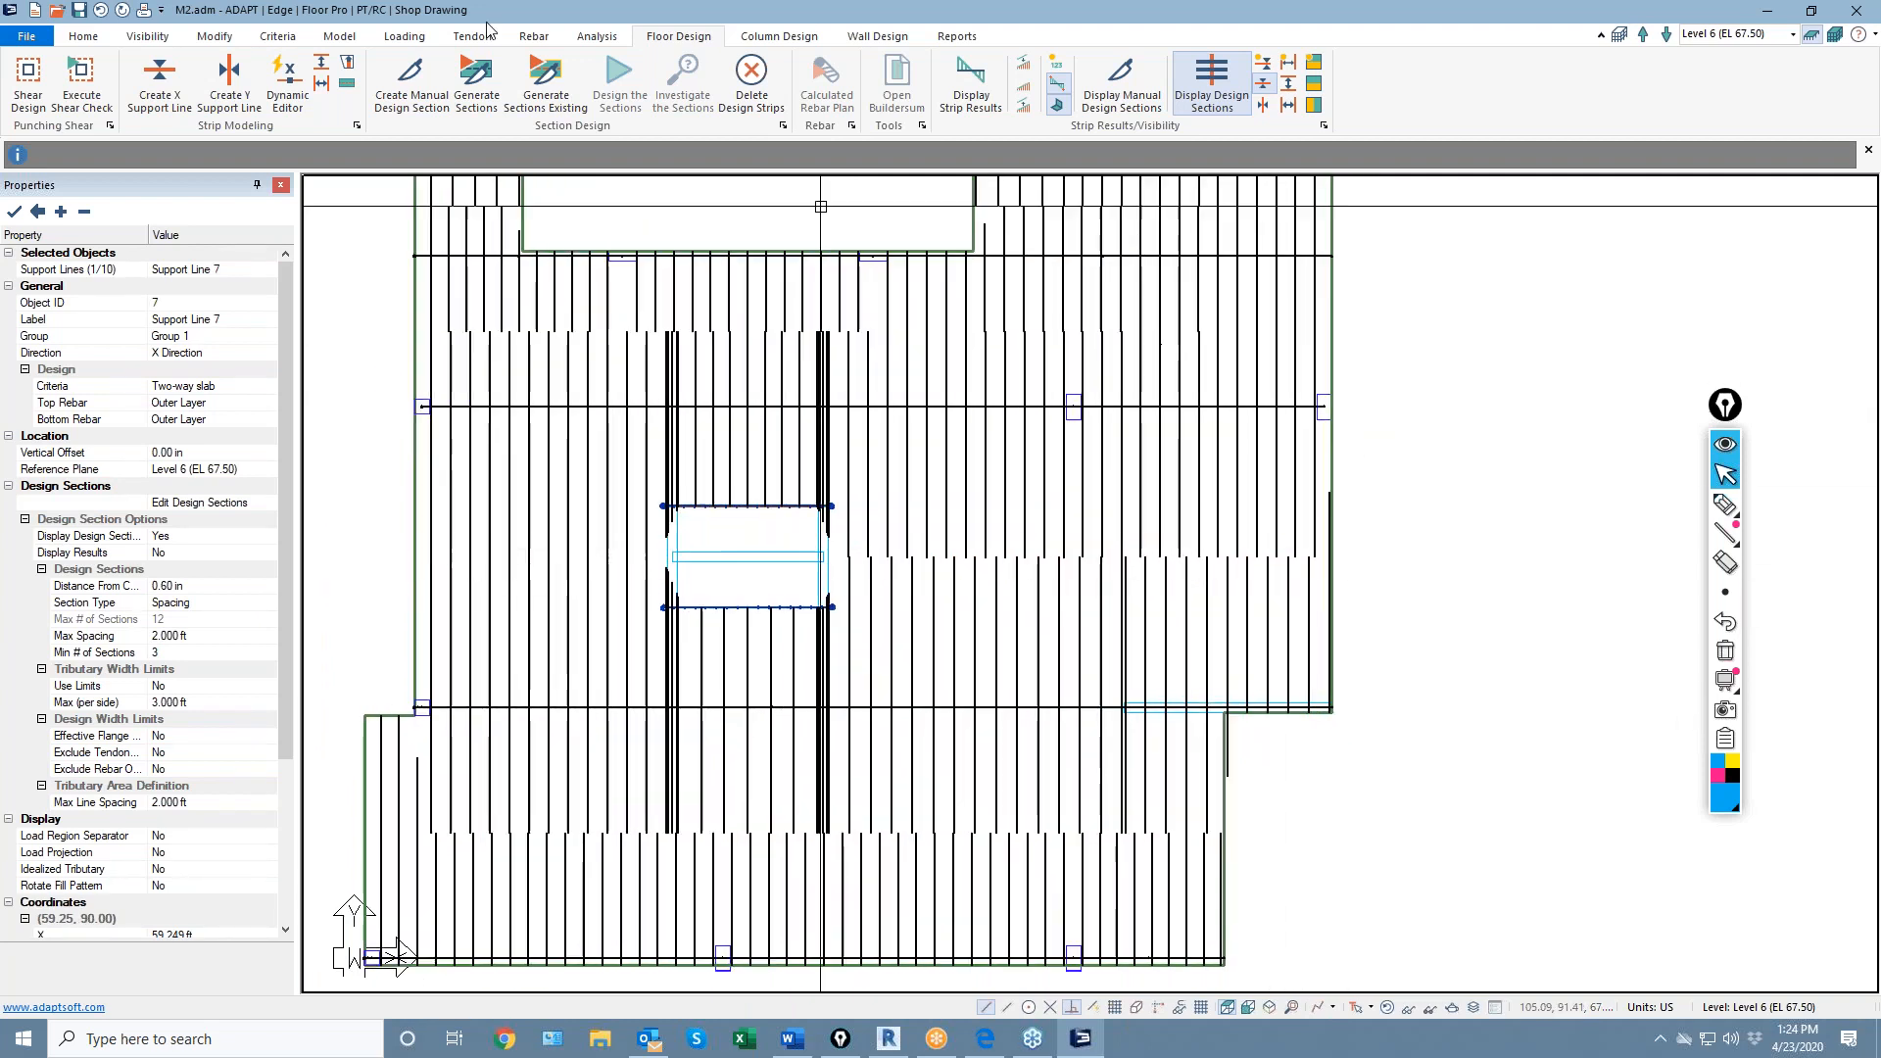
scroll(1272, 681, up, 1)
scroll(1303, 407, up, 2)
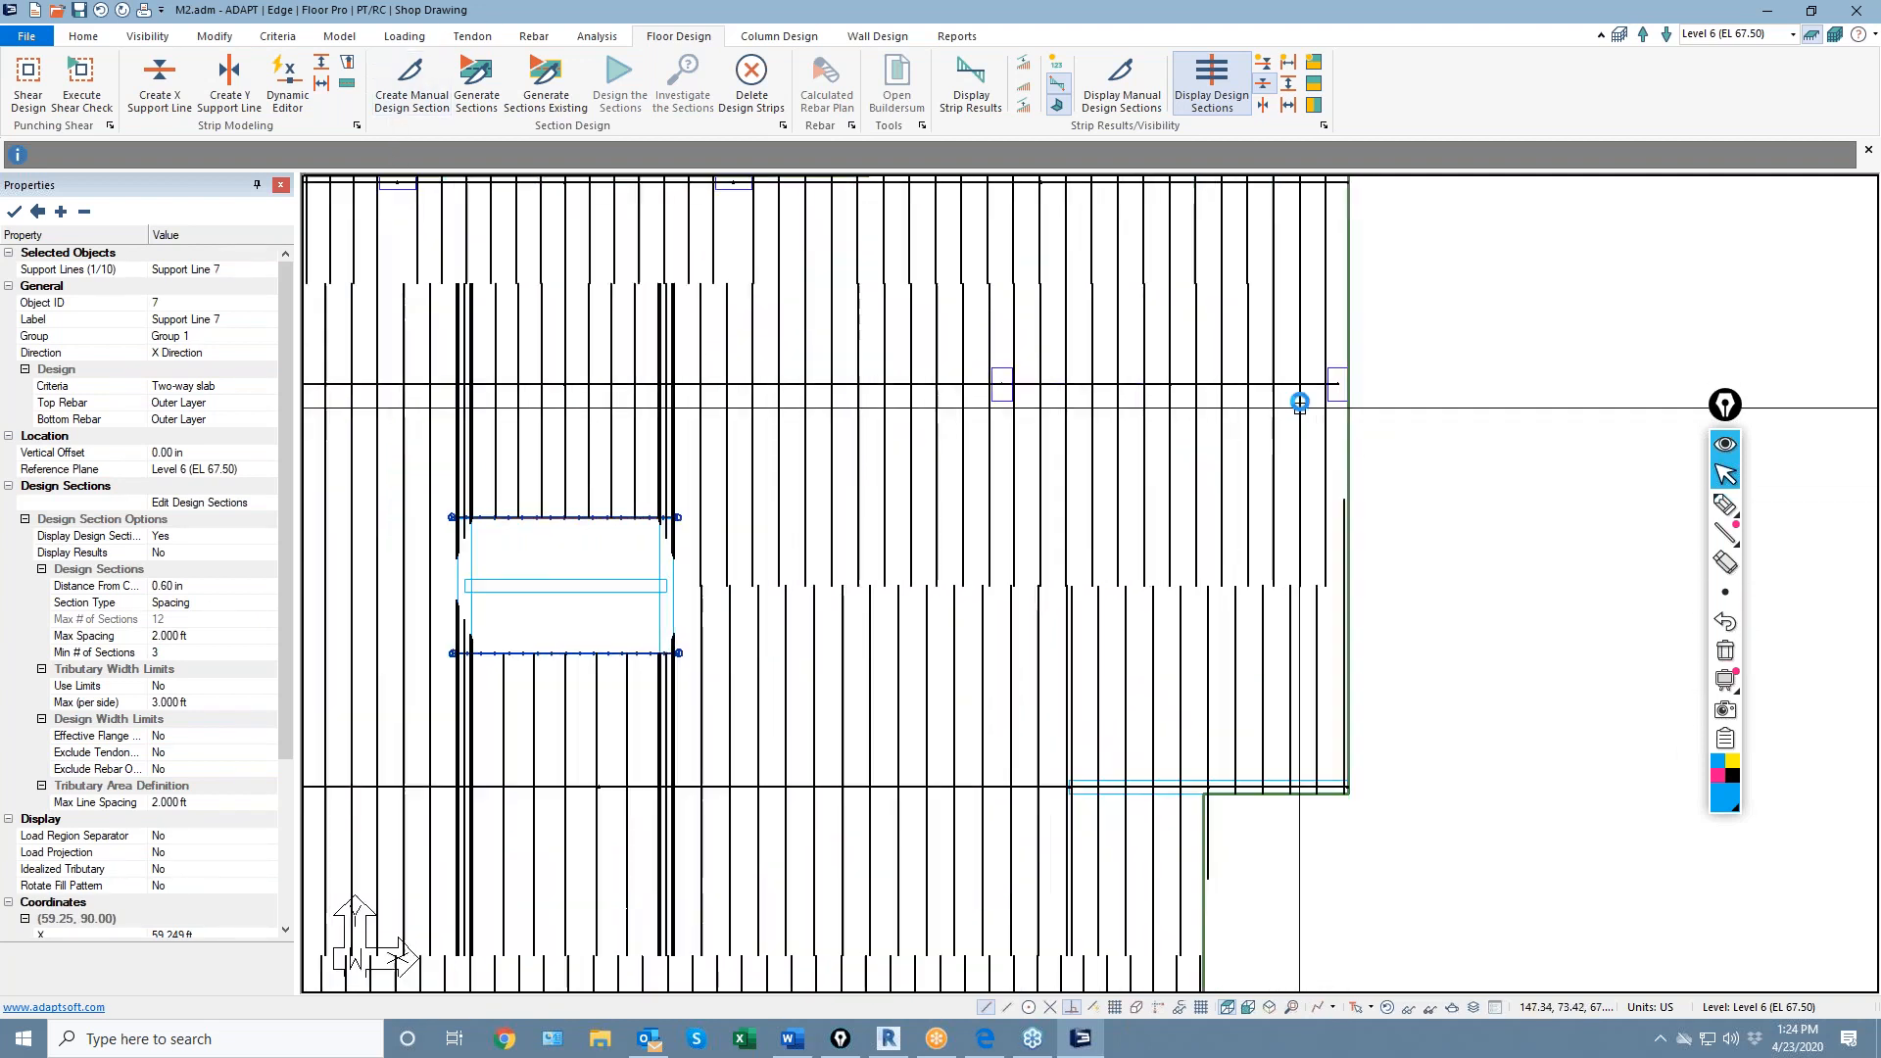
click(1326, 384)
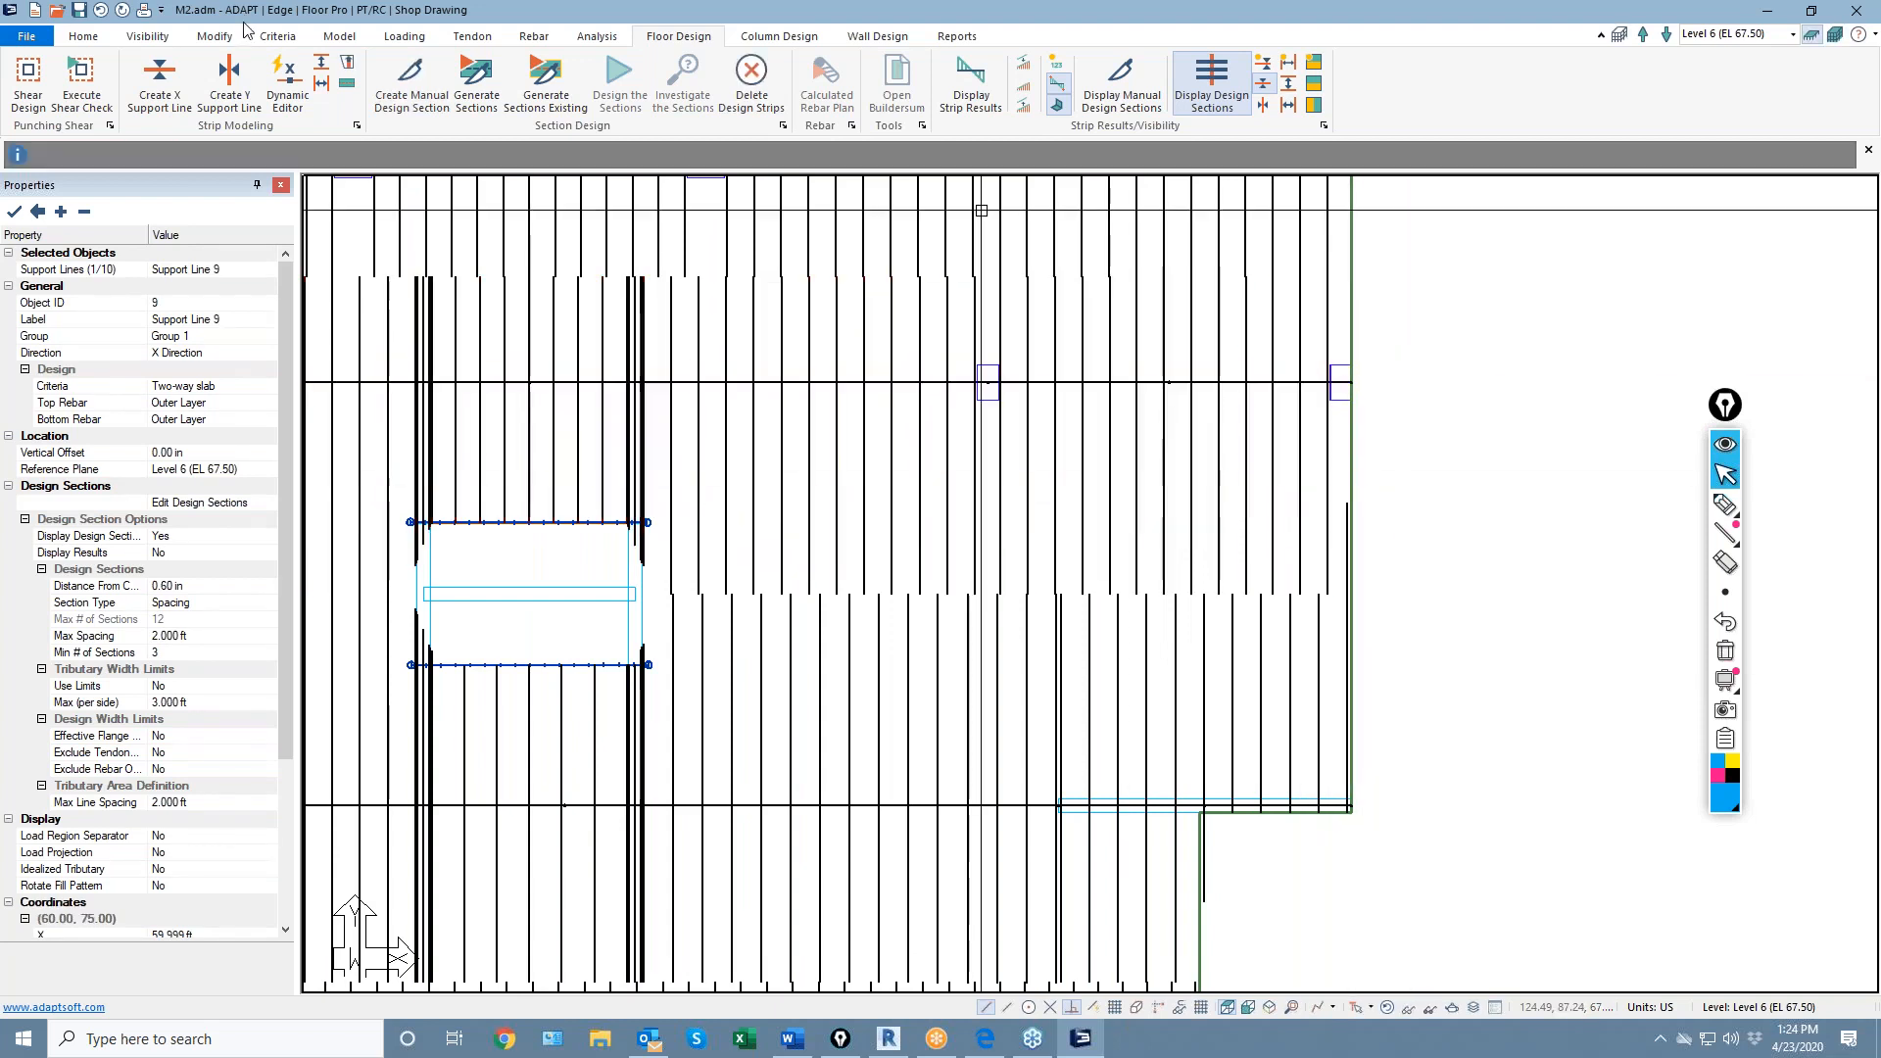
click(477, 98)
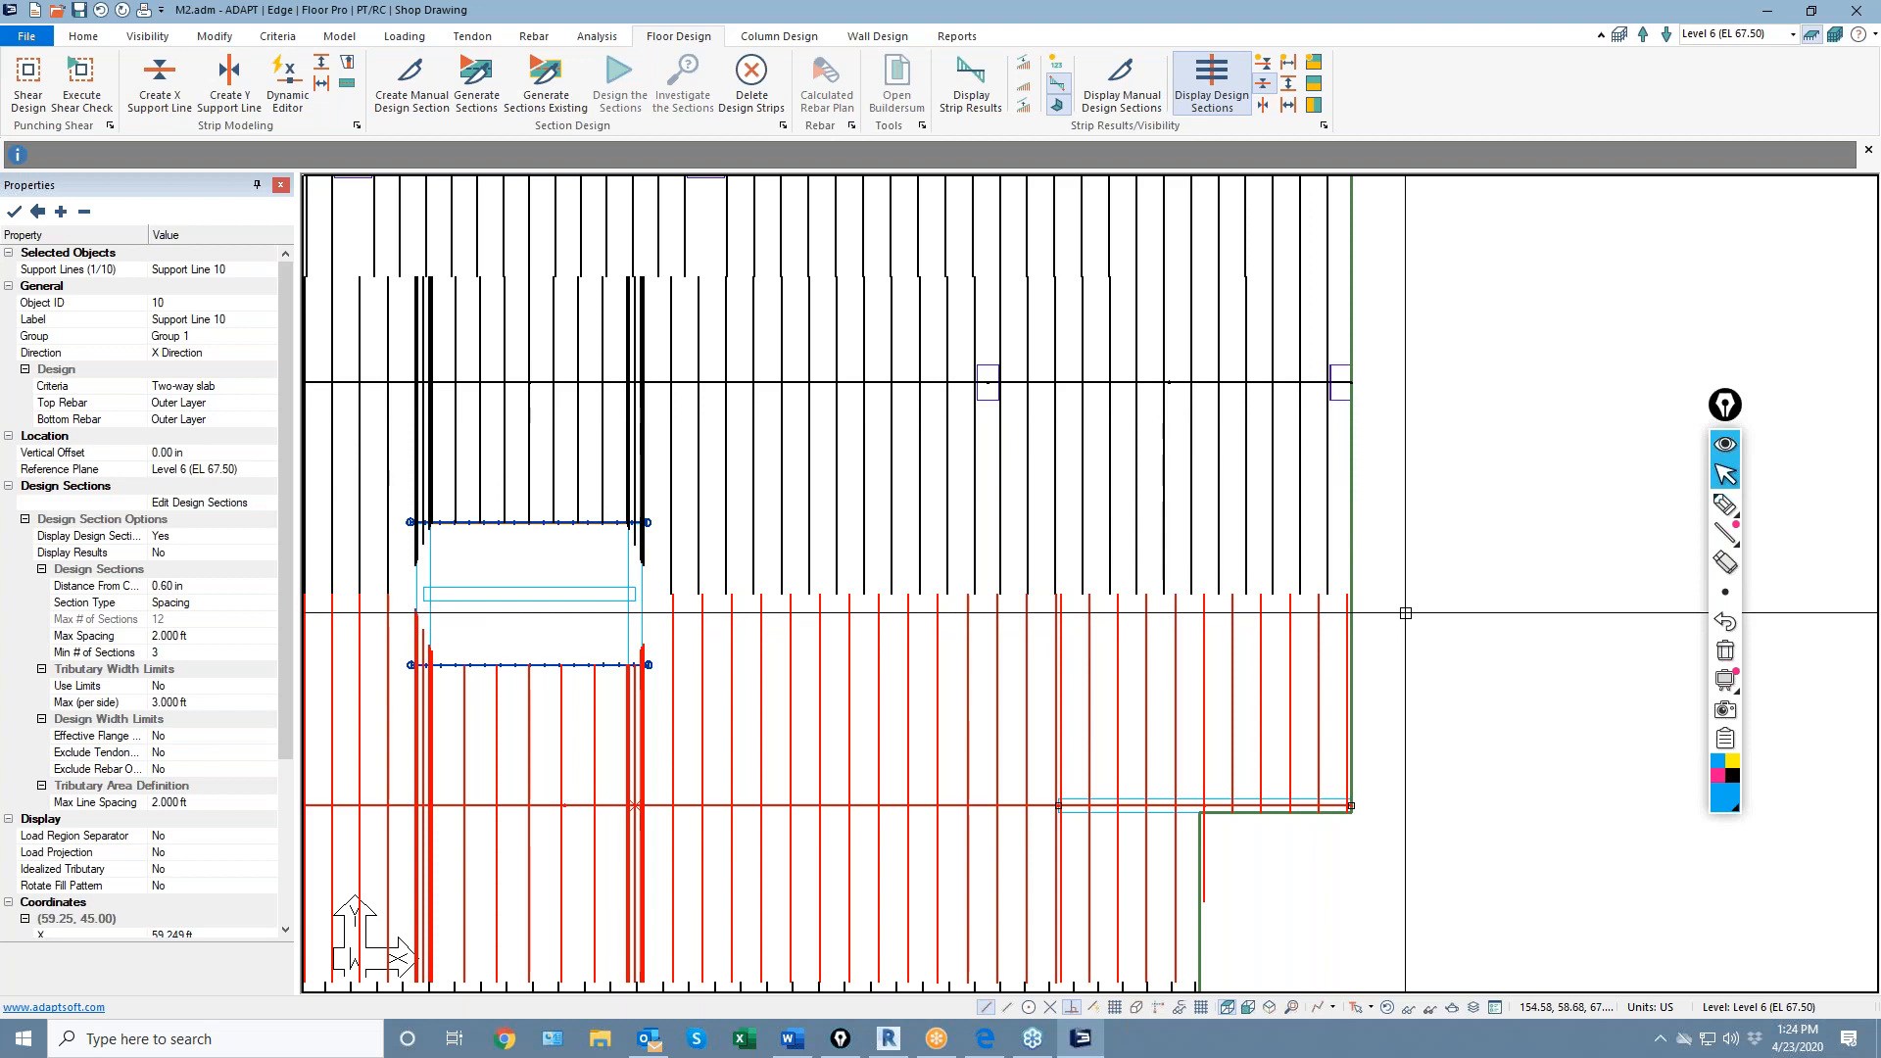
Switch the slab display from the X-direction support lines, splitters and design sections to the Y-direction support lines and design sections
scroll(1405, 605, down, 2)
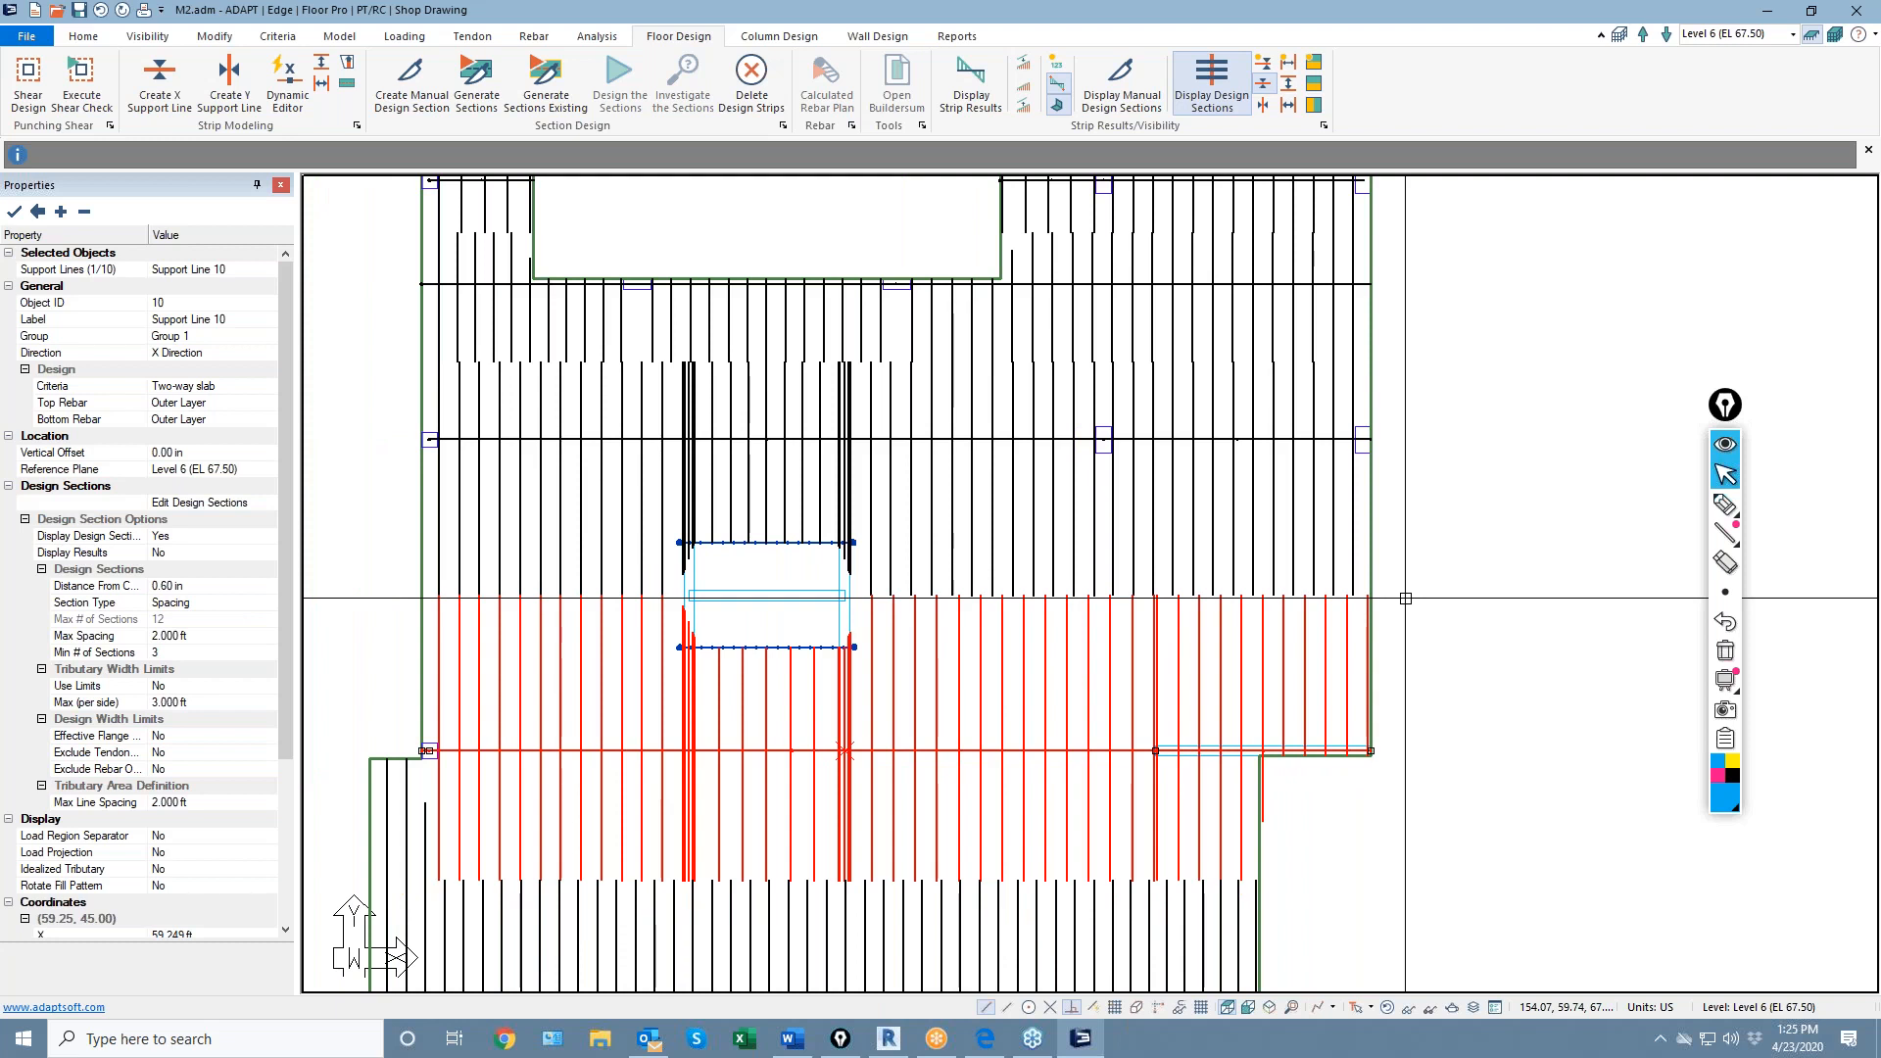
scroll(1314, 561, down, 2)
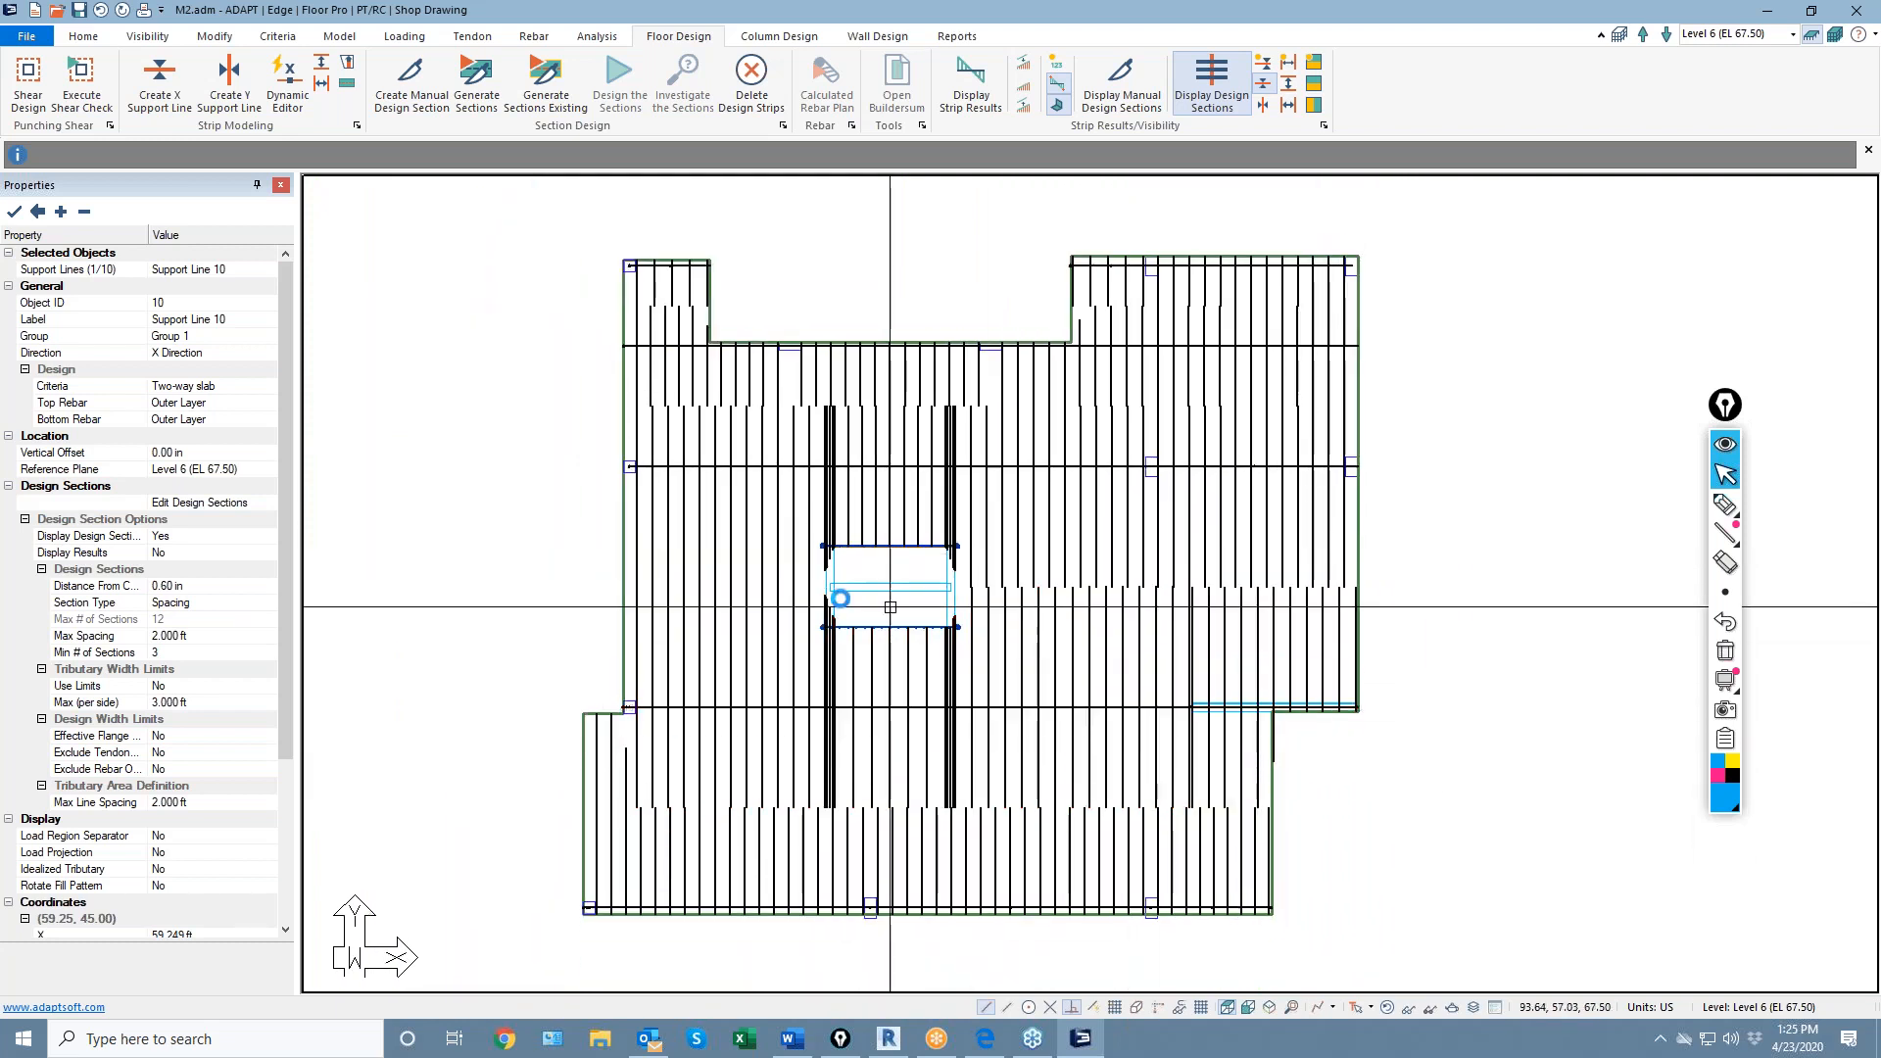
scroll(862, 751, down, 1)
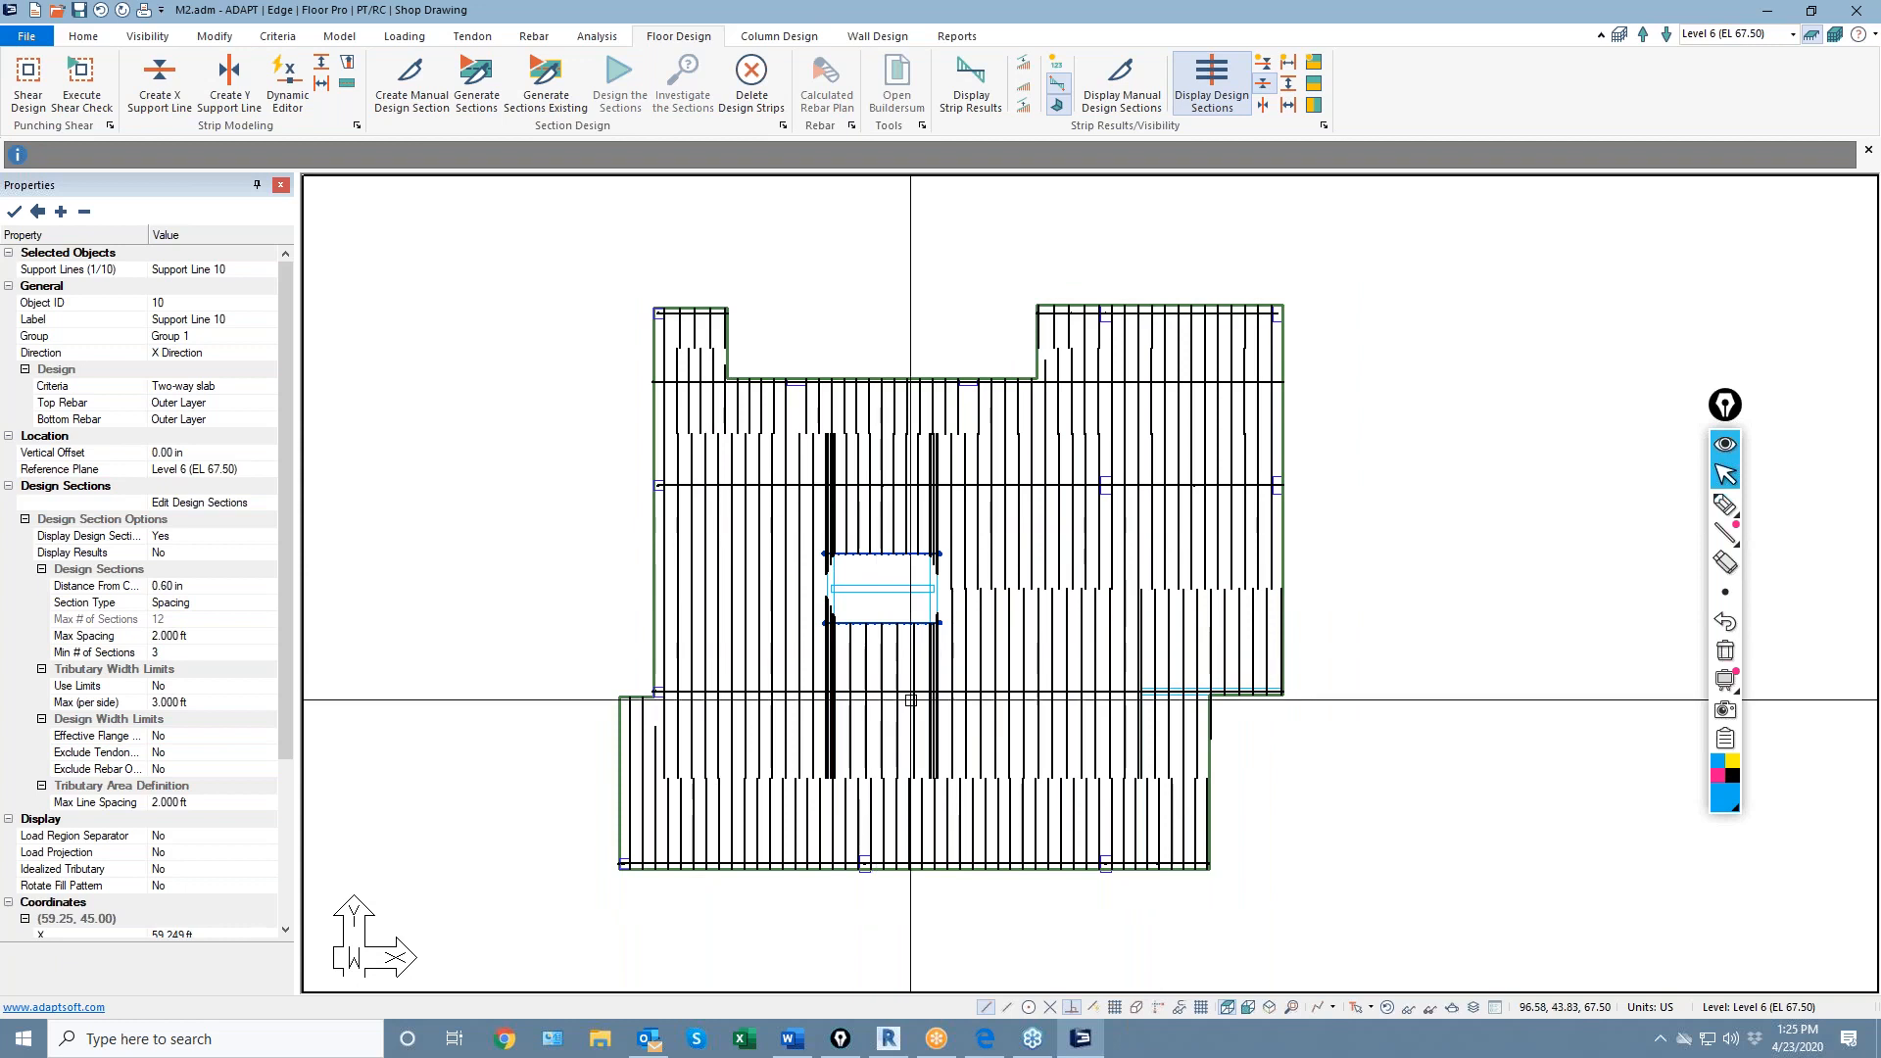
click(1263, 85)
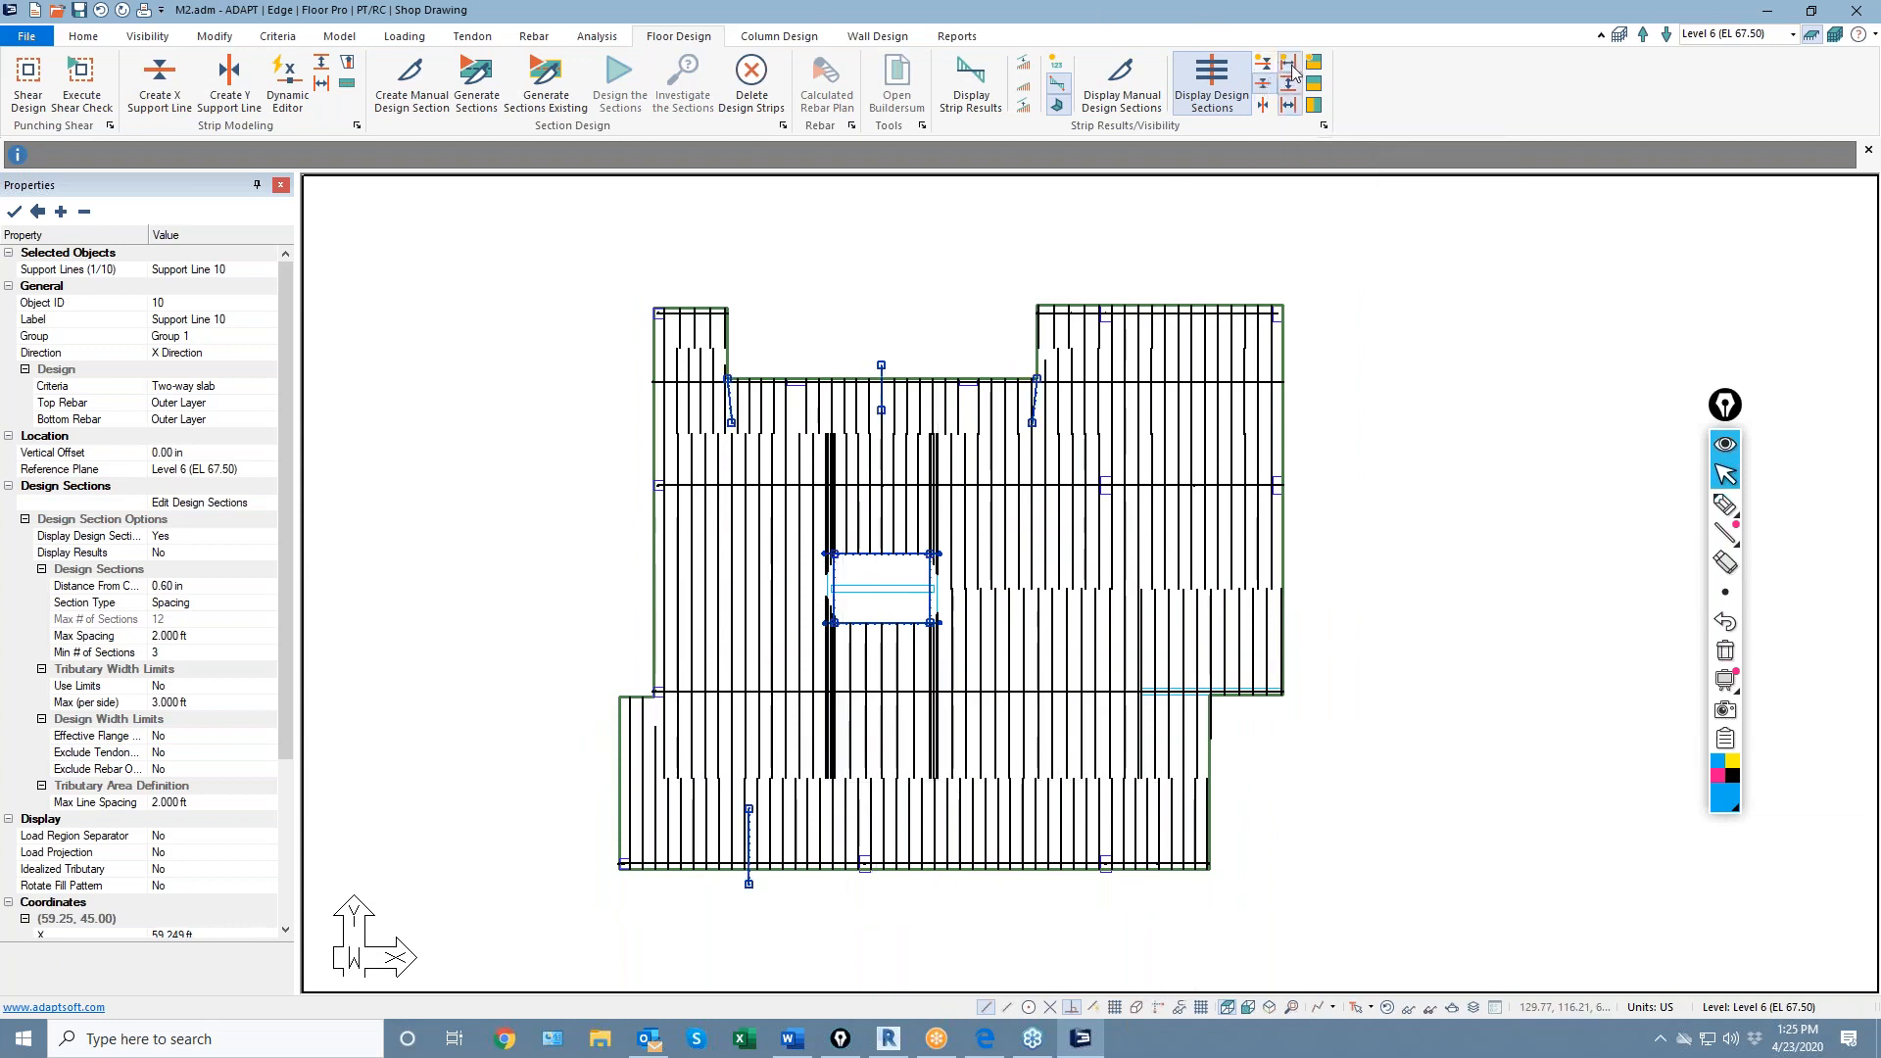
click(1265, 105)
click(1265, 105)
click(1265, 105)
click(1266, 105)
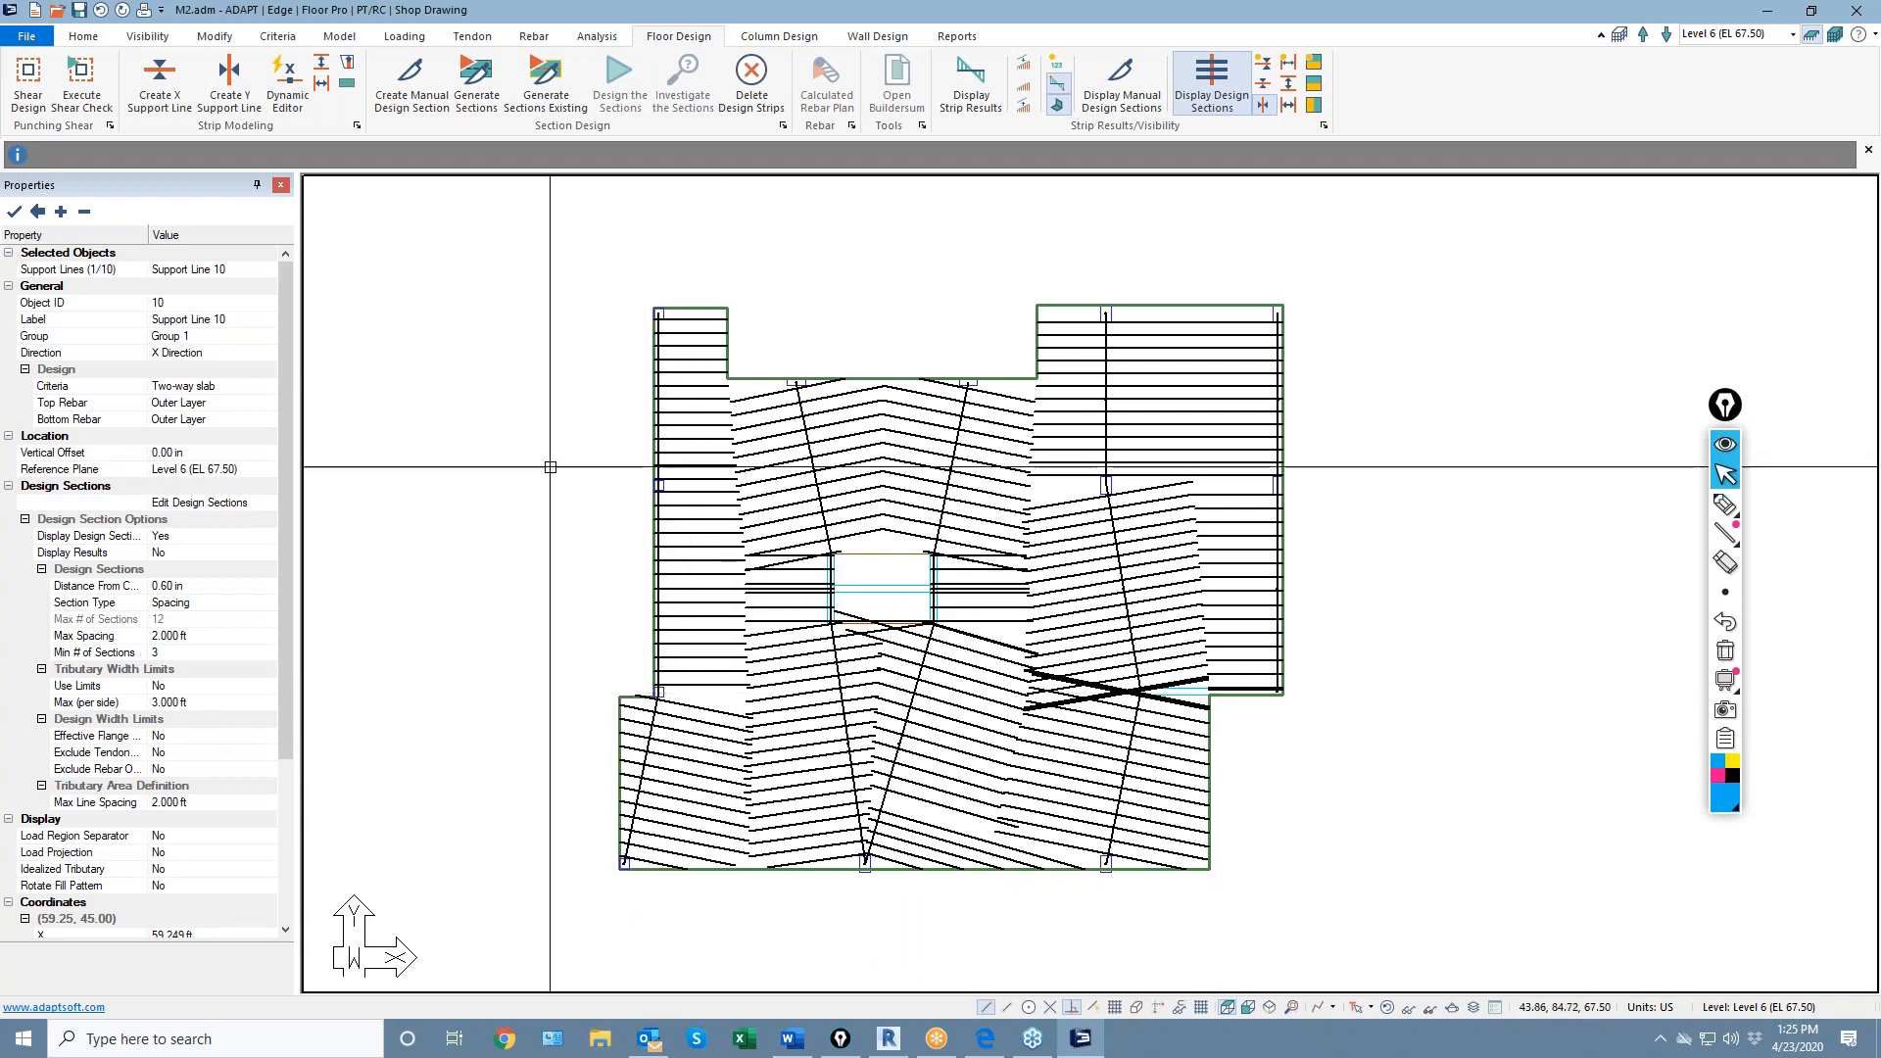
Review the prestressing material properties and open the default tendon heights of the two-way slab criteria
click(472, 36)
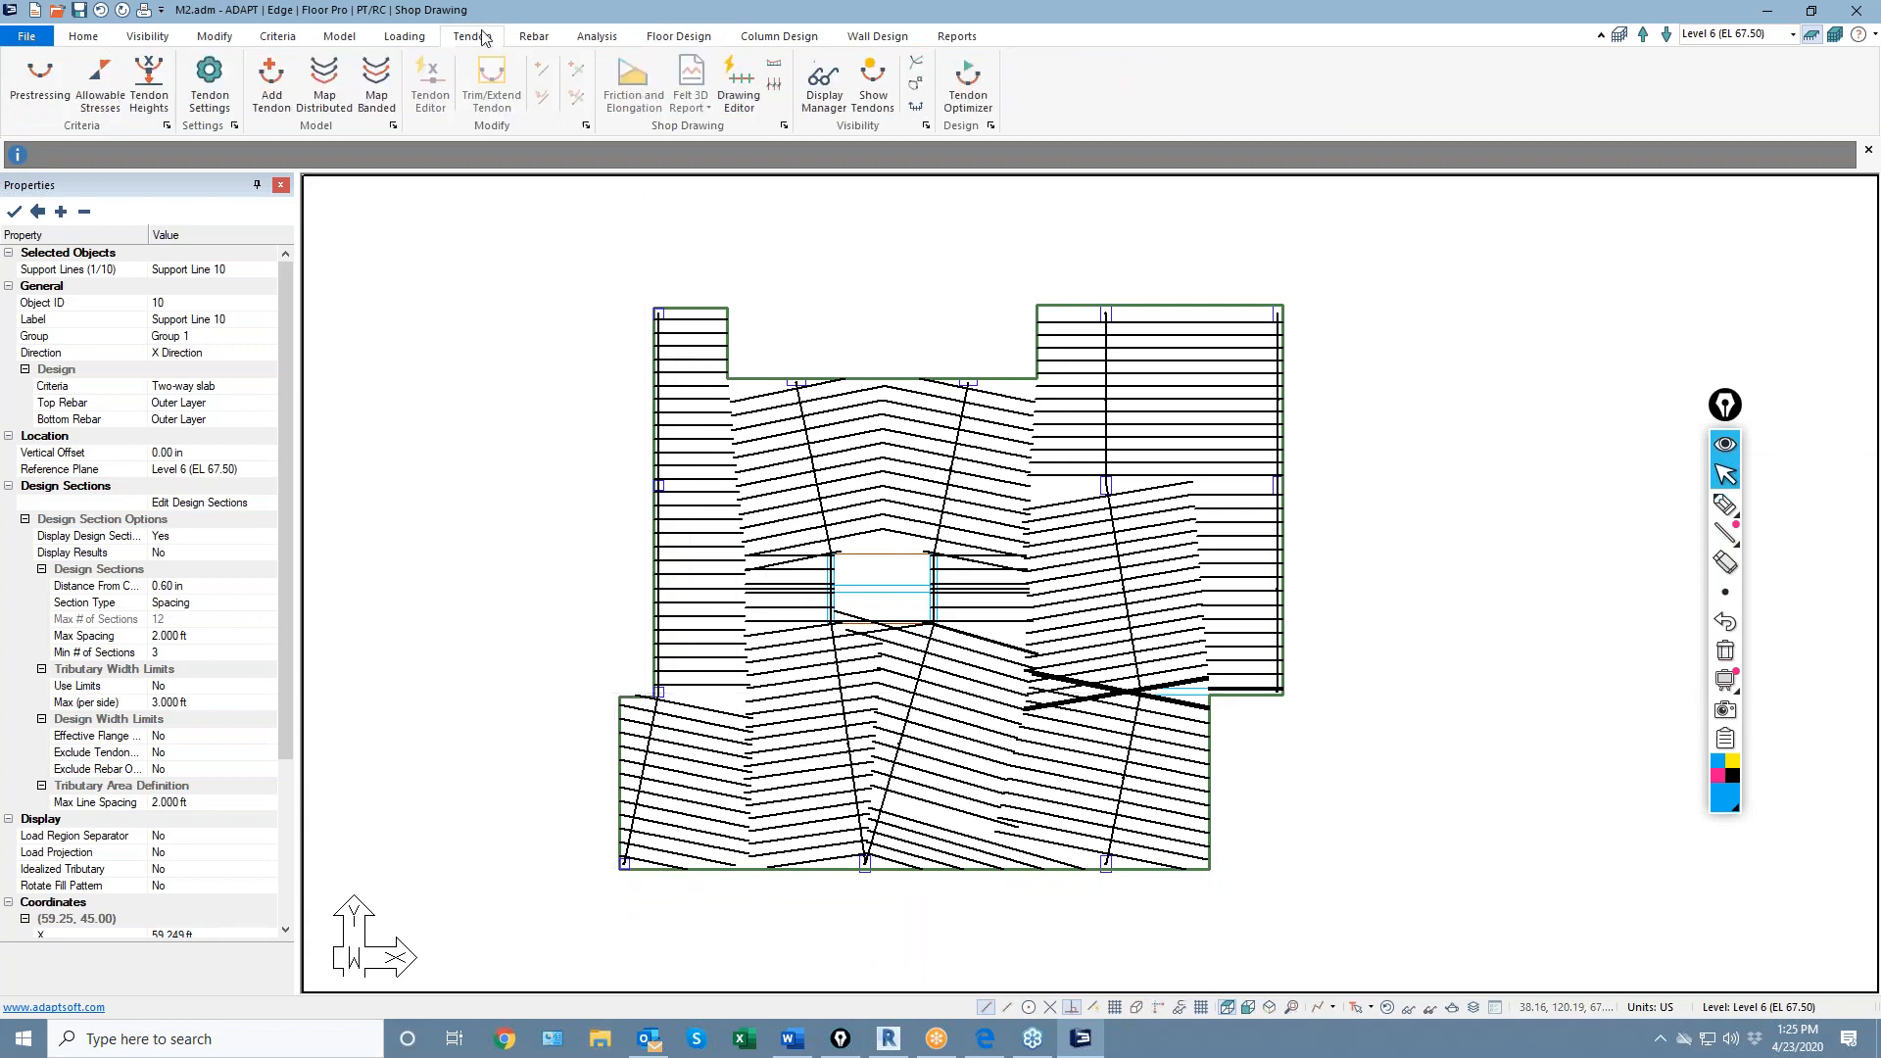
click(277, 37)
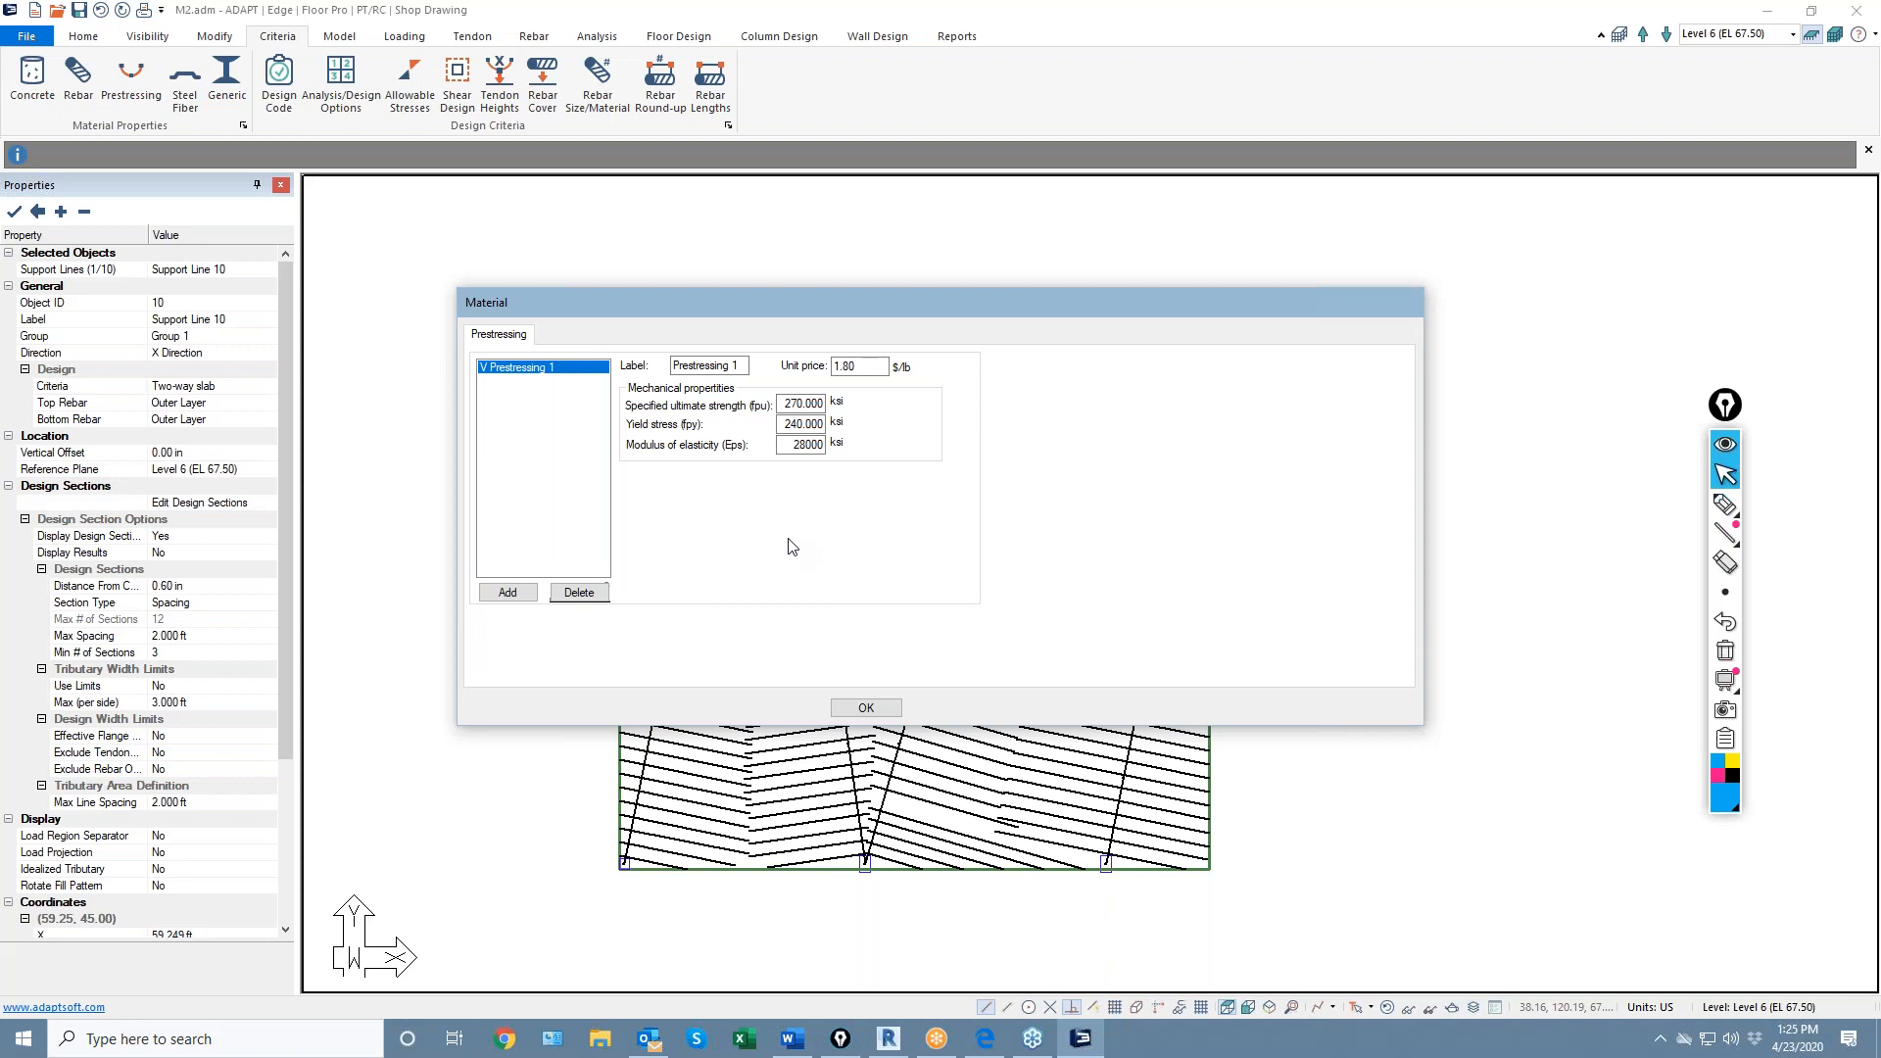
click(863, 711)
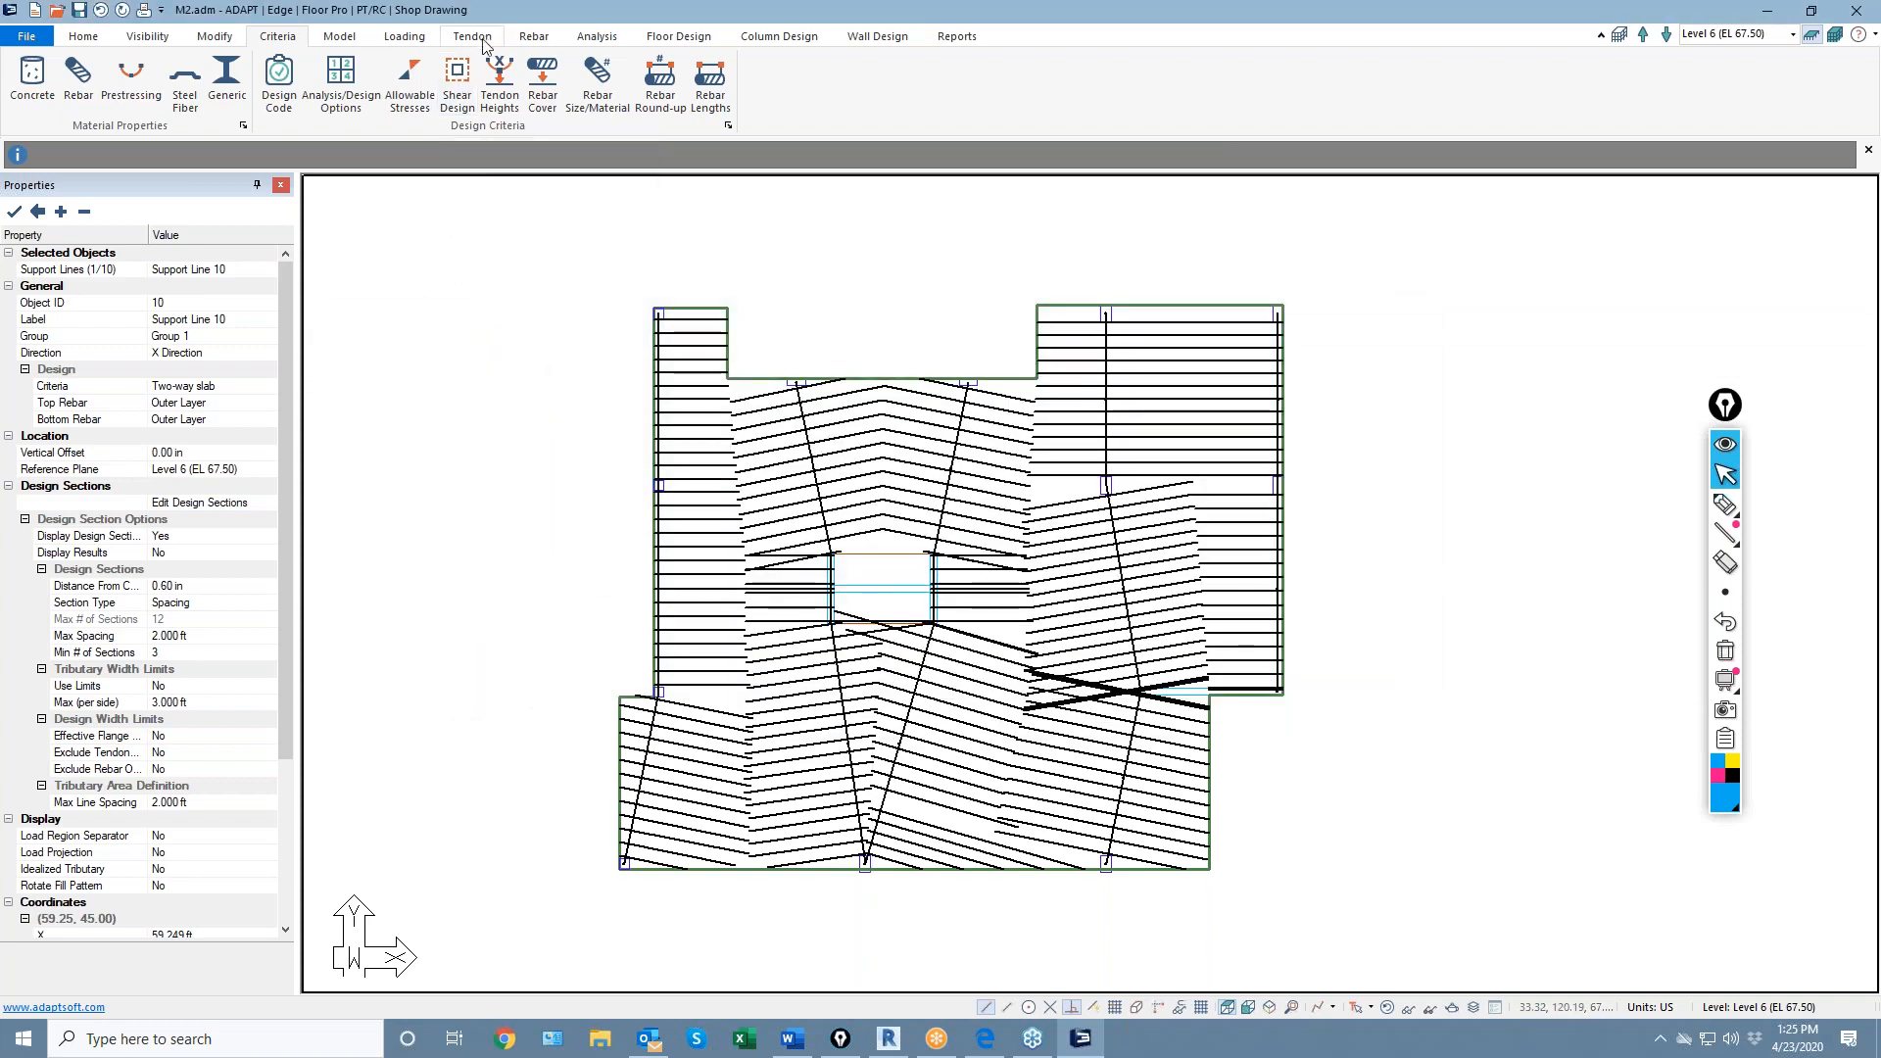
click(502, 104)
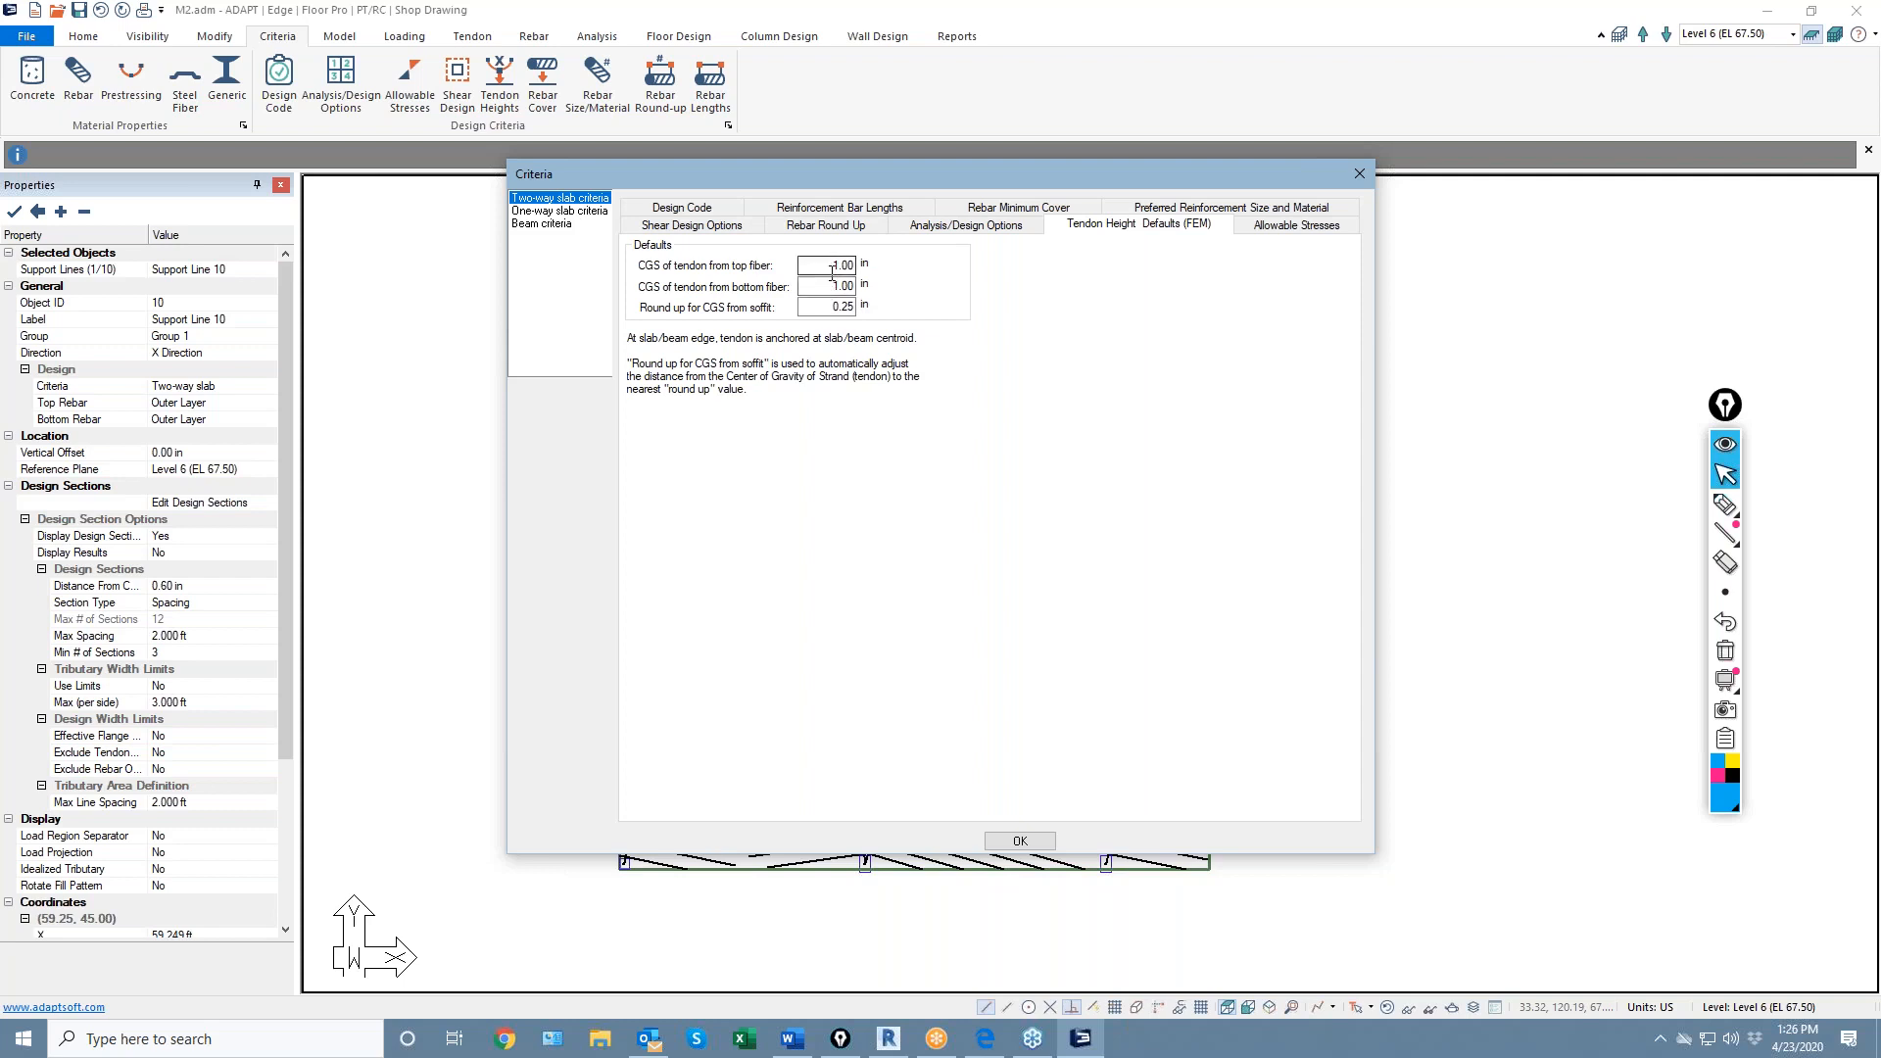
Sketch a blue on-screen slab elevation with a column support and a separate midspan portion over the tendon height criteria
click(1725, 504)
drag(678, 481, 1276, 466)
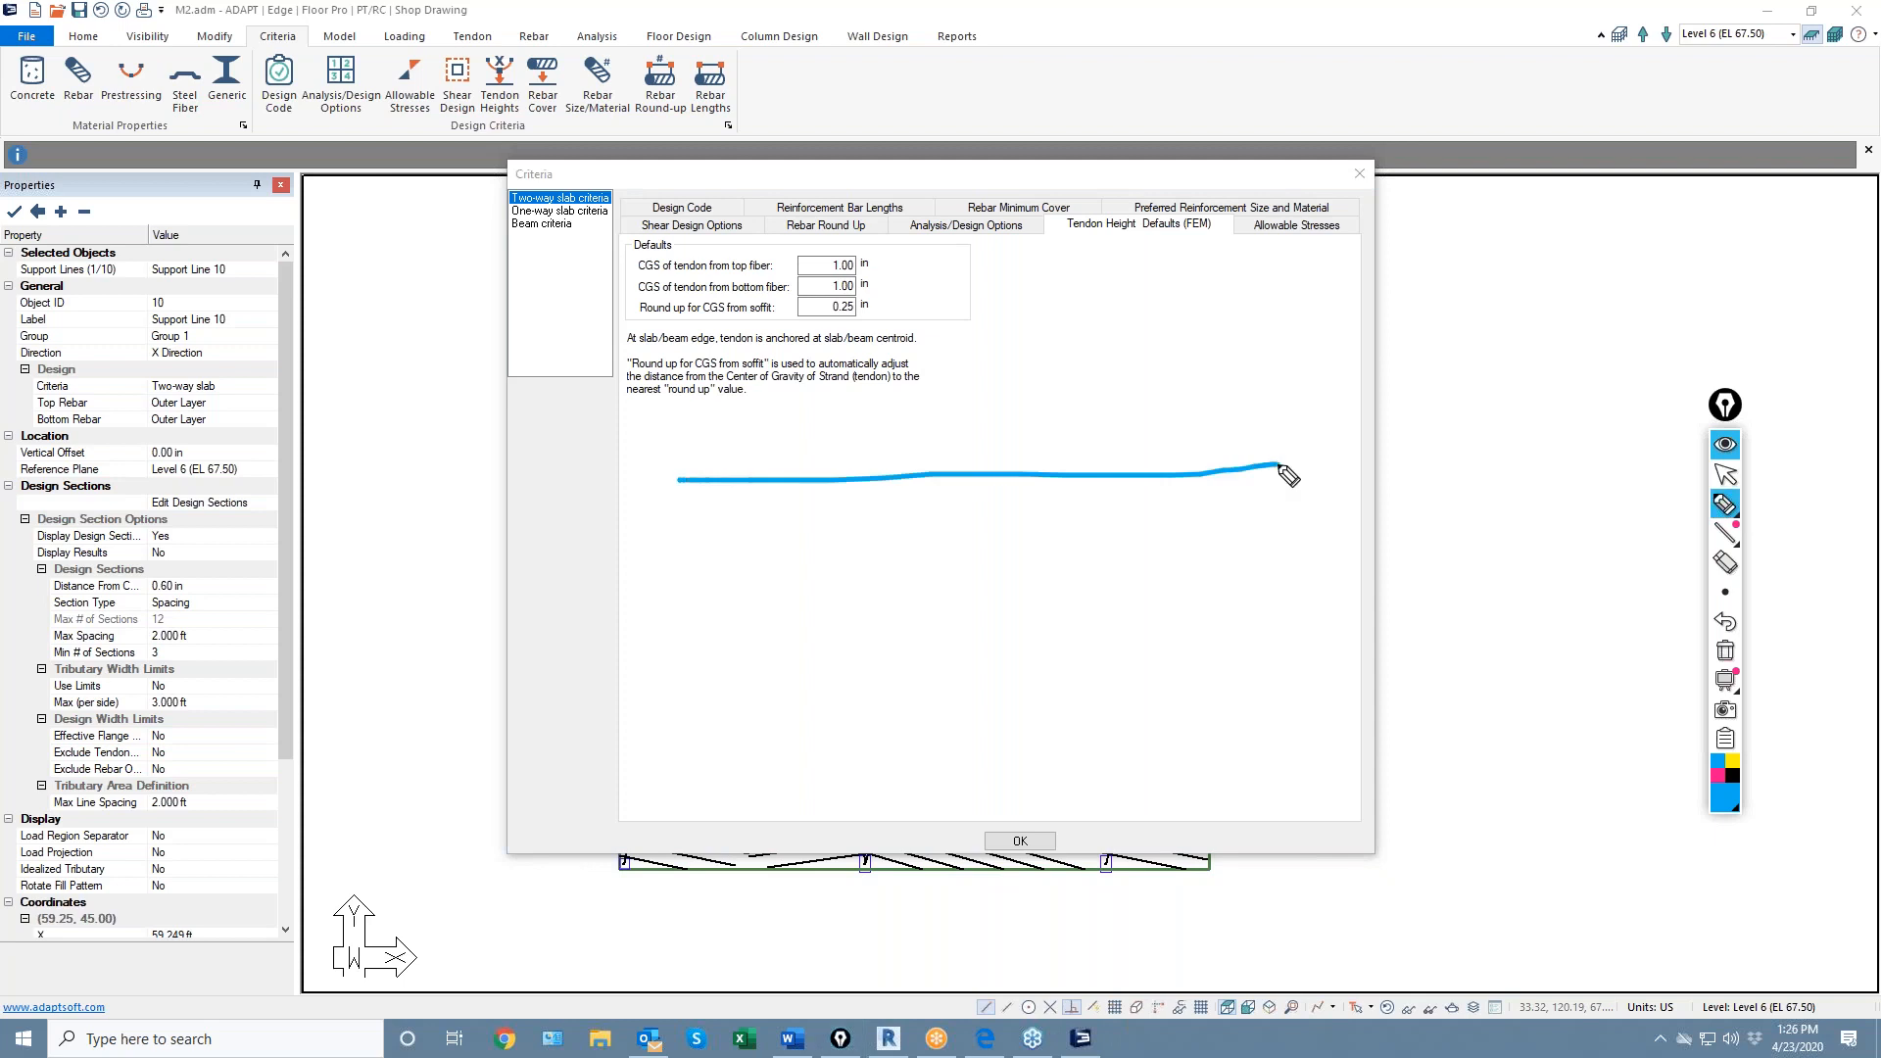
drag(742, 644, 1298, 648)
drag(994, 649, 1029, 841)
drag(1137, 654, 1193, 880)
drag(680, 417, 791, 699)
drag(650, 503, 464, 512)
drag(646, 654, 401, 645)
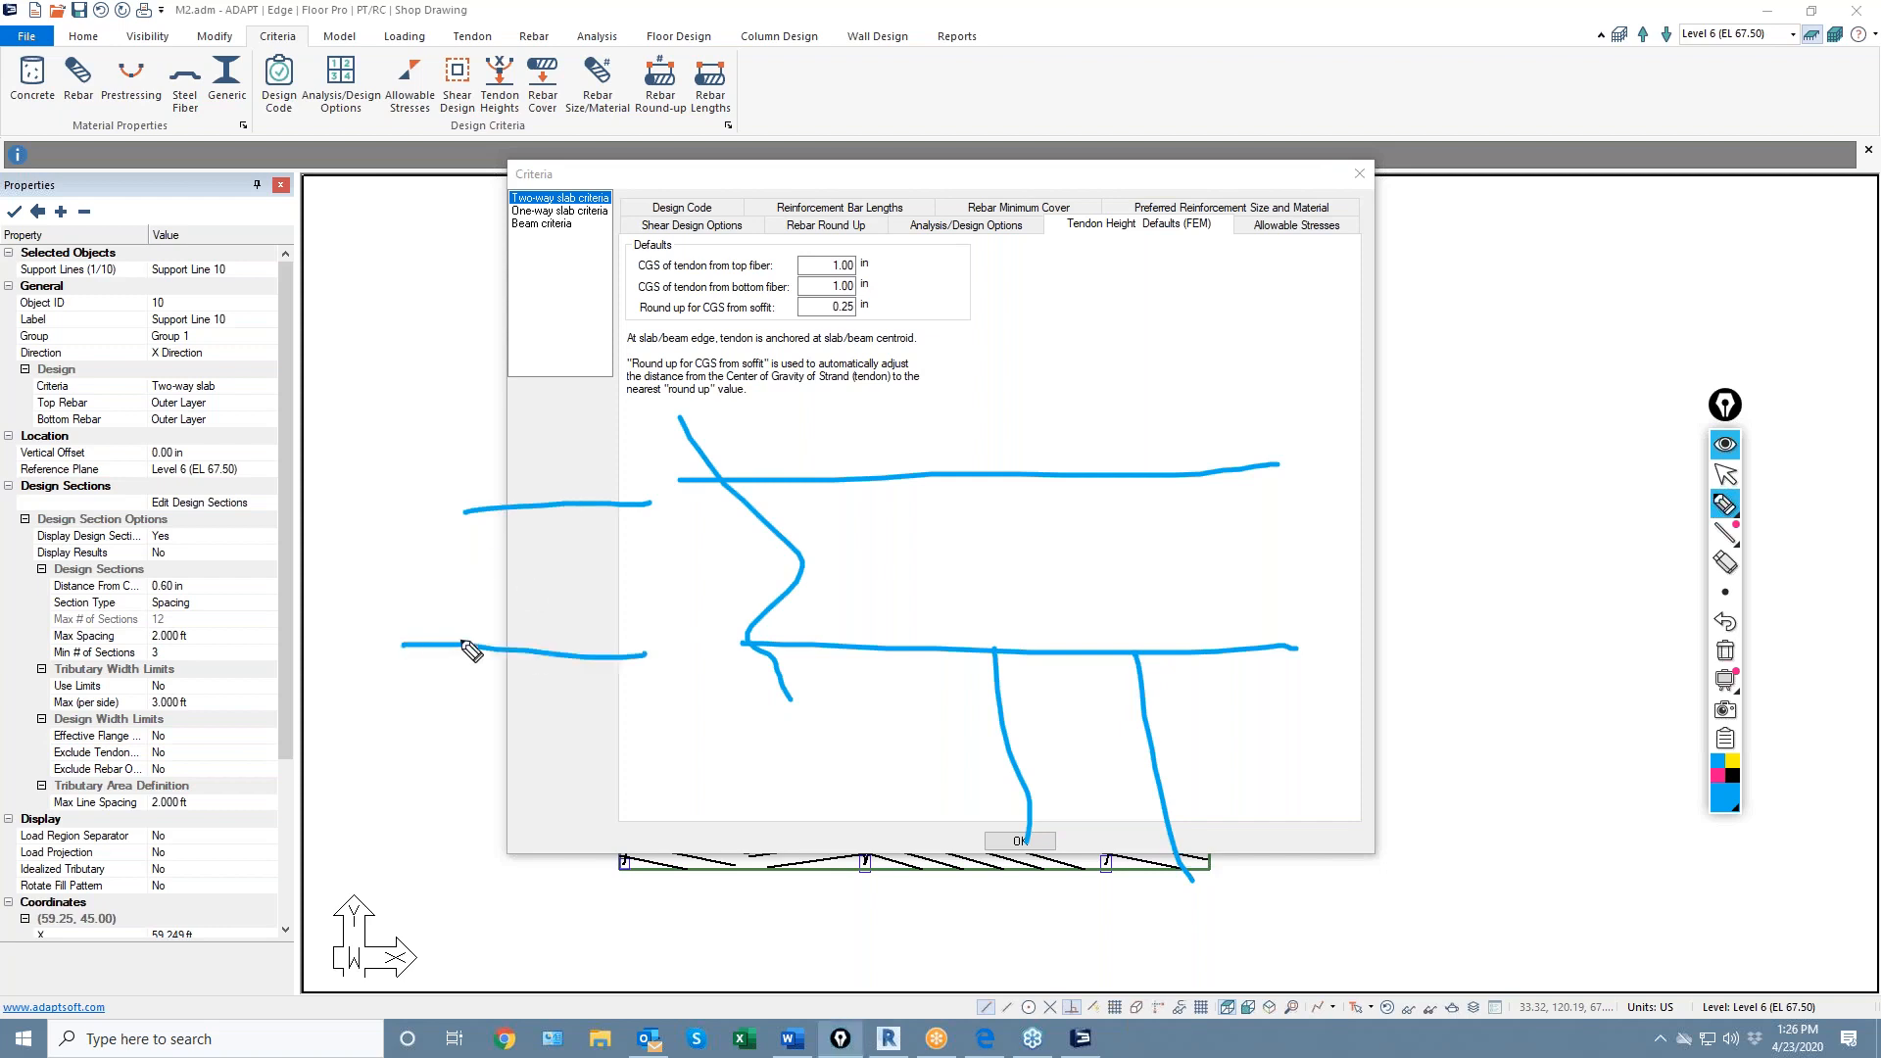
drag(625, 487, 644, 681)
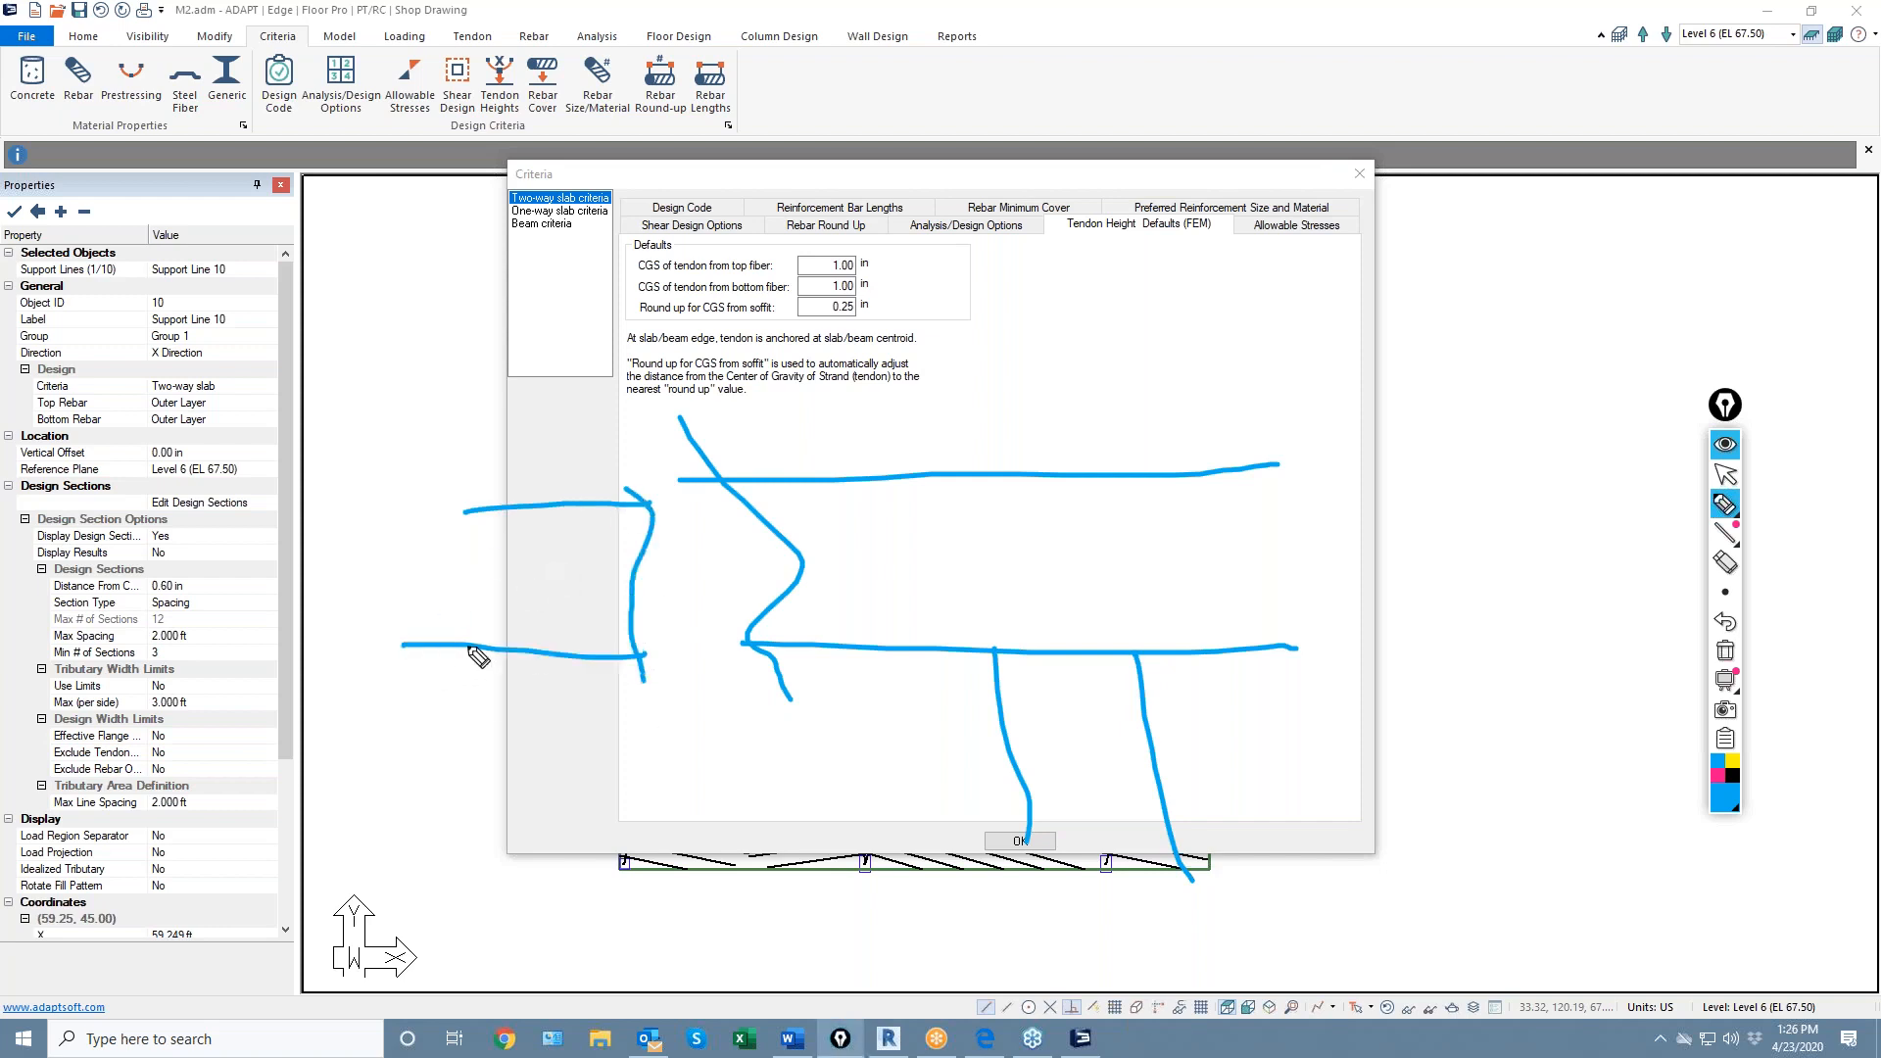
mouse_move(473, 682)
mouse_down()
mouse_move(471, 650)
mouse_move(485, 665)
mouse_up()
drag(477, 509, 389, 508)
Mark the tendon profile, its CGS distances and the default height fields in pink, and clear all on-screen annotations
click(1717, 775)
mouse_move(1212, 556)
mouse_down()
mouse_move(1110, 514)
mouse_move(766, 563)
mouse_up()
click(618, 617)
drag(618, 618, 418, 625)
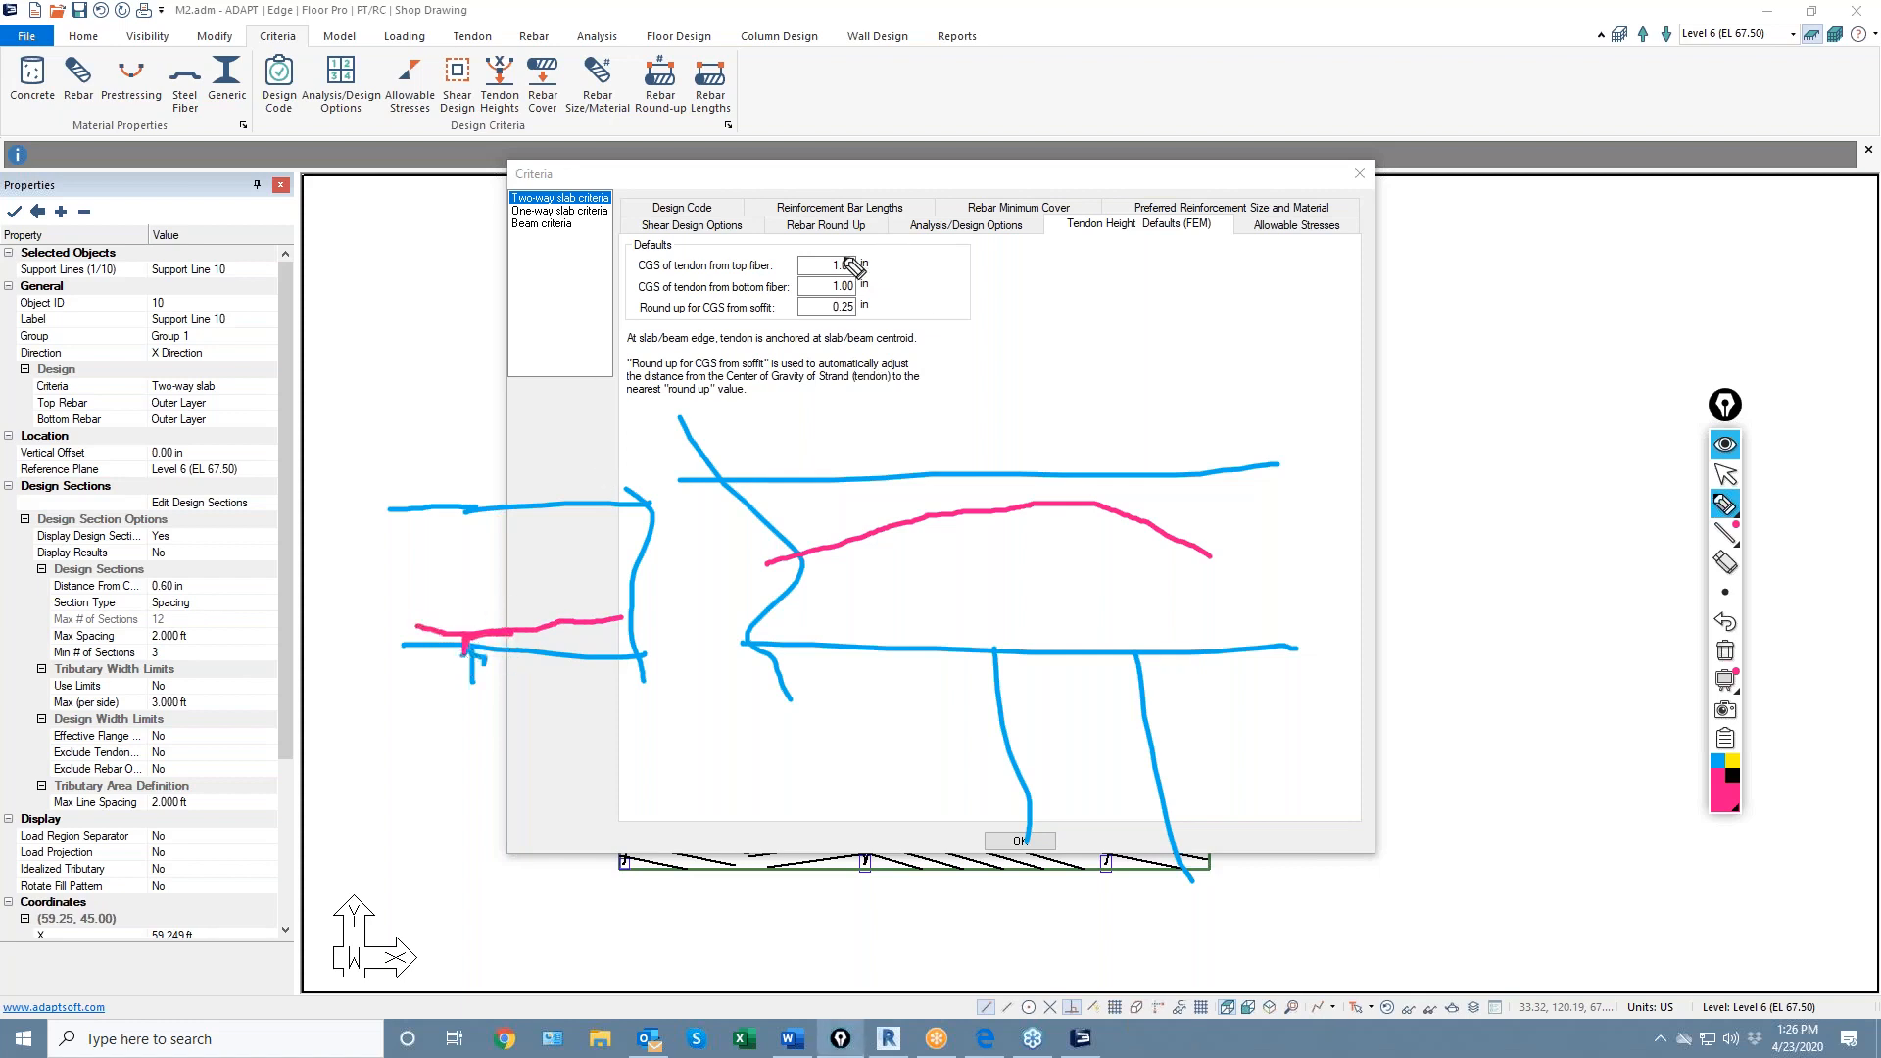
mouse_move(831, 300)
mouse_down()
mouse_move(863, 287)
mouse_move(833, 301)
mouse_move(862, 265)
mouse_move(836, 263)
mouse_up()
drag(1053, 476, 1054, 503)
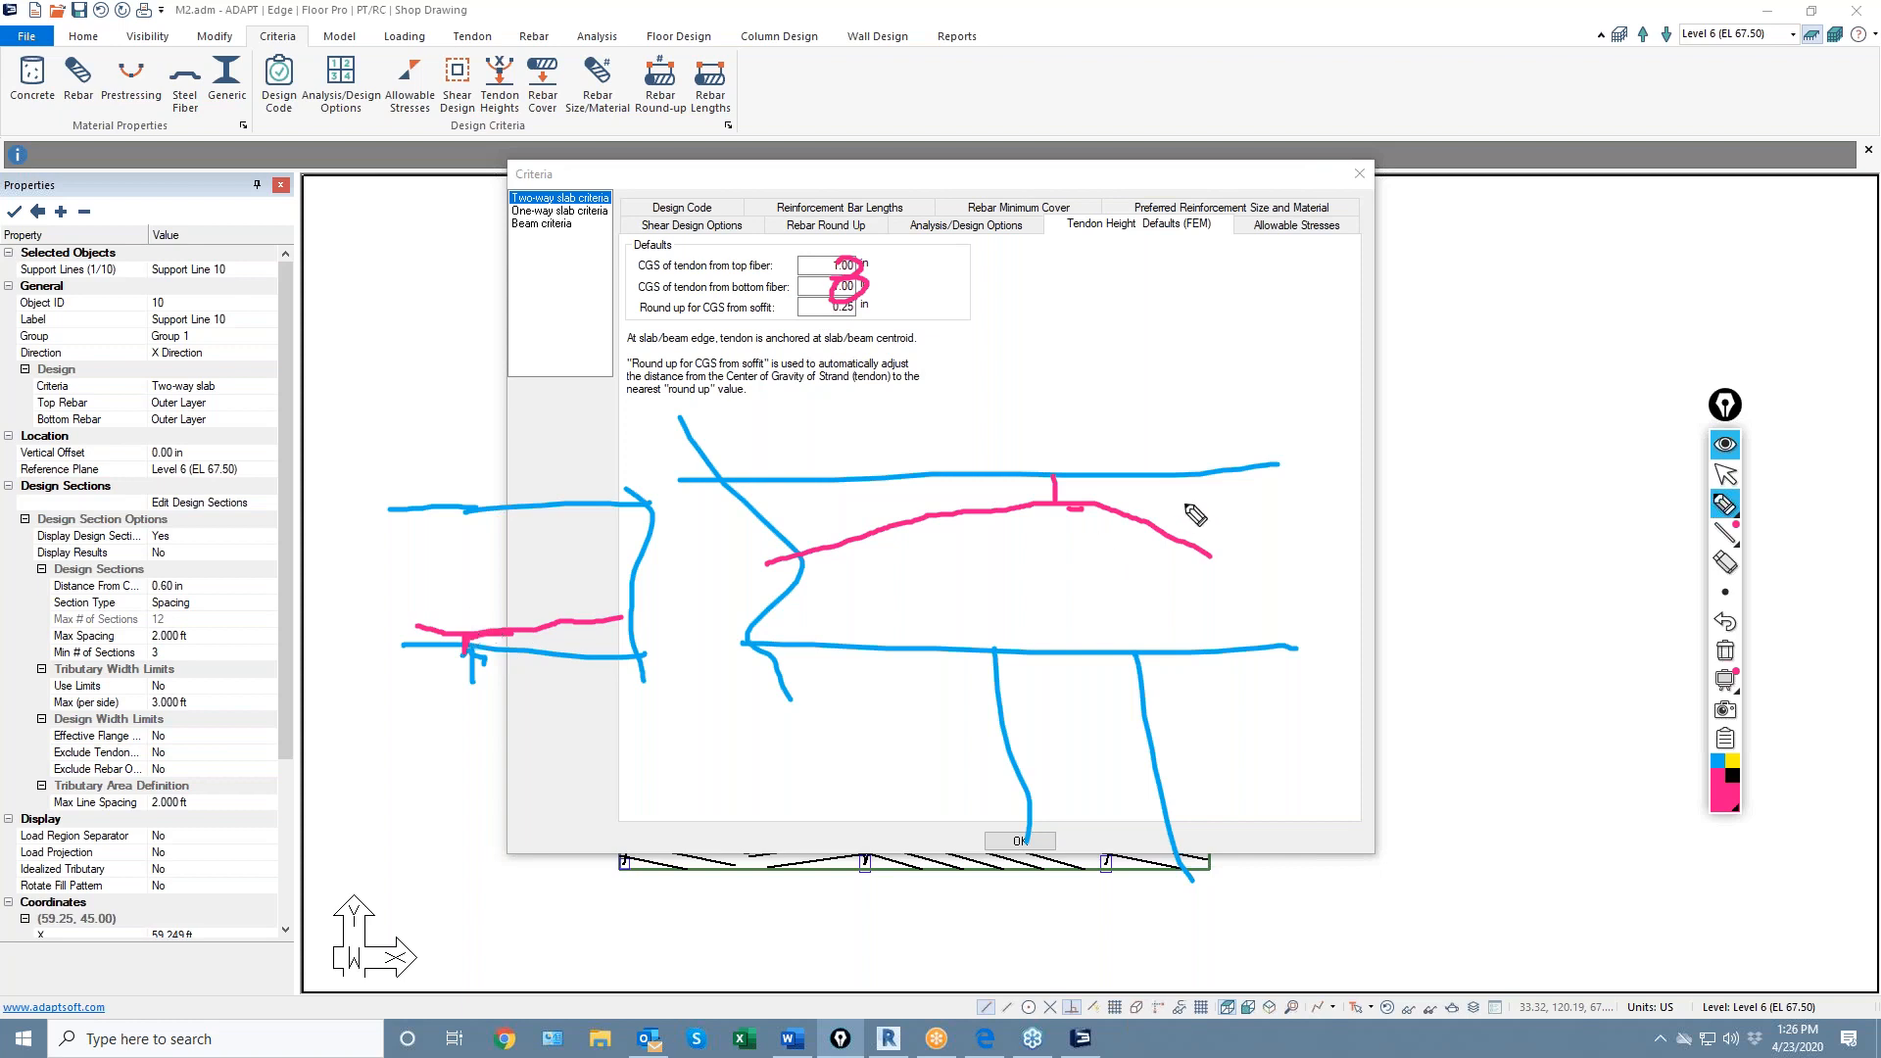
drag(1052, 482, 1054, 558)
mouse_move(444, 593)
mouse_down()
mouse_move(463, 651)
mouse_move(476, 584)
mouse_up()
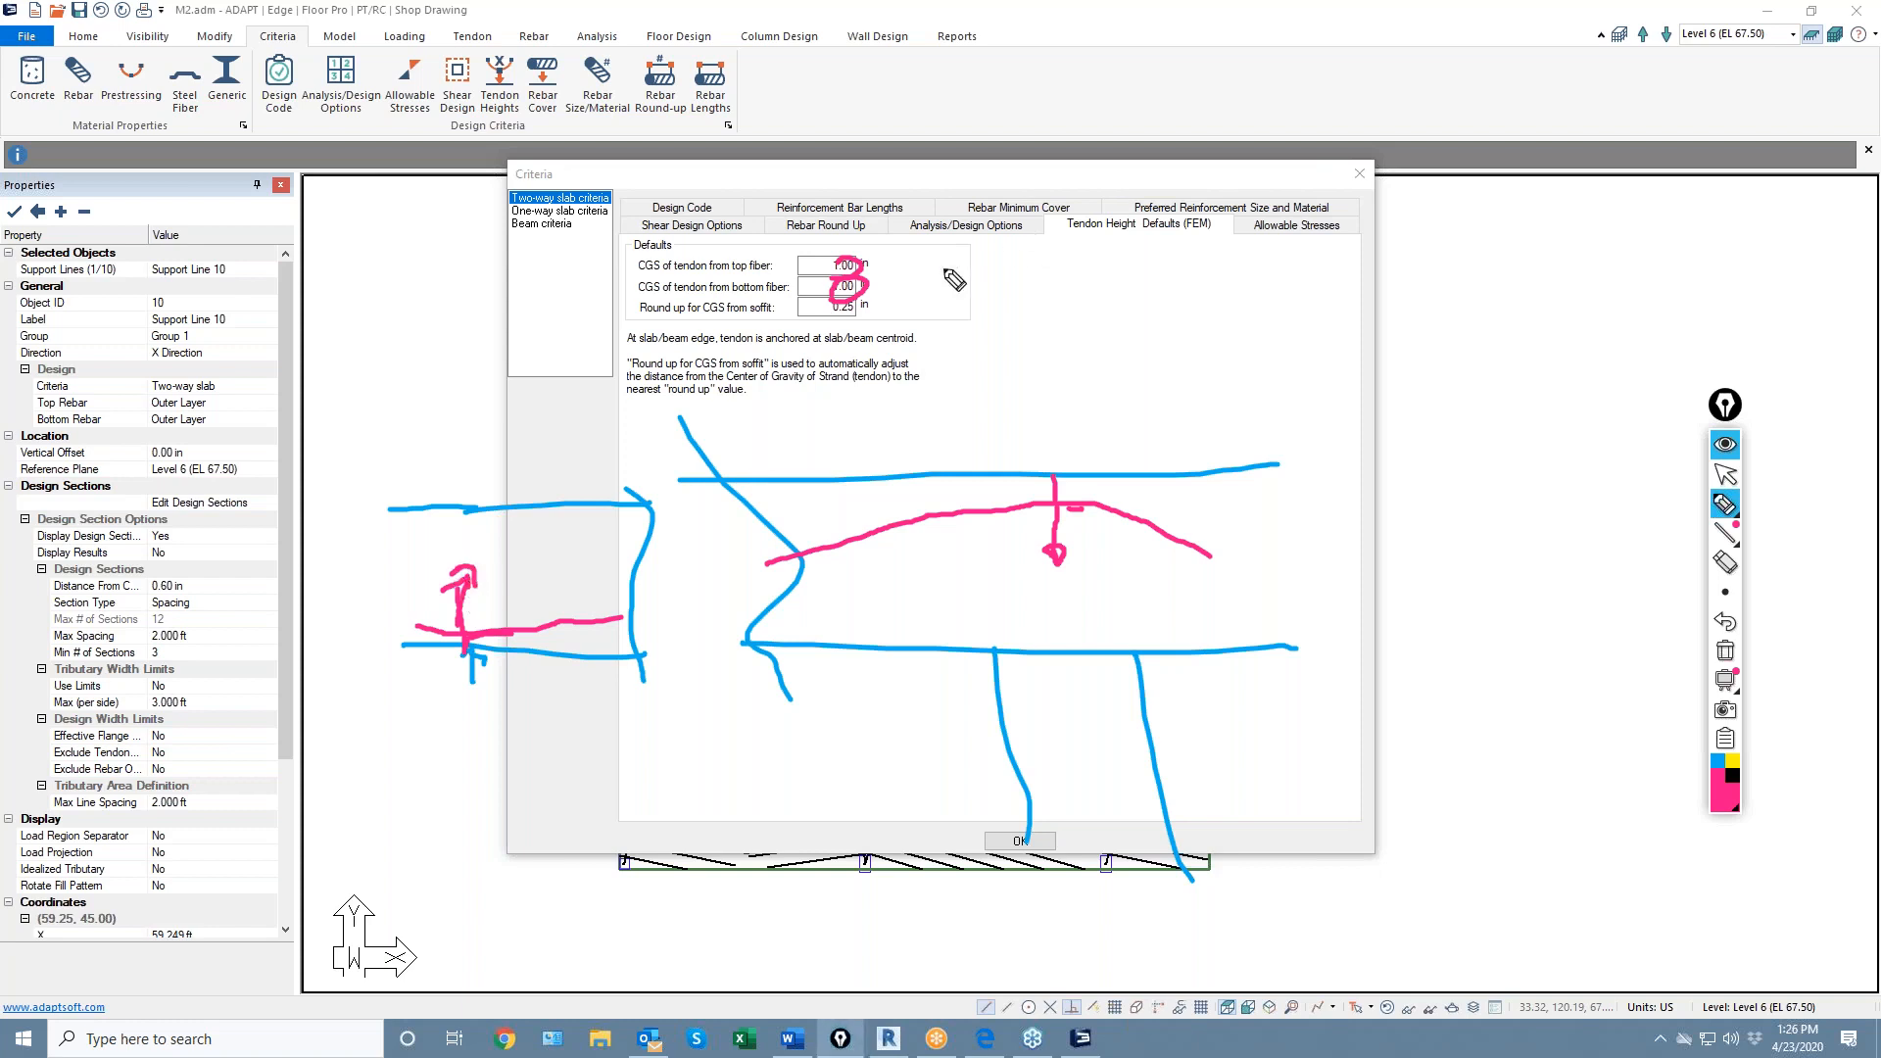
drag(862, 286, 852, 326)
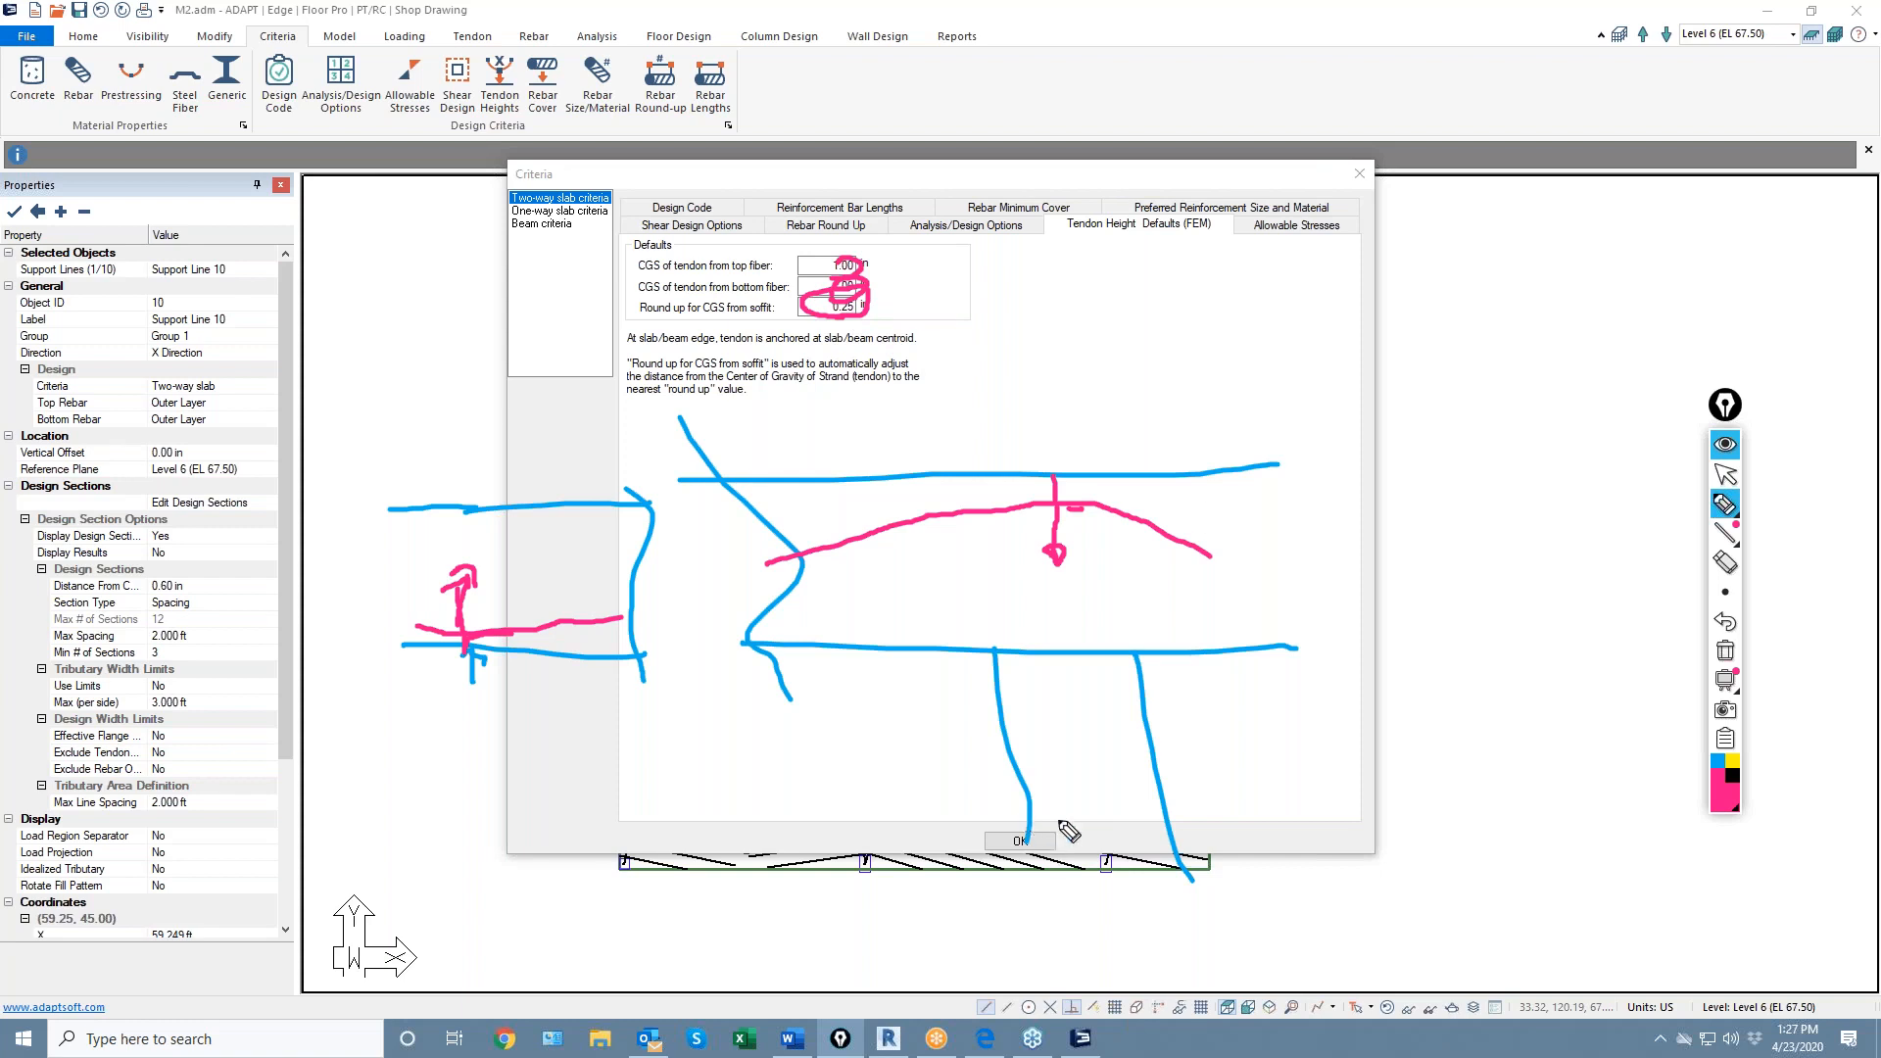
click(1725, 474)
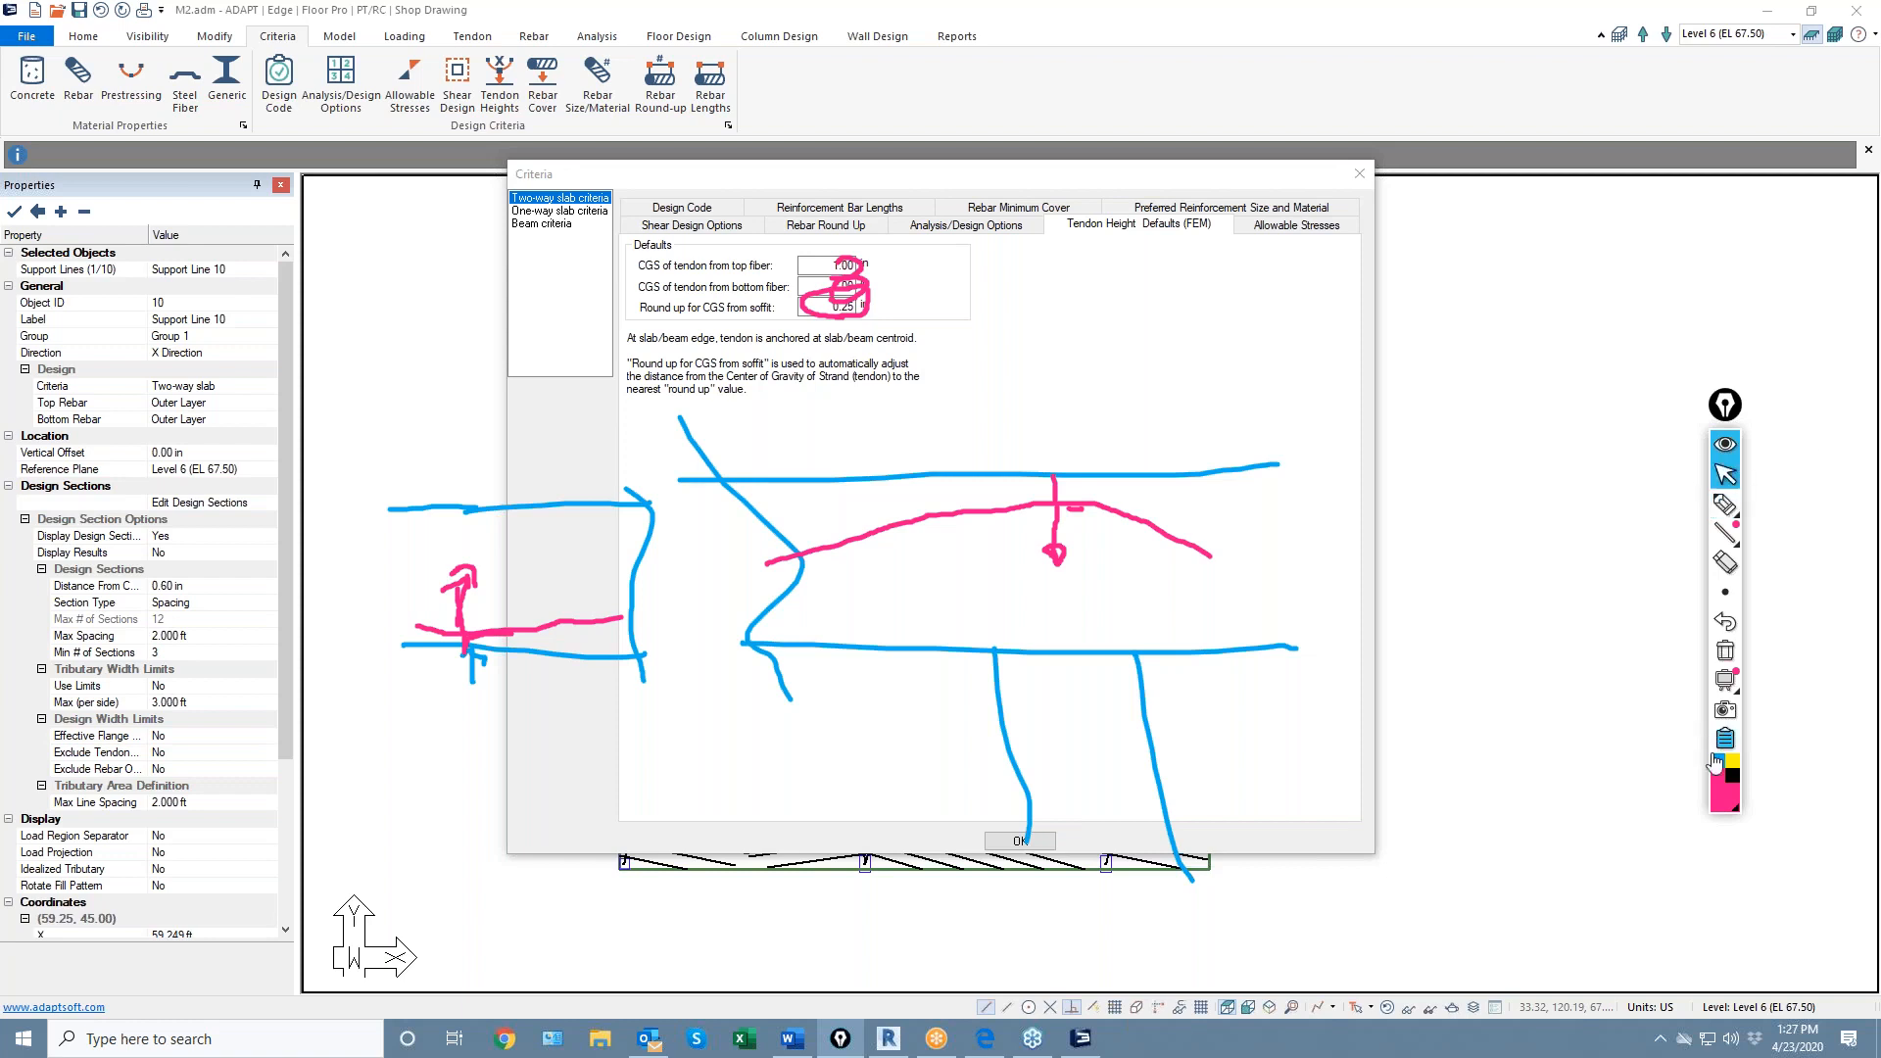
click(1726, 650)
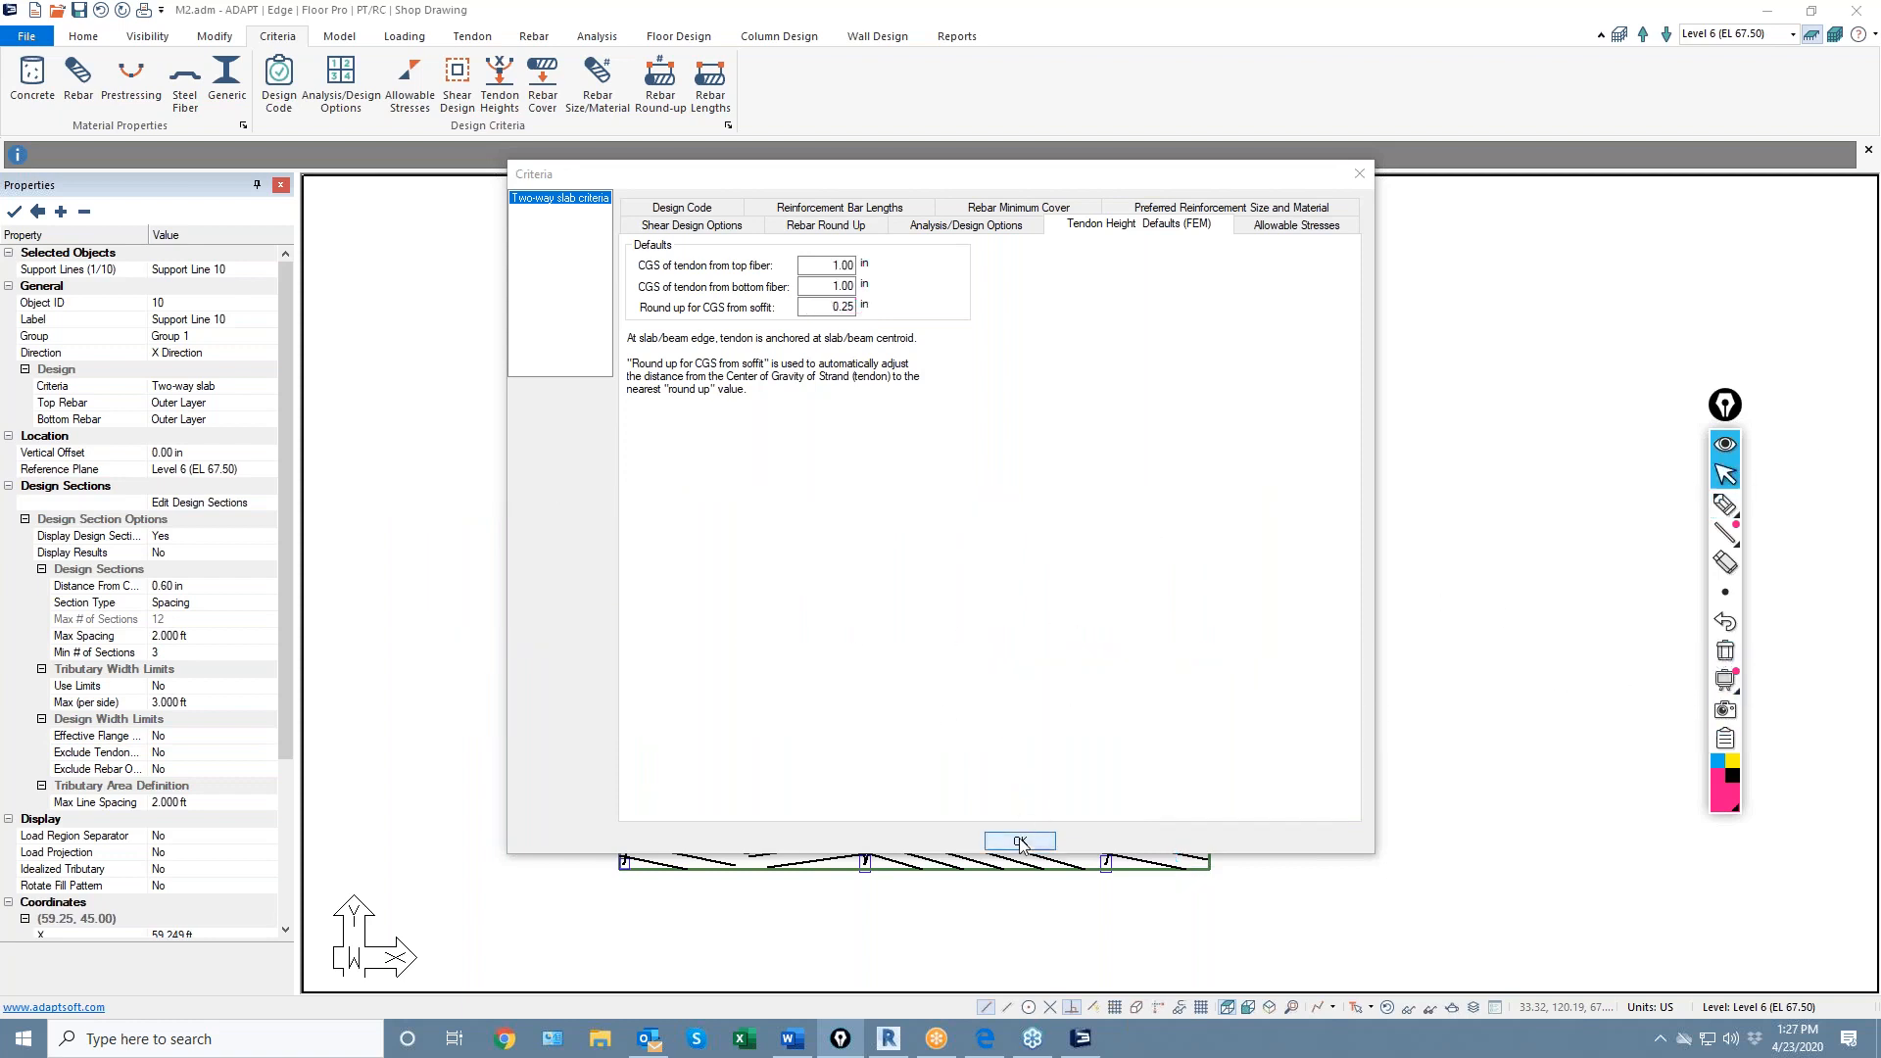
Accept the two-way slab criteria and start mapping banded tendons for Support Line 1, using the design strip width as tributary
click(1020, 840)
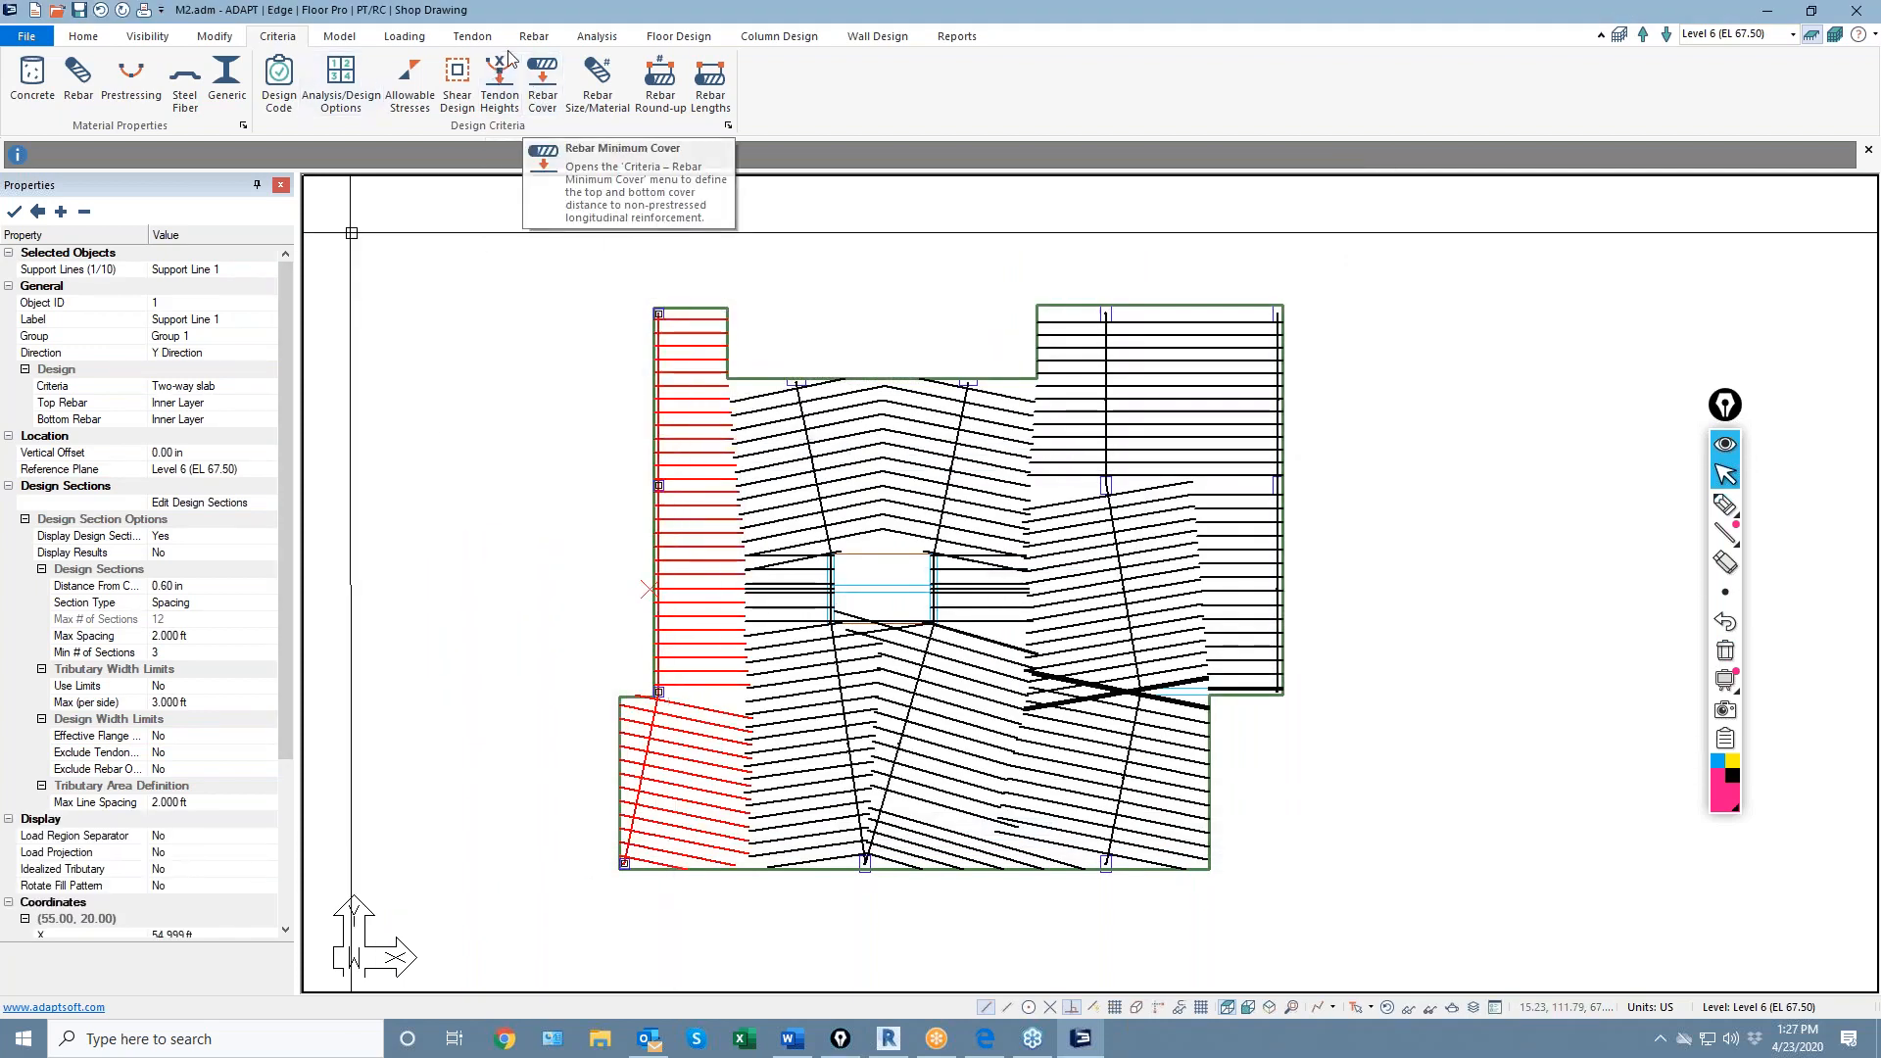
click(473, 36)
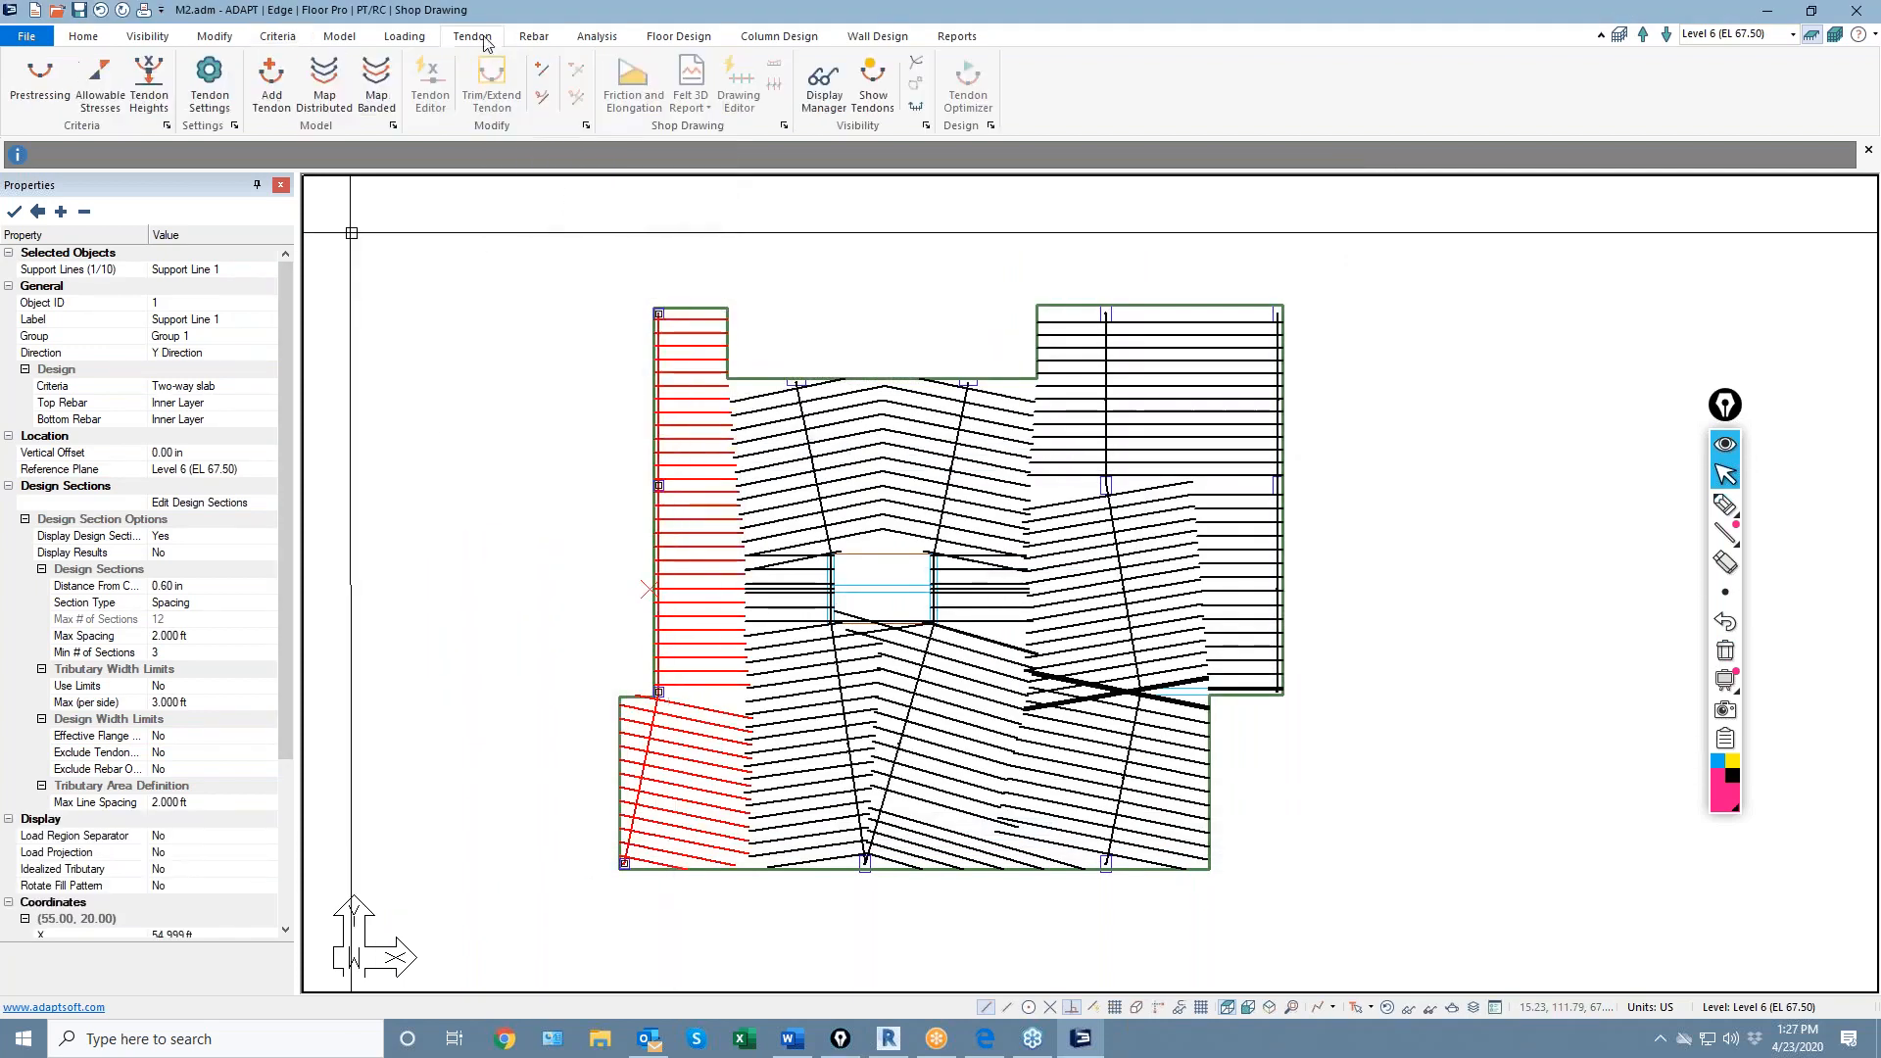
click(381, 88)
drag(380, 106, 1537, 302)
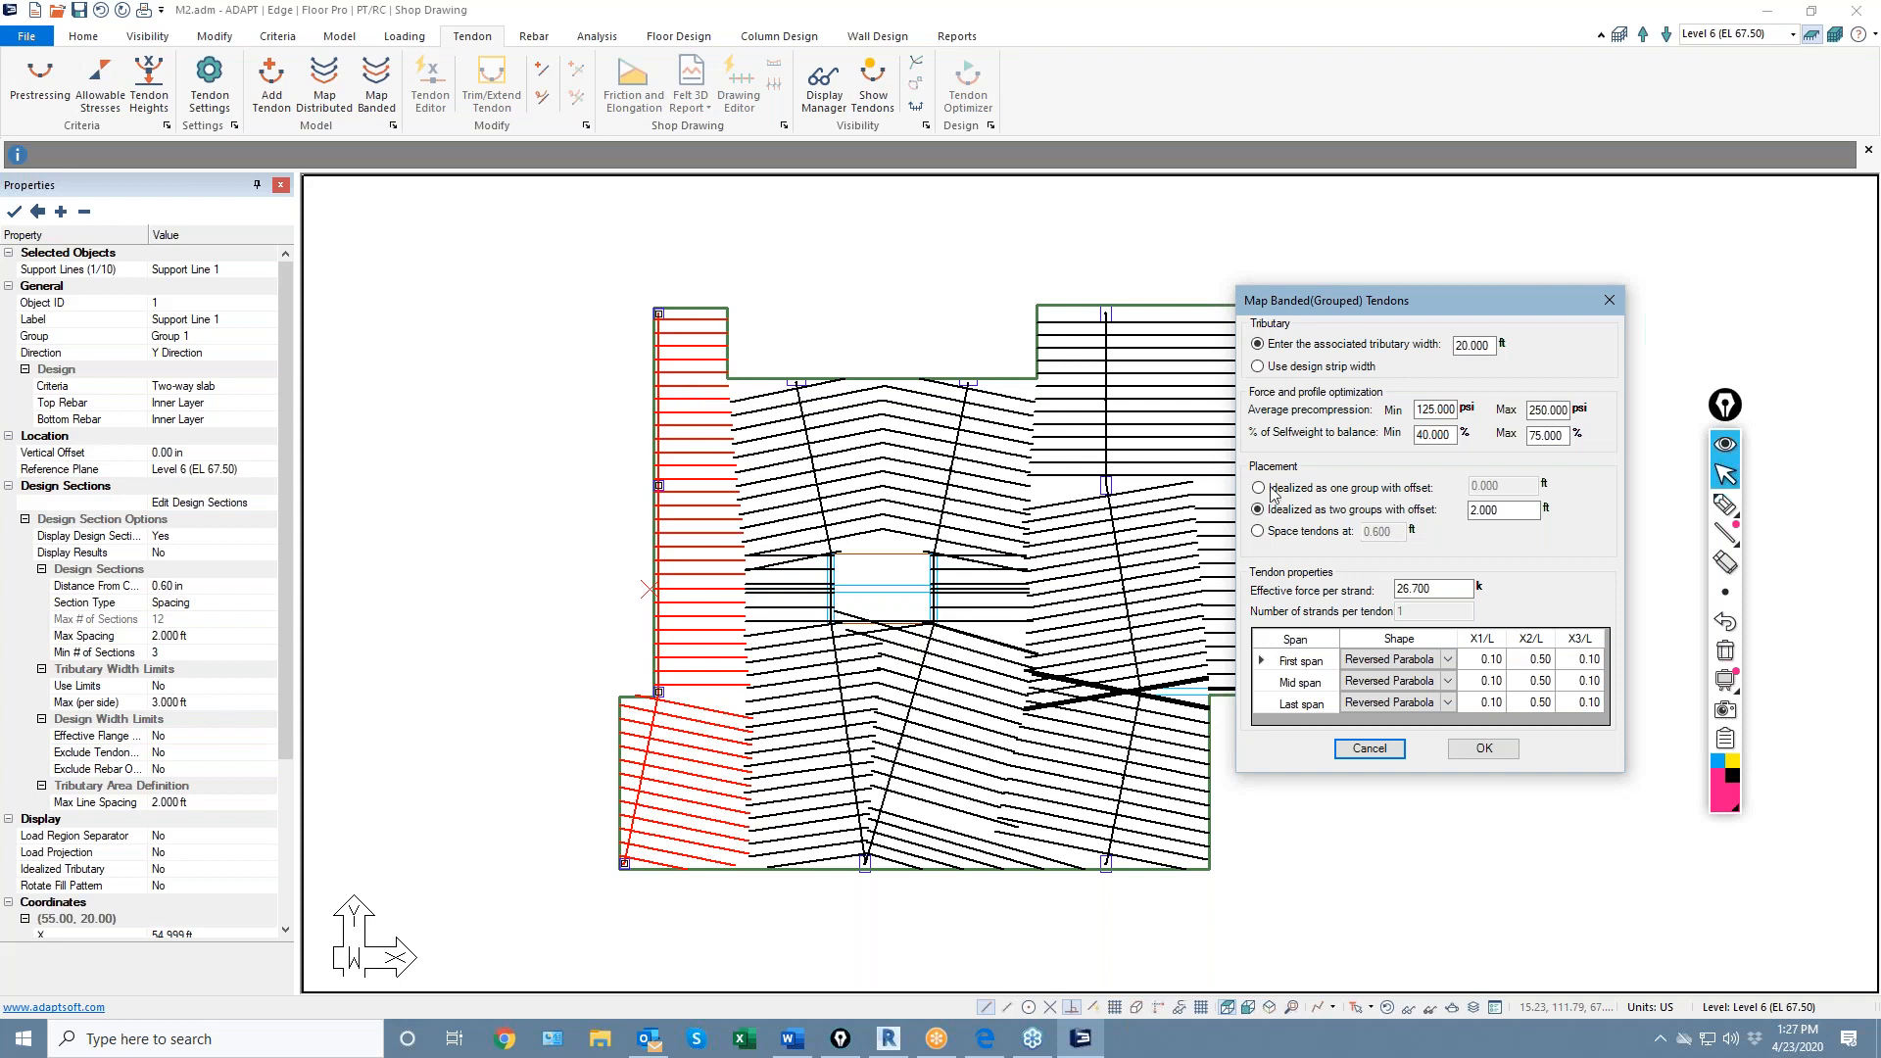
drag(1353, 306, 1273, 266)
click(1178, 327)
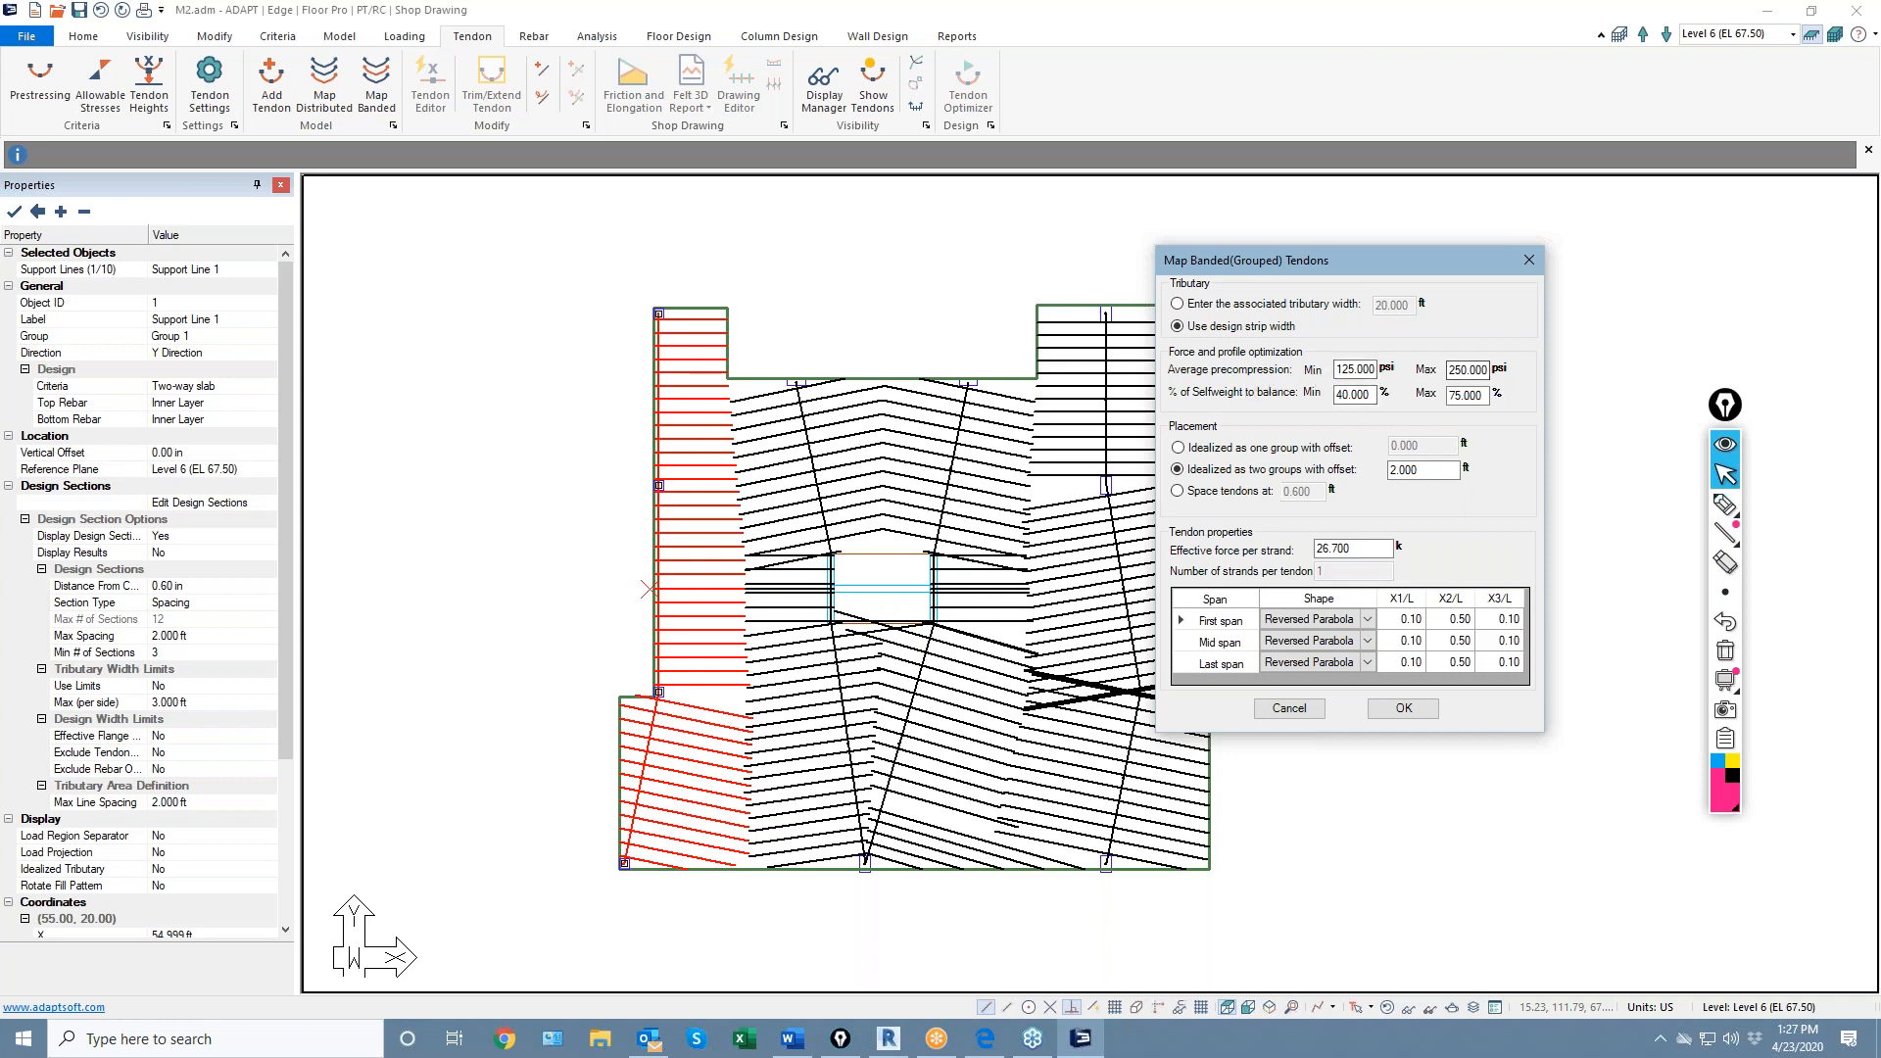
Set the maximum average precompression to 300 psi and the selfweight to balance to 50% minimum and 100% maximum
double_click(1449, 373)
text(300)
key(Tab)
text(50)
key(Tab)
text(100)
key(Tab)
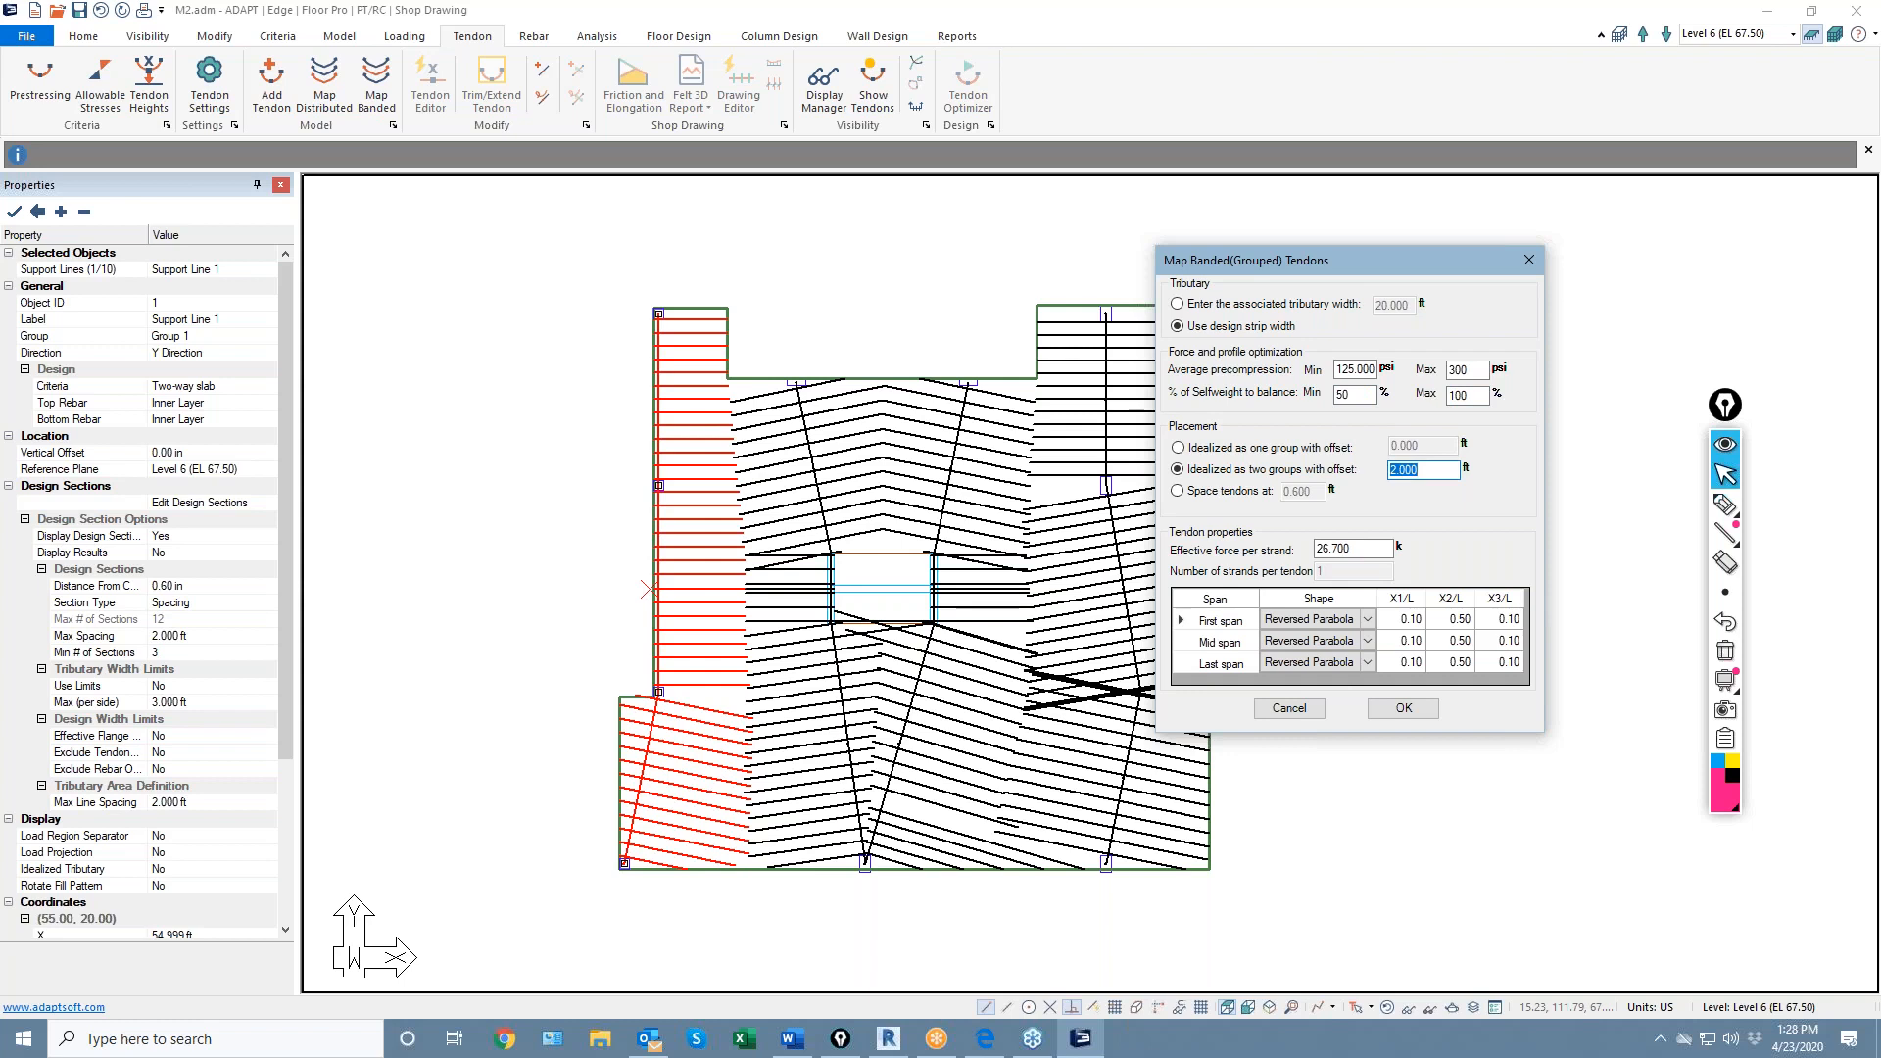
Switch the banded tendon placement to individually spaced tendons at 0.5 ft
click(1179, 470)
click(1175, 491)
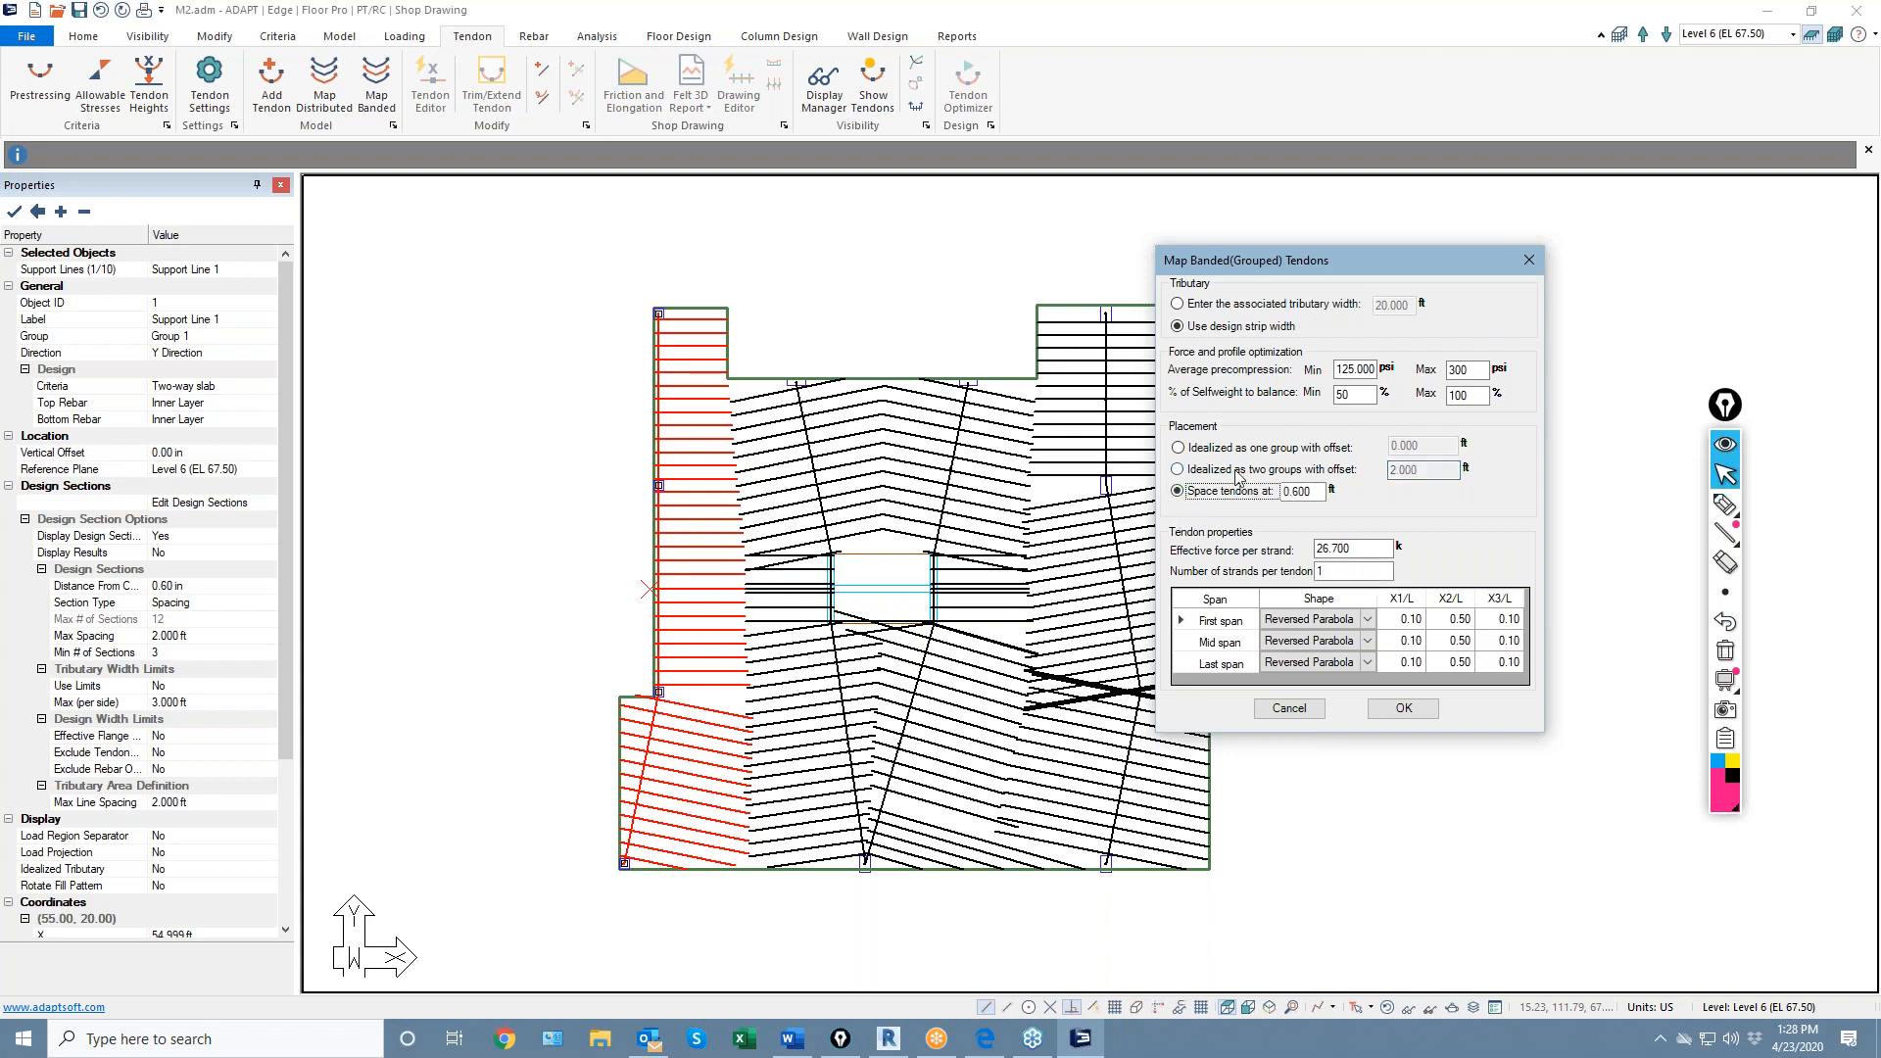
drag(1318, 493, 1173, 512)
text(0.5)
Sketch short pink on-screen strokes for the spaced tendons across the leftmost support line, and clear the annotations
mouse_move(1721, 510)
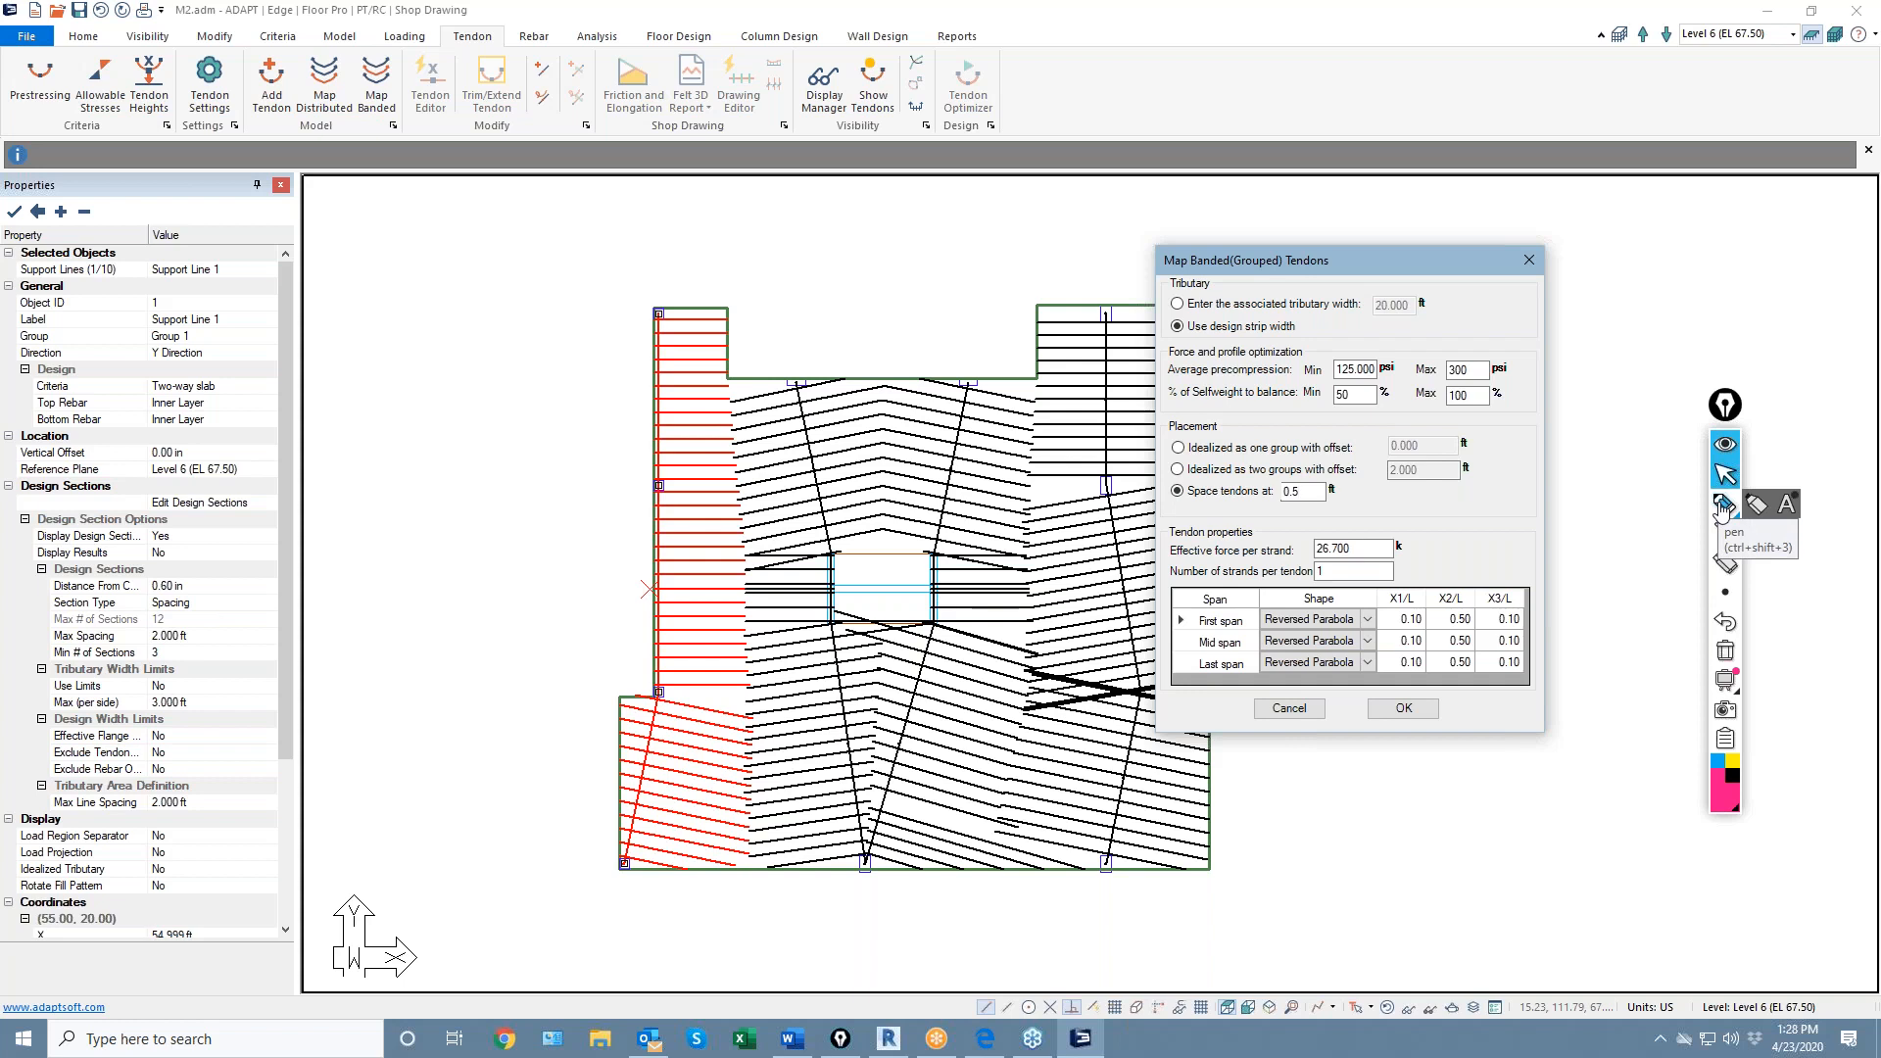
click(1723, 505)
mouse_move(613, 436)
mouse_down()
mouse_move(620, 487)
mouse_move(644, 455)
mouse_move(681, 465)
mouse_up()
drag(691, 447, 704, 467)
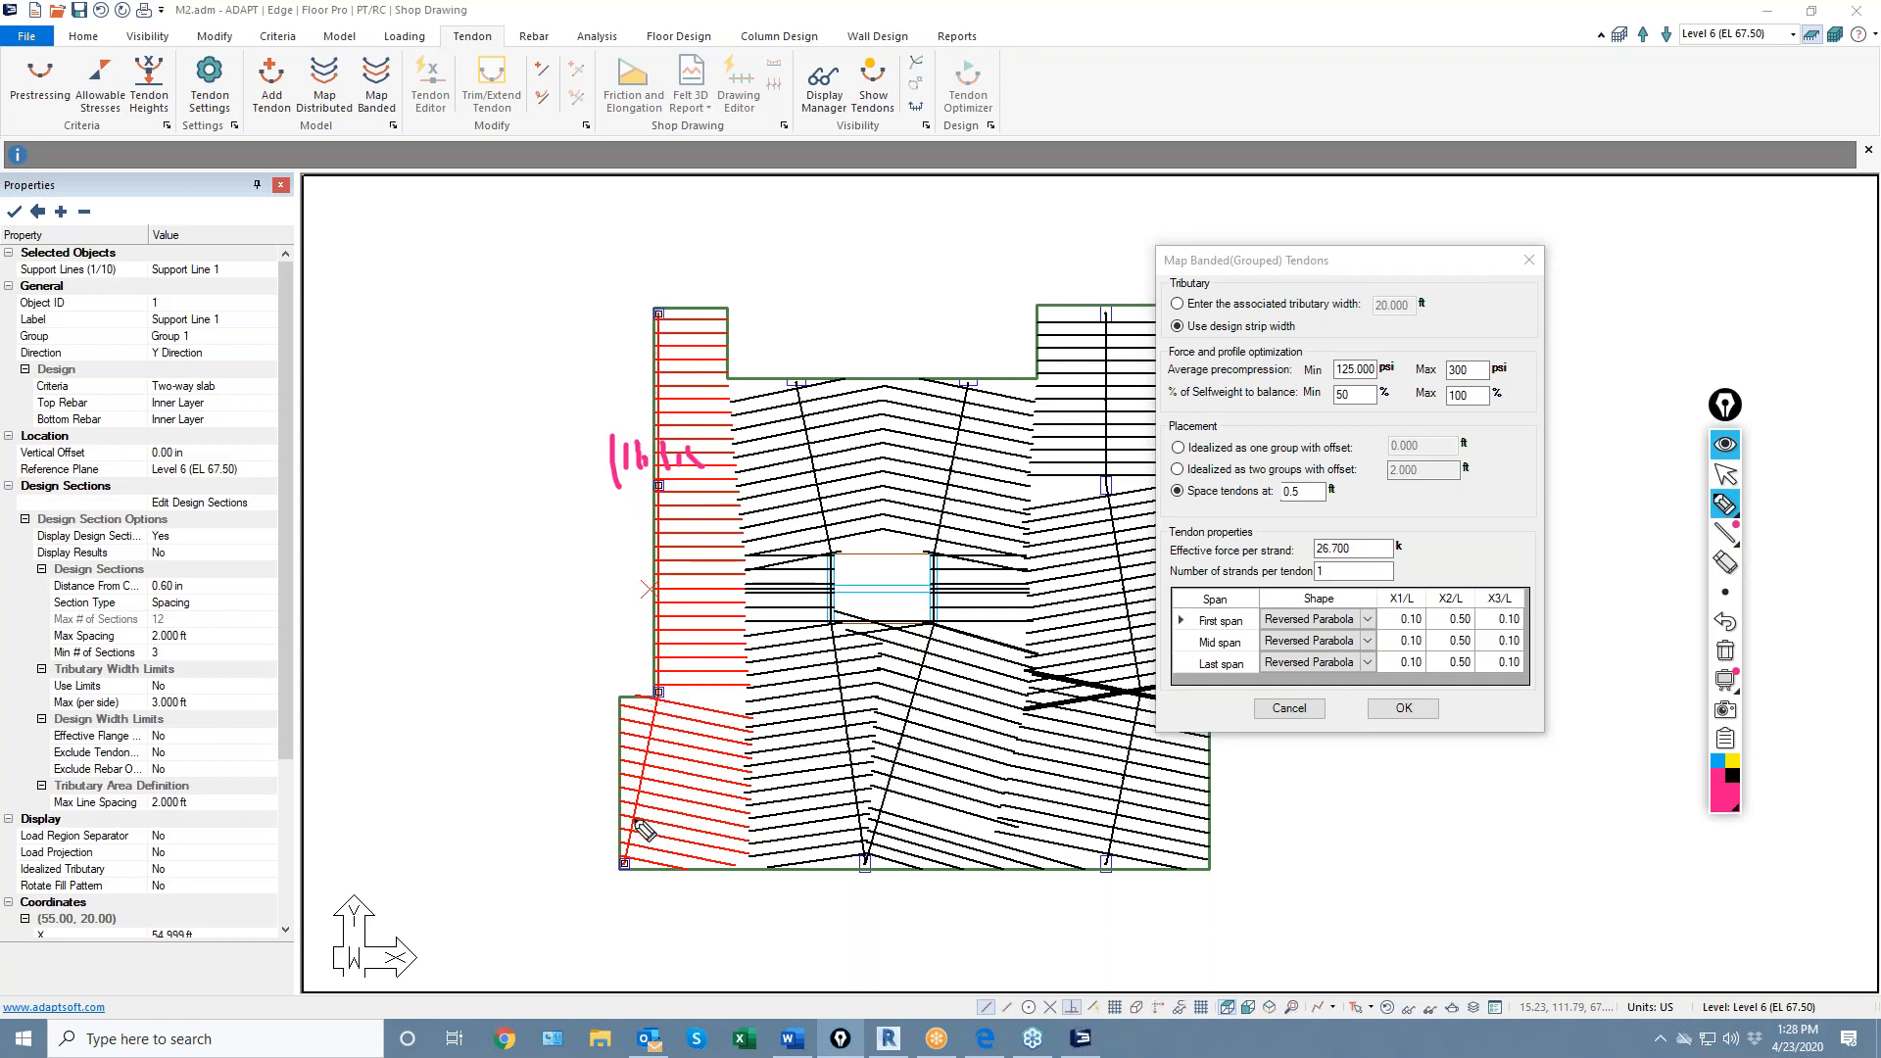
mouse_move(661, 413)
mouse_down()
mouse_move(698, 409)
mouse_move(695, 428)
mouse_up()
click(1726, 651)
click(1726, 474)
Map the spaced banded tendons along Support Line 1 and inspect their ends at the slab's upper-left corner
click(1404, 708)
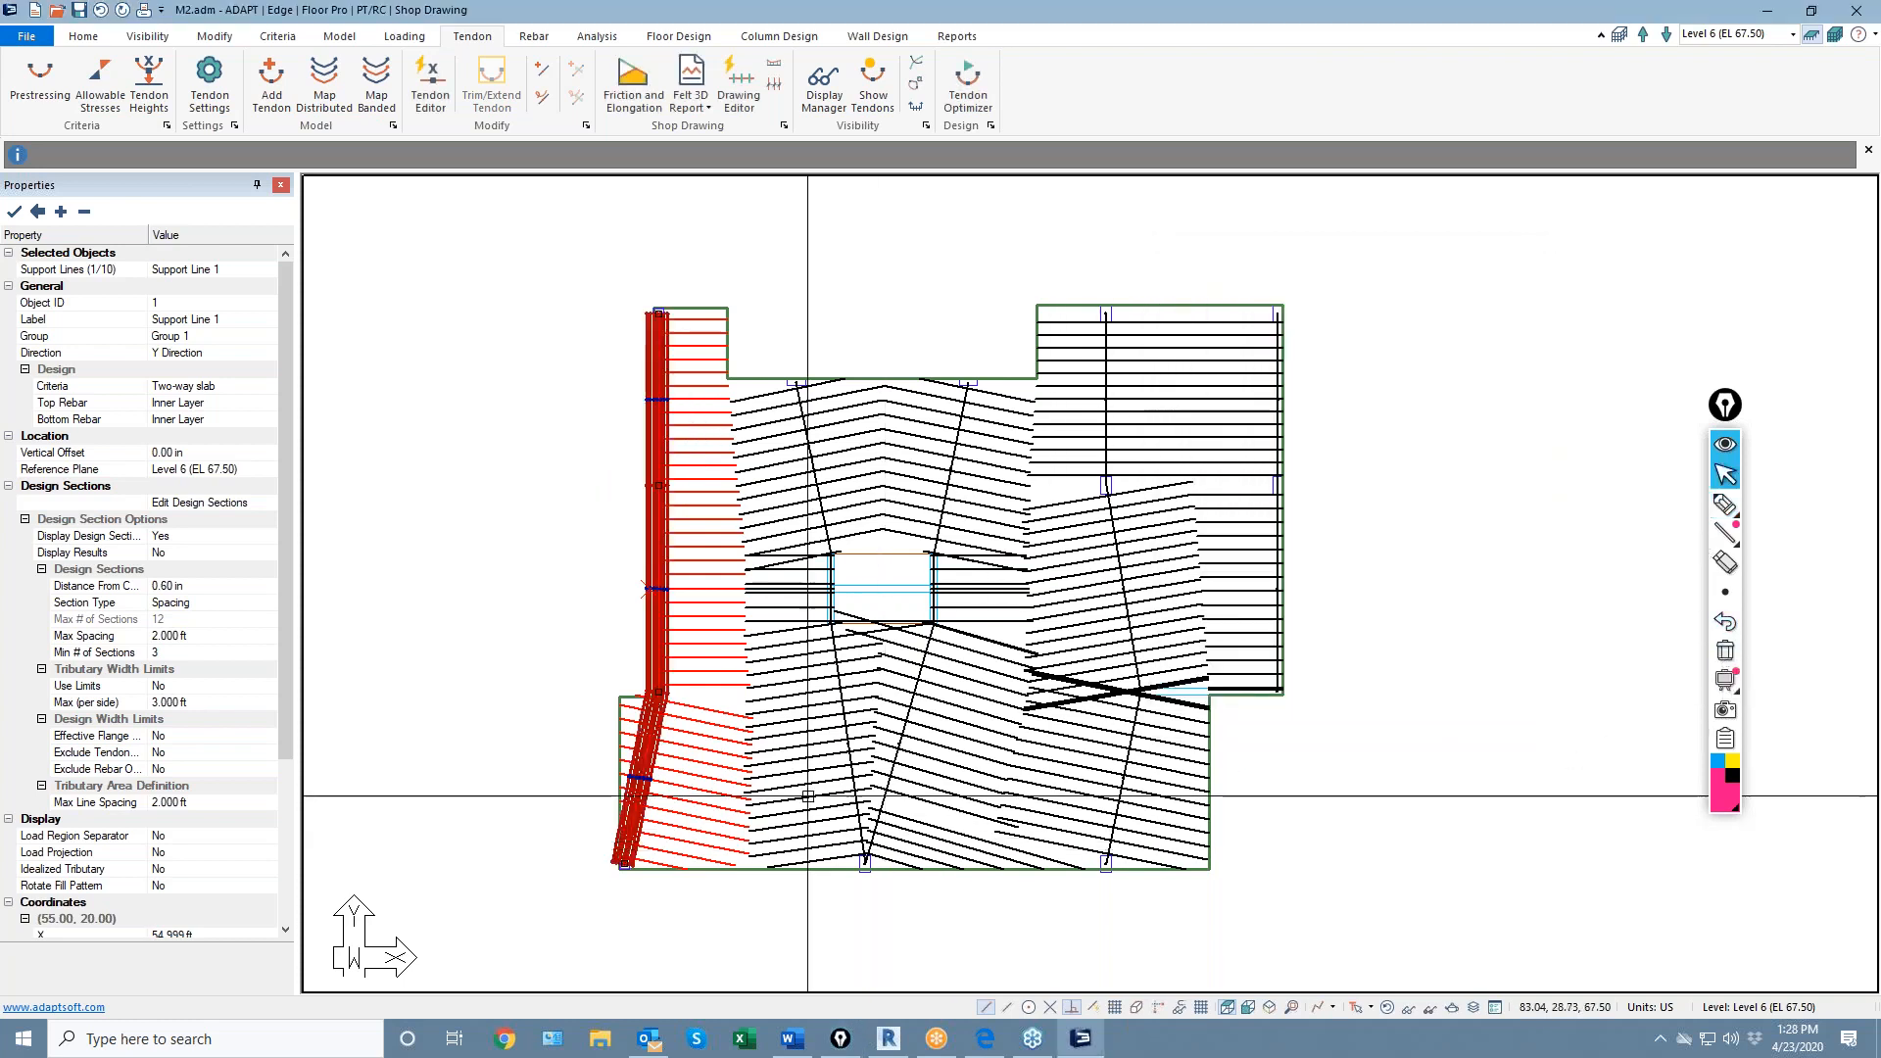
scroll(678, 299, up, 4)
scroll(677, 298, up, 5)
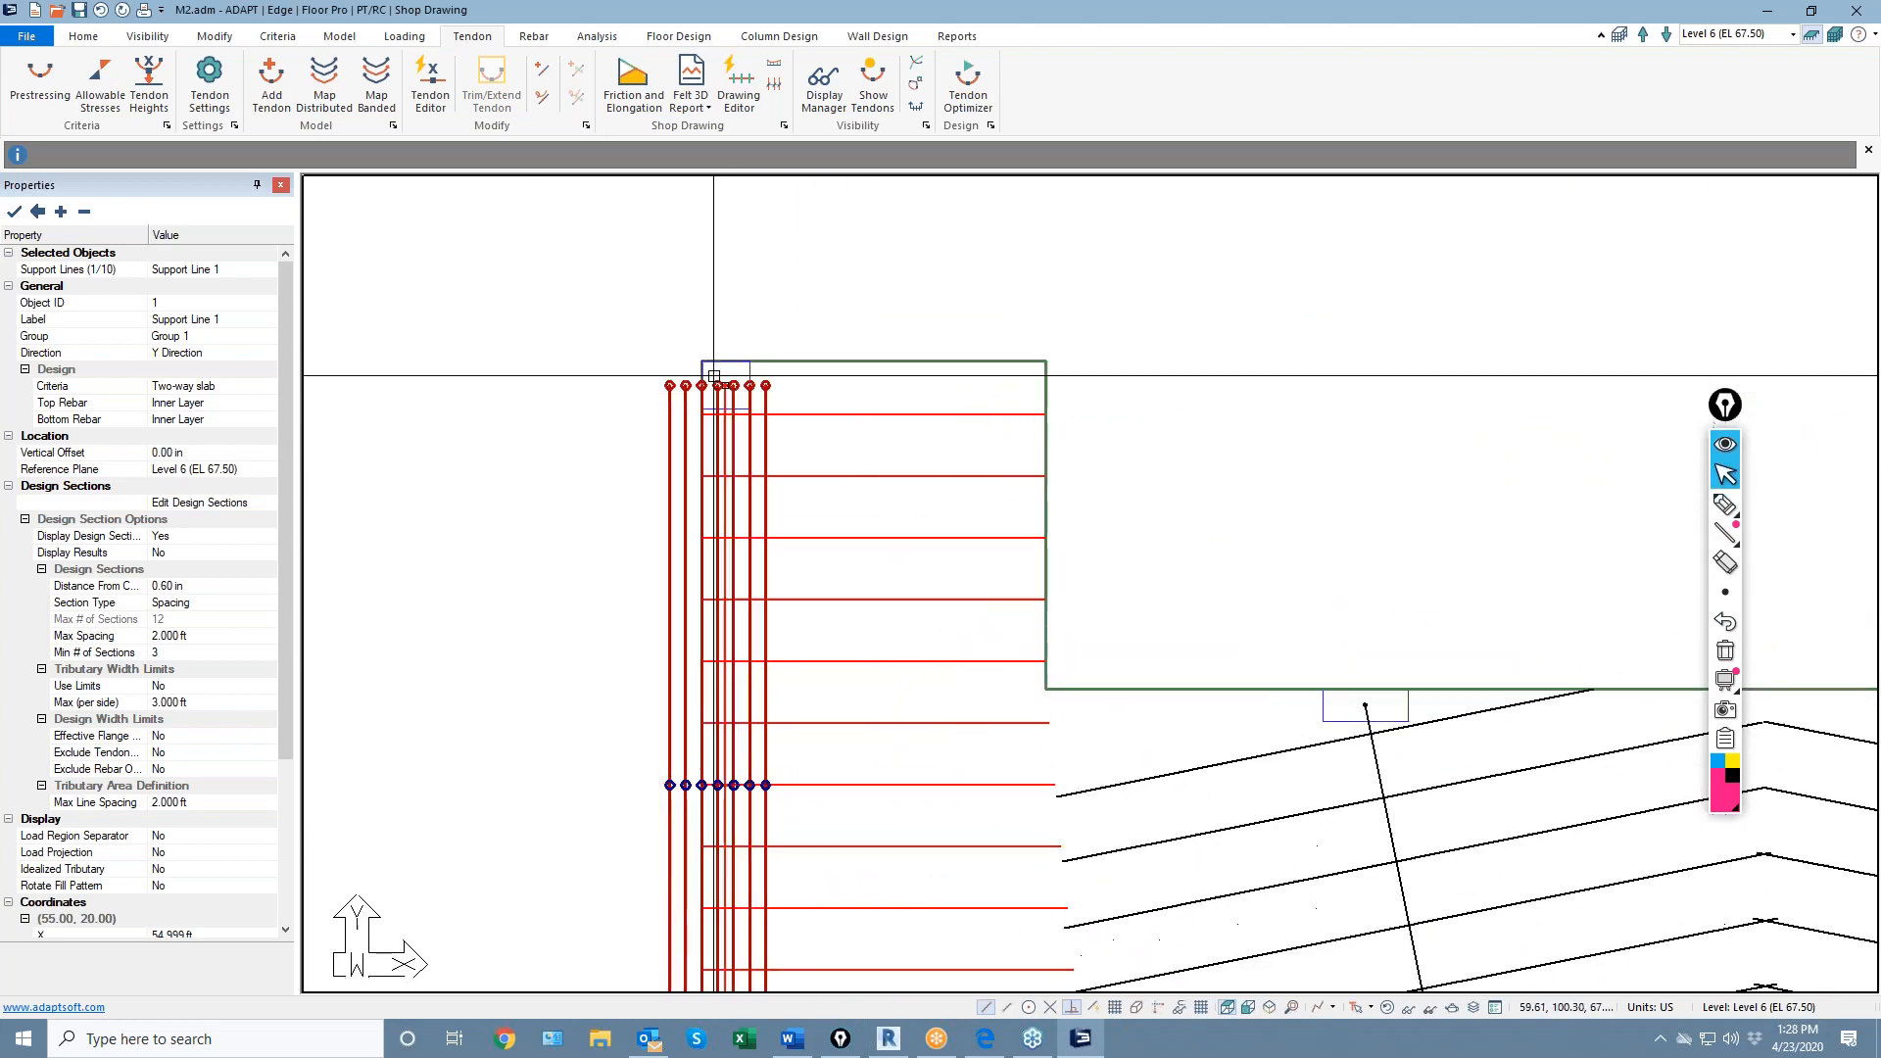
scroll(716, 383, up, 2)
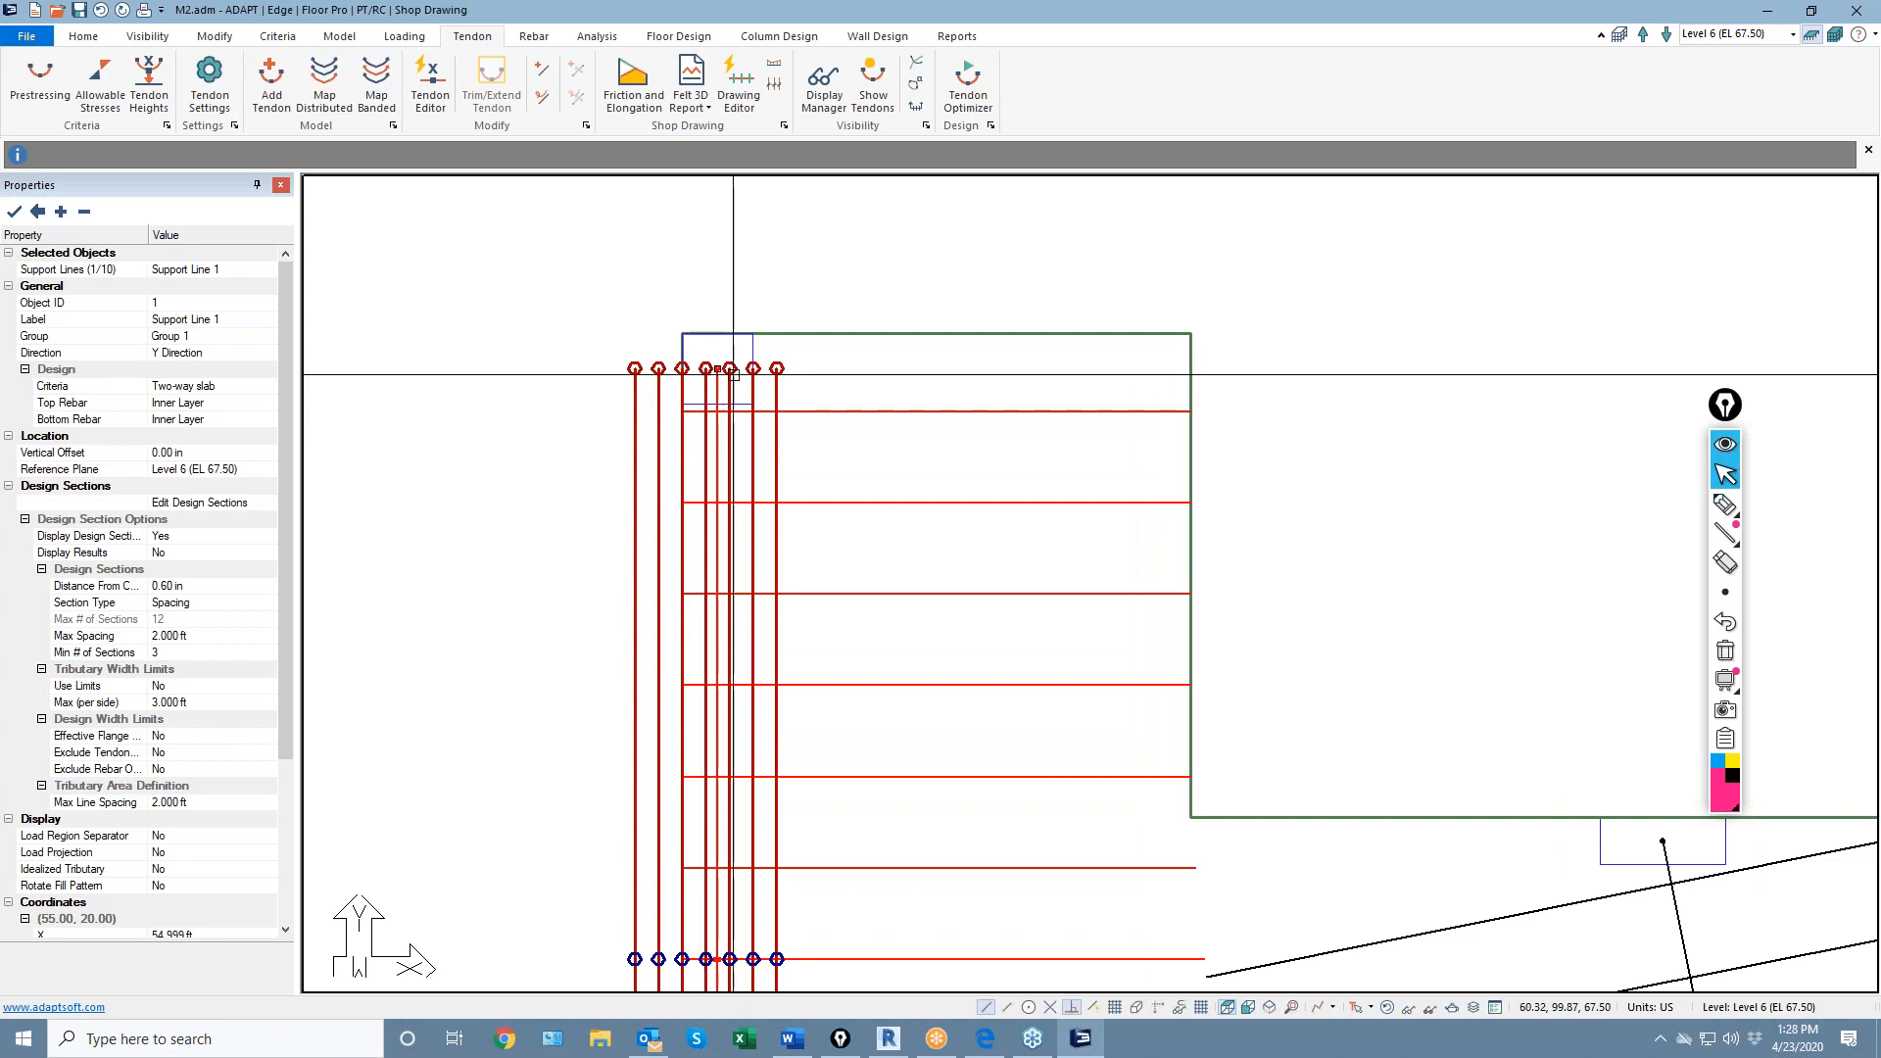
Delete all the banded tendons mapped along the leftmost support line
ctrl+click(753, 429)
ctrl+click(730, 426)
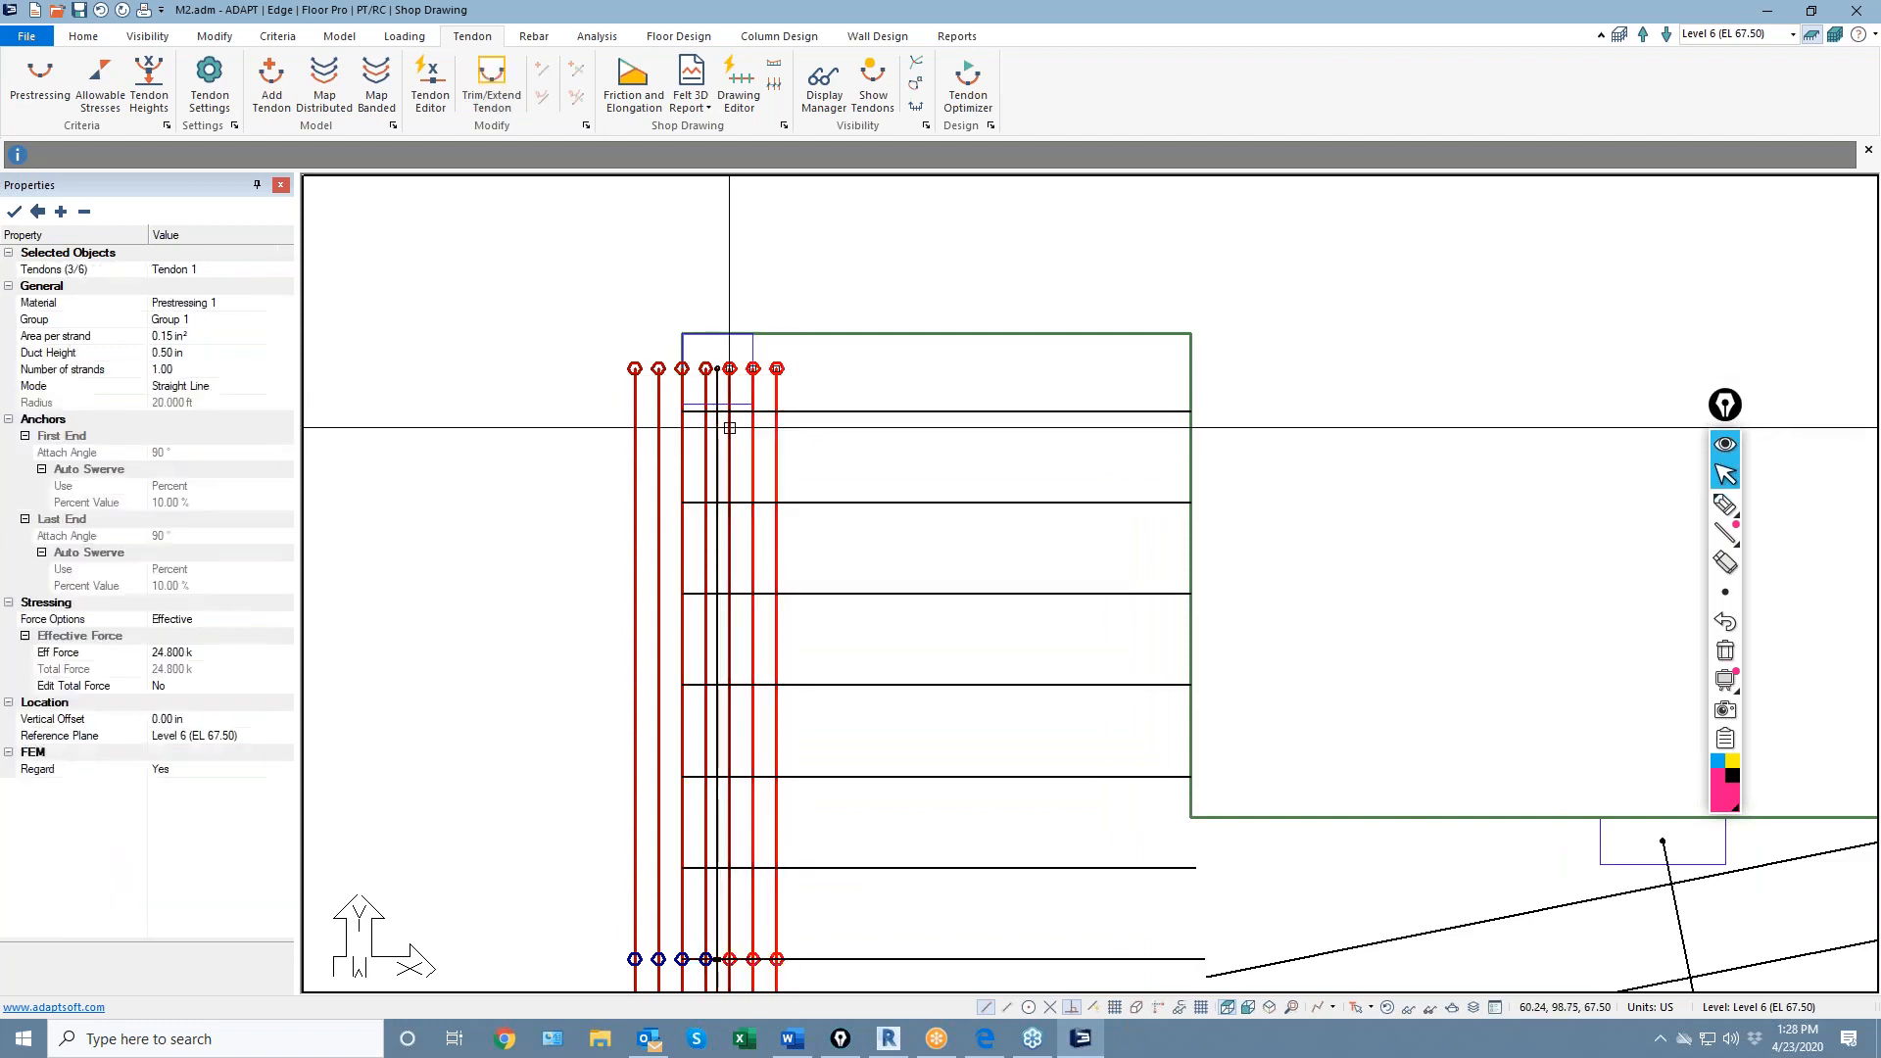
key(Delete)
click(701, 471)
key(Delete)
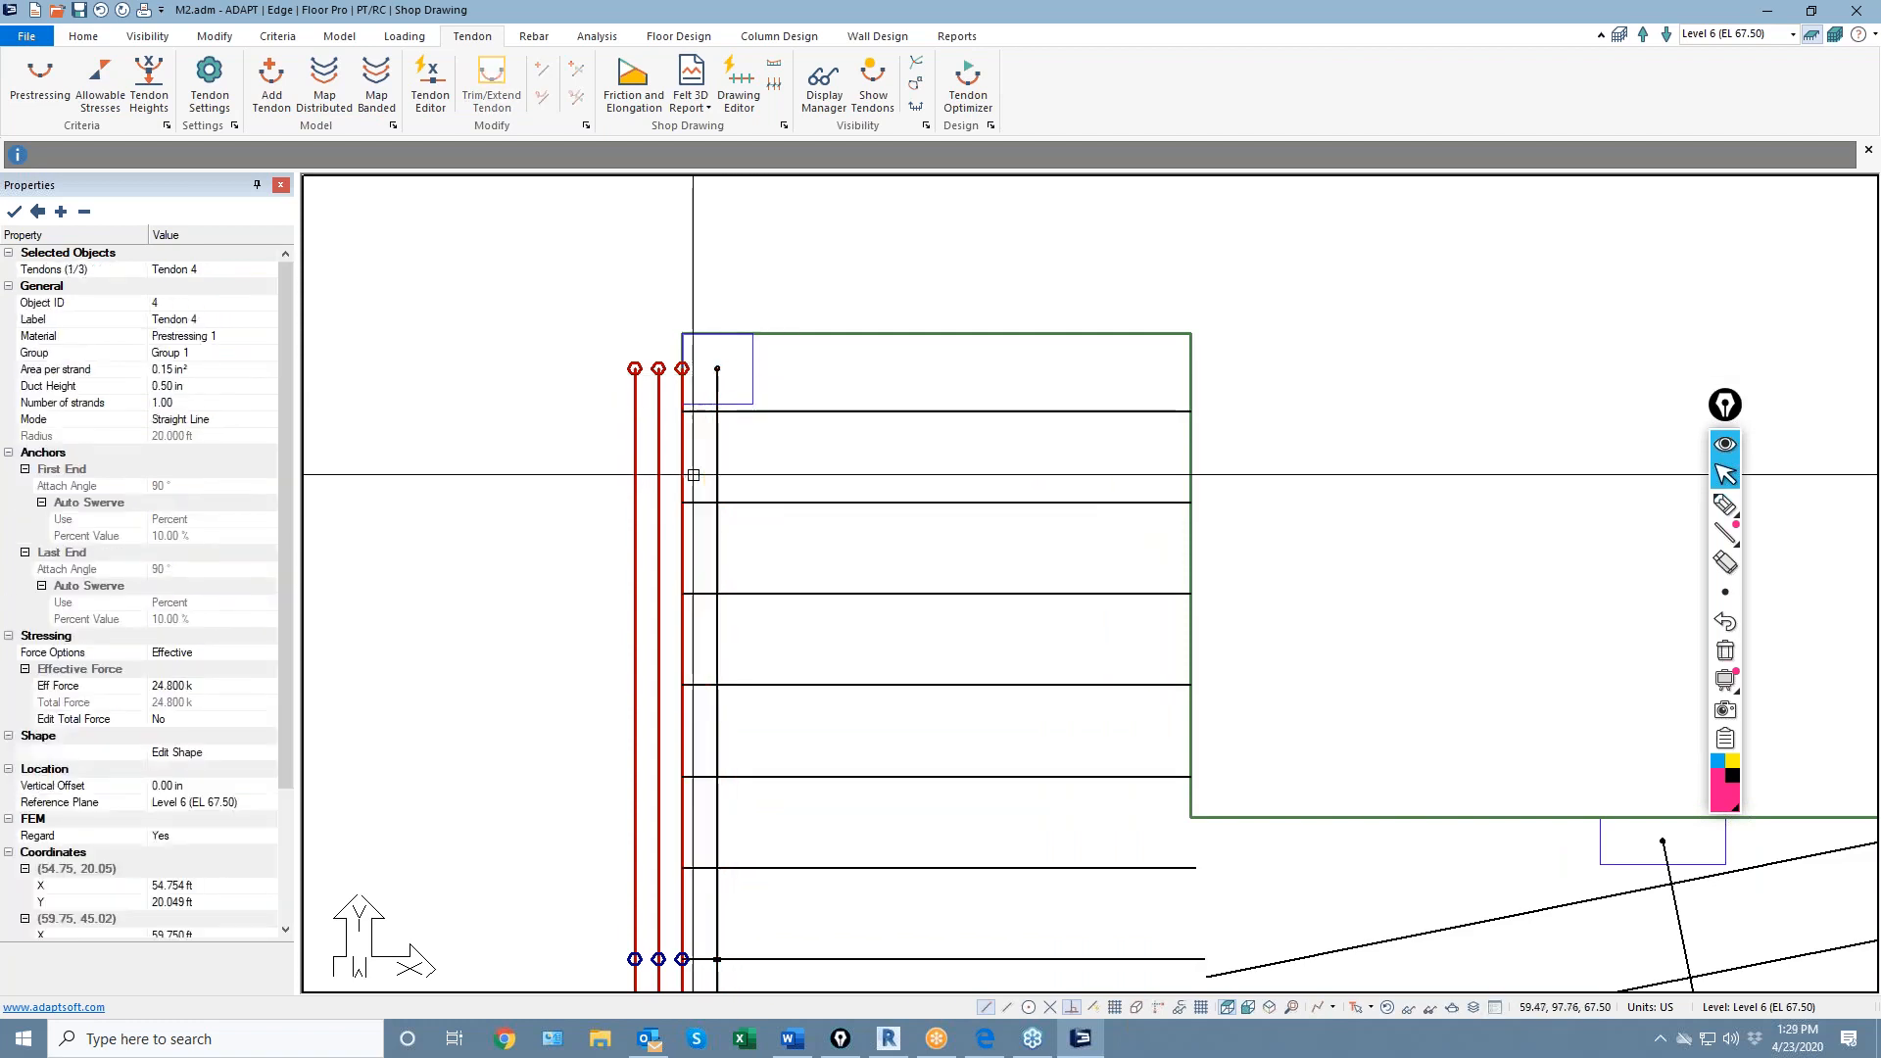
click(678, 369)
key(Delete)
drag(666, 402, 562, 400)
key(Delete)
scroll(658, 302, down, 5)
scroll(653, 351, down, 2)
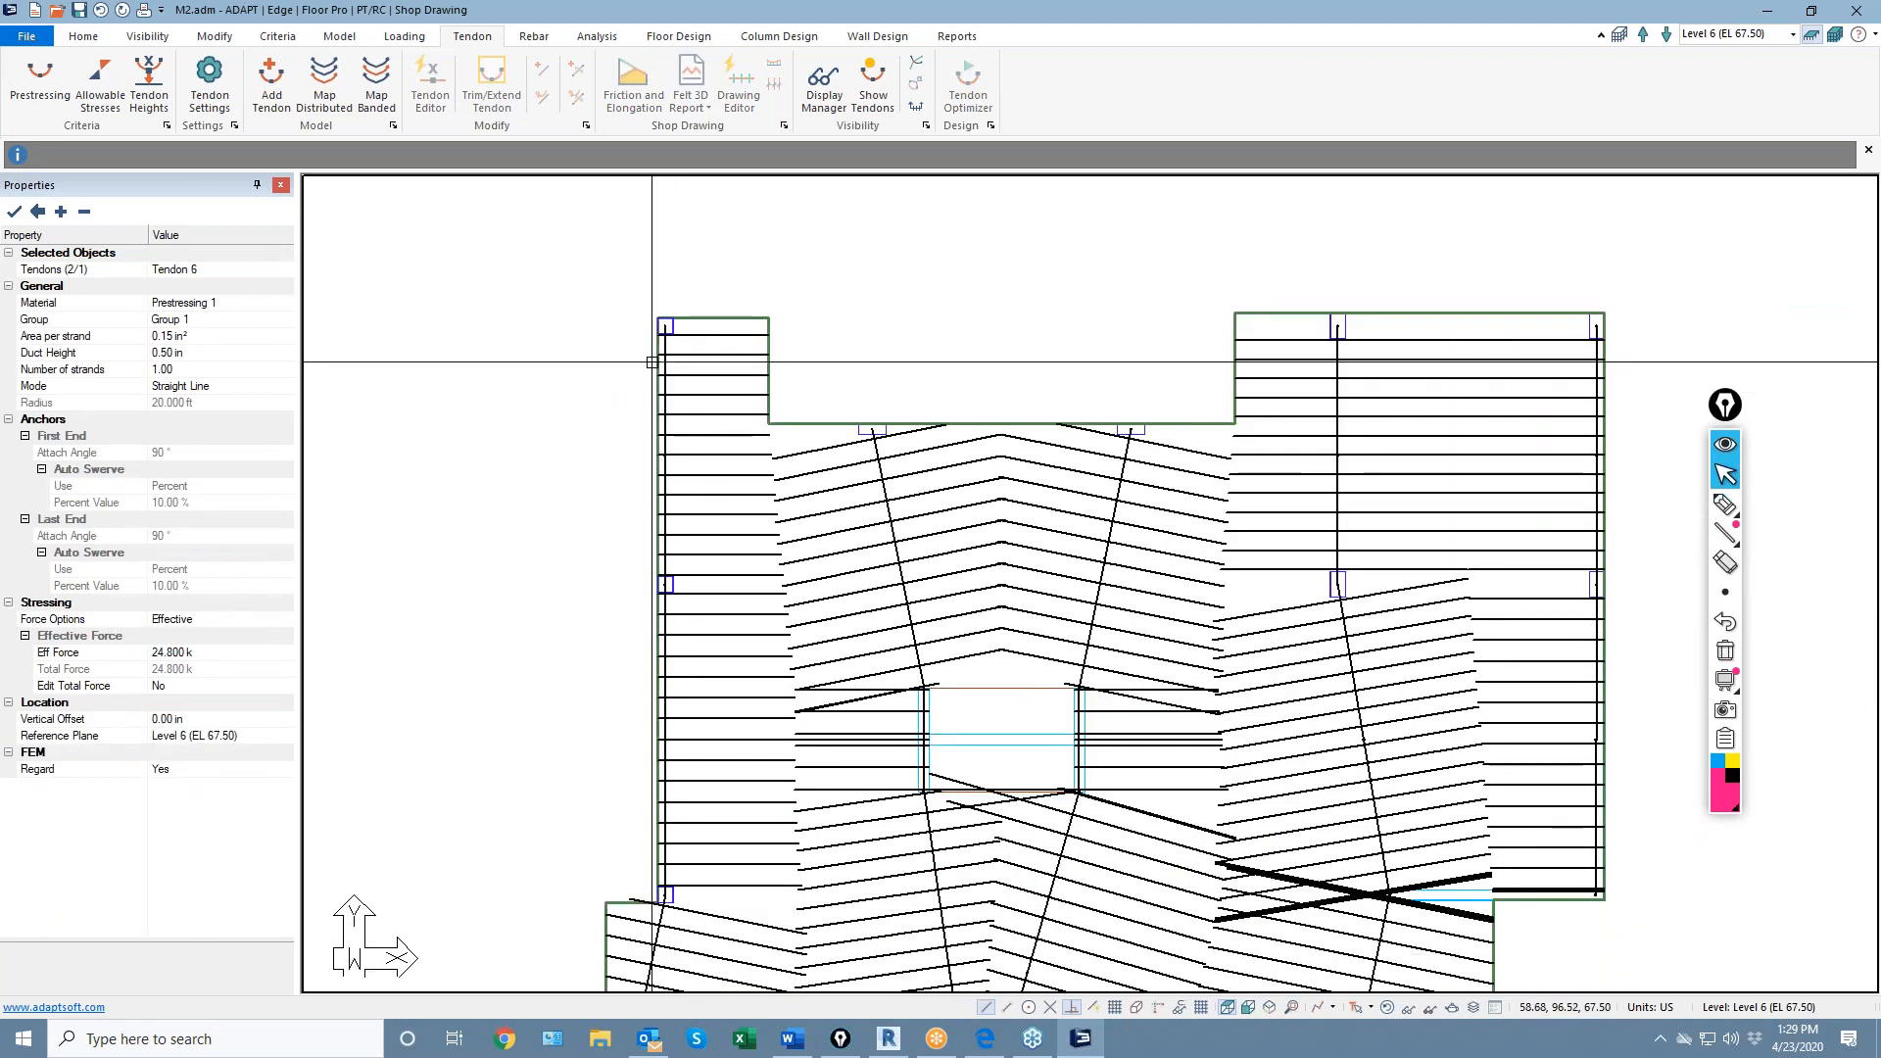
scroll(651, 361, down, 2)
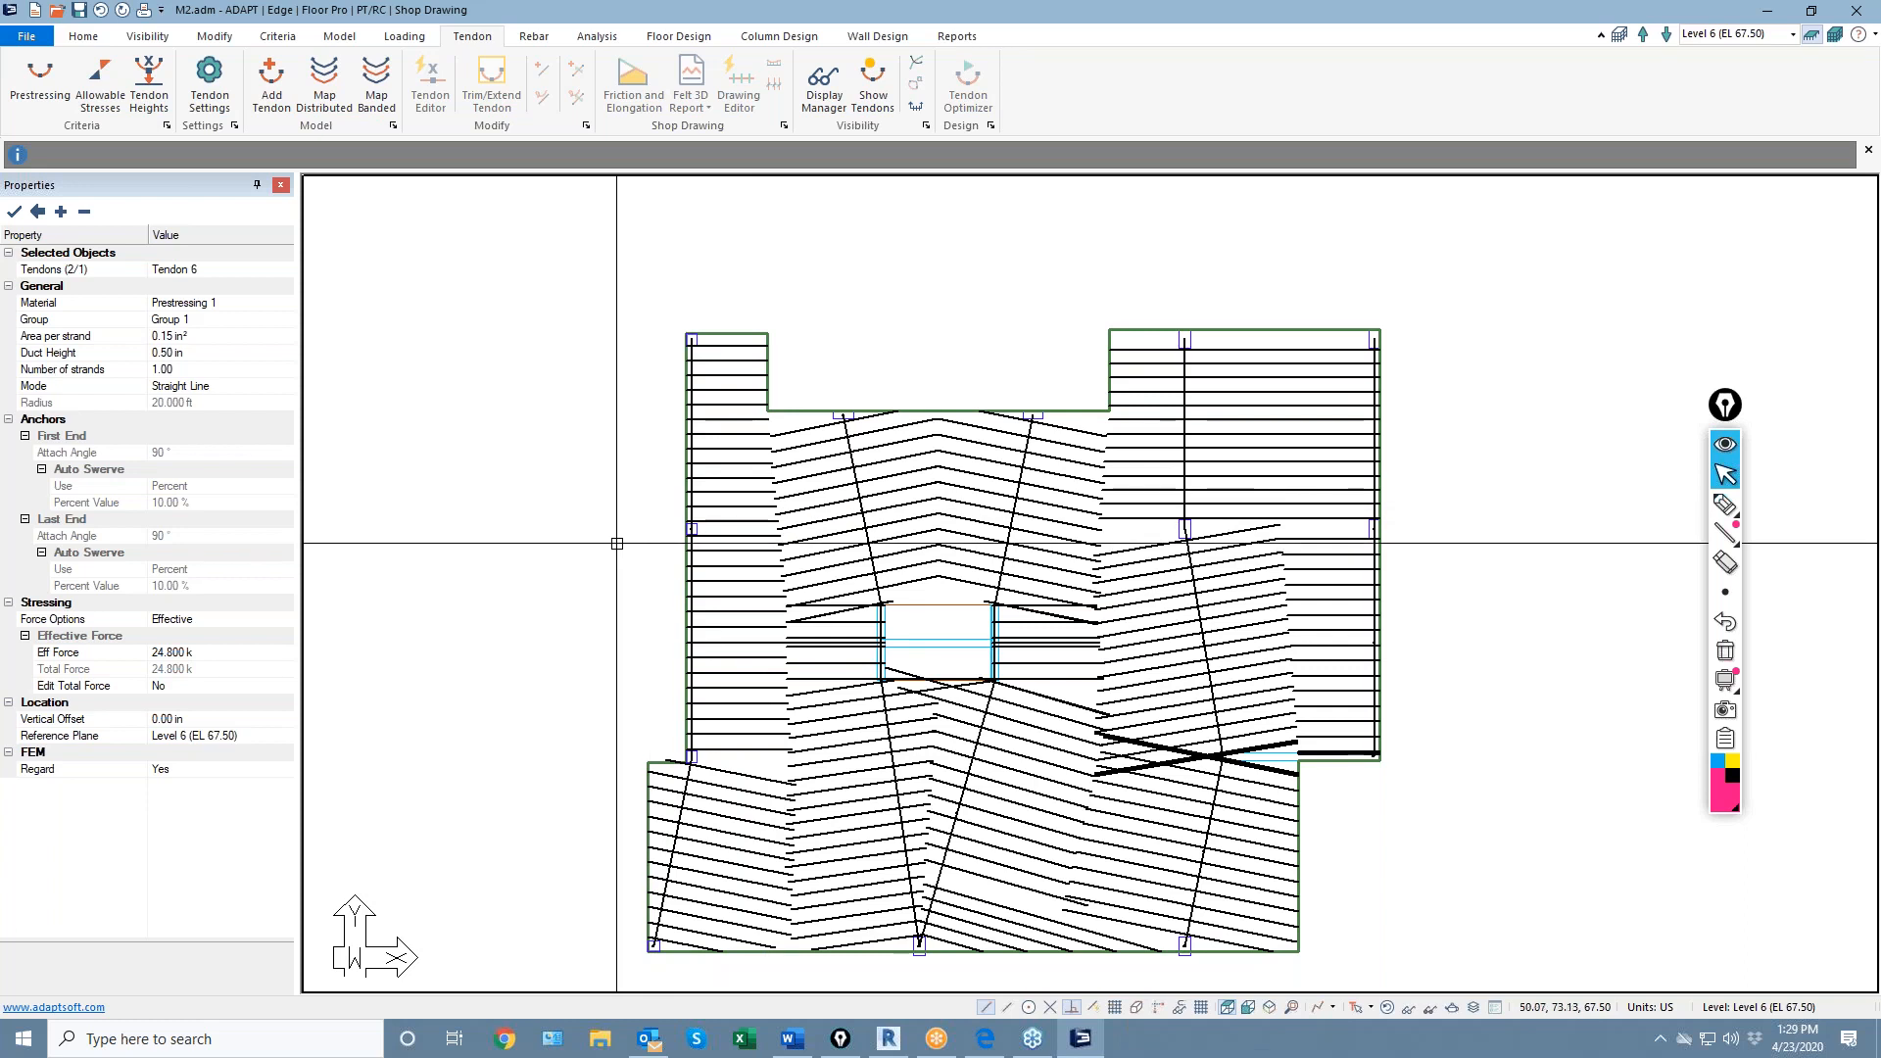
Select the leftmost Y-direction support line again and start banded tendon mapping for it
middle_drag(640, 518, 651, 450)
scroll(651, 450, down, 1)
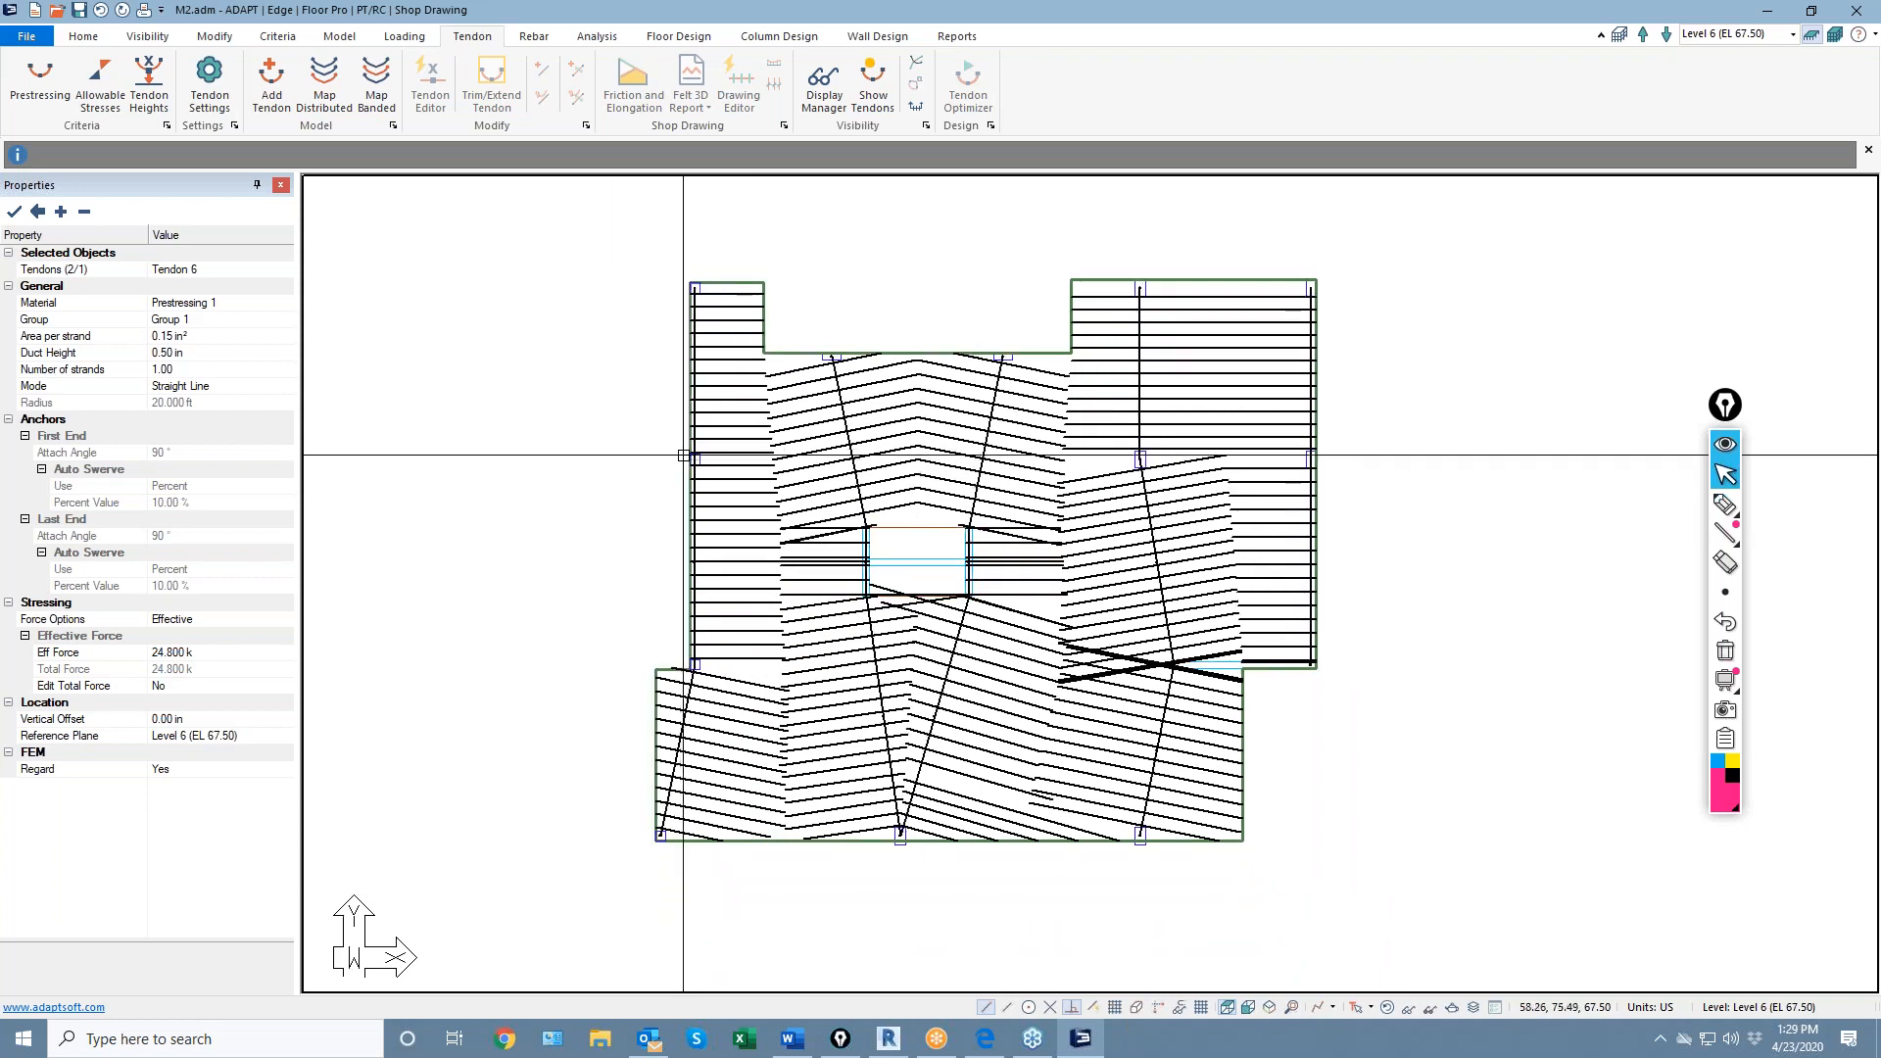
scroll(683, 454, up, 1)
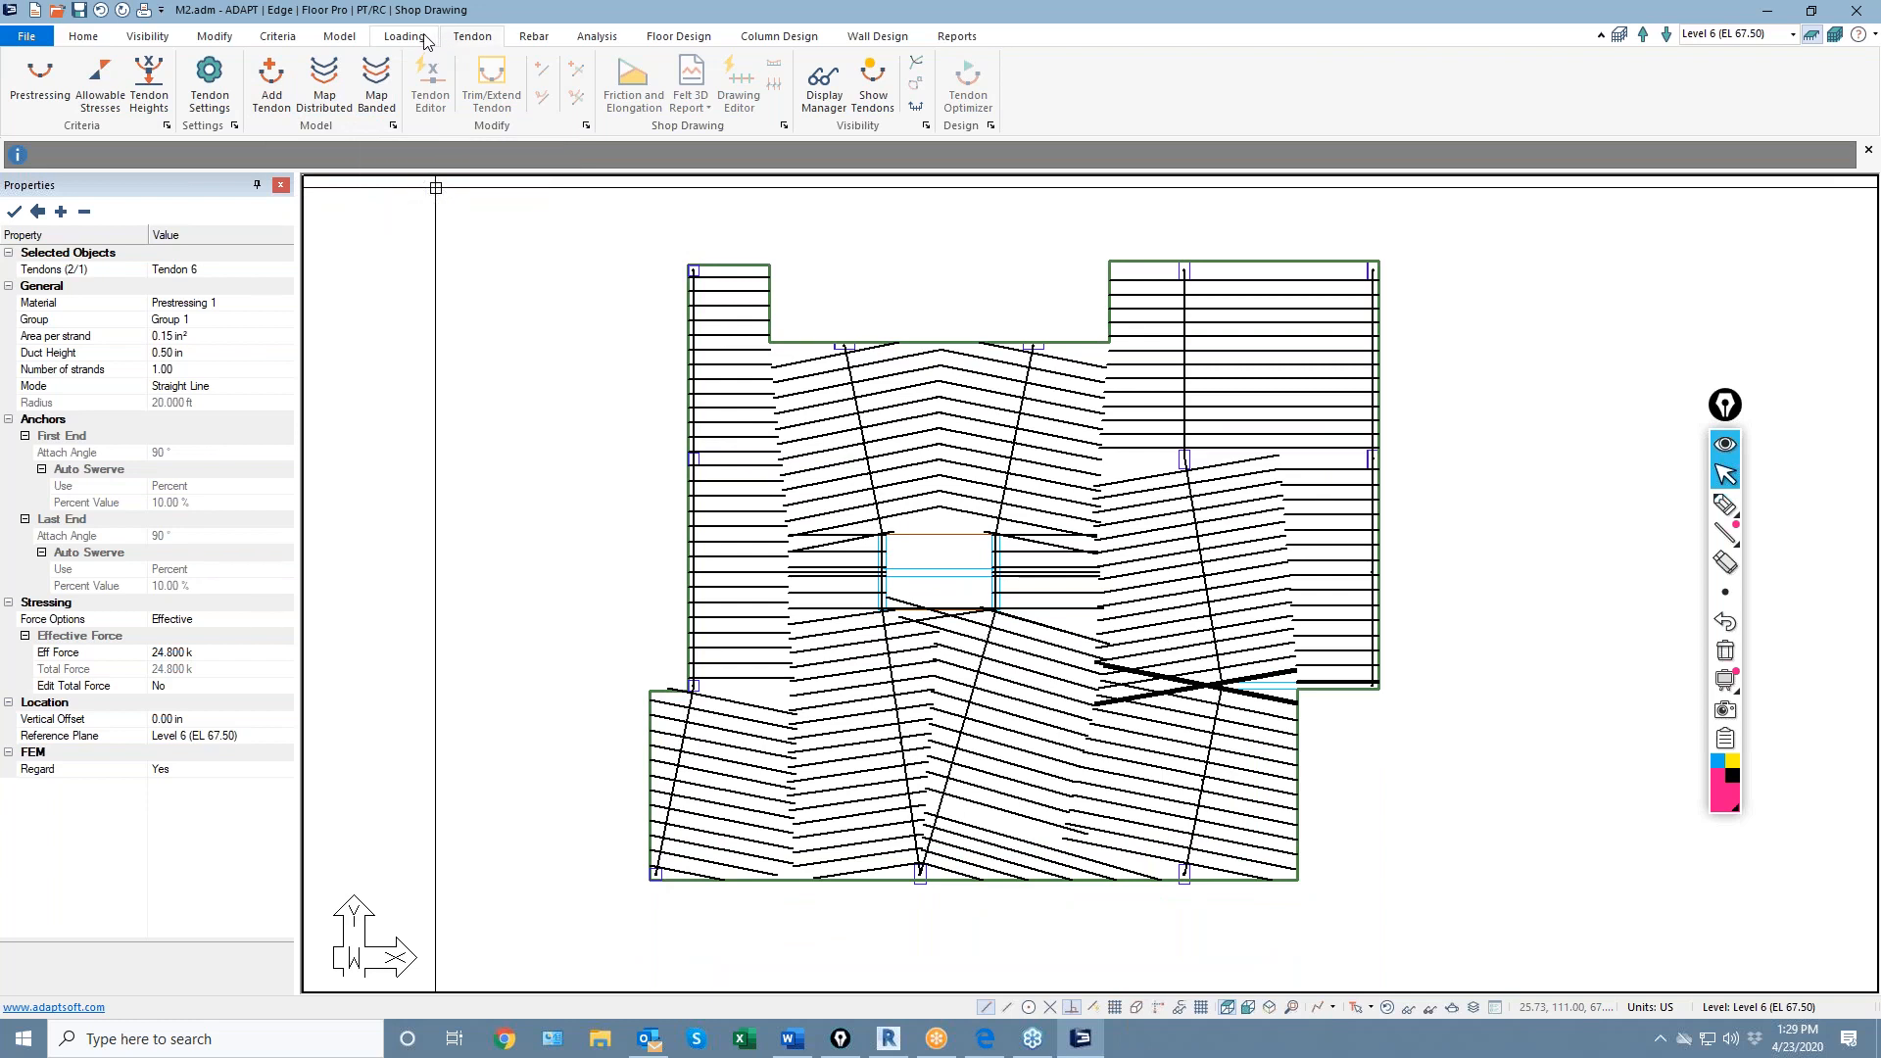
click(723, 421)
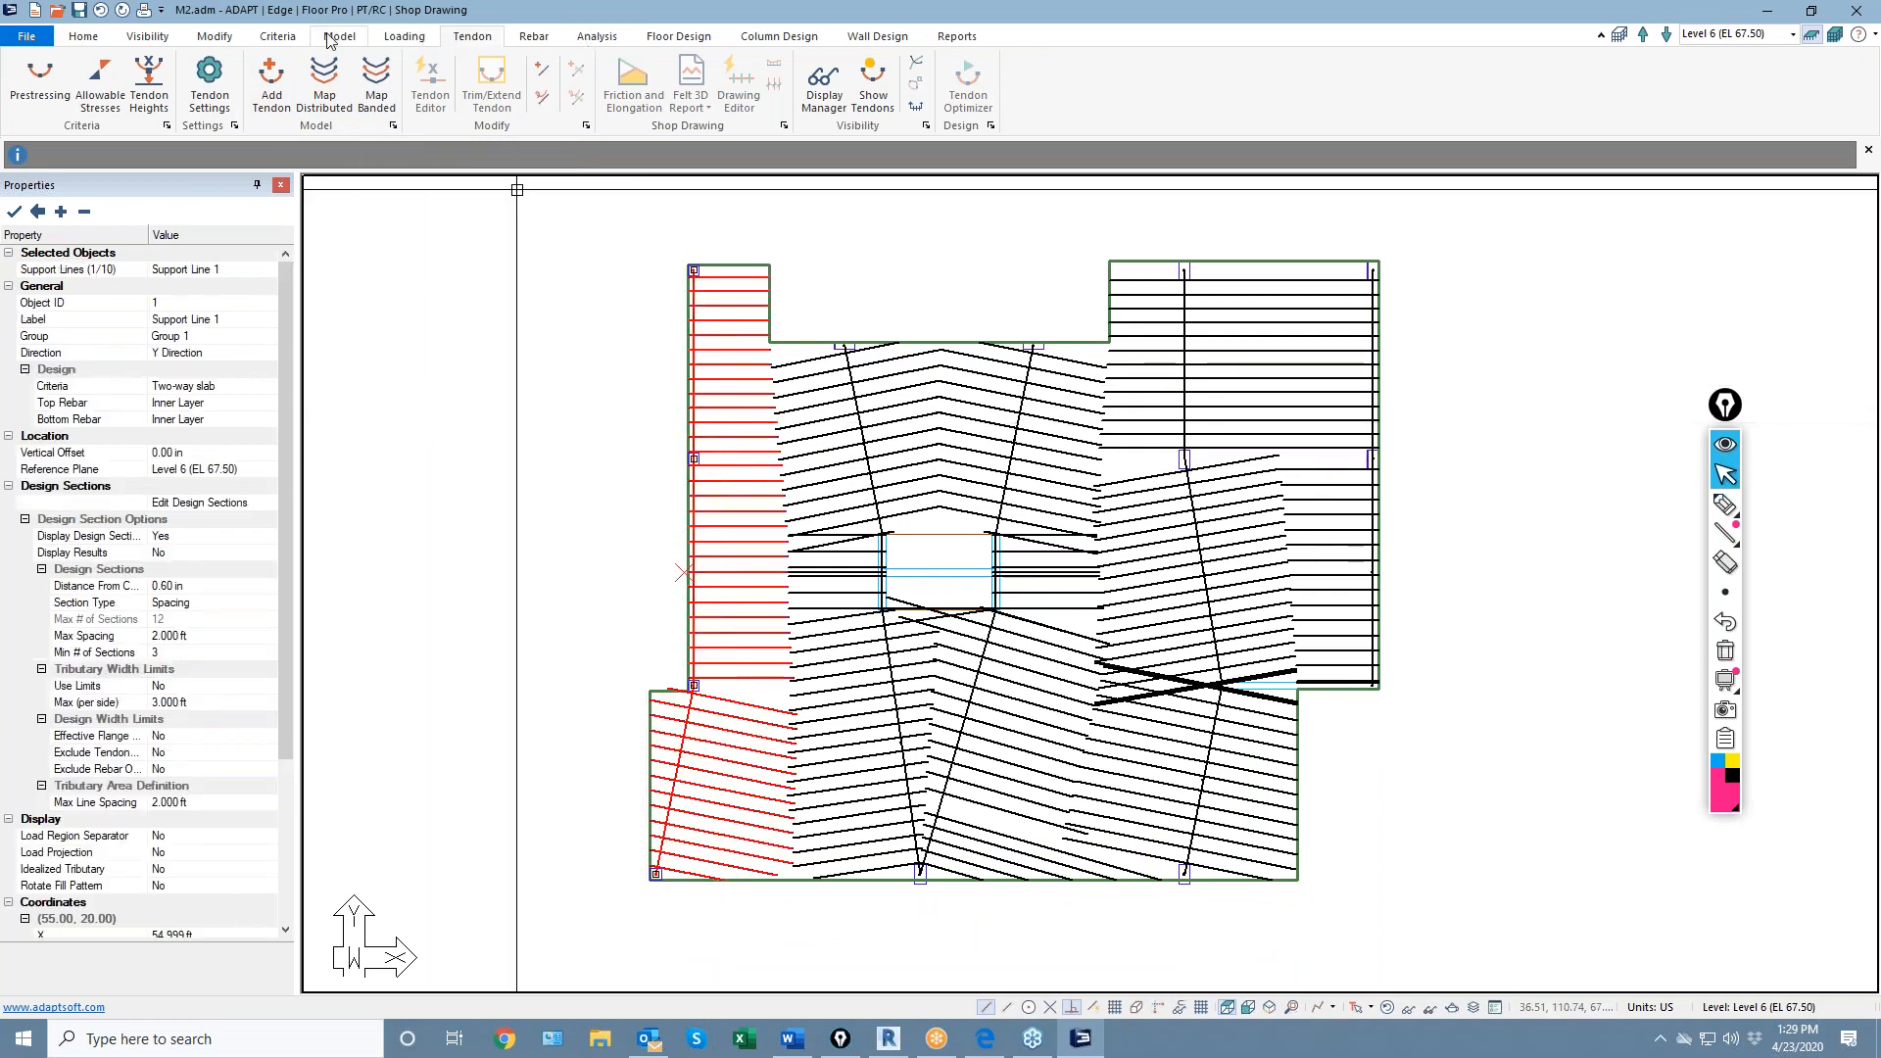
click(376, 83)
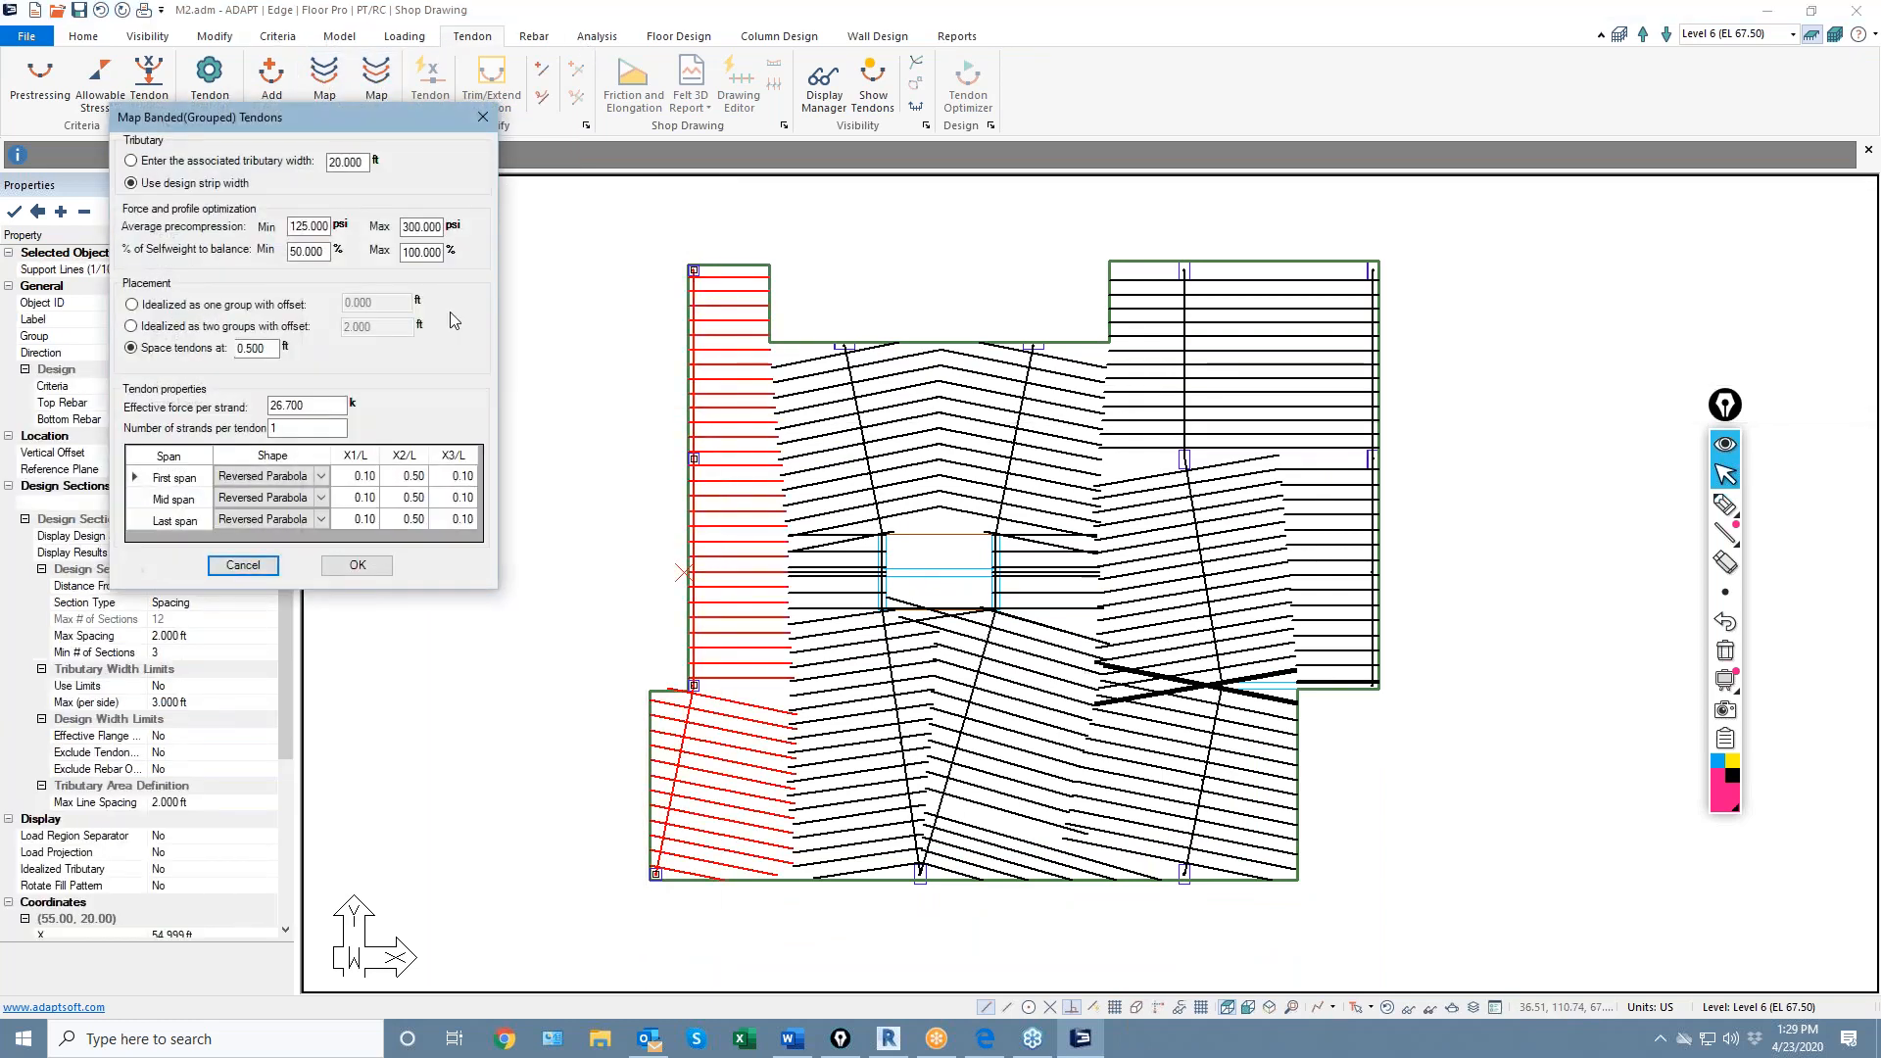
drag(373, 118, 1460, 309)
Set the tendon placement to two idealized groups with a 1 ft offset, and decline saving the model backup
click(1248, 520)
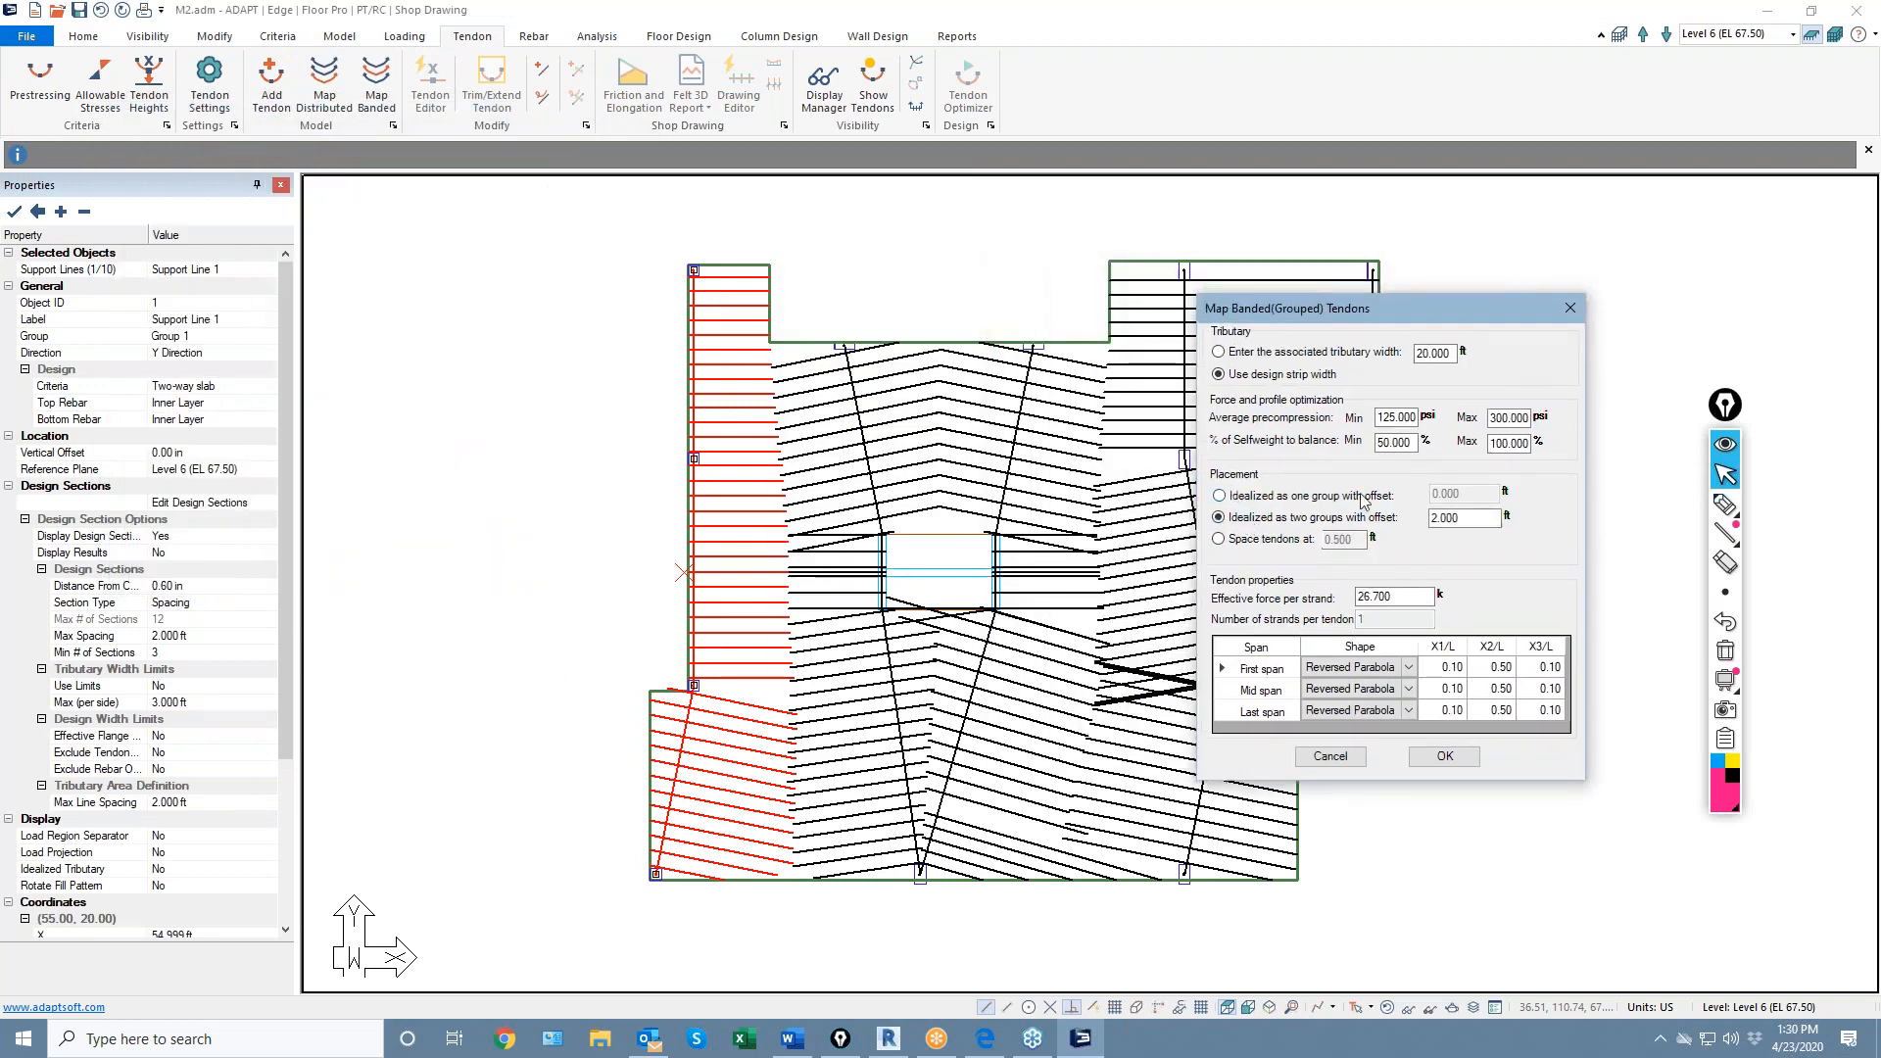
click(1459, 521)
drag(1470, 518, 1389, 512)
text(1)
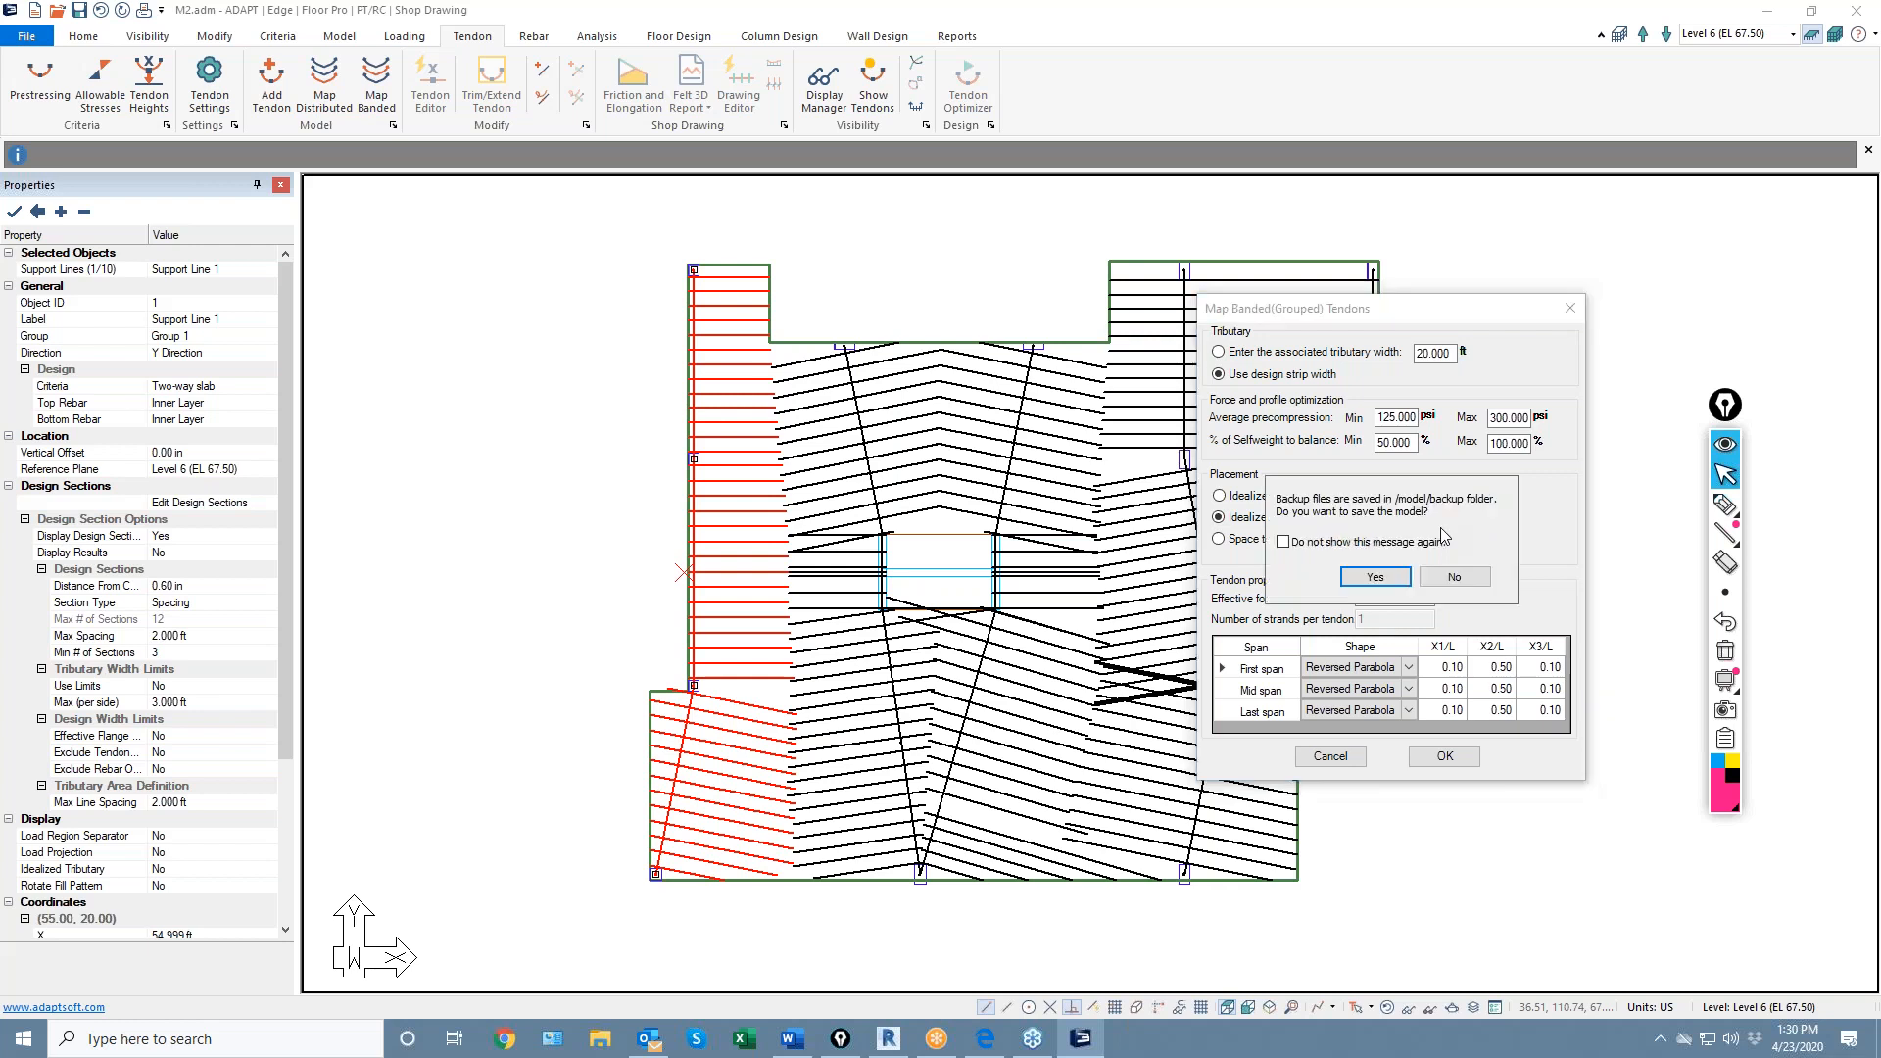
click(1455, 578)
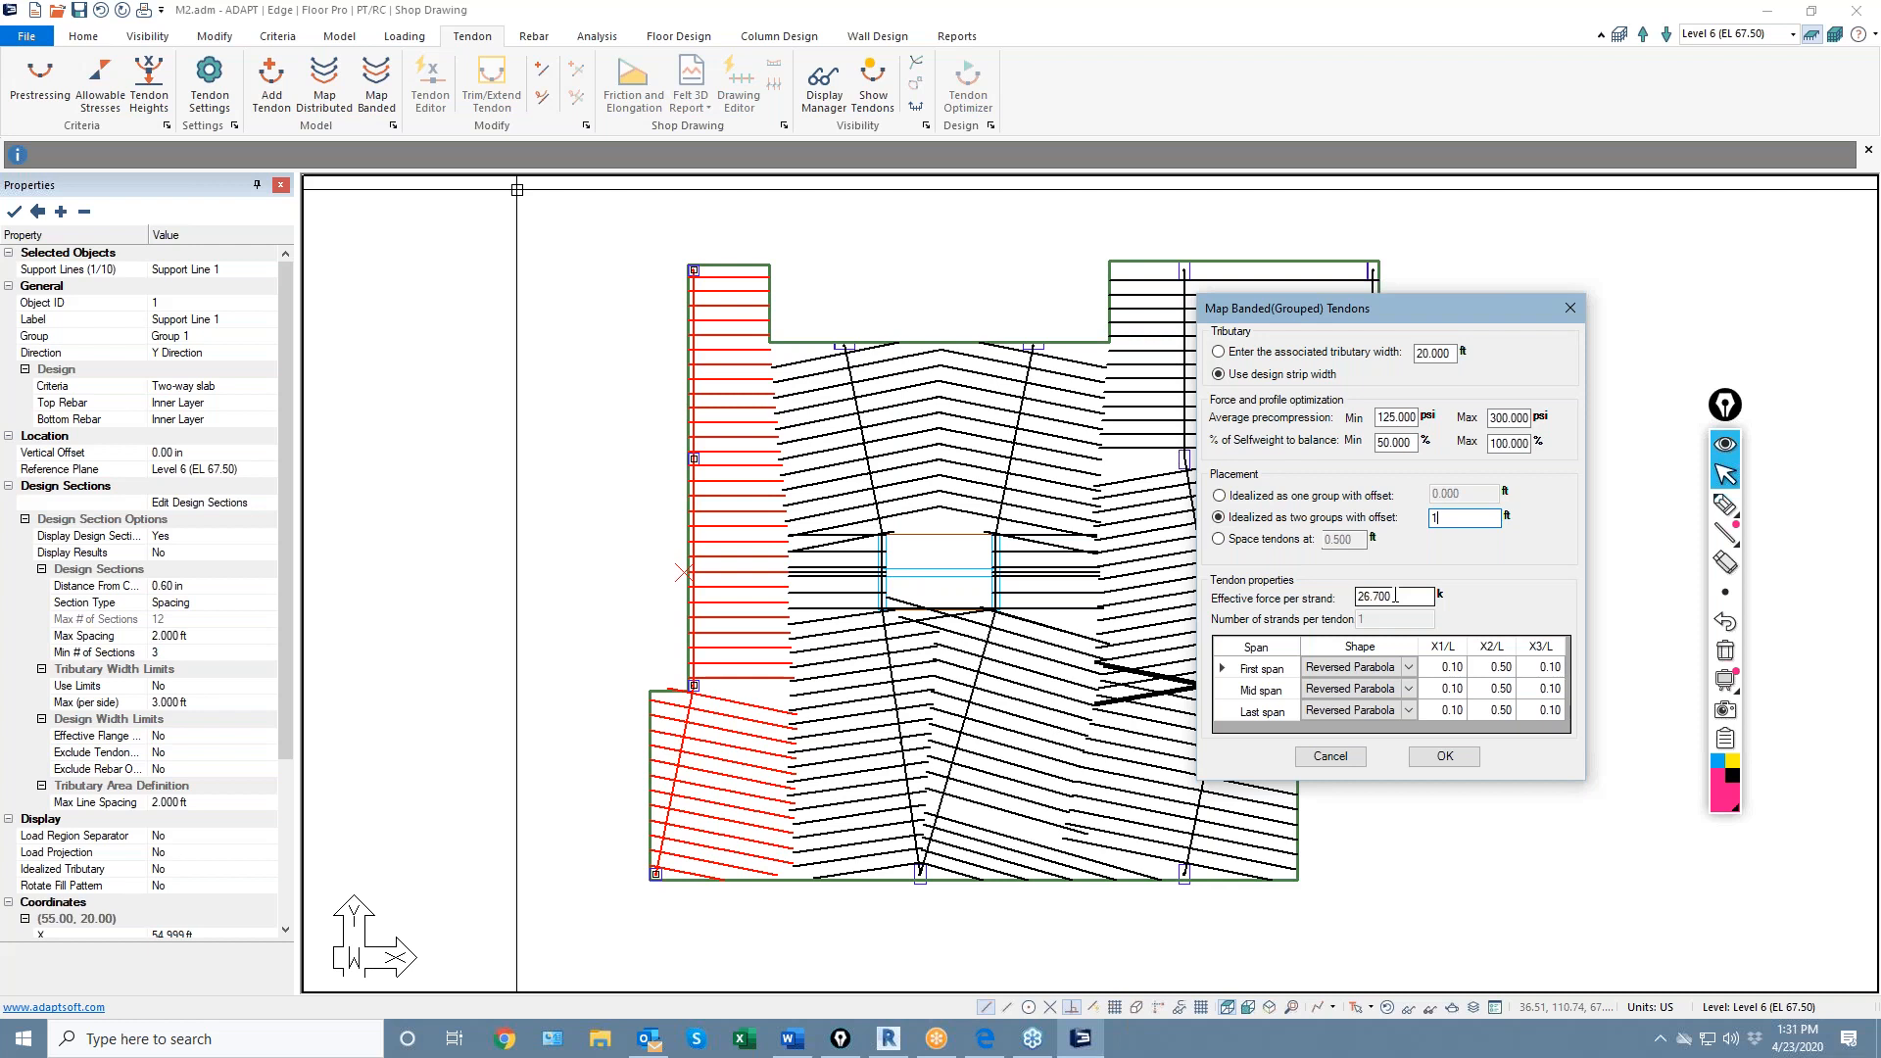
drag(1396, 596, 1375, 596)
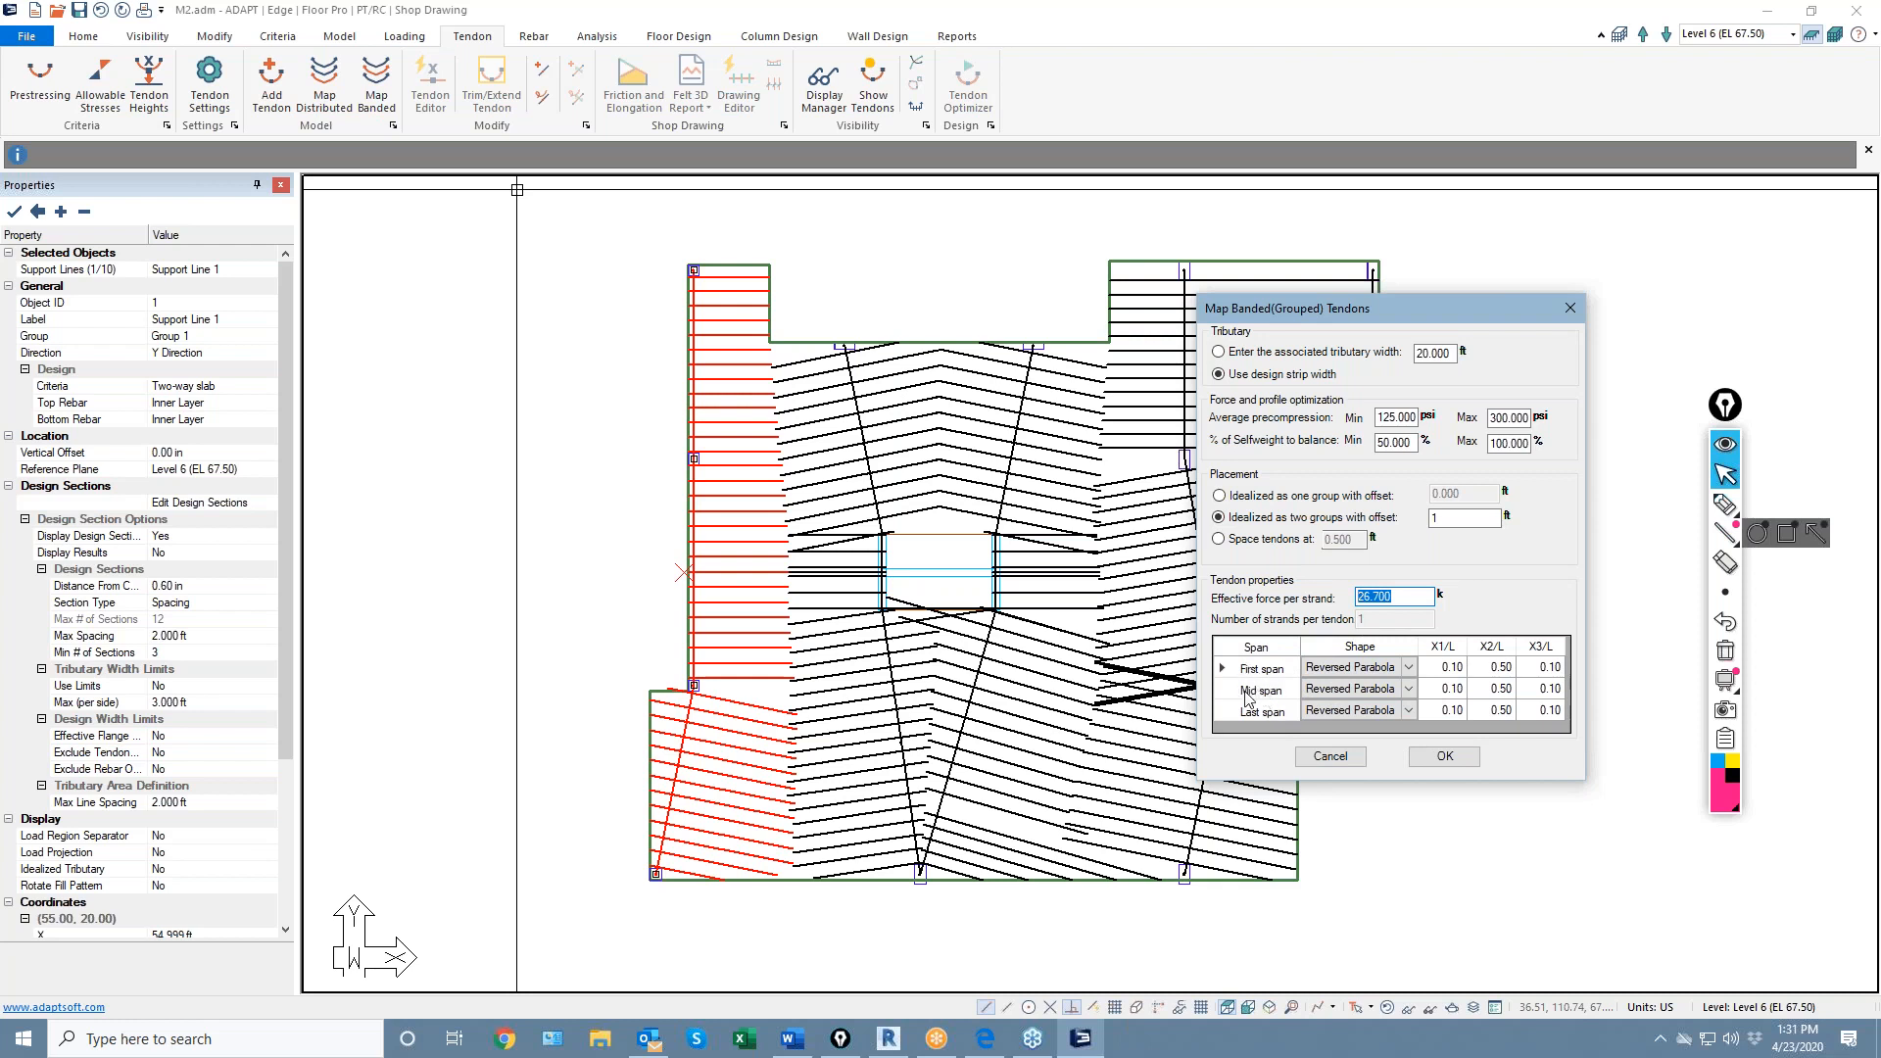
Mark the four supports along the leftmost support line with pink on-screen numbers 1 to 4
click(1725, 505)
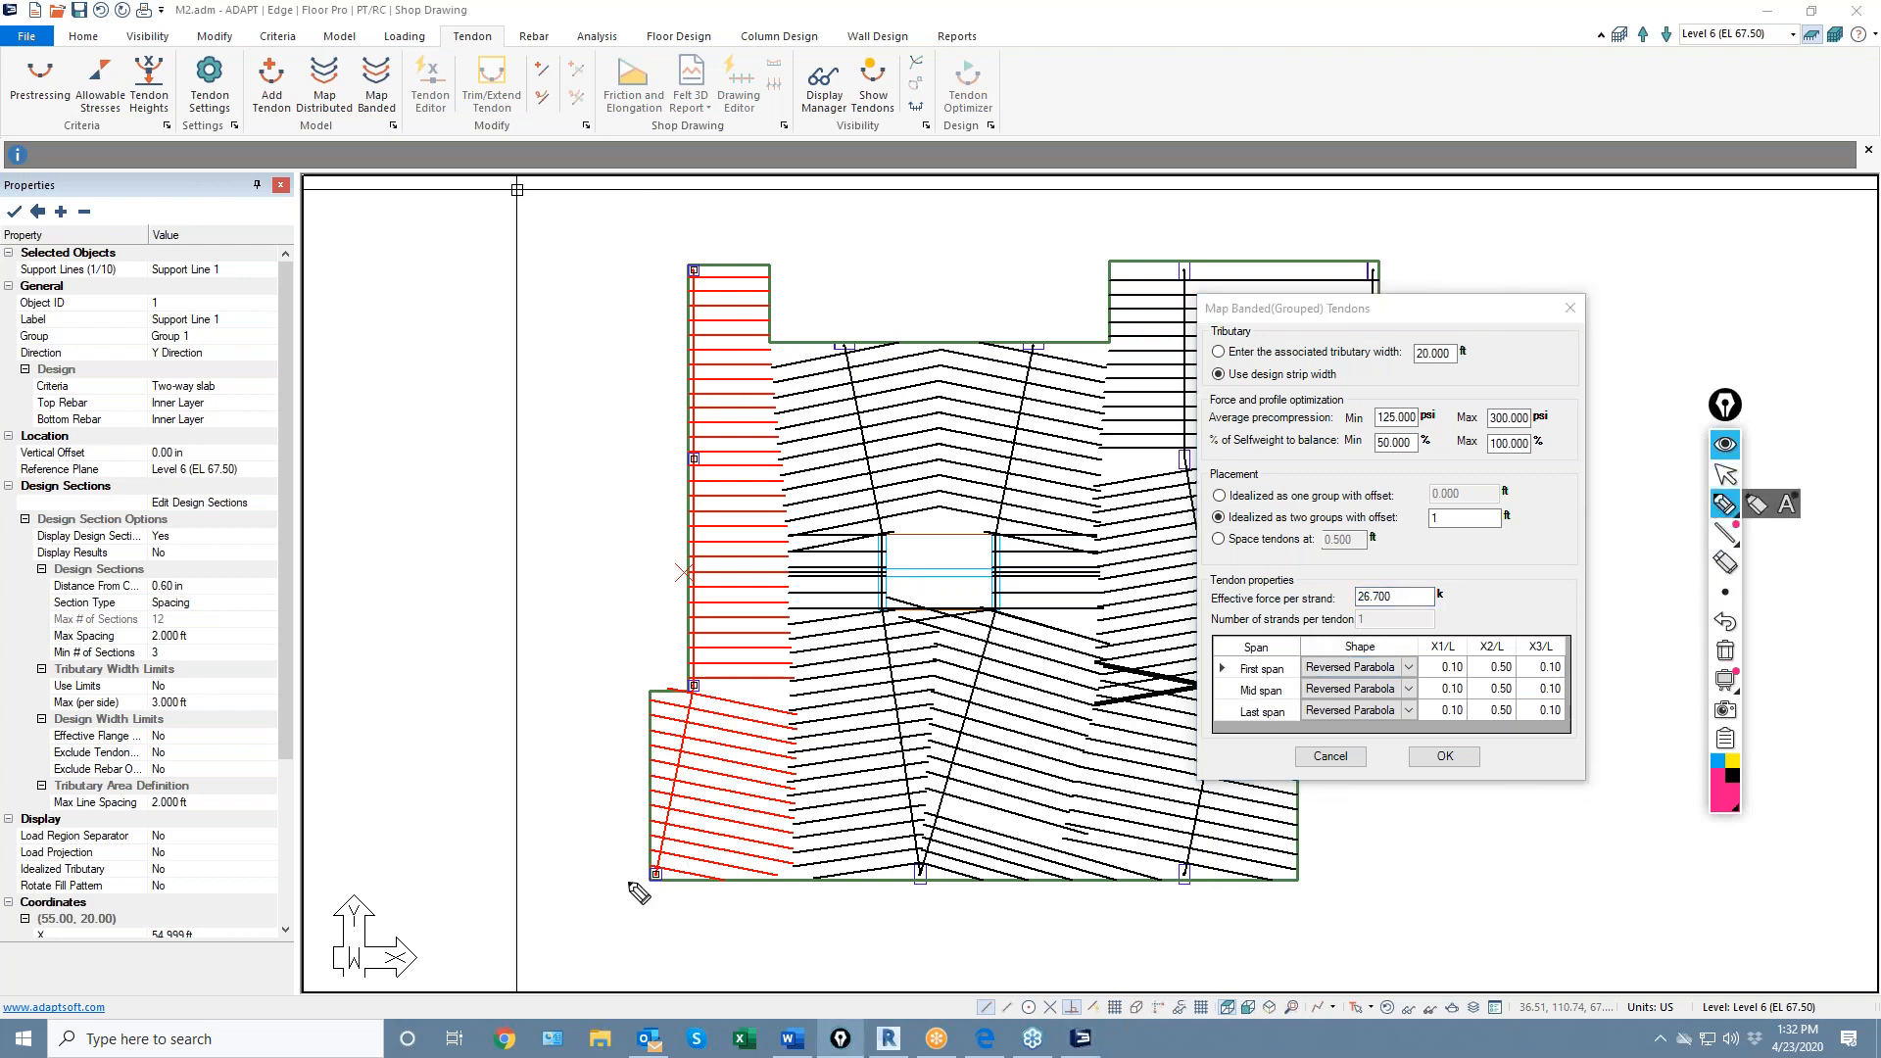
drag(633, 864, 627, 887)
drag(656, 675, 673, 698)
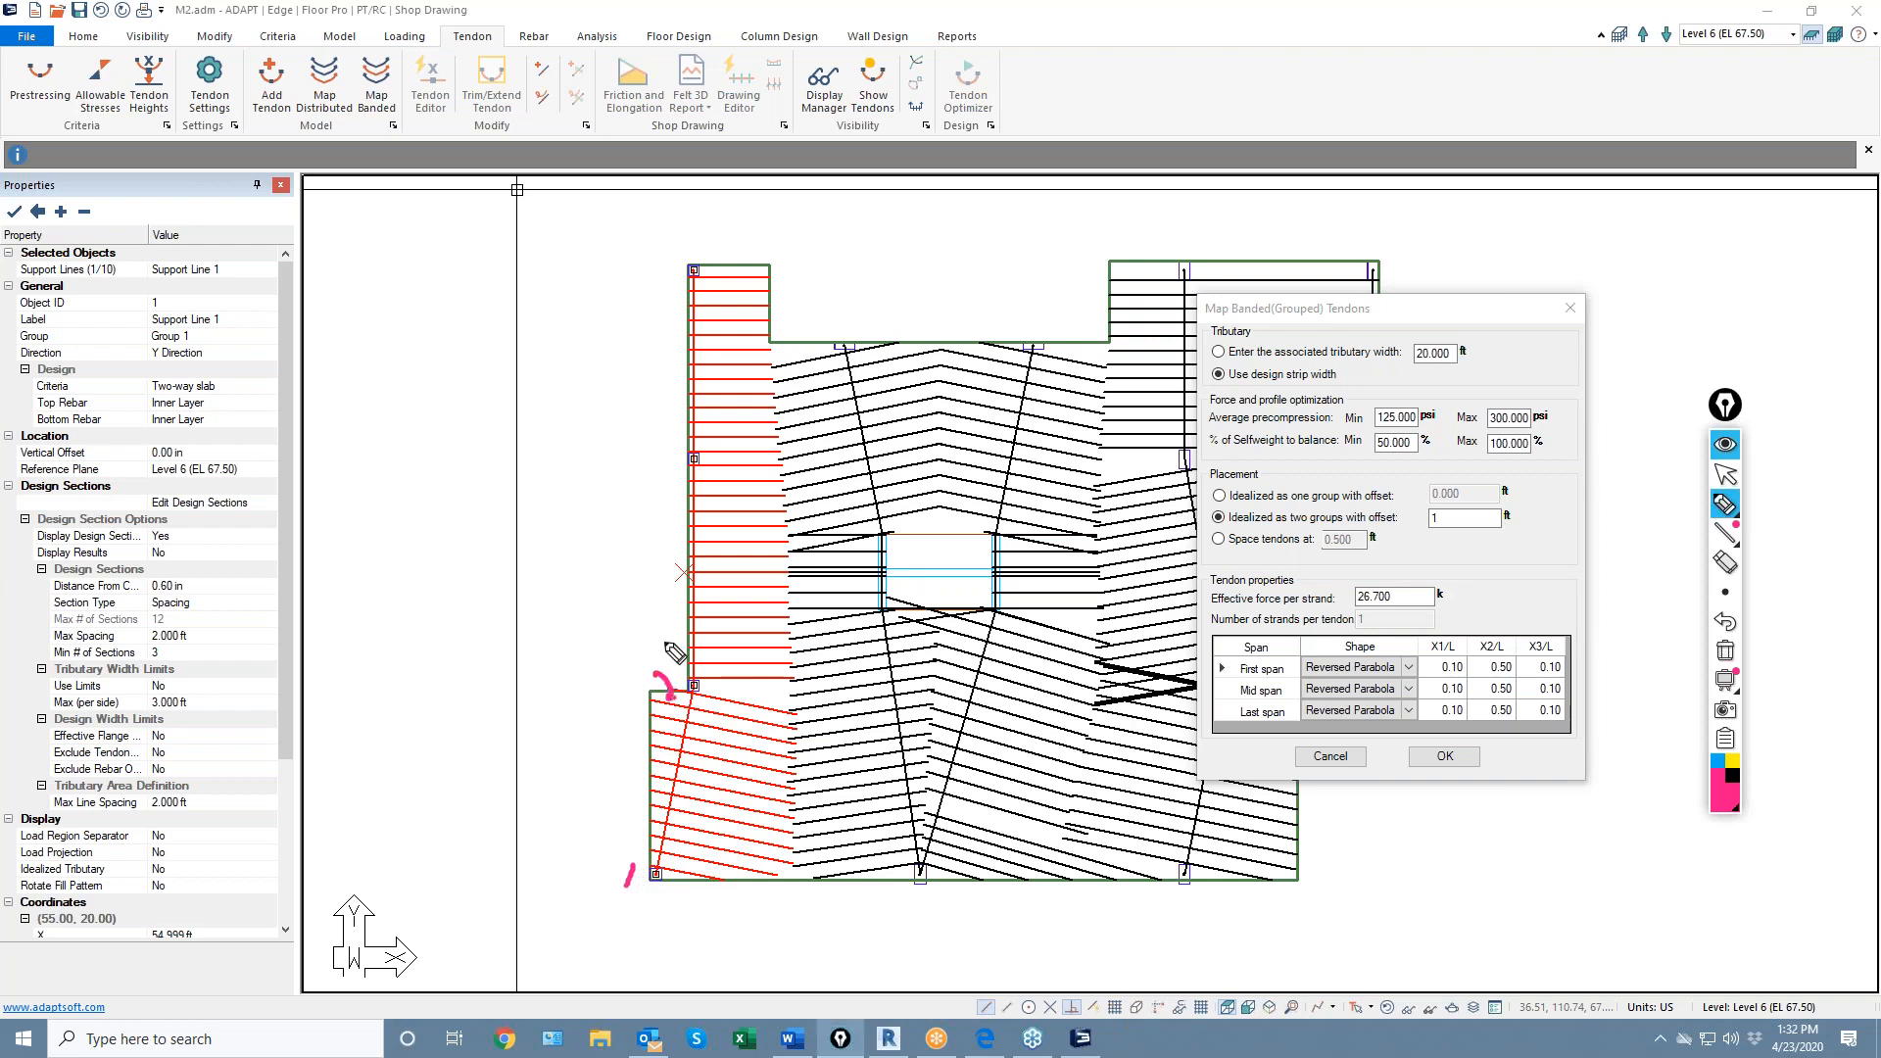
drag(669, 443, 678, 475)
drag(673, 258, 659, 267)
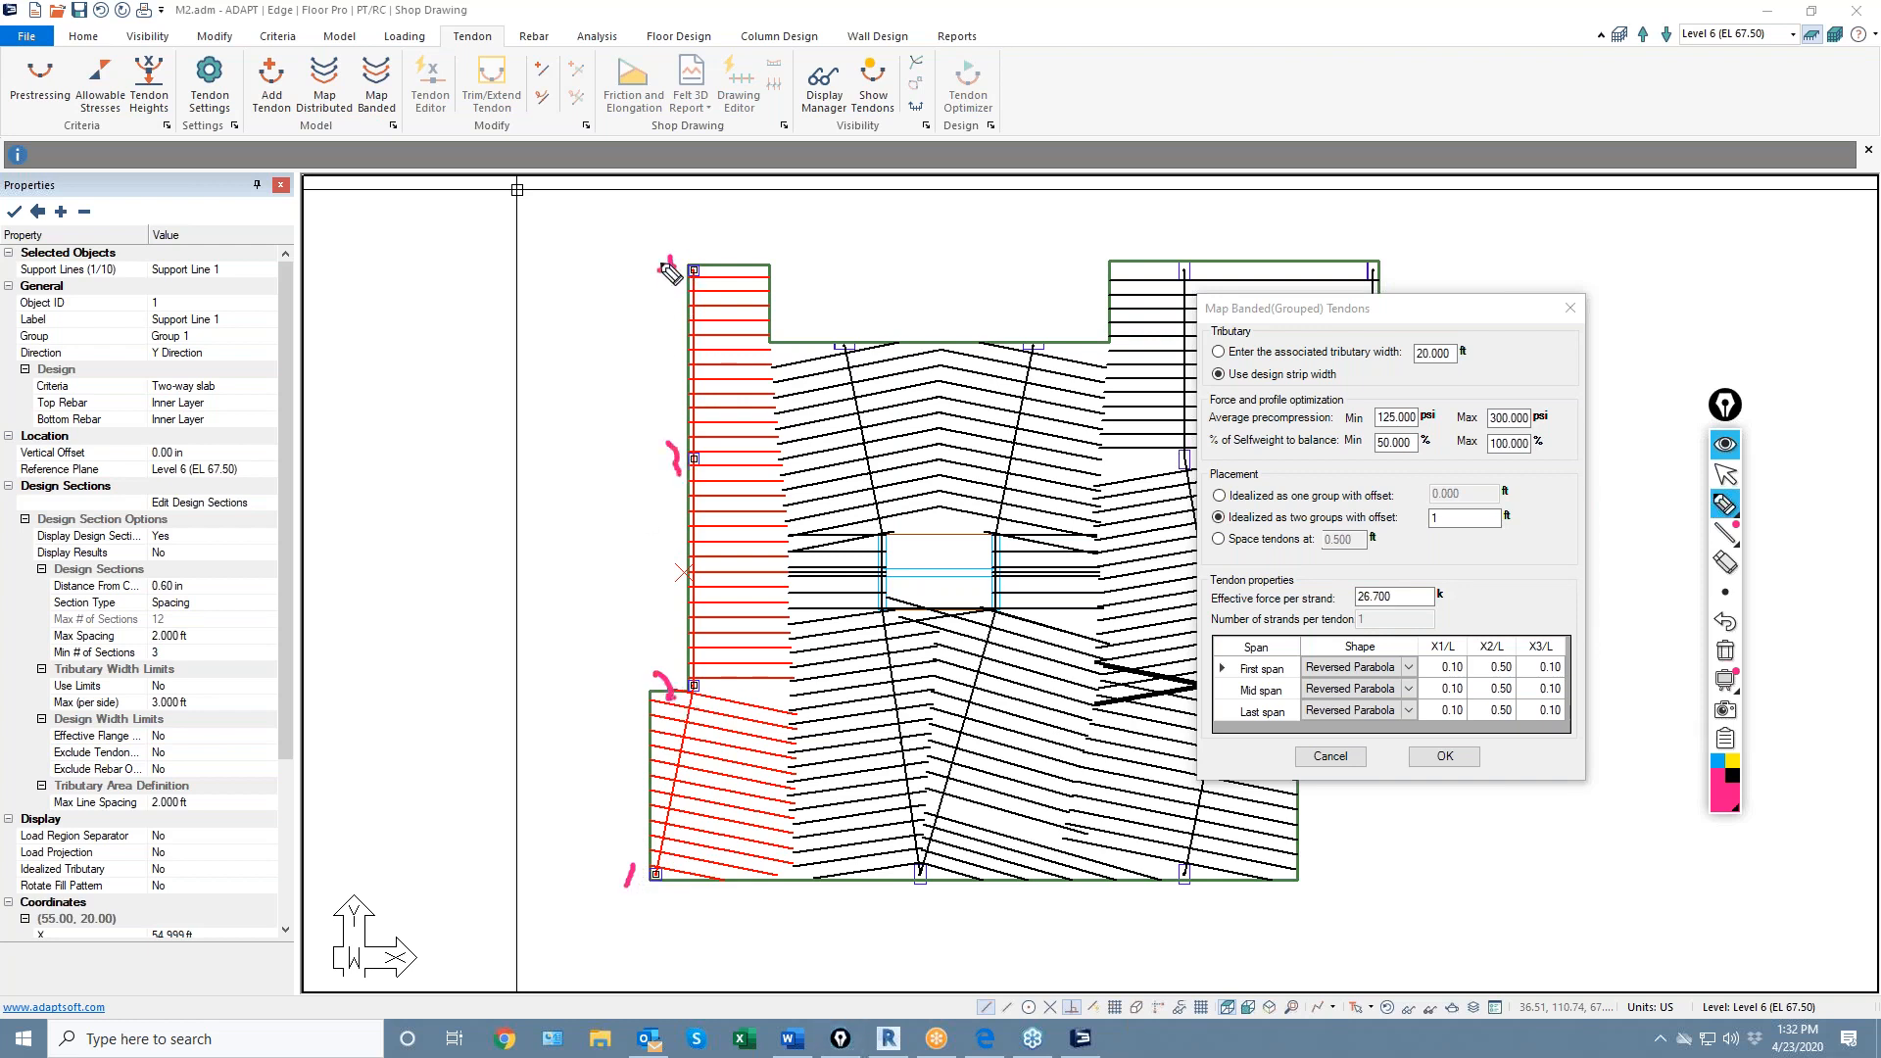
Label the spans along the leftmost support line in pink as F, M and L for first, mid and last
drag(702, 756, 702, 774)
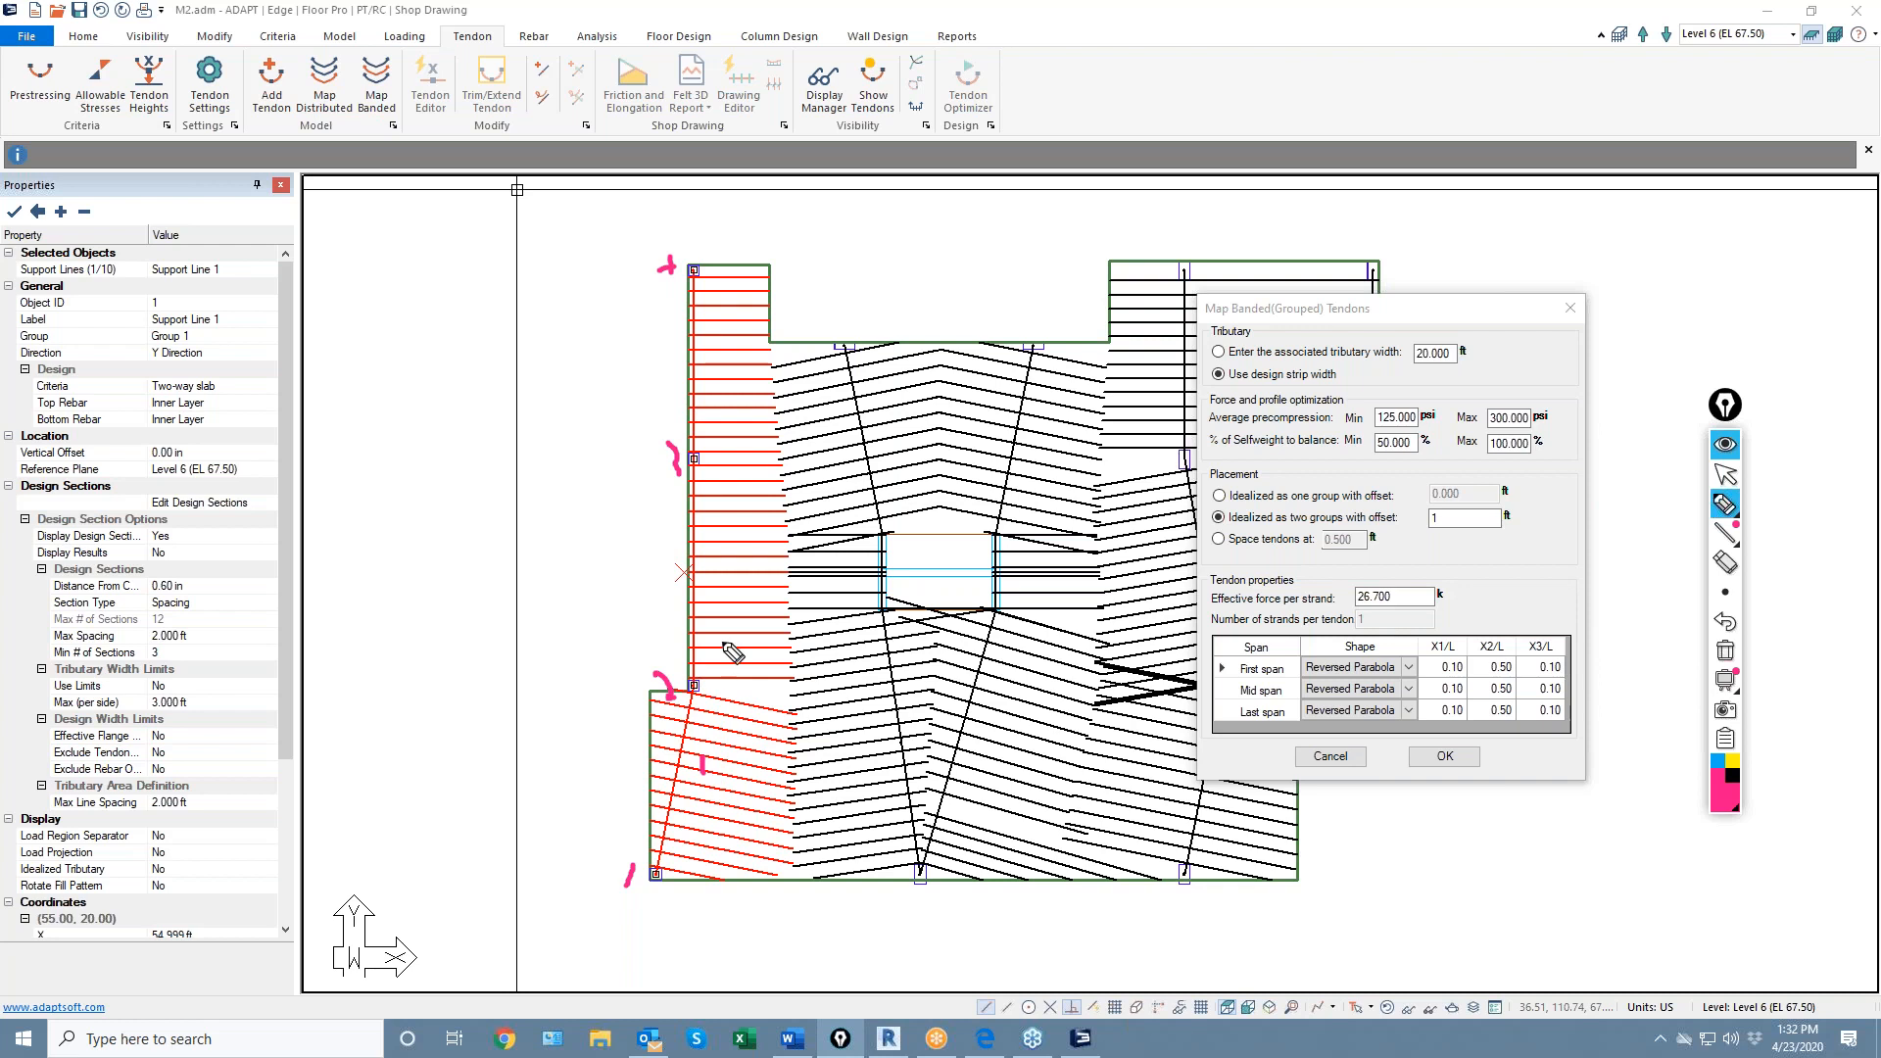
drag(706, 581, 719, 554)
drag(704, 362, 731, 377)
drag(703, 756, 716, 751)
drag(704, 766, 714, 763)
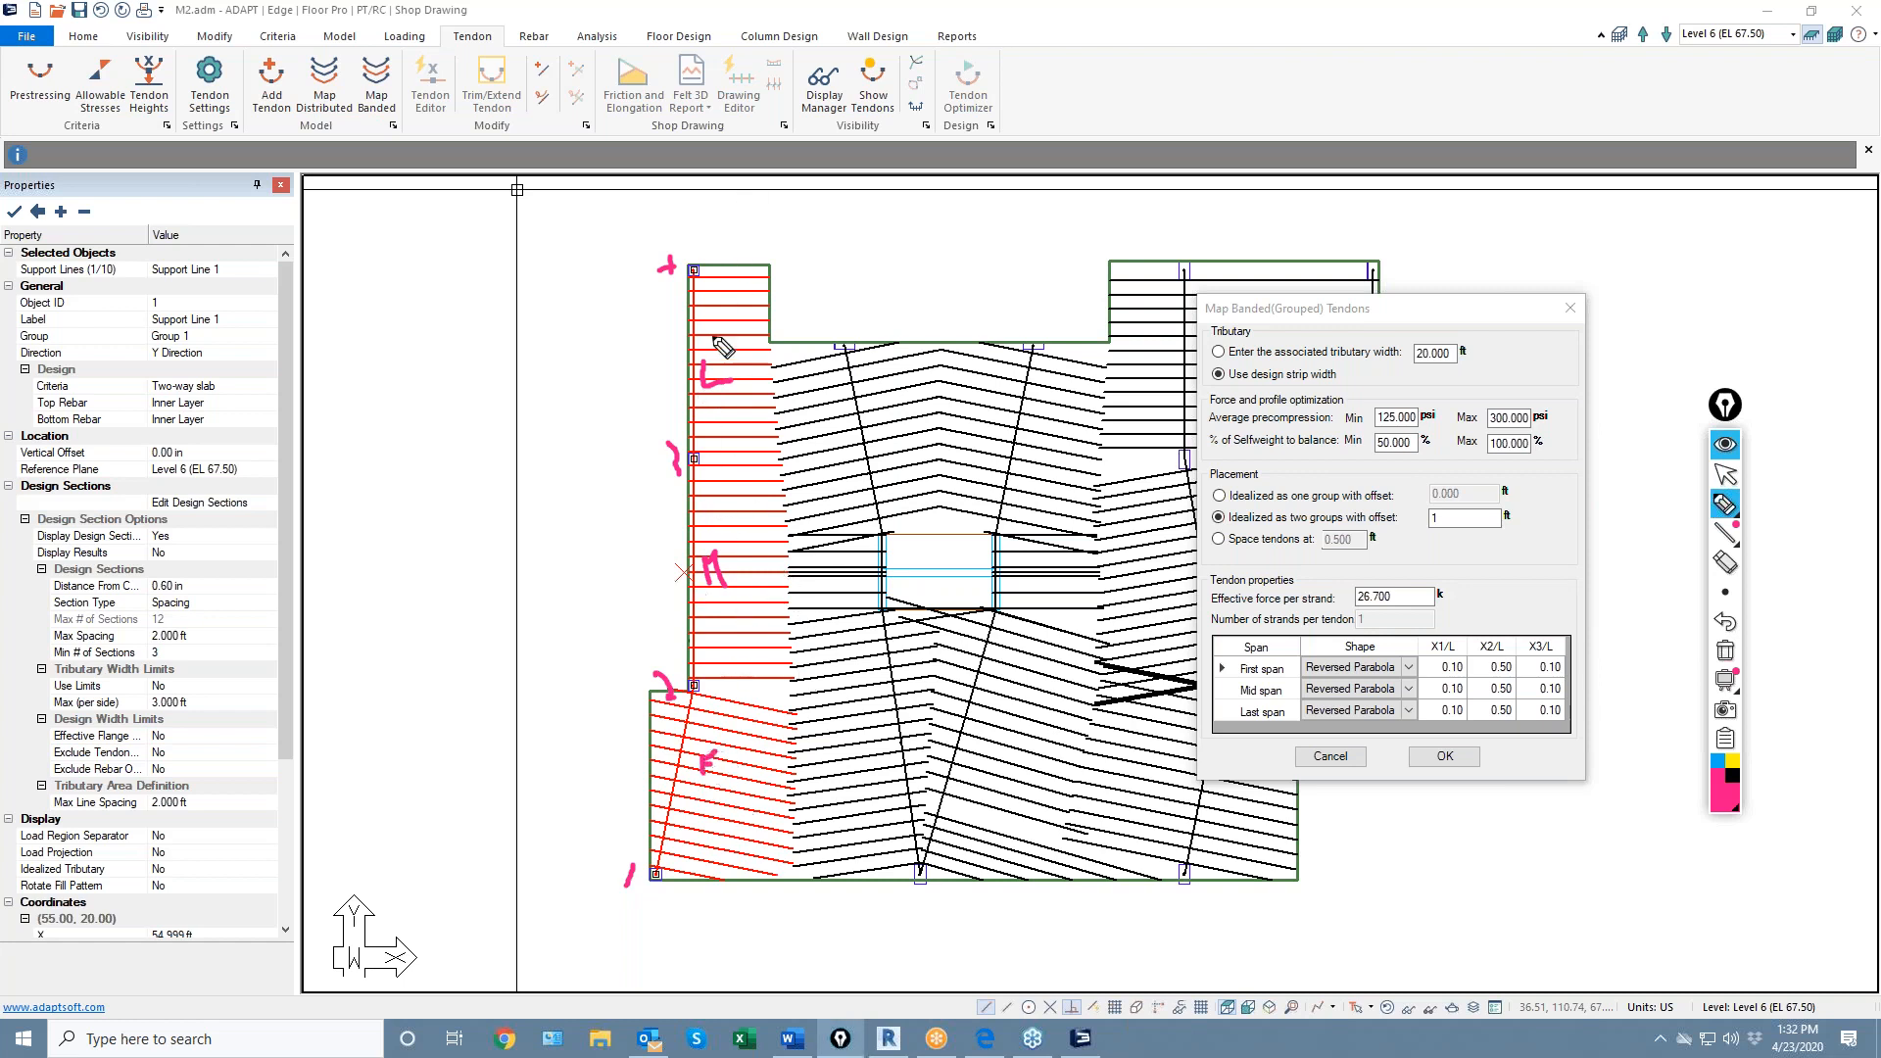
drag(707, 648, 725, 648)
Sketch a pink slab edge and square support beside the plan, crossed by a black tendon with spans labelled S and RP
mouse_move(437, 384)
mouse_down()
mouse_move(476, 452)
mouse_move(521, 402)
mouse_move(437, 380)
mouse_up()
drag(352, 337, 628, 326)
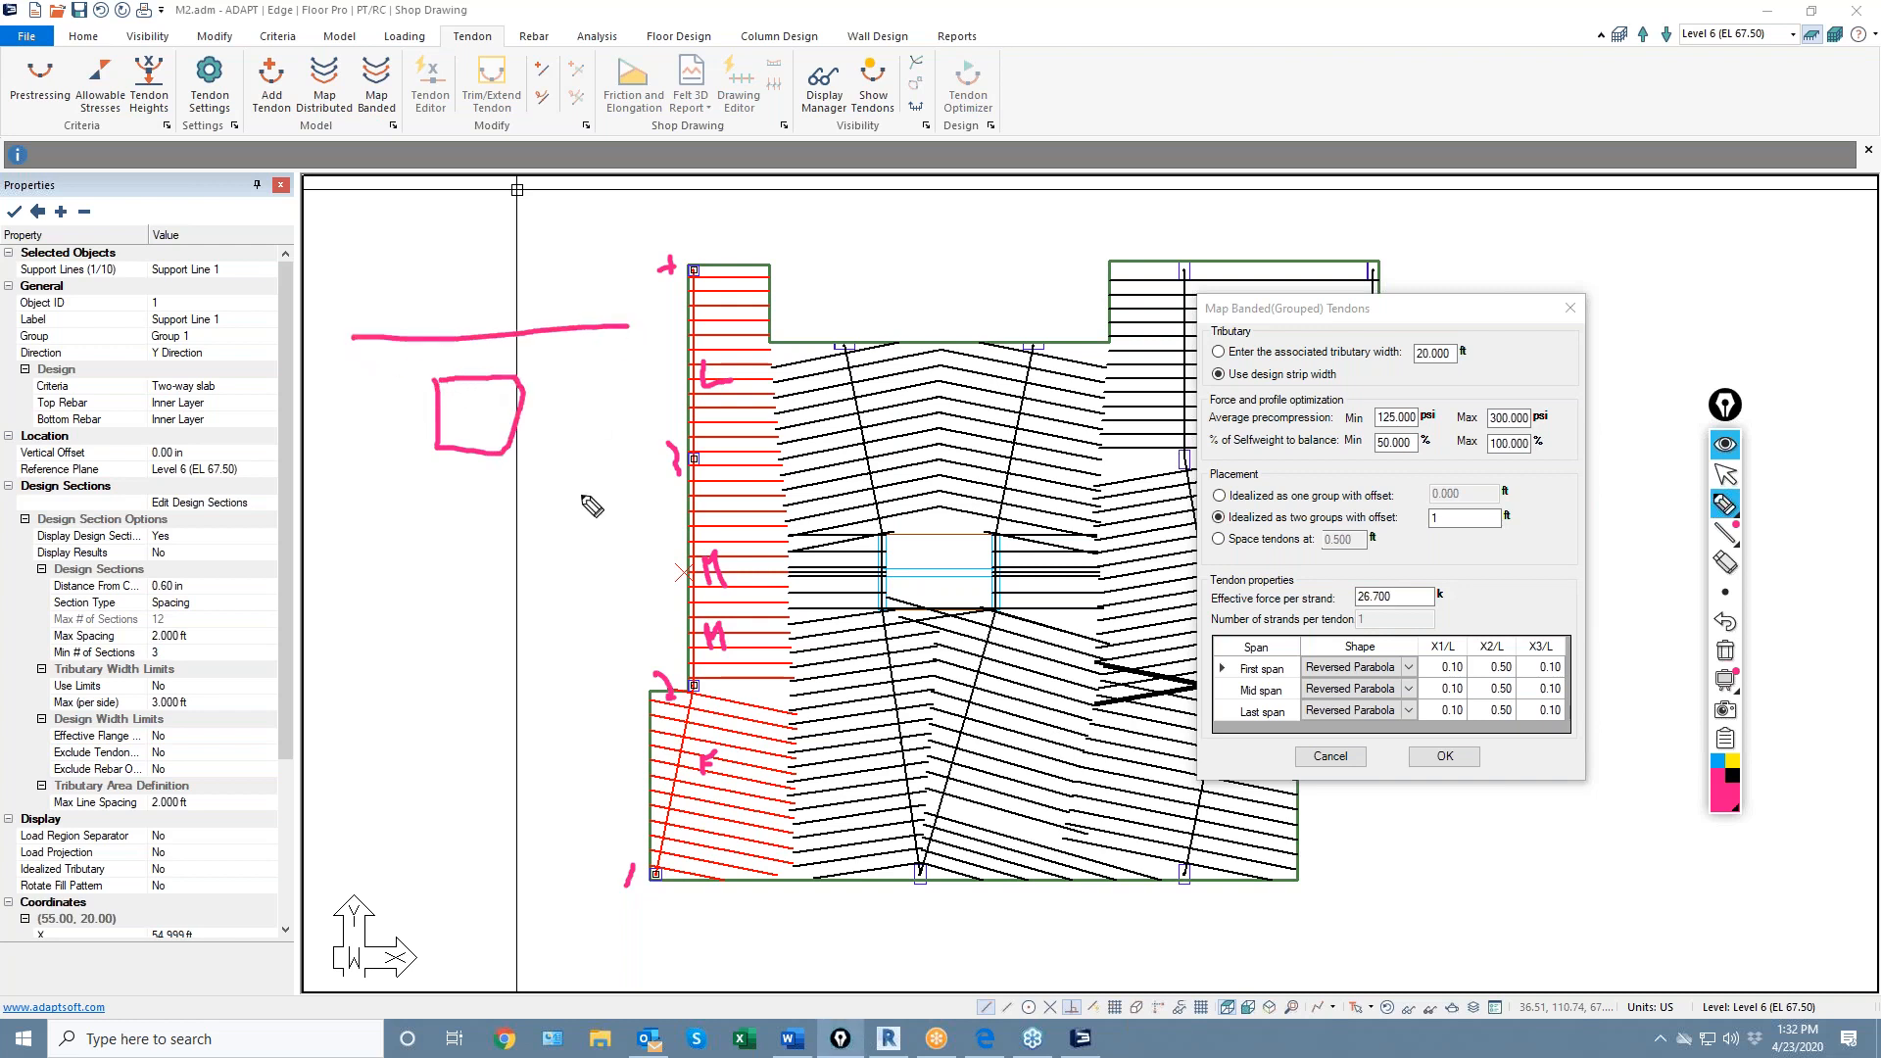
click(1732, 775)
mouse_move(502, 689)
mouse_down()
mouse_move(478, 505)
mouse_move(492, 346)
mouse_up()
drag(532, 594, 539, 542)
drag(526, 360, 514, 380)
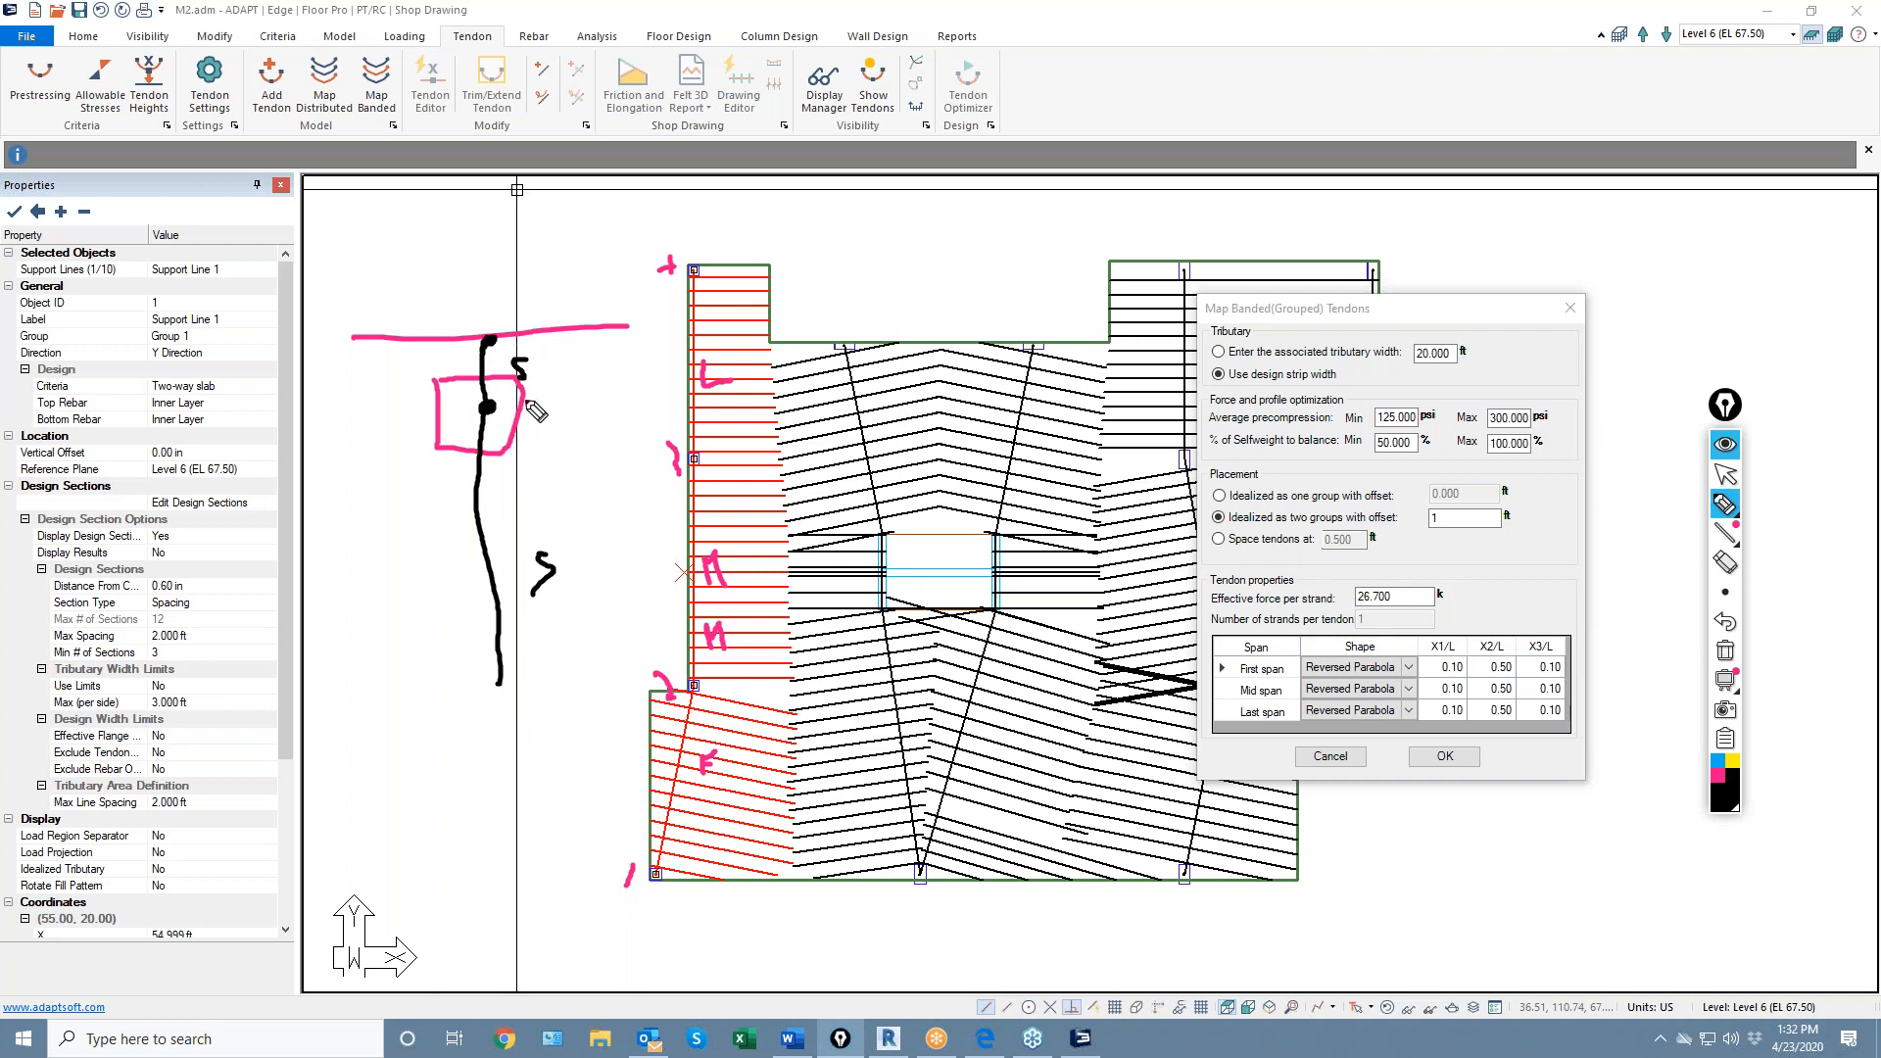
mouse_move(392, 542)
mouse_down()
mouse_move(396, 585)
mouse_move(402, 566)
mouse_move(424, 586)
mouse_move(425, 563)
mouse_up()
mouse_move(430, 358)
mouse_down()
mouse_move(432, 401)
mouse_move(437, 362)
mouse_move(452, 380)
mouse_up()
drag(453, 357, 454, 370)
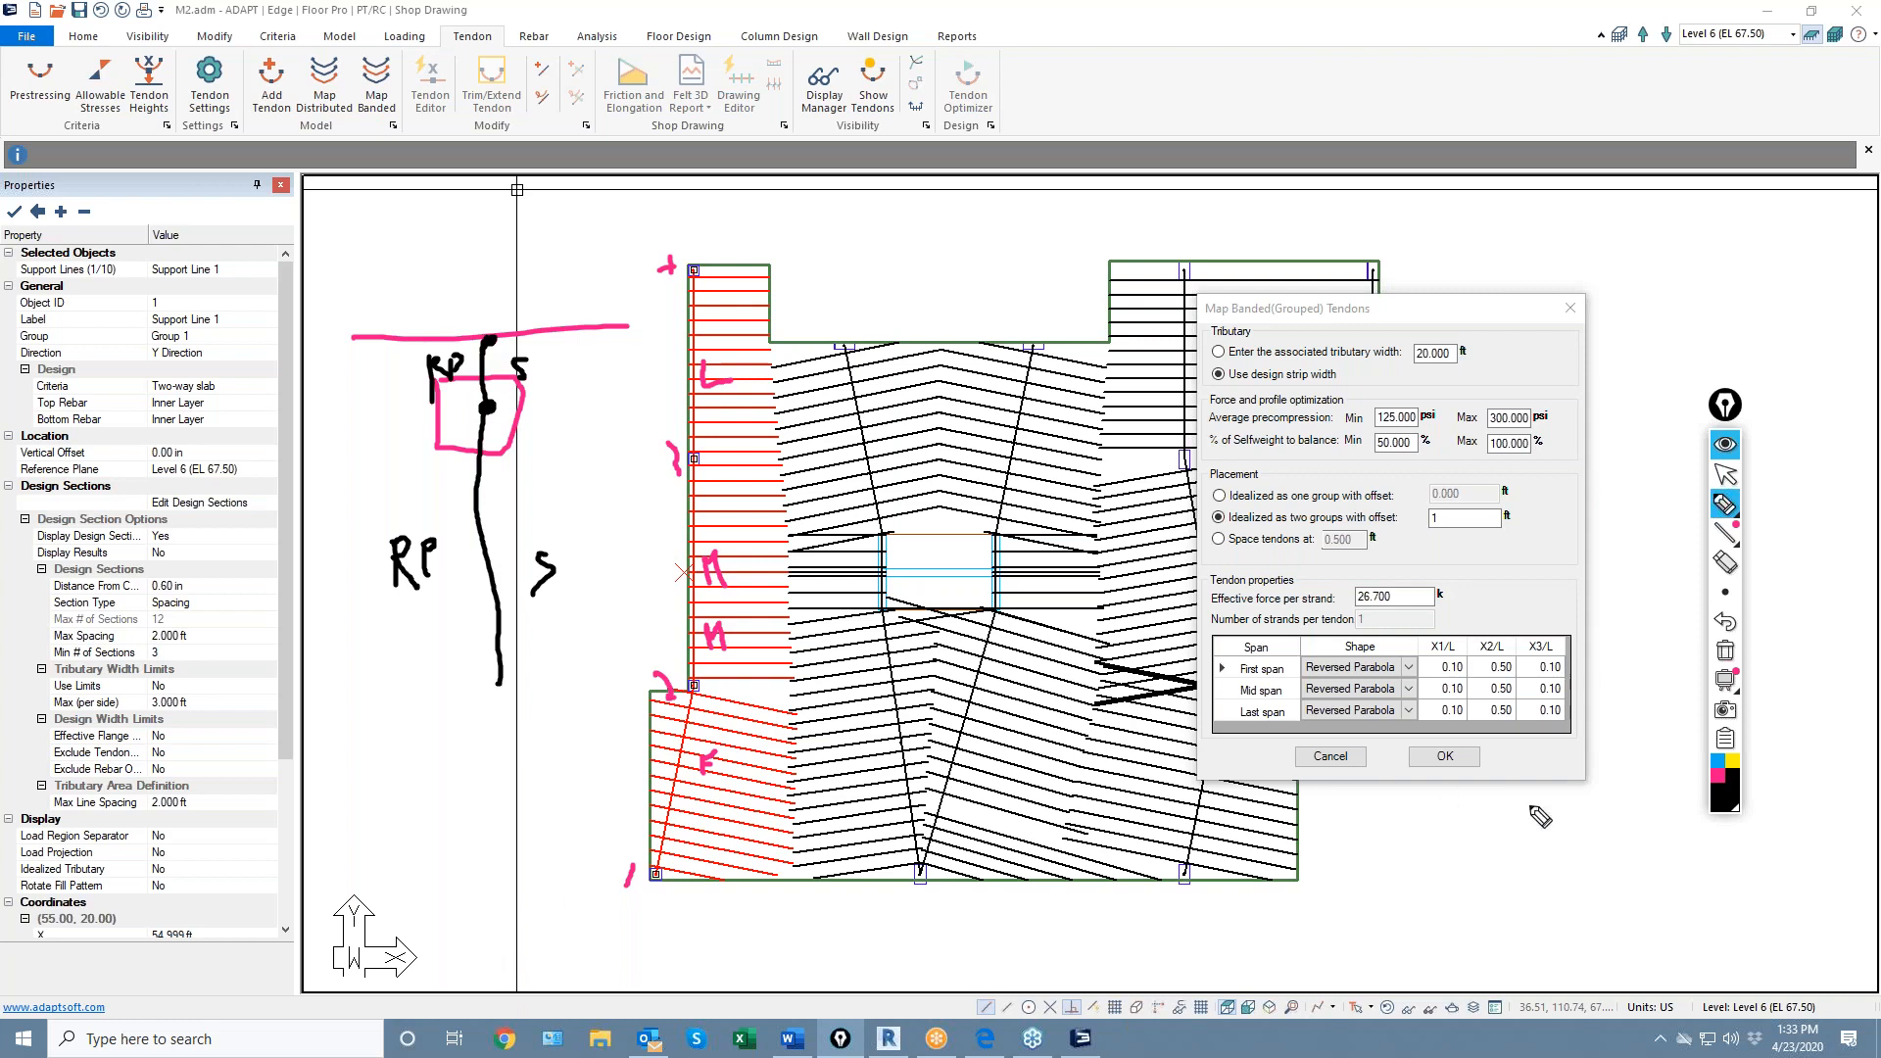
Add further black tendon paths to the sketch beside the plan, and clear all on-screen annotations
click(1726, 740)
mouse_move(491, 860)
mouse_down()
mouse_move(408, 674)
mouse_move(449, 403)
mouse_move(416, 304)
mouse_move(453, 294)
mouse_move(495, 593)
mouse_up()
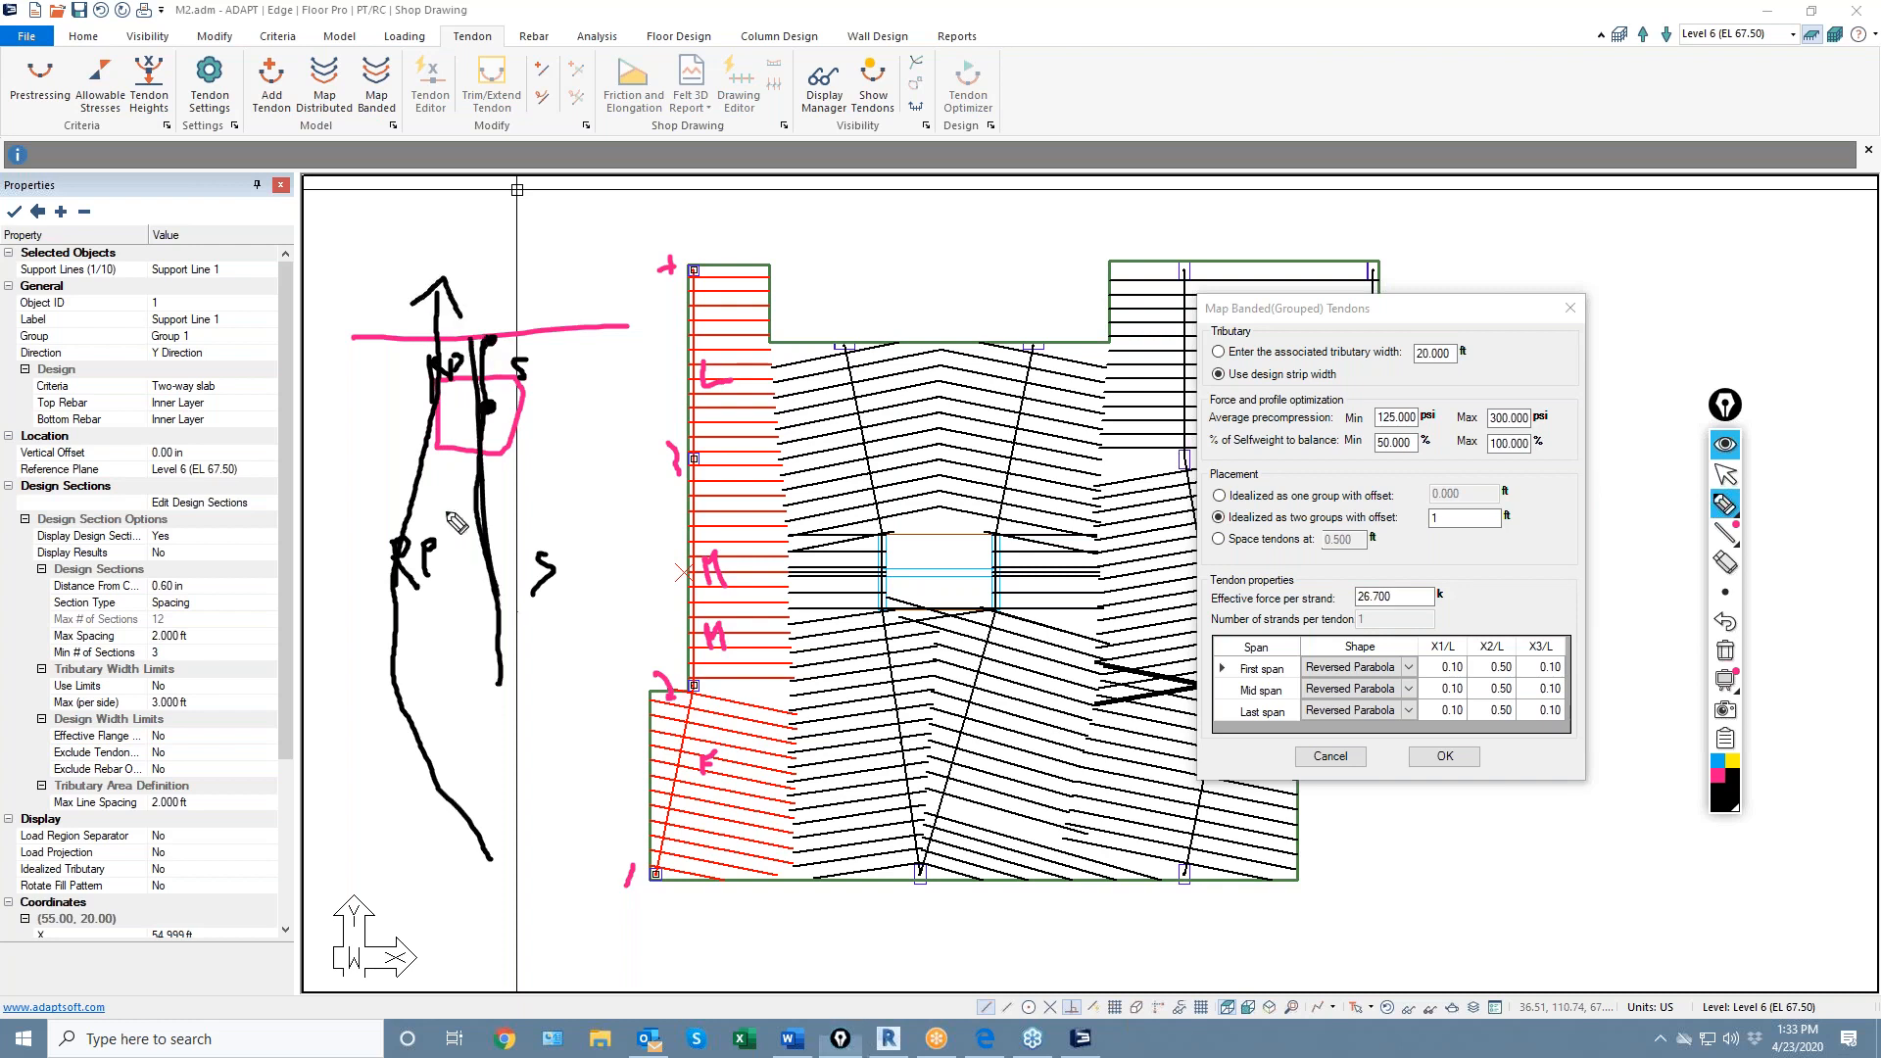
drag(382, 339, 369, 612)
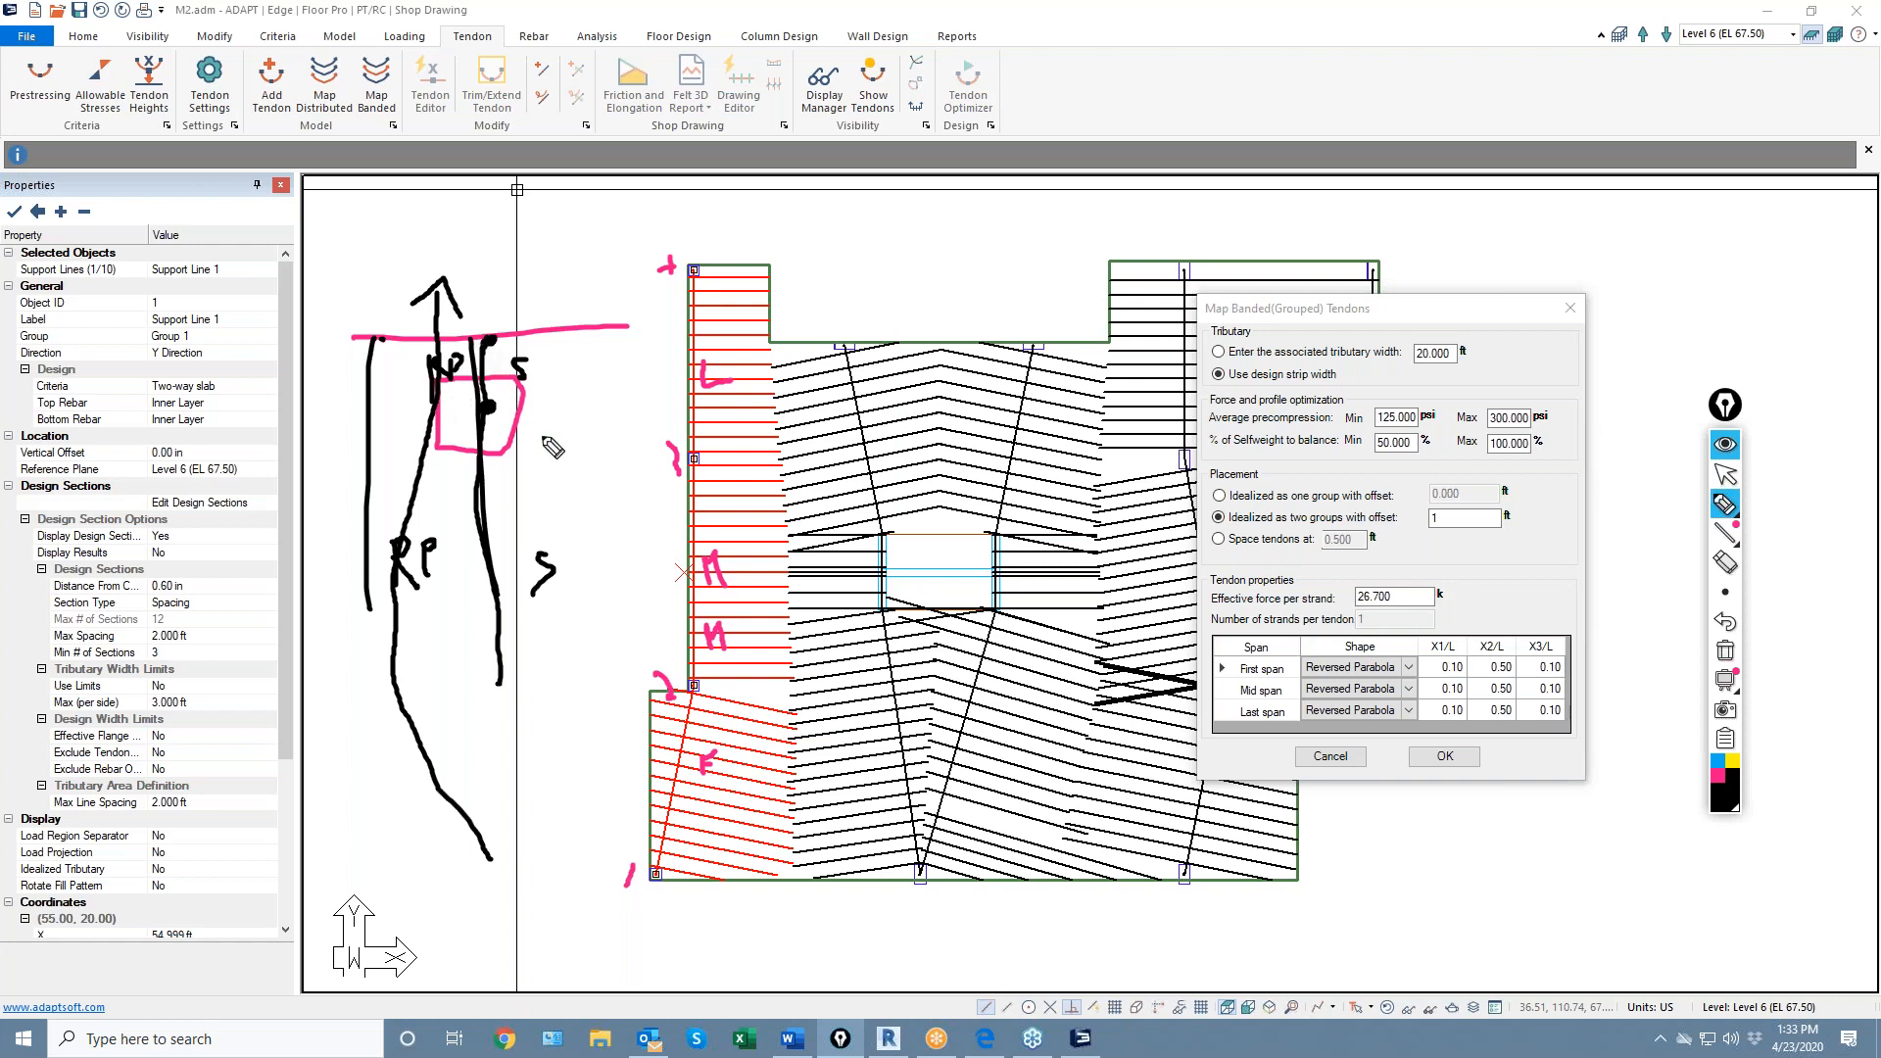
mouse_move(1721, 687)
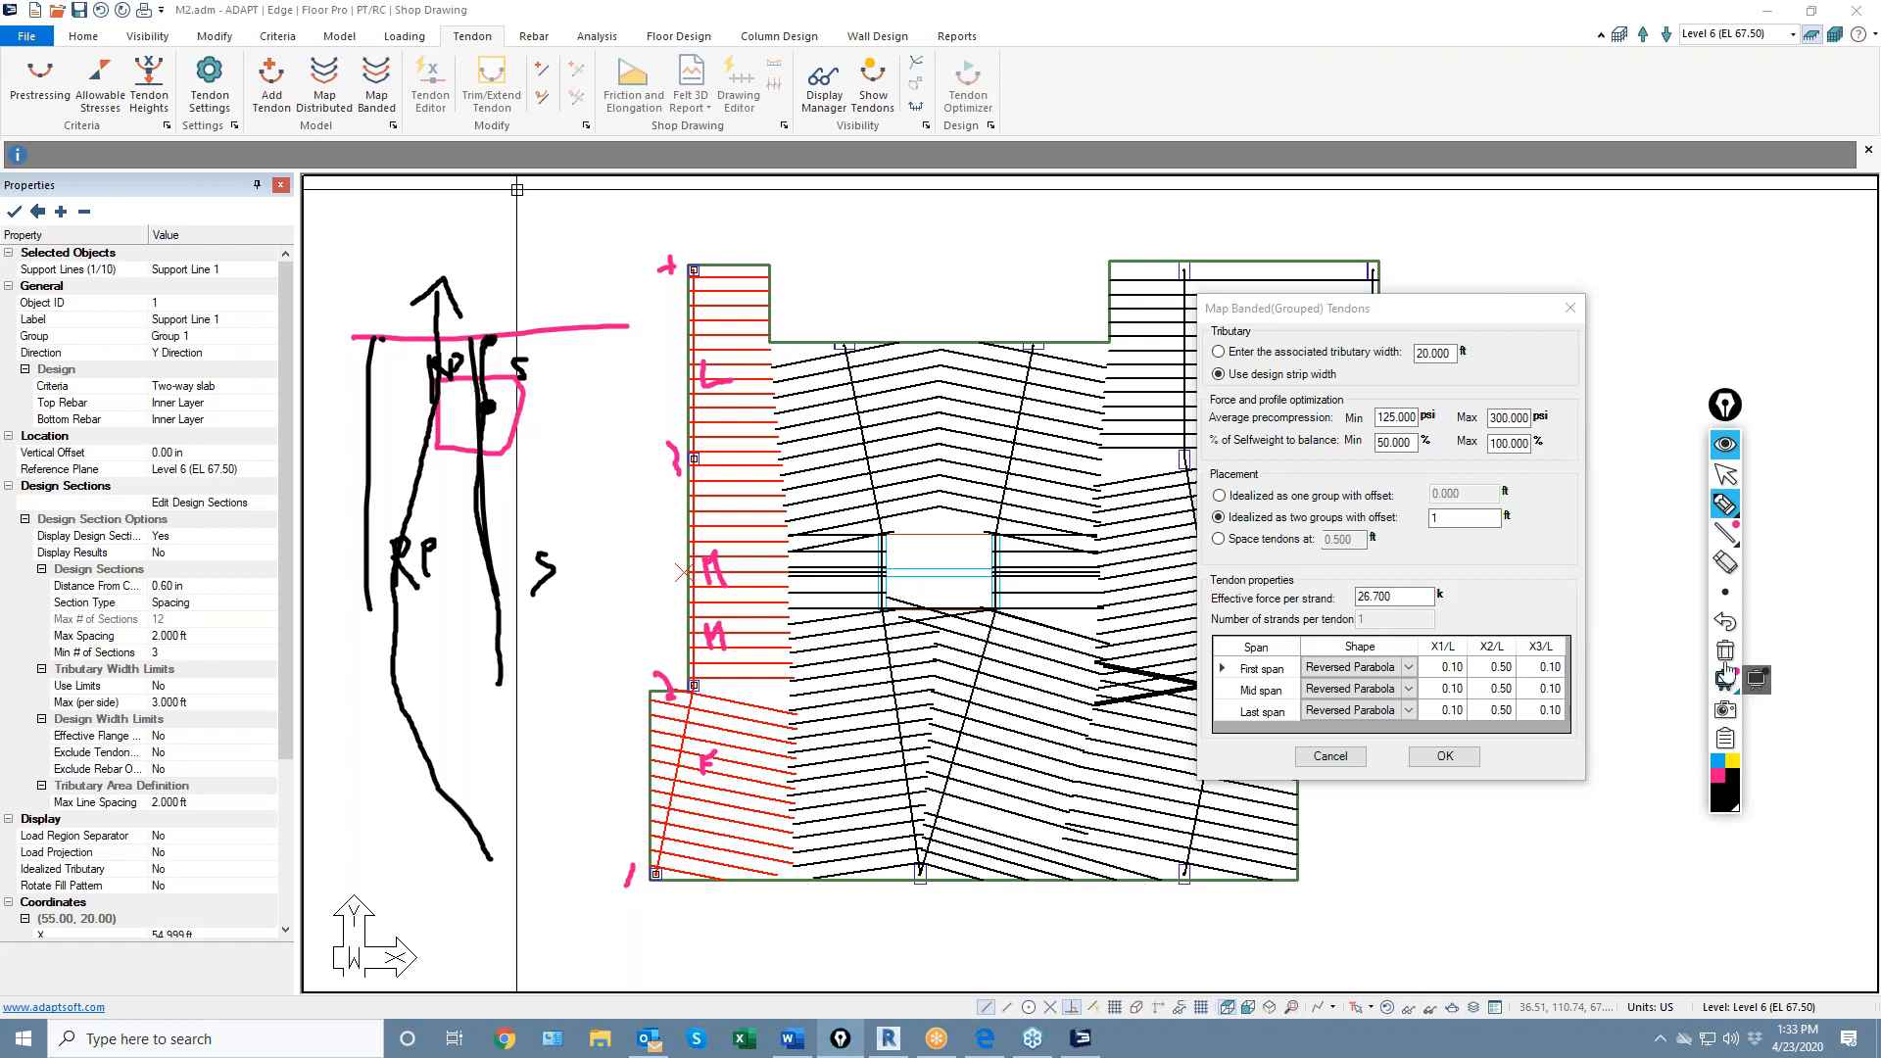
click(1725, 651)
click(1726, 474)
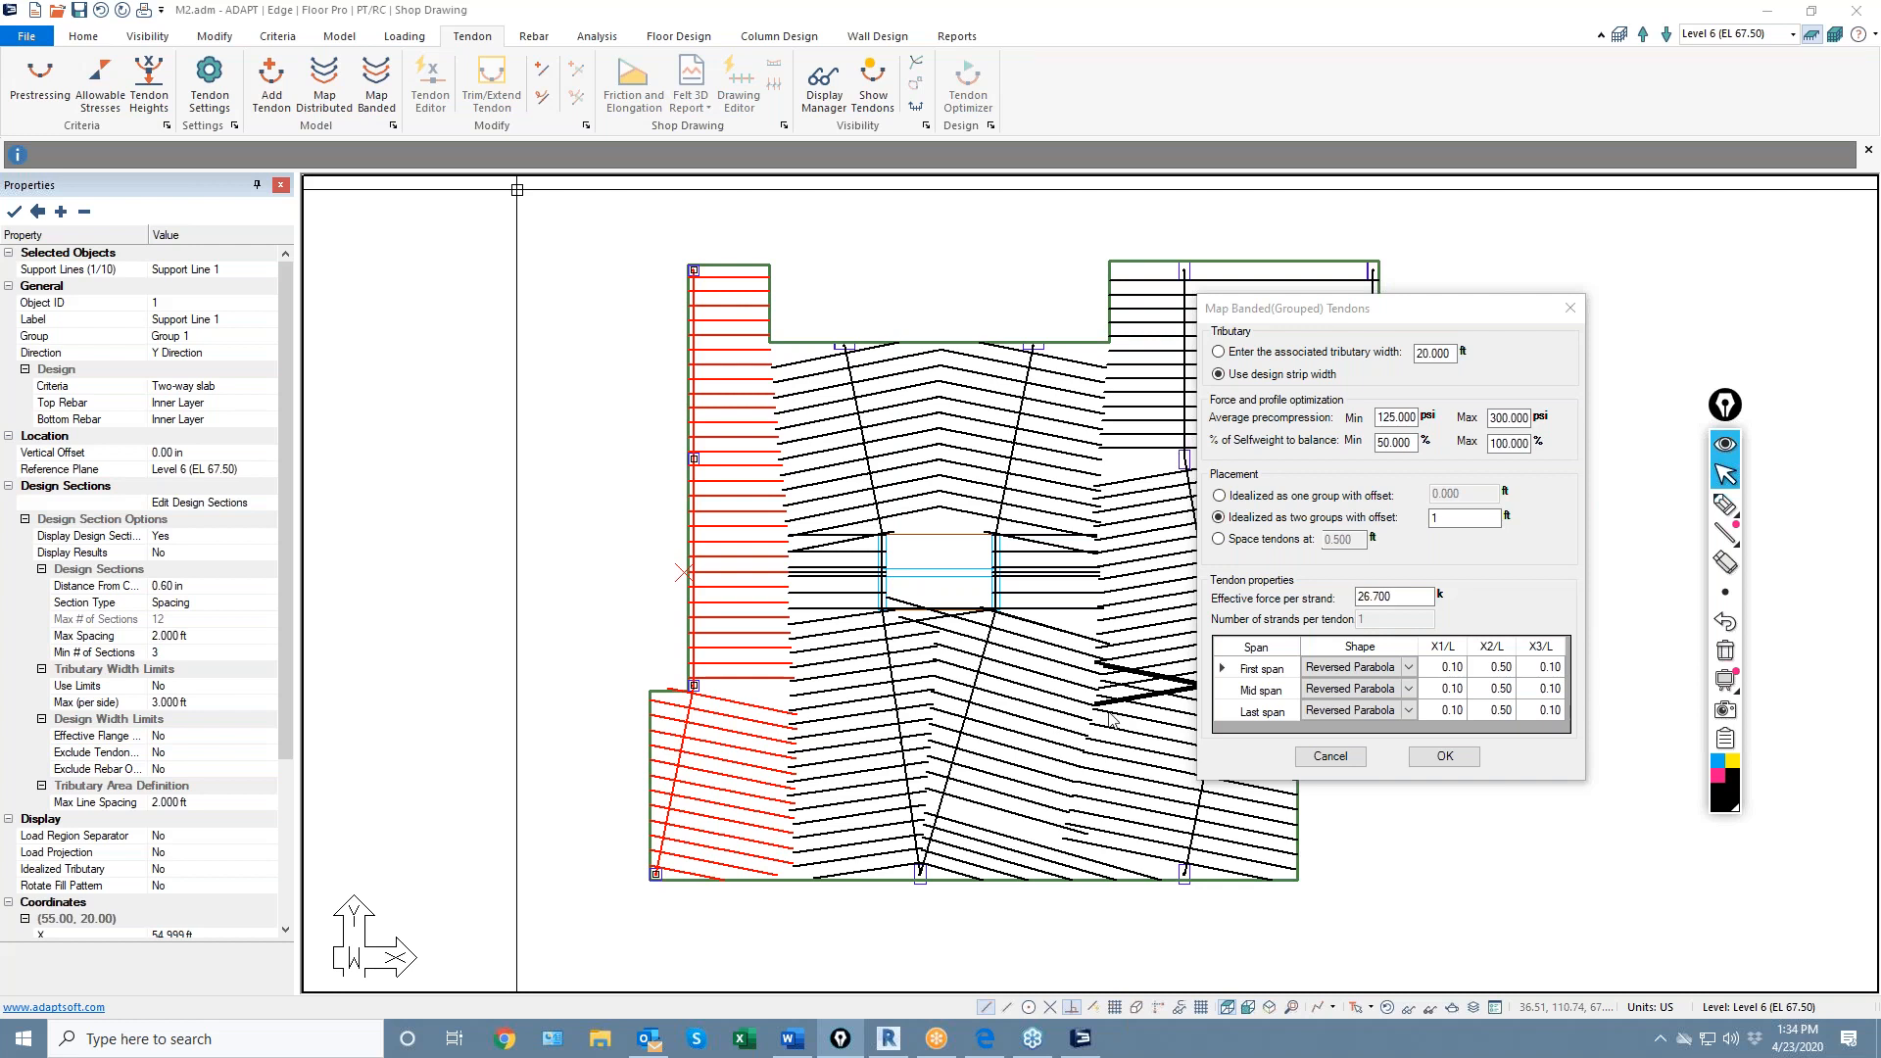
Generate banded tendons along the leftmost support line as two groups with a 1 ft offset, using design strip width and 26.7 k per strand
click(1437, 760)
scroll(677, 475, up, 5)
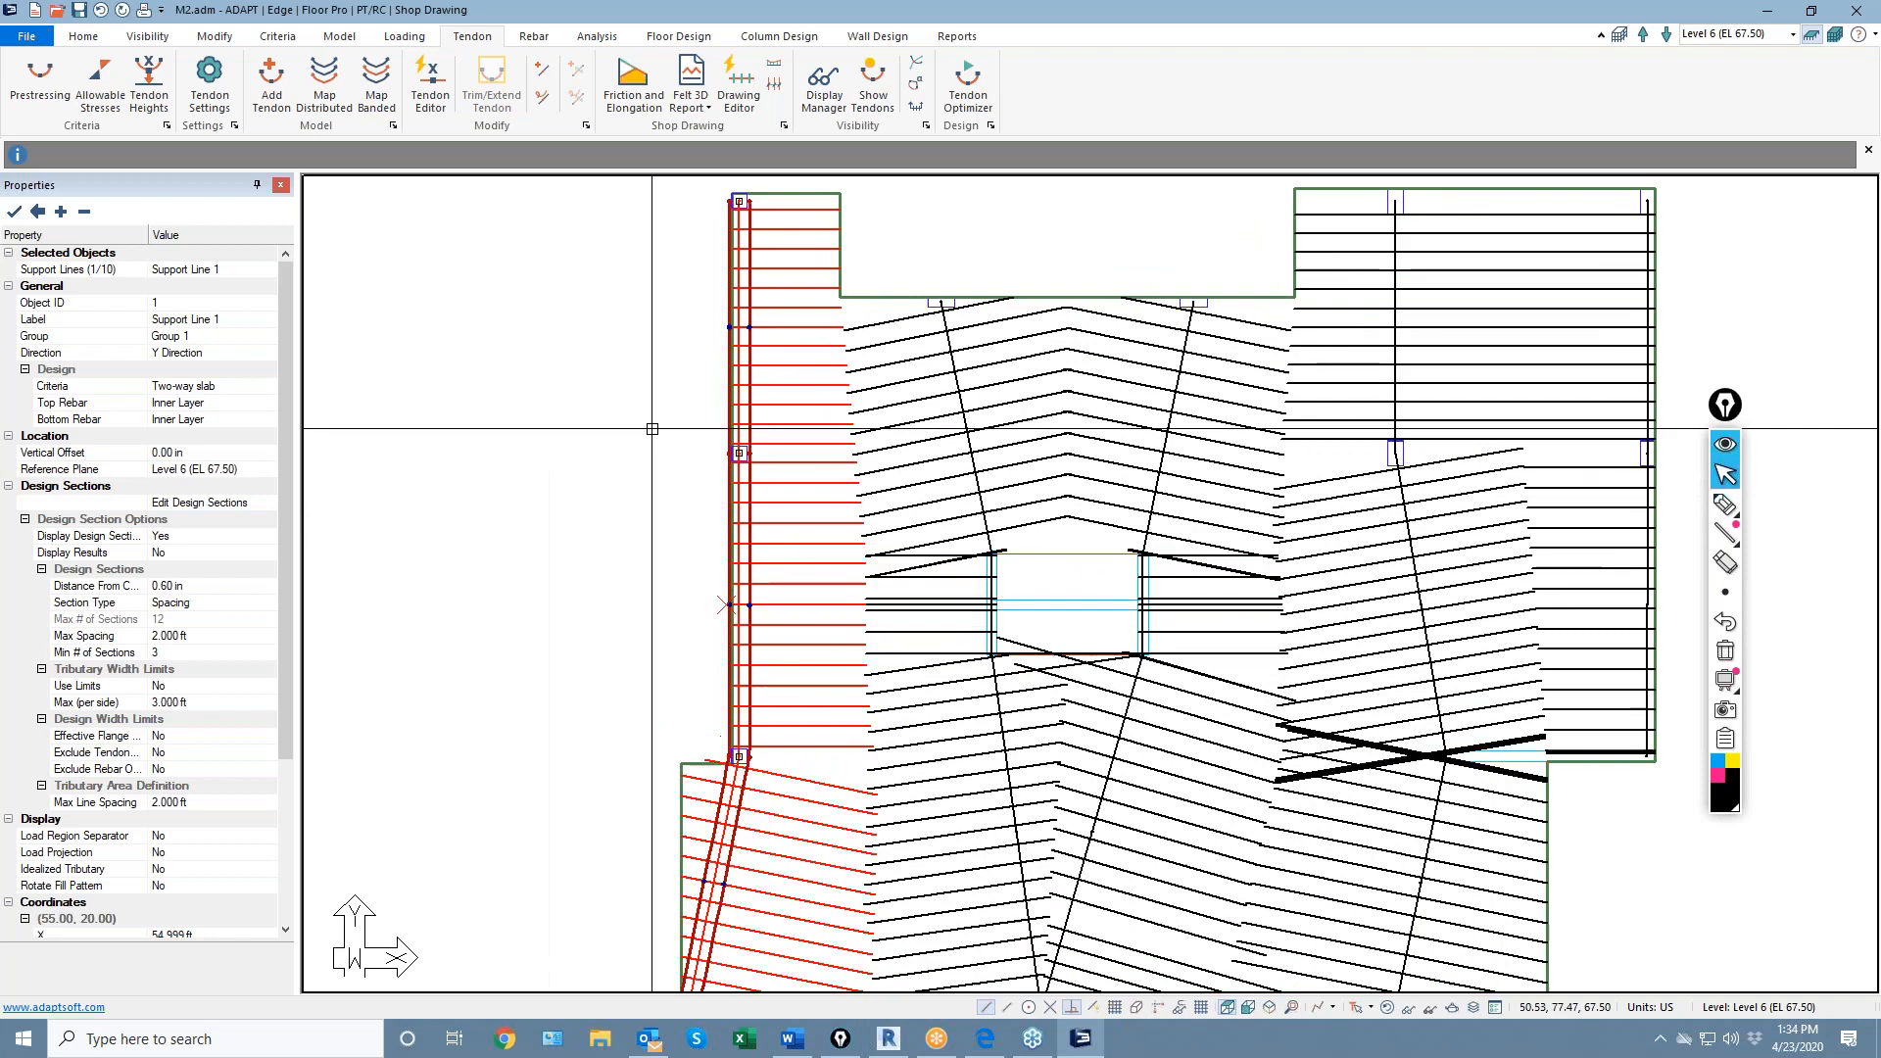
scroll(681, 475, down, 5)
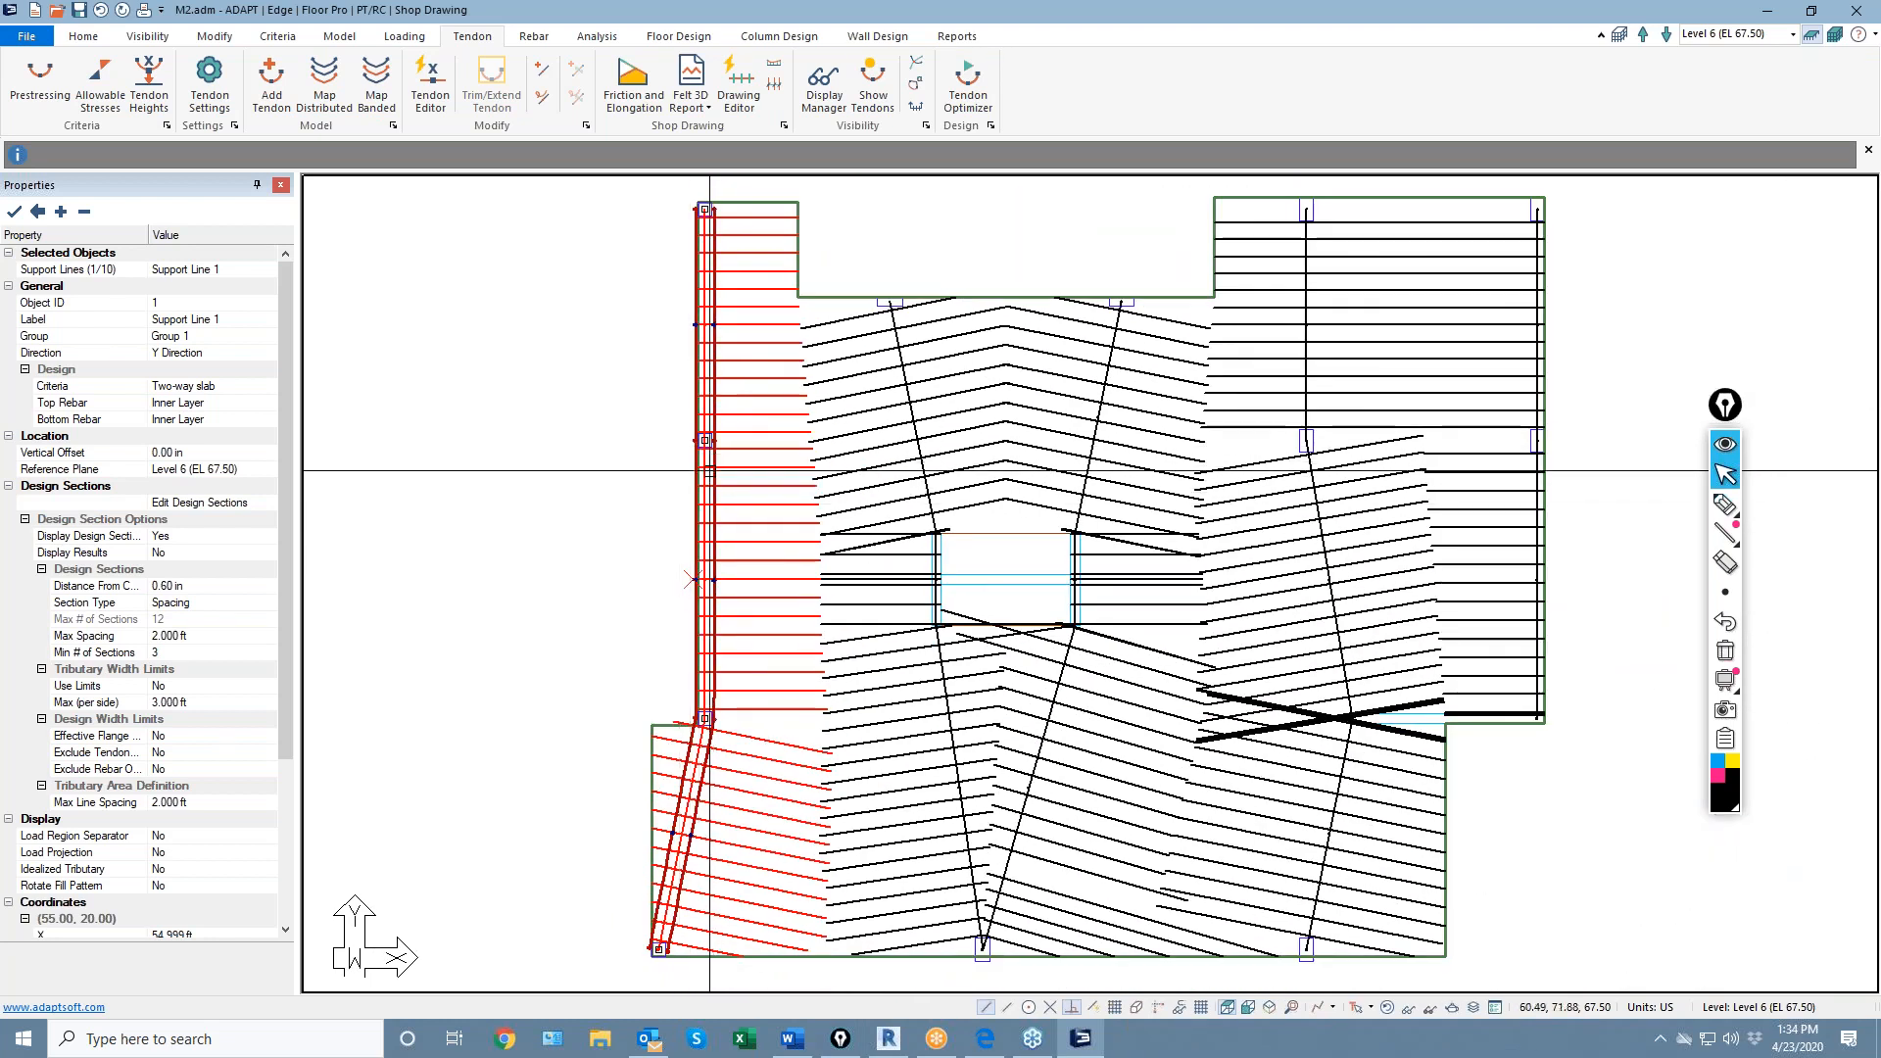
Move the outer banded tendon's points at the two intermediate columns inward so they lie inside the slab edge
scroll(691, 470, up, 3)
scroll(676, 748, up, 1)
scroll(676, 749, up, 2)
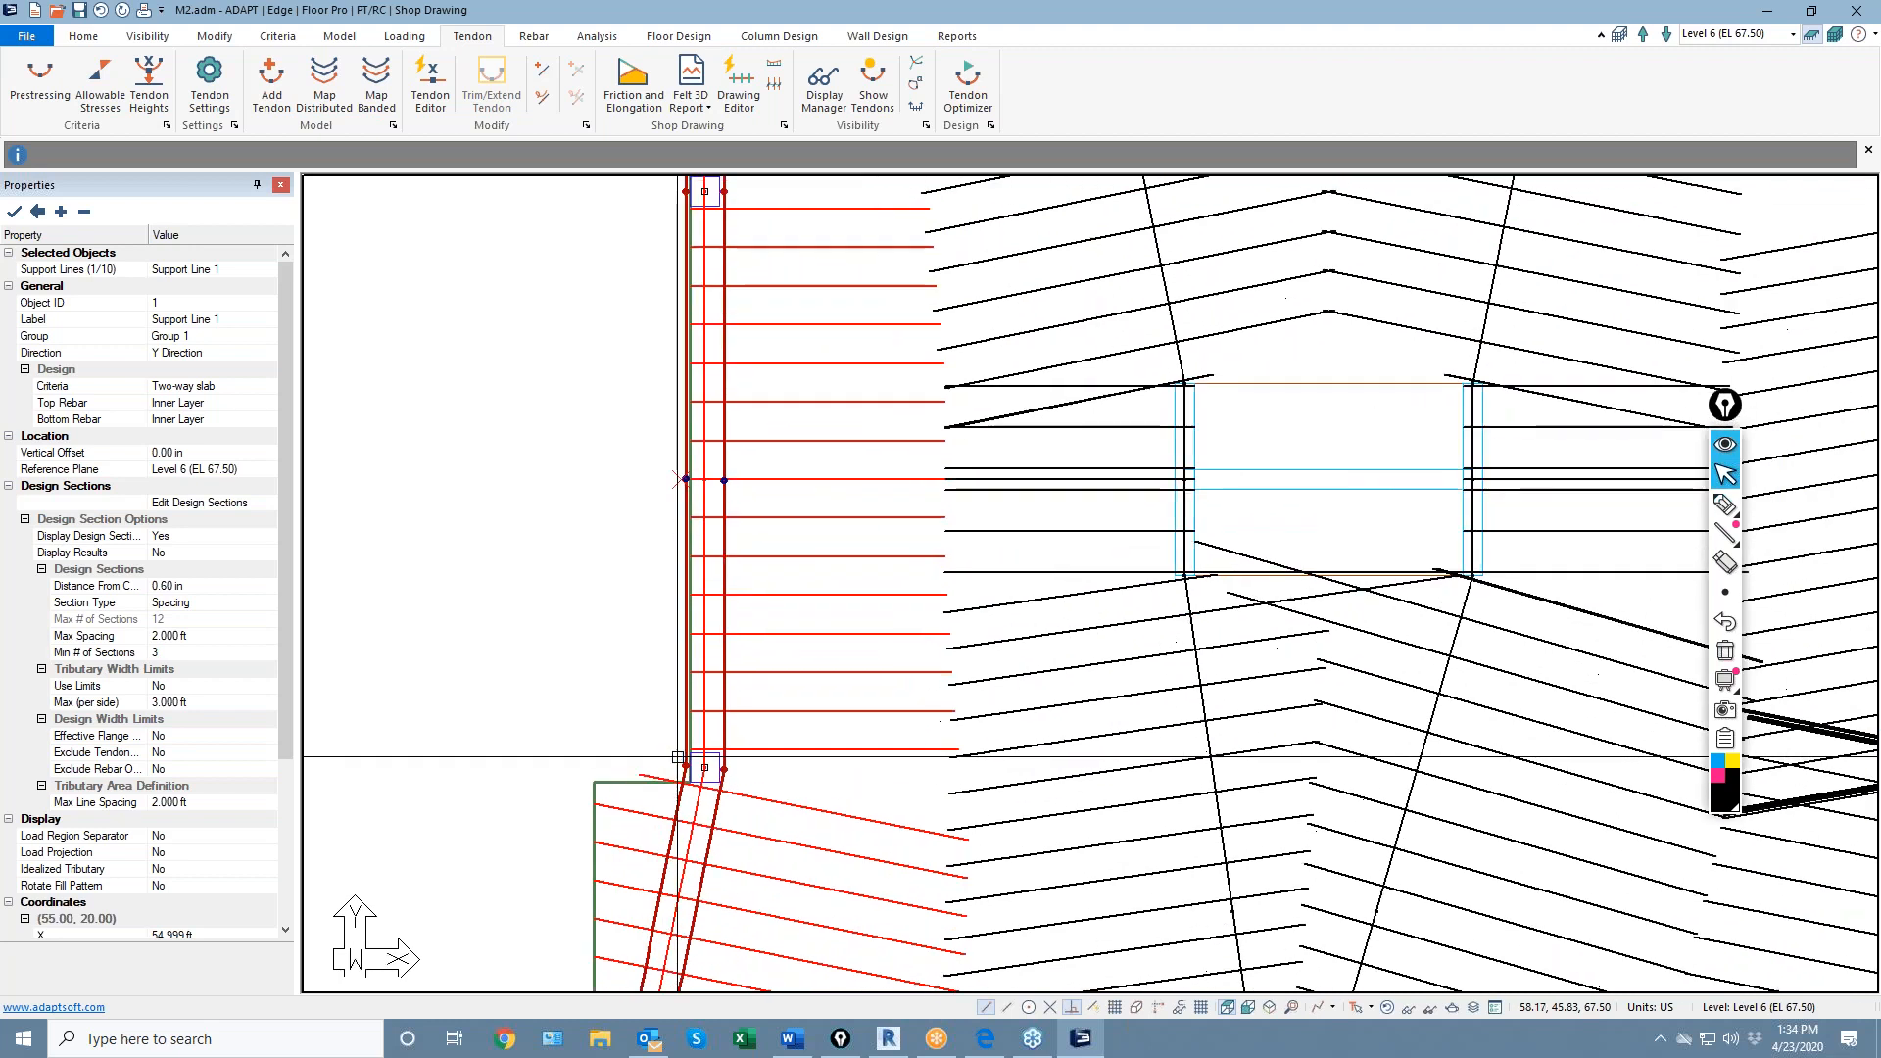
click(675, 751)
scroll(671, 769, up, 1)
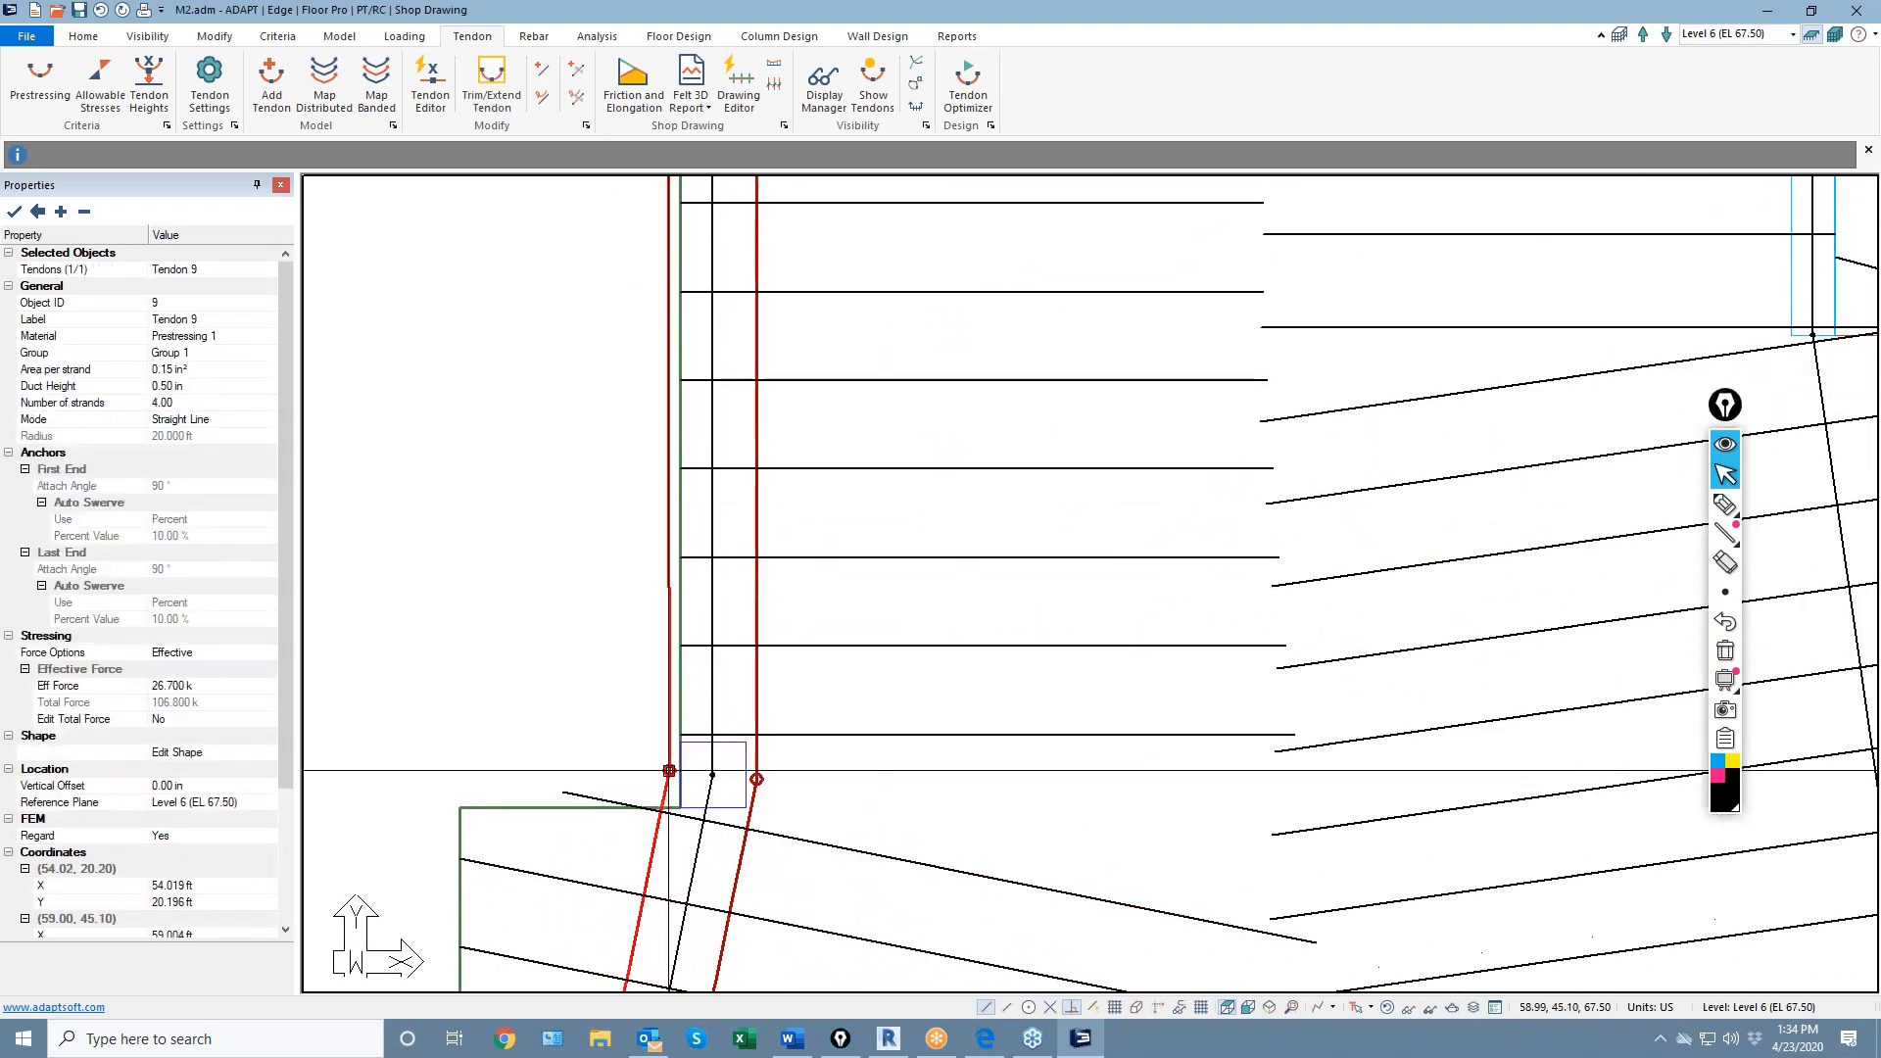
scroll(692, 841, down, 4)
middle_drag(545, 431, 619, 672)
scroll(726, 432, up, 2)
click(735, 423)
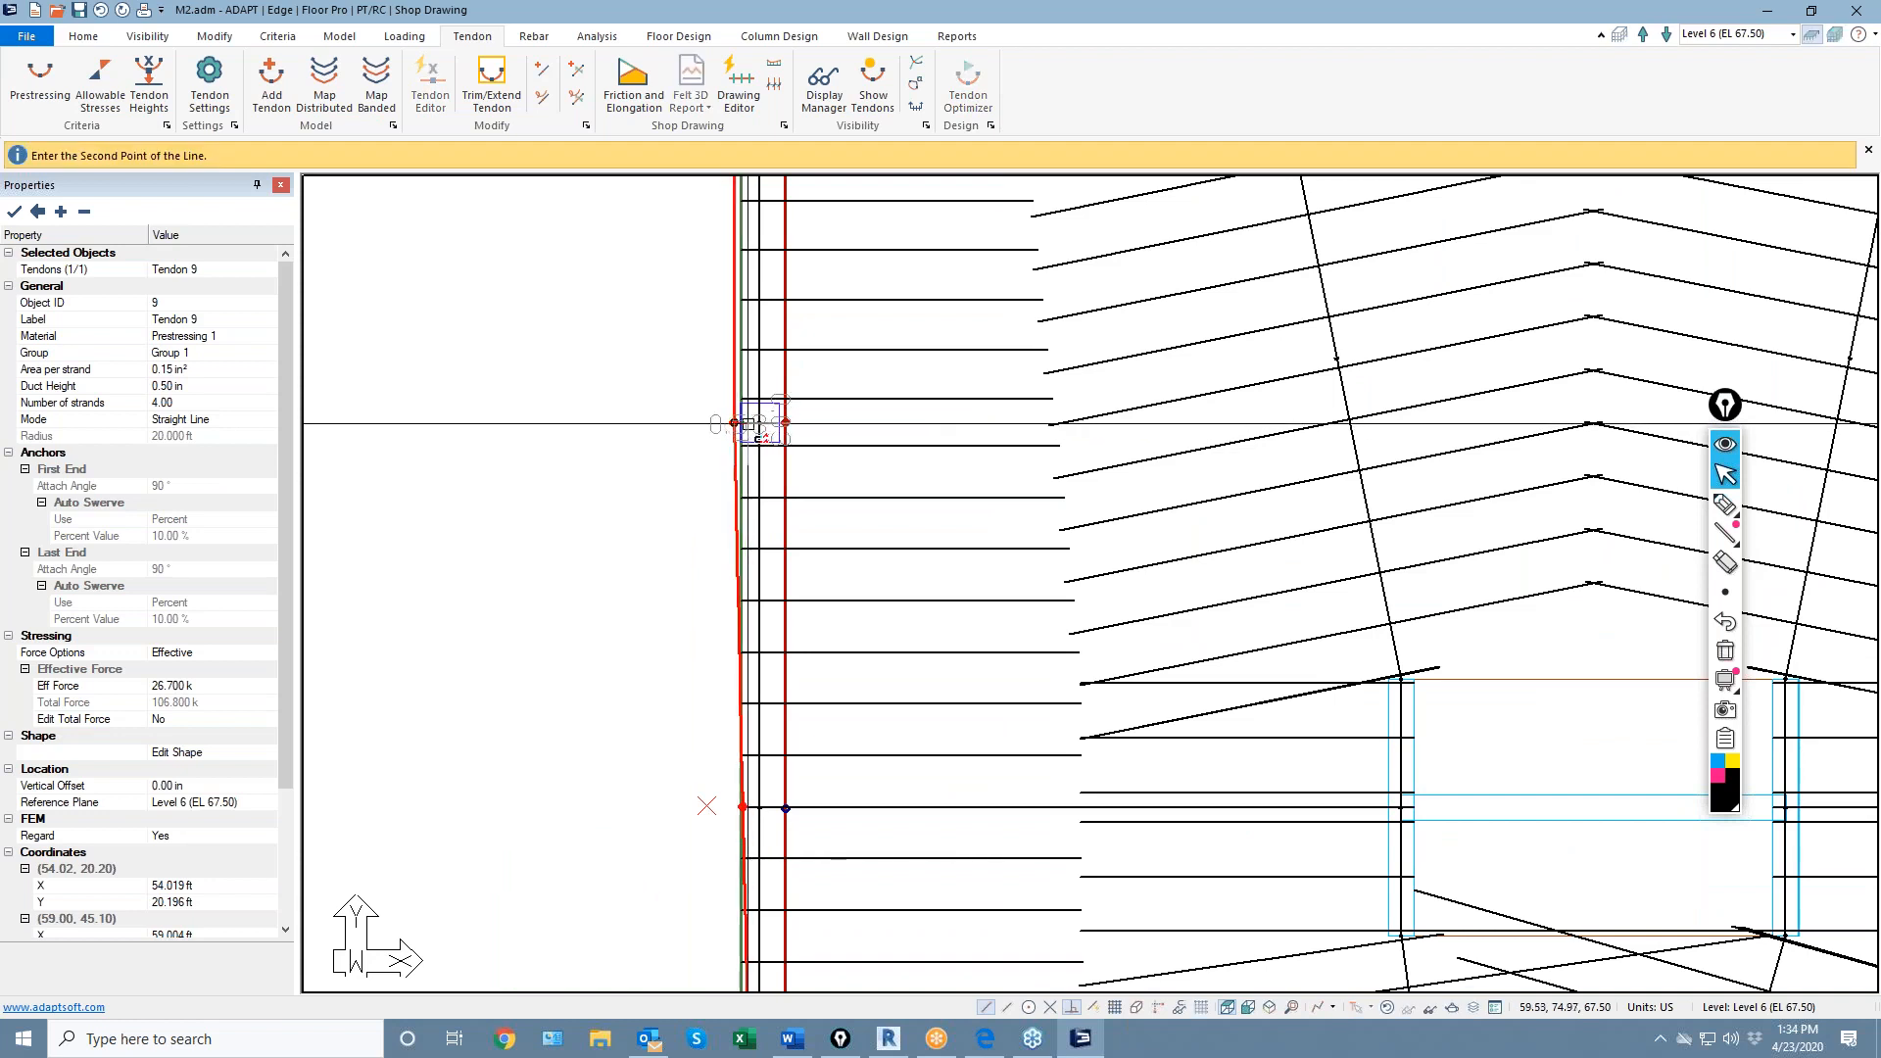
click(742, 423)
Move the outer tendon's upper end point inward, inside the slab edge at the top-left column
middle_drag(693, 349, 614, 726)
scroll(623, 514, up, 2)
middle_drag(627, 566, 630, 658)
scroll(630, 659, up, 1)
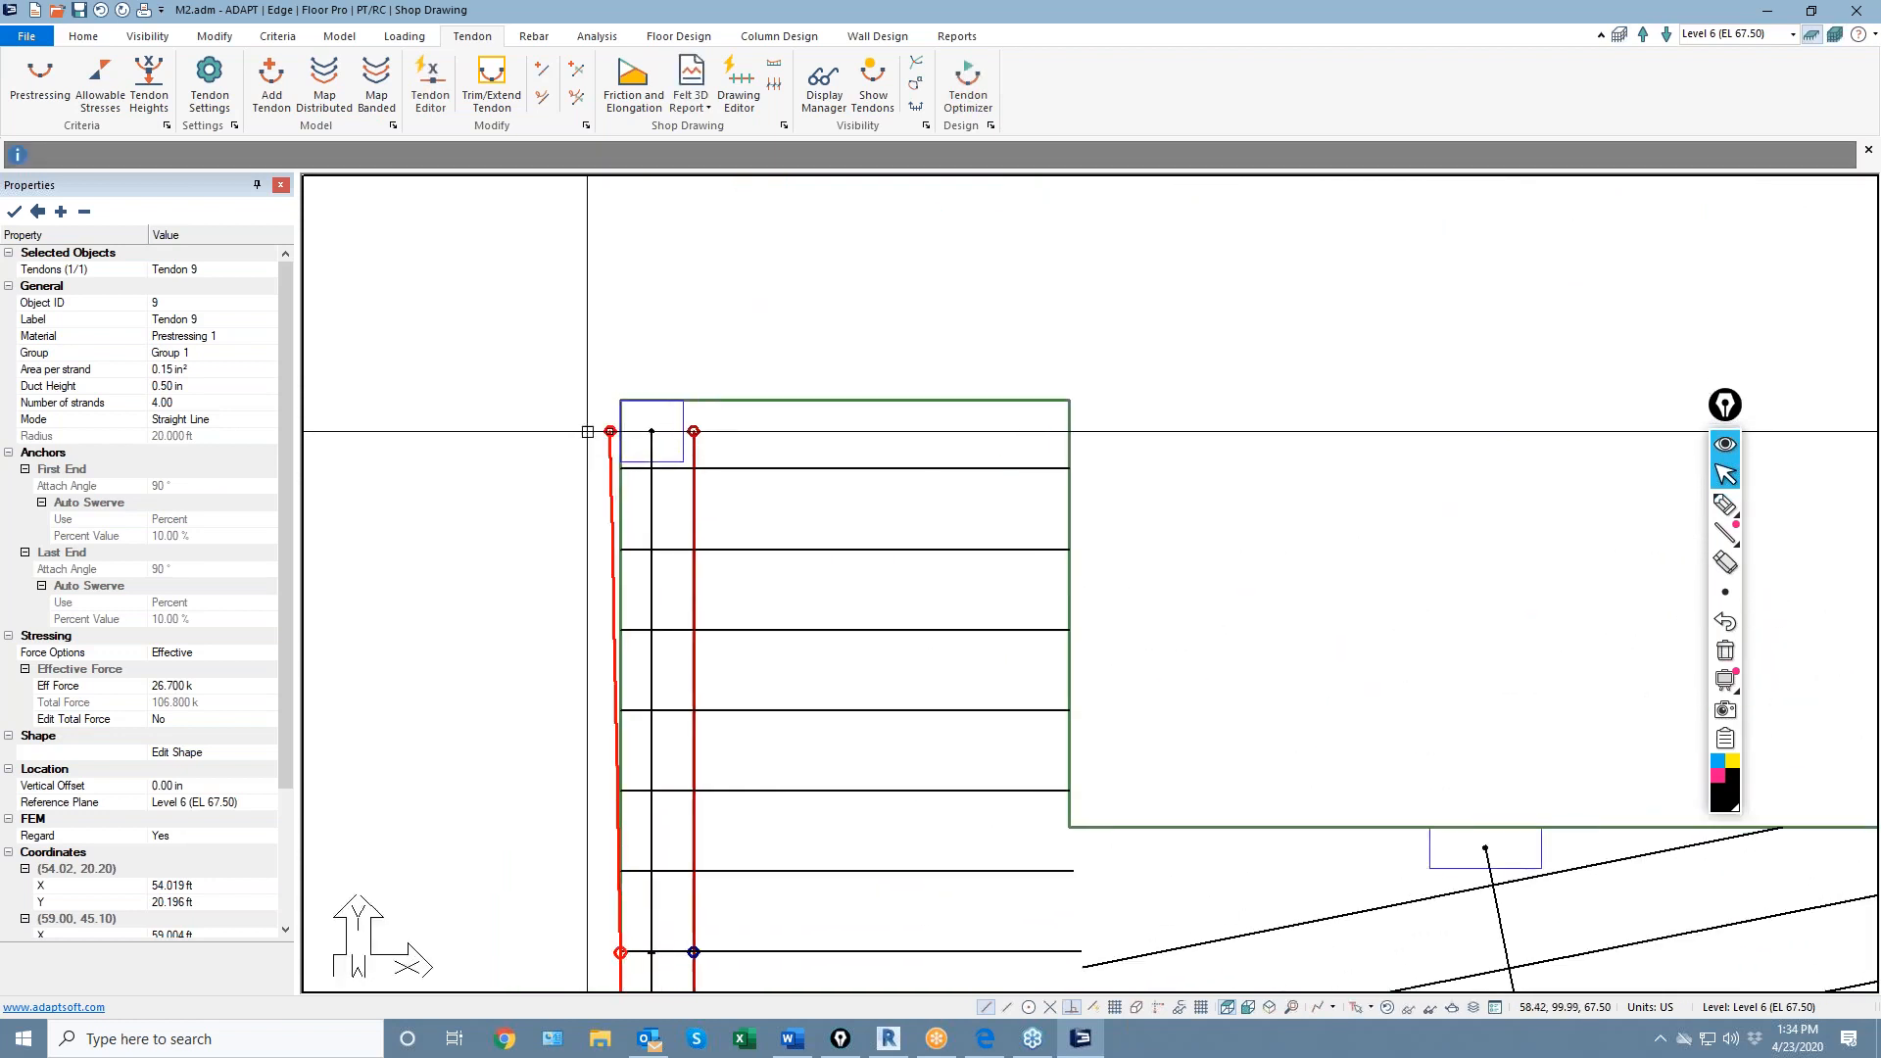
click(609, 432)
click(633, 434)
scroll(638, 380, down, 4)
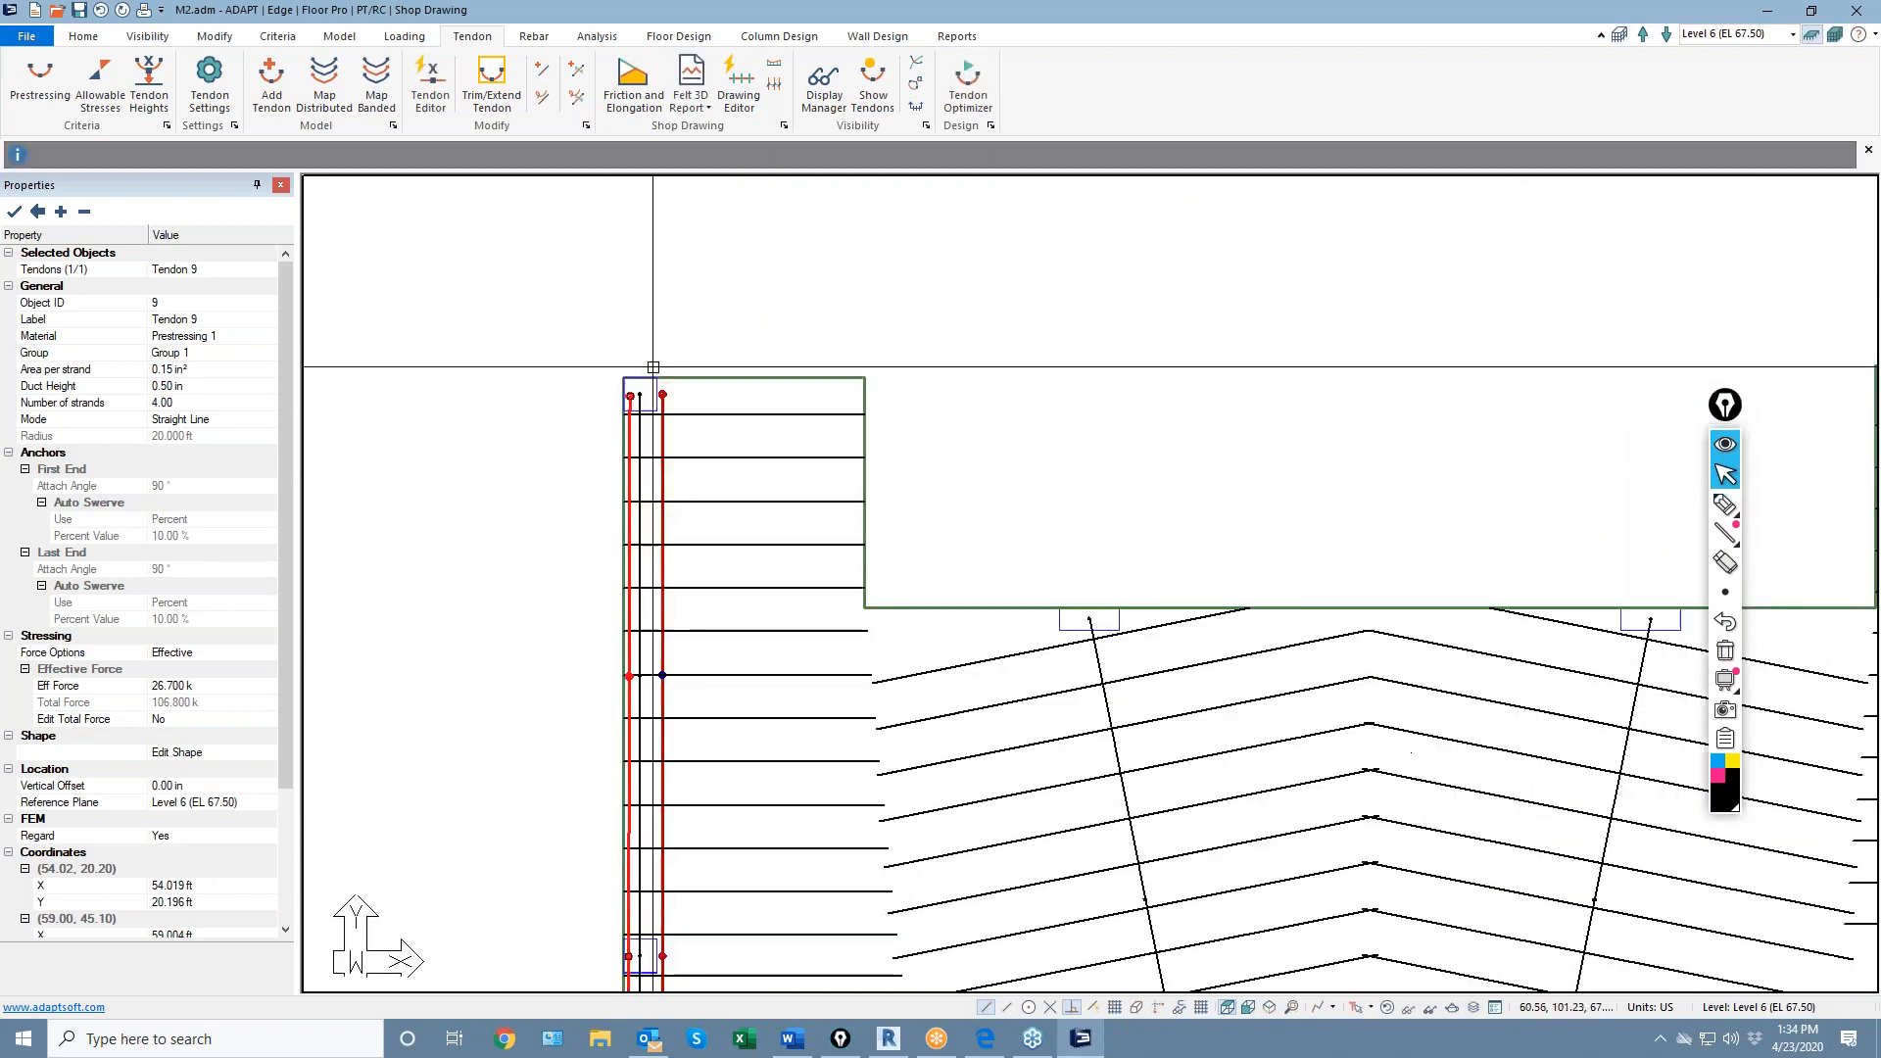
Select both banded tendons on the leftmost support line and trim/extend them to the slab edge
scroll(601, 325, down, 2)
scroll(601, 326, up, 2)
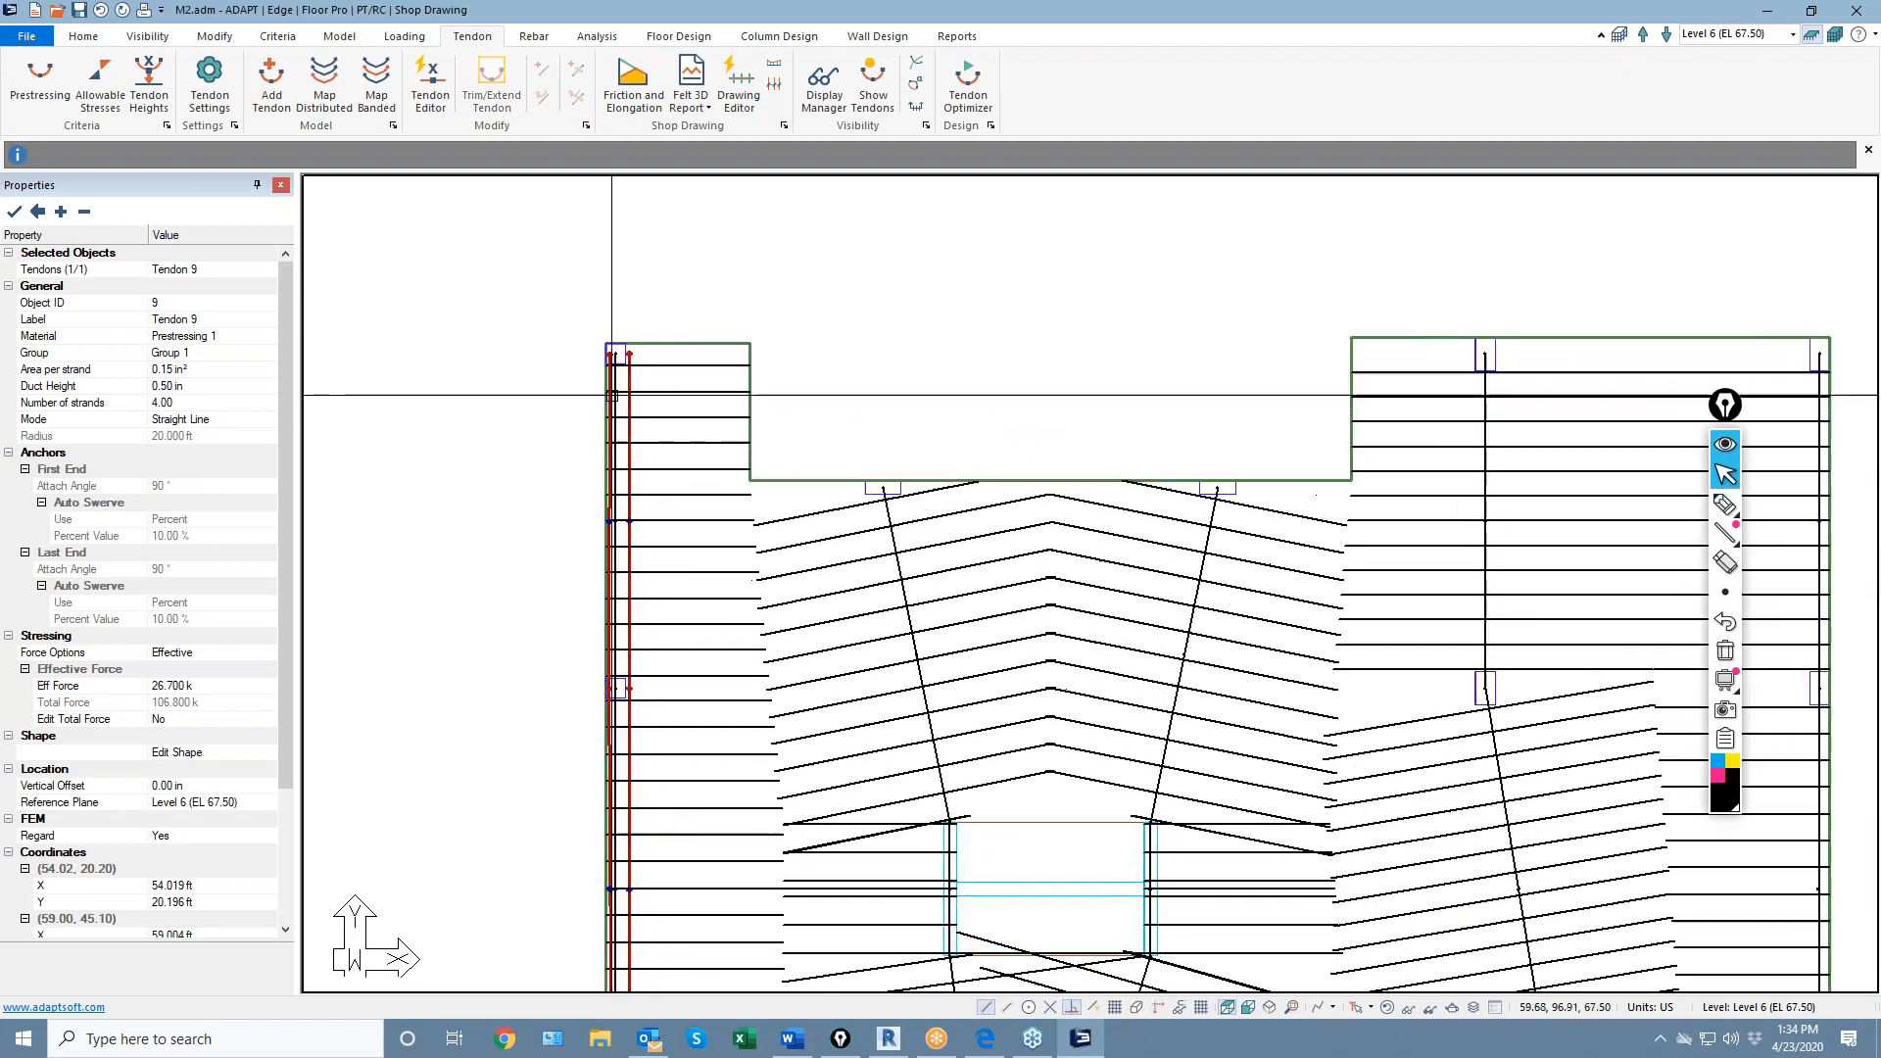
click(597, 433)
scroll(597, 433, up, 2)
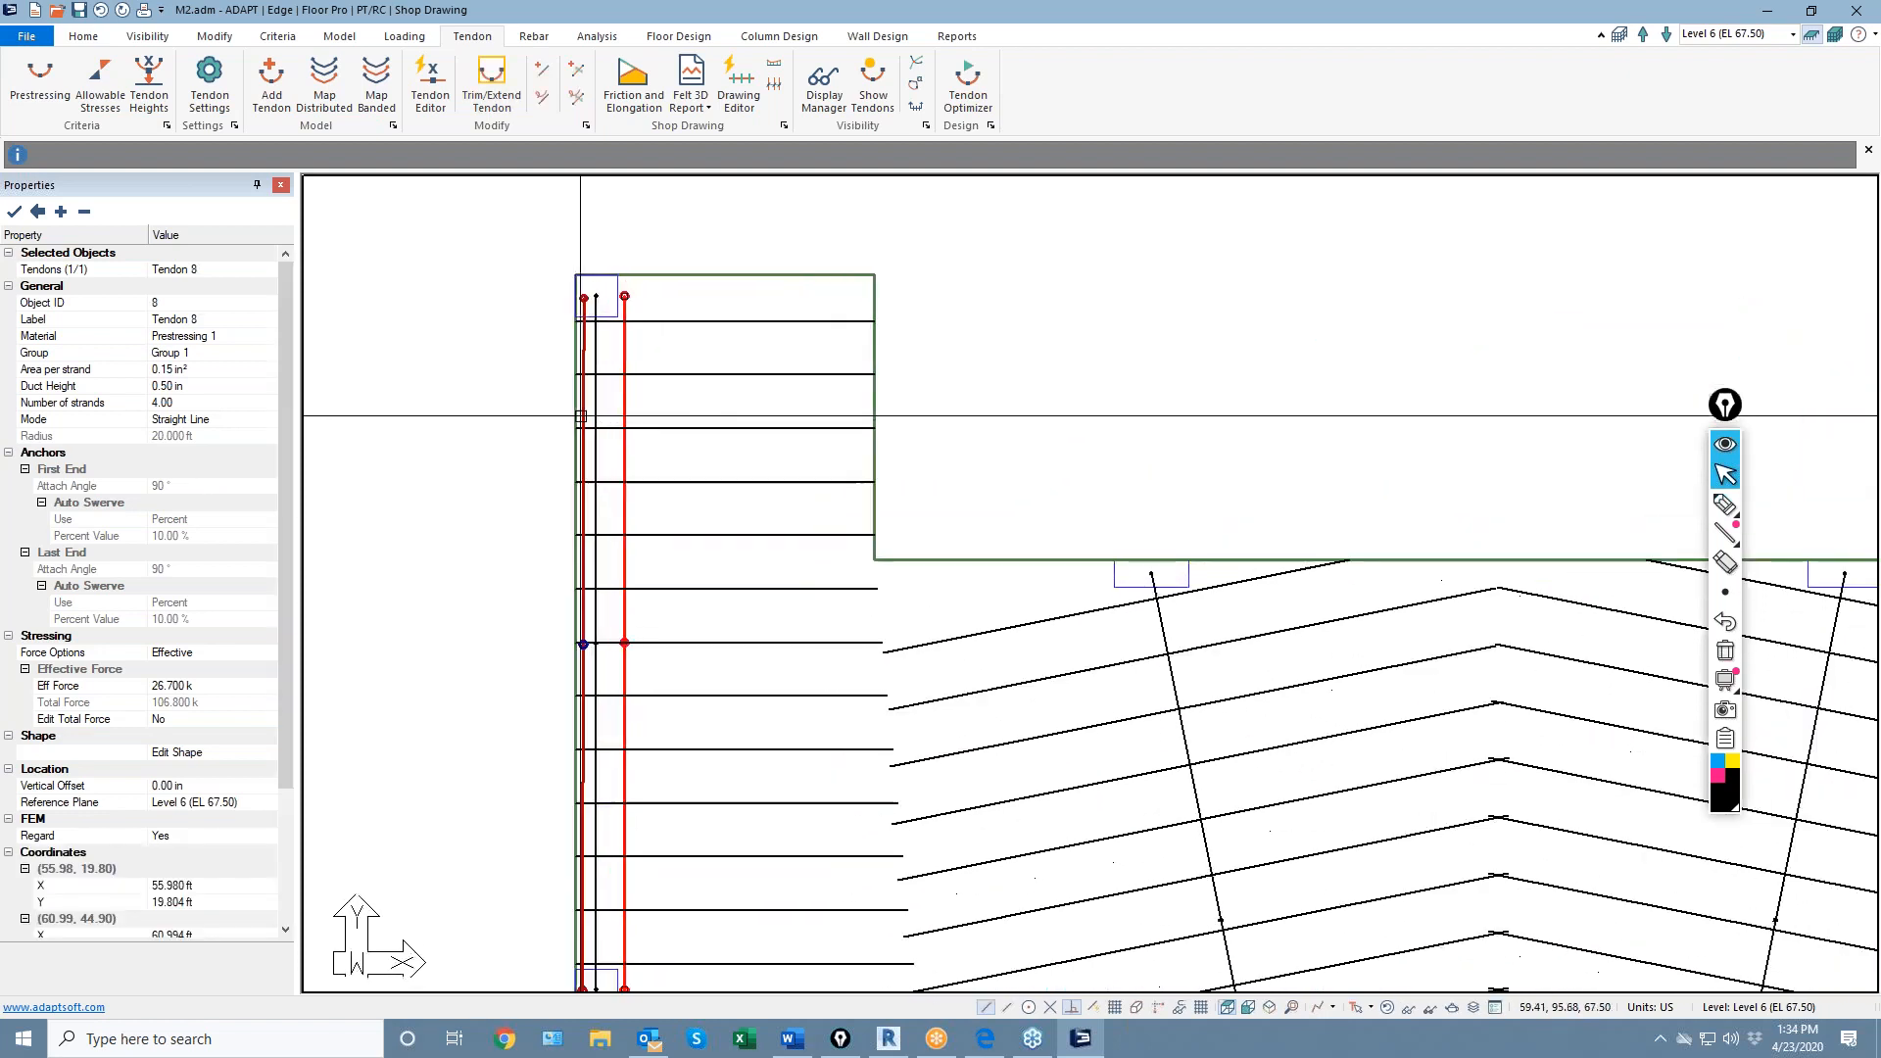
ctrl+click(582, 413)
scroll(673, 406, down, 6)
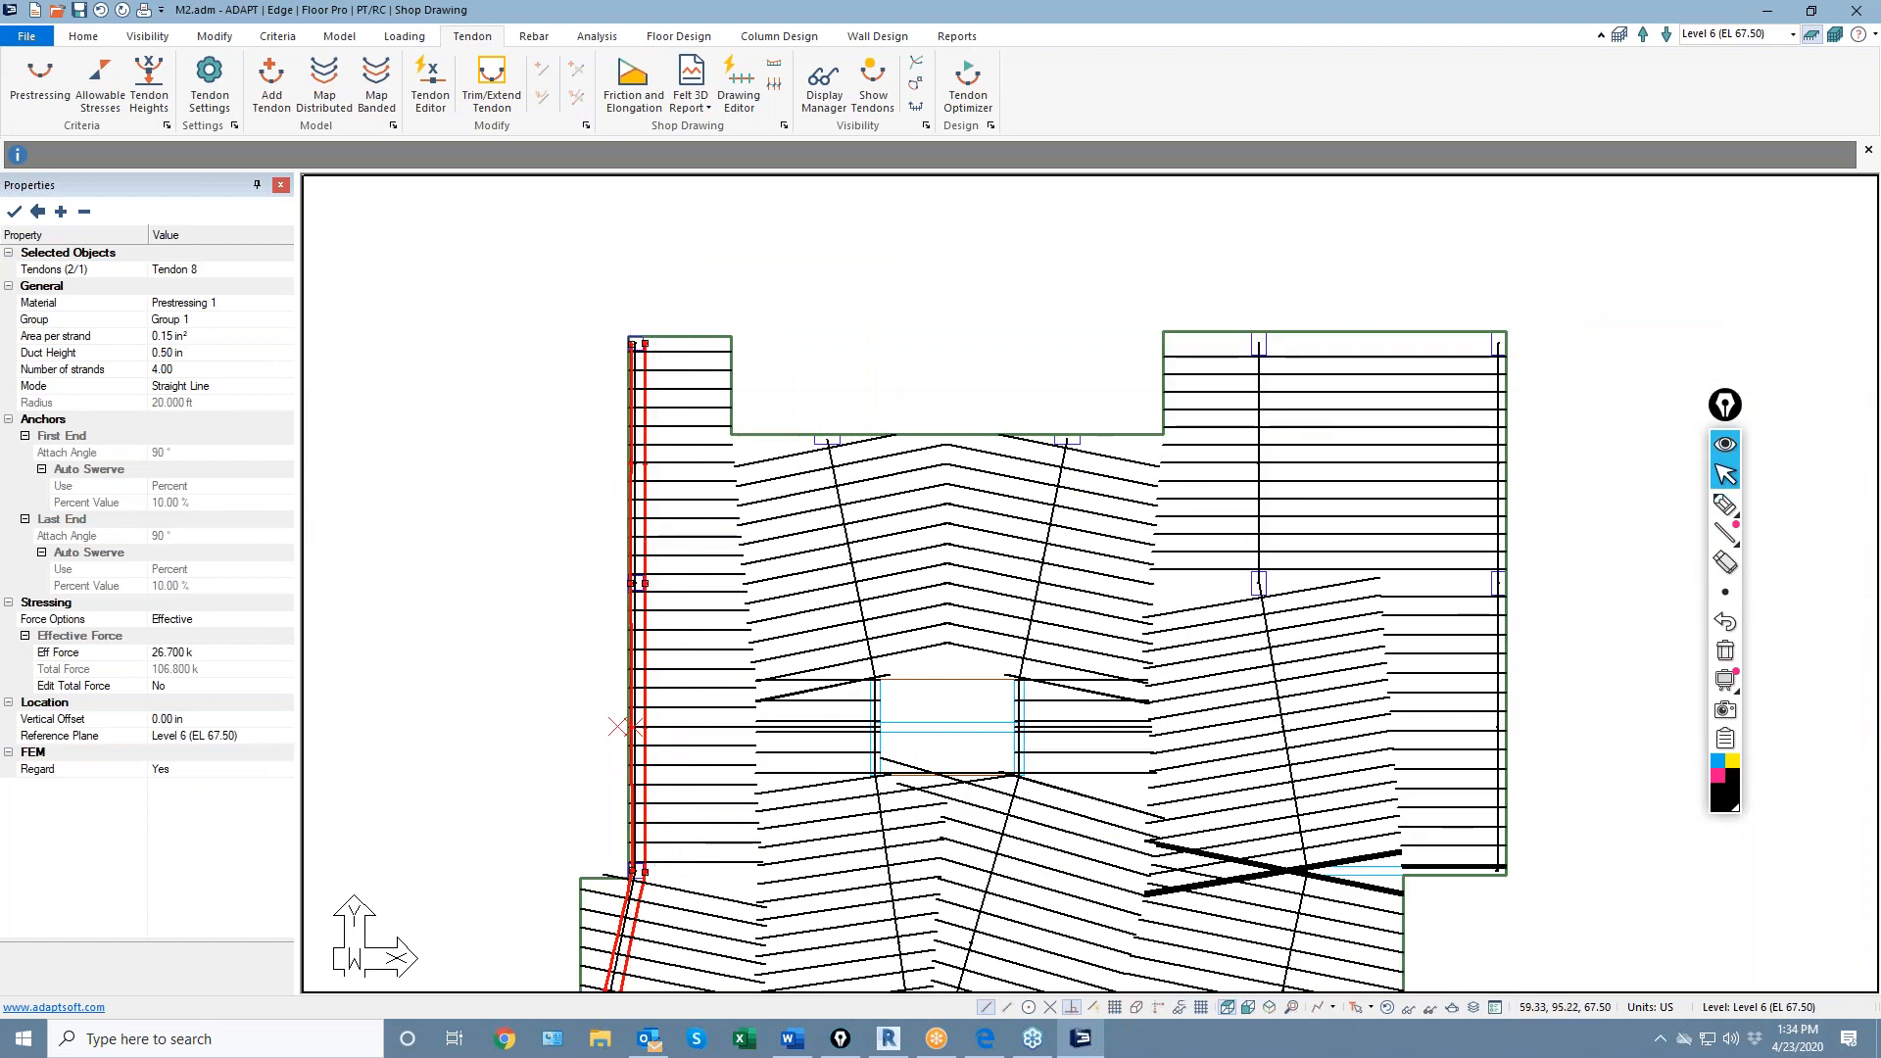
click(501, 103)
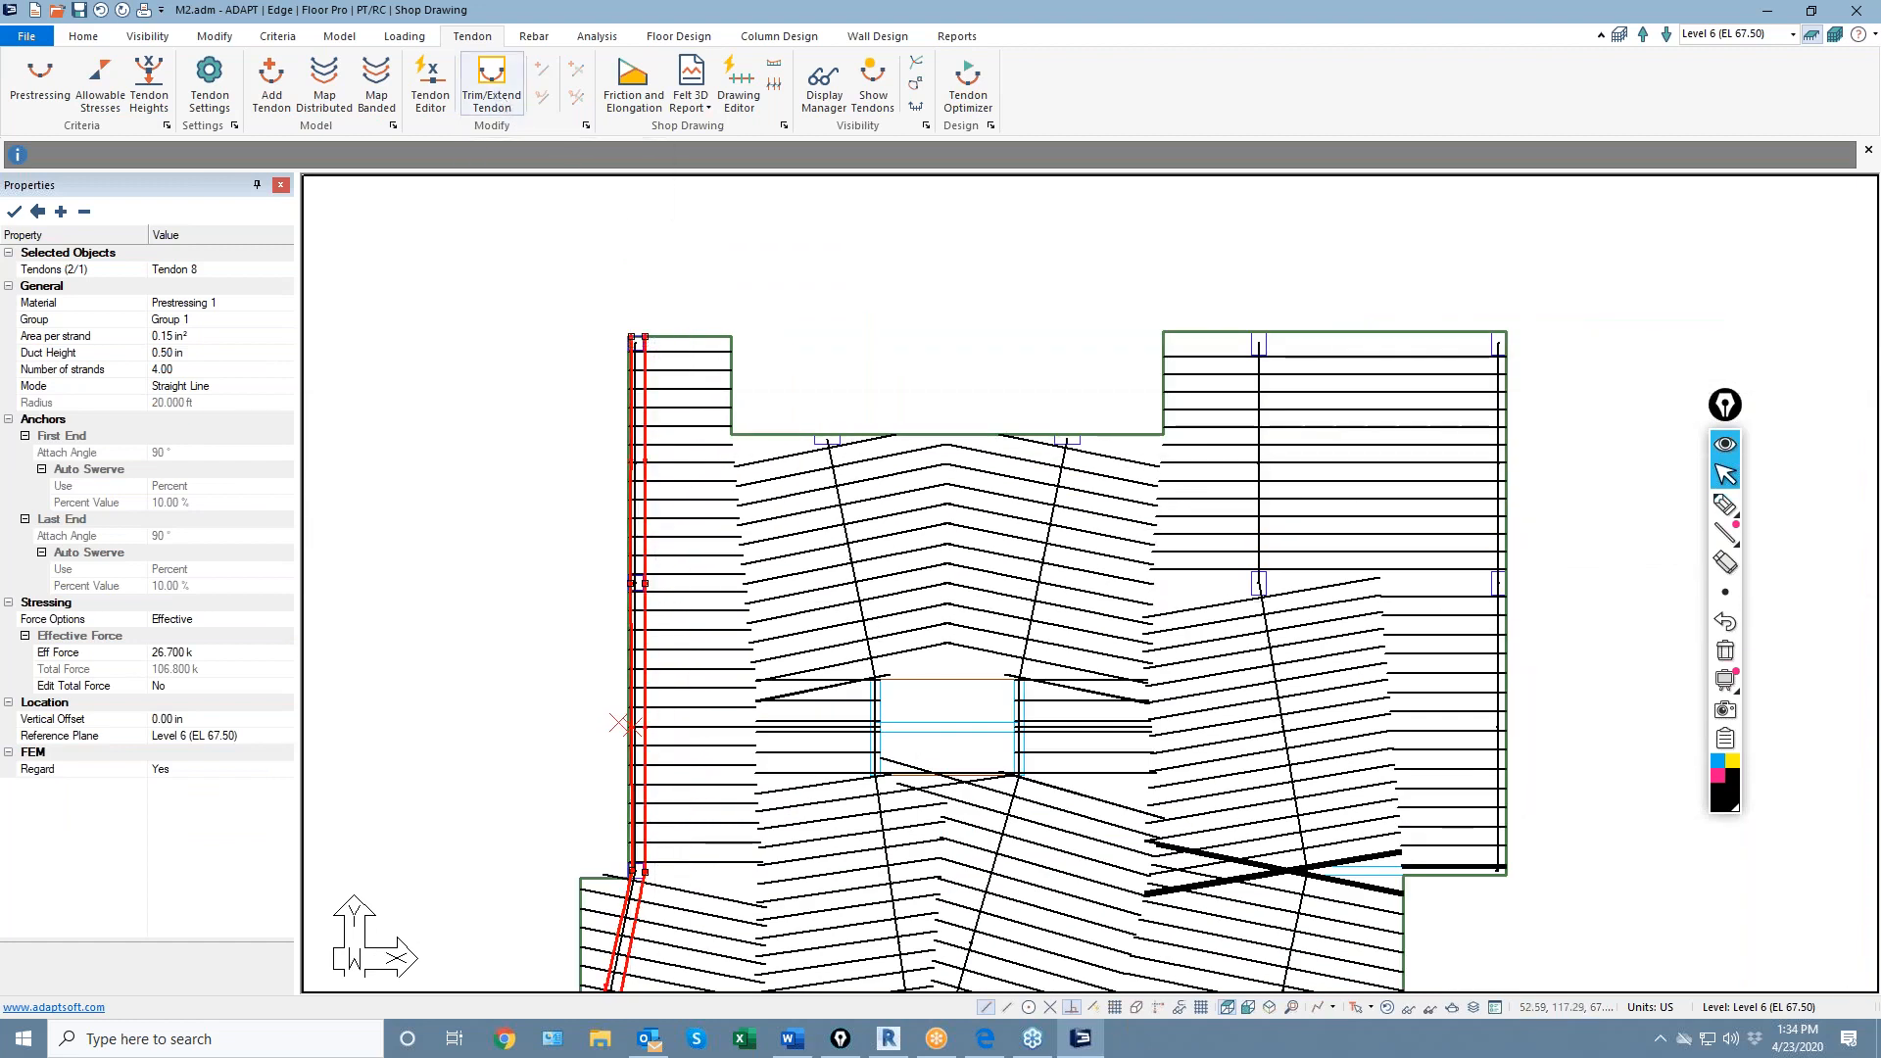
Move the outer tendon's lower end point onto the bottom slab edge at the lower-left column
scroll(643, 672, up, 1)
scroll(655, 849, up, 1)
scroll(653, 849, up, 3)
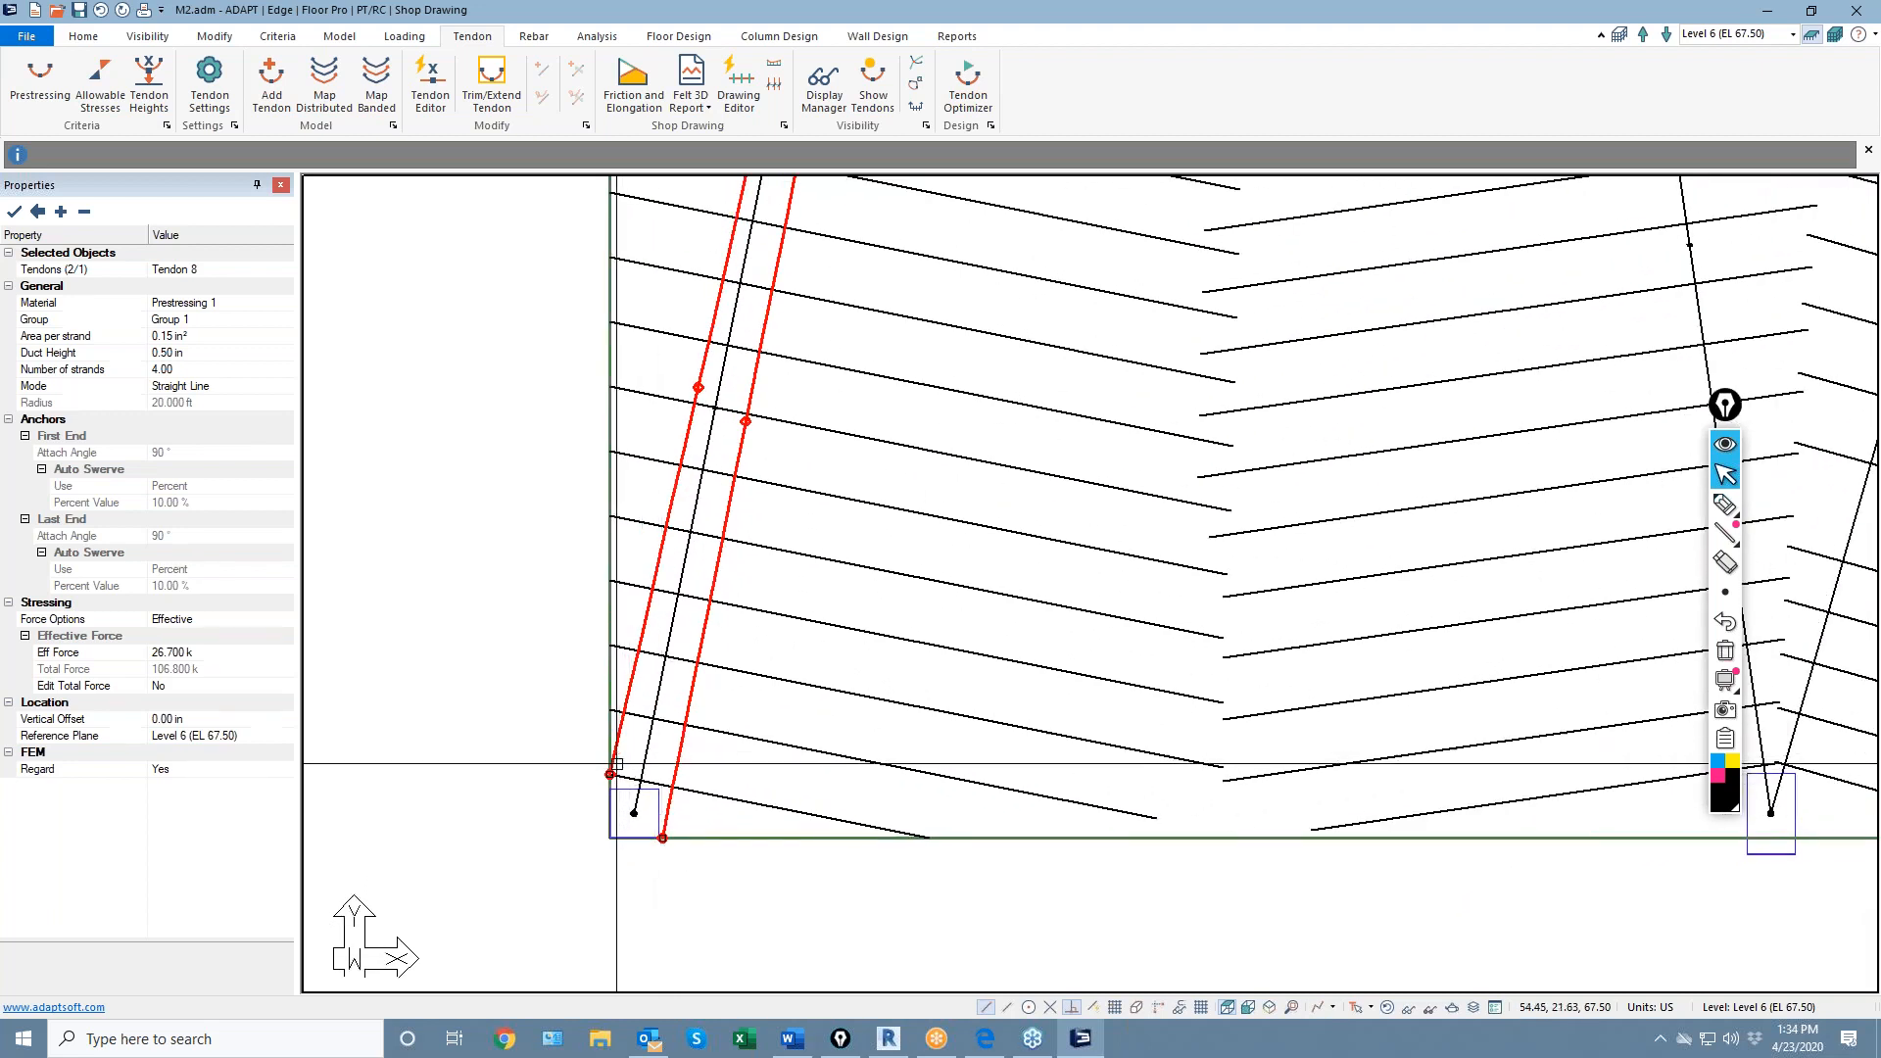
click(617, 745)
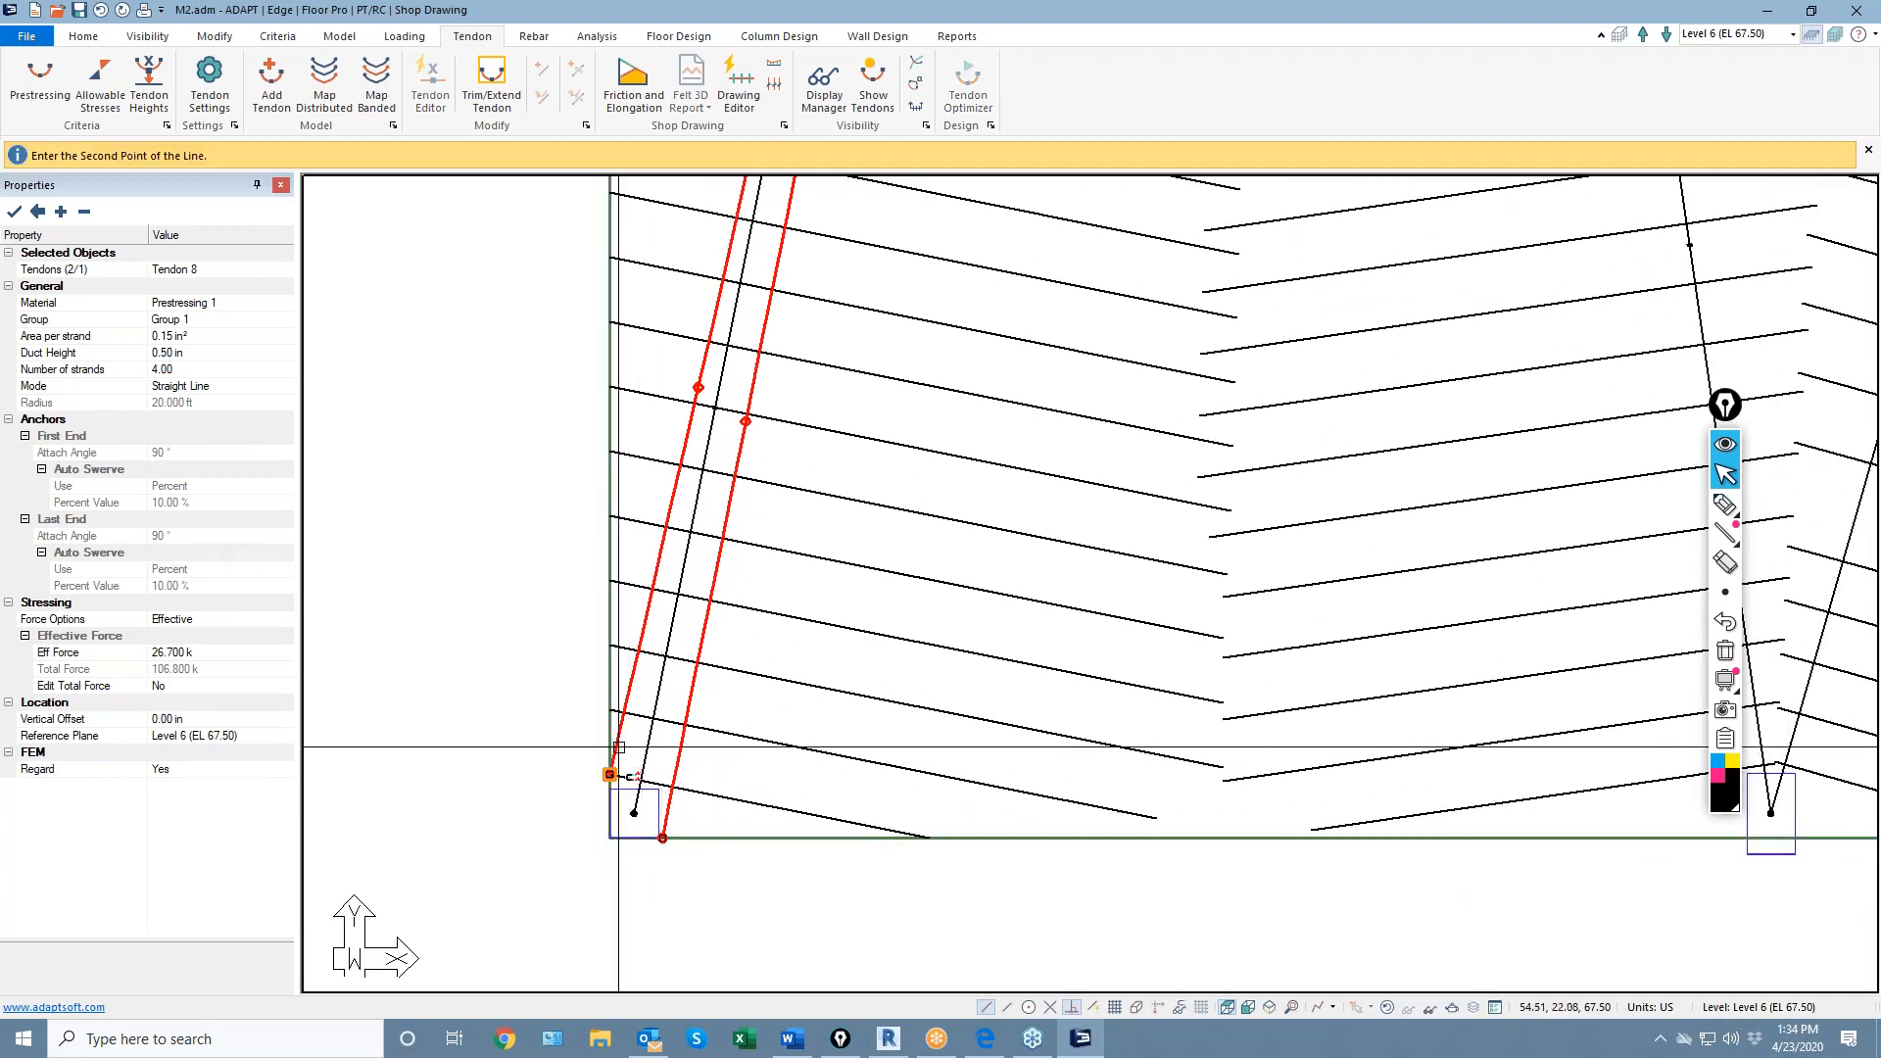
click(610, 778)
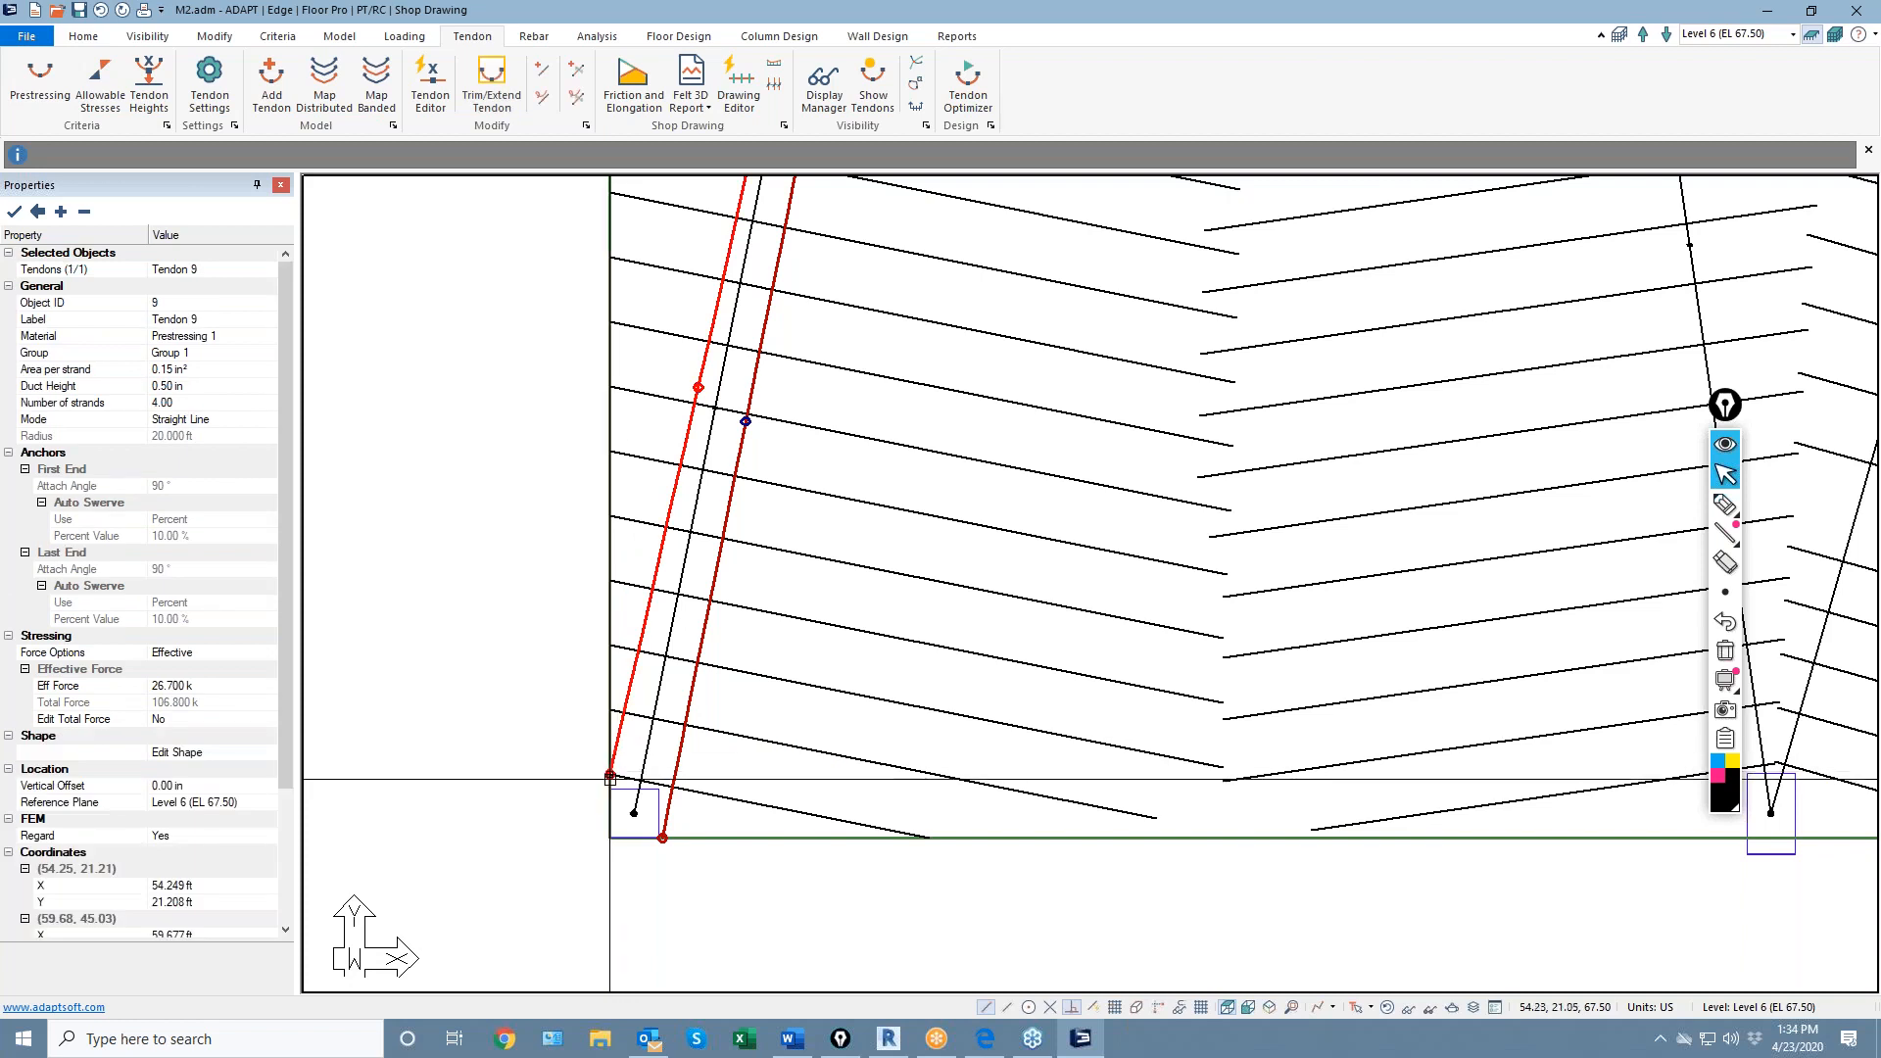
click(611, 777)
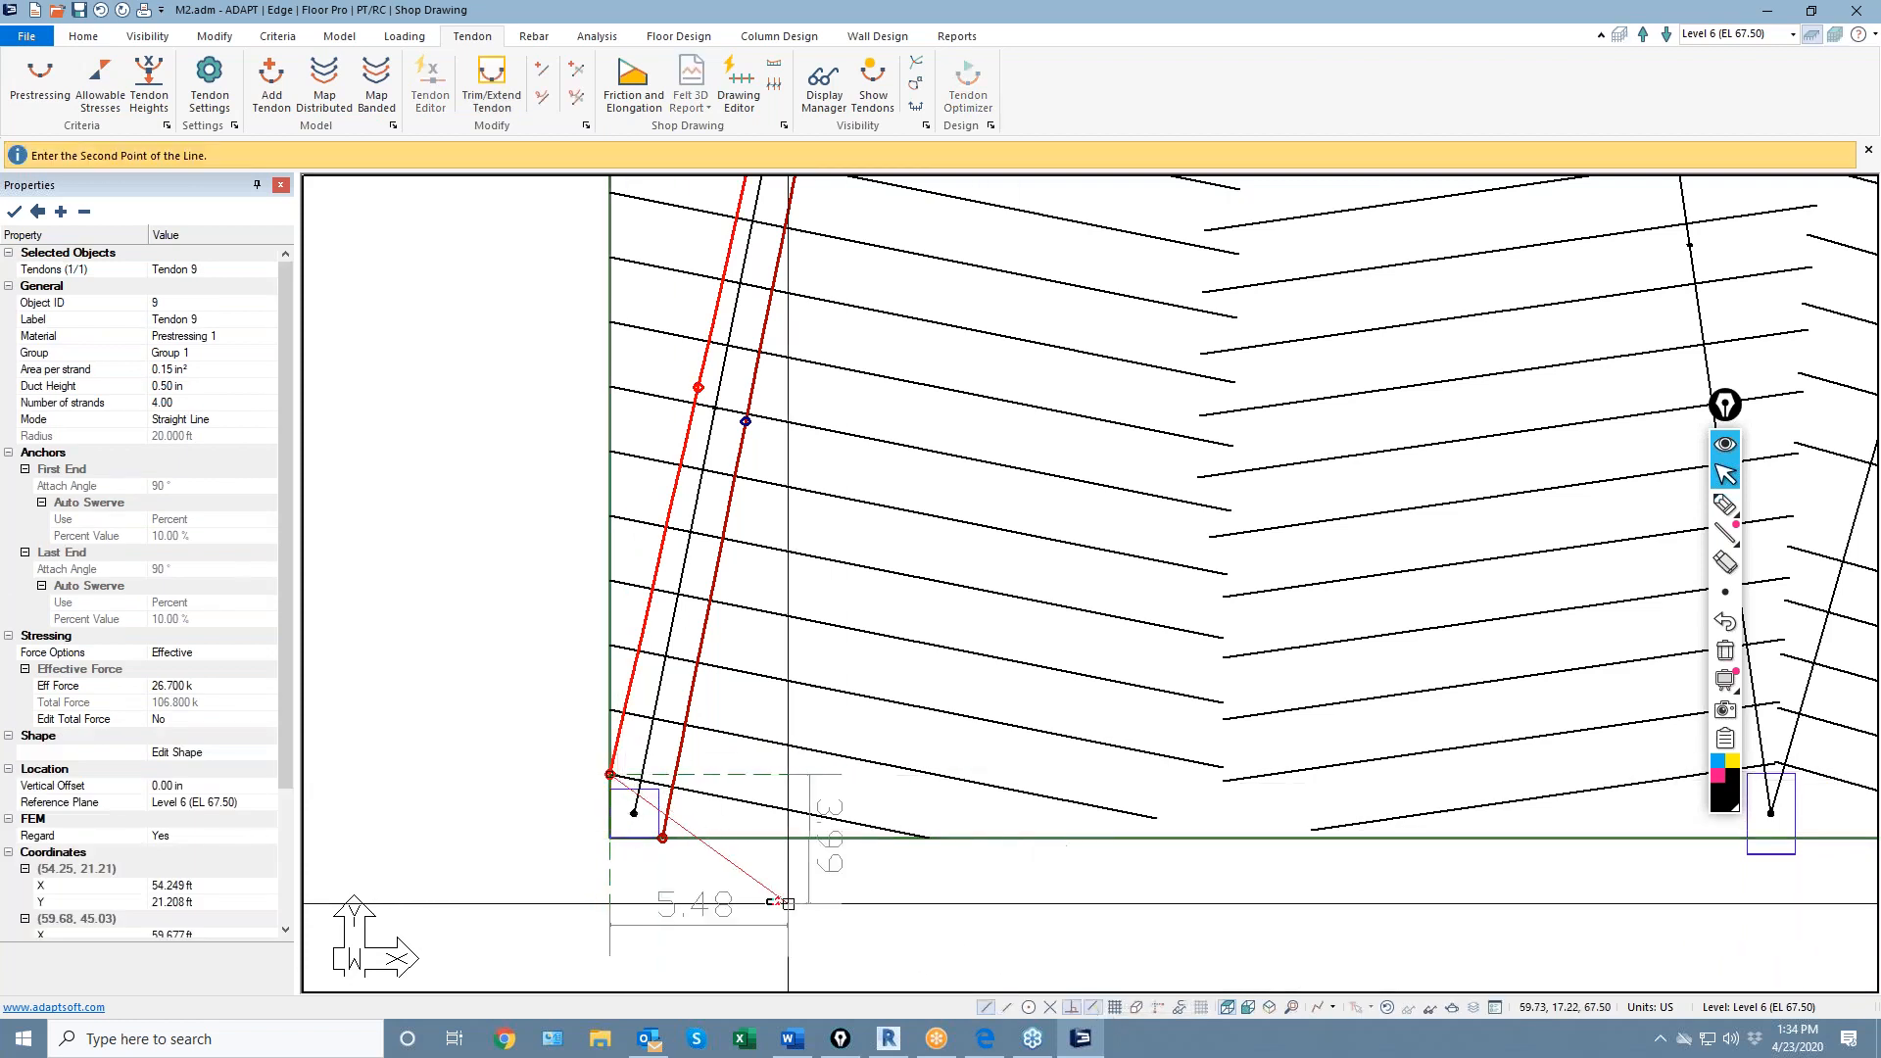
click(623, 835)
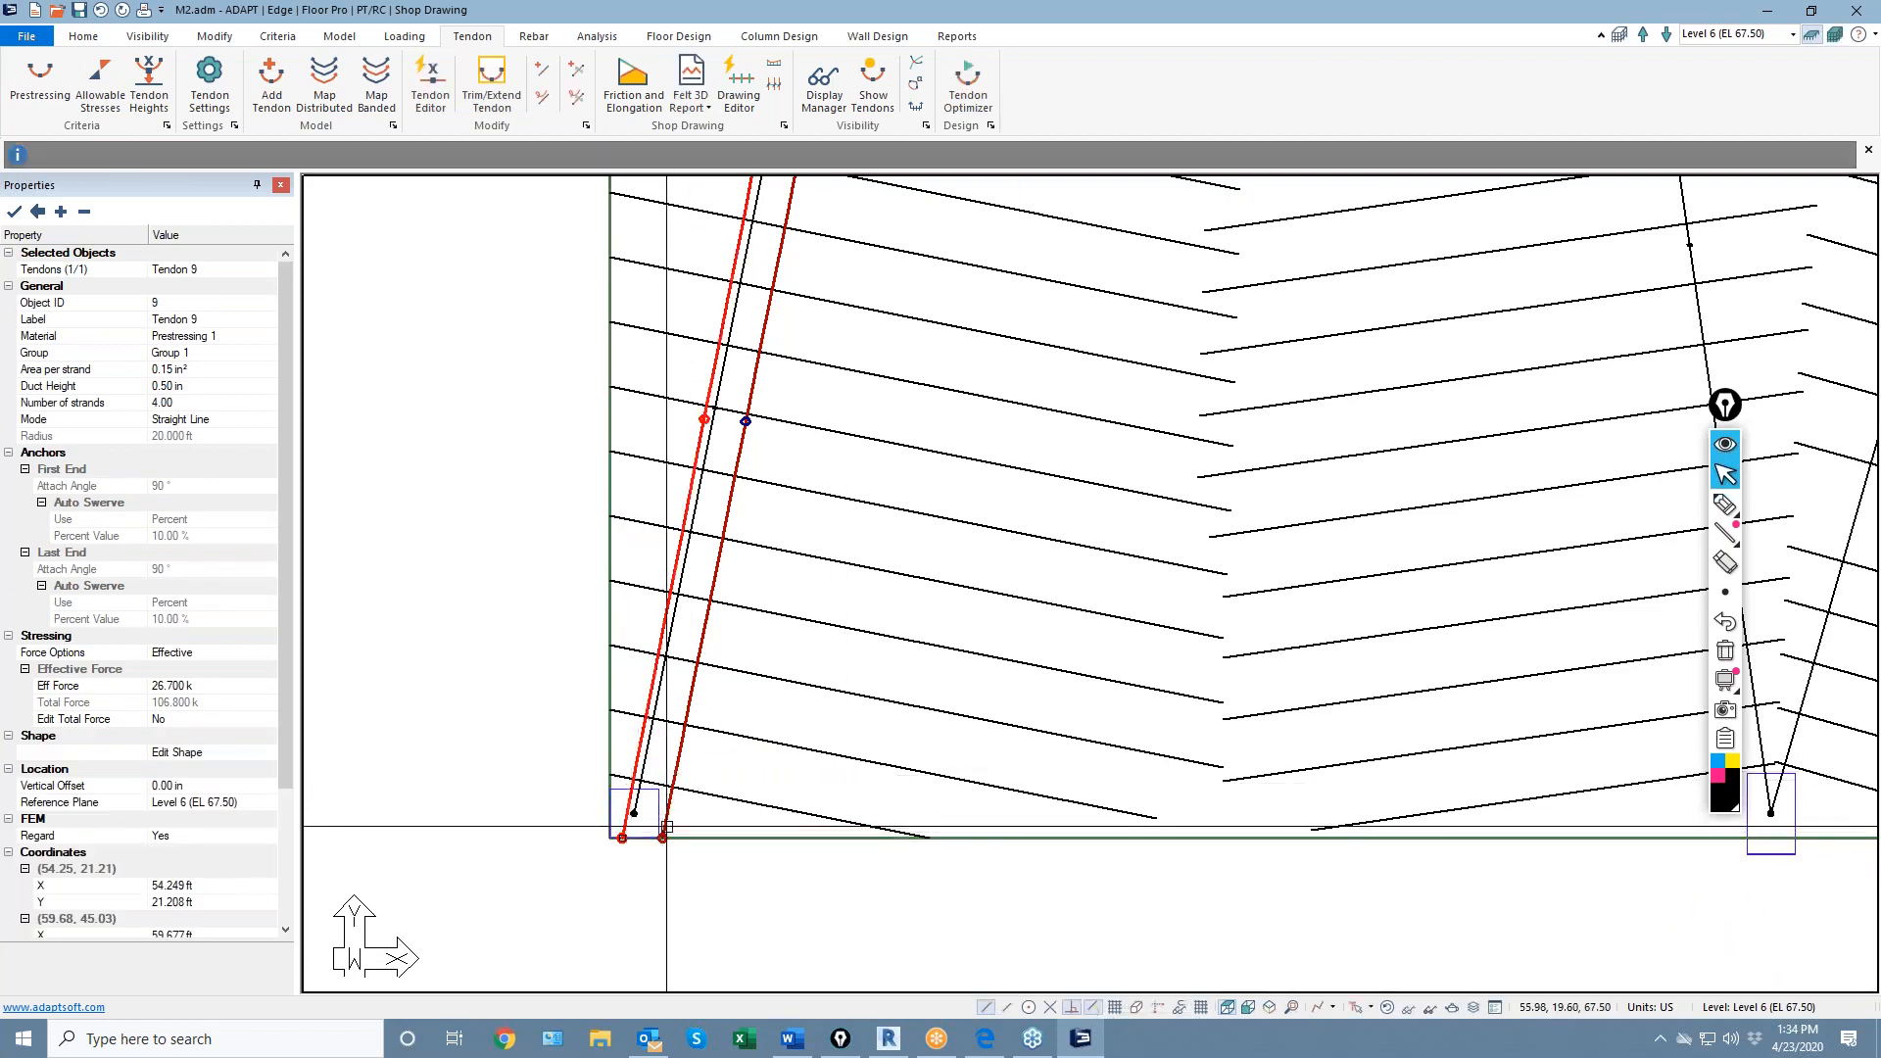
scroll(666, 826, down, 4)
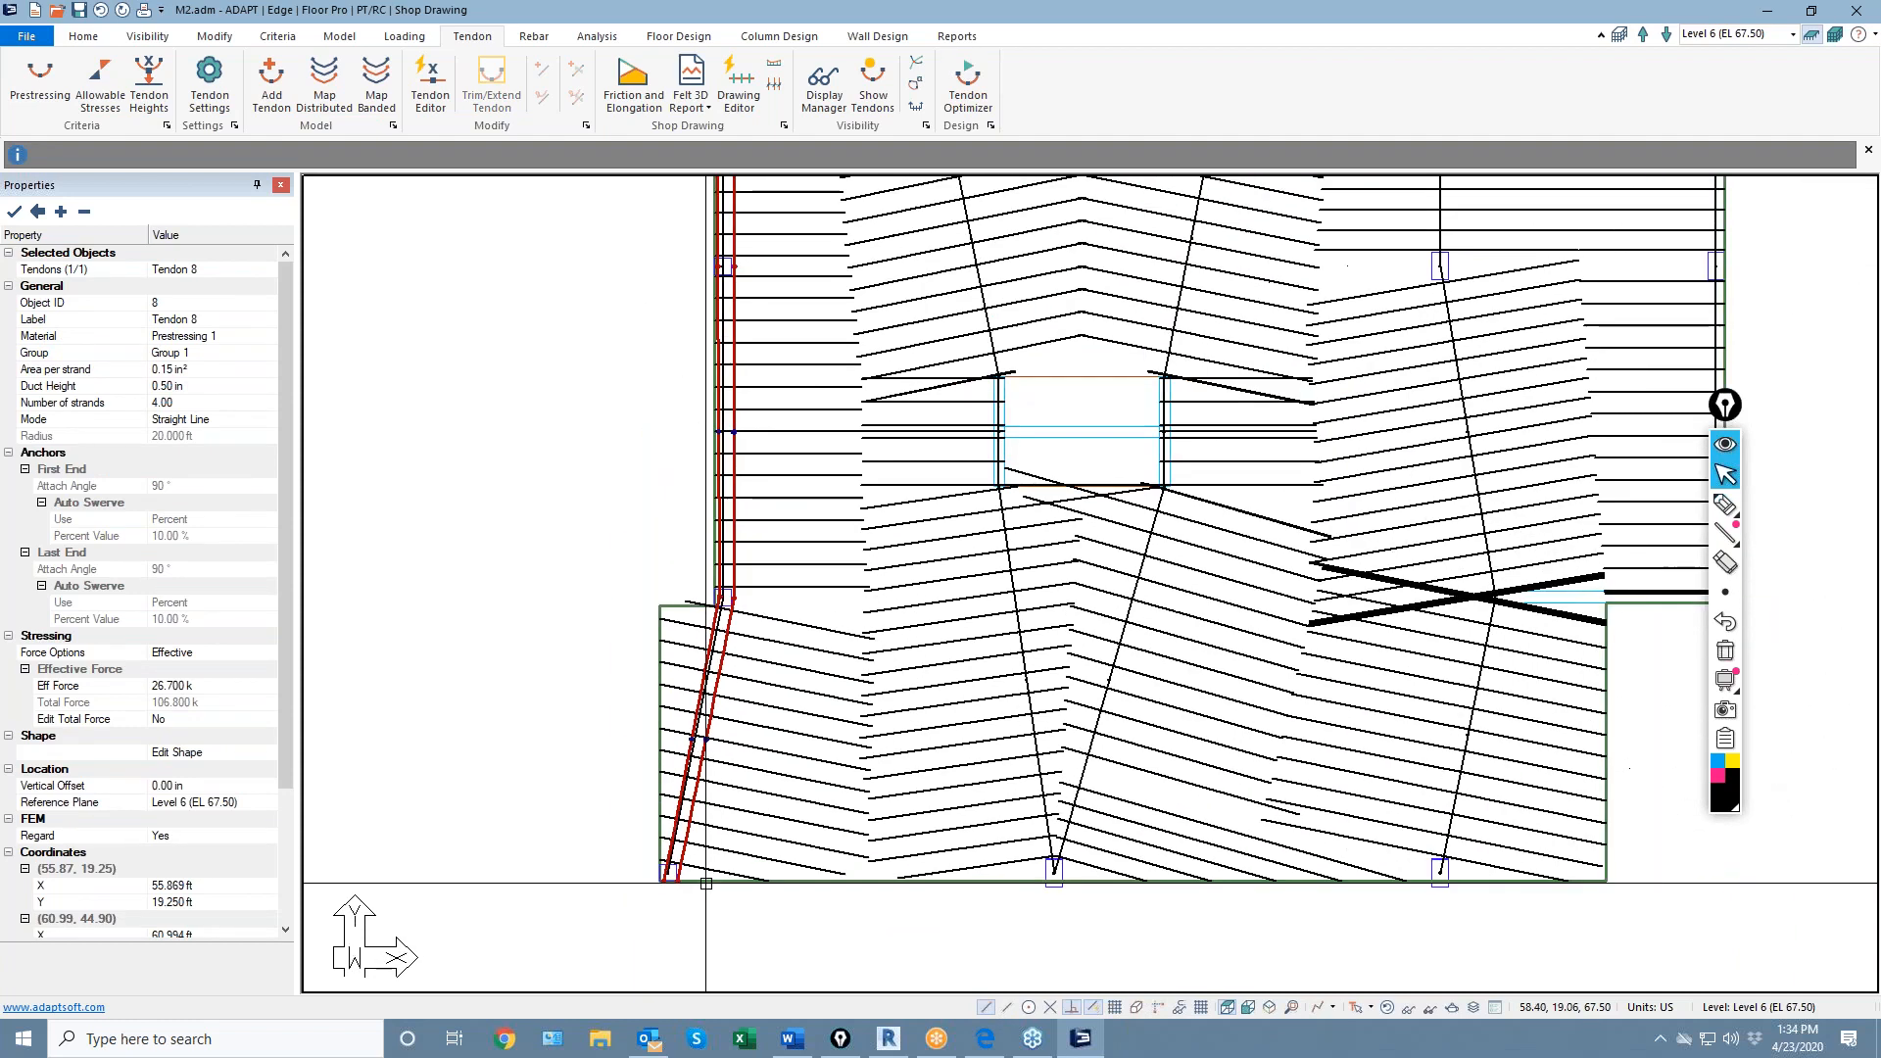
scroll(705, 883, down, 1)
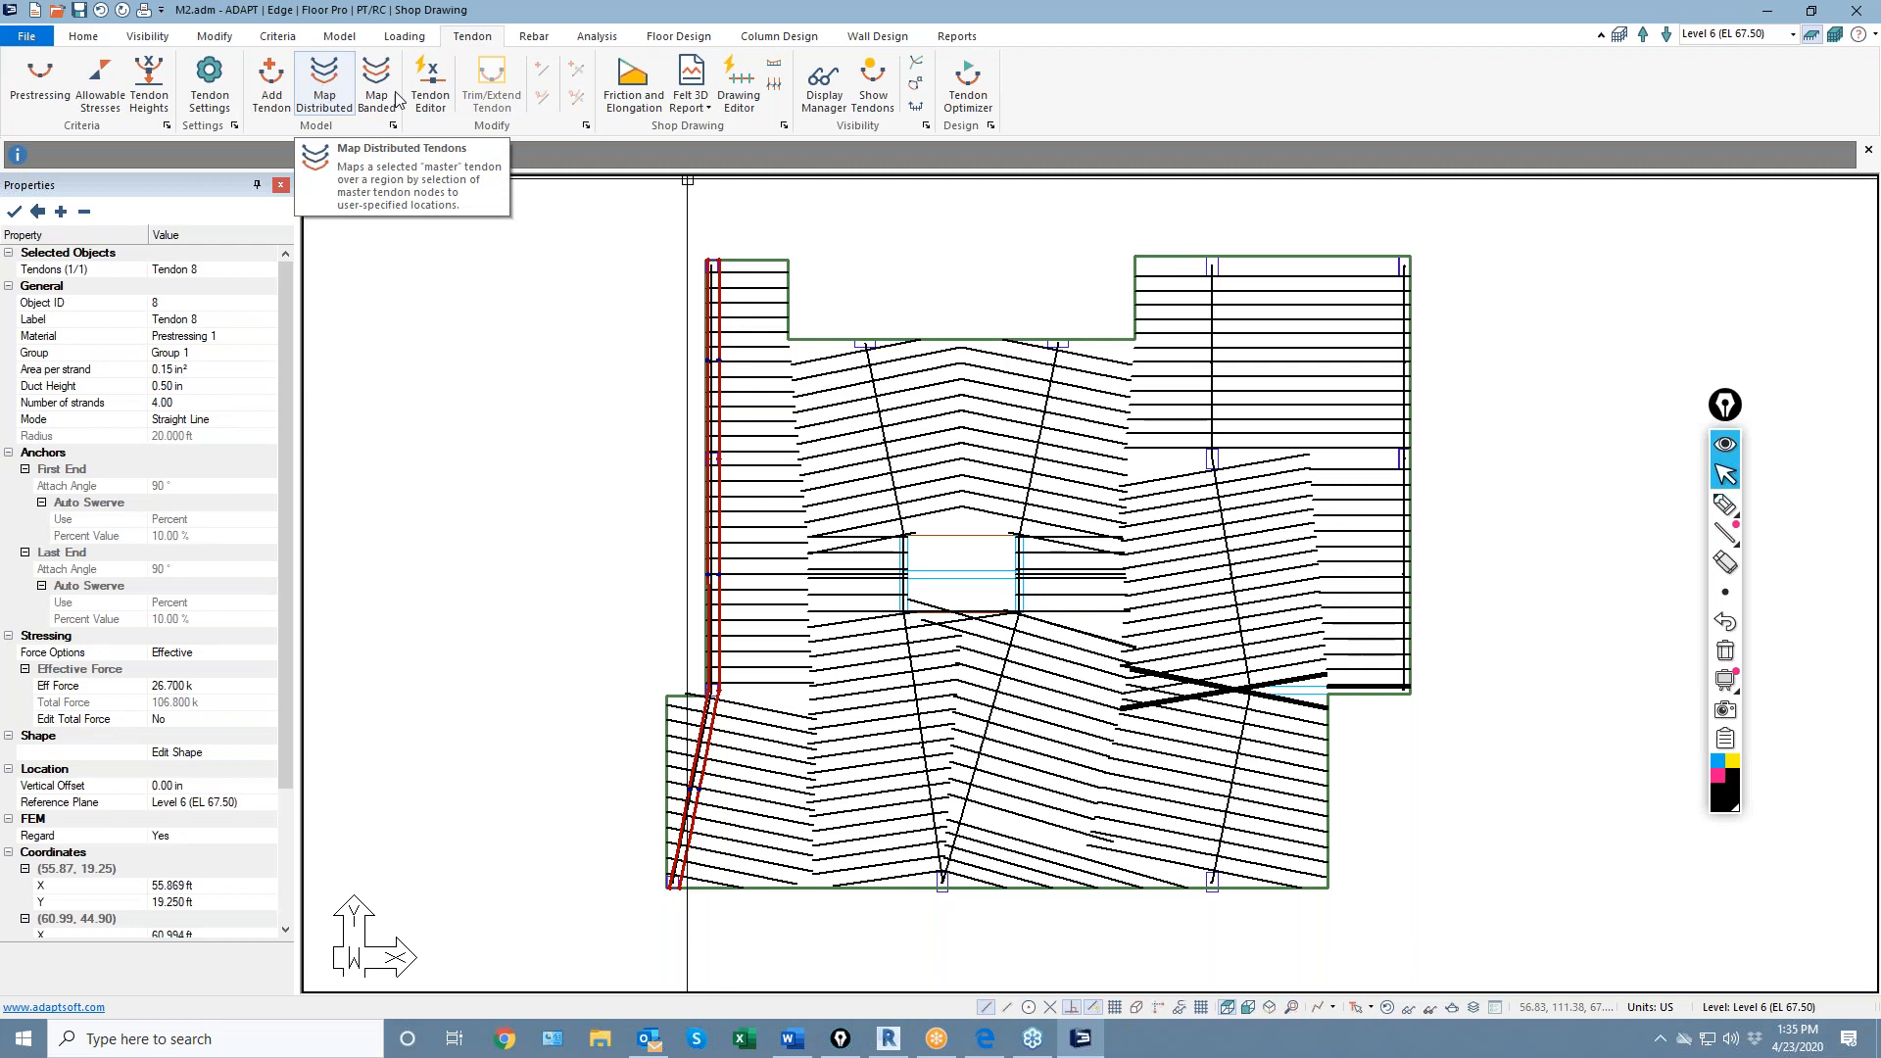
Hide the Y-direction support lines and their design sections so that only the tendons show on the slab plan
click(678, 36)
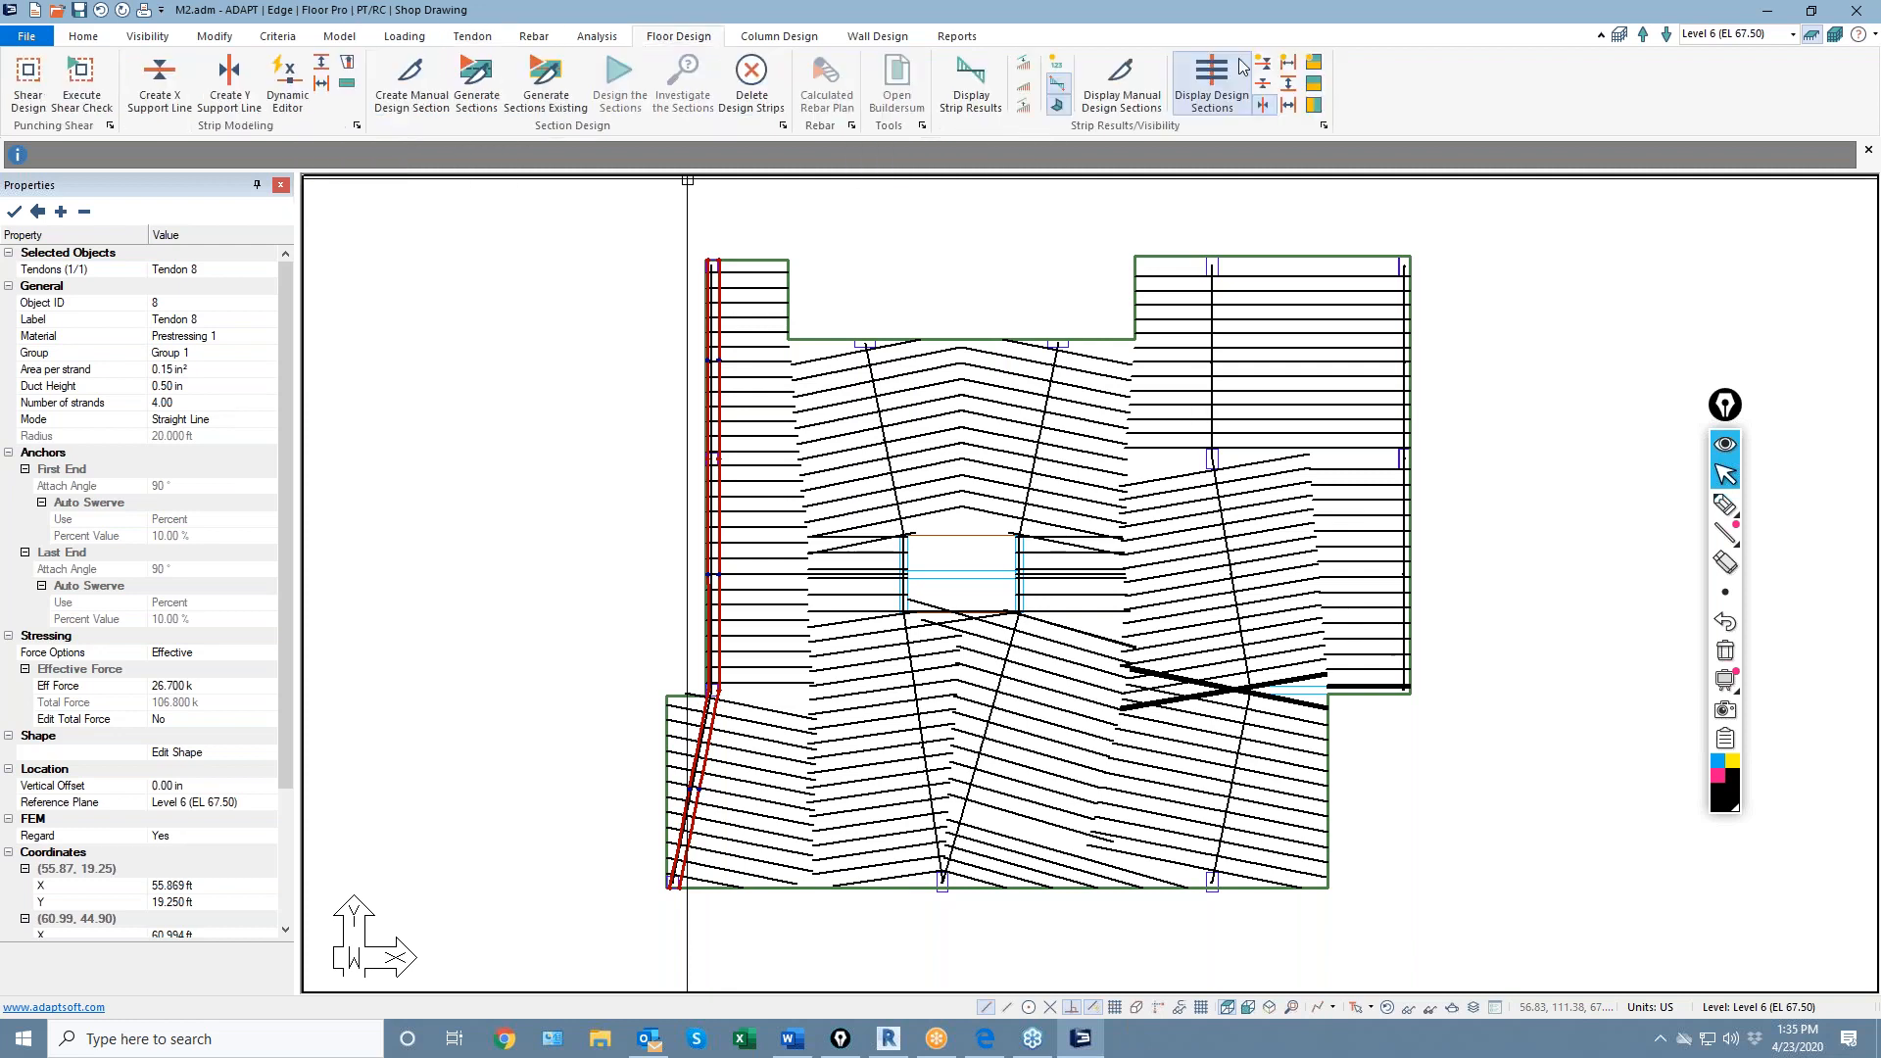
click(1264, 105)
scroll(688, 287, up, 5)
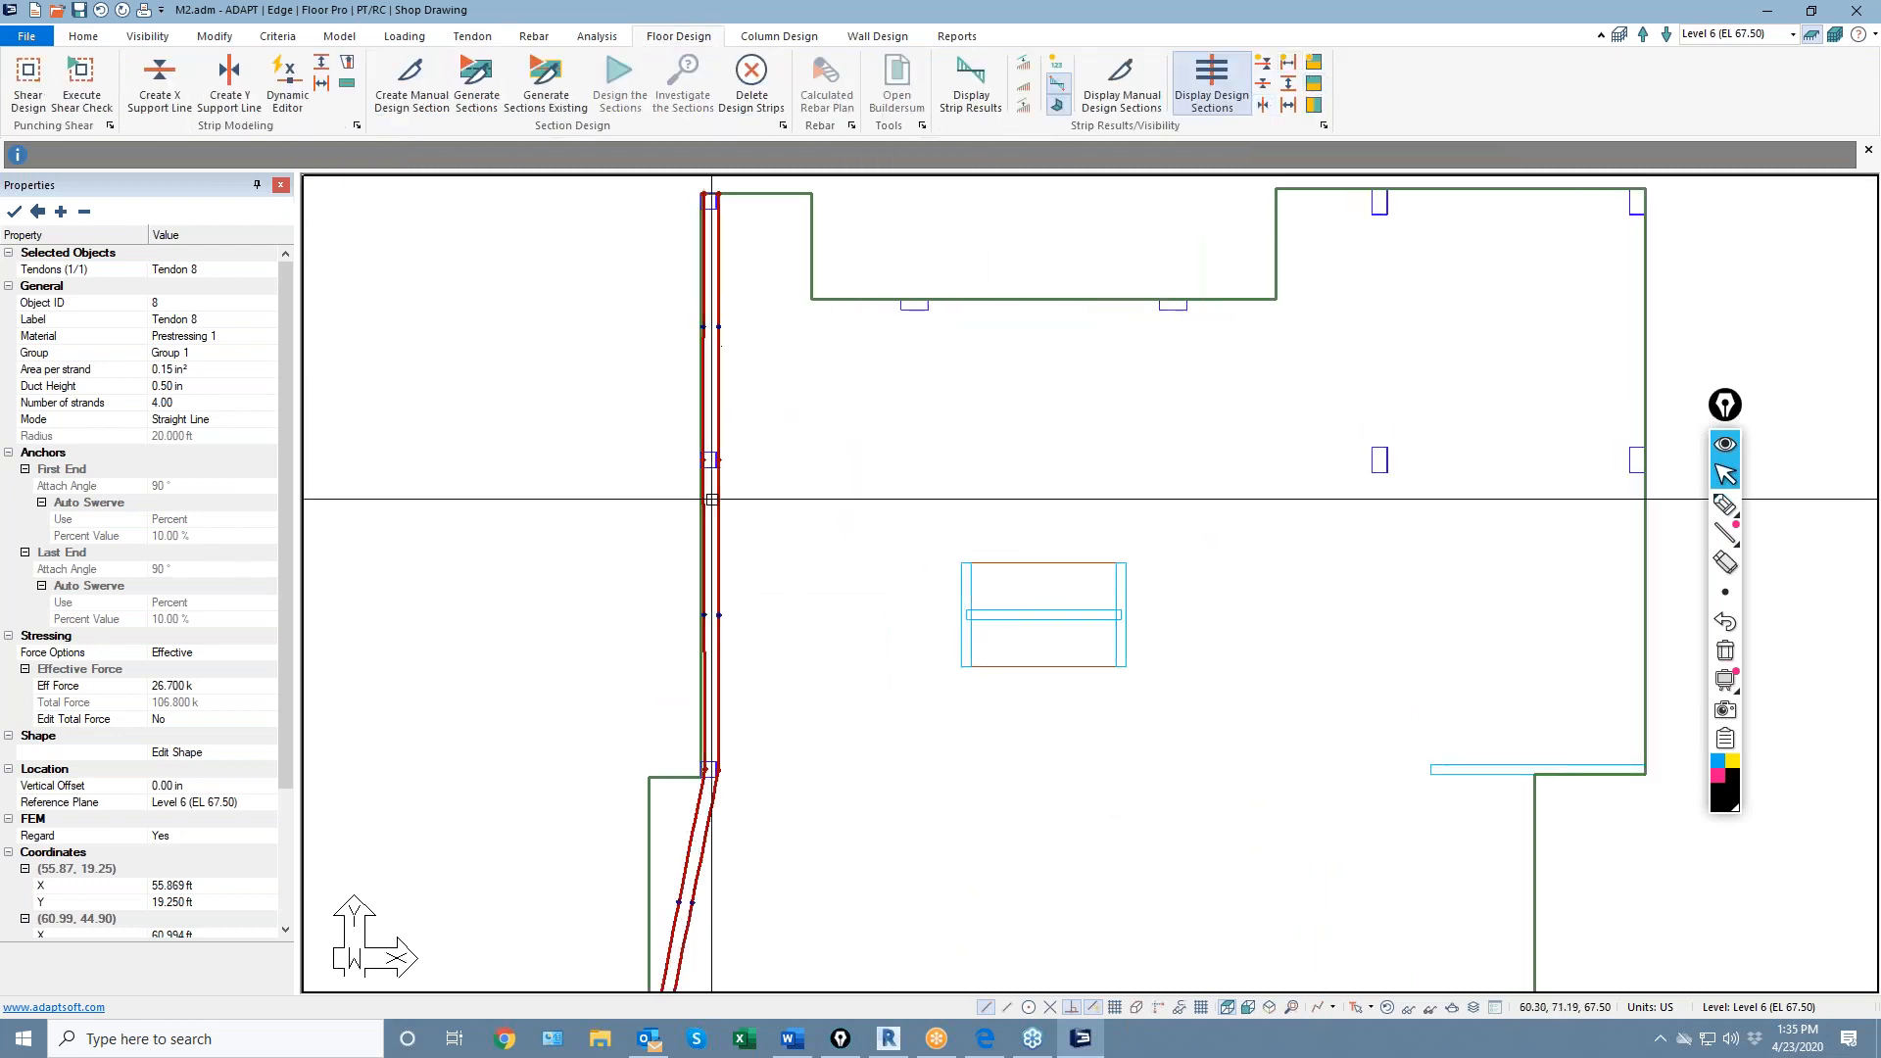
middle_drag(674, 315, 729, 430)
scroll(766, 419, up, 2)
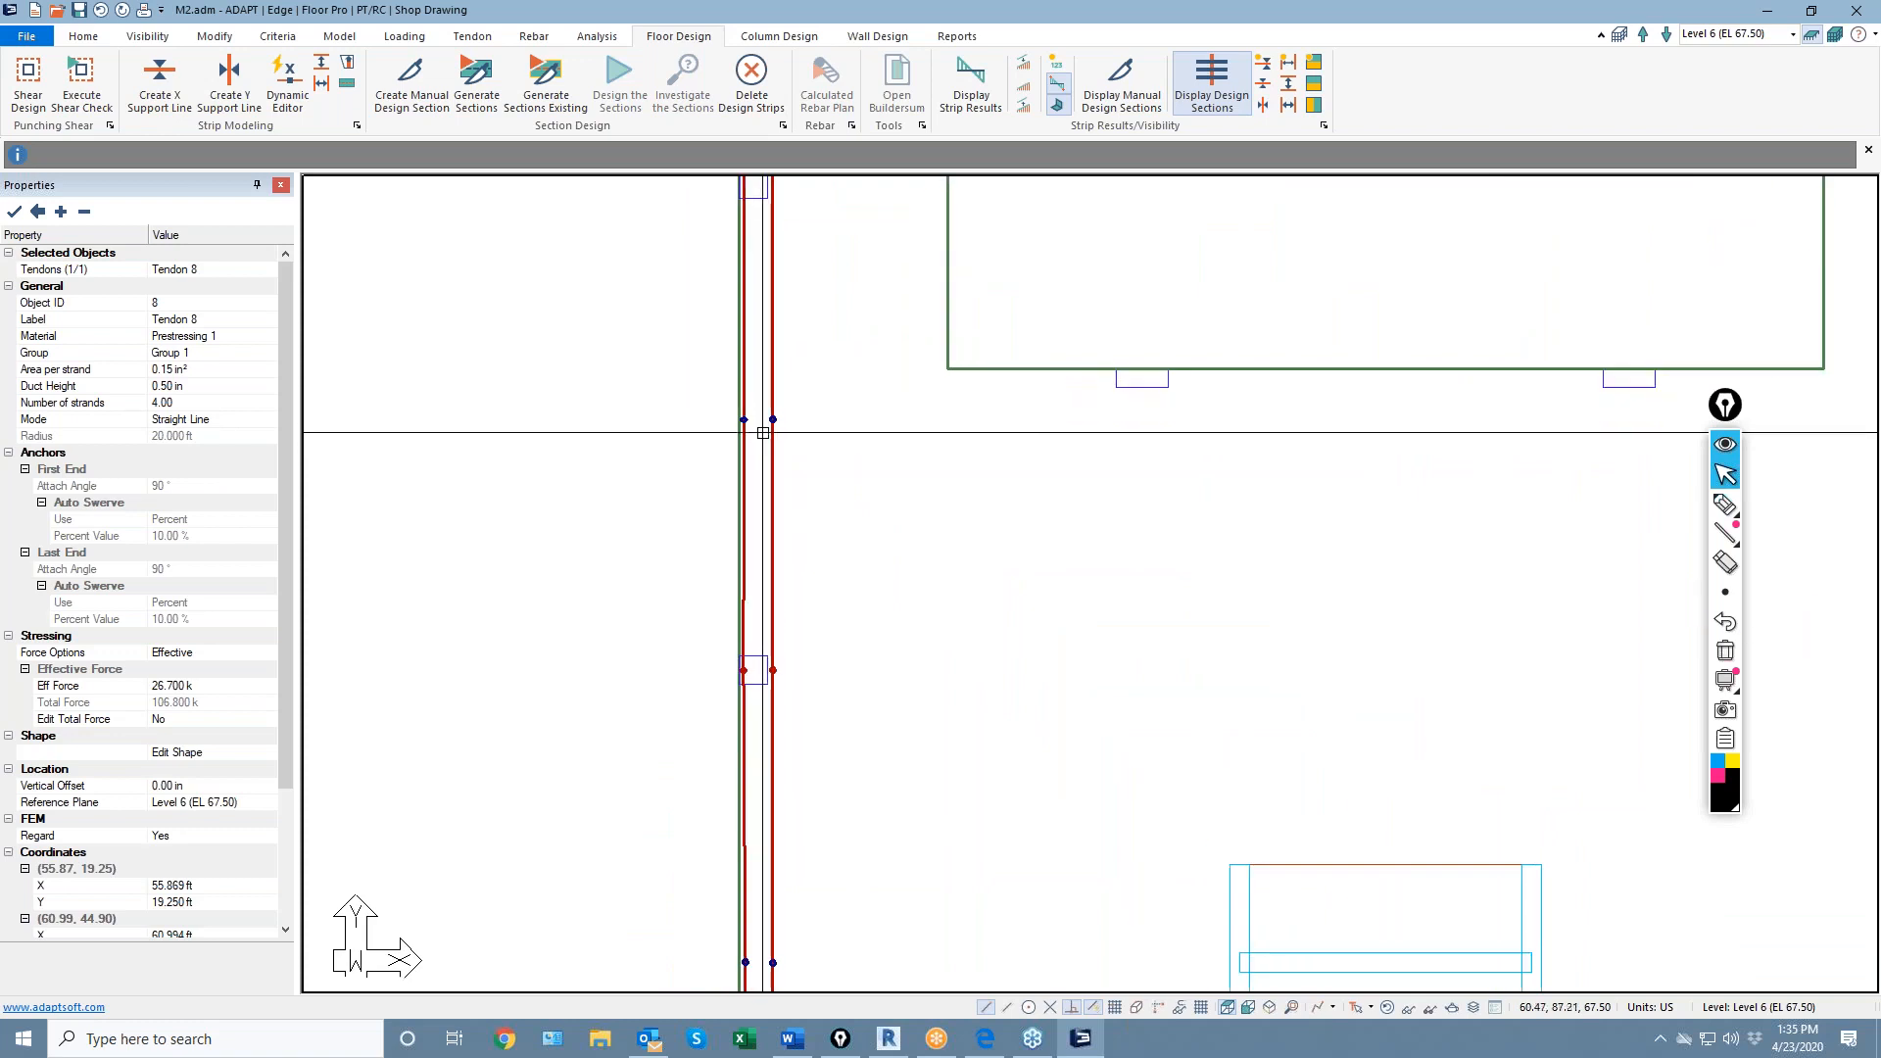
Annotate the tendon's low point as L and high point as H in black, and mark the Visibility heading and a status-bar display tool
click(1725, 505)
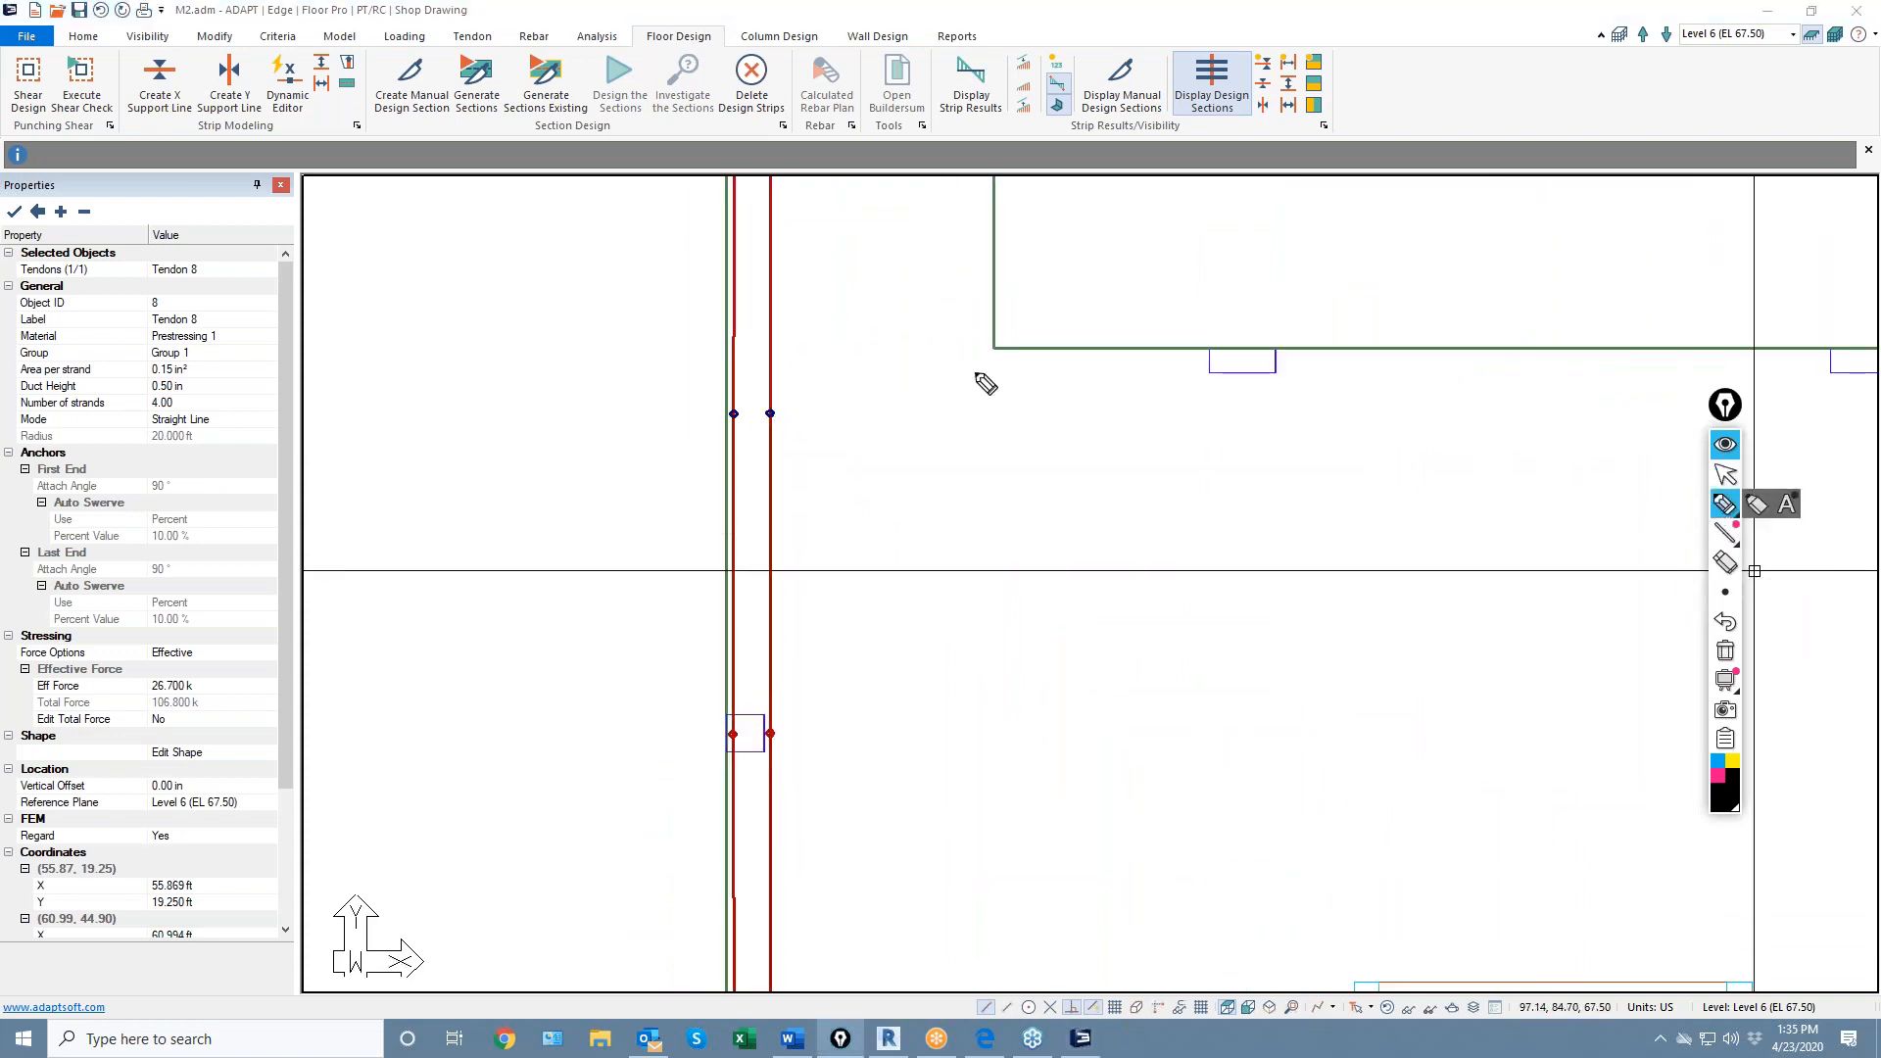
drag(787, 406, 831, 432)
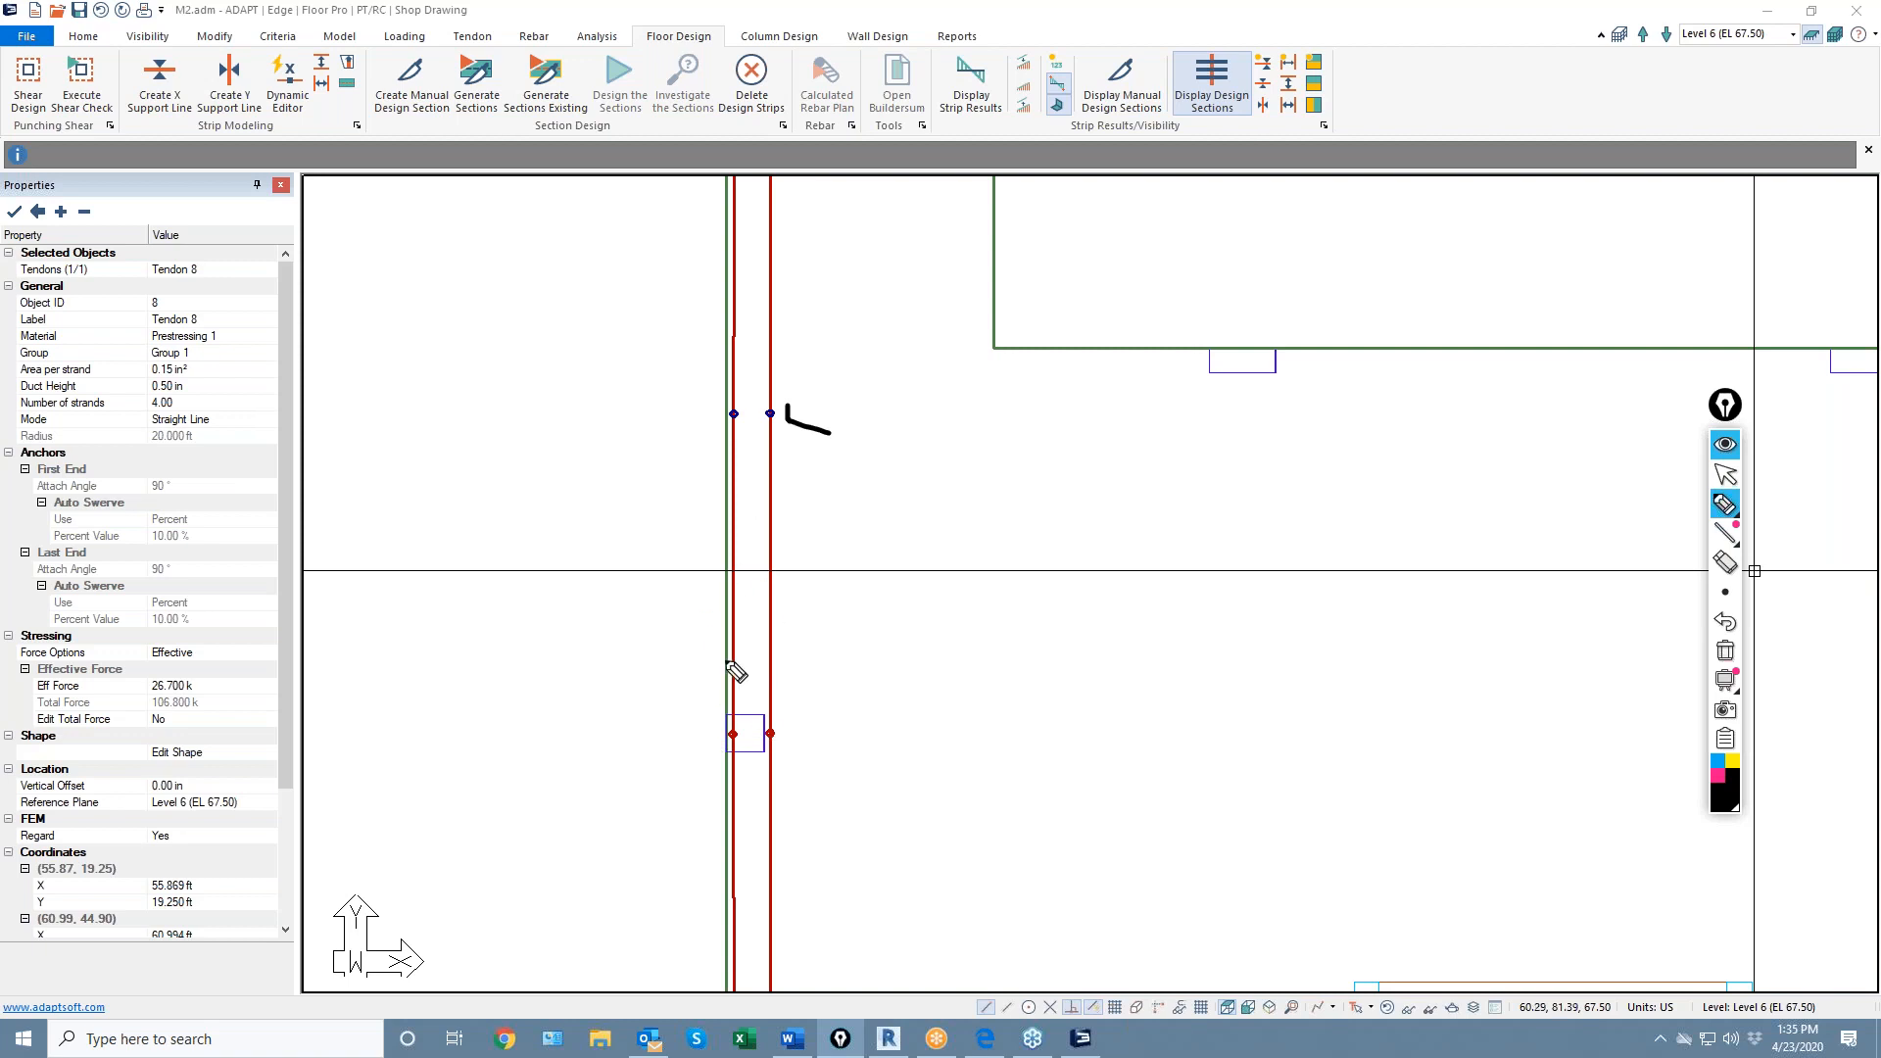
mouse_move(804, 715)
mouse_down()
mouse_move(807, 753)
mouse_move(813, 731)
mouse_up()
drag(128, 42, 170, 44)
drag(1405, 1023, 1426, 1019)
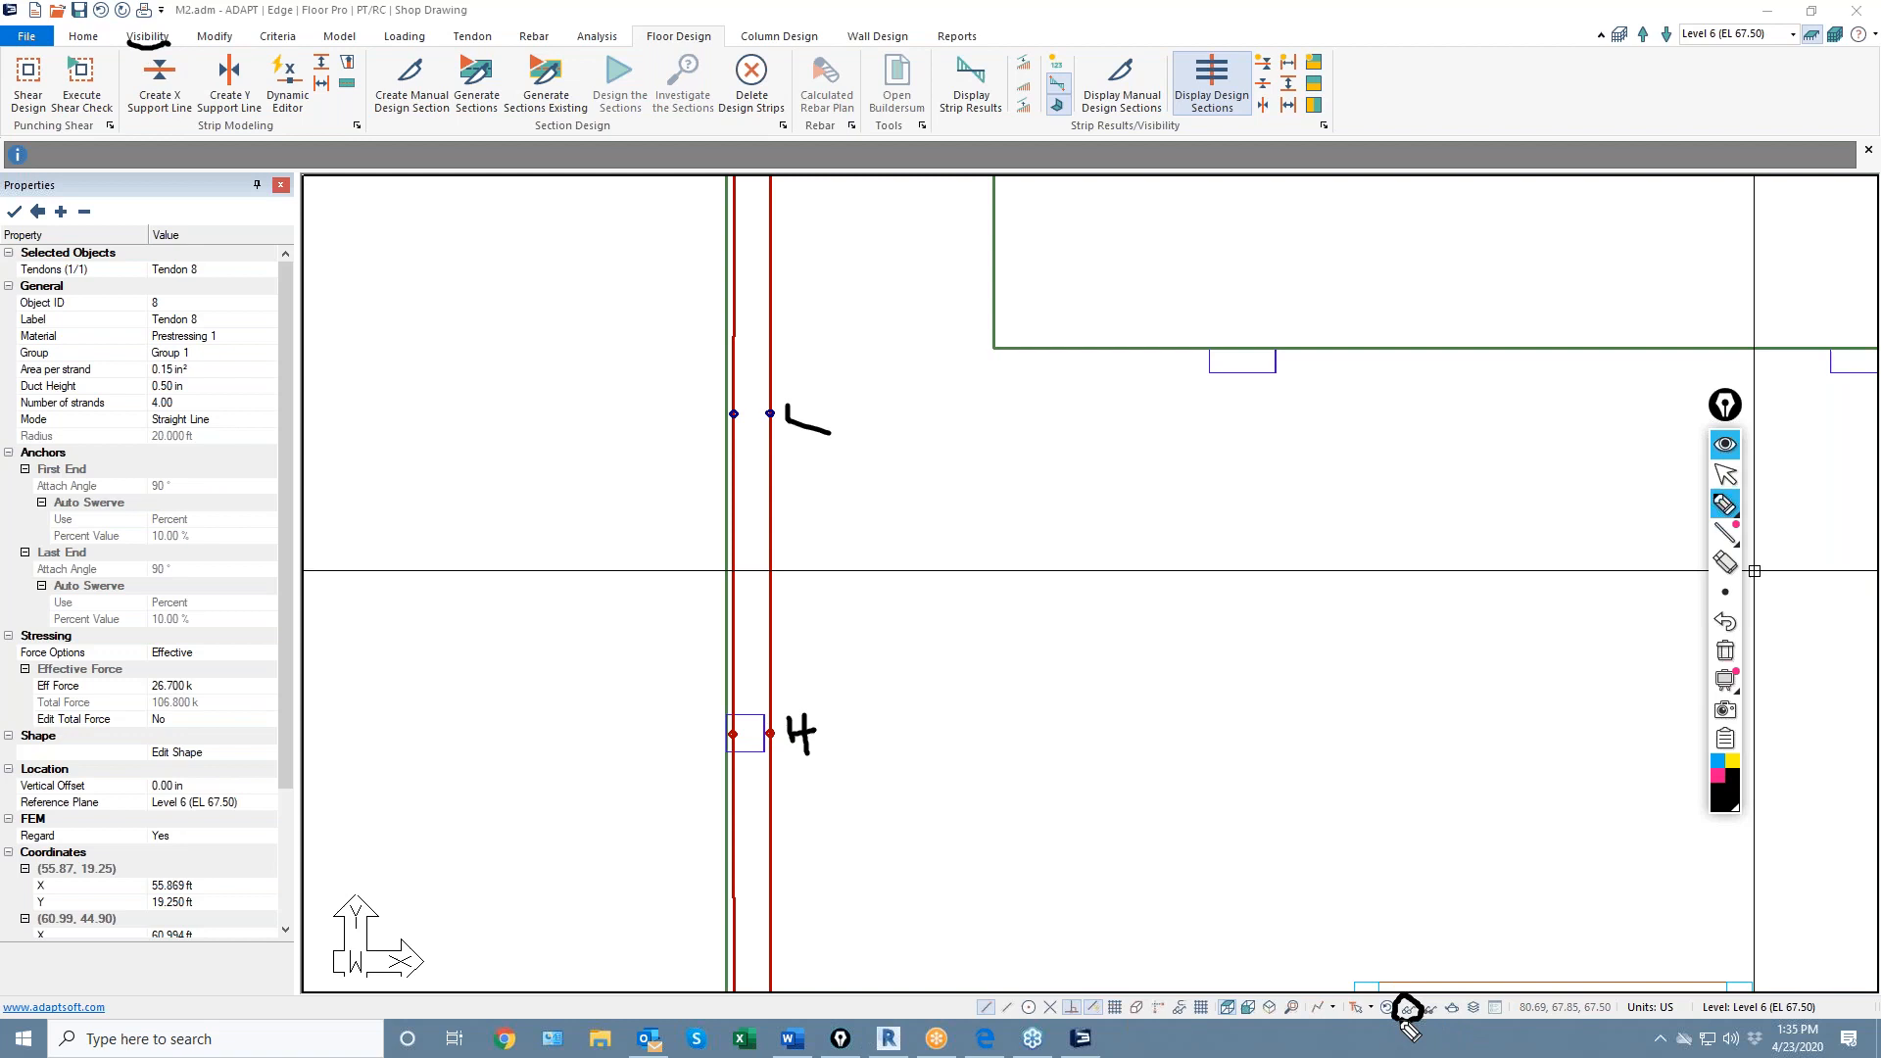
drag(1393, 913, 1408, 984)
Clear all on-screen annotations, return to the pointer and choose a small pen size
click(1724, 652)
click(1726, 475)
mouse_move(1725, 592)
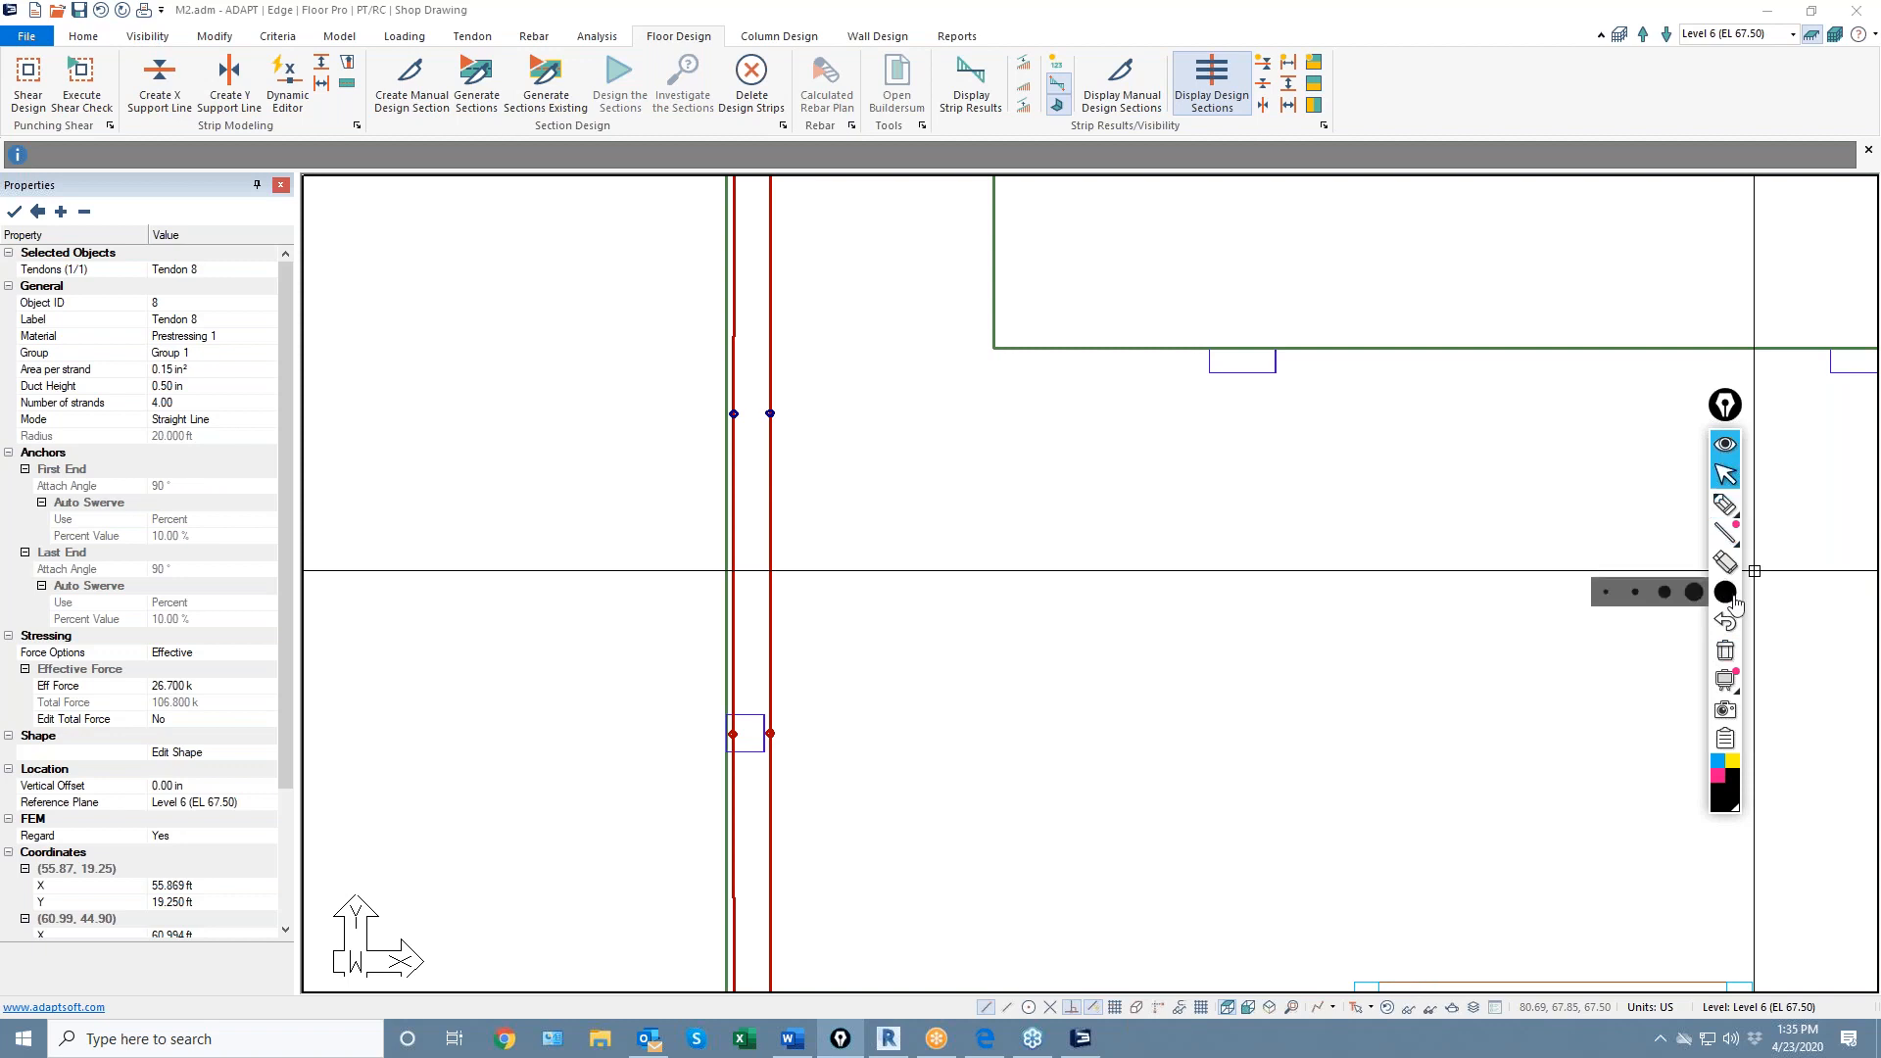
click(1639, 594)
click(1147, 857)
Inspect the ends of both banded tendons at the slab edges and open the properties of the outer tendon
scroll(1146, 857, down, 2)
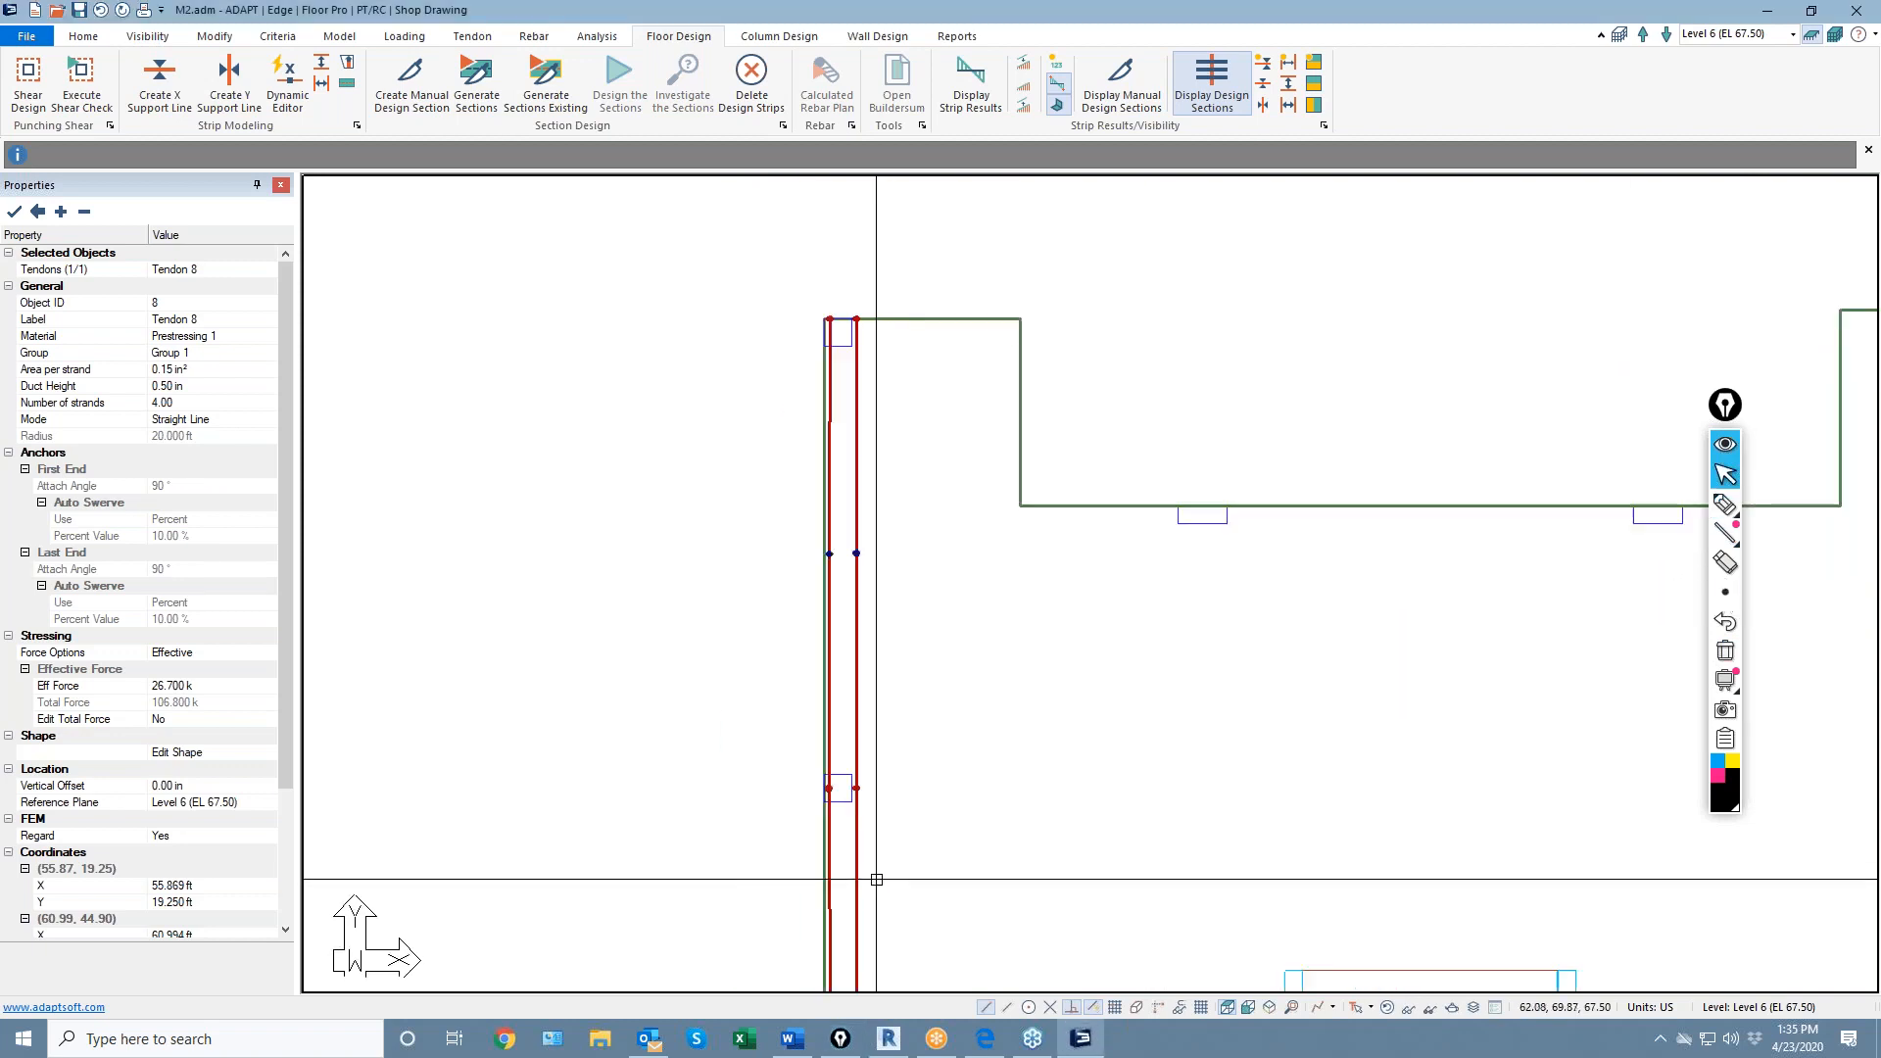
scroll(823, 390, up, 3)
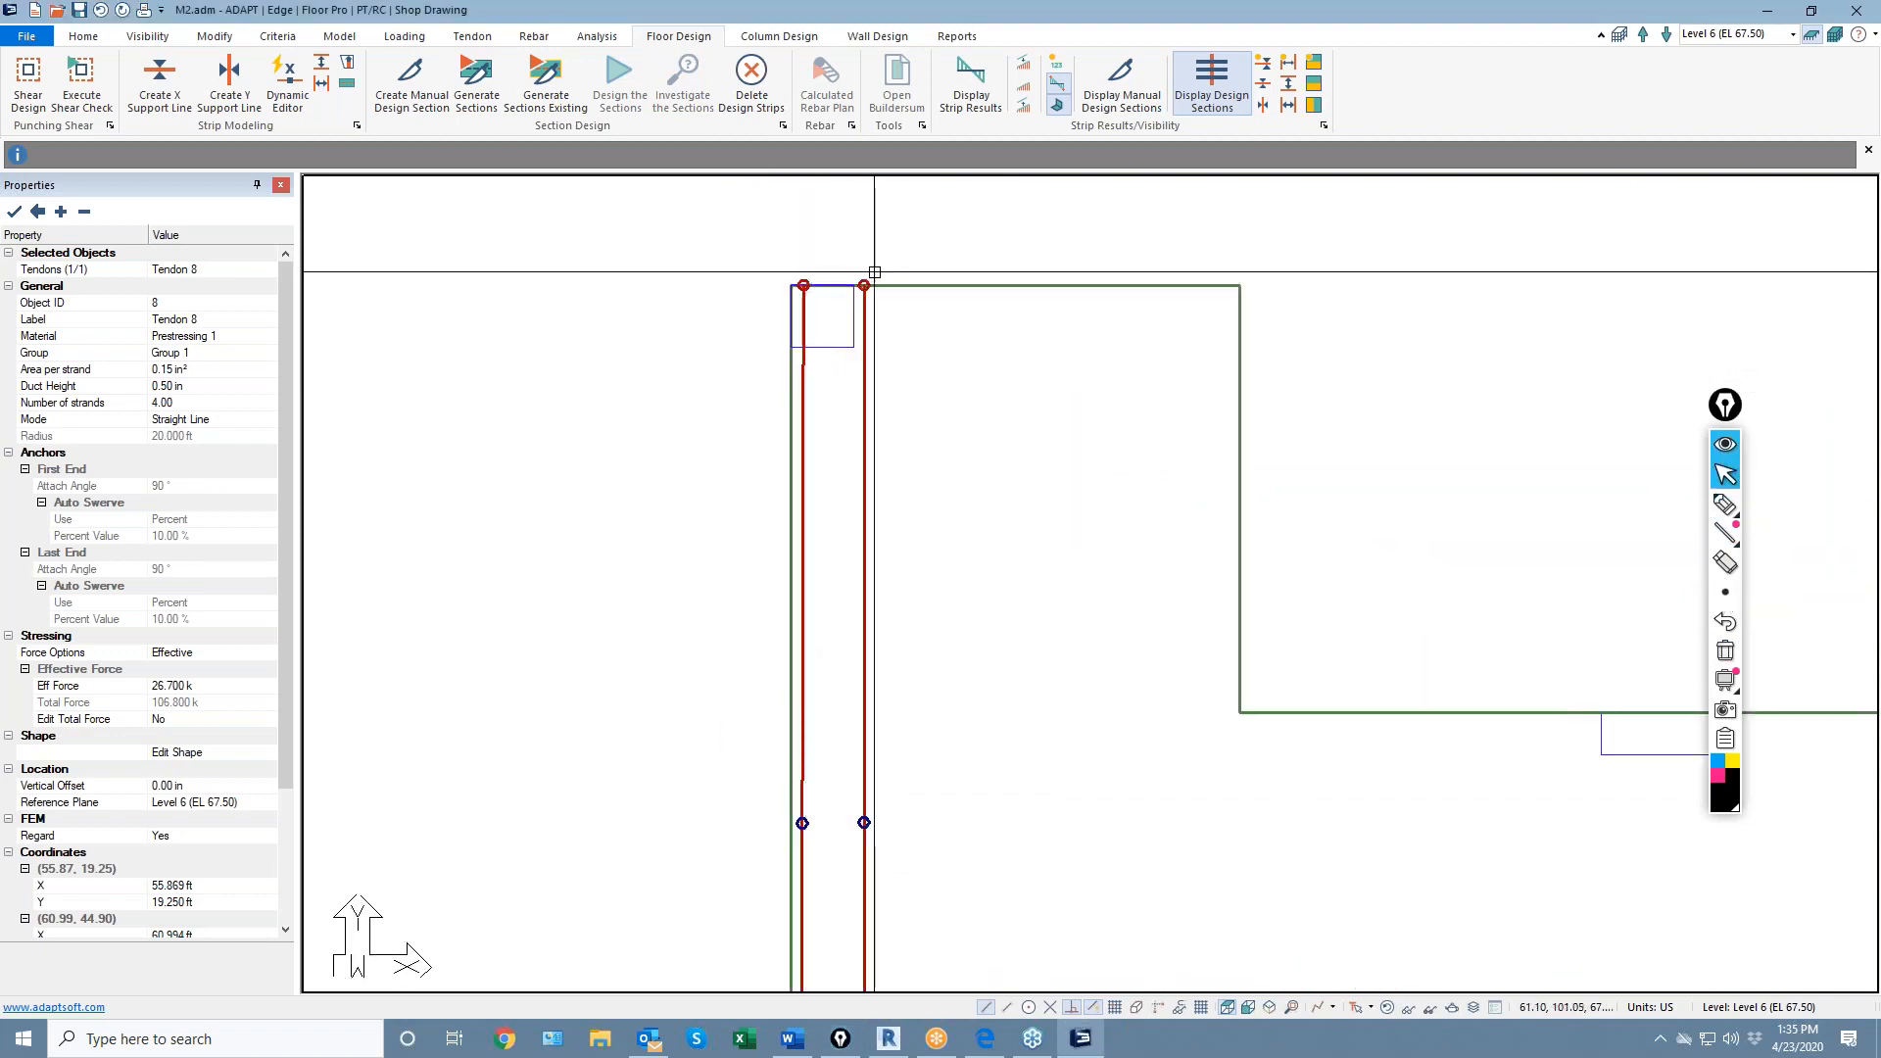
scroll(806, 322, down, 2)
scroll(790, 397, down, 4)
middle_drag(708, 810, 781, 420)
scroll(825, 466, up, 4)
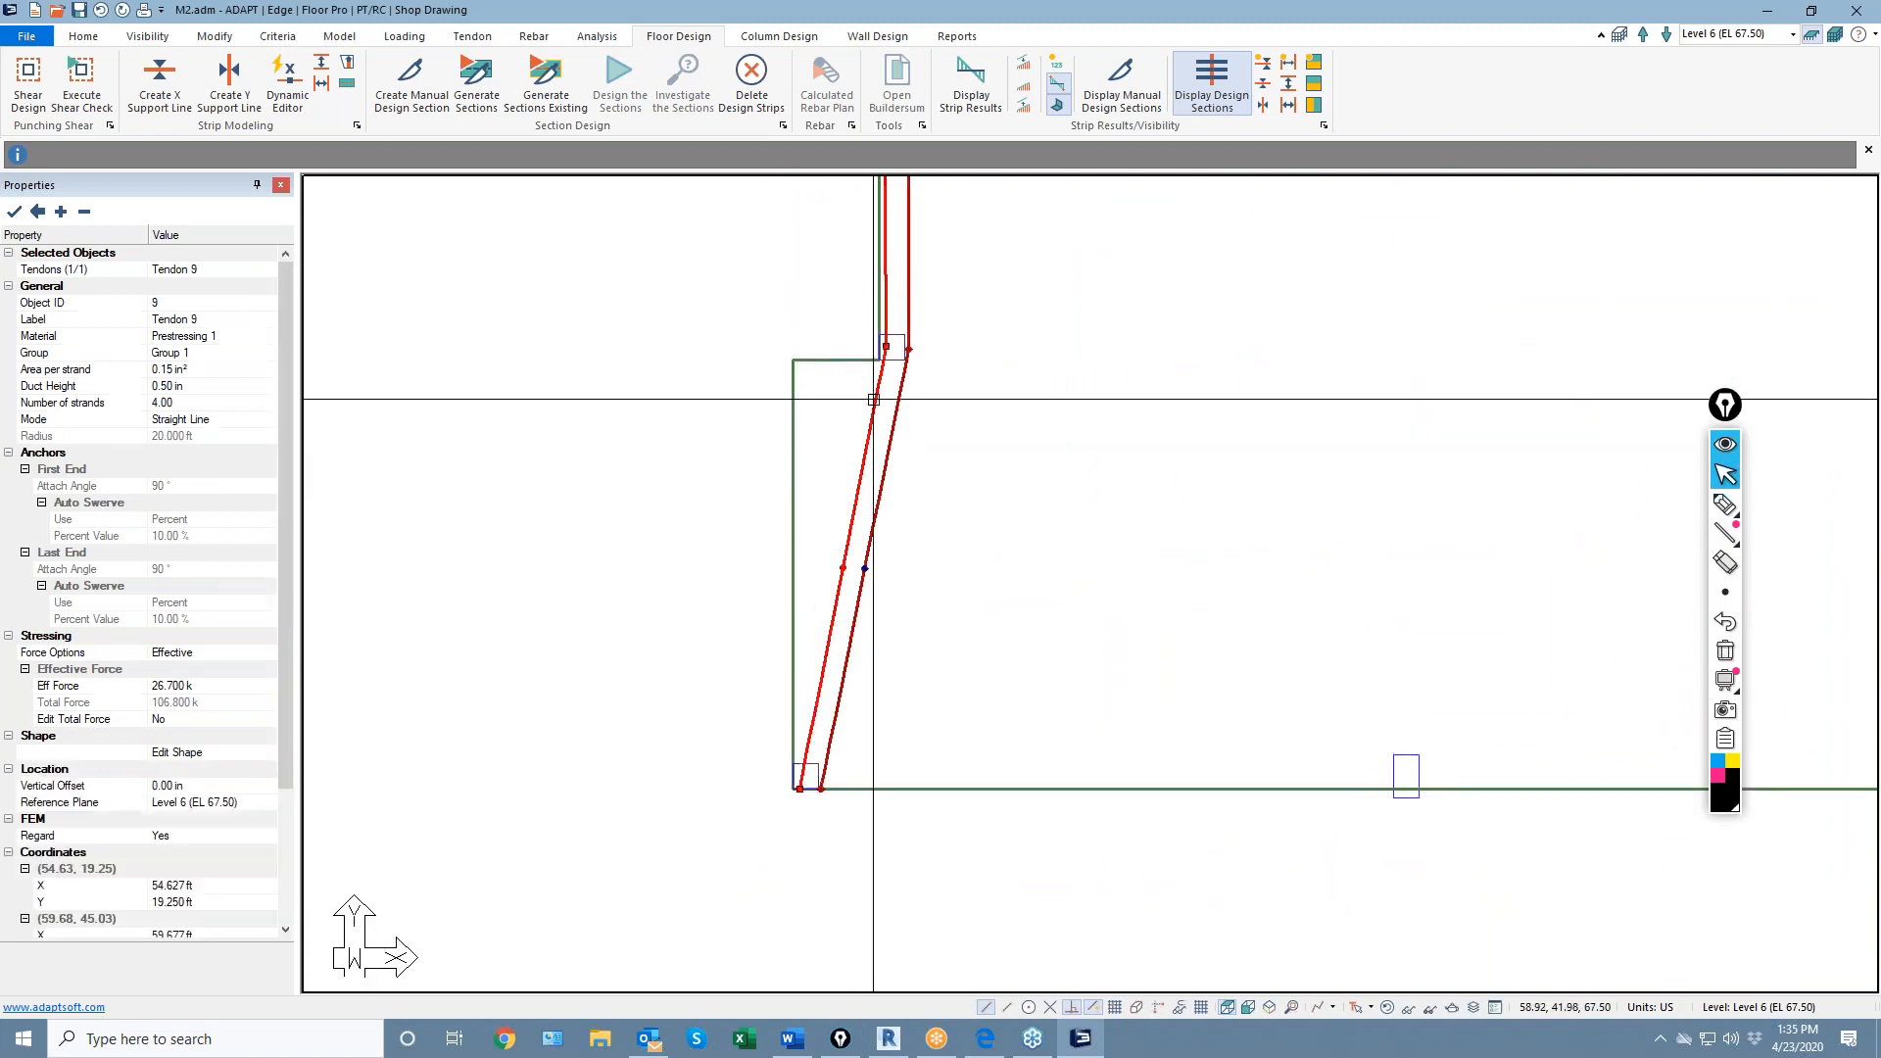
double_click(876, 404)
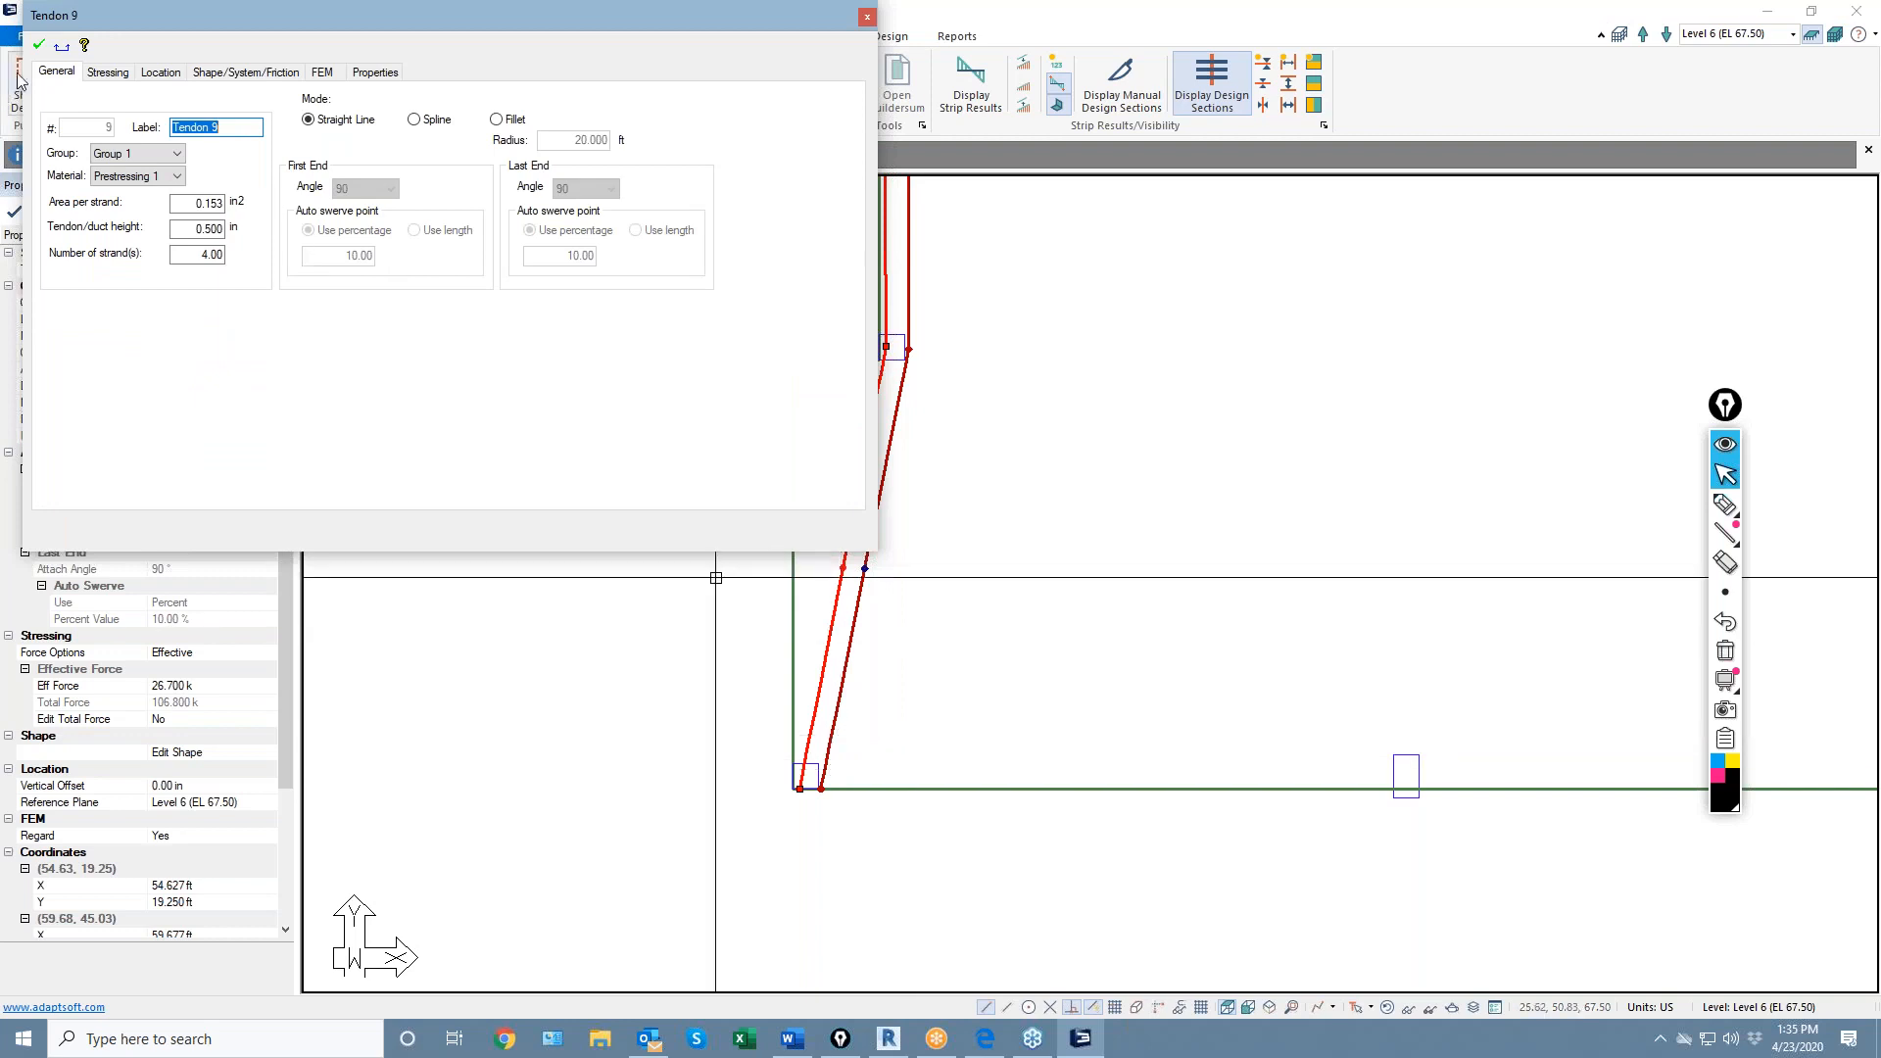
Review the outer tendon's general and stressing settings, including strand count, area per strand, force per strand and total force
click(110, 73)
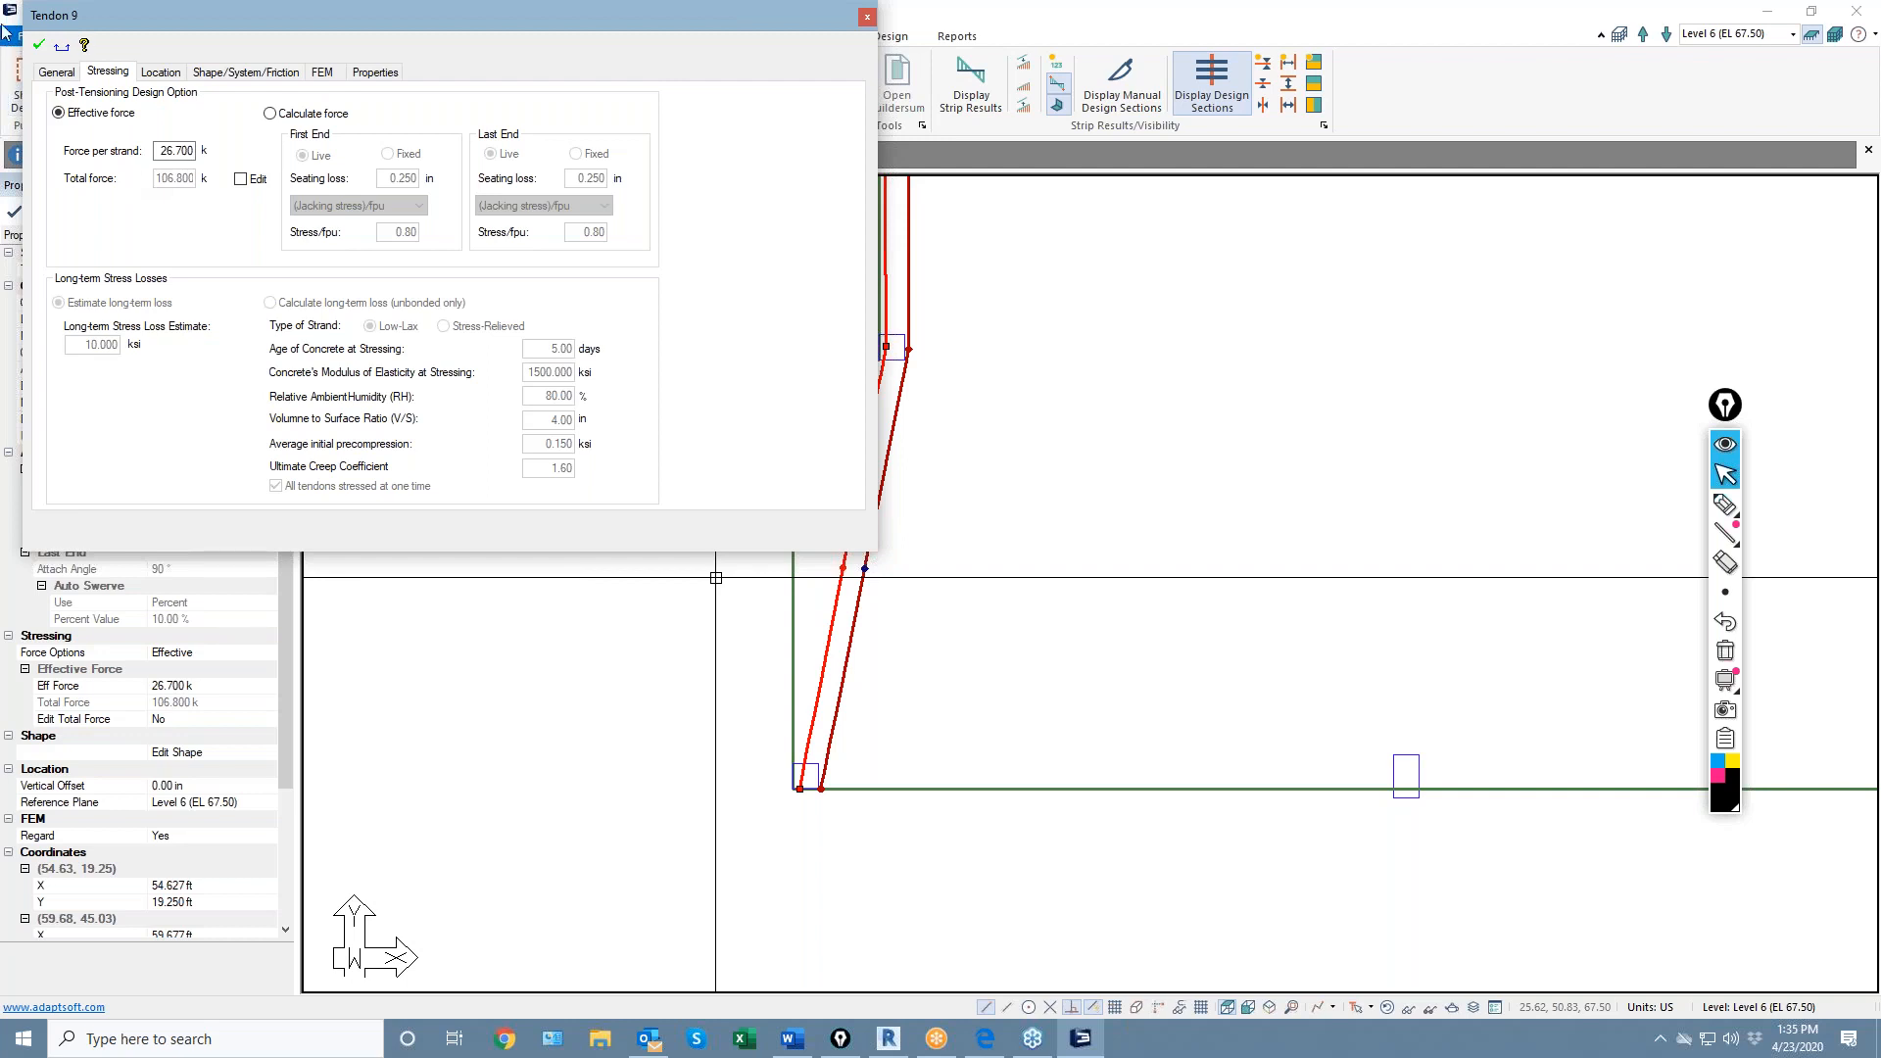
click(57, 73)
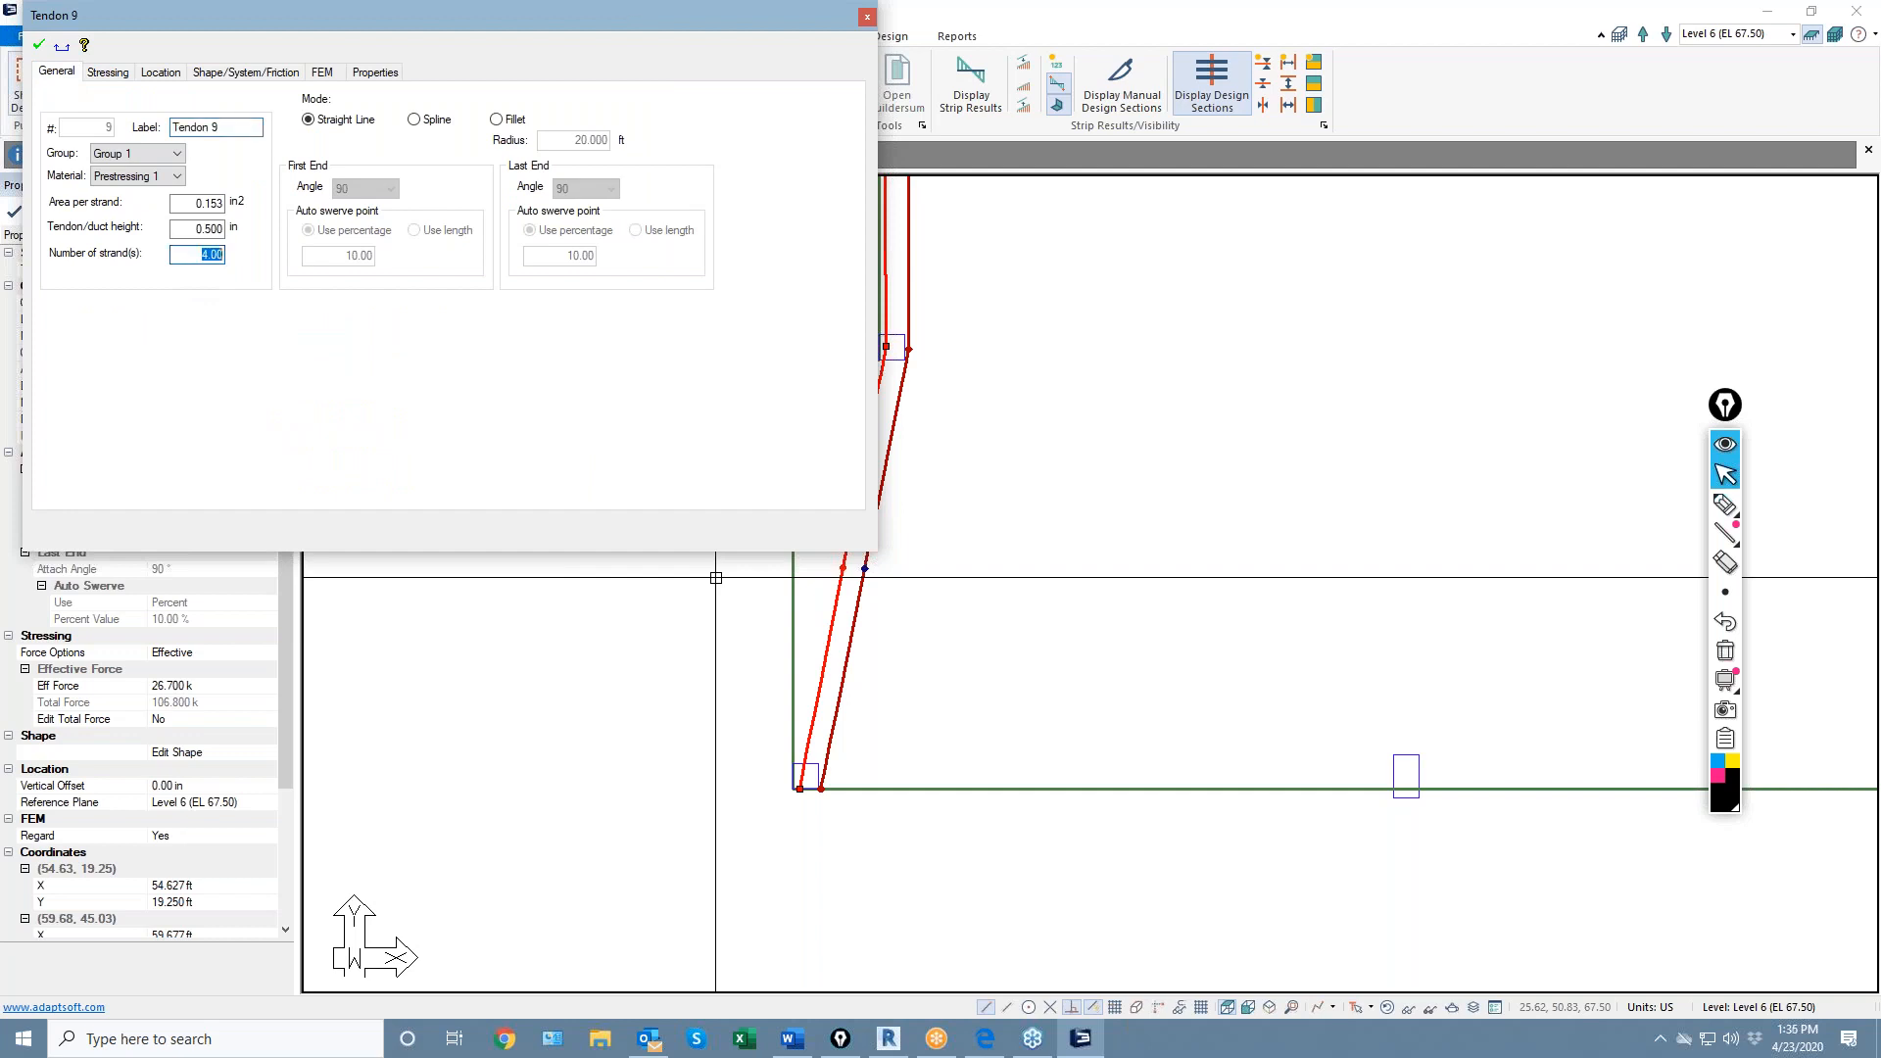
click(108, 73)
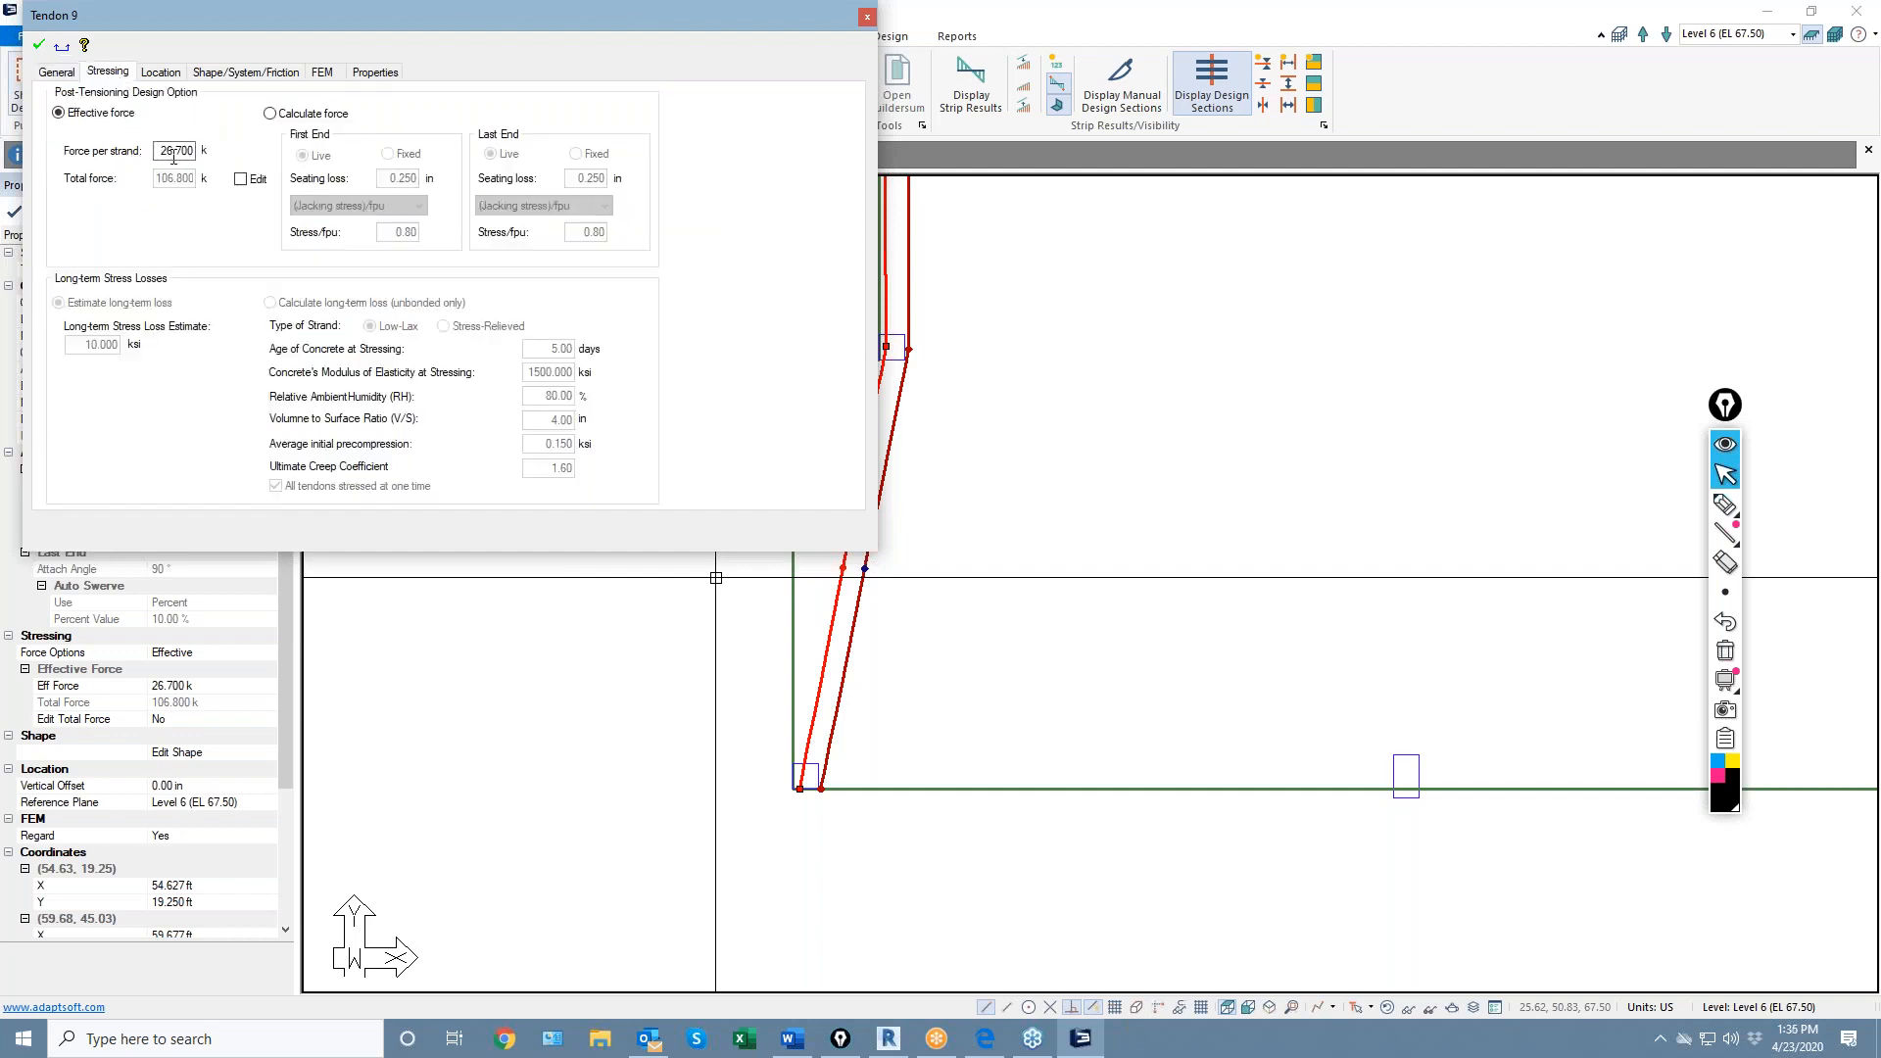
click(58, 74)
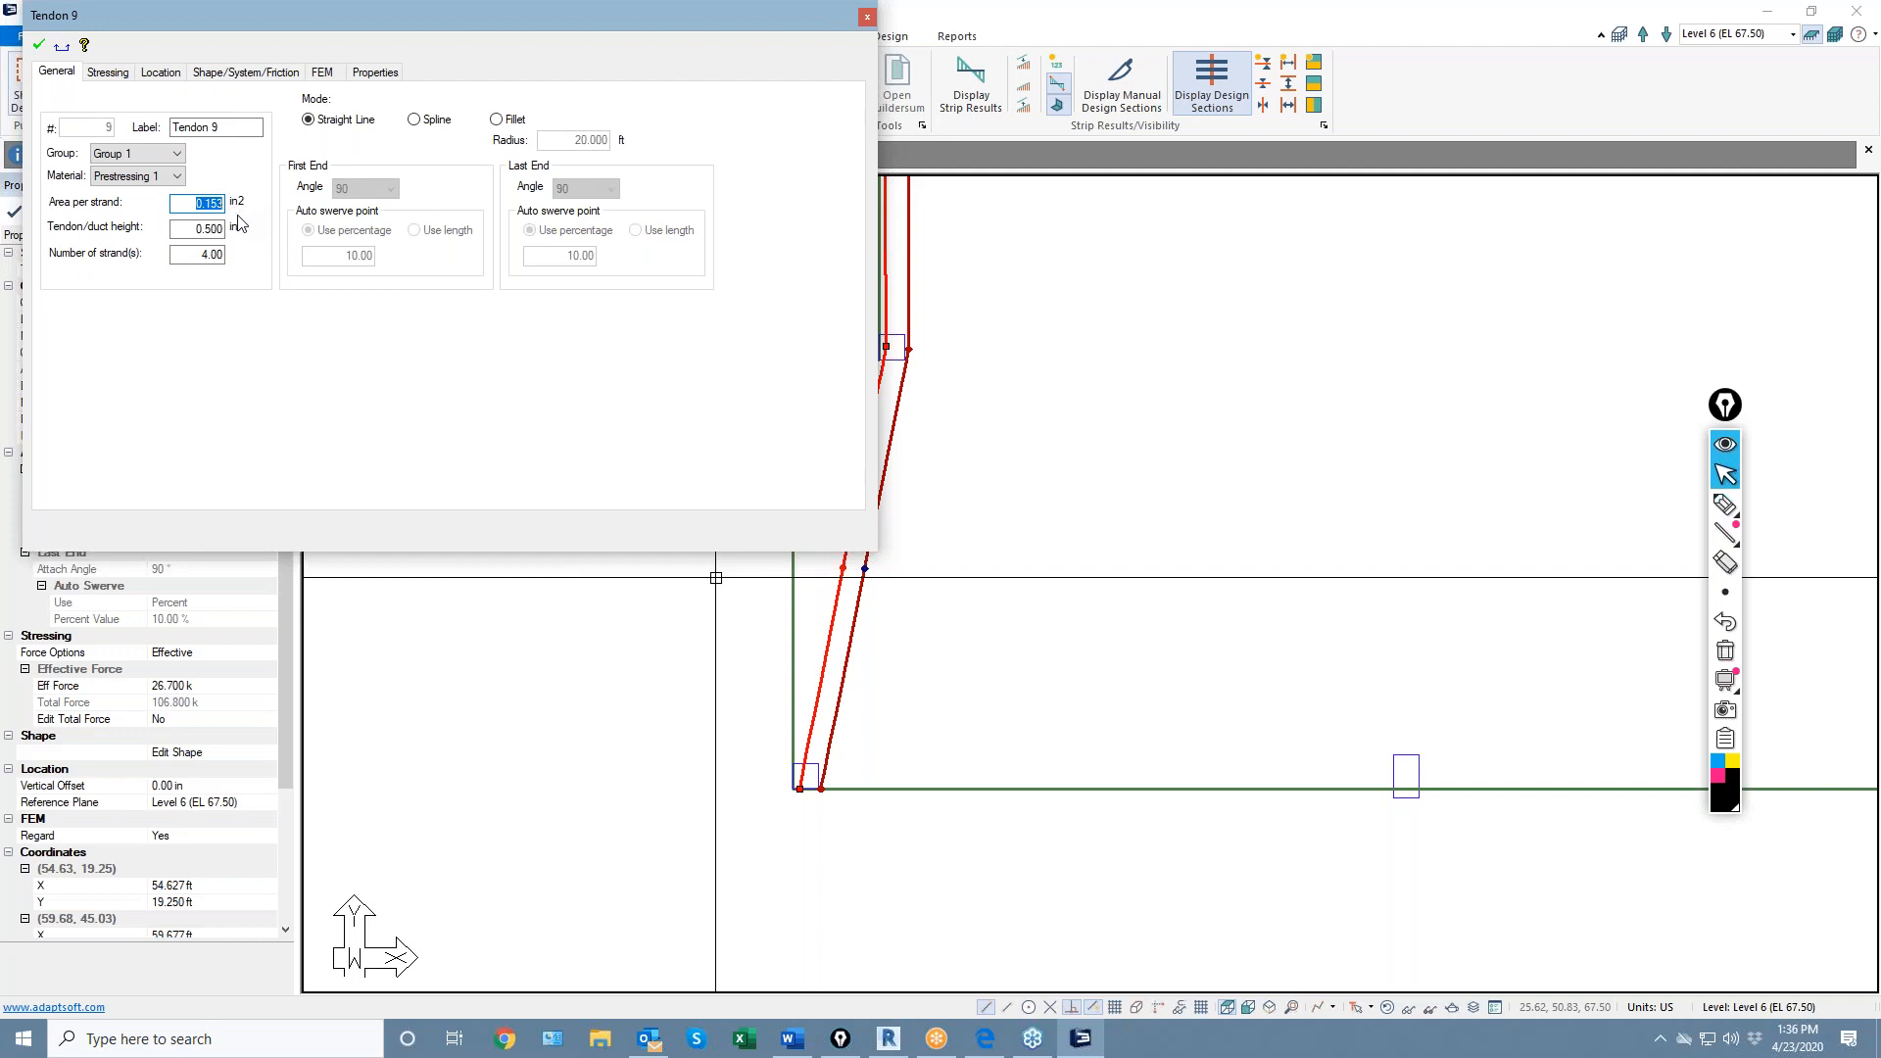
click(109, 73)
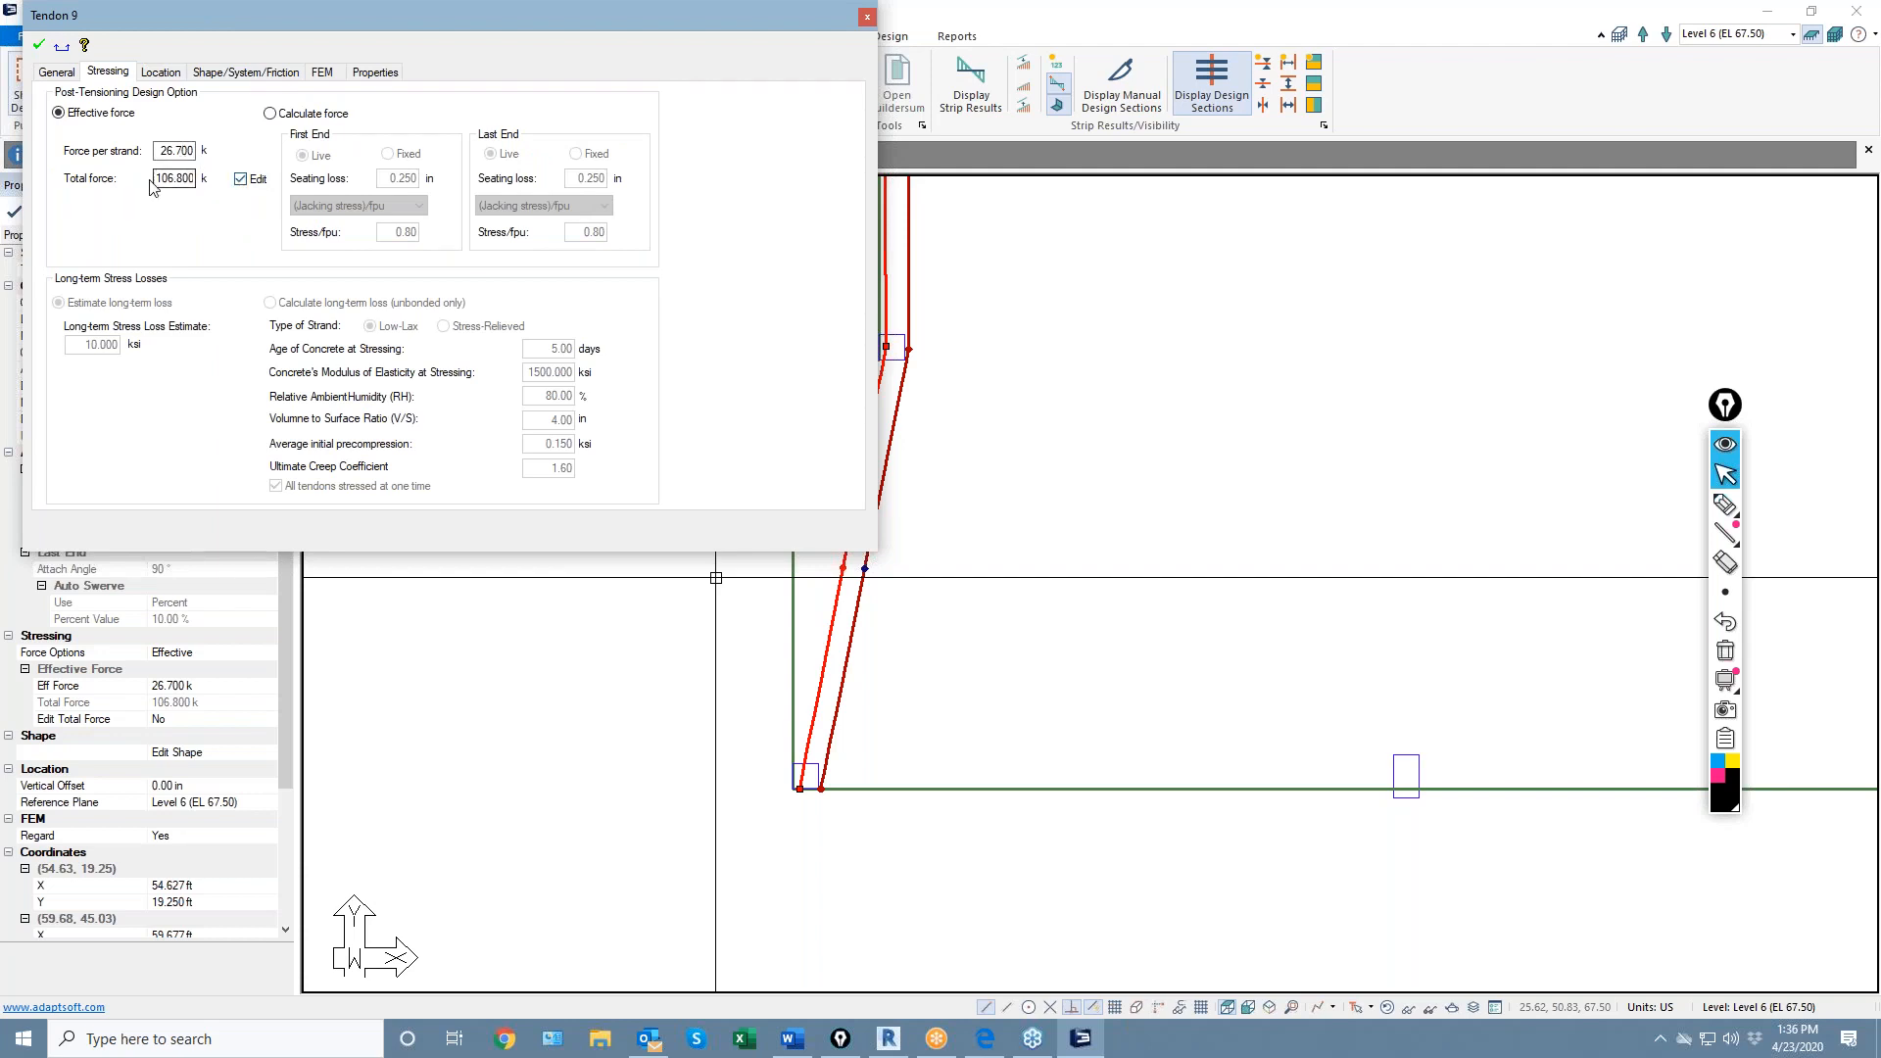
click(72, 75)
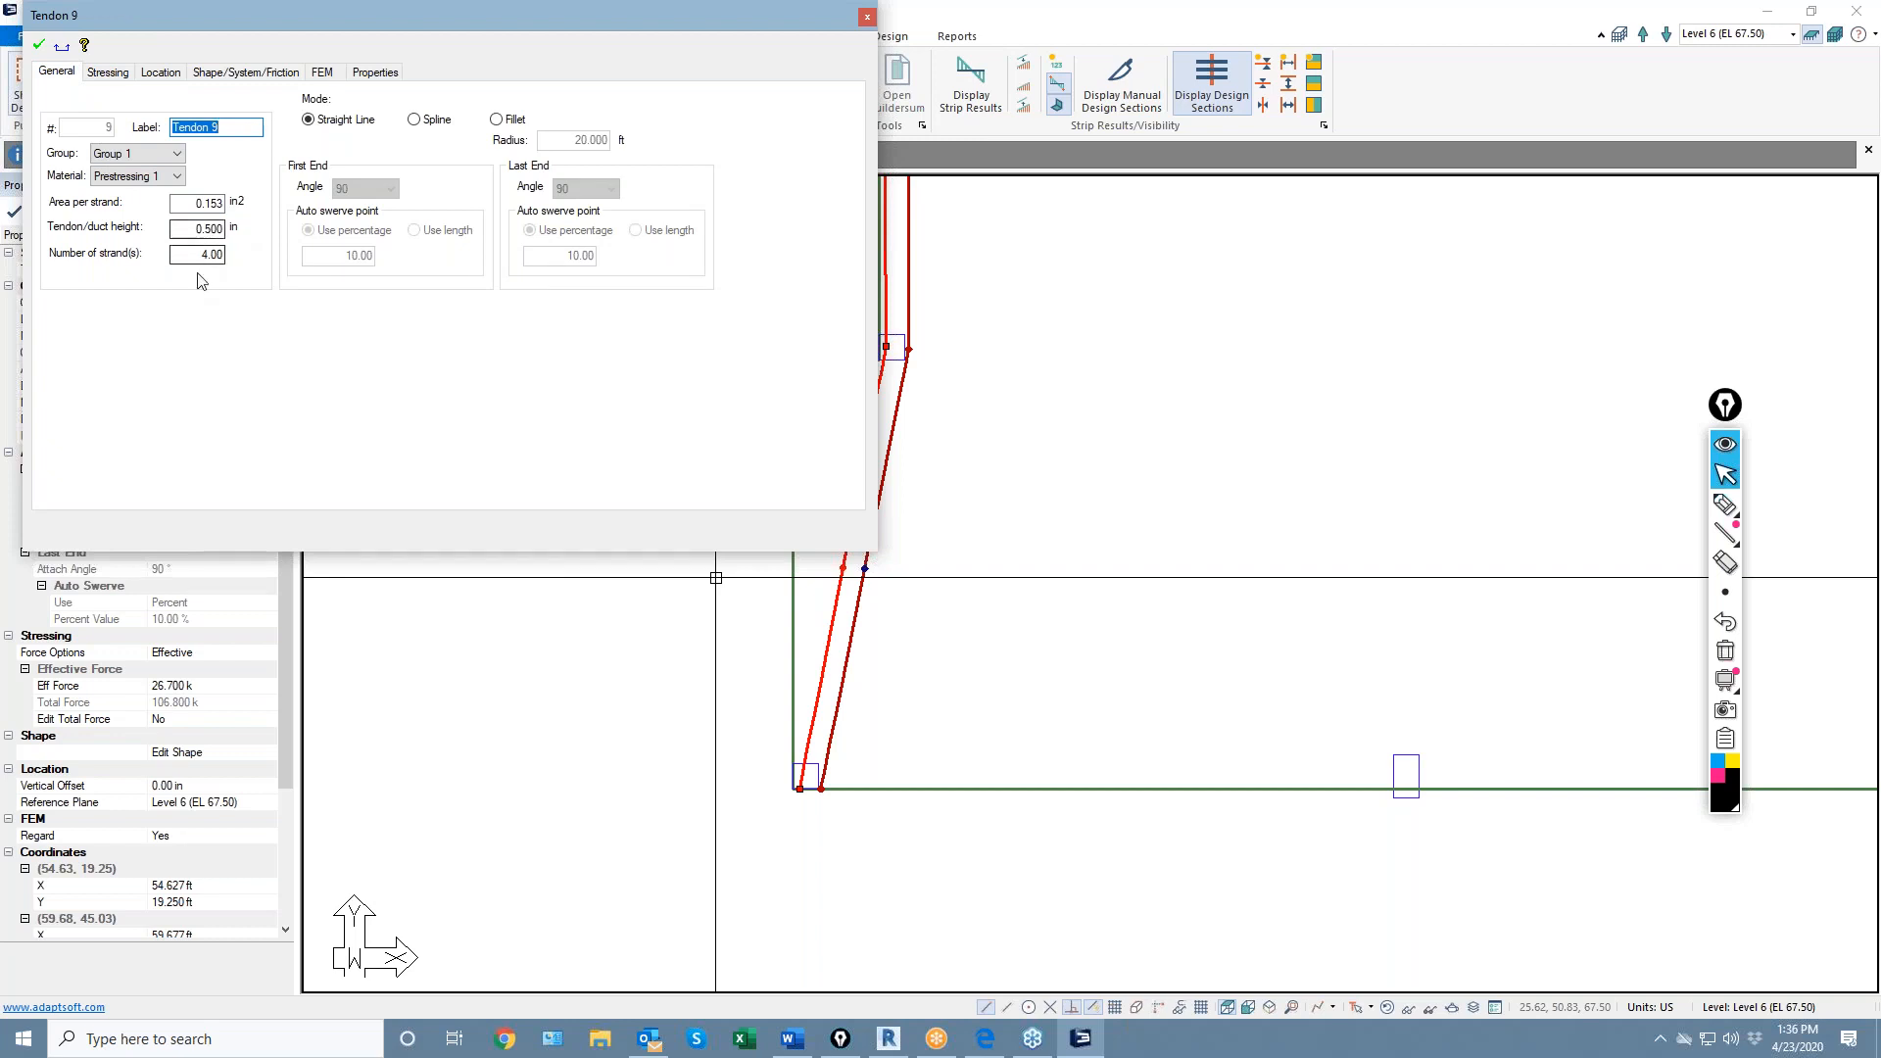
Recheck the outer tendon's stressing settings, set its mode to Spline and inspect the curved path along the slab edge
click(108, 72)
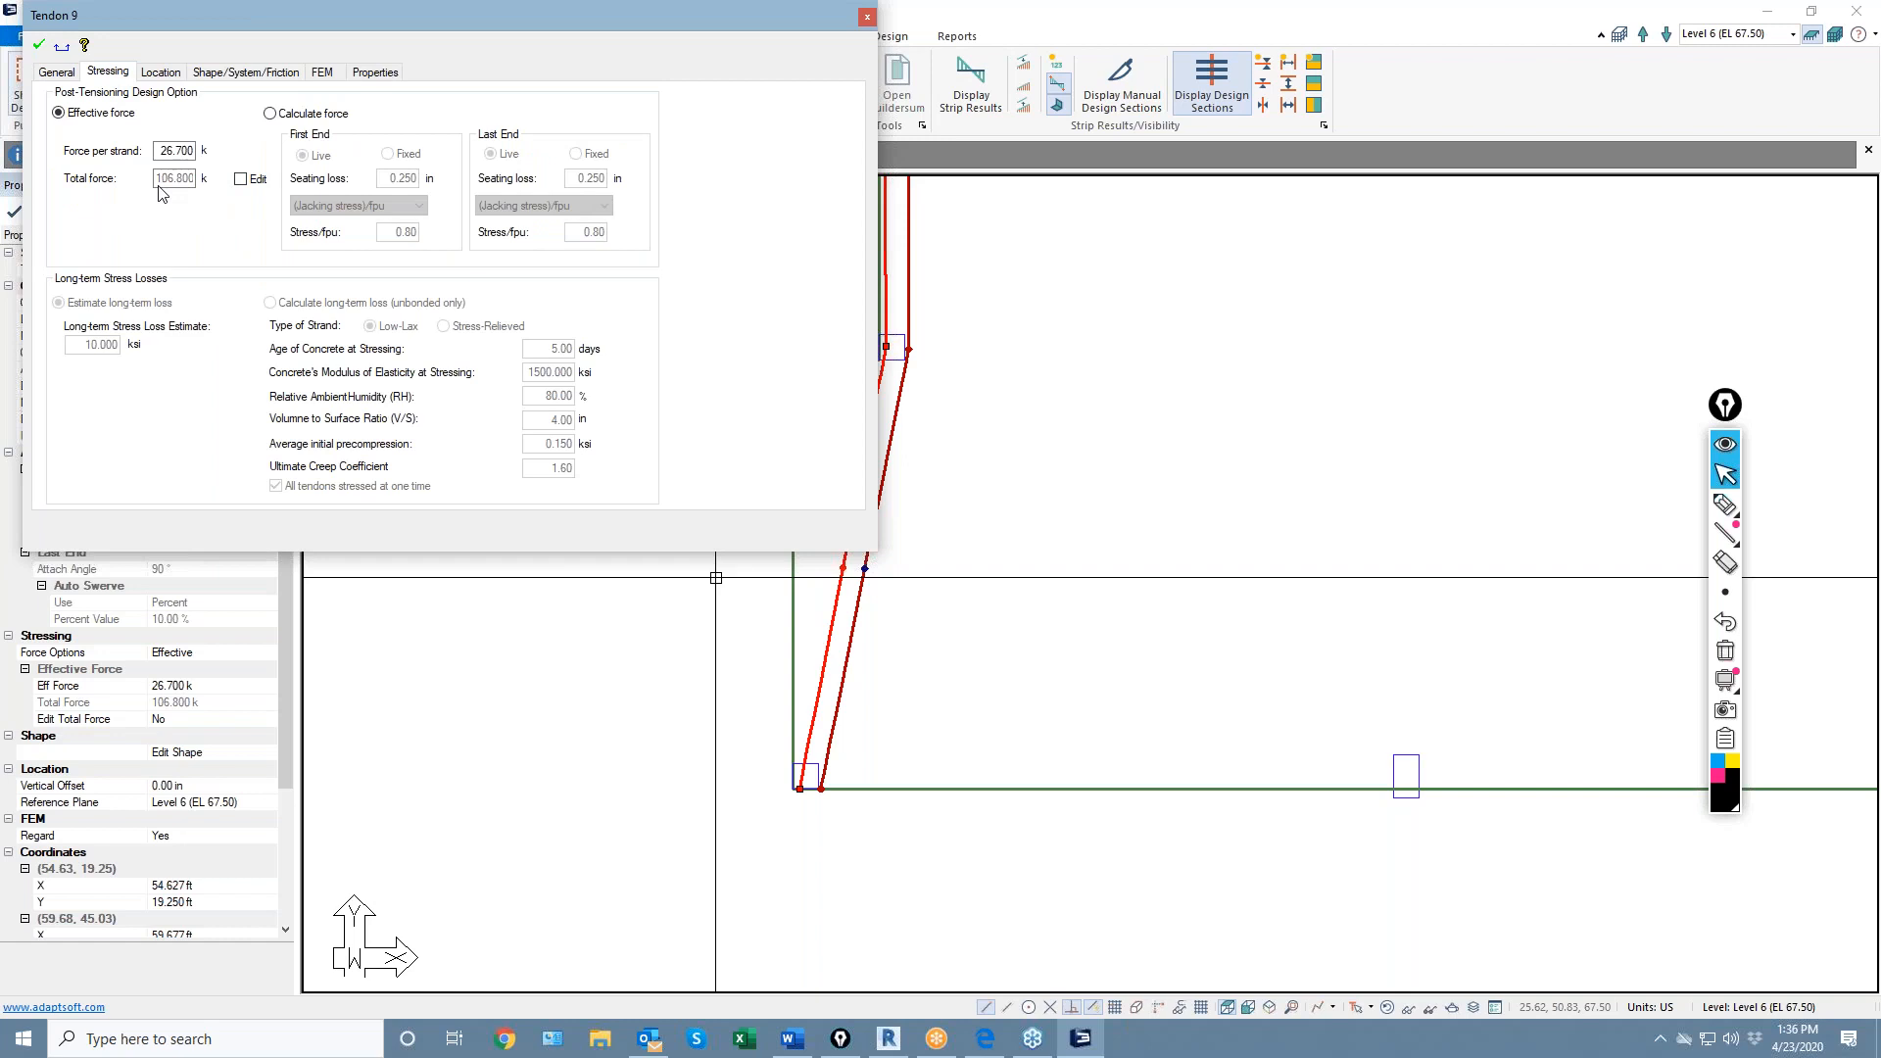
click(57, 72)
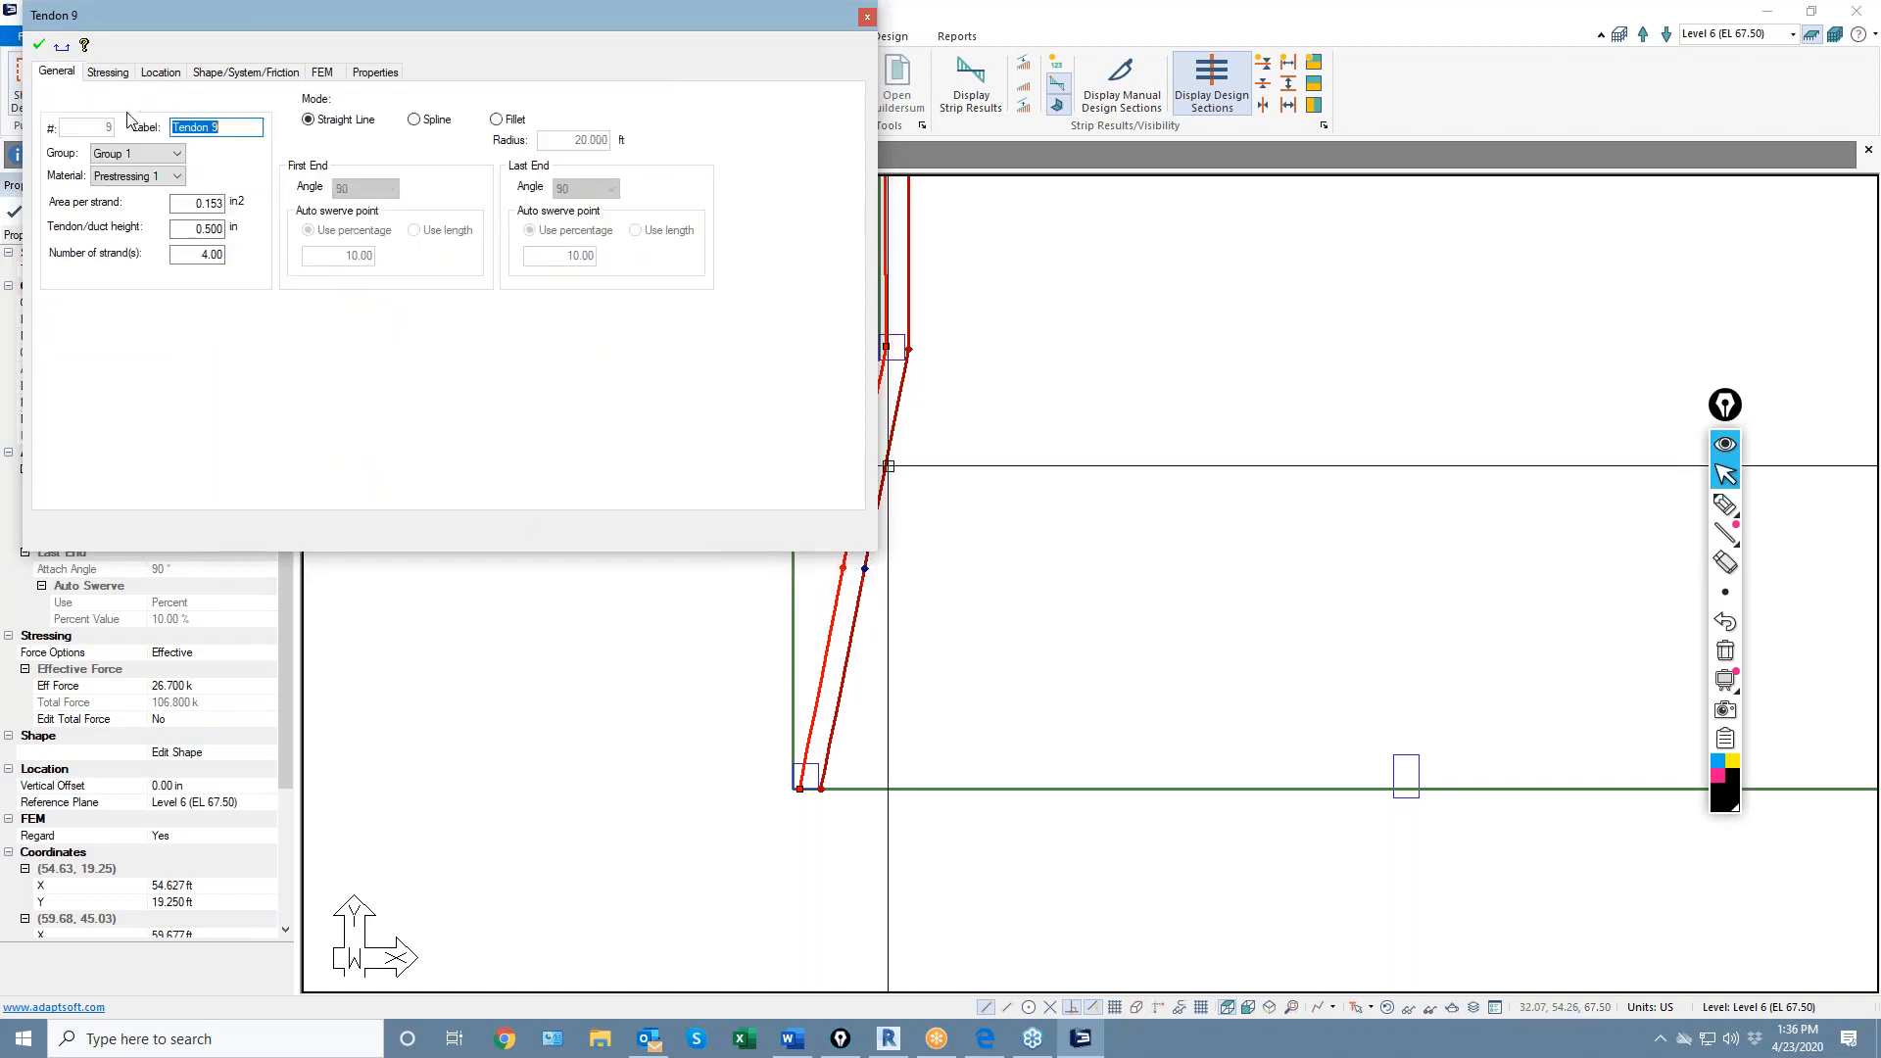
click(416, 120)
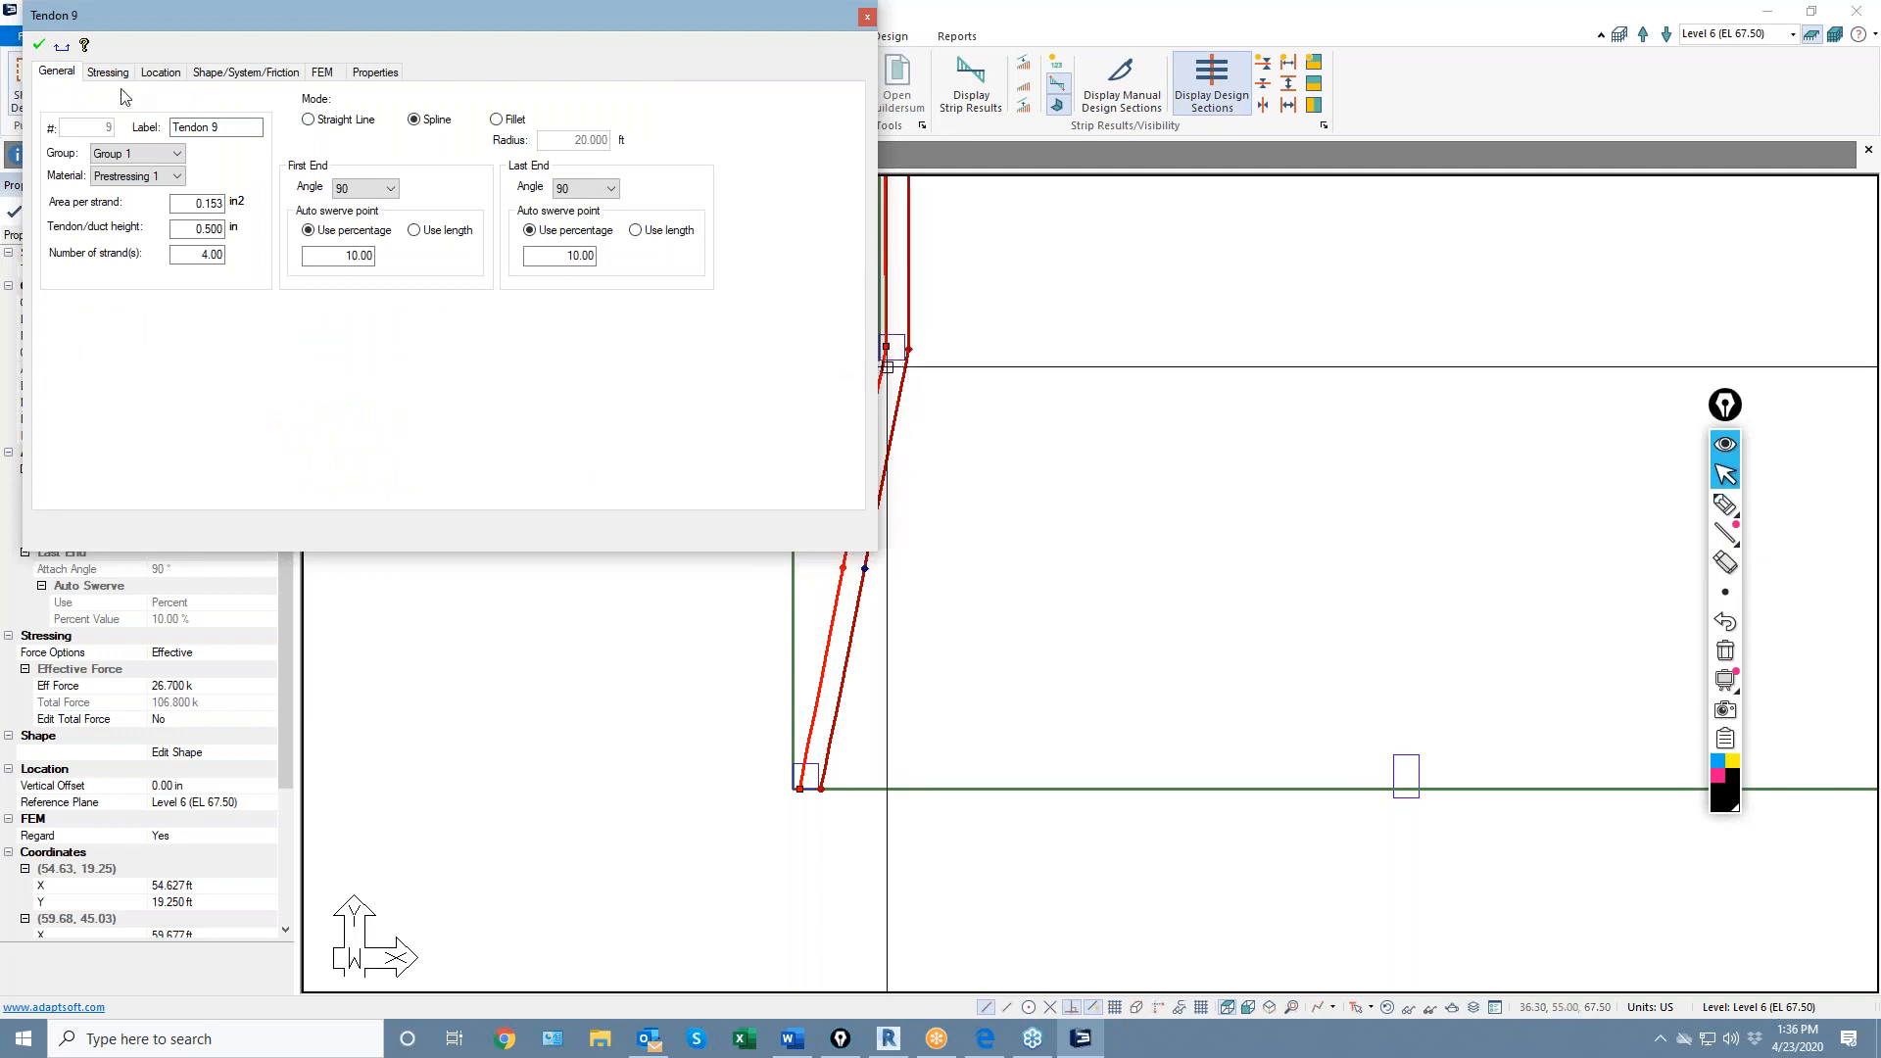
click(39, 47)
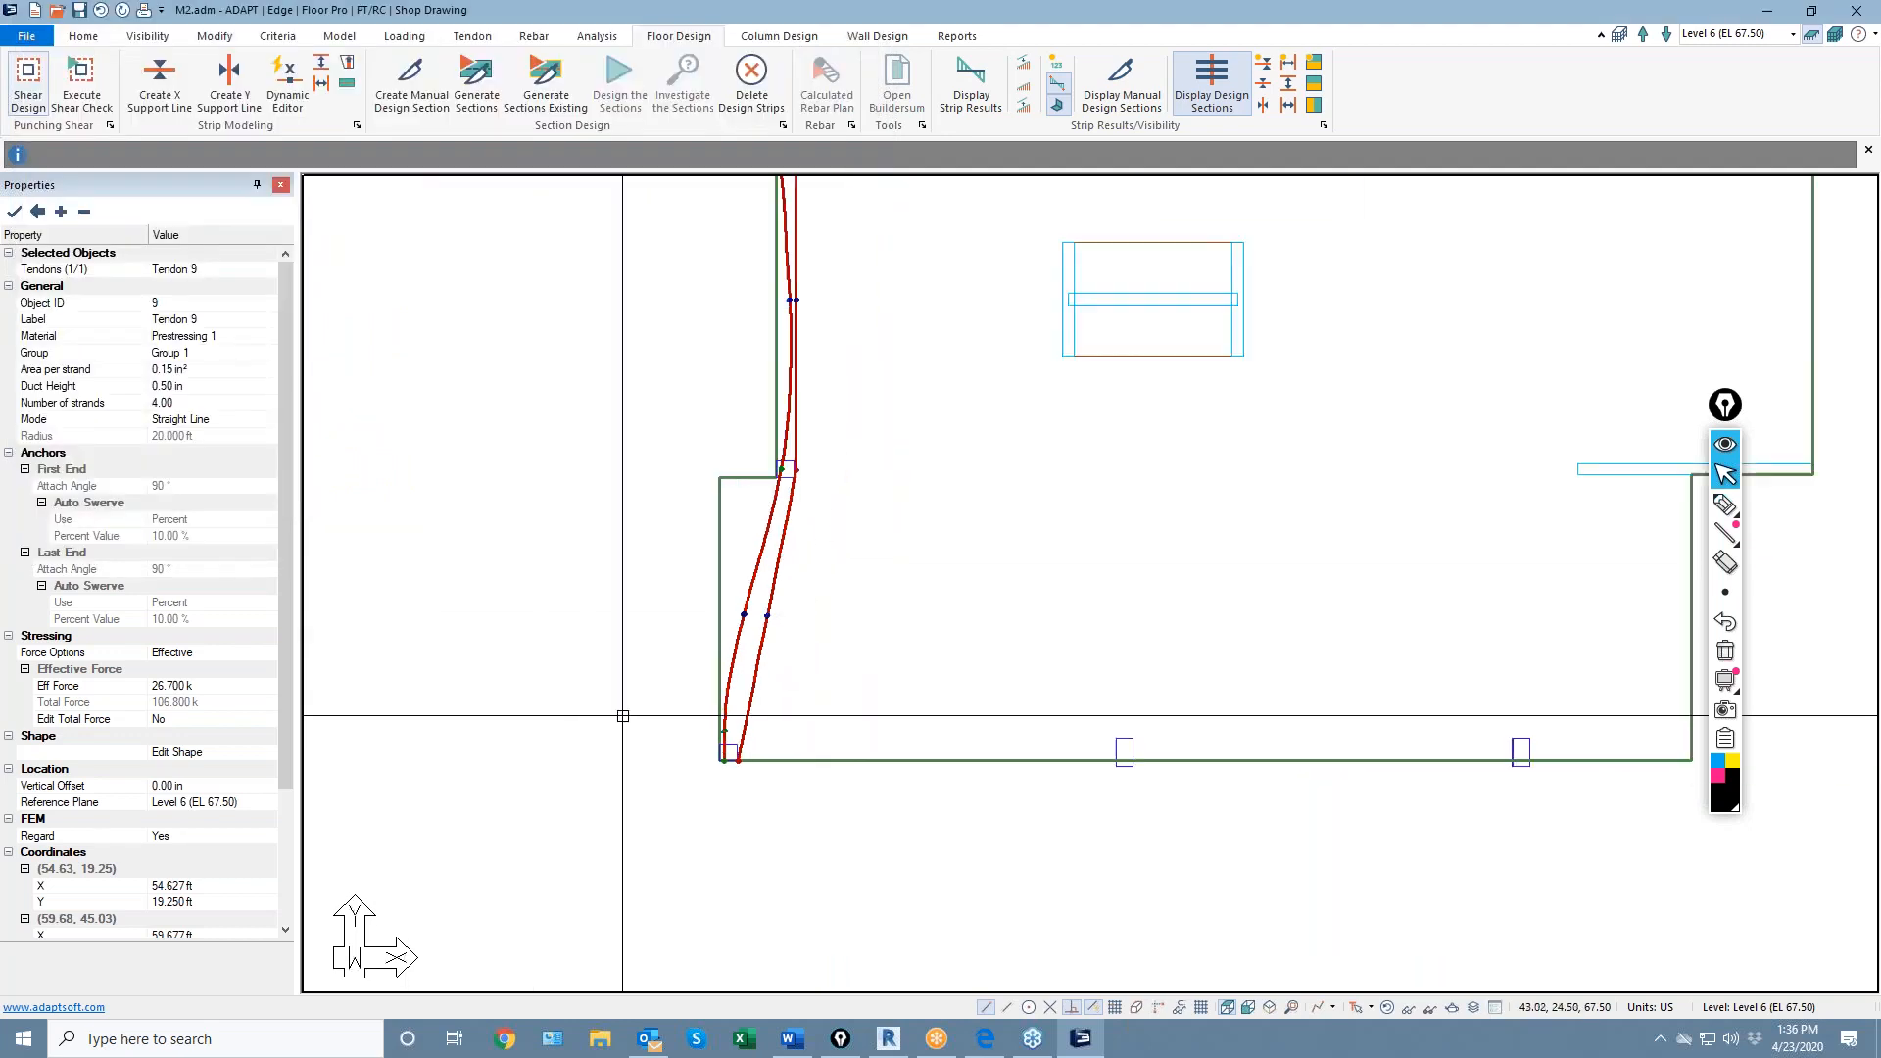
scroll(672, 689, up, 5)
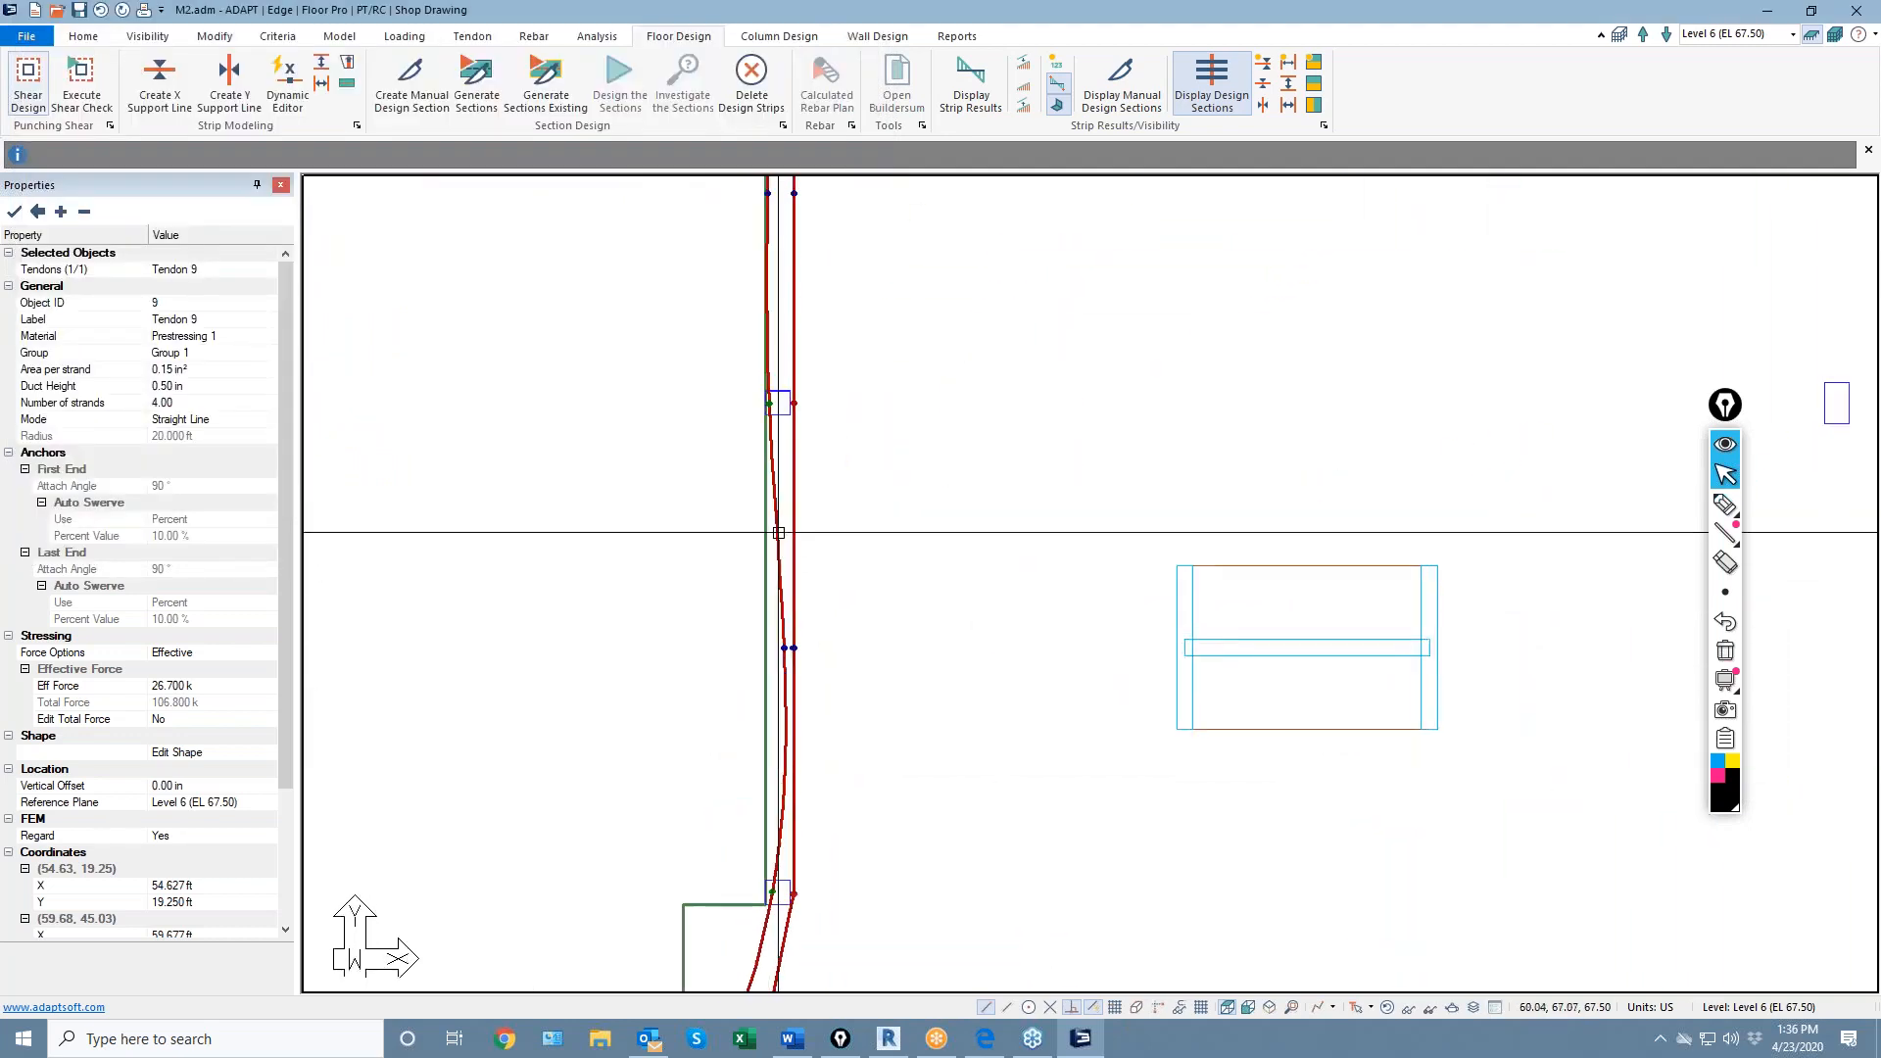
scroll(766, 507, down, 5)
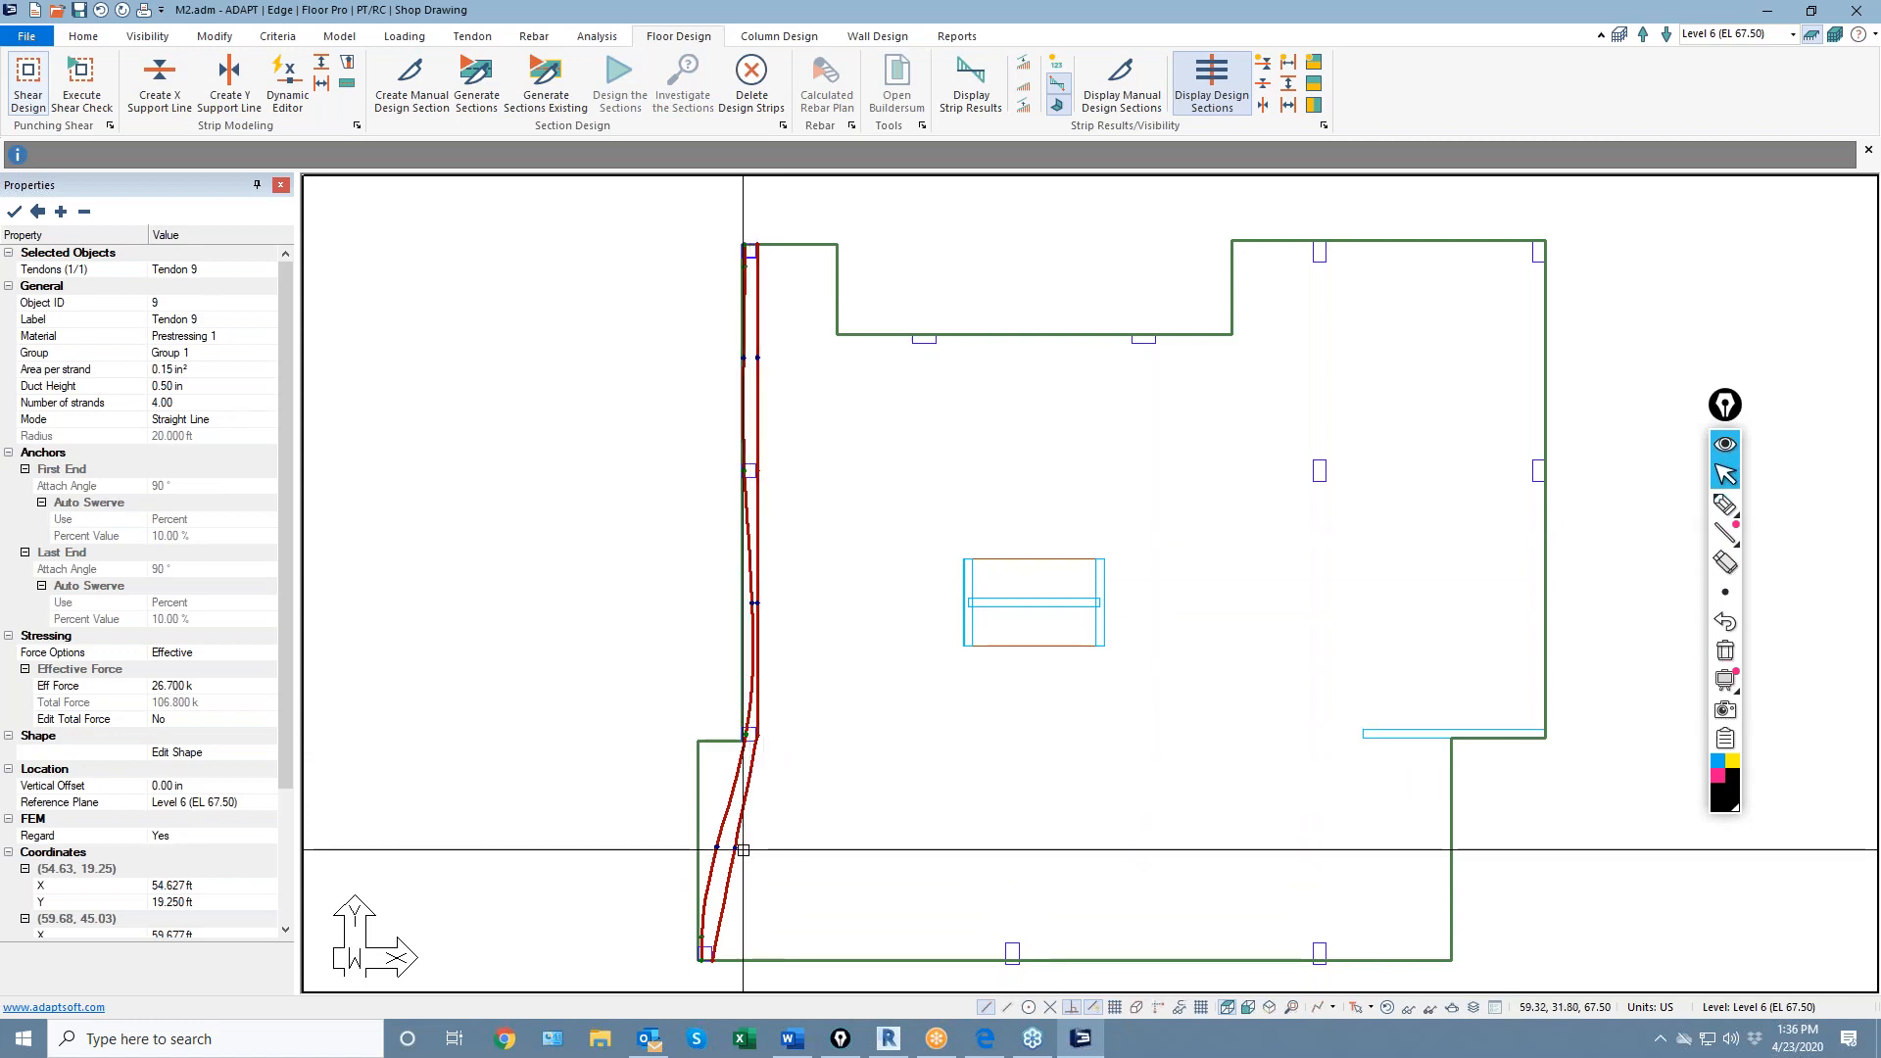
scroll(745, 633, up, 3)
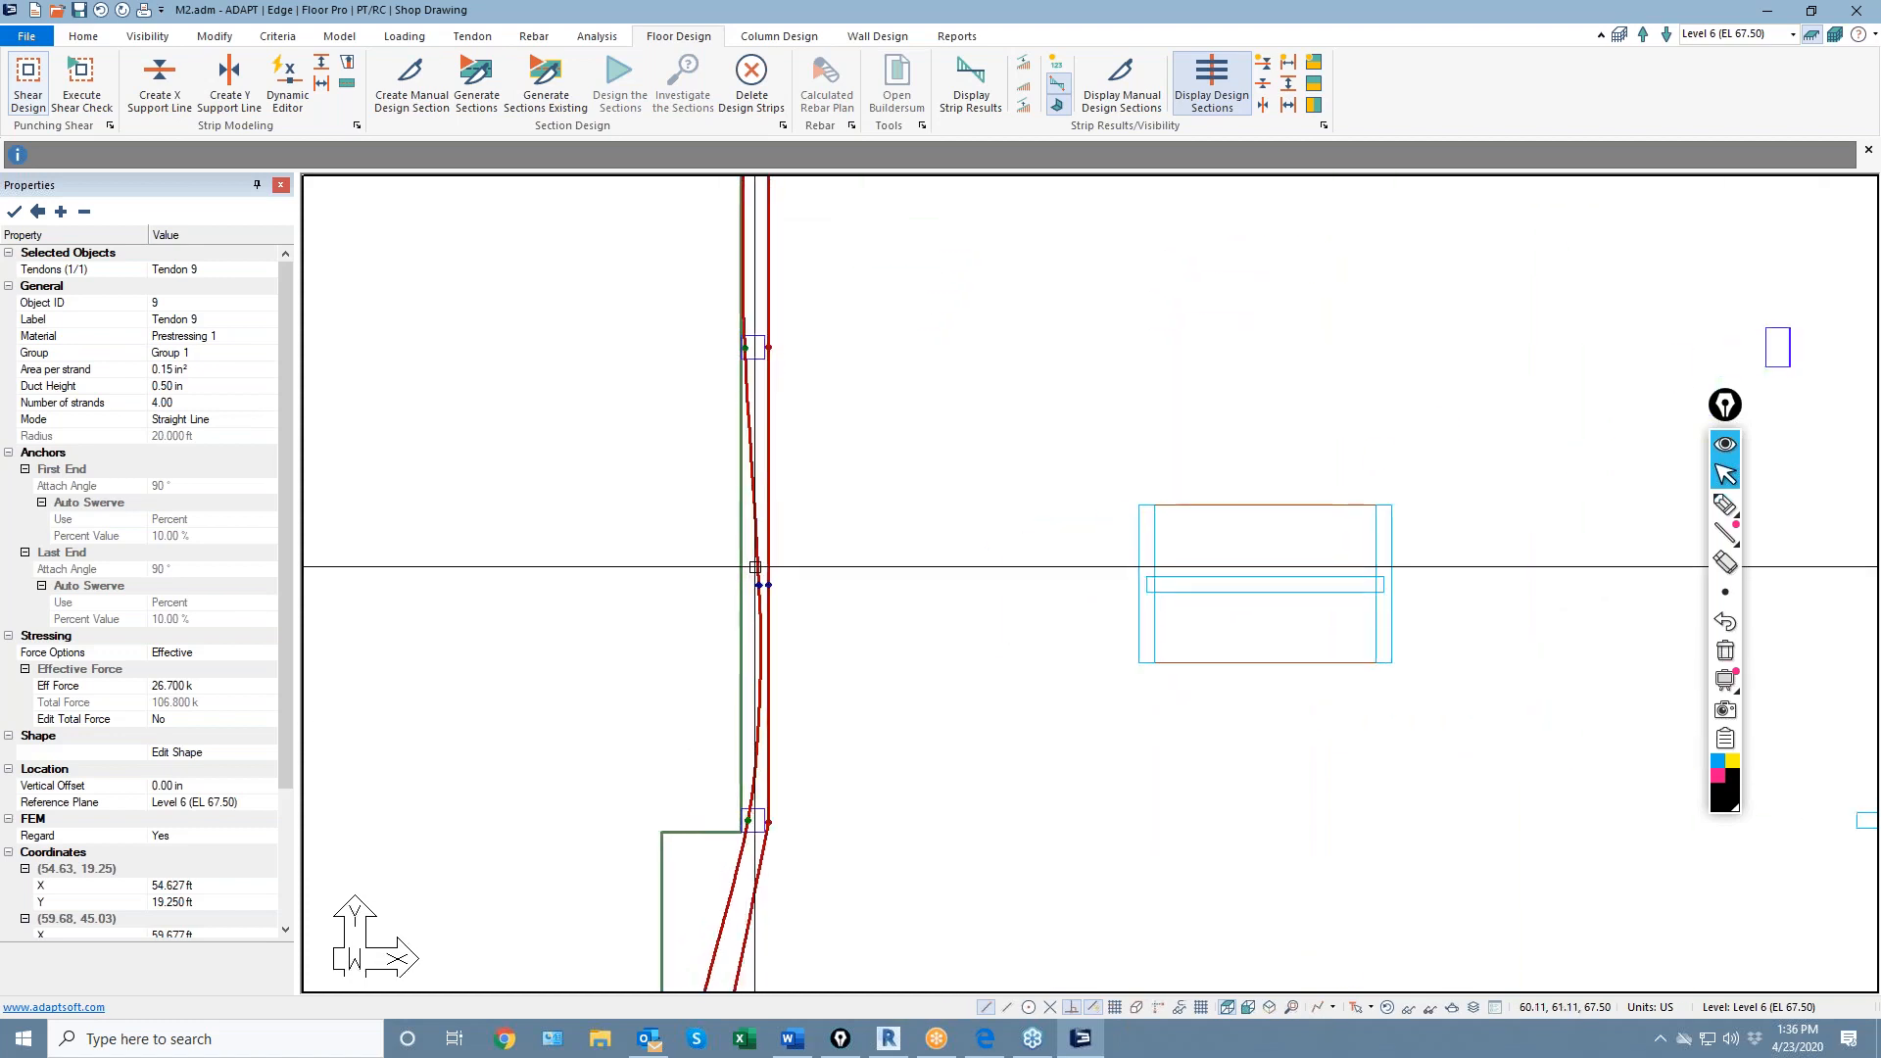
Set the outer tendon's mode to Fillet and inspect its bends at the corner column and the slab edge anchor
double_click(726, 583)
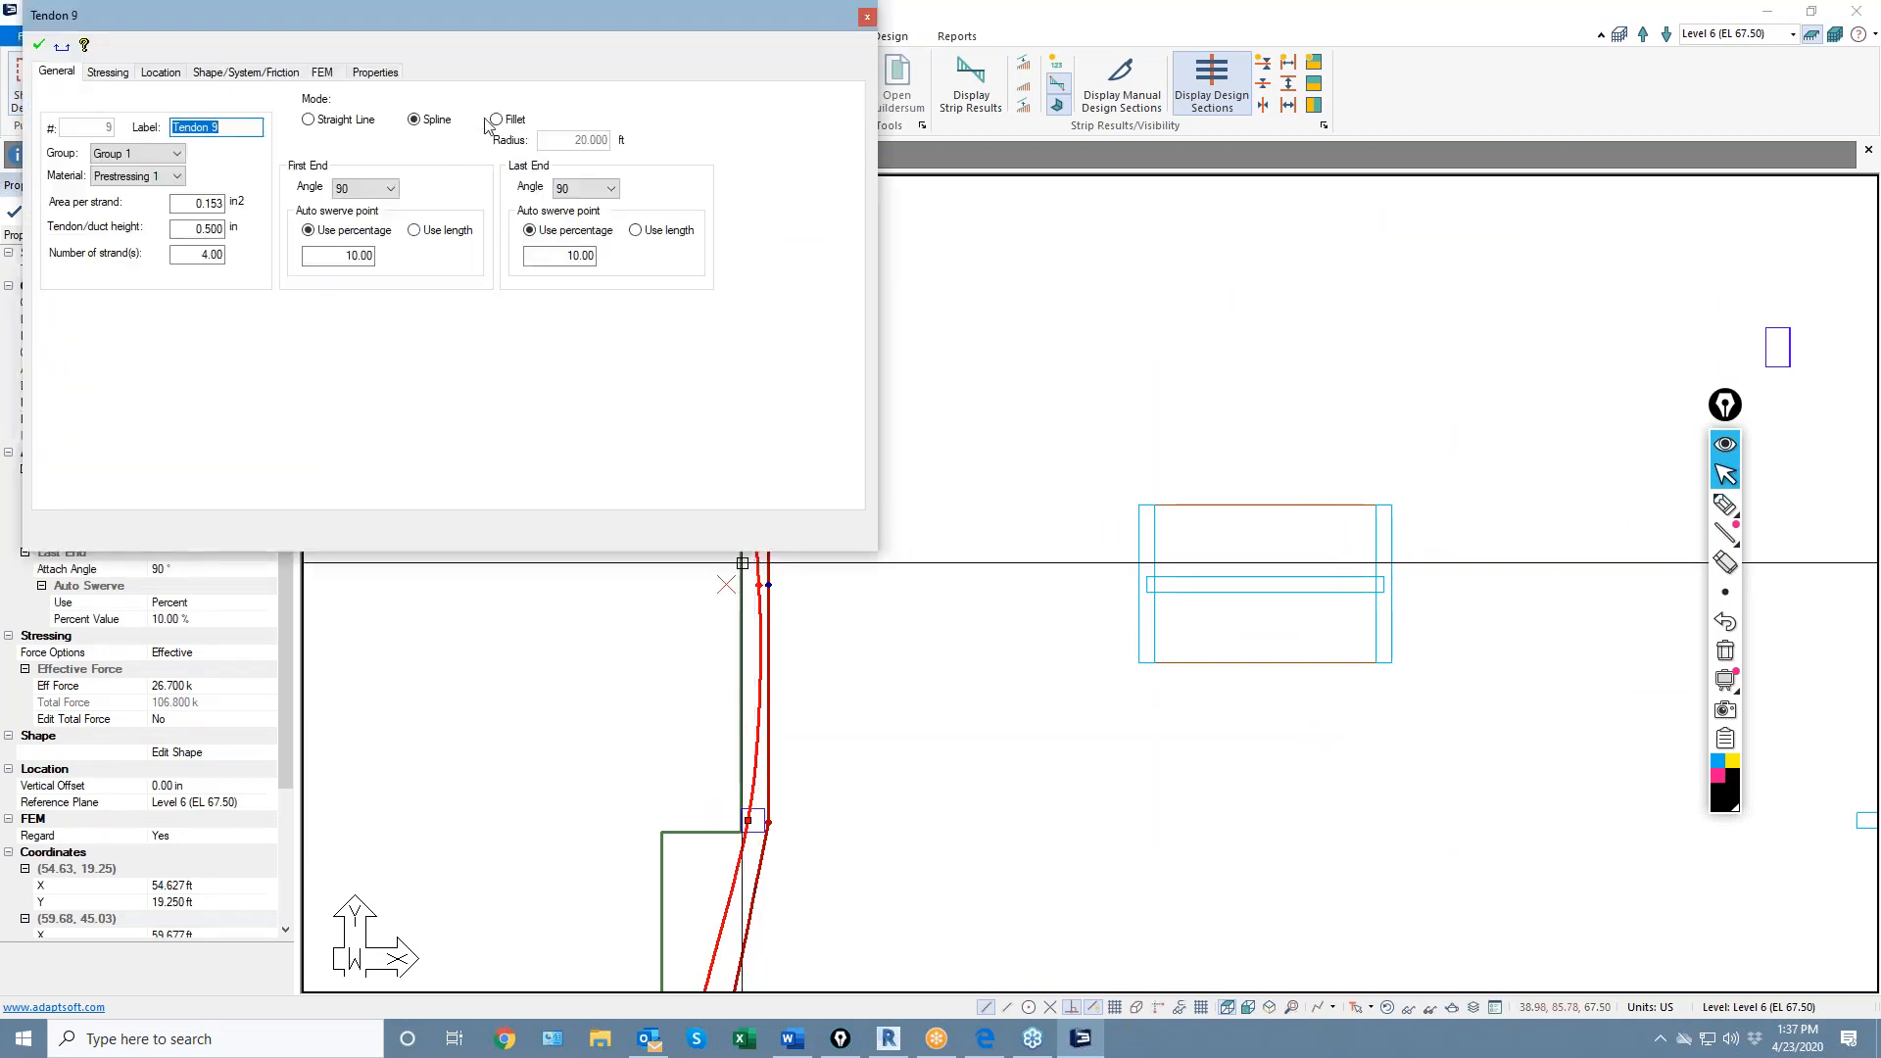
click(38, 45)
scroll(736, 897, down, 2)
scroll(733, 686, up, 2)
middle_drag(721, 342, 716, 401)
middle_drag(716, 982, 824, 485)
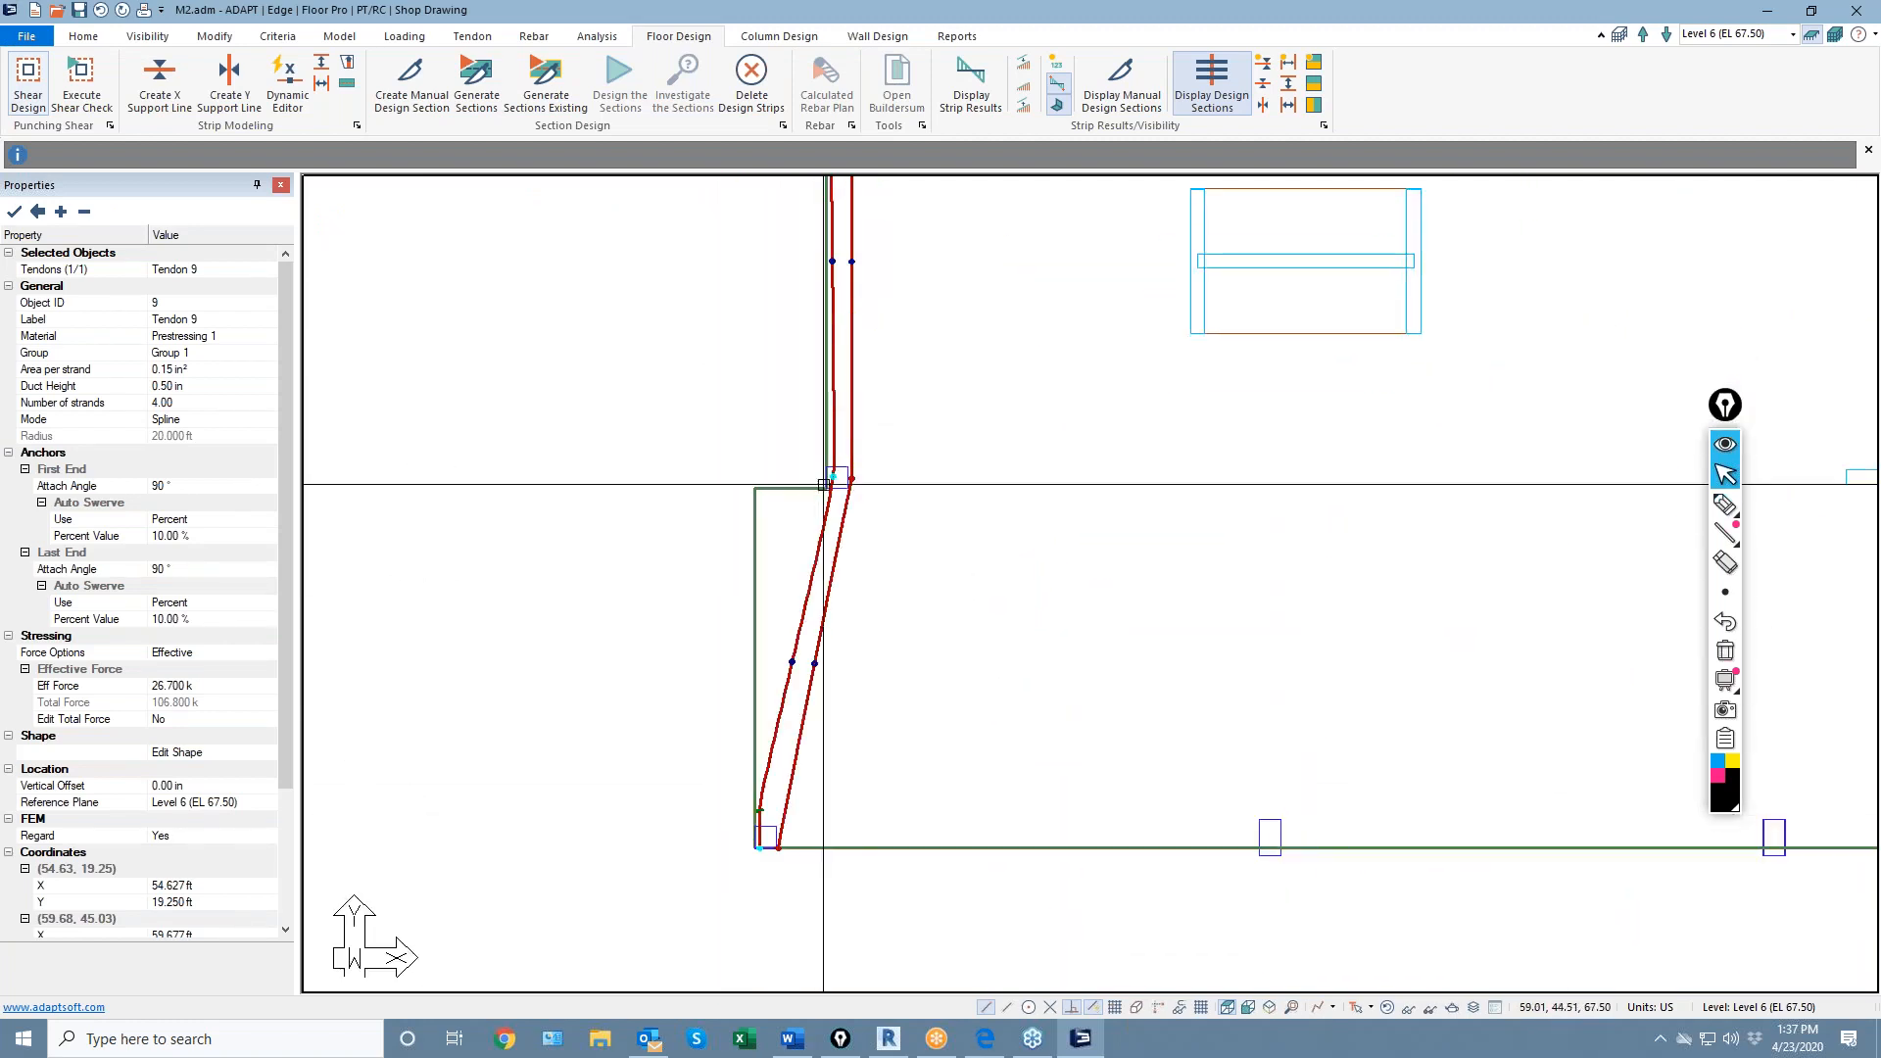
scroll(795, 497, up, 1)
scroll(795, 496, up, 2)
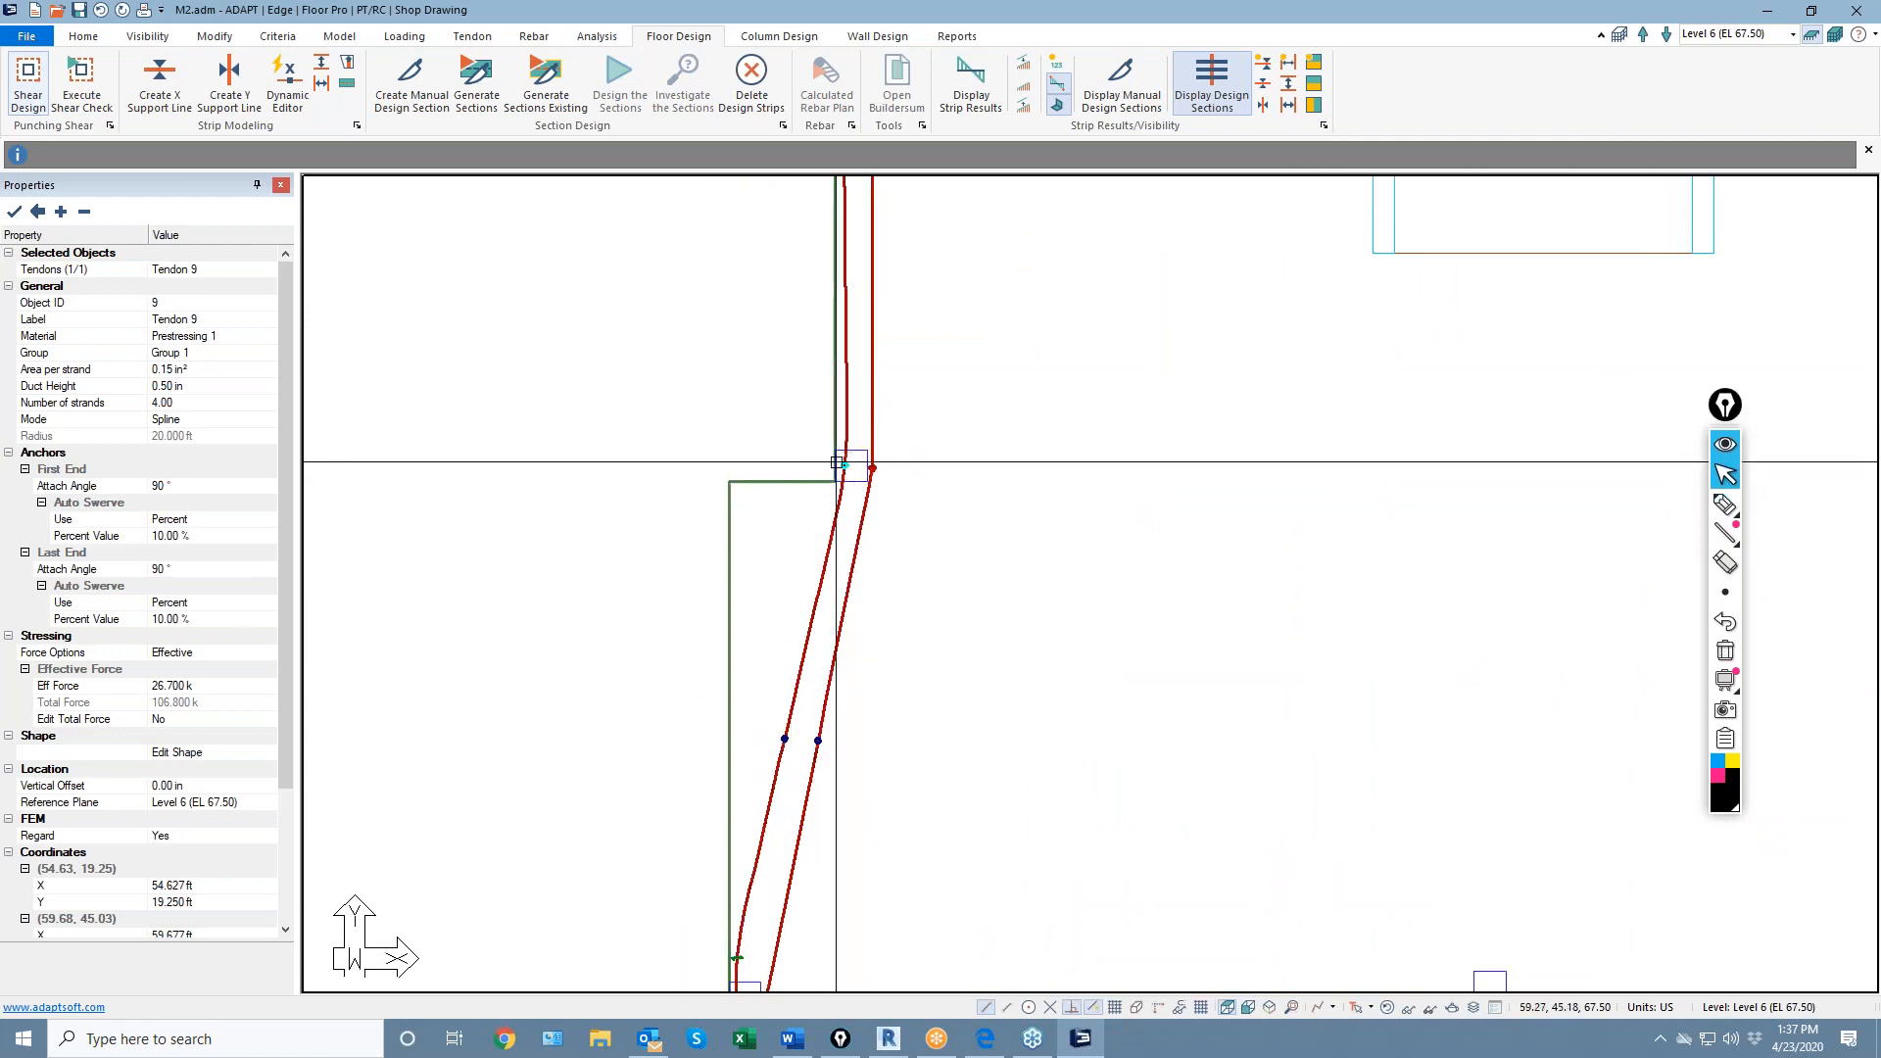
middle_drag(838, 461, 799, 184)
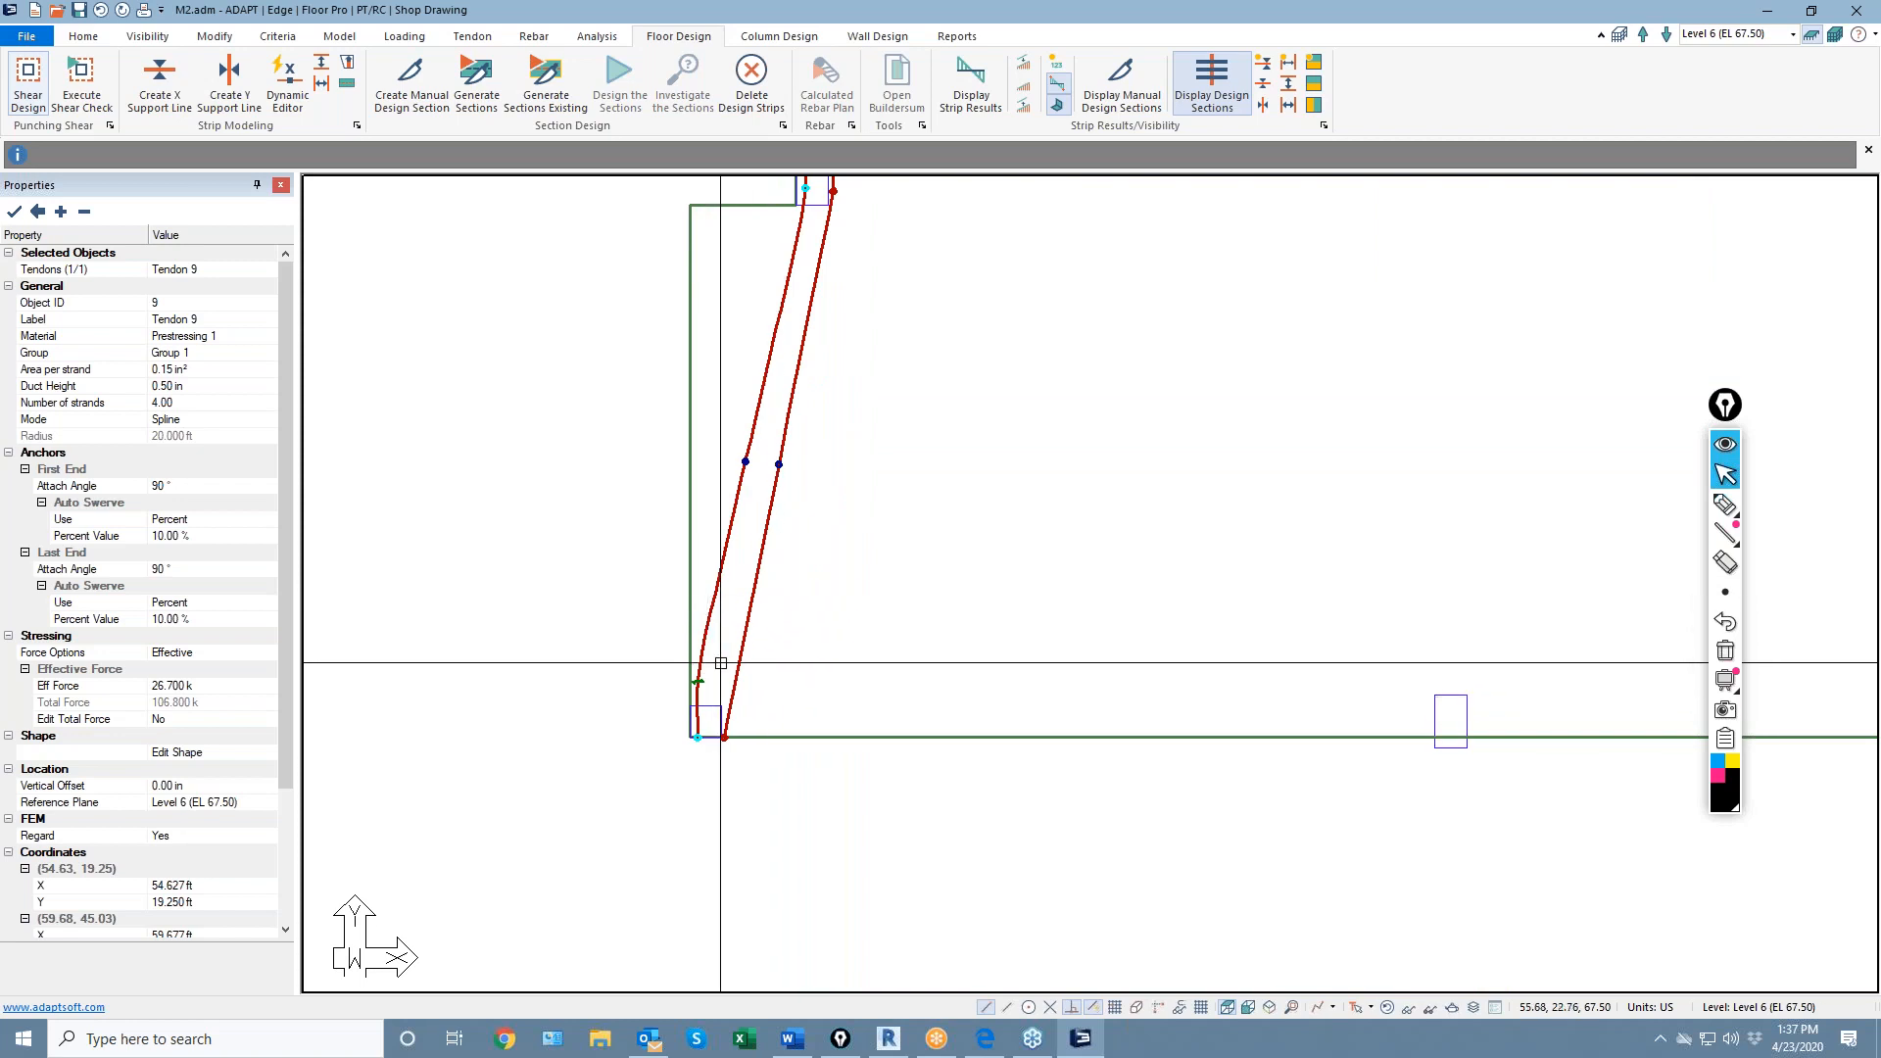
scroll(769, 666, down, 3)
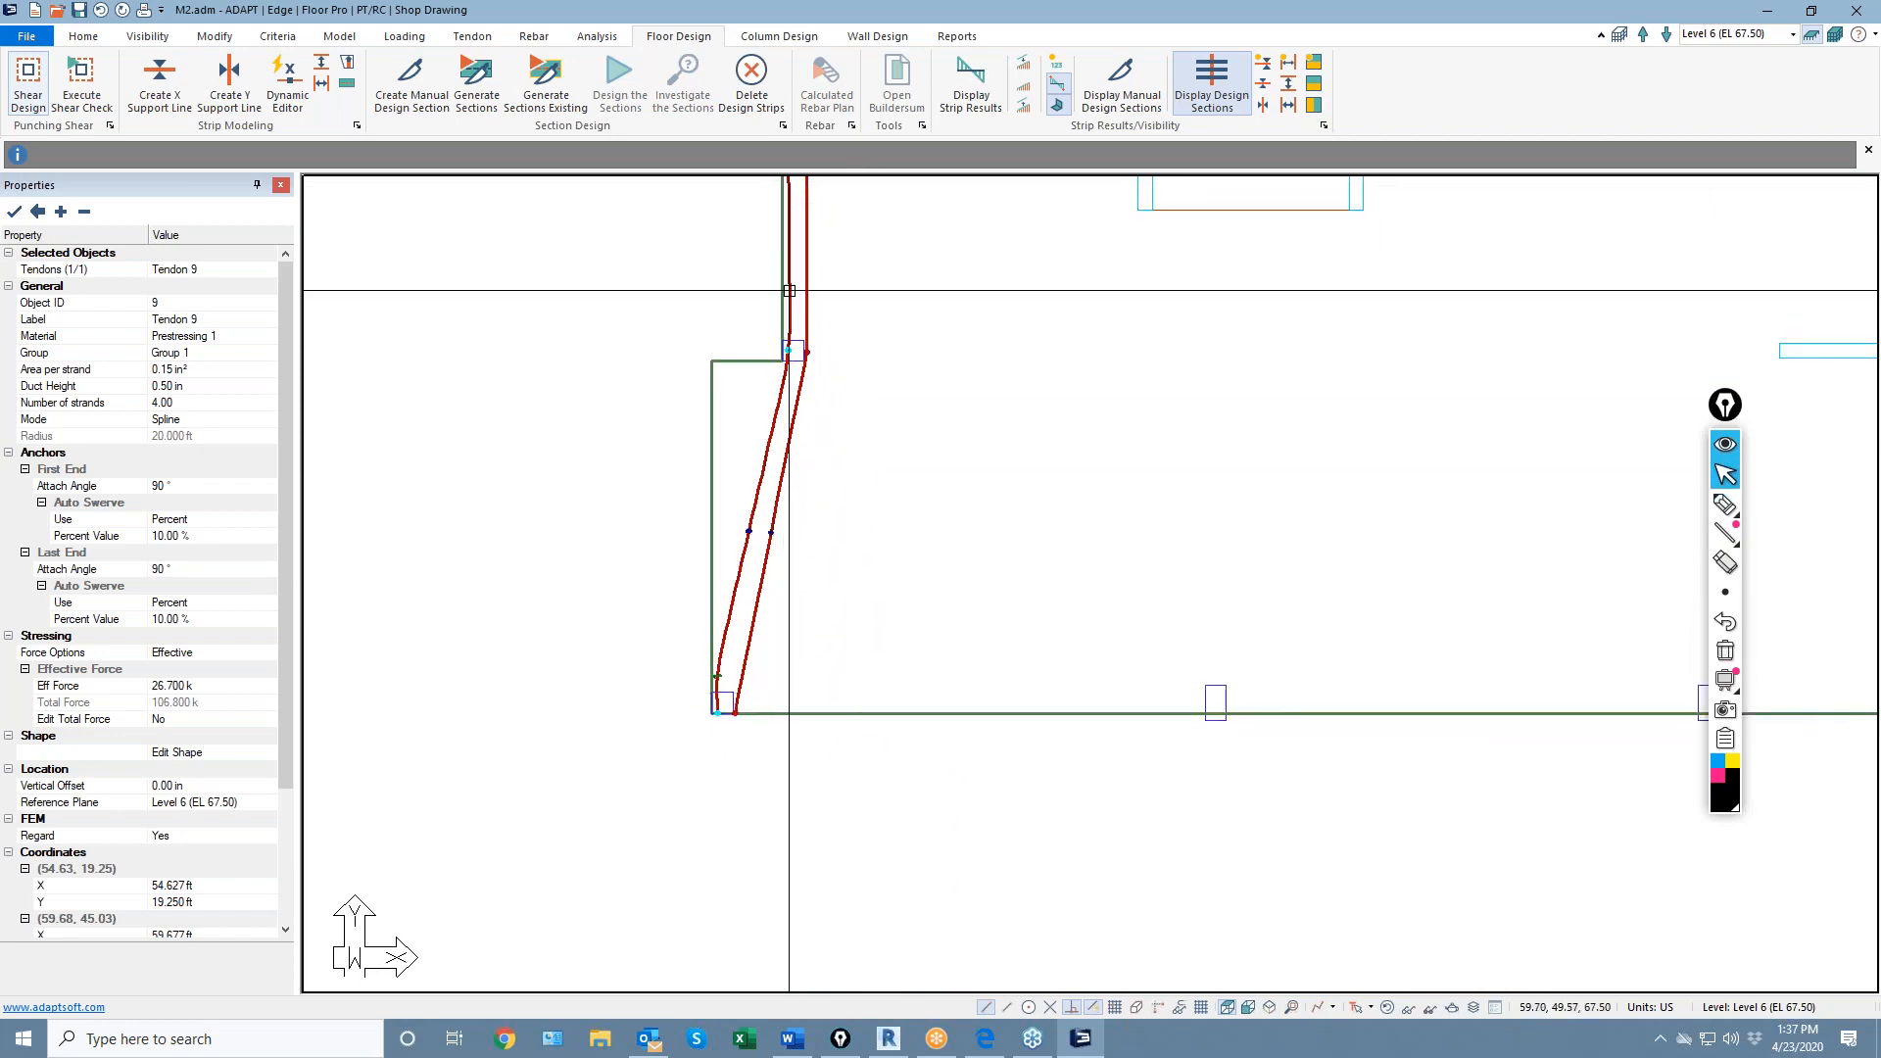
scroll(685, 760, down, 2)
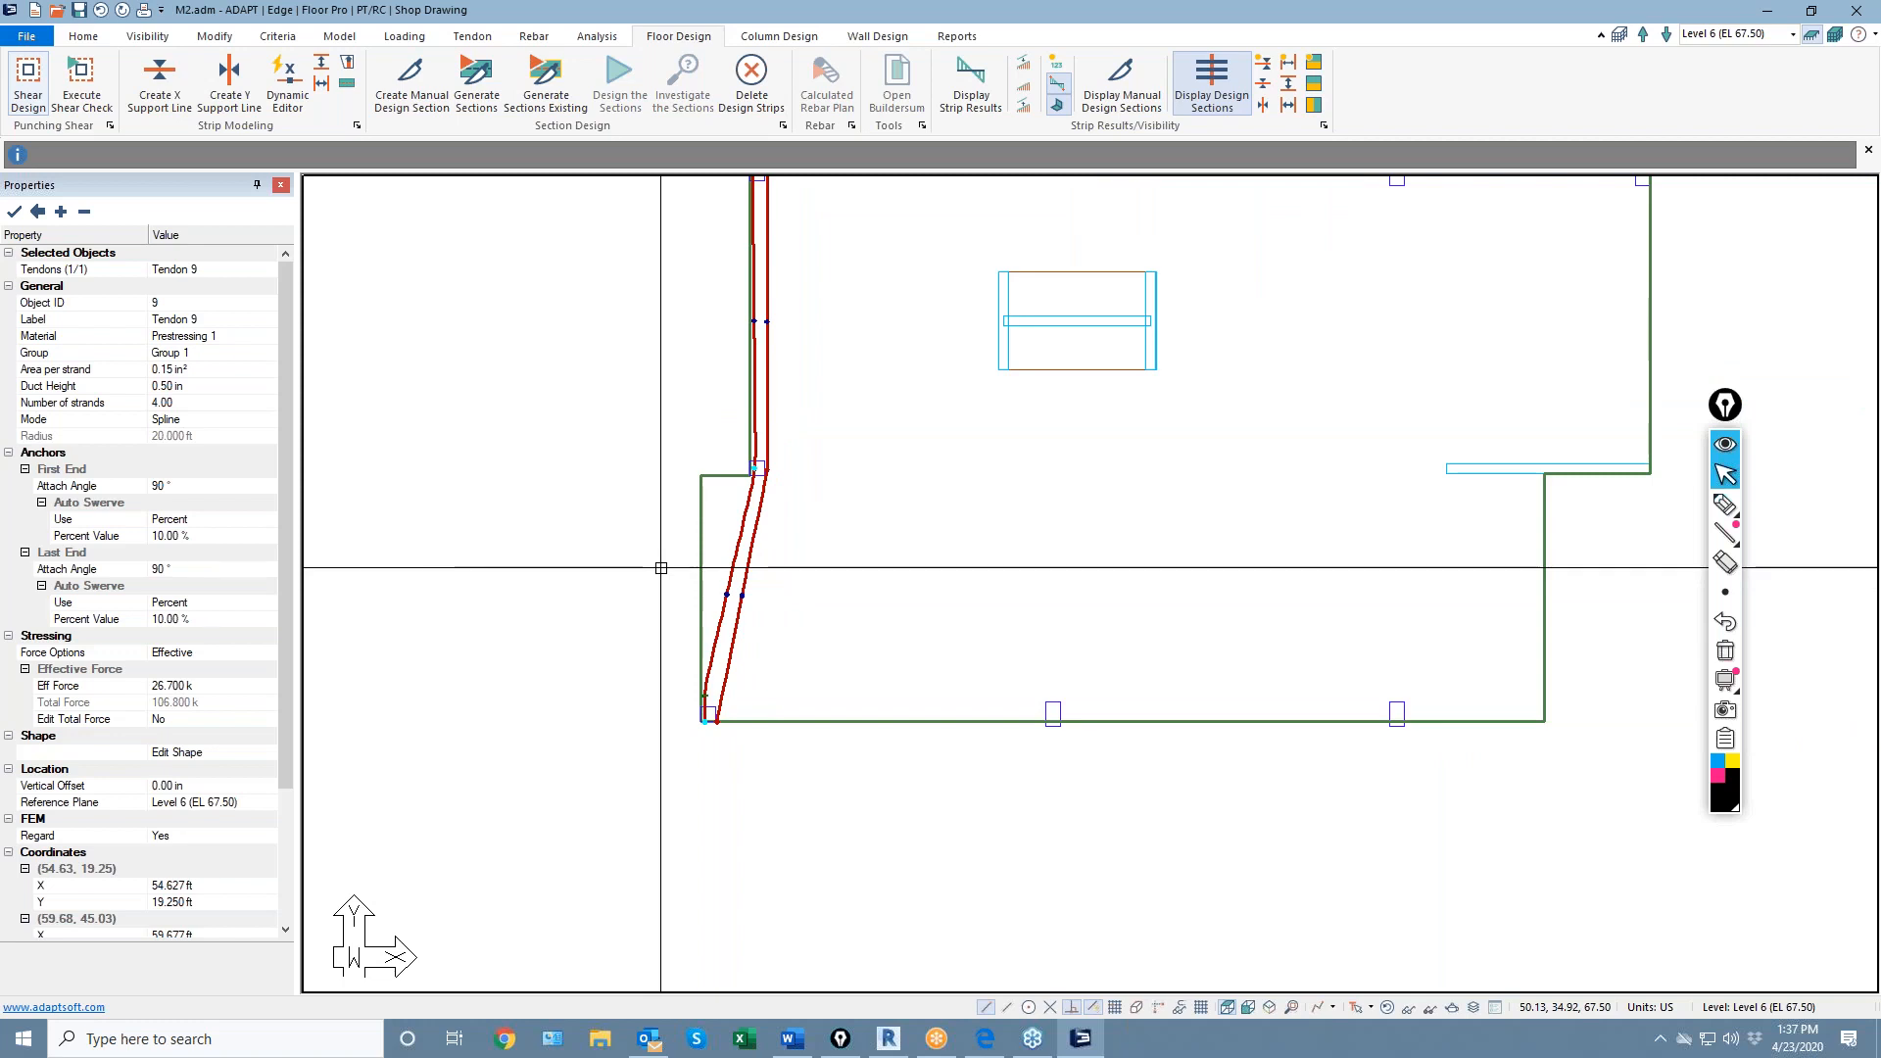
scroll(706, 654, up, 2)
scroll(736, 399, up, 3)
middle_drag(796, 199, 718, 521)
scroll(768, 510, up, 3)
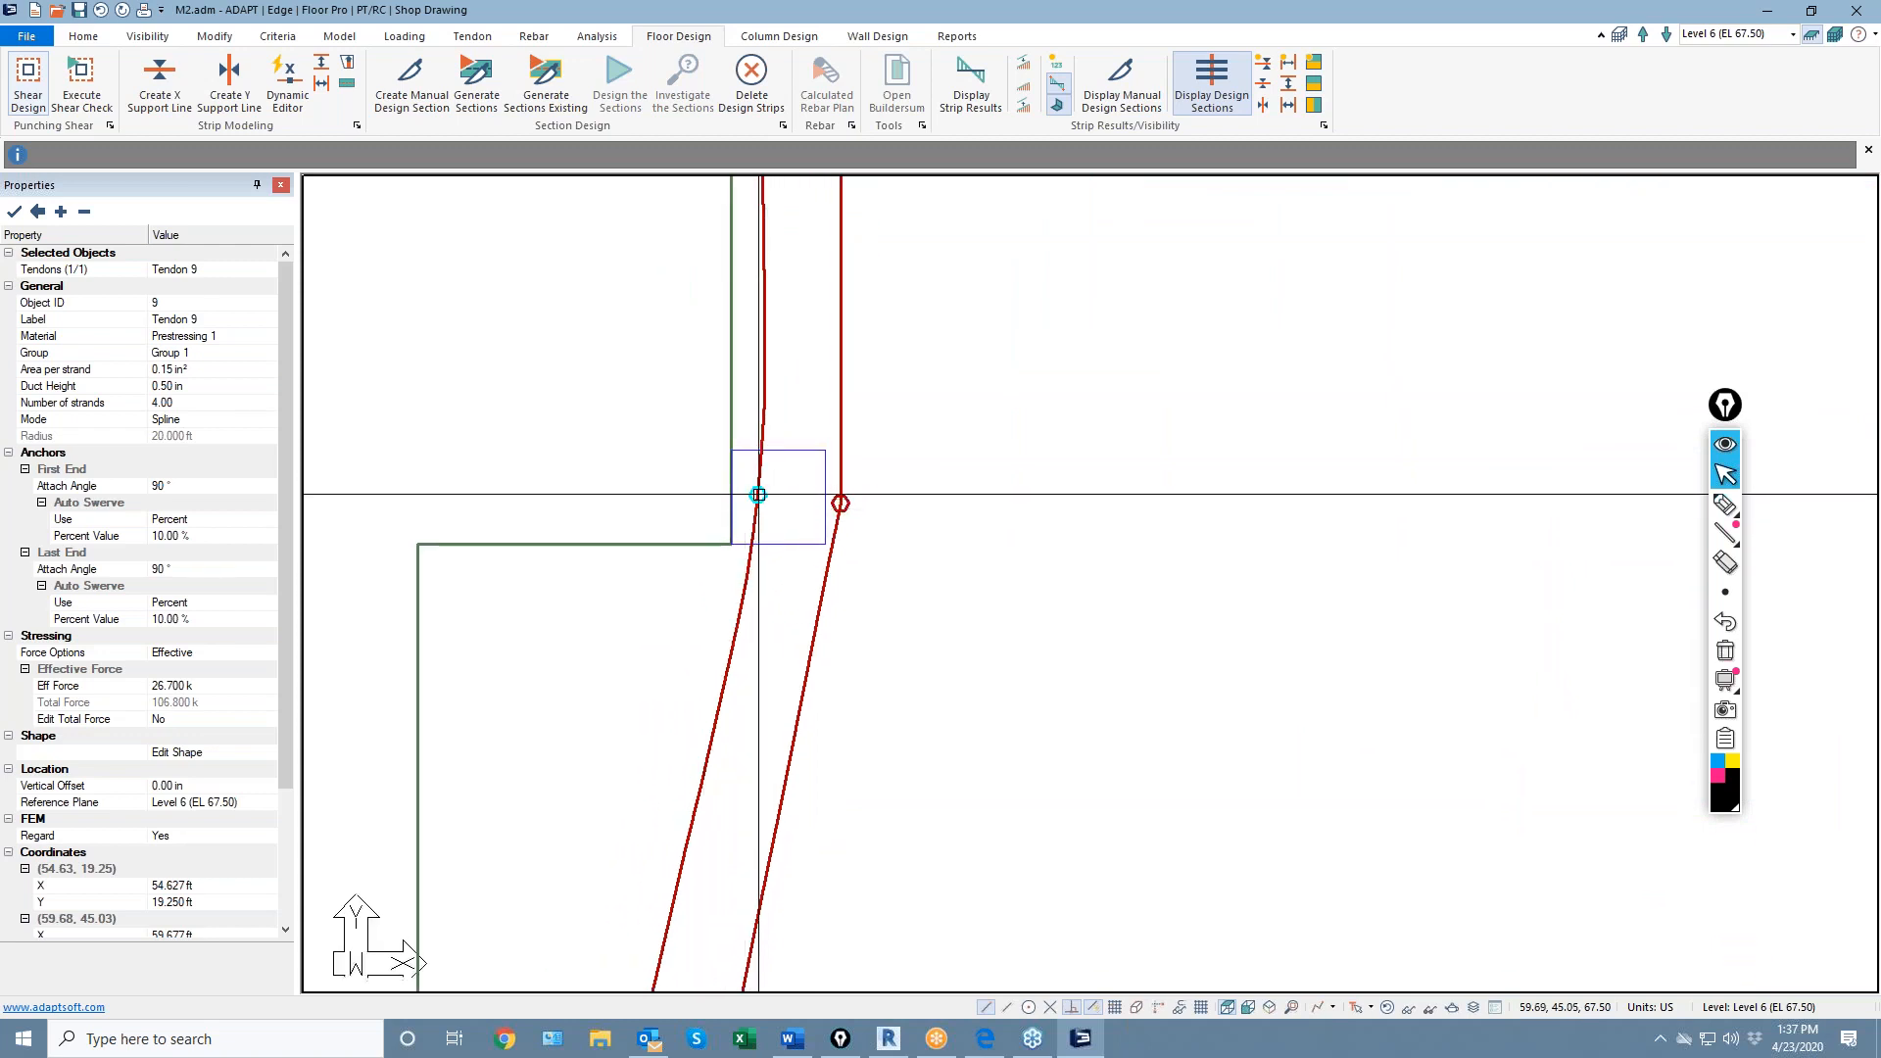
Shift the swerve point near the outer tendon's lower end inward, away from the slab edge
middle_drag(679, 730, 968, 187)
middle_drag(860, 780, 935, 323)
middle_drag(915, 841, 920, 378)
scroll(800, 487, up, 1)
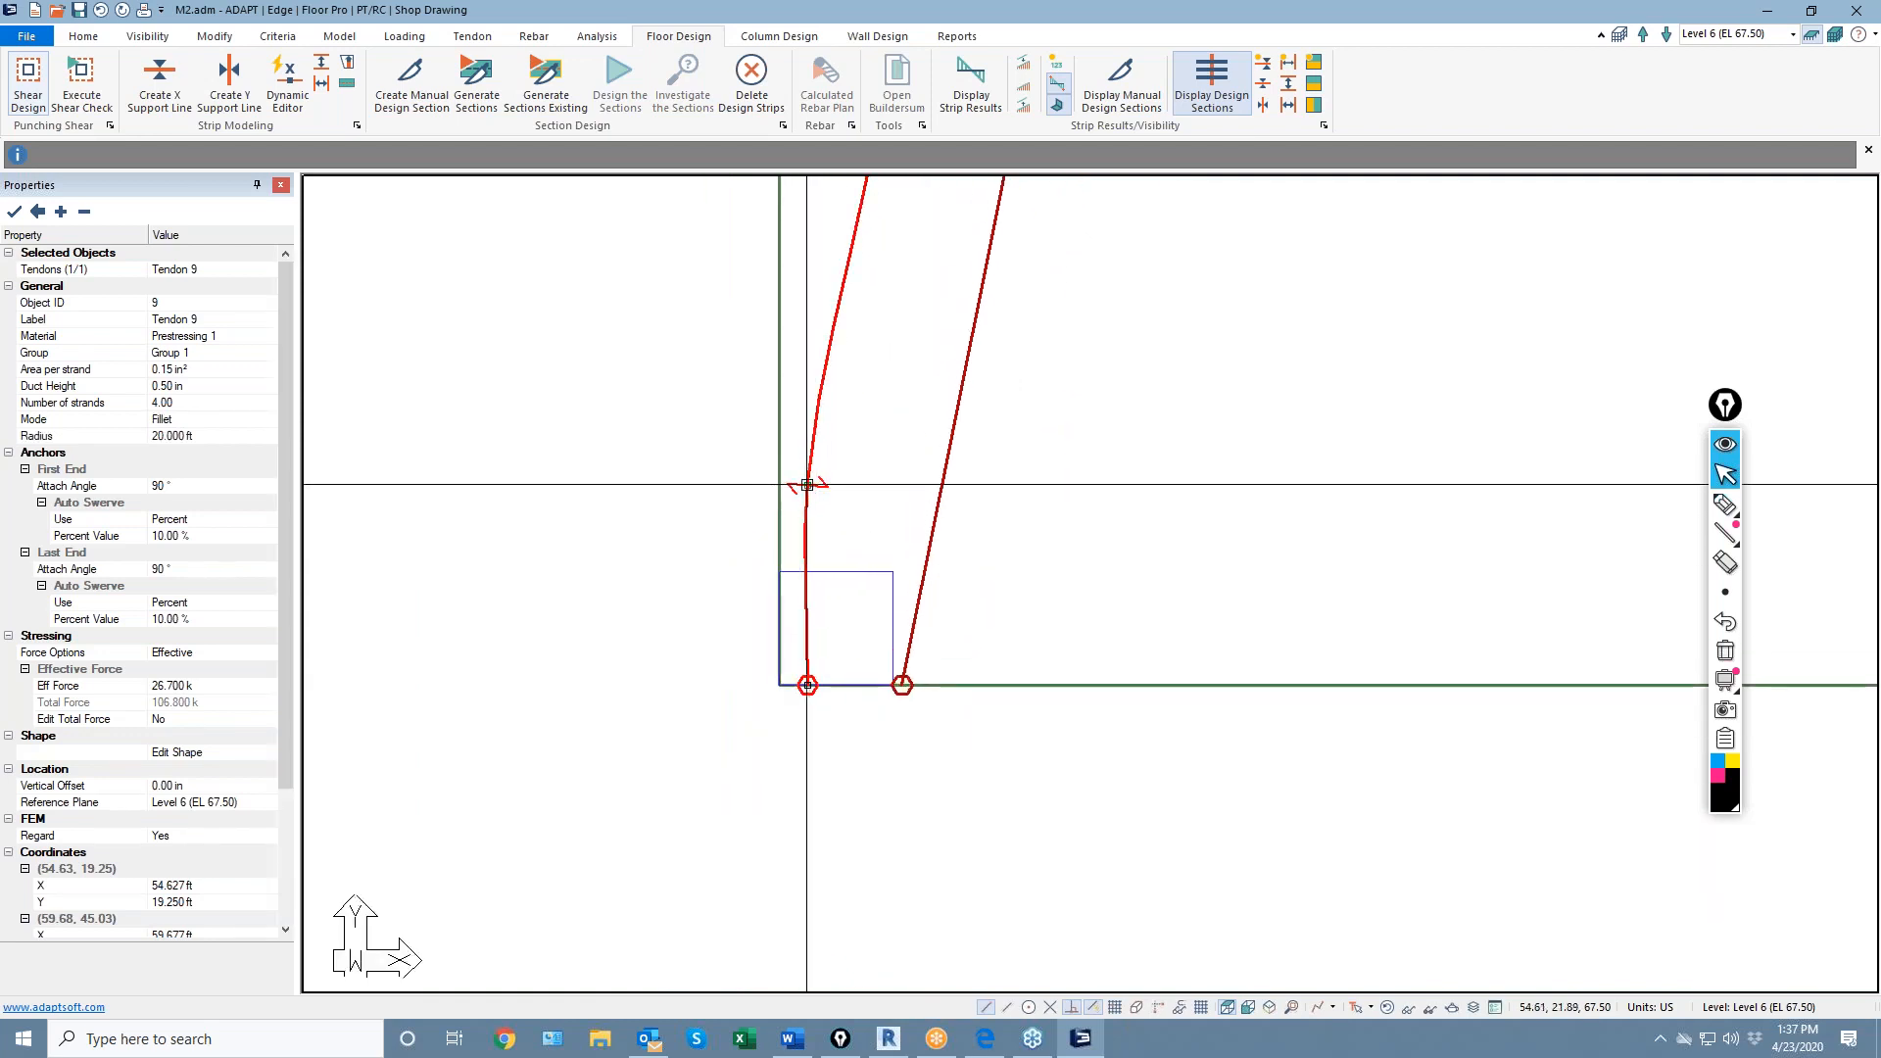
click(806, 485)
scroll(831, 475, up, 3)
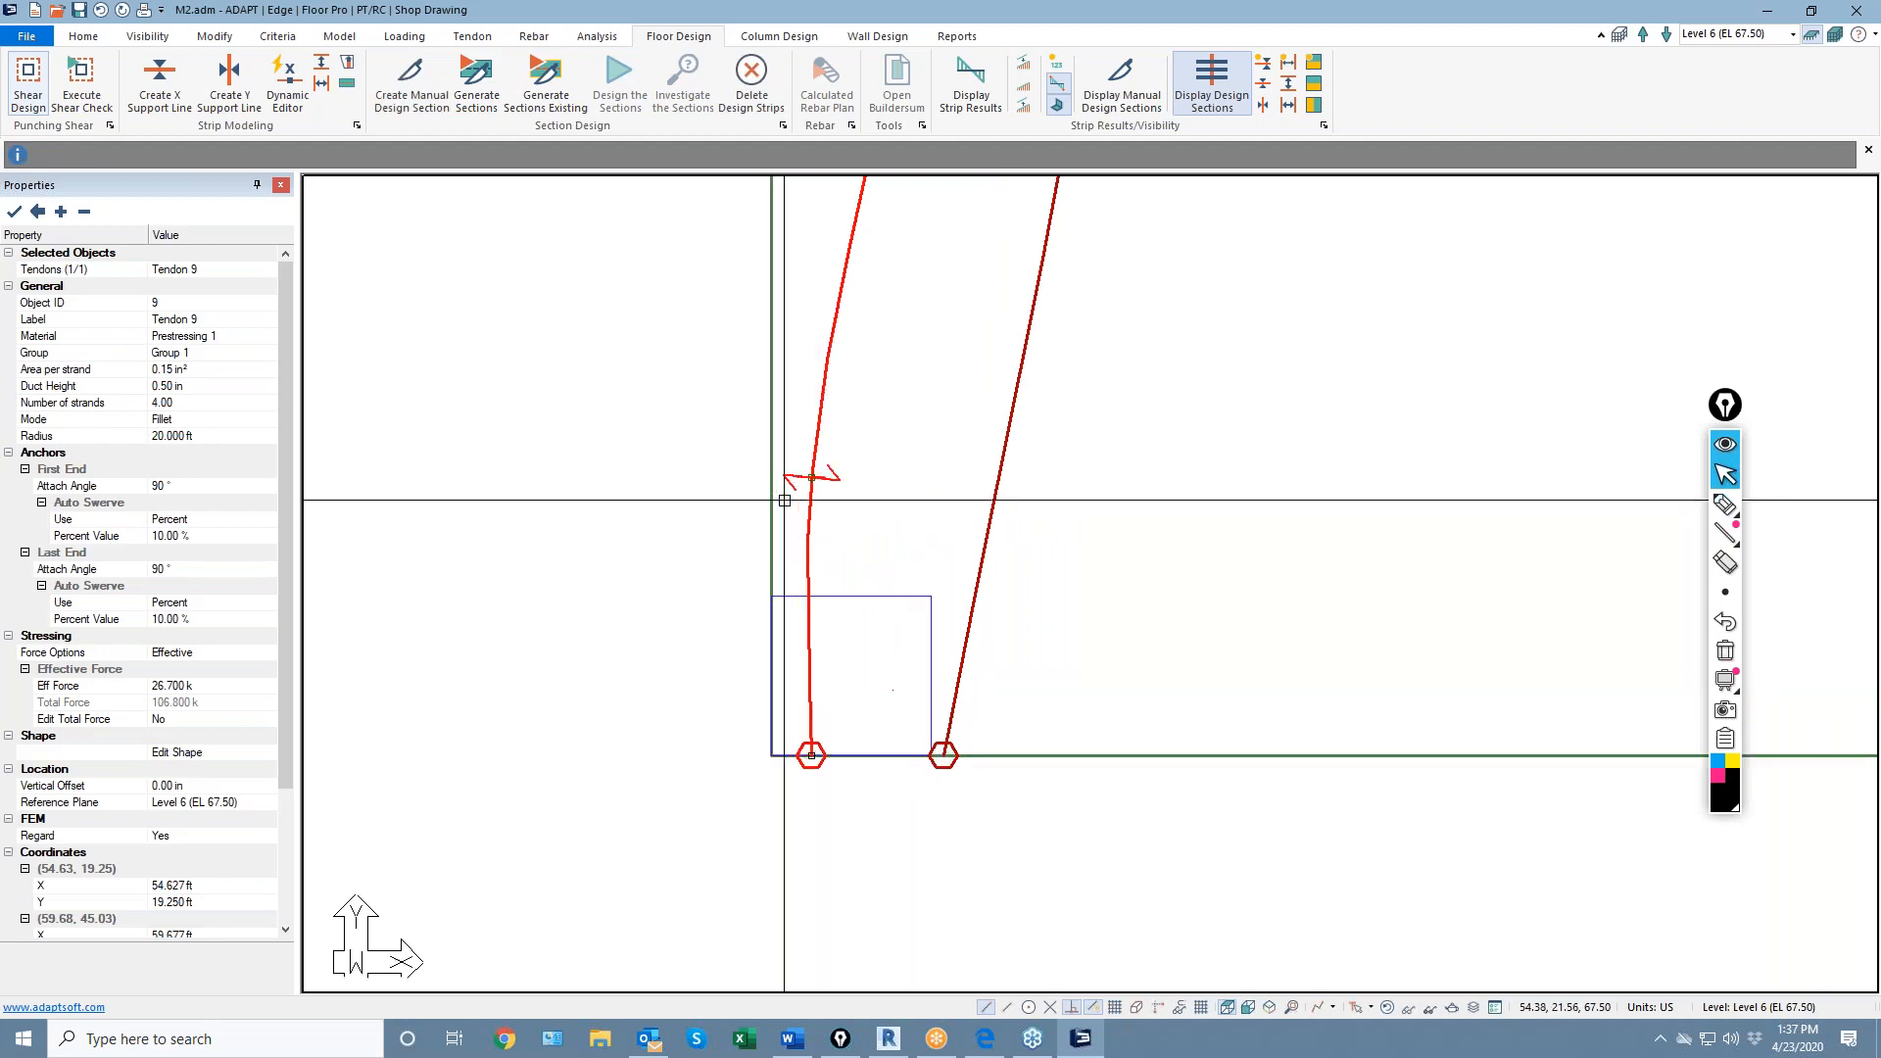
click(835, 463)
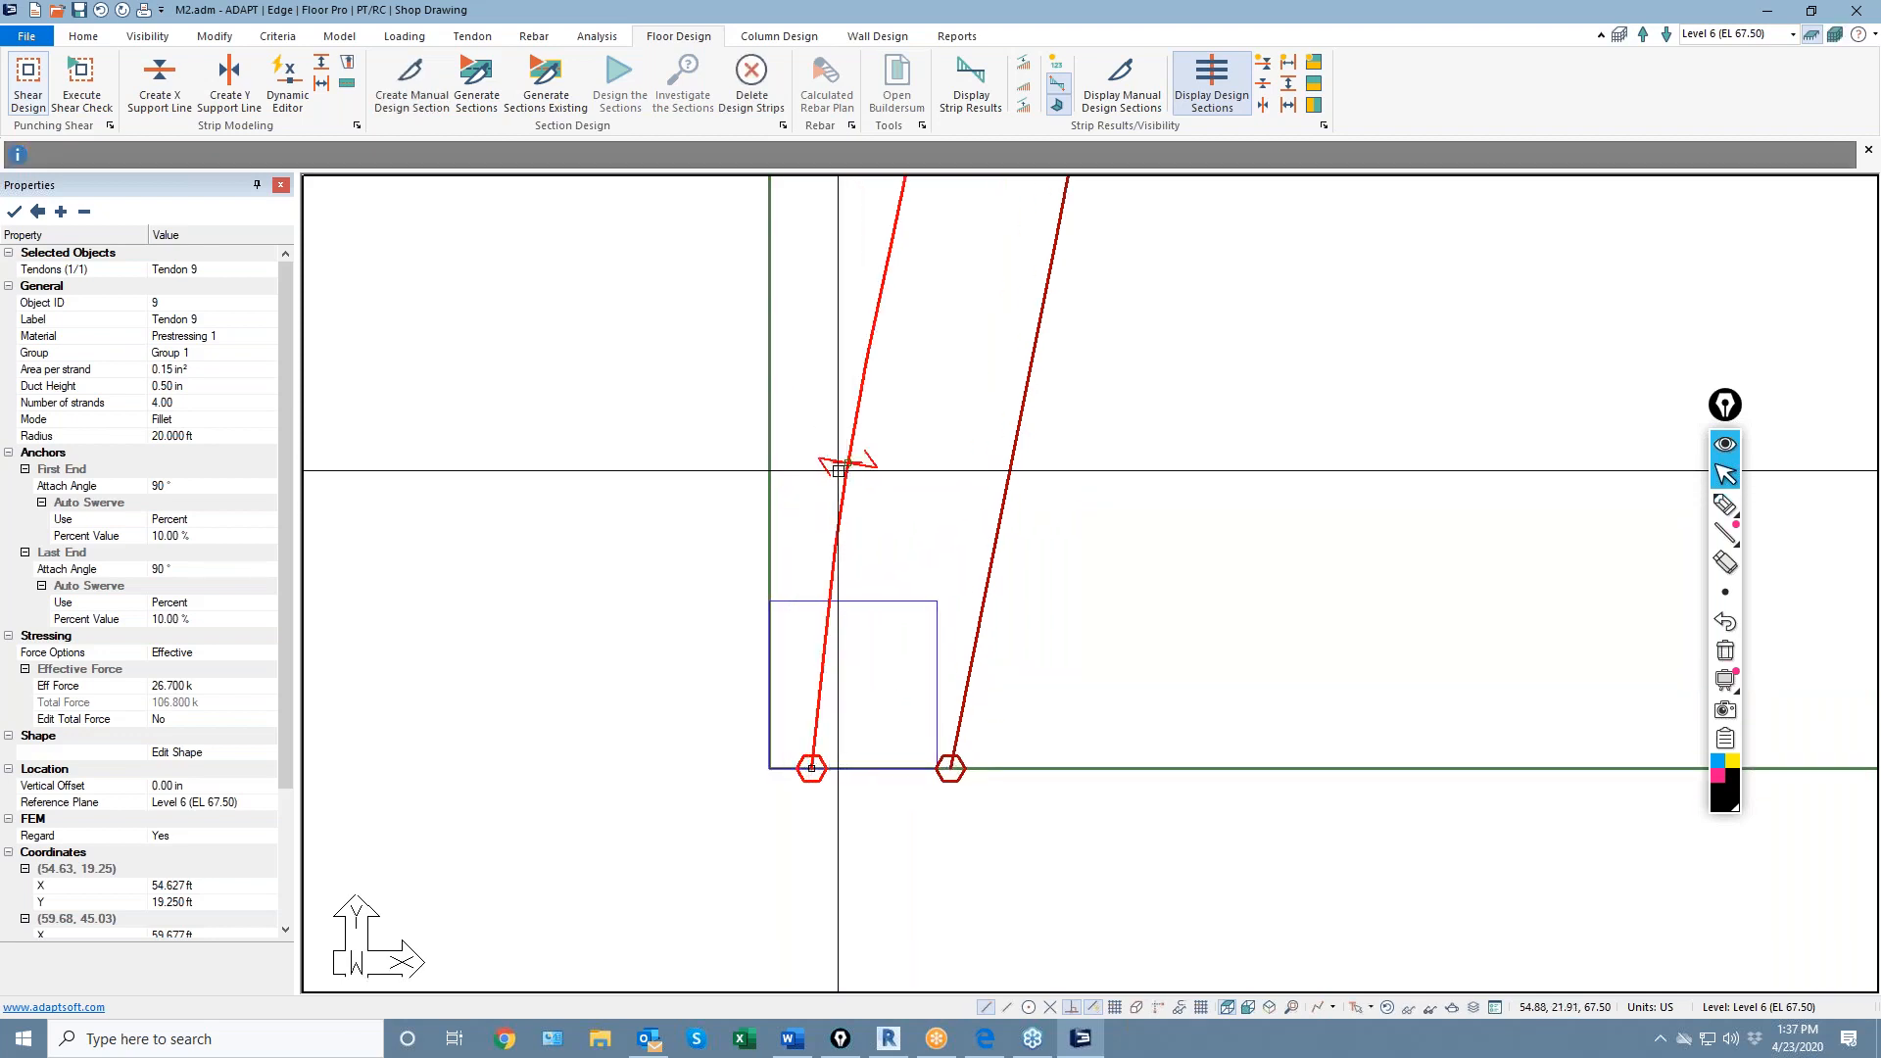
scroll(823, 630, down, 3)
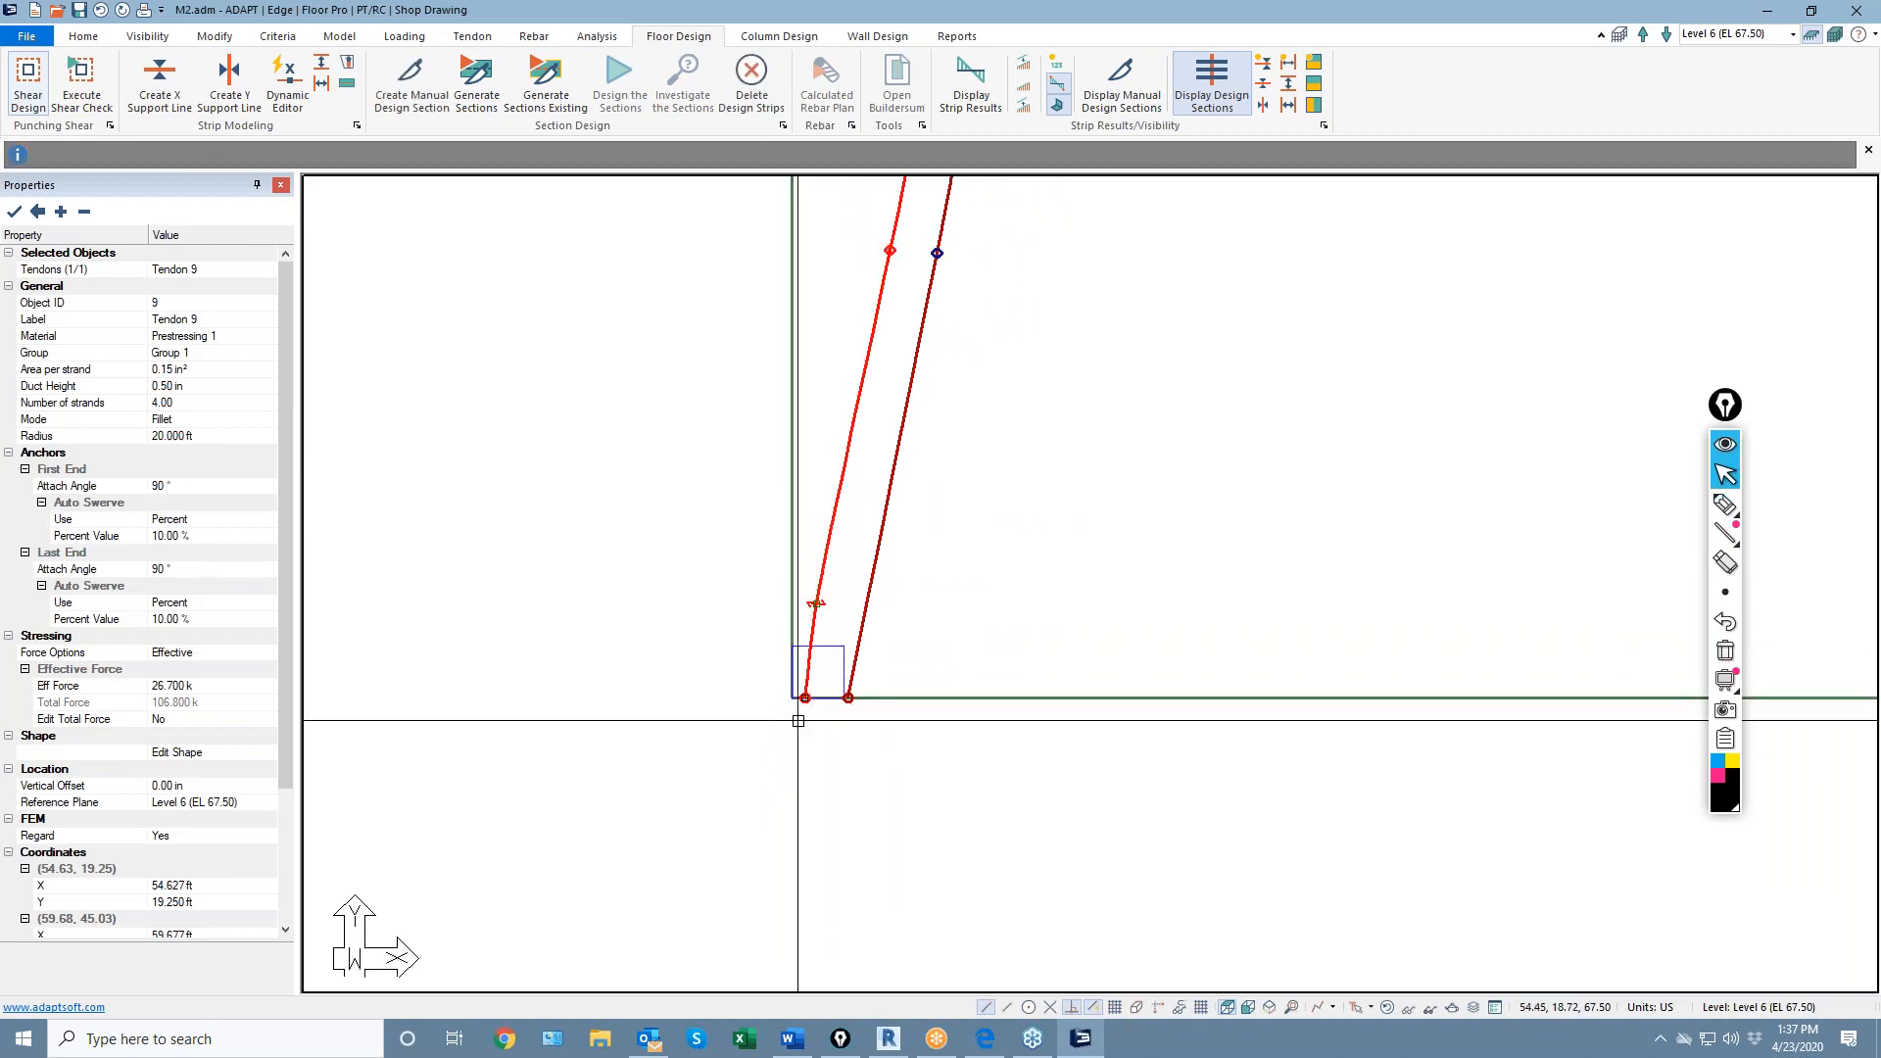
Move the outer tendon's control point at the intermediate edge column toward the middle of that column
scroll(843, 781, down, 2)
middle_drag(777, 549, 735, 849)
middle_drag(803, 533, 743, 826)
scroll(784, 564, up, 3)
drag(790, 468, 808, 470)
Switch the outer tendon's mode back to Spline
double_click(806, 539)
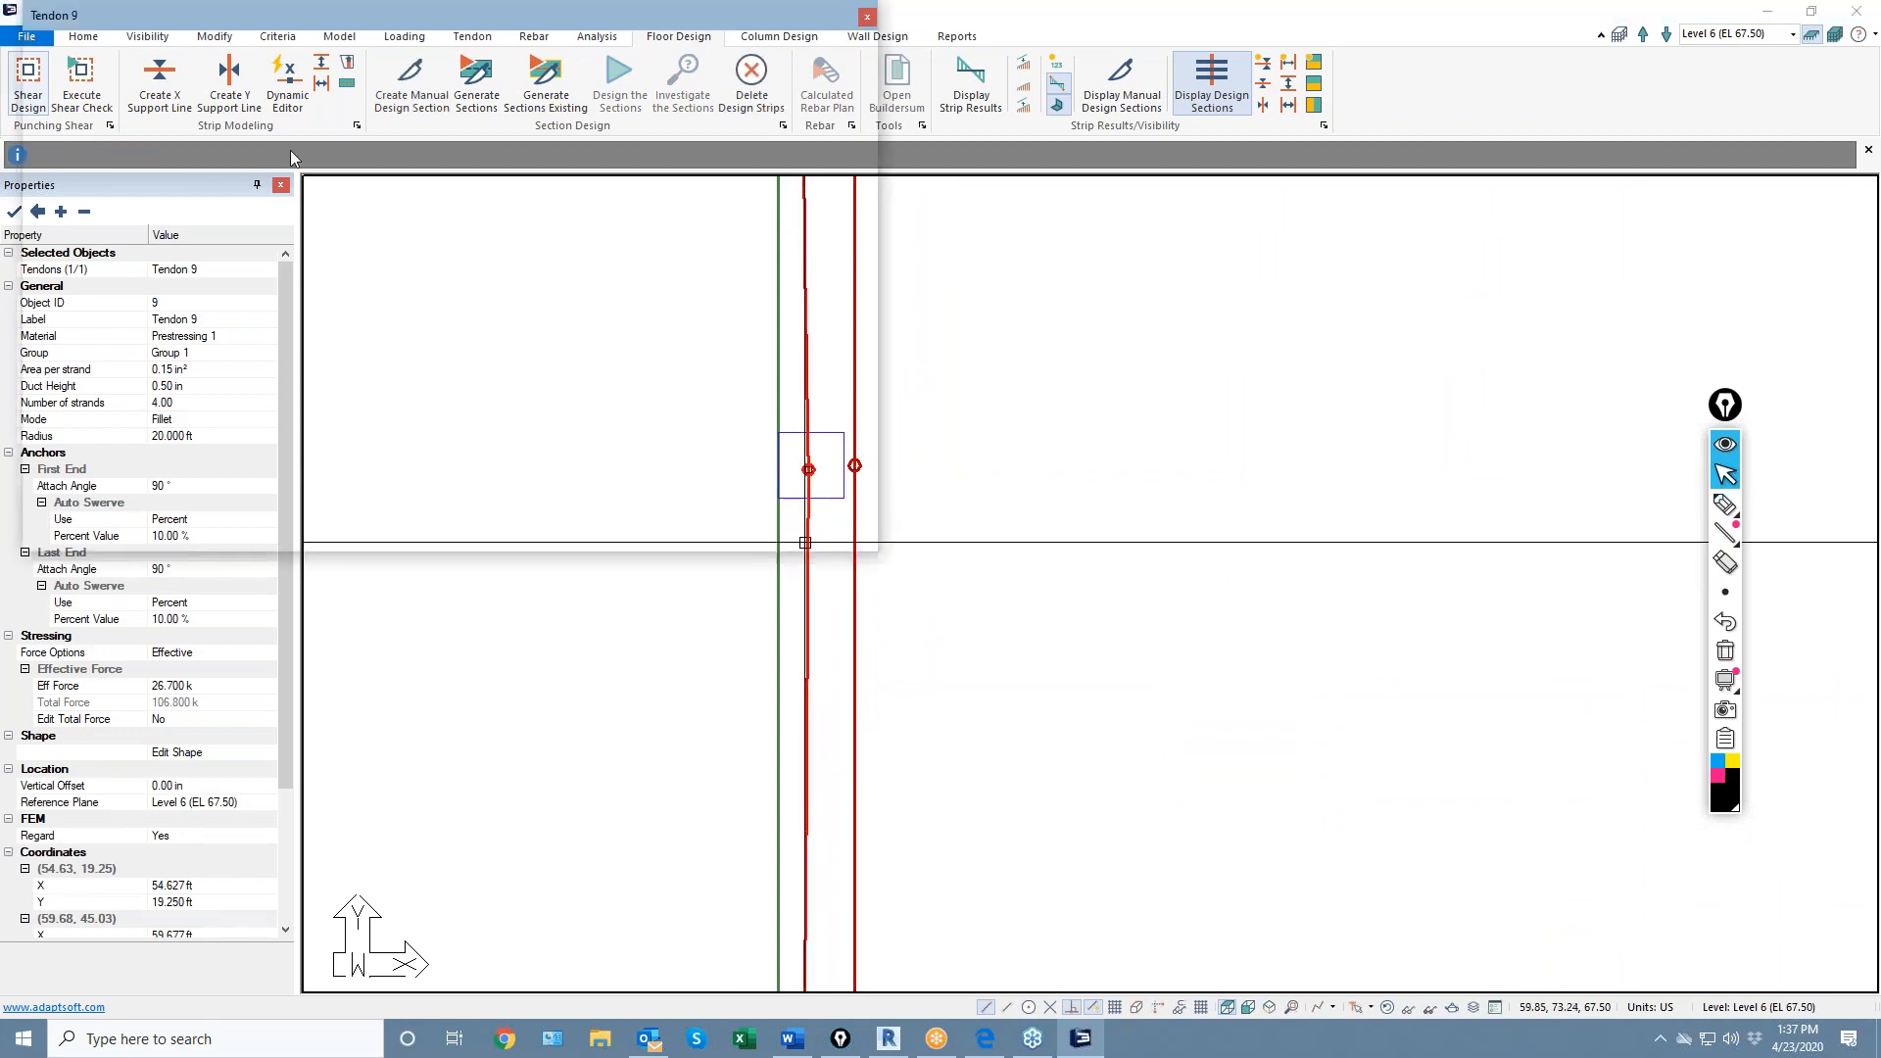
click(414, 120)
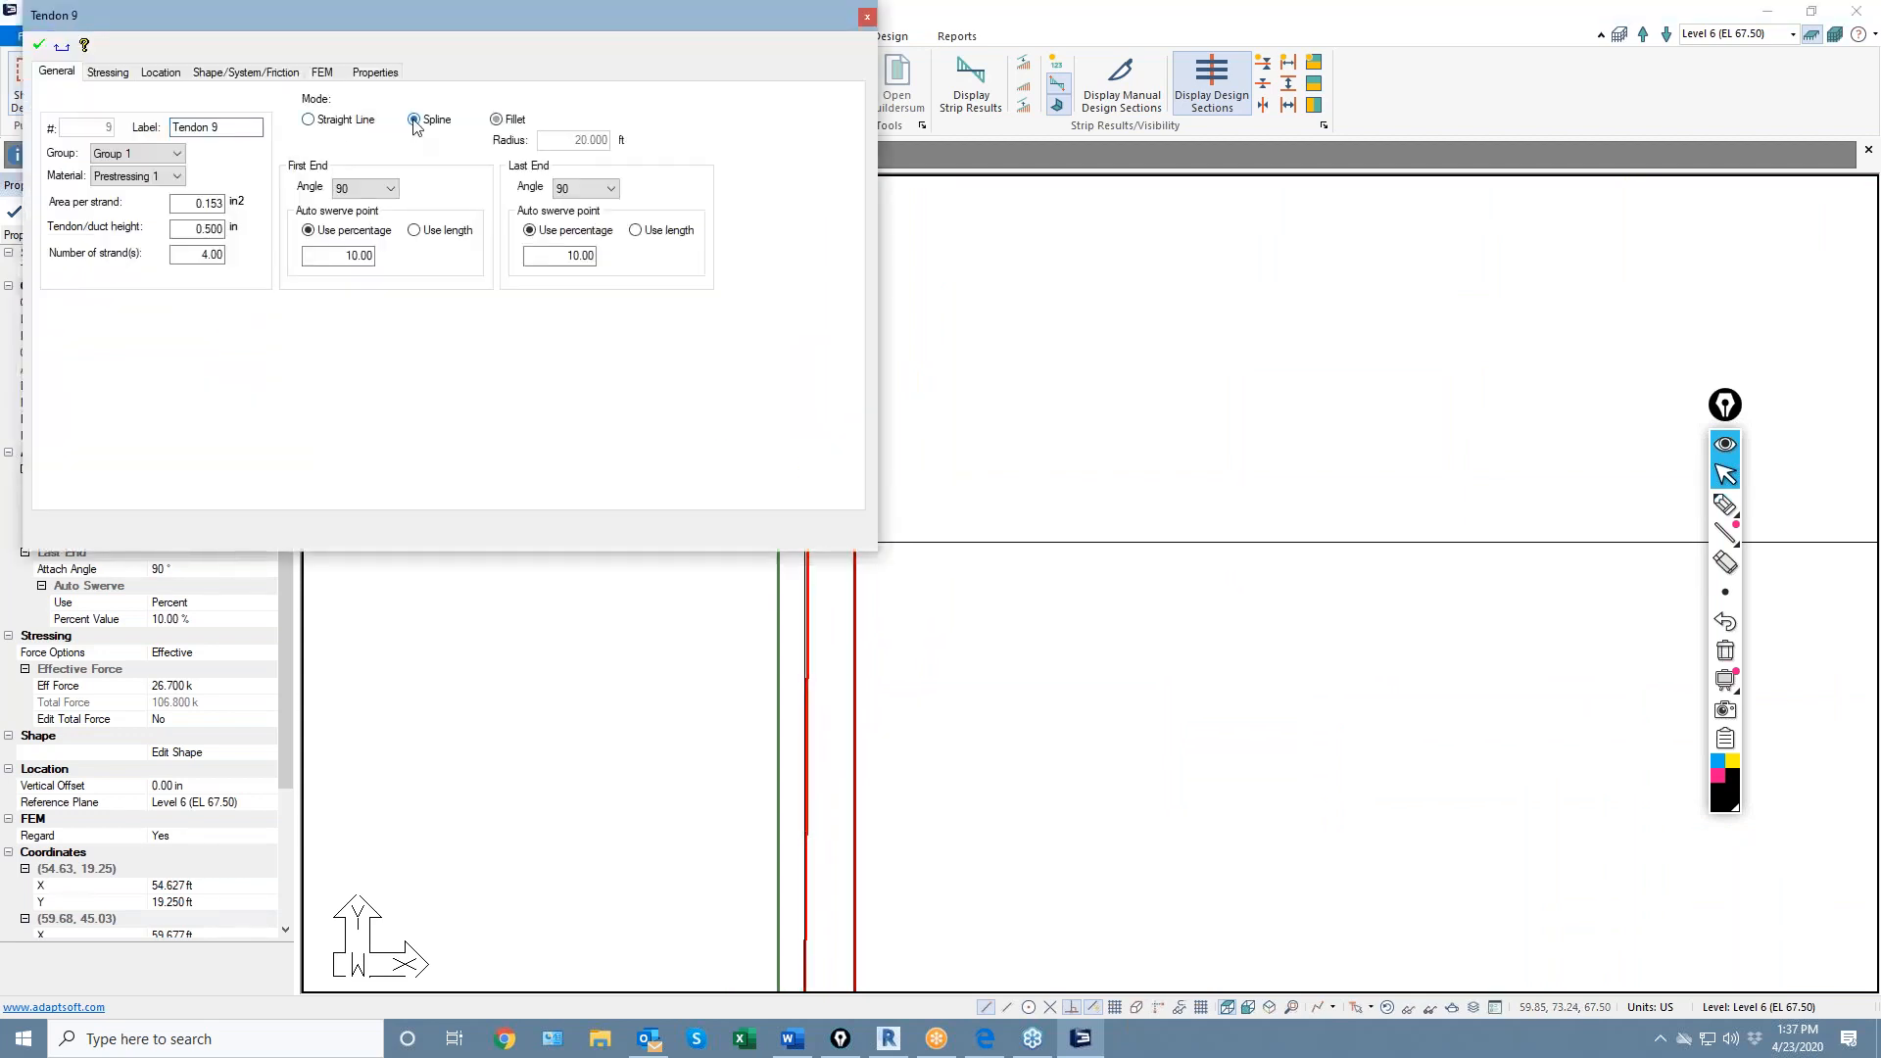
click(39, 47)
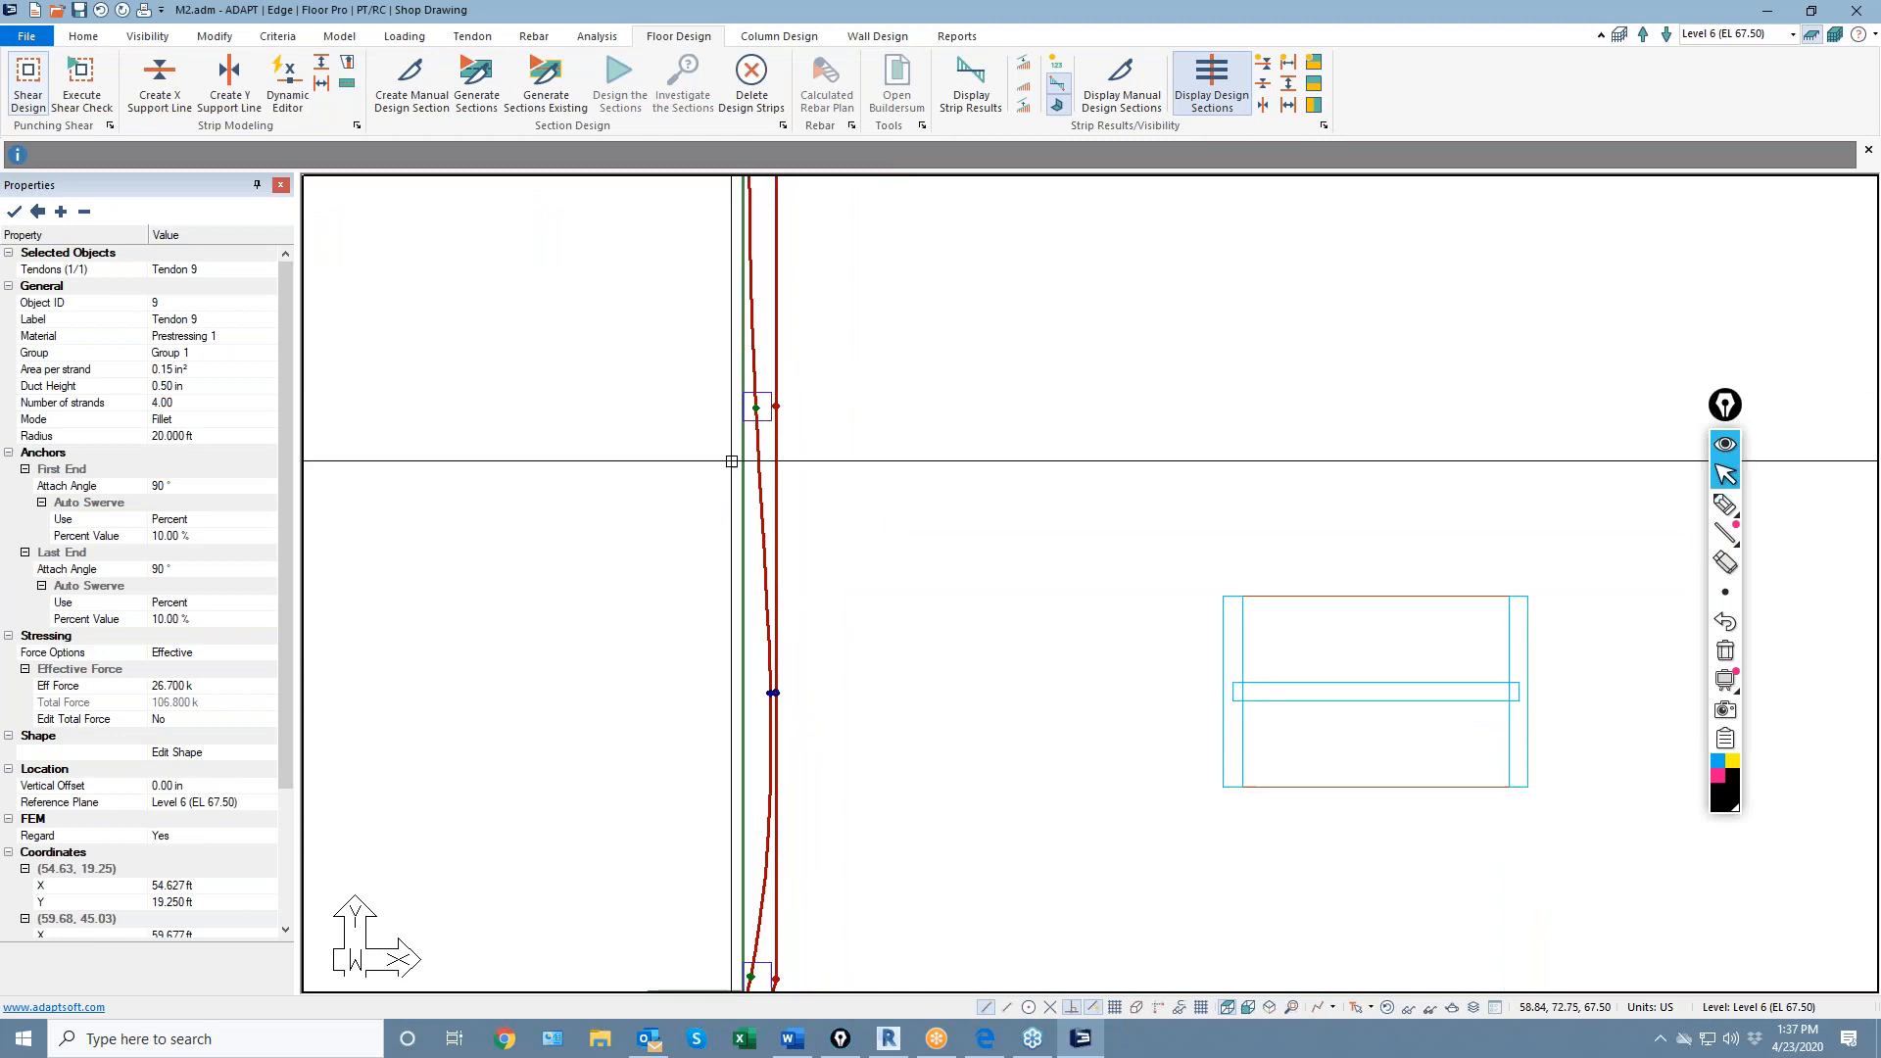
middle_drag(782, 557, 777, 453)
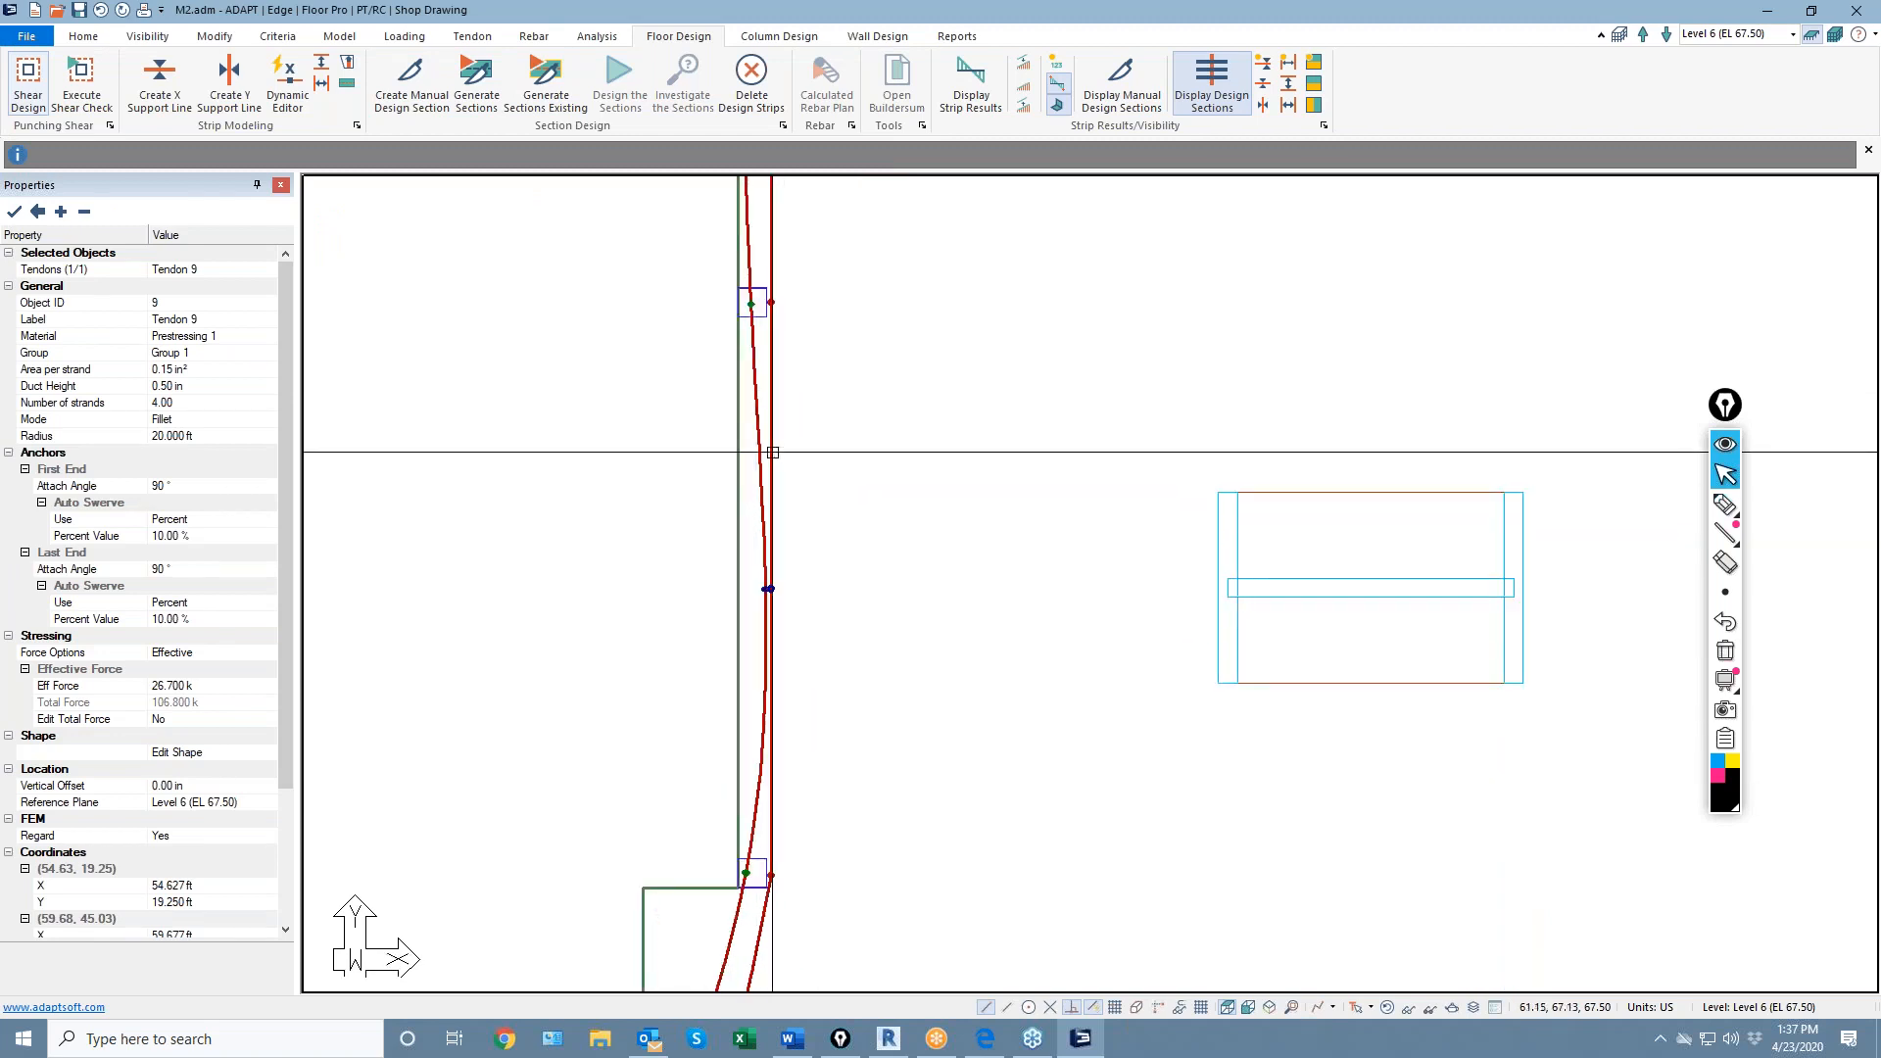
Insert two swerve points in the outer tendon's span above the slab's re-entrant corner, one on each side of the low point
right_click(760, 453)
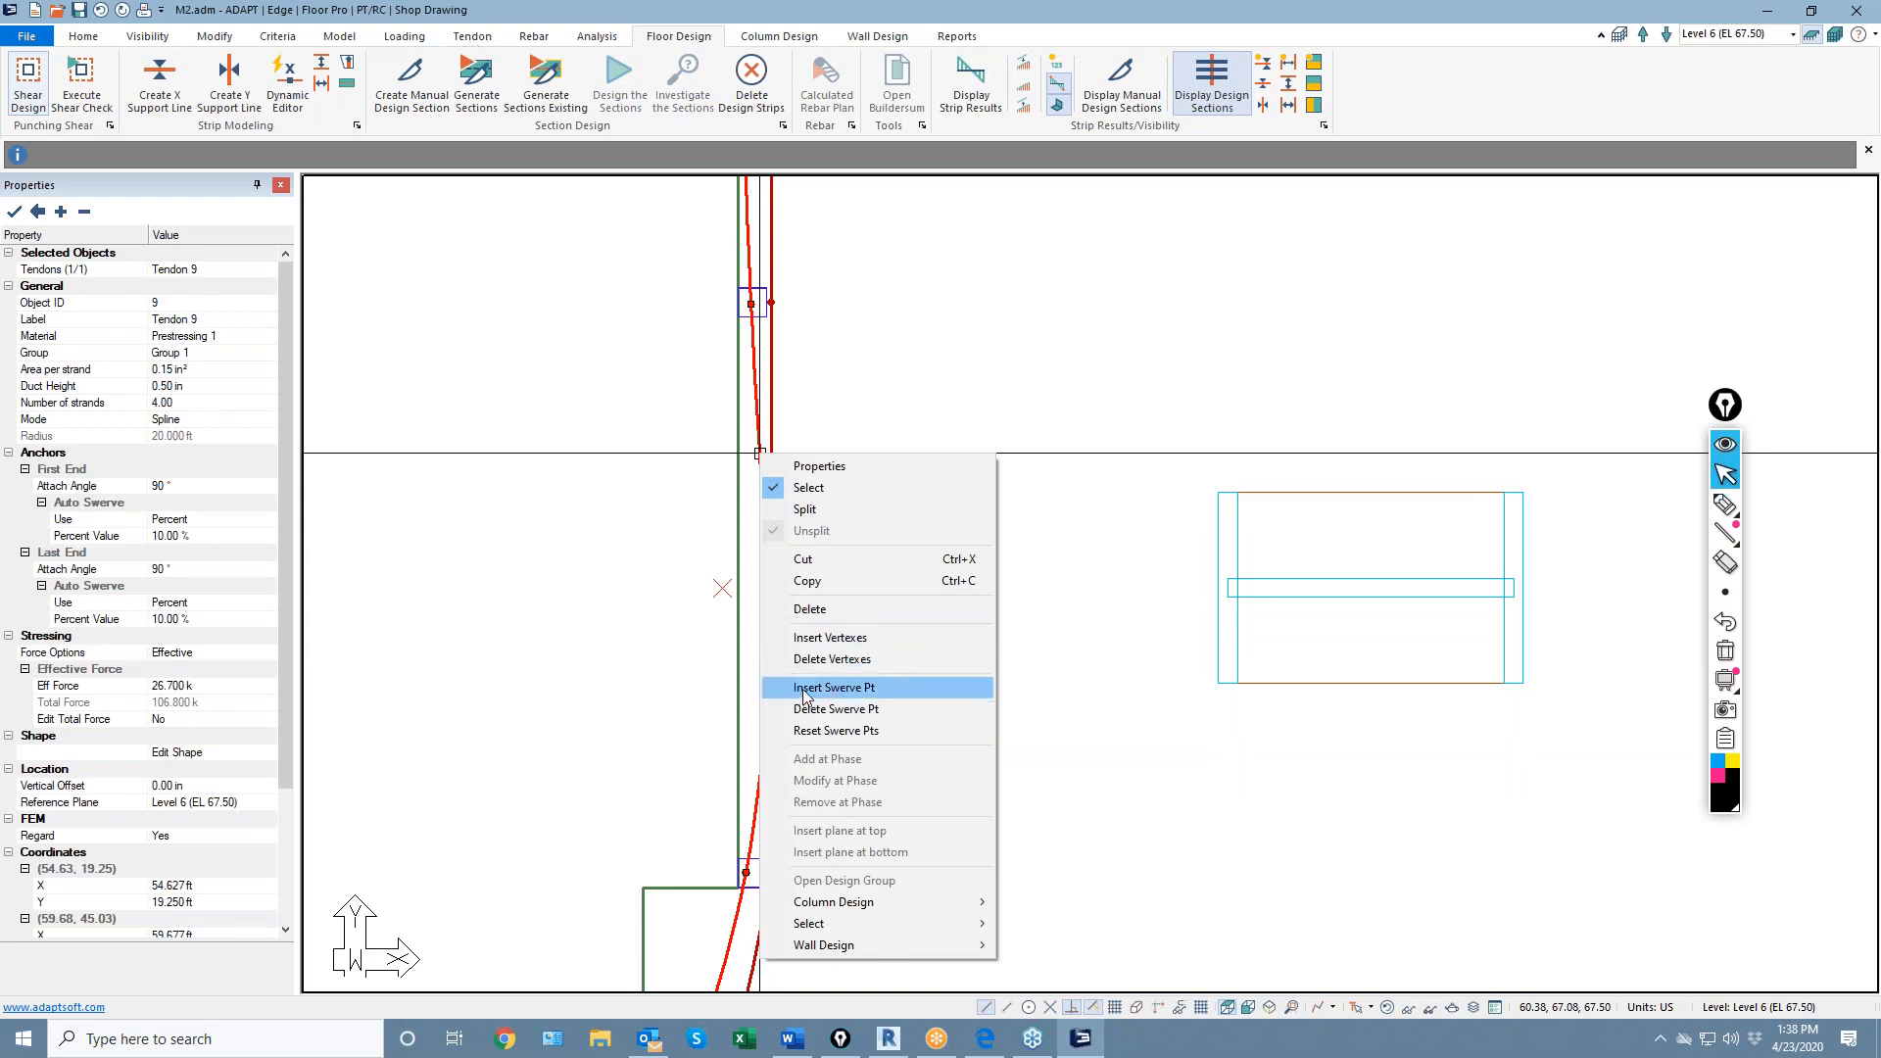
click(833, 688)
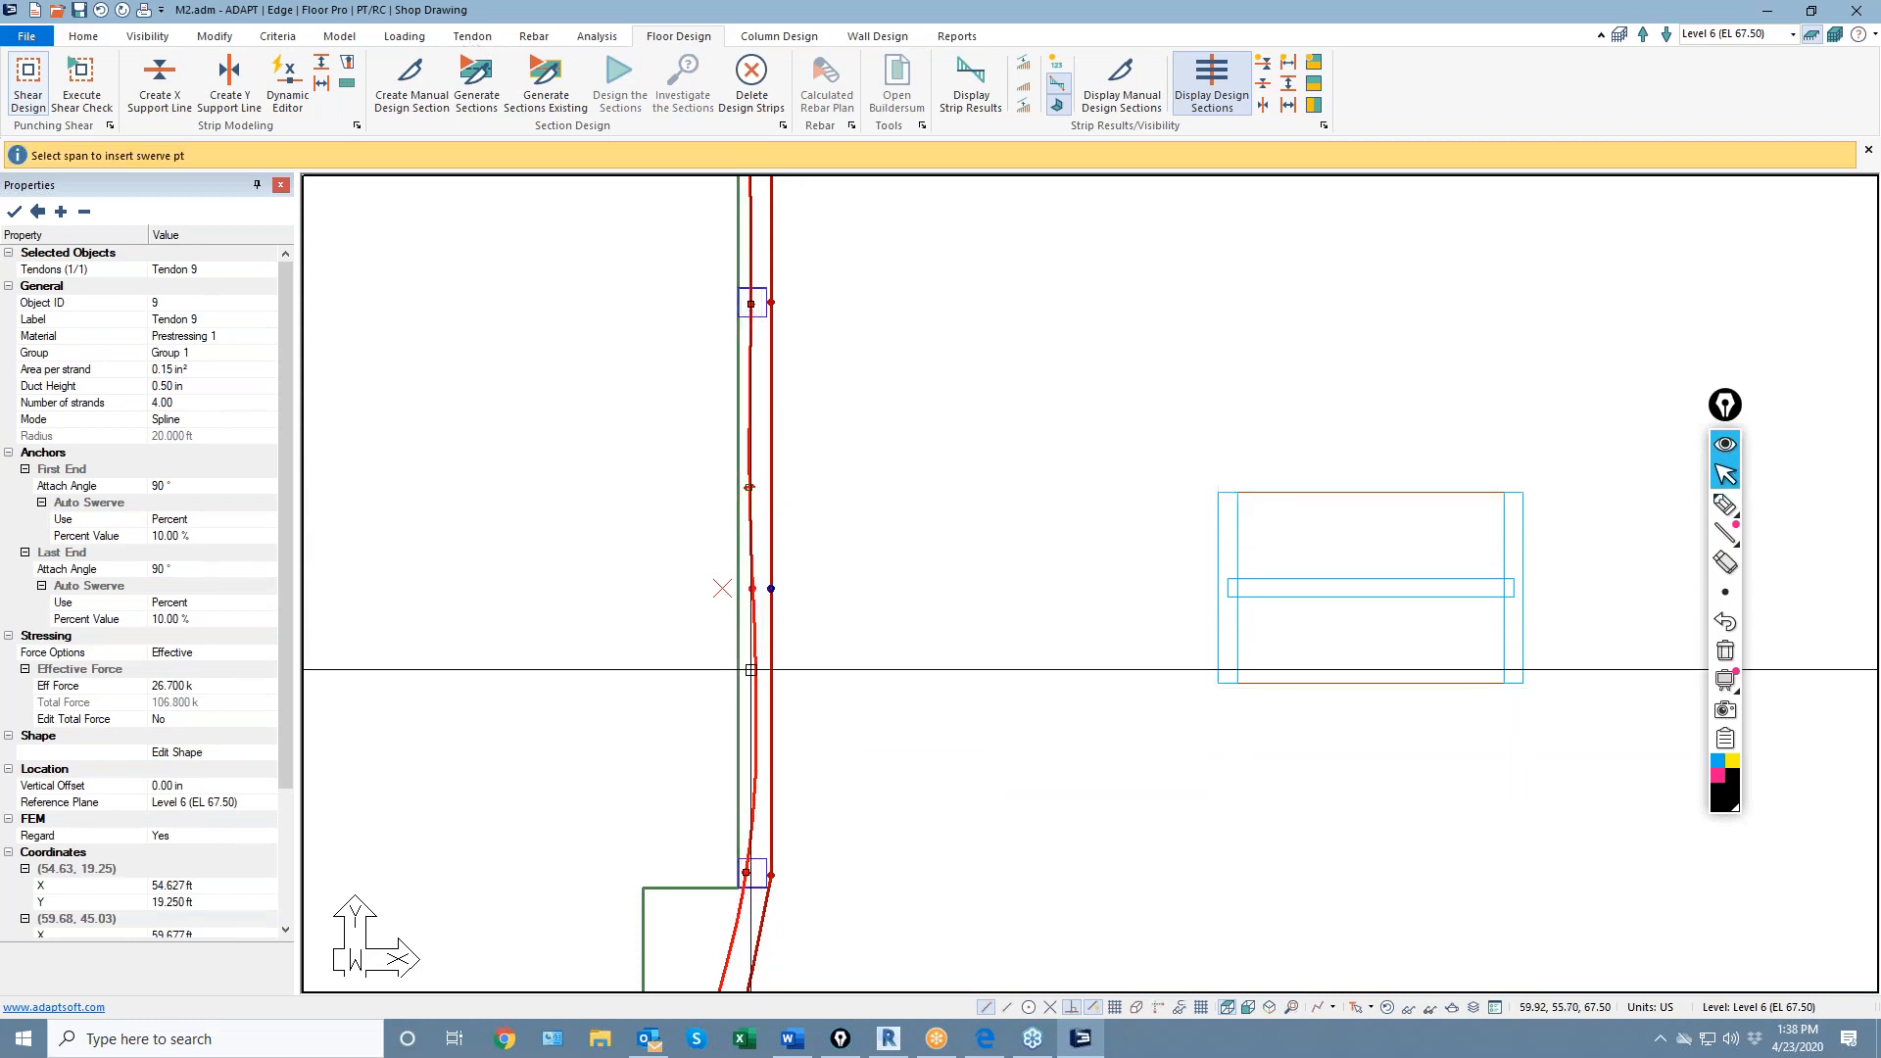
click(750, 683)
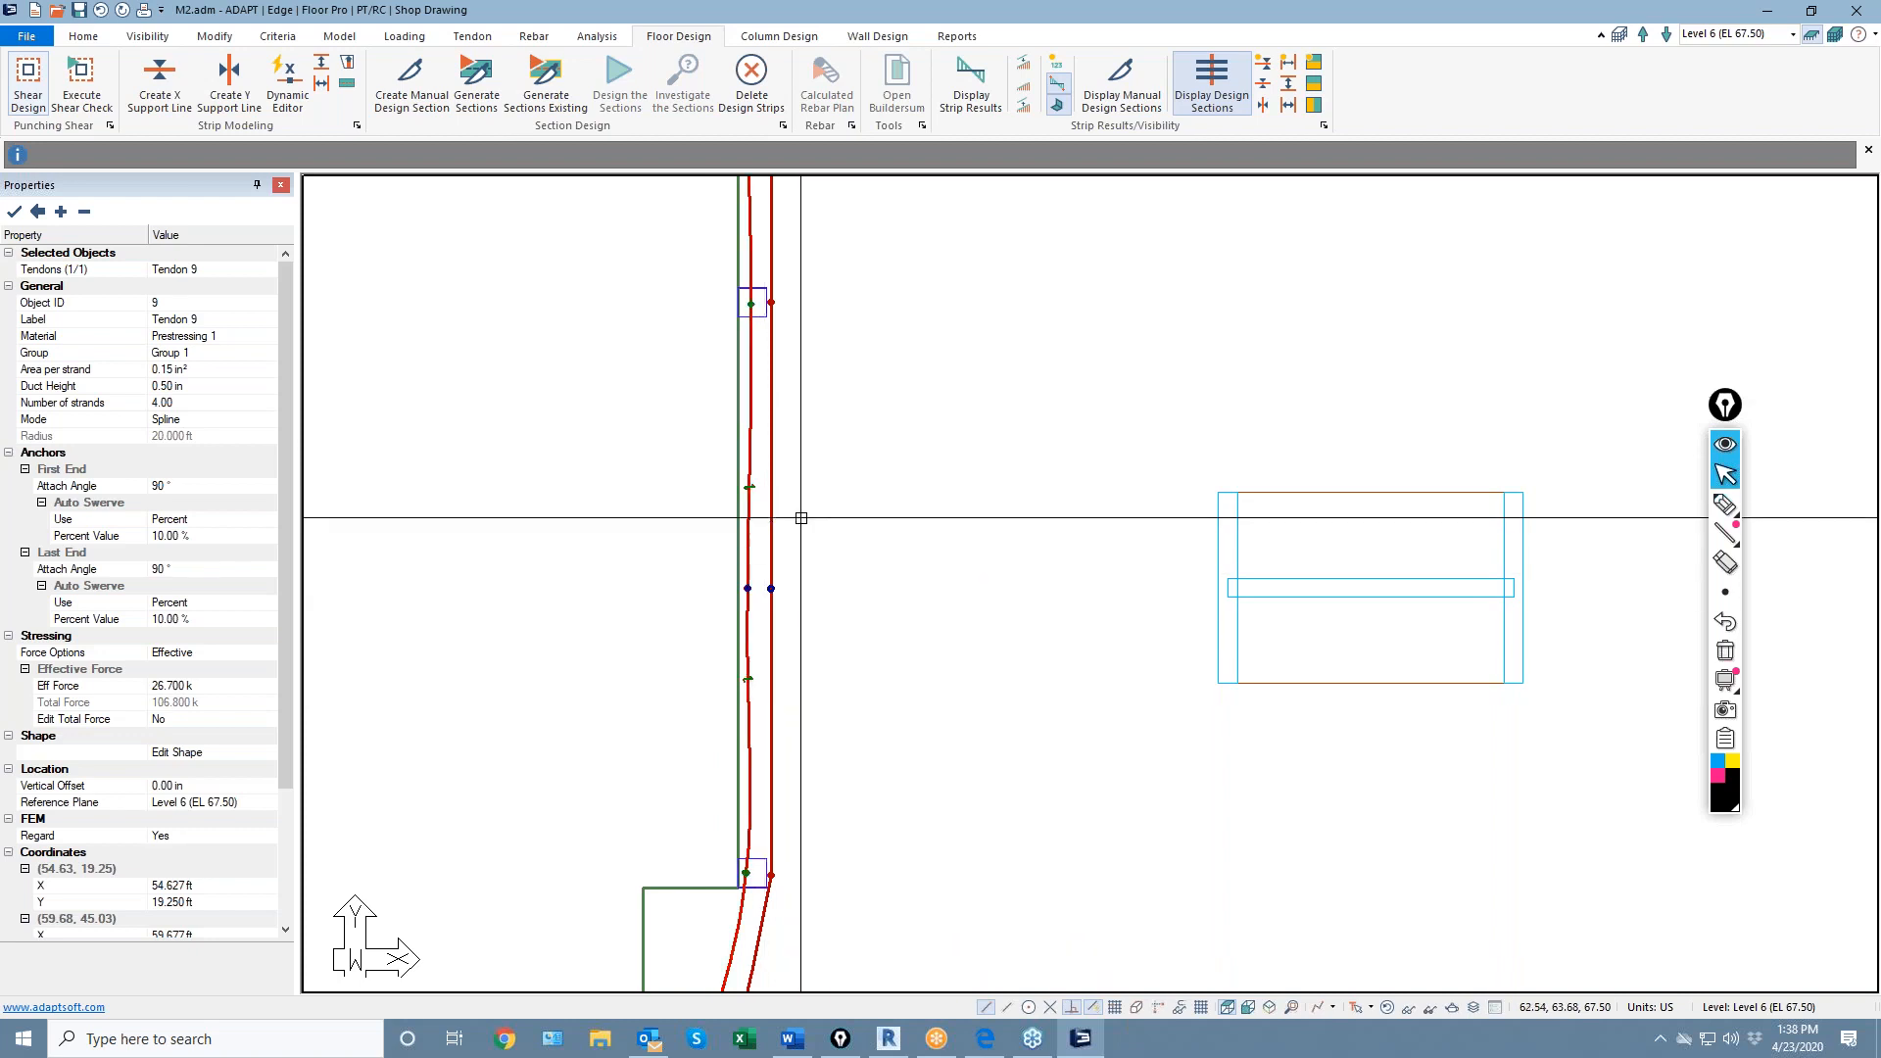
Adjust both new swerve points inward from the slab edge to smooth the outer tendon's curve between the two columns
scroll(750, 529, up, 3)
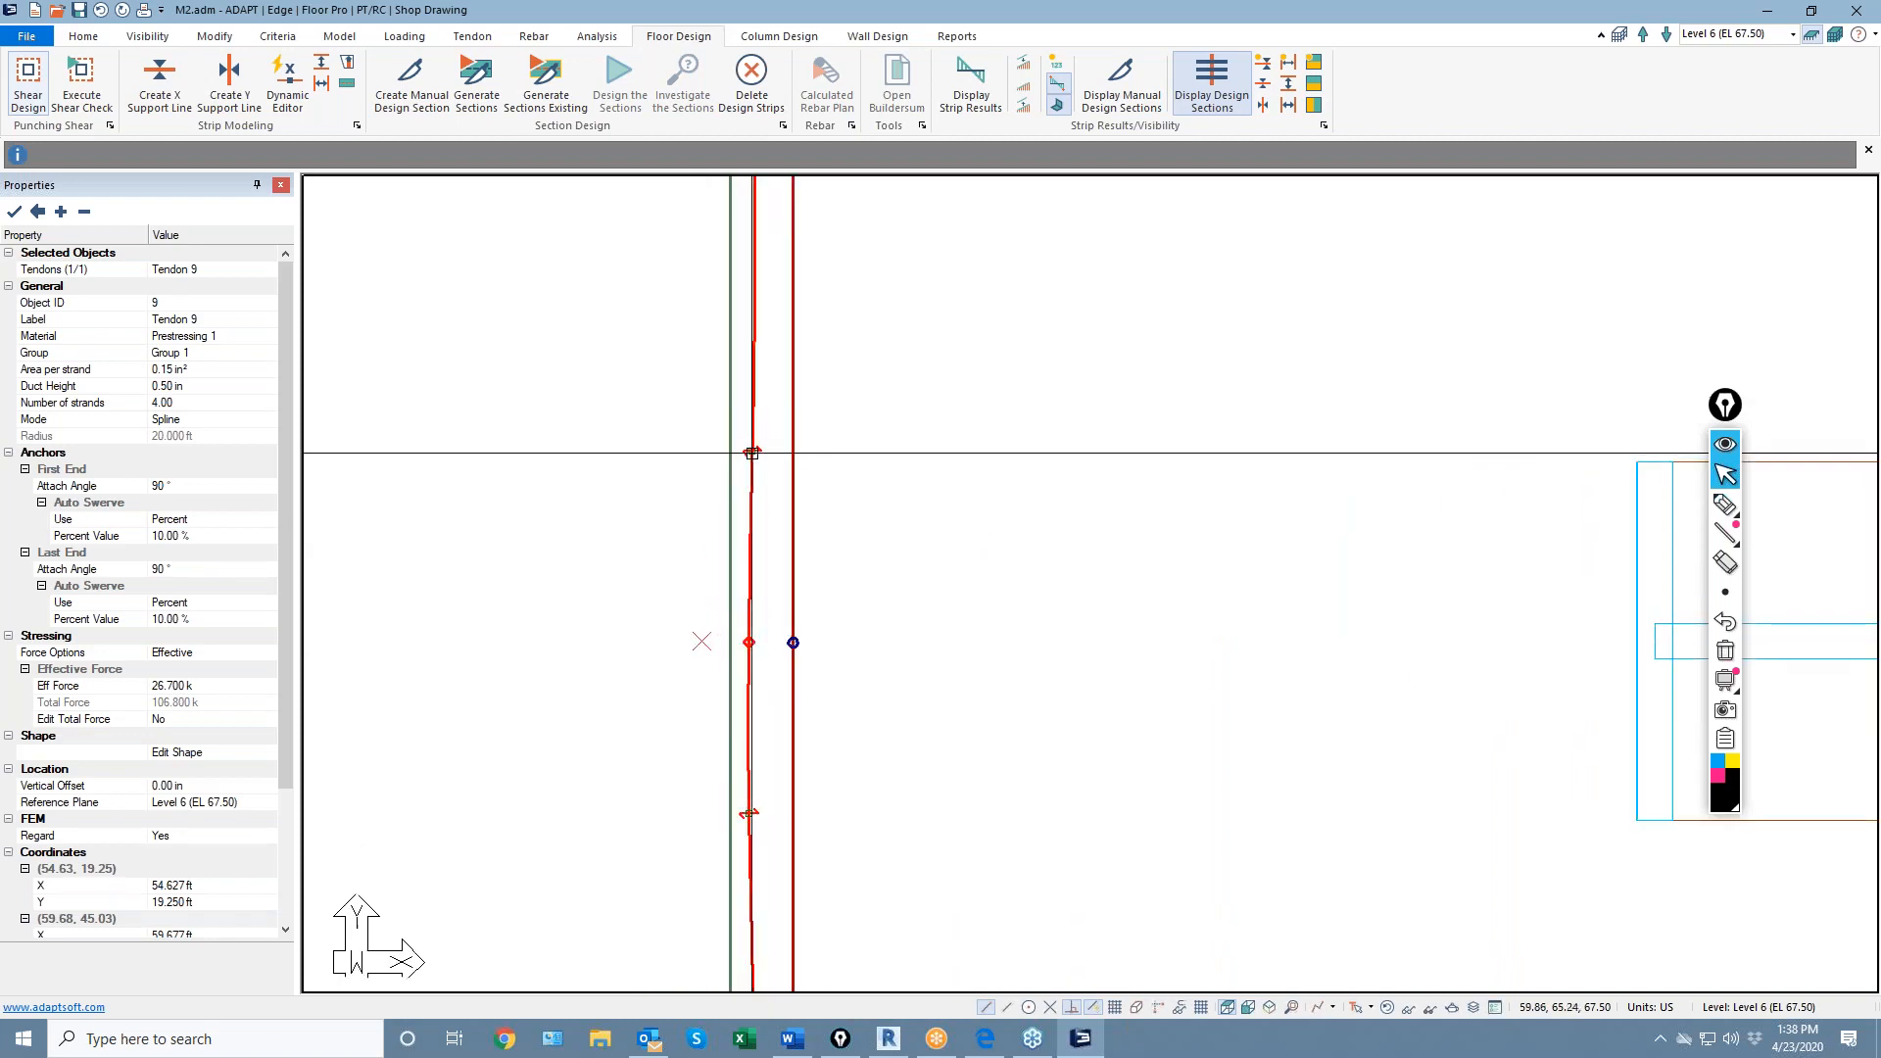
click(754, 453)
scroll(764, 453, up, 2)
click(761, 441)
middle_drag(728, 664, 806, 224)
click(818, 548)
click(831, 567)
scroll(821, 608, down, 2)
scroll(763, 484, down, 2)
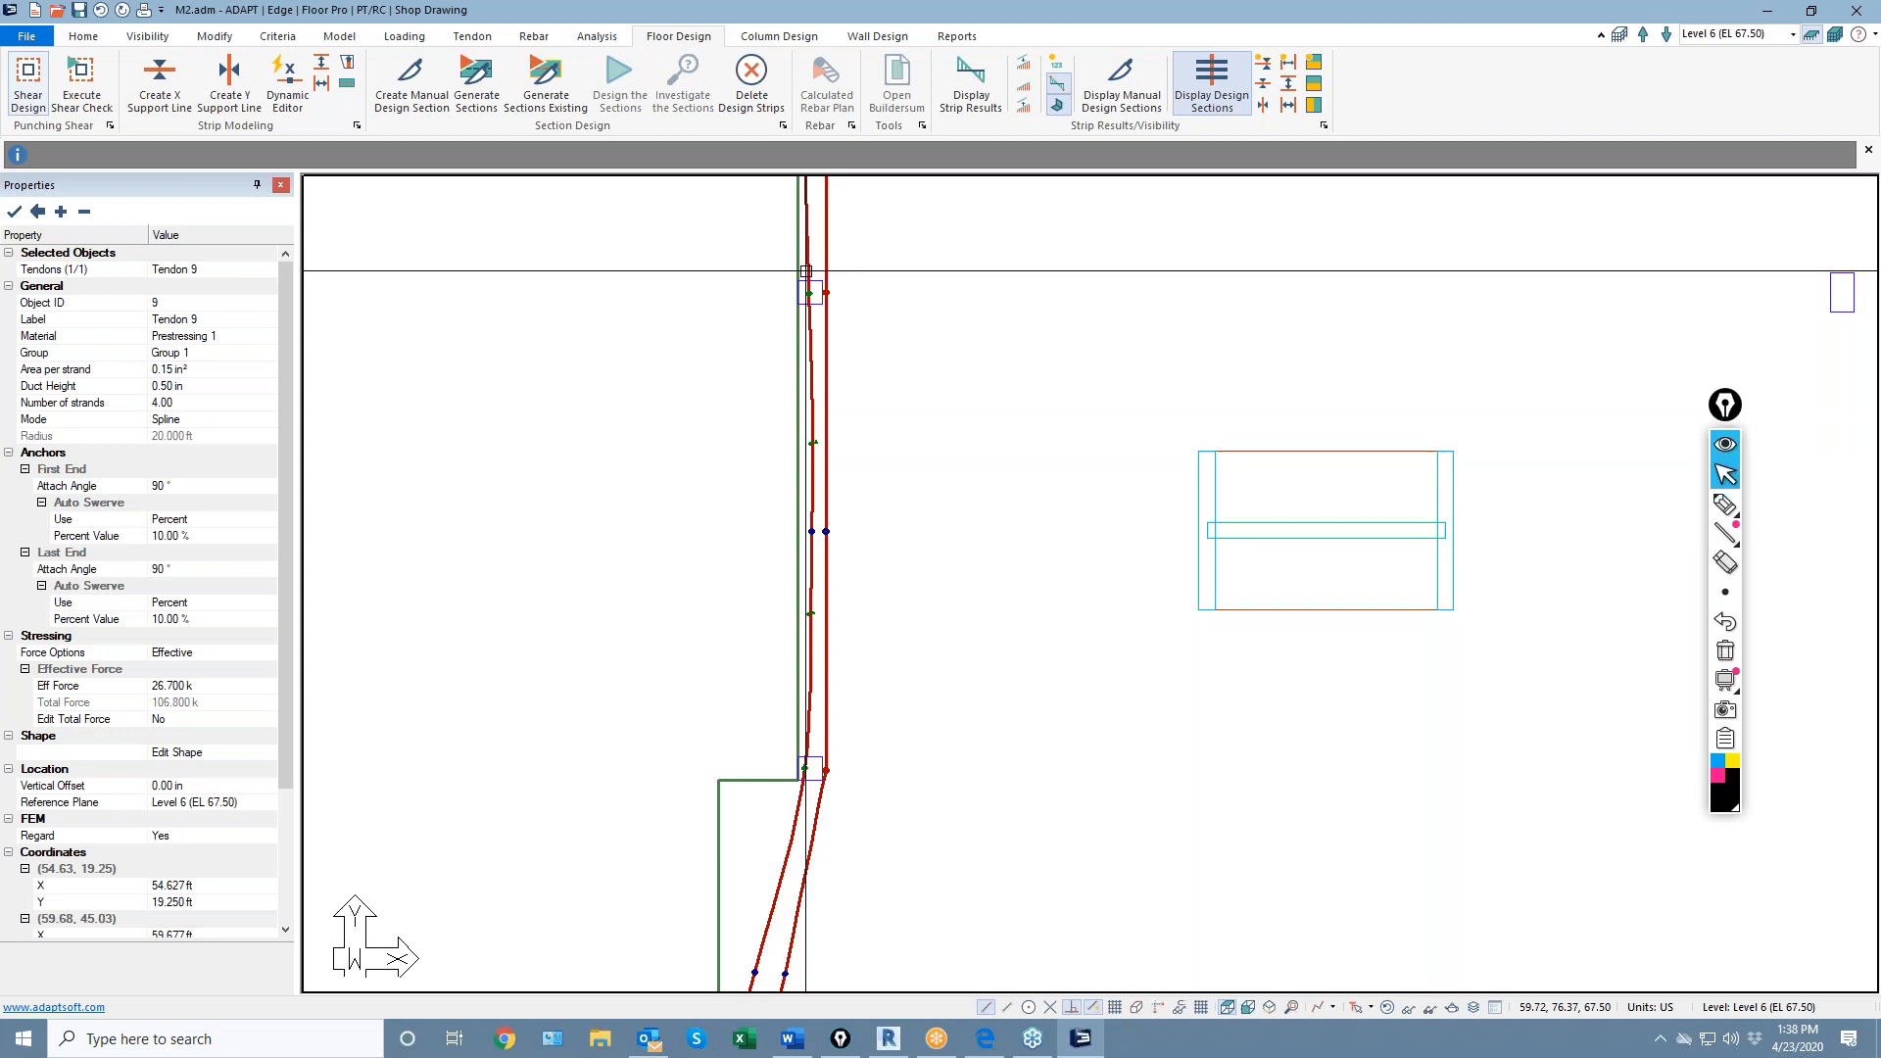
Inspect the outer tendon's adjusted alignment at the columns, swerve points and low point, and over the full slab plan
scroll(796, 315, up, 3)
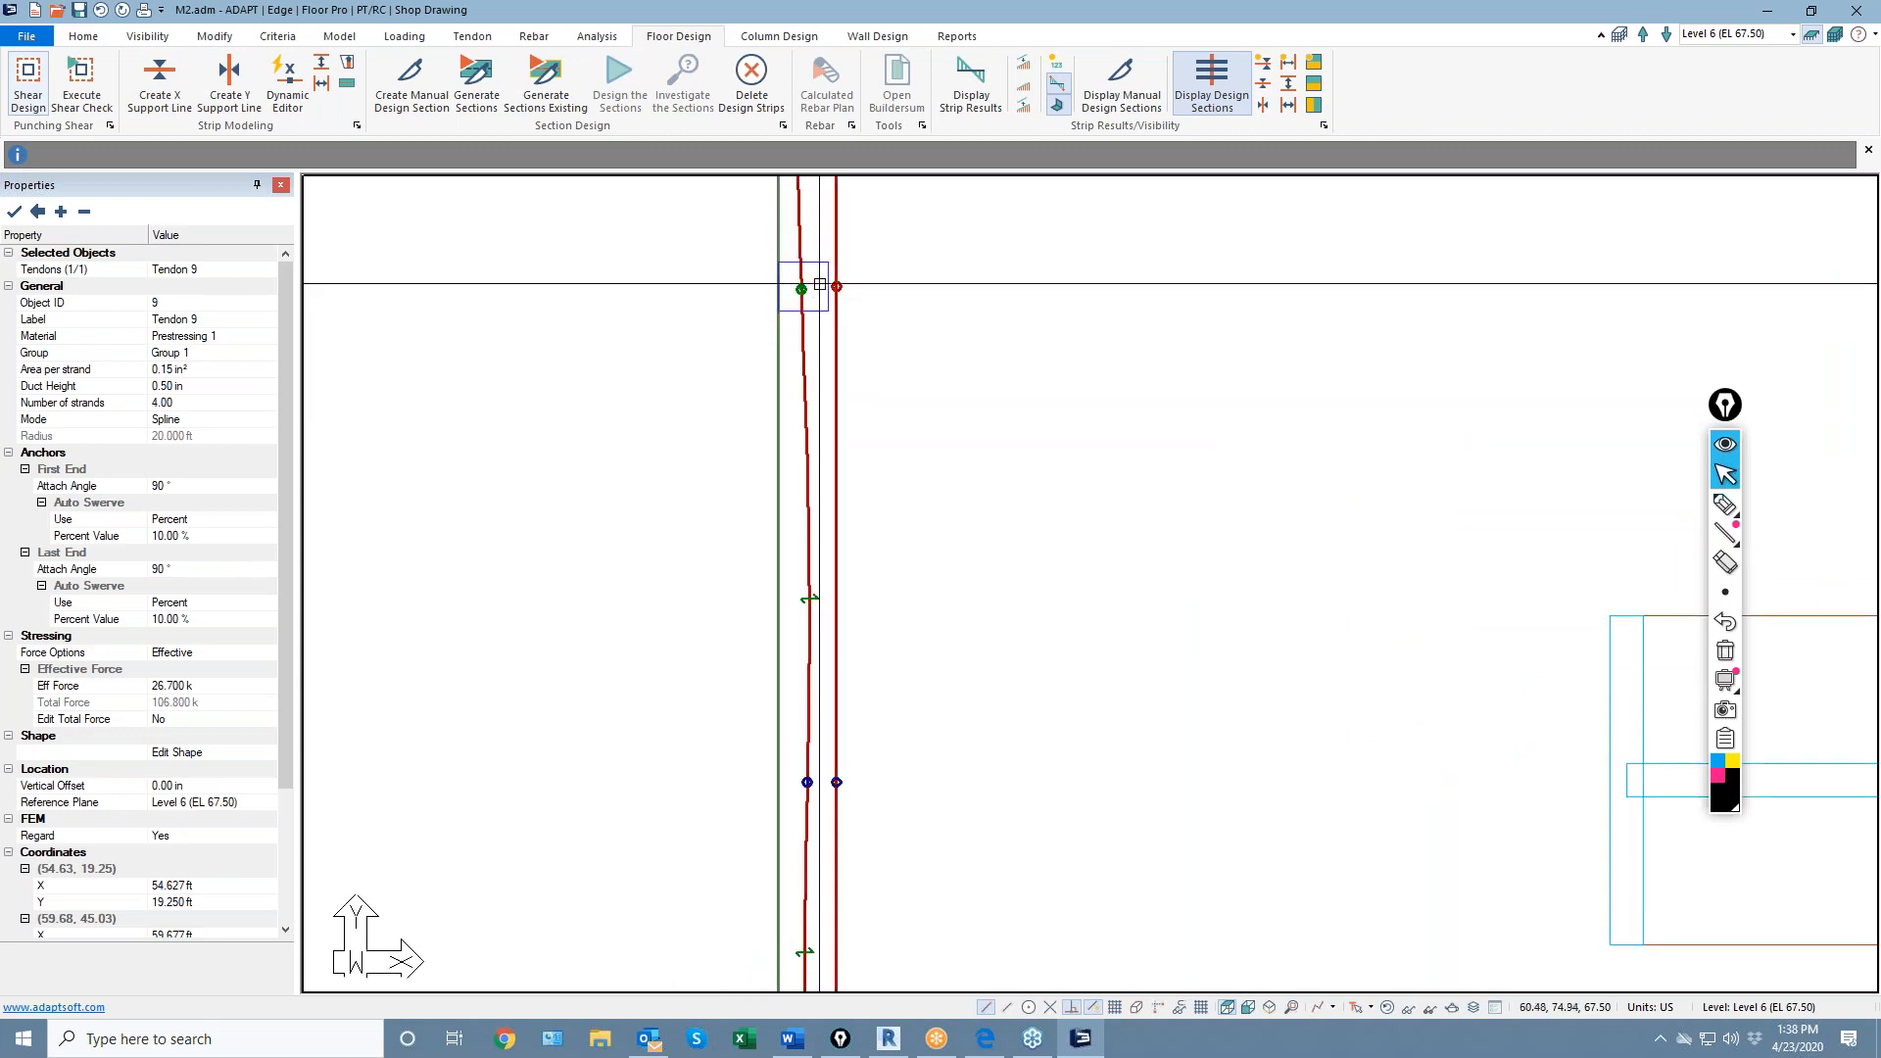
scroll(799, 567, down, 1)
scroll(800, 567, up, 1)
middle_drag(816, 701, 873, 508)
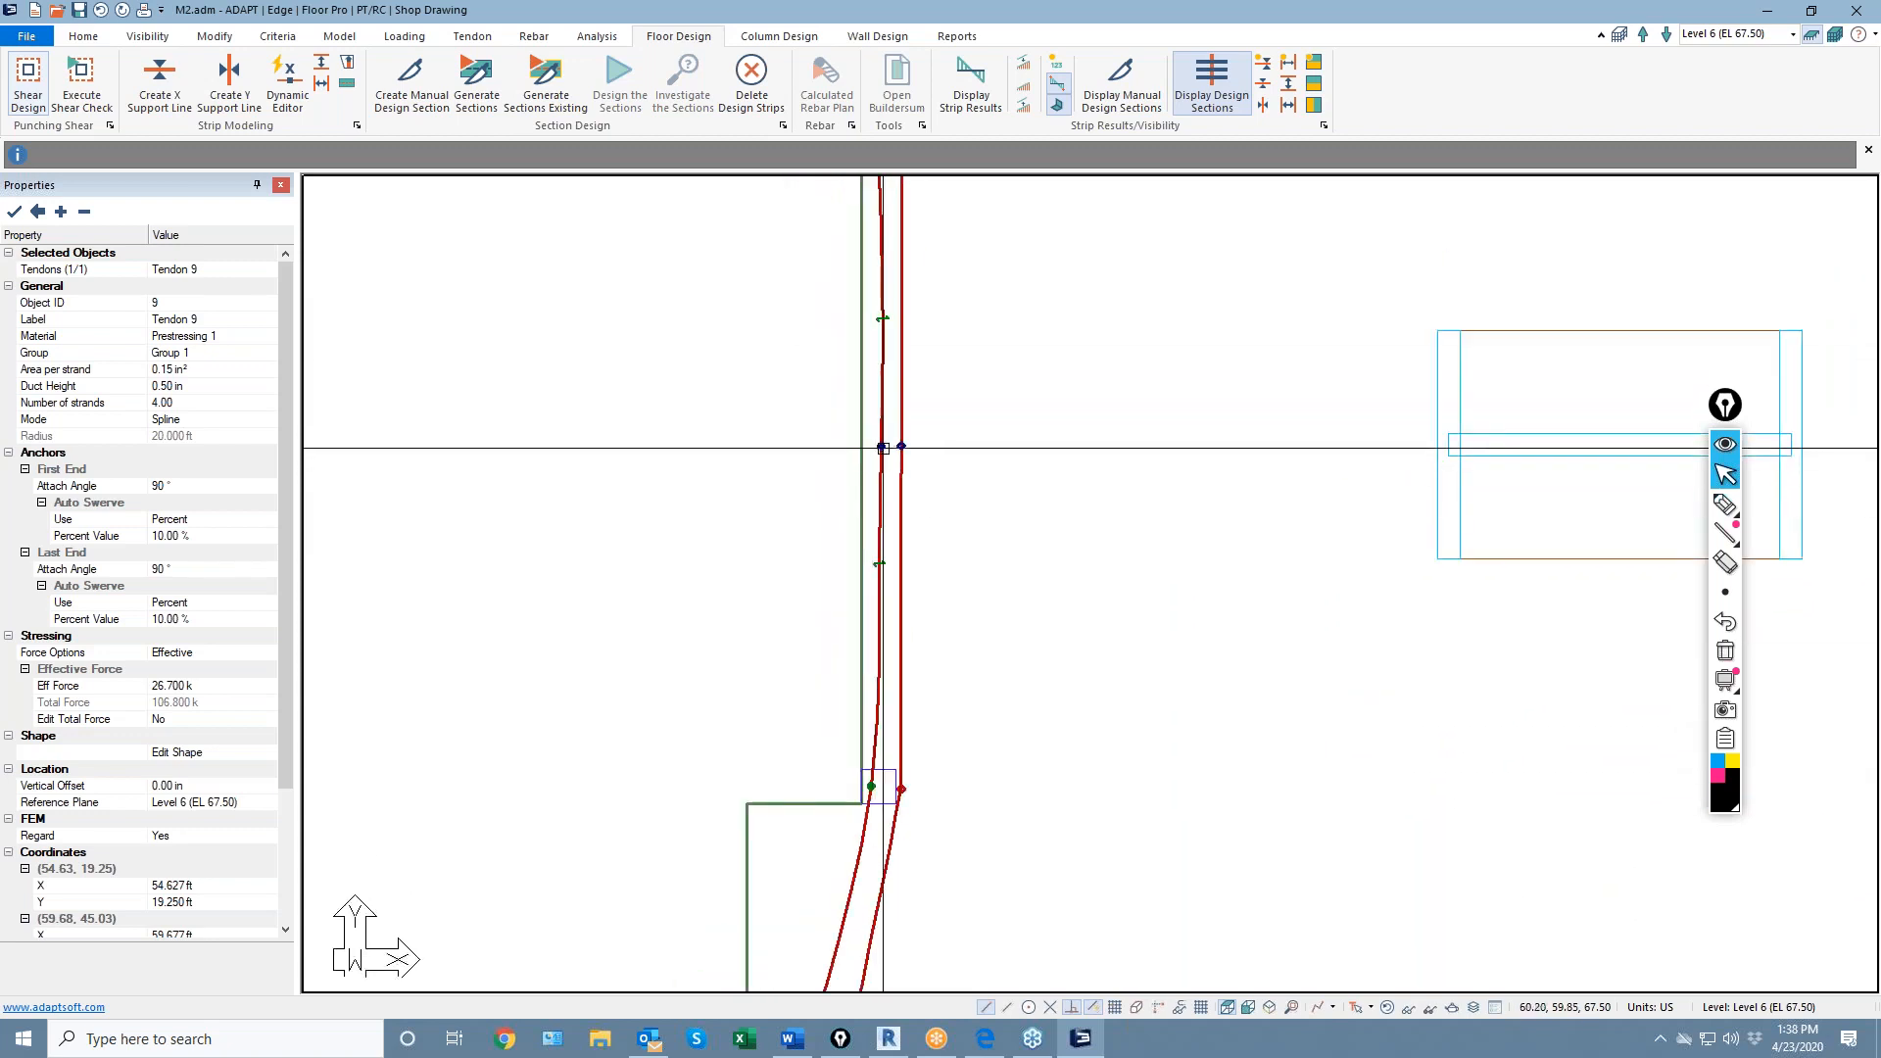
middle_drag(774, 279, 766, 572)
scroll(868, 397, up, 2)
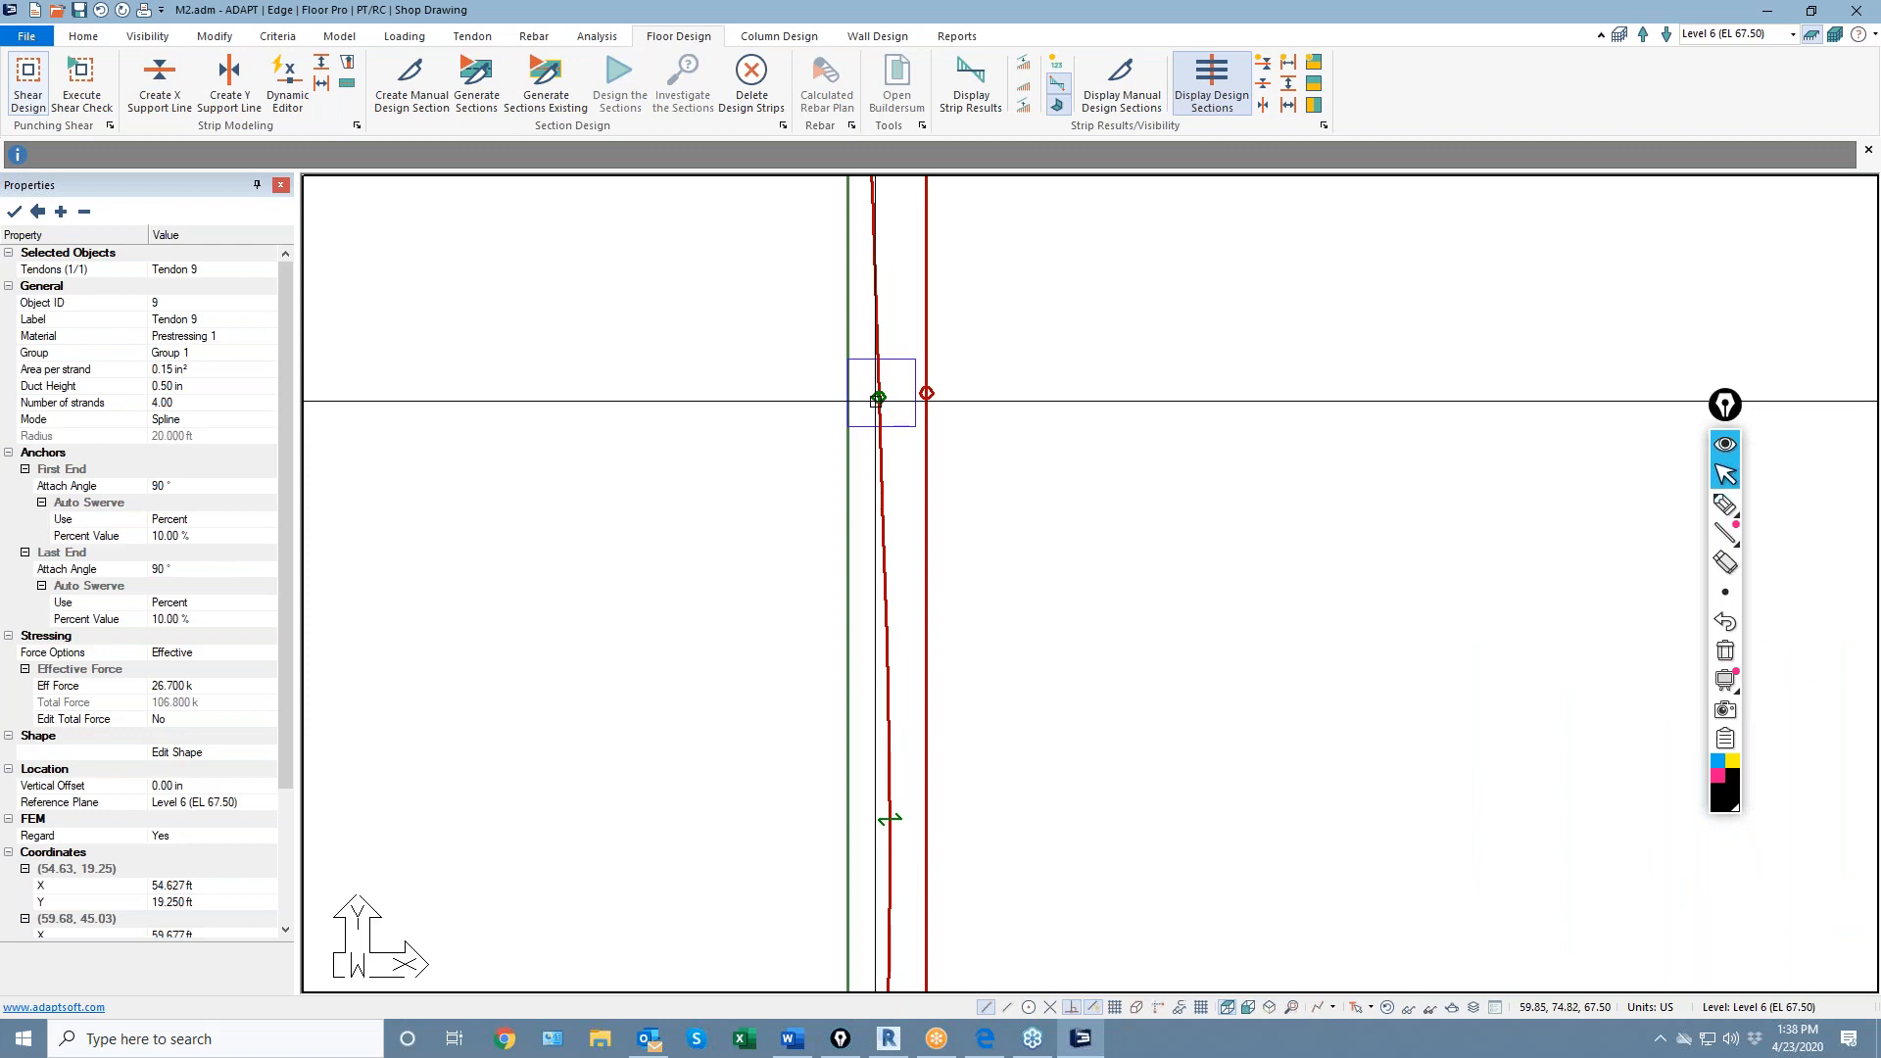
scroll(875, 308, down, 4)
middle_drag(890, 692, 856, 322)
scroll(828, 488, up, 1)
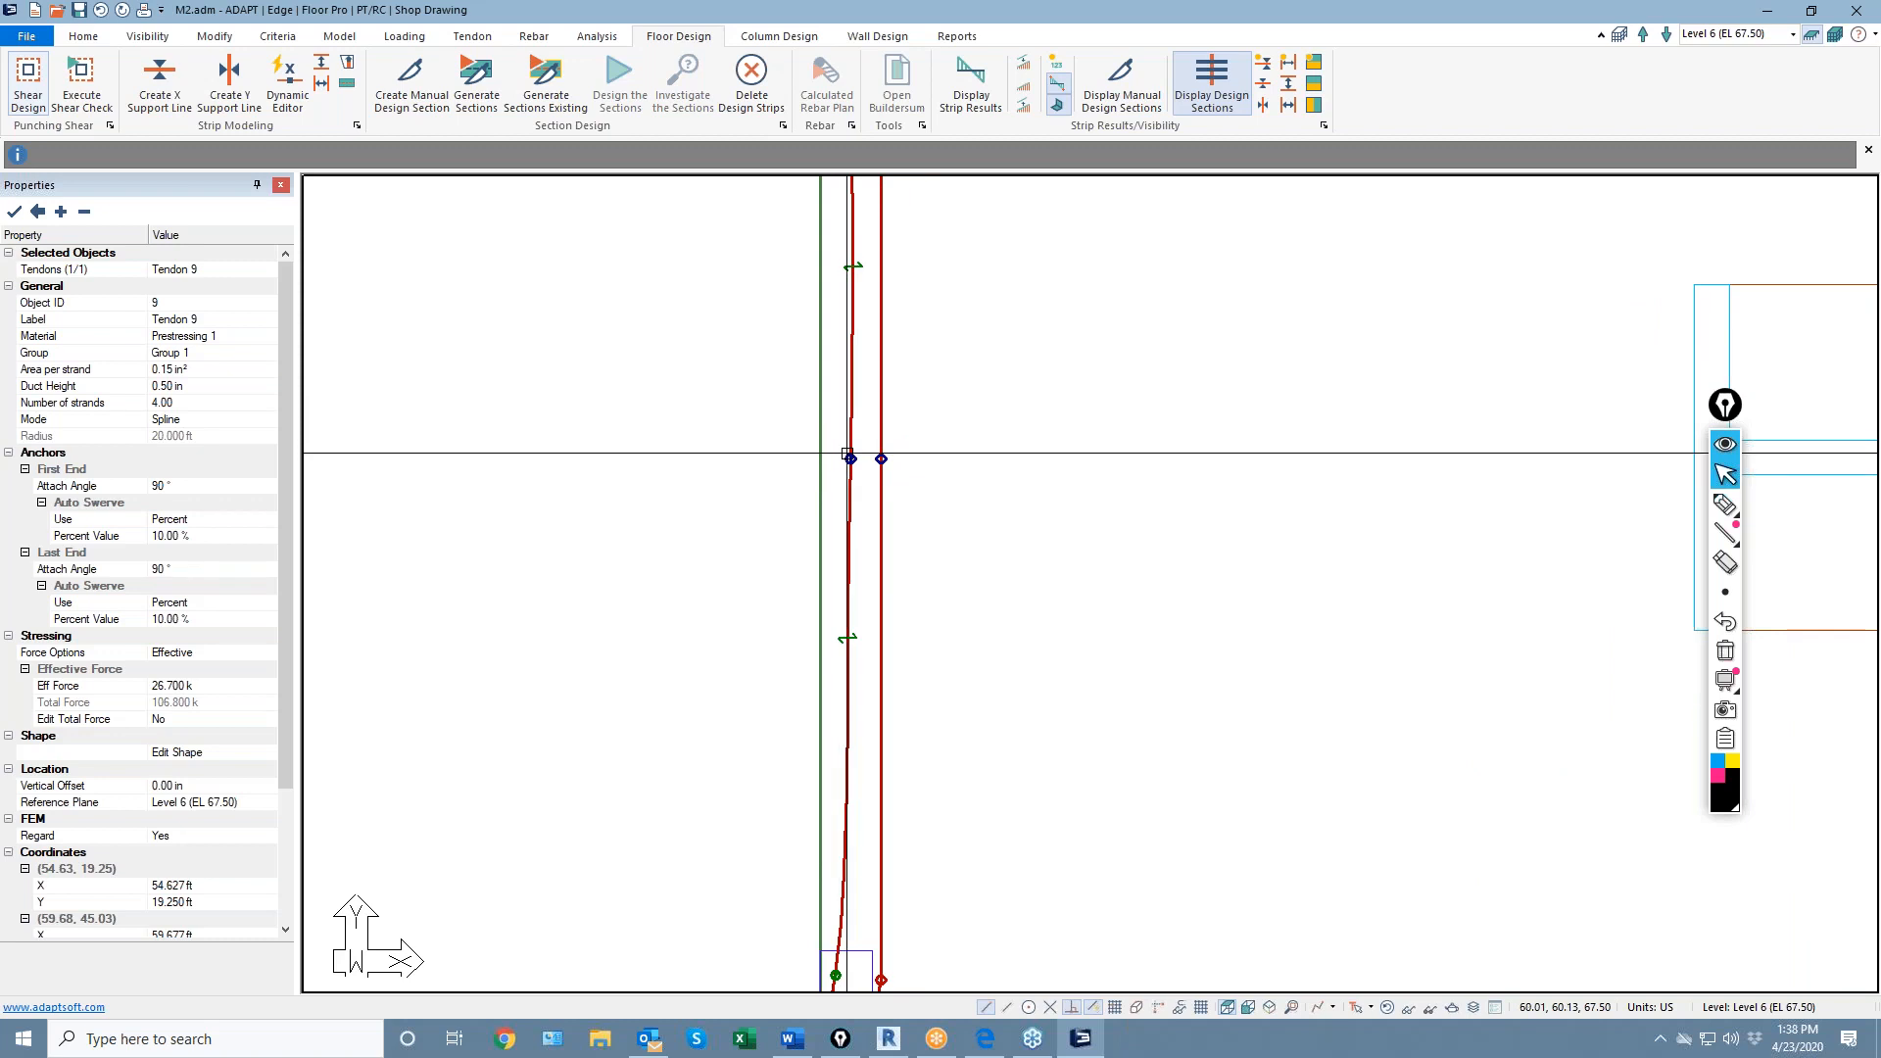
scroll(849, 457, down, 5)
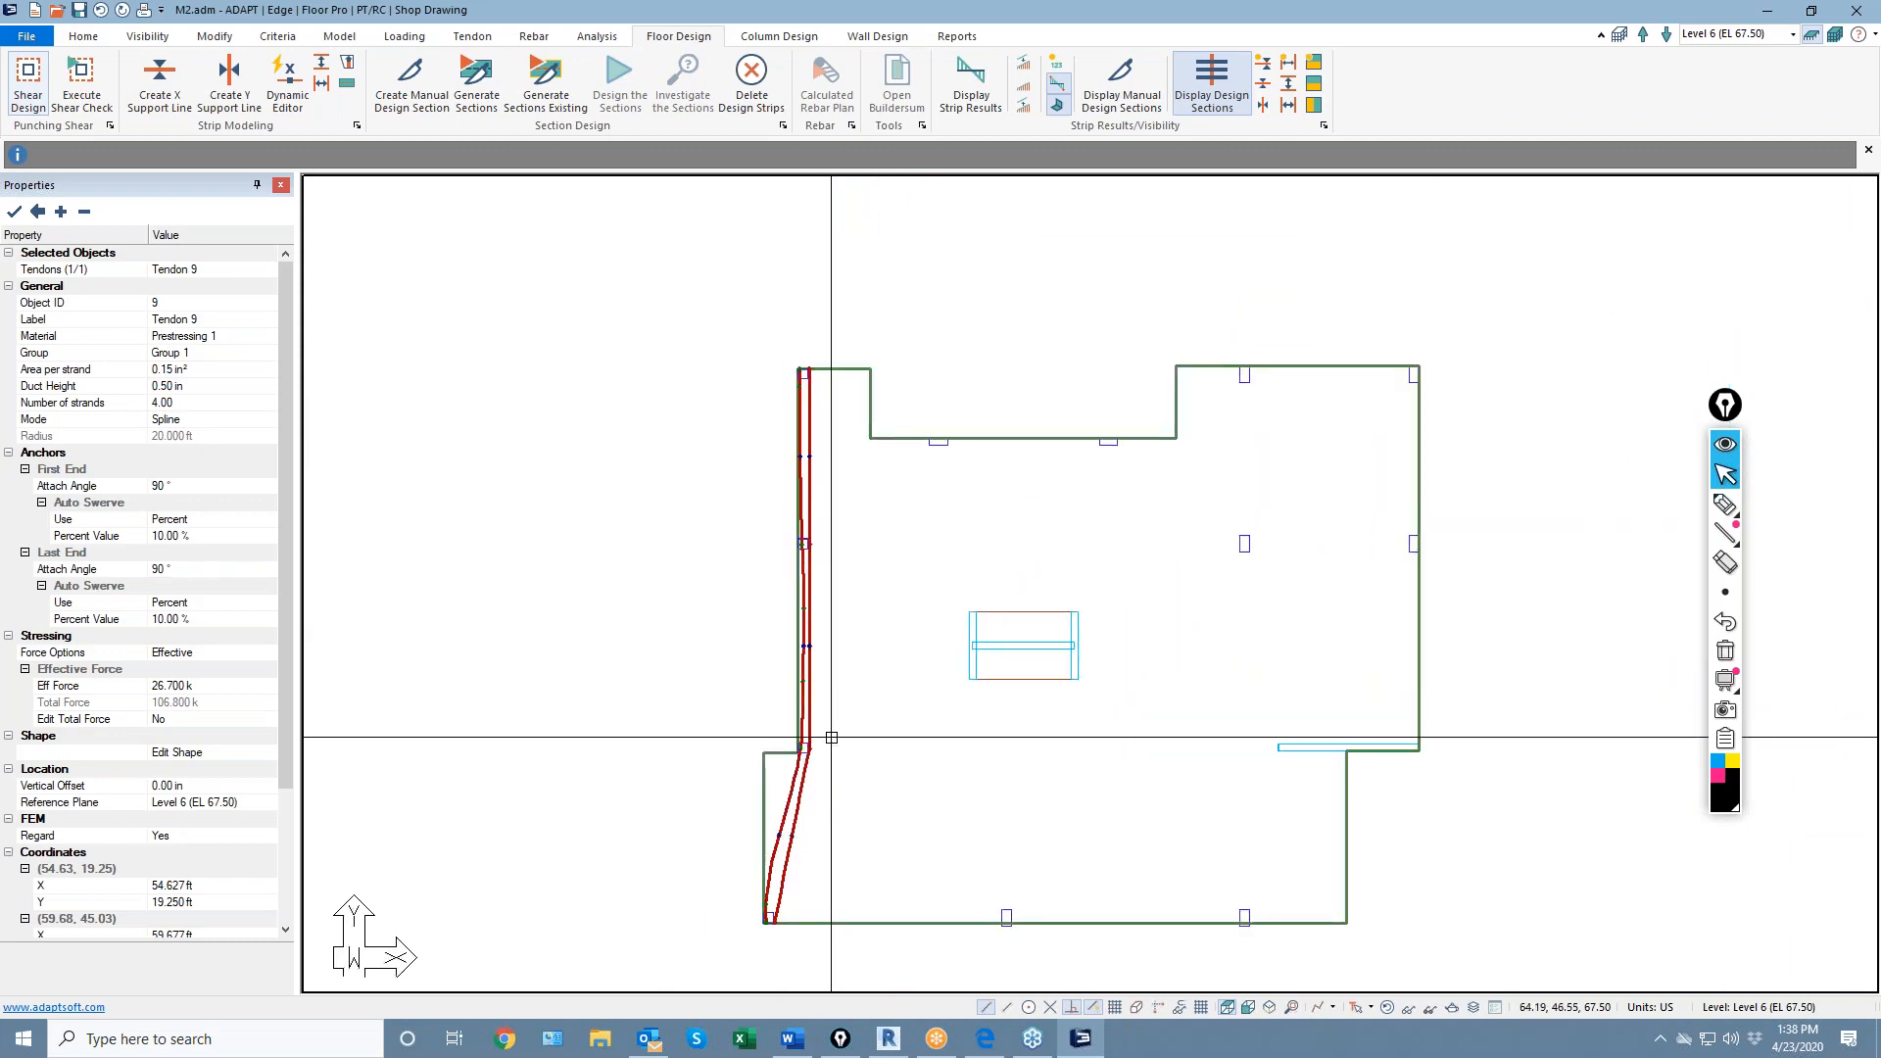
Turn on the display of inflection points and inflection point heights for the tendons, and inspect them at the re-entrant corner column
click(490, 39)
click(821, 98)
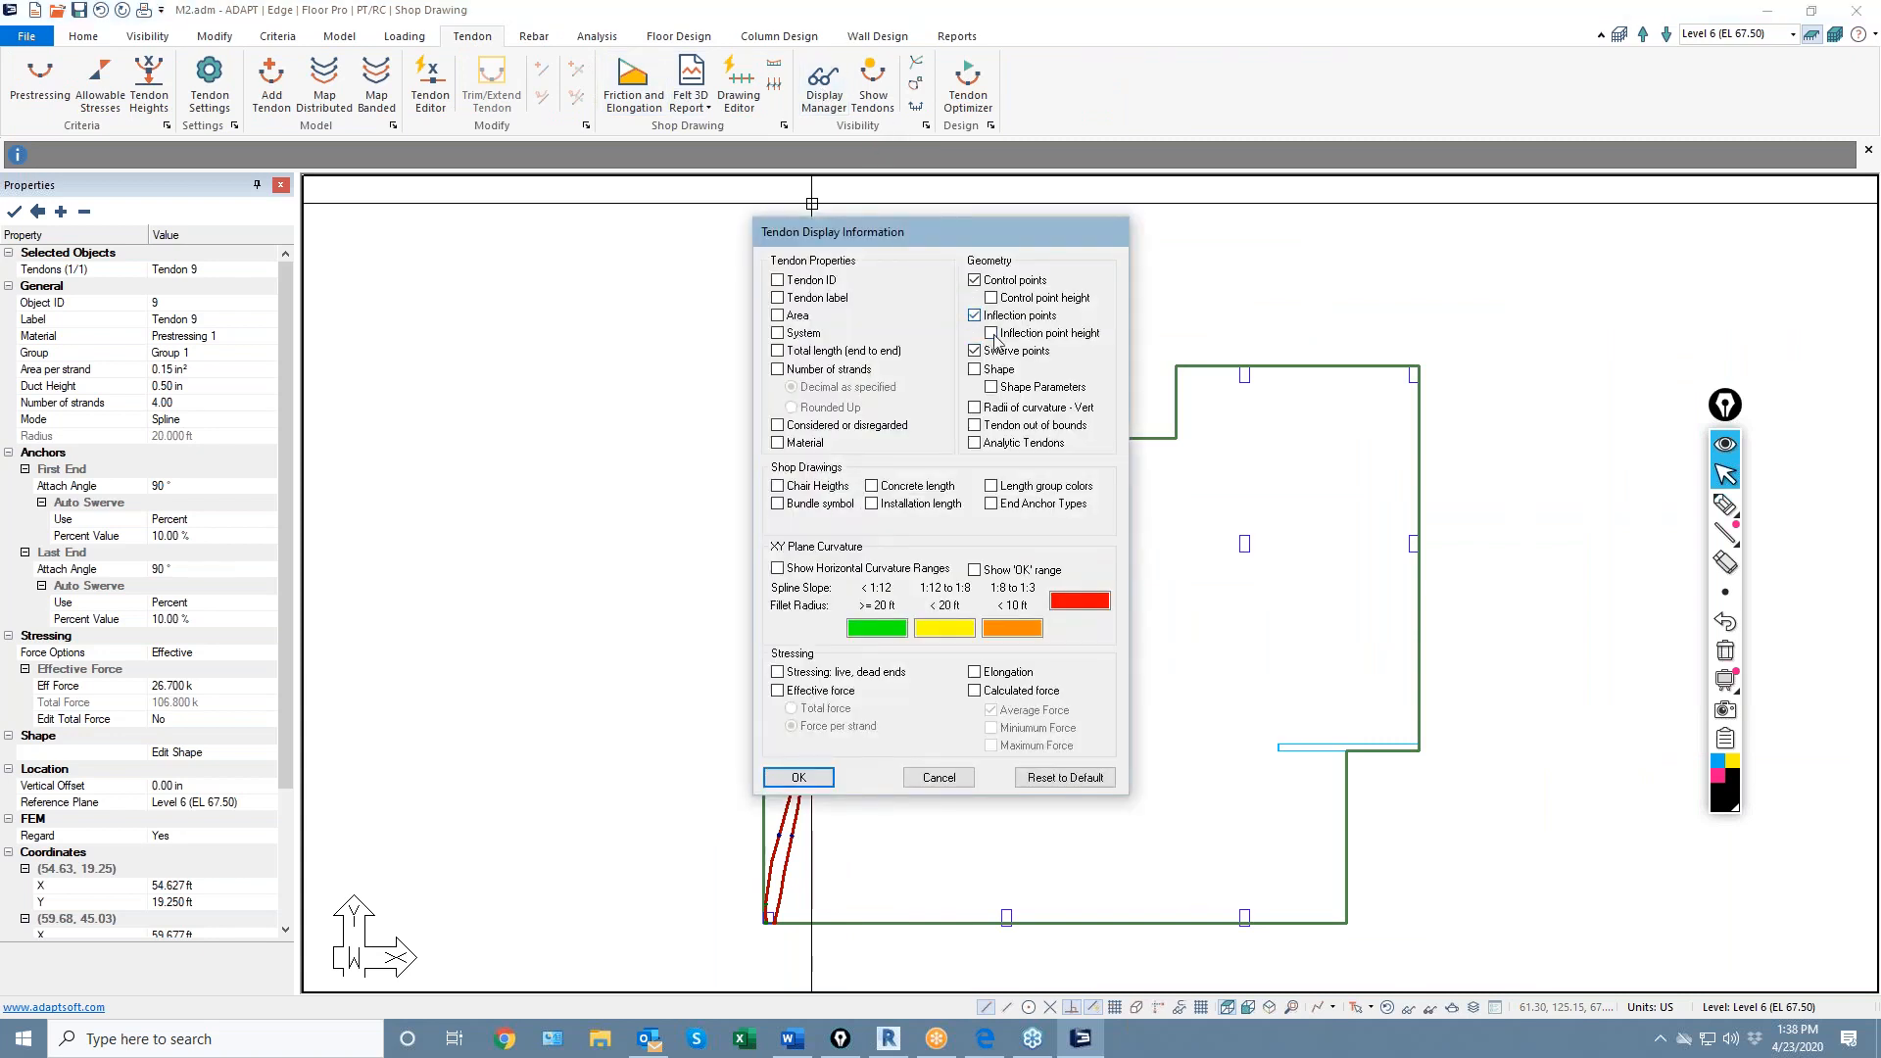
click(805, 781)
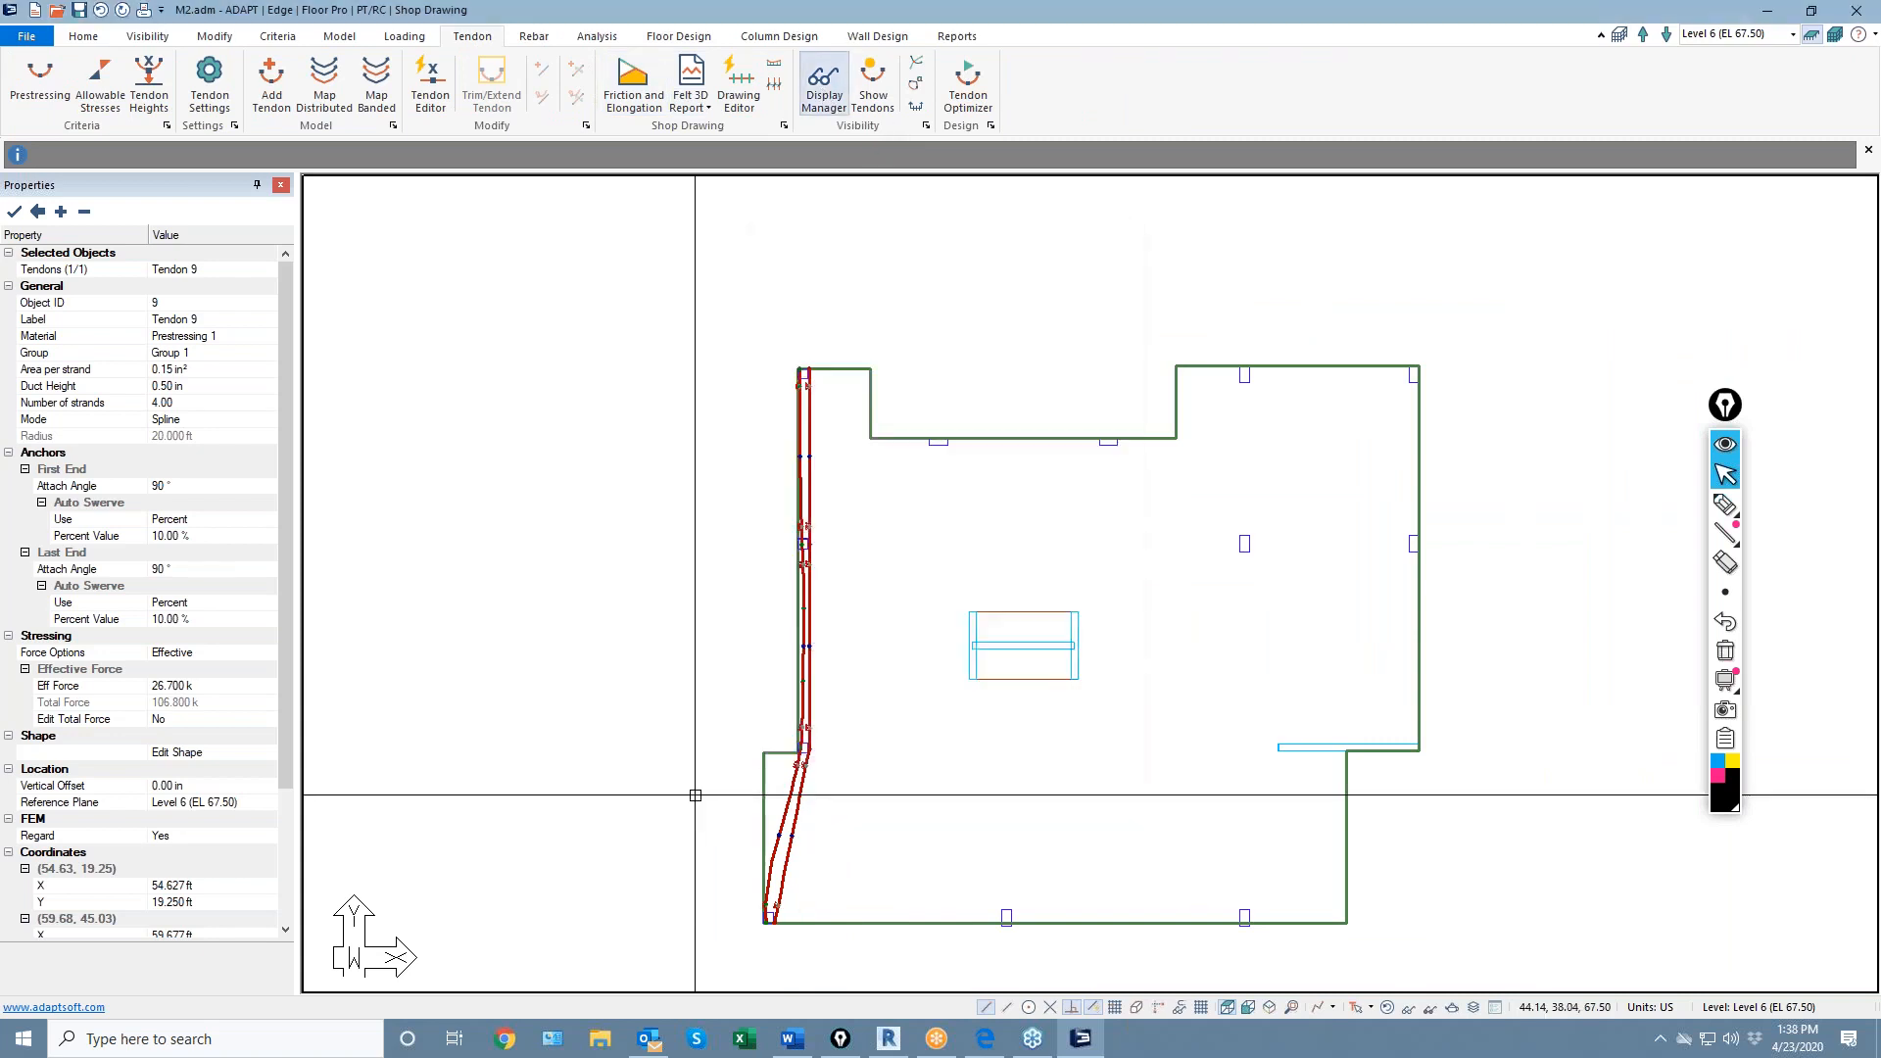
scroll(957, 612, up, 5)
scroll(964, 618, up, 2)
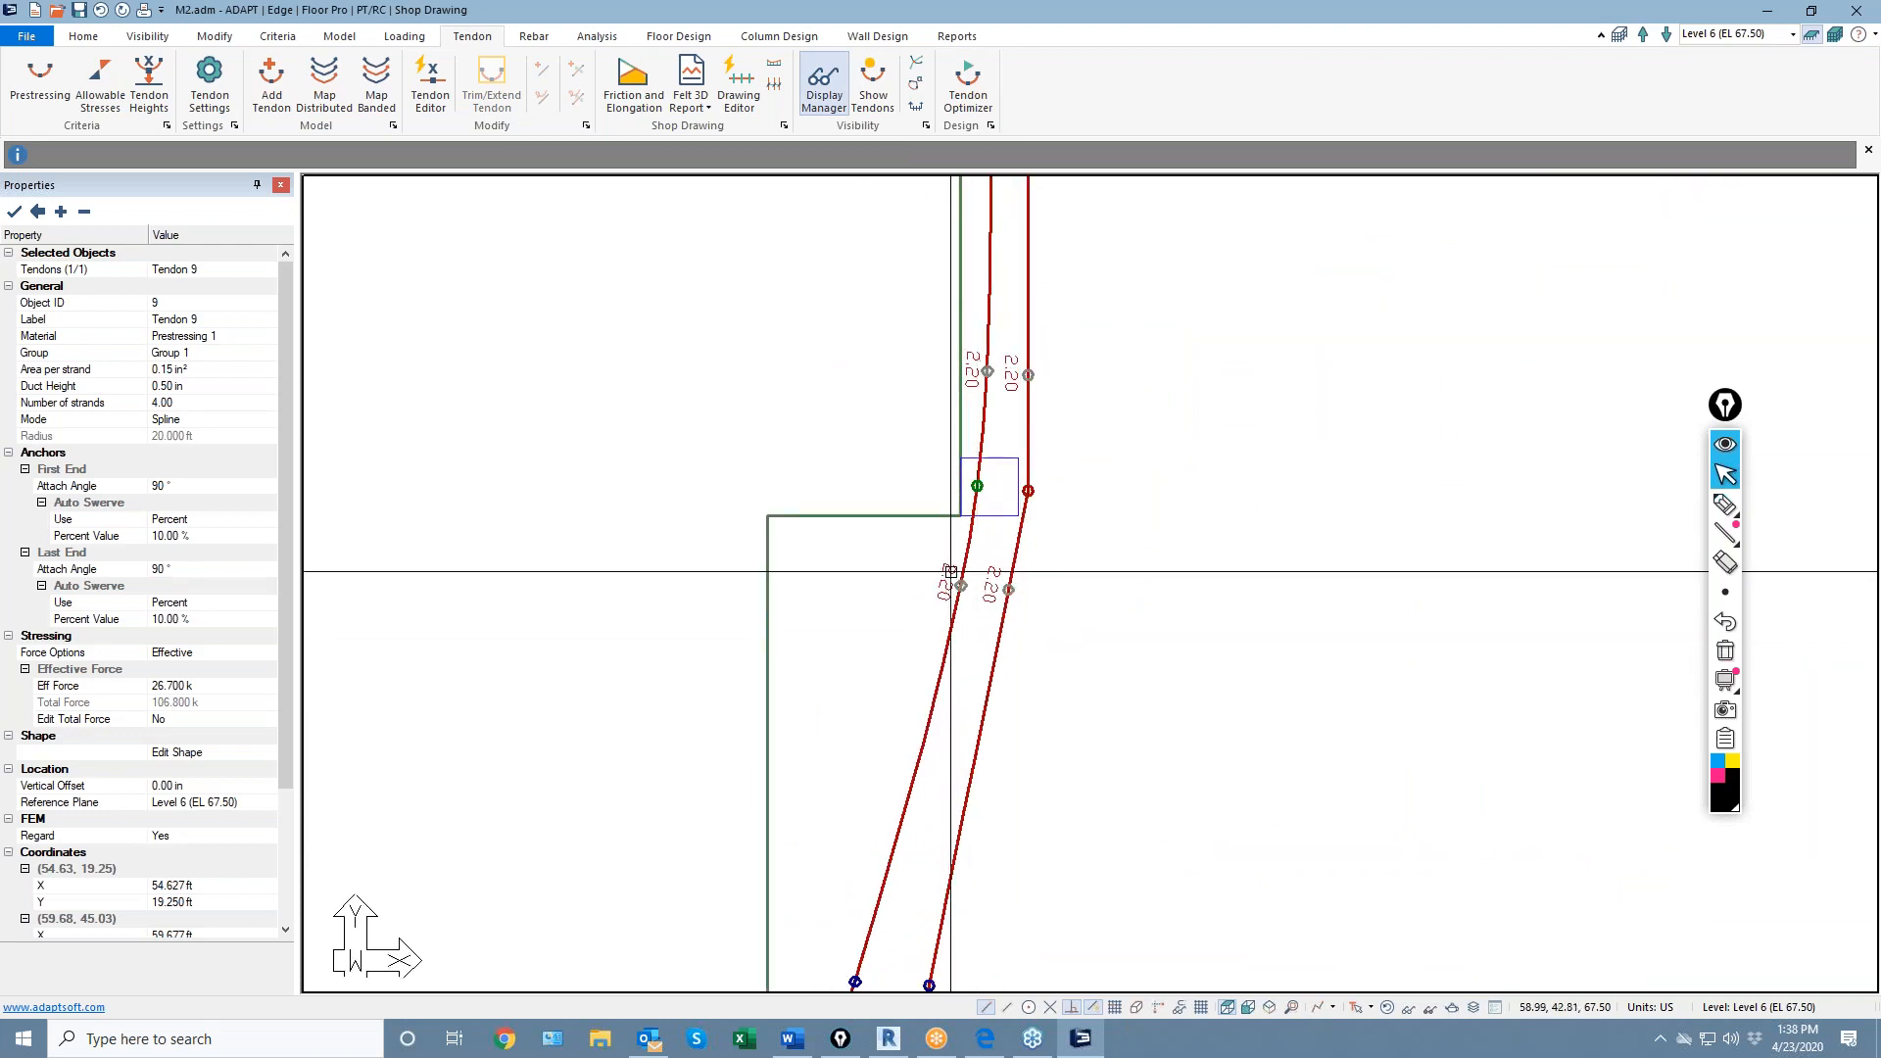
Display the Y-direction support lines and their design sections over the full slab plan
scroll(950, 571, down, 3)
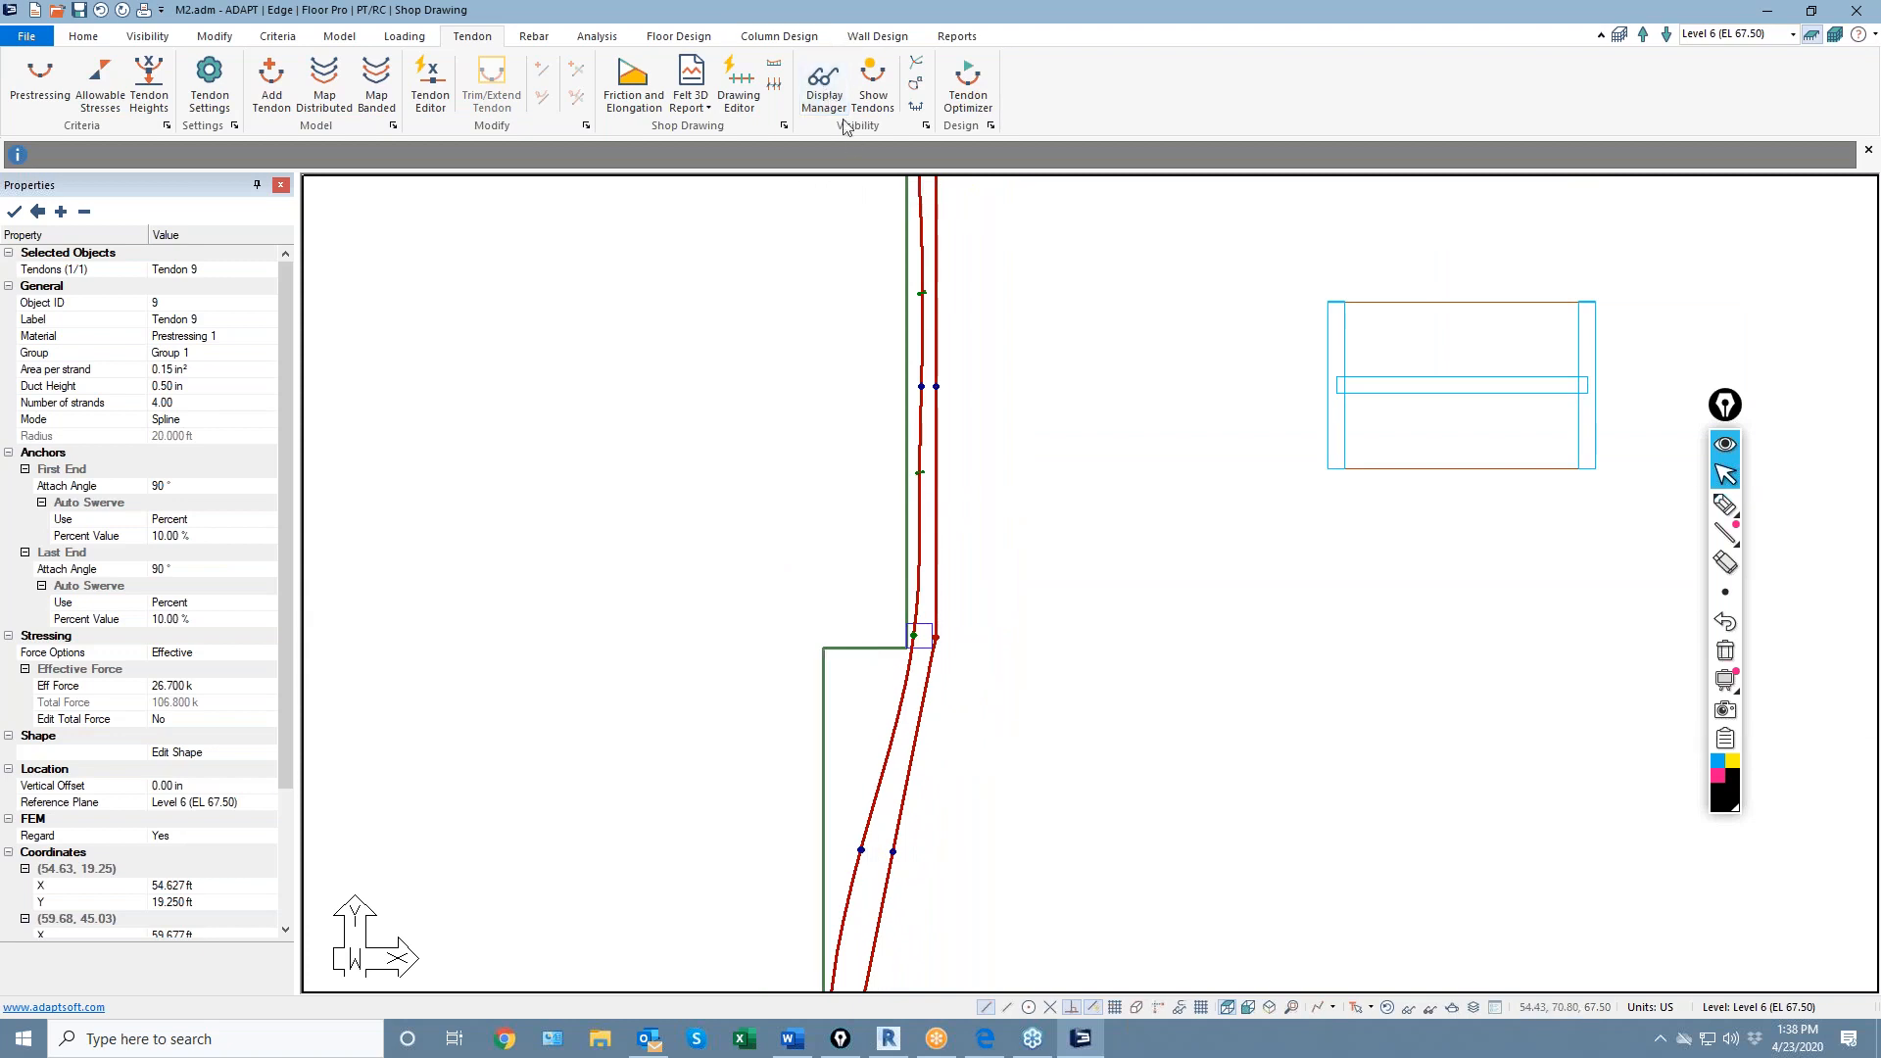
scroll(807, 698, down, 3)
scroll(794, 648, up, 1)
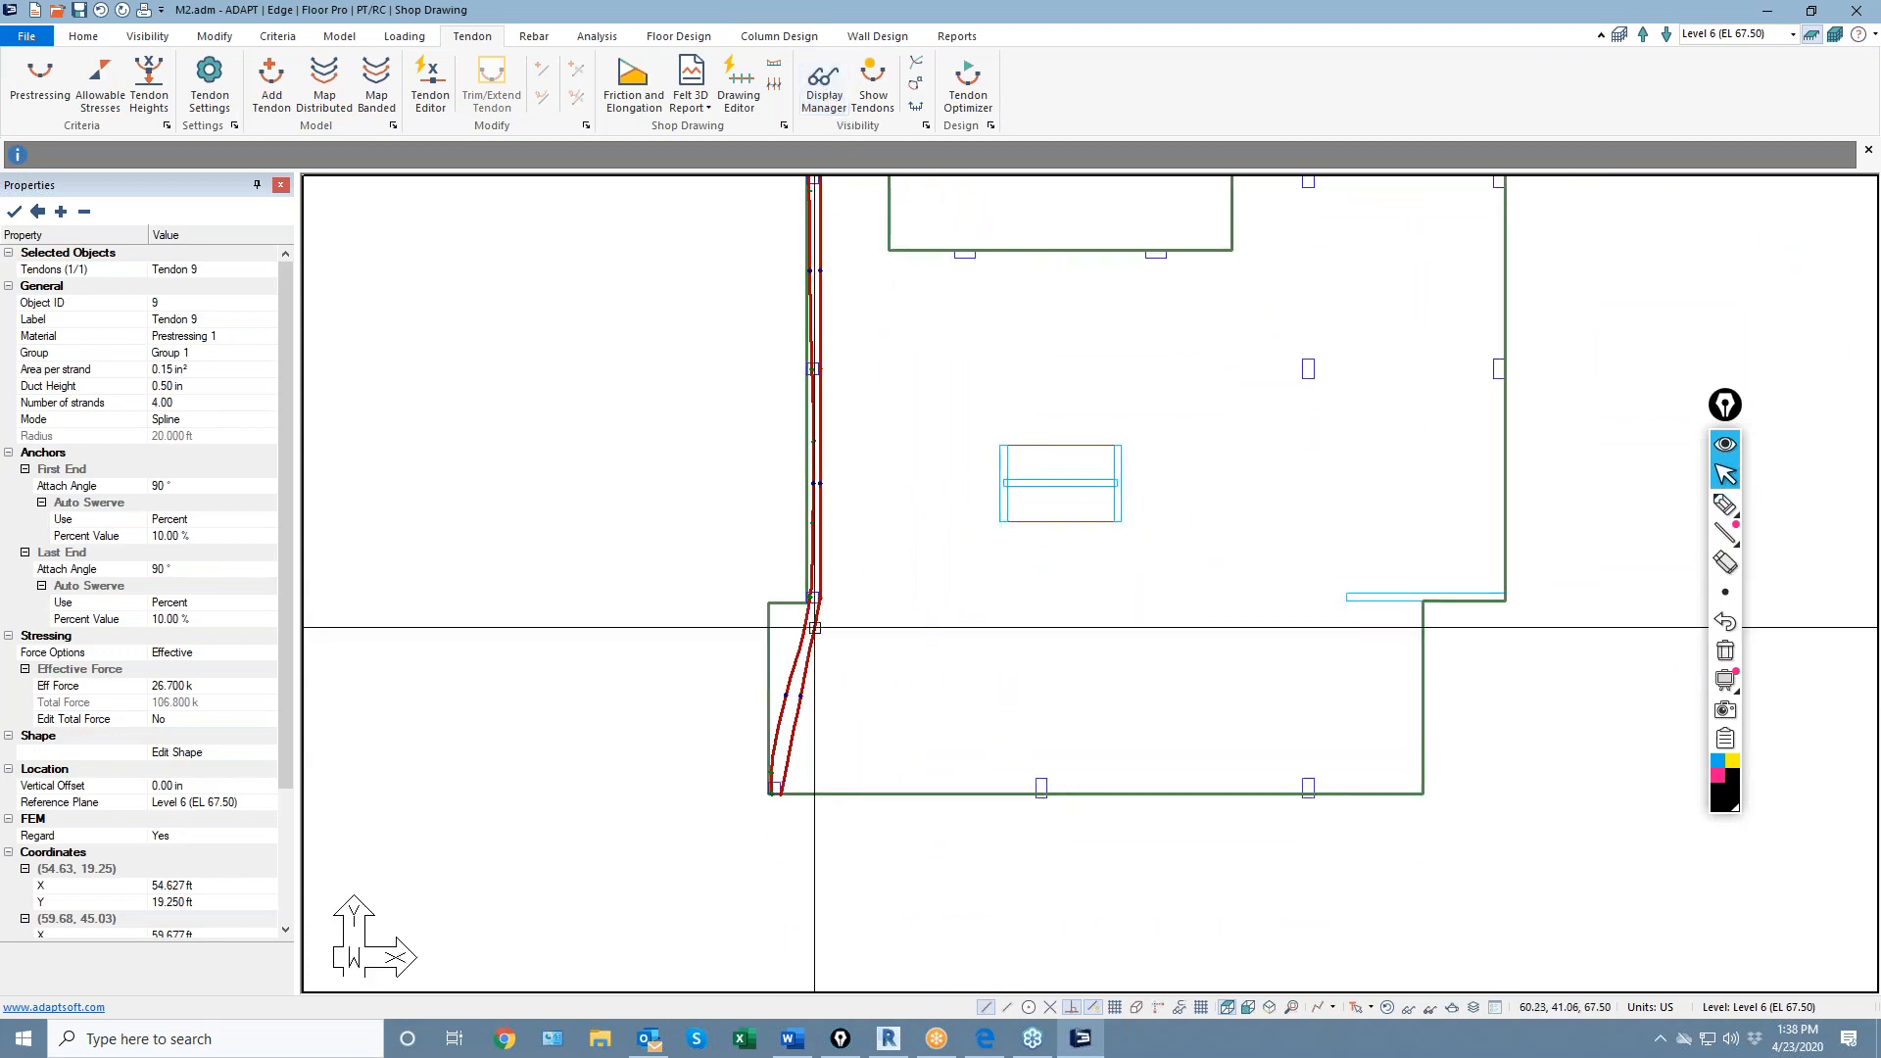
scroll(774, 392, down, 1)
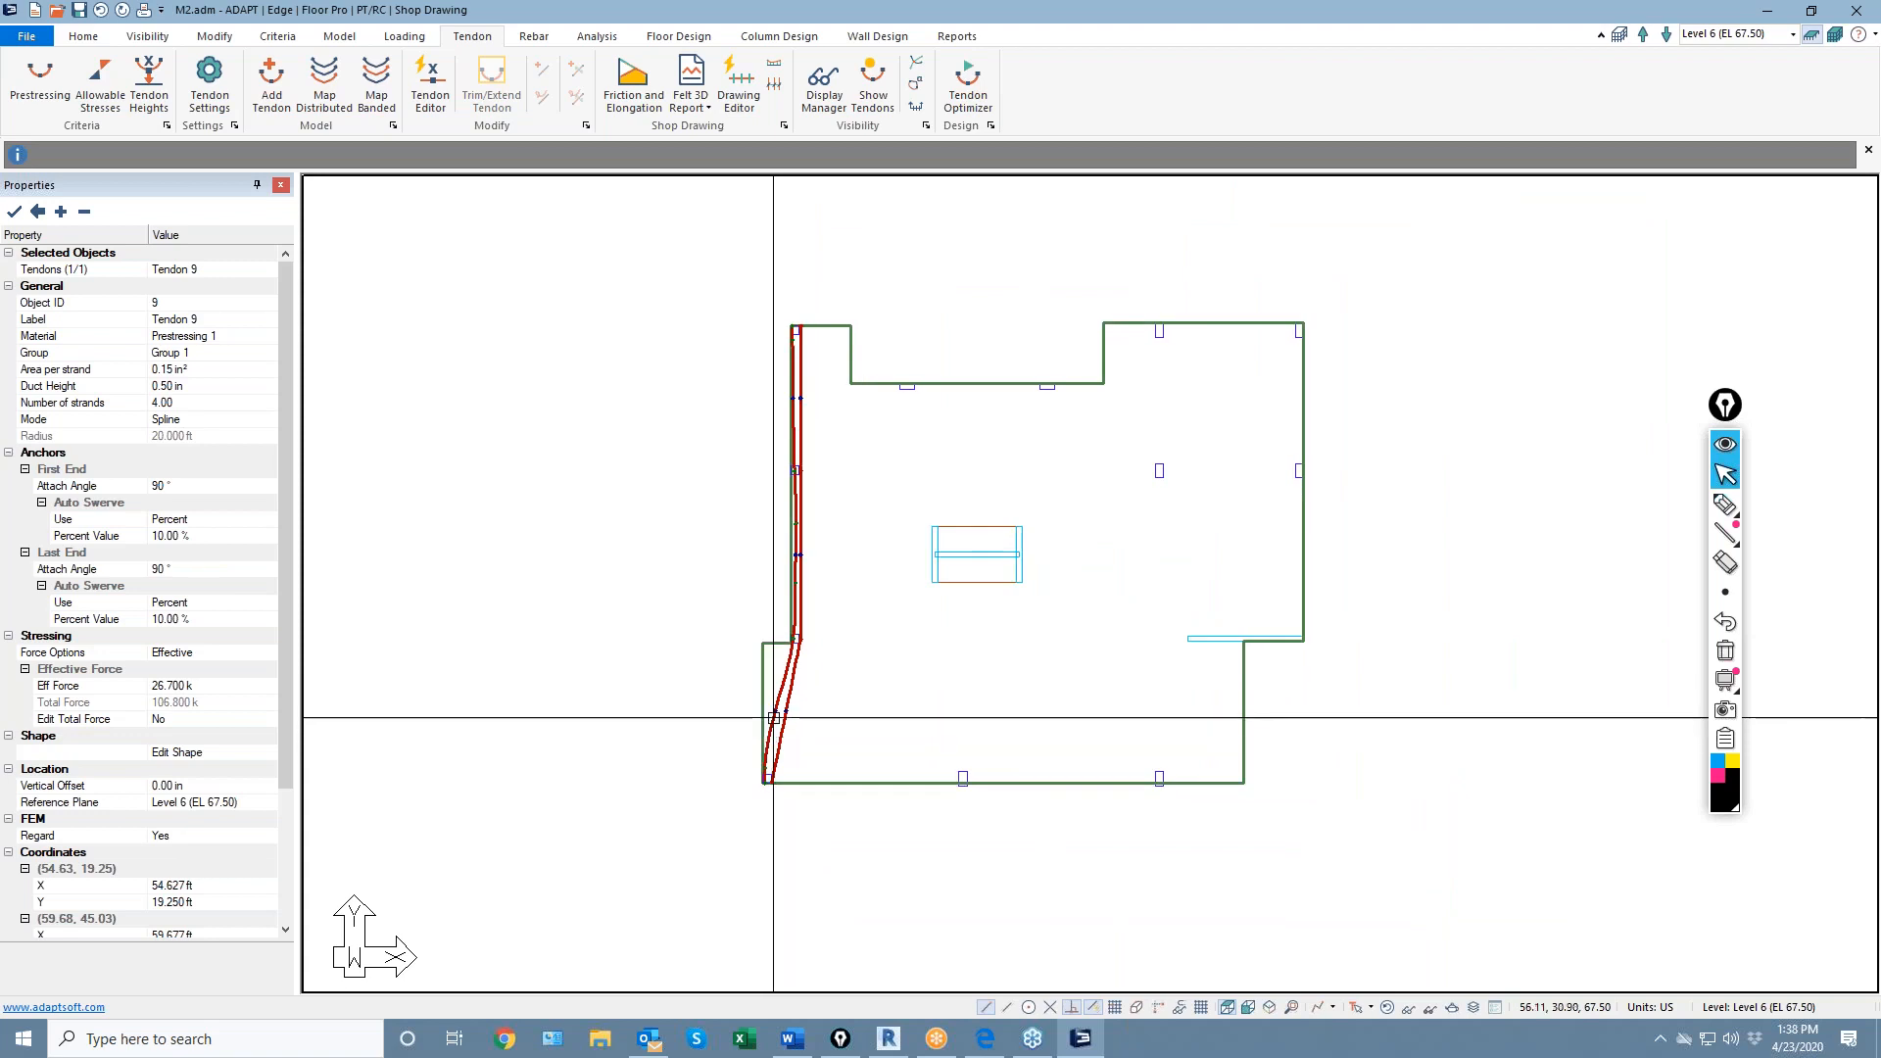
click(678, 36)
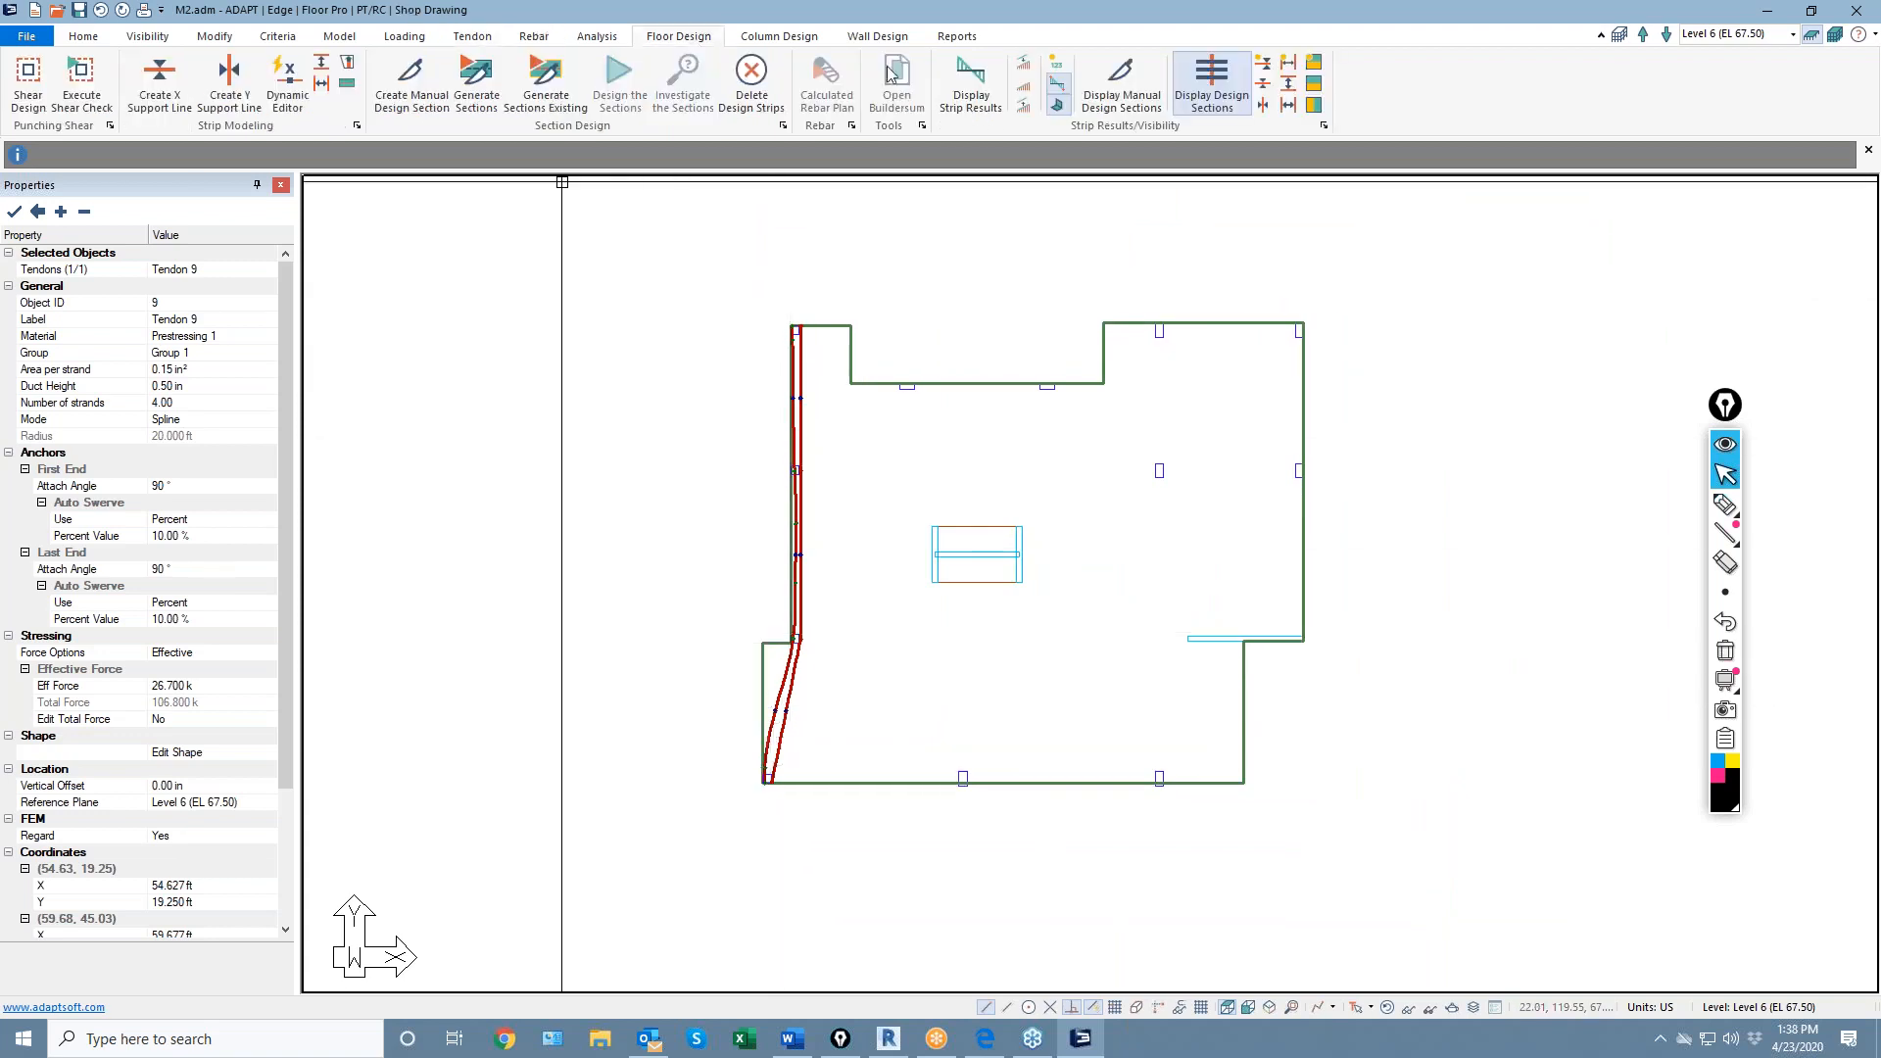
click(1237, 95)
Map banded tendons along the four remaining Y-direction support lines, using design strip width and two groups with a 1.000 ft offset
click(922, 490)
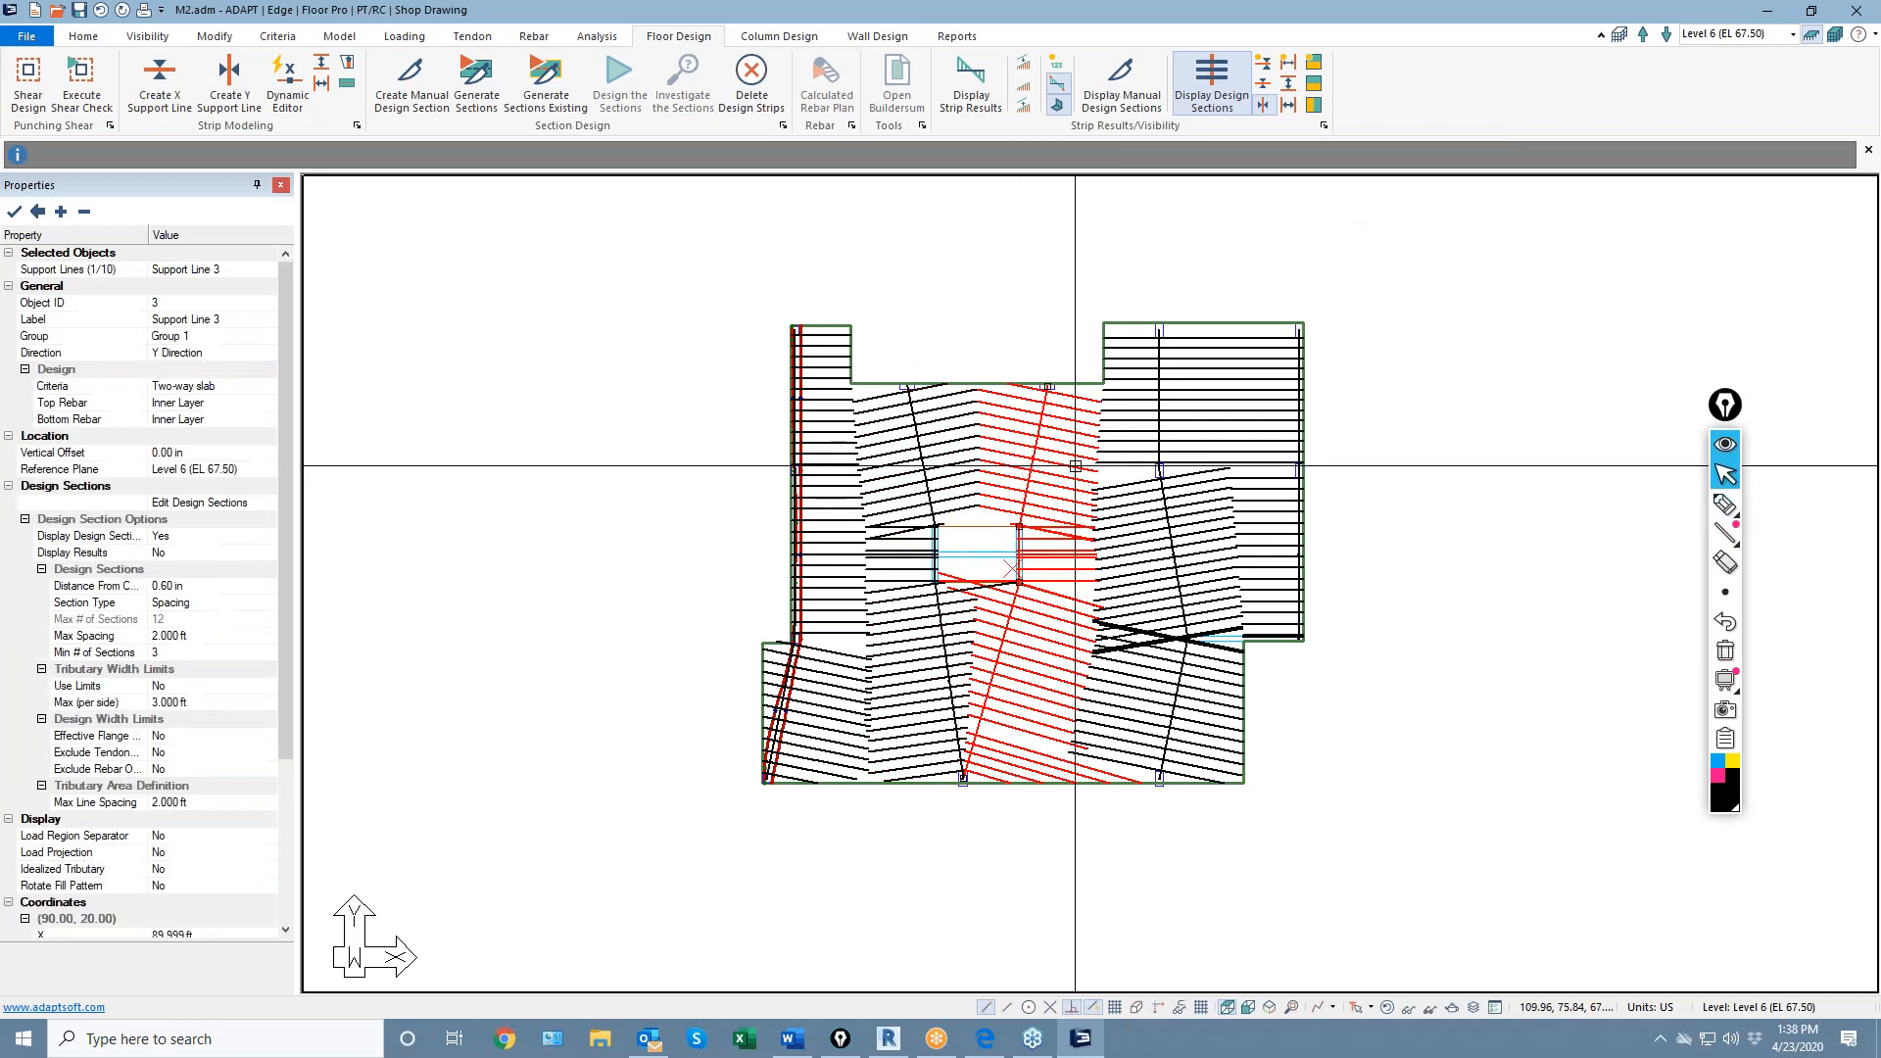
key(super)
click(947, 356)
click(916, 427)
ctrl+click(1037, 433)
ctrl+click(1160, 422)
ctrl+click(1299, 424)
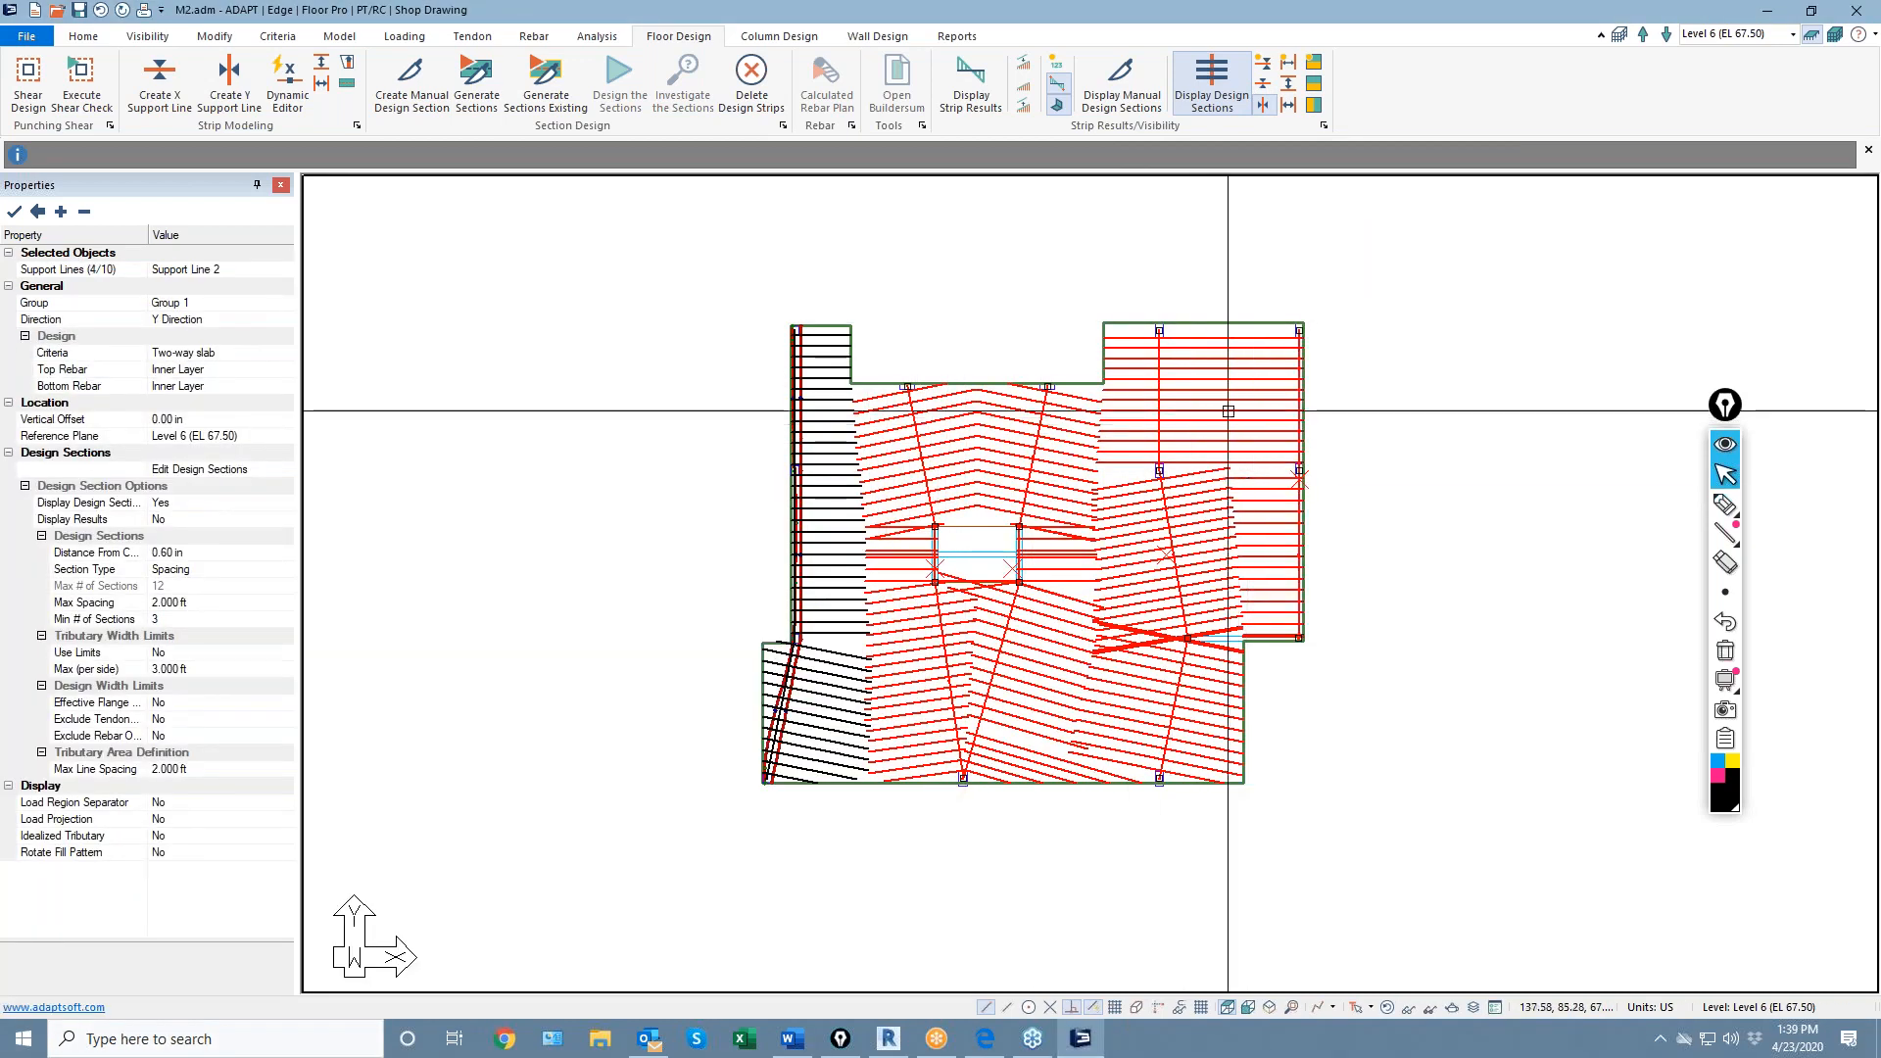
click(490, 38)
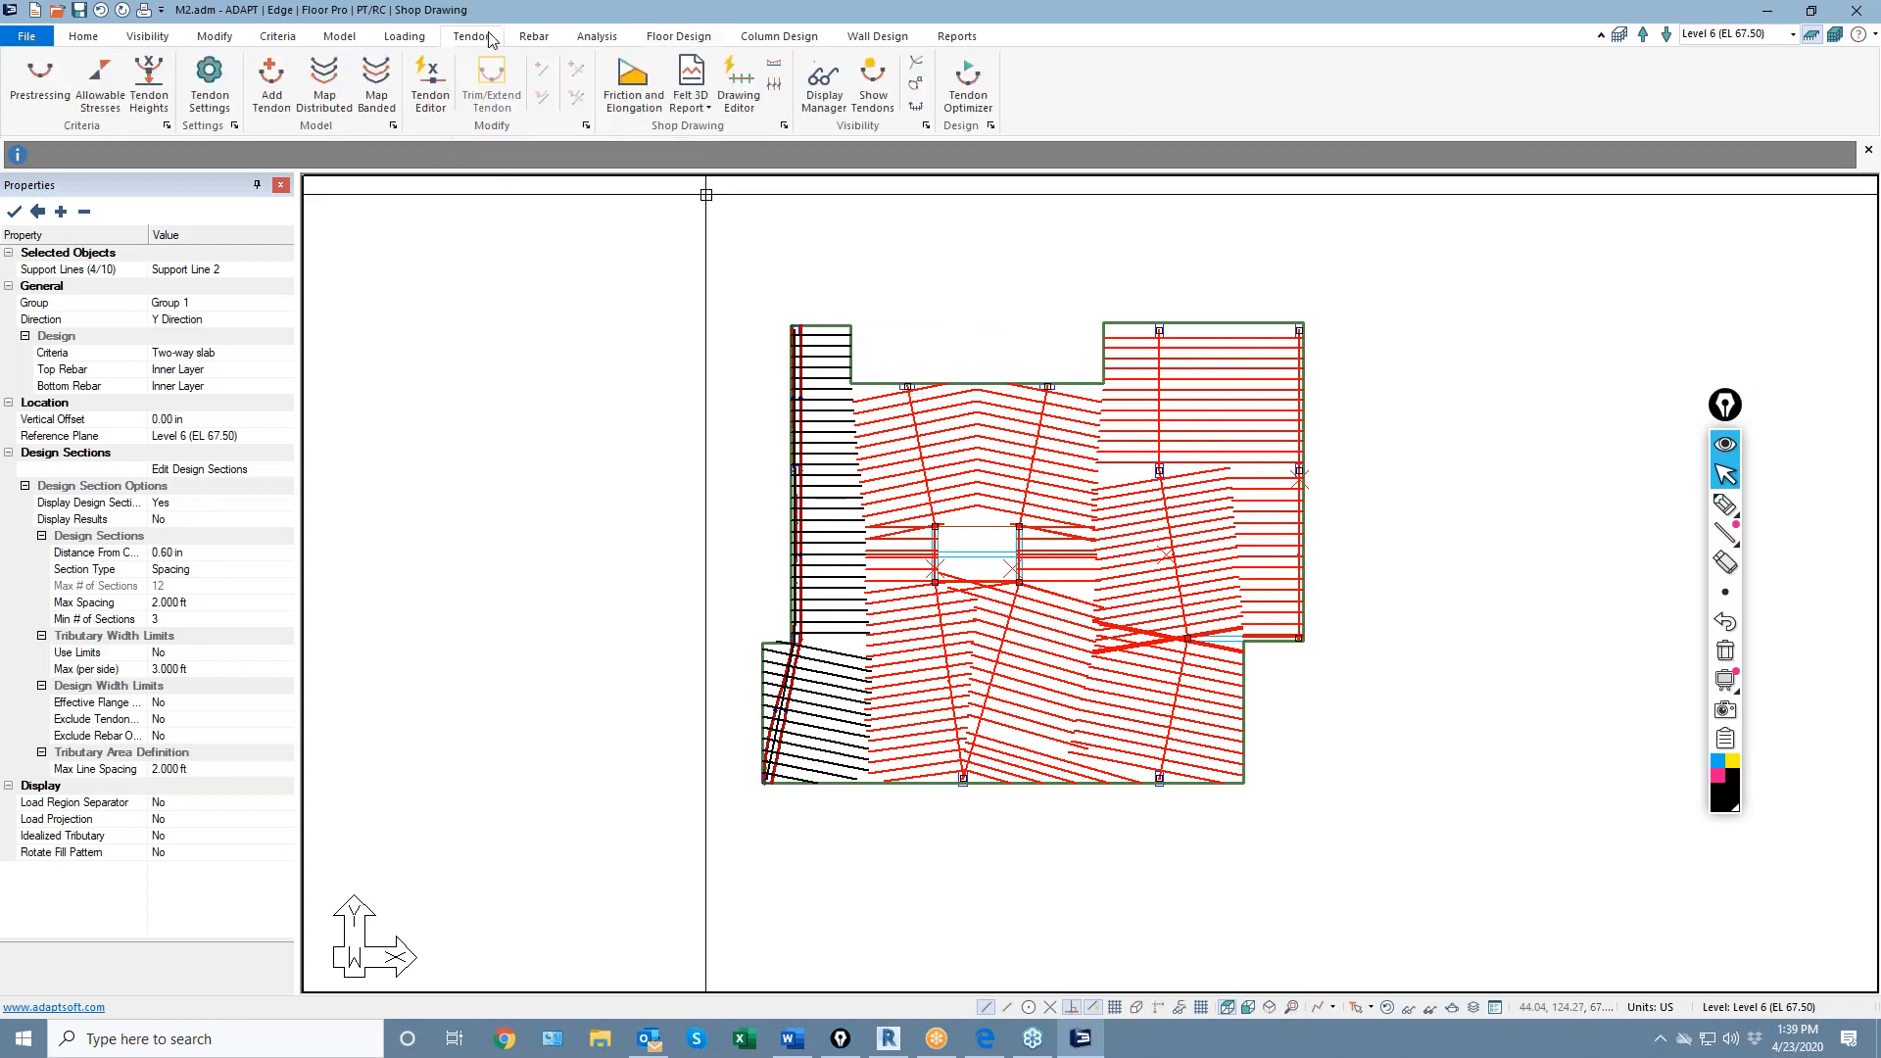
click(376, 83)
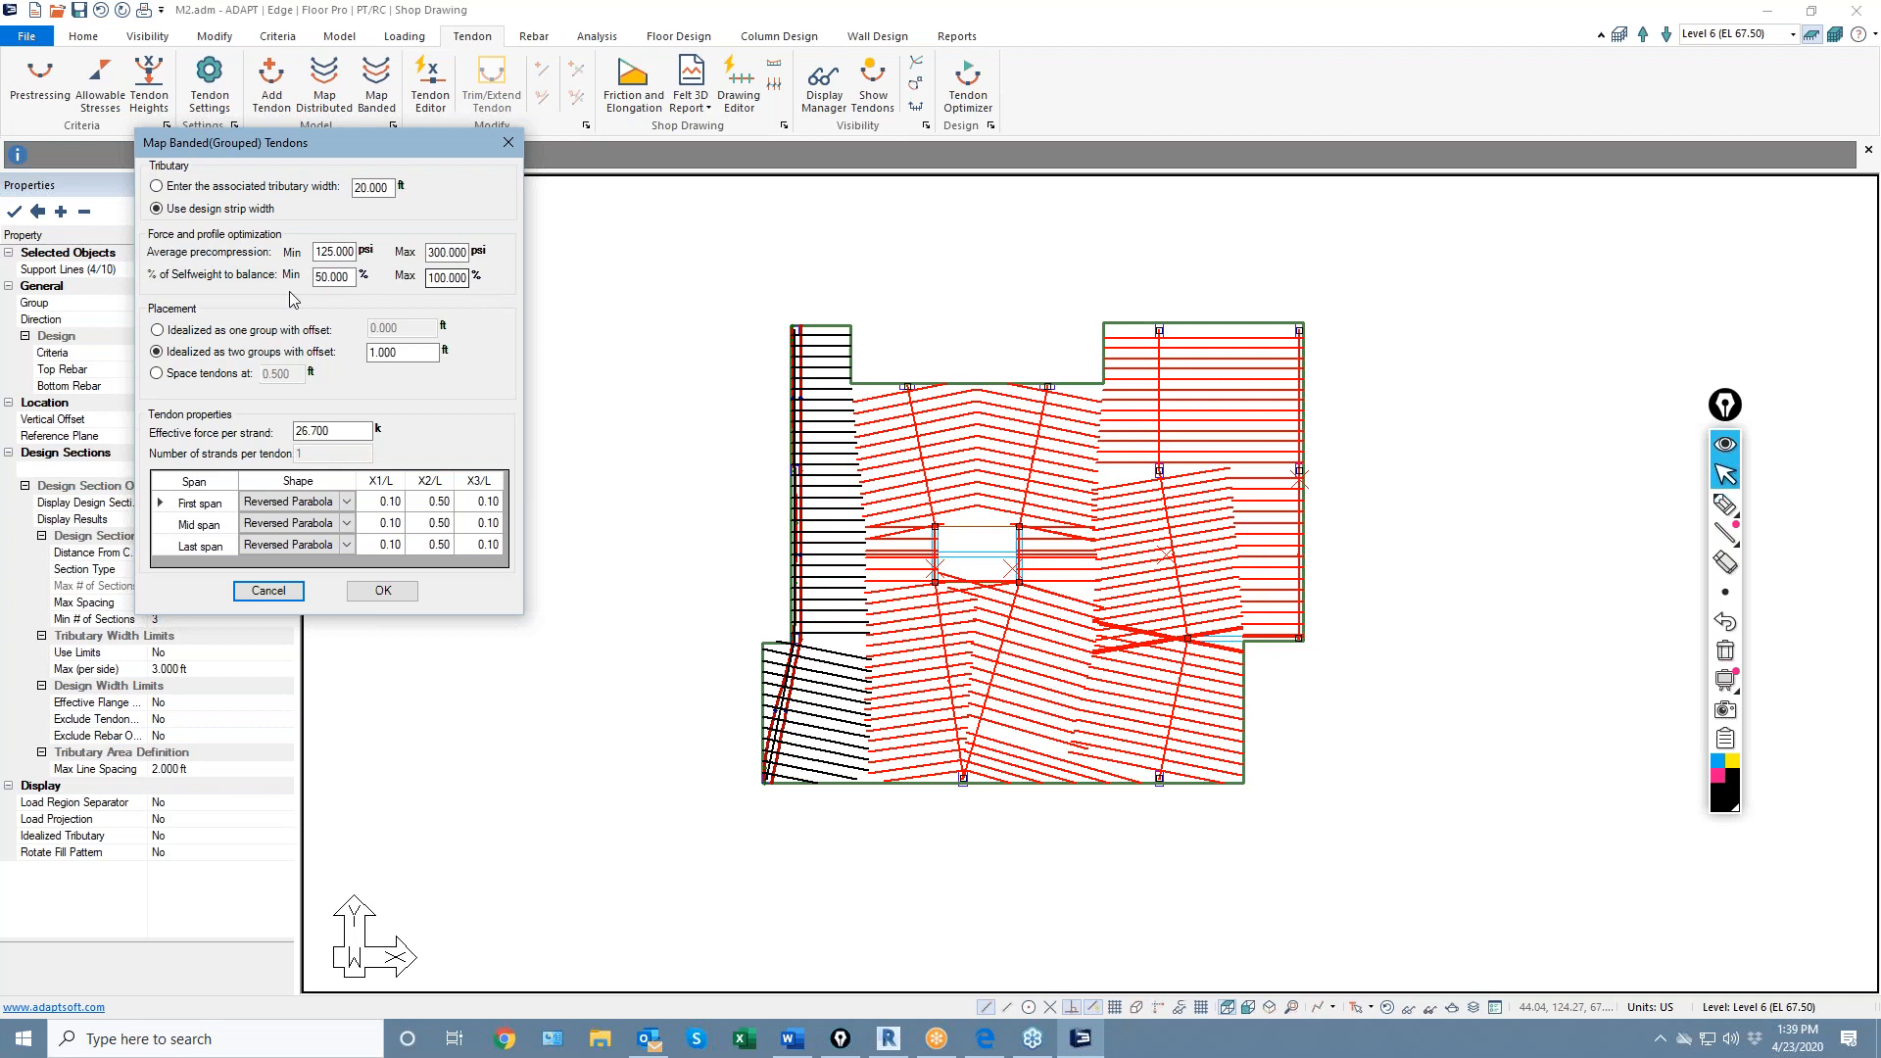
click(382, 591)
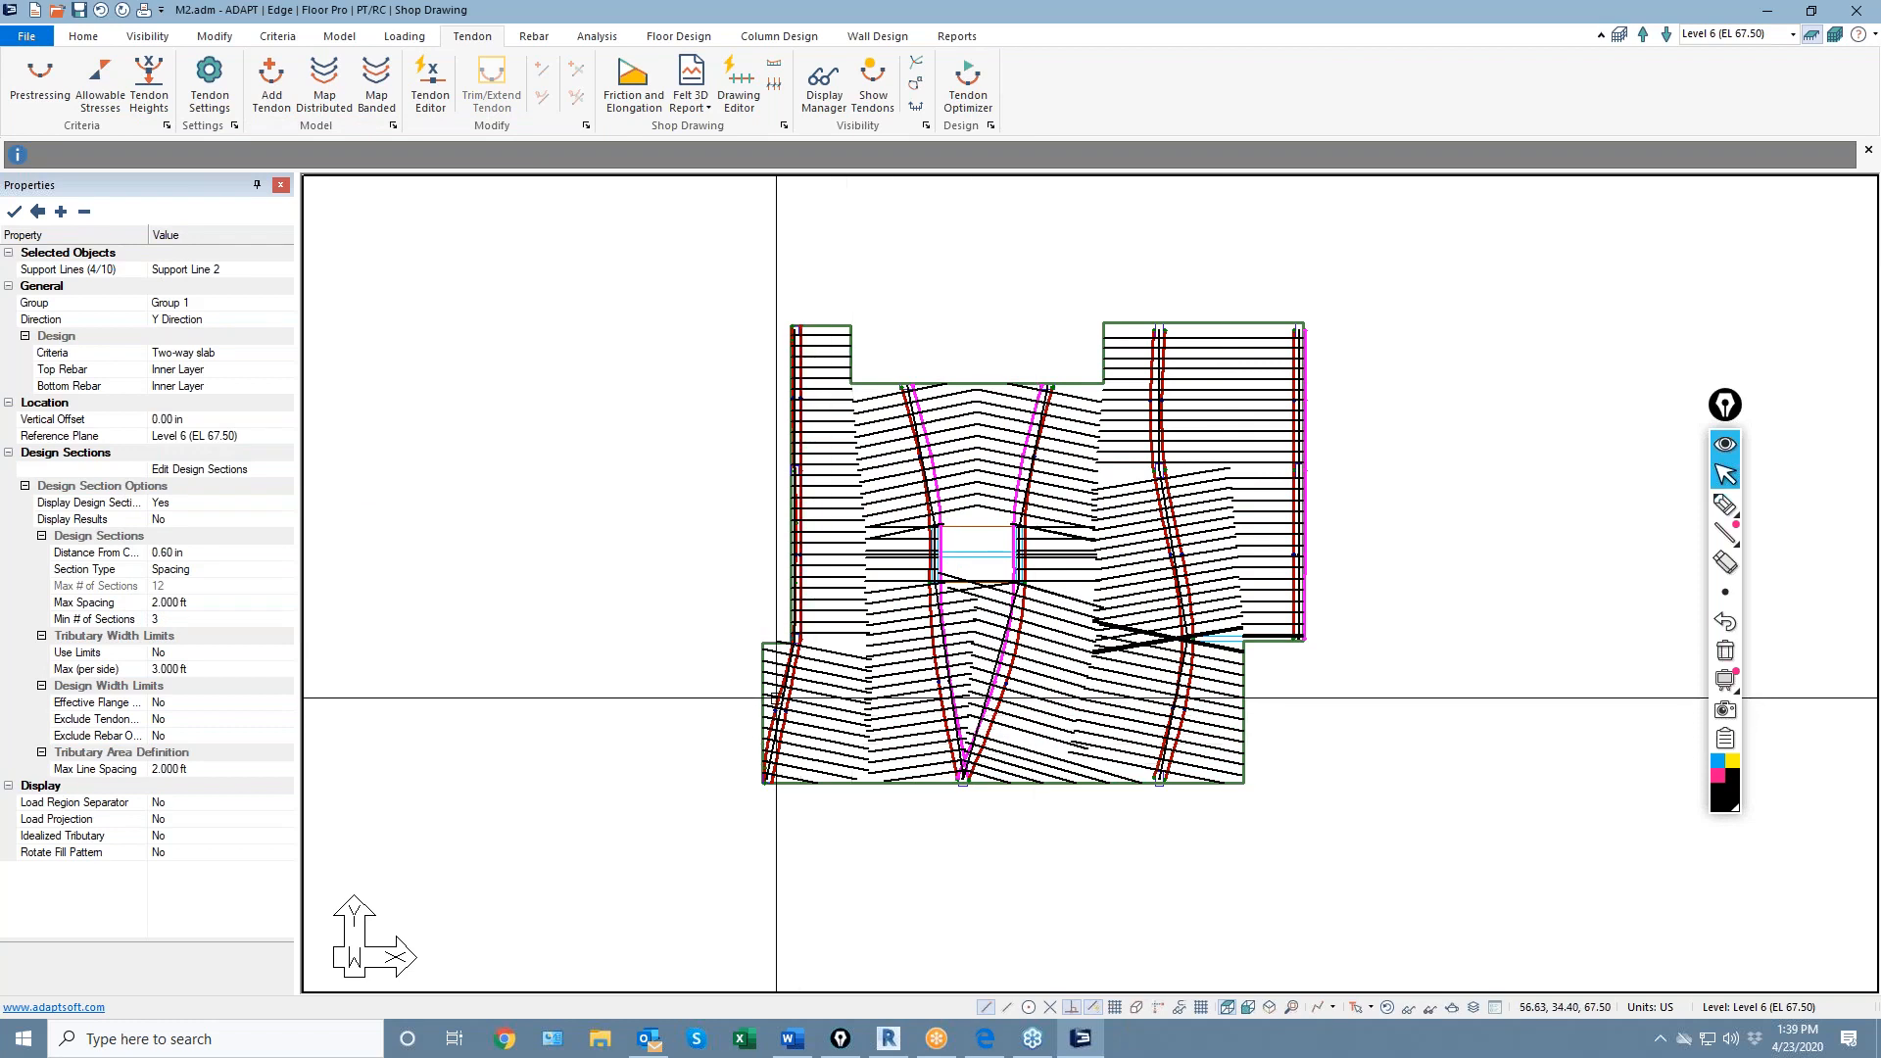
Inspect the newly mapped banded tendons around the central opening, at the shared lower column and over the full slab
scroll(911, 490, up, 2)
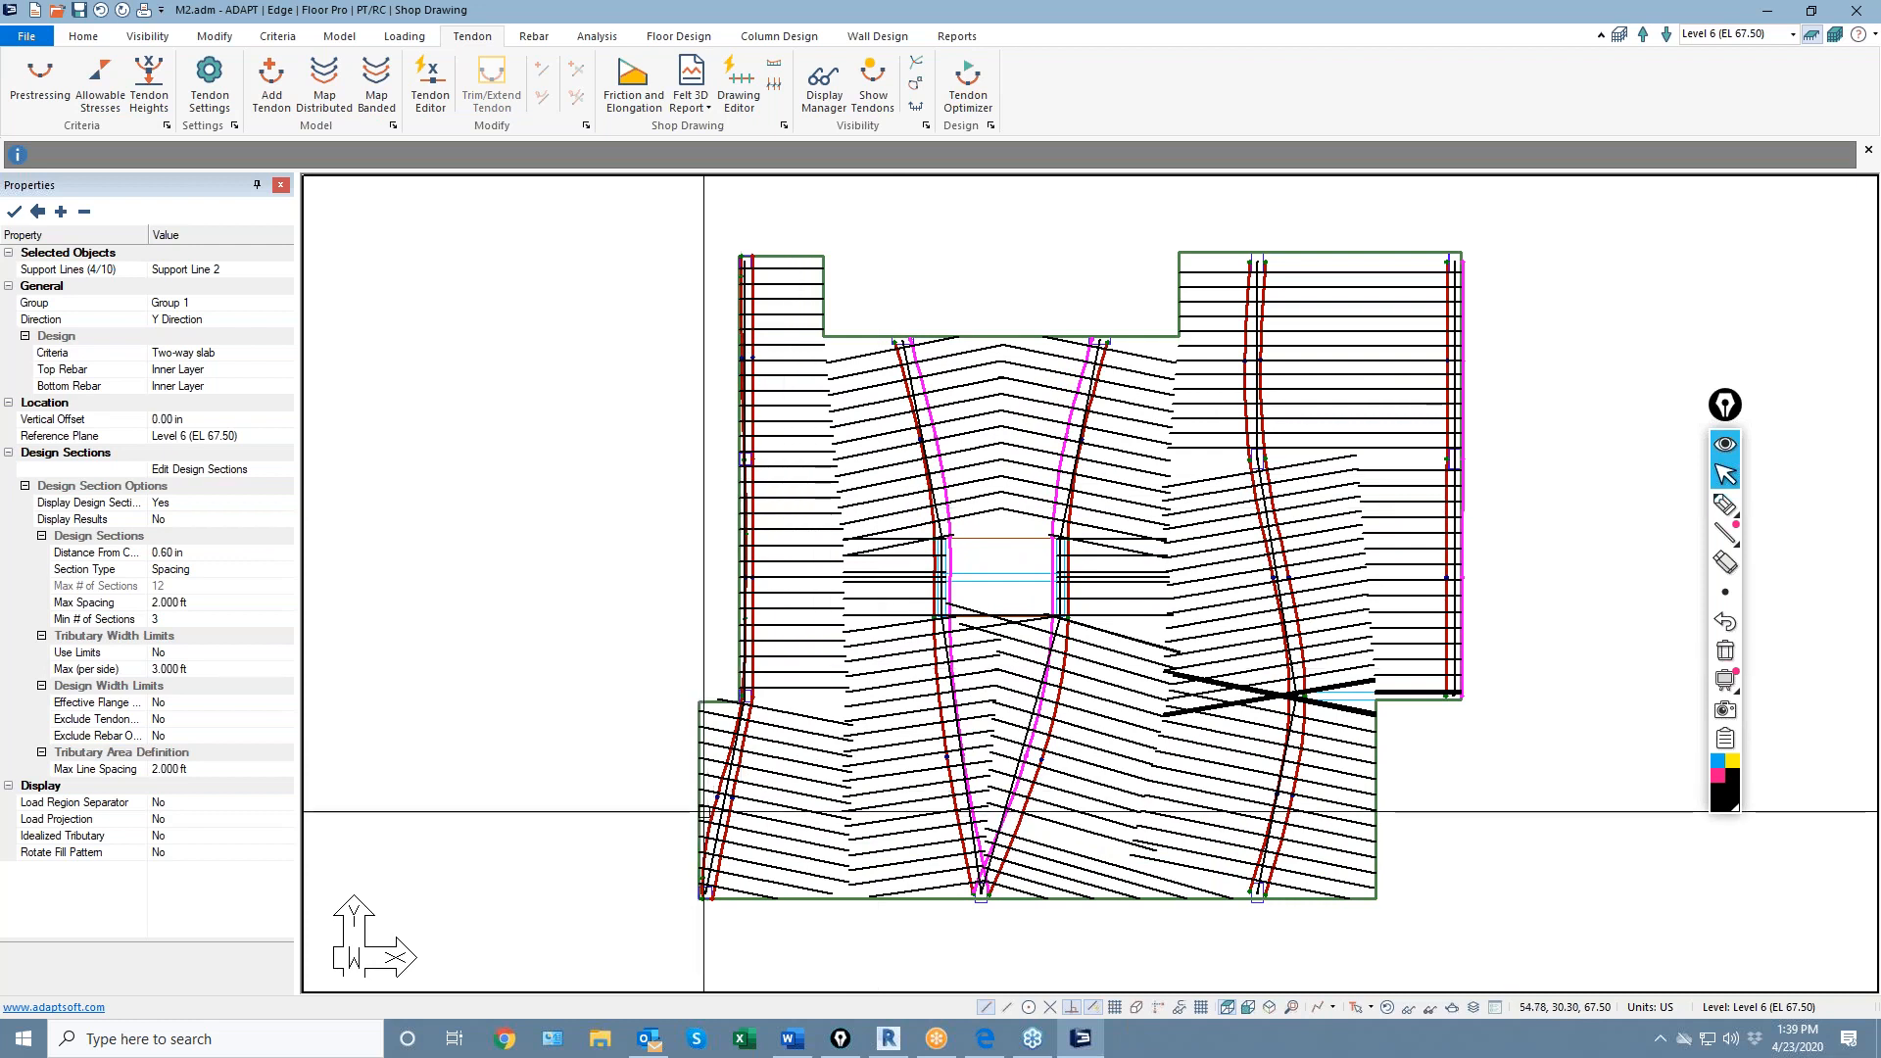
scroll(706, 809, up, 1)
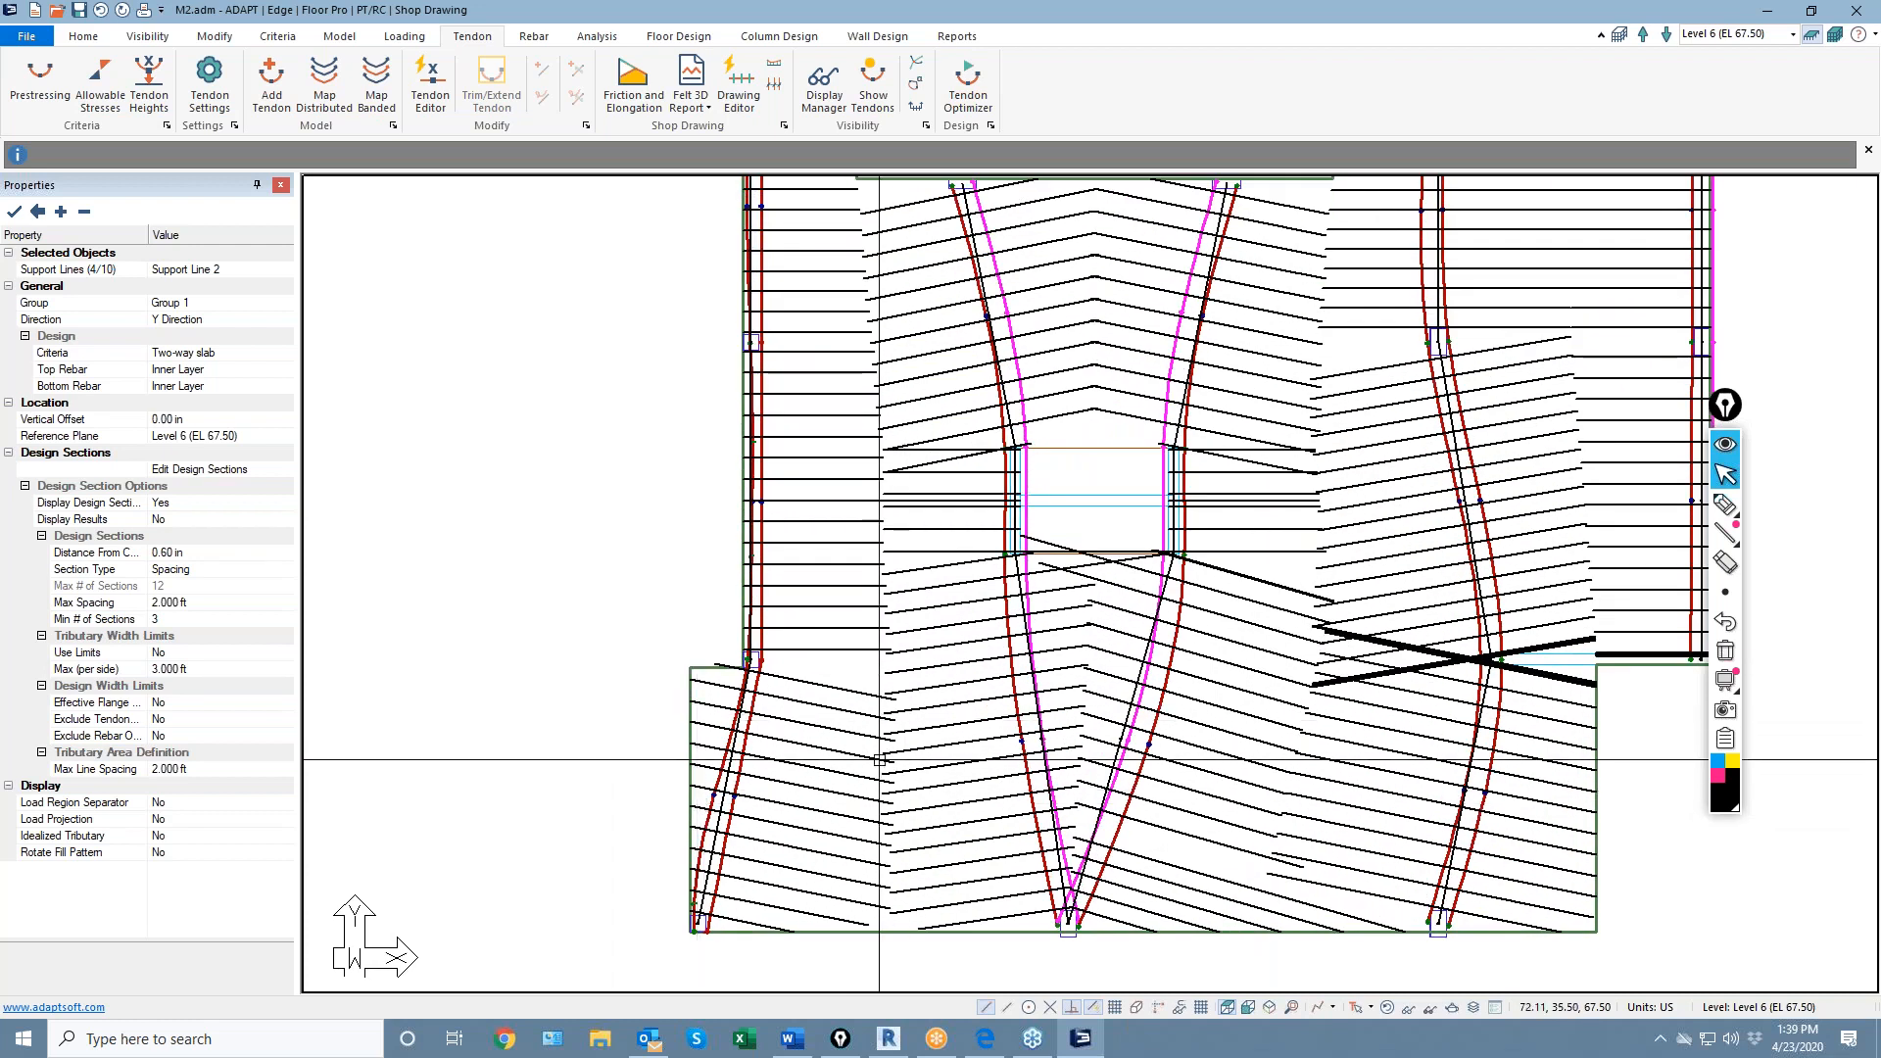
scroll(866, 771, down, 1)
scroll(941, 784, up, 2)
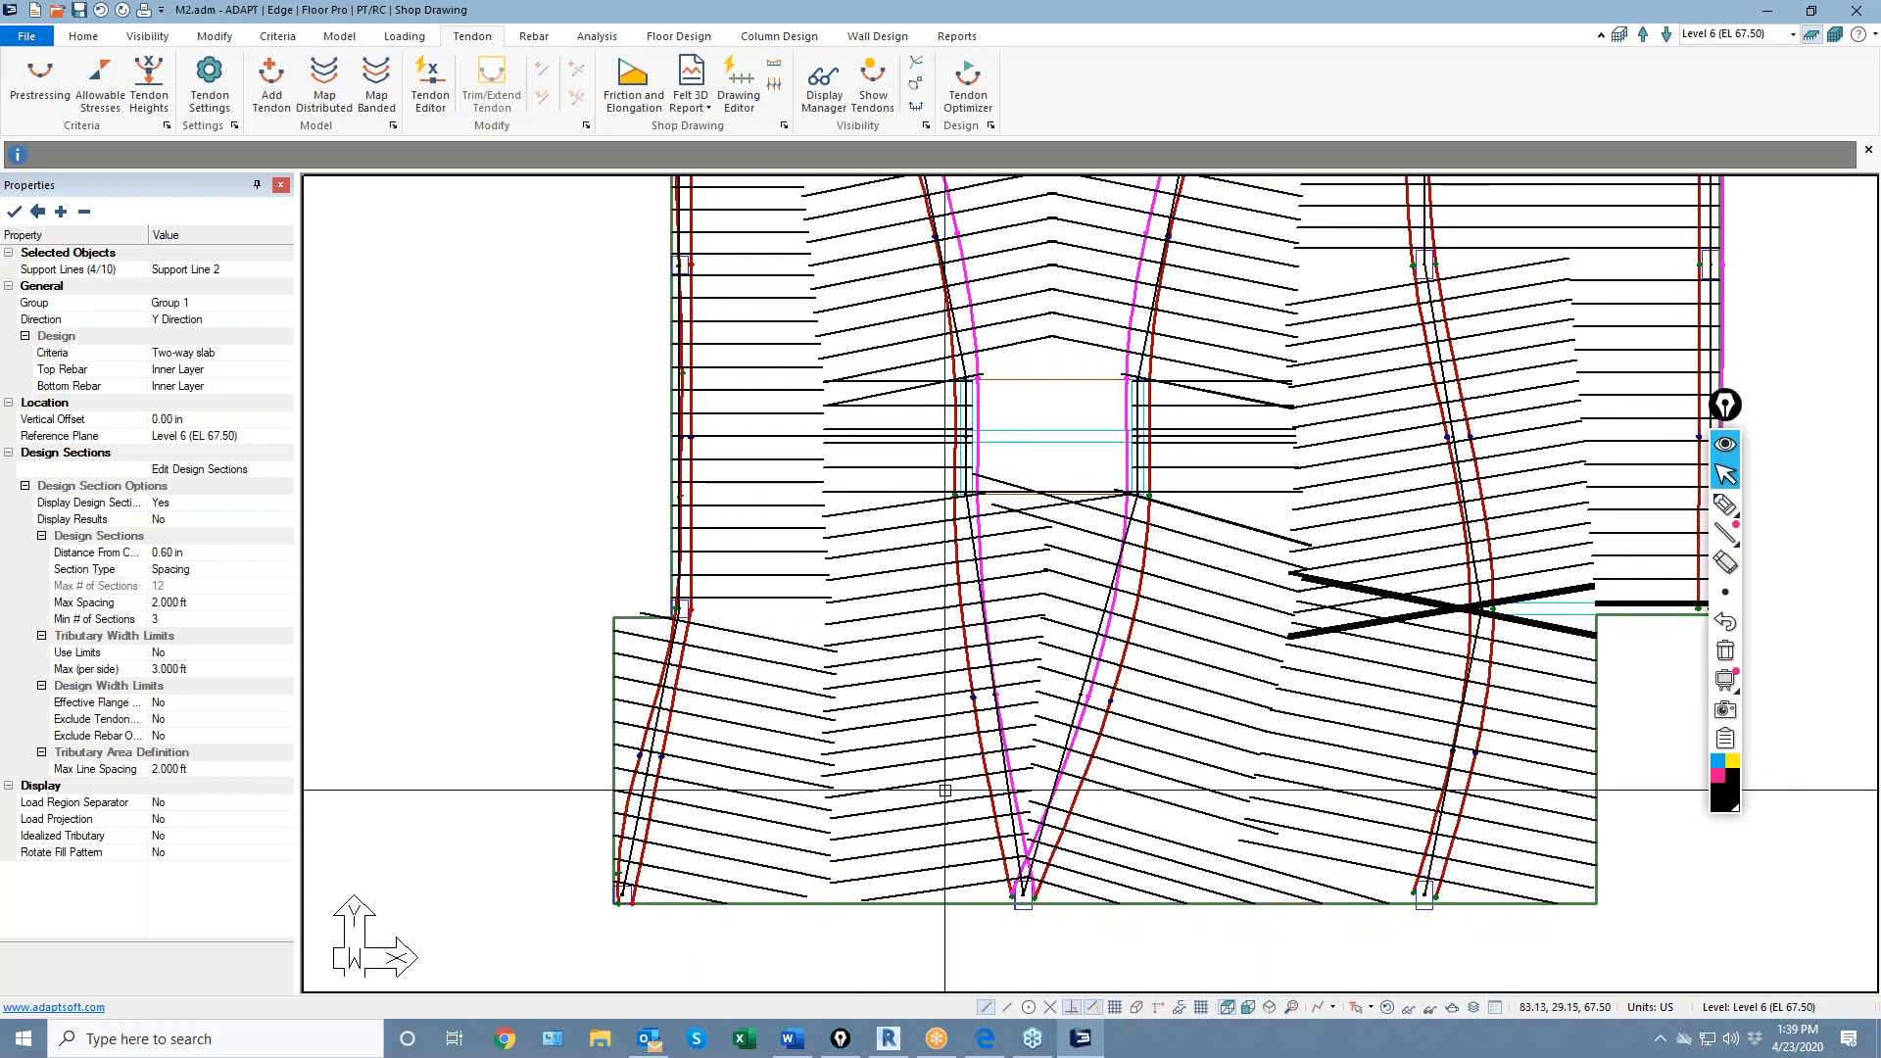
scroll(955, 779, down, 3)
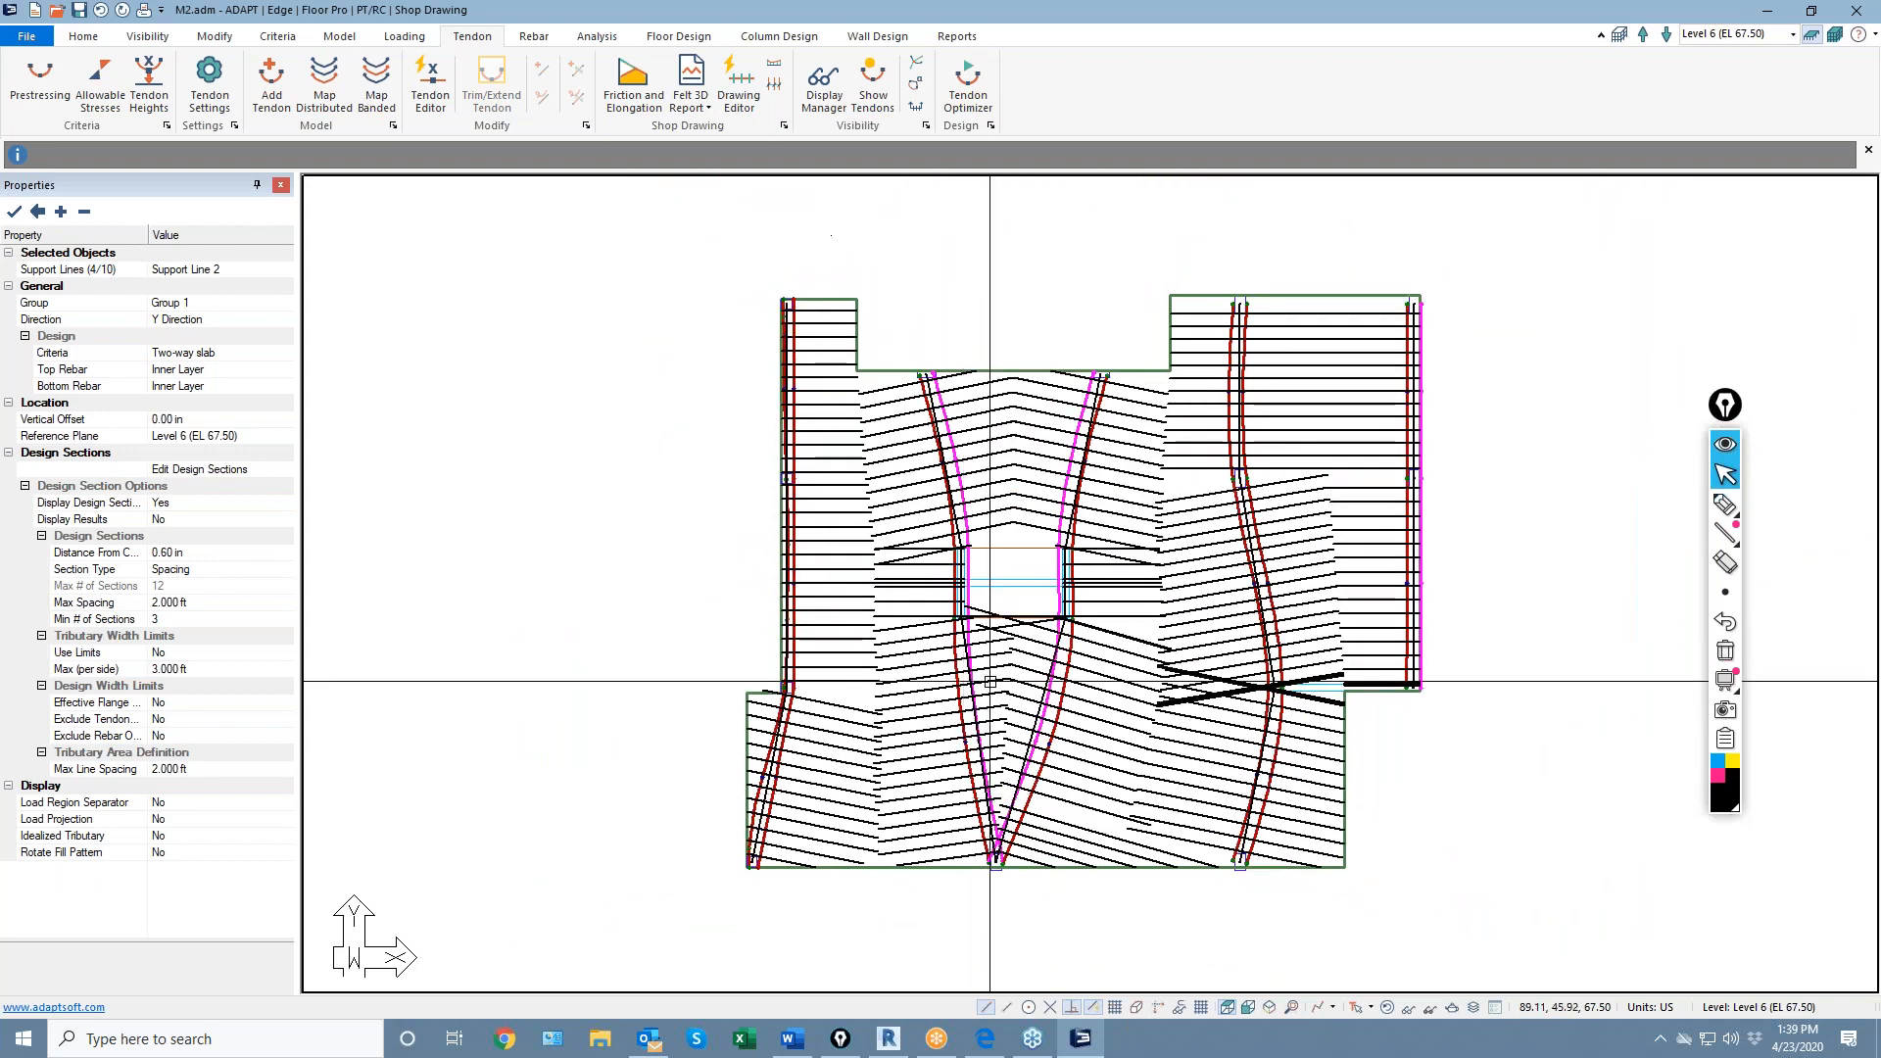
scroll(1006, 697, up, 1)
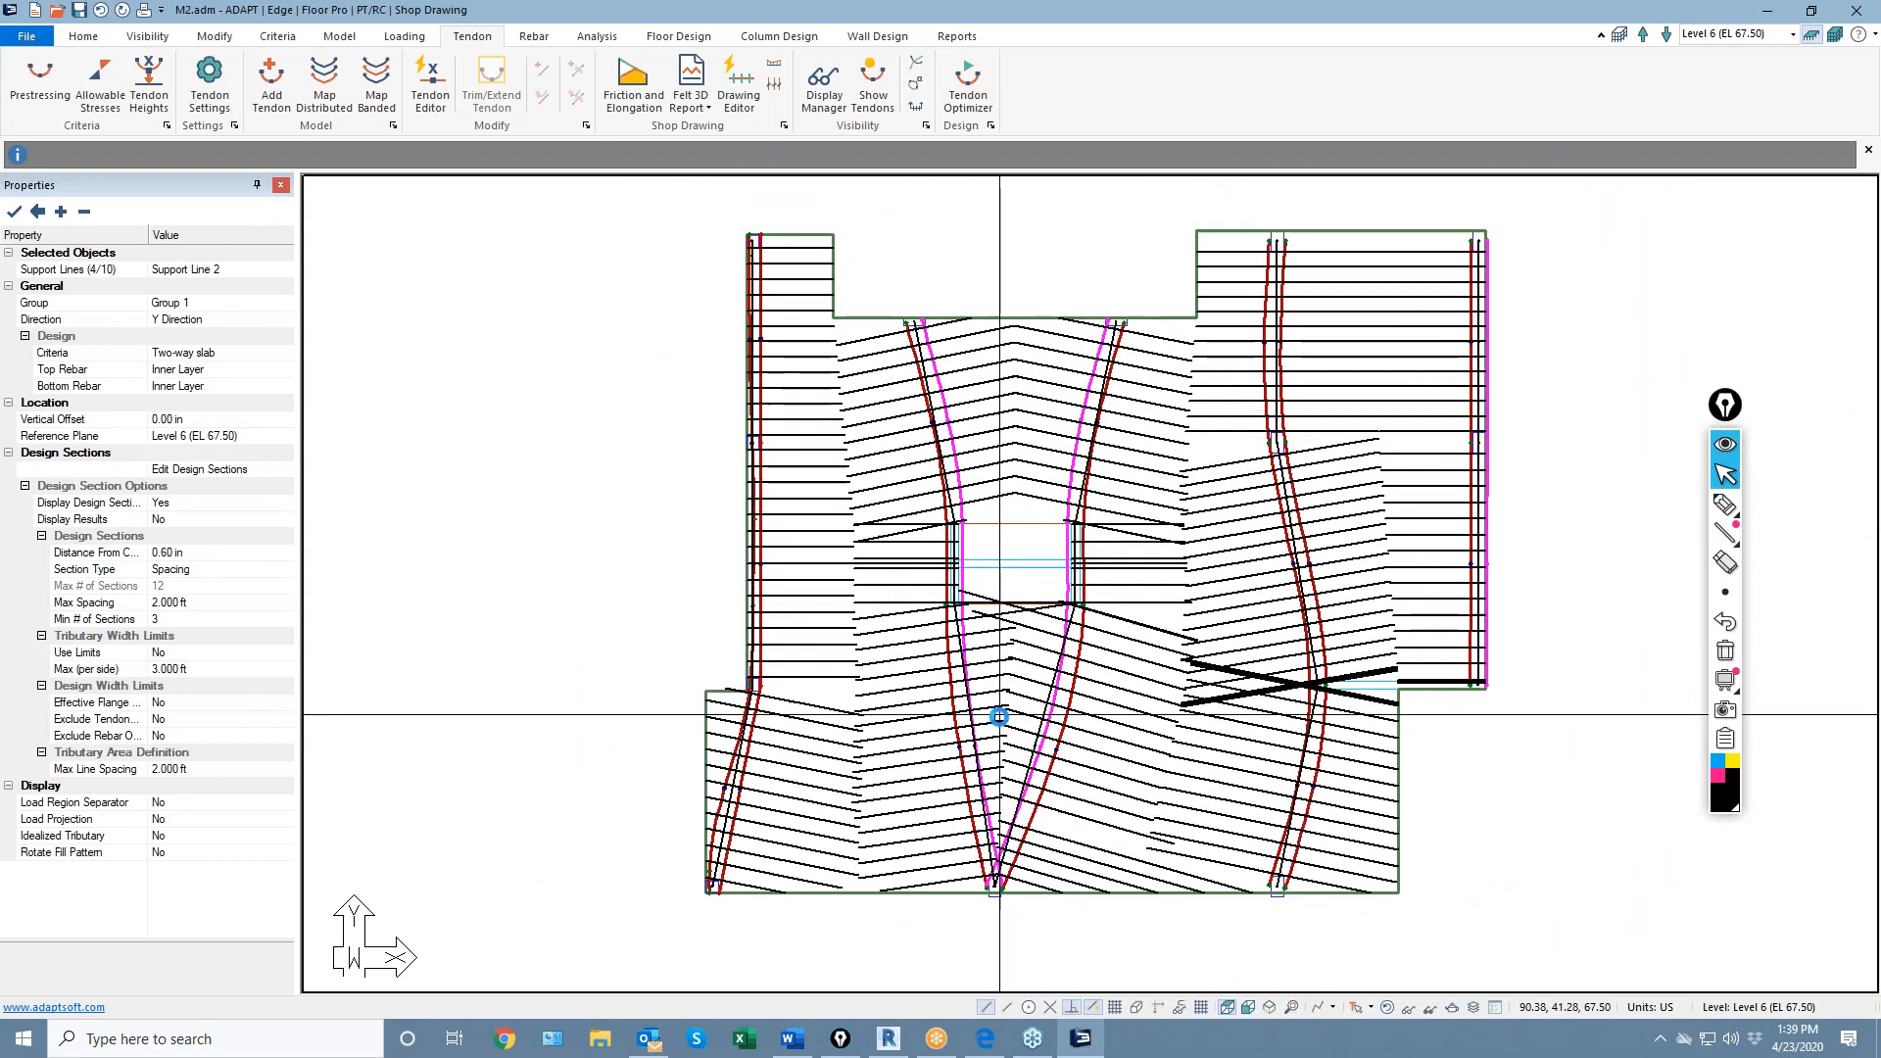
scroll(1006, 697, down, 1)
Select all tendons by type and review the batch tendon properties and span profile table available for modifying them together
mouse_move(630, 260)
mouse_down()
mouse_move(1470, 899)
mouse_move(1495, 944)
mouse_up()
key(Escape)
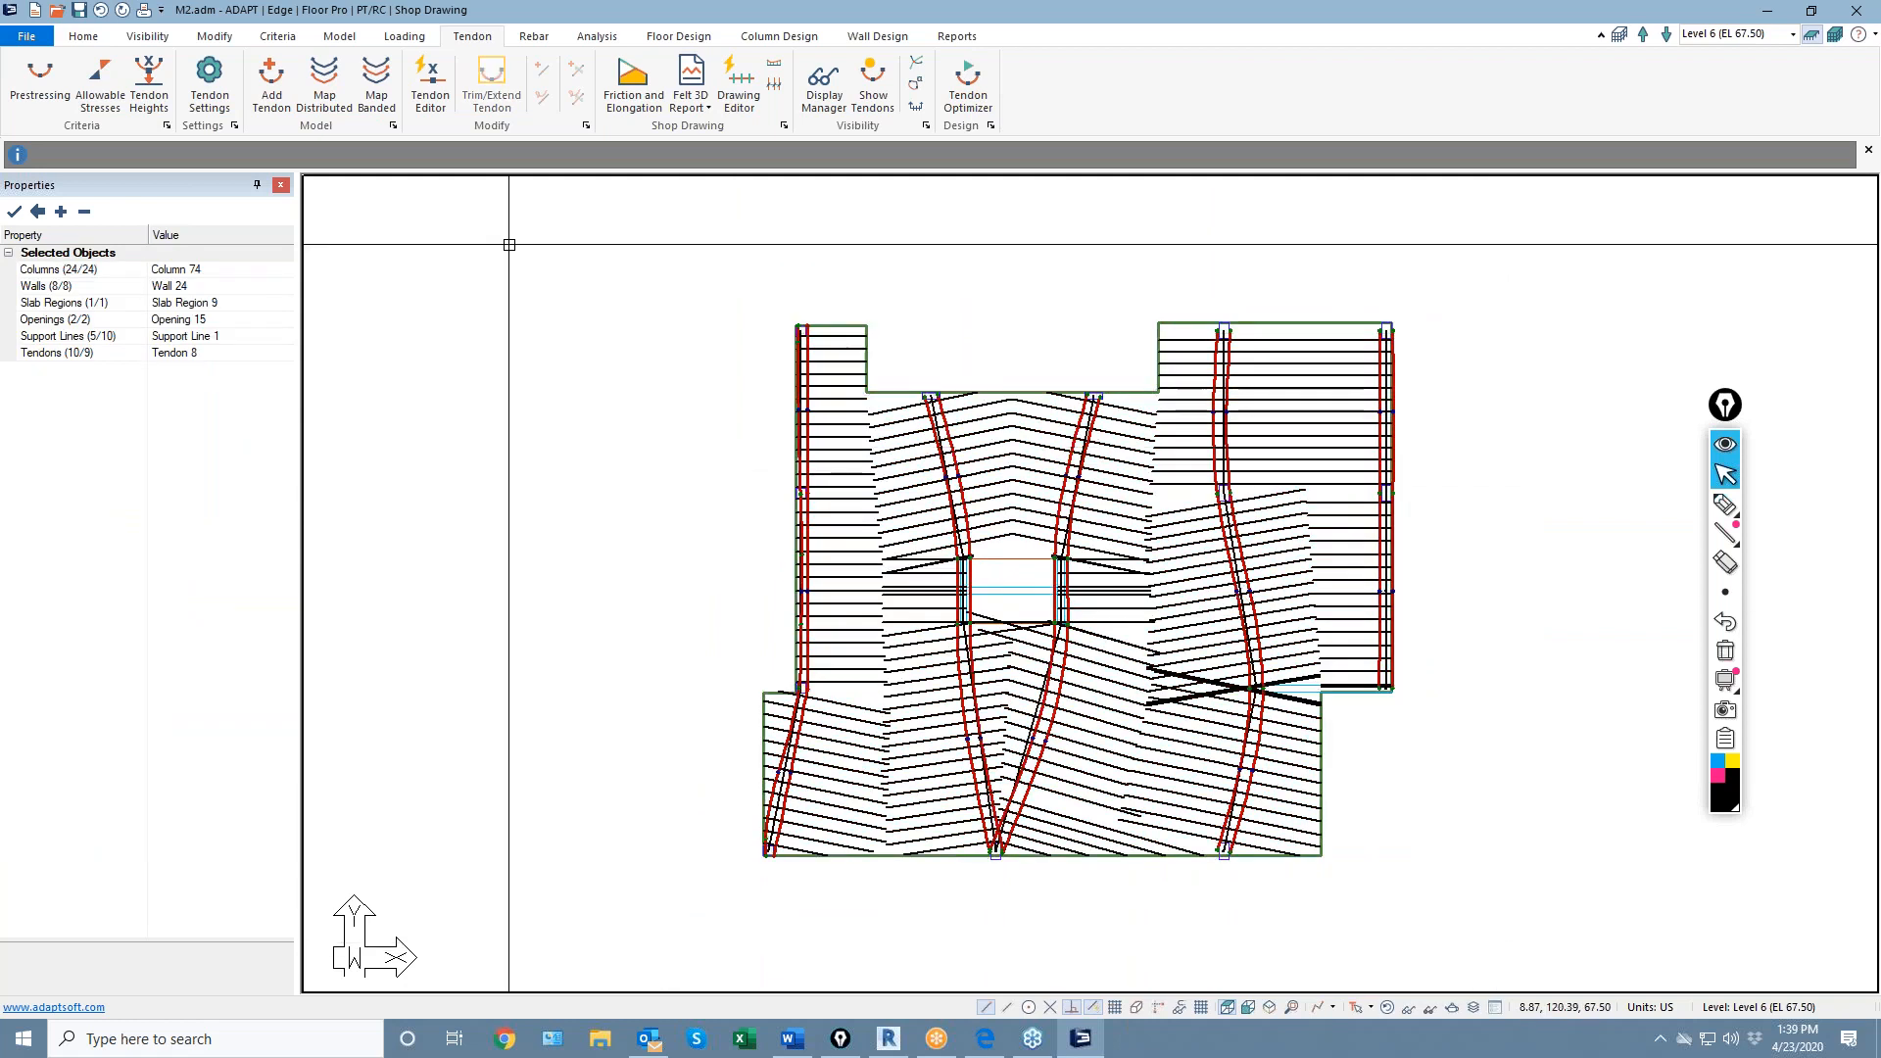
click(84, 36)
click(226, 88)
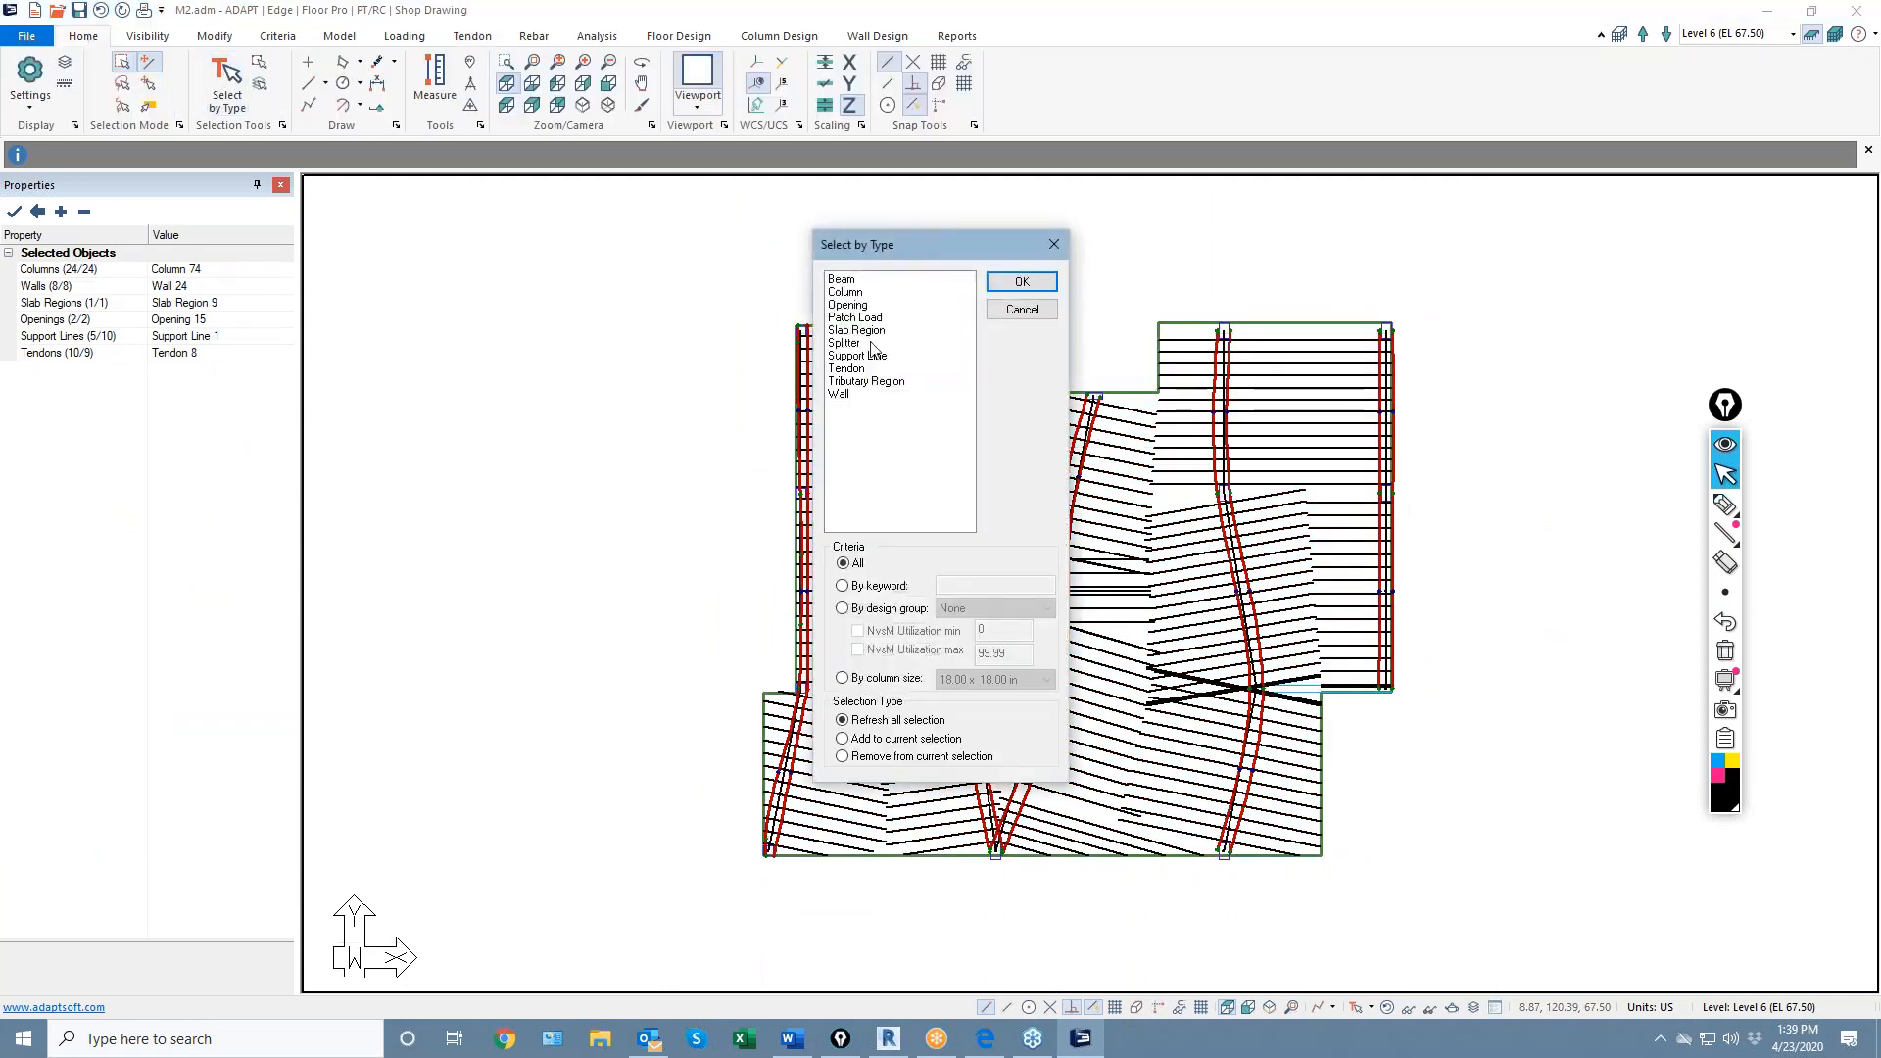
click(1021, 282)
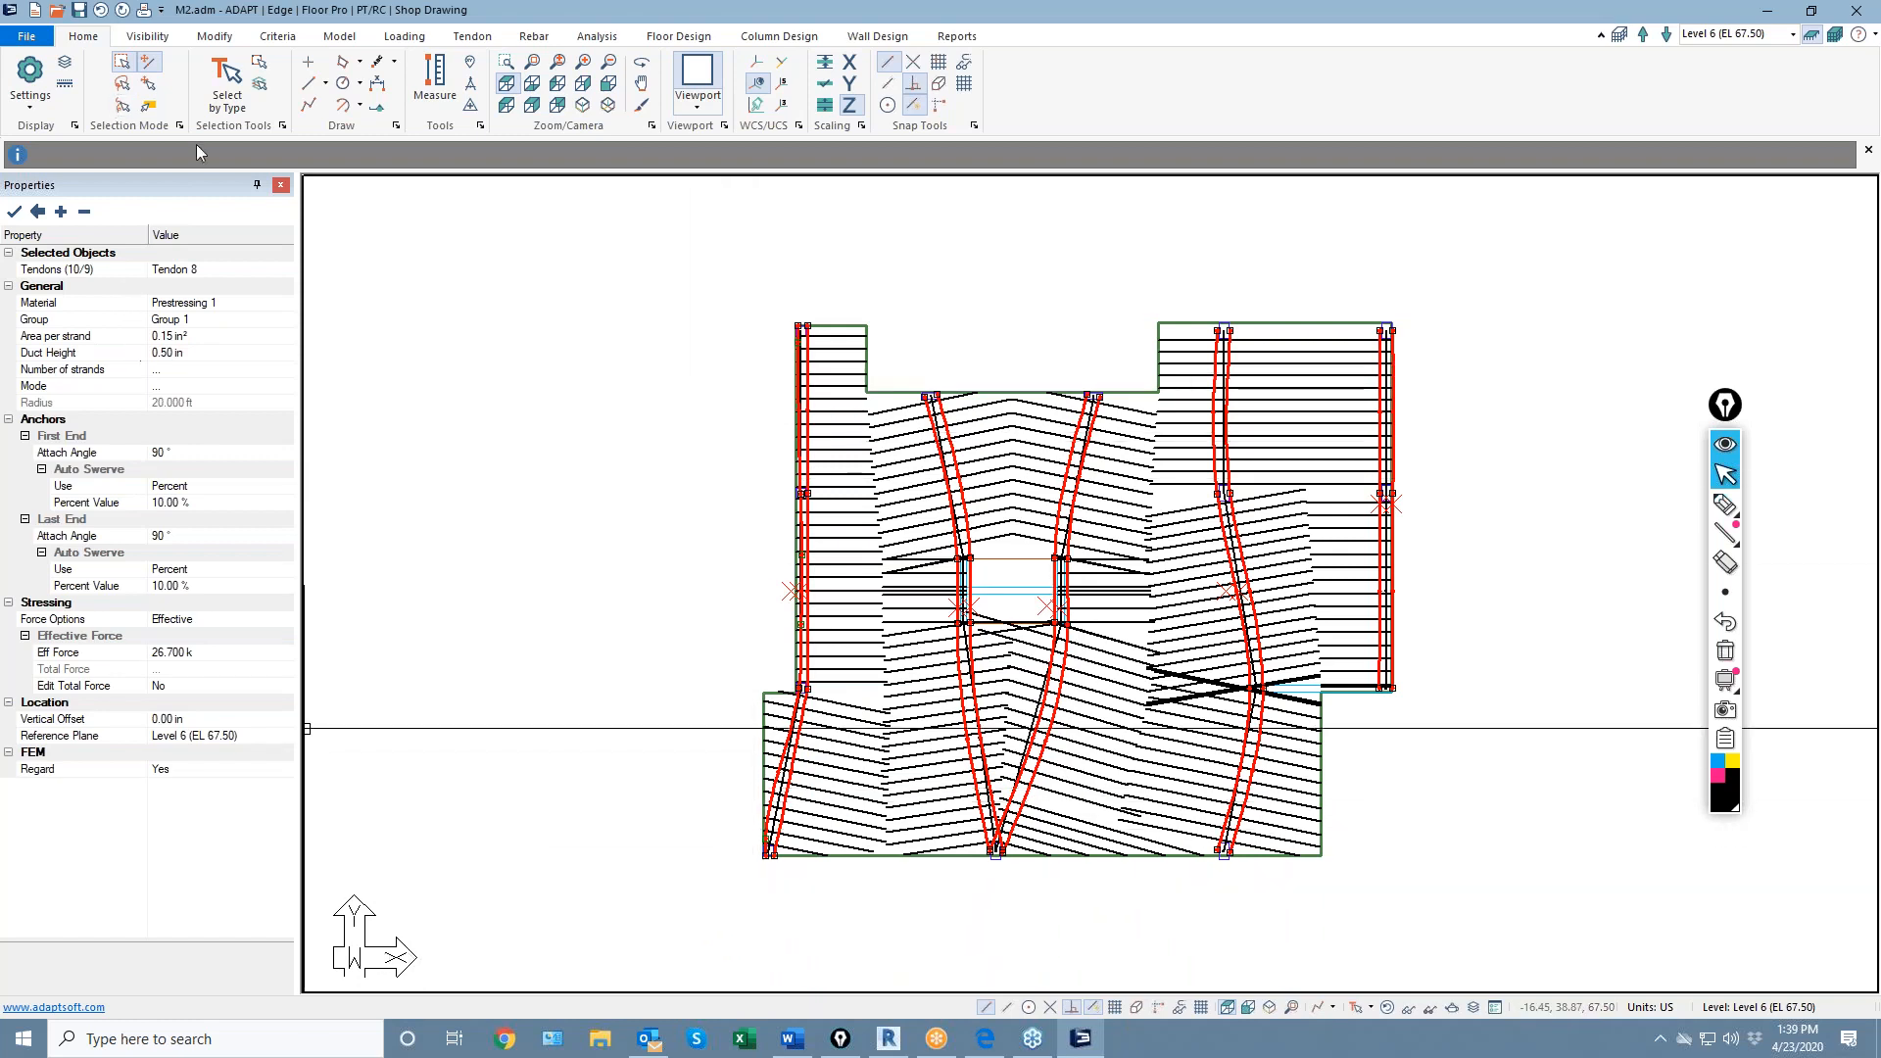
click(215, 36)
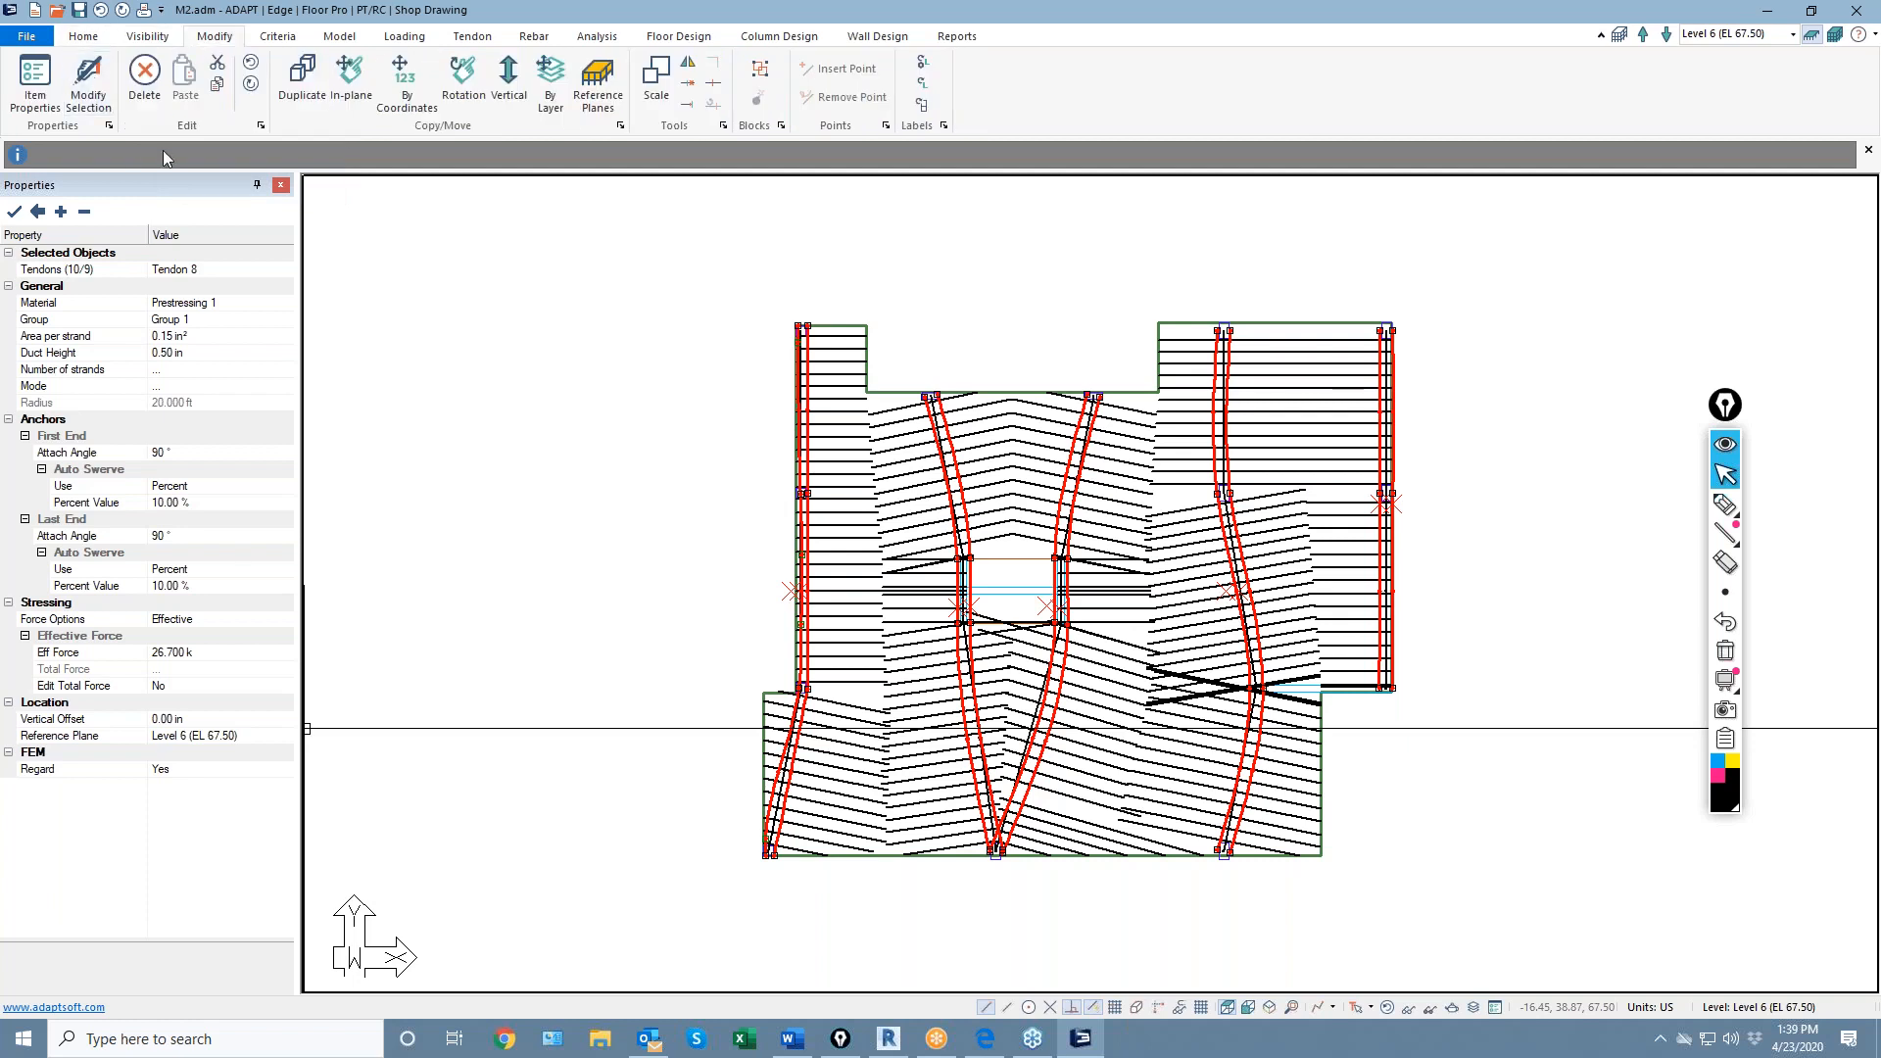
click(88, 84)
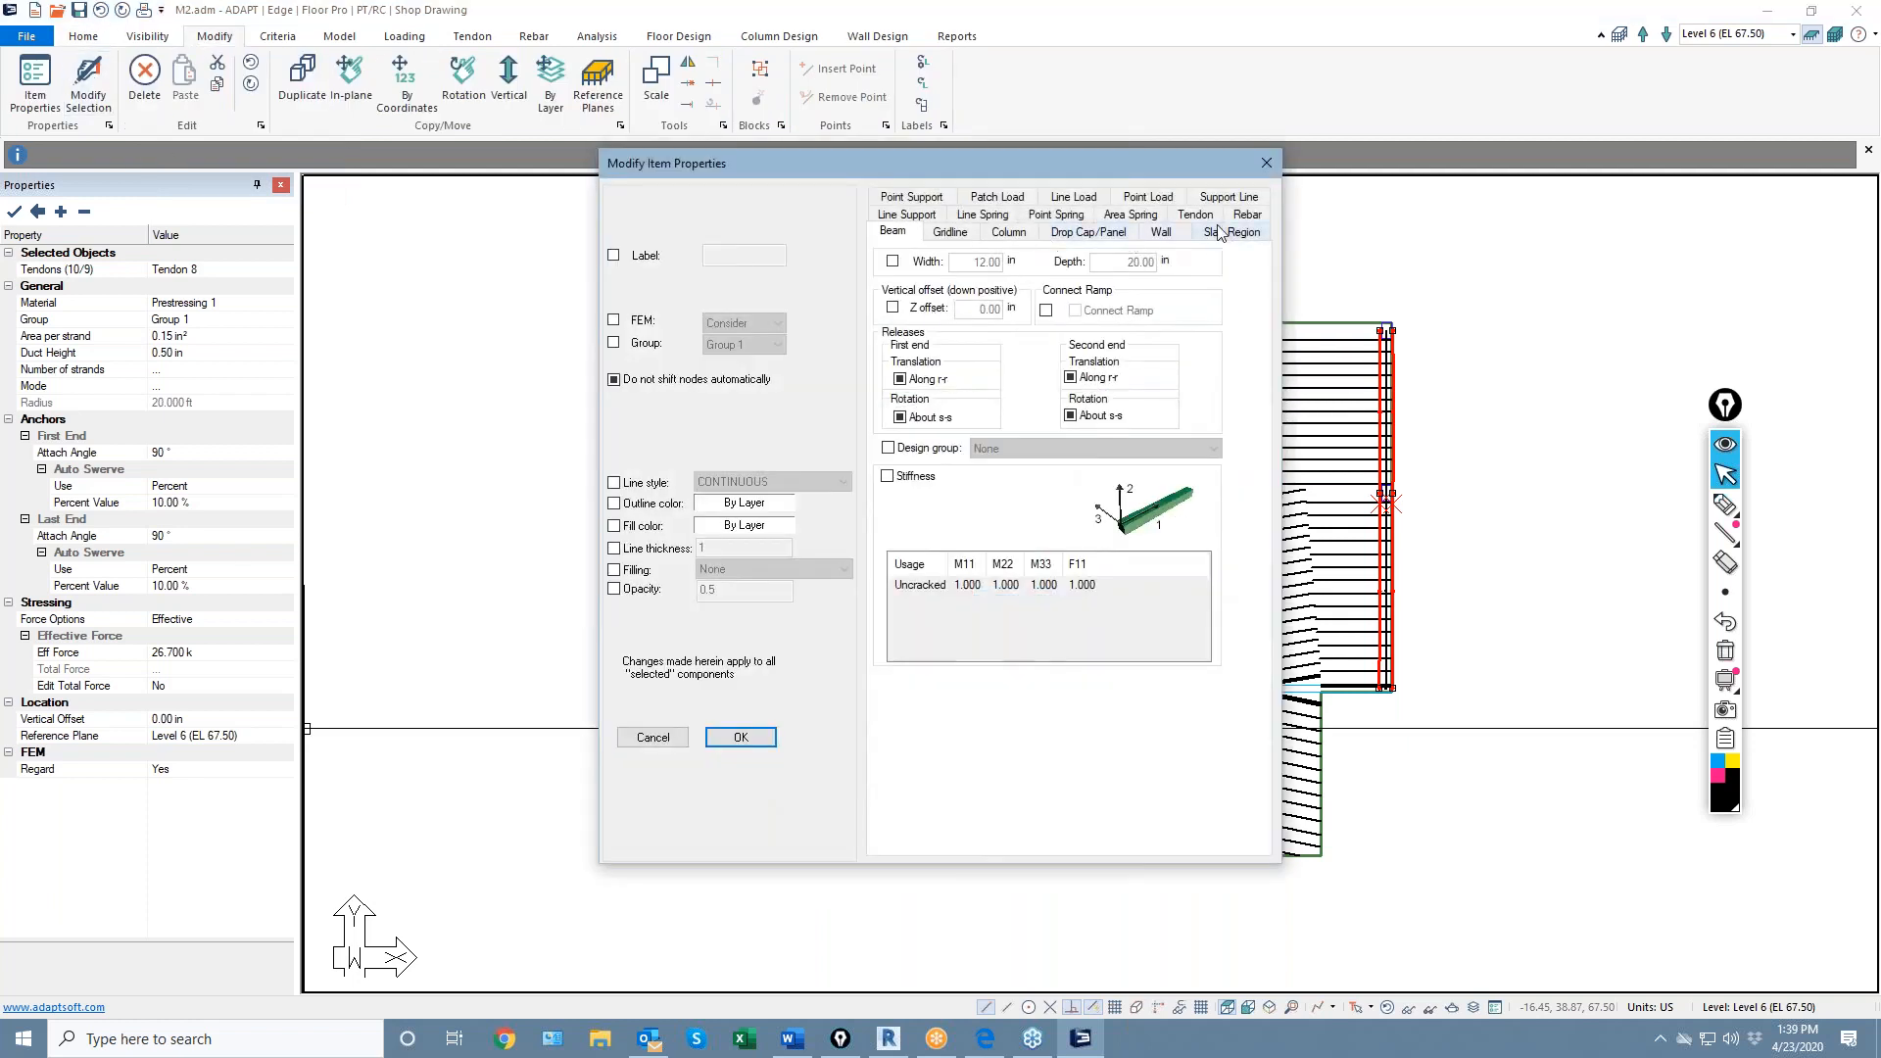
click(1207, 218)
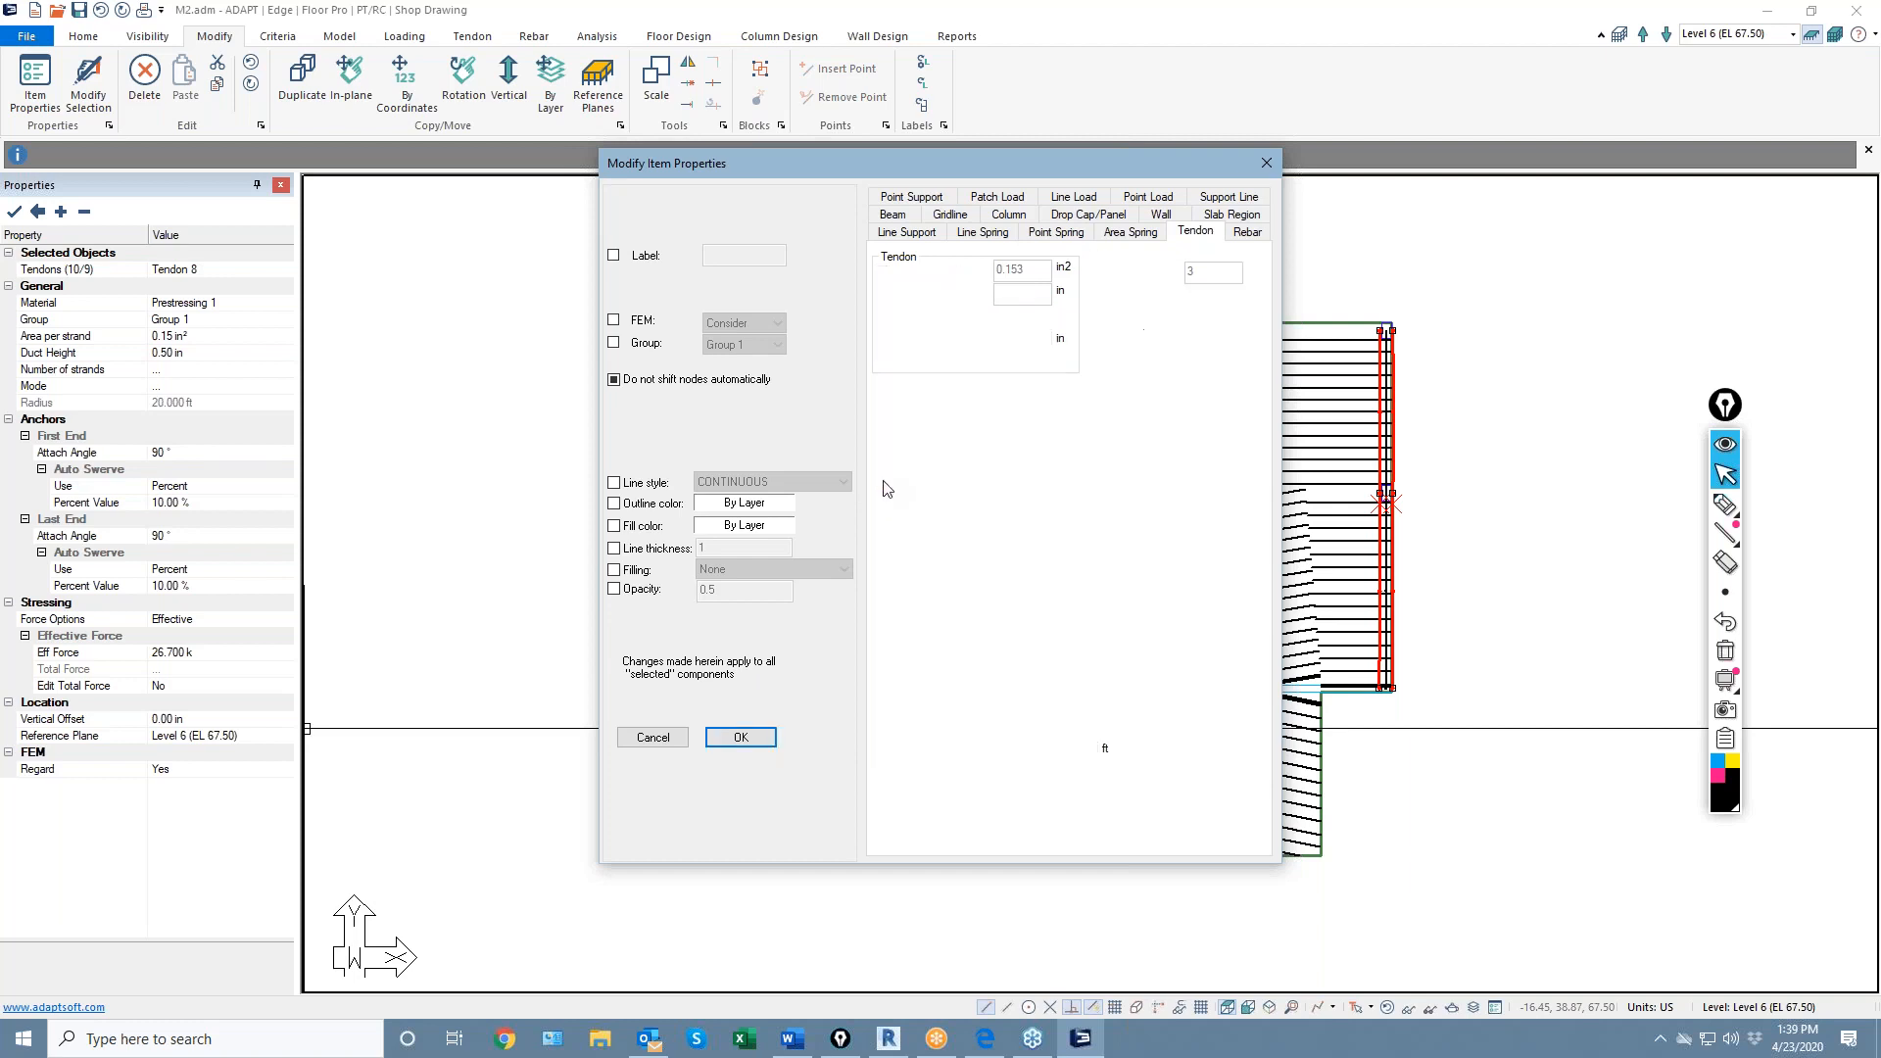
click(909, 397)
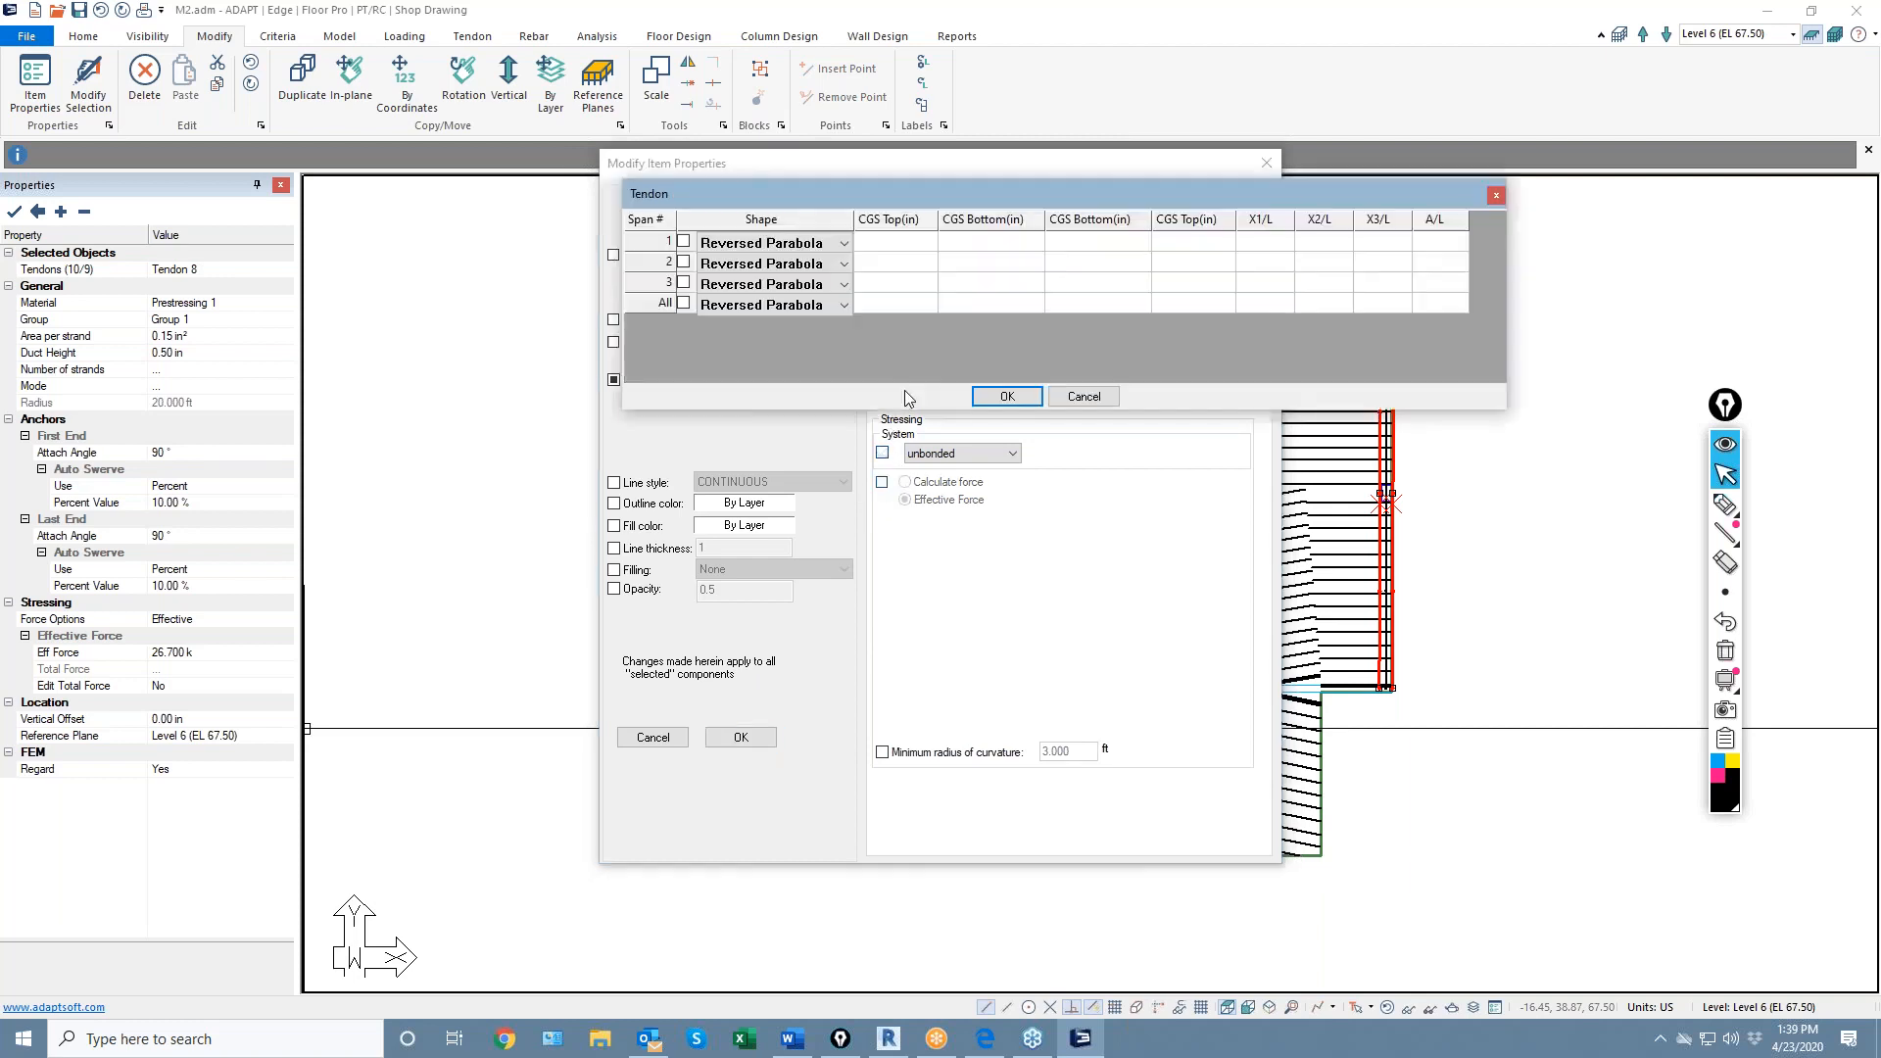
click(1073, 397)
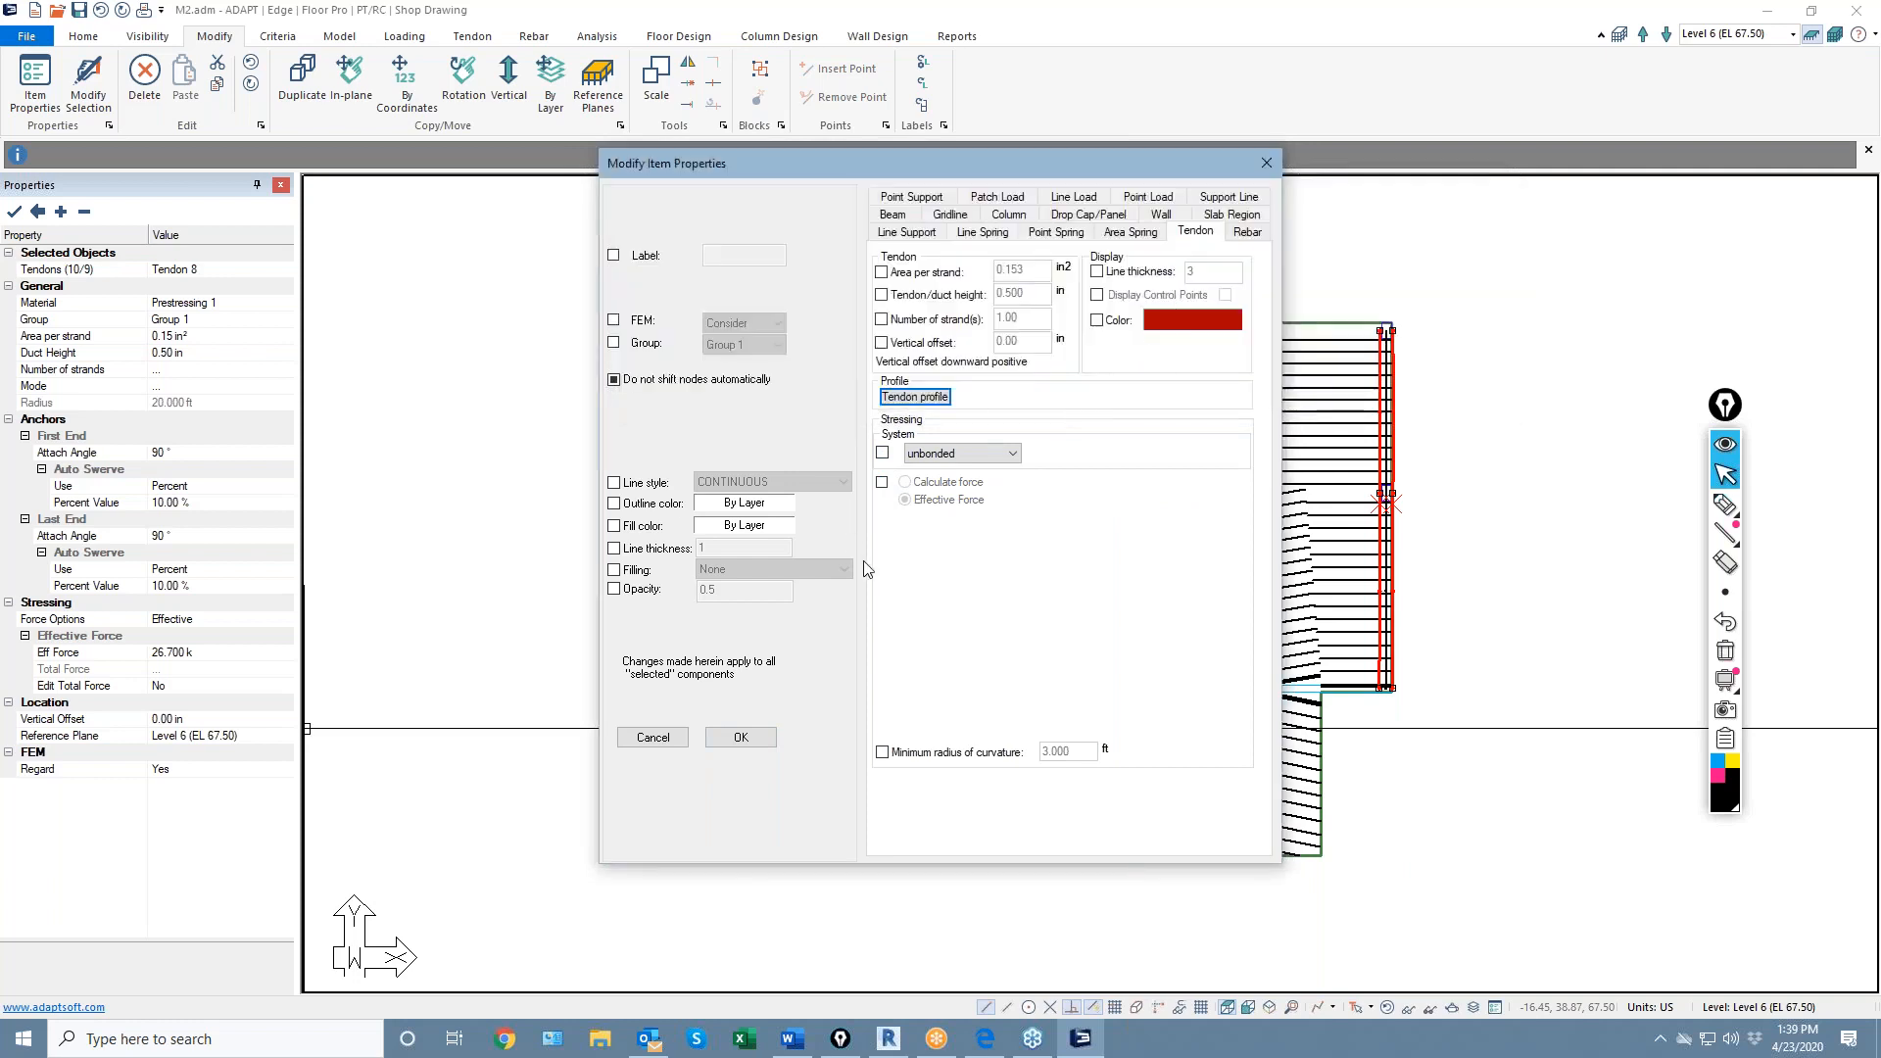
click(749, 741)
key(Escape)
Delete all four tendons in the two bands running along the sides of the central opening
scroll(823, 712, up, 4)
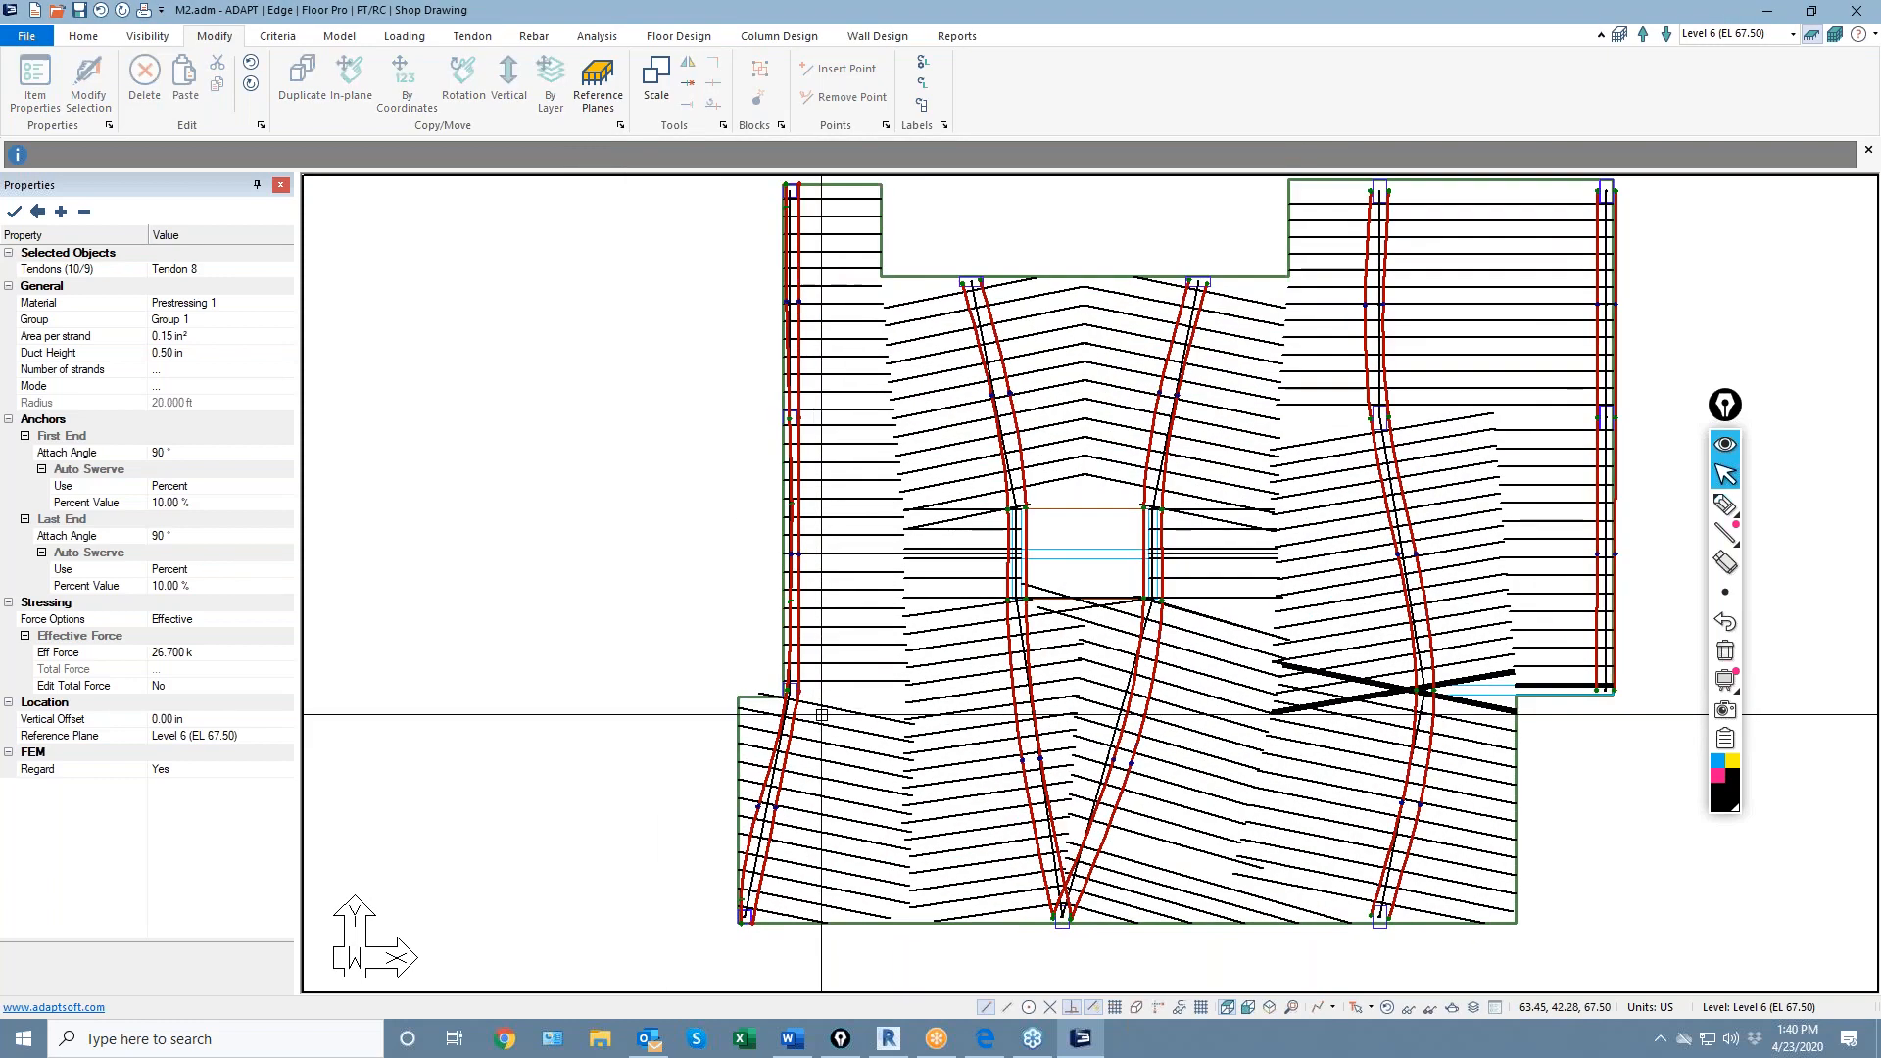
click(1031, 525)
scroll(1054, 587, up, 2)
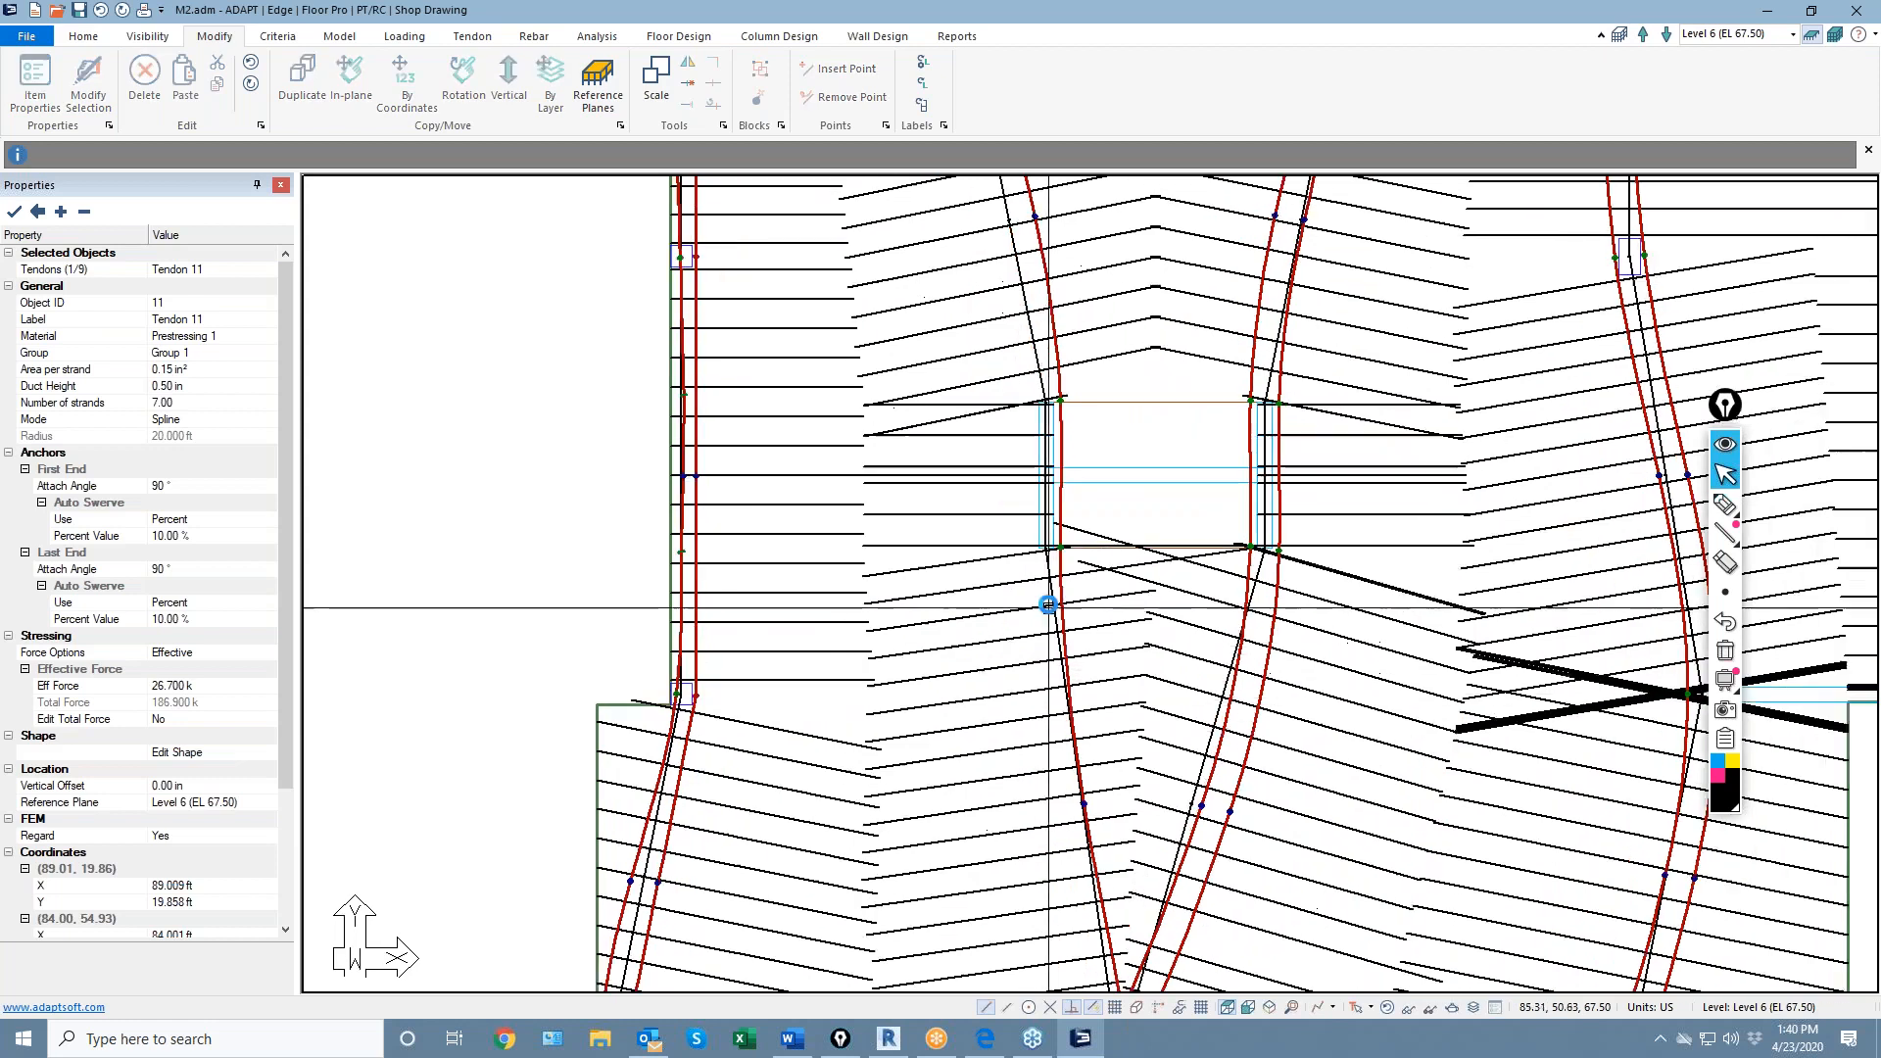
scroll(421, 647, down, 3)
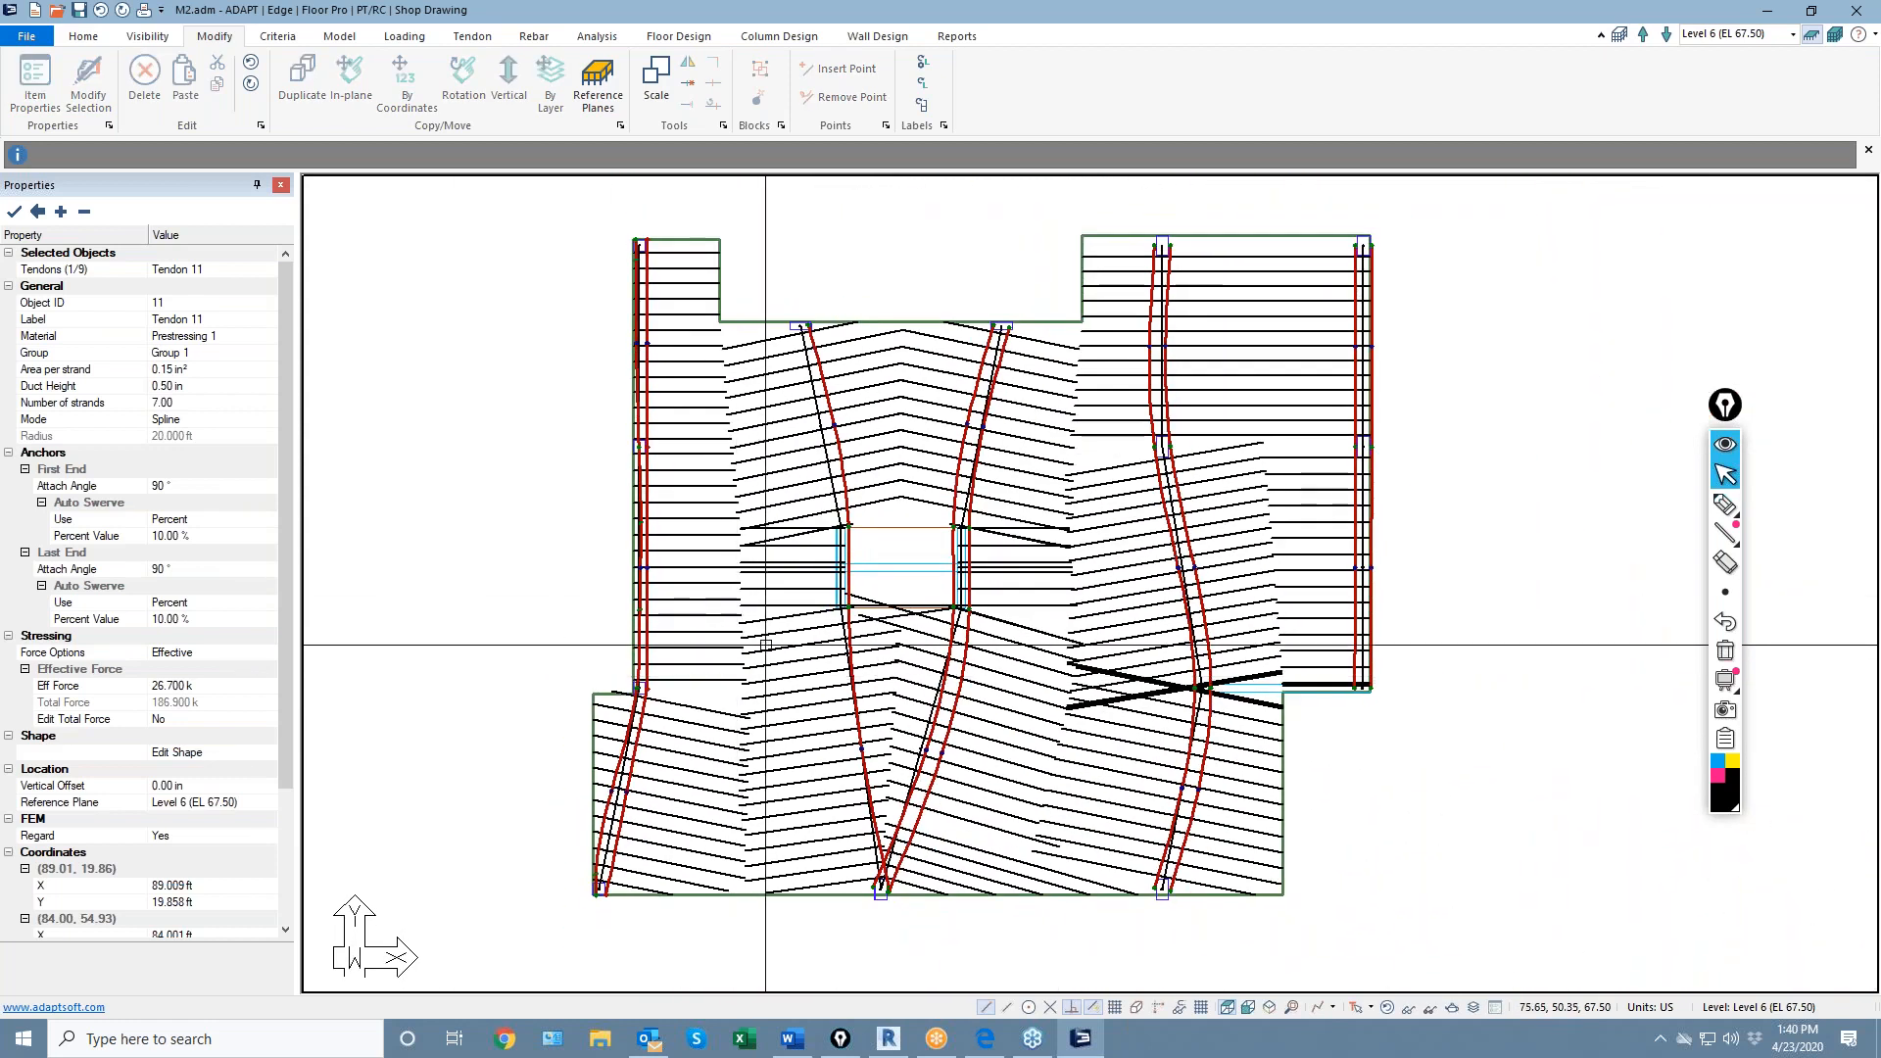
scroll(518, 733, up, 2)
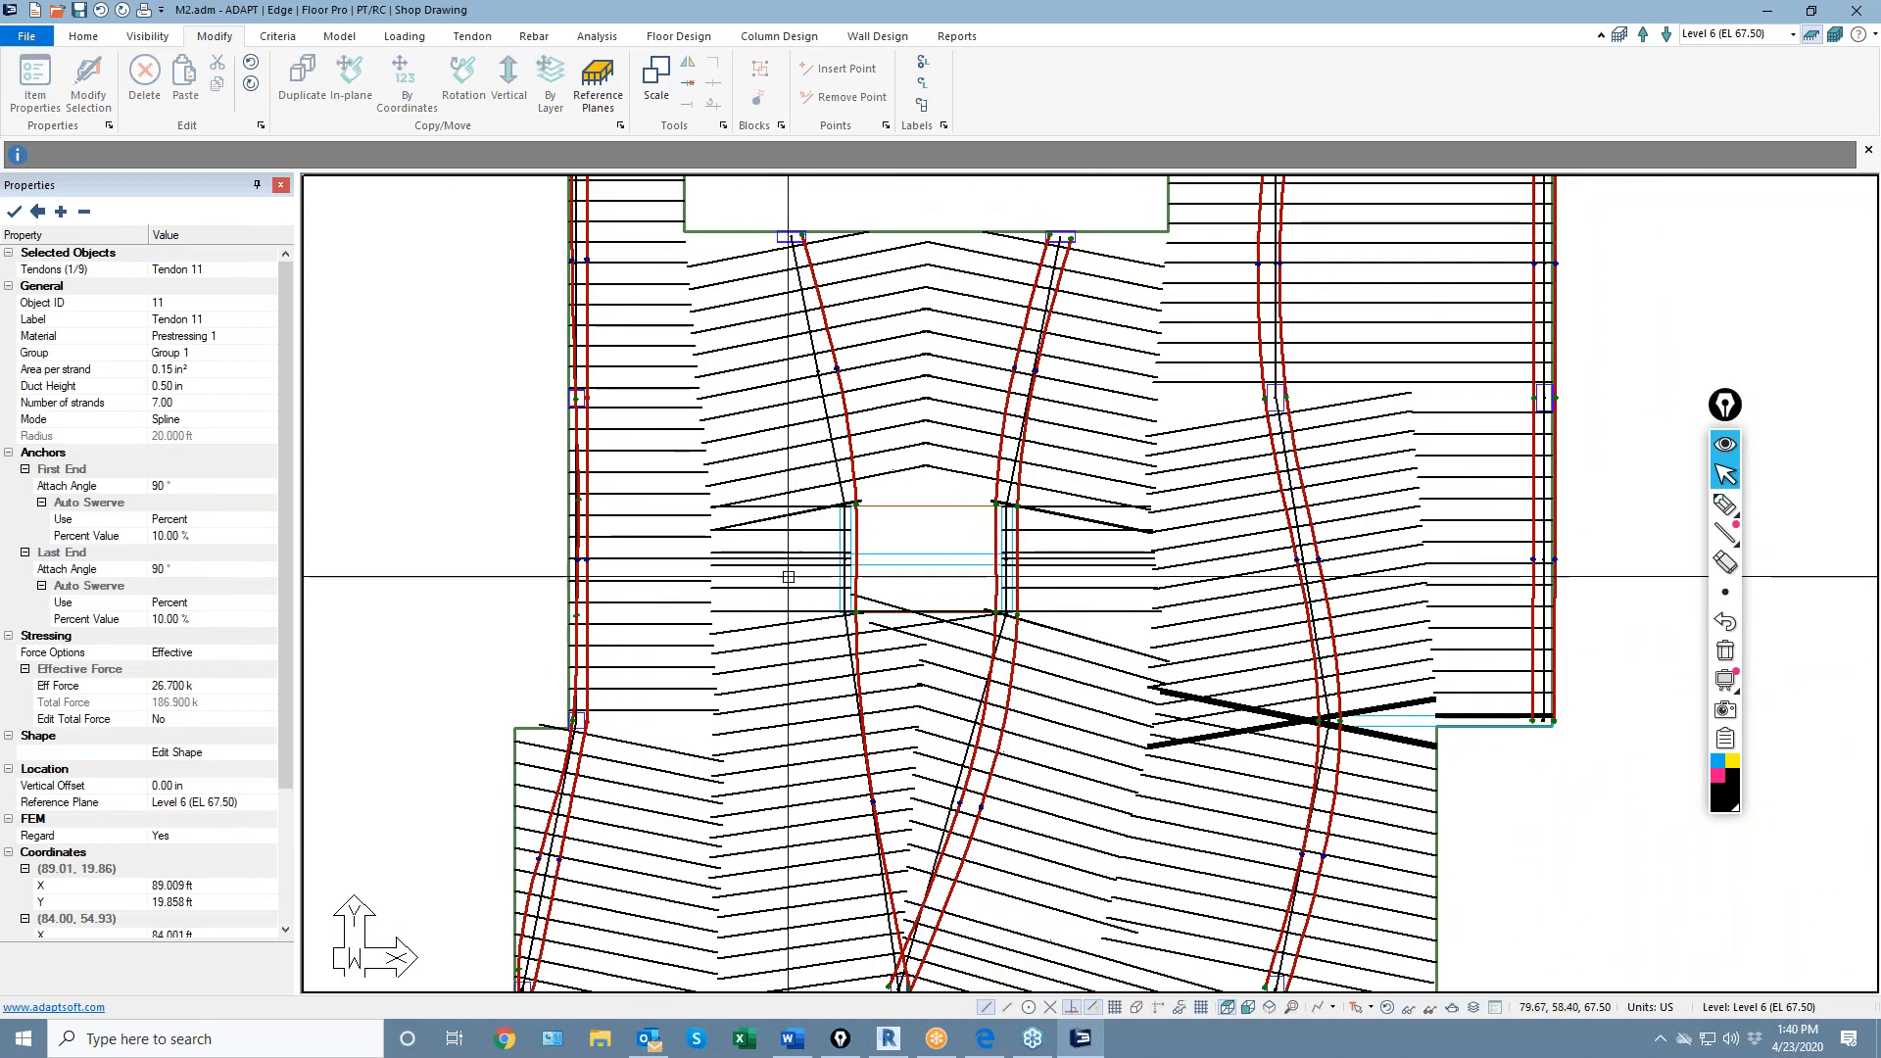
click(849, 402)
key(Delete)
click(1012, 380)
key(Delete)
scroll(1076, 294, up, 2)
click(1067, 251)
key(Delete)
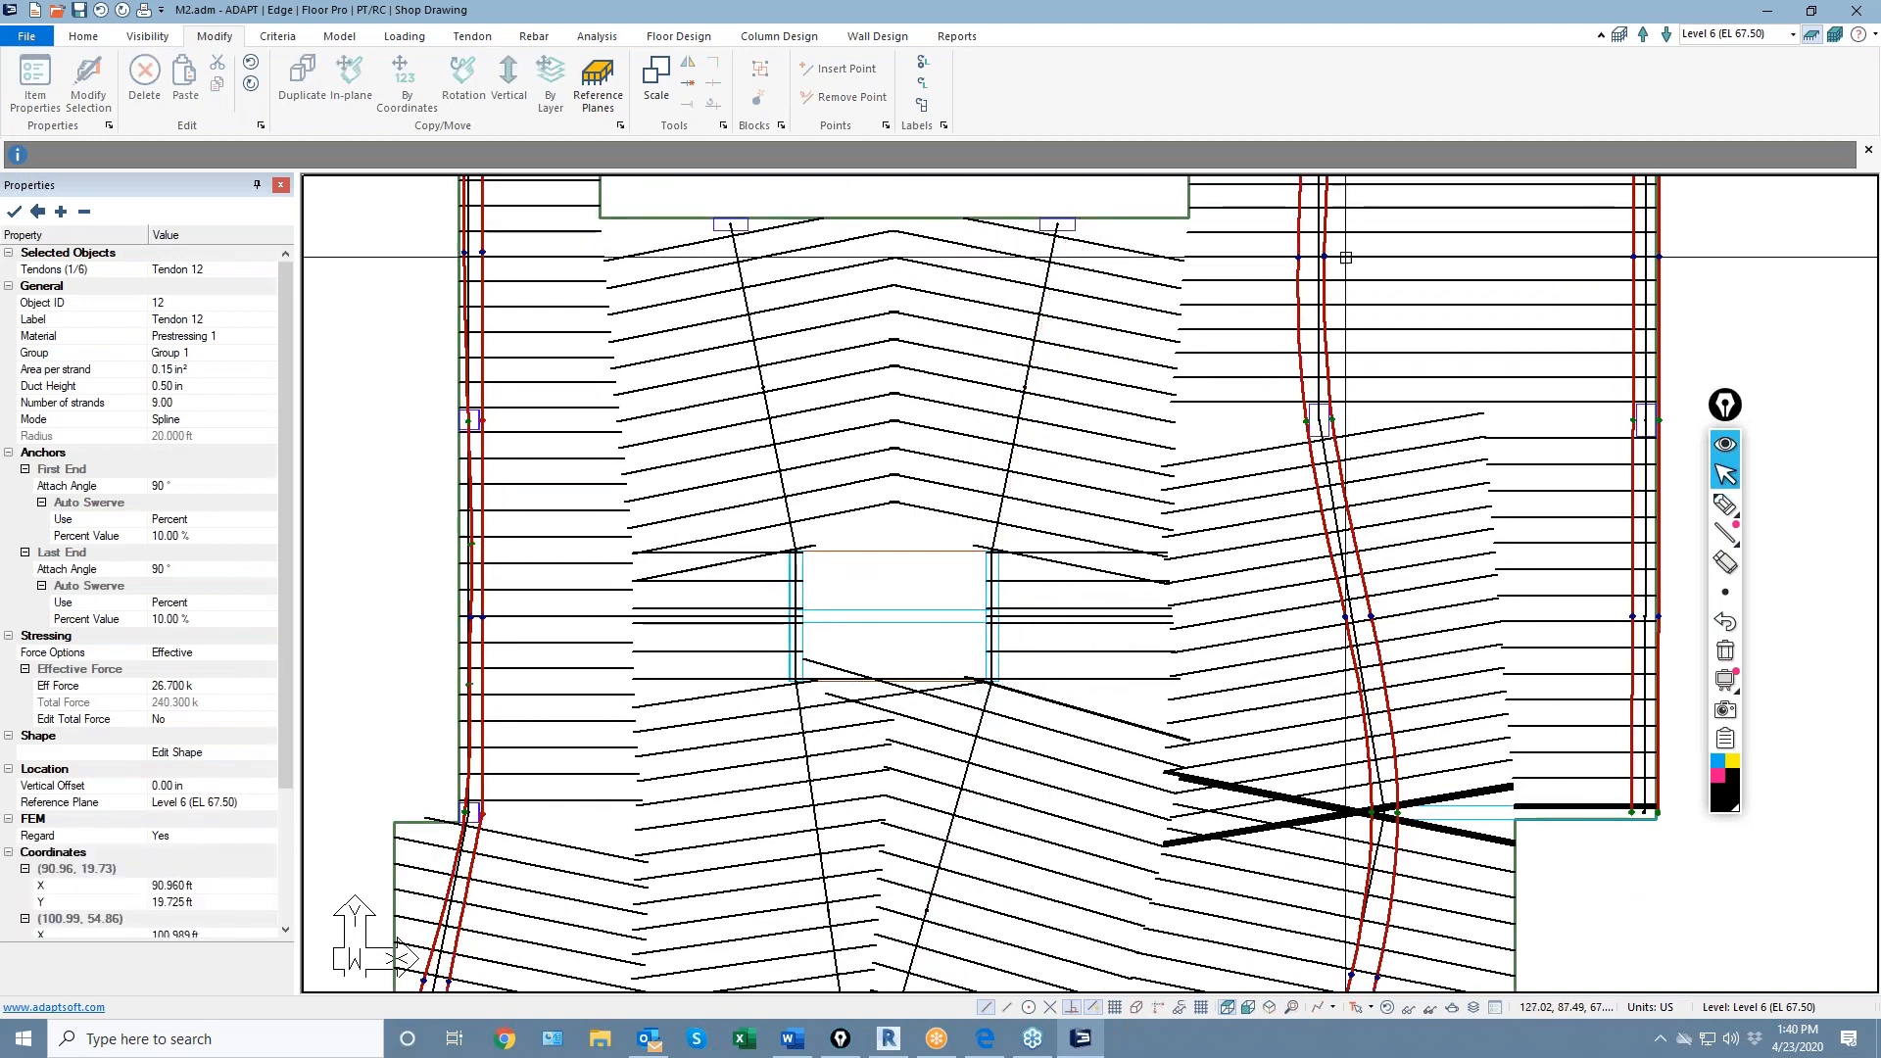
Delete both tendons of the interior band between the central opening and the far slab edge
click(1299, 269)
key(Delete)
click(1334, 270)
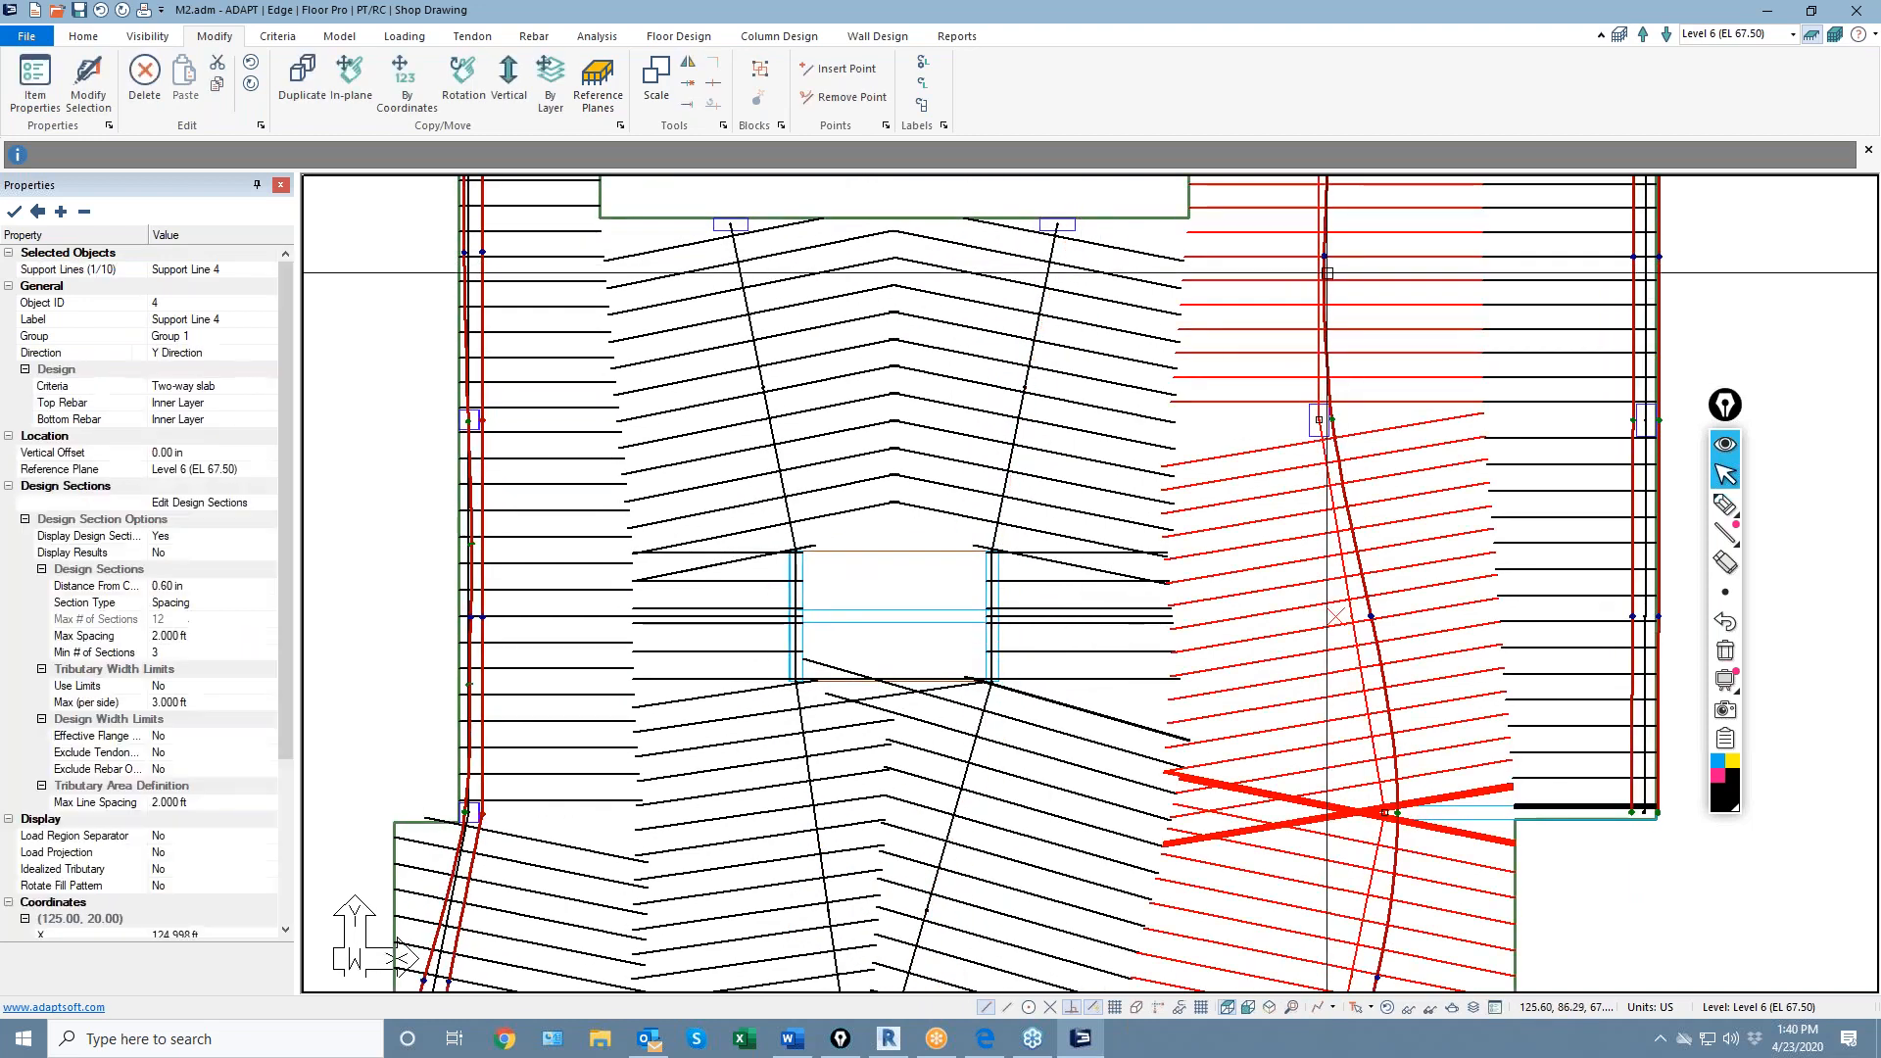
click(1327, 270)
key(Delete)
Delete the outer tendon of the straight band along the far slab edge, keeping the inner one
middle_drag(1401, 309, 1188, 407)
scroll(1289, 382, up, 3)
scroll(1440, 212, up, 1)
scroll(1377, 363, down, 3)
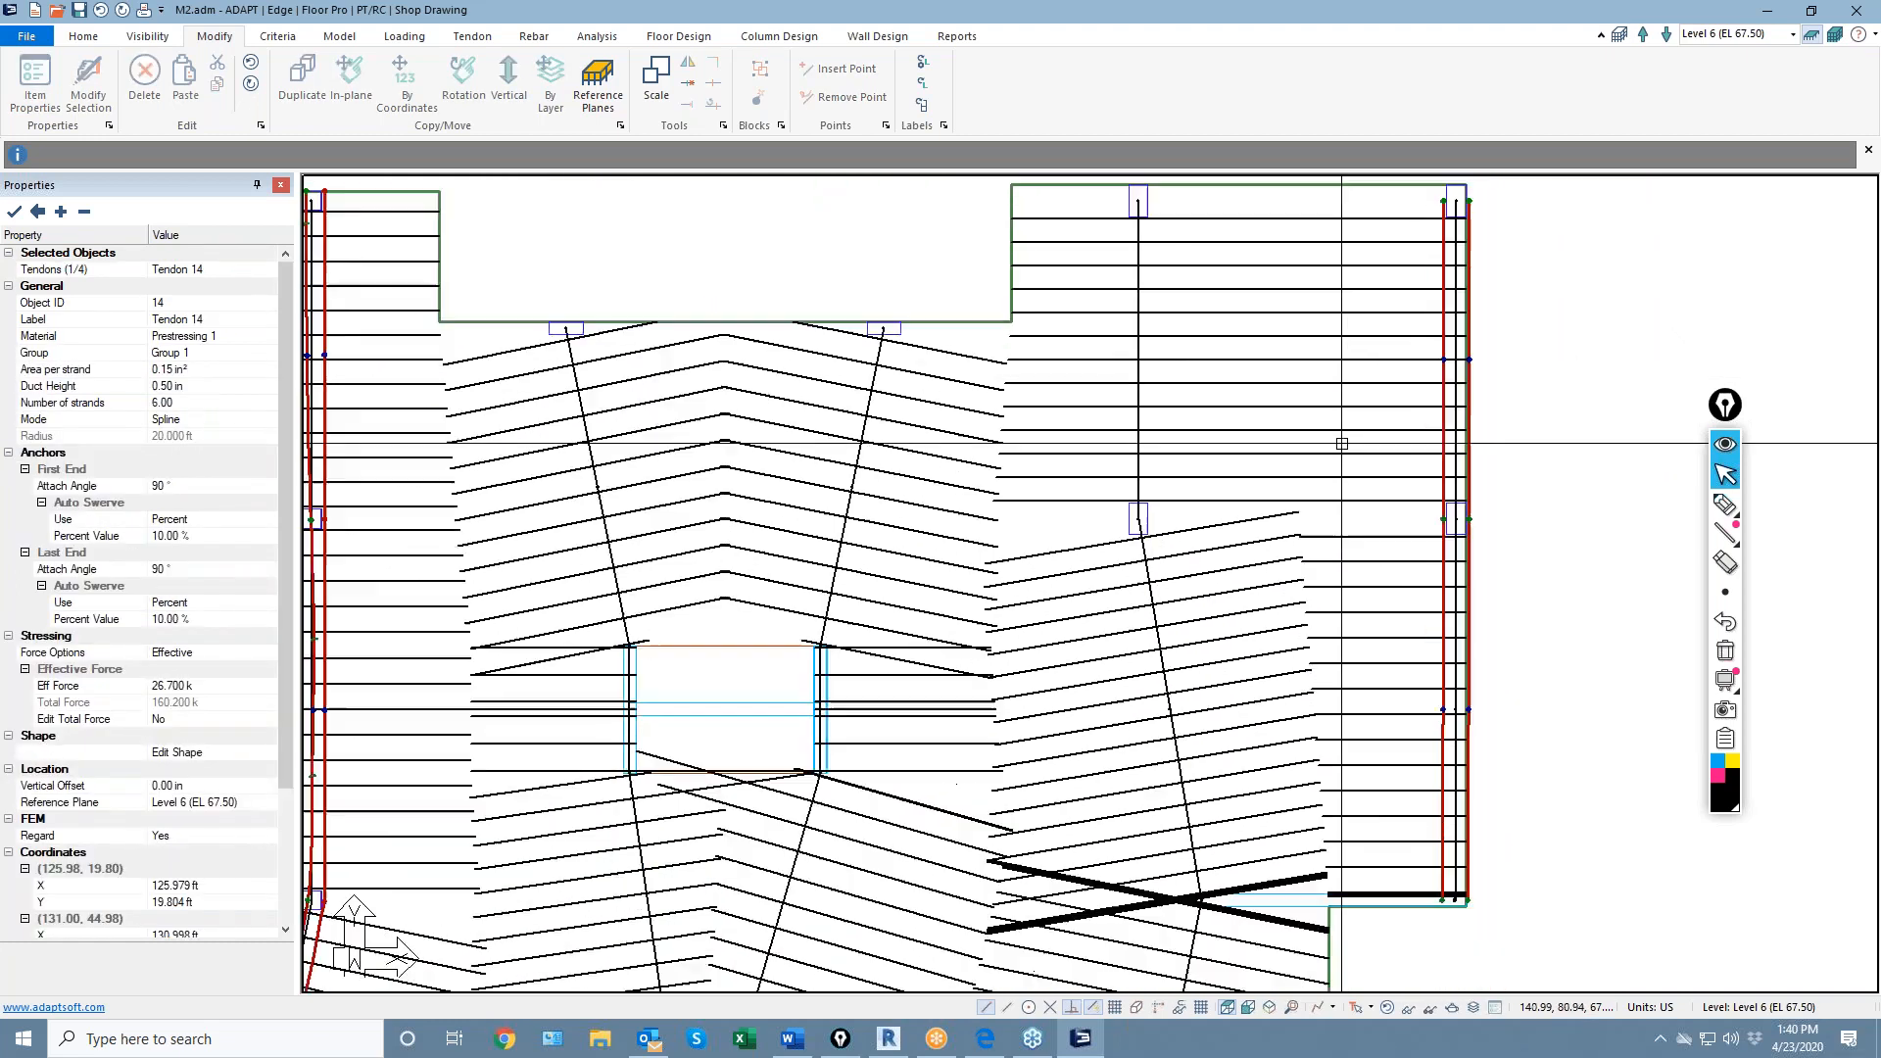
scroll(1444, 235, up, 4)
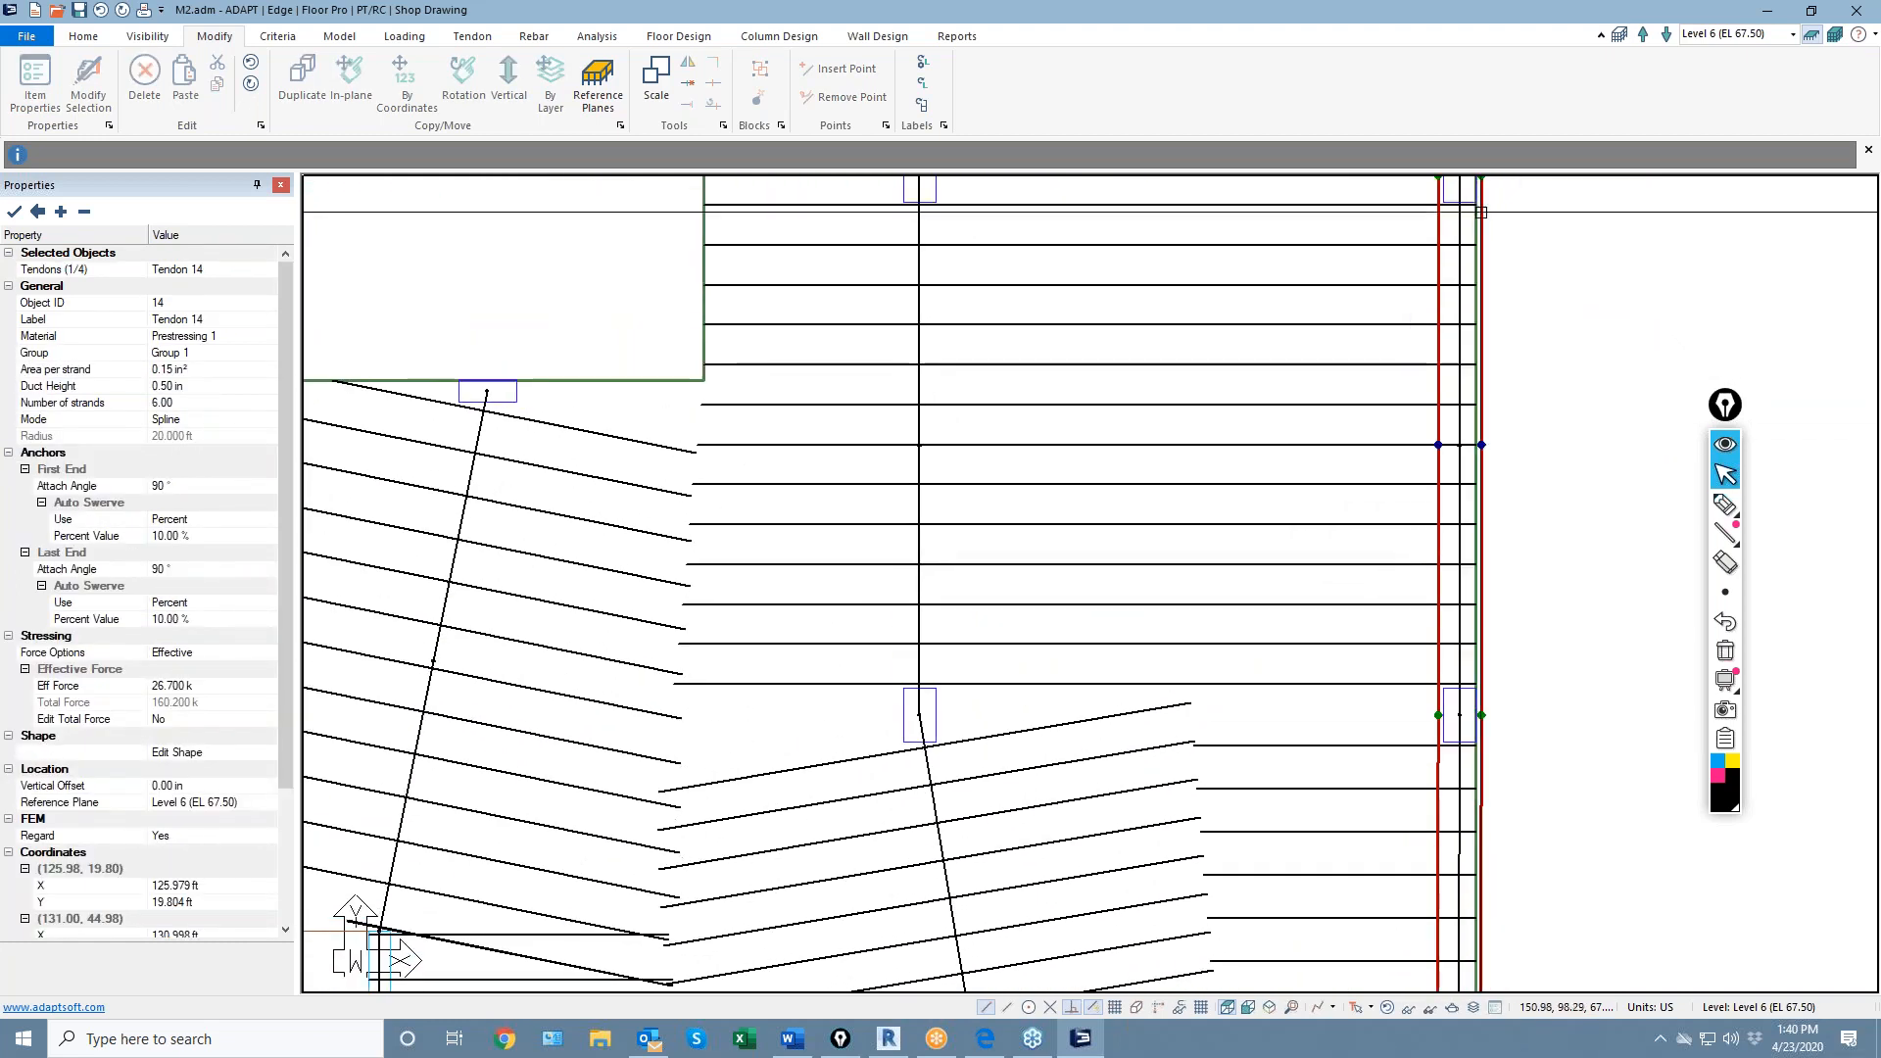
ctrl+click(1482, 218)
scroll(1462, 227, down, 7)
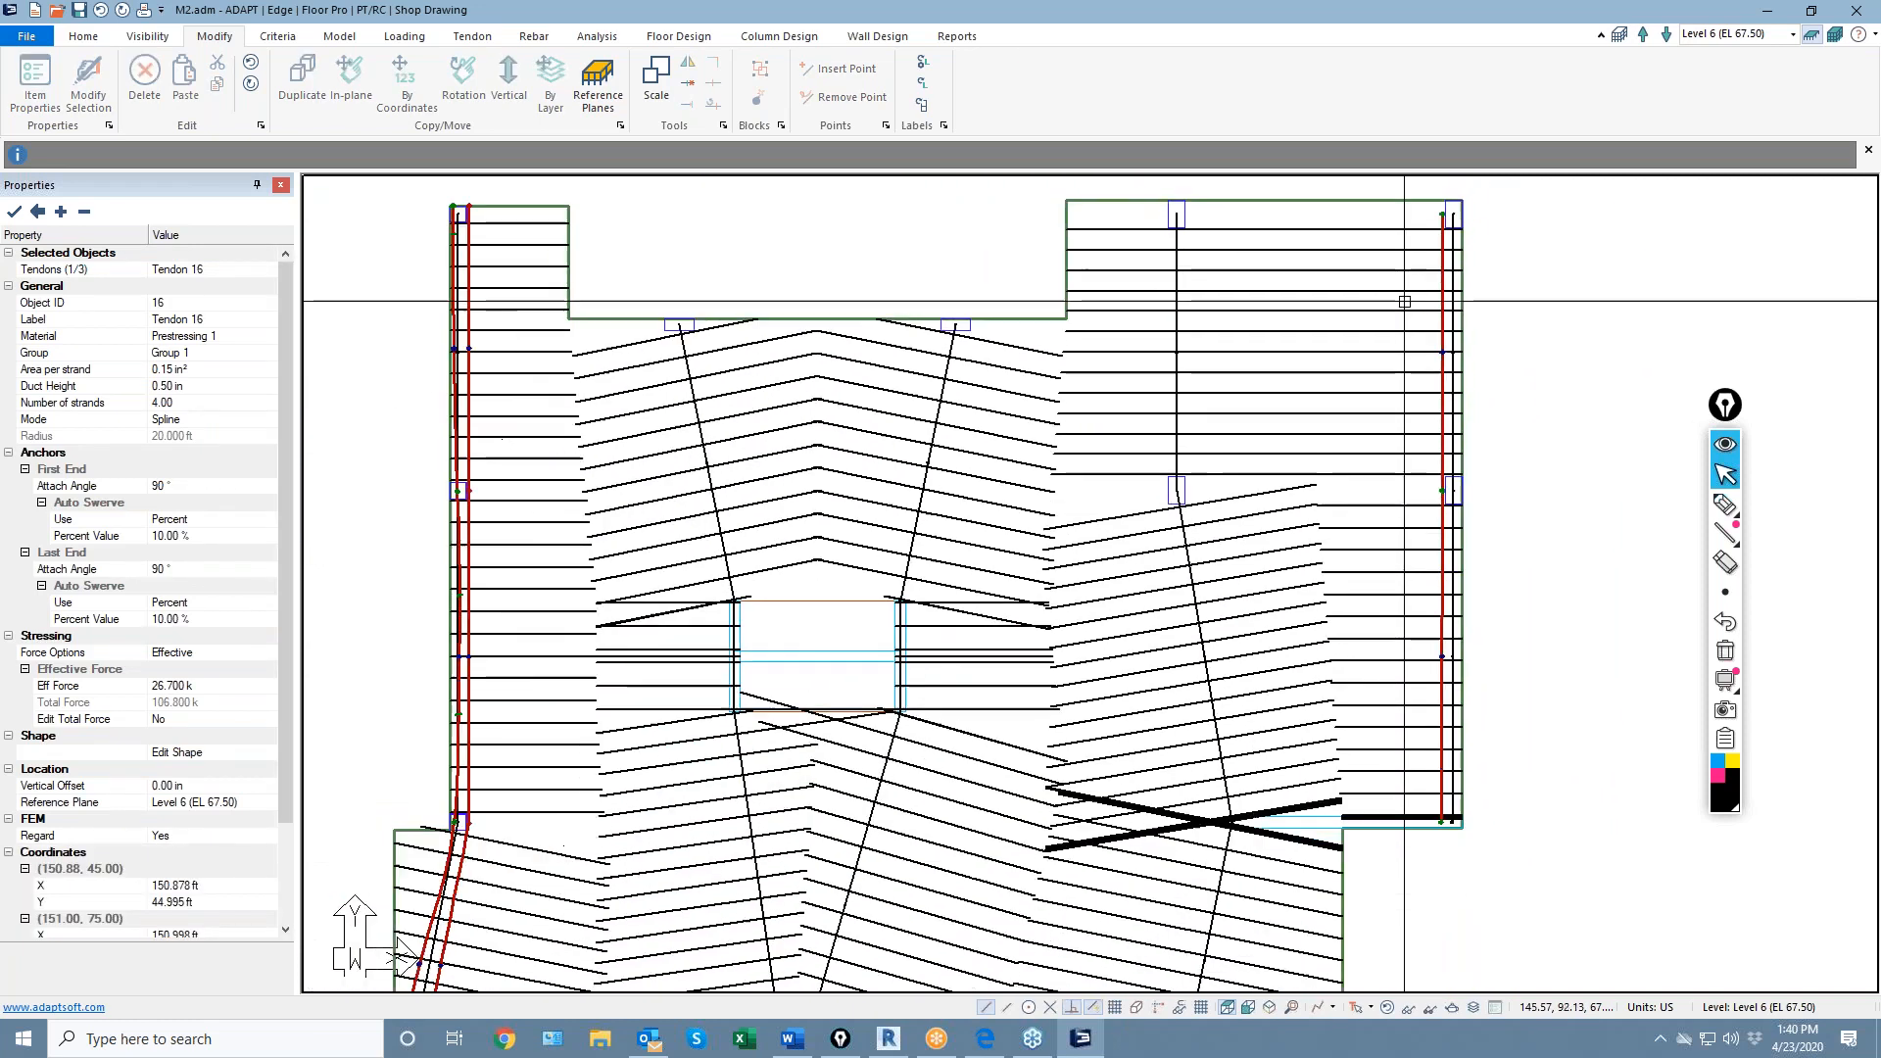
Set the number of strands of the remaining far-edge tendon to 8 and review its profile shape
scroll(1413, 335, up, 5)
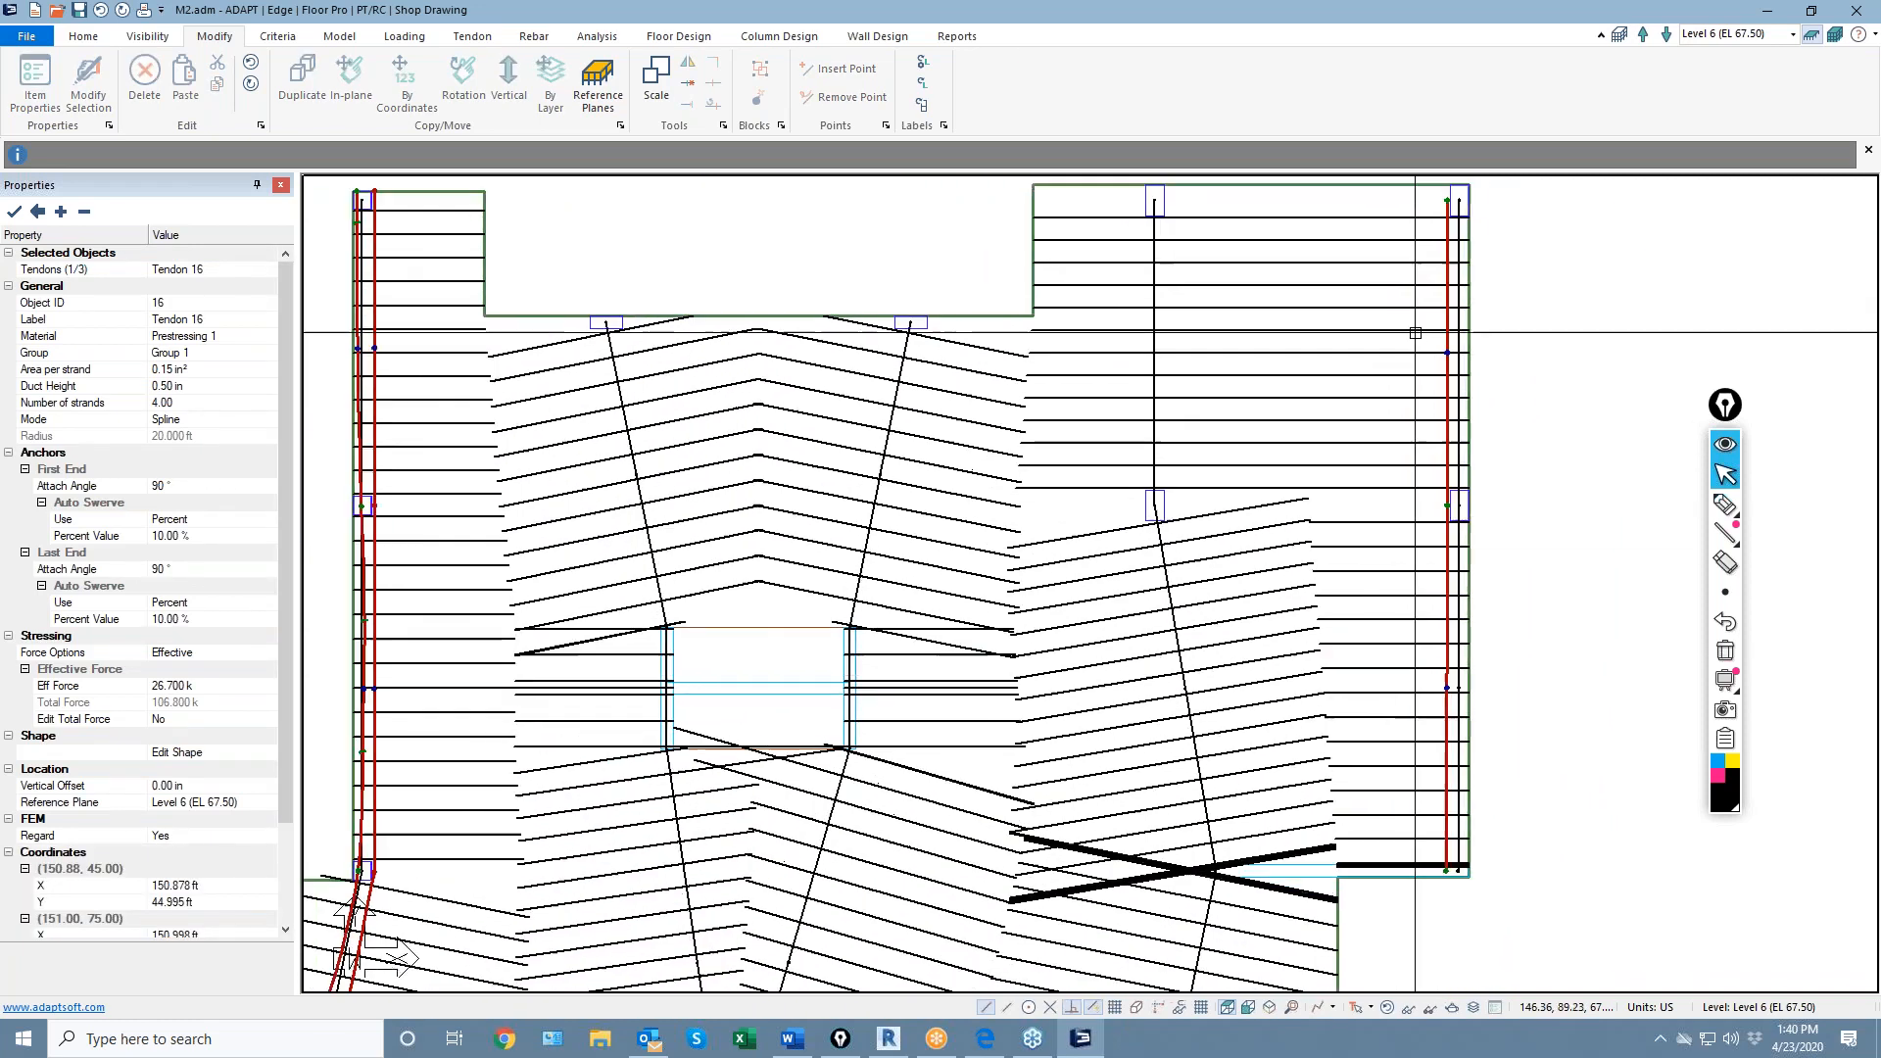
double_click(1454, 285)
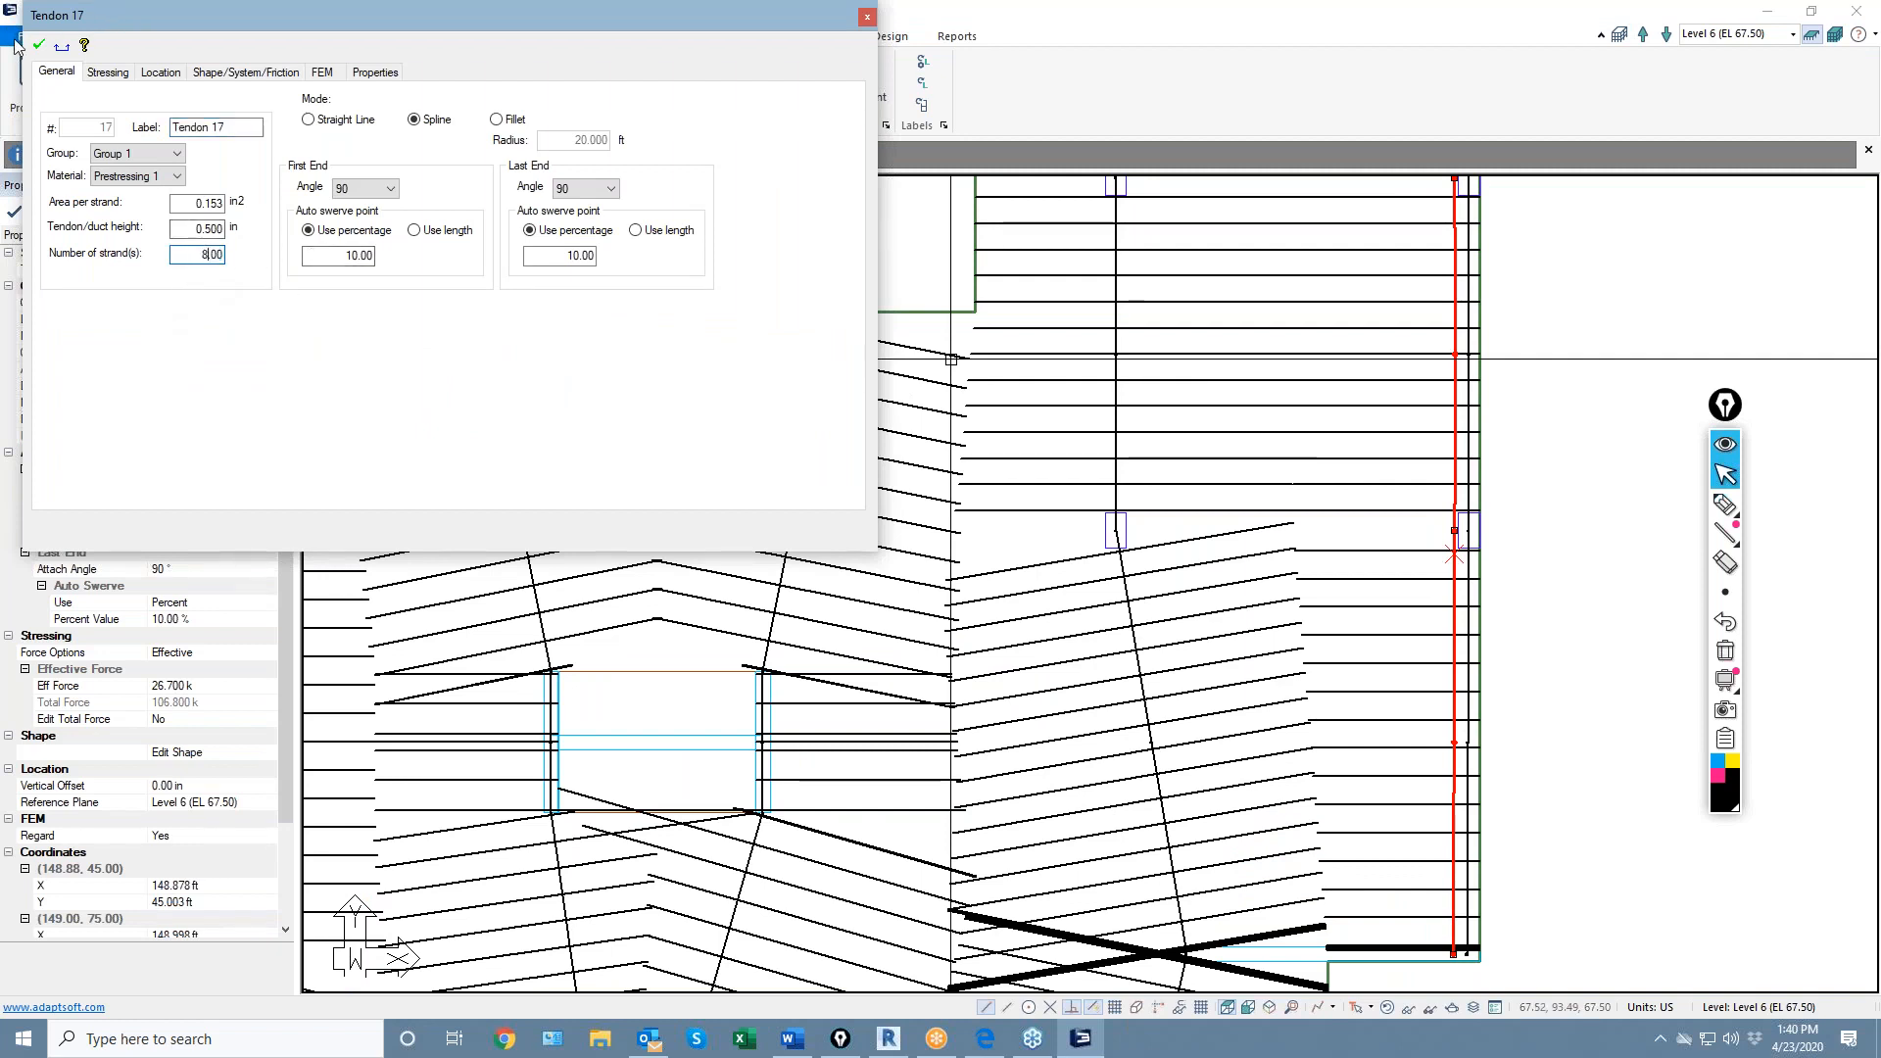
click(240, 72)
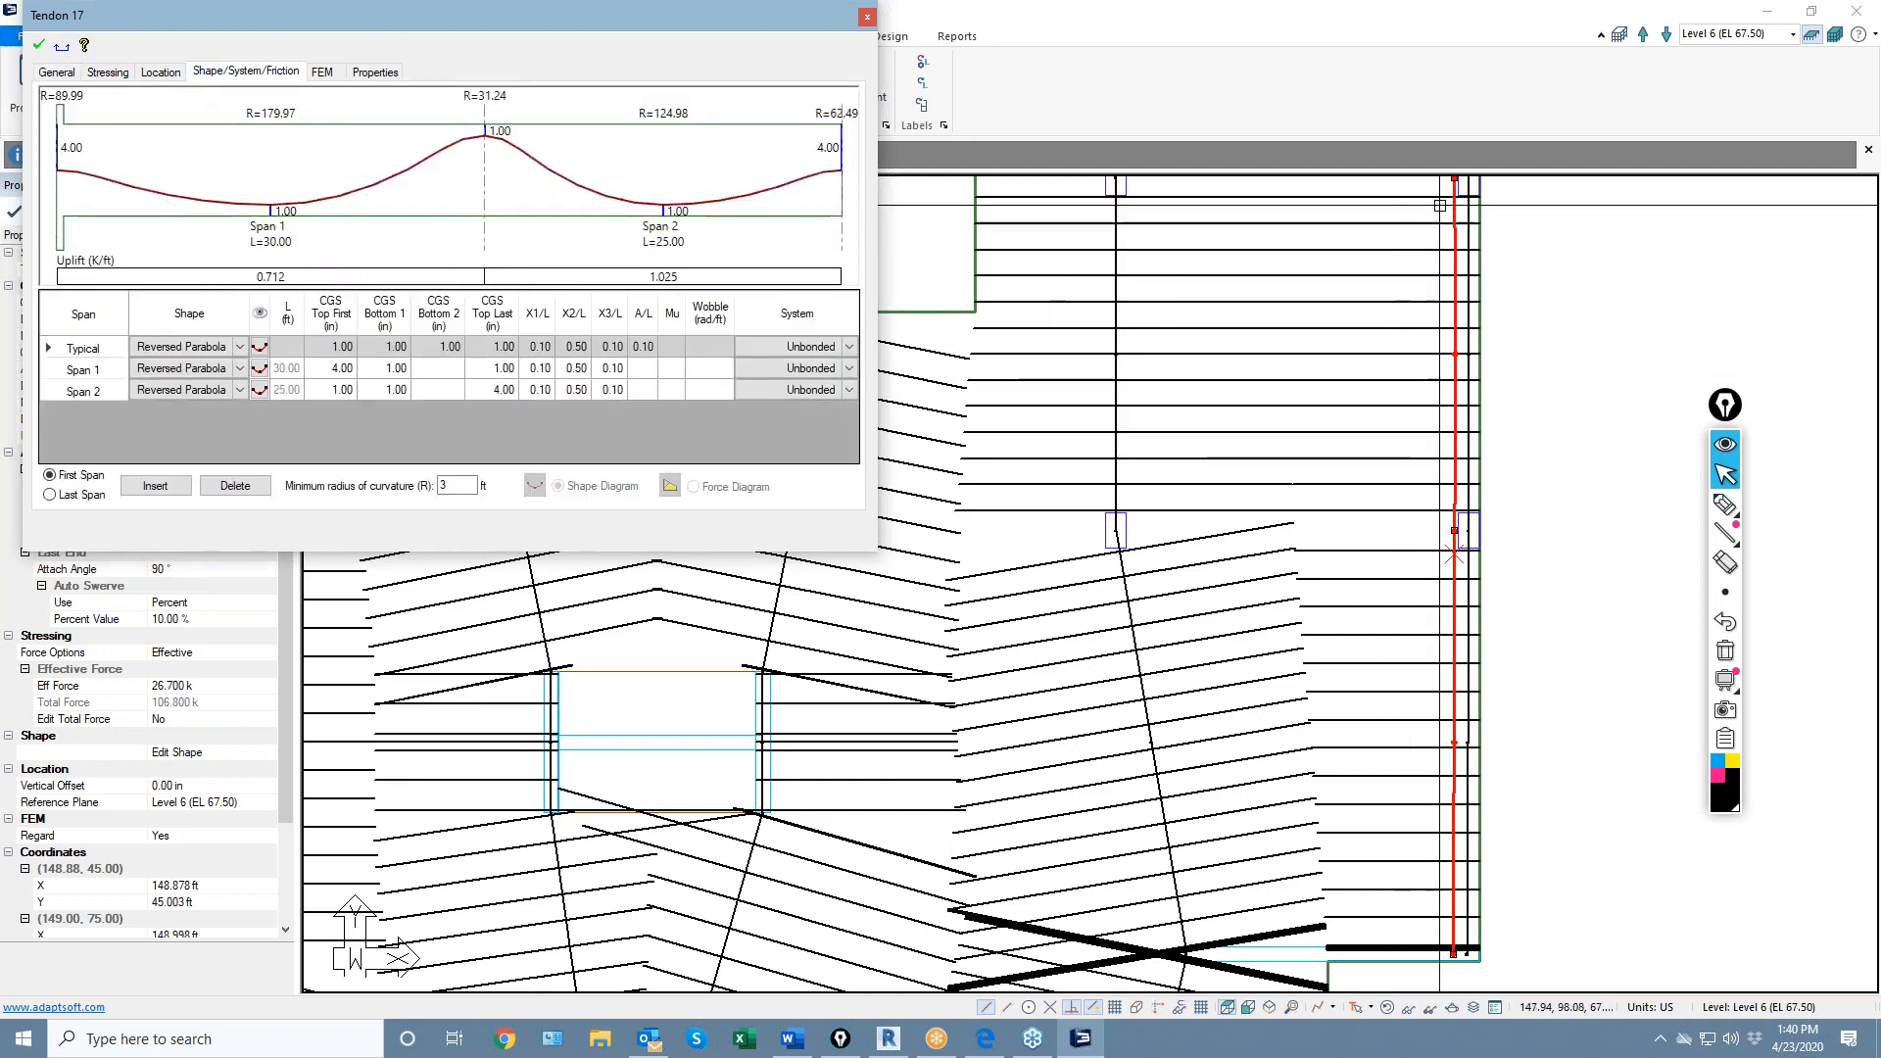
key(Escape)
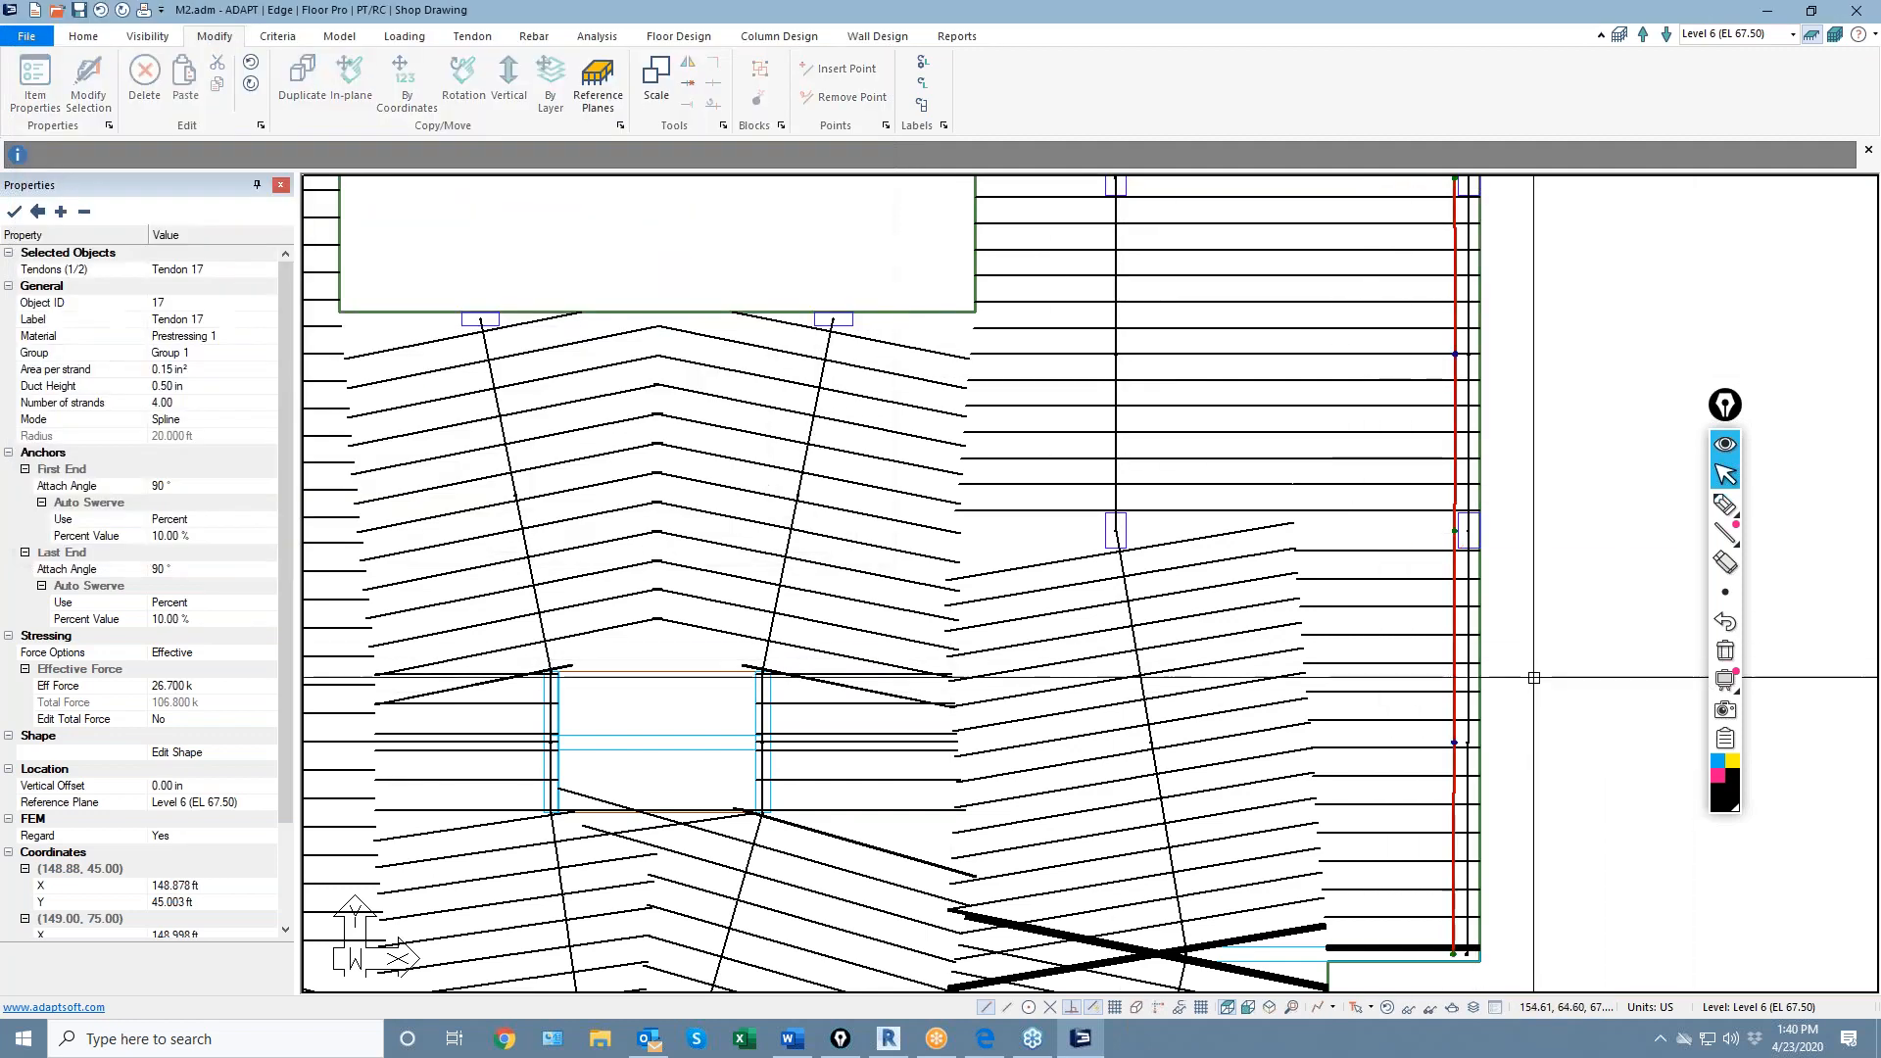
Check the general properties of the outer banded tendon along the slab's left edge without changing them
scroll(1528, 451, down, 4)
scroll(673, 626, up, 5)
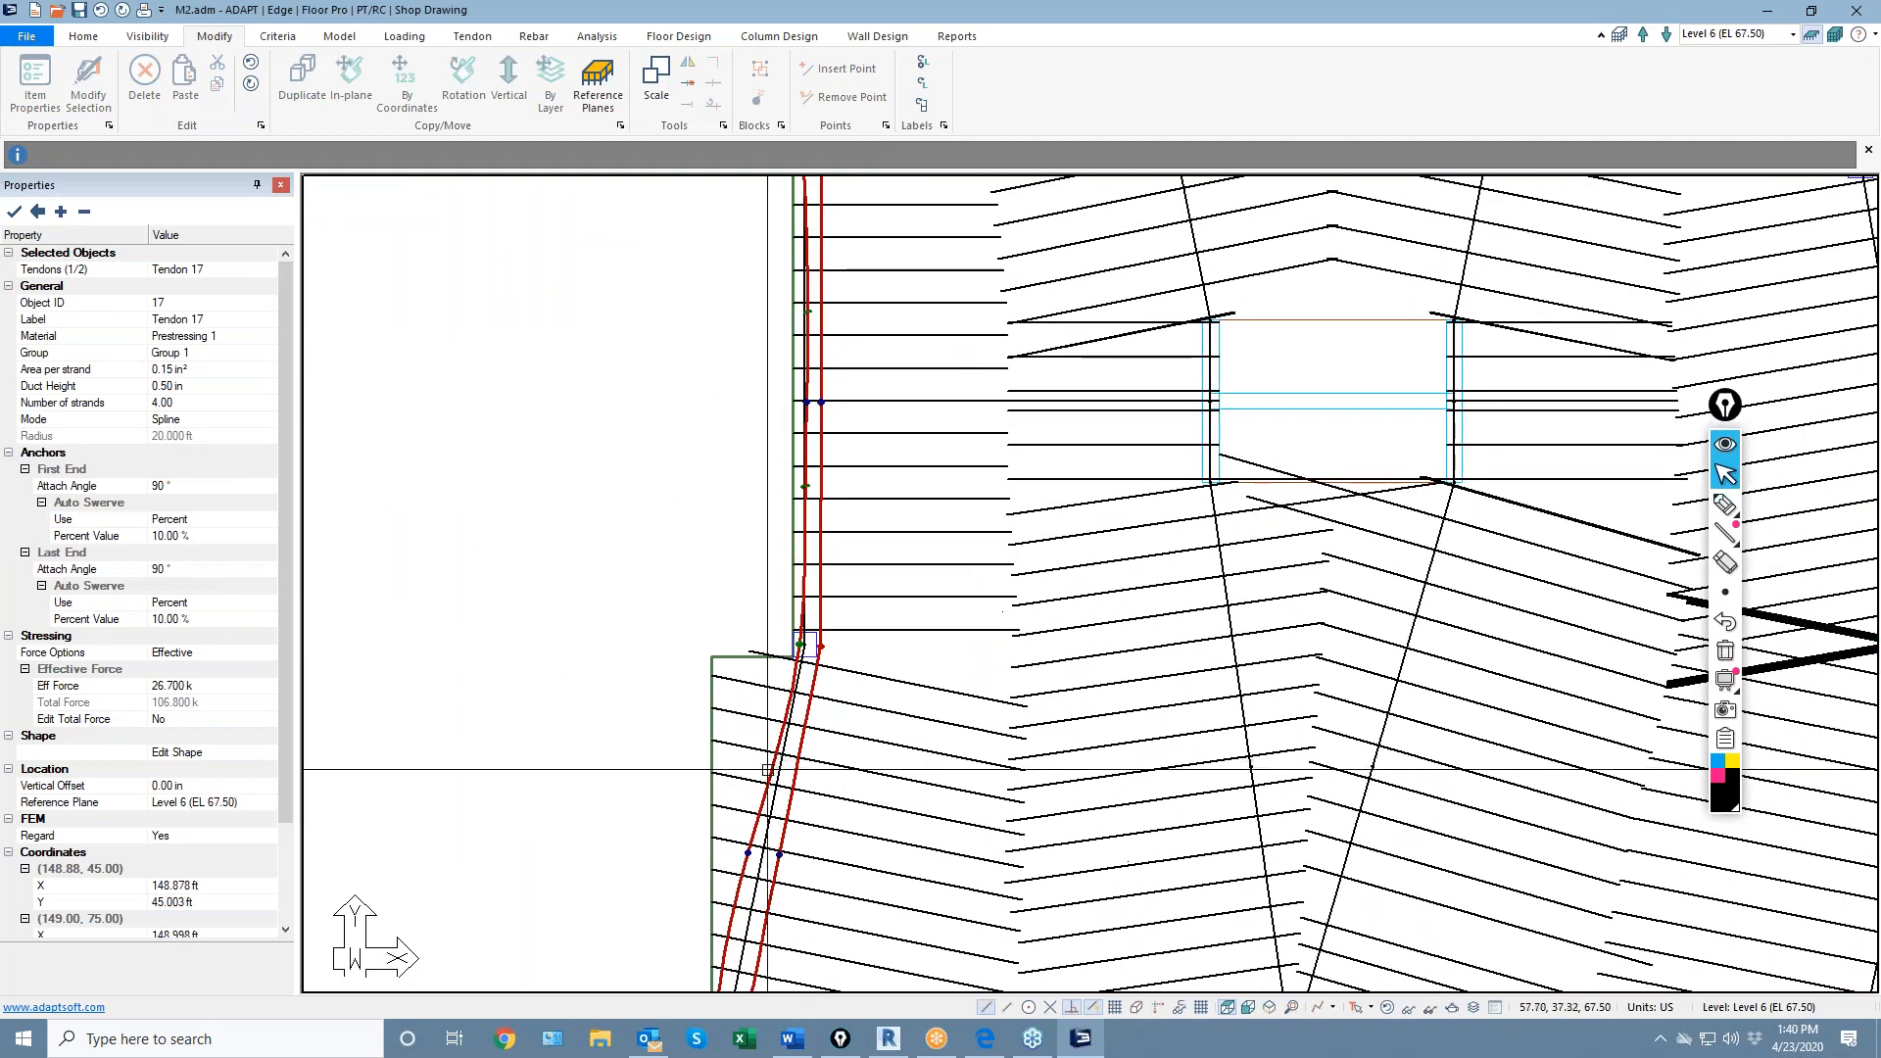
click(767, 774)
double_click(767, 773)
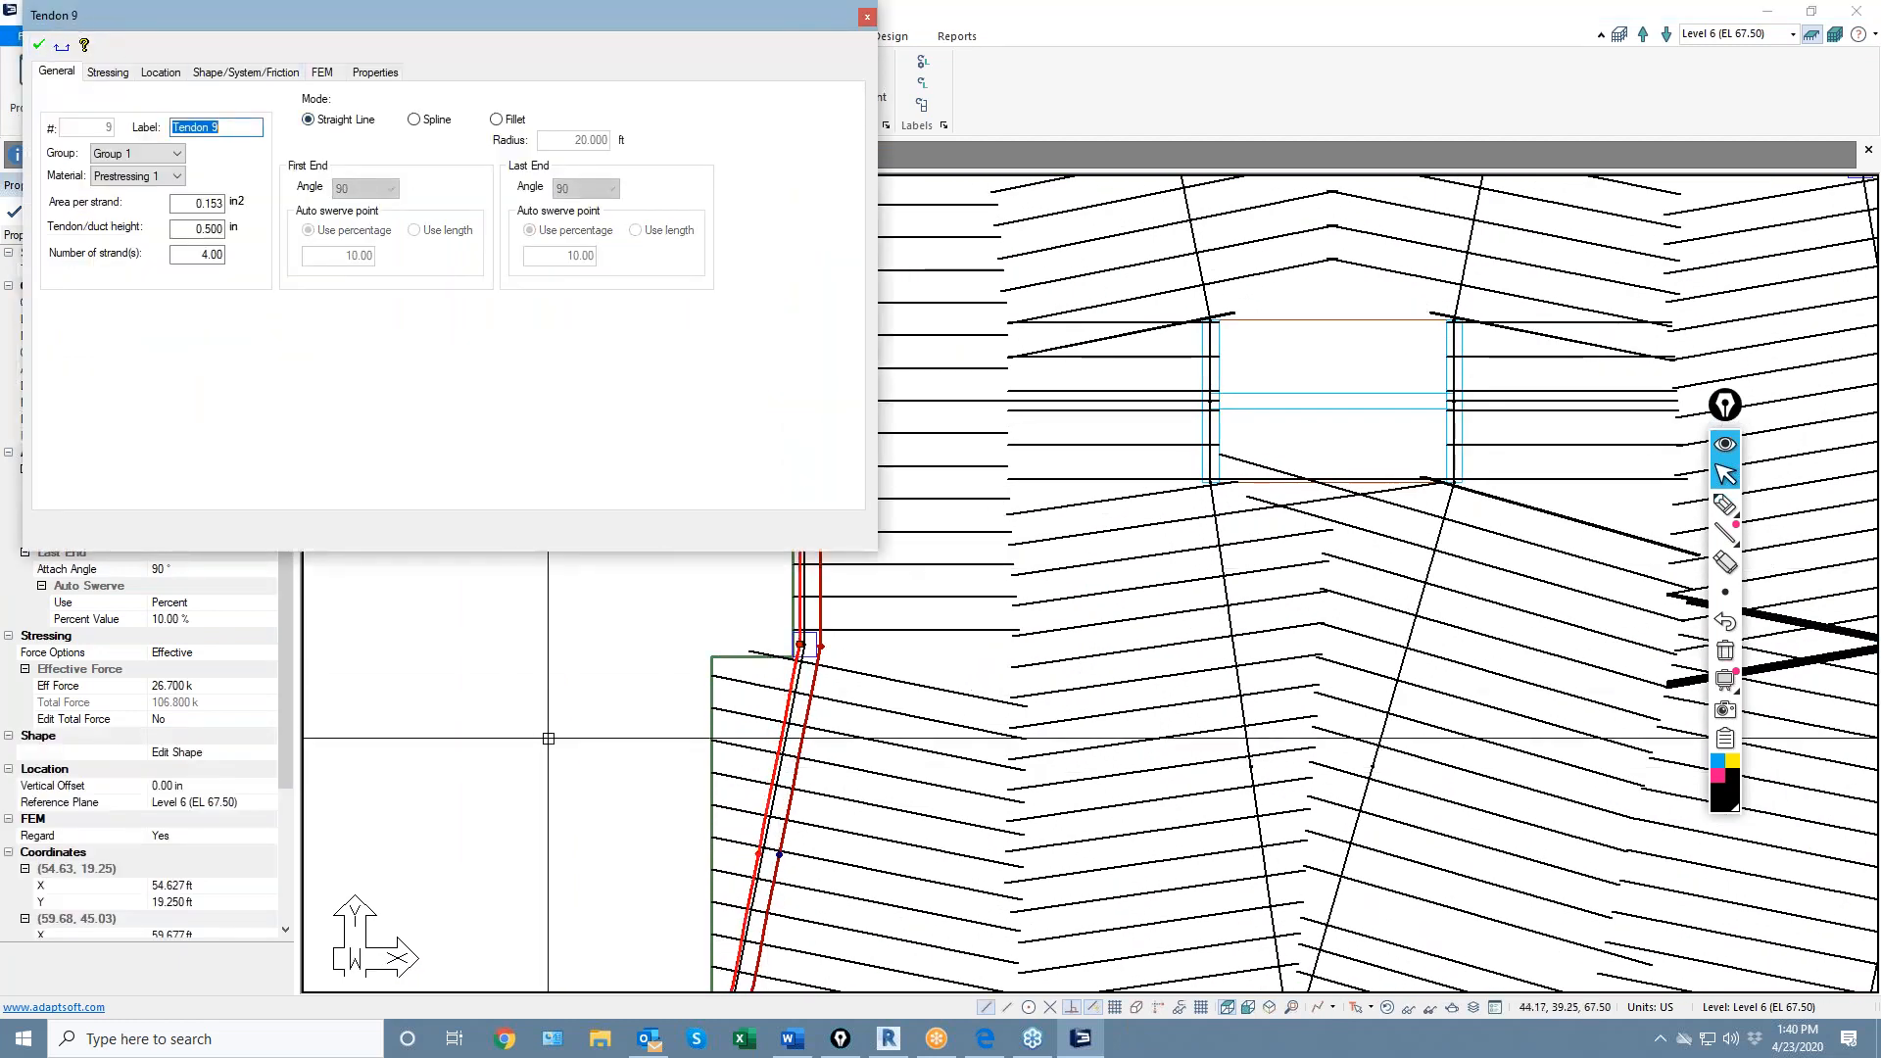
key(Escape)
scroll(566, 545, down, 3)
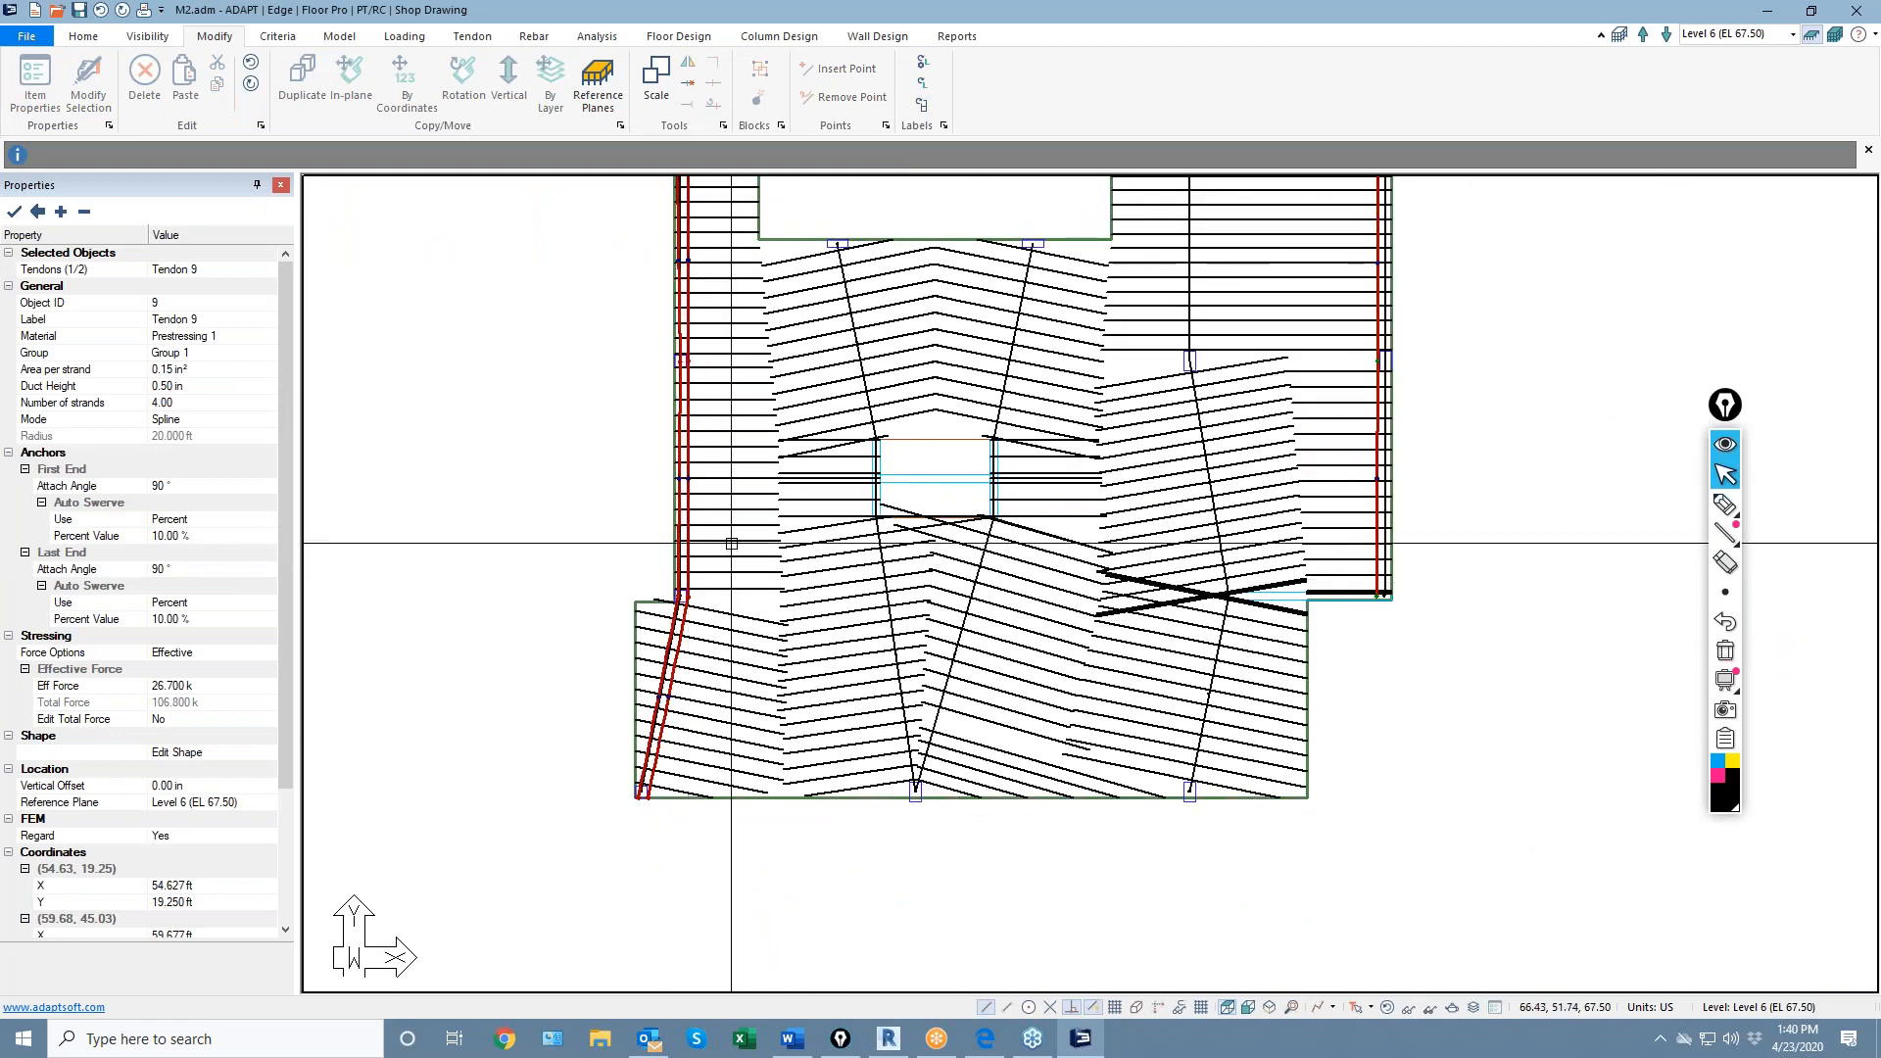
Map banded tendons along the three interior Y-direction support lines, including the two beside the central opening
click(1148, 351)
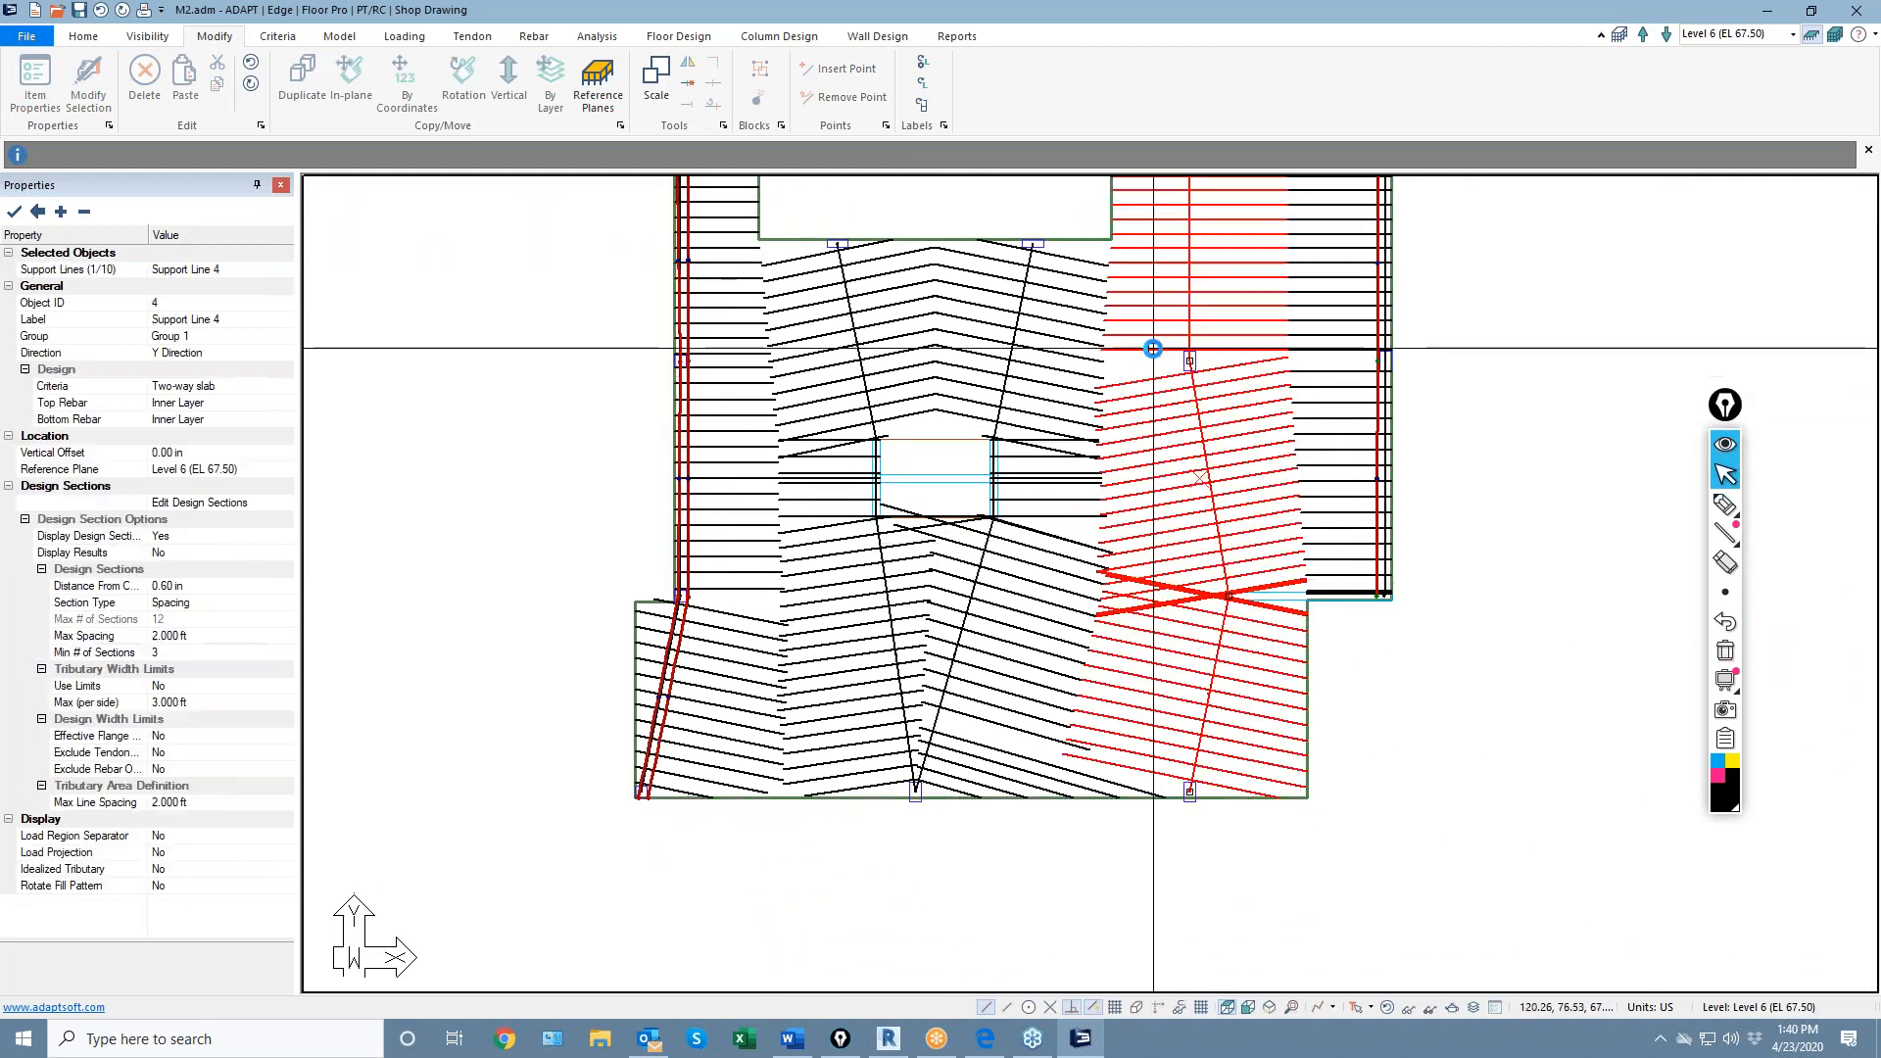
ctrl+click(1007, 366)
ctrl+click(880, 437)
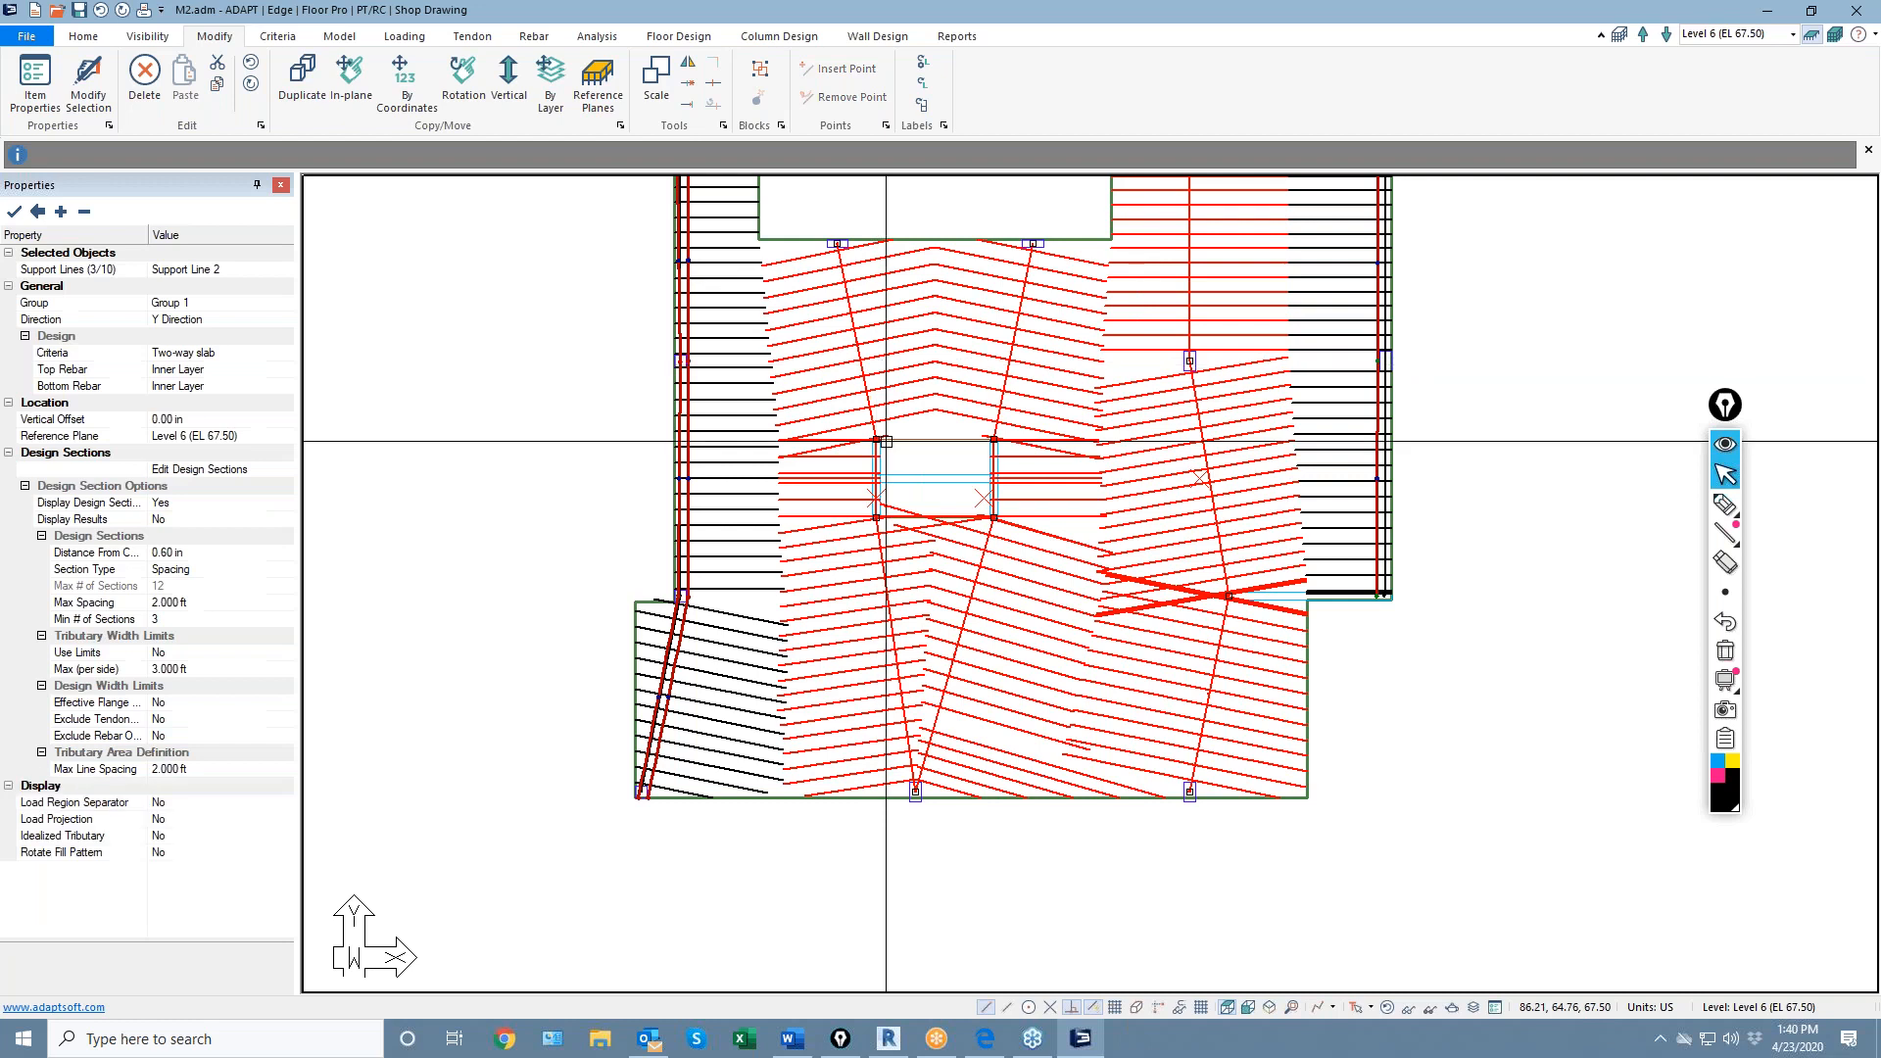
scroll(894, 470, down, 3)
click(472, 38)
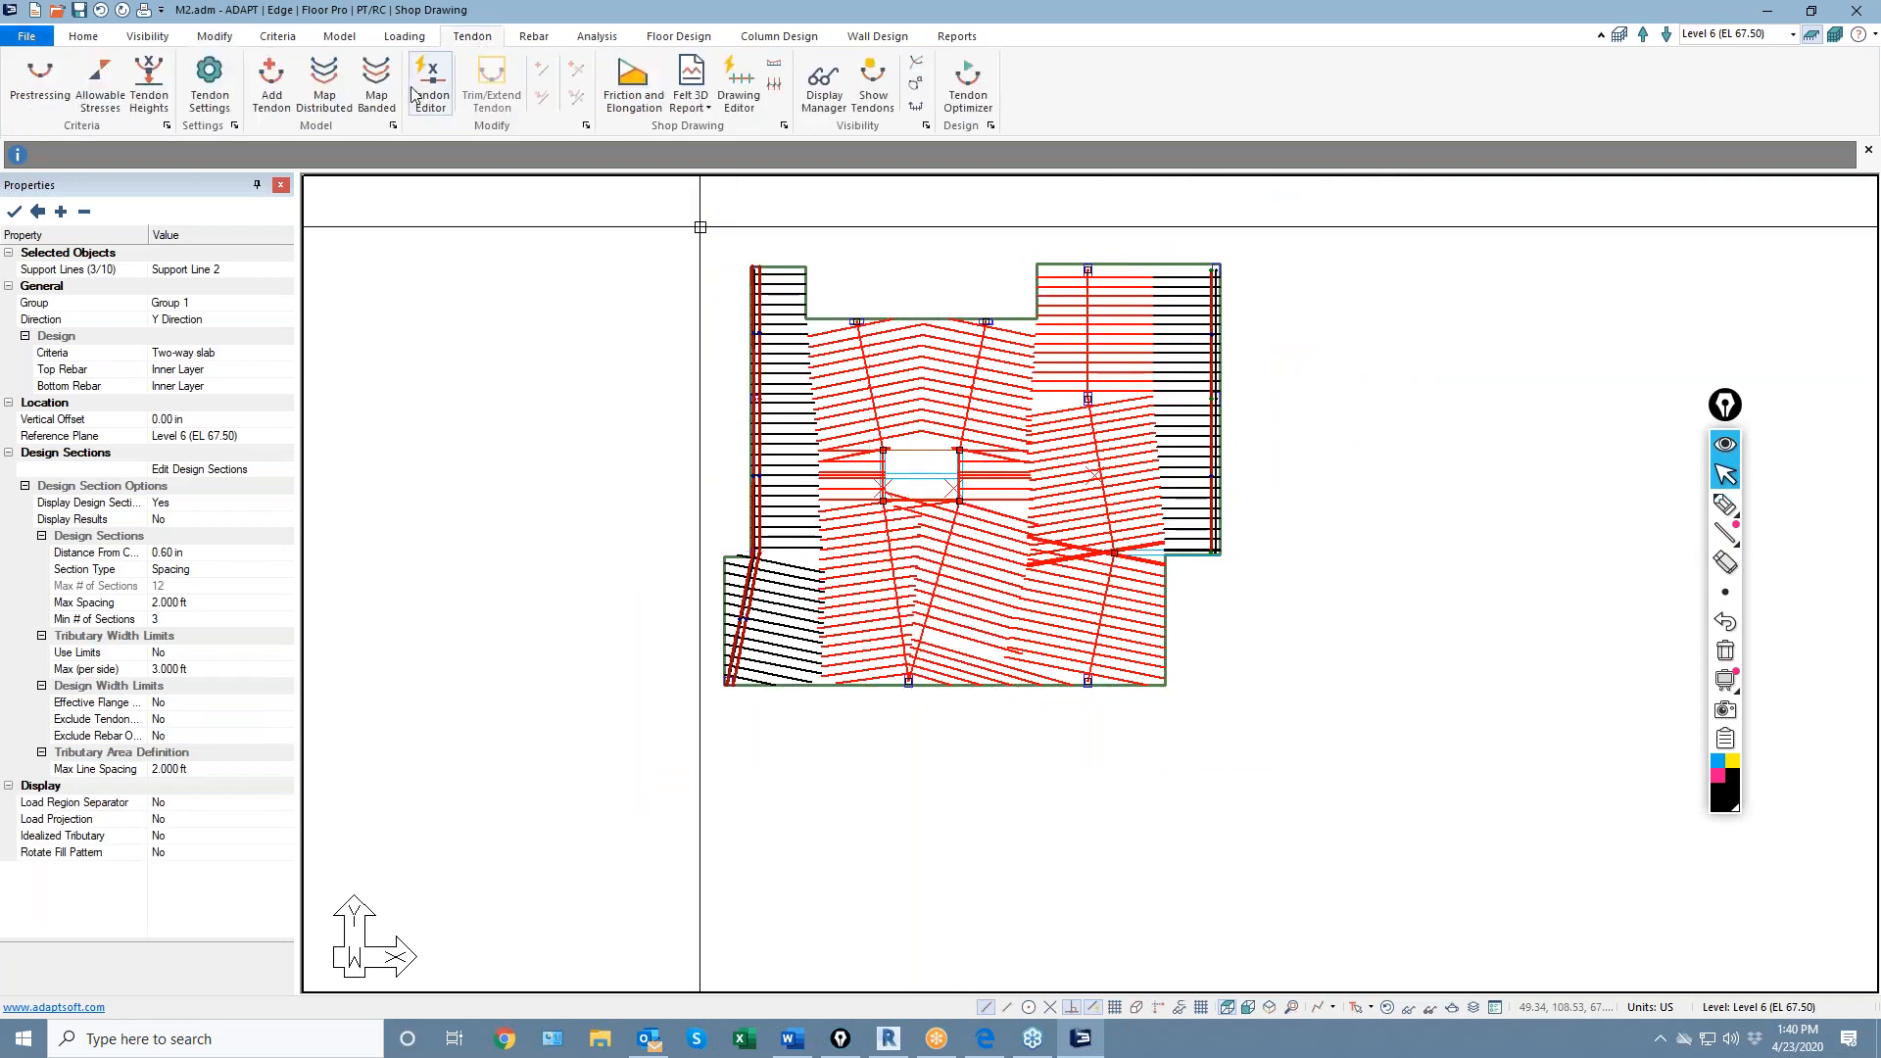
click(406, 619)
Move the two kink points of the inner tendon on the central opening's left side outward, clear of the opening
scroll(844, 481, up, 2)
scroll(843, 481, up, 4)
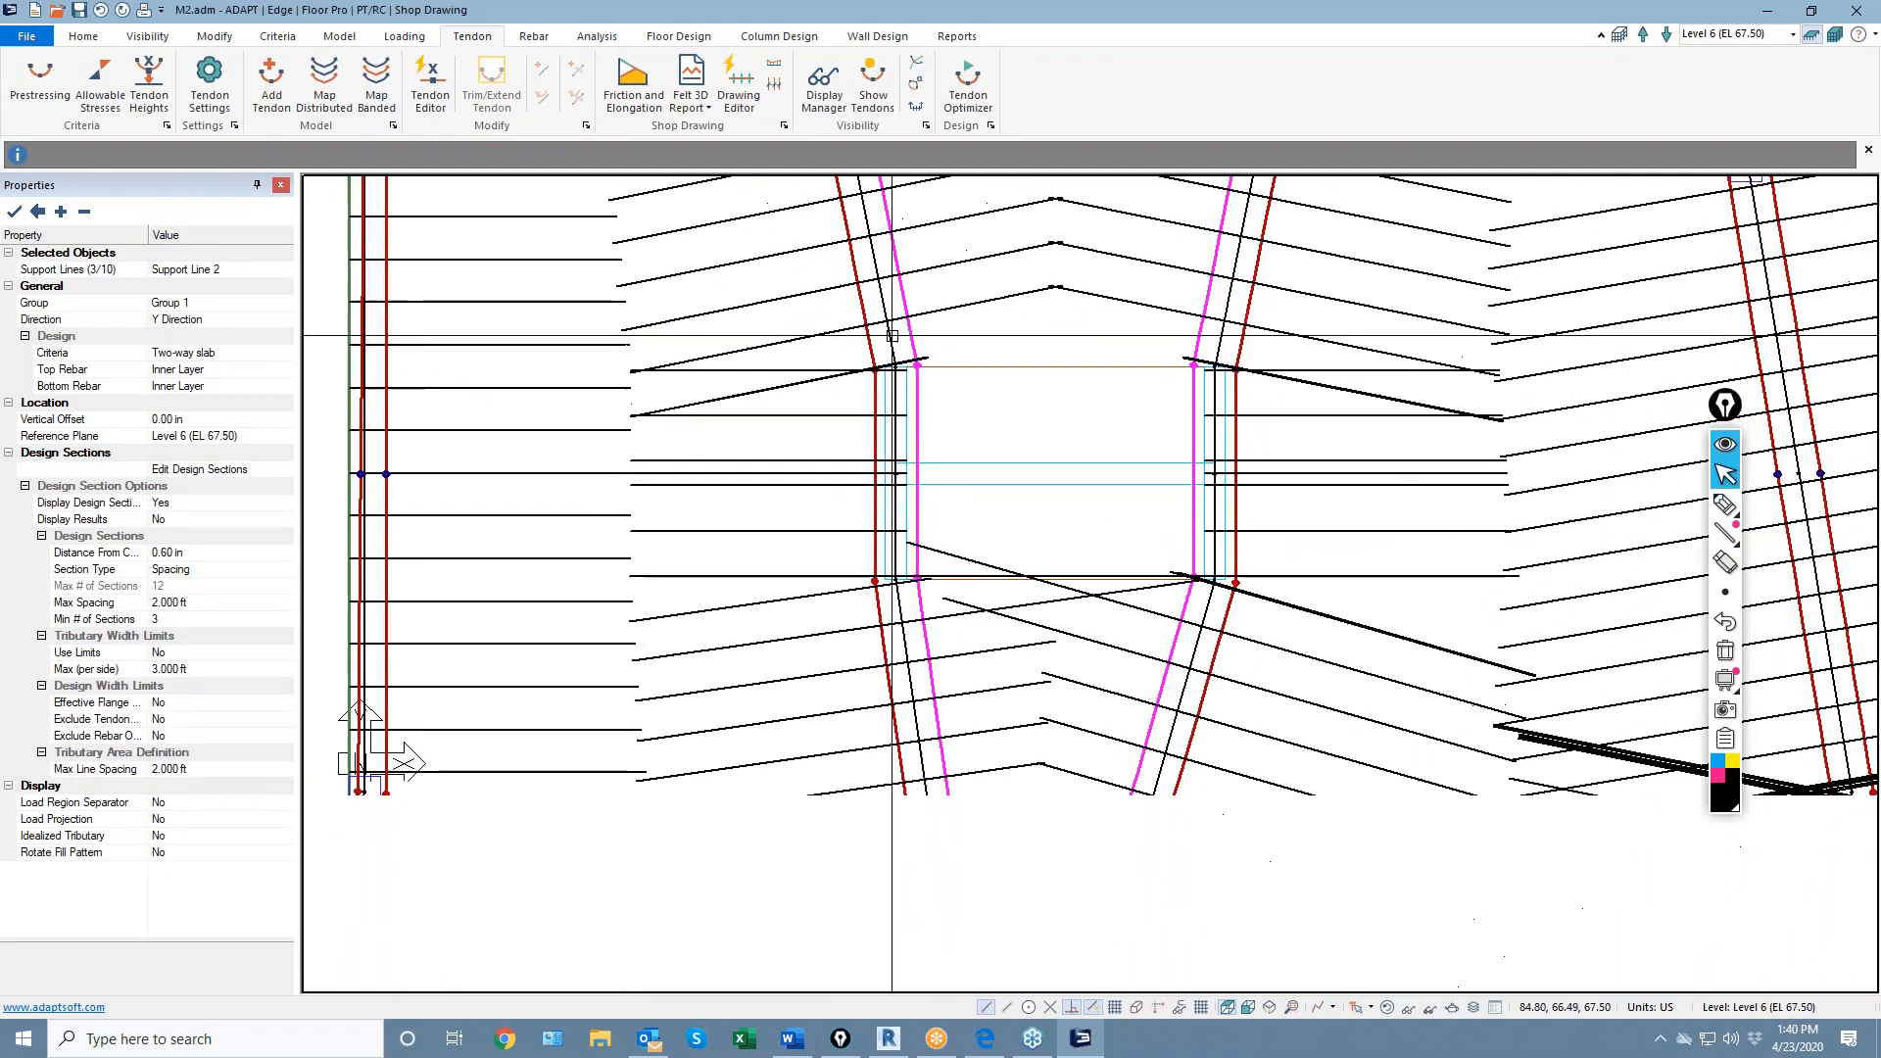
click(912, 333)
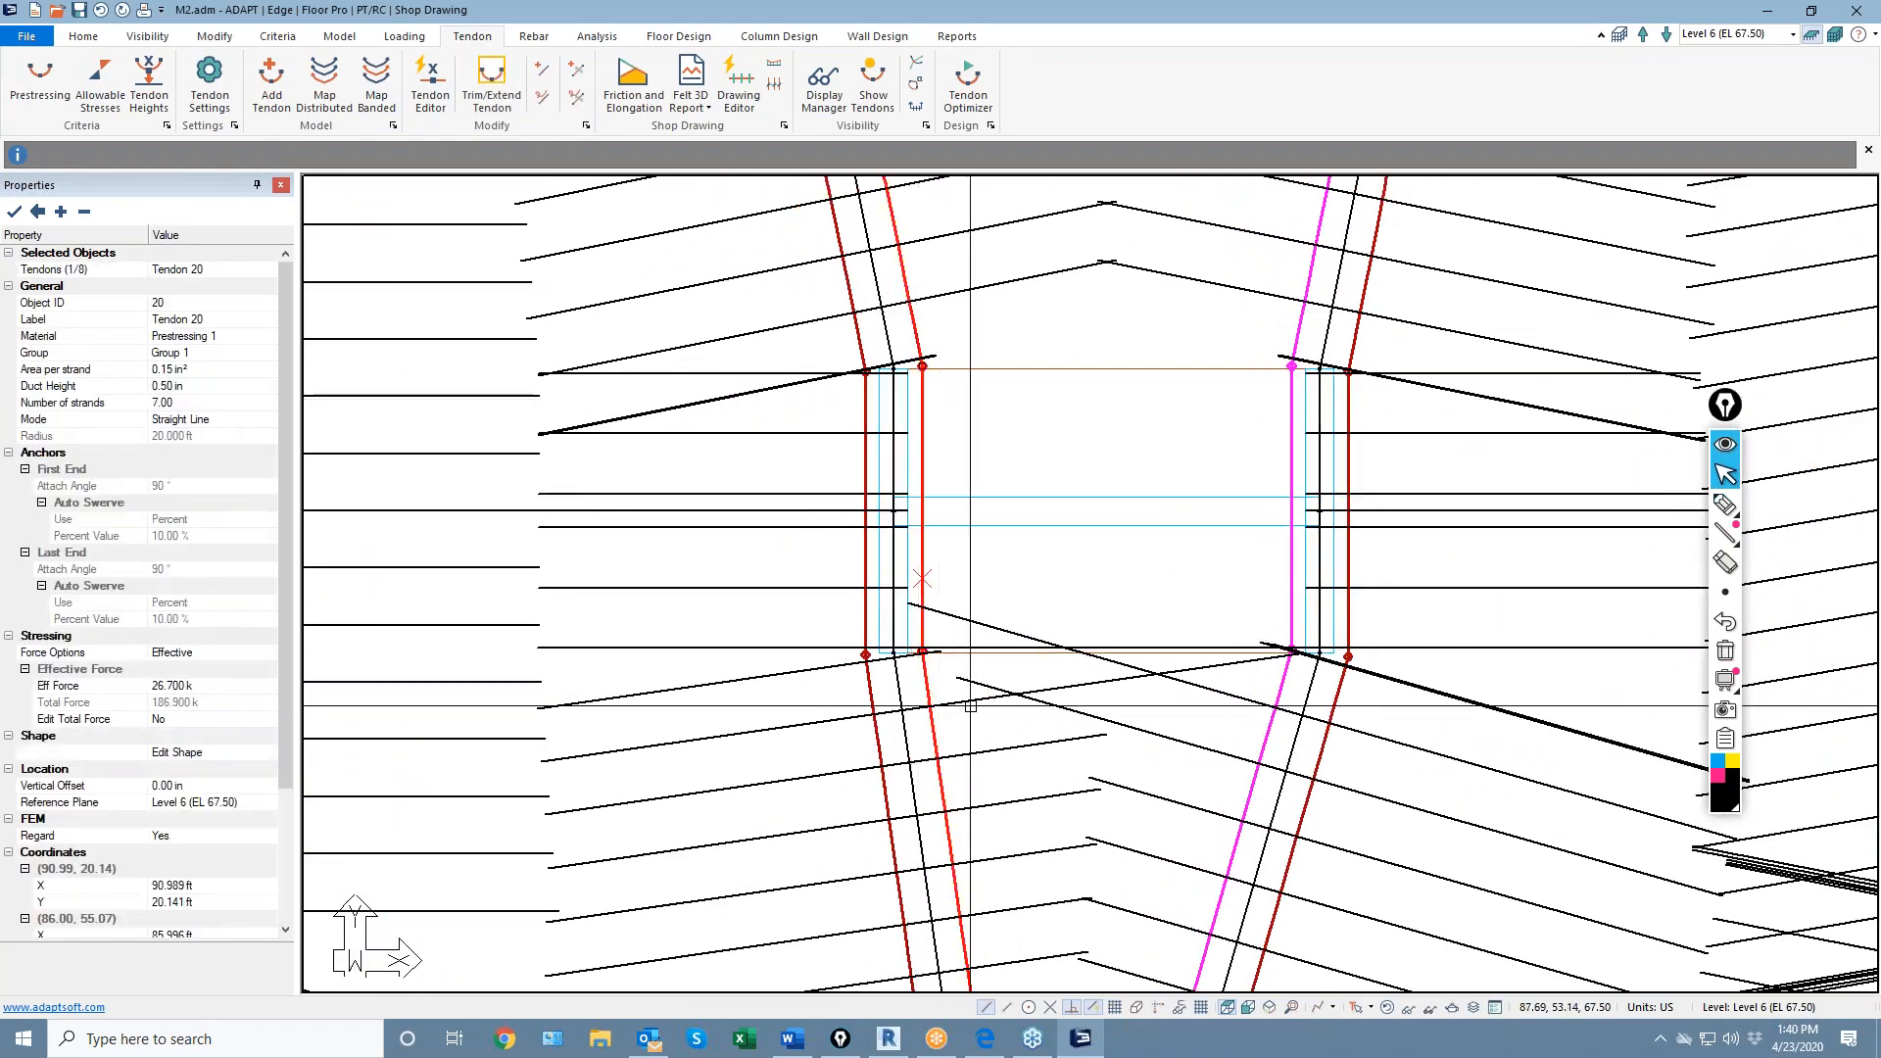
scroll(917, 373, up, 1)
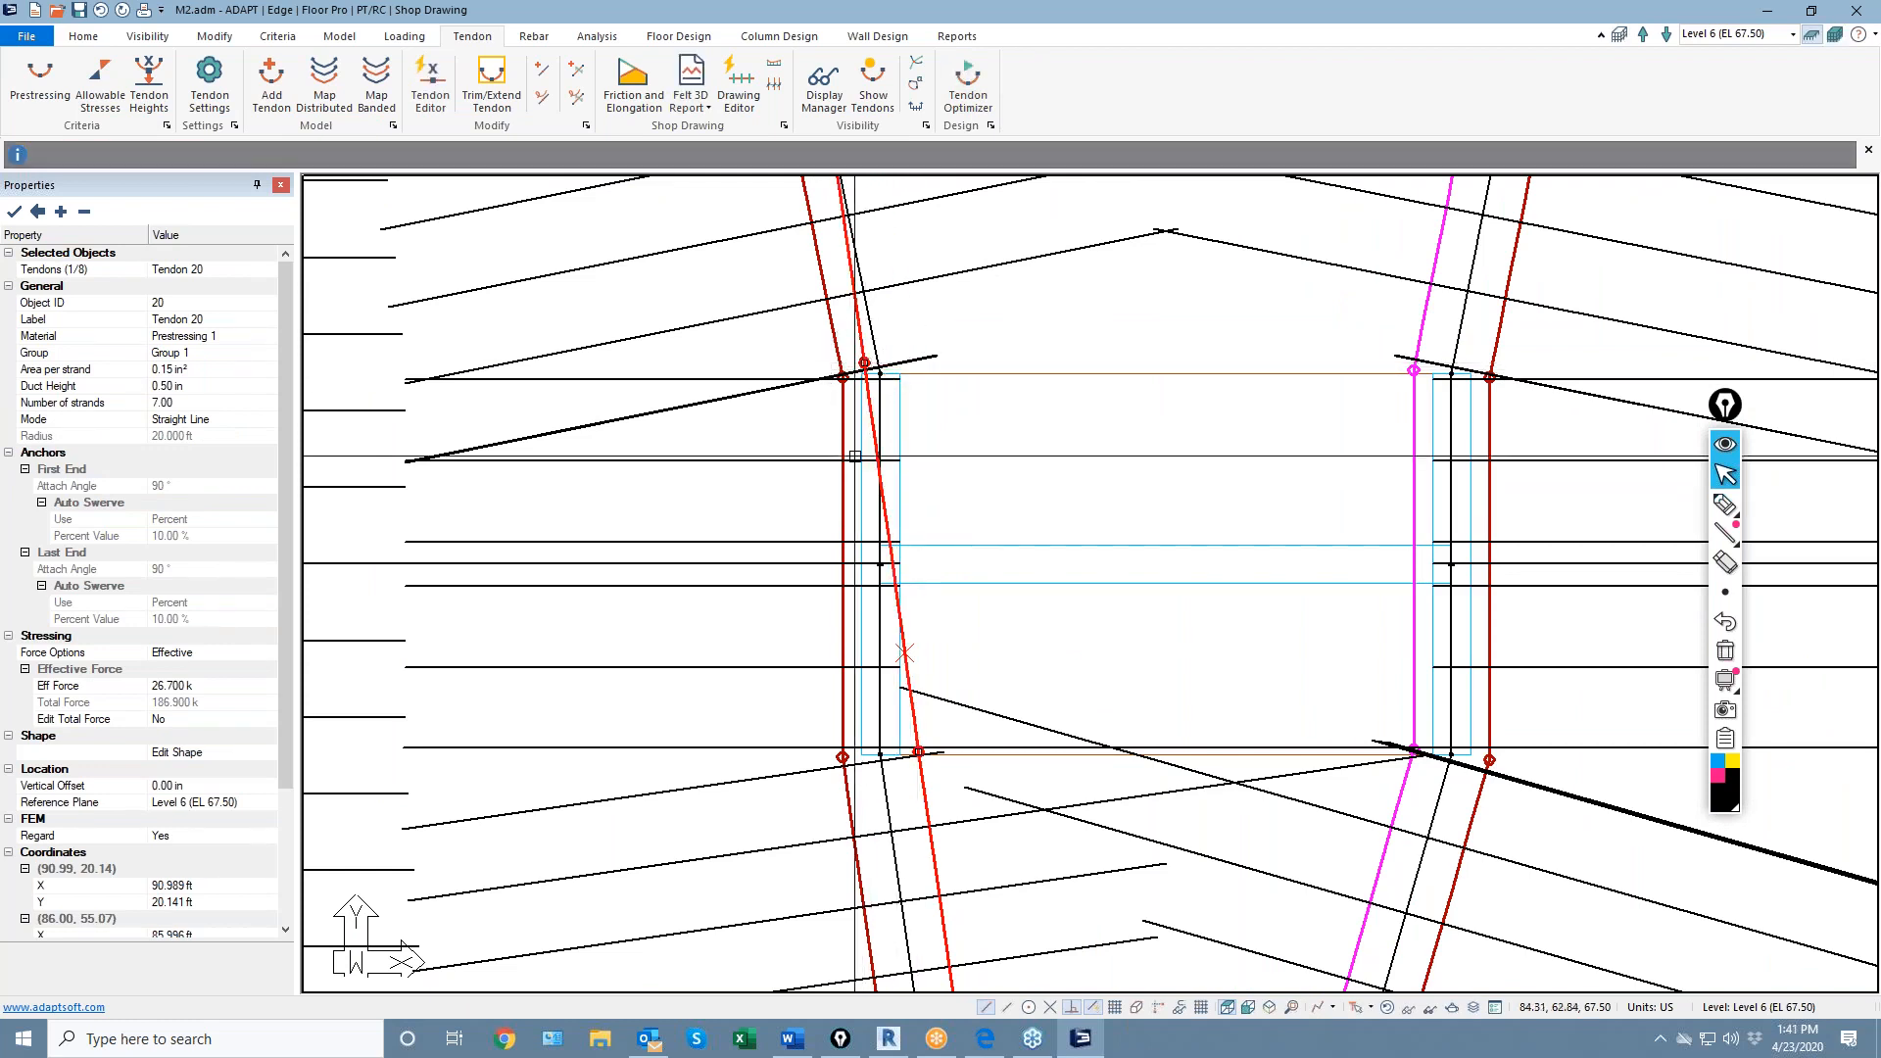
middle_drag(918, 655, 949, 407)
click(966, 508)
scroll(899, 522, up, 2)
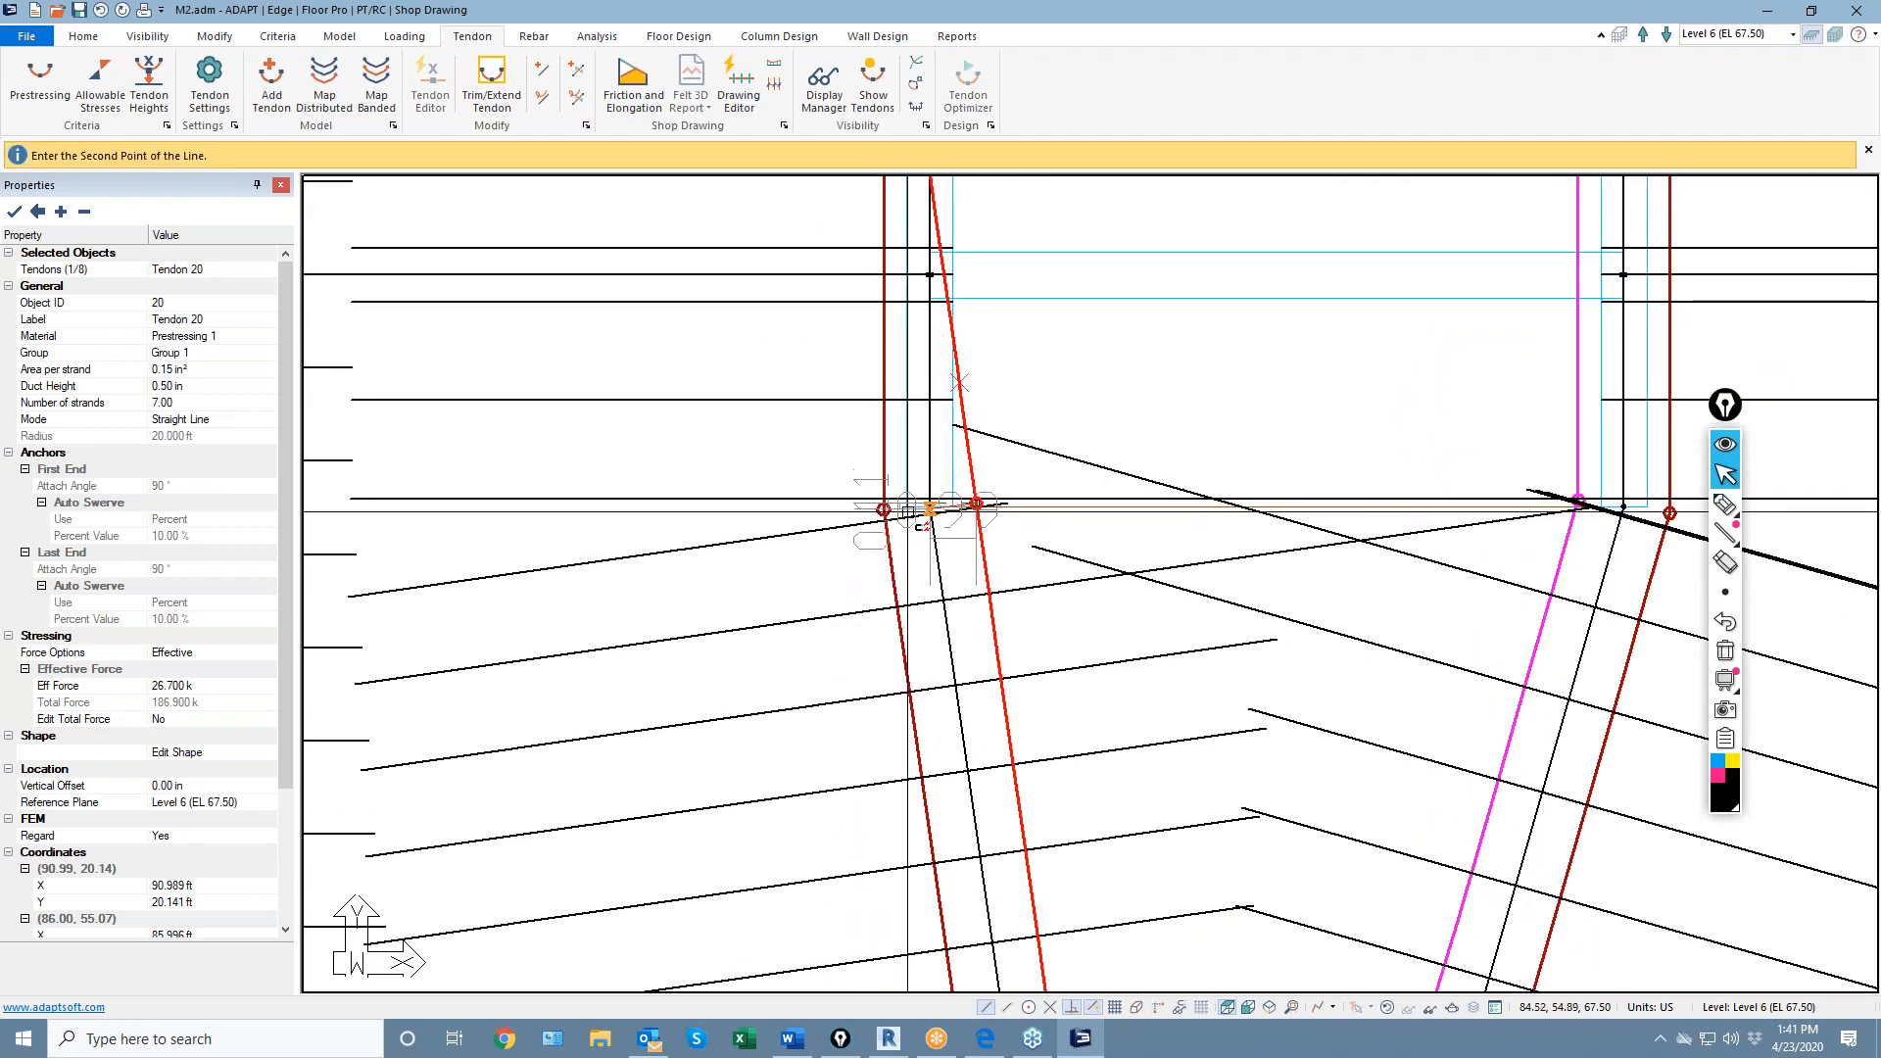
scroll(907, 529, up, 2)
click(907, 529)
scroll(753, 581, down, 4)
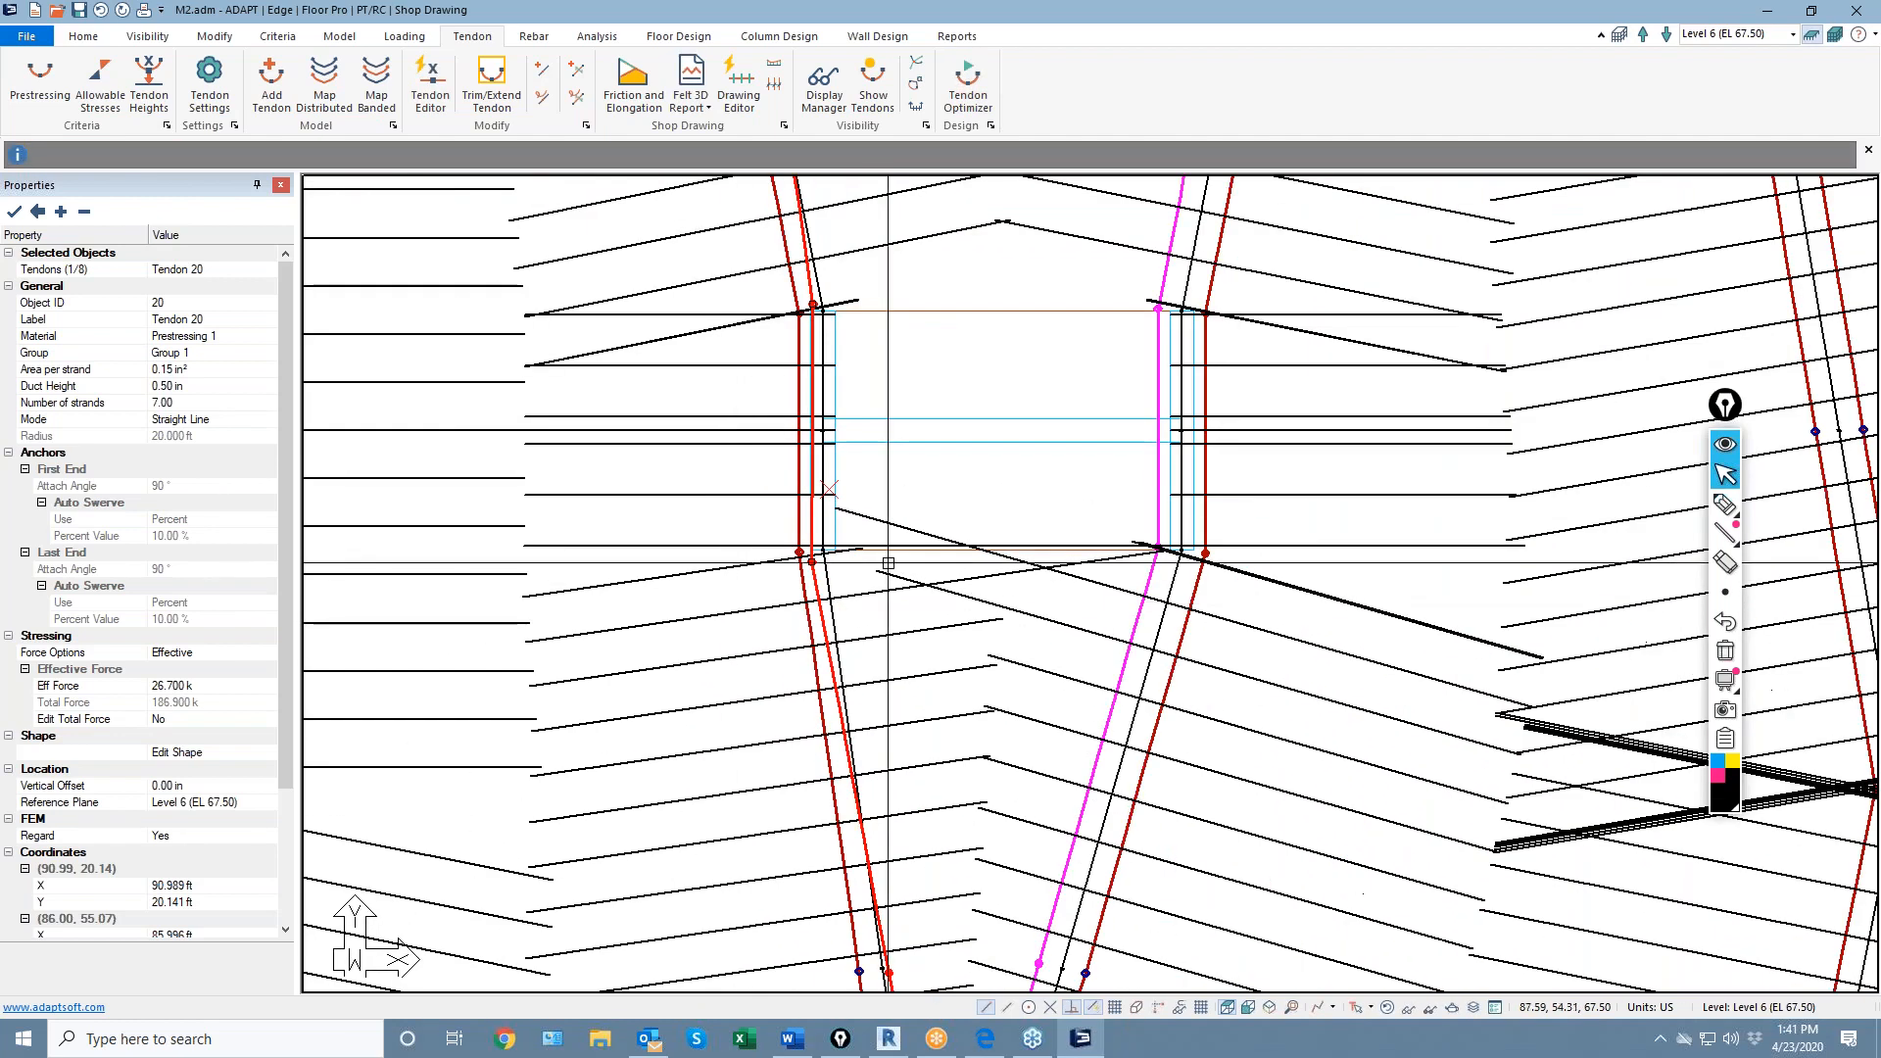
Move the upper kink point of the inner tendon on the central opening's right side outward, clear of the opening
click(1163, 297)
scroll(1164, 297, up, 3)
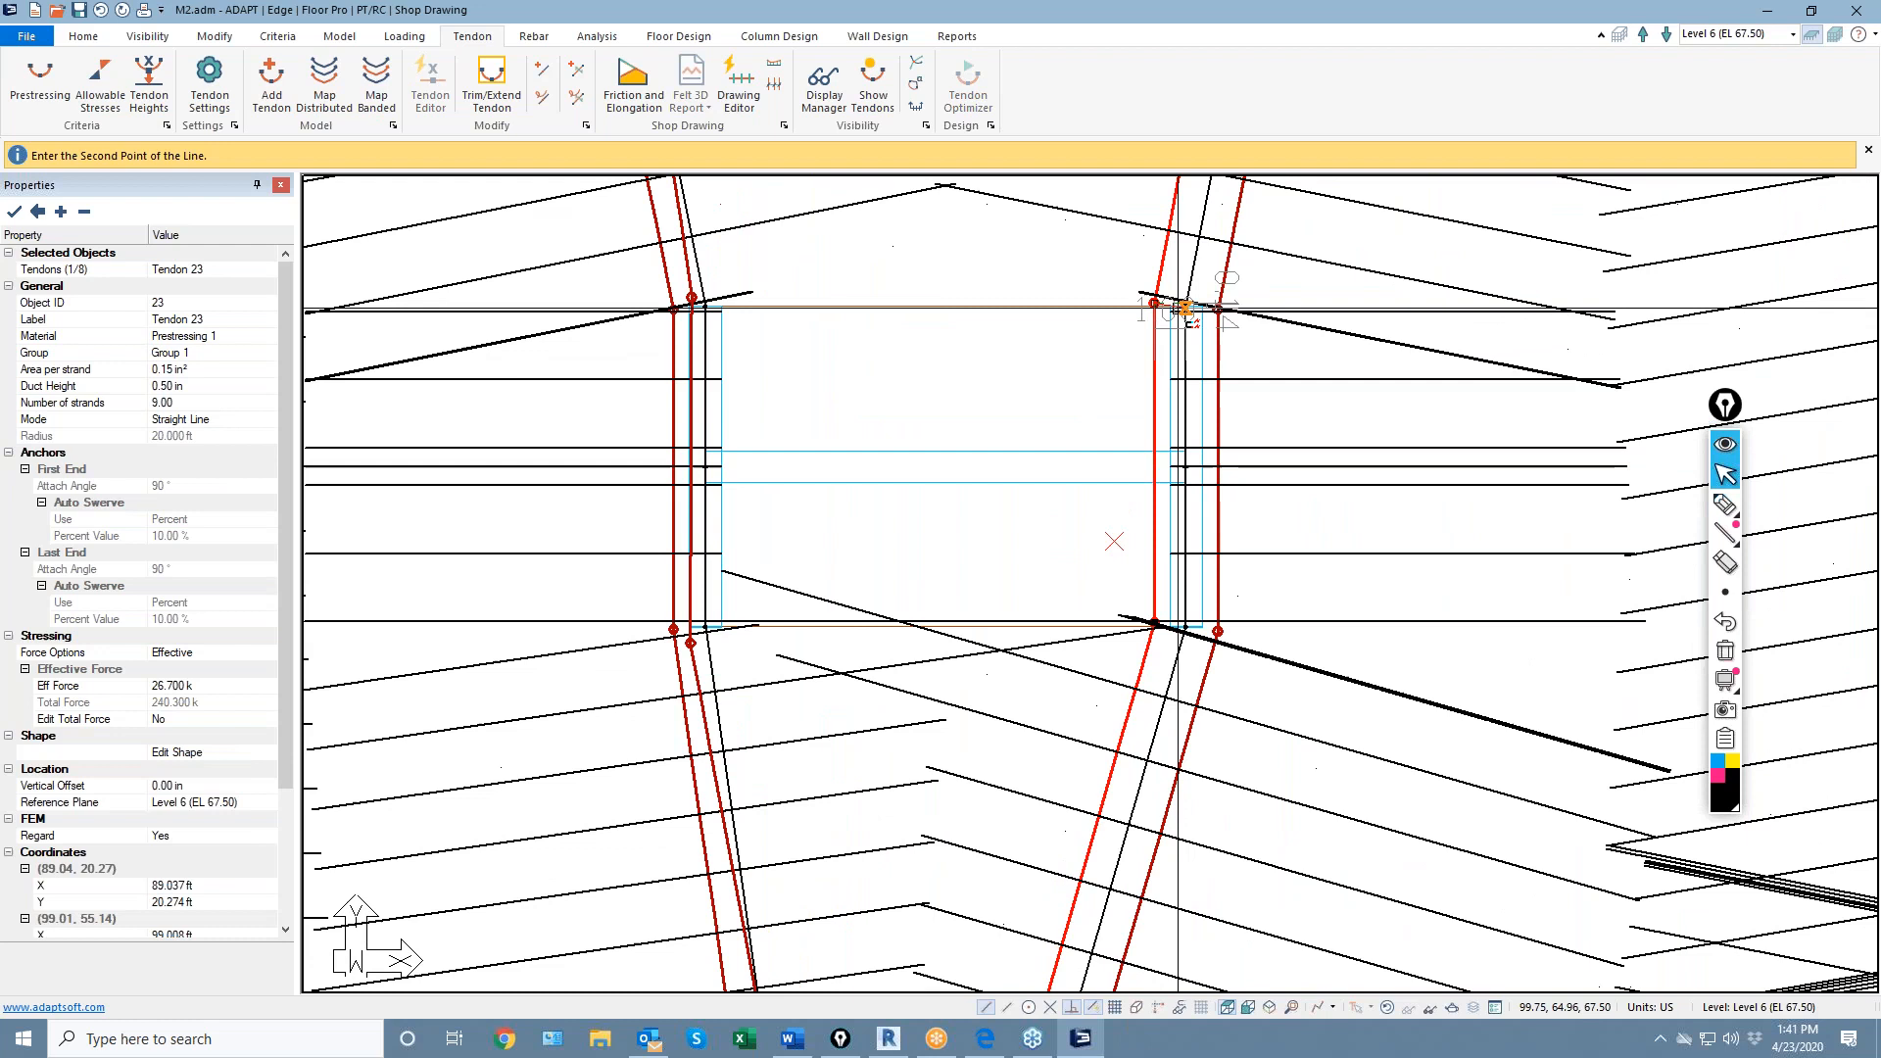
Move the selected banded tendon's control point at the opening's lower corner onto the end of the core wall
key(Down)
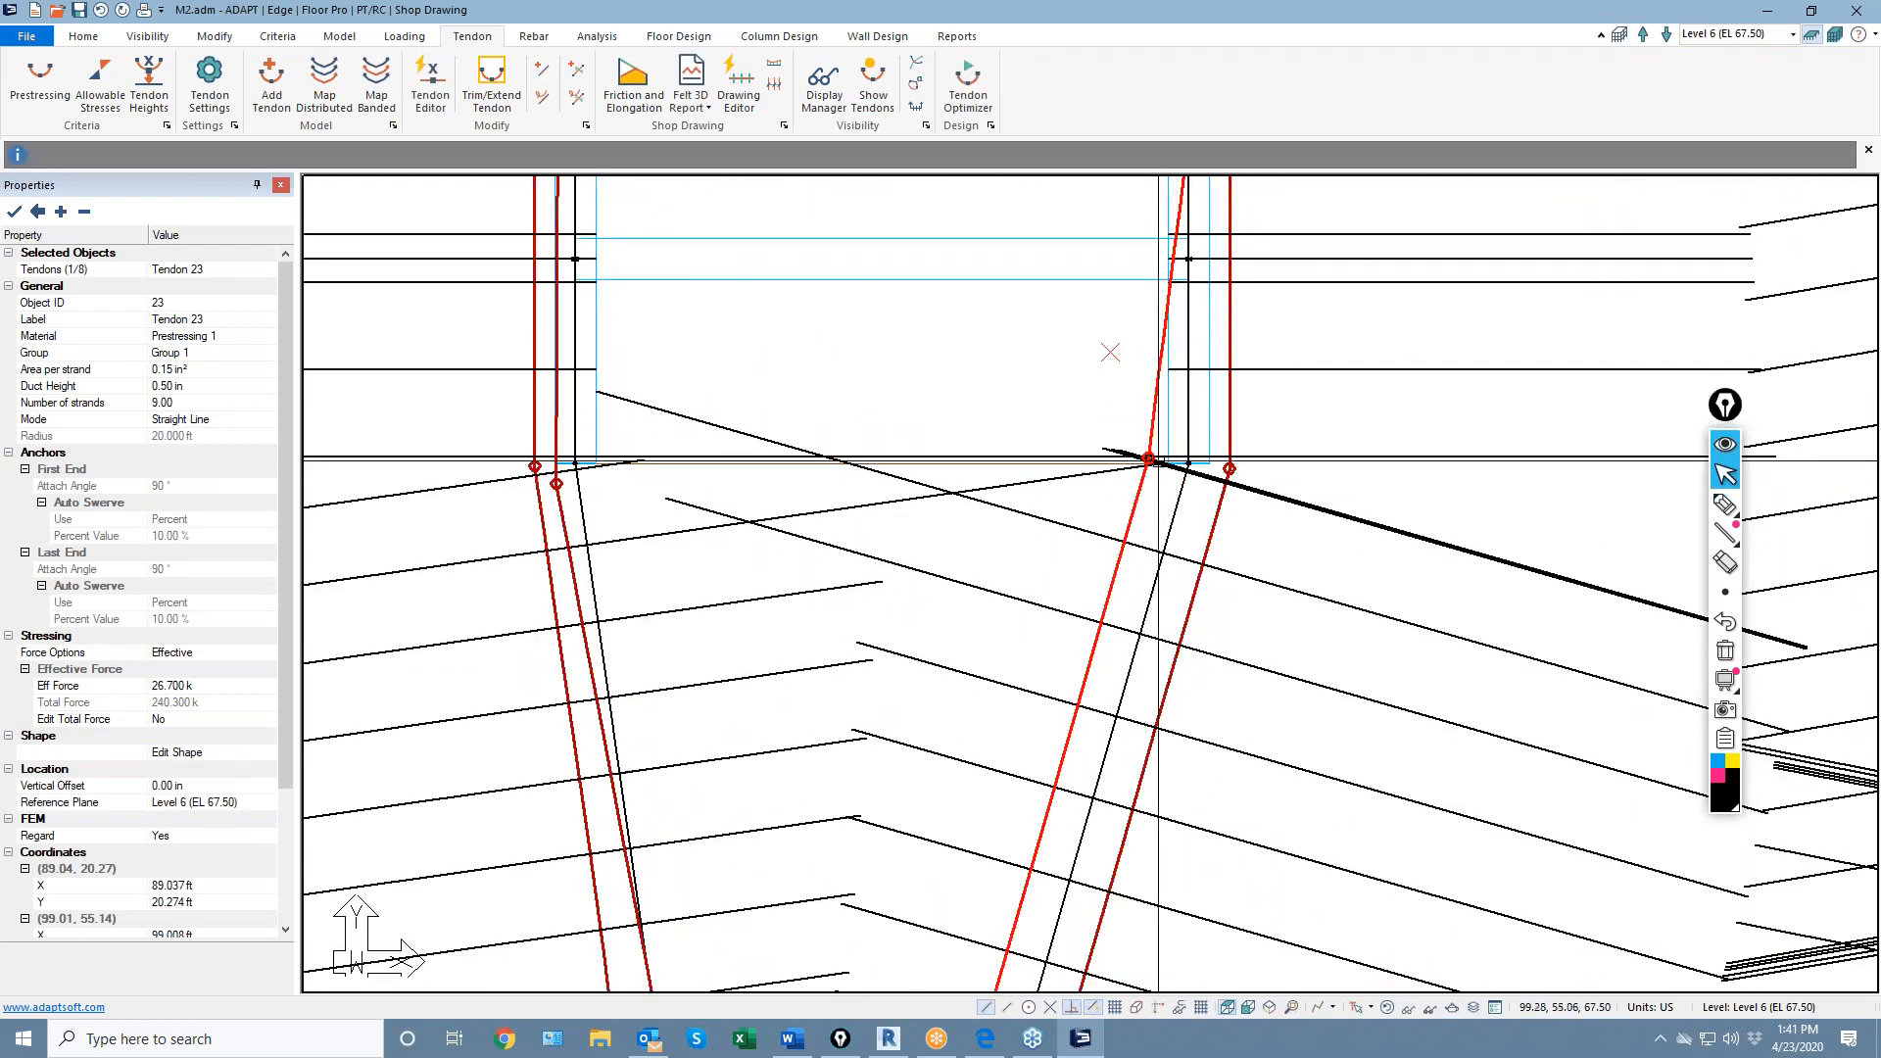
click(1151, 459)
click(1194, 490)
scroll(1082, 588, down, 2)
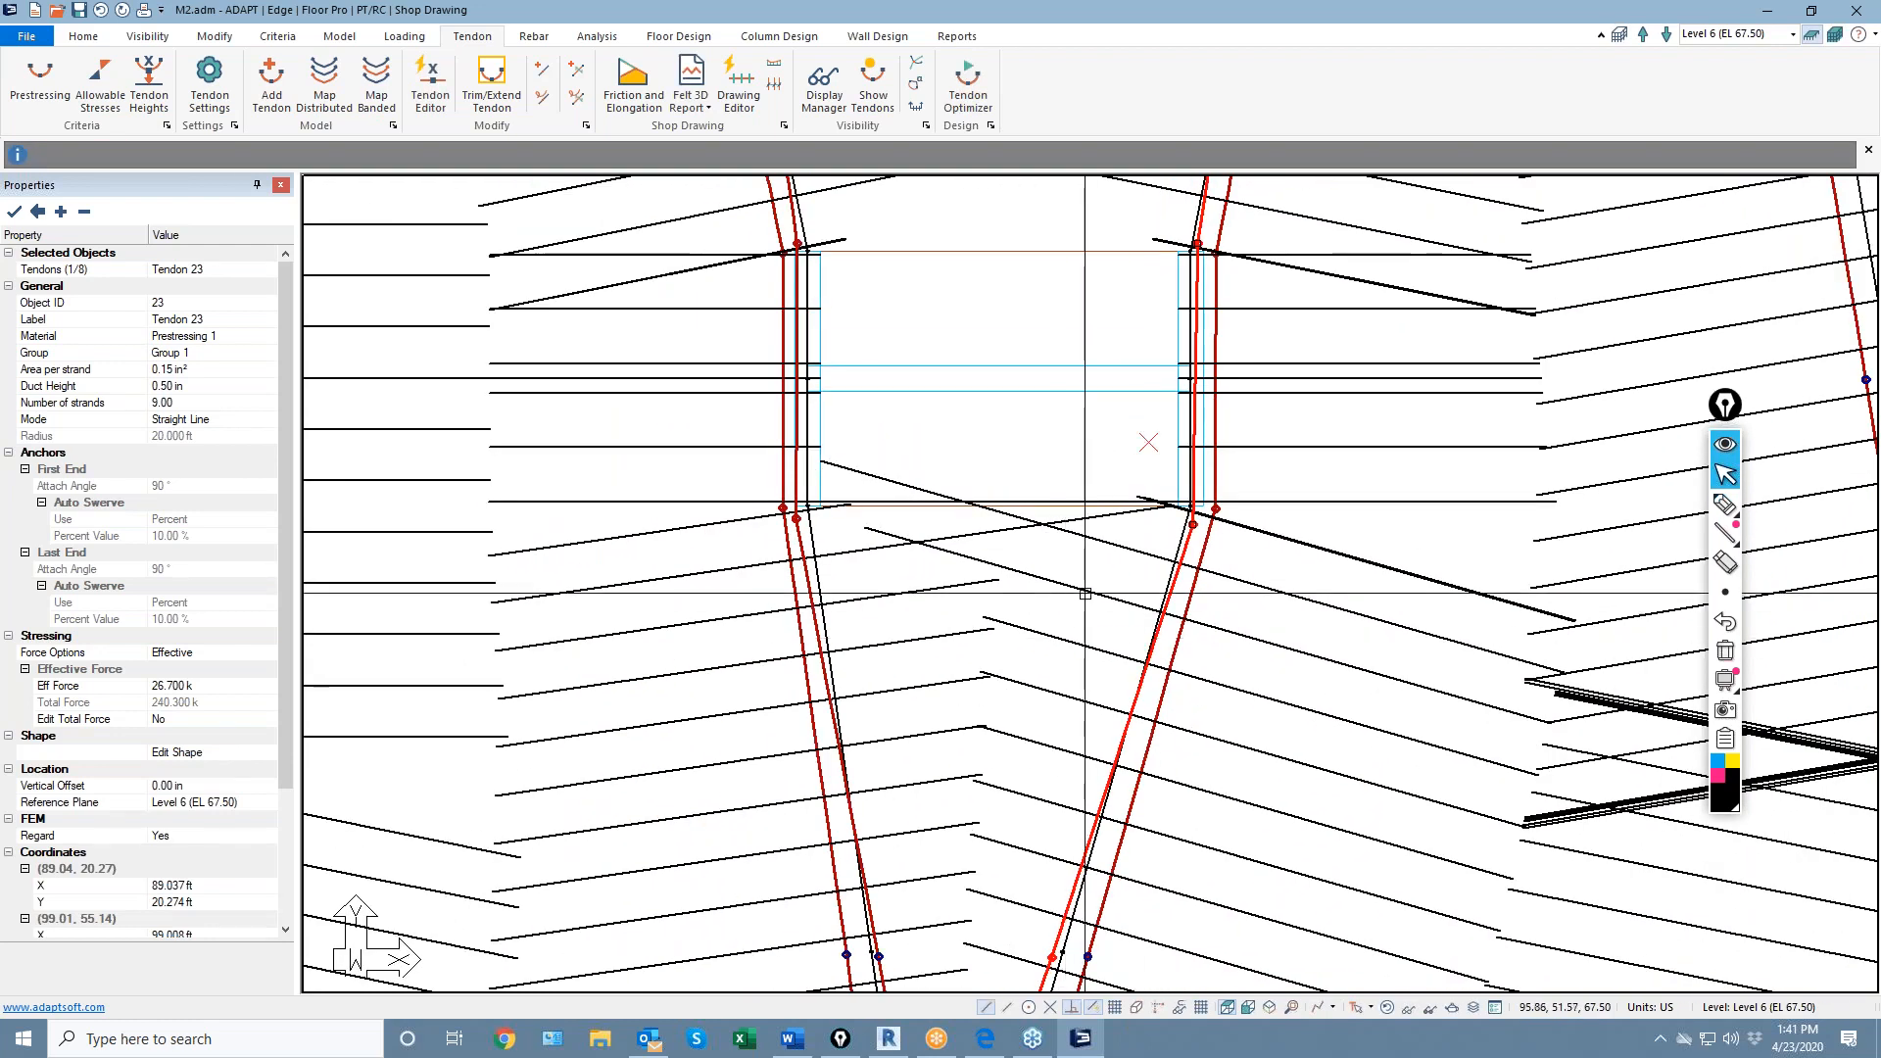
scroll(1005, 658, down, 2)
scroll(980, 676, down, 2)
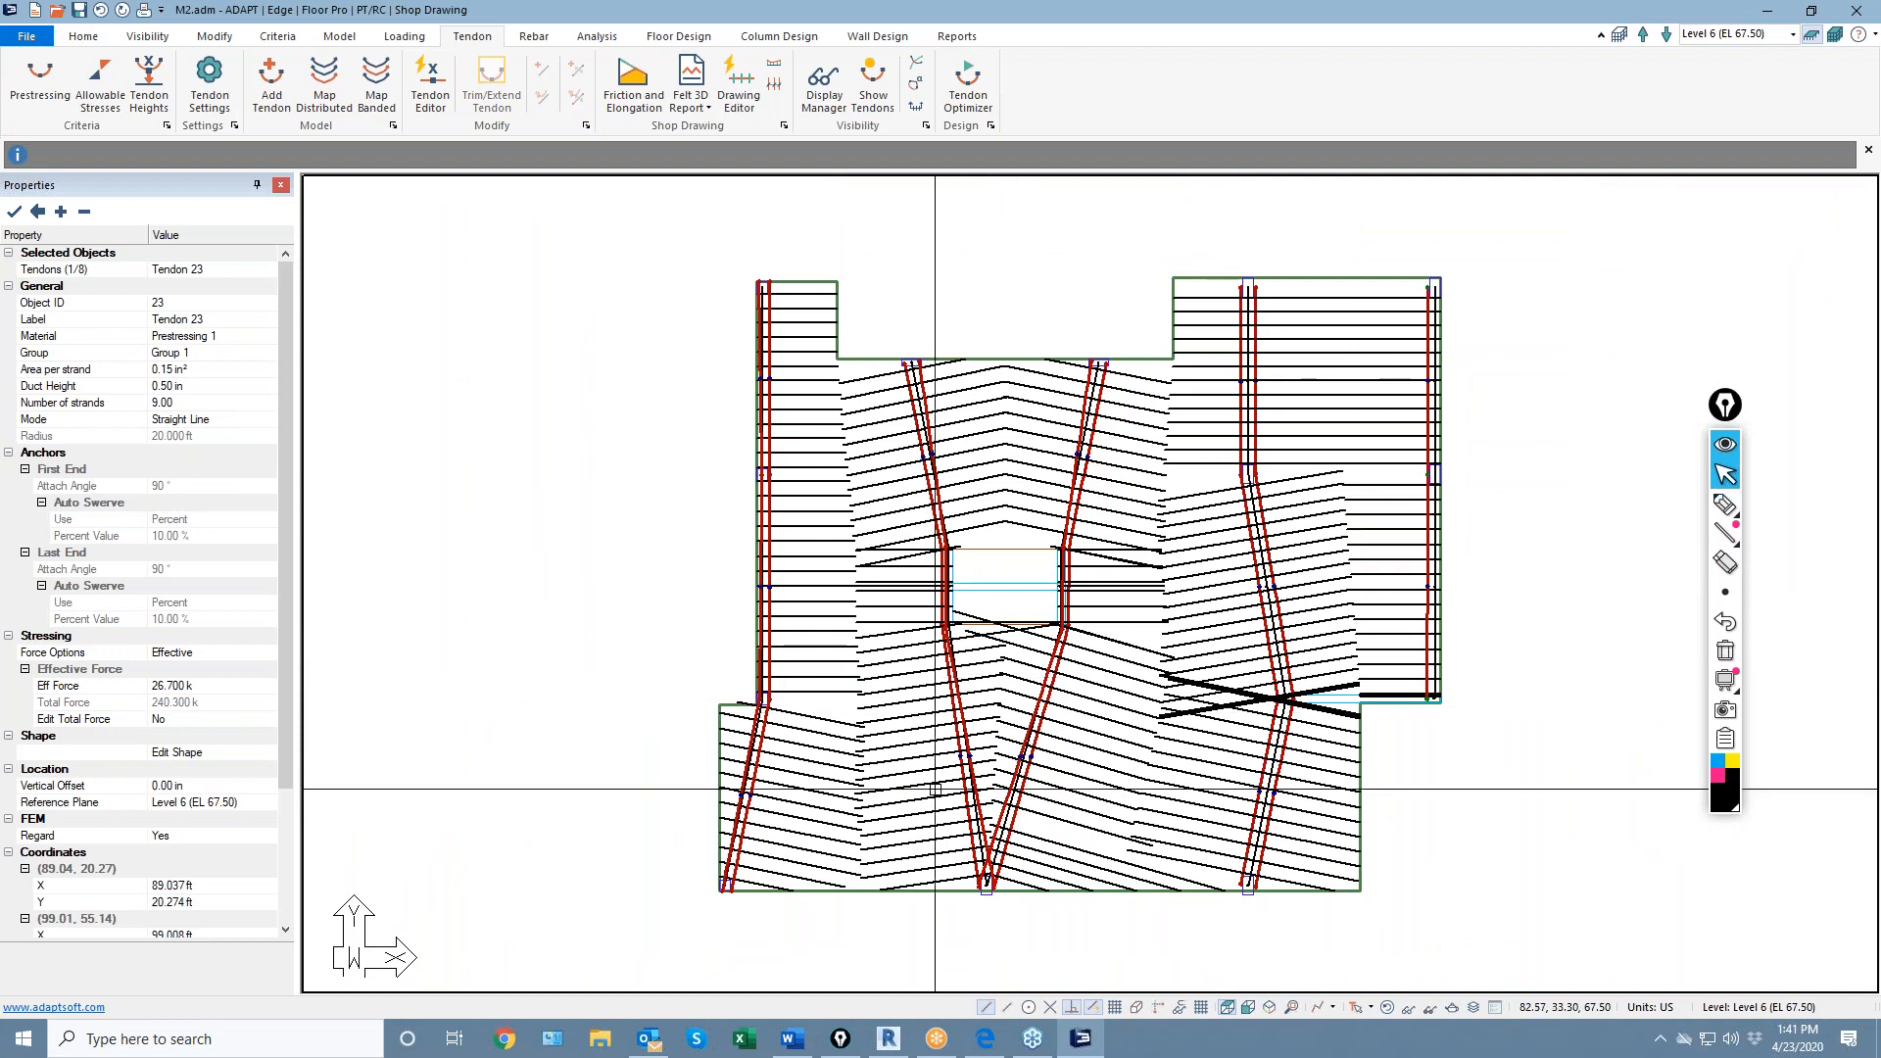
scroll(906, 637, down, 2)
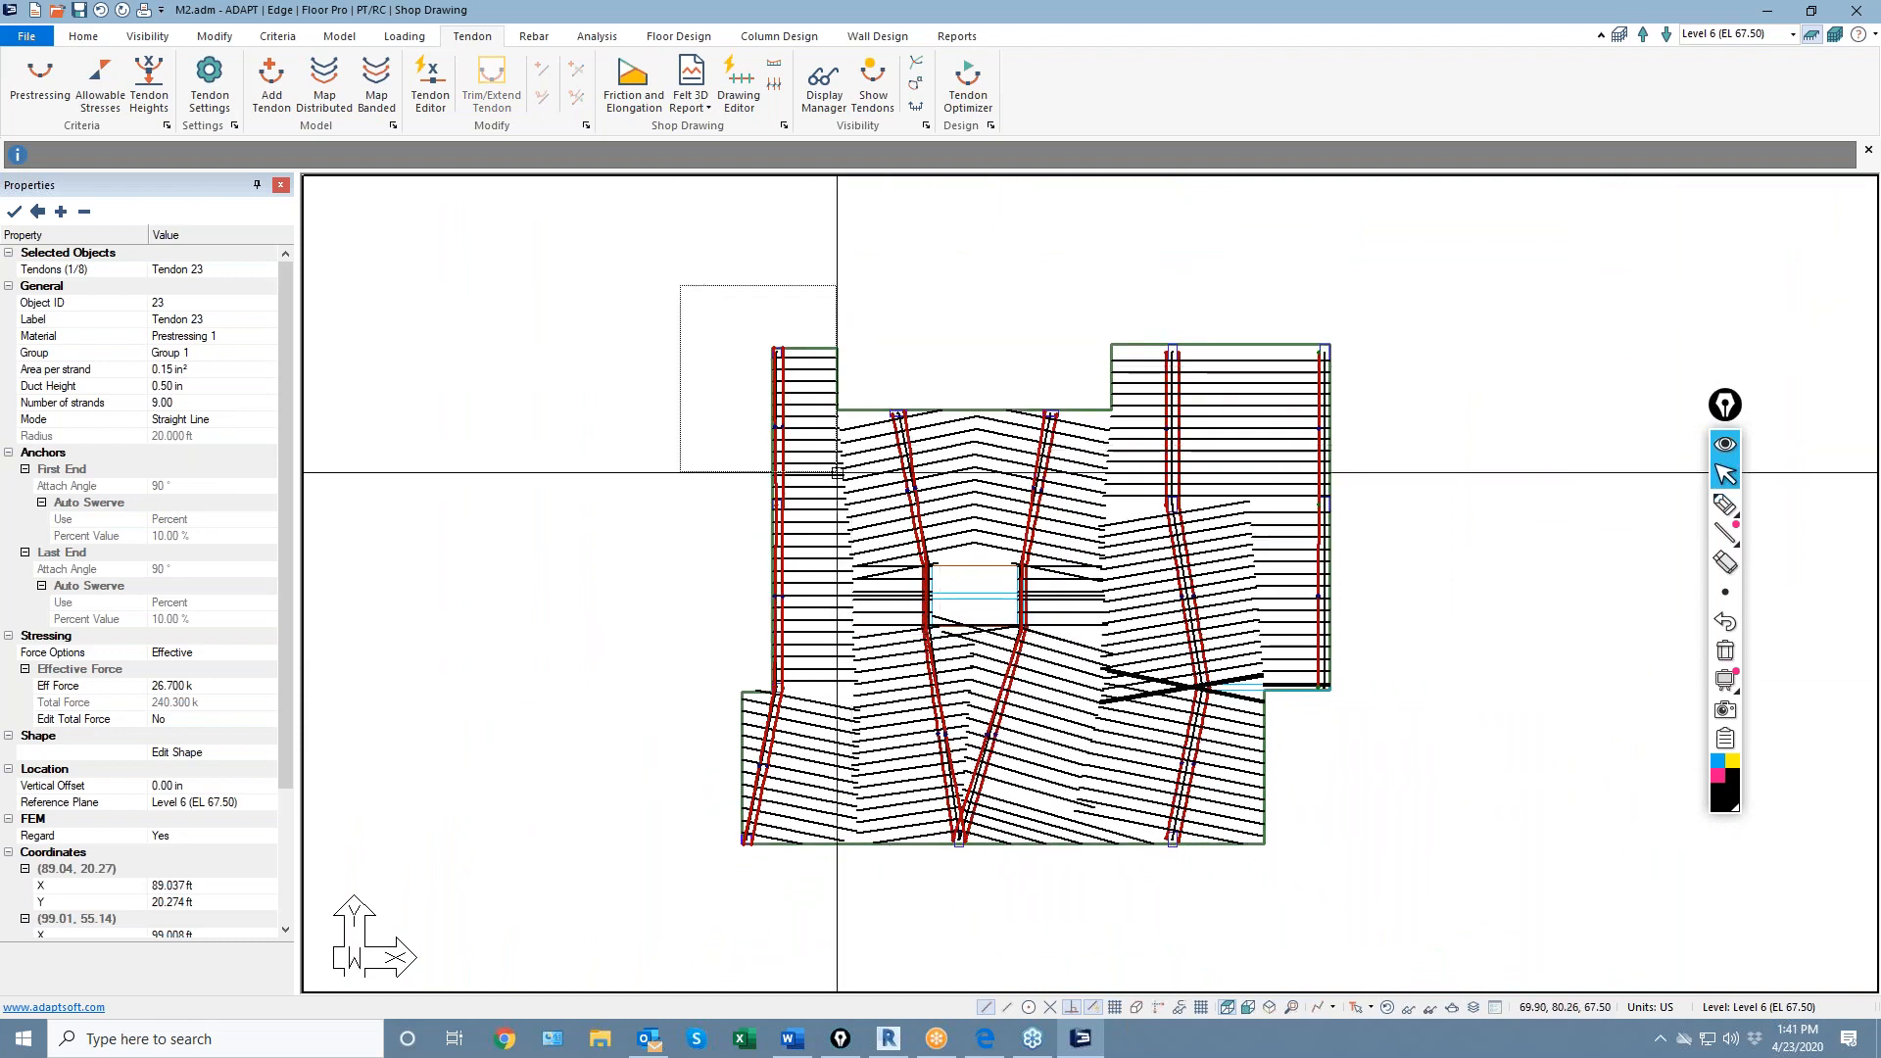
Select the whole floor and trim or extend its tendons to the slab edge
key(ctrl+a)
click(491, 81)
key(Escape)
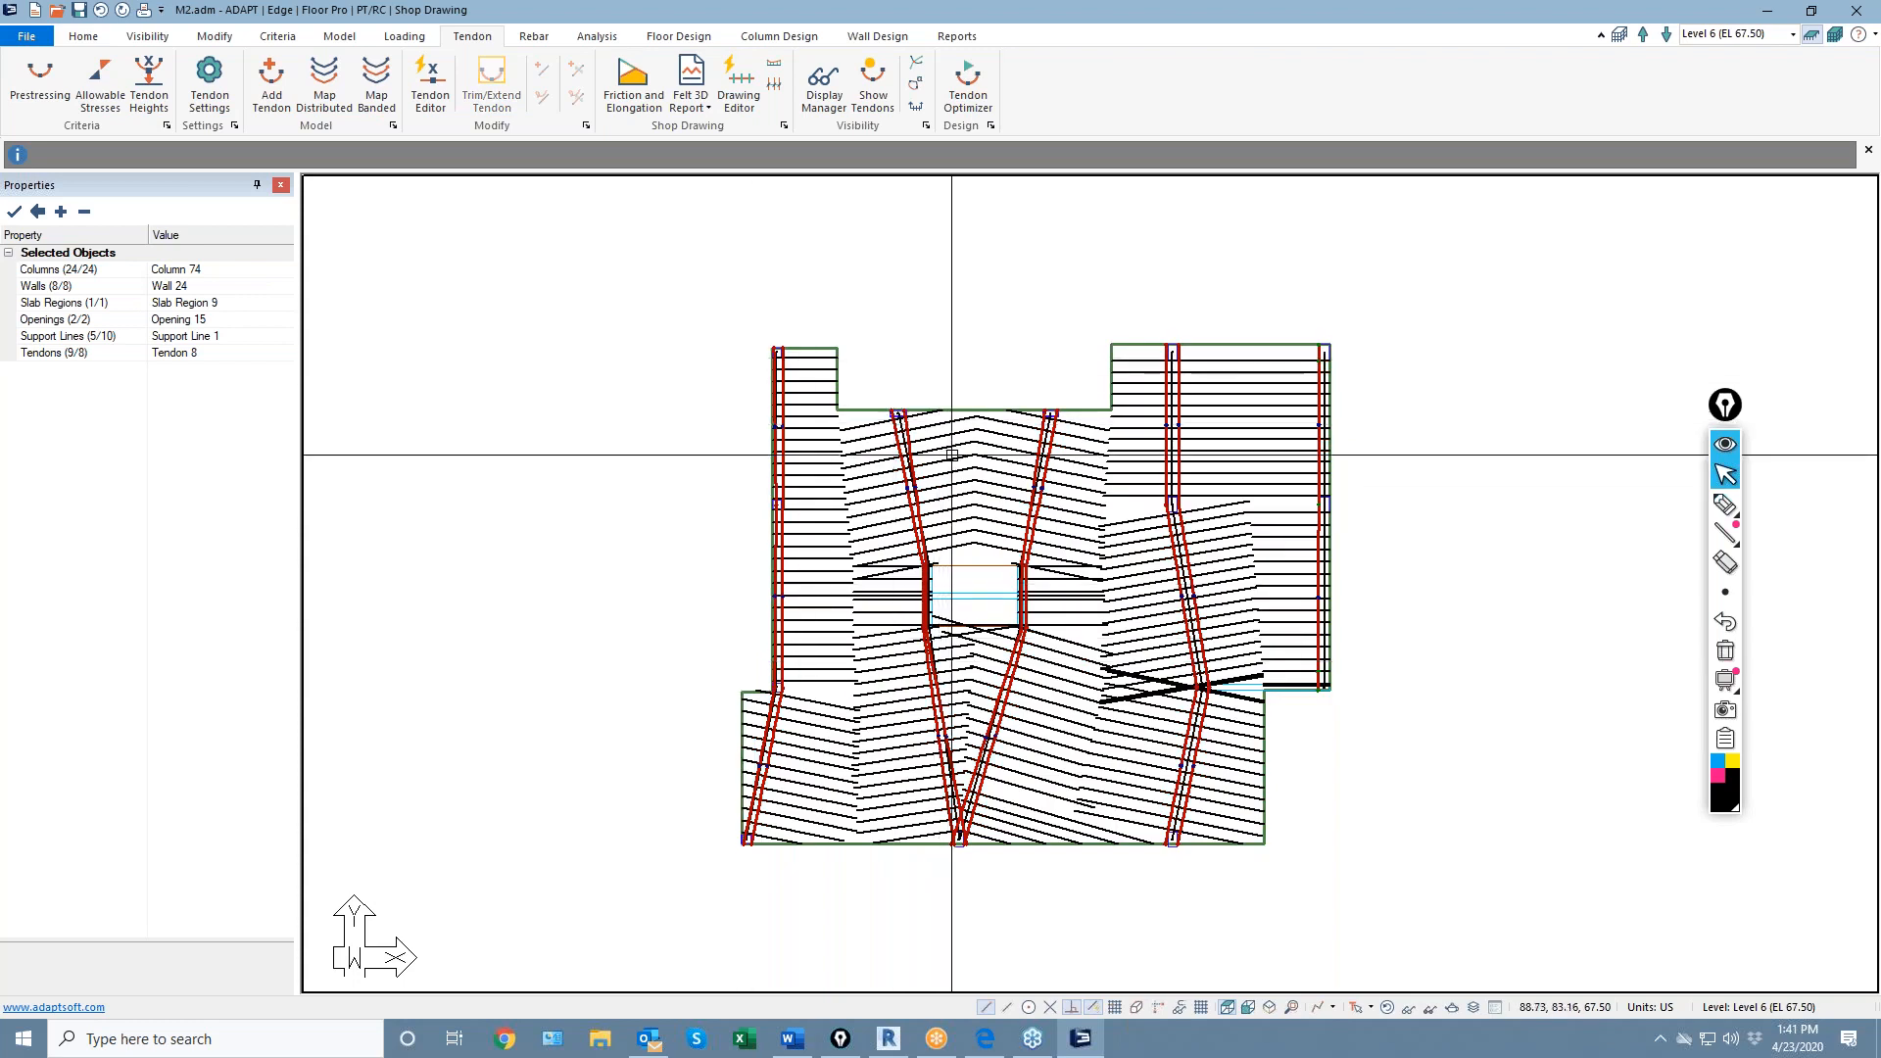
scroll(971, 792, up, 2)
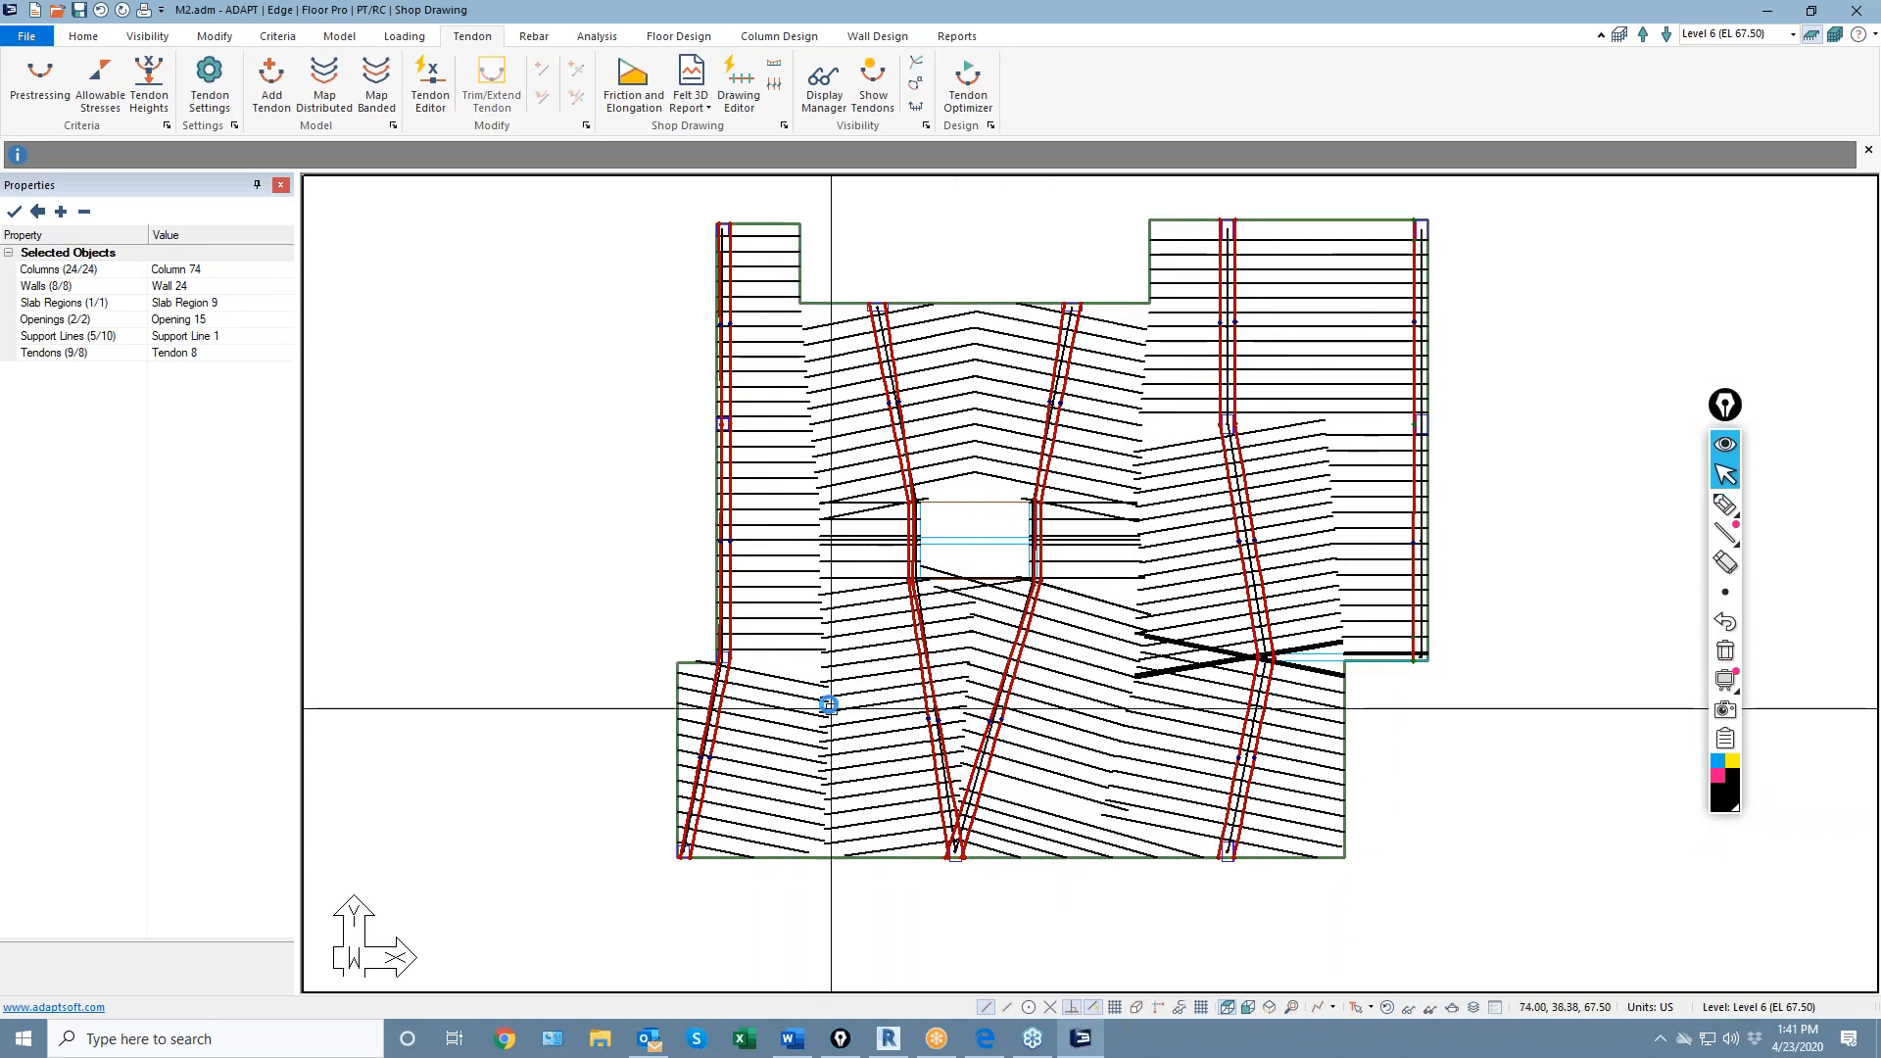
scroll(831, 707, down, 1)
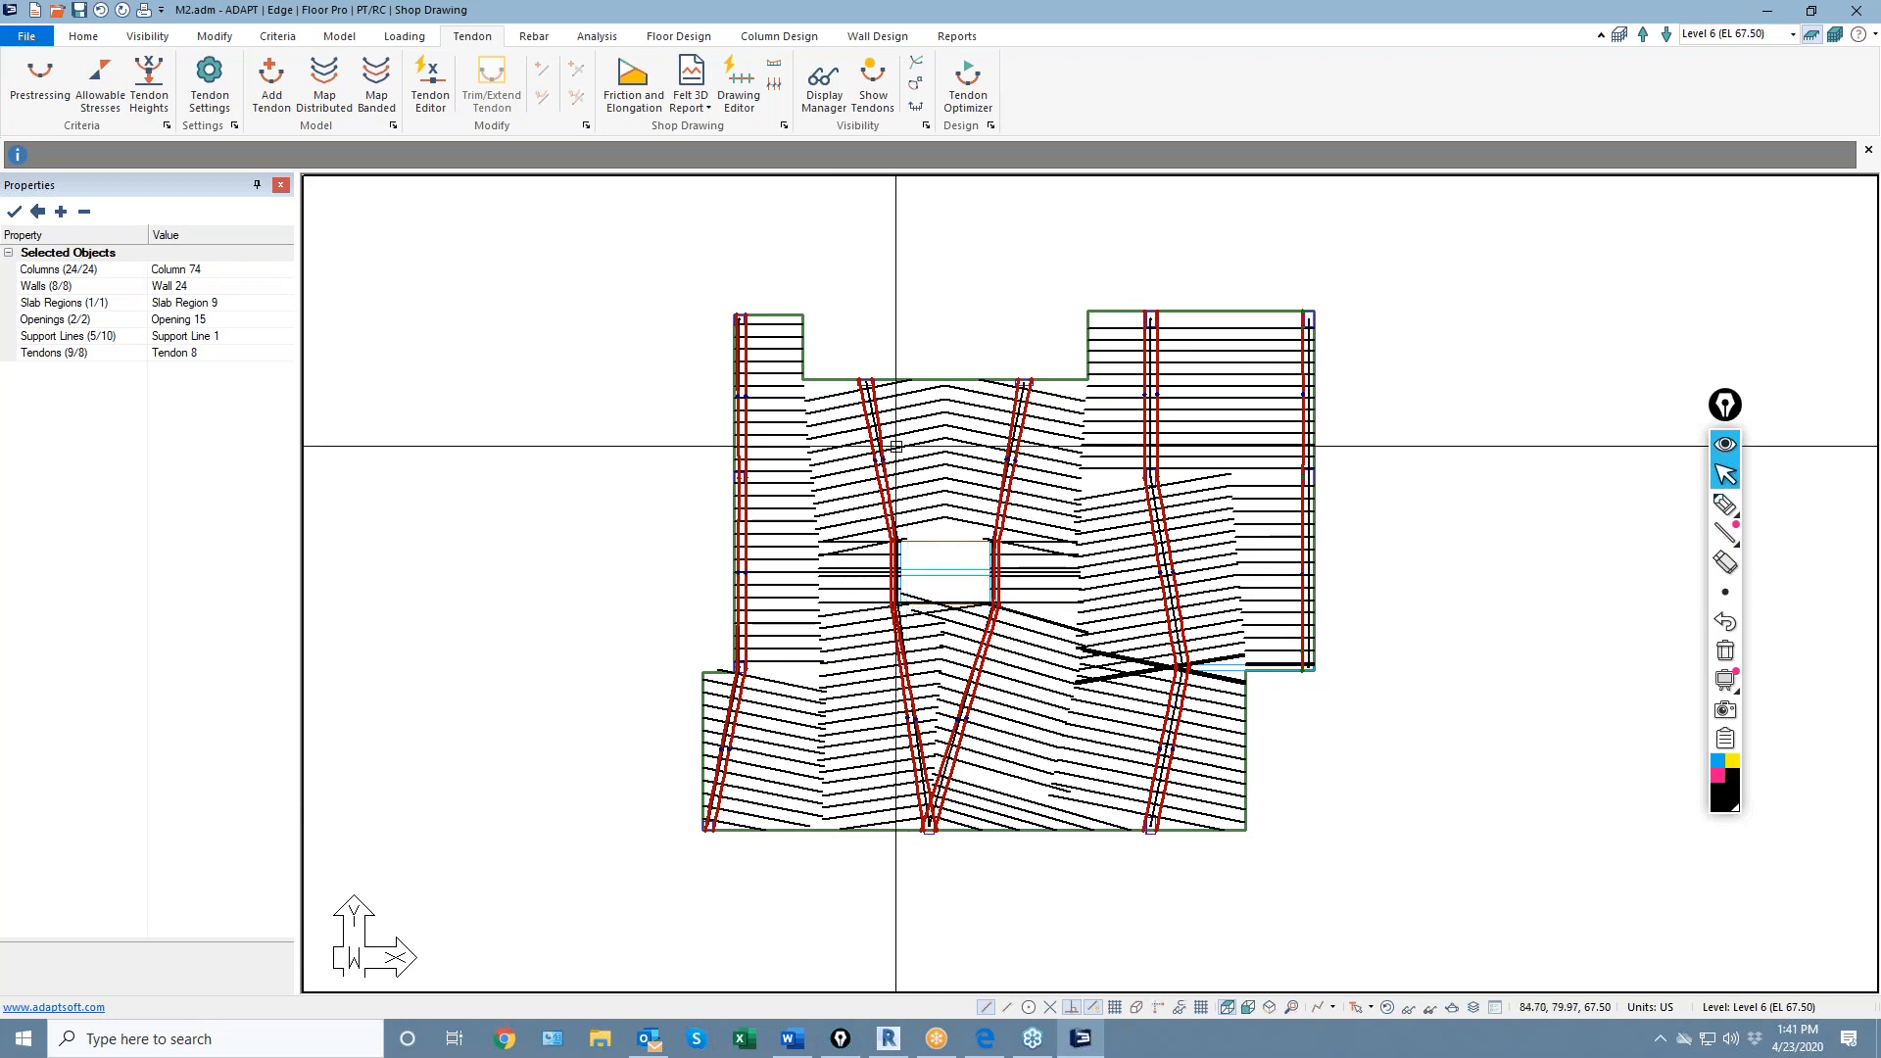
middle_drag(916, 792, 955, 623)
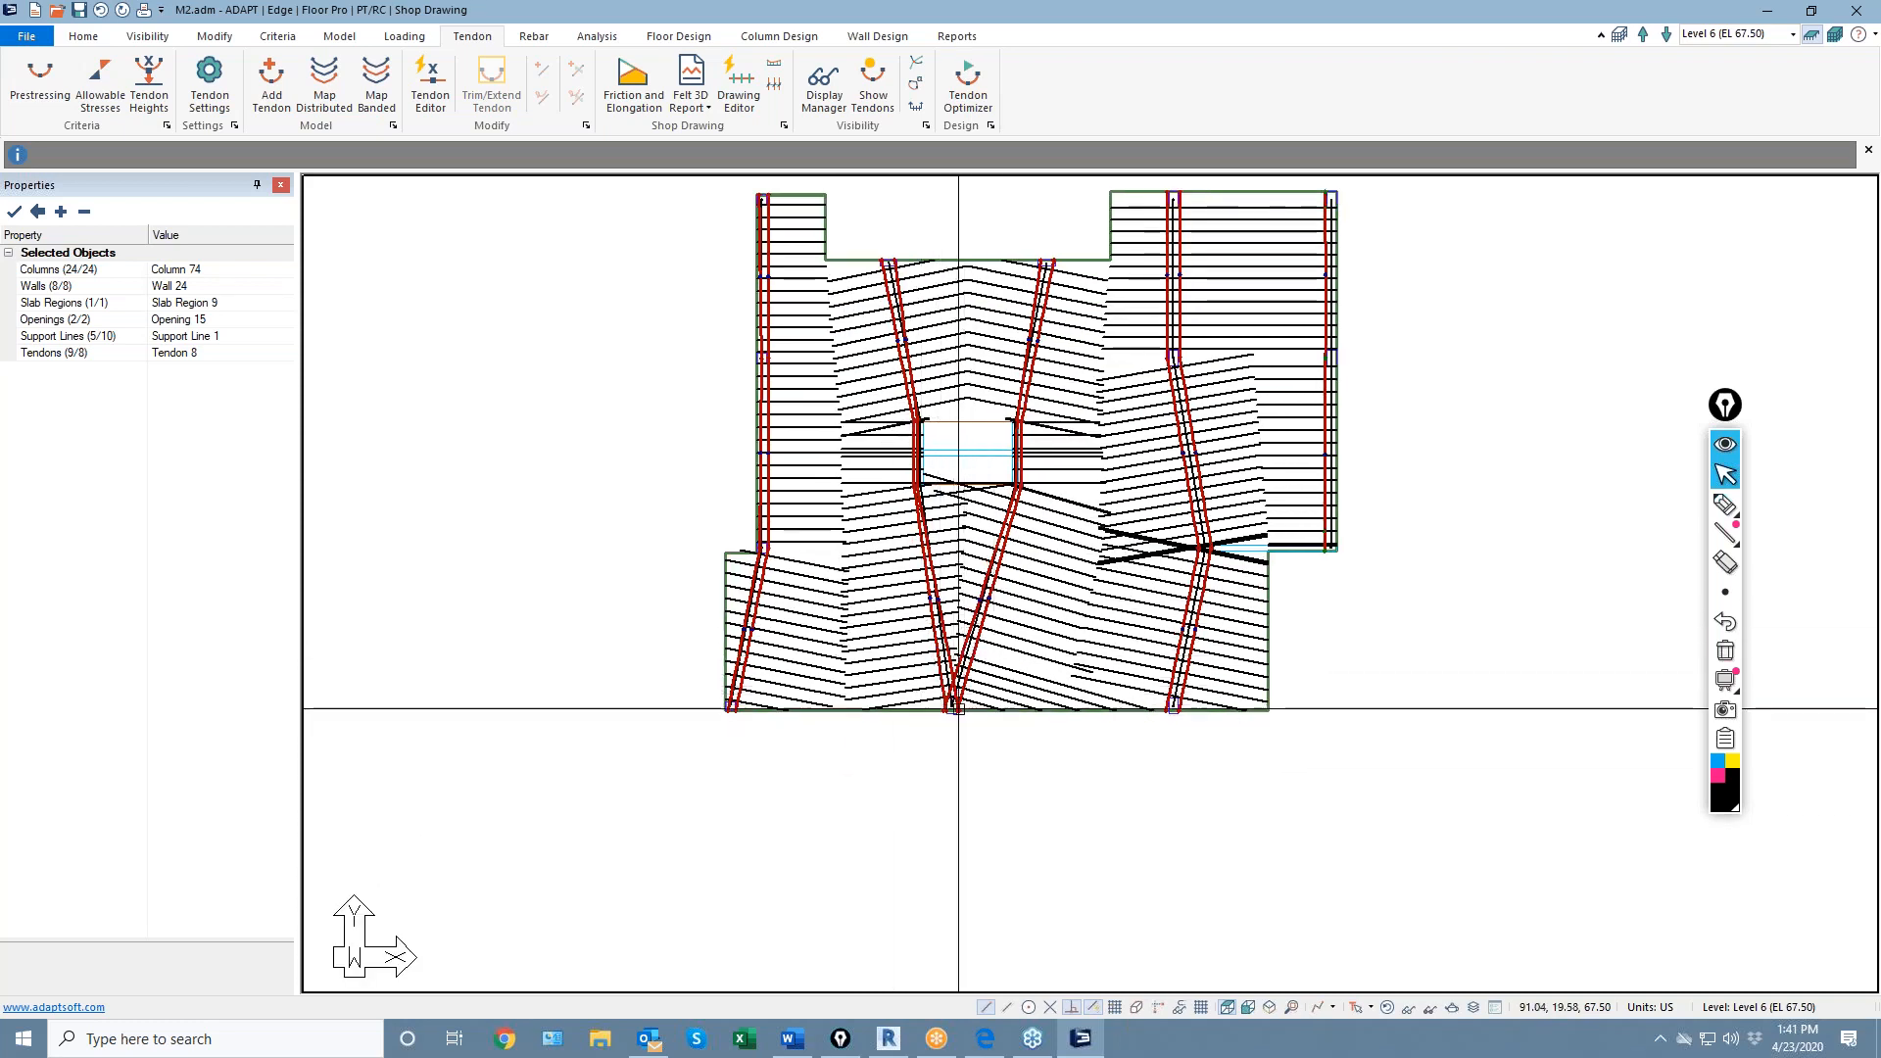
scroll(869, 731, down, 1)
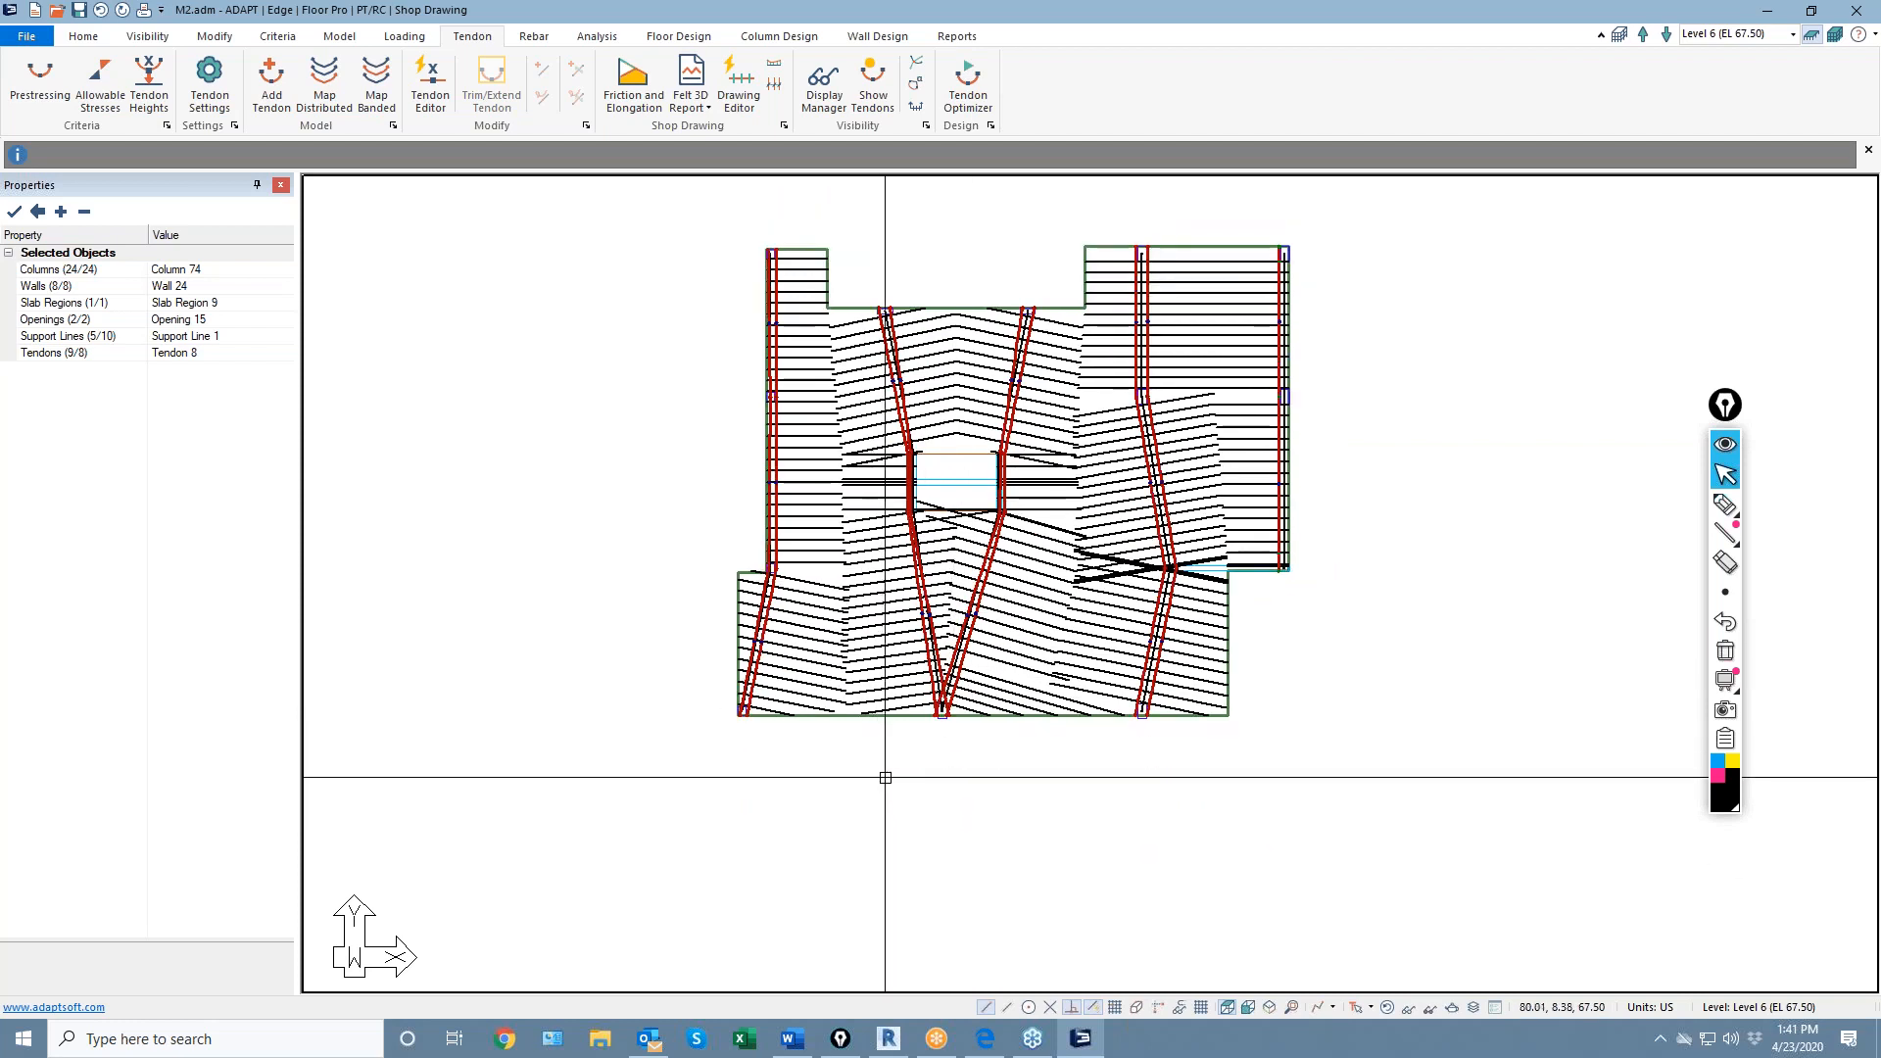
scroll(850, 745, down, 1)
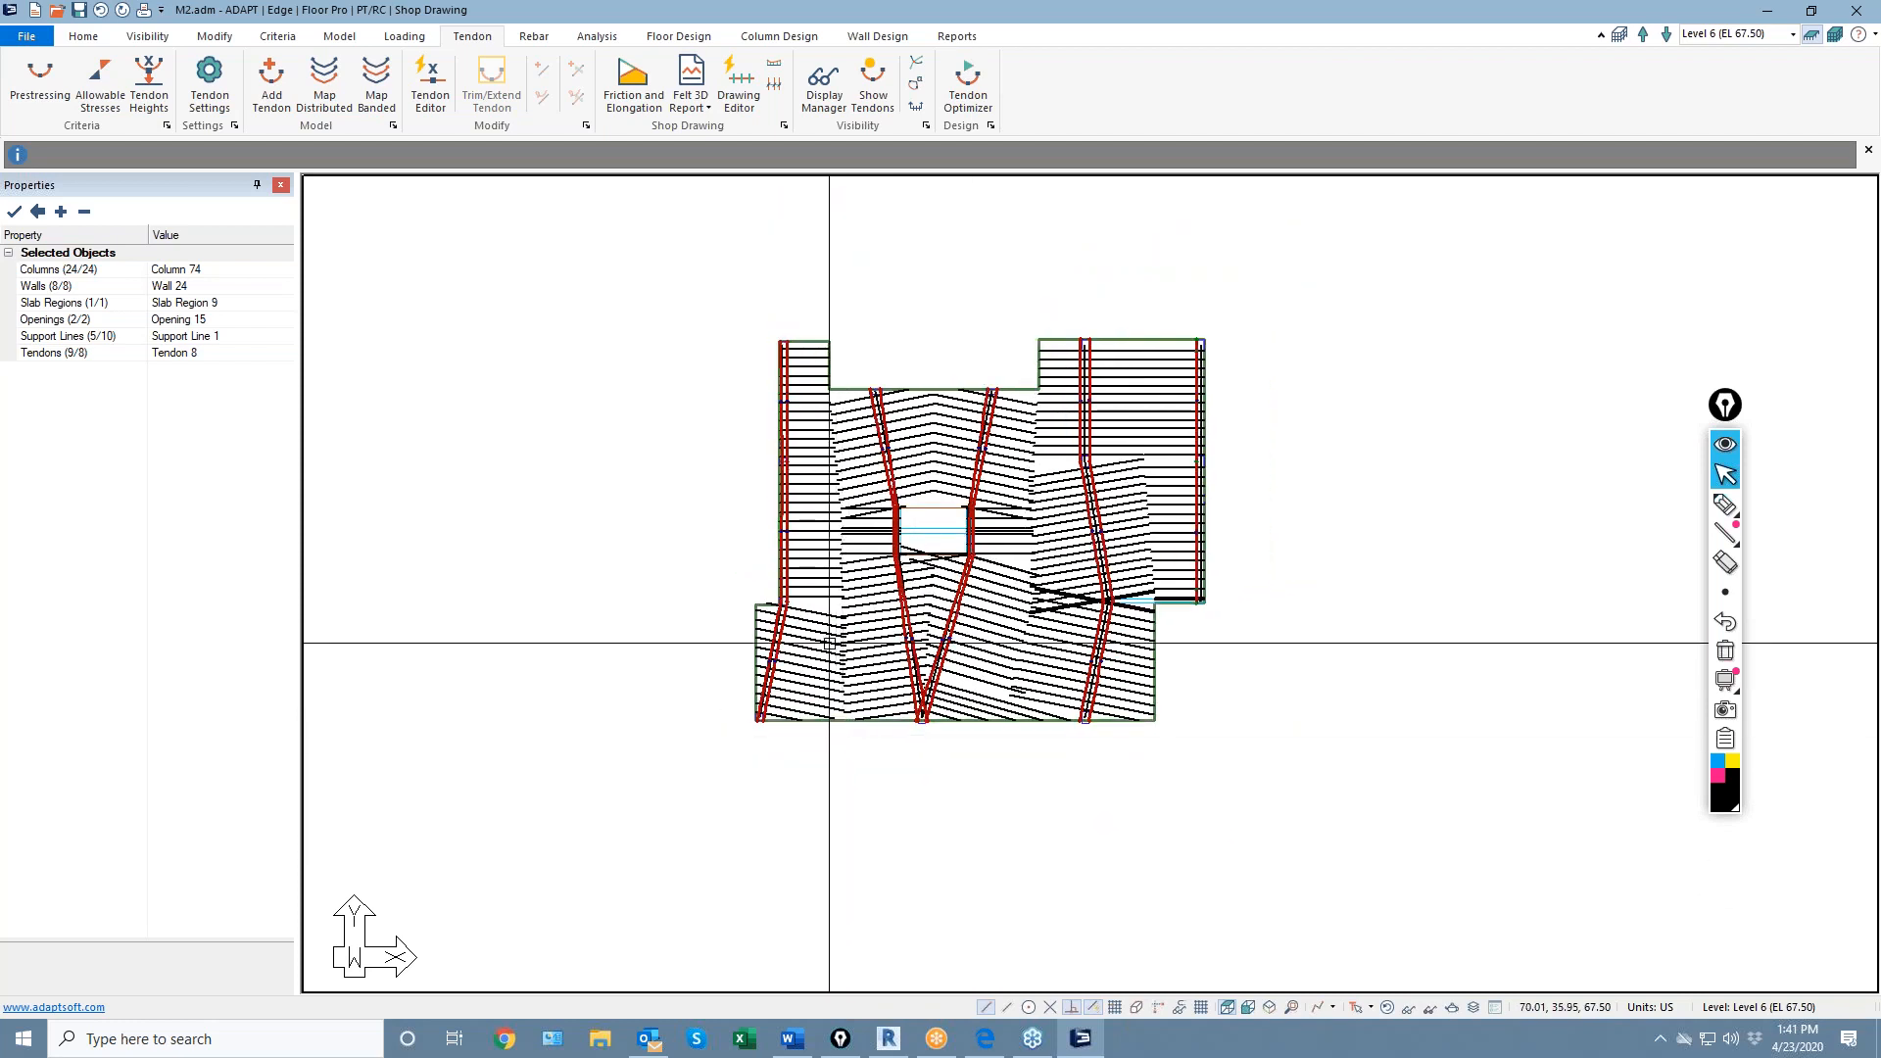
scroll(844, 396, up, 1)
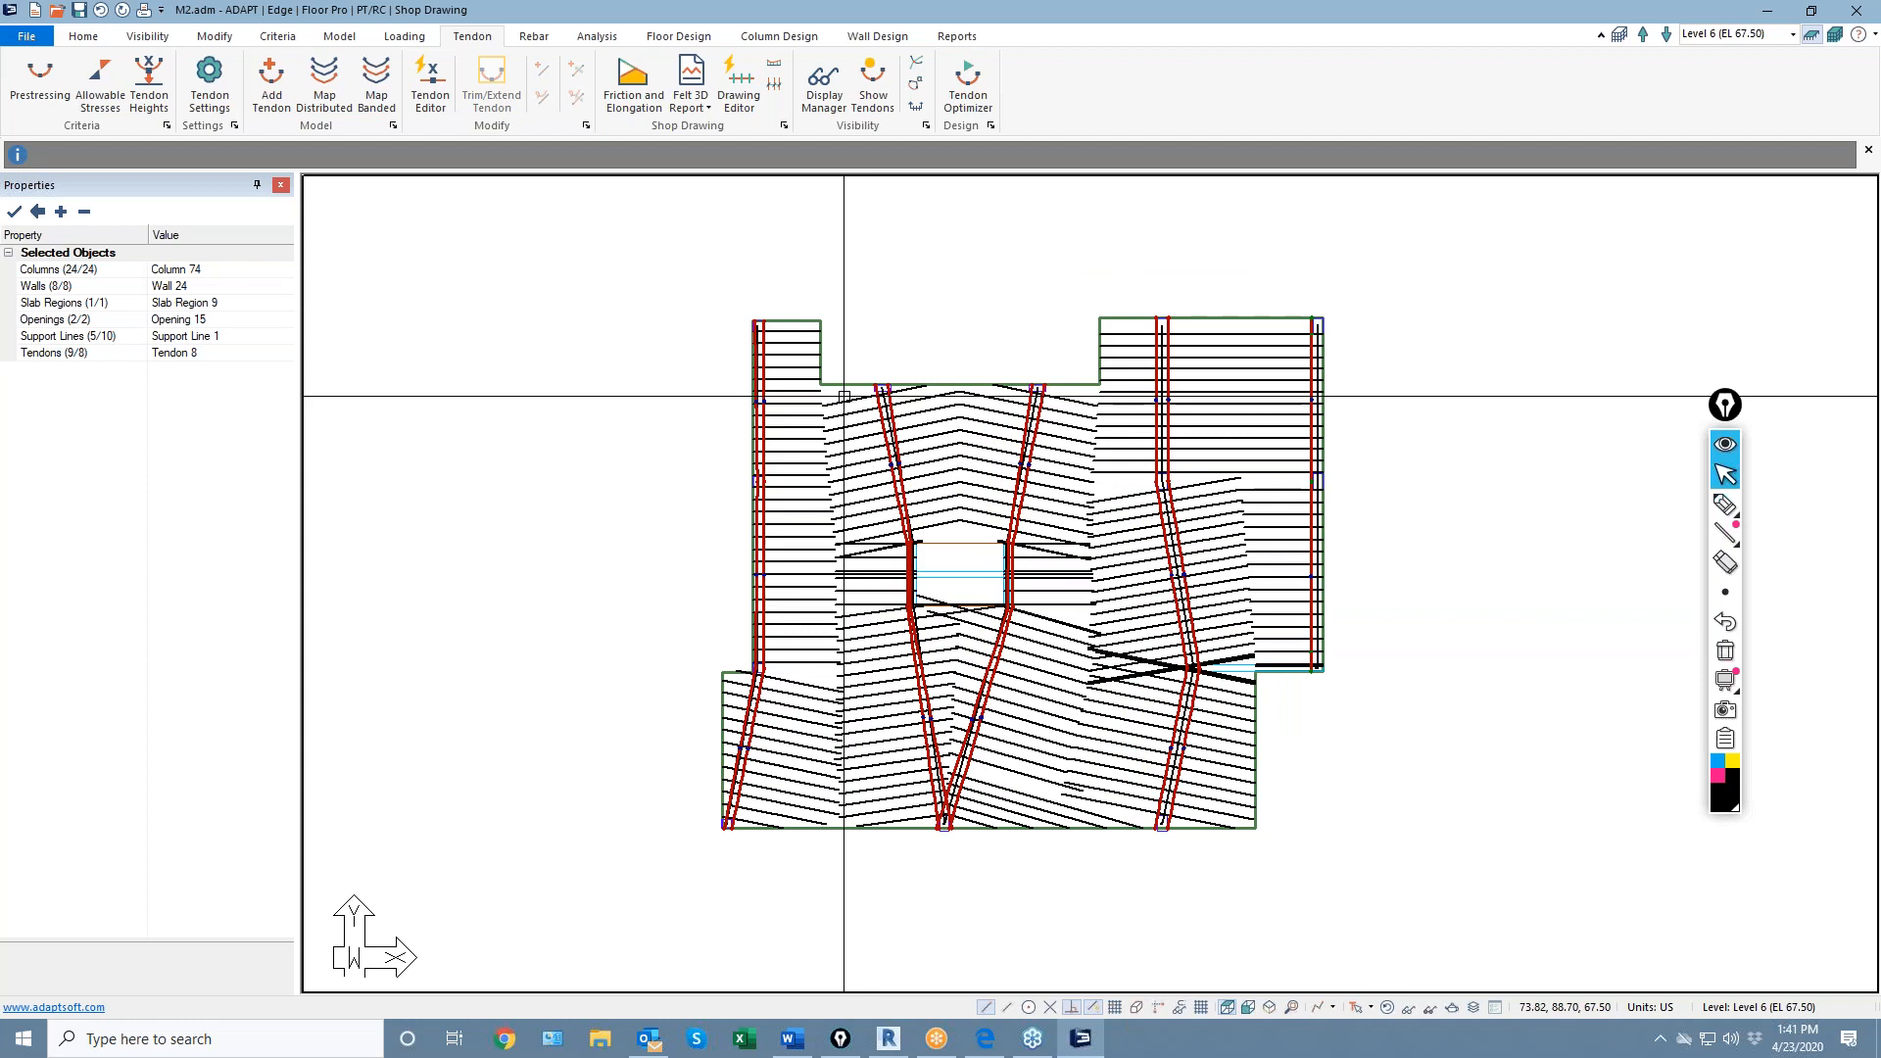
Render the level in 3D as a tilted wireframe with the columns and walls hidden
click(165, 37)
click(247, 91)
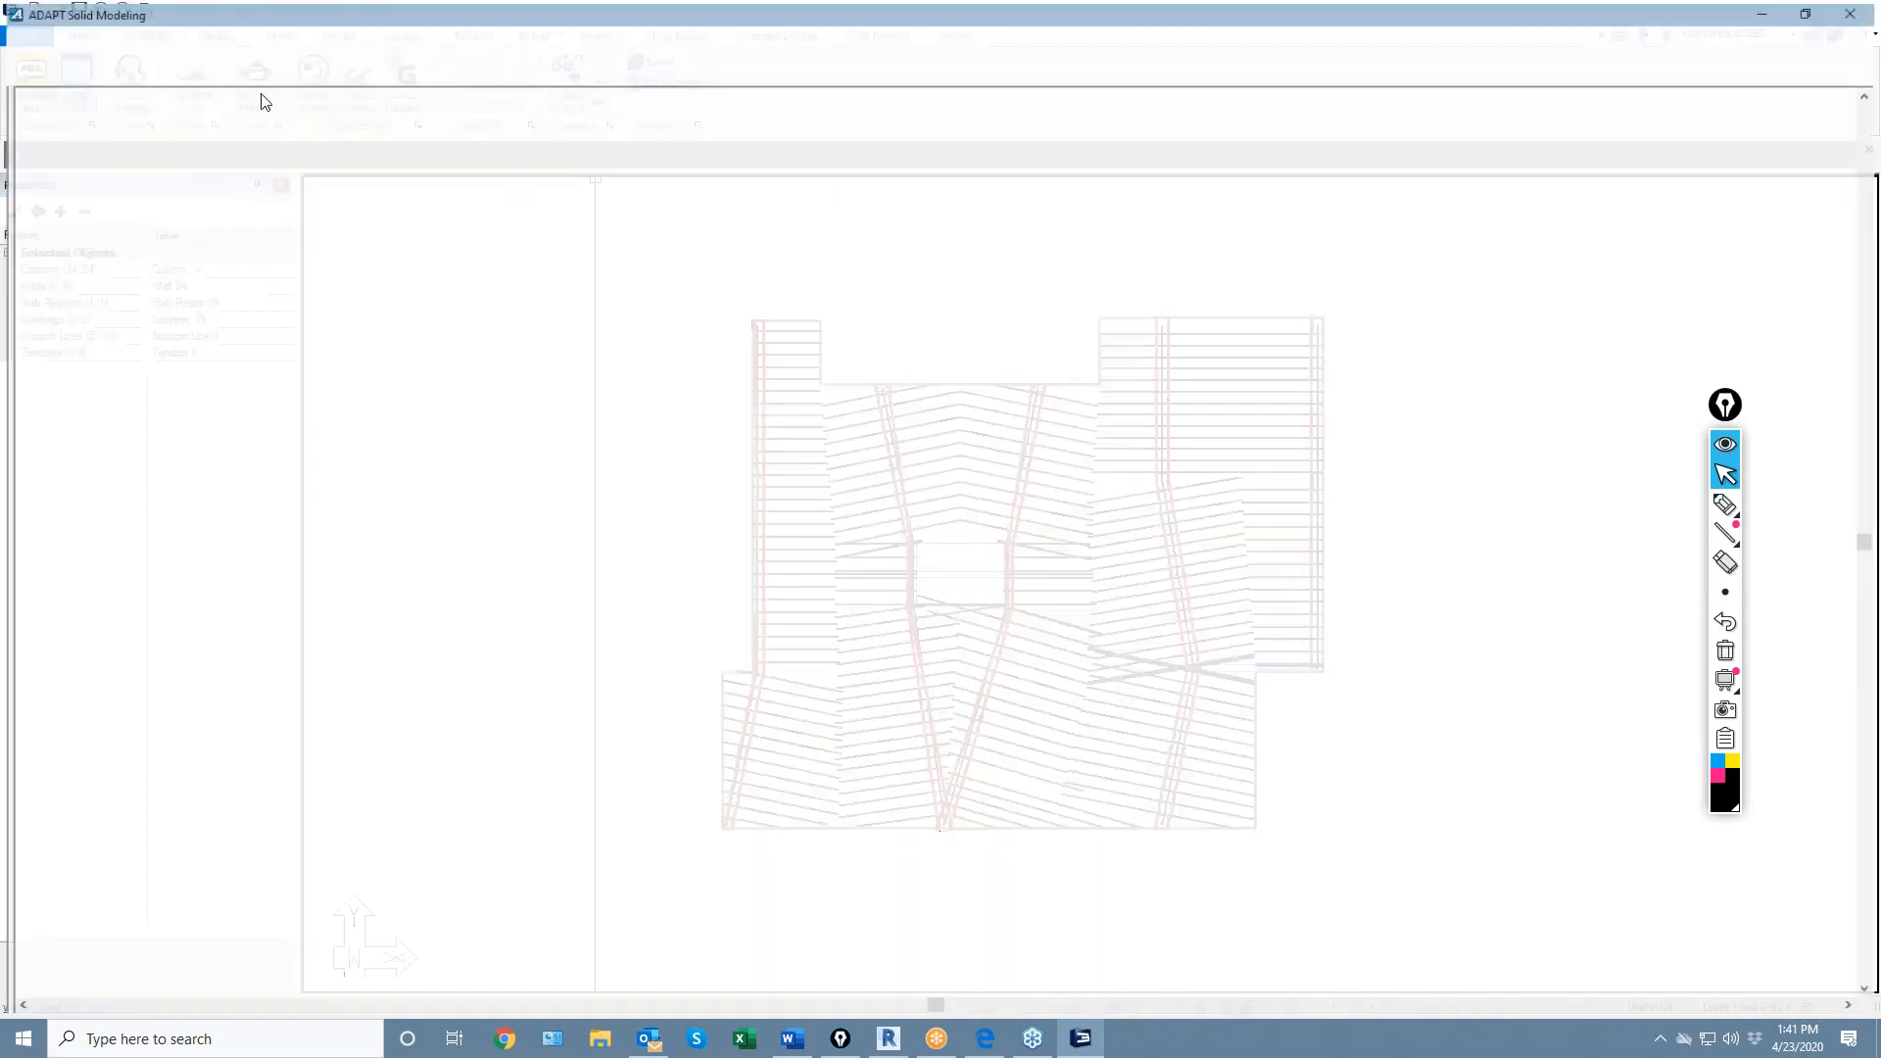
drag(298, 177, 555, 739)
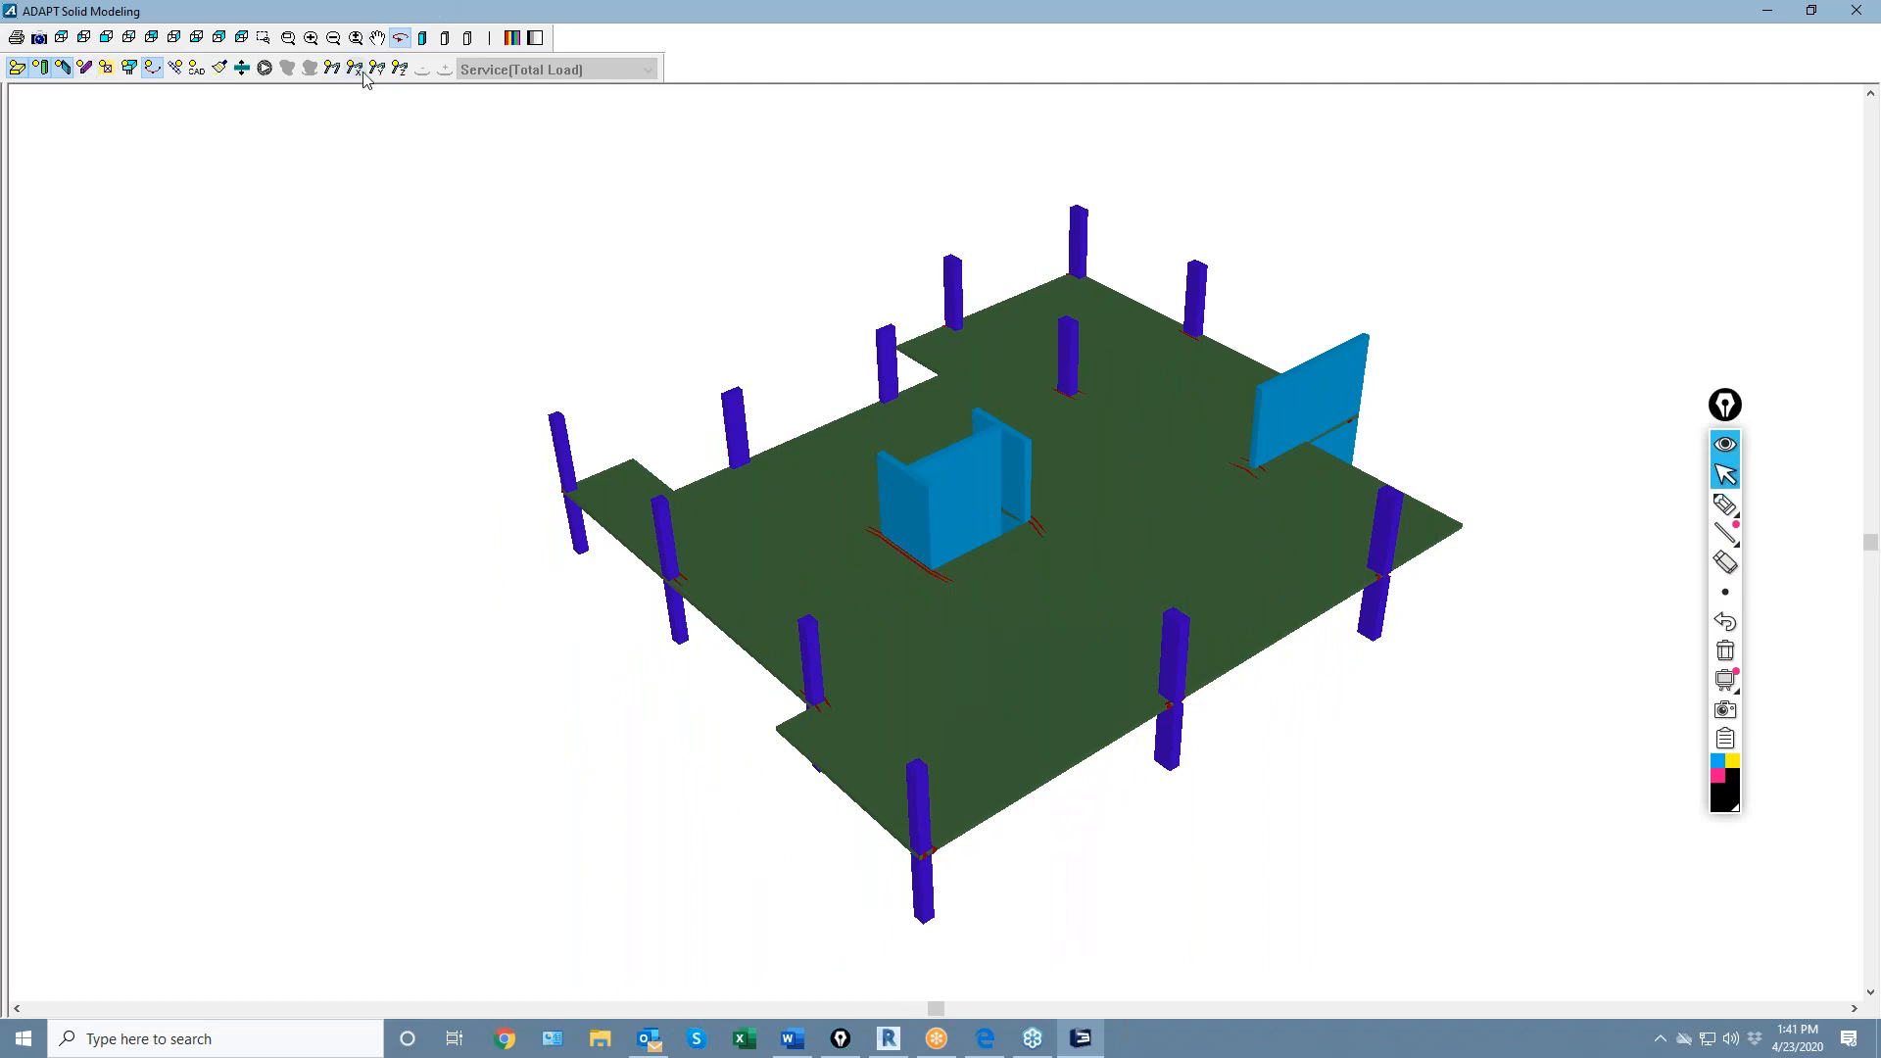
click(467, 39)
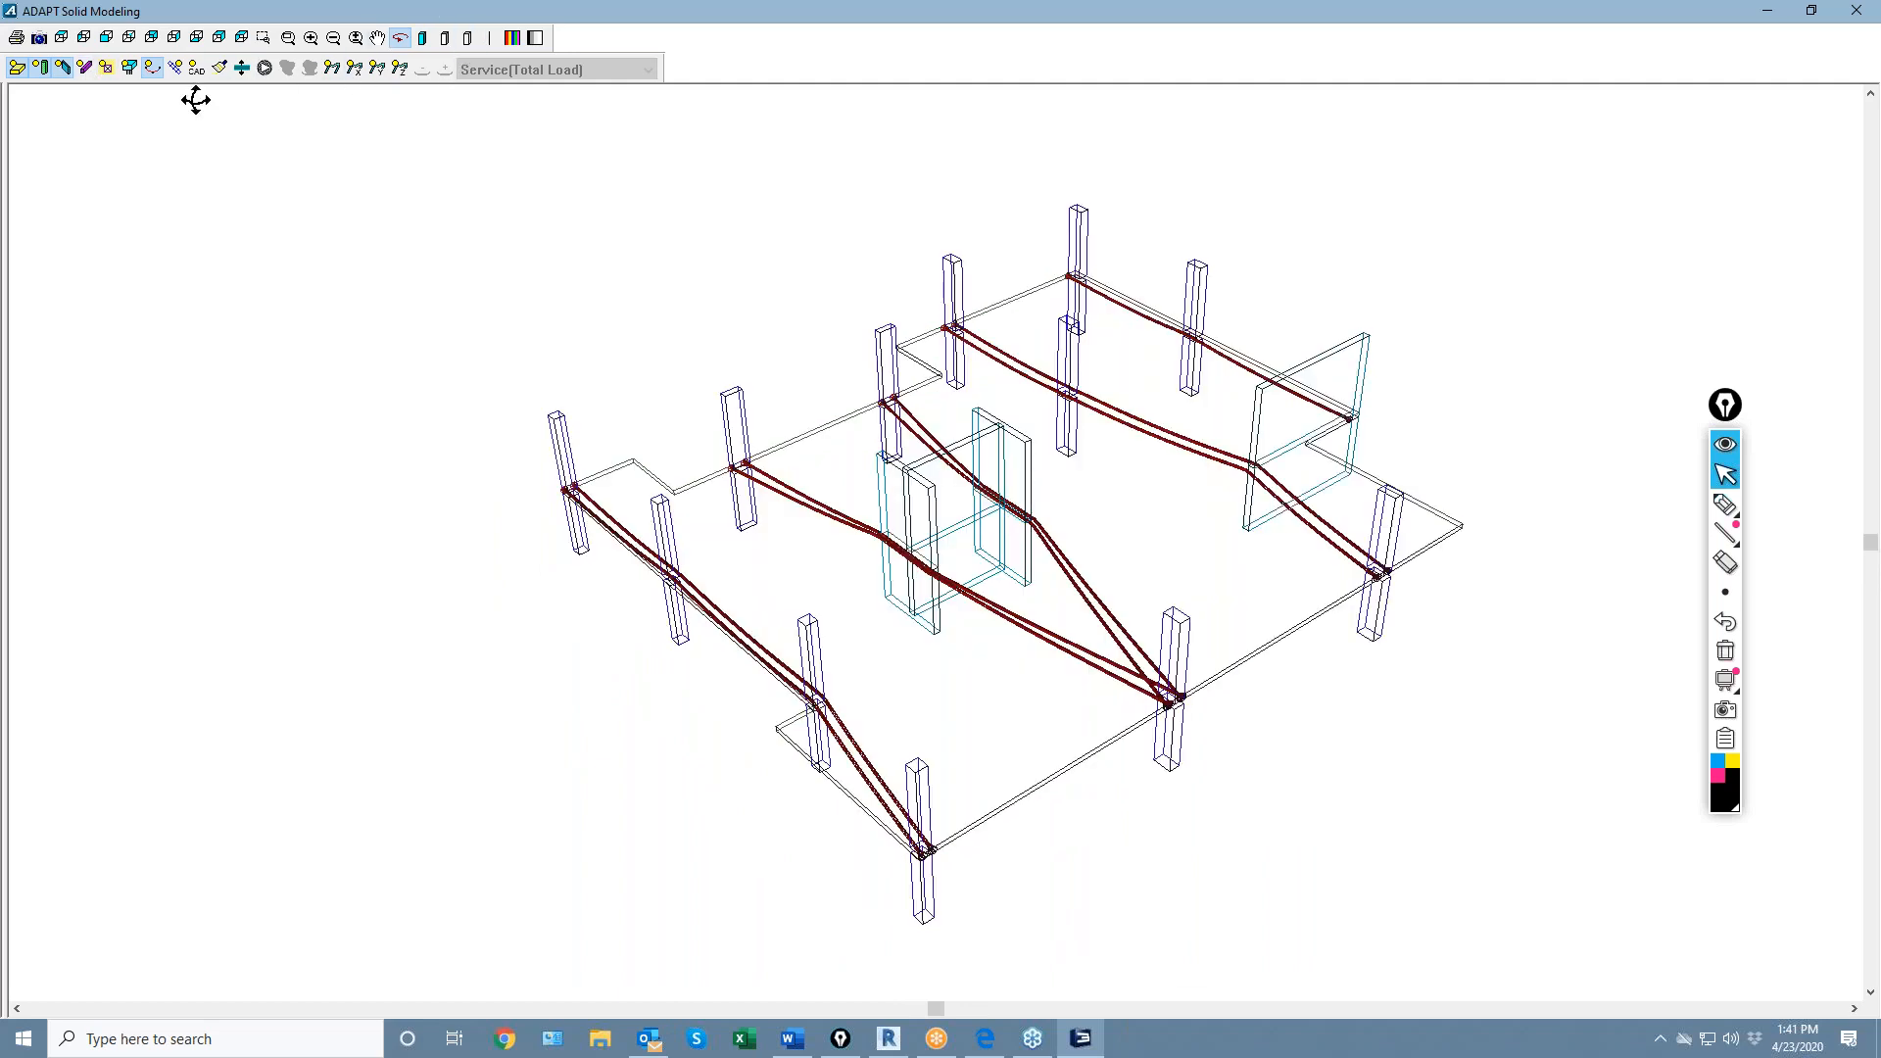
click(43, 69)
click(63, 69)
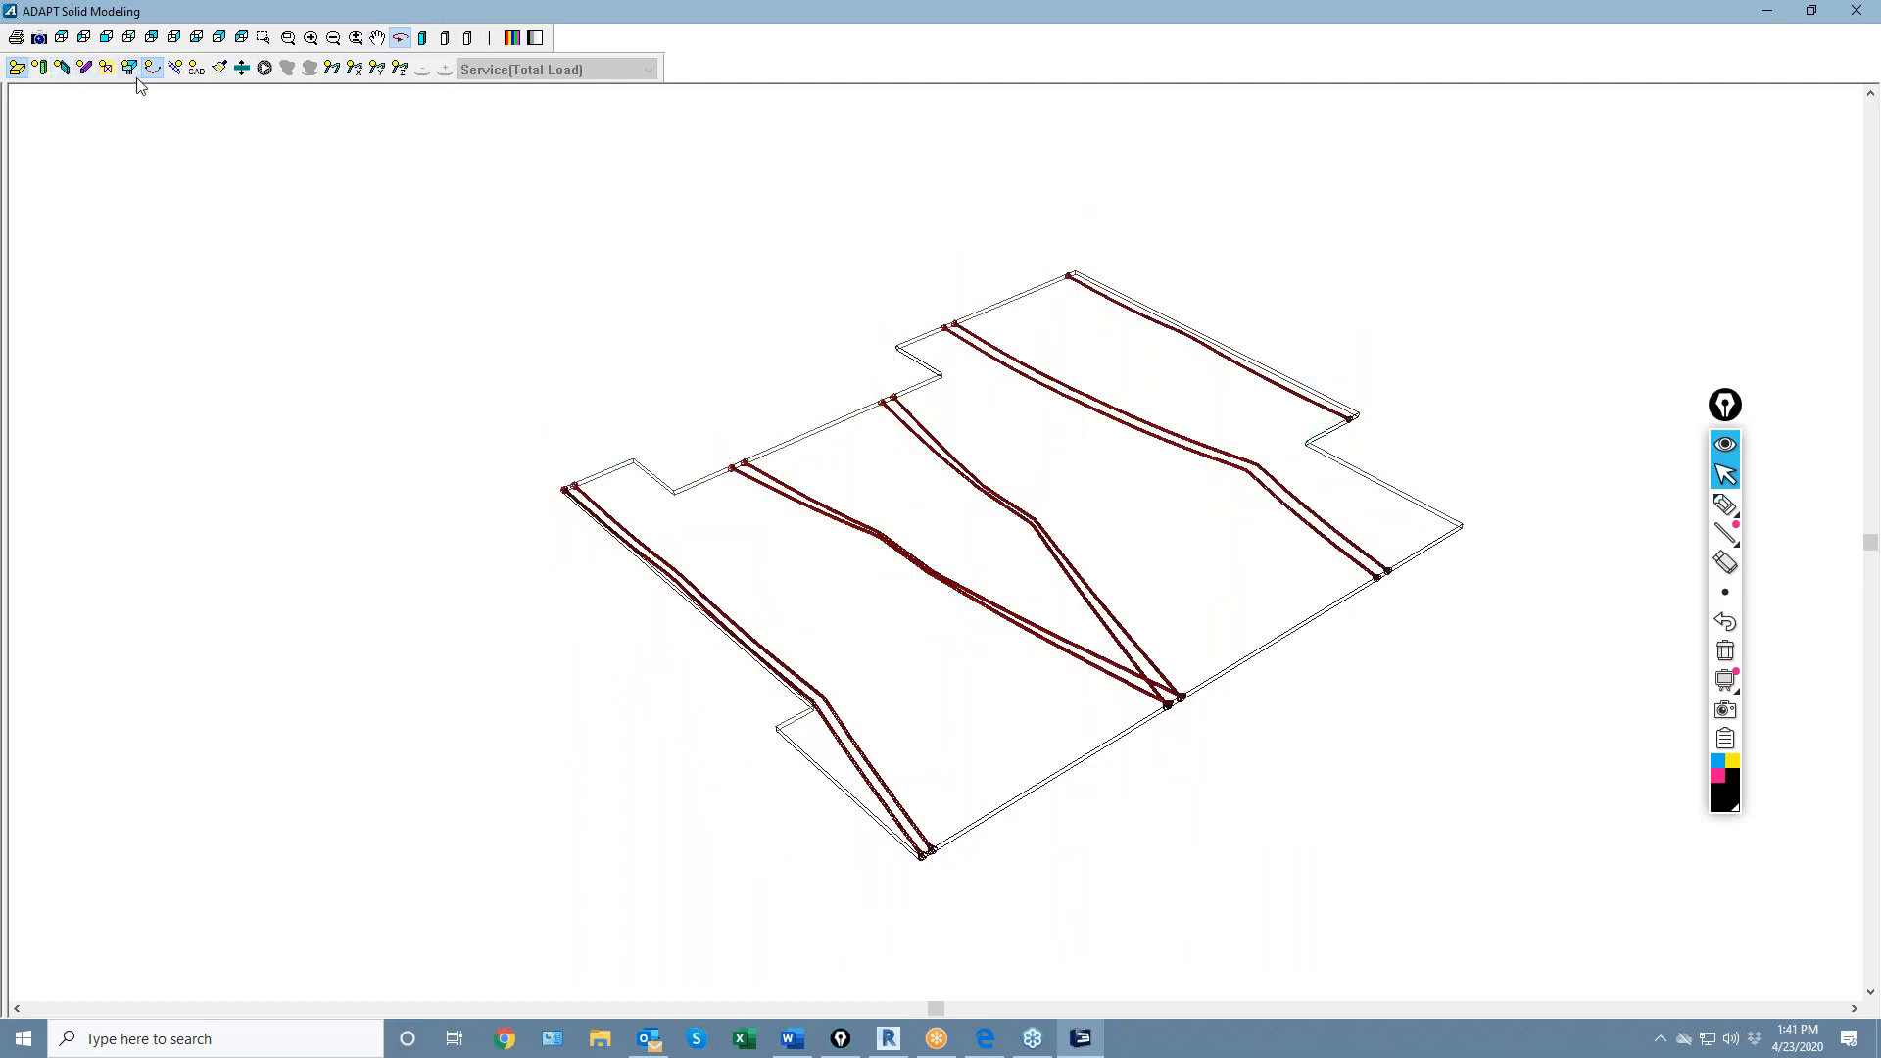
Exaggerate the 3D model's scale in the Z direction and examine the tendon profiles up close
click(242, 69)
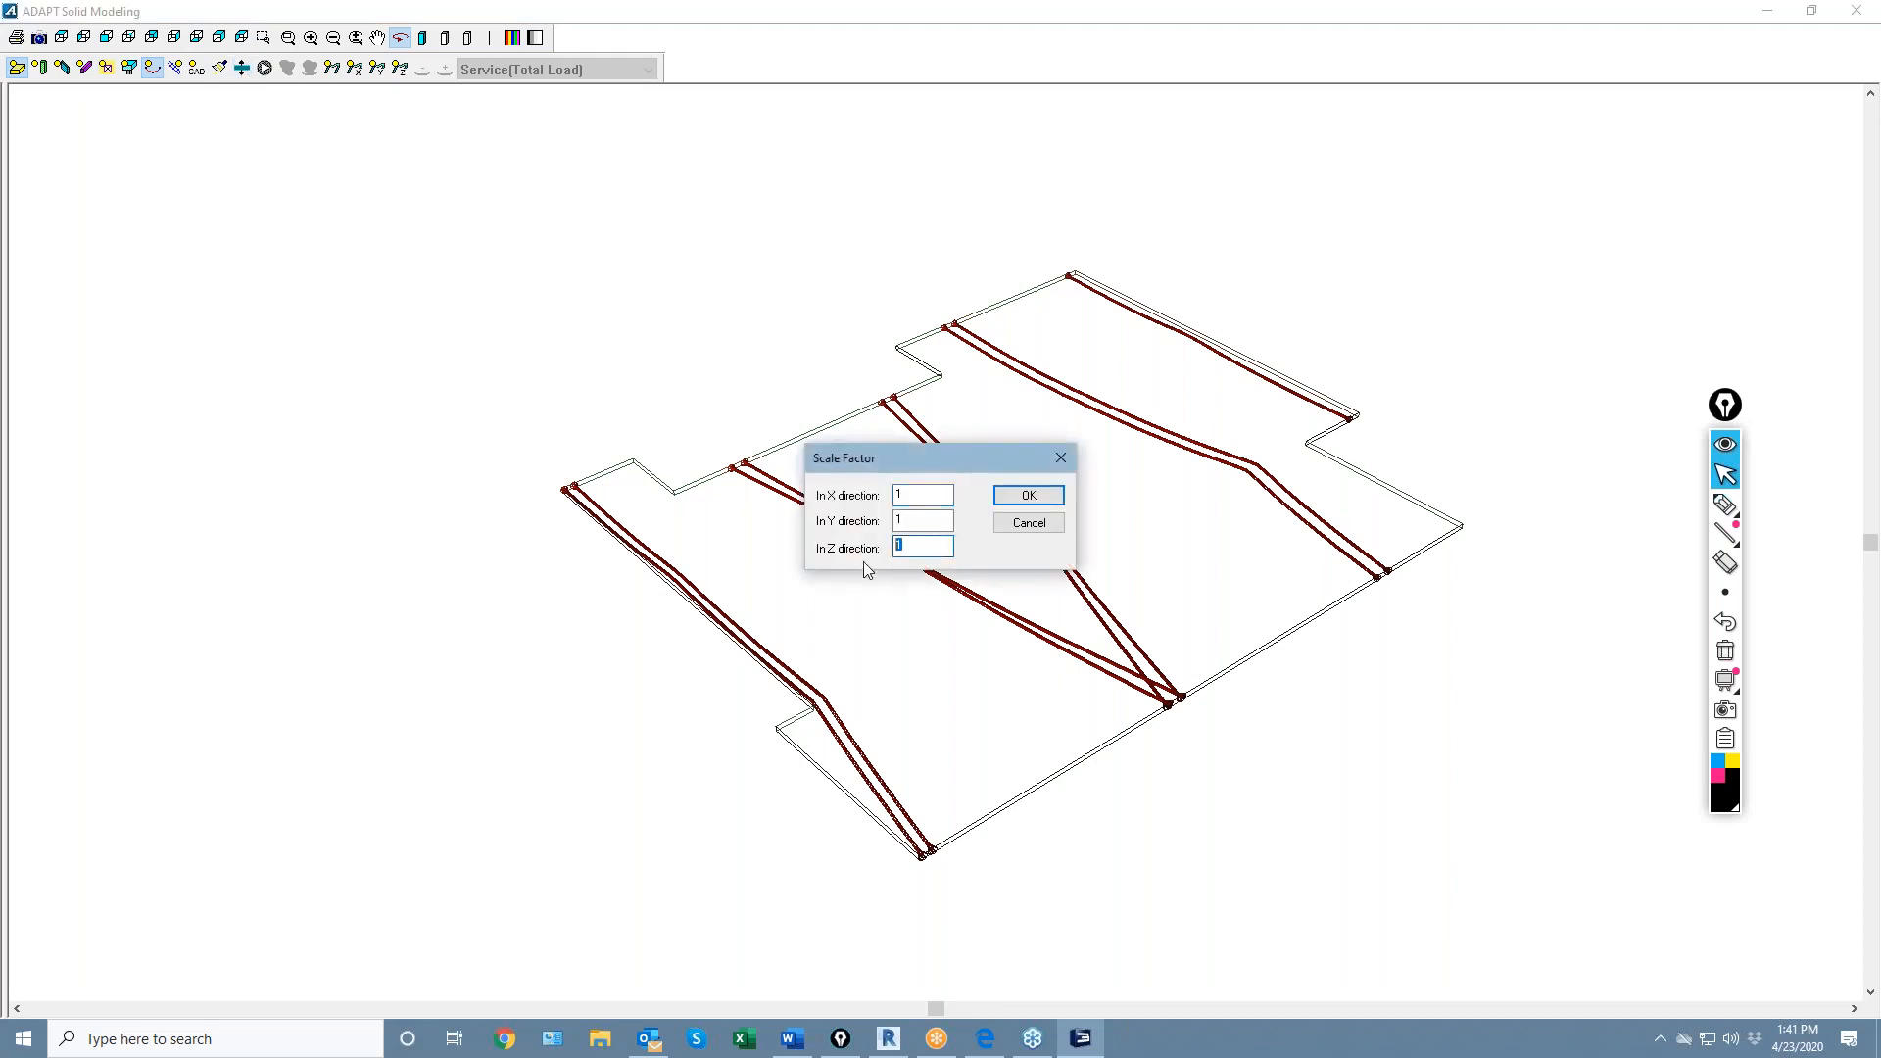
click(1019, 496)
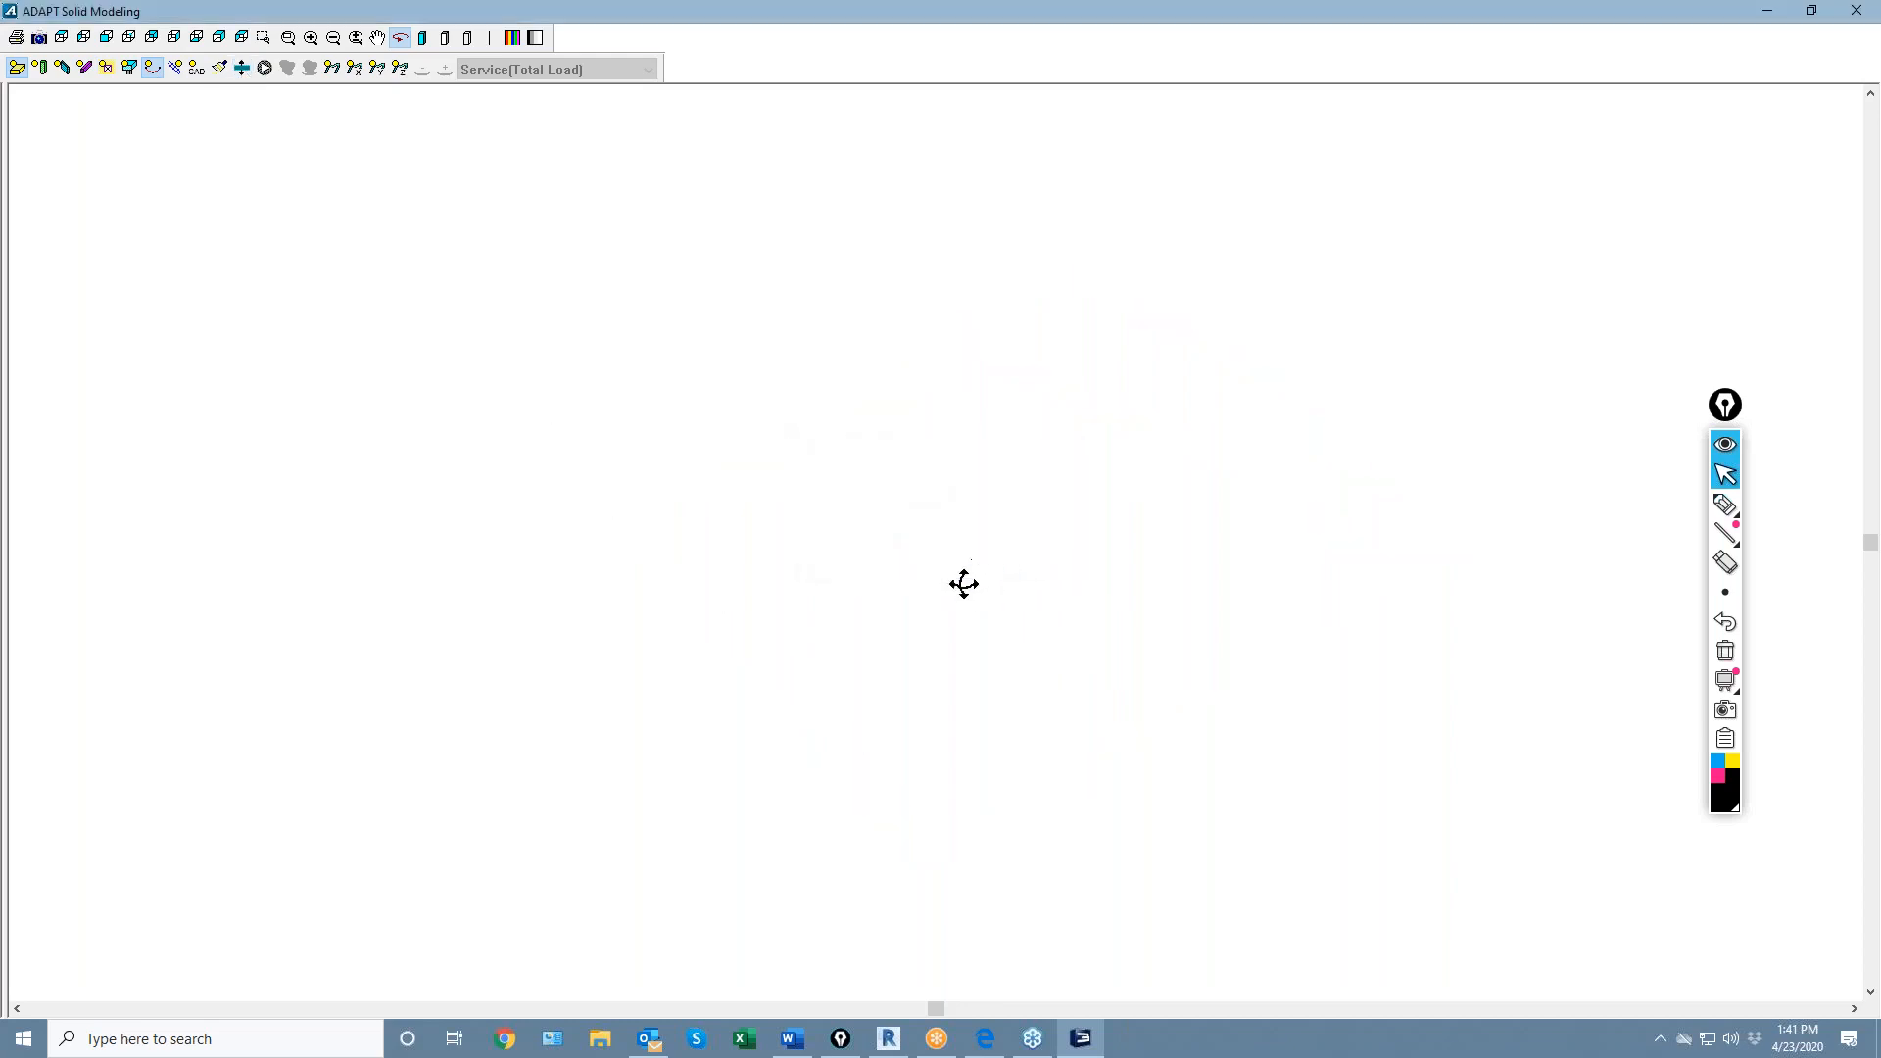
drag(854, 642, 866, 383)
middle_drag(867, 382, 833, 565)
scroll(856, 416, up, 10)
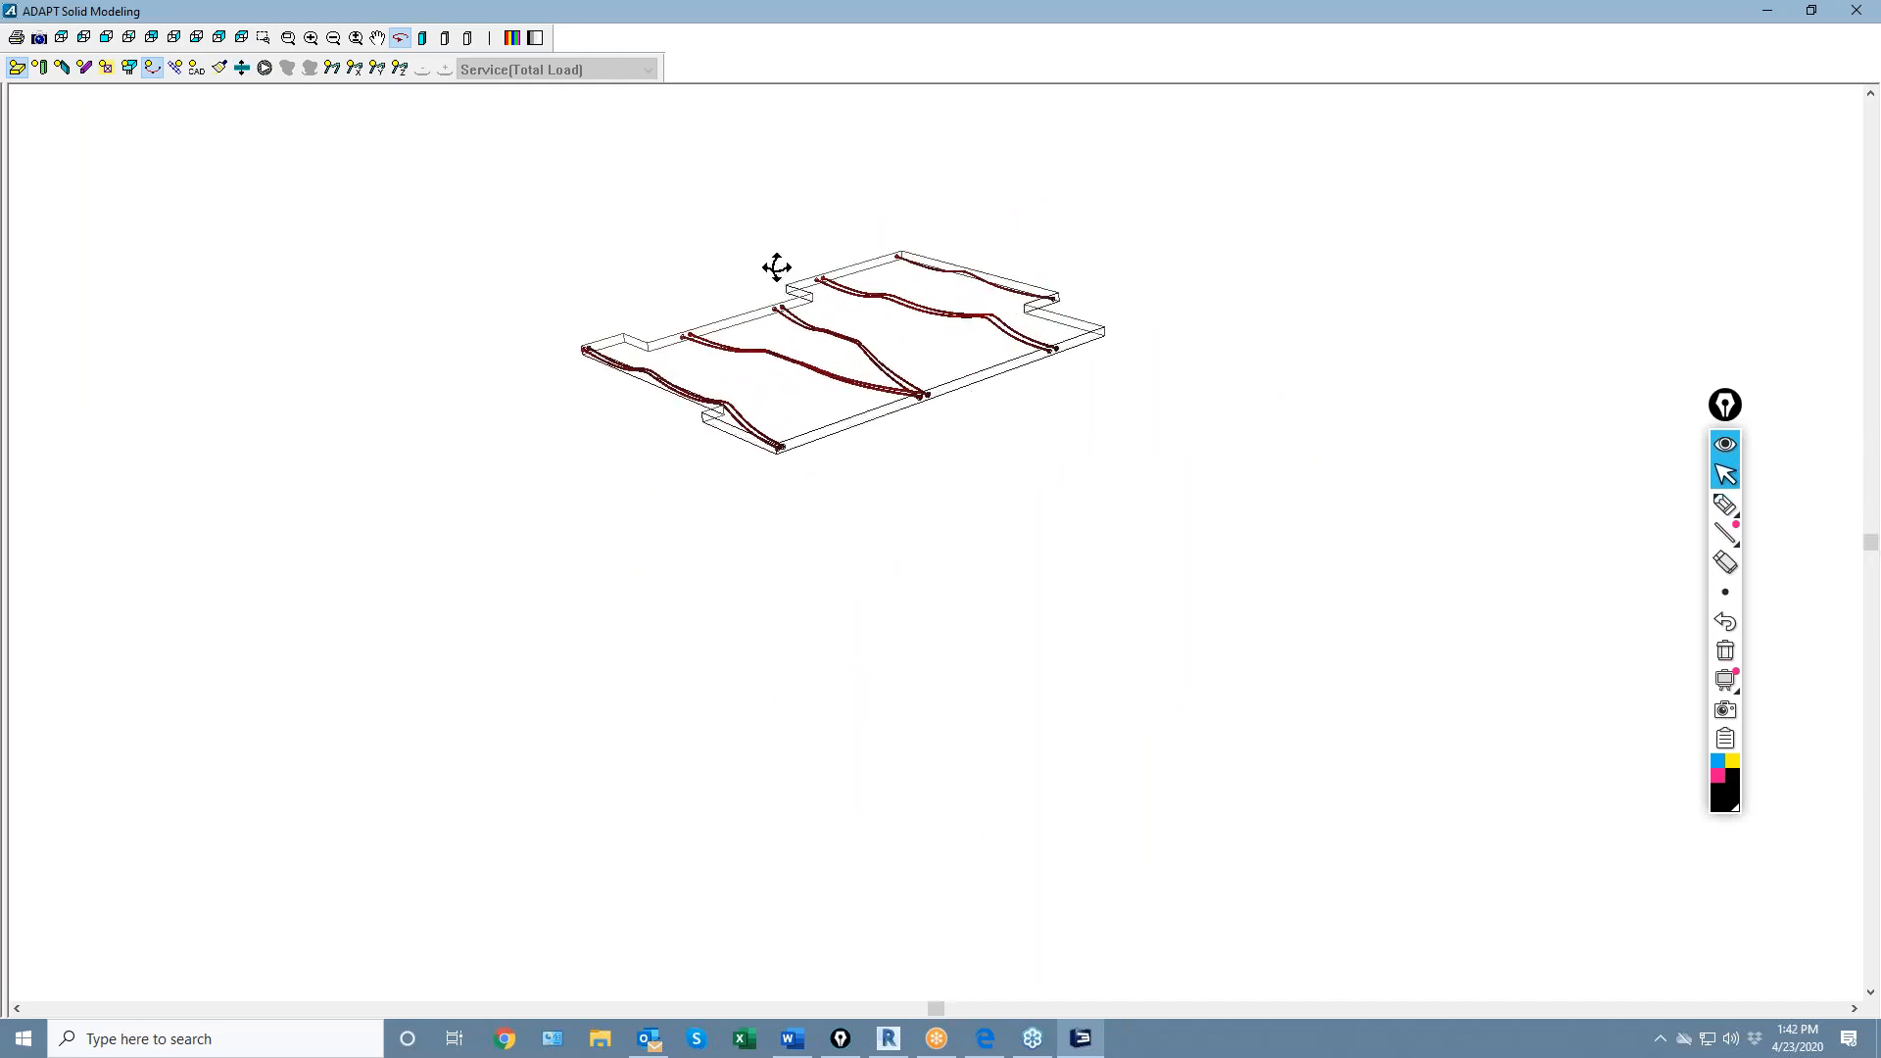
middle_drag(740, 245, 754, 465)
scroll(630, 499, up, 5)
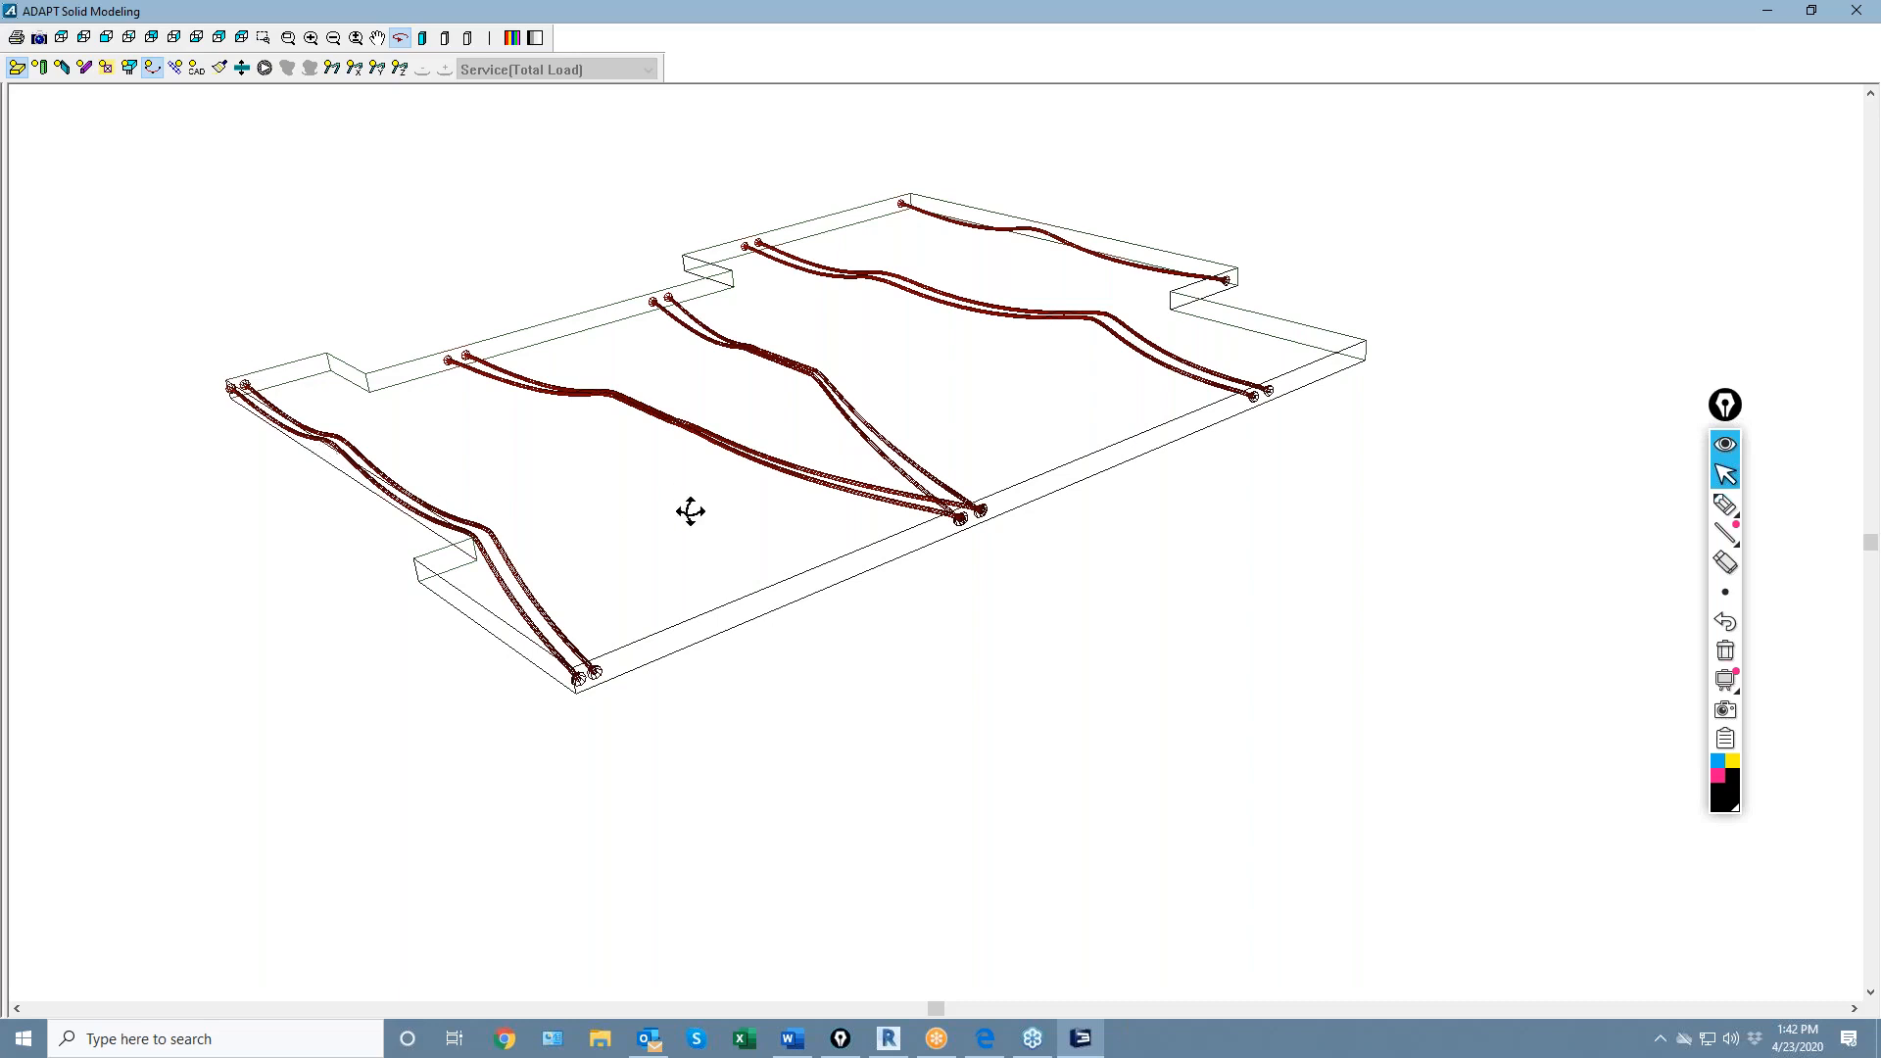
drag(693, 508, 683, 515)
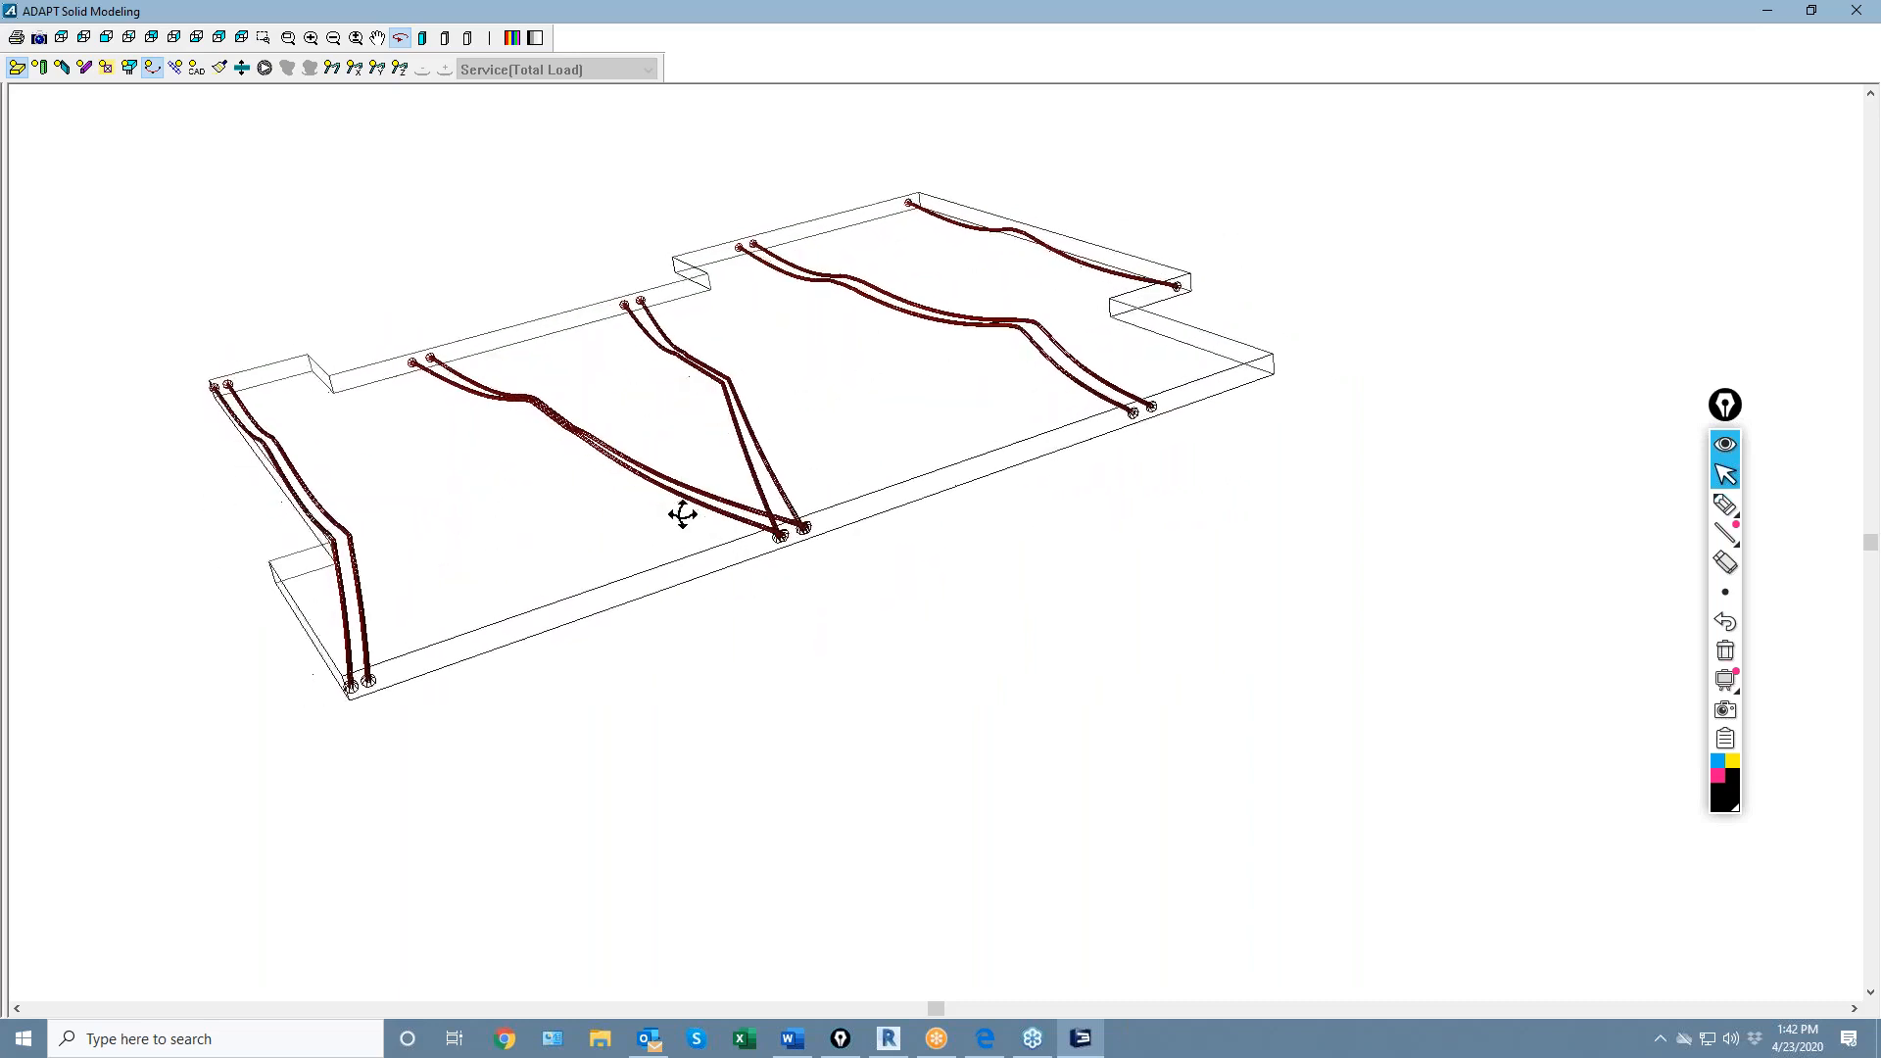
Mark the profiles of the two middle tendon pairs with freehand pen strokes, and clear the markings
click(1725, 503)
drag(686, 371, 789, 421)
drag(559, 427, 637, 463)
mouse_move(640, 295)
mouse_down()
mouse_move(649, 328)
mouse_move(781, 410)
mouse_move(797, 475)
mouse_move(894, 566)
mouse_up()
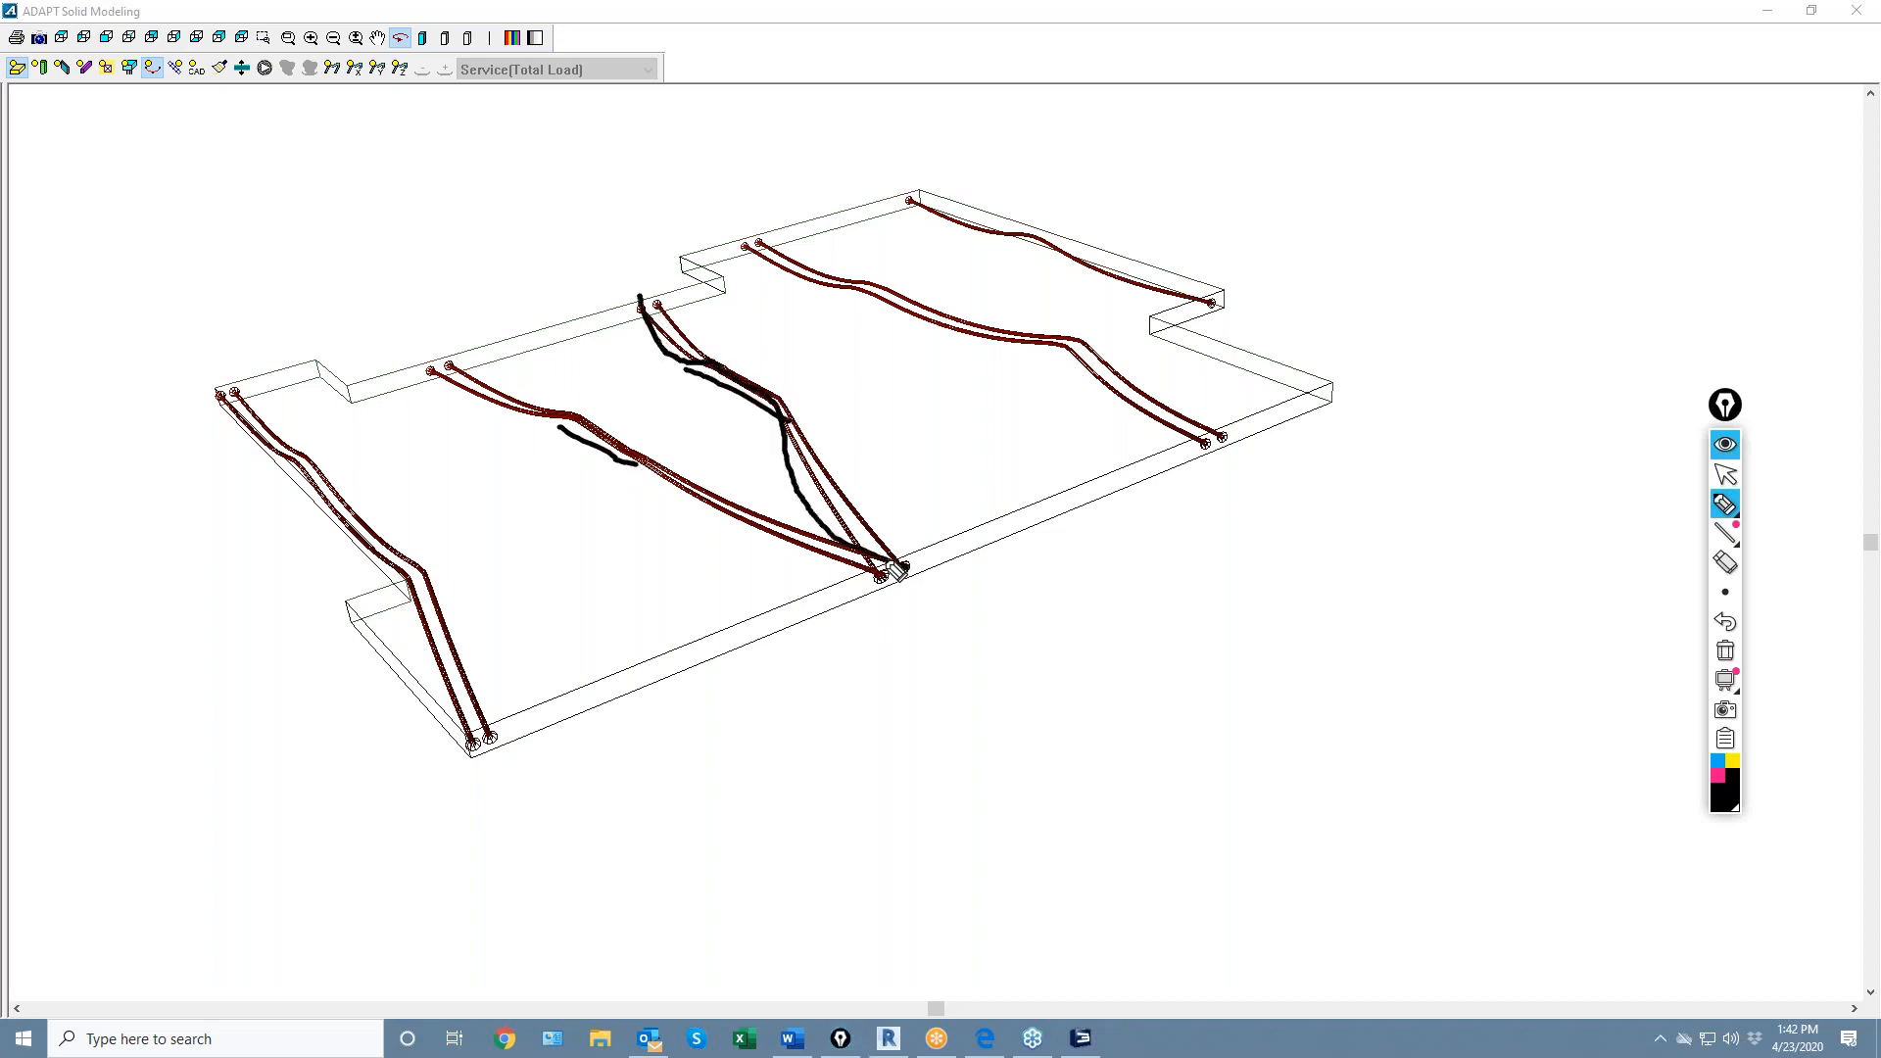
mouse_move(617, 449)
mouse_down()
mouse_move(709, 538)
mouse_move(788, 554)
mouse_up()
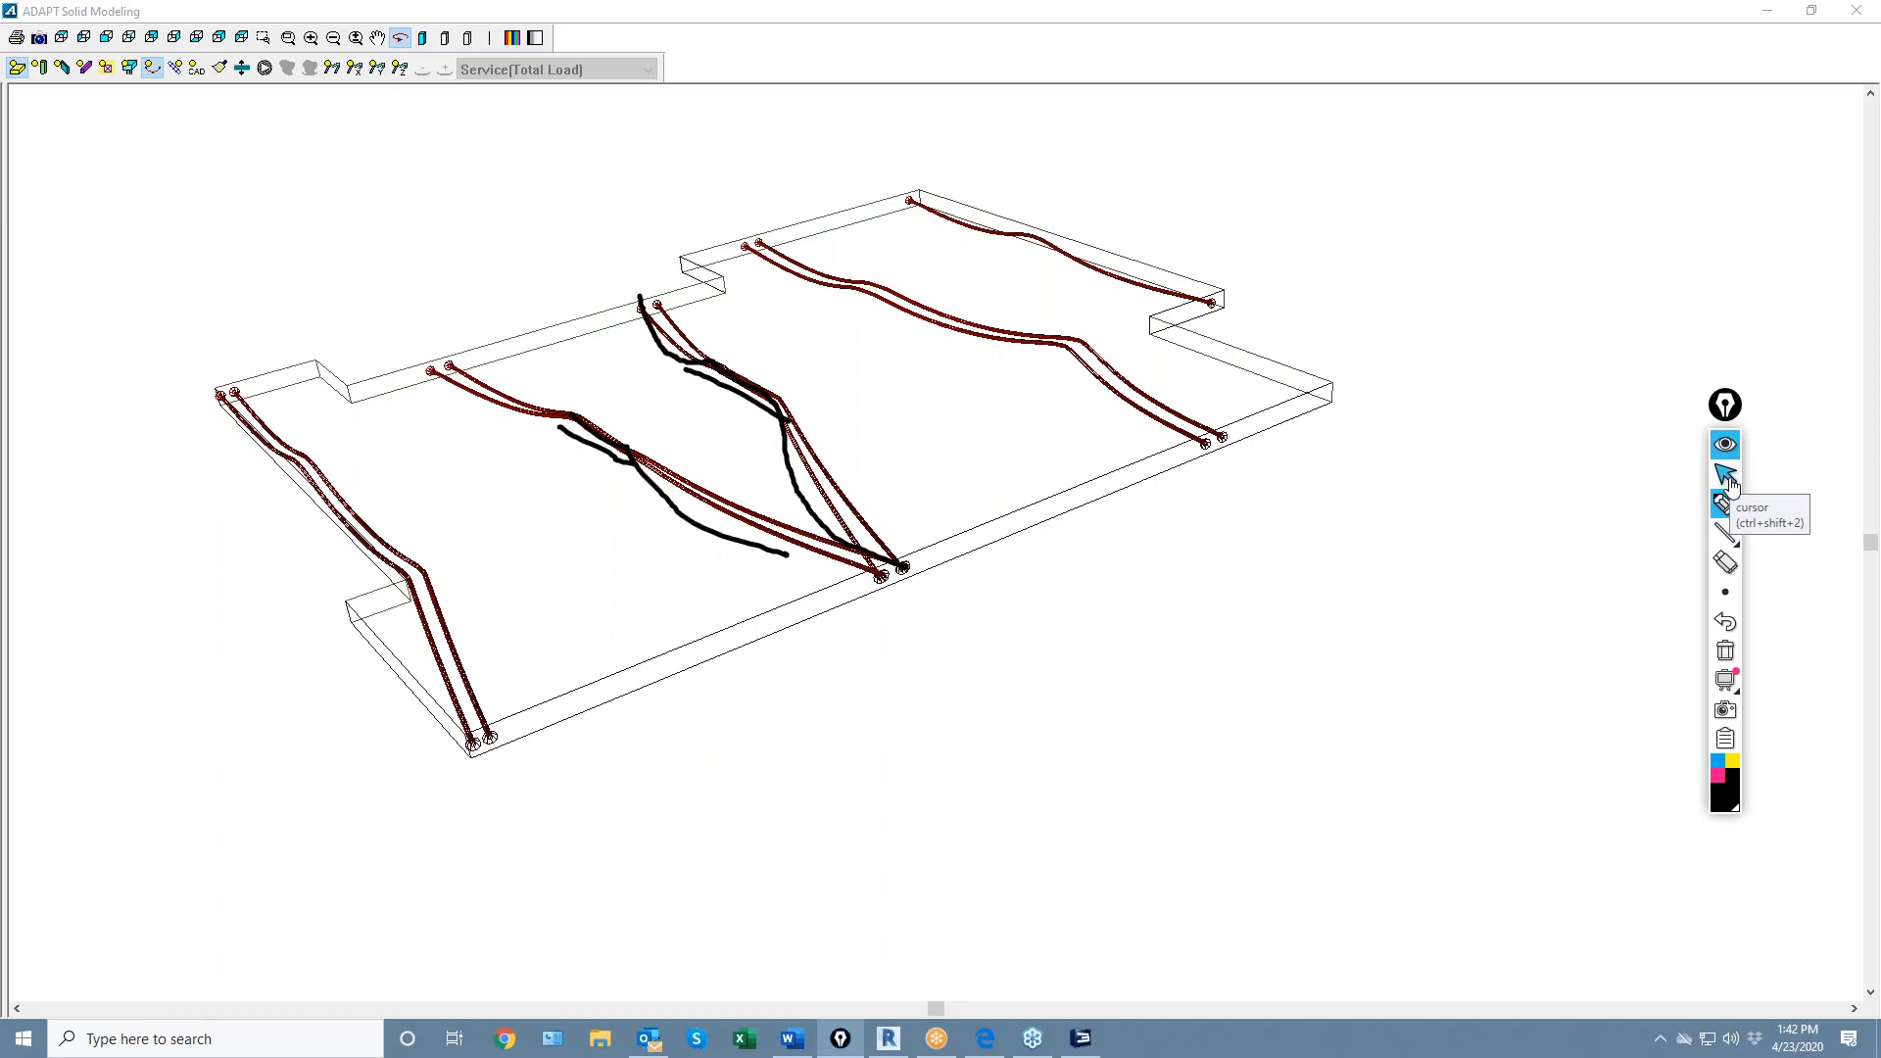
click(1726, 651)
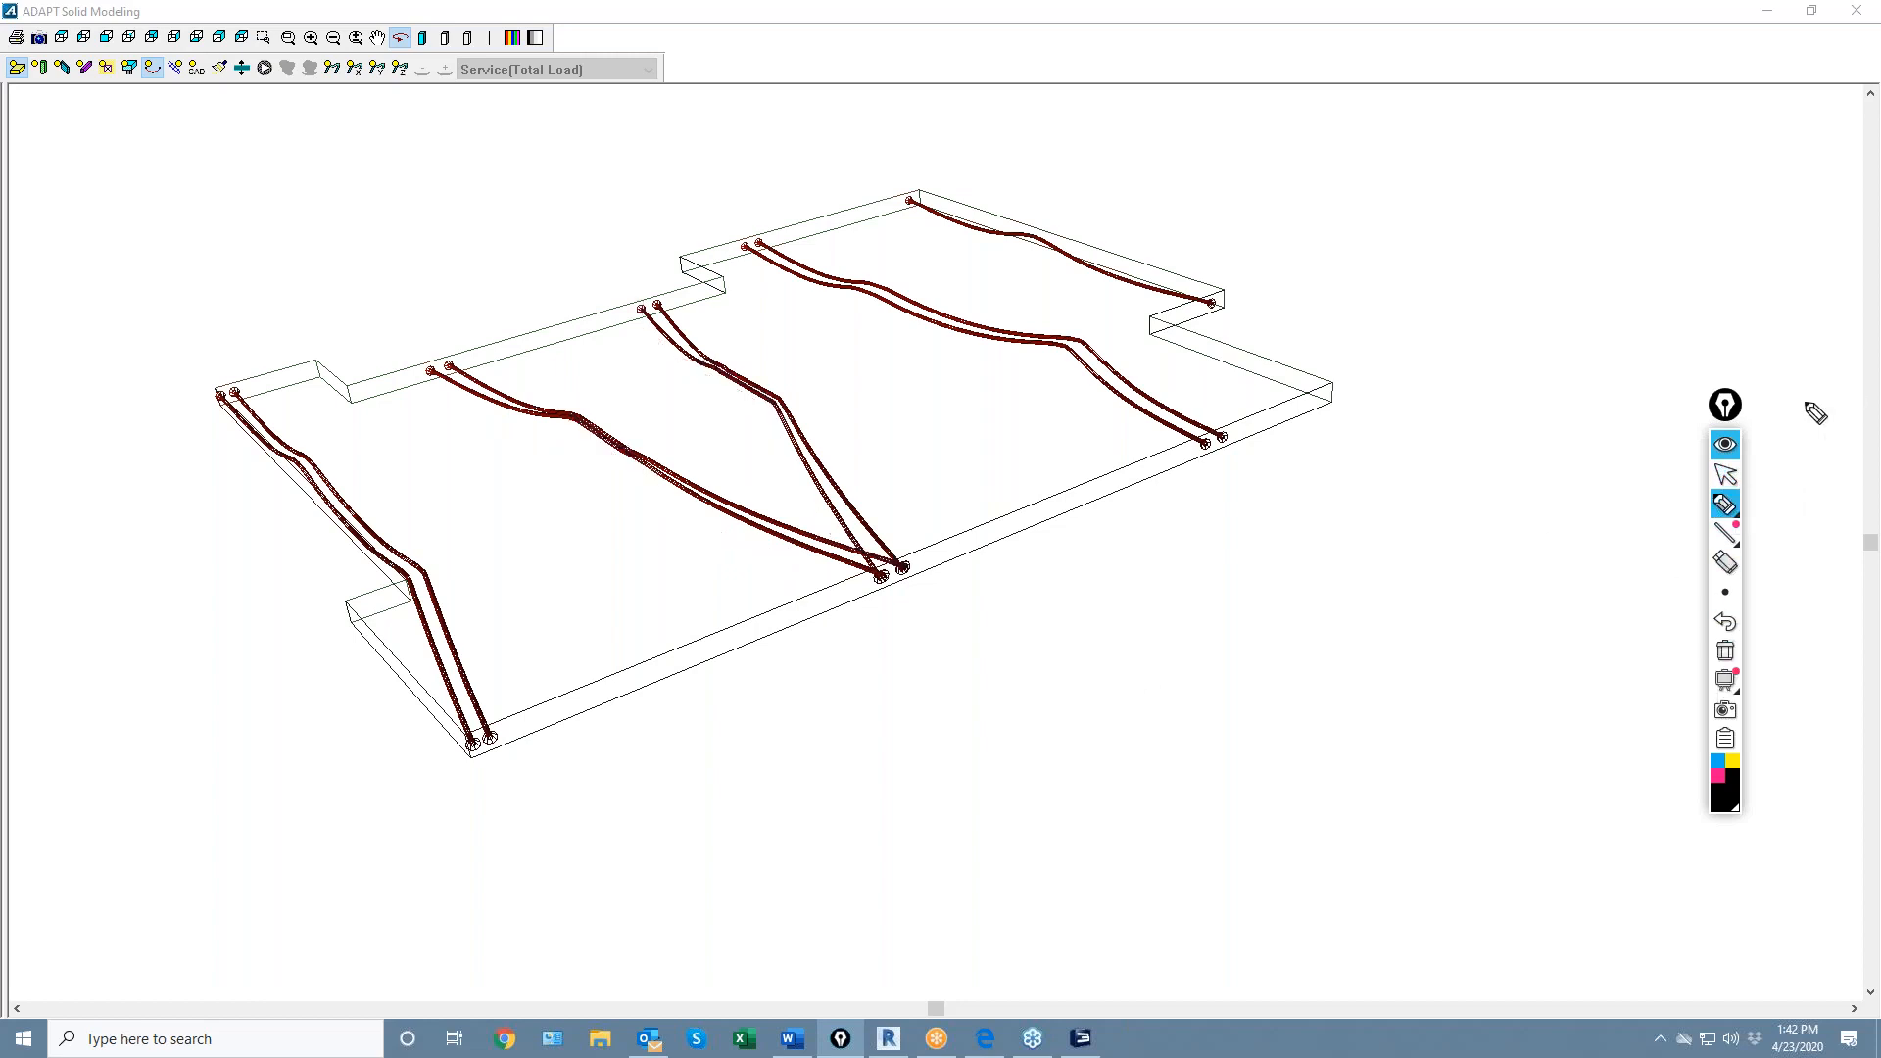
click(1725, 475)
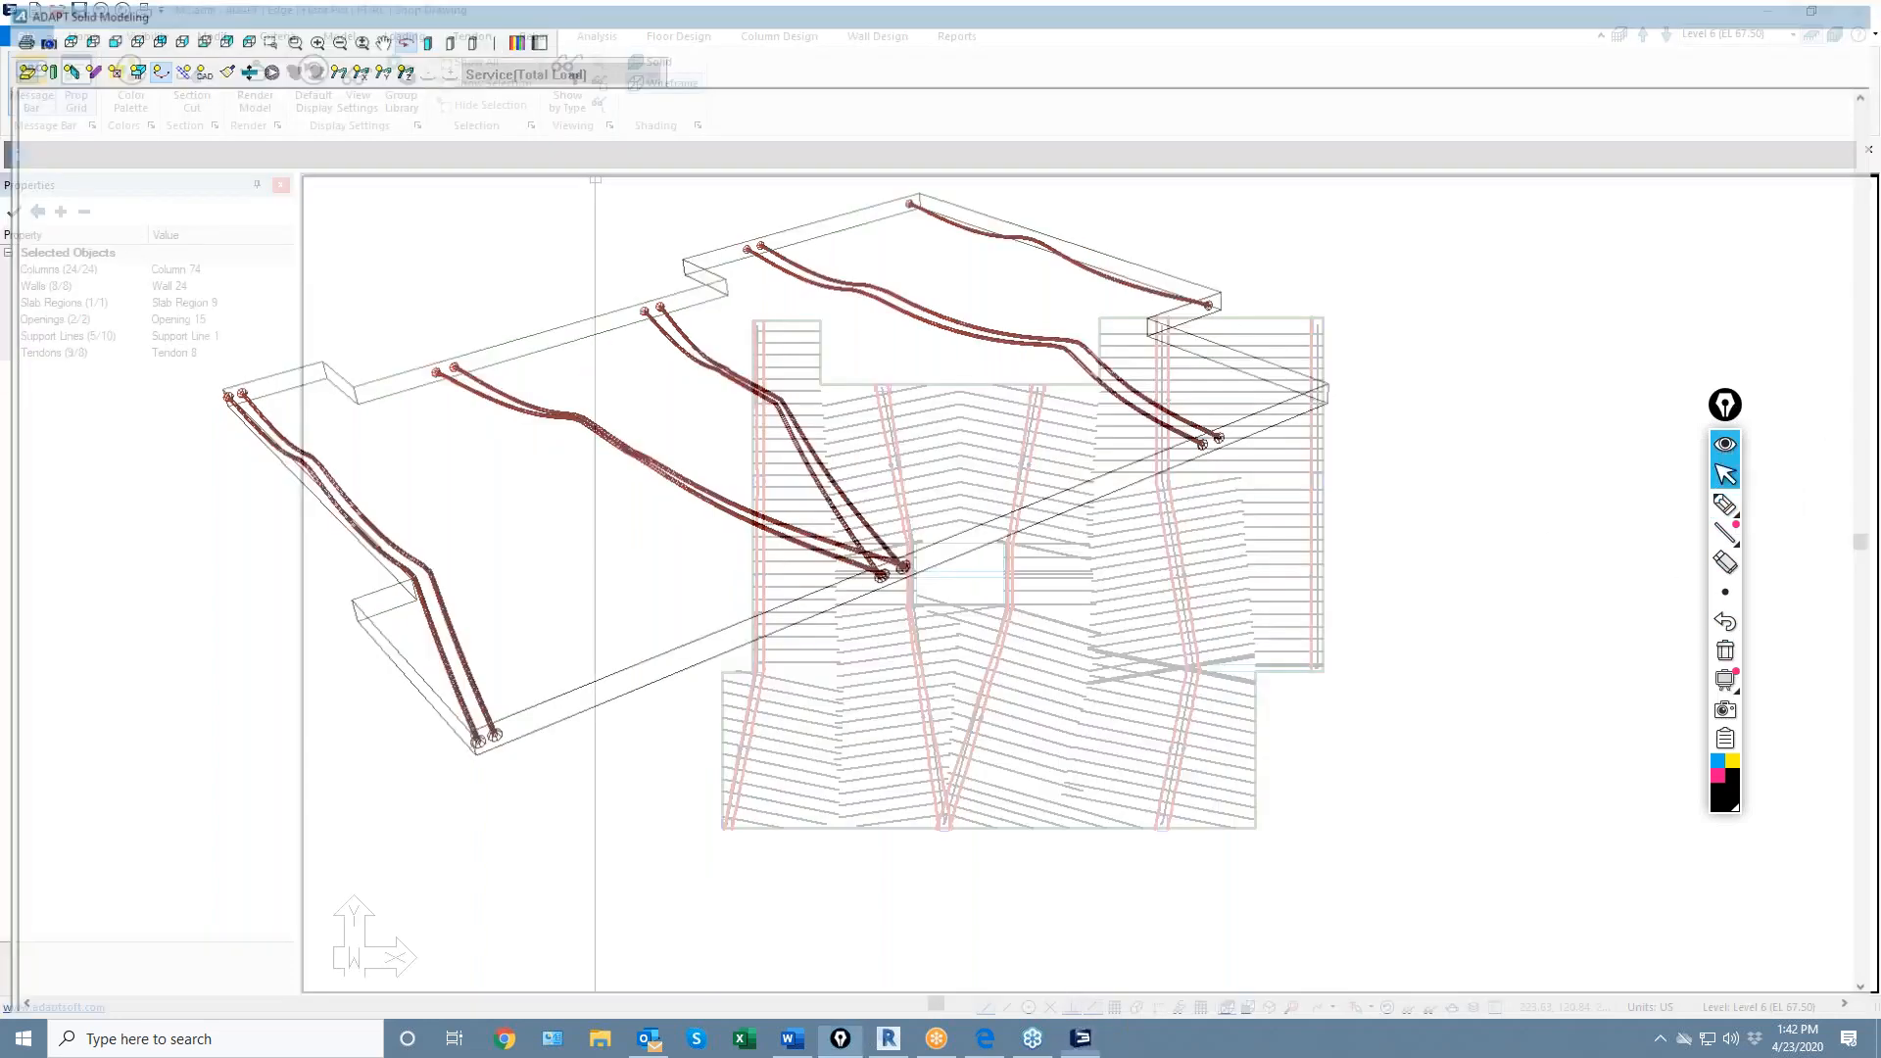
Close the 3D view, reset the plan to the default display and show the tendons
click(1856, 11)
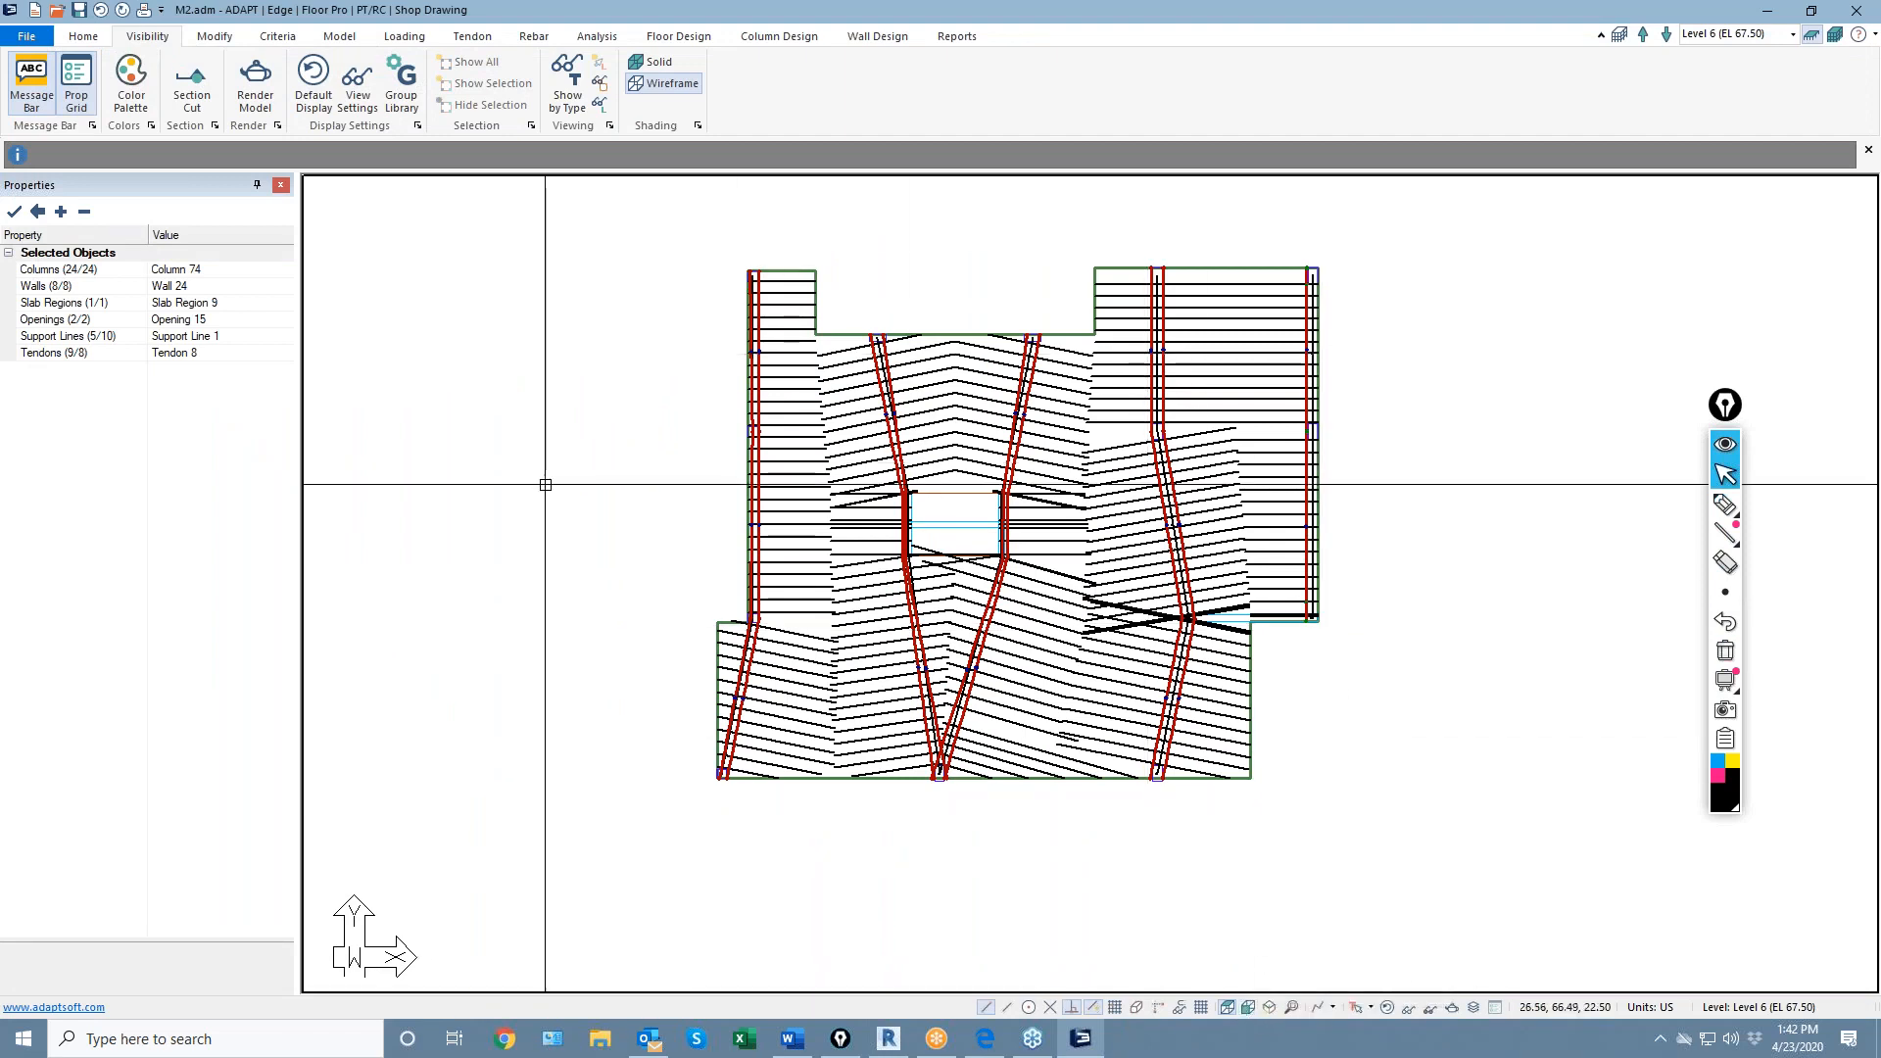
click(1387, 1007)
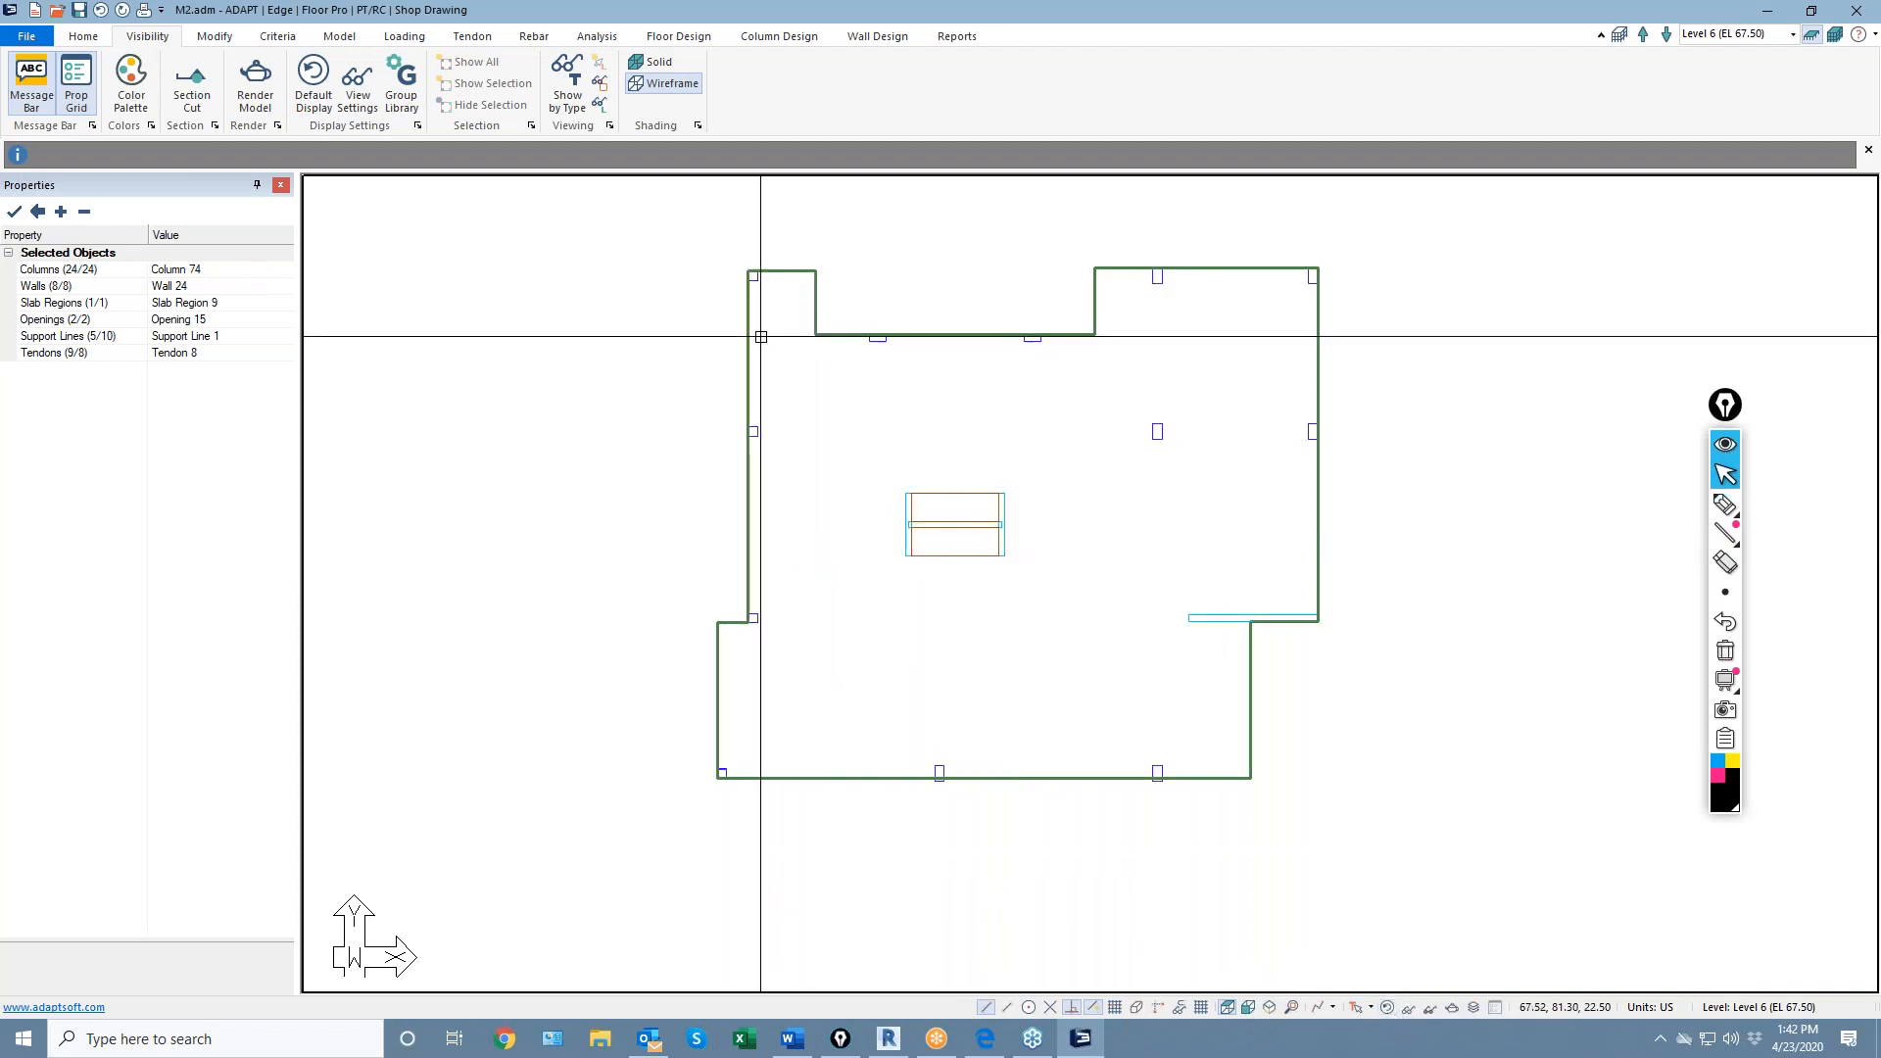
click(472, 40)
click(873, 83)
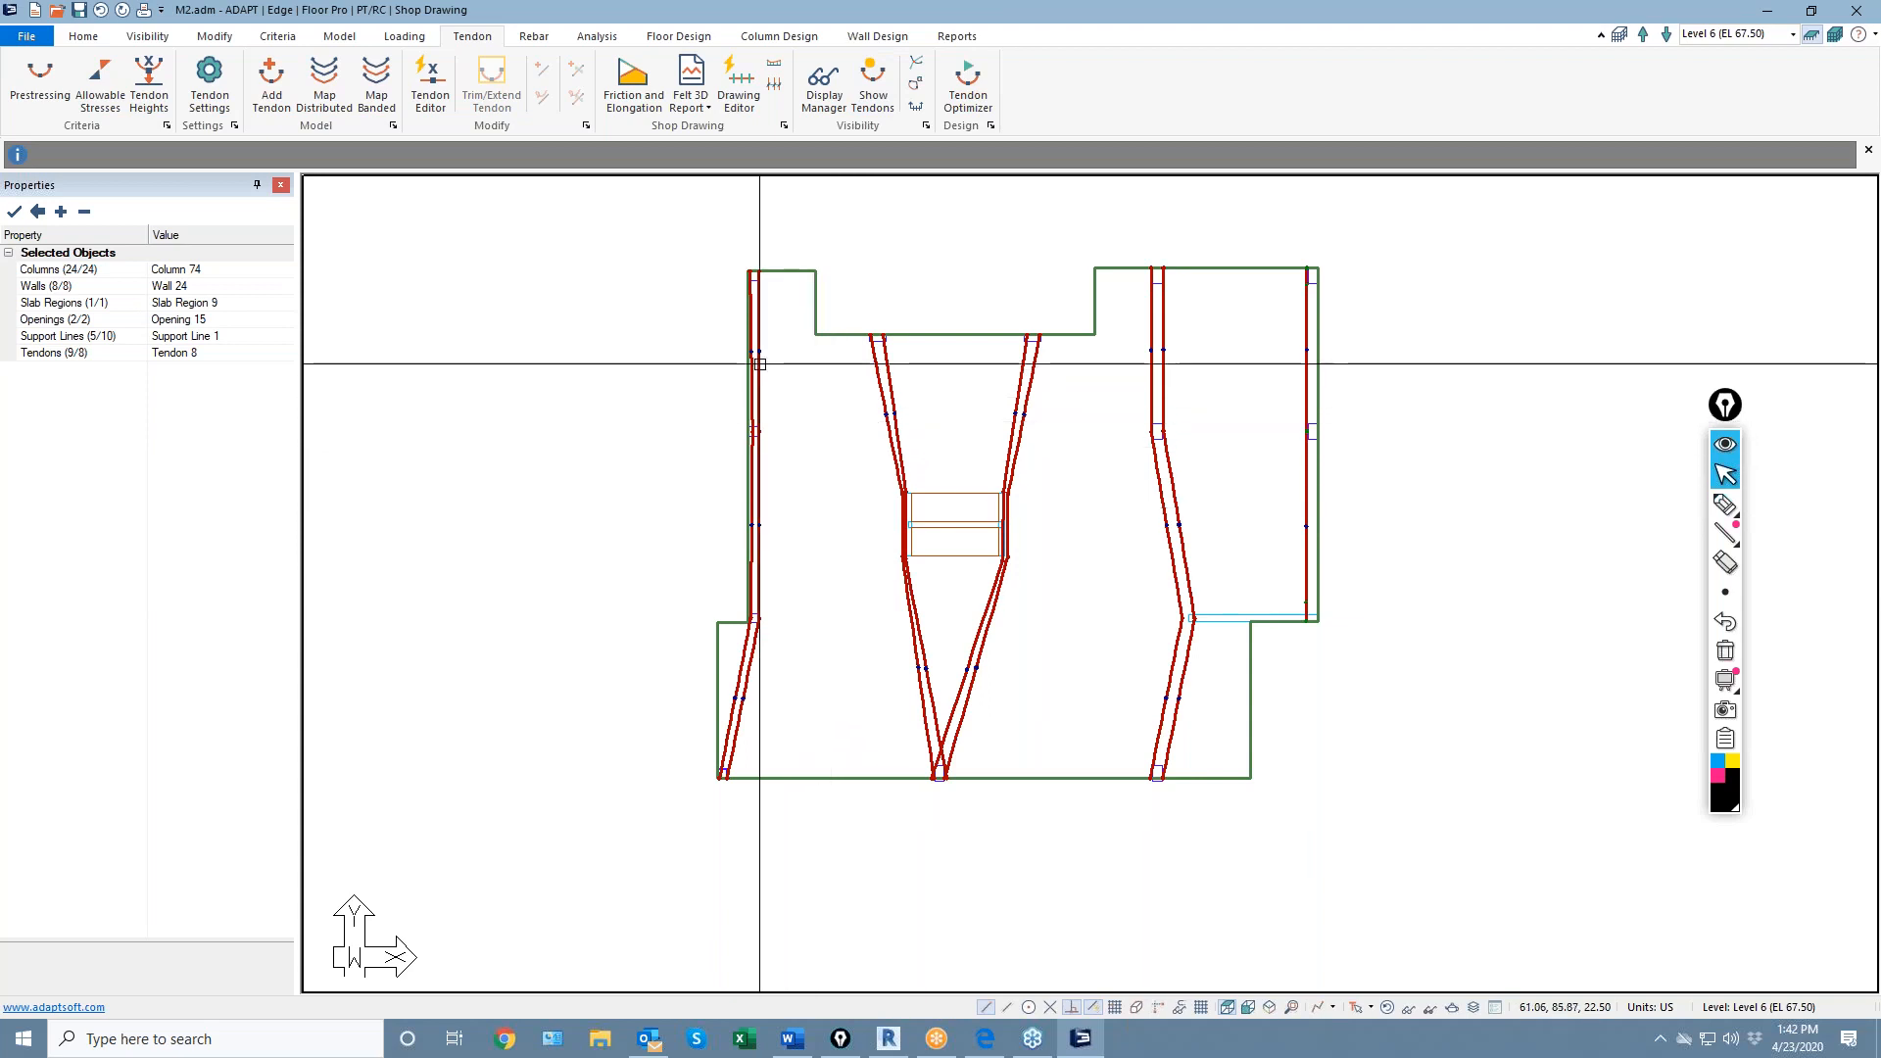
Start a new tendon on the slab's west edge, level with the two columns at the recessed north edge
scroll(759, 364, up, 1)
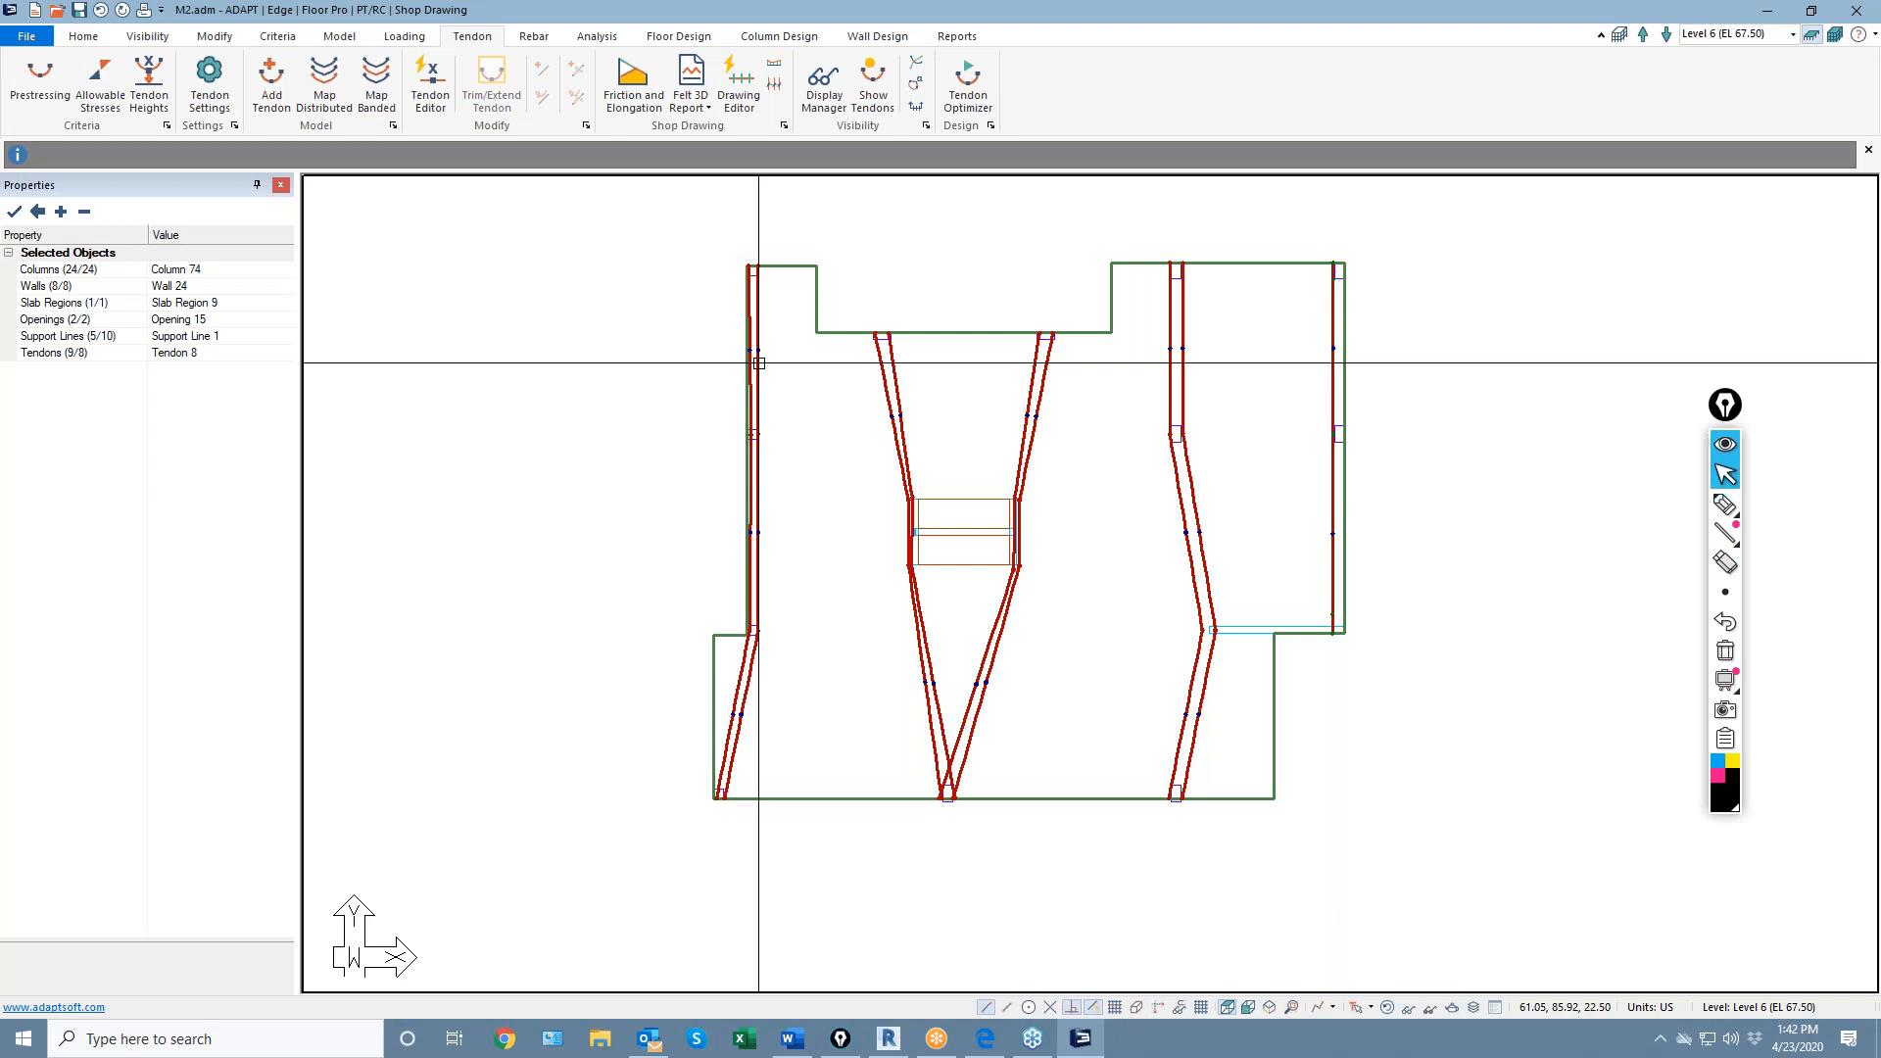
click(271, 83)
scroll(750, 332, up, 2)
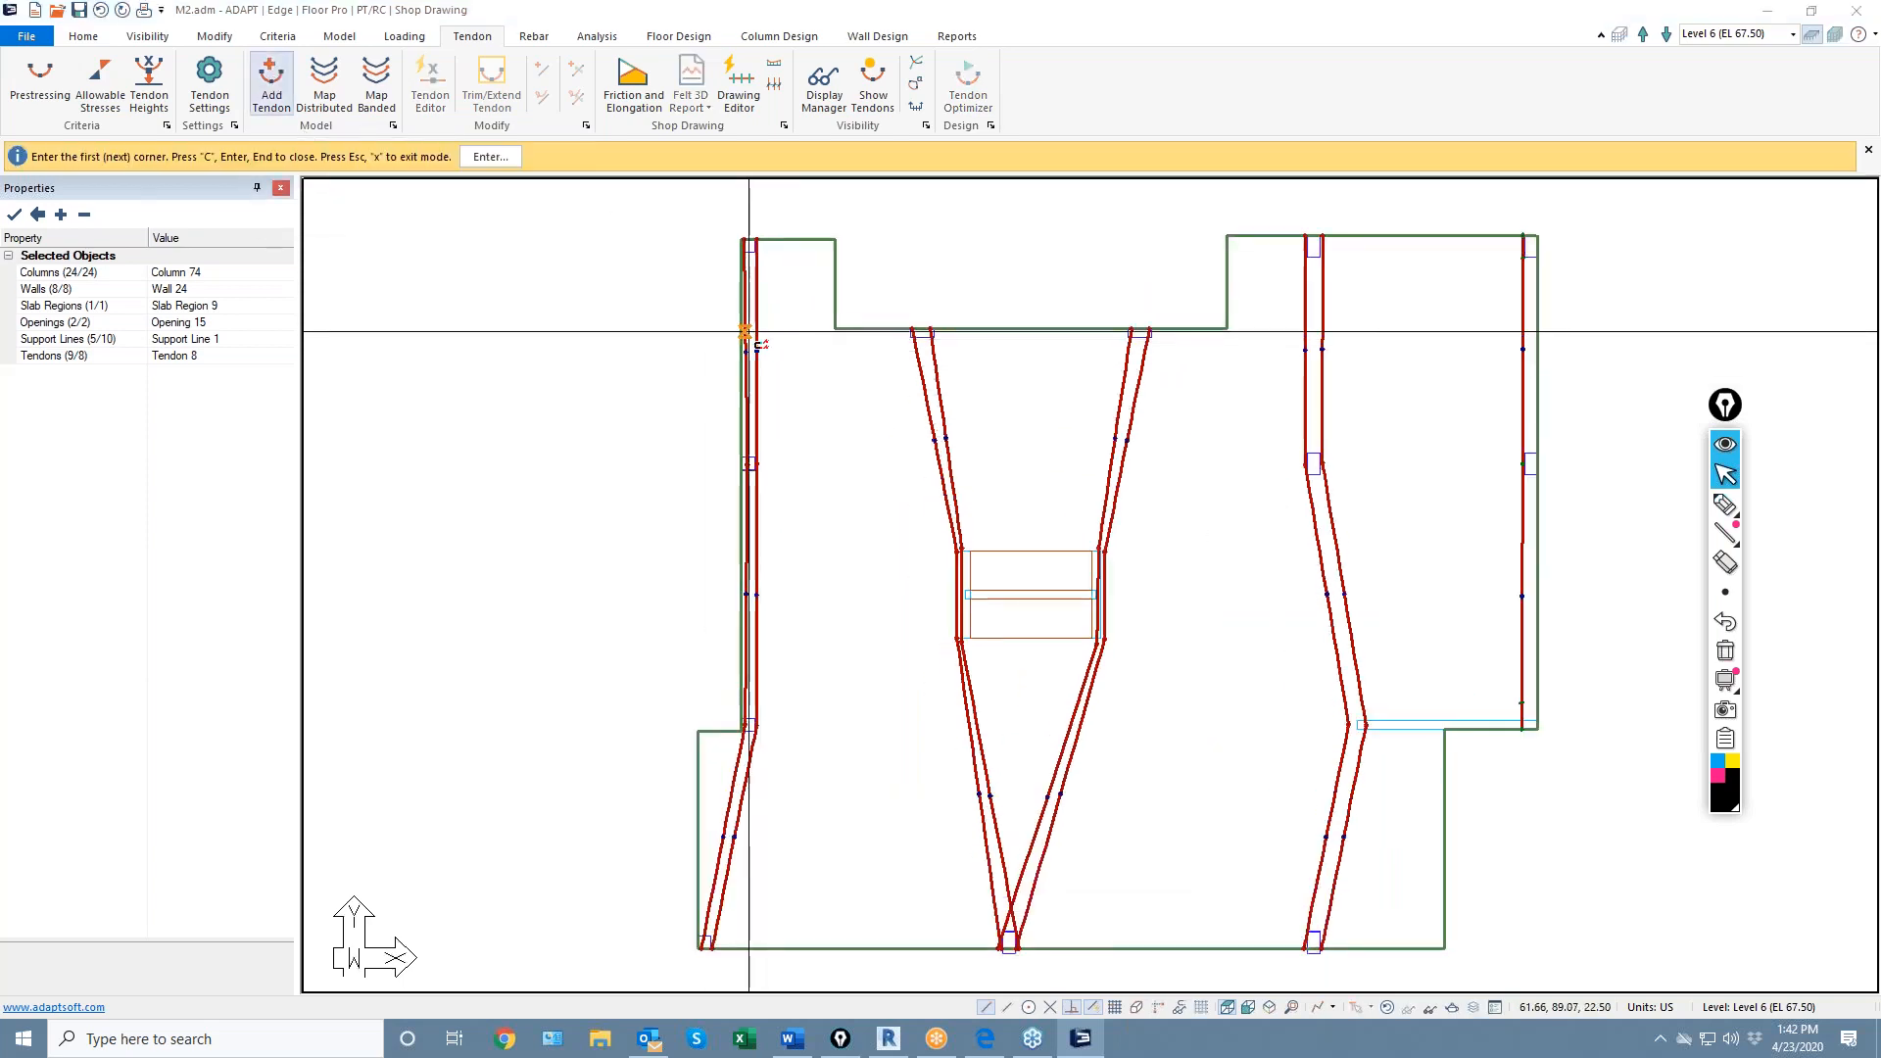
scroll(749, 332, up, 1)
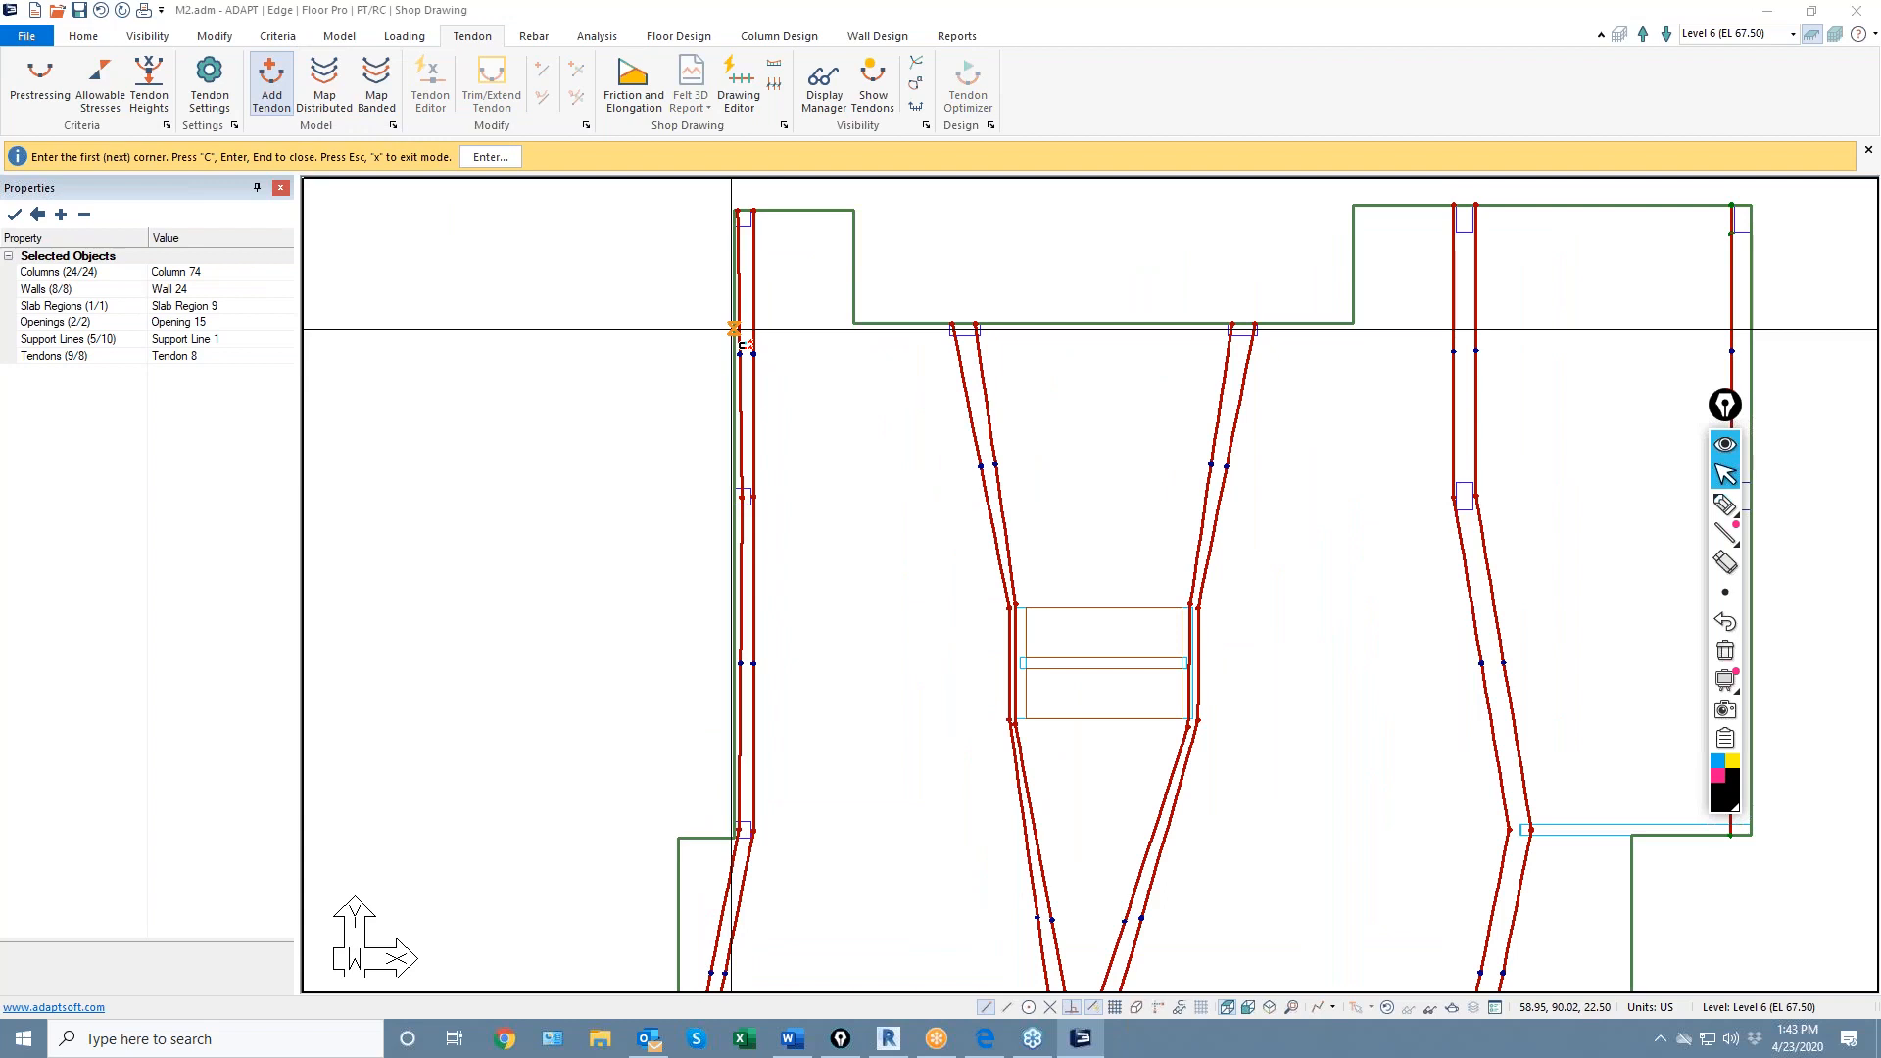
click(732, 330)
scroll(872, 338, down, 1)
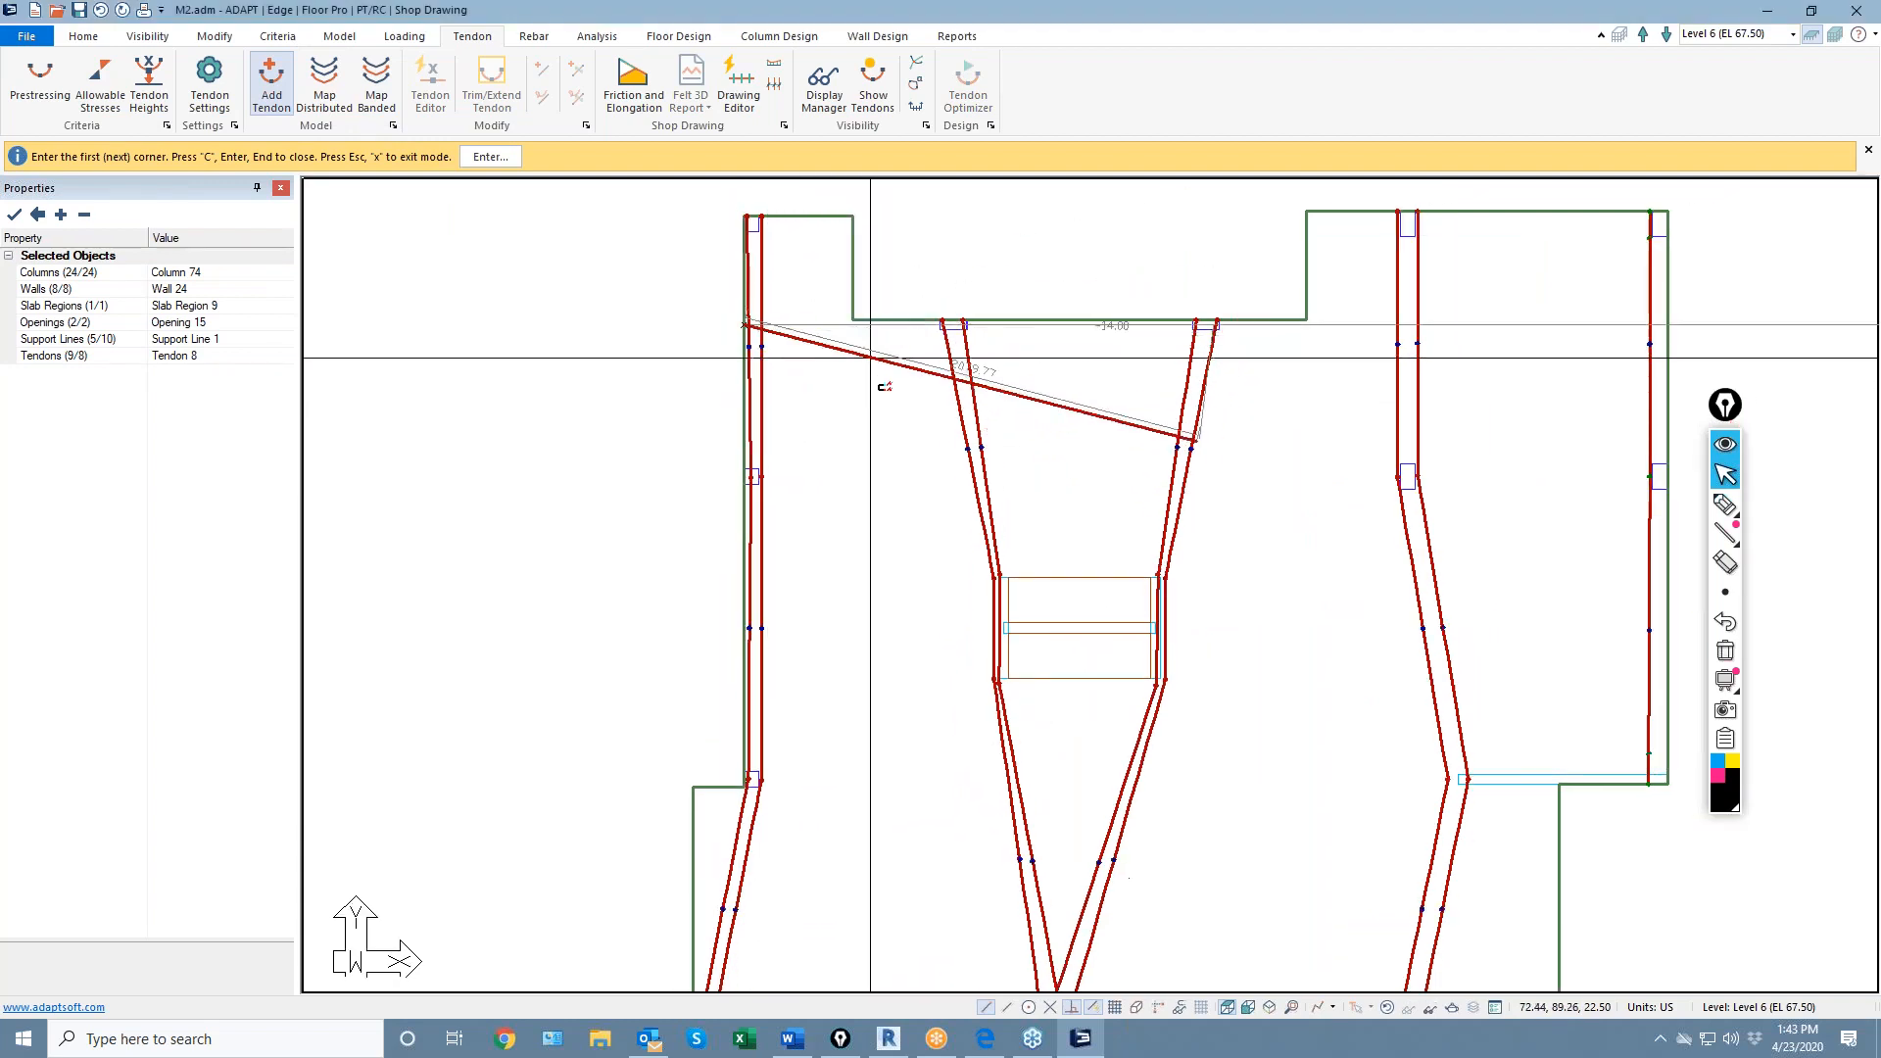
Complete the tendon from the west slab edge through the two recessed north columns and the next banded tendon to the east slab edge
click(1092, 1009)
scroll(886, 324, down, 2)
scroll(898, 317, up, 2)
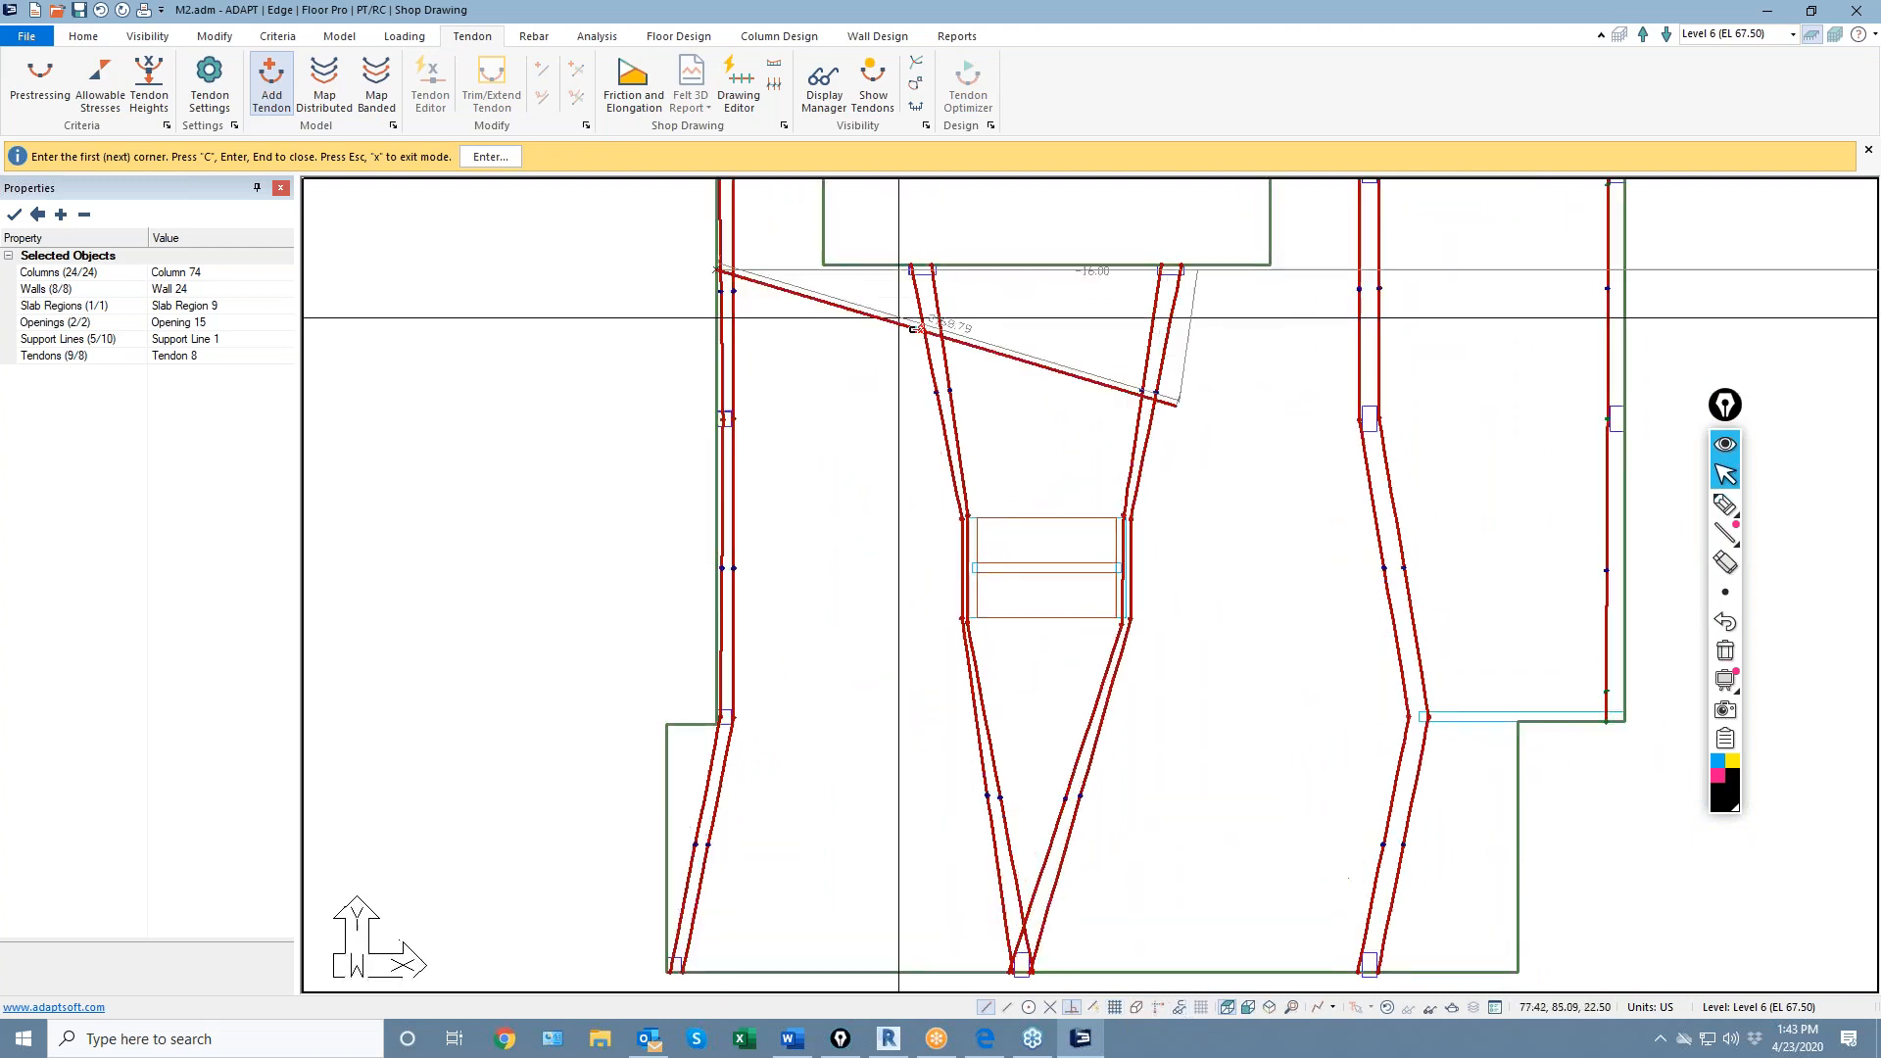
click(1171, 270)
middle_drag(1227, 343, 1057, 436)
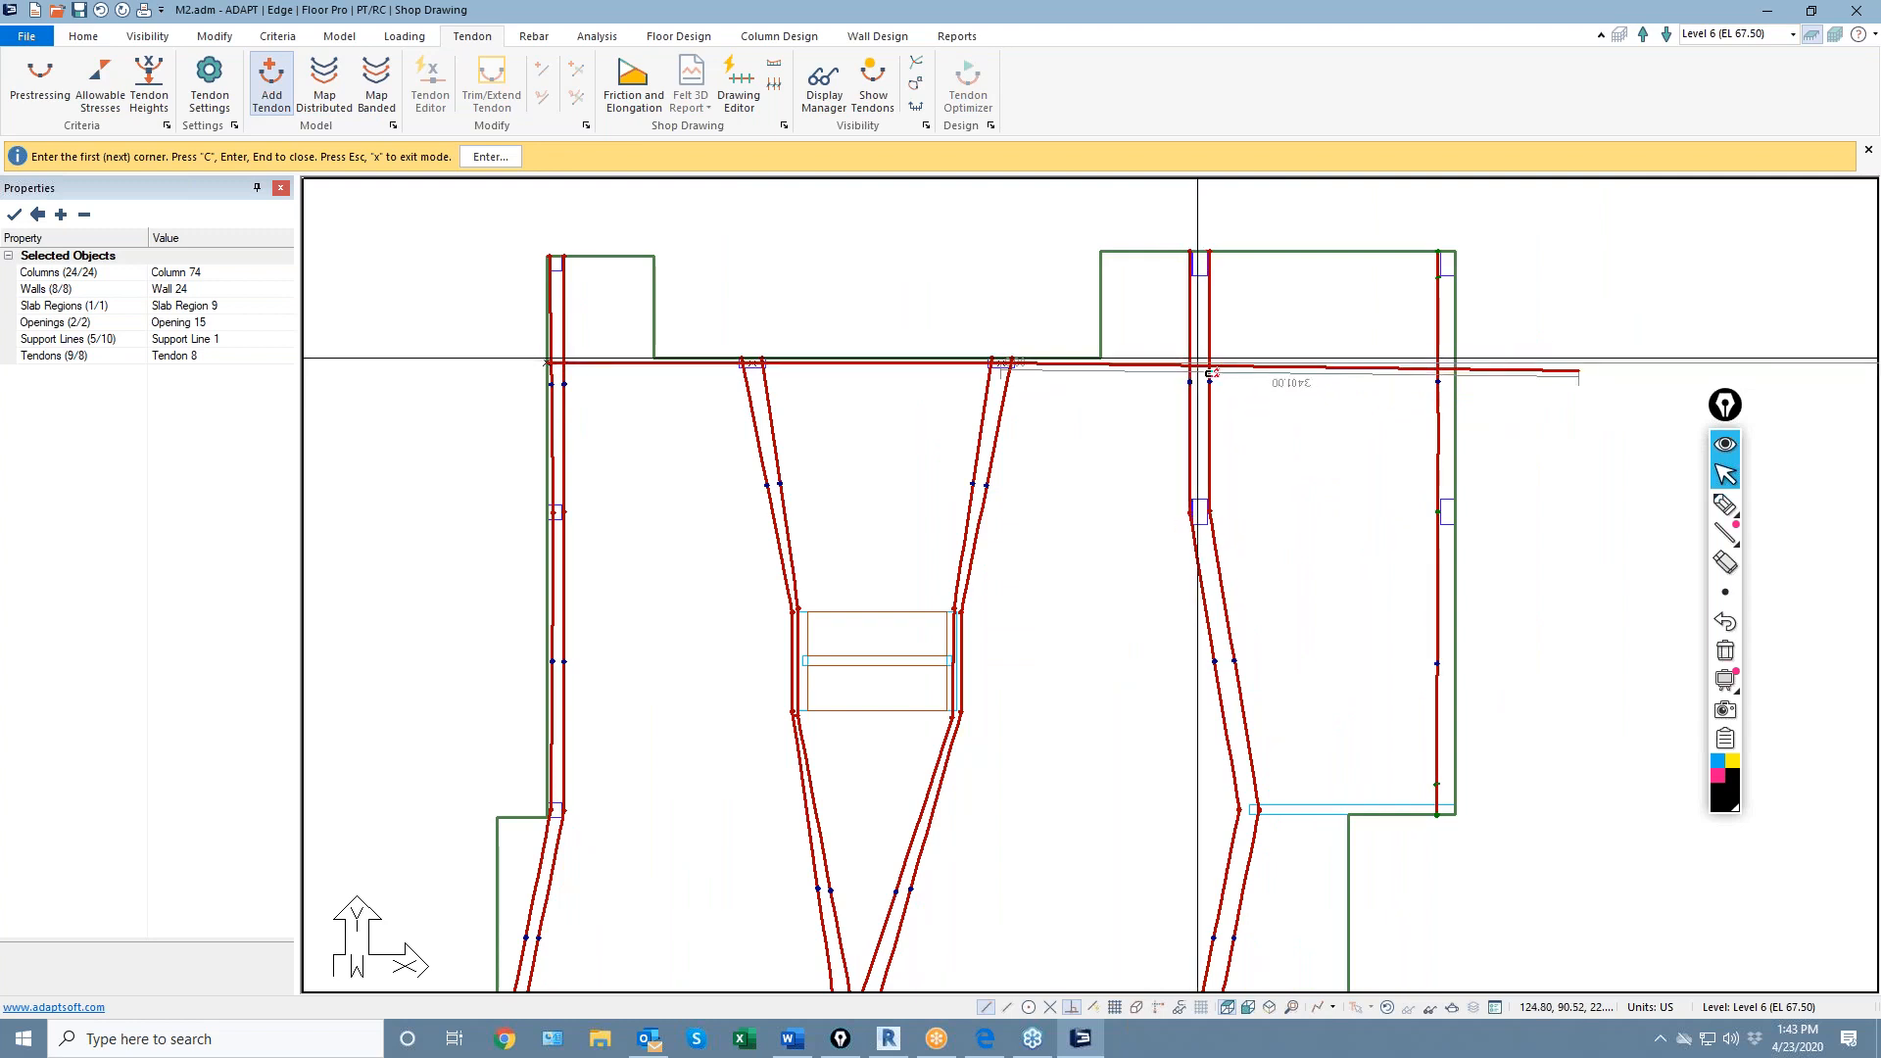
scroll(1200, 359, up, 1)
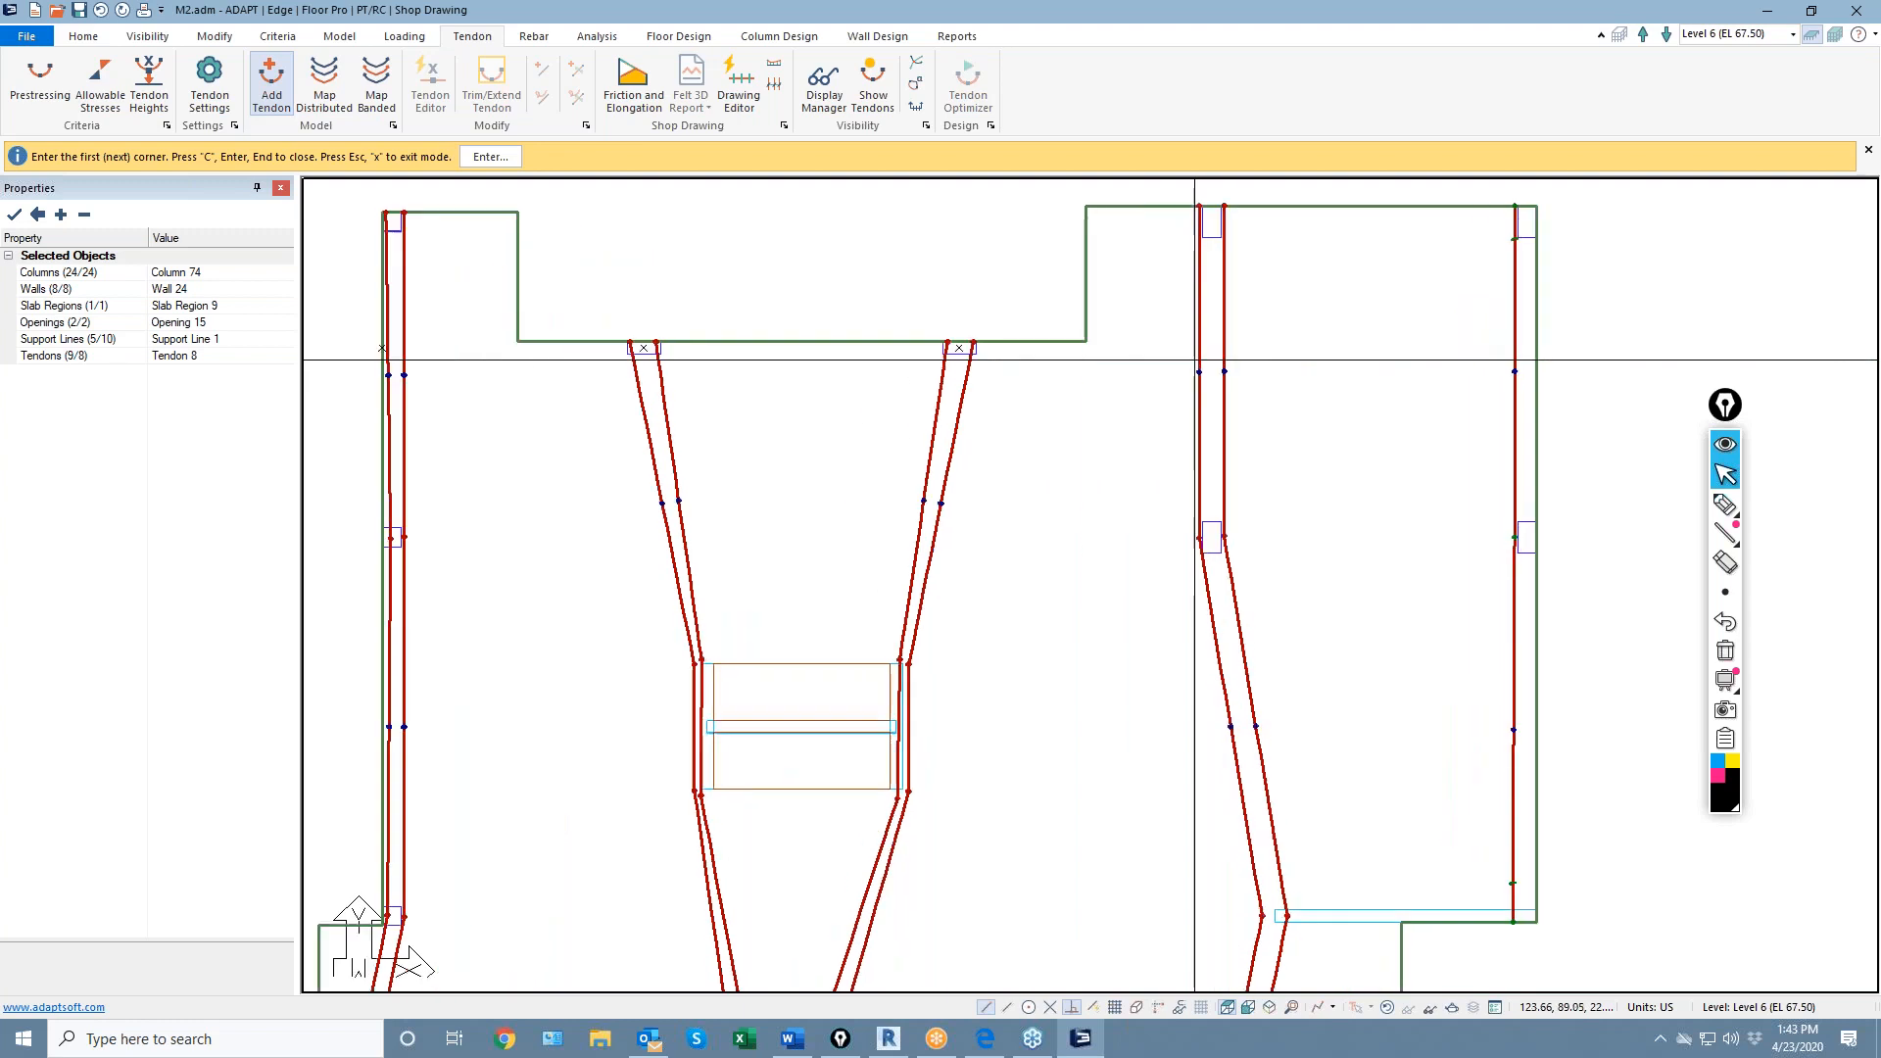
click(1204, 356)
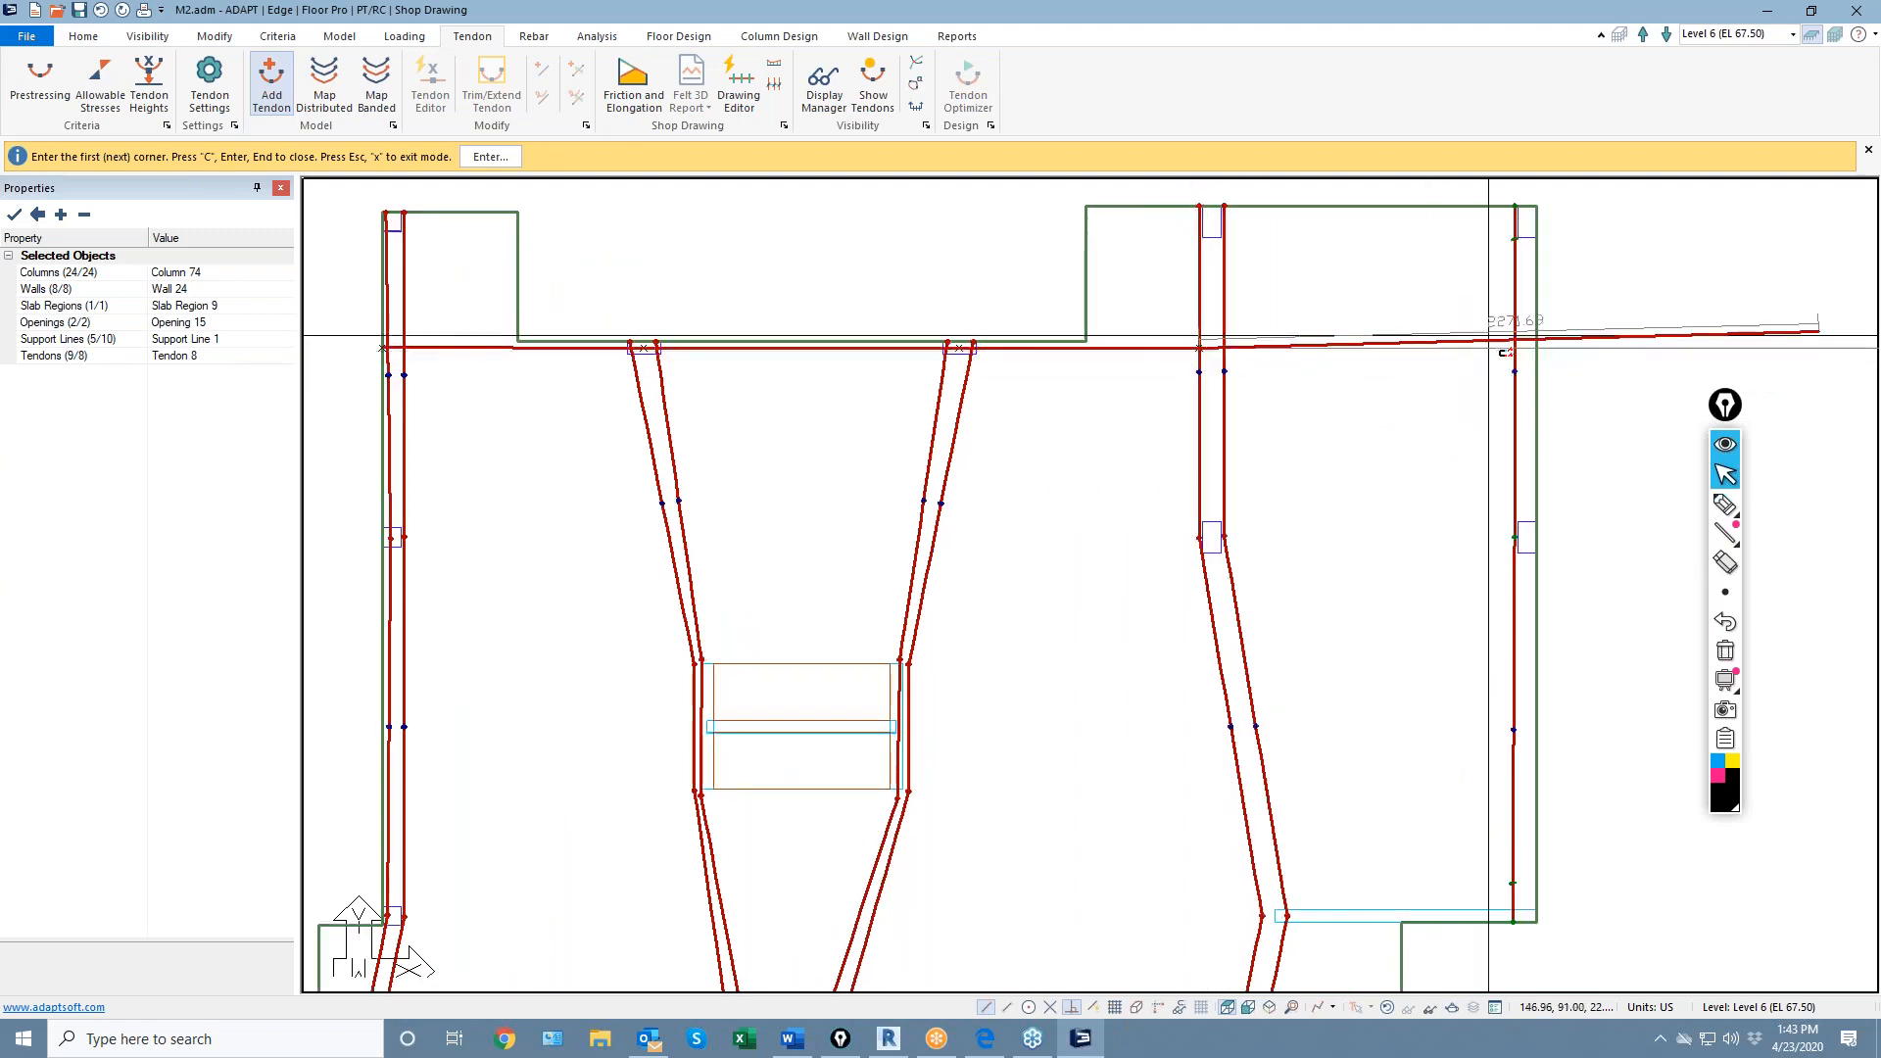
click(1534, 348)
key(Return)
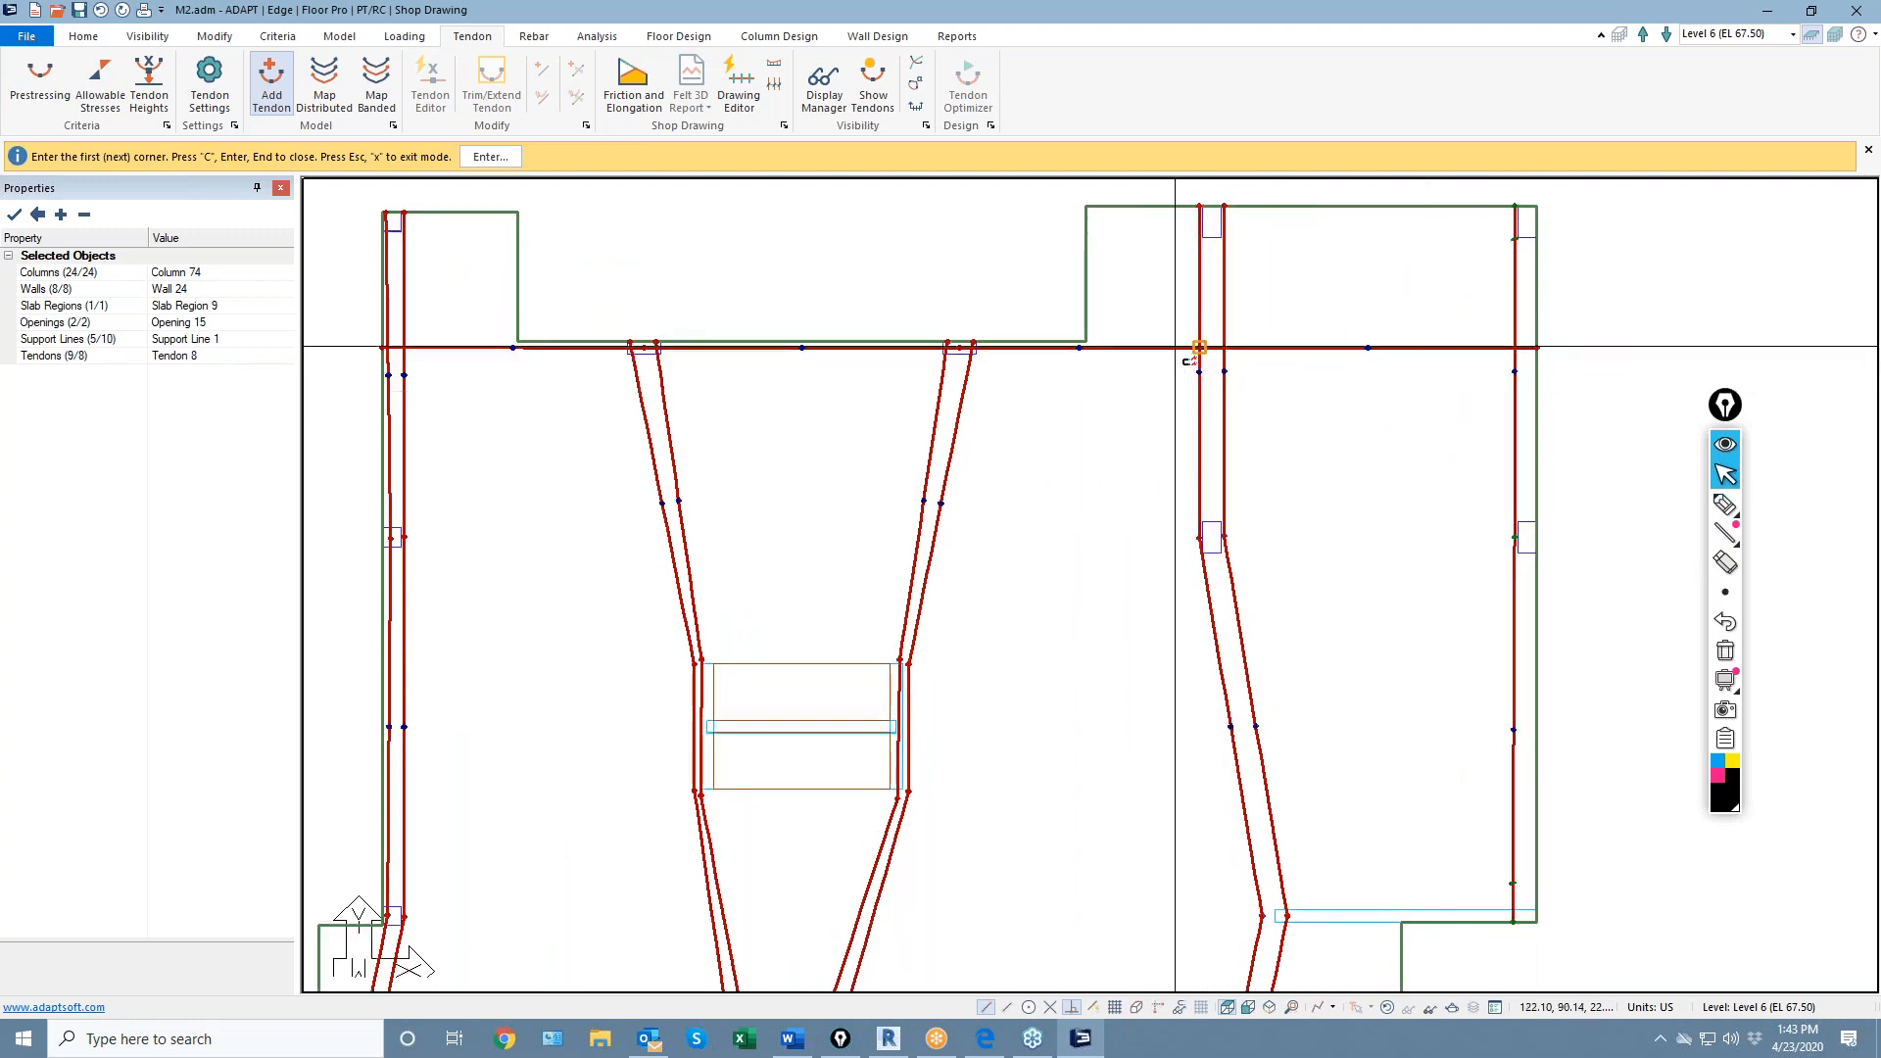
Move the crossing tendon's control point at the northeast banded tendons to midway between the pair
right_click(1151, 301)
click(1179, 317)
click(1167, 347)
scroll(1177, 349, up, 2)
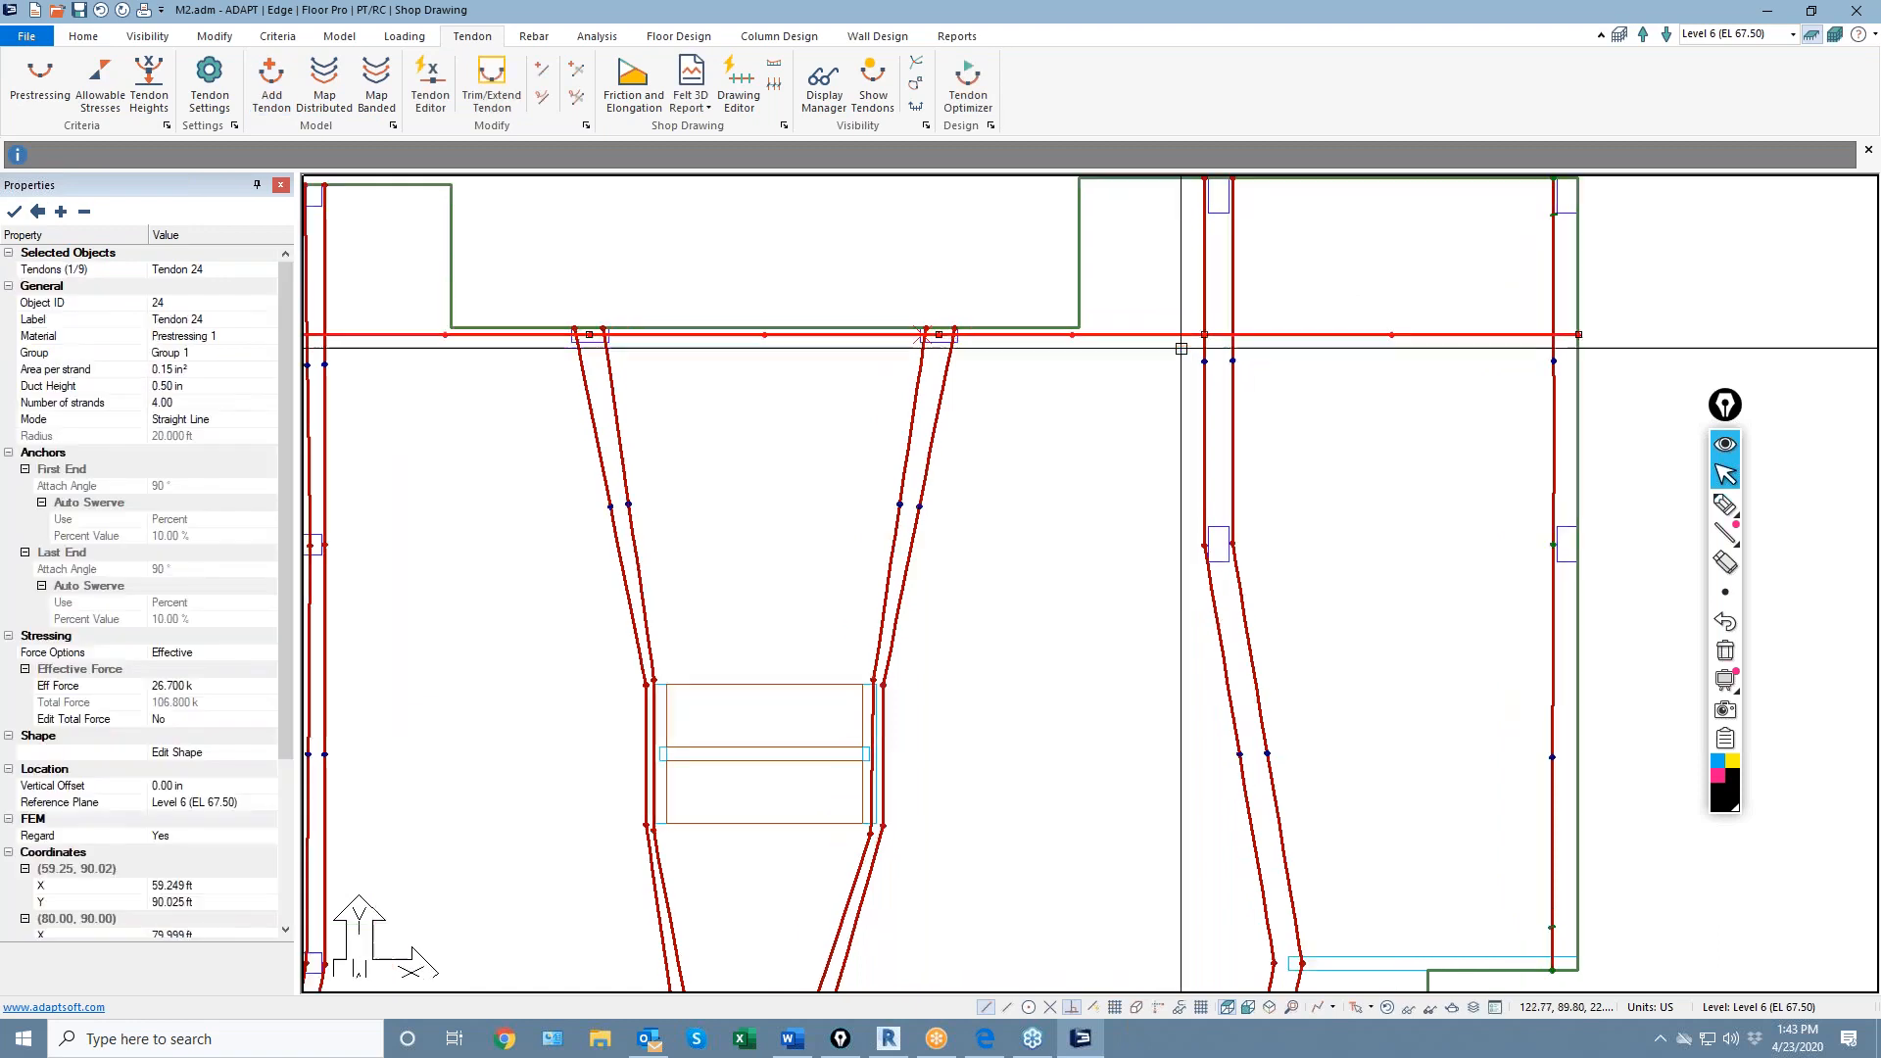
click(1218, 317)
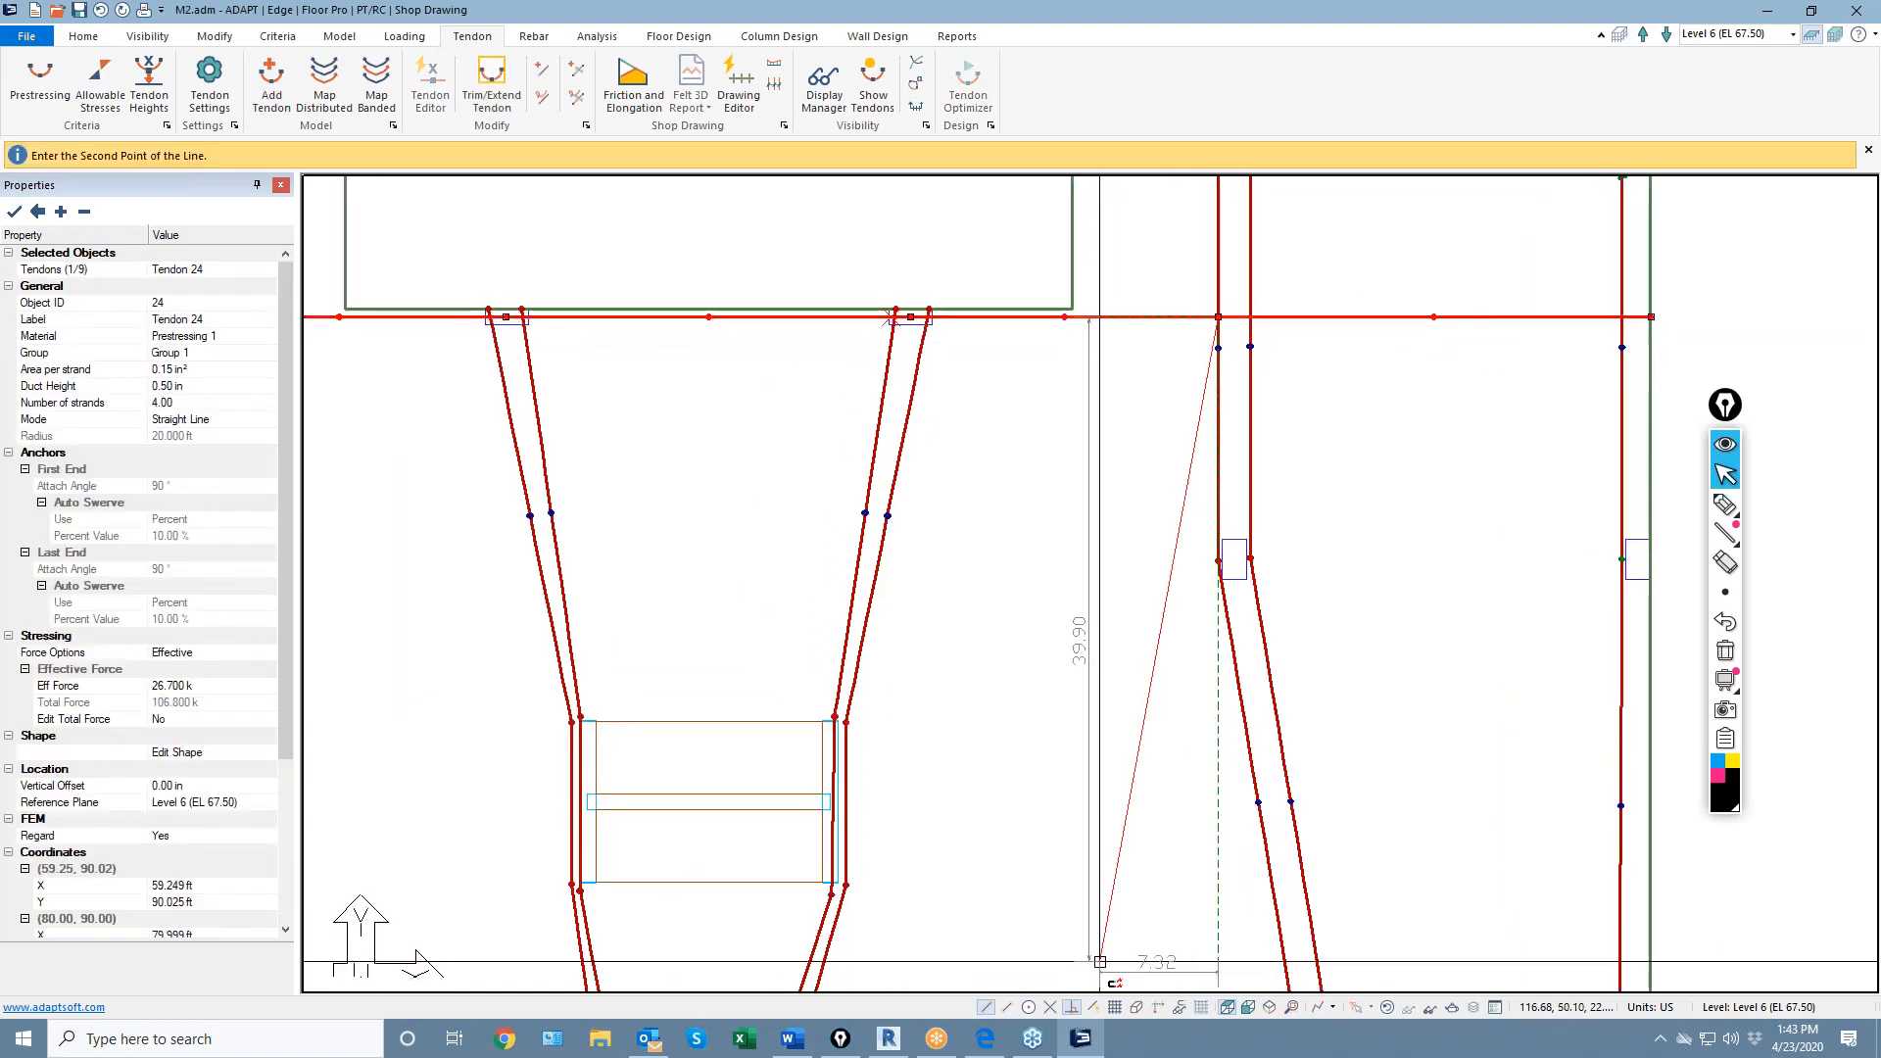
click(1097, 1006)
click(1235, 317)
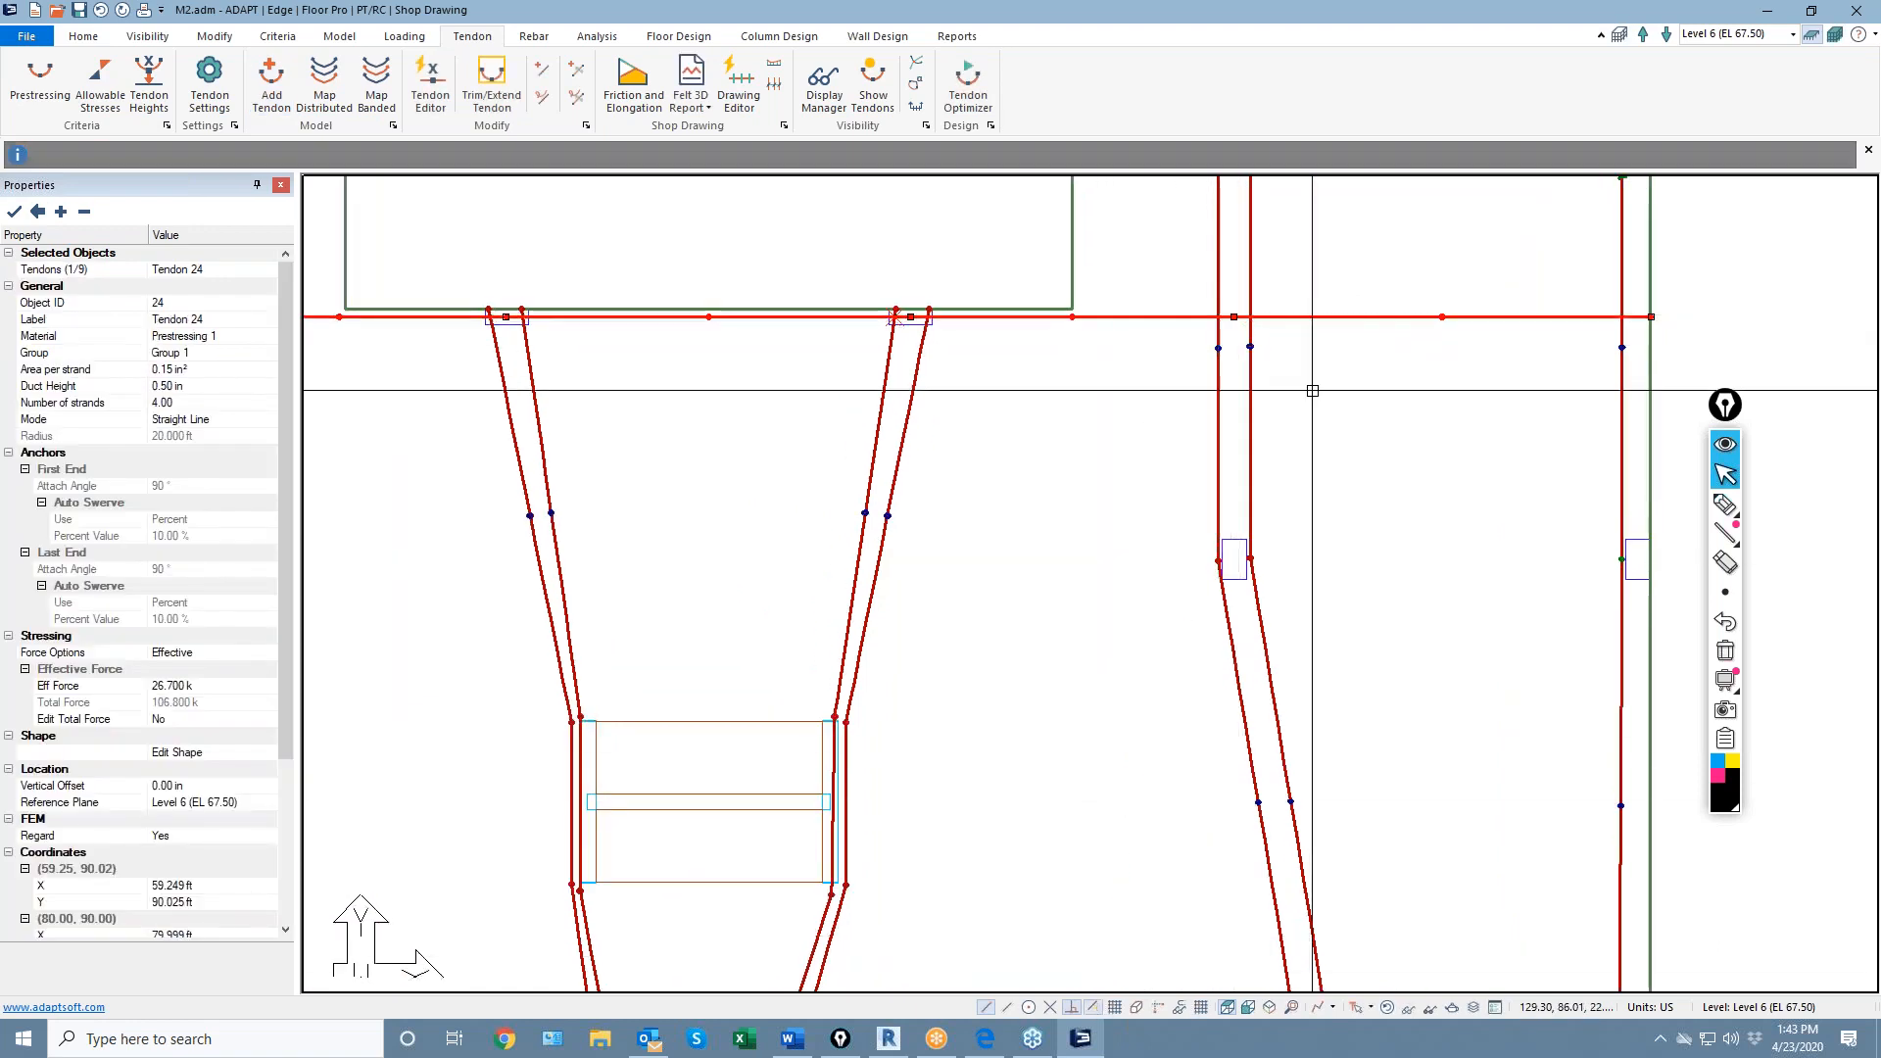
middle_drag(1357, 420, 1122, 494)
key(Escape)
scroll(1349, 406, down, 2)
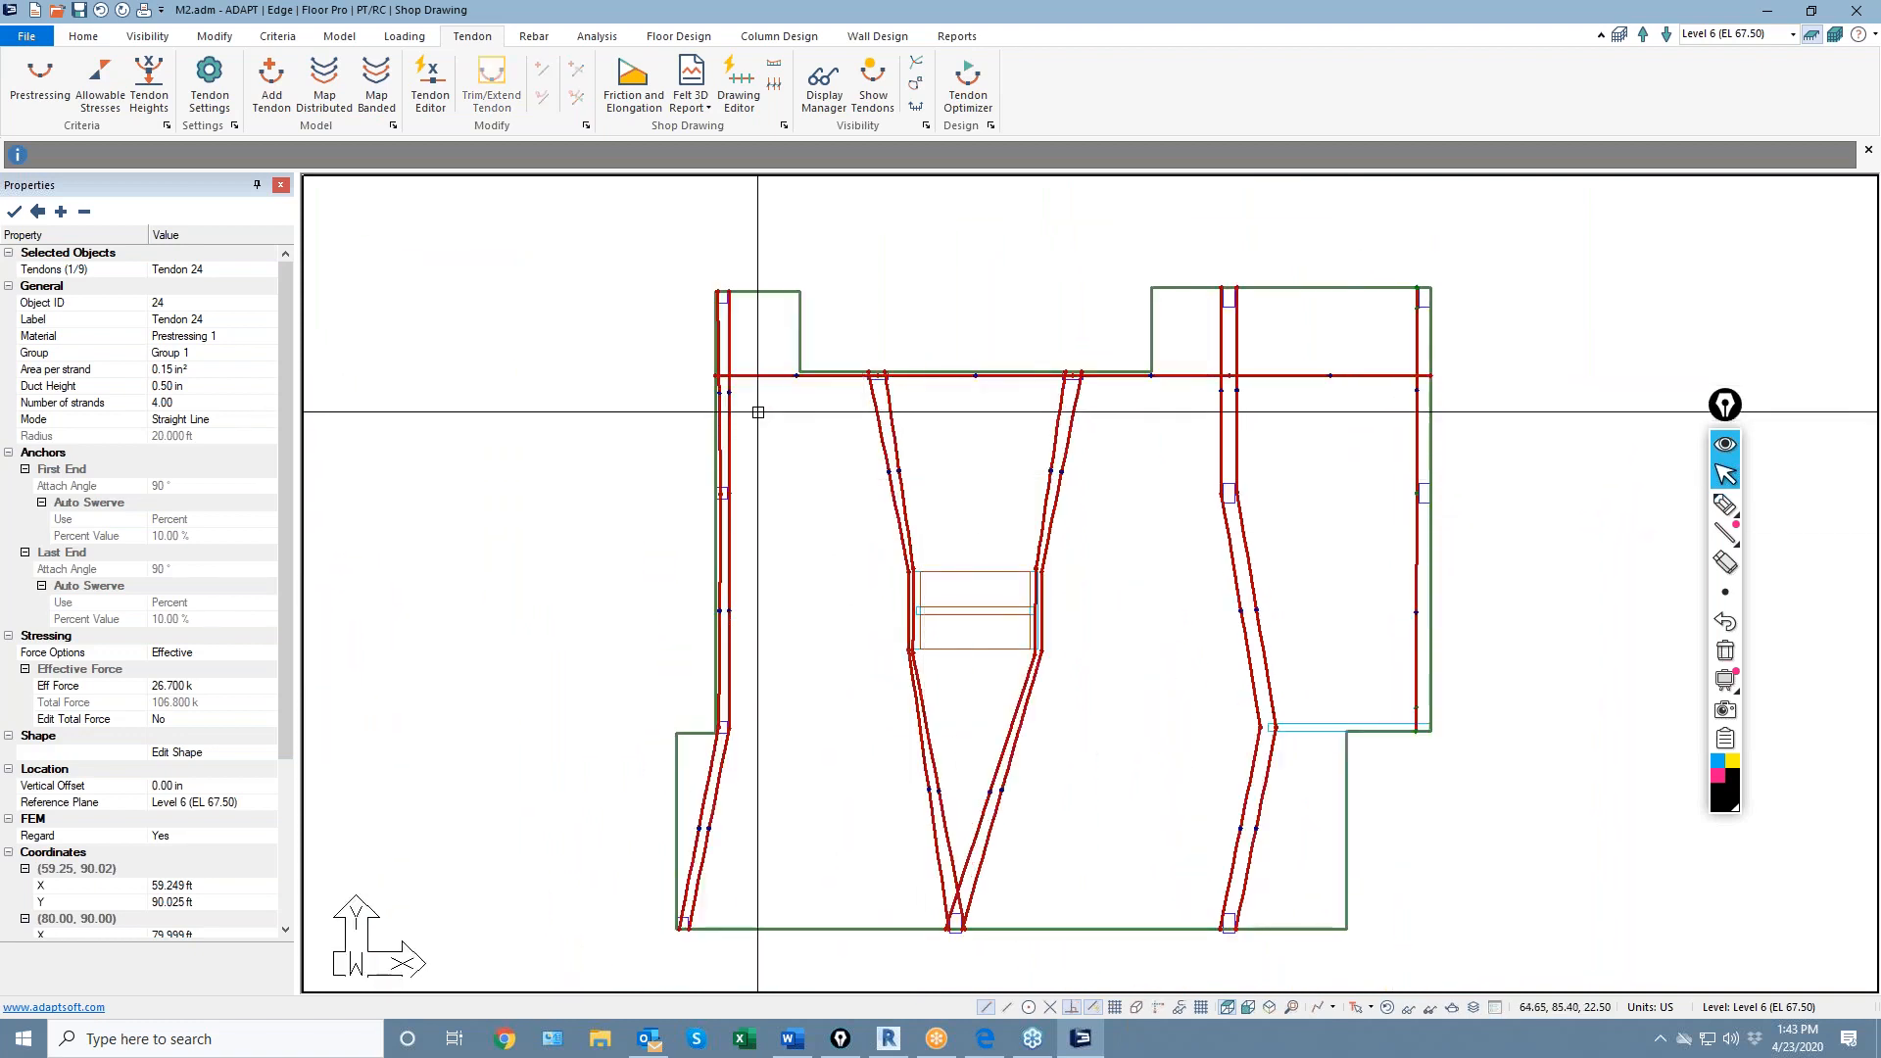
double_click(750, 373)
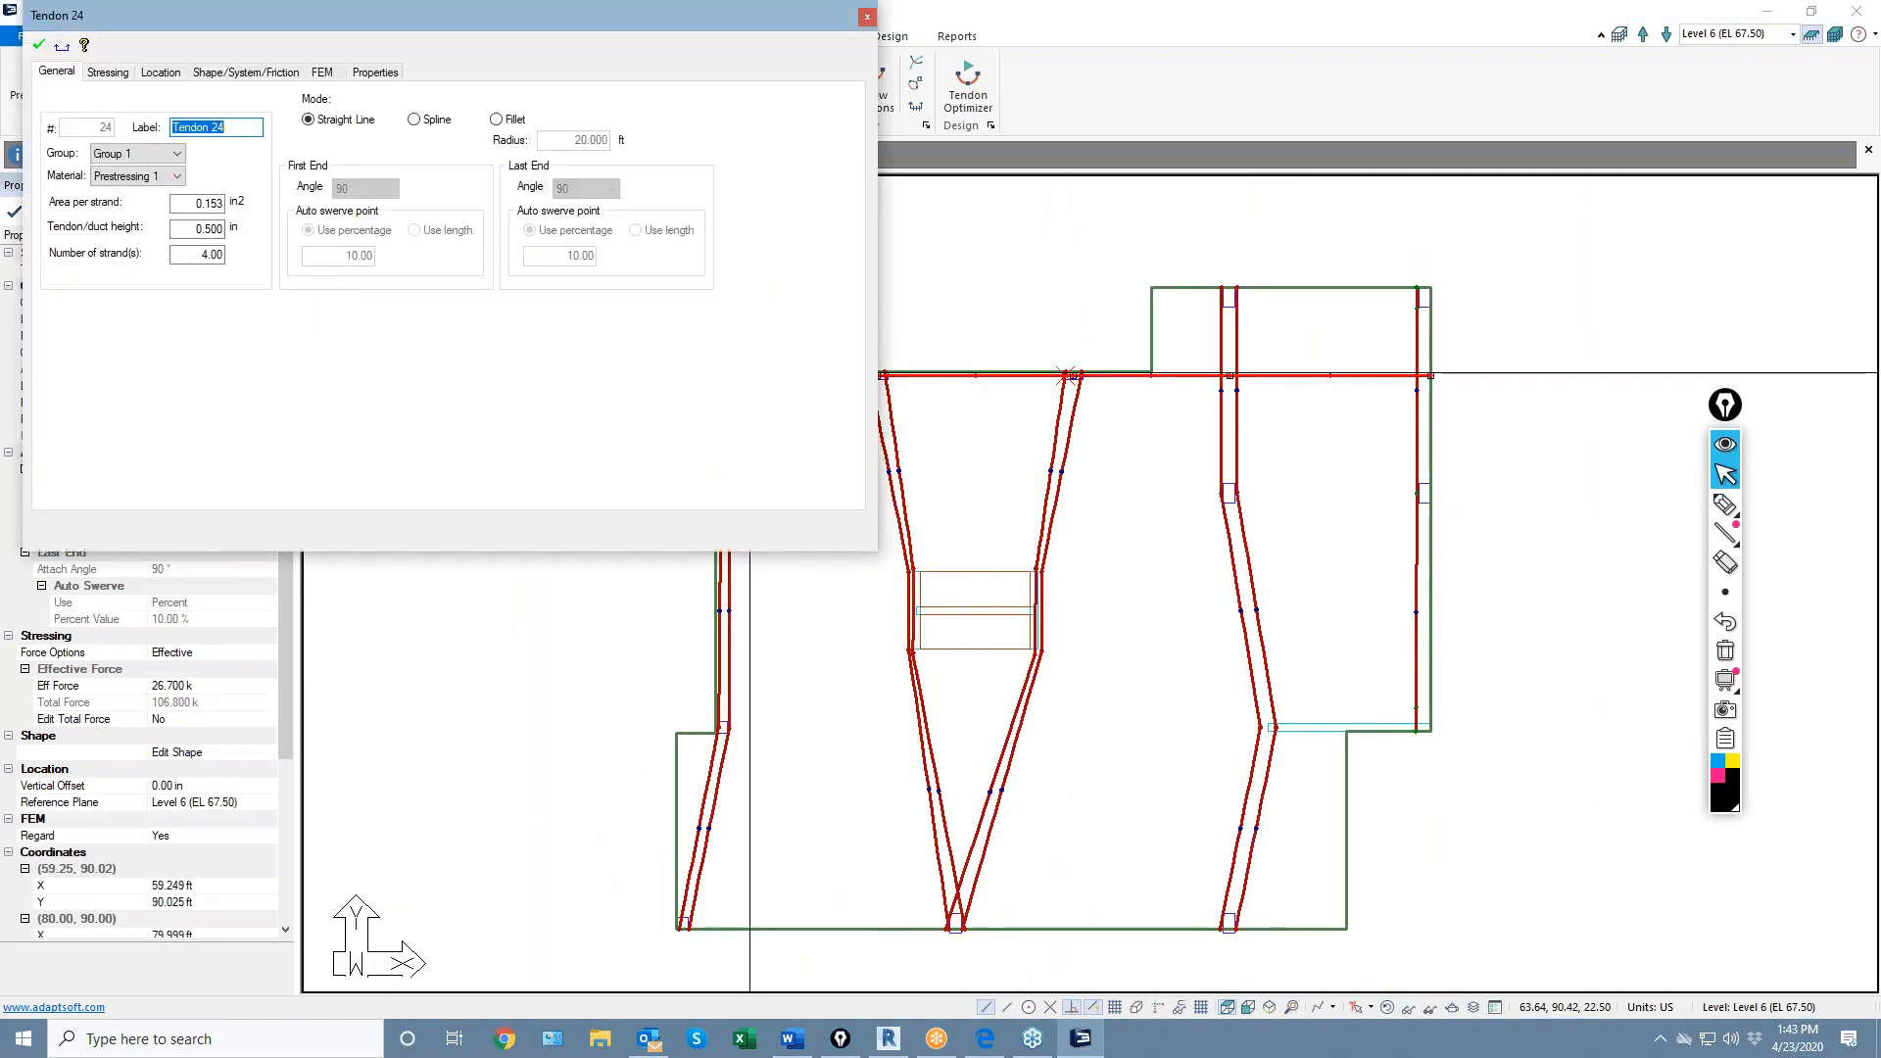
drag(195, 253, 212, 254)
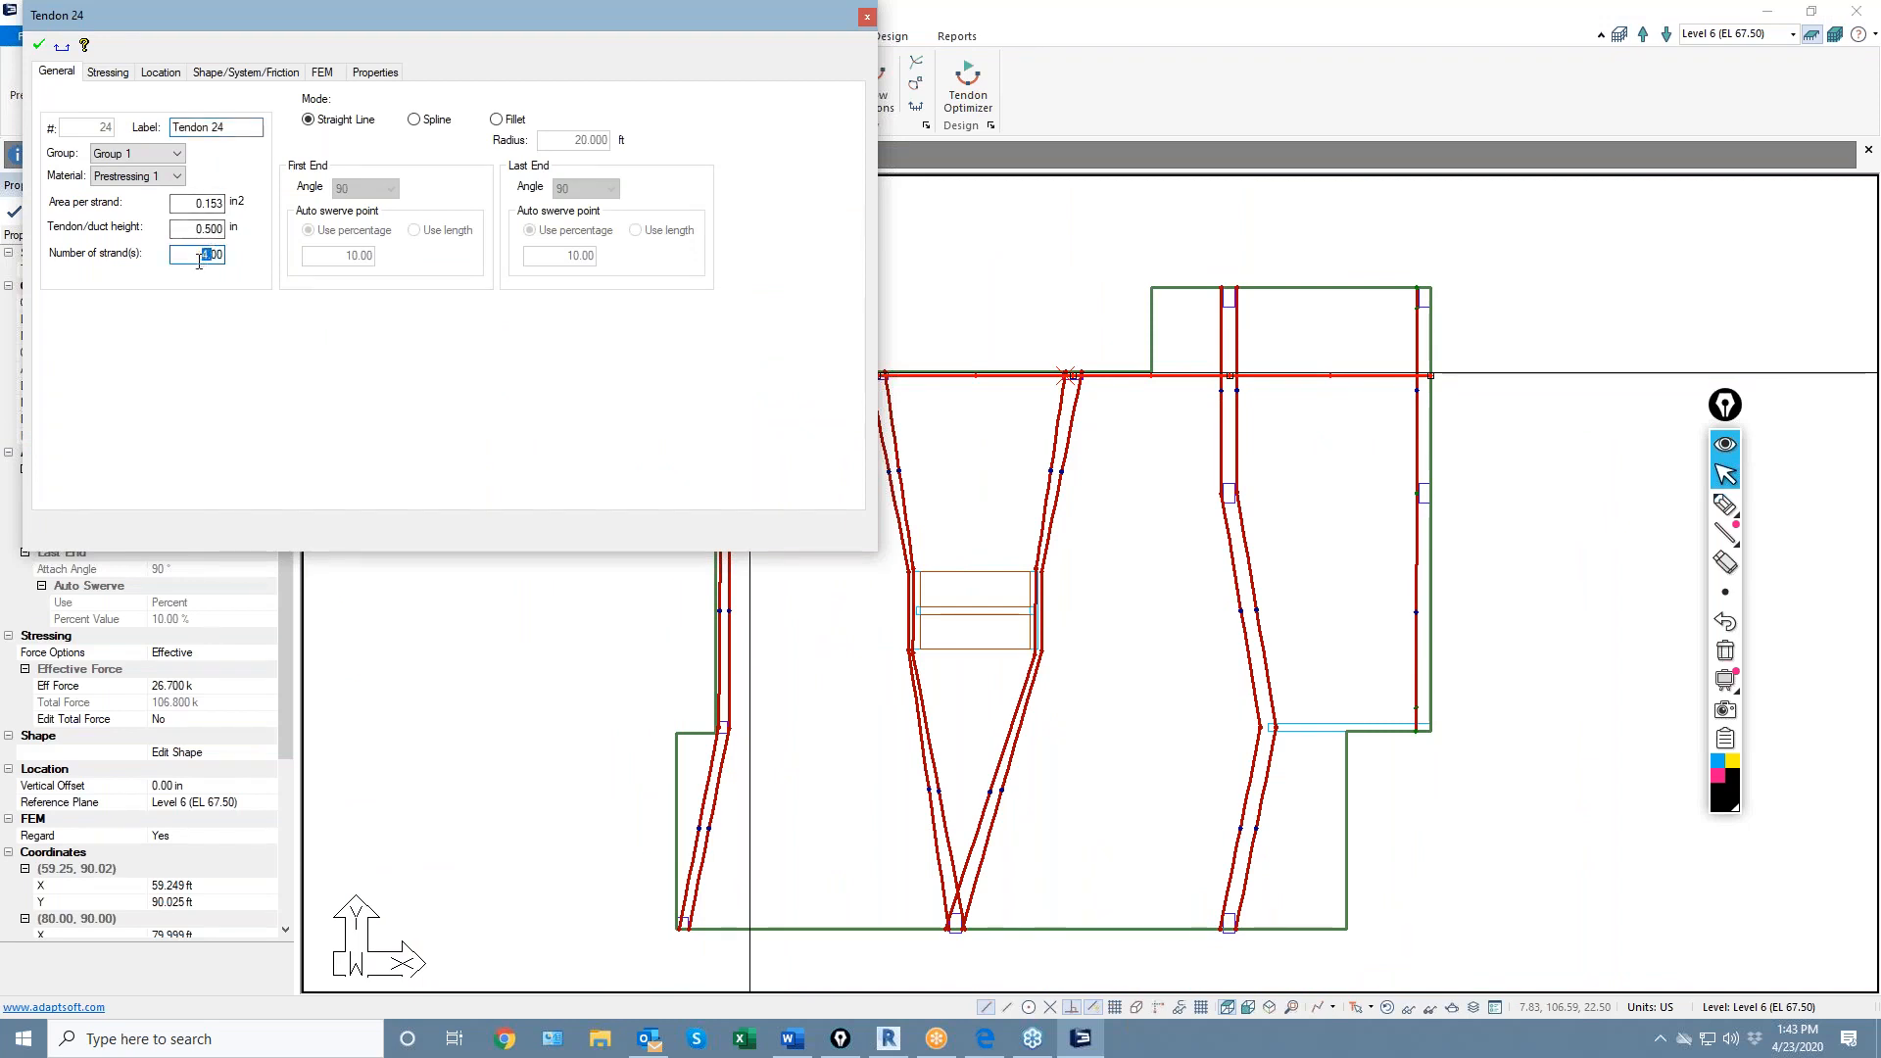
text(2)
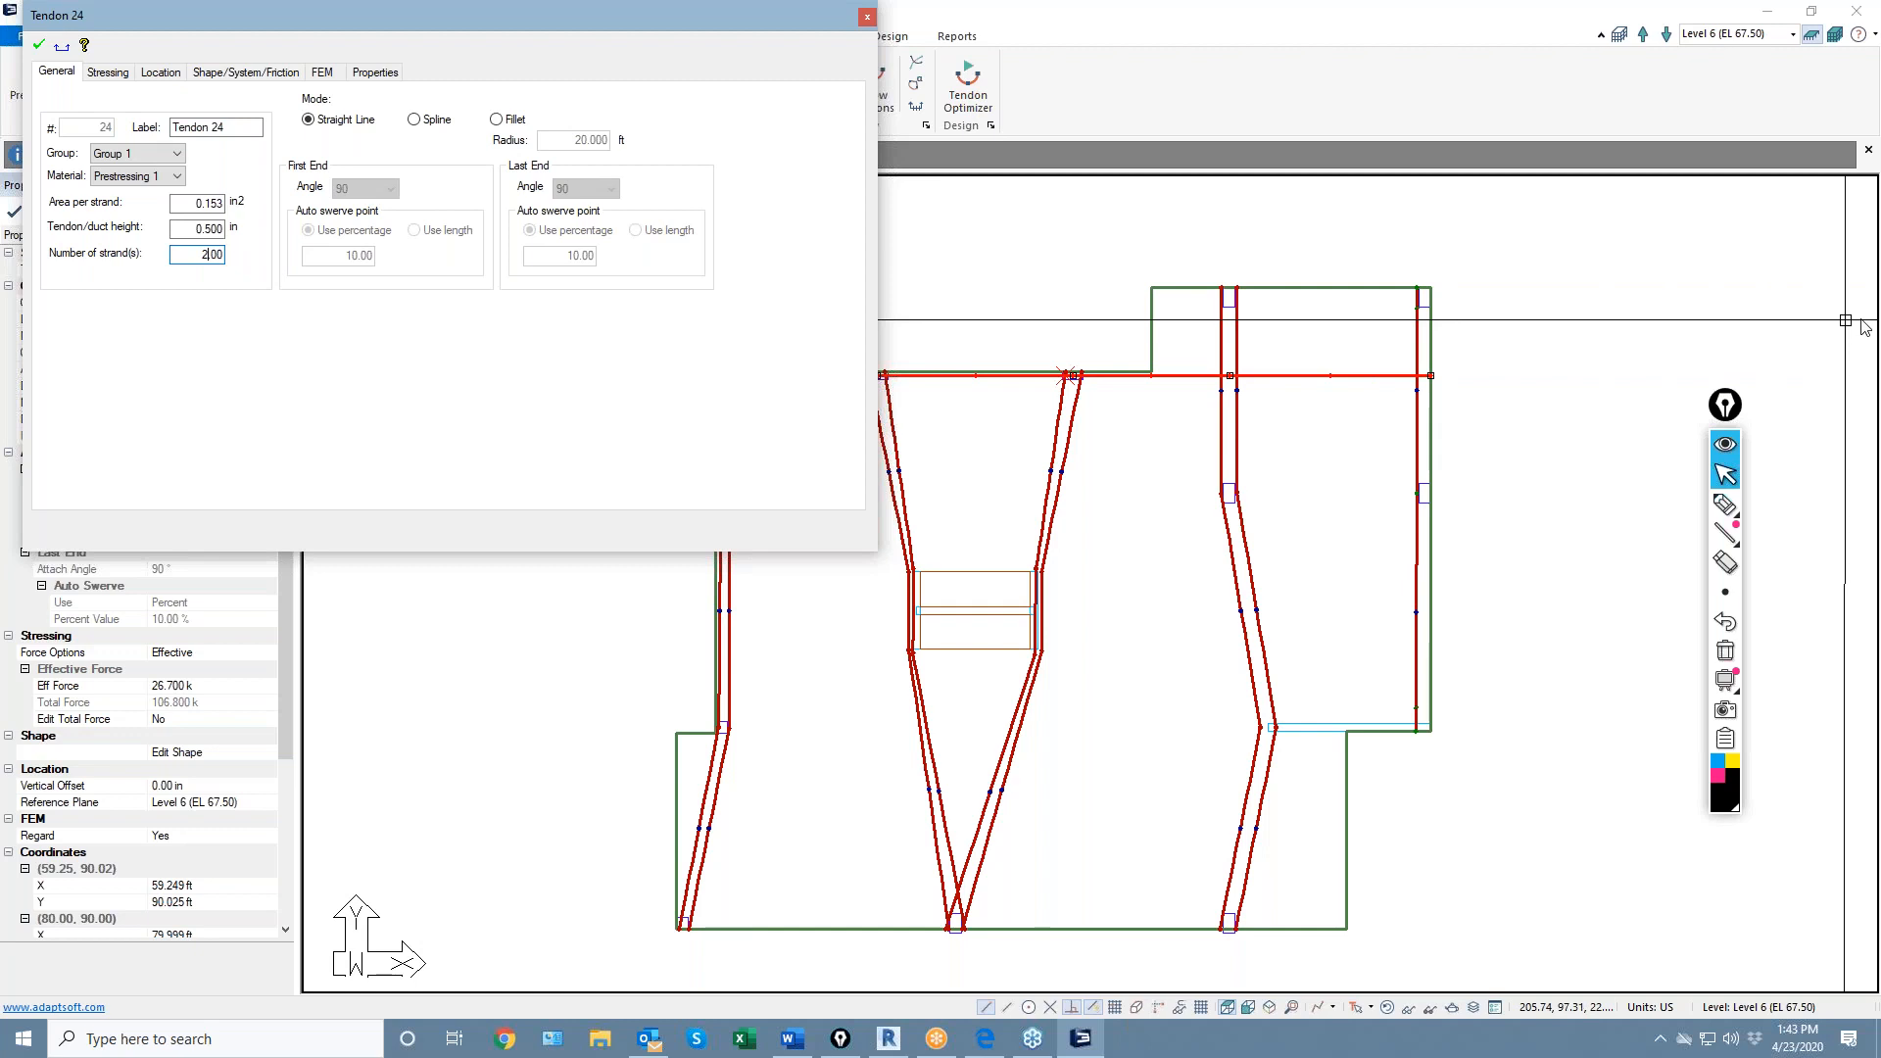
key(Escape)
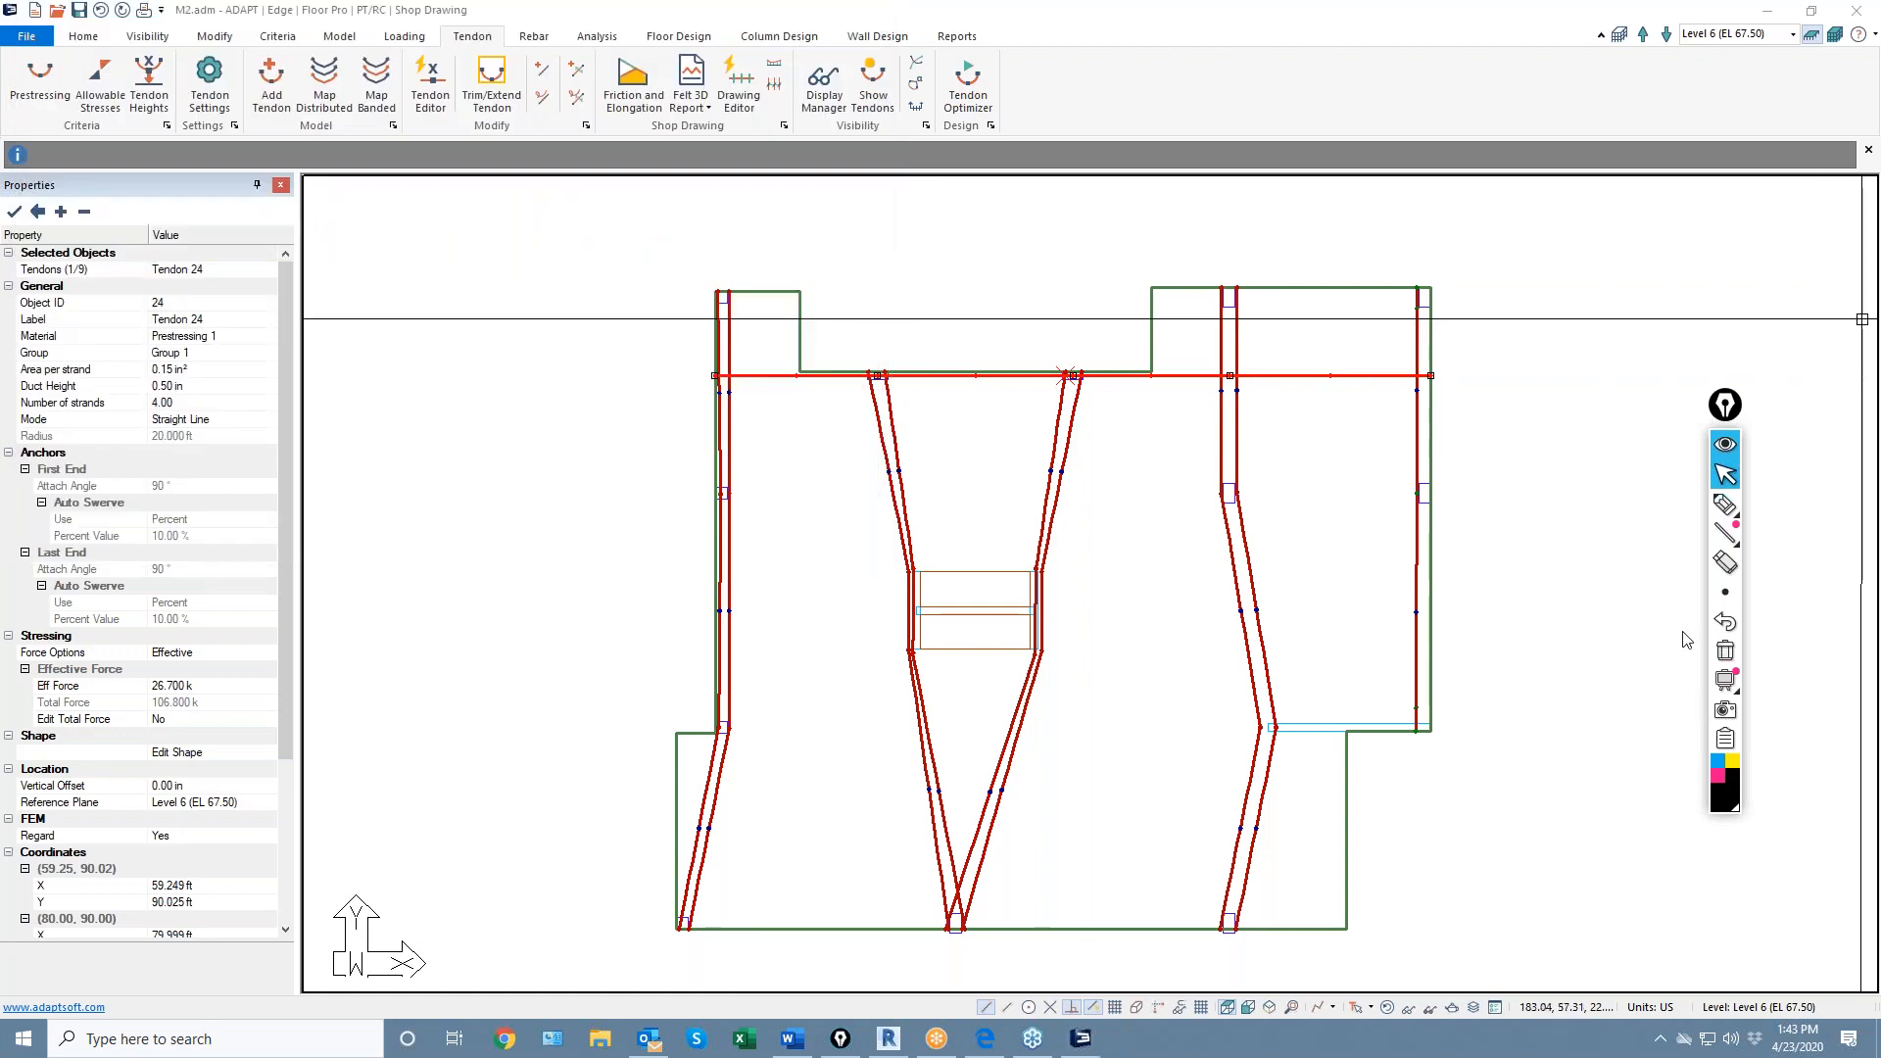
click(1562, 638)
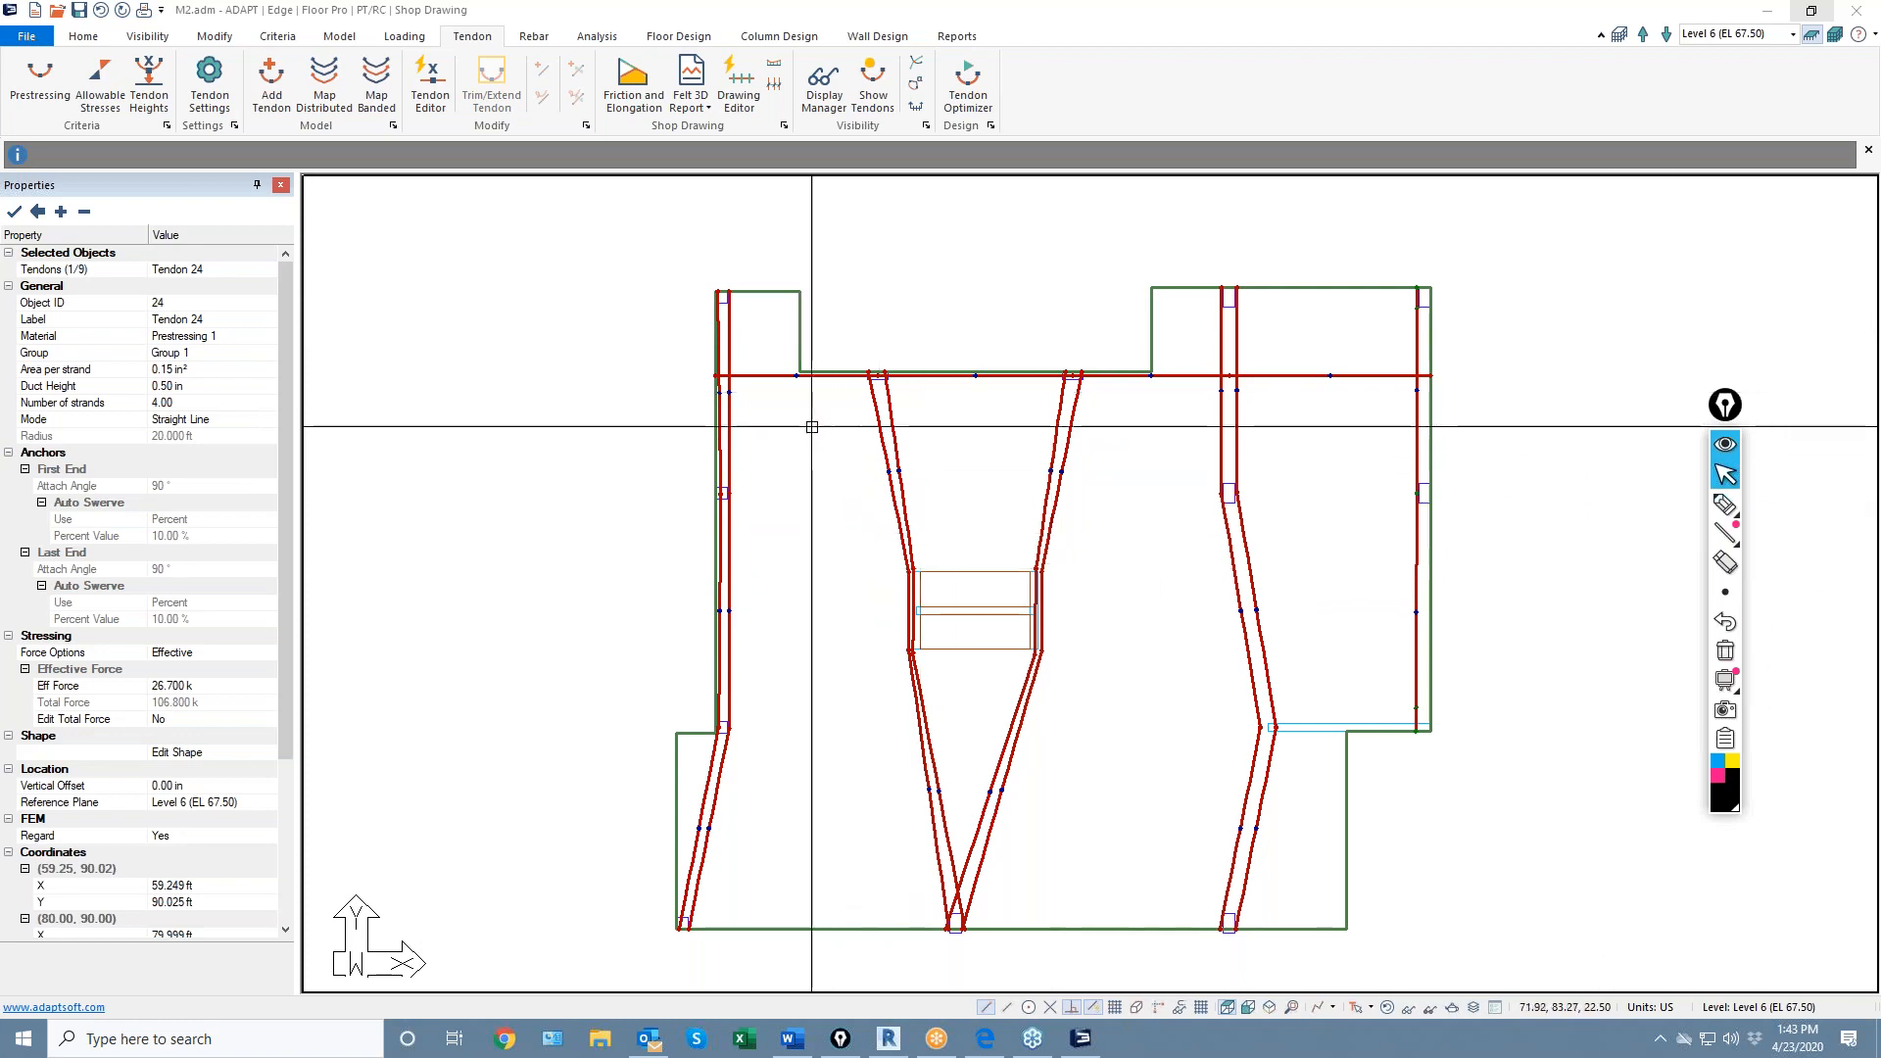
Open the crossing tendon's properties and examine its span-by-span profile, CGS heights and tendon system
scroll(812, 427, up, 3)
scroll(815, 426, down, 1)
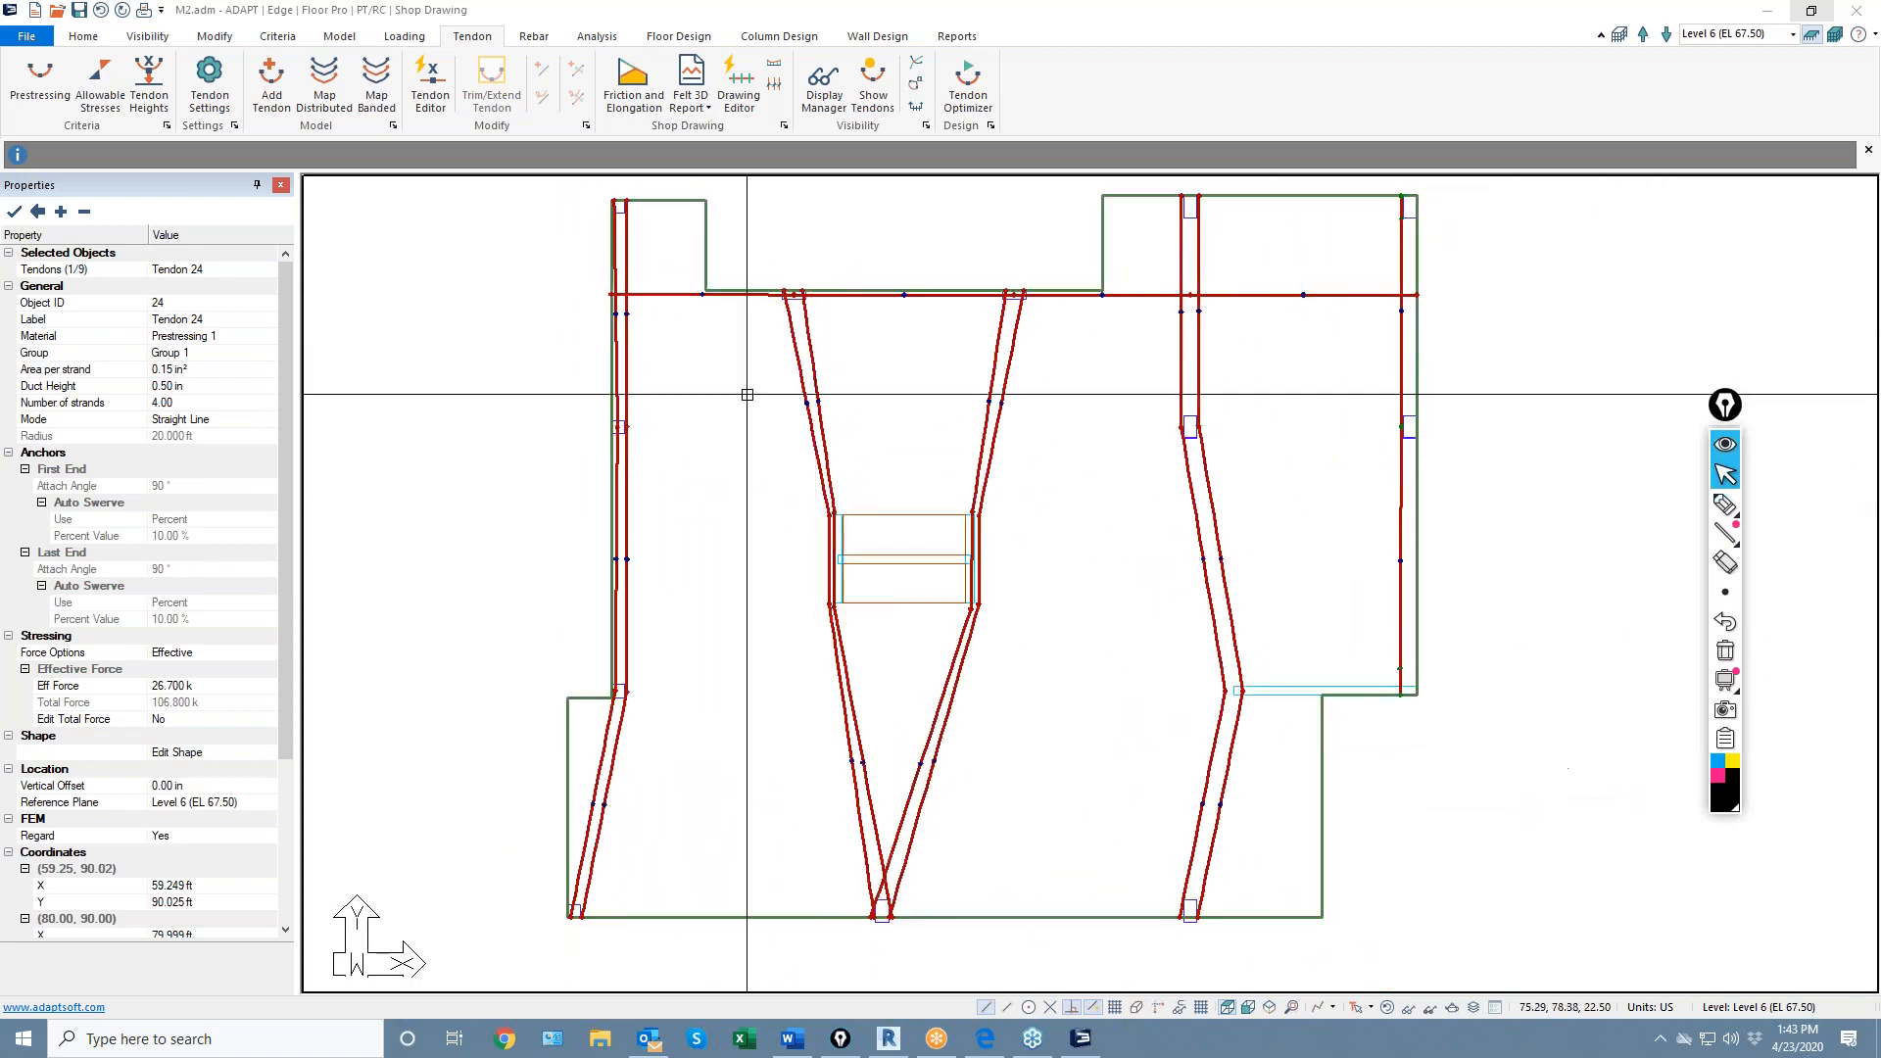
click(669, 294)
click(685, 295)
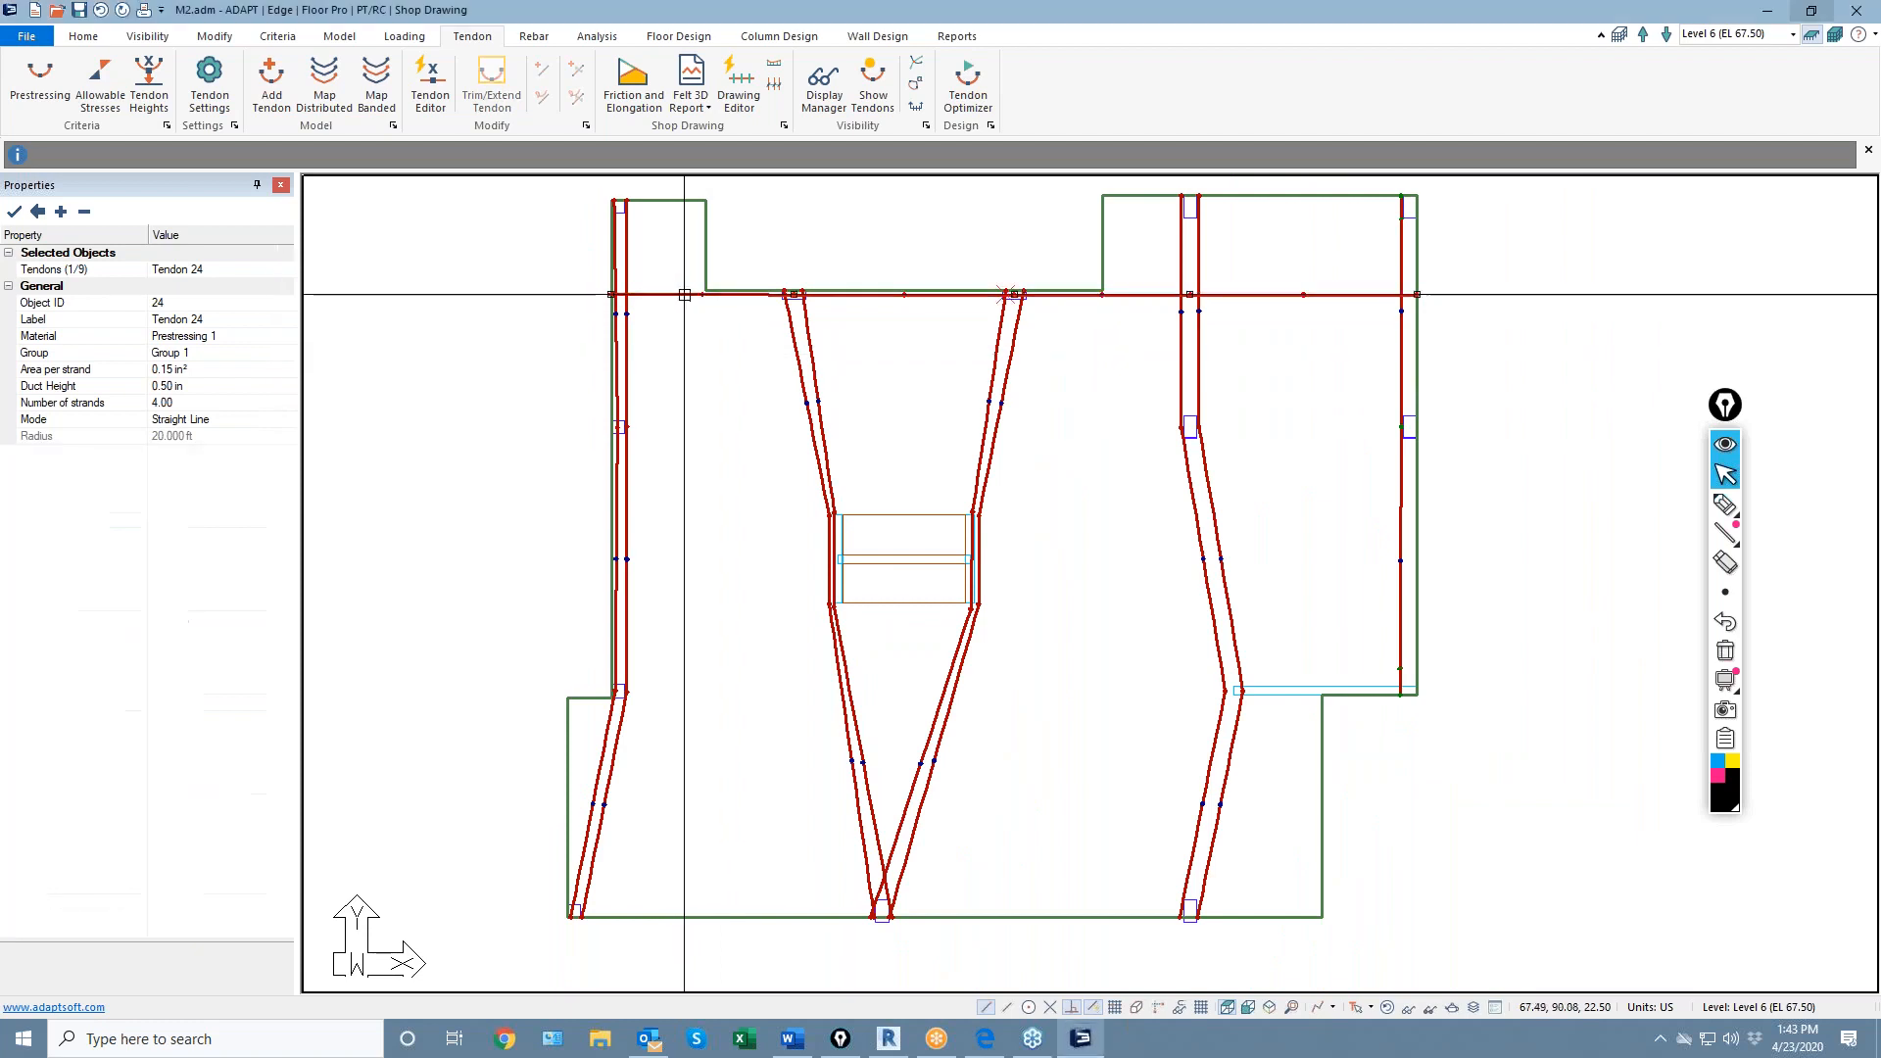
double_click(685, 295)
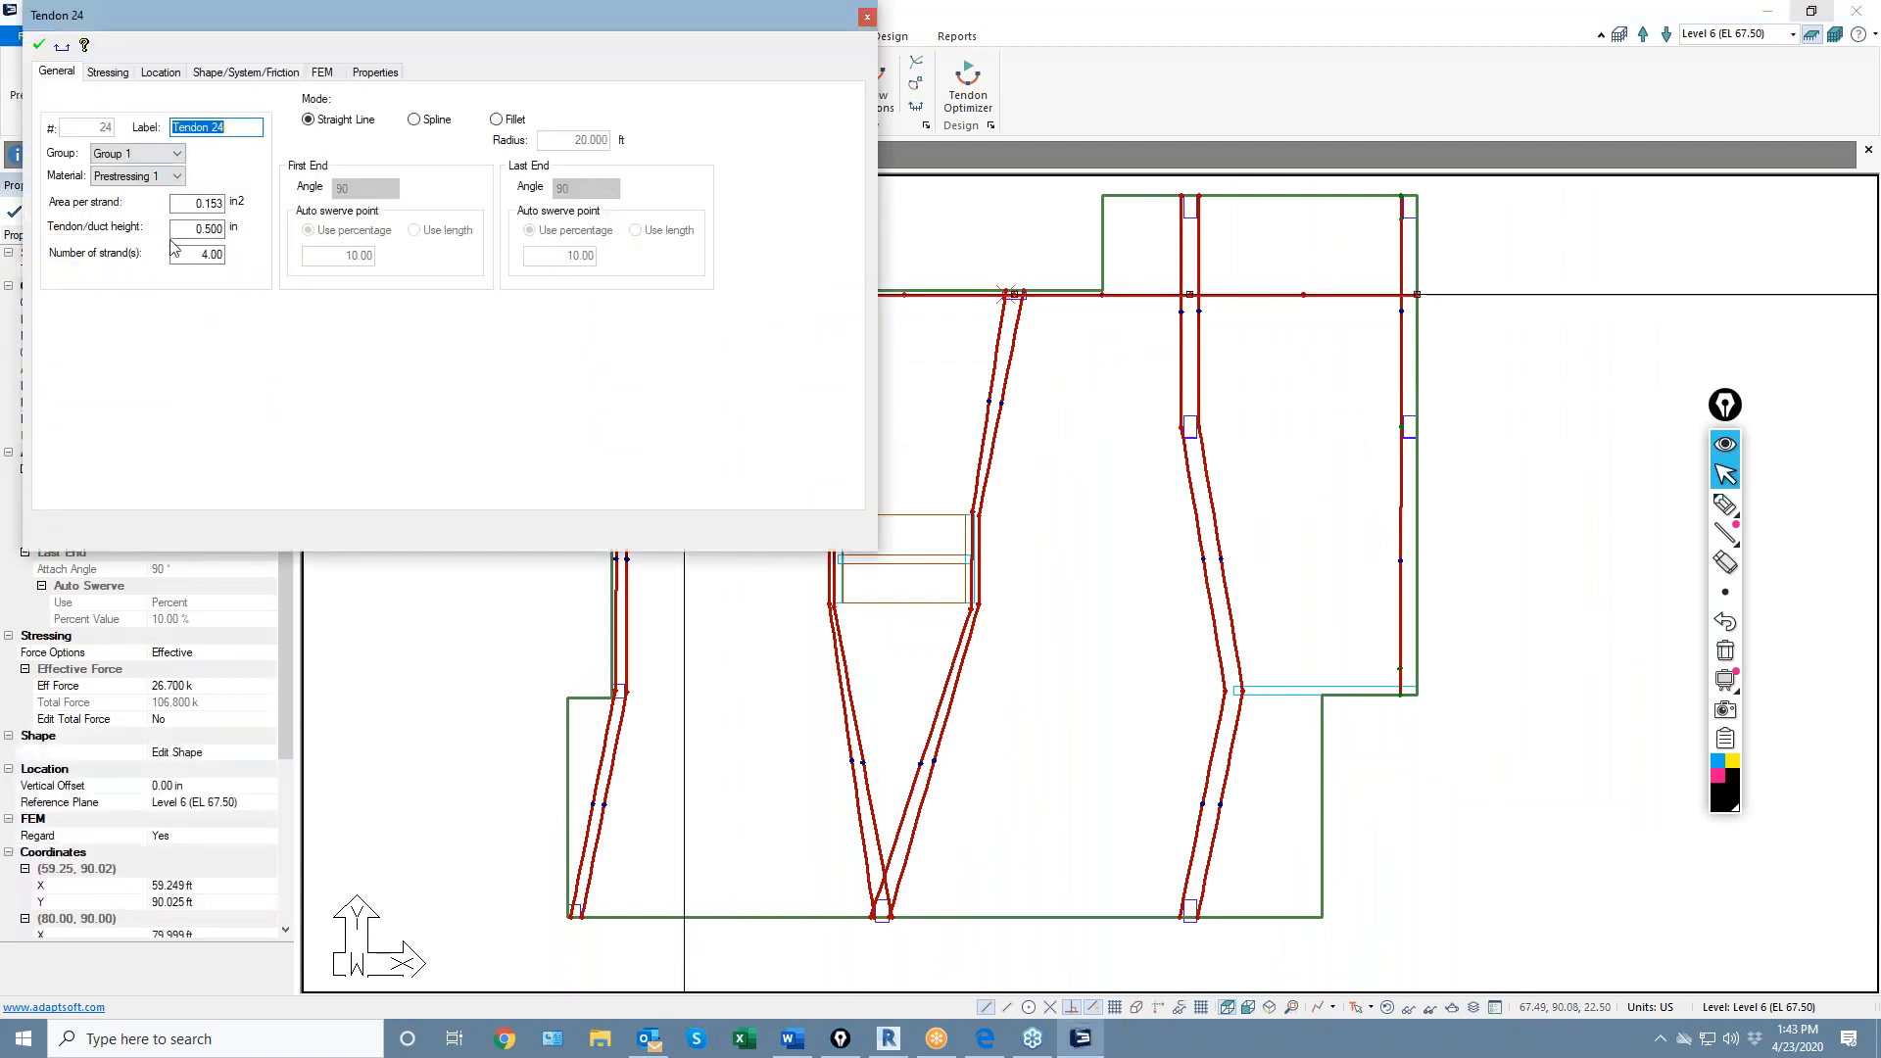
click(209, 77)
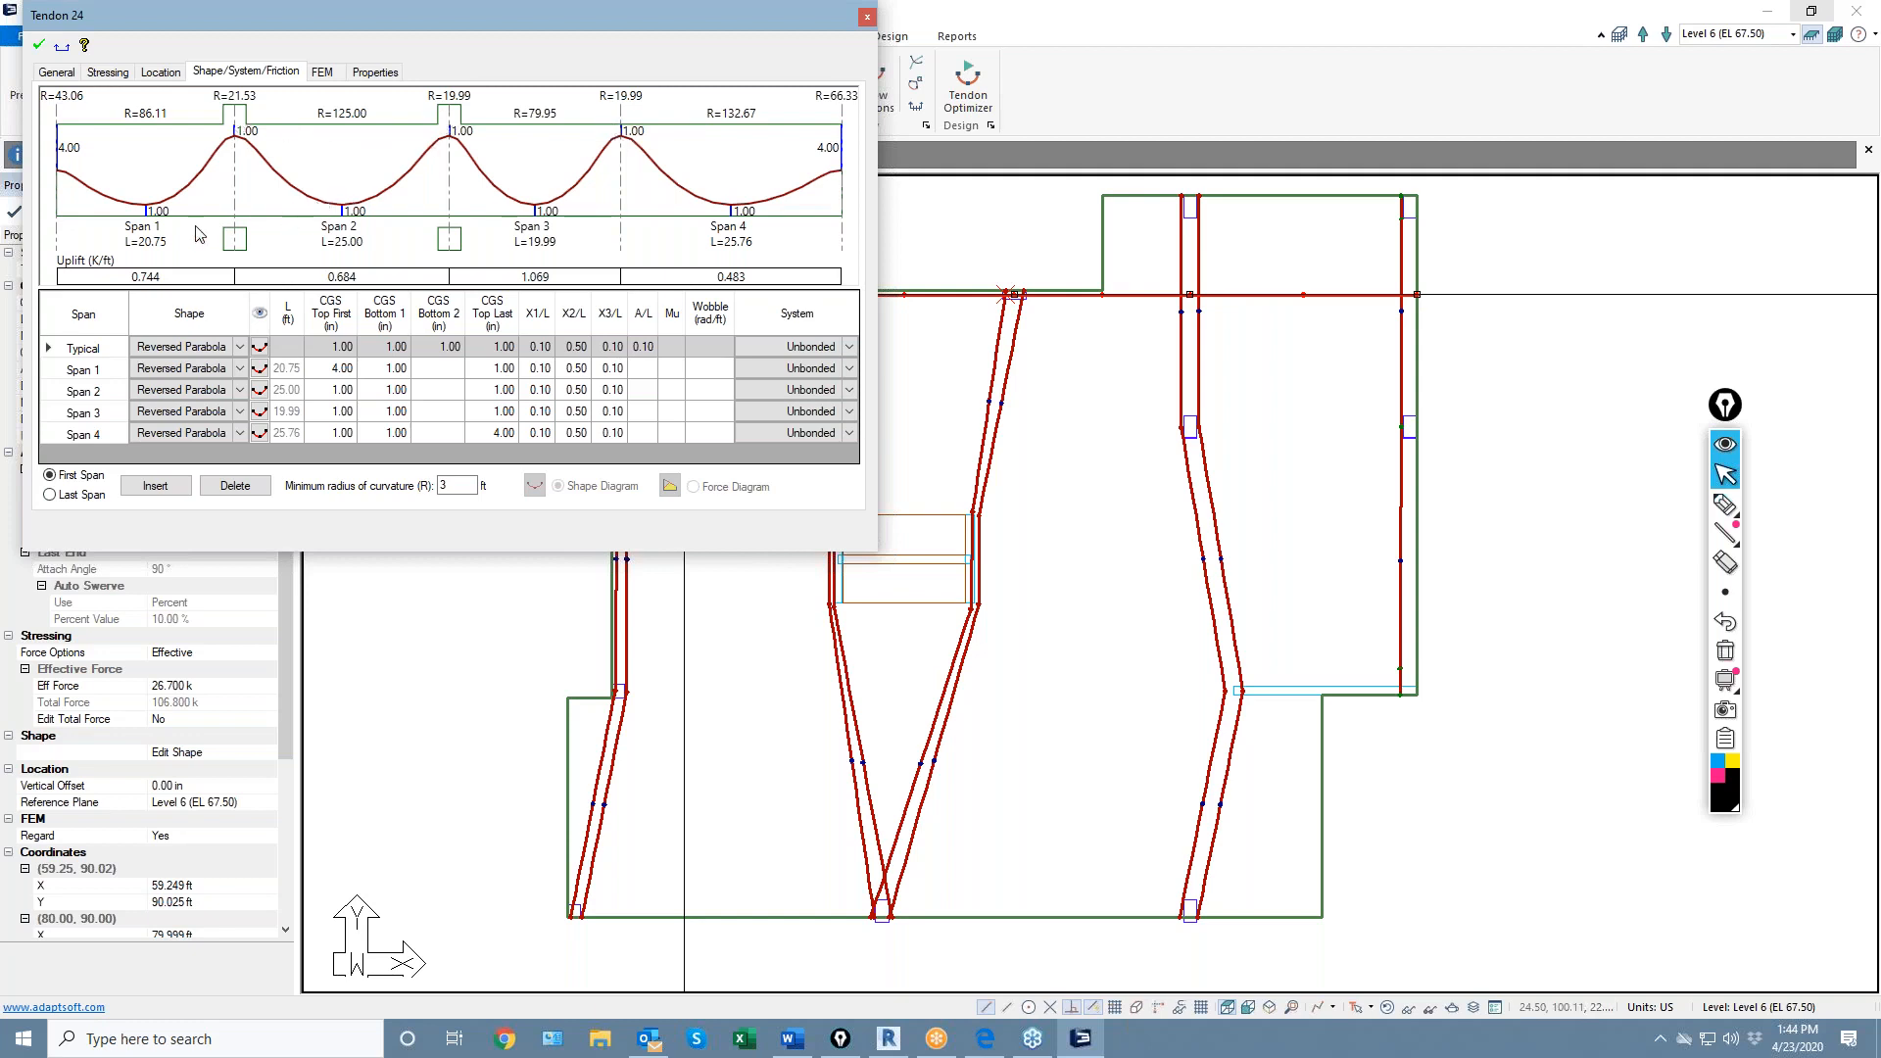
Try the calculated force and calculated long-term loss options in the crossing tendon's stressing settings, and restore the effective force option
click(106, 72)
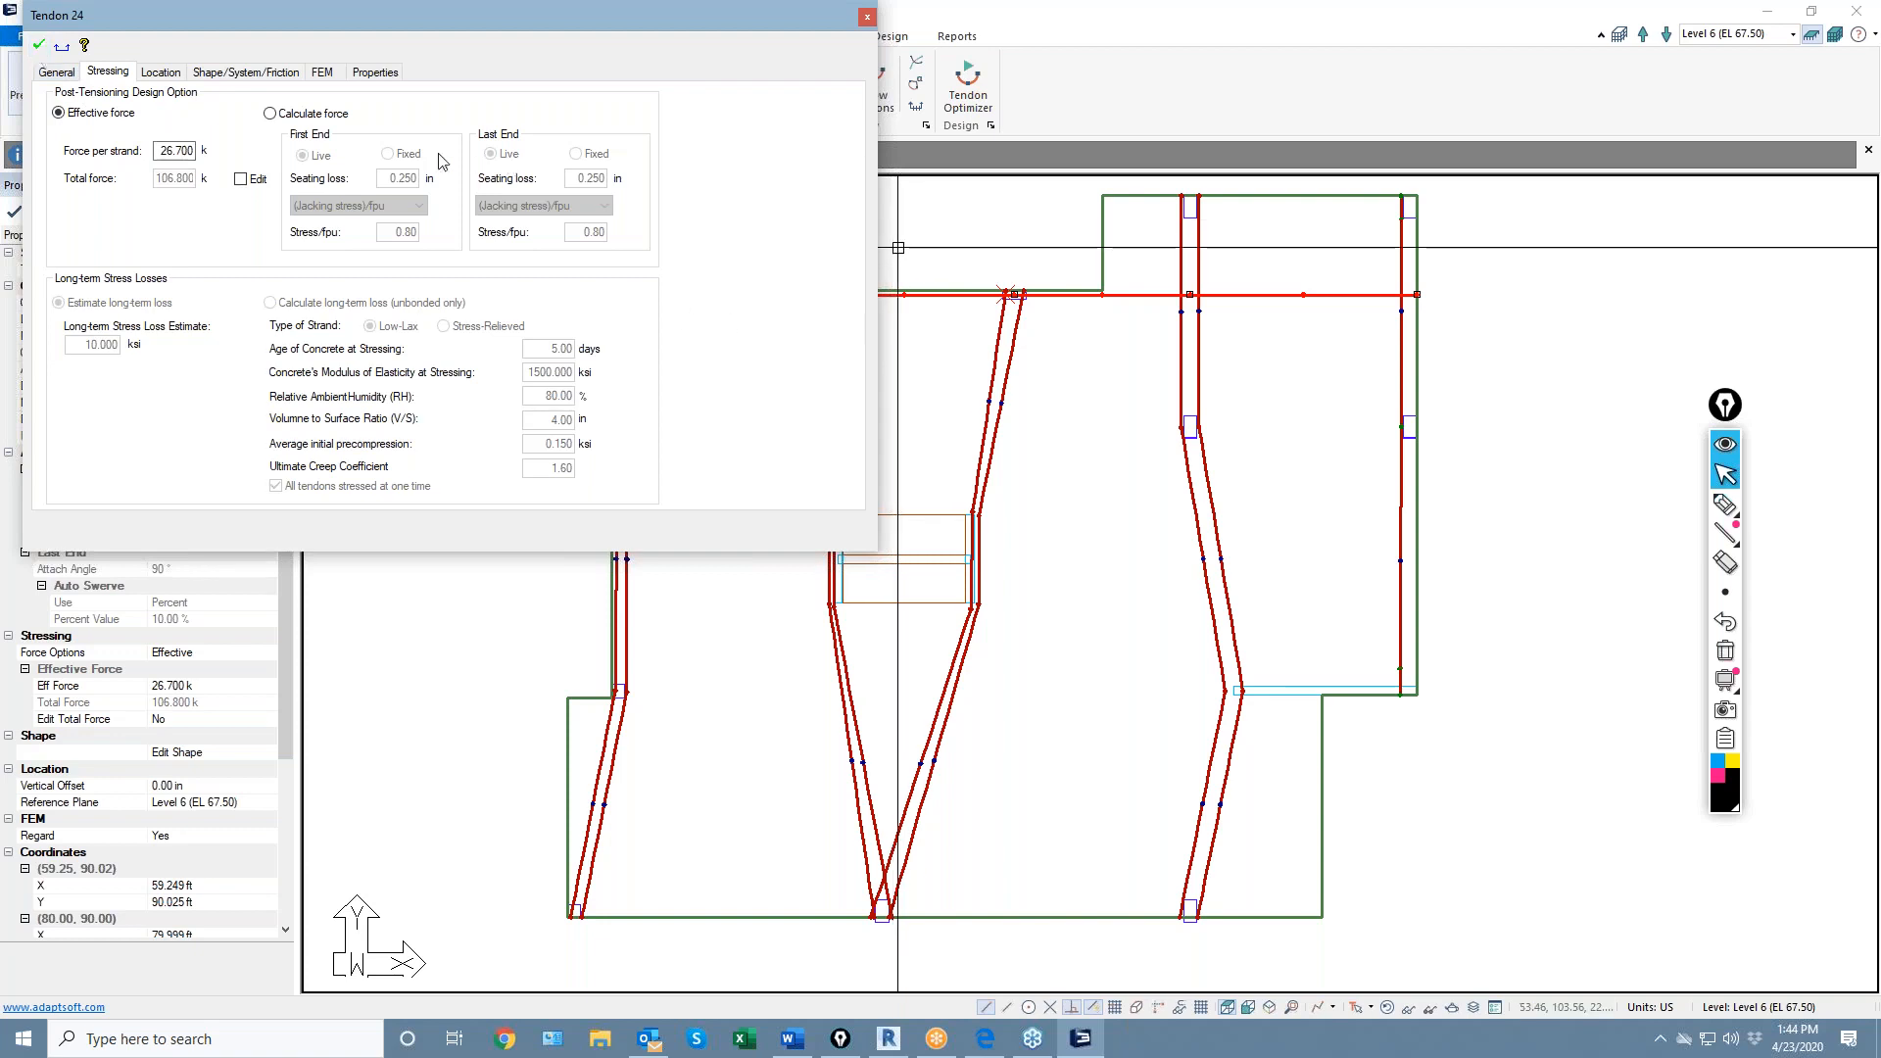
click(270, 114)
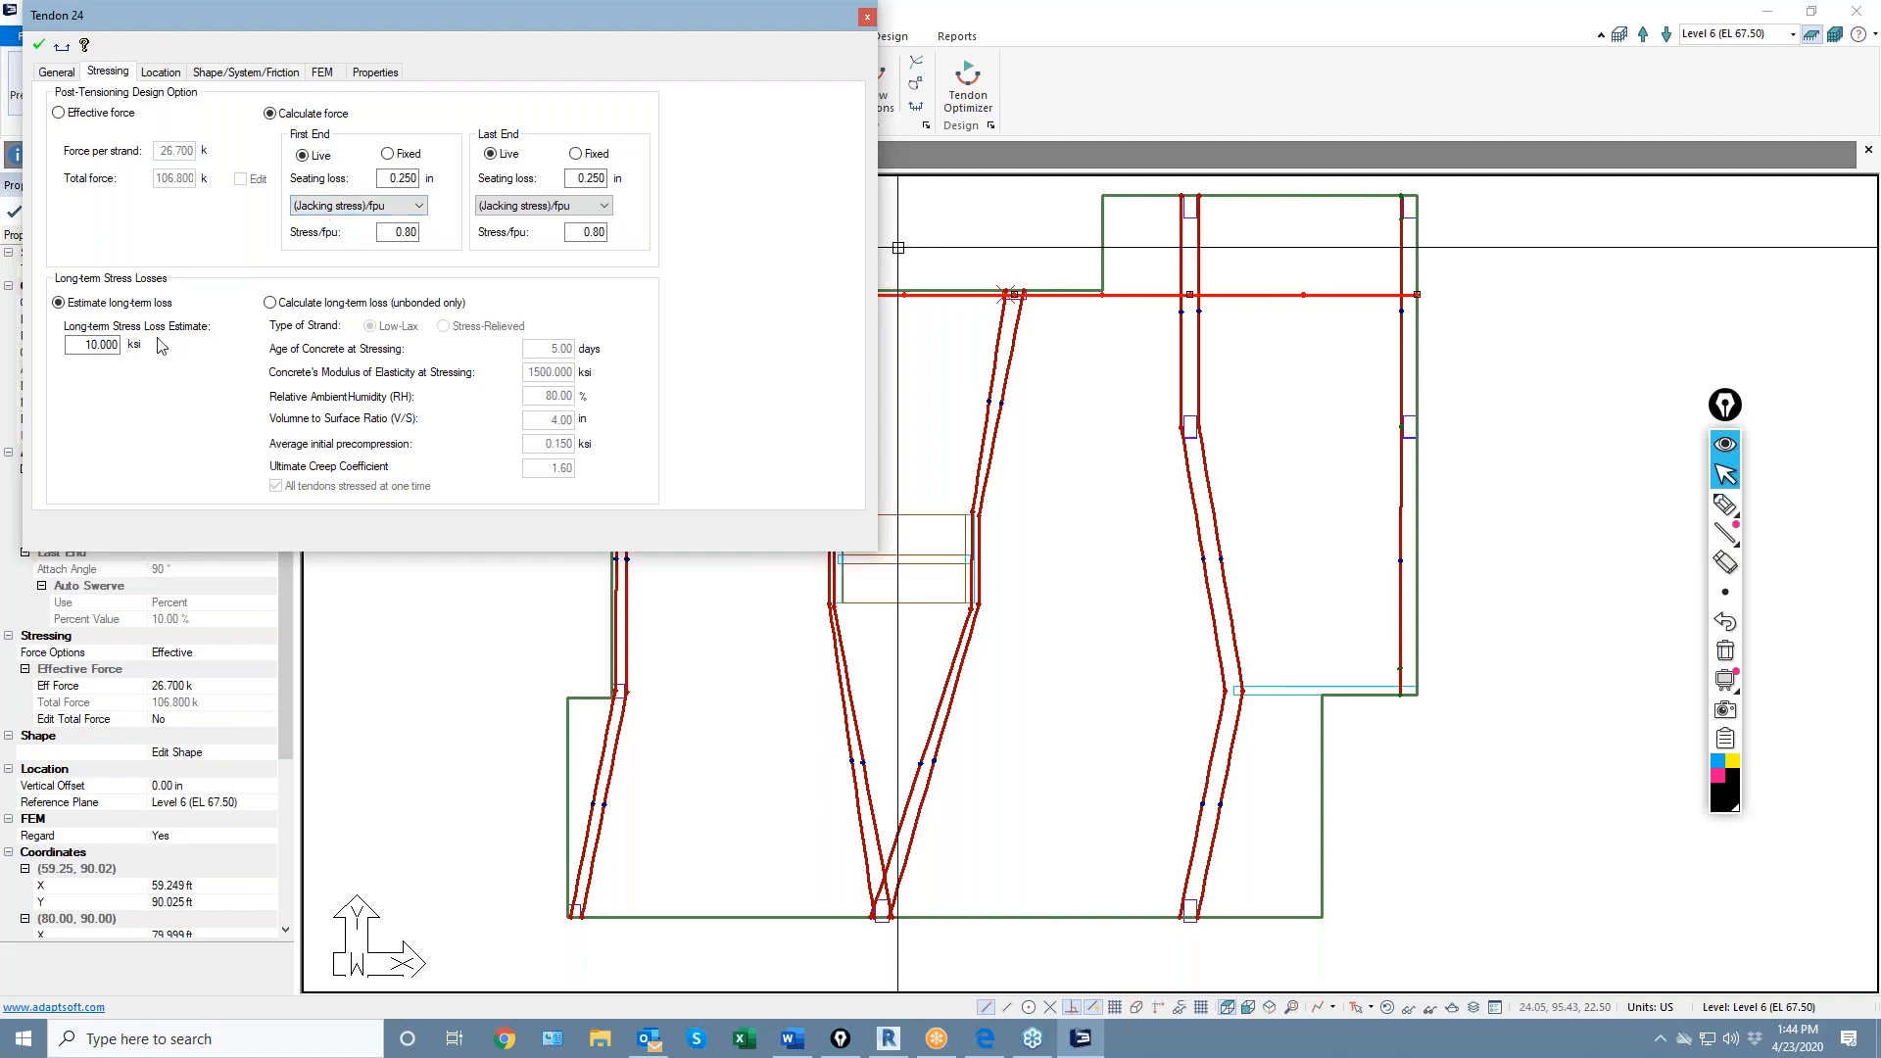
click(271, 304)
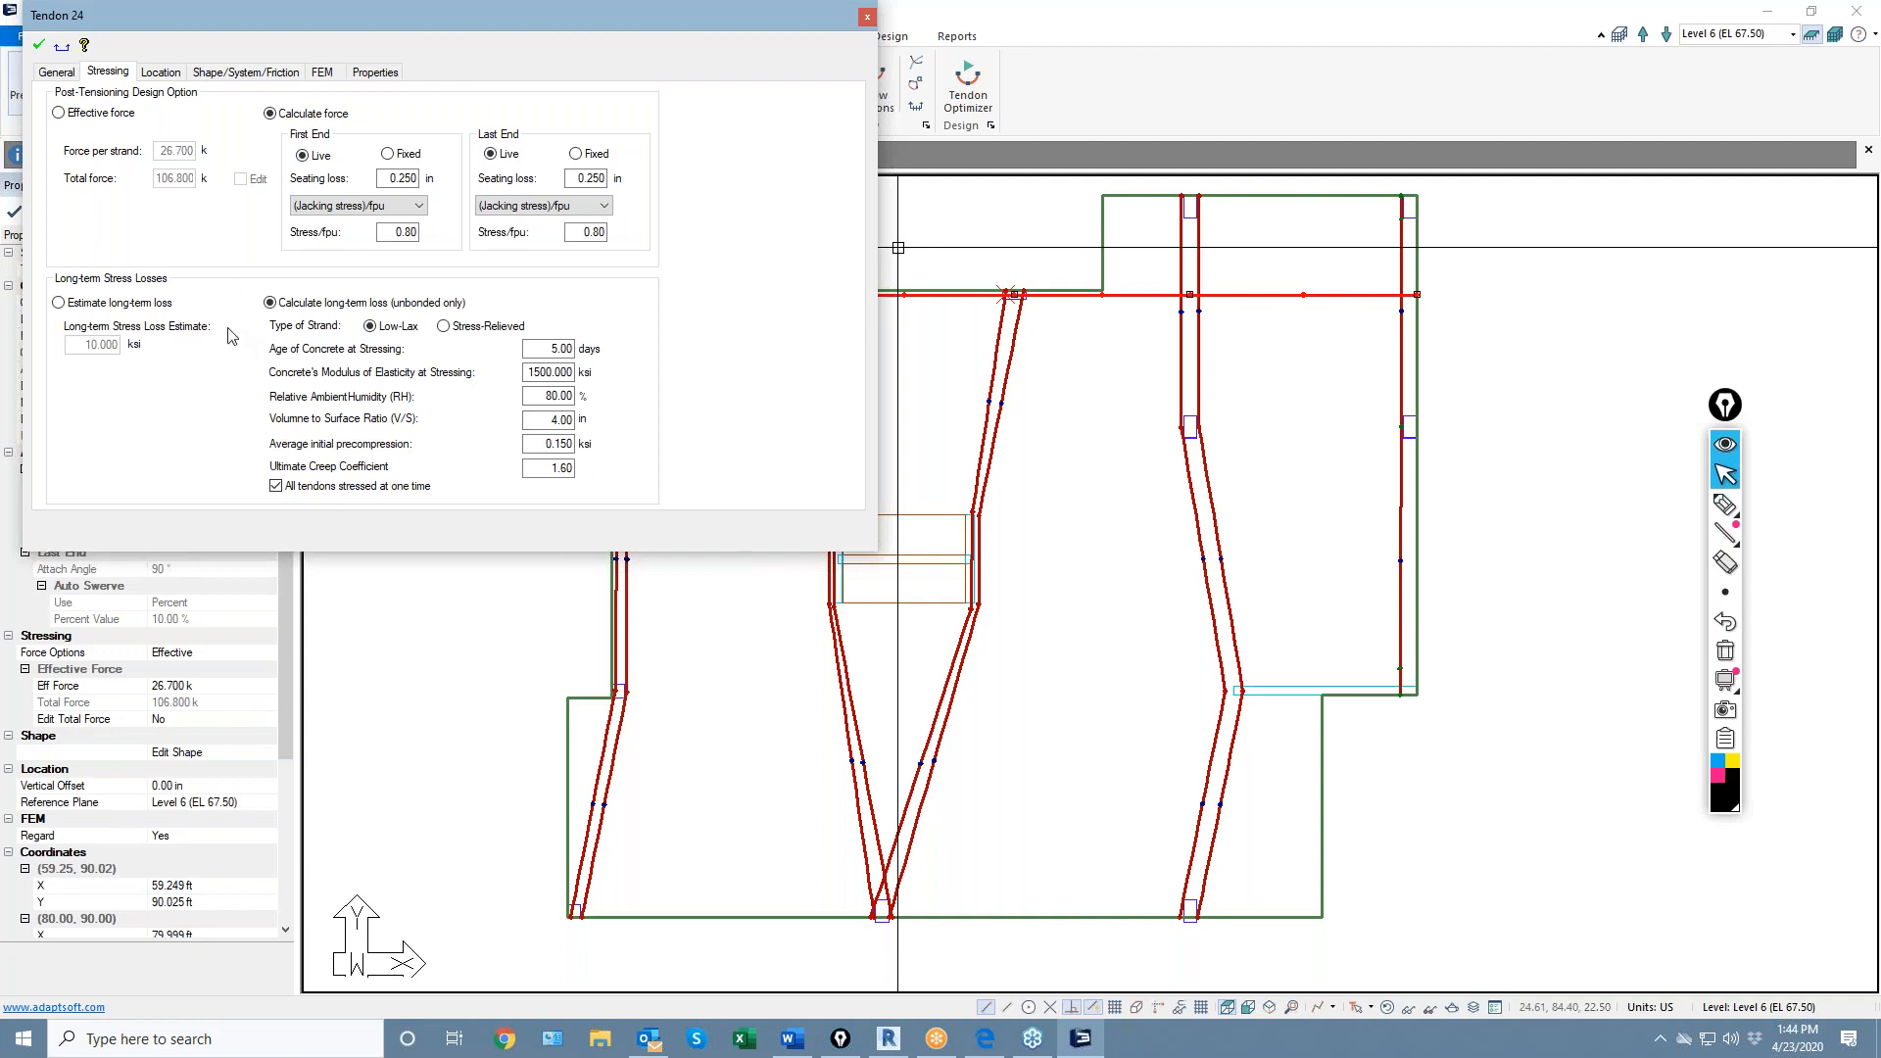
click(58, 304)
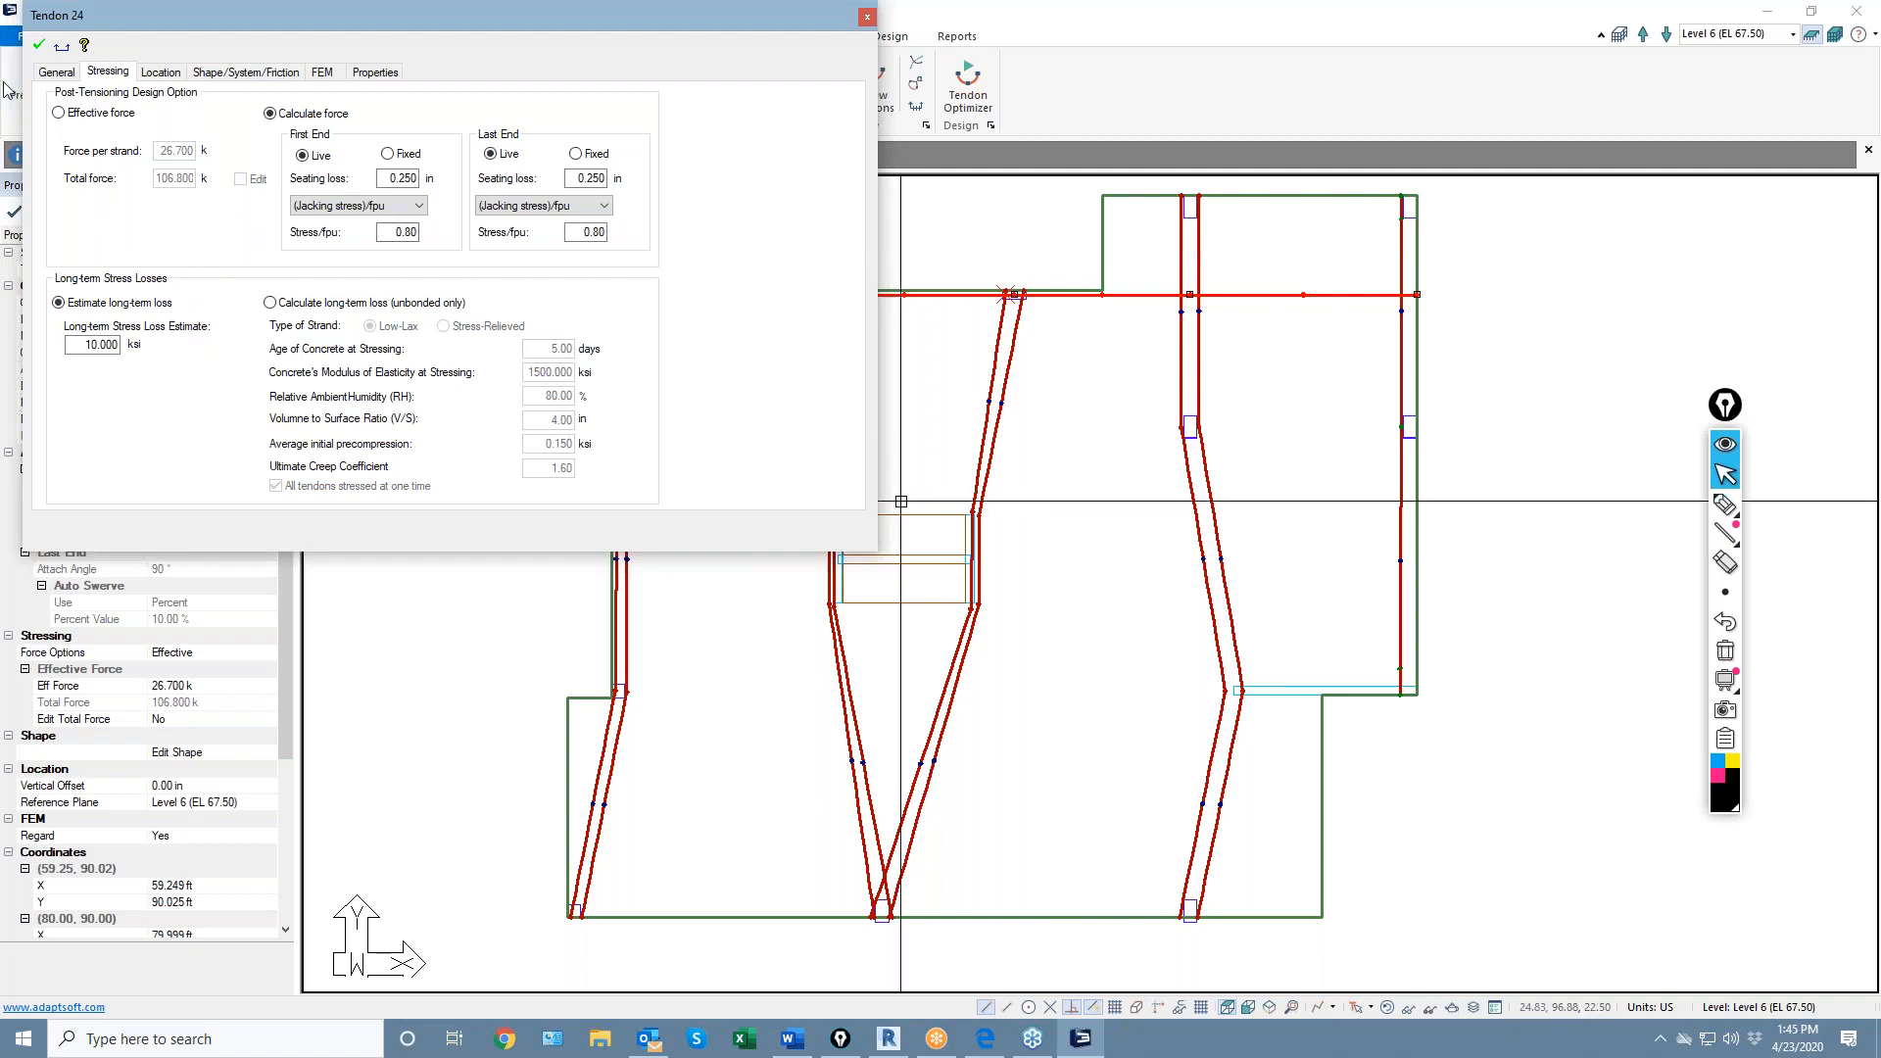
click(61, 114)
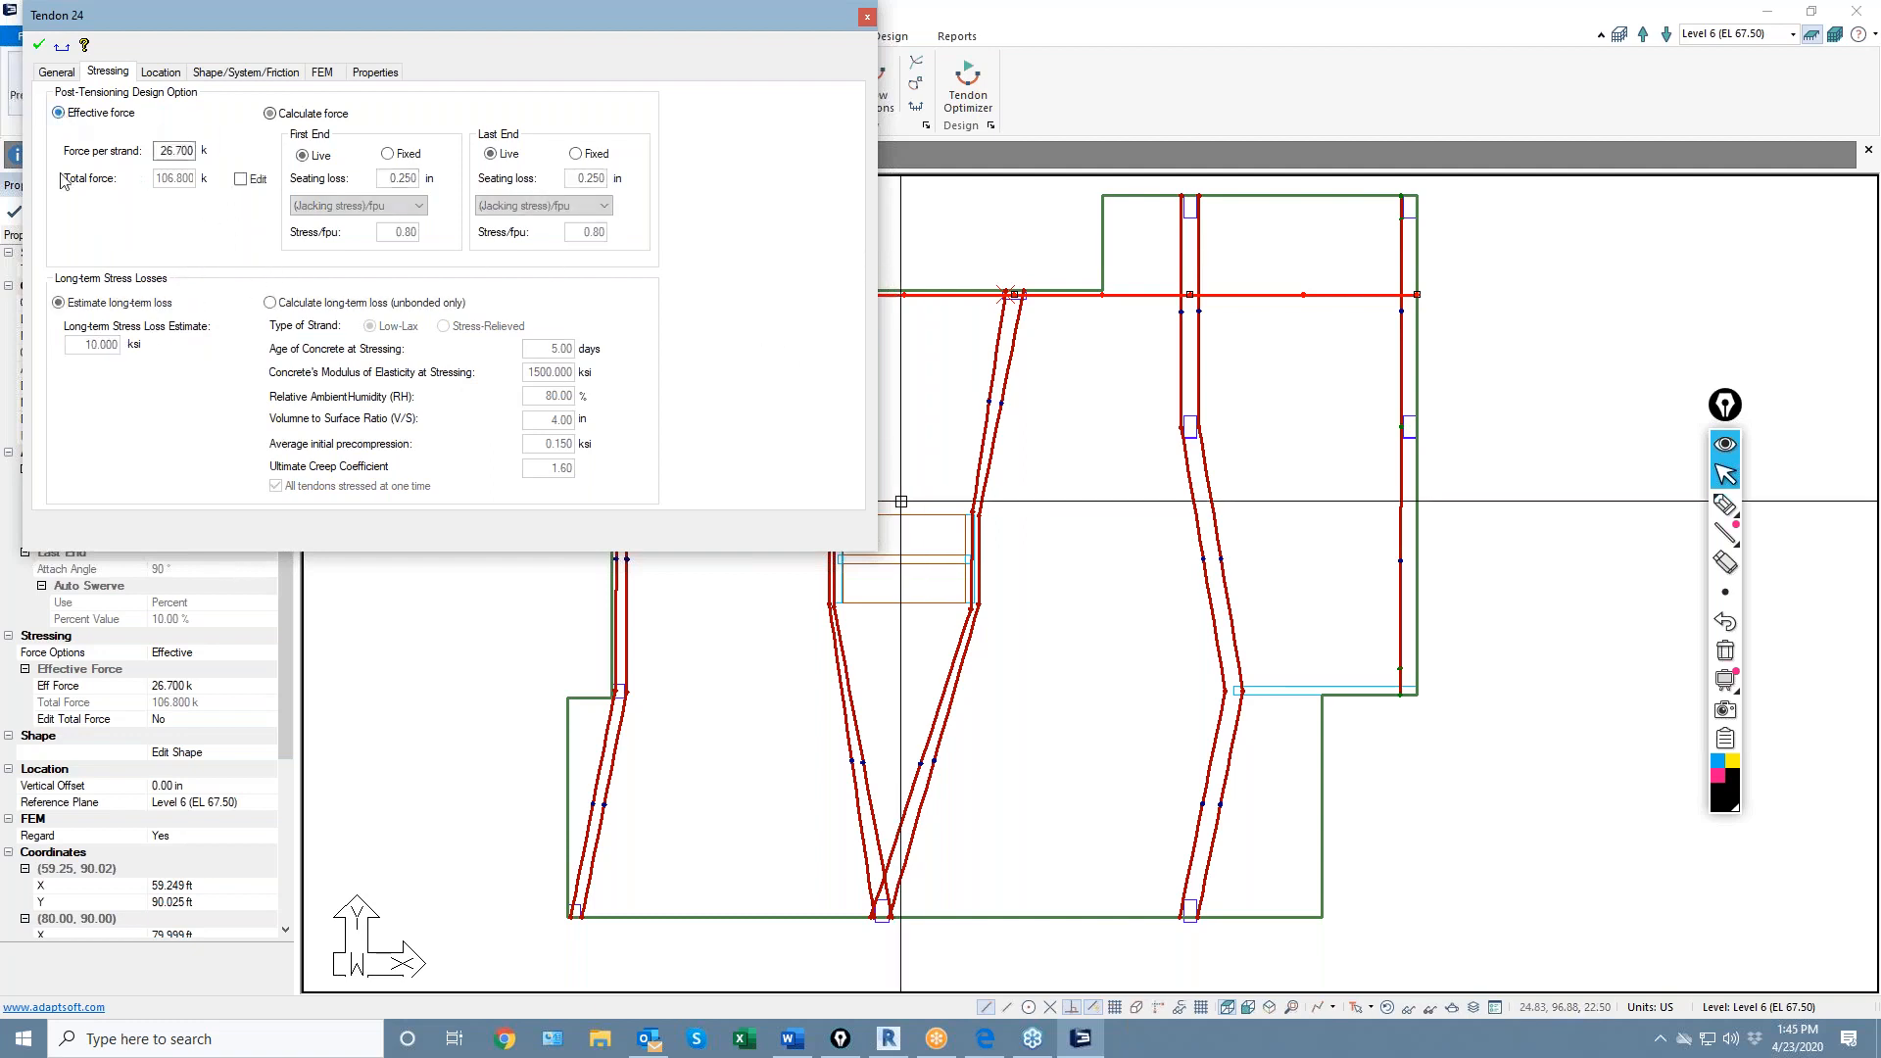
click(39, 47)
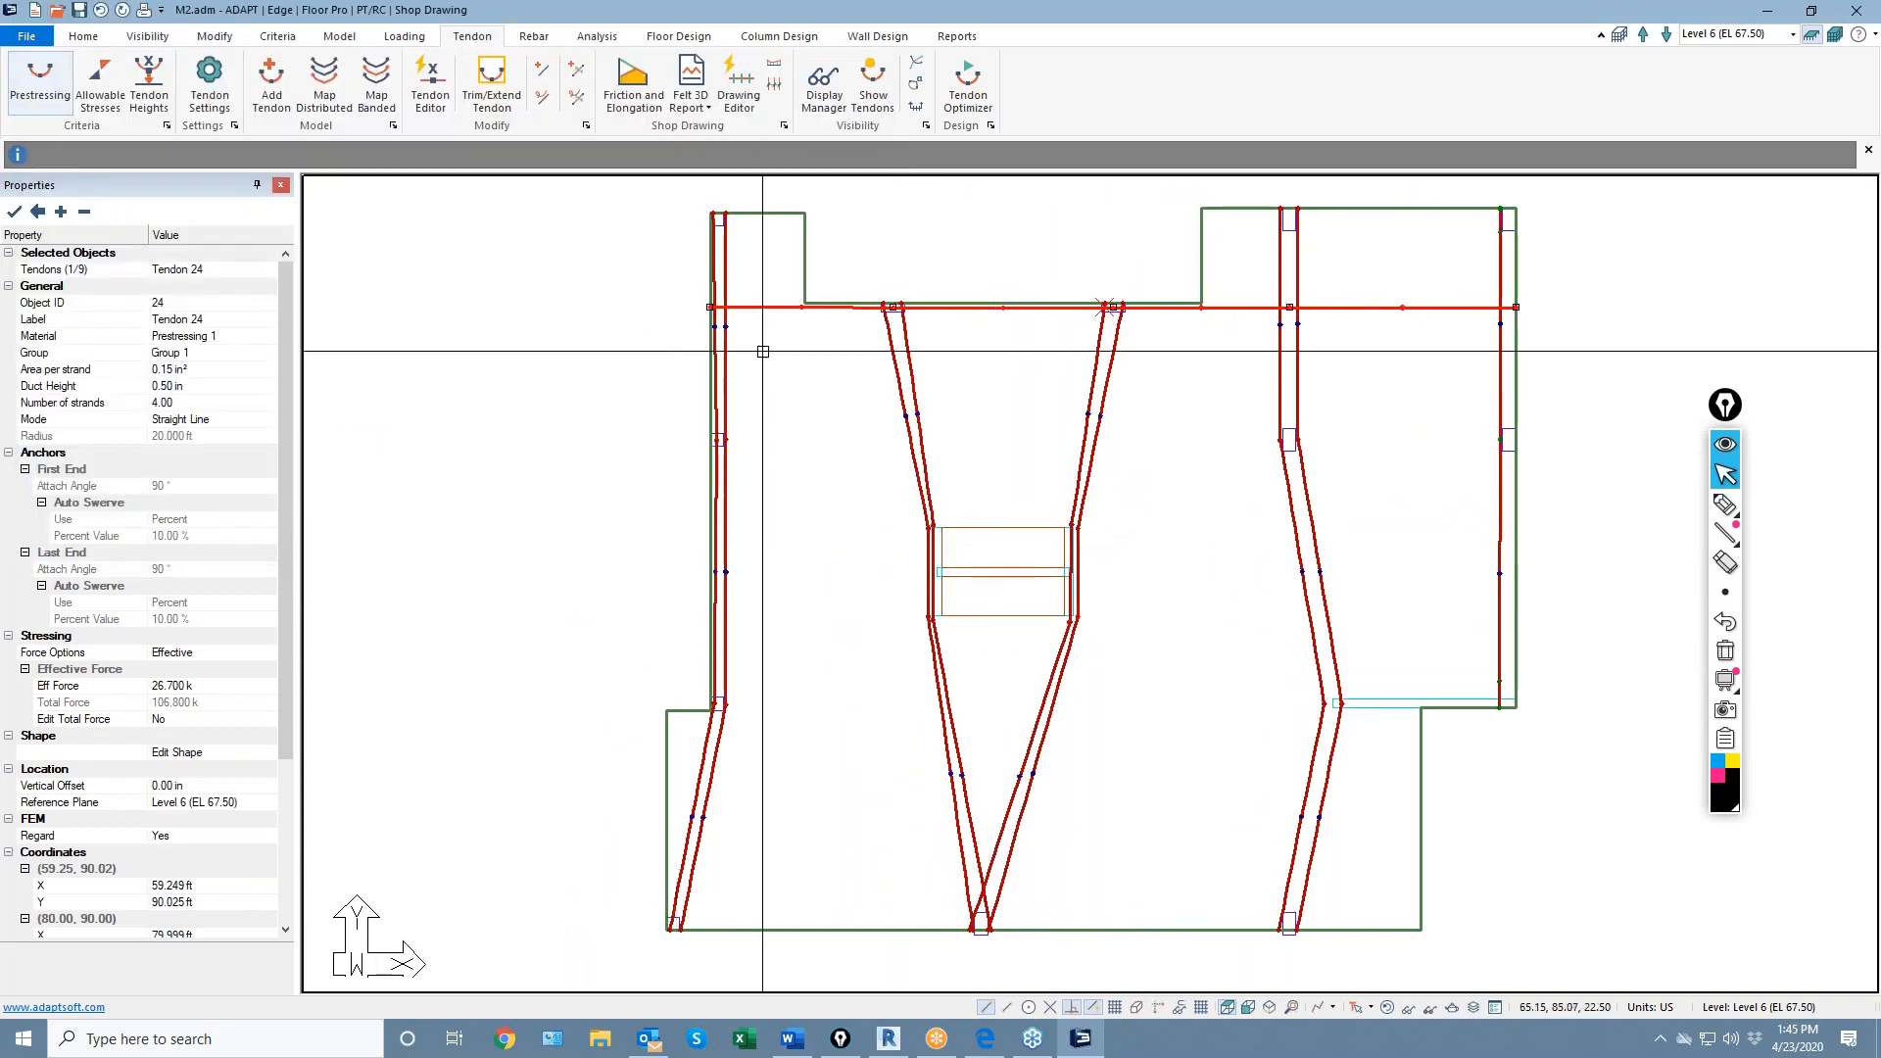
Copy the crossing tendon 12 times down the slab at a Y offset of -4.00 ft
scroll(747, 324, up, 2)
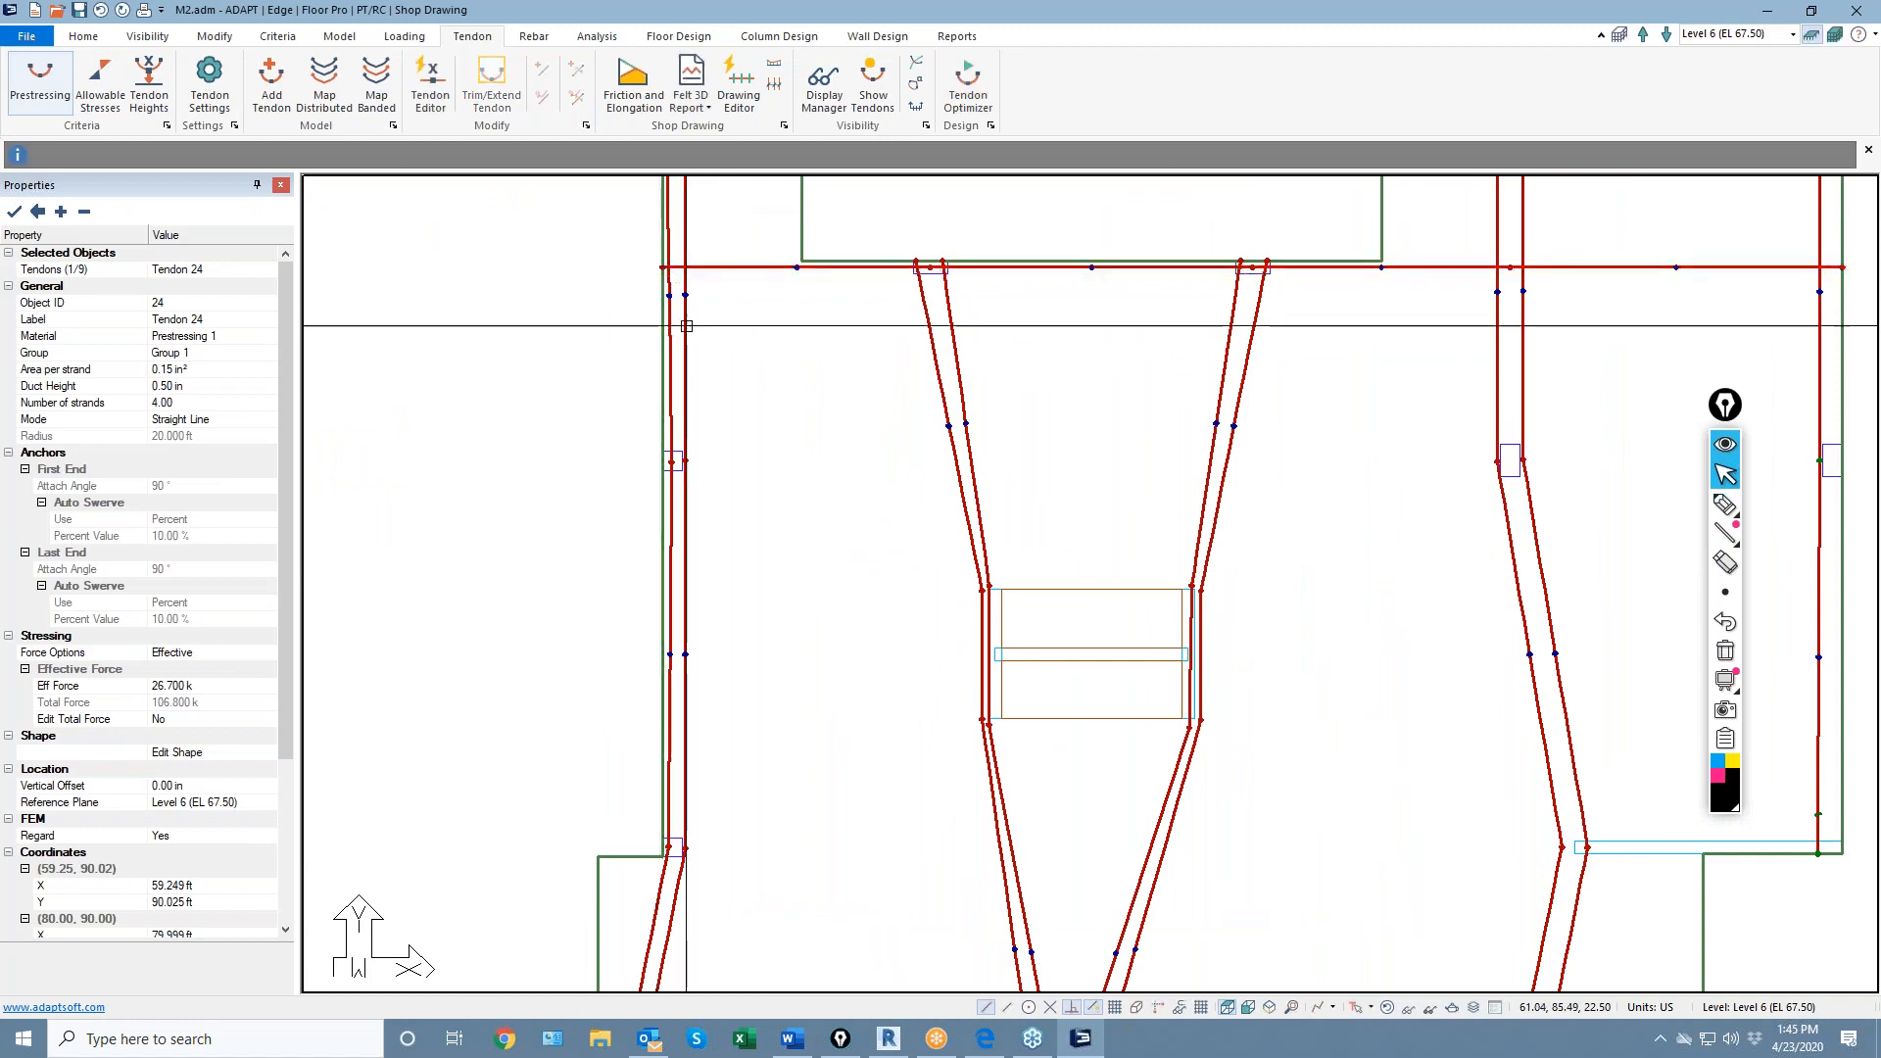
scroll(691, 313, down, 2)
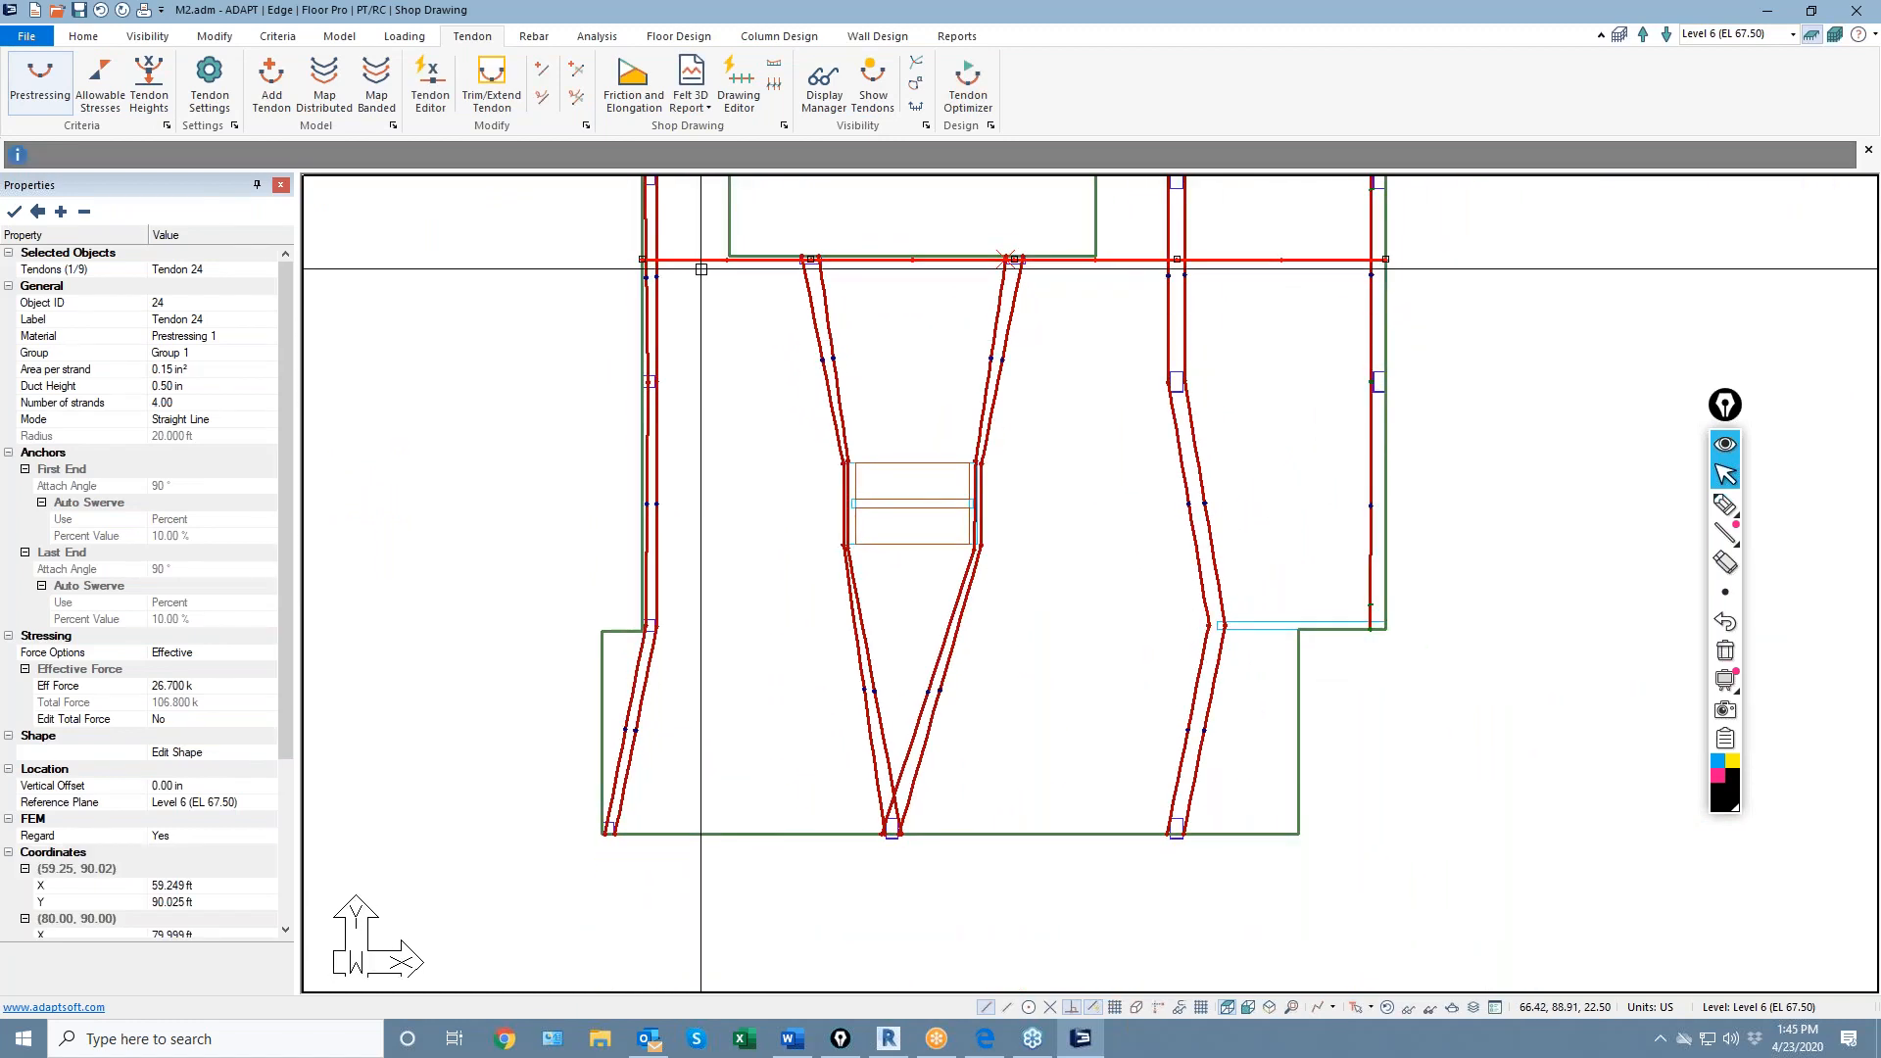
click(214, 36)
click(402, 83)
click(880, 492)
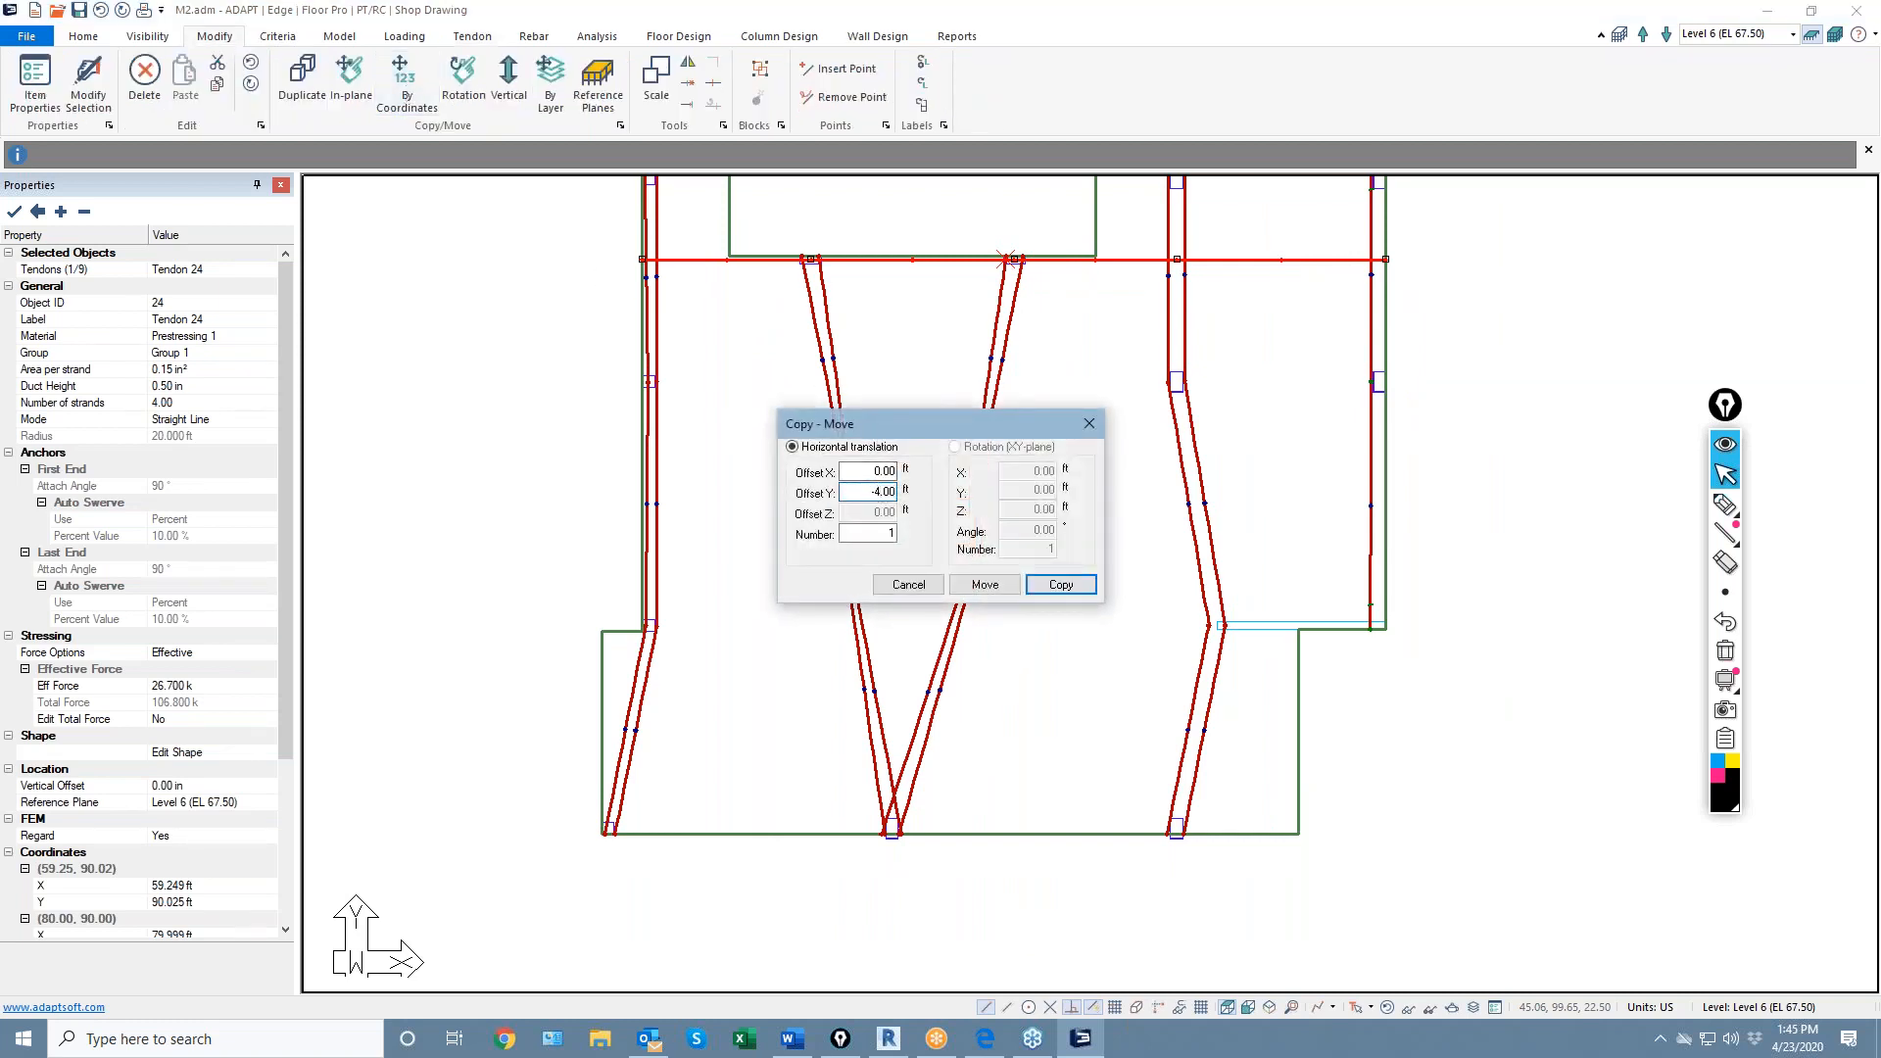
click(1057, 585)
scroll(889, 599, up, 2)
scroll(889, 600, down, 2)
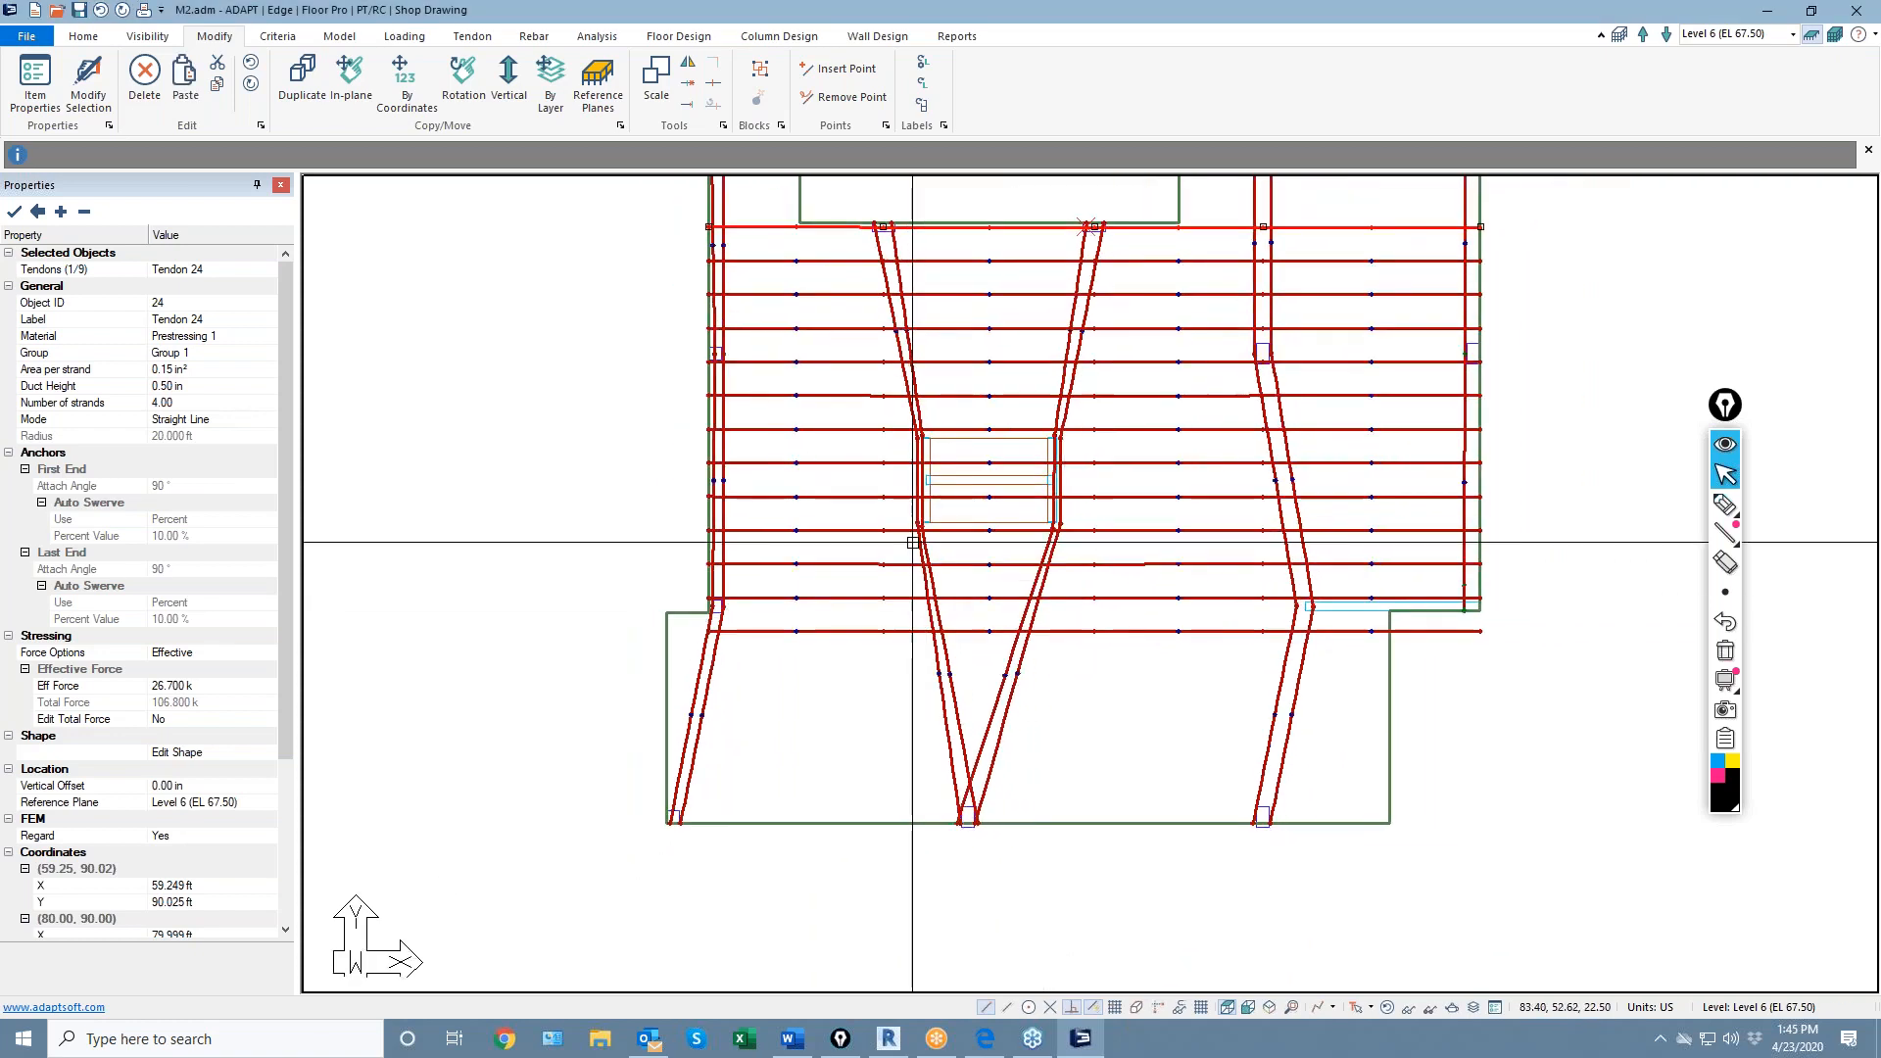
Select the six copies nearest the original tendon and shift their control points between the banded tendons running to the opening's east side
scroll(862, 497, up, 2)
click(952, 497)
ctrl+drag(948, 479, 930, 299)
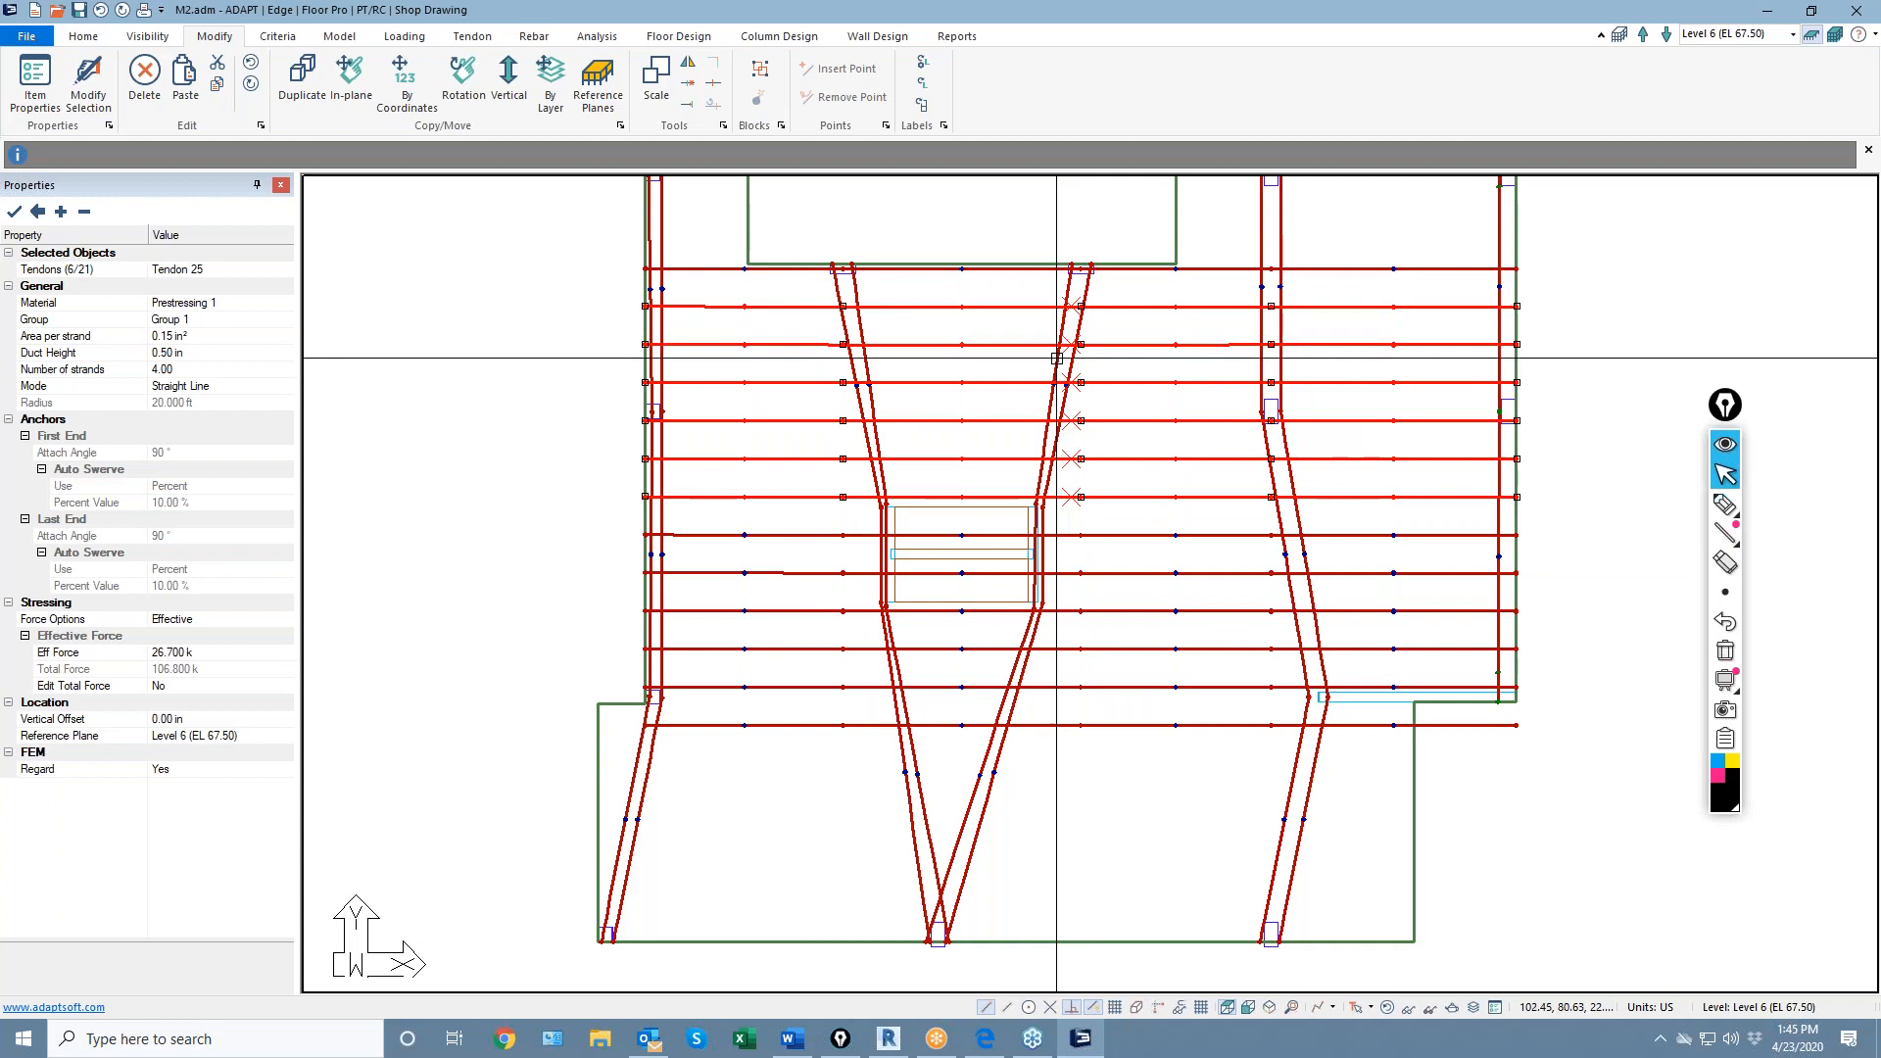
scroll(1051, 456, up, 3)
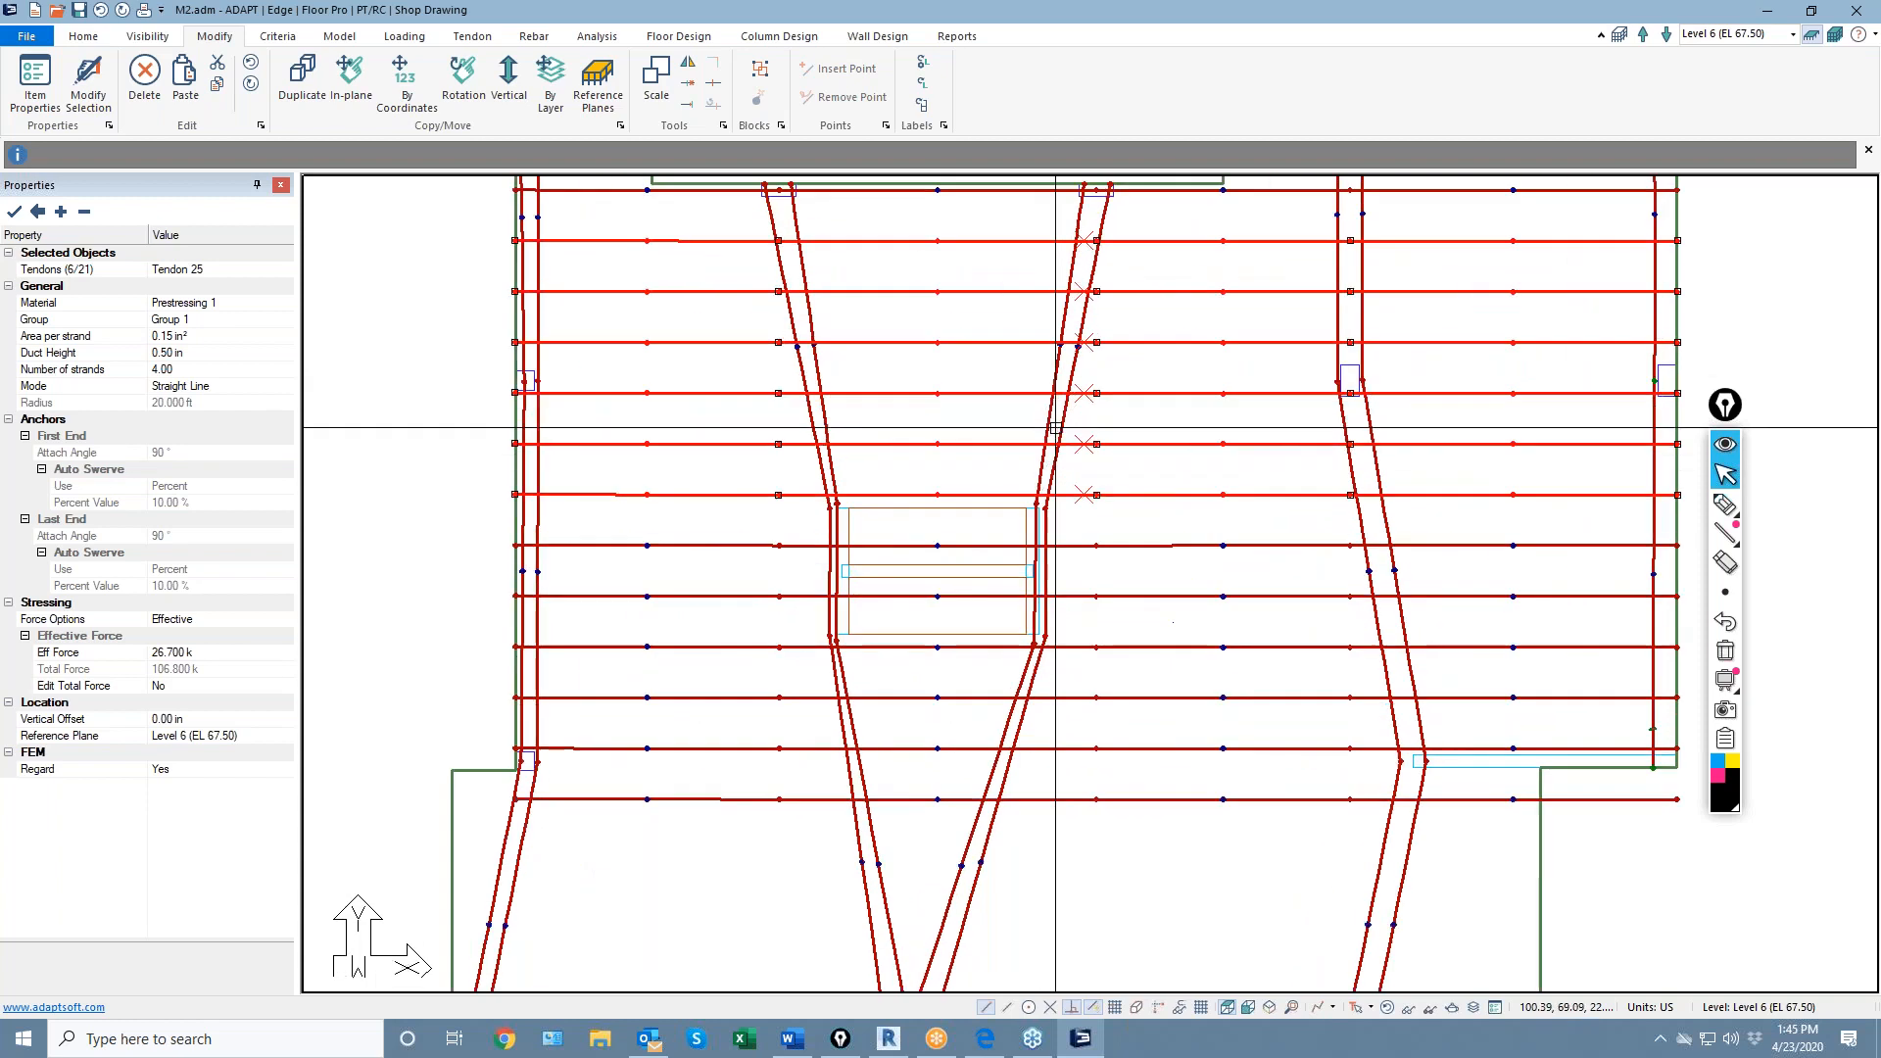
click(1071, 344)
click(1083, 265)
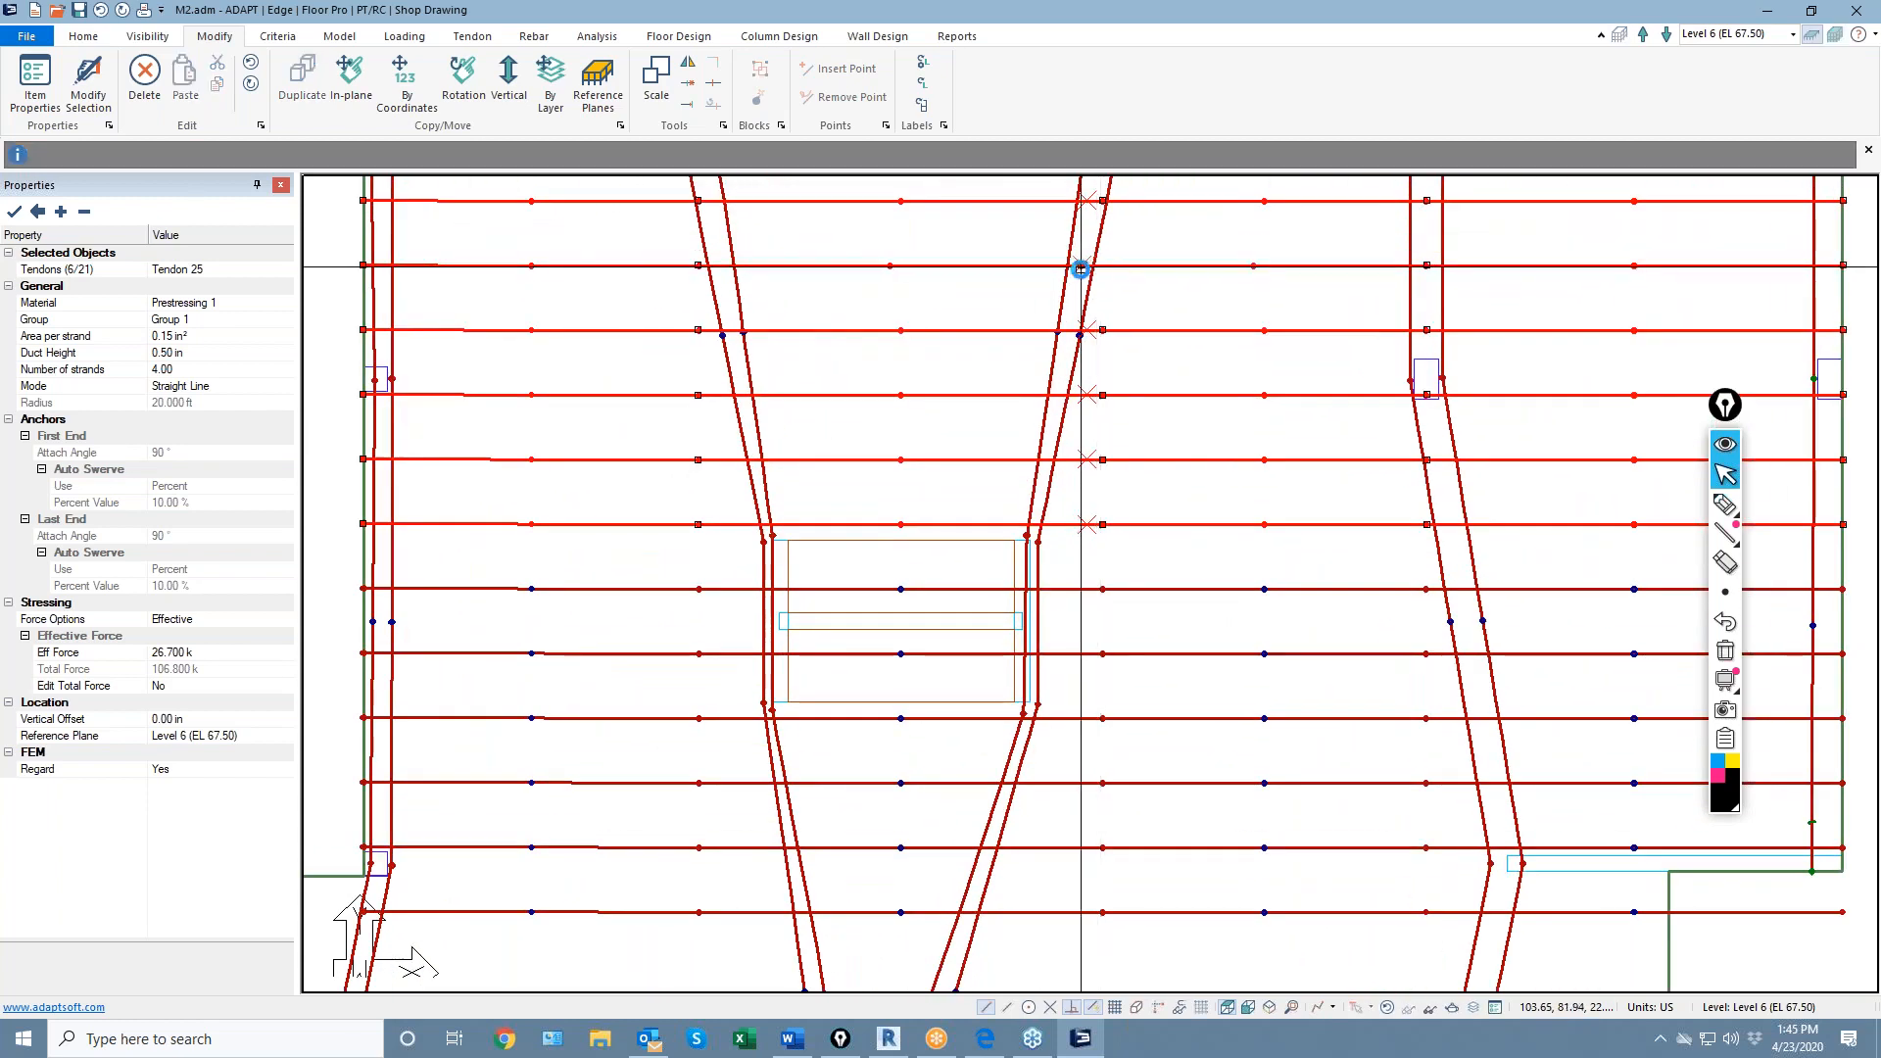
click(1102, 395)
click(1061, 395)
click(1102, 459)
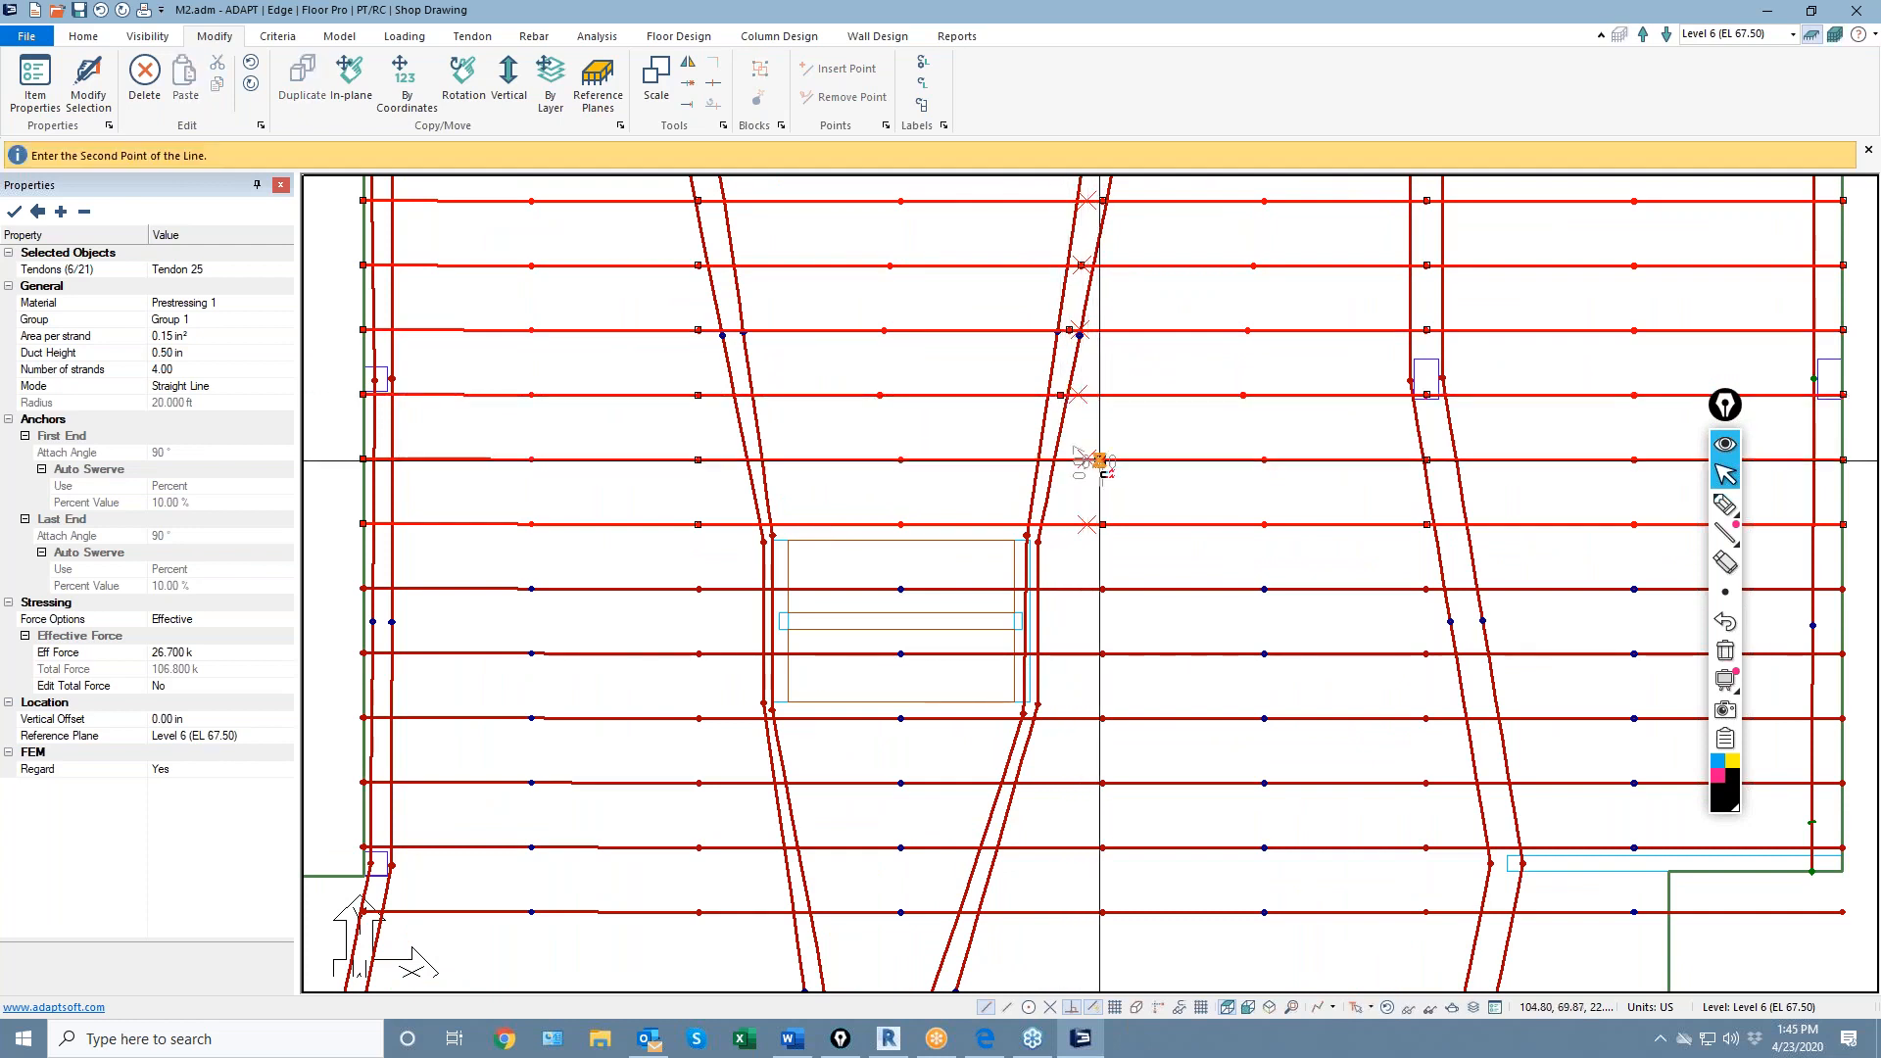
click(1048, 460)
click(1103, 525)
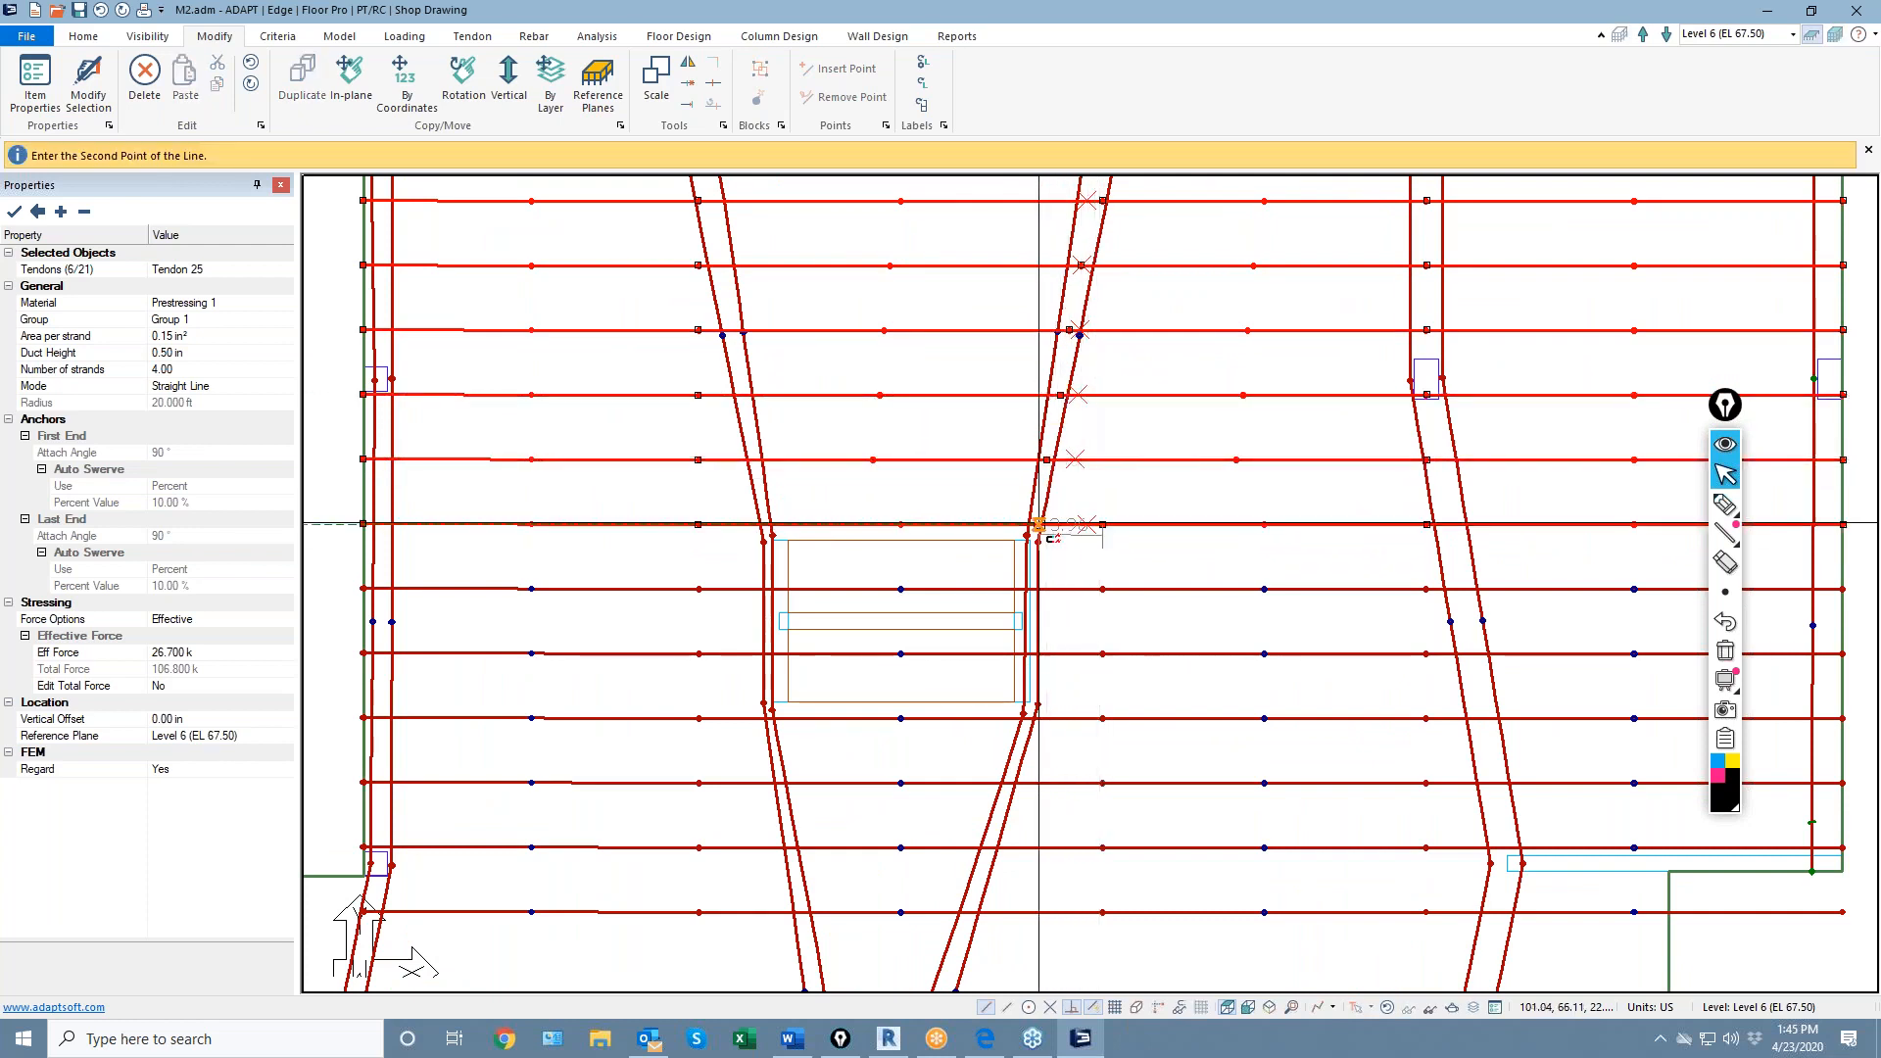
click(1038, 526)
Shift the six selected tendons' control points between the banded tendons running to the opening's west side
middle_drag(820, 374, 976, 408)
click(856, 235)
click(861, 236)
click(856, 299)
click(875, 299)
click(856, 363)
click(888, 364)
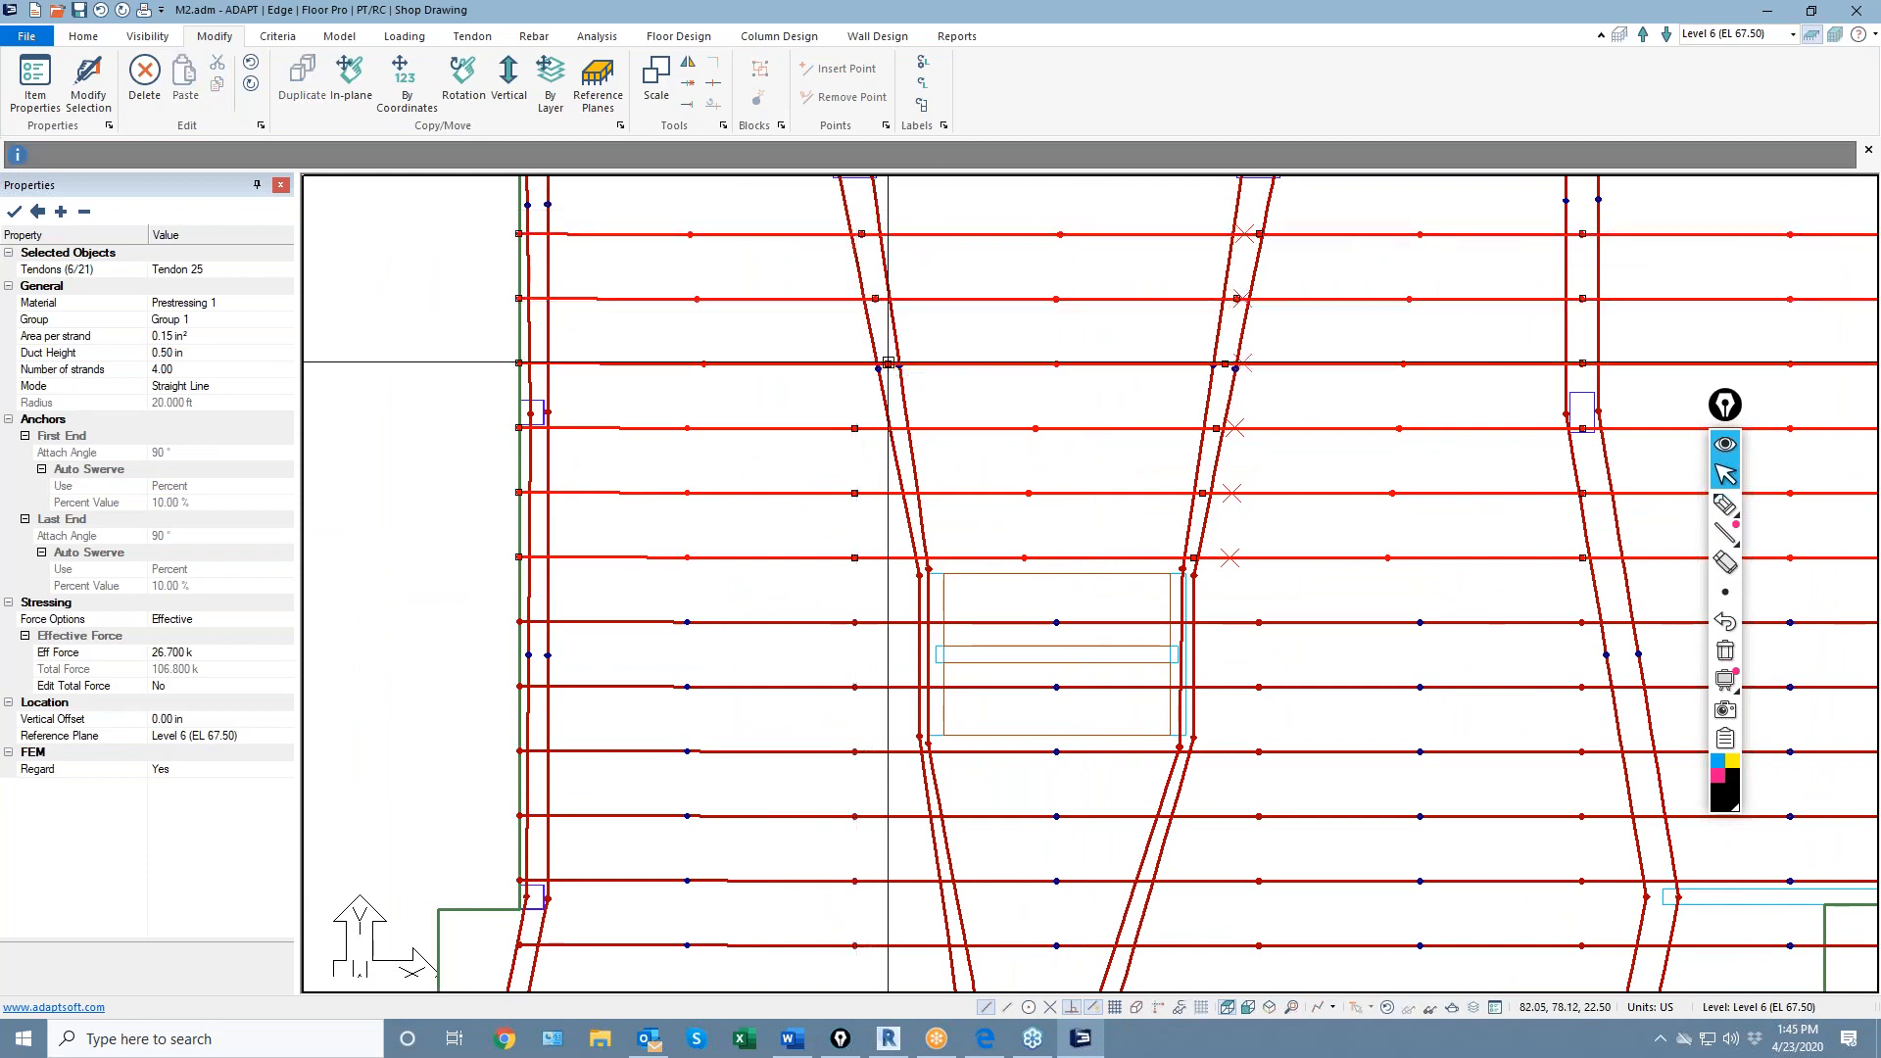
click(856, 428)
click(900, 428)
click(857, 492)
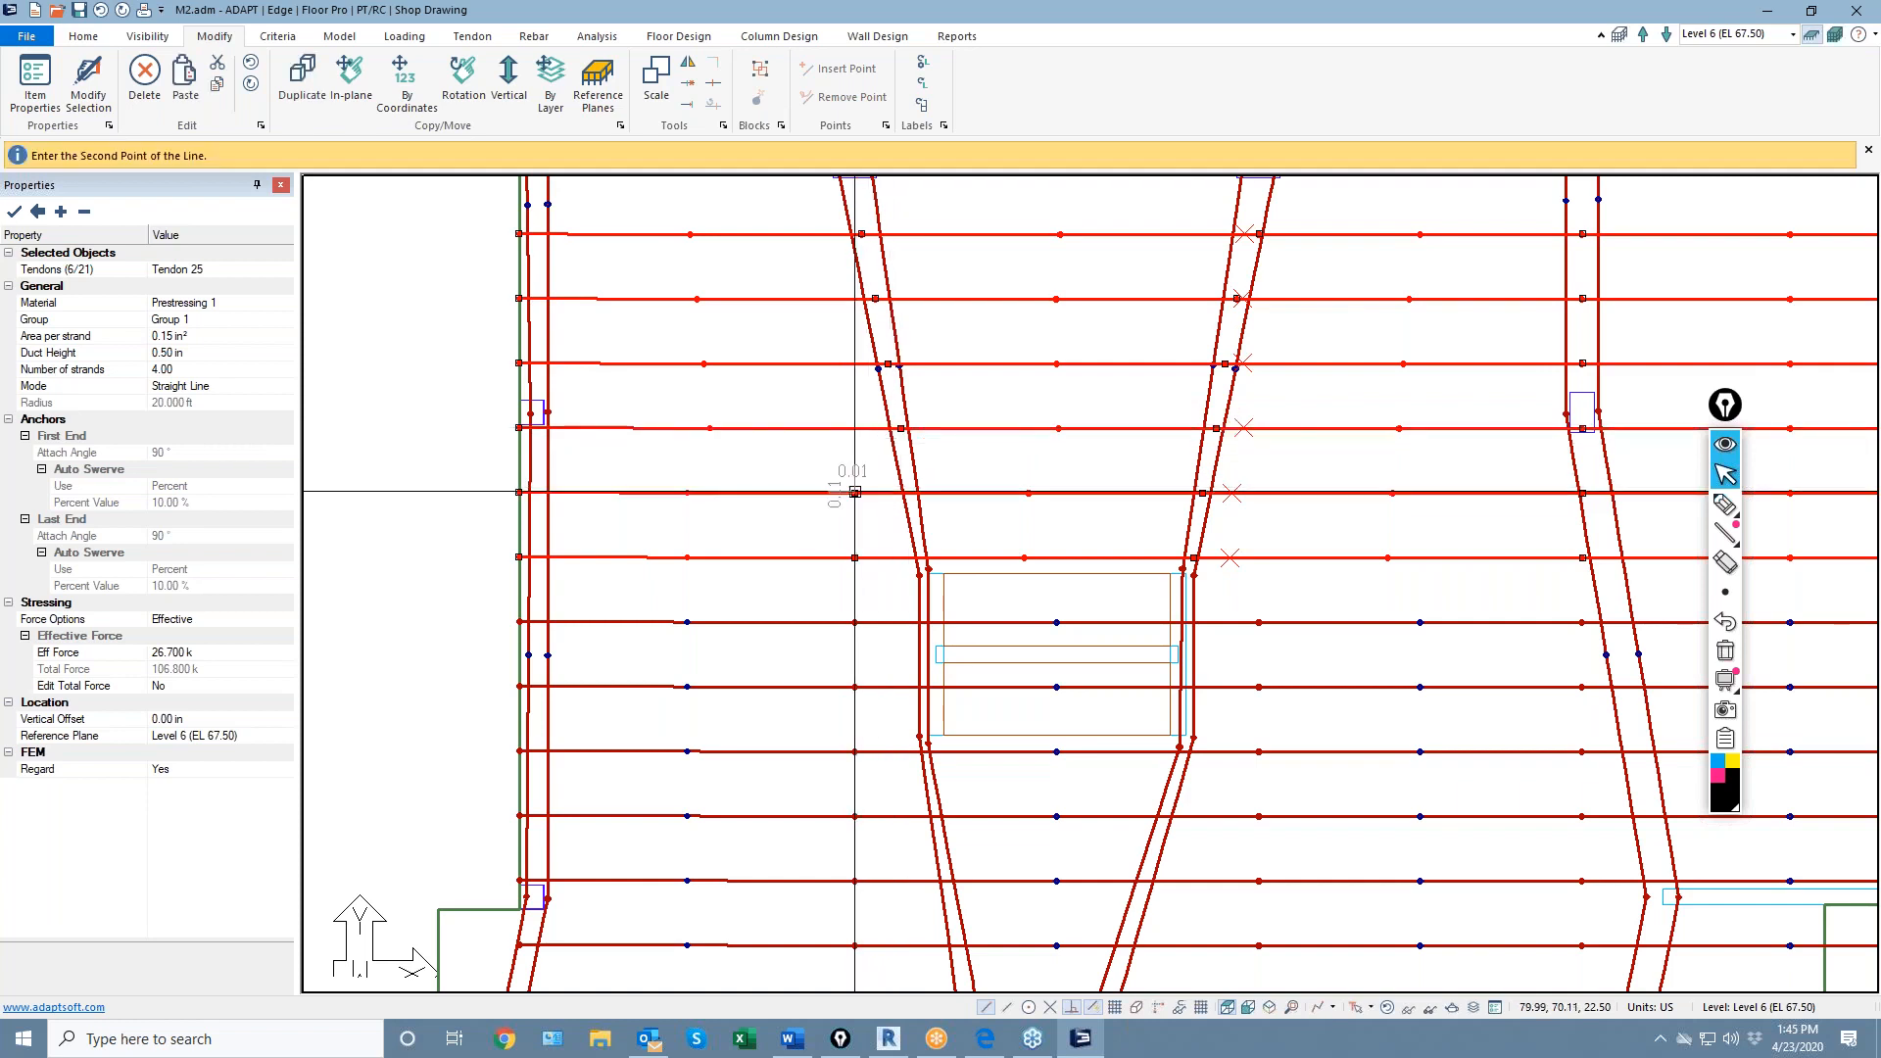
click(909, 492)
middle_drag(879, 532, 856, 420)
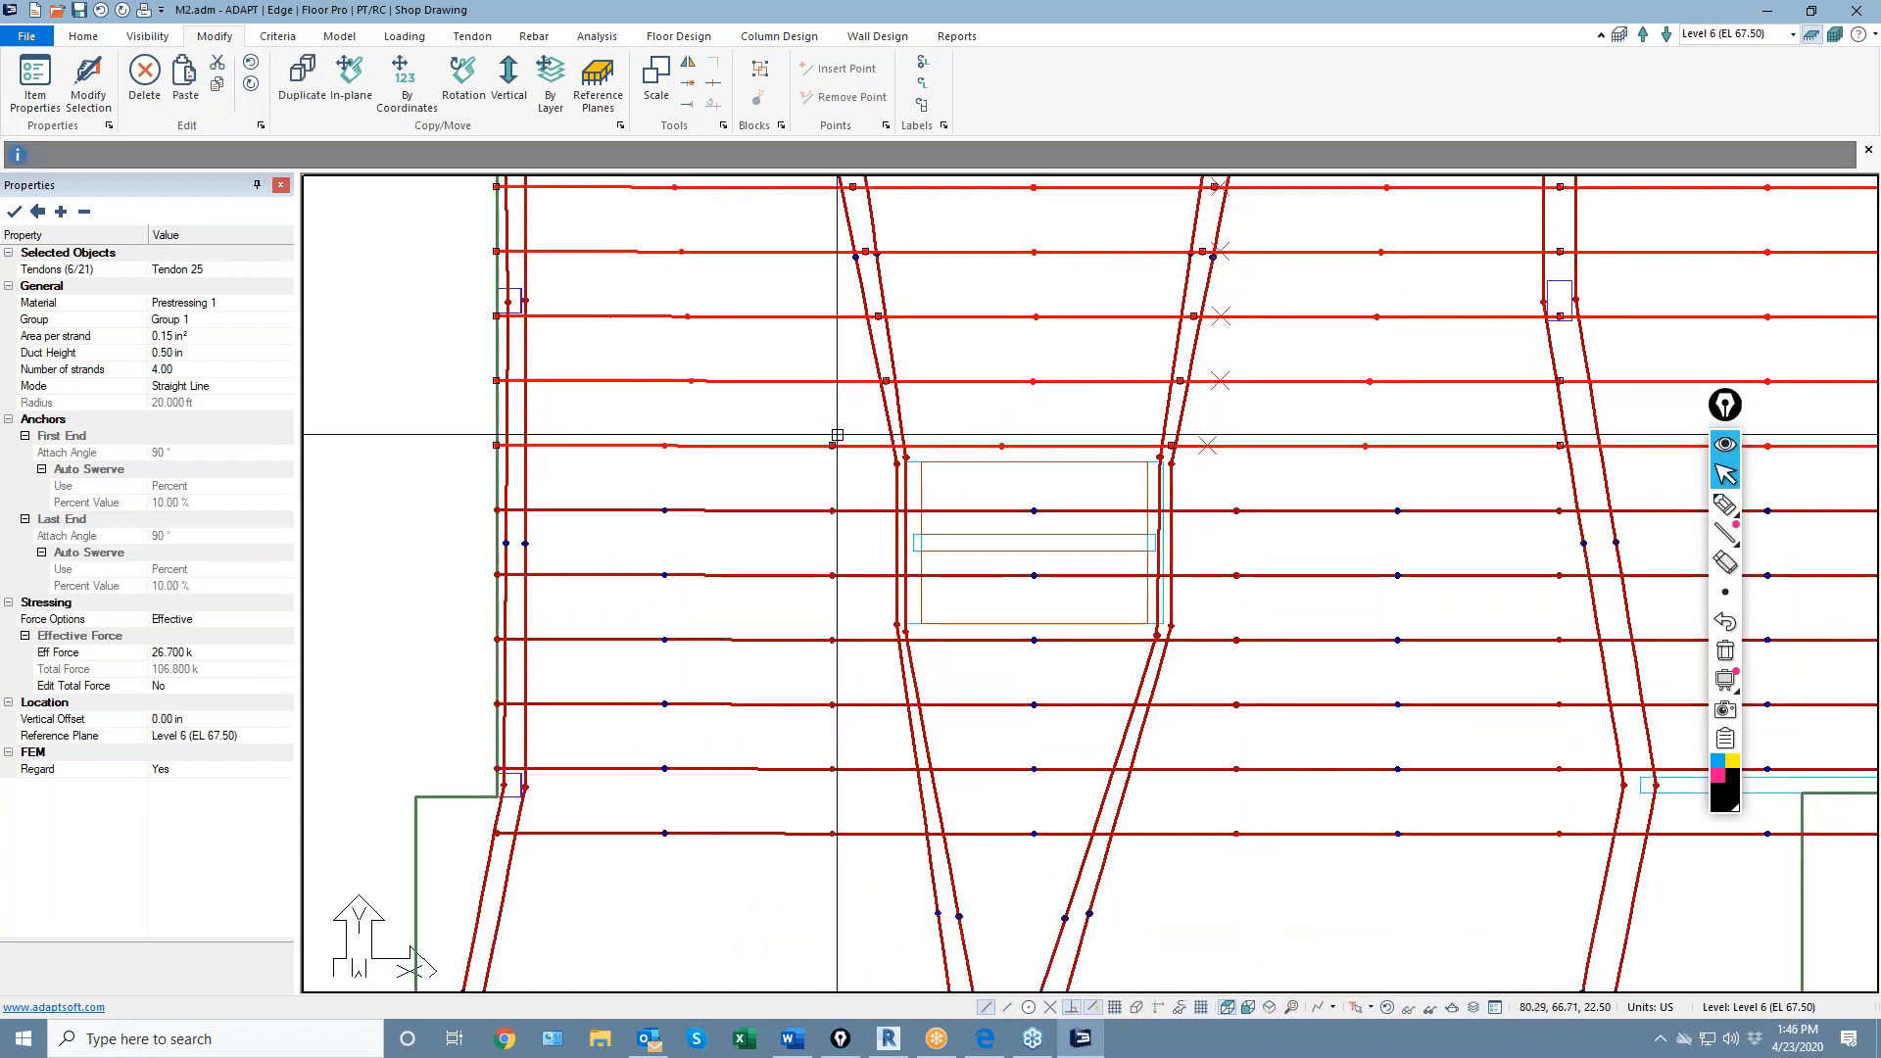
click(833, 446)
click(900, 446)
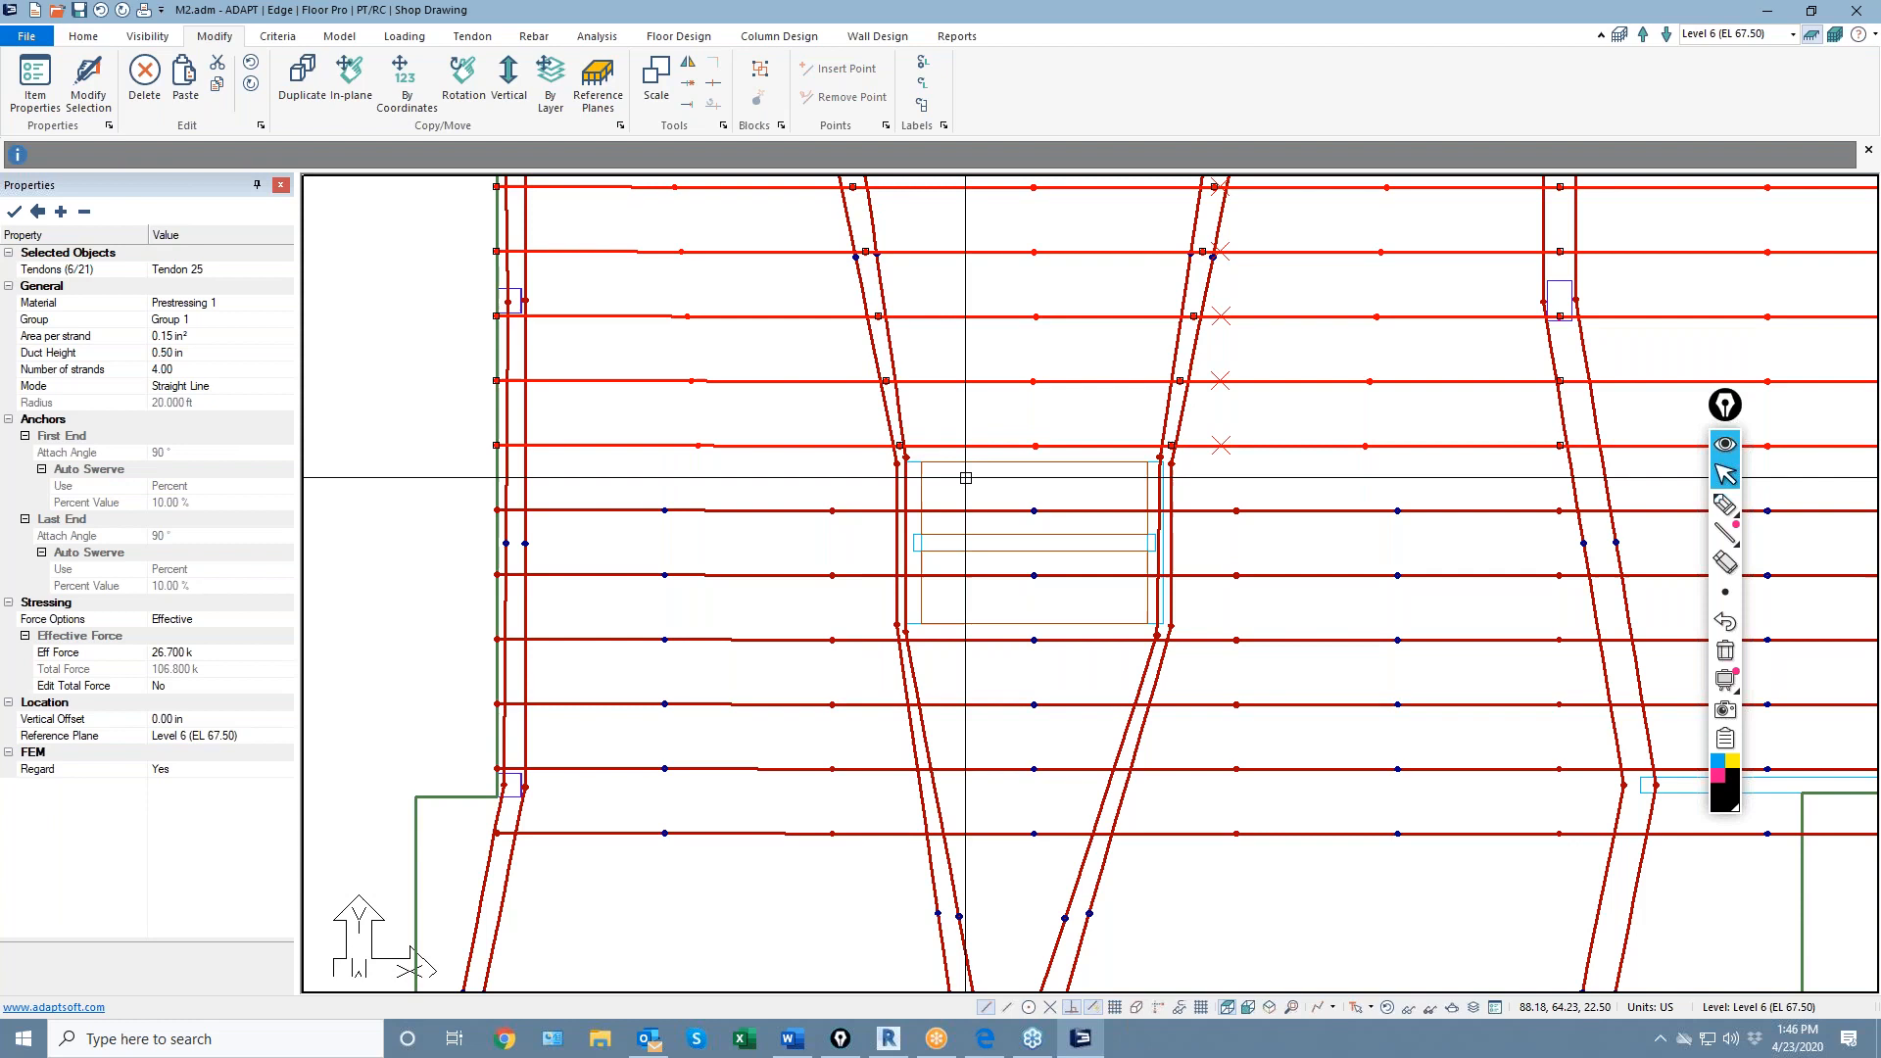
Shift the two southernmost selected tendons' control points between the angled banded tendons east of the opening, and deselect the tendons
scroll(882, 412, down, 2)
middle_drag(1315, 447, 1237, 478)
scroll(1238, 477, up, 3)
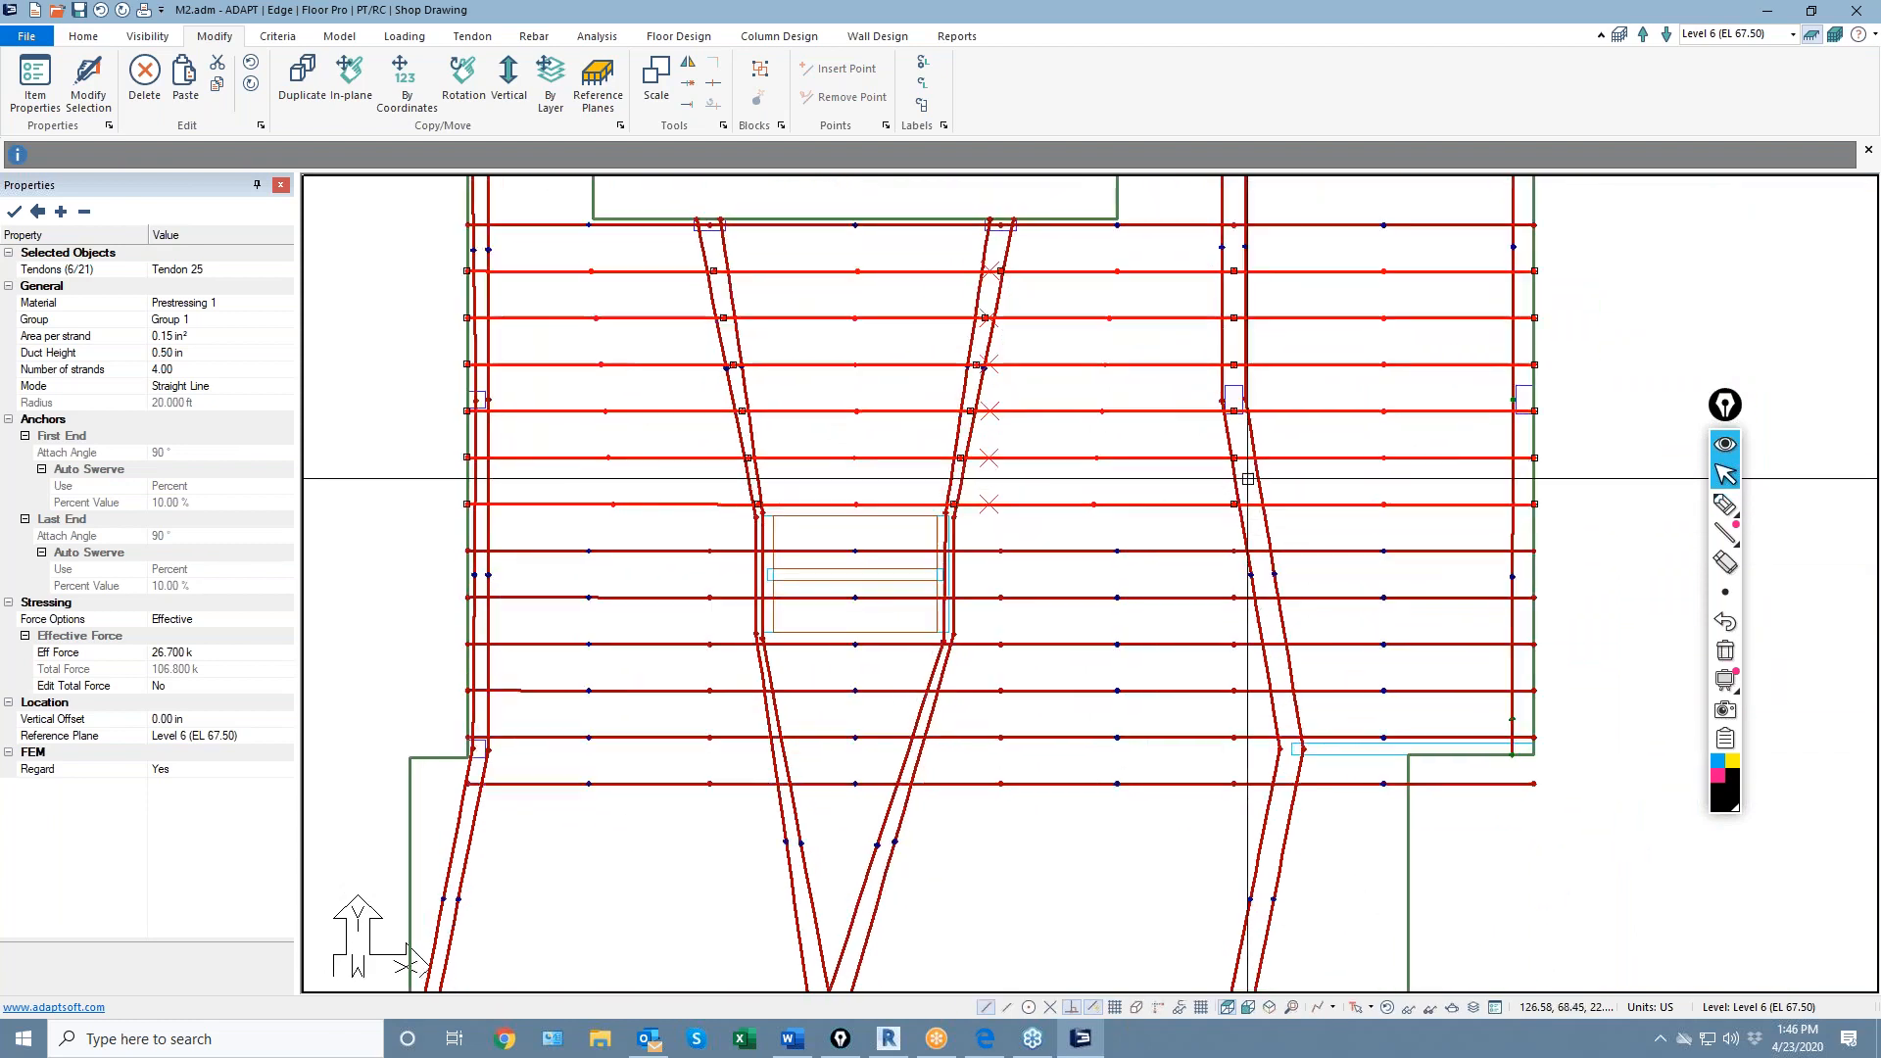
click(1242, 451)
click(1250, 452)
click(1237, 504)
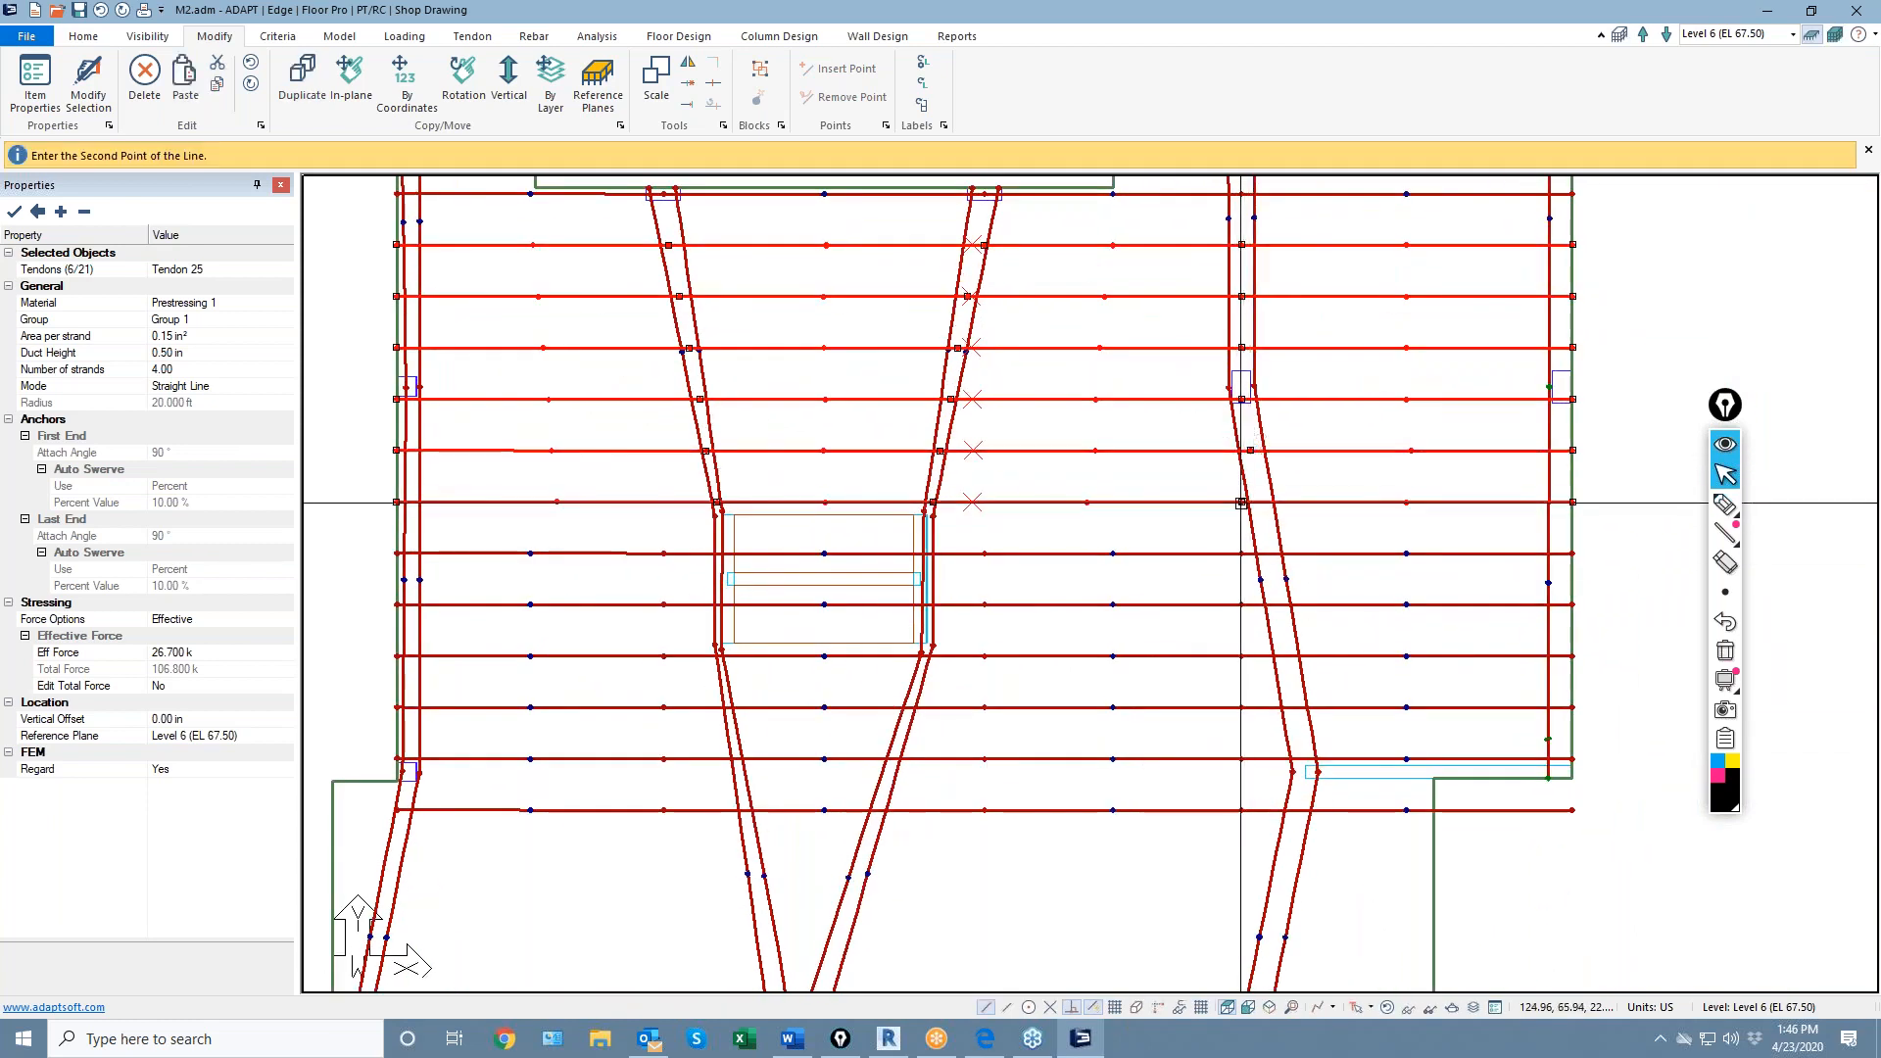
click(1259, 503)
scroll(1006, 480, down, 1)
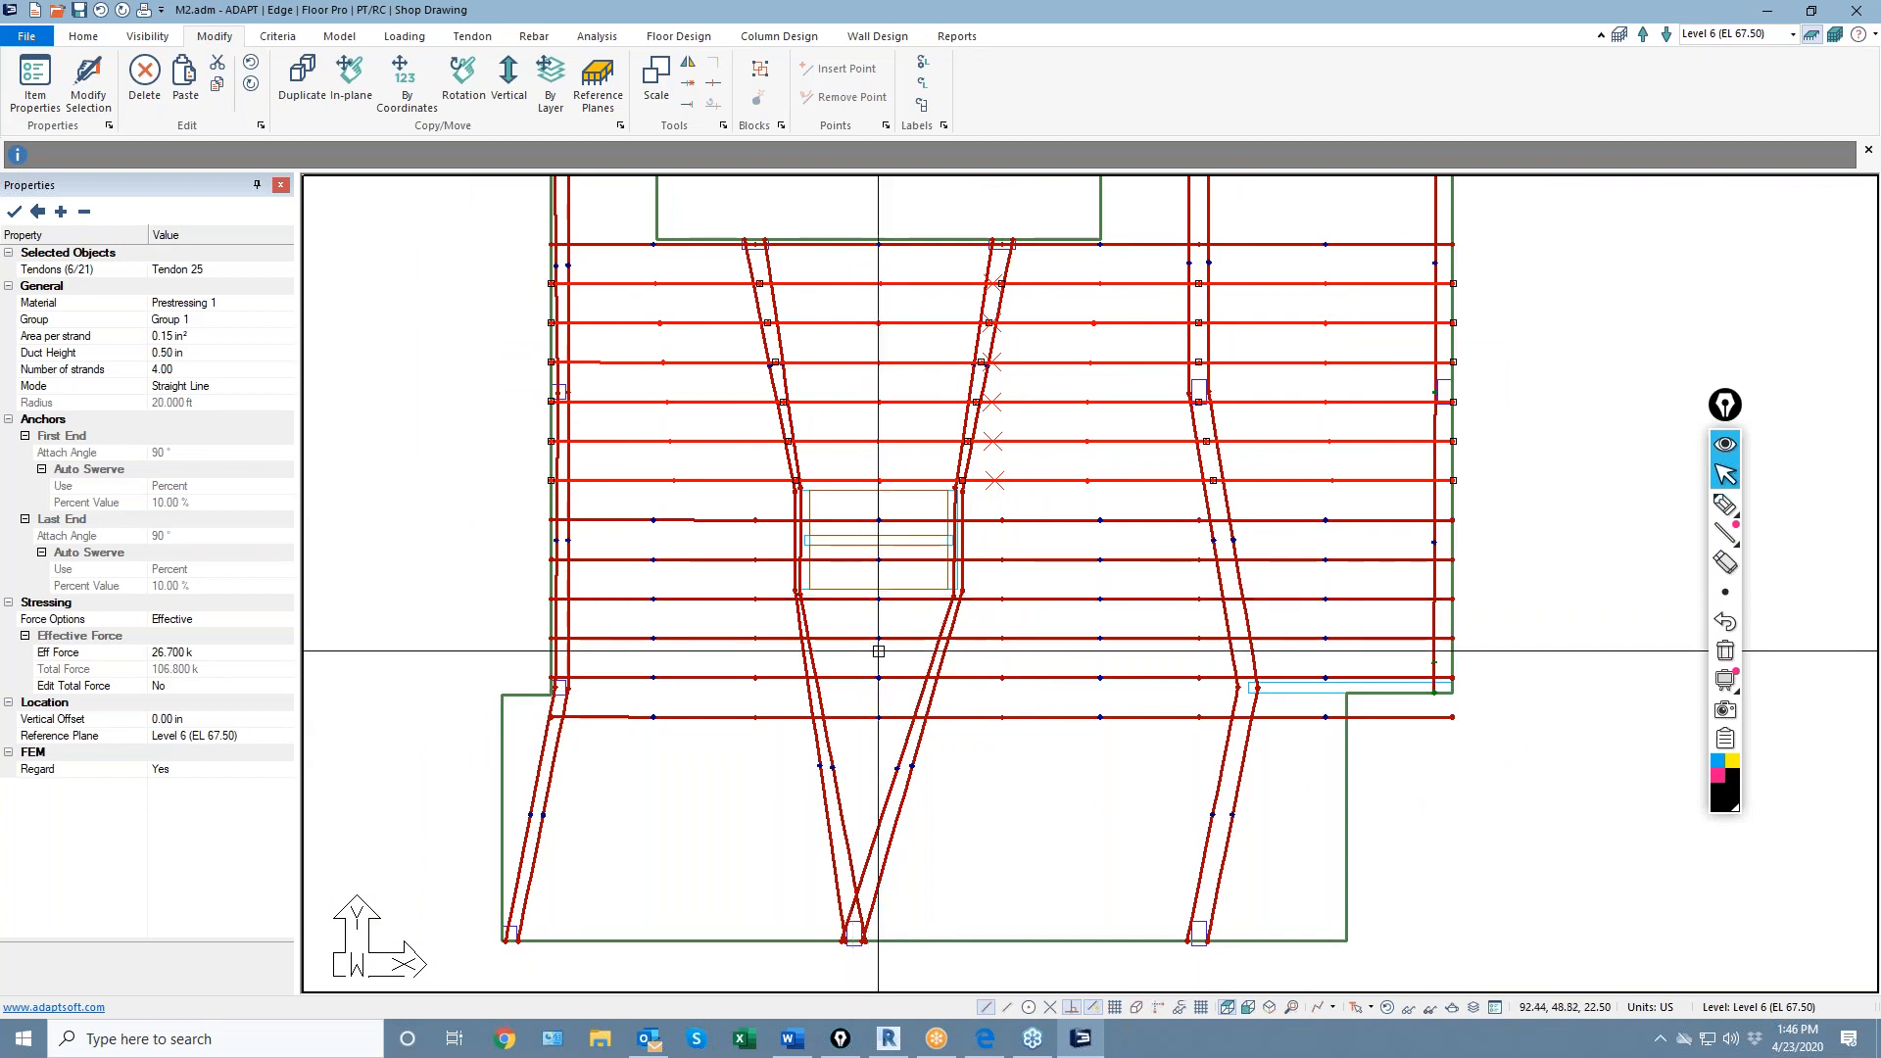
key(Escape)
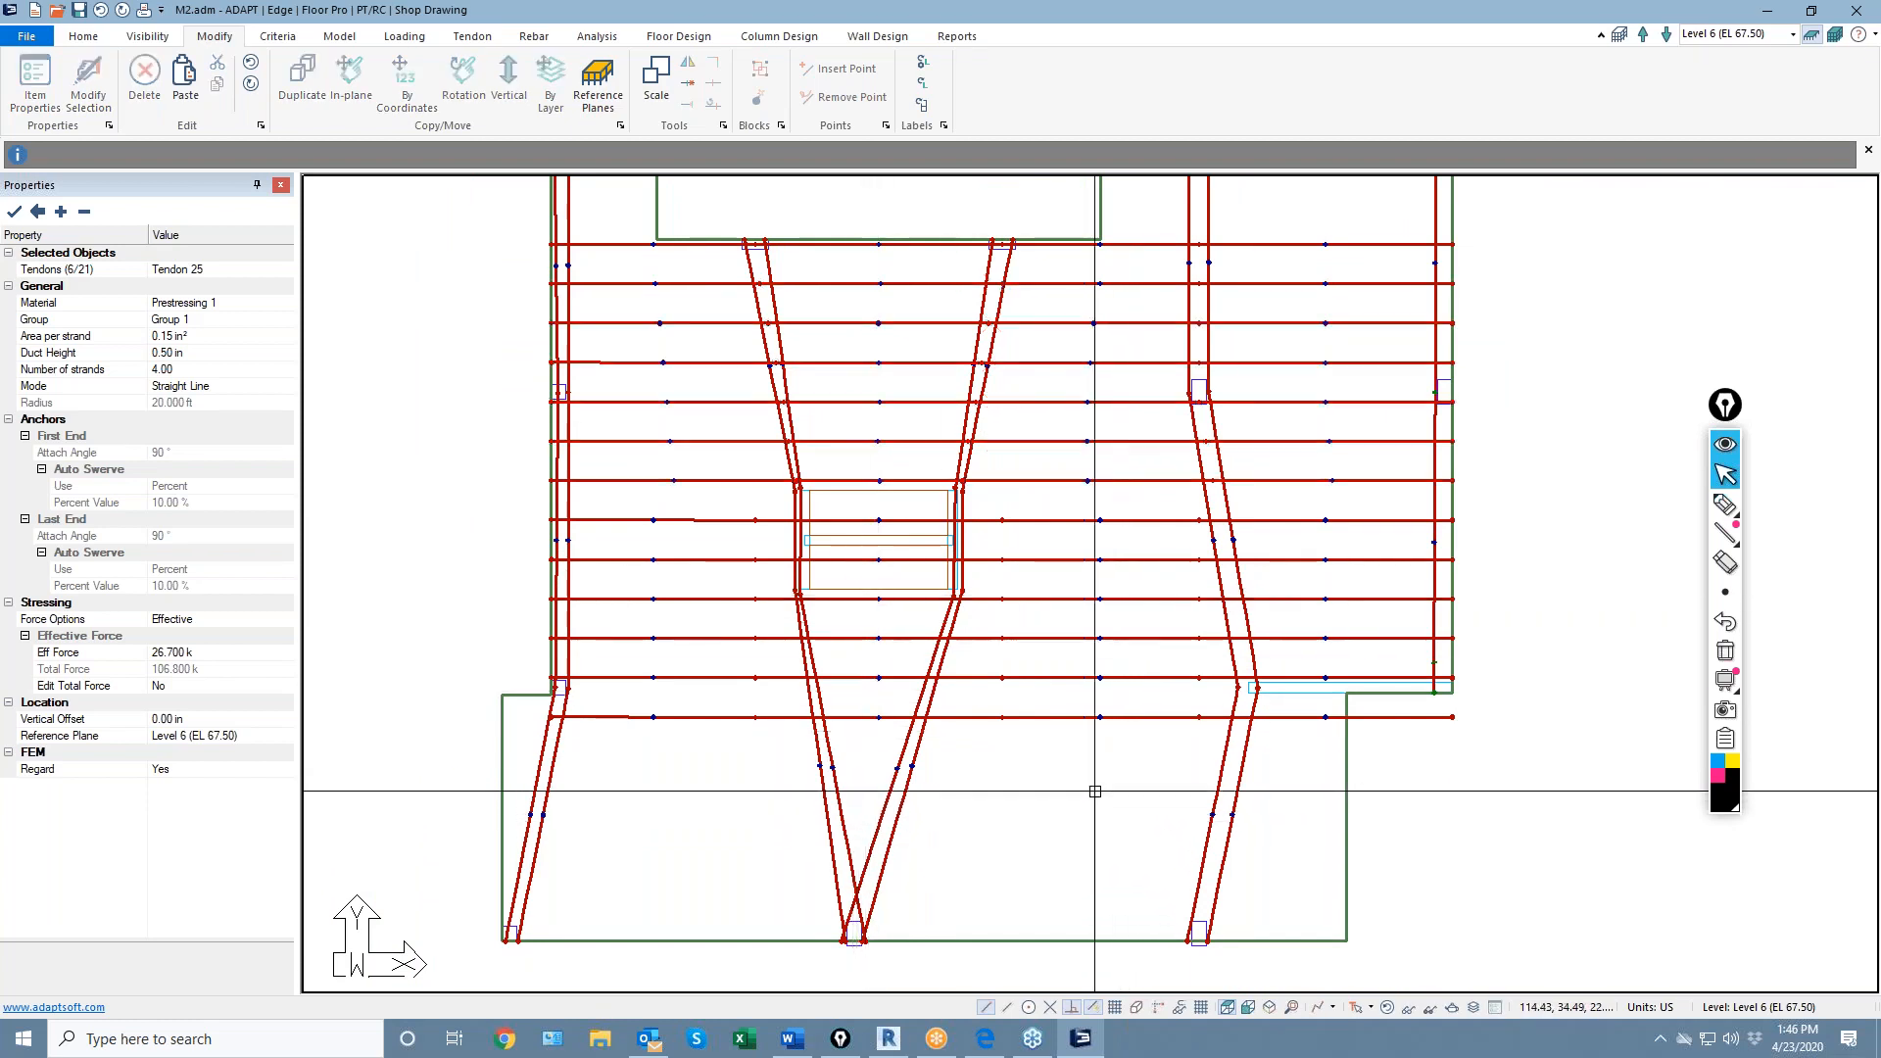
click(1847, 344)
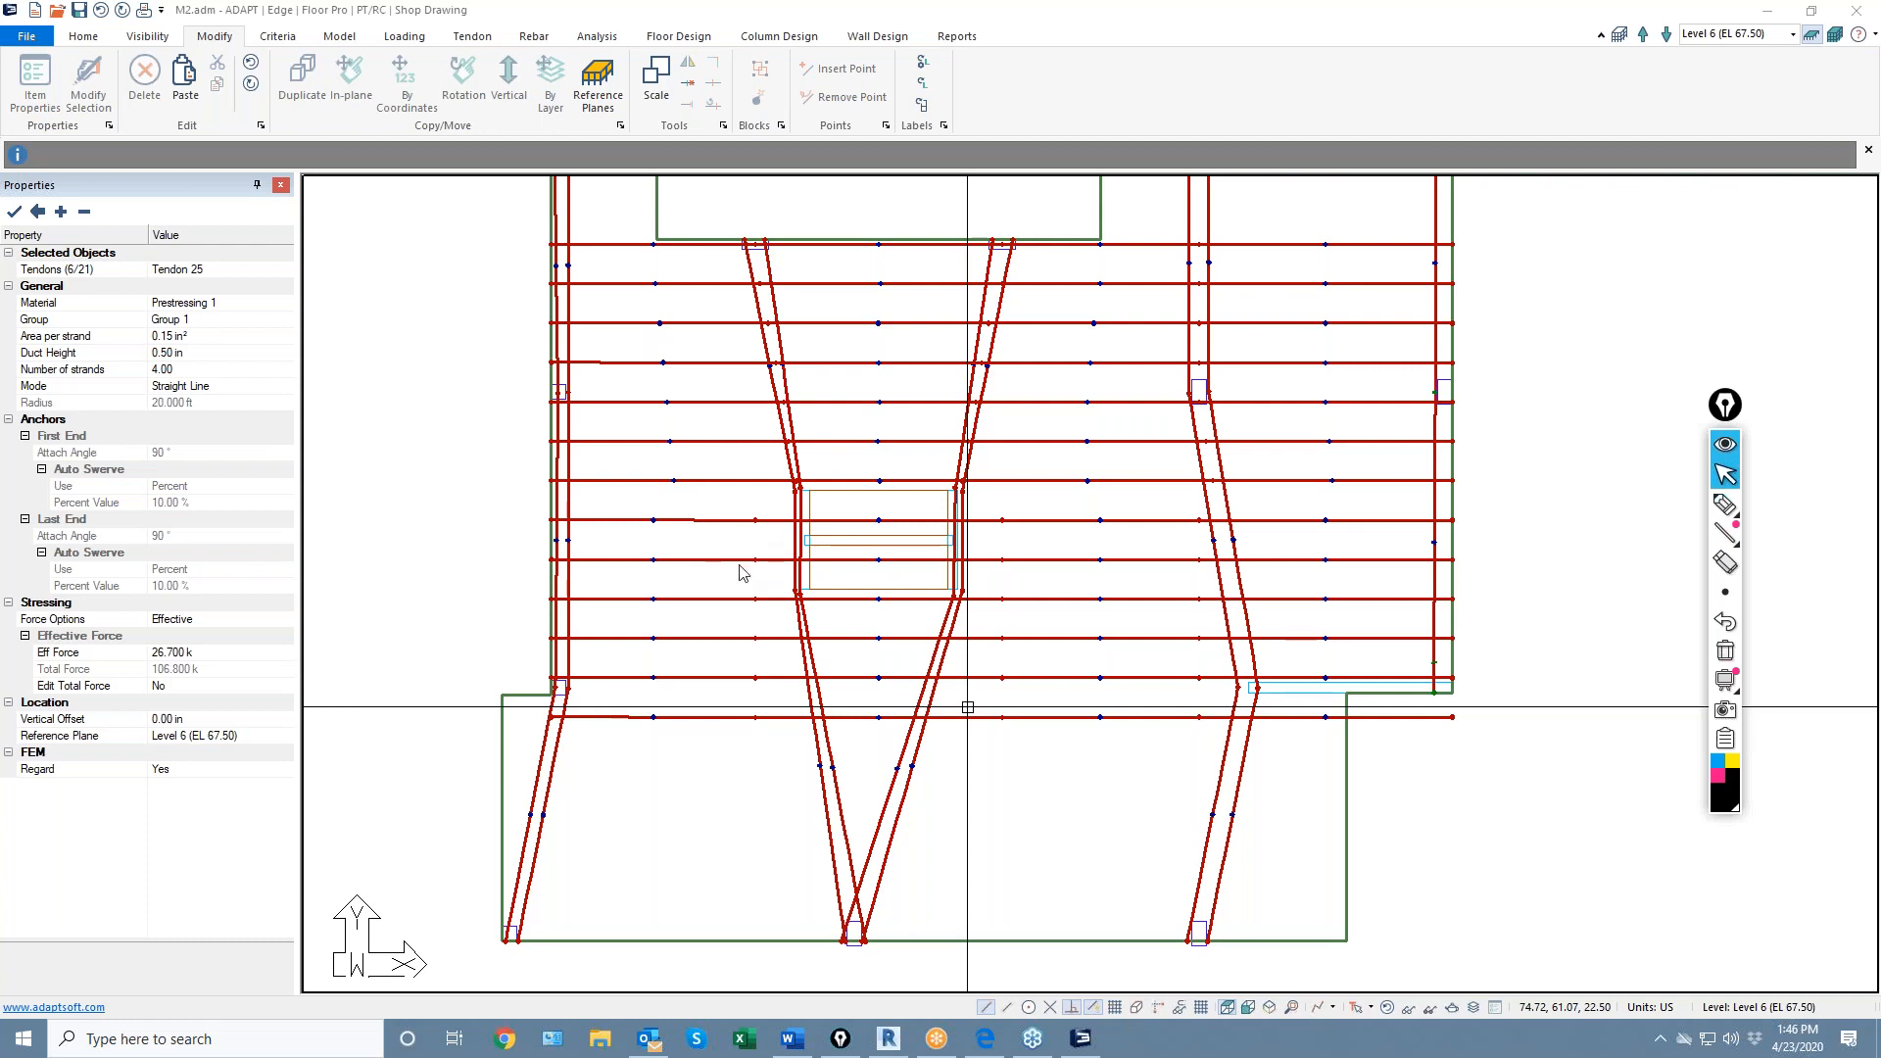
click(697, 843)
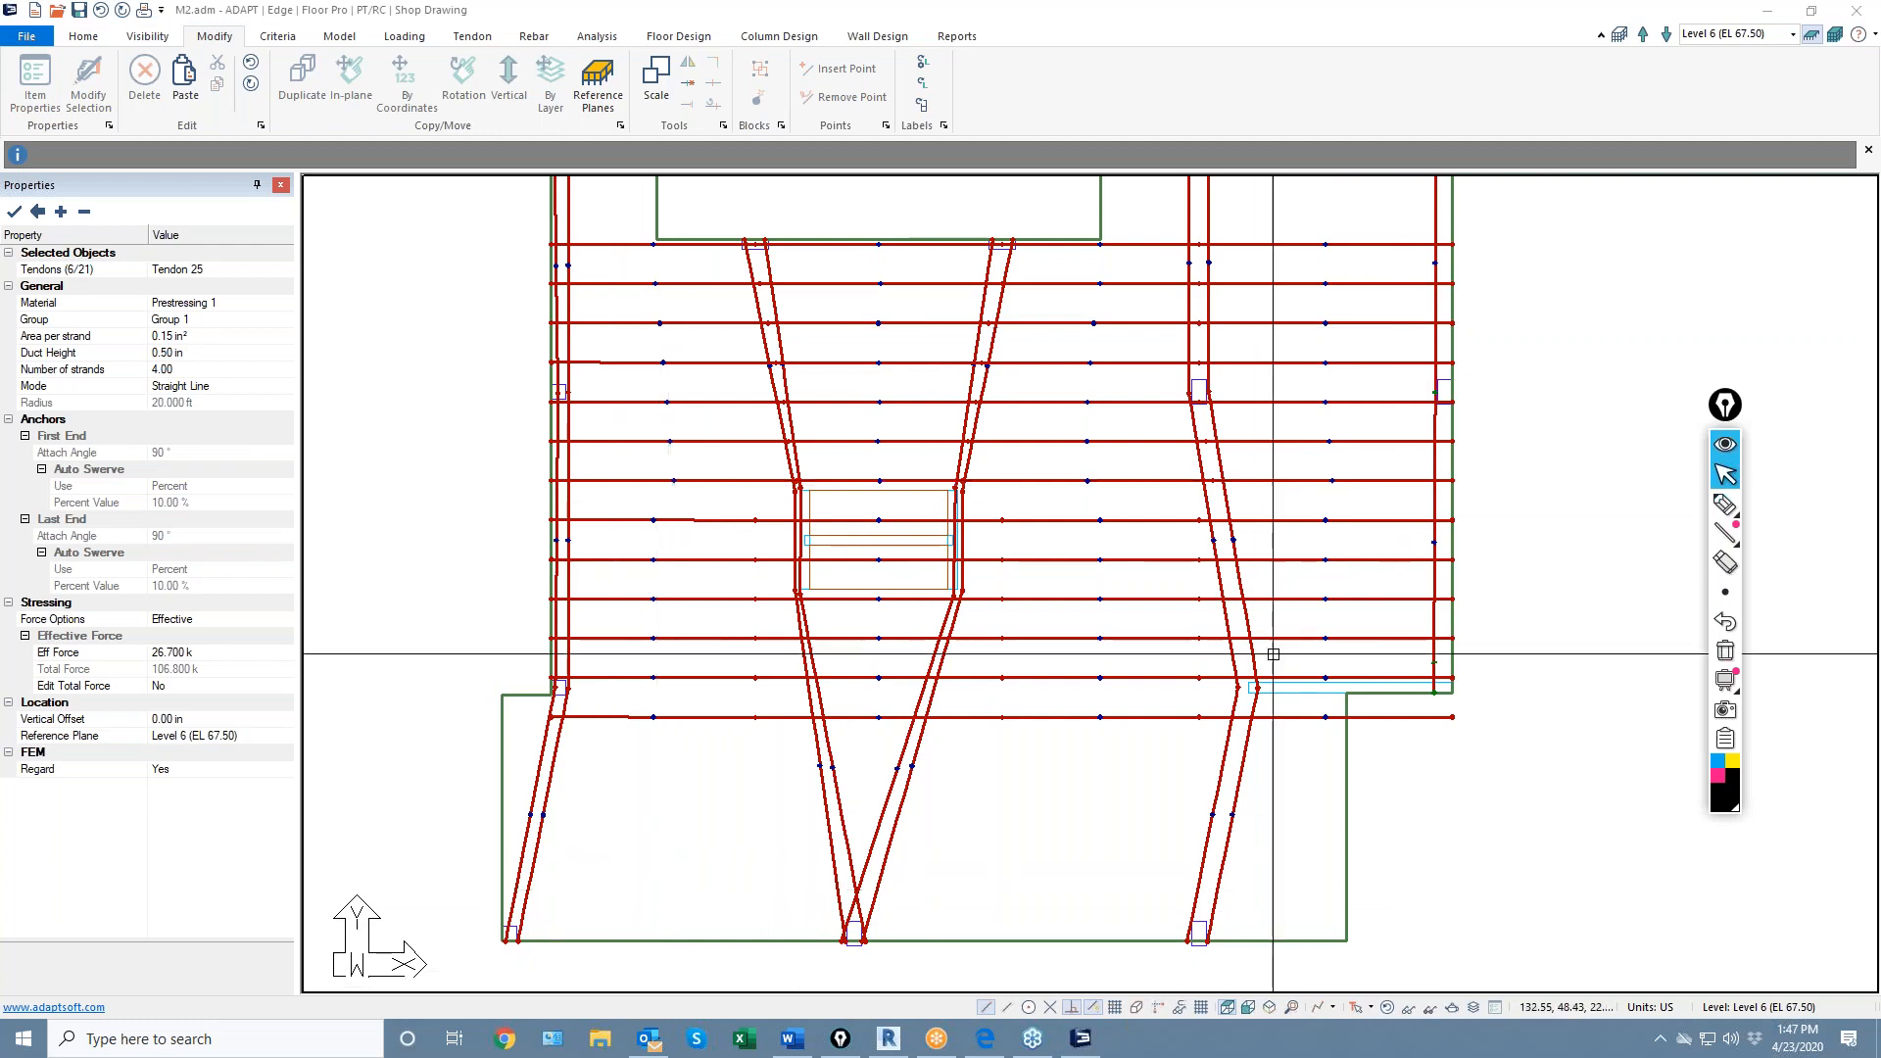
Use the dynamic Tendon Editor to set the distributed tendons' midspan control points in the east and west end spans to a CGS of 1.75 in
scroll(1401, 493, down, 1)
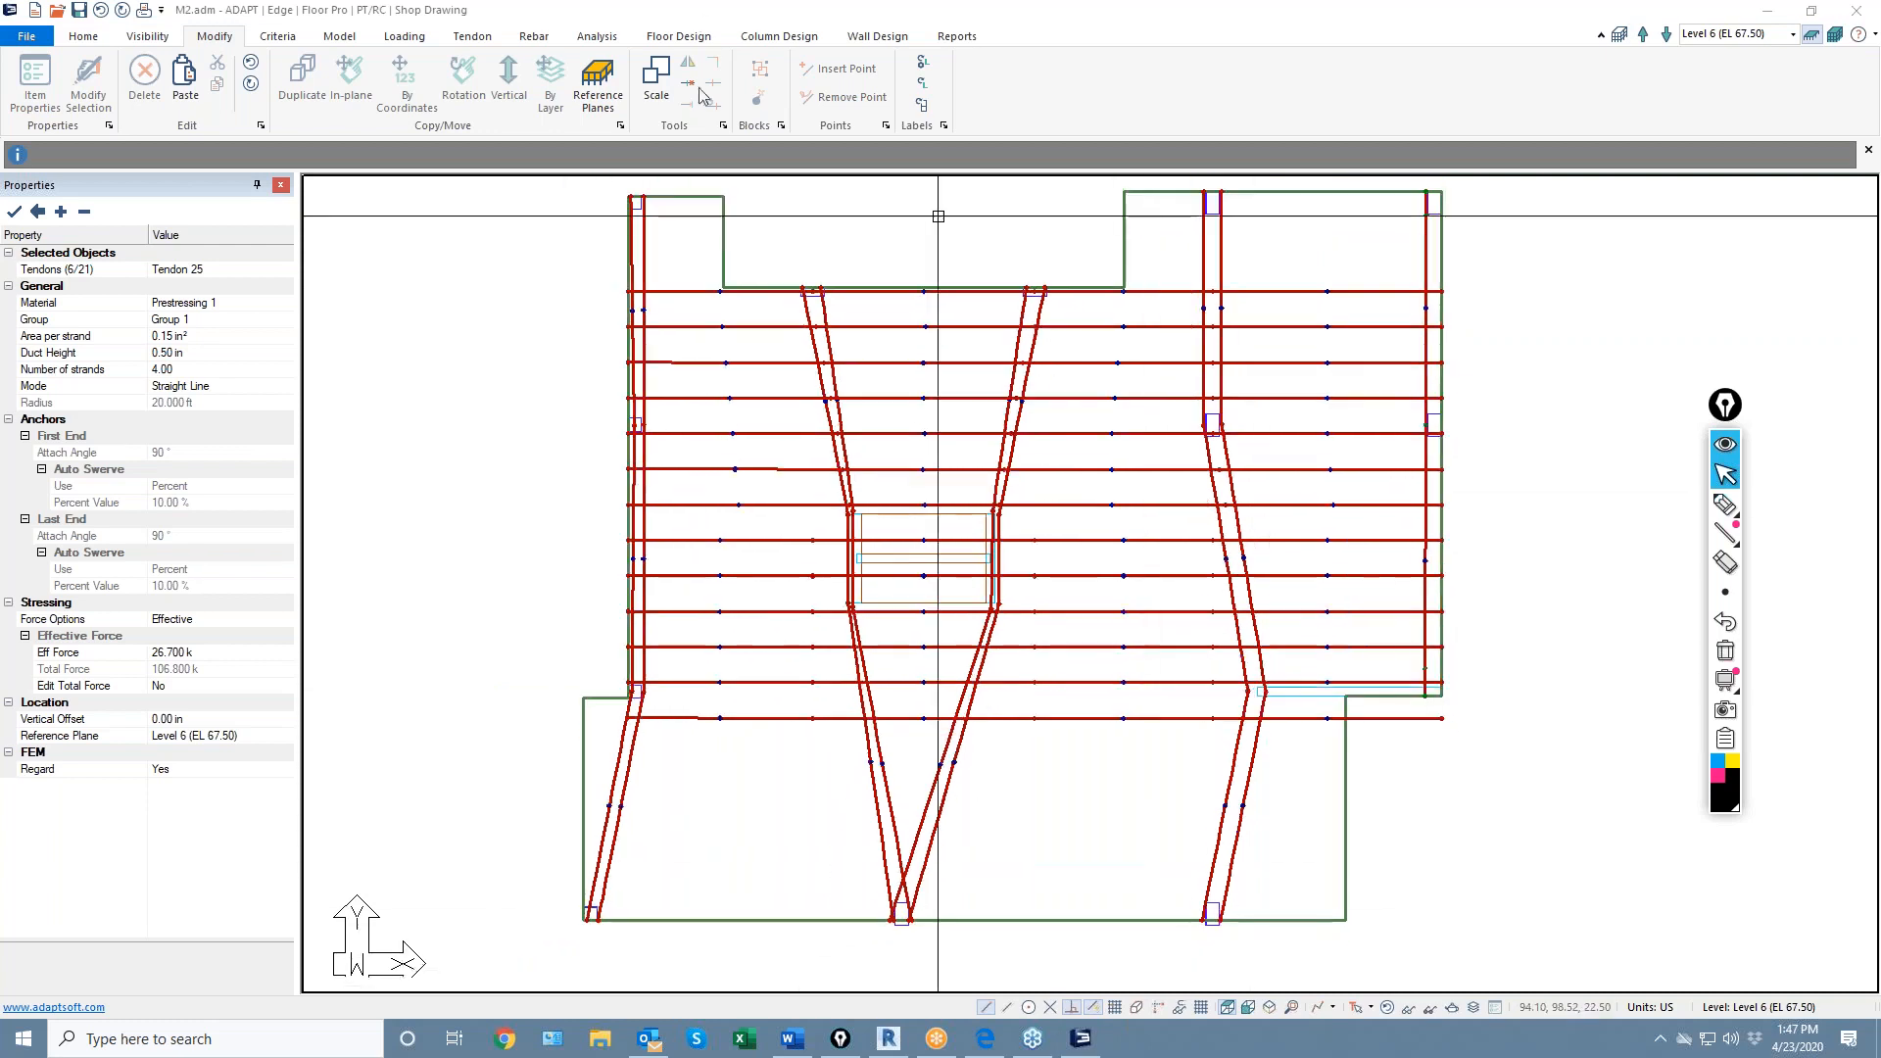
click(471, 37)
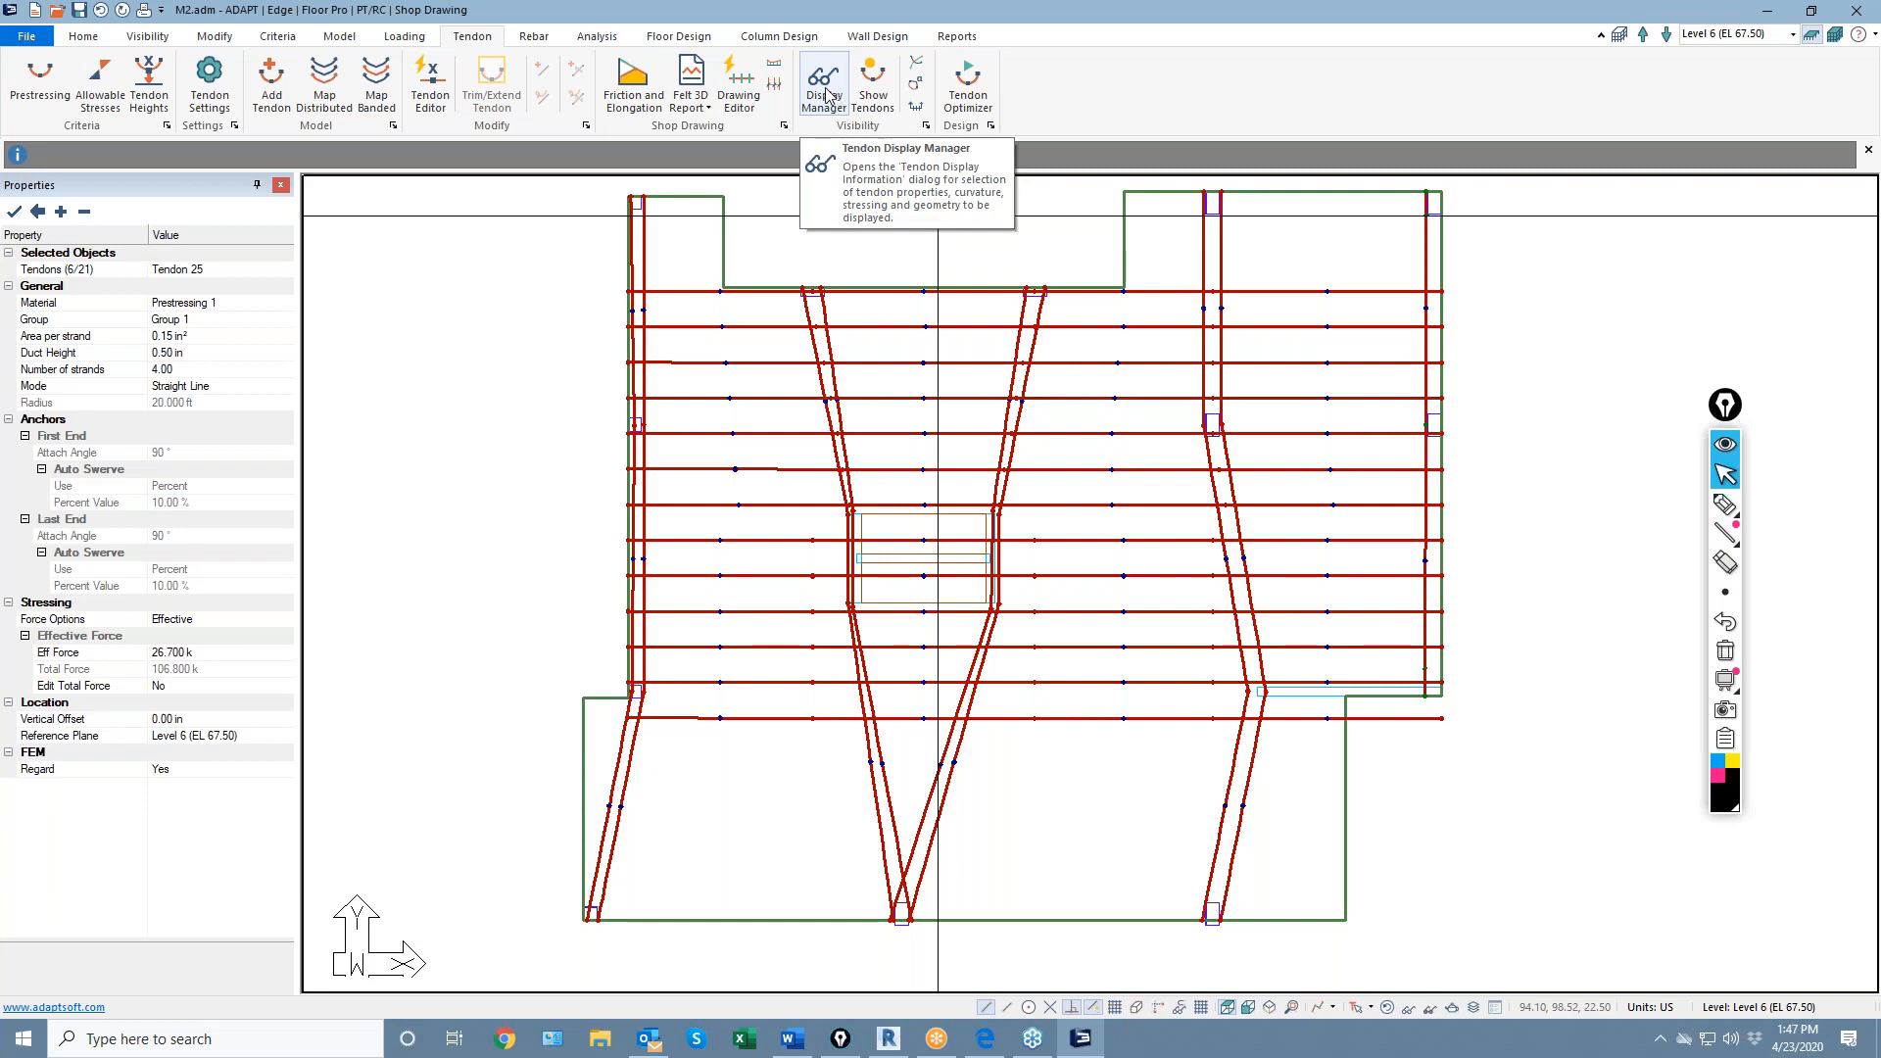
click(430, 84)
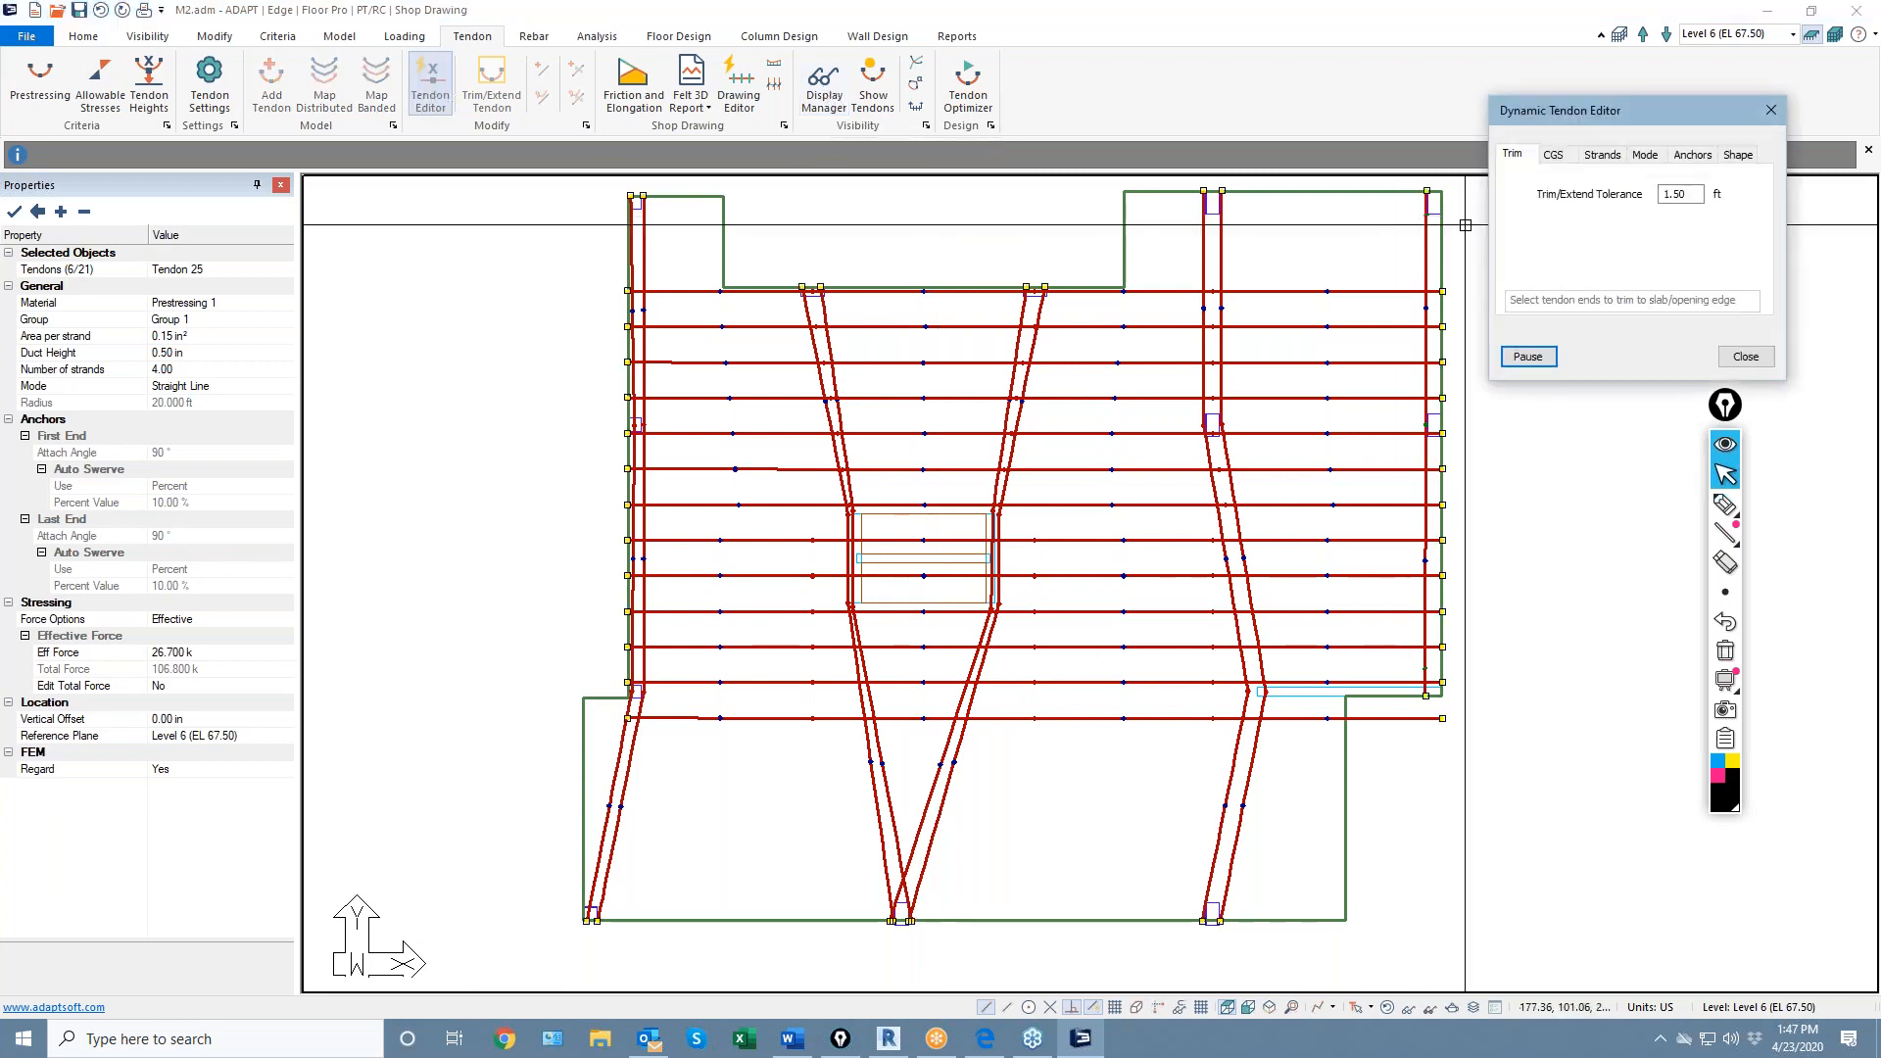
click(1554, 155)
scroll(1258, 377, up, 1)
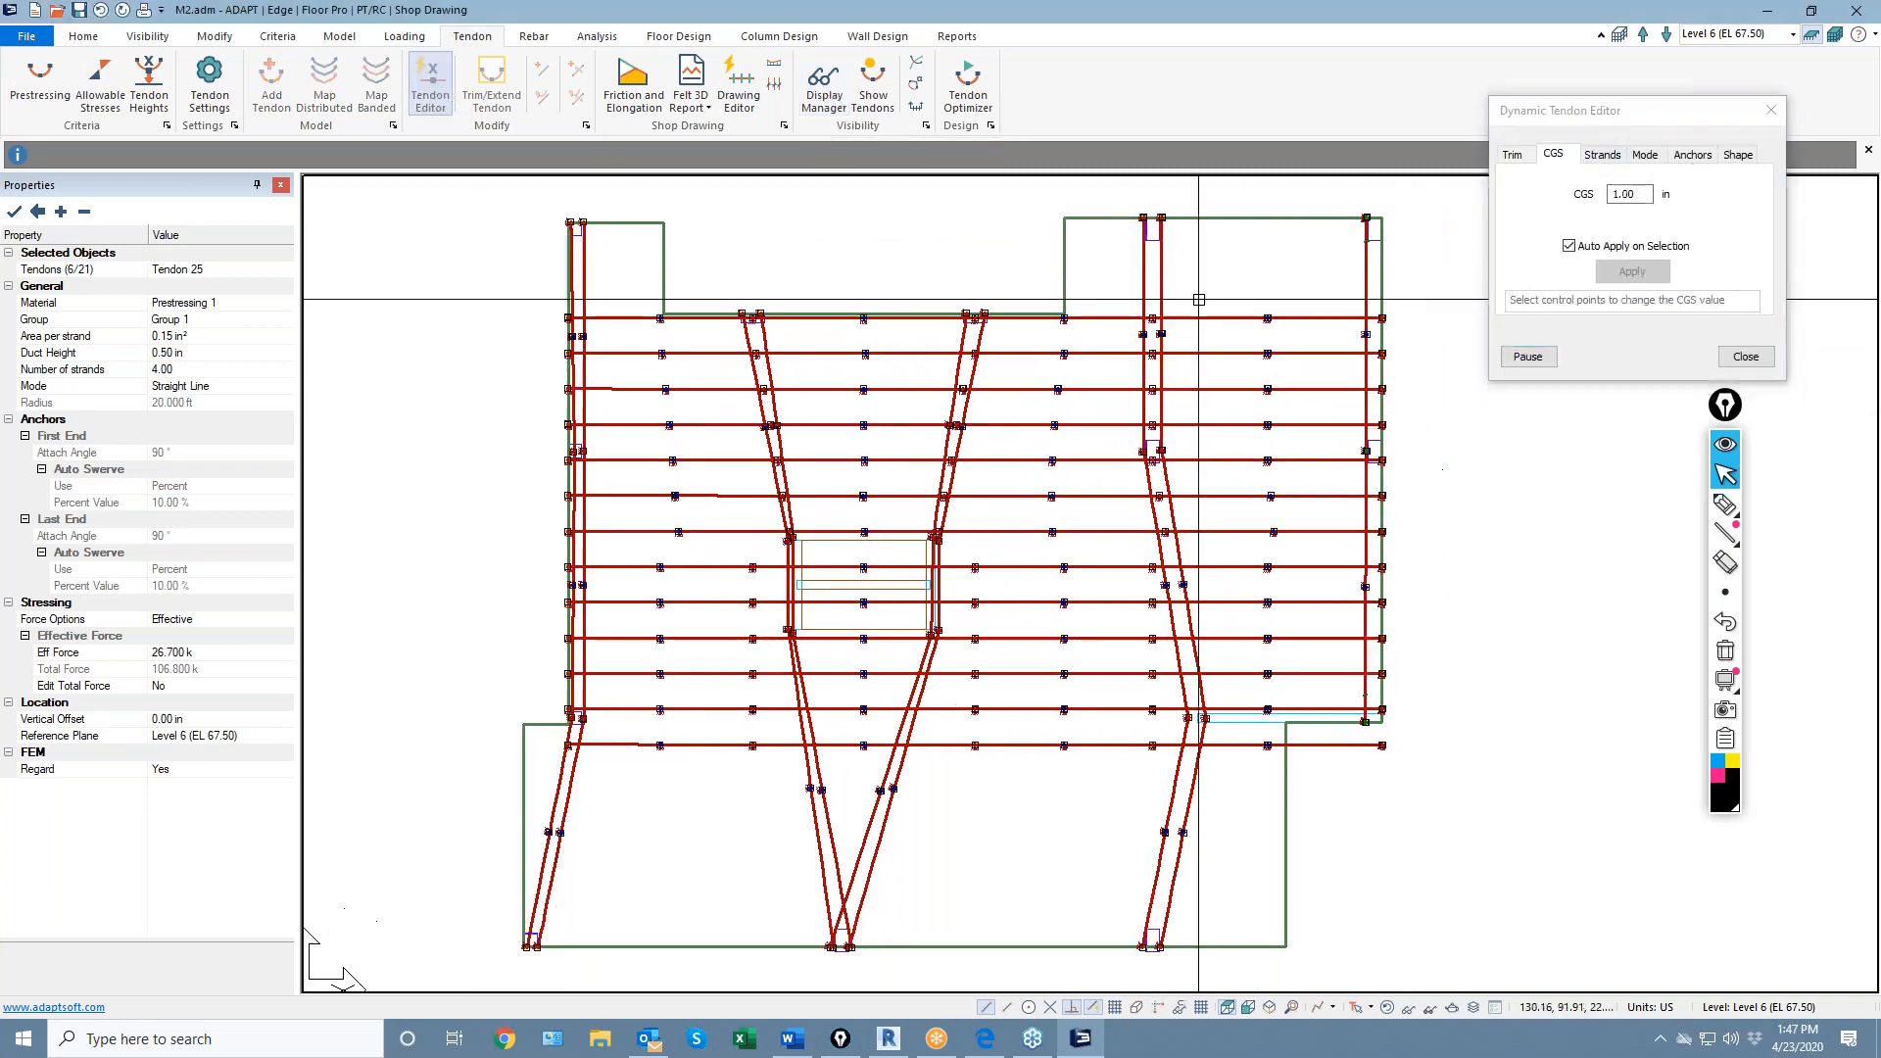
scroll(1288, 356, up, 1)
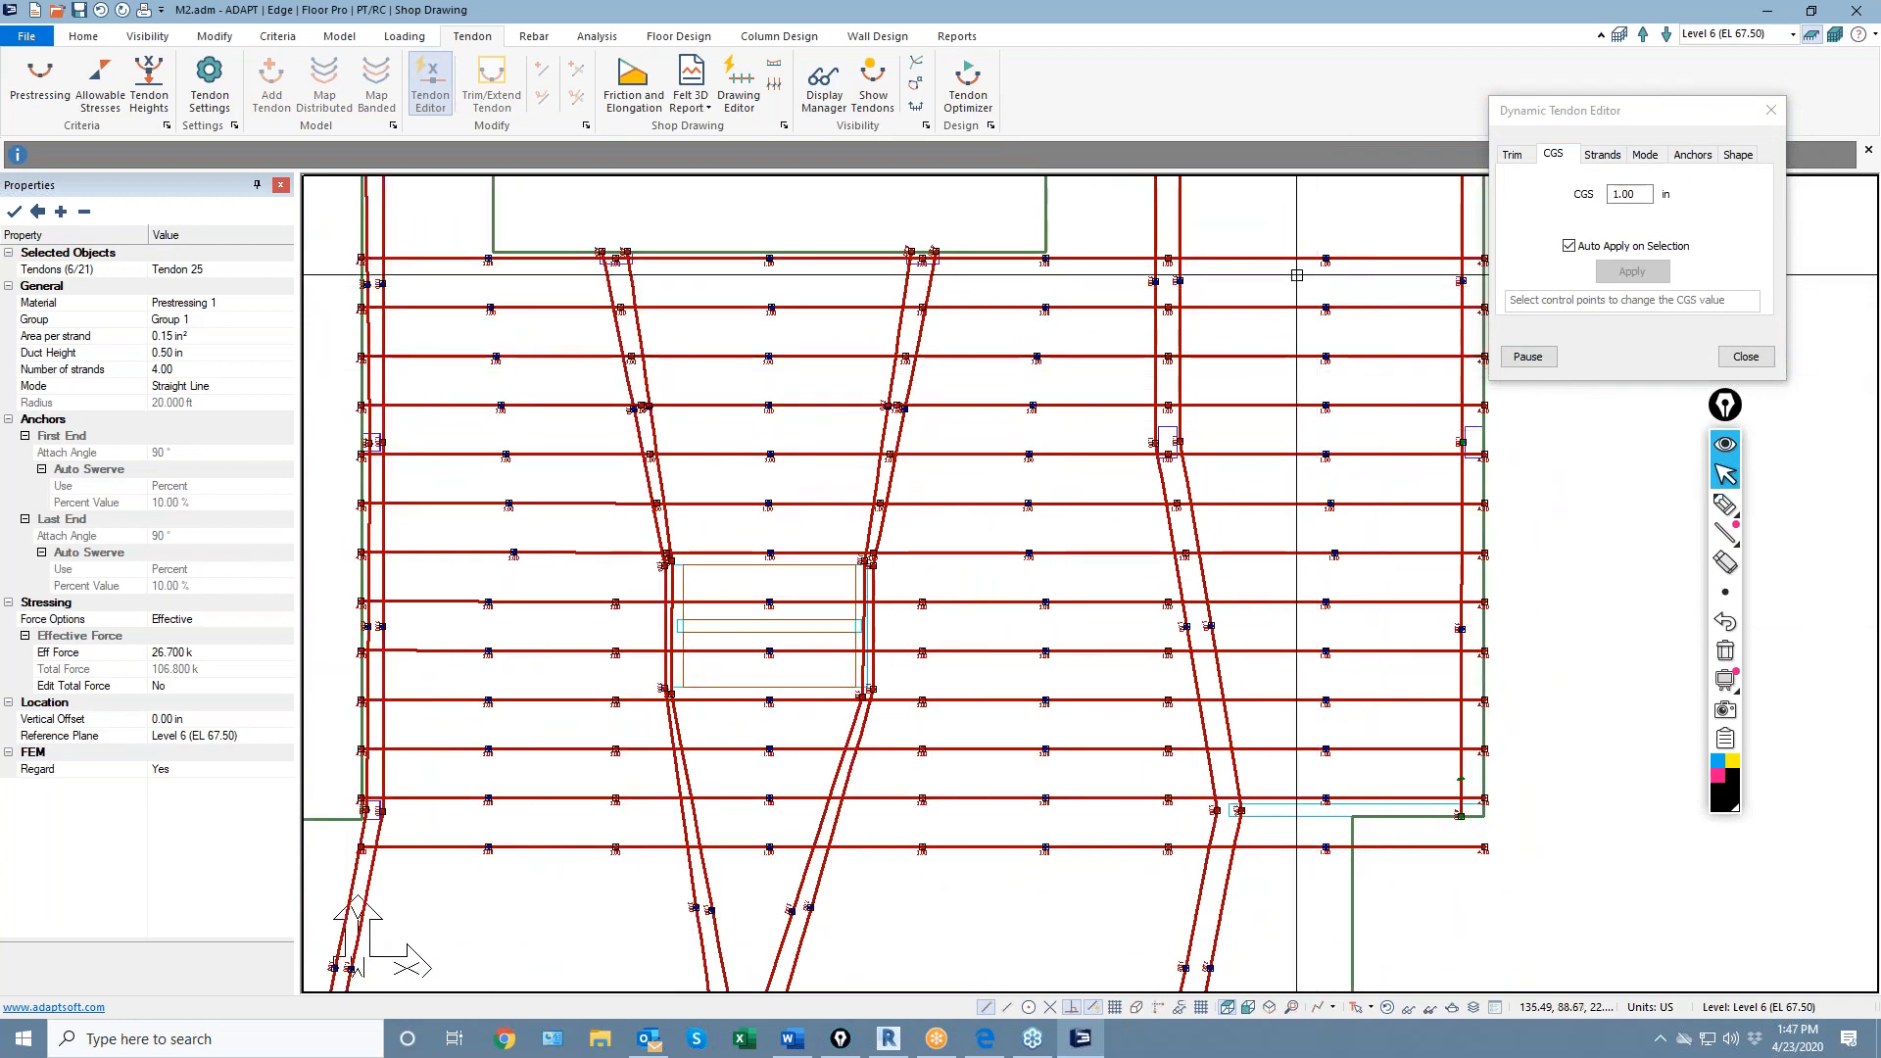
double_click(1646, 193)
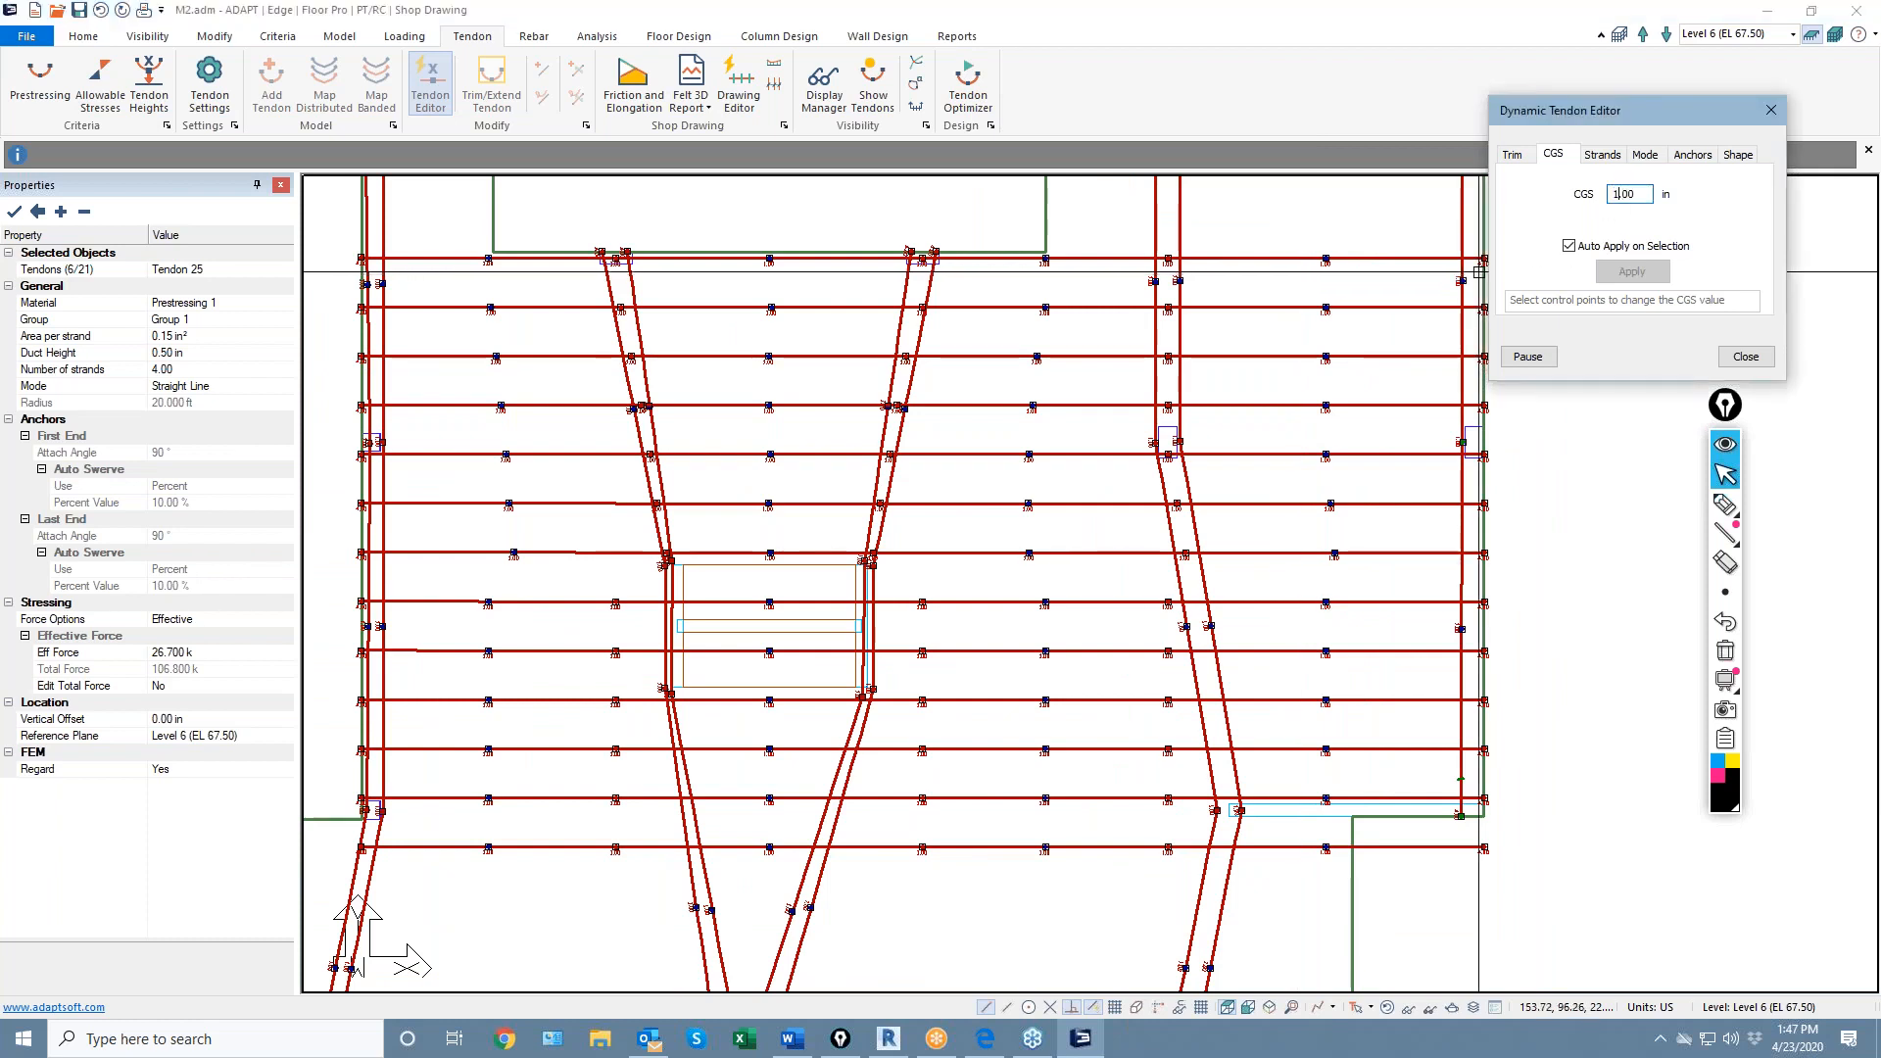
text(1.75)
drag(1286, 225, 1390, 808)
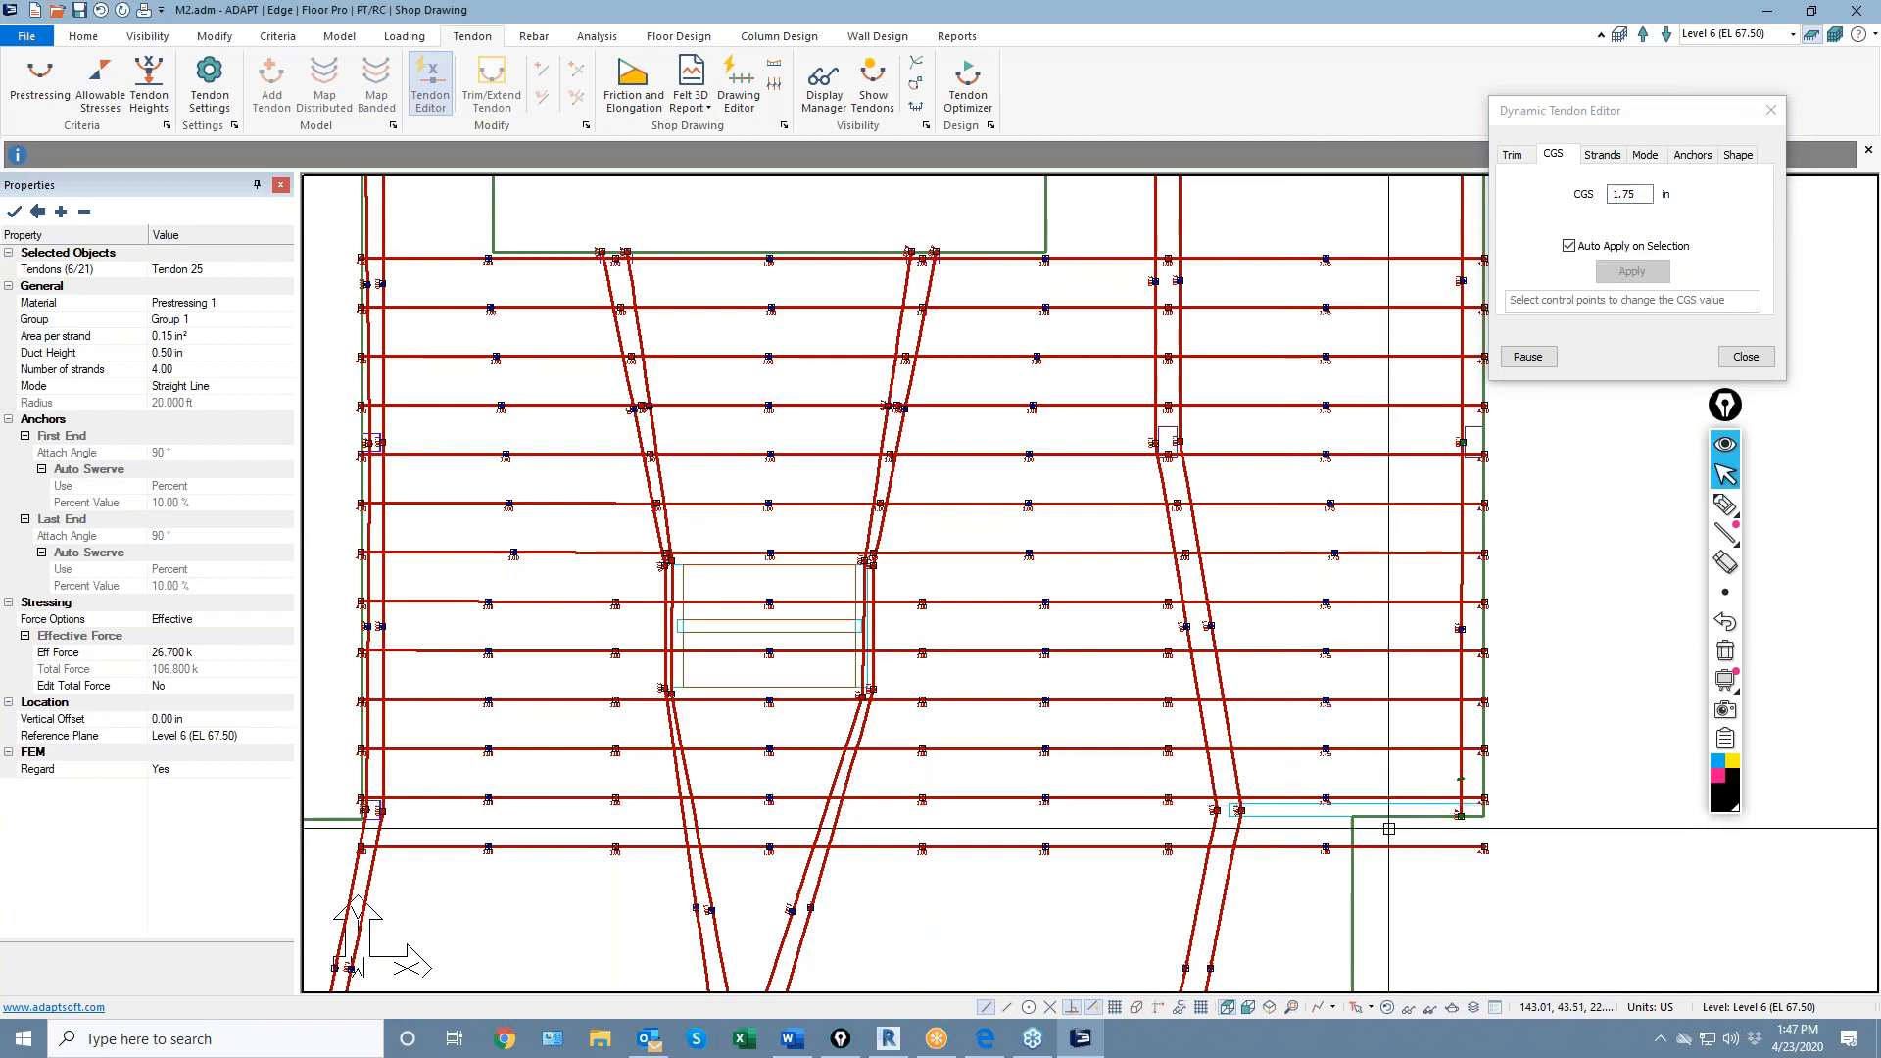
middle_drag(627, 613, 1019, 573)
drag(858, 189, 943, 887)
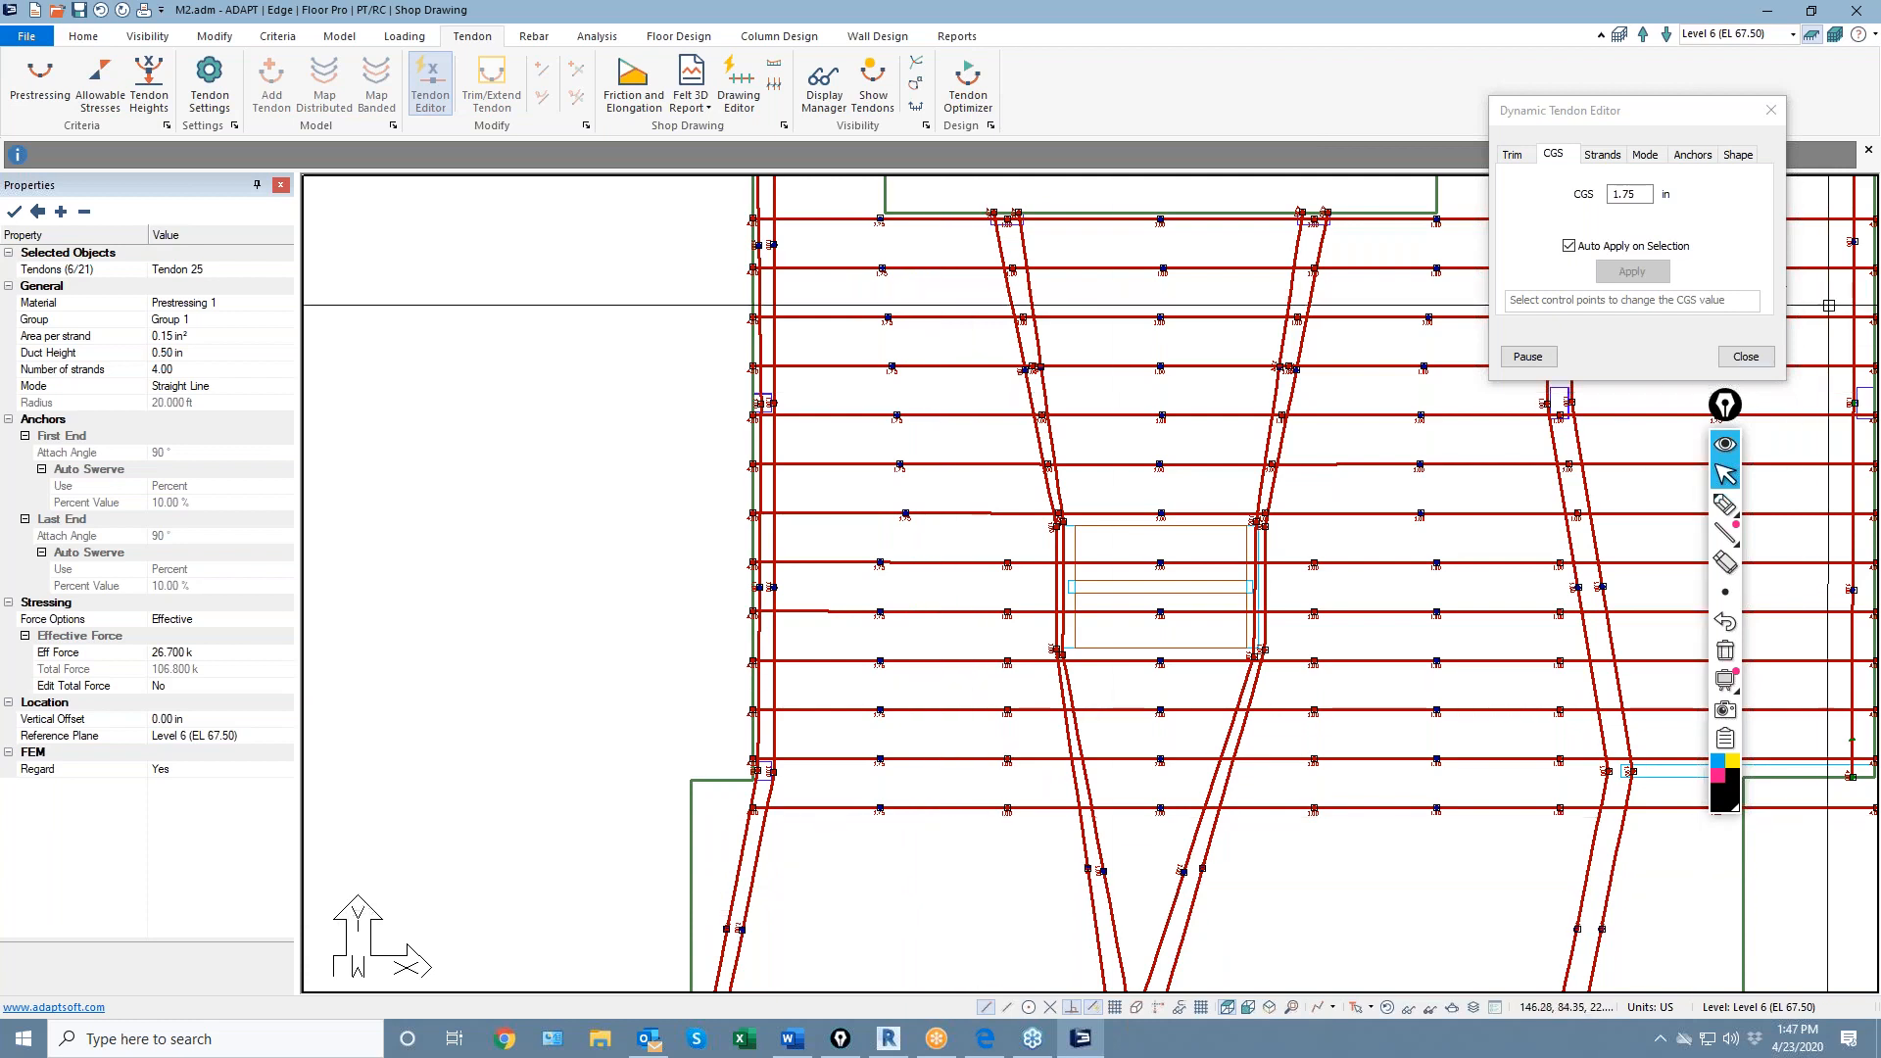
click(1746, 356)
middle_drag(1260, 528, 1012, 628)
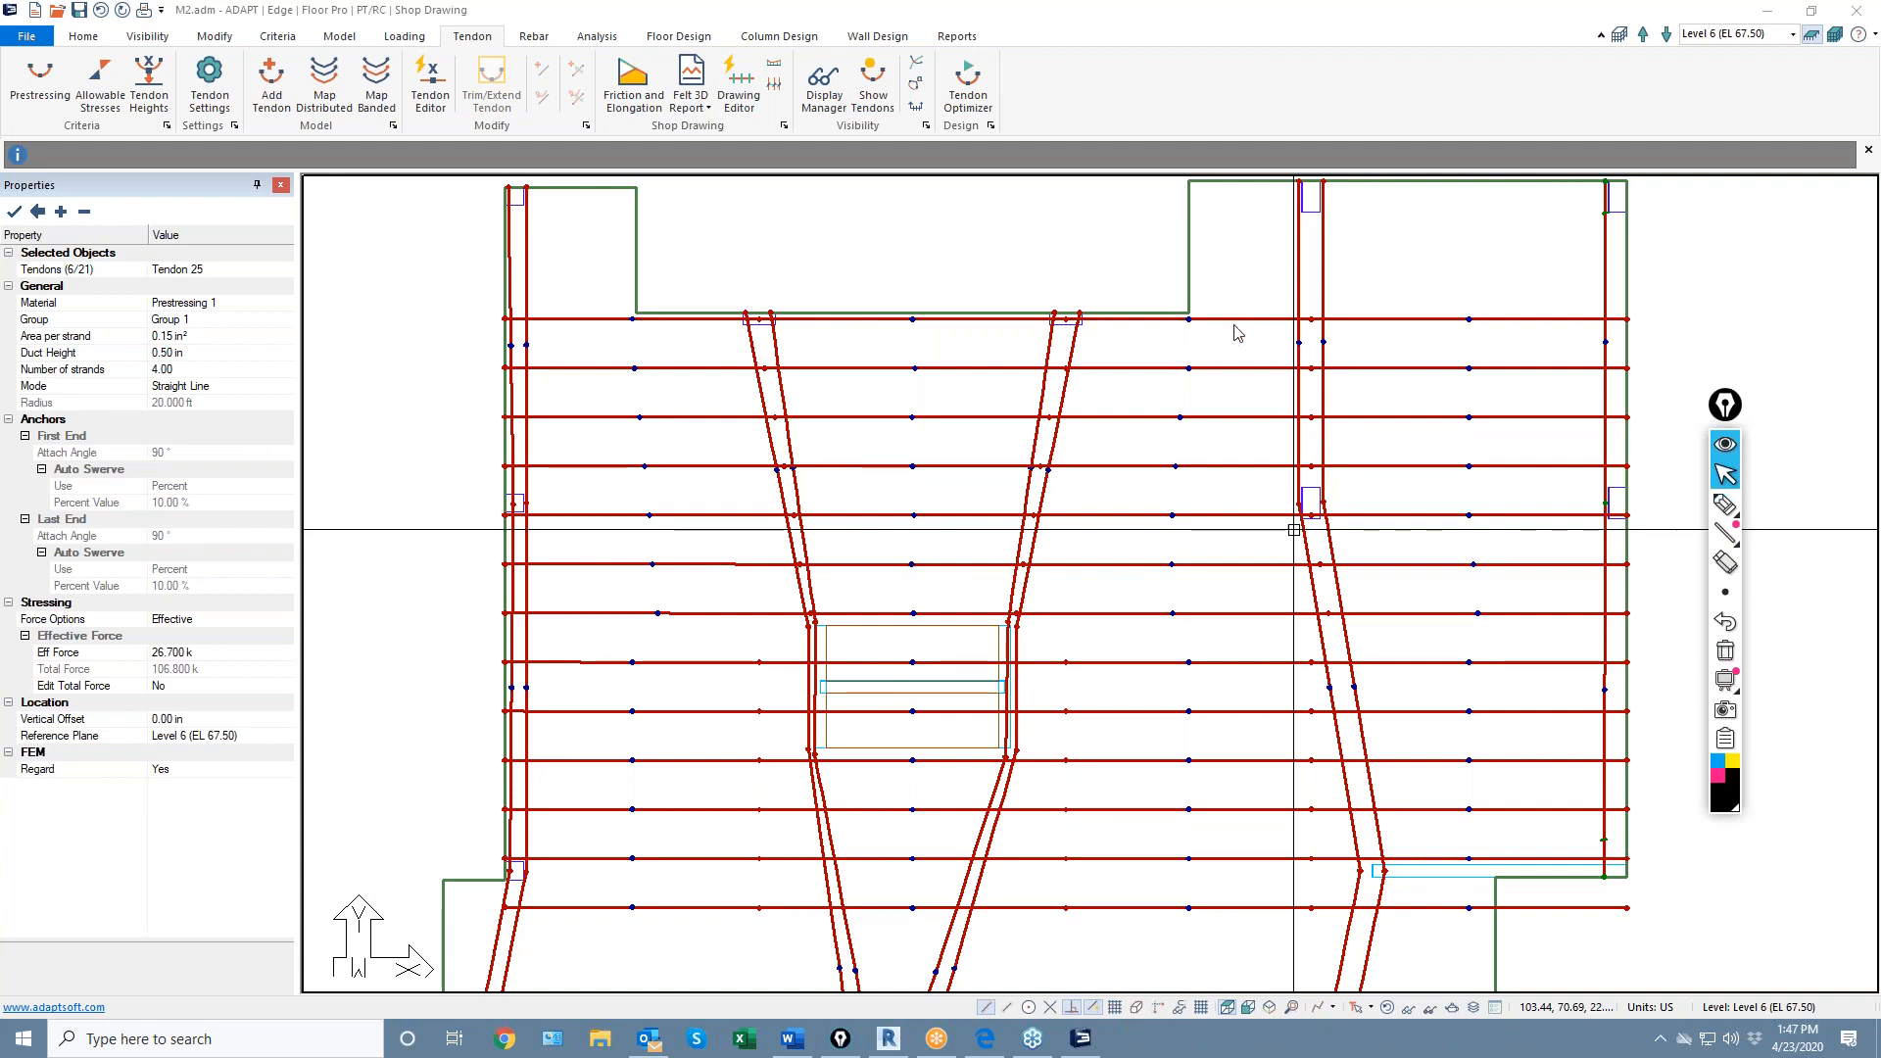
click(1263, 287)
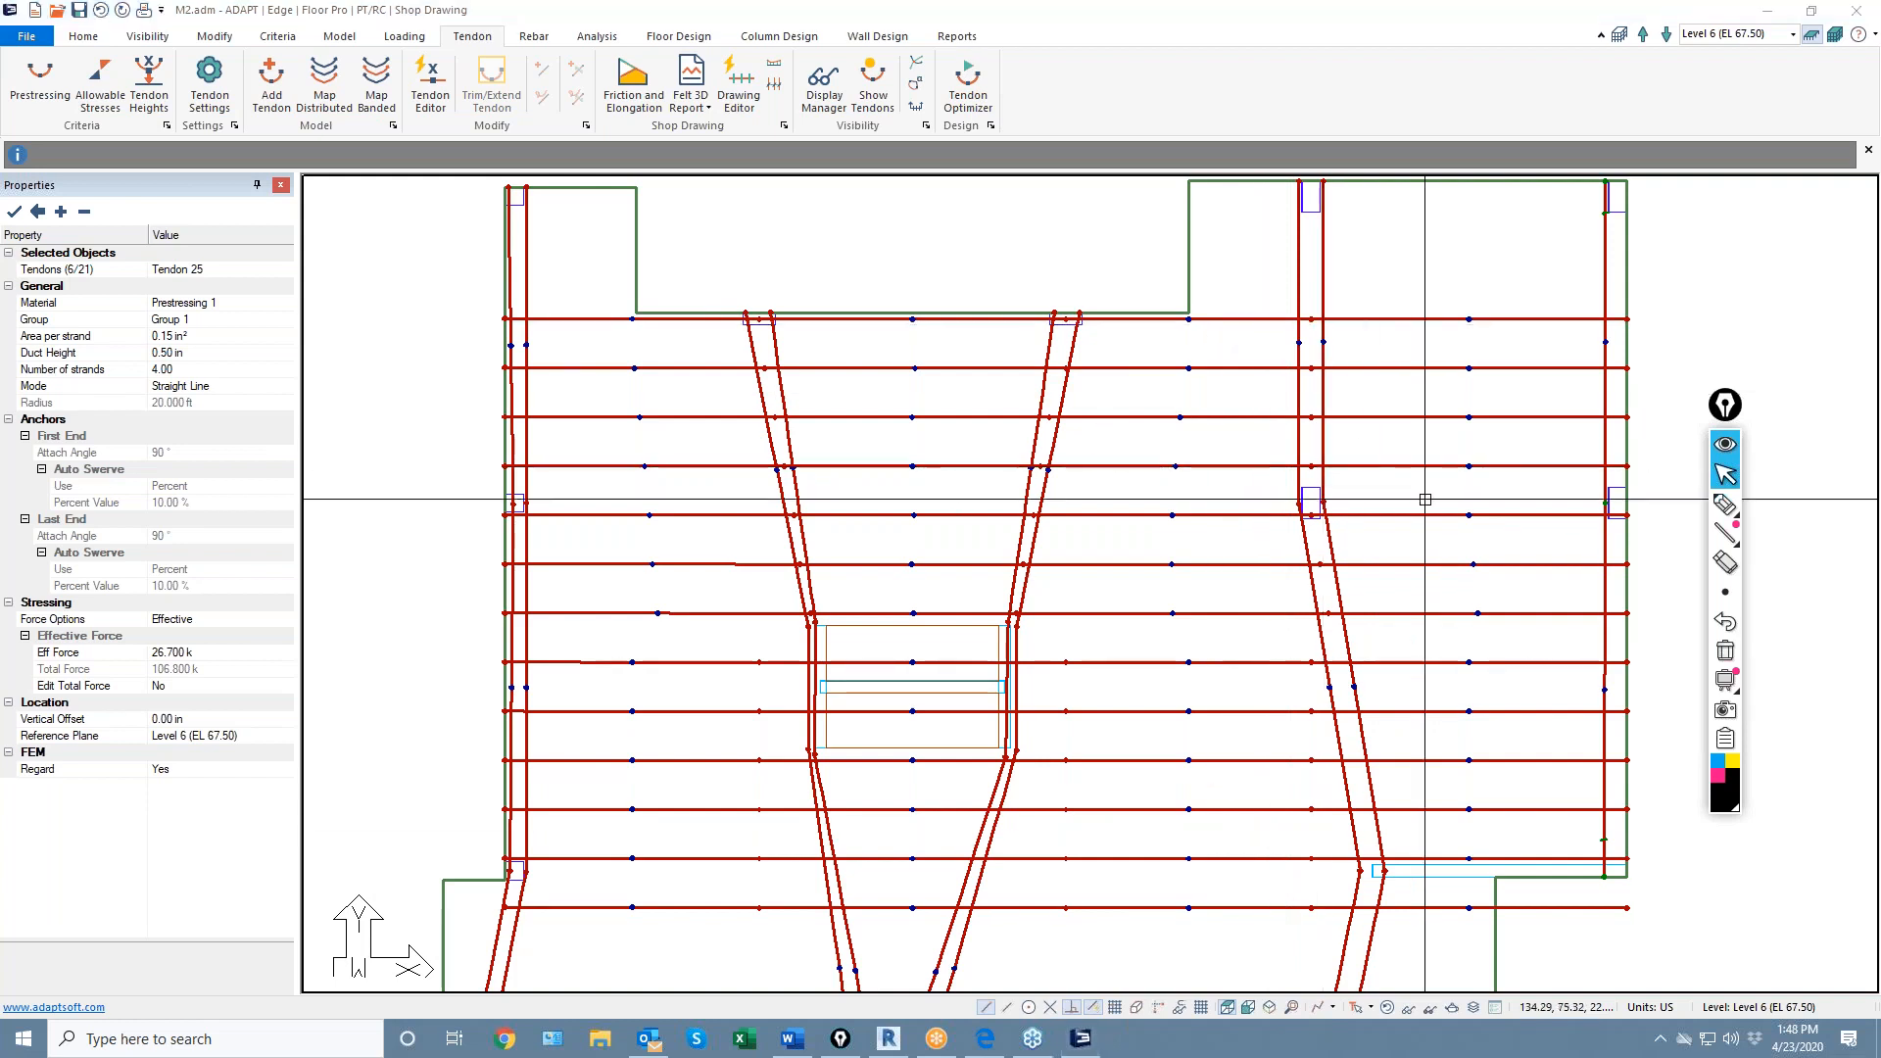
Annotate a draped tendon profile freehand across the slab's middle and east spans, with short handwritten notes beside it
click(1726, 503)
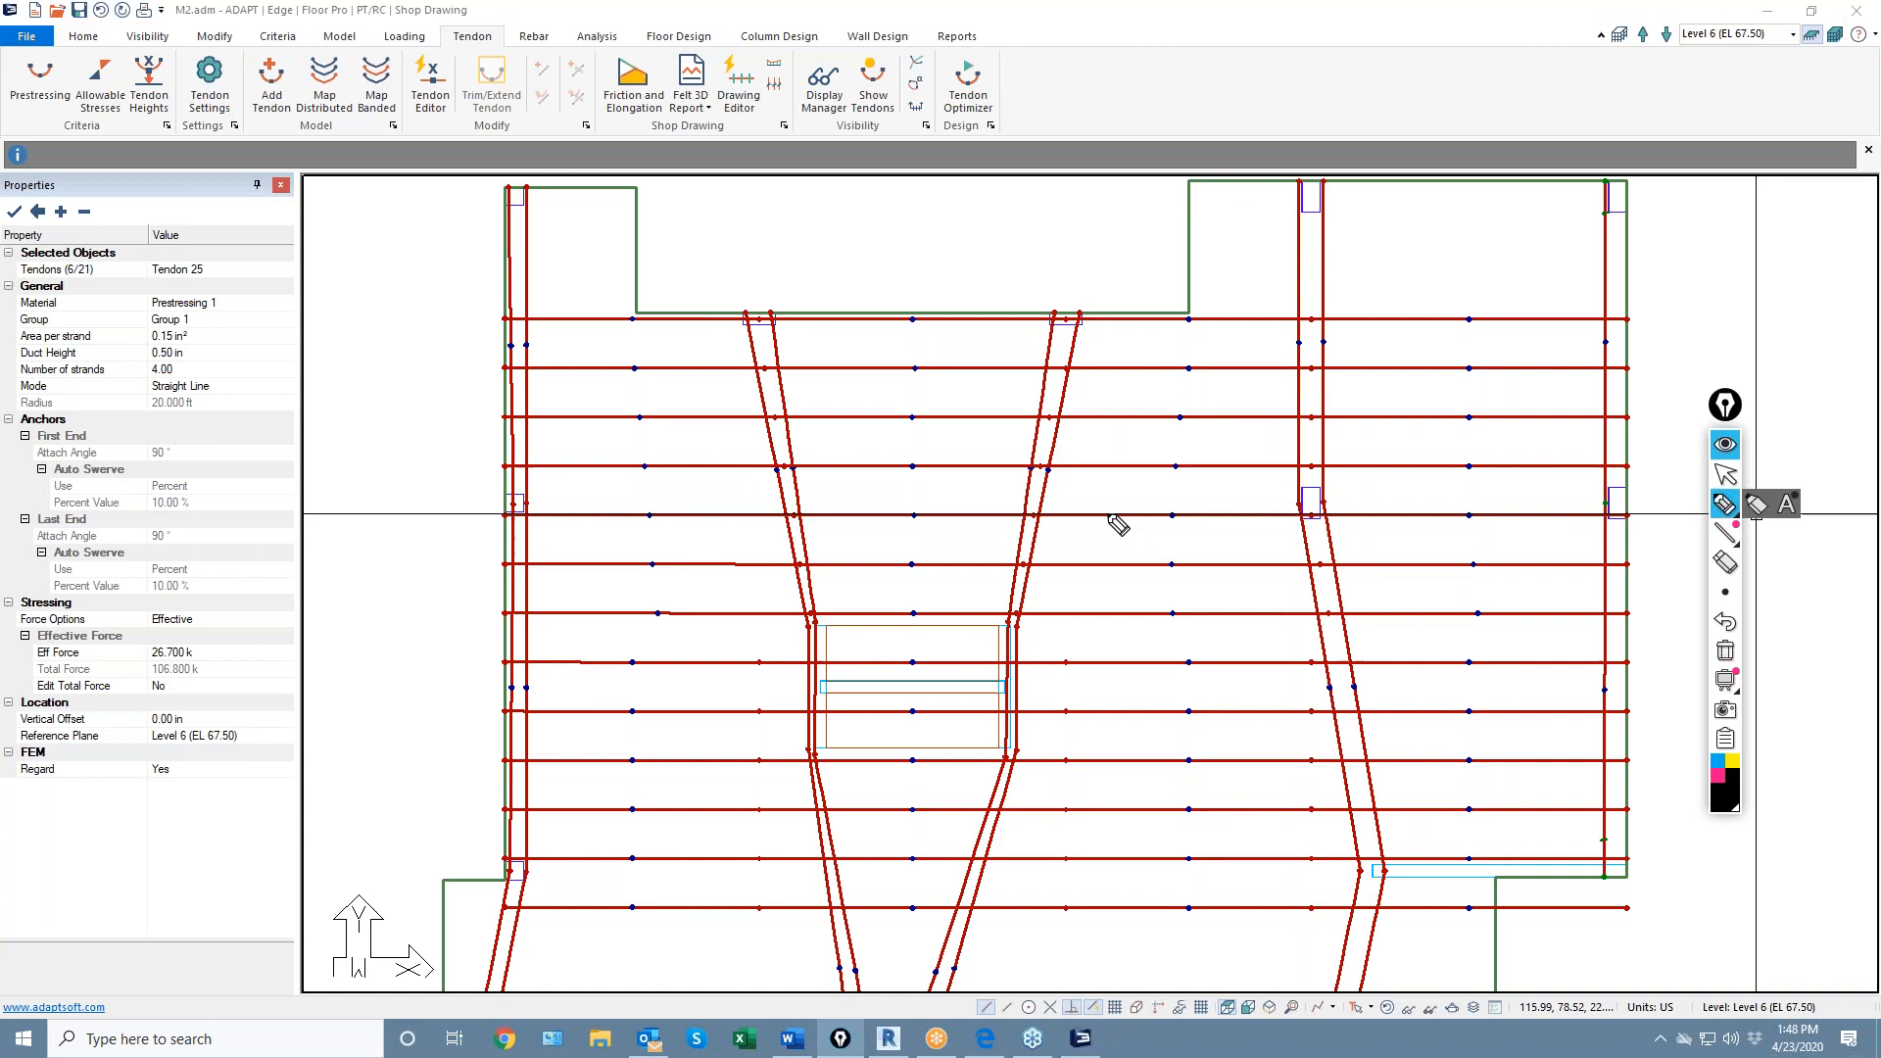
mouse_move(831, 501)
mouse_down()
mouse_move(970, 526)
mouse_move(1193, 499)
mouse_move(1491, 595)
mouse_move(1644, 505)
mouse_up()
mouse_move(1442, 564)
mouse_down()
mouse_move(1451, 585)
mouse_move(1489, 569)
mouse_up()
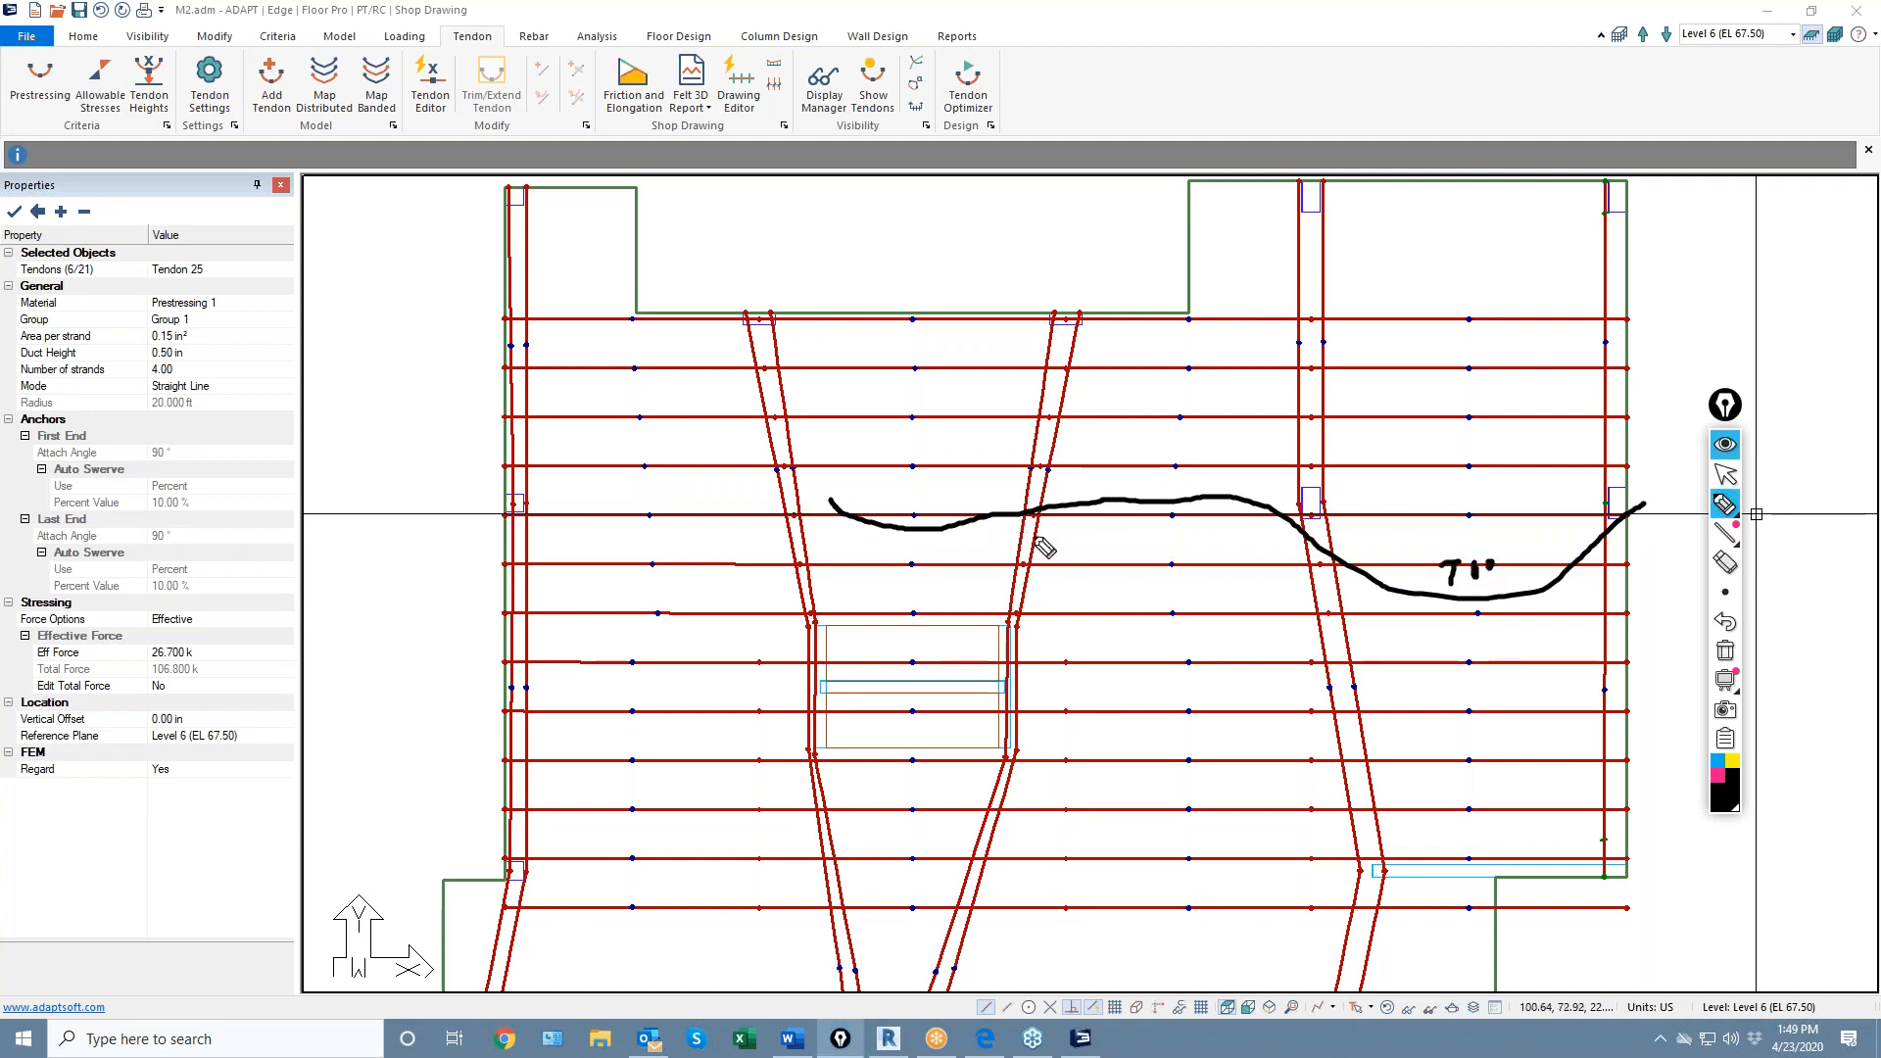
drag(1137, 532, 1139, 551)
drag(1145, 540, 1163, 538)
drag(932, 530, 933, 536)
click(973, 532)
click(1726, 474)
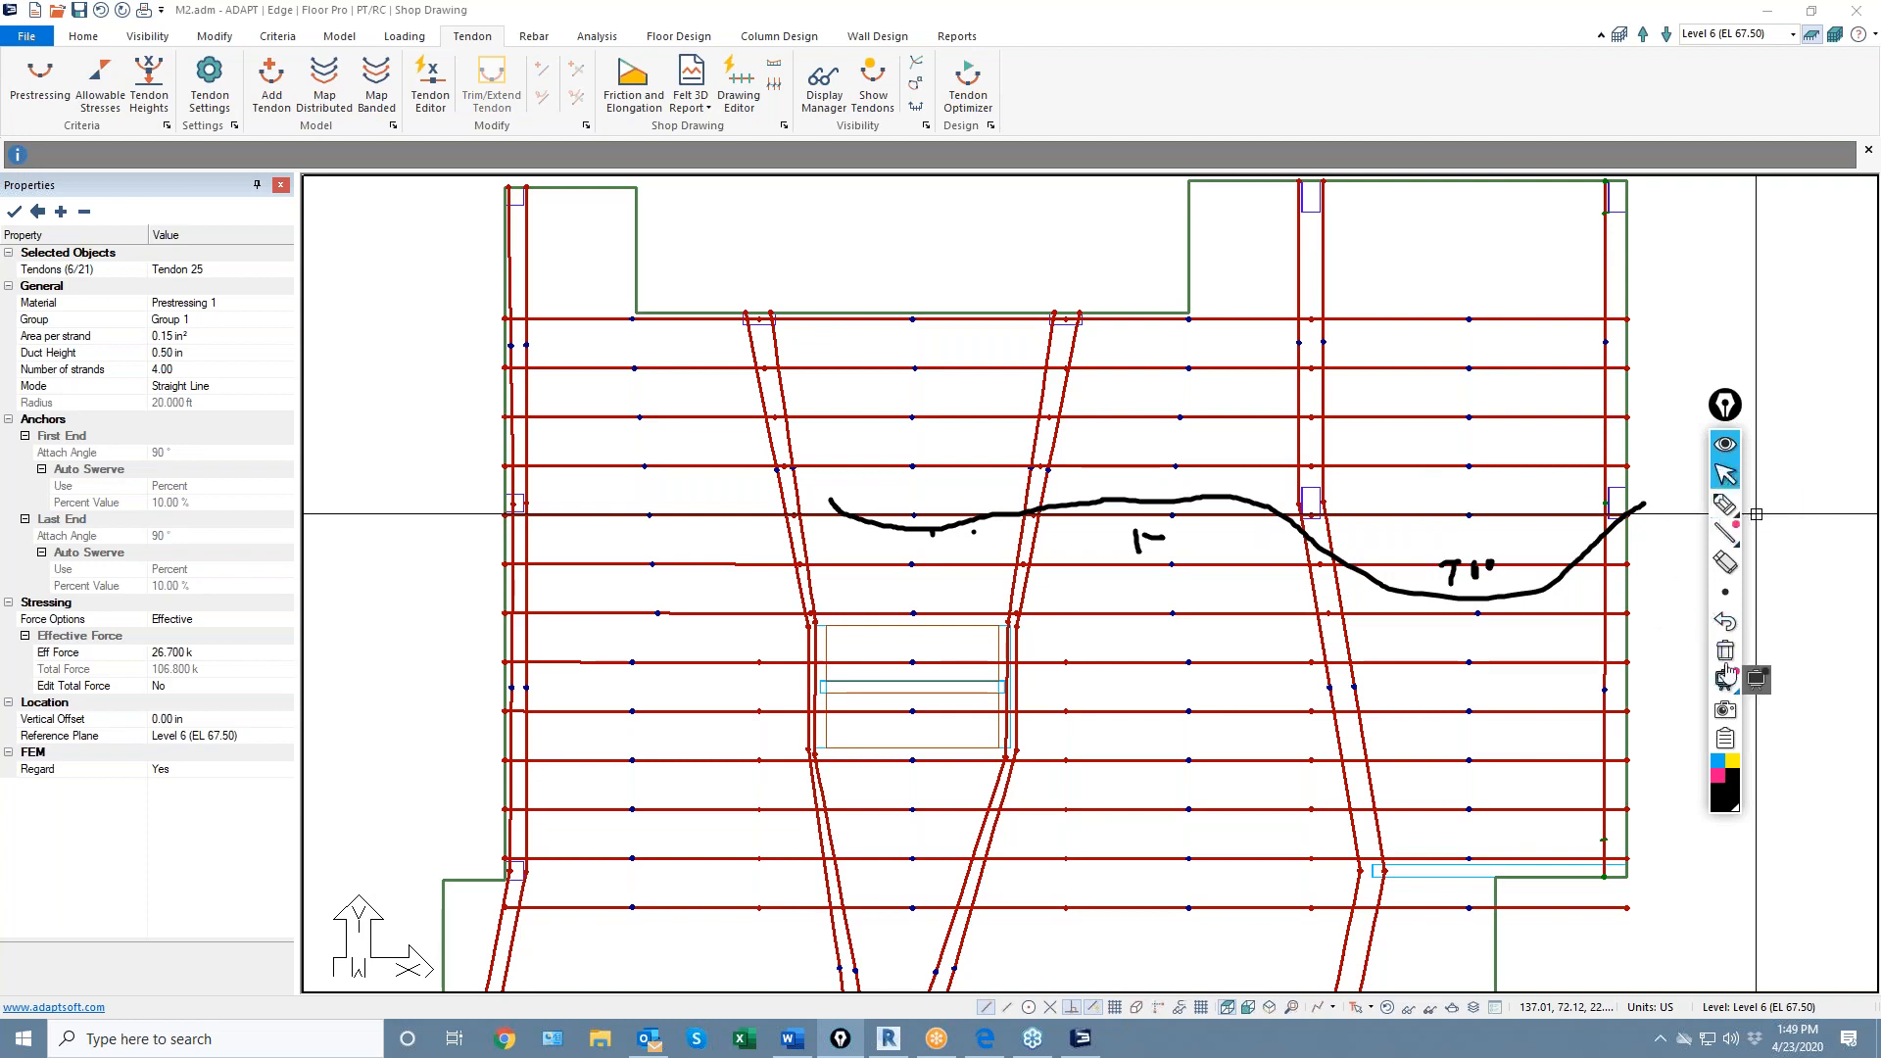
Mark short added tendons freehand in the slab's east and west end spans, and clear all pen annotations
click(1756, 505)
mouse_move(1247, 335)
mouse_down()
mouse_move(1250, 377)
mouse_move(1639, 361)
mouse_up()
drag(1256, 386, 1617, 409)
mouse_move(1266, 435)
mouse_down()
mouse_move(1265, 453)
mouse_move(1631, 458)
mouse_up()
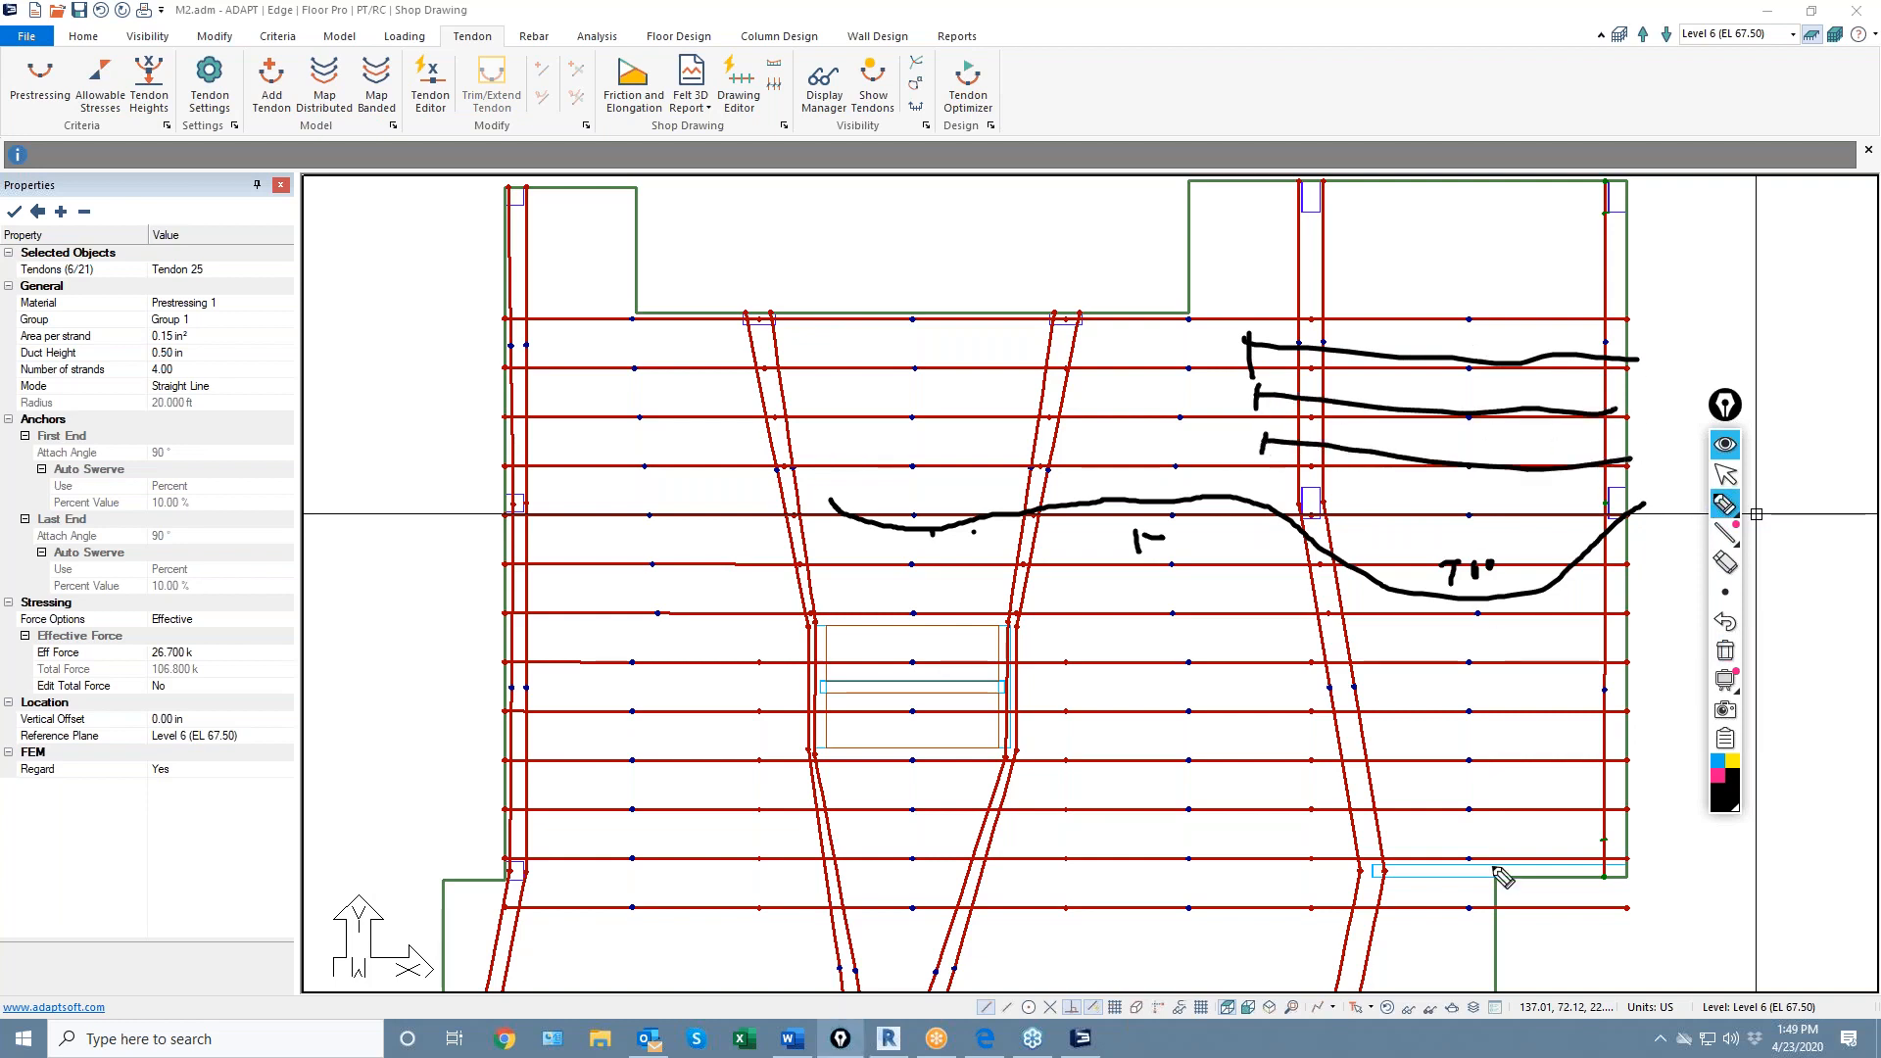
mouse_move(804, 330)
mouse_down()
mouse_move(804, 363)
mouse_move(447, 343)
mouse_up()
mouse_move(796, 388)
mouse_down()
mouse_move(806, 401)
mouse_move(500, 402)
mouse_up()
drag(807, 434, 806, 453)
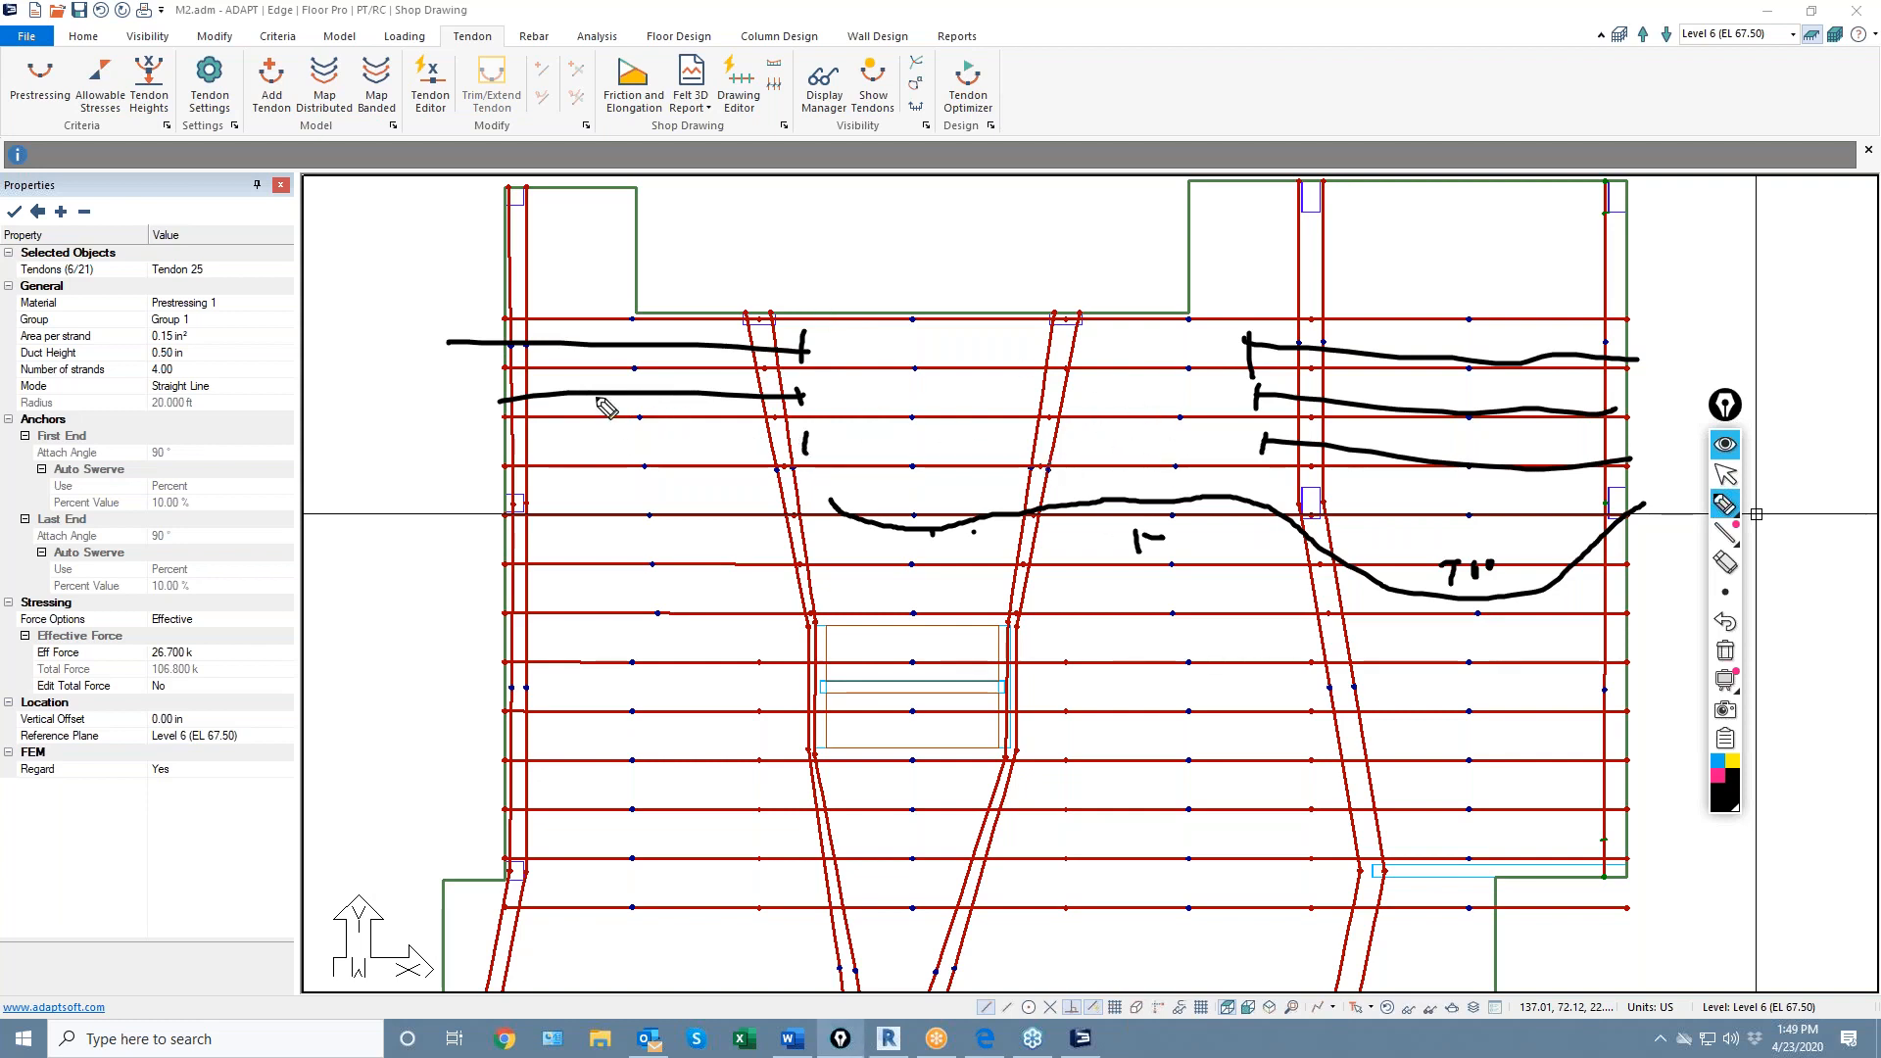
mouse_move(1253, 480)
mouse_down()
mouse_move(1263, 504)
mouse_move(1676, 487)
mouse_move(1654, 532)
mouse_up()
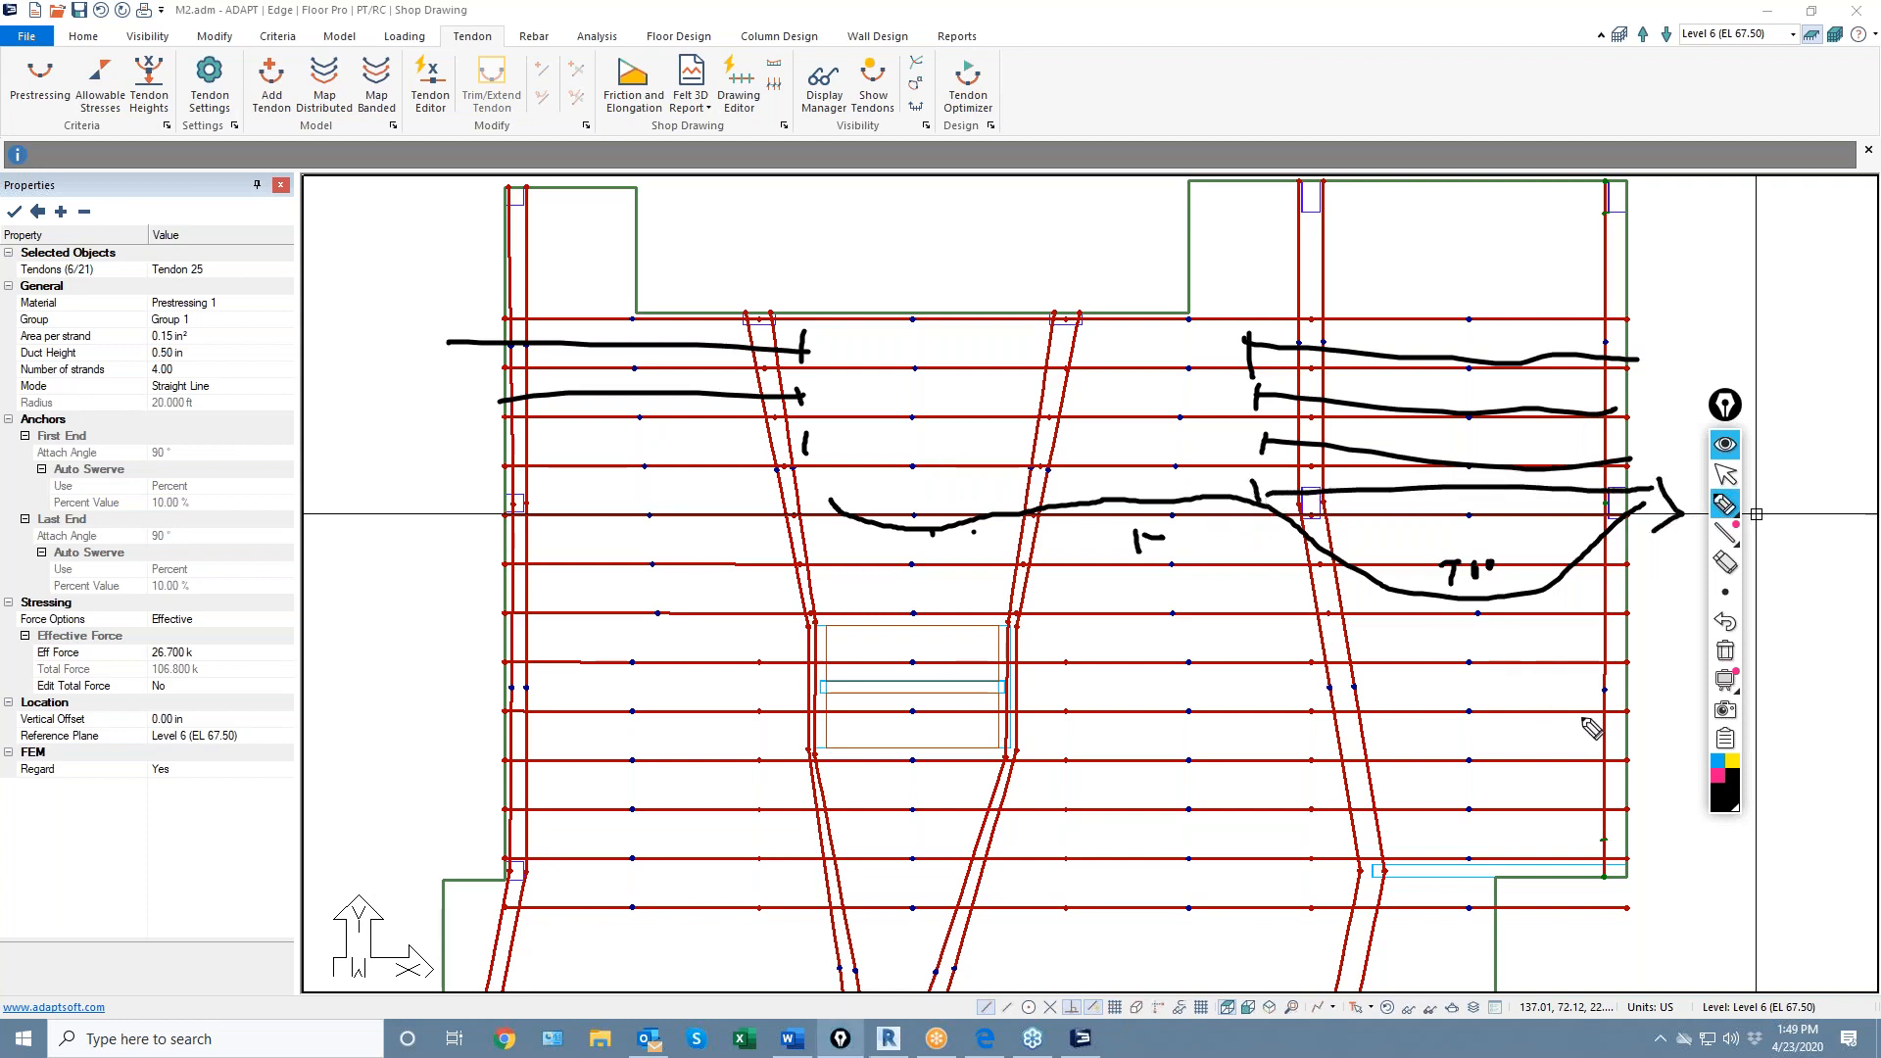
click(1725, 651)
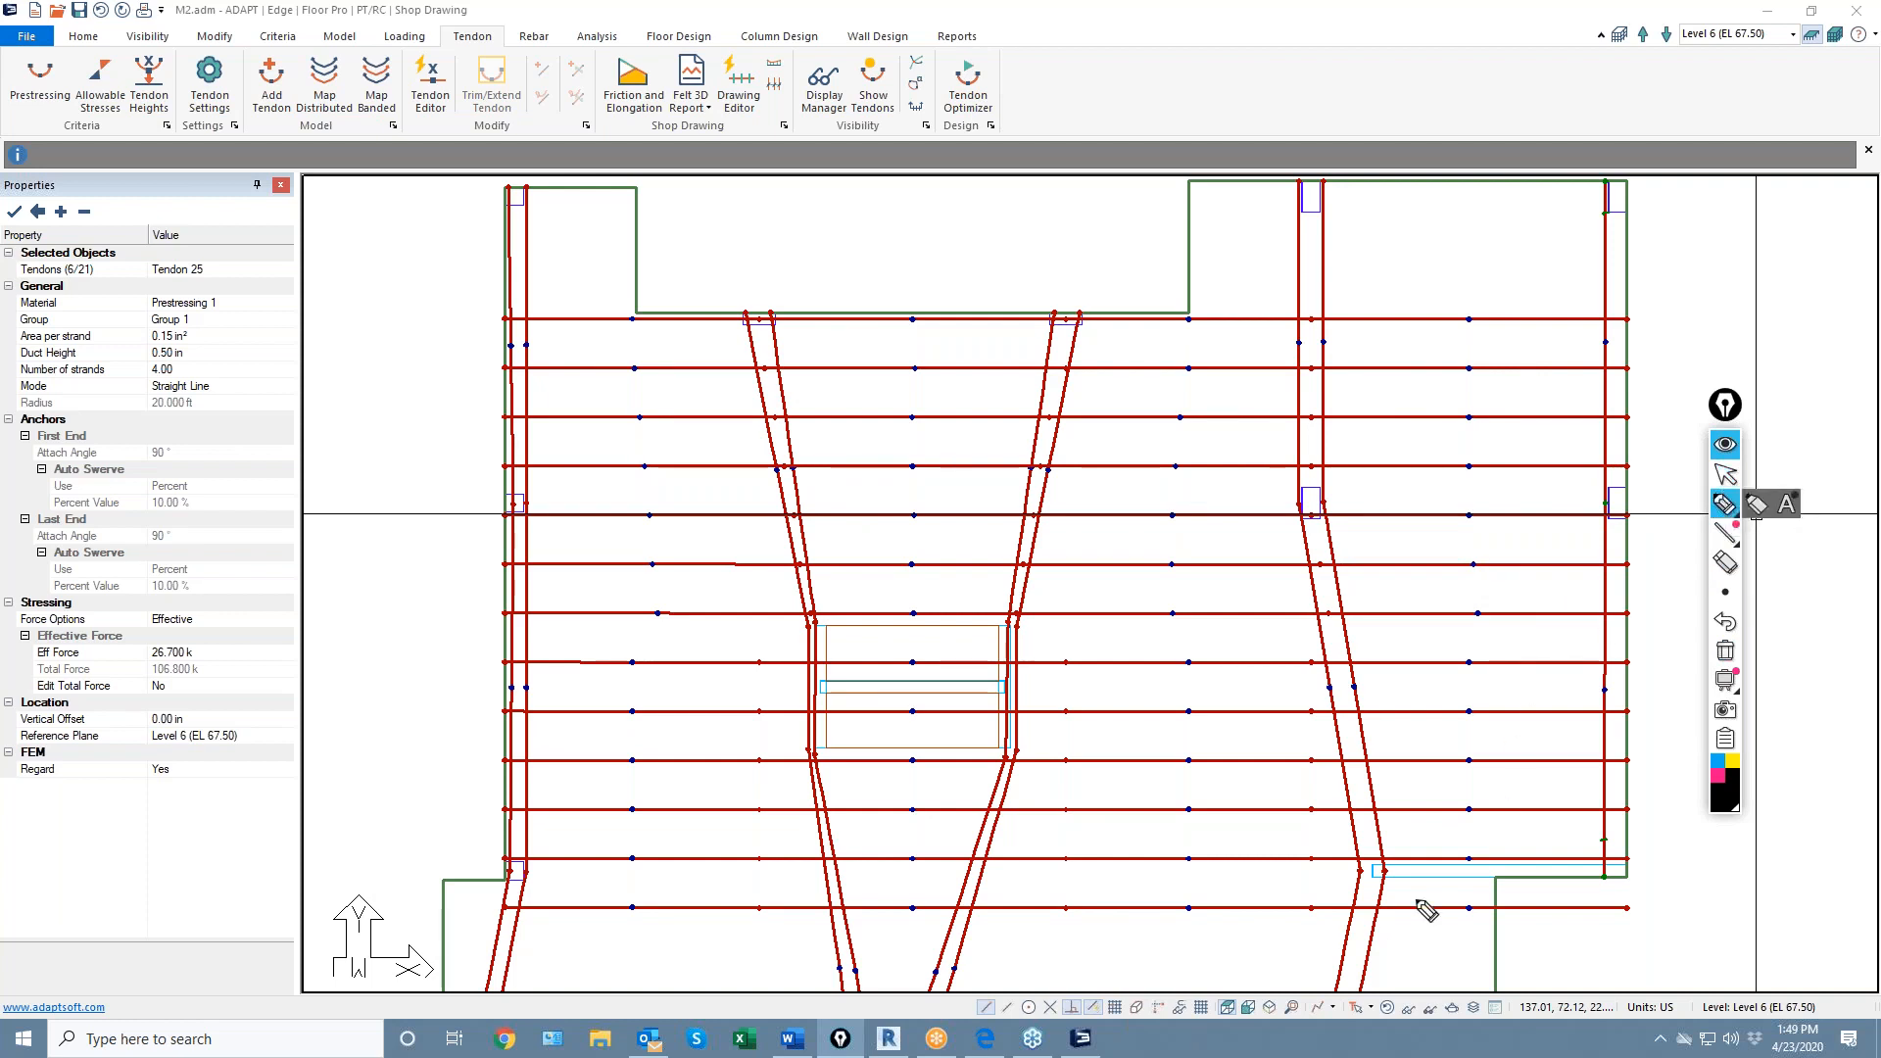
click(1728, 480)
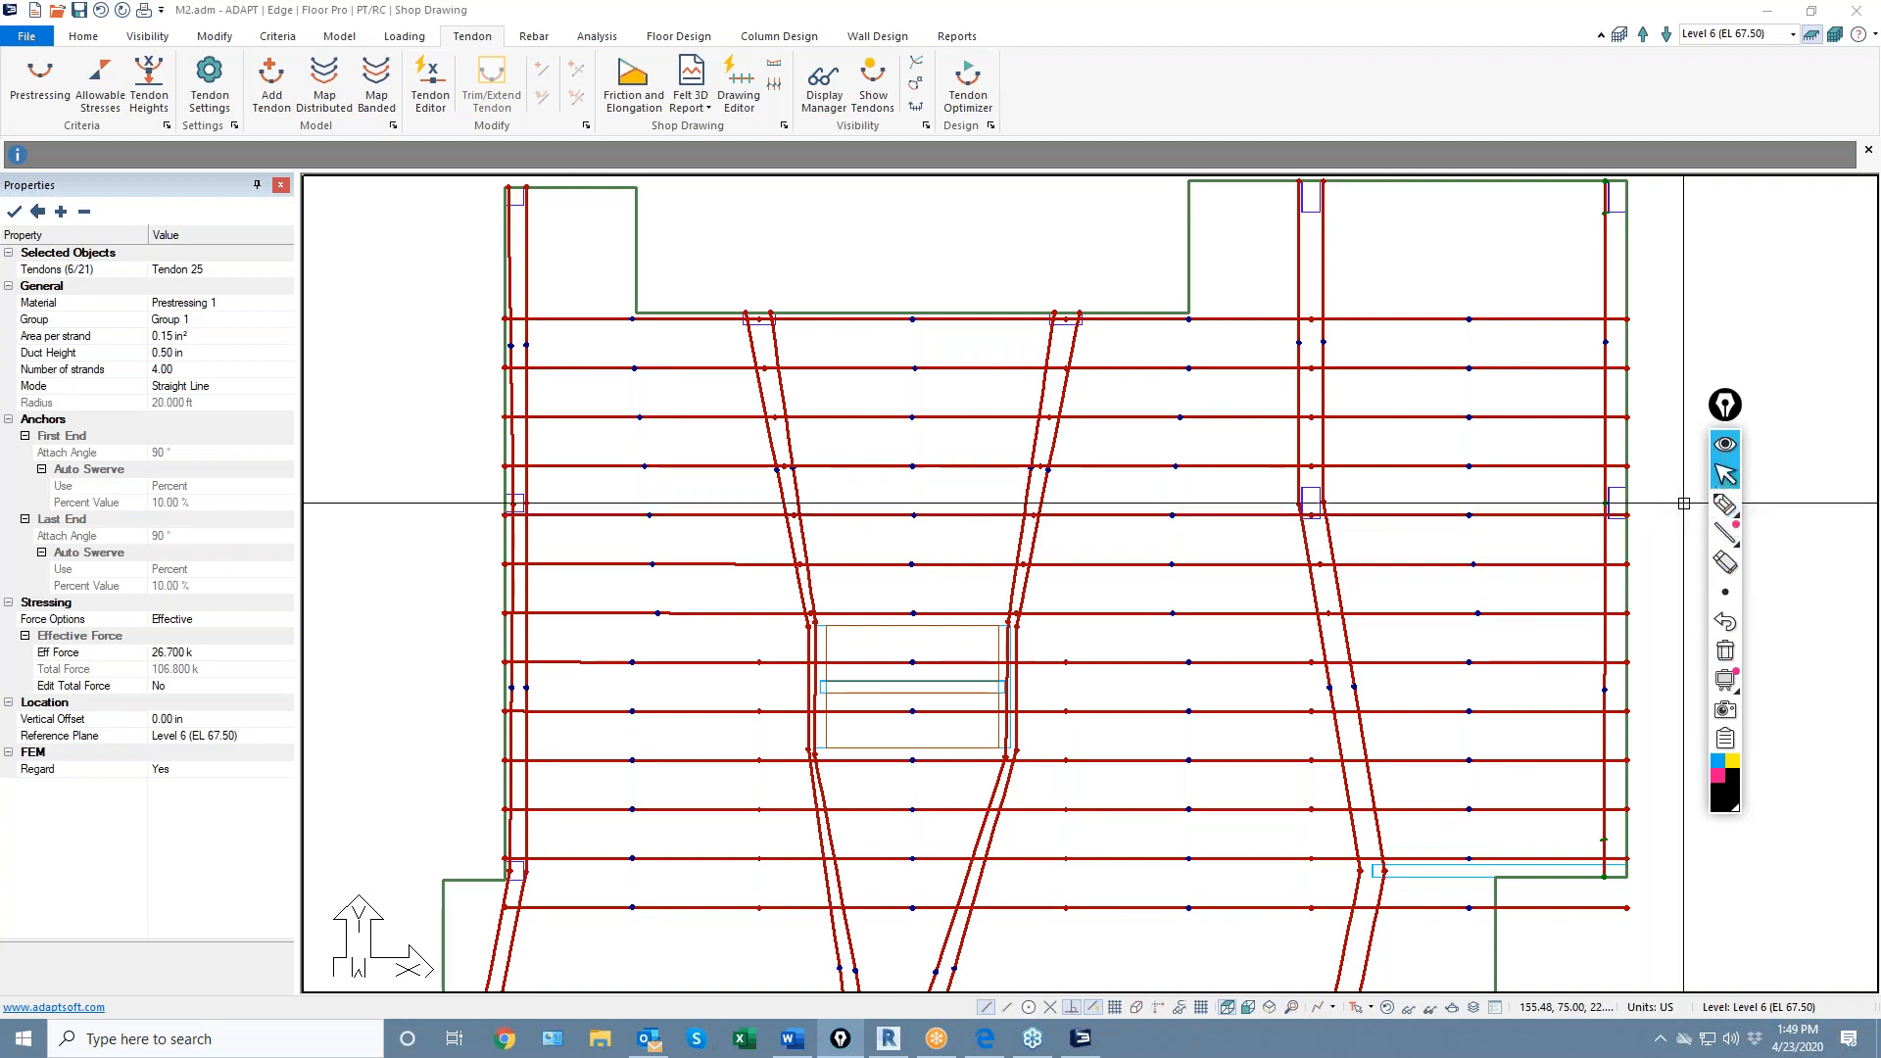
Extend the southernmost distributed tendon's west end to the slab edge and shift its next control point onto the westernmost band
scroll(1259, 852, down, 3)
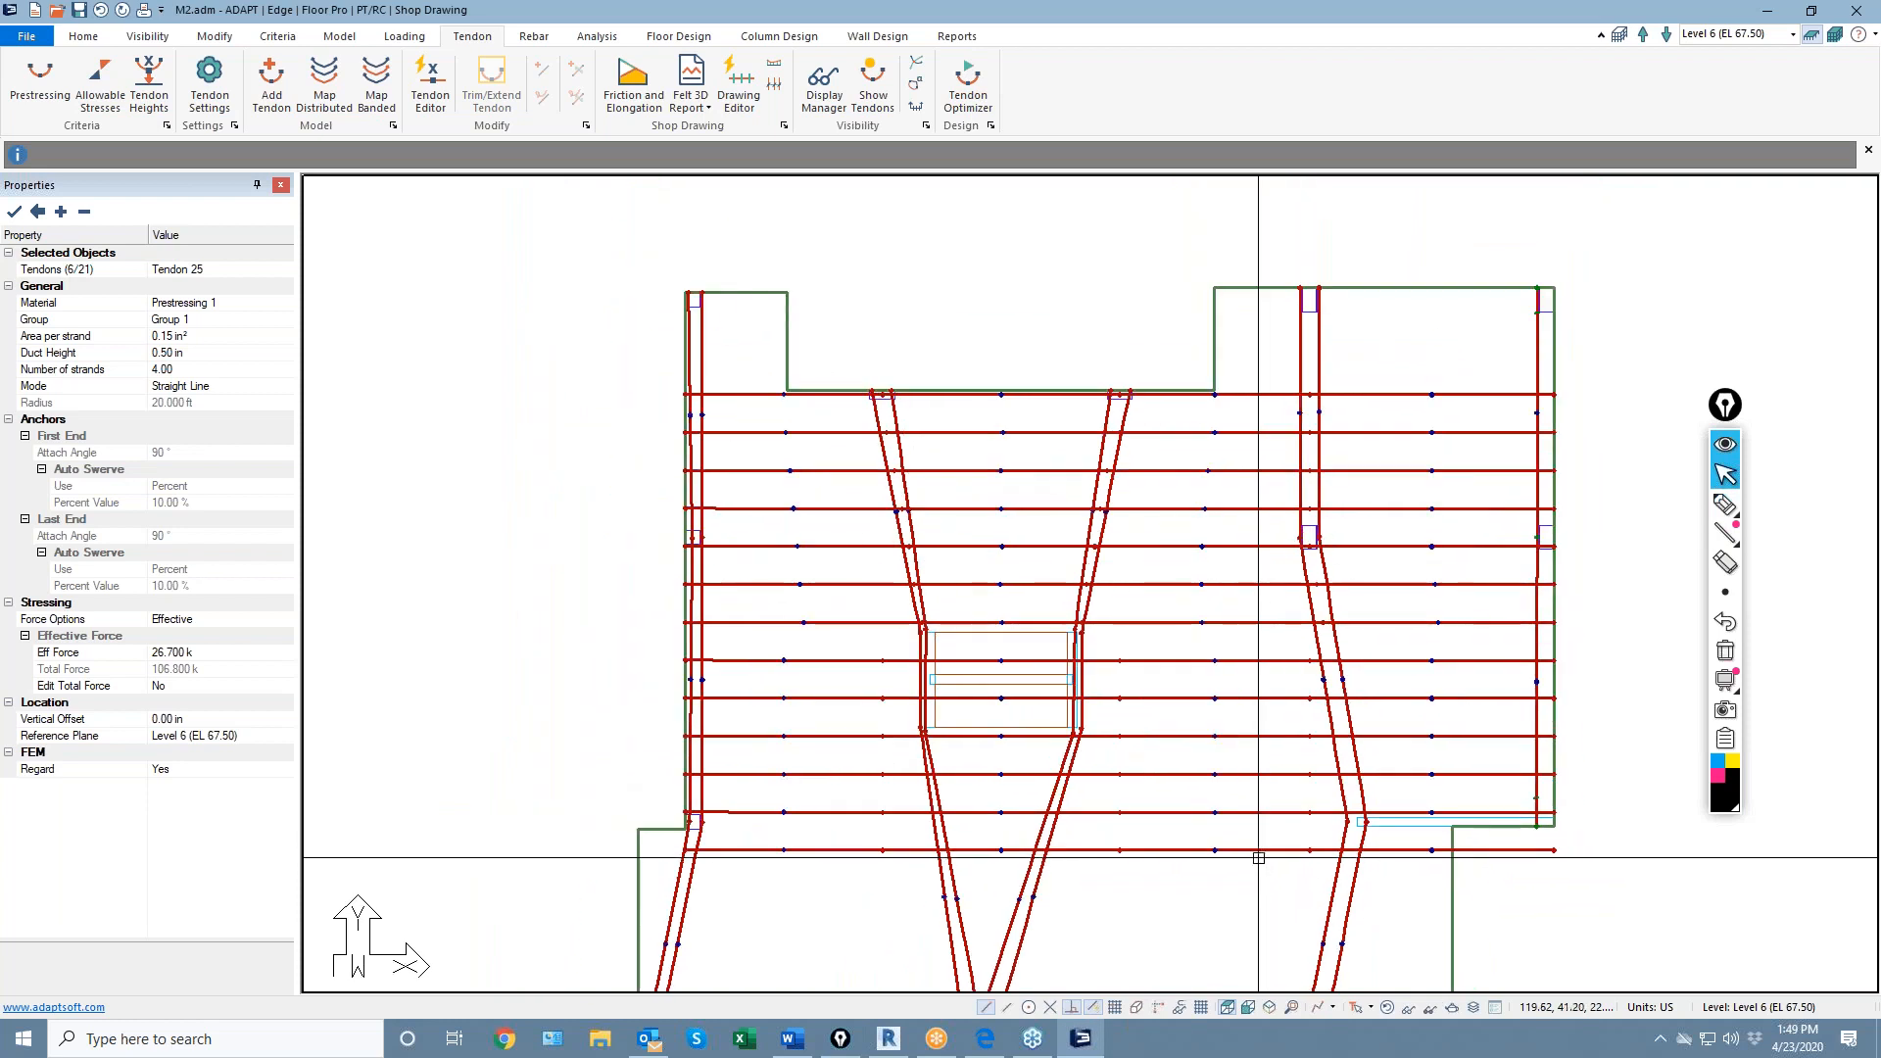
click(1275, 850)
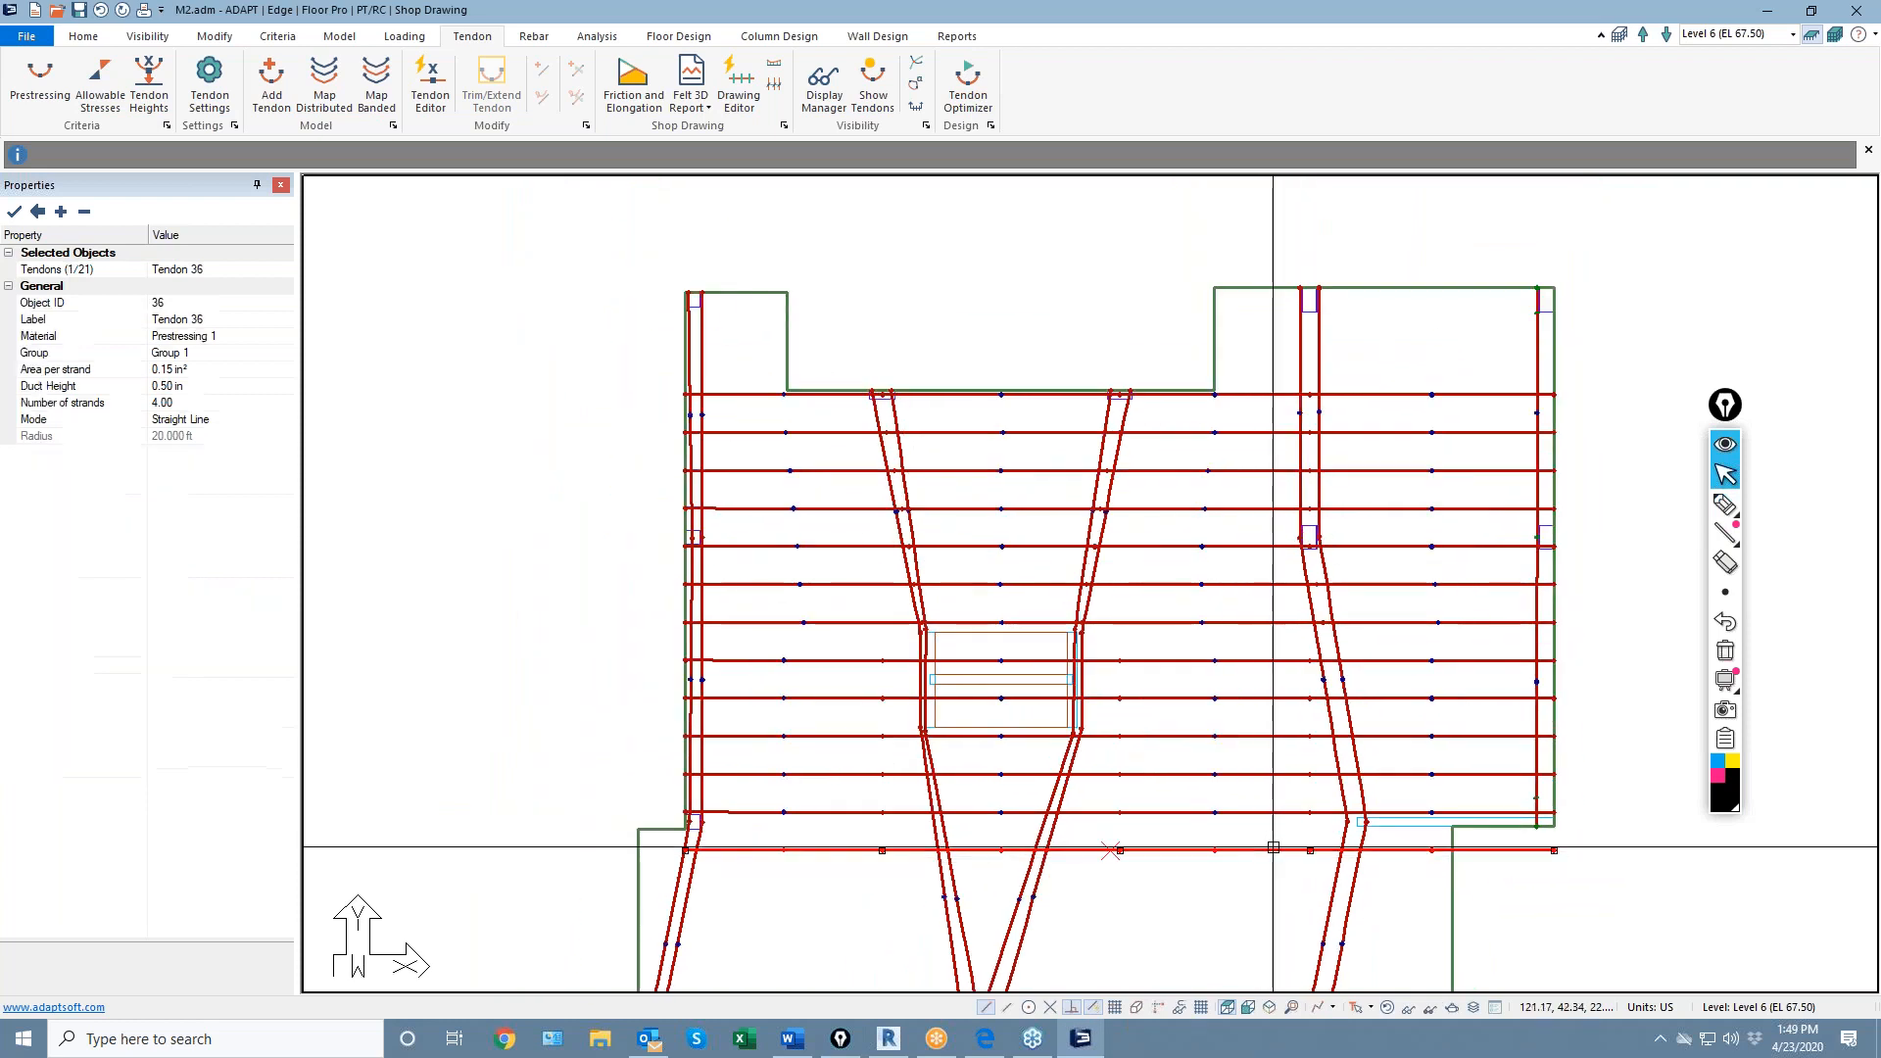
middle_drag(1193, 905, 1154, 760)
scroll(745, 754, up, 1)
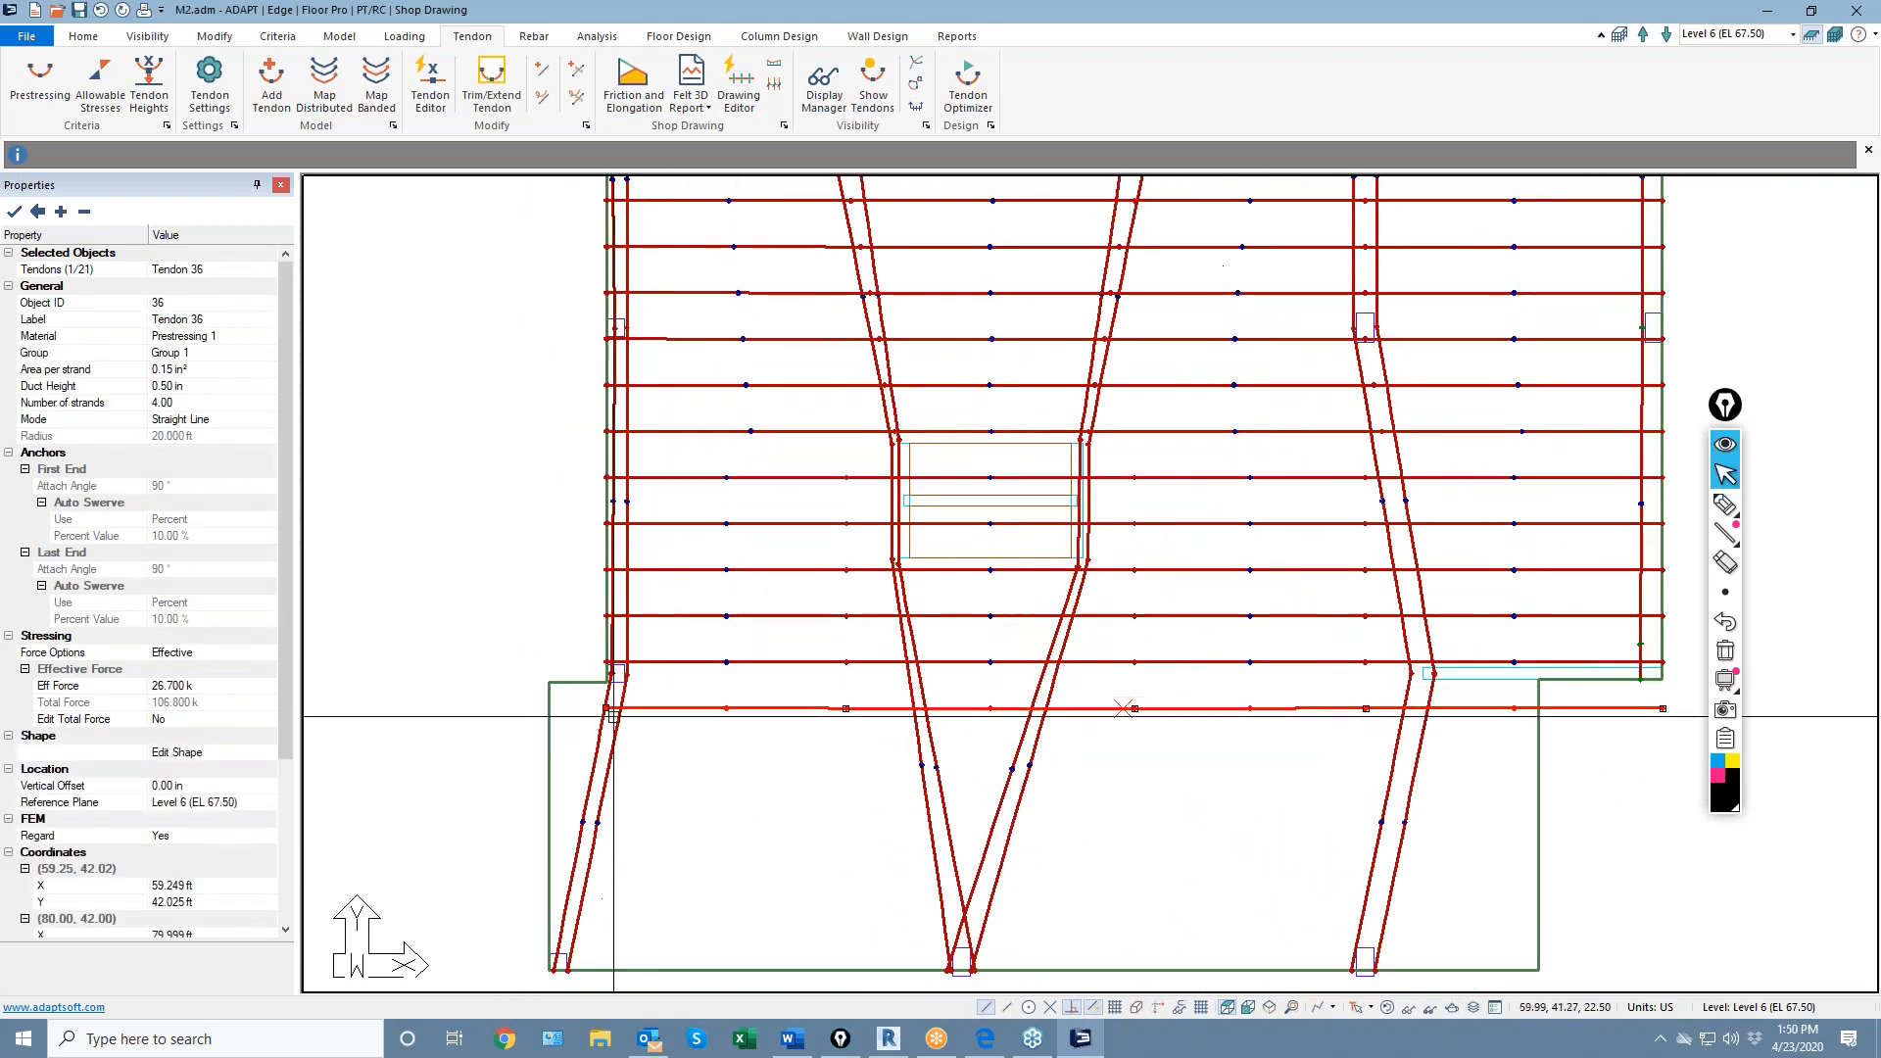
click(605, 708)
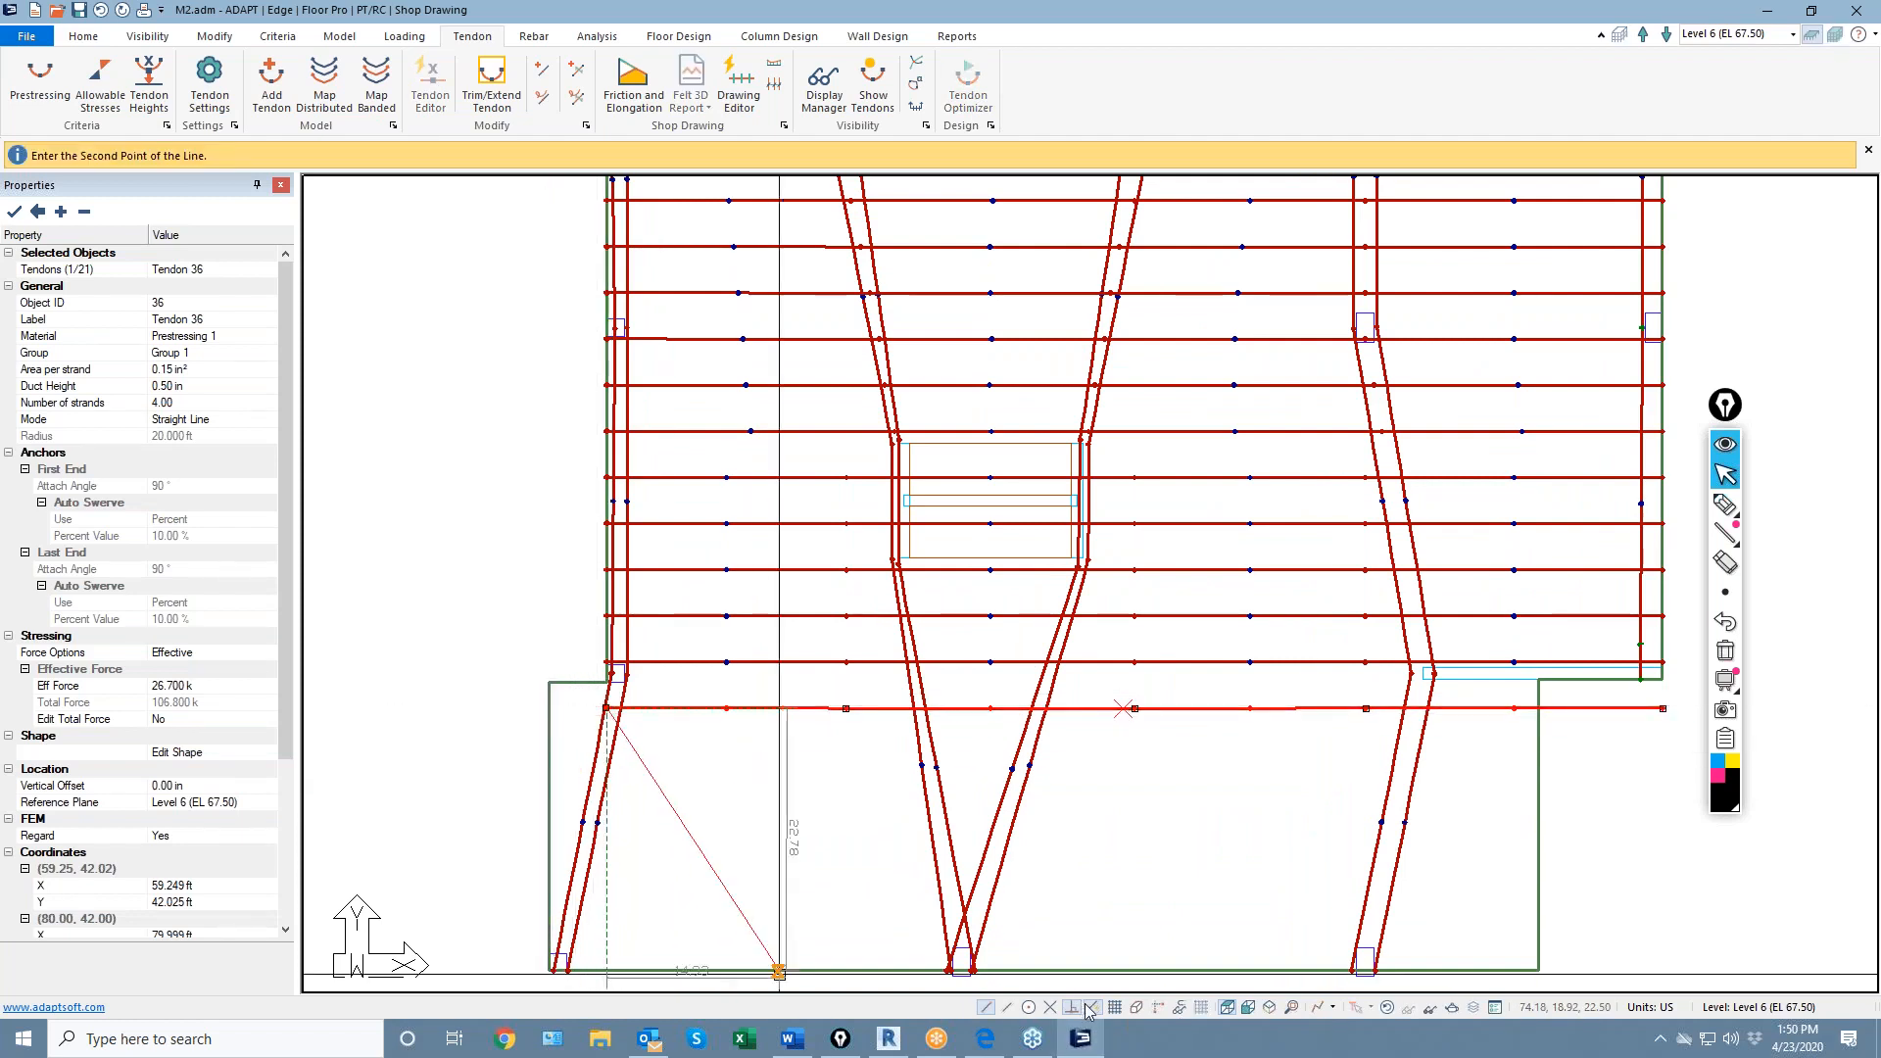
click(547, 707)
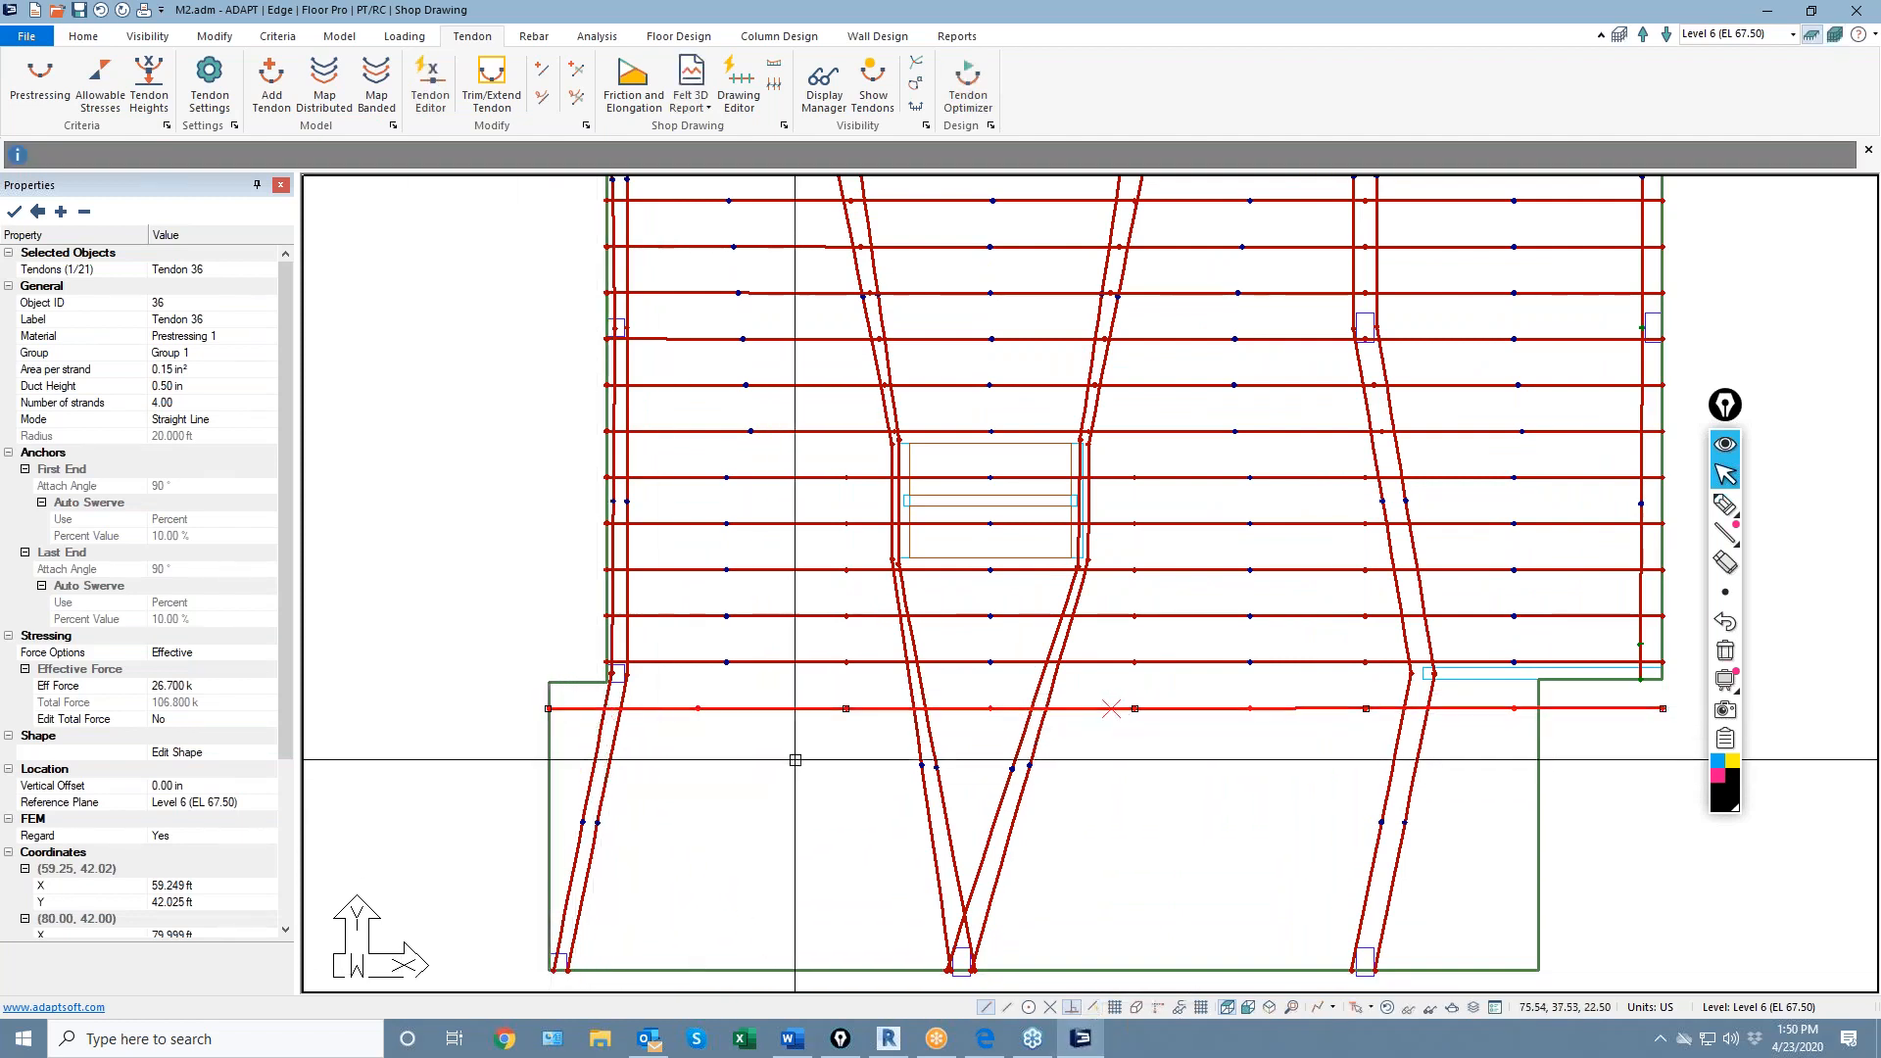
click(845, 707)
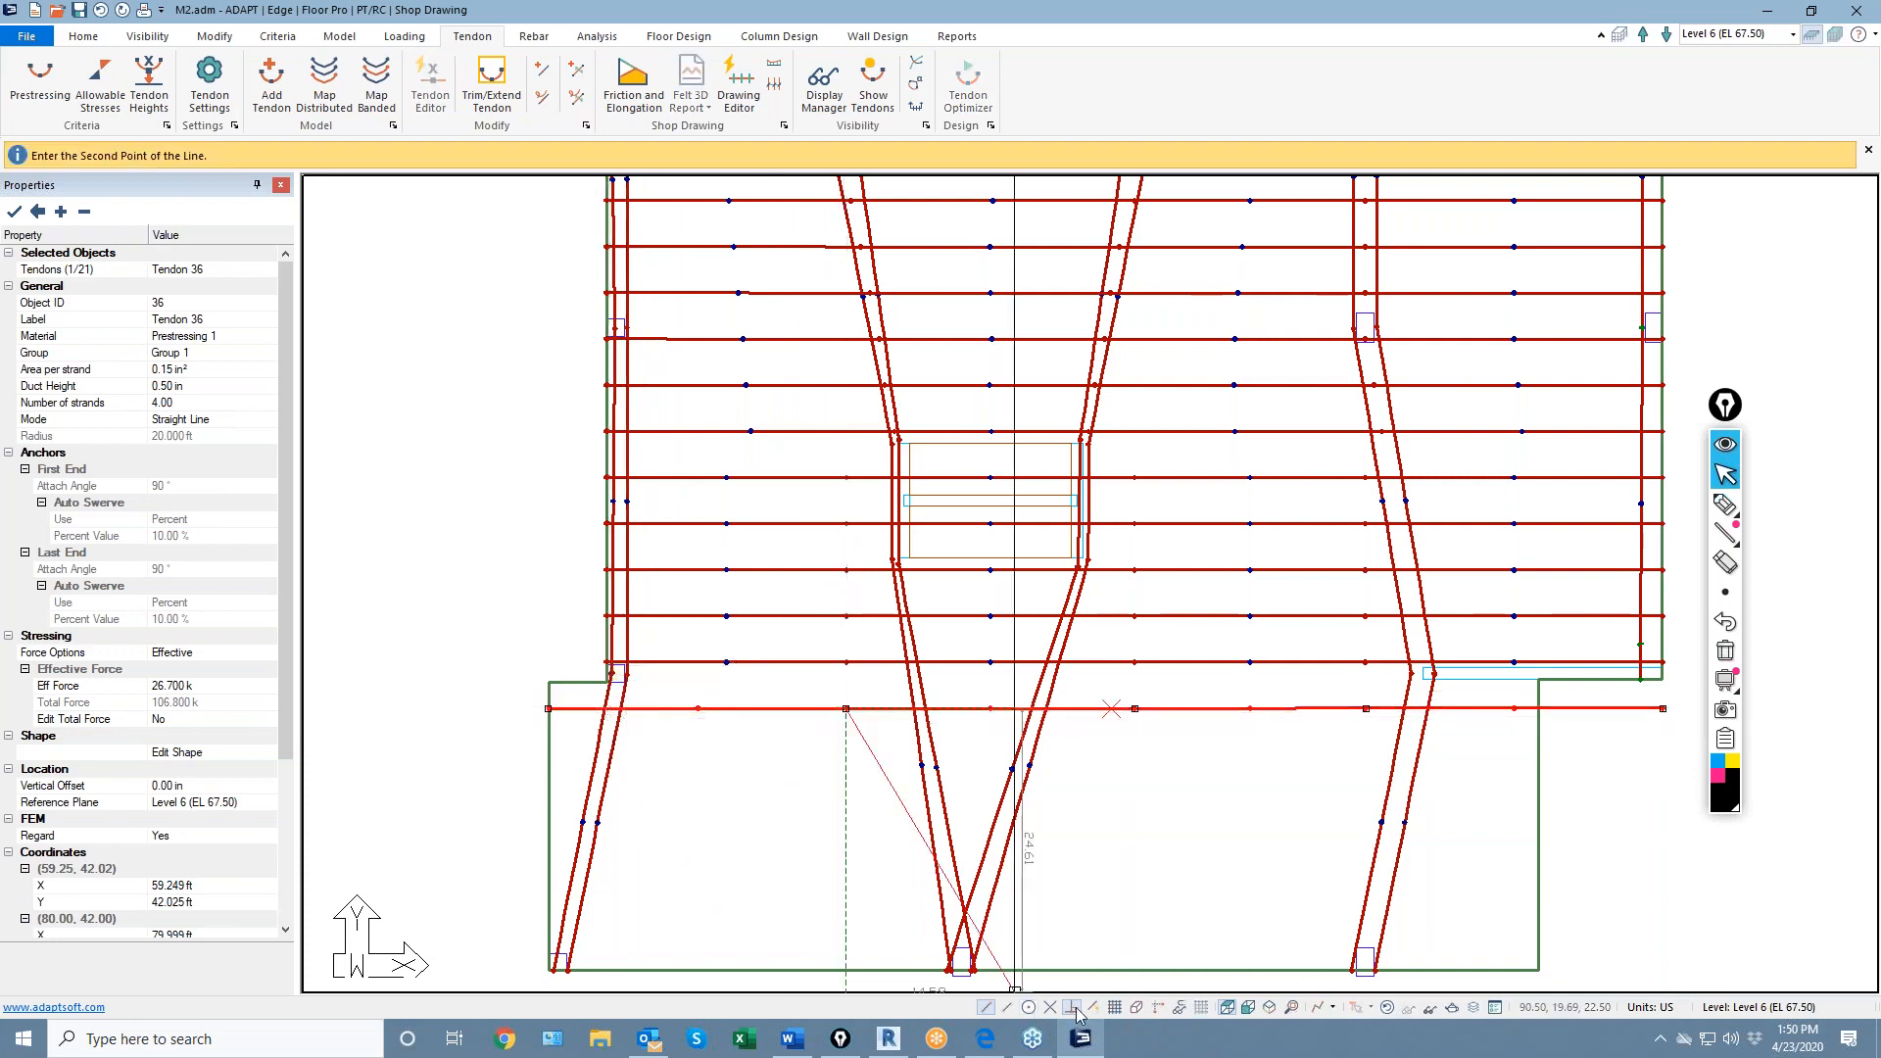
click(611, 707)
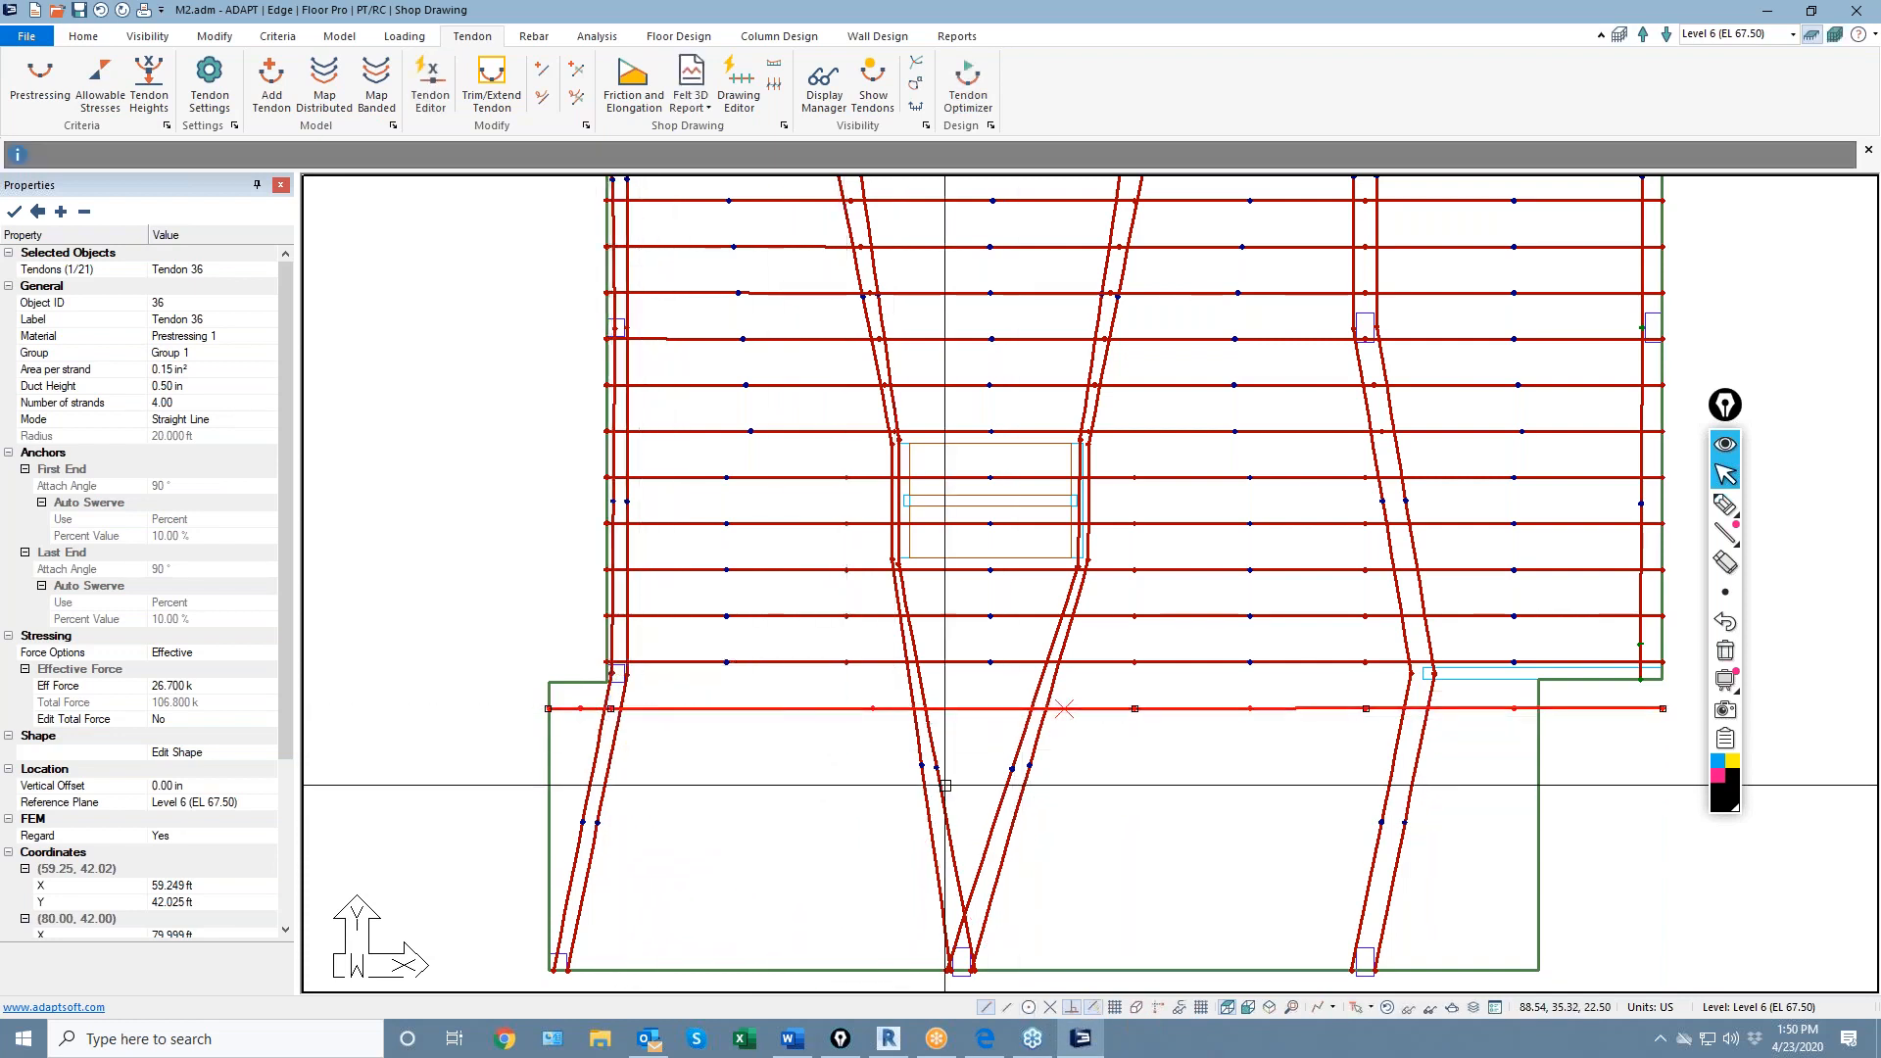
Shift the southernmost distributed tendon's two interior control points onto the west and east legs of the central V-shaped bands
click(1135, 707)
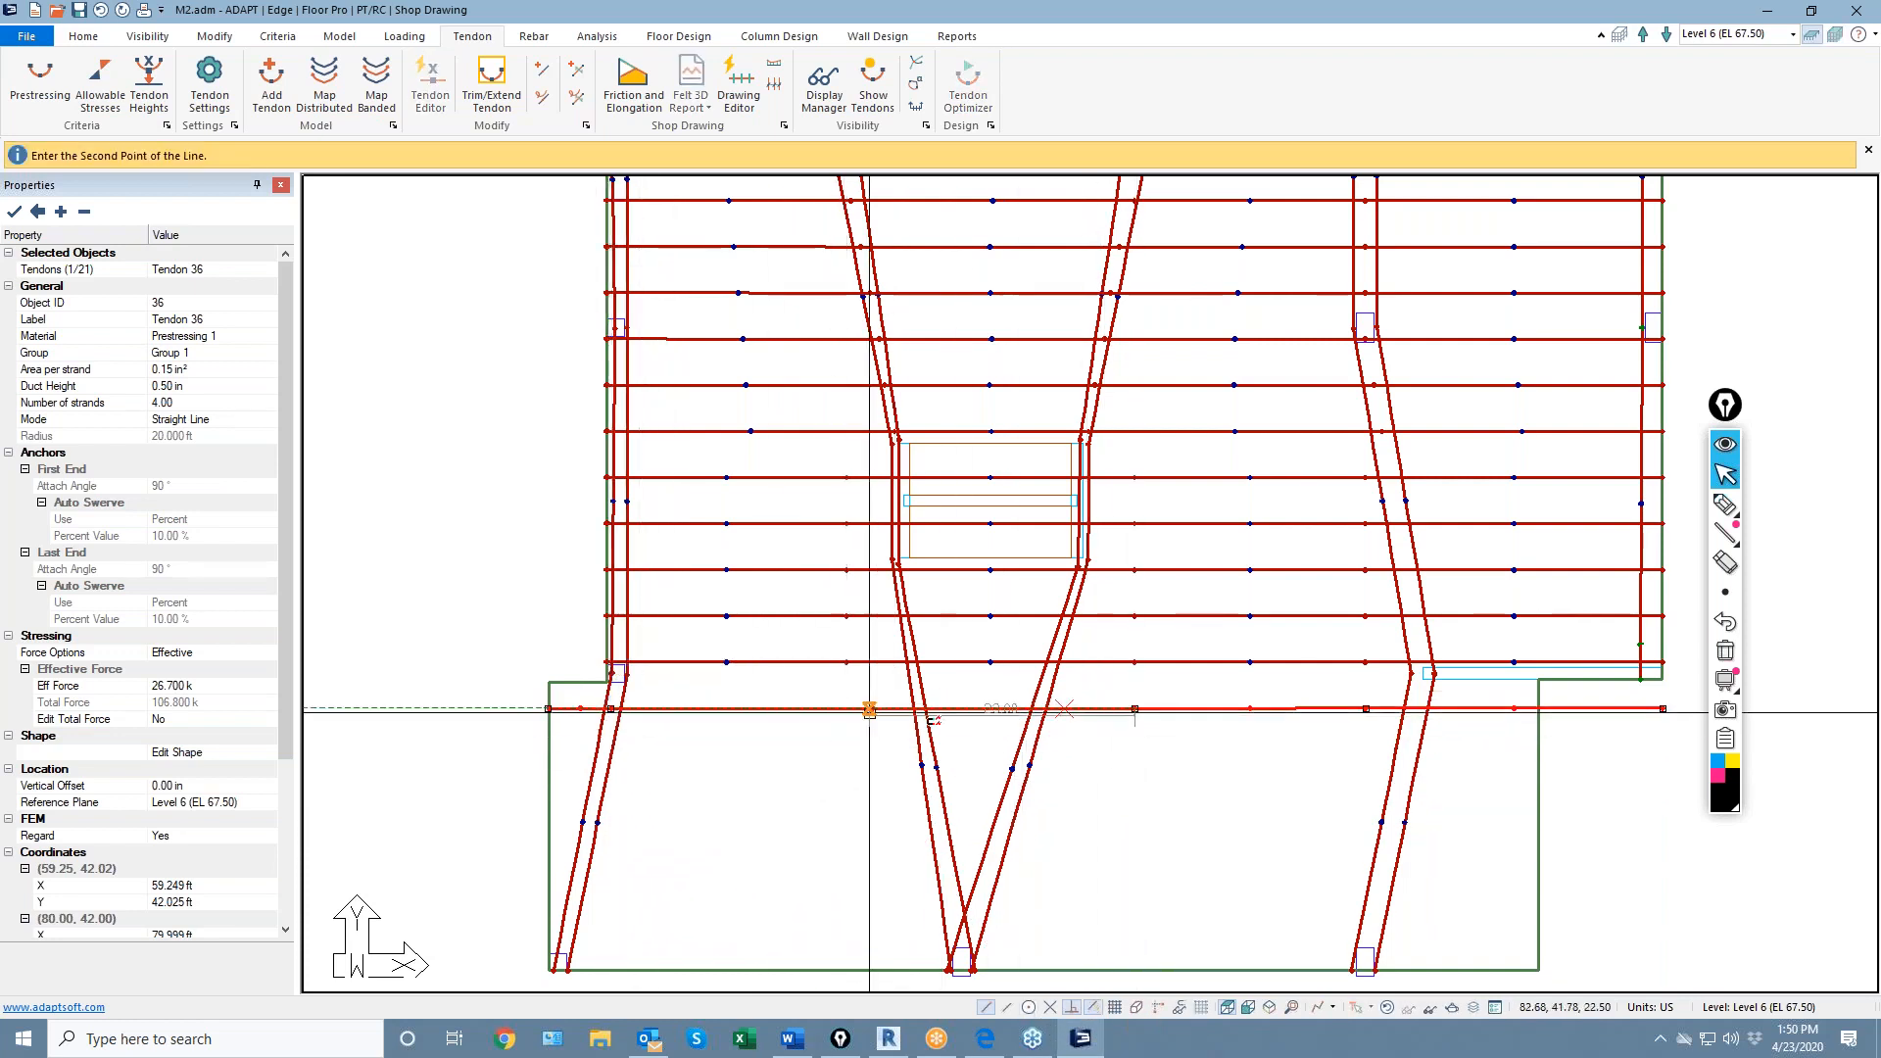
click(920, 707)
click(1366, 707)
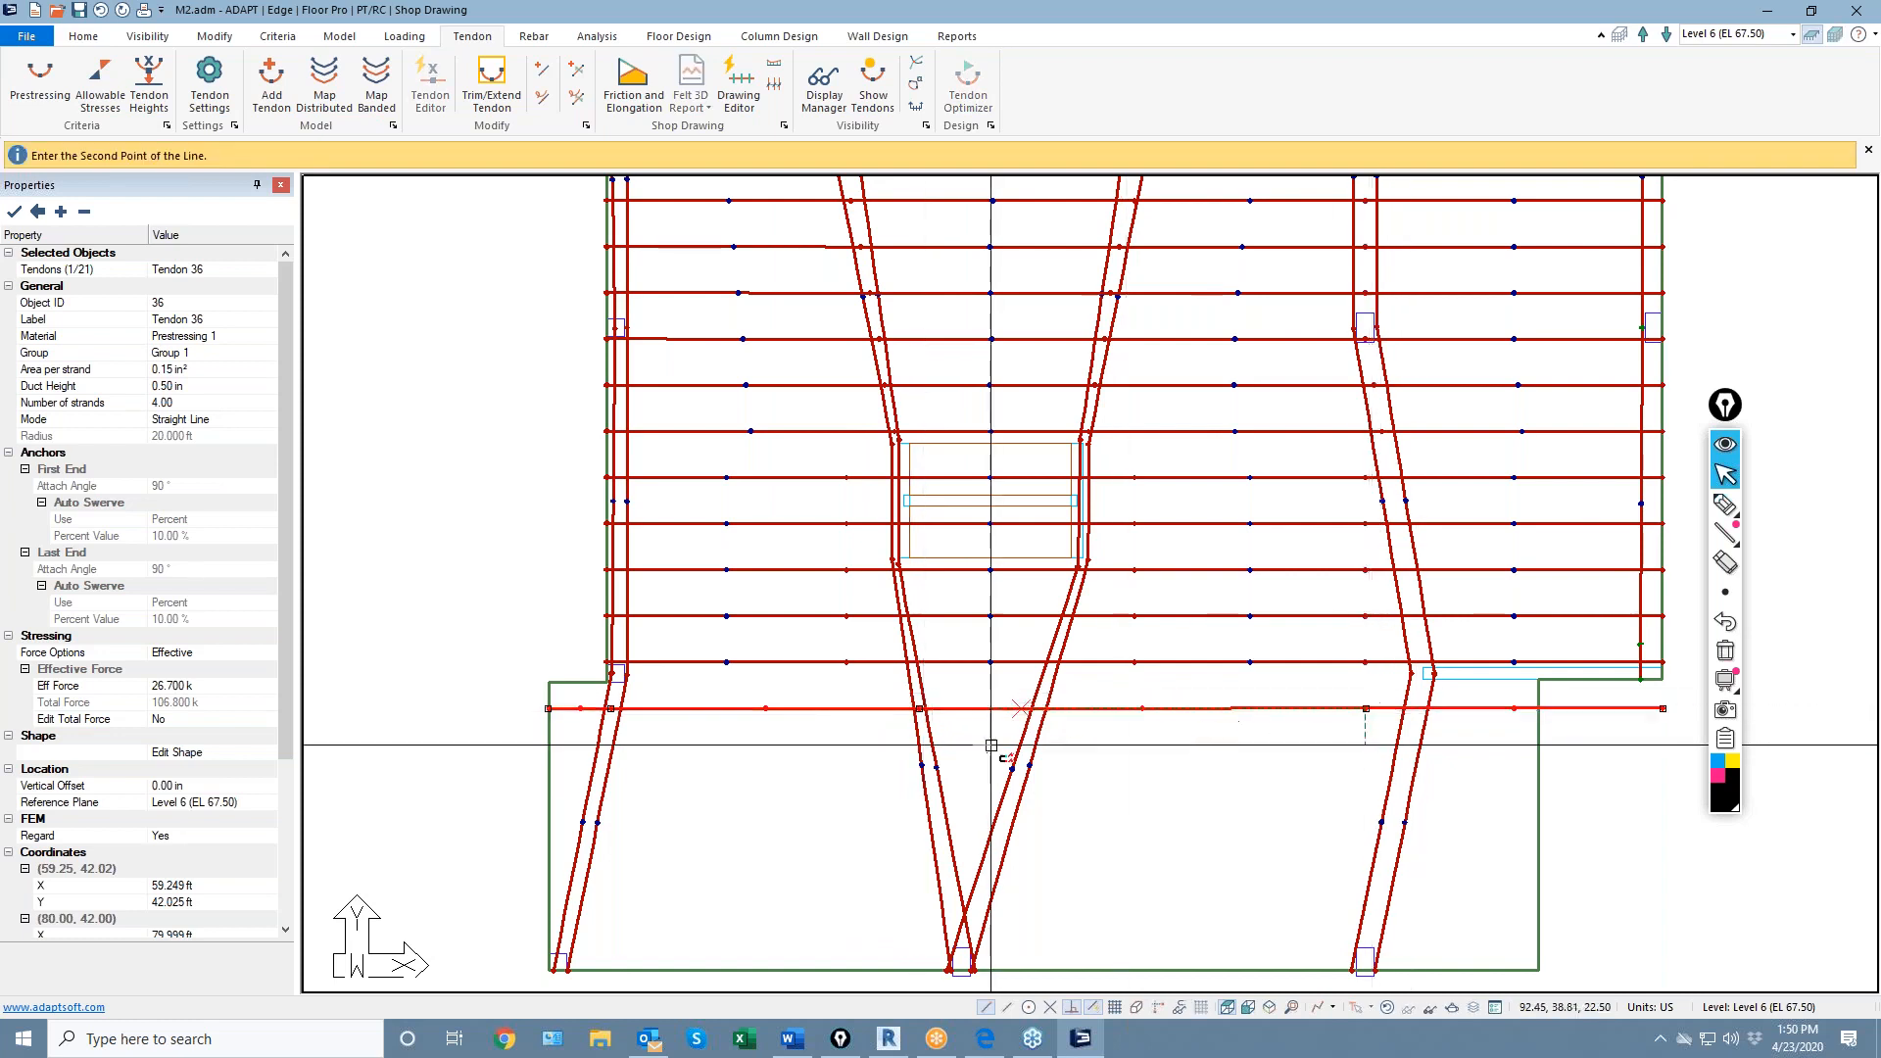
click(1036, 708)
Pull the southernmost distributed tendon's east end back to the slab edge
middle_drag(1648, 715, 1499, 731)
click(1518, 724)
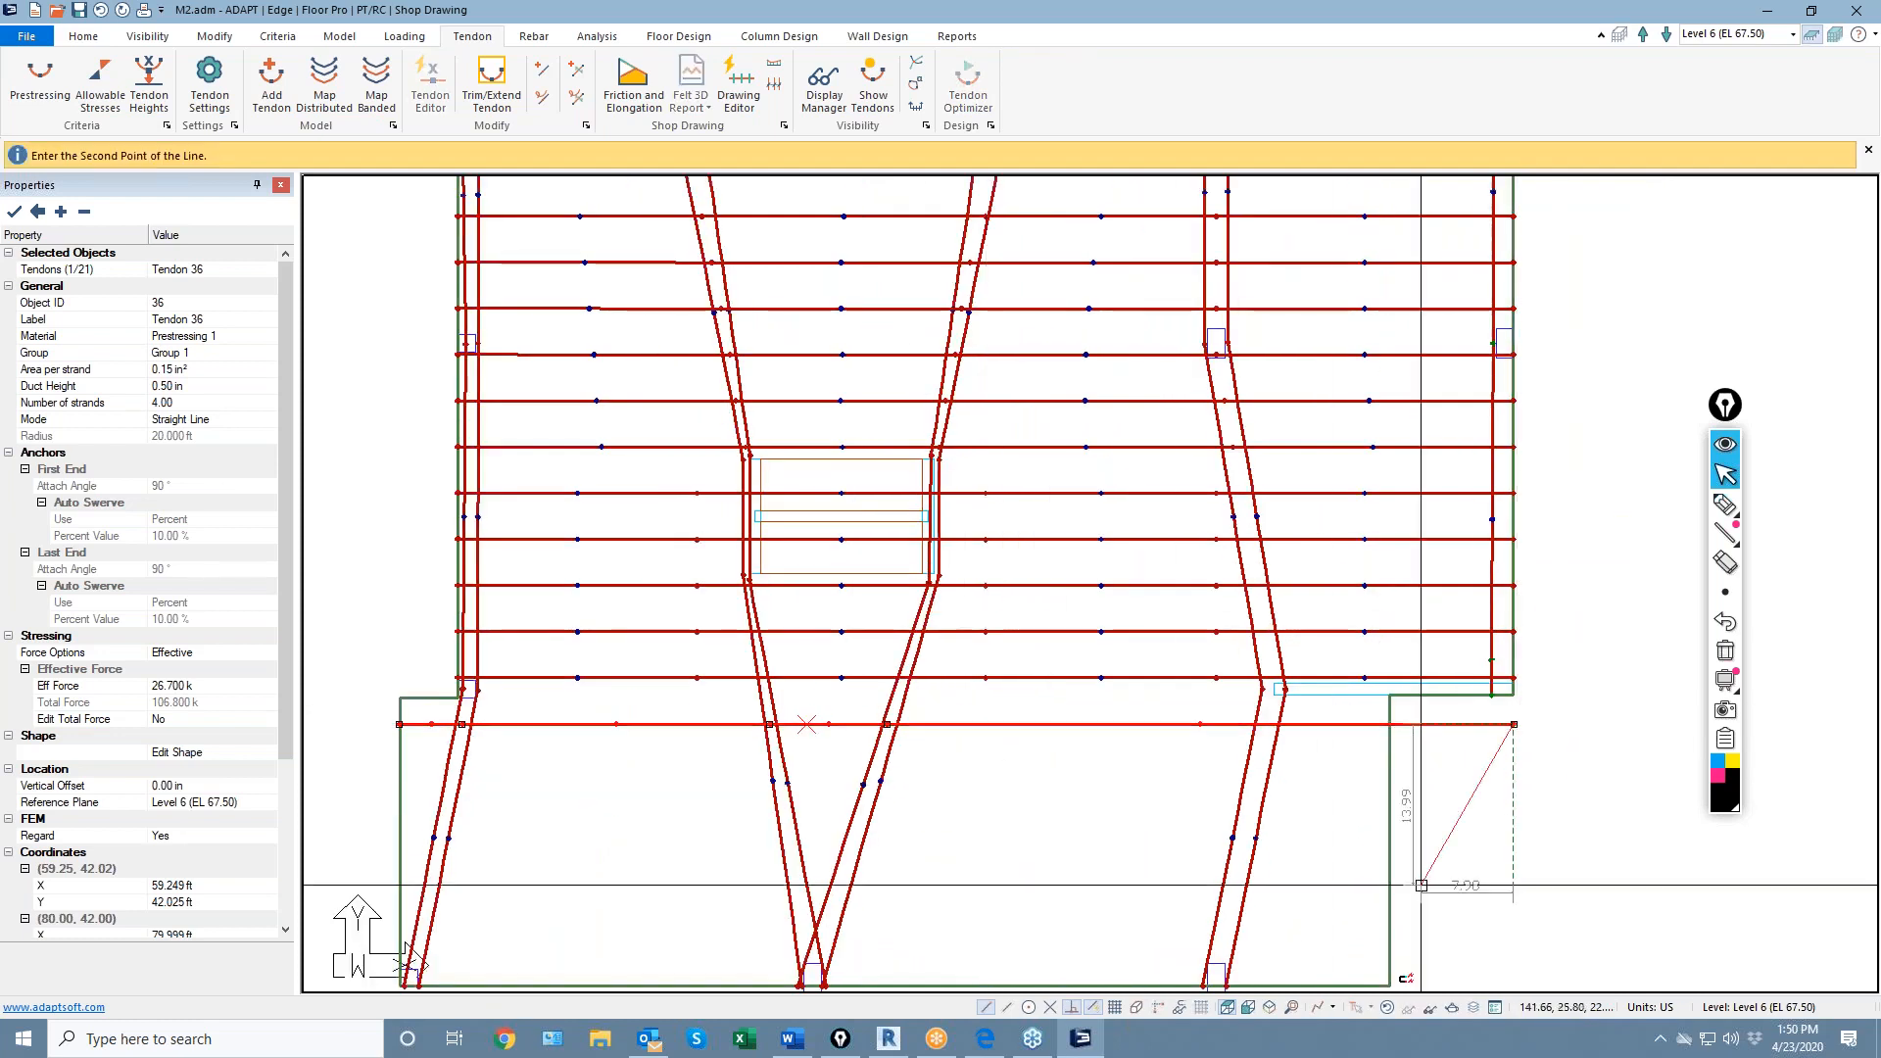
click(1389, 724)
right_click(1306, 724)
click(1347, 759)
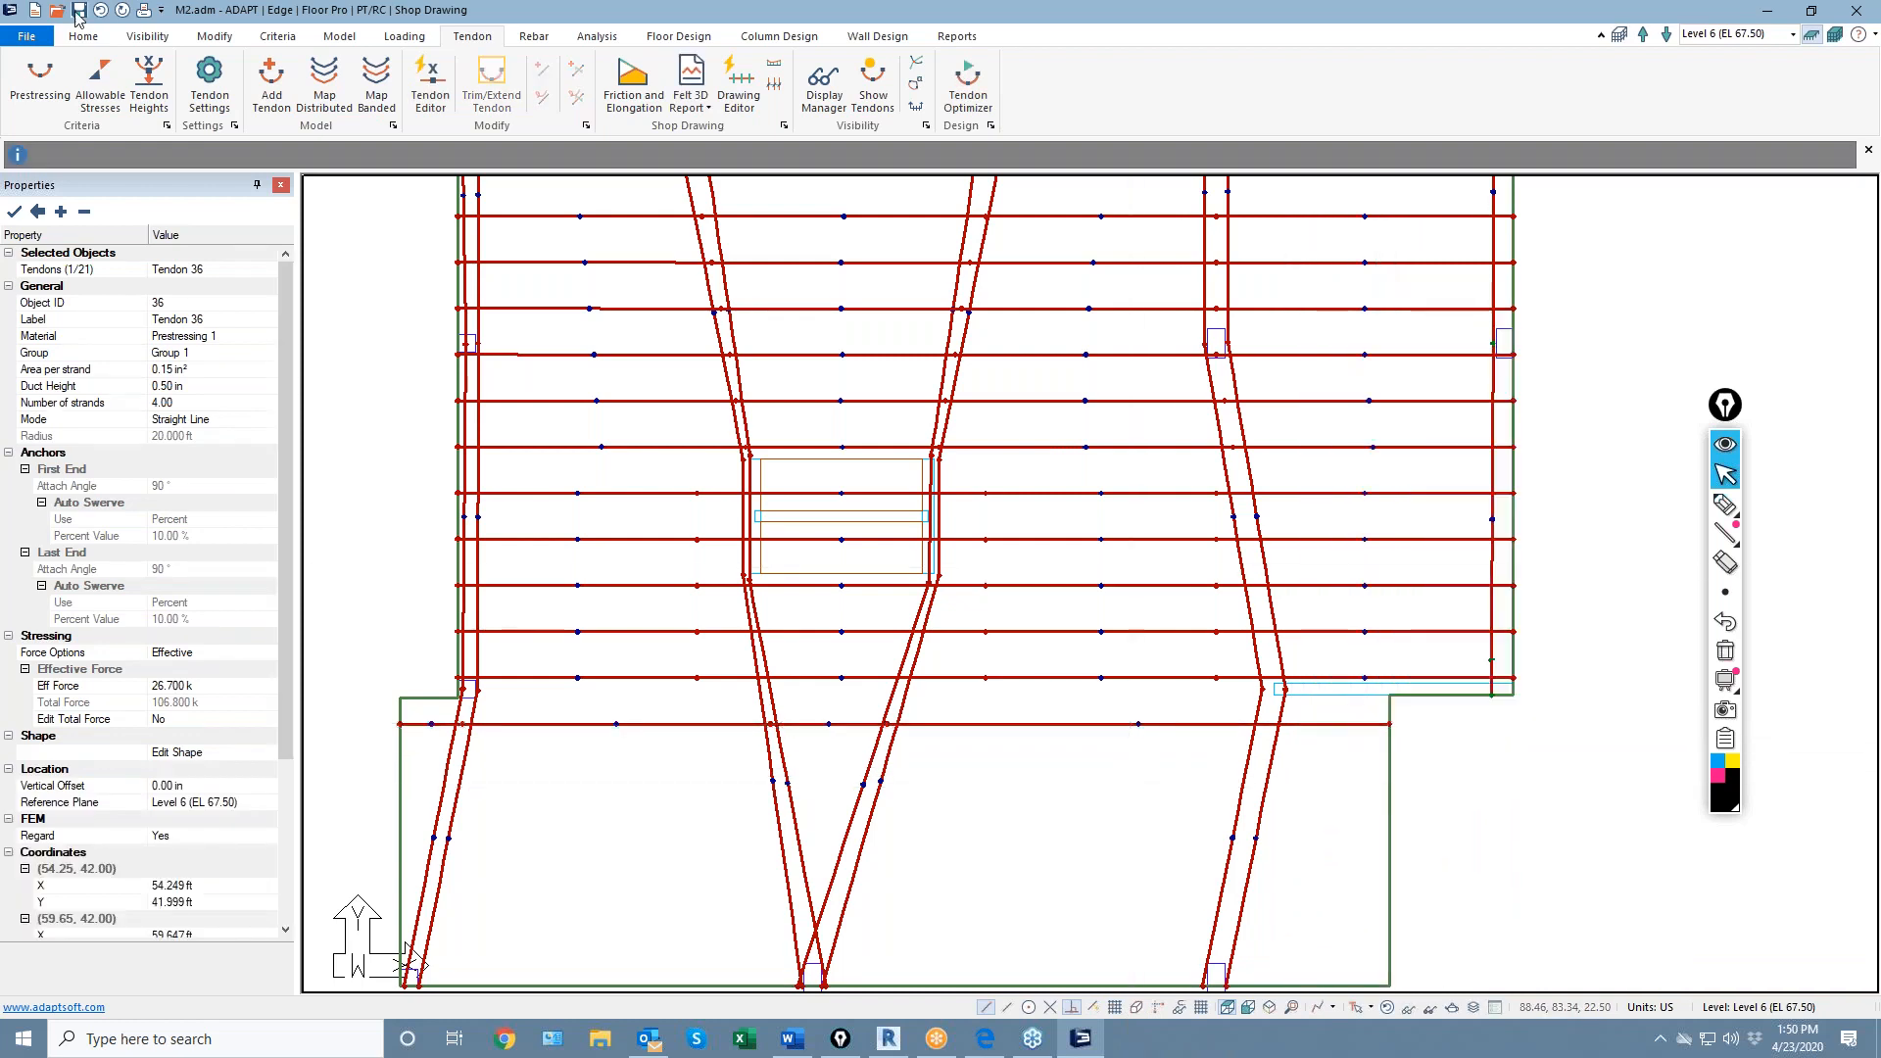
Insert a vertex in the southernmost tendon's east span and move it onto the eastern band
right_click(1321, 725)
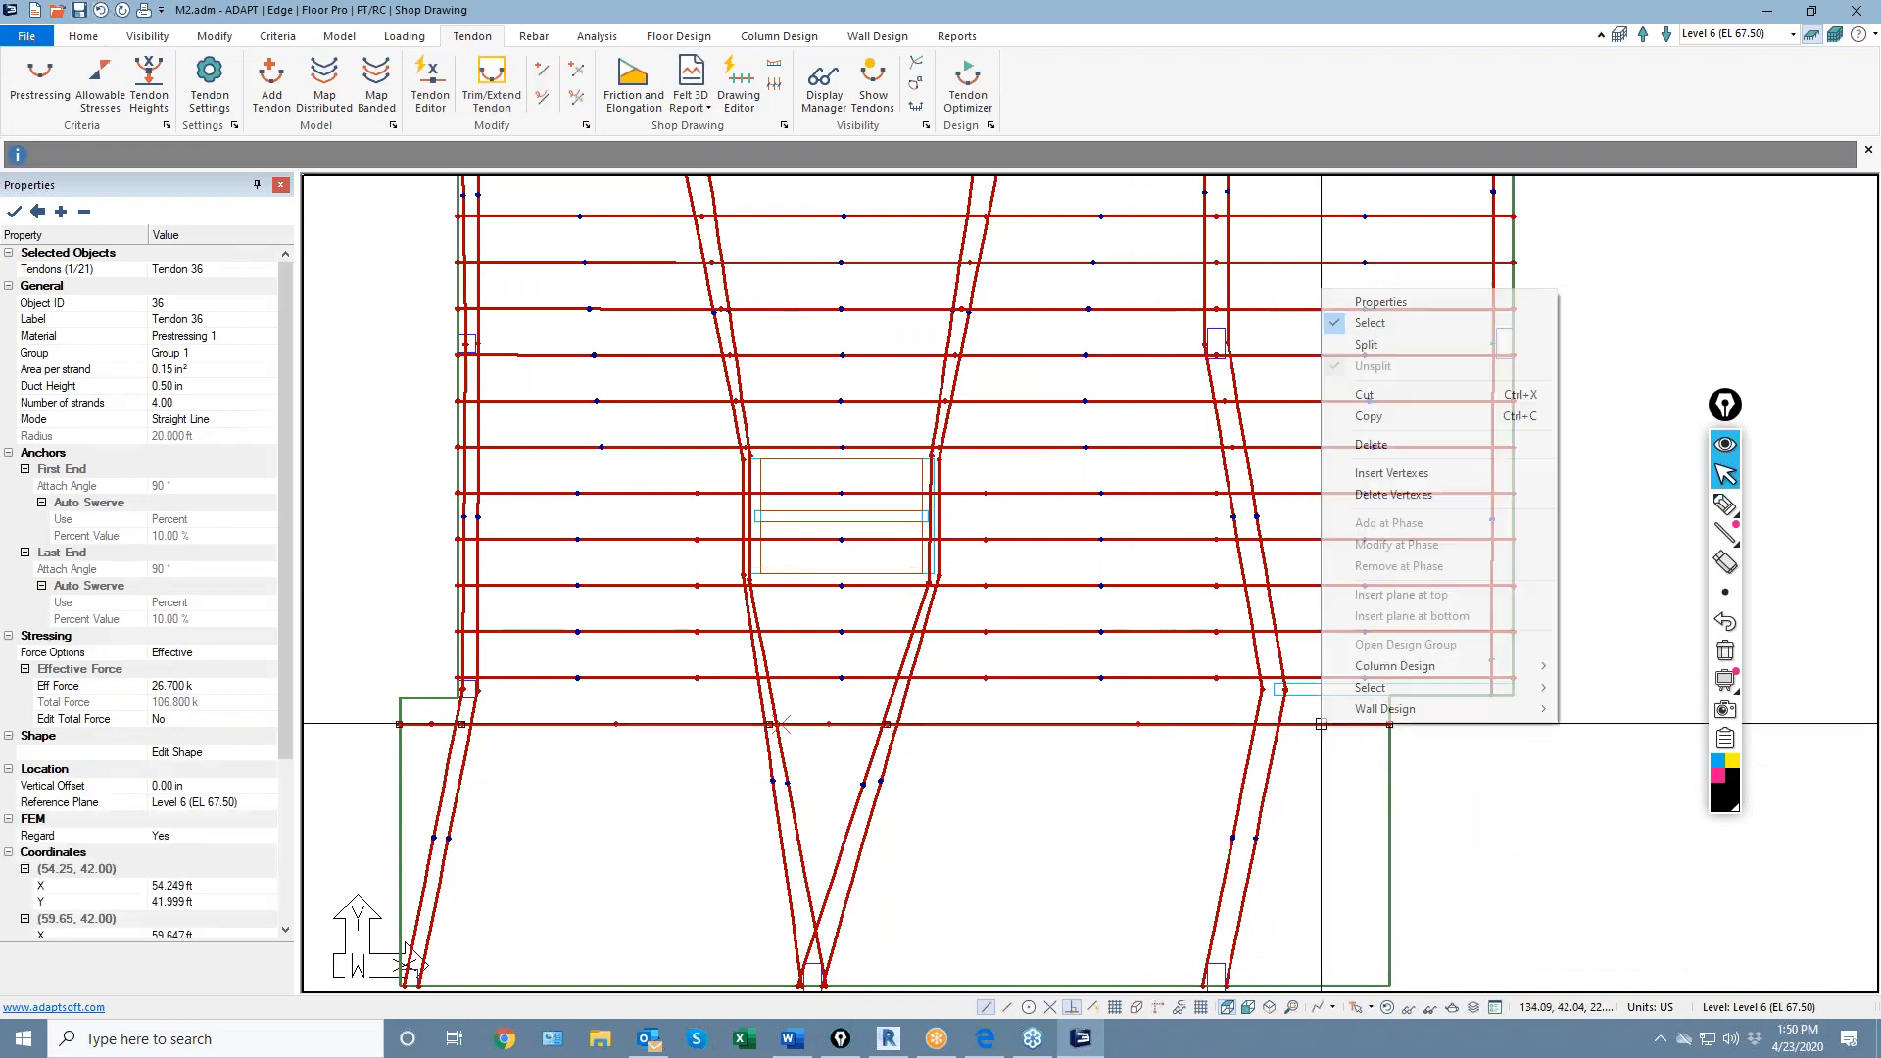
click(1386, 474)
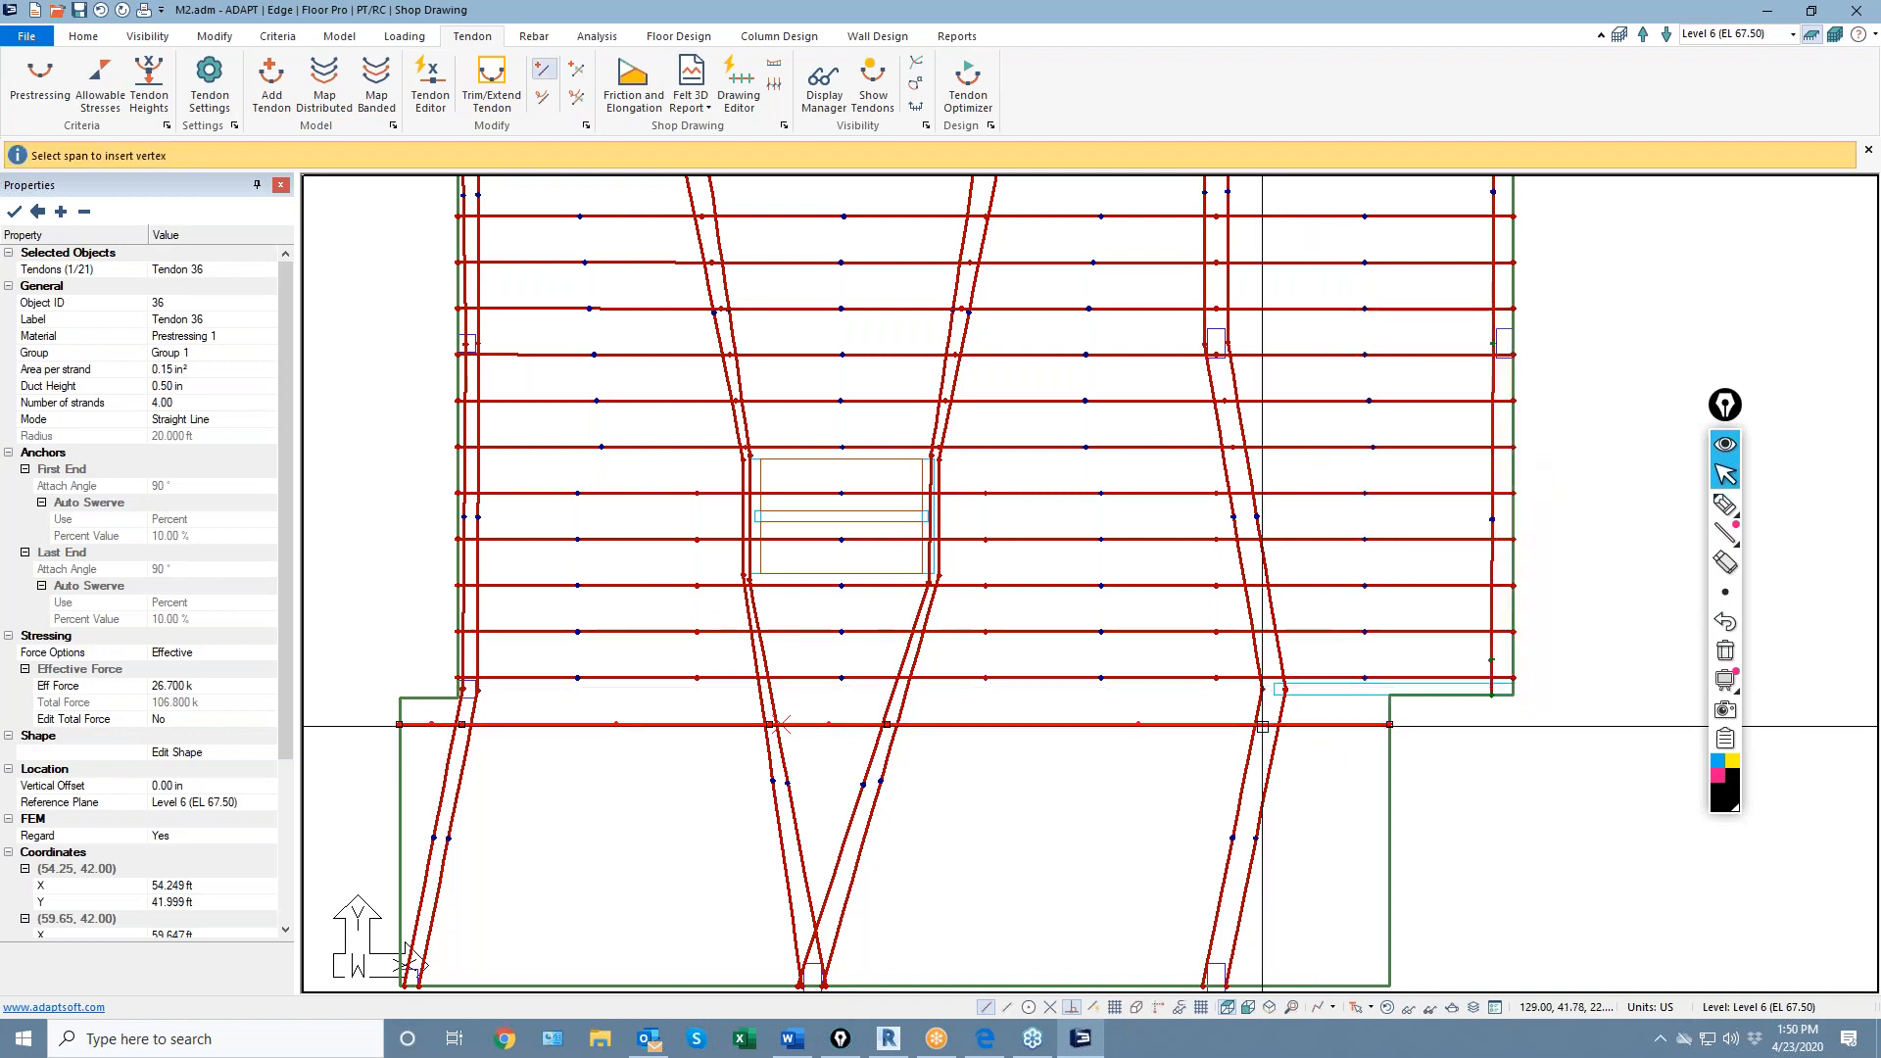
click(1012, 724)
click(1105, 725)
click(1137, 726)
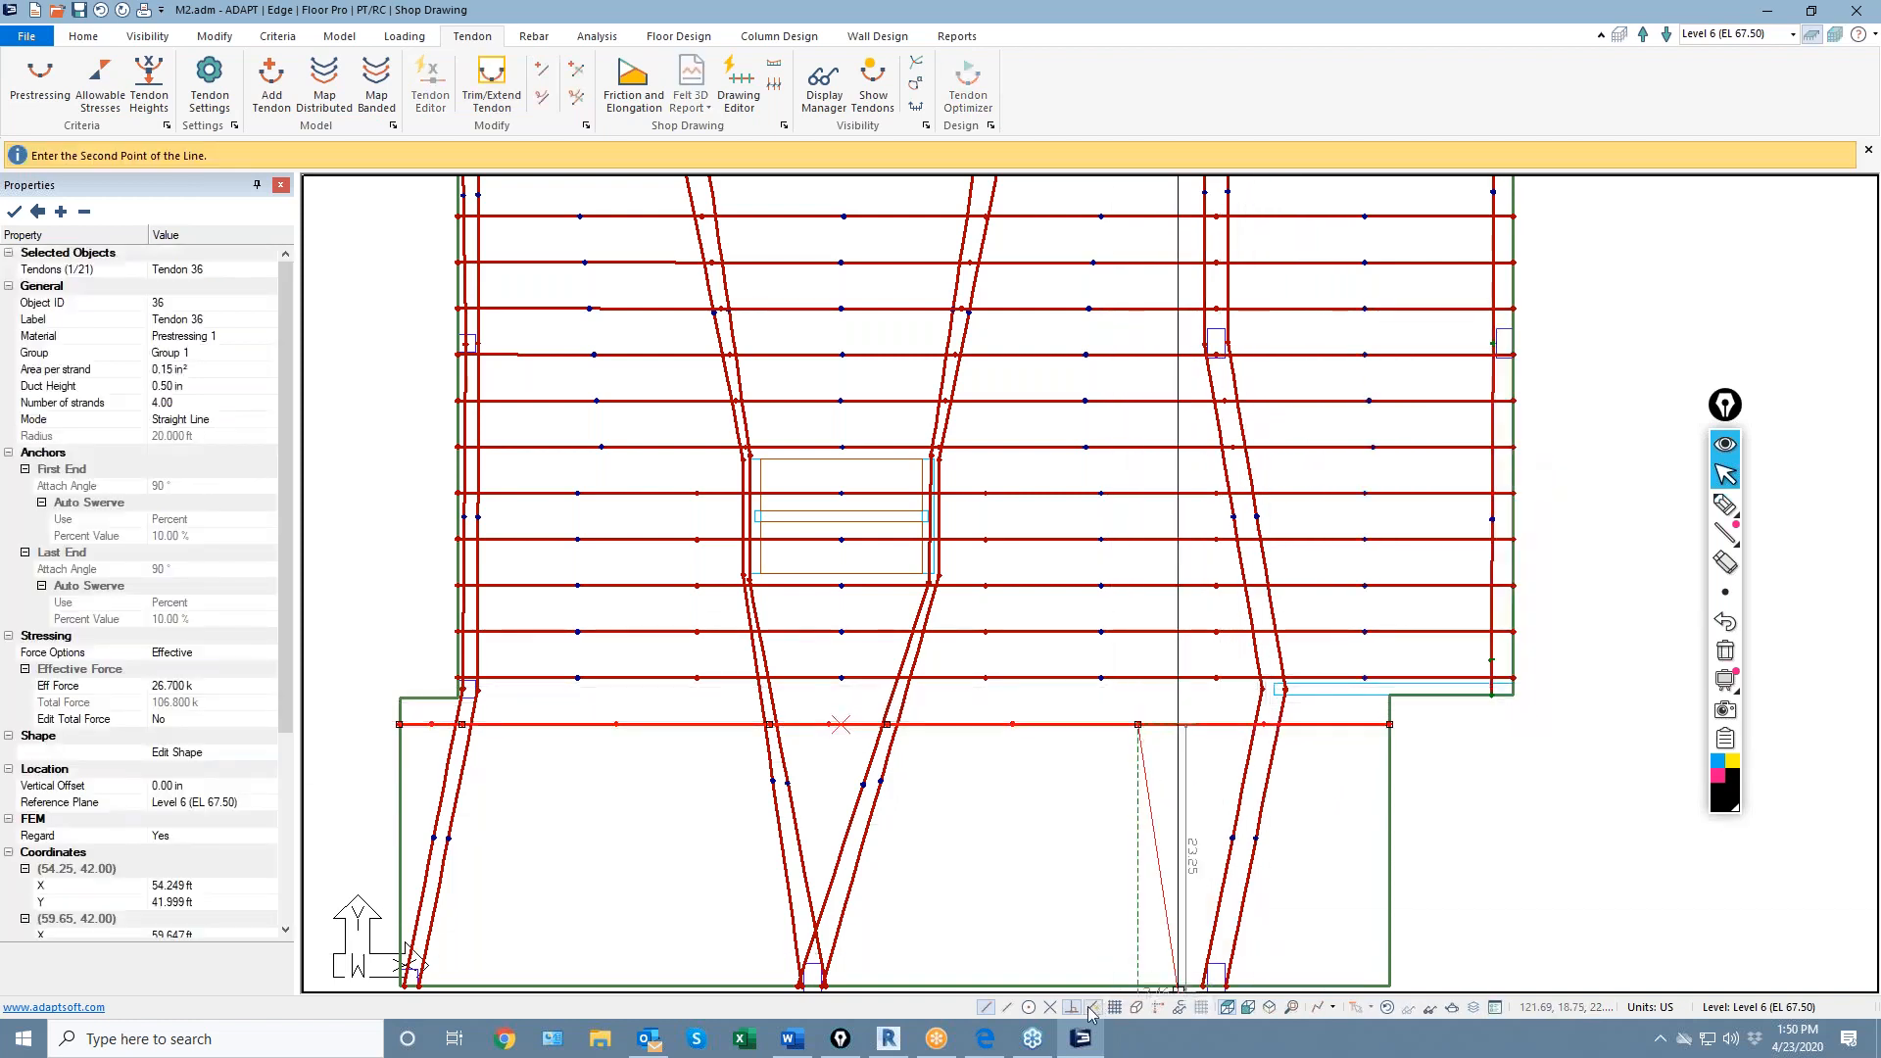
click(1271, 725)
scroll(1270, 725, down, 2)
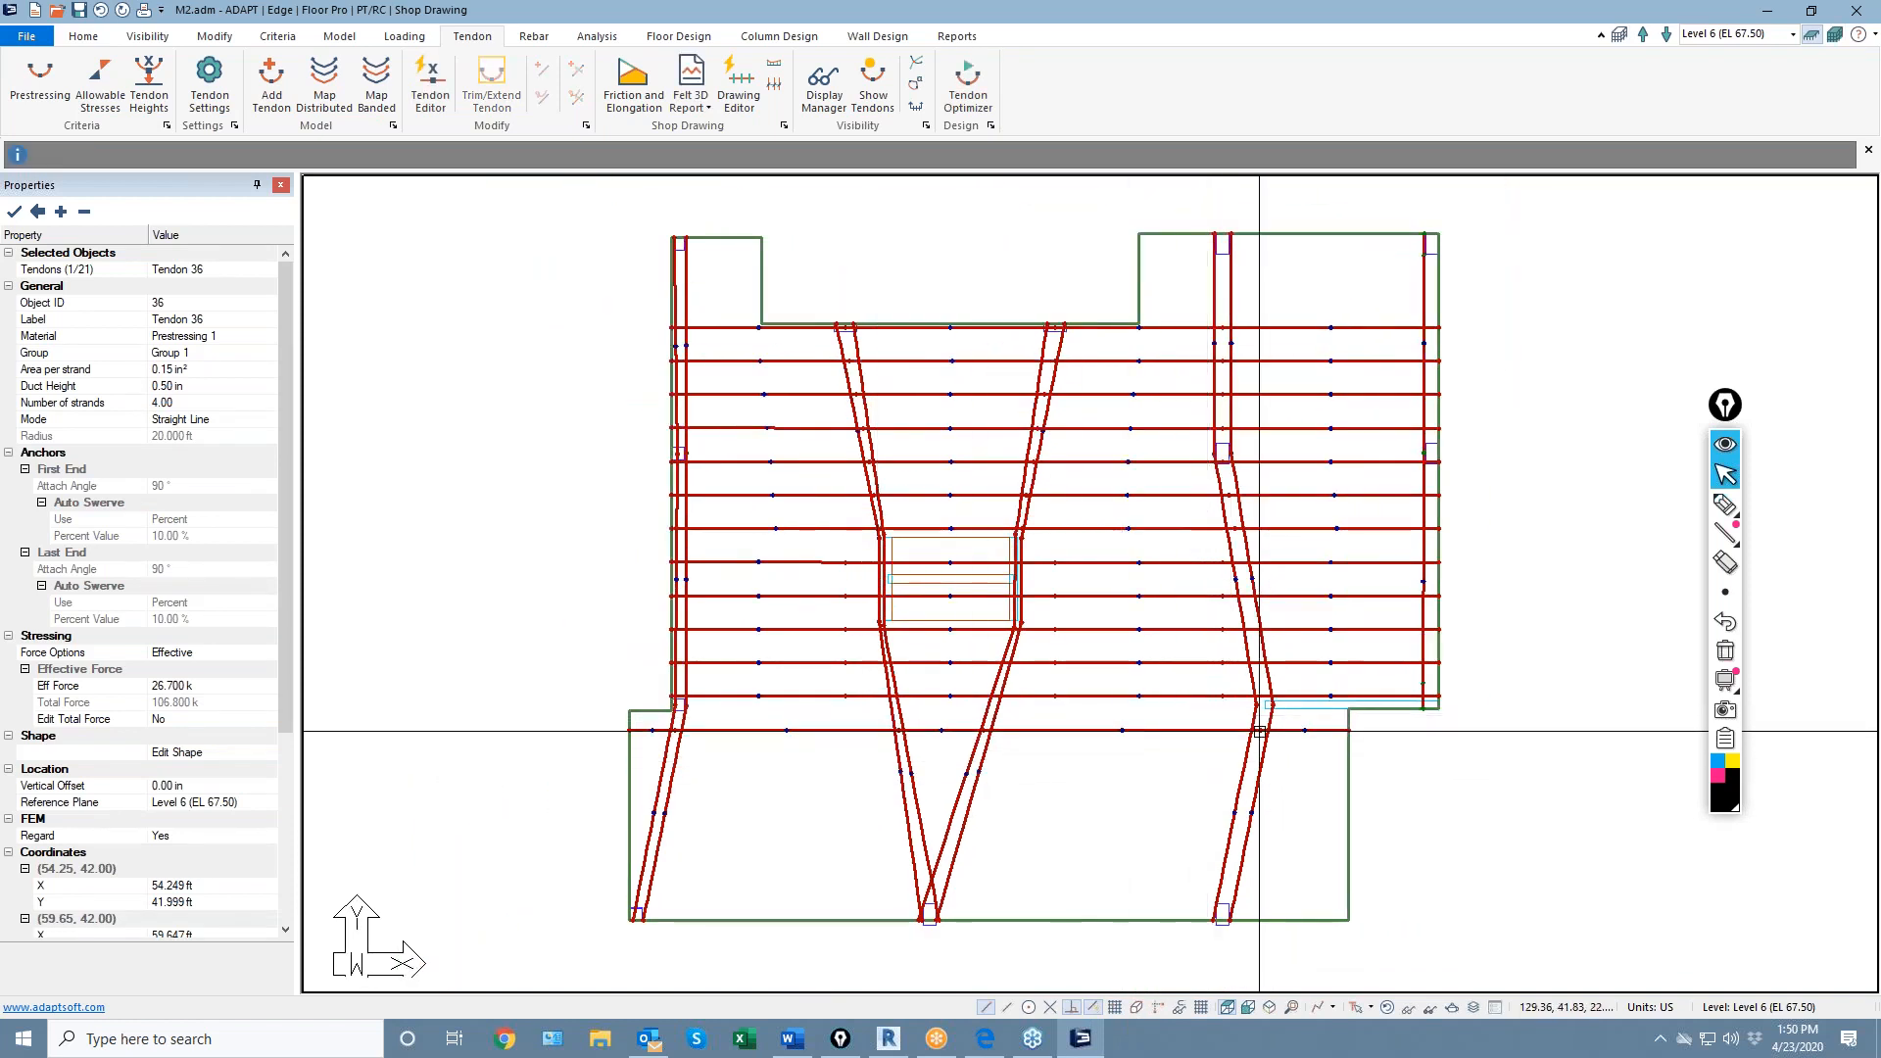
Set the southernmost tendon's Span 1 shape to Cantilever Down and its CGS Top Last to 4.00 in
double_click(1191, 732)
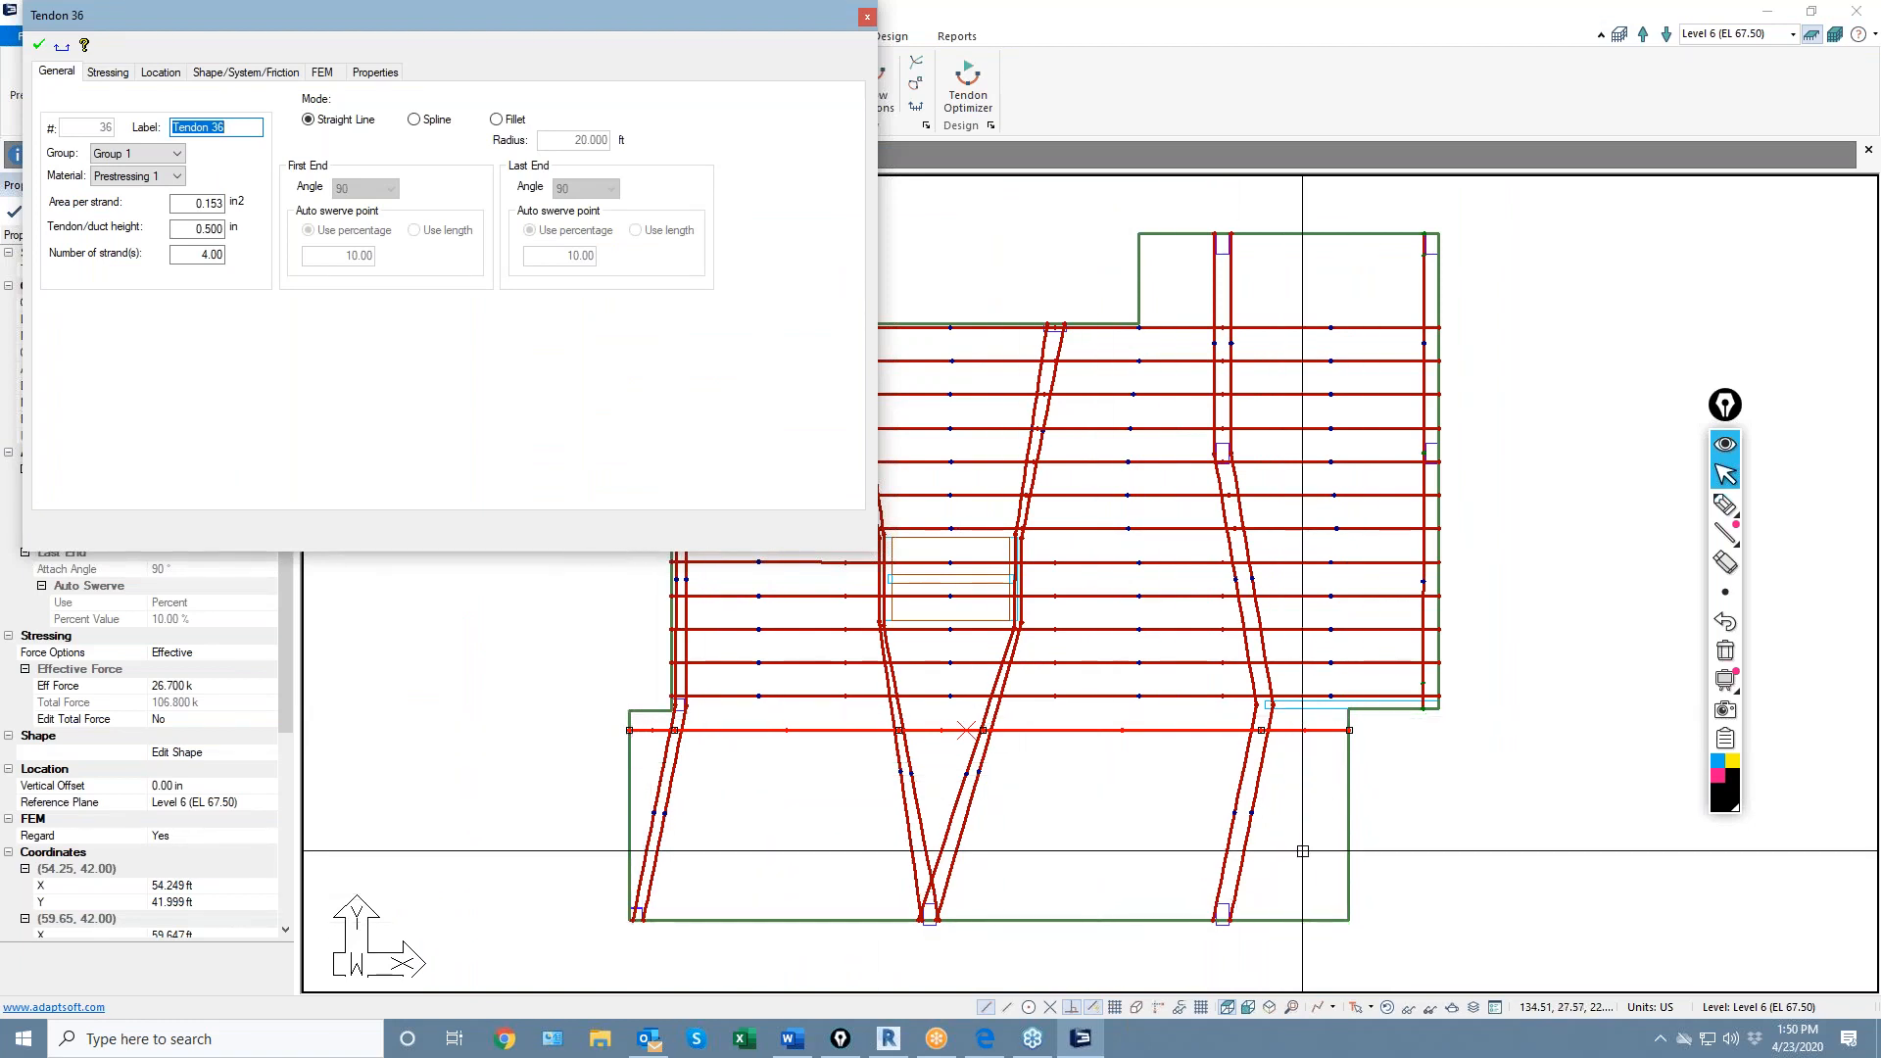
click(246, 72)
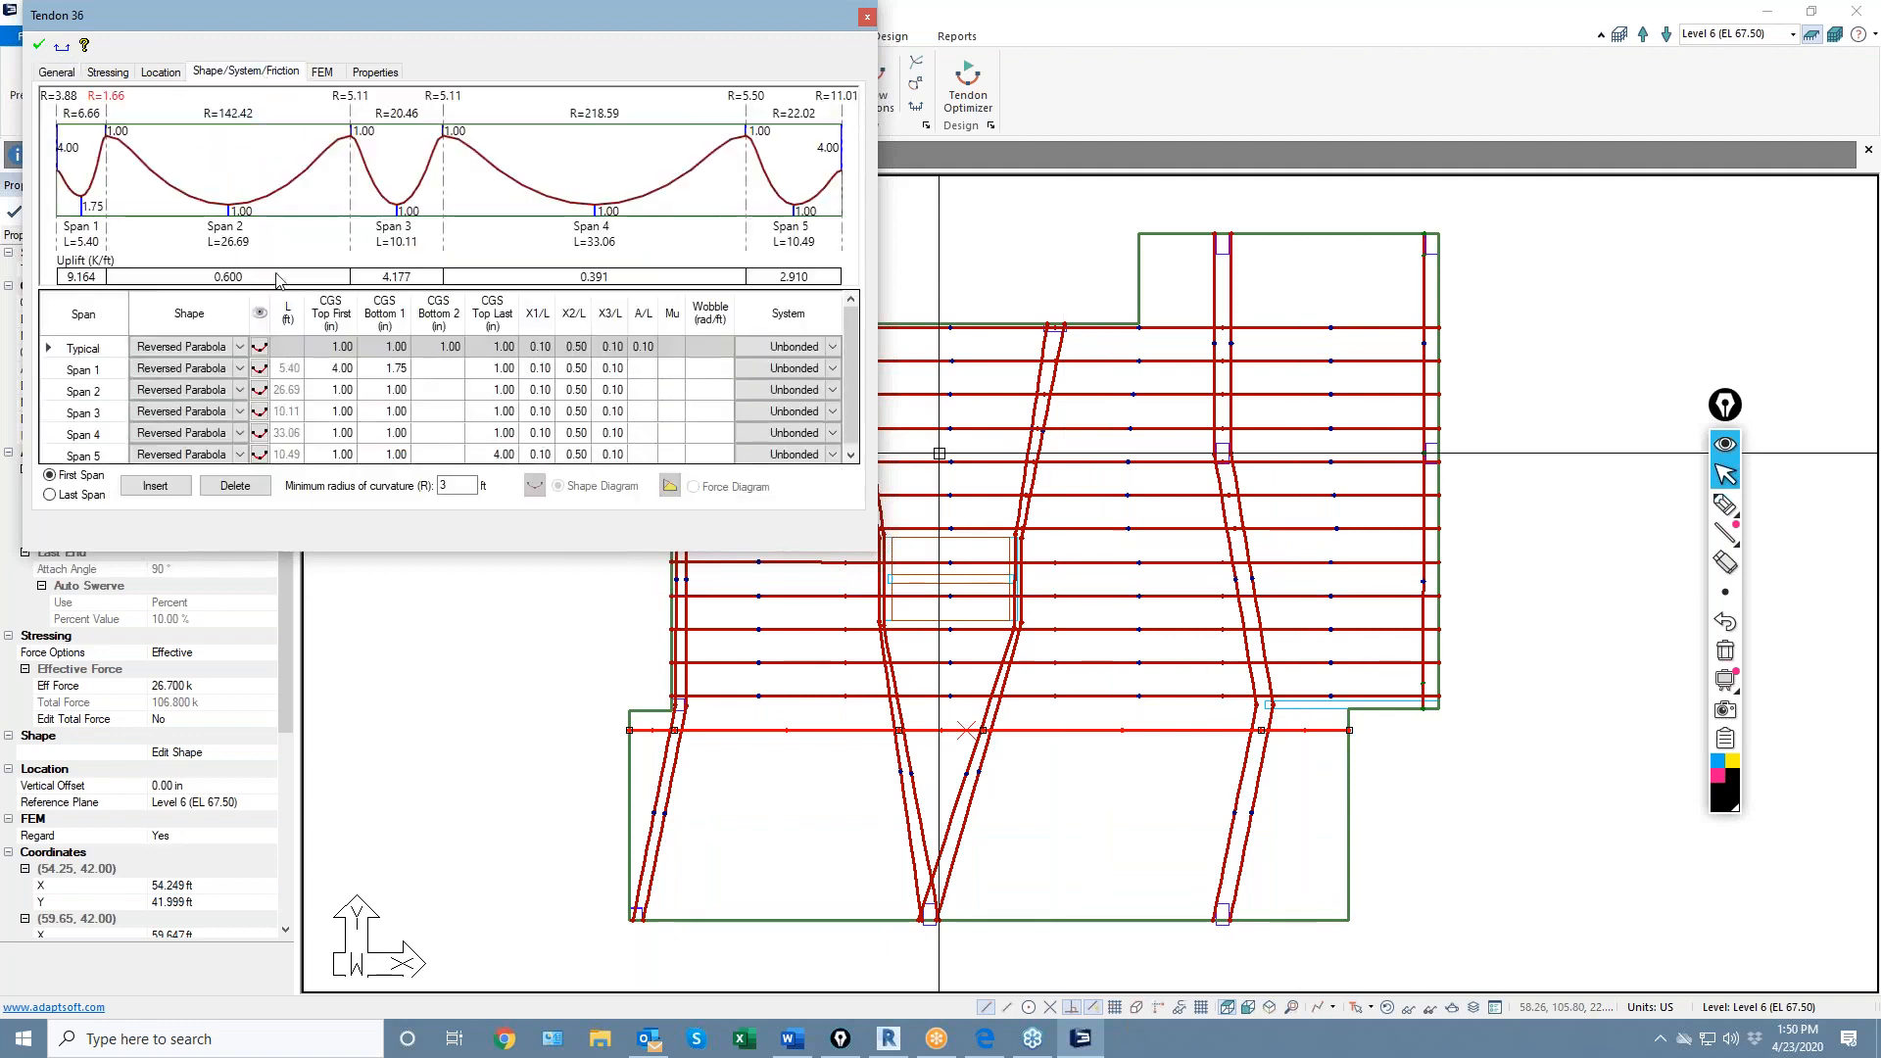
click(235, 370)
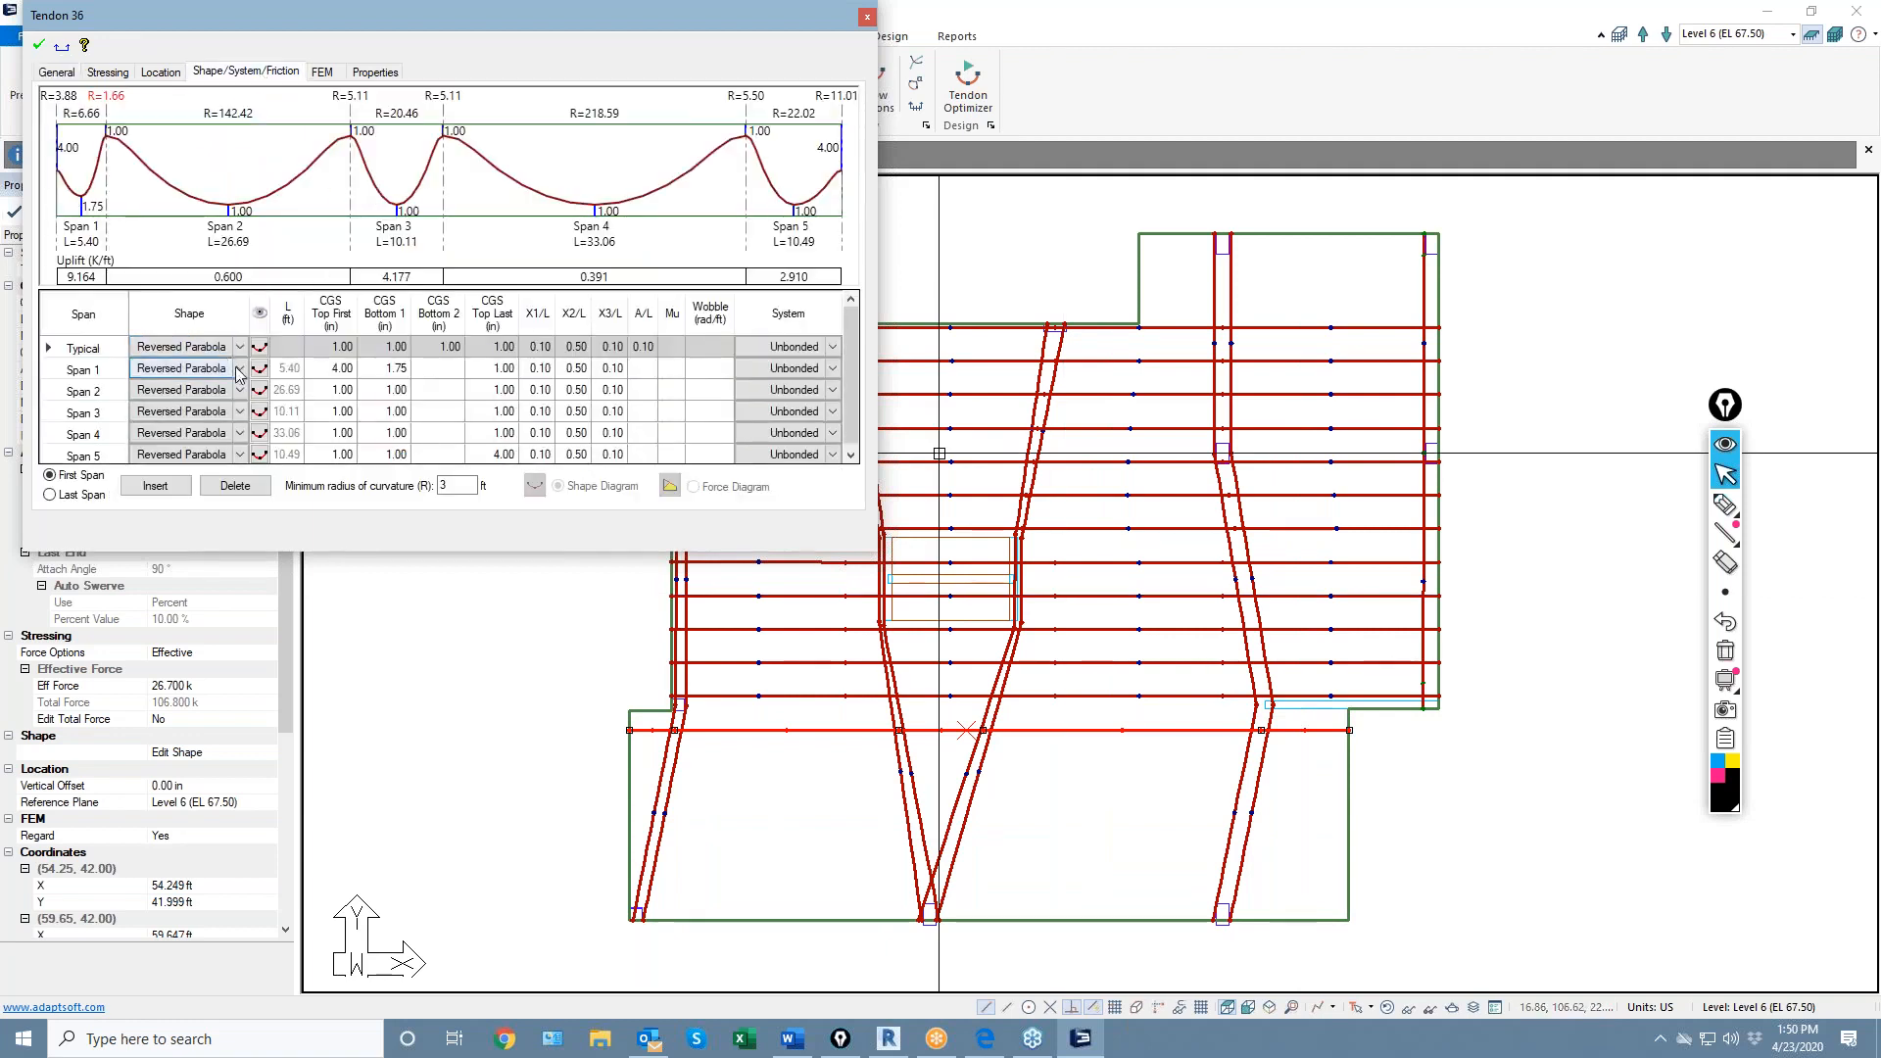
click(239, 370)
click(172, 458)
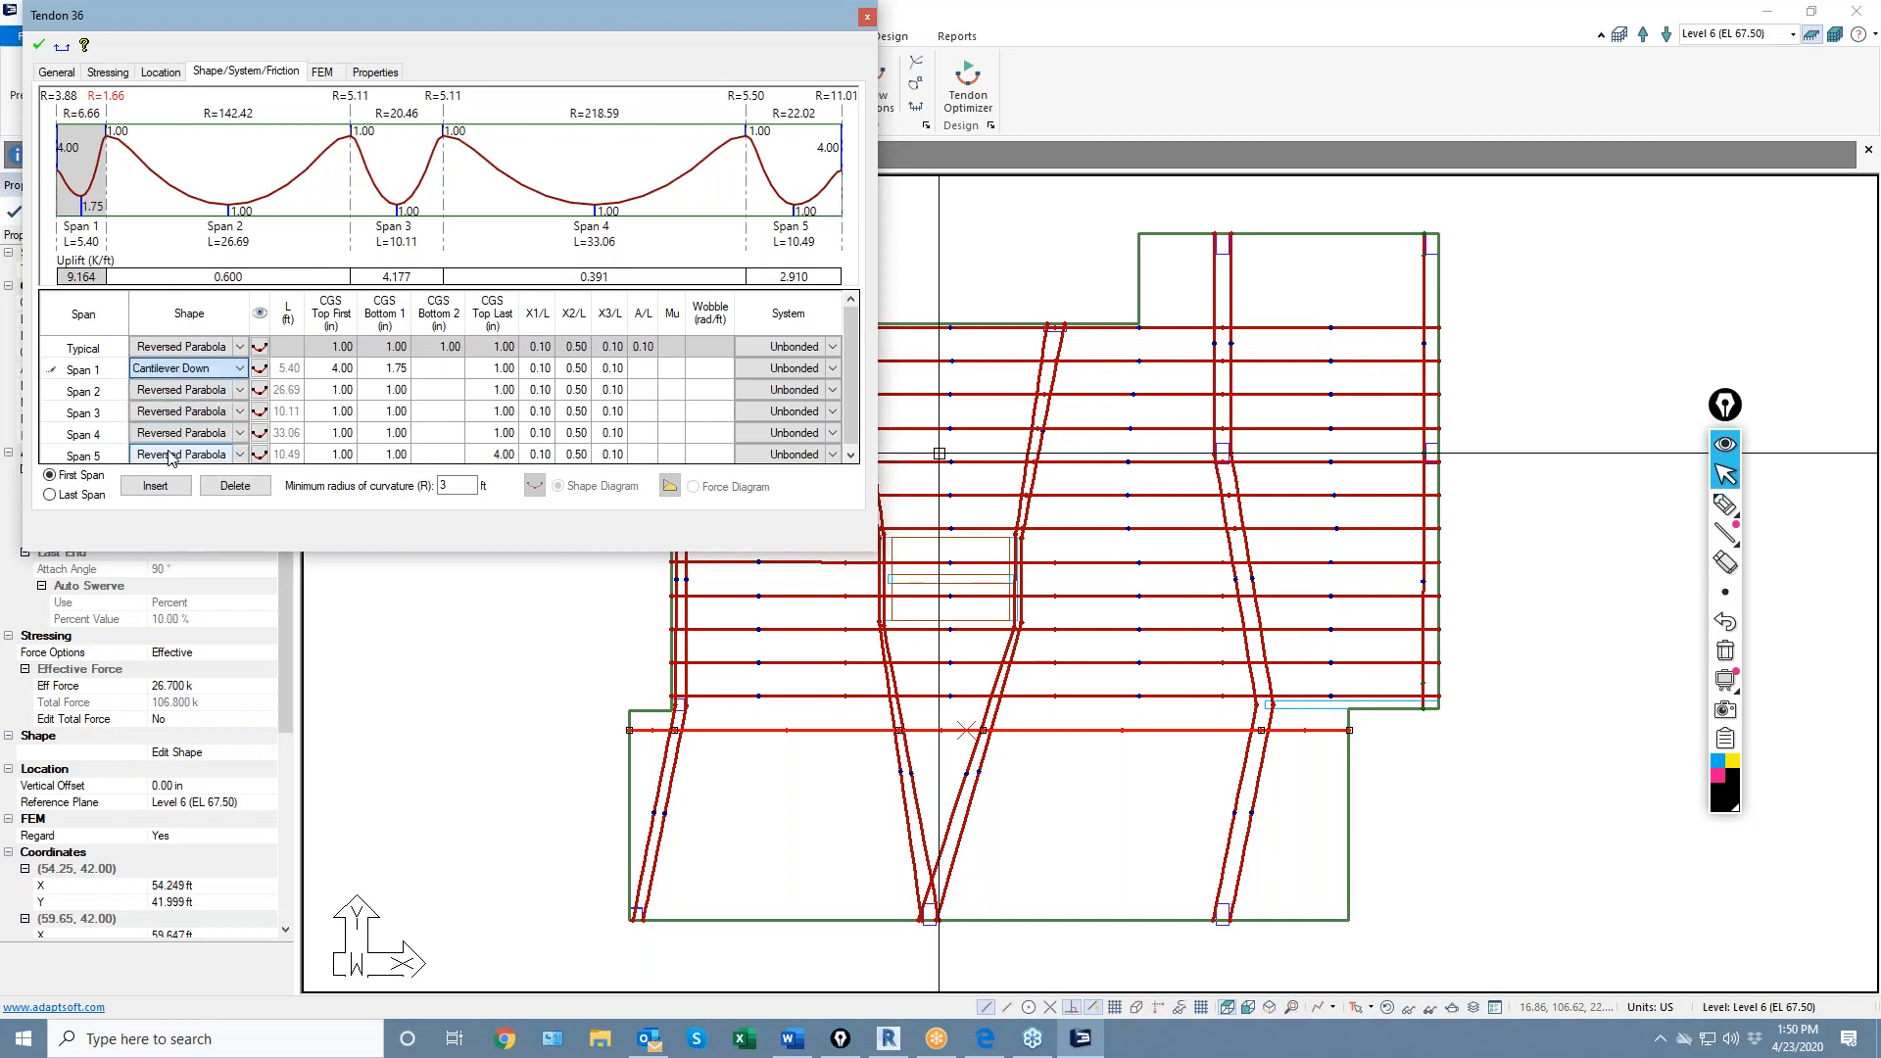
click(342, 410)
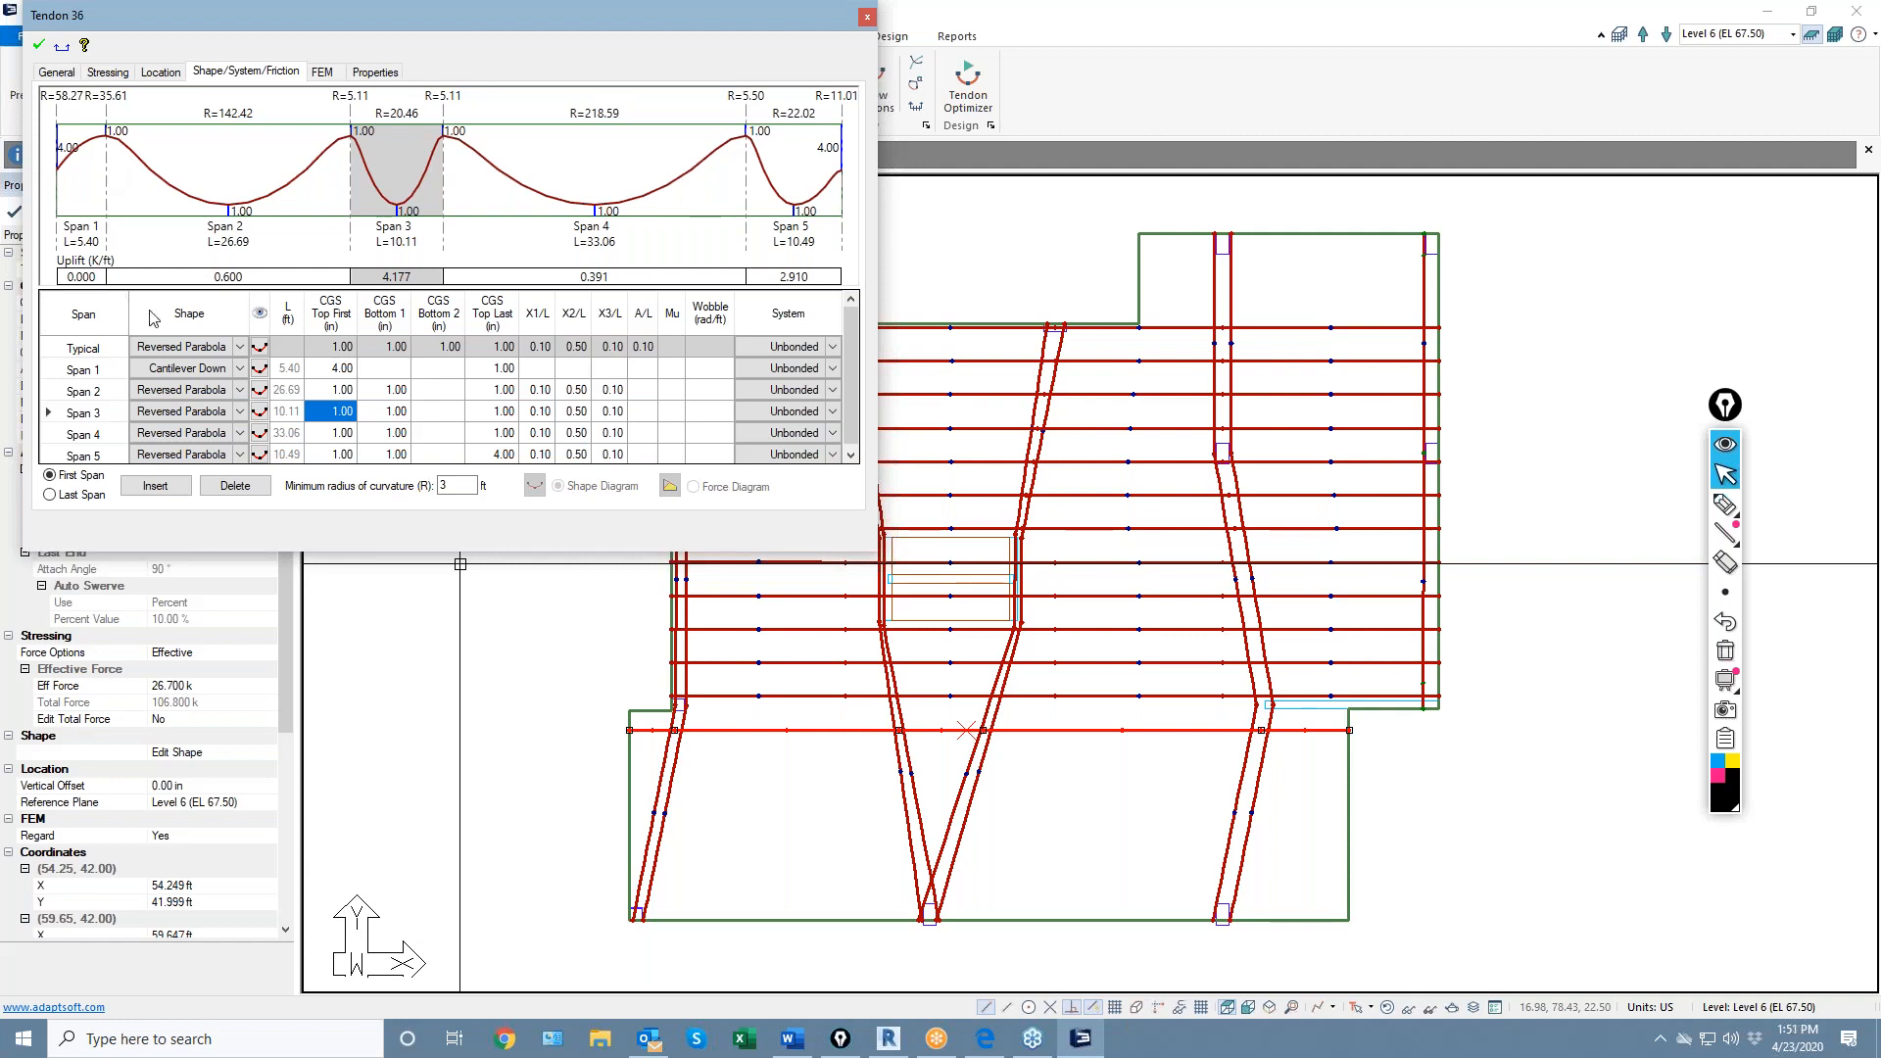
click(331, 370)
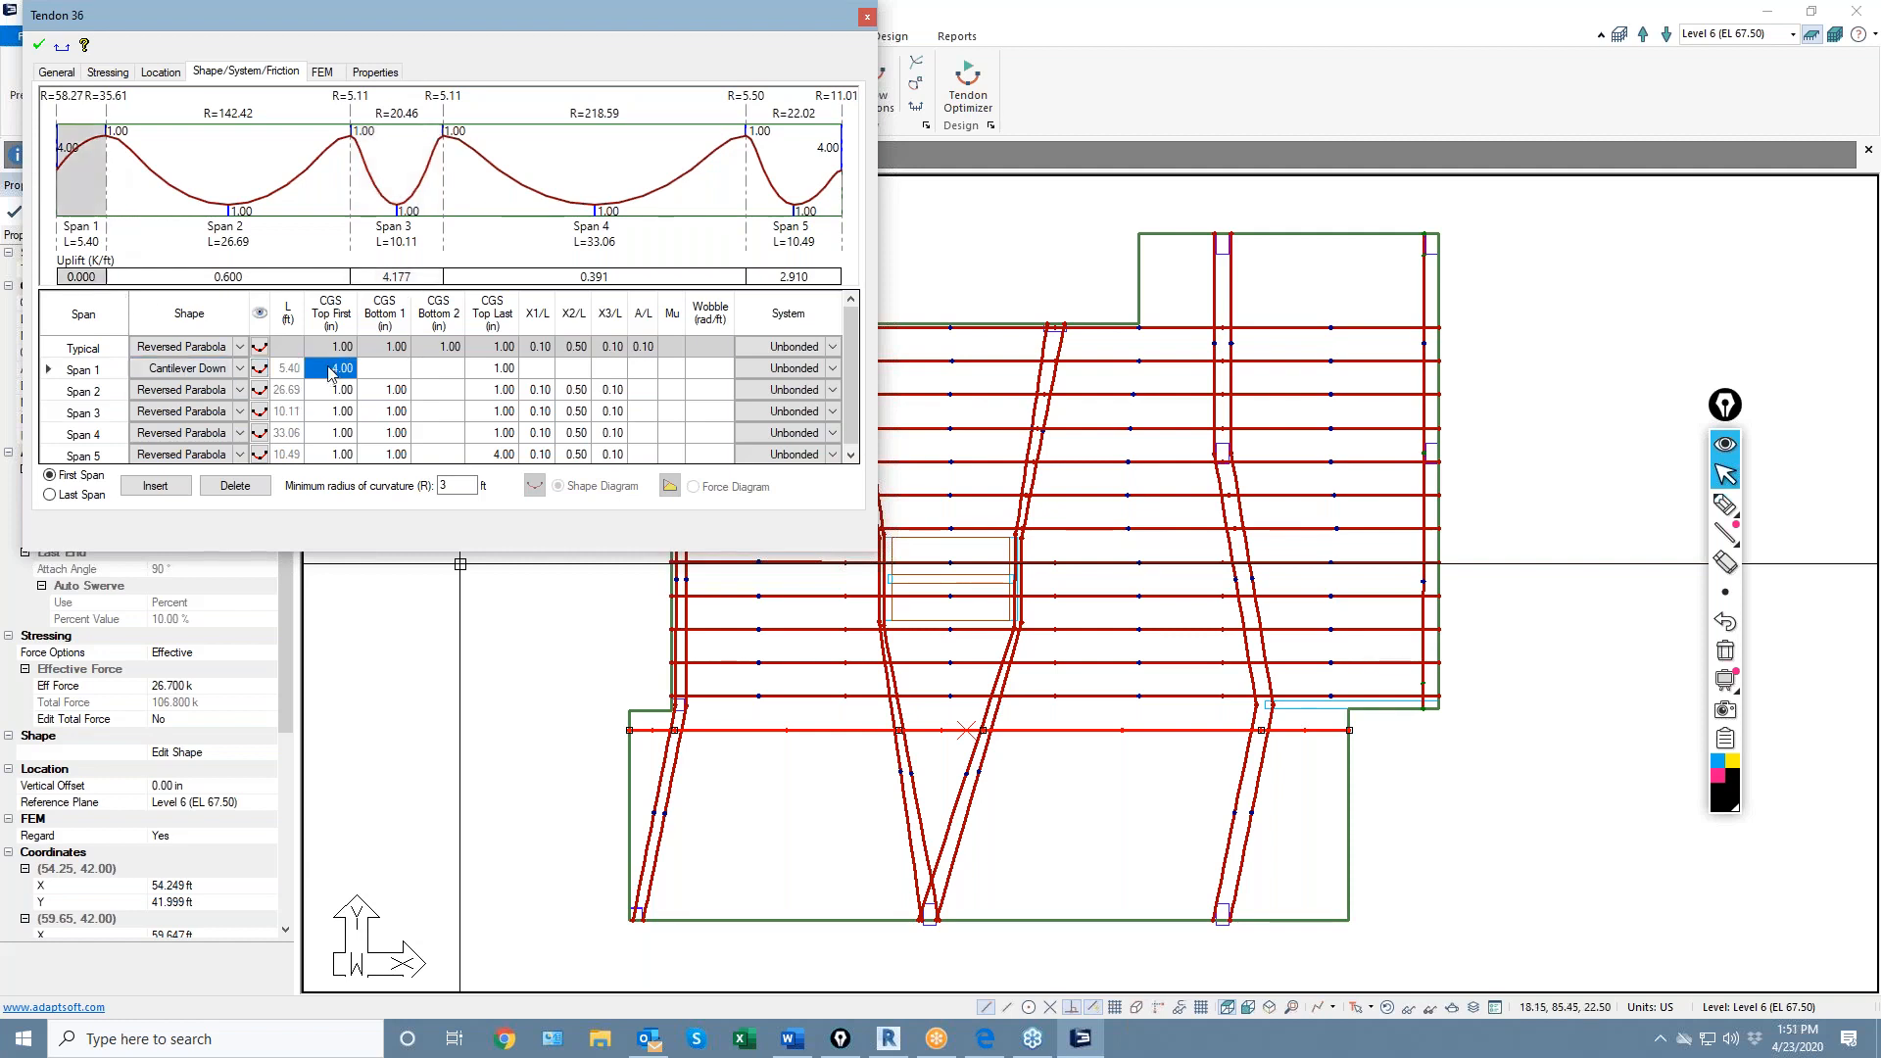
click(478, 370)
text(4)
key(Return)
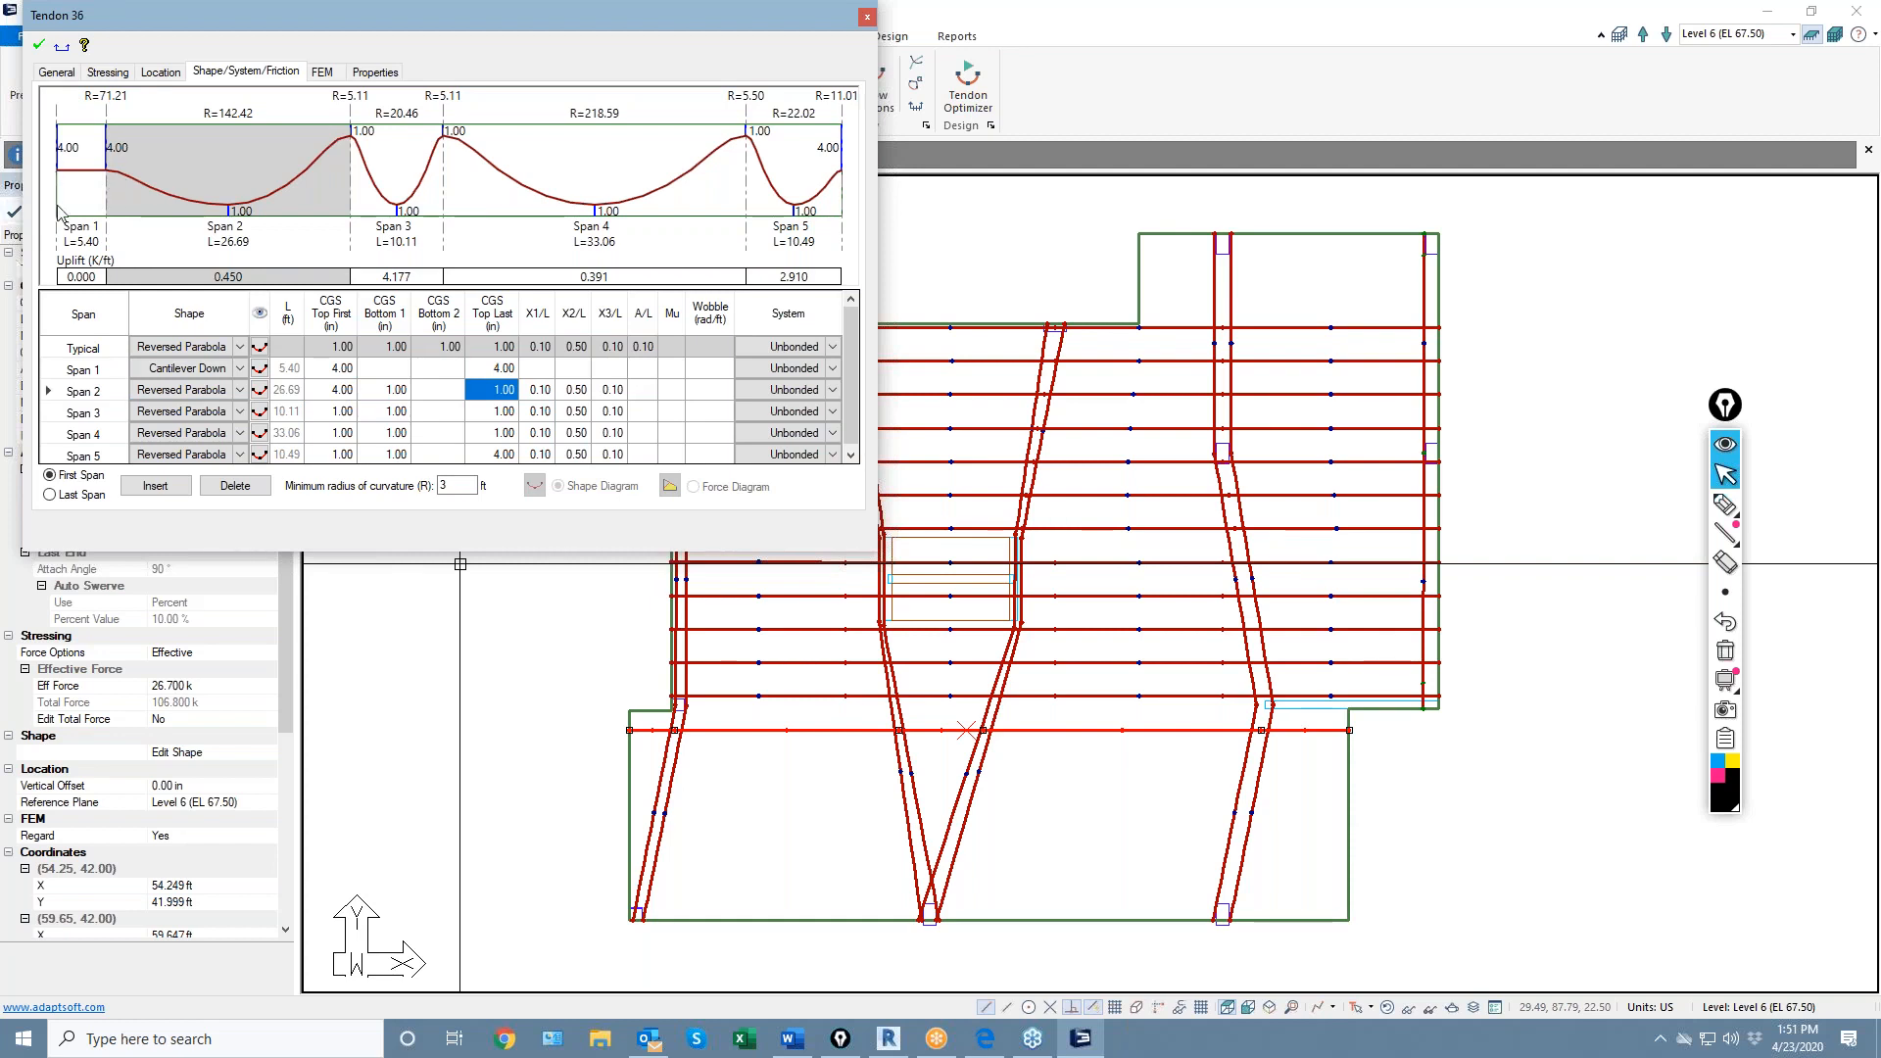
Change the shape of the tendon's short Span 3, between the central bands, to Straight
click(234, 391)
click(239, 411)
click(239, 411)
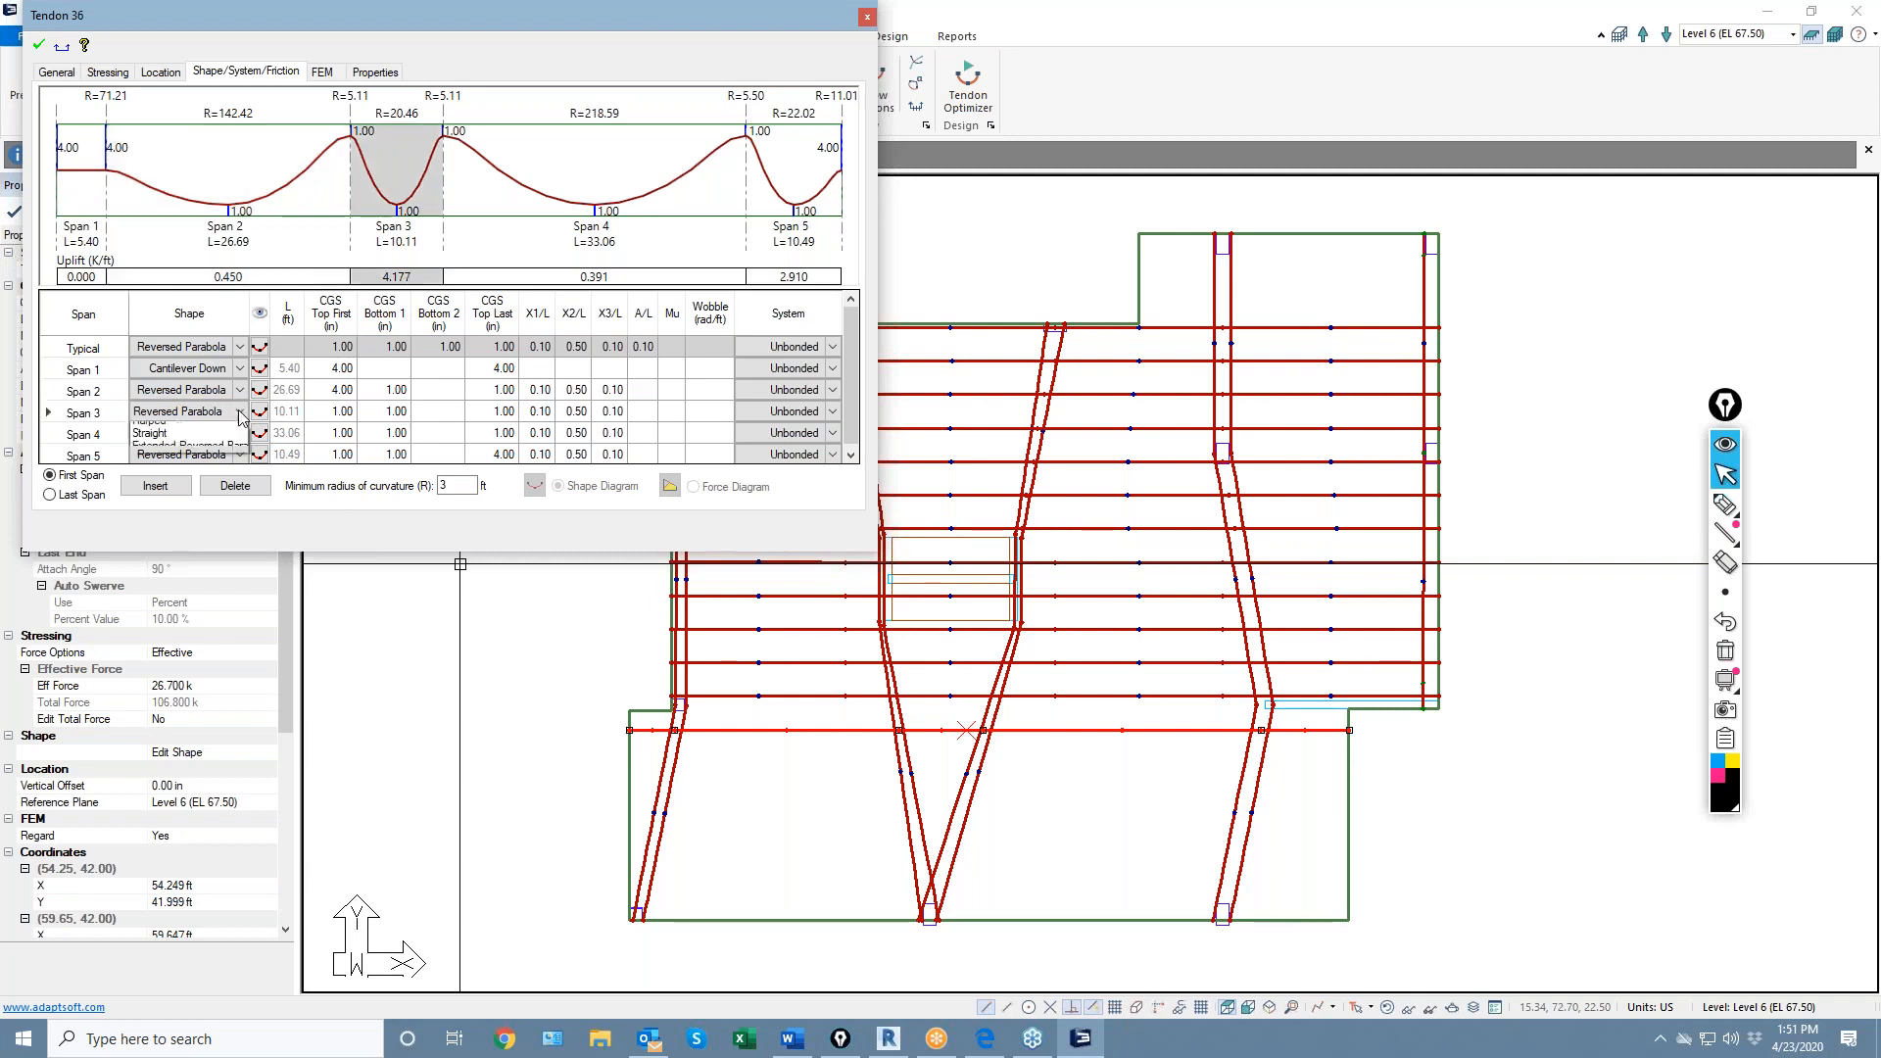
click(178, 470)
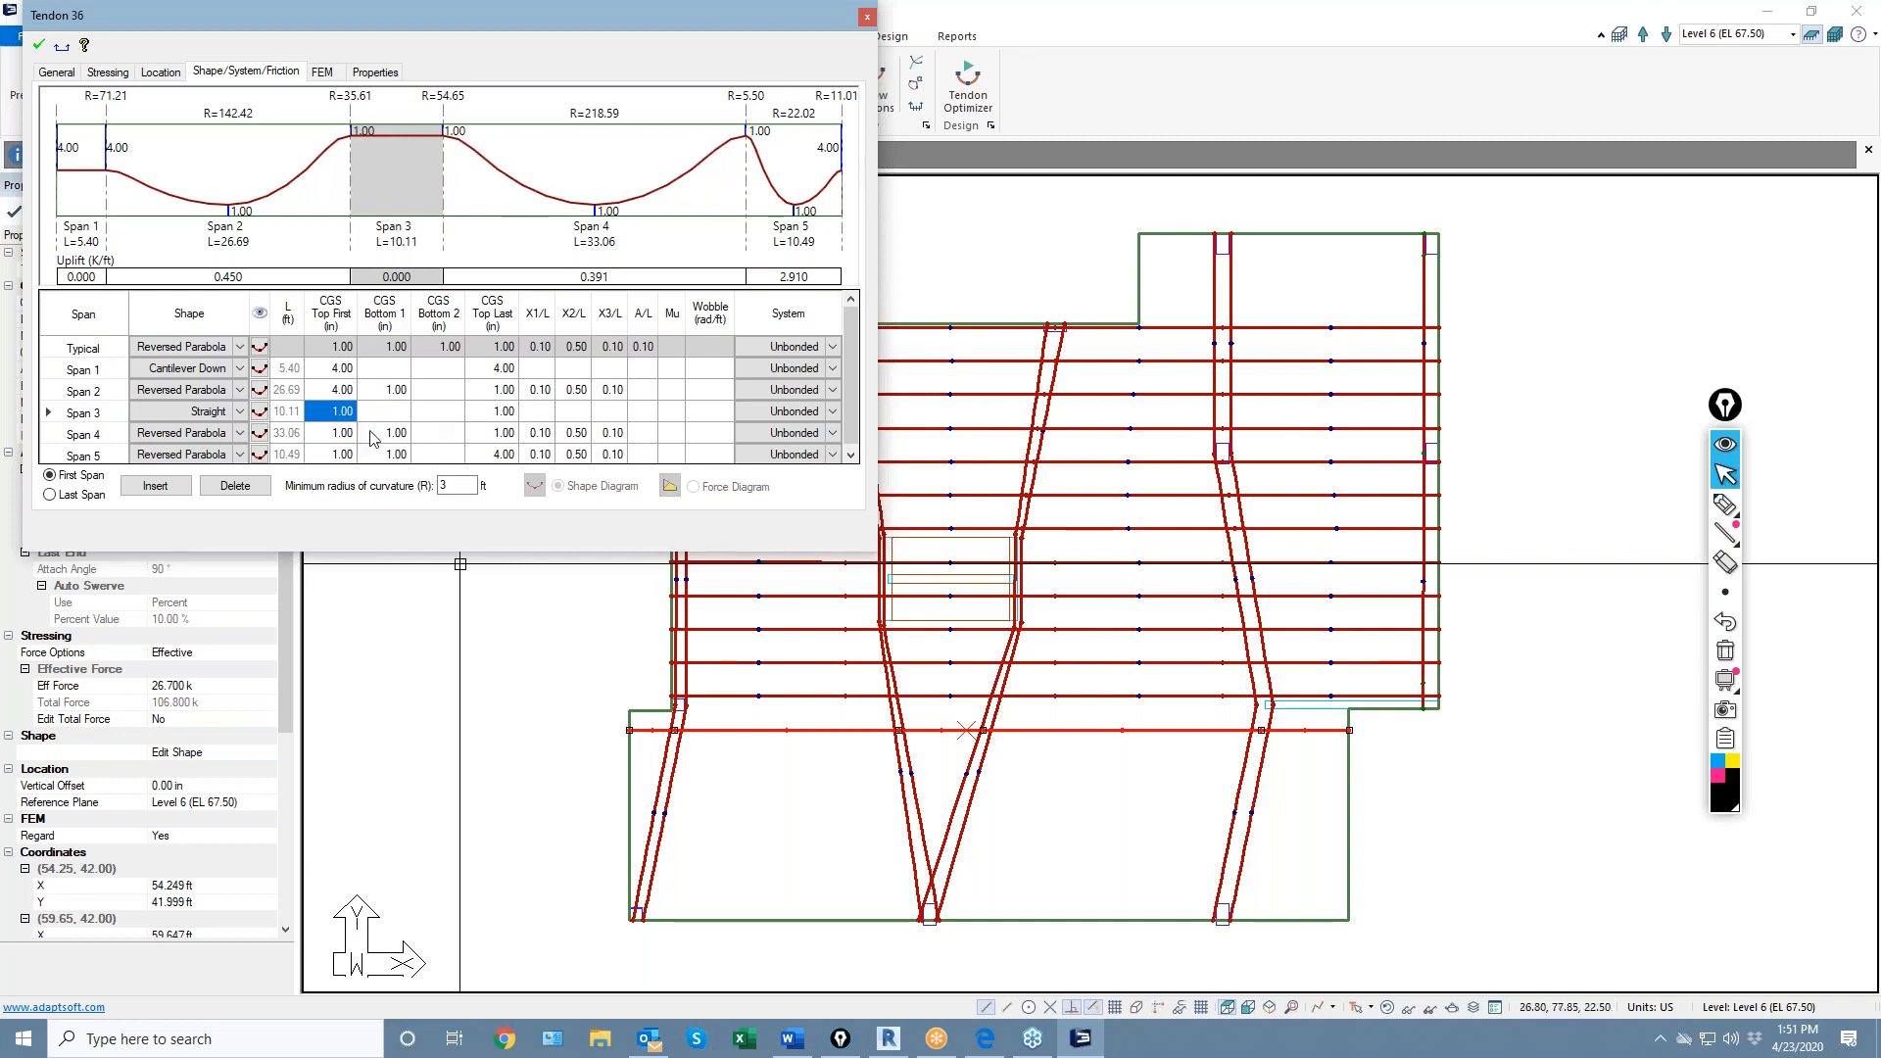
Change the tendon's Span 5 shape to Cantilever Down and apply the shape changes
click(255, 455)
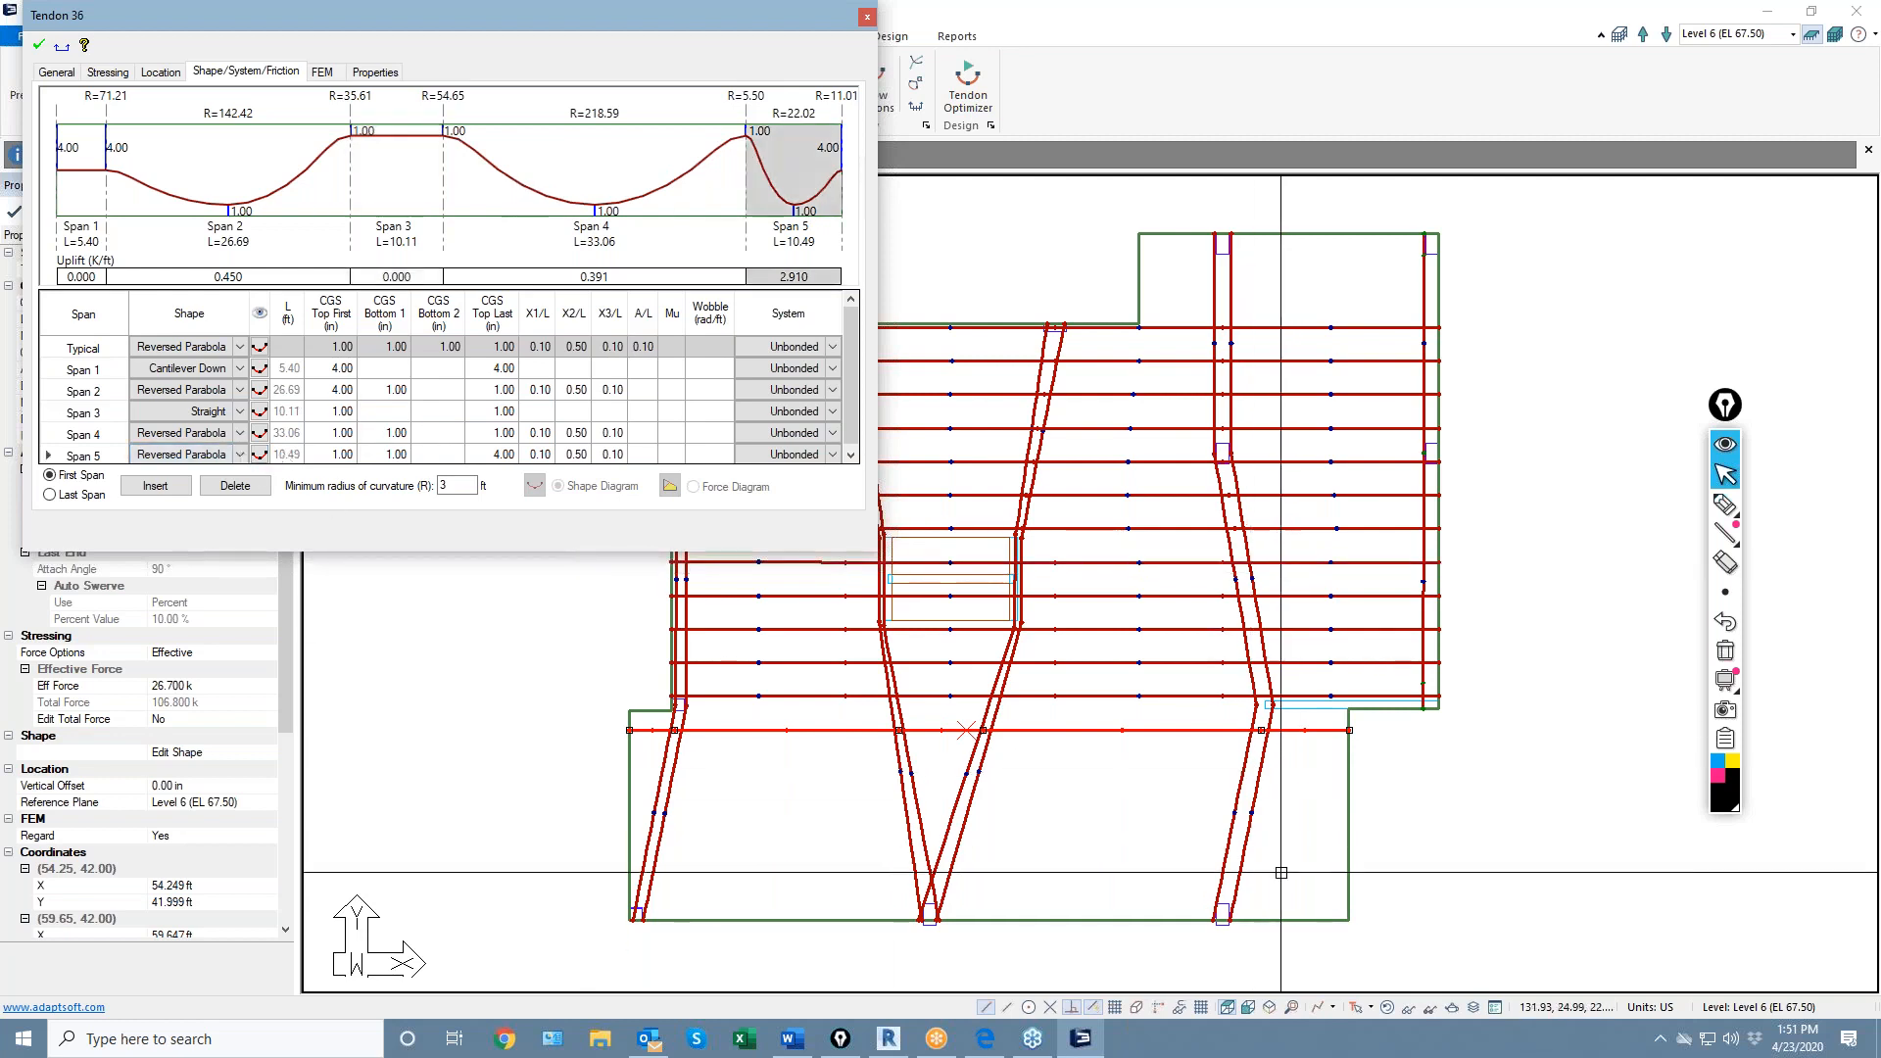
click(239, 455)
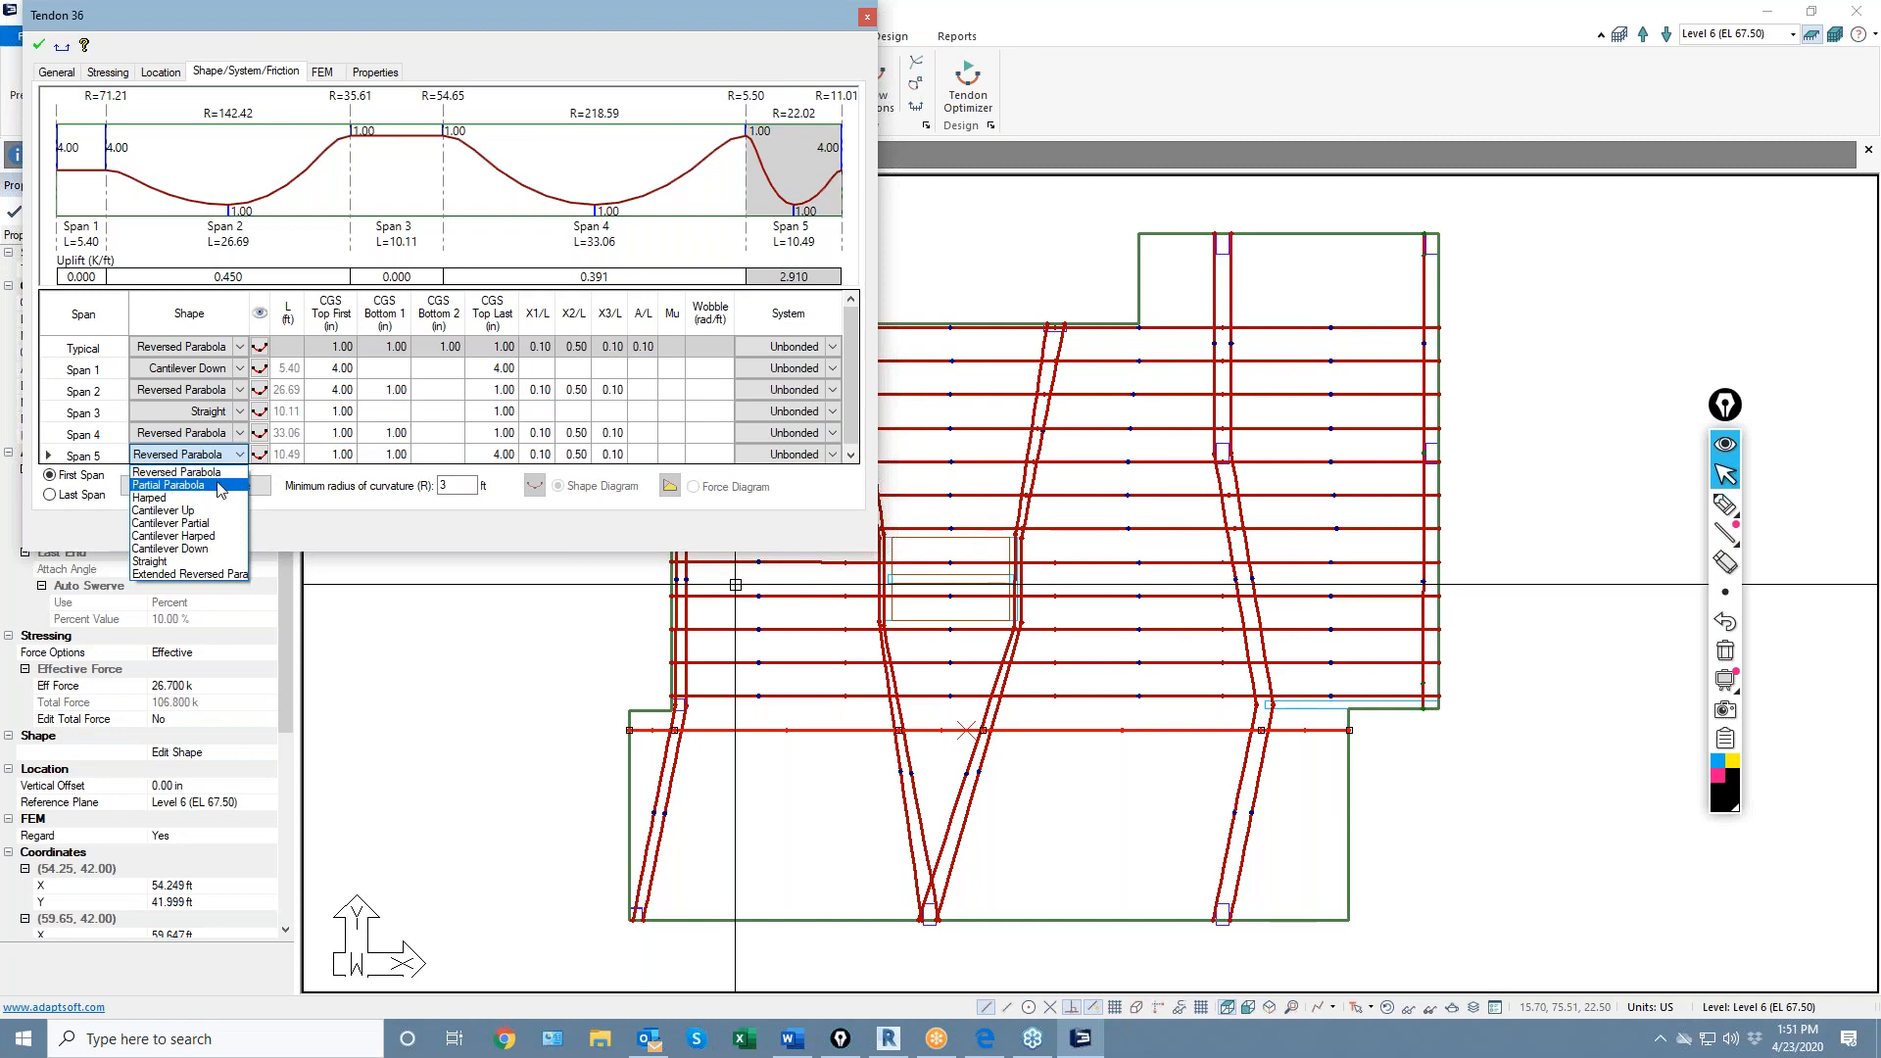
click(199, 549)
click(434, 432)
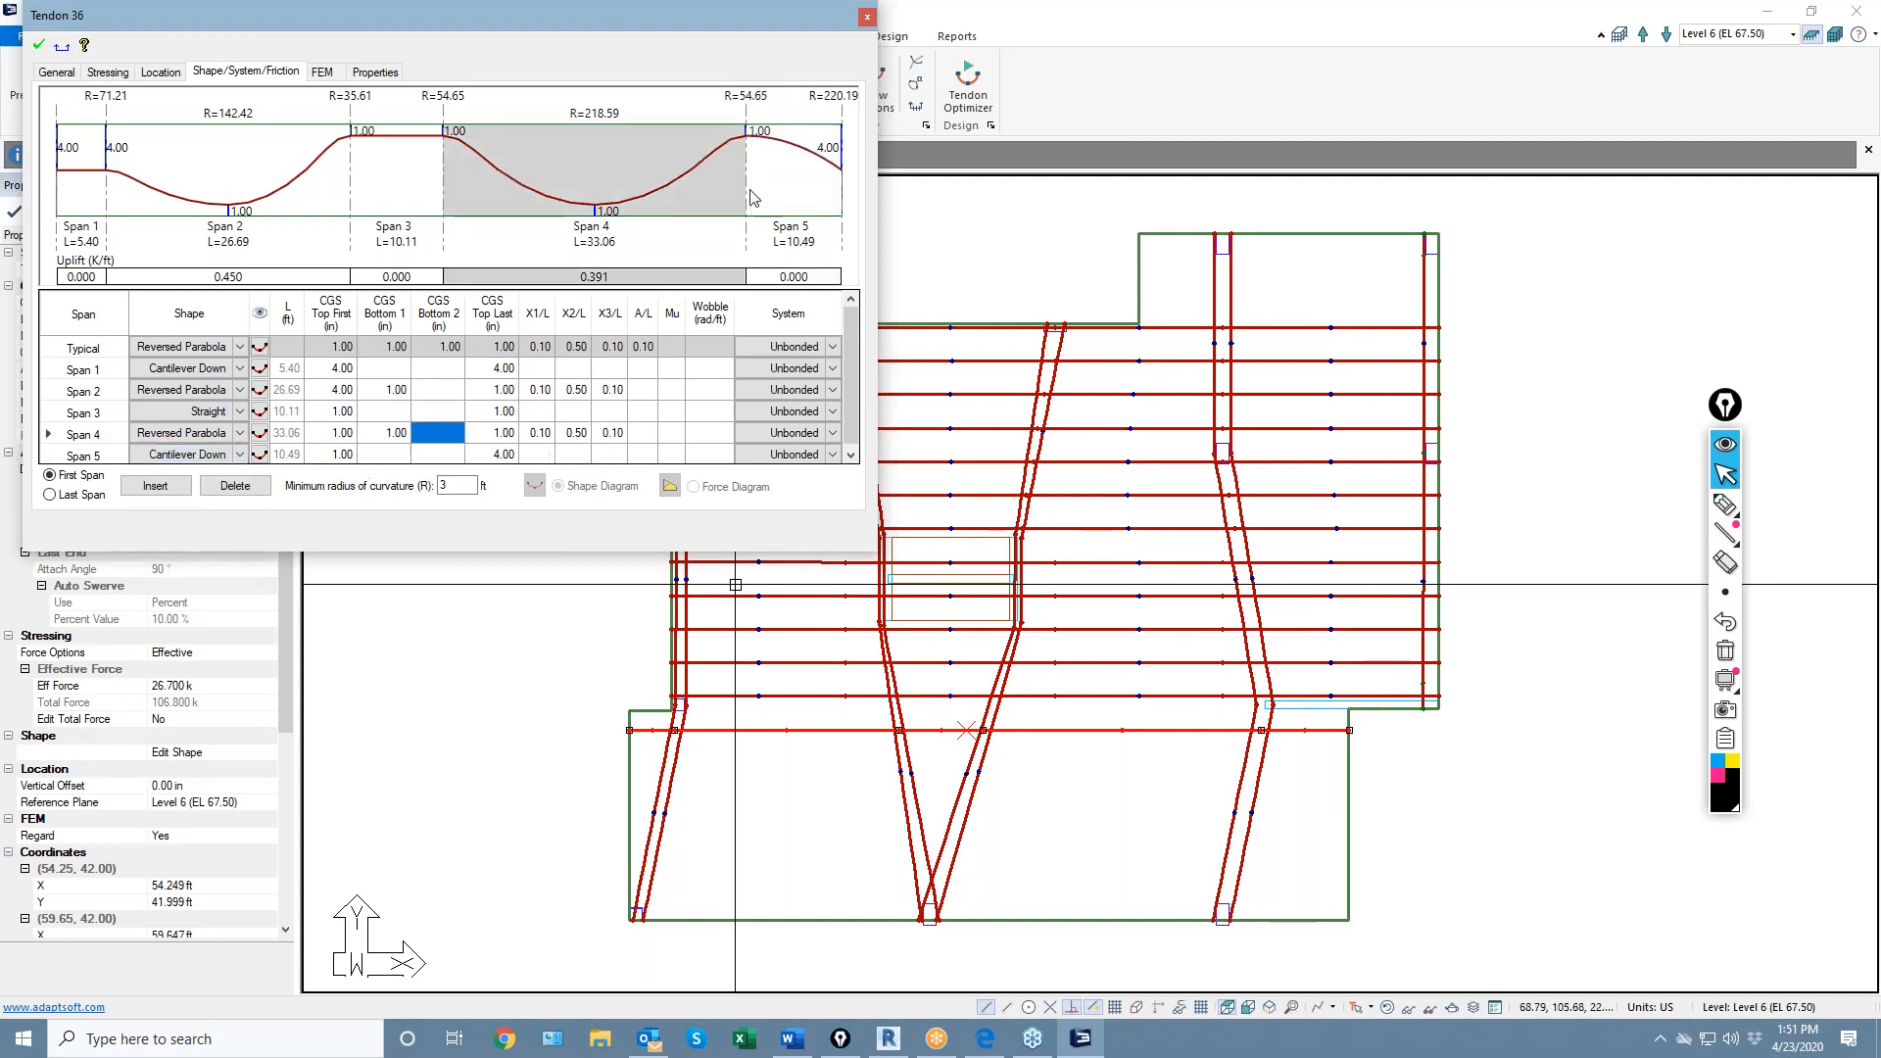
click(38, 45)
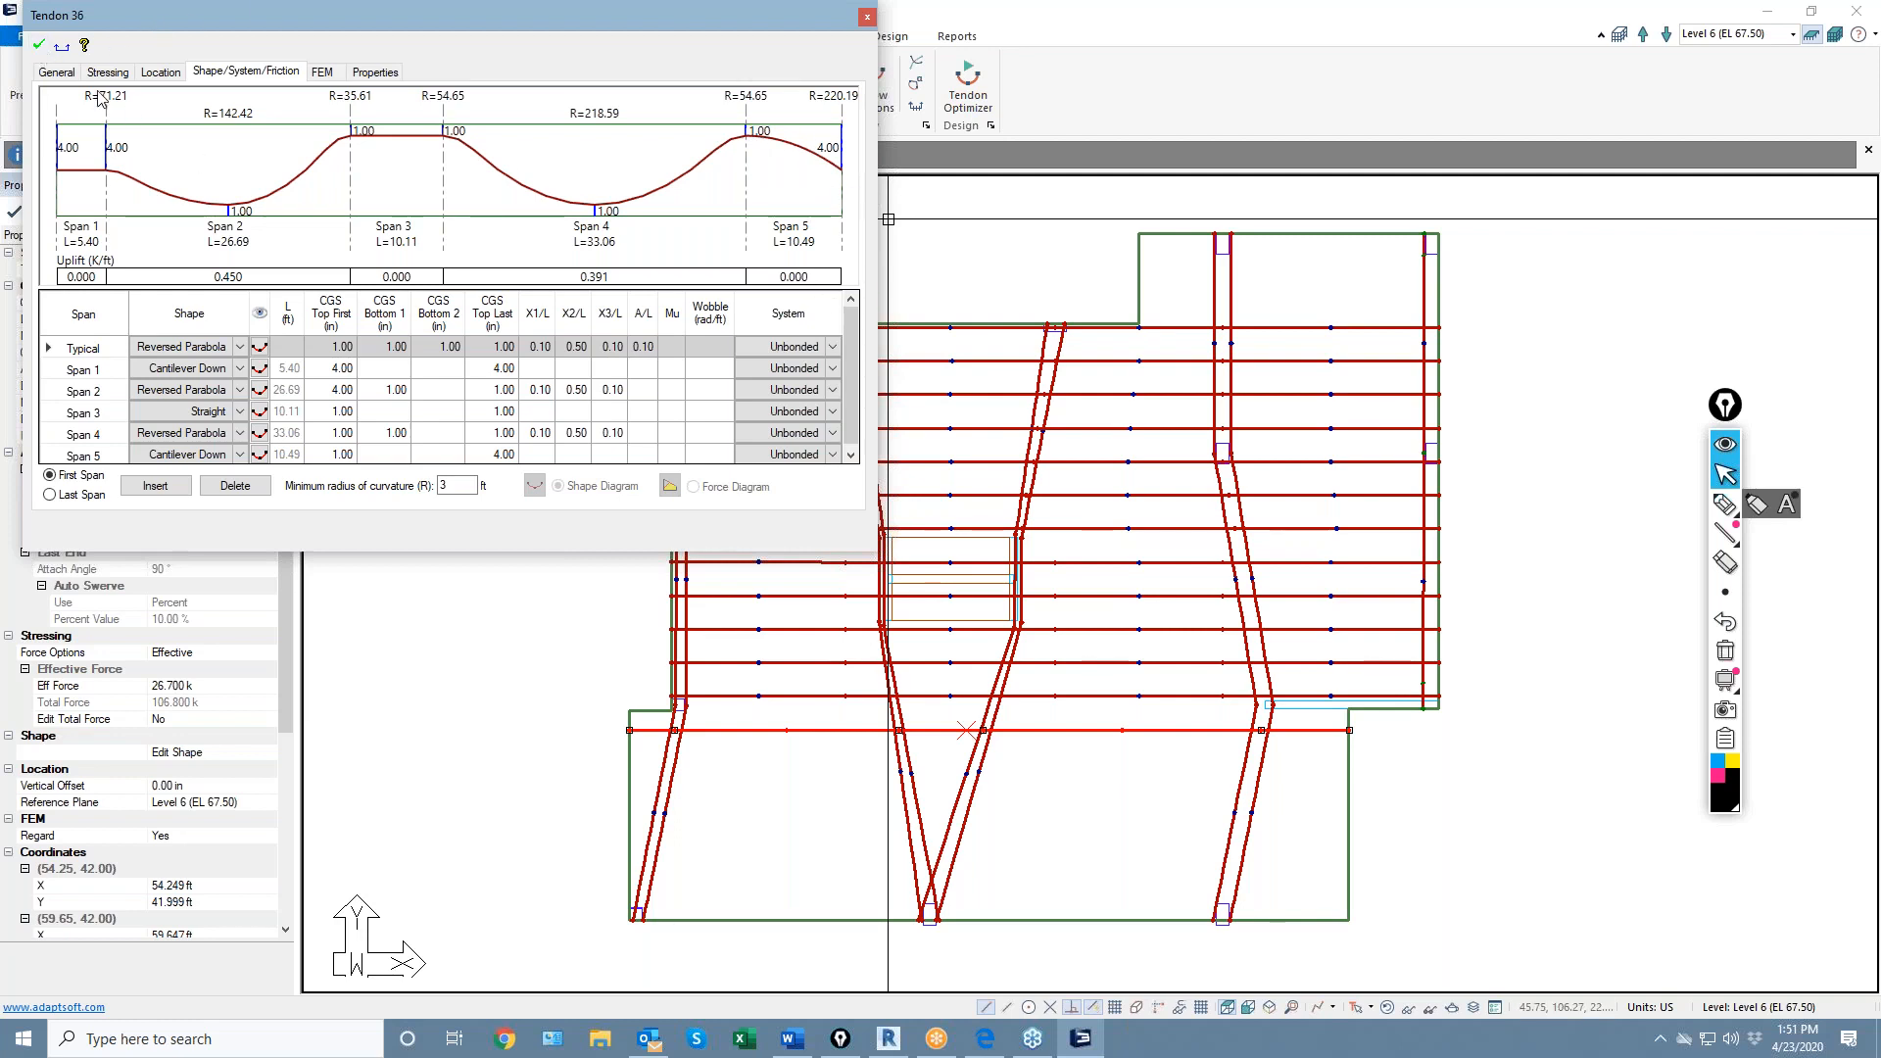
click(40, 46)
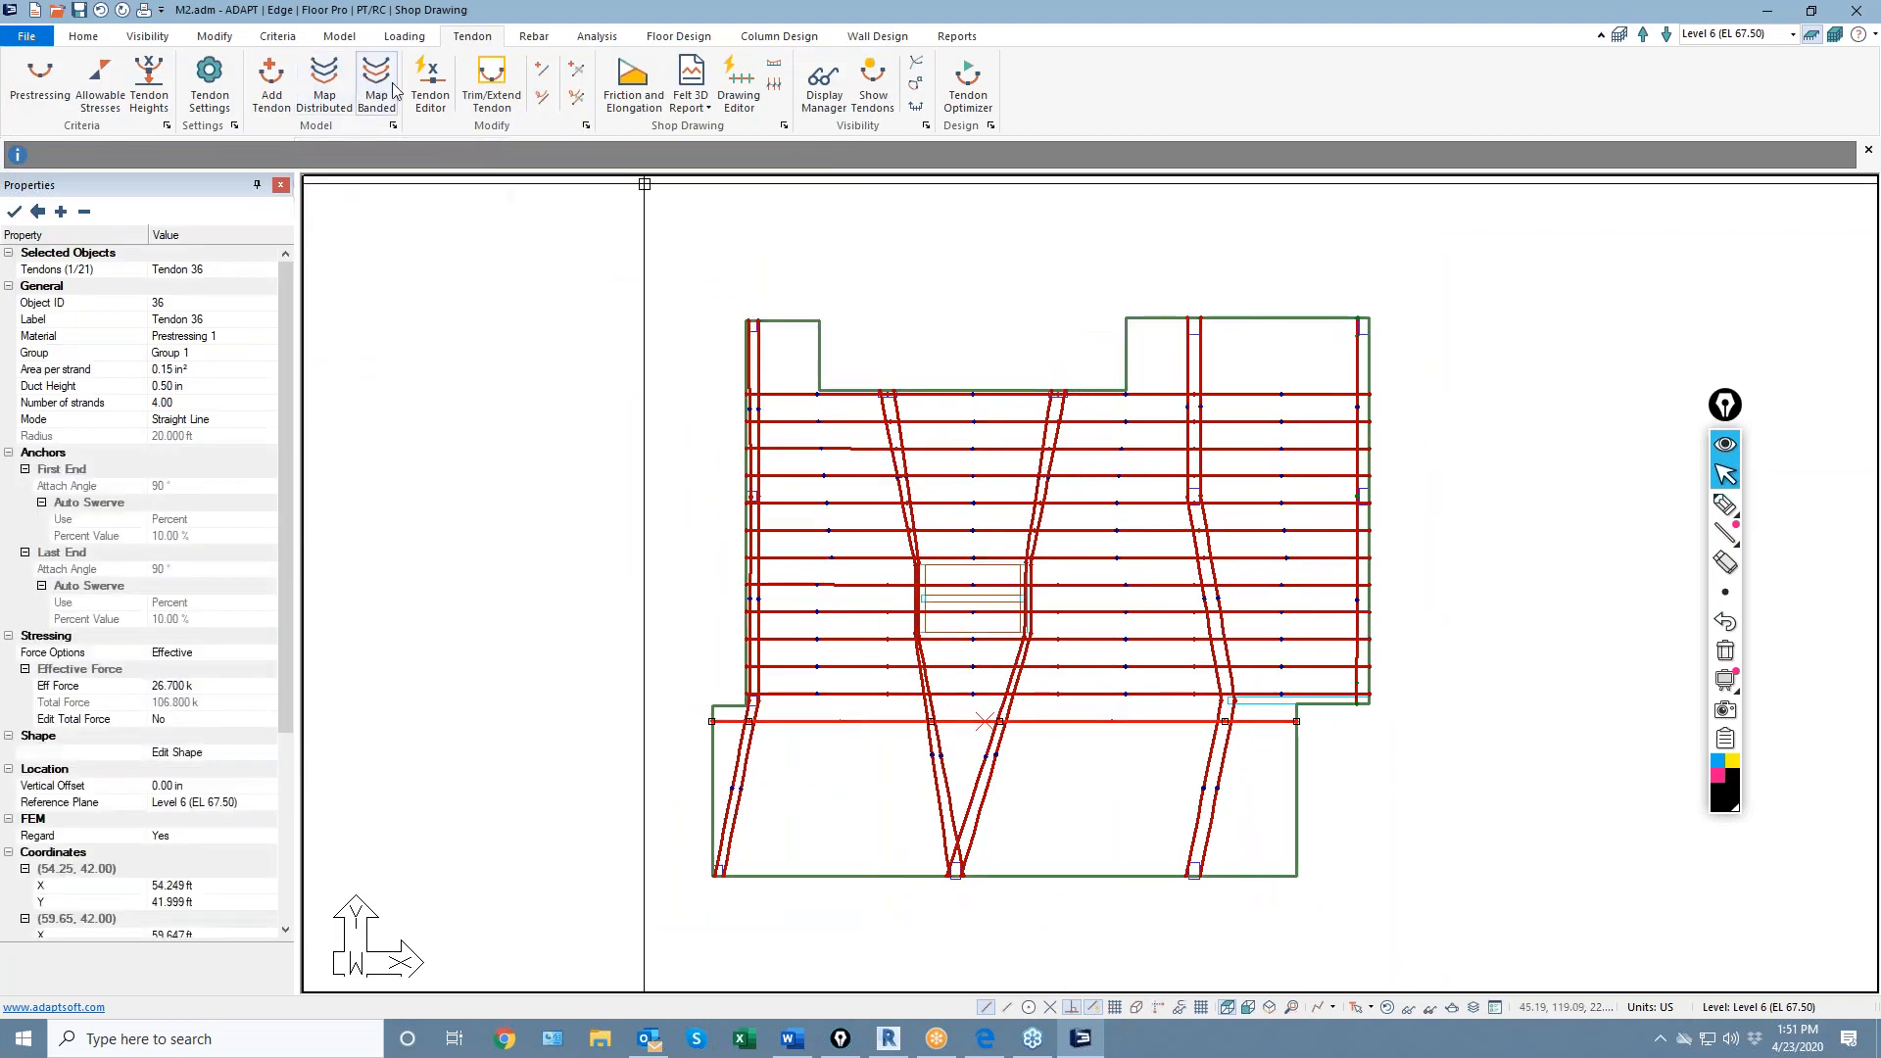
Copy the edited tendon southward at 4 ft spacing, giving five copies across the southern part of the slab
click(215, 36)
click(404, 86)
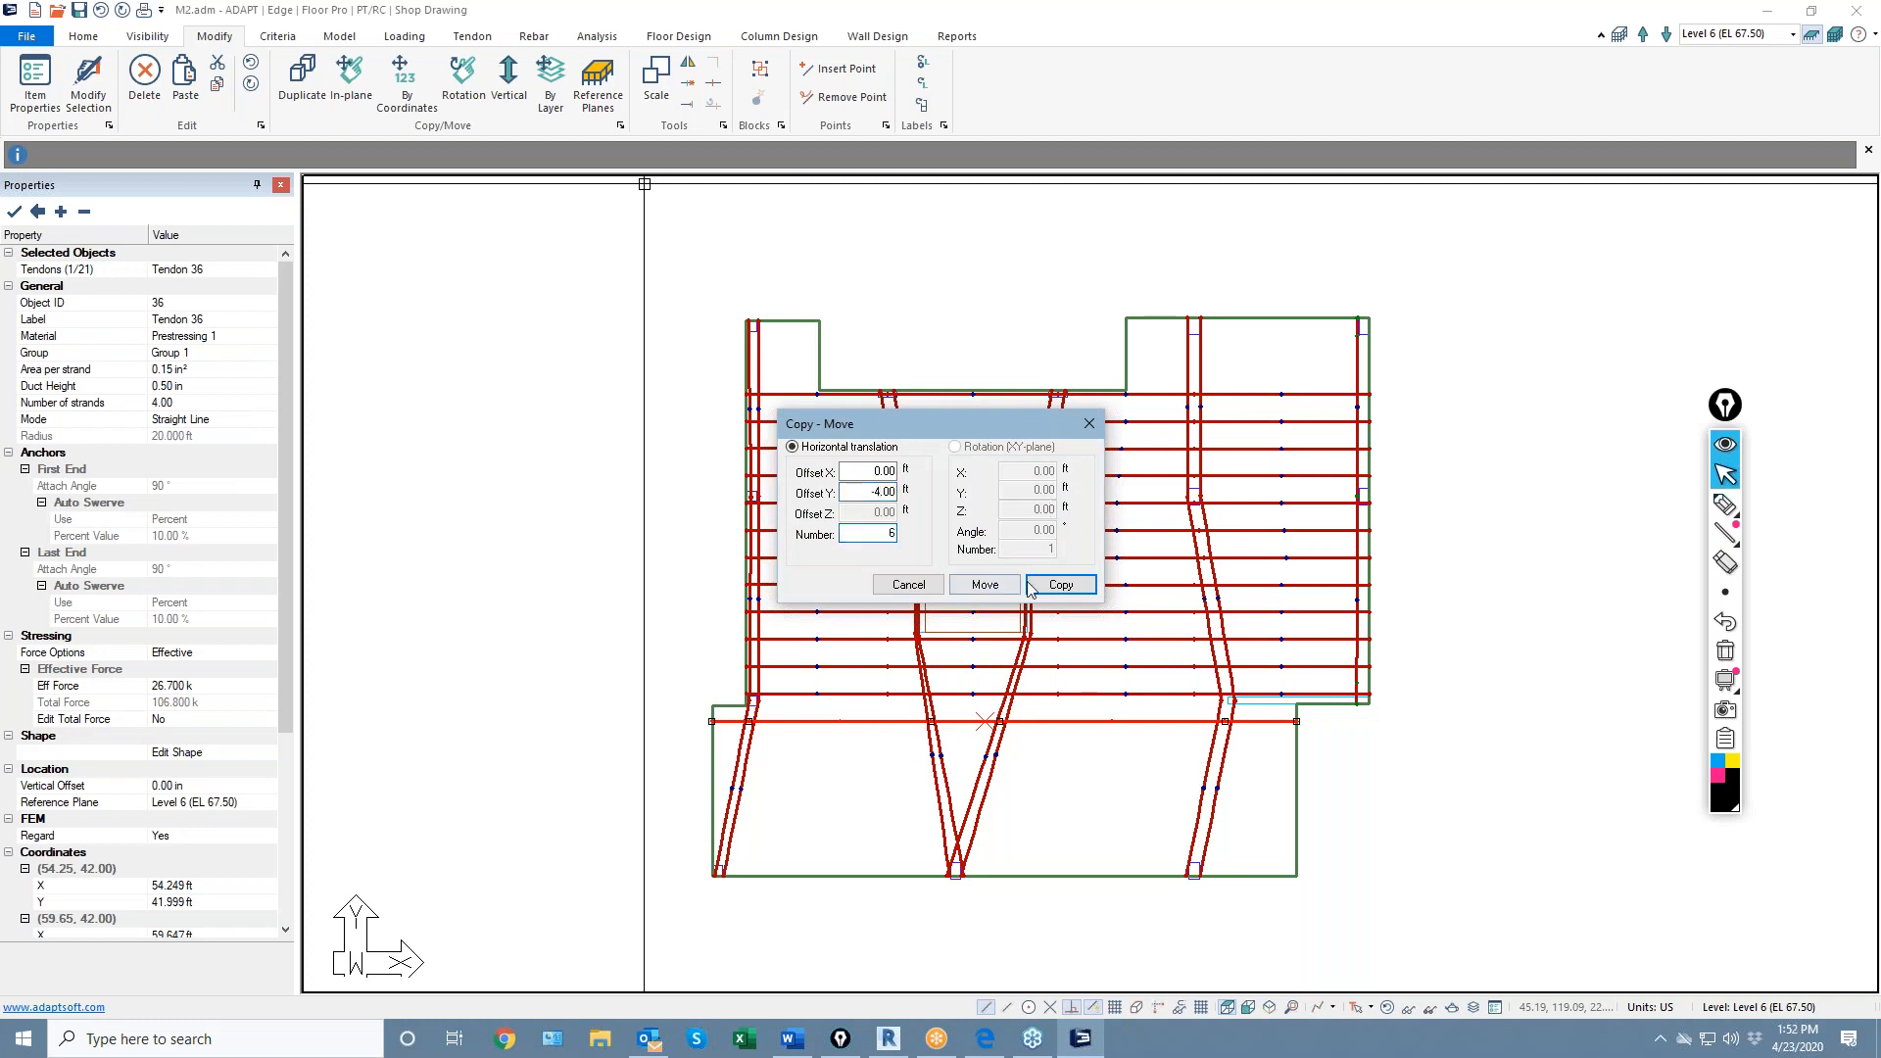
click(1061, 585)
click(1074, 898)
Move the eastern interior control points of the five copied tendons onto the sloping eastern band
drag(1126, 873, 1076, 720)
scroll(1279, 770, up, 1)
click(1279, 774)
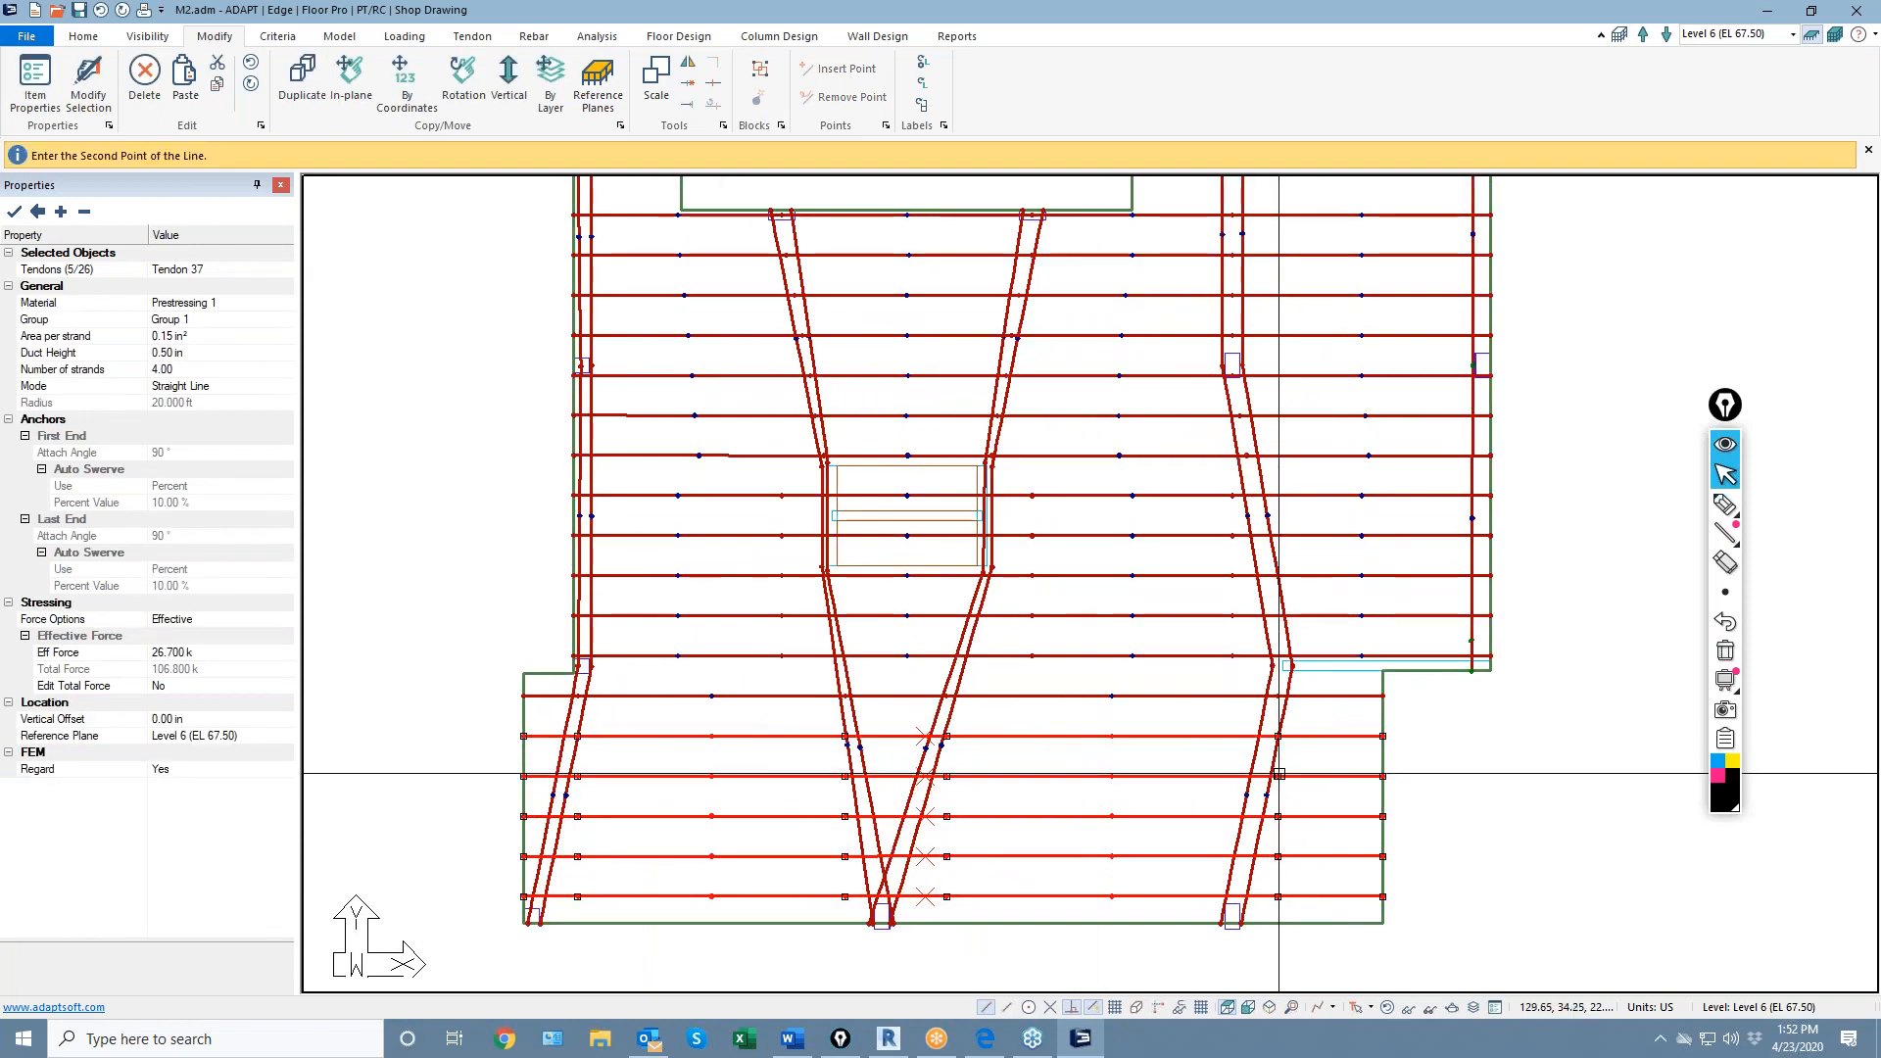
click(1262, 774)
click(1278, 737)
click(1271, 737)
click(1276, 817)
click(1253, 817)
click(1277, 857)
click(1245, 856)
click(1278, 896)
click(1236, 895)
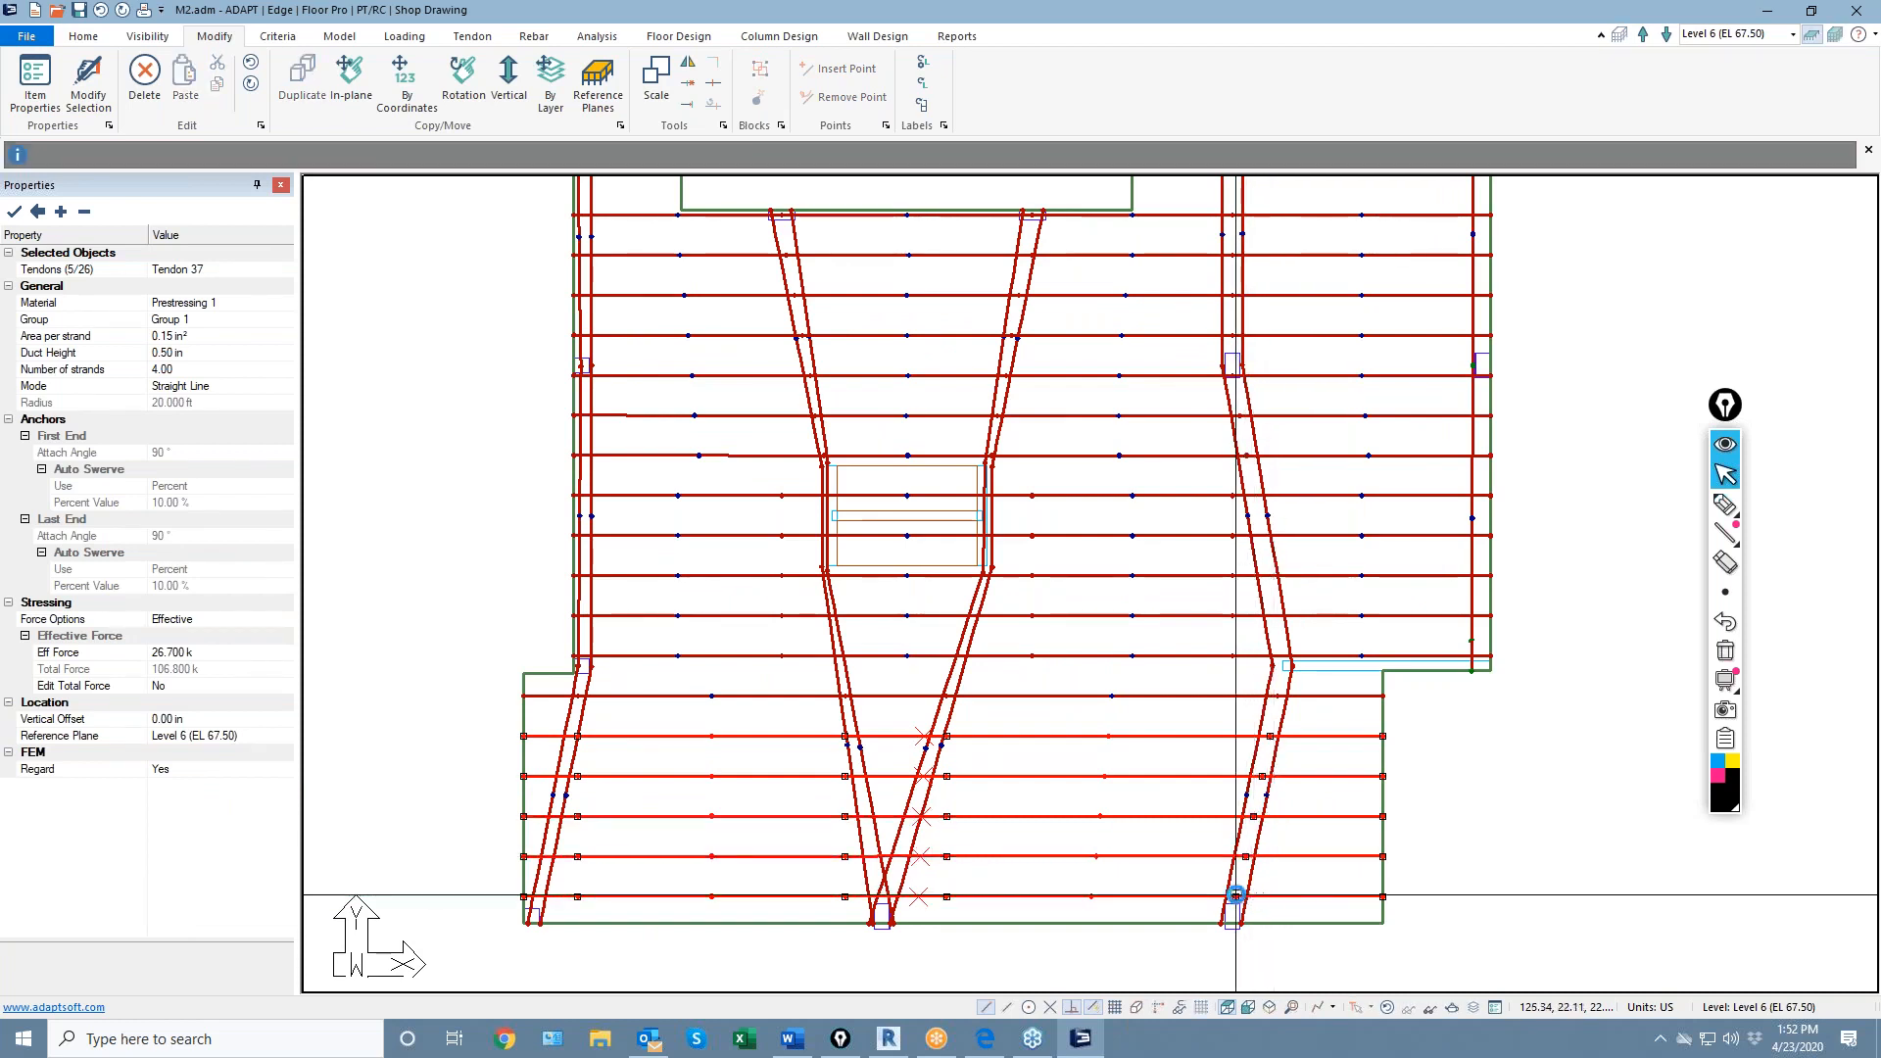
Align the northernmost copy's control point with the central V's east leg and all five copies' western points with its west leg
click(946, 737)
click(937, 736)
click(844, 737)
click(849, 735)
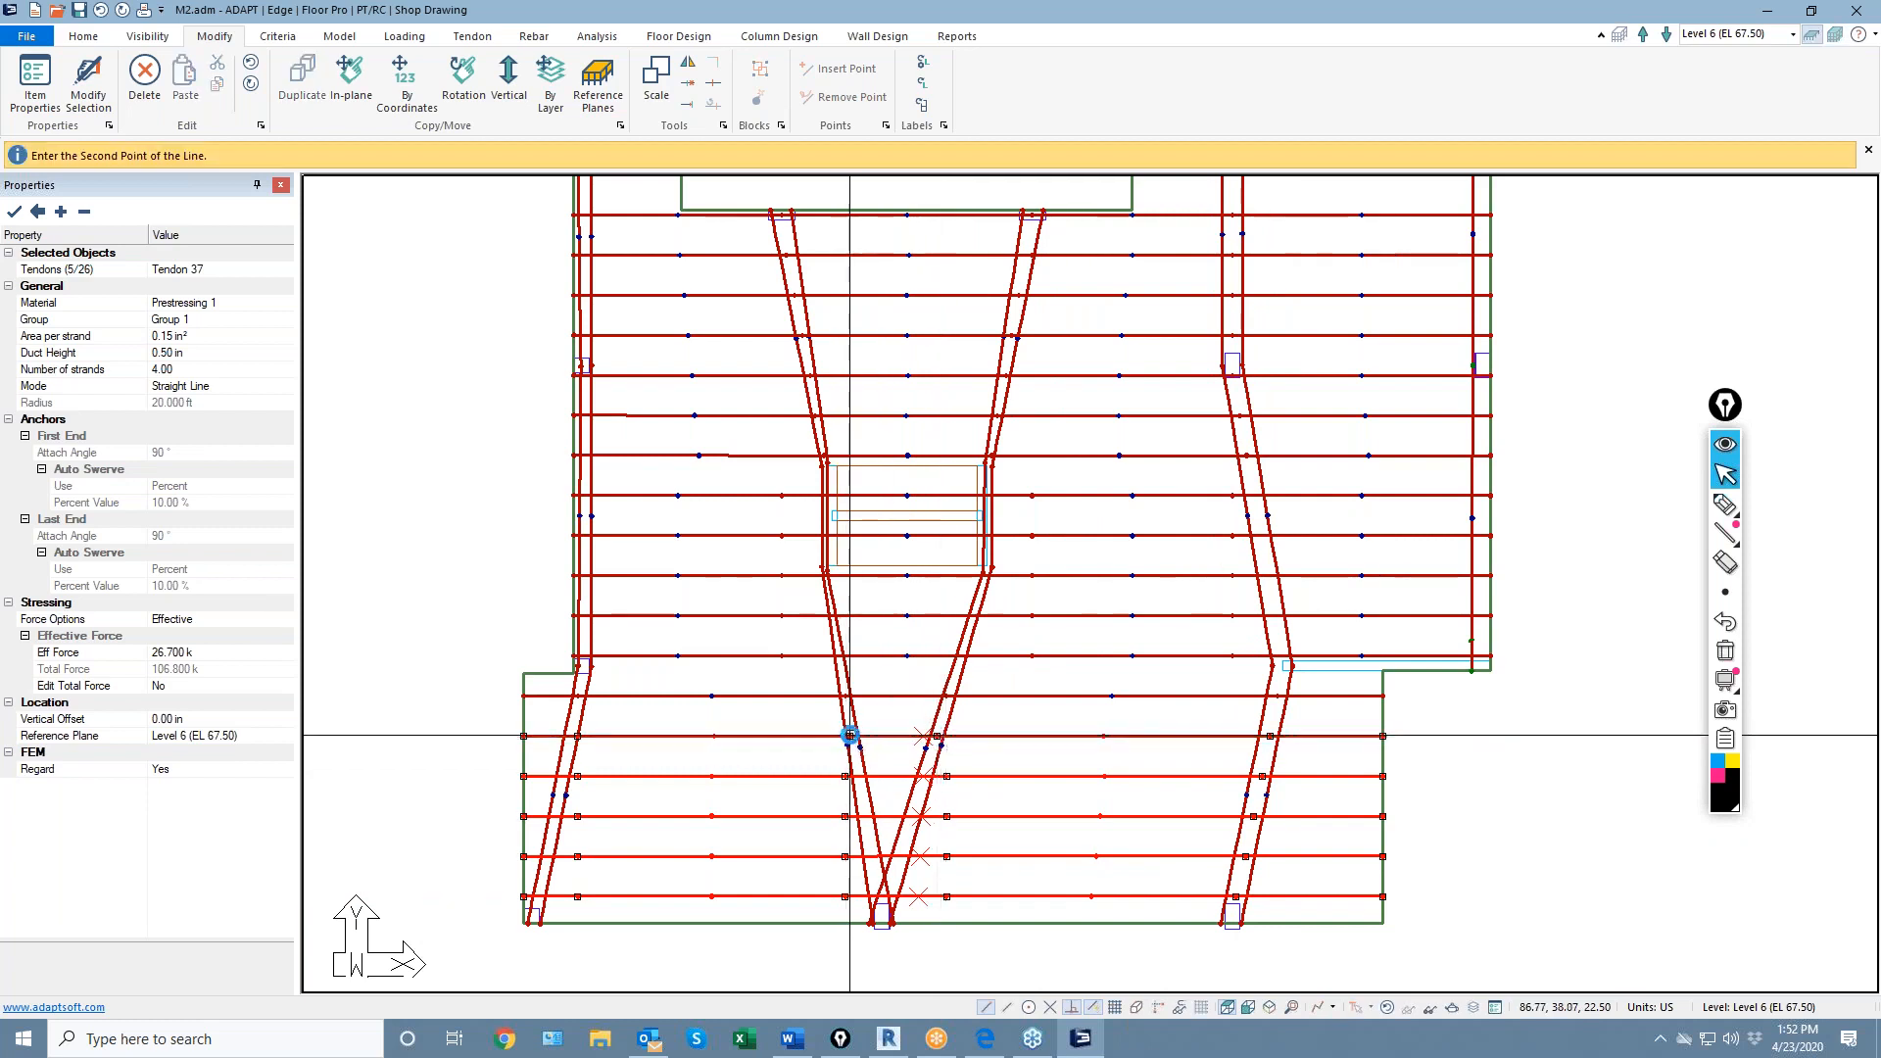
click(845, 777)
click(856, 776)
click(844, 819)
click(864, 818)
click(845, 857)
click(868, 856)
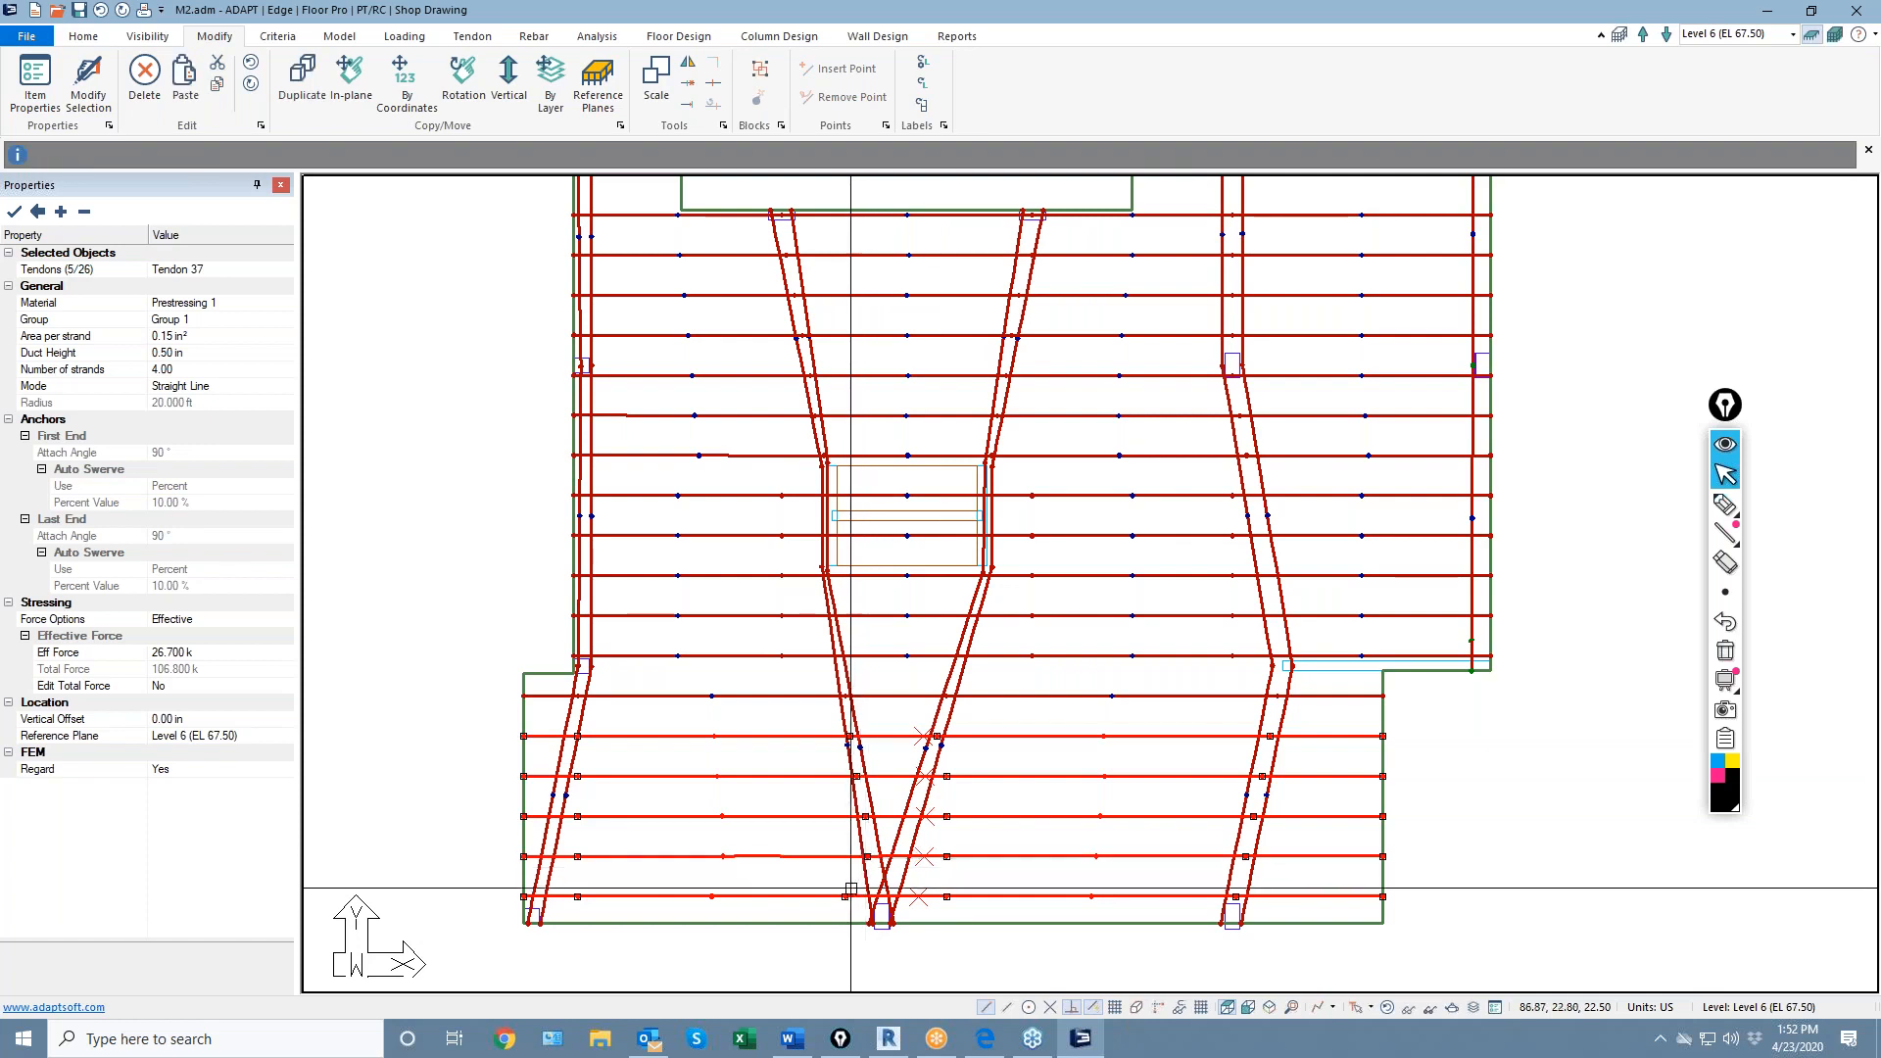
click(845, 896)
click(877, 893)
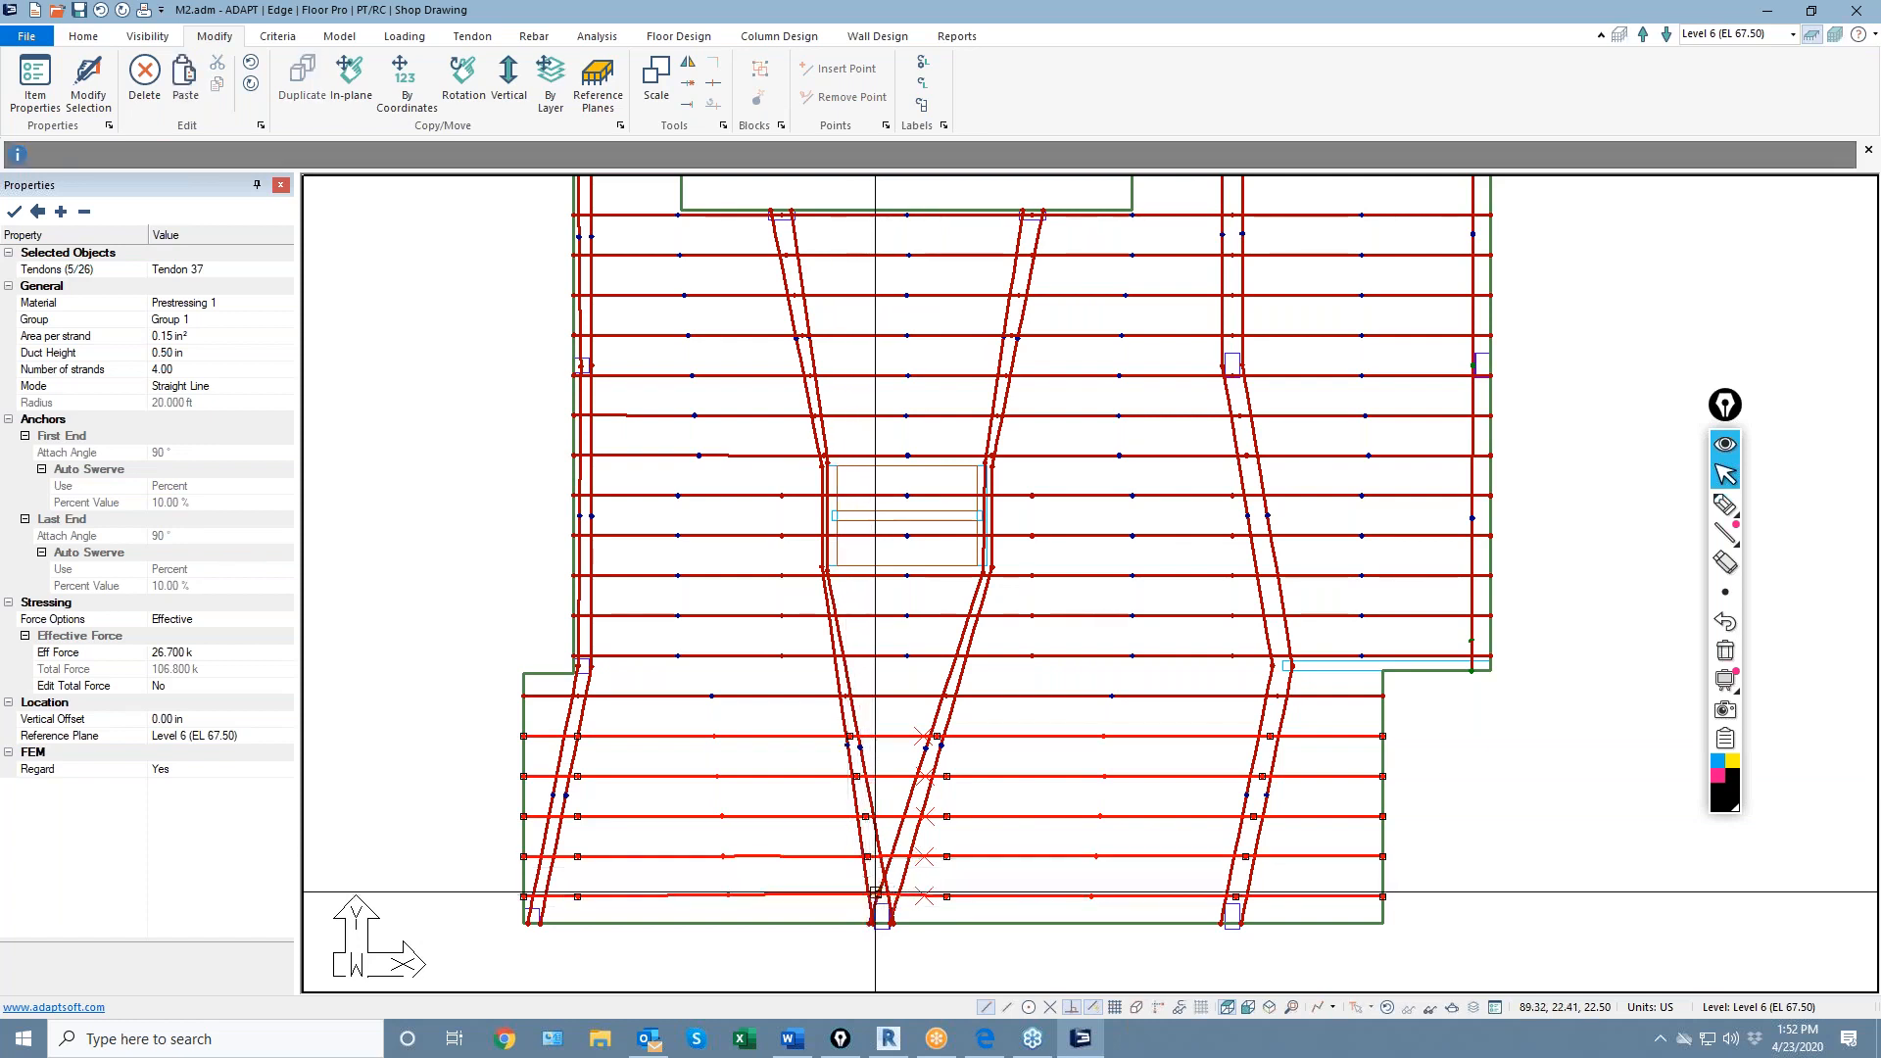
Move the matching control points of the four remaining copied tendons onto the east leg of the central V-shaped bands
click(945, 896)
click(892, 895)
click(947, 856)
click(903, 857)
click(946, 816)
click(914, 816)
click(945, 776)
click(927, 776)
scroll(914, 888, down, 1)
scroll(914, 888, down, 2)
scroll(911, 921, up, 3)
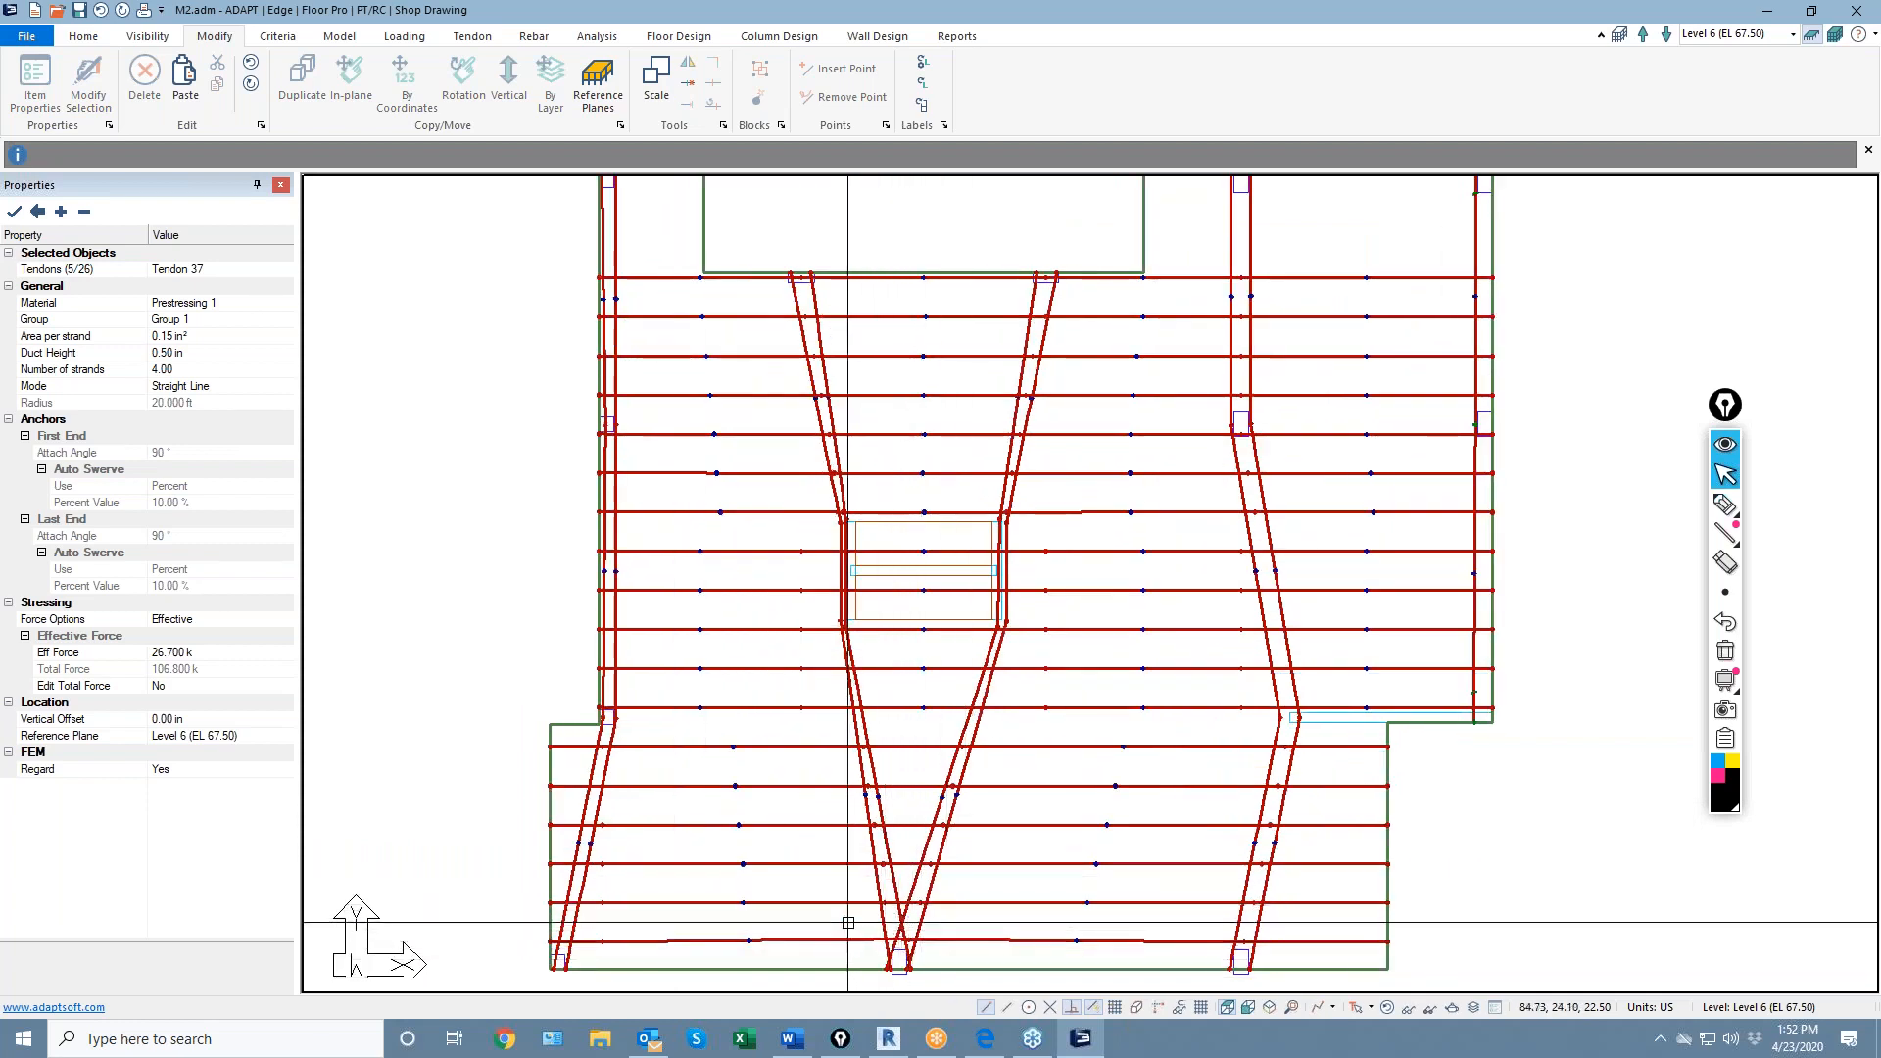
scroll(867, 833, down, 1)
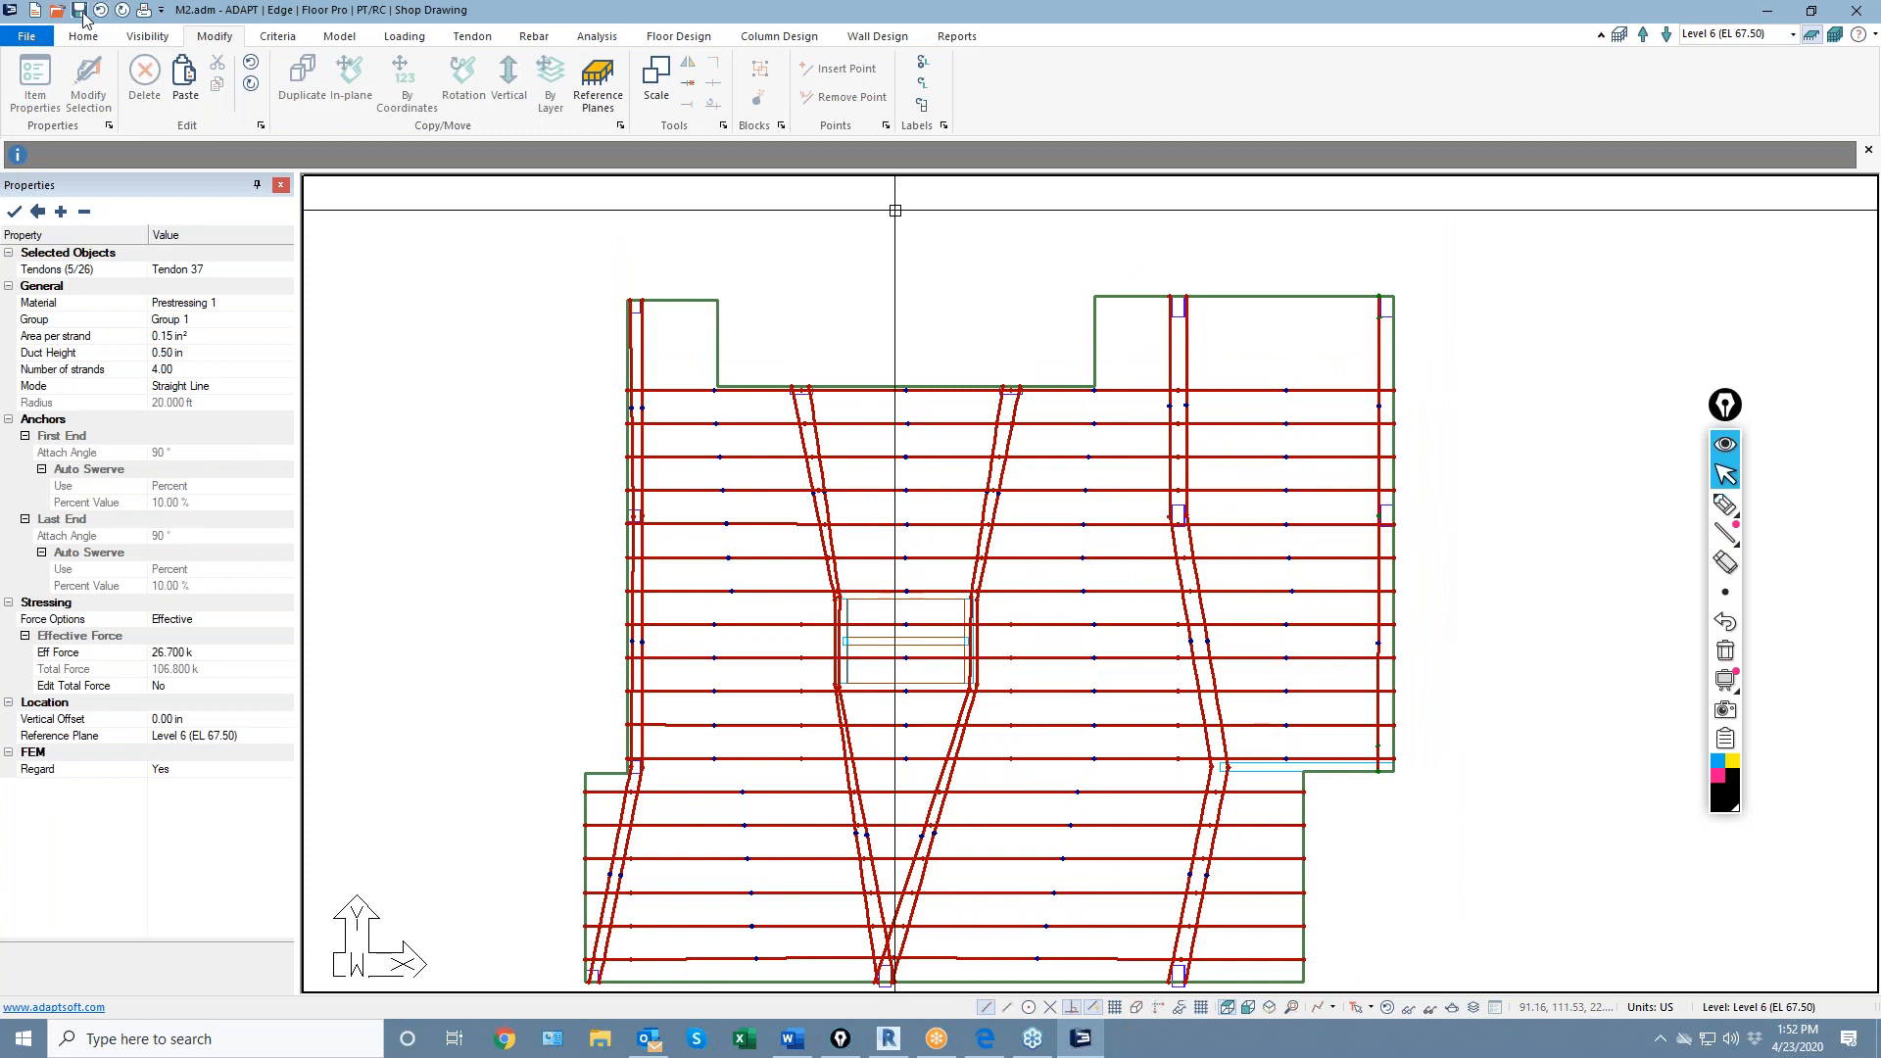
click(1726, 475)
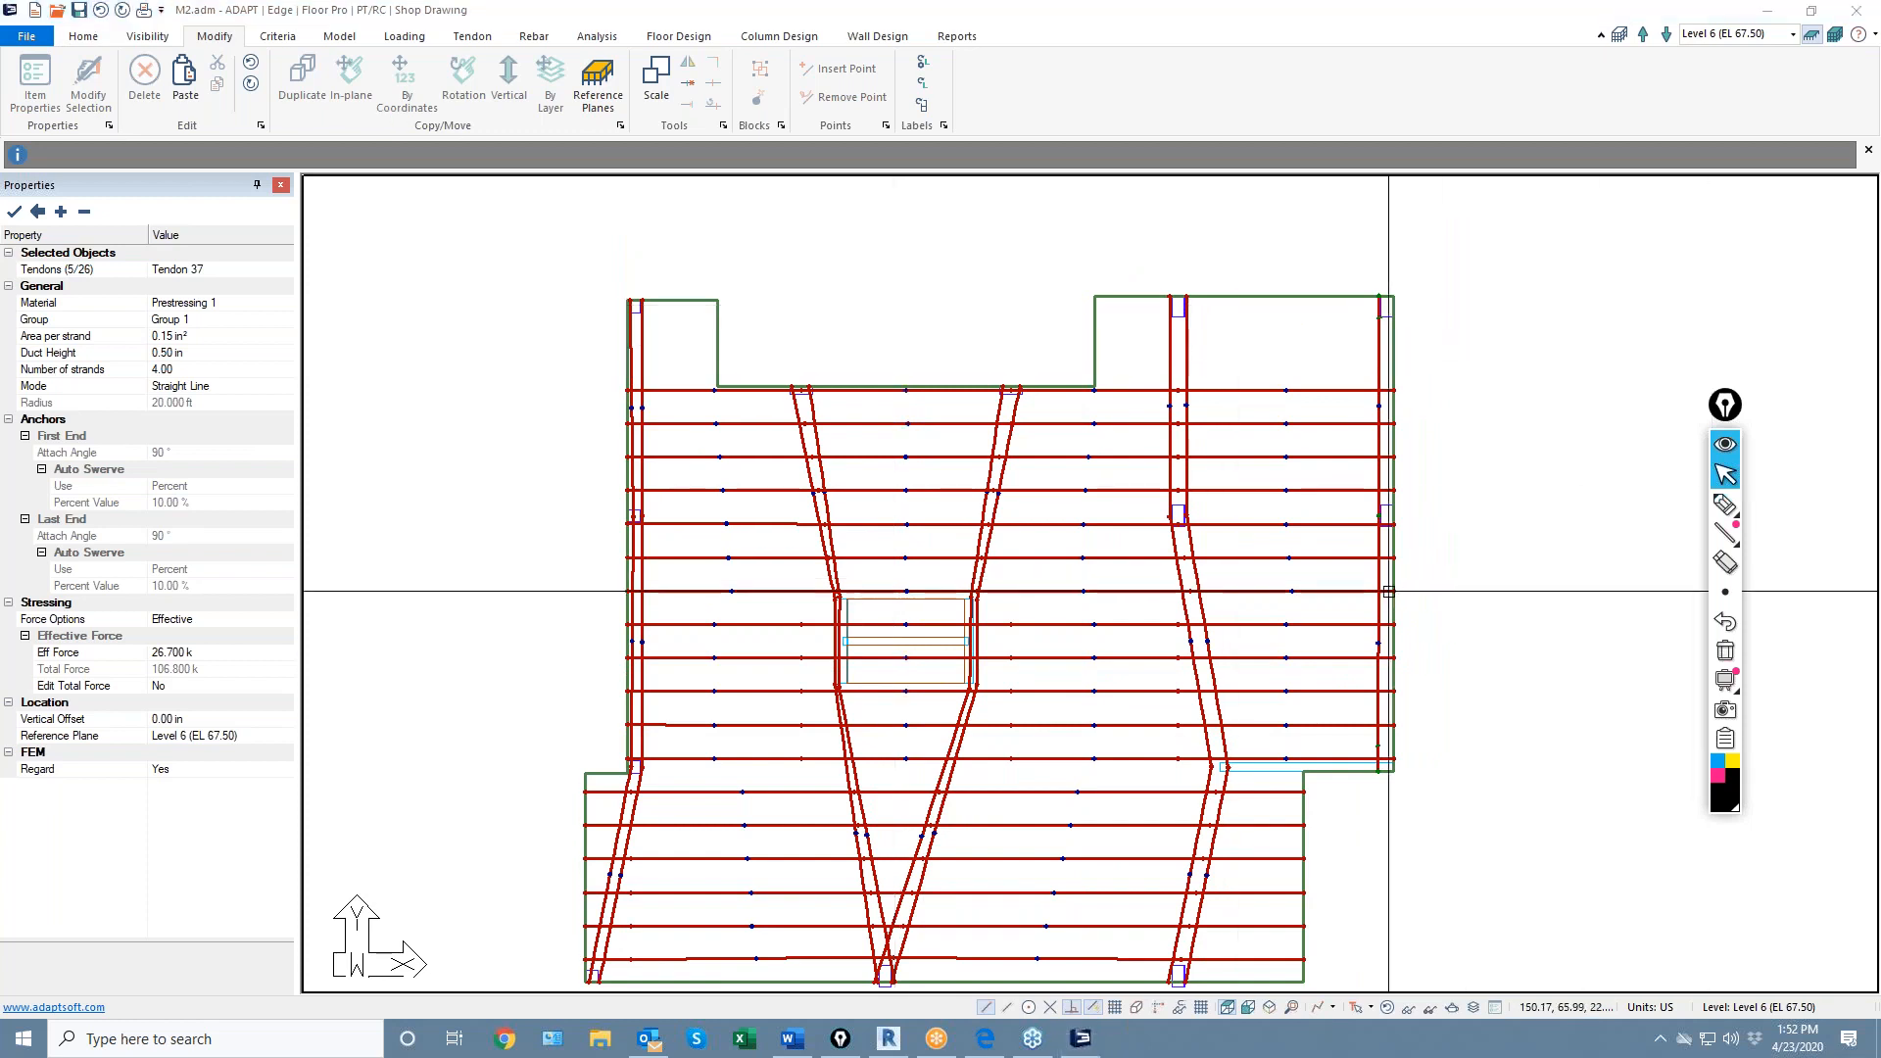
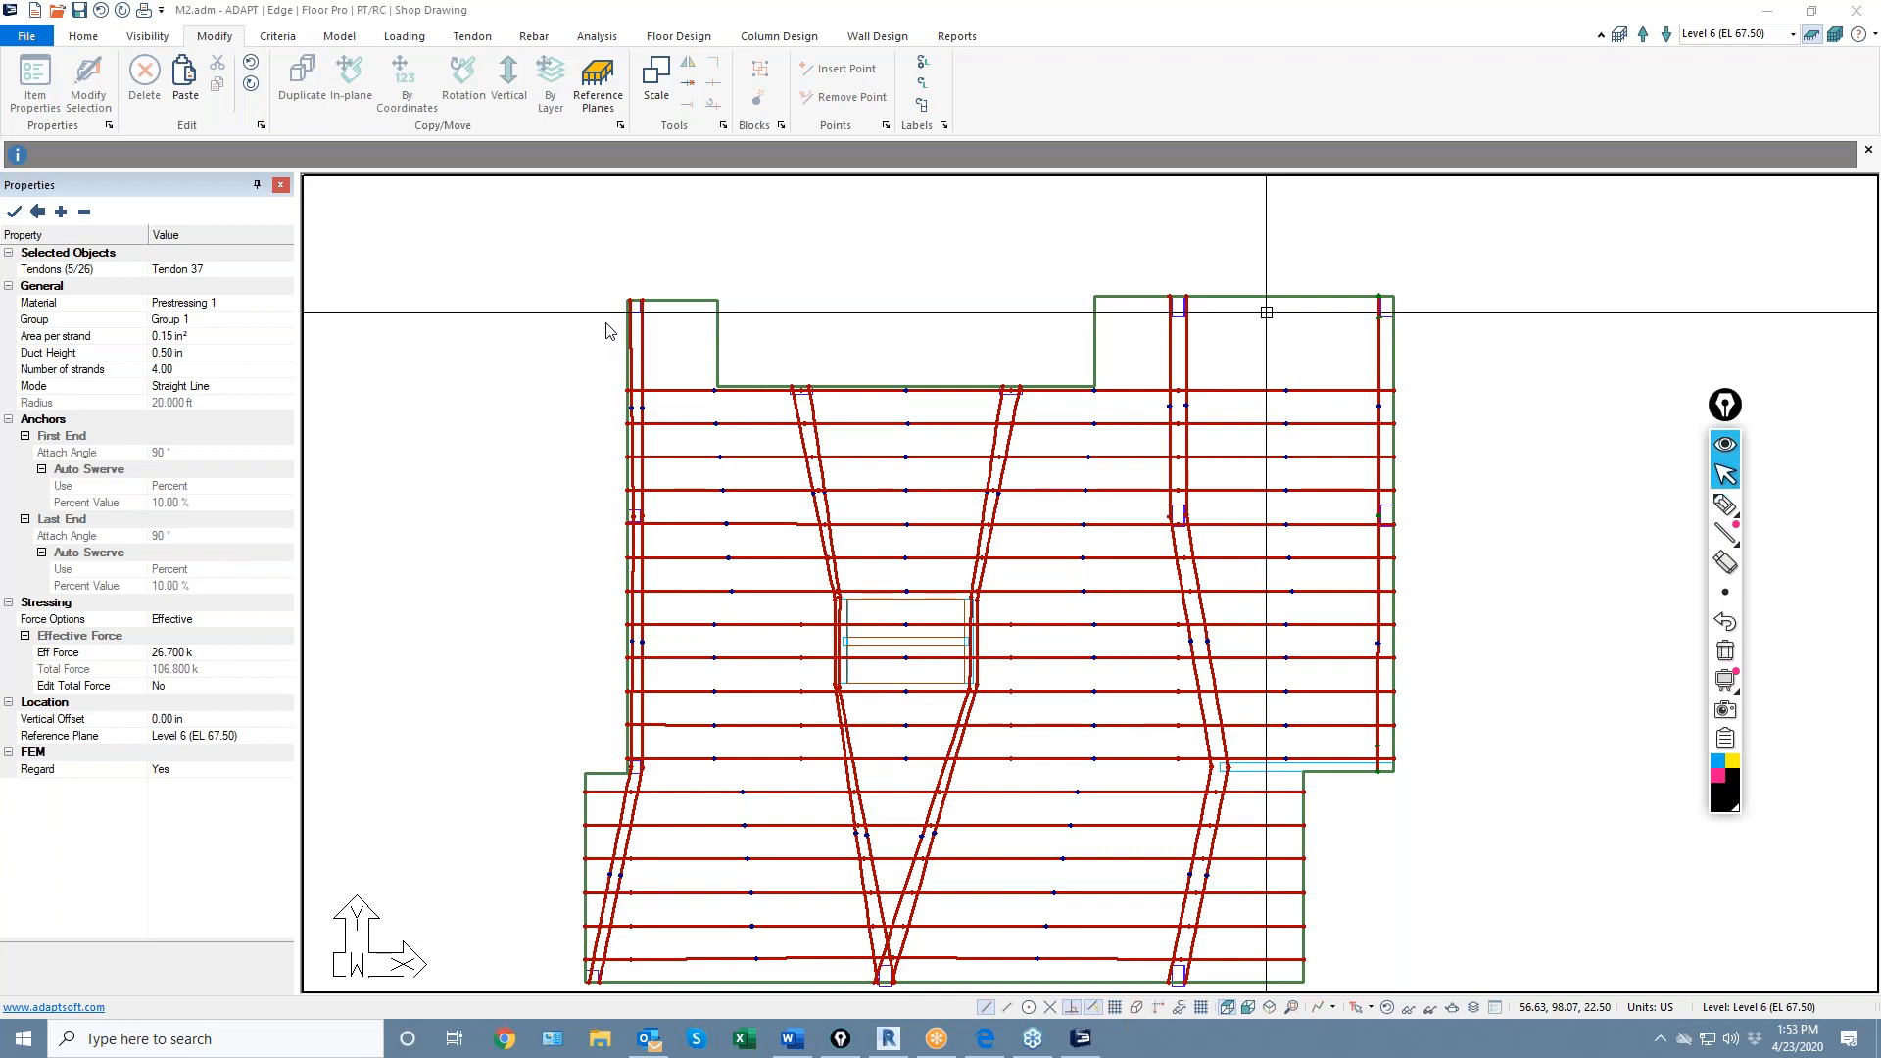
middle_drag(560, 627, 575, 500)
scroll(576, 497, down, 2)
scroll(729, 735, down, 2)
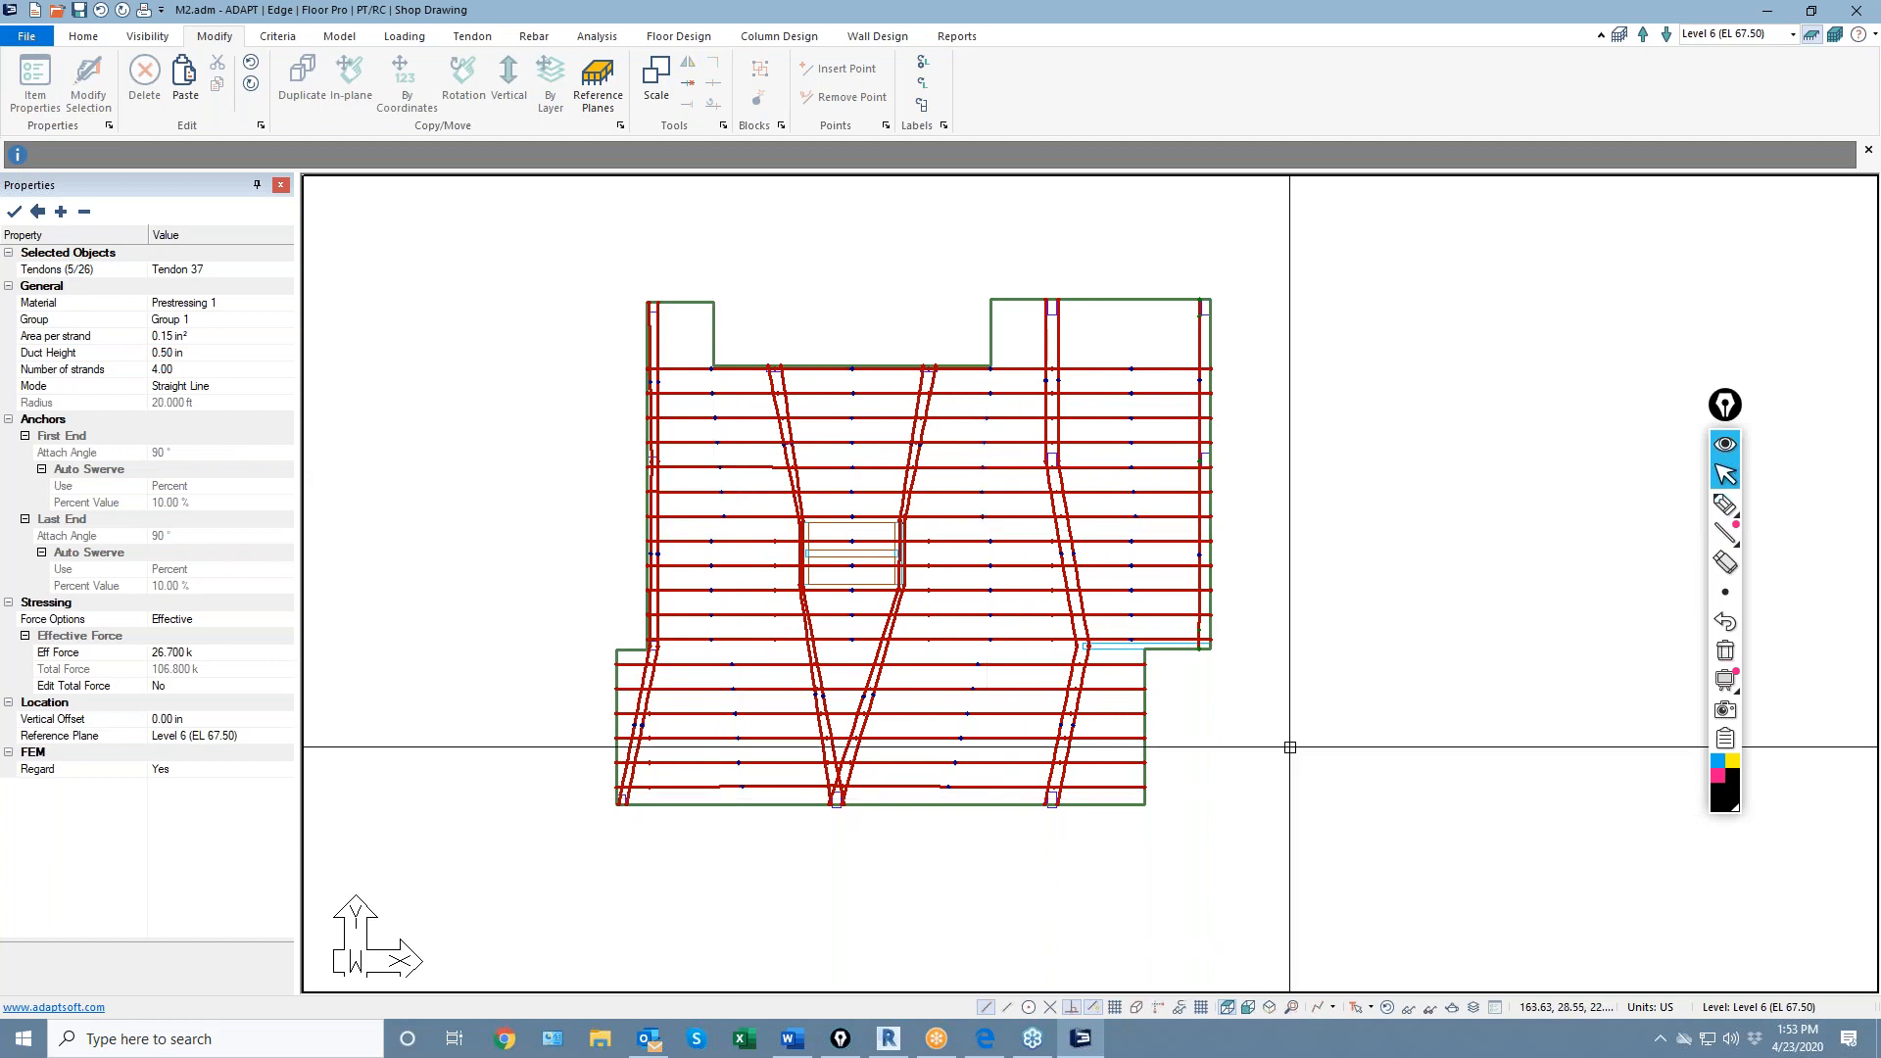
middle_drag(1291, 750, 1276, 813)
scroll(416, 660, up, 2)
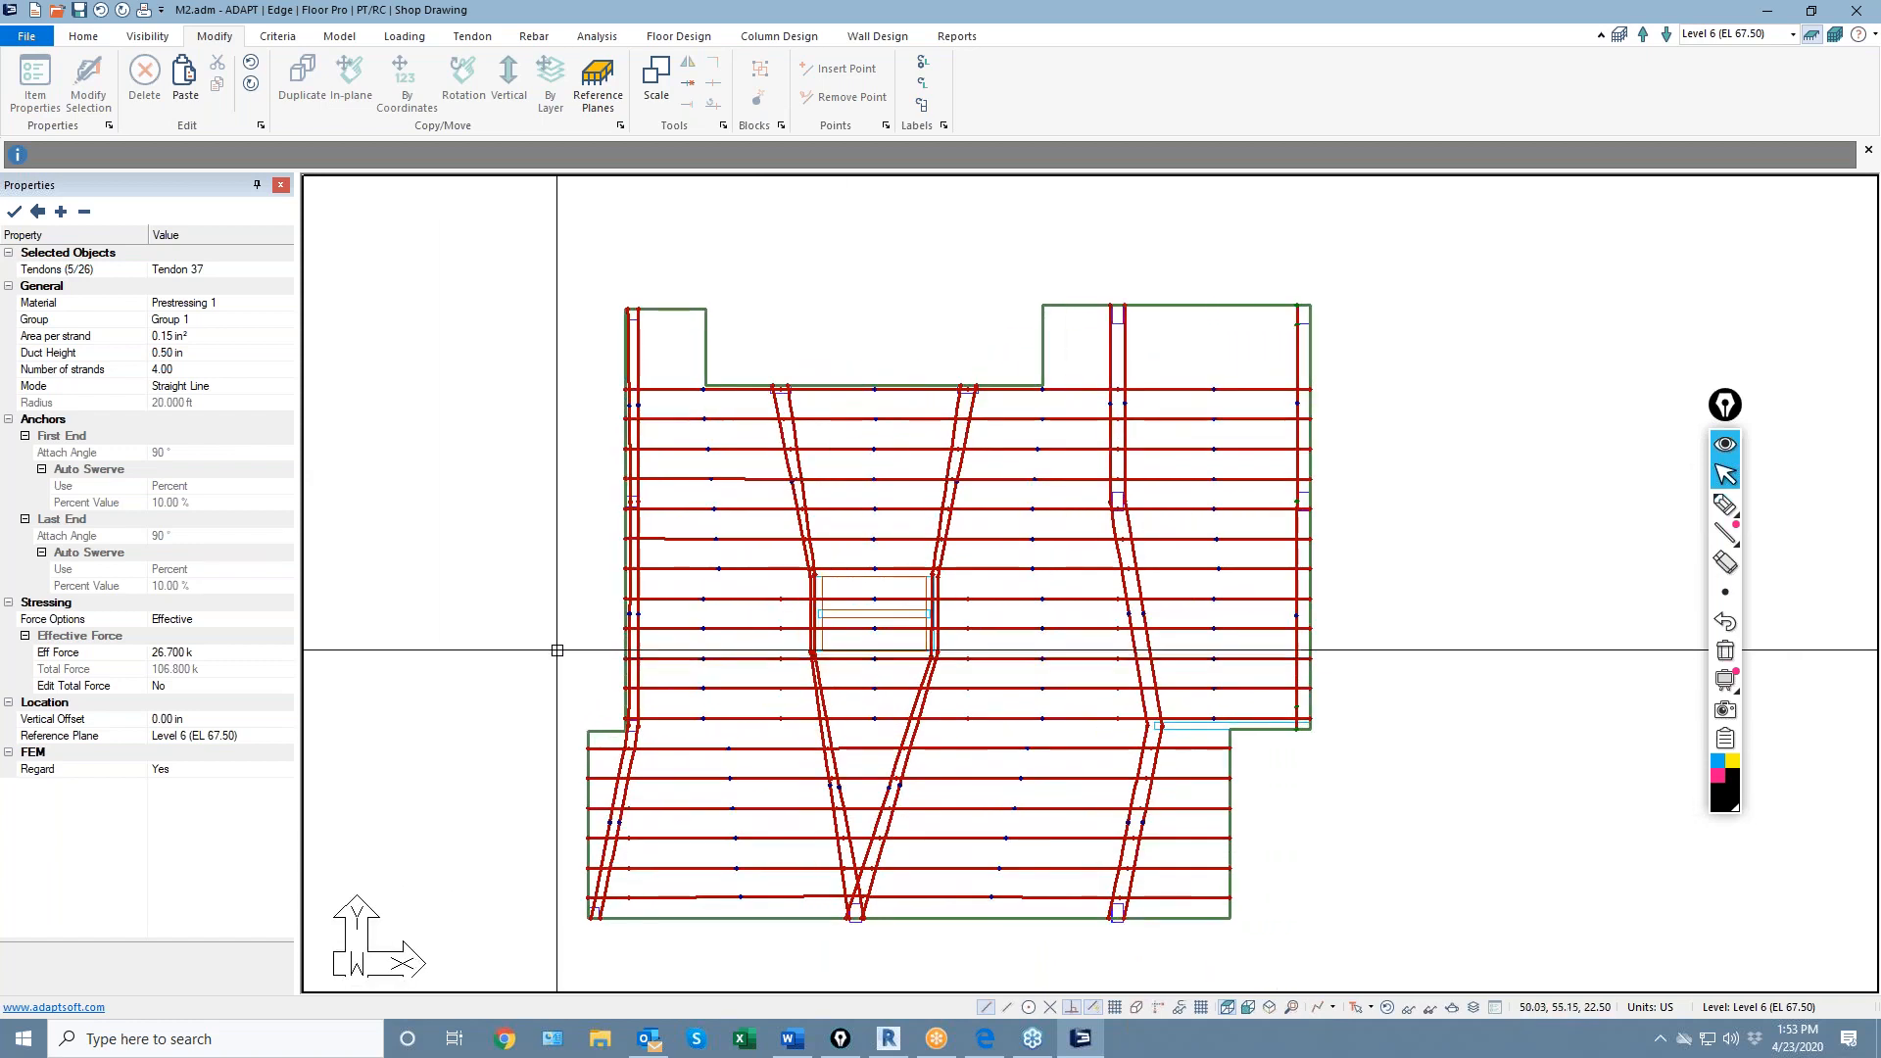
scroll(696, 622, down, 1)
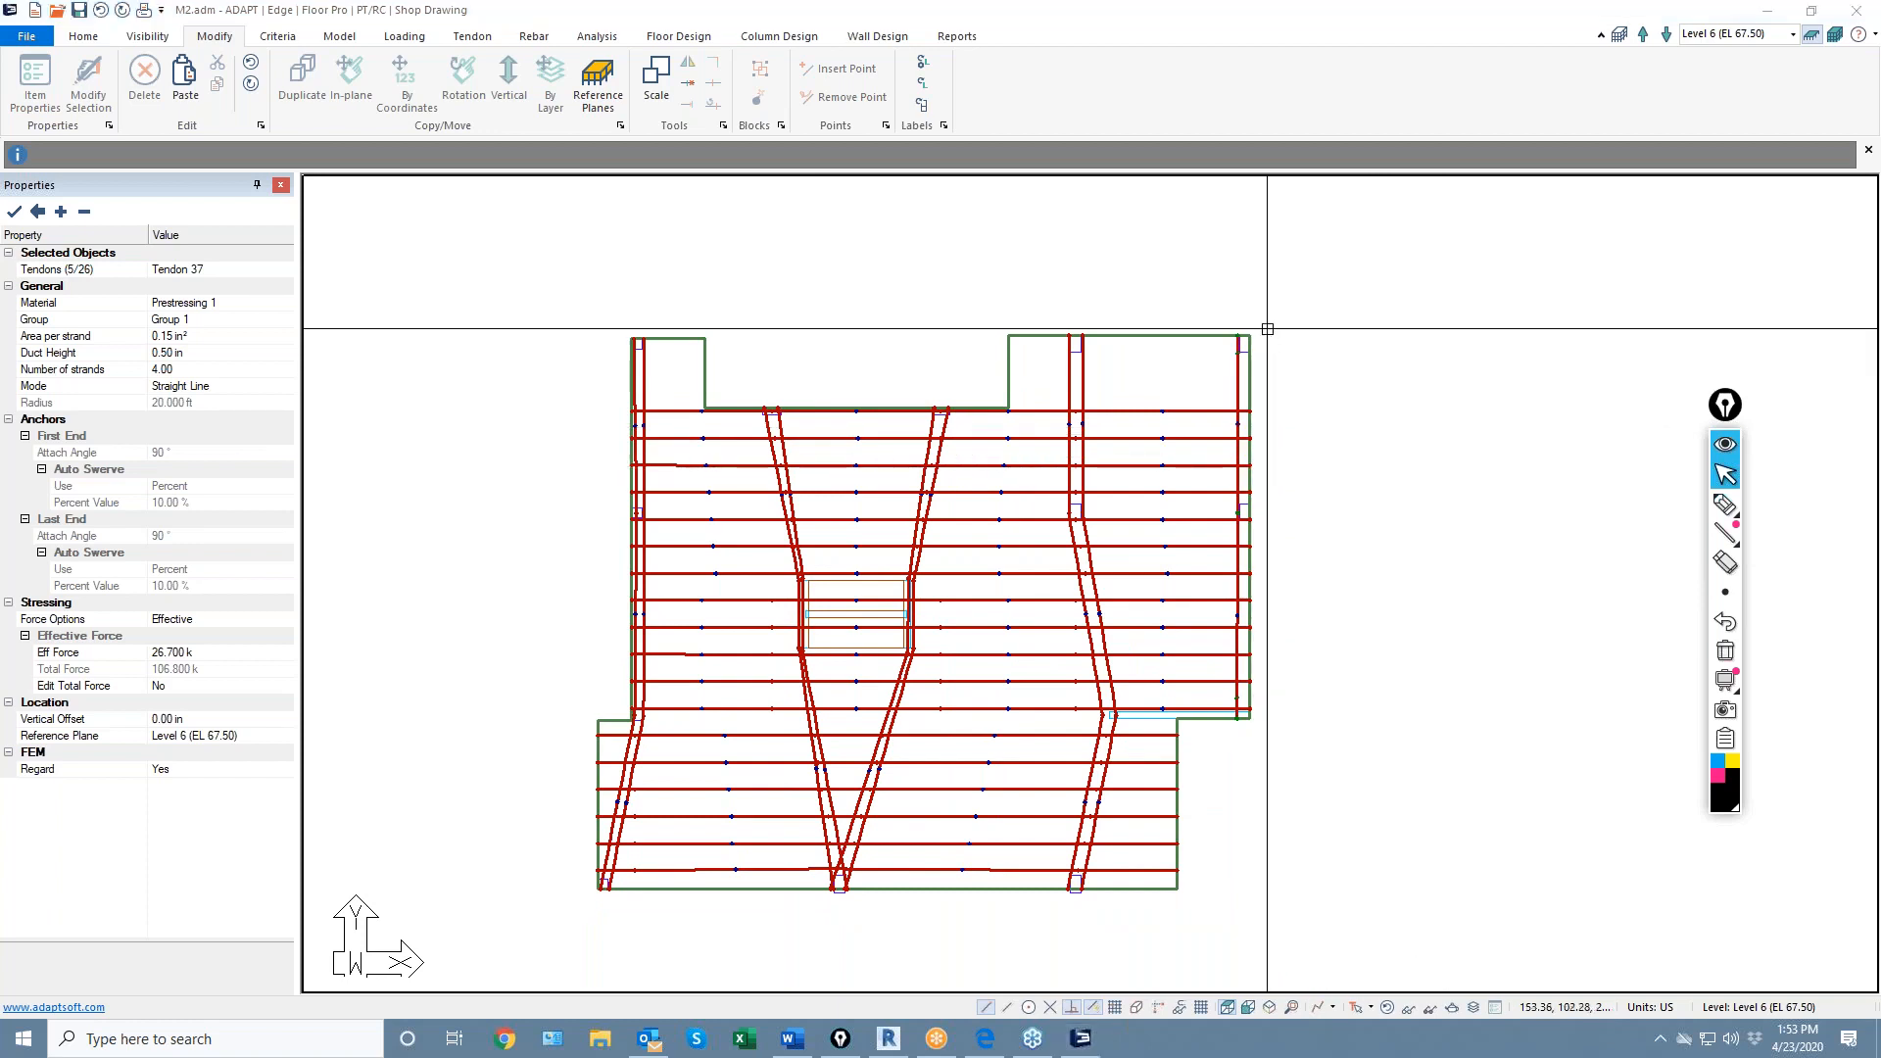
Insert a control point in the western span of the northern tendon crossing the central opening
scroll(853, 802, up, 3)
click(870, 574)
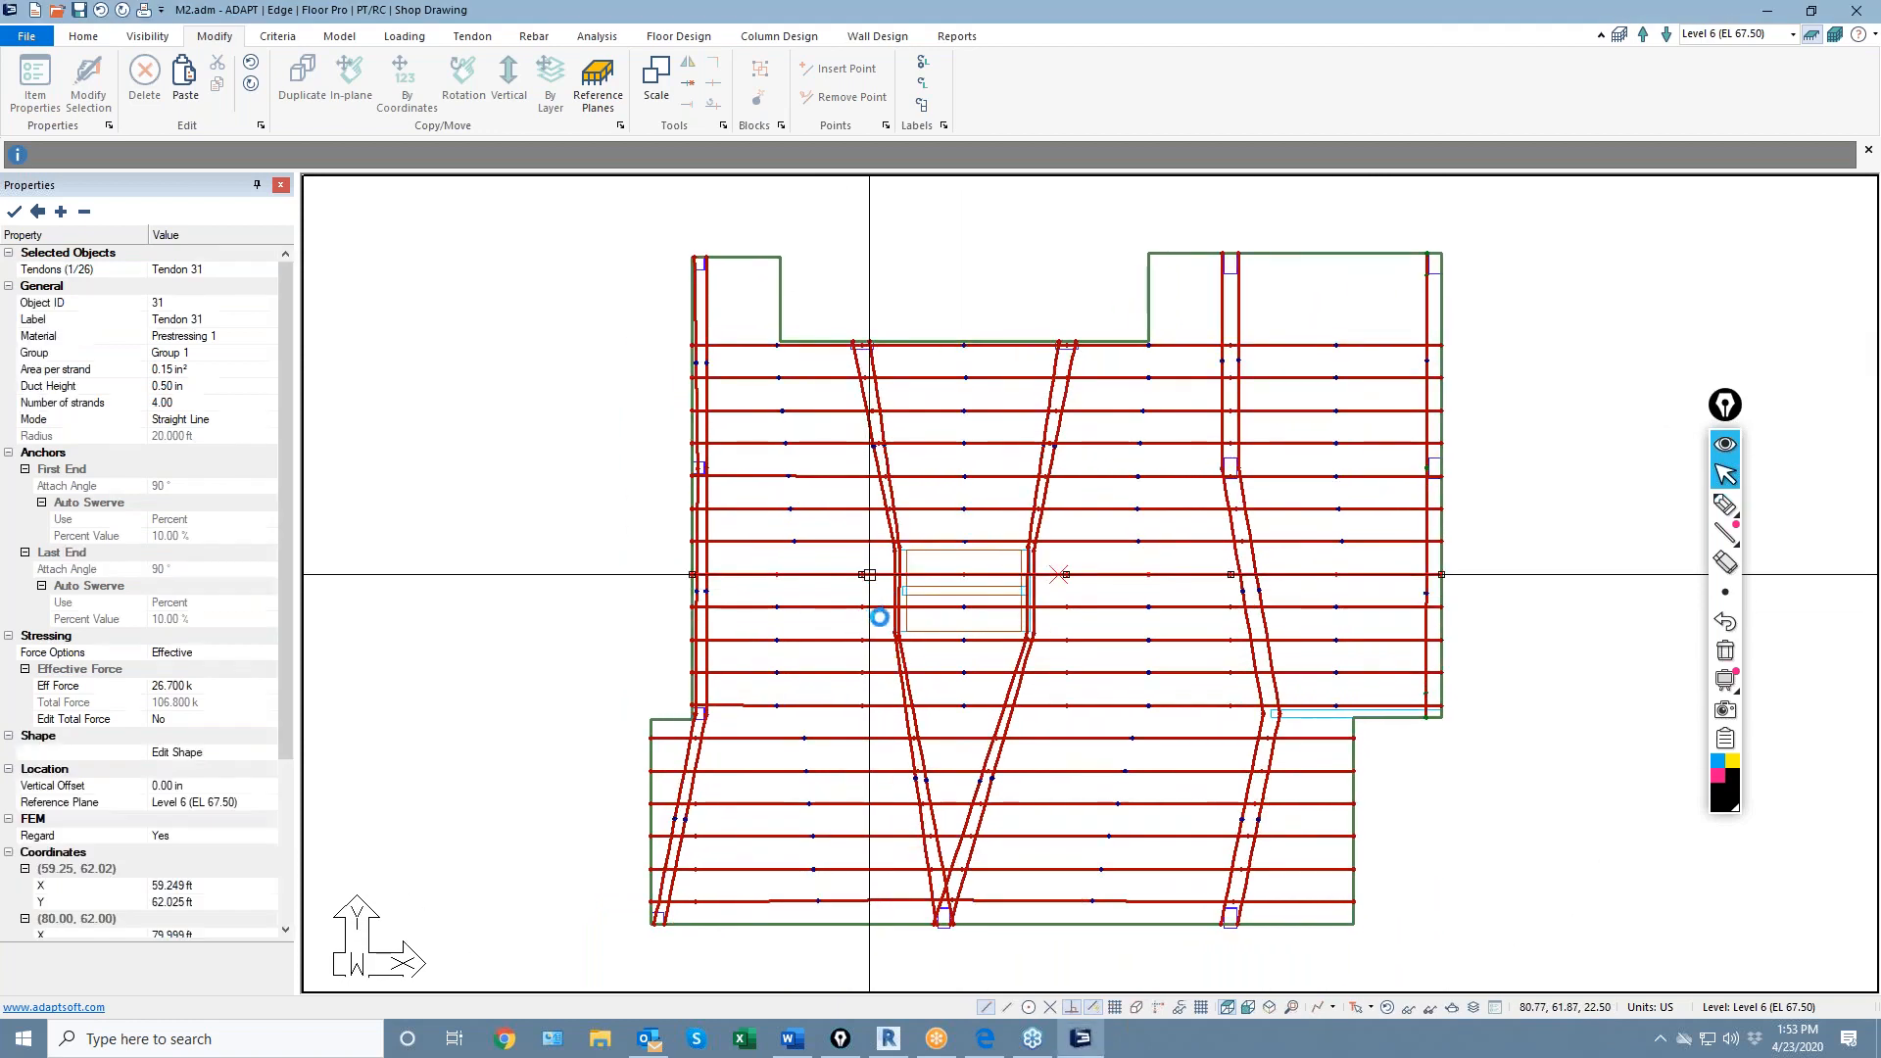
scroll(869, 578, up, 2)
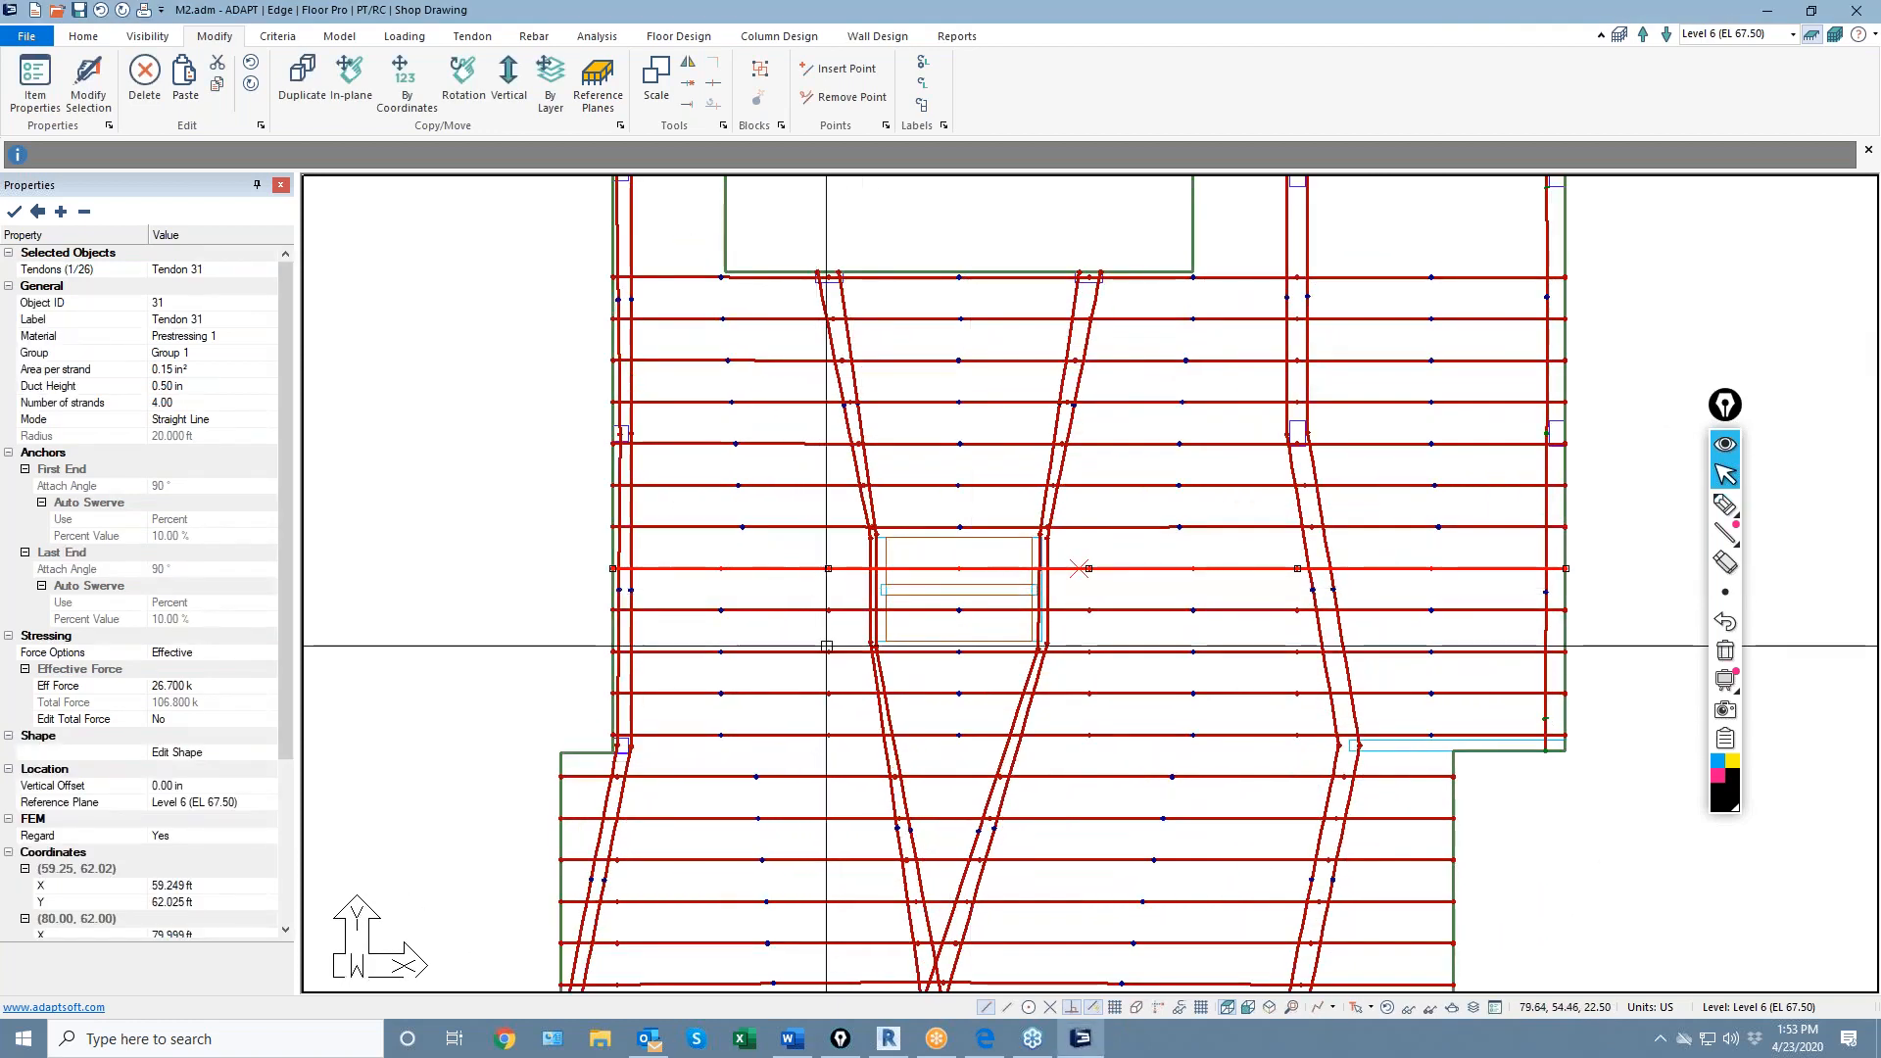
right_click(795, 664)
click(875, 766)
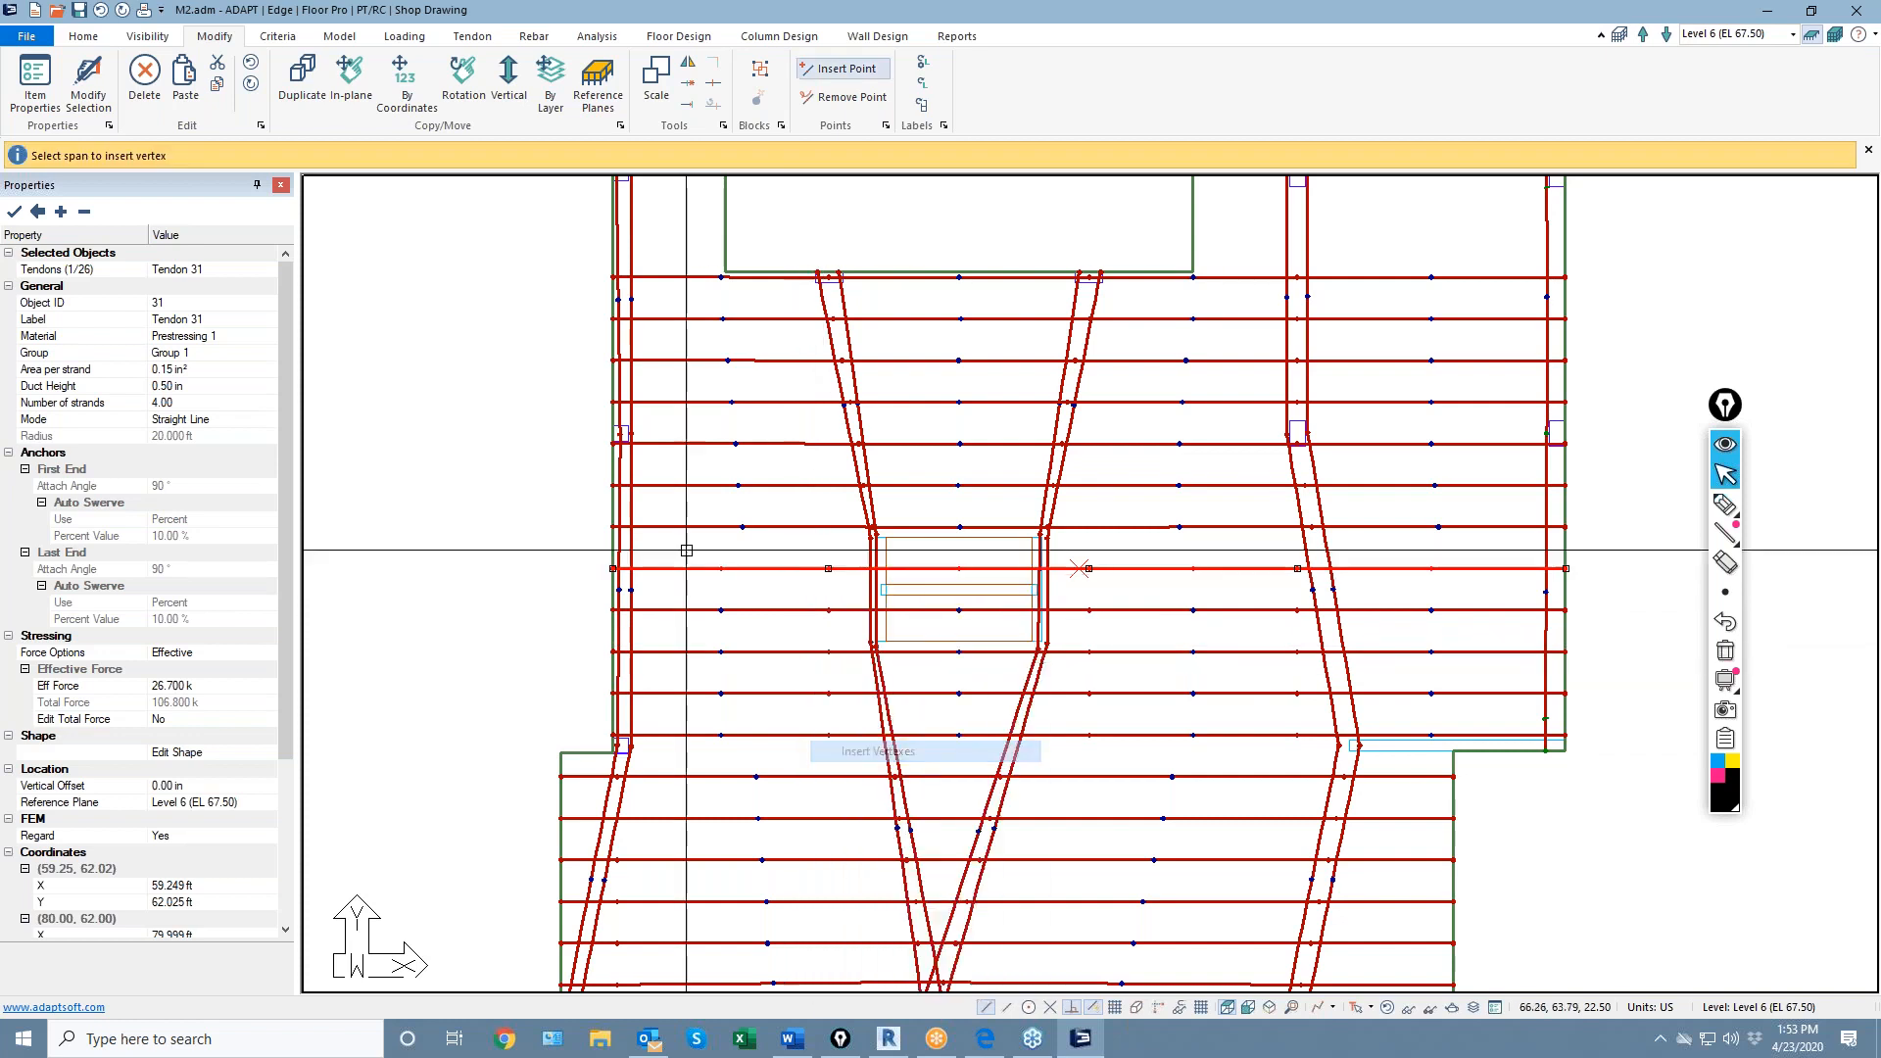
click(724, 573)
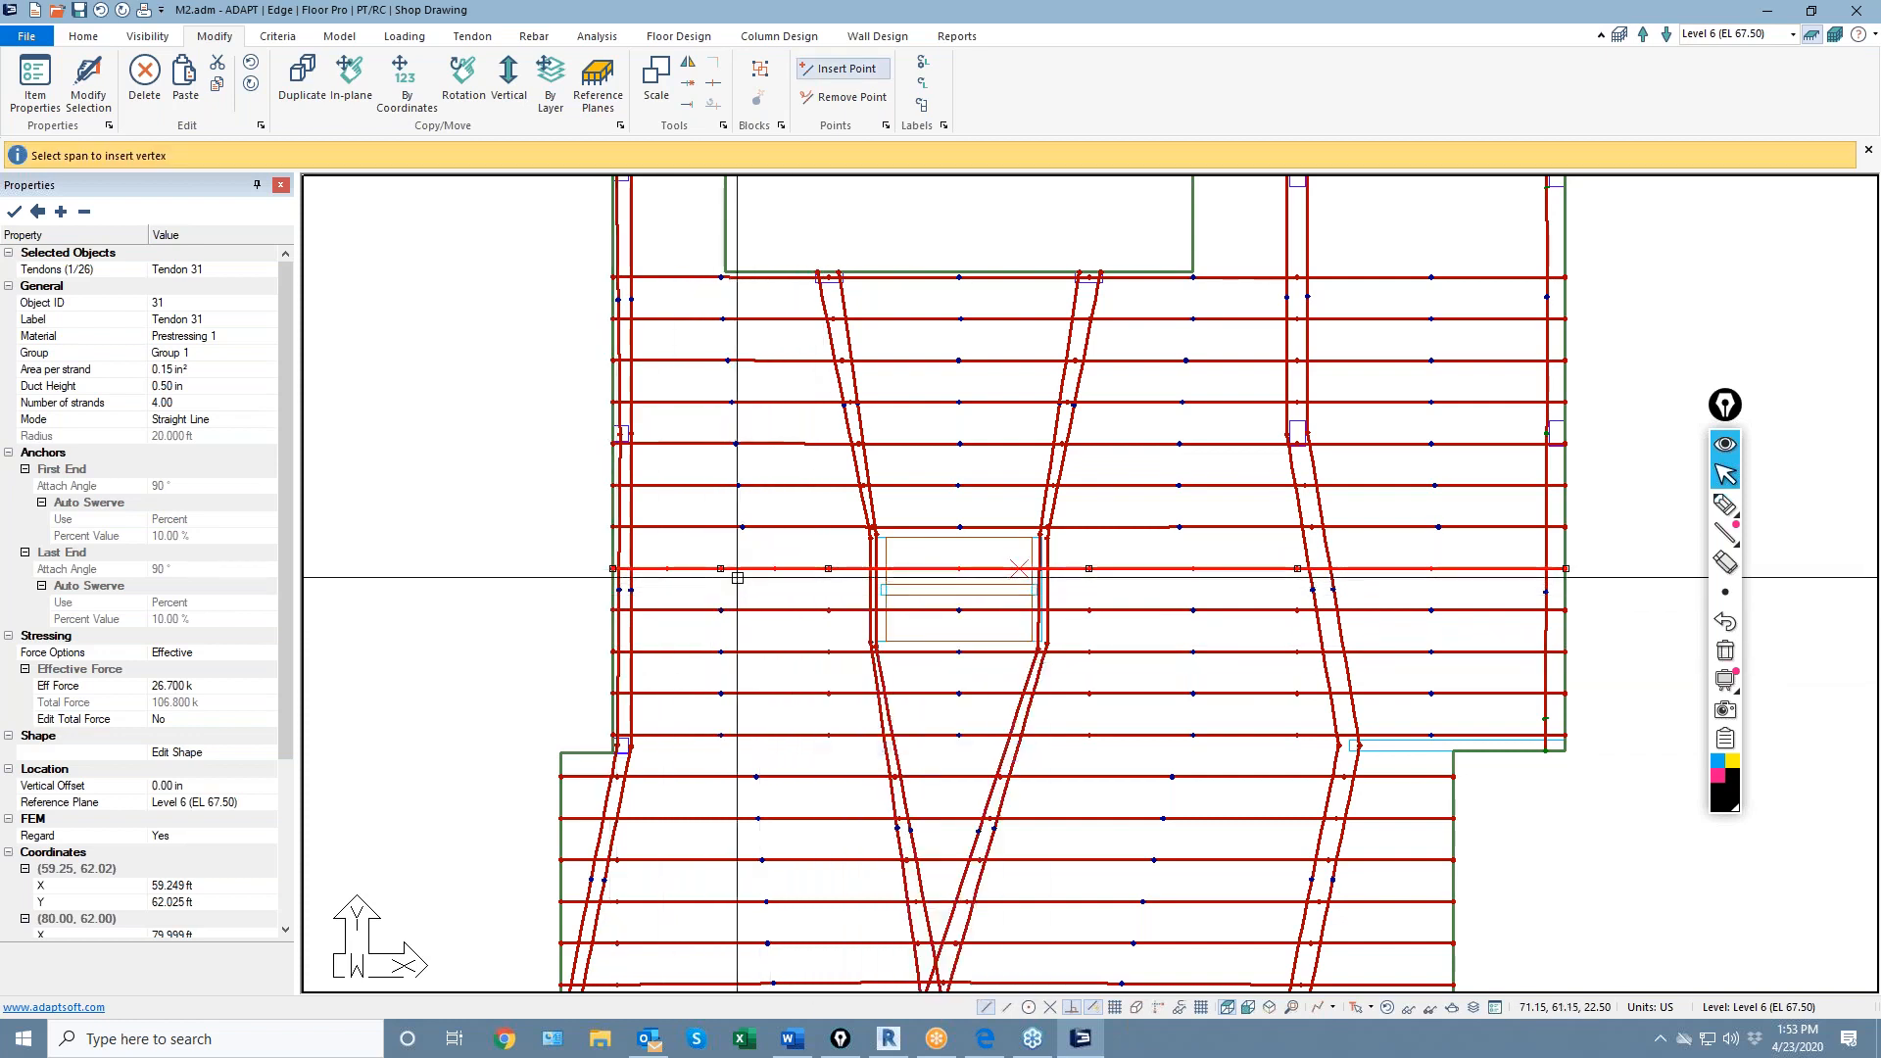
Delete the western control points of the northern tendon crossing the central opening and move its west end to the opening's east edge
right_click(738, 659)
click(813, 775)
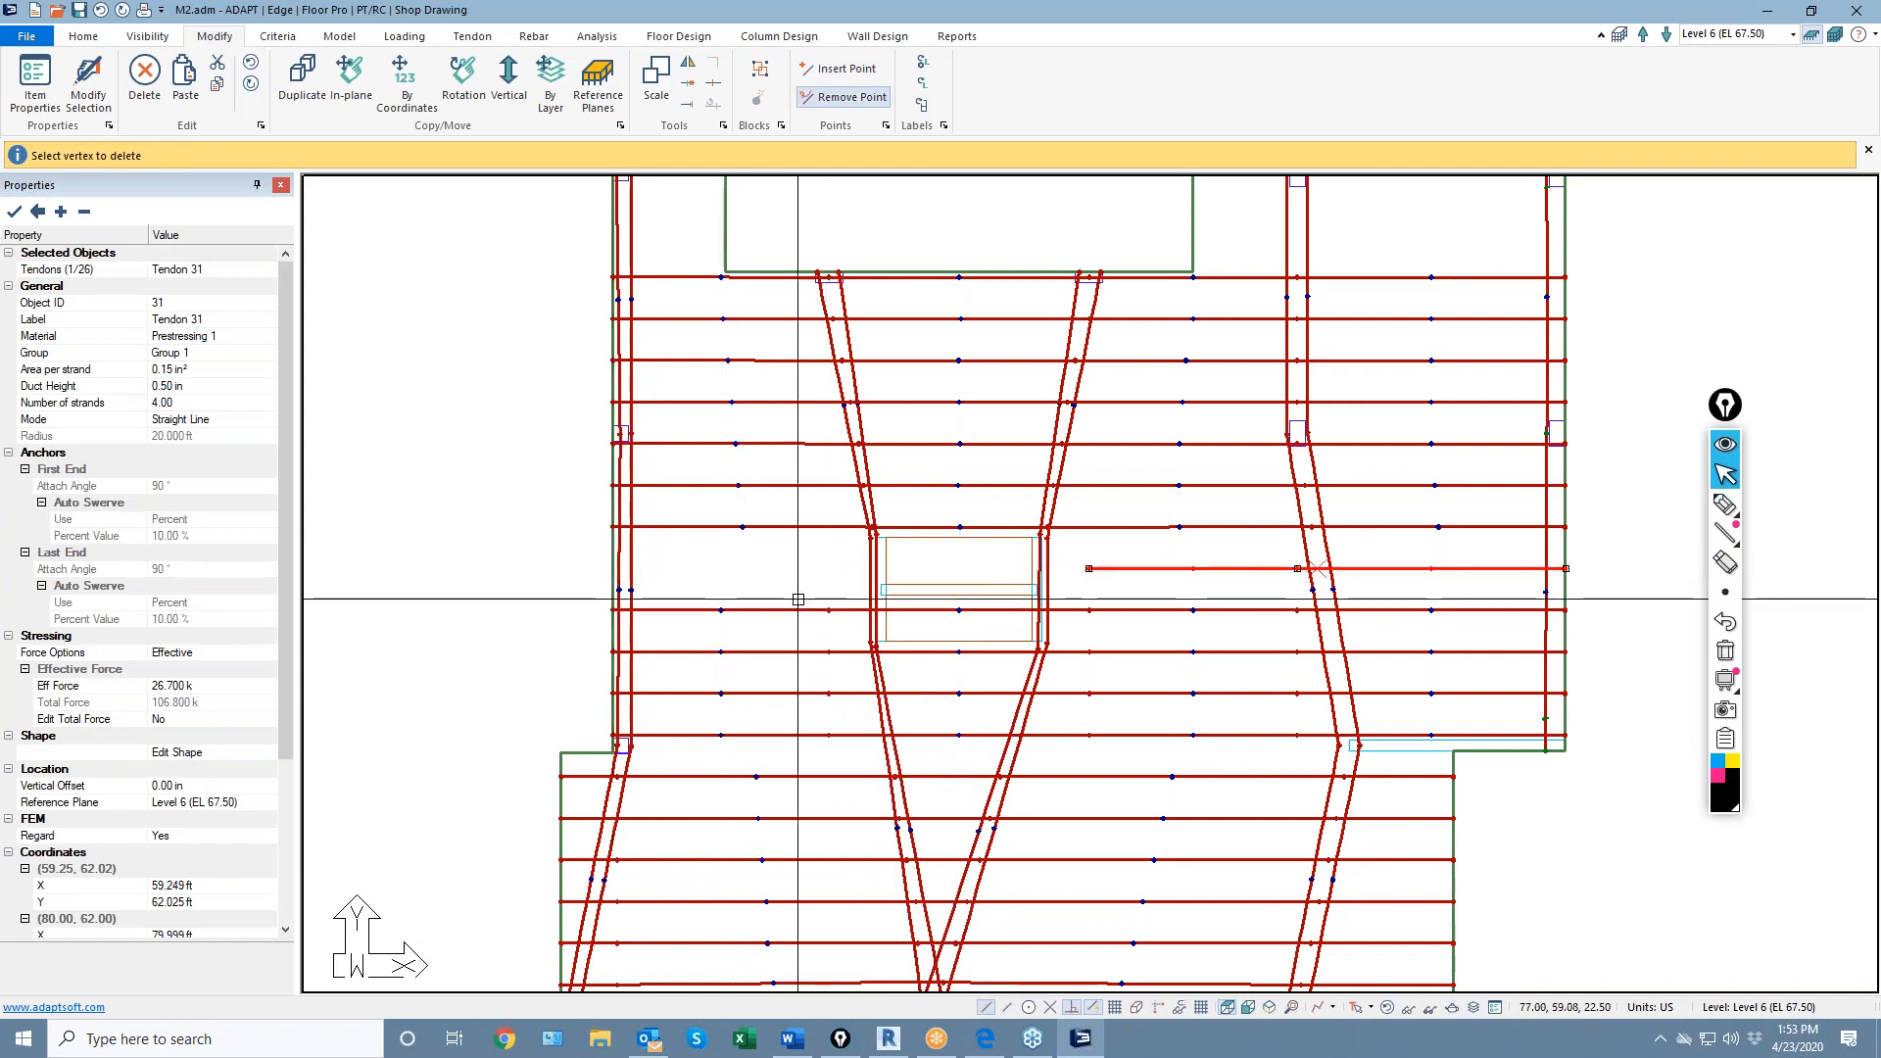
key(Escape)
click(1090, 569)
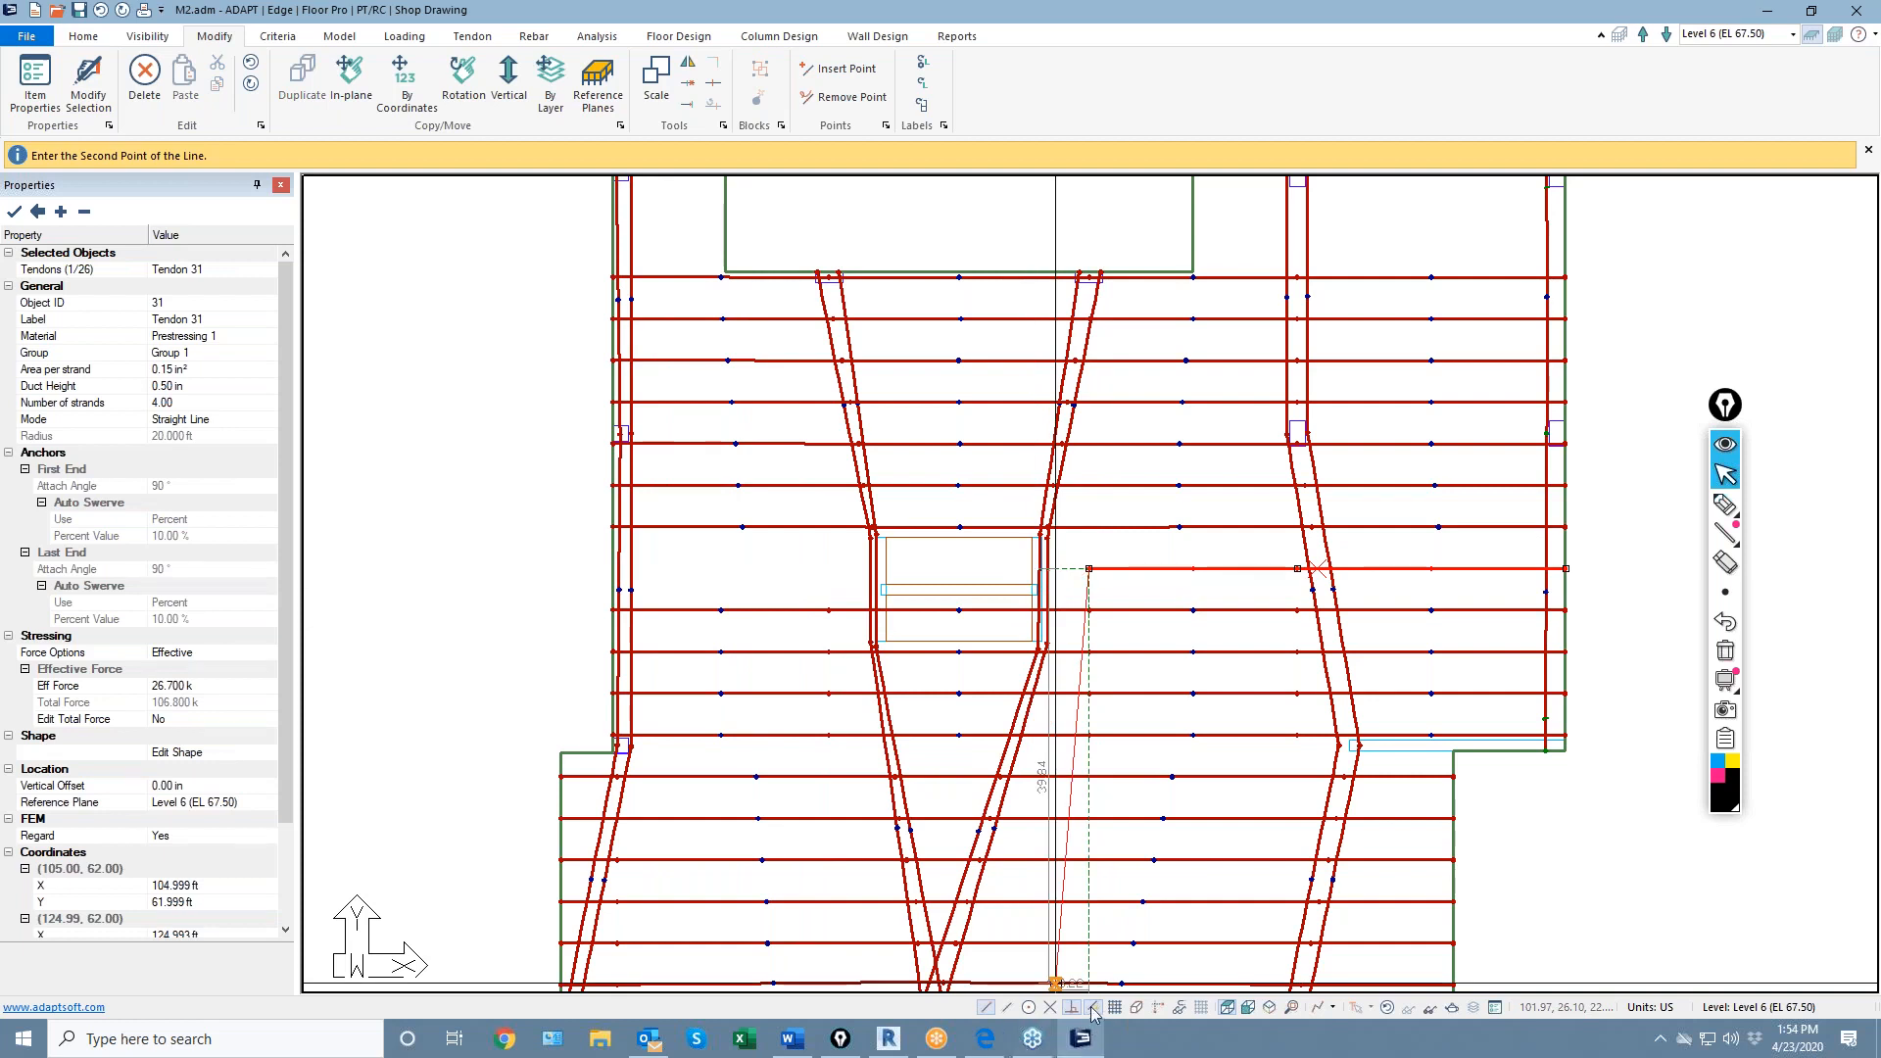
click(1027, 571)
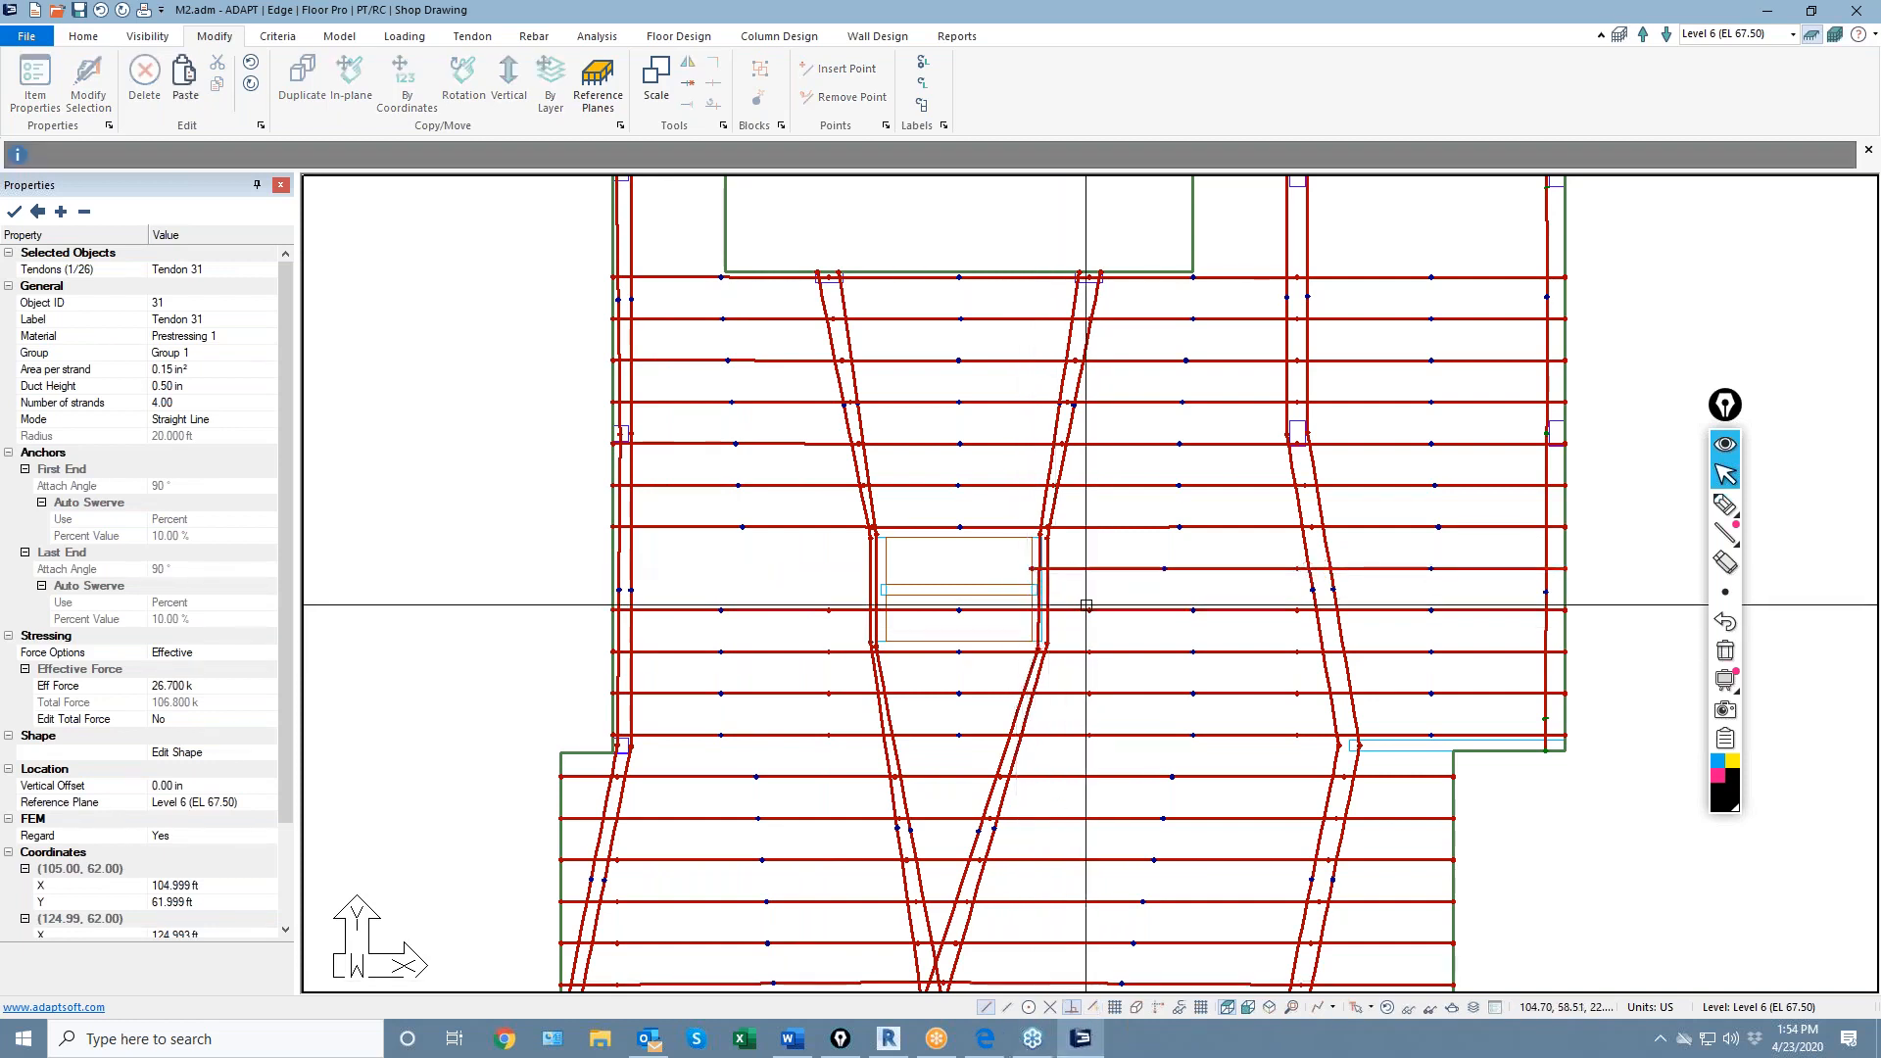
Trim the second tendon crossing the opening the same way, deleting its western control points and ending it at the opening's east edge
right_click(1078, 611)
click(1162, 383)
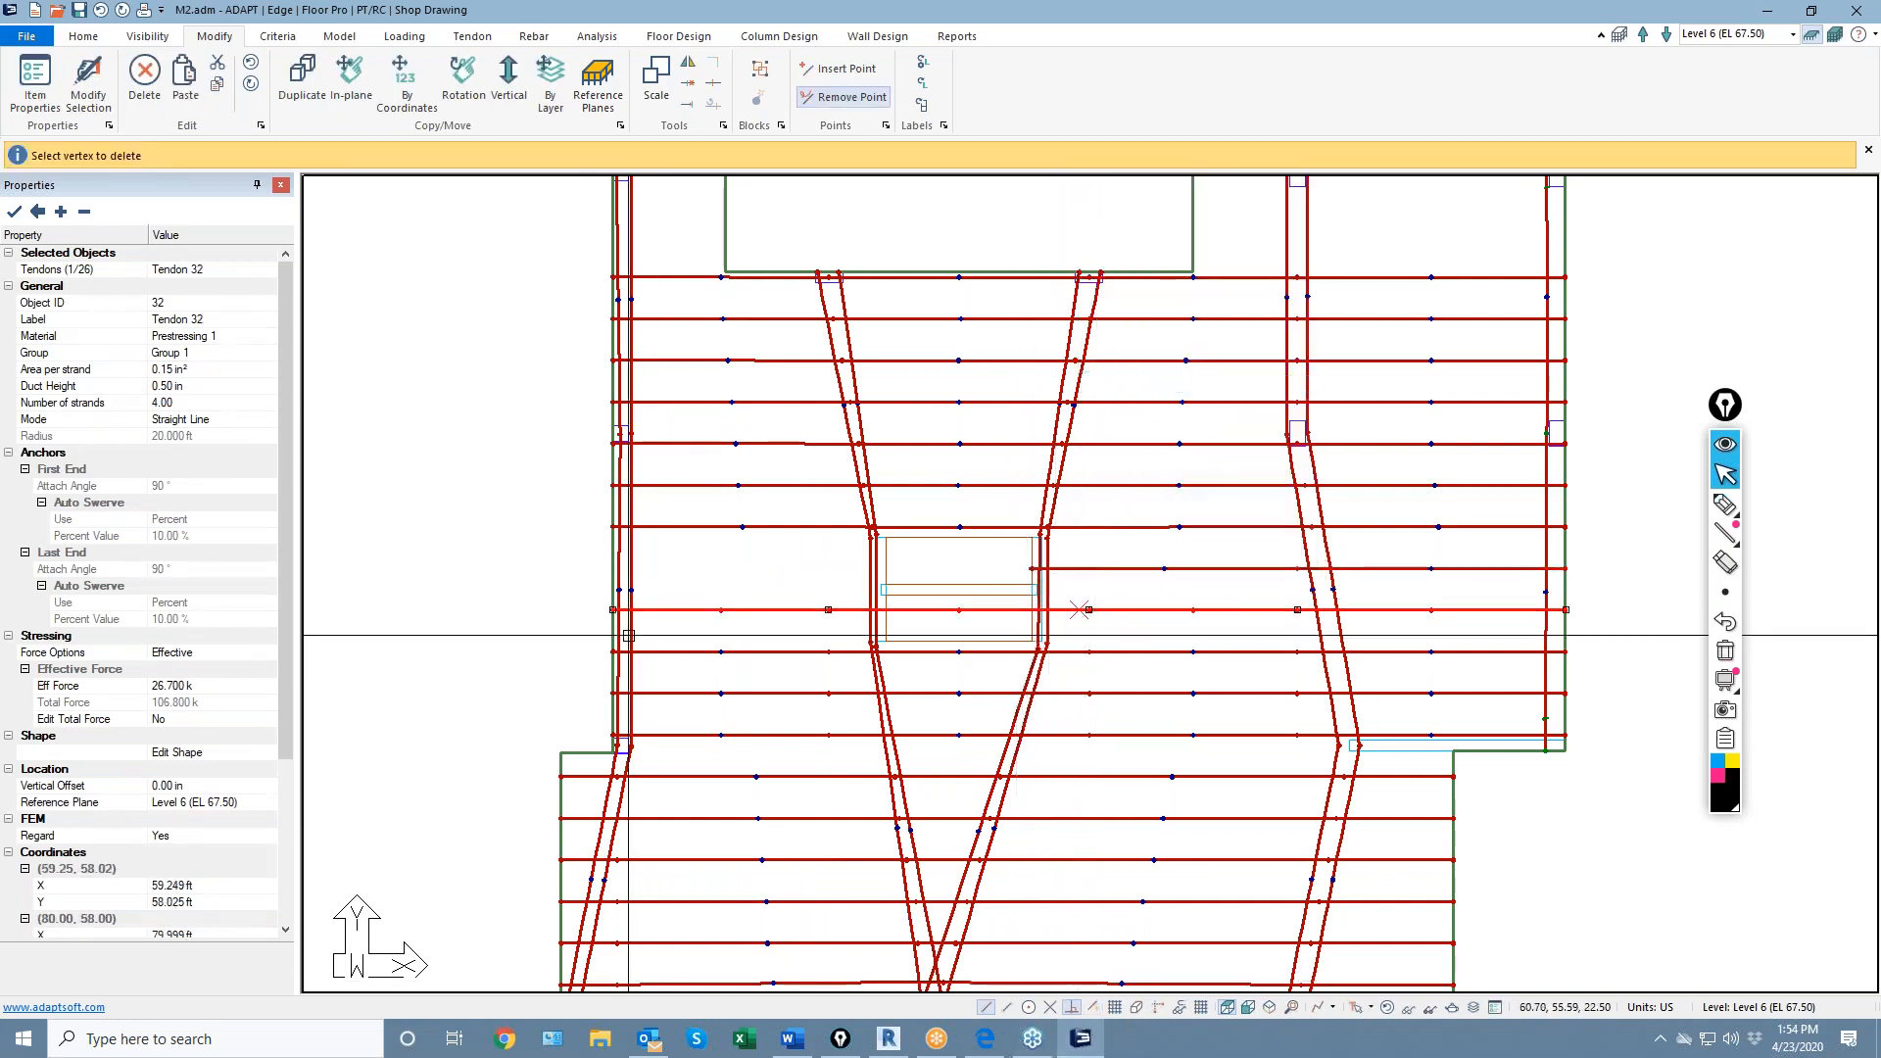
click(829, 610)
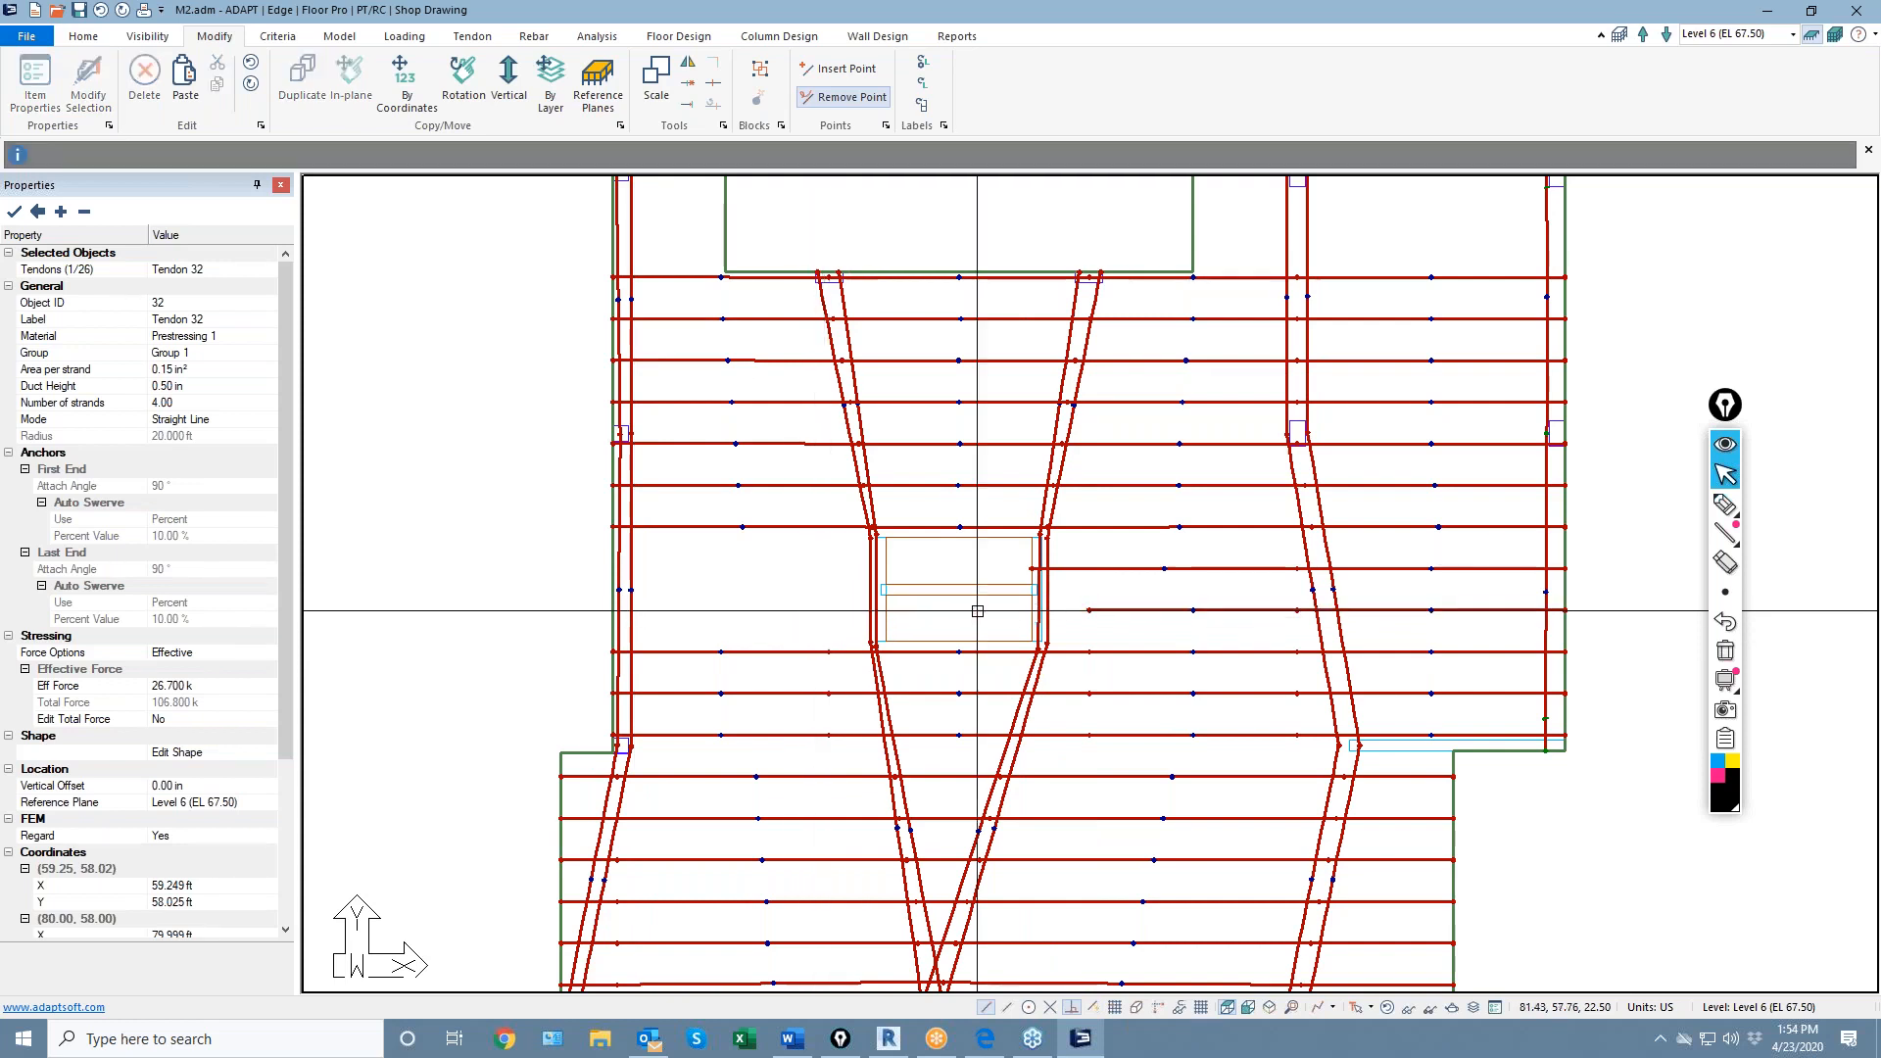
key(Escape)
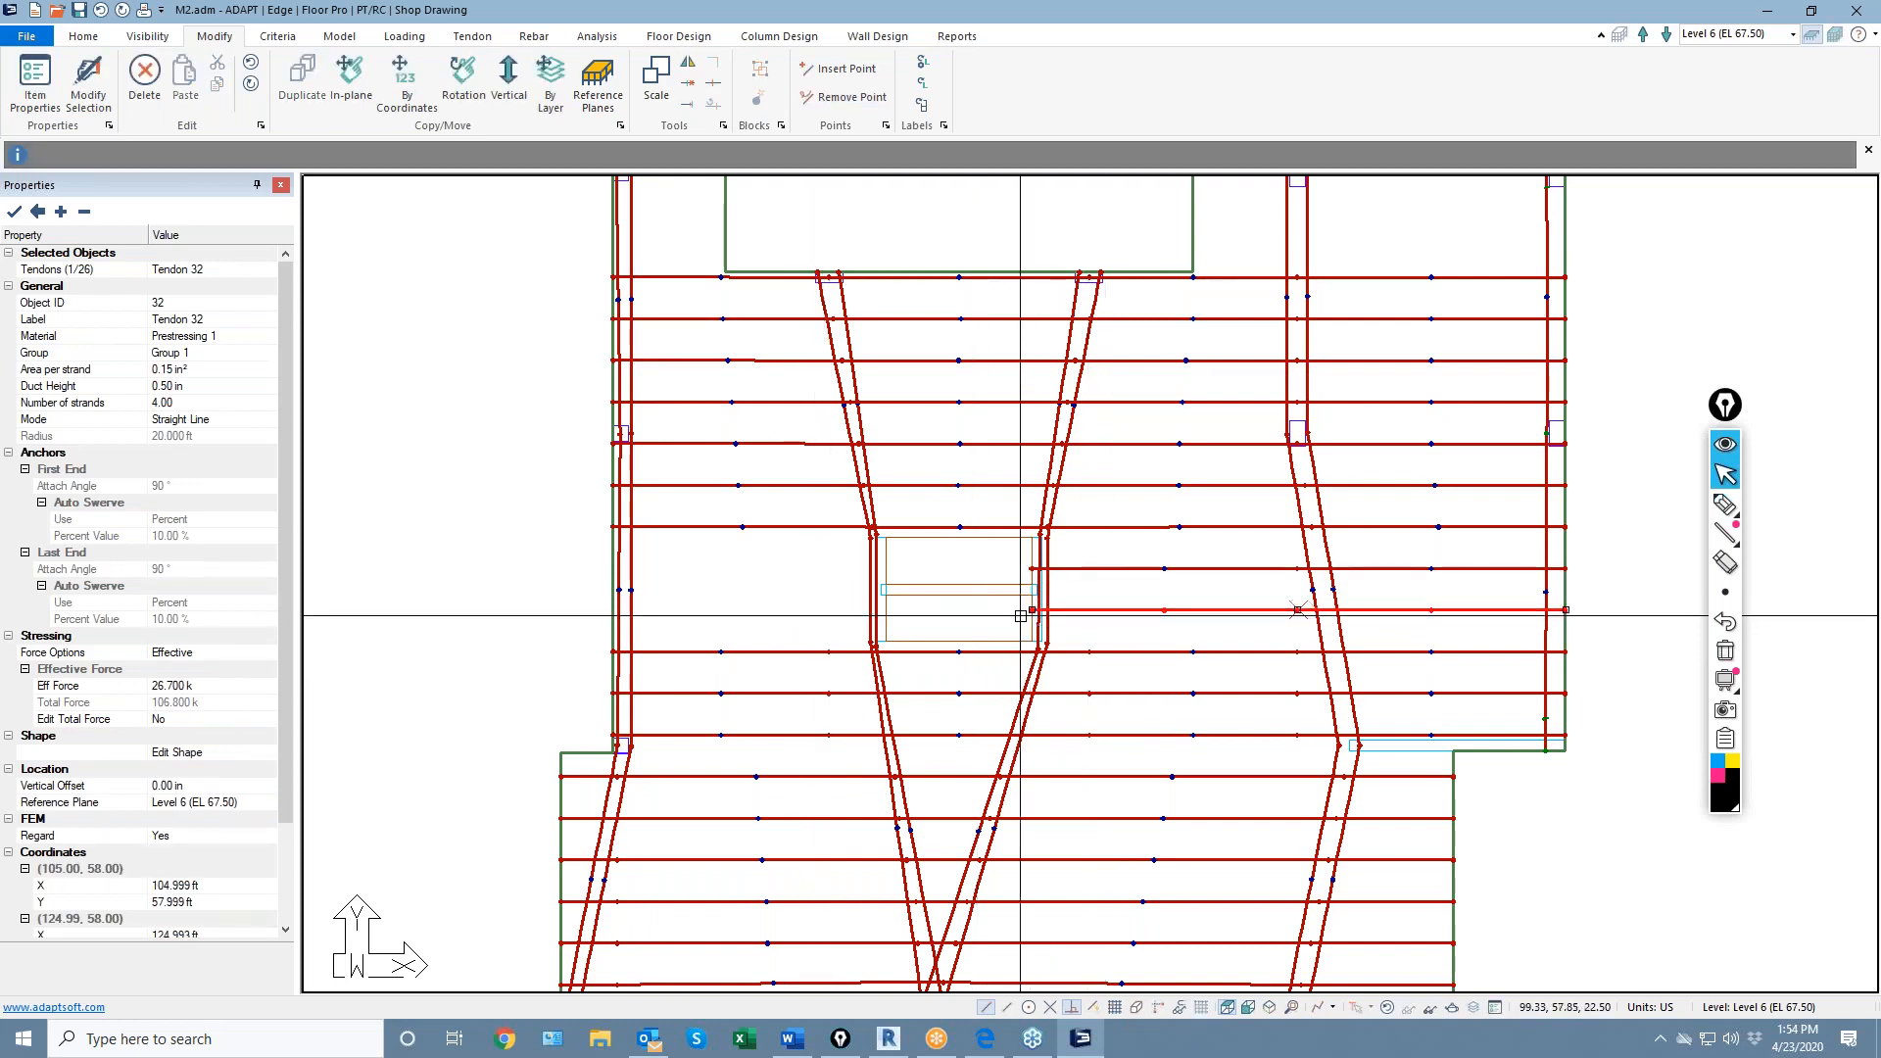
Copy the tendon just north of the central opening southward twice at 4 ft spacing
scroll(1016, 612, down, 2)
click(774, 538)
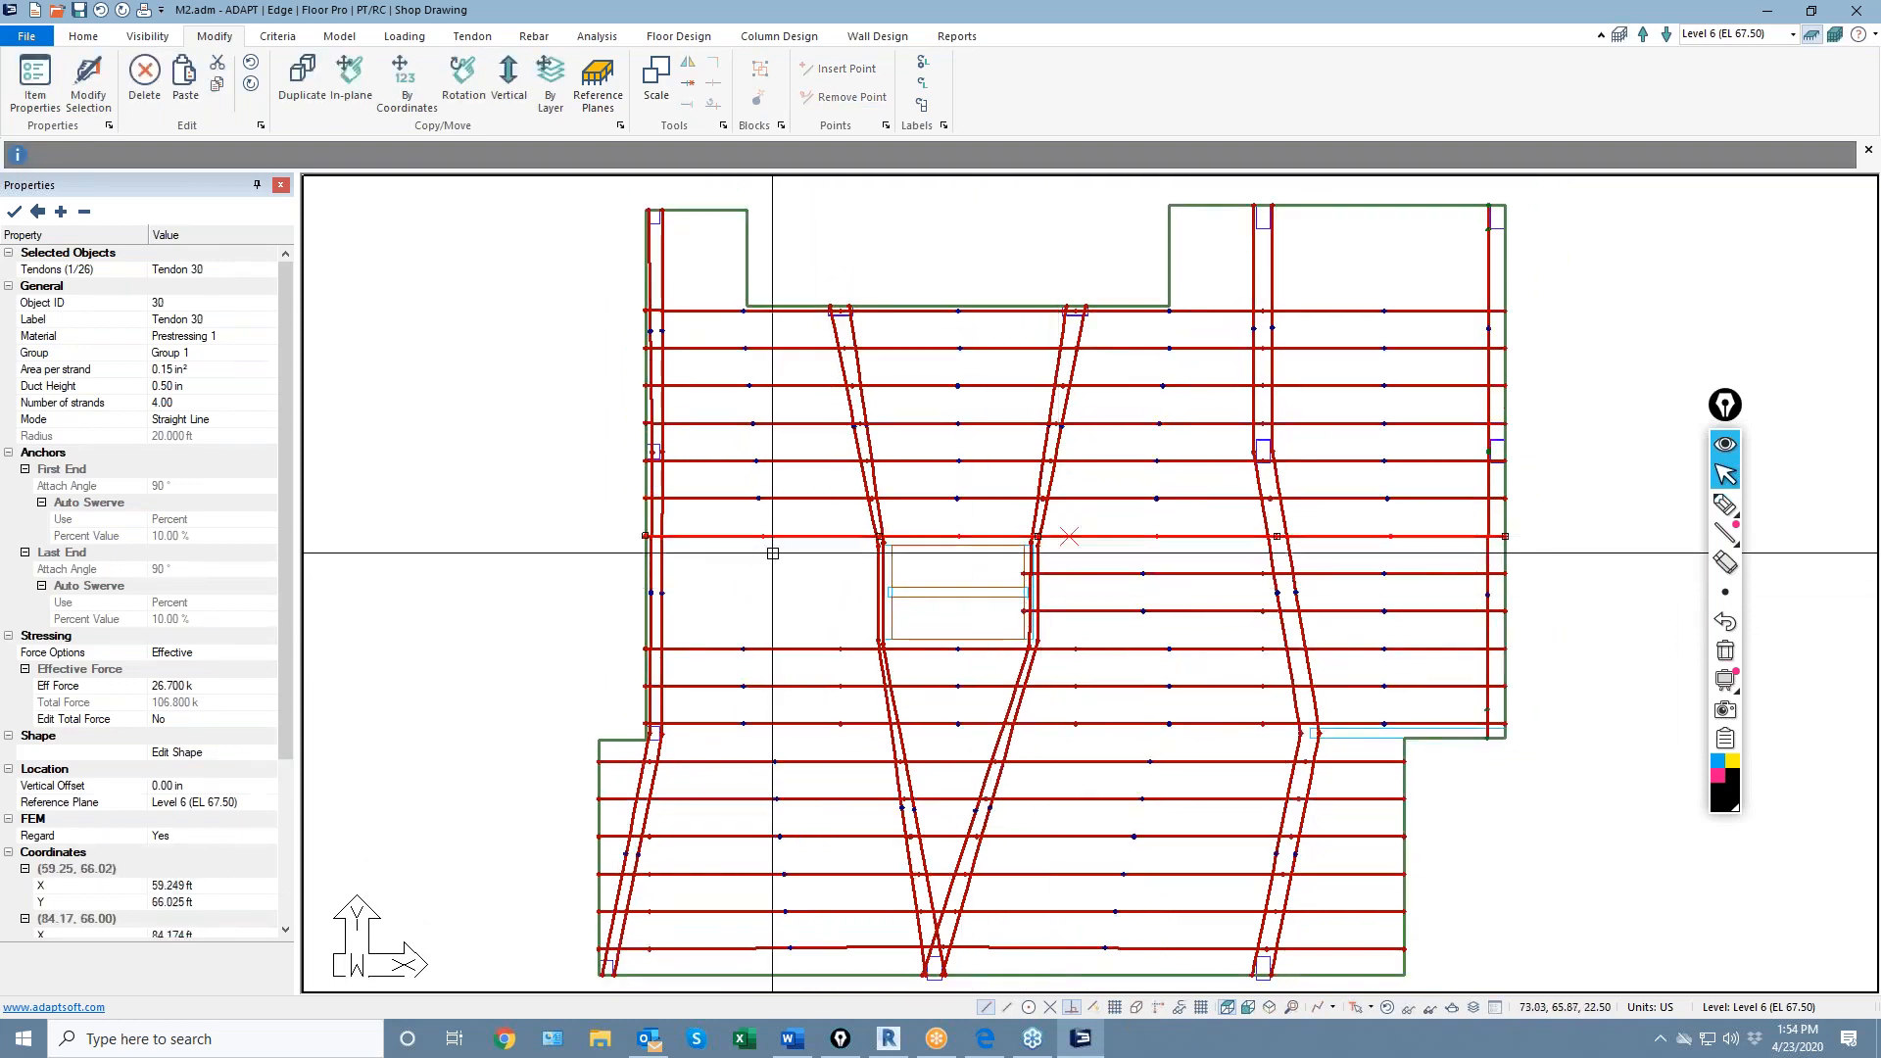
click(406, 86)
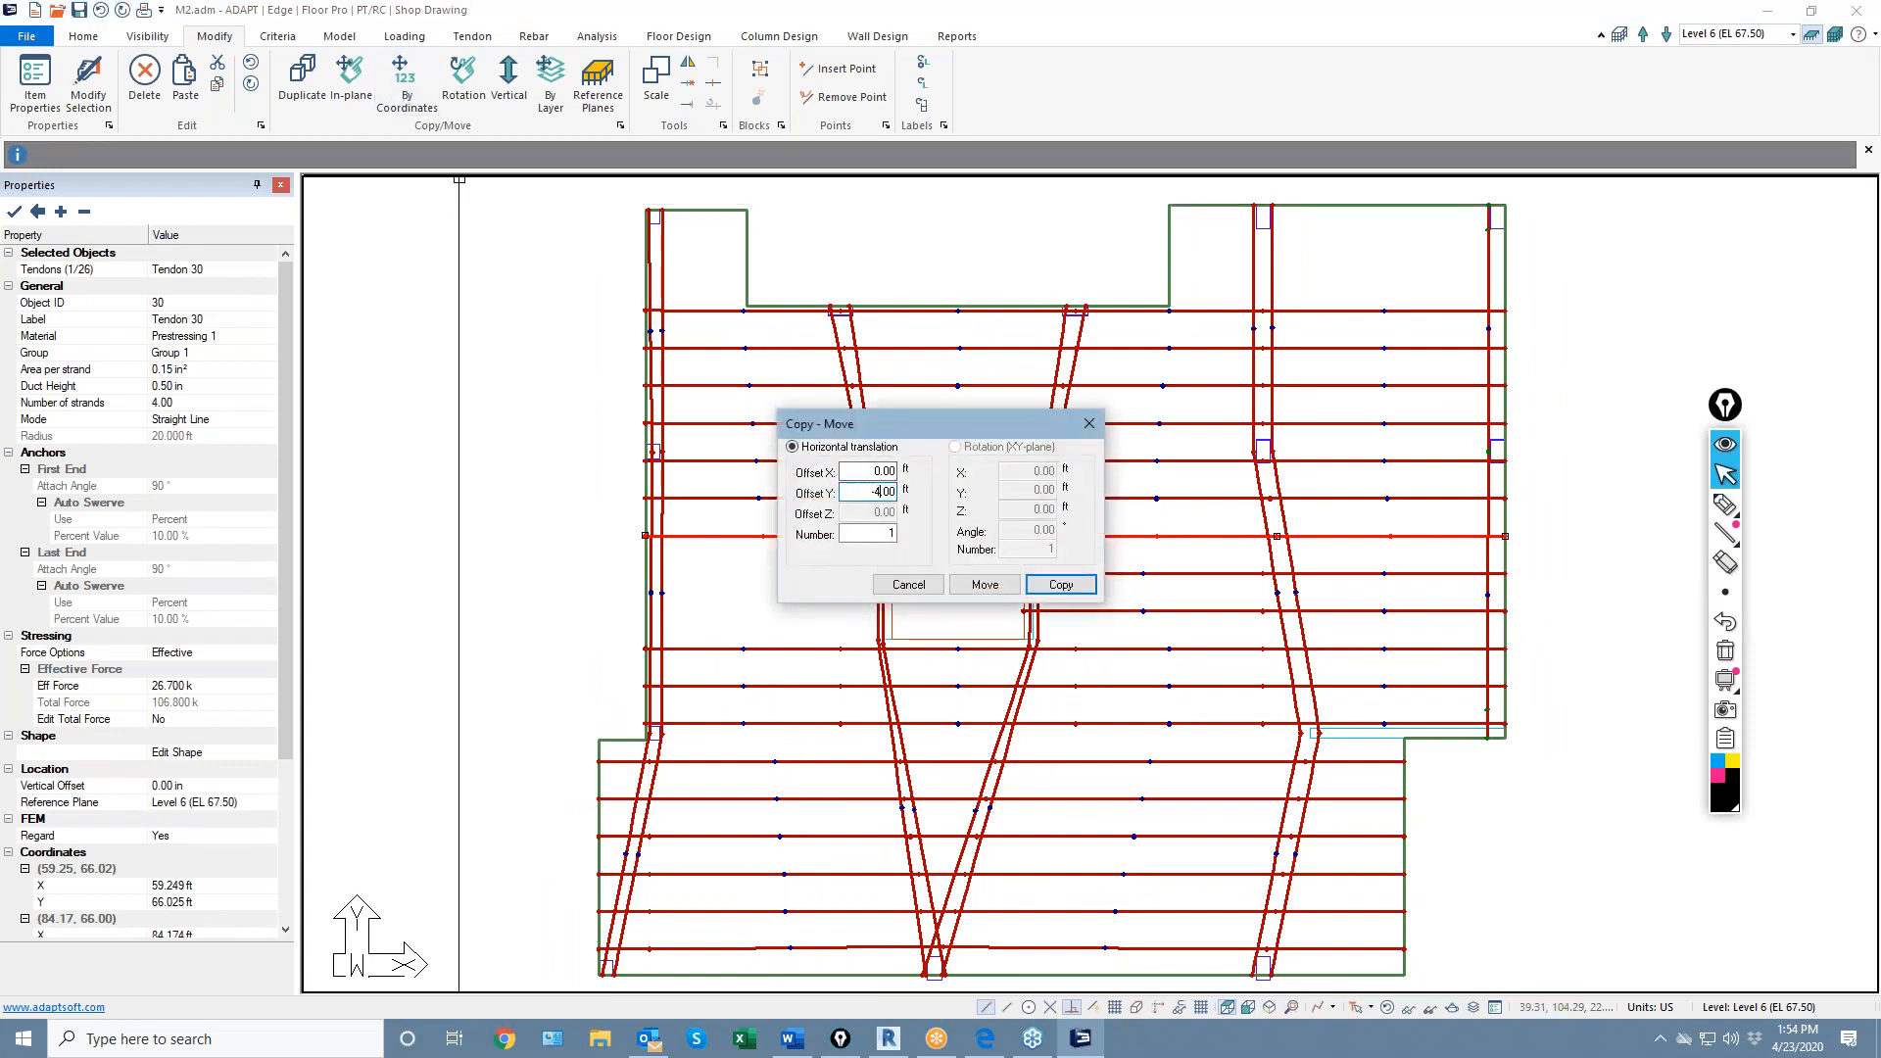
click(1060, 585)
Delete the eastern control points of the northern copy and move its east end to the opening's west edge
click(821, 572)
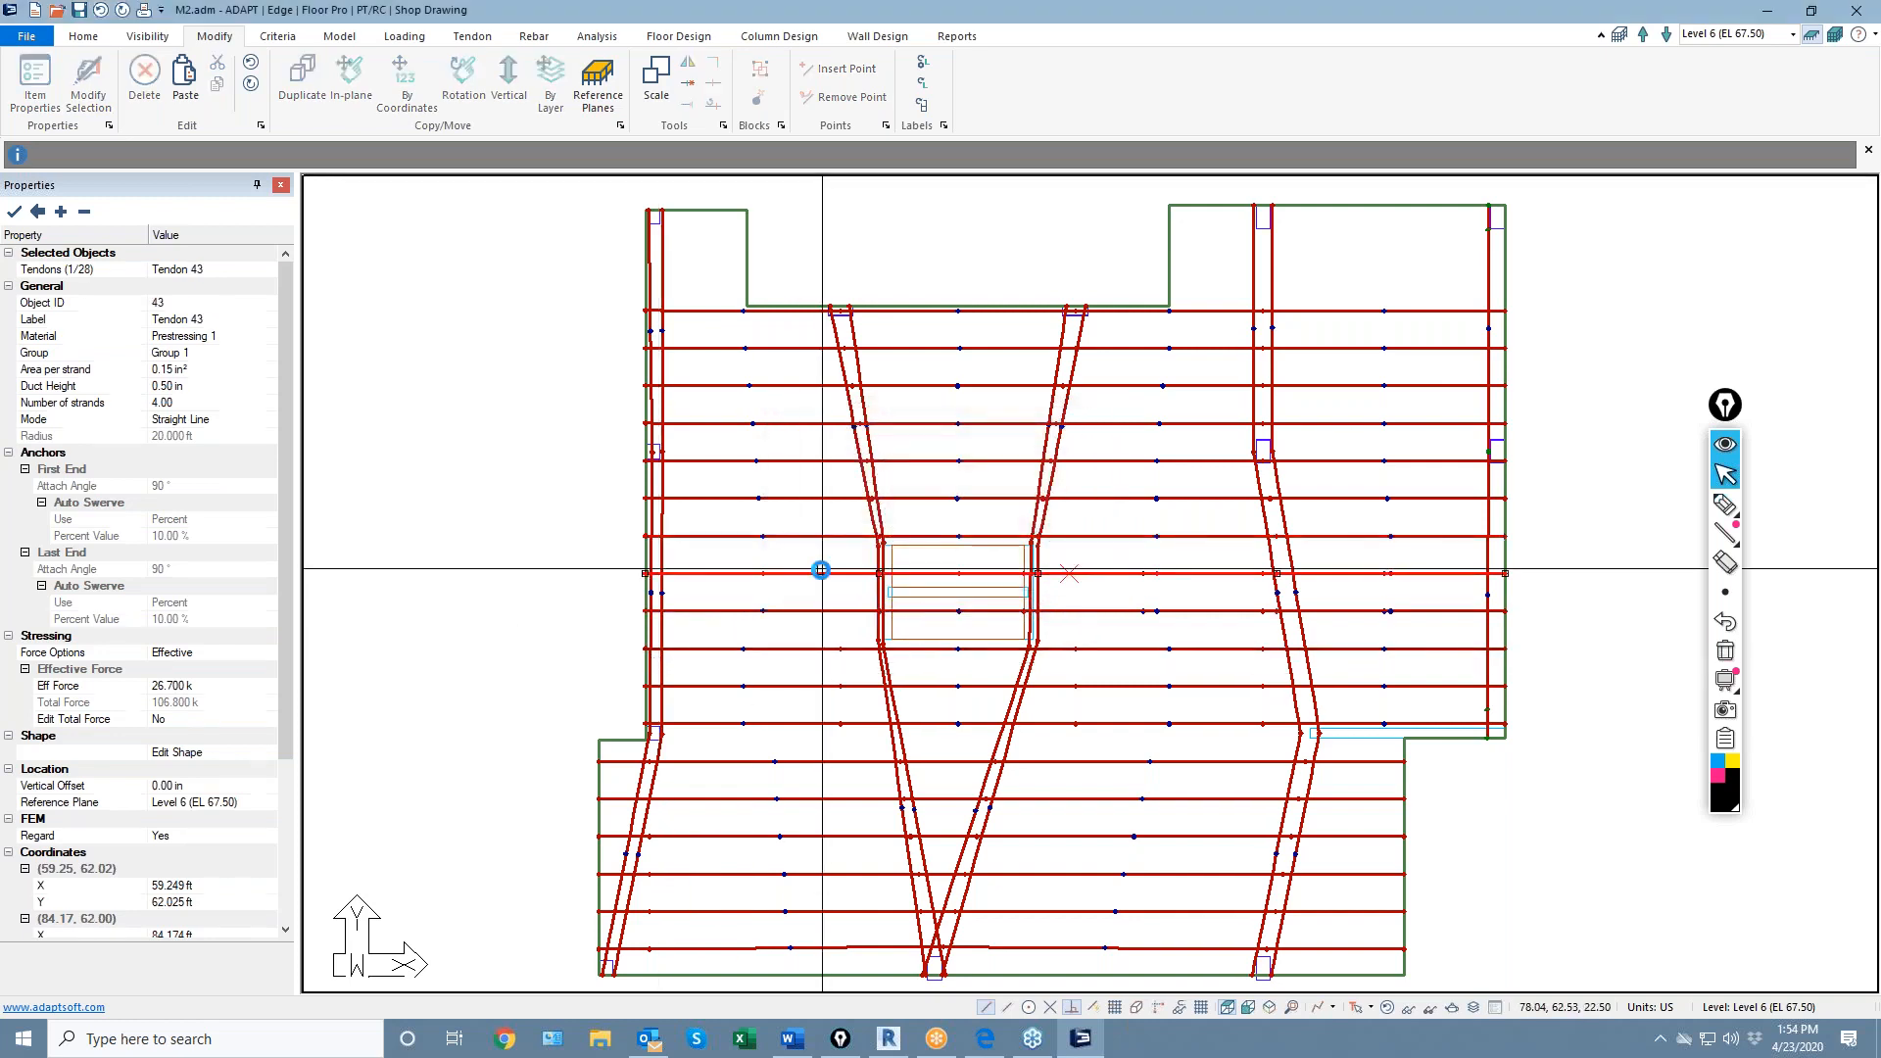
right_click(821, 573)
click(917, 777)
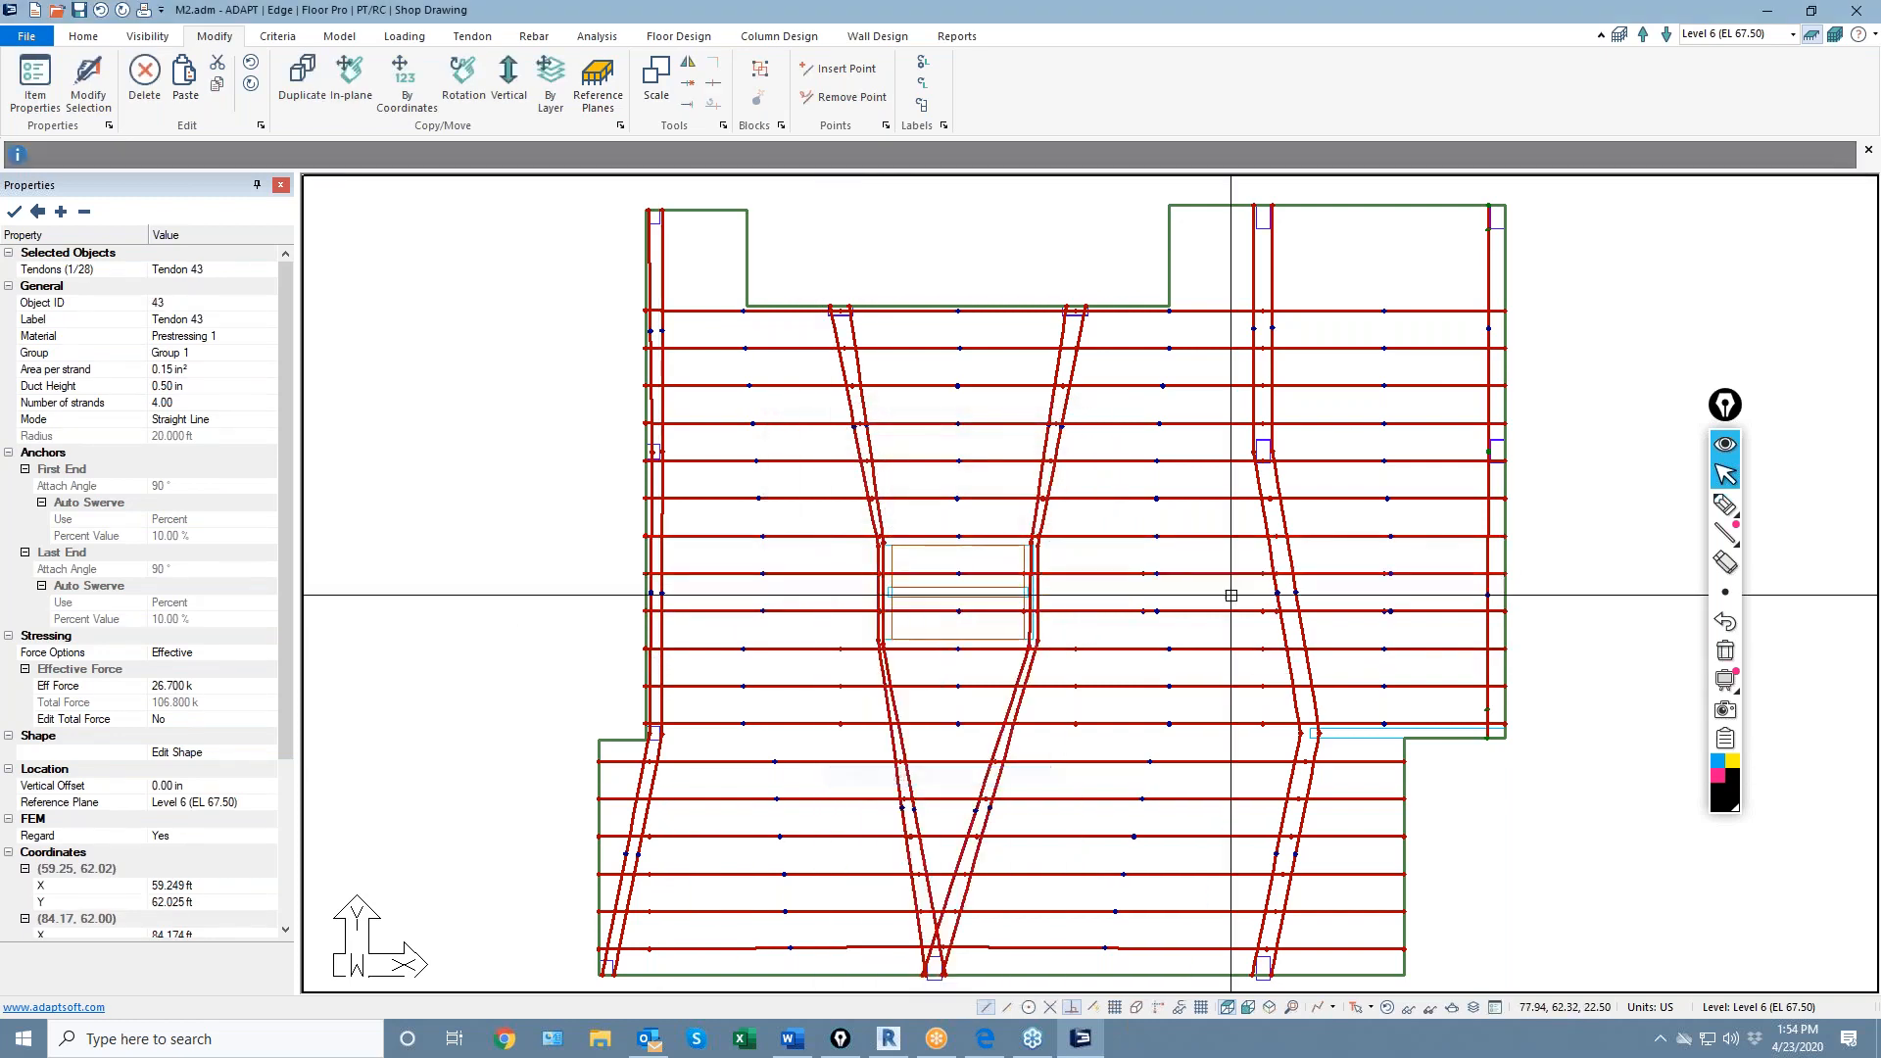
right_click(742, 570)
click(784, 774)
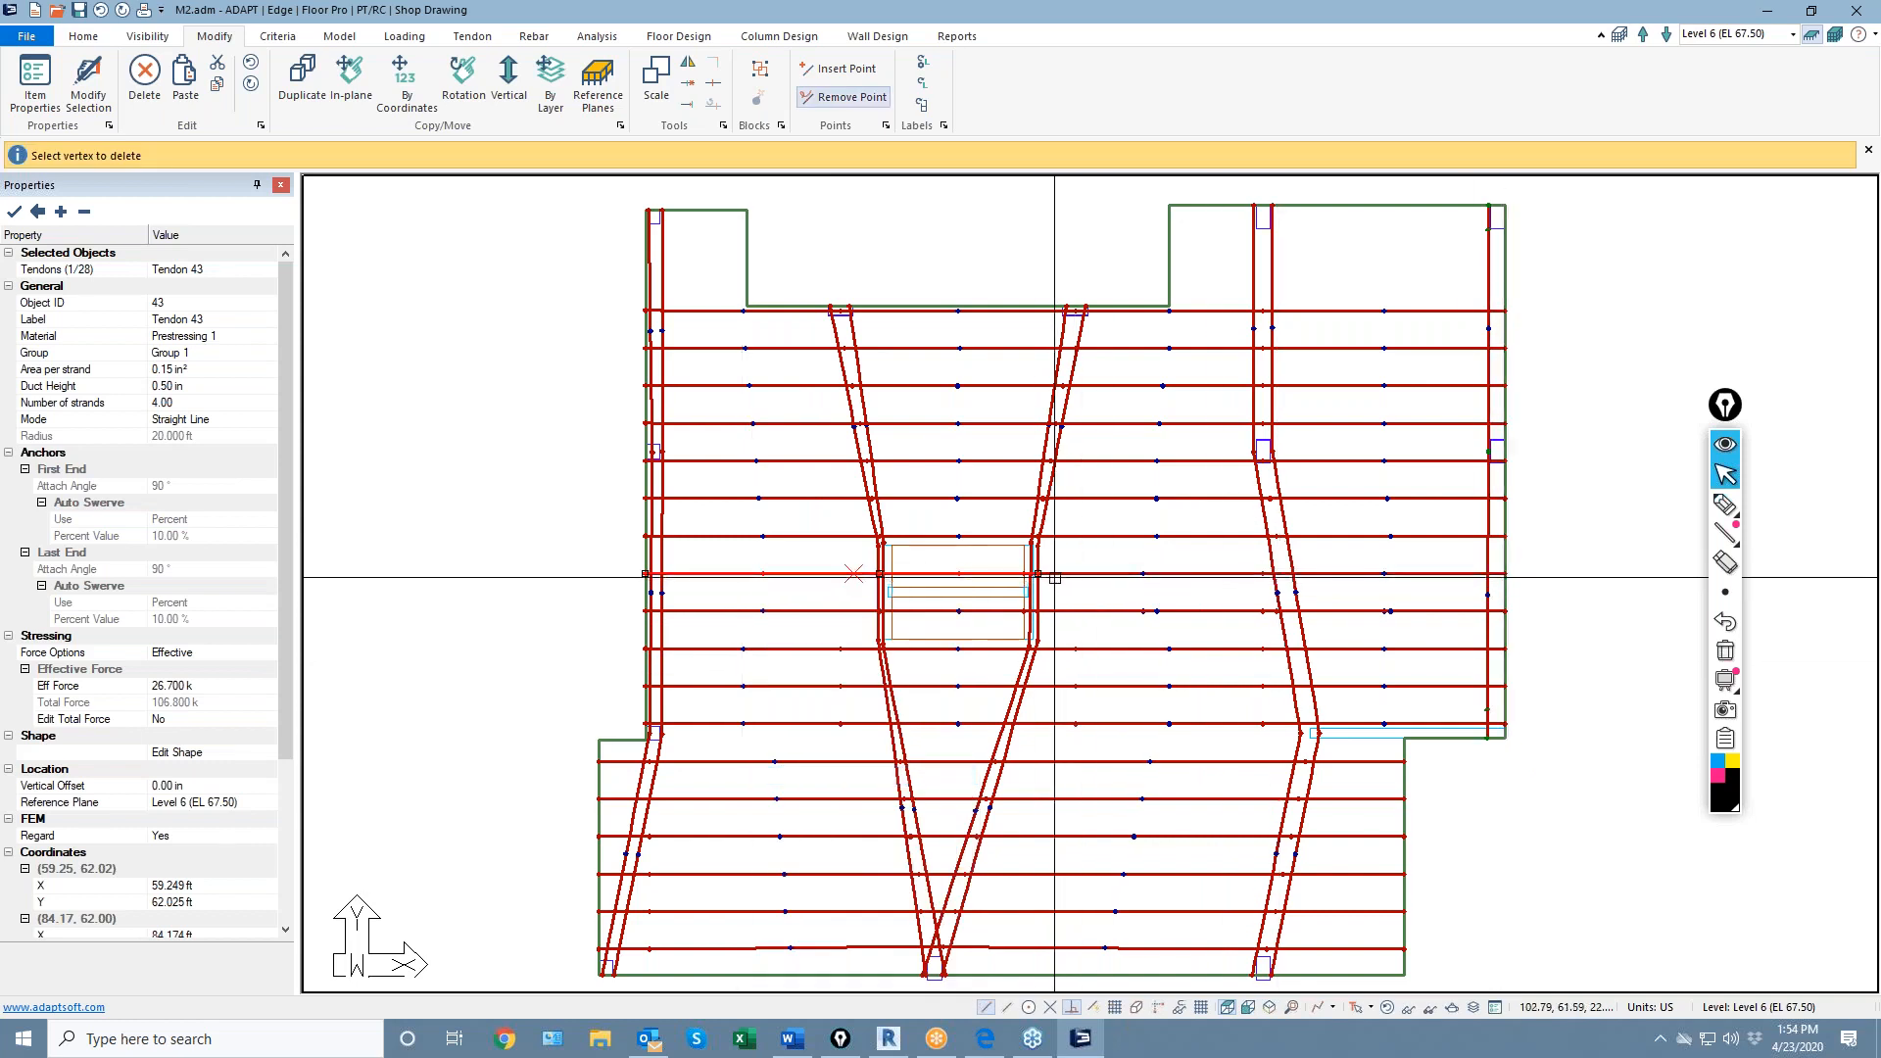
click(1037, 575)
click(838, 571)
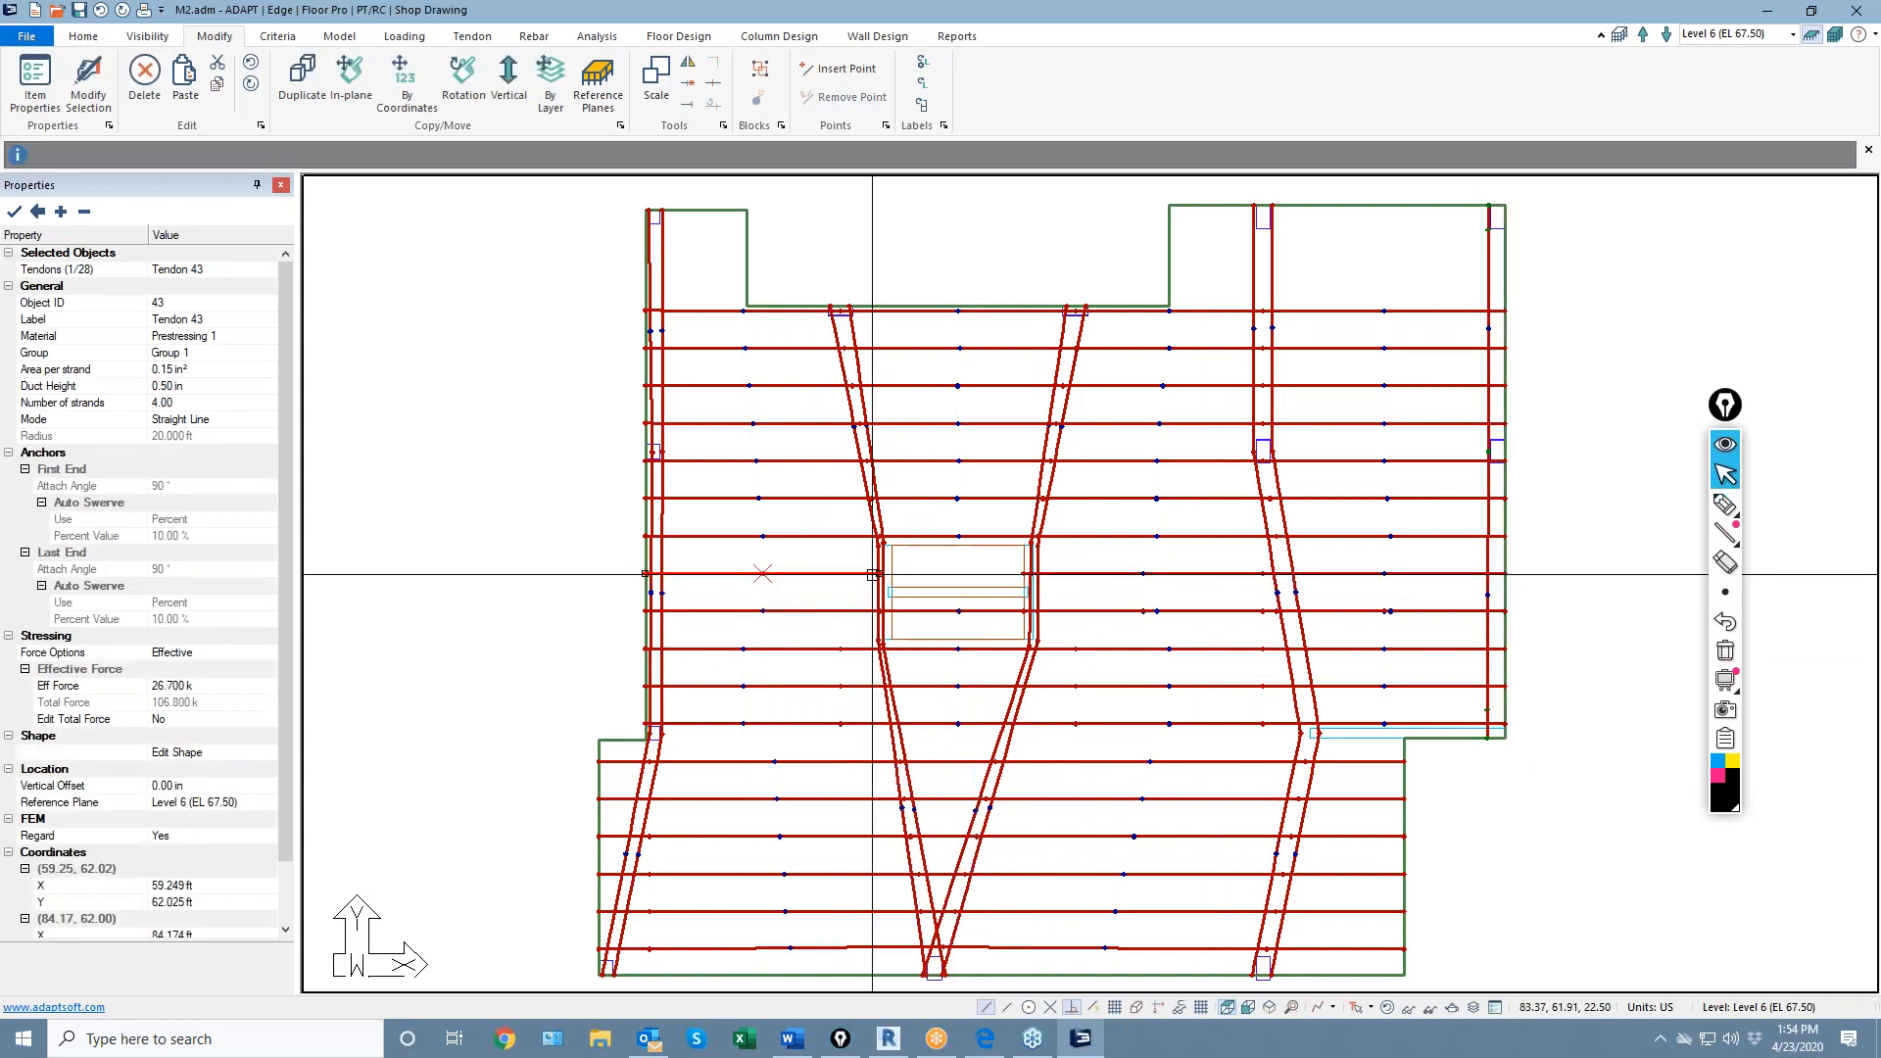
click(879, 575)
click(892, 575)
Delete the eastern control points of the southern copy and move its east end to the opening's west edge
click(841, 605)
right_click(841, 605)
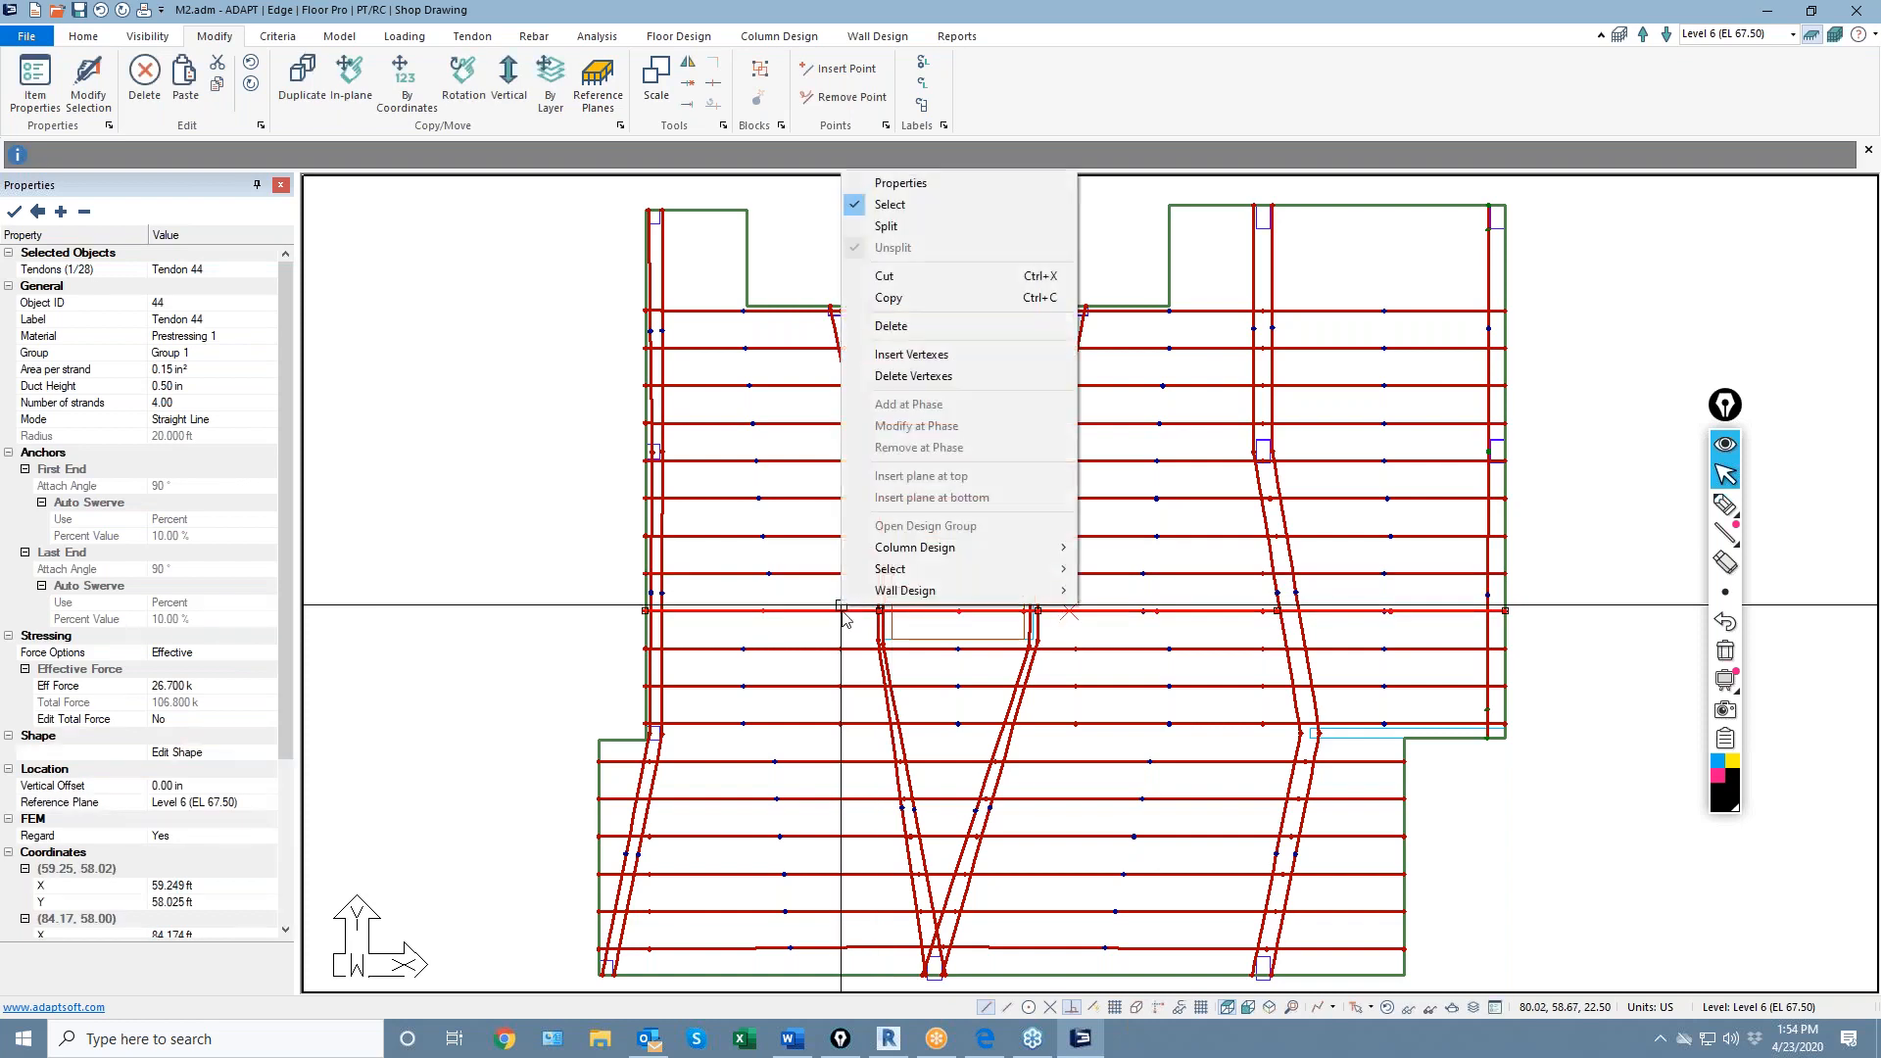
click(914, 377)
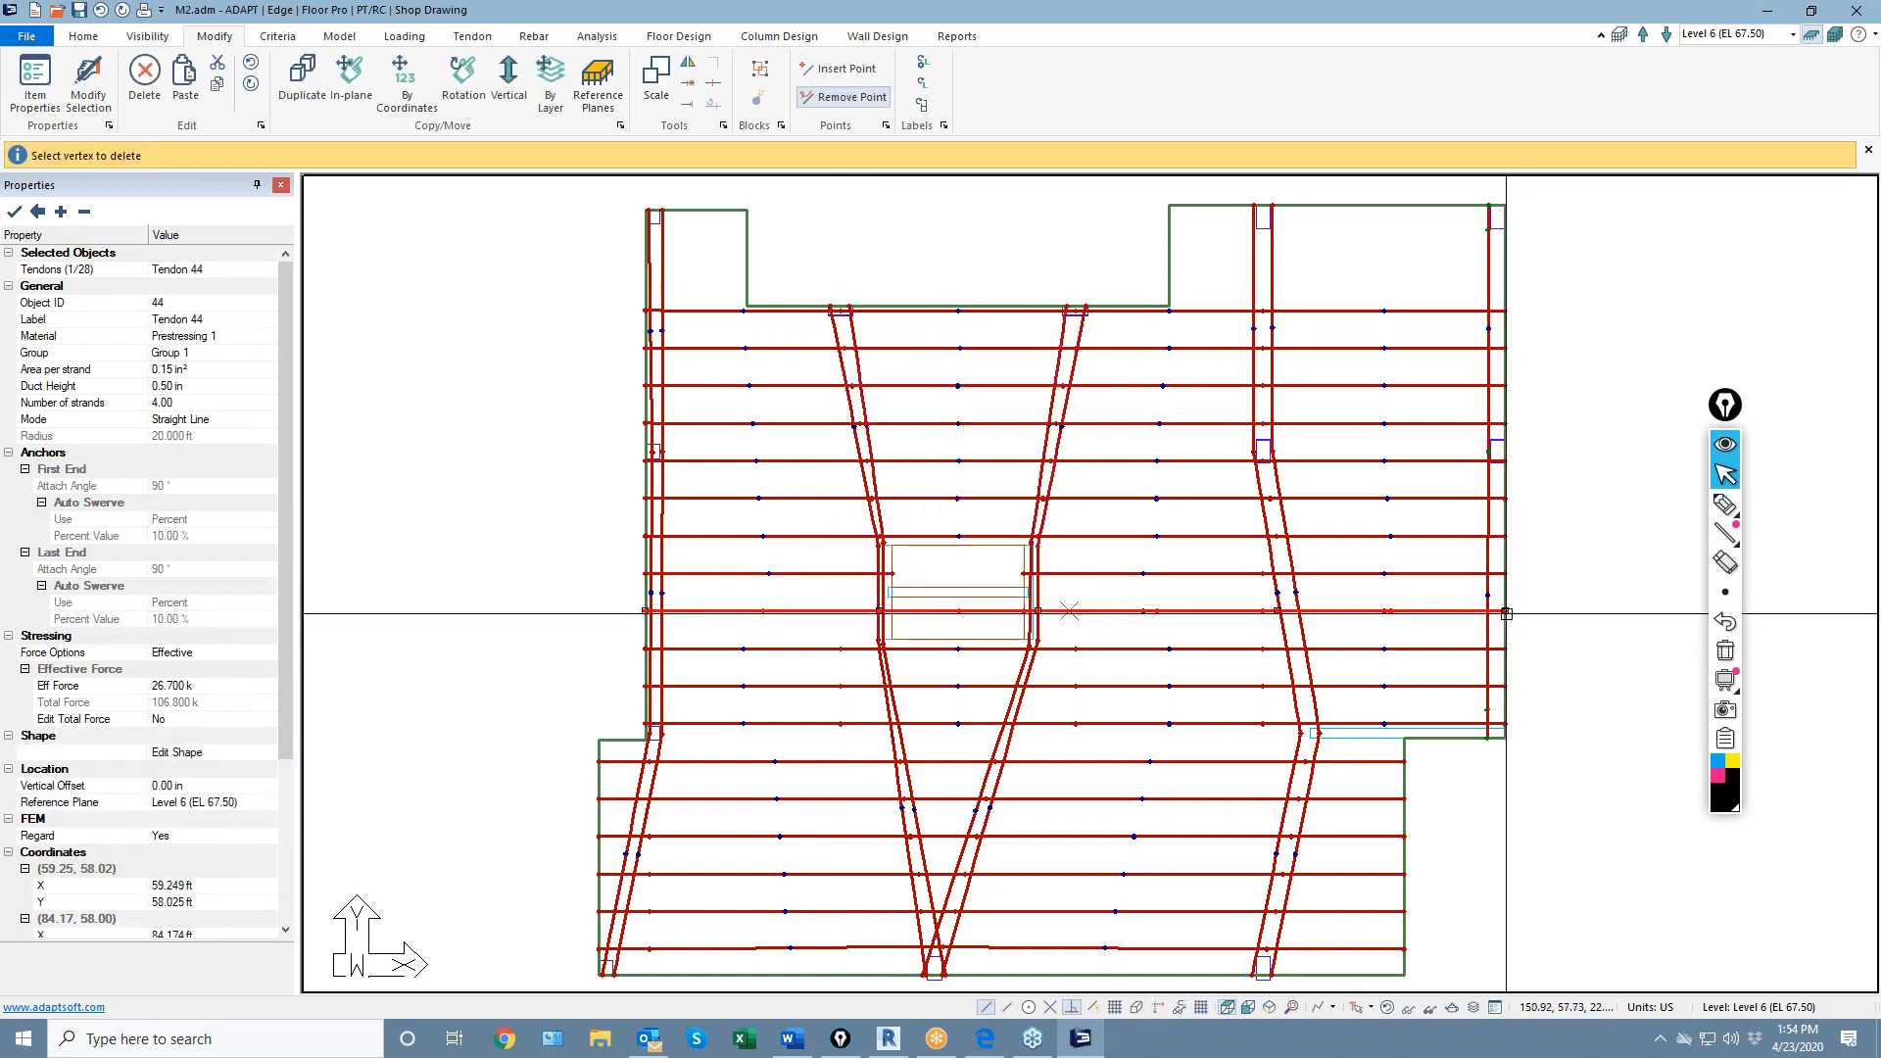
click(1277, 612)
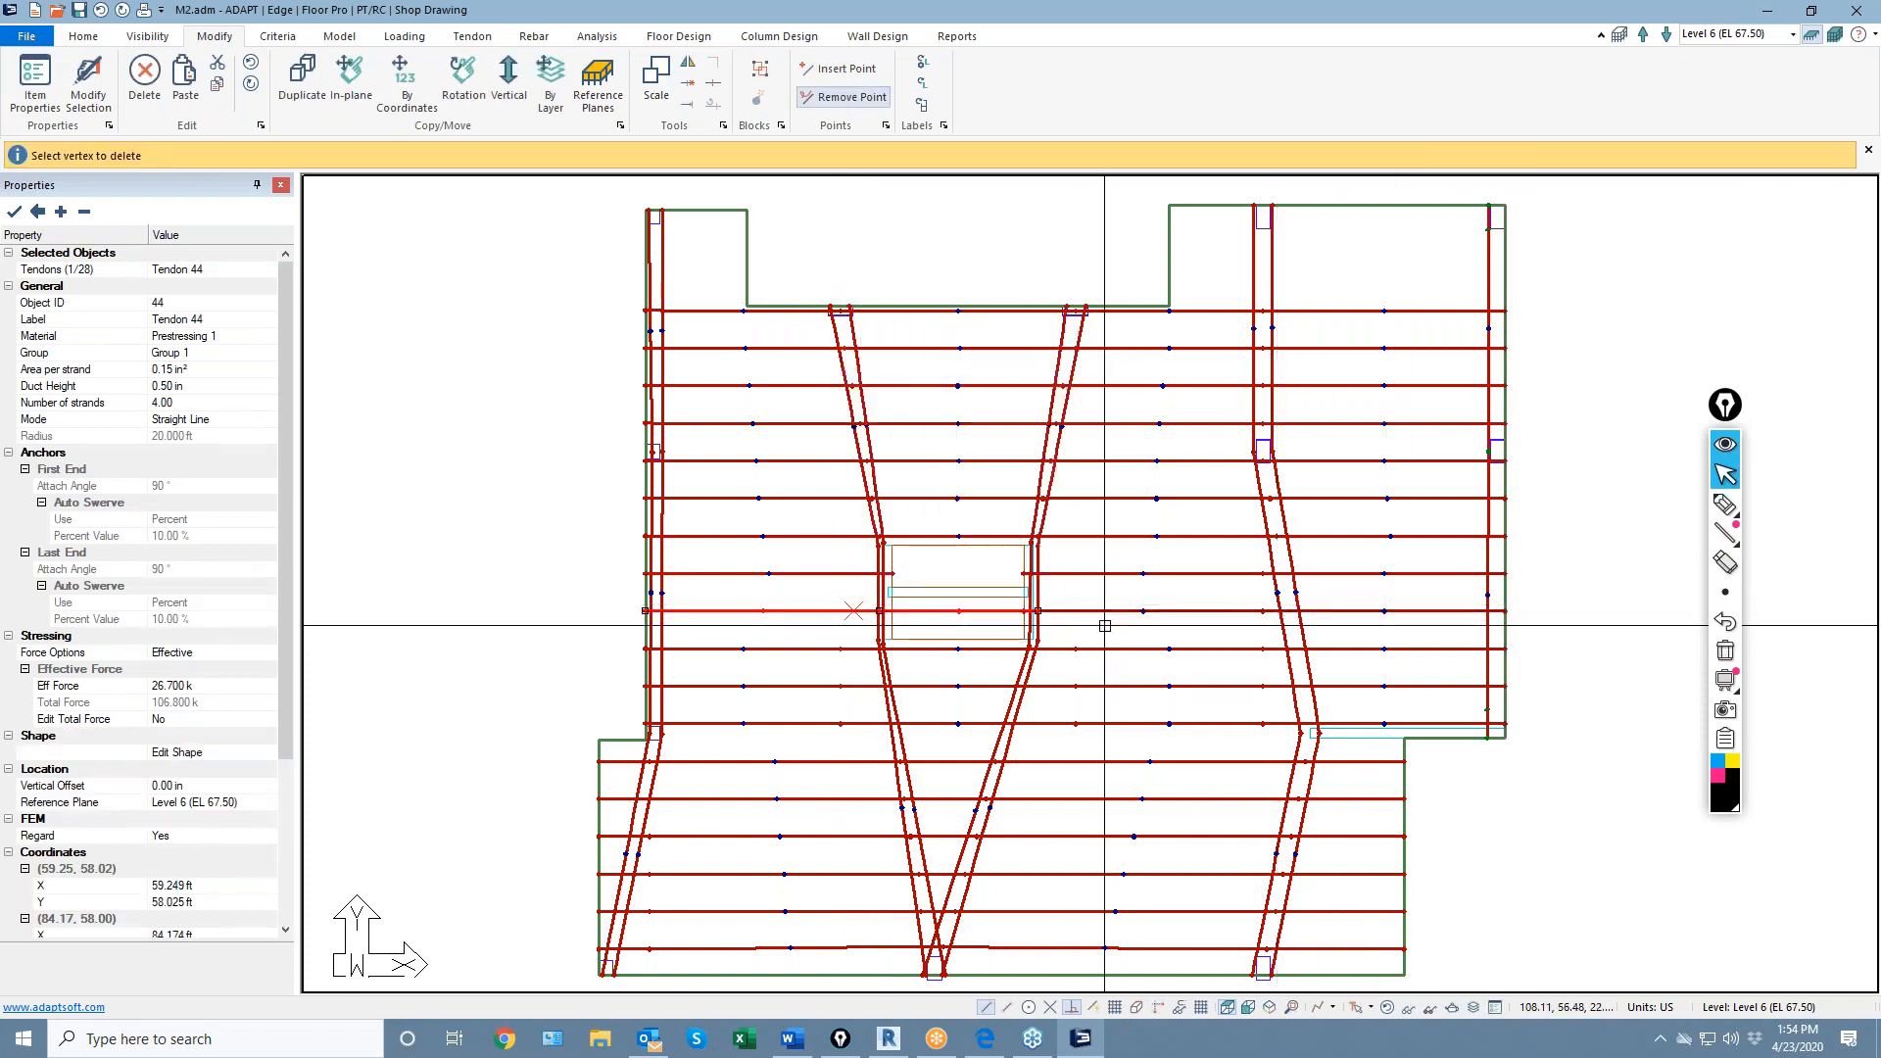
click(1039, 612)
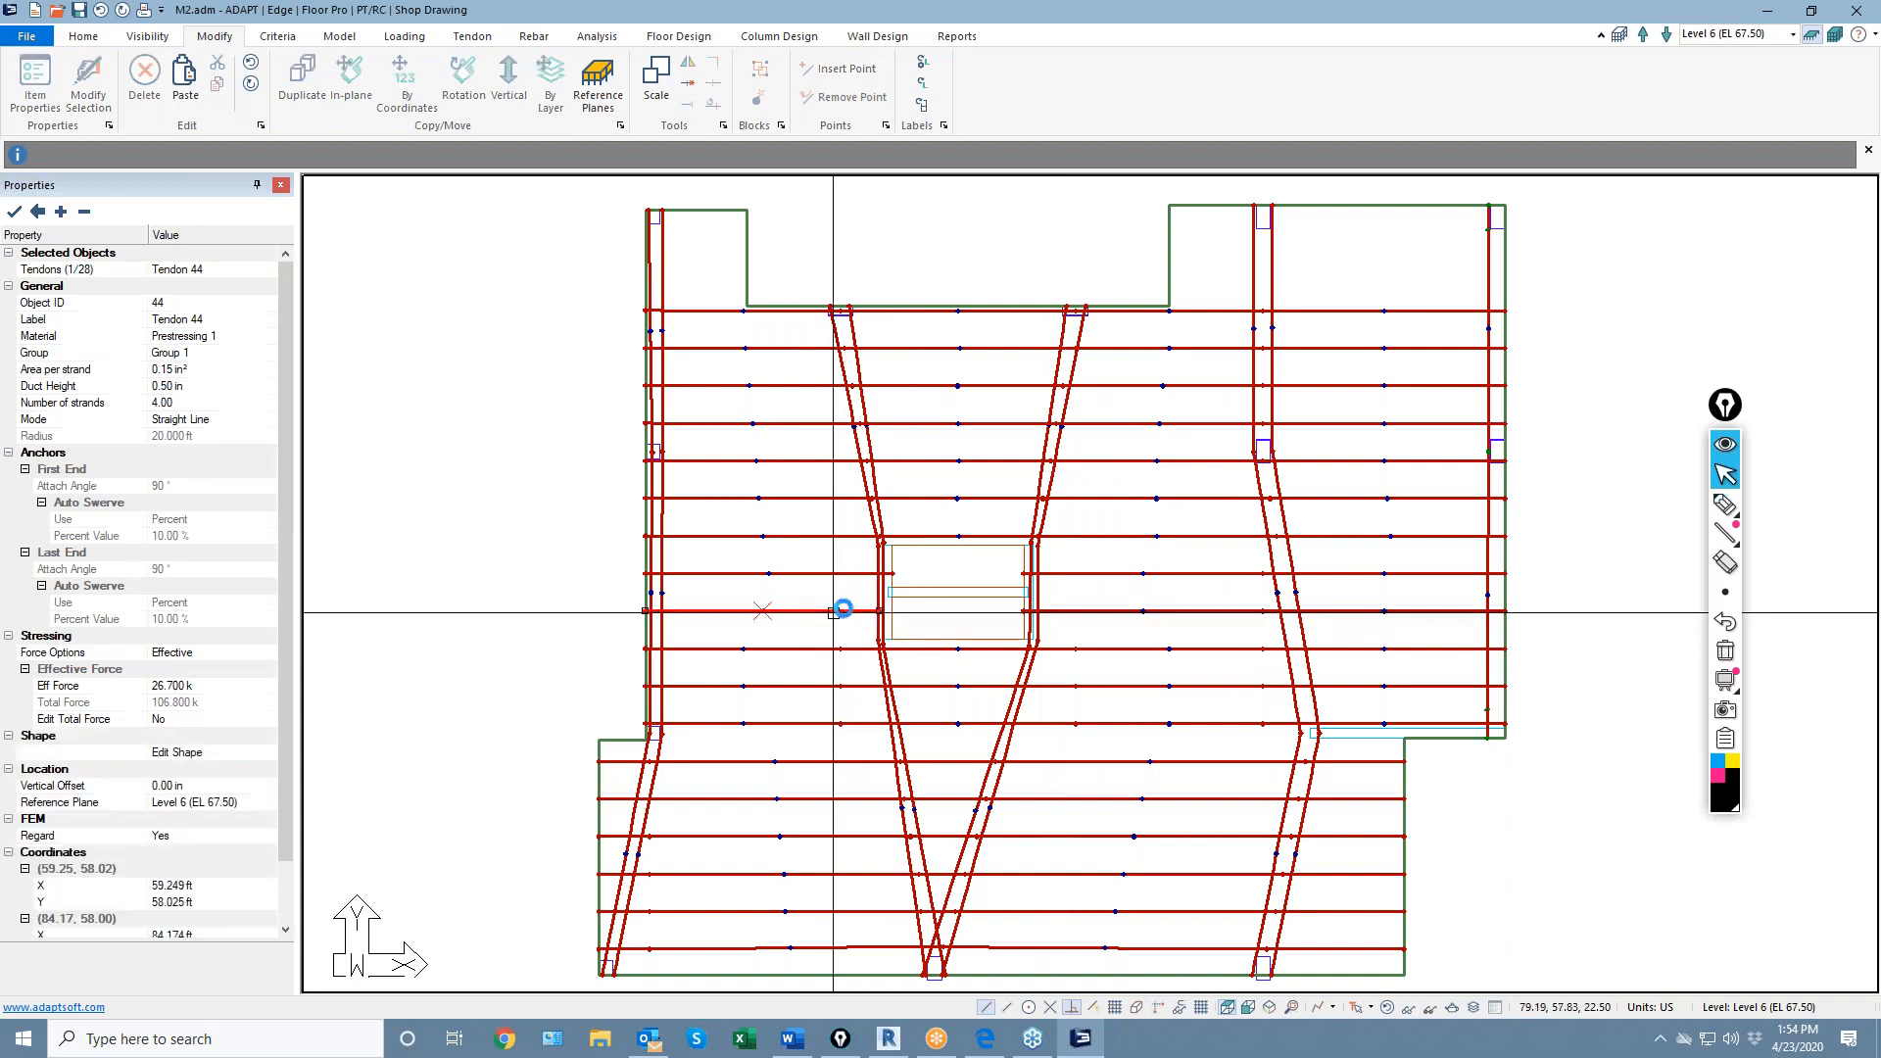
click(880, 611)
click(892, 612)
Save the model
scroll(896, 622, down, 1)
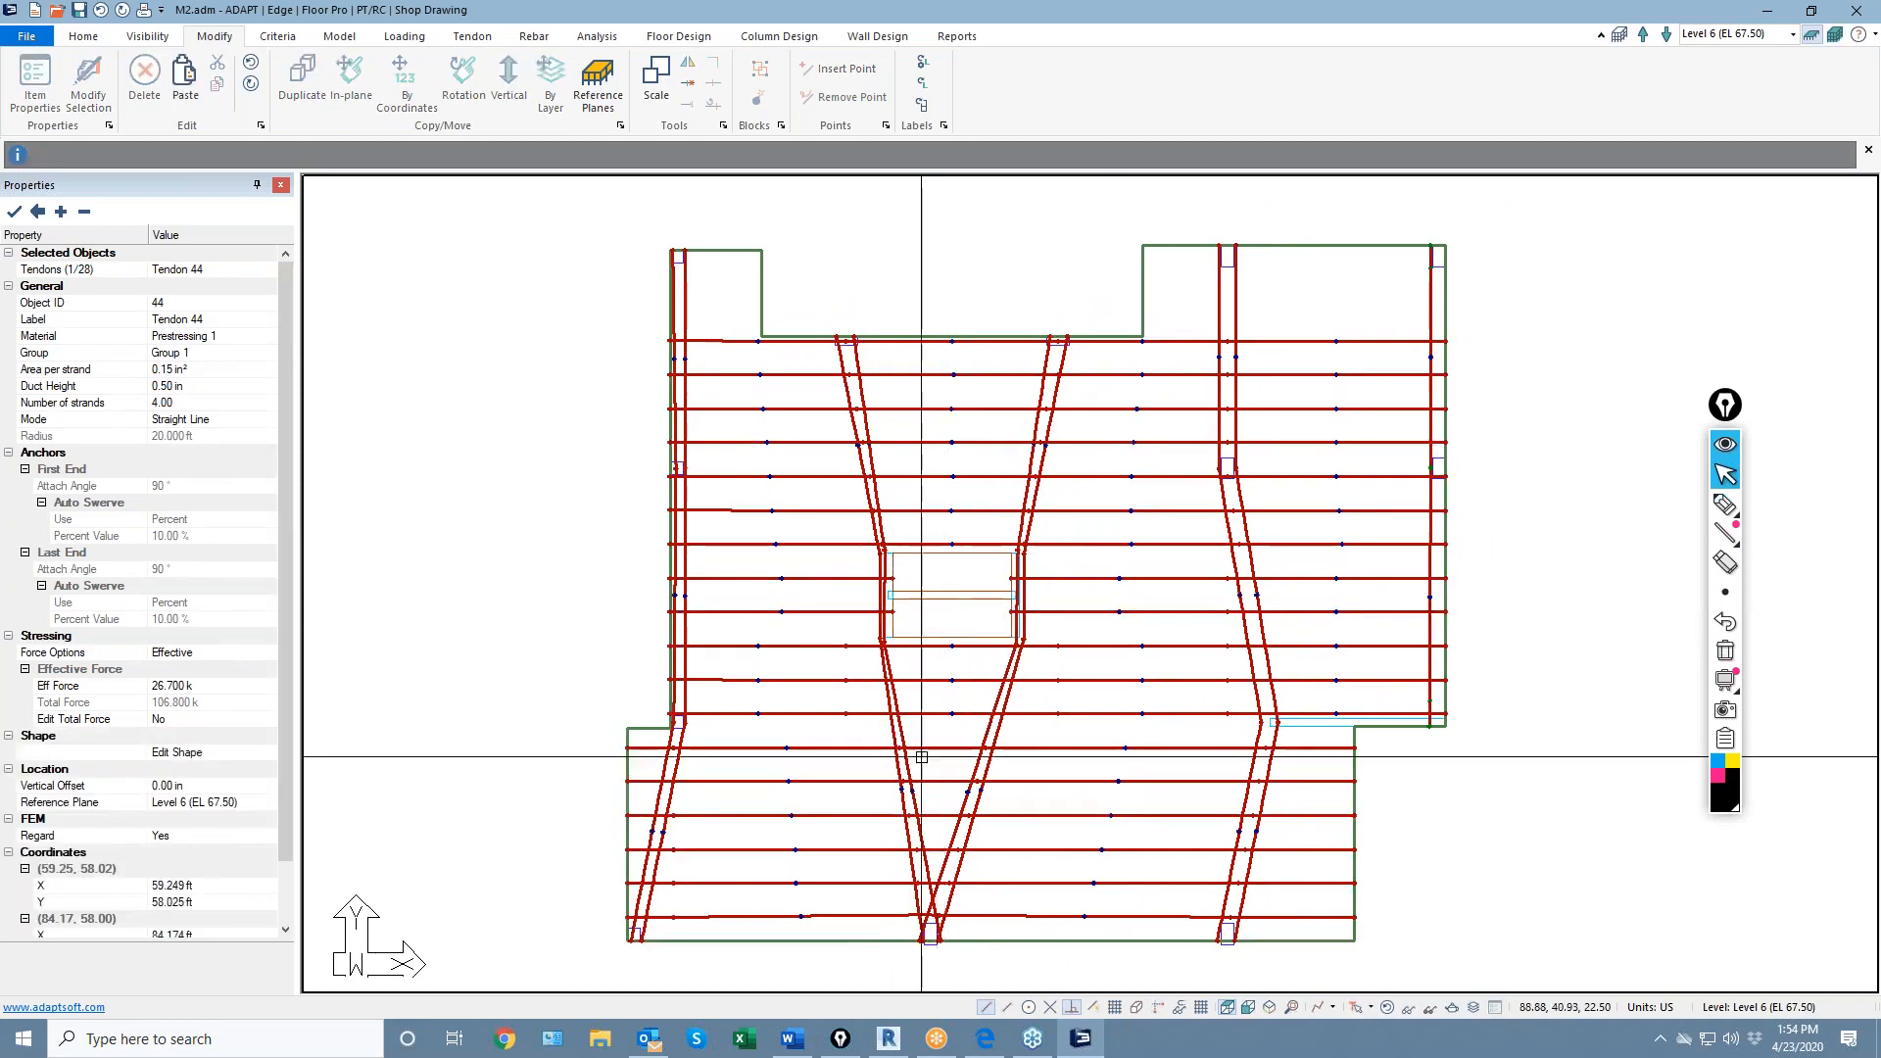
click(78, 10)
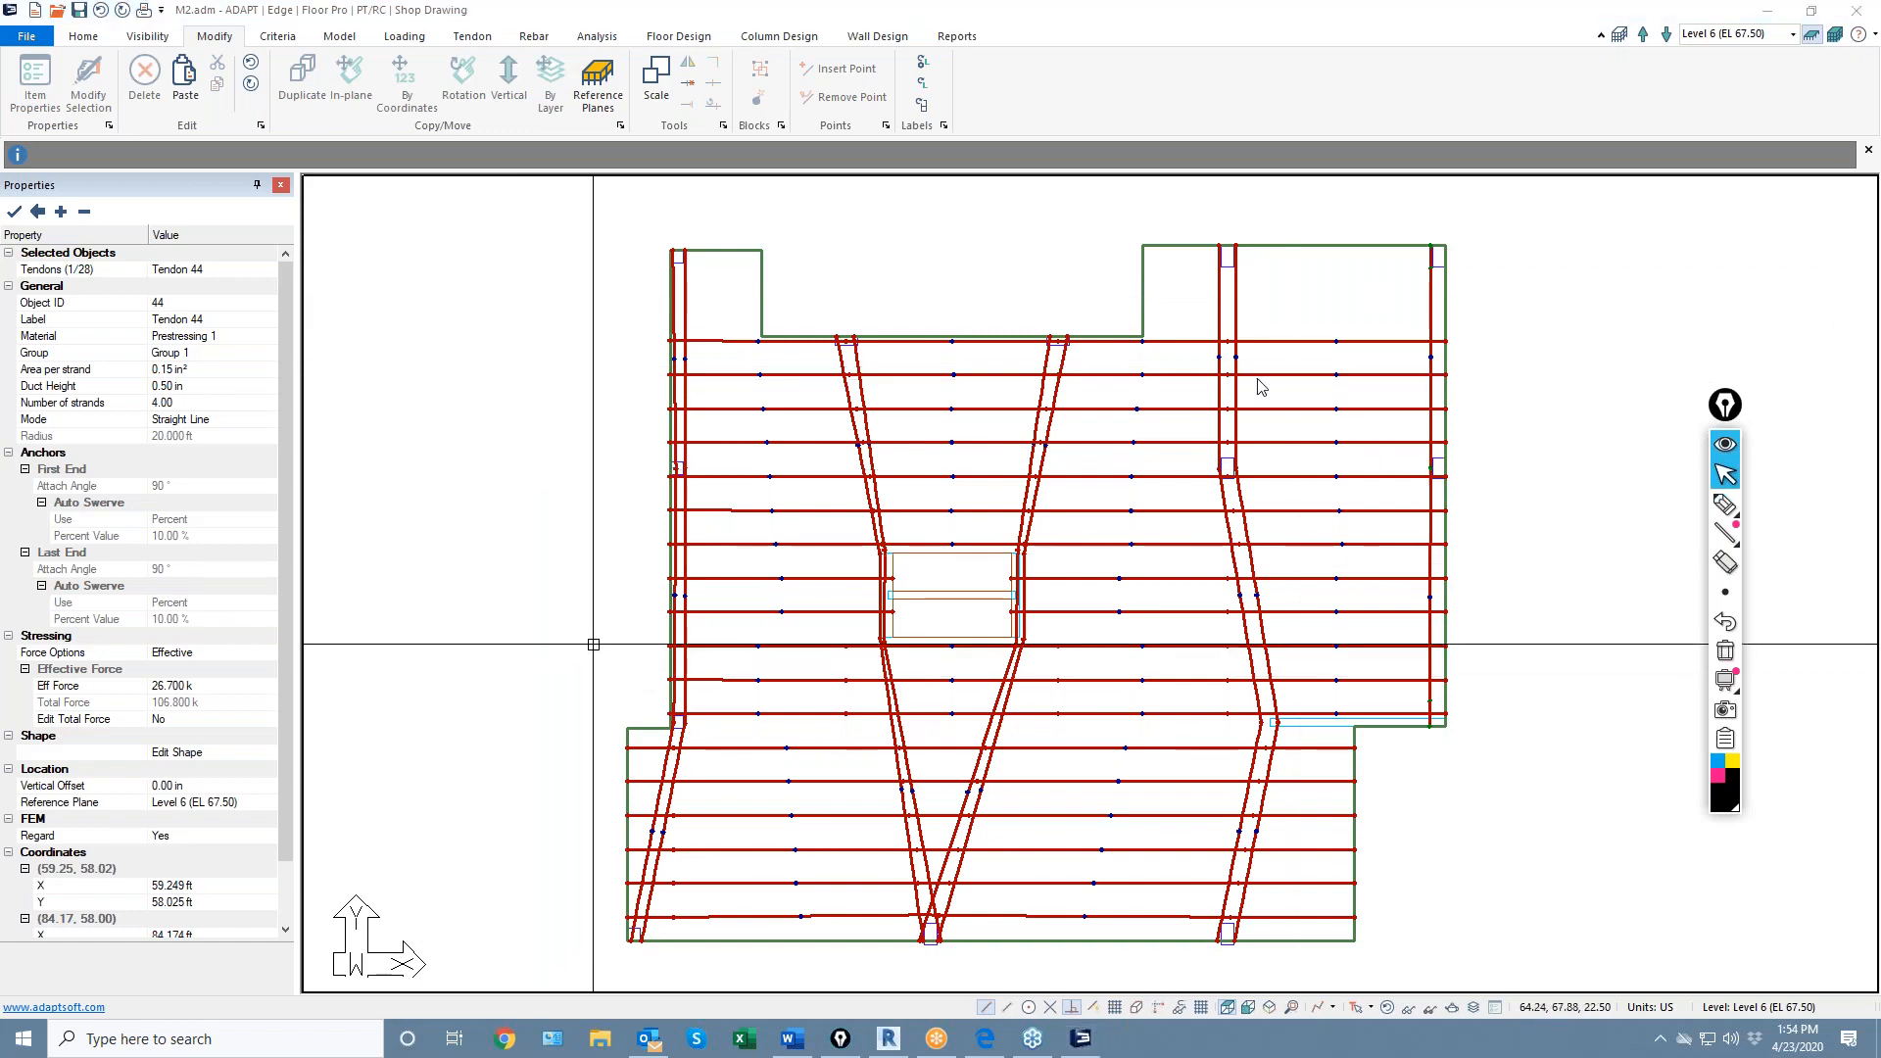
click(1548, 466)
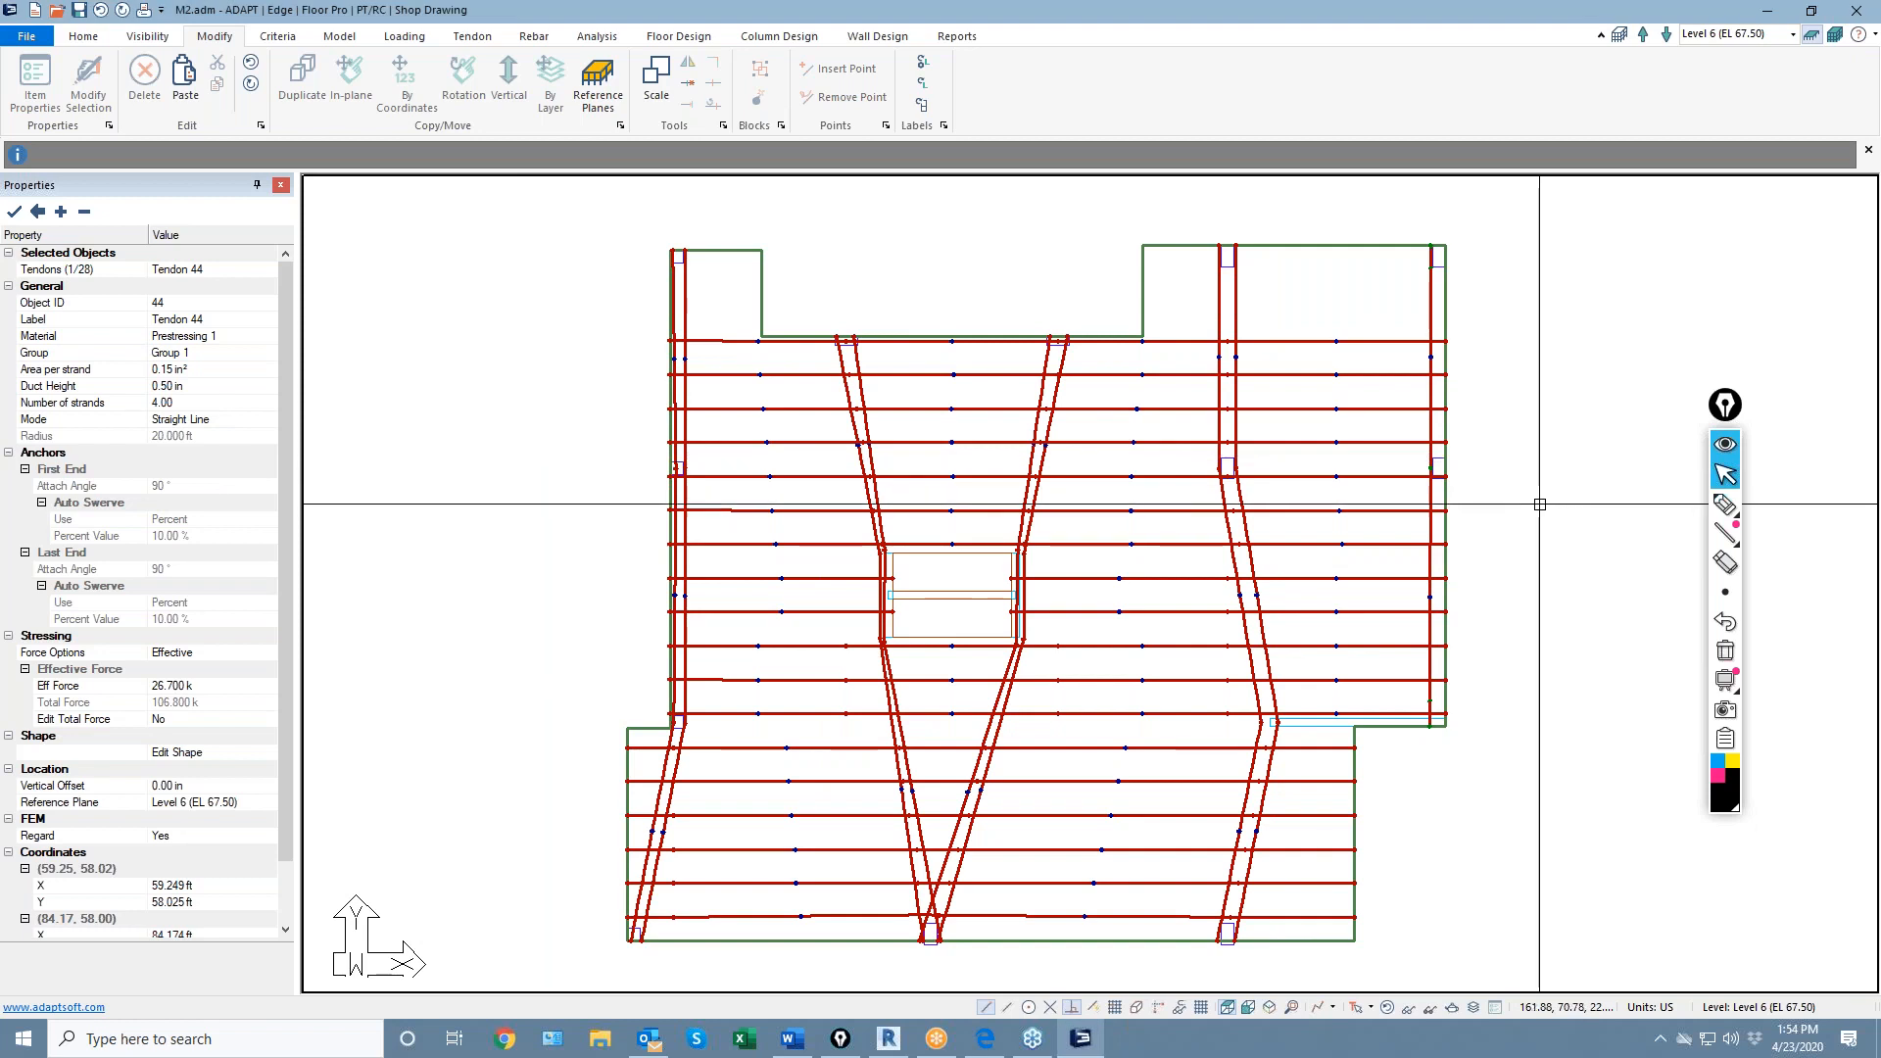
Copy the northernmost distributed tendon once, 4 ft to the north
middle_drag(1541, 503, 1539, 501)
click(1262, 338)
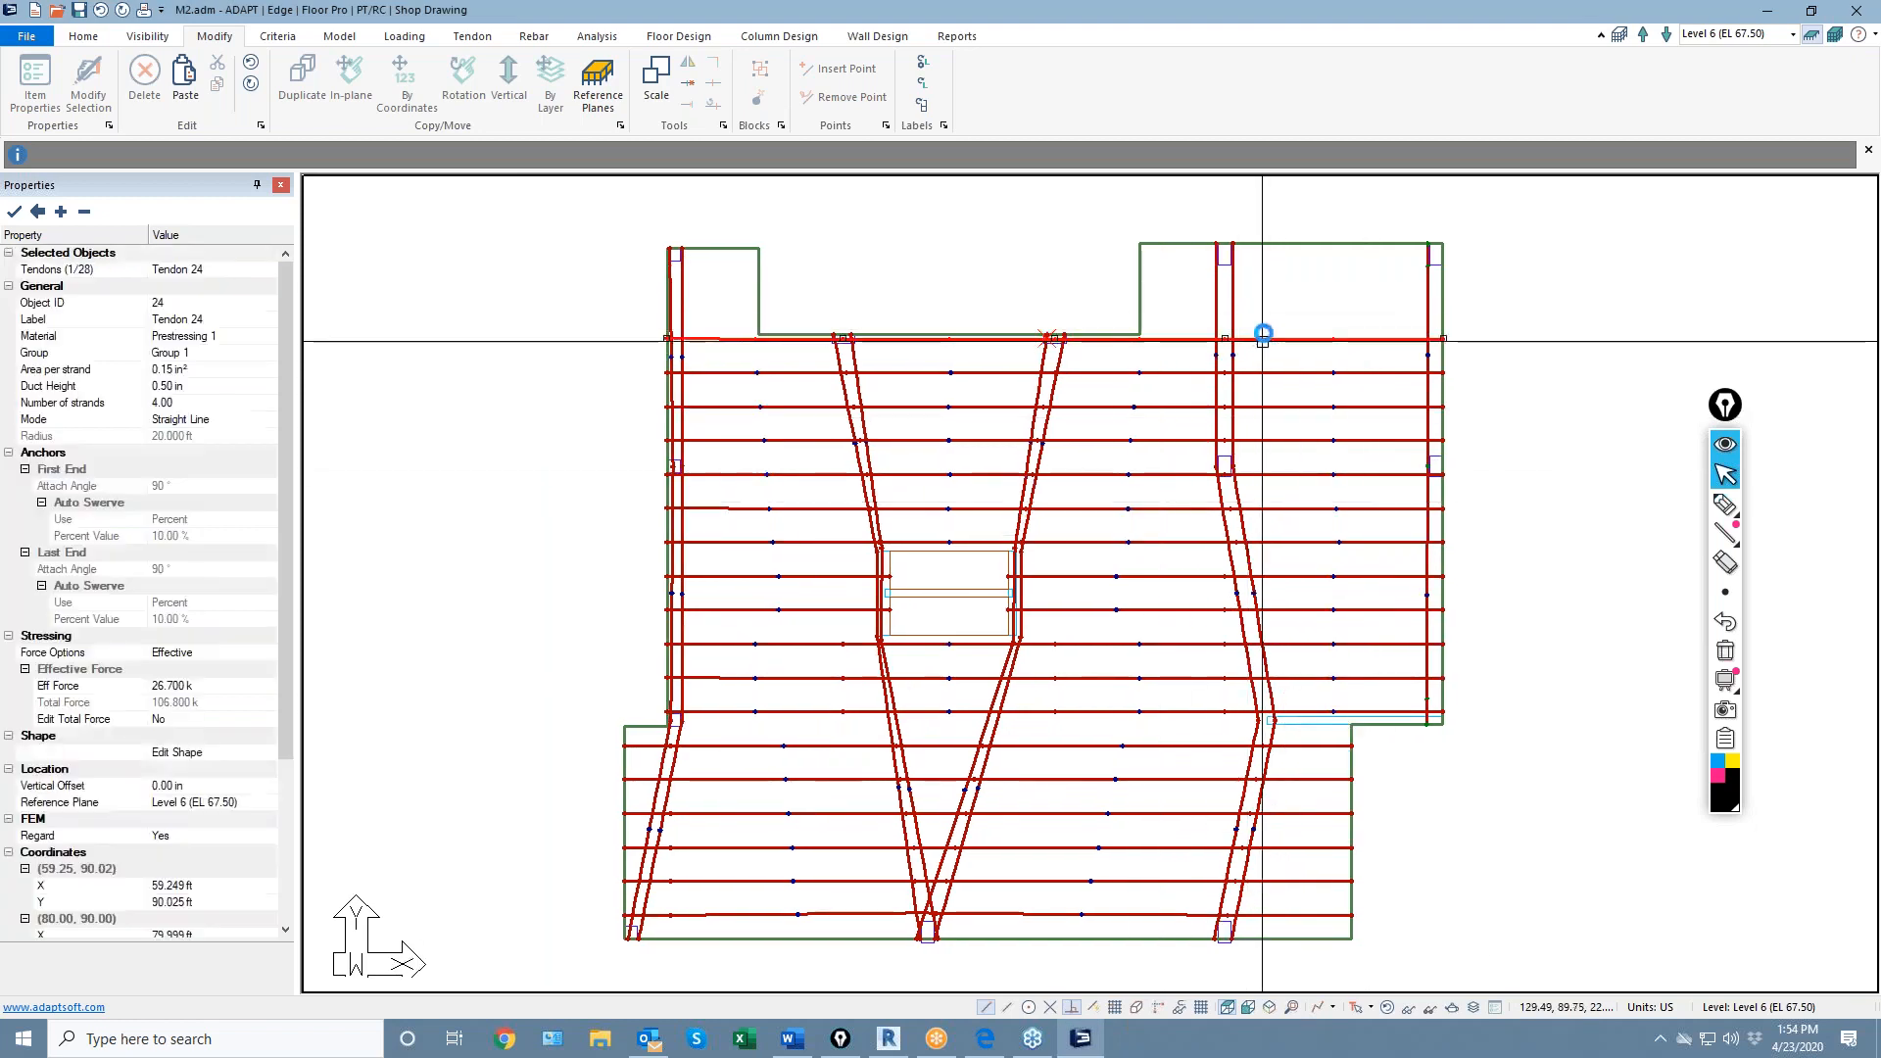
click(406, 88)
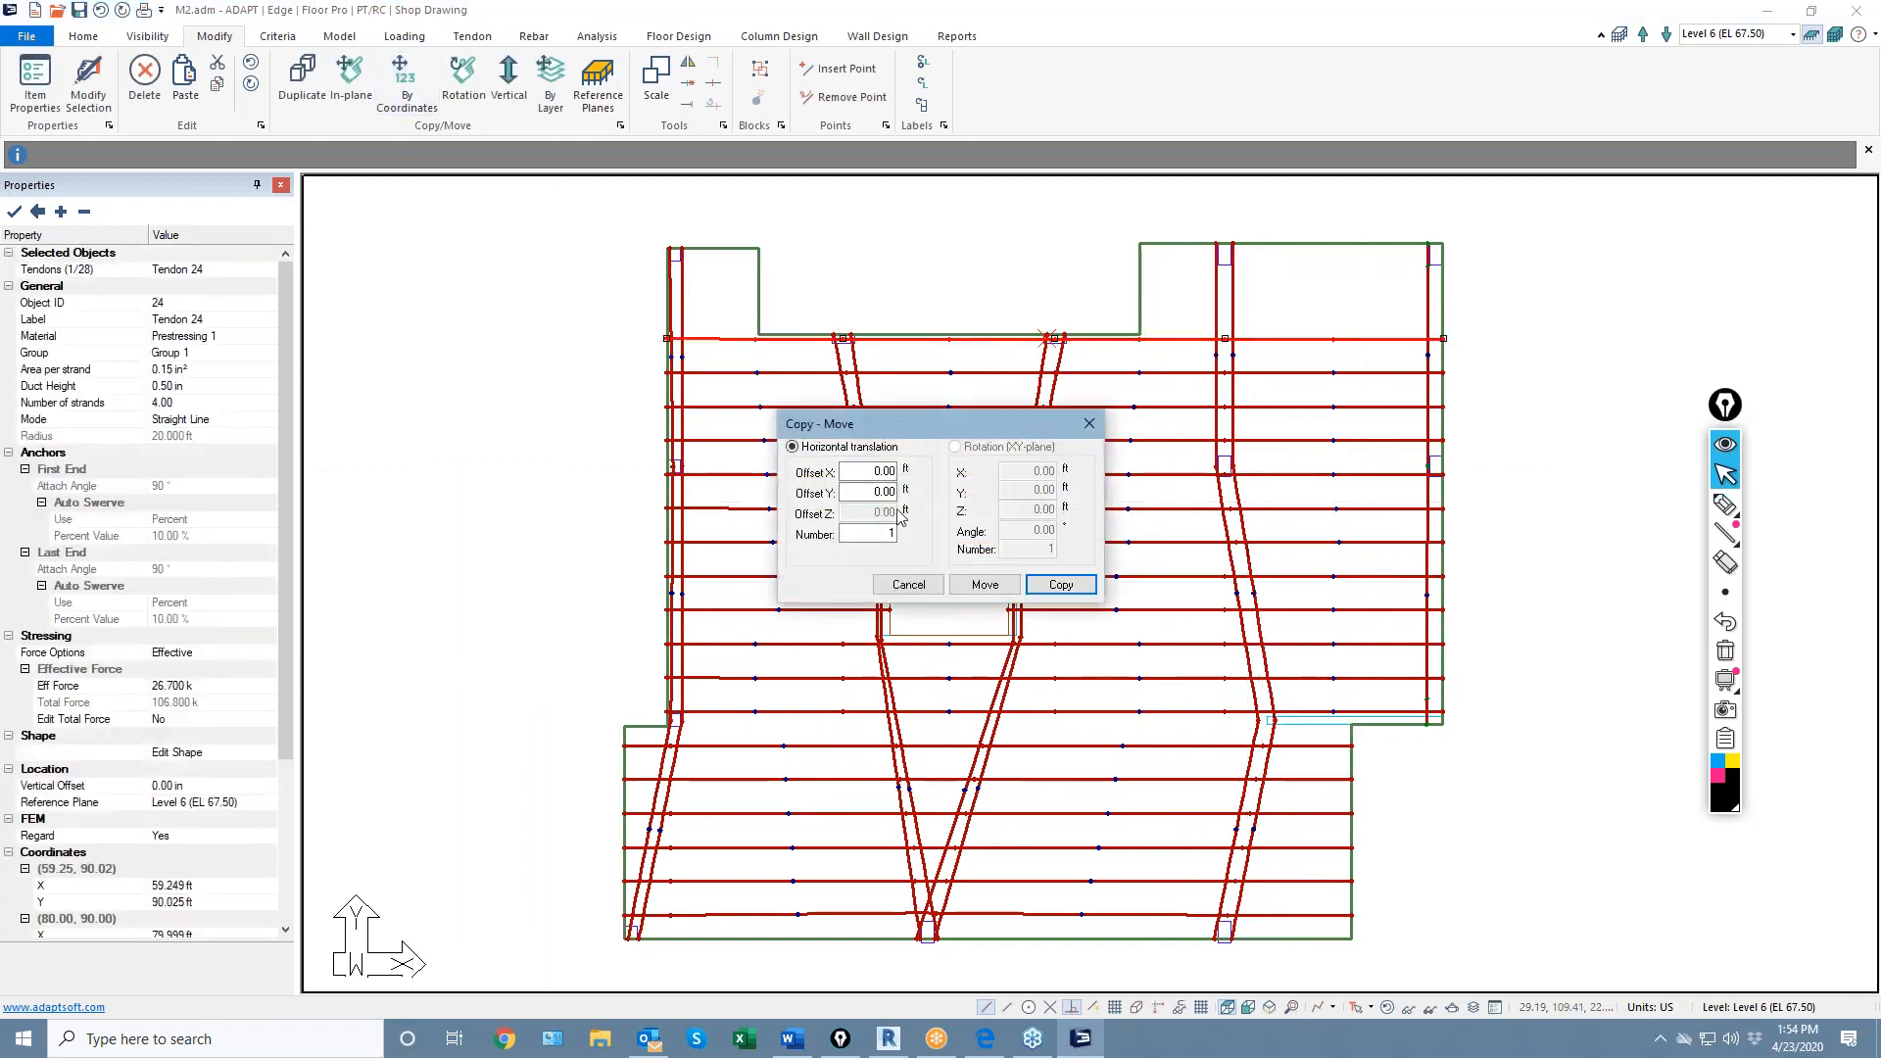
click(1047, 592)
Delete the new northern tendon's western control points and move its west end to the slab edge at the notch's east side
right_click(1153, 306)
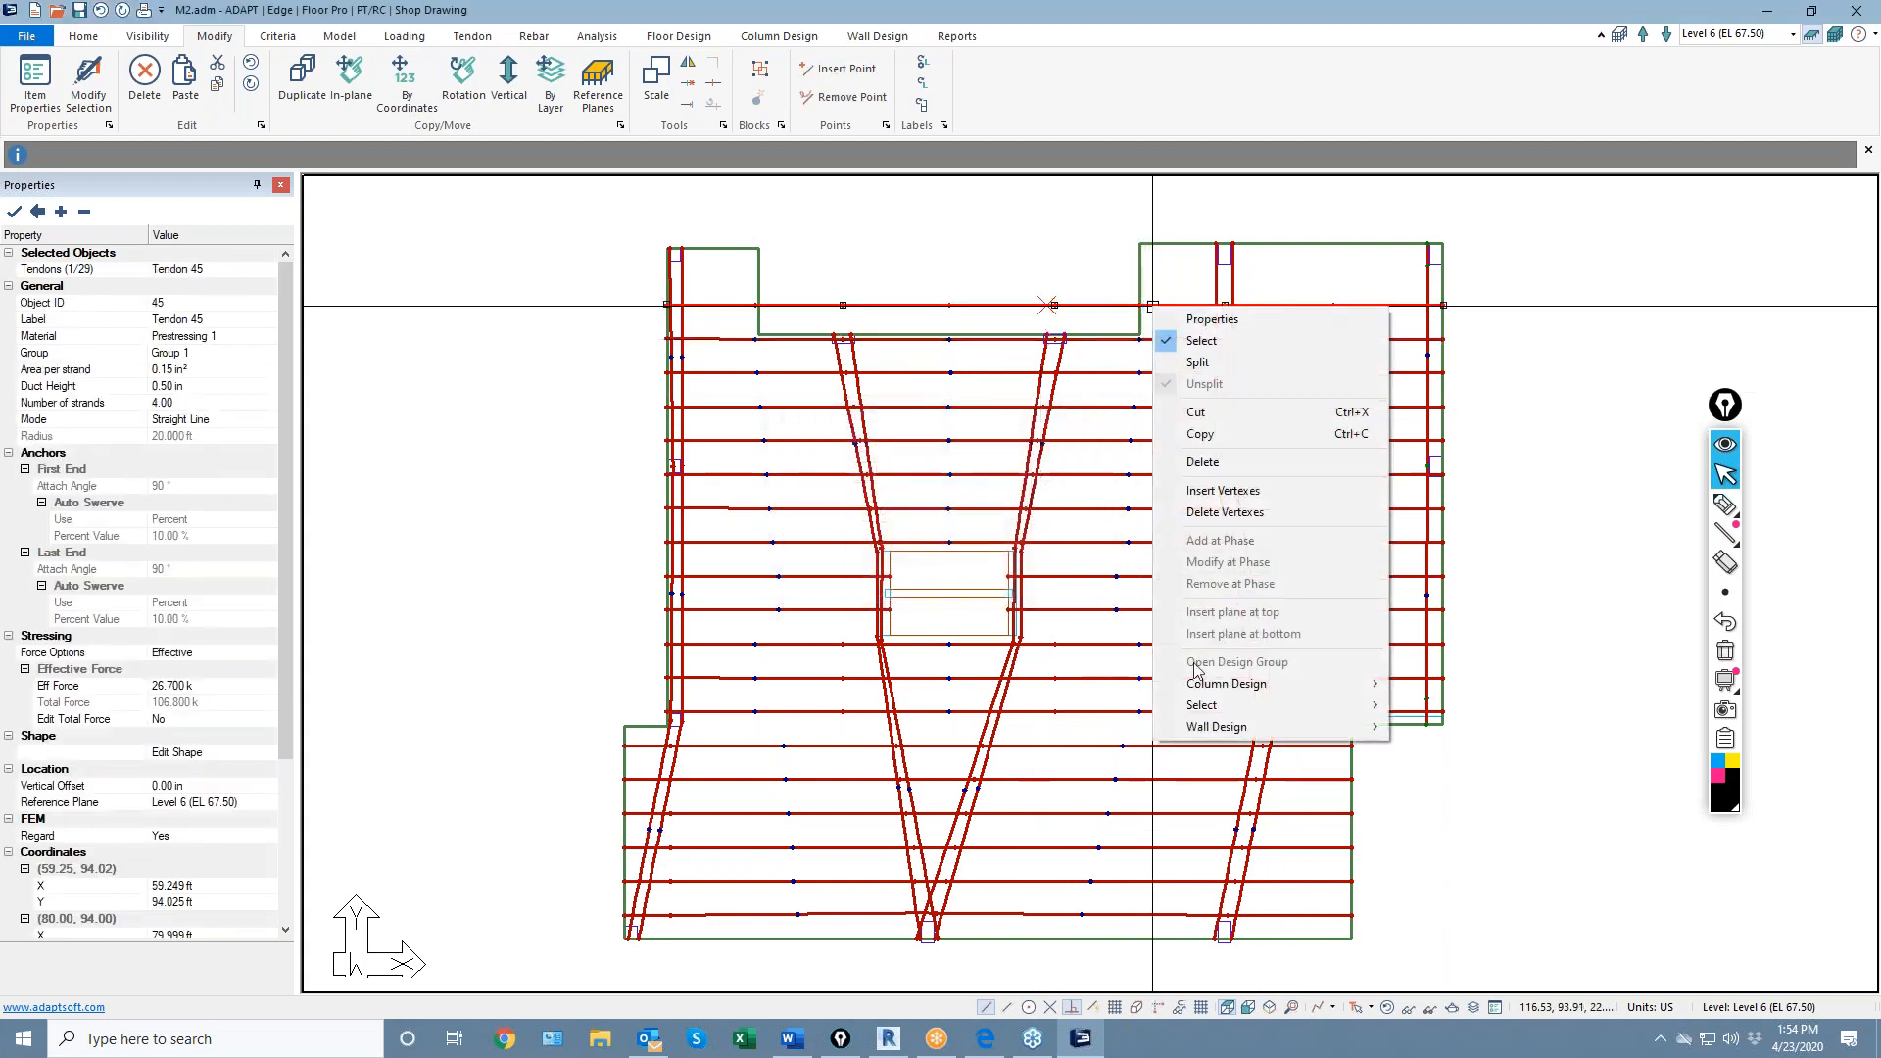
click(668, 305)
click(843, 305)
key(Escape)
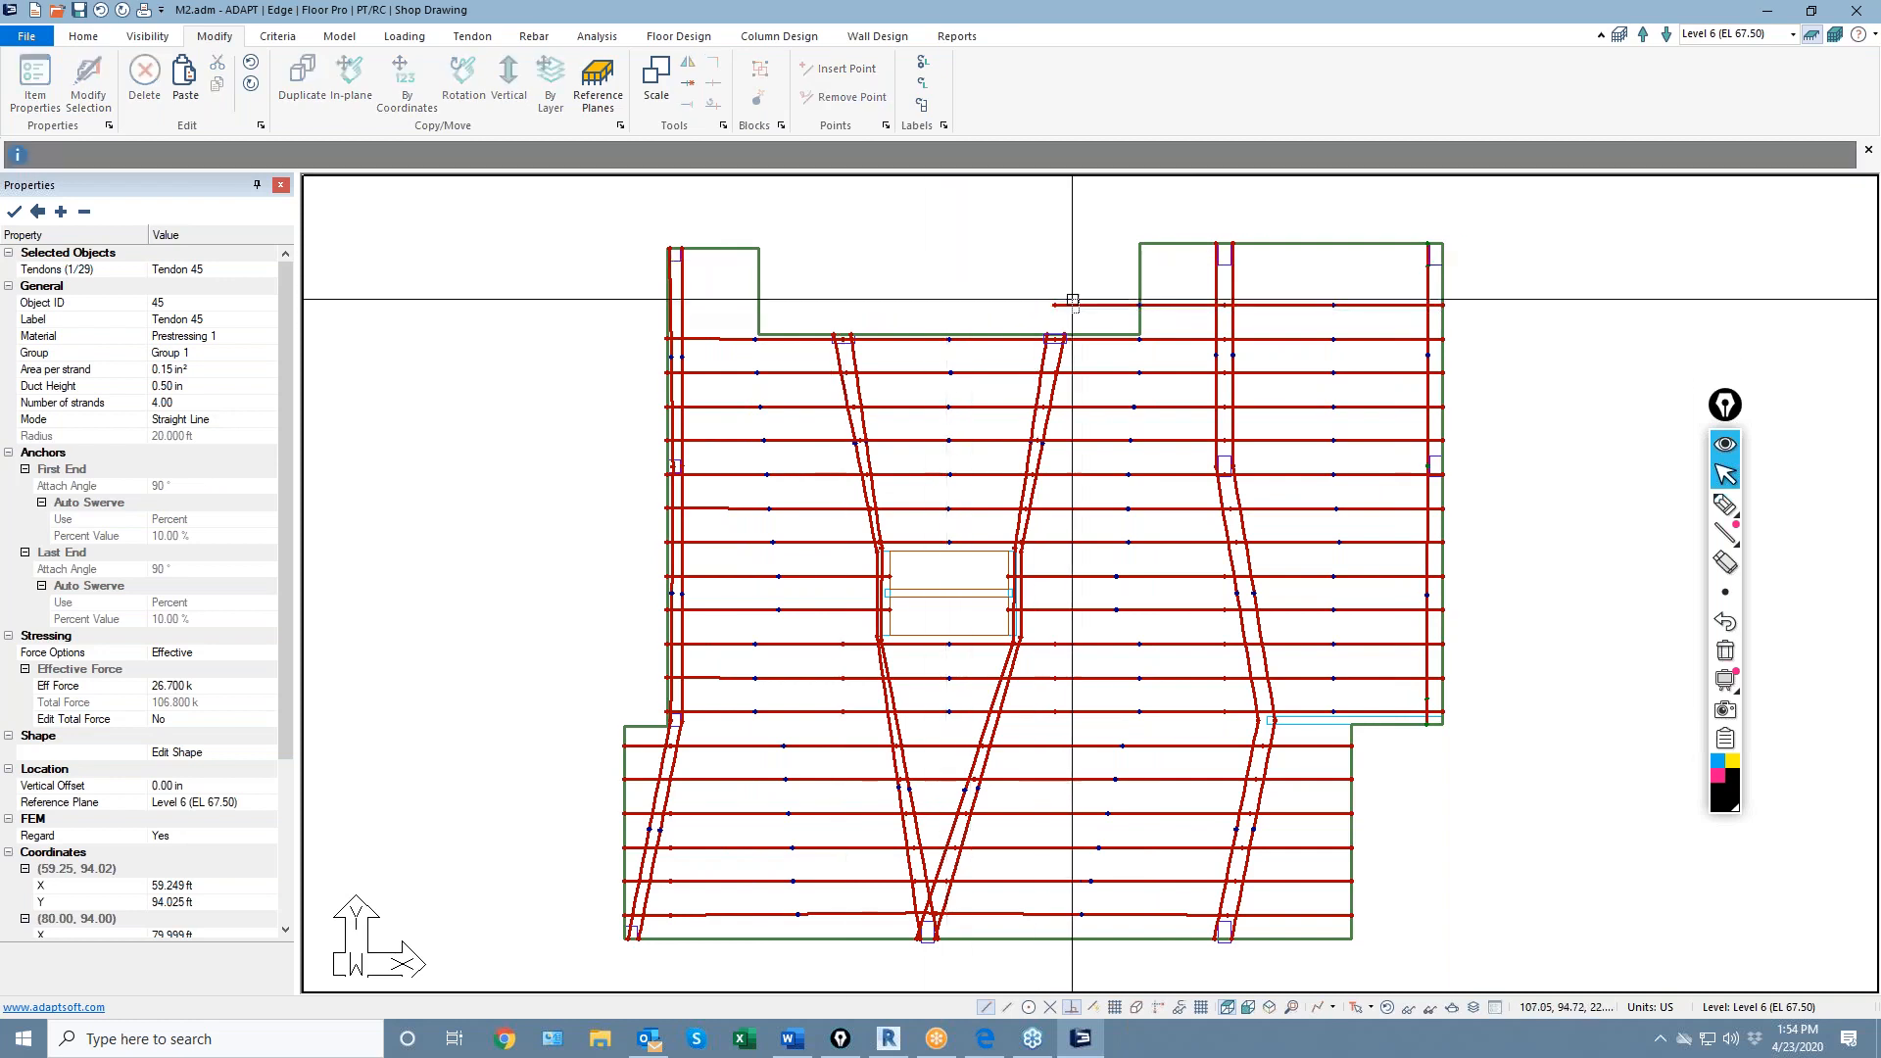
click(1070, 302)
click(1055, 306)
click(1140, 307)
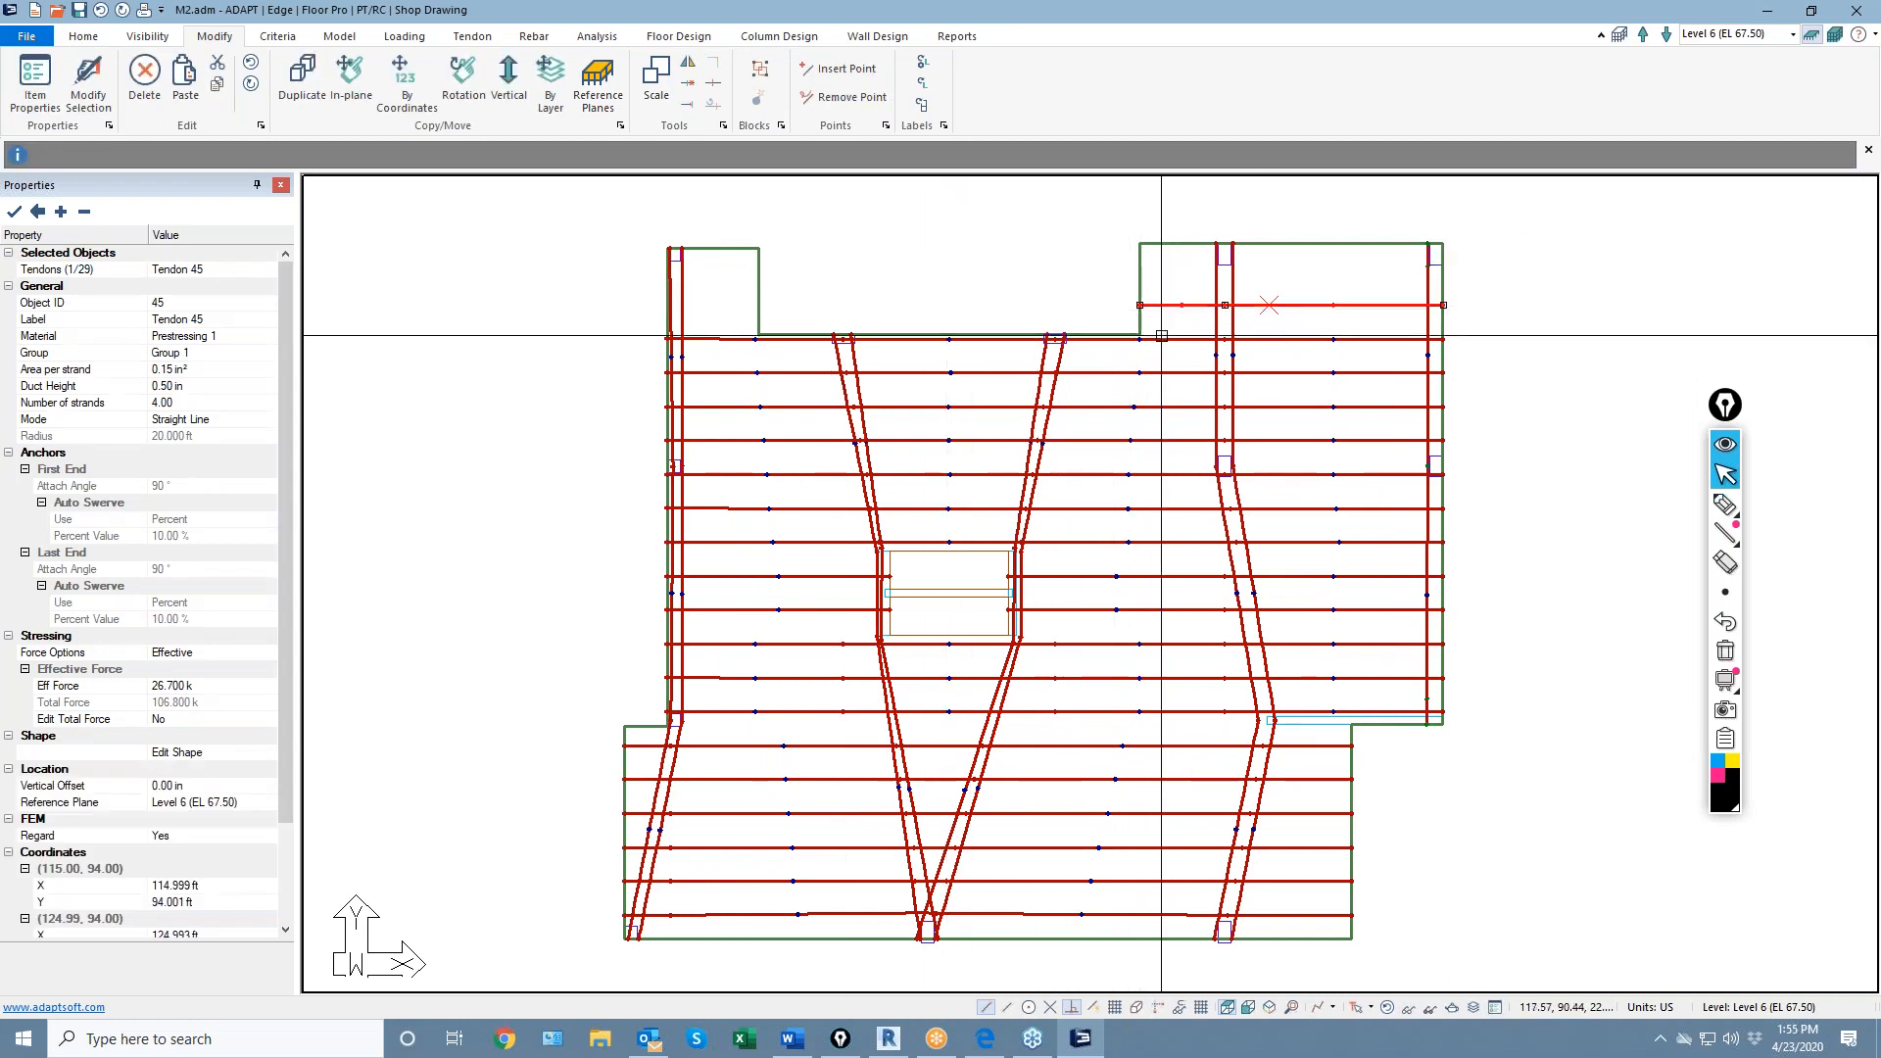
Set the Span 1 shape of the shortened northern tendon to Straight and apply the change
double_click(1173, 304)
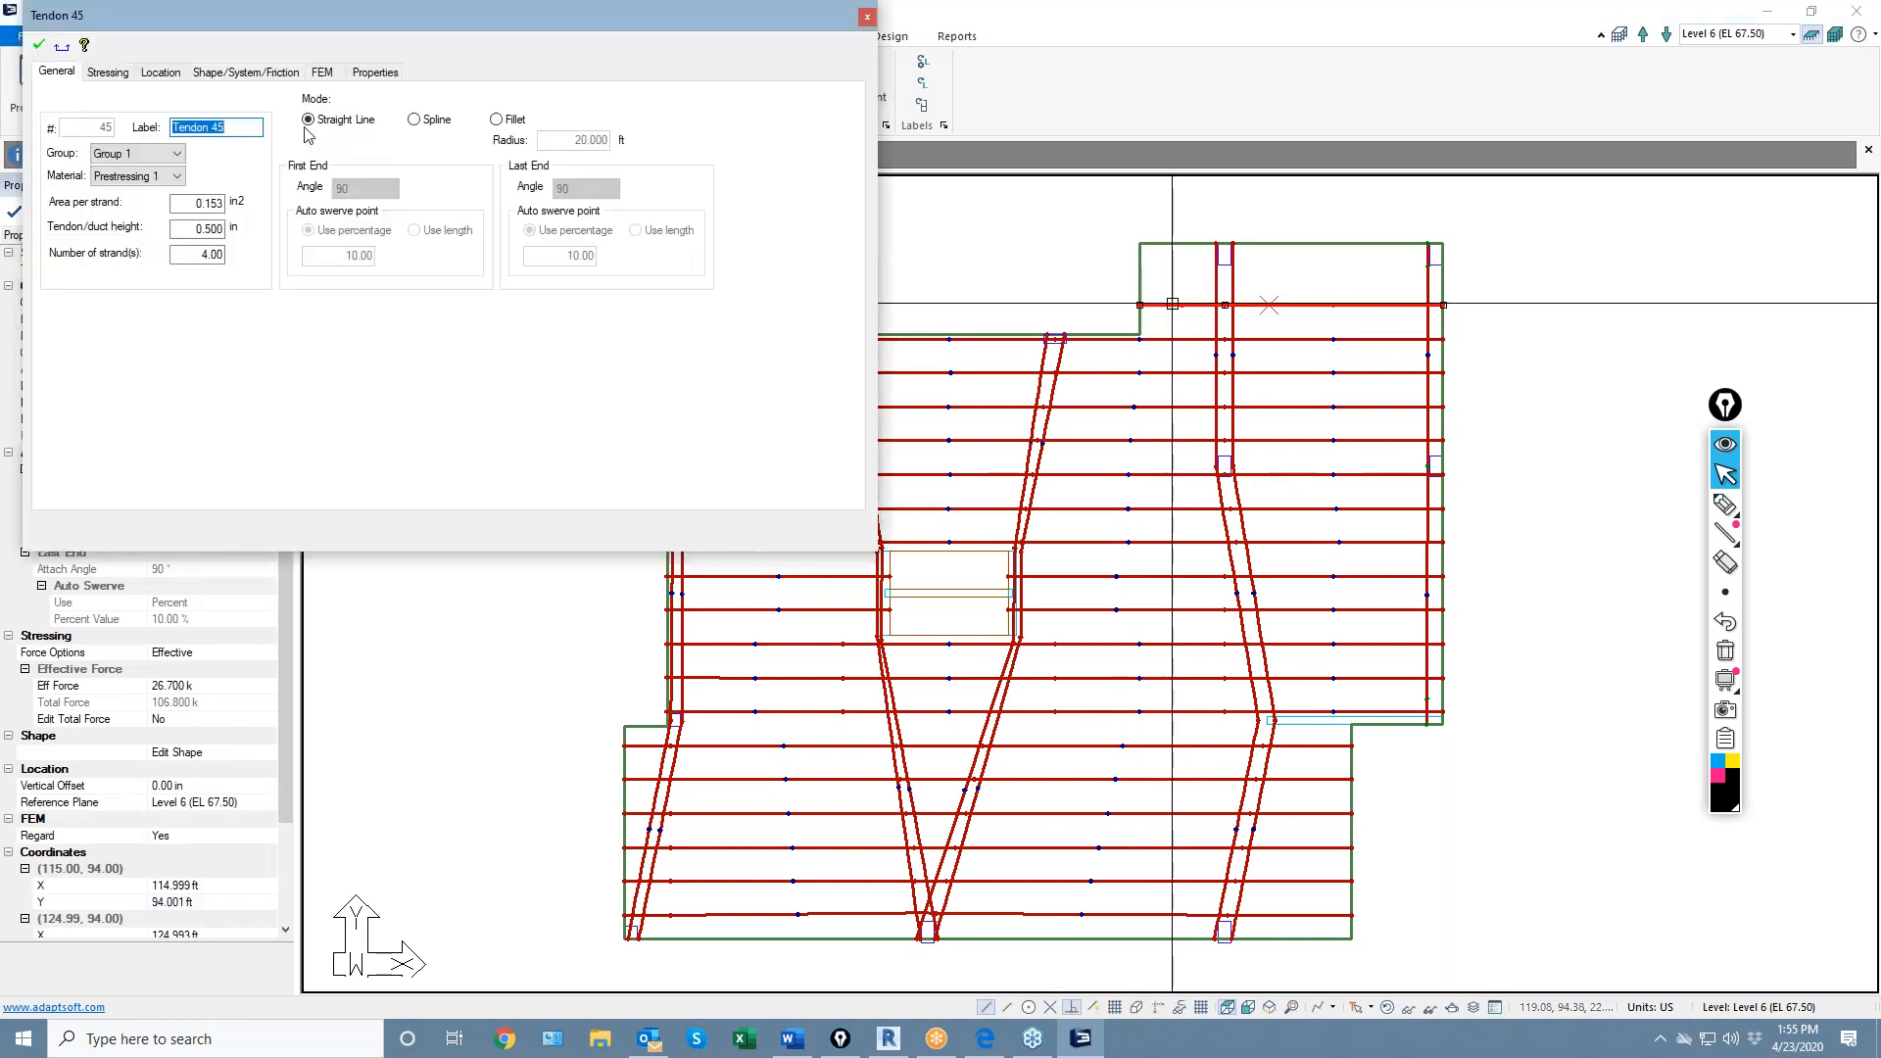
click(246, 70)
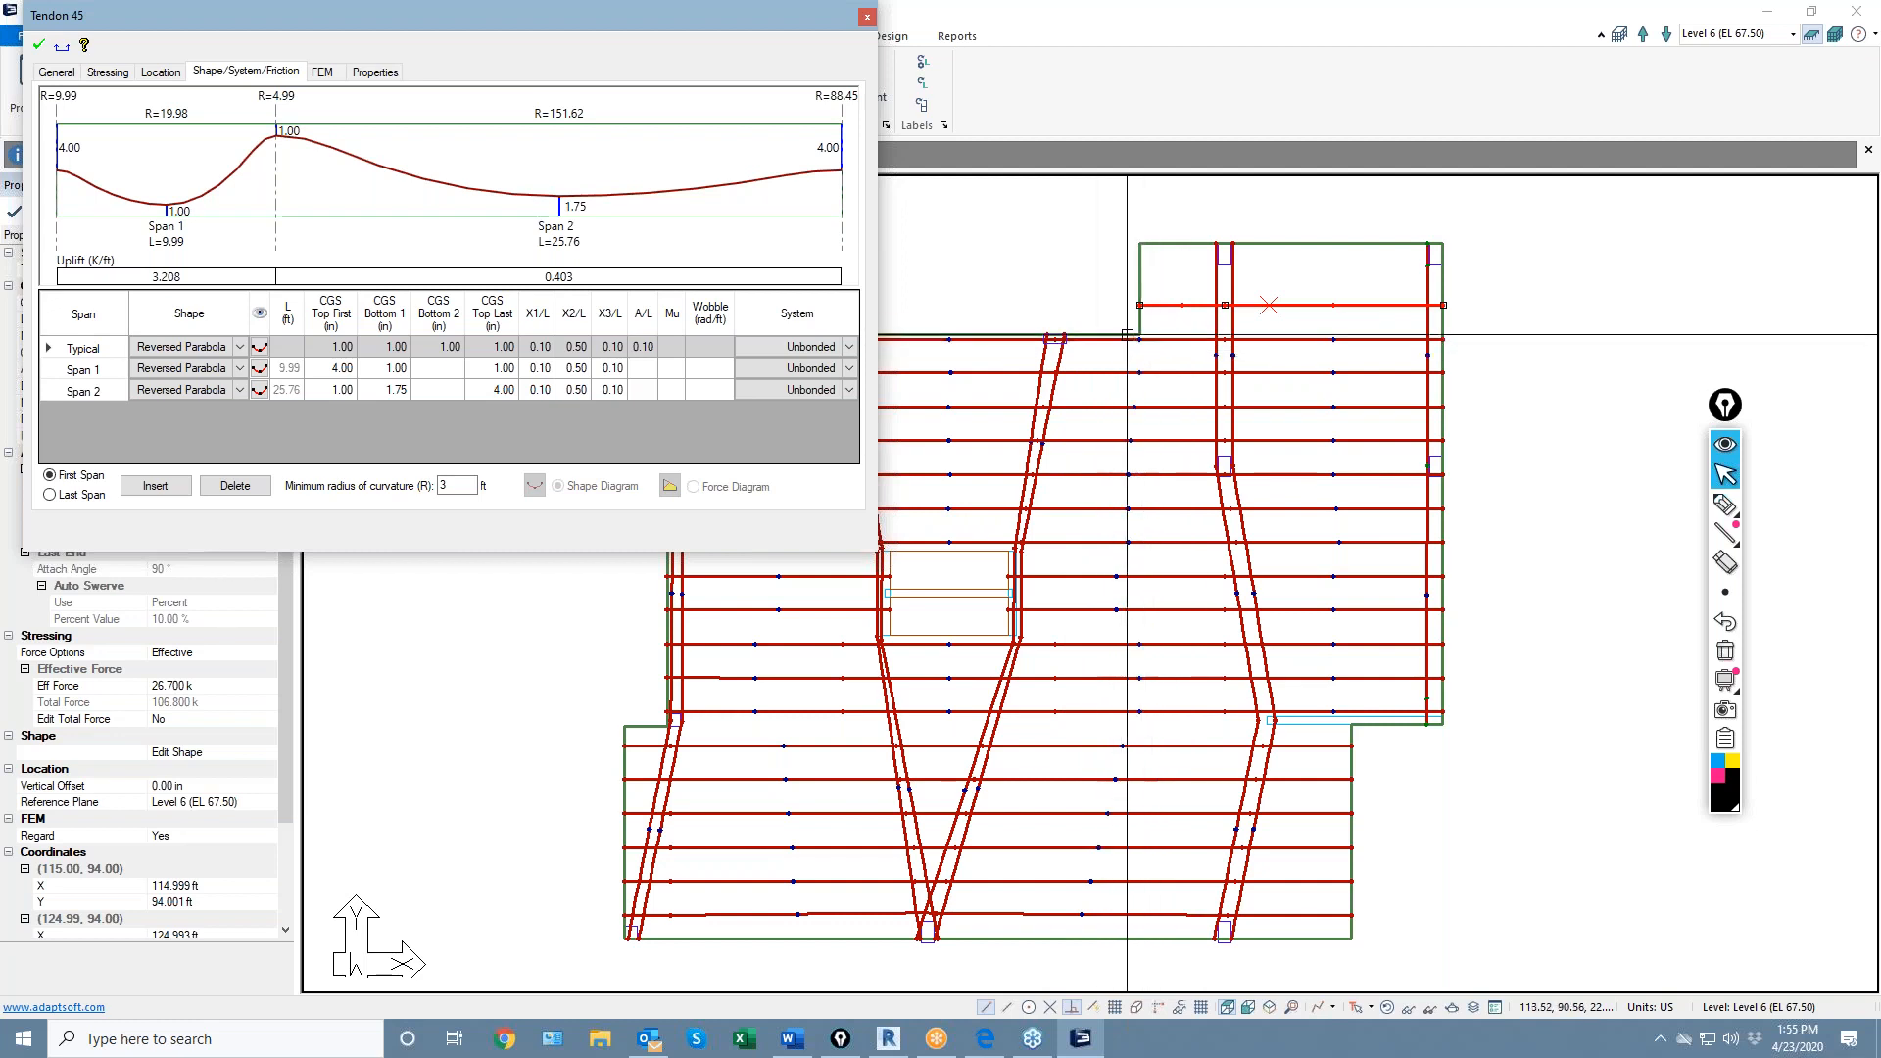
click(201, 369)
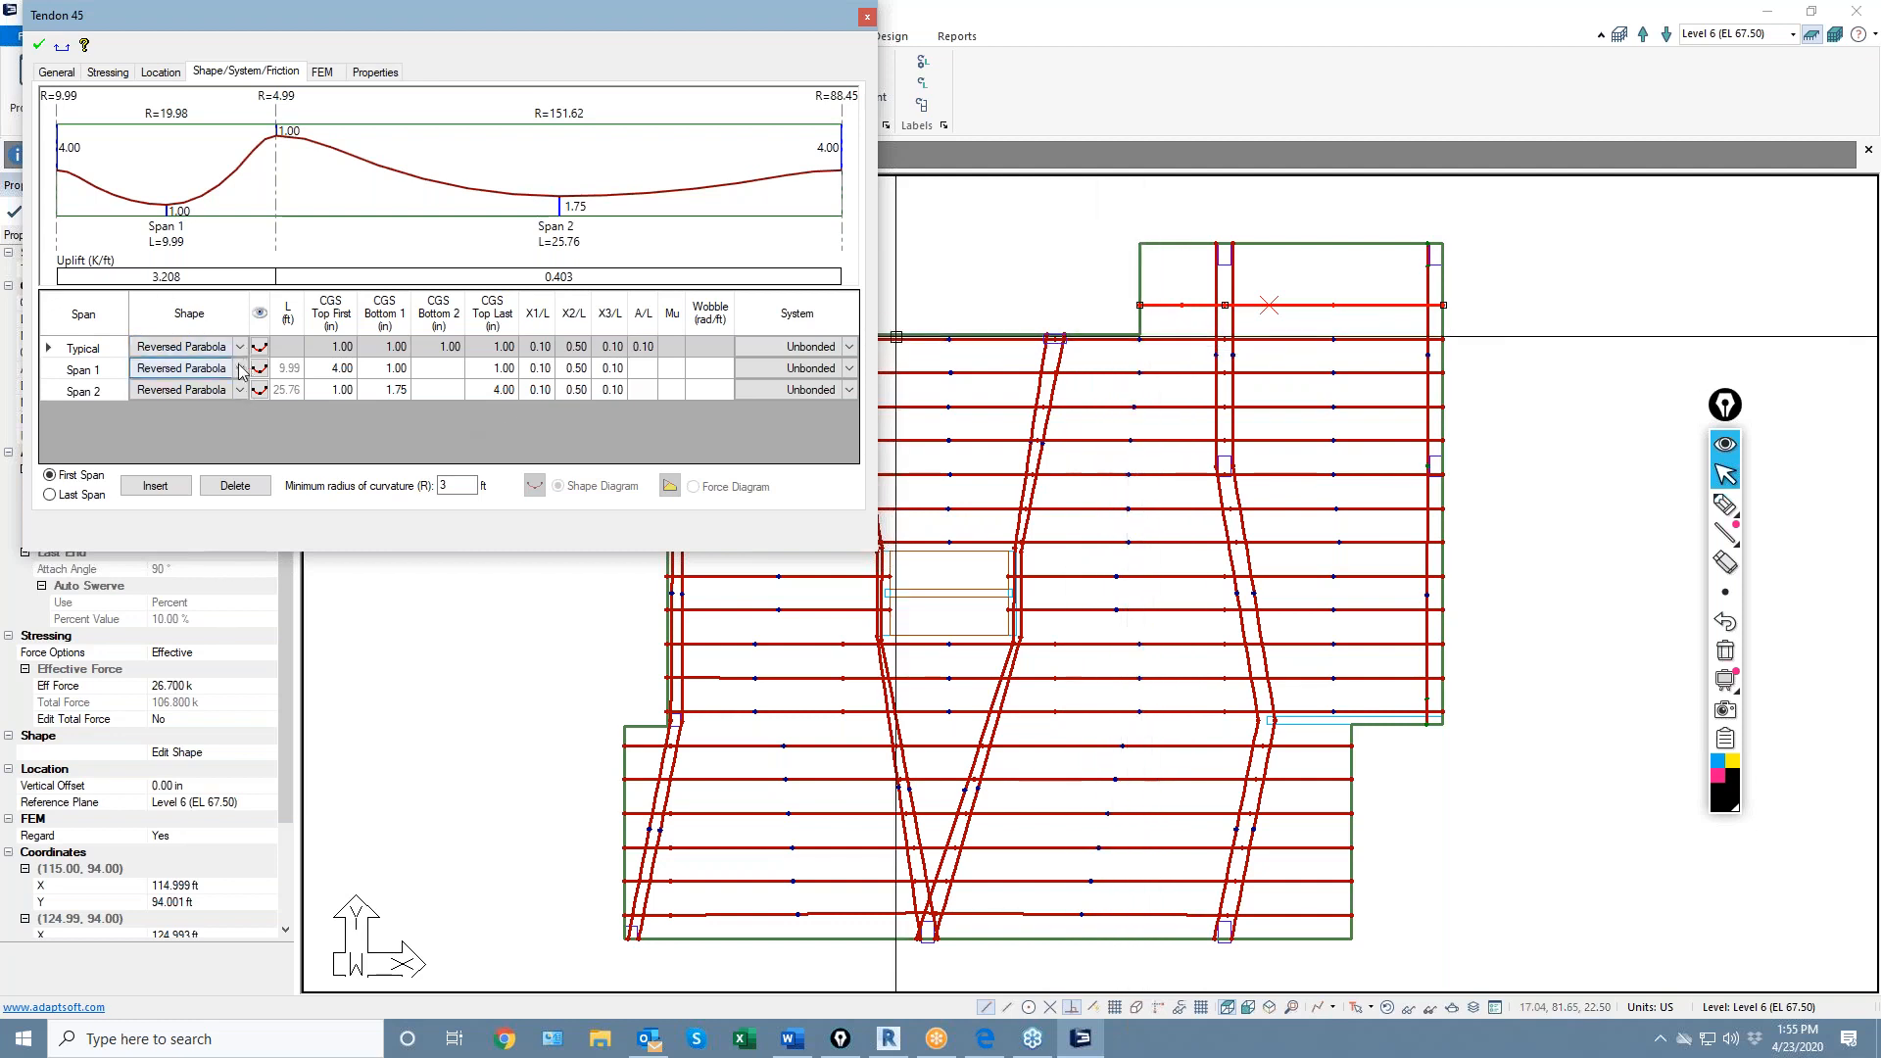
click(241, 376)
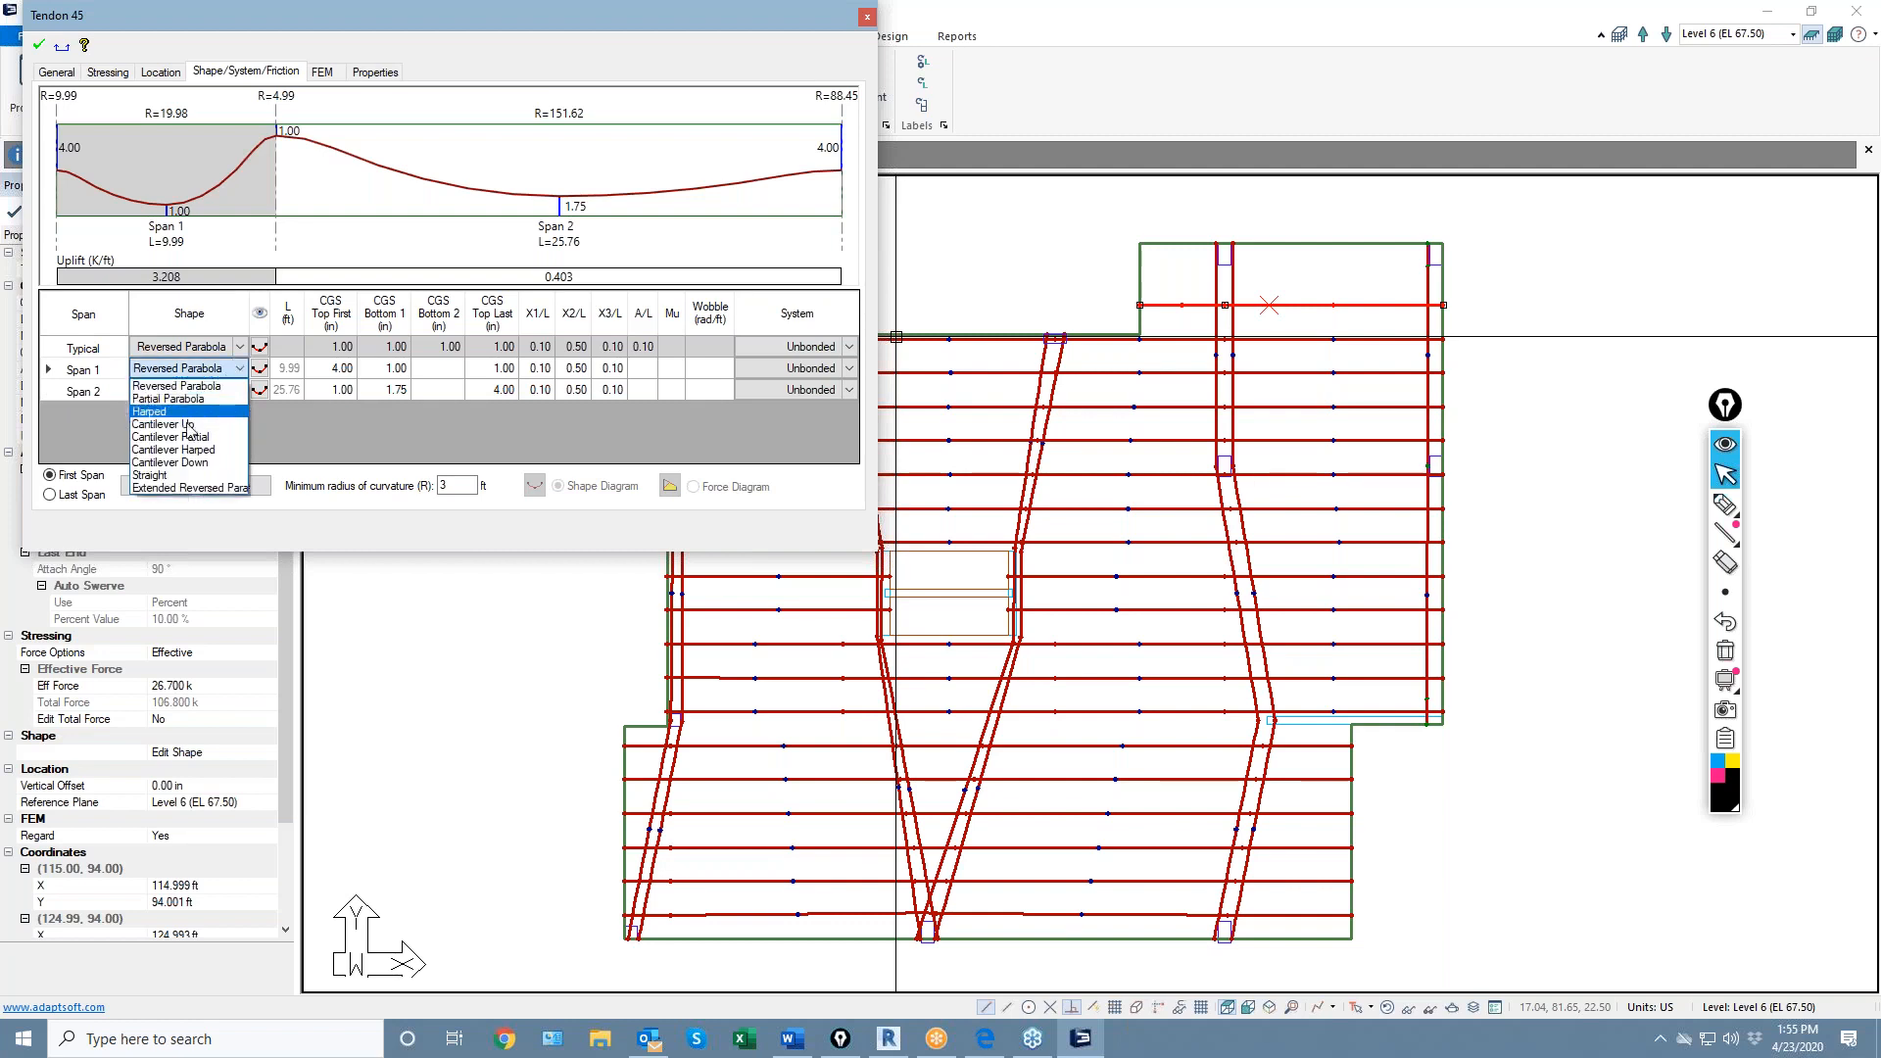
click(176, 474)
click(38, 45)
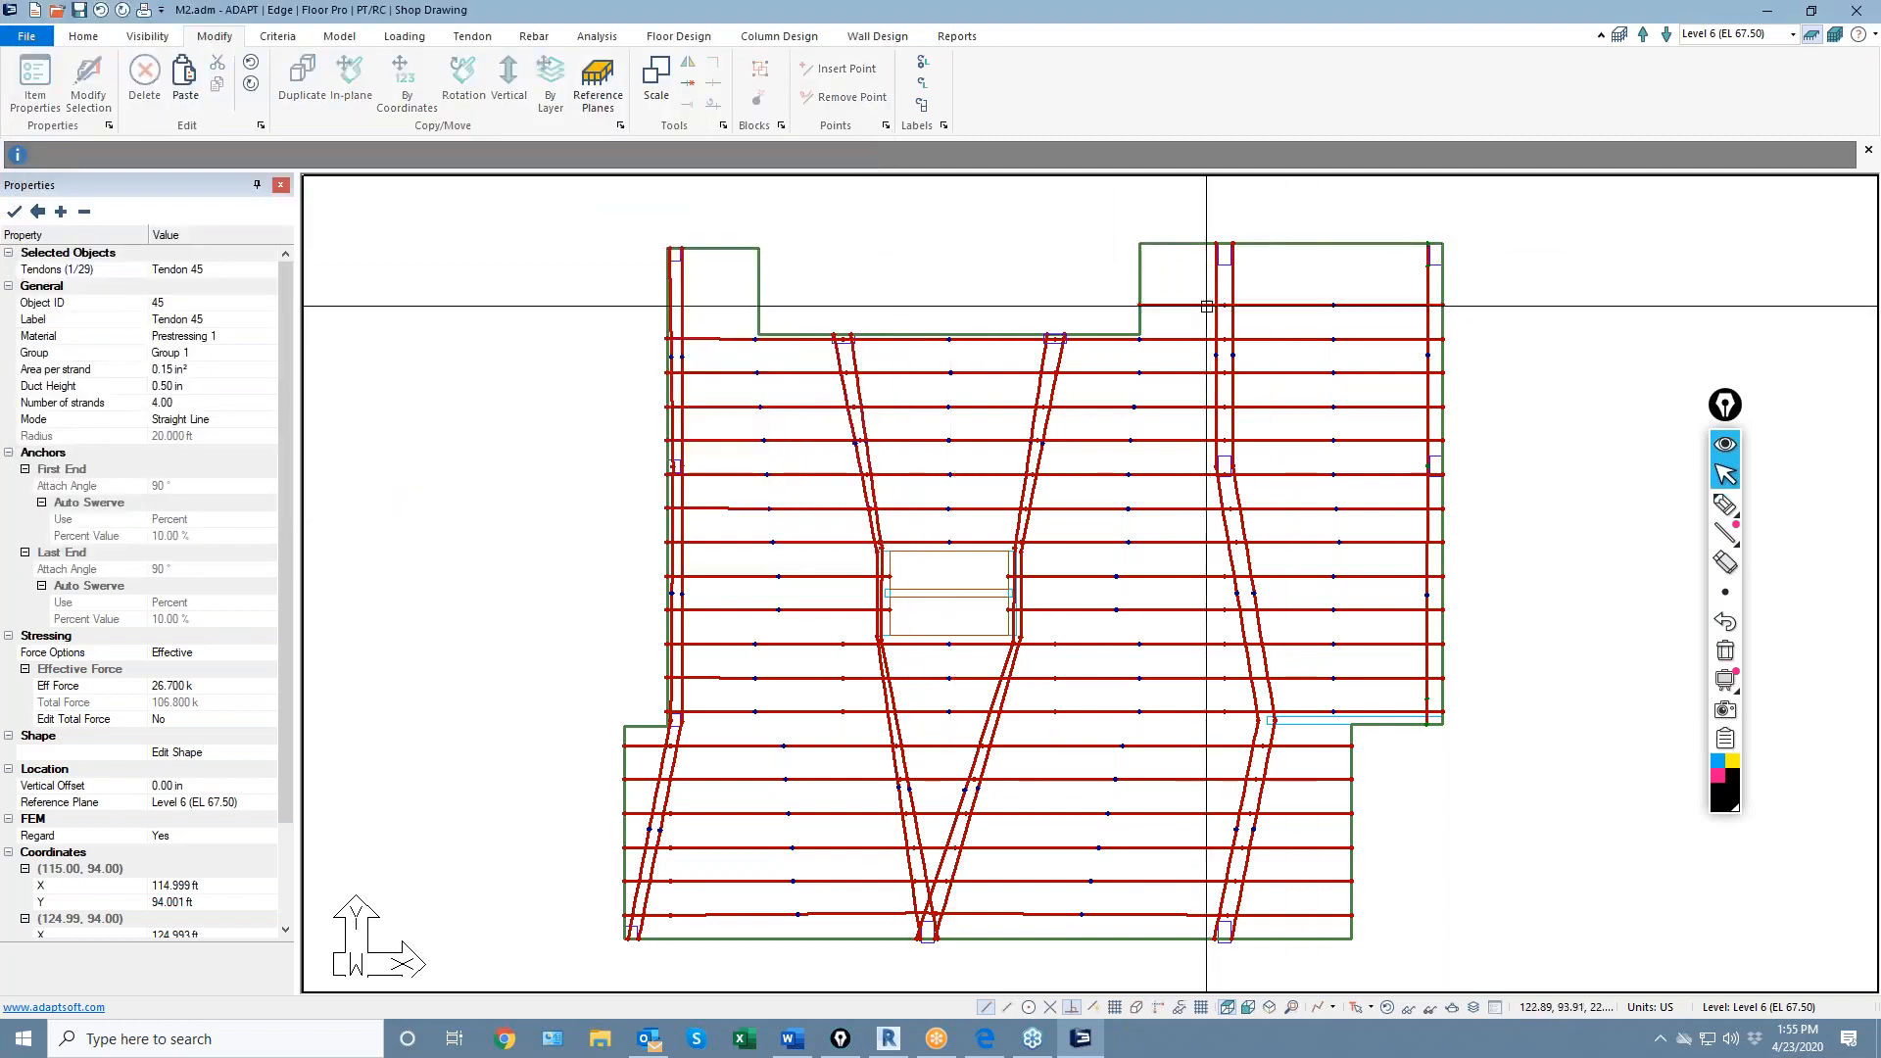
Copy the shortened tendon northward with a Y offset of 4.00 ft and 2 copies
click(402, 83)
double_click(872, 492)
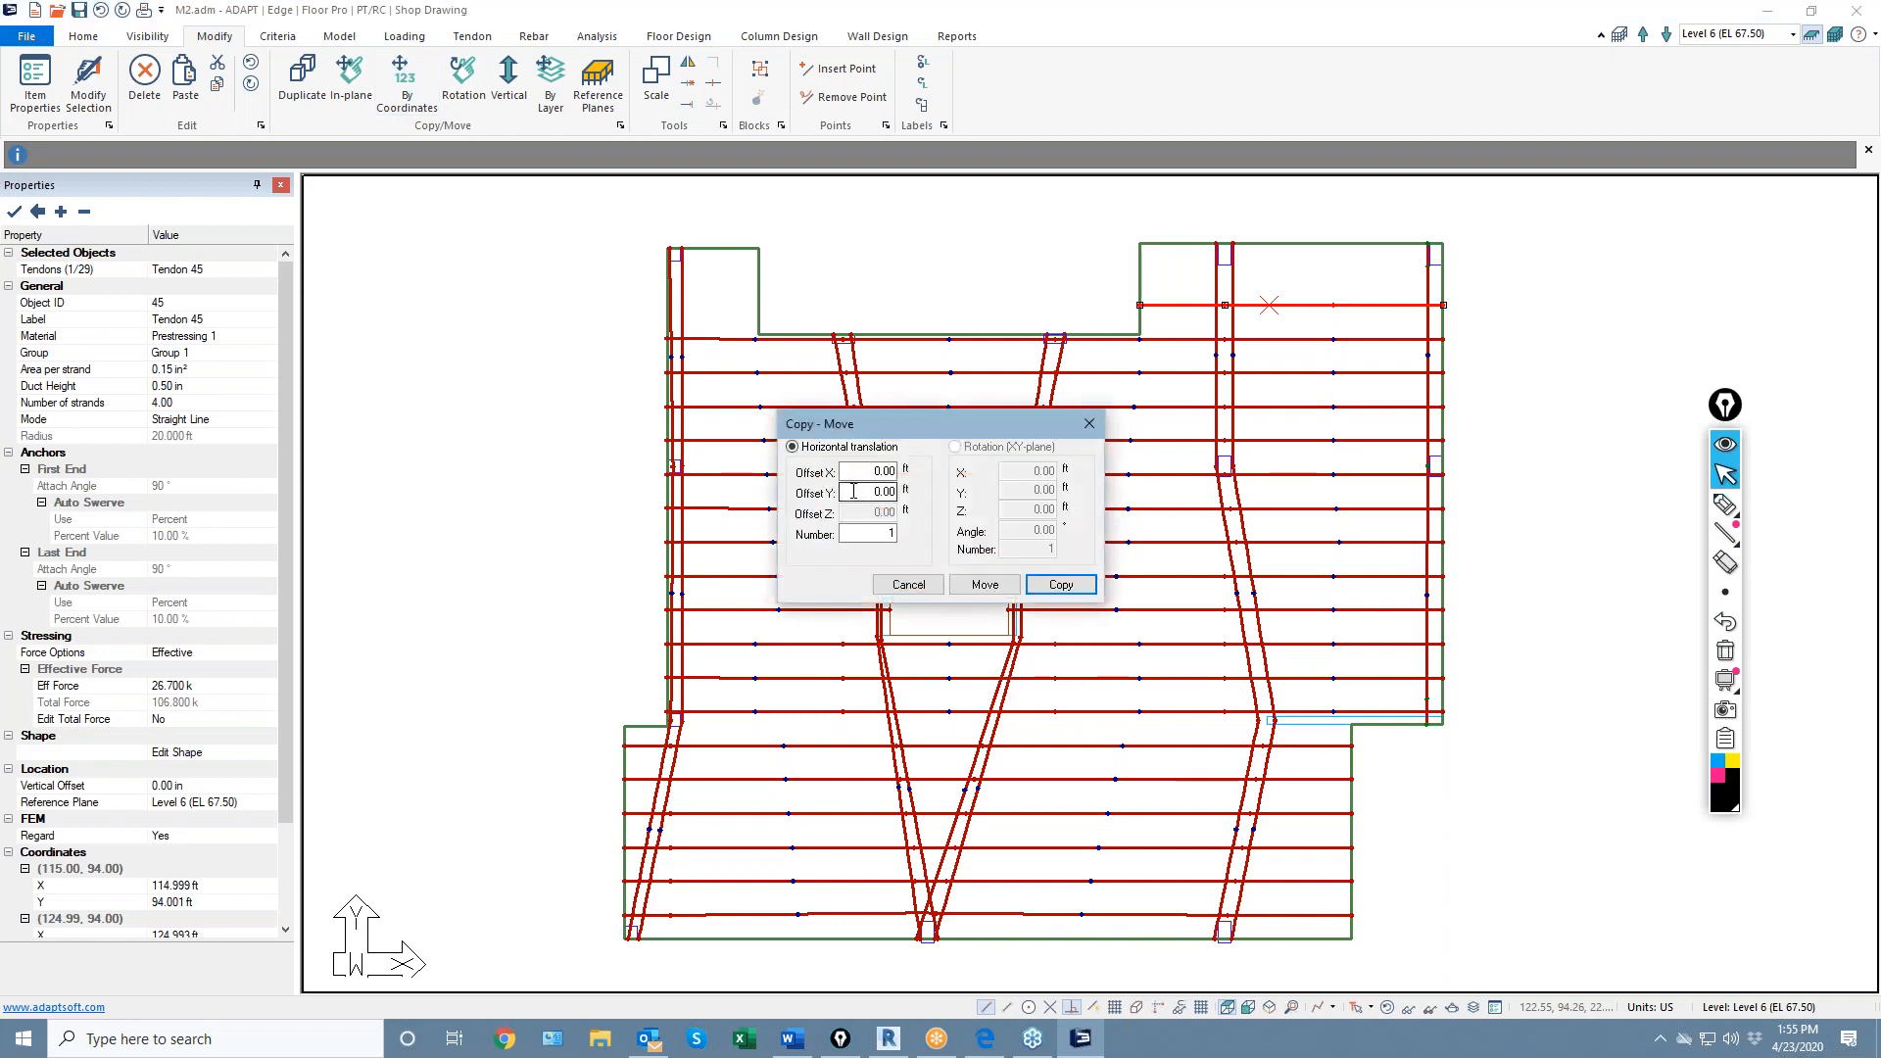
text(4.00)
double_click(889, 532)
click(983, 585)
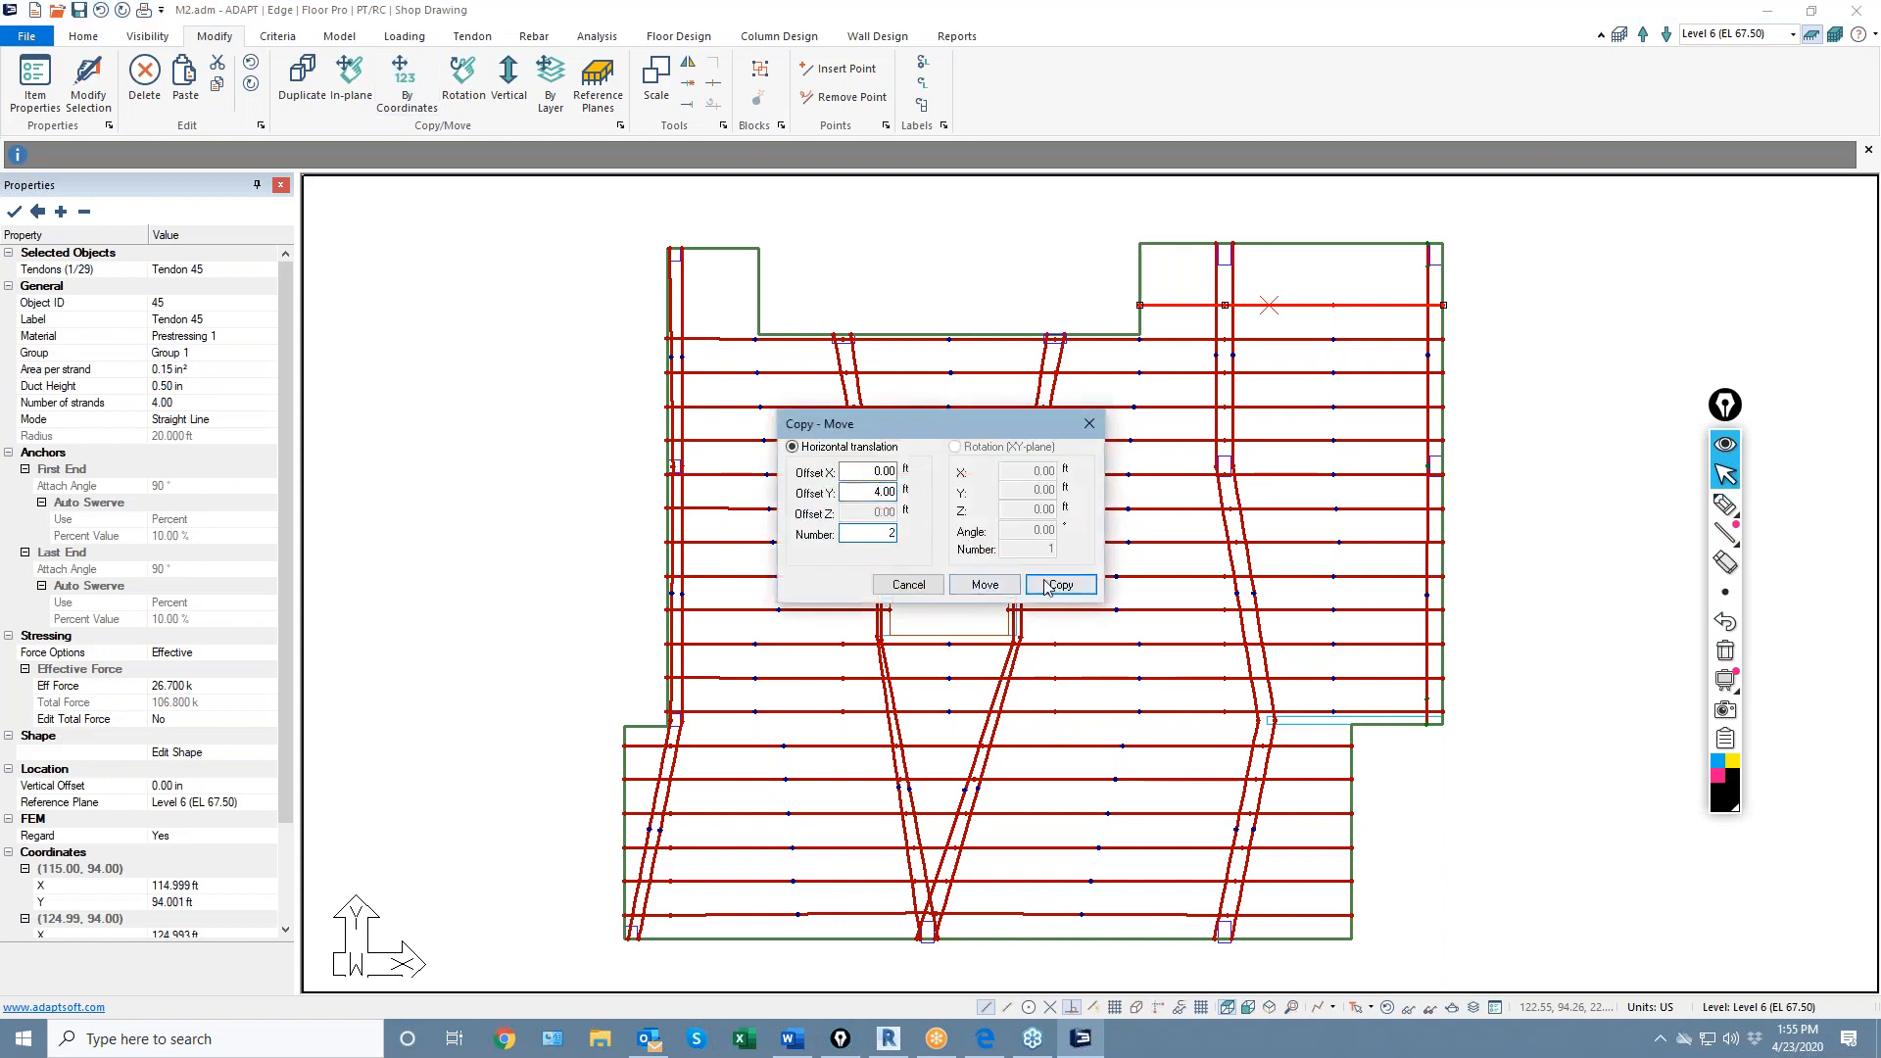
Replace the tendon lying outside the northeastern slab's north edge with a pasted copy placed just inside that edge
click(1179, 236)
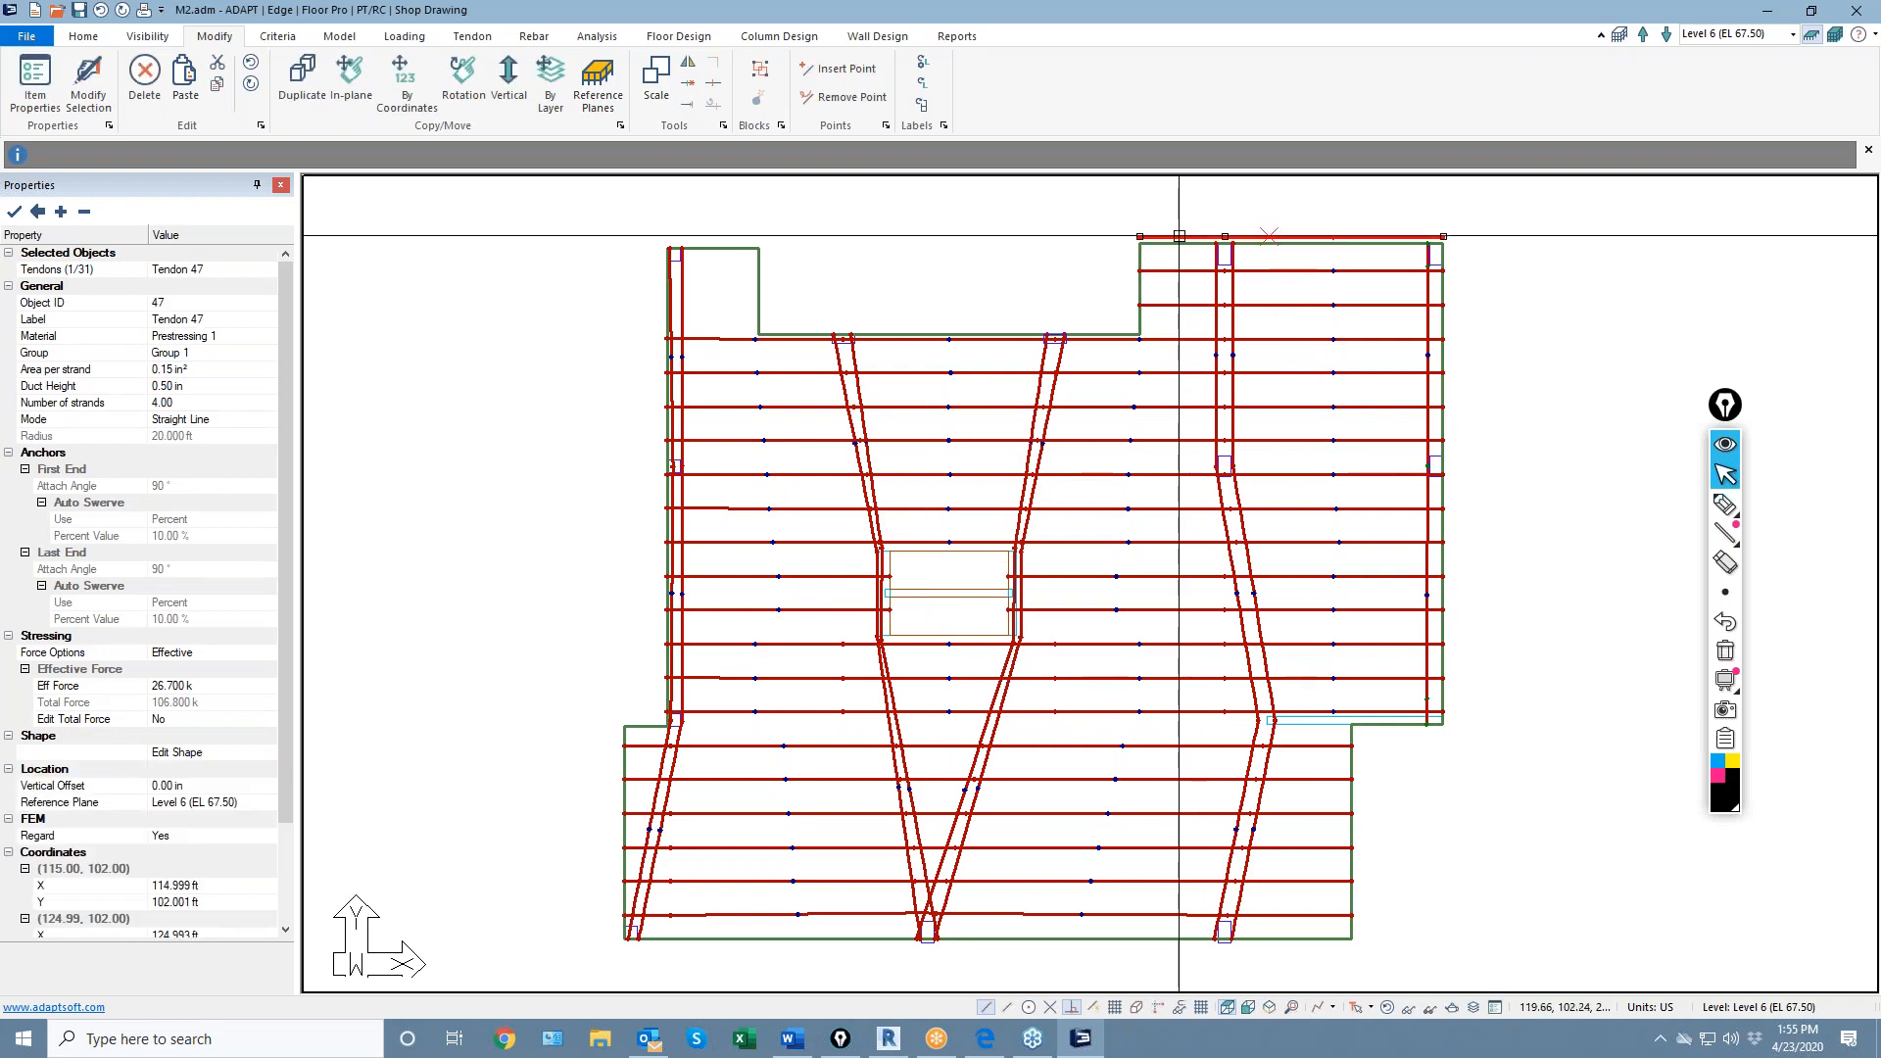
key(ctrl+v)
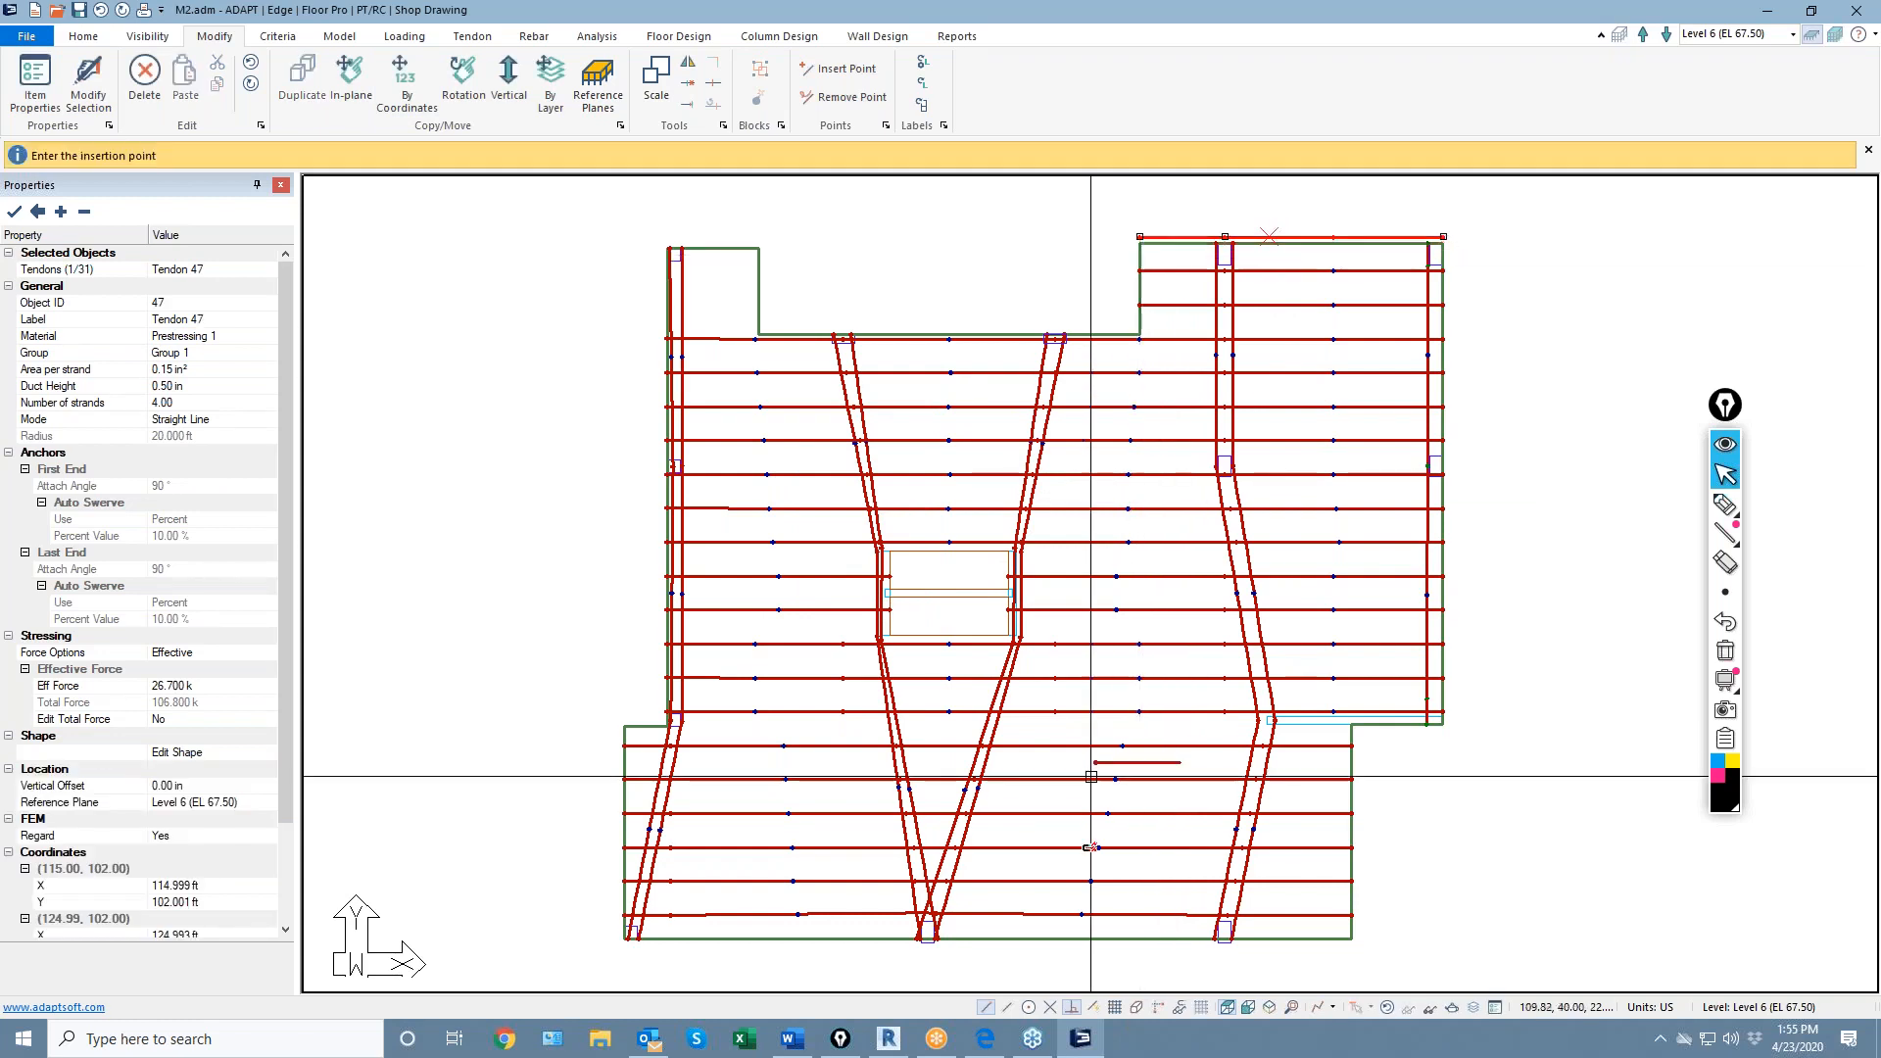
scroll(1078, 378, up, 2)
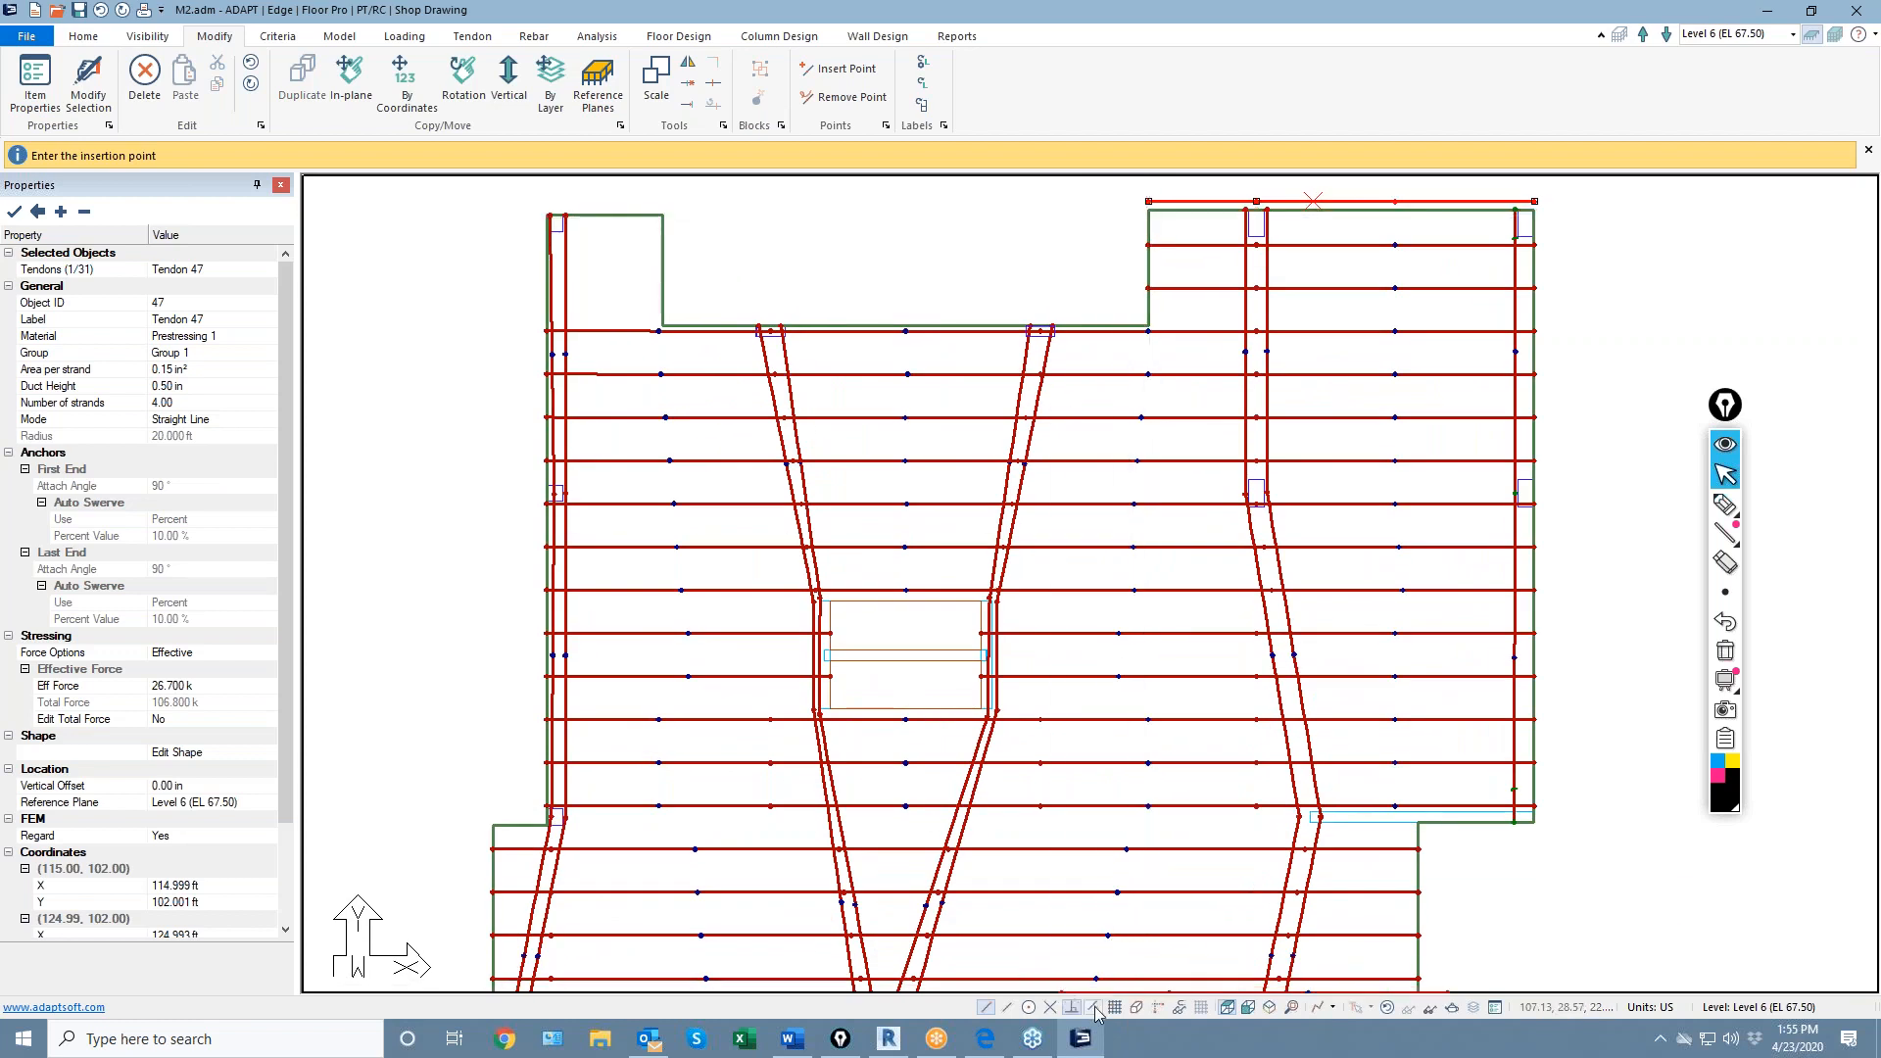
click(1177, 202)
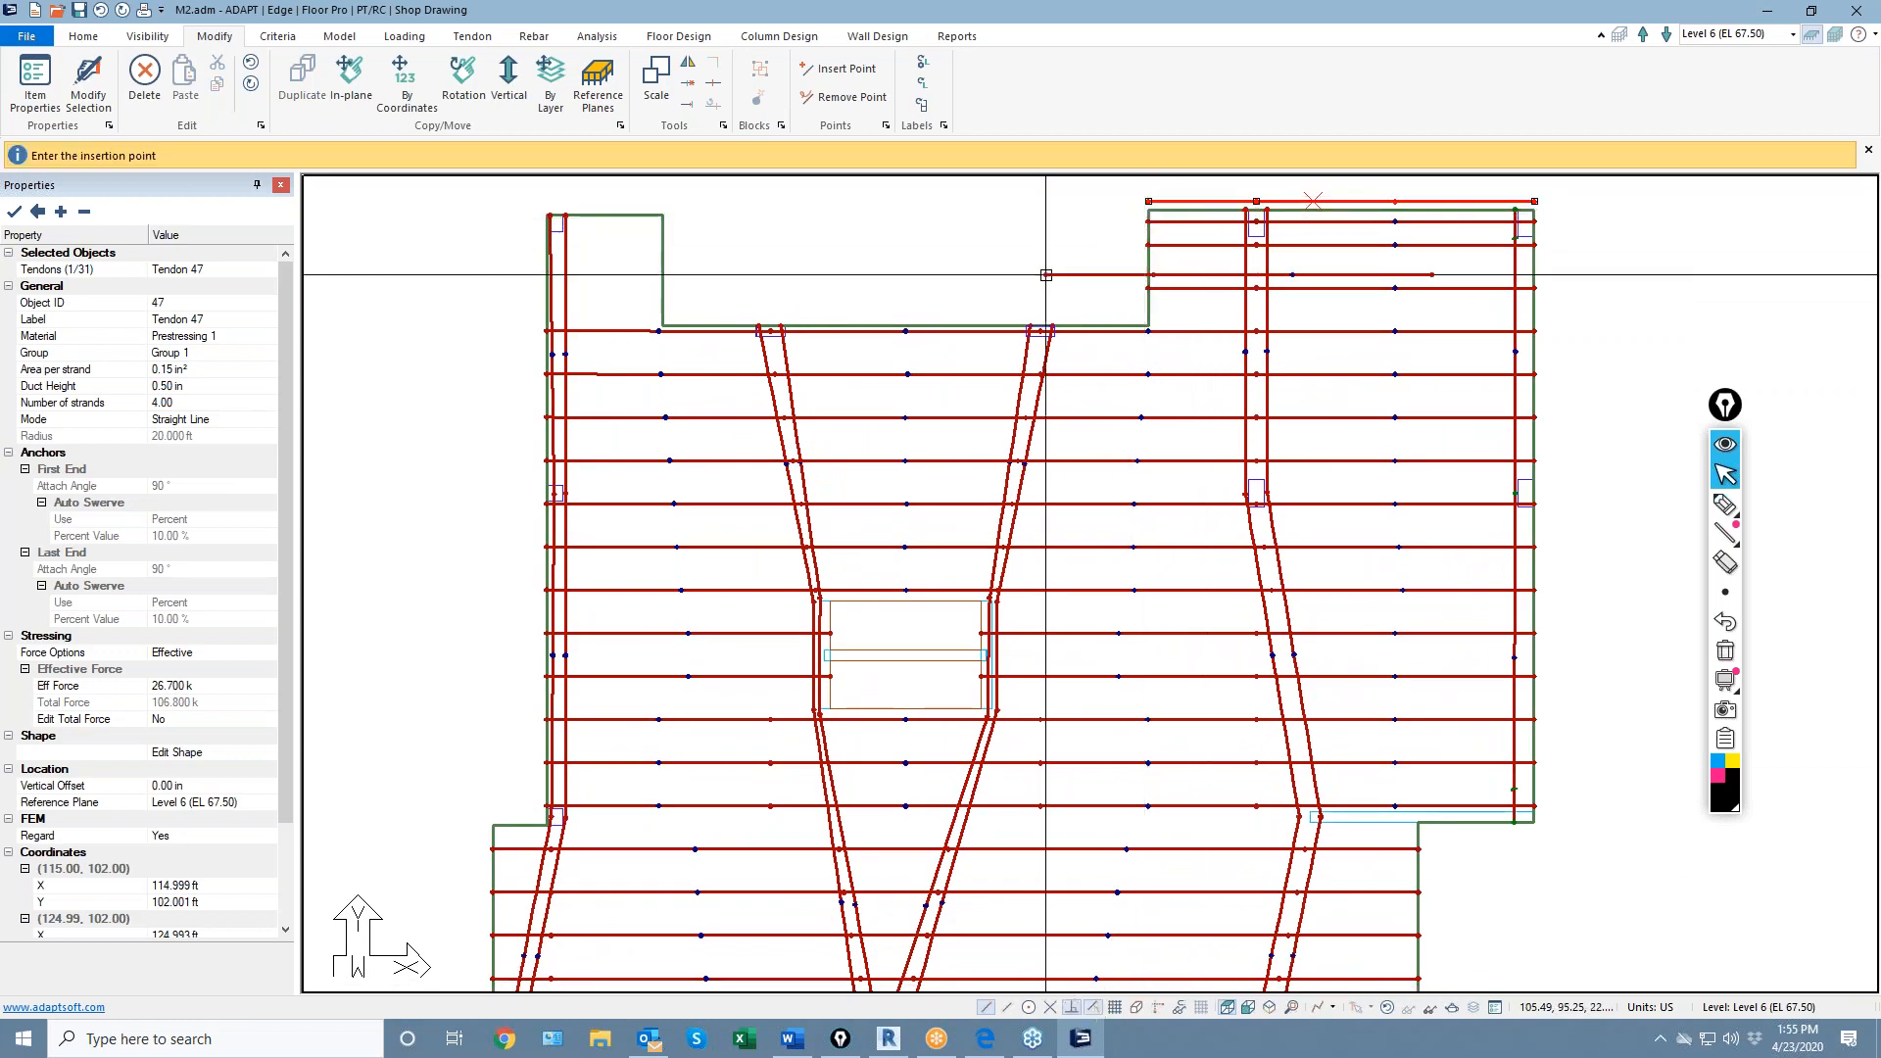
scroll(997, 414, down, 2)
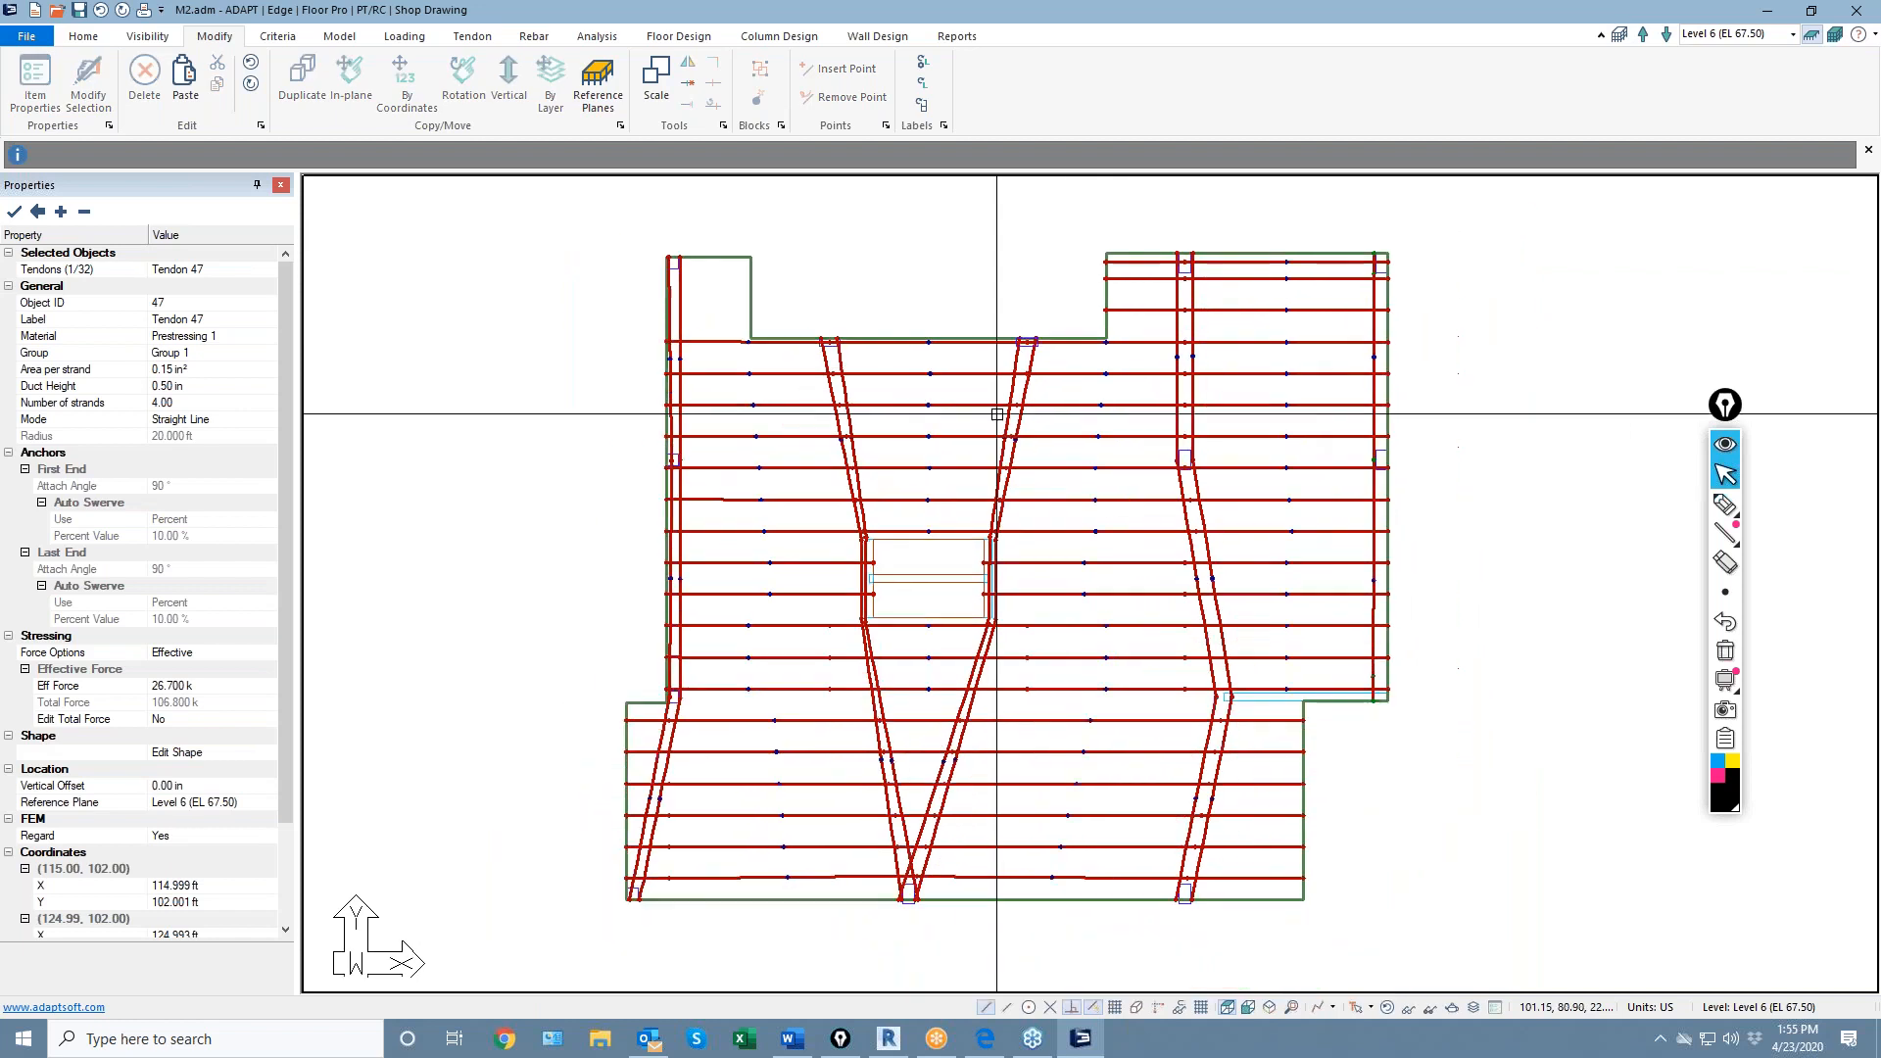
Mesh the slab with the simplified method, a 3 ft sparse cell size and automatic node shifting within 1.5 ft
scroll(997, 415, down, 1)
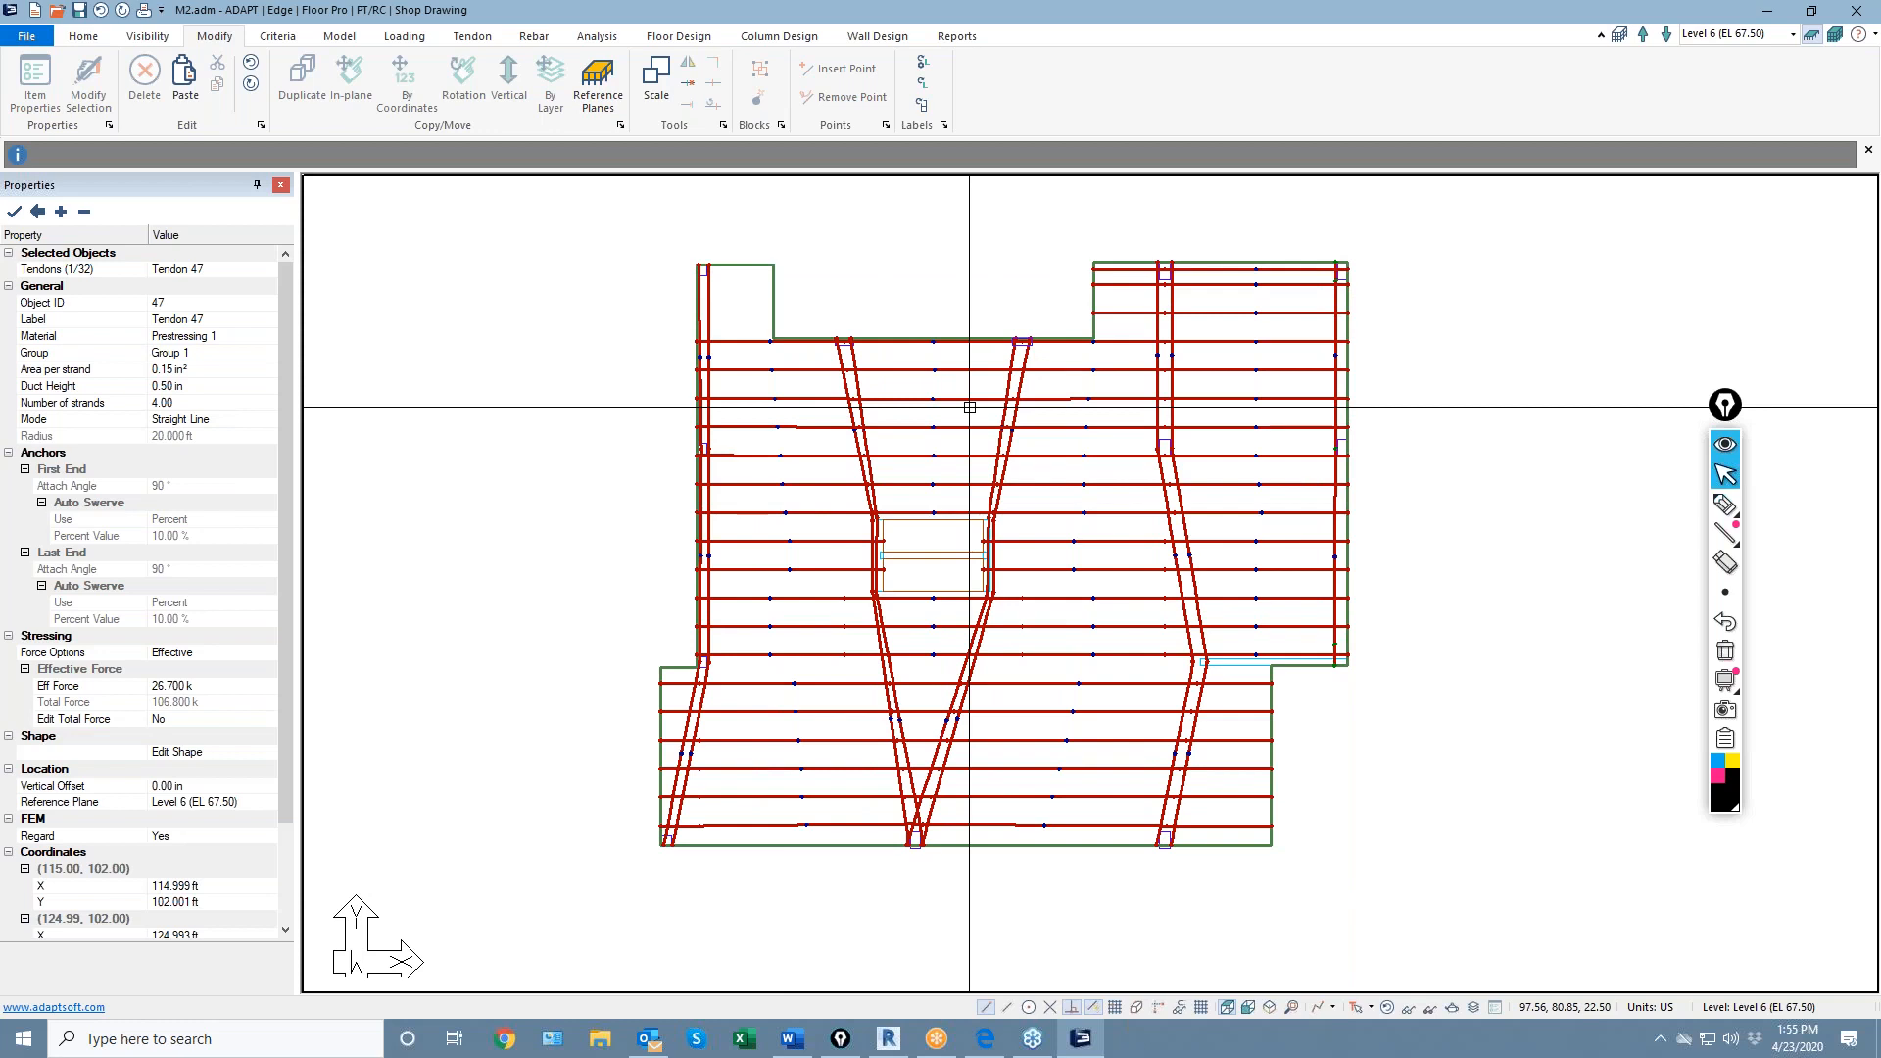
scroll(745, 304, up, 3)
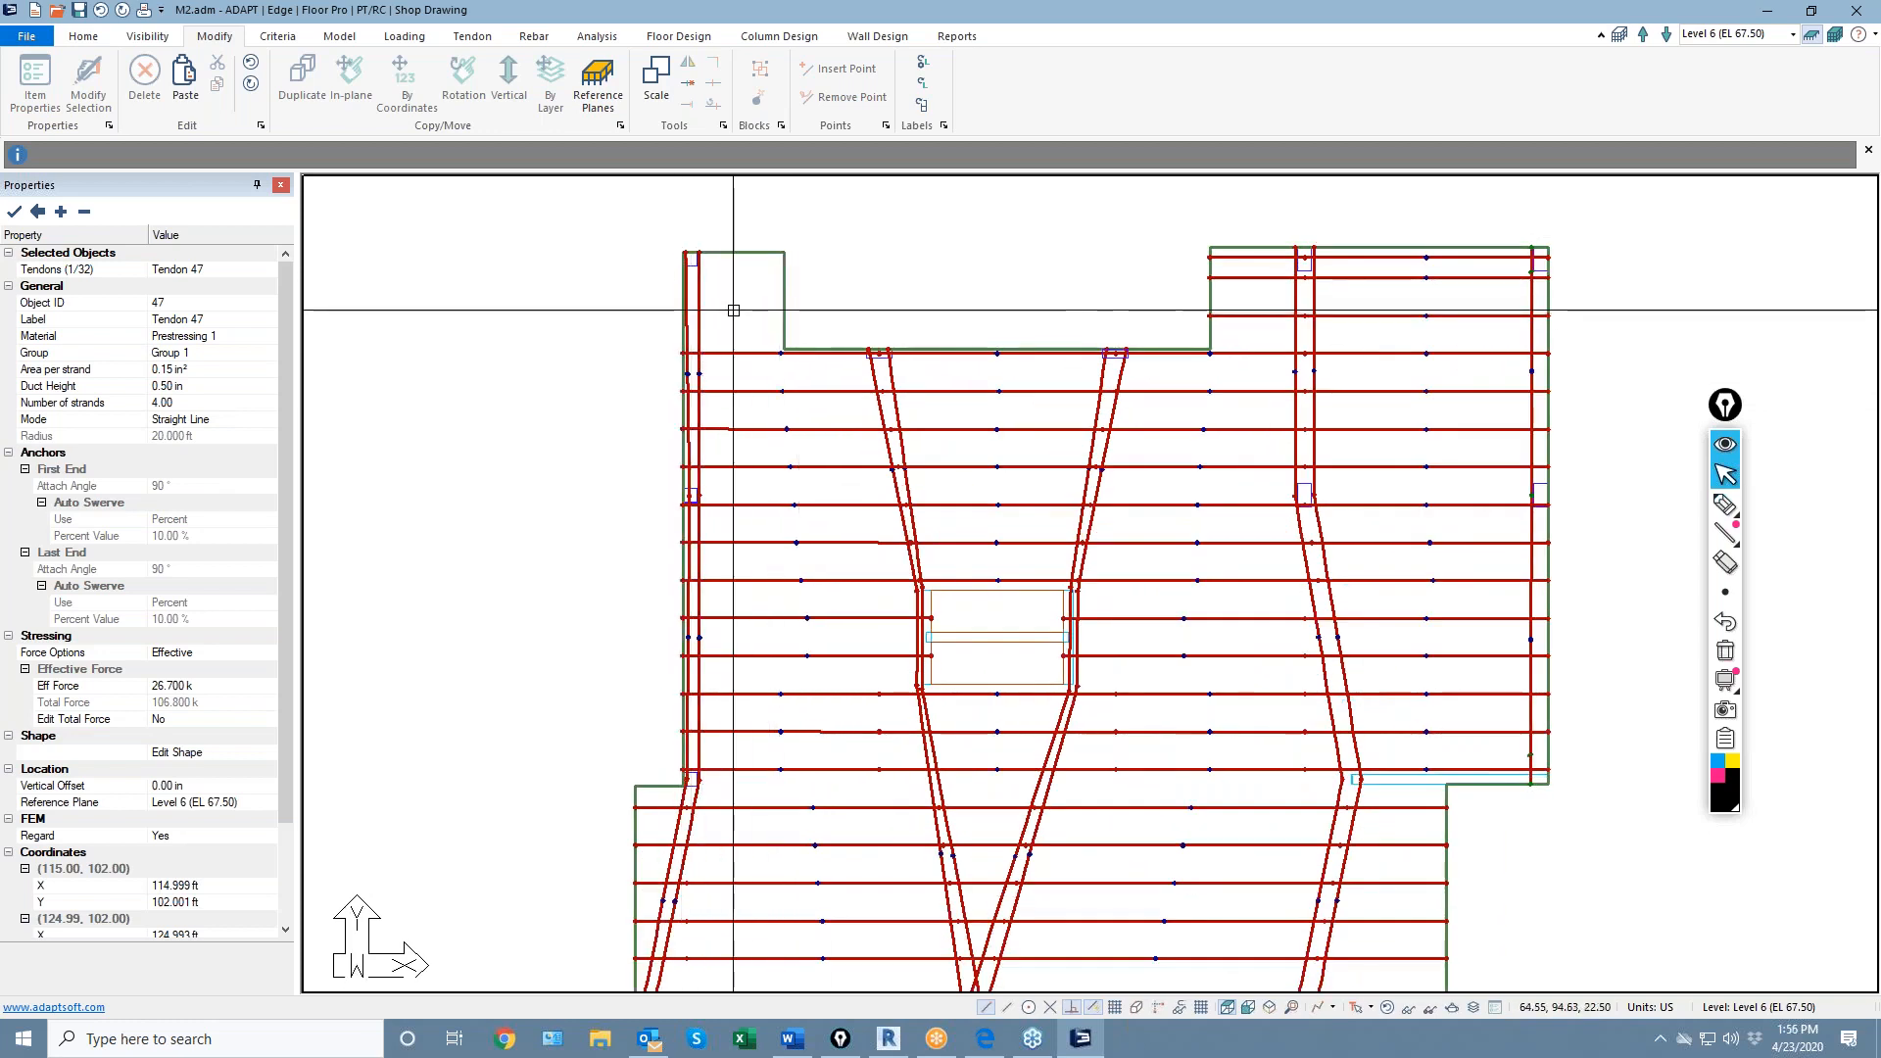
scroll(601, 302, down, 2)
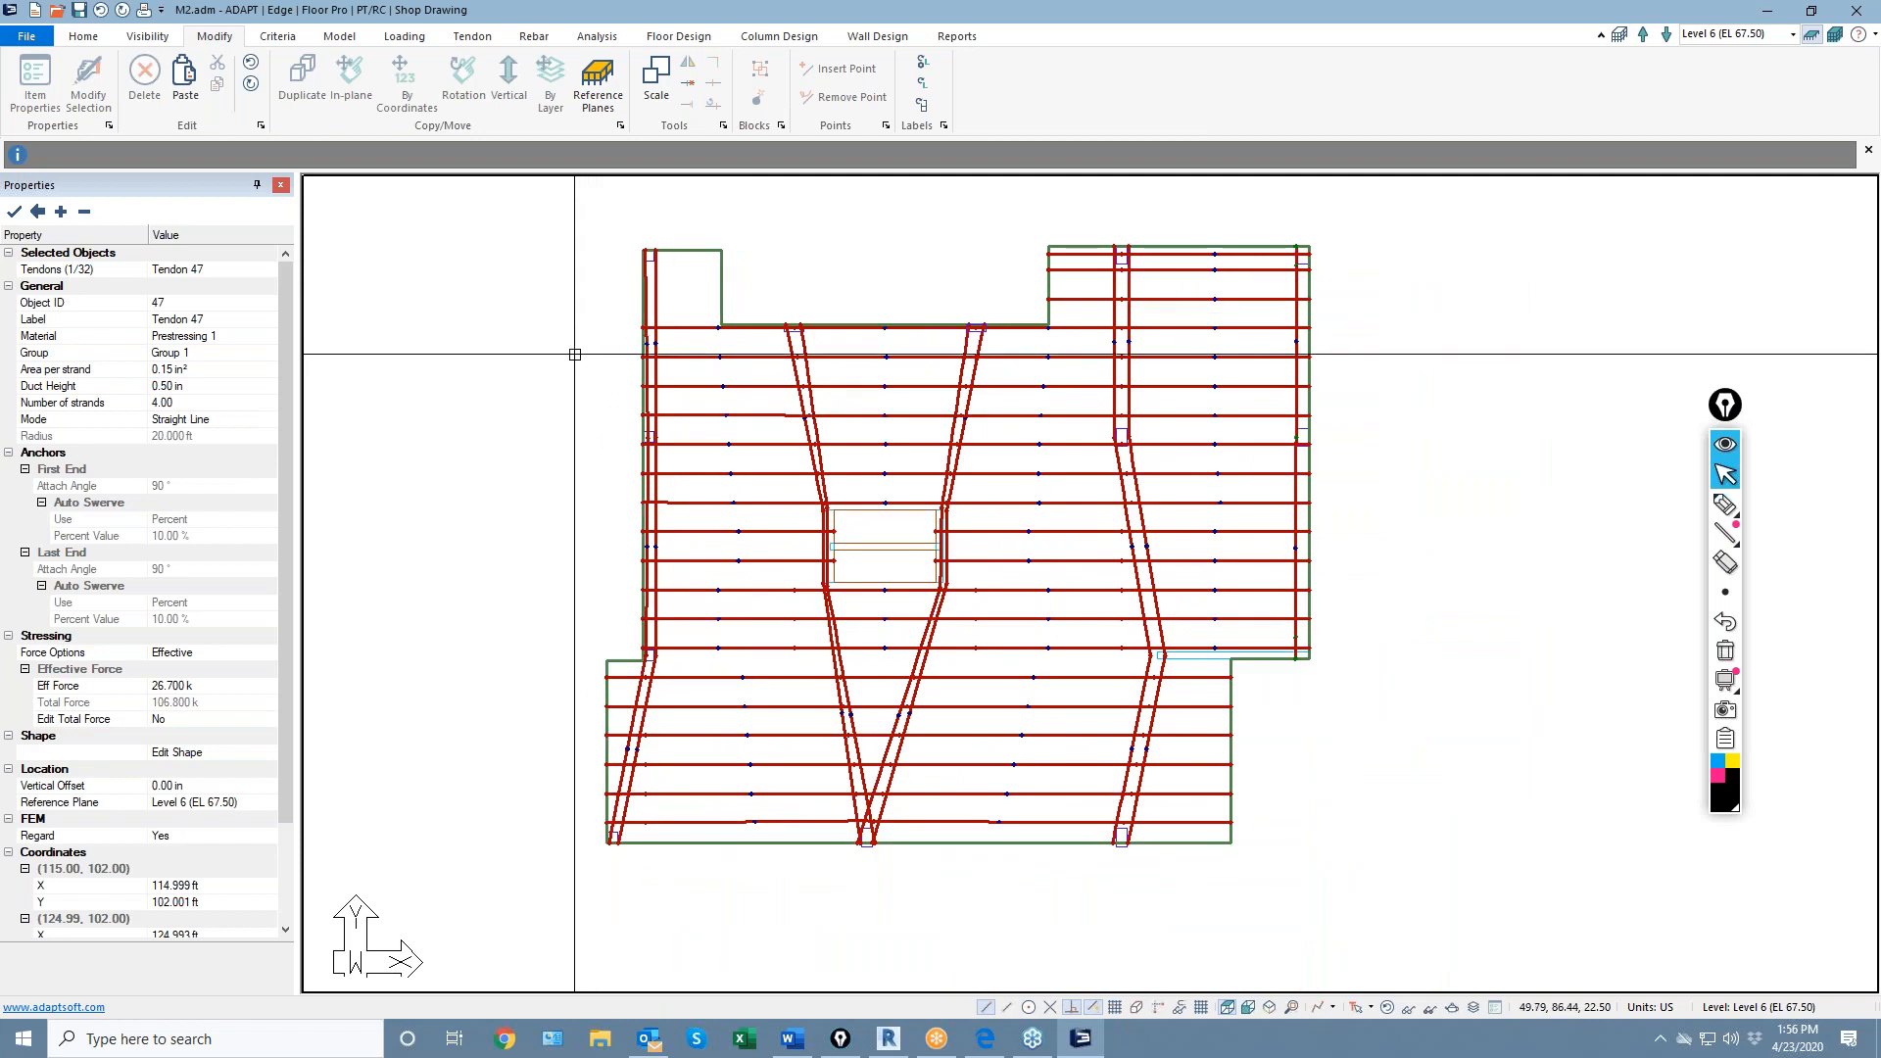
click(597, 36)
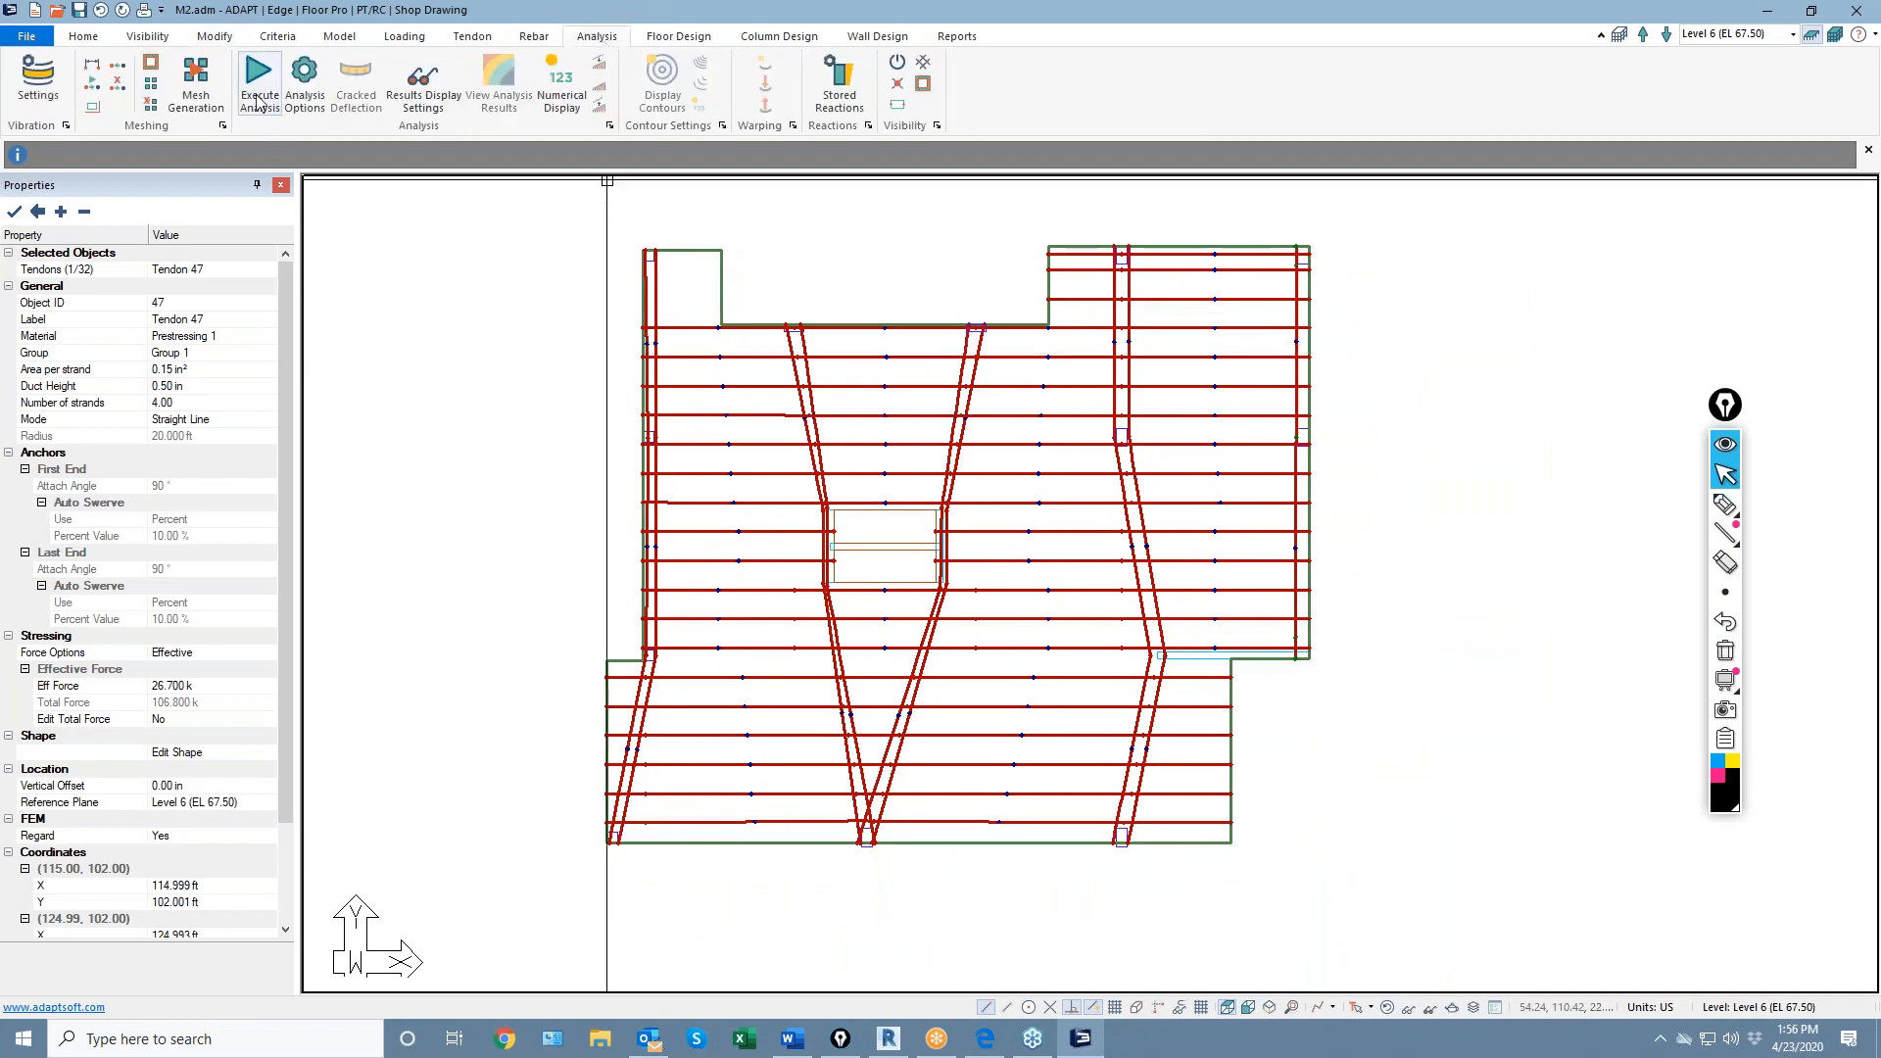
click(206, 95)
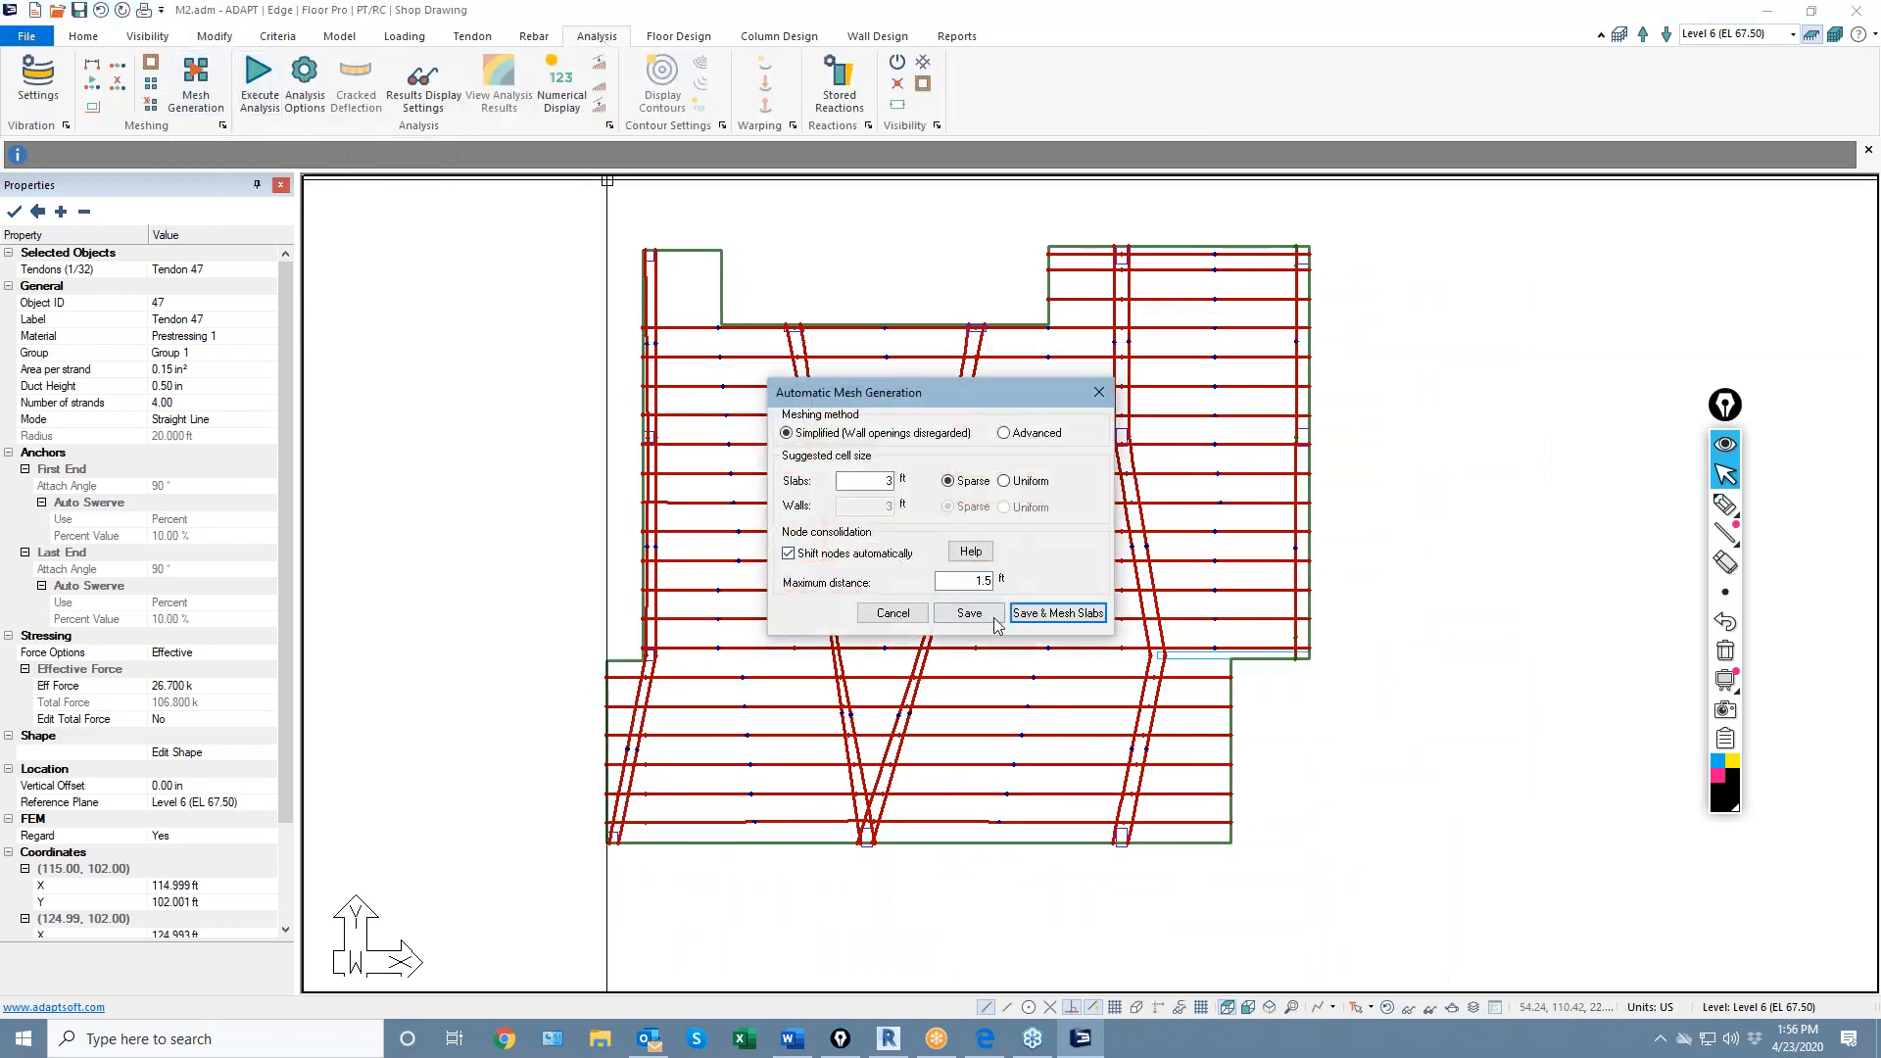
click(1058, 613)
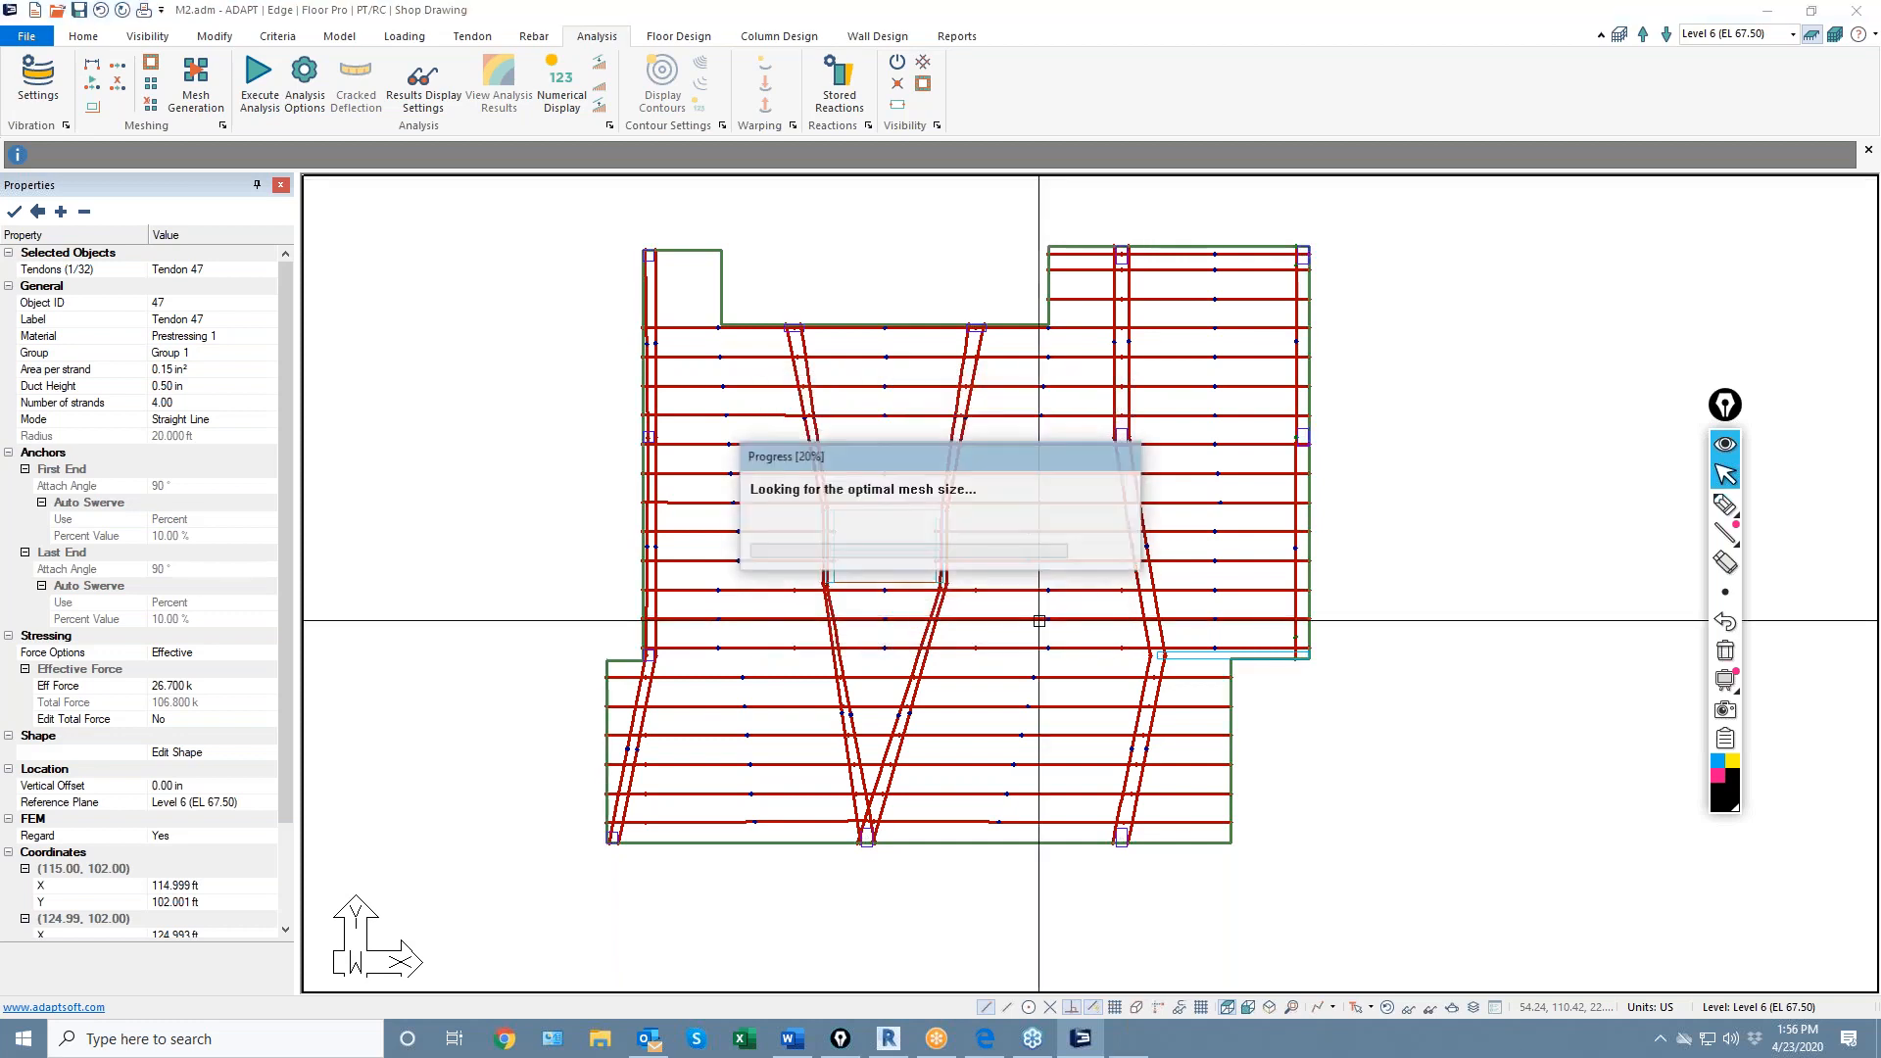
Run the analysis for all five load combinations with uncracked stiffness and save the solution
click(259, 83)
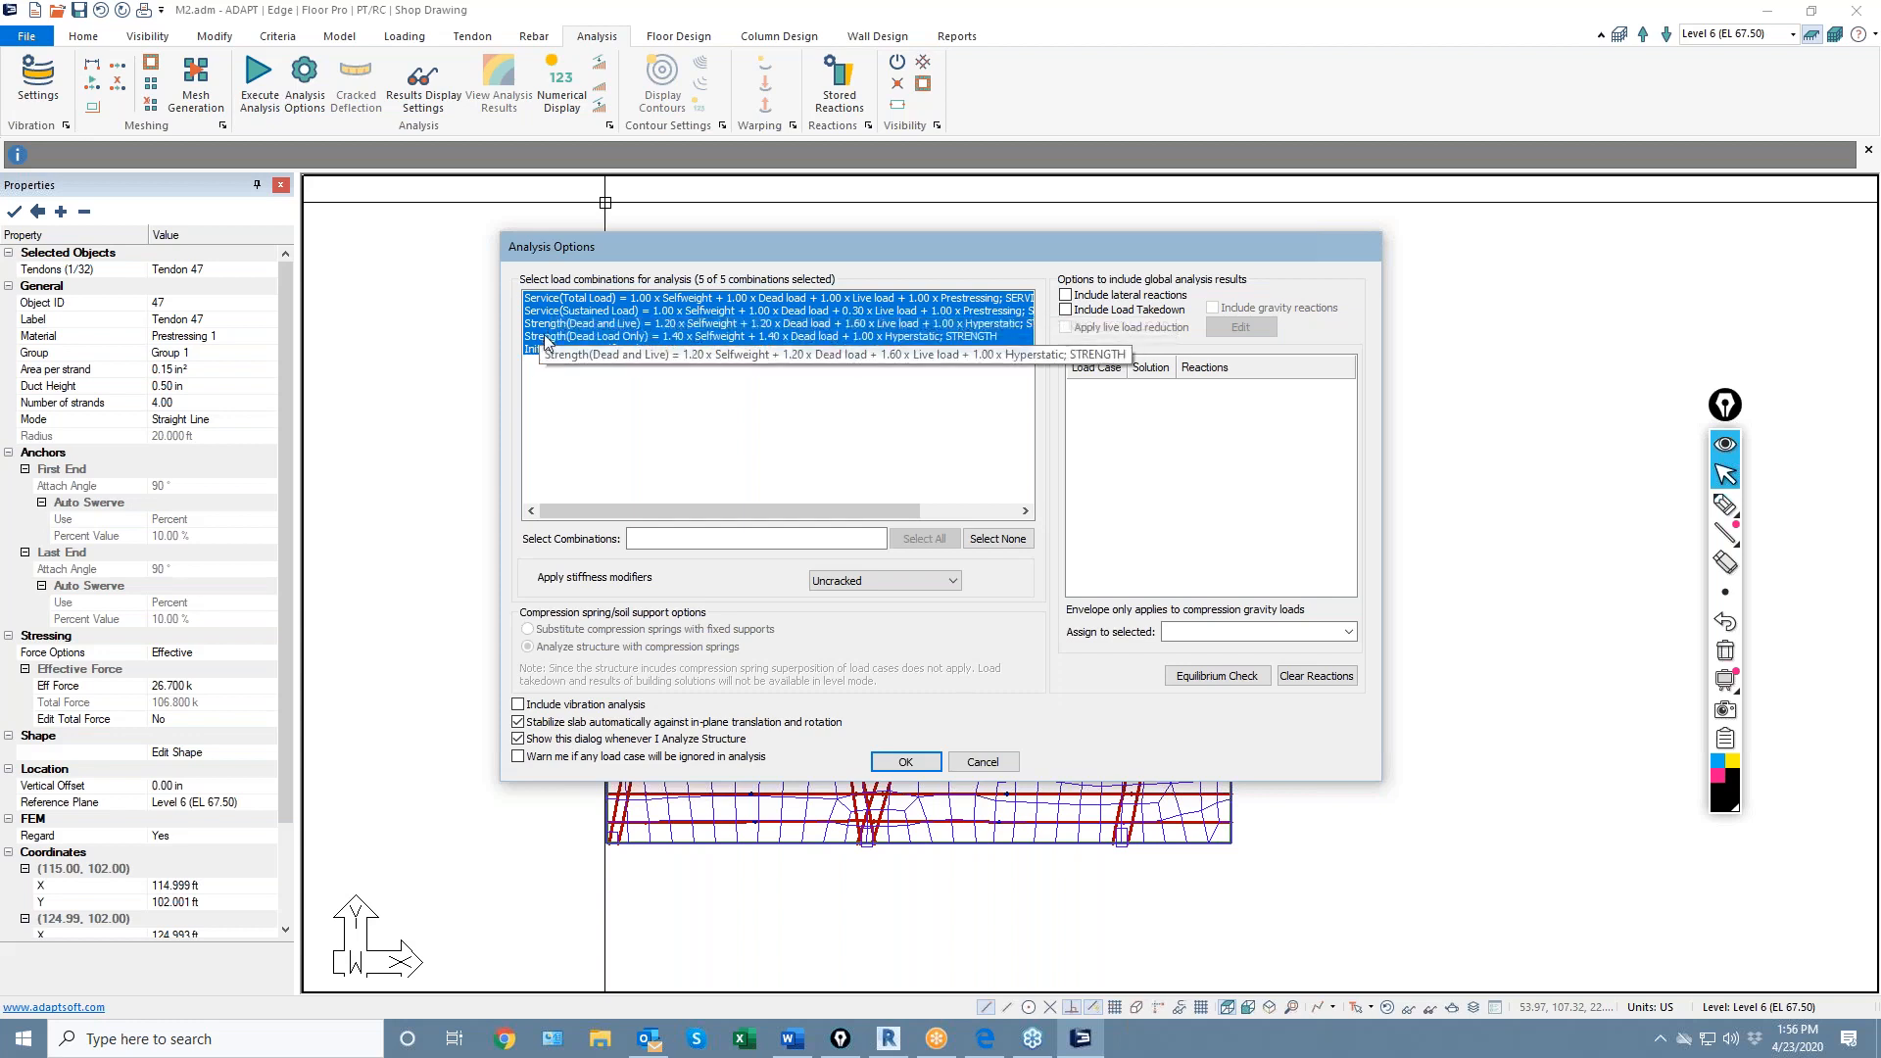
click(903, 763)
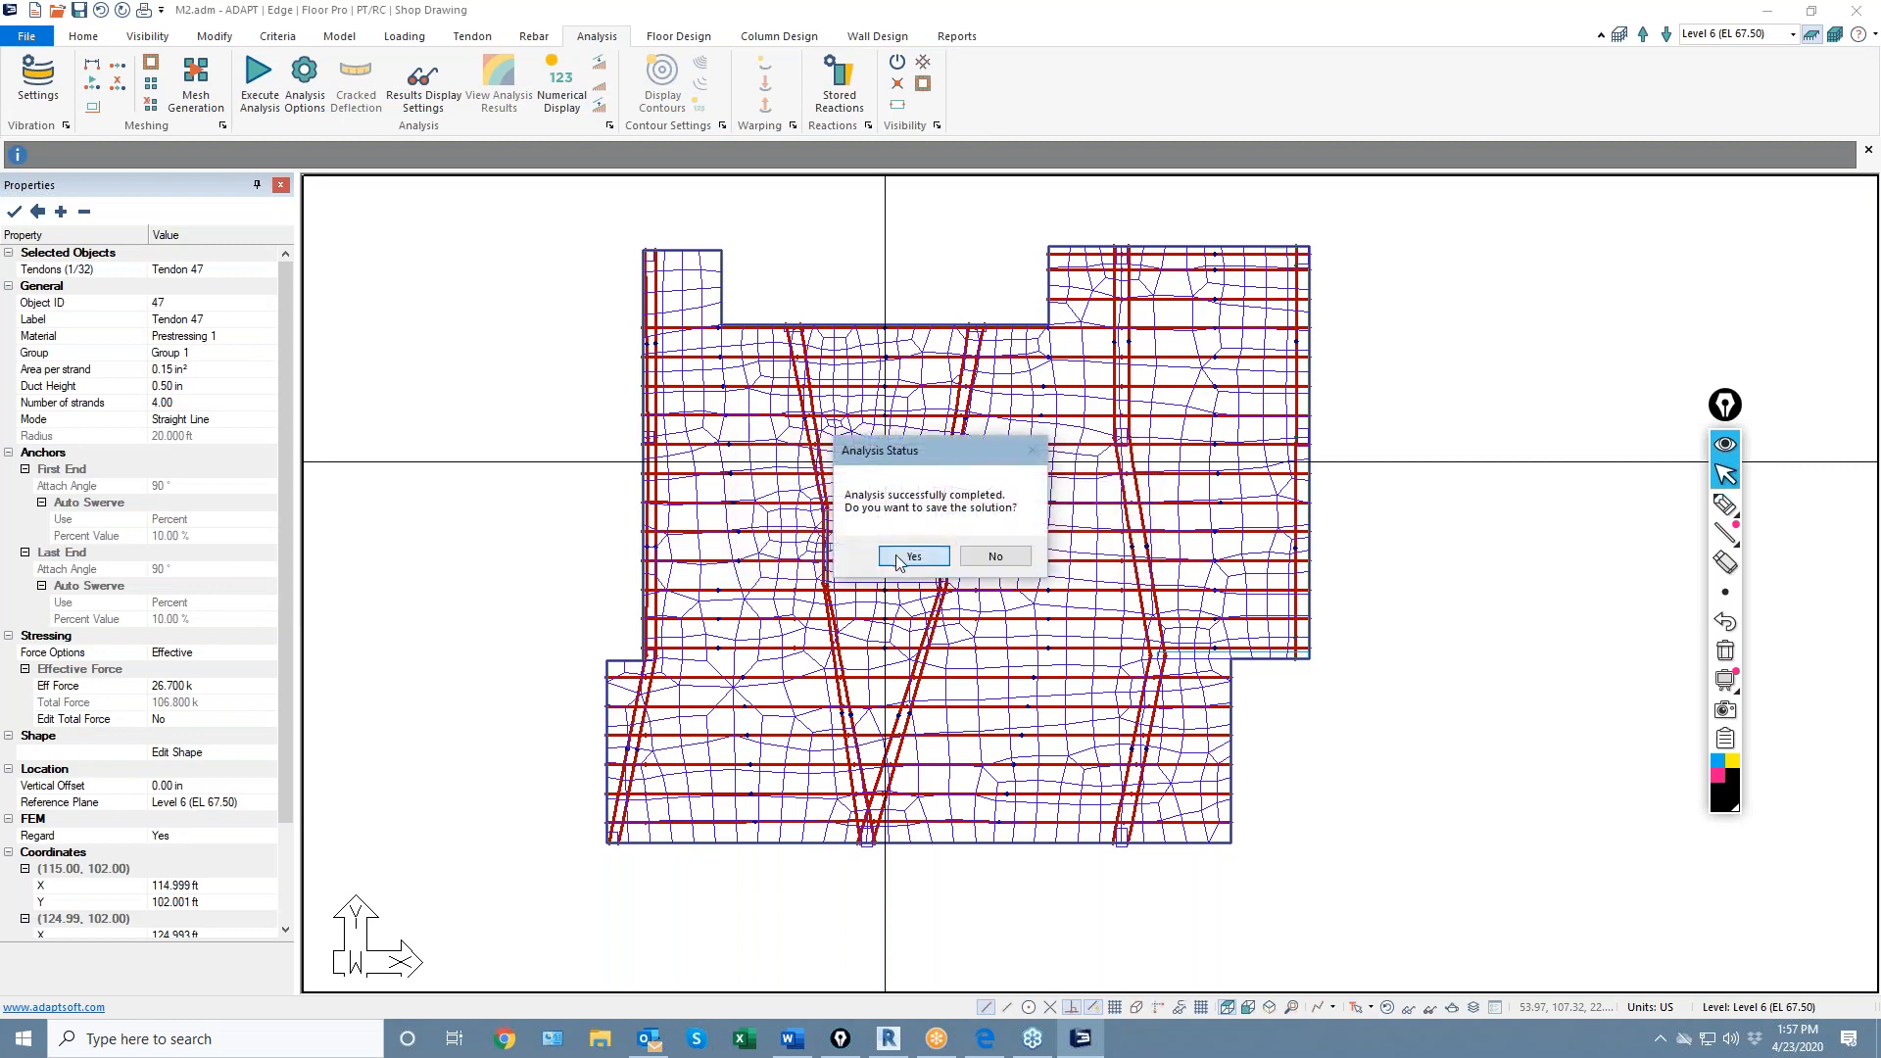
click(902, 554)
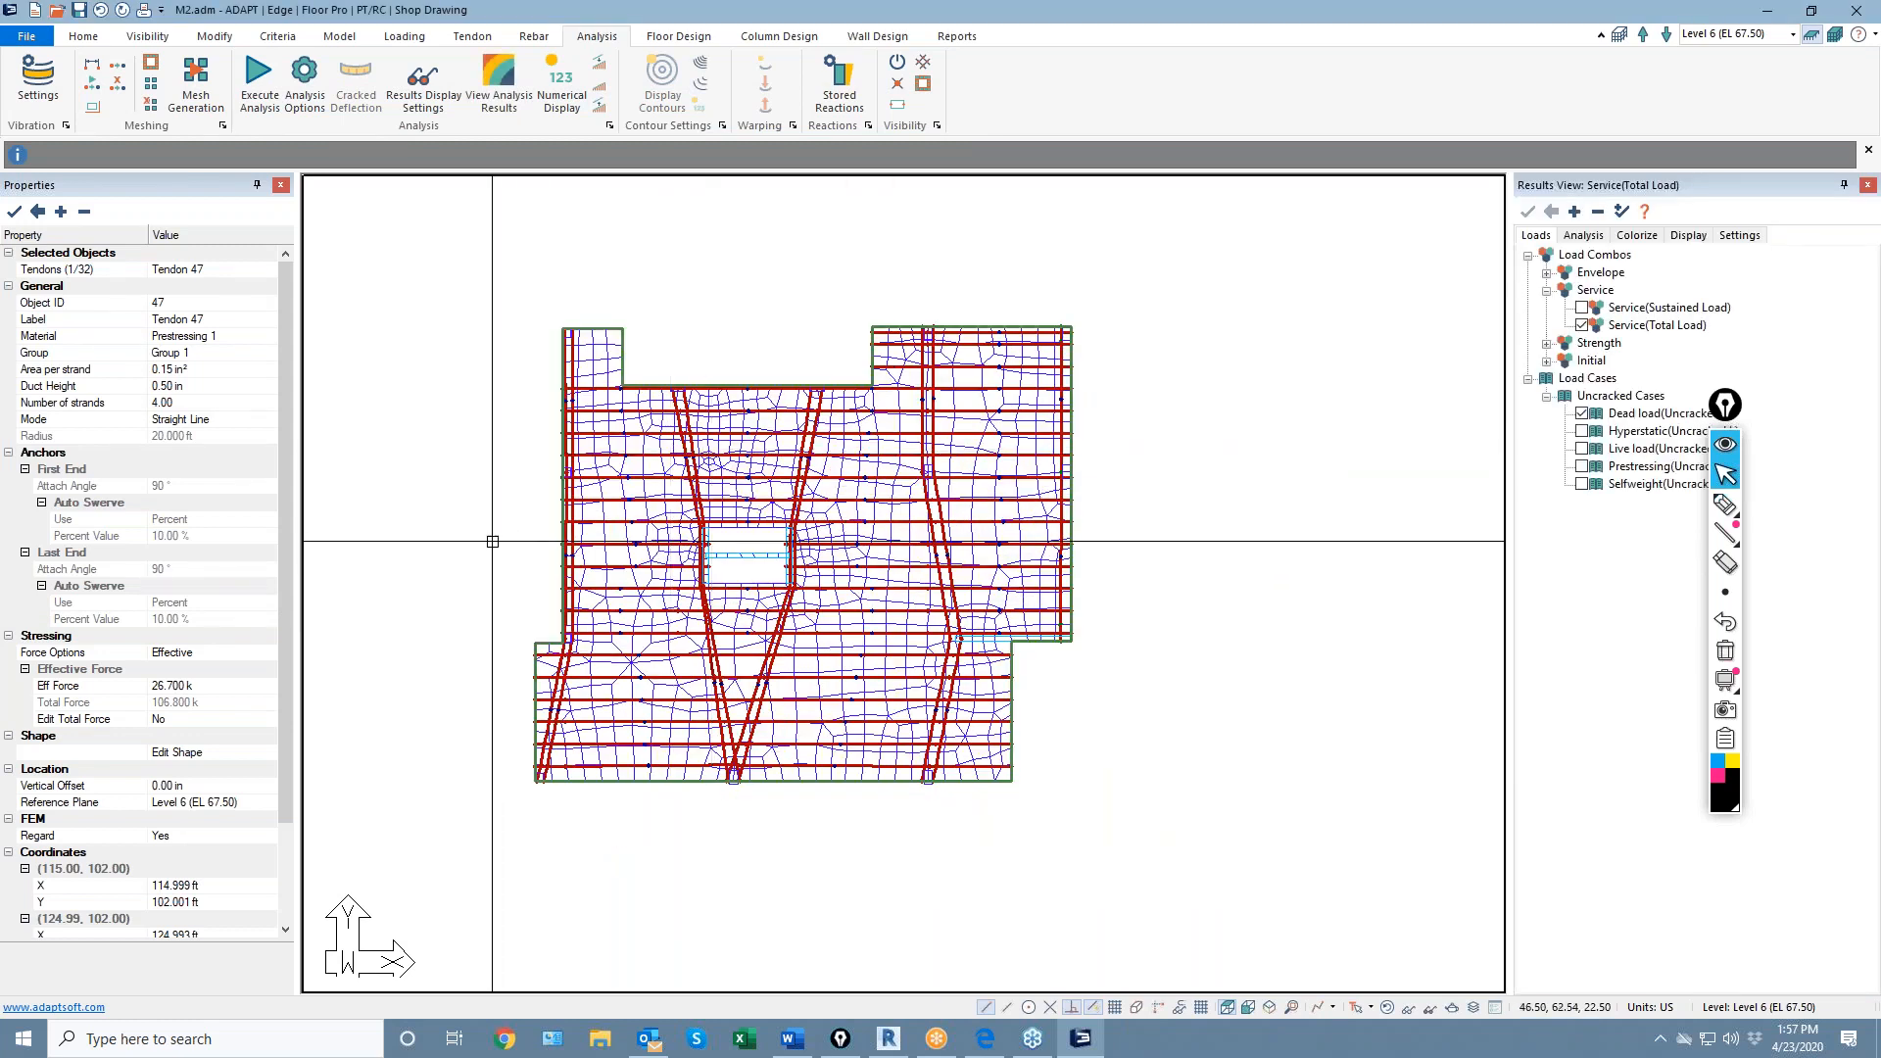
Design the Level 6 slab's design sections and save the design results
middle_drag(495, 534, 605, 526)
click(679, 37)
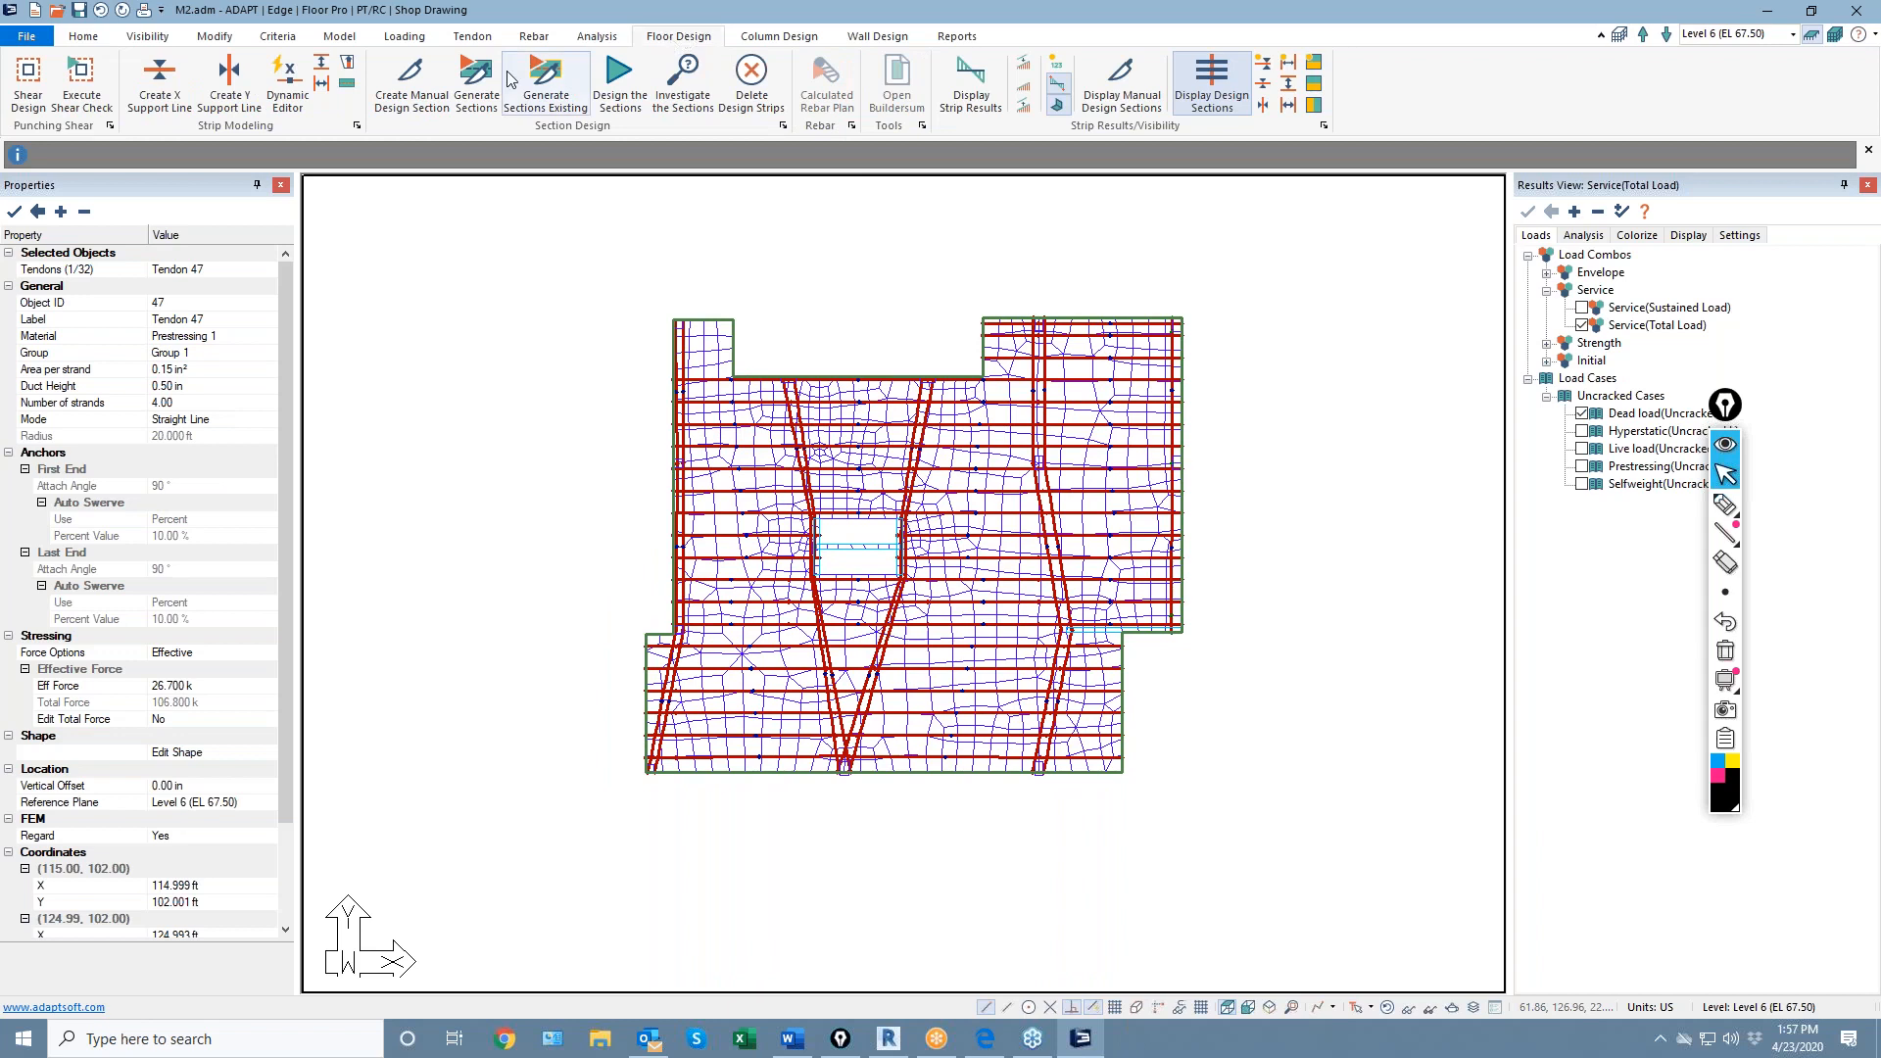
click(619, 79)
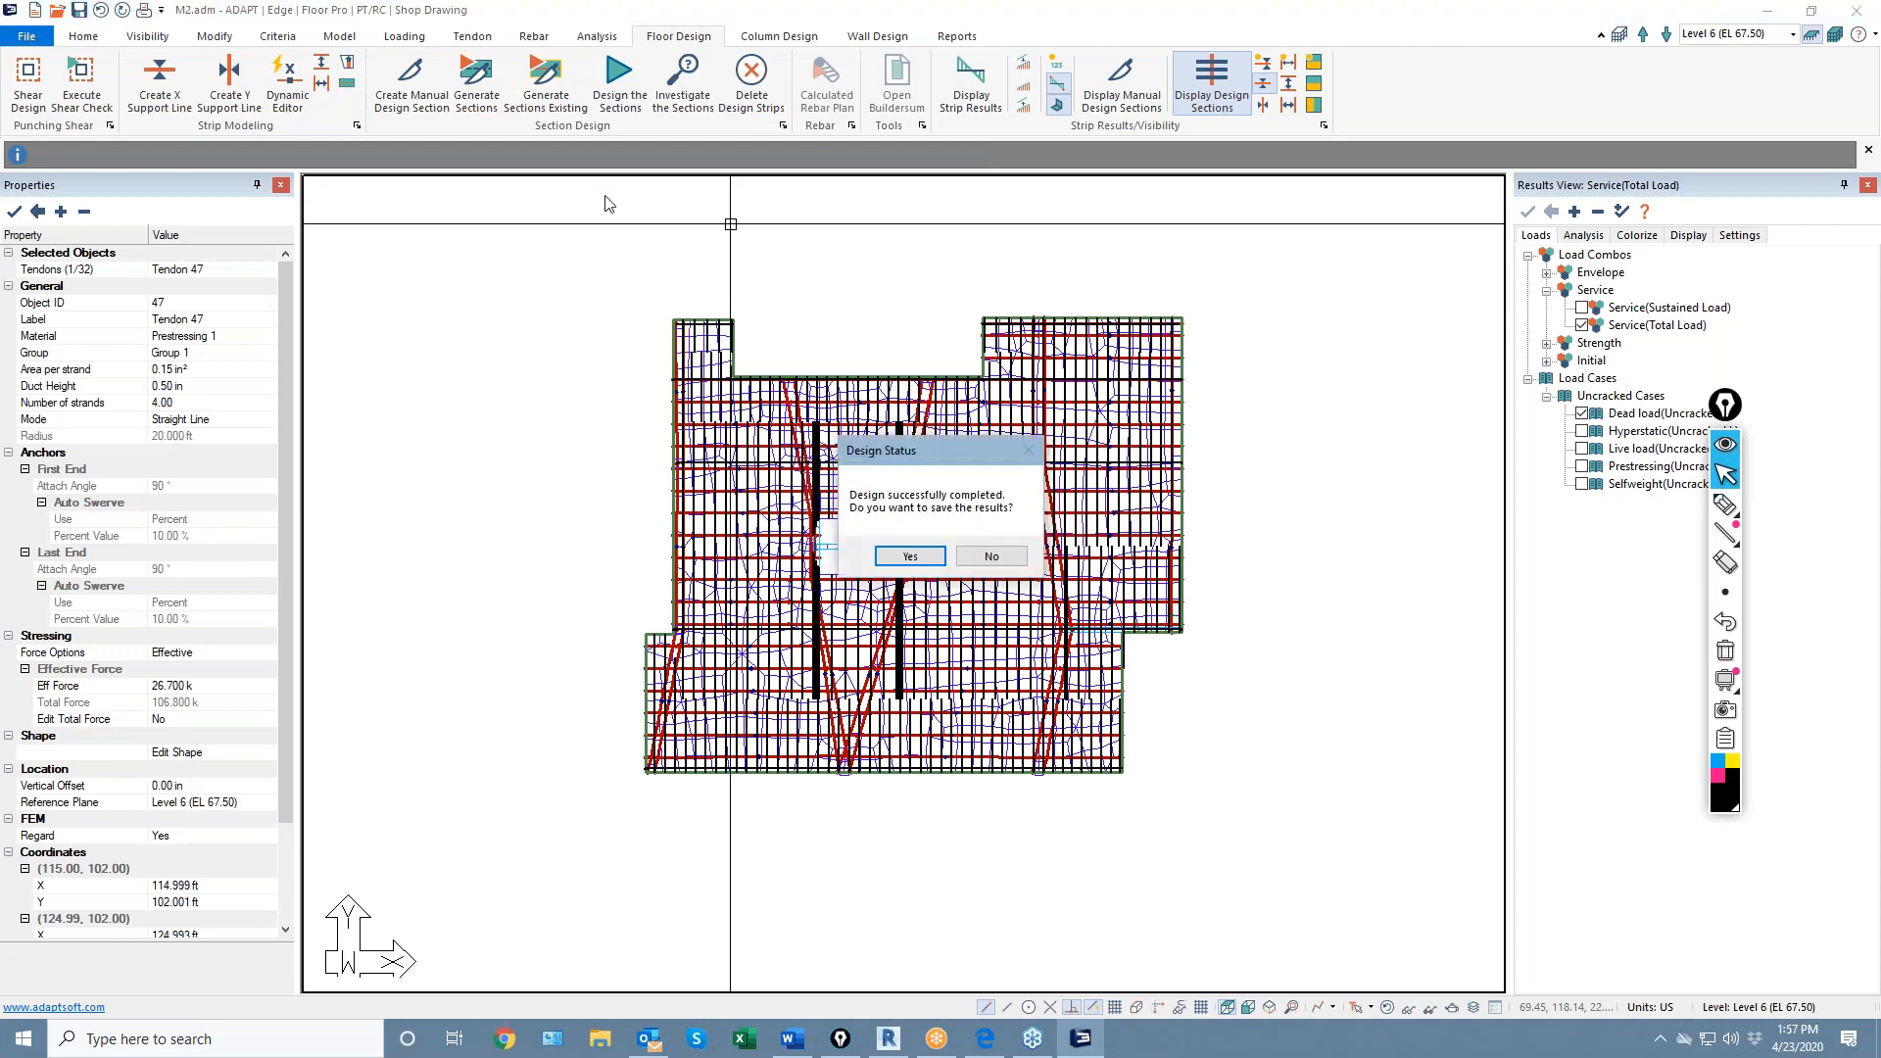
click(898, 556)
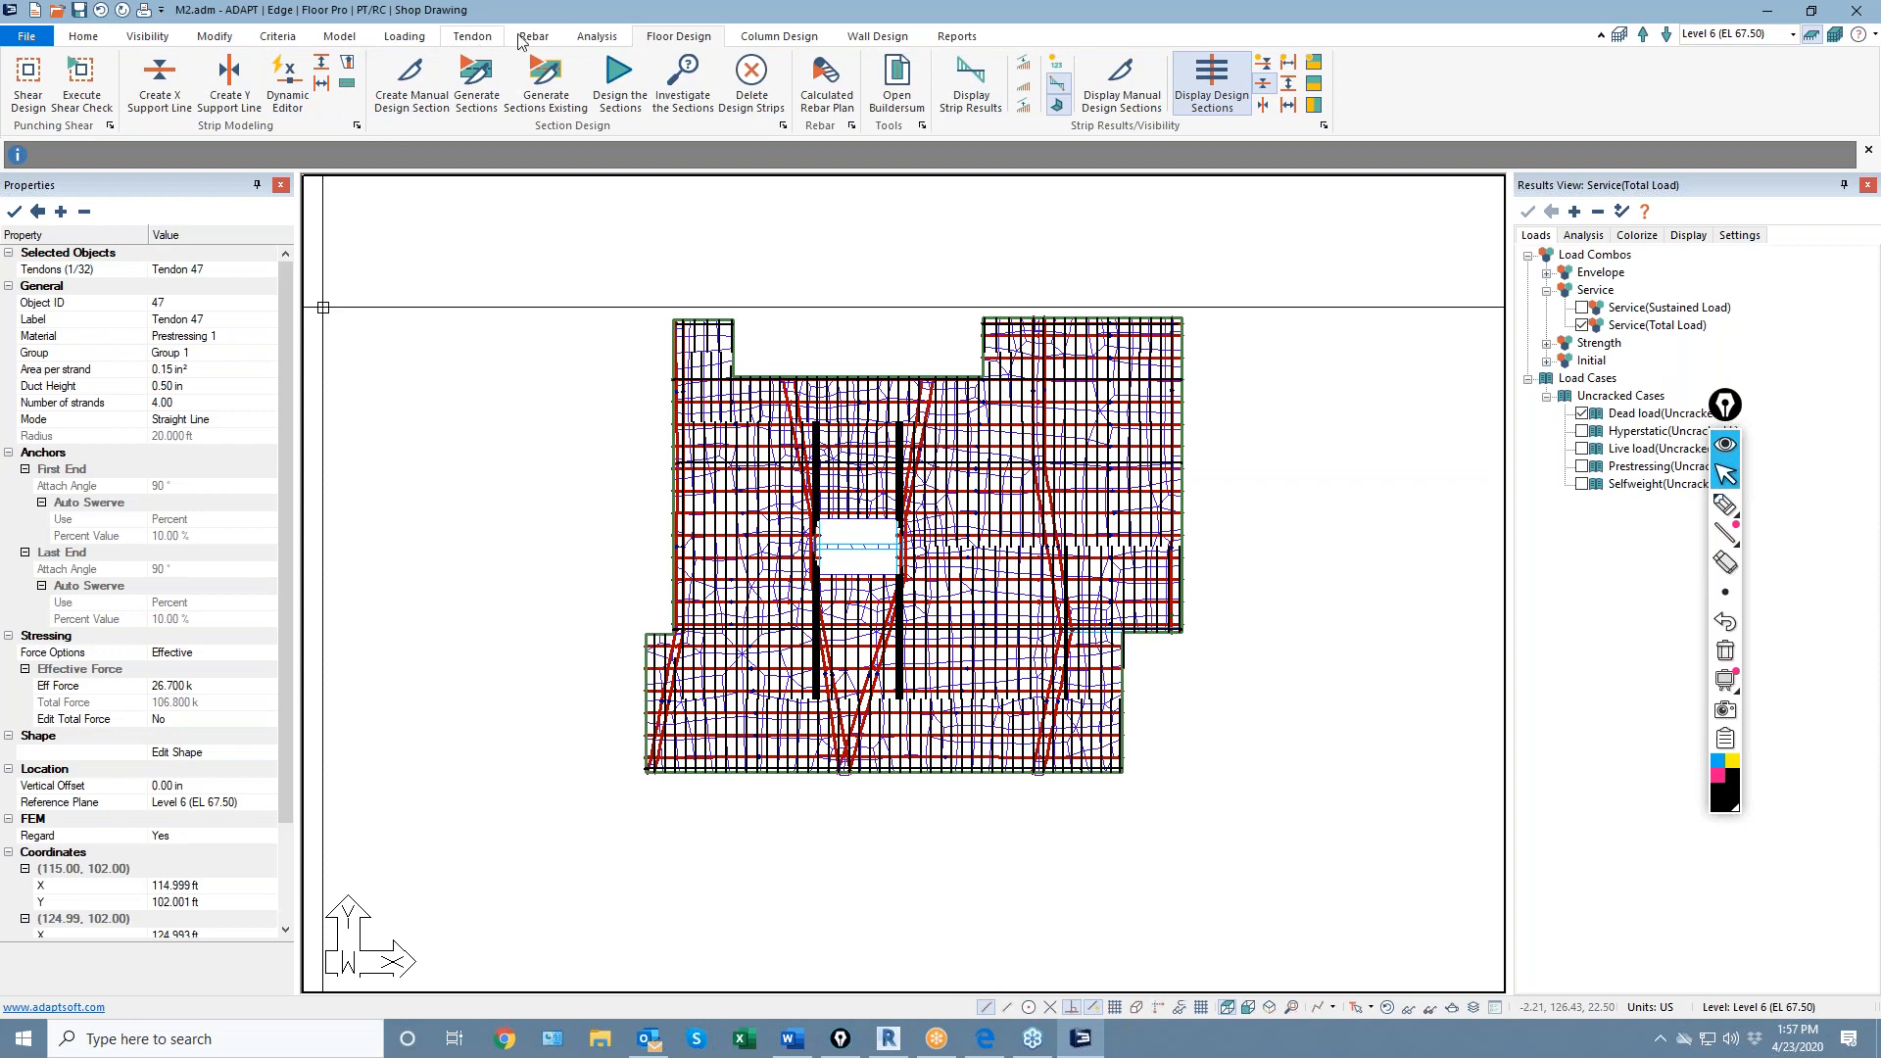
Hide the finite element mesh and the tendons so only the slab and its design sections are displayed
click(599, 42)
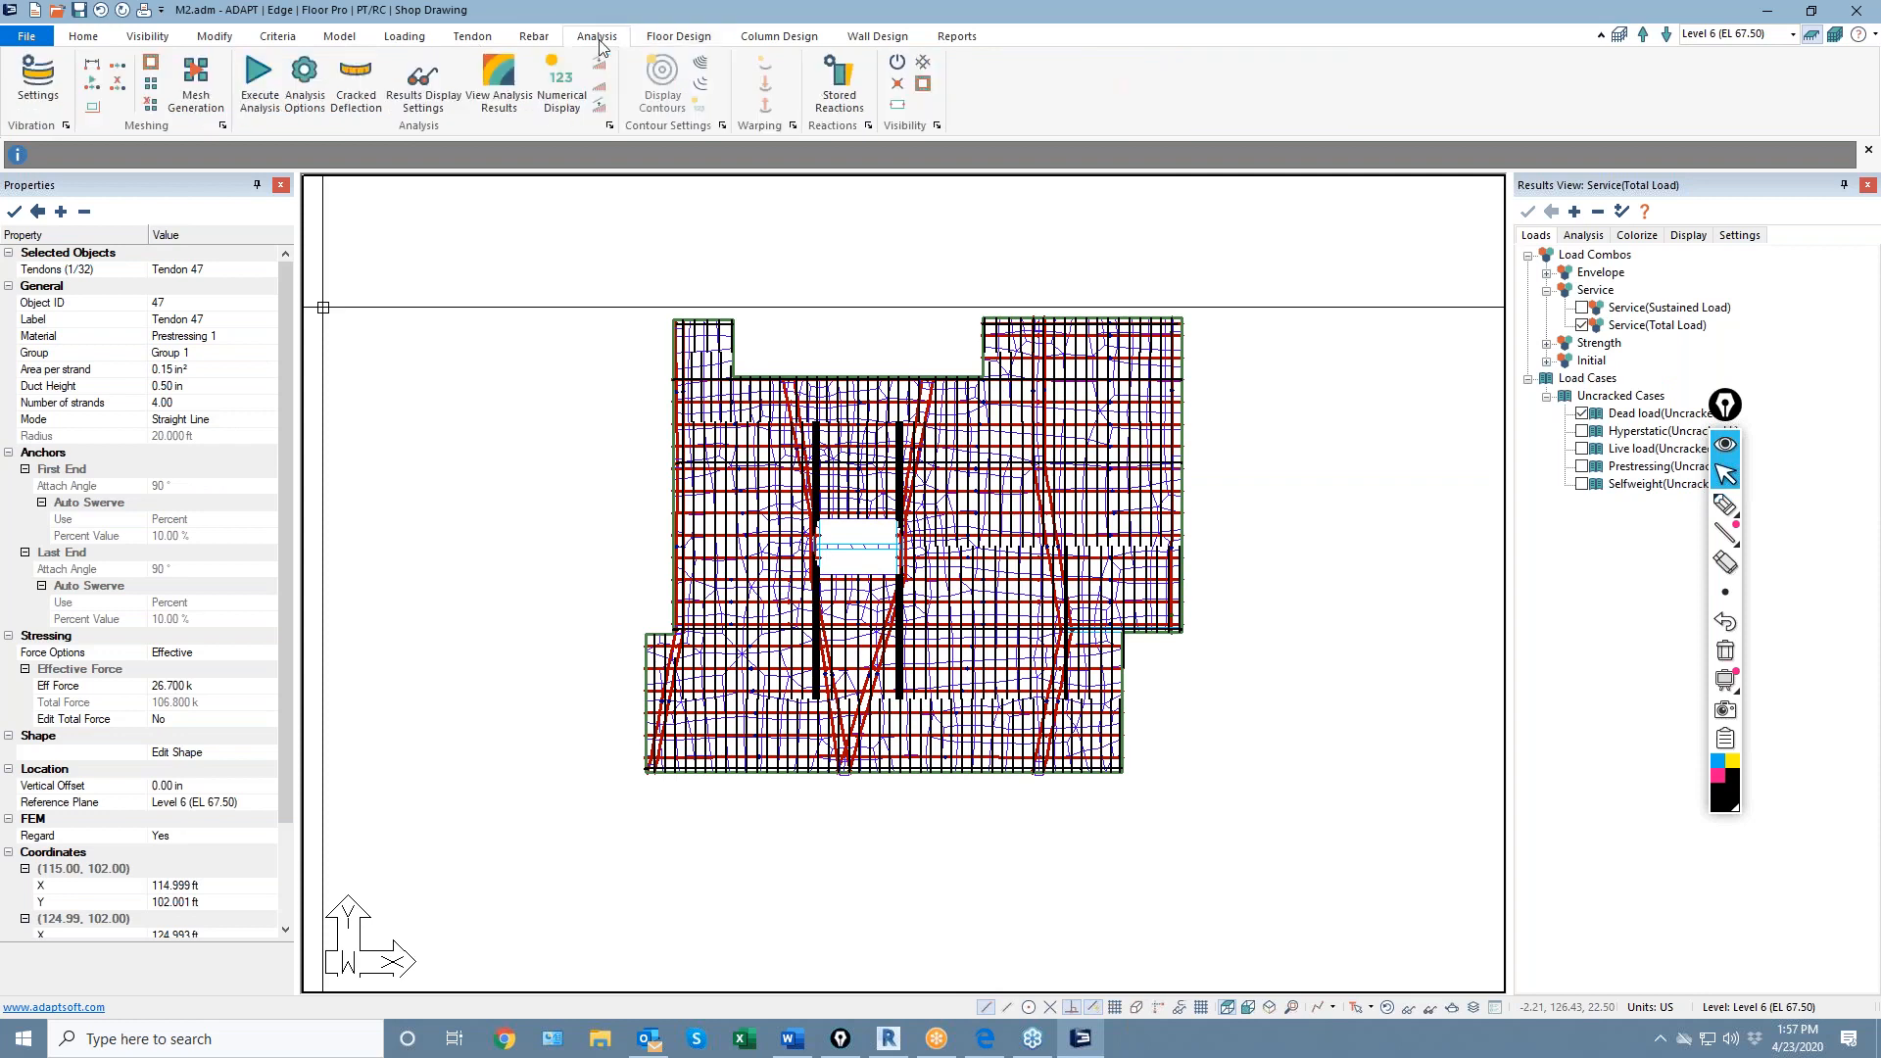
click(924, 67)
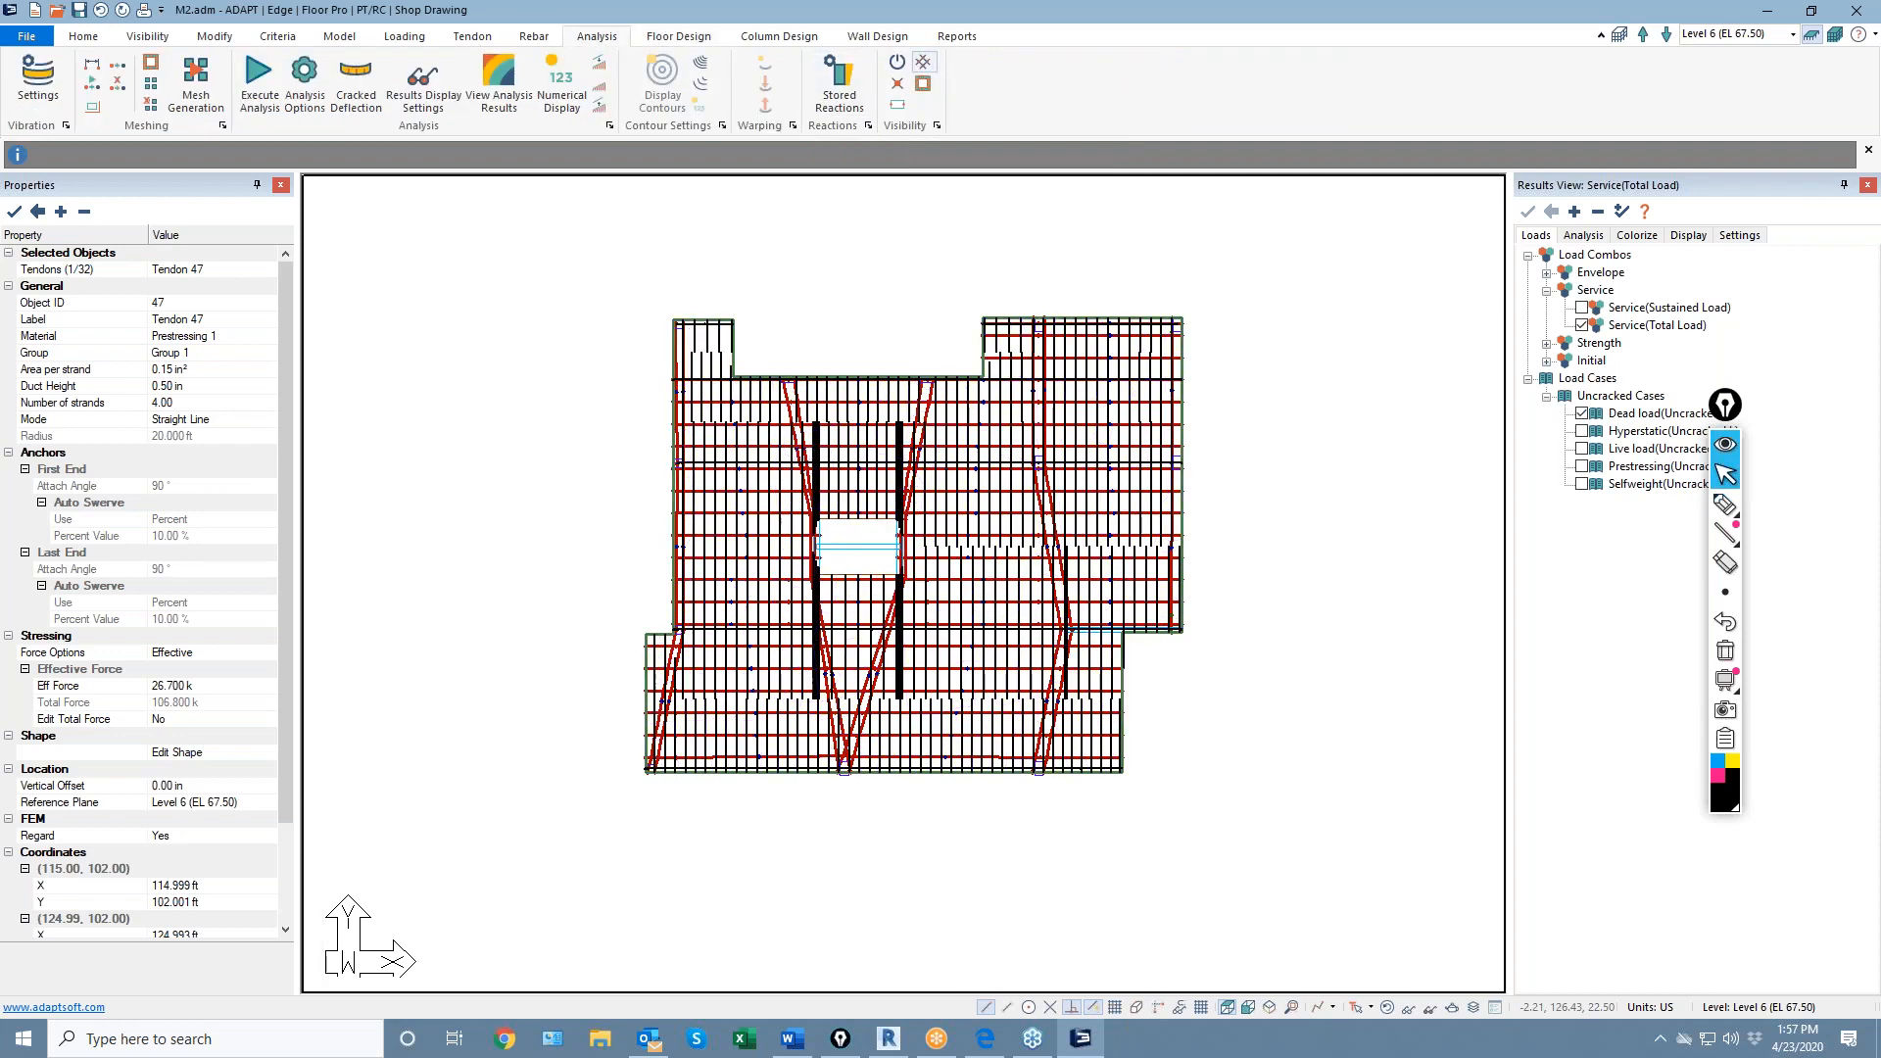
middle_drag(923, 325, 1002, 292)
scroll(1001, 292, up, 1)
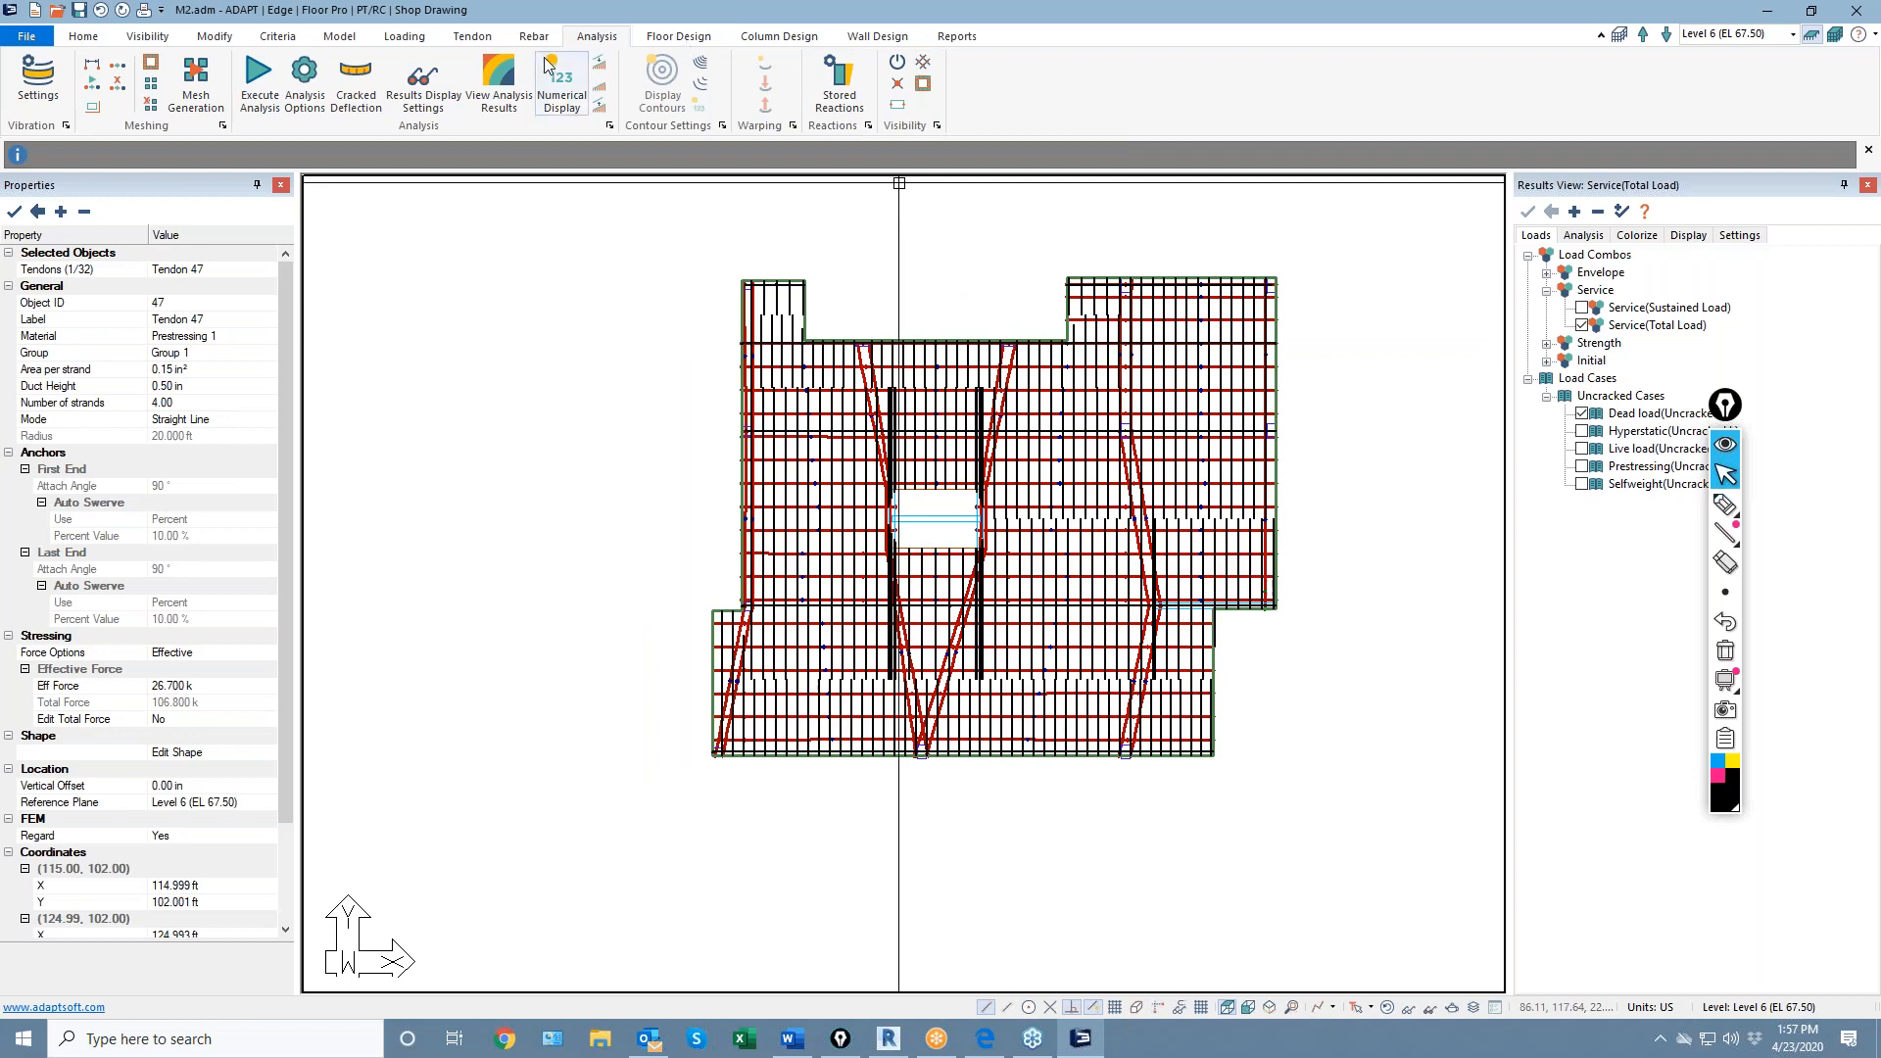
click(472, 36)
click(872, 88)
middle_drag(894, 255, 787, 267)
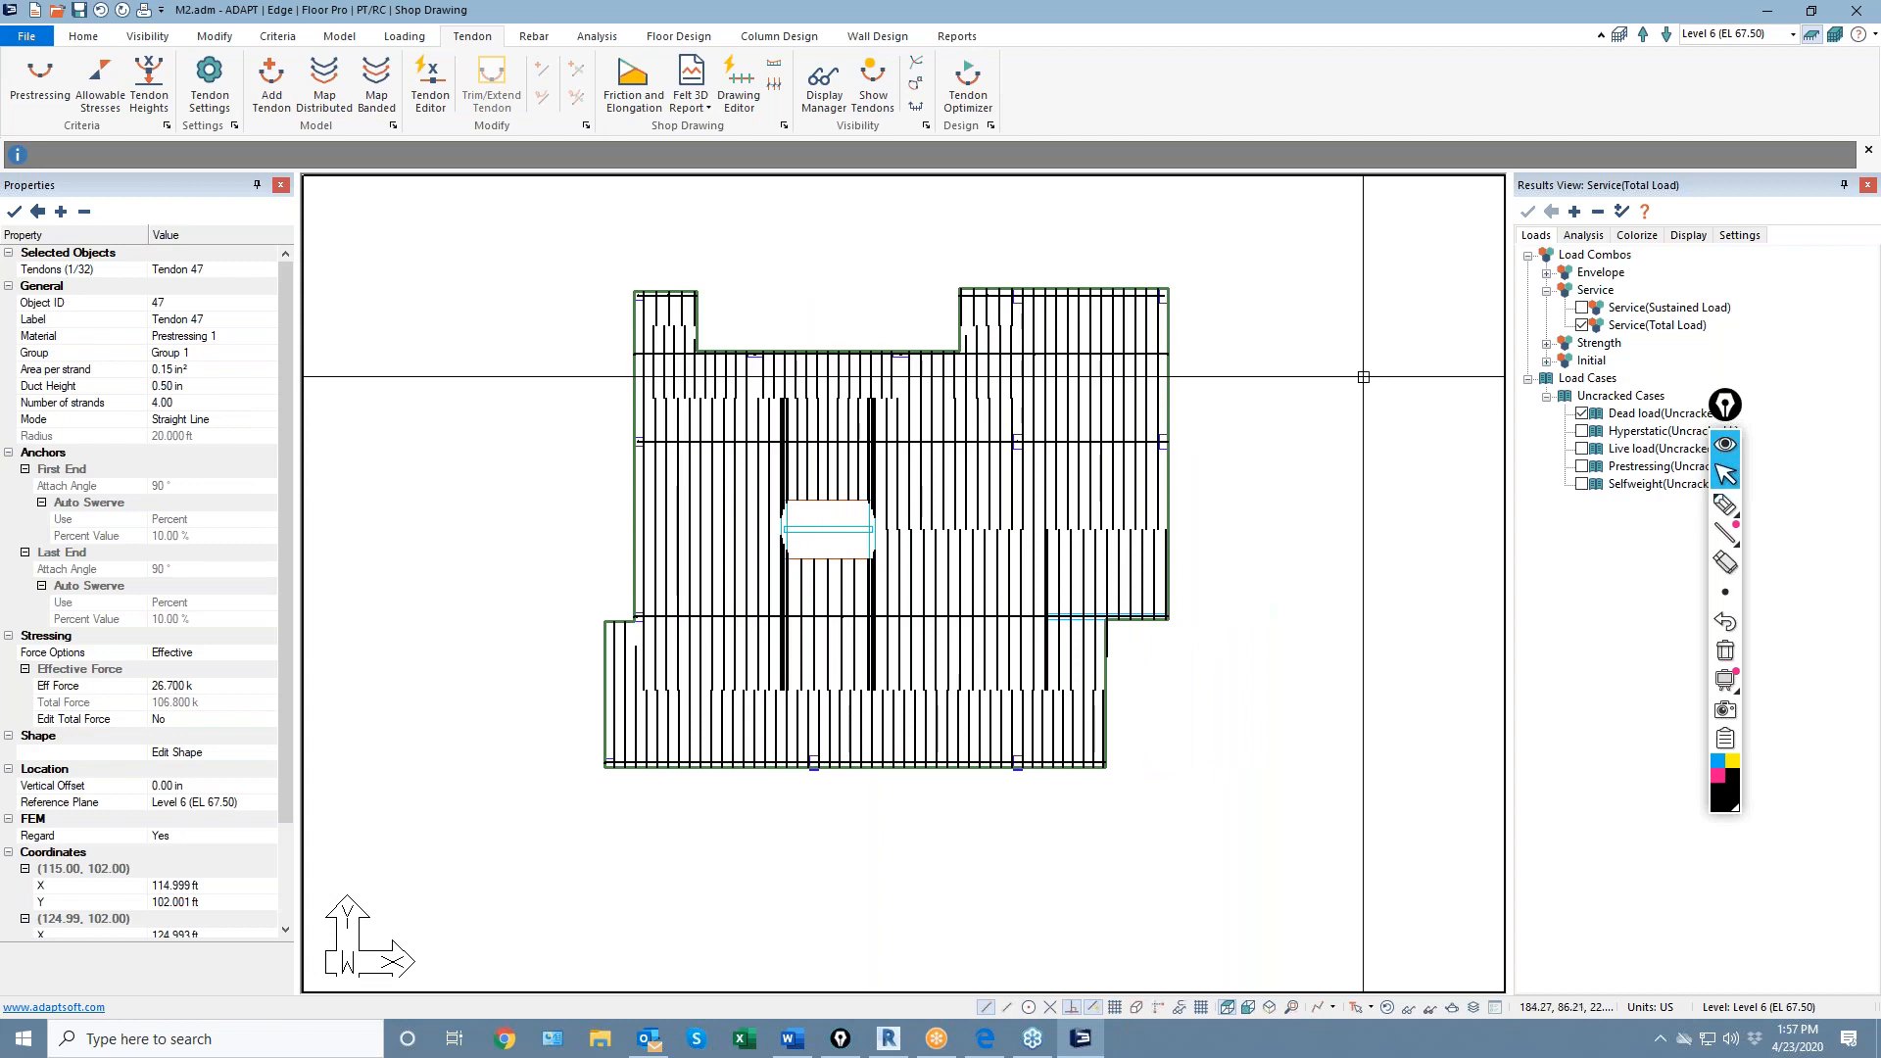
List the available stress results for the design sections
click(1584, 237)
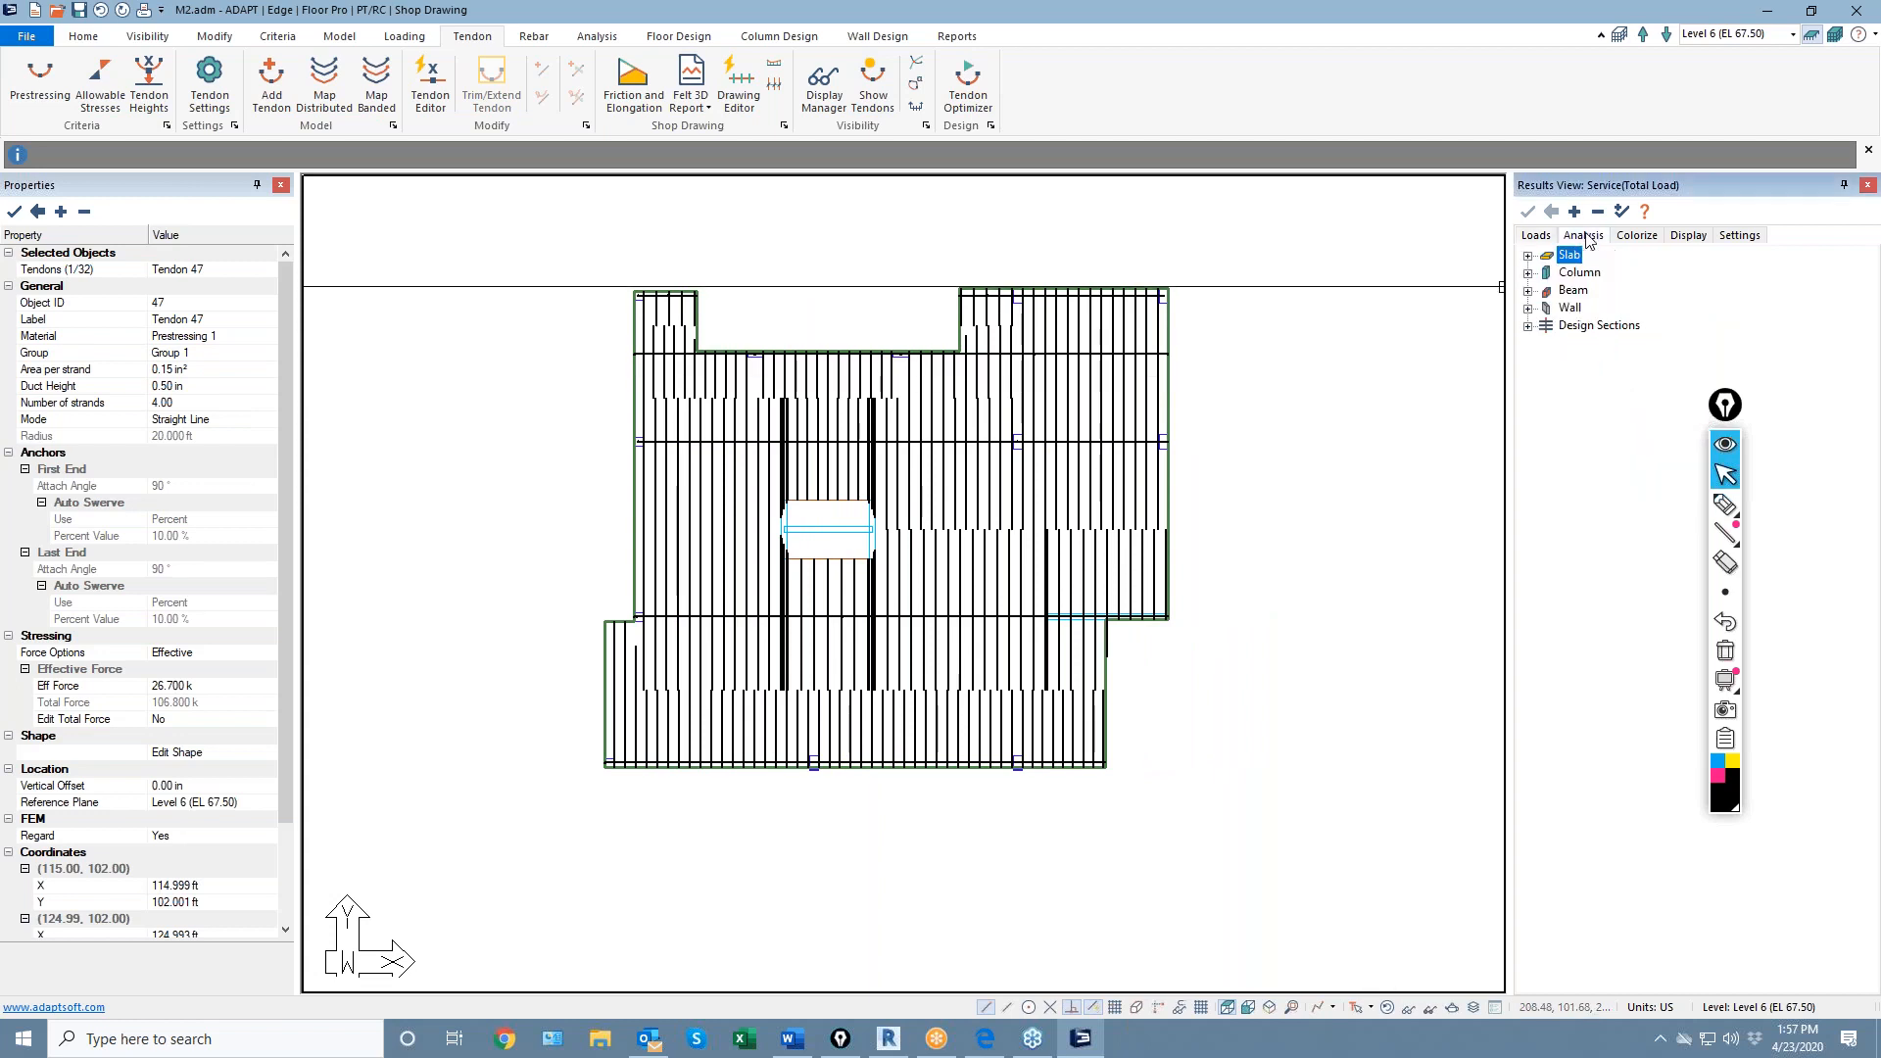
click(1528, 326)
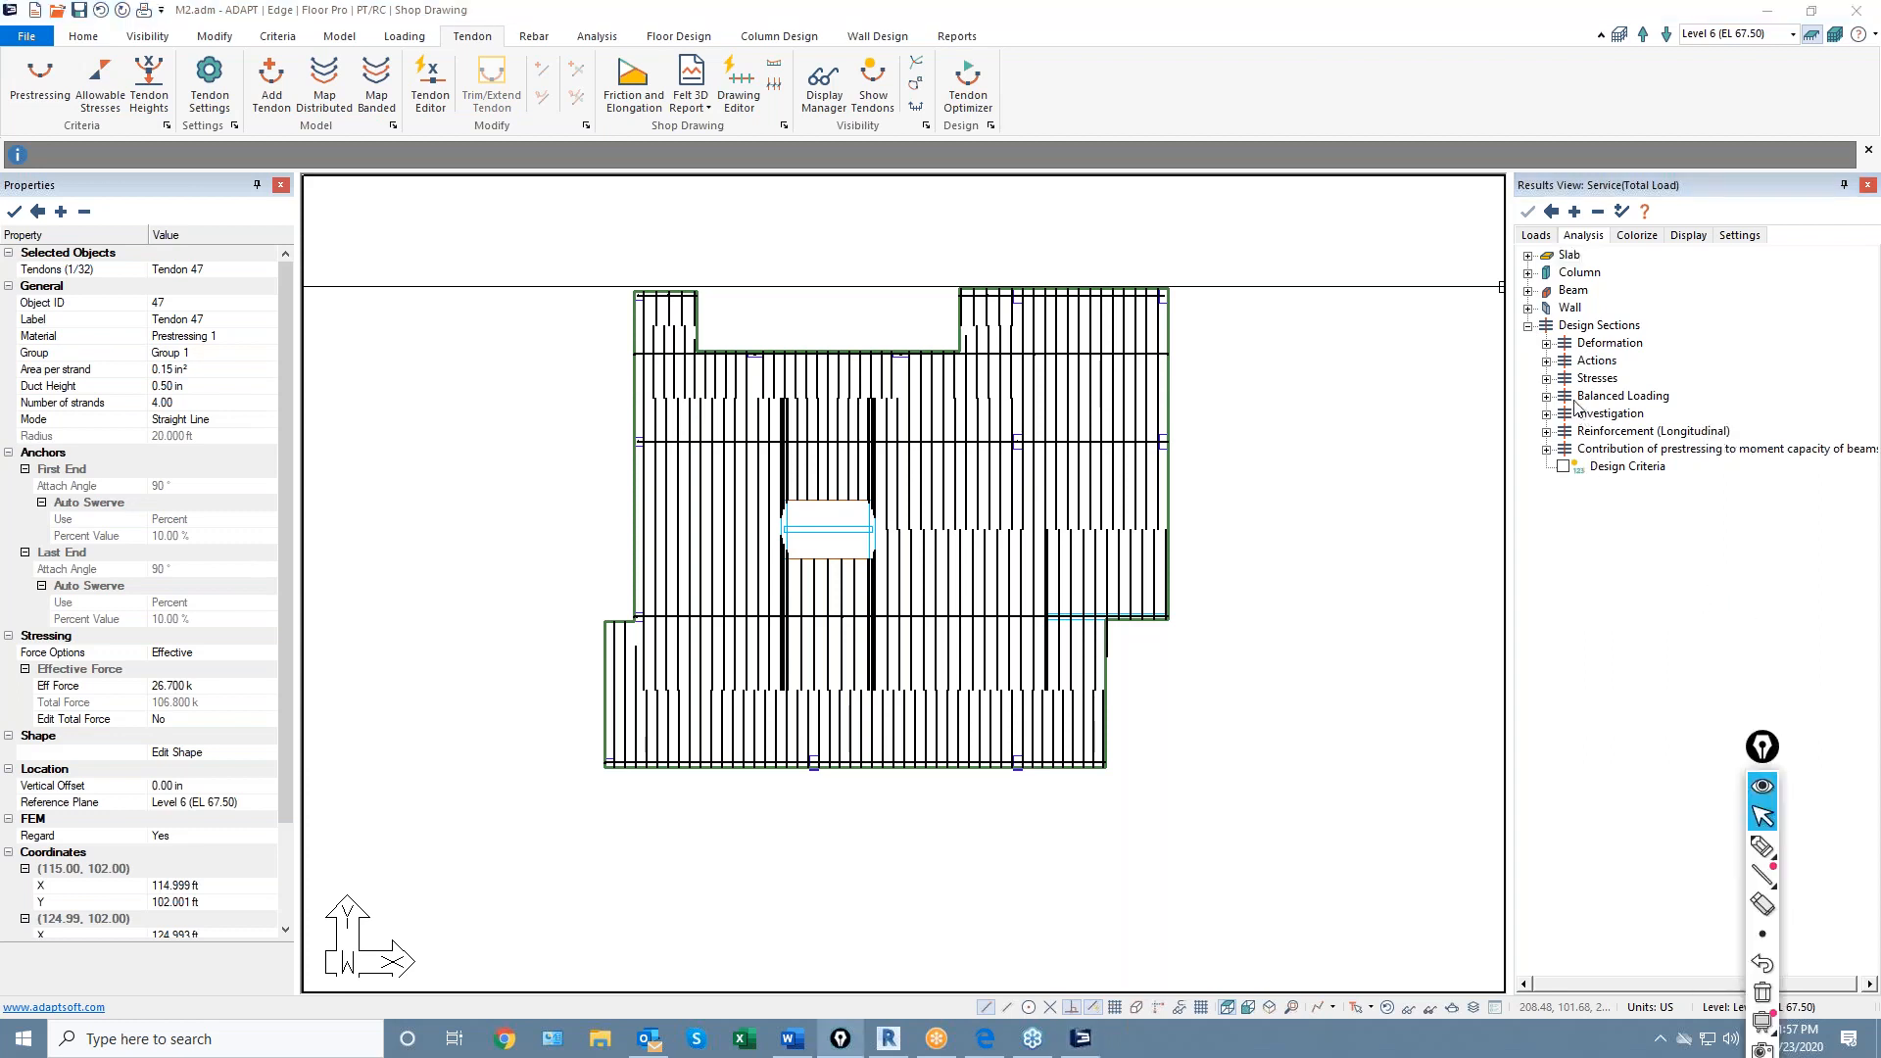
click(1546, 379)
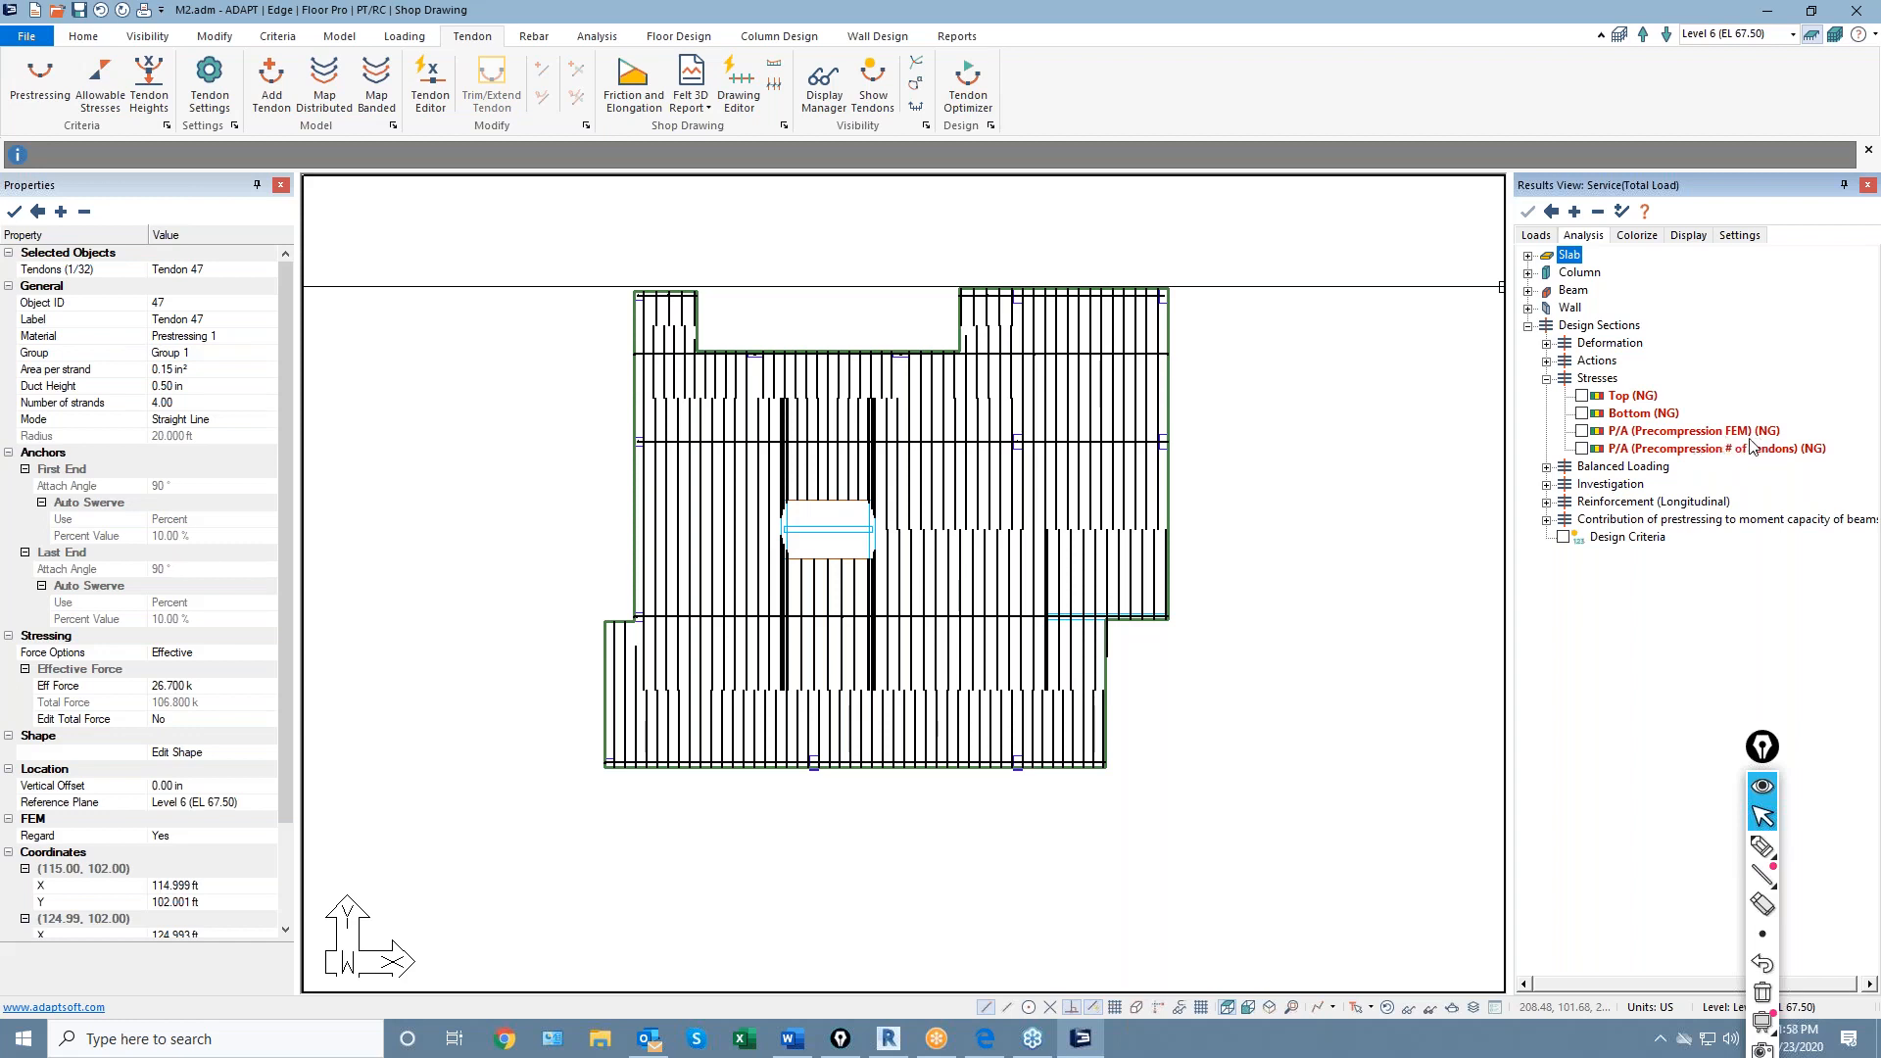
Annotate a northeastern design section with its area Ac and force N, and link the ratio N/Ac to P/A (Precompression FEM)
click(1763, 845)
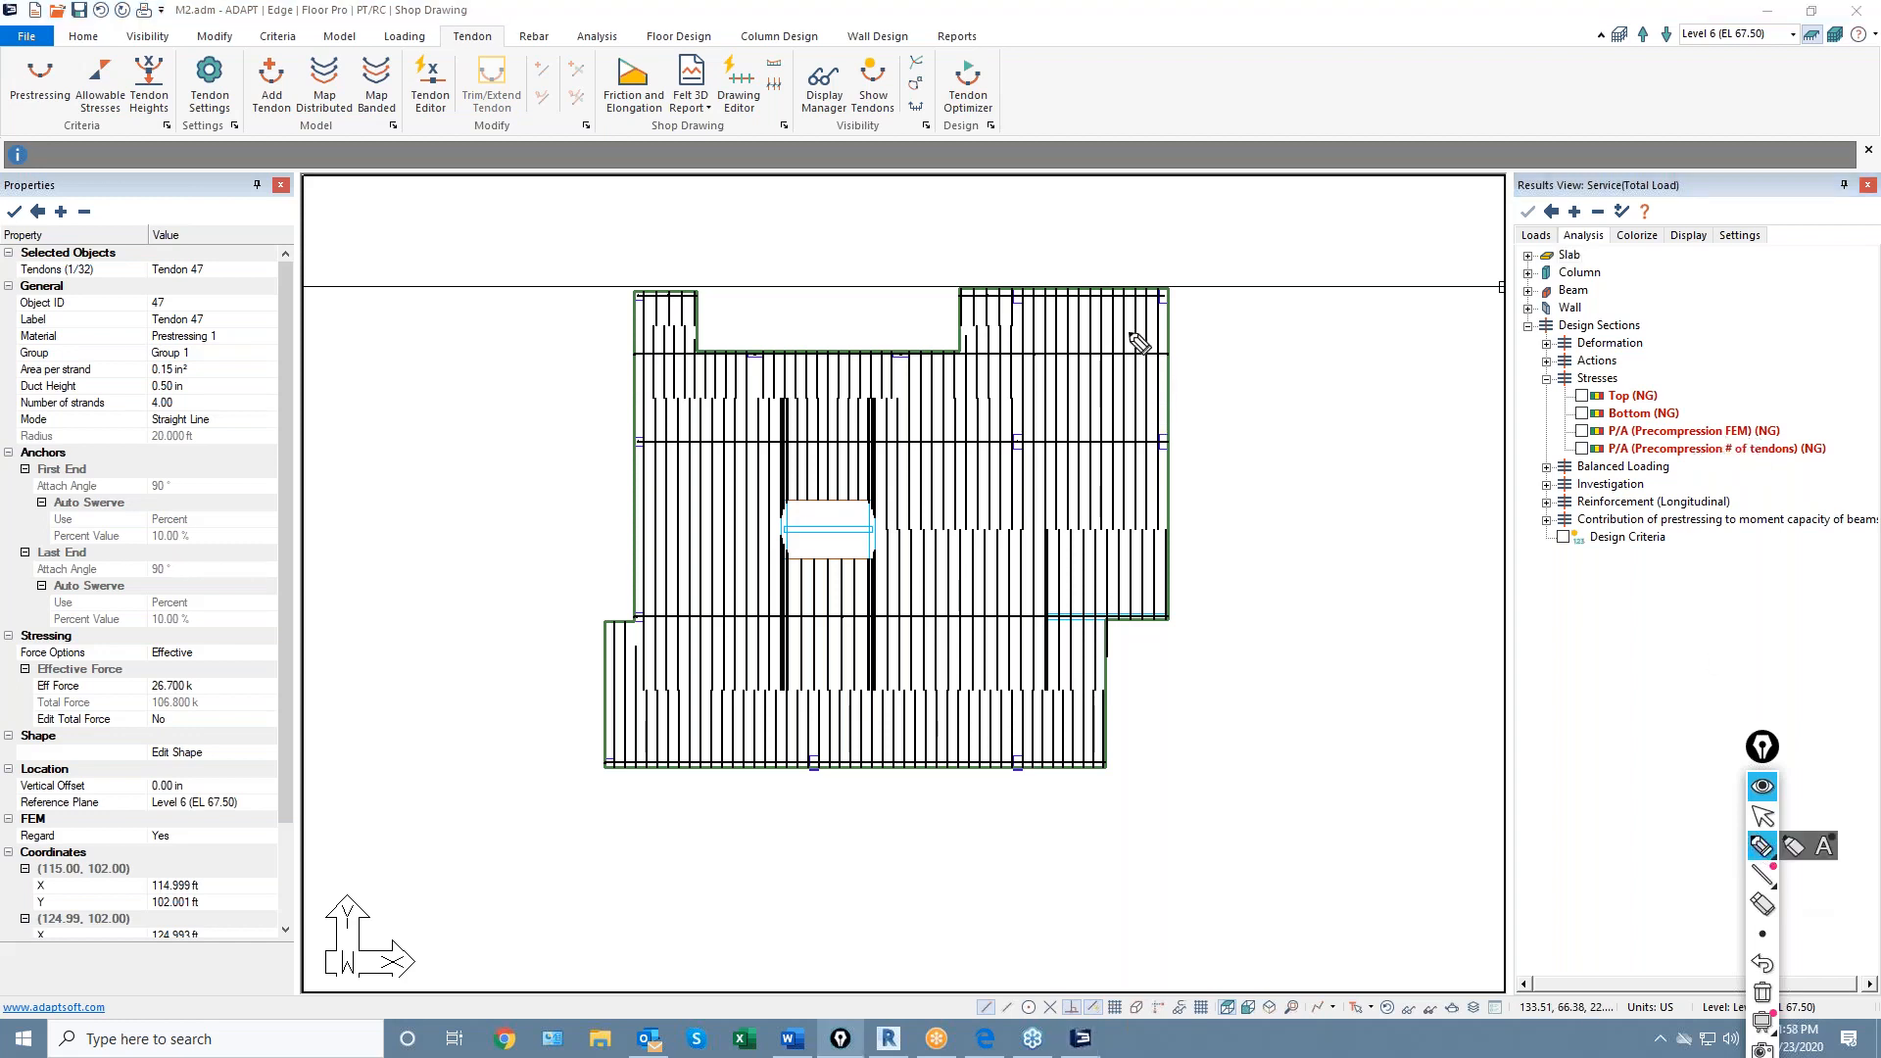
mouse_move(1099, 284)
mouse_down()
mouse_move(1144, 338)
mouse_move(1100, 294)
mouse_move(1285, 331)
mouse_move(1500, 338)
mouse_move(1323, 299)
mouse_up()
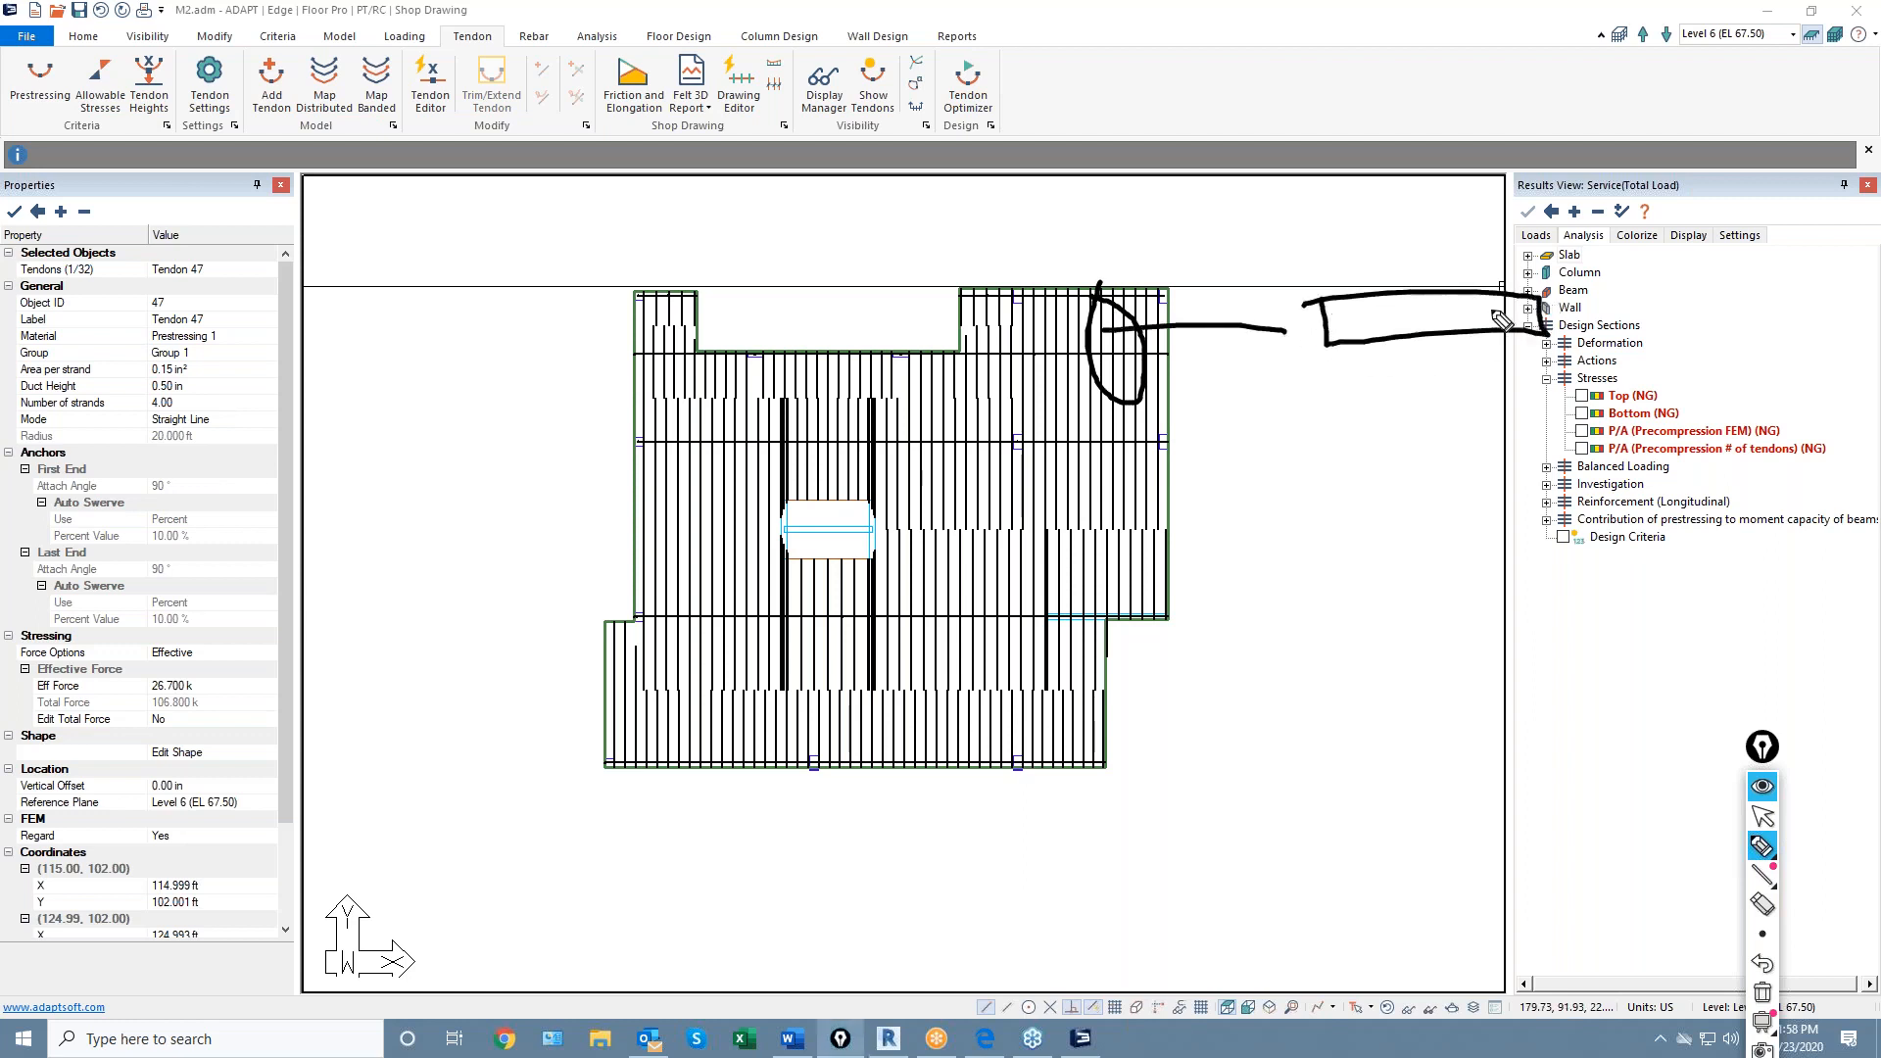
mouse_move(1480, 299)
mouse_down()
mouse_move(1377, 340)
mouse_move(1460, 388)
mouse_up()
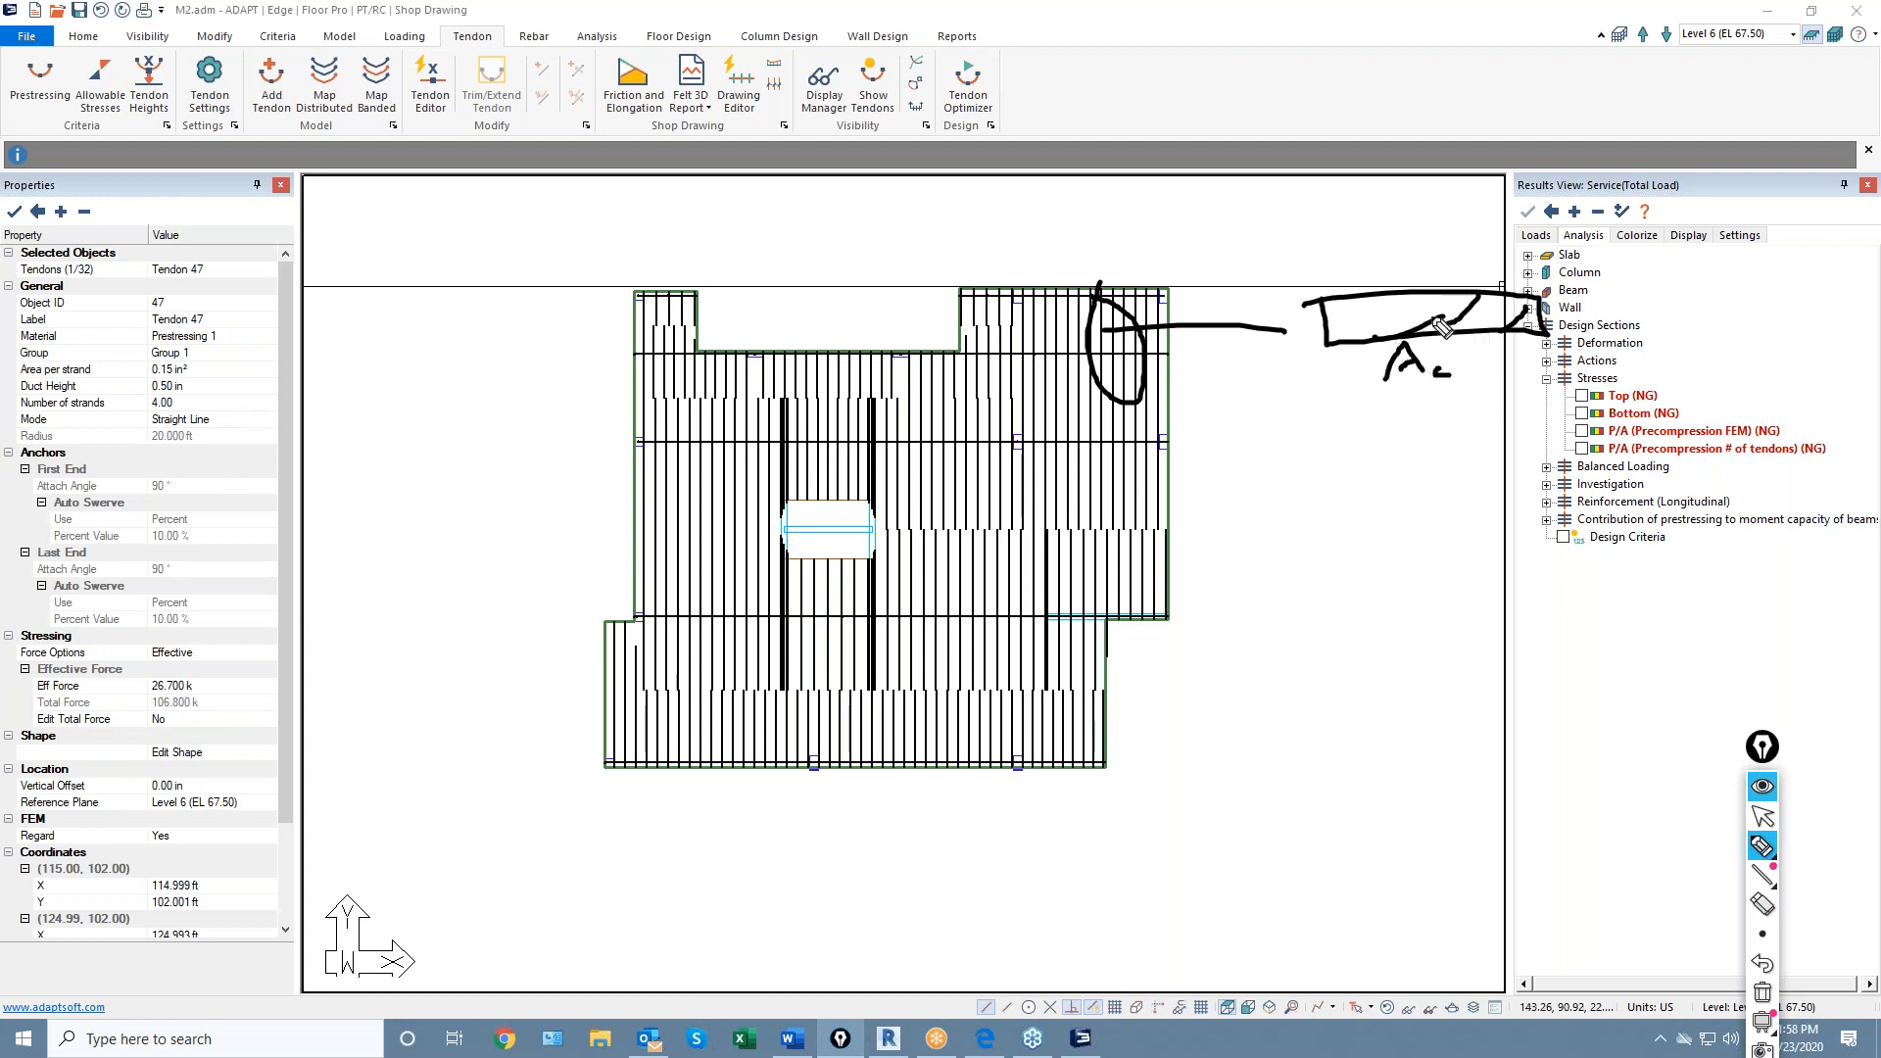
mouse_move(1438, 312)
mouse_down()
mouse_move(1442, 271)
mouse_move(1485, 260)
mouse_move(1479, 245)
mouse_up()
drag(1301, 498, 1329, 443)
drag(1265, 524, 1369, 504)
mouse_move(1282, 565)
mouse_down()
mouse_move(1494, 451)
mouse_move(1582, 431)
mouse_up()
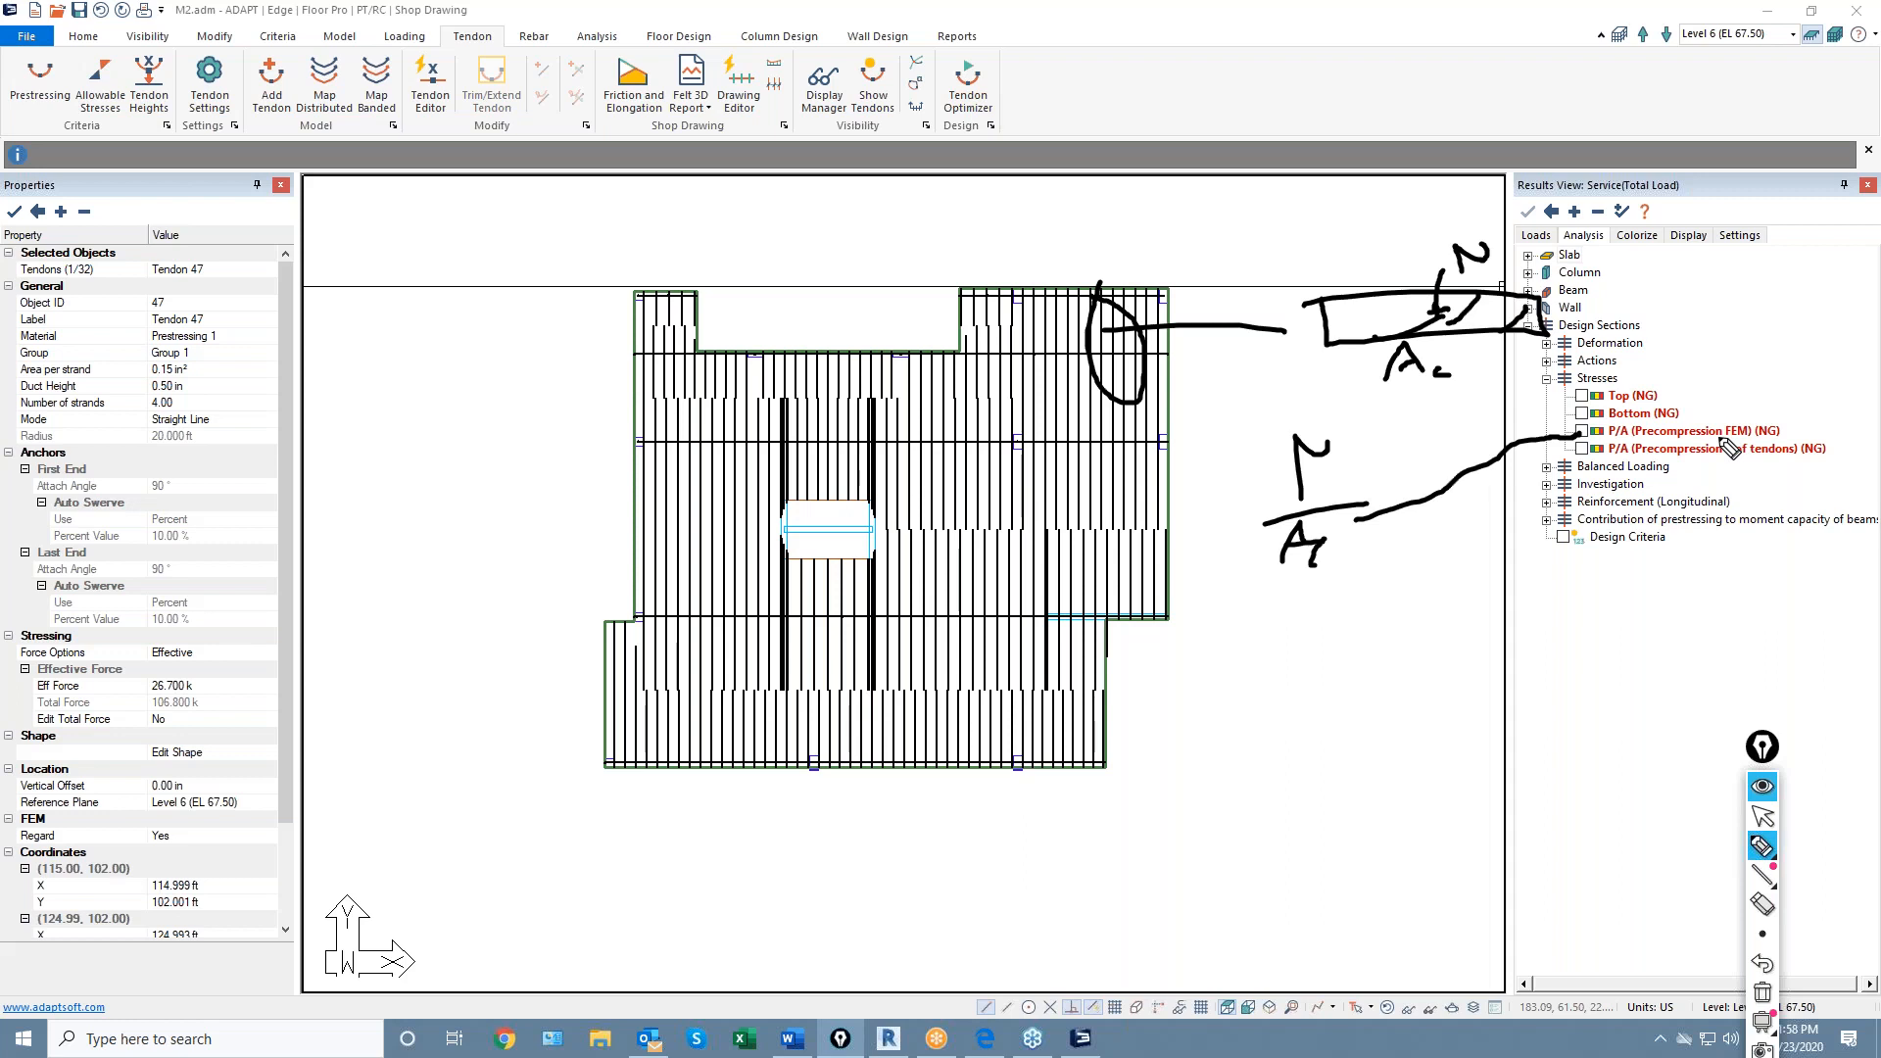
Mark a tendon line across the slab, underline the P/A (Precompression # of tendons) result, and clear all annotations
mouse_move(642, 405)
mouse_down()
mouse_move(1061, 437)
mouse_move(1196, 416)
mouse_up()
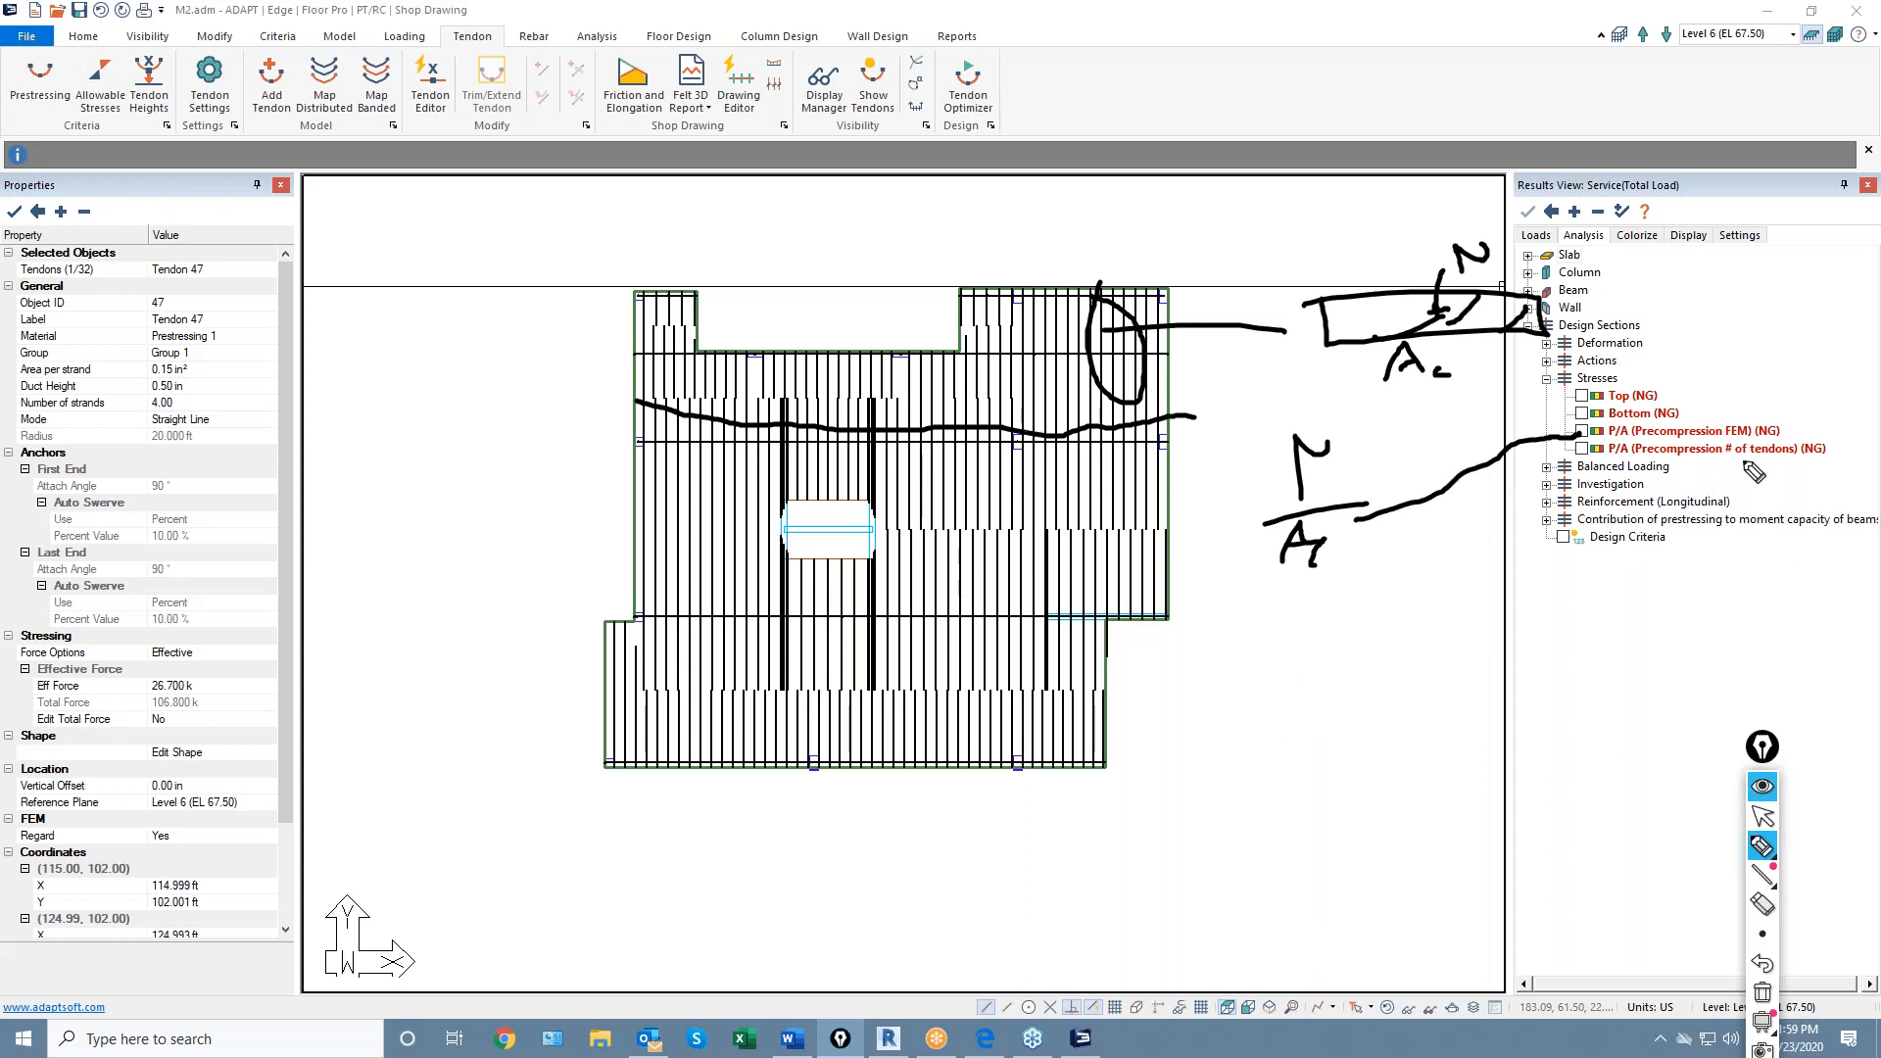
drag(1691, 458, 1791, 457)
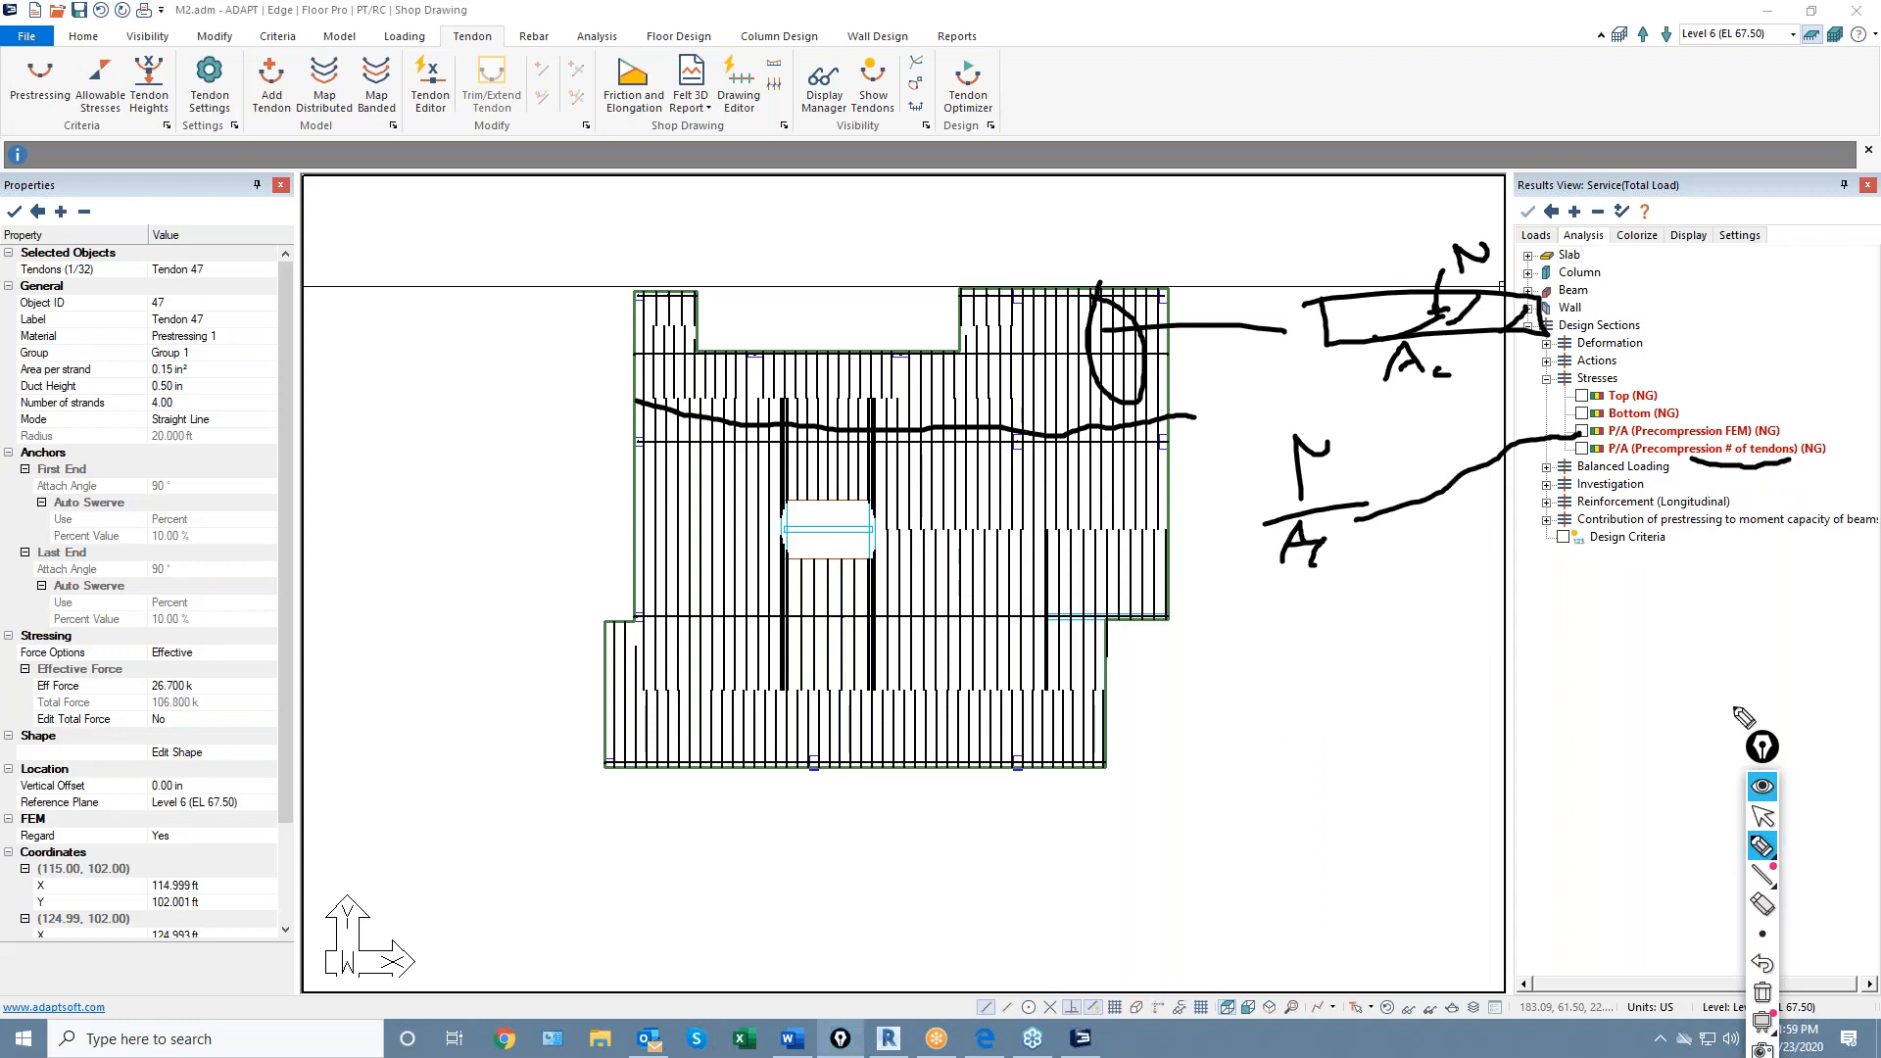
click(1763, 992)
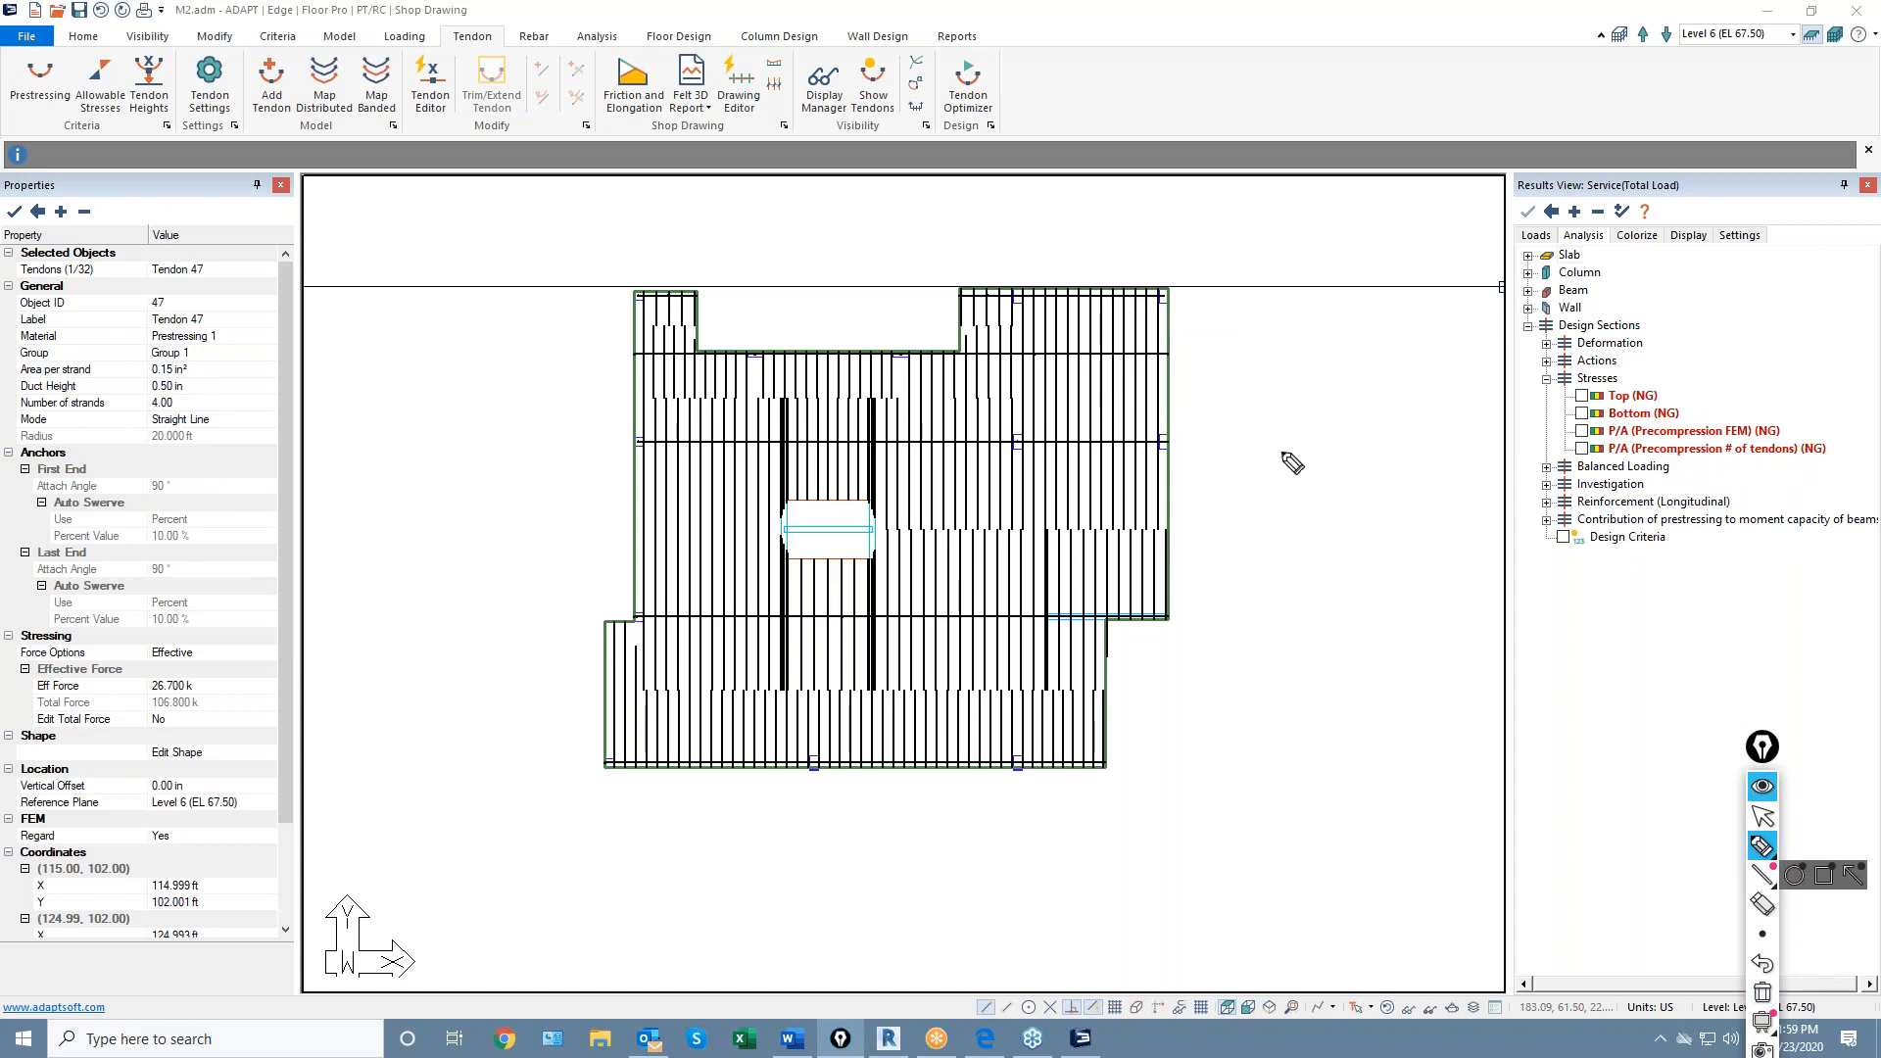
click(1762, 817)
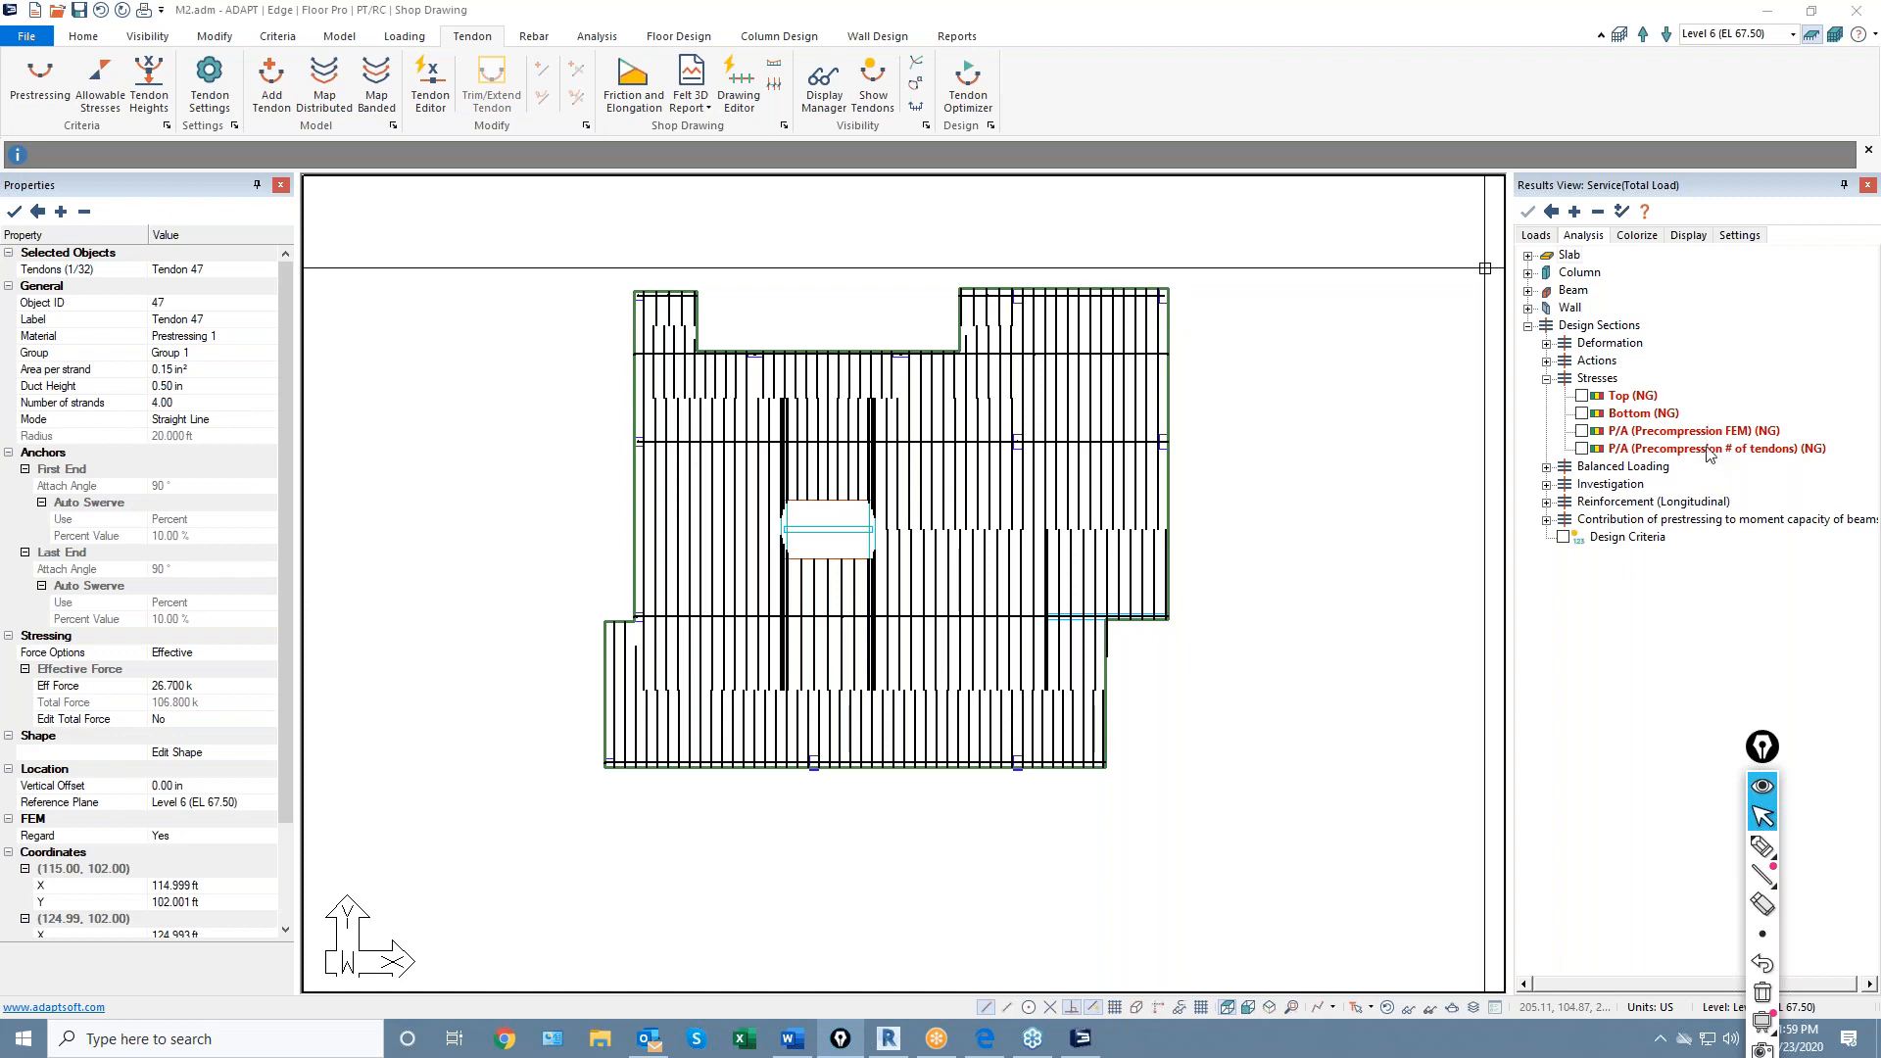
Draw a long vertical black annotation line in two strokes in the empty area east of the slab
click(1763, 847)
drag(1339, 412, 1352, 686)
drag(1329, 147, 1342, 390)
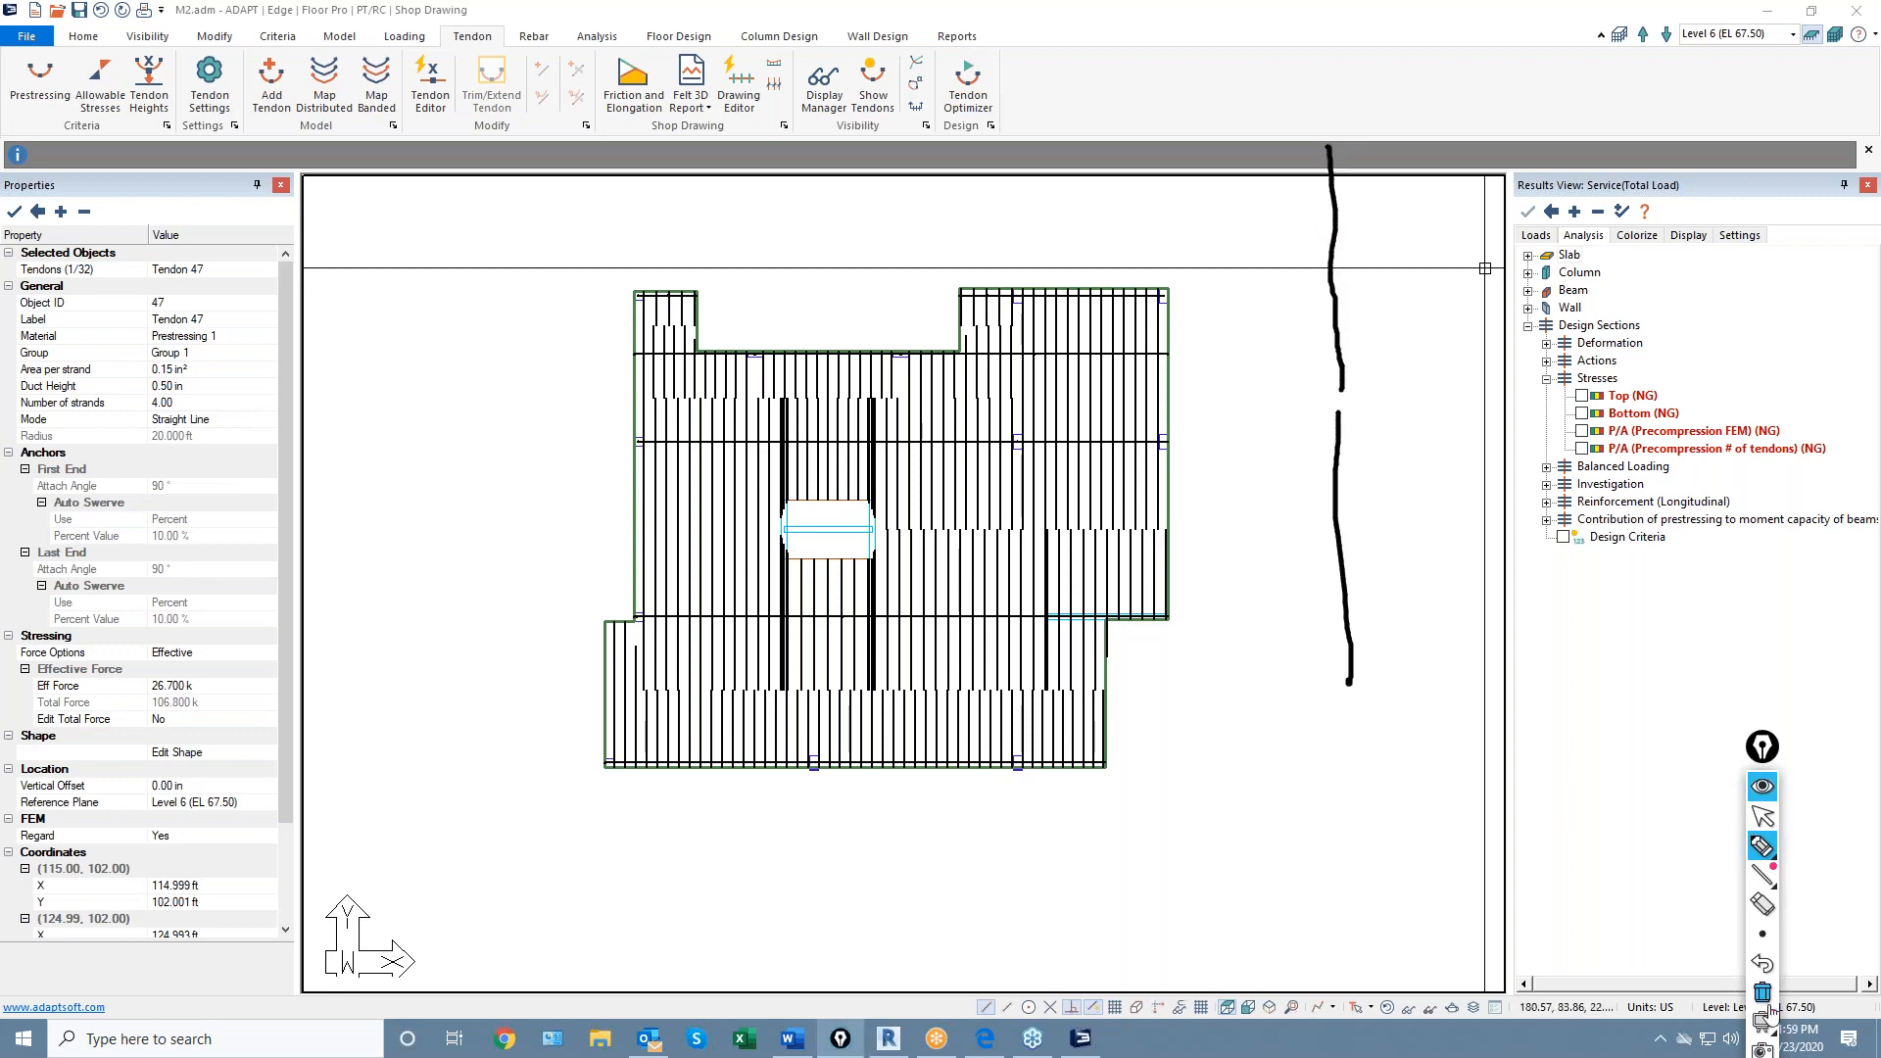
Switch the annotation pen to pink and draw four roughly horizontal strokes across the upper part of the black line
drag(1763, 747, 1812, 584)
click(1810, 958)
drag(1249, 356, 1426, 376)
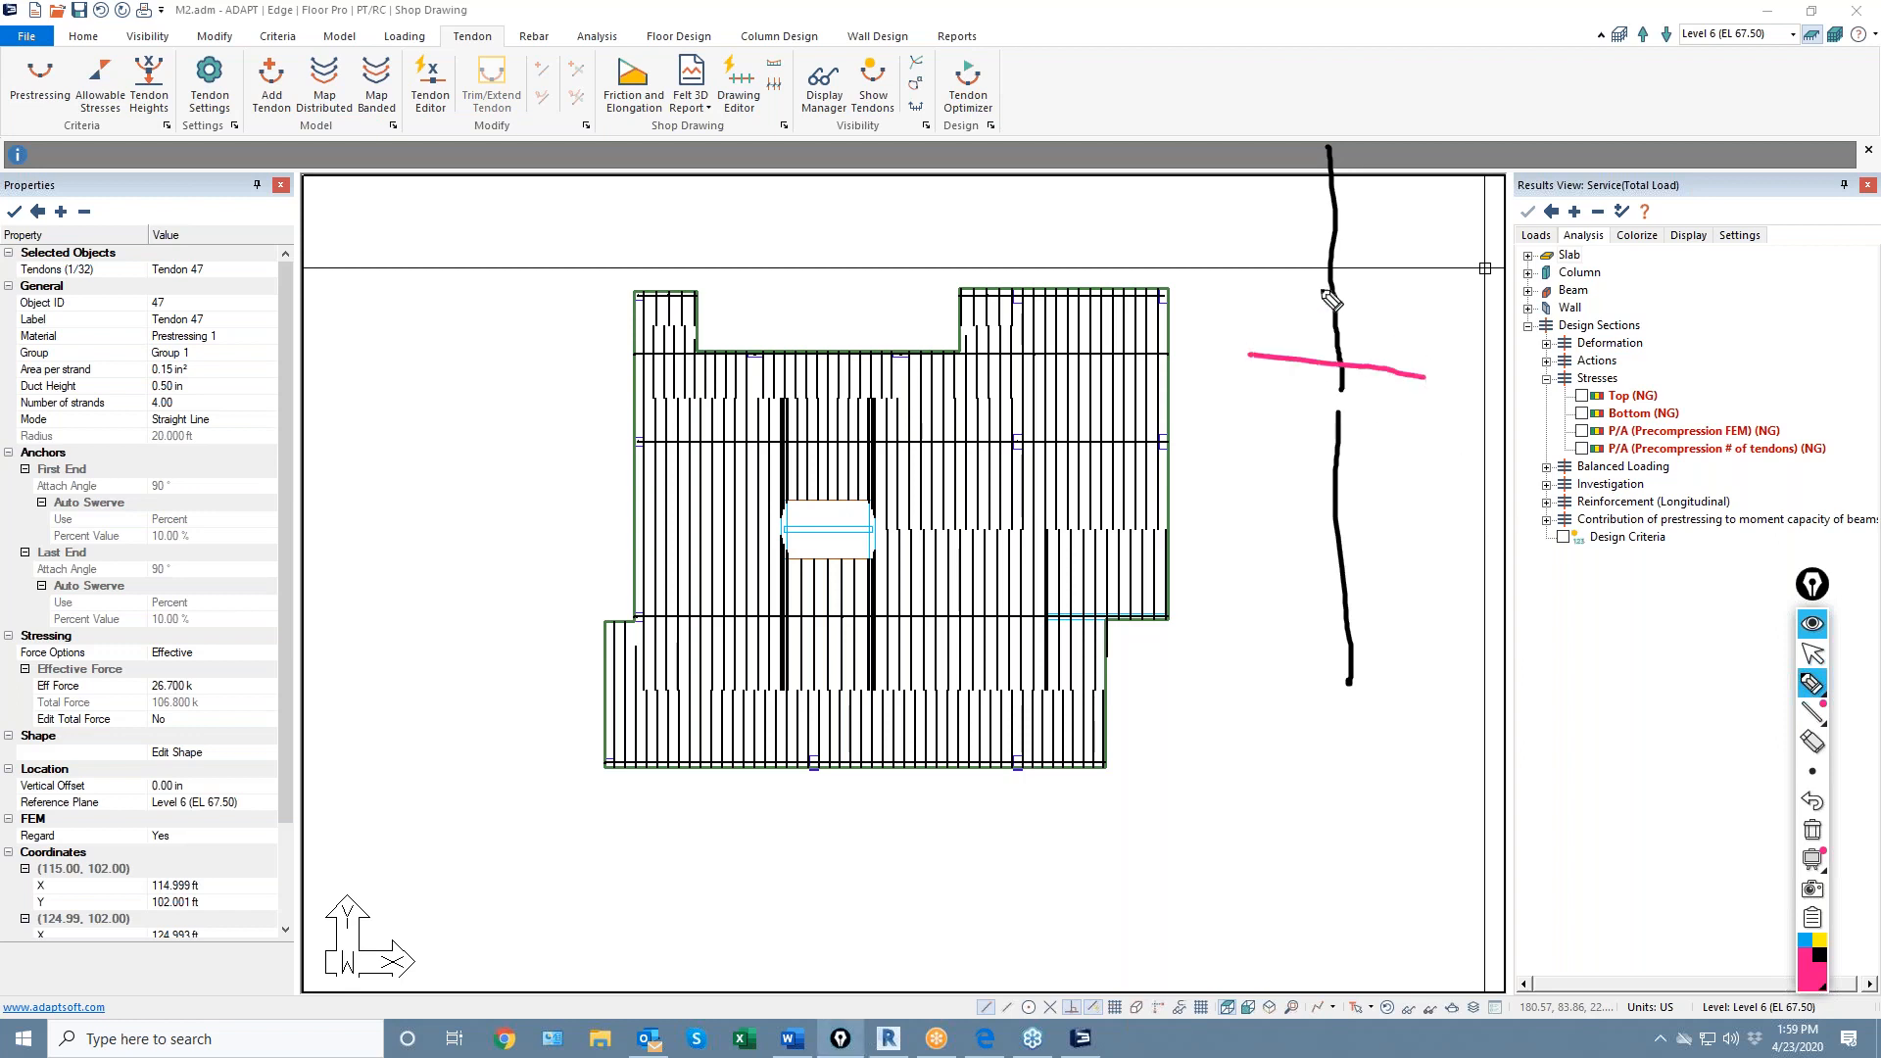
drag(1245, 281, 1377, 284)
drag(1242, 226, 1394, 208)
drag(1279, 155, 1384, 154)
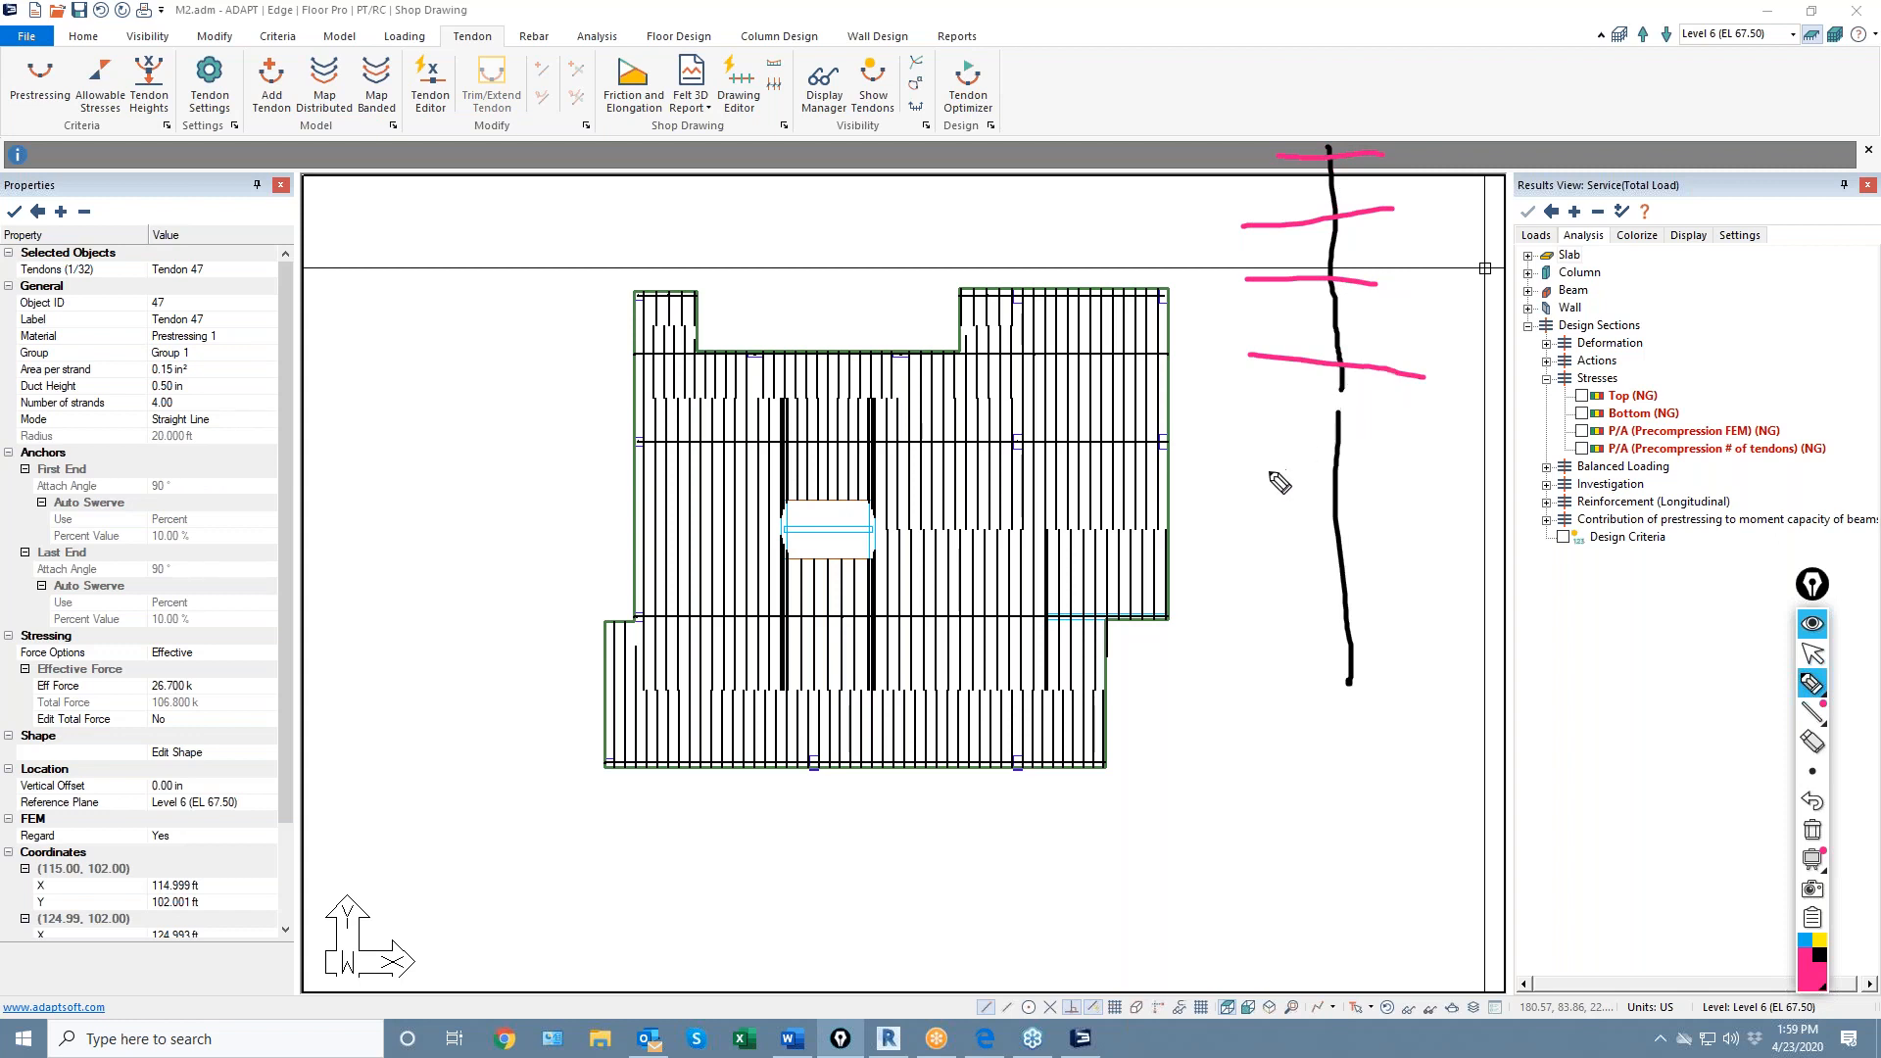
Draw three pink strokes across the lower part of the black line and a bent line with a handwritten number above it
drag(1266, 468, 1431, 466)
drag(1281, 551, 1412, 542)
drag(1281, 633, 1429, 628)
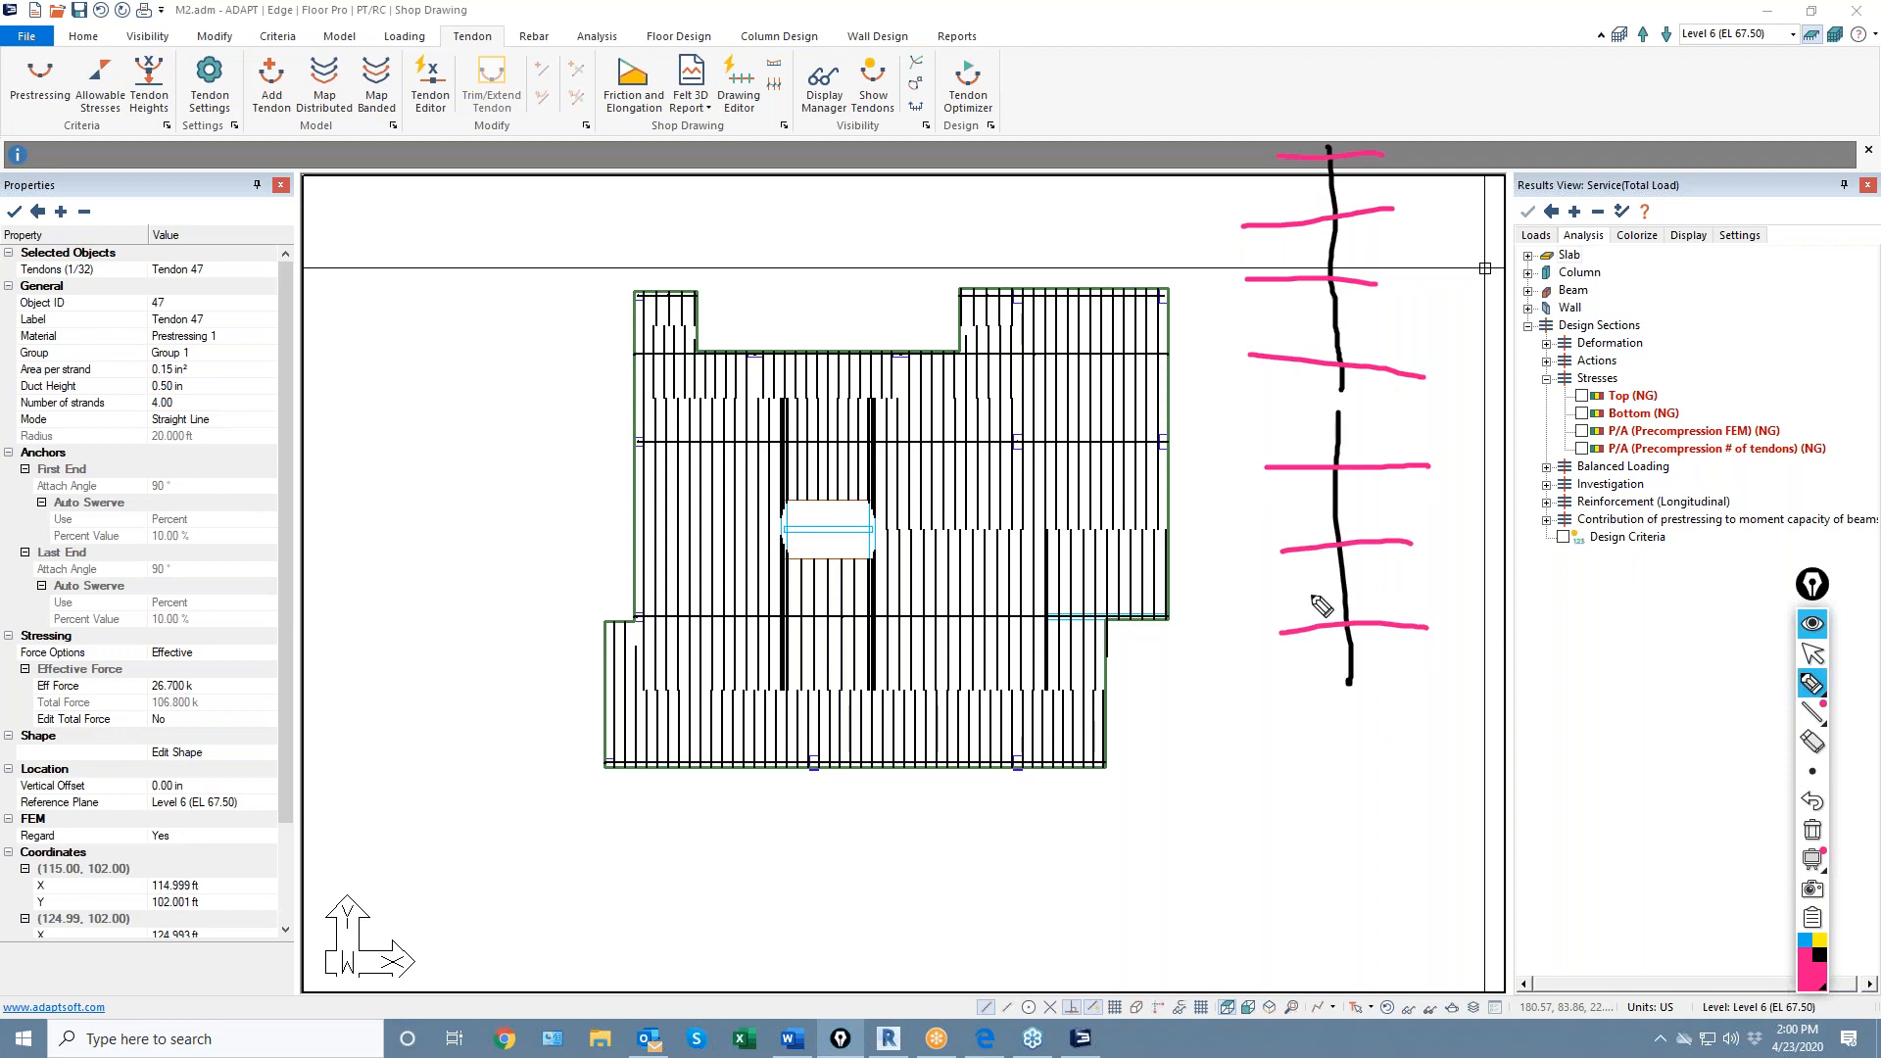
mouse_move(1166, 140)
mouse_down()
mouse_move(1294, 82)
mouse_move(1393, 98)
mouse_up()
mouse_move(1288, 39)
mouse_down()
mouse_move(1288, 60)
mouse_move(1325, 42)
mouse_up()
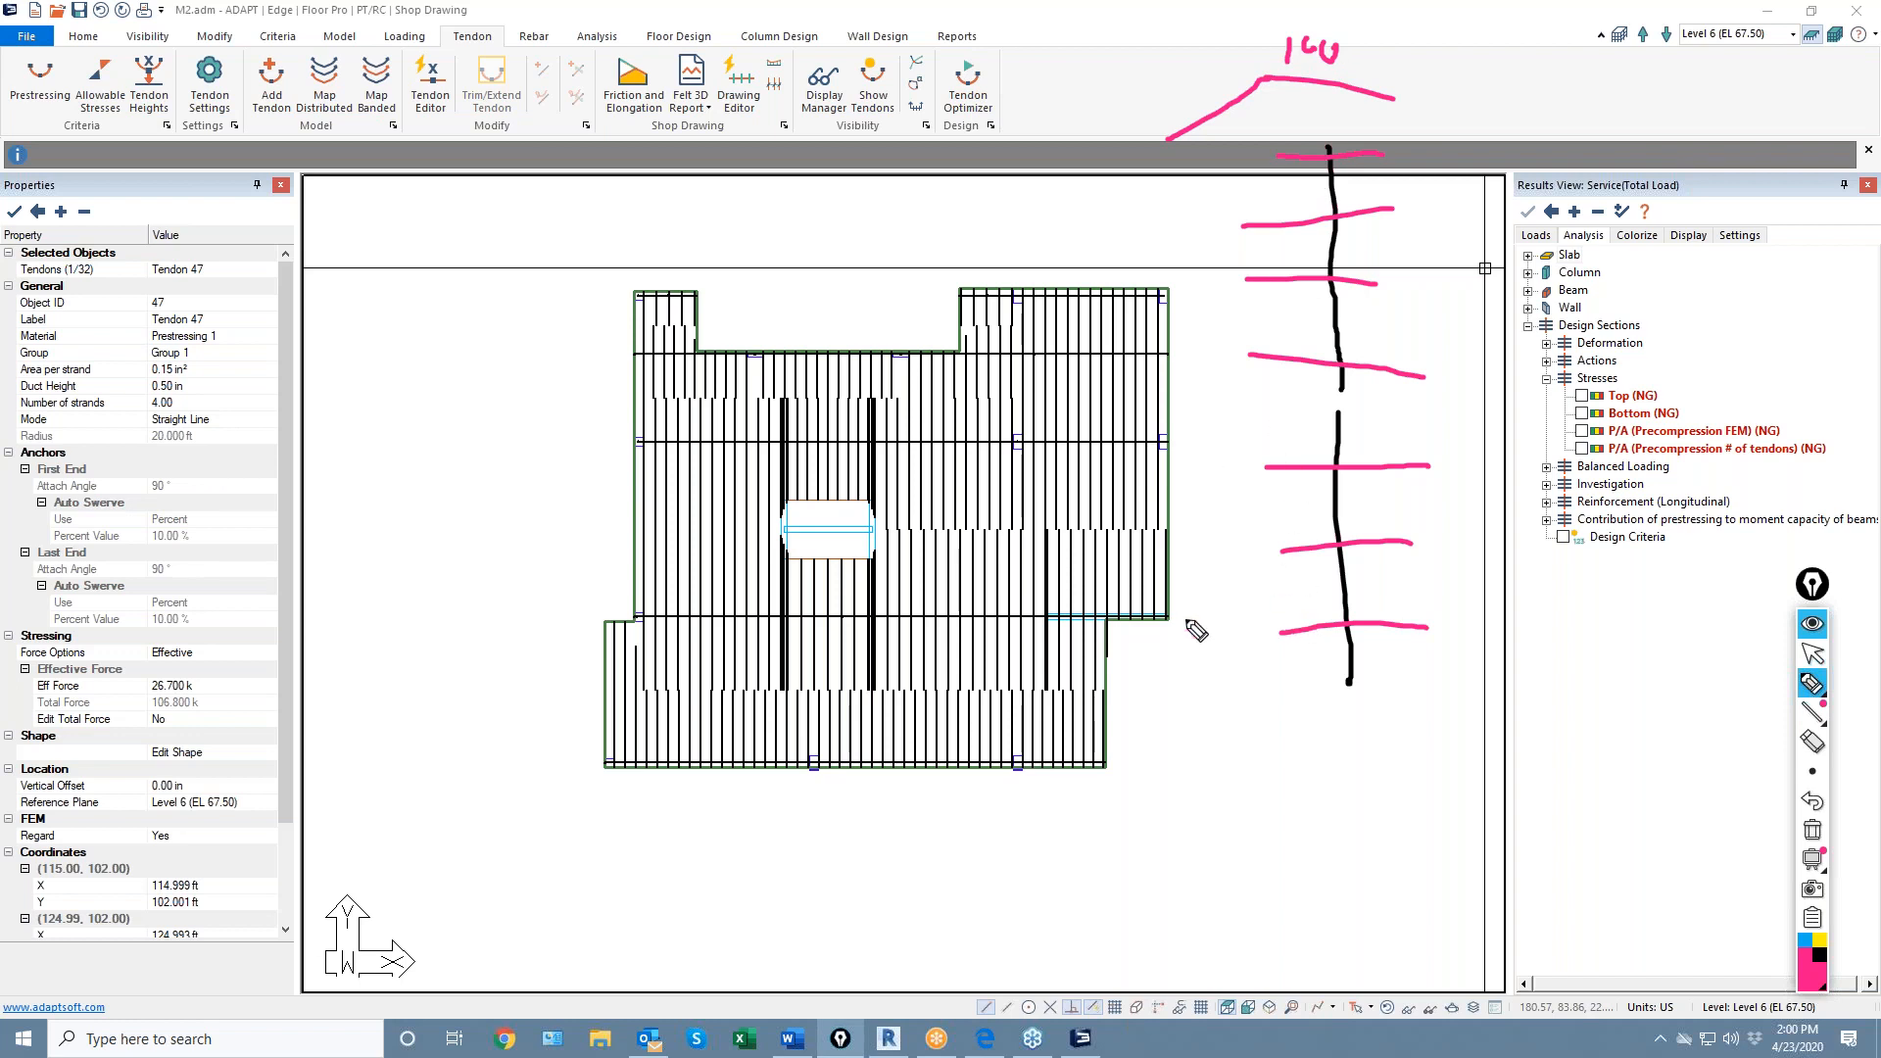
Write and loop a number below the black line, underline Display with a number beneath it, and underline FEM in the P/A result name
mouse_move(1315, 732)
mouse_down()
mouse_move(1312, 765)
mouse_move(1380, 737)
mouse_up()
mouse_move(1666, 246)
mouse_down()
mouse_move(1731, 245)
mouse_move(1675, 272)
mouse_move(1702, 282)
mouse_up()
mouse_move(1333, 781)
mouse_down()
mouse_move(1371, 752)
mouse_move(1276, 762)
mouse_up()
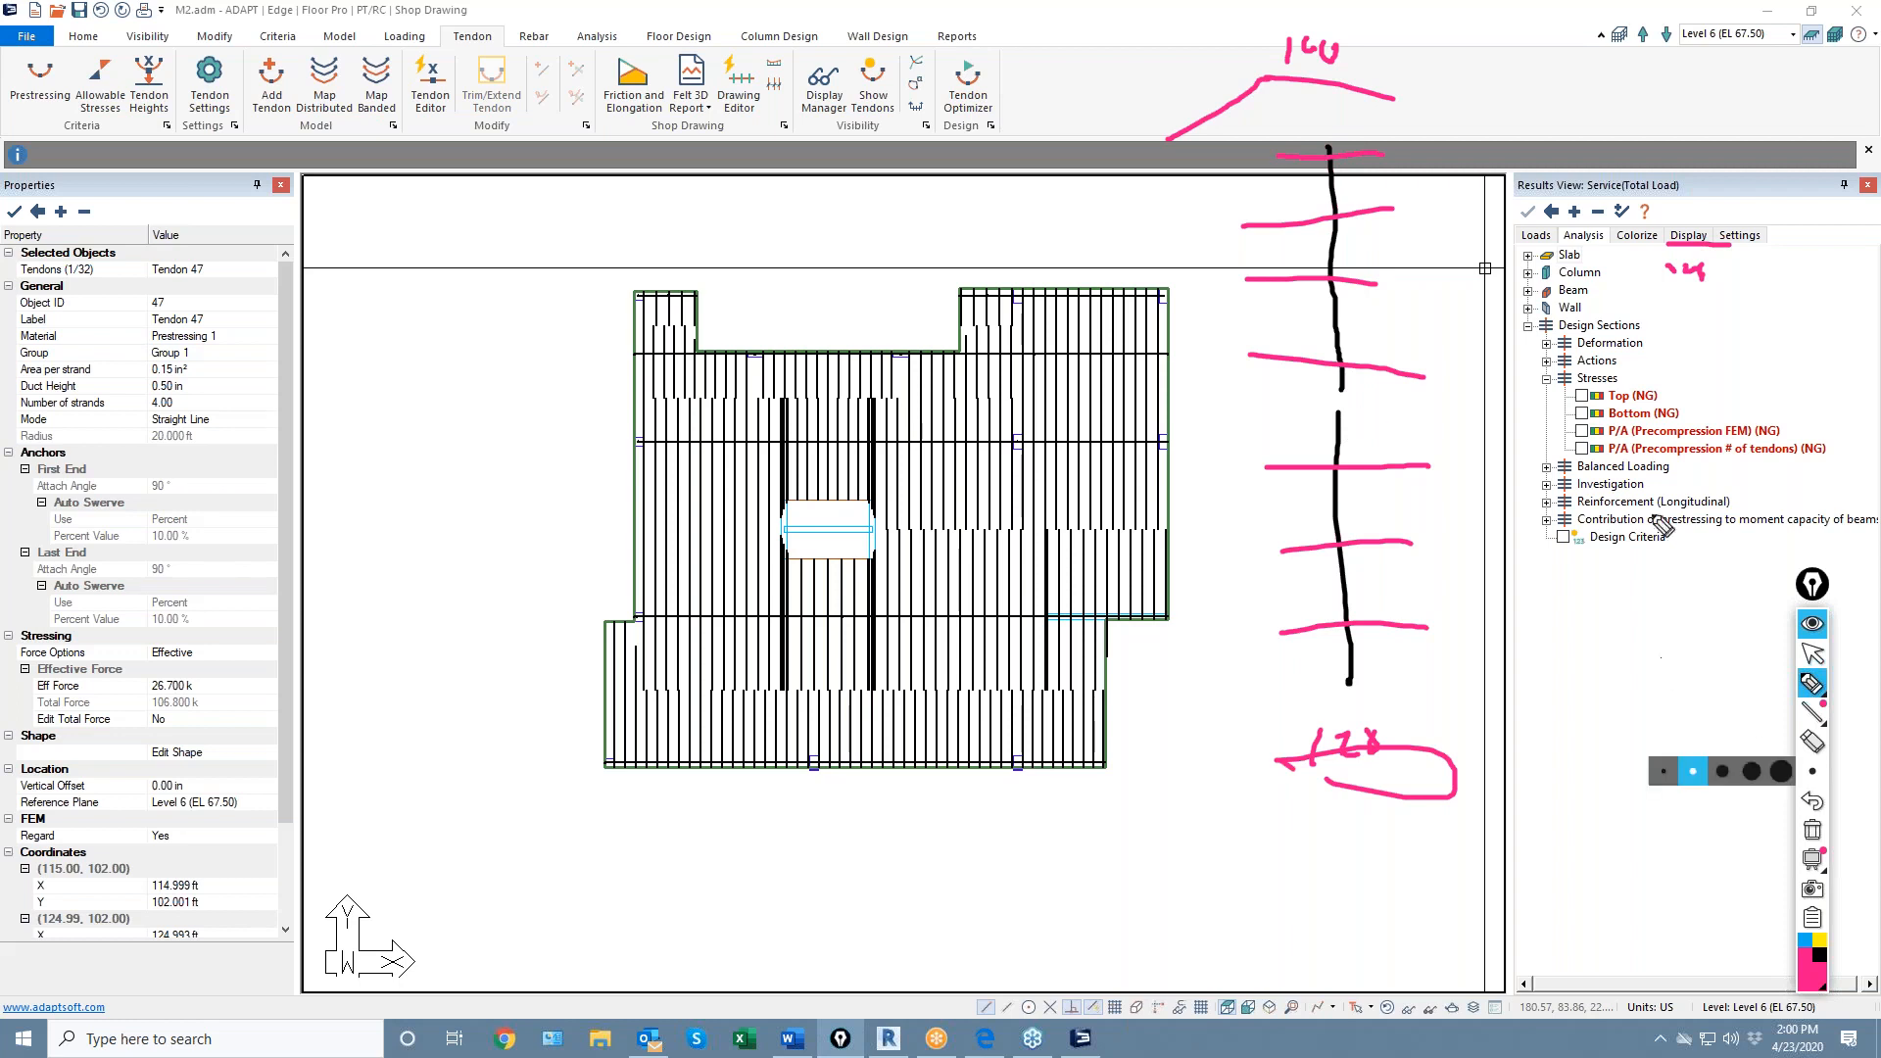
drag(1722, 442, 1761, 437)
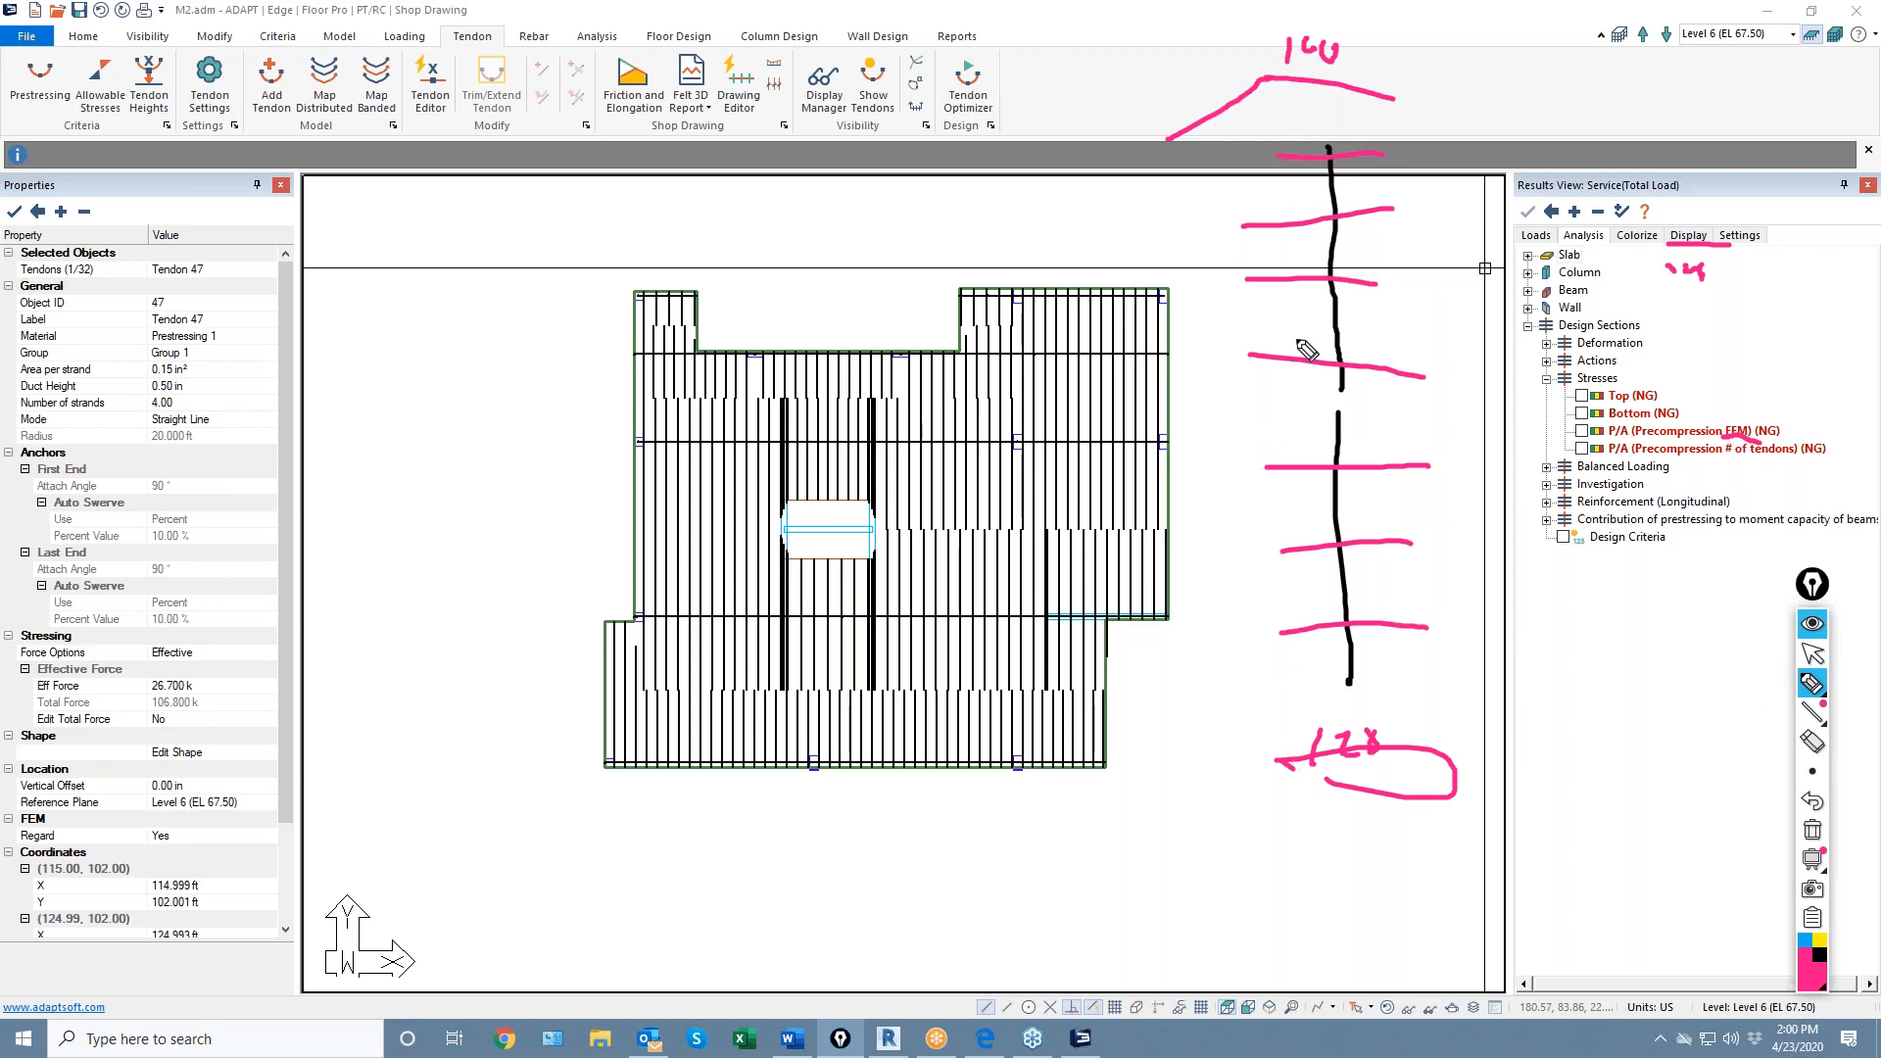
Add tally marks above and below the black line, clear all annotations, and return to the normal pointer
mouse_move(1385, 54)
mouse_down()
mouse_move(1387, 74)
mouse_move(1424, 70)
mouse_up()
mouse_move(1398, 684)
mouse_down()
mouse_move(1406, 730)
mouse_move(1426, 715)
mouse_up()
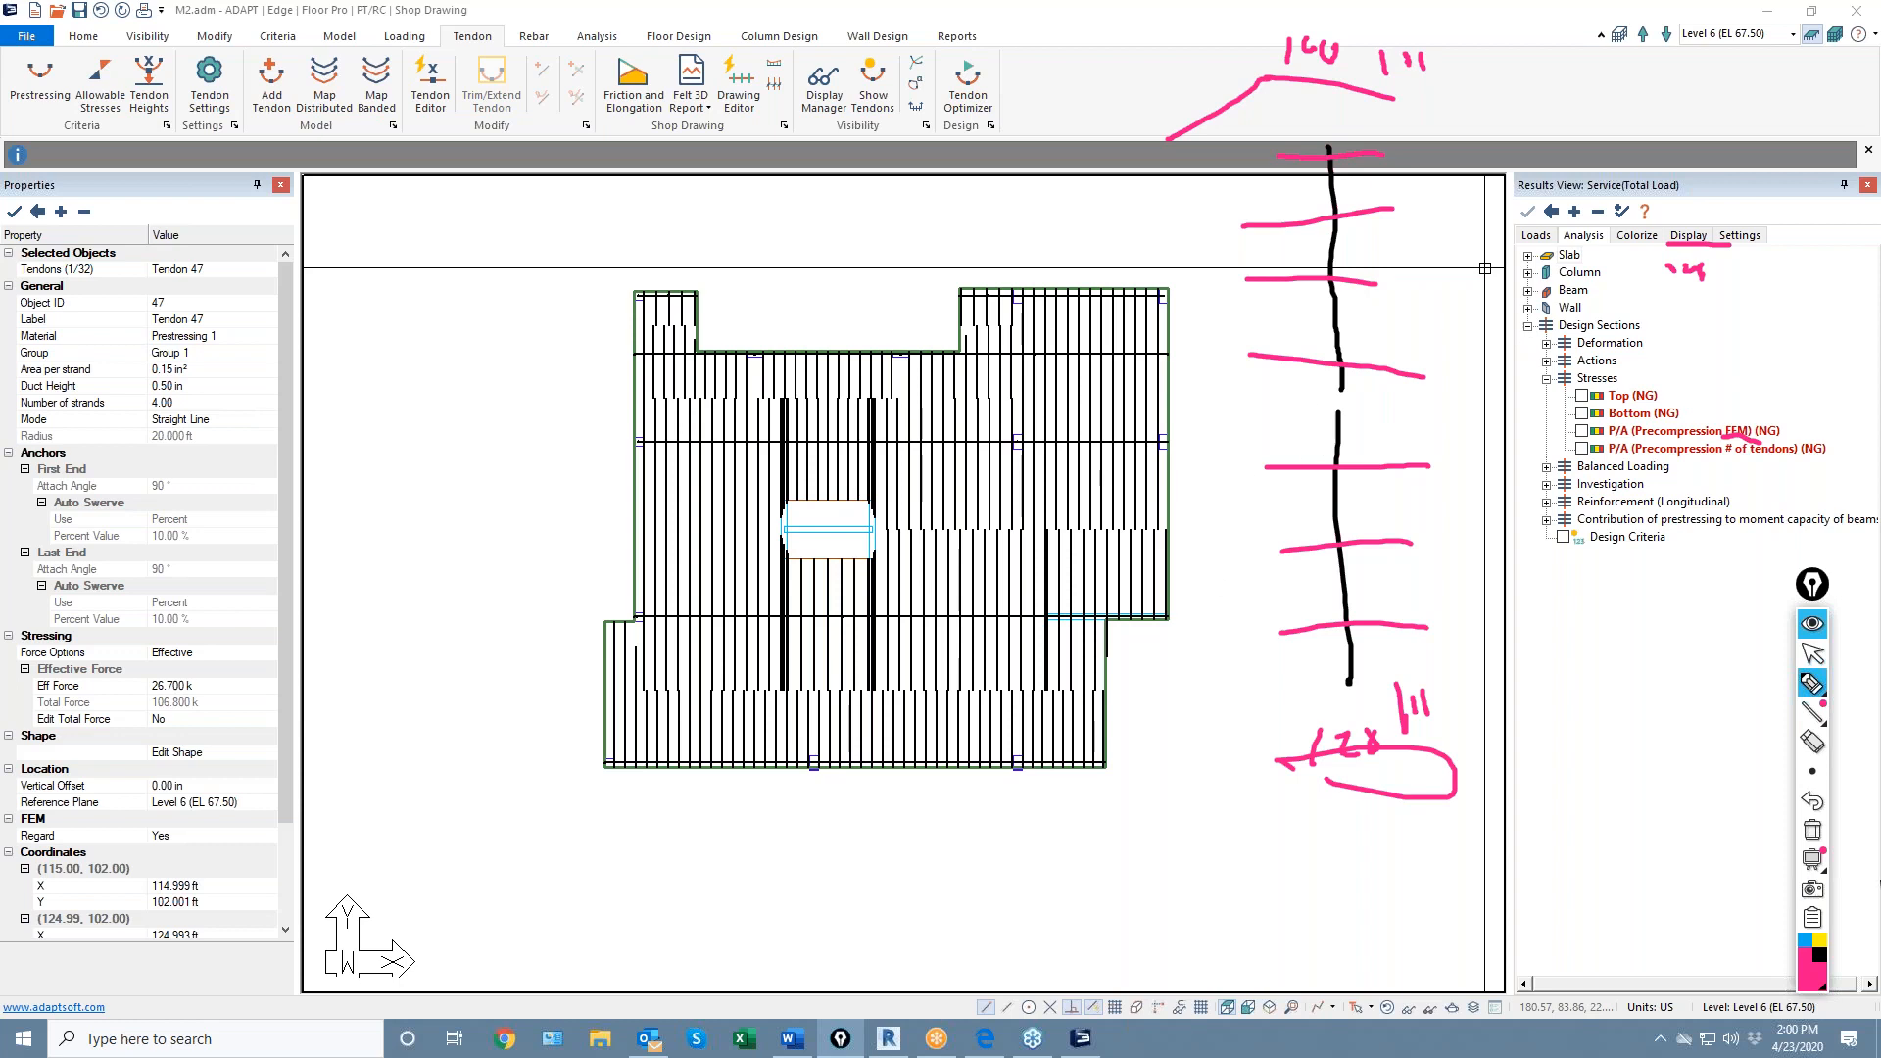
click(1813, 832)
click(1813, 654)
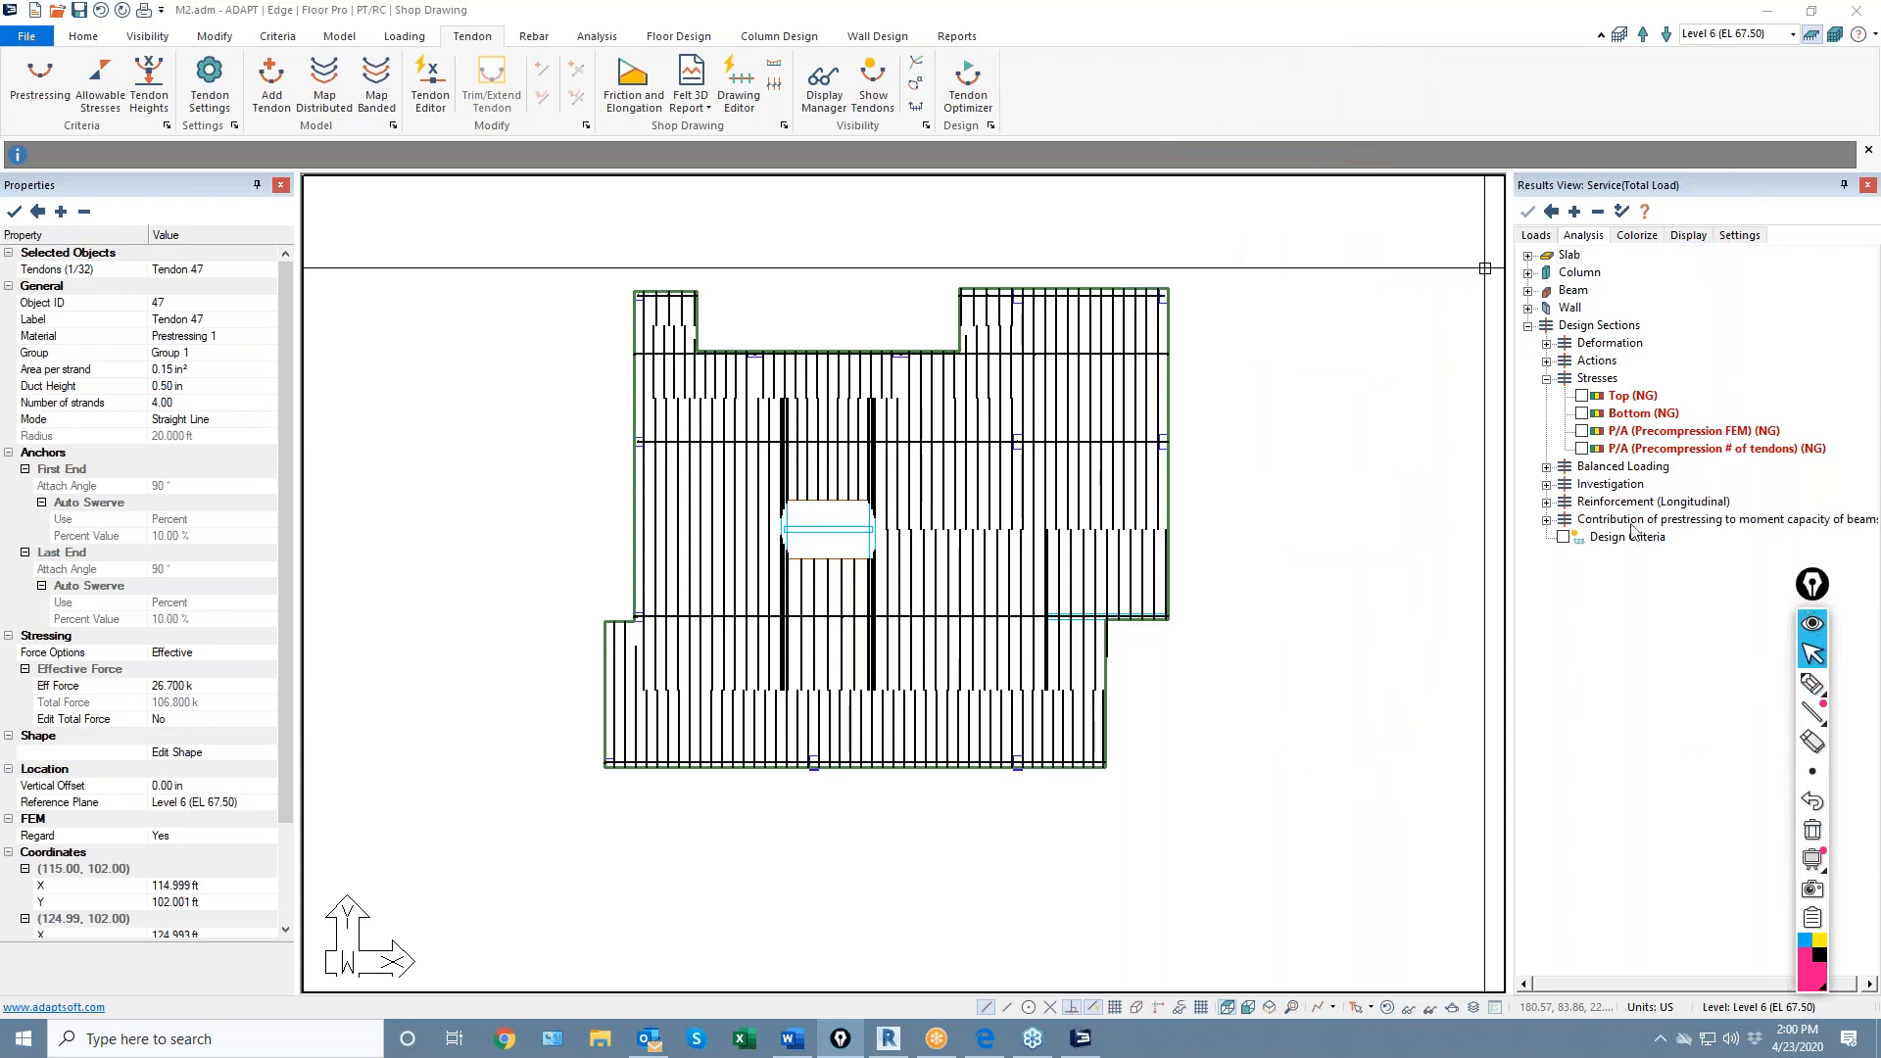
Display the P/A (Precompression # of tendons) stresses on the design sections together with their numerical values
click(1582, 449)
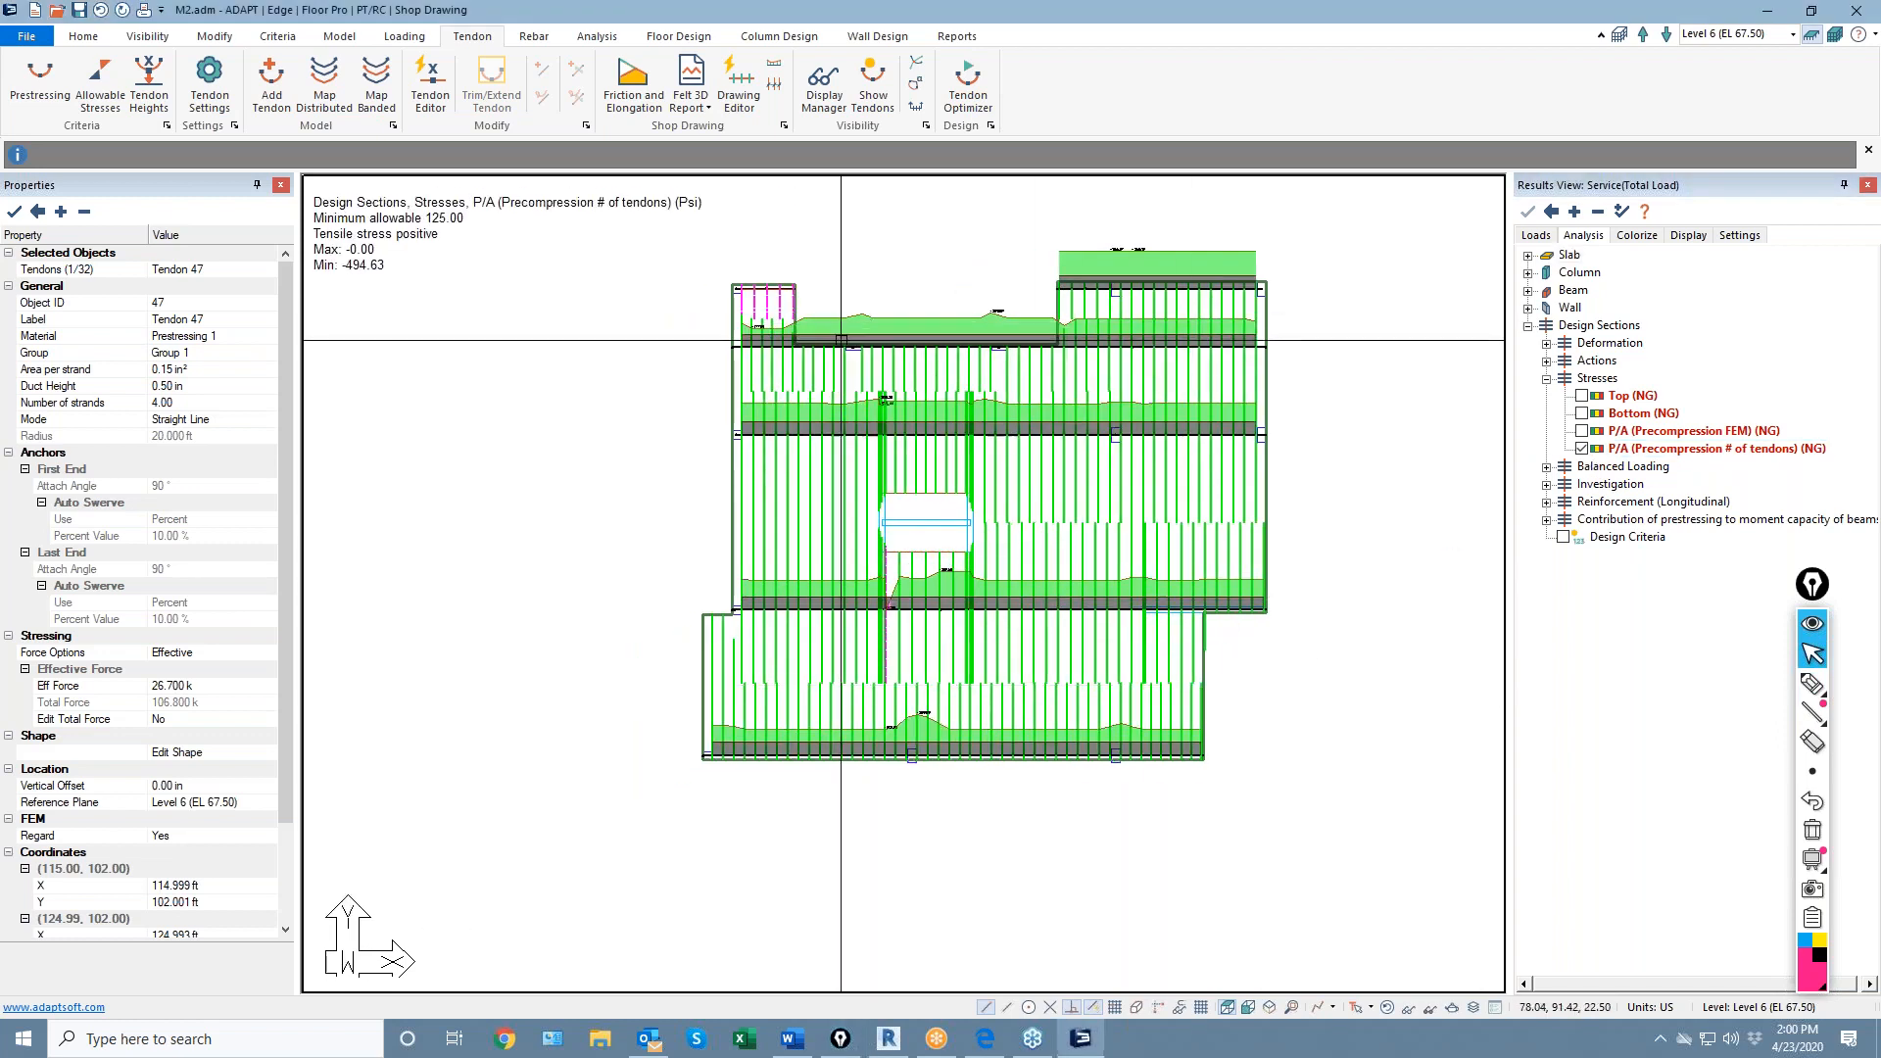
scroll(806, 359, up, 2)
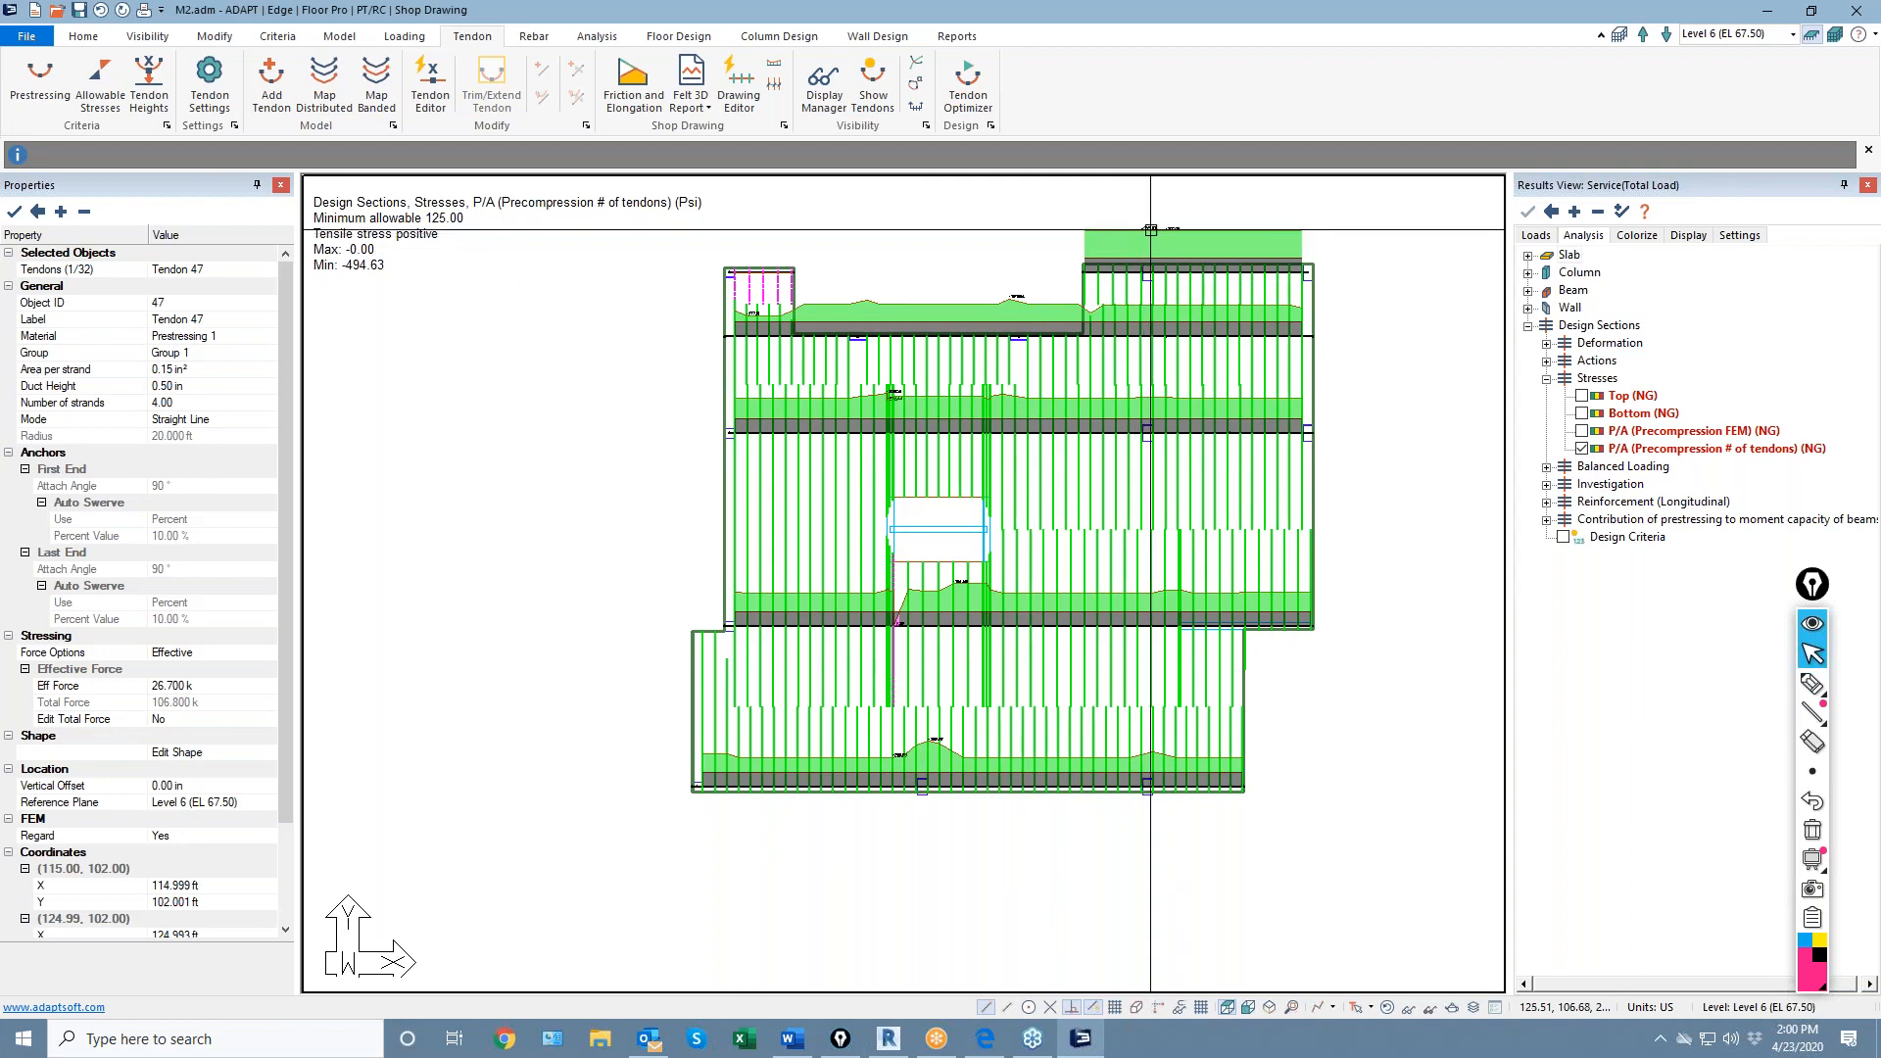
click(679, 36)
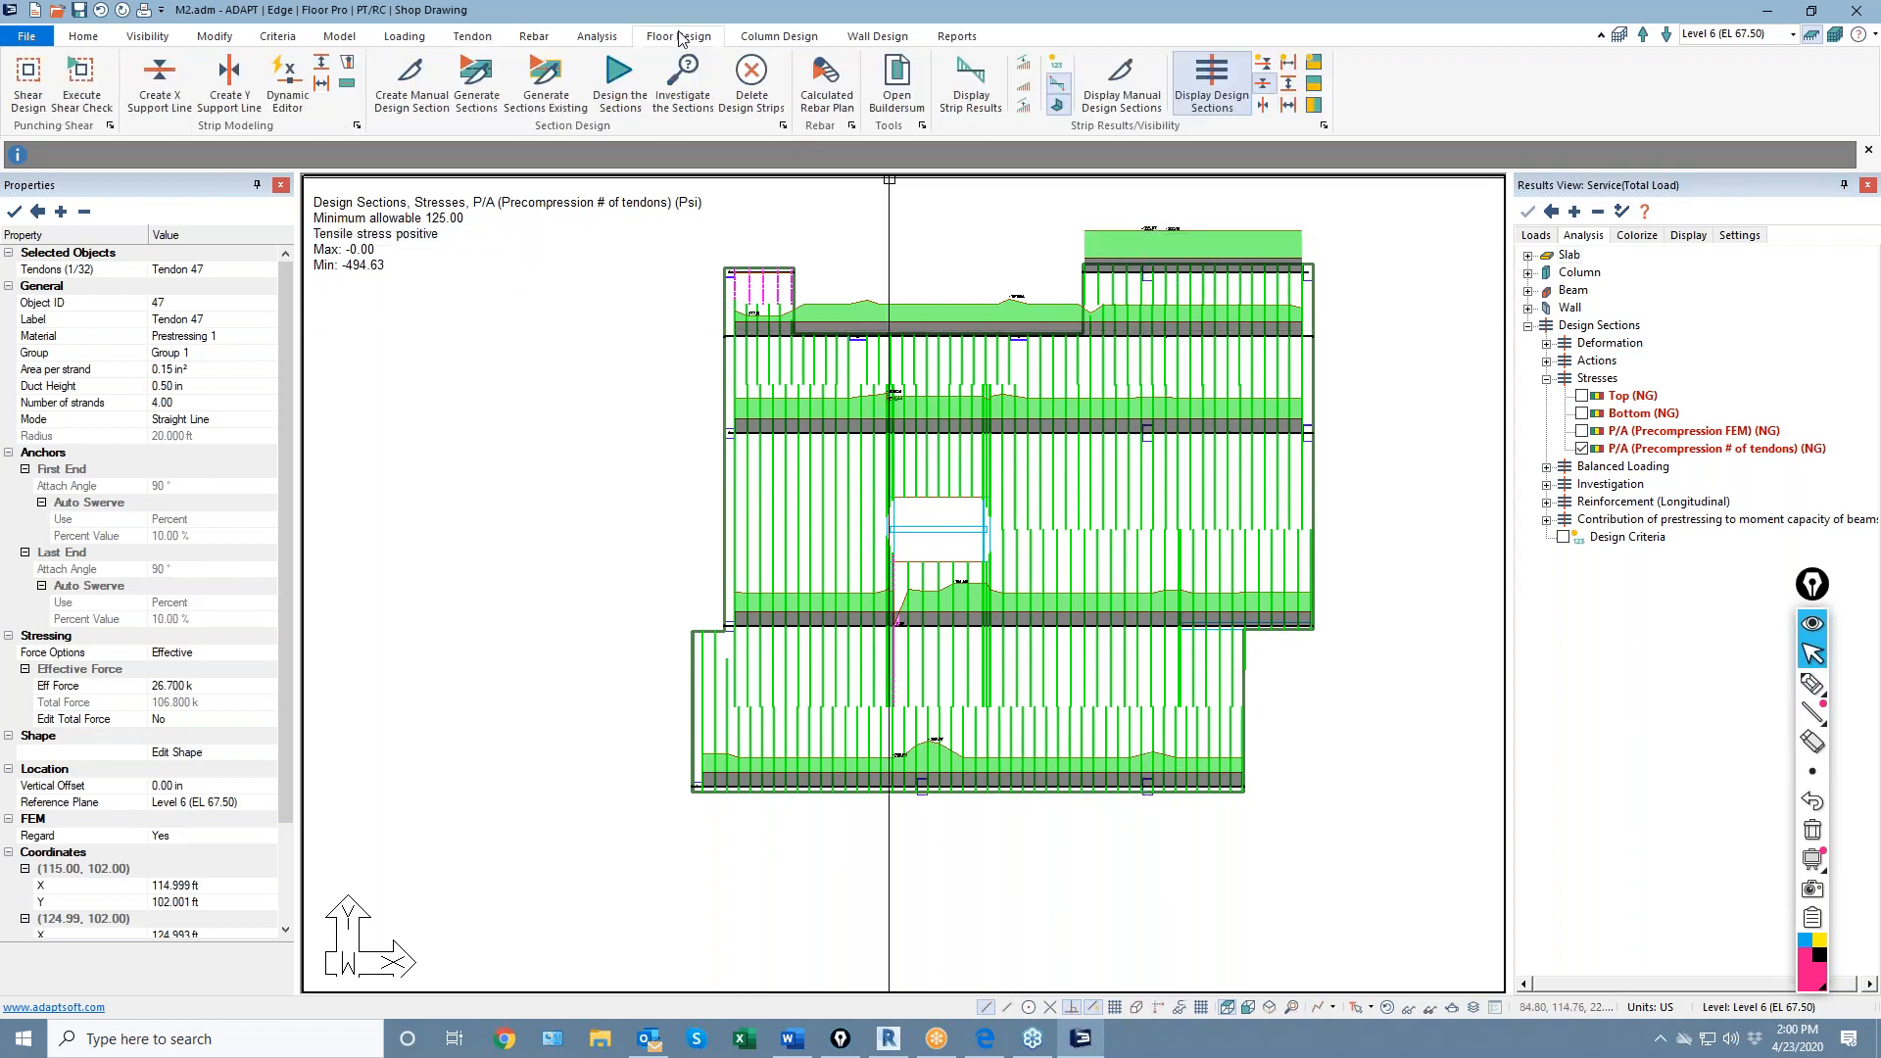
click(1057, 63)
scroll(1002, 380, up, 5)
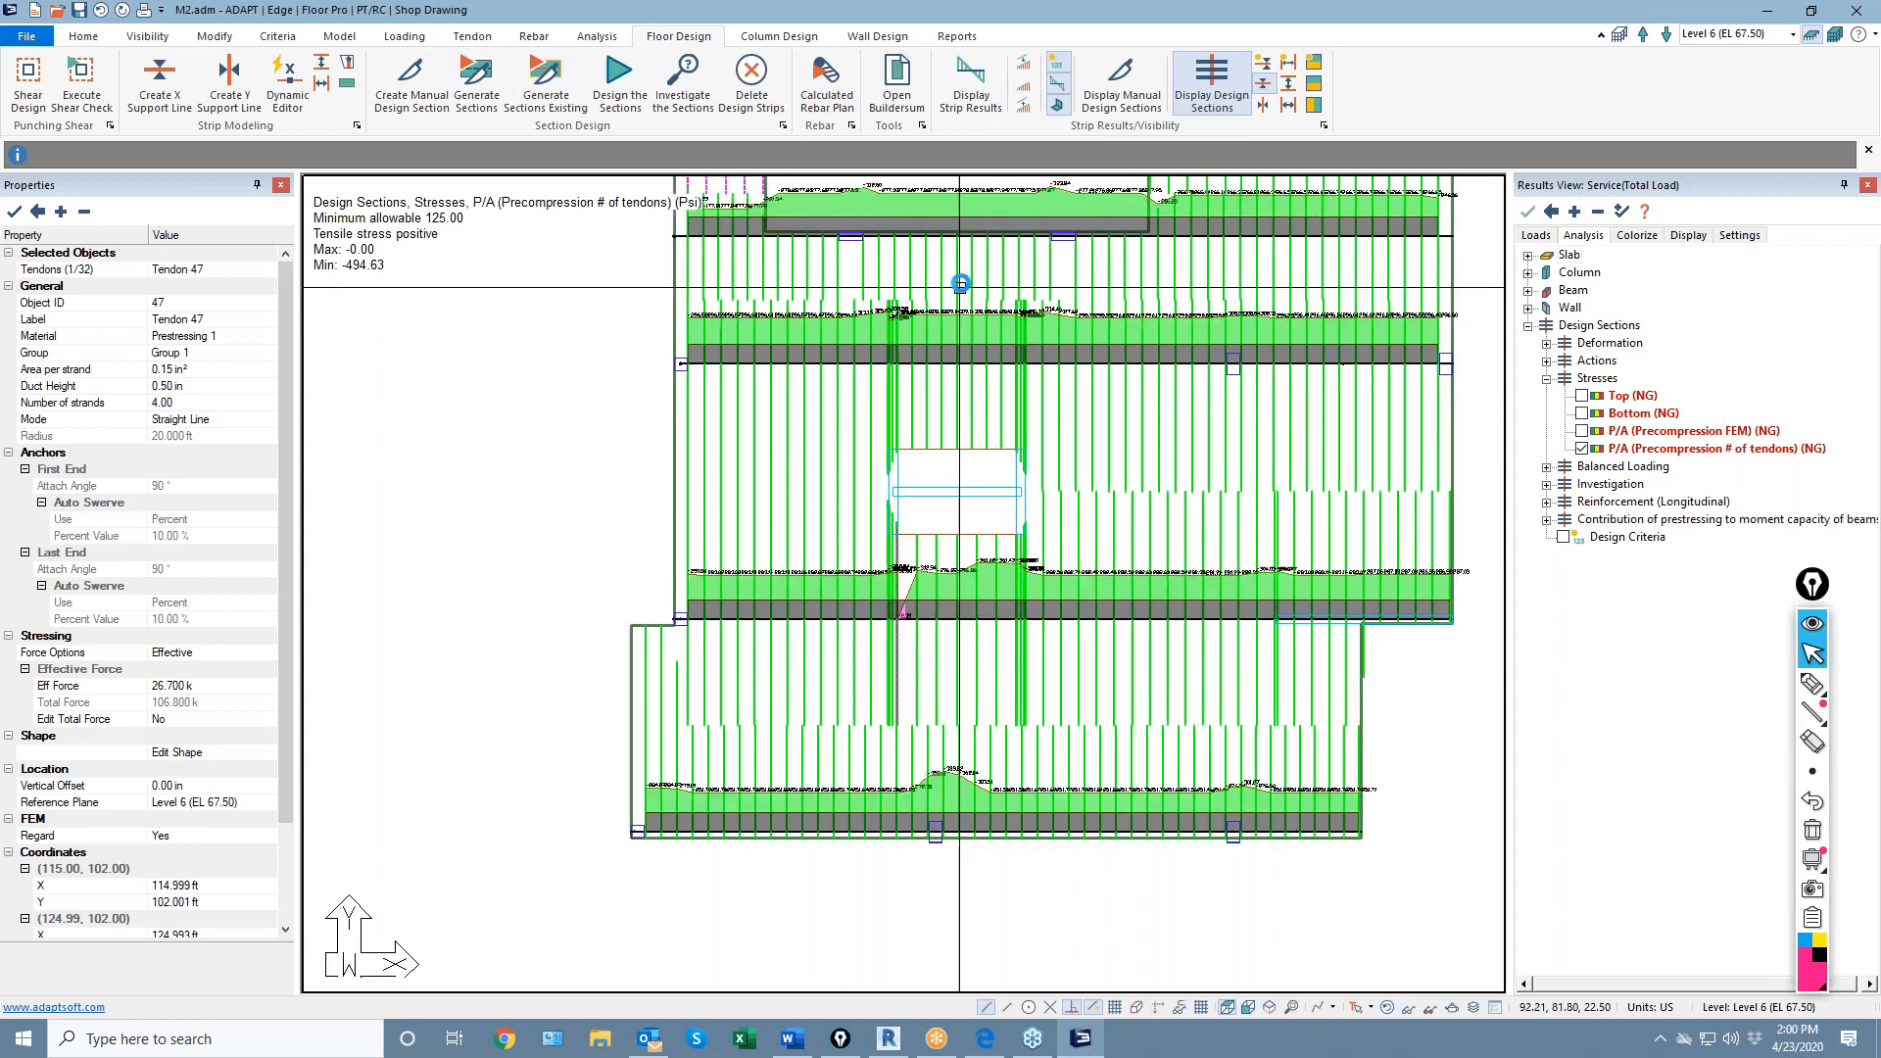
scroll(1034, 267, up, 5)
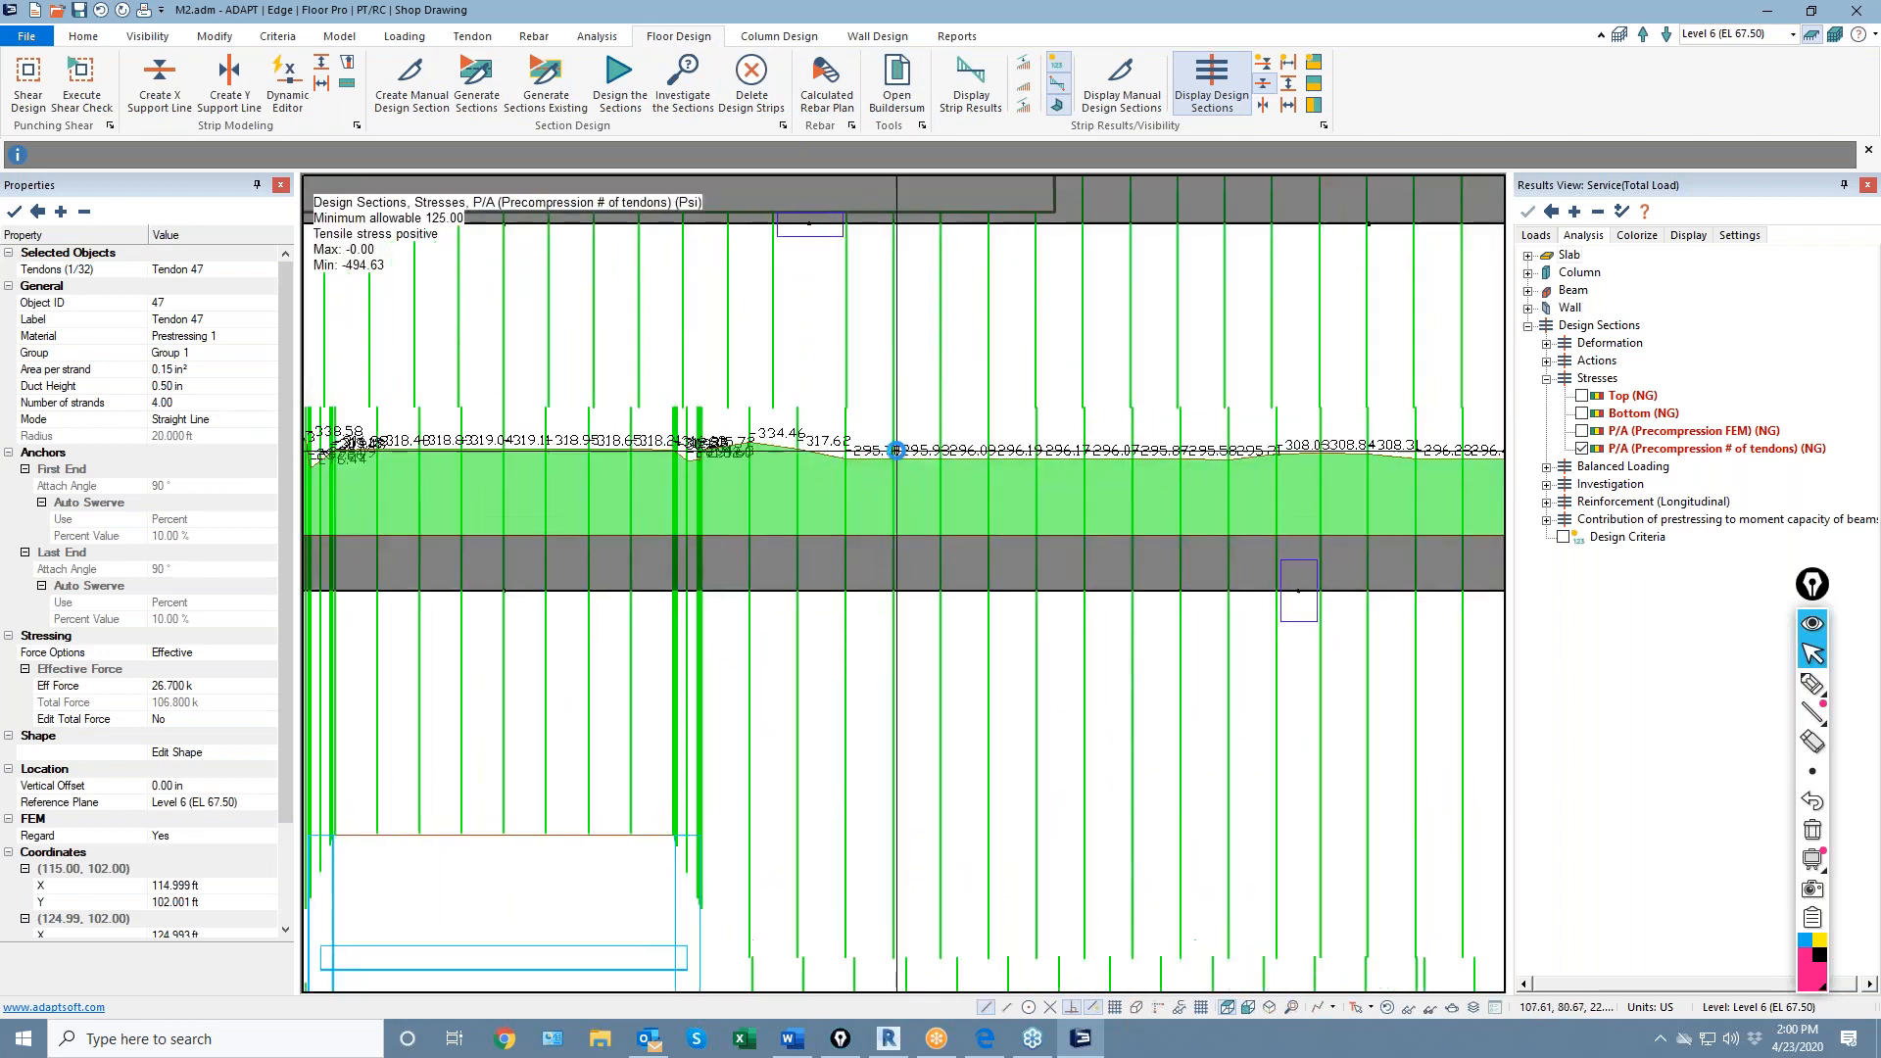
scroll(827, 457, up, 1)
Set the results display to 1 significant digit and the diagram font height to 4
click(1739, 235)
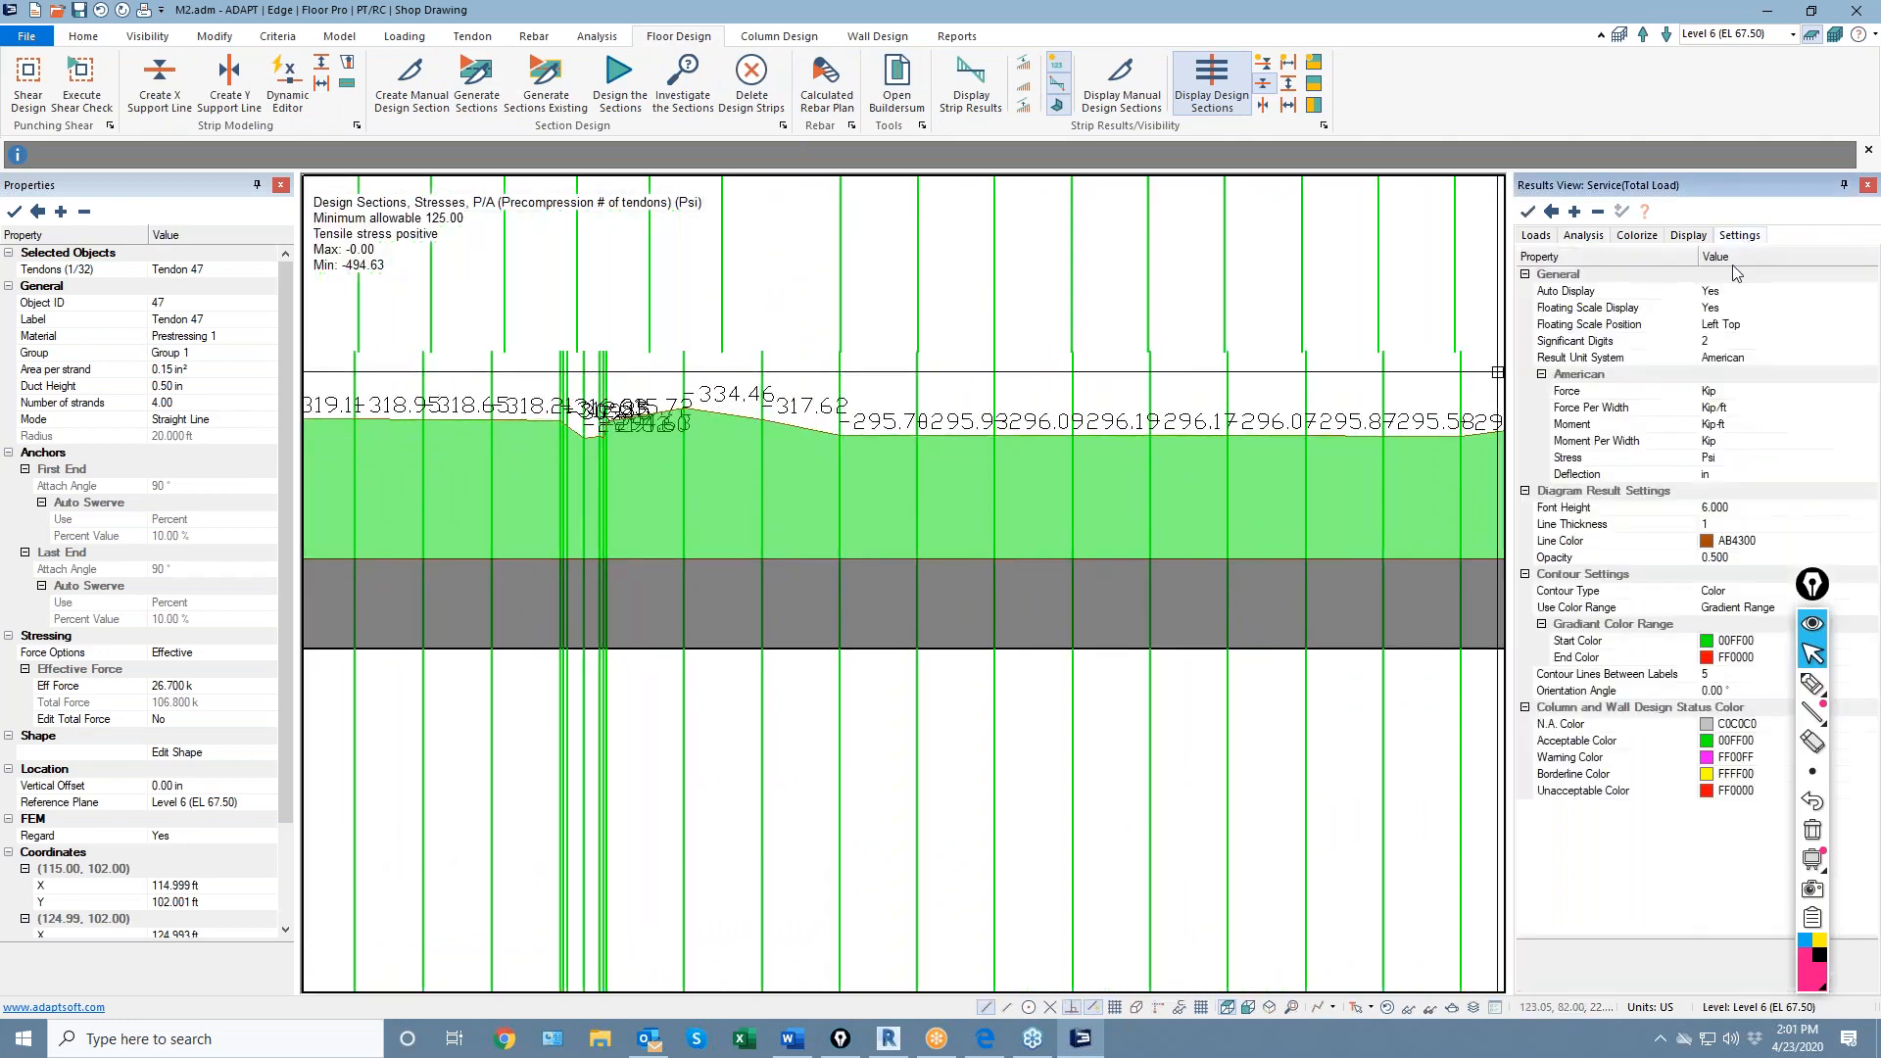
click(1717, 341)
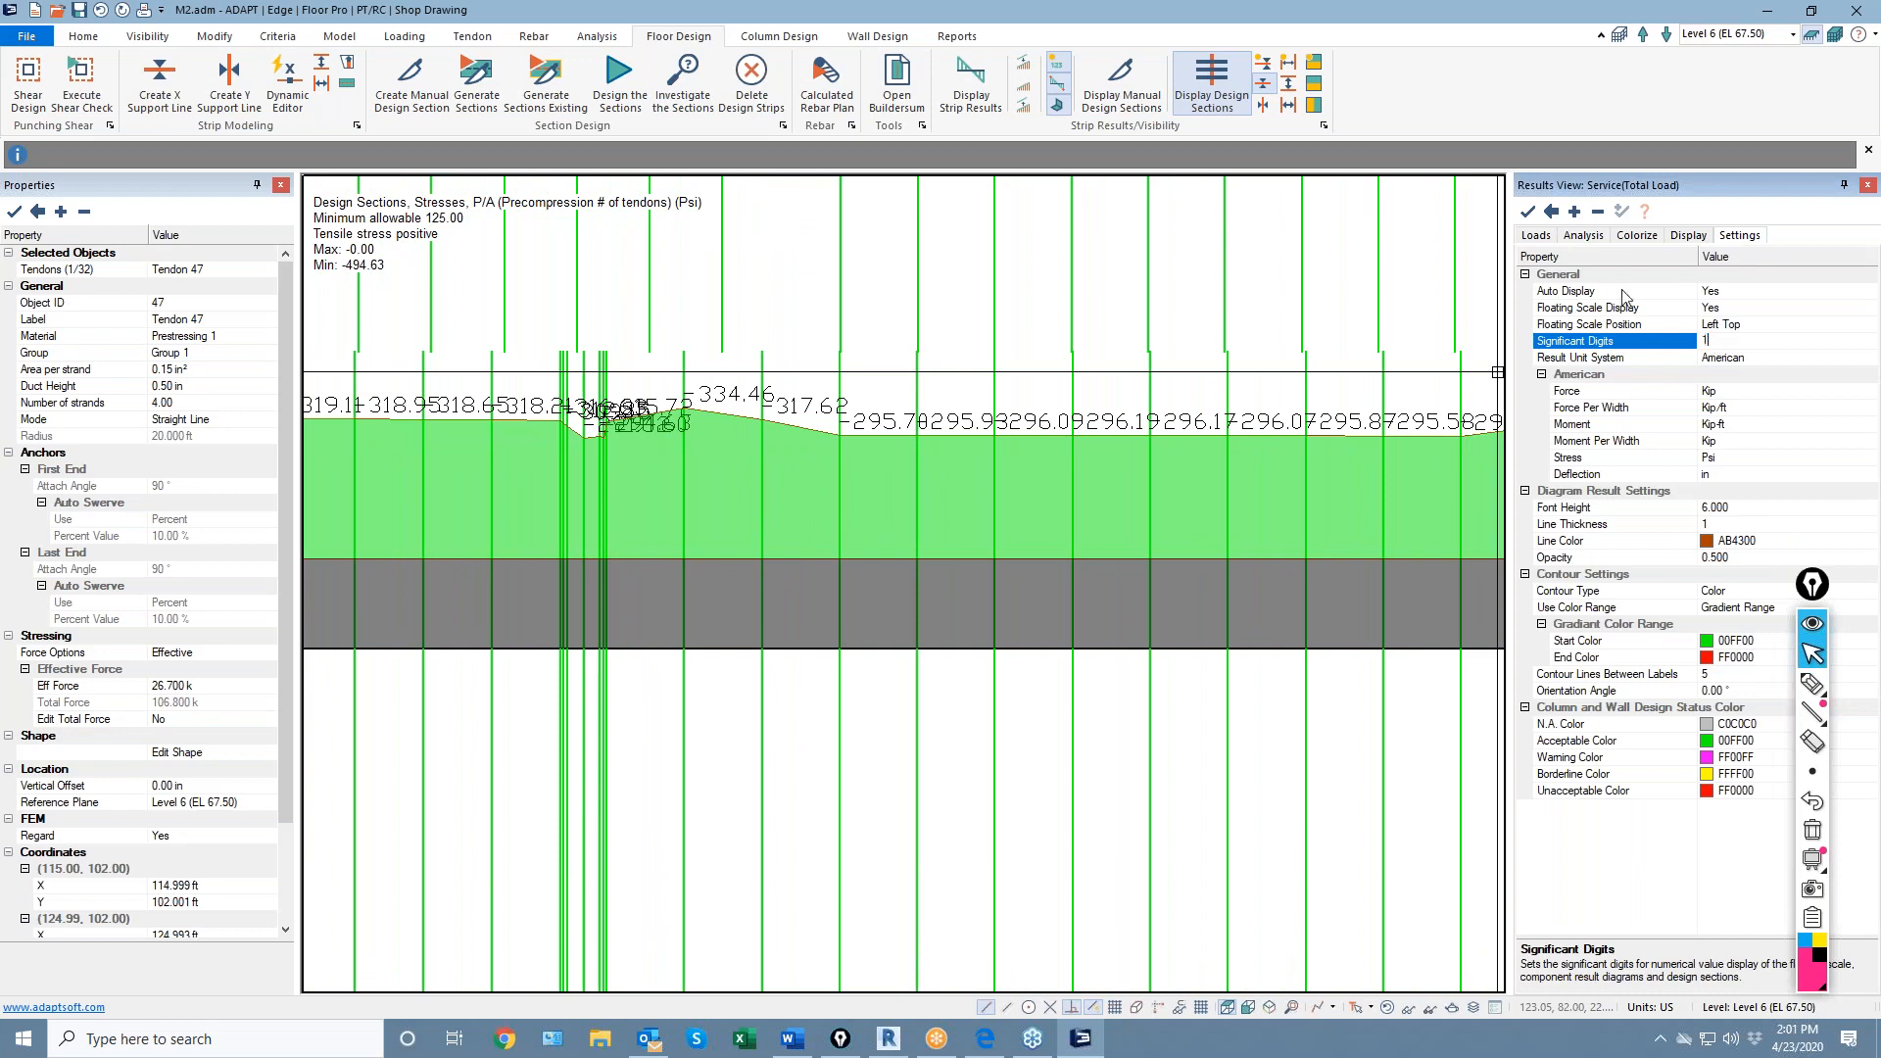
click(1527, 212)
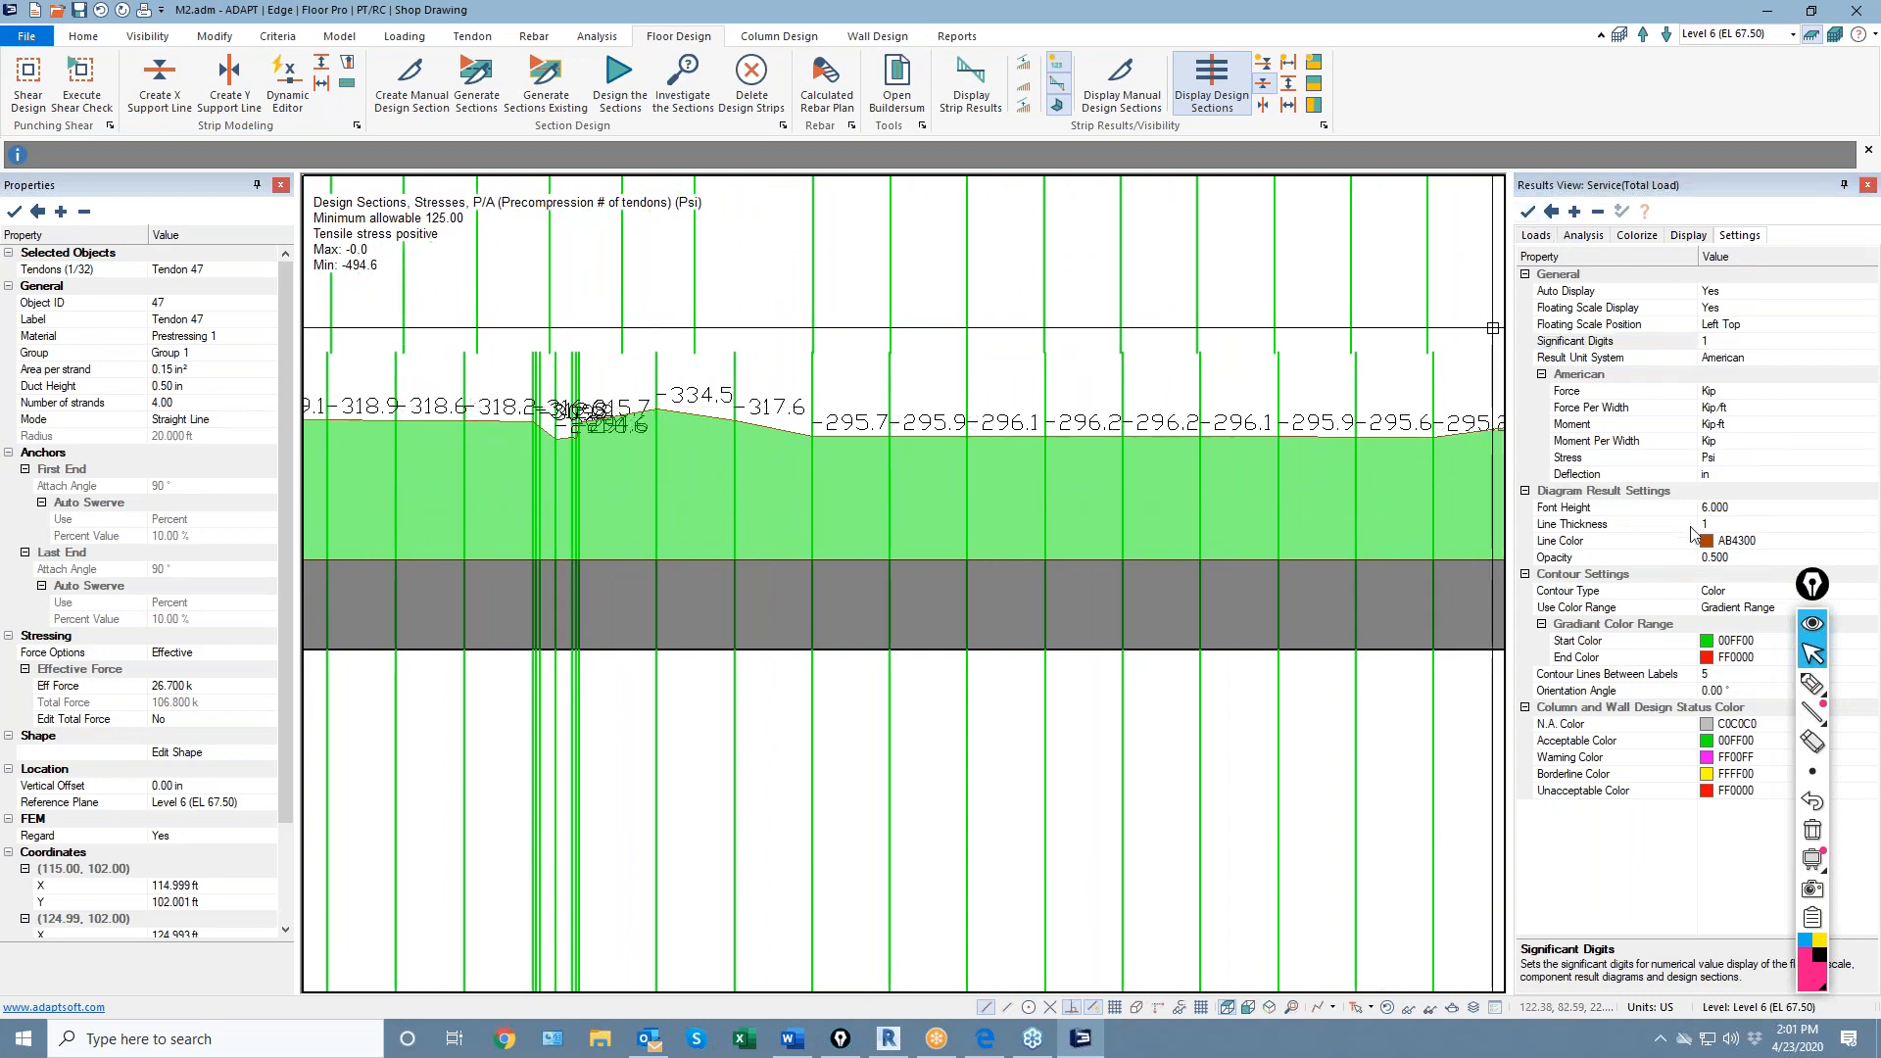
click(1735, 507)
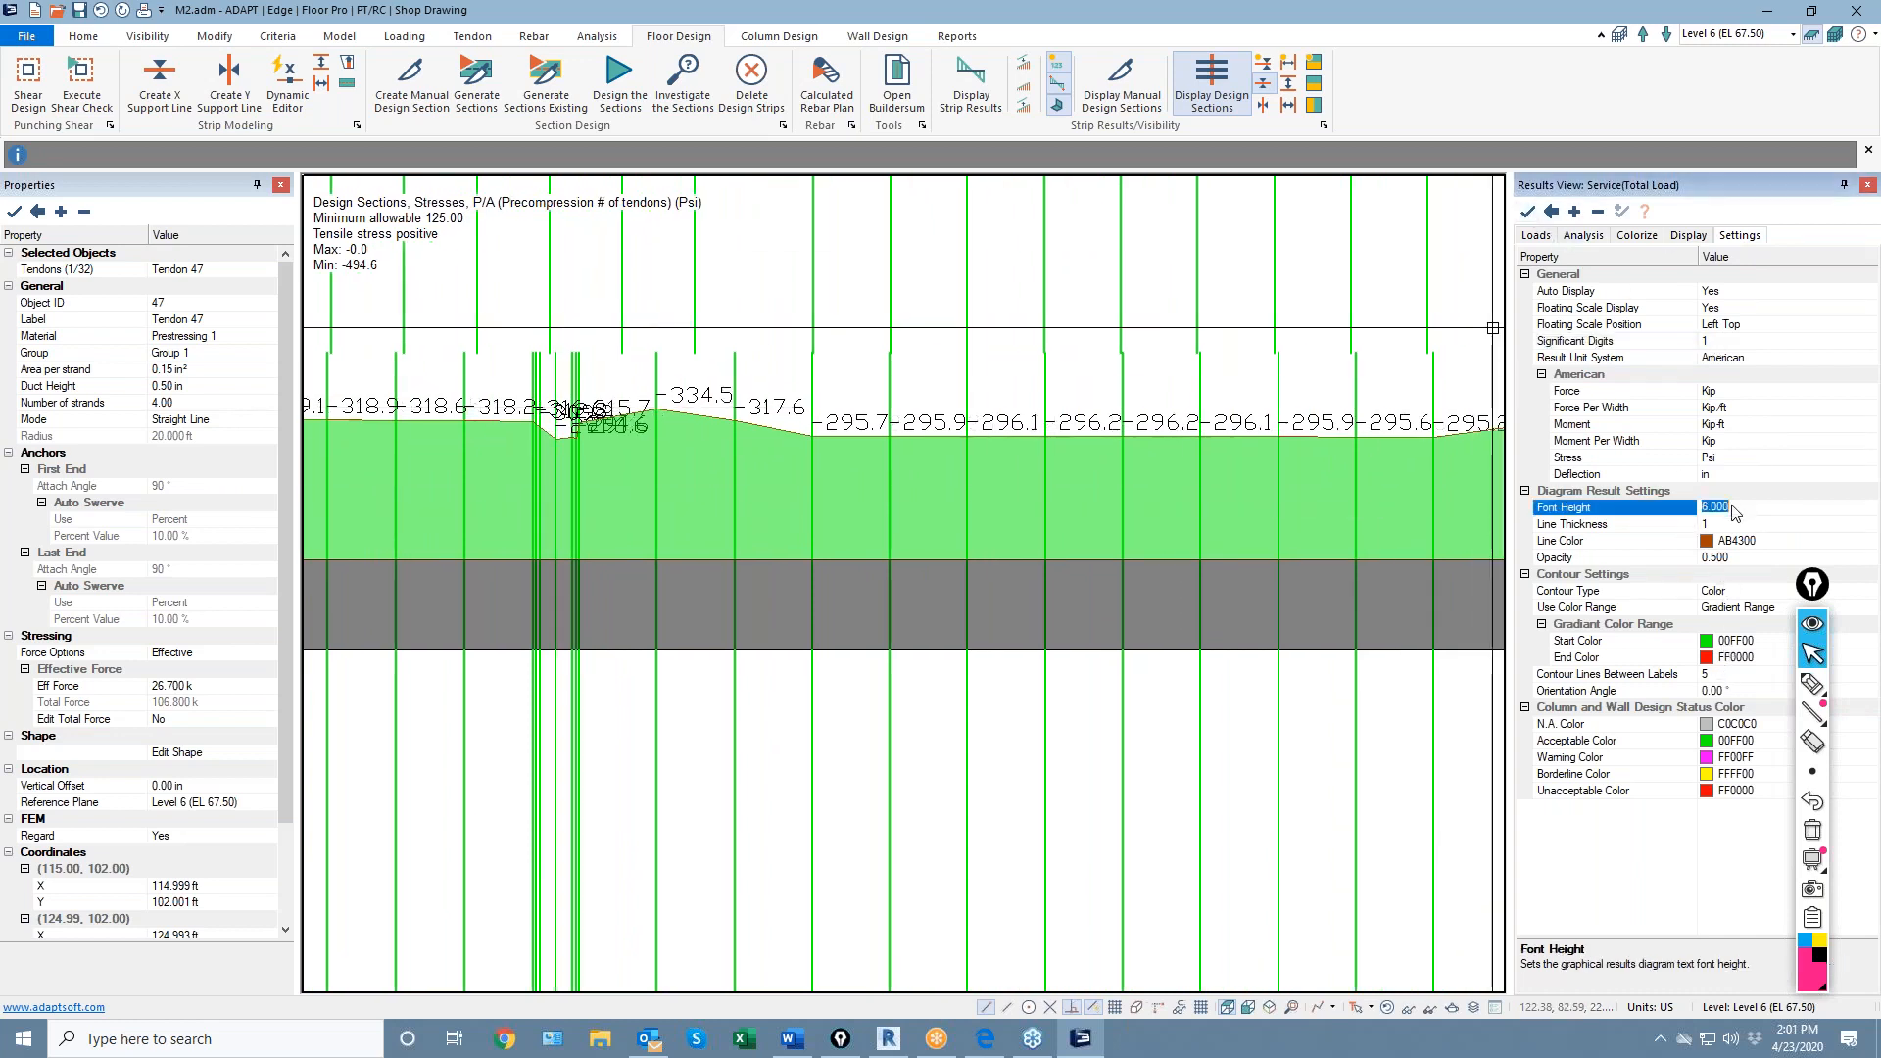
text(4)
click(1528, 212)
scroll(1053, 583, down, 5)
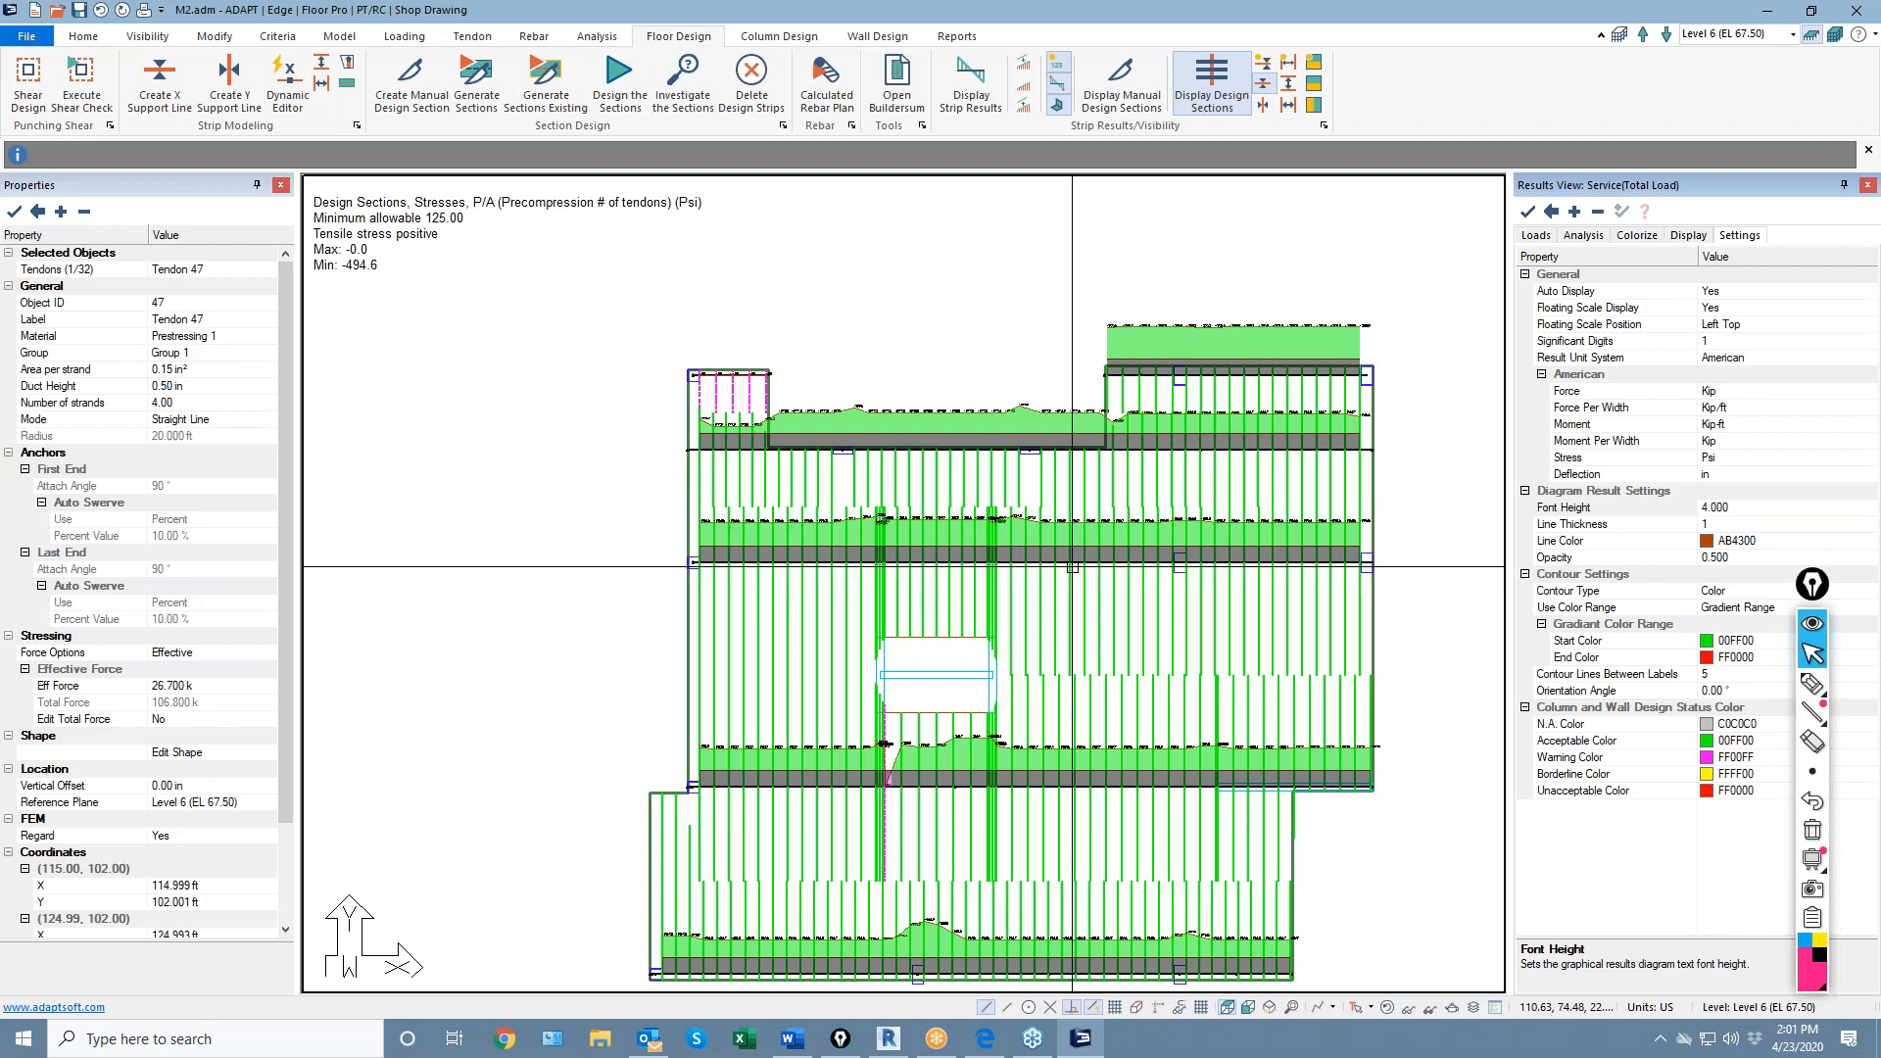
scroll(1074, 560, up, 3)
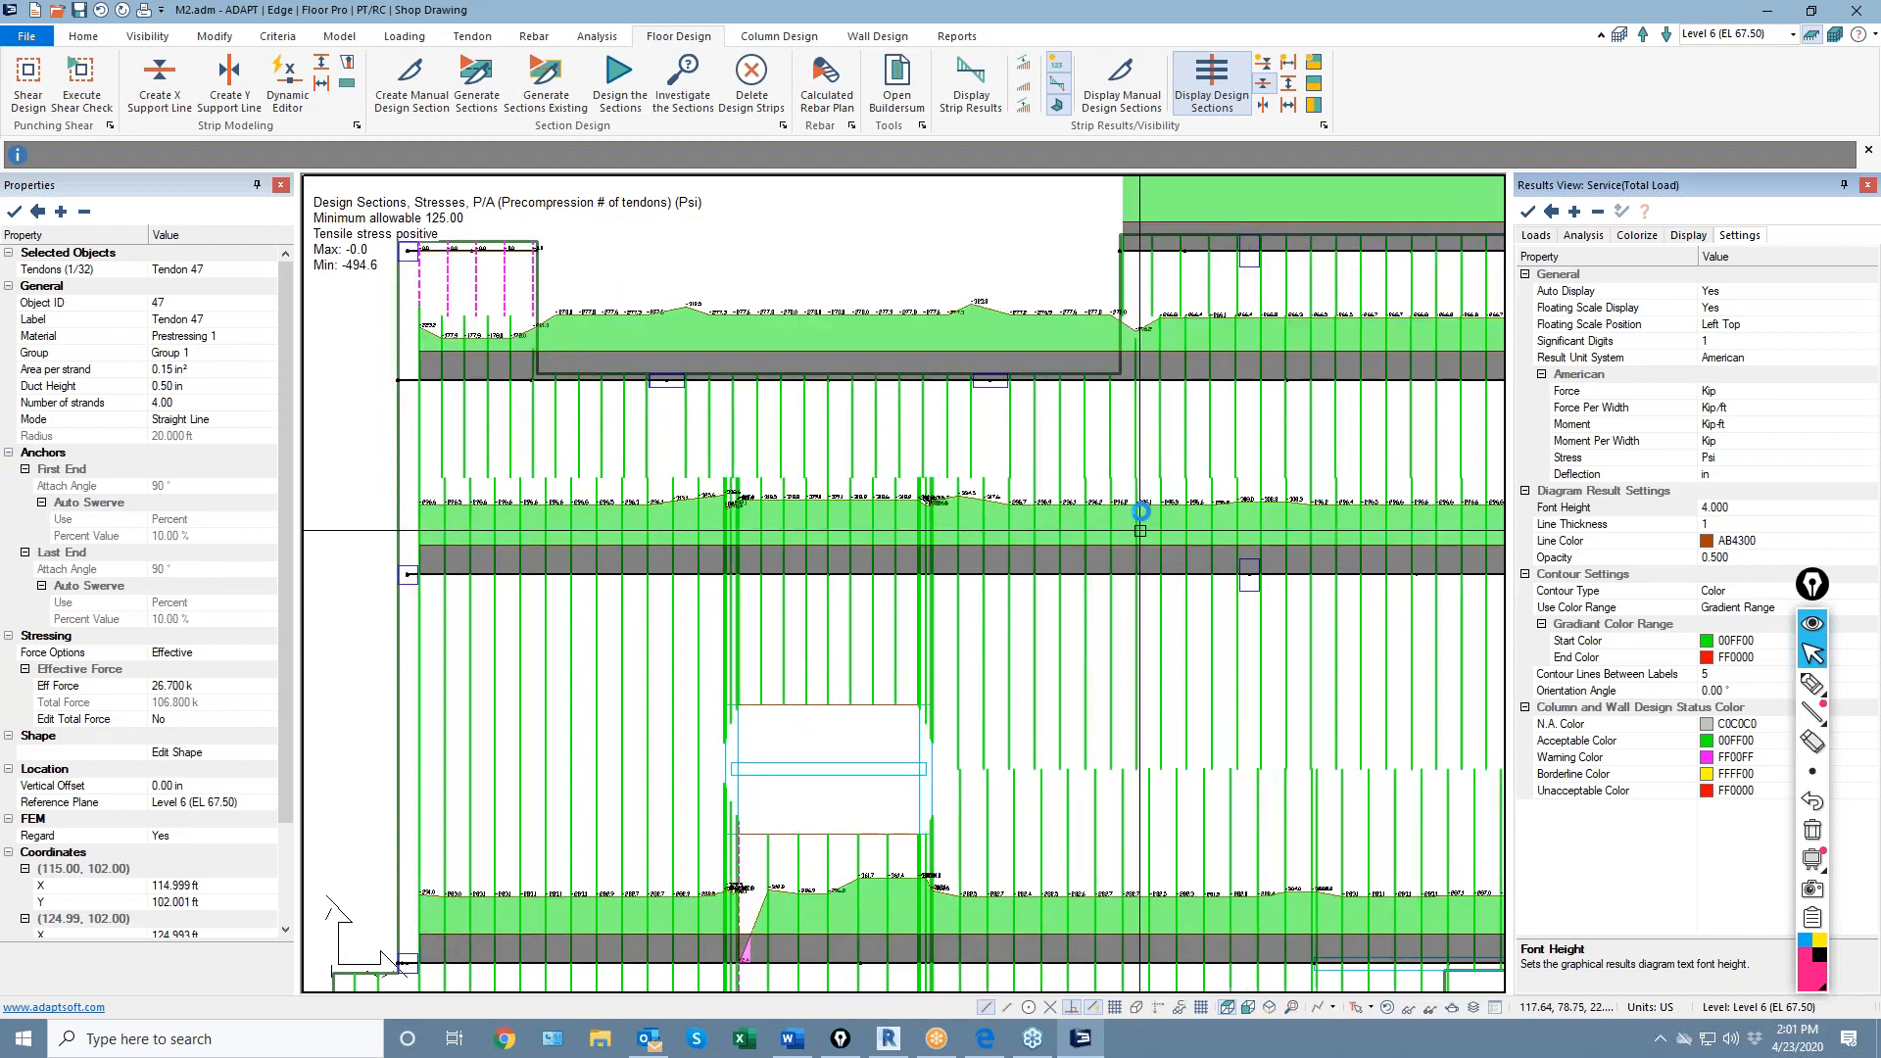
scroll(956, 554, up, 3)
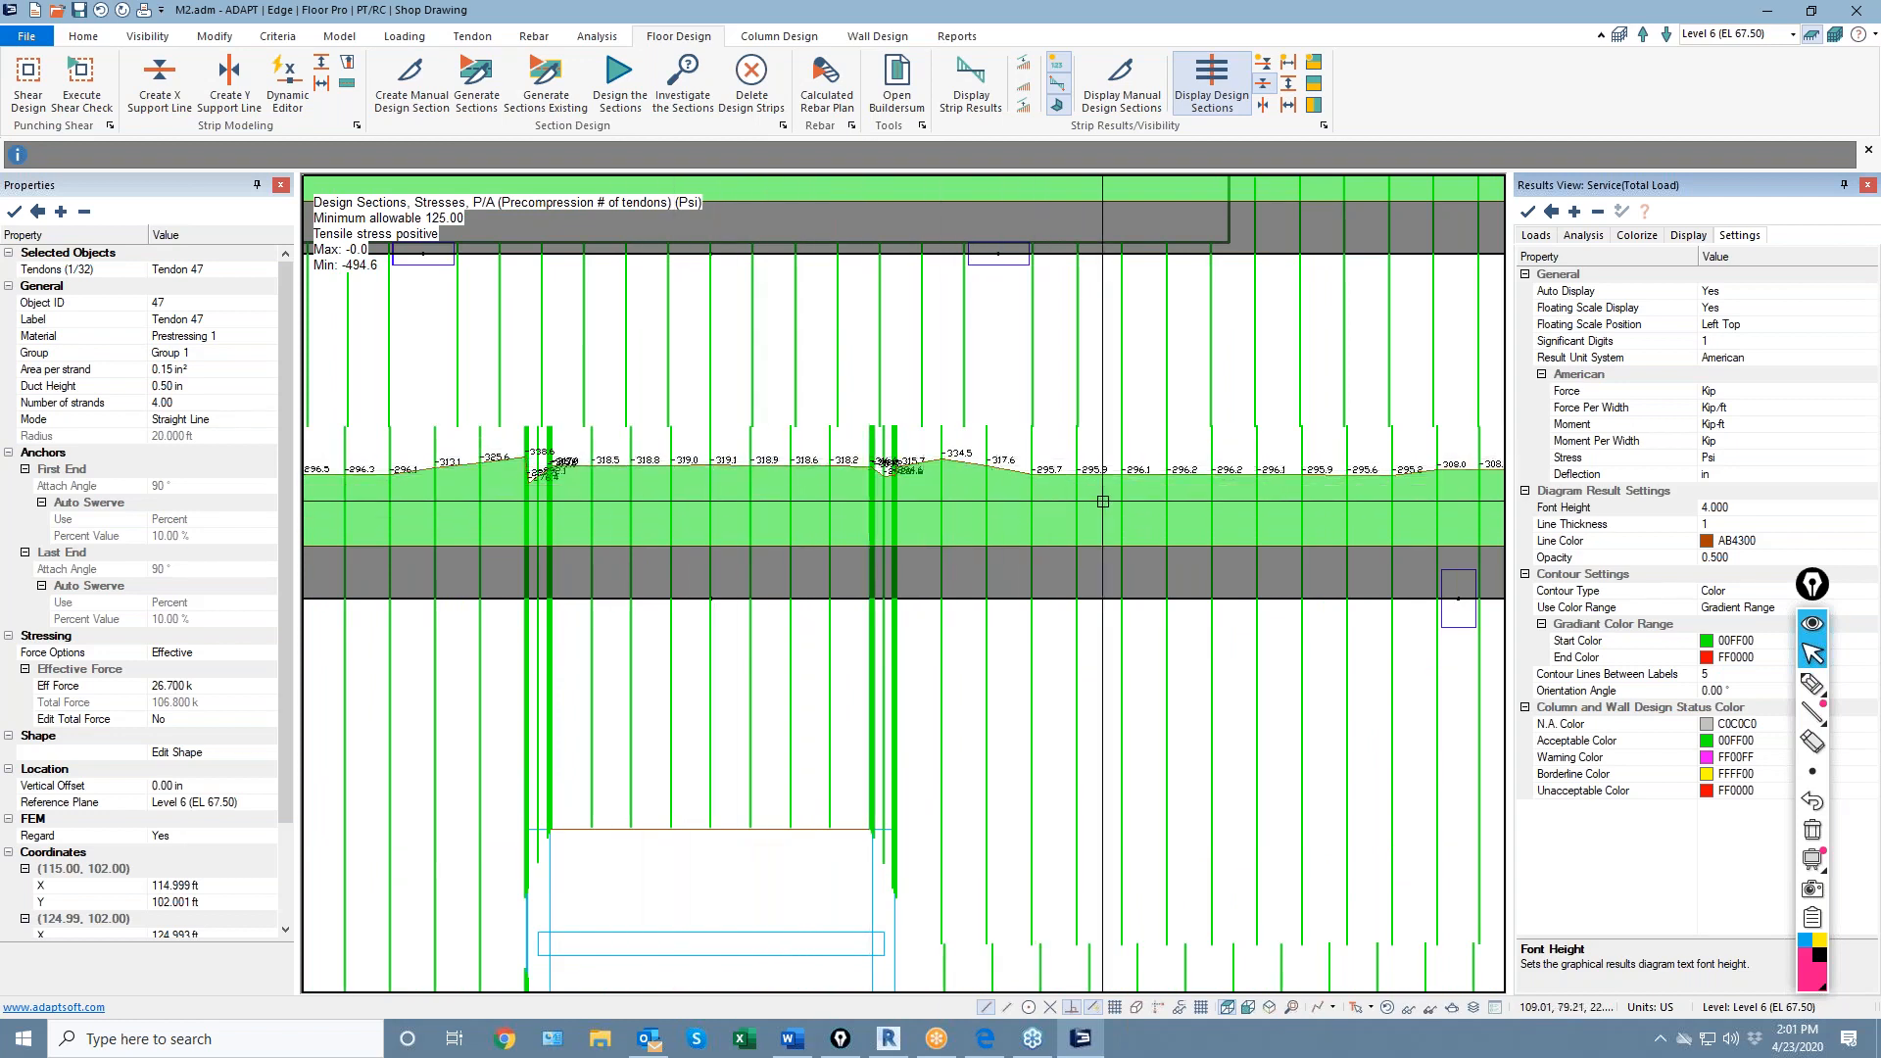
Display the P/A (Precompression FEM) stresses and examine the values along the design strip north of the slab opening
click(1585, 236)
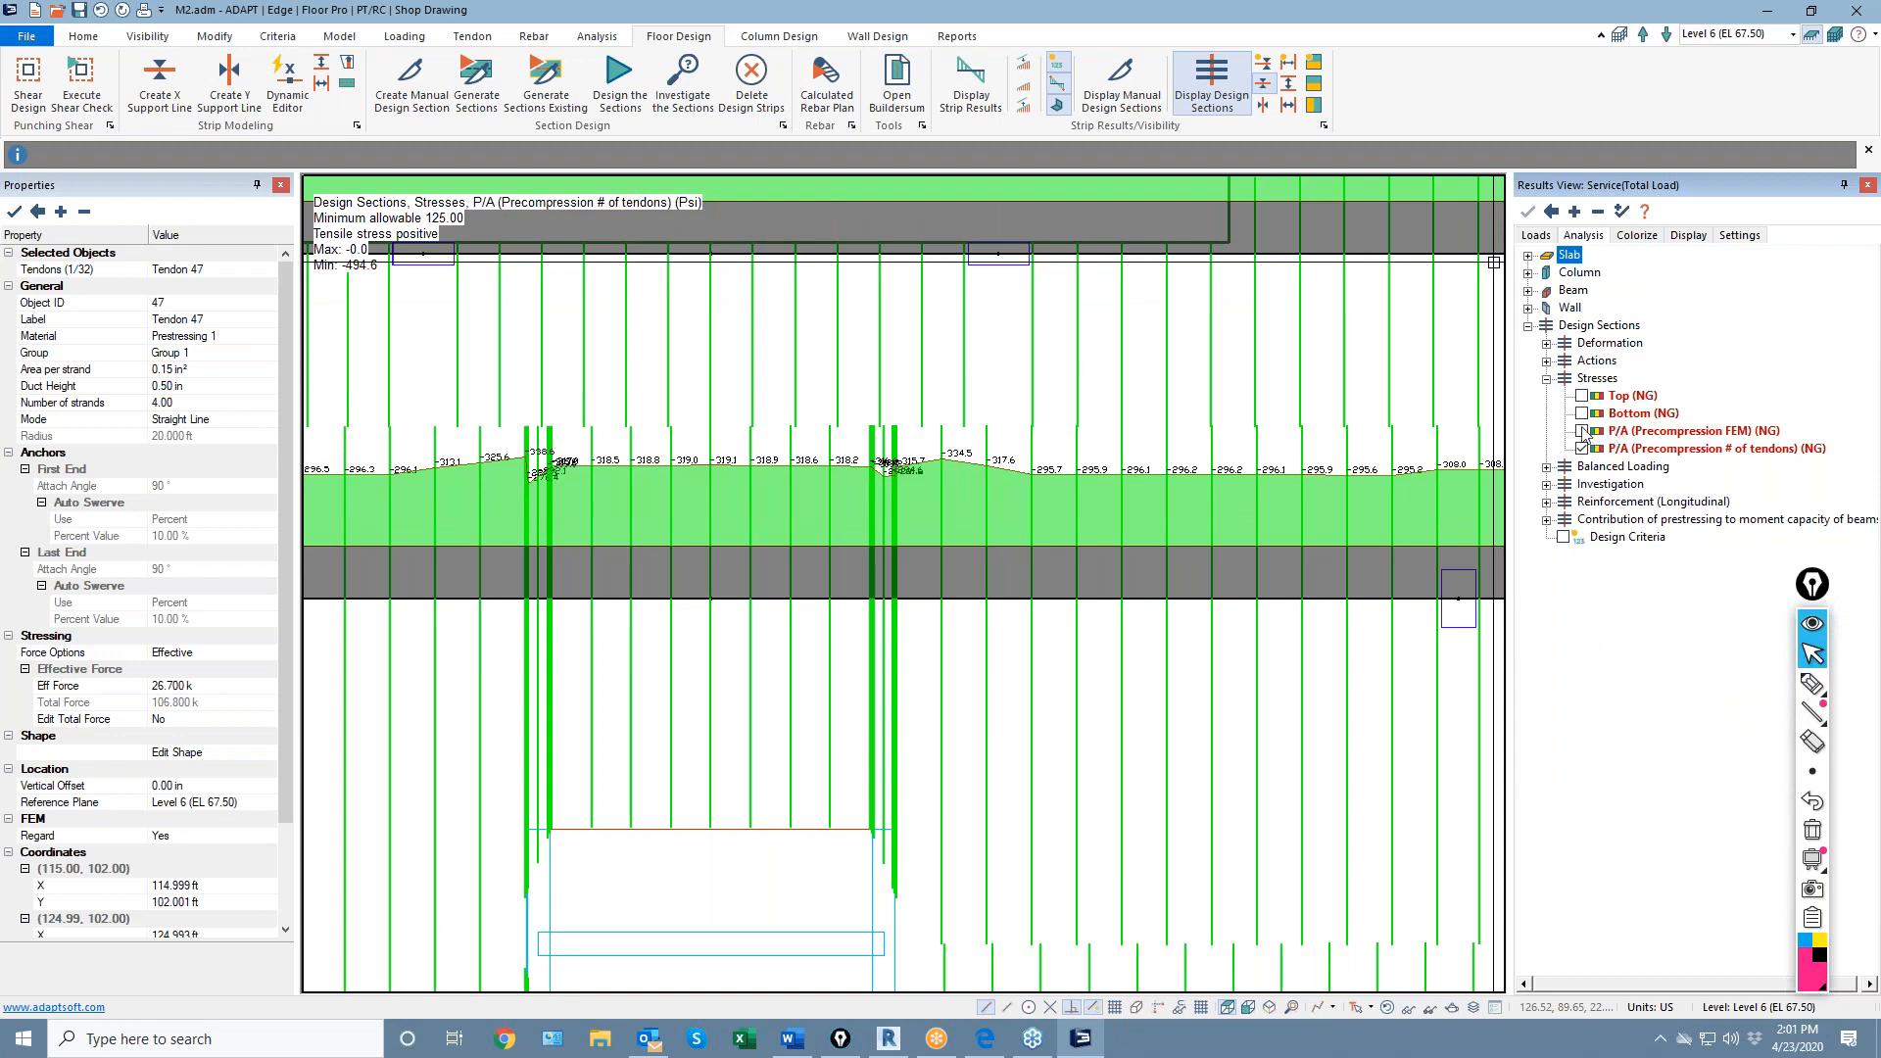
click(1582, 431)
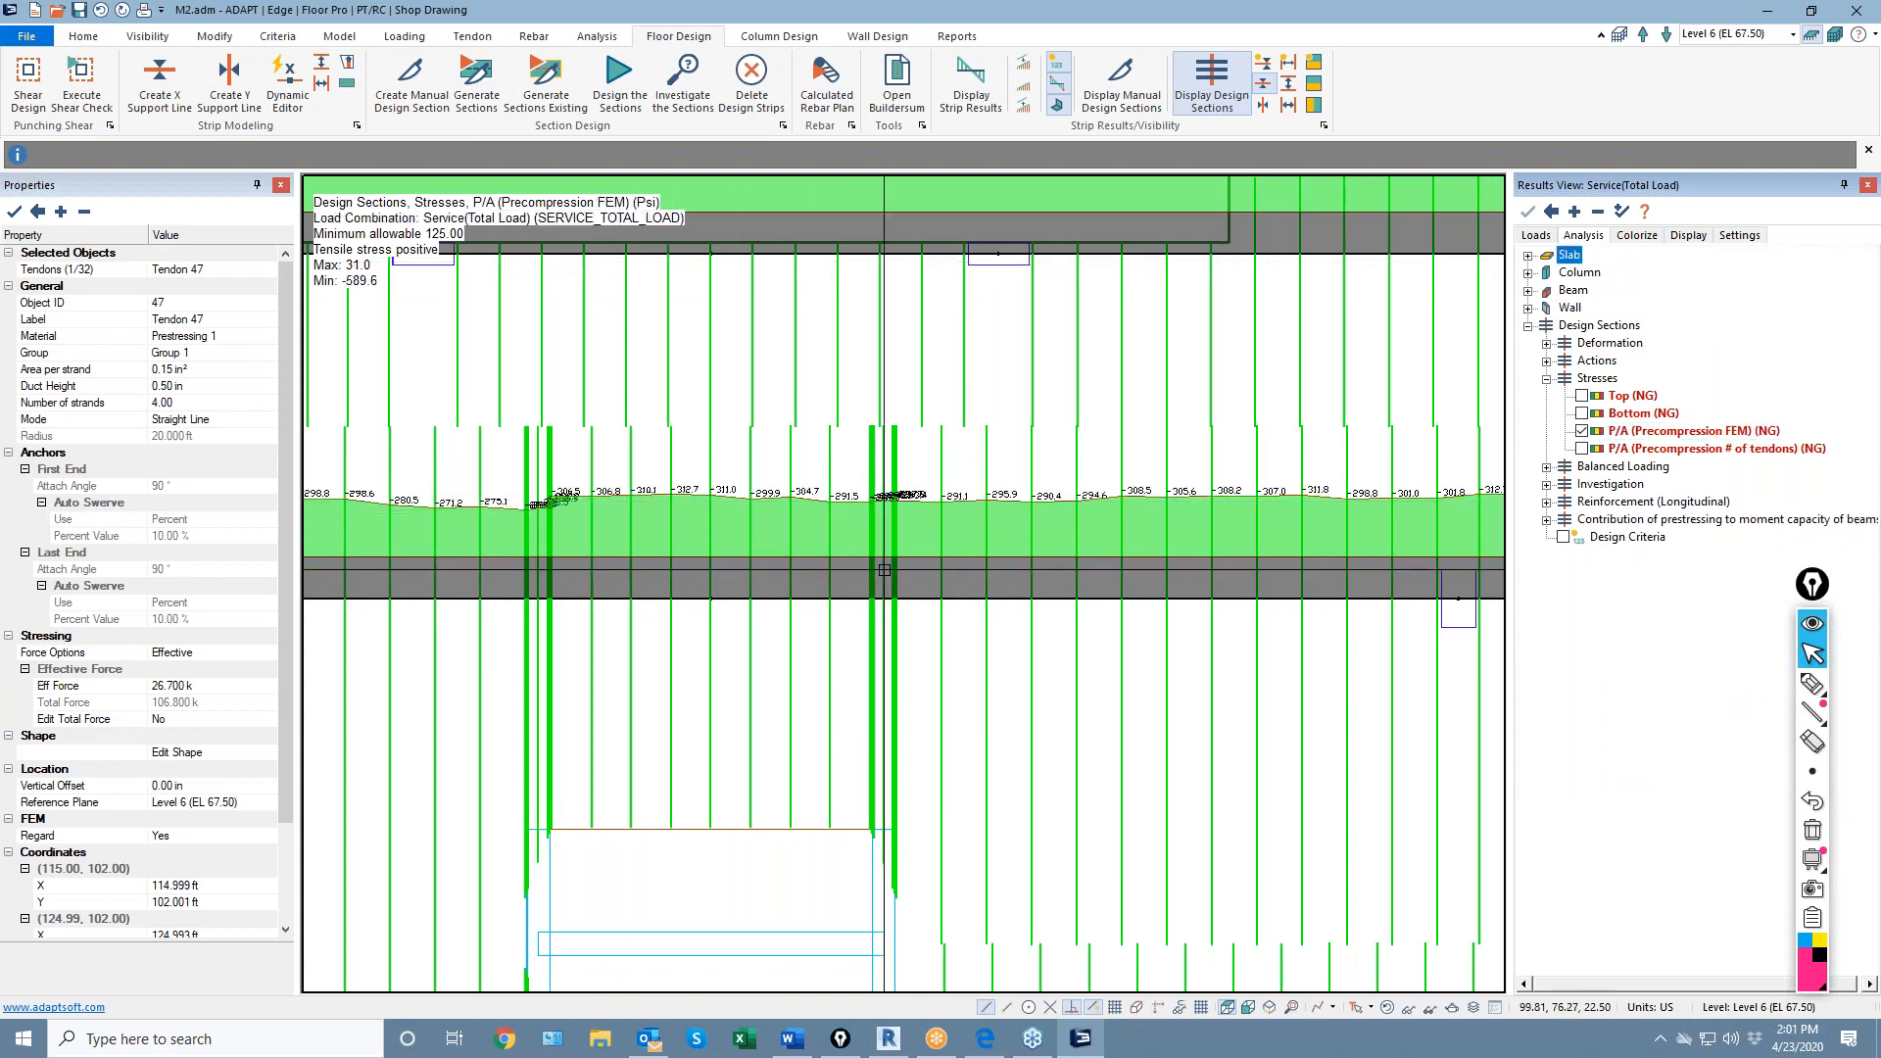
middle_drag(416, 751, 606, 602)
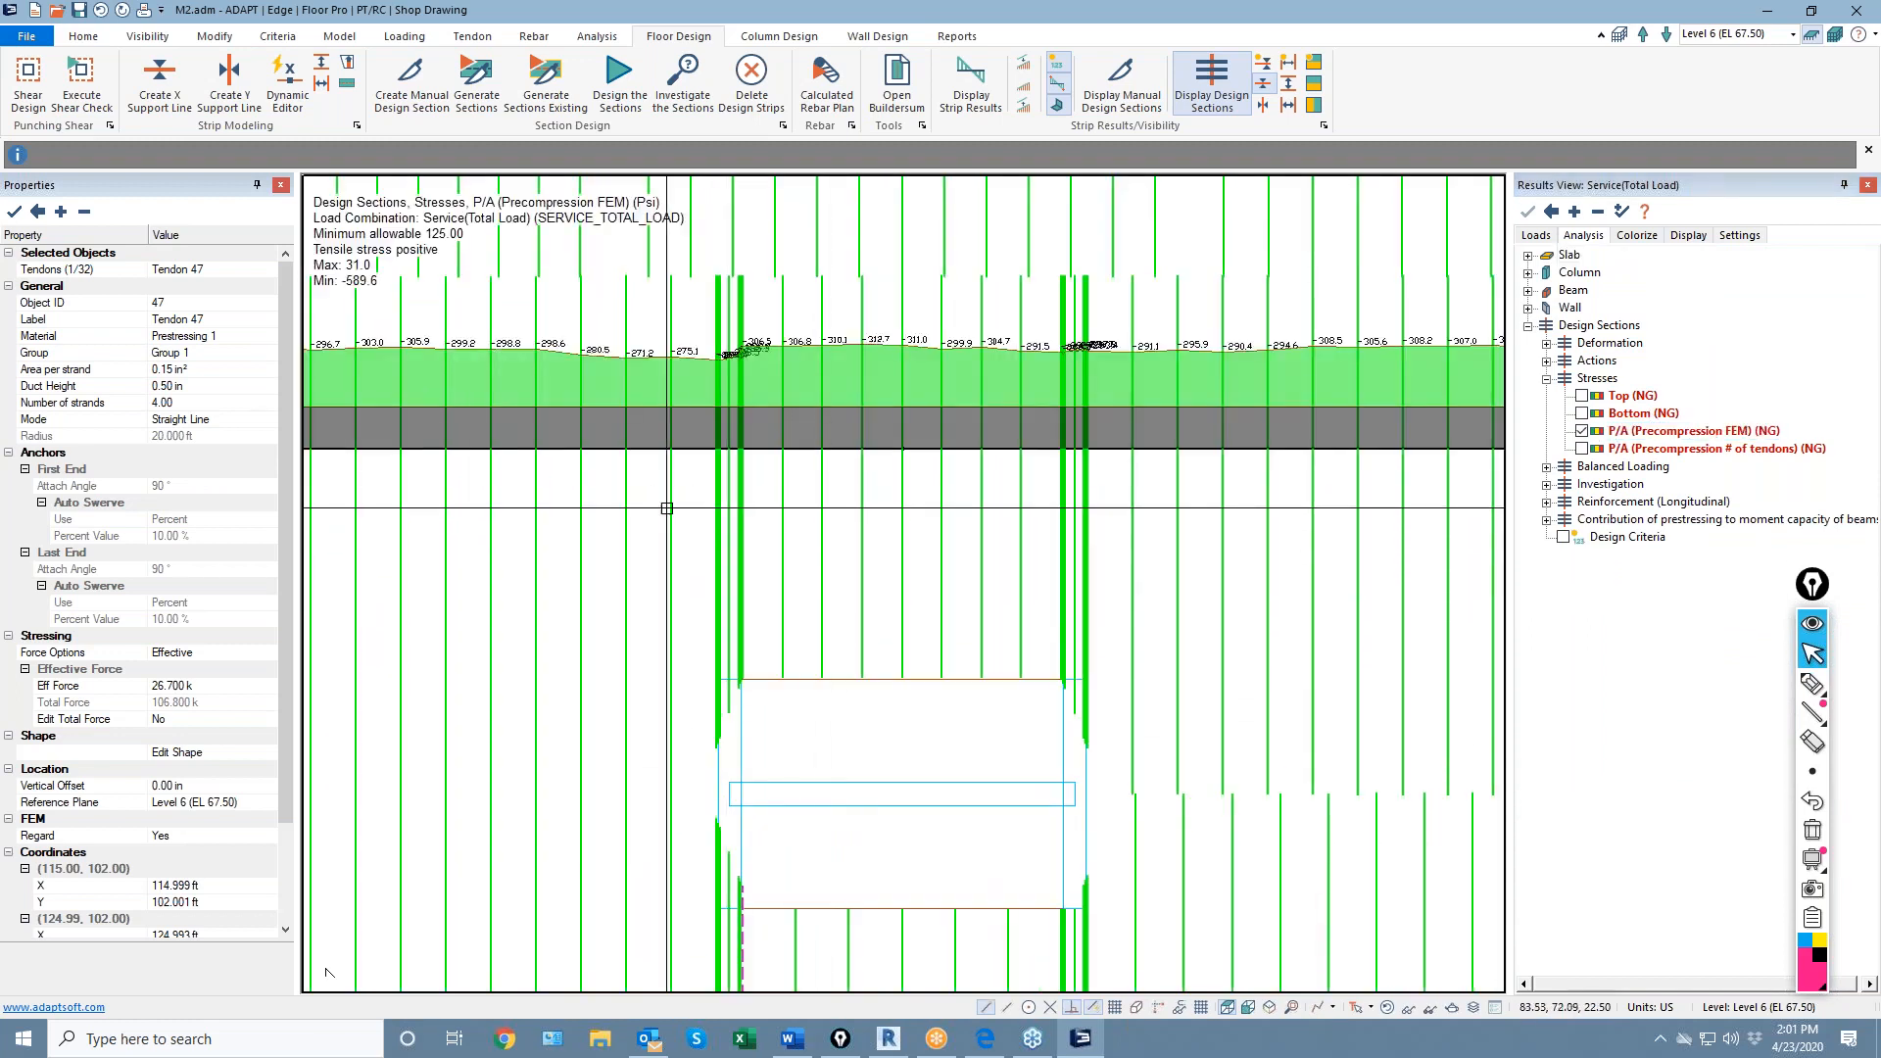
scroll(666, 508, down, 1)
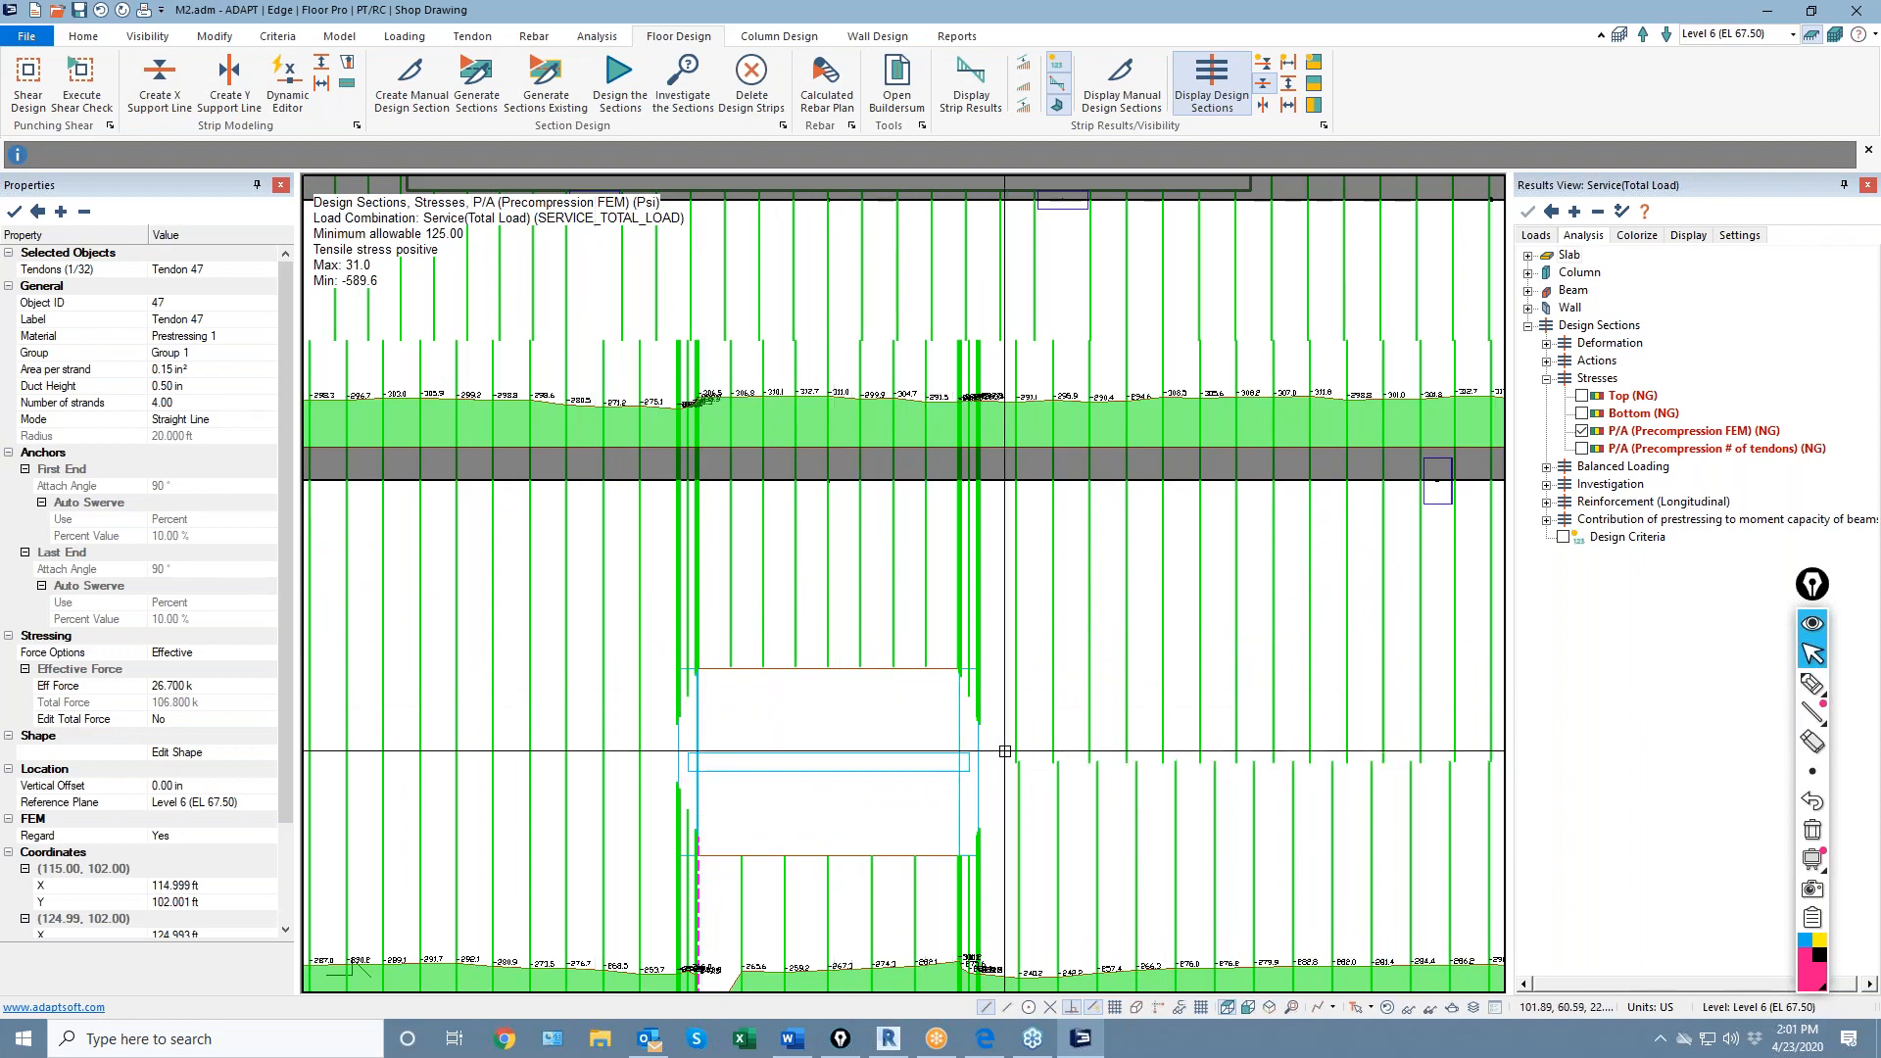
scroll(968, 652, down, 4)
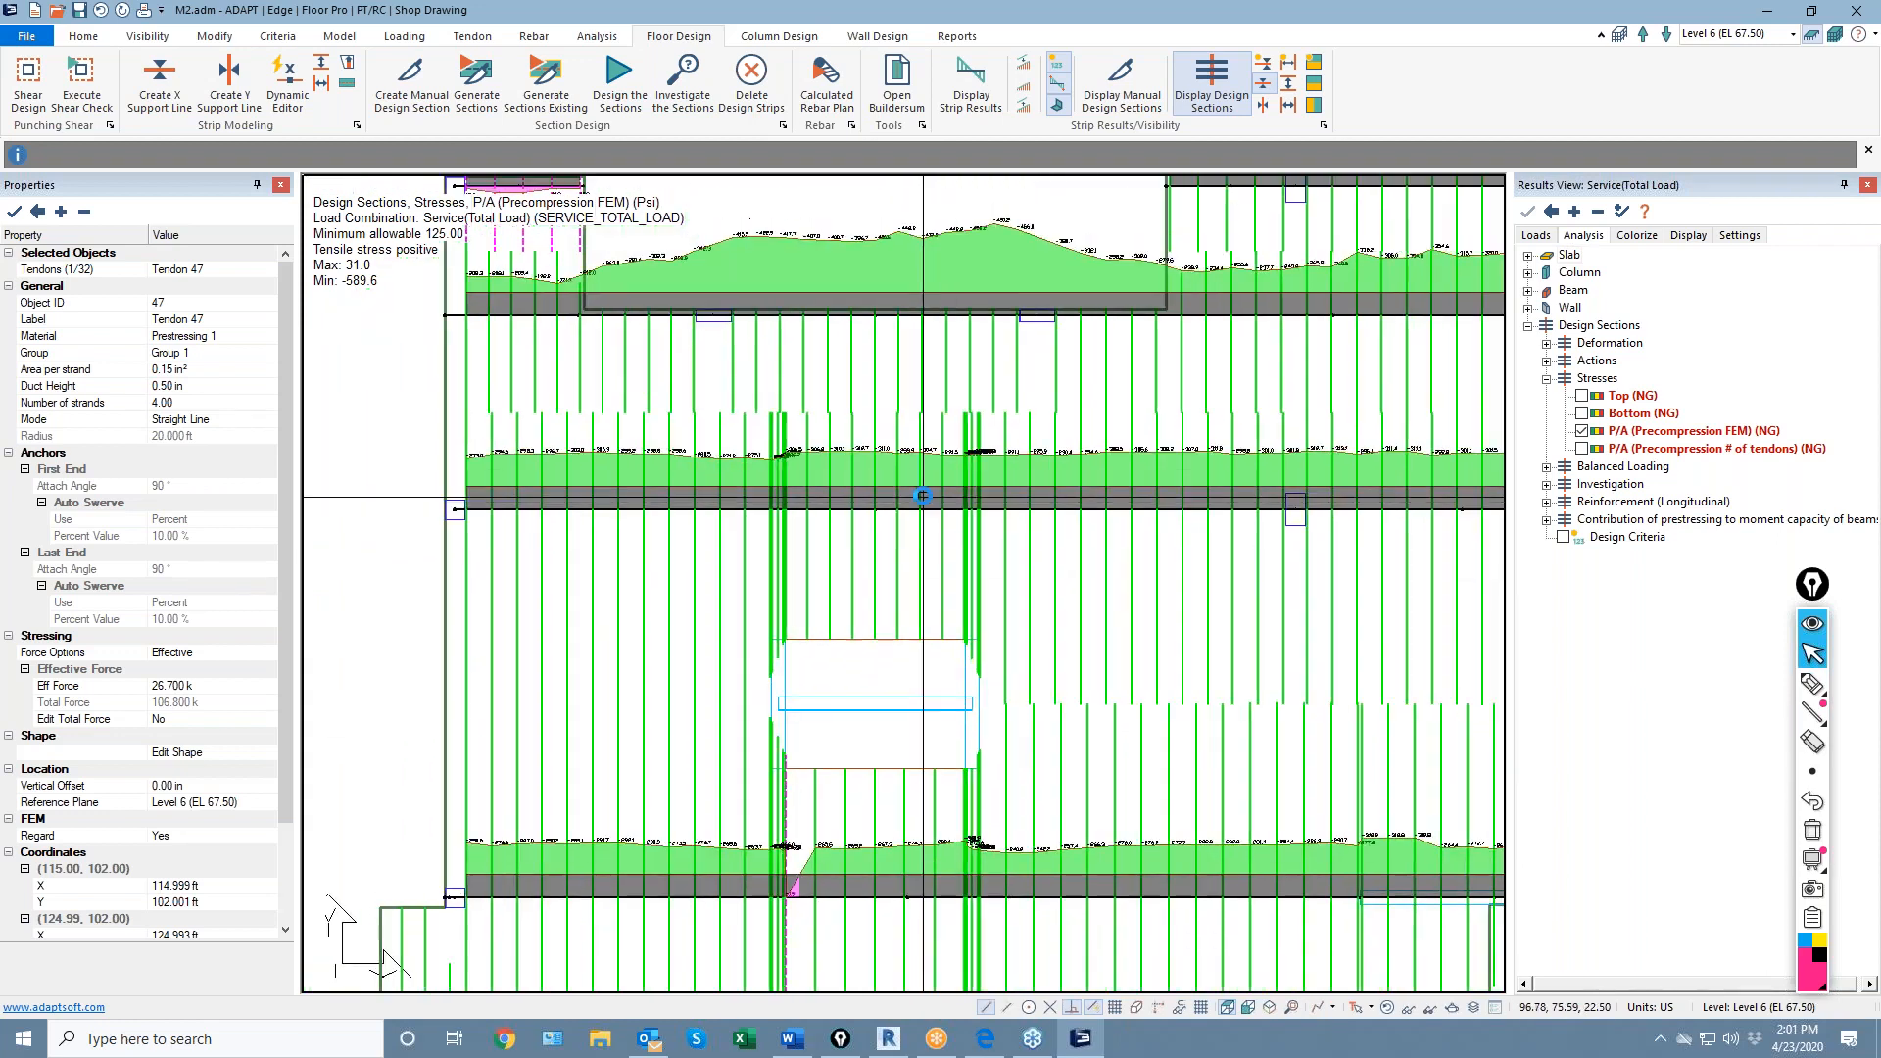
Examine the FEM precompression at the pink design section by the opening's southwest corner and across the surrounding slab
scroll(844, 761, up, 5)
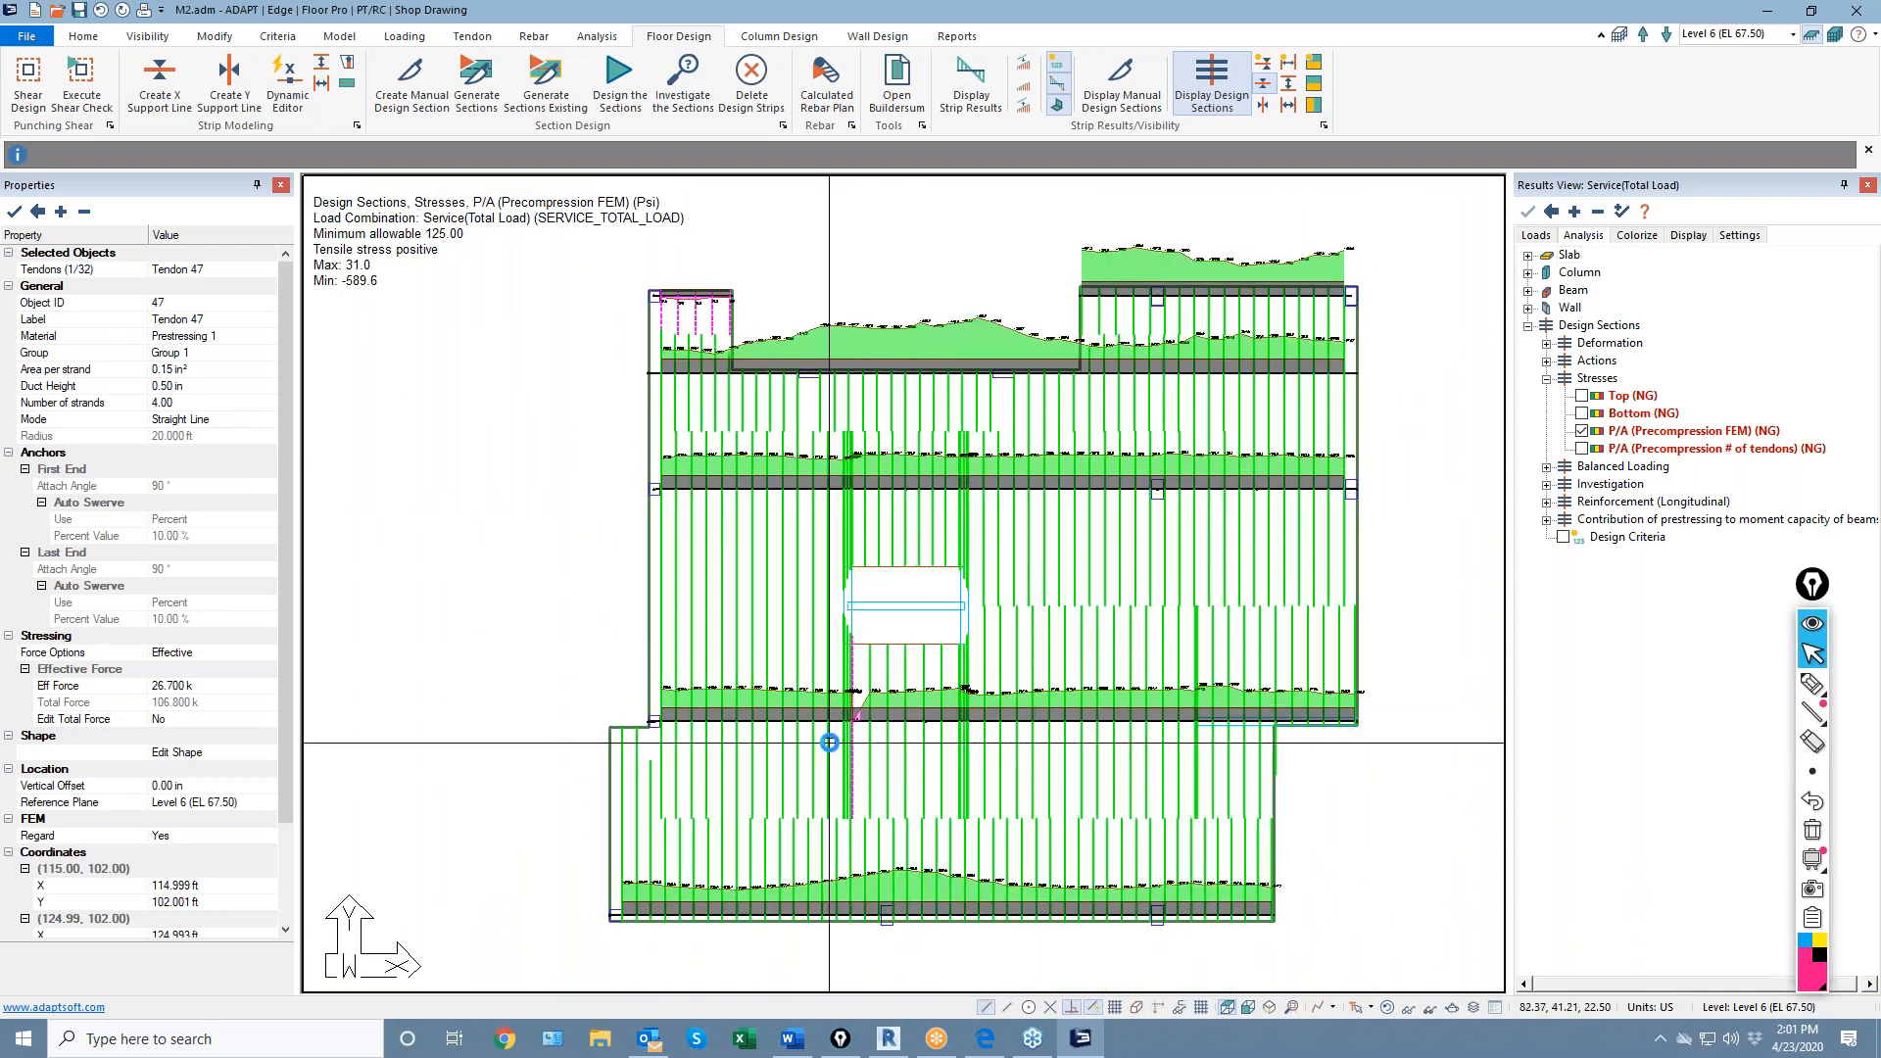
scroll(900, 748, up, 1)
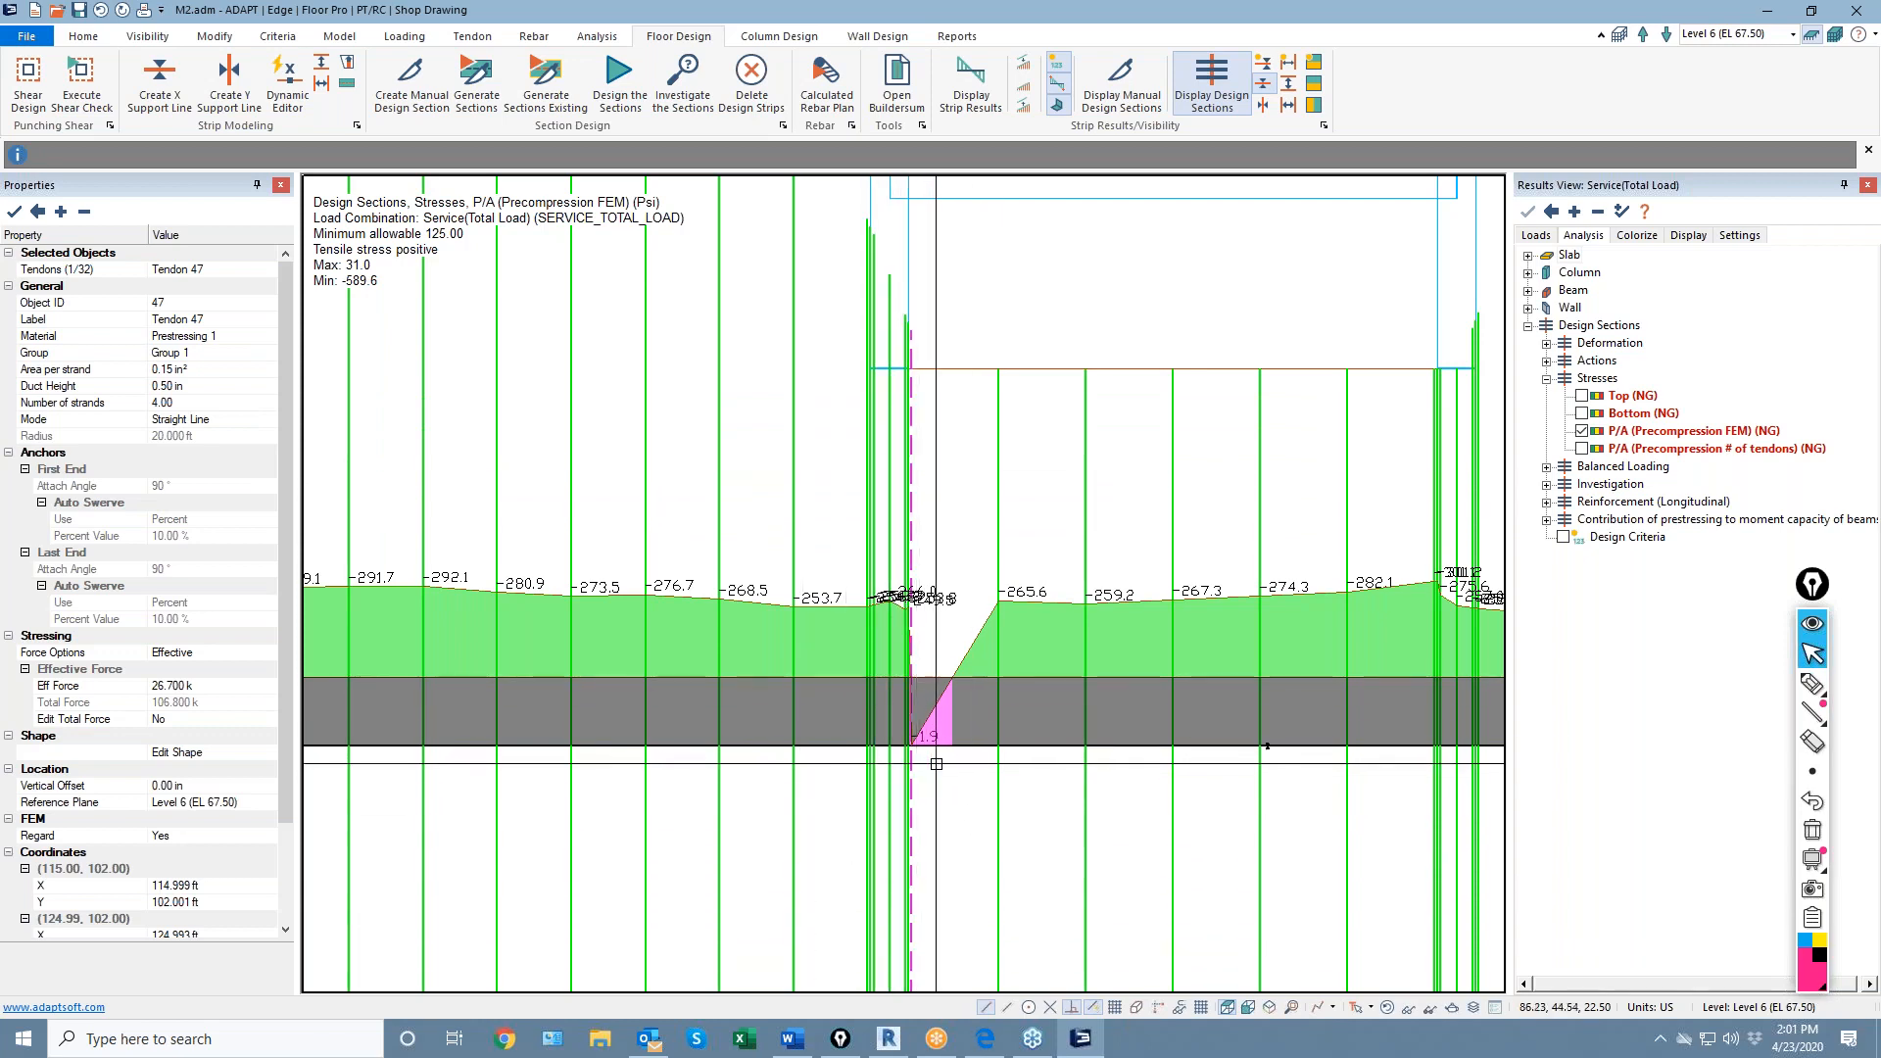
scroll(926, 737, down, 1)
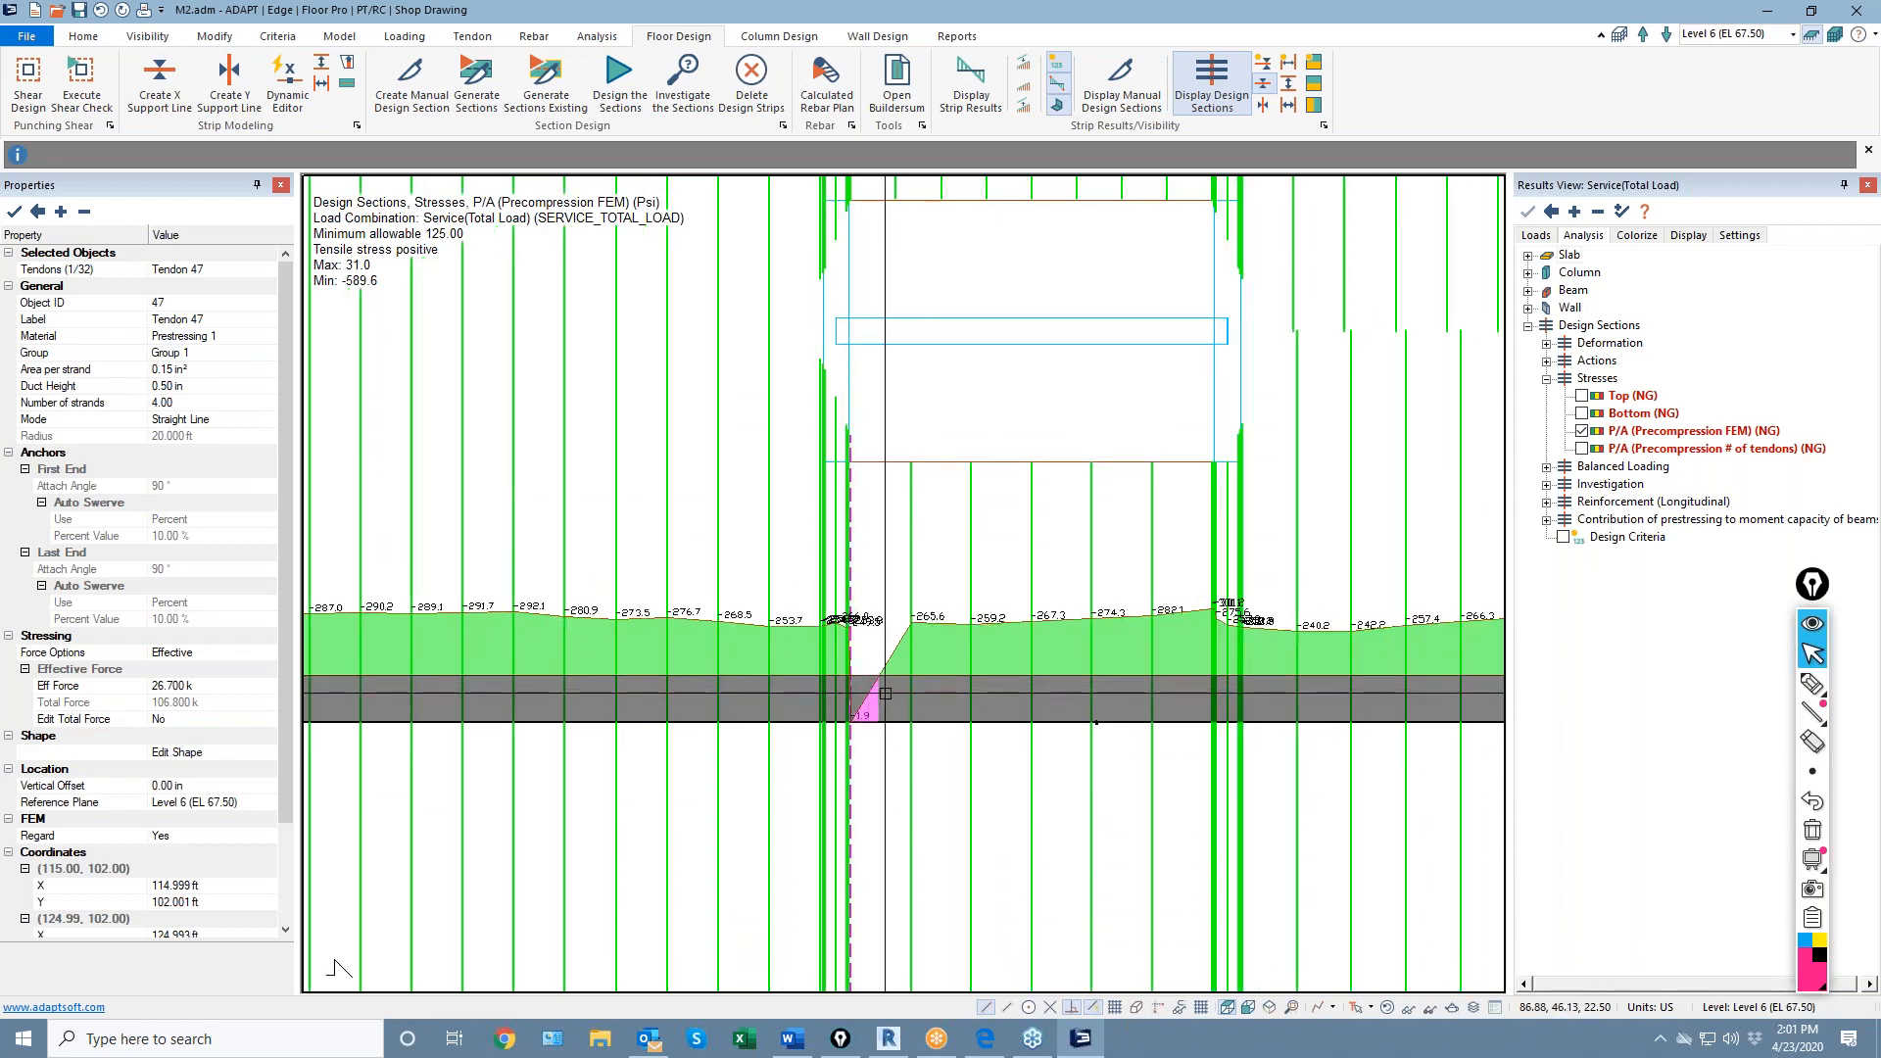
scroll(858, 722, down, 2)
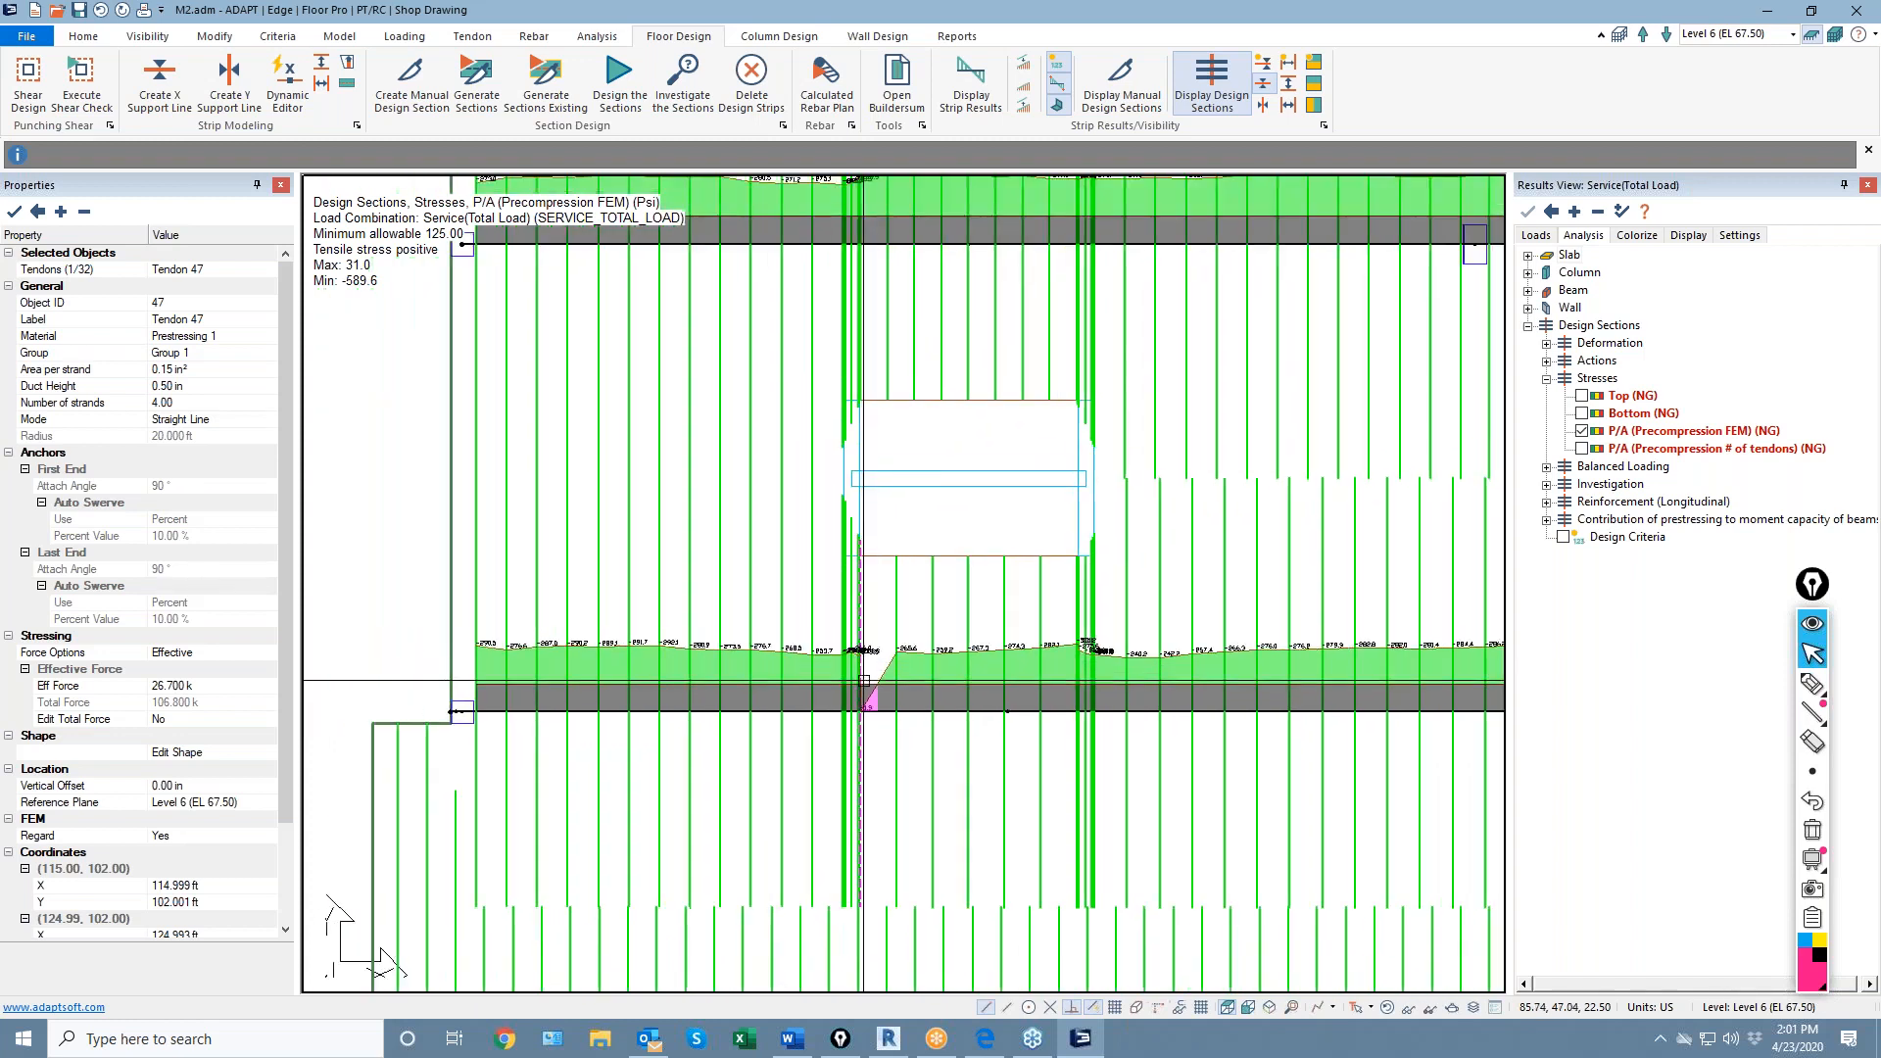
scroll(871, 724, down, 2)
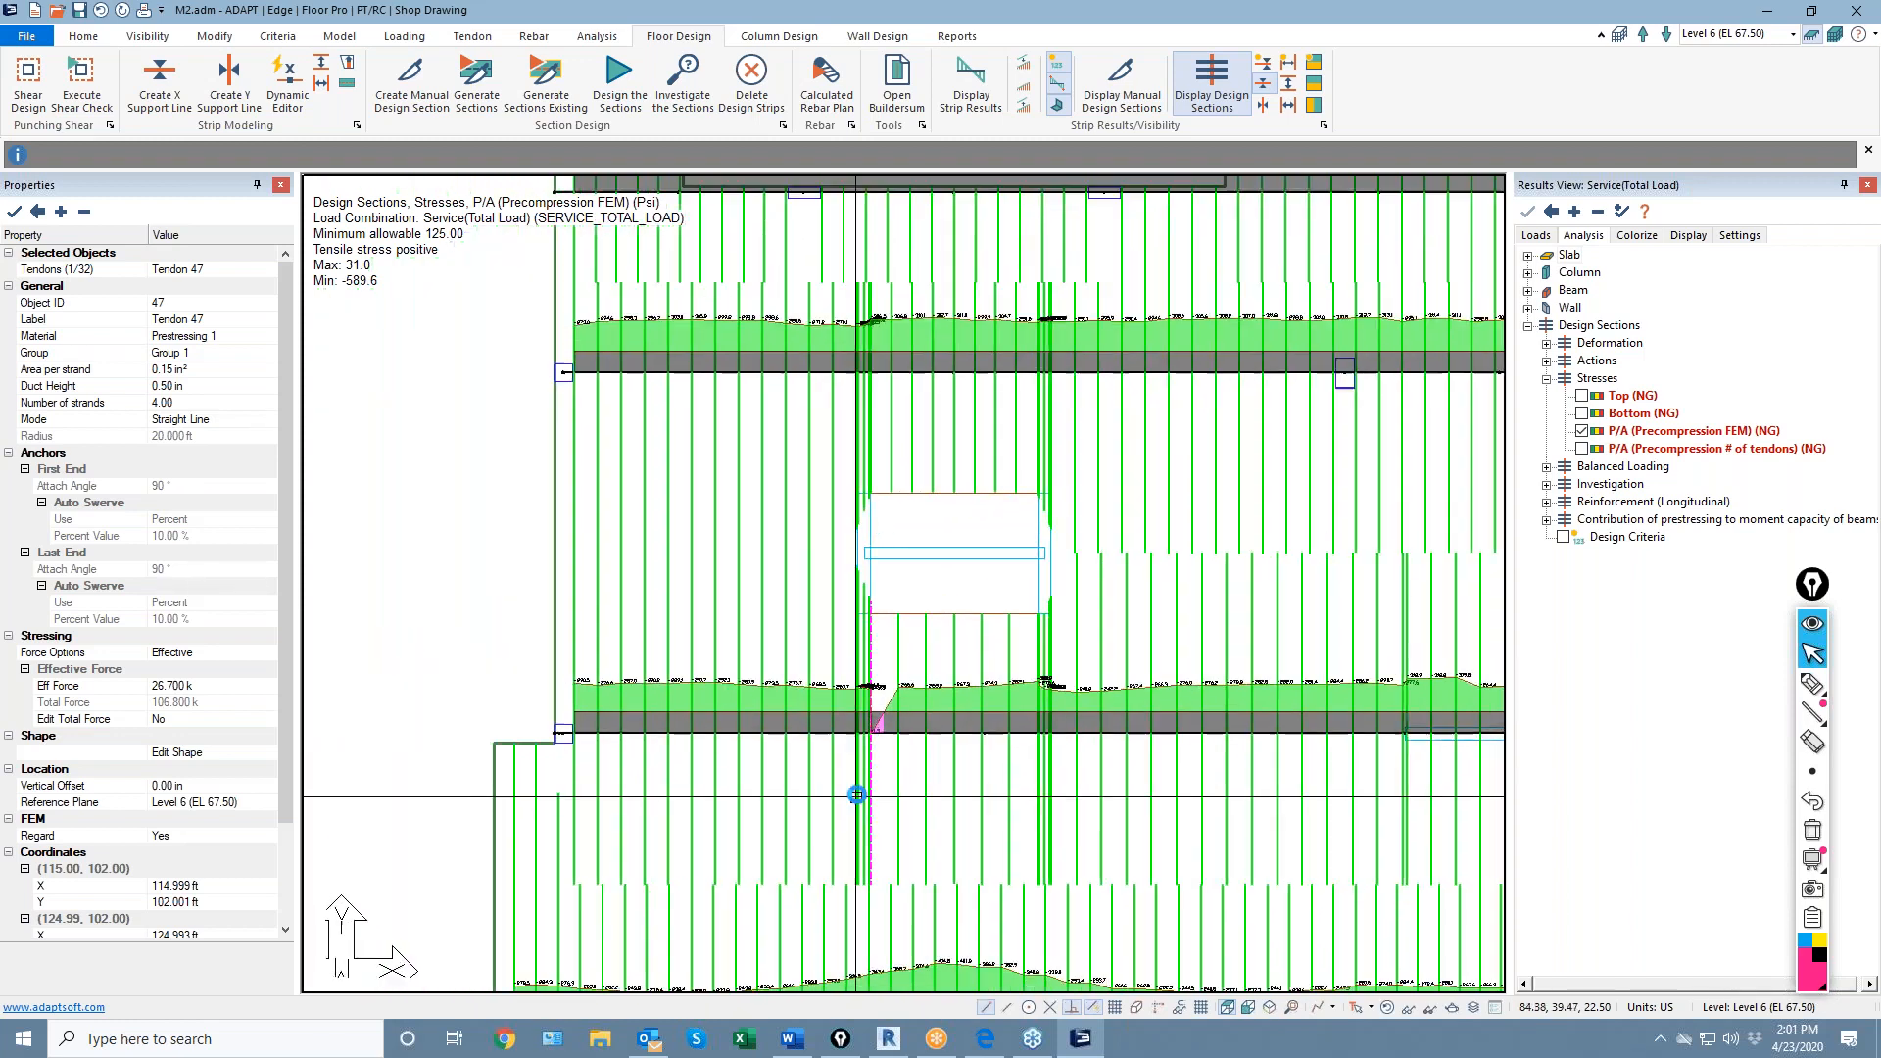
middle_drag(862, 793, 852, 761)
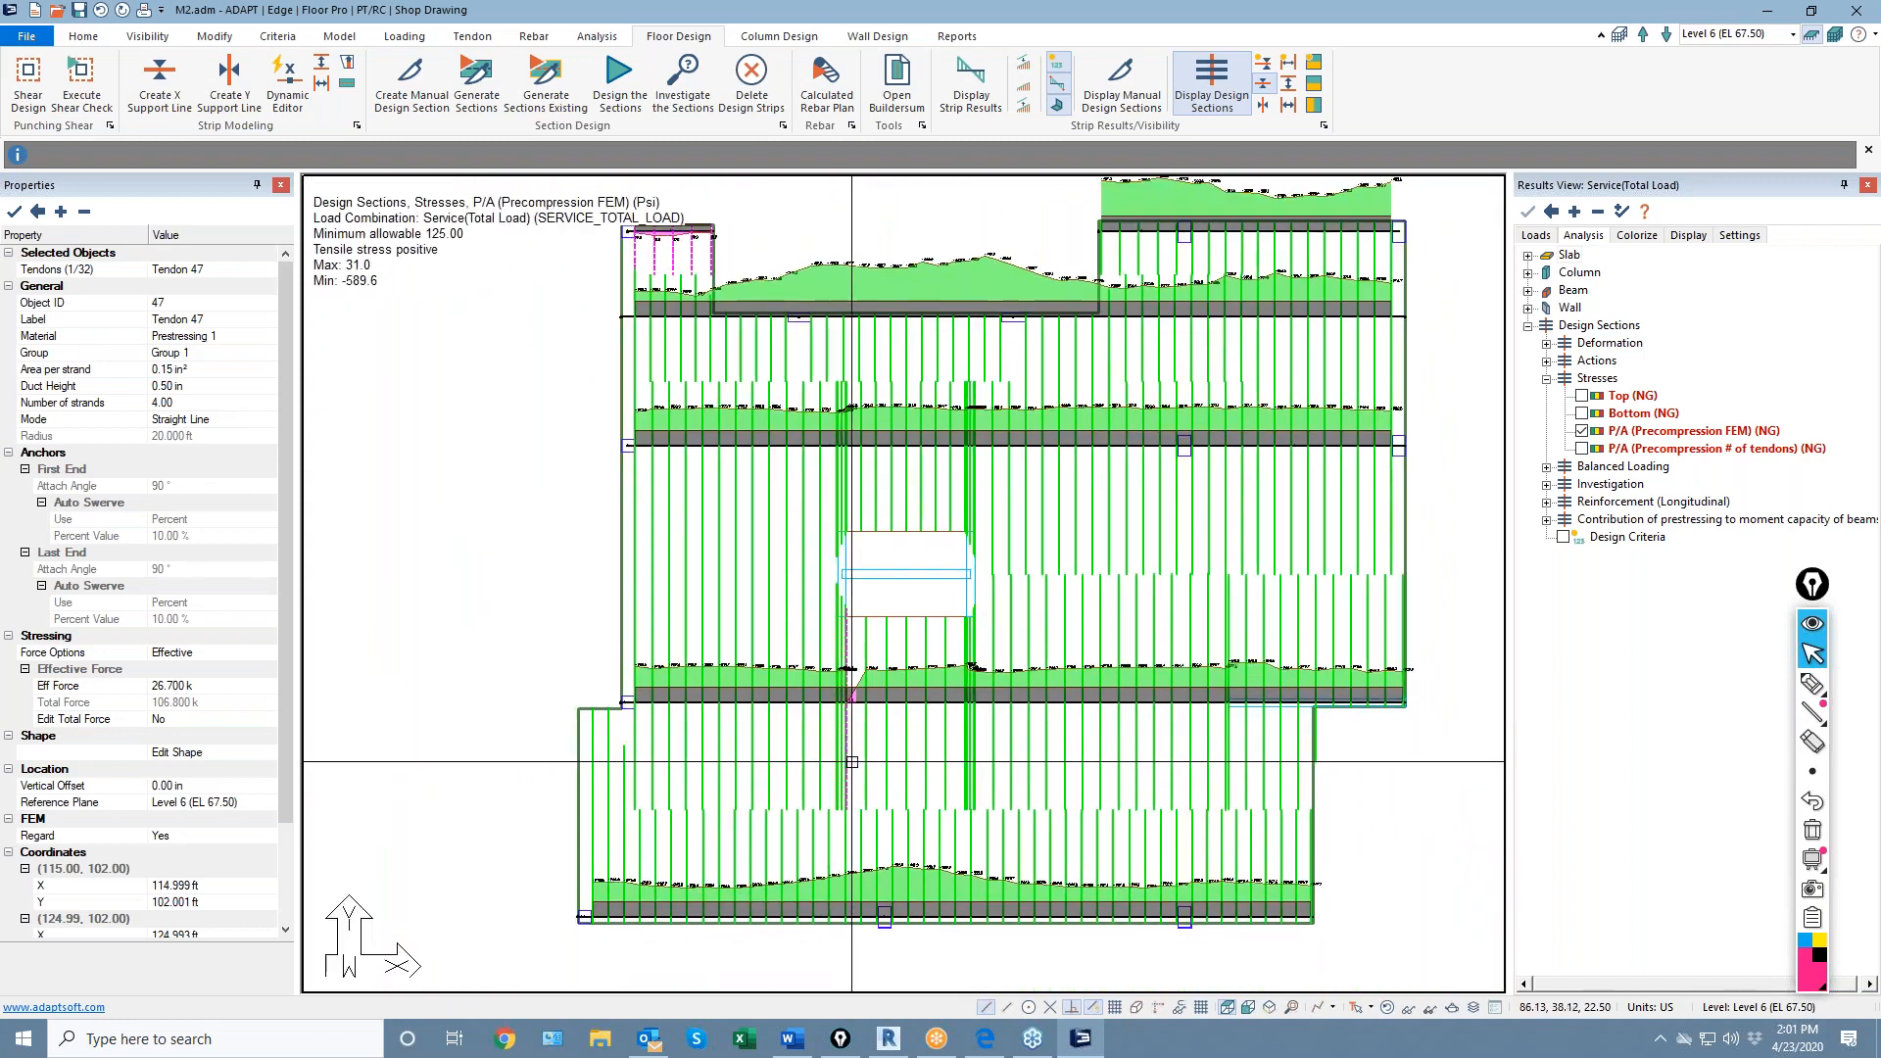
middle_drag(777, 451, 949, 498)
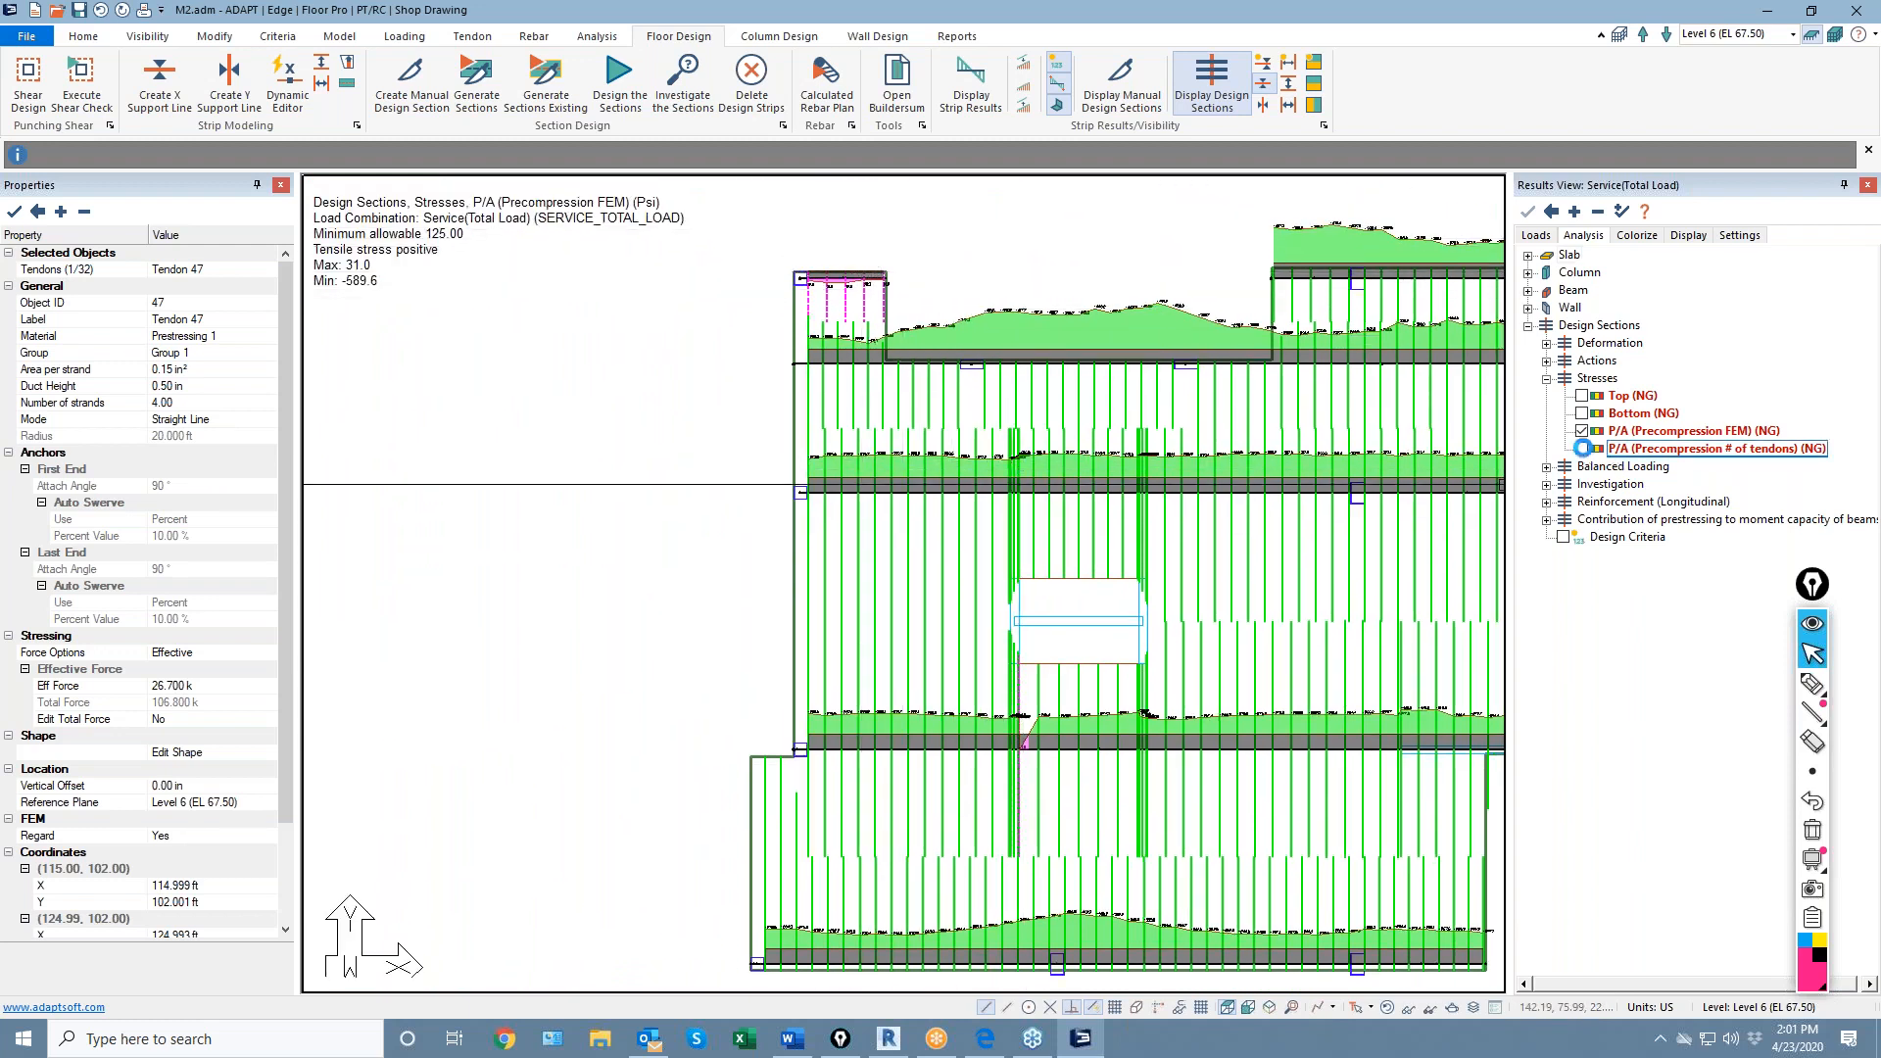
Switch the results back to P/A (Precompression # of tendons) and examine the pink design sections at the slab's northwest corner
click(1583, 448)
scroll(816, 225, up, 3)
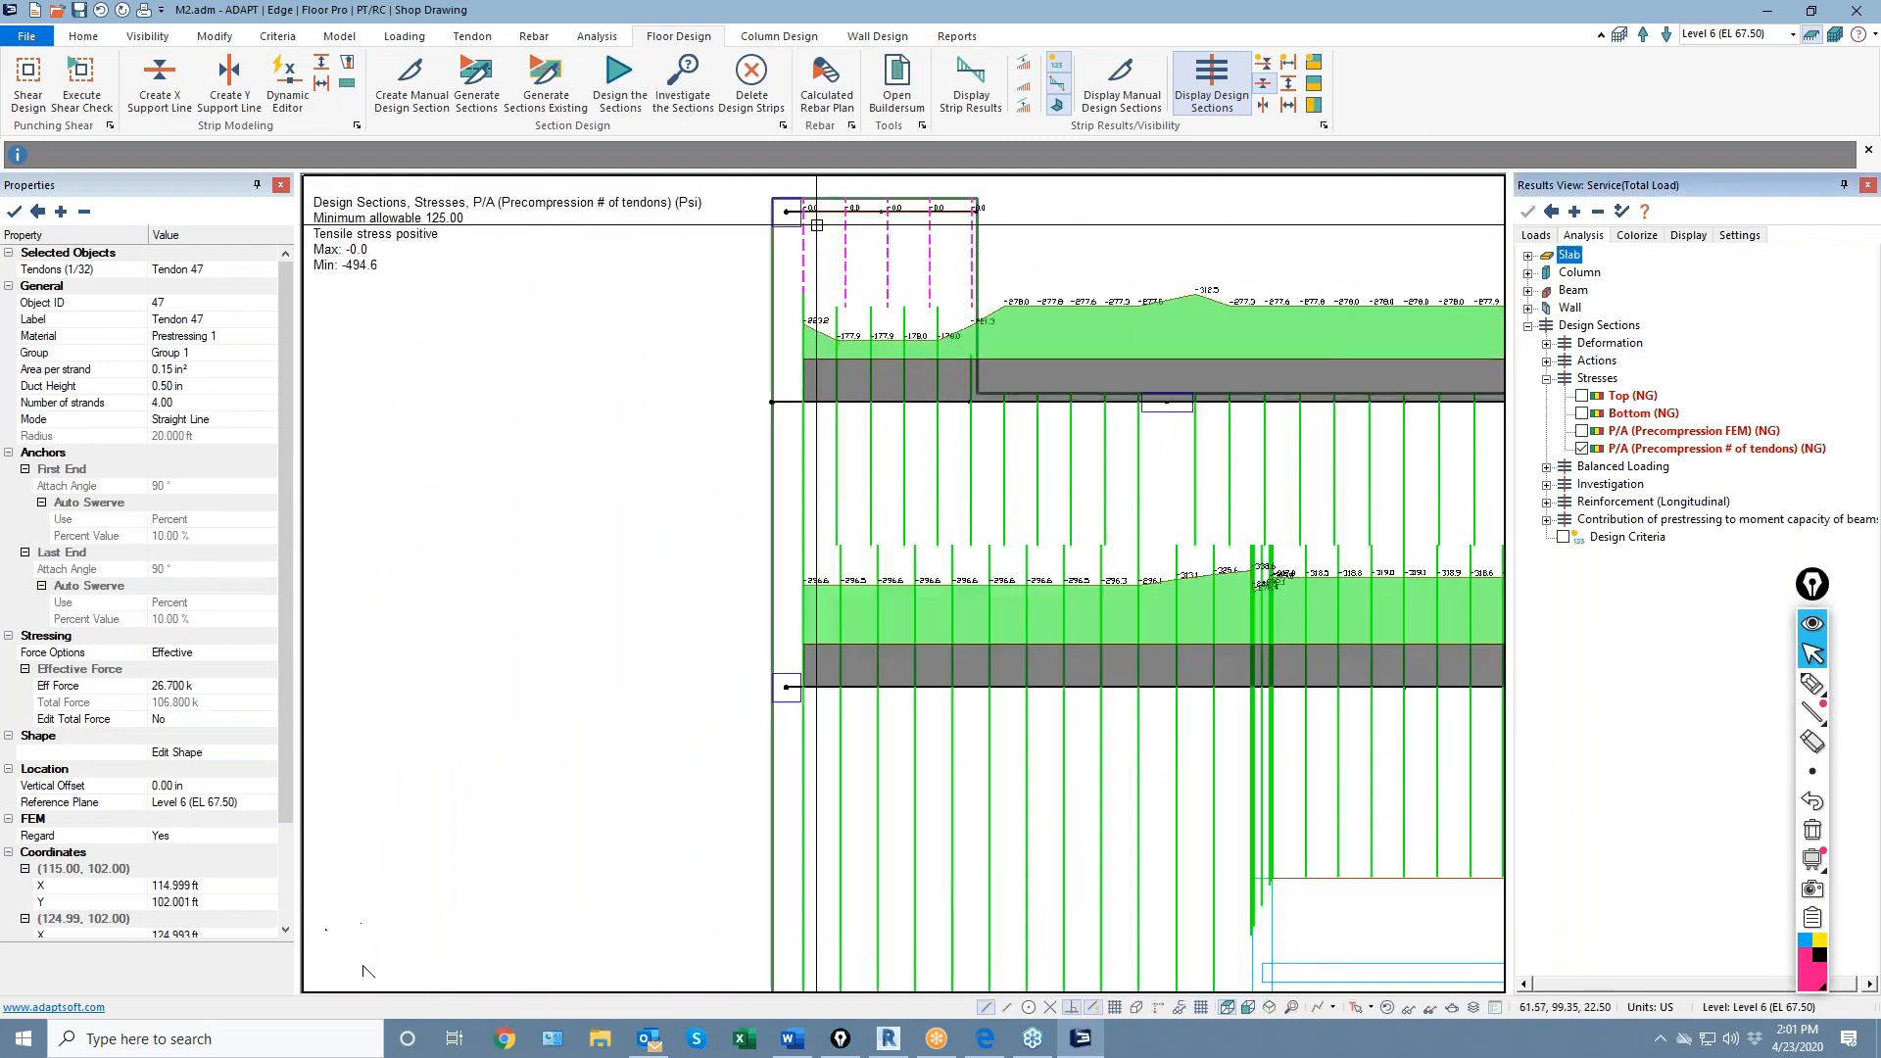
scroll(816, 225, up, 1)
middle_drag(817, 226, 773, 408)
scroll(795, 456, up, 1)
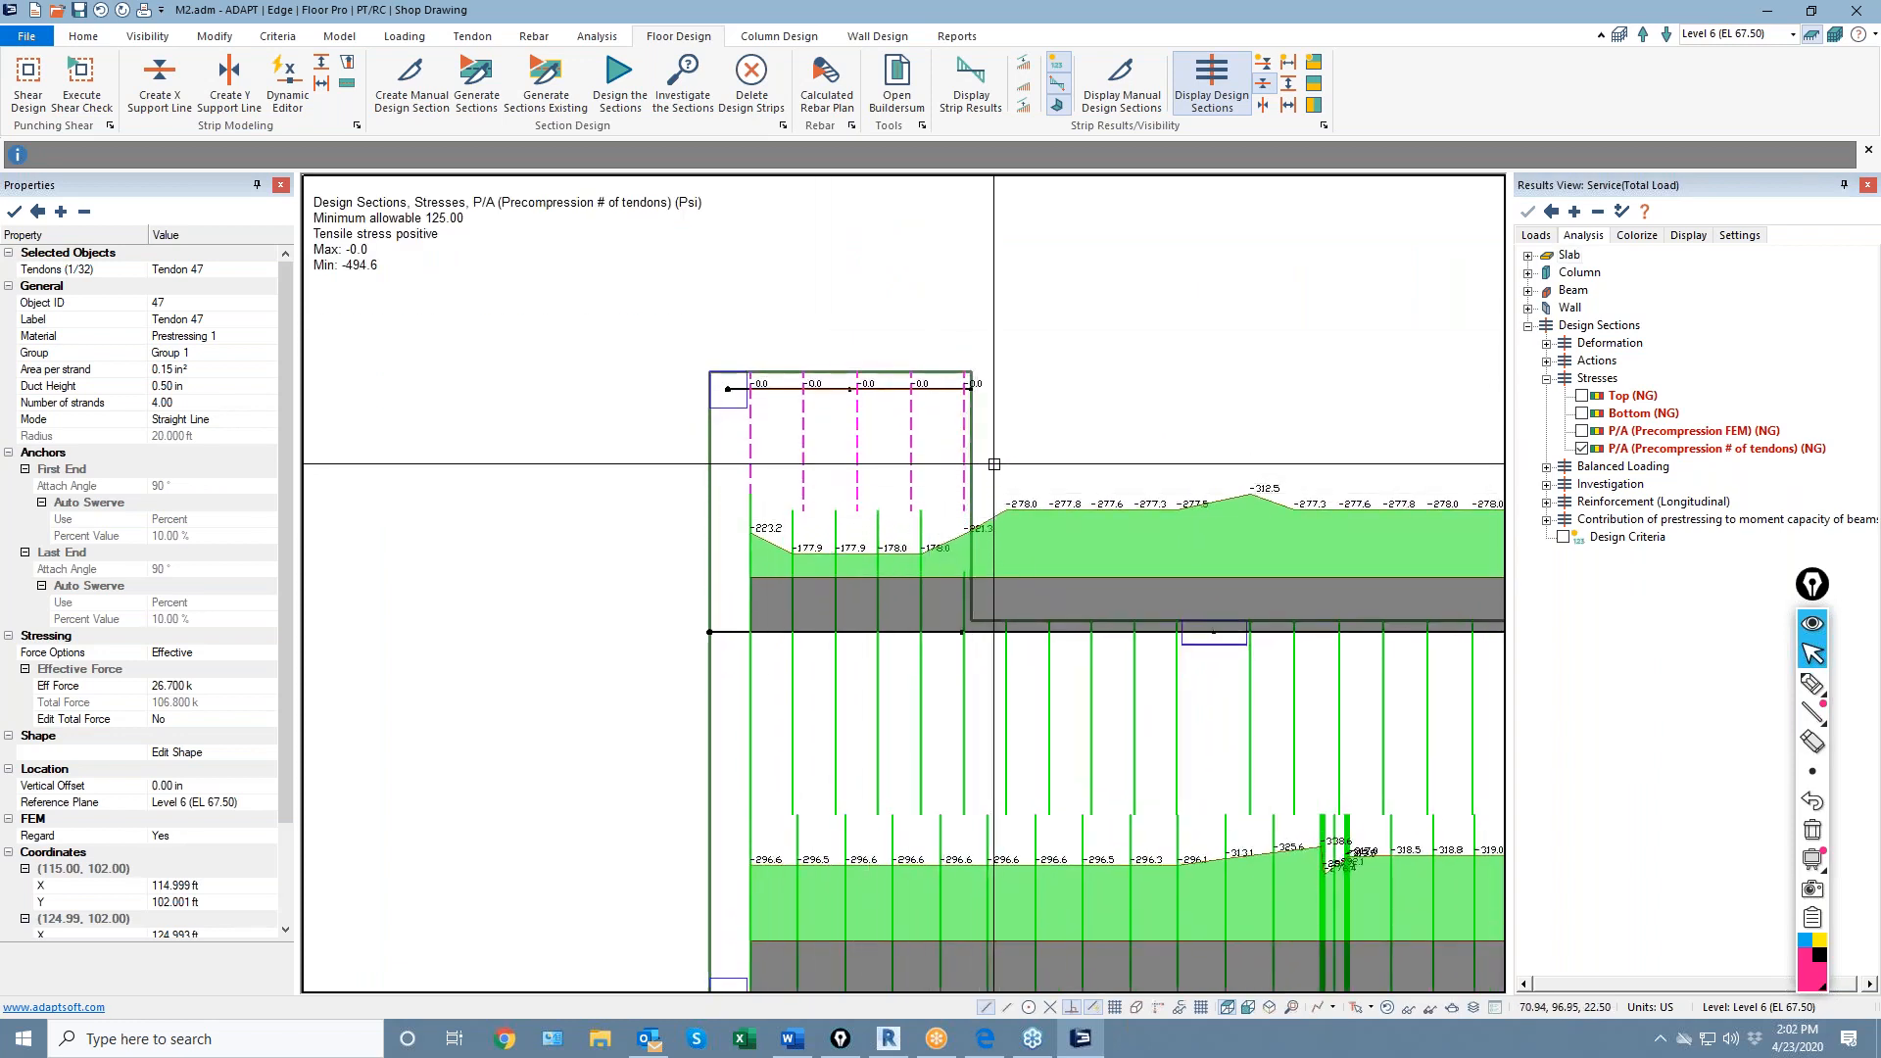
Show the tendons over the precompression results across the whole slab
click(471, 37)
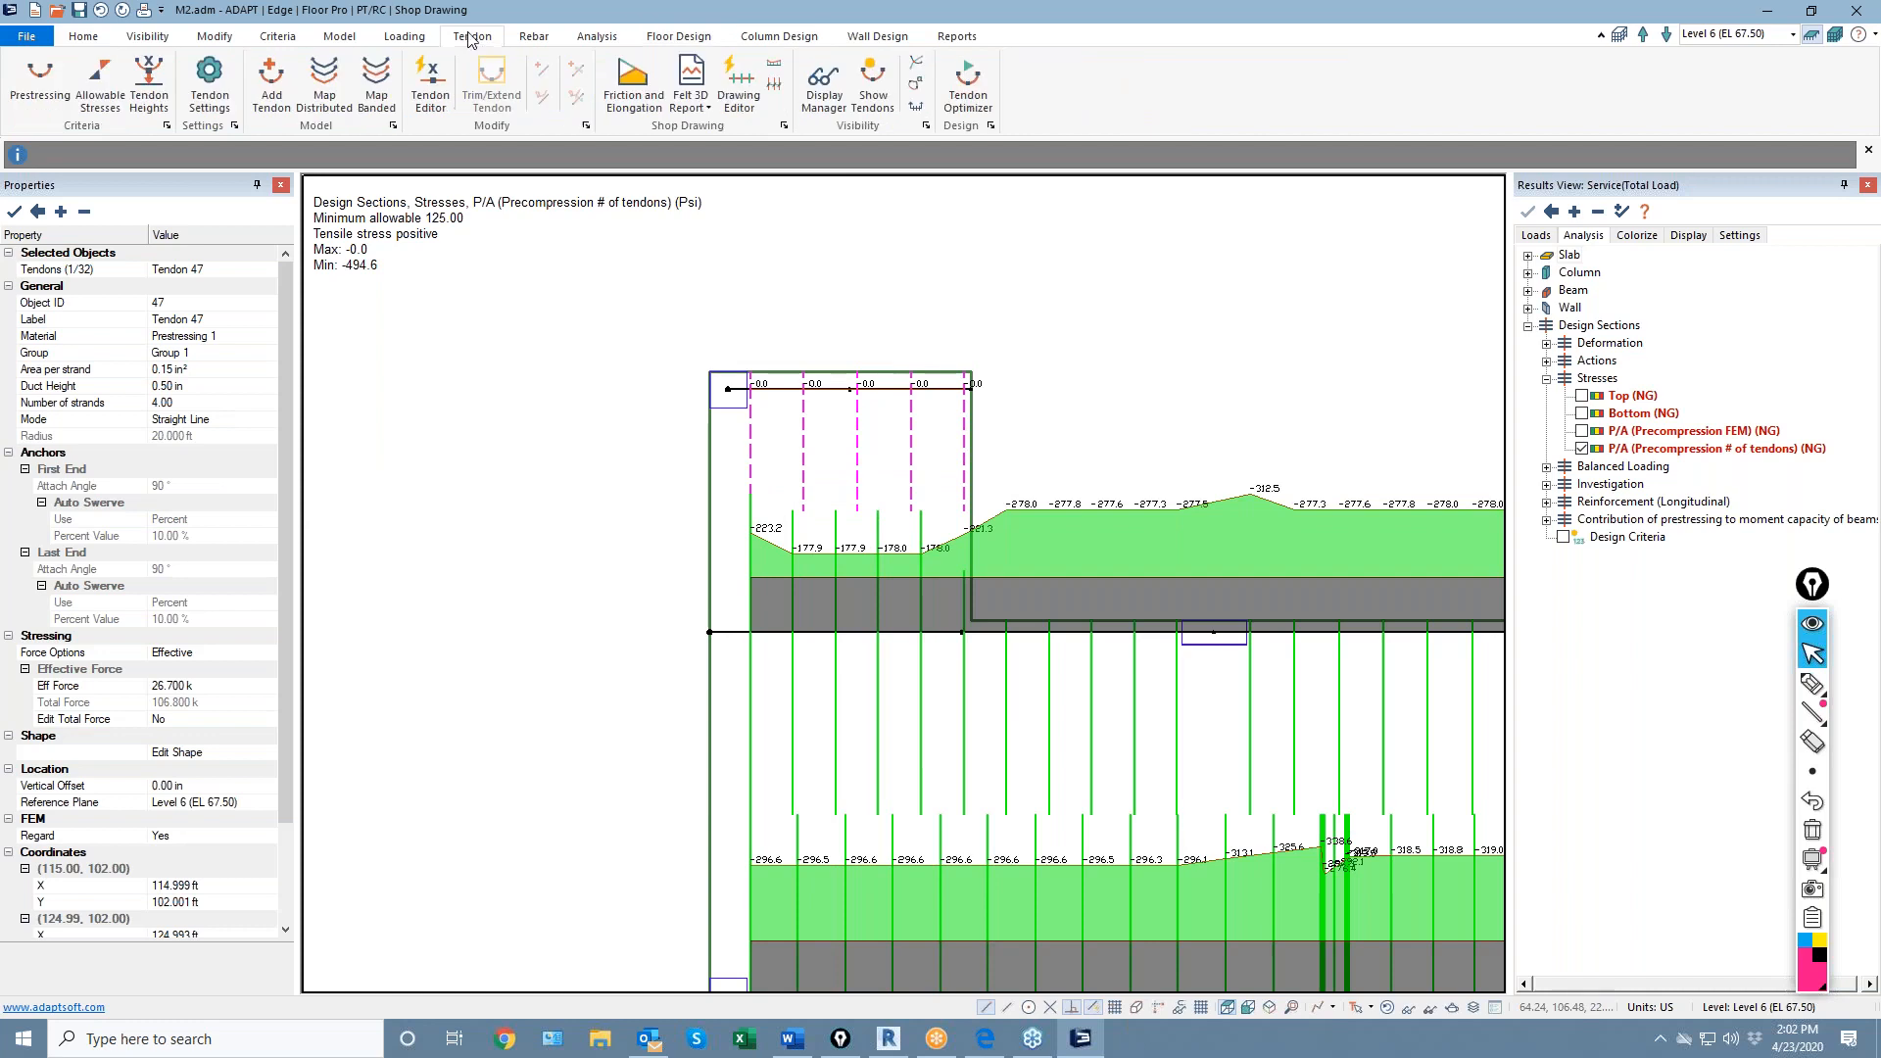
click(875, 98)
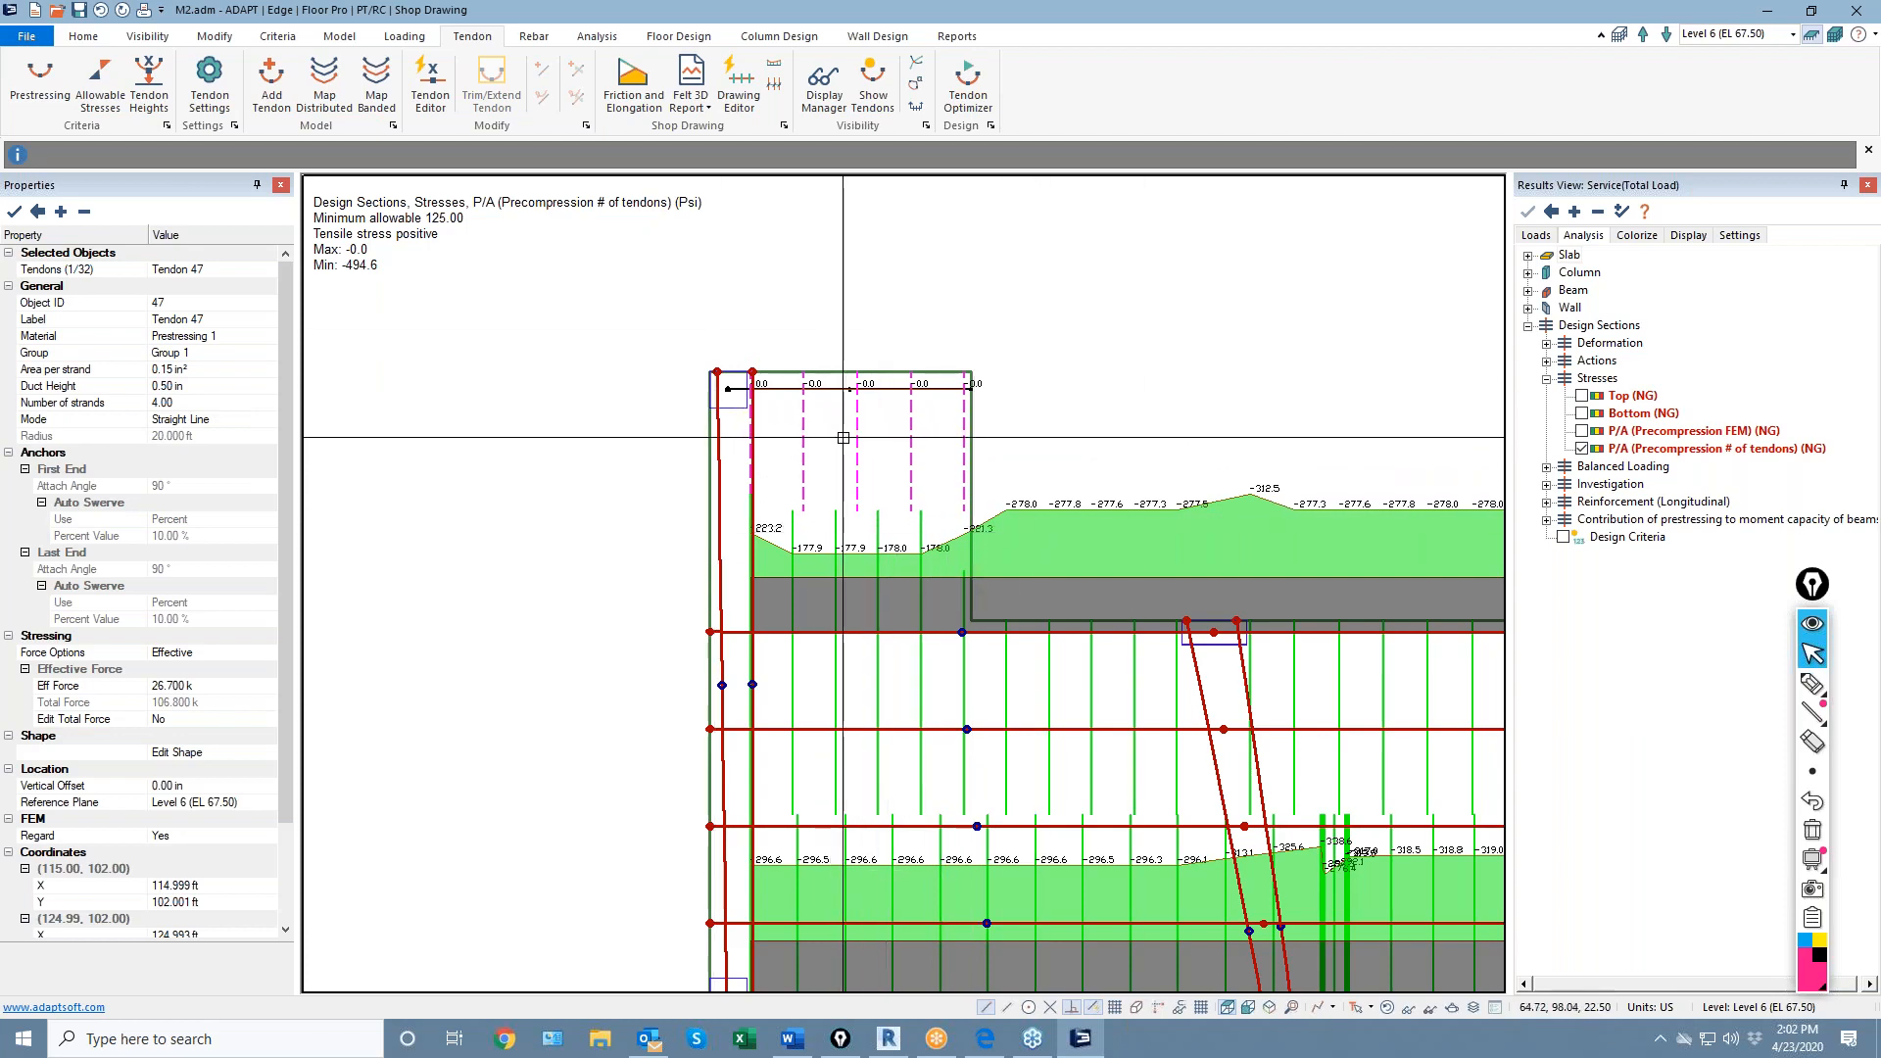
scroll(663, 356, down, 5)
scroll(664, 356, down, 2)
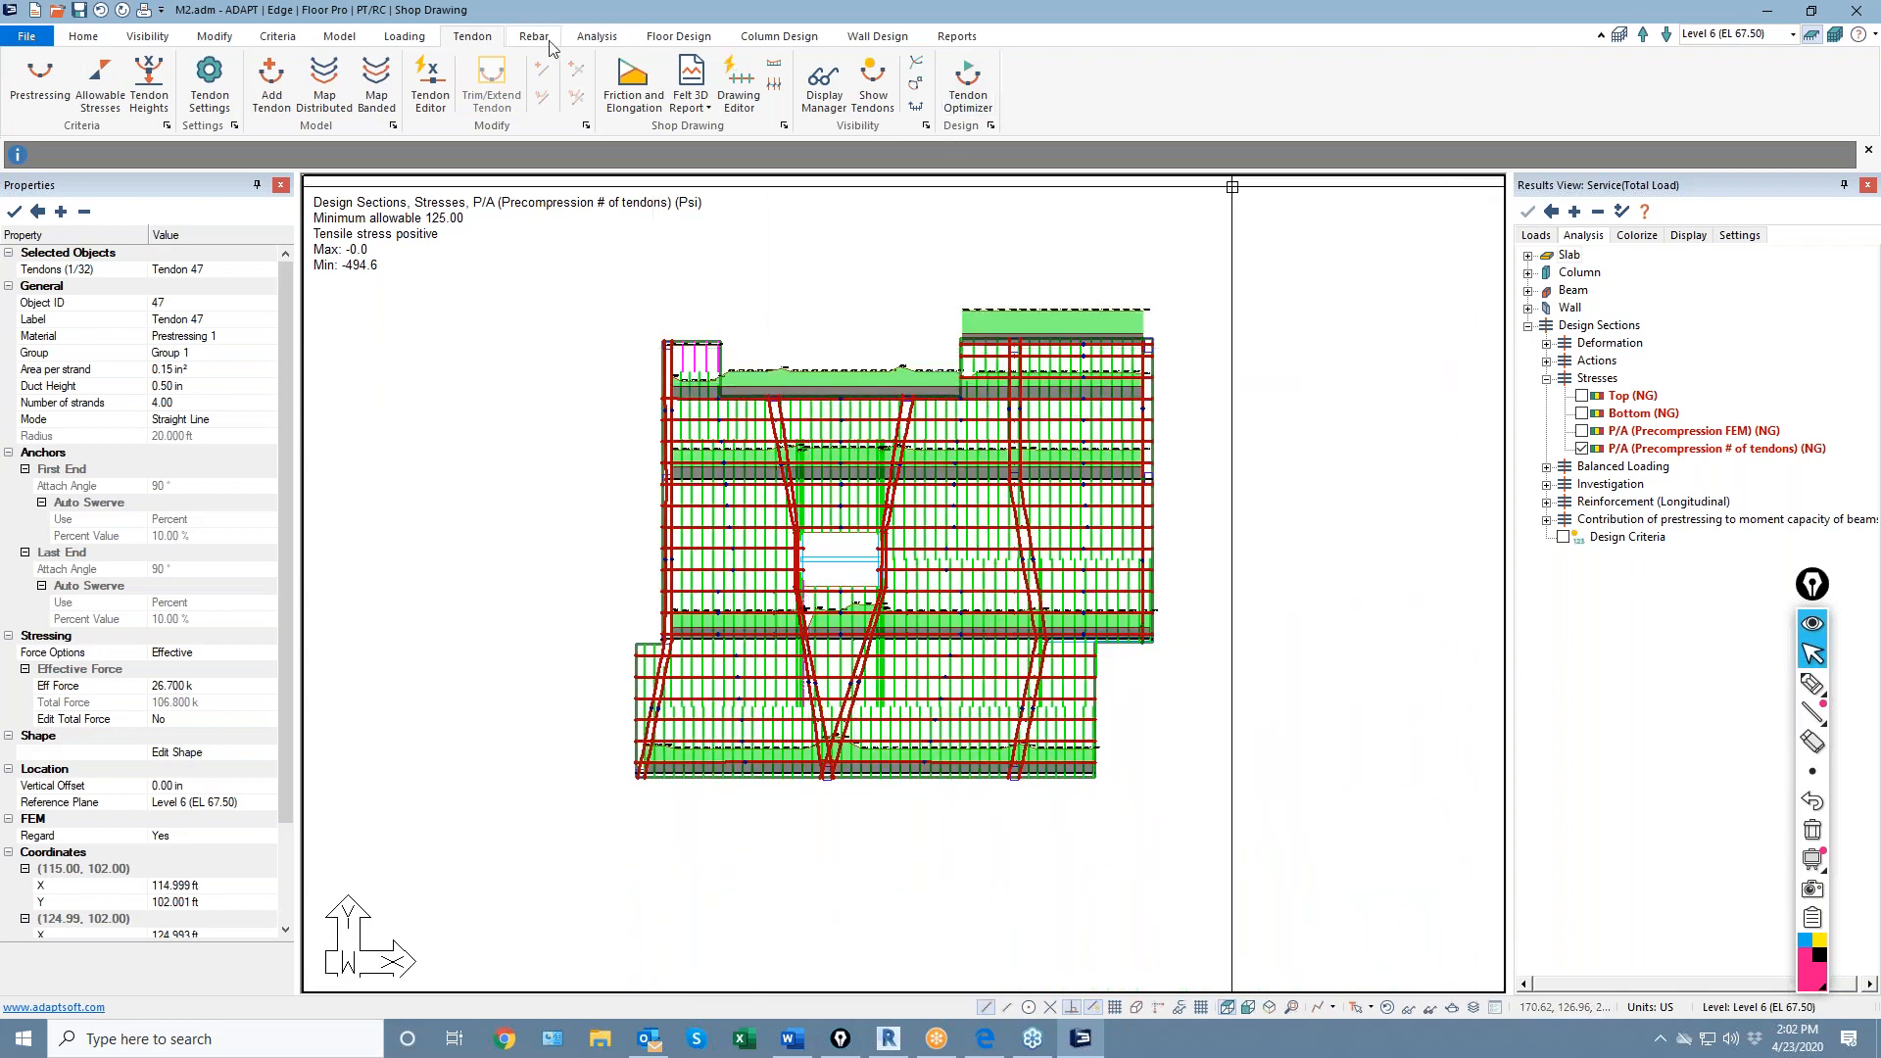
Display the Y-direction design sections' precompression and examine the pink sections and adjacent banded tendon at the slab's southeast column
click(676, 36)
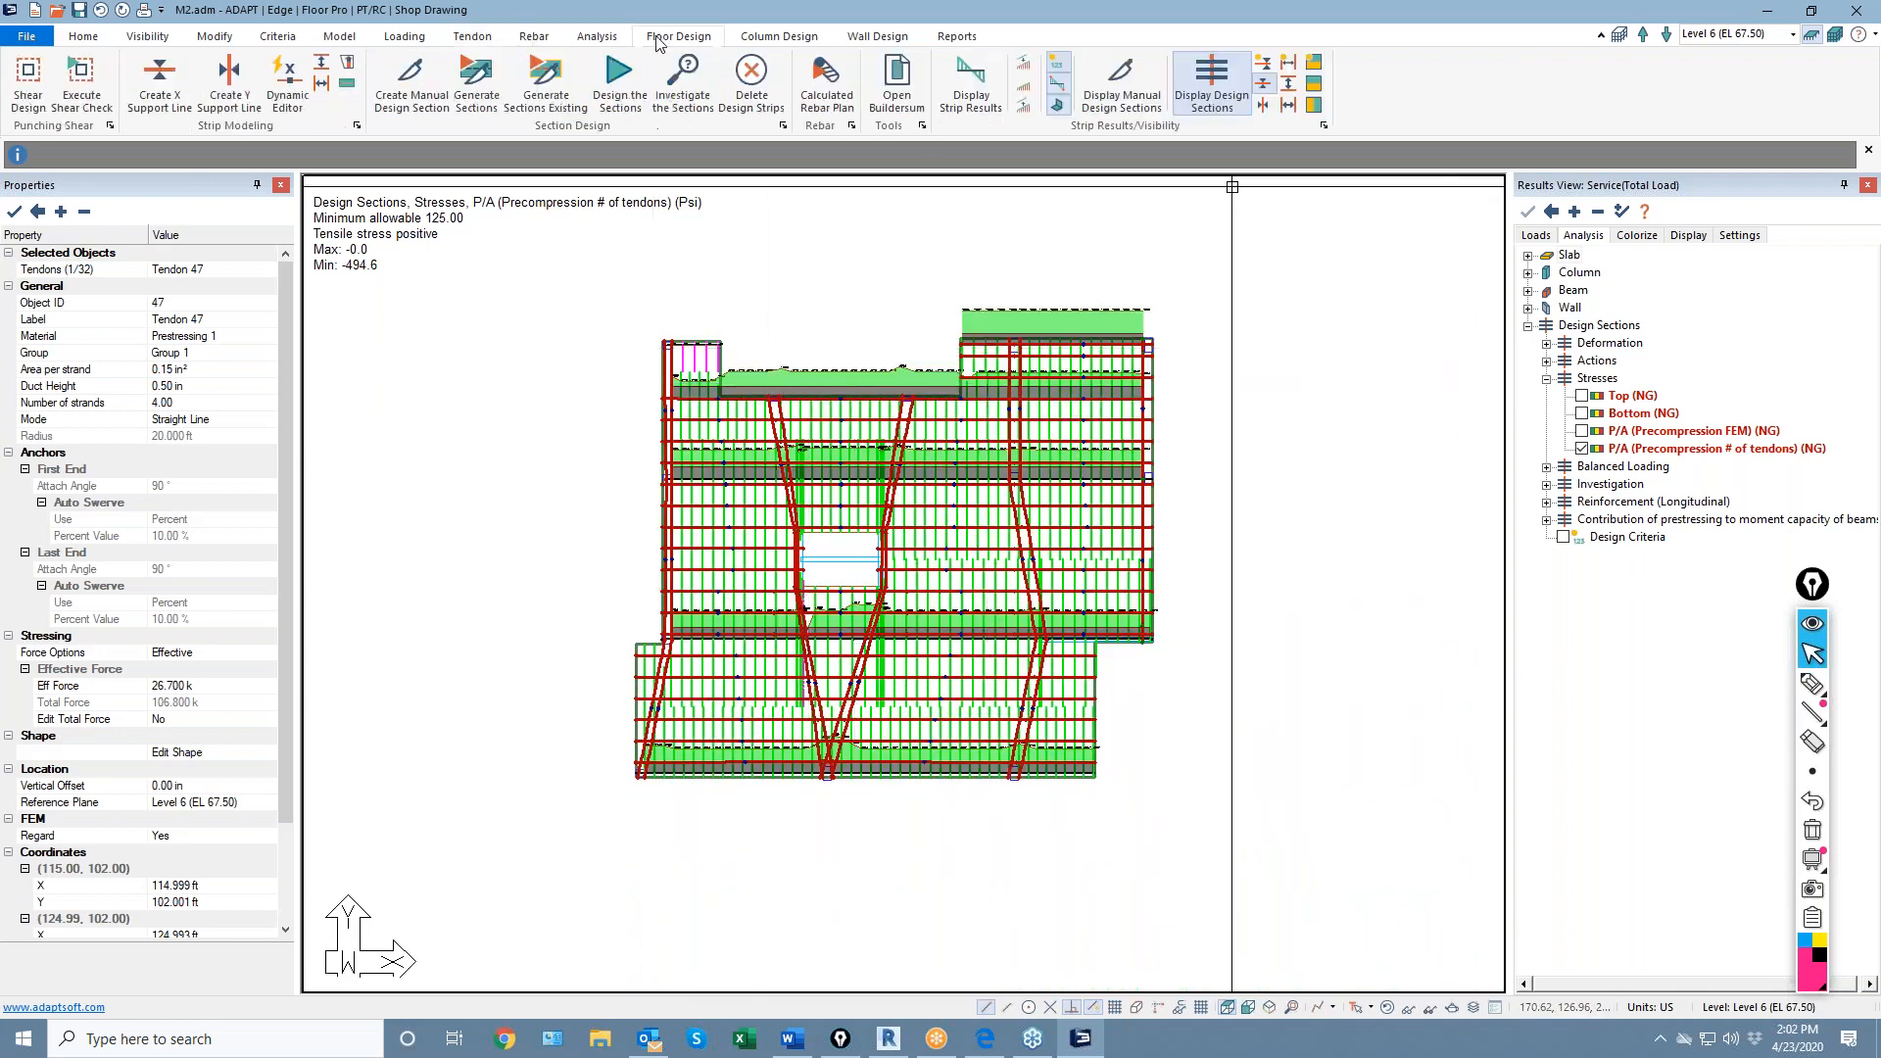
click(1263, 101)
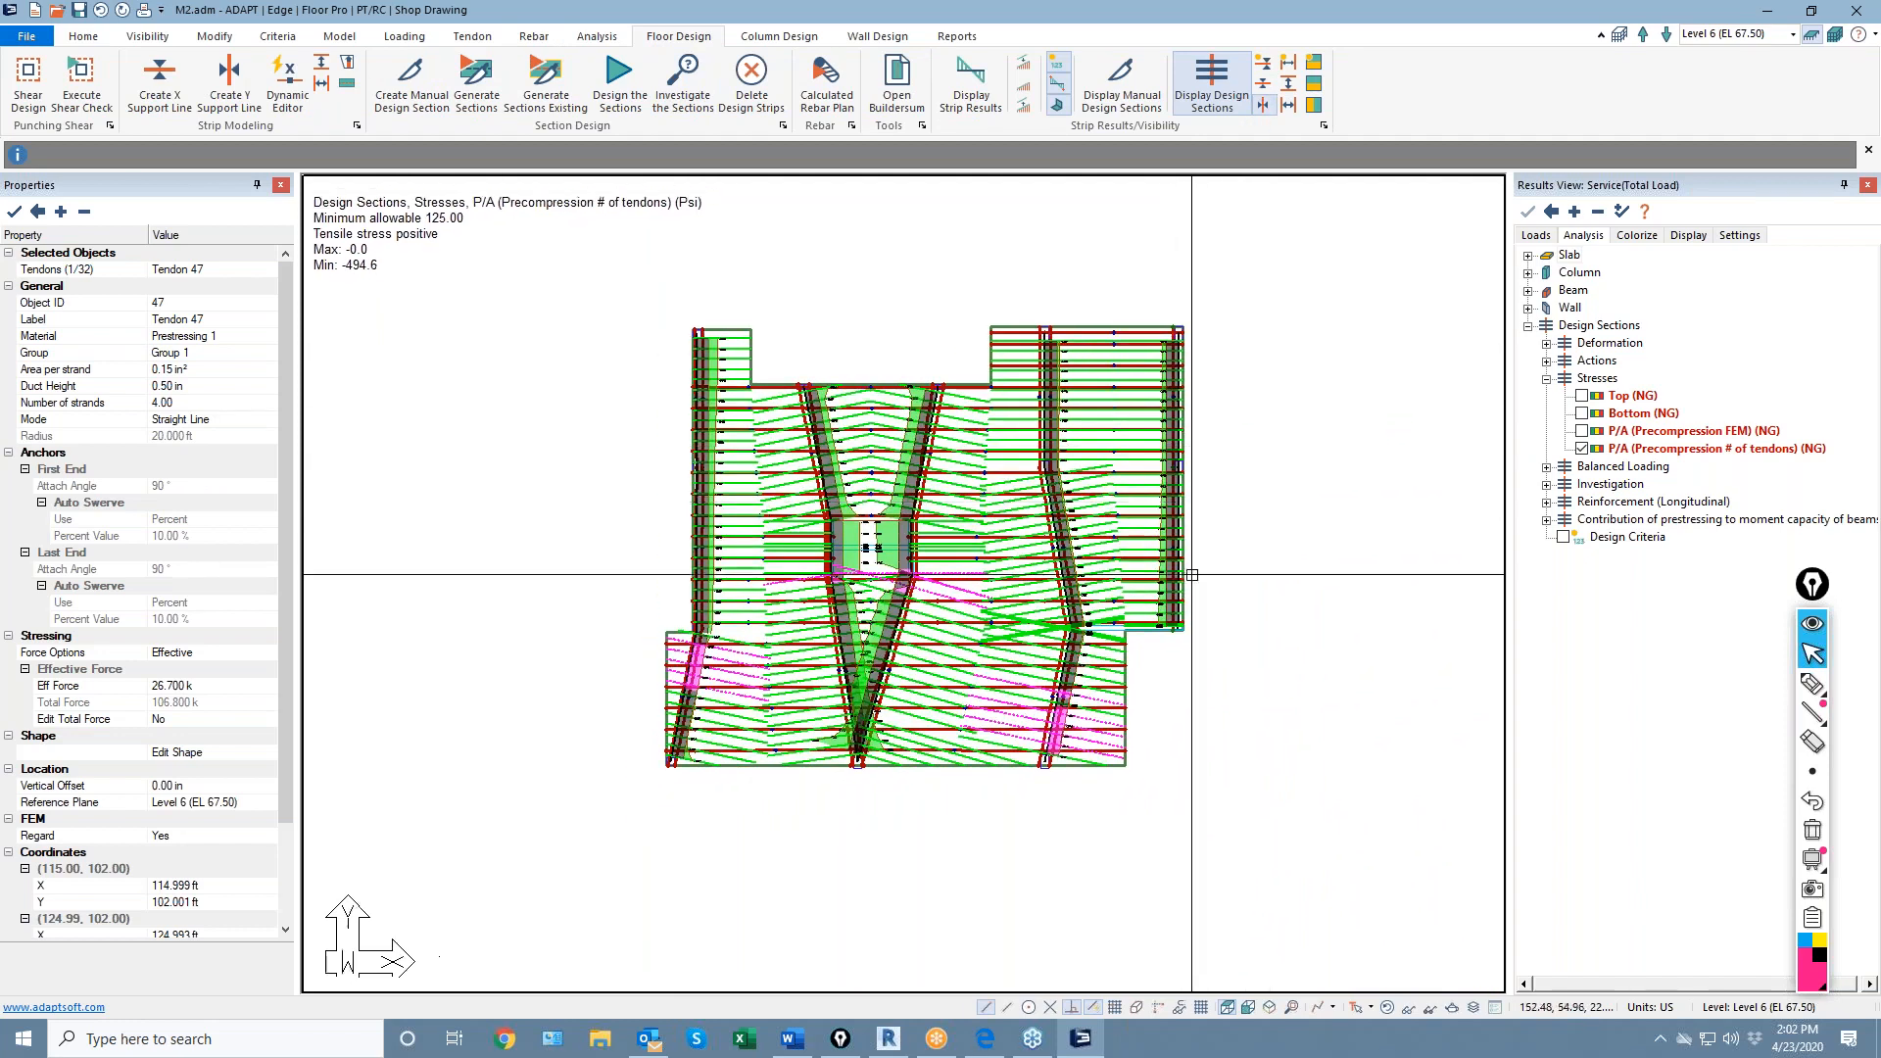
scroll(1117, 687, up, 5)
scroll(1118, 687, up, 3)
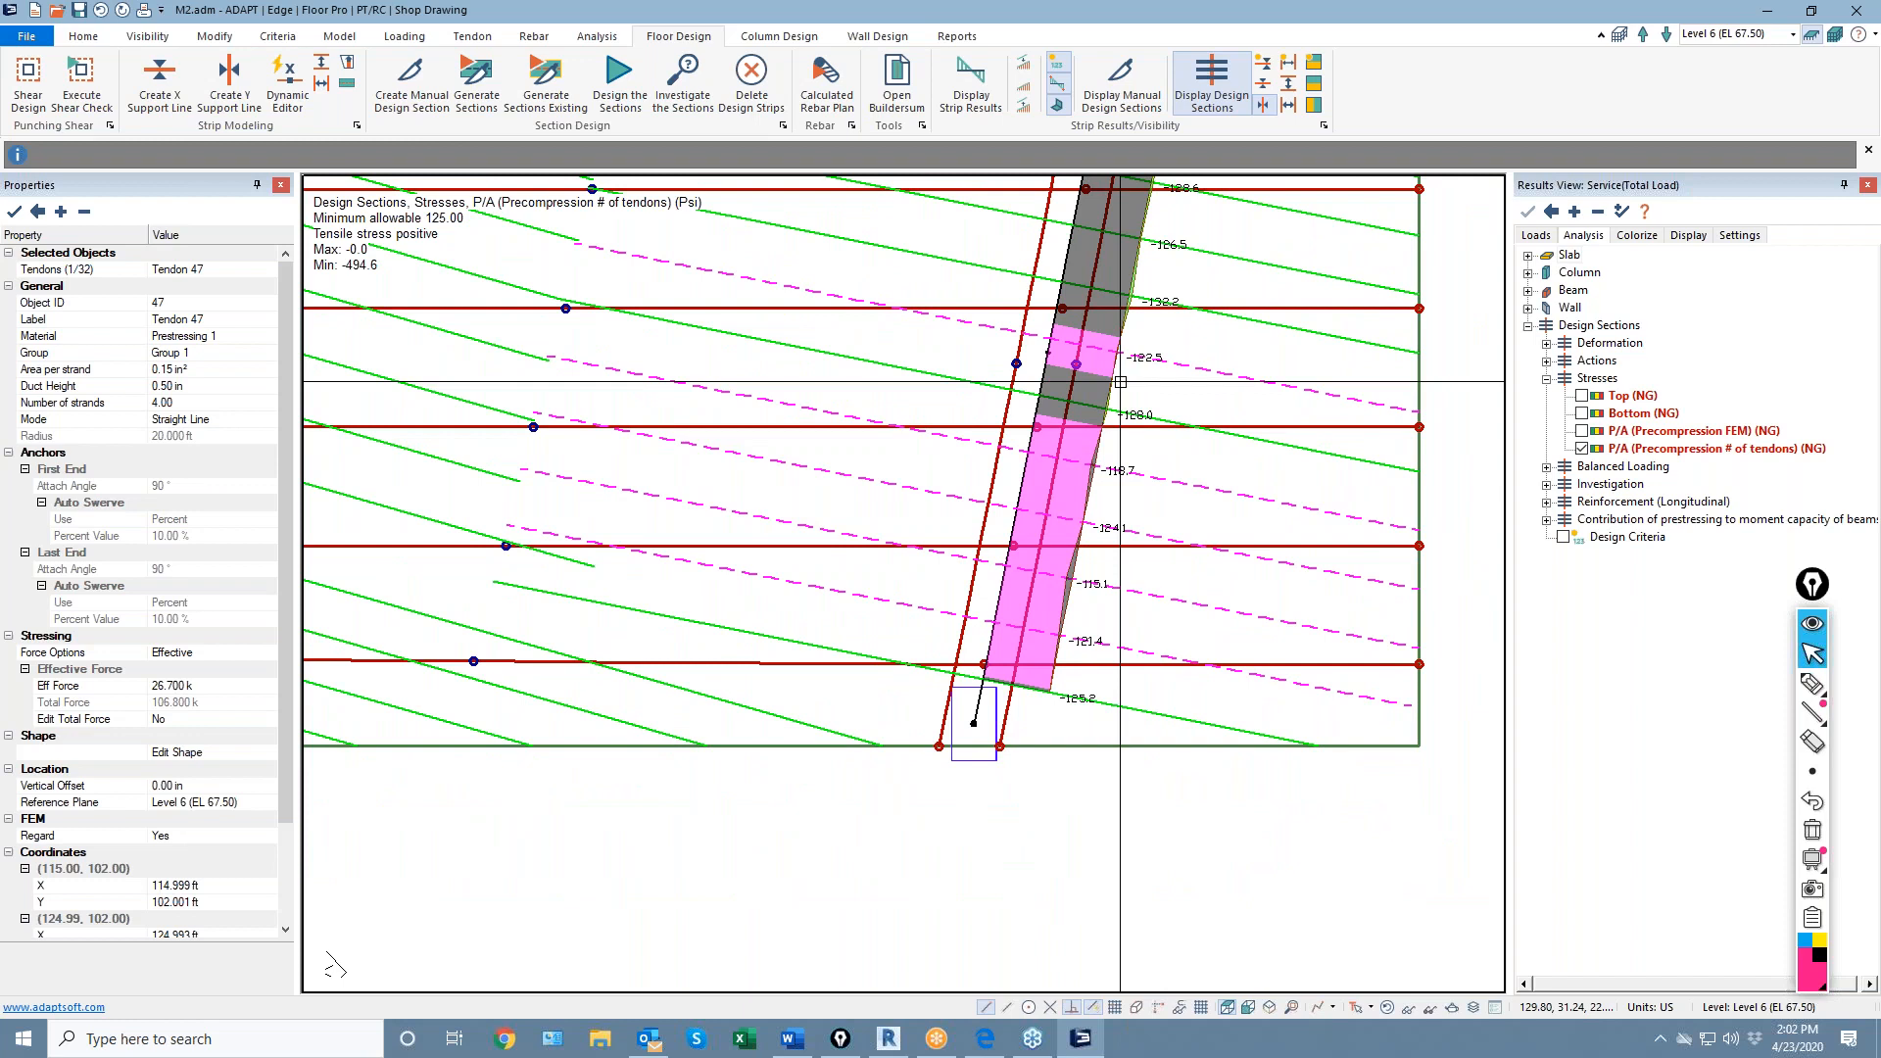
scroll(1075, 323, up, 2)
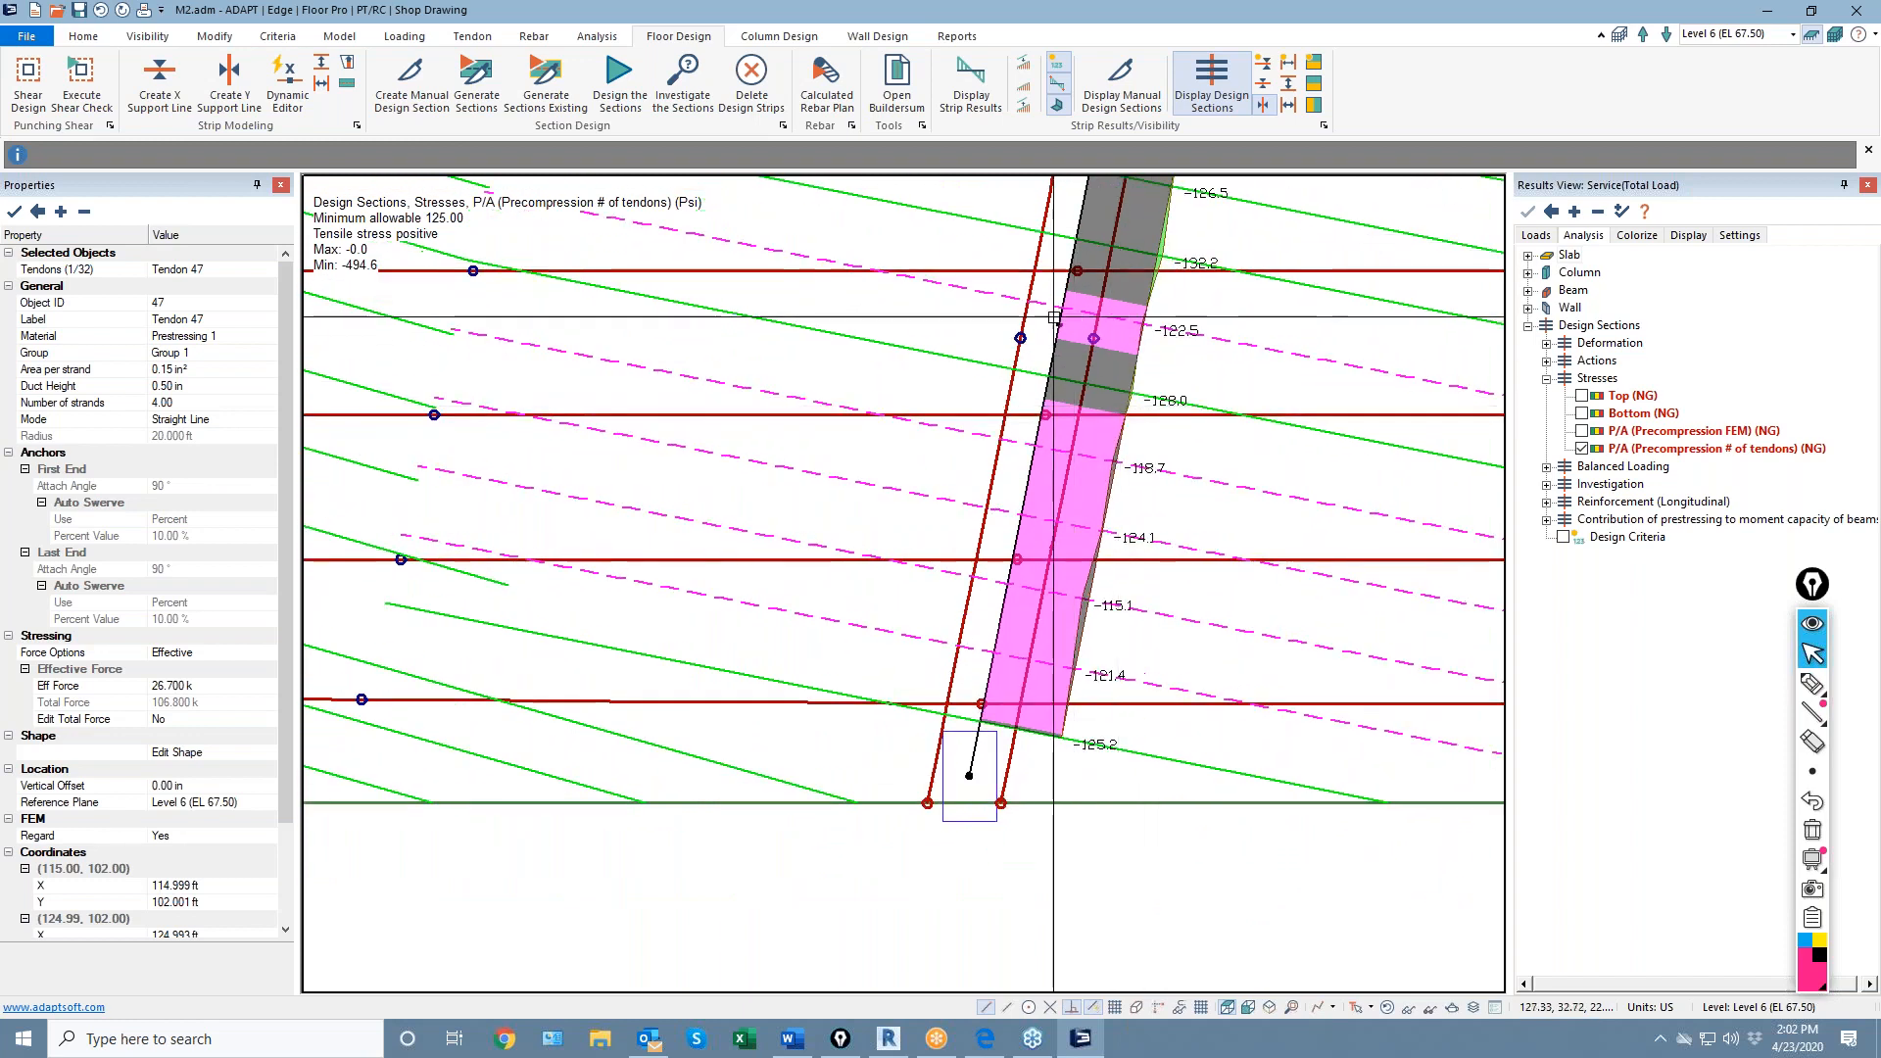
click(1044, 248)
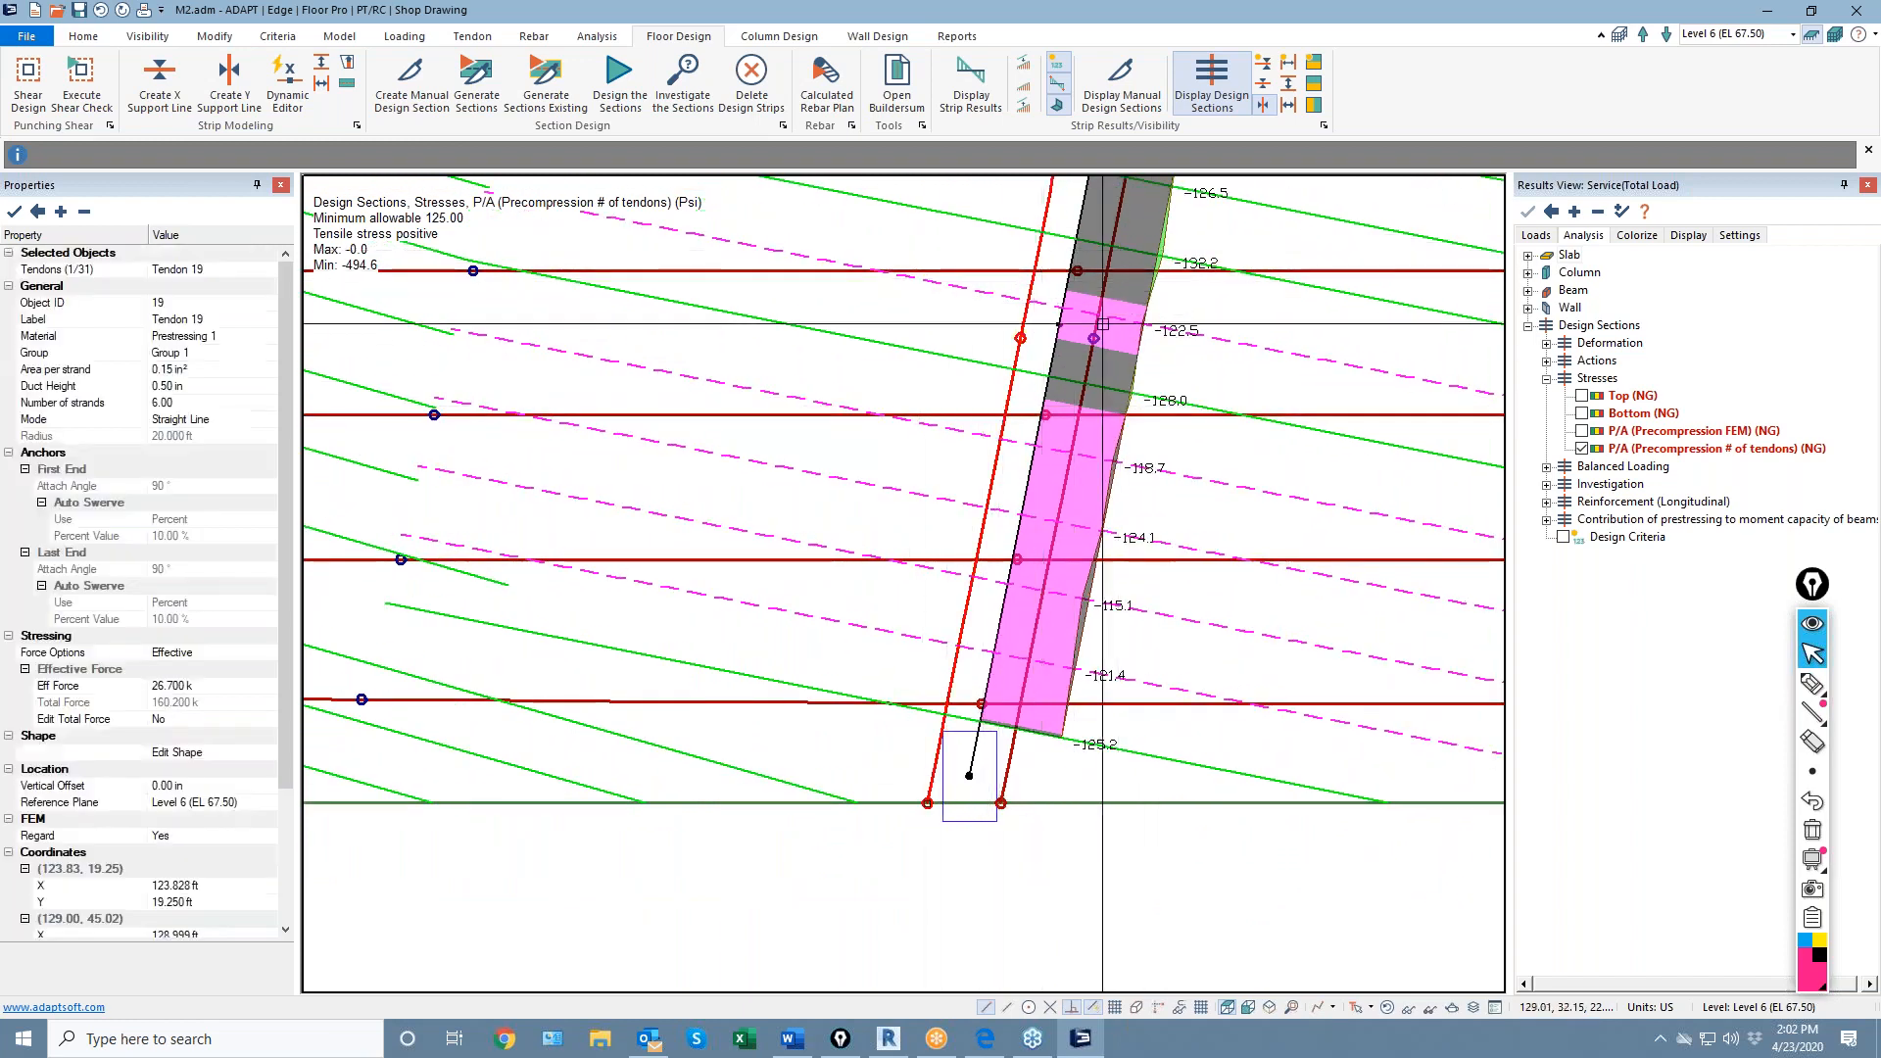
Mark up the pink design sections near the southeast column, check the selected tendon's properties, and clear the annotations
click(1811, 684)
drag(957, 217, 1025, 228)
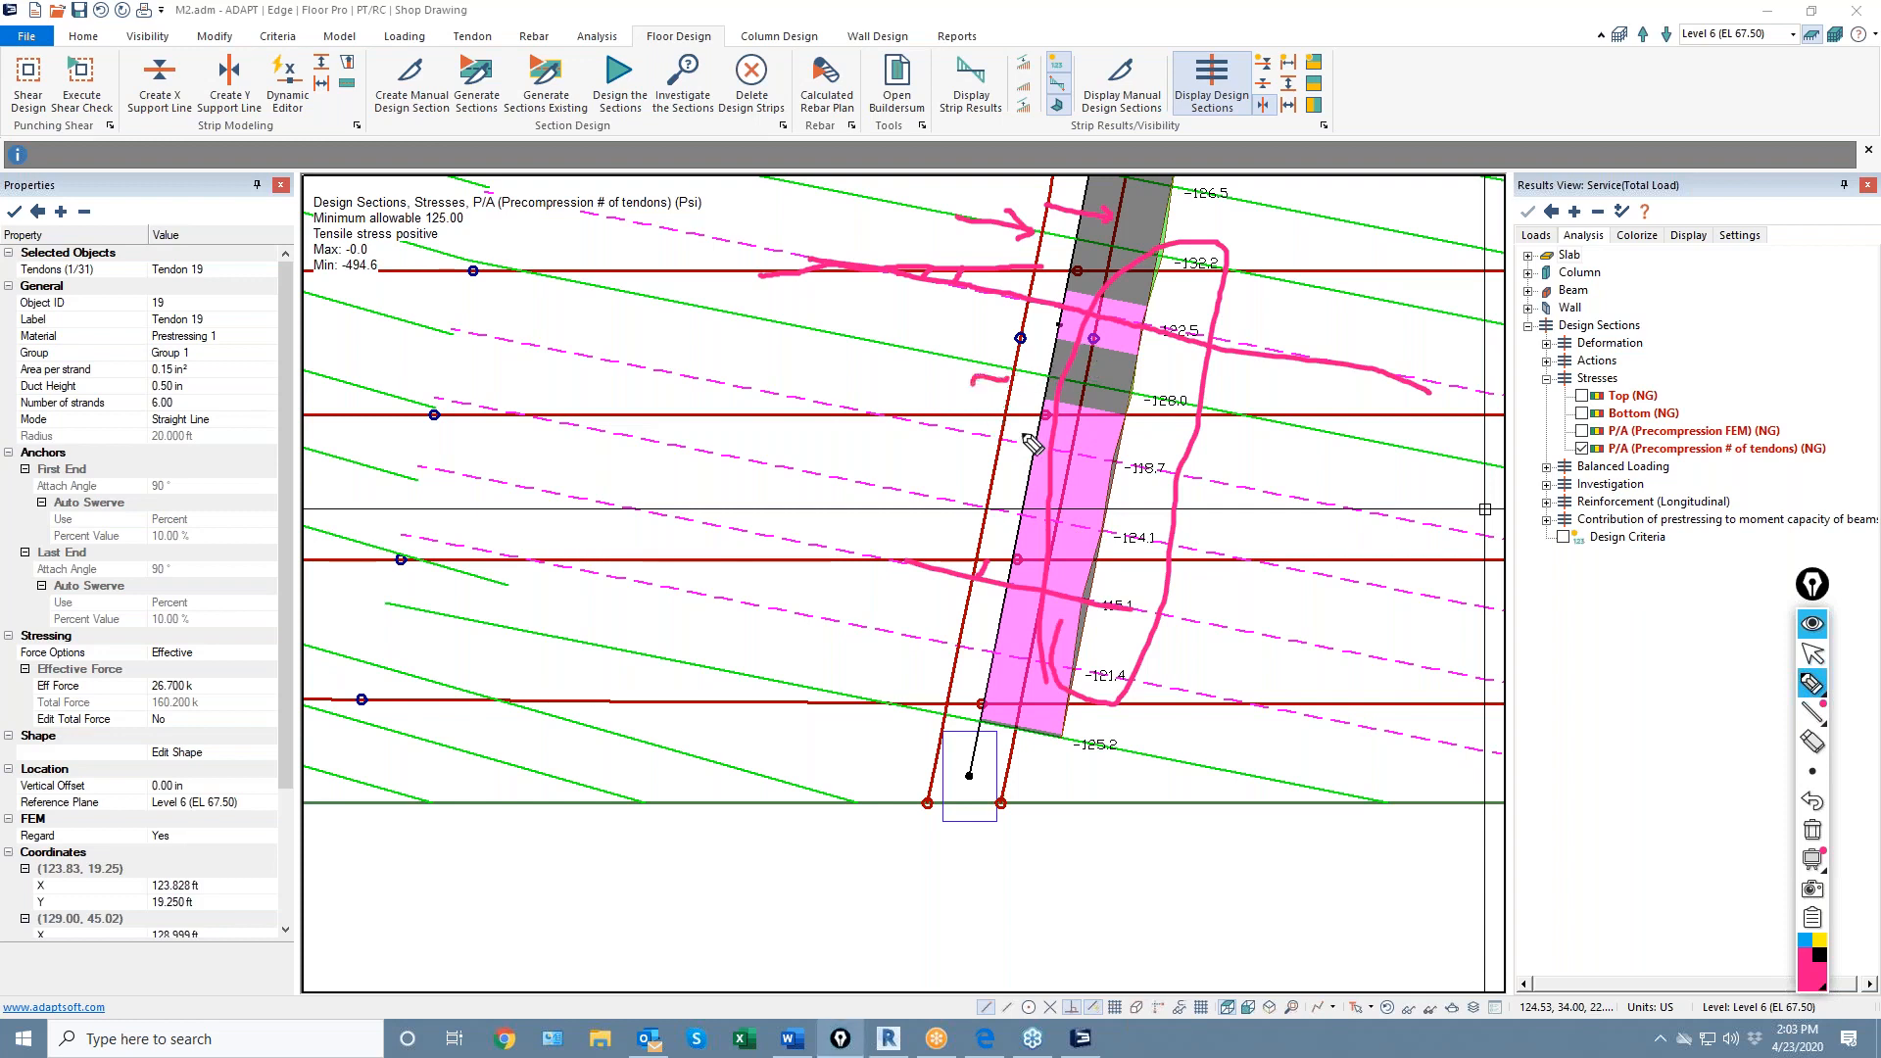
double_click(1014, 352)
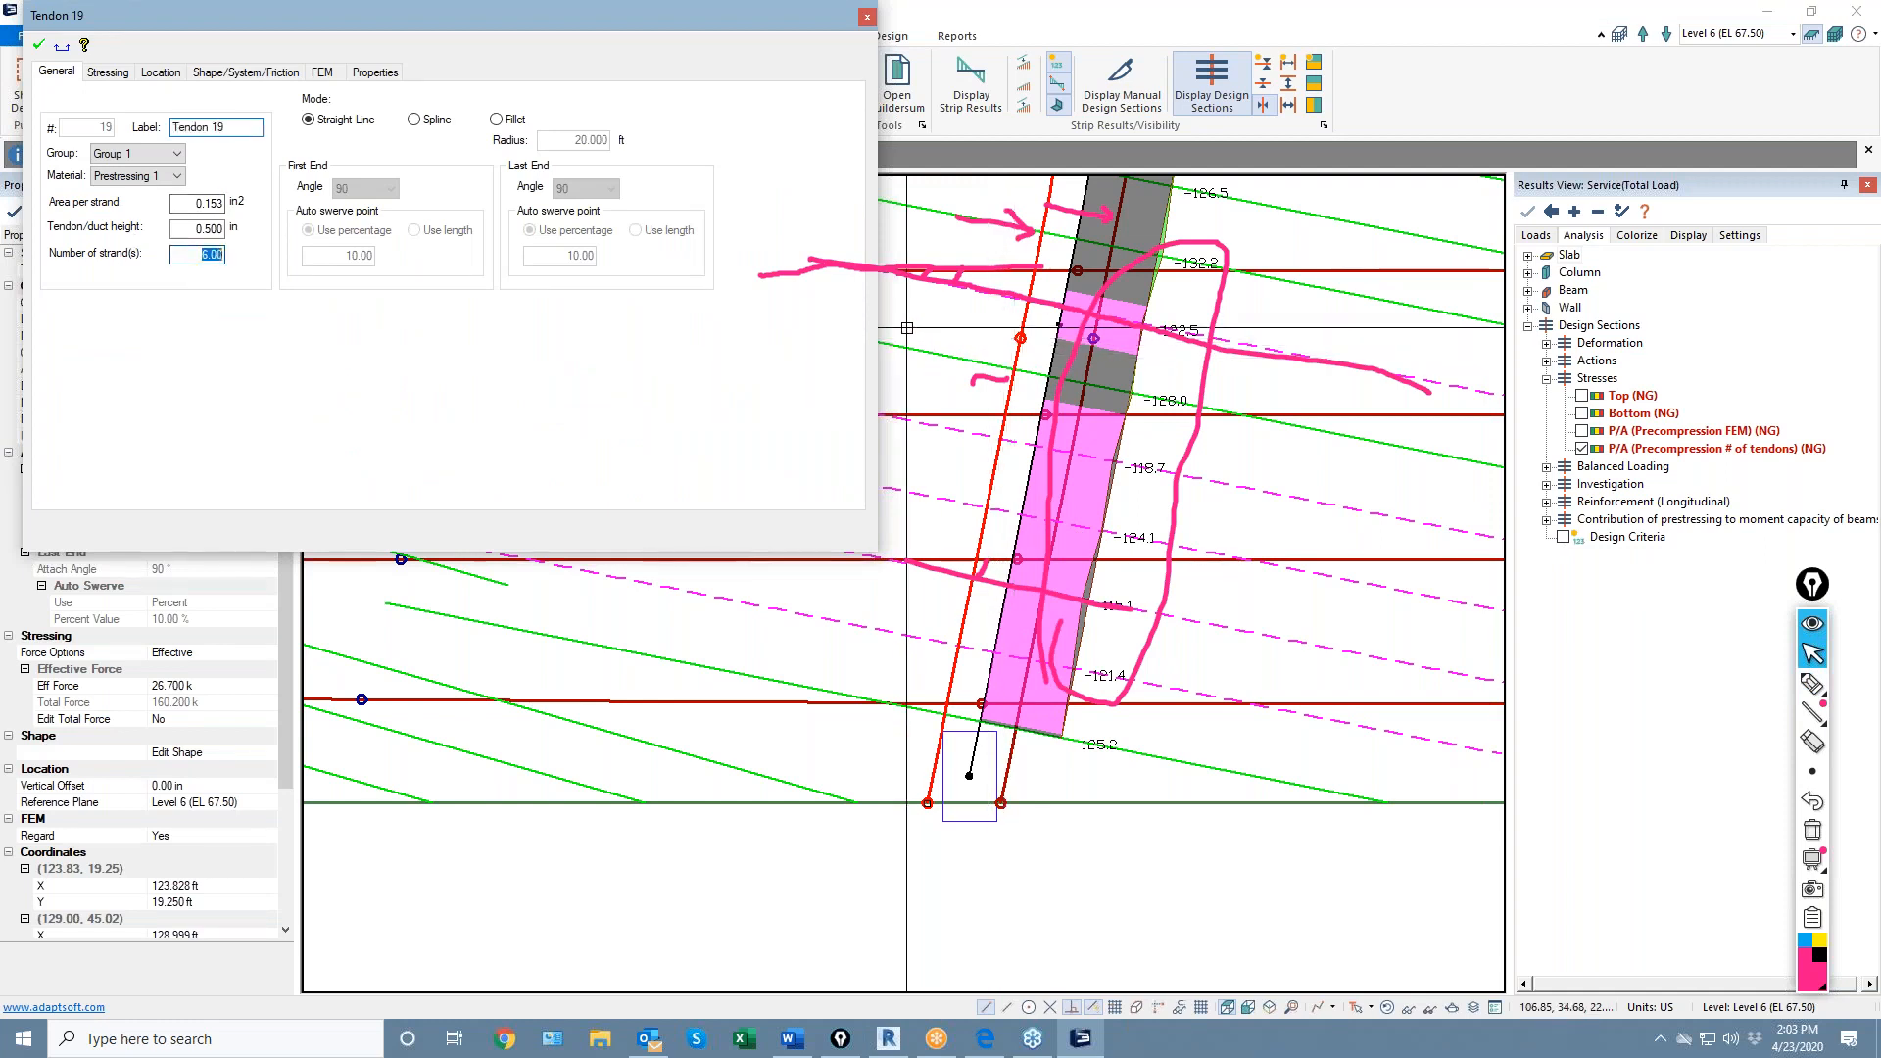
key(Return)
scroll(1204, 647, down, 2)
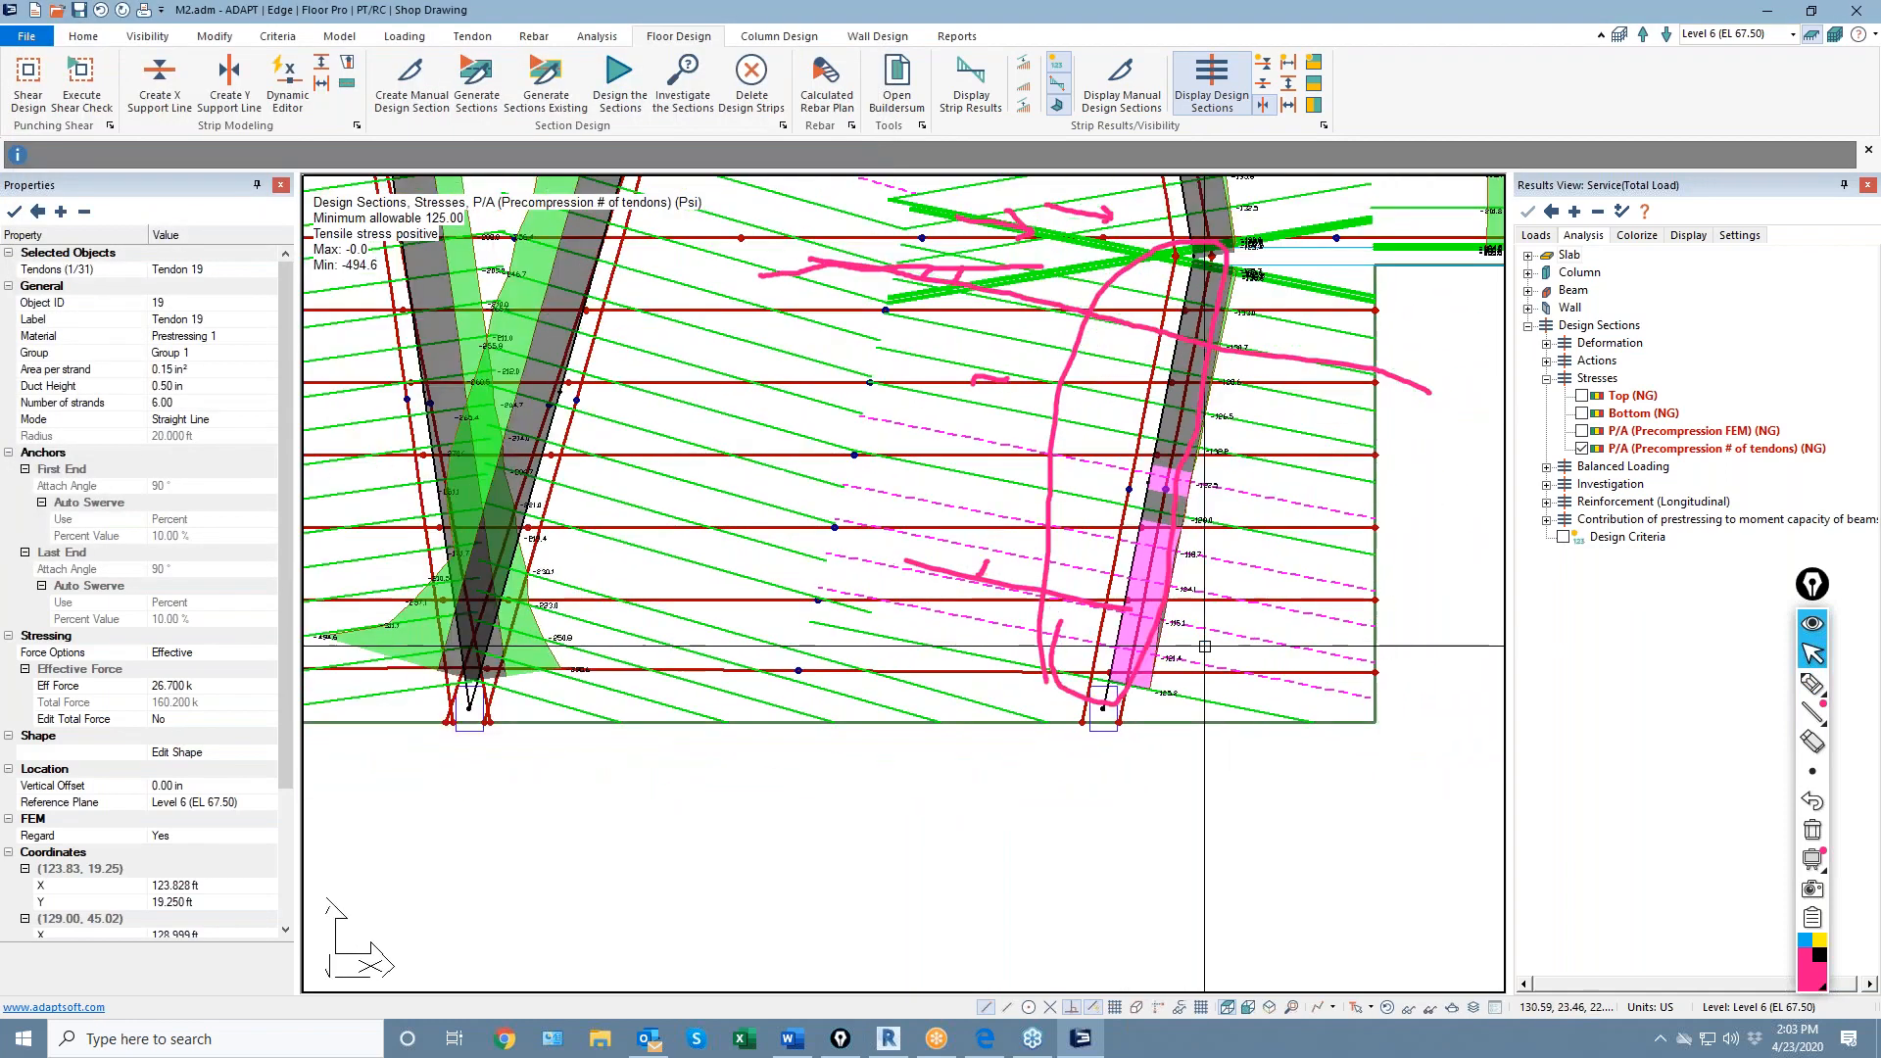
click(1813, 832)
scroll(955, 516, down, 3)
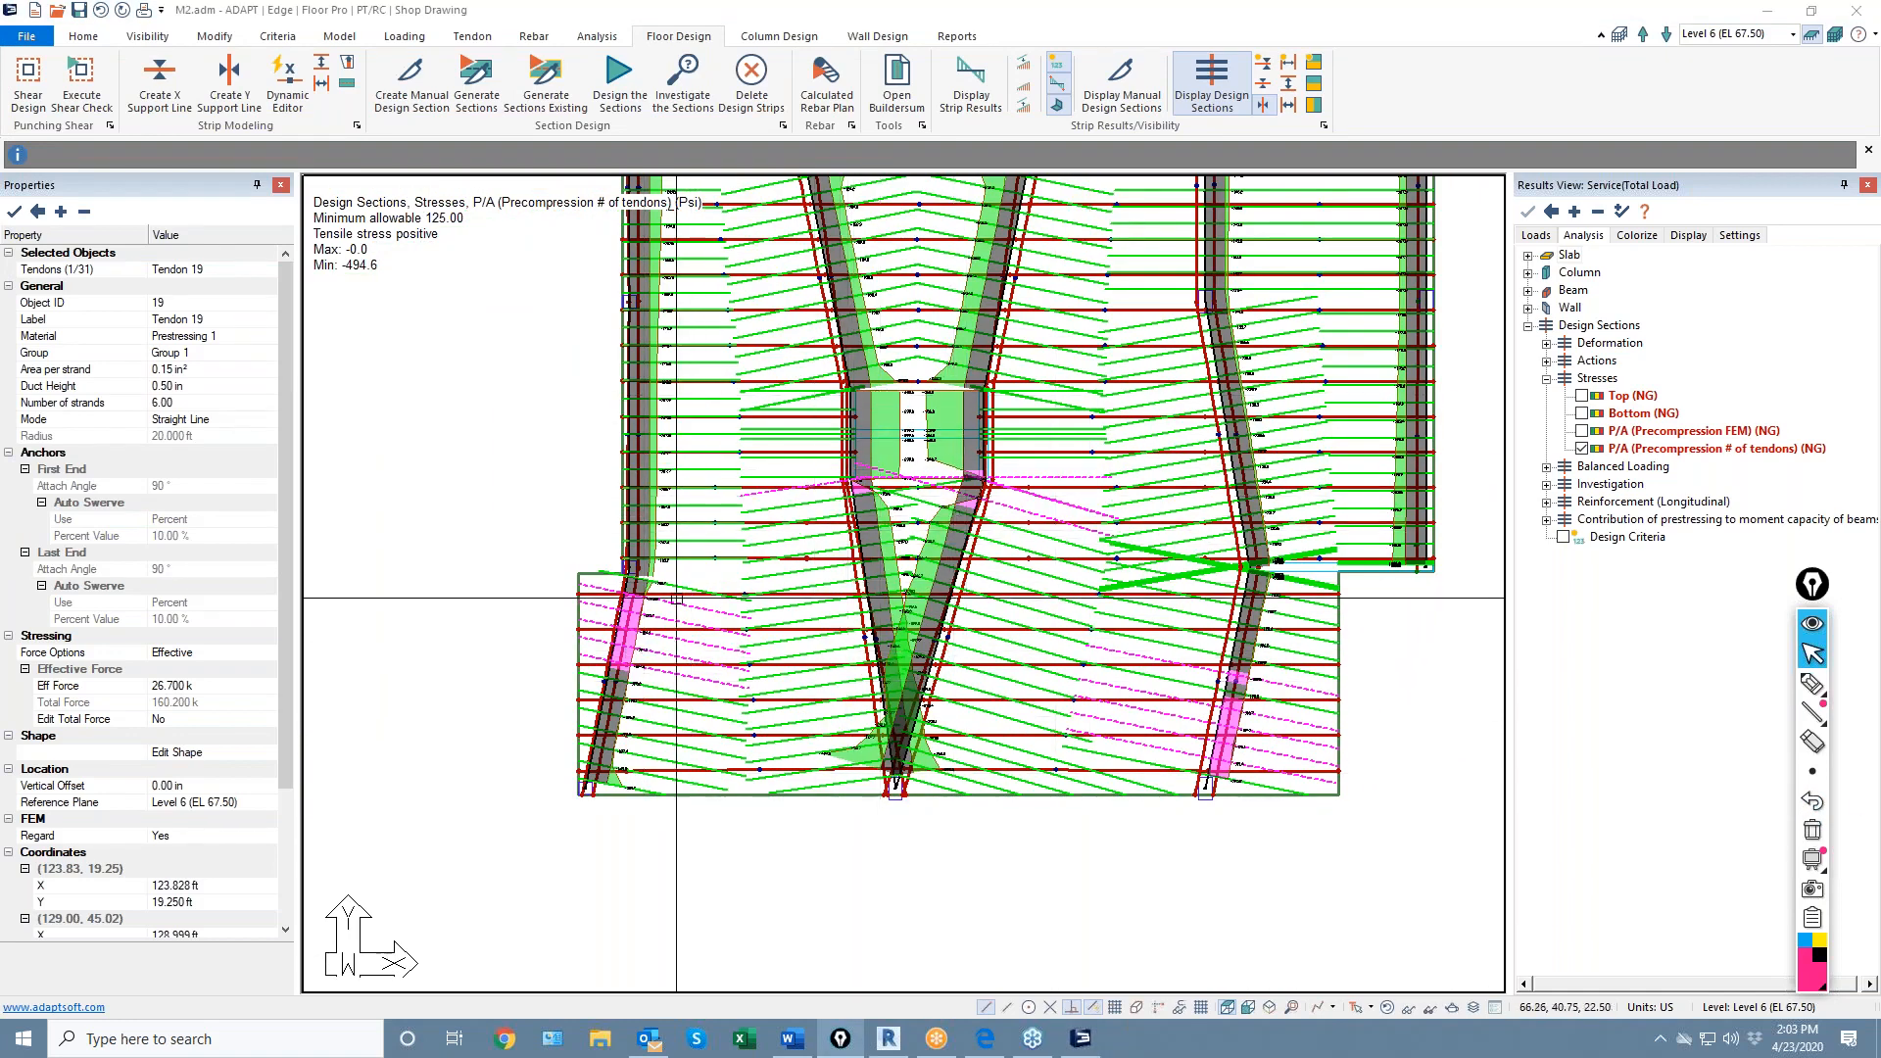
middle_drag(676, 562, 639, 715)
scroll(657, 508, down, 1)
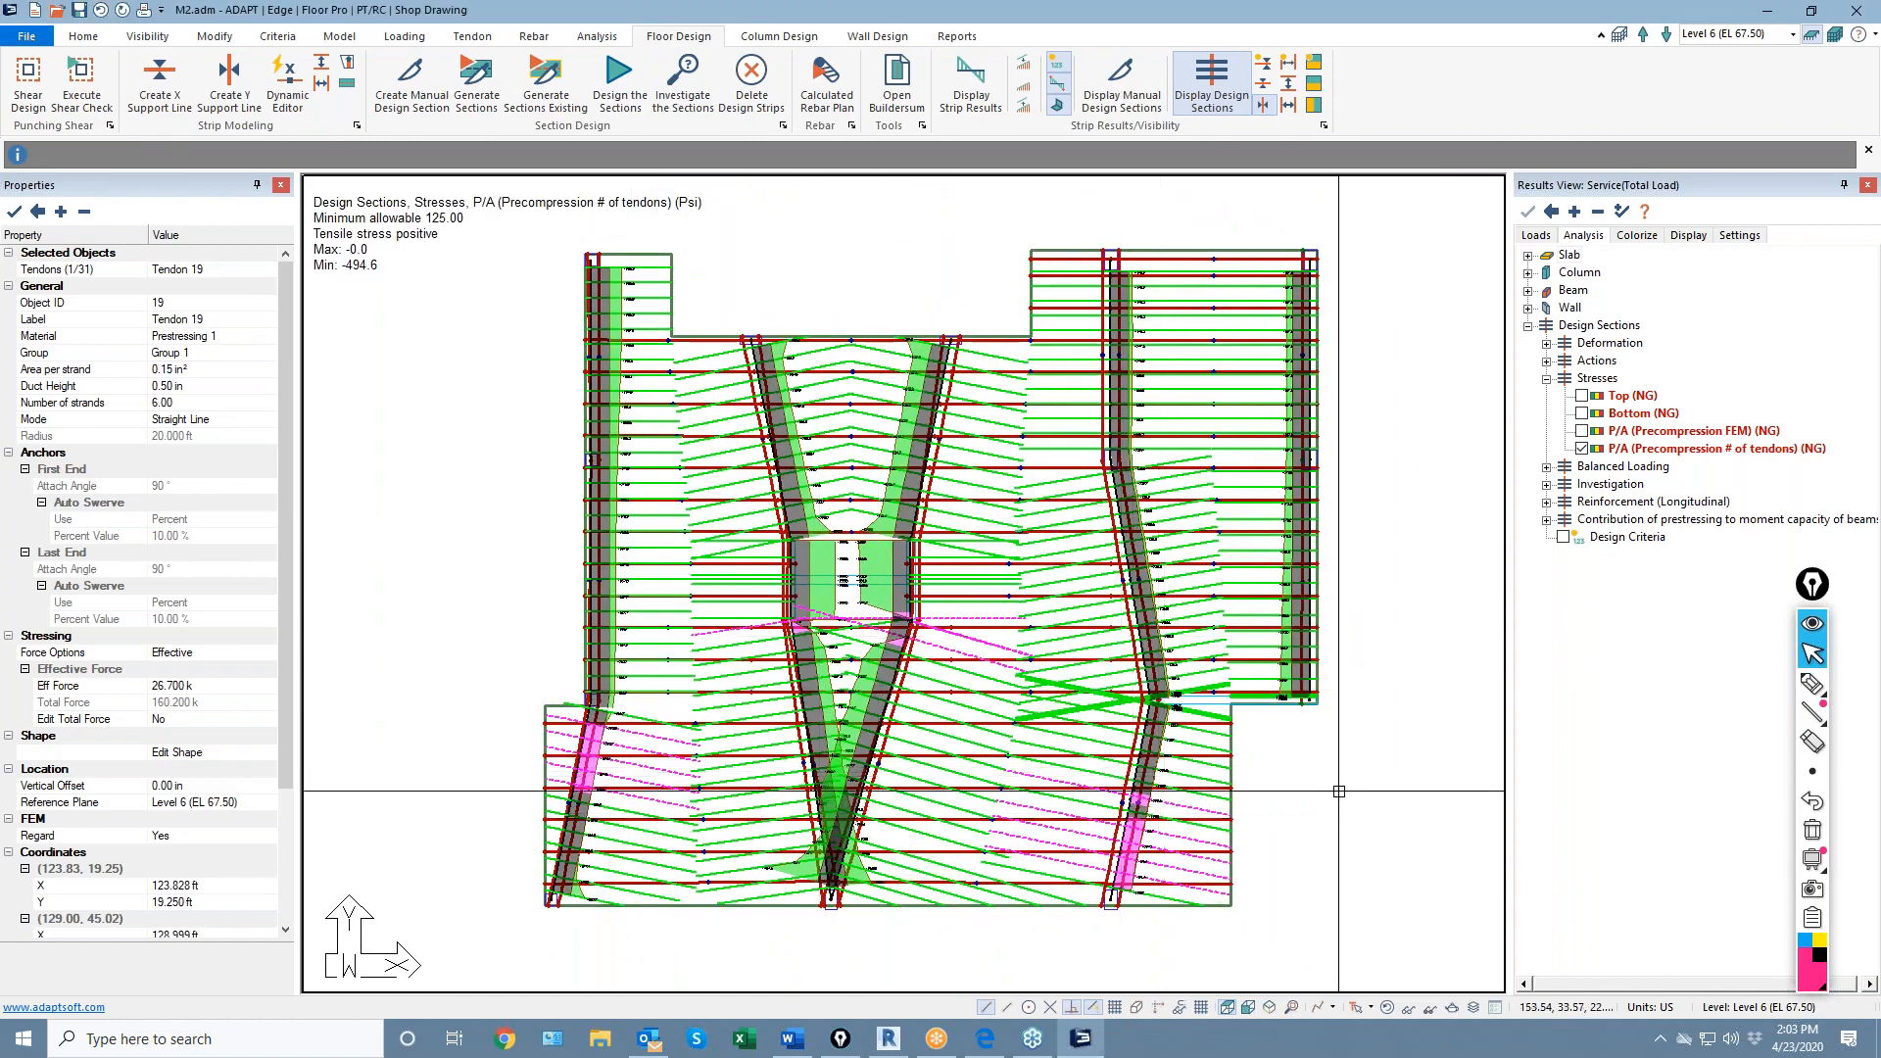
Replace the precompression results and tendons with the Bottom stresses of the X-direction design sections
click(1582, 449)
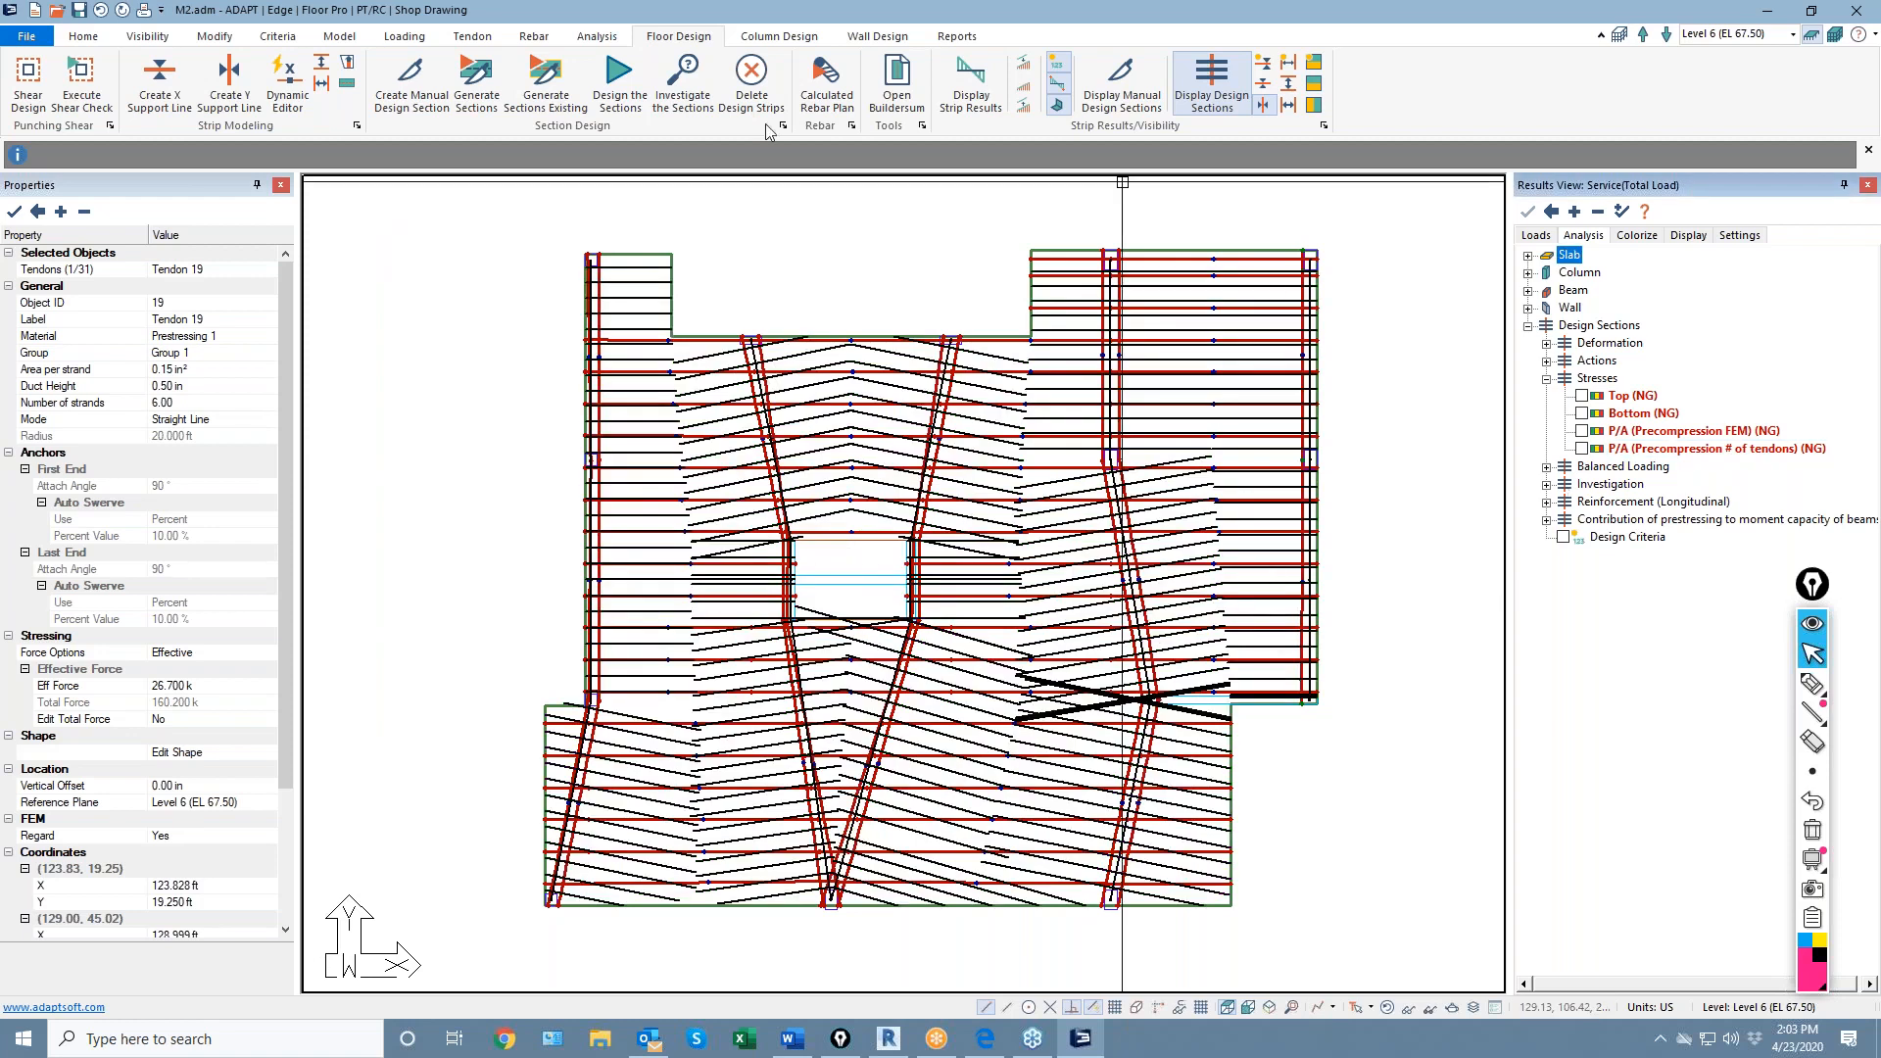
click(469, 36)
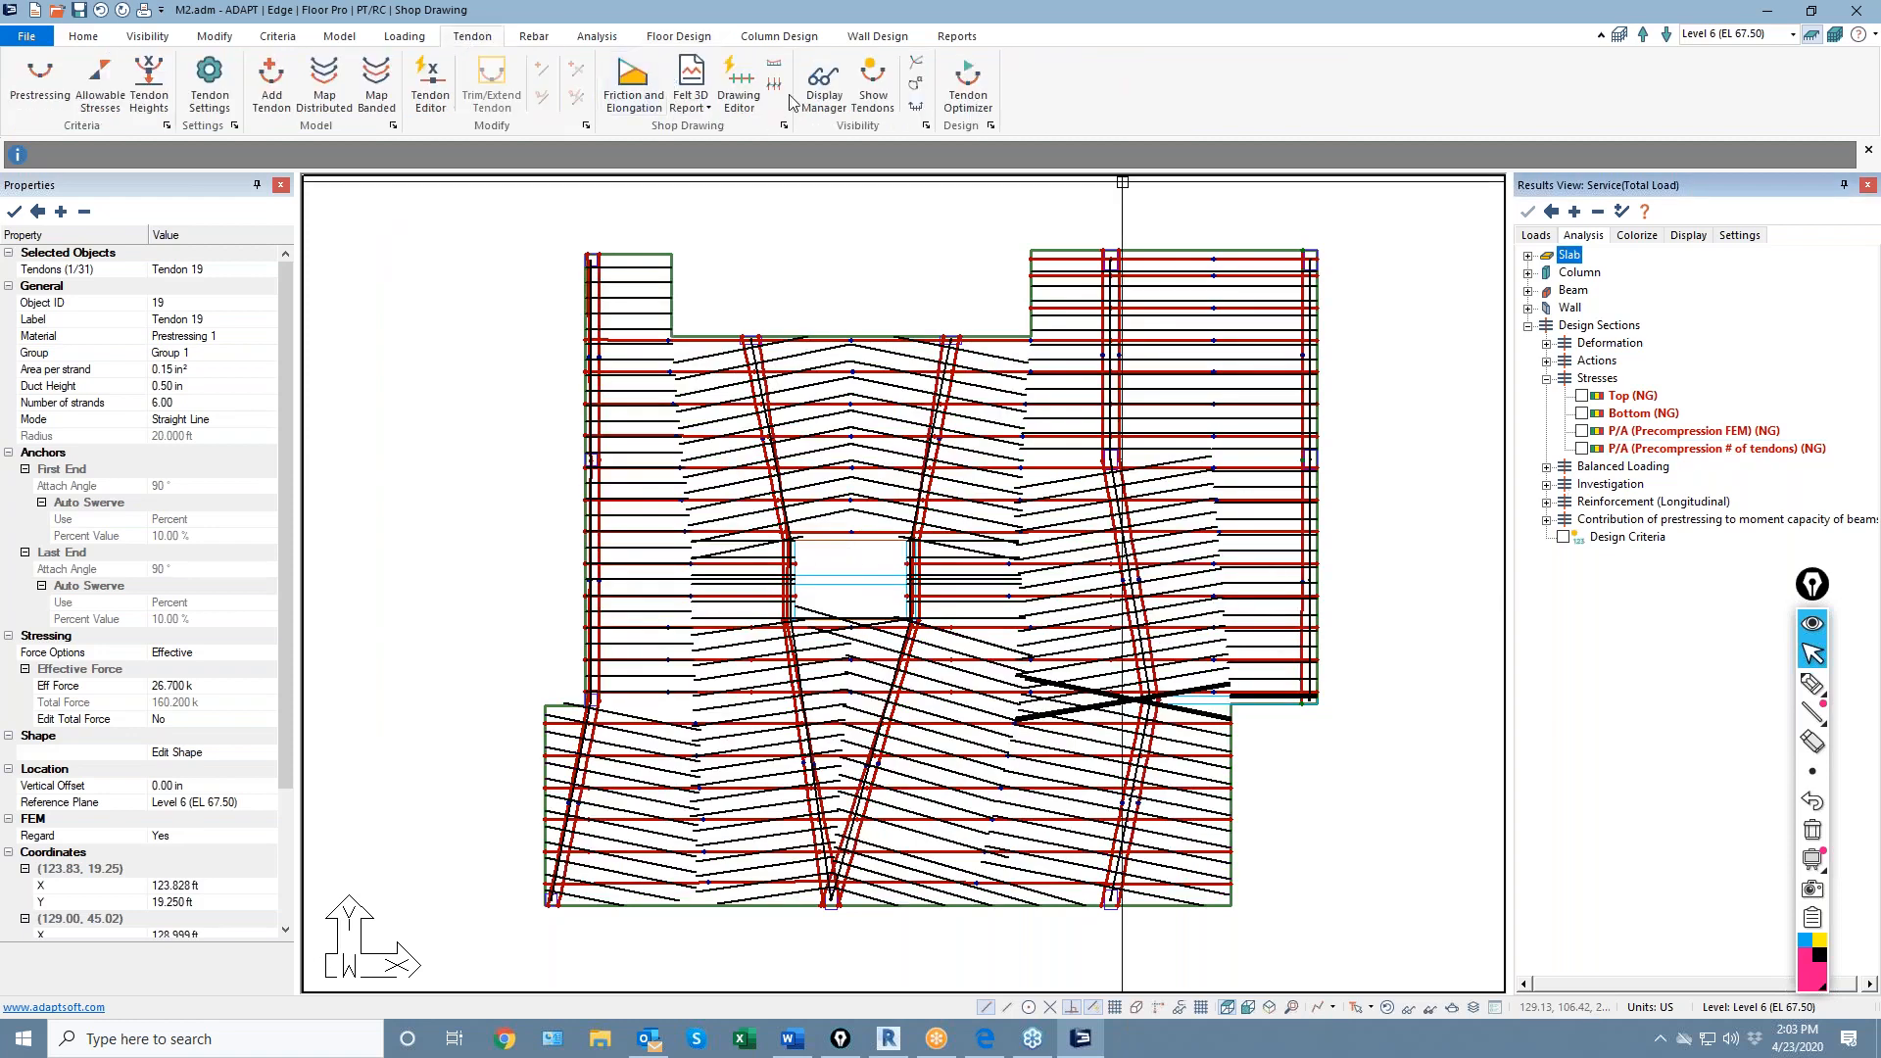
click(871, 82)
click(679, 36)
click(1213, 98)
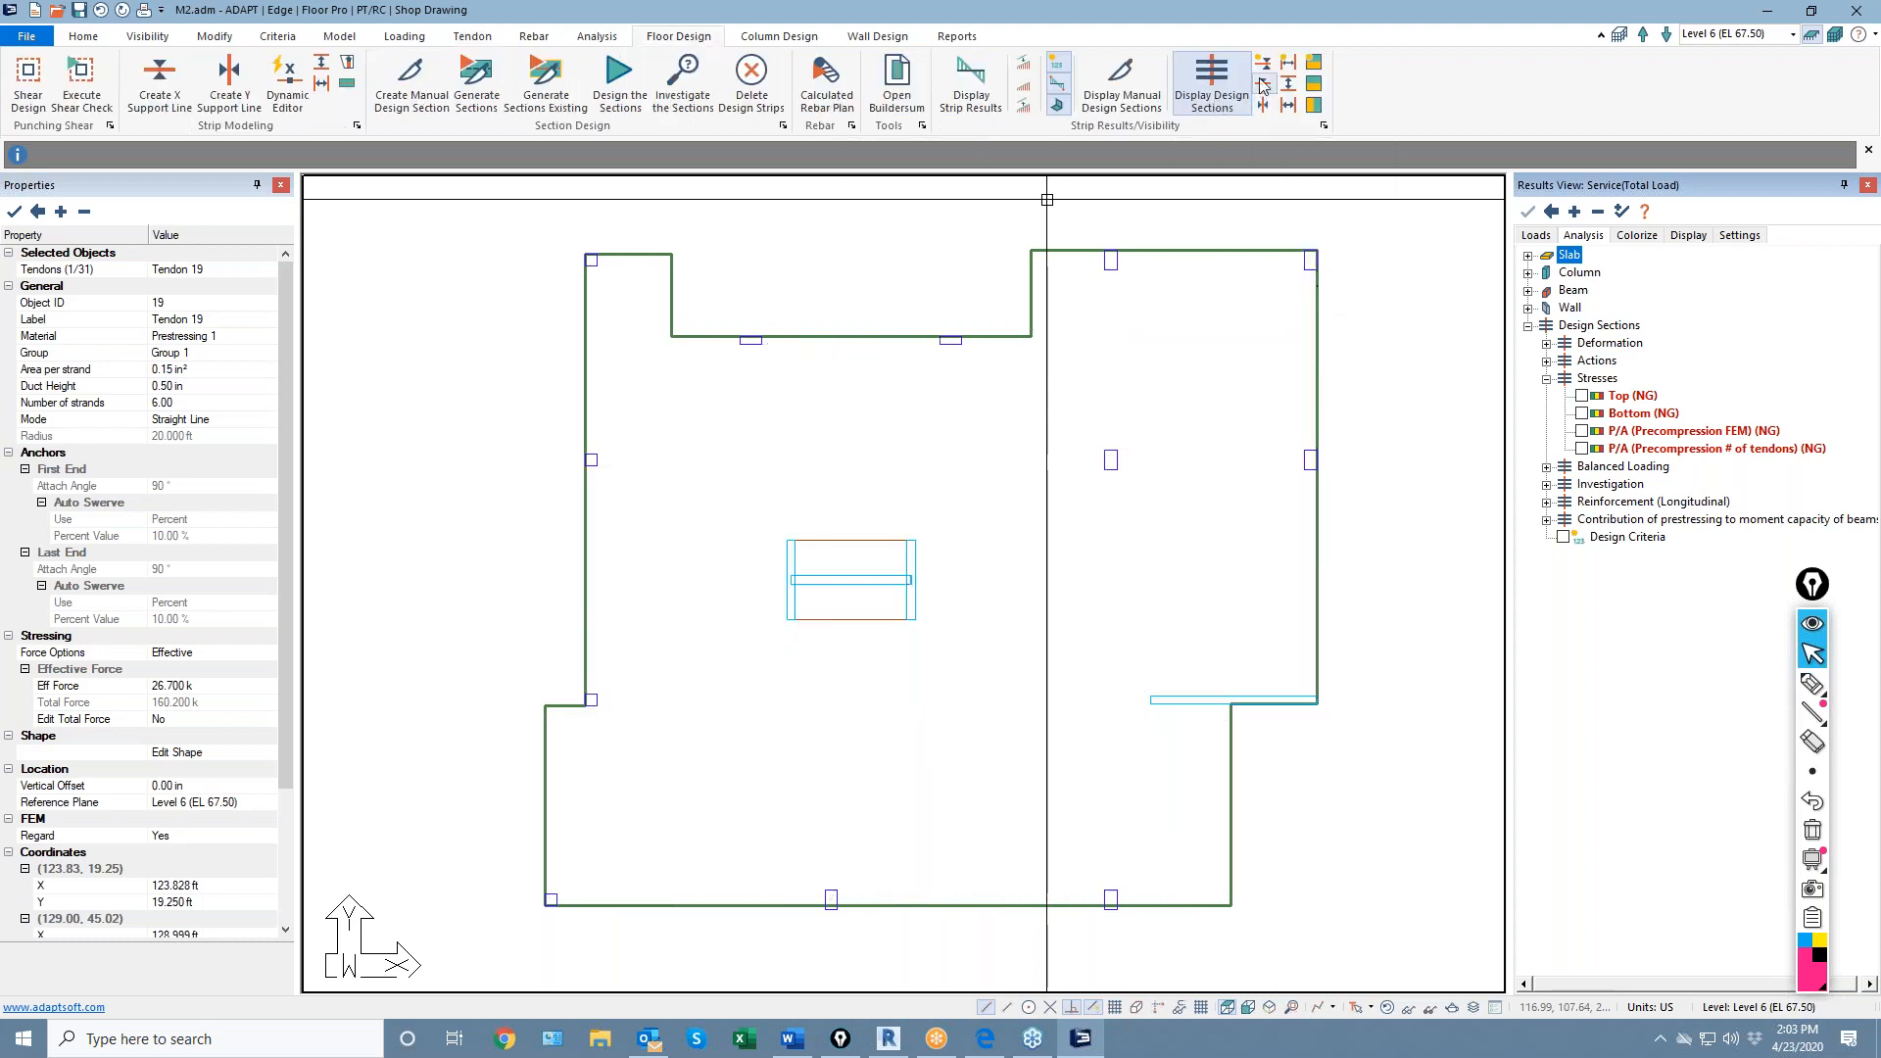
click(1263, 84)
click(1583, 414)
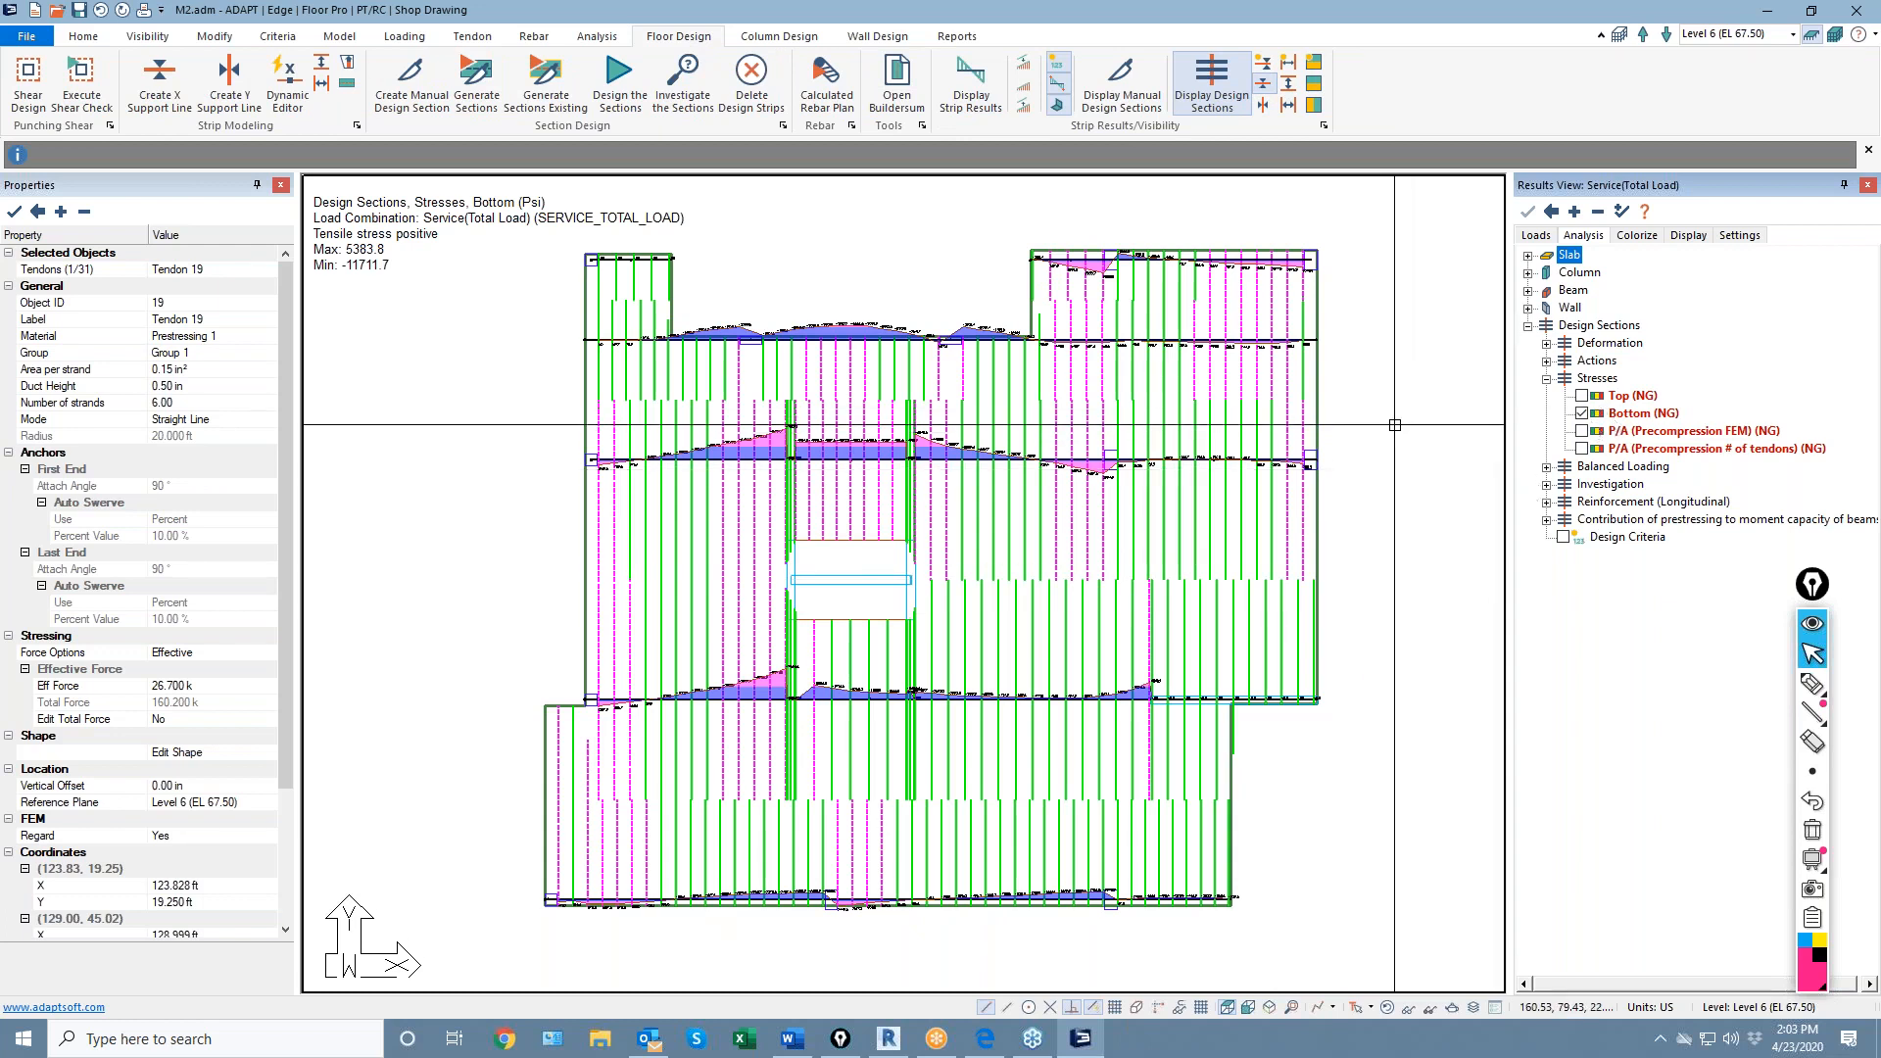
Display the Bending action and examine the moments along the X-direction support line south of the opening
click(1547, 361)
click(1581, 379)
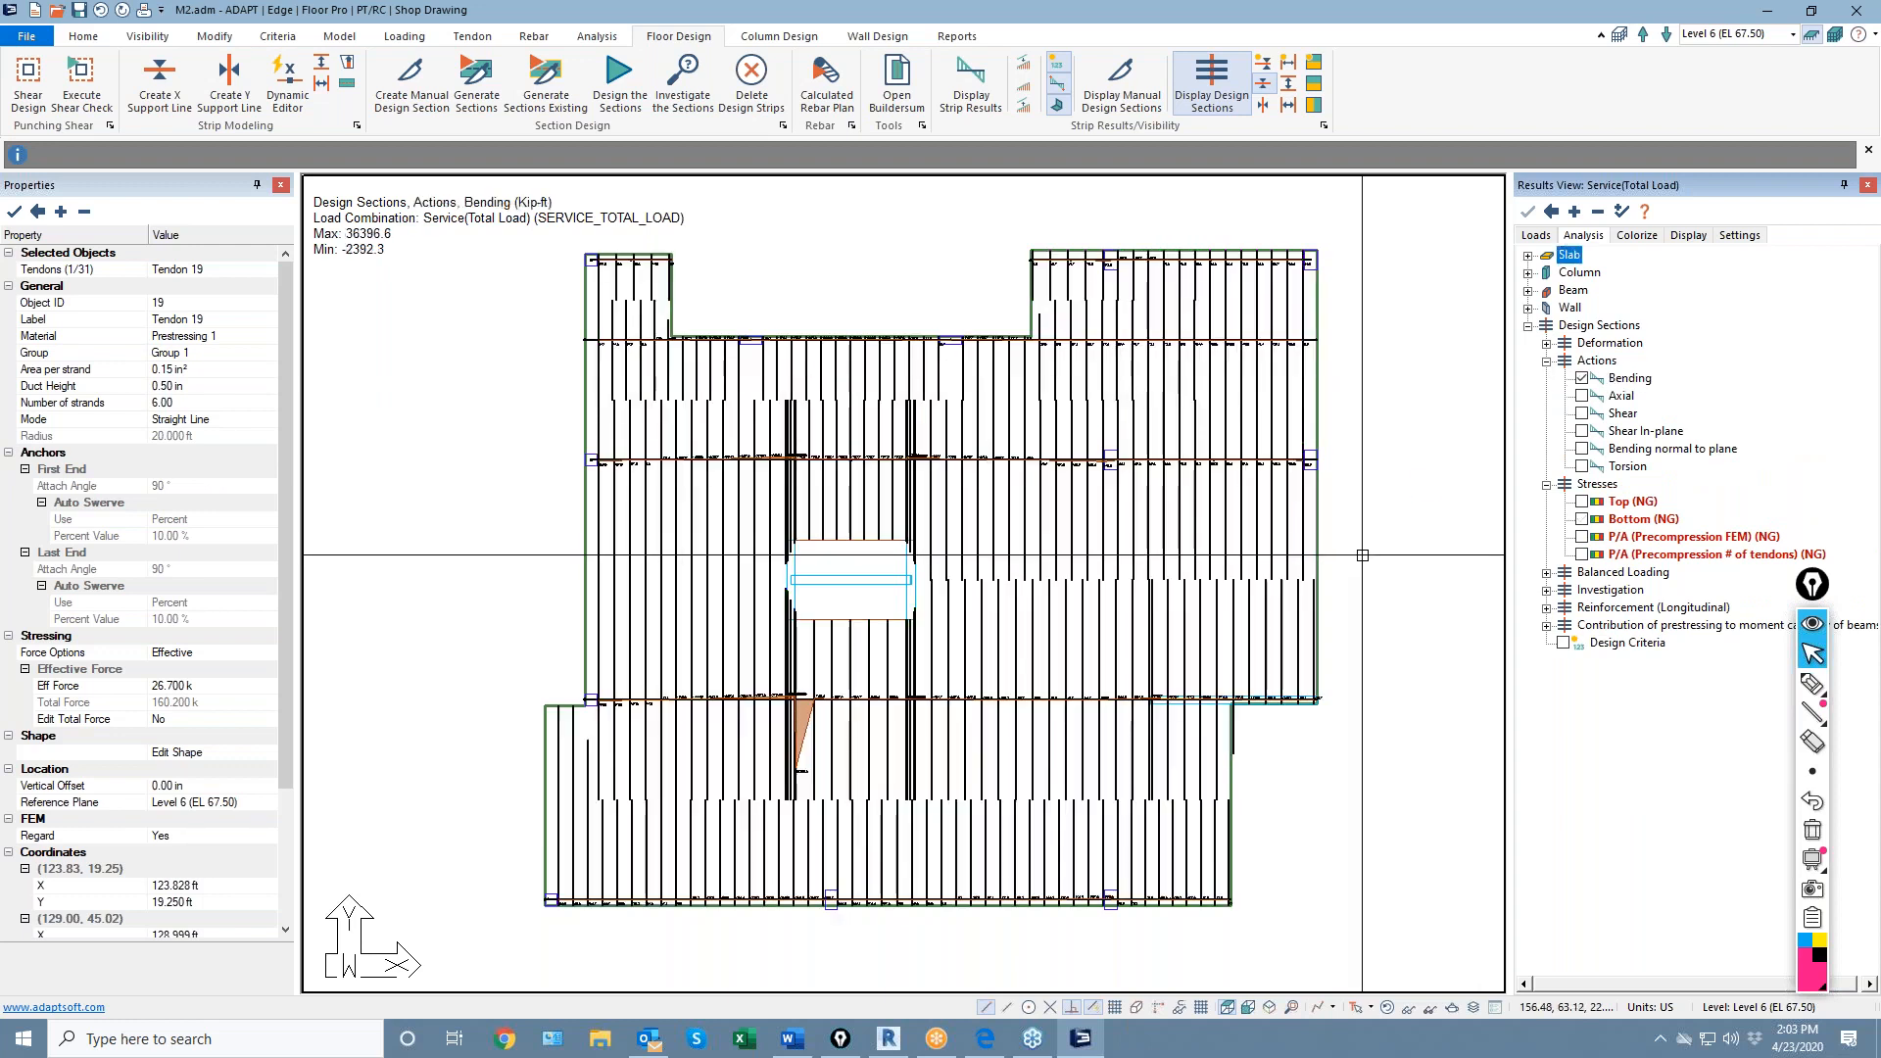
middle_drag(810, 758, 871, 588)
scroll(871, 588, up, 8)
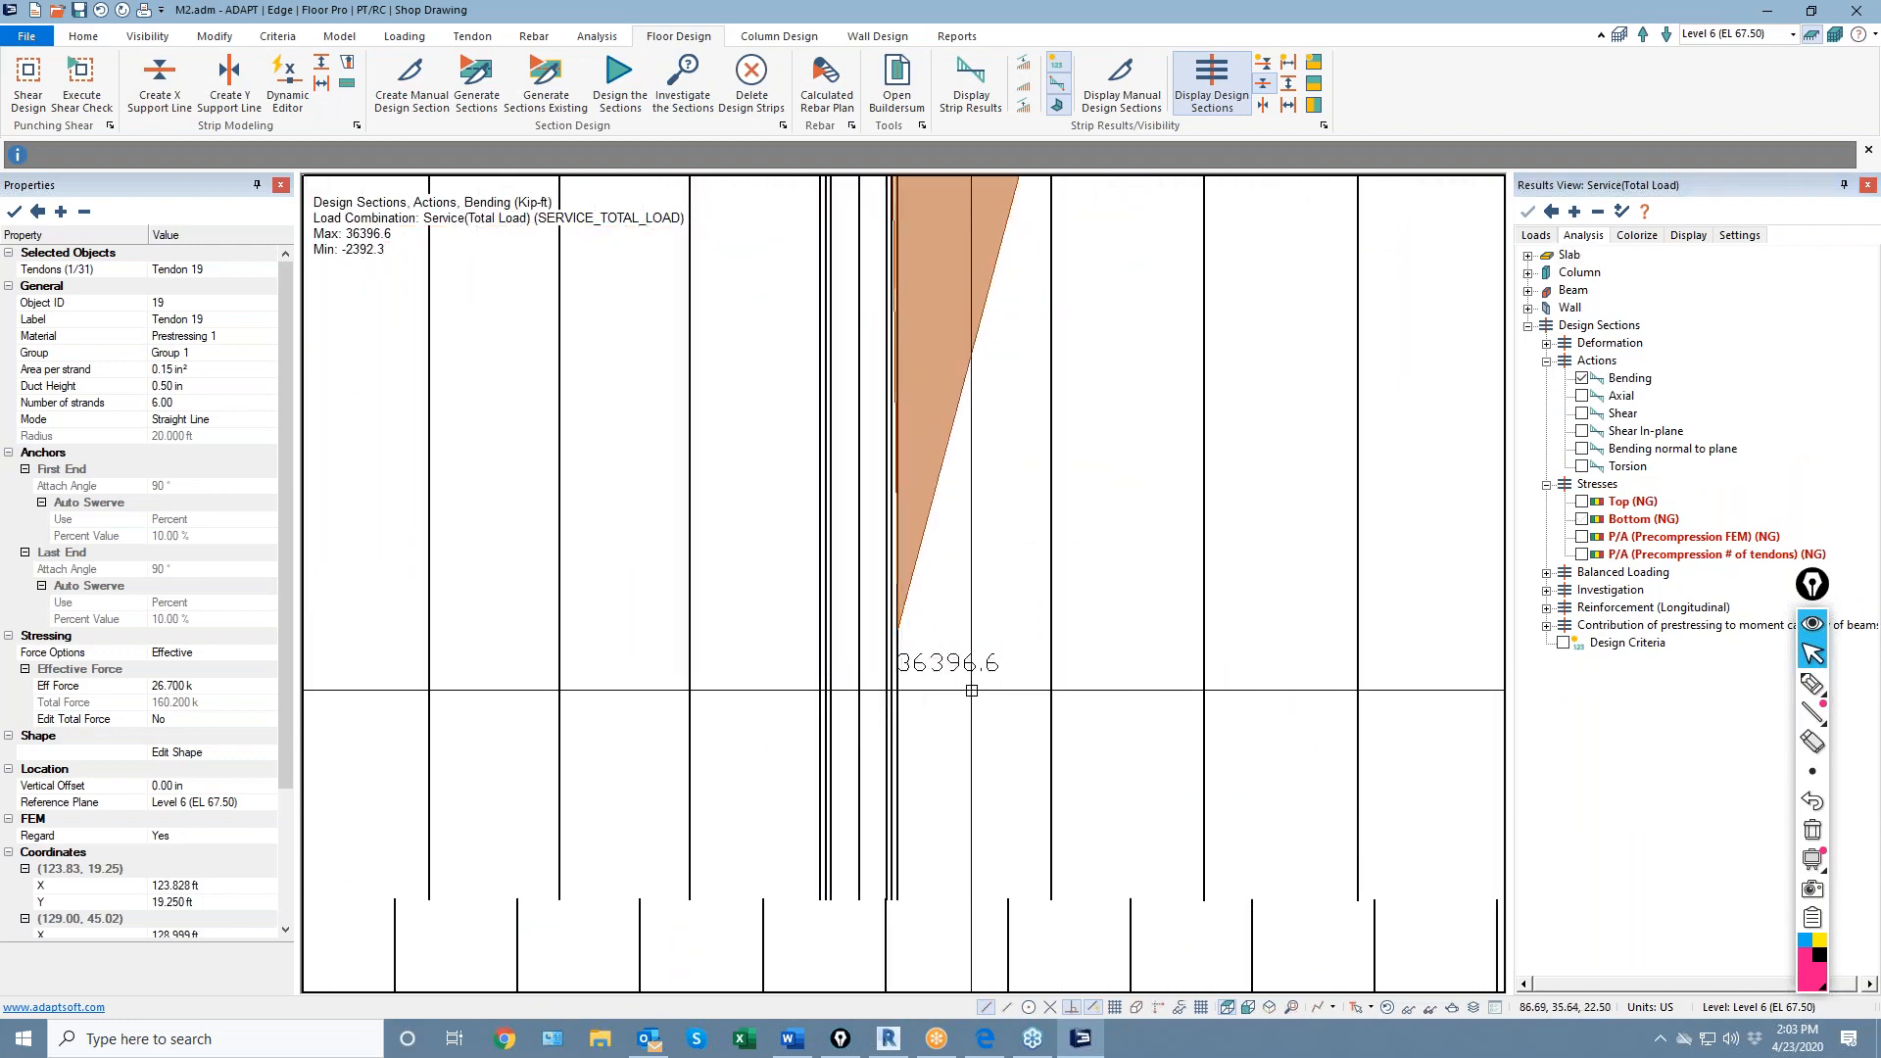
scroll(913, 698, down, 1)
scroll(913, 697, down, 4)
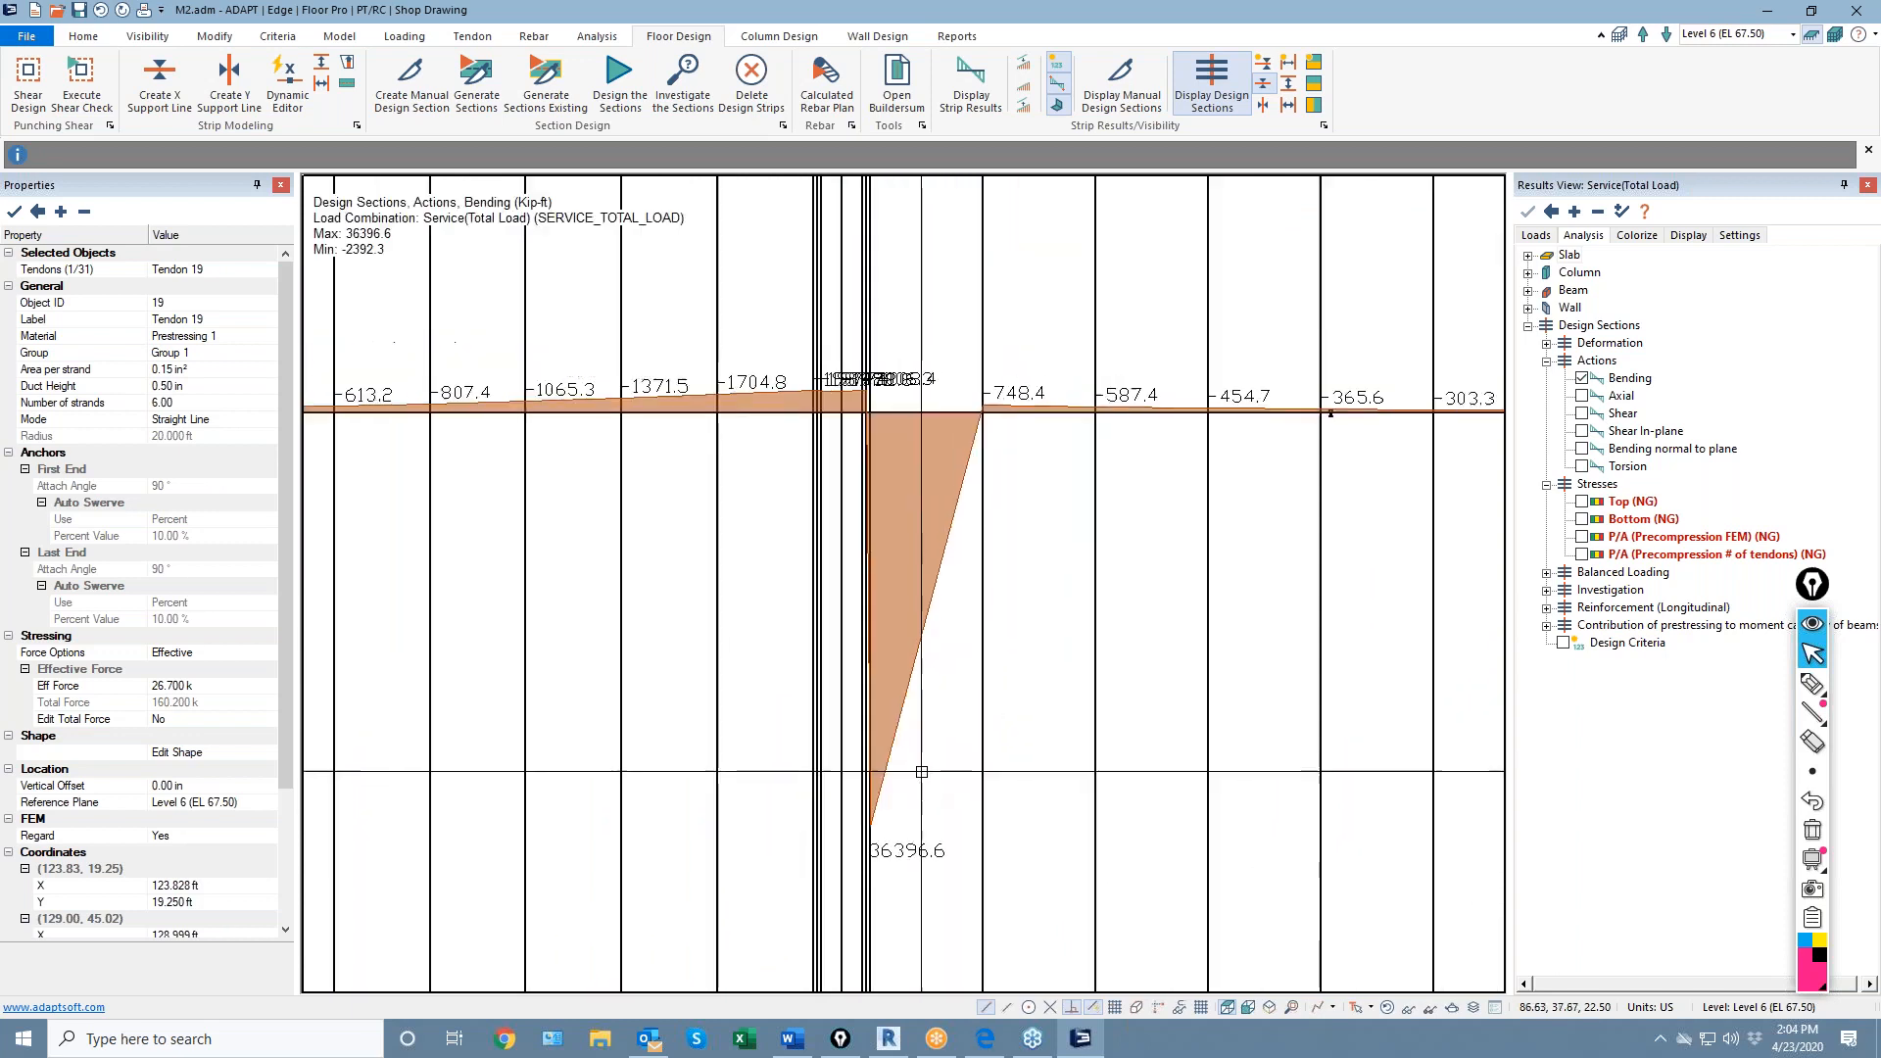
scroll(896, 774, down, 1)
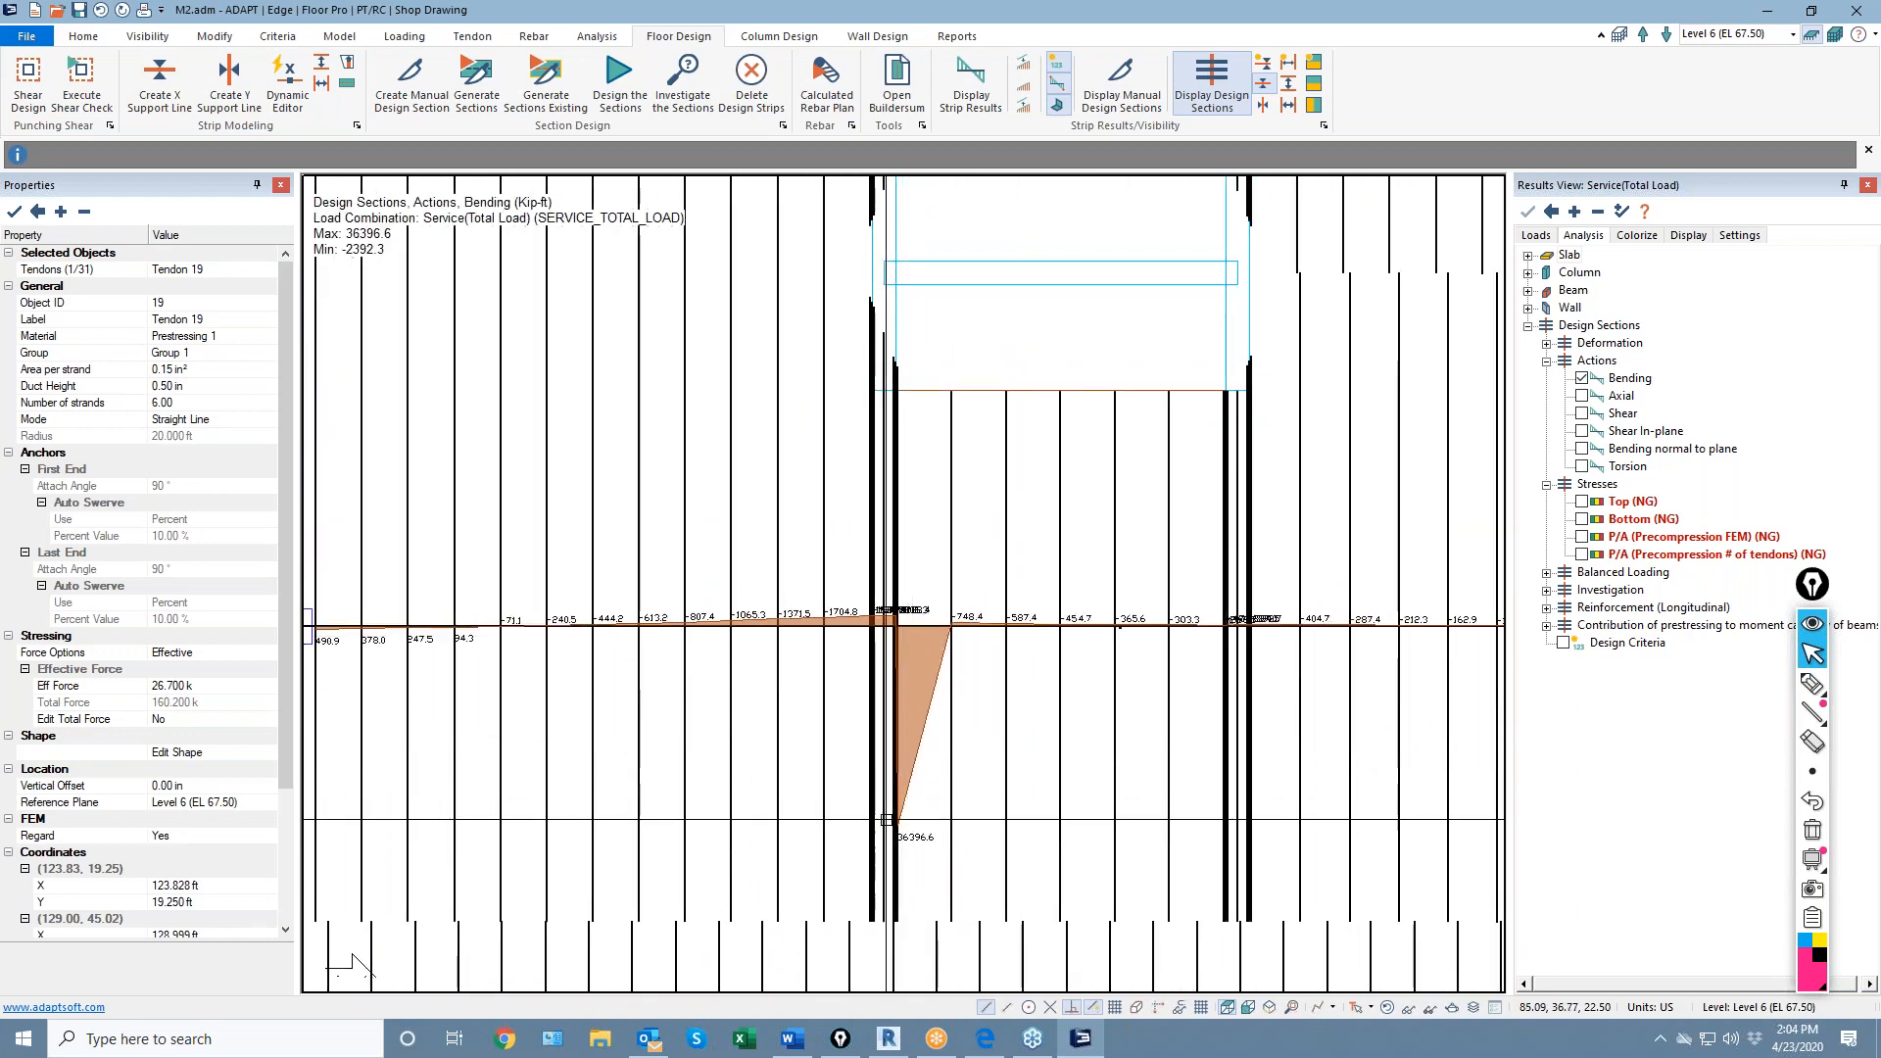
middle_drag(904, 603, 899, 630)
scroll(899, 630, down, 2)
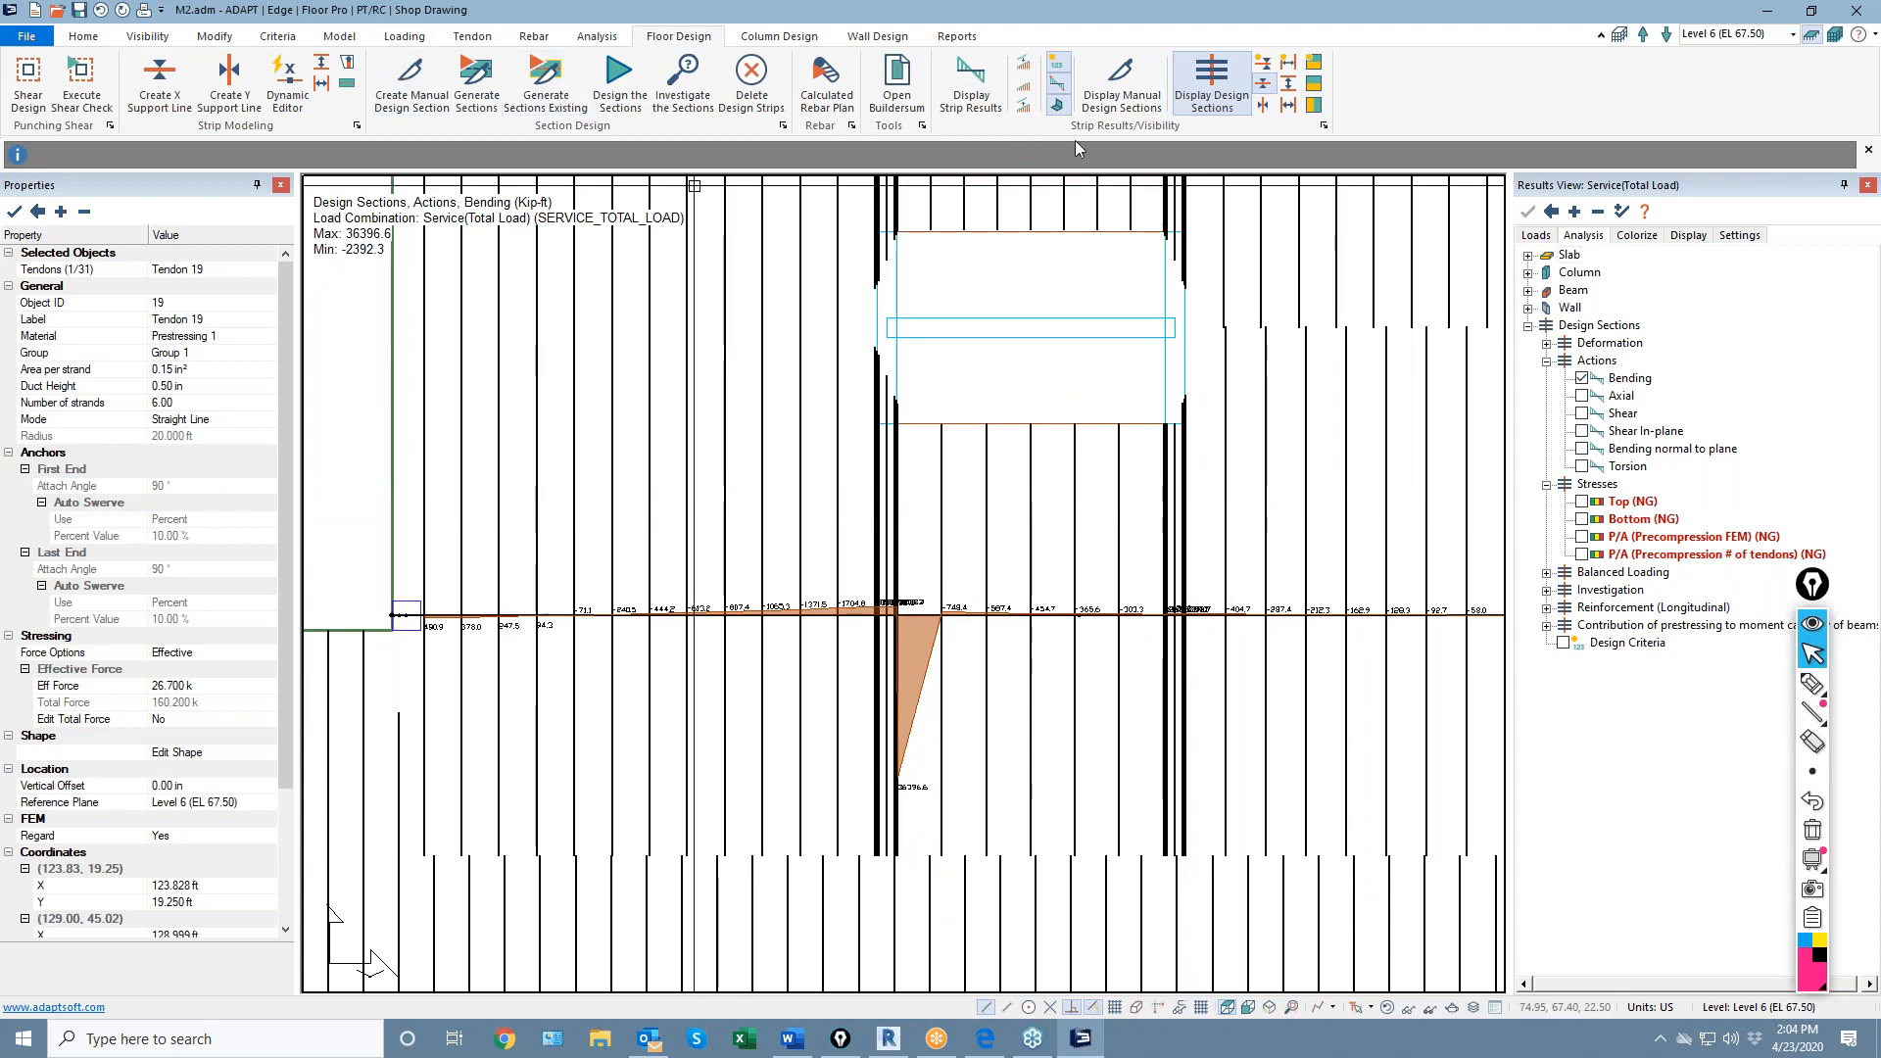
Show the splitters, shift both ends of the opening's south splitter slightly south of its edge, and regenerate the design sections
click(1288, 83)
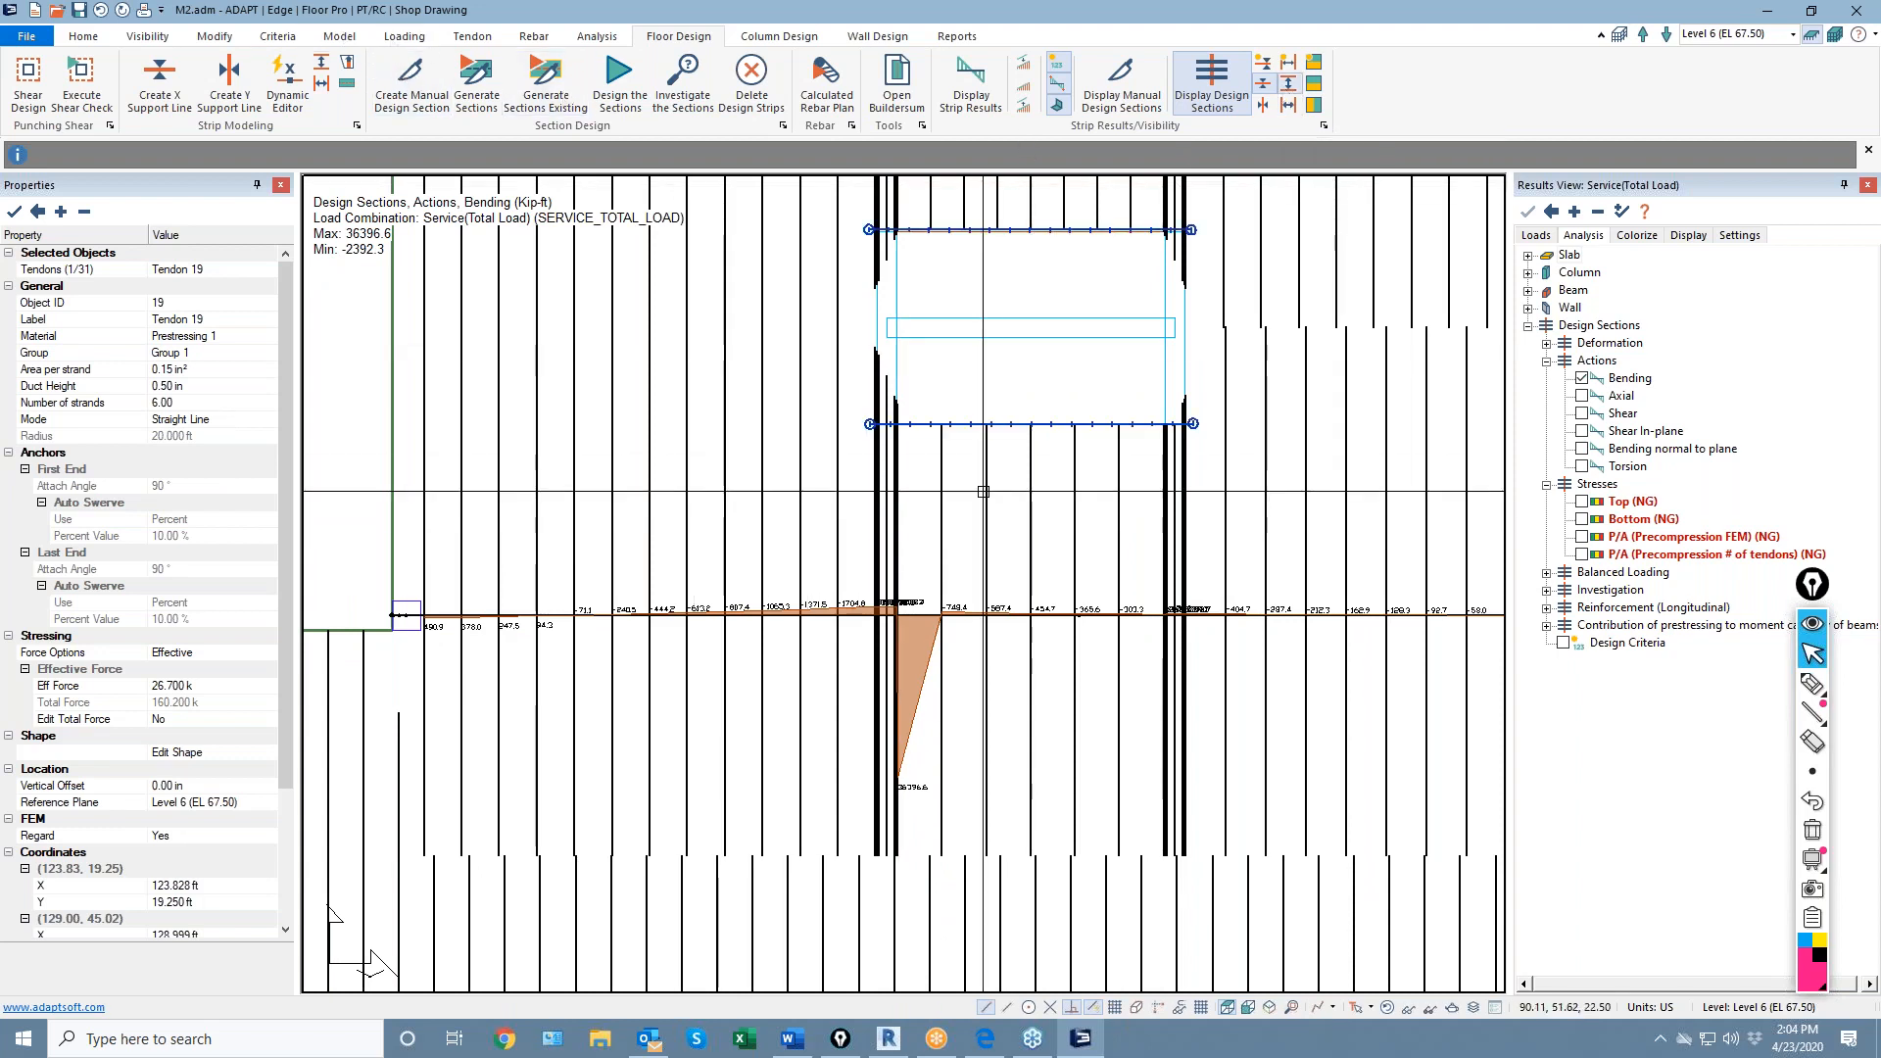
click(871, 425)
click(863, 438)
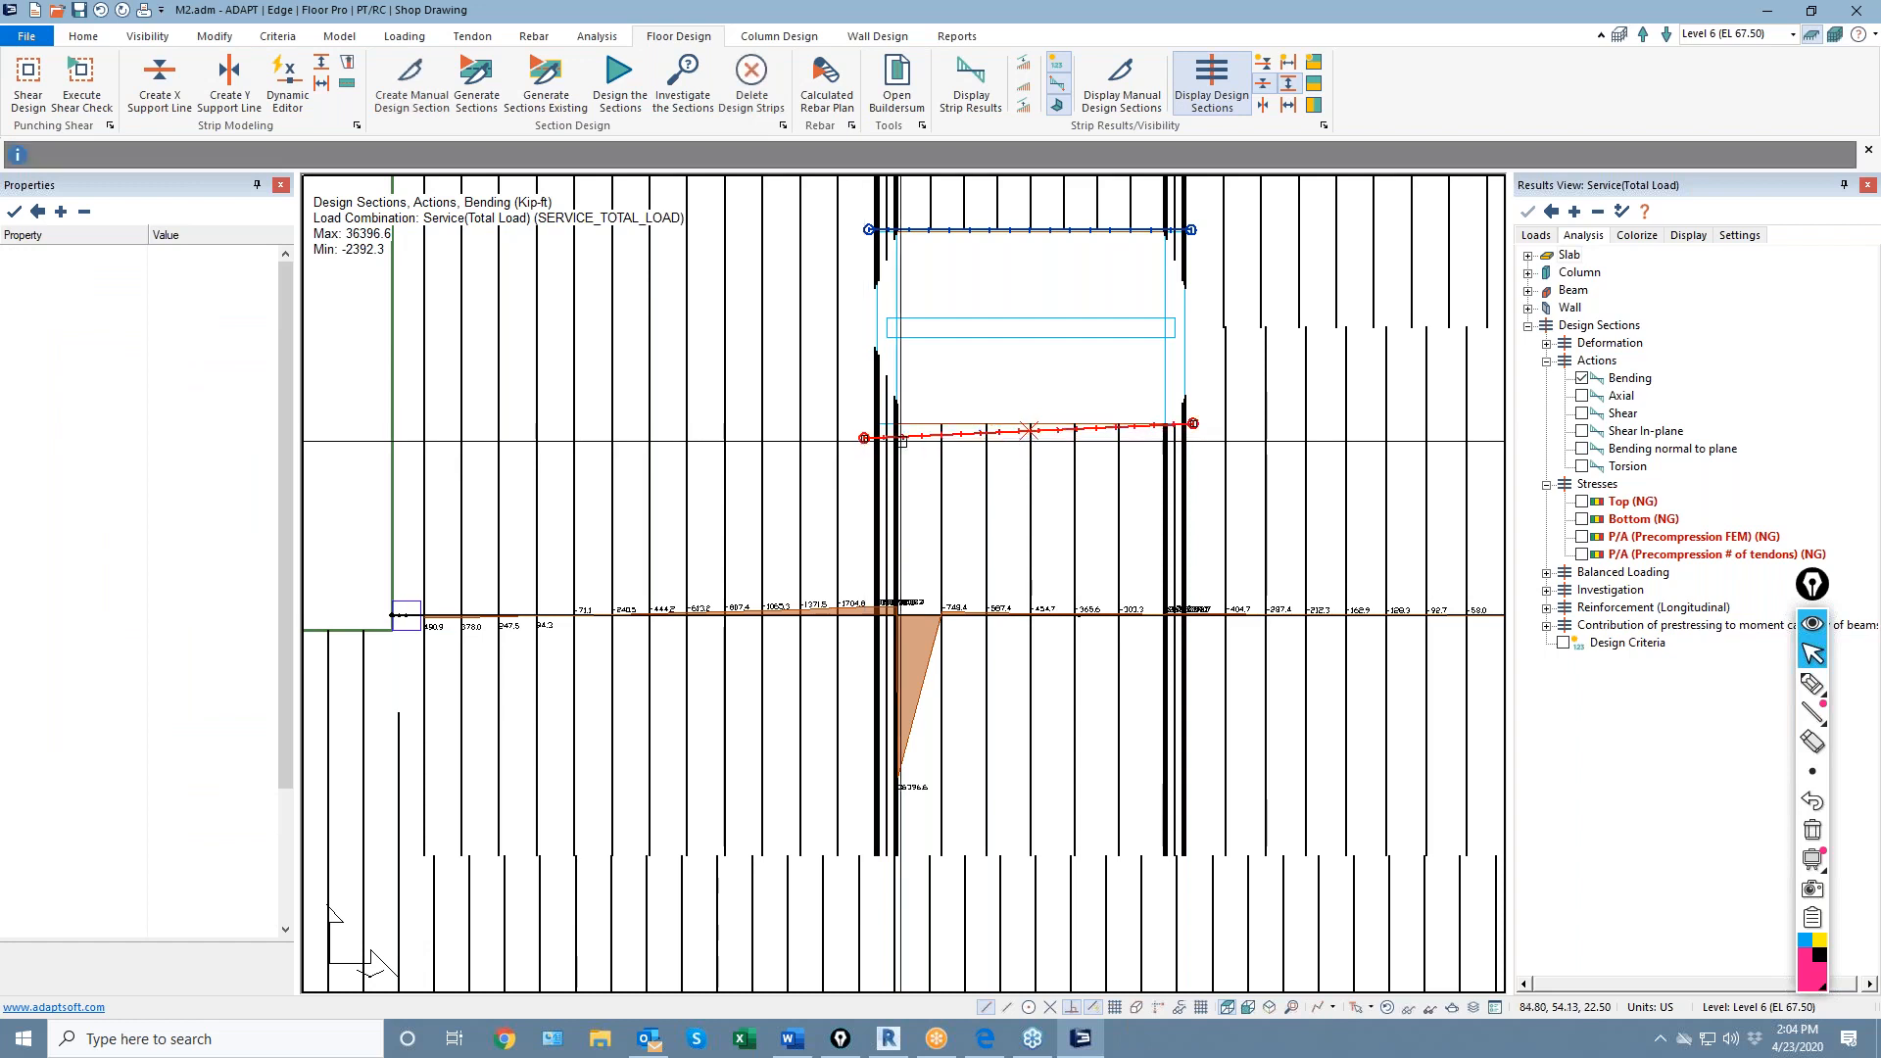
click(1193, 425)
click(1198, 438)
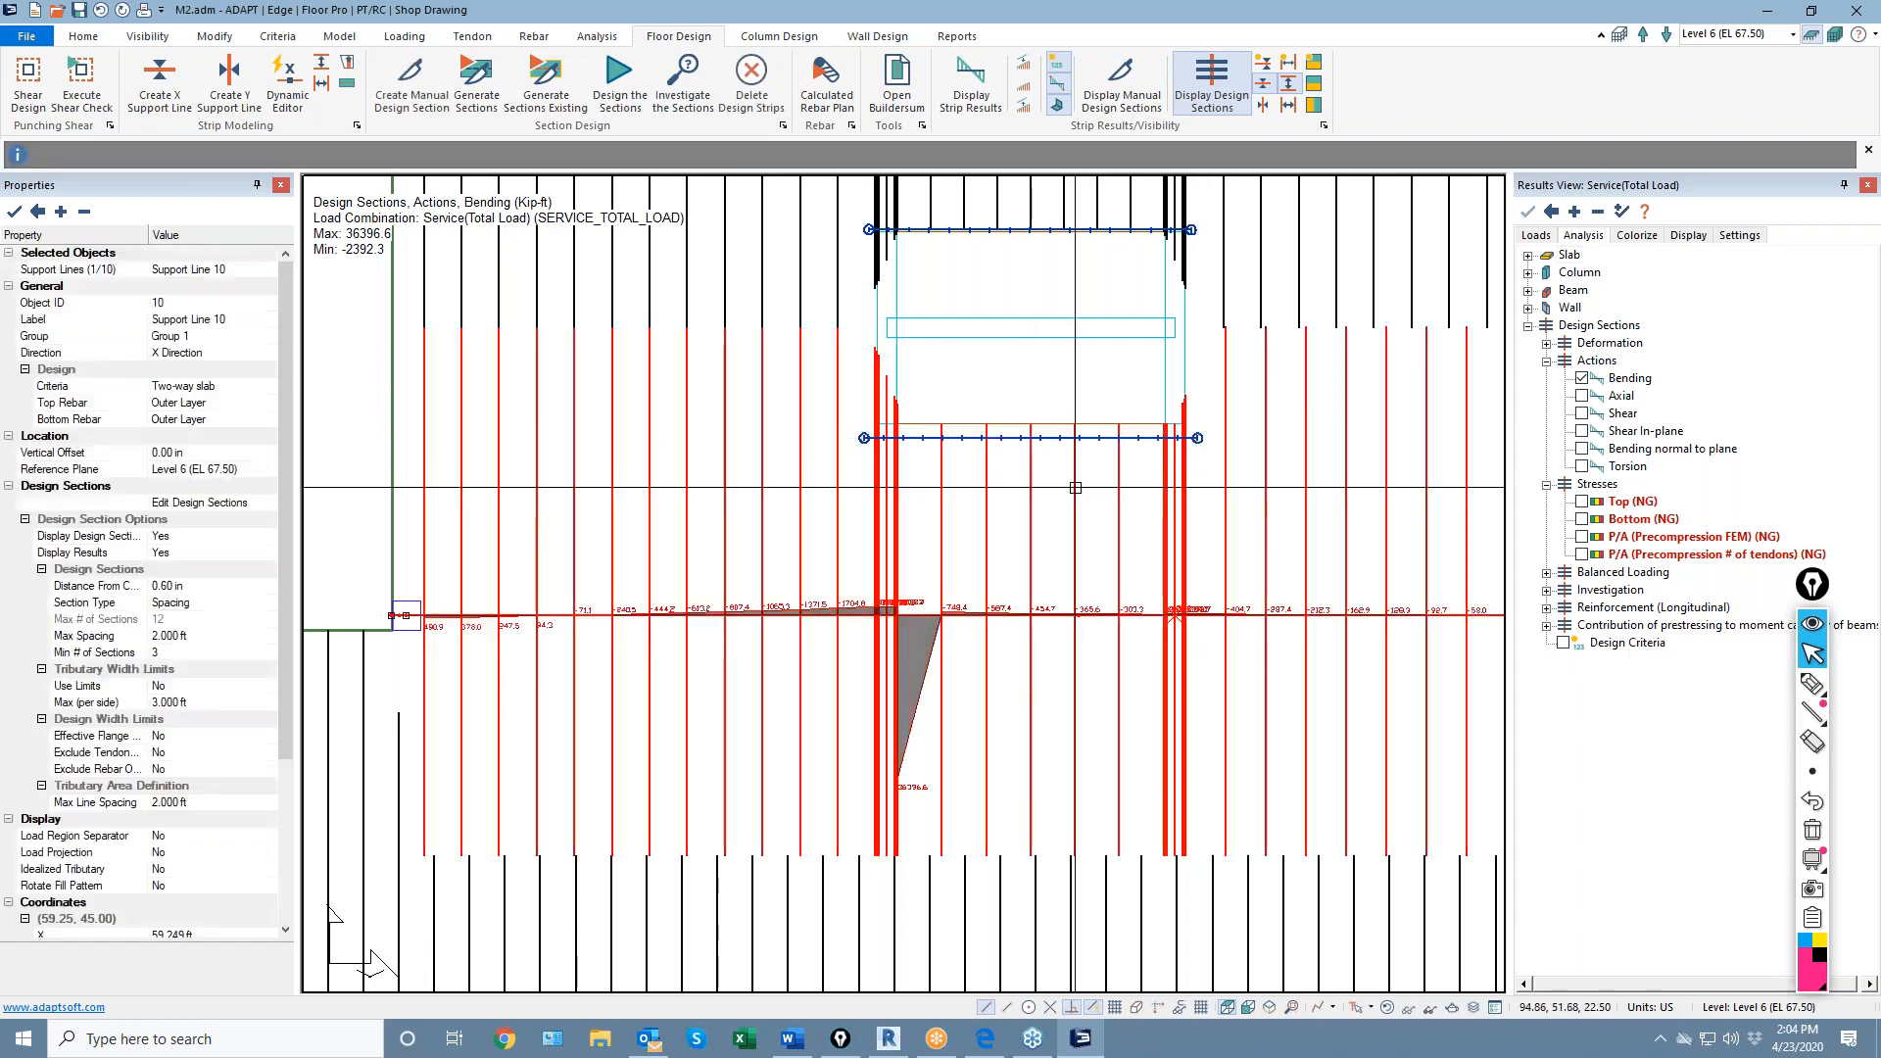
click(477, 83)
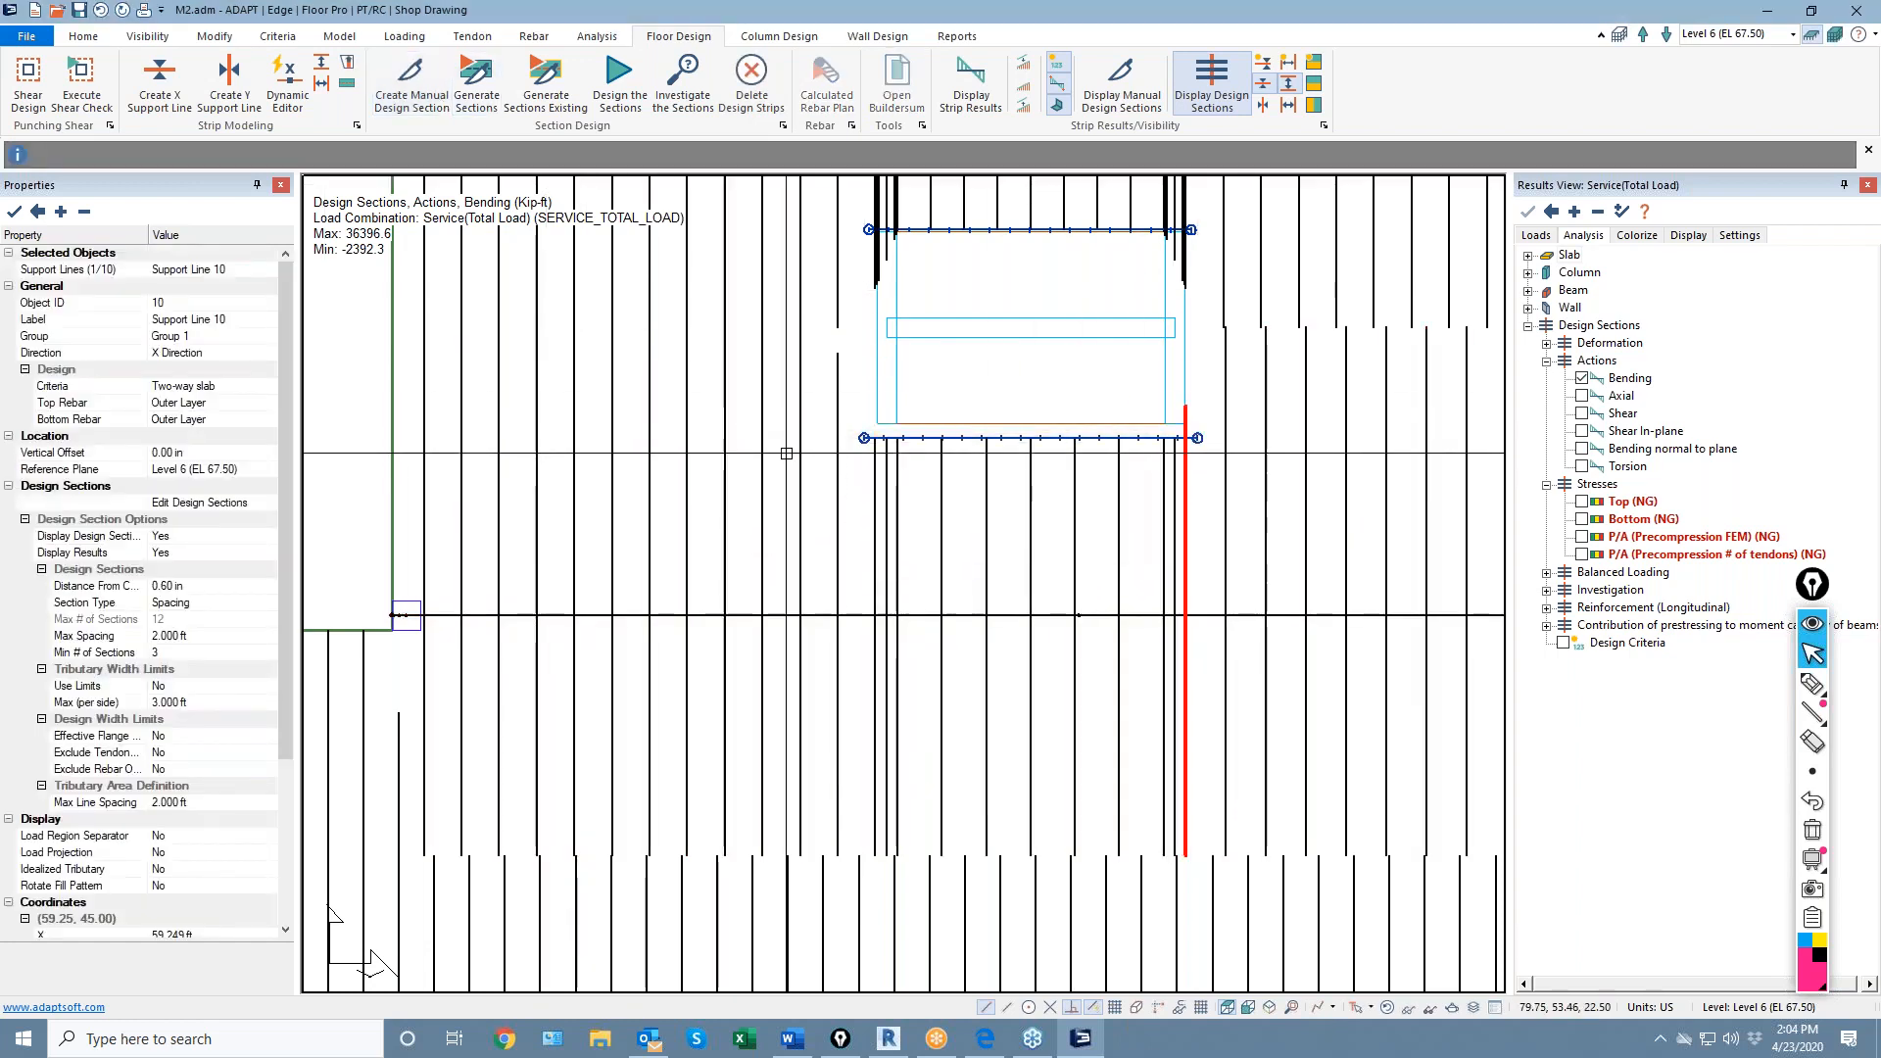
Shift both ends of the opening's north splitter slightly north of the opening's edge
scroll(863, 419, down, 2)
scroll(896, 284, down, 2)
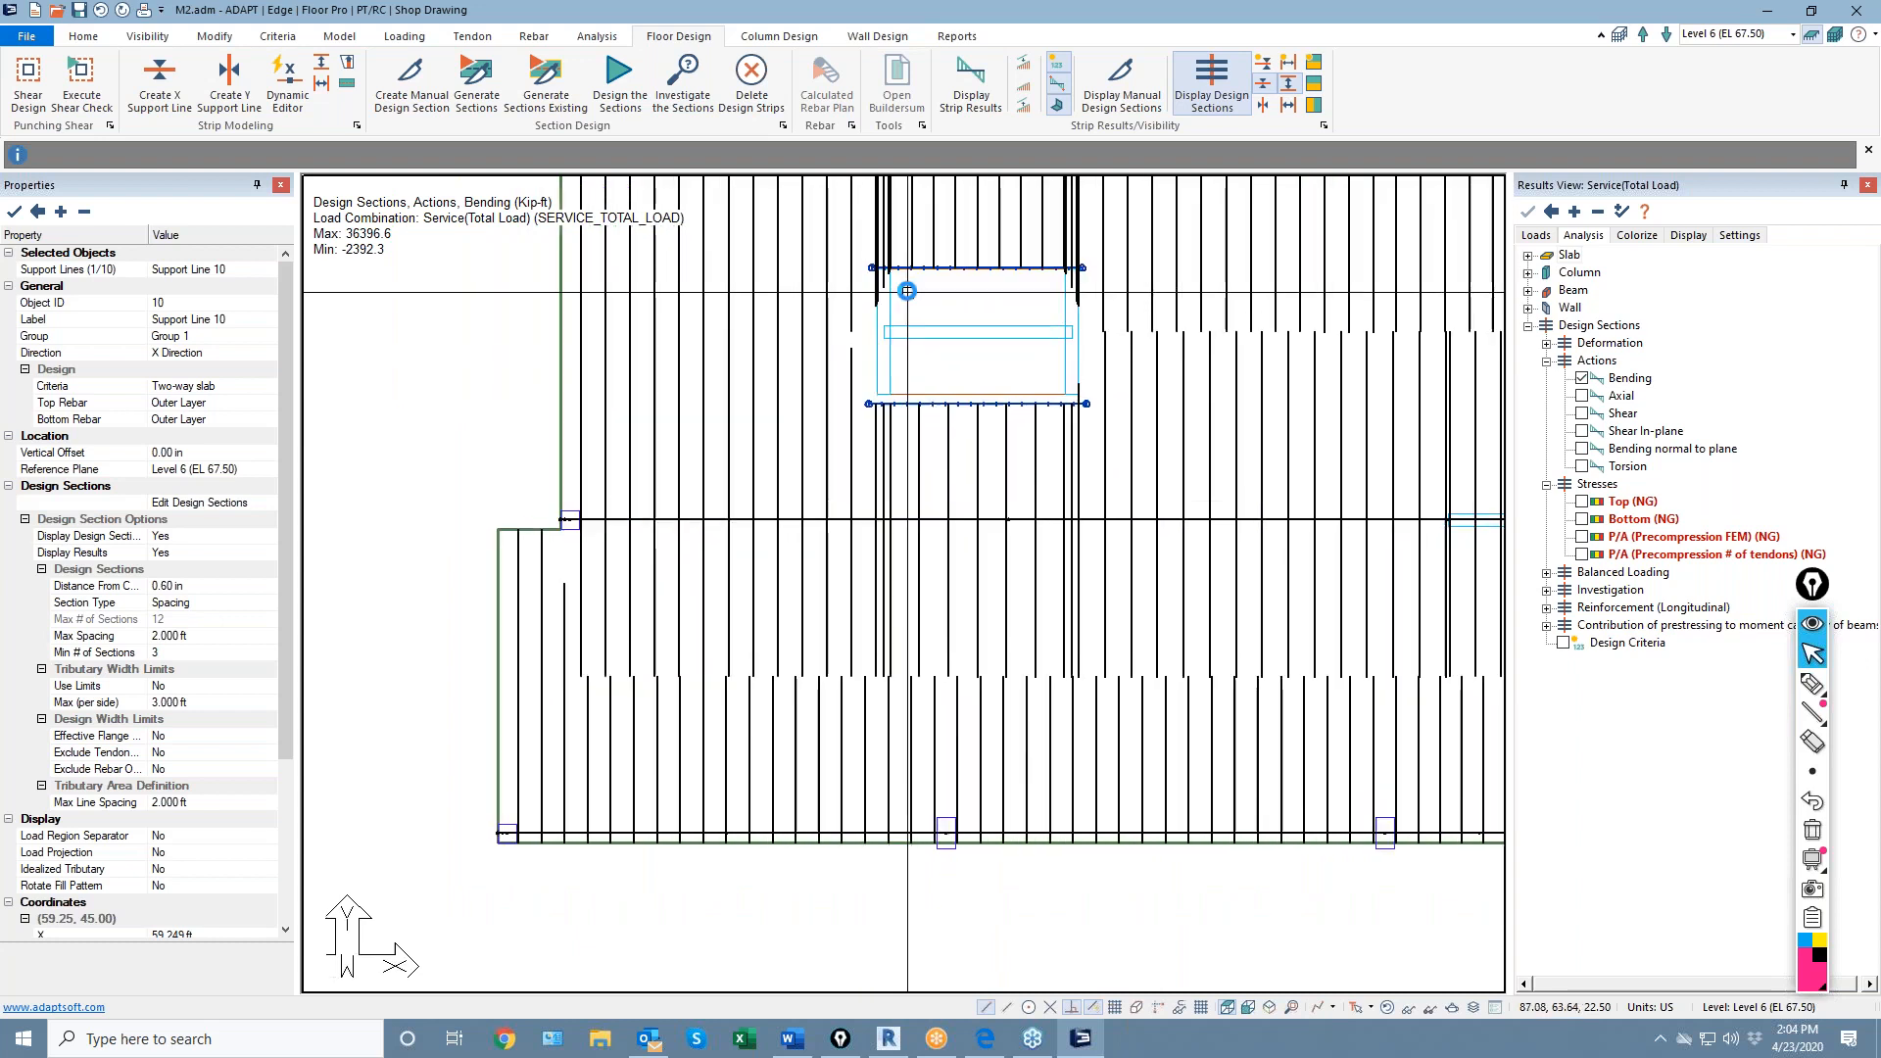
scroll(897, 279, up, 5)
middle_drag(875, 206, 840, 511)
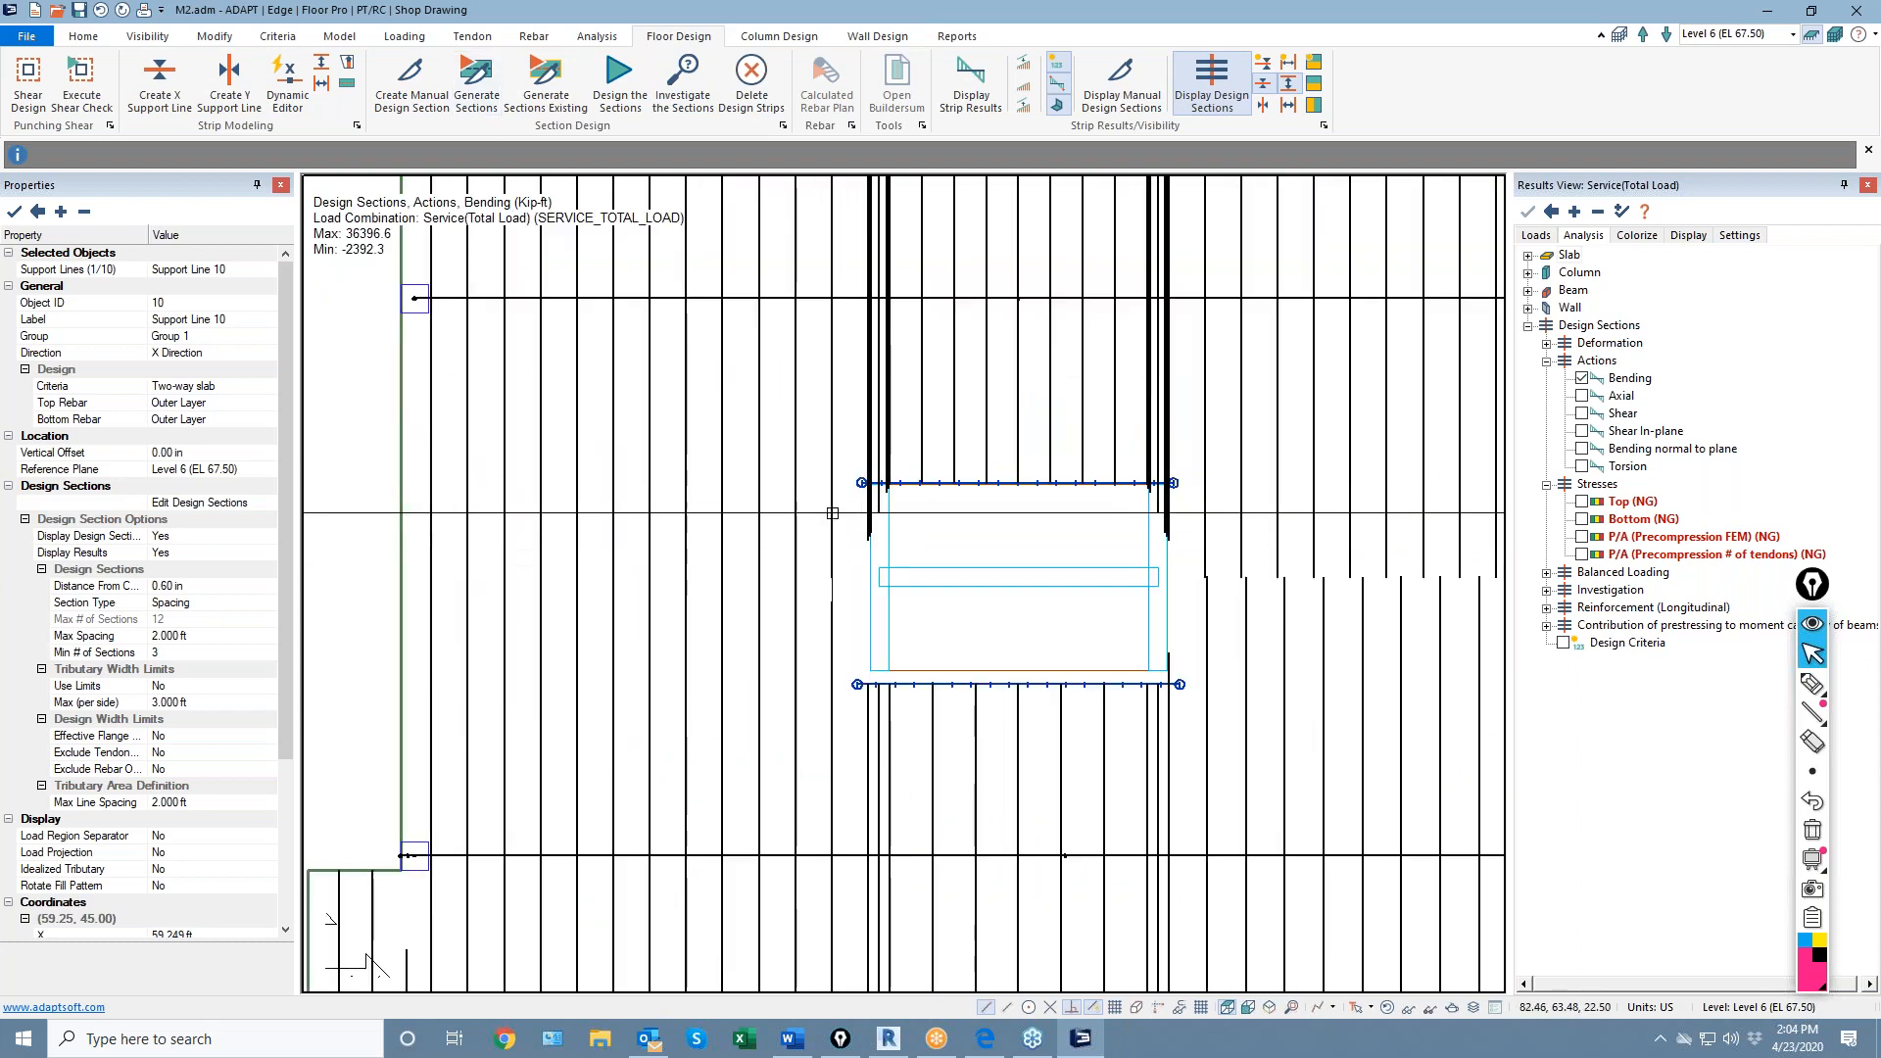
scroll(838, 515, up, 1)
click(868, 472)
click(867, 472)
click(863, 453)
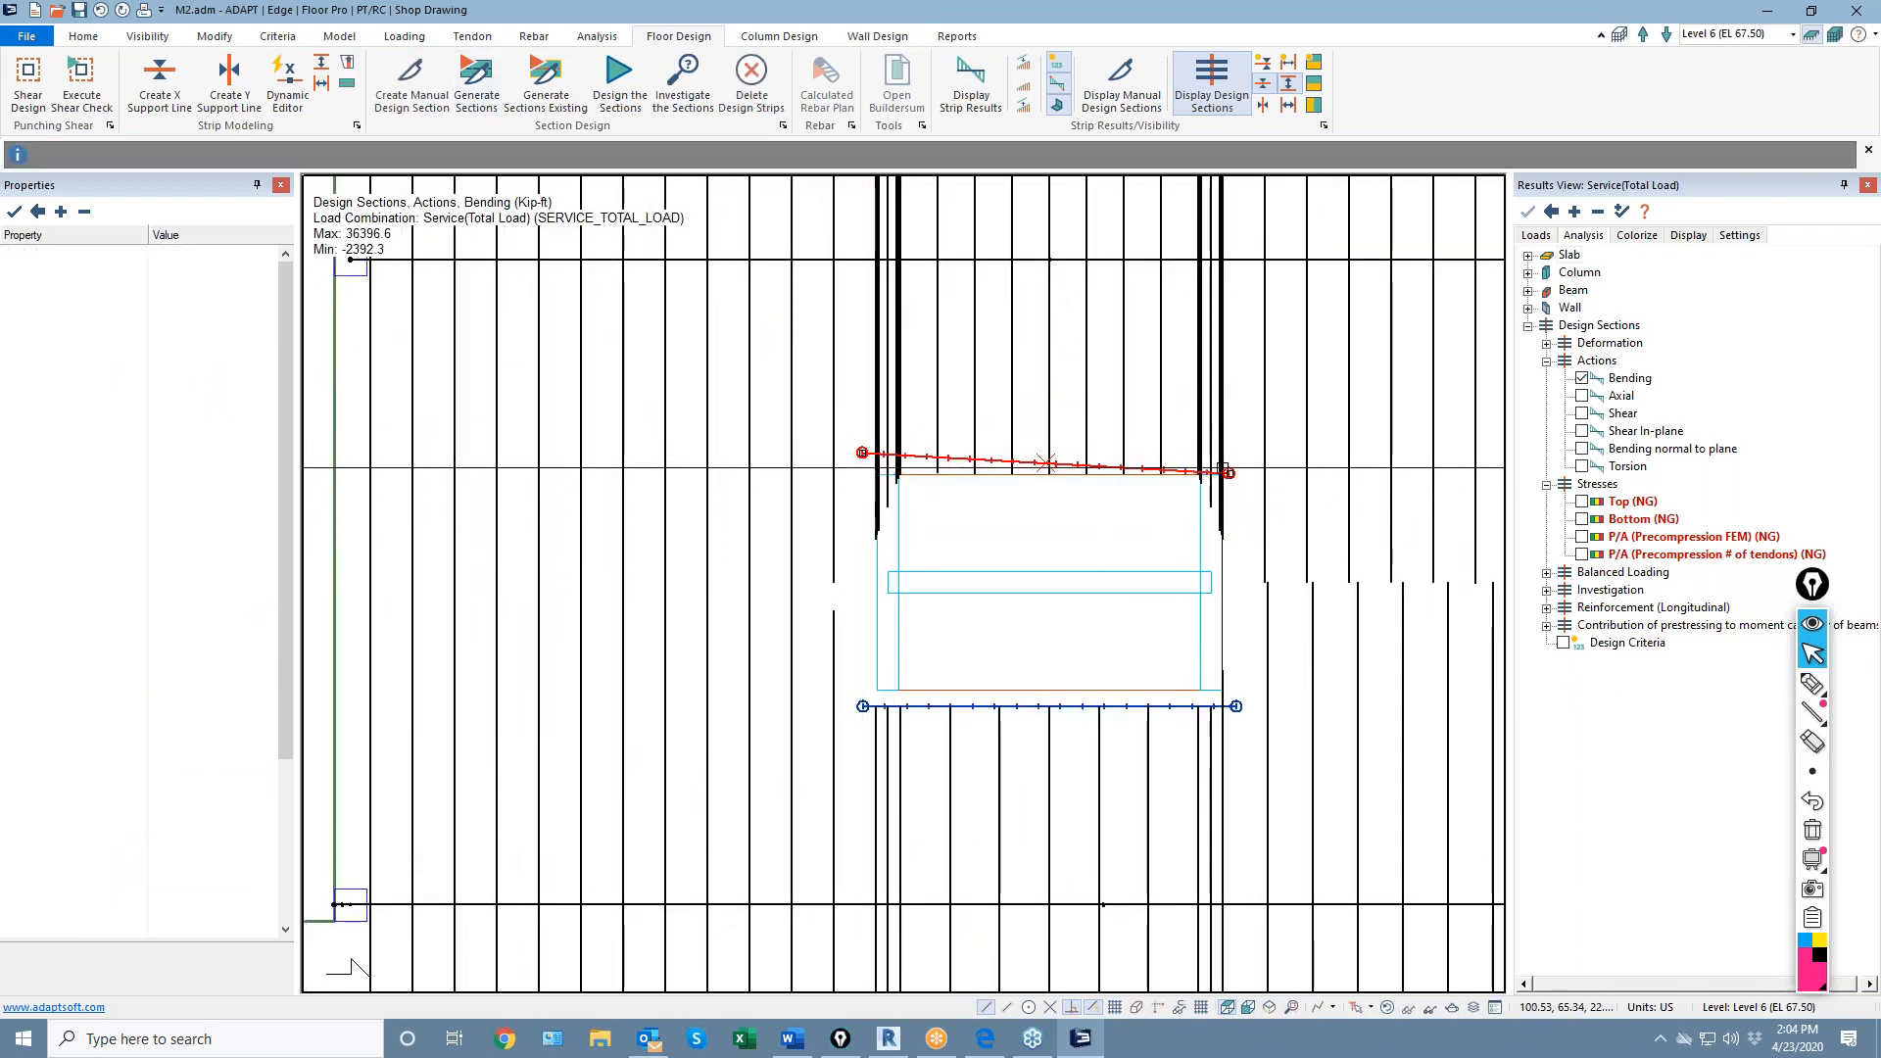
click(1229, 473)
click(1233, 458)
key(Escape)
Regenerate the design sections, run their design, and save the results
scroll(1103, 382, down, 4)
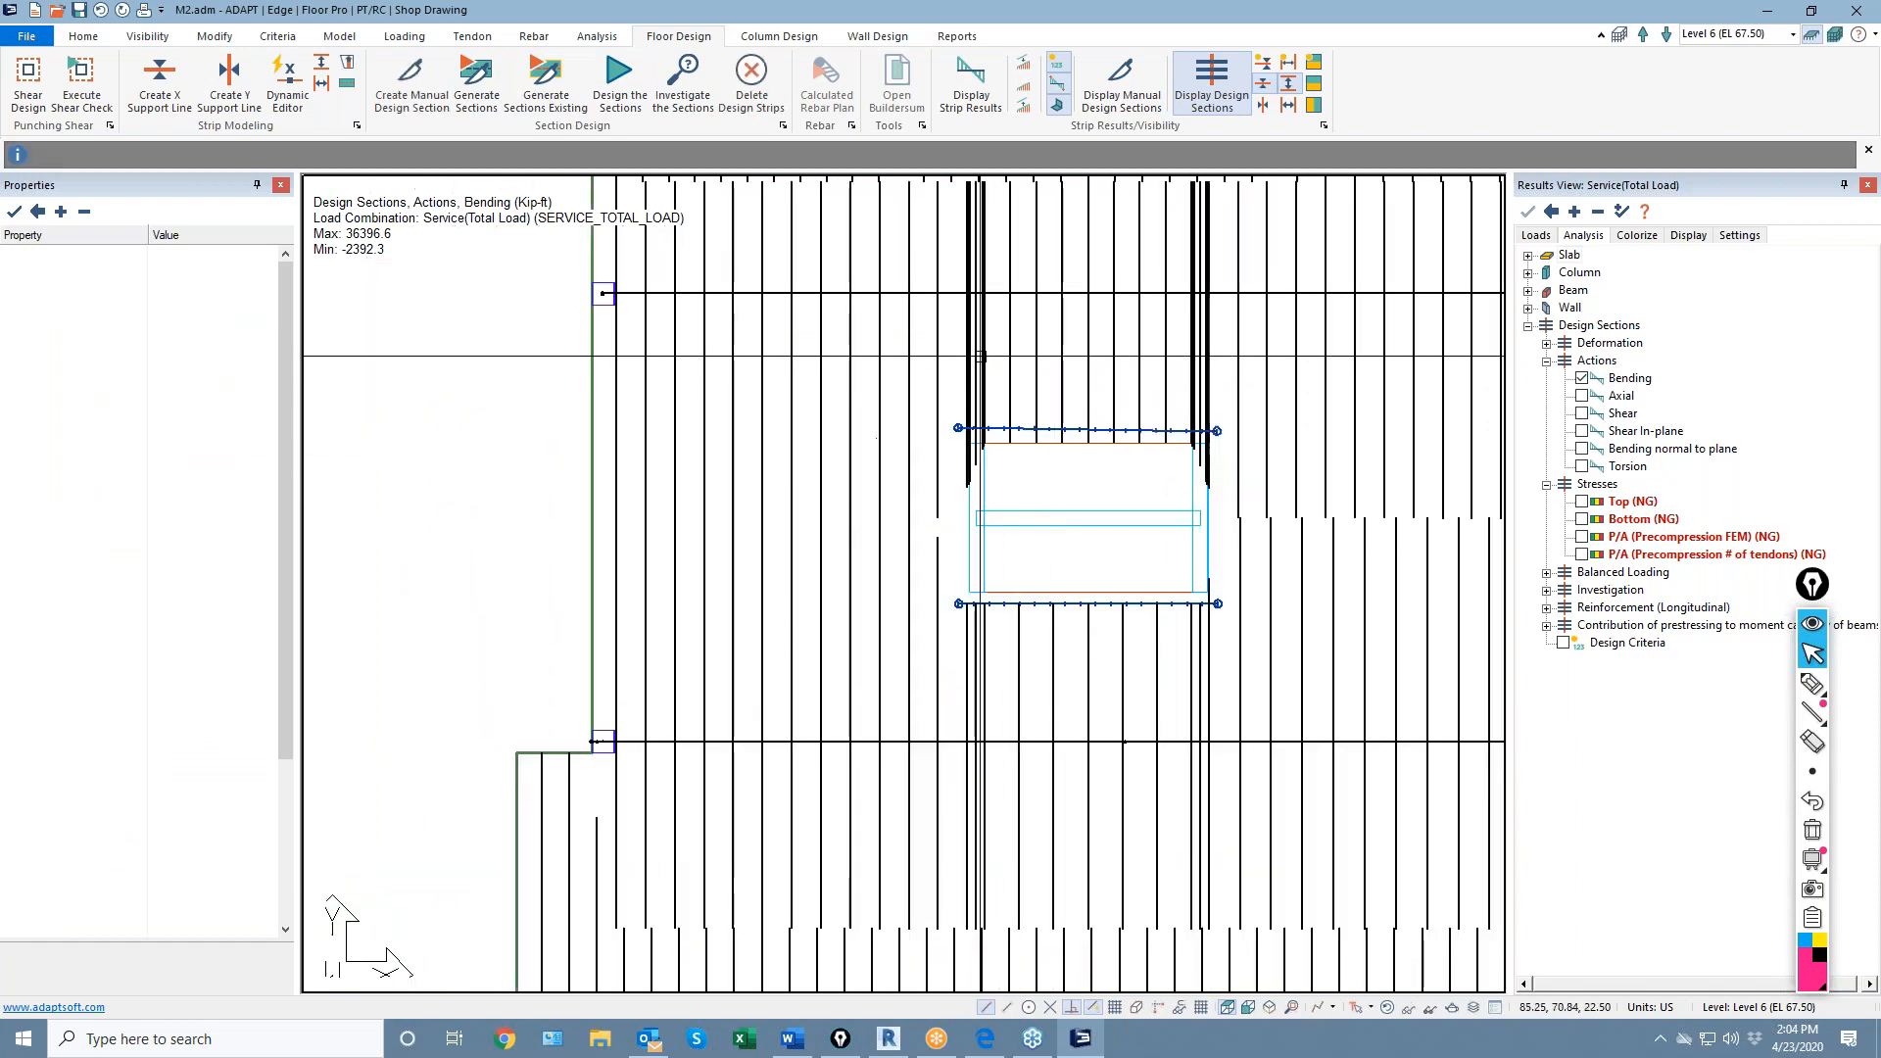
click(476, 86)
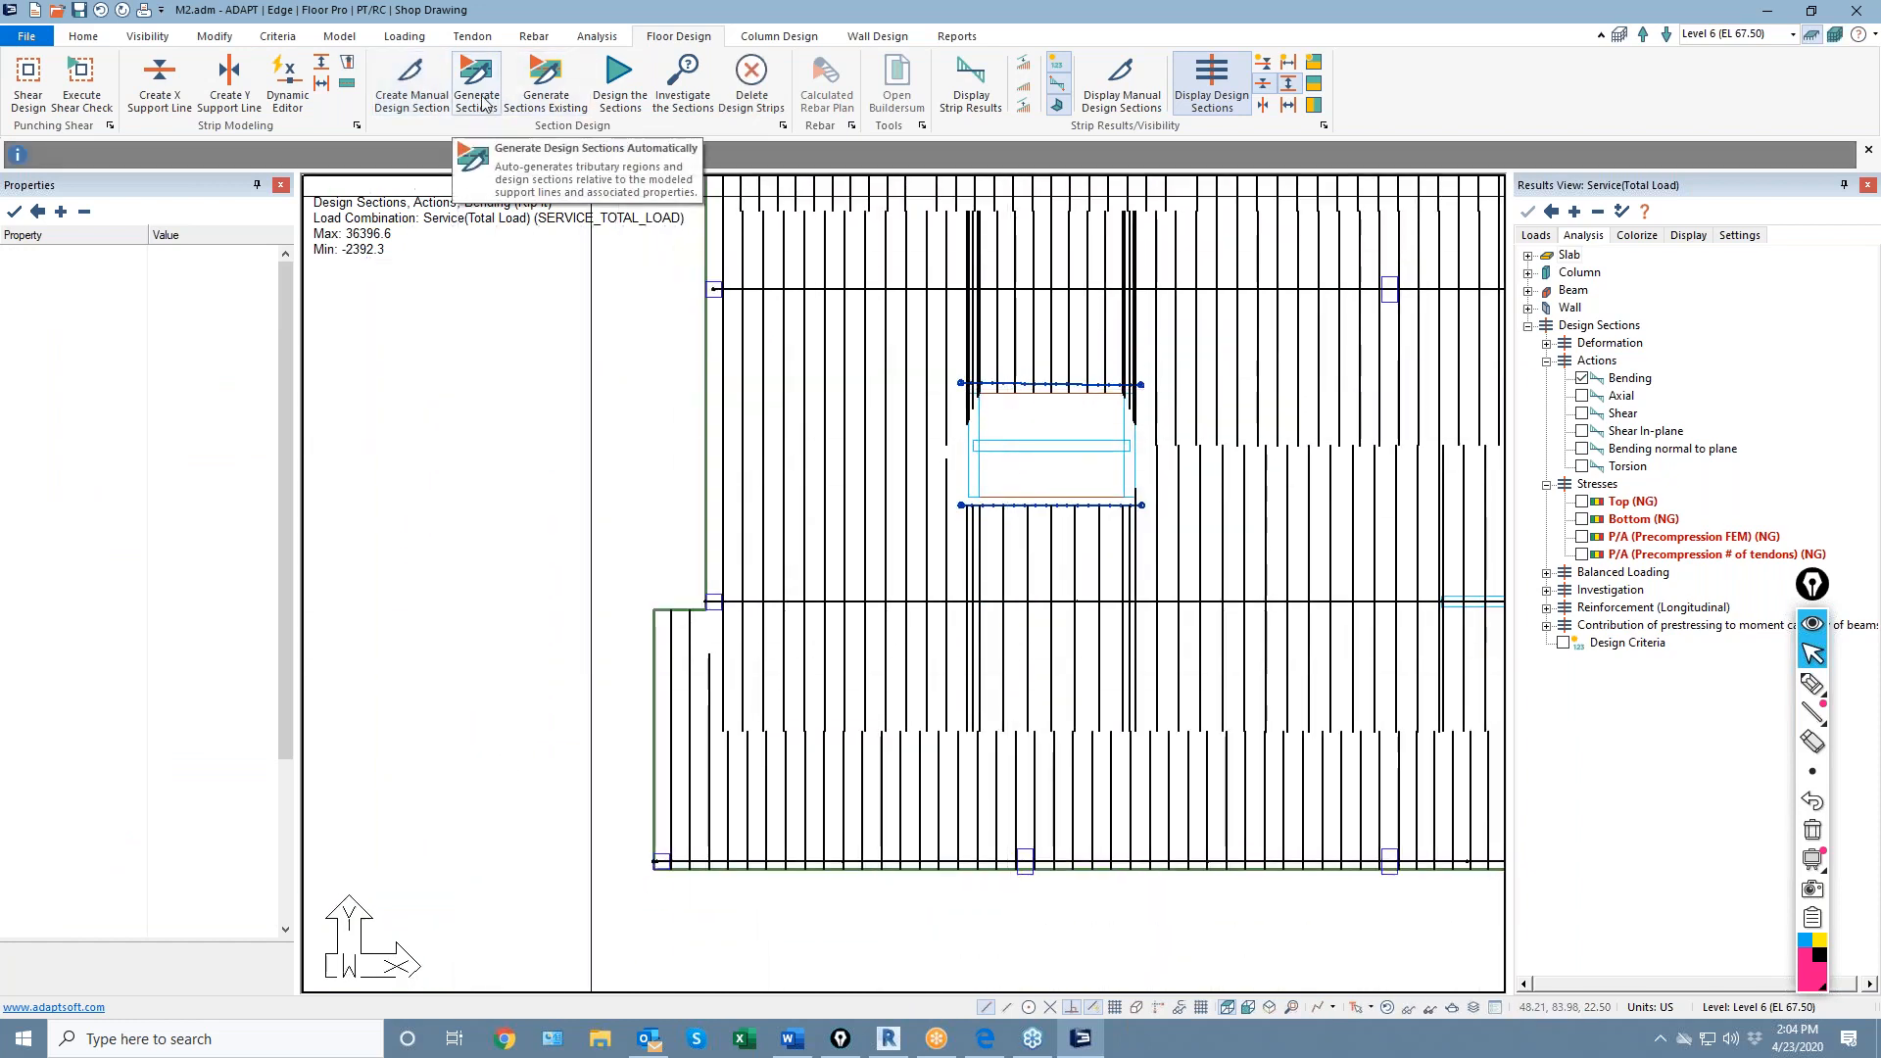
click(617, 79)
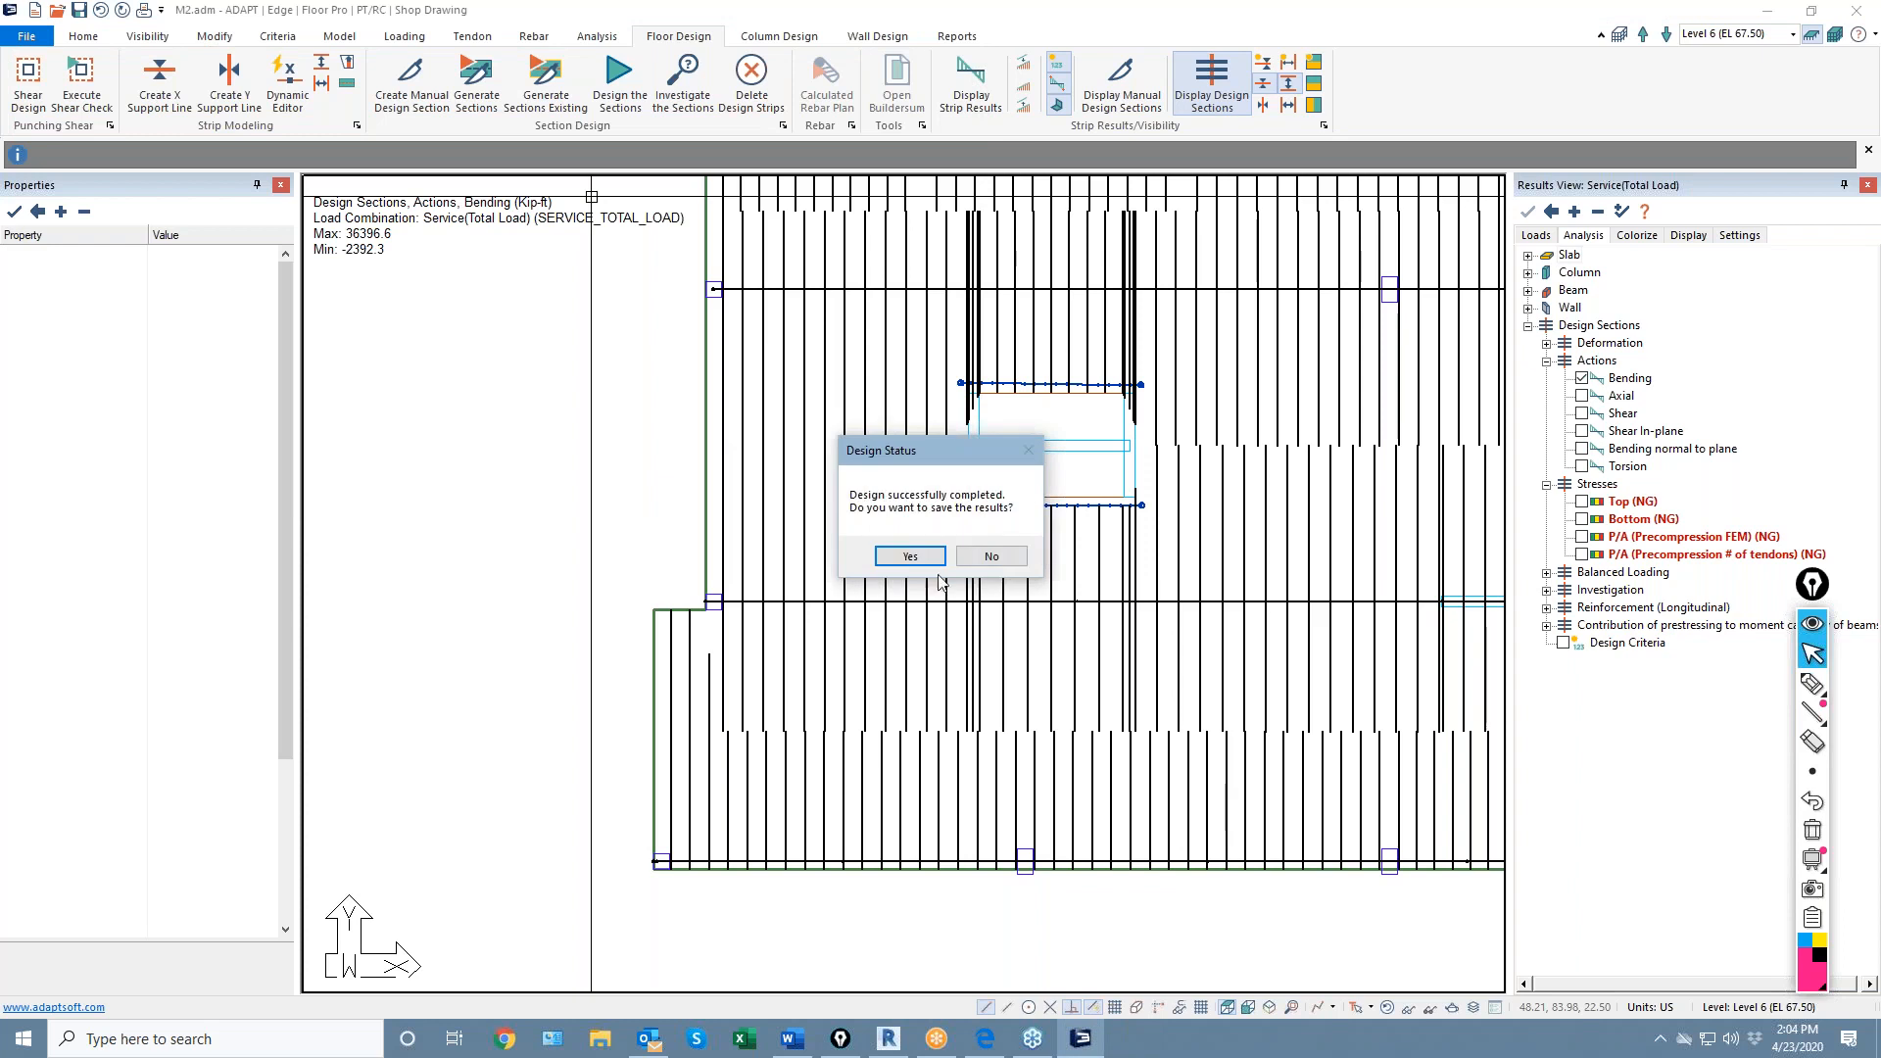
click(910, 556)
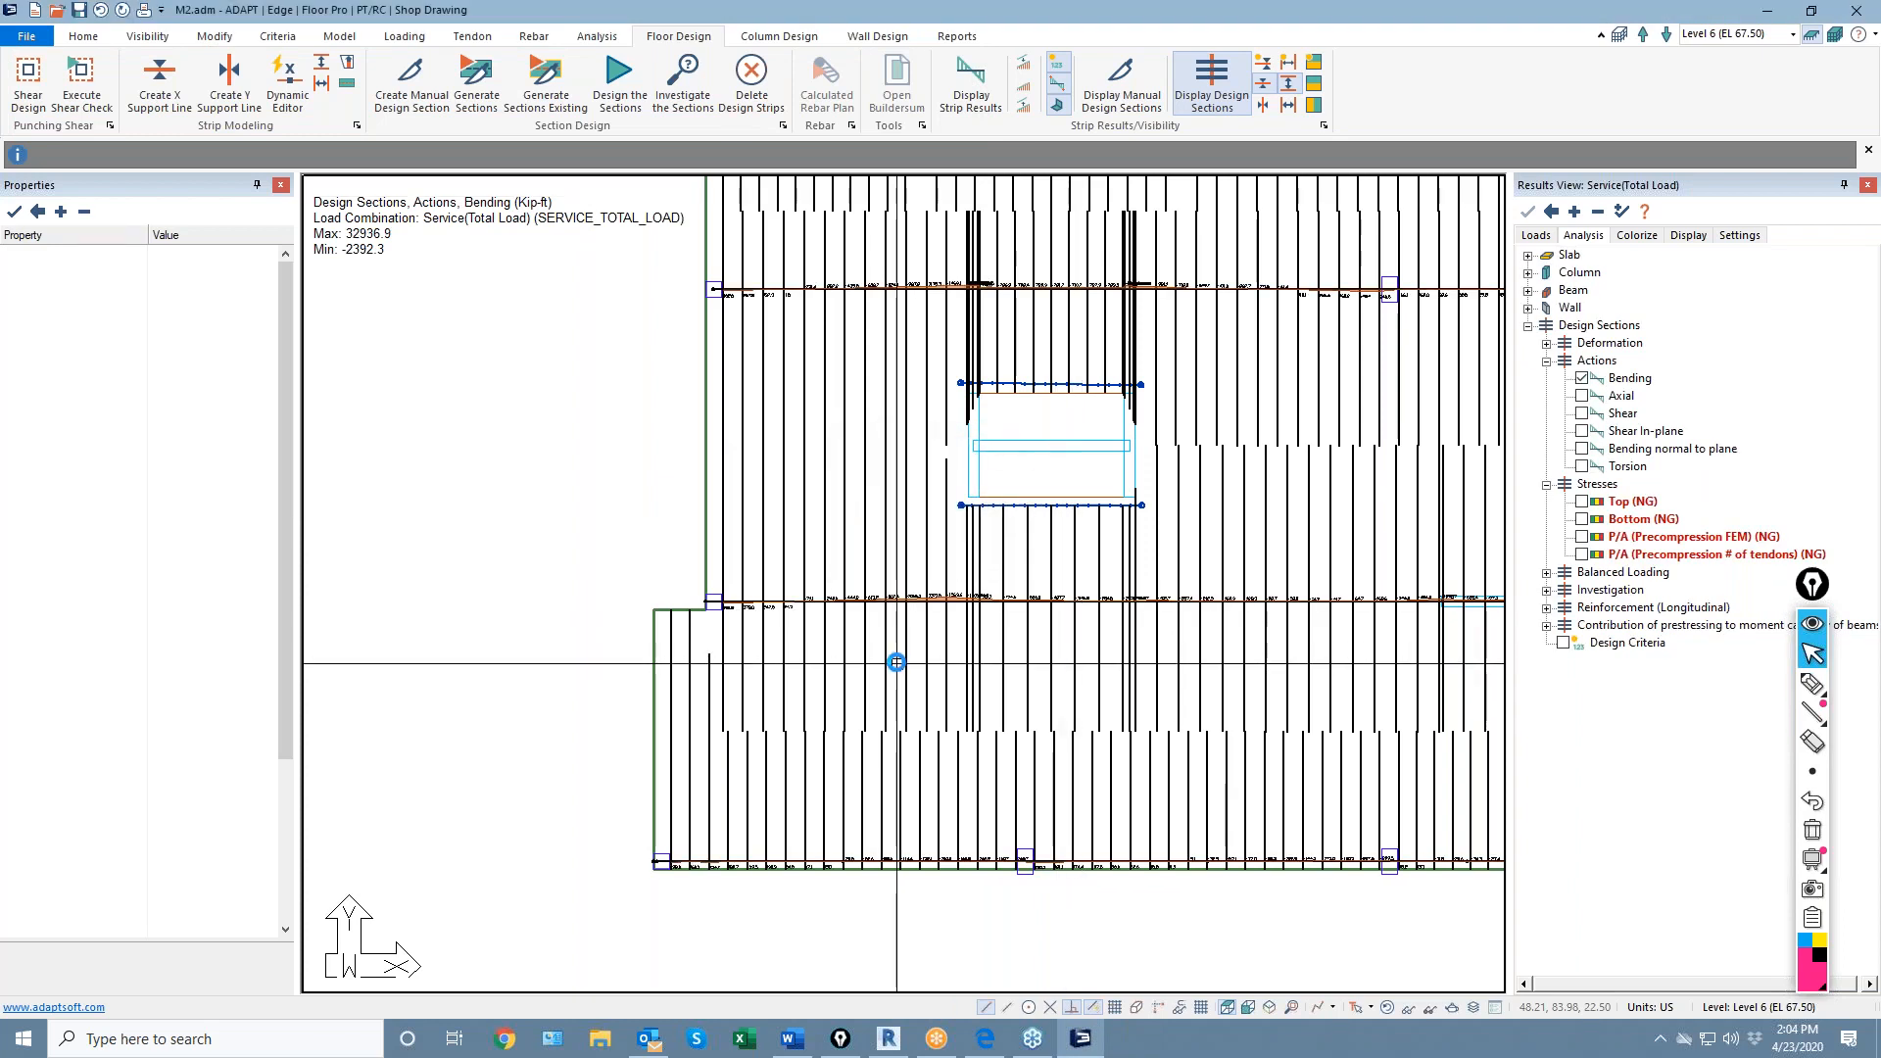
Switch the Bending display to the Y-direction design sections and examine the moments around the opening's south corners
scroll(897, 662, down, 5)
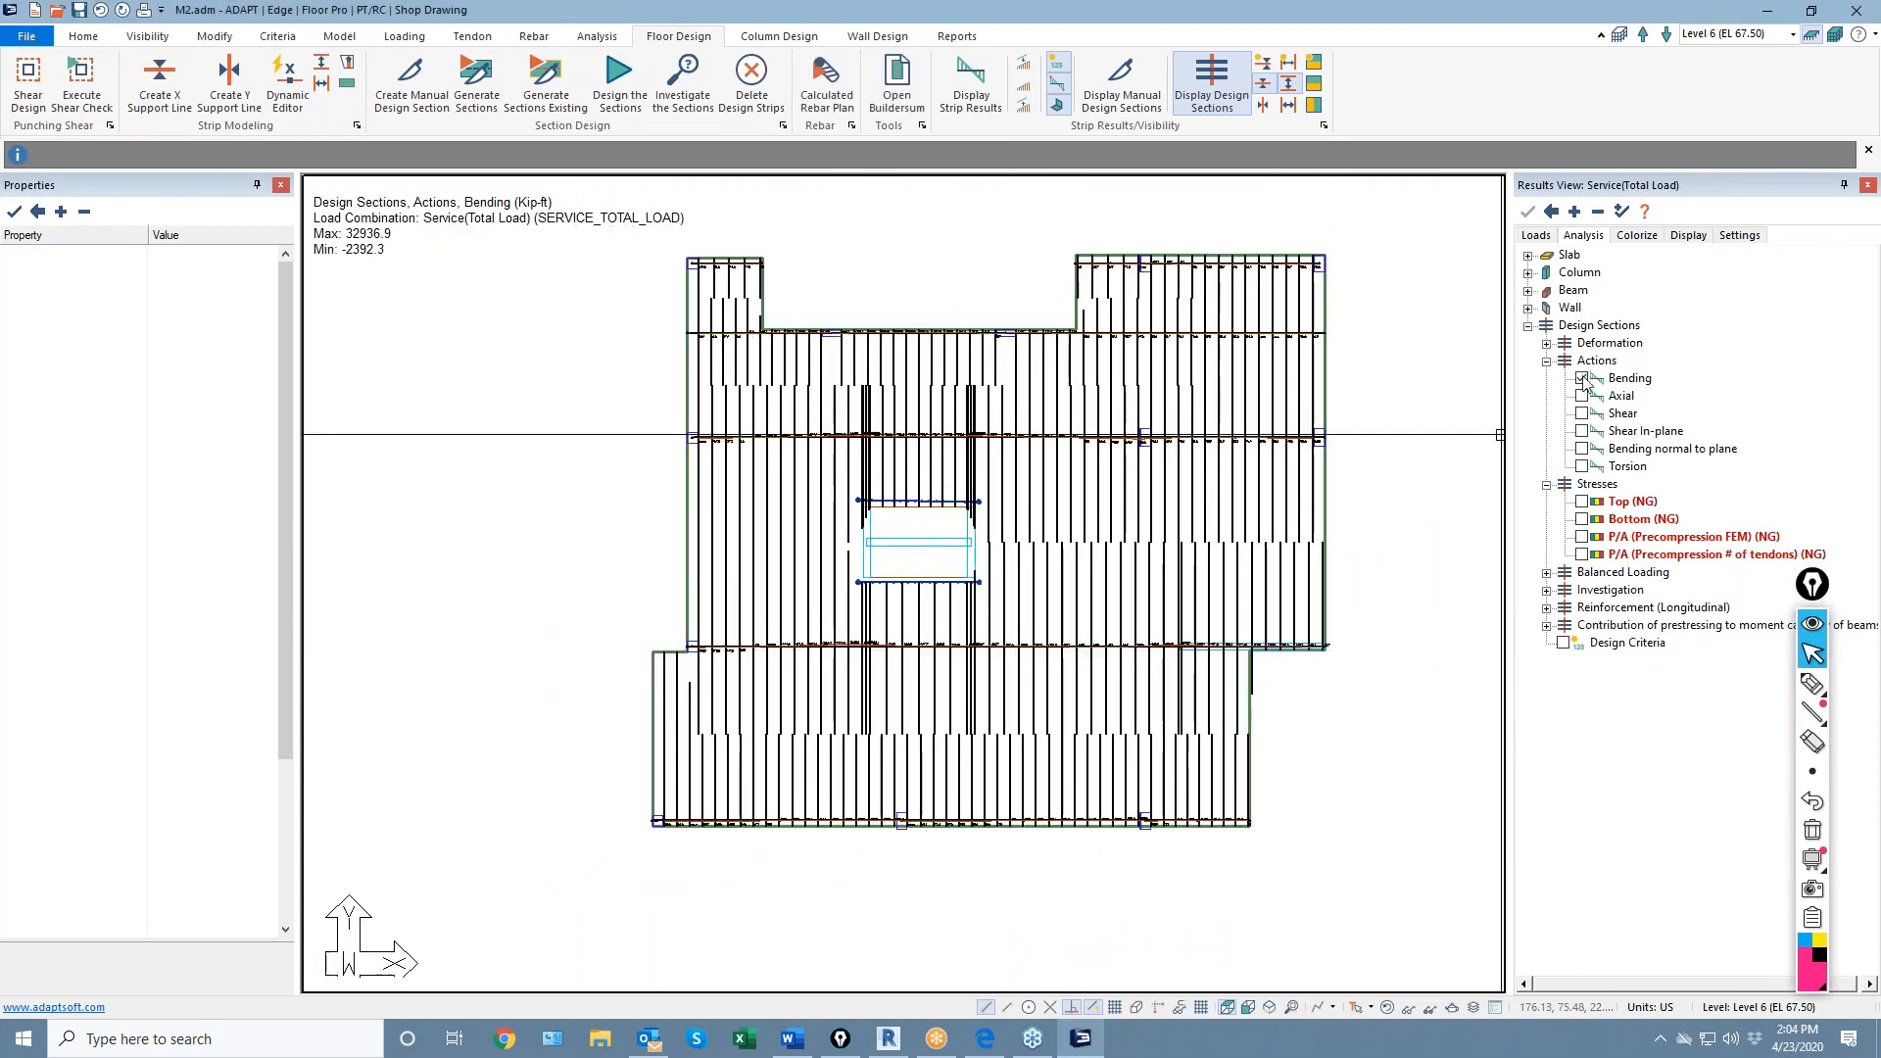
click(1265, 85)
click(1266, 104)
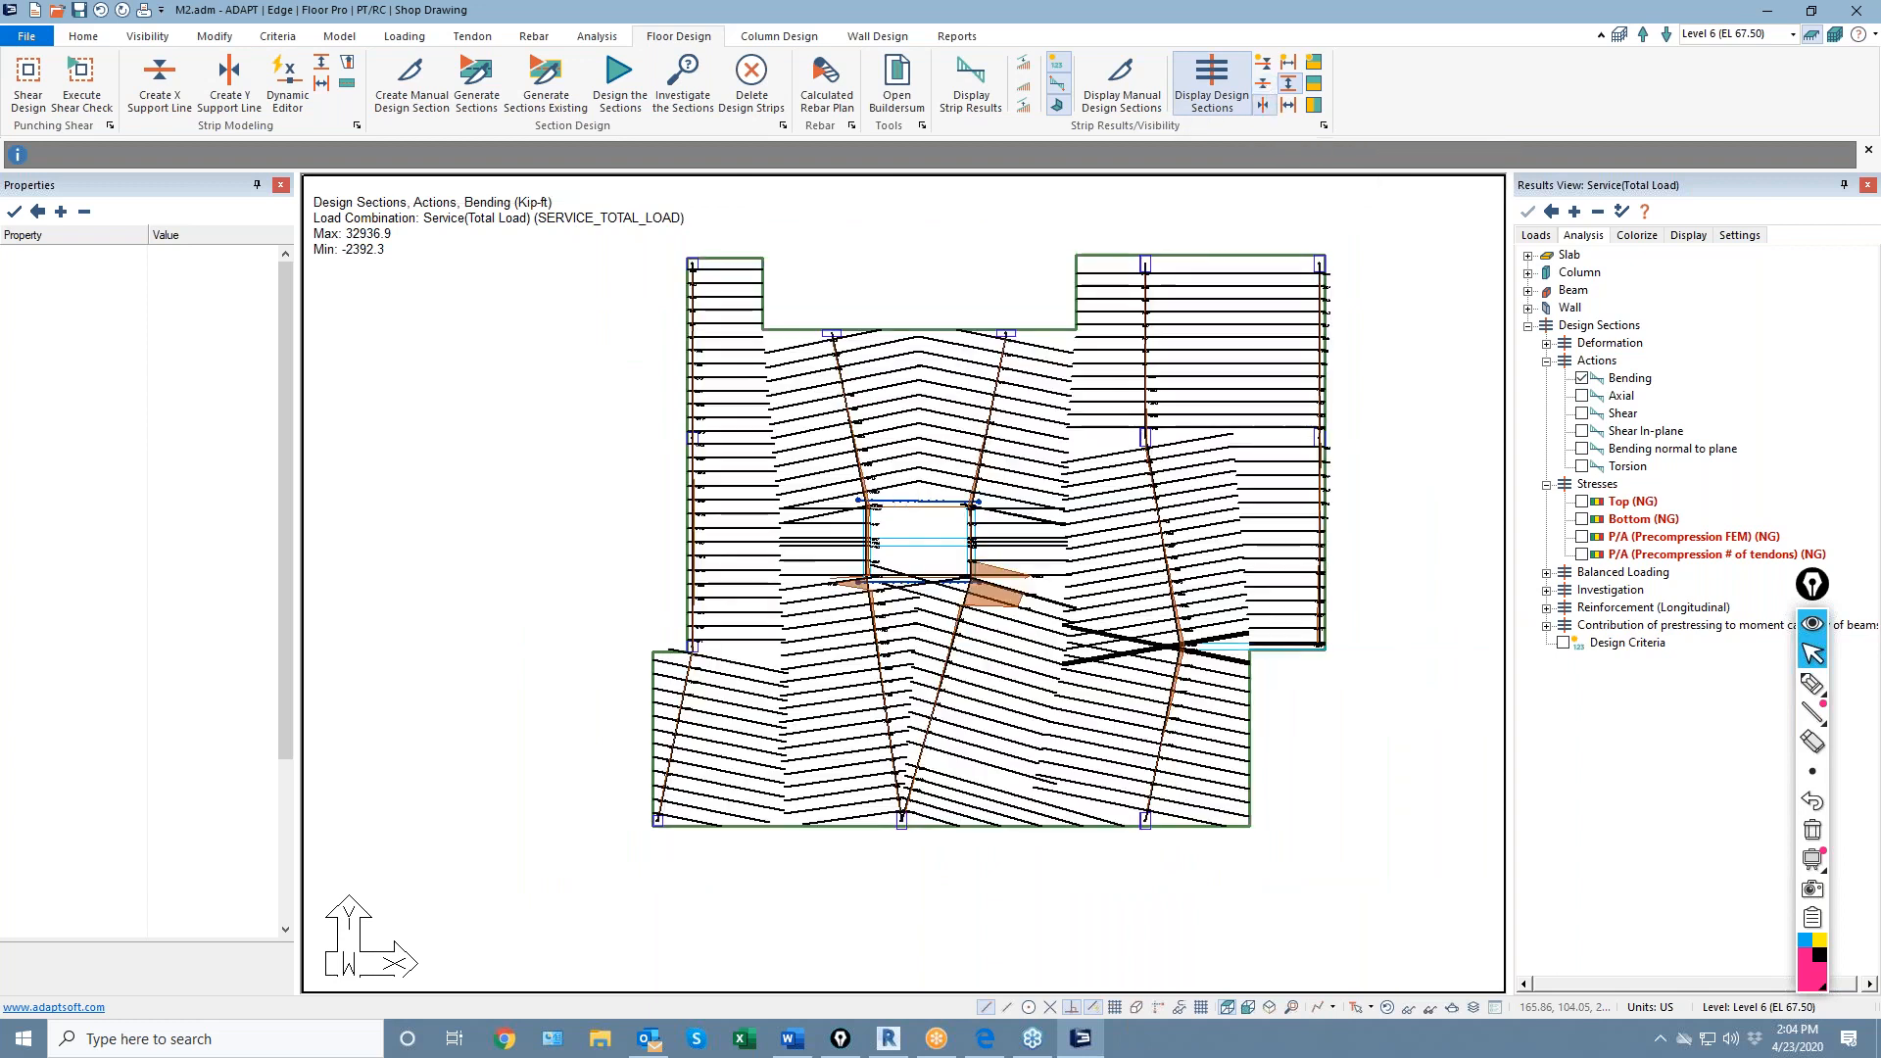
scroll(921, 593, up, 3)
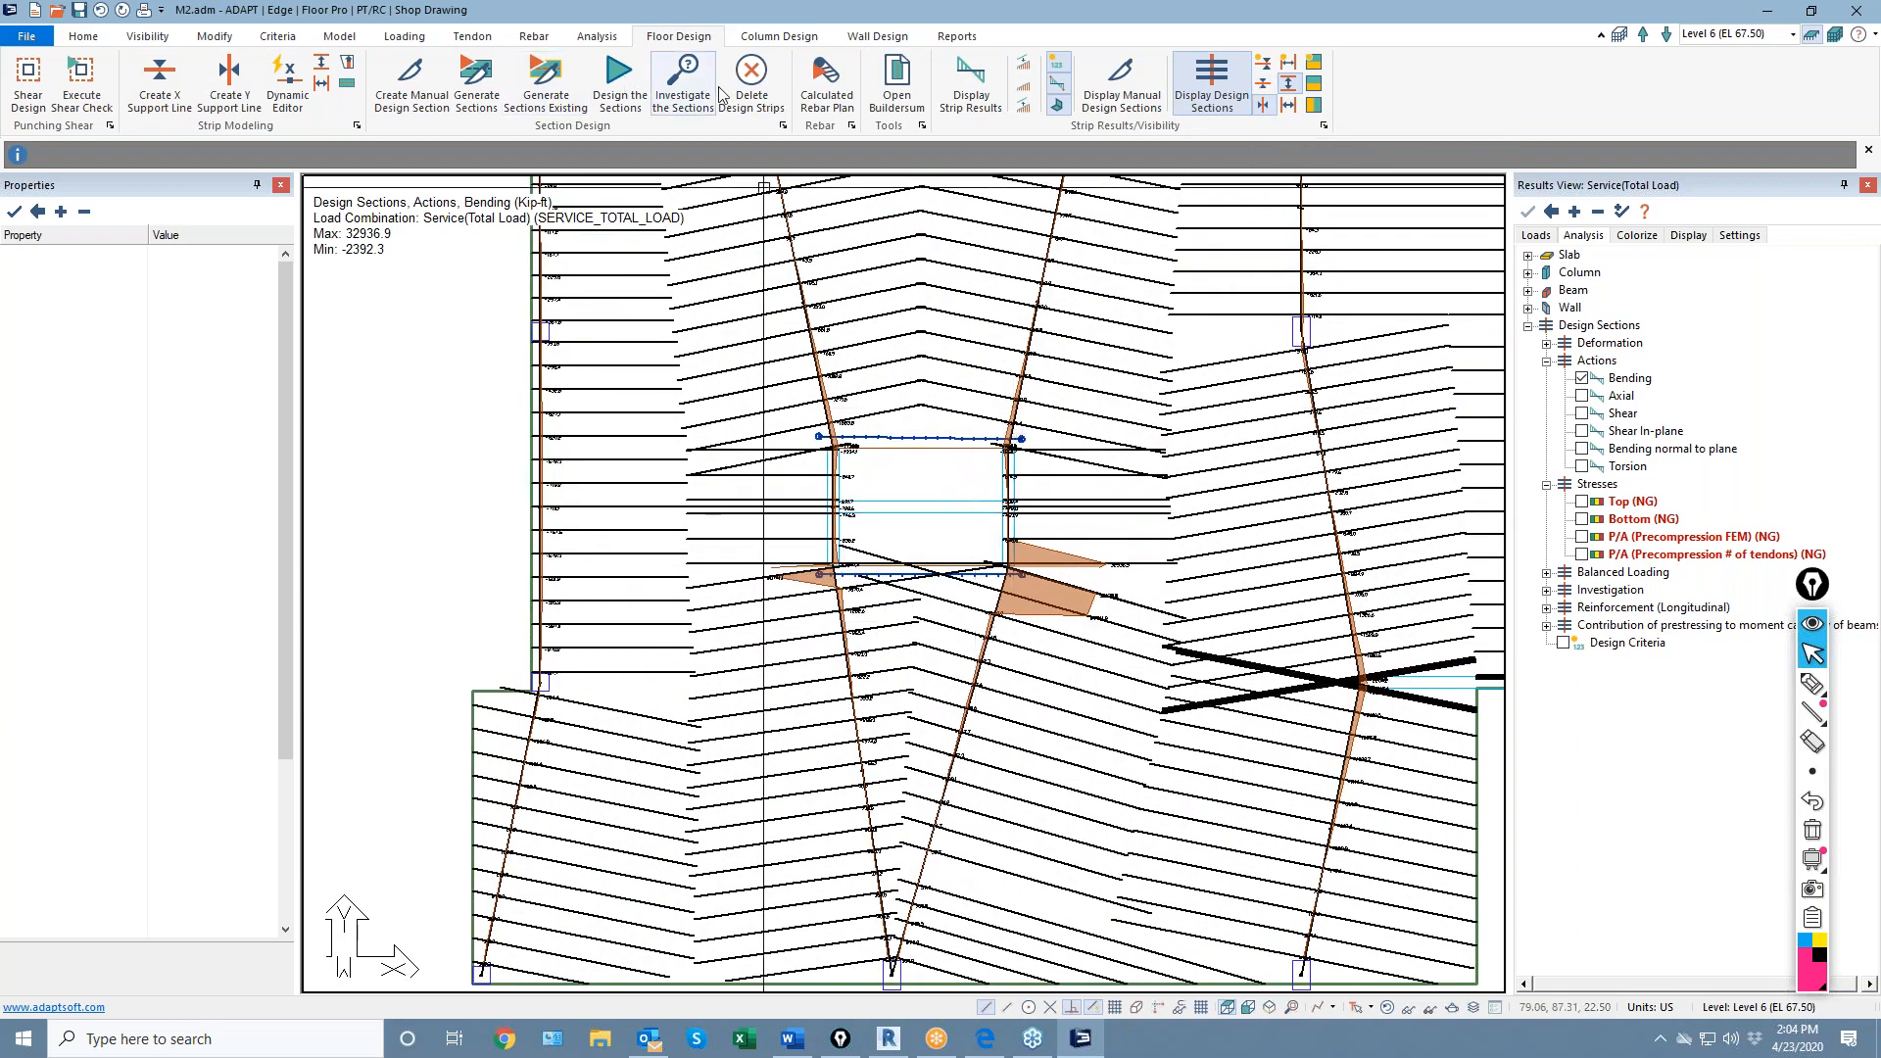
Delete the design strips and shift the vertices of Support Lines 2 and 3 at the opening's corners slightly outward, west and east respectively
click(745, 90)
click(864, 557)
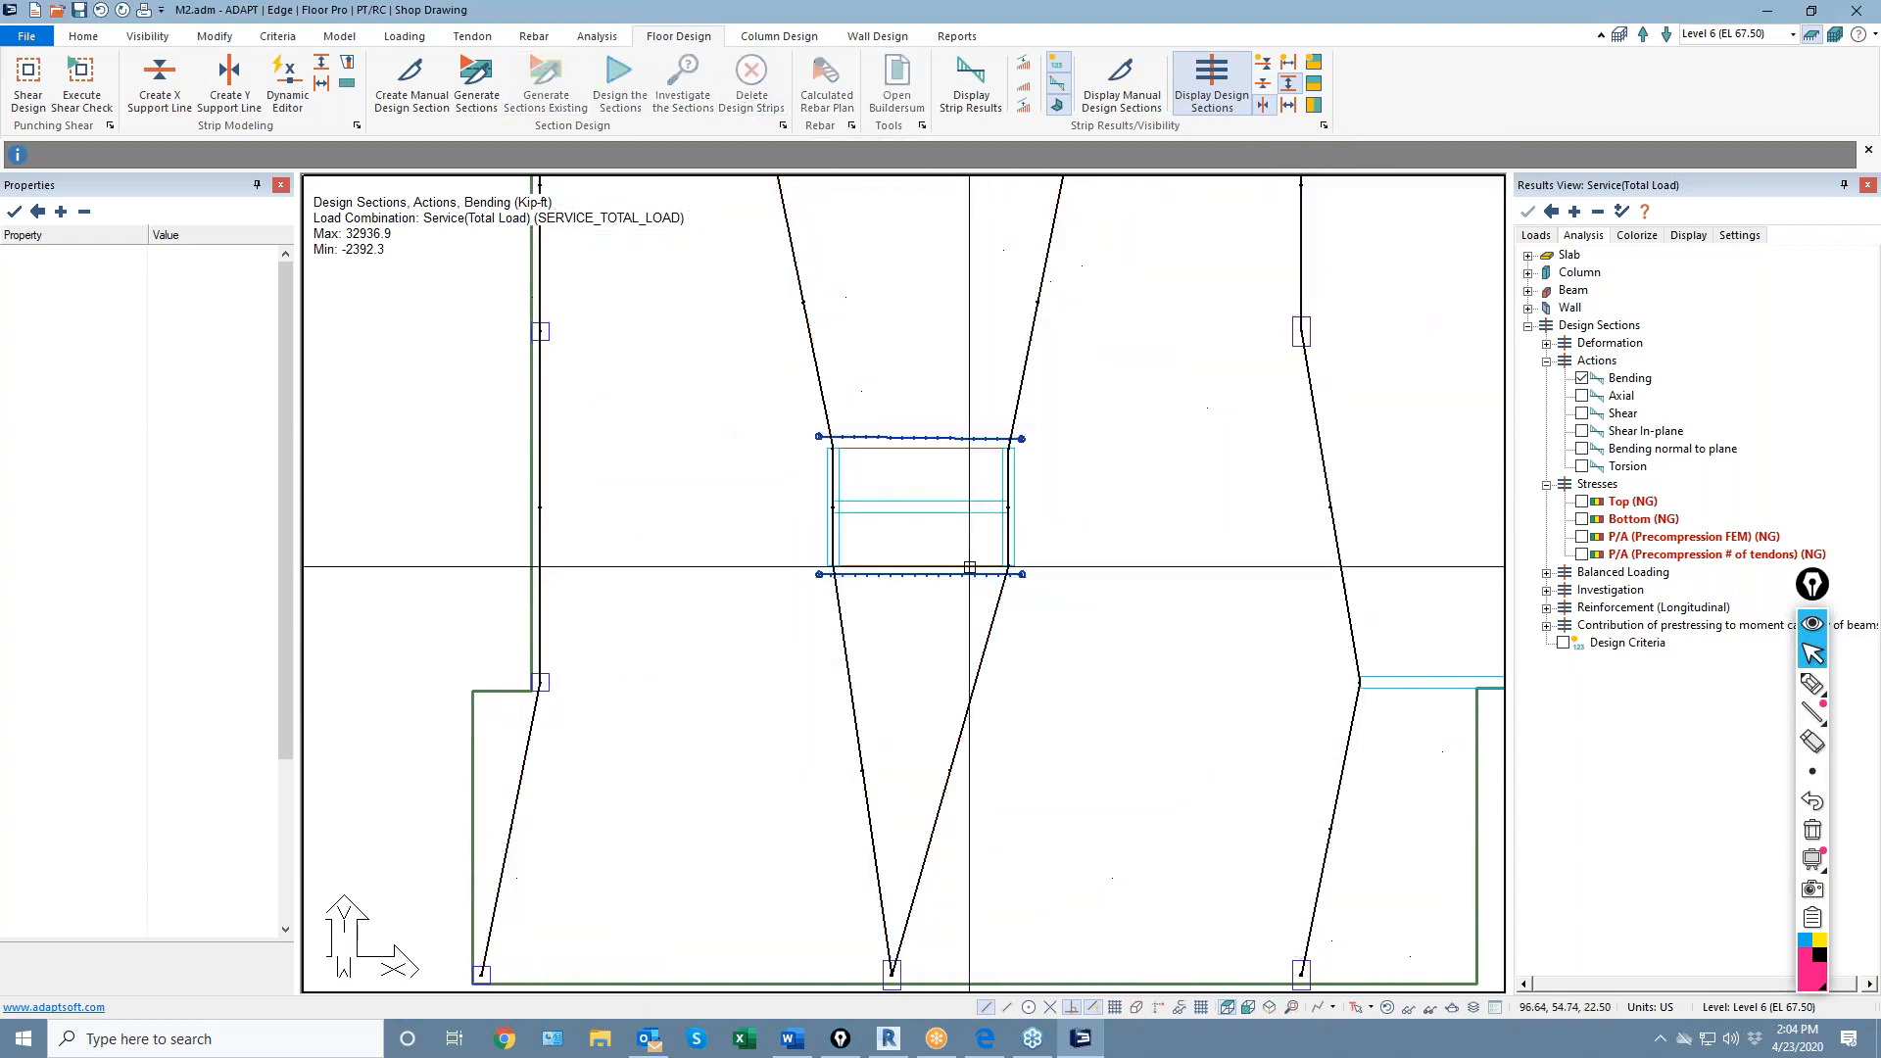
scroll(980, 509, up, 2)
click(1033, 424)
scroll(1040, 417, up, 2)
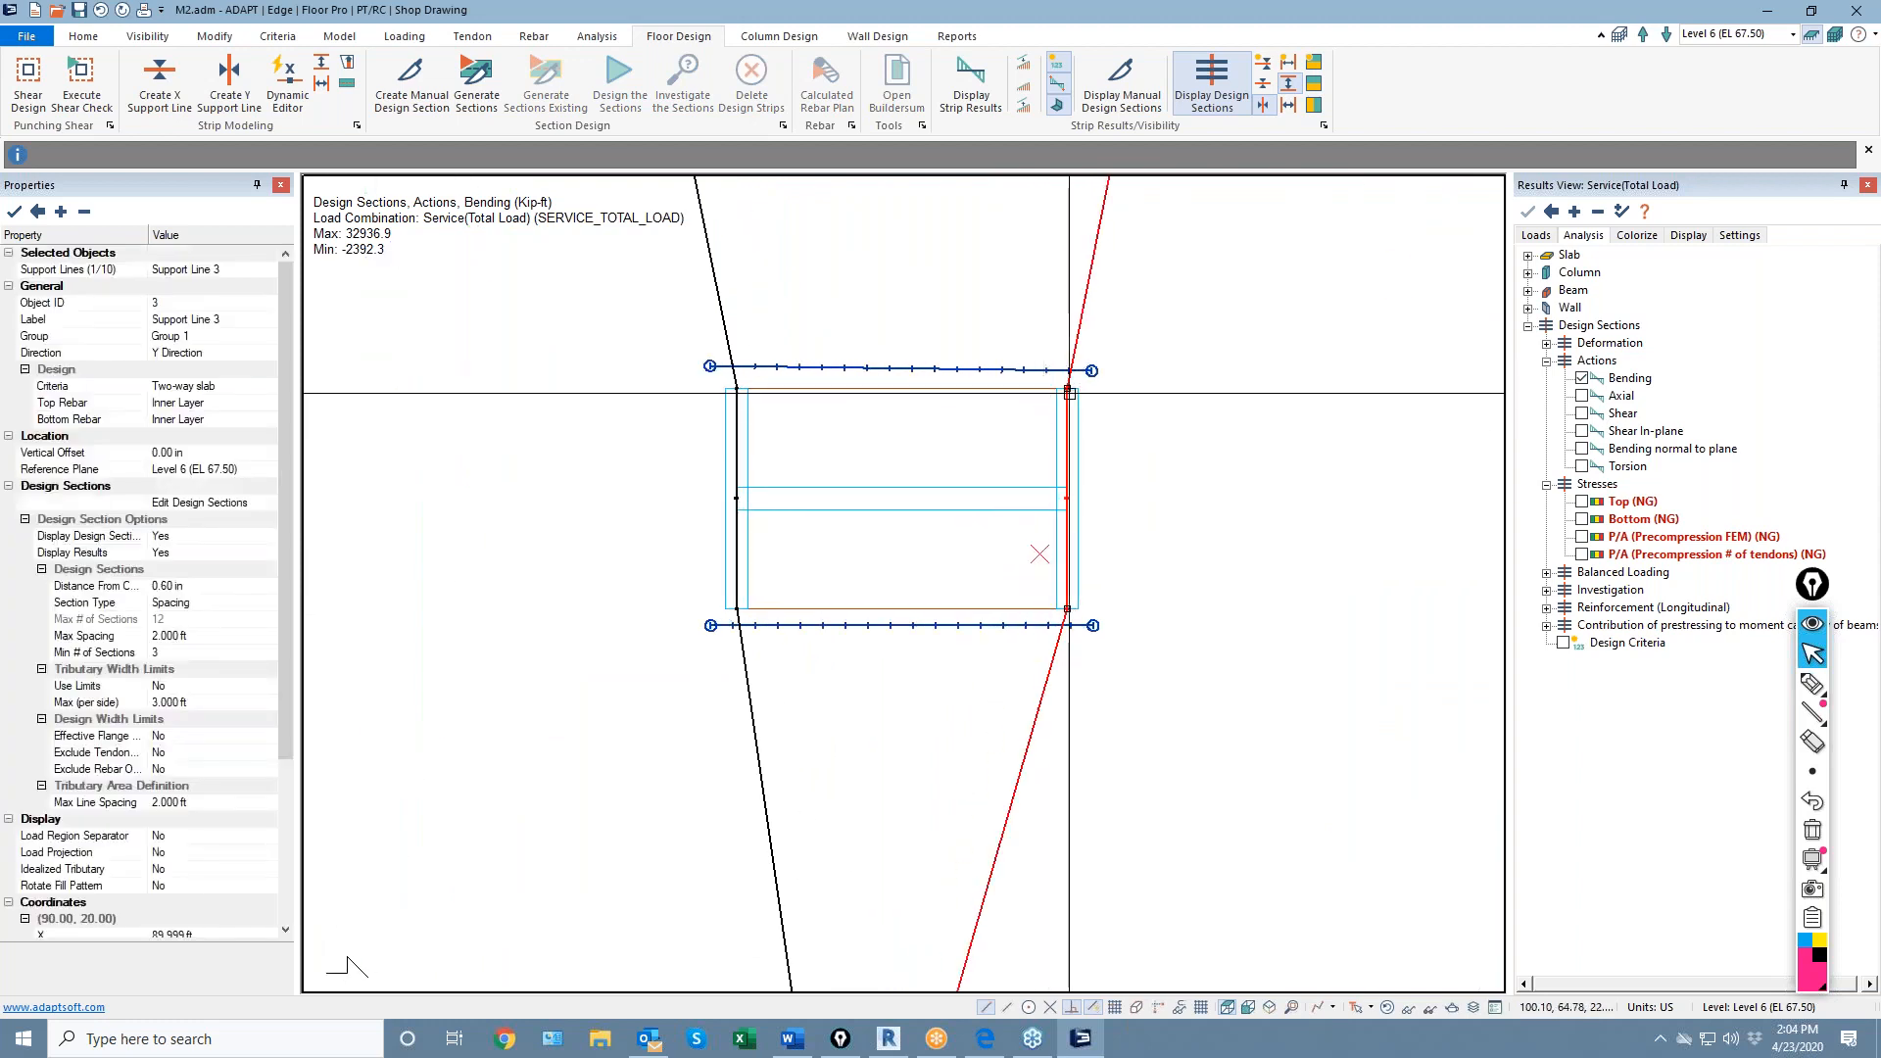
click(1067, 389)
click(1086, 390)
click(1067, 609)
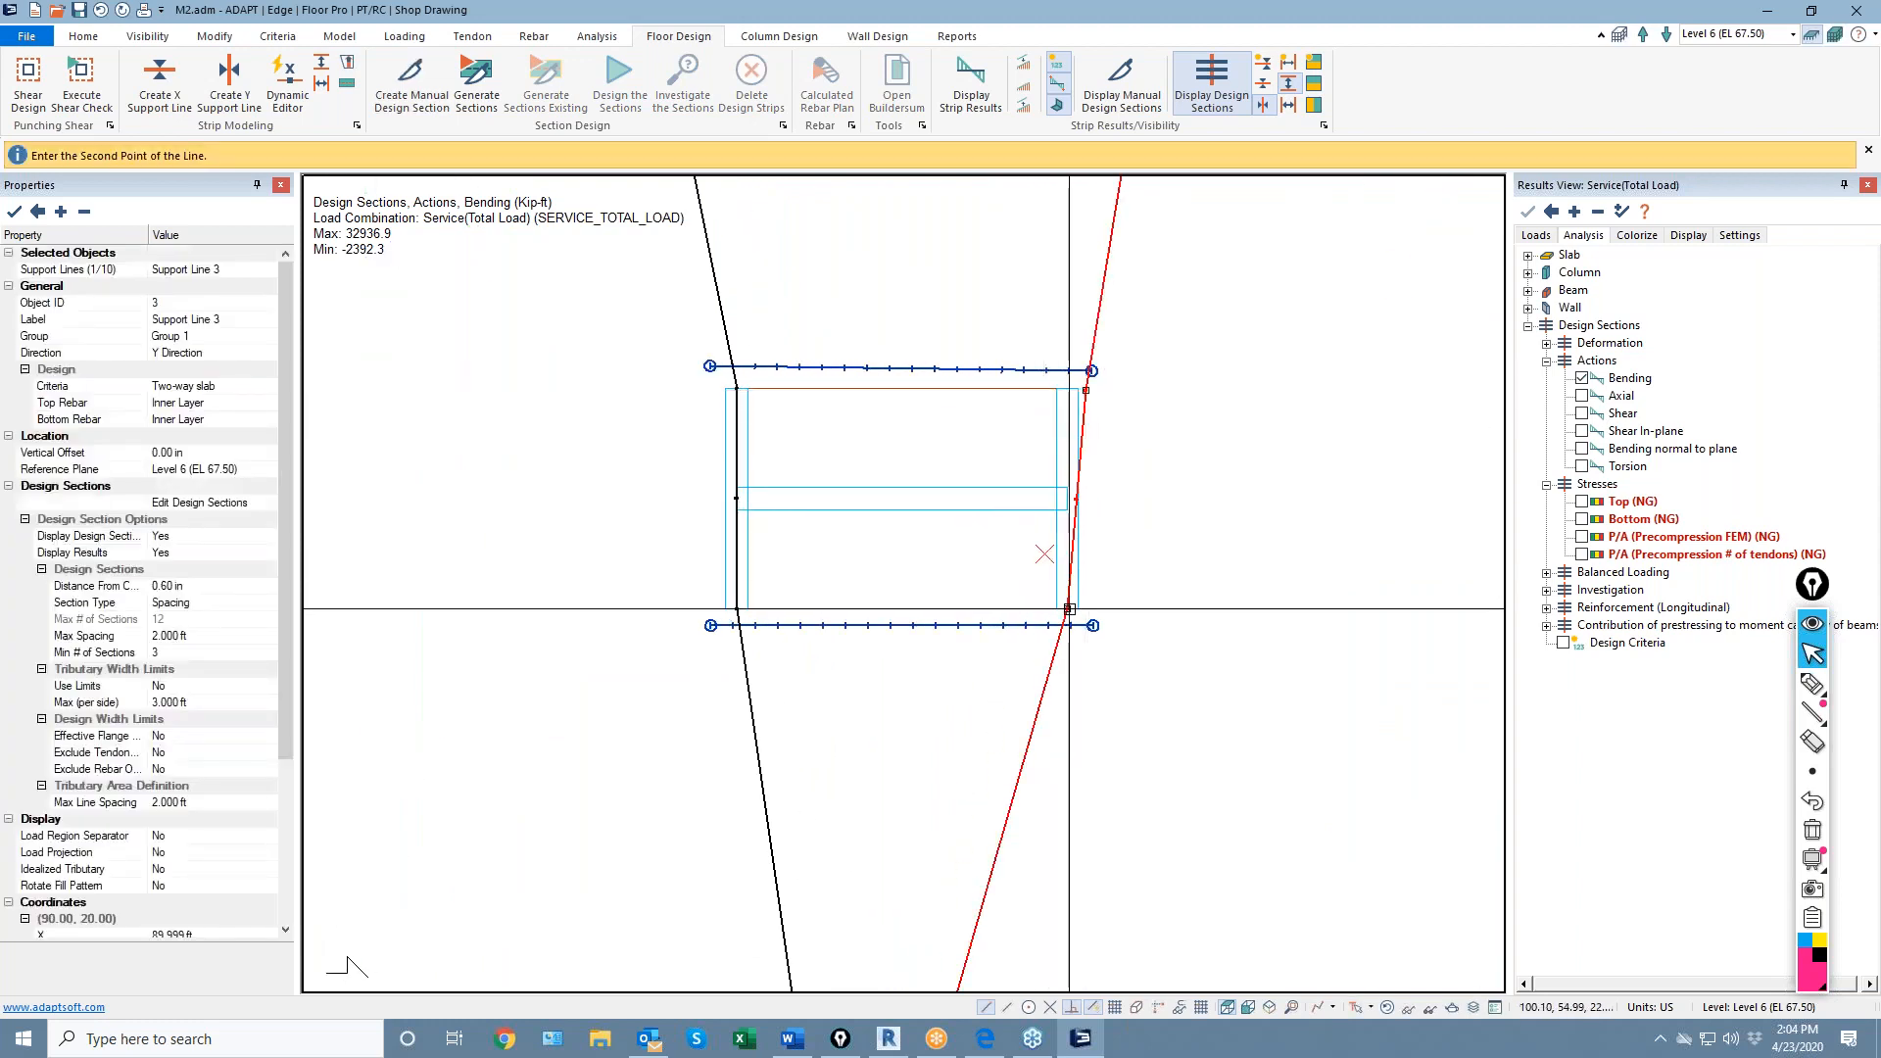
click(1086, 610)
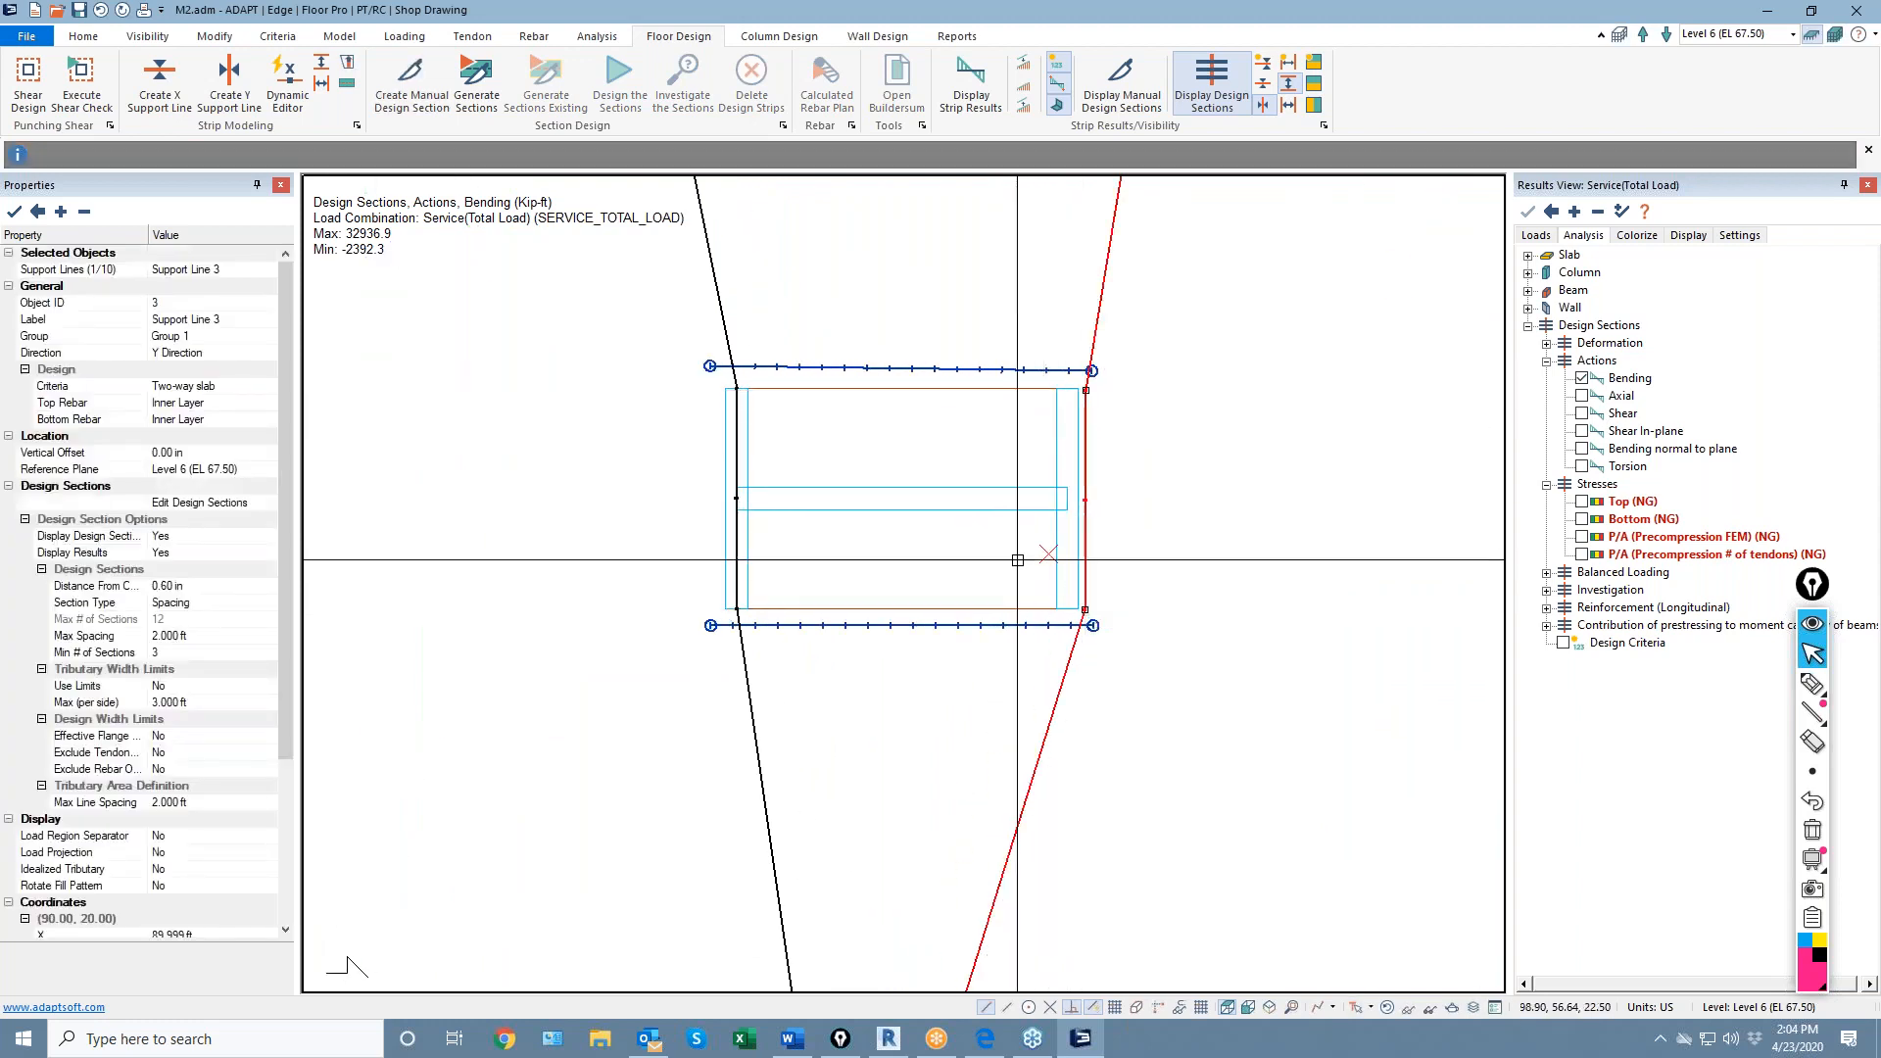
click(736, 389)
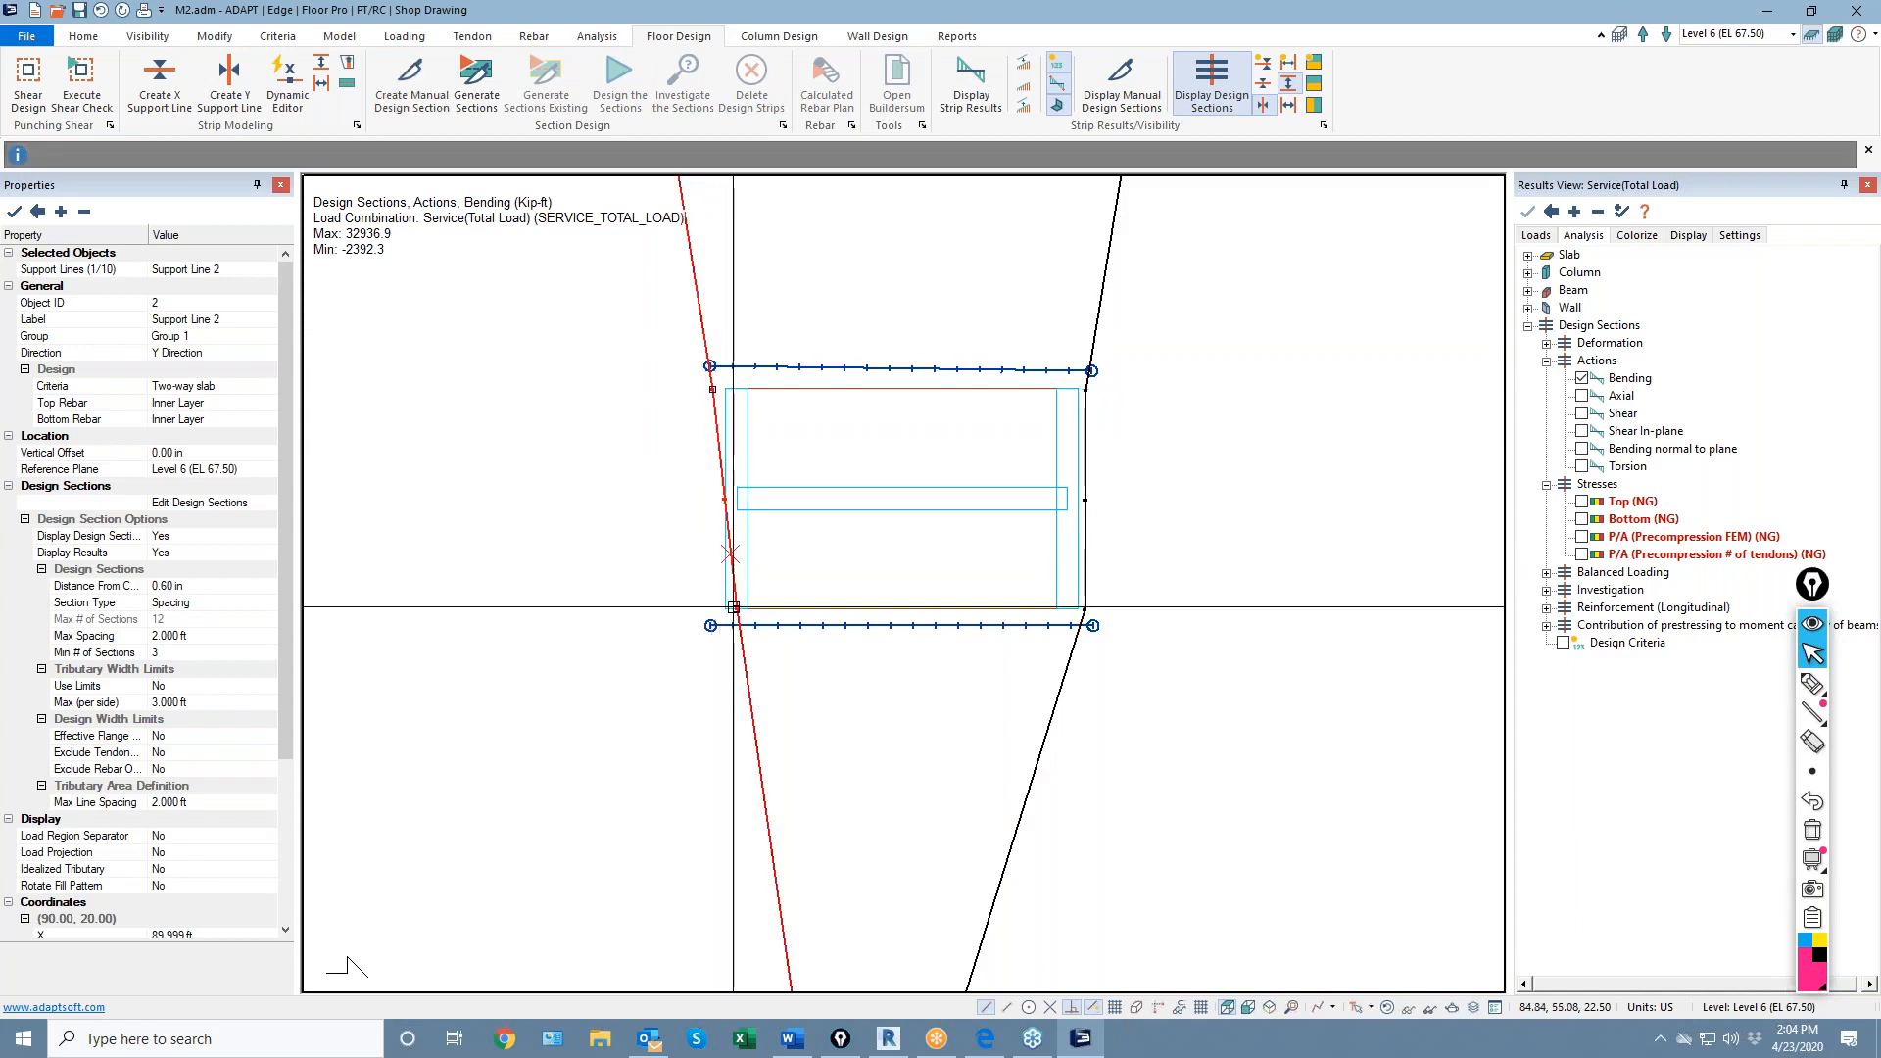
key(Escape)
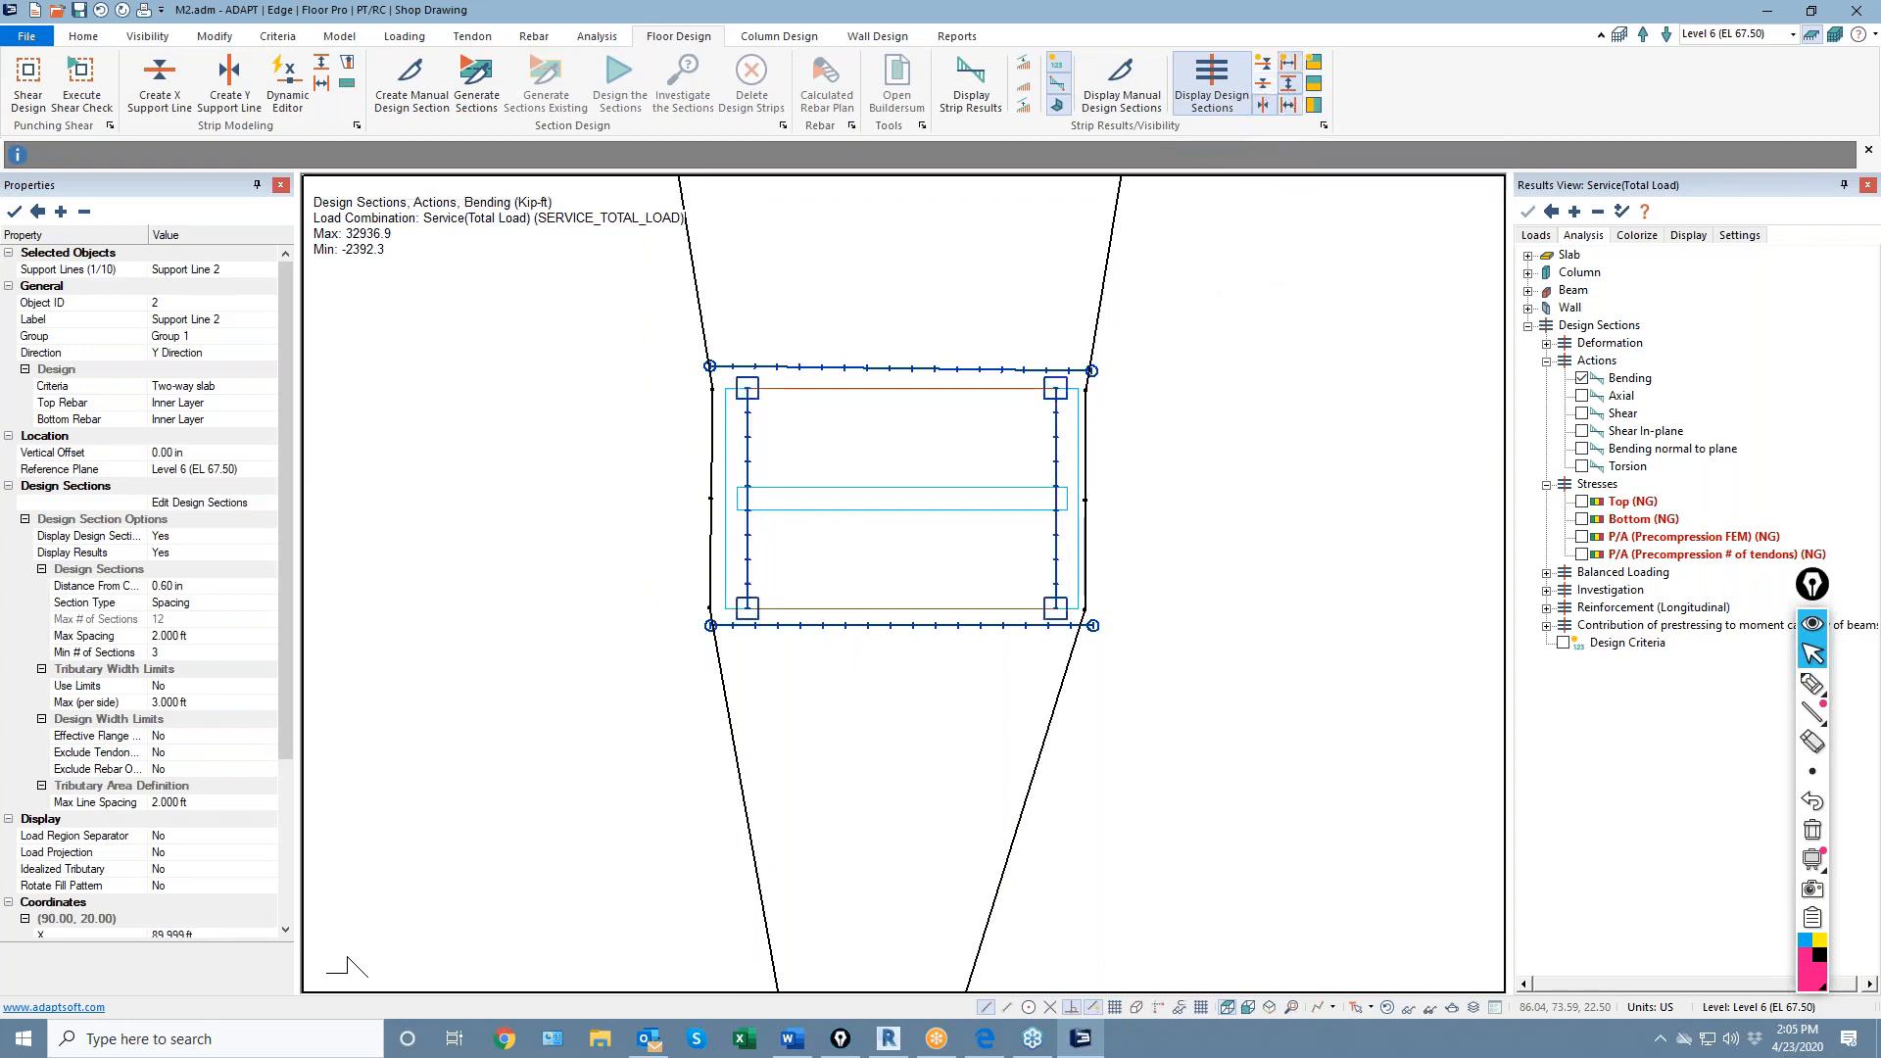
Delete the two north-south splitters running along the inner faces of the opening's west and east walls
scroll(1064, 333, up, 2)
click(1082, 360)
key(Delete)
scroll(679, 397, down, 3)
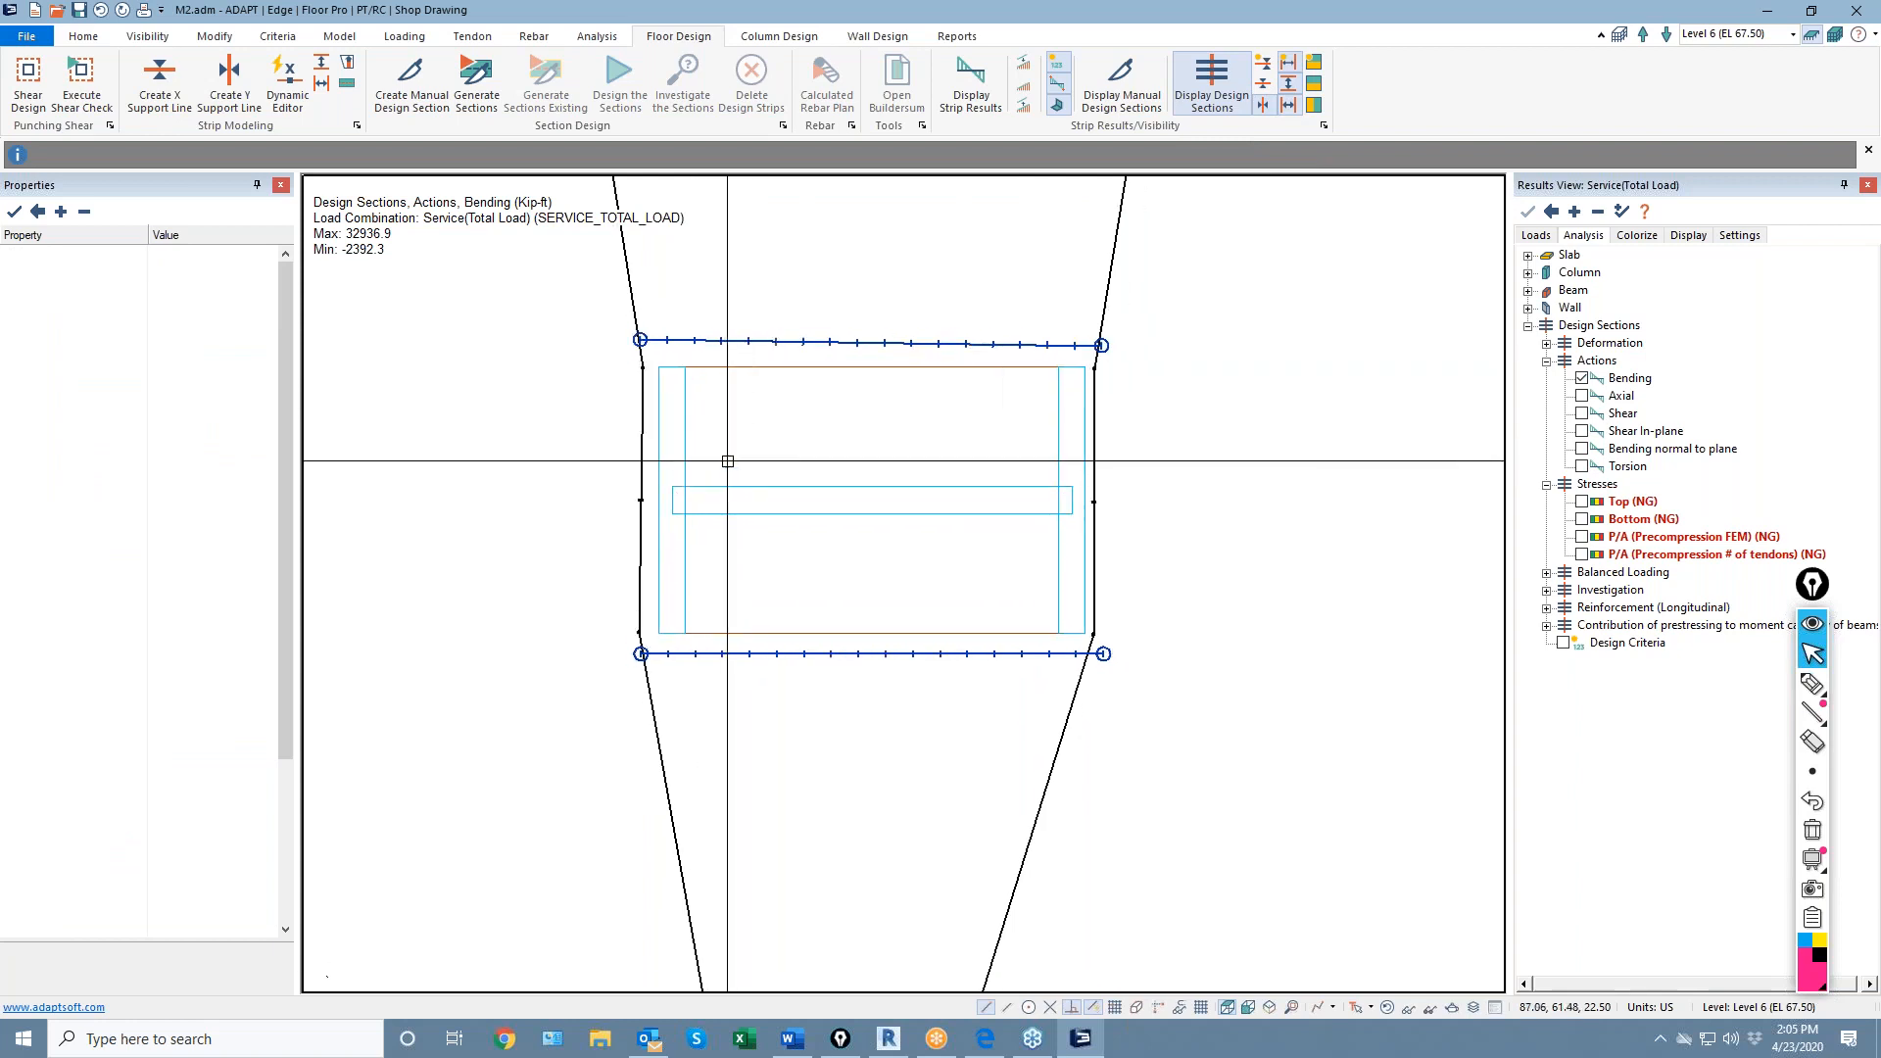
Draw two north-south splitters along the outer faces of the opening's west and east walls, spanning its full height
scroll(661, 510, up, 1)
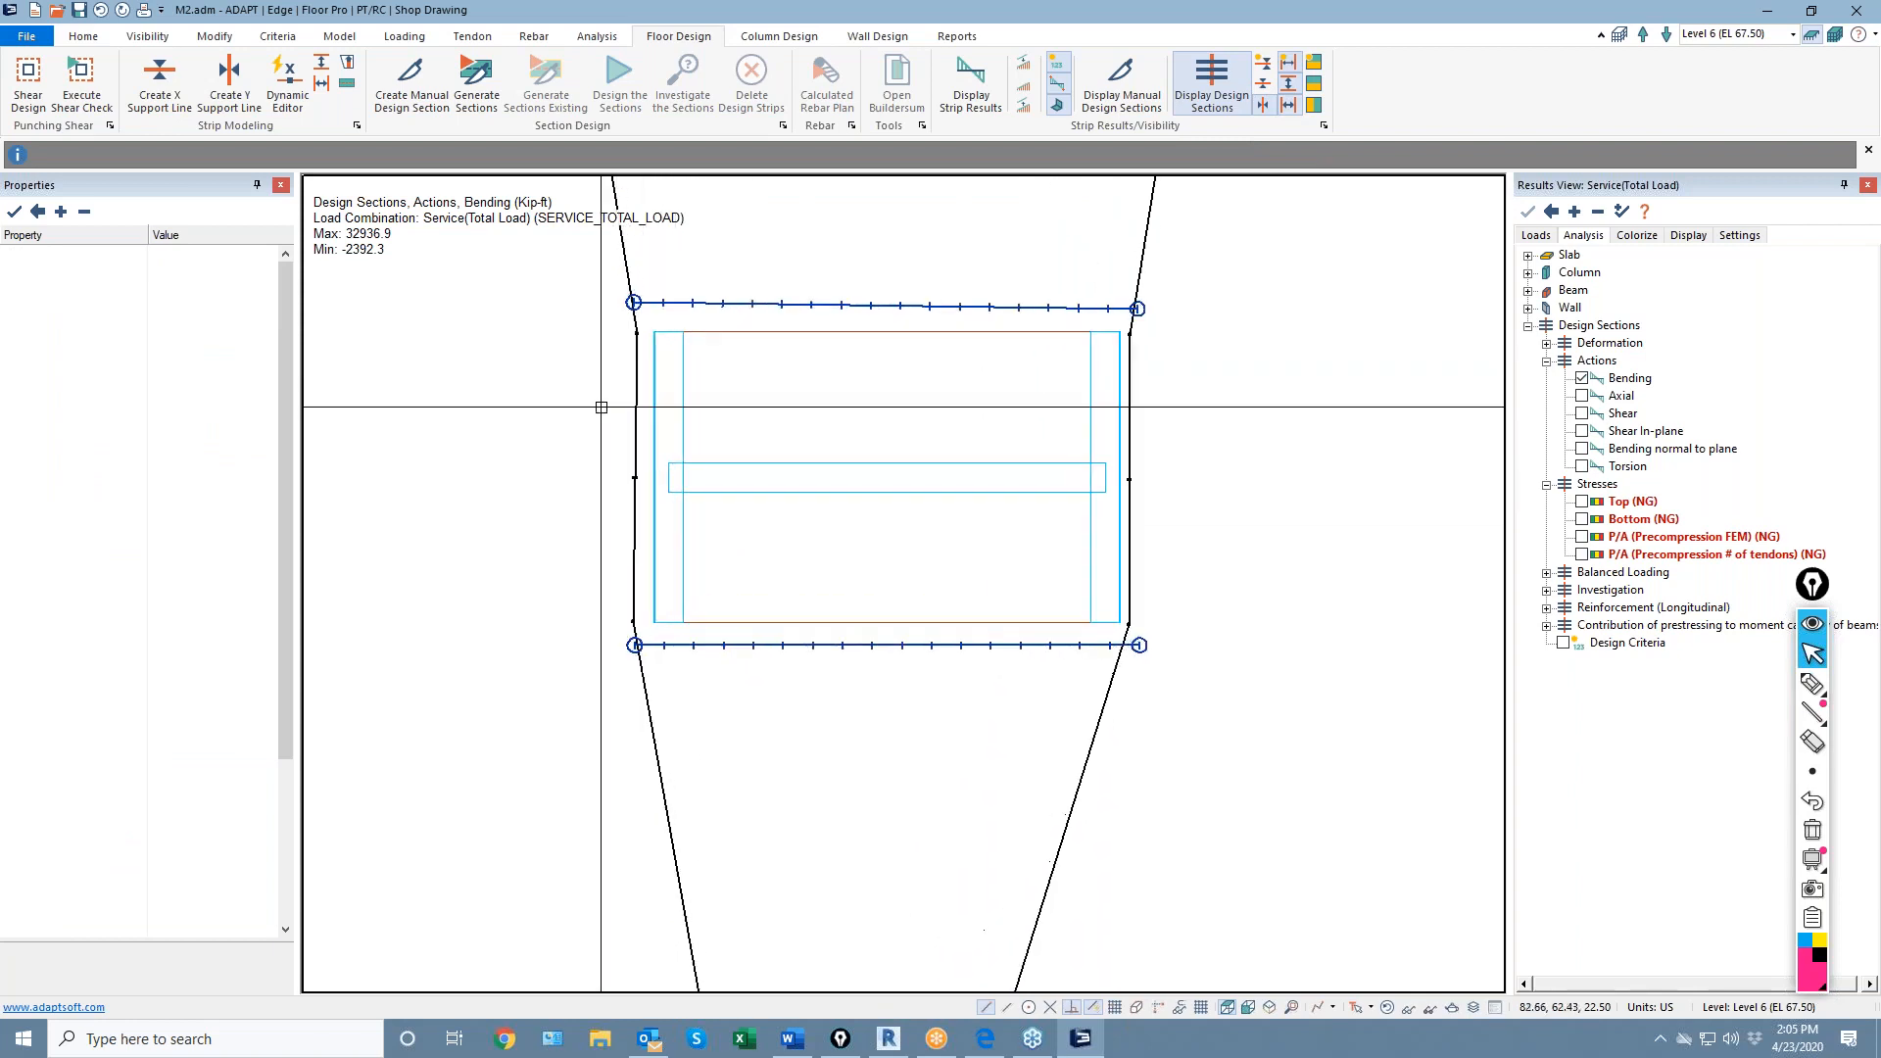
click(320, 87)
scroll(649, 313, up, 2)
click(631, 282)
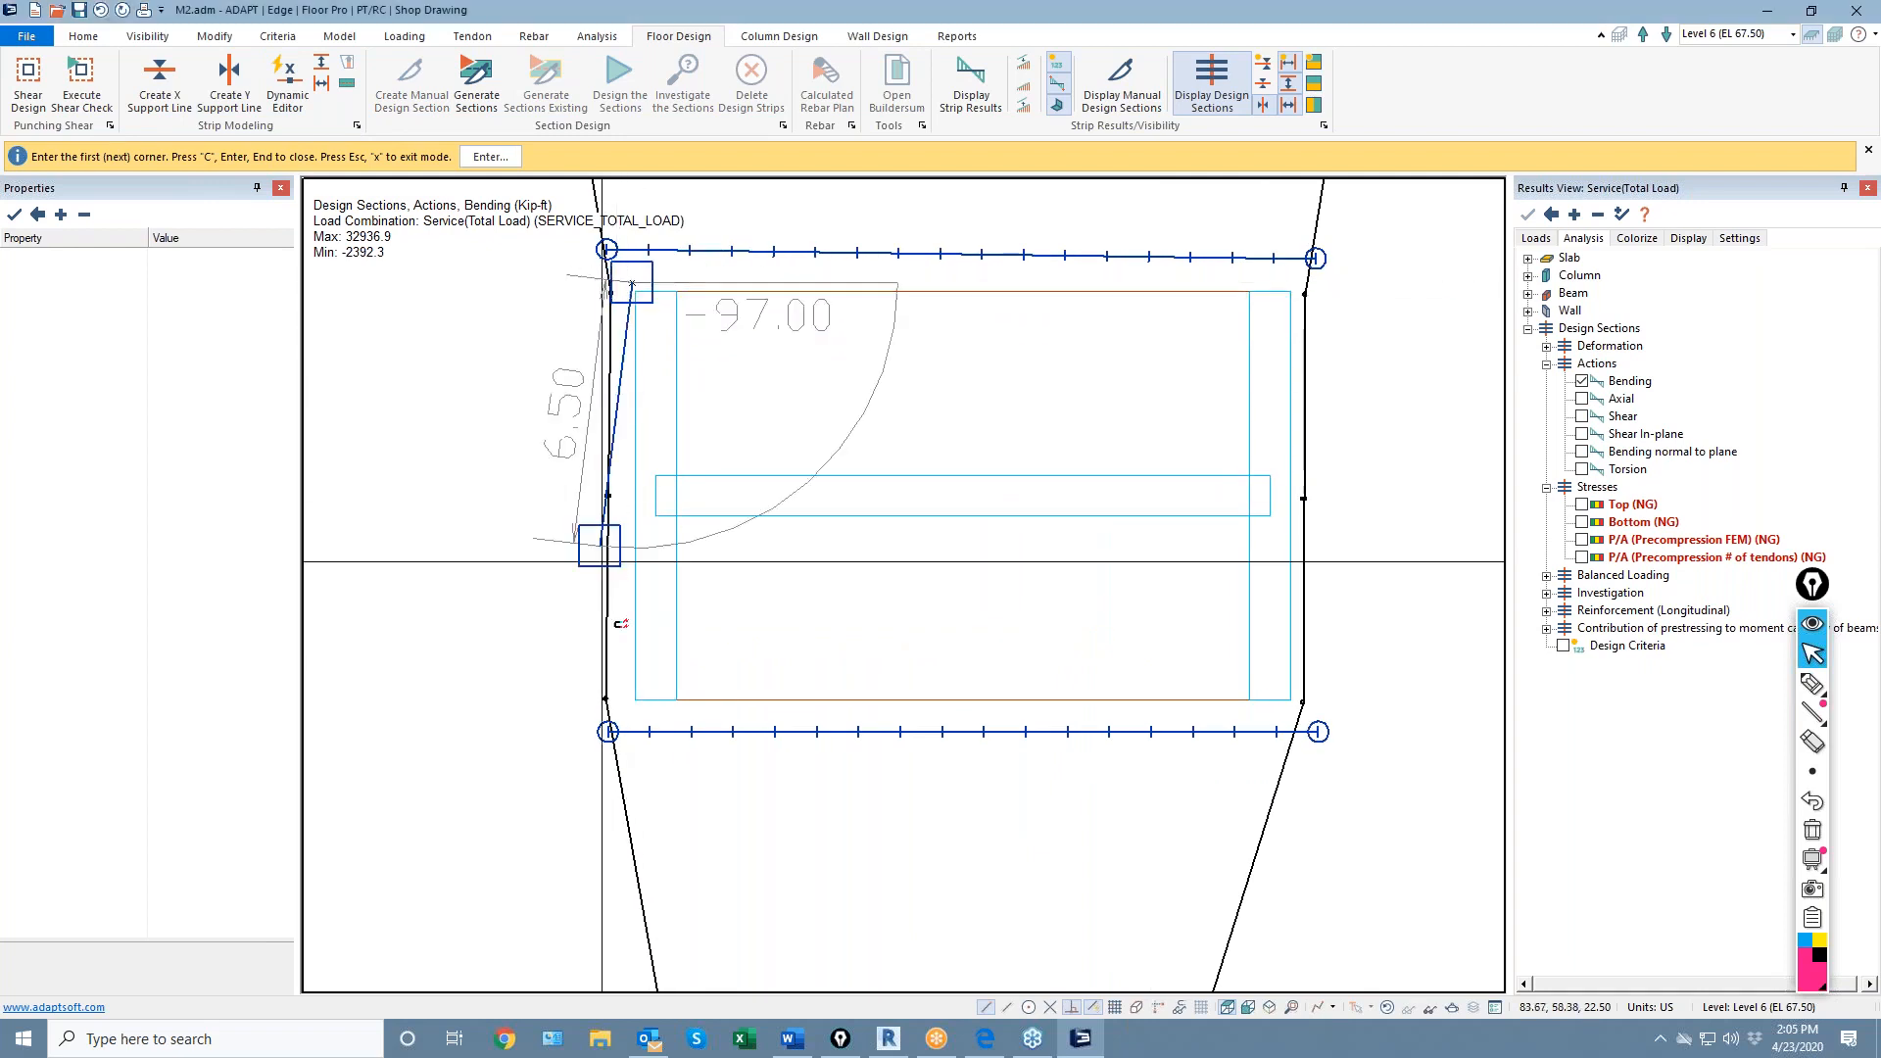
click(630, 708)
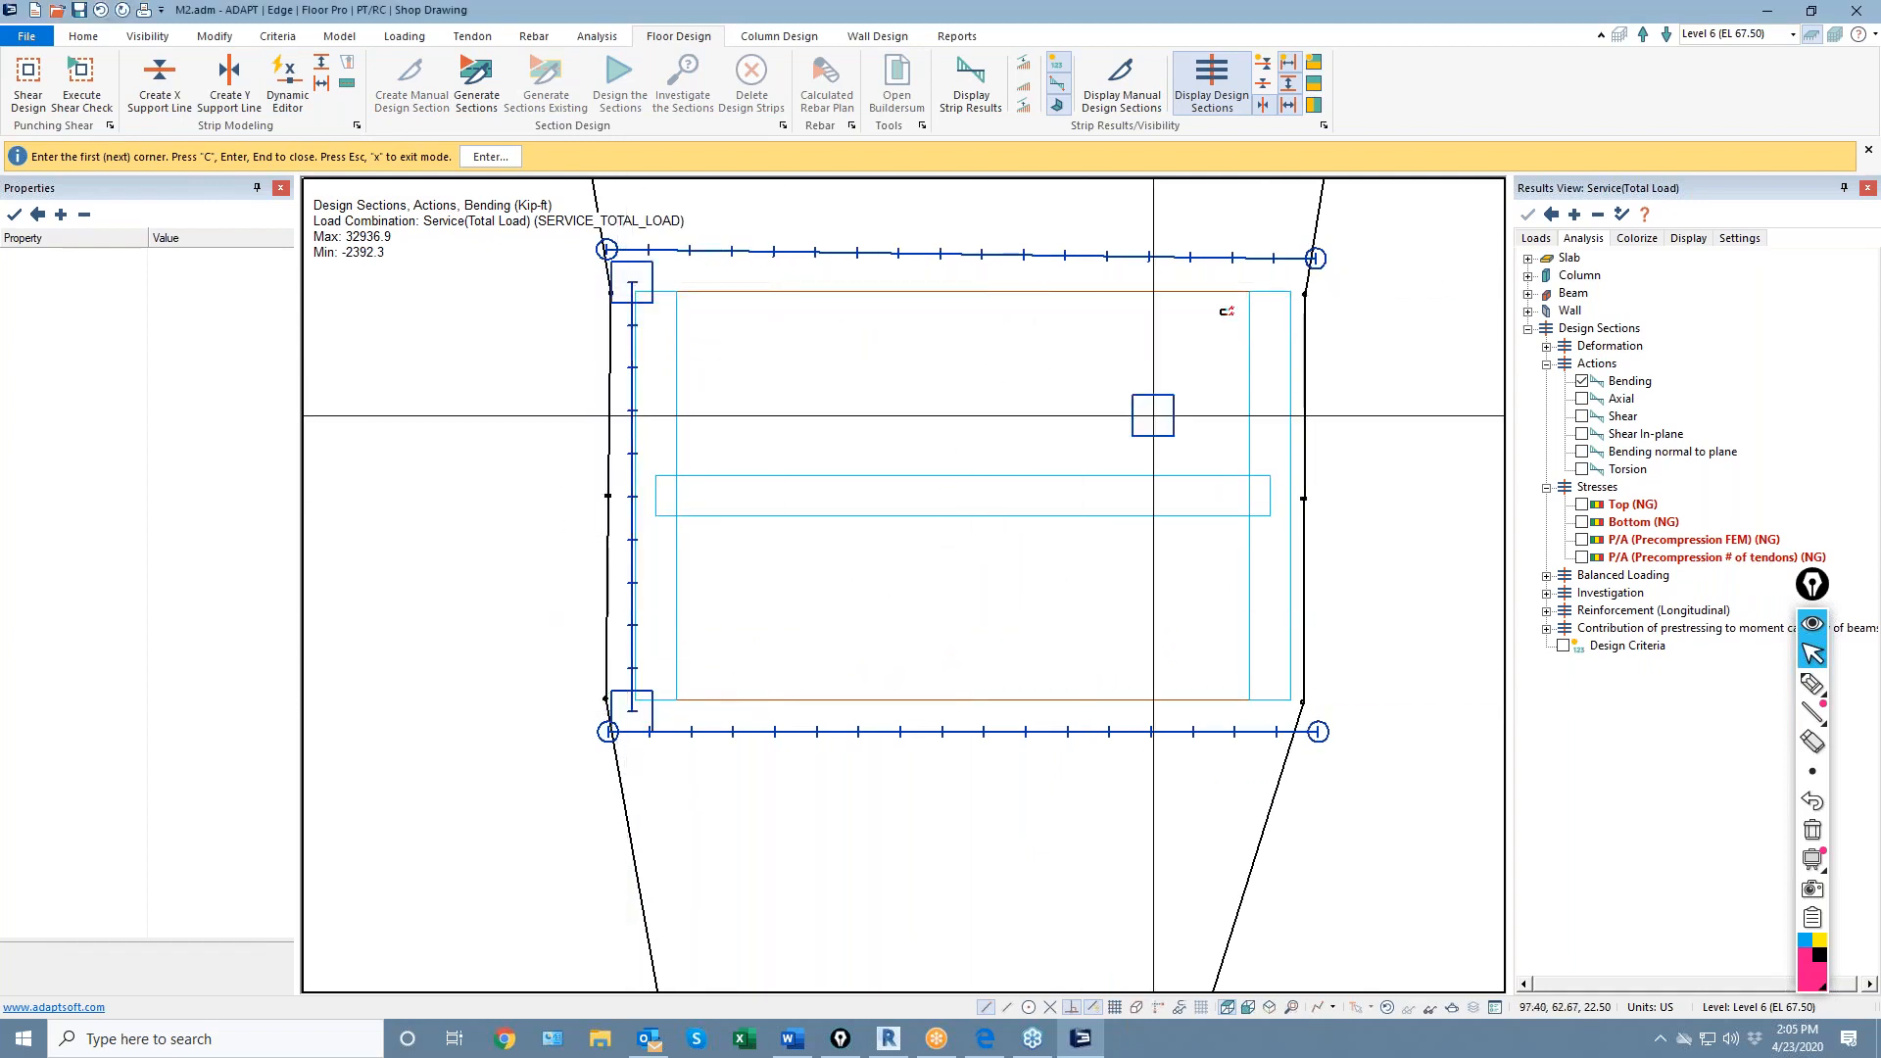
click(1293, 283)
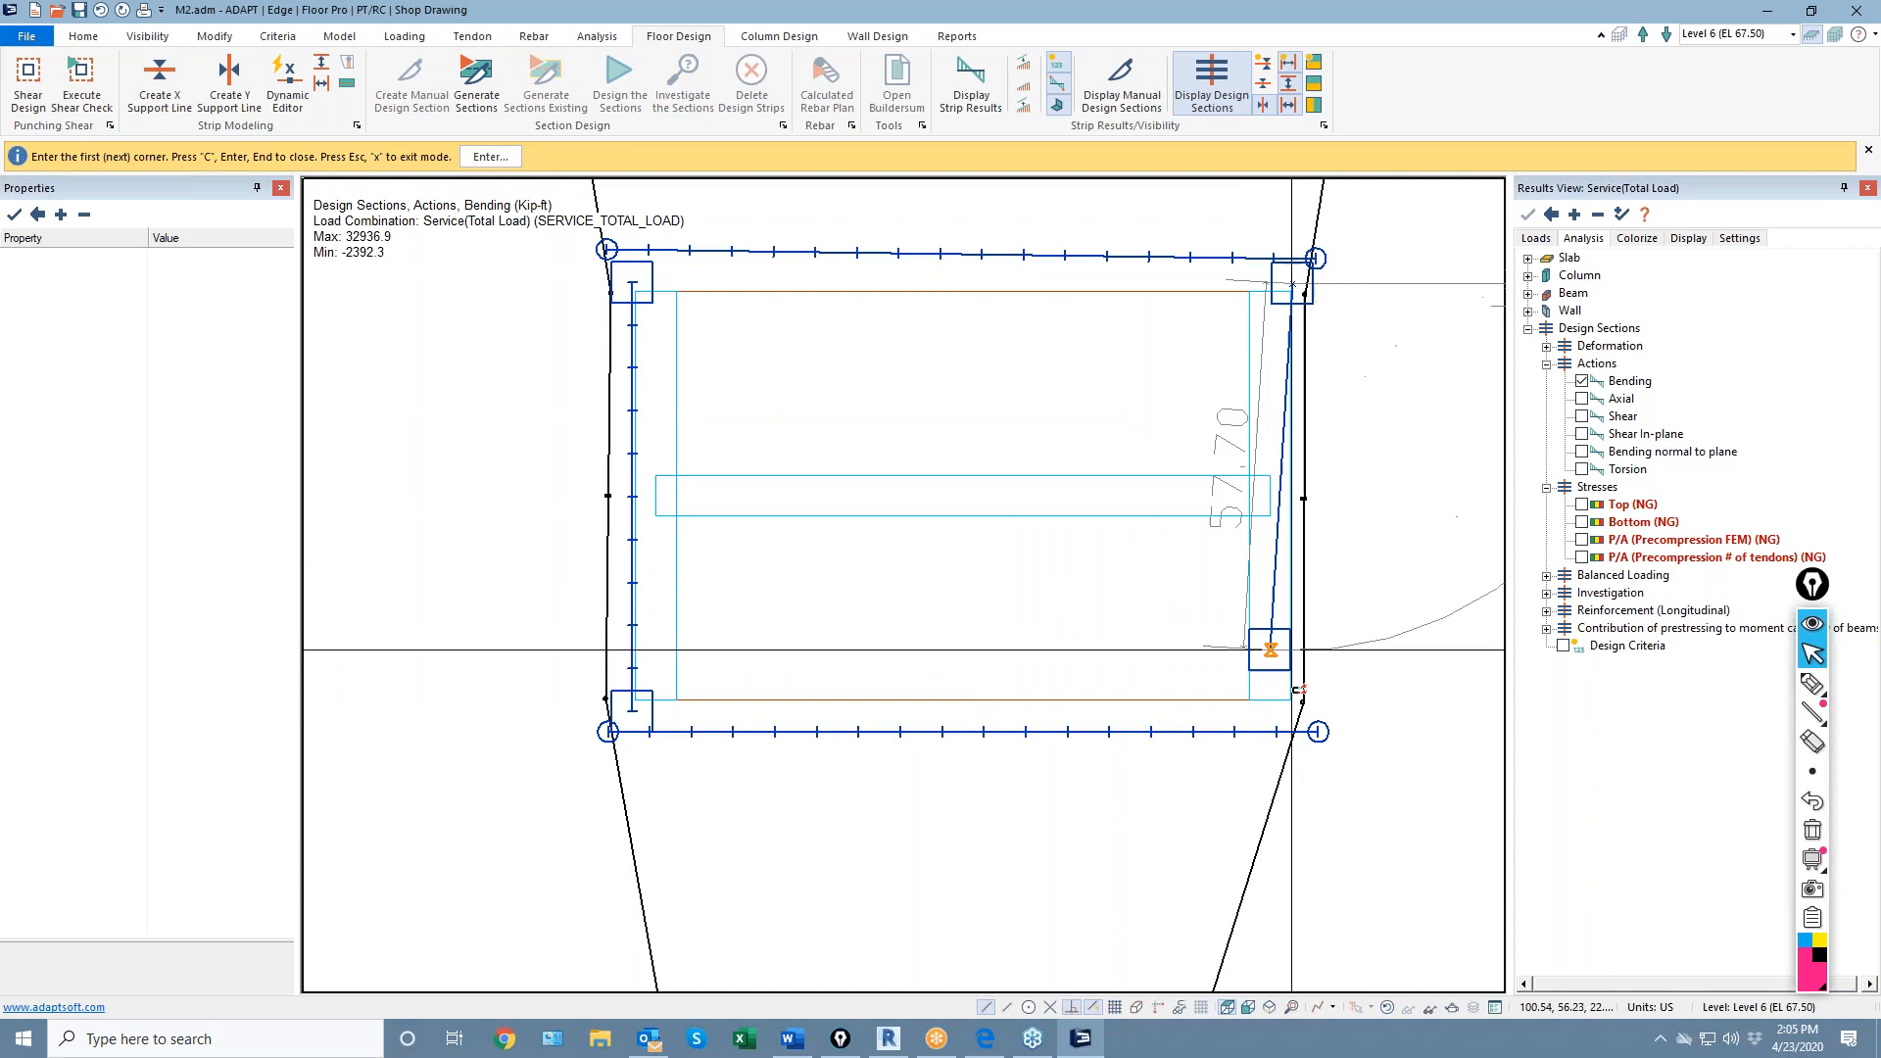
click(1294, 706)
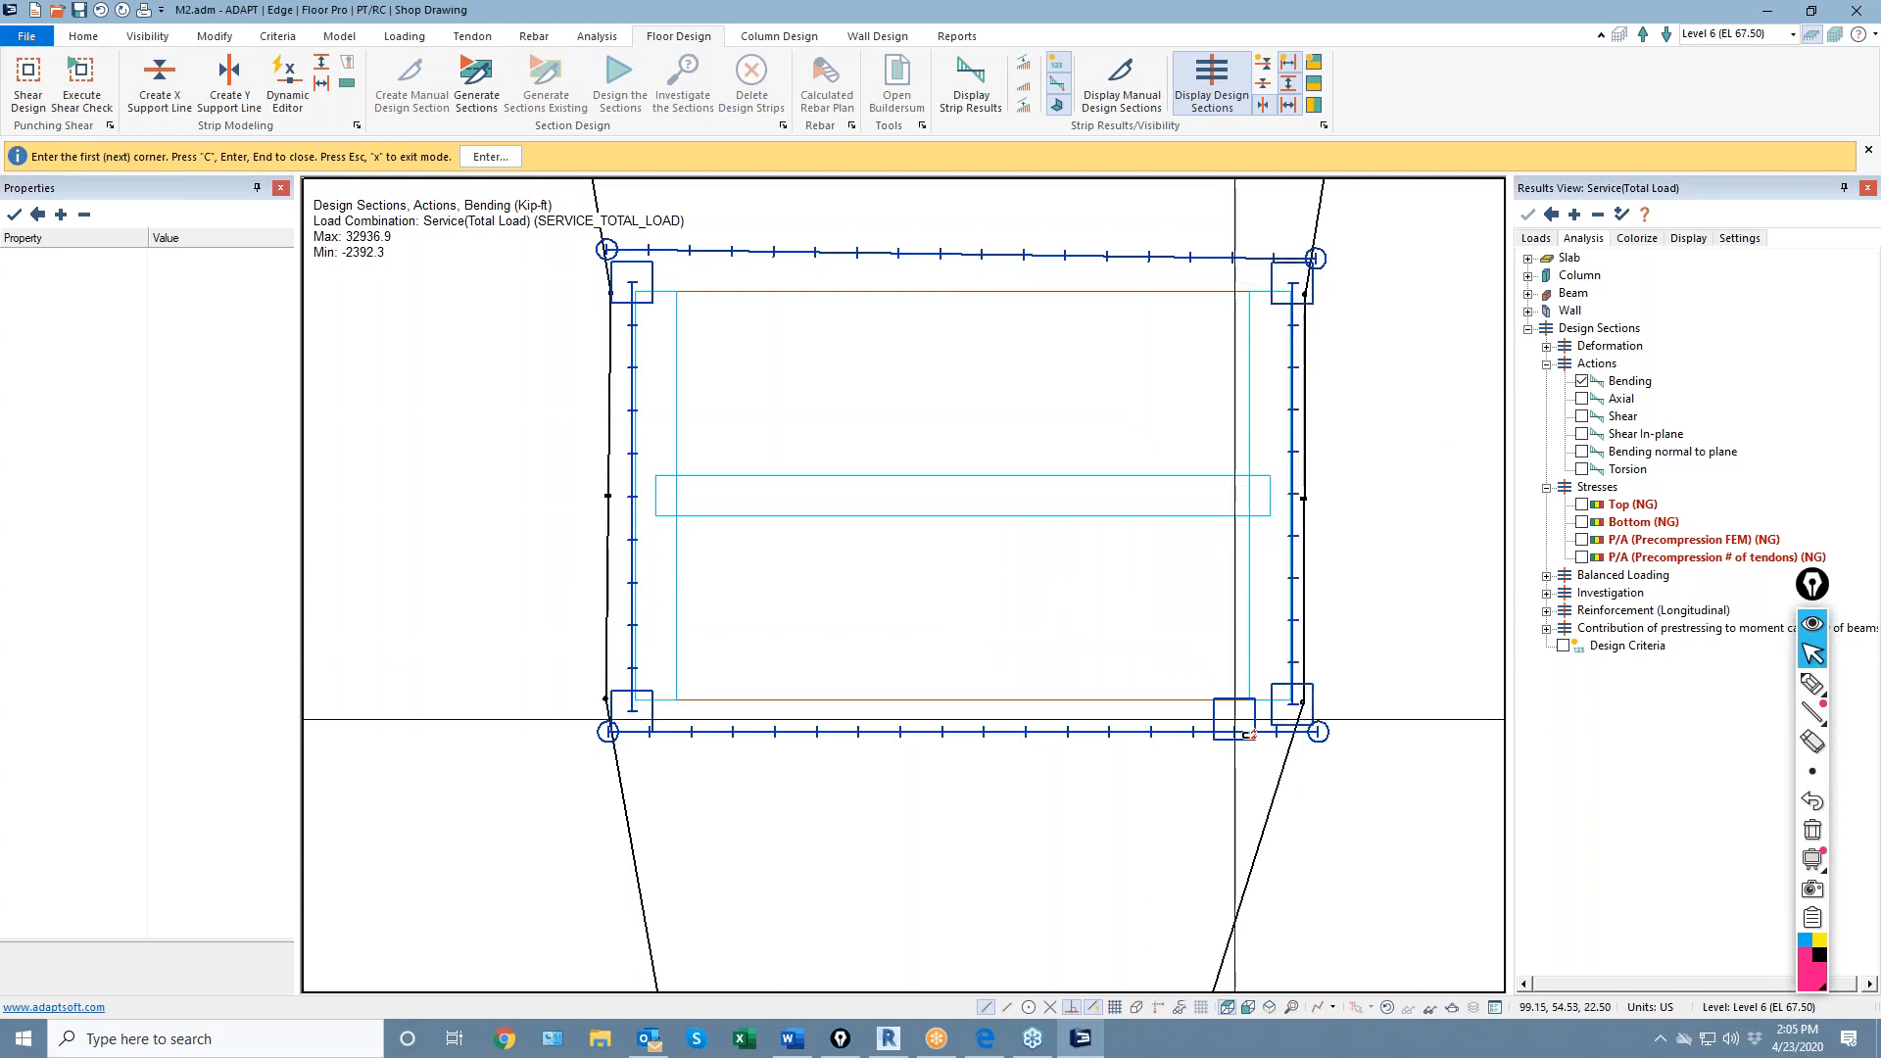
scroll(1235, 719, down, 2)
key(Escape)
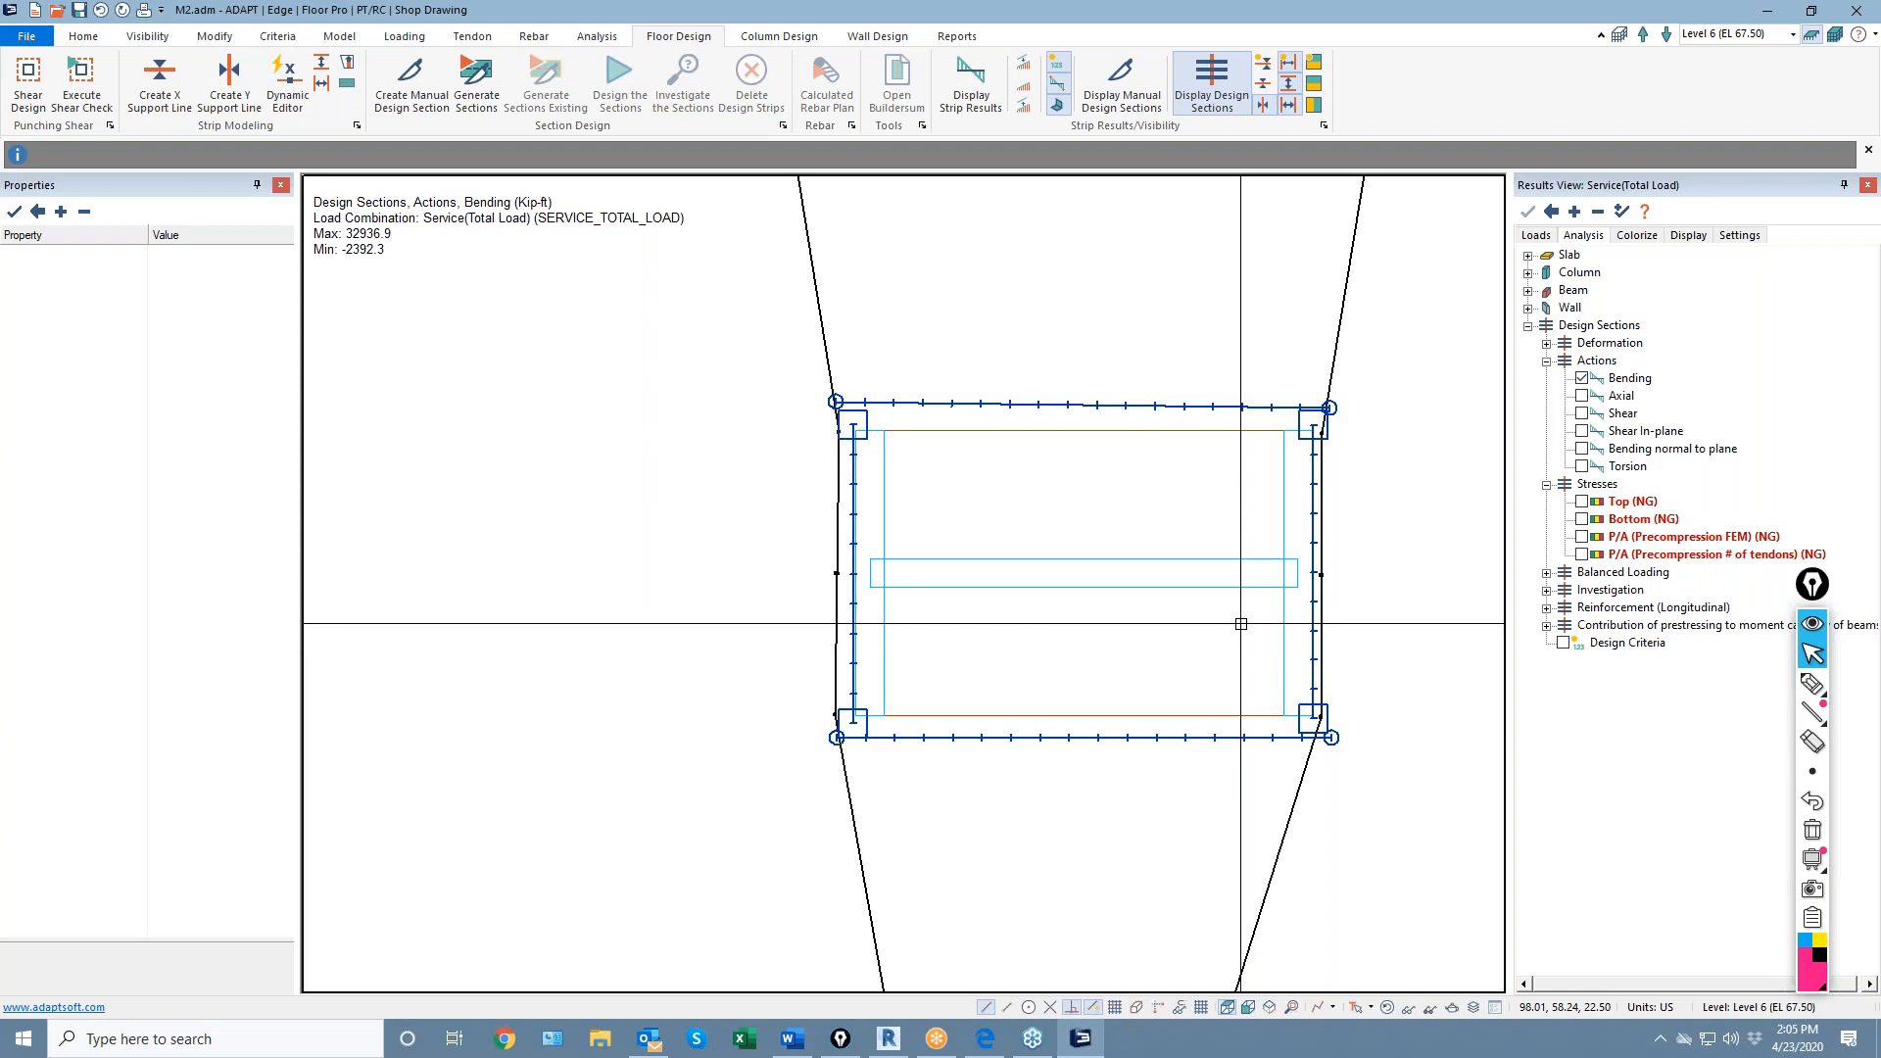
Regenerate and design the sections, and examine the Y-direction bending moments around the opening's south corners
scroll(1241, 623, down, 5)
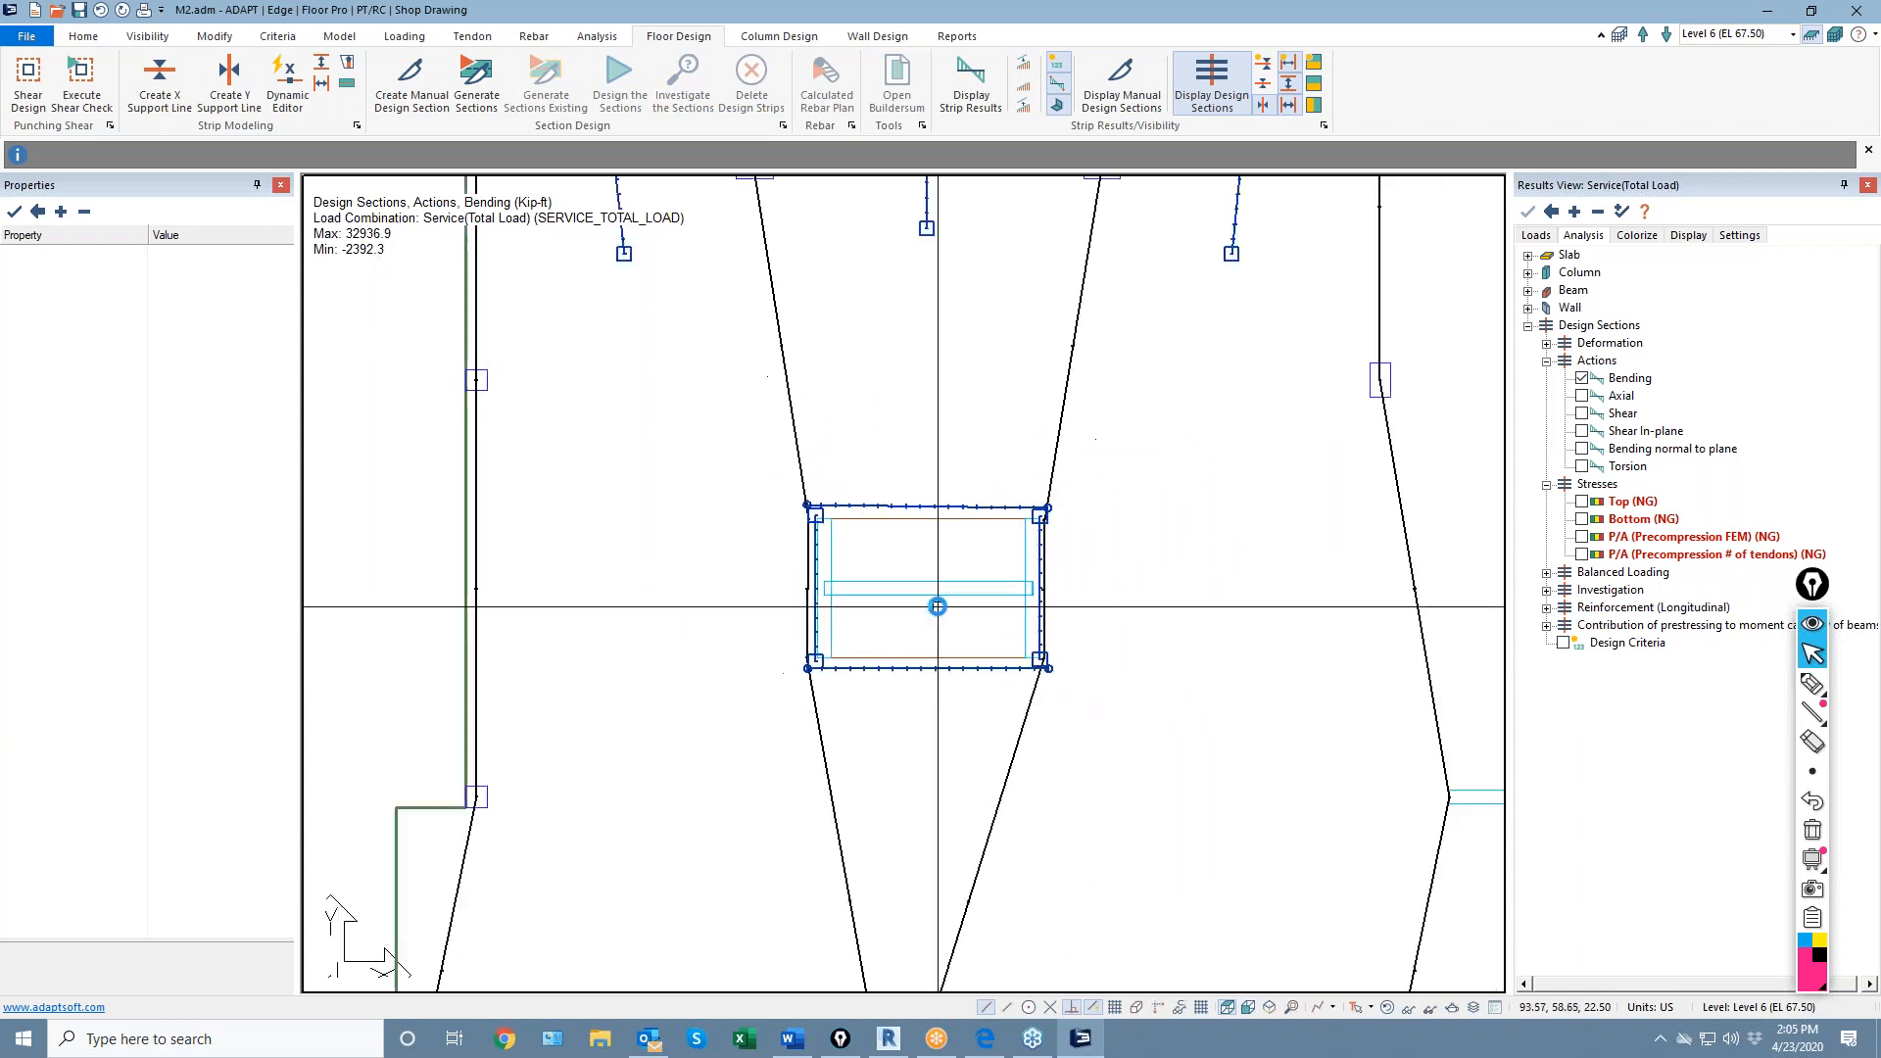
click(469, 102)
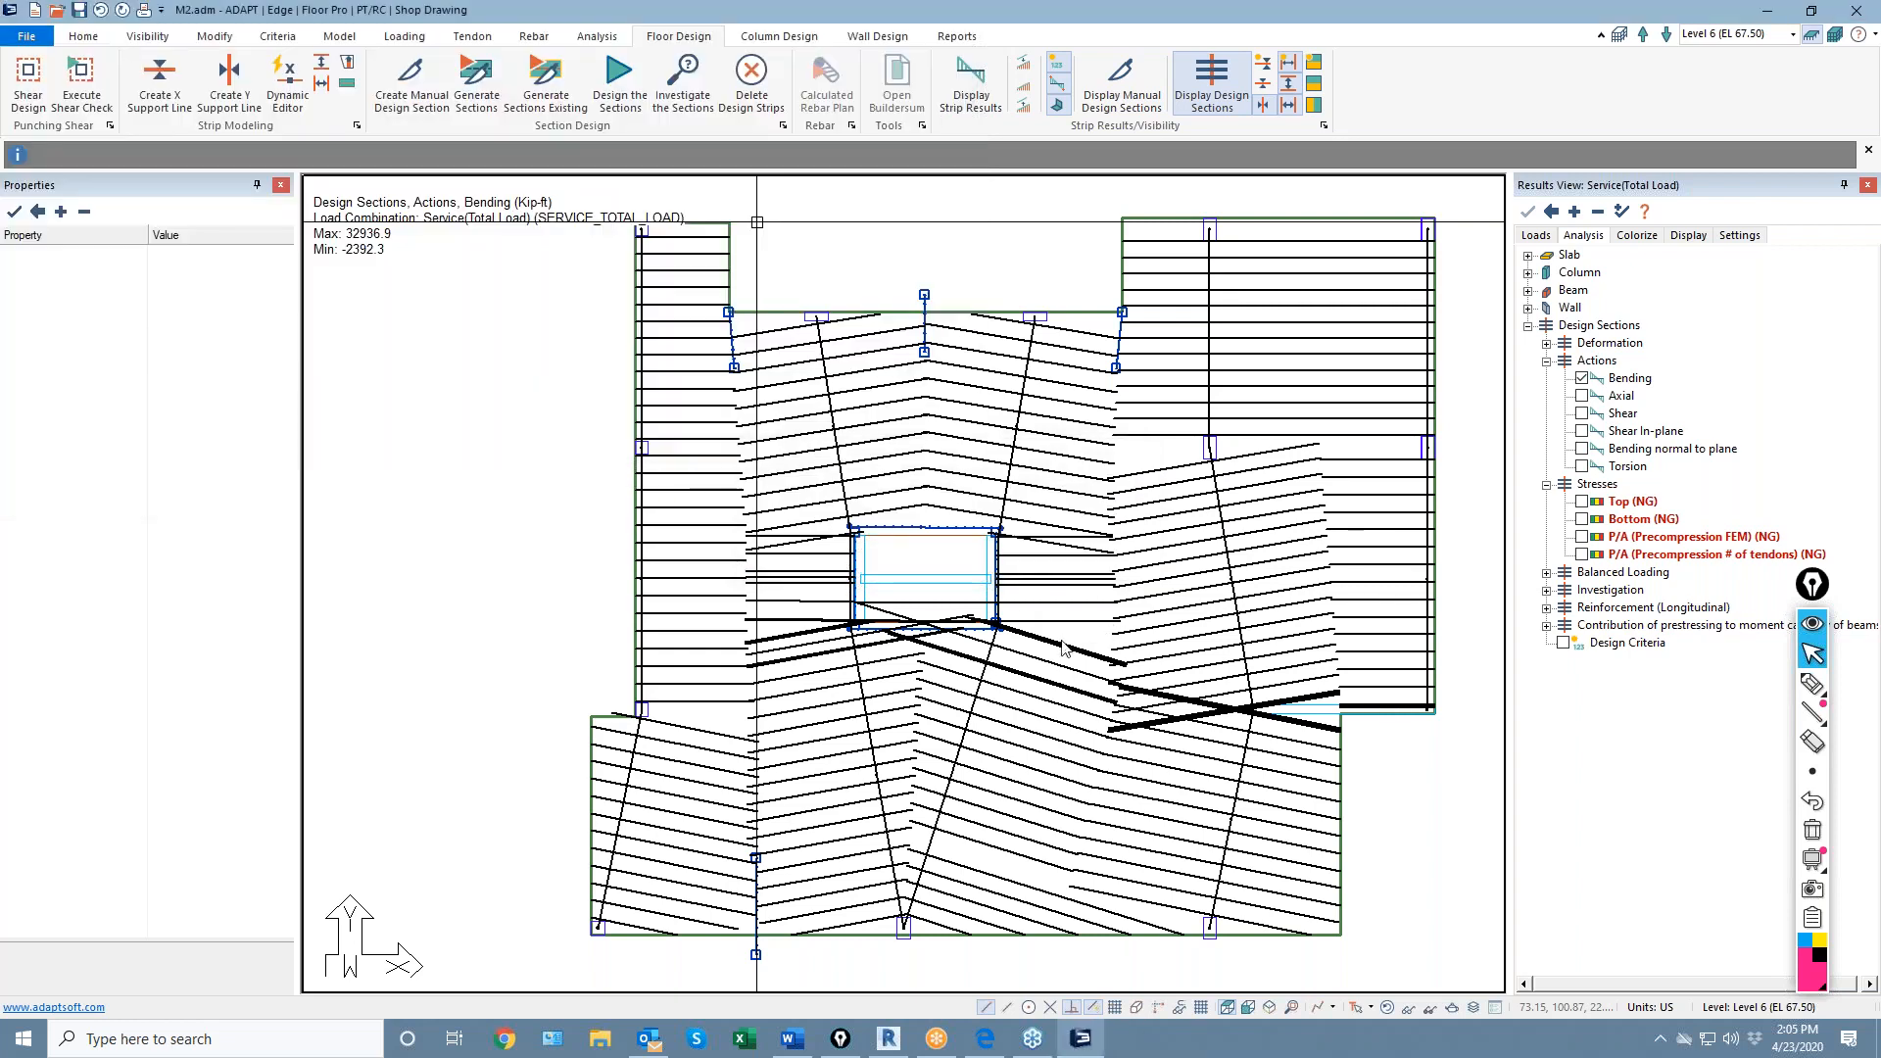
click(907, 556)
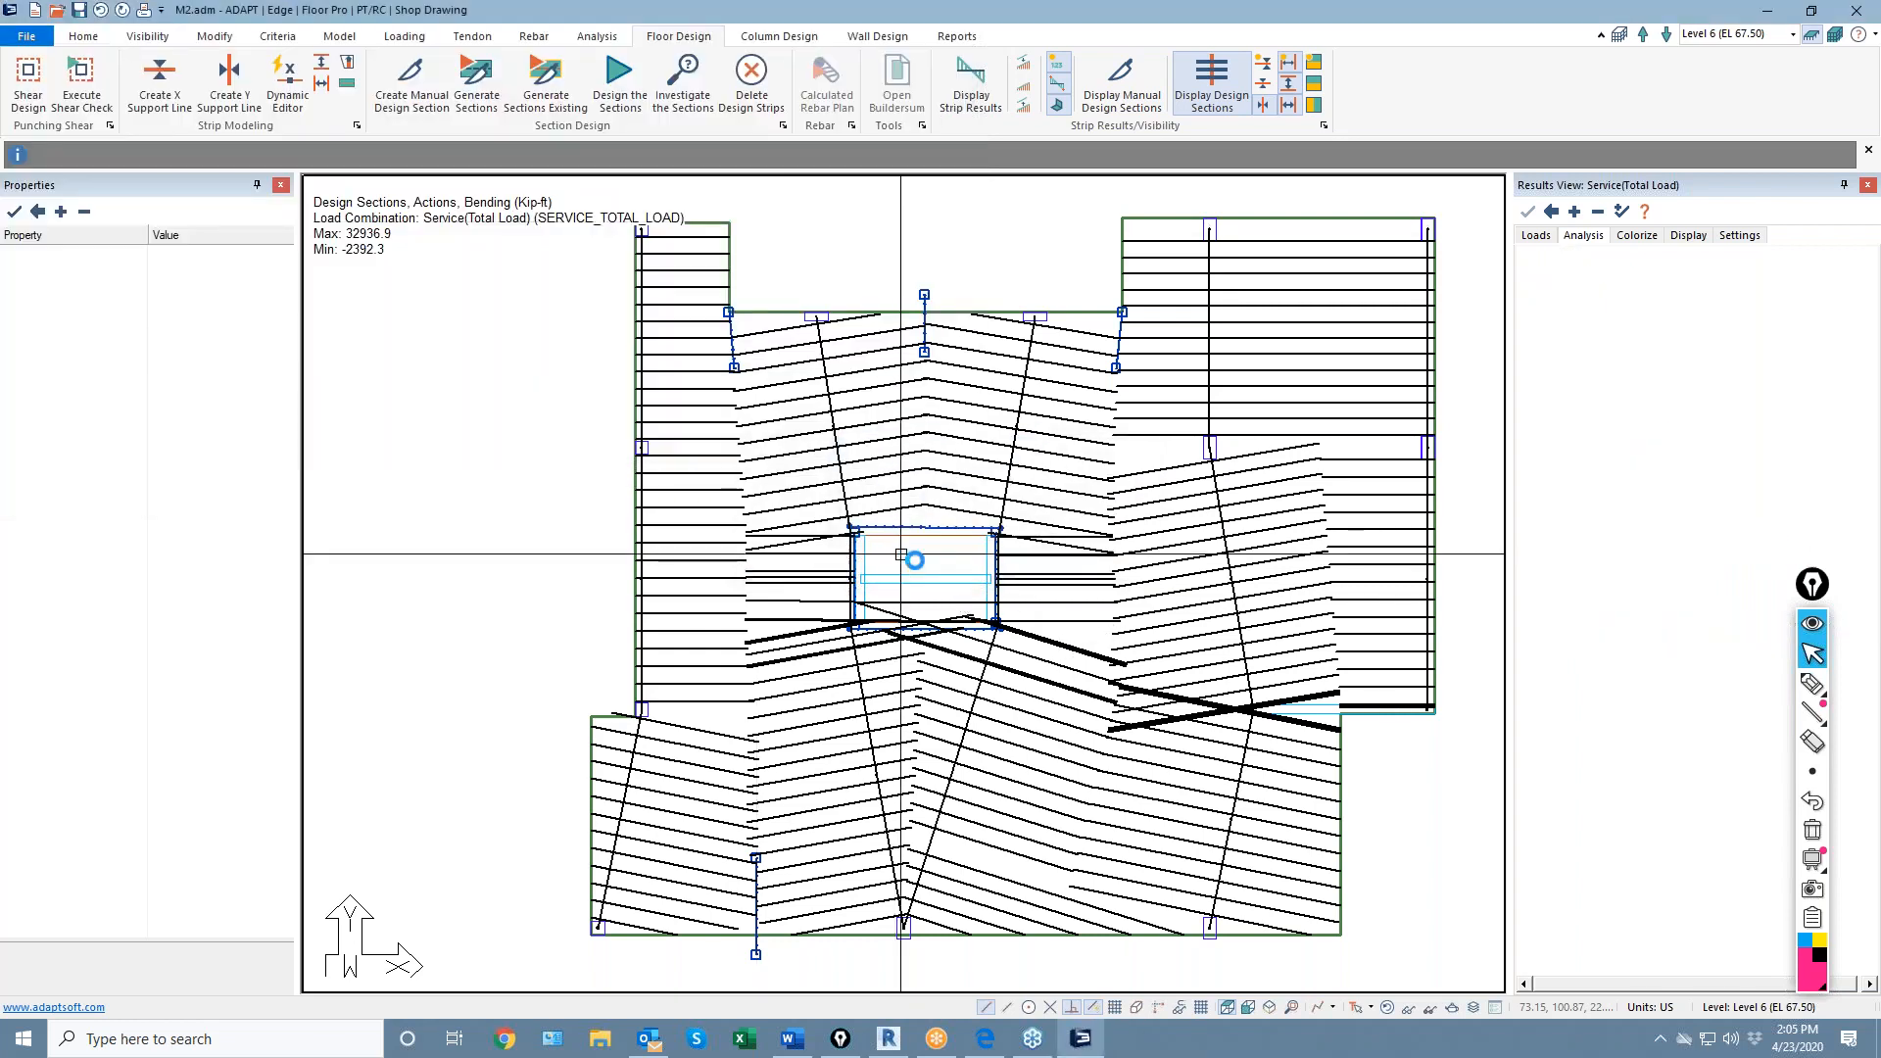
scroll(1002, 642, up, 5)
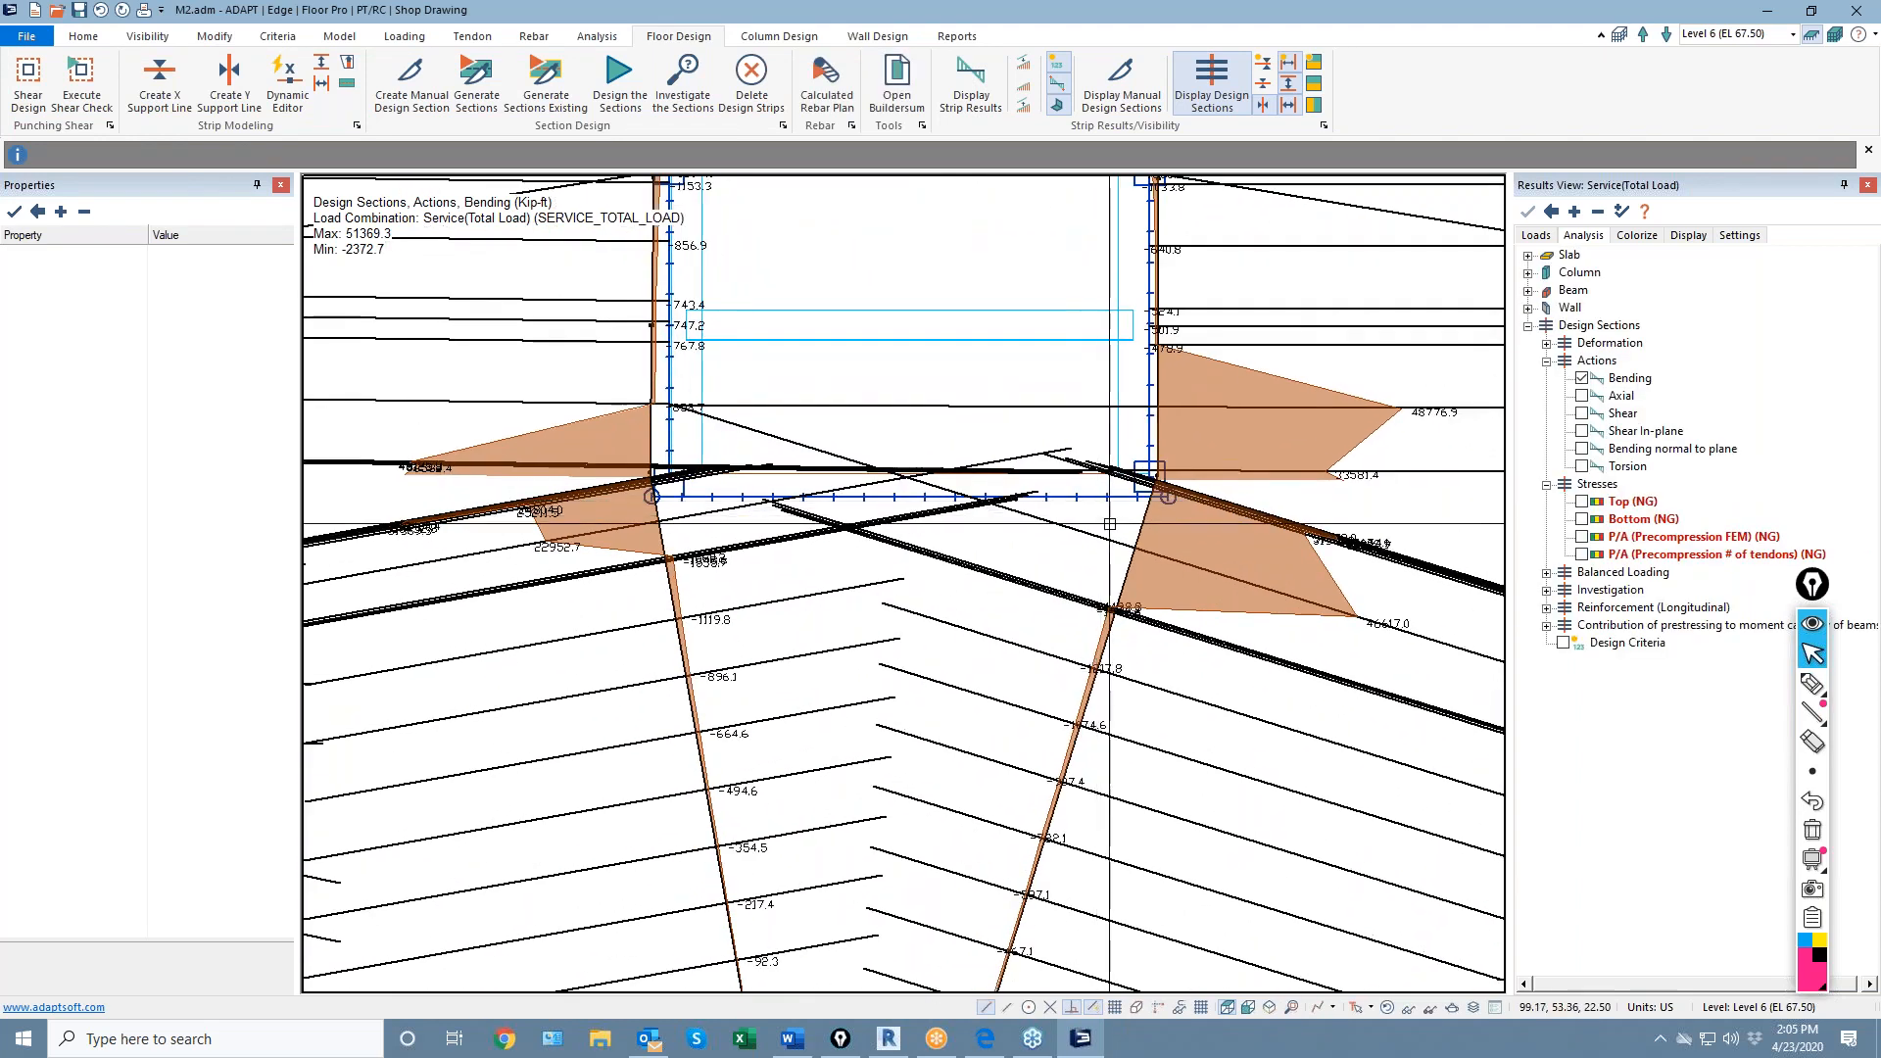
scroll(1034, 651, down, 1)
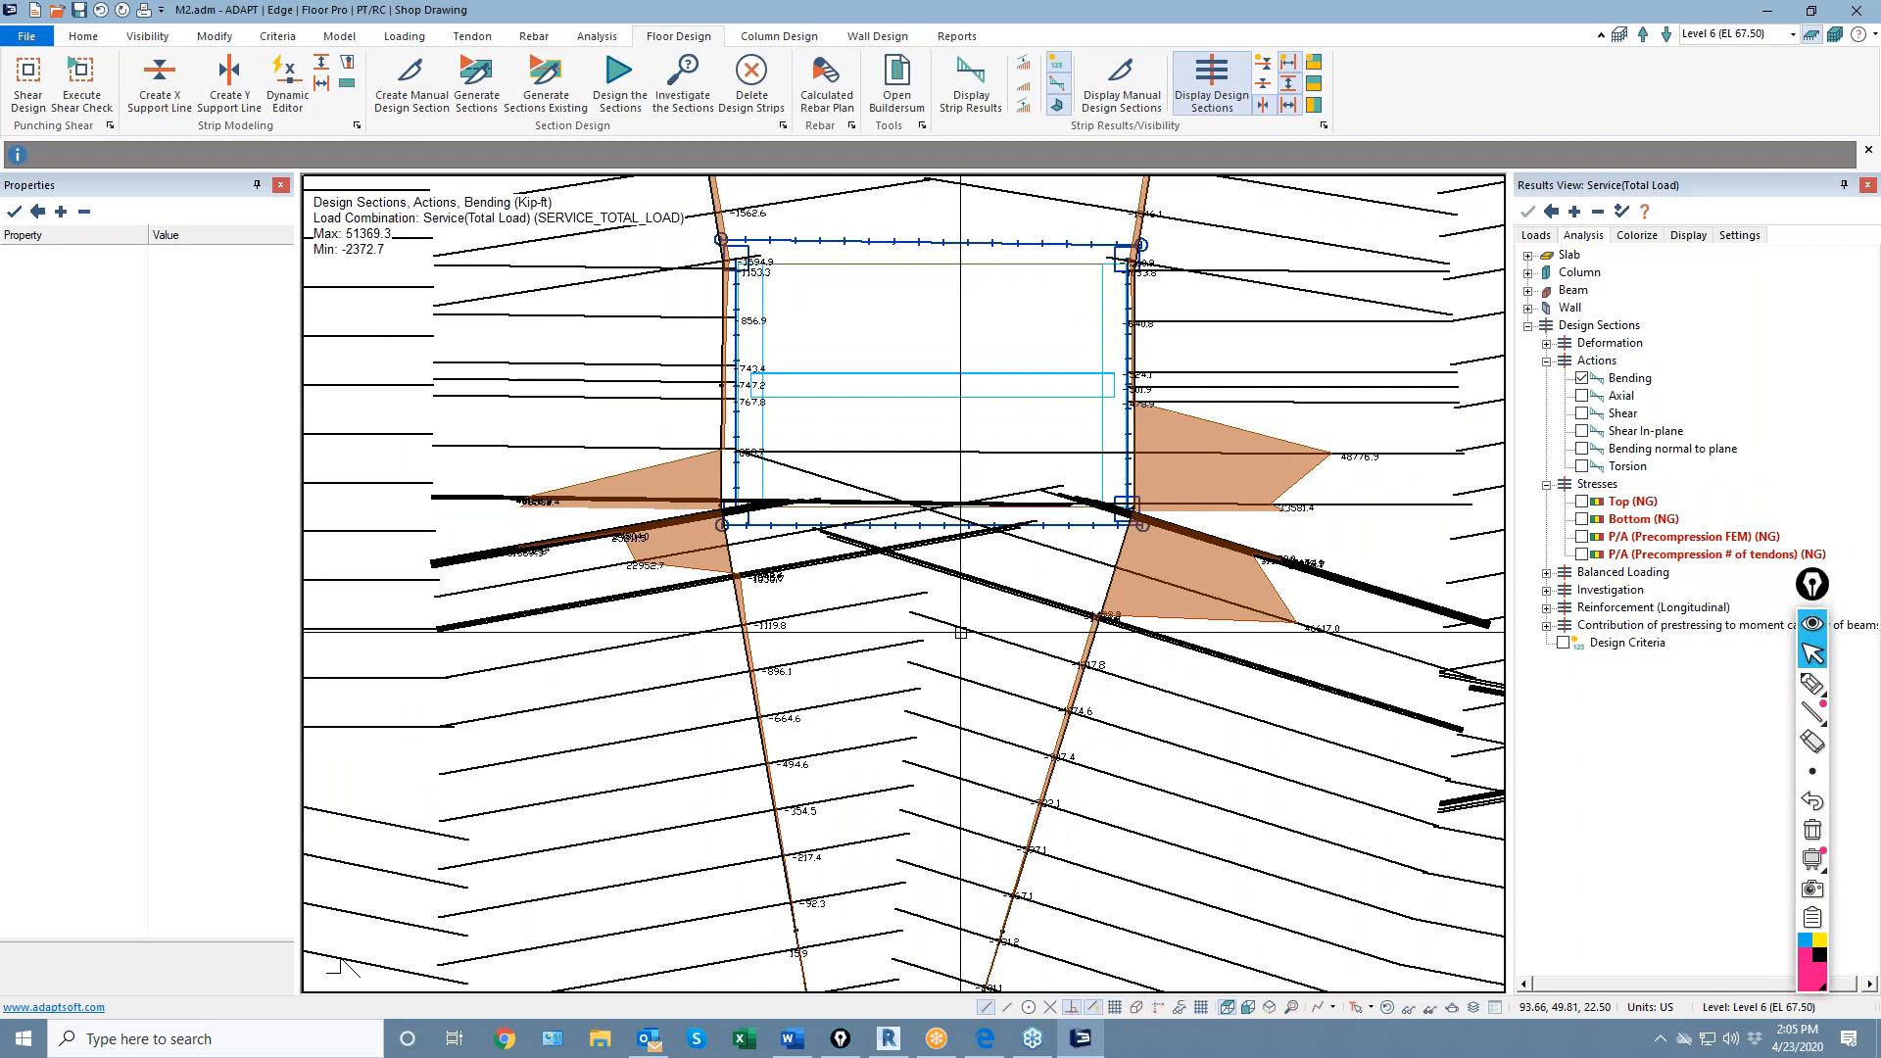
scroll(960, 632, down, 1)
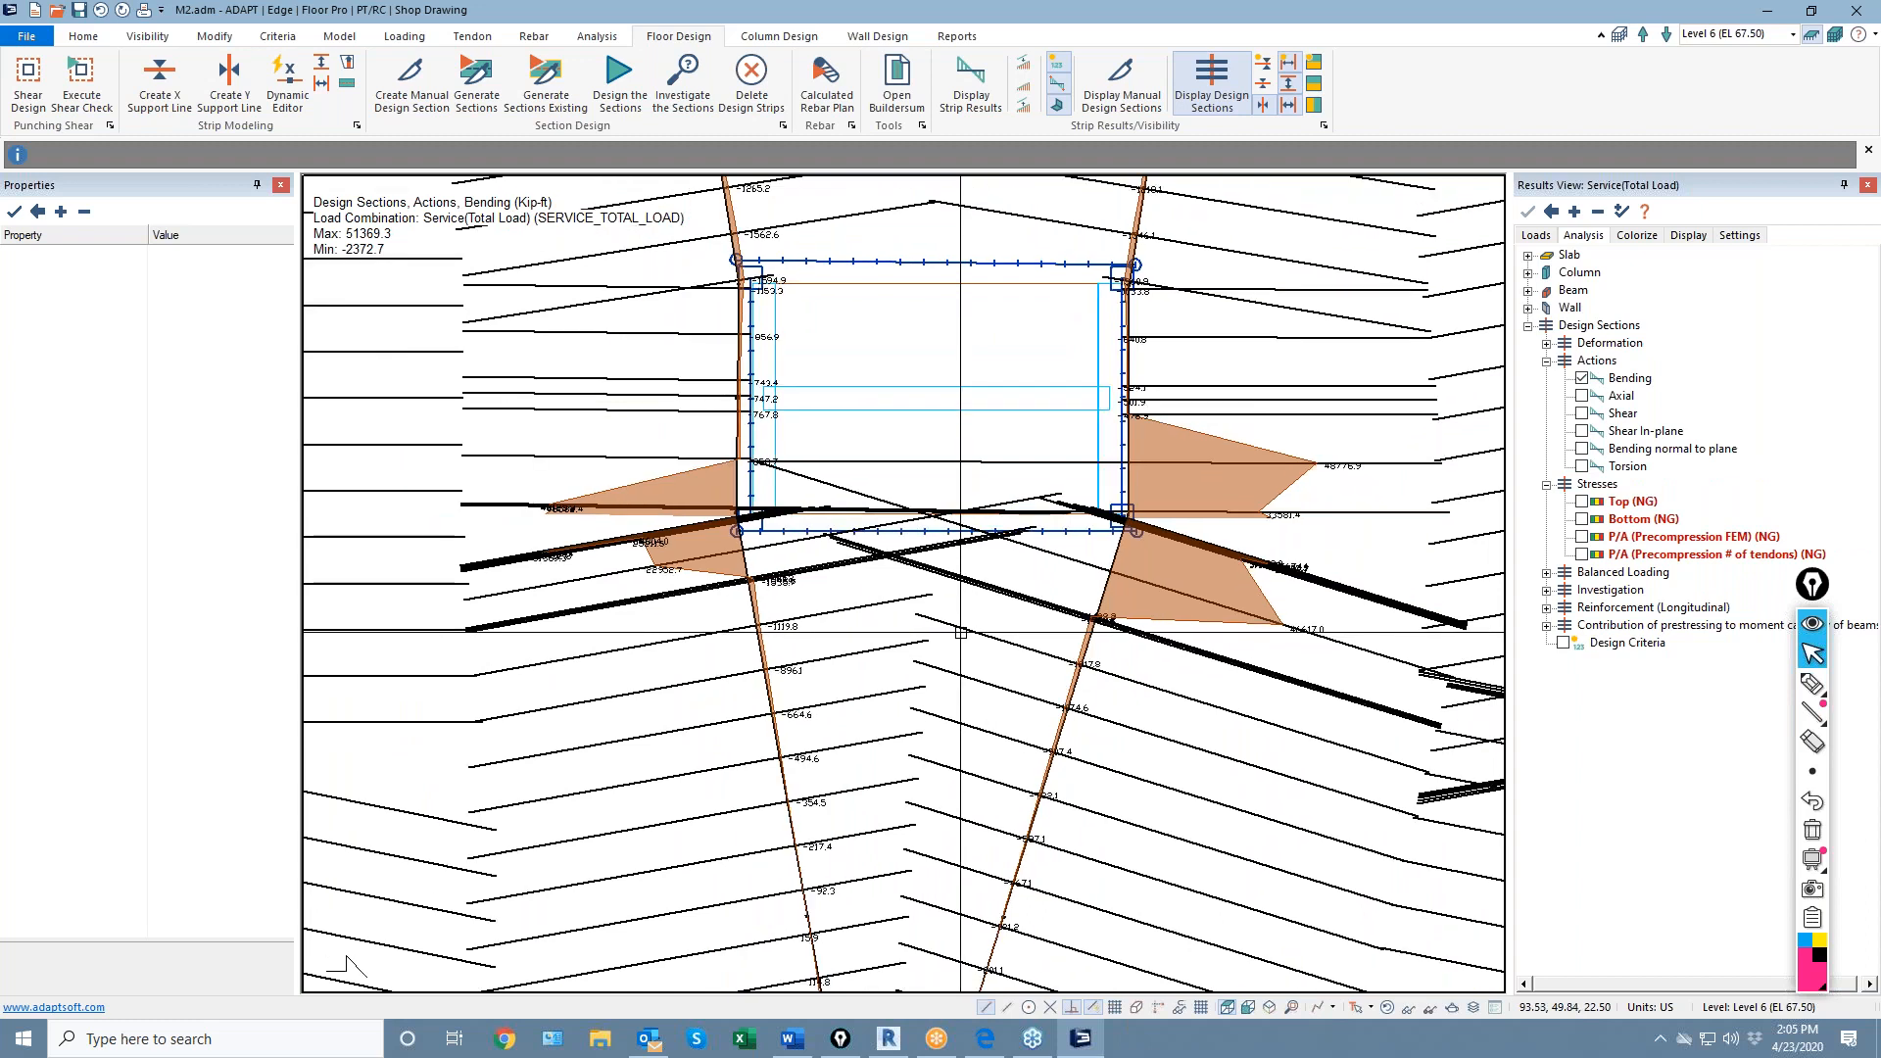
Delete the design strips again and select the wall along the opening's east side to inspect its properties
click(751, 84)
click(865, 556)
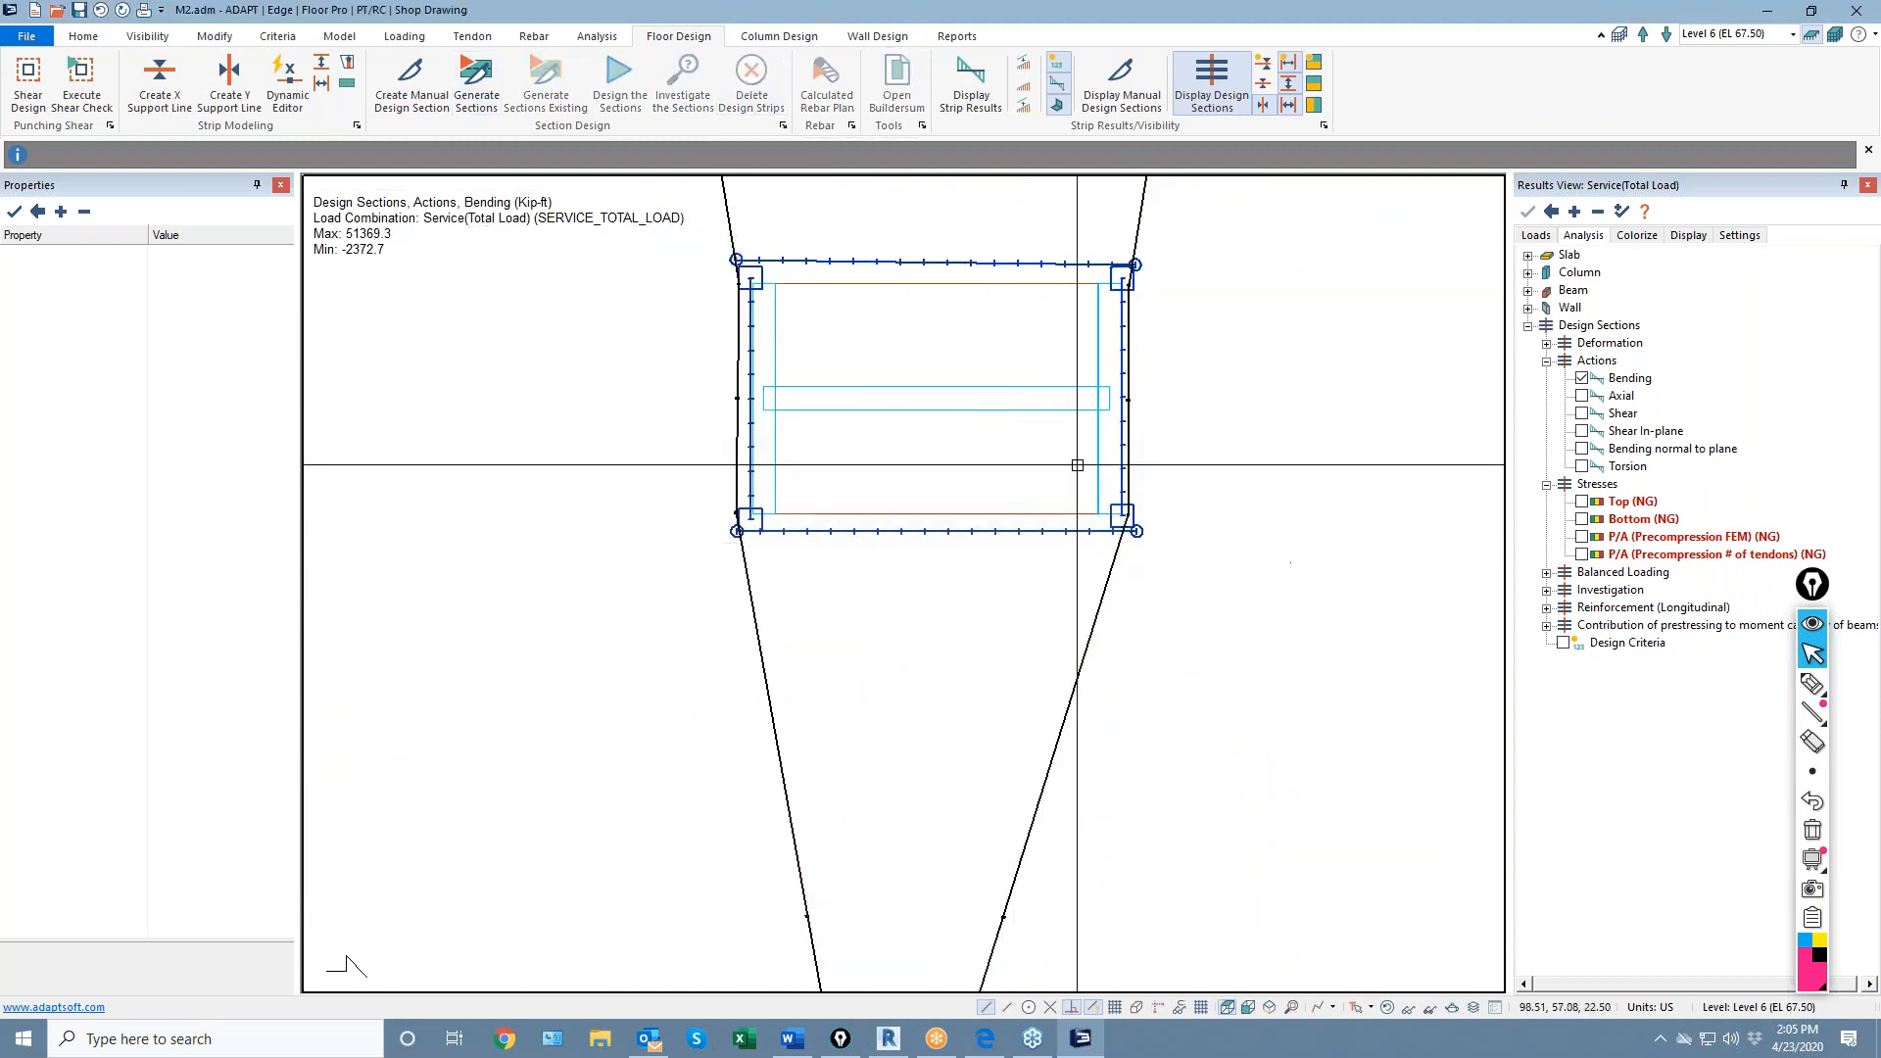
click(1107, 495)
scroll(1107, 495, up, 2)
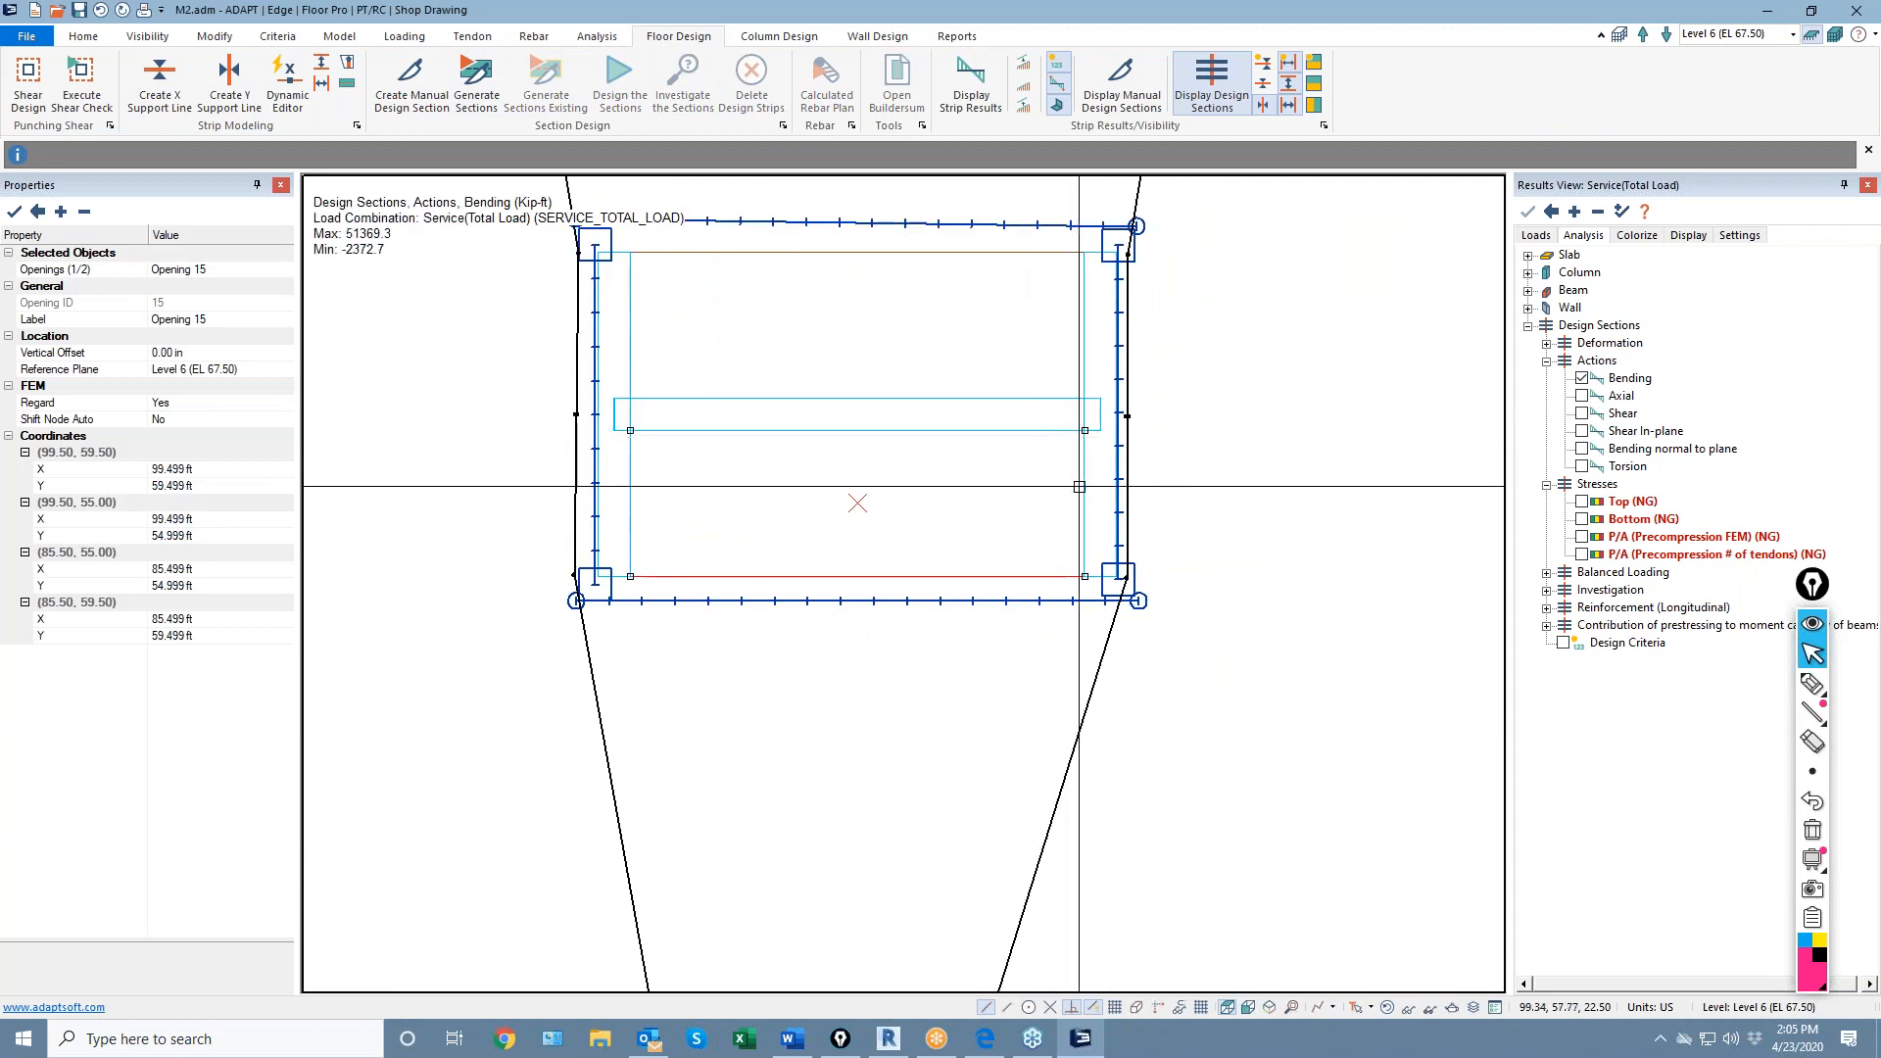
scroll(1019, 637, up, 1)
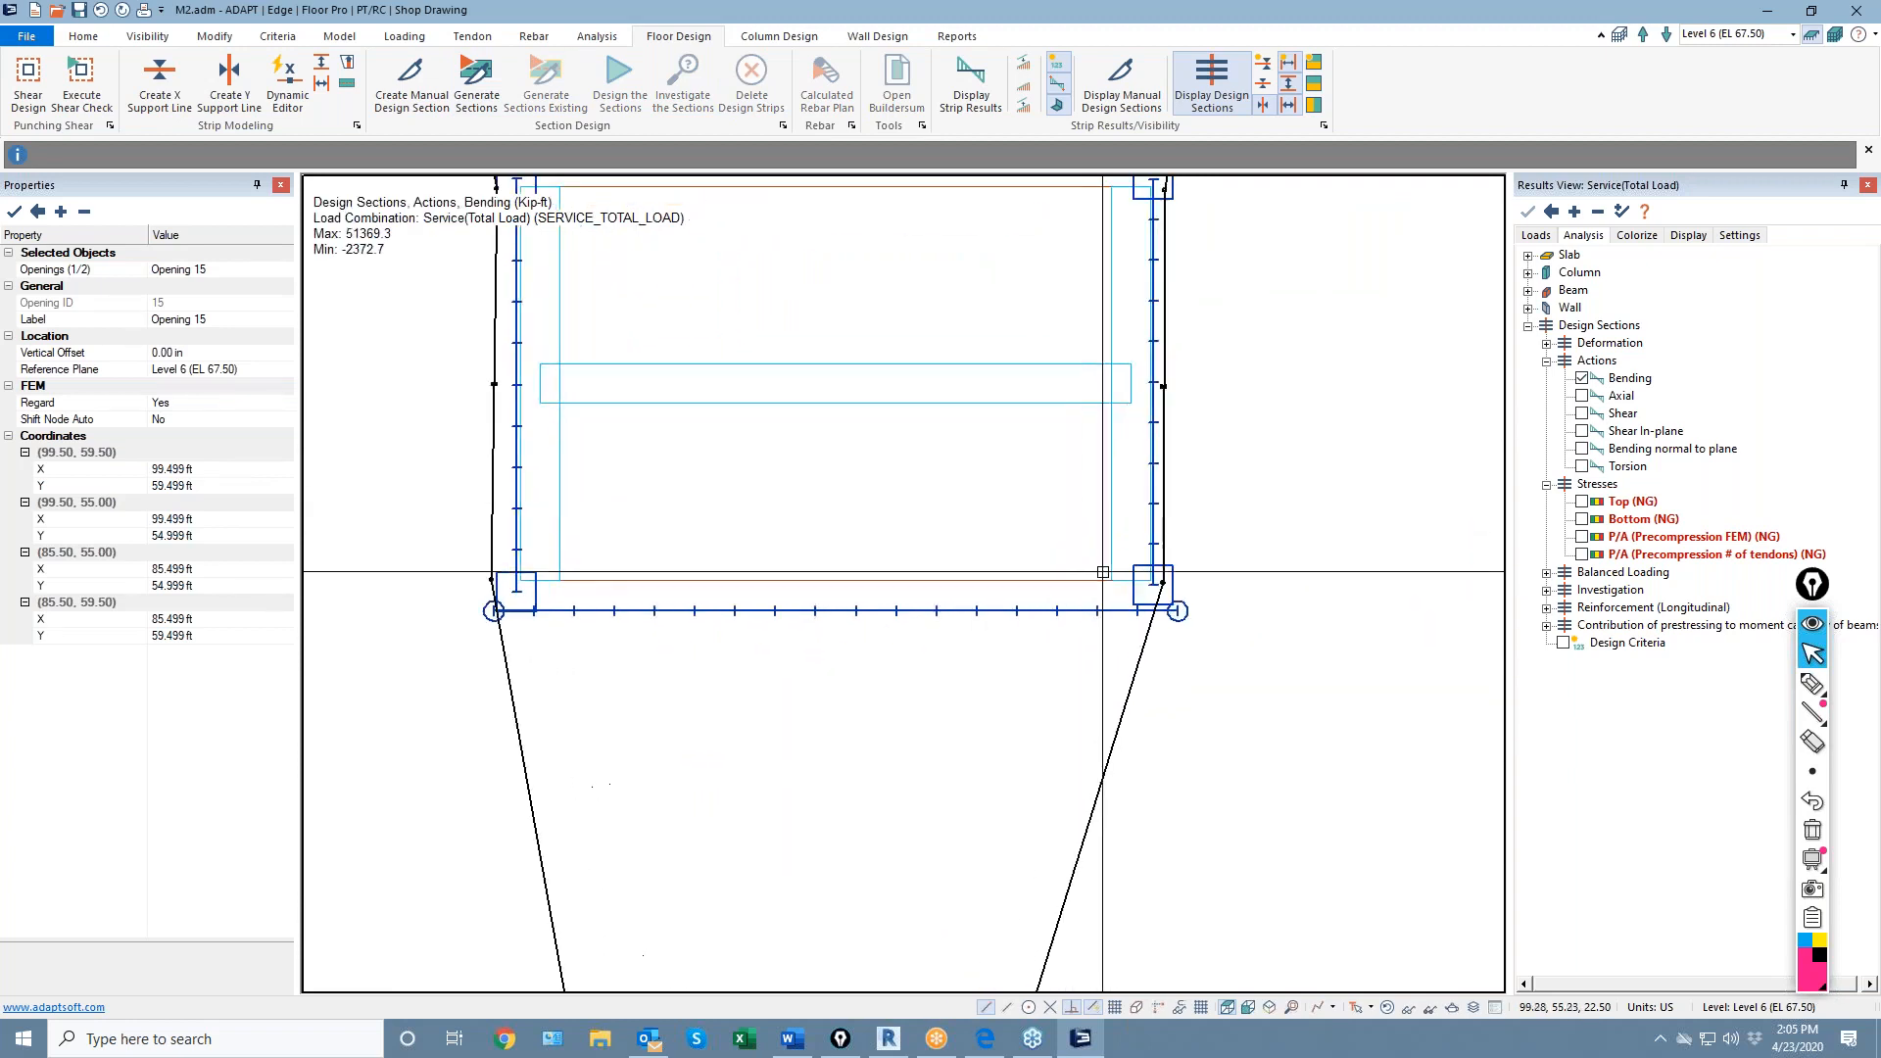
click(1132, 580)
scroll(1108, 588, down, 2)
scroll(1038, 562, down, 1)
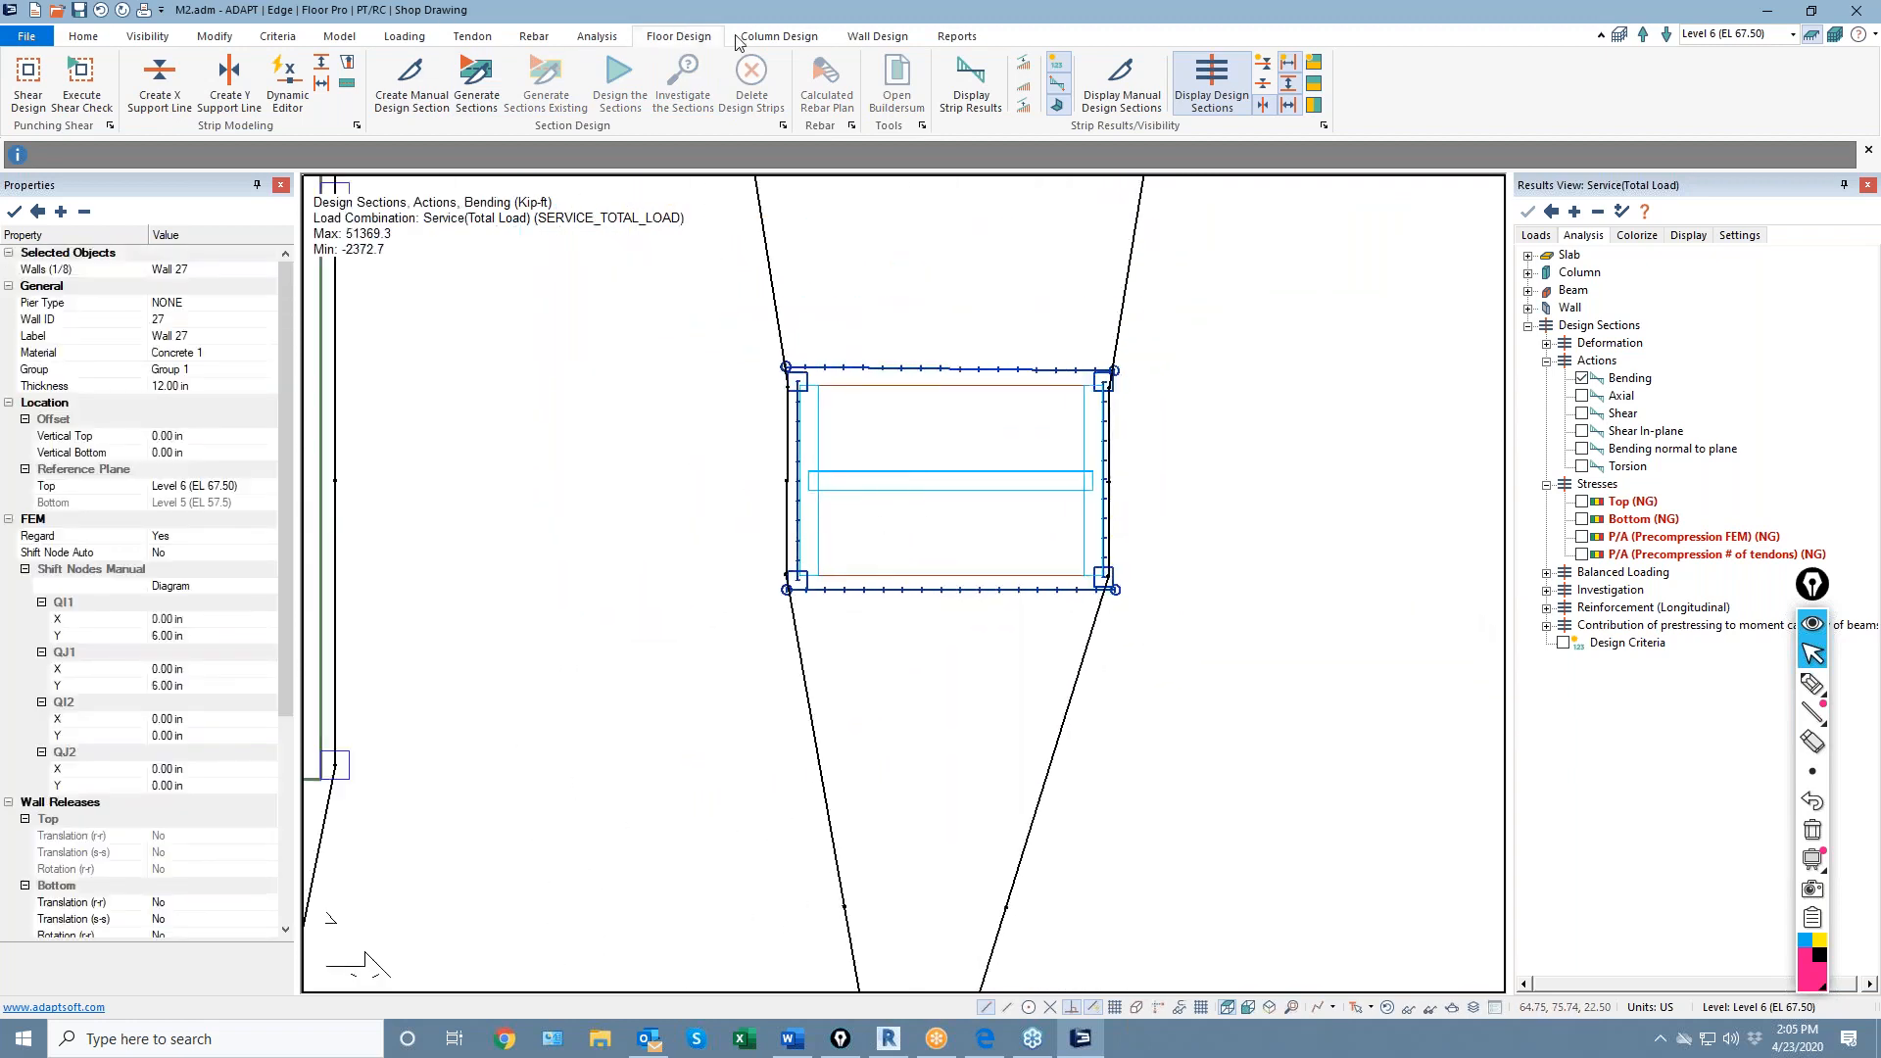
Display only the walls and select the H-shaped core walls at the opening
click(894, 39)
click(608, 84)
scroll(882, 412, down, 1)
scroll(764, 450, down, 3)
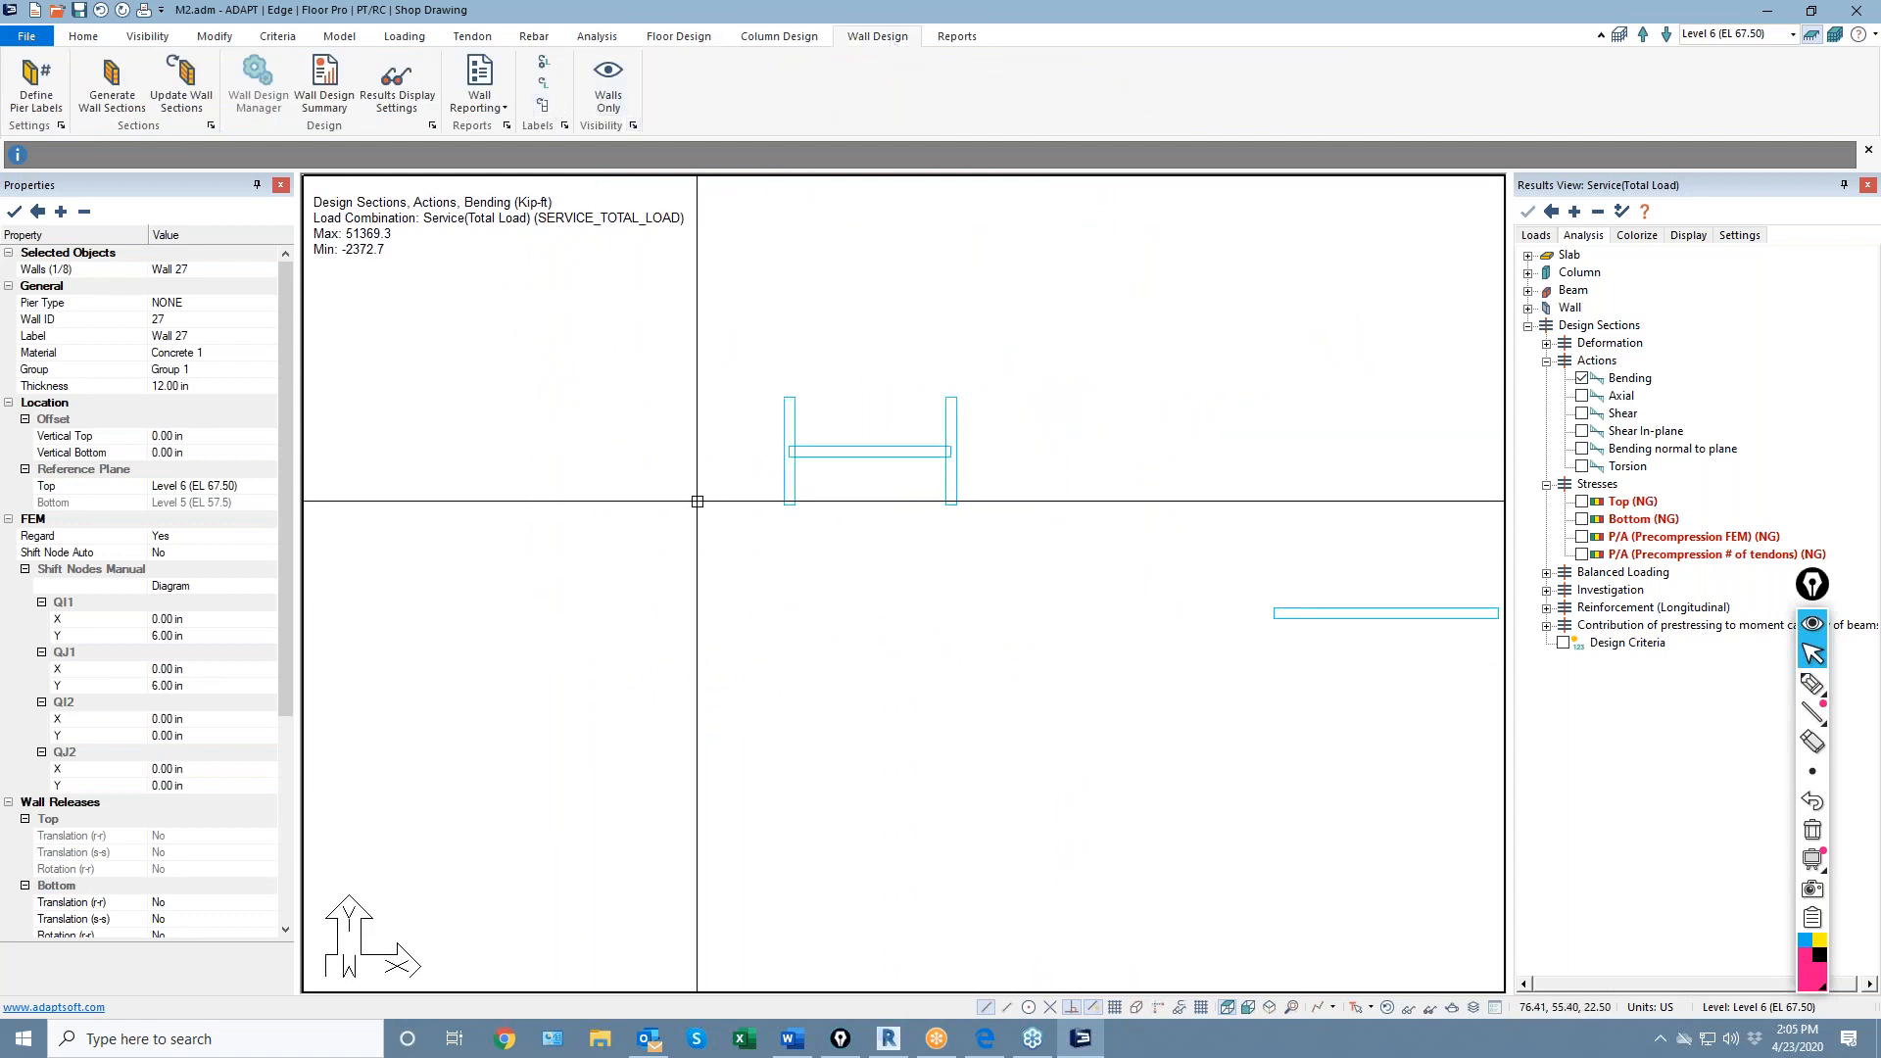
scroll(700, 432, up, 2)
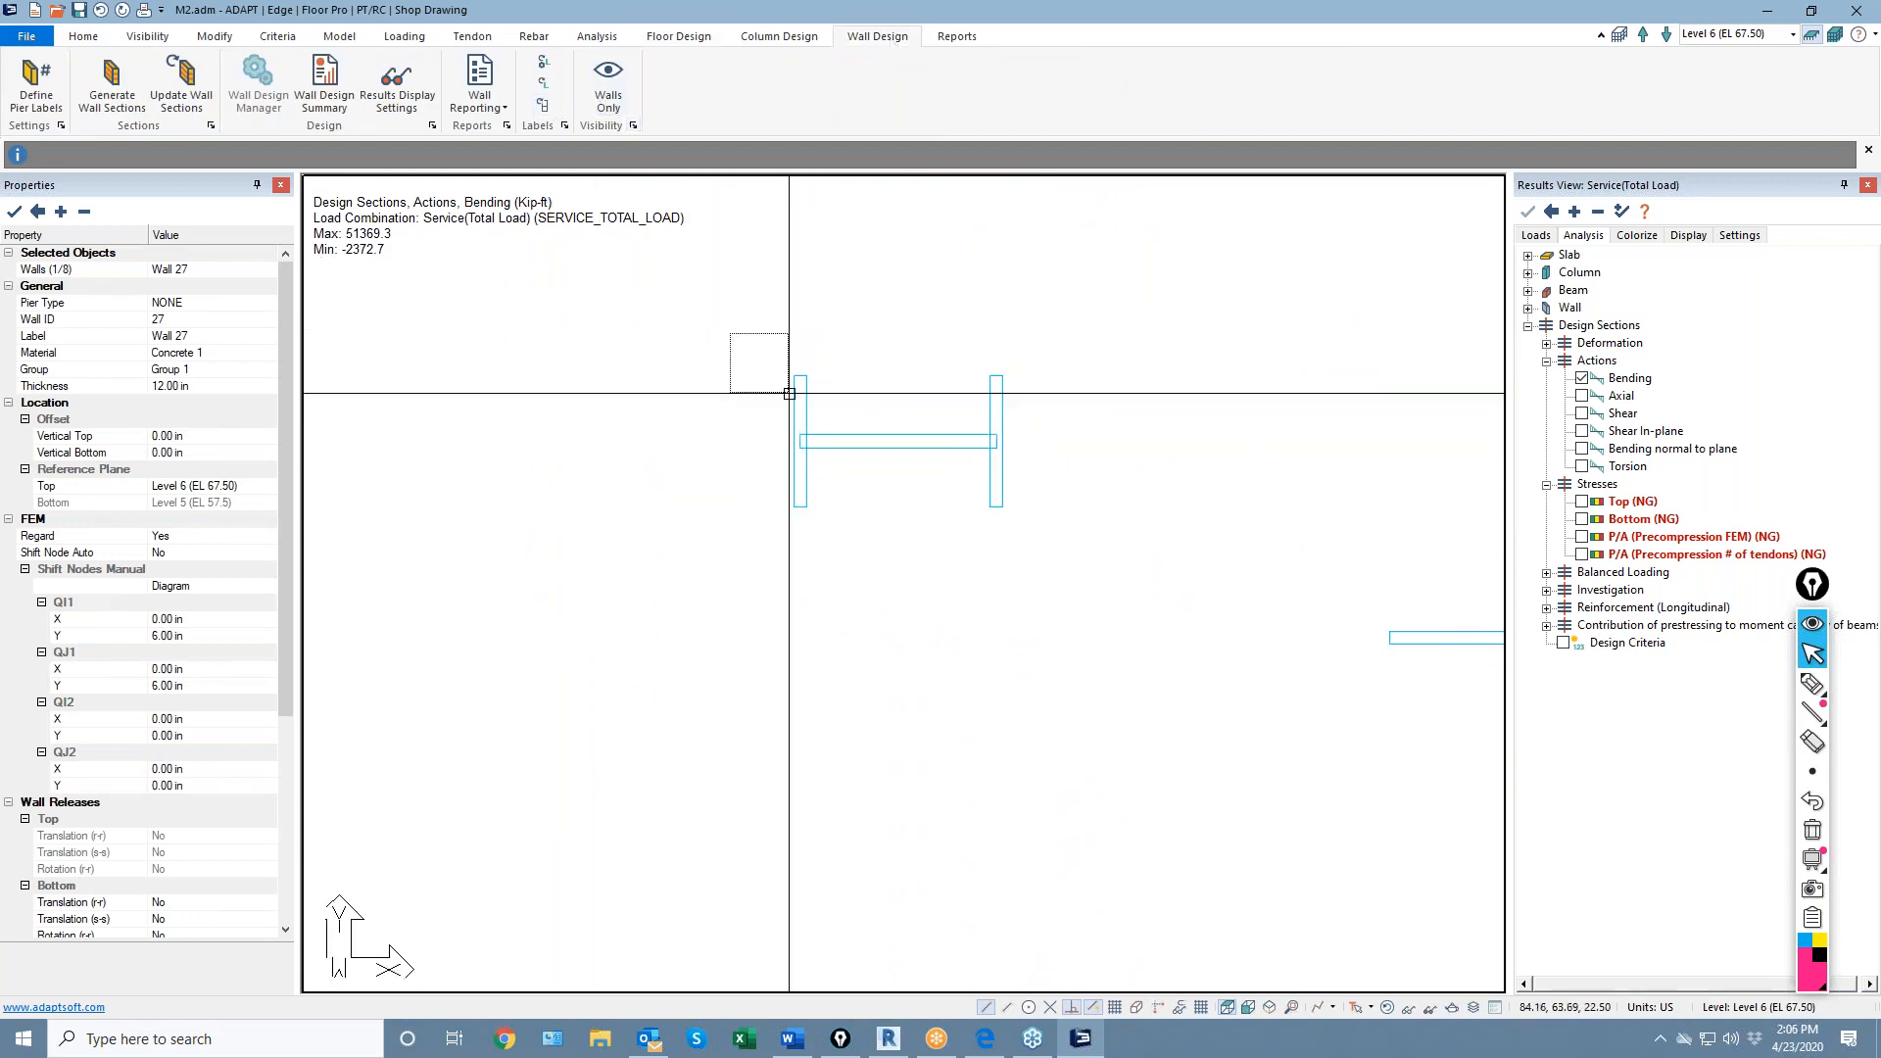
drag(731, 332, 1022, 545)
key(Escape)
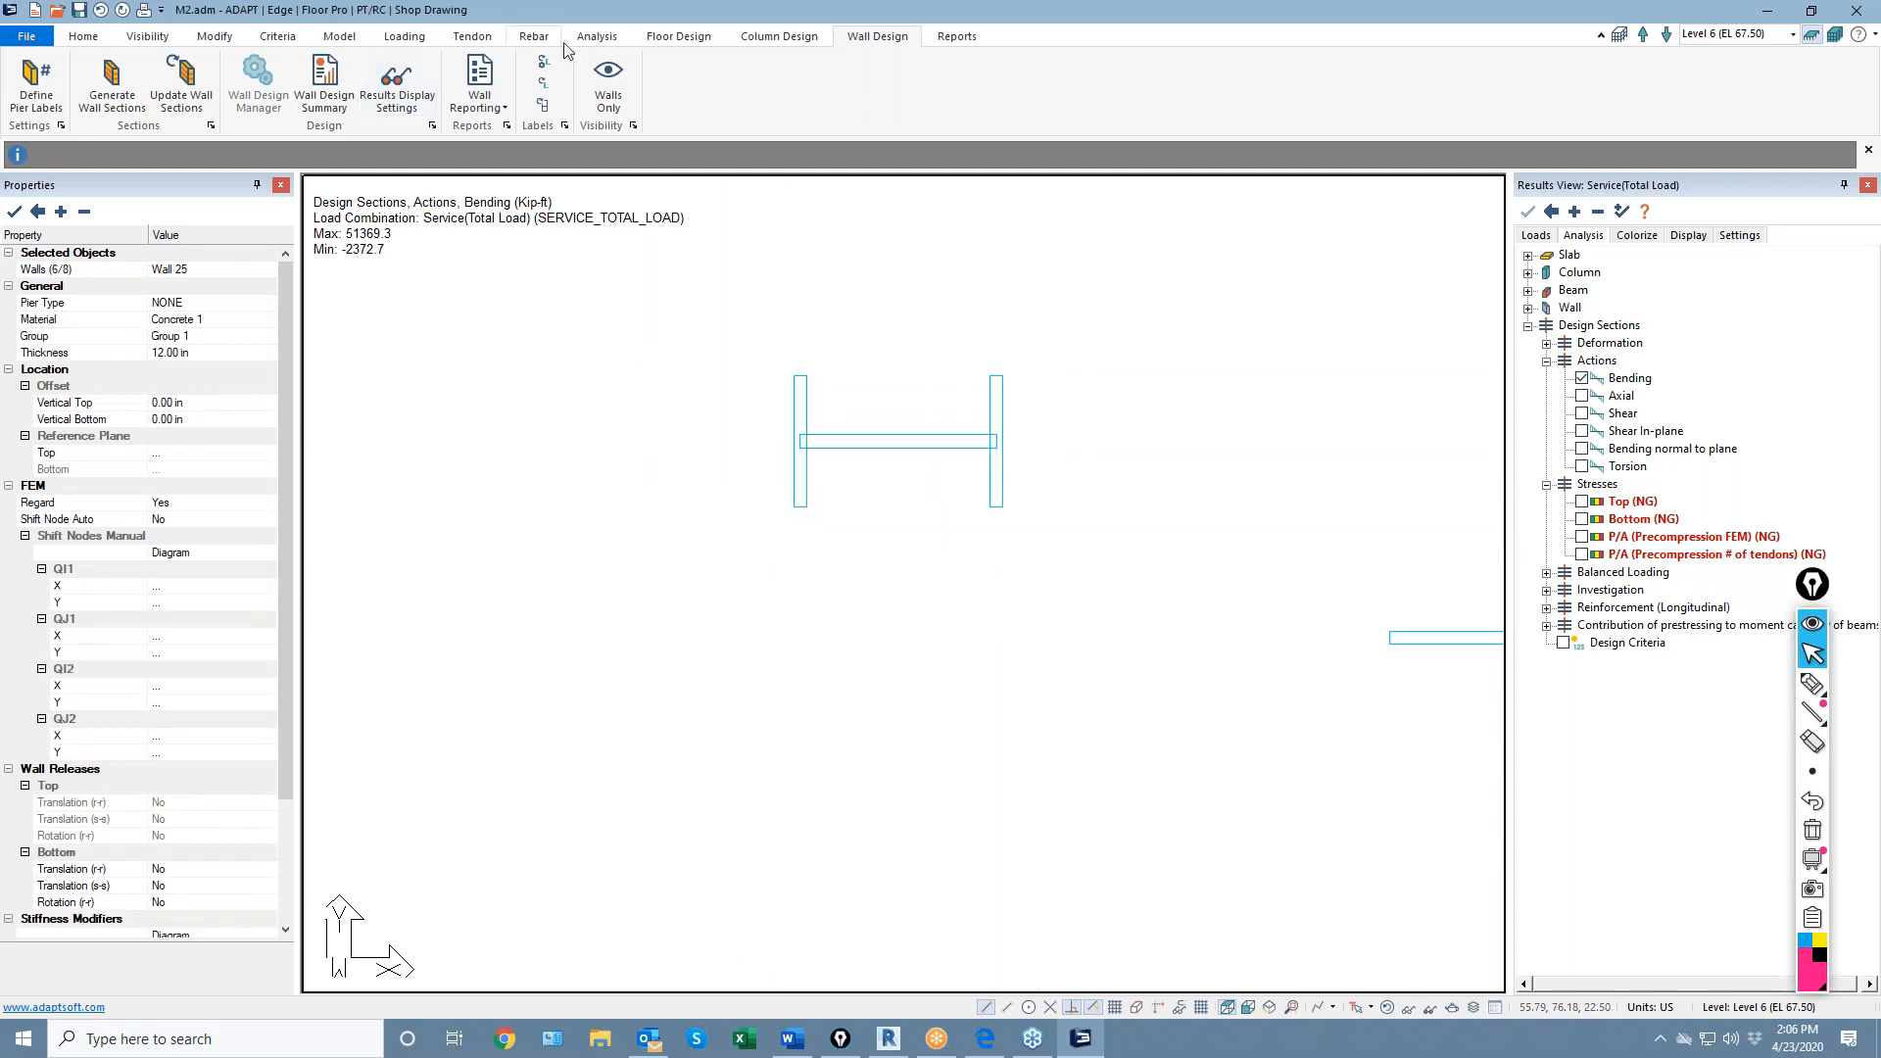
Assign the user-defined Y Only Boundary condition to the three core walls in the Support Line Dynamic Editor
click(673, 39)
click(283, 101)
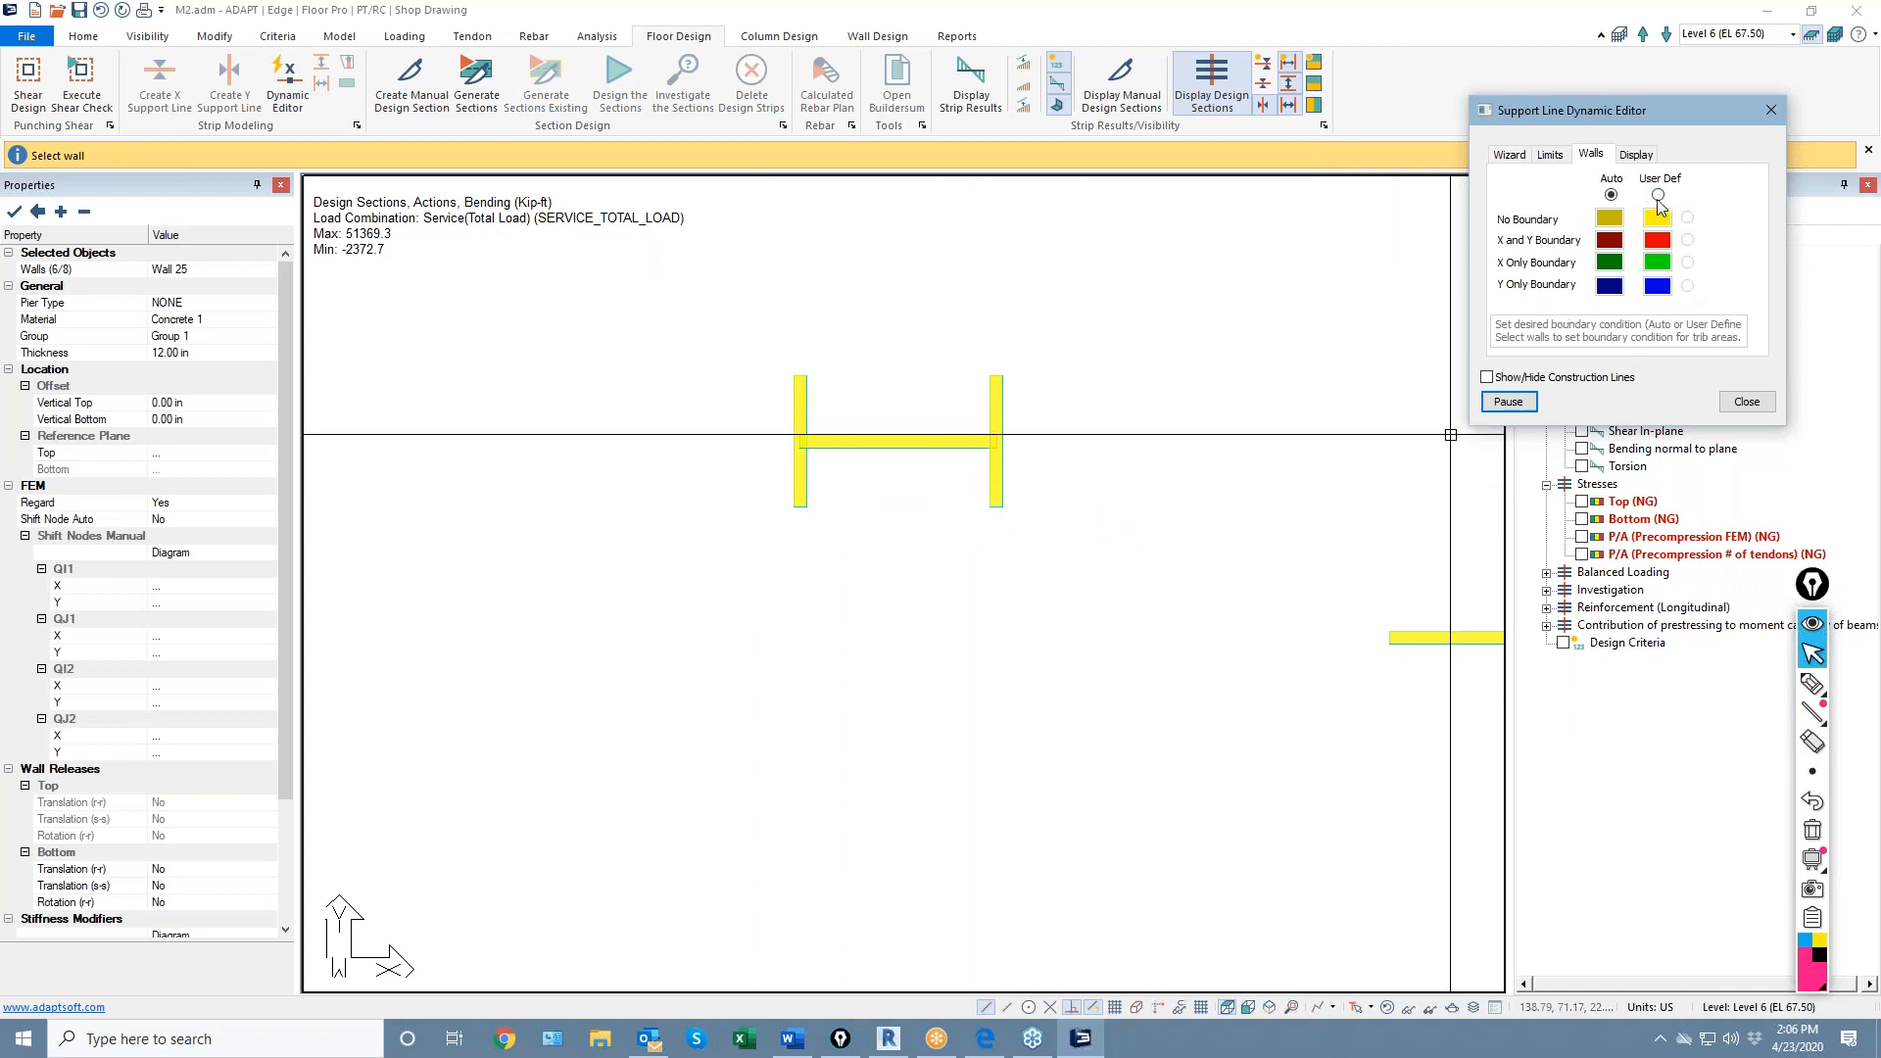
click(1688, 286)
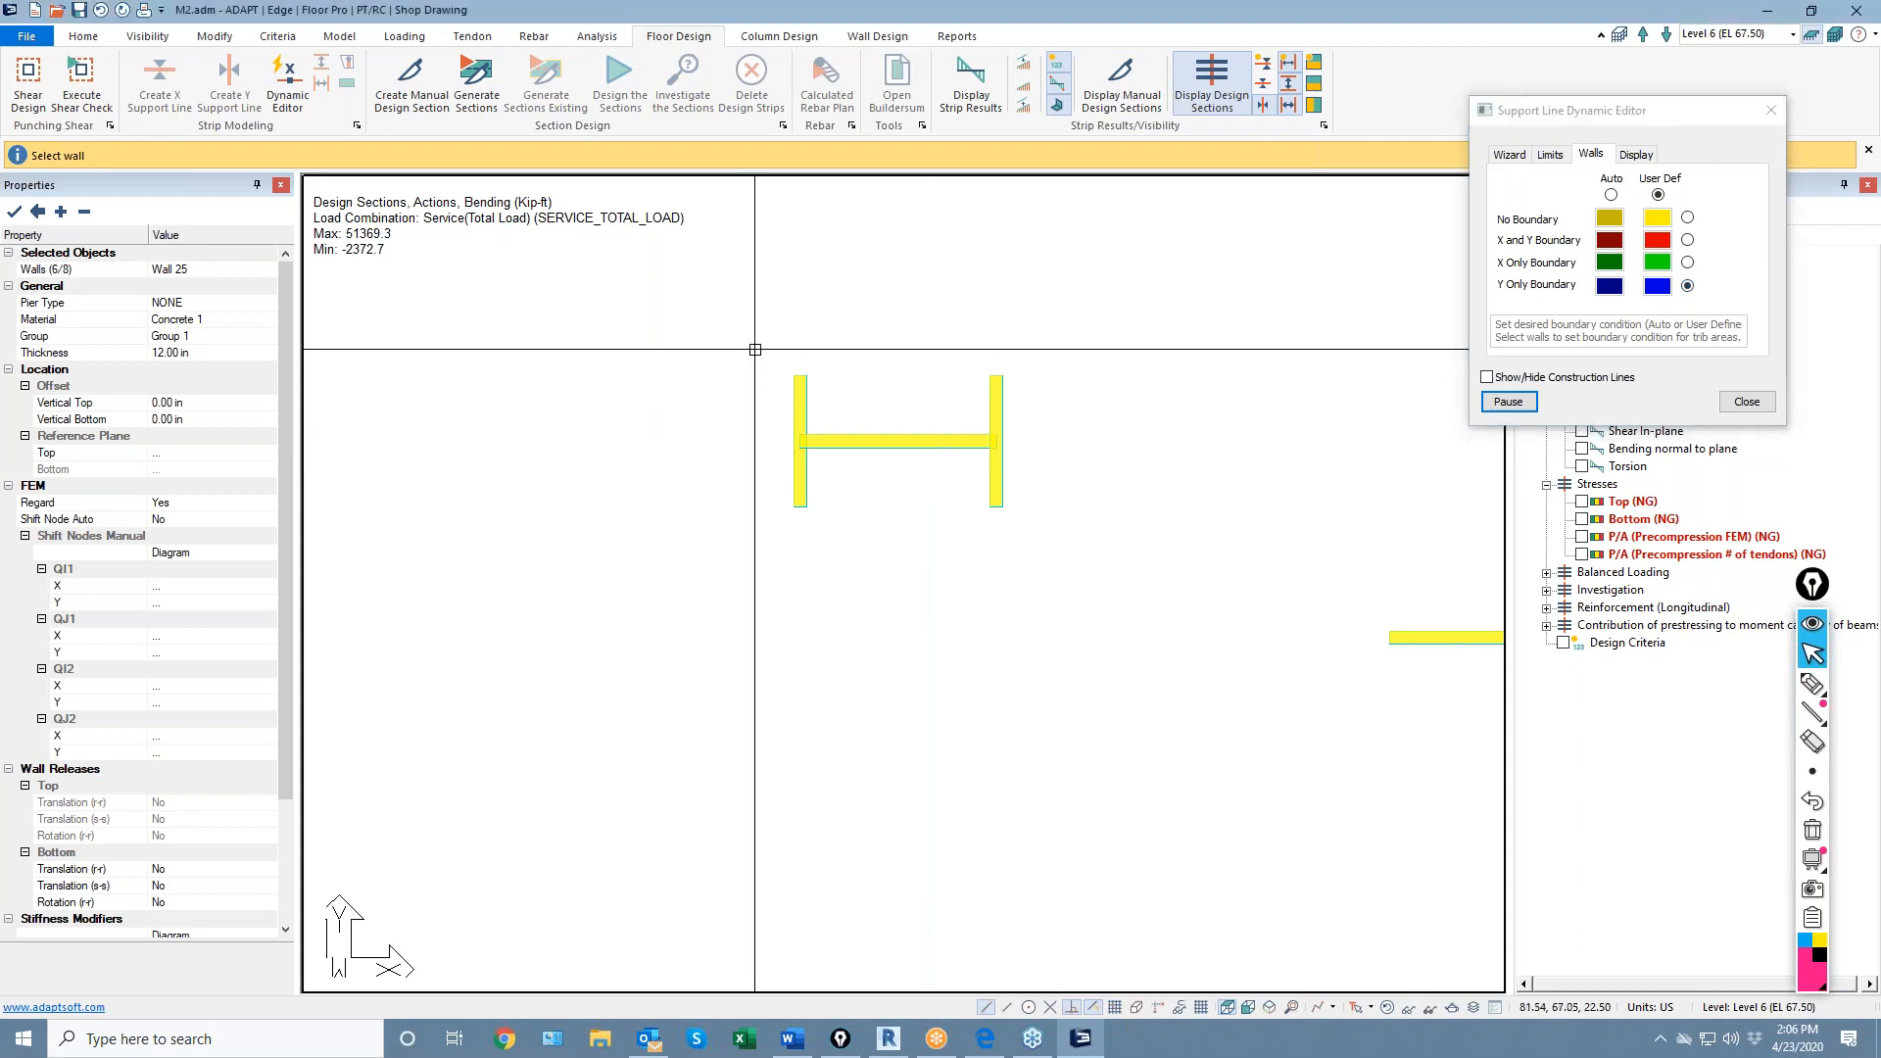
click(992, 484)
click(896, 441)
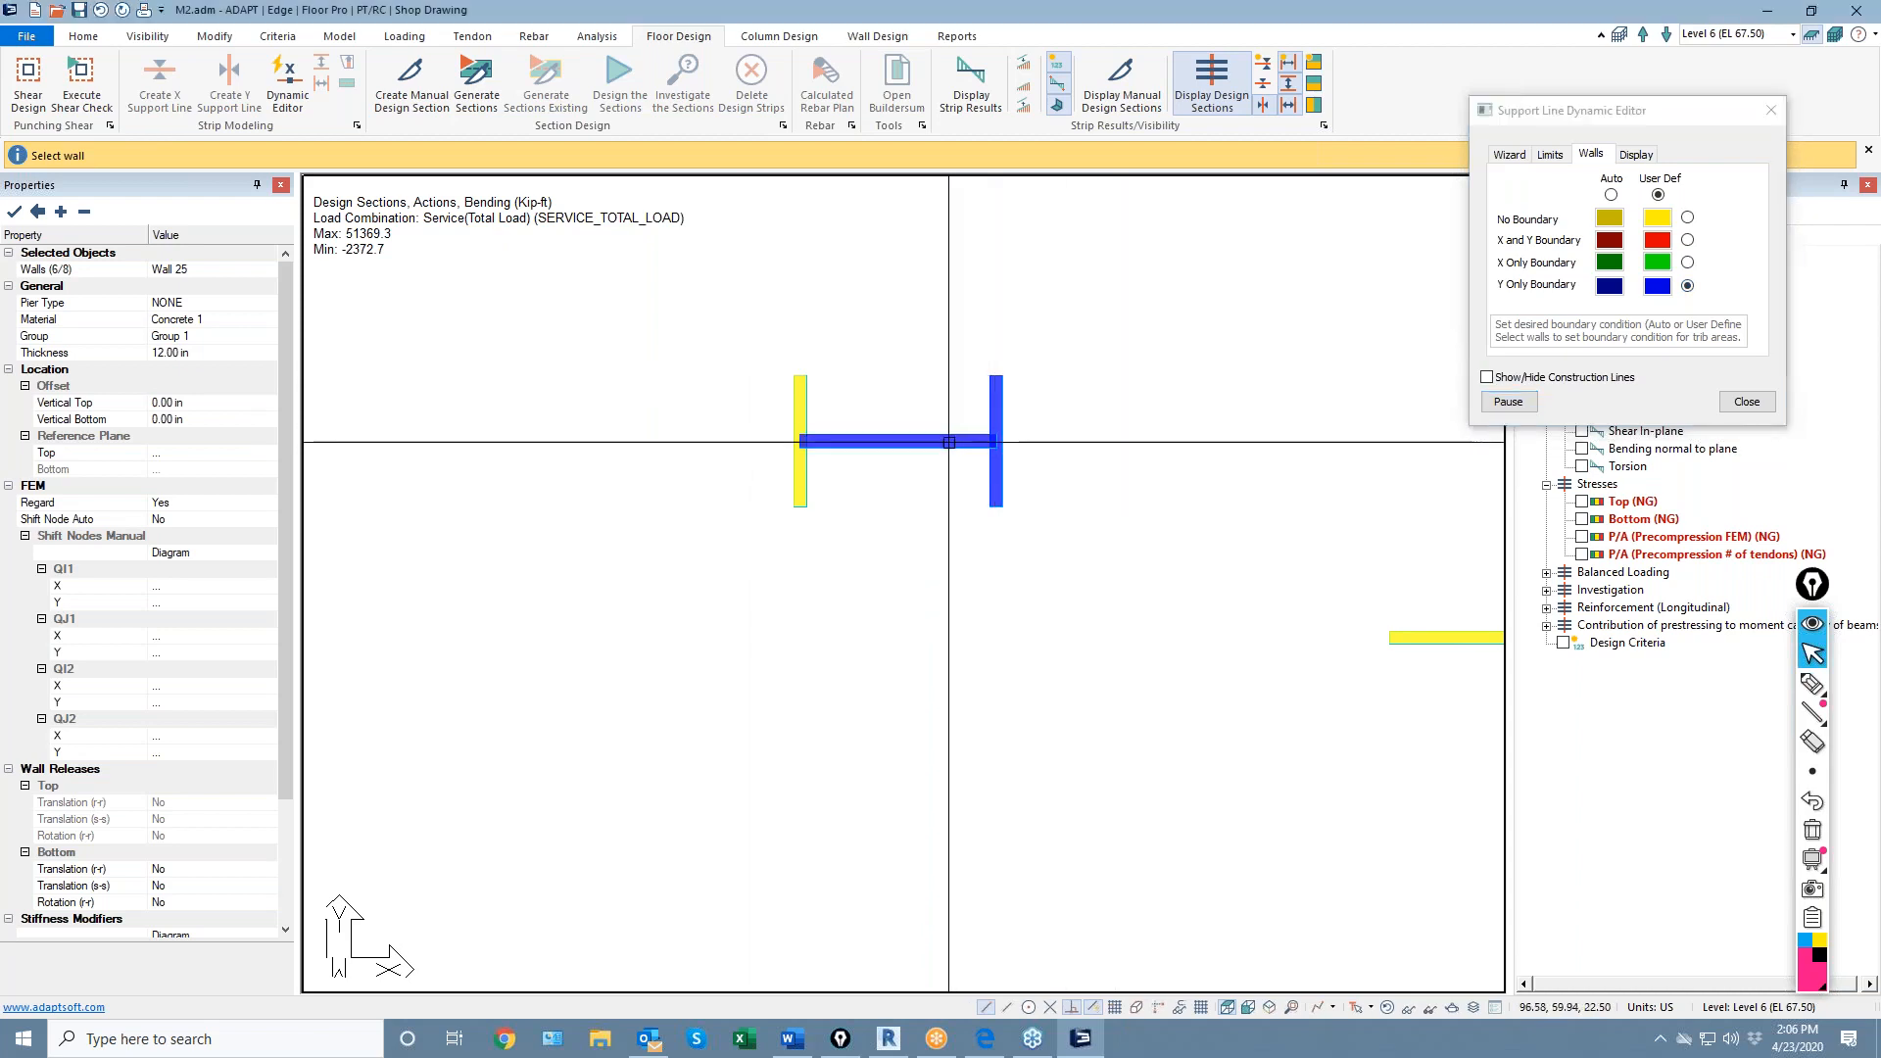
click(801, 480)
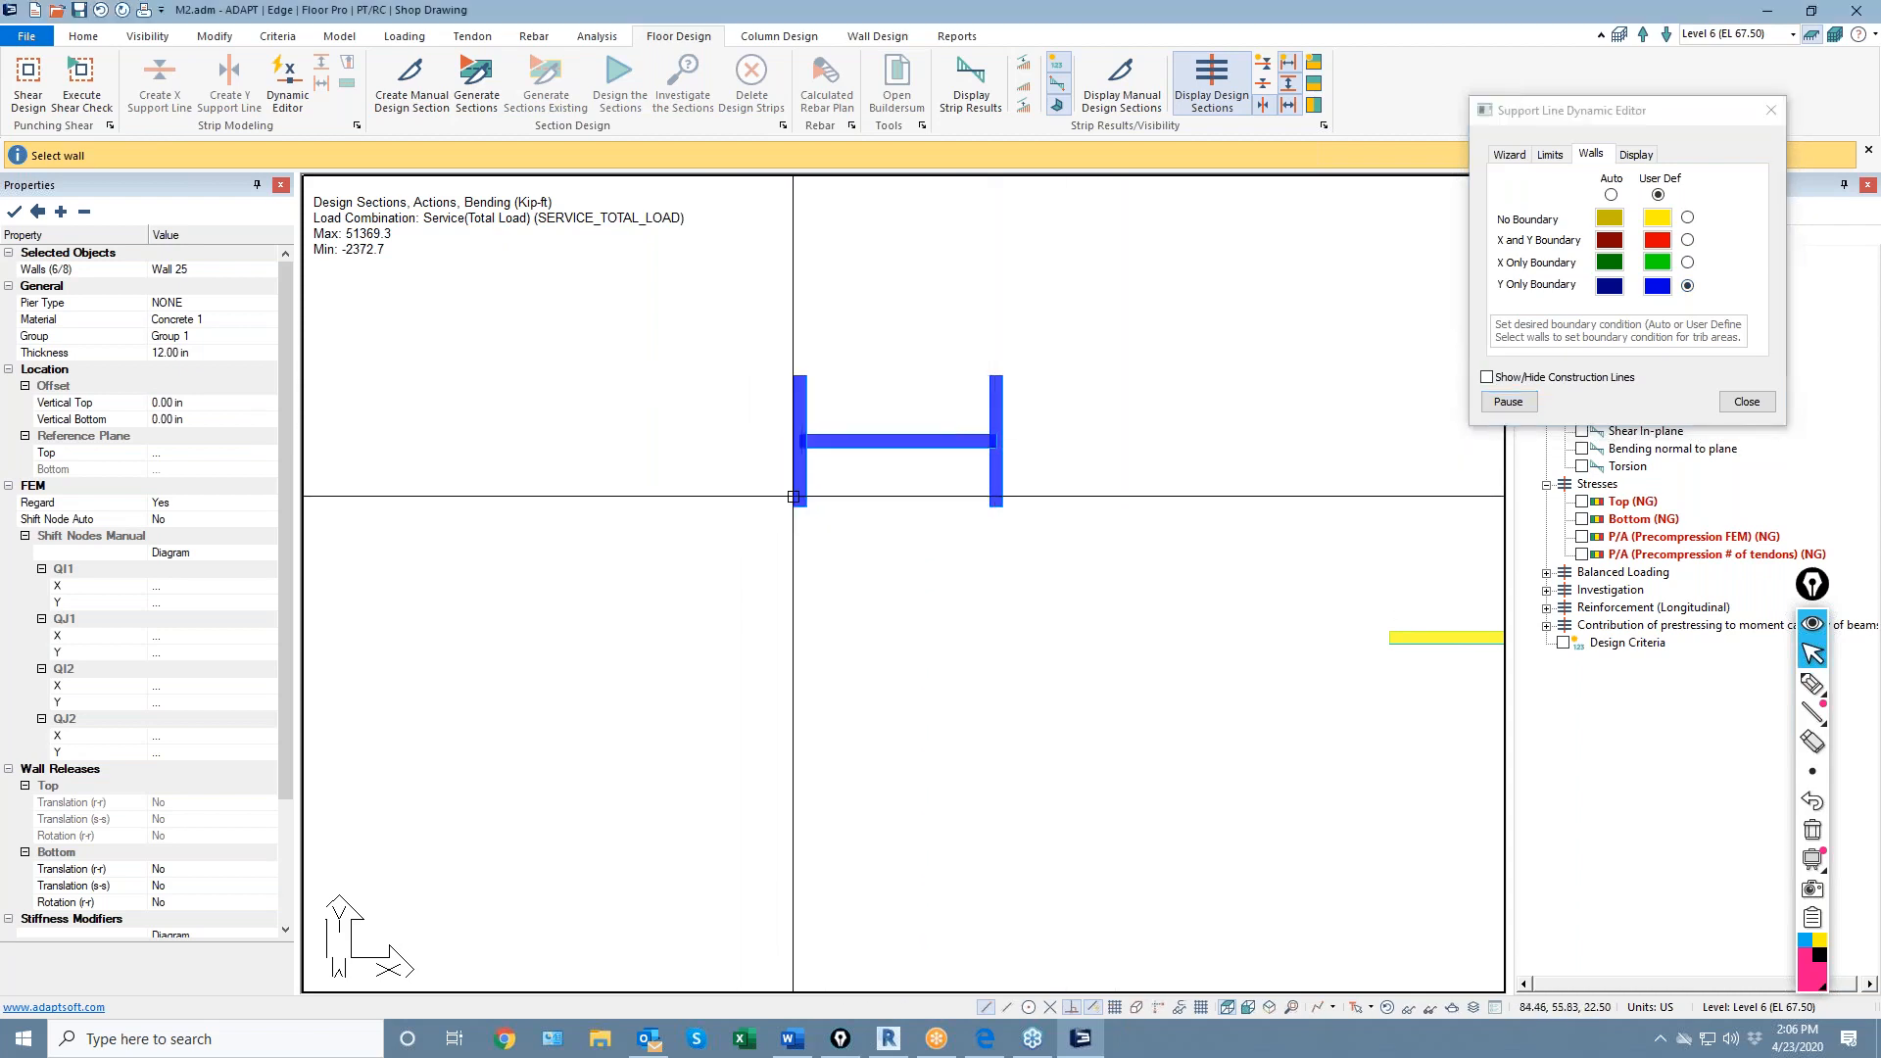
click(1746, 403)
Generate the design sections with the new wall boundaries, display them in the Y direction, and examine Support Line 3's sections around the opening
click(466, 82)
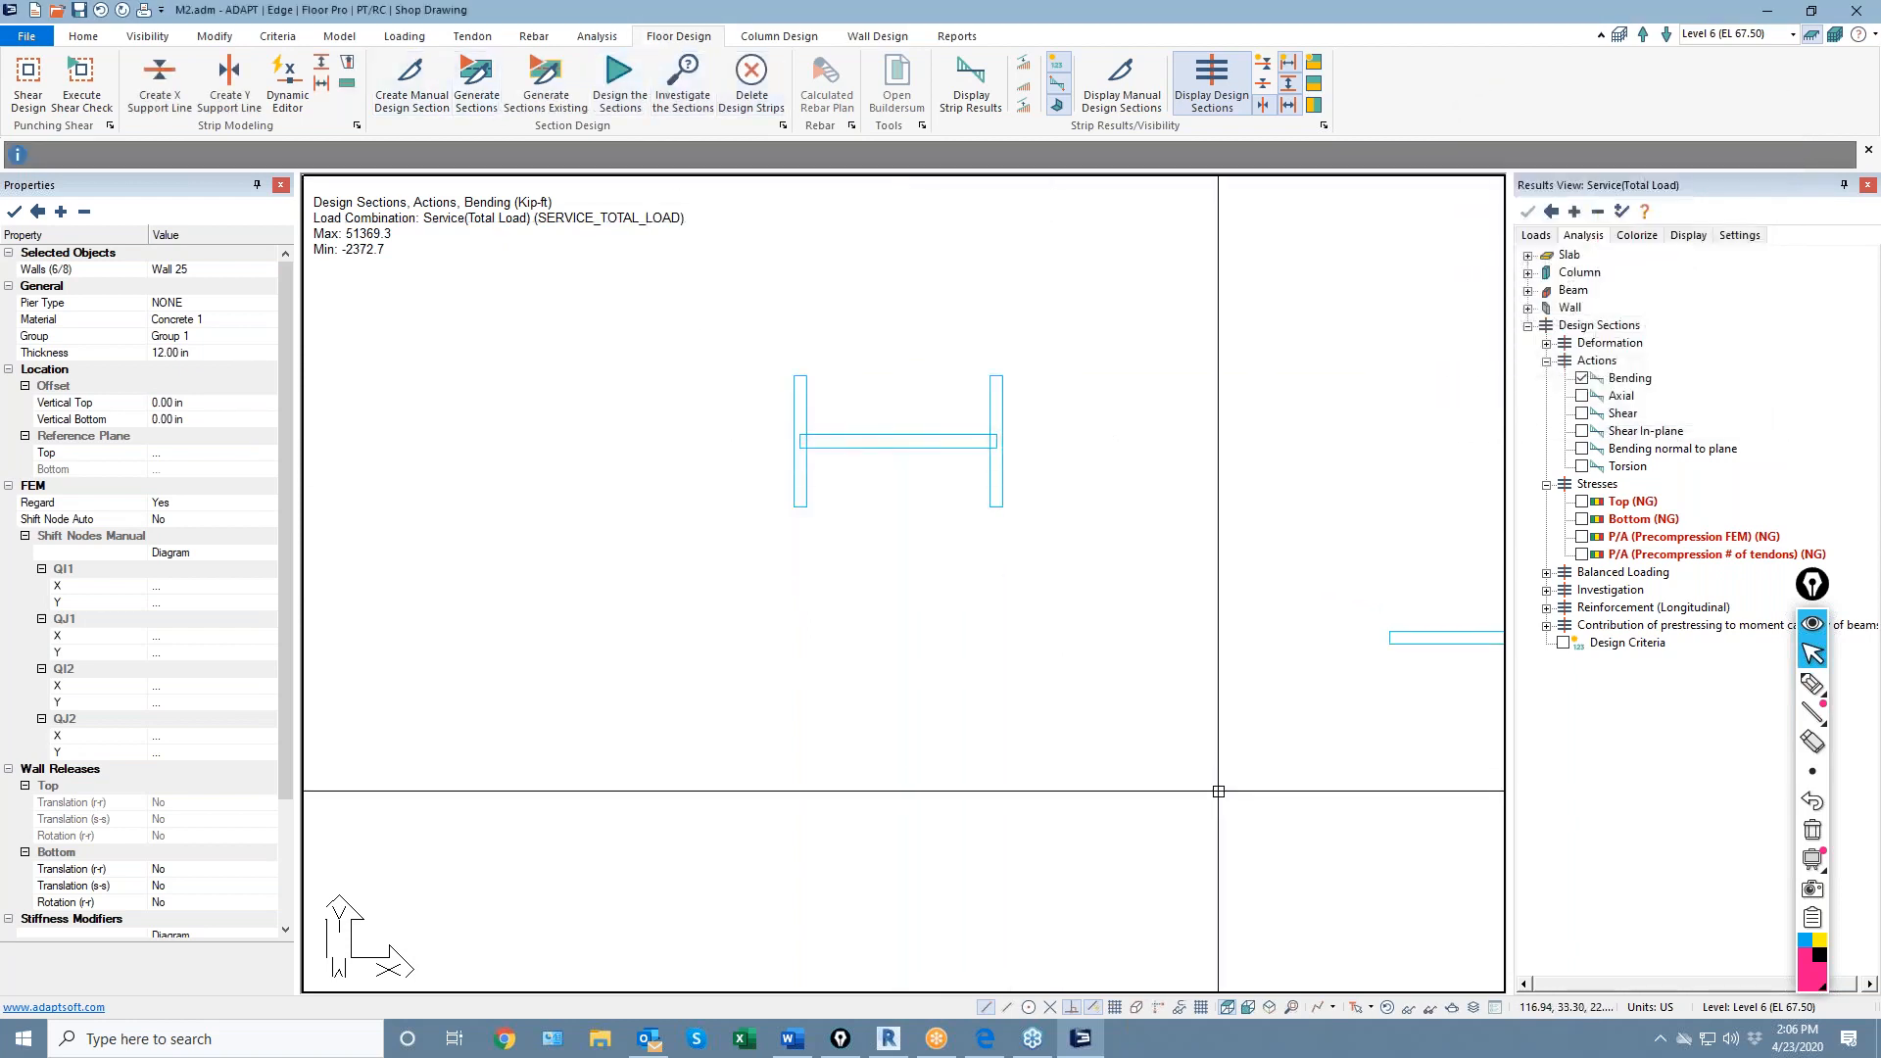
click(1390, 1009)
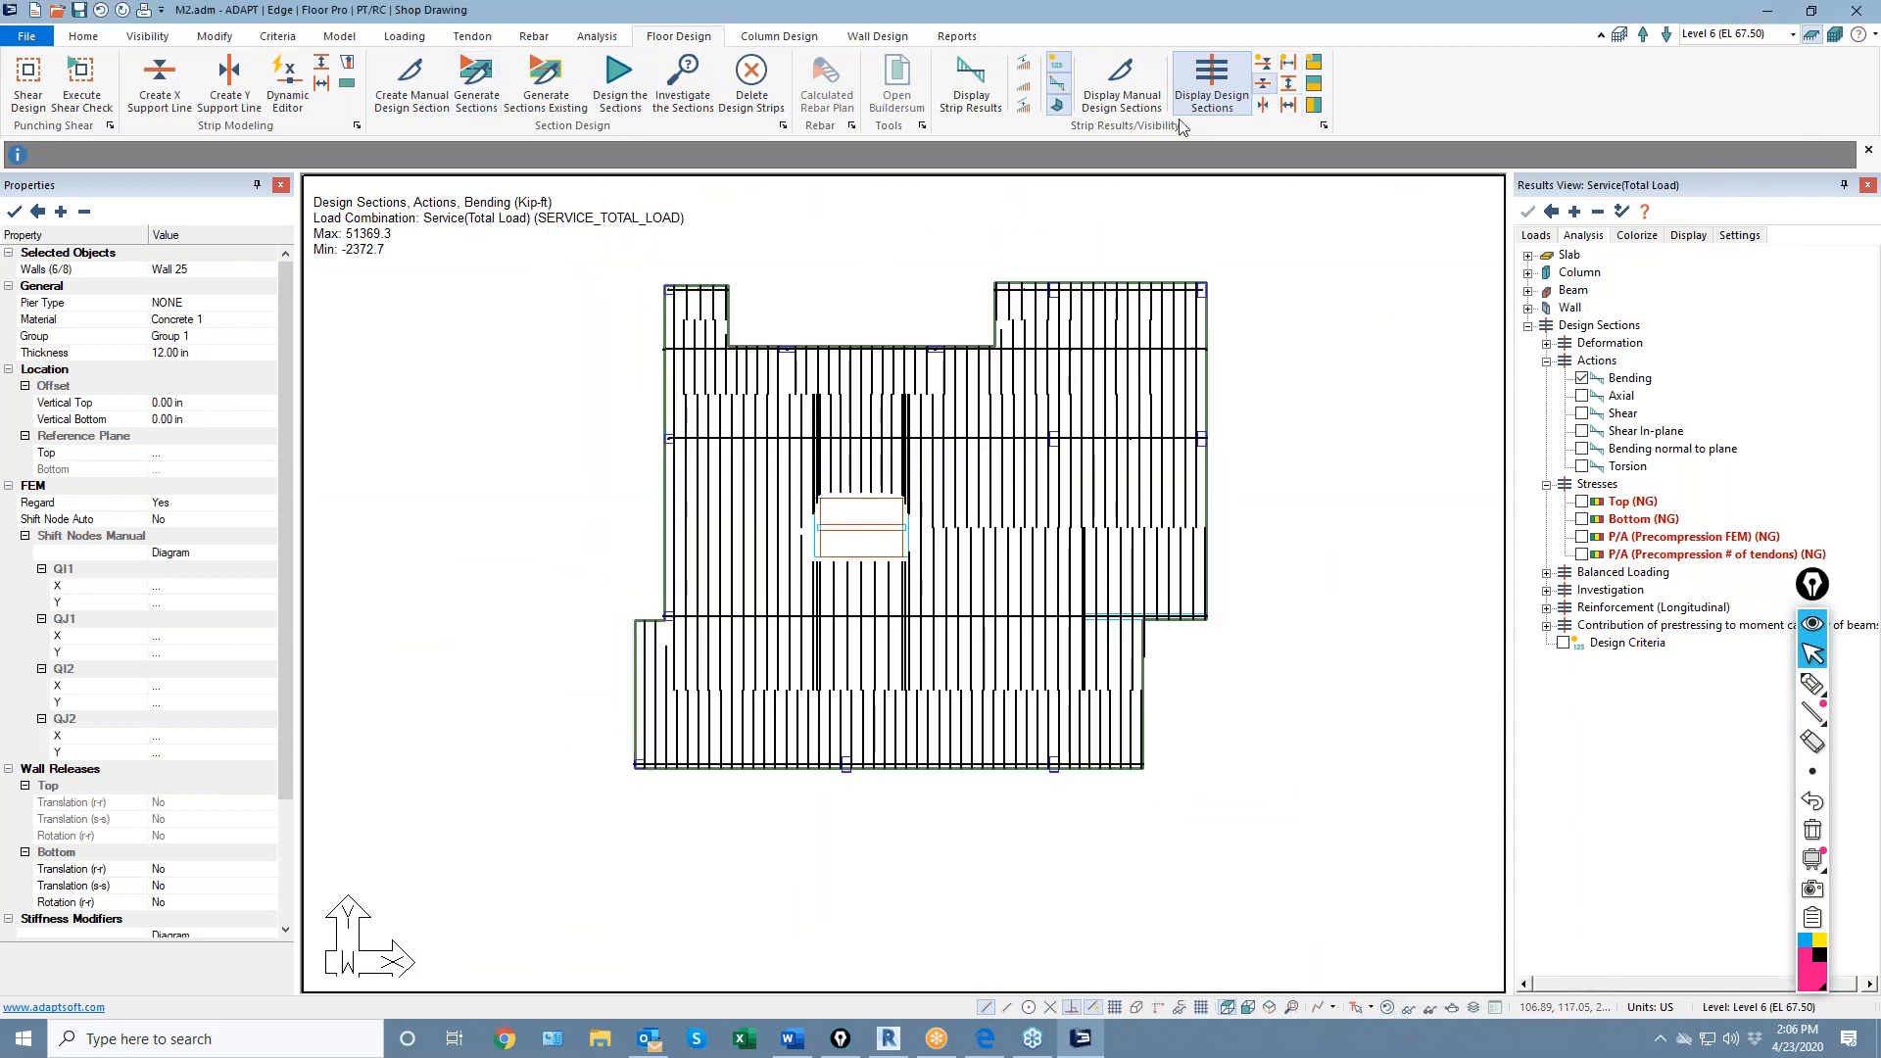
click(1263, 105)
scroll(850, 568, up, 4)
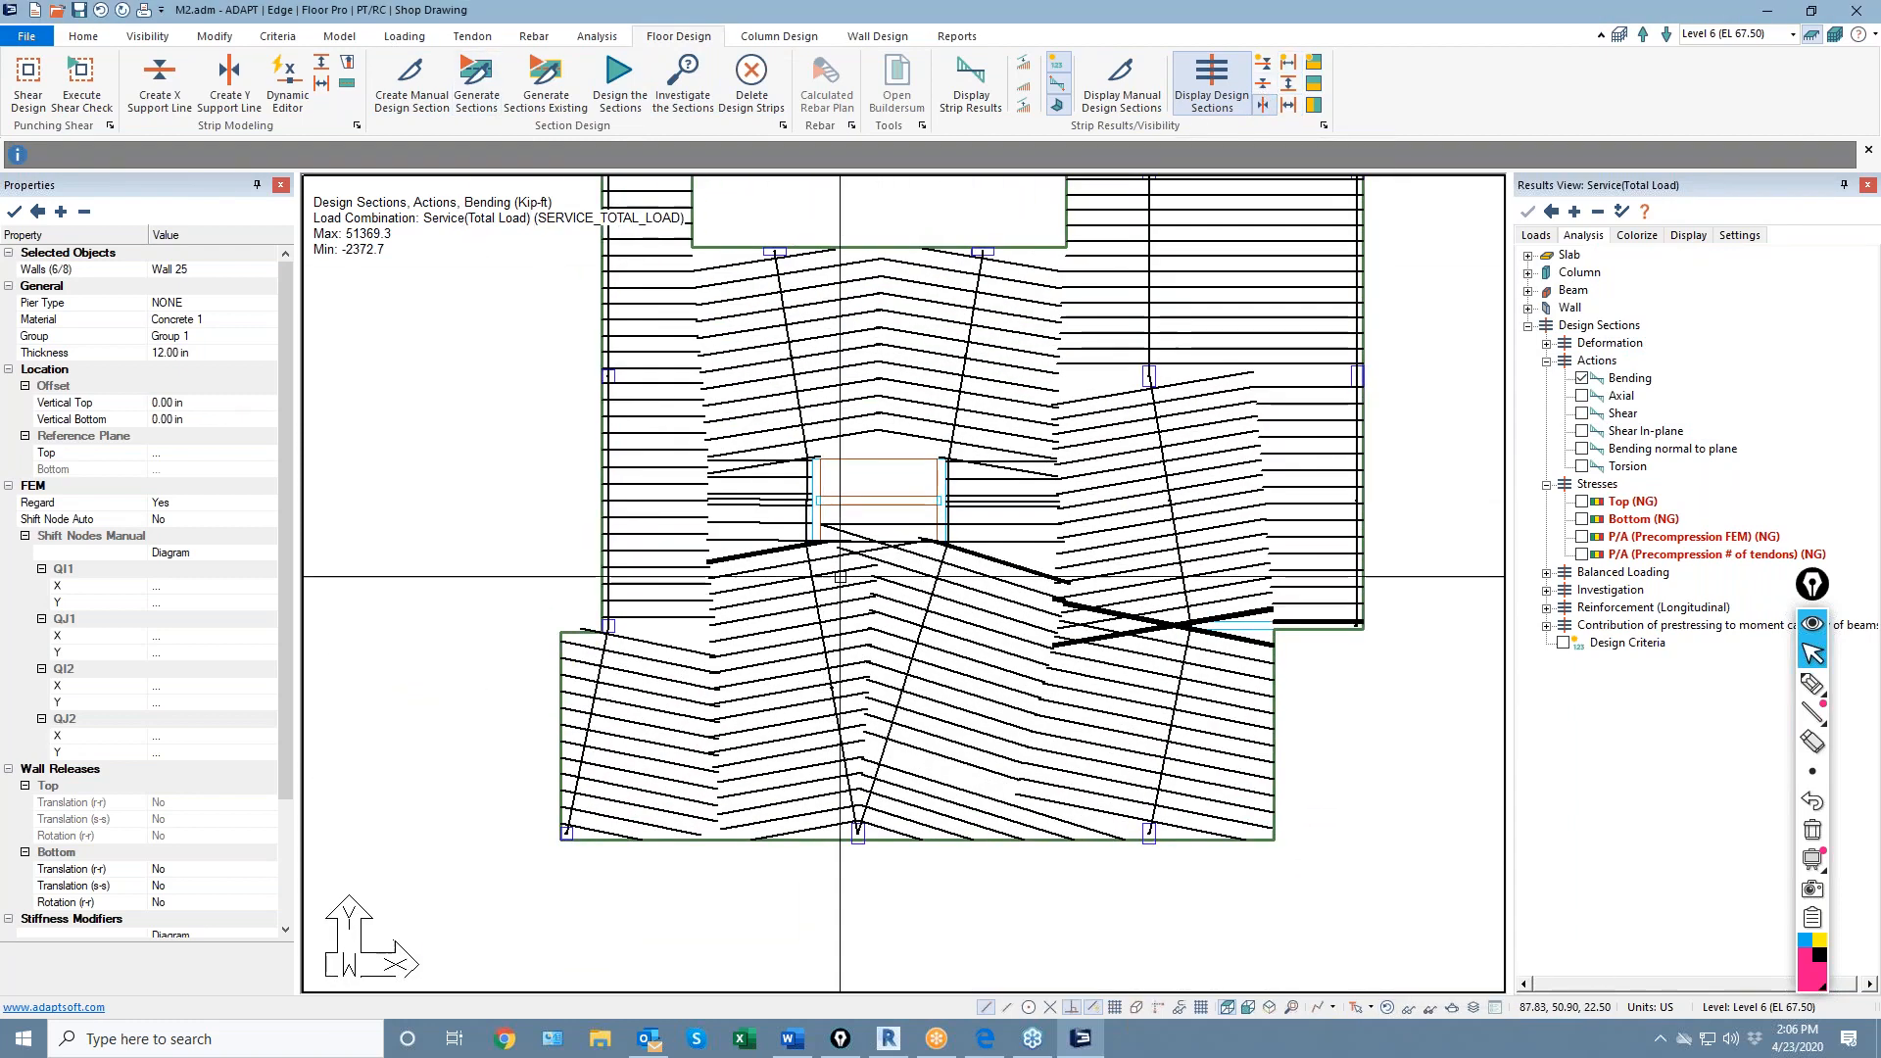
scroll(901, 521, up, 1)
click(934, 447)
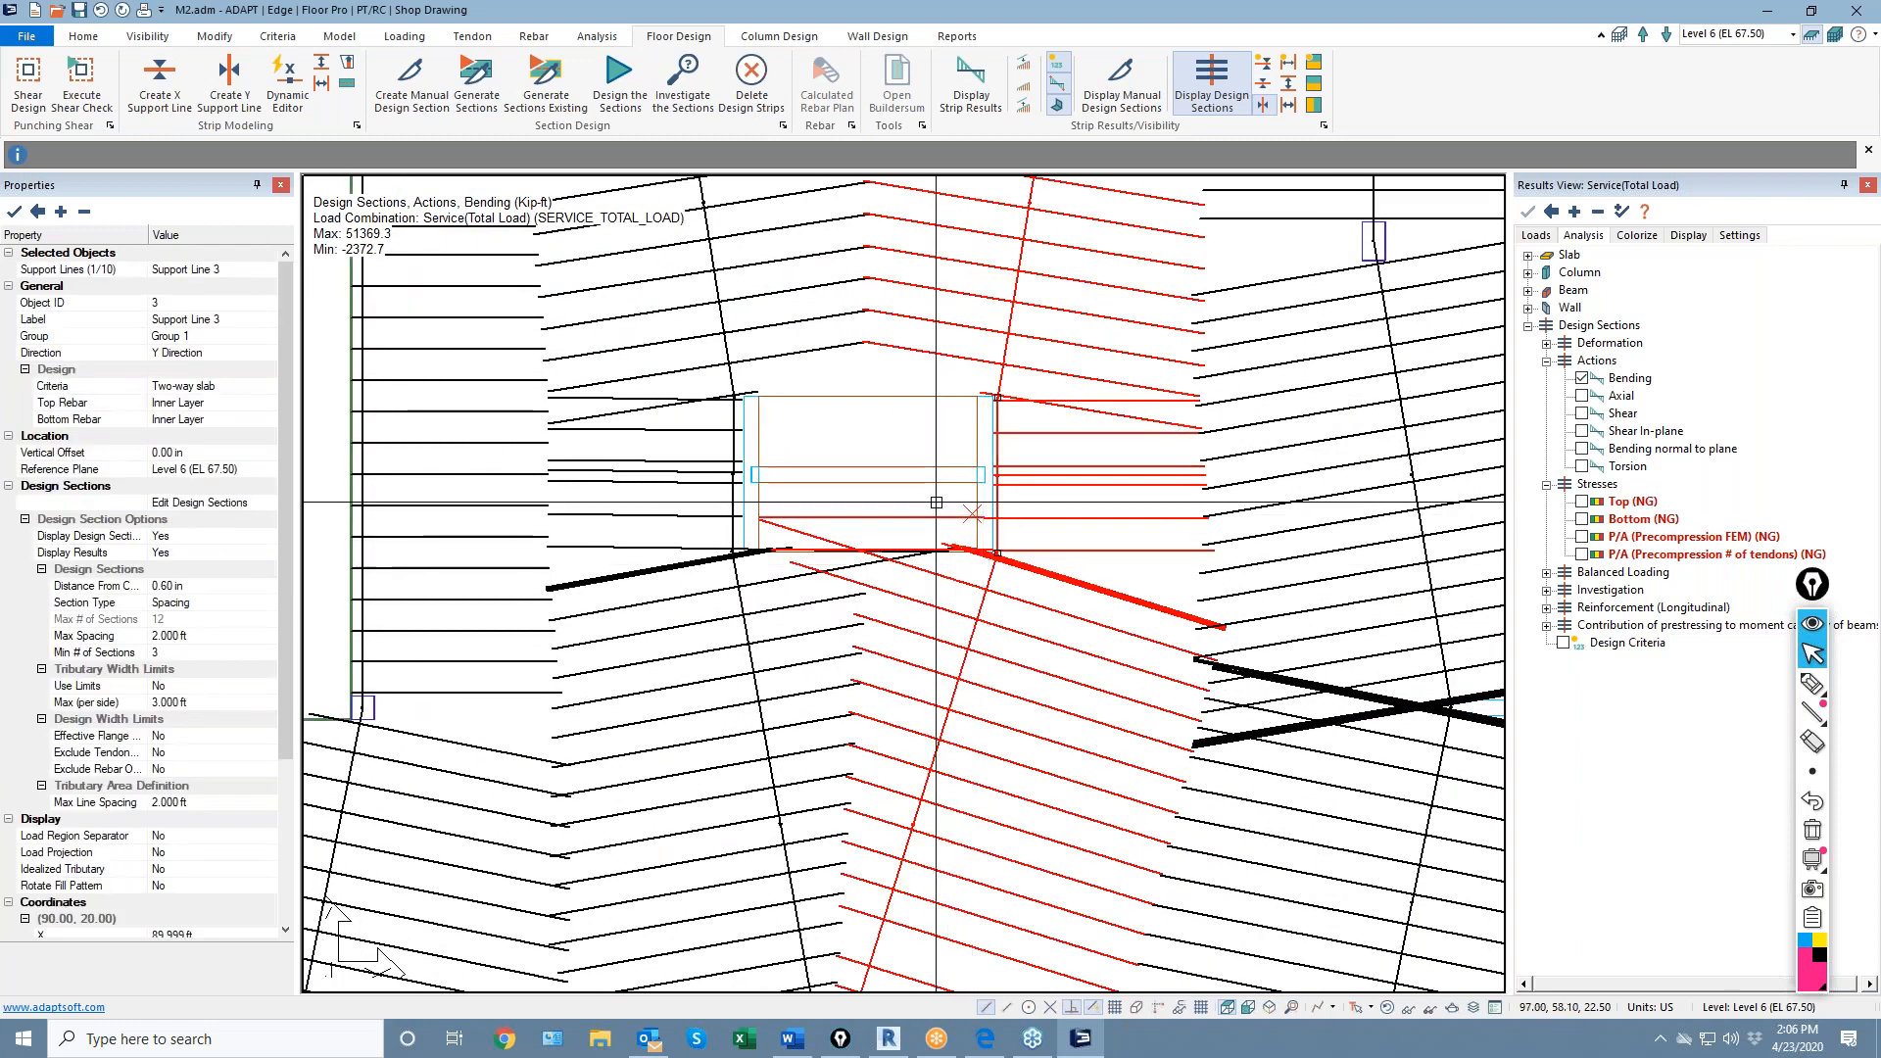
scroll(951, 519, down, 3)
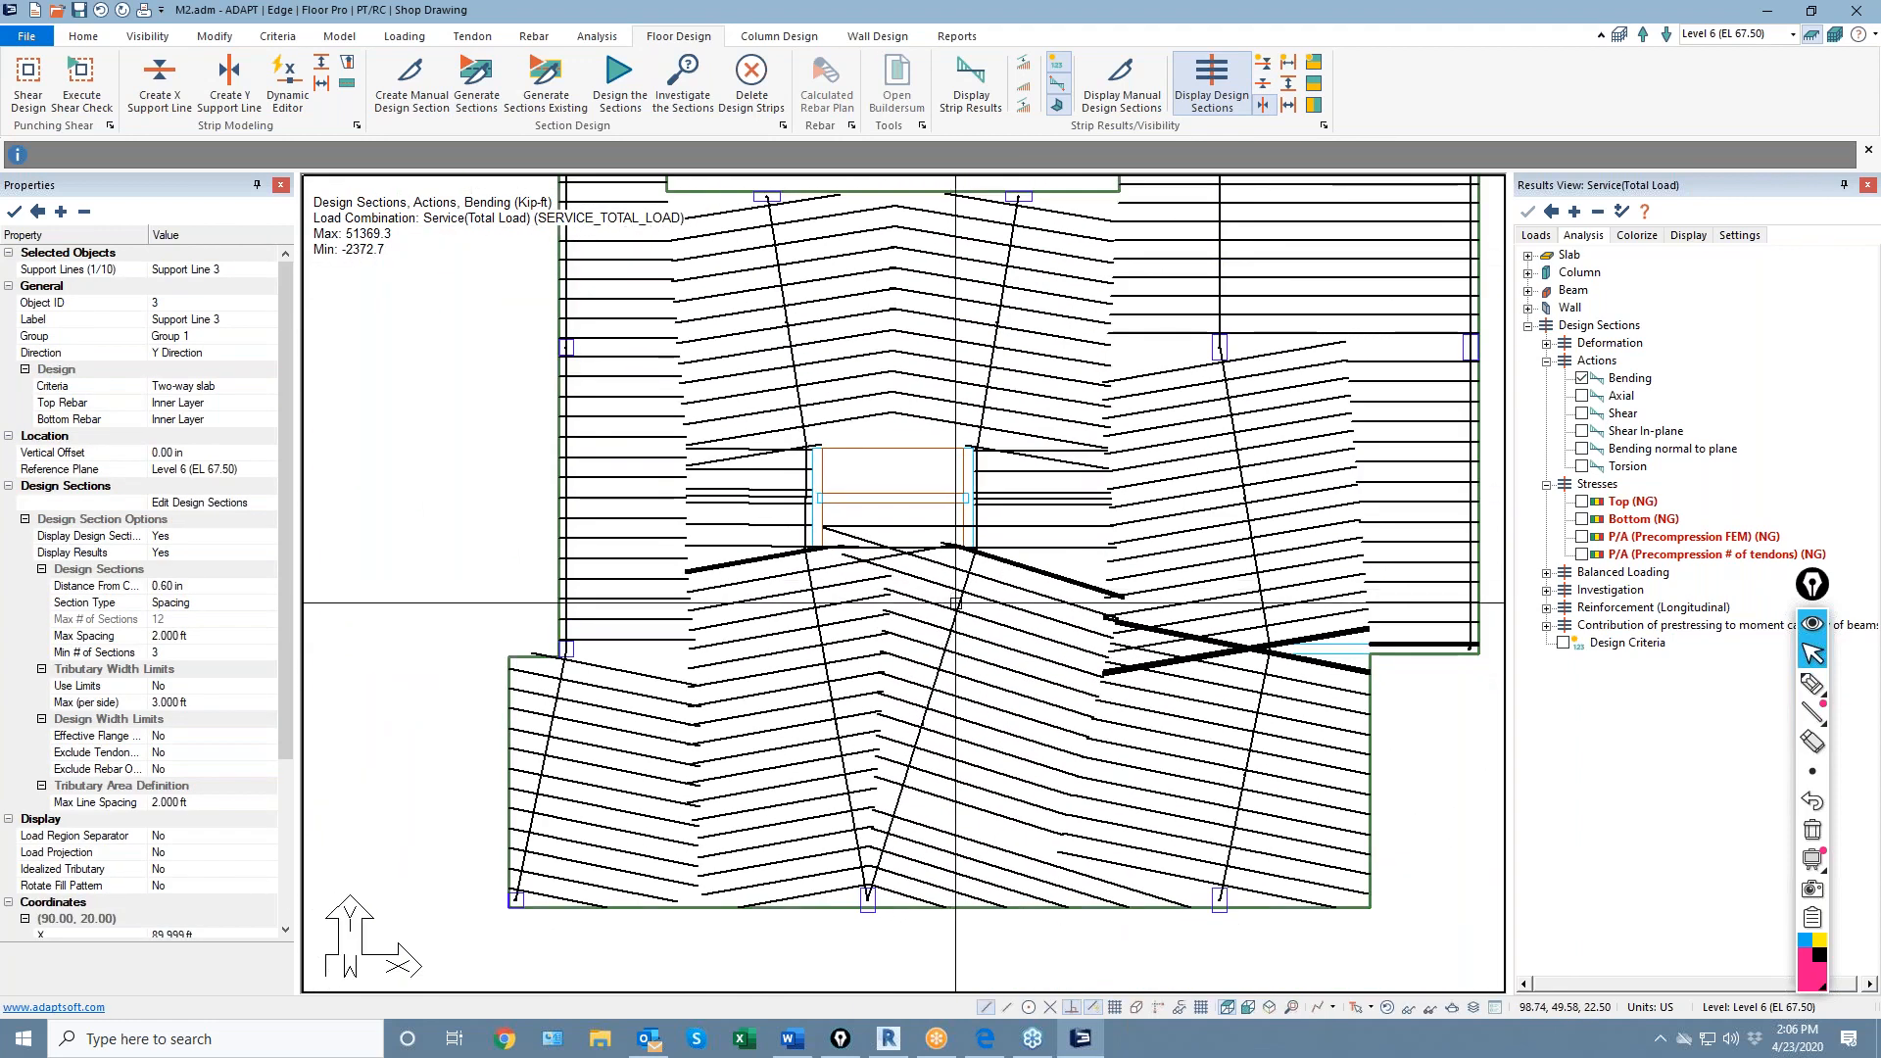
Examine the Y-direction sections around the opening, design the sections, and save the design results
scroll(965, 578, up, 2)
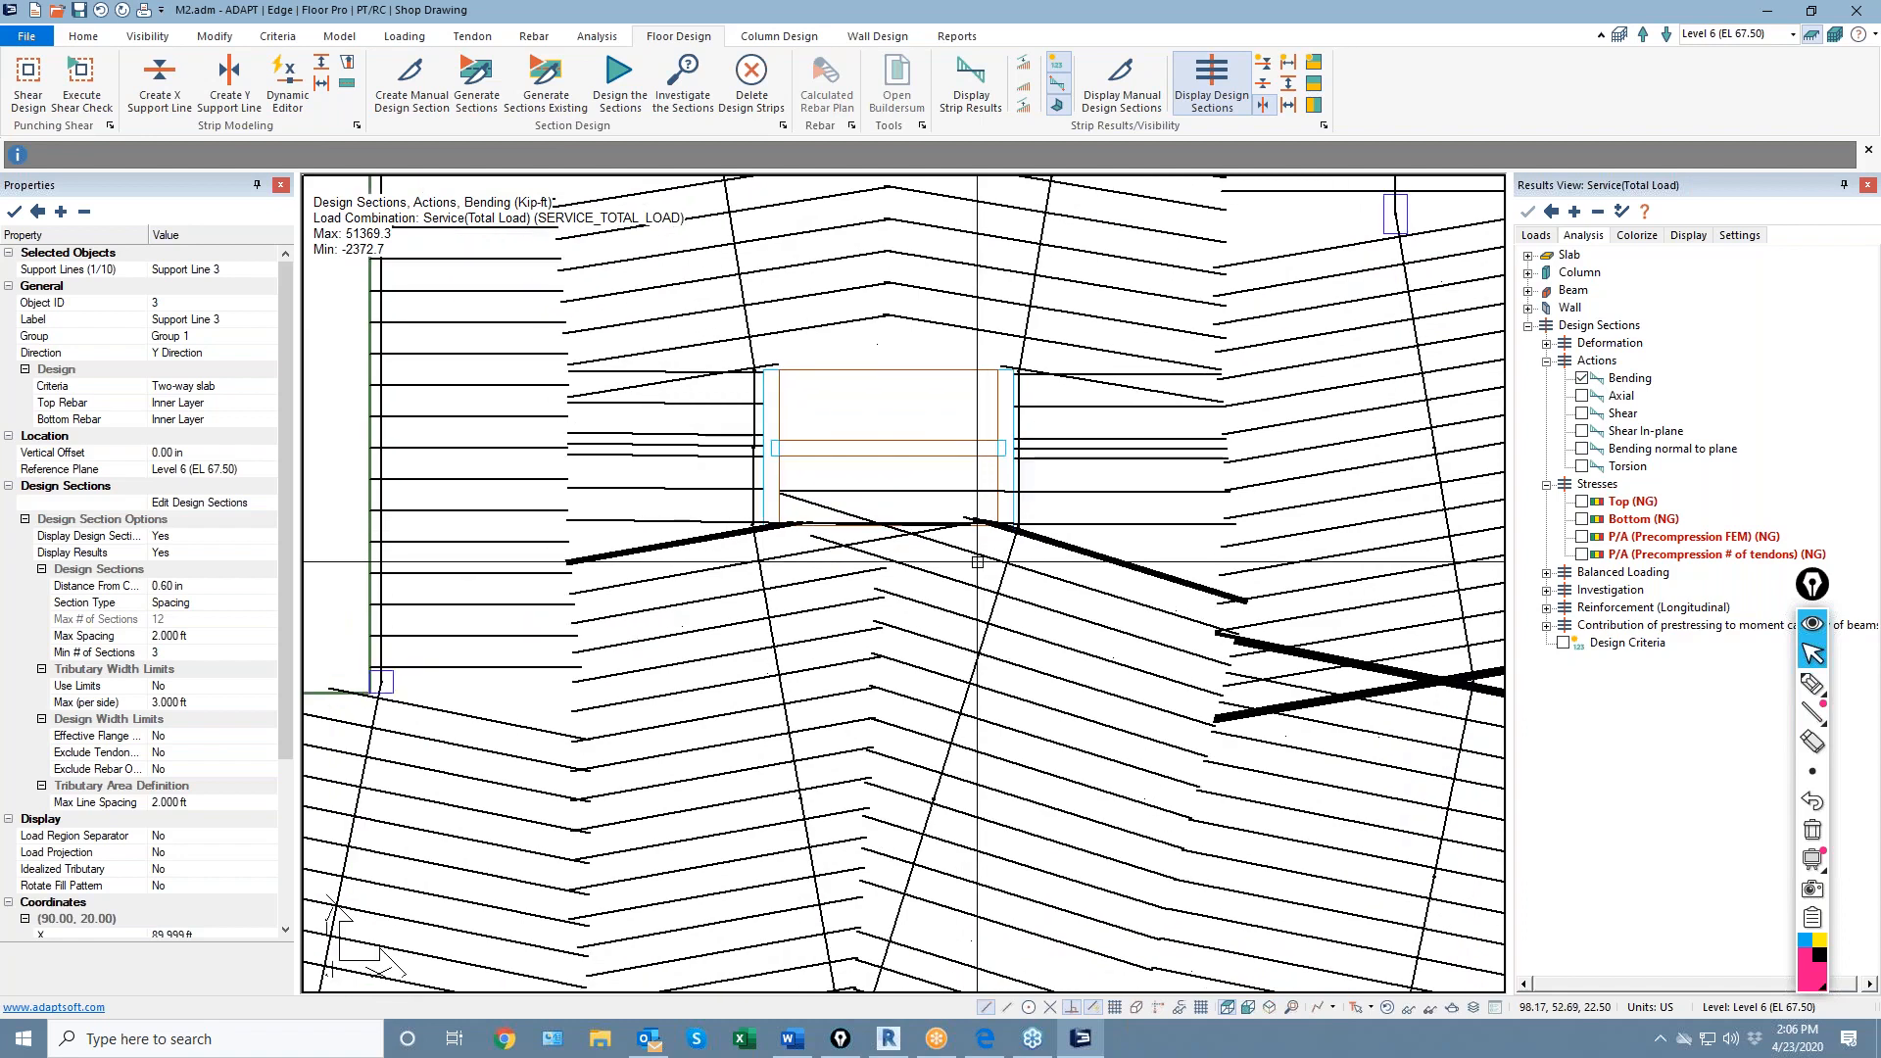
scroll(970, 588, up, 1)
scroll(965, 623, up, 1)
scroll(966, 623, down, 4)
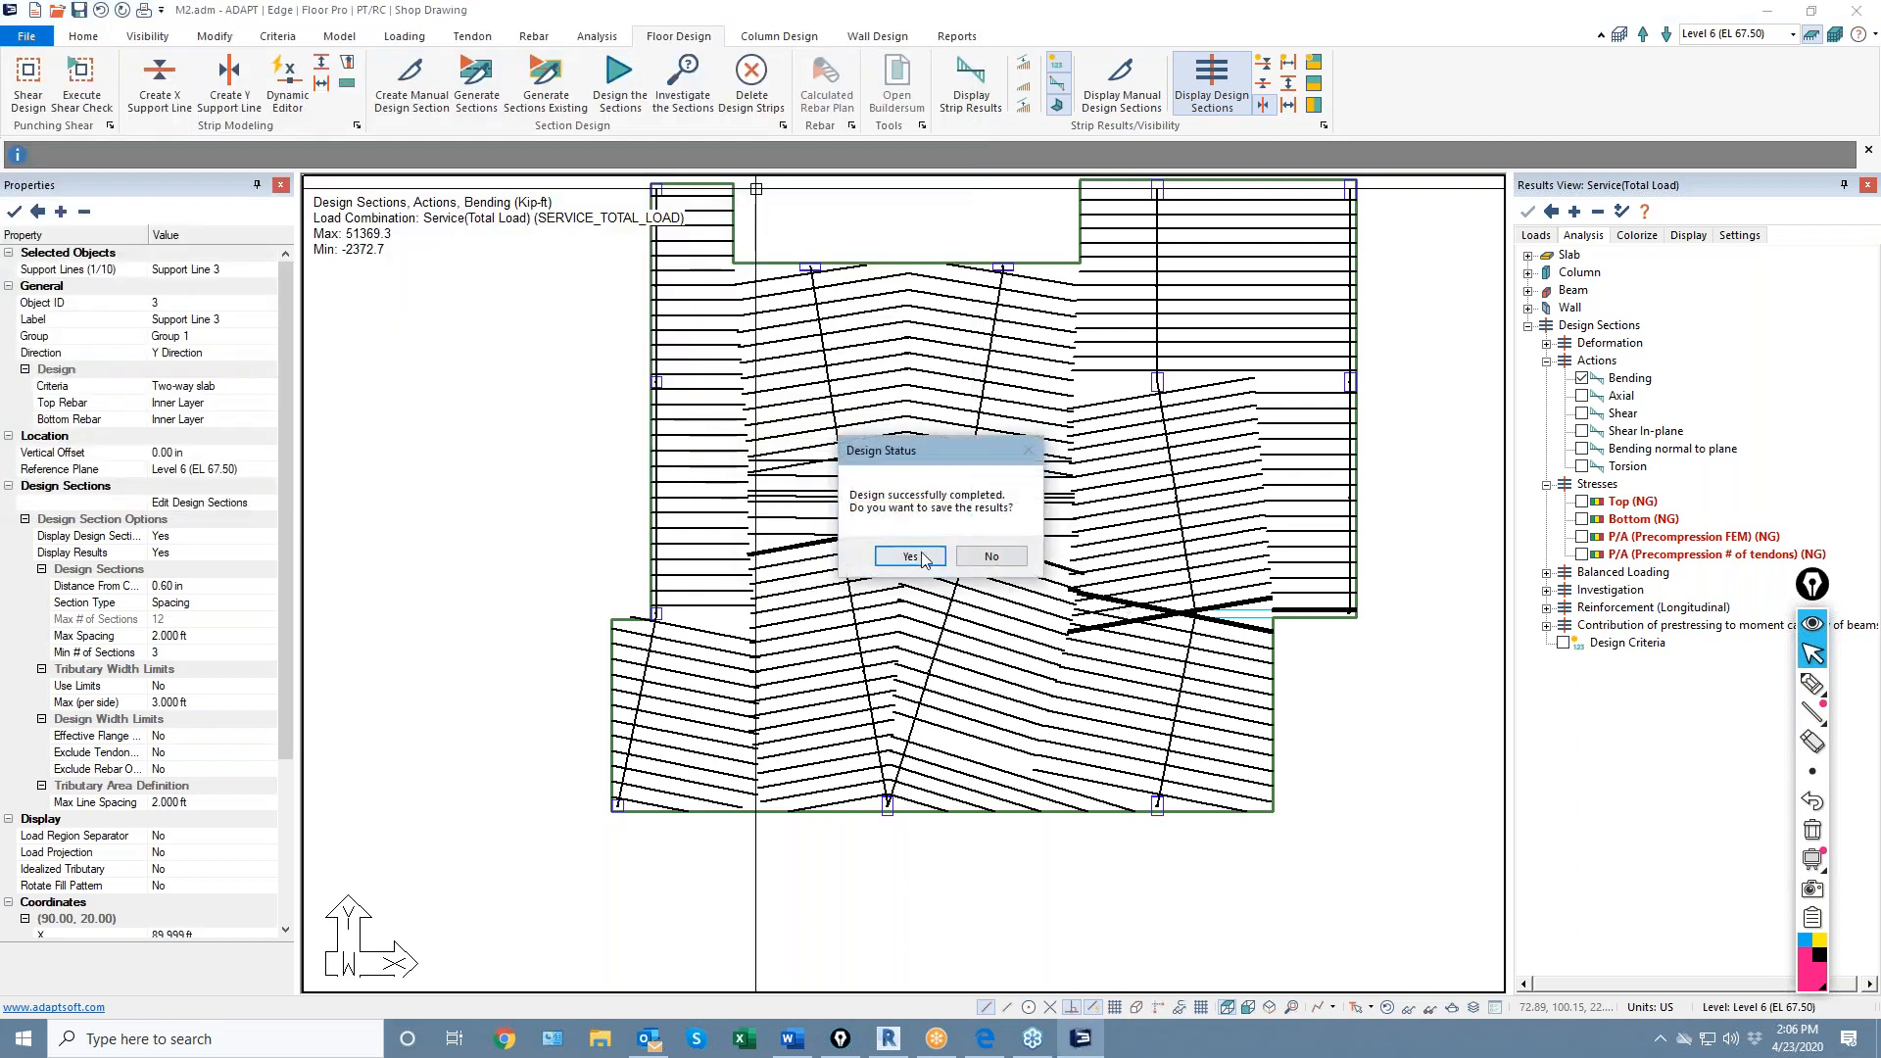
click(922, 555)
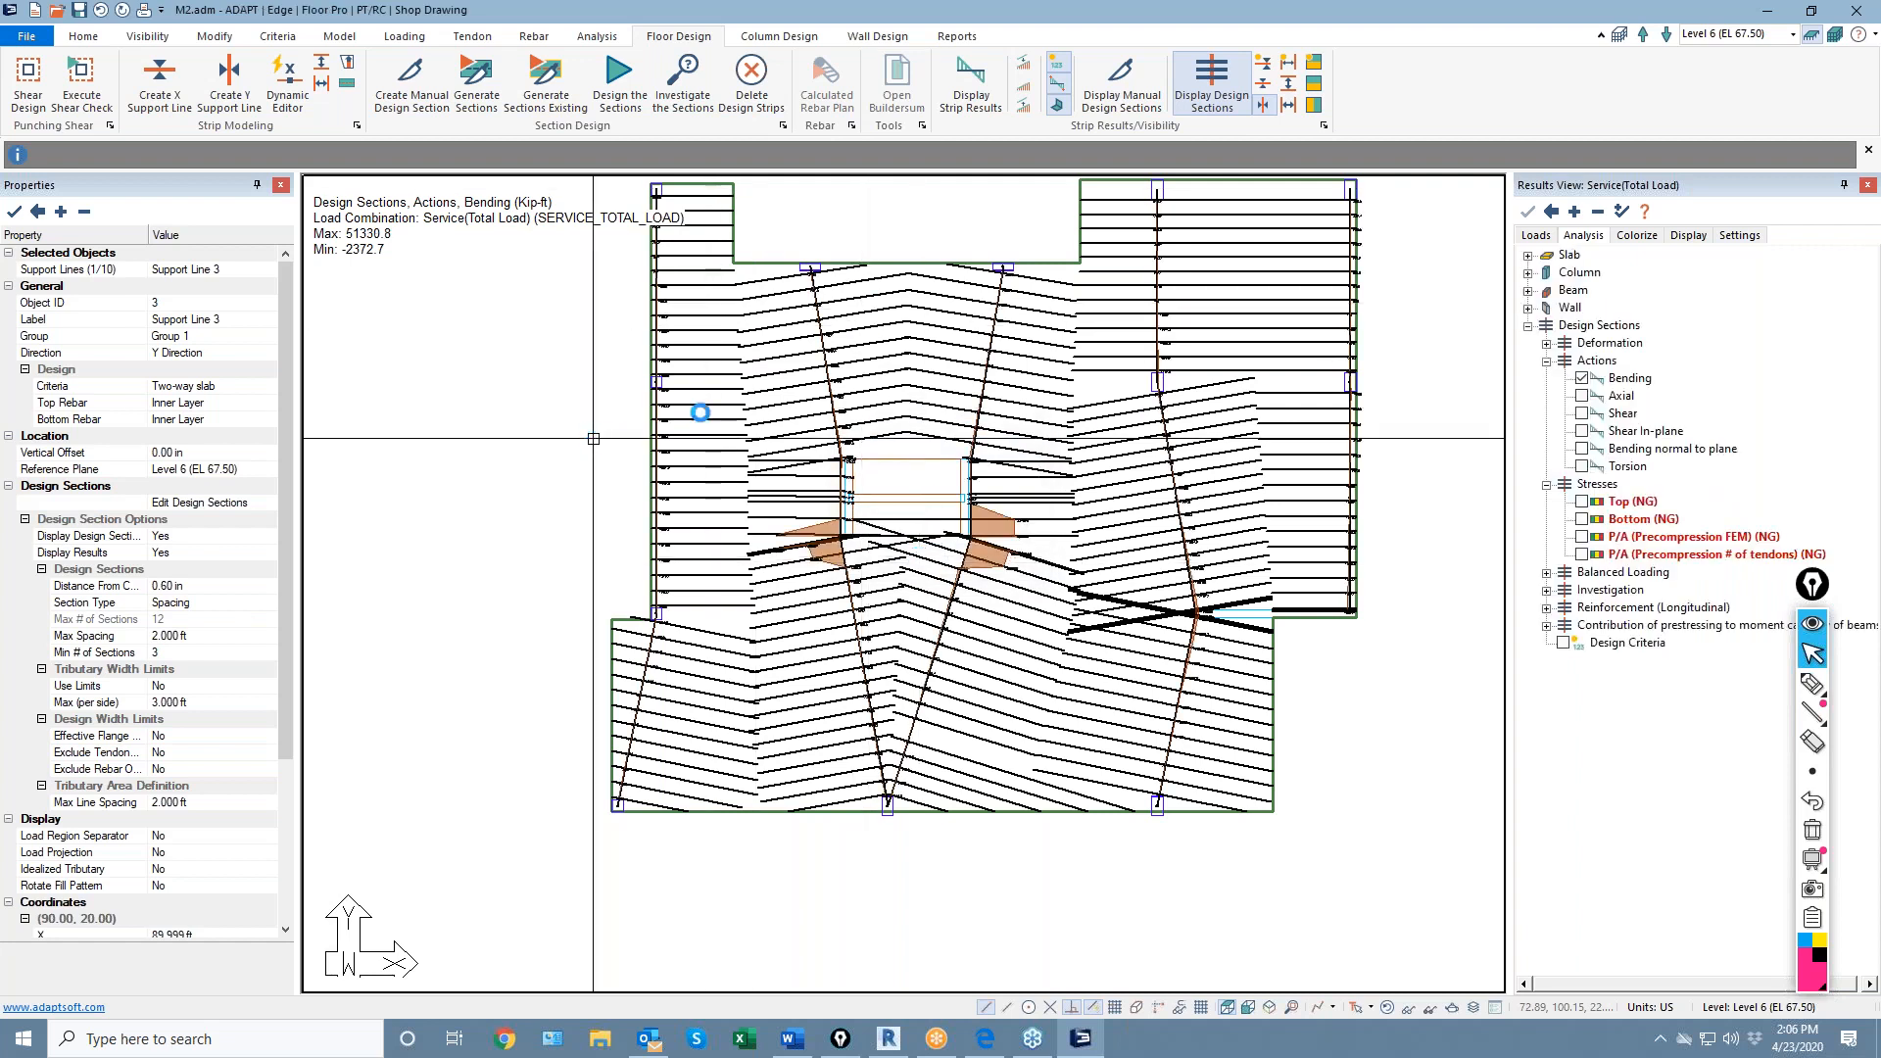
Delete the two Y-direction support lines flanking the core opening, redesign the remaining sections, and save the results
click(815, 383)
key(Delete)
click(941, 399)
key(Delete)
click(619, 84)
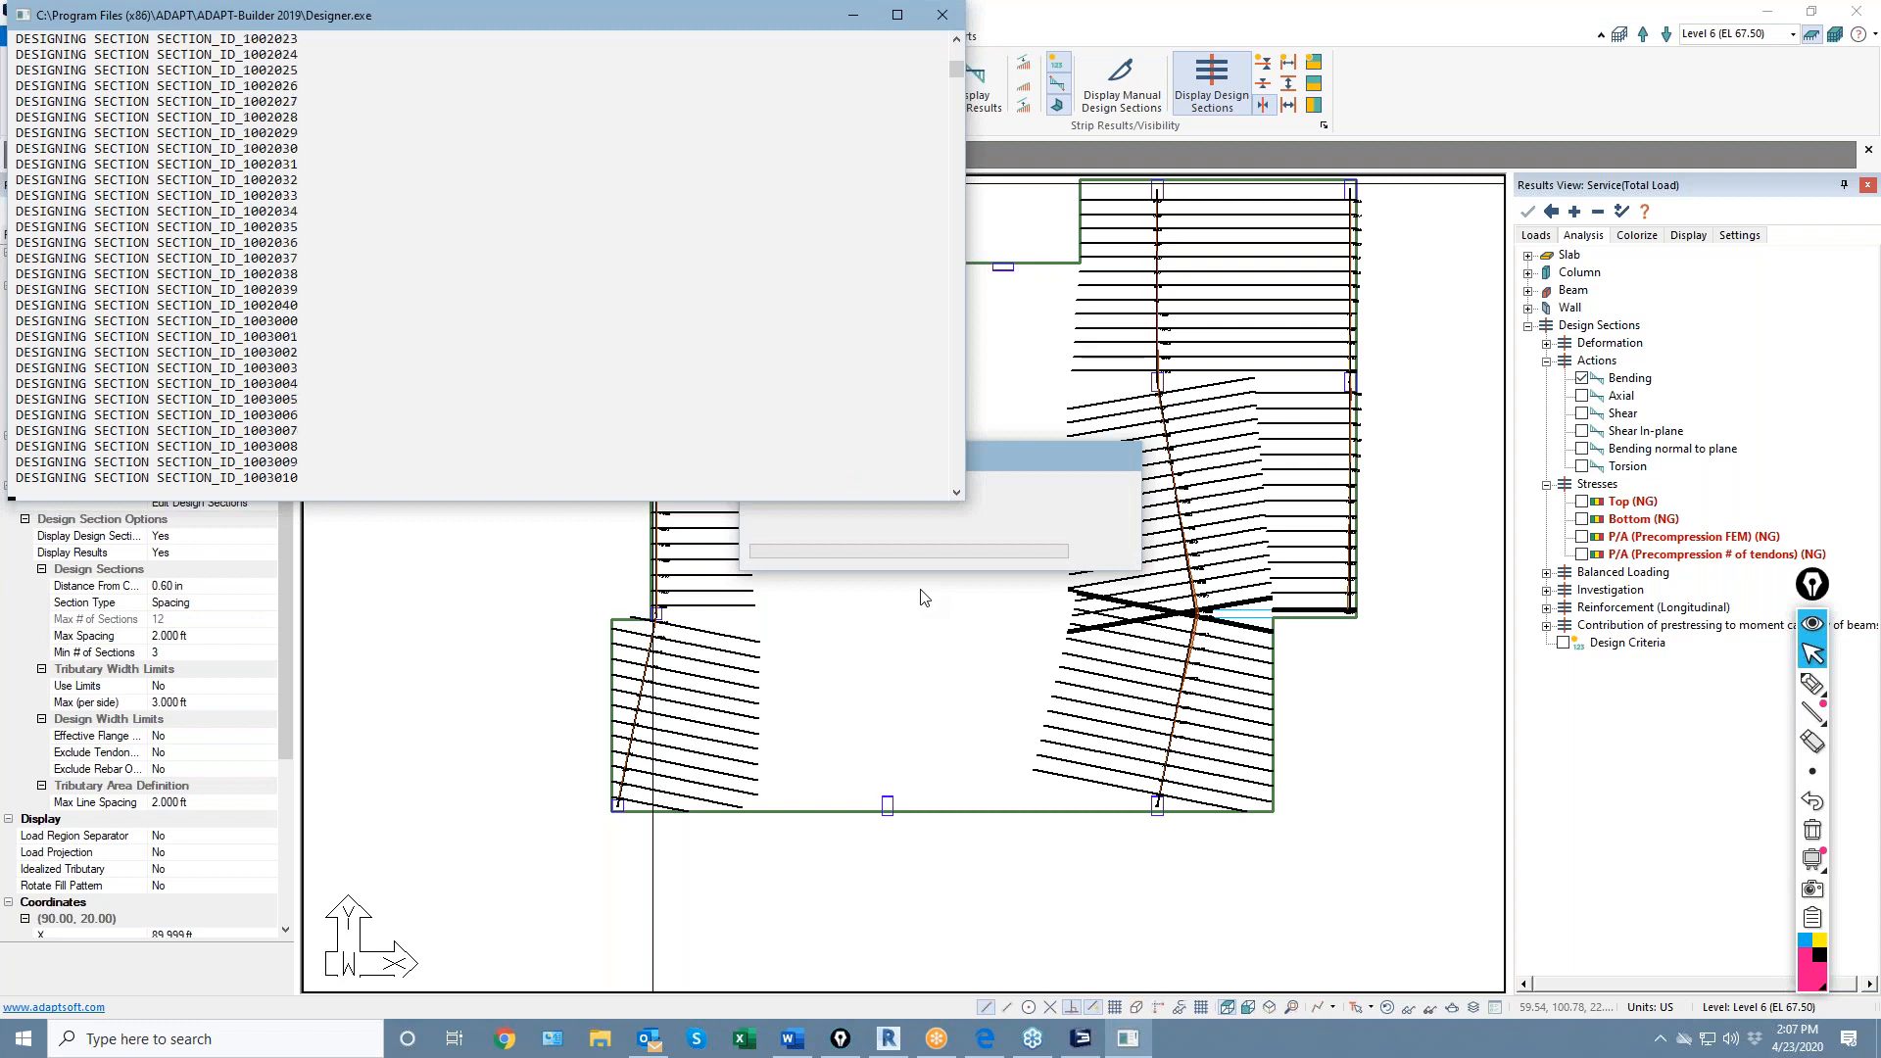
click(913, 556)
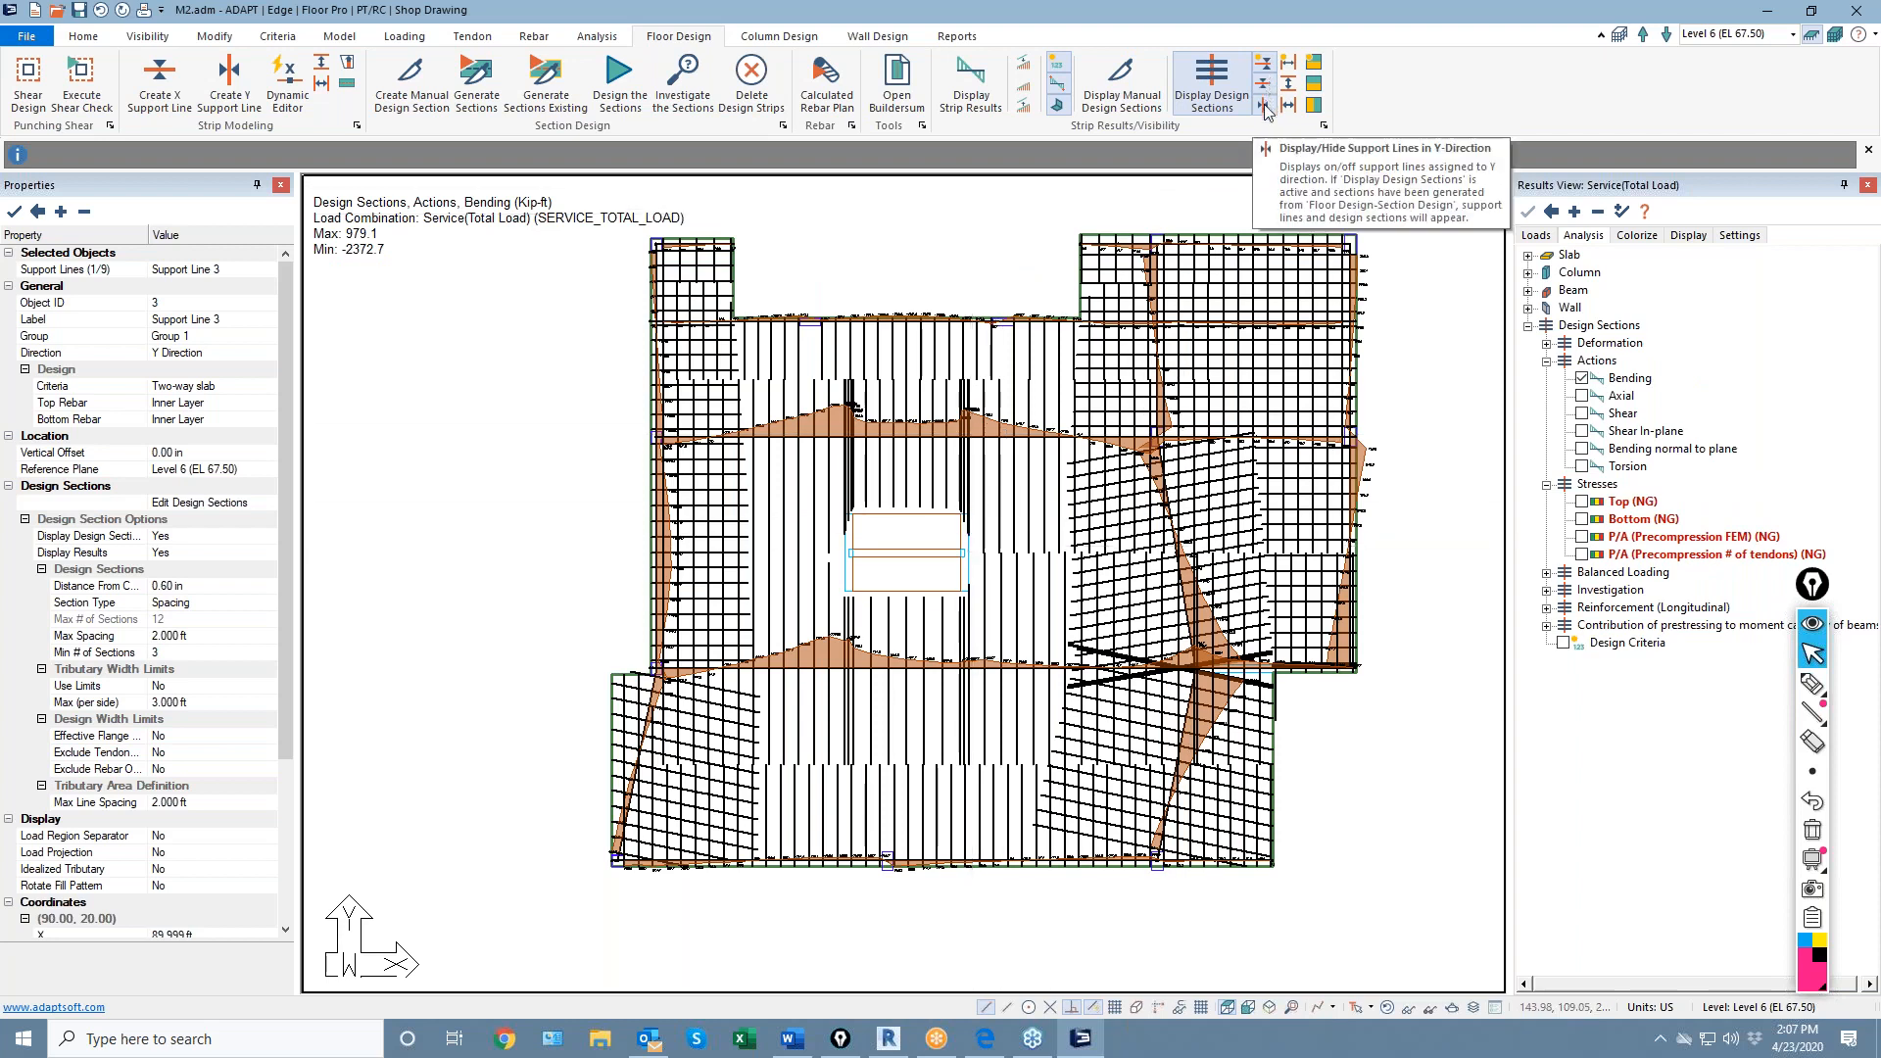
Hide the Y-direction support lines and examine the X-direction bending diagrams along the line north of the opening
click(1264, 105)
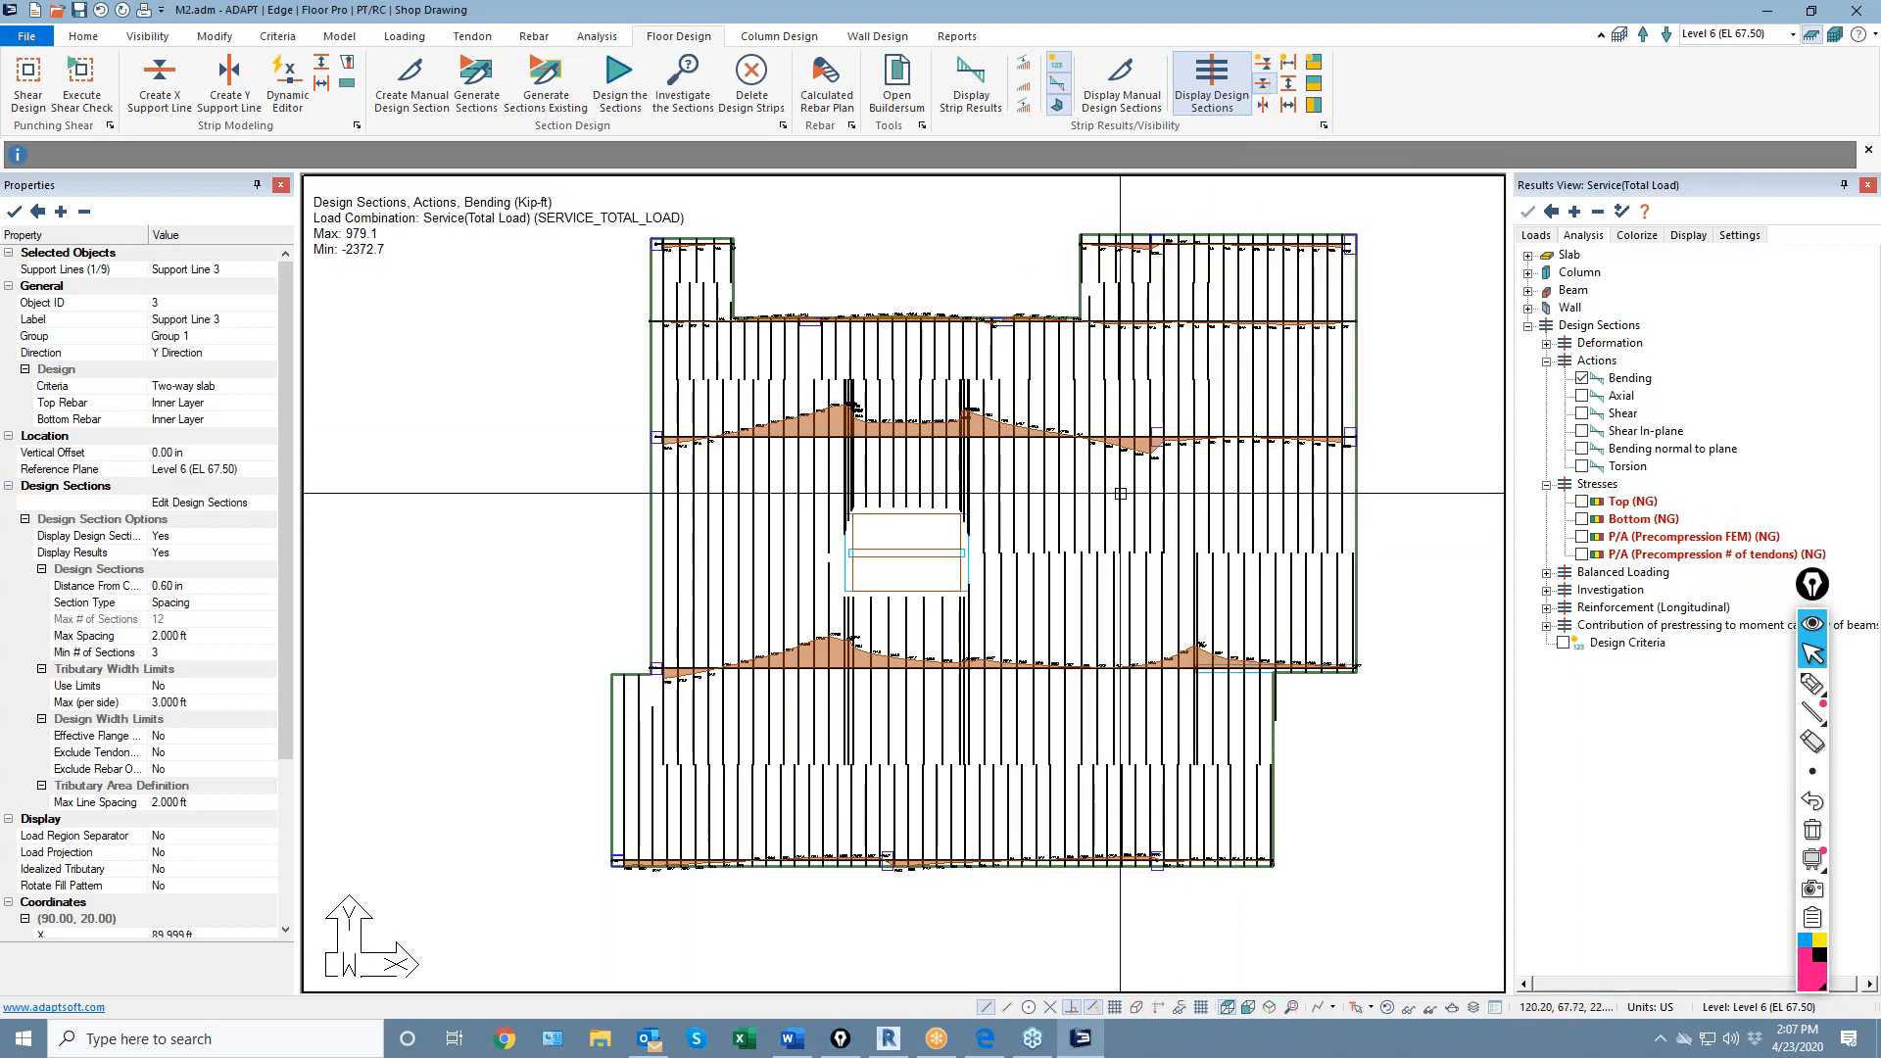
scroll(1148, 490, up, 2)
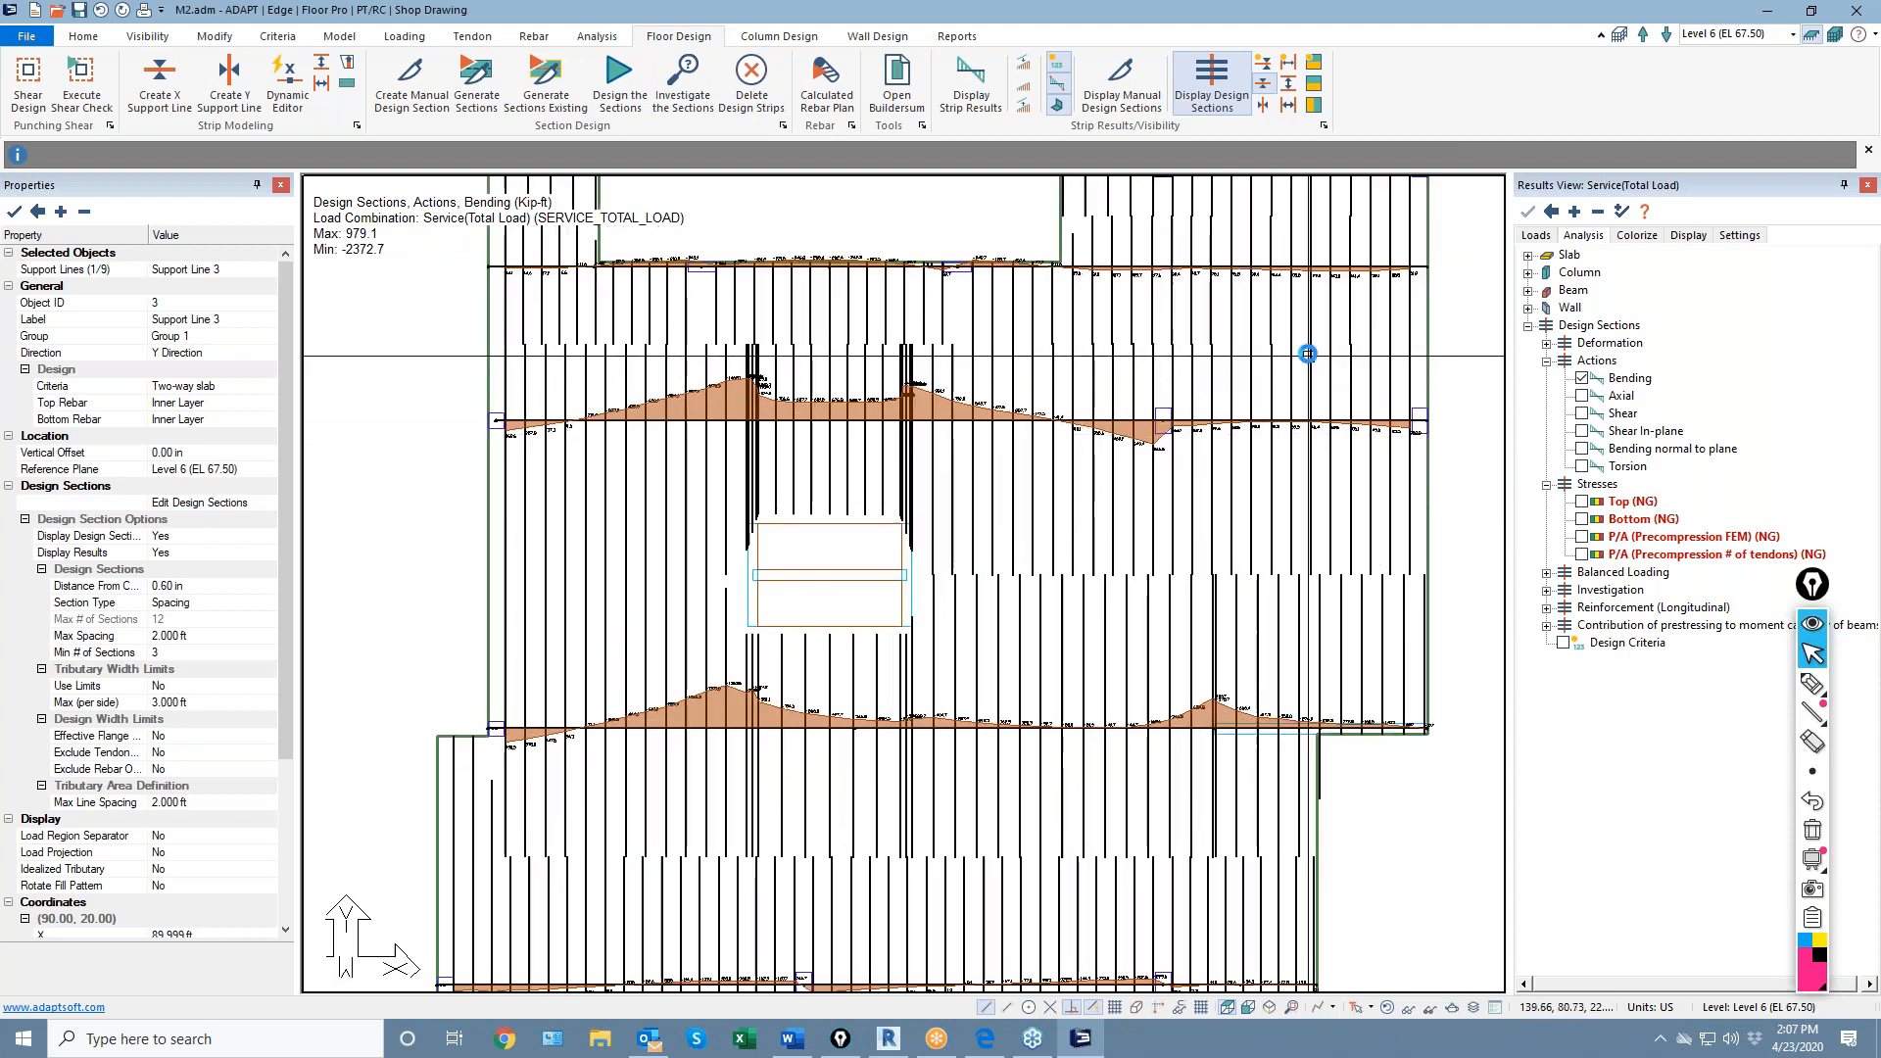
scroll(1309, 355, up, 2)
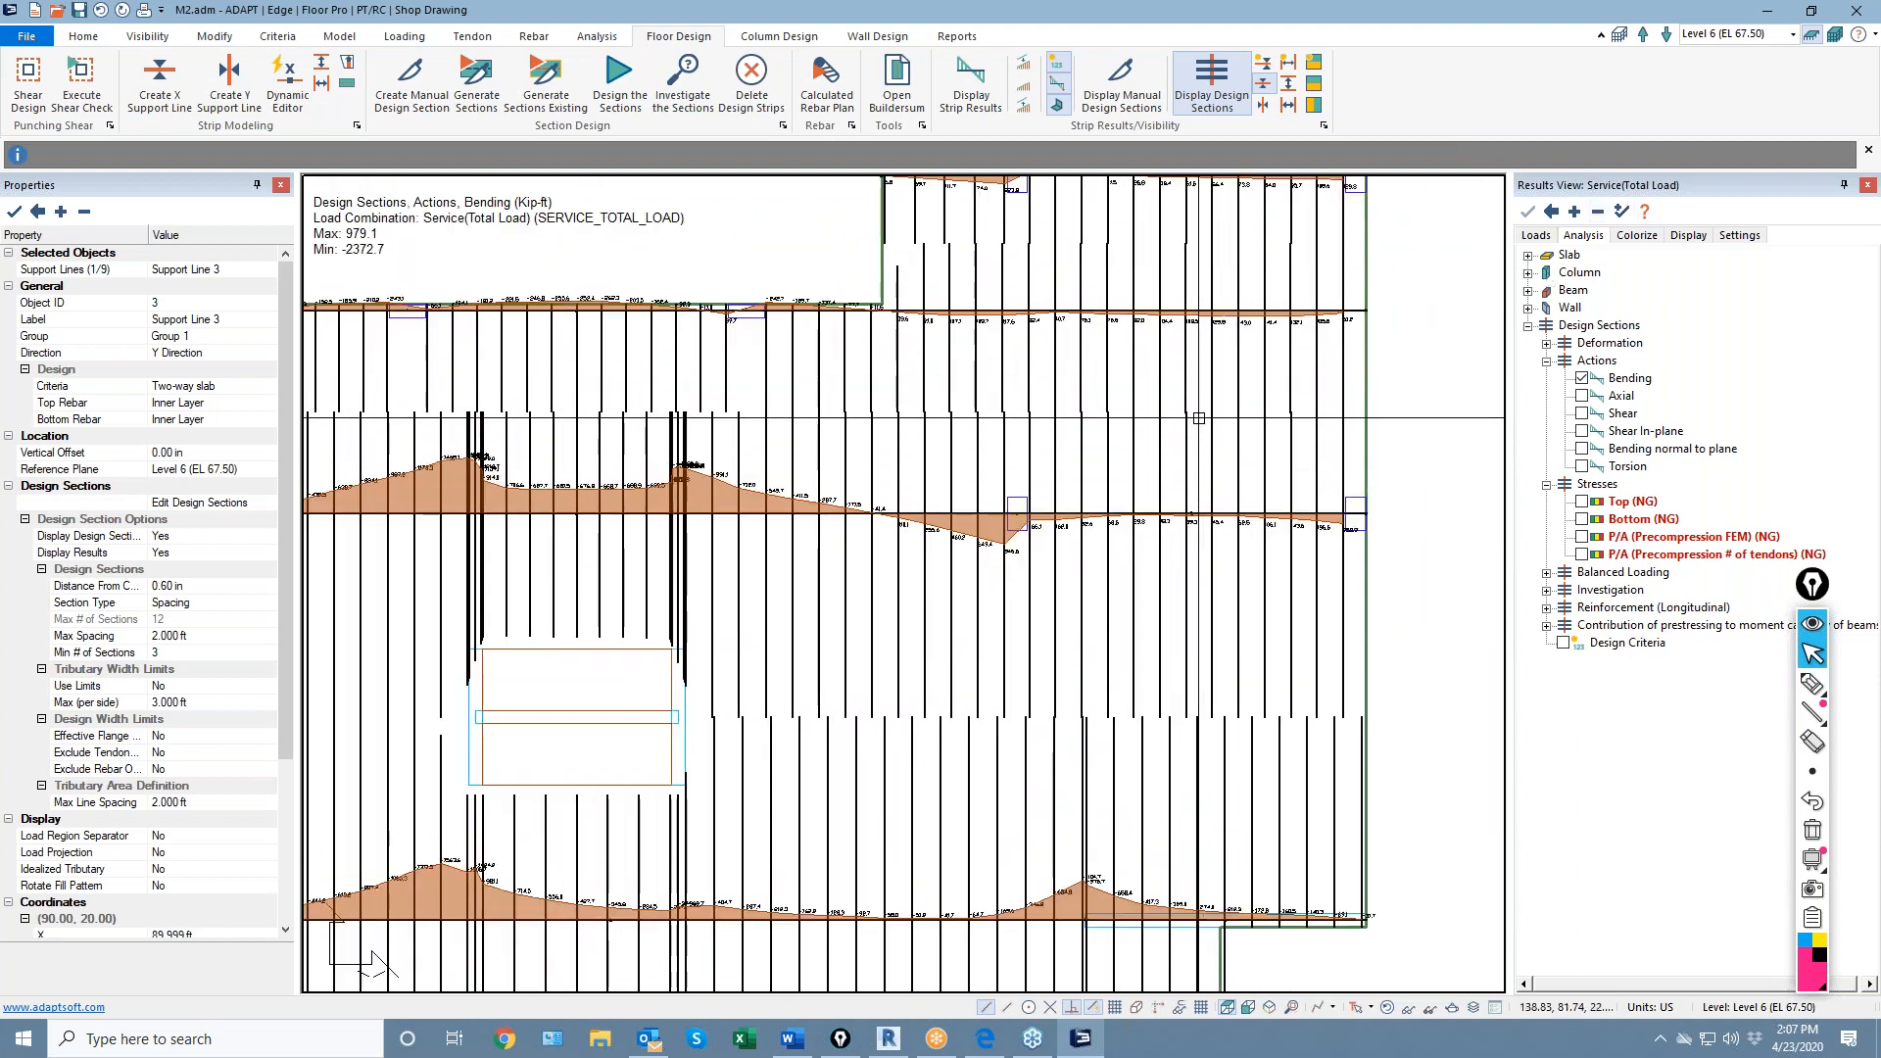
scroll(1200, 419, up, 2)
scroll(1143, 533, up, 2)
scroll(966, 521, down, 2)
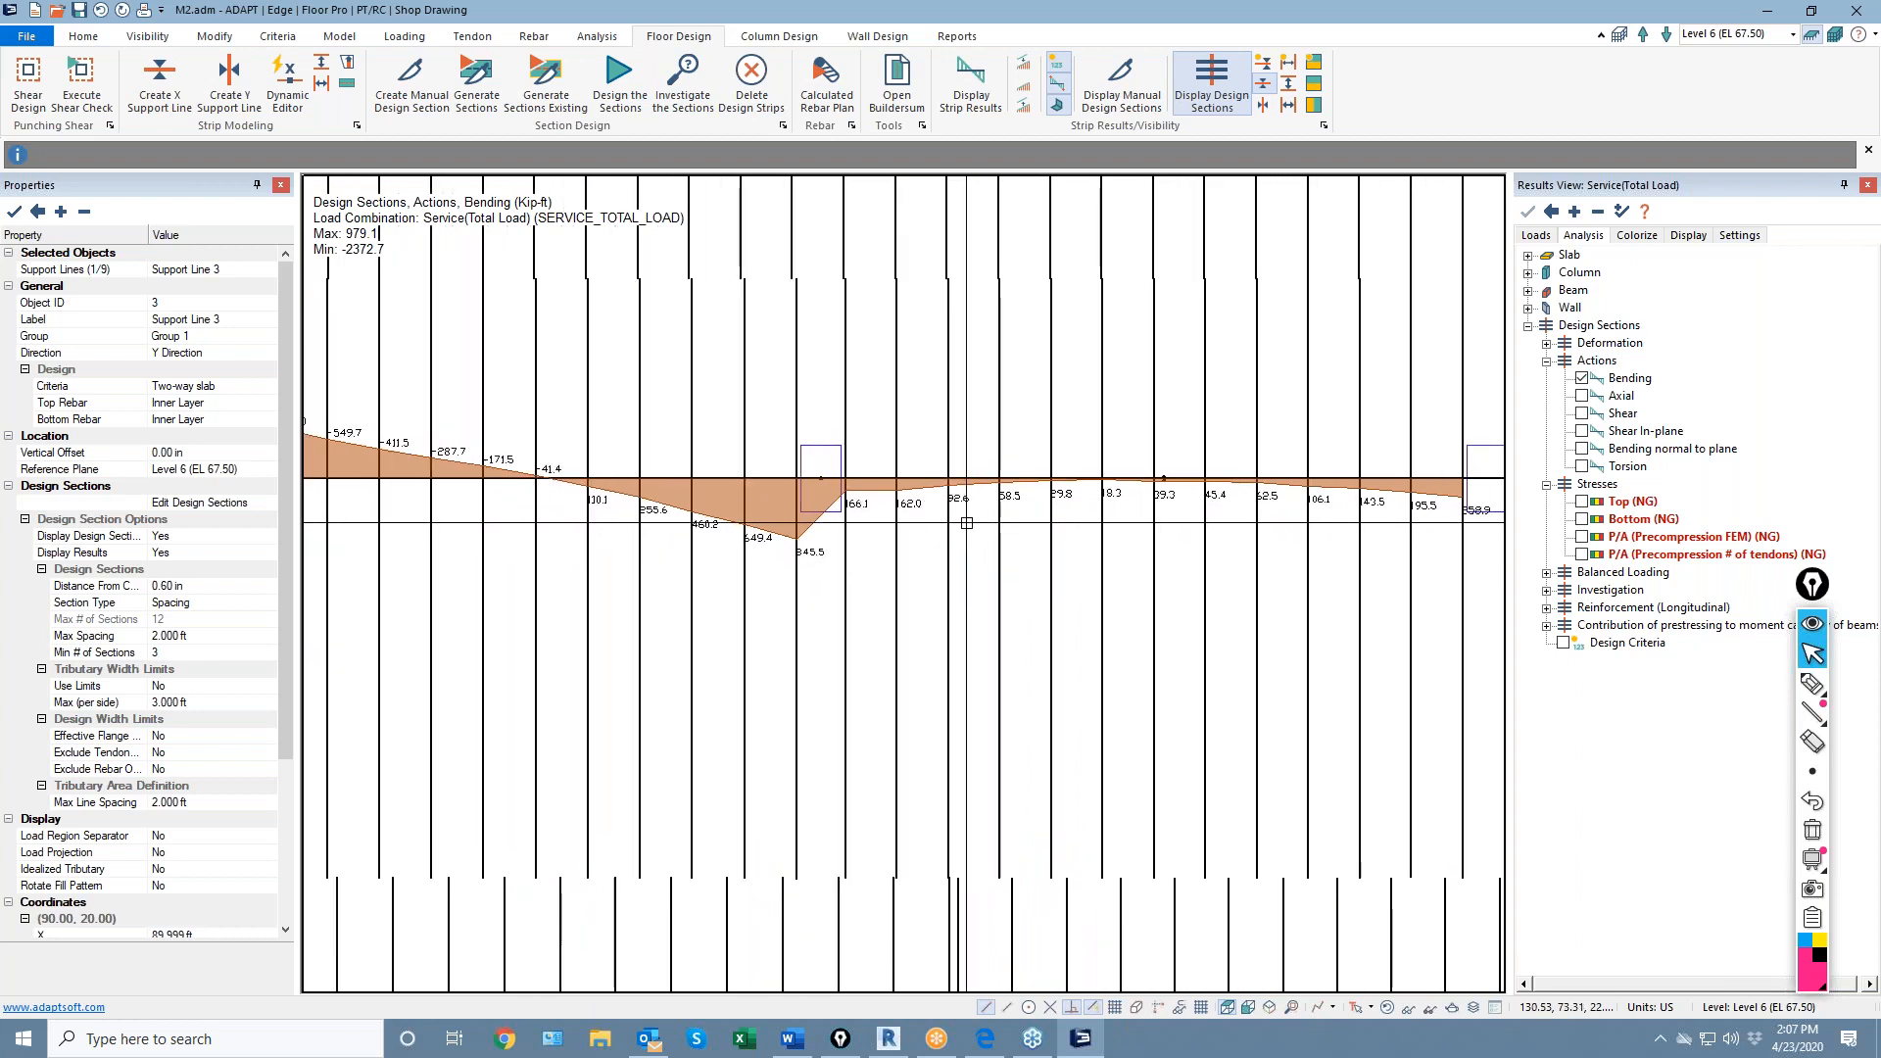
Display the bottom stresses for the Service(Total Load) combination and examine the X-direction sections around the opening and across the slab
click(1582, 519)
scroll(1147, 630, down, 1)
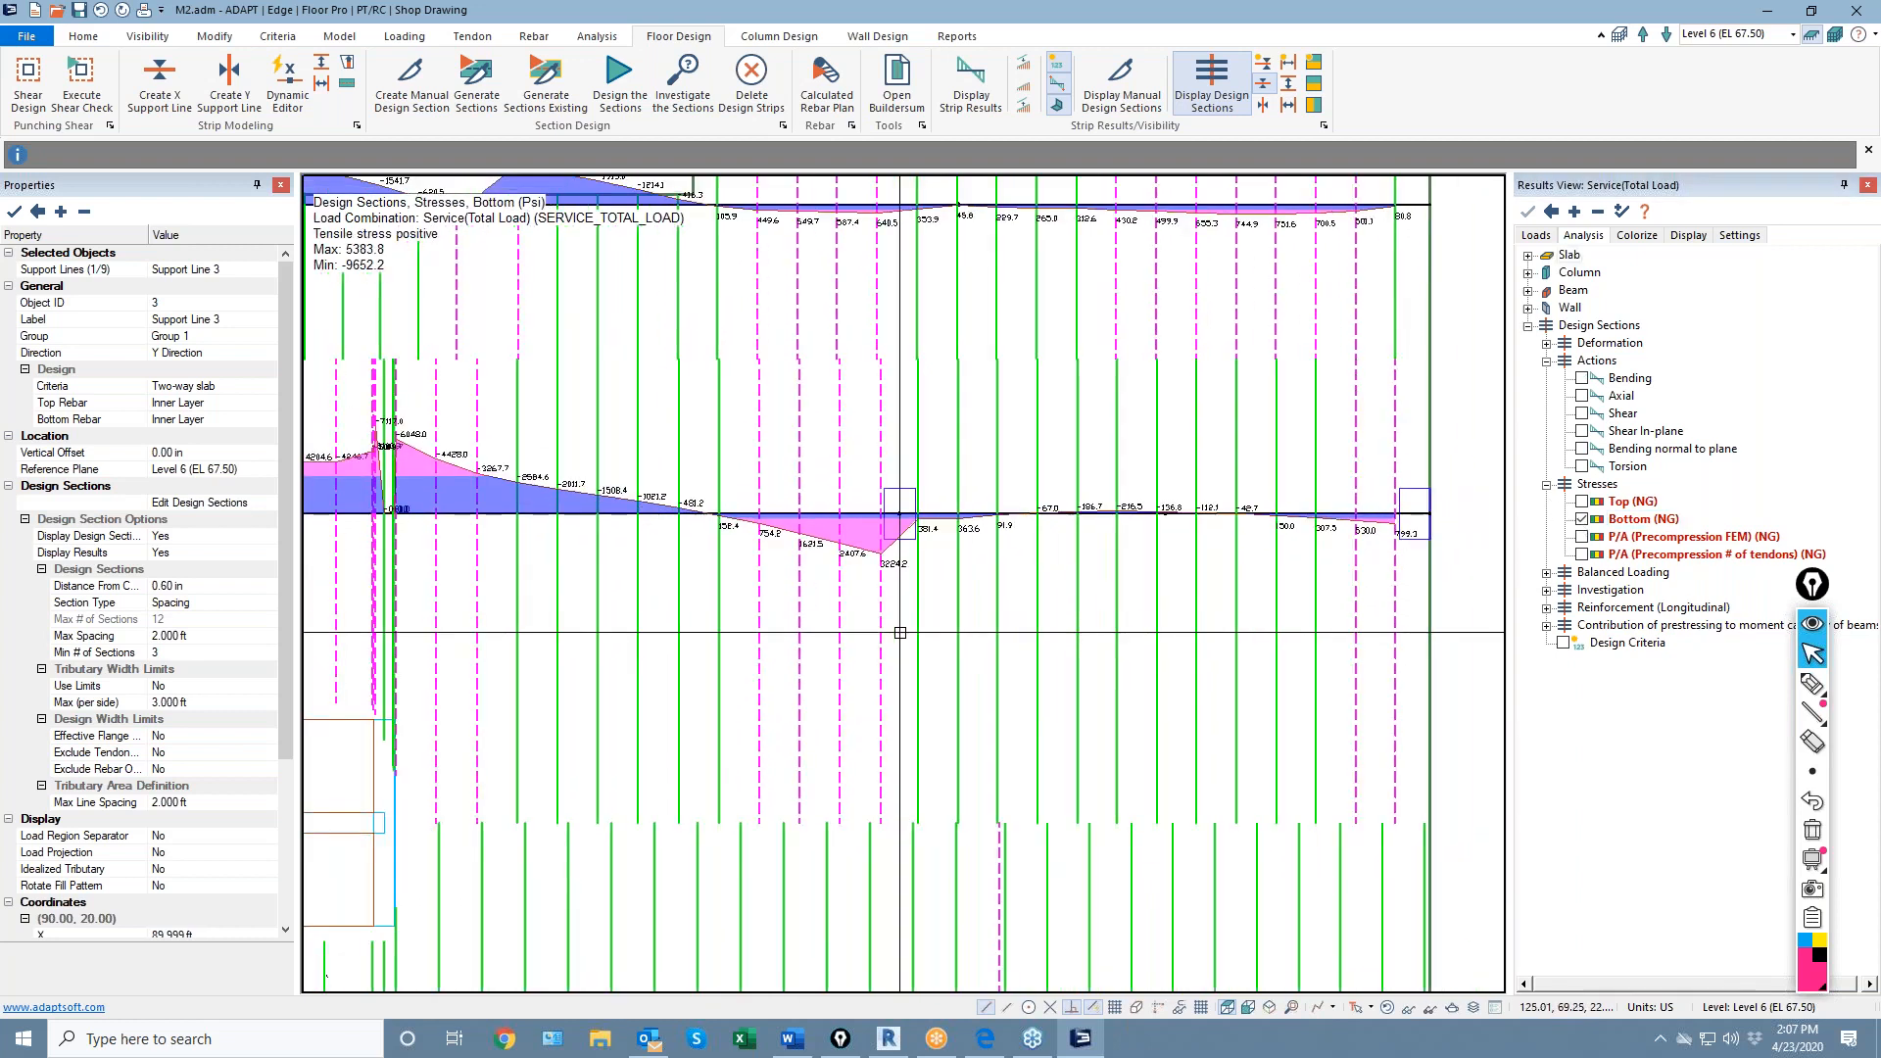
scroll(1127, 622, down, 2)
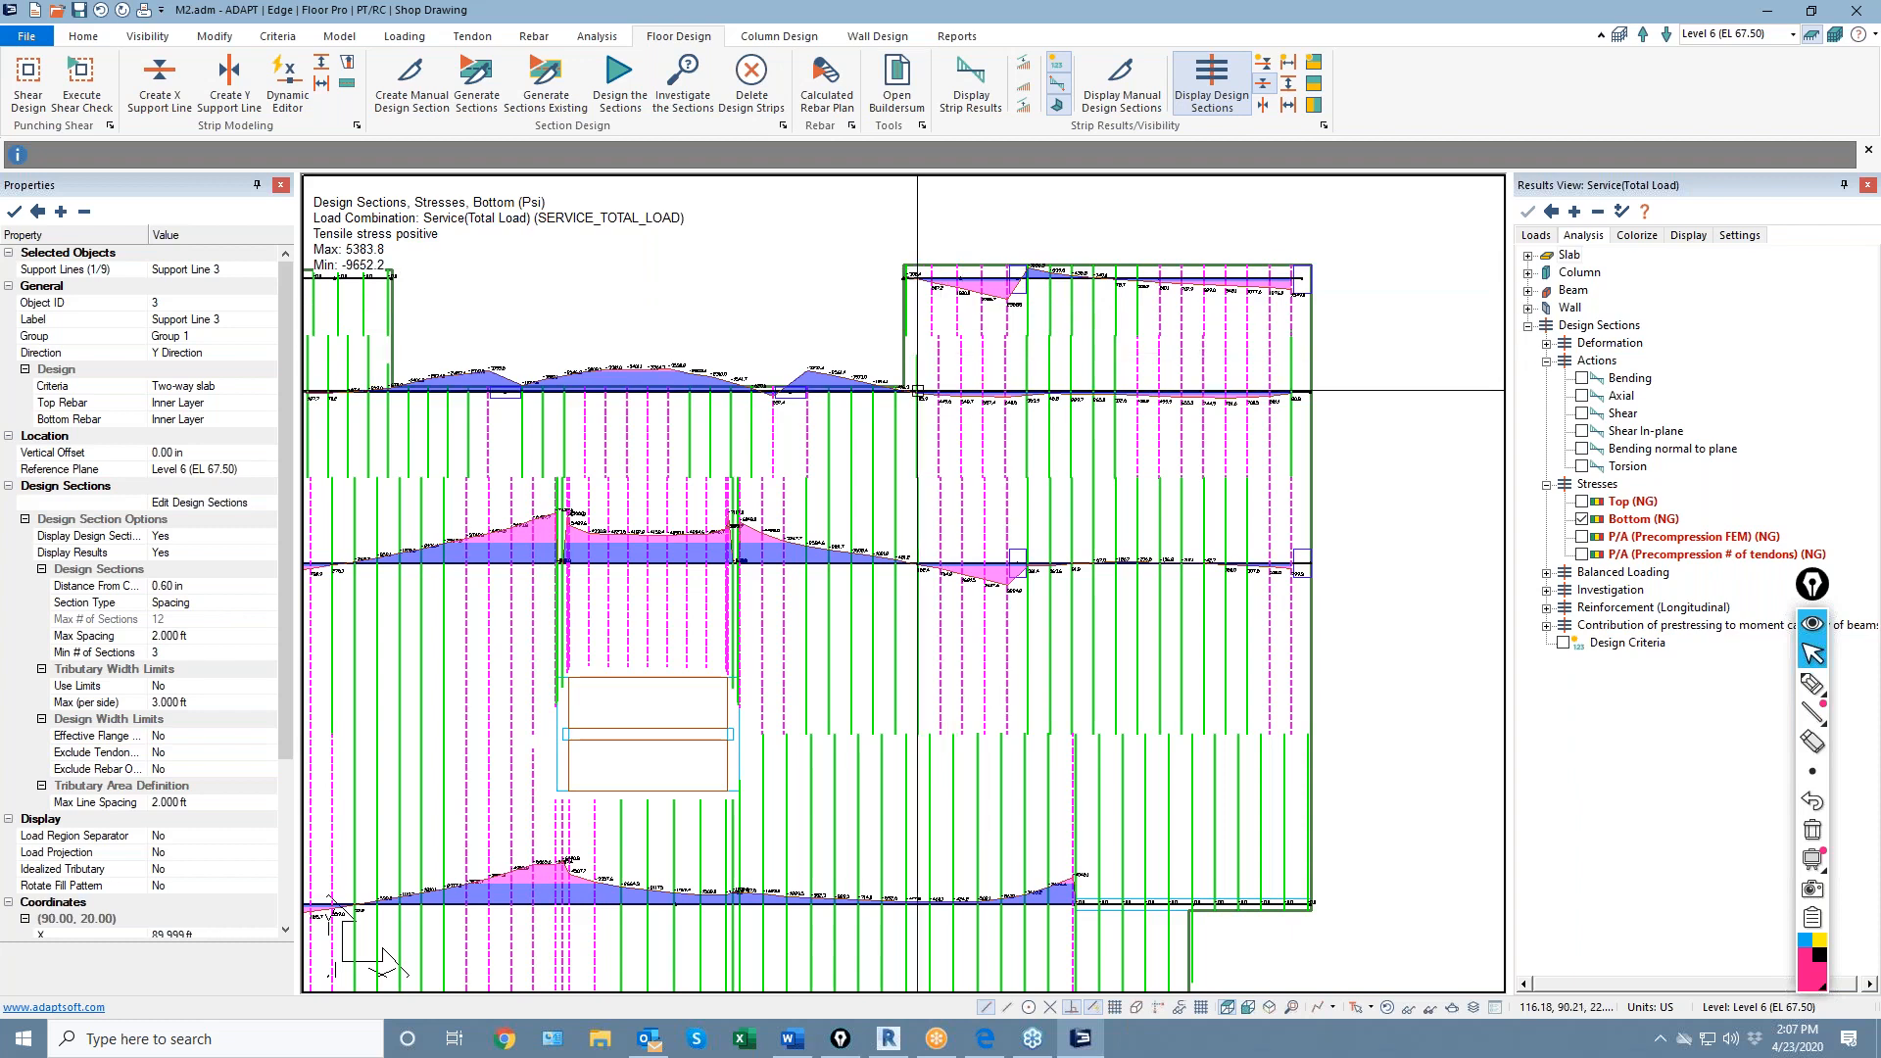
middle_drag(872, 558, 1119, 449)
scroll(911, 436, up, 3)
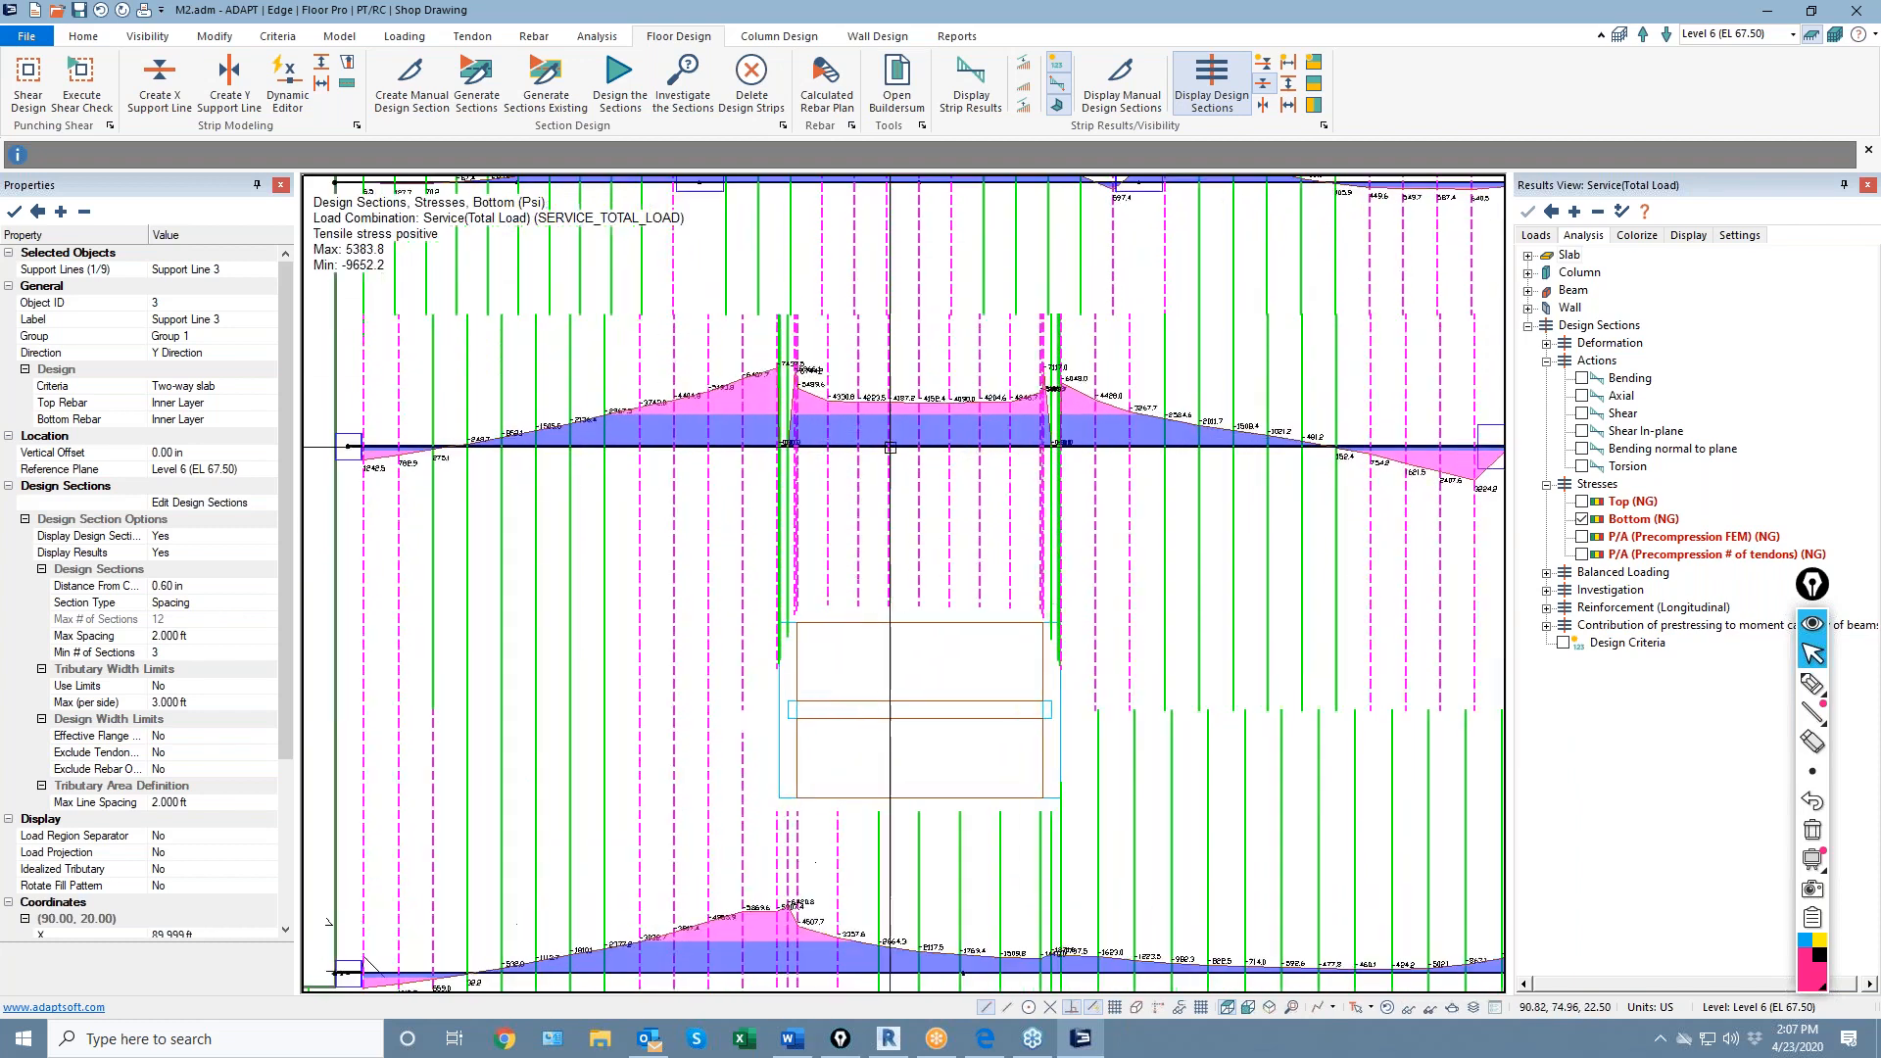
scroll(911, 436, up, 3)
scroll(911, 429, down, 3)
scroll(1005, 446, down, 1)
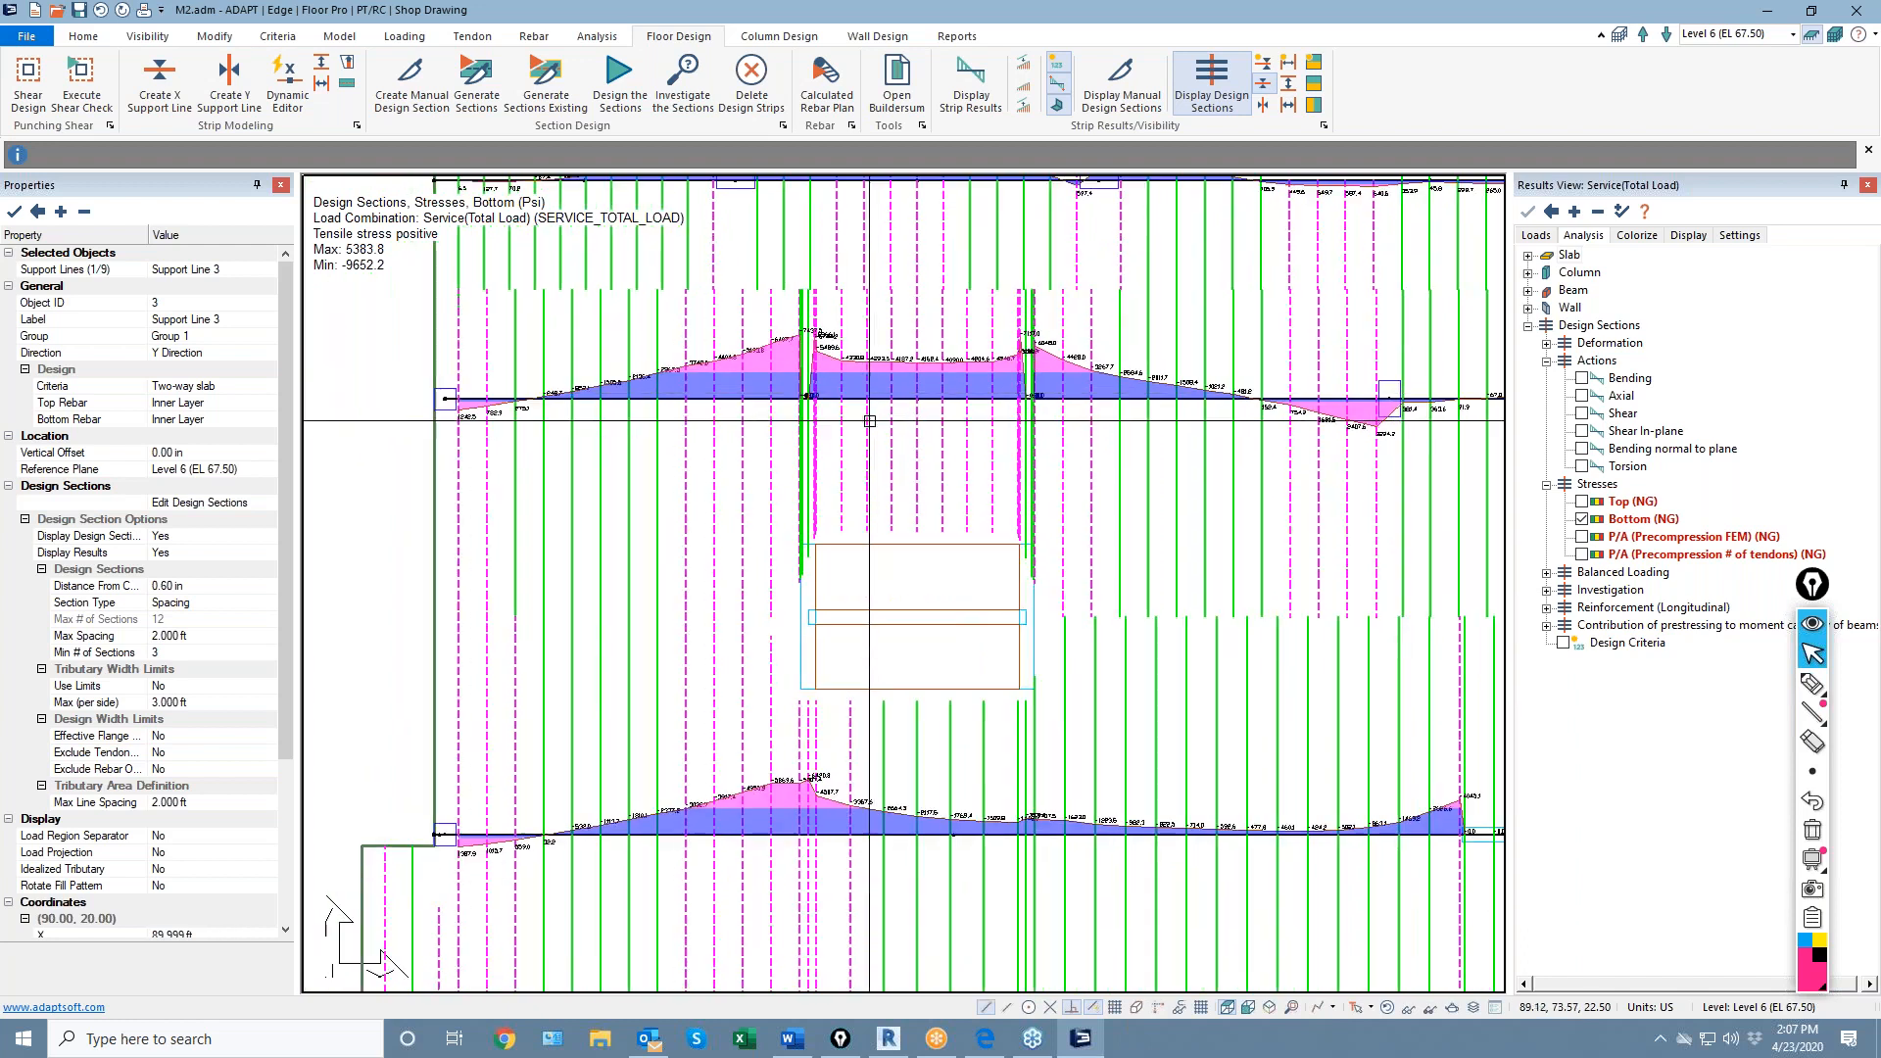
scroll(998, 455, down, 2)
scroll(921, 655, up, 1)
scroll(823, 530, down, 1)
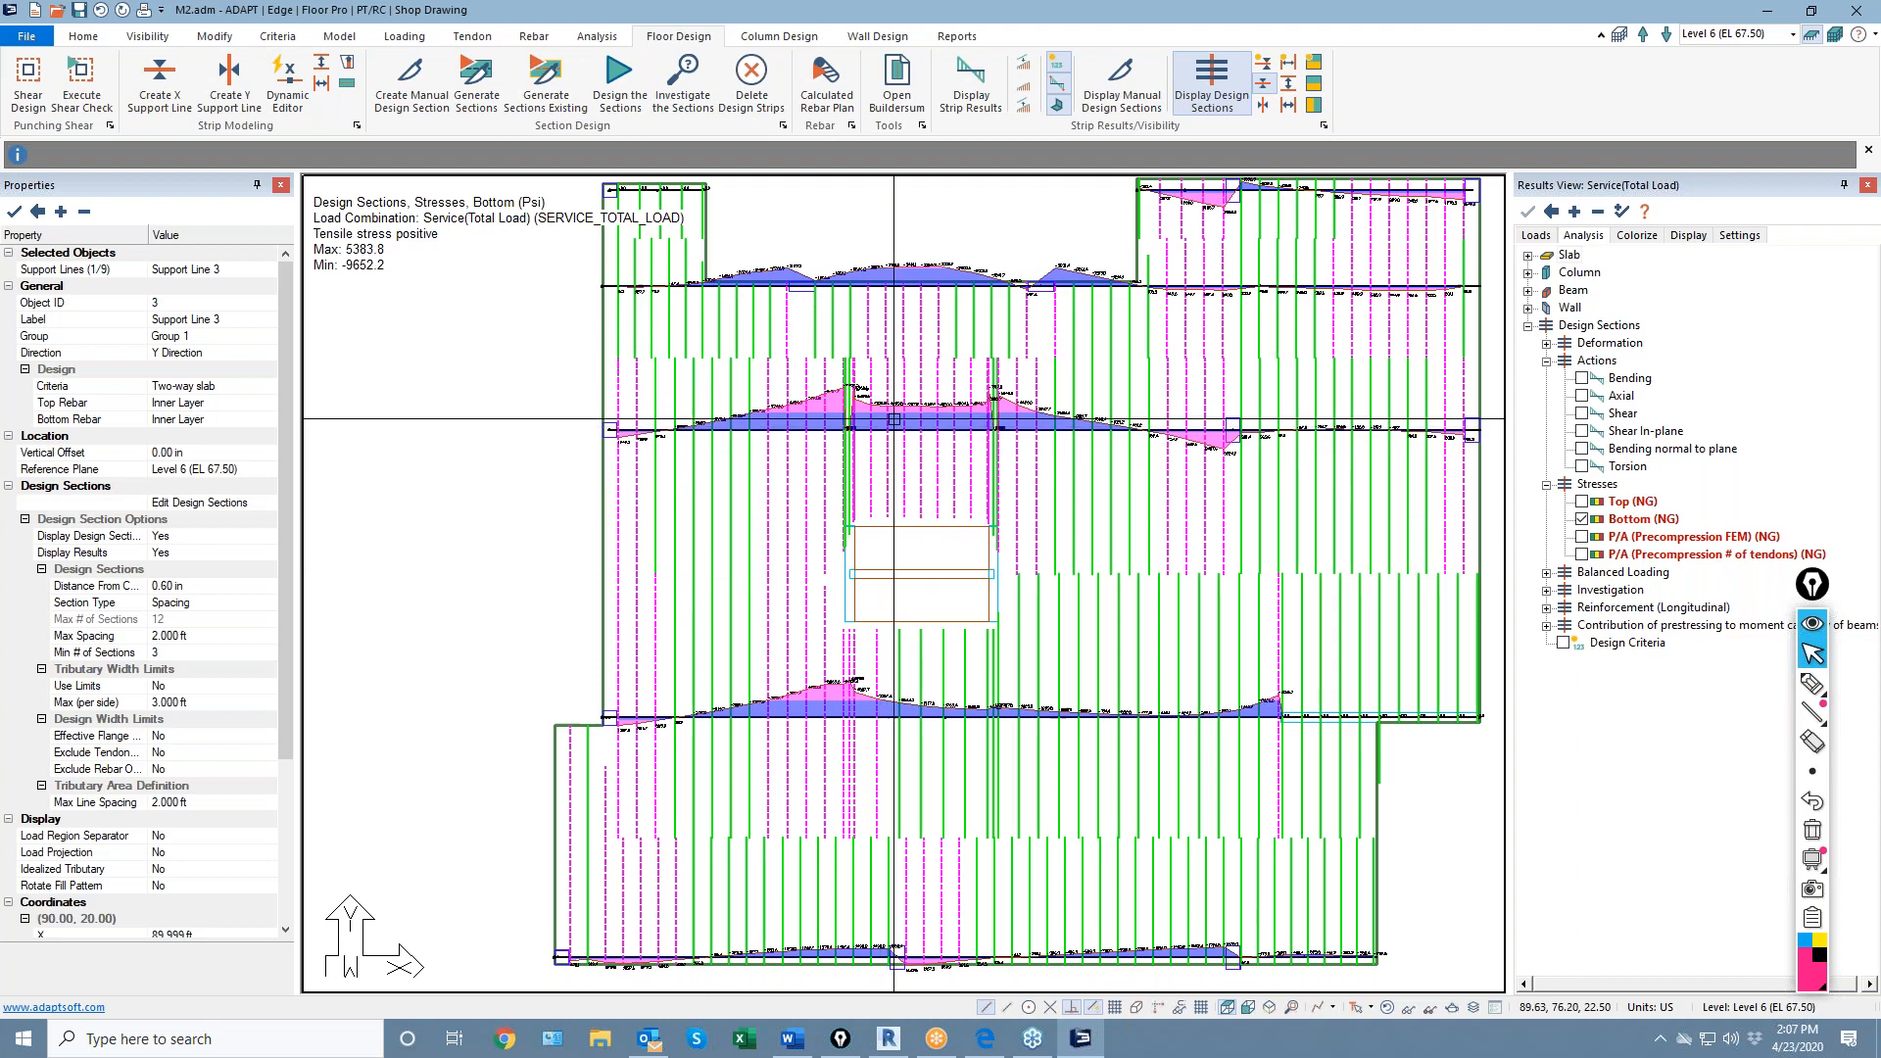
middle_drag(925, 395, 868, 456)
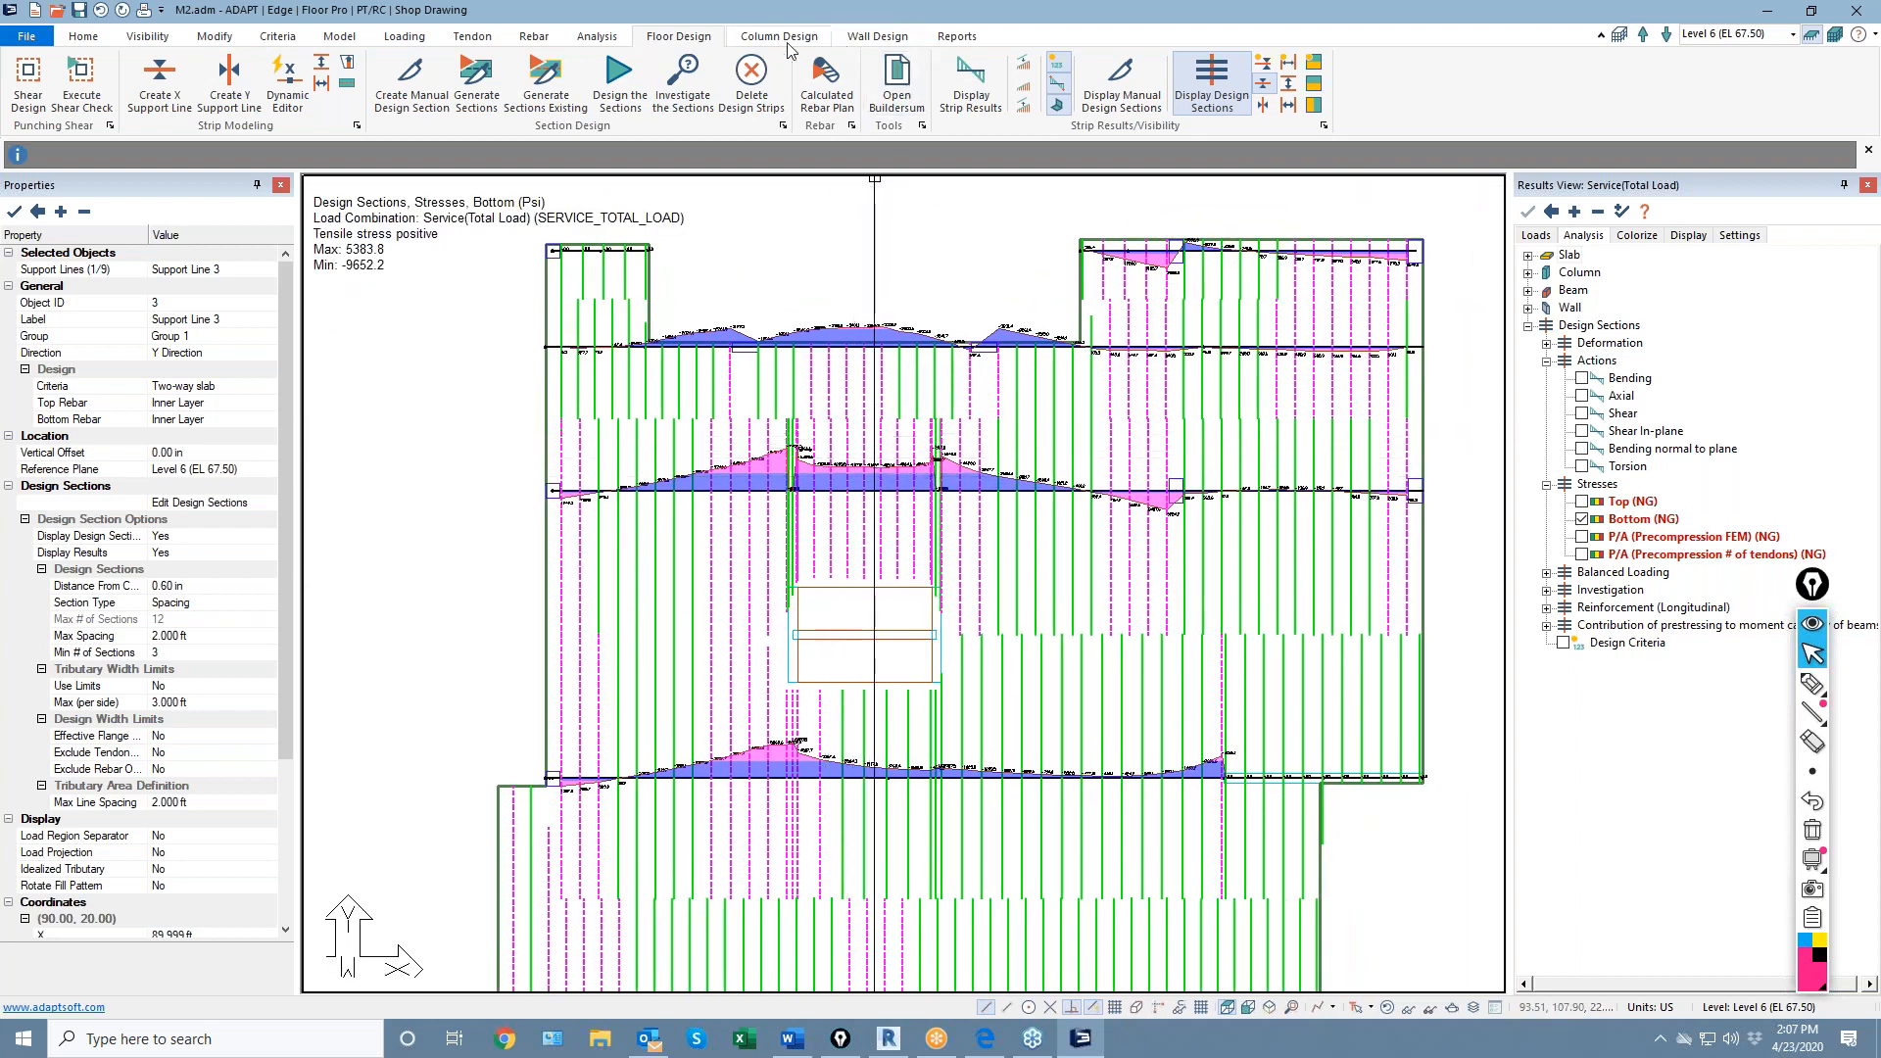
Close the M2 model and start a new Builder 2019 session with the Edge, Floor Pro, PT/RC and Shop Drawing options in US units
click(479, 39)
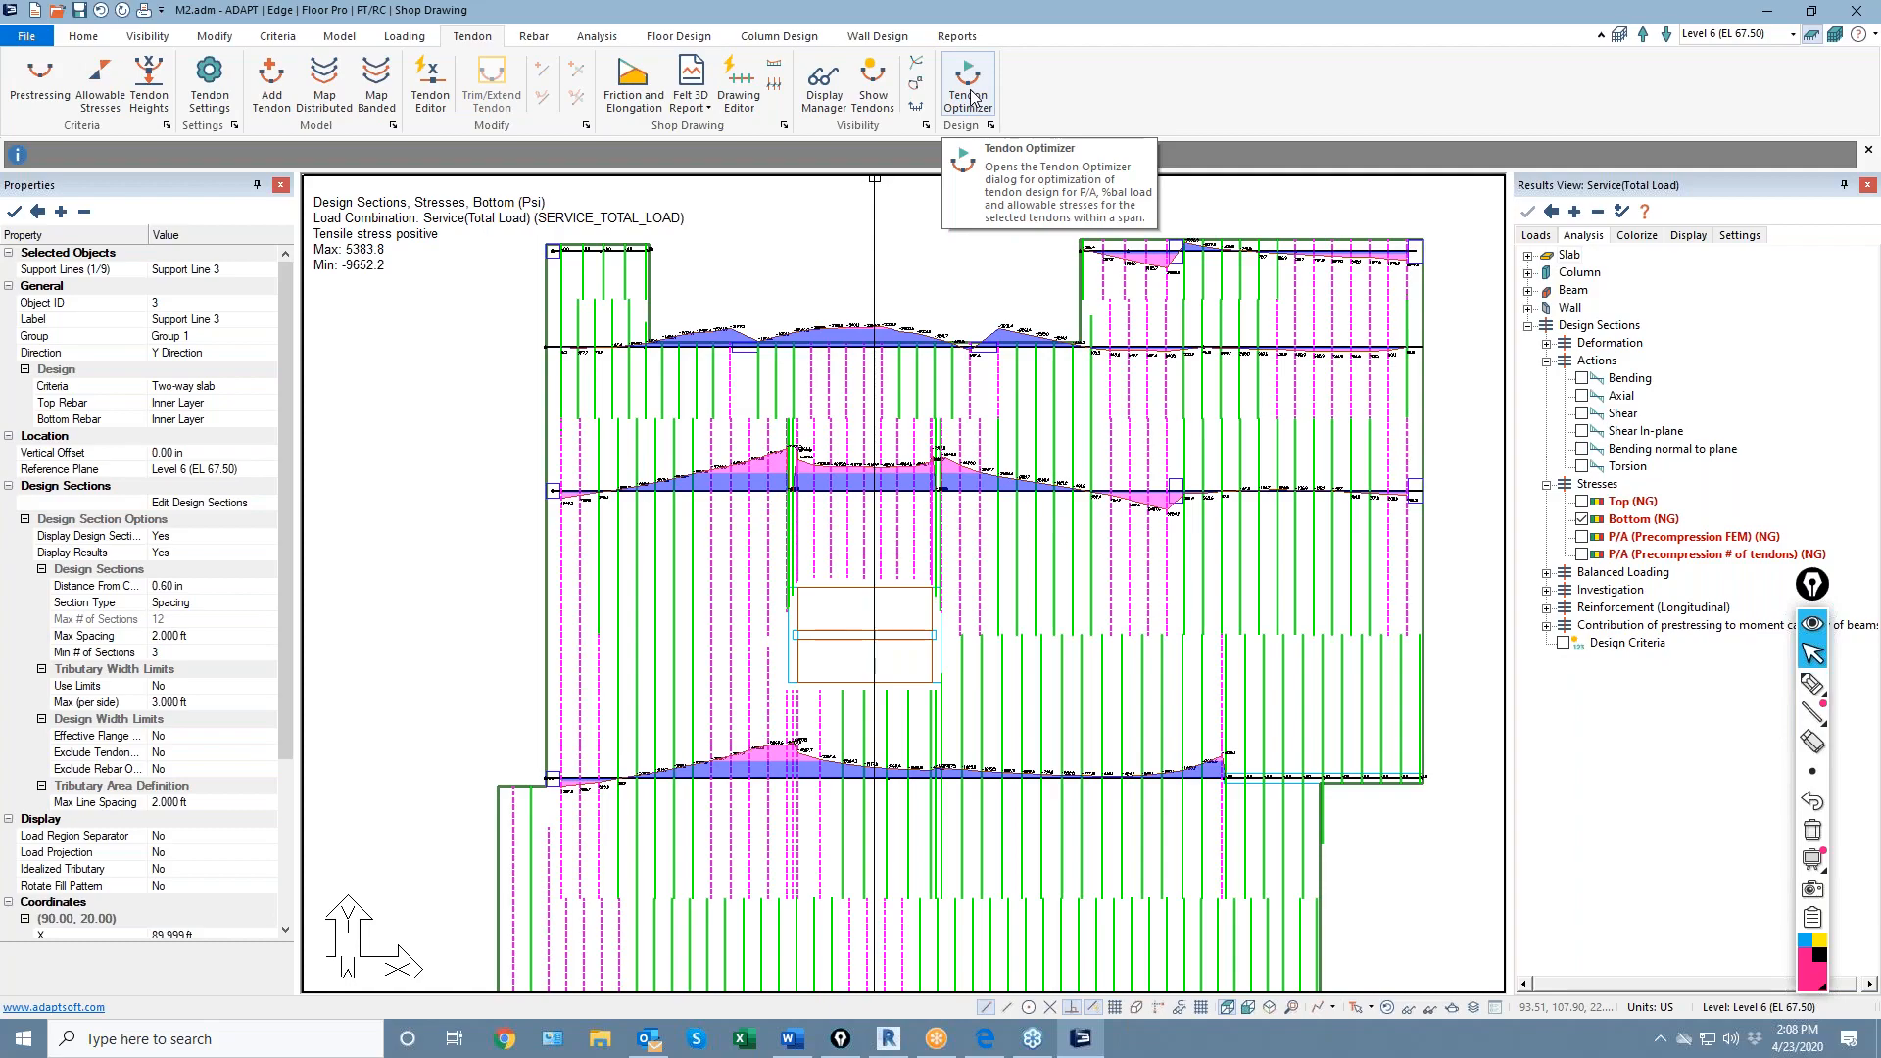
click(1859, 13)
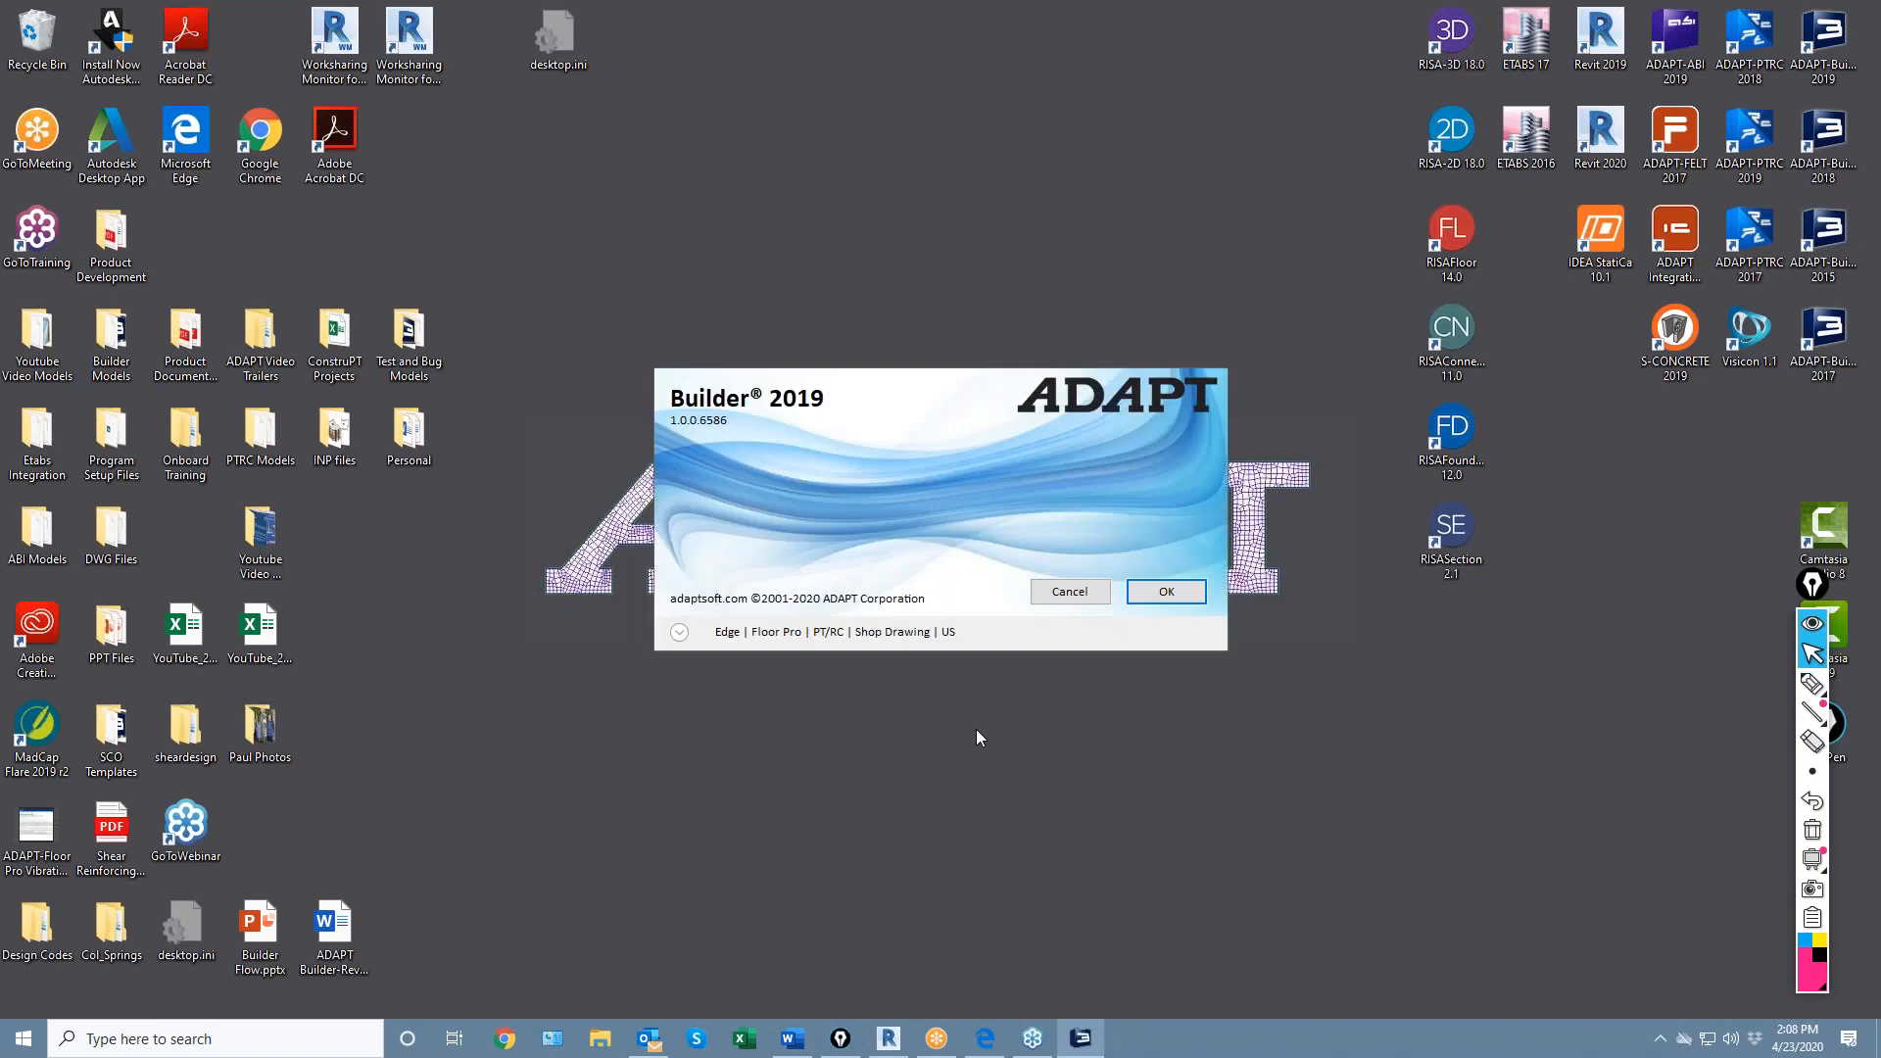
click(1184, 596)
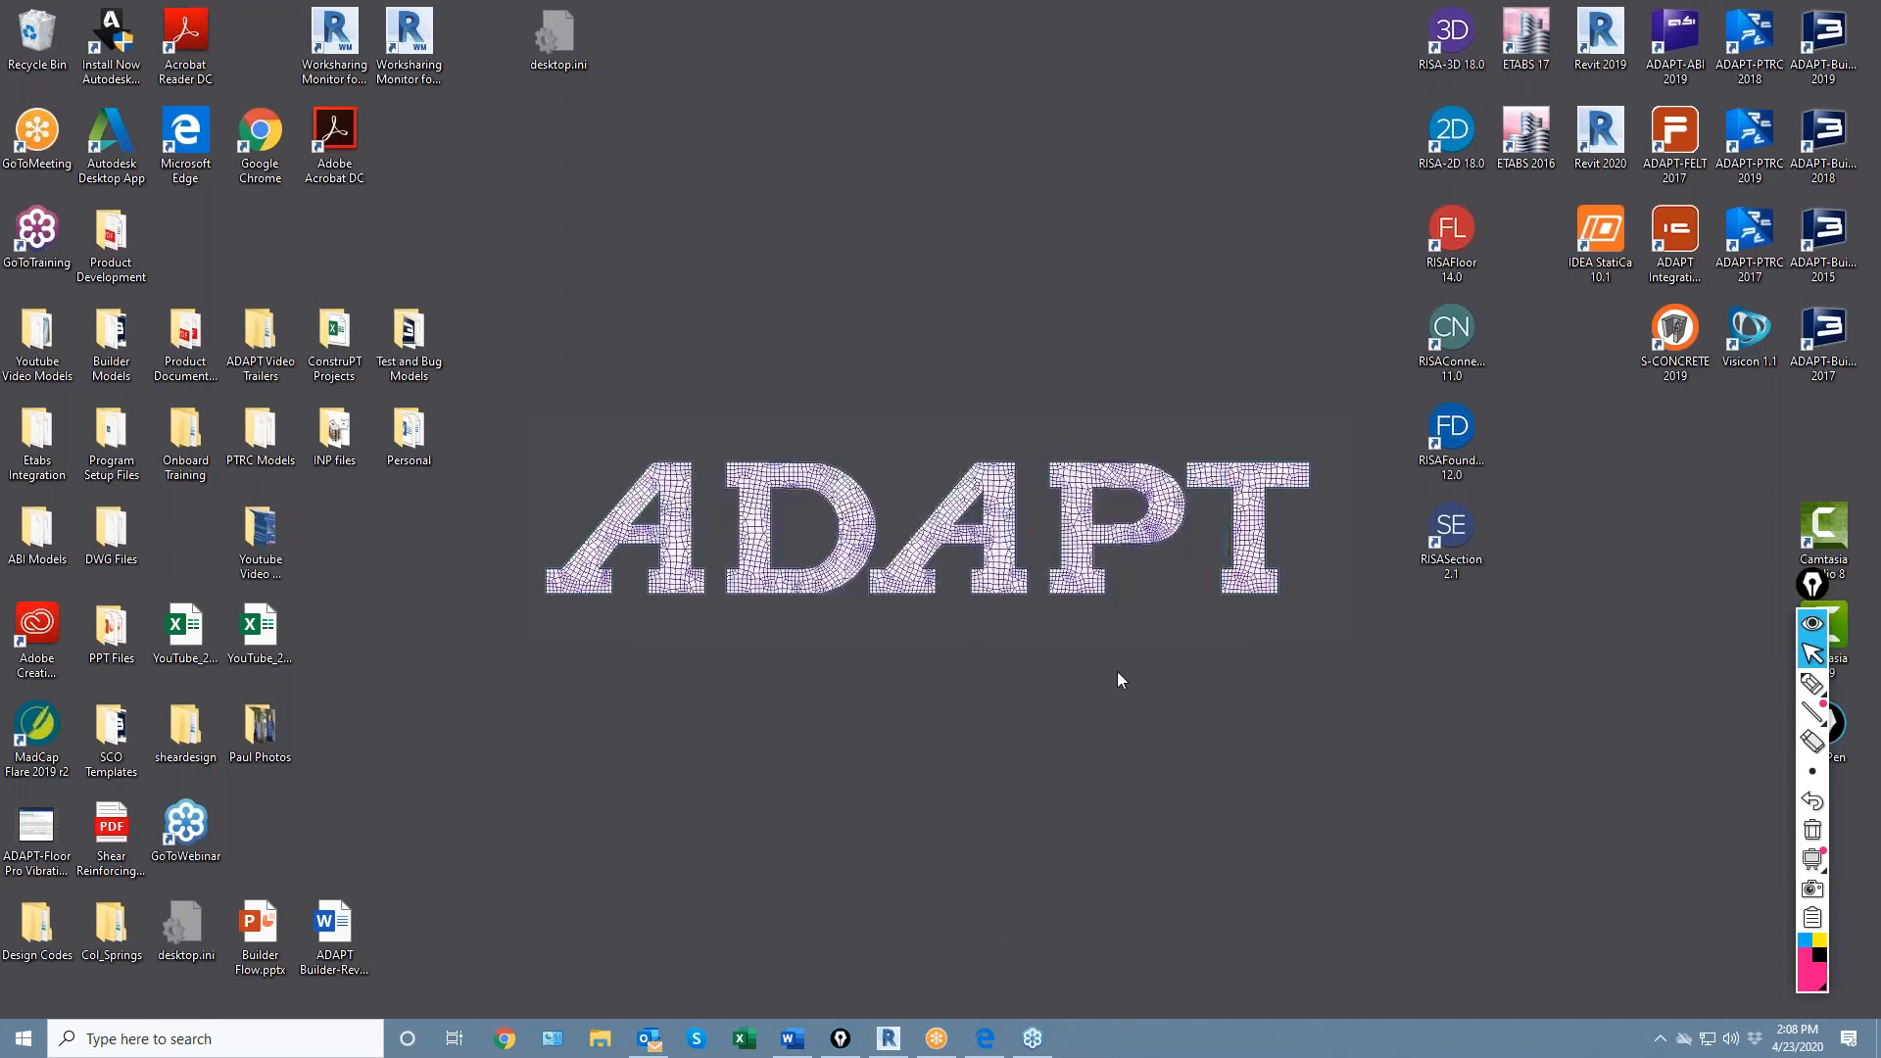
Start the Floor Wizard and define a slab with three 30 ft spans in each direction
click(208, 37)
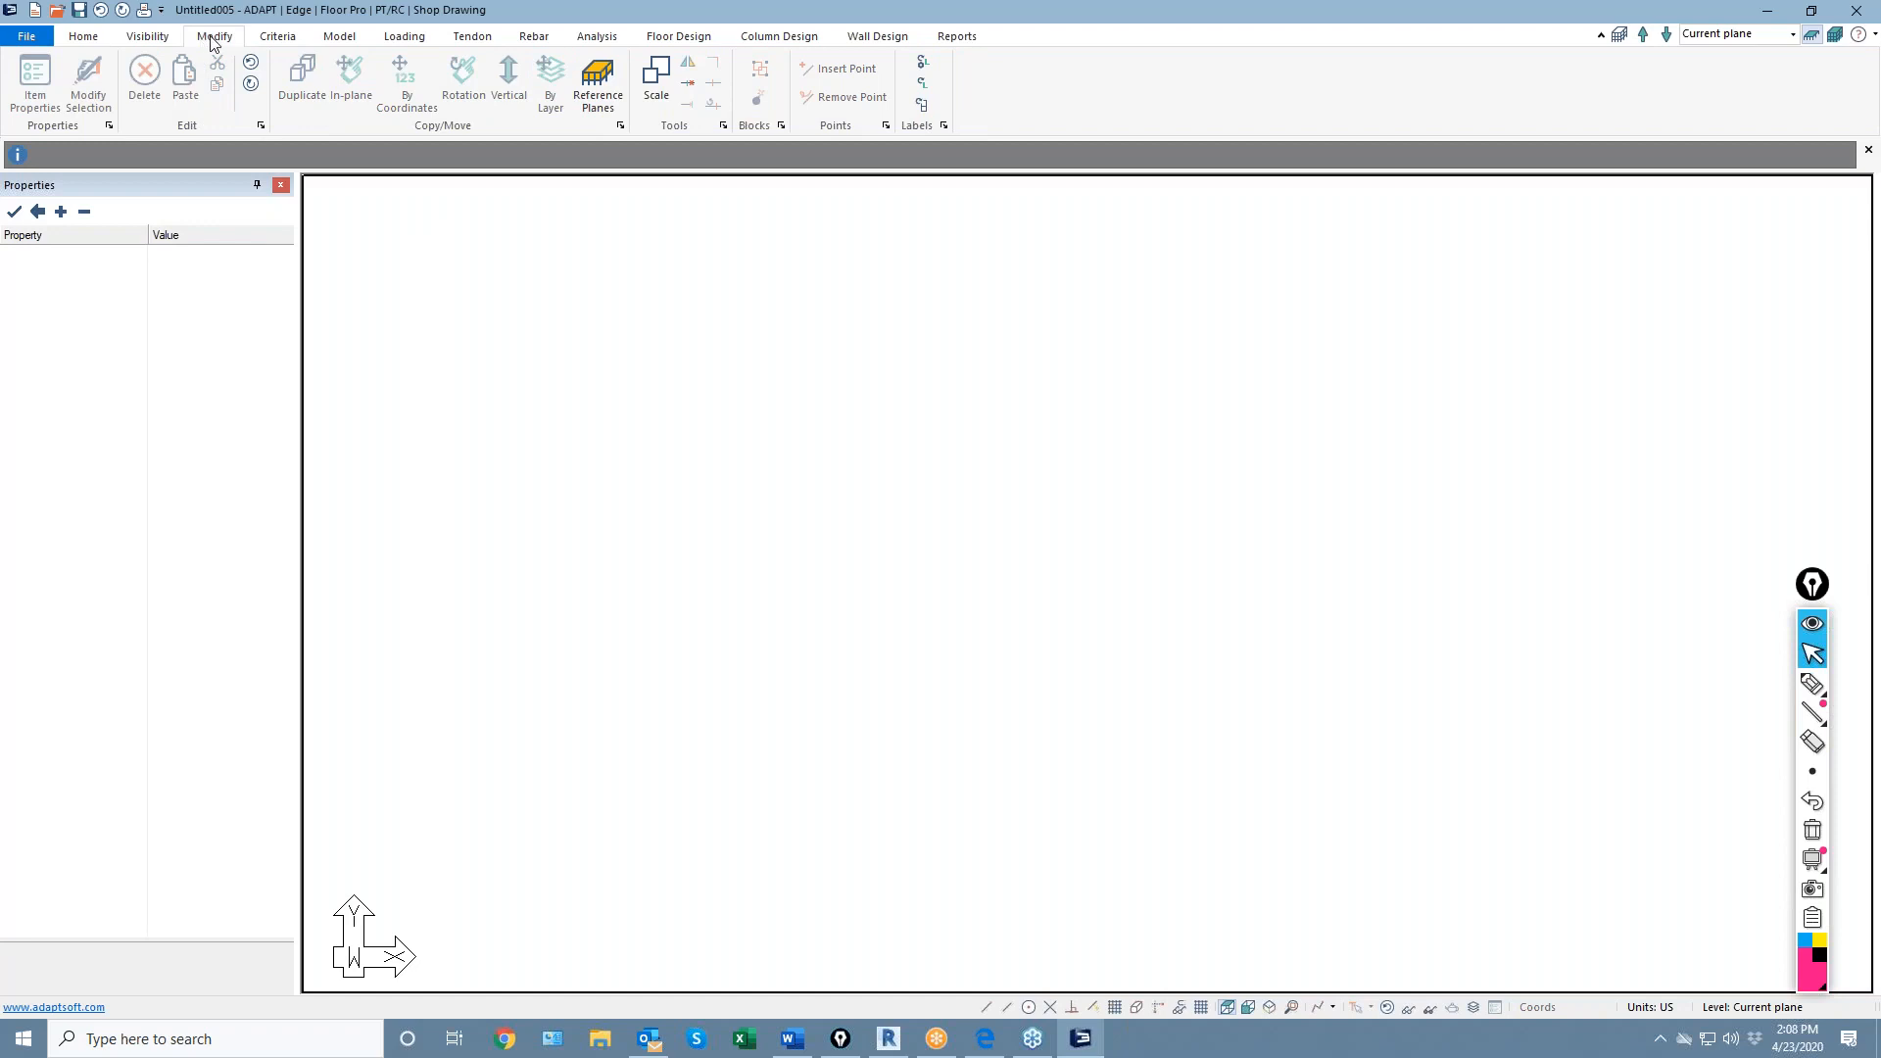
click(339, 37)
click(29, 83)
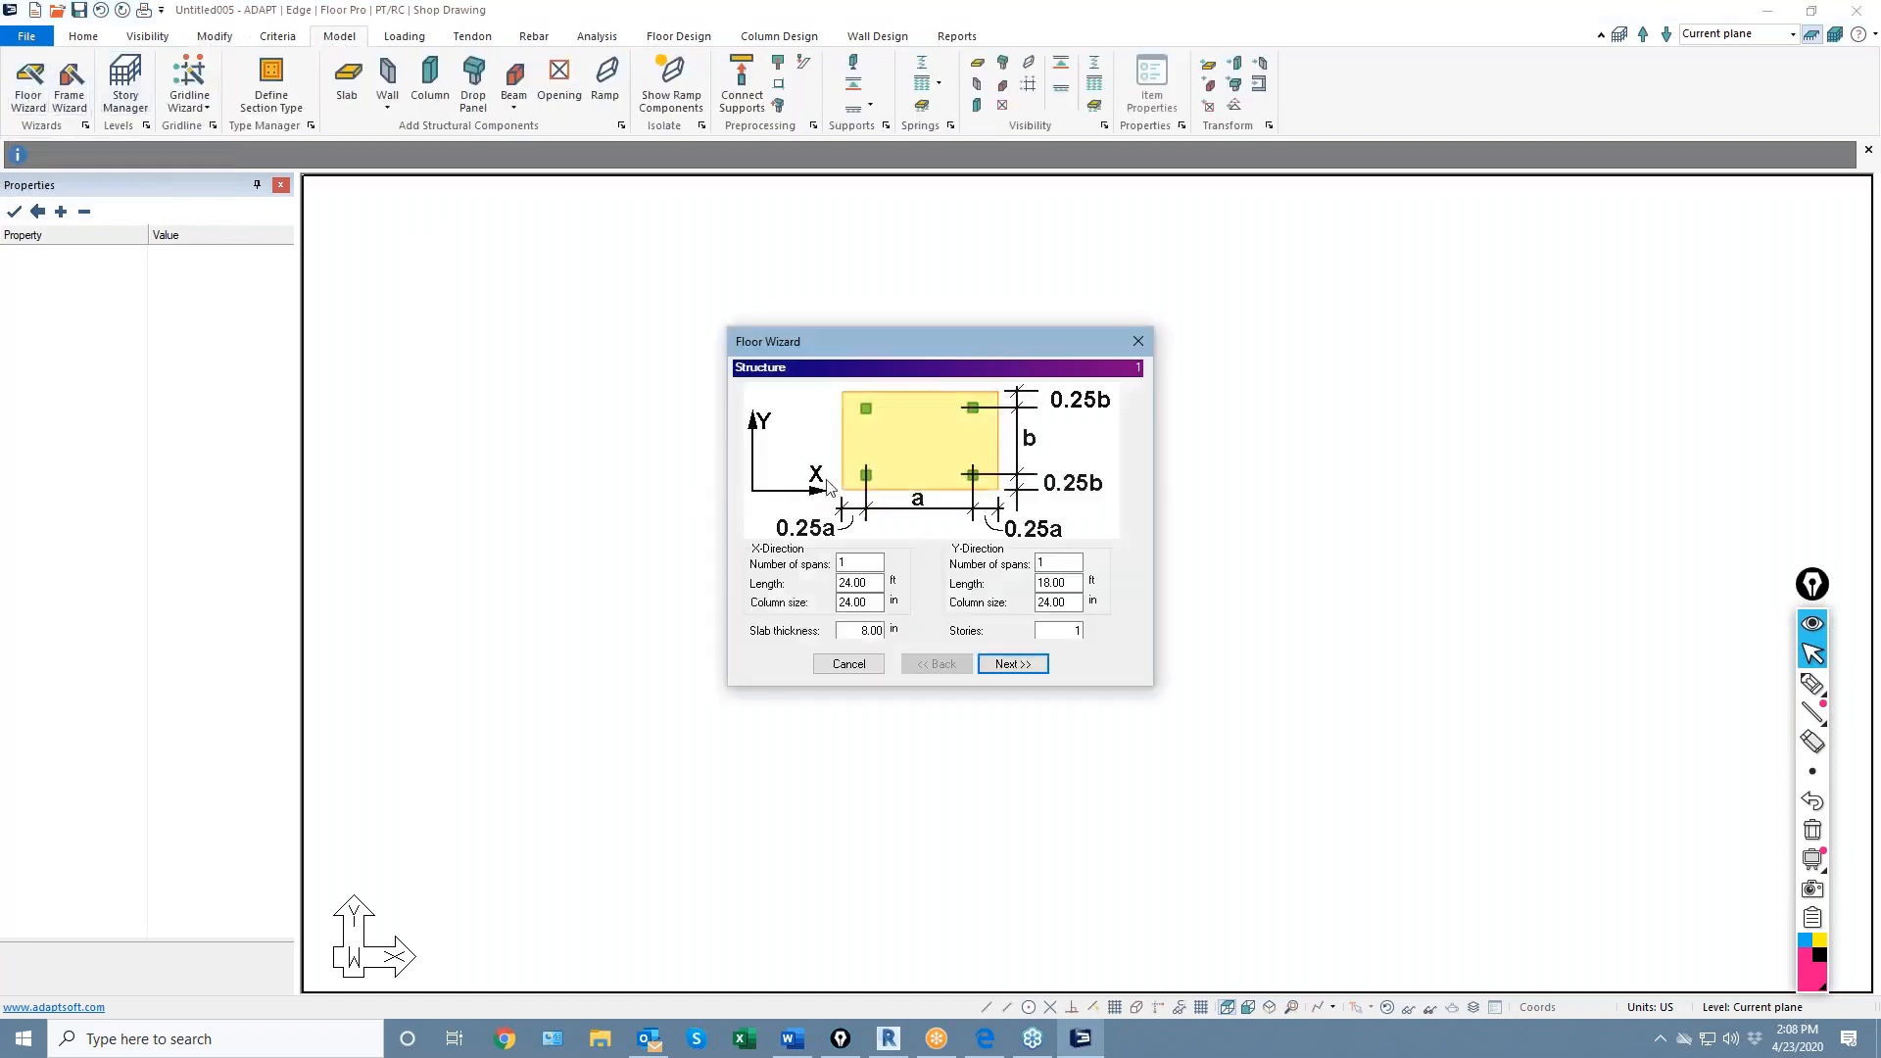
double_click(1054, 564)
text(30)
click(1009, 664)
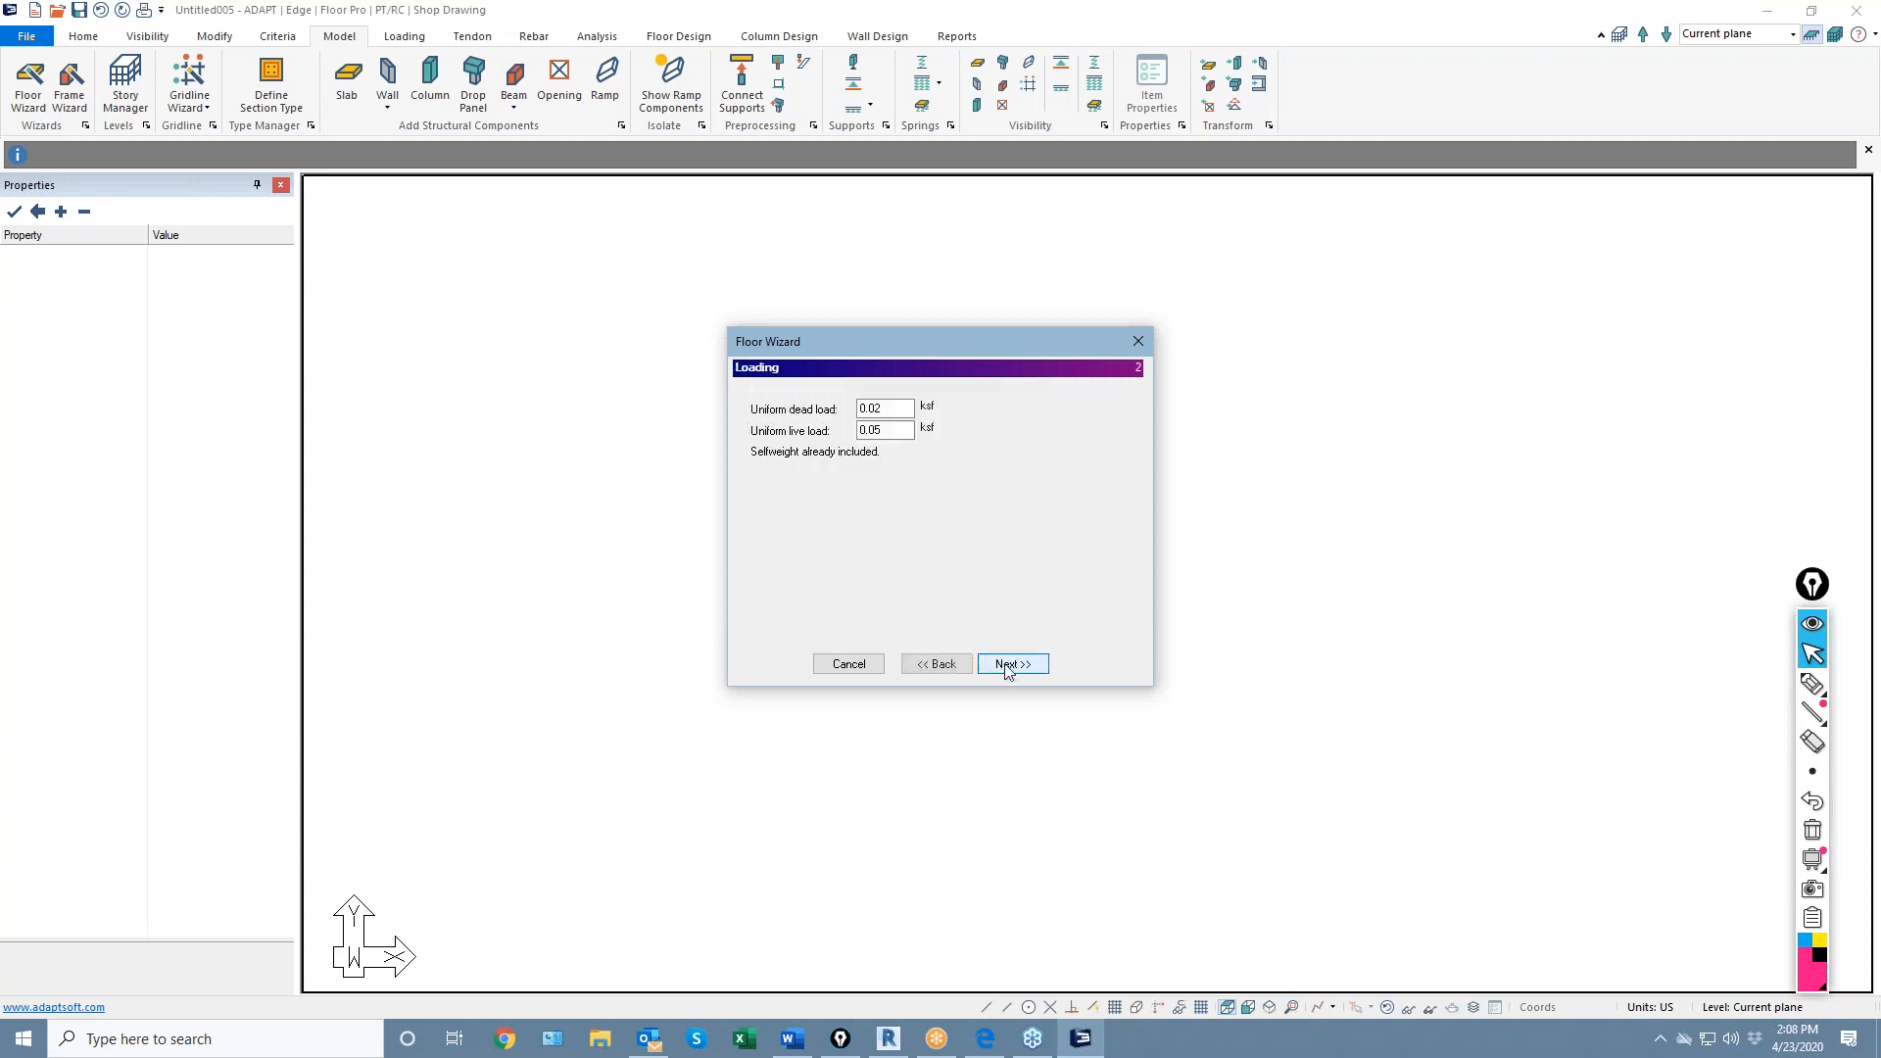
Complete the Floor Wizard's loading and tendon settings, using a P/A of 125 psi for the distributed tendons and including banded tendons
click(894, 432)
click(1005, 662)
click(1007, 663)
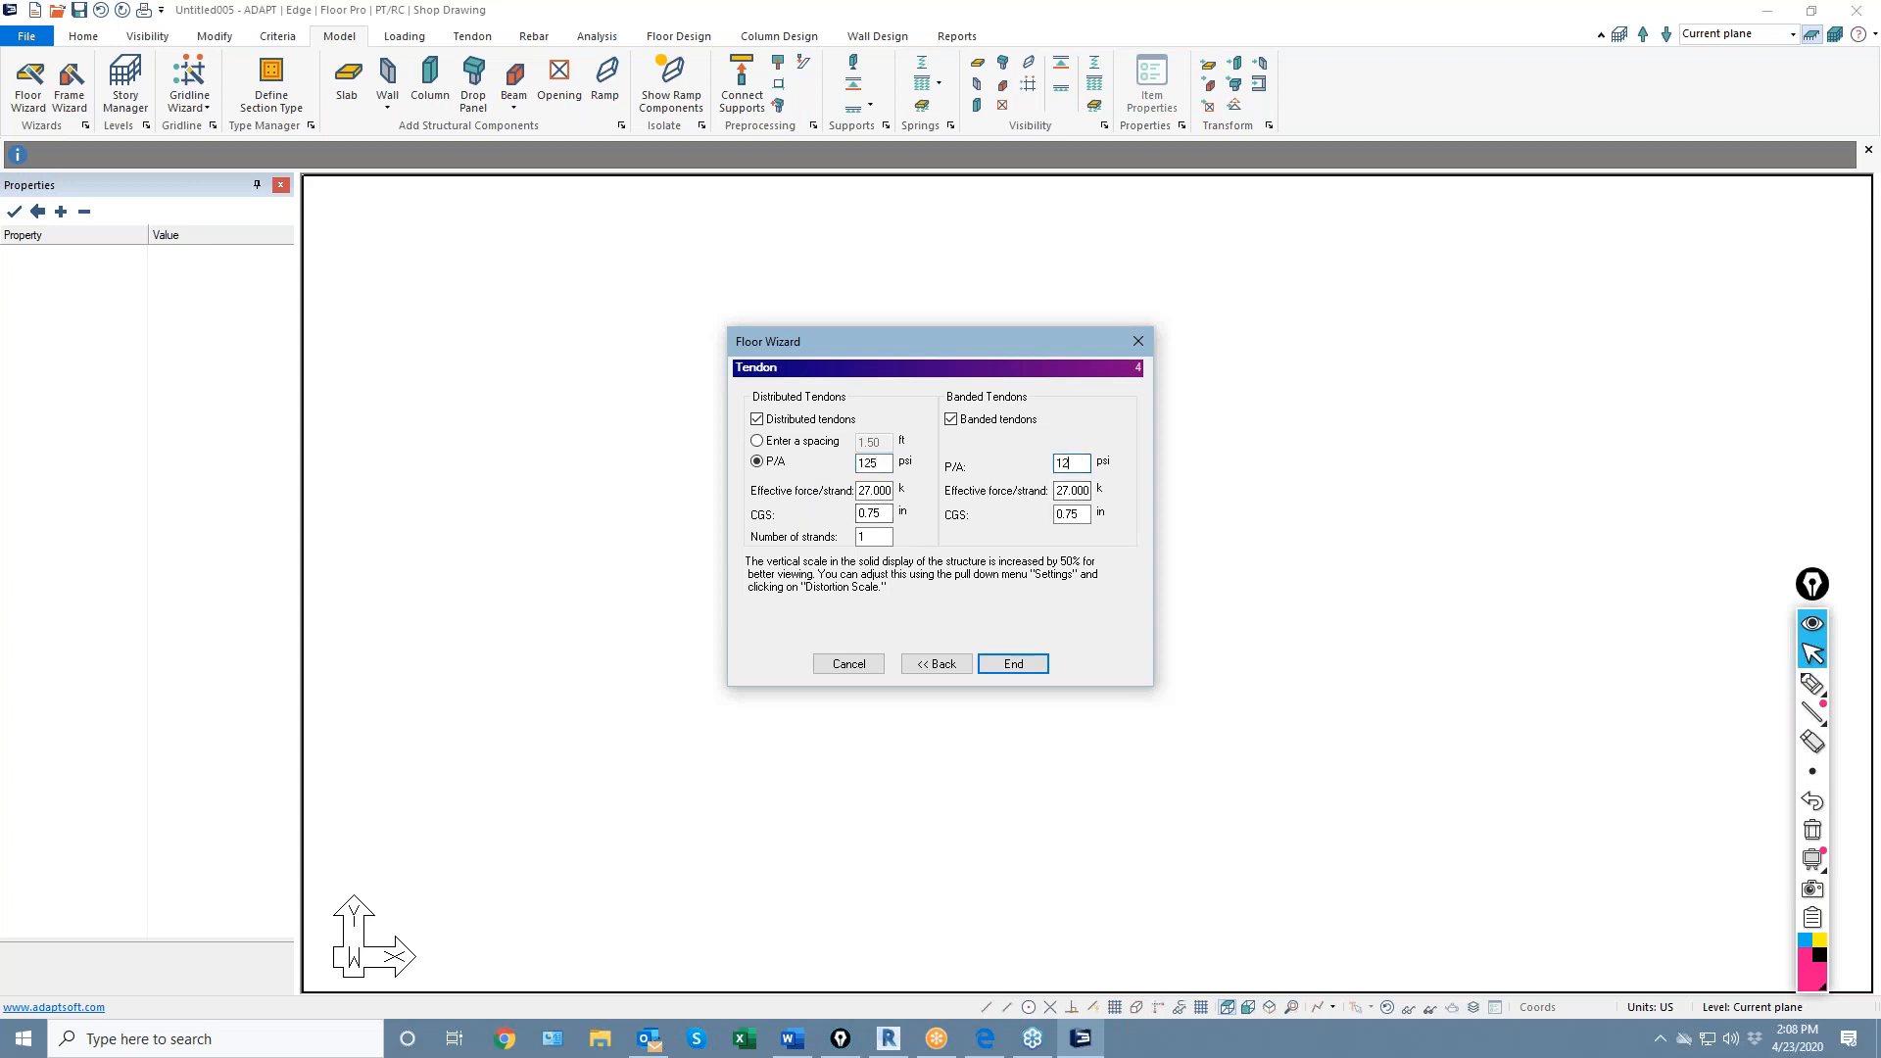
click(1011, 664)
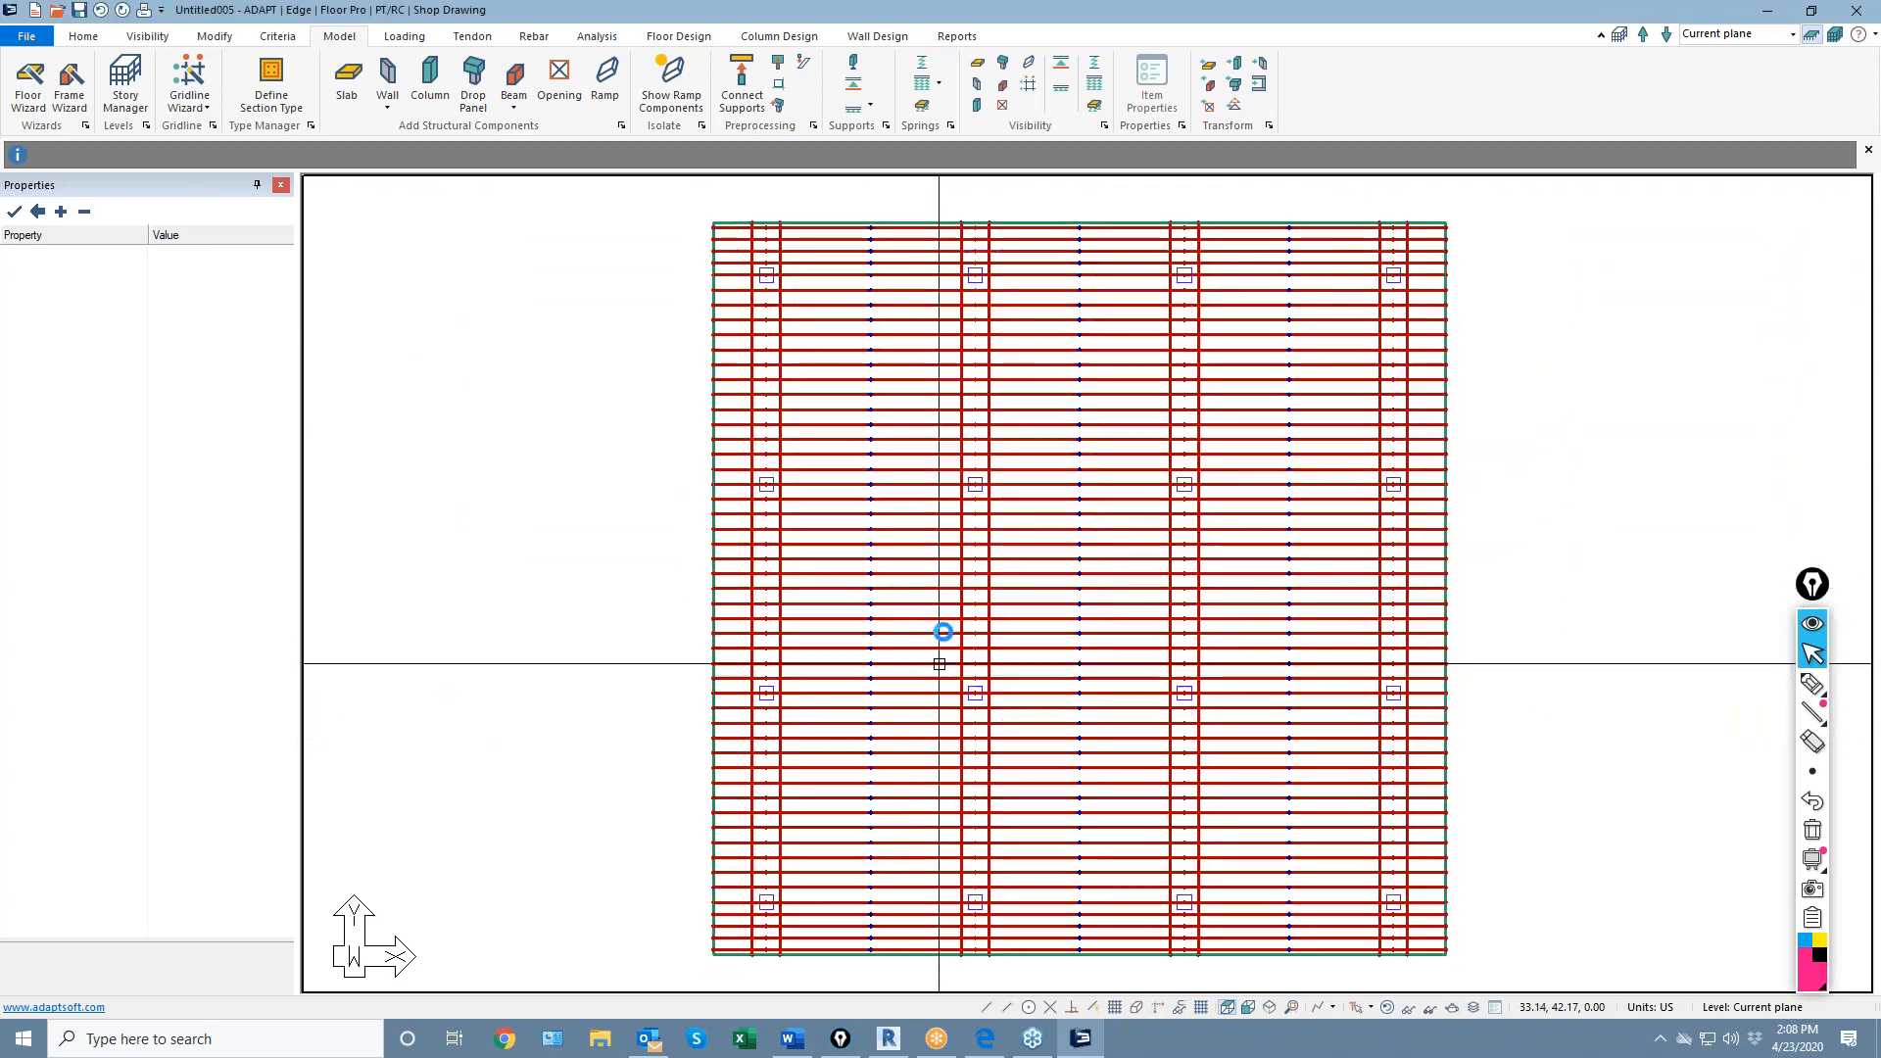
Save the new floor model as m3 in the Webinar 3 - PT Two-Way folder
click(597, 36)
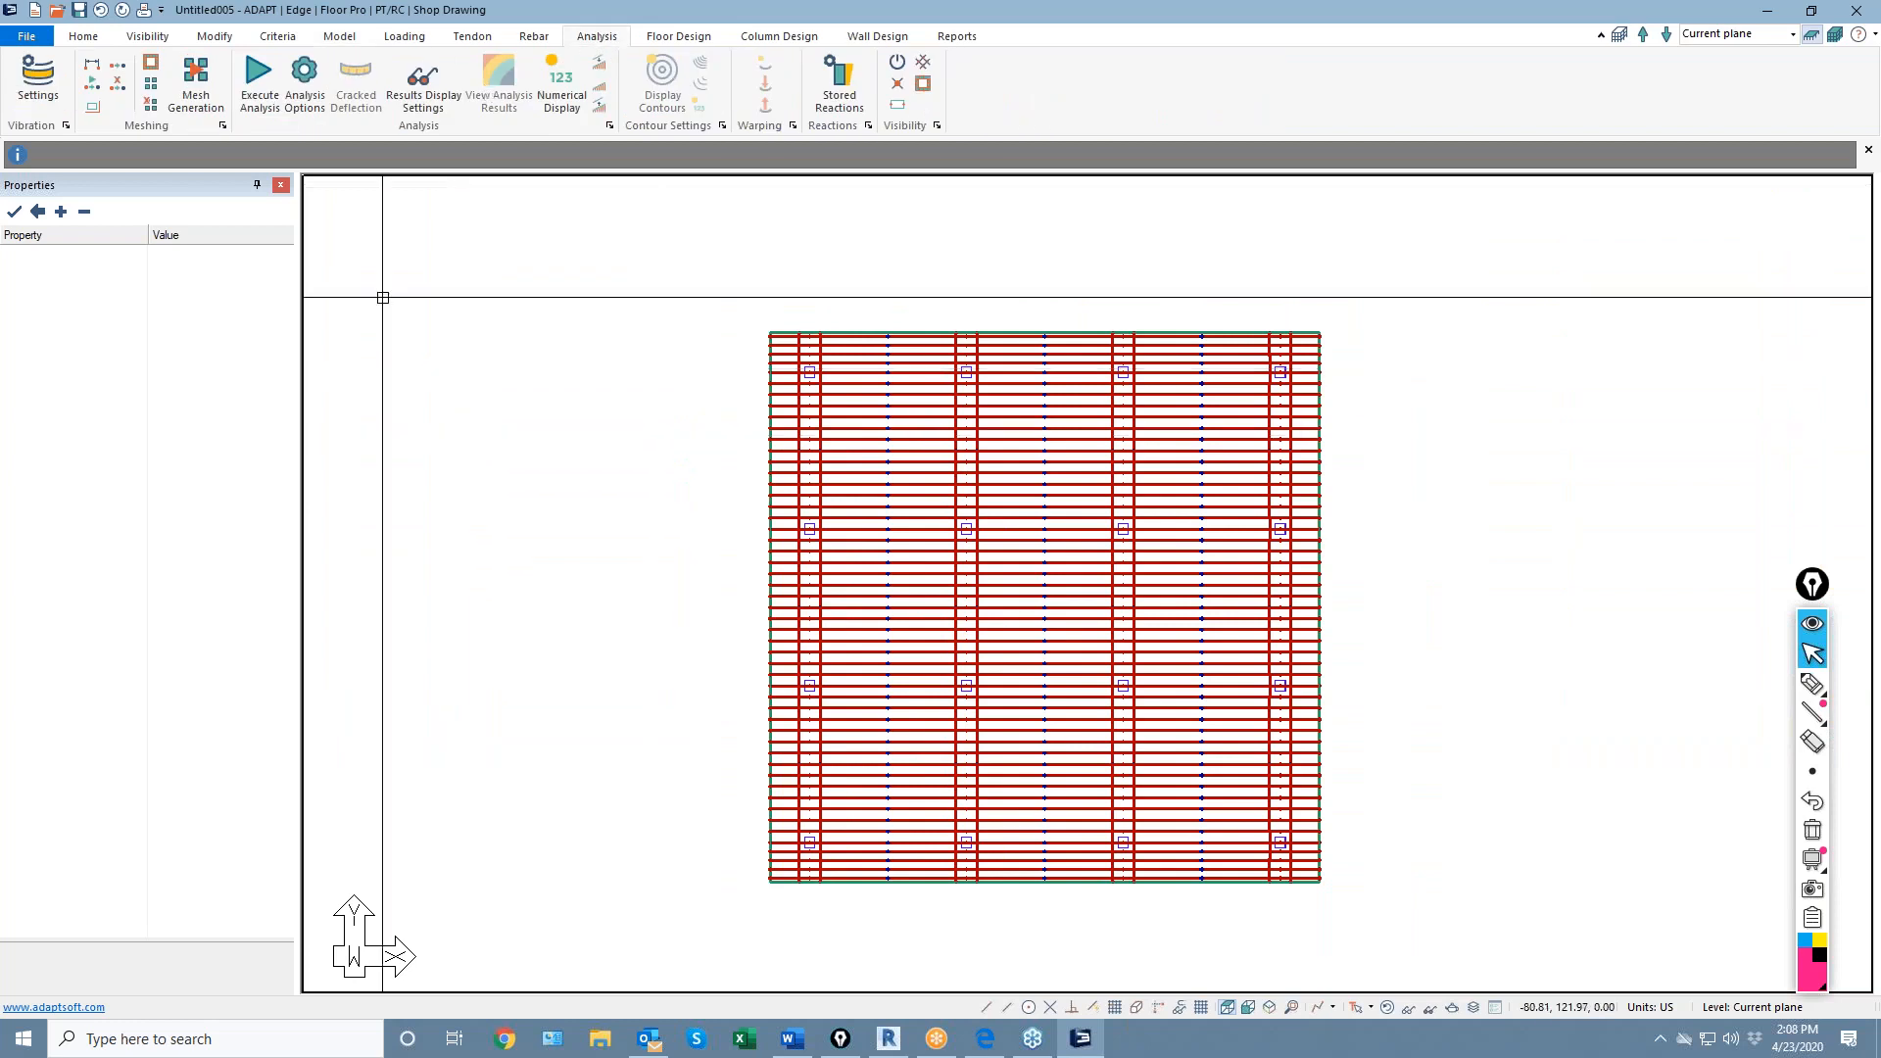
click(42, 42)
click(68, 197)
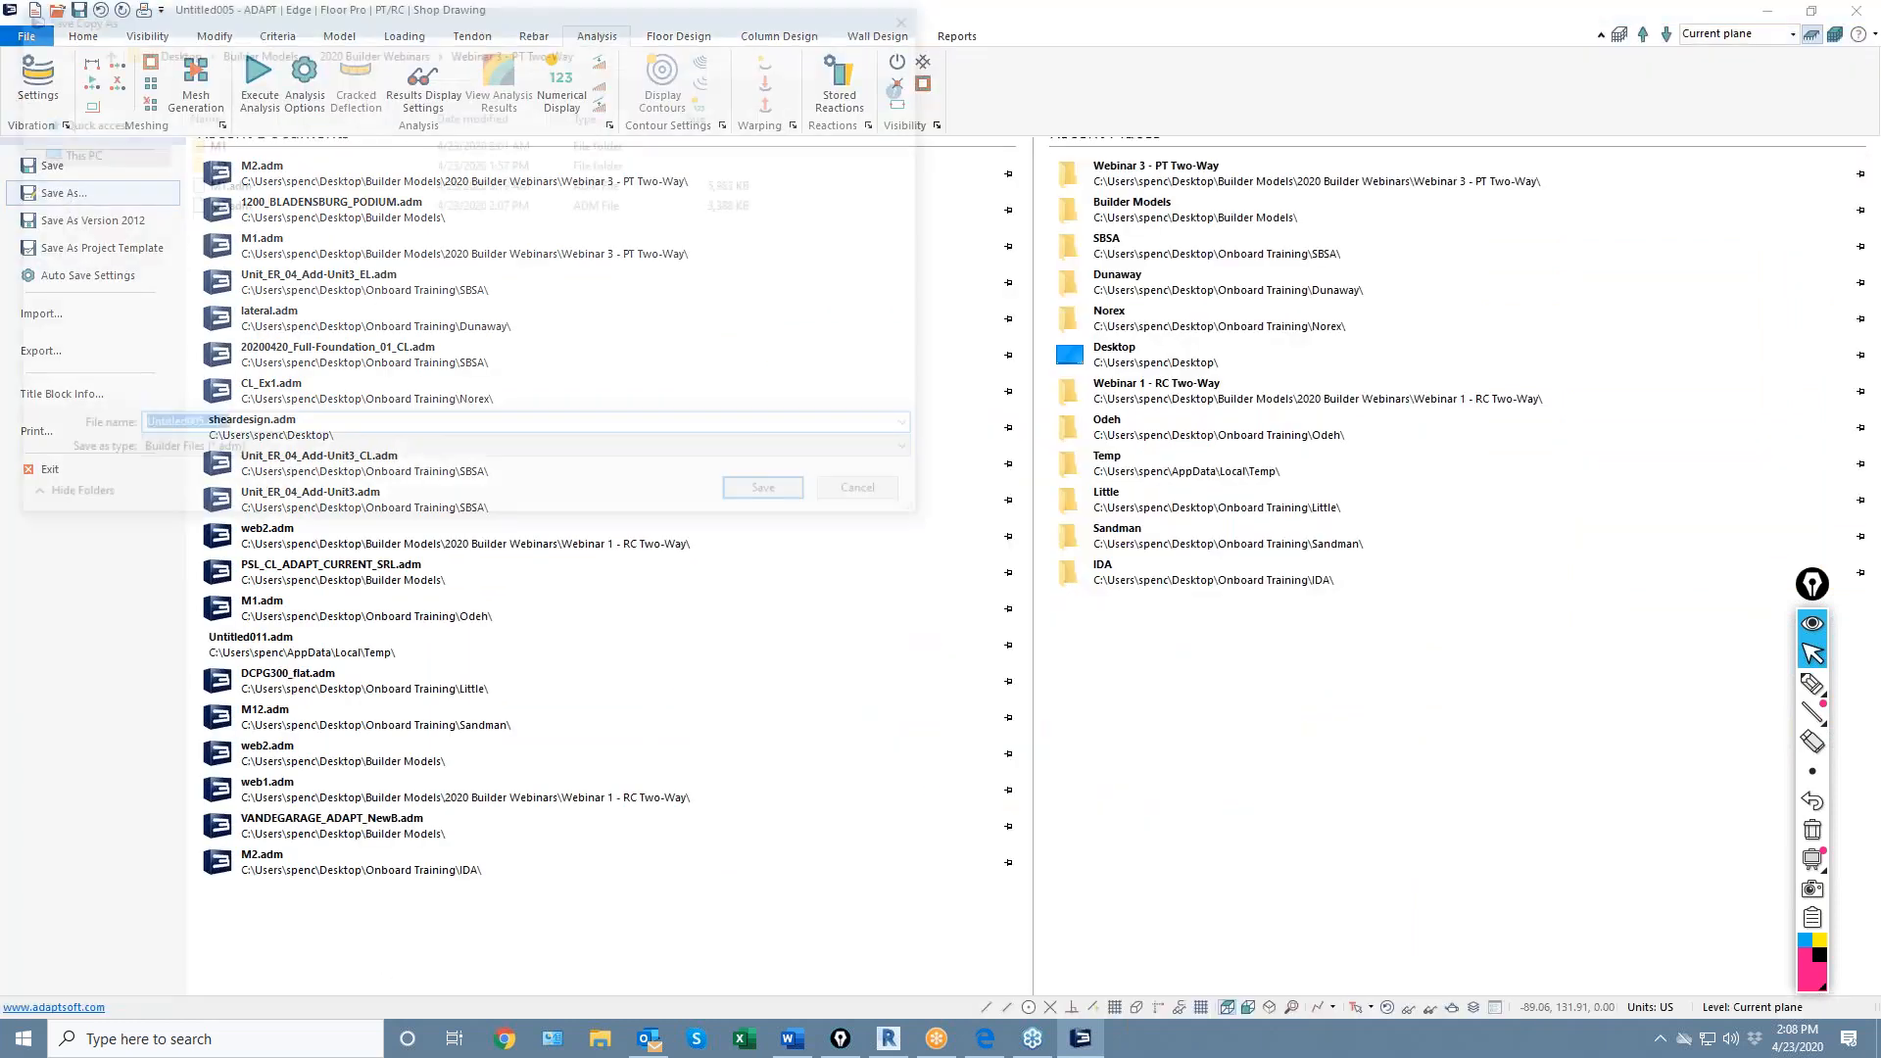
text(m3)
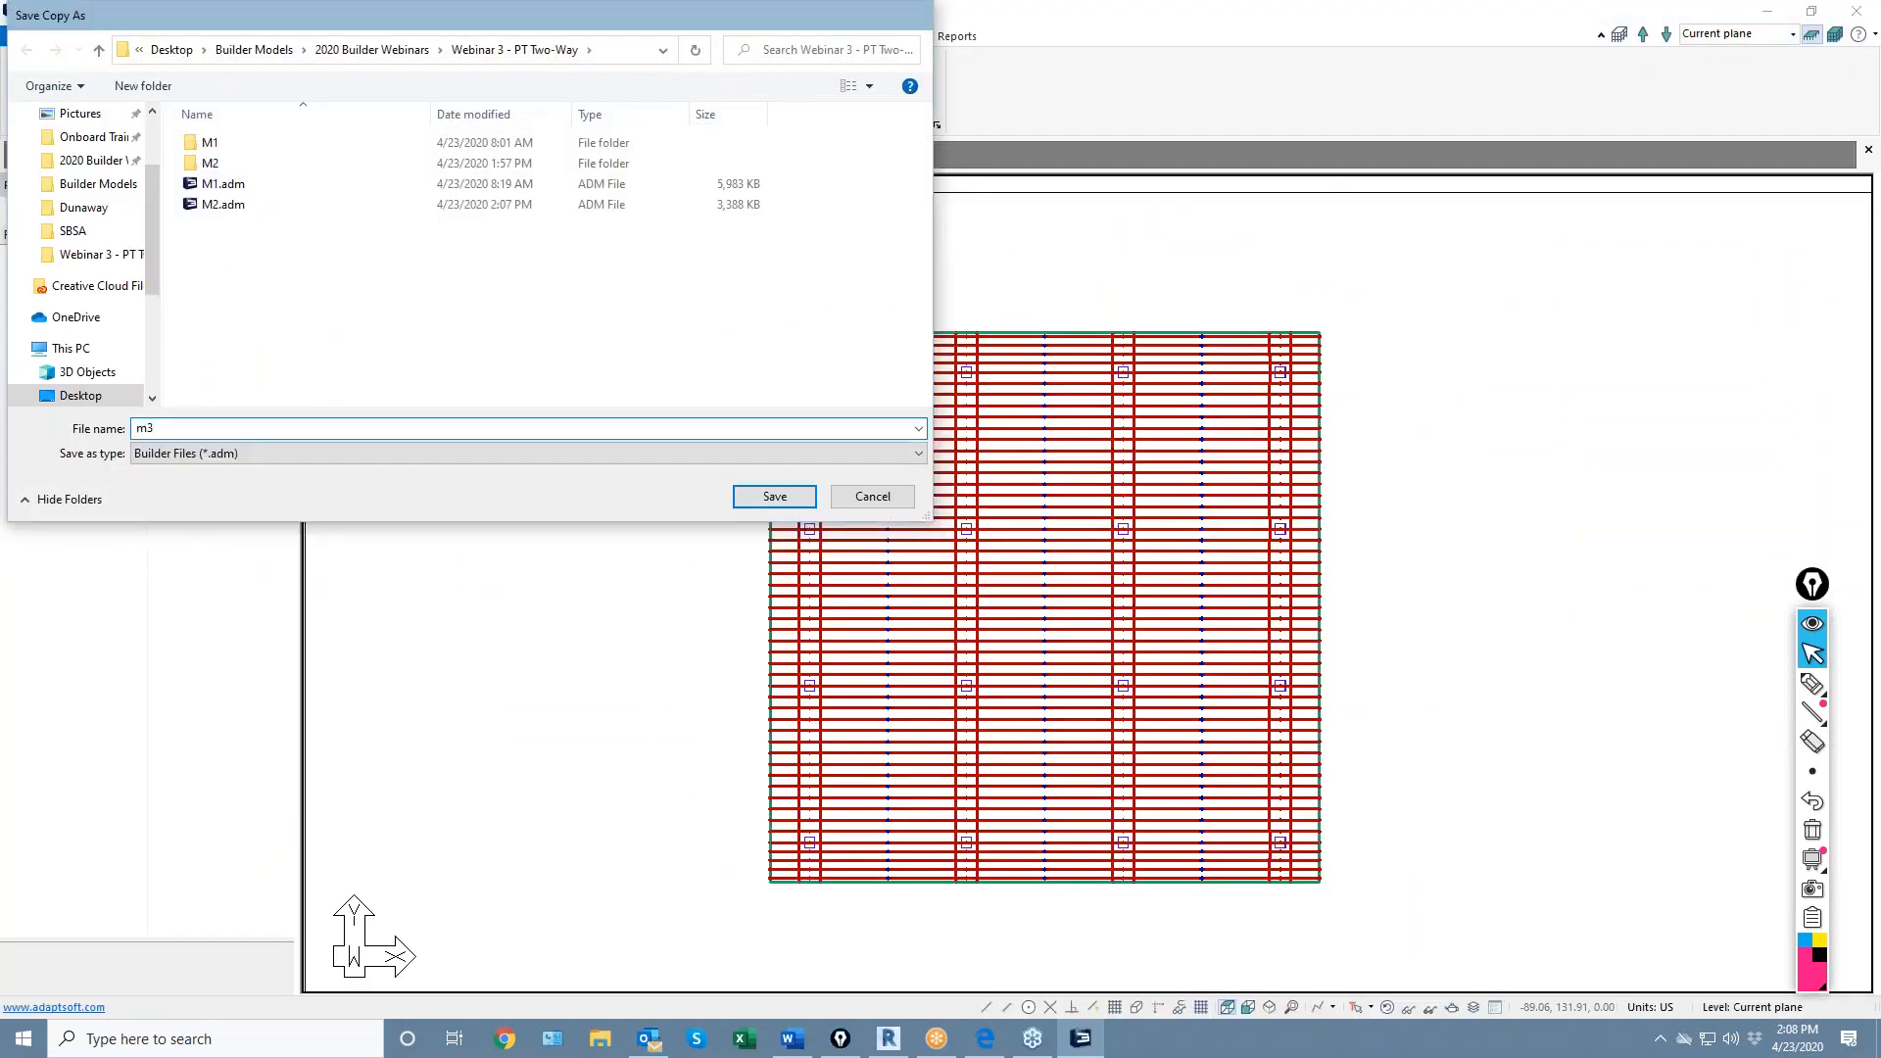
key(Return)
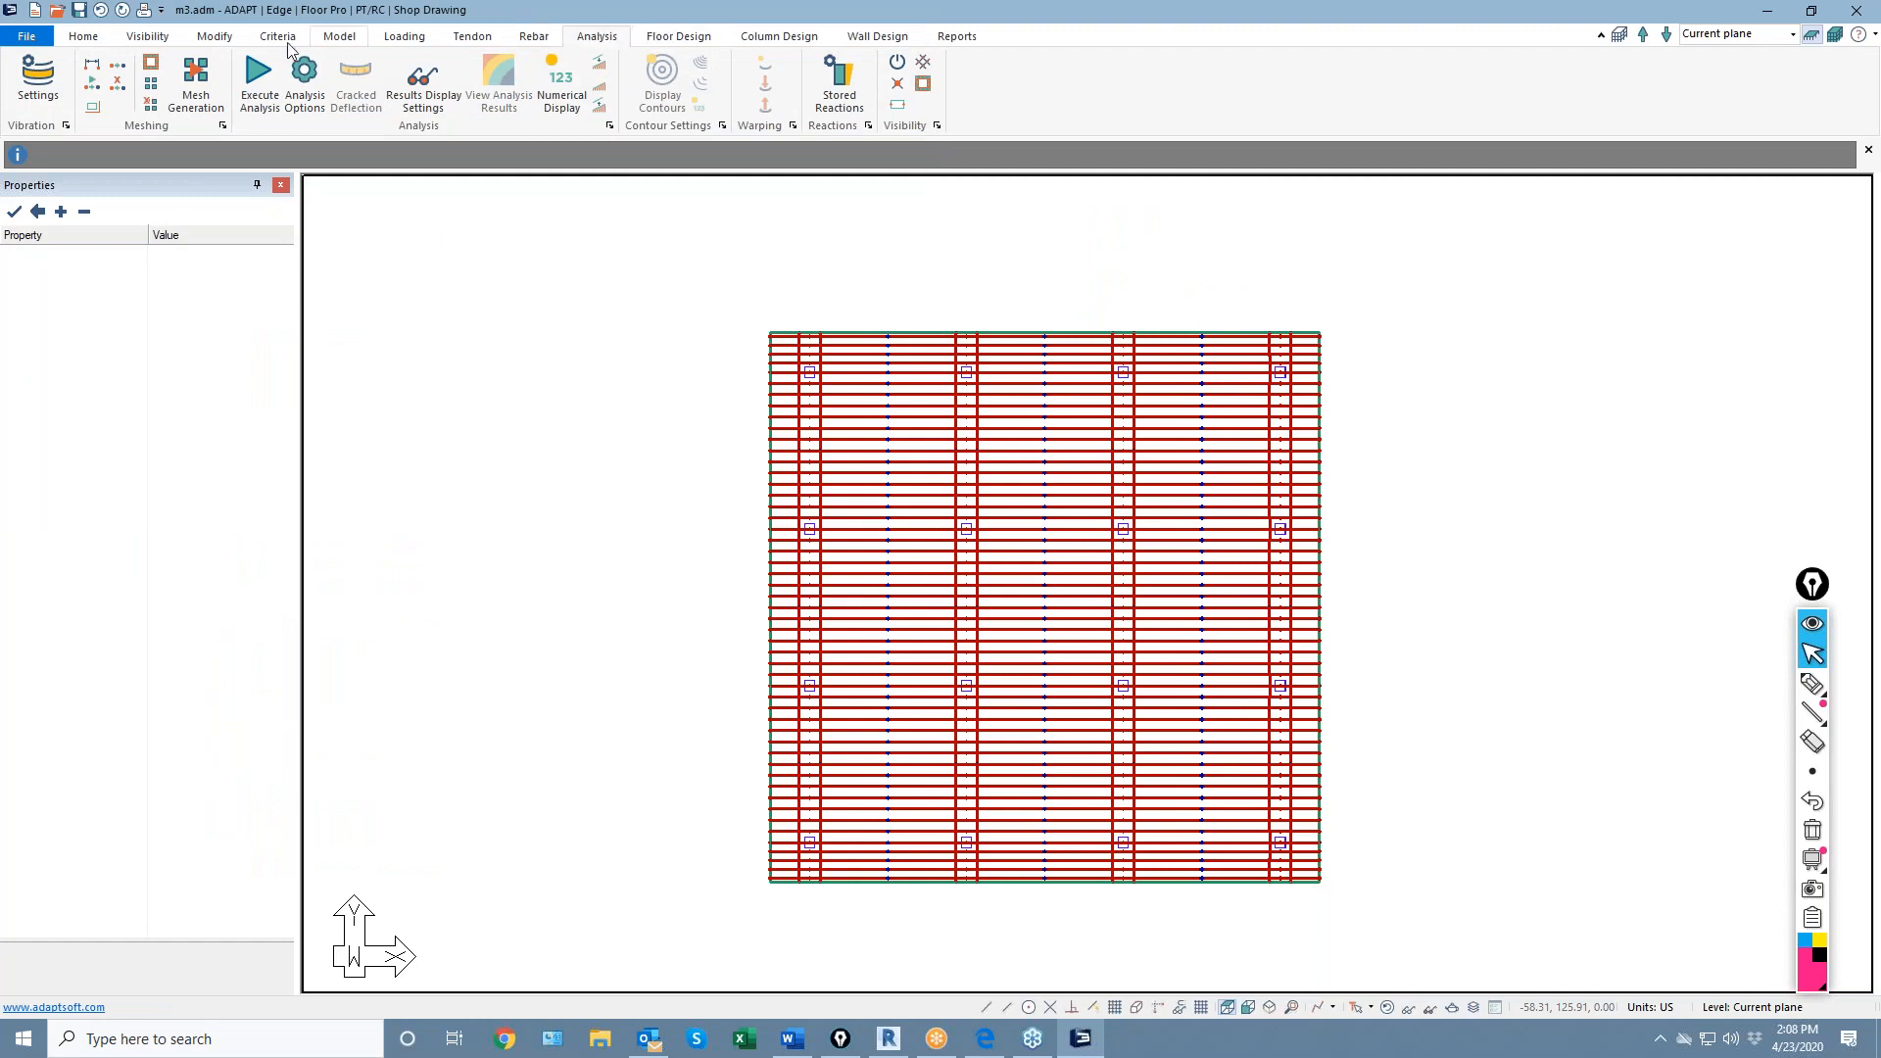
Generate the slab's finite element mesh, run the analysis, and save the solution
click(196, 83)
click(1046, 608)
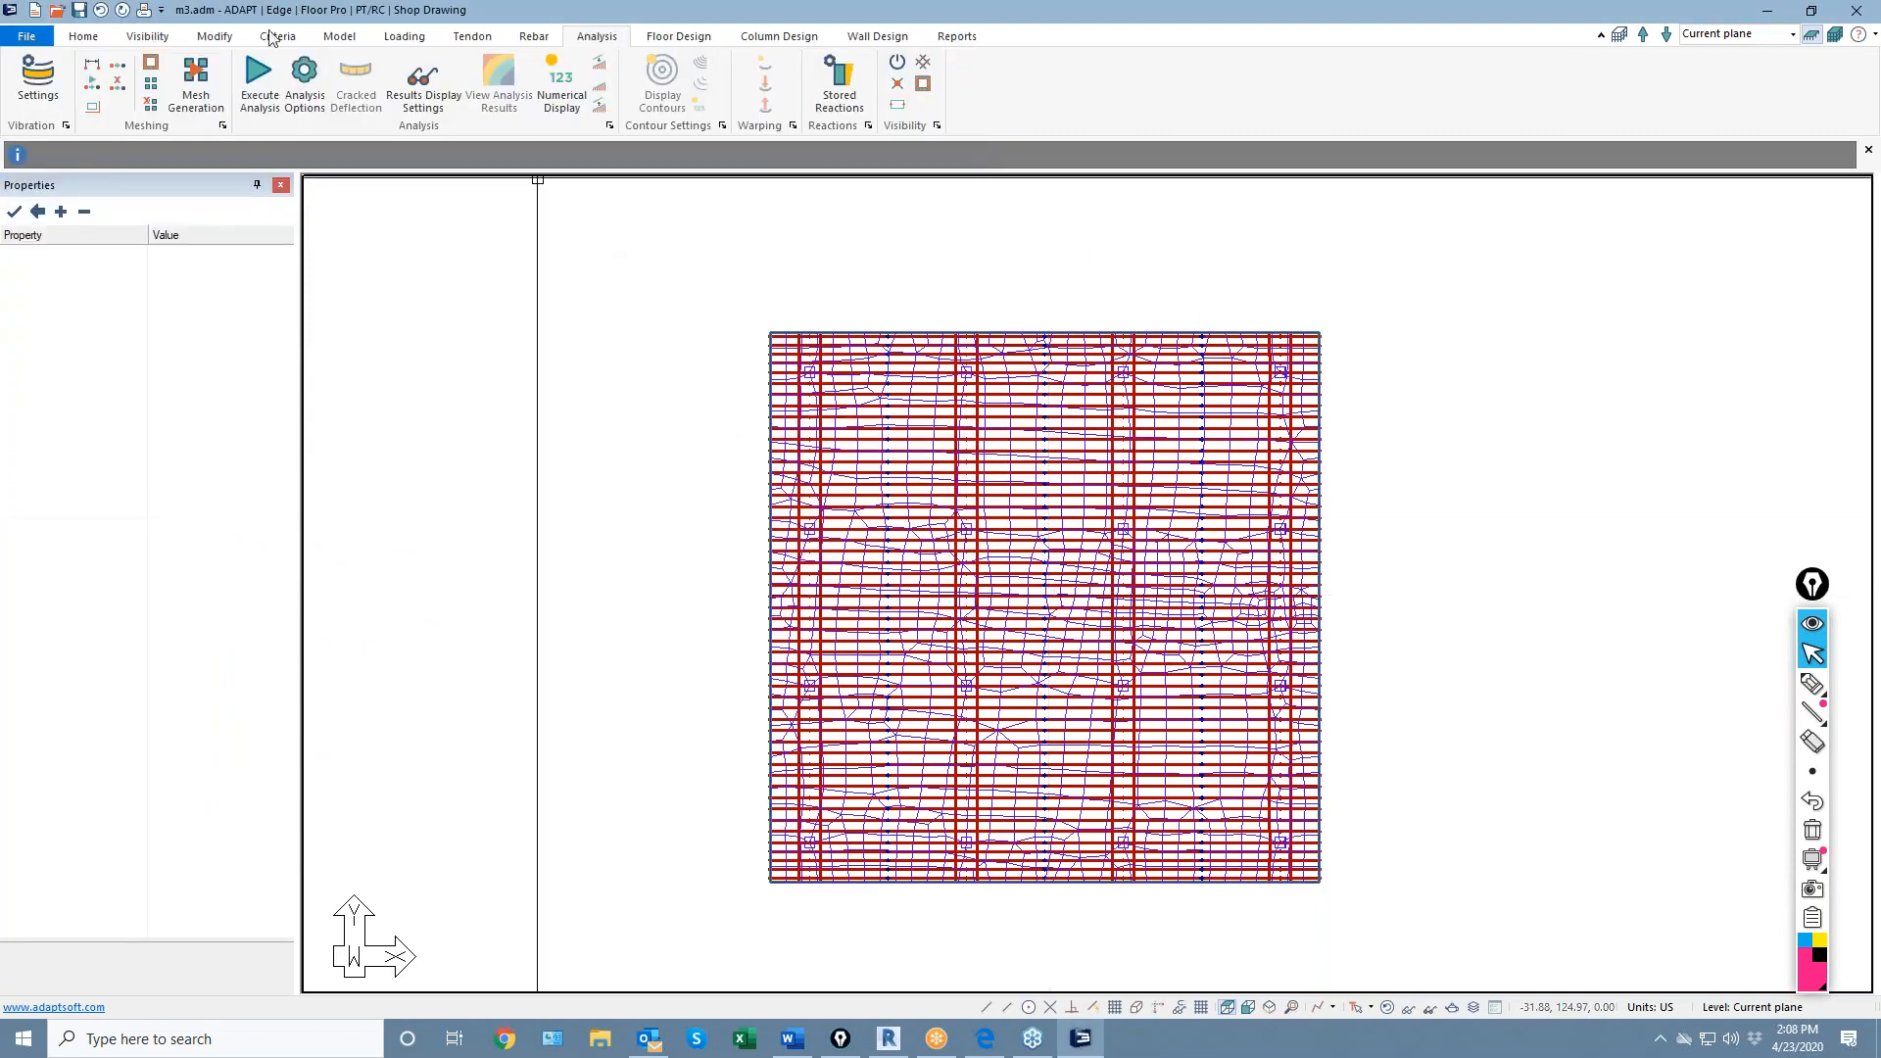
click(903, 763)
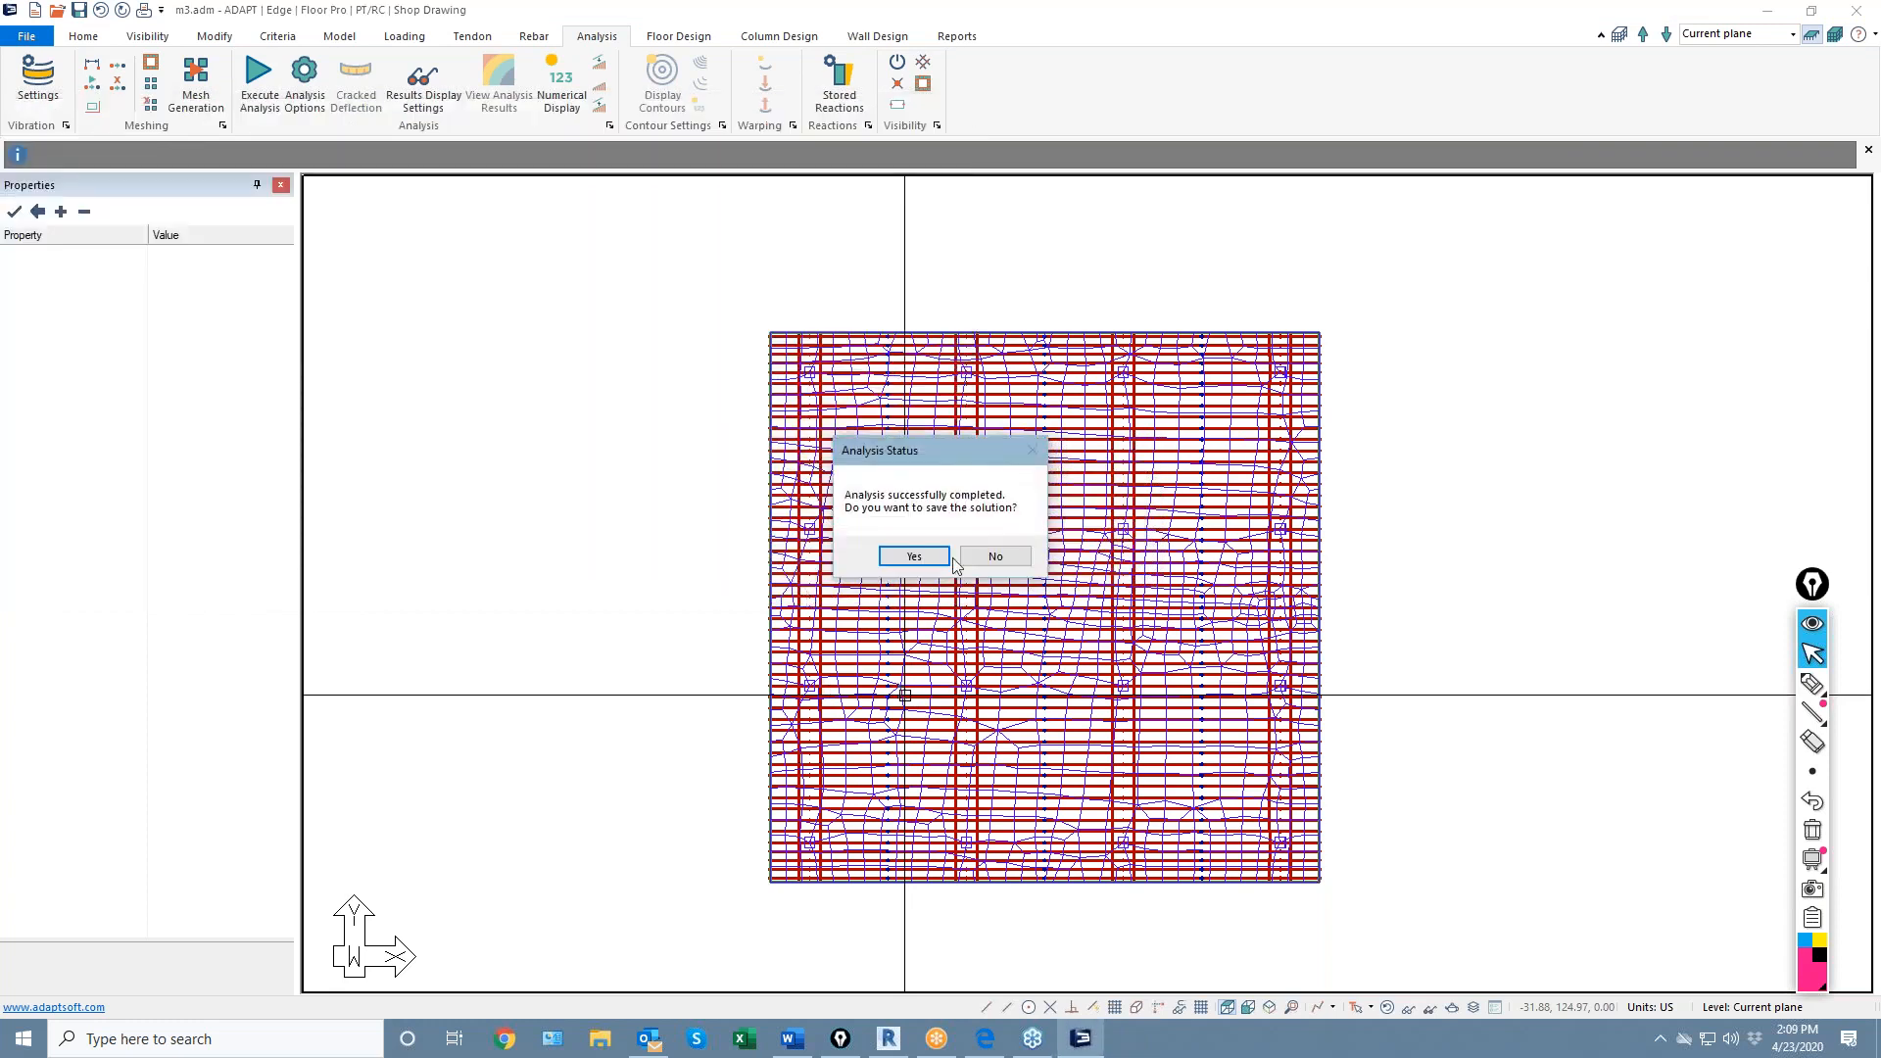
click(932, 557)
Generate the design sections and display only the X-direction support lines and sections, with the tendons and mesh hidden
click(679, 37)
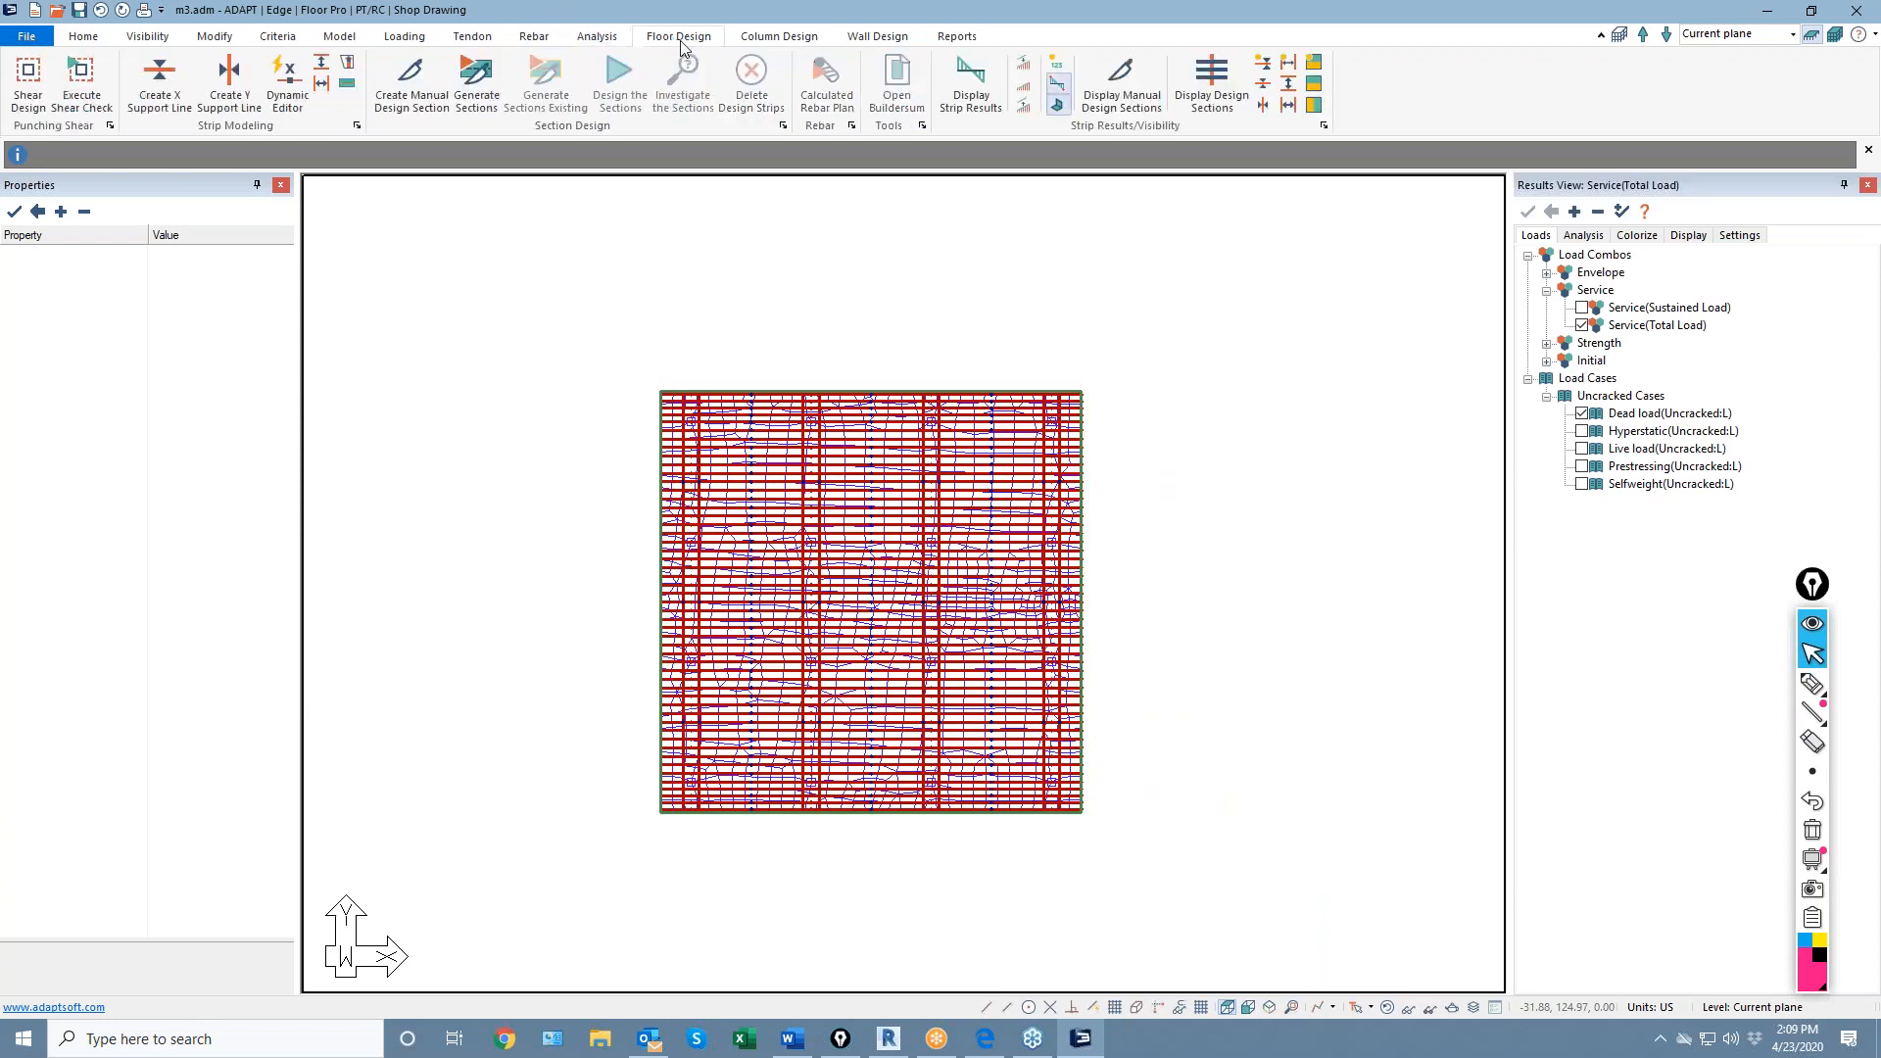
click(1213, 83)
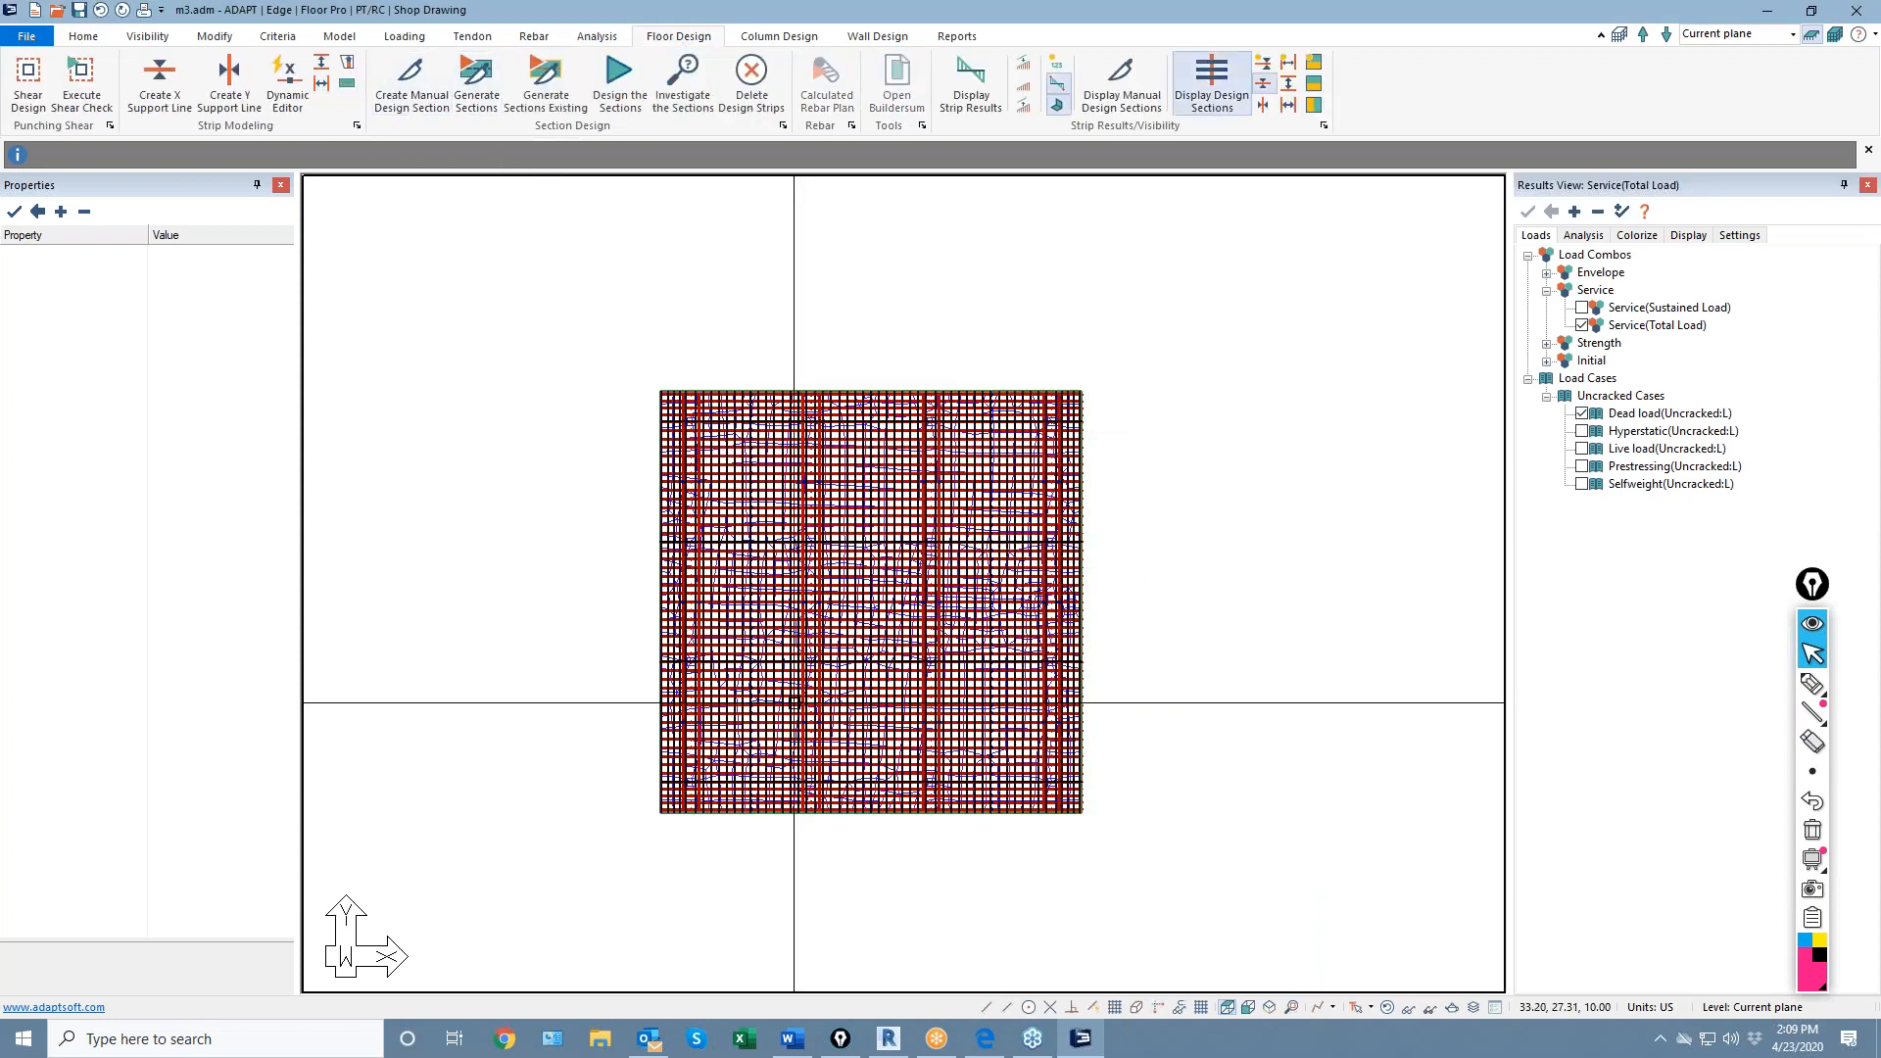
click(1388, 1009)
click(1263, 85)
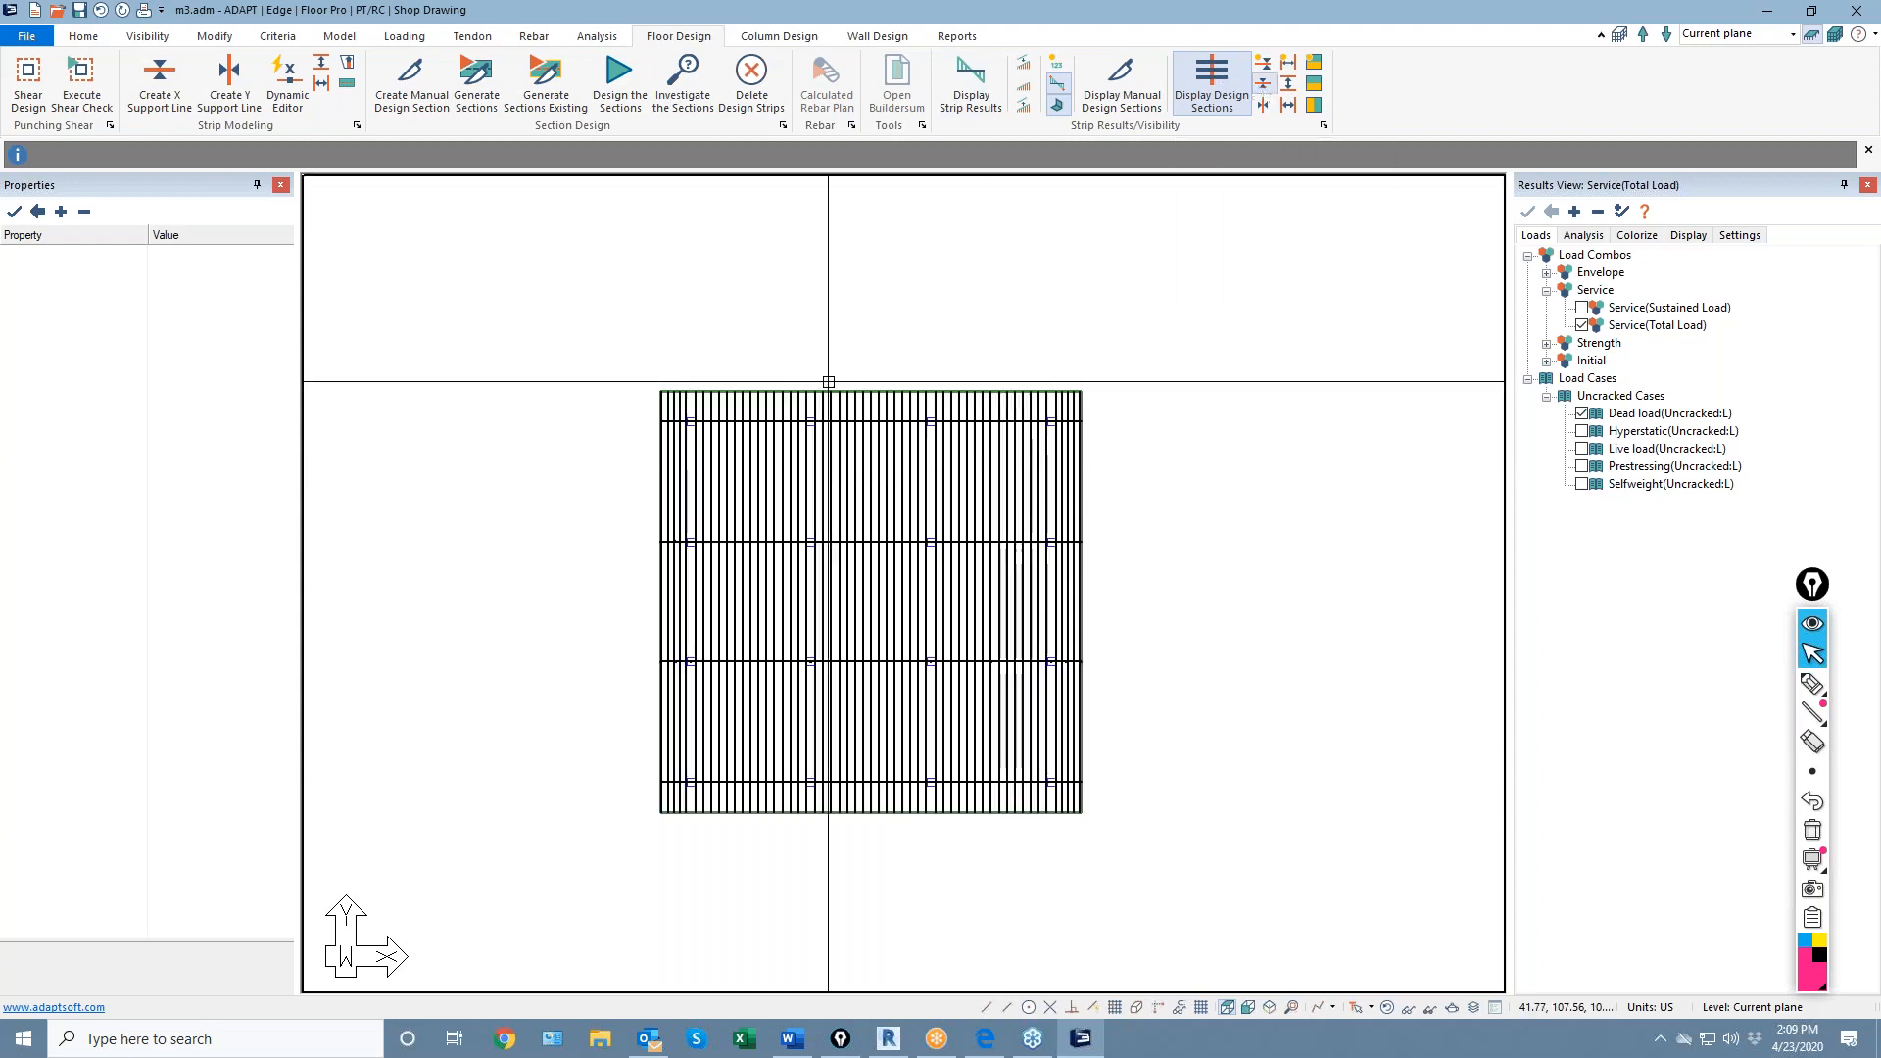
Design the m3 sections, save the design results, and open the analysis result categories
click(603, 88)
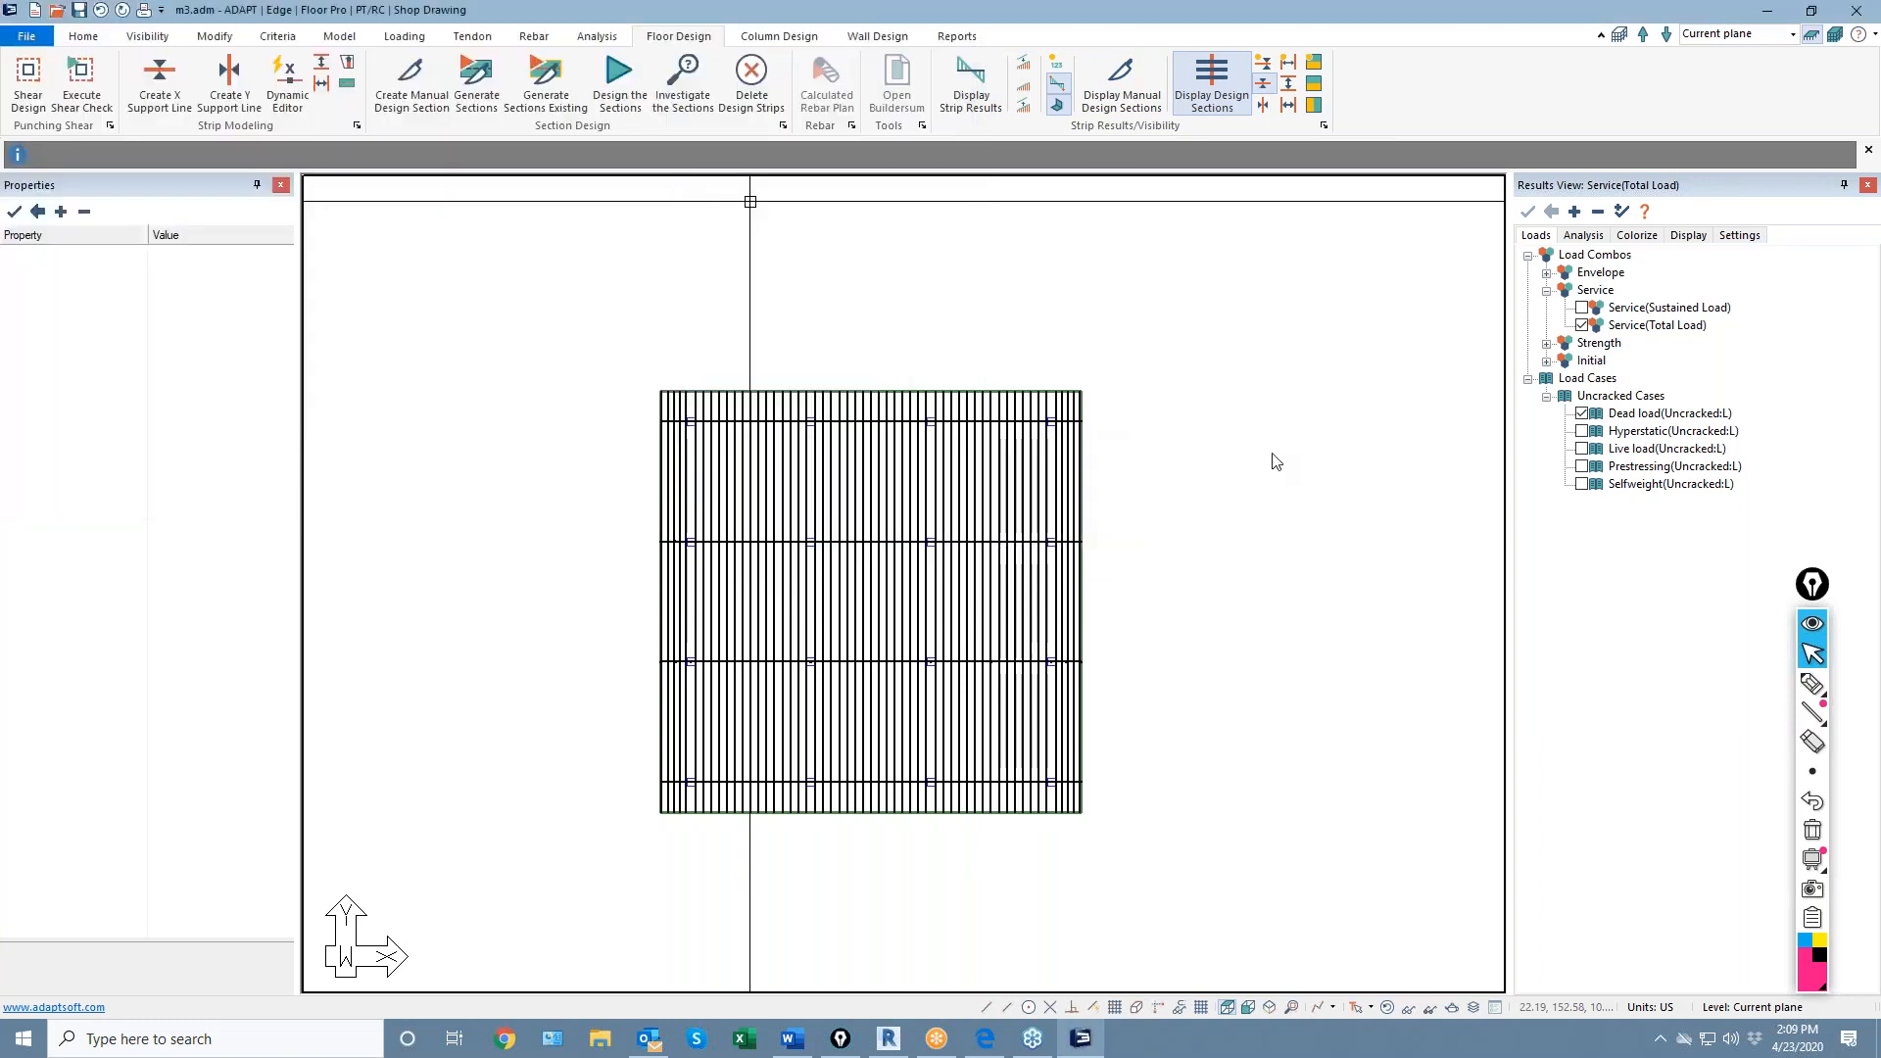
click(918, 559)
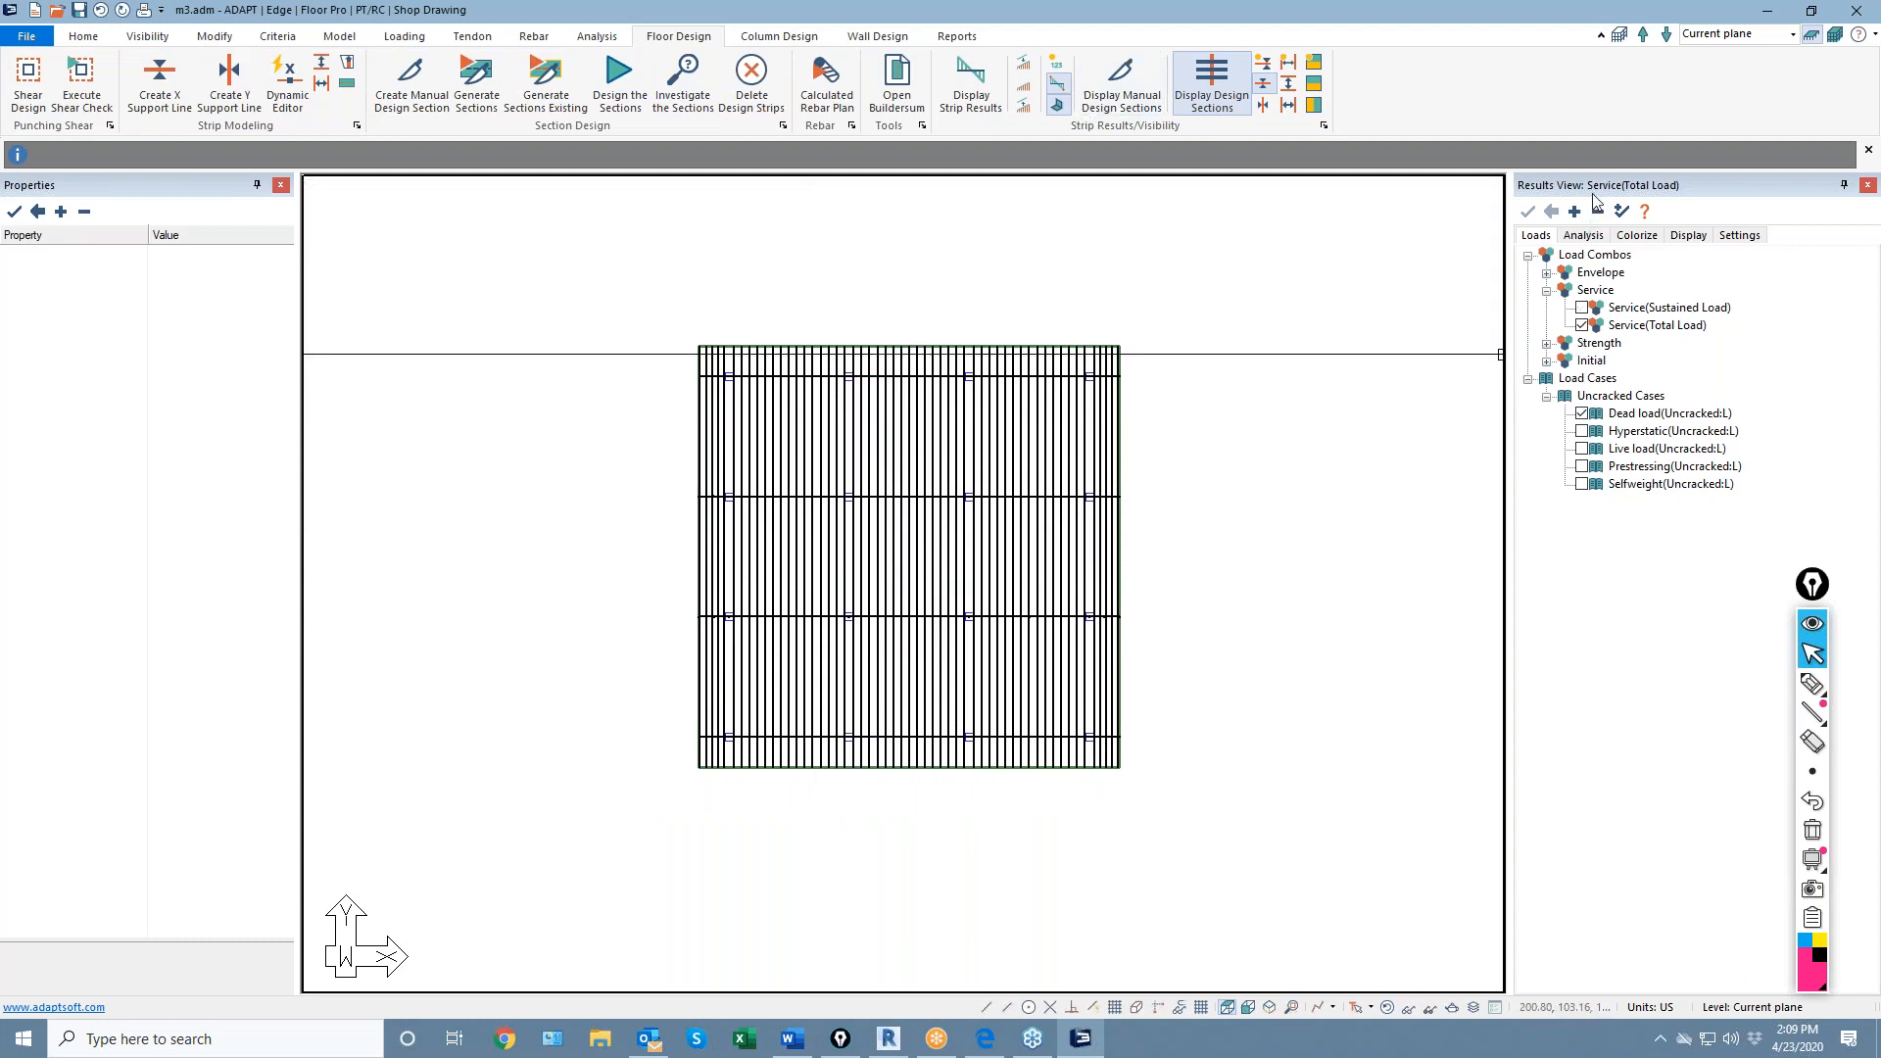
click(1587, 238)
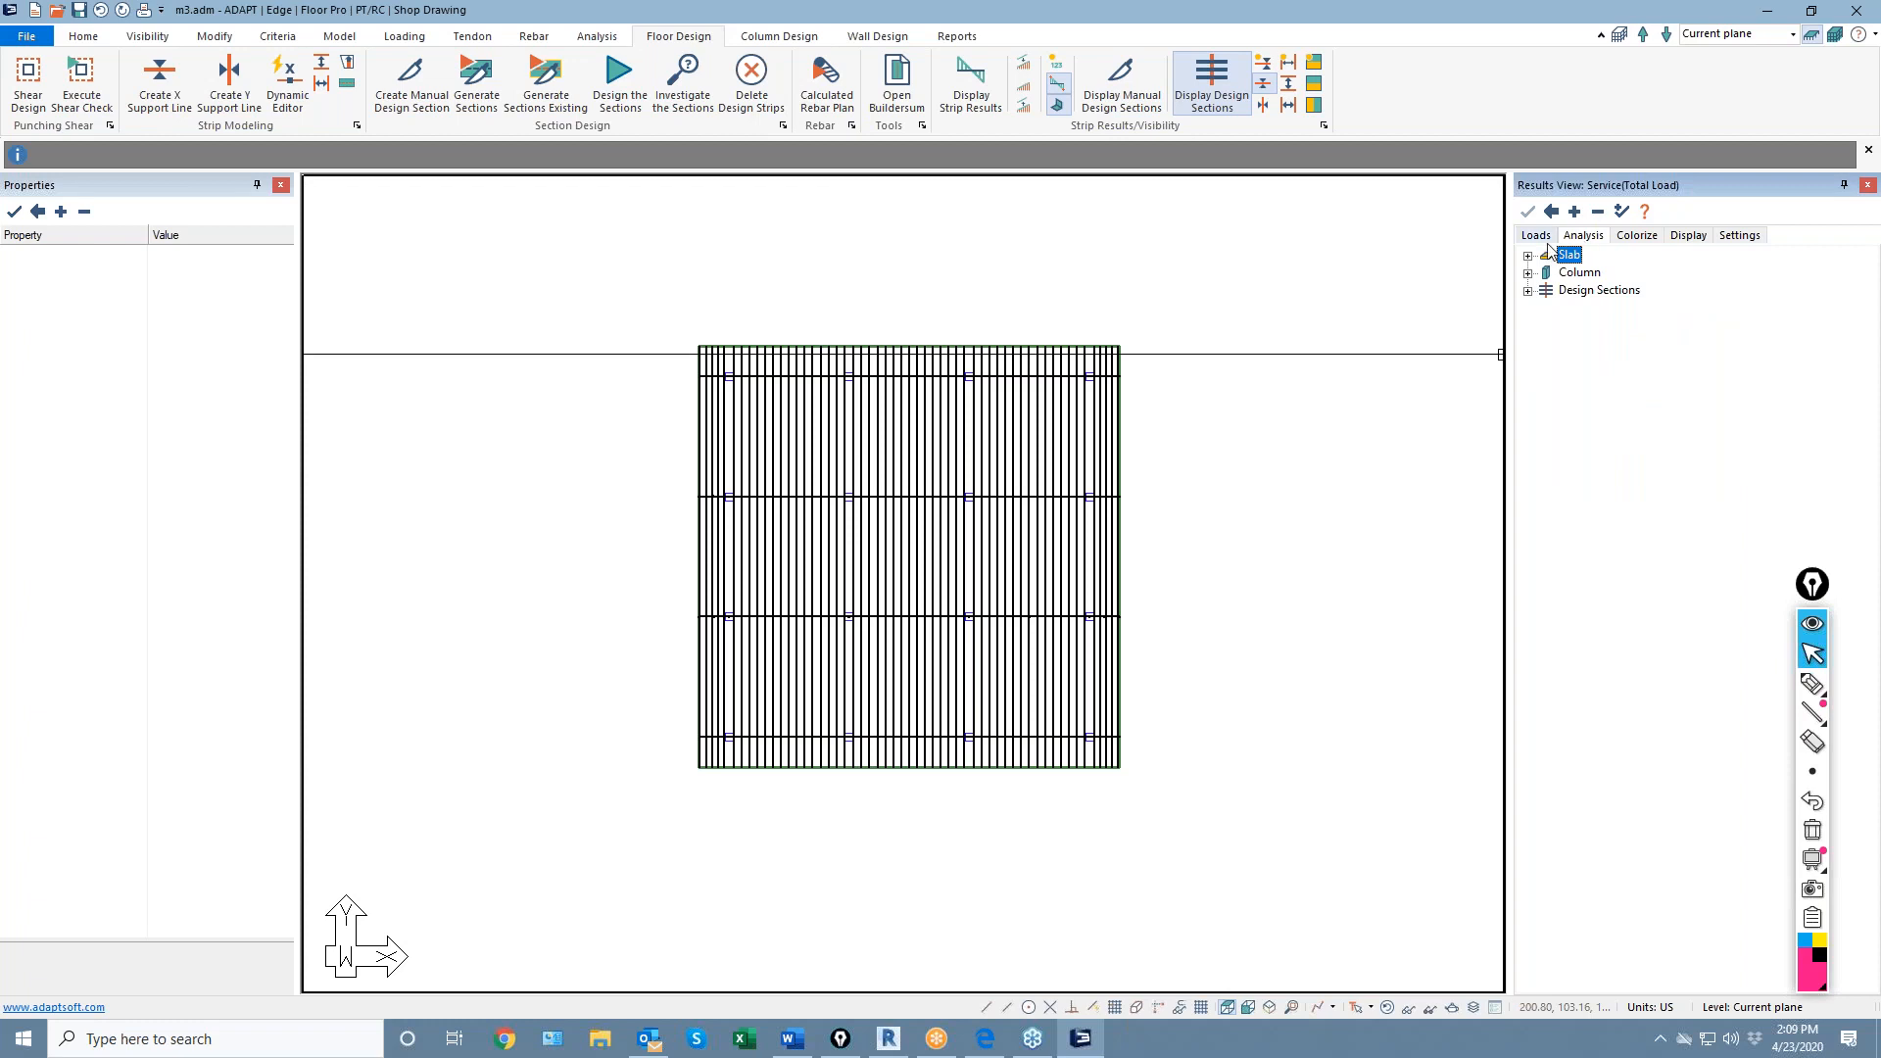
Display the bottom stresses of the design sections for the Service(Total Load) combination and inspect the top support line
click(1537, 237)
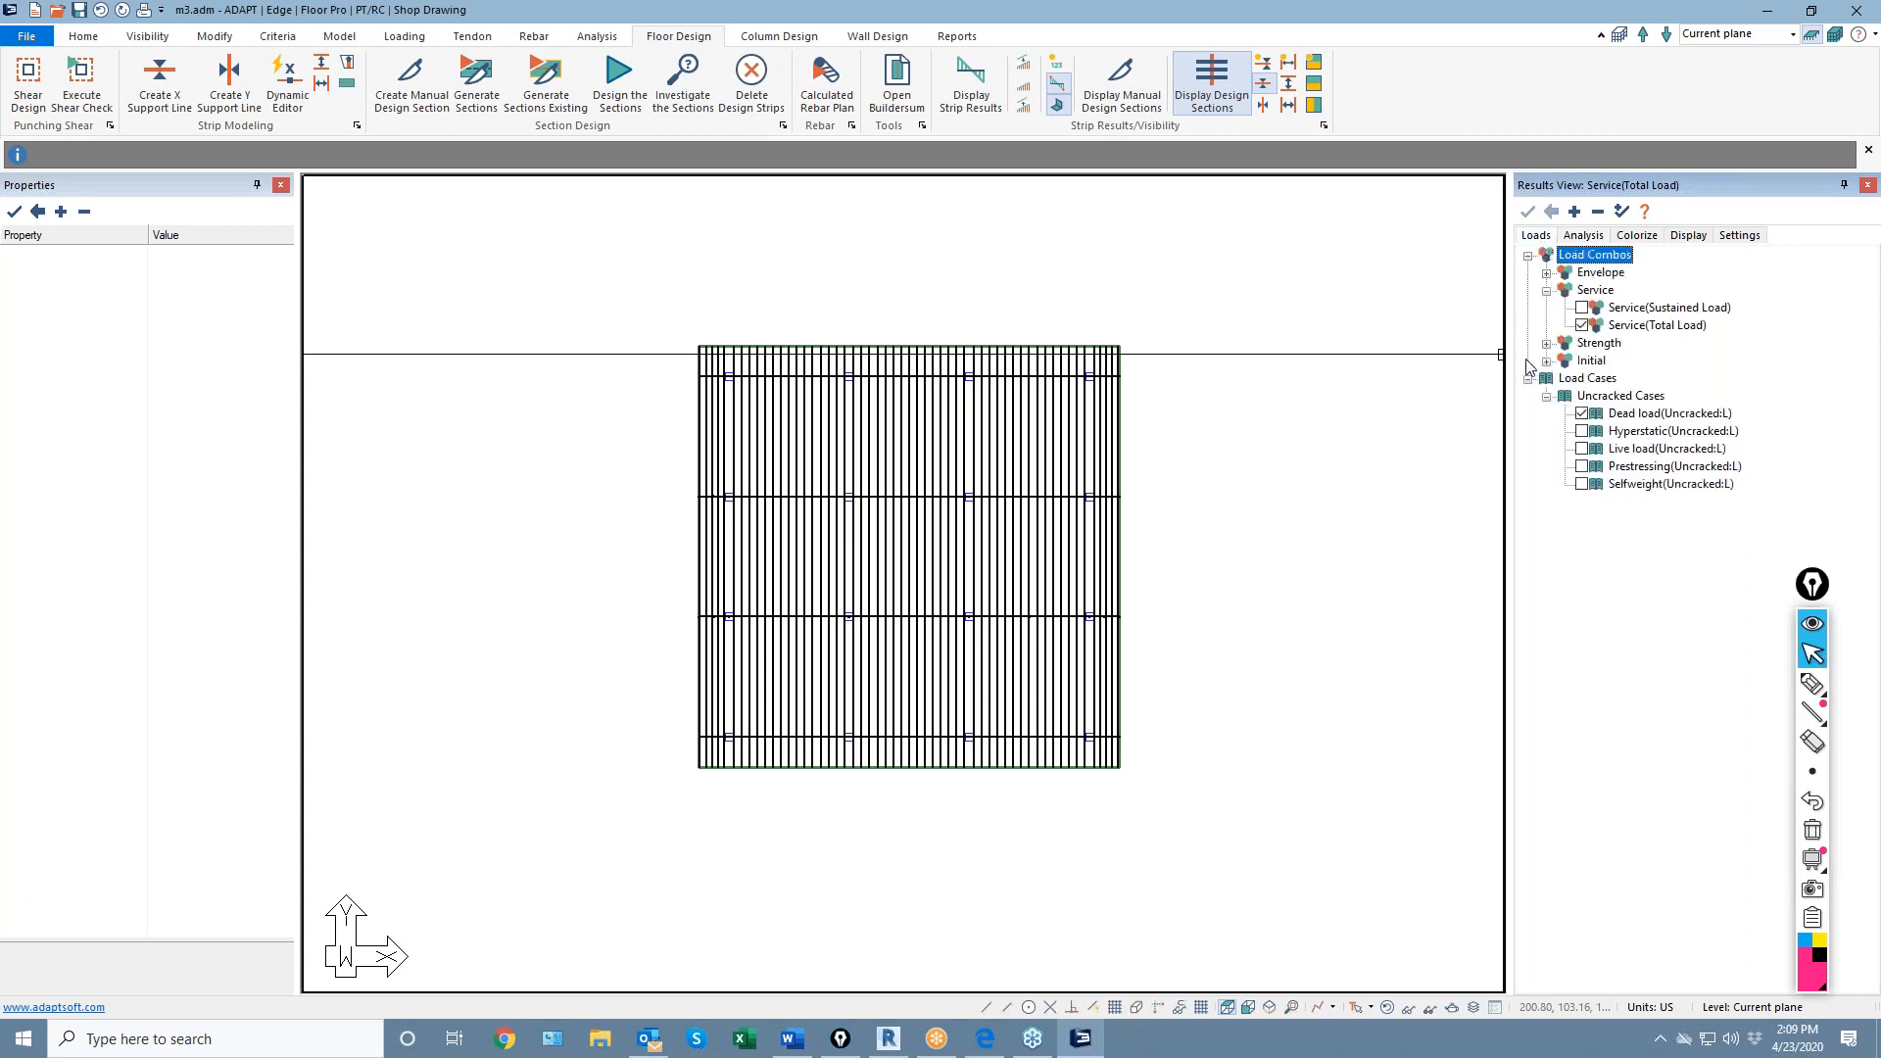
click(1589, 237)
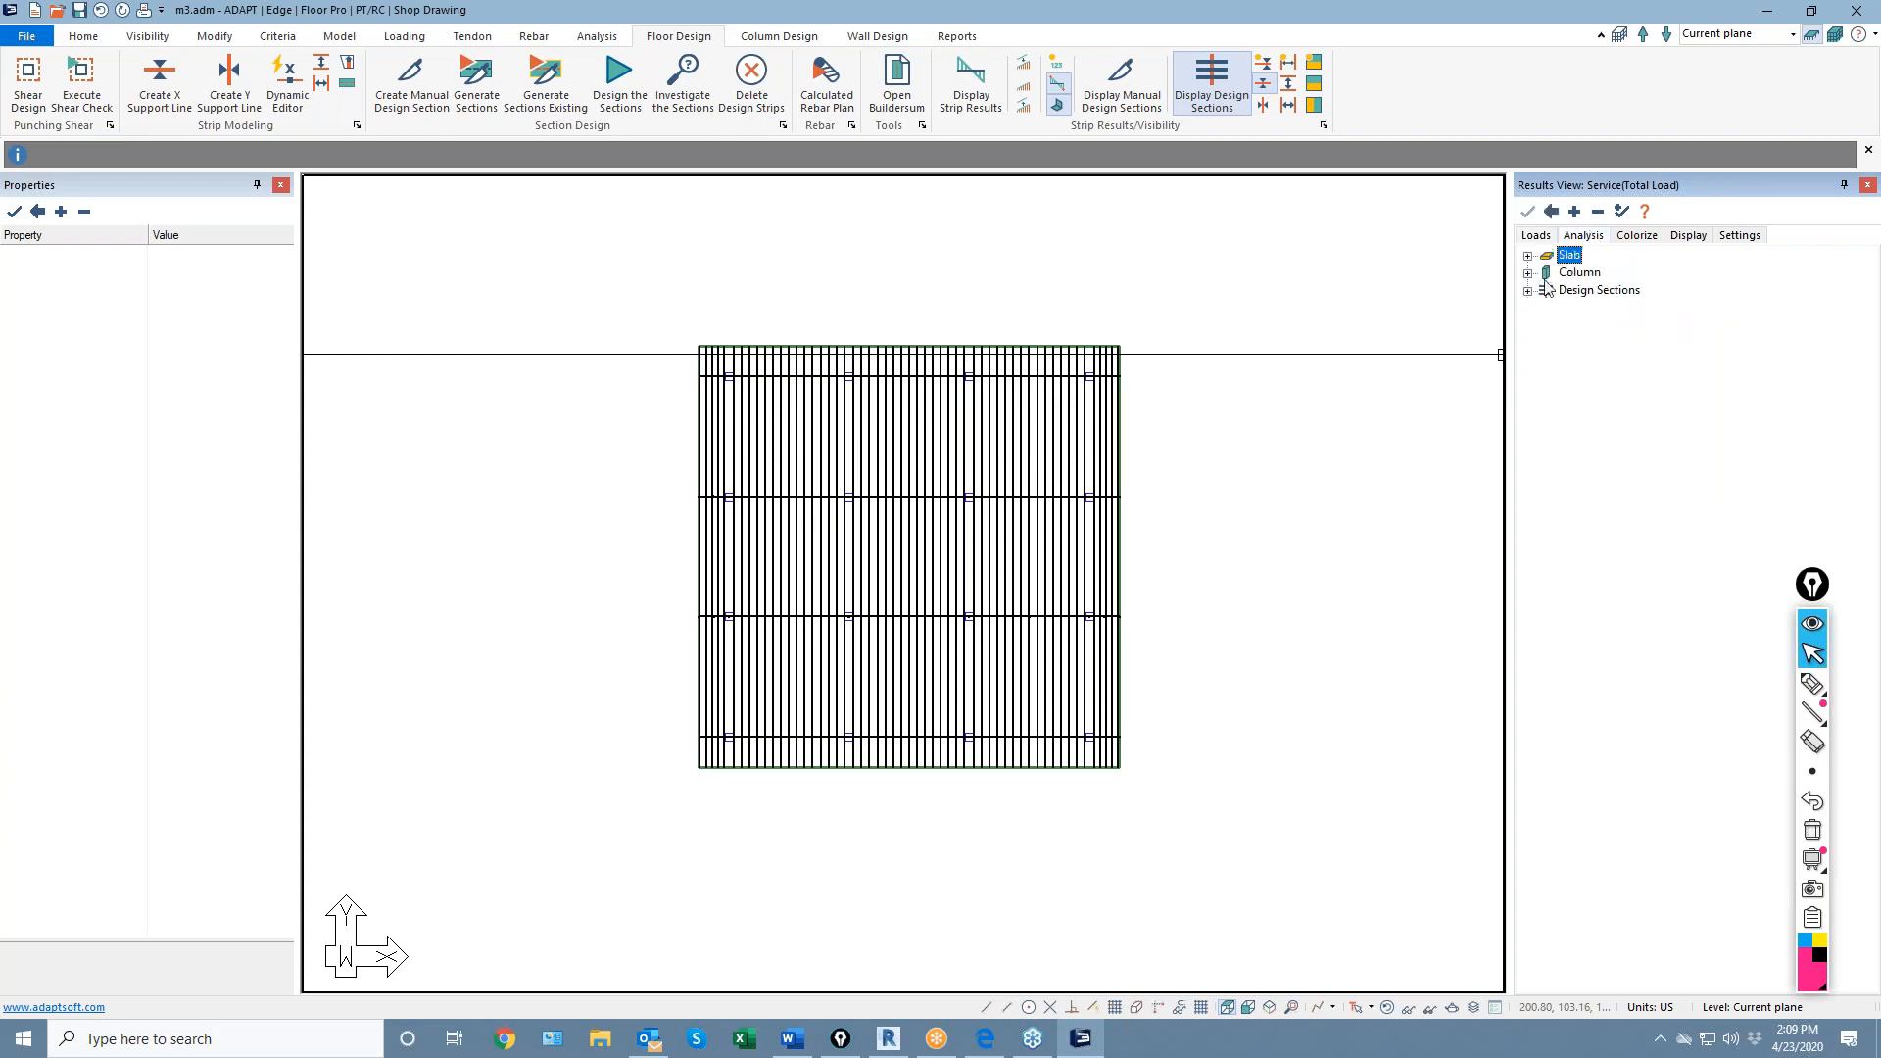
click(1528, 291)
click(1546, 343)
click(1643, 379)
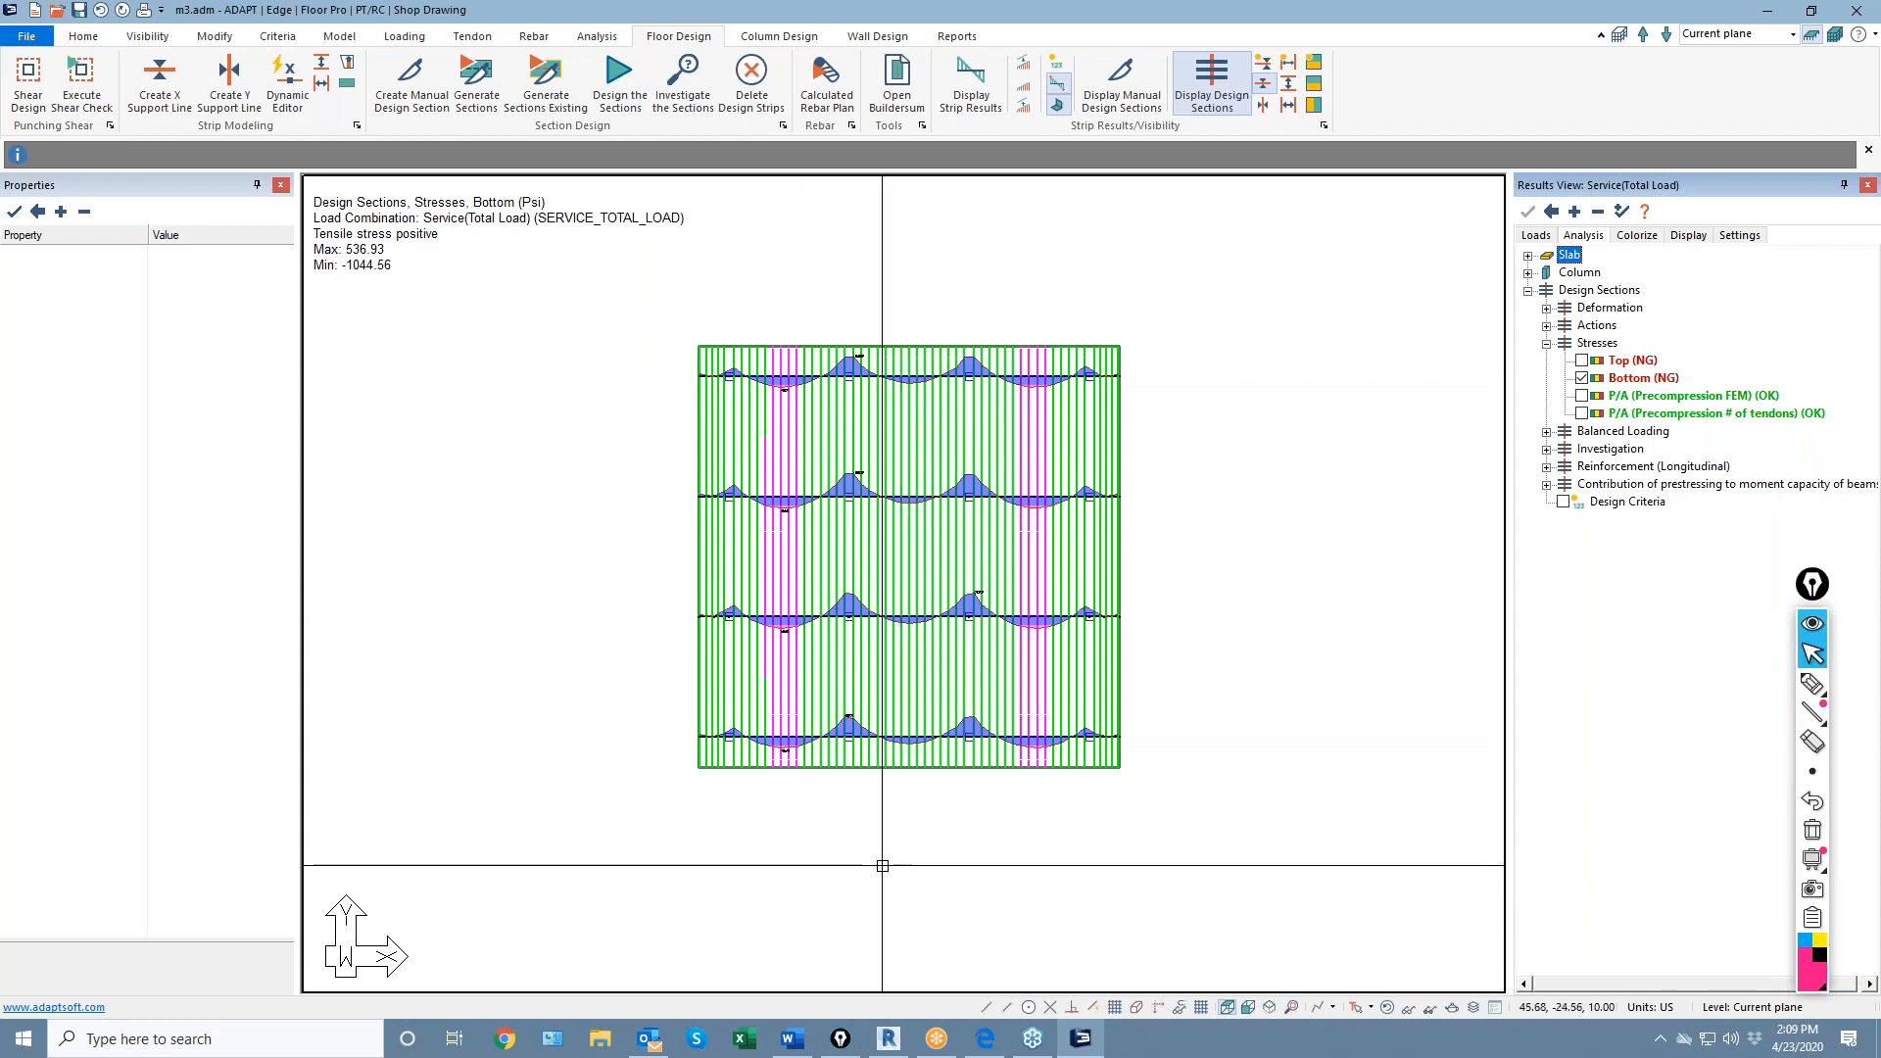
scroll(1006, 402, up, 6)
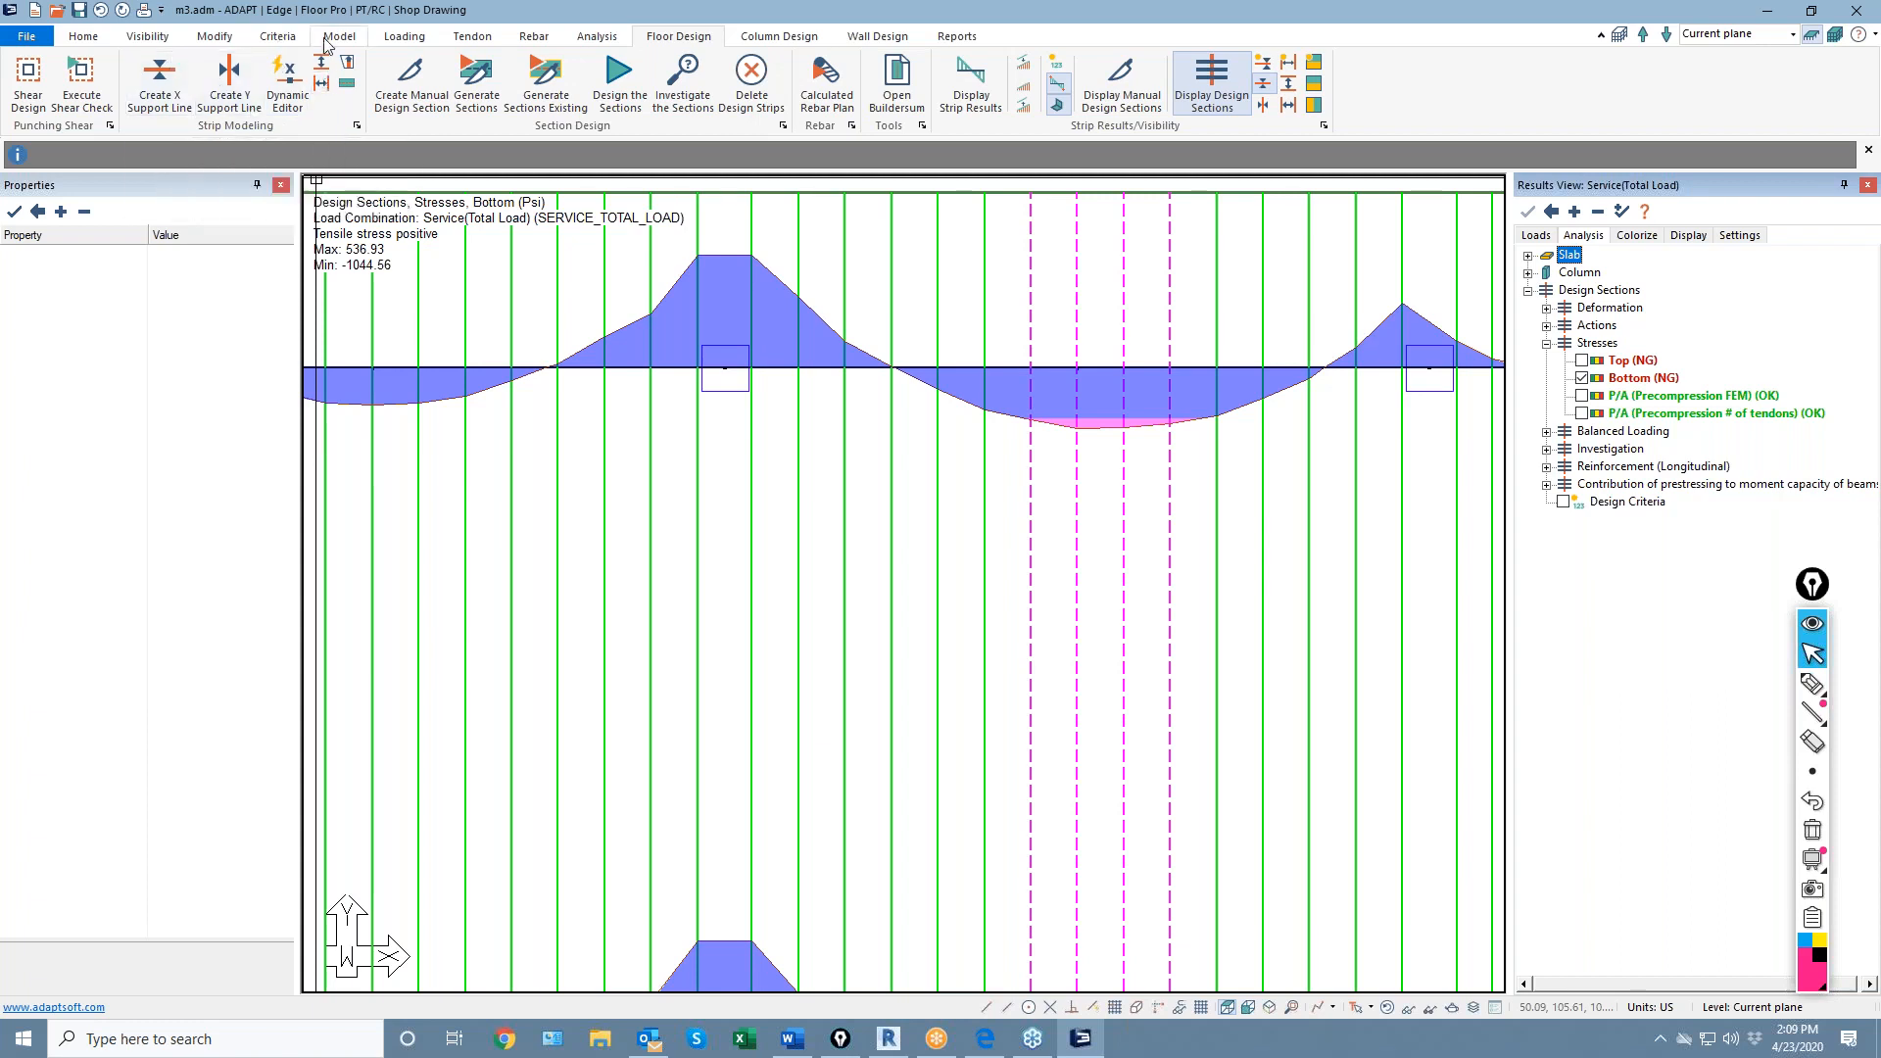
Check the allowable stresses set in the two-way slab criteria and close the criteria
click(279, 36)
click(410, 78)
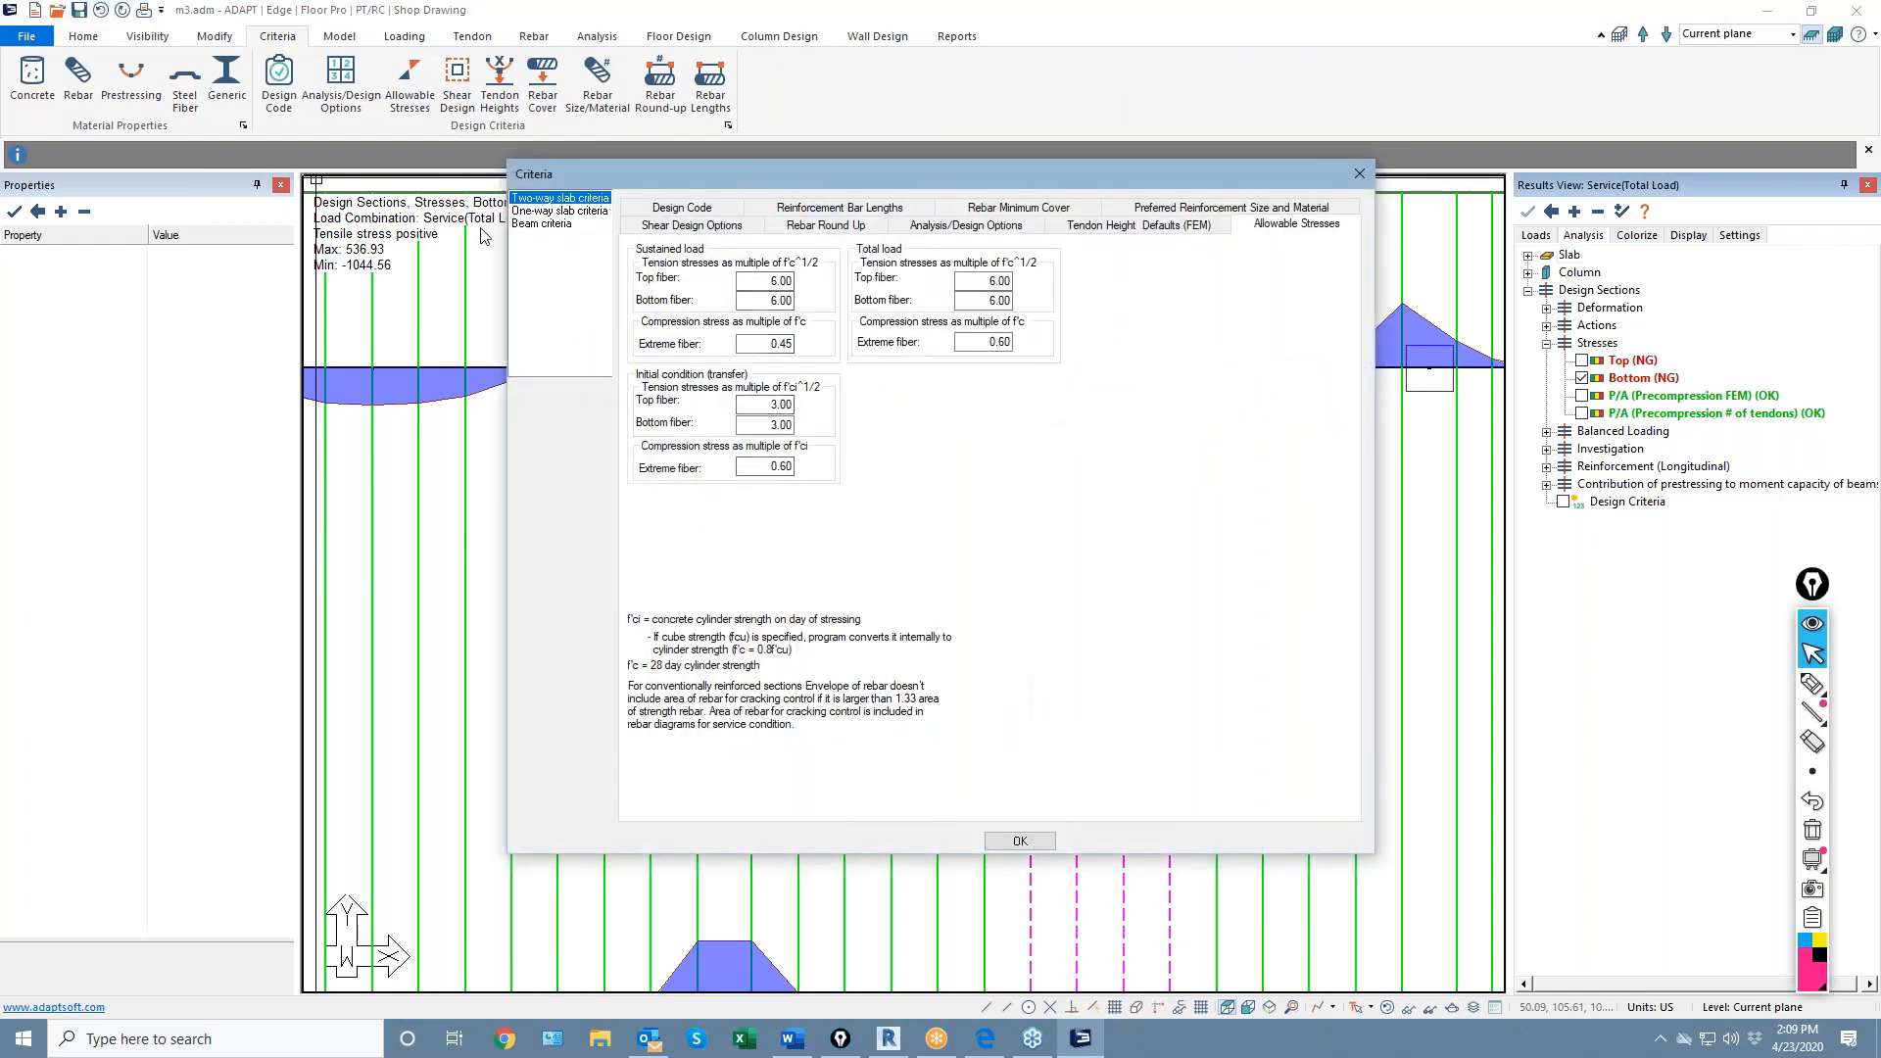
click(1018, 842)
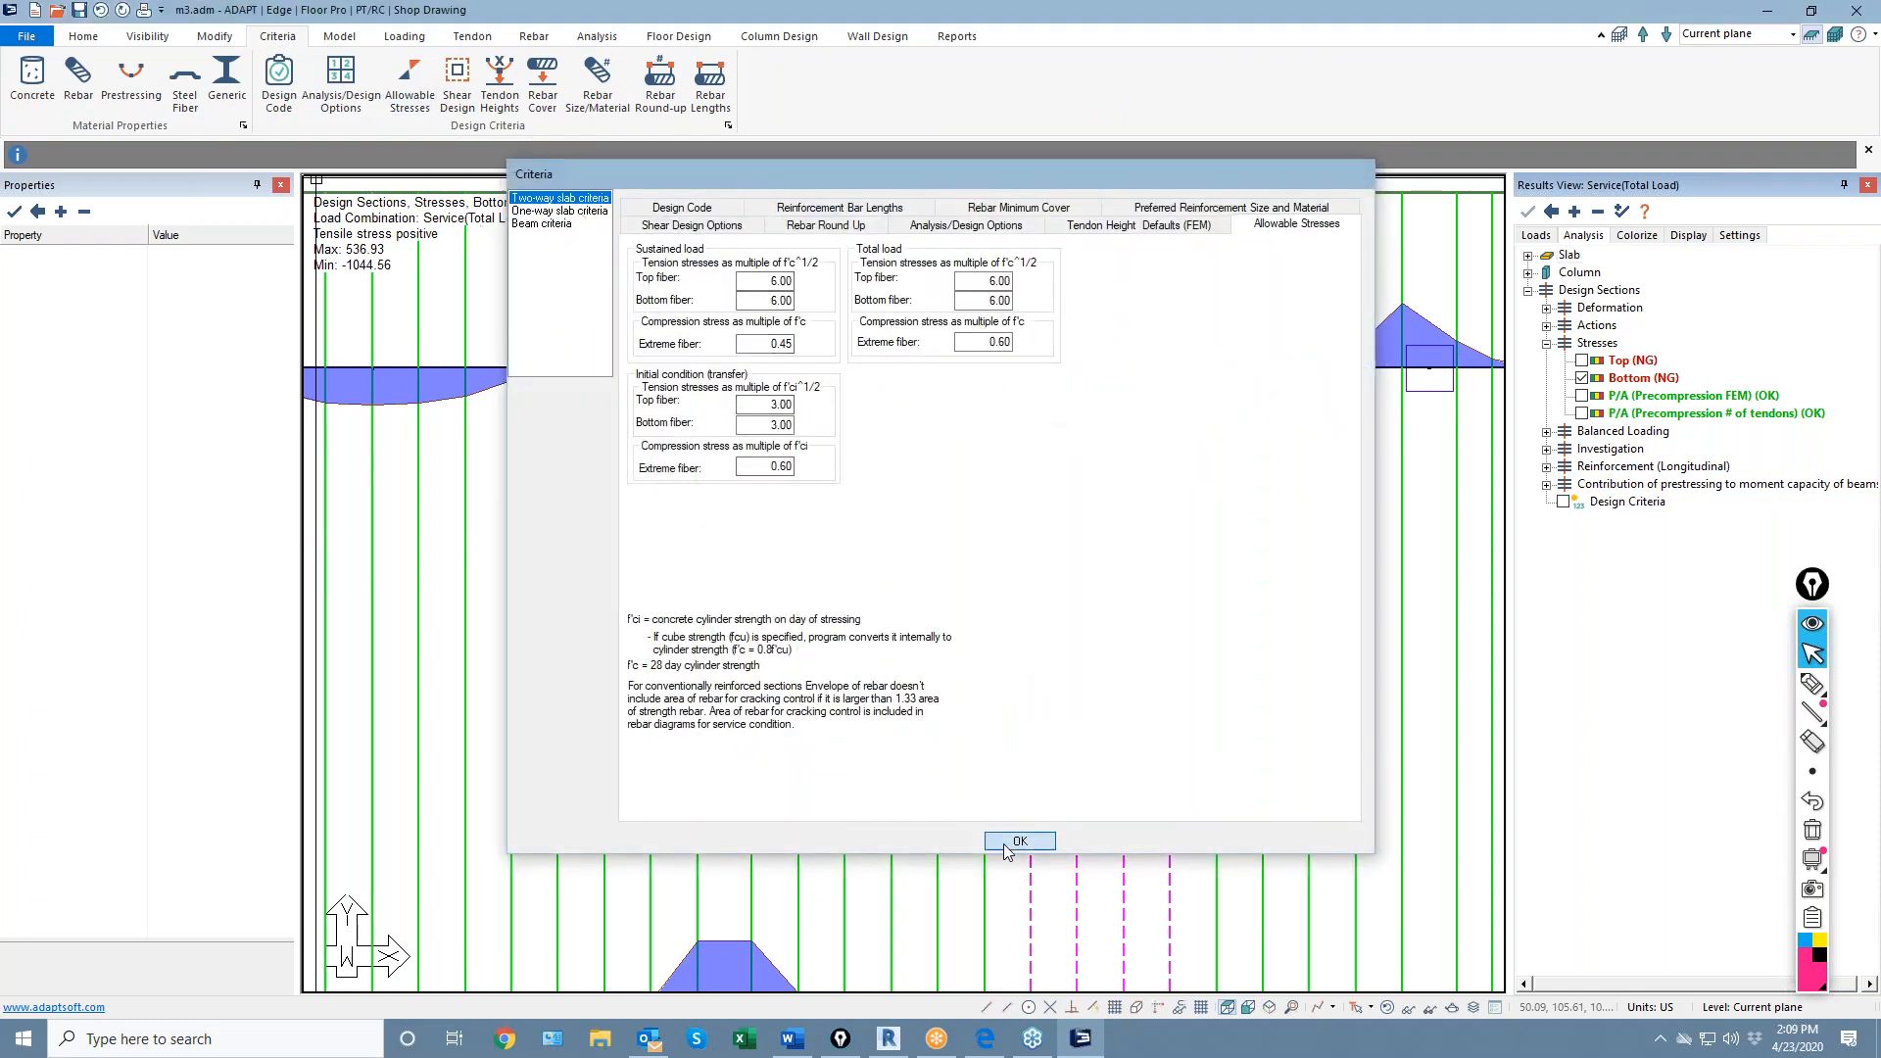
Show the numerical stress values on the section diagrams and inspect the end spans along the support lines
click(702, 42)
click(1059, 63)
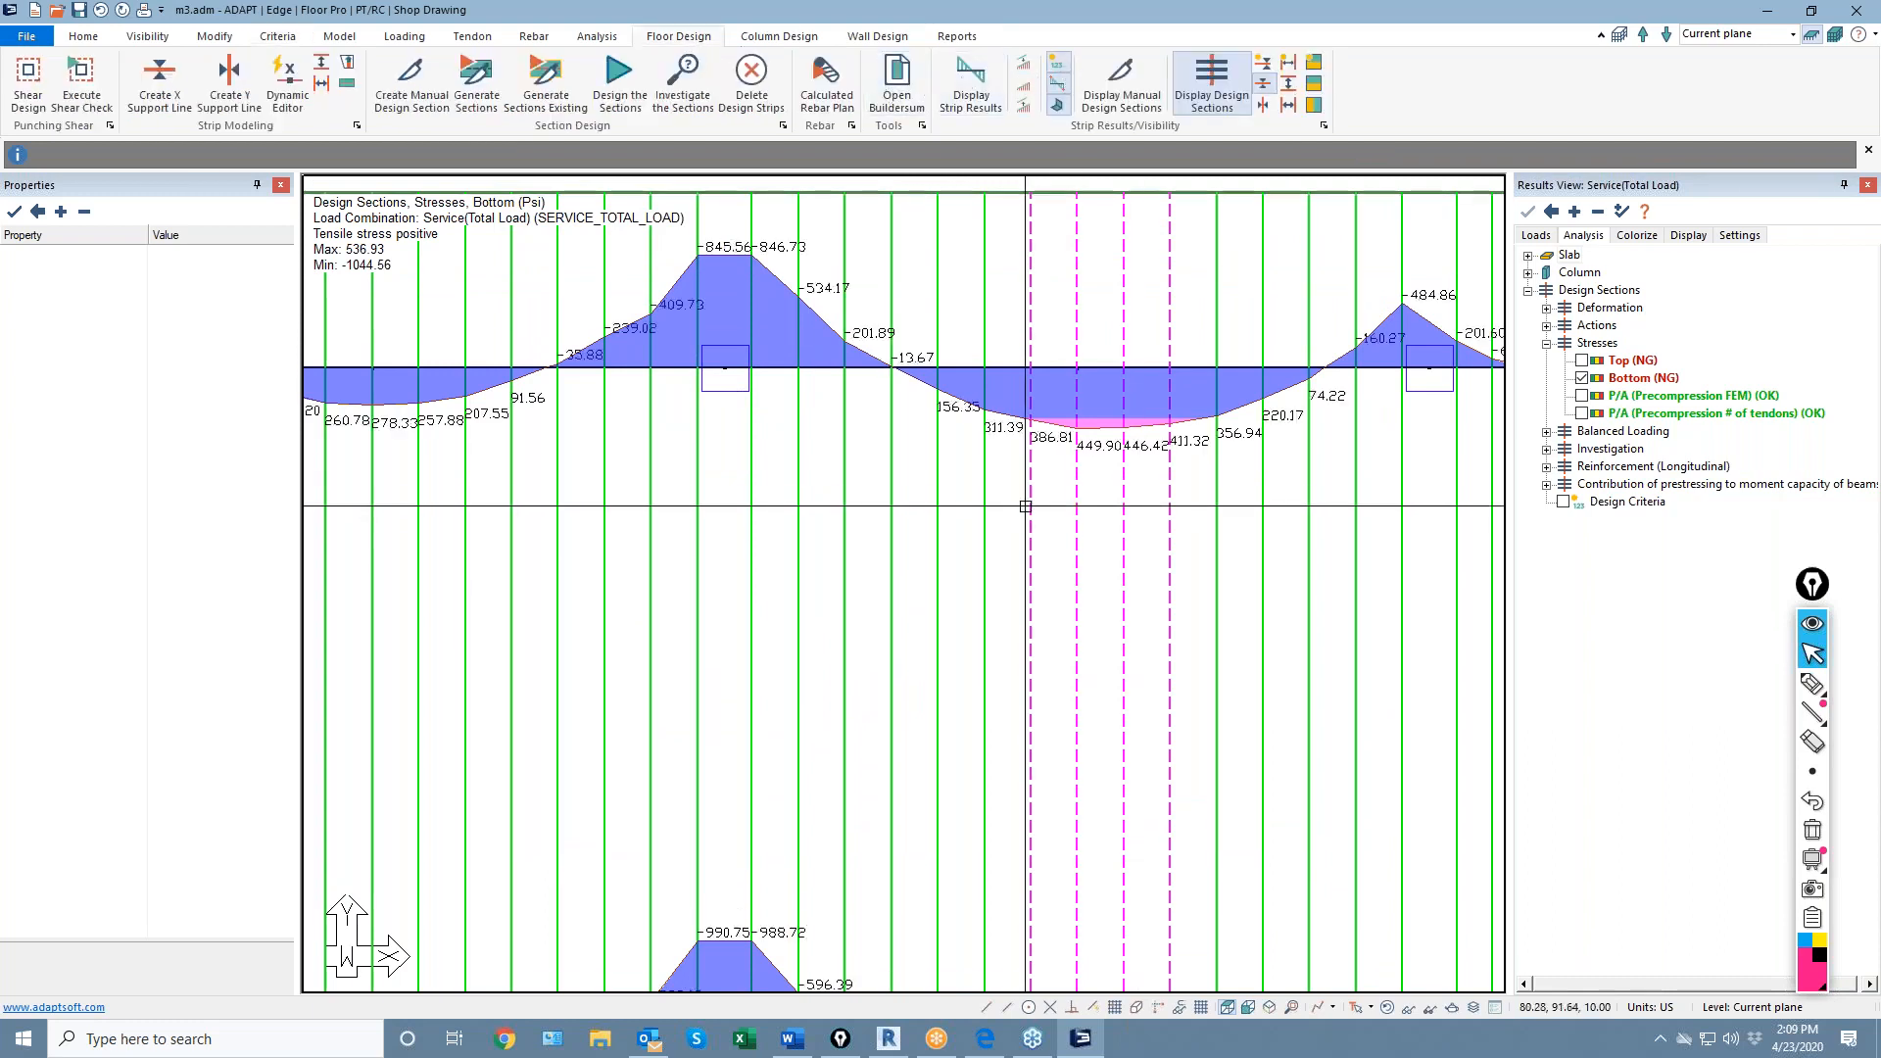
scroll(1077, 517, up, 2)
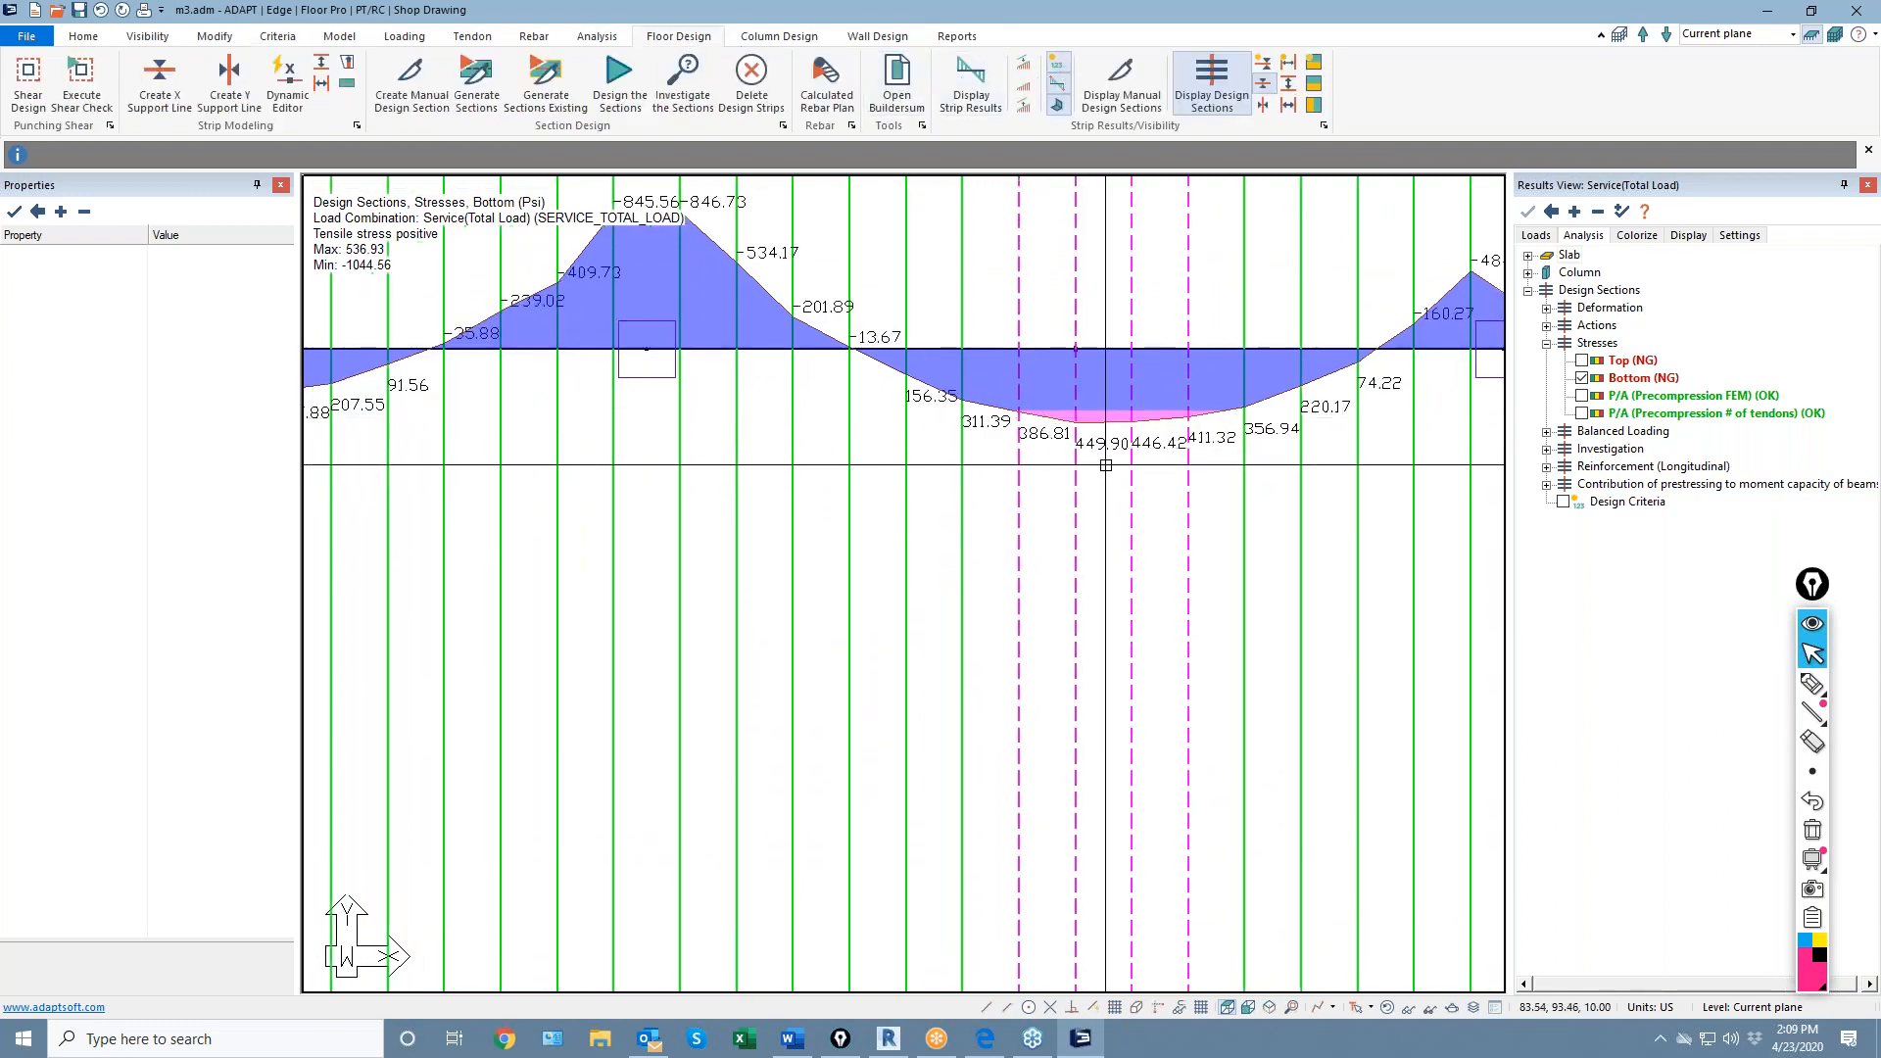
scroll(1061, 385, down, 2)
scroll(1062, 385, down, 5)
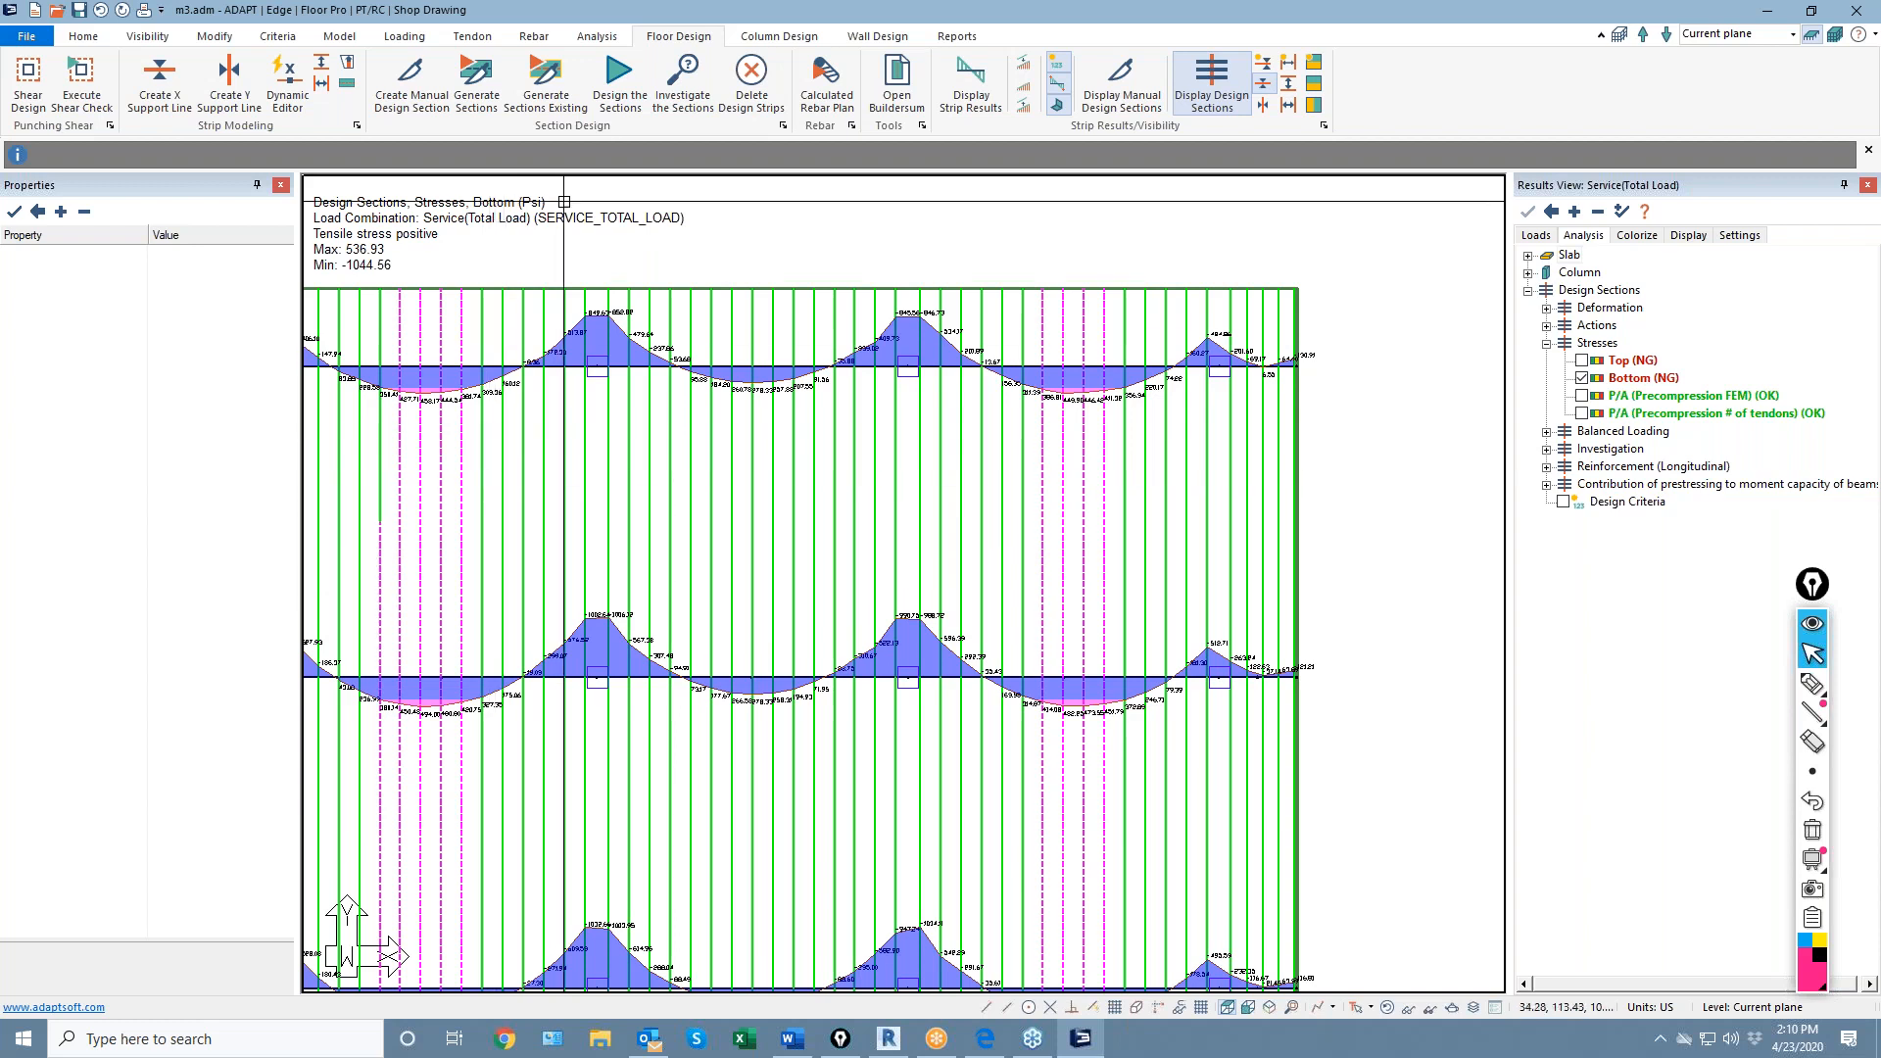
middle_drag(959, 698, 985, 431)
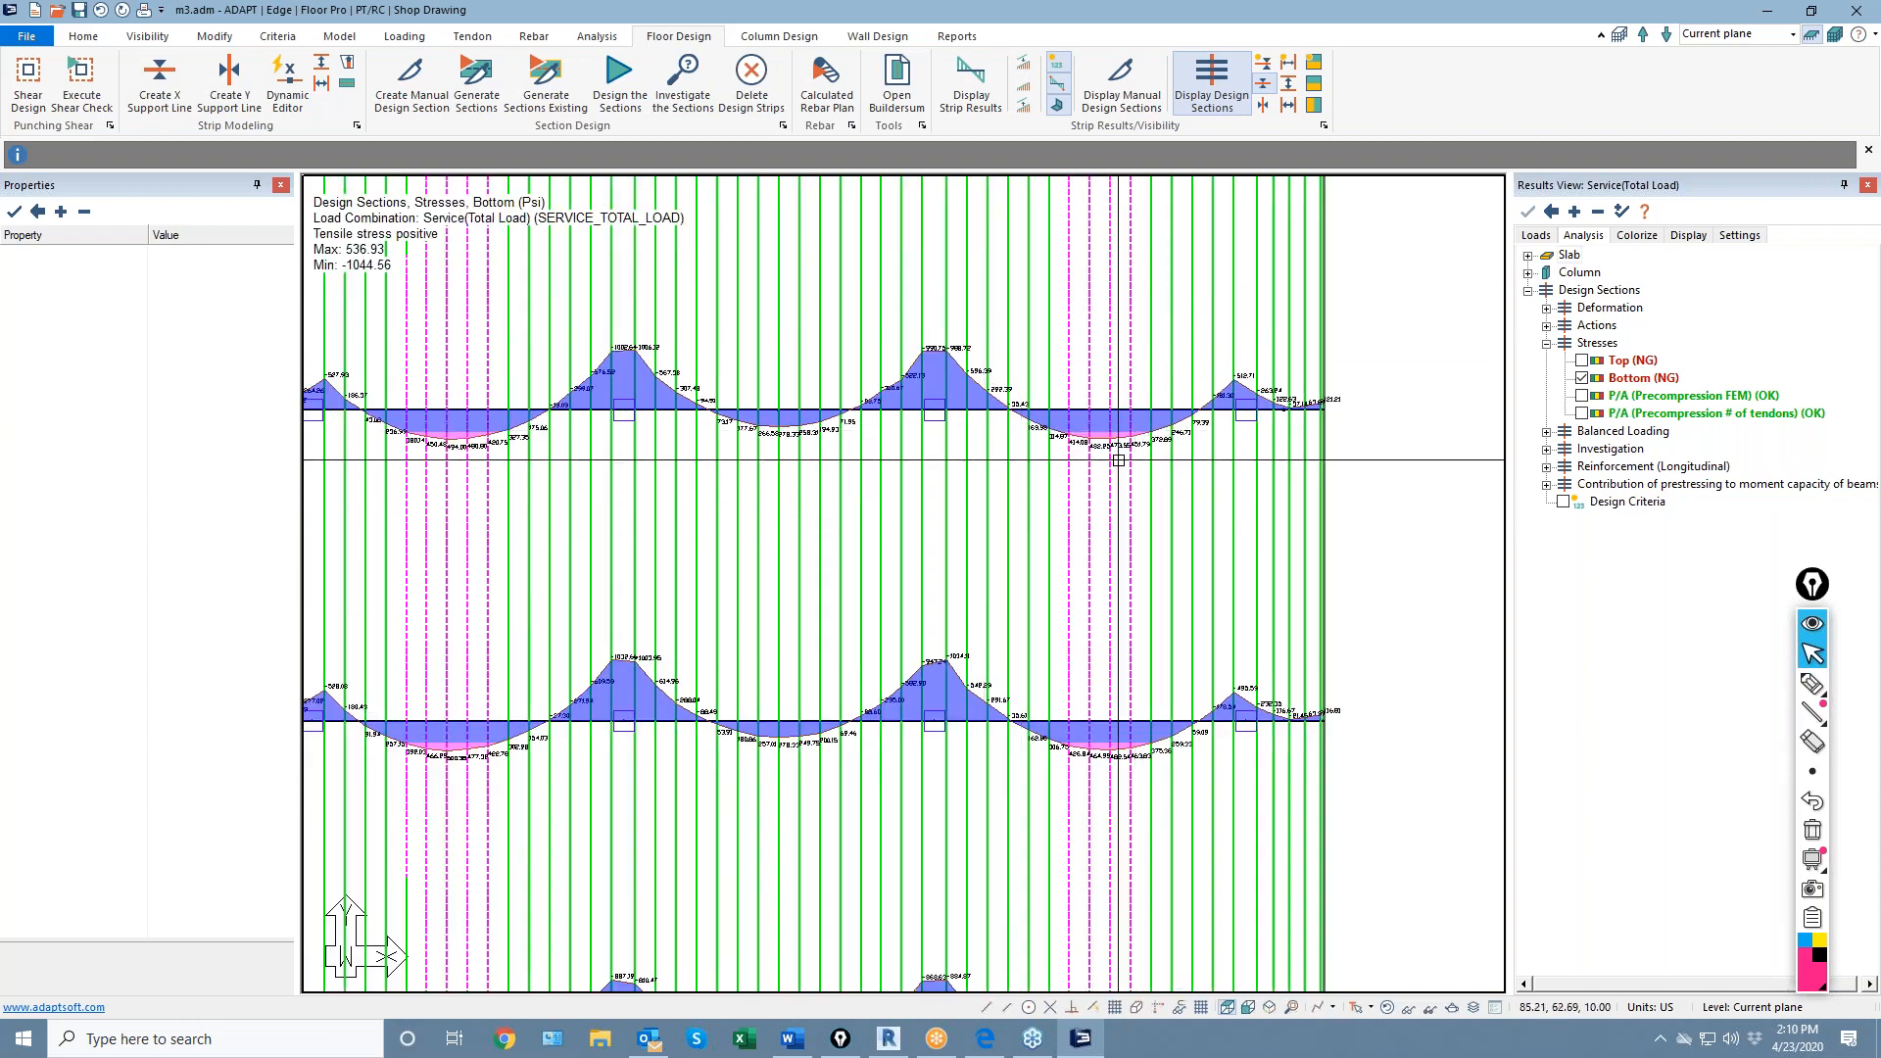
click(472, 36)
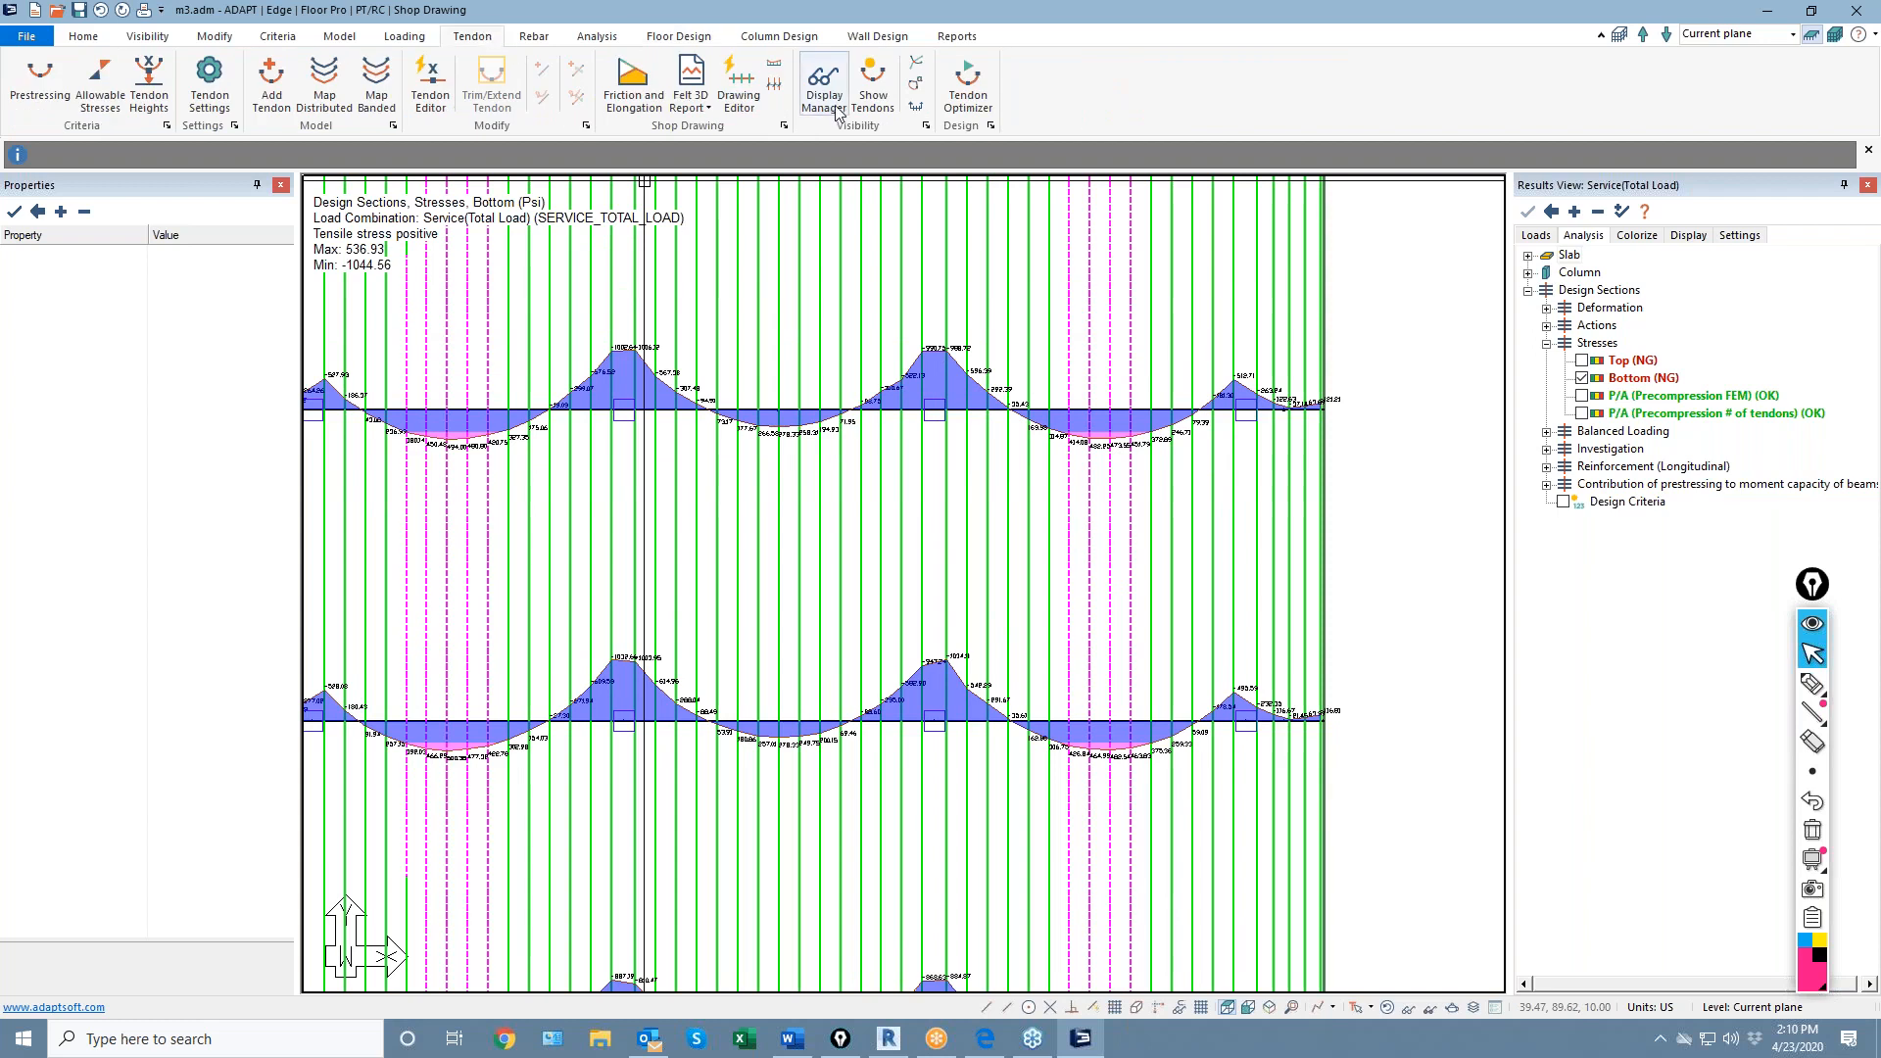
click(968, 83)
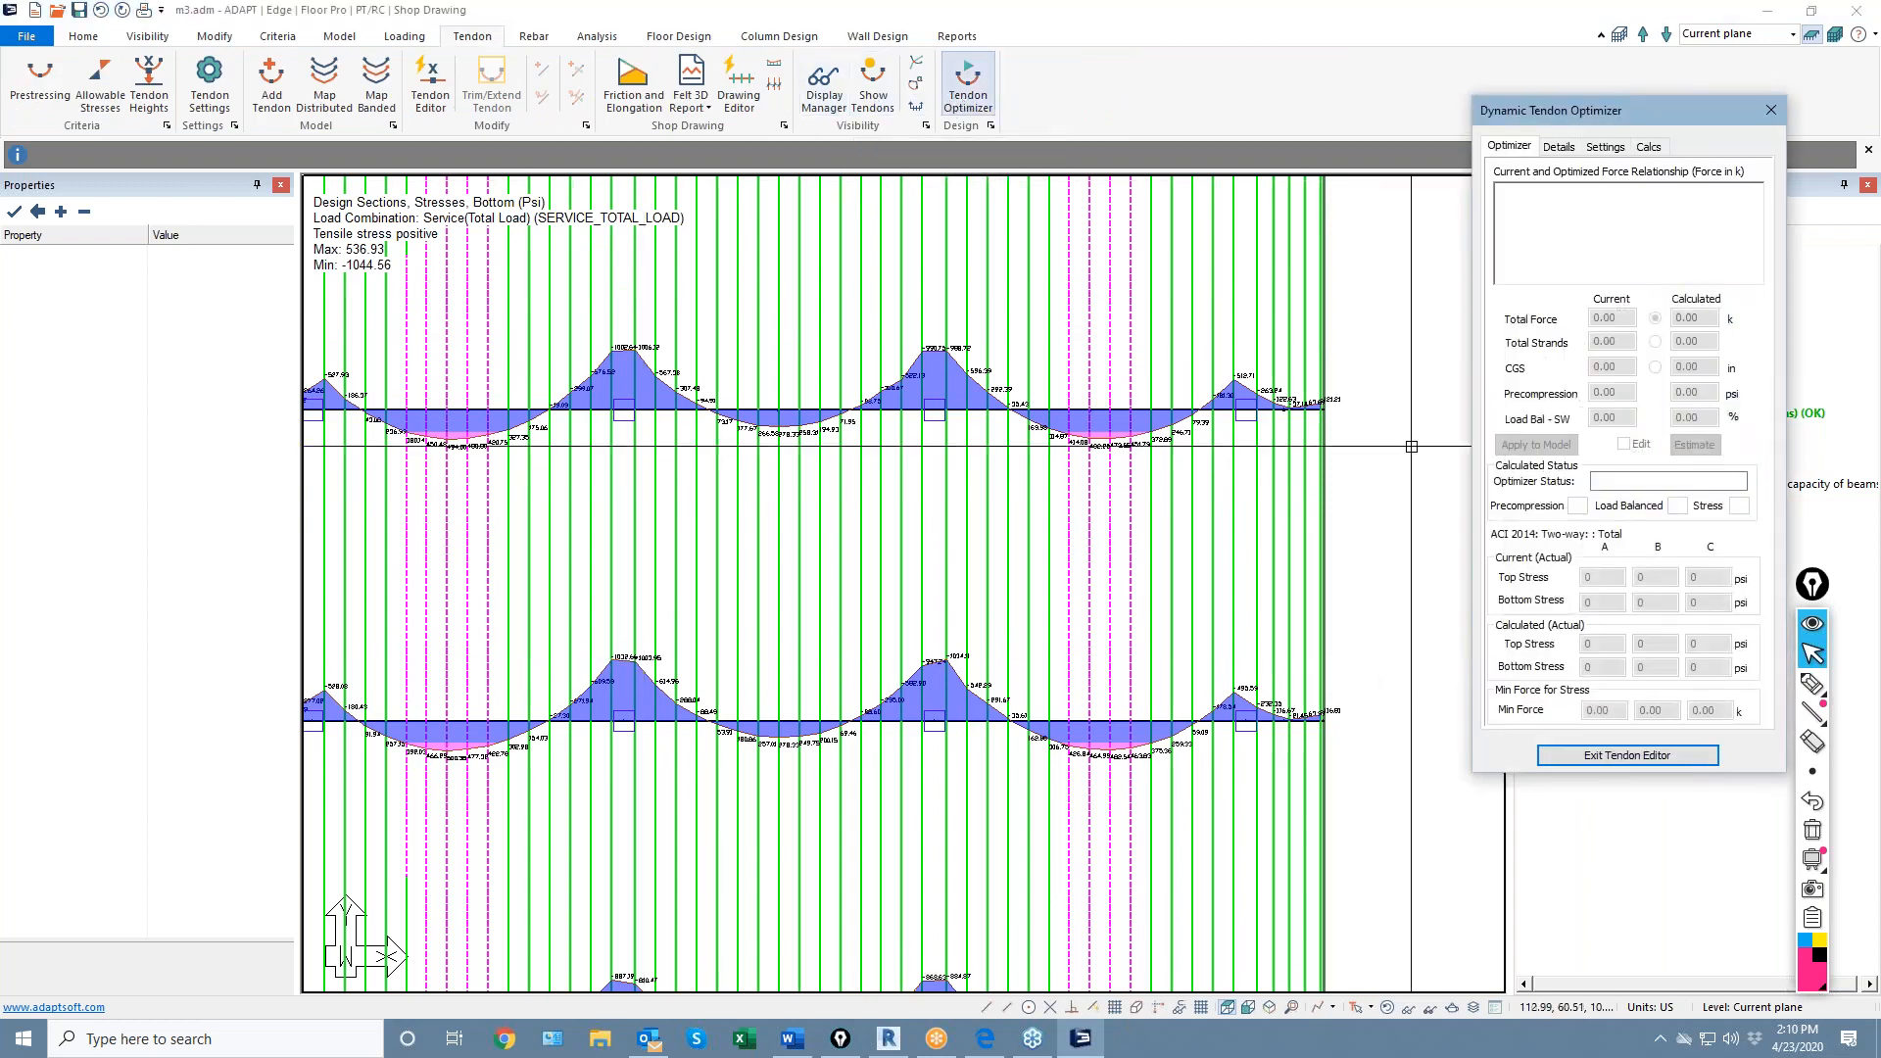
click(1618, 149)
drag(1528, 114, 1358, 113)
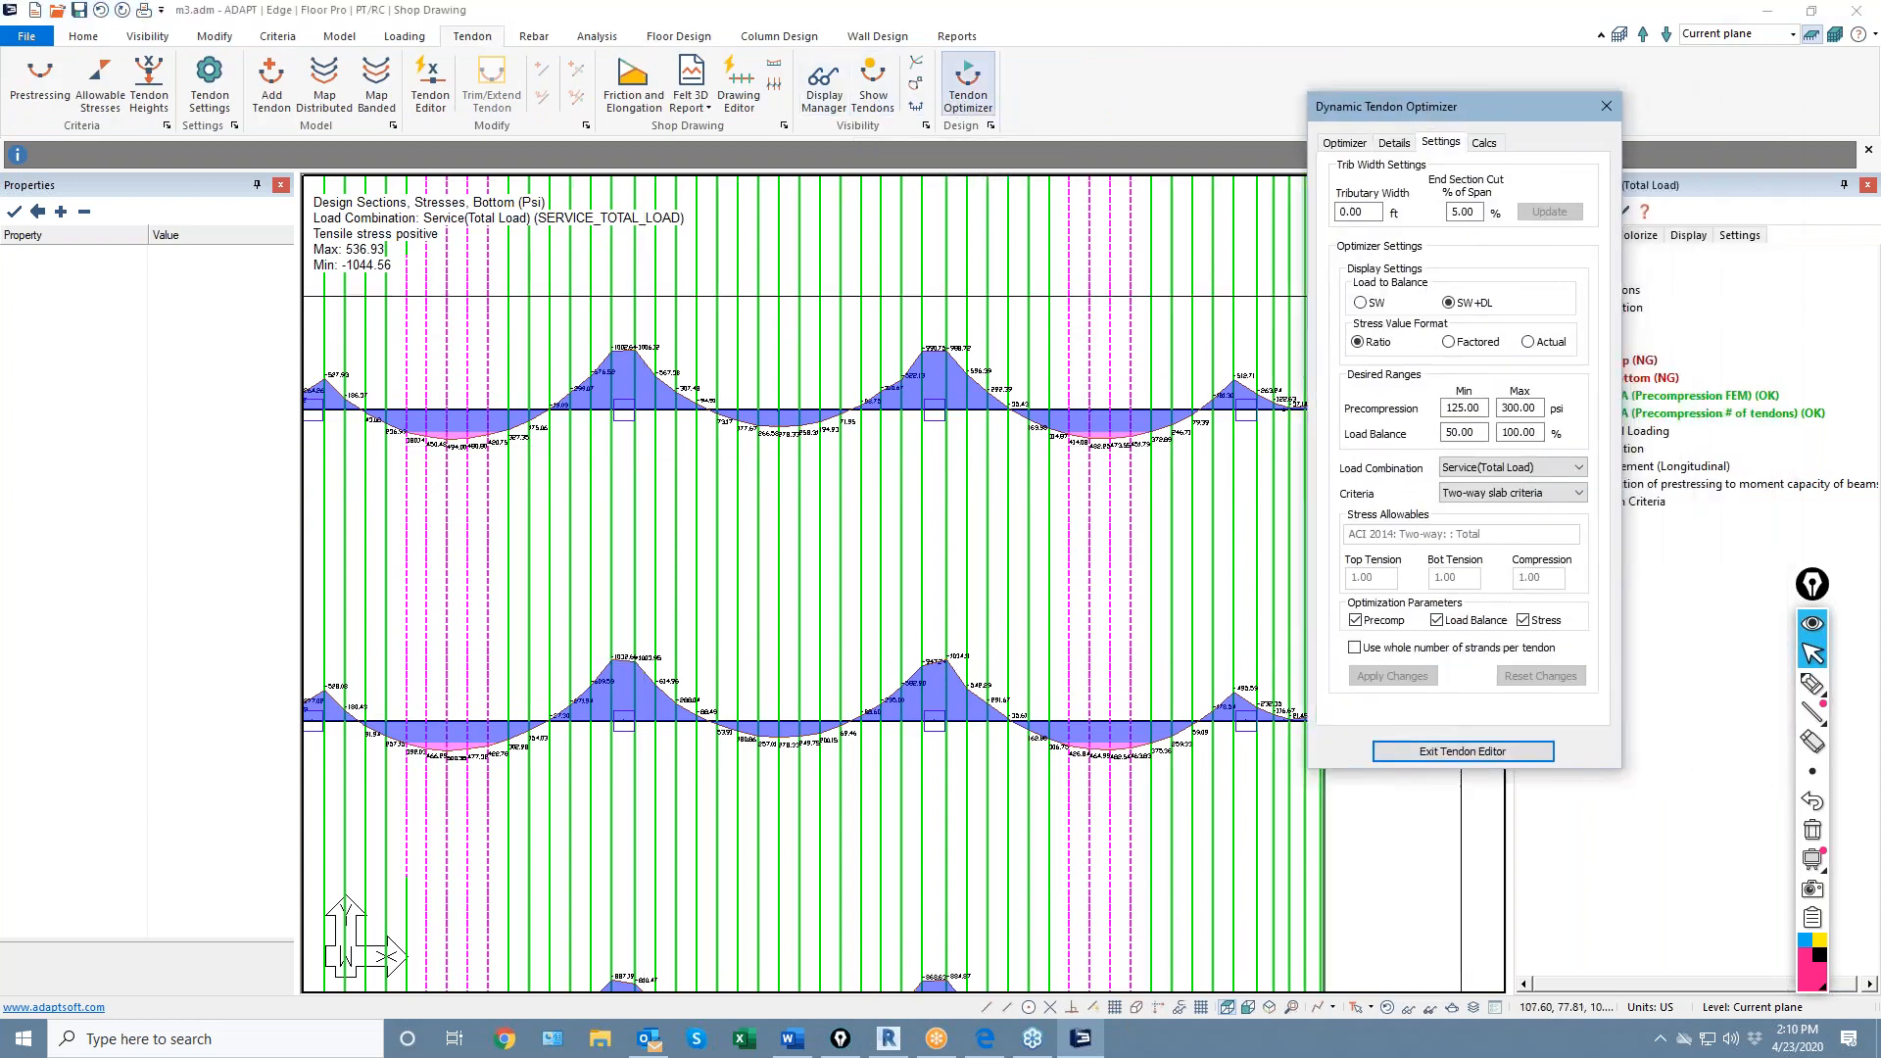
click(1464, 752)
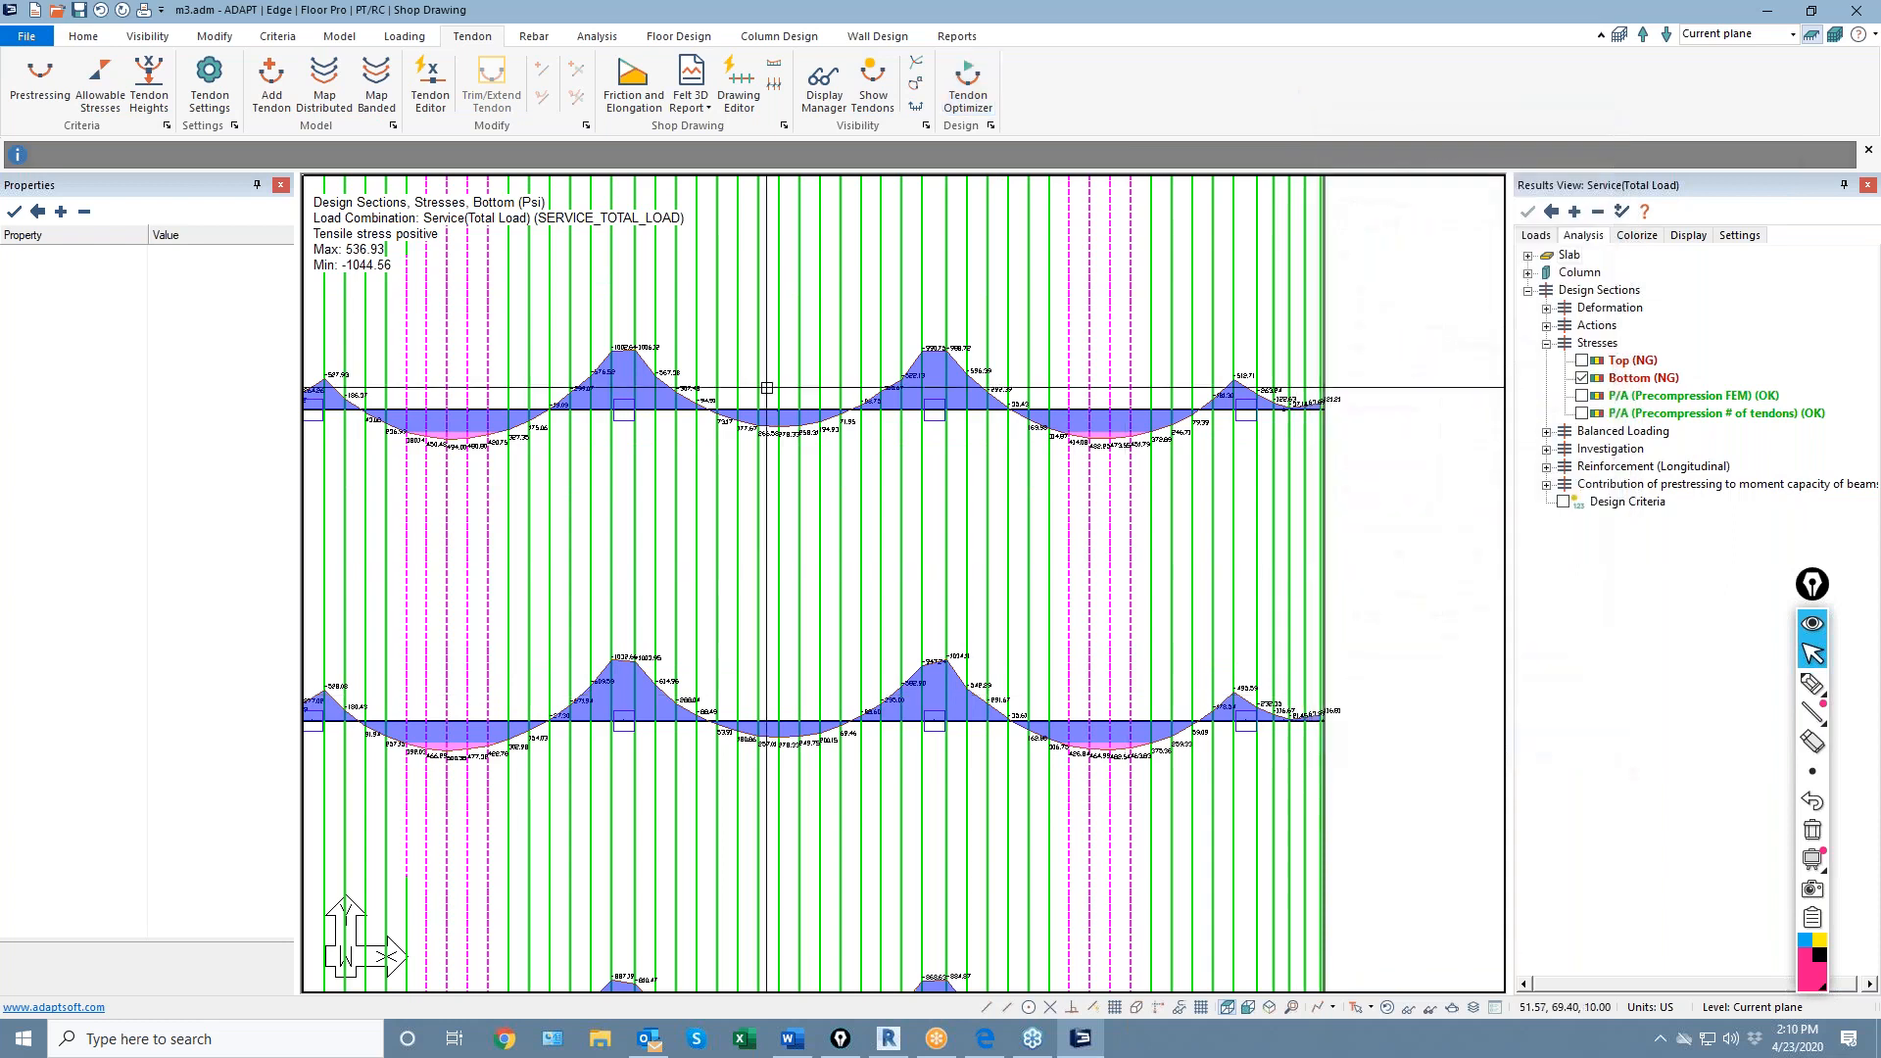
Display the slab's tendons and open the Tendon Optimizer's settings
click(873, 84)
click(945, 98)
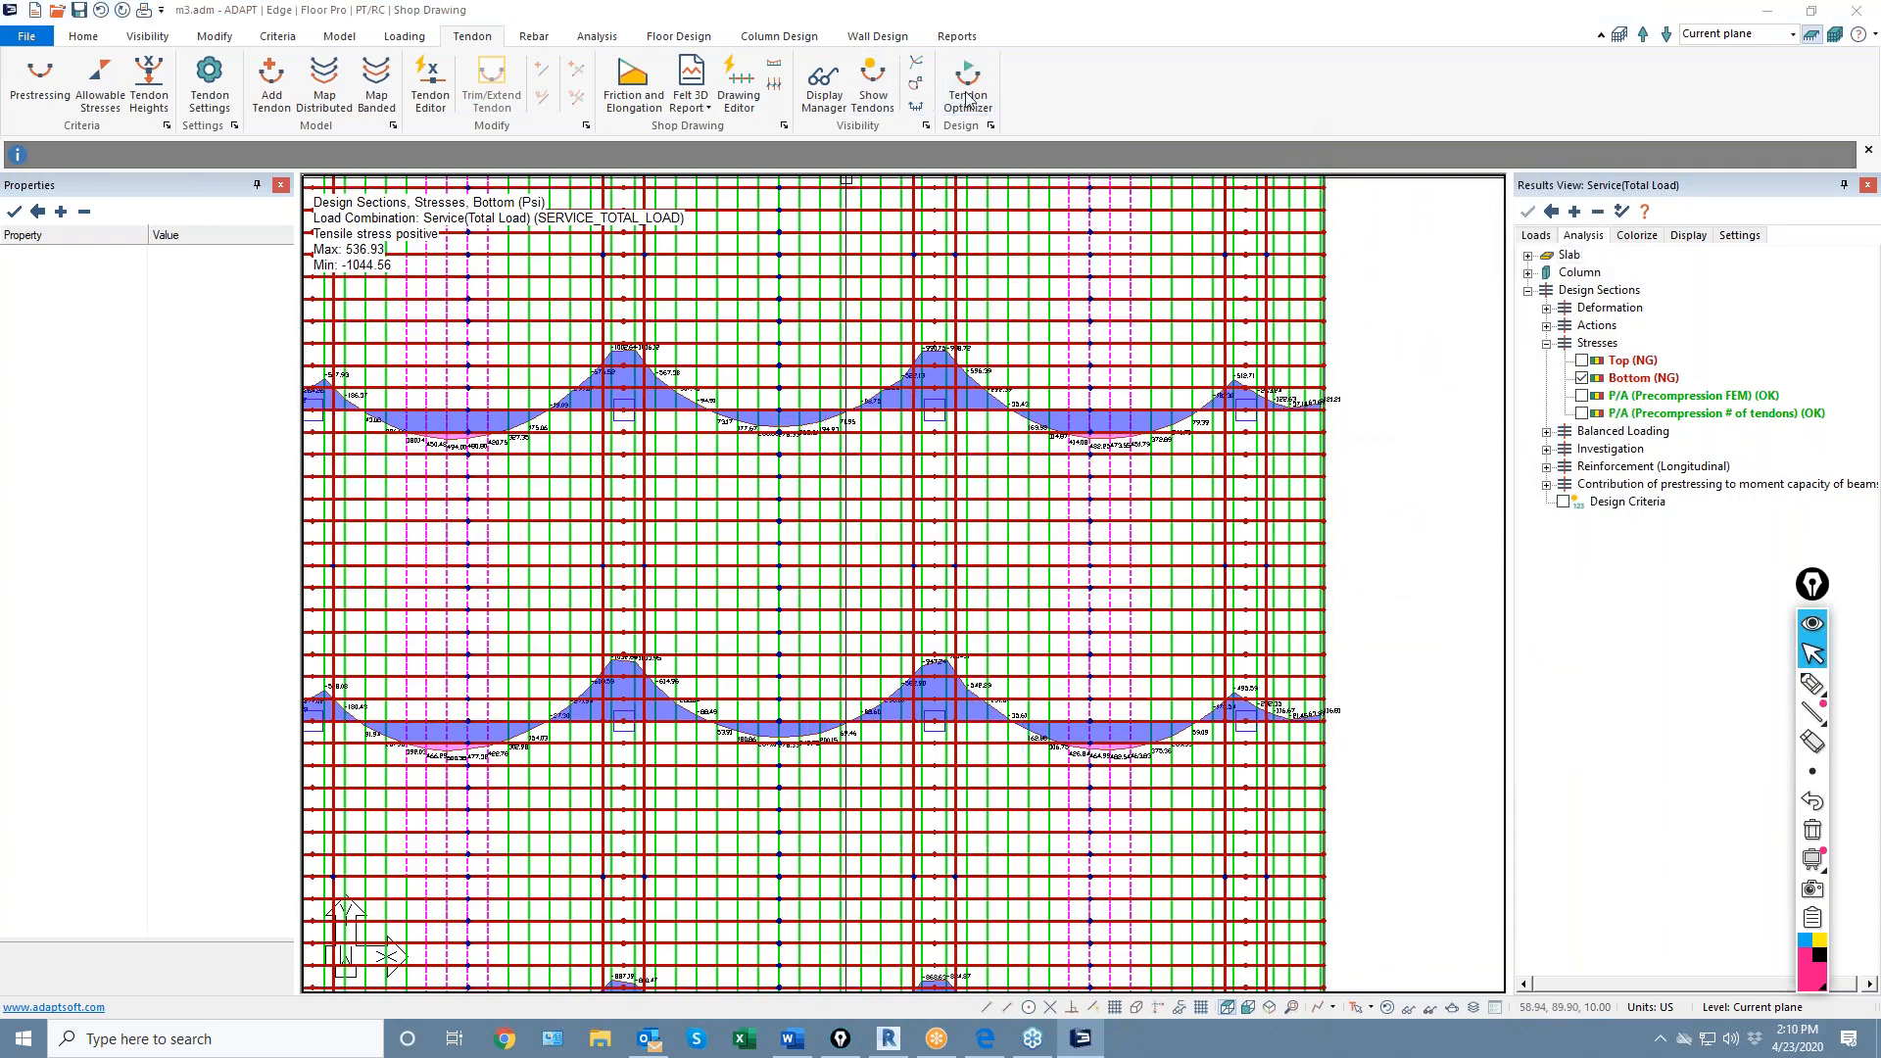
click(1607, 147)
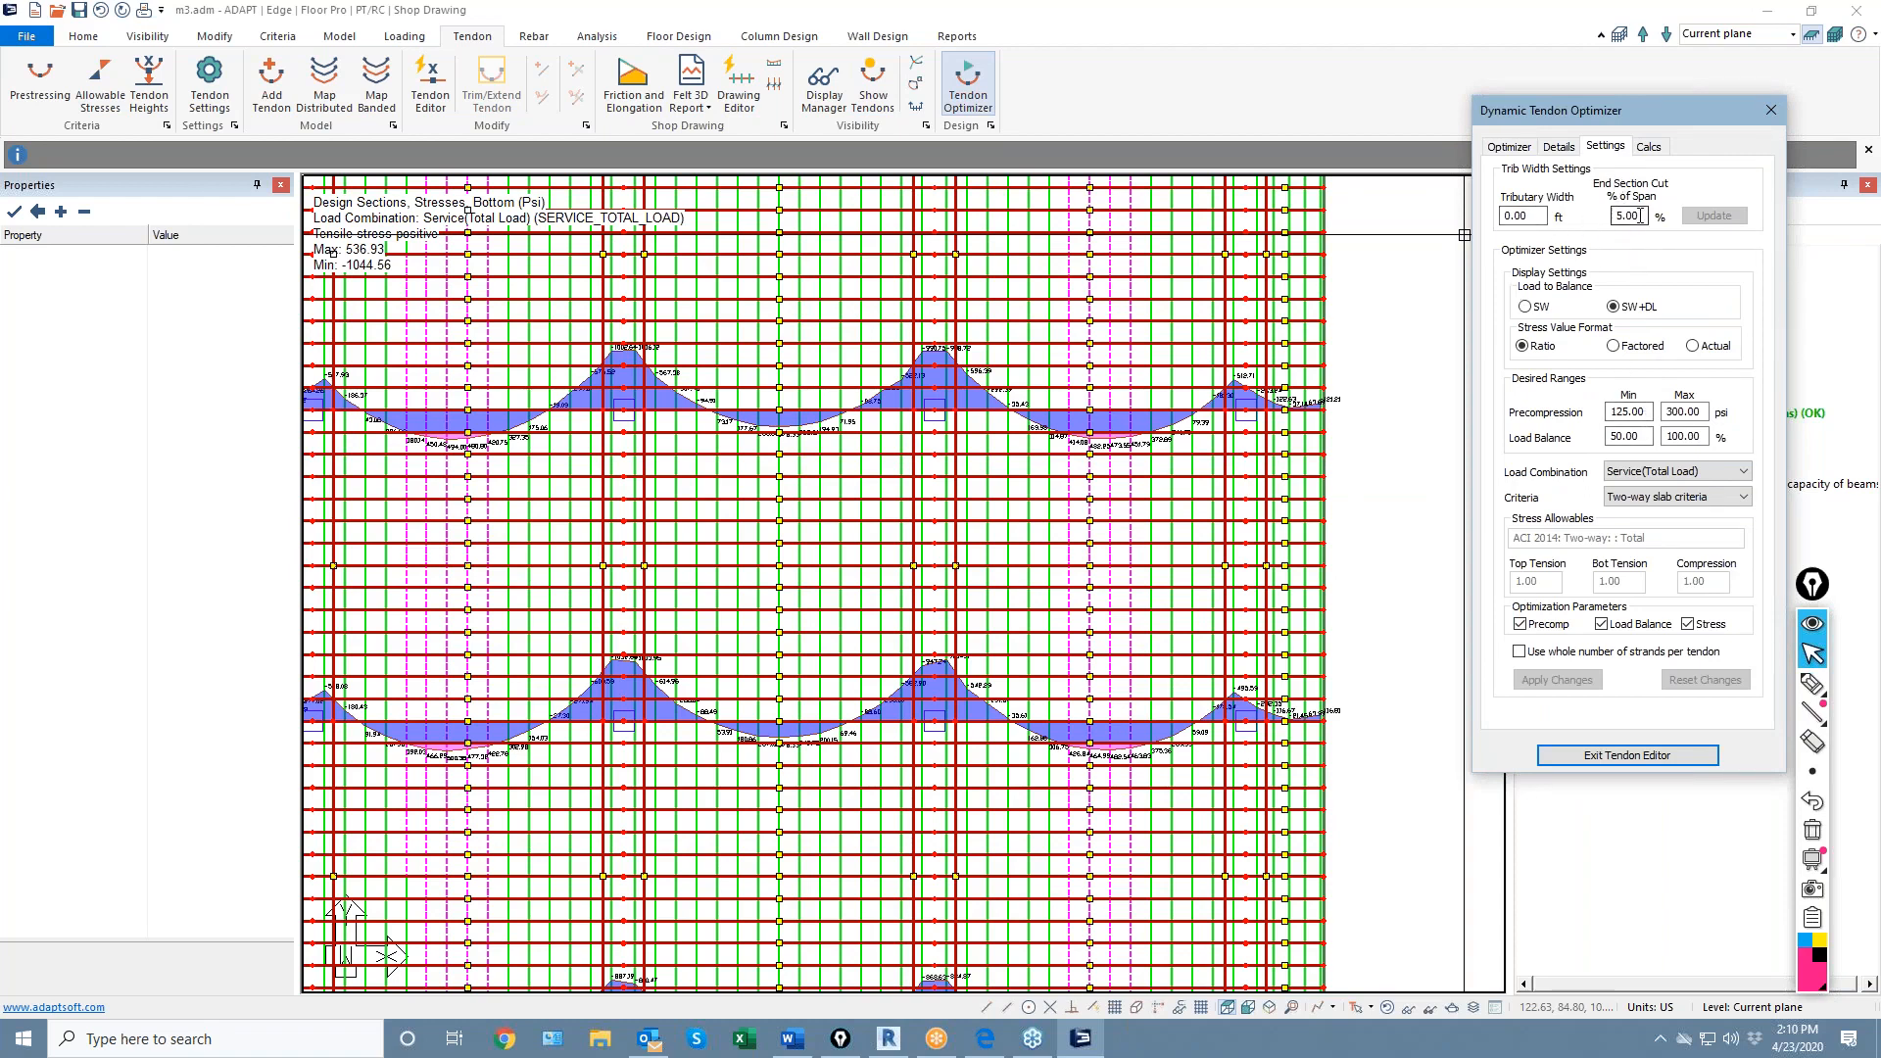
Mark the two end section cuts and the midspan cut of the end span with three freehand vertical lines
click(1812, 683)
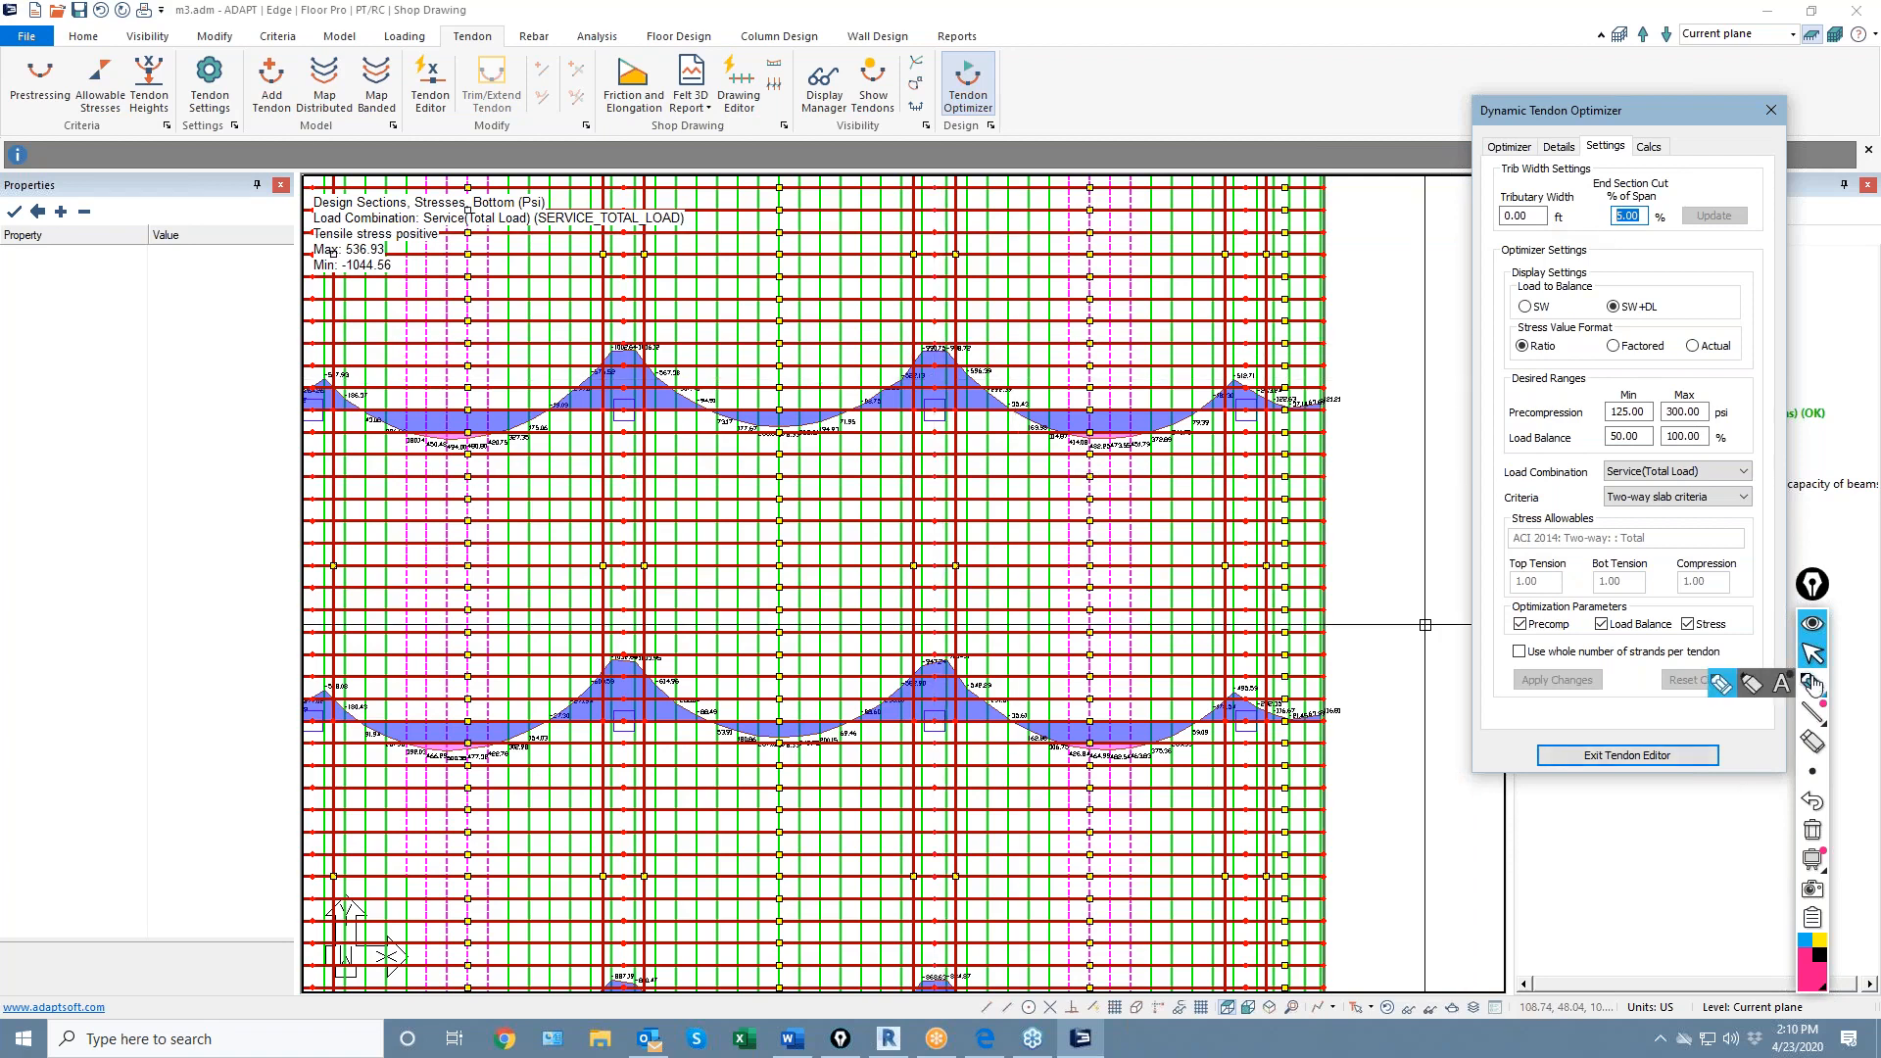
drag(959, 291, 993, 579)
drag(1102, 314, 1100, 567)
drag(1221, 324, 1215, 558)
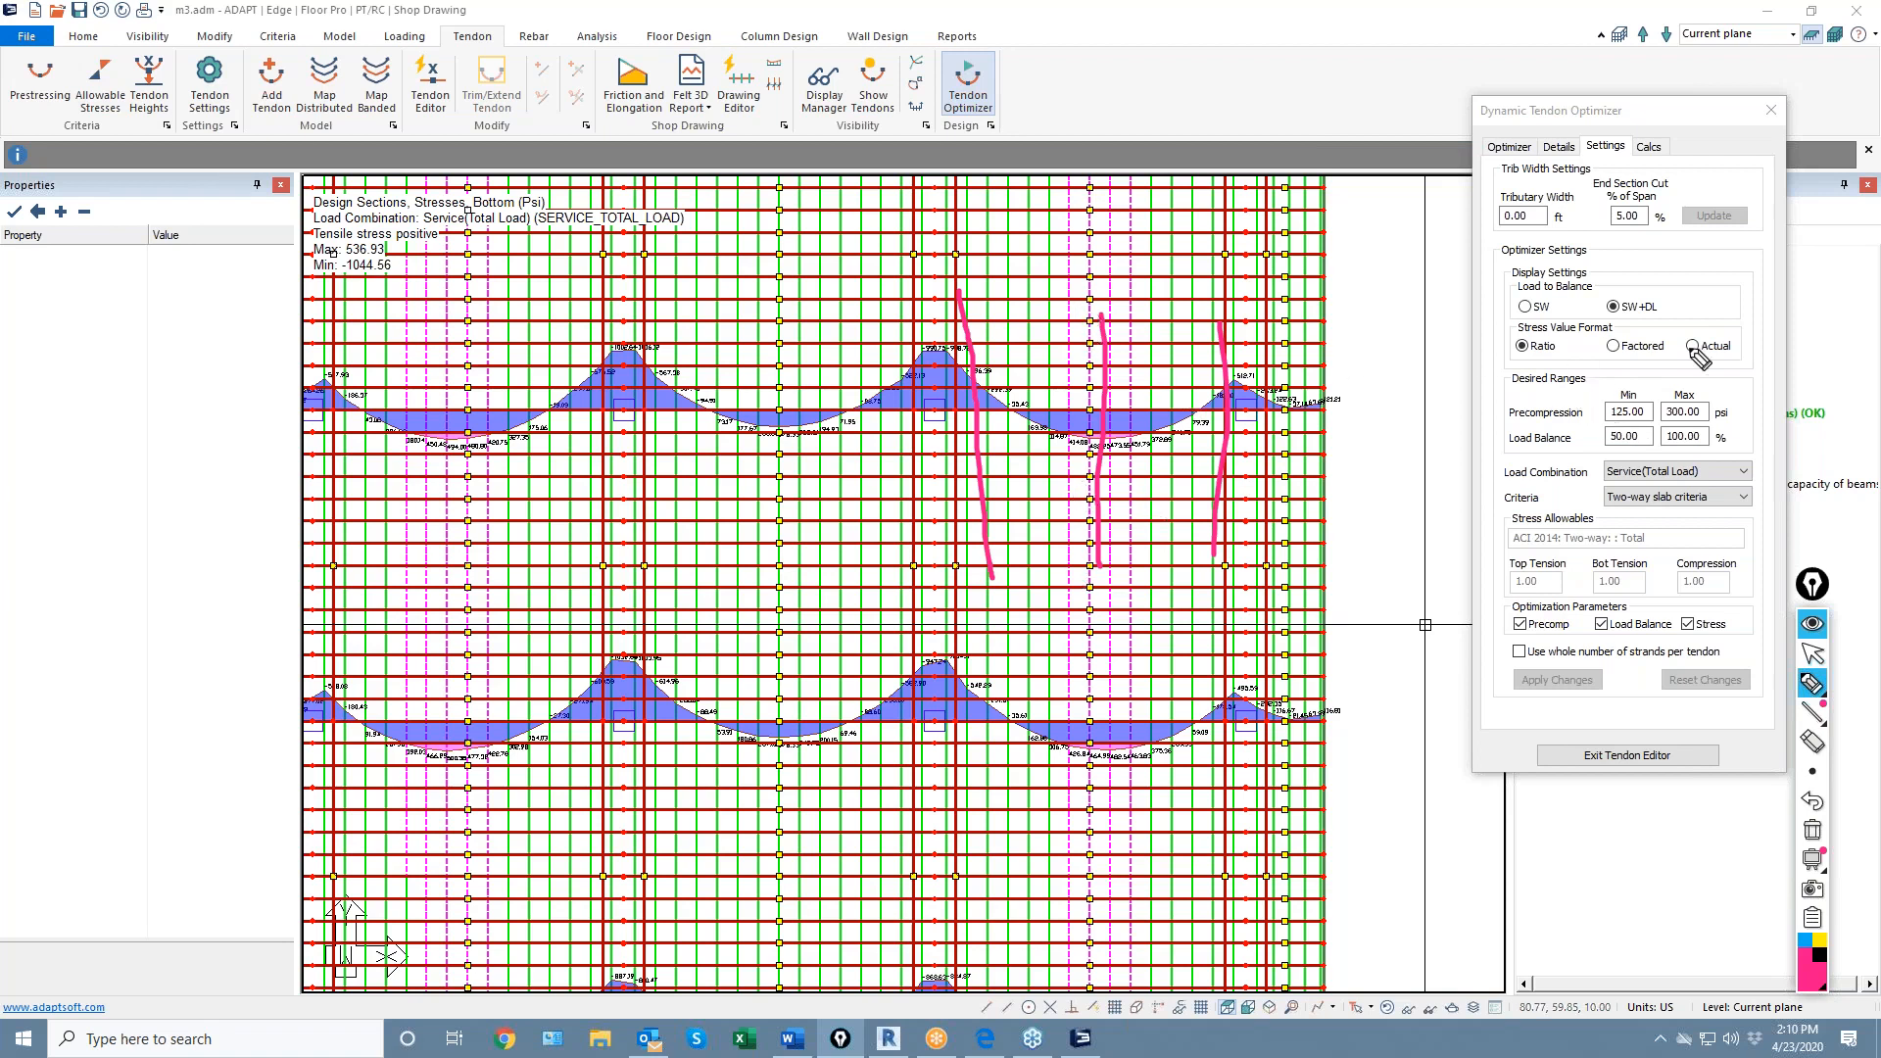
click(1811, 653)
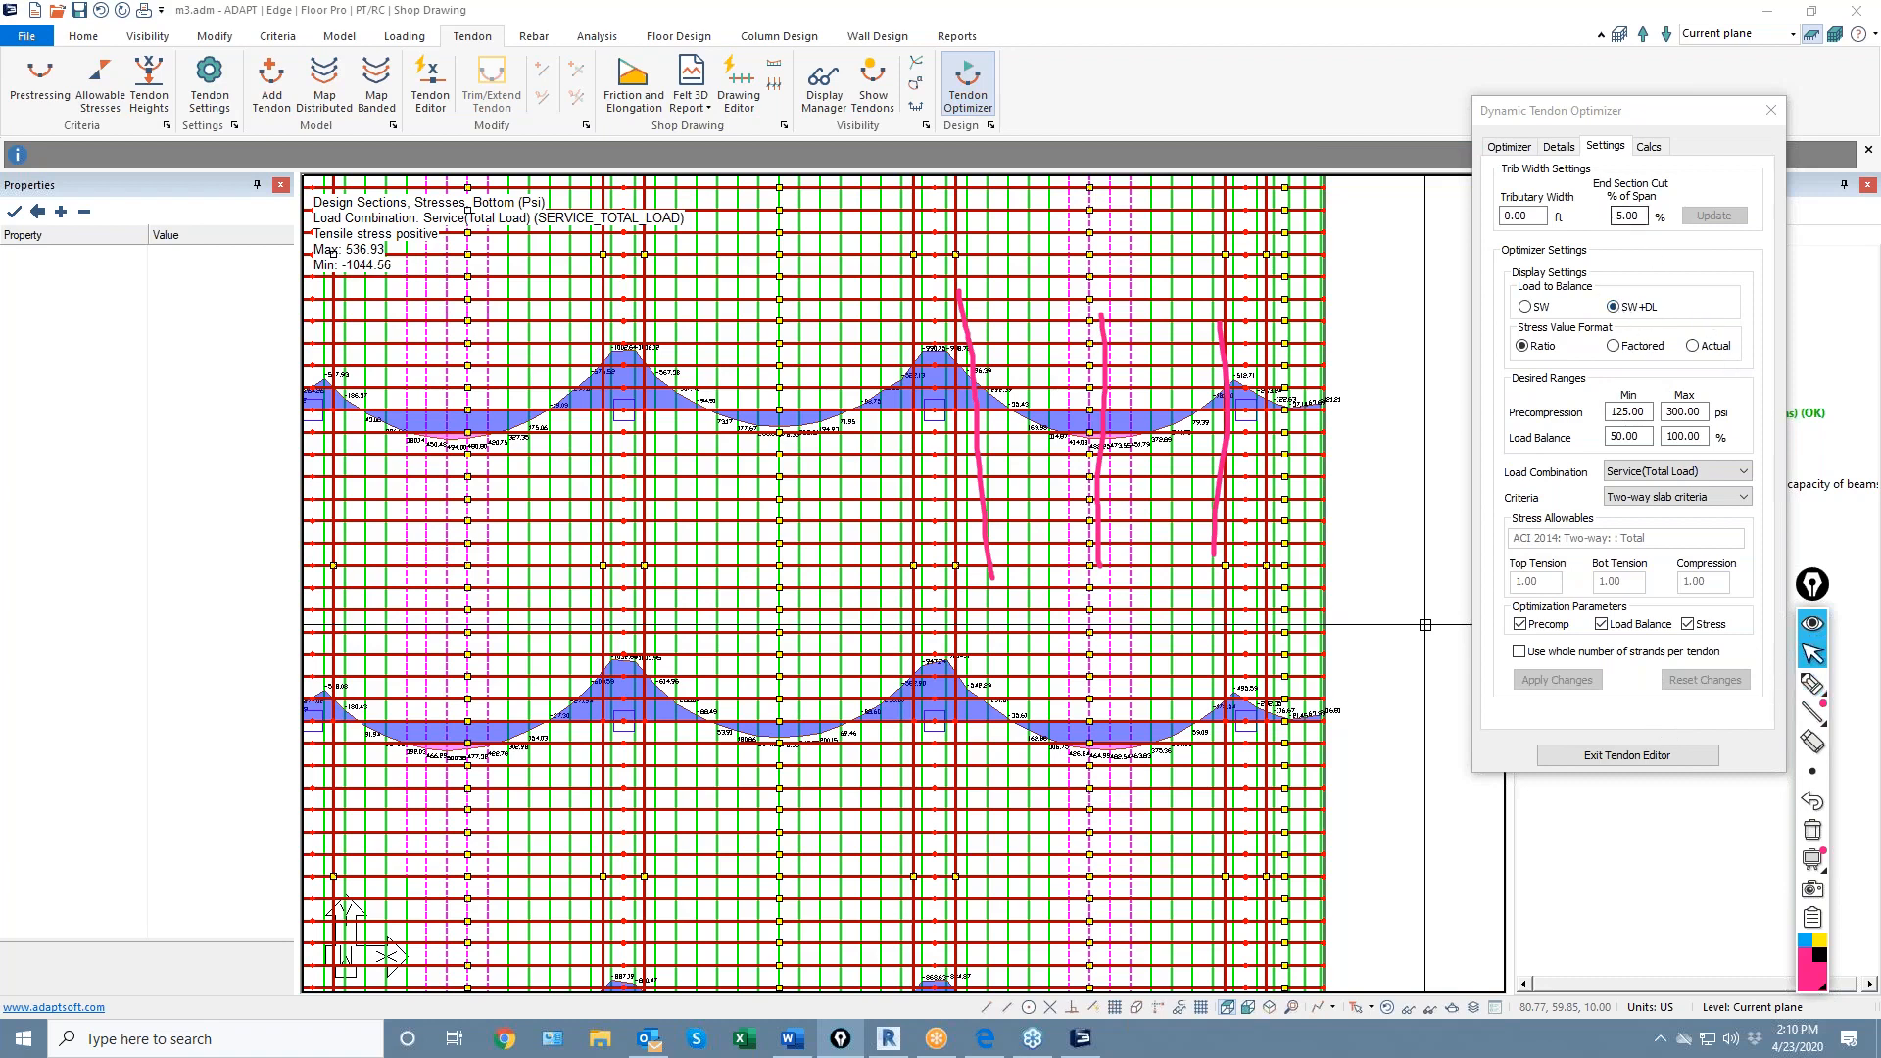
Enter a 2% end section cut and select the 13 X-direction tendons in the right end span of the second support line
double_click(1631, 216)
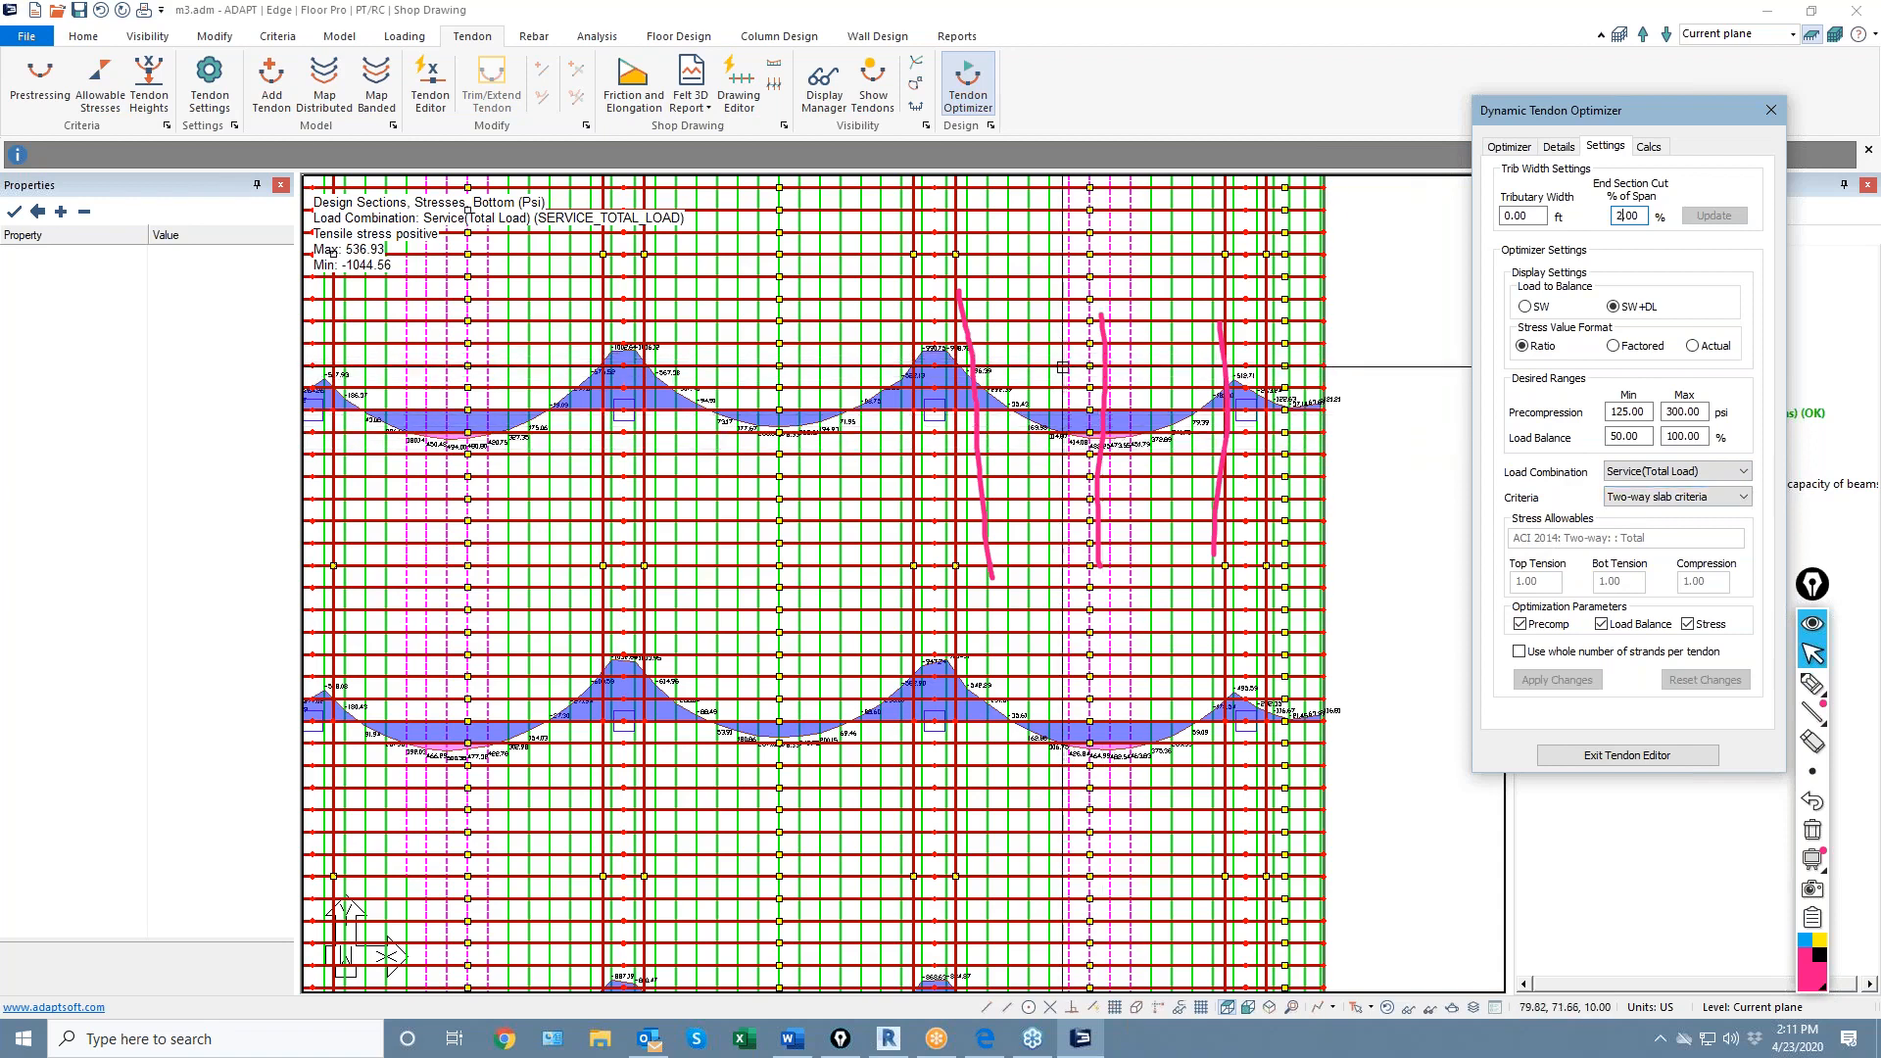
click(1100, 310)
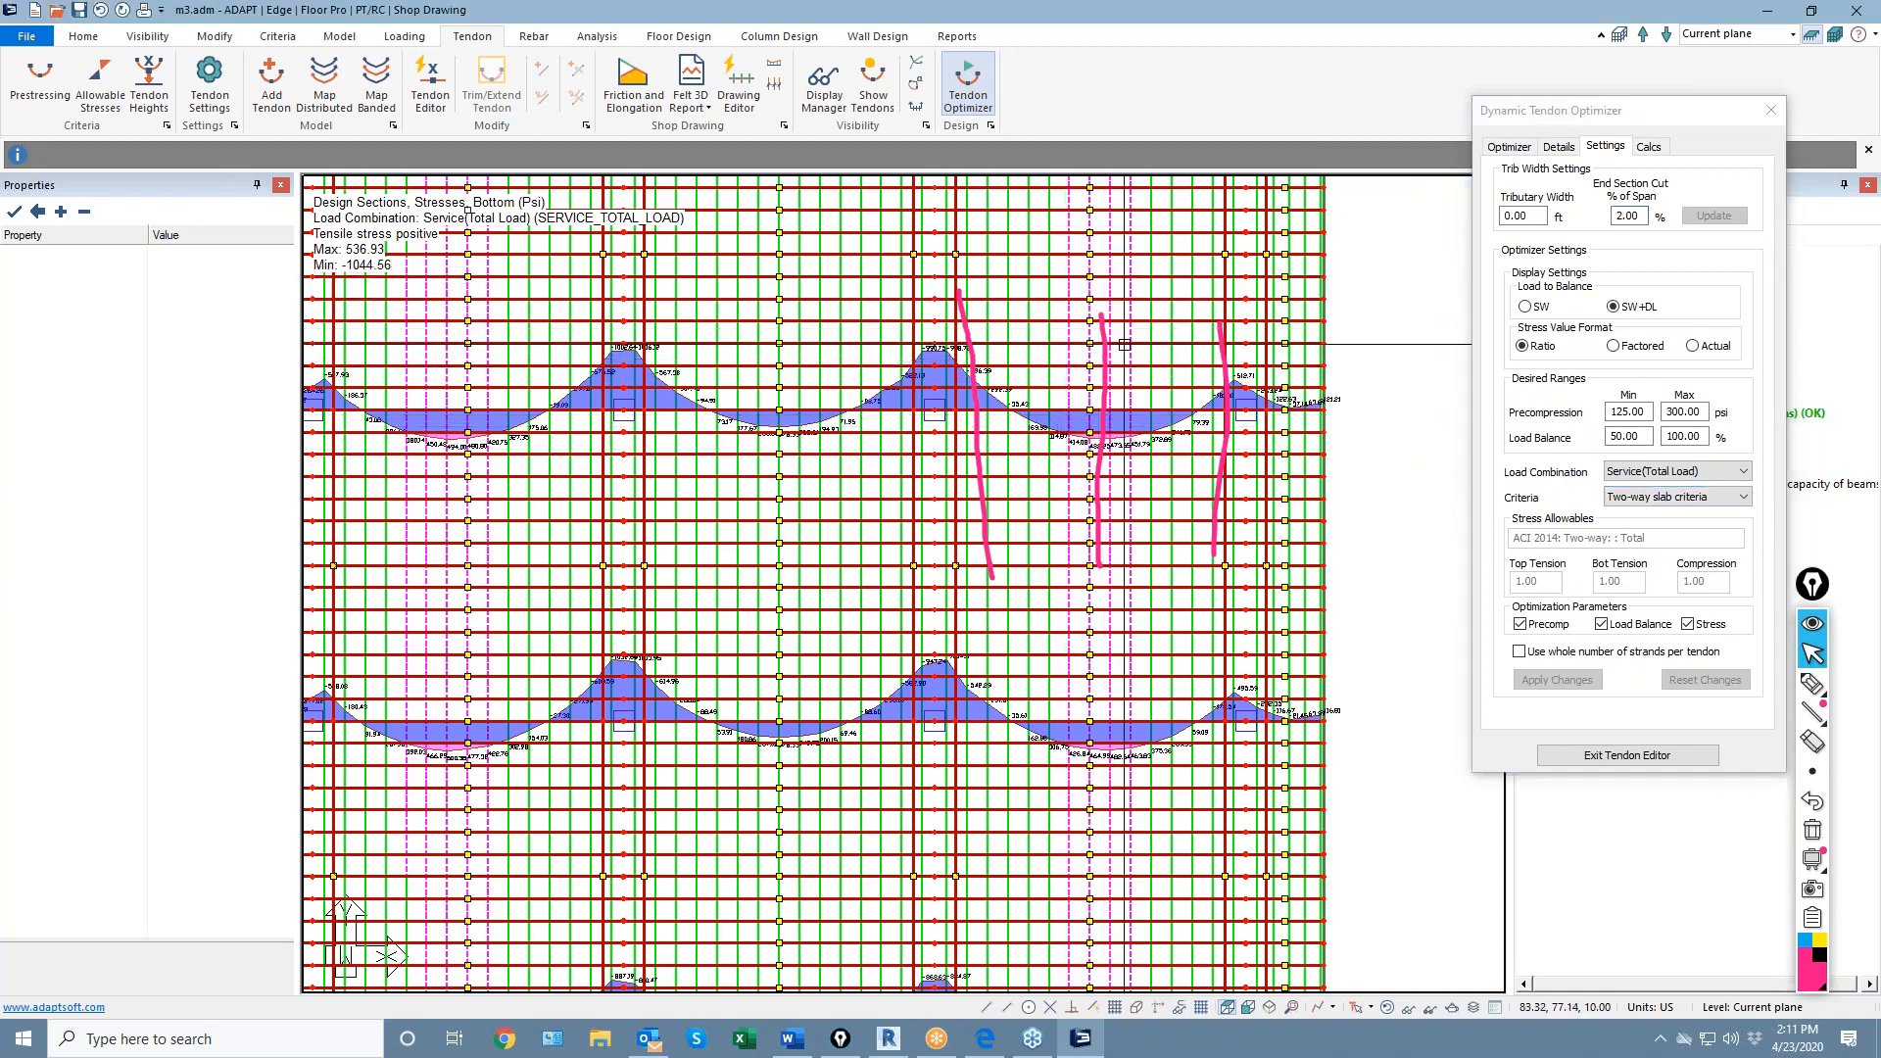
drag(1142, 594, 1127, 555)
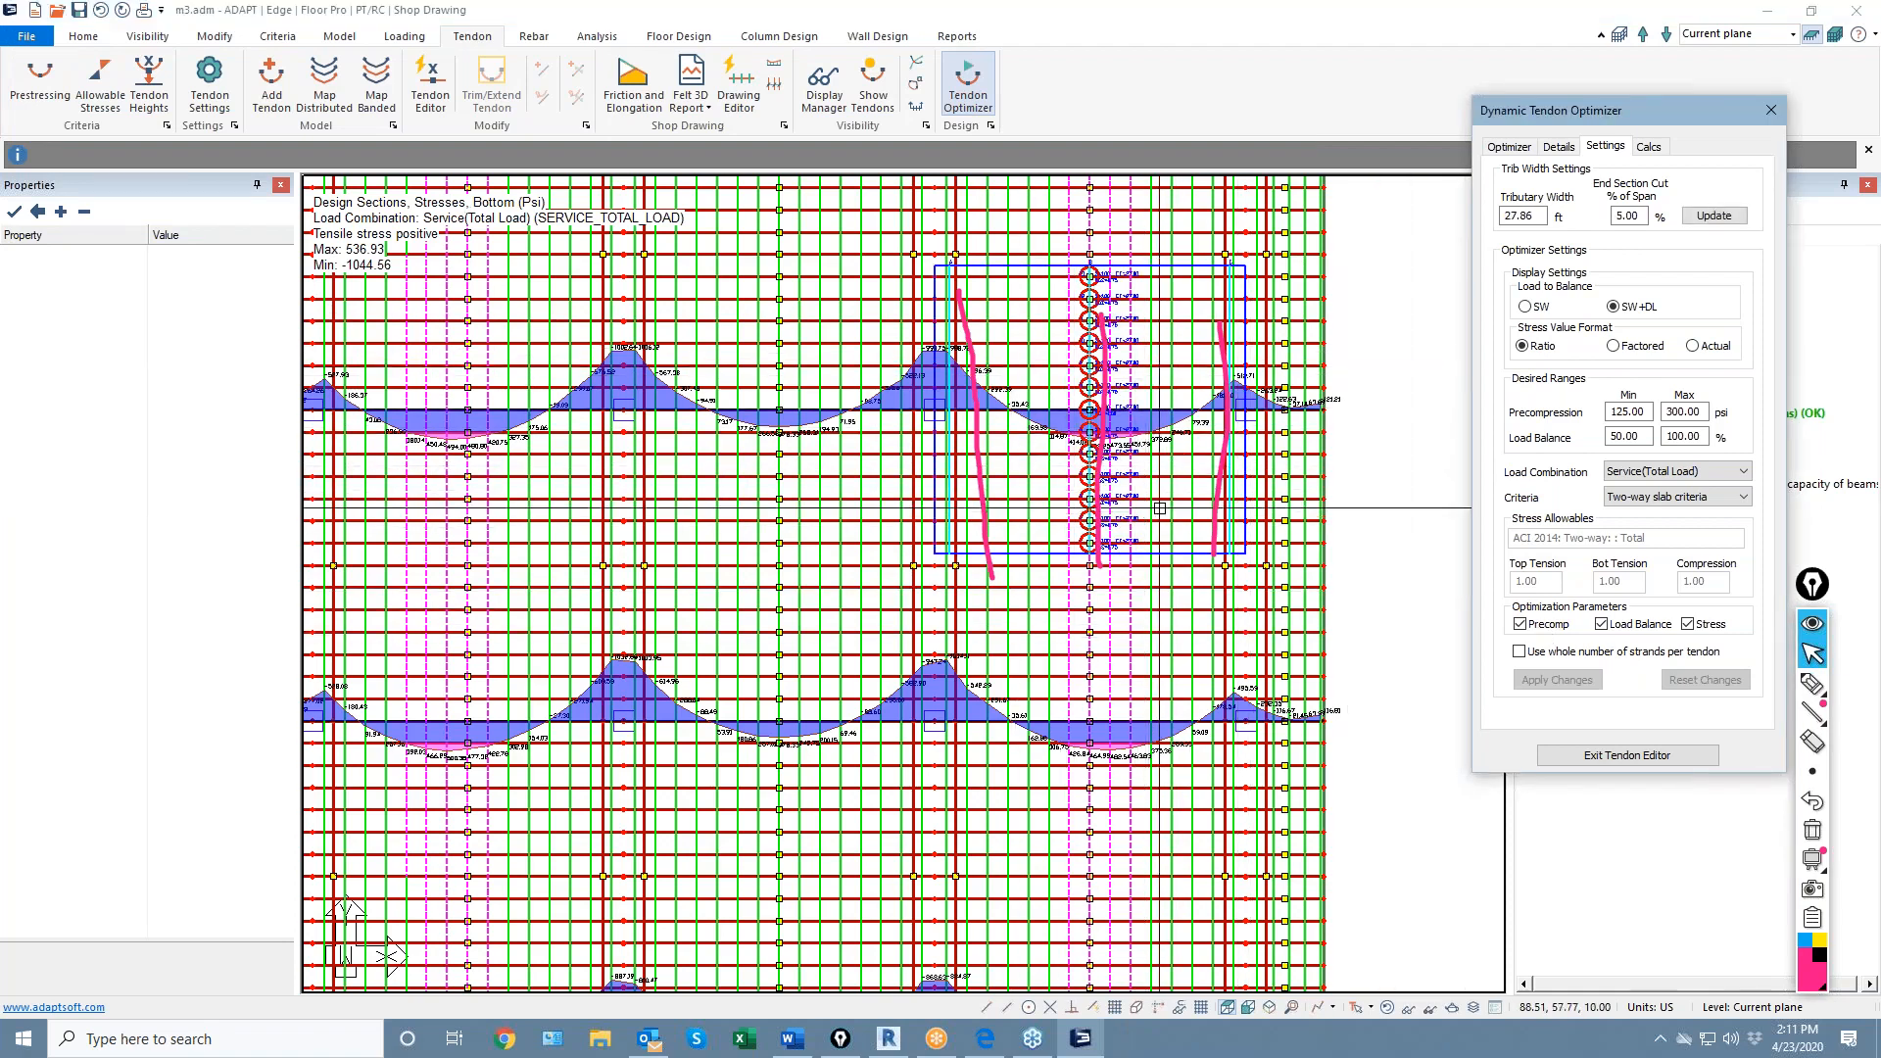
middle_drag(1160, 509, 1232, 487)
click(1813, 831)
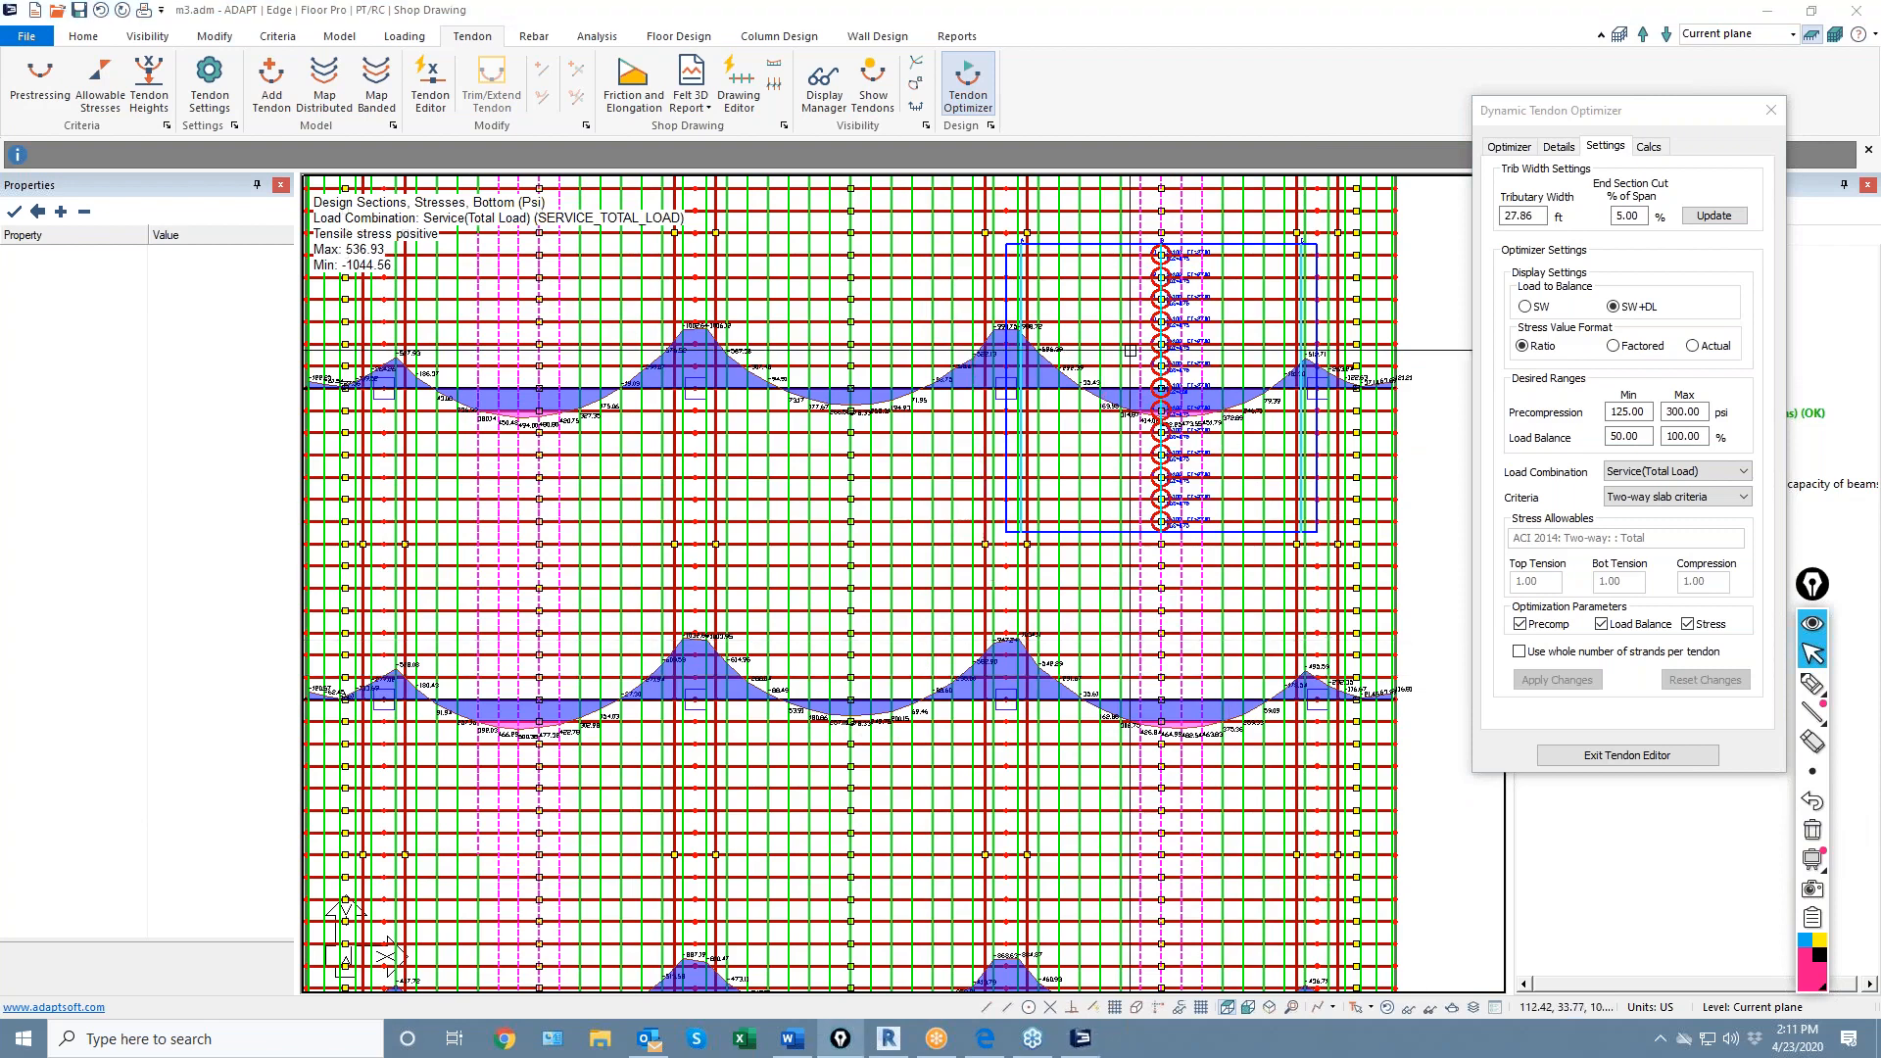
scroll(1166, 253, up, 5)
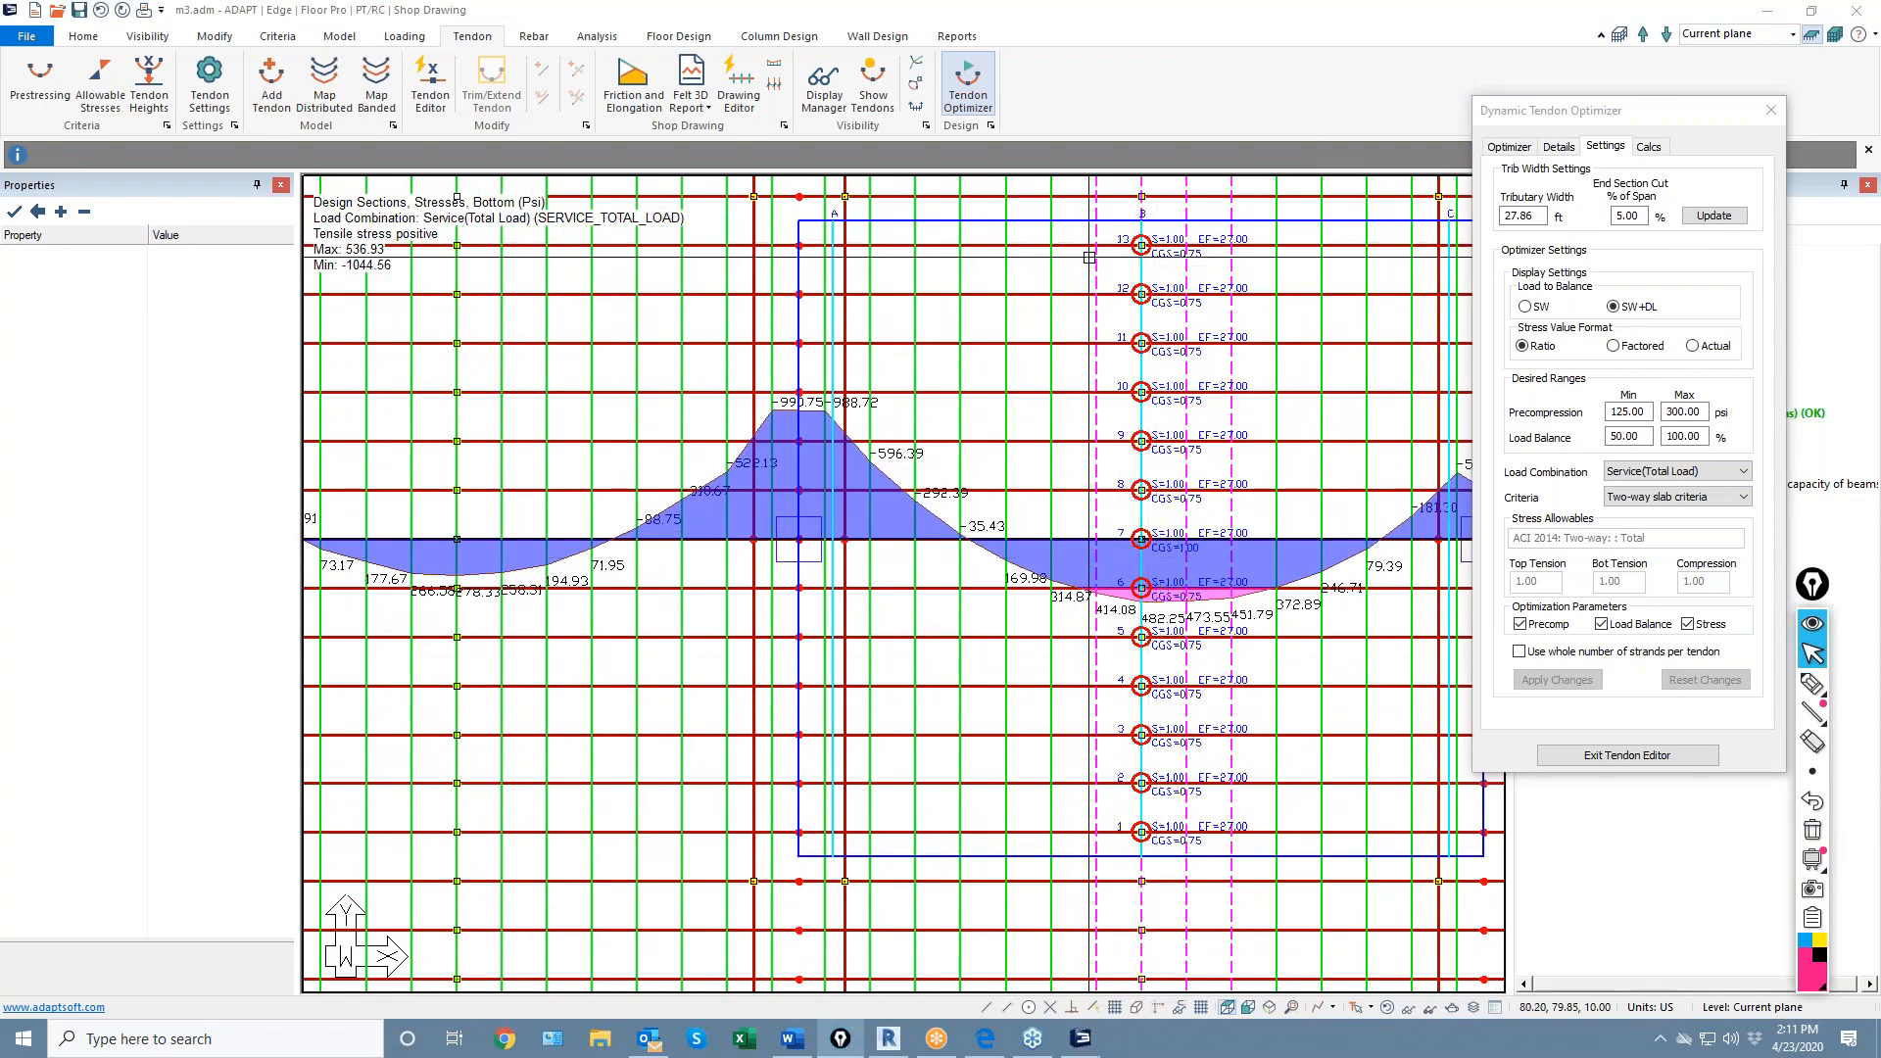
Review the optimizer's current and estimated values, circling the current top stress at A and bottom stress at B
click(1512, 147)
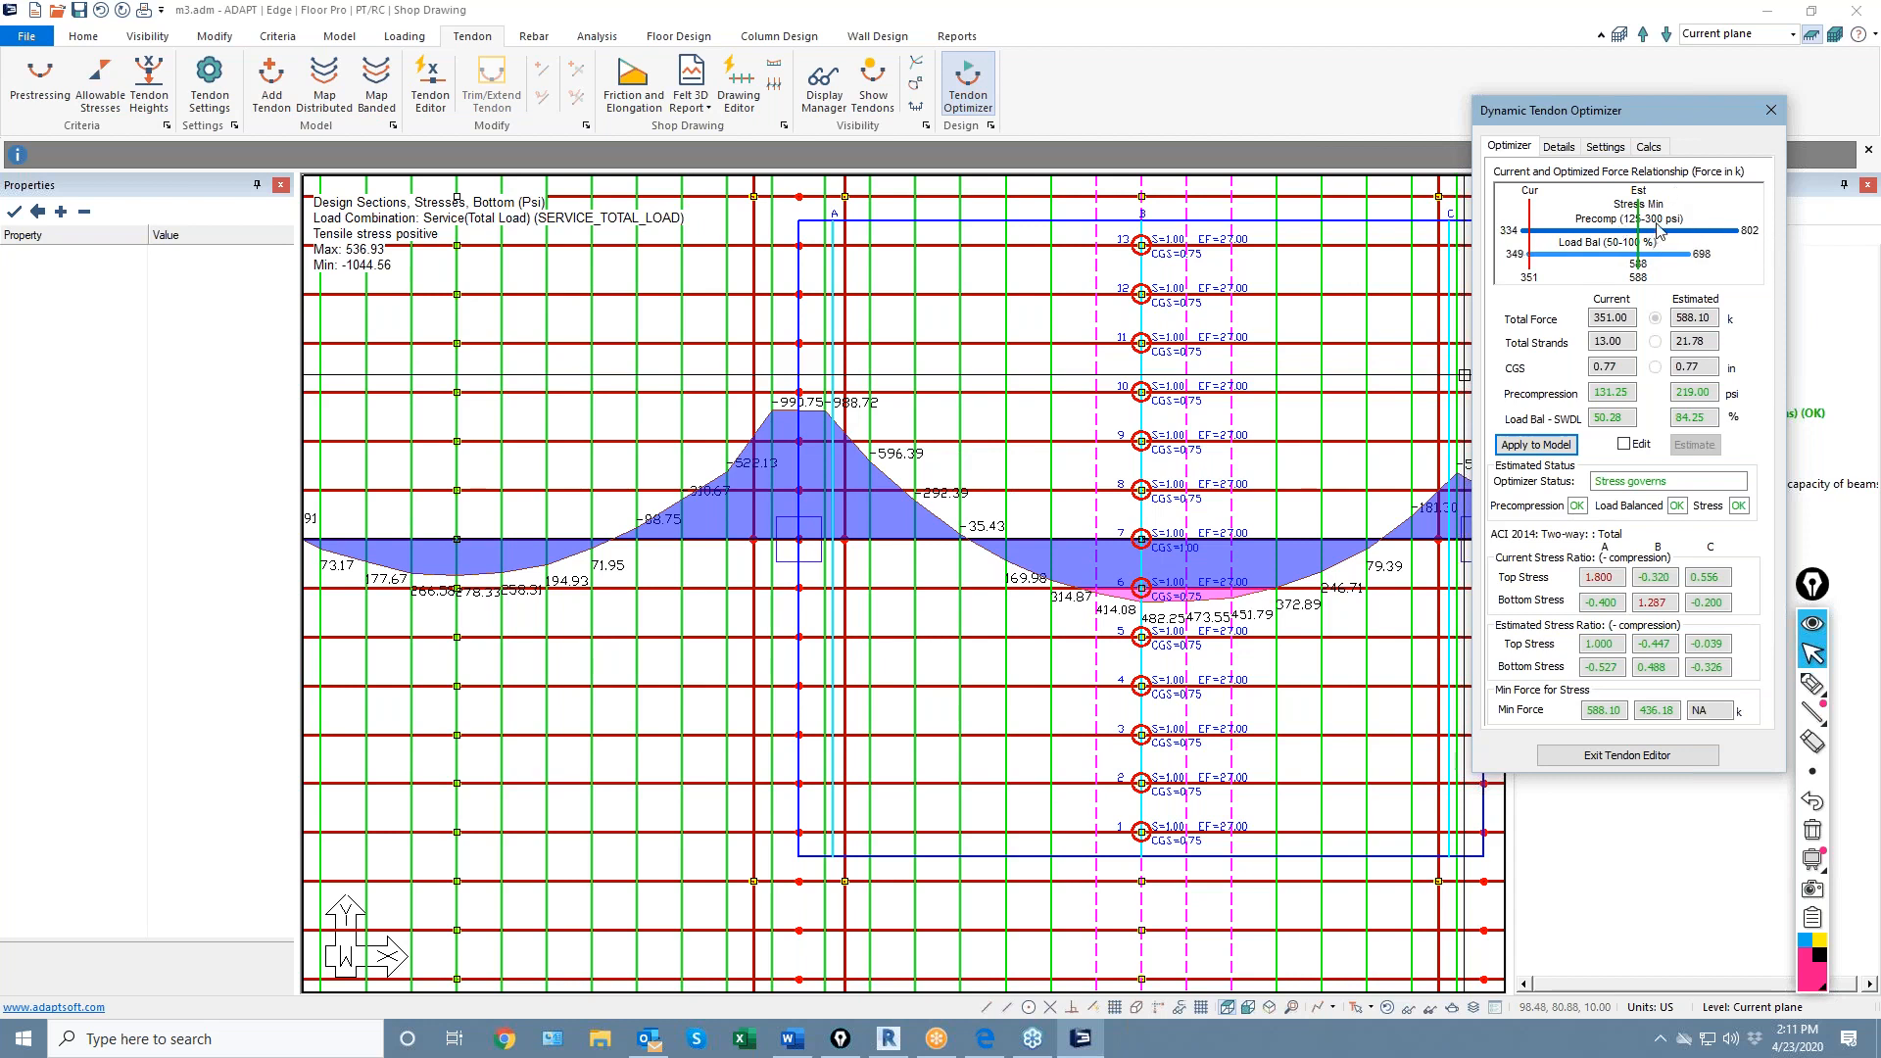
click(1807, 688)
mouse_move(1571, 580)
mouse_down()
mouse_move(1625, 586)
mouse_move(1585, 567)
mouse_move(1570, 586)
mouse_up()
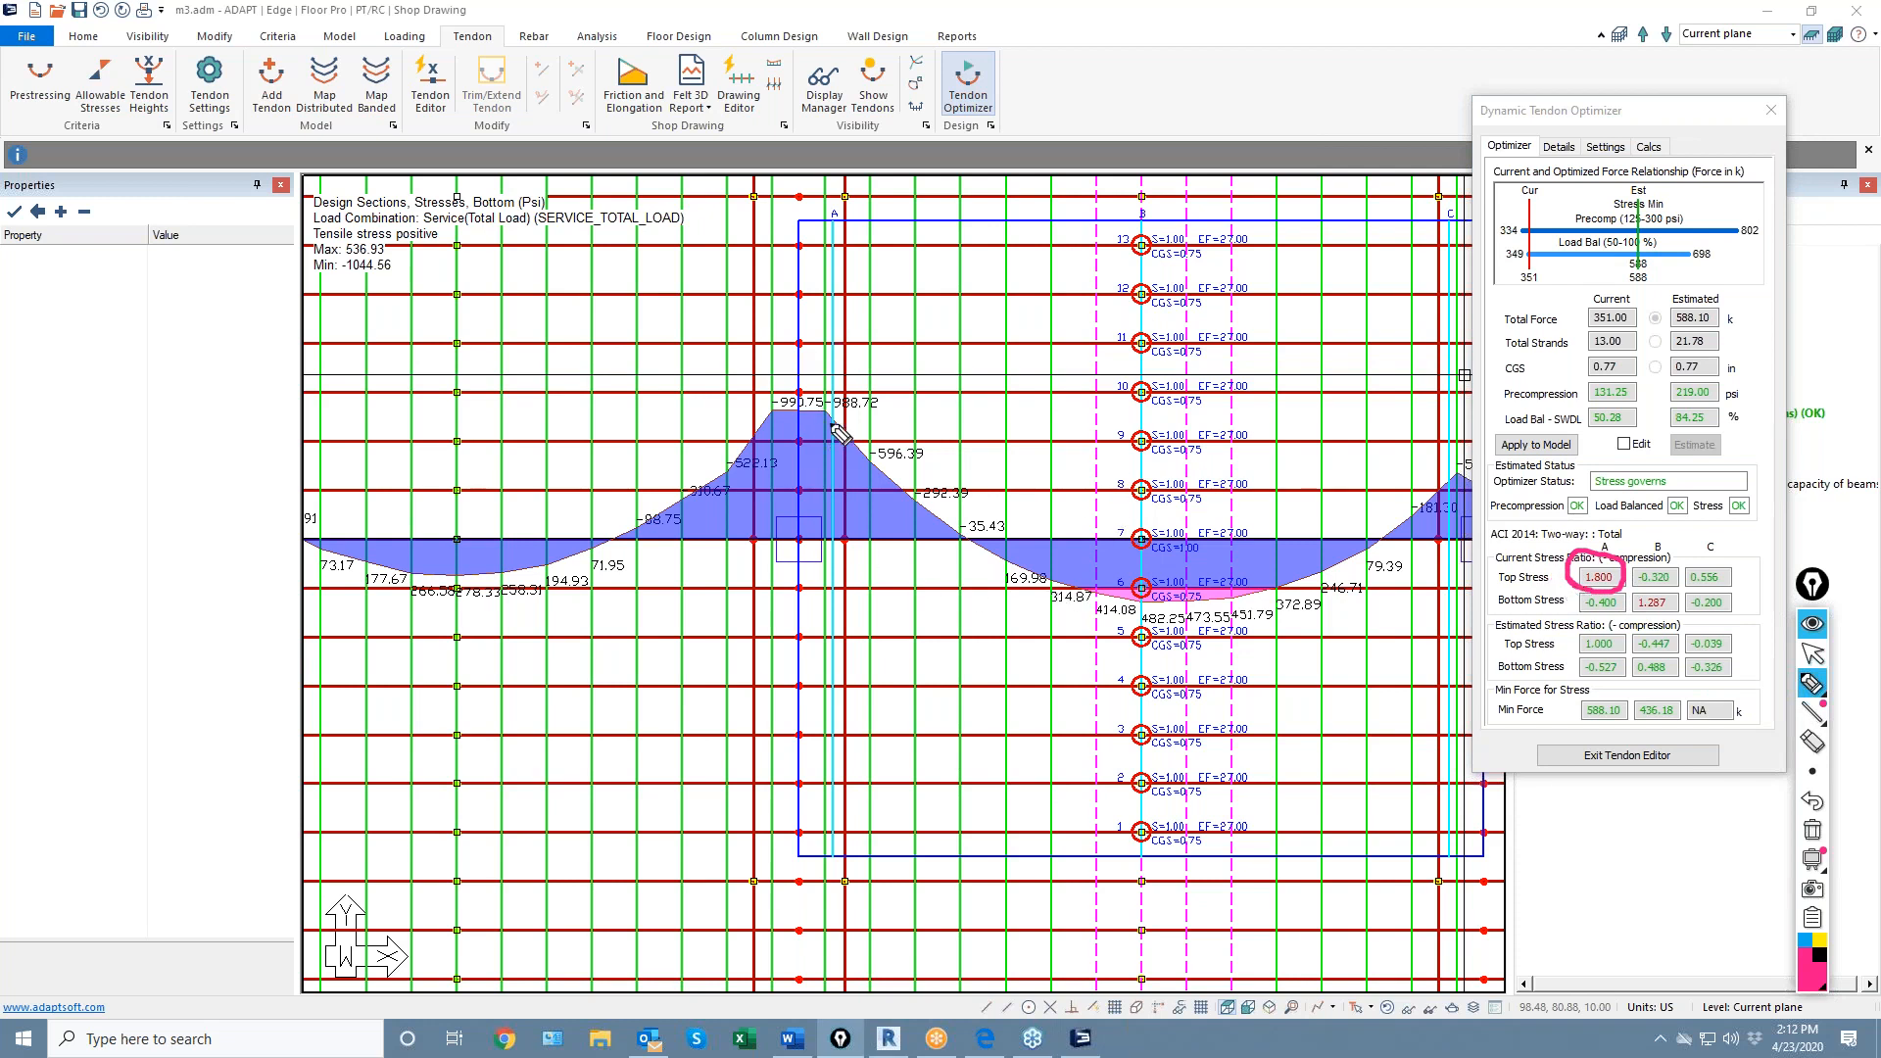
mouse_move(1639, 616)
mouse_down()
mouse_move(1677, 607)
mouse_move(1634, 616)
mouse_up()
click(1812, 654)
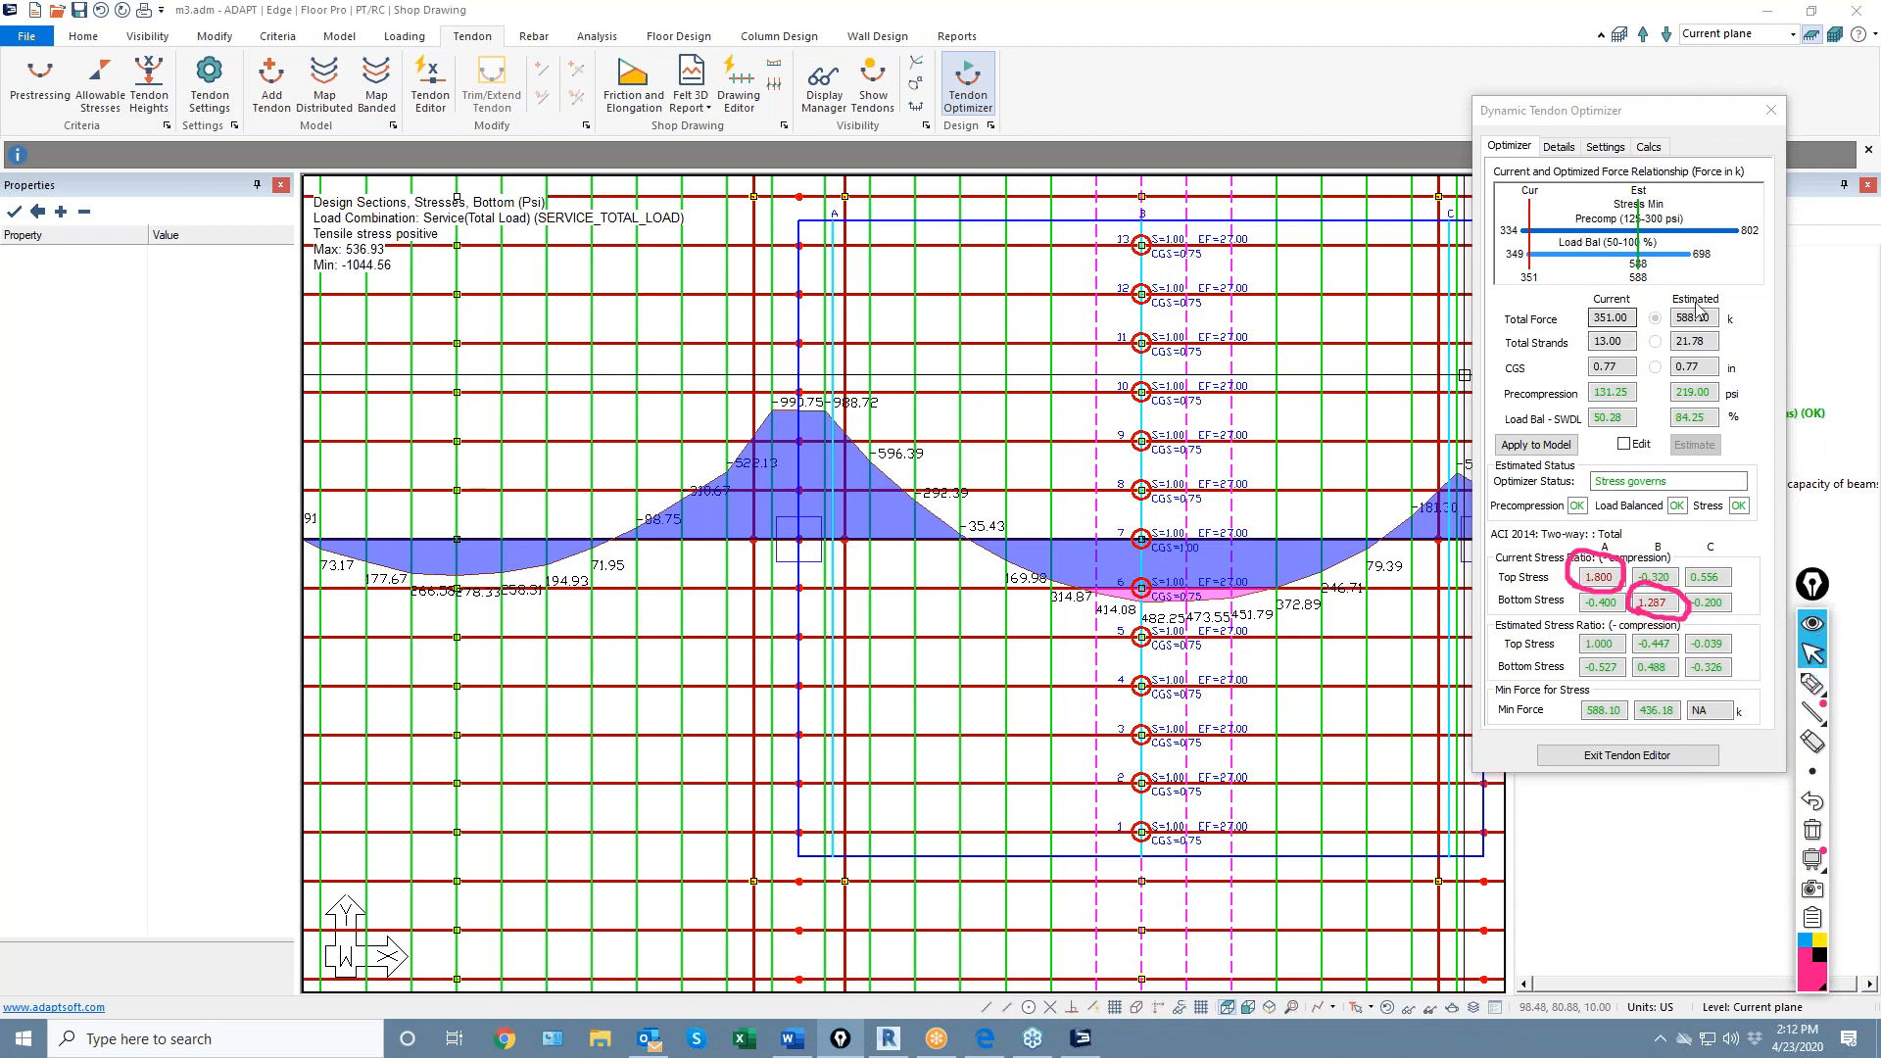
click(1811, 830)
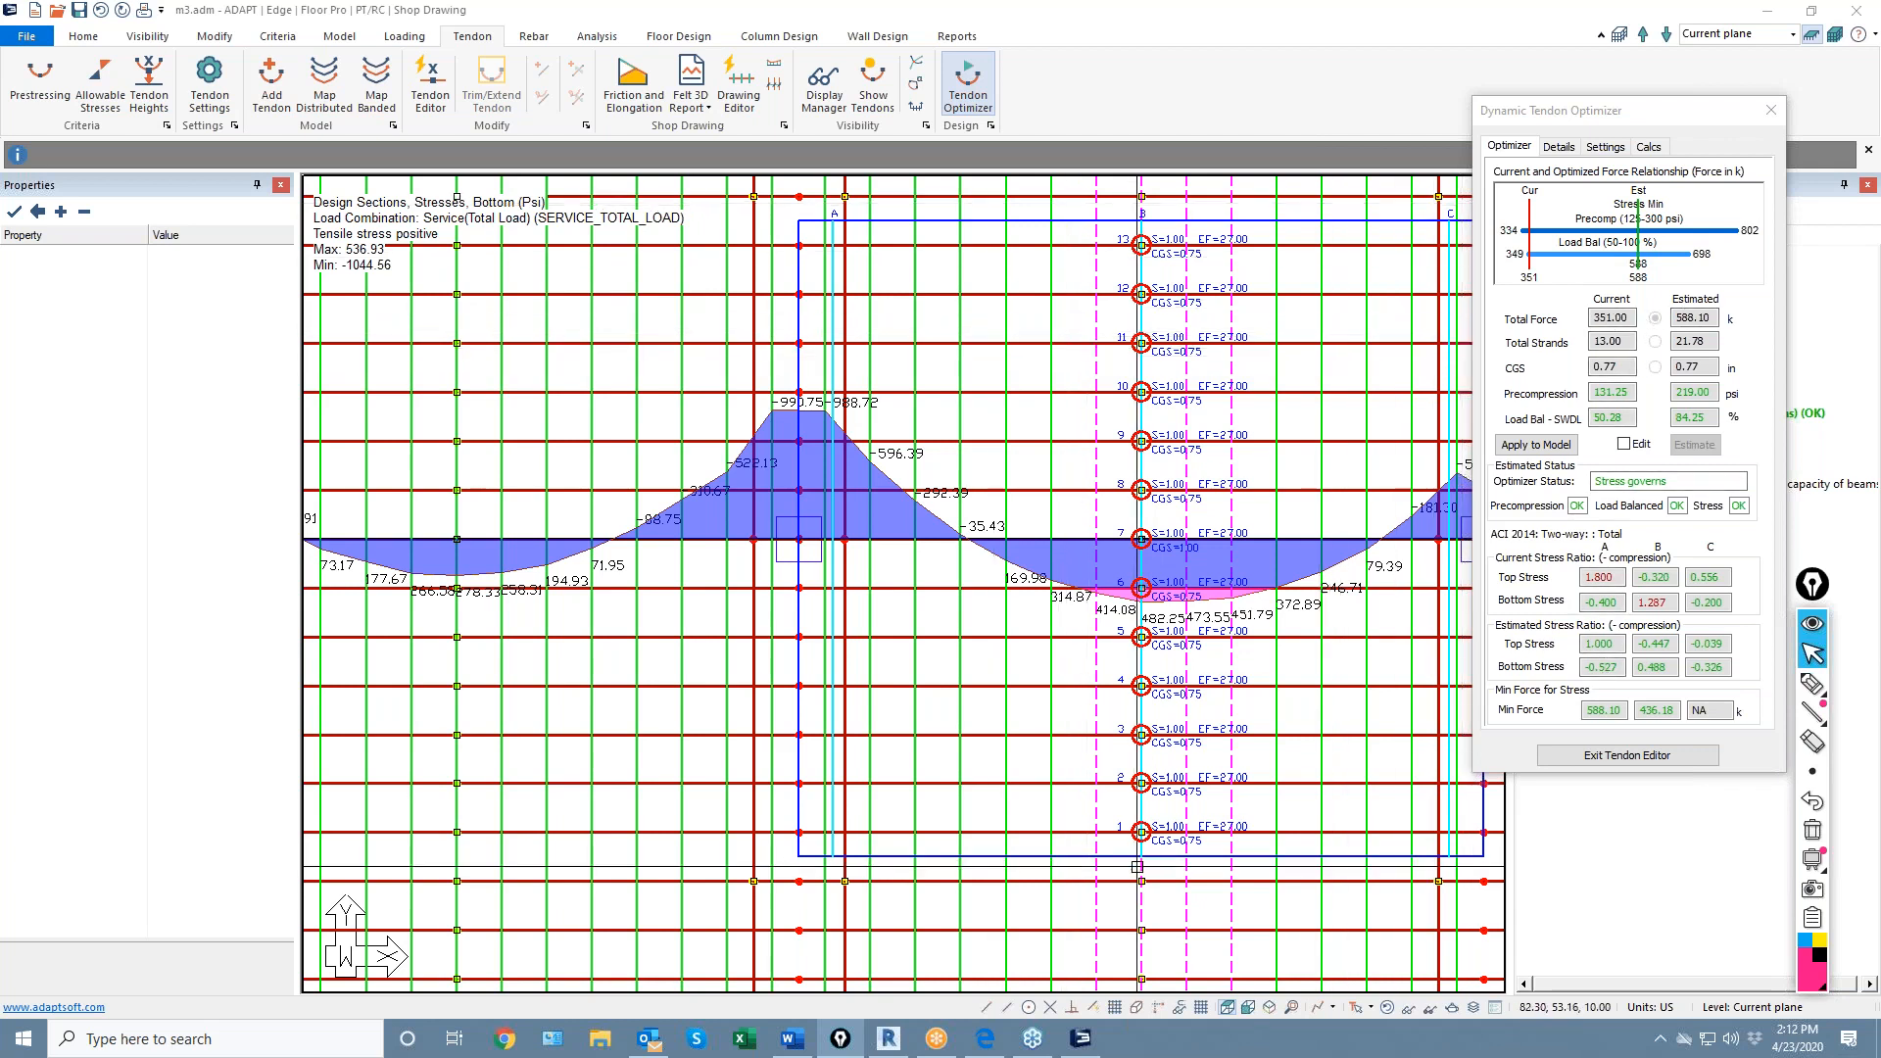
Open the options for applying the estimated force and compare distributing it, modifying a single tendon, and adding new tendons
click(1515, 446)
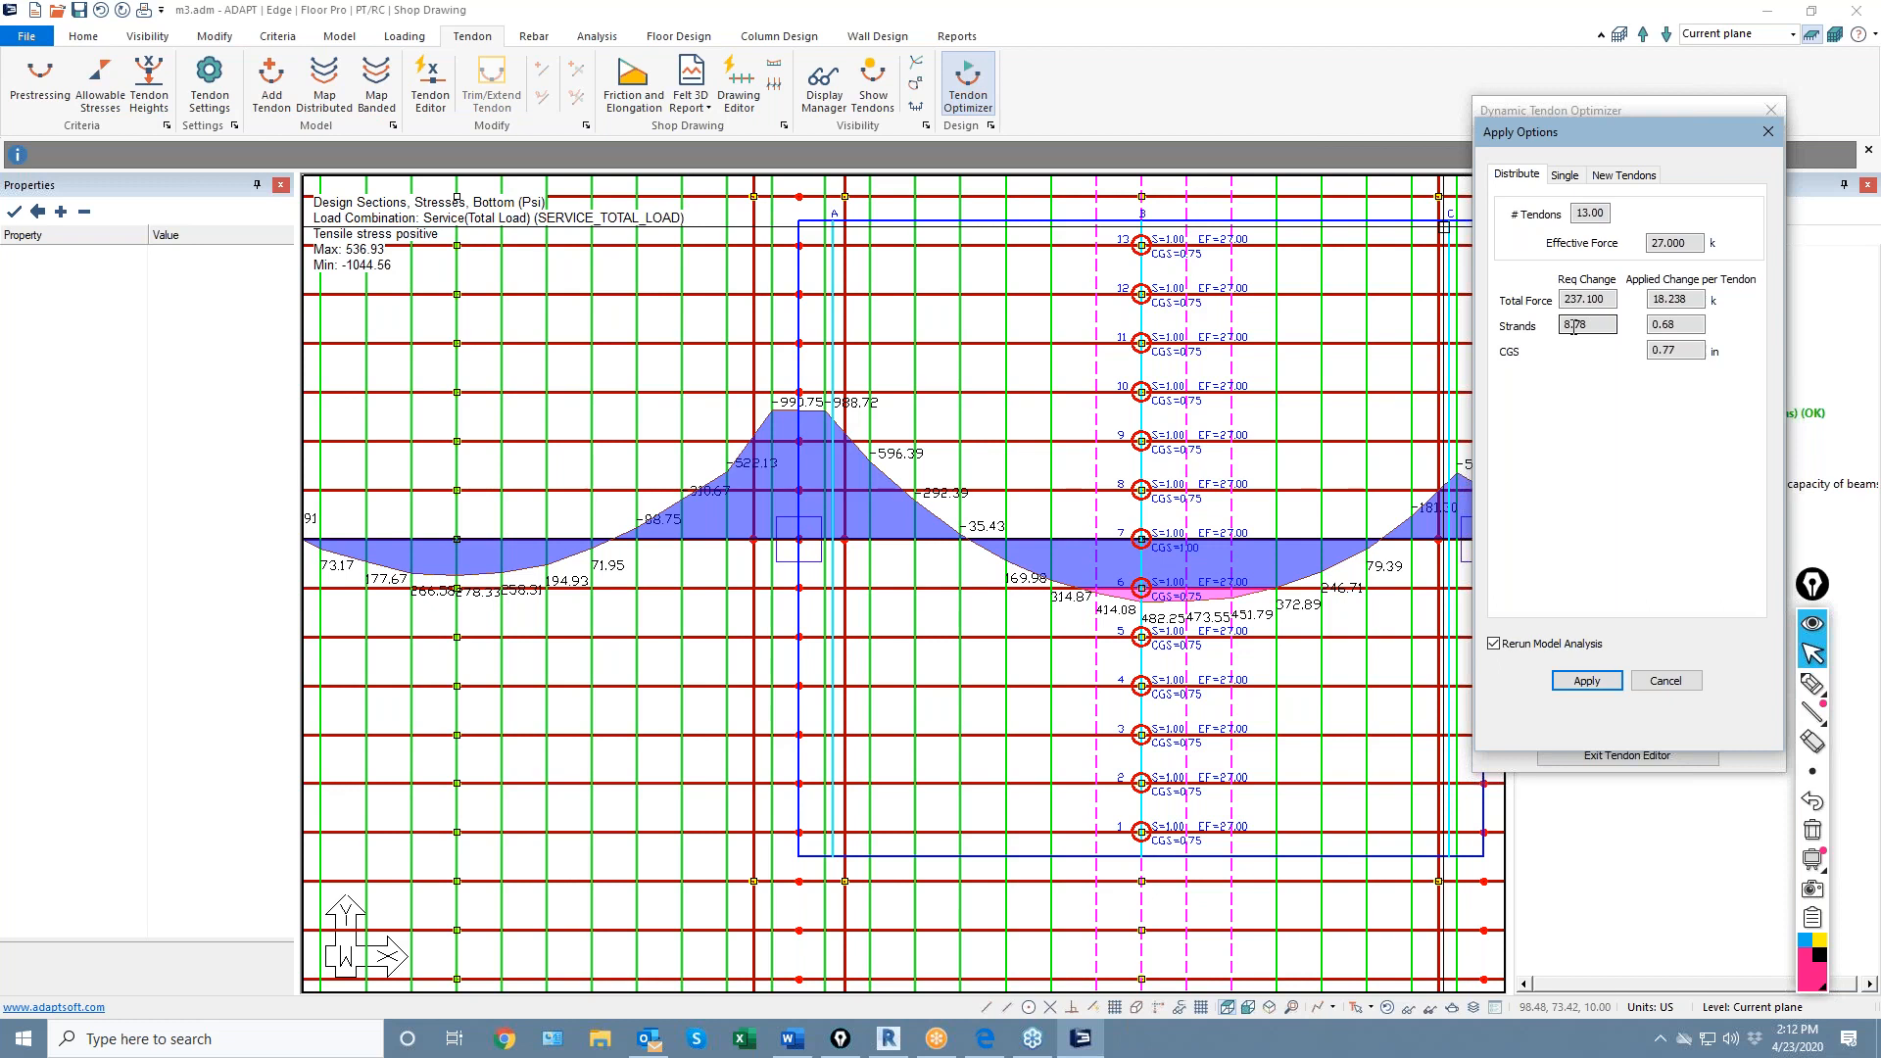
click(1567, 176)
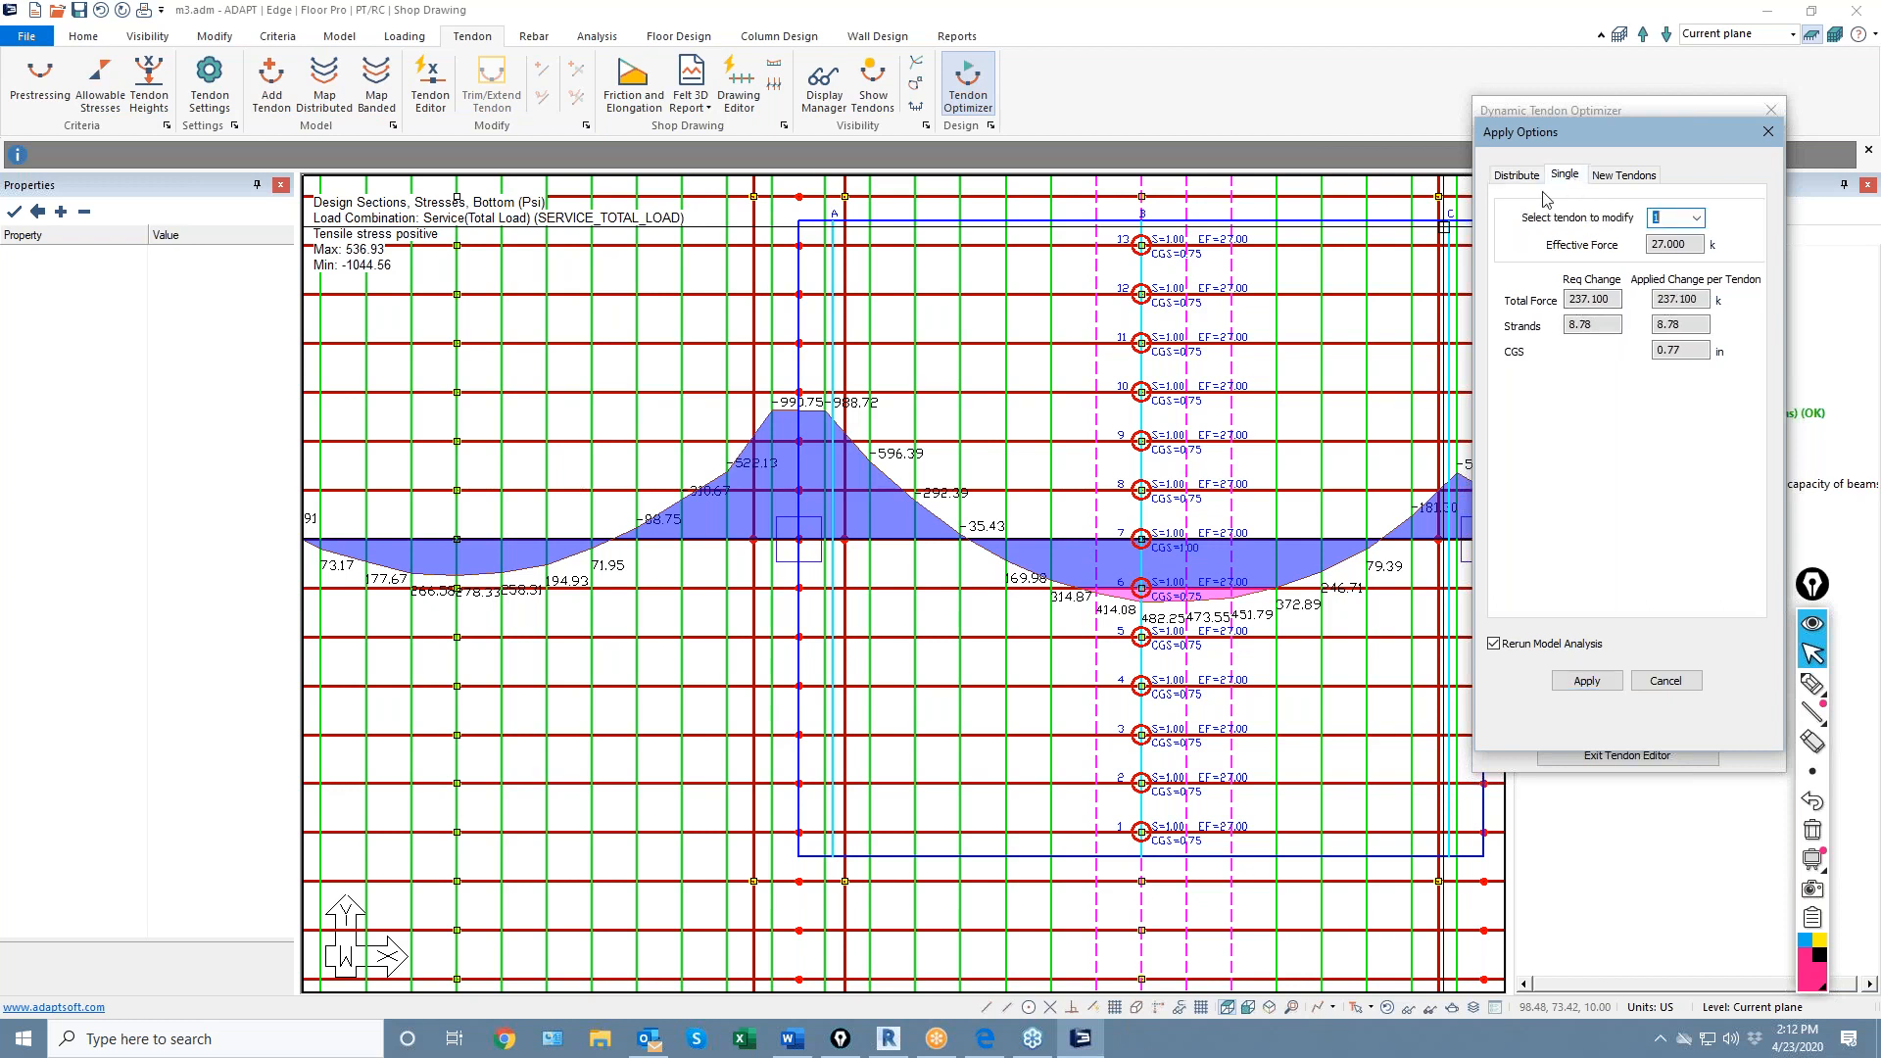
click(1636, 178)
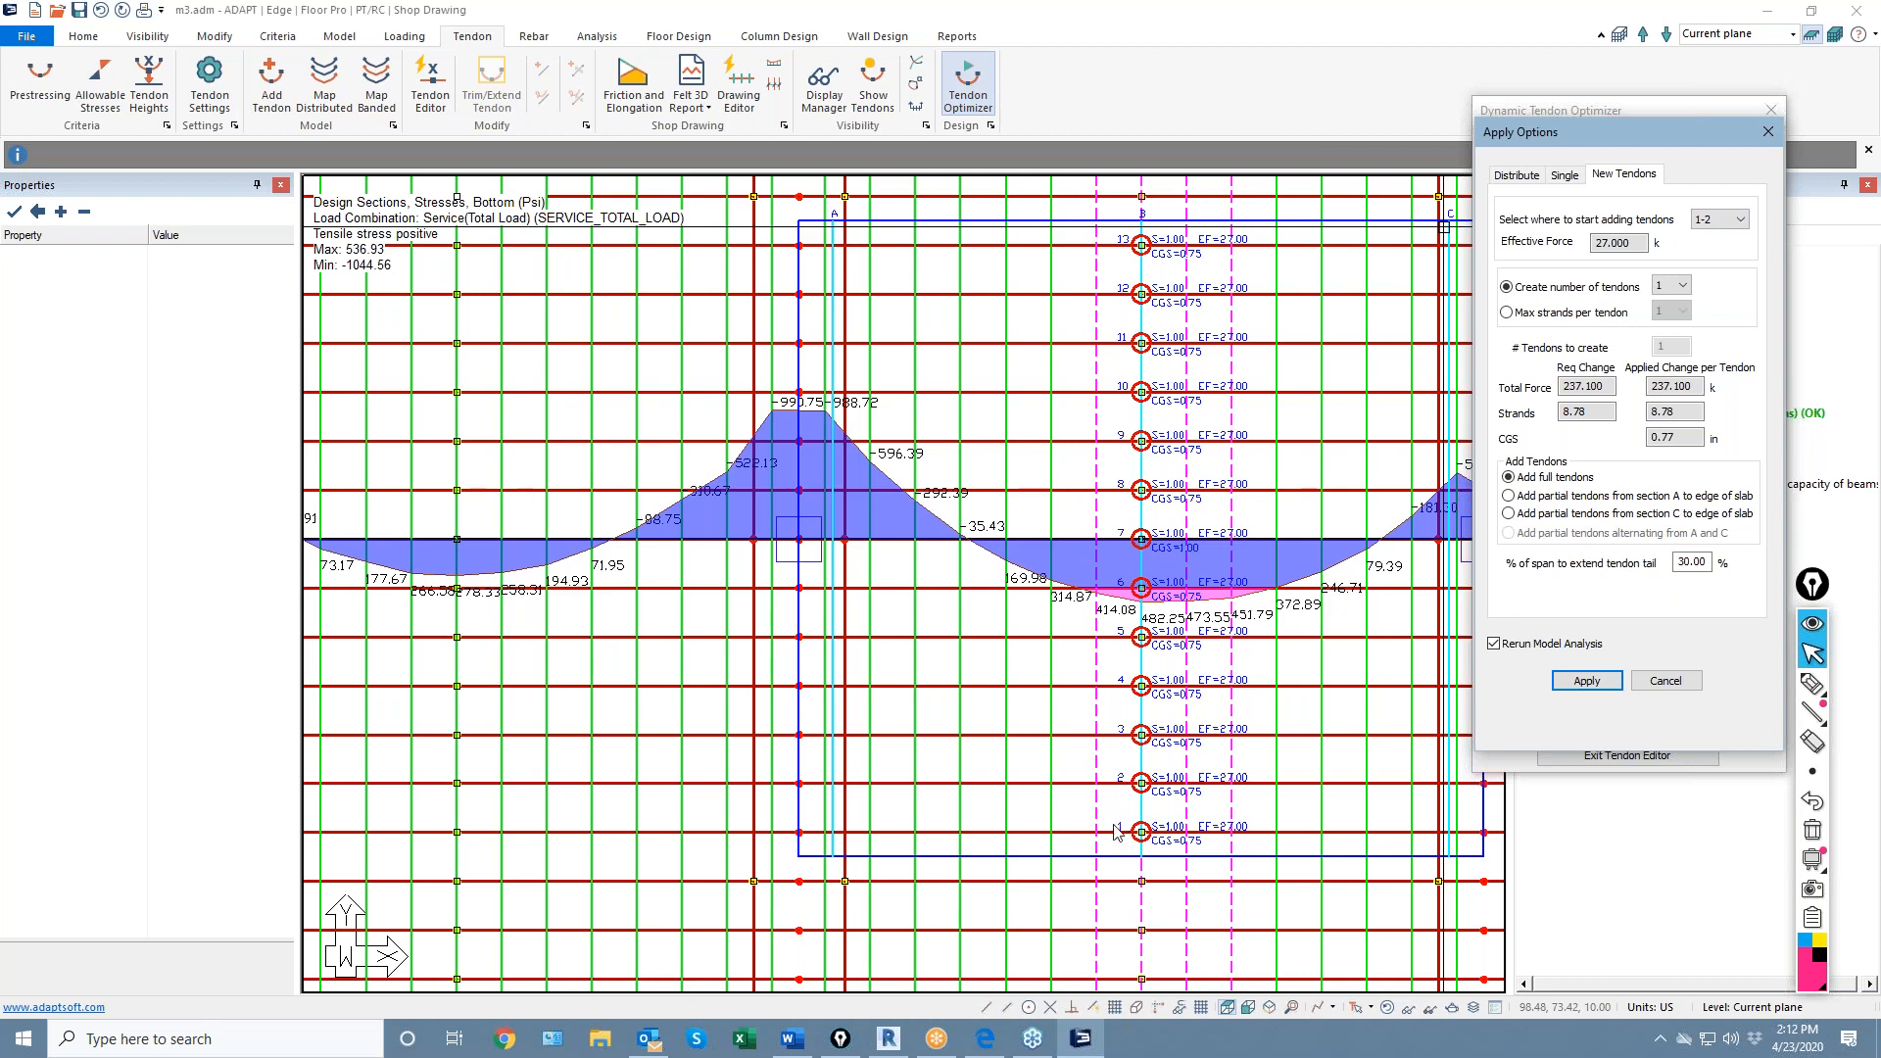
Add 12 partial tendons from section A to the slab edge without rerunning the model analysis, and view the result on the slab
click(1682, 286)
click(1663, 443)
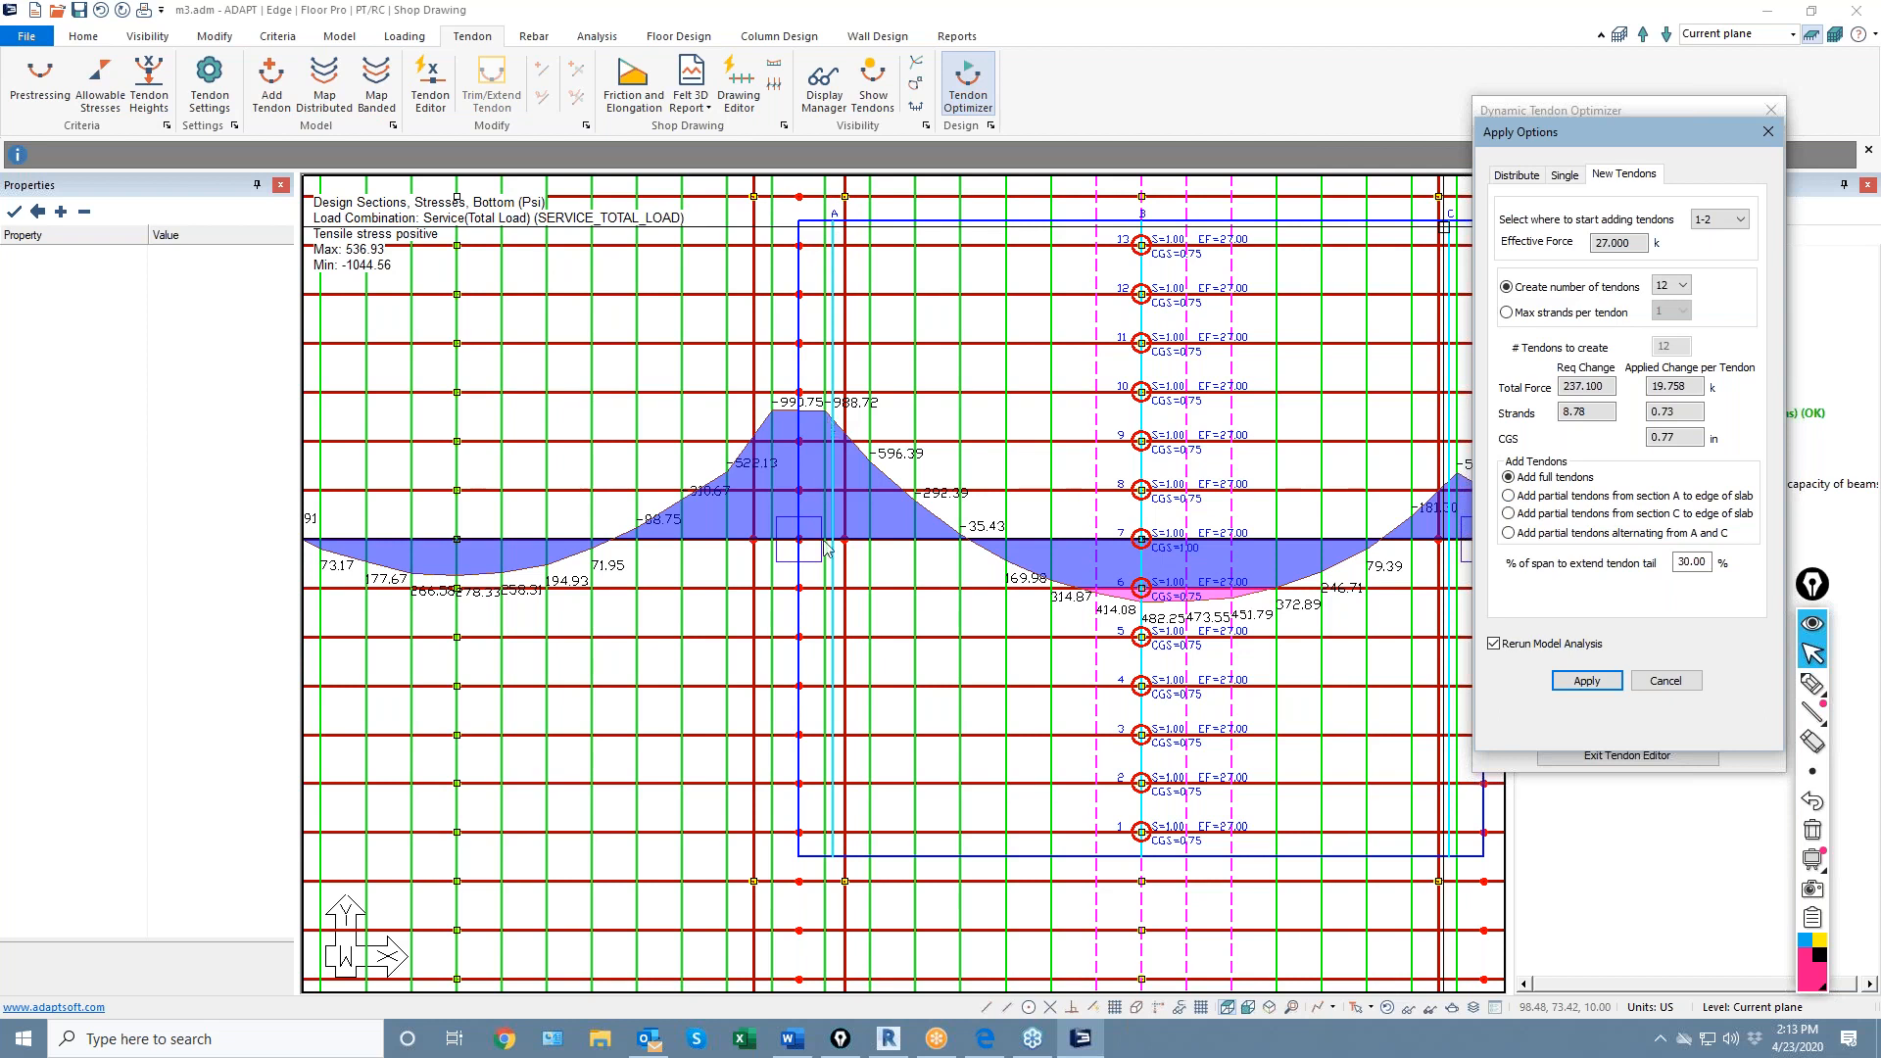
click(1515, 498)
click(1494, 643)
click(1568, 680)
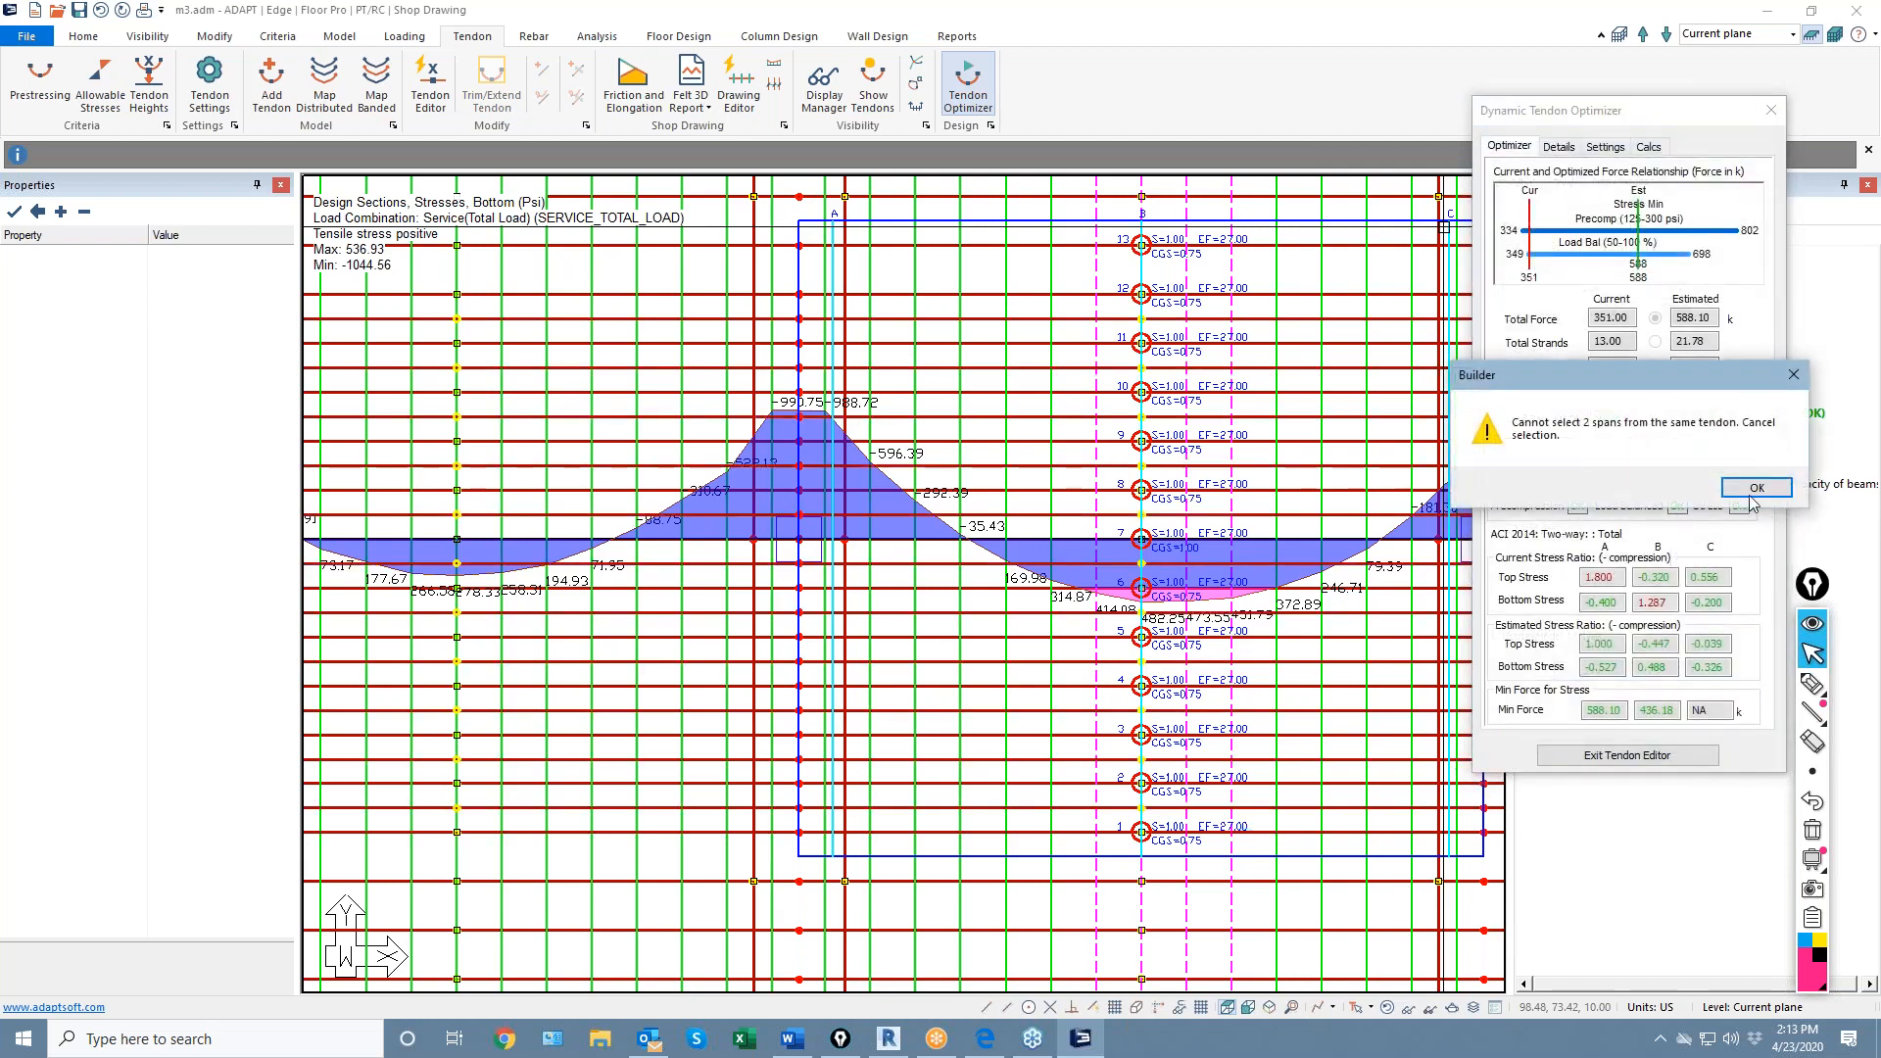
click(1753, 485)
middle_drag(941, 723, 928, 697)
scroll(887, 661, down, 3)
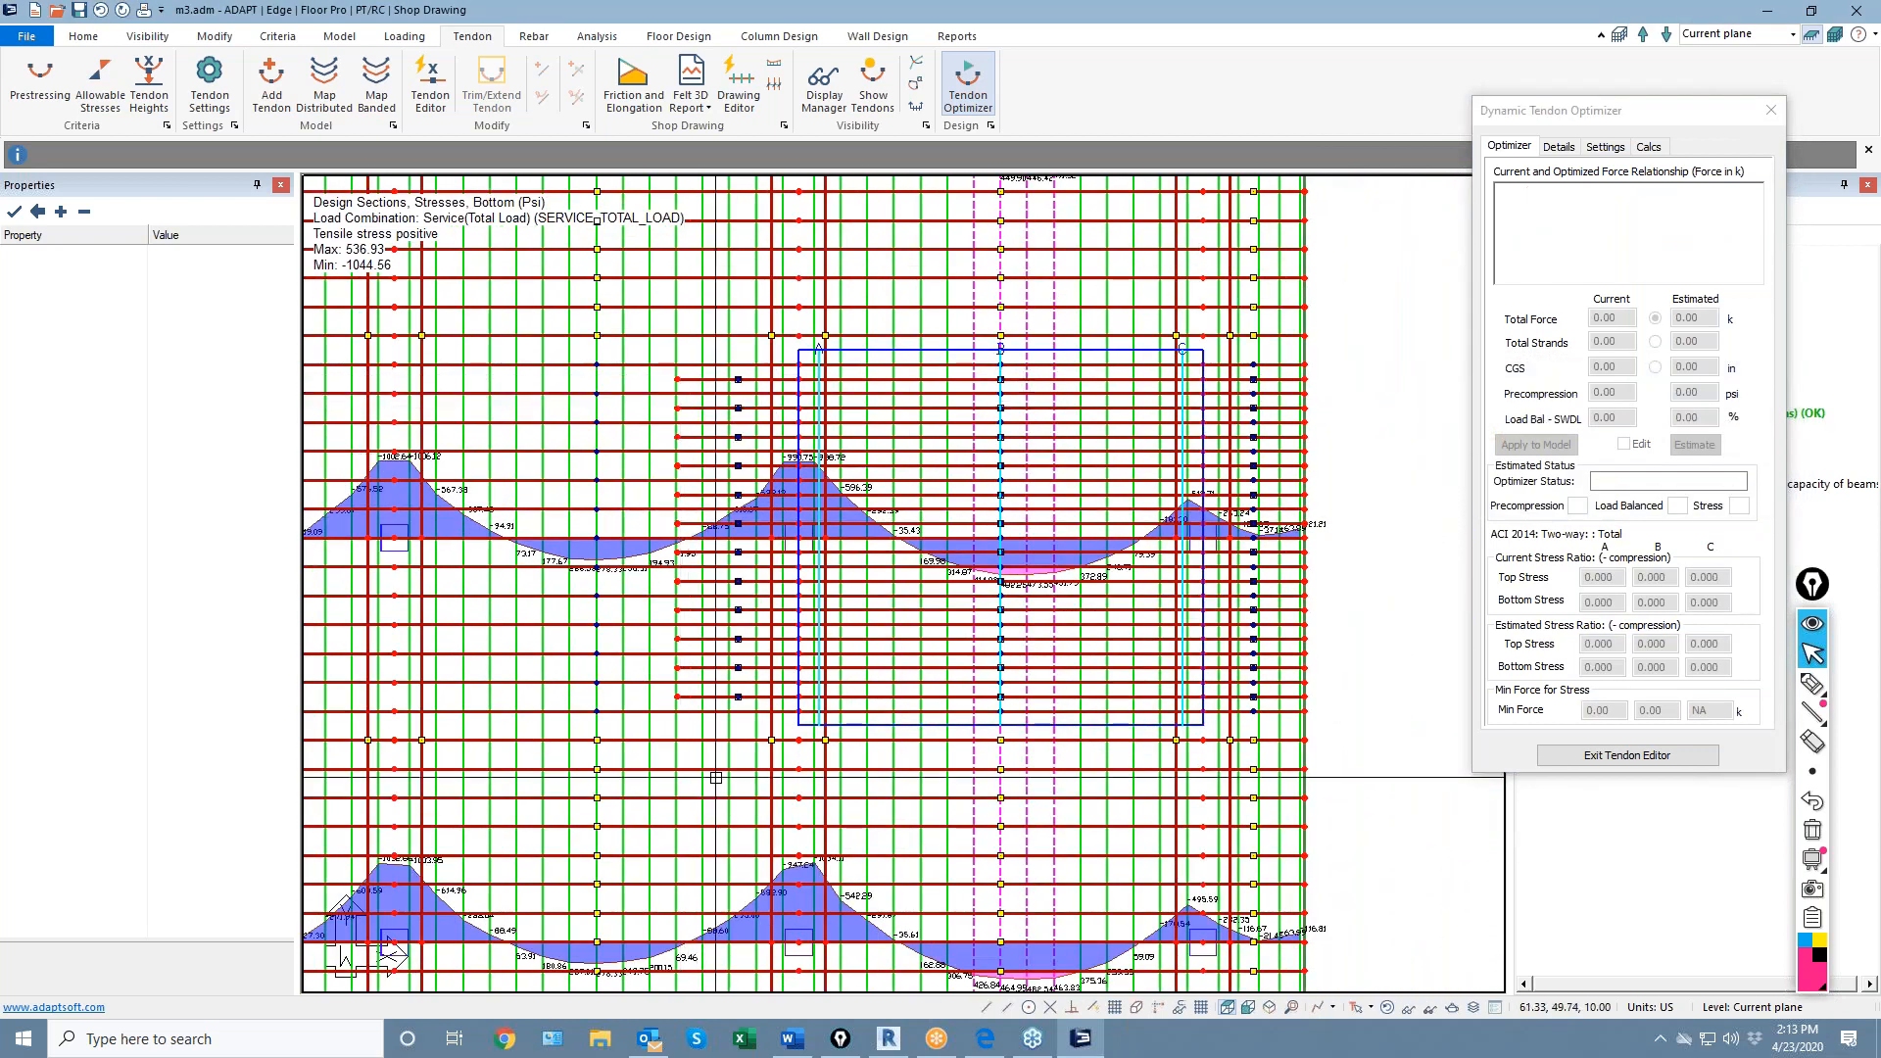
scroll(988, 573, down, 2)
scroll(1057, 546, down, 2)
middle_drag(951, 480, 1086, 333)
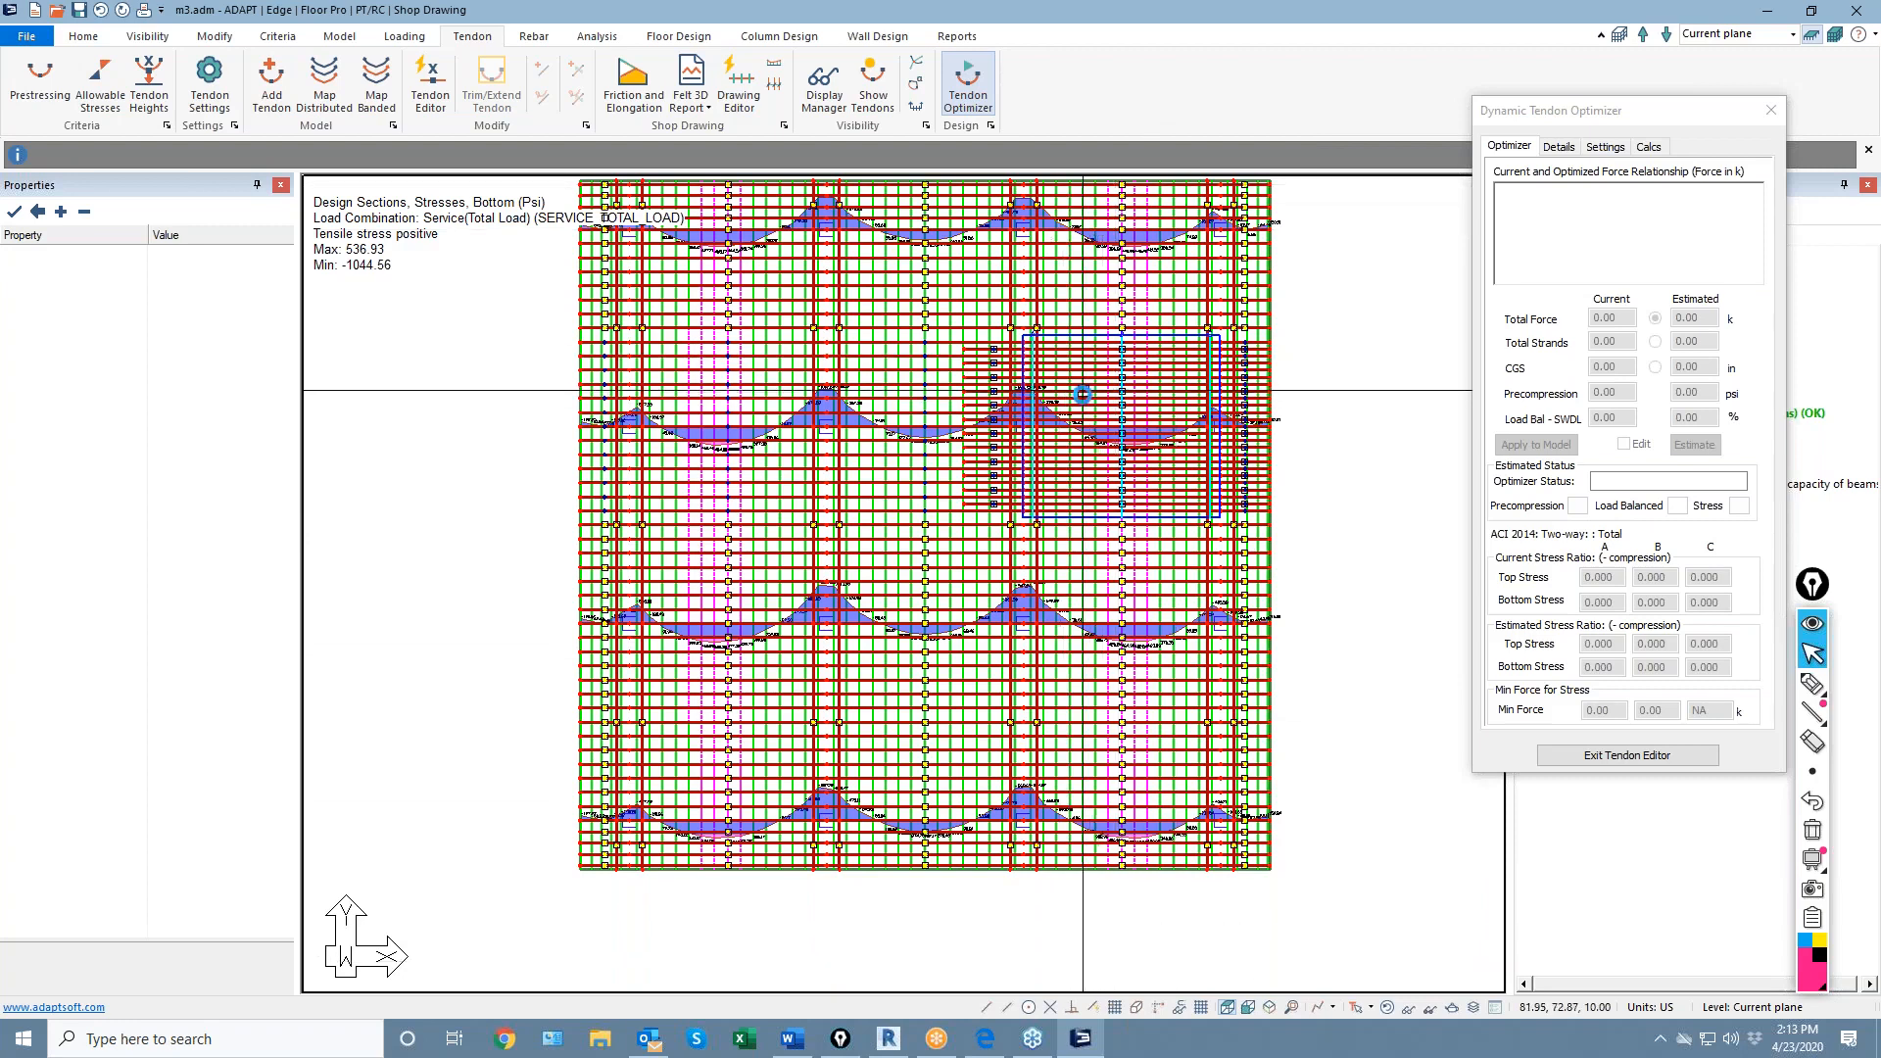
Exit the Tendon Optimizer and inspect the strand count and profile shape of the uppermost added partial tendon
scroll(1064, 364, up, 2)
scroll(995, 376, up, 3)
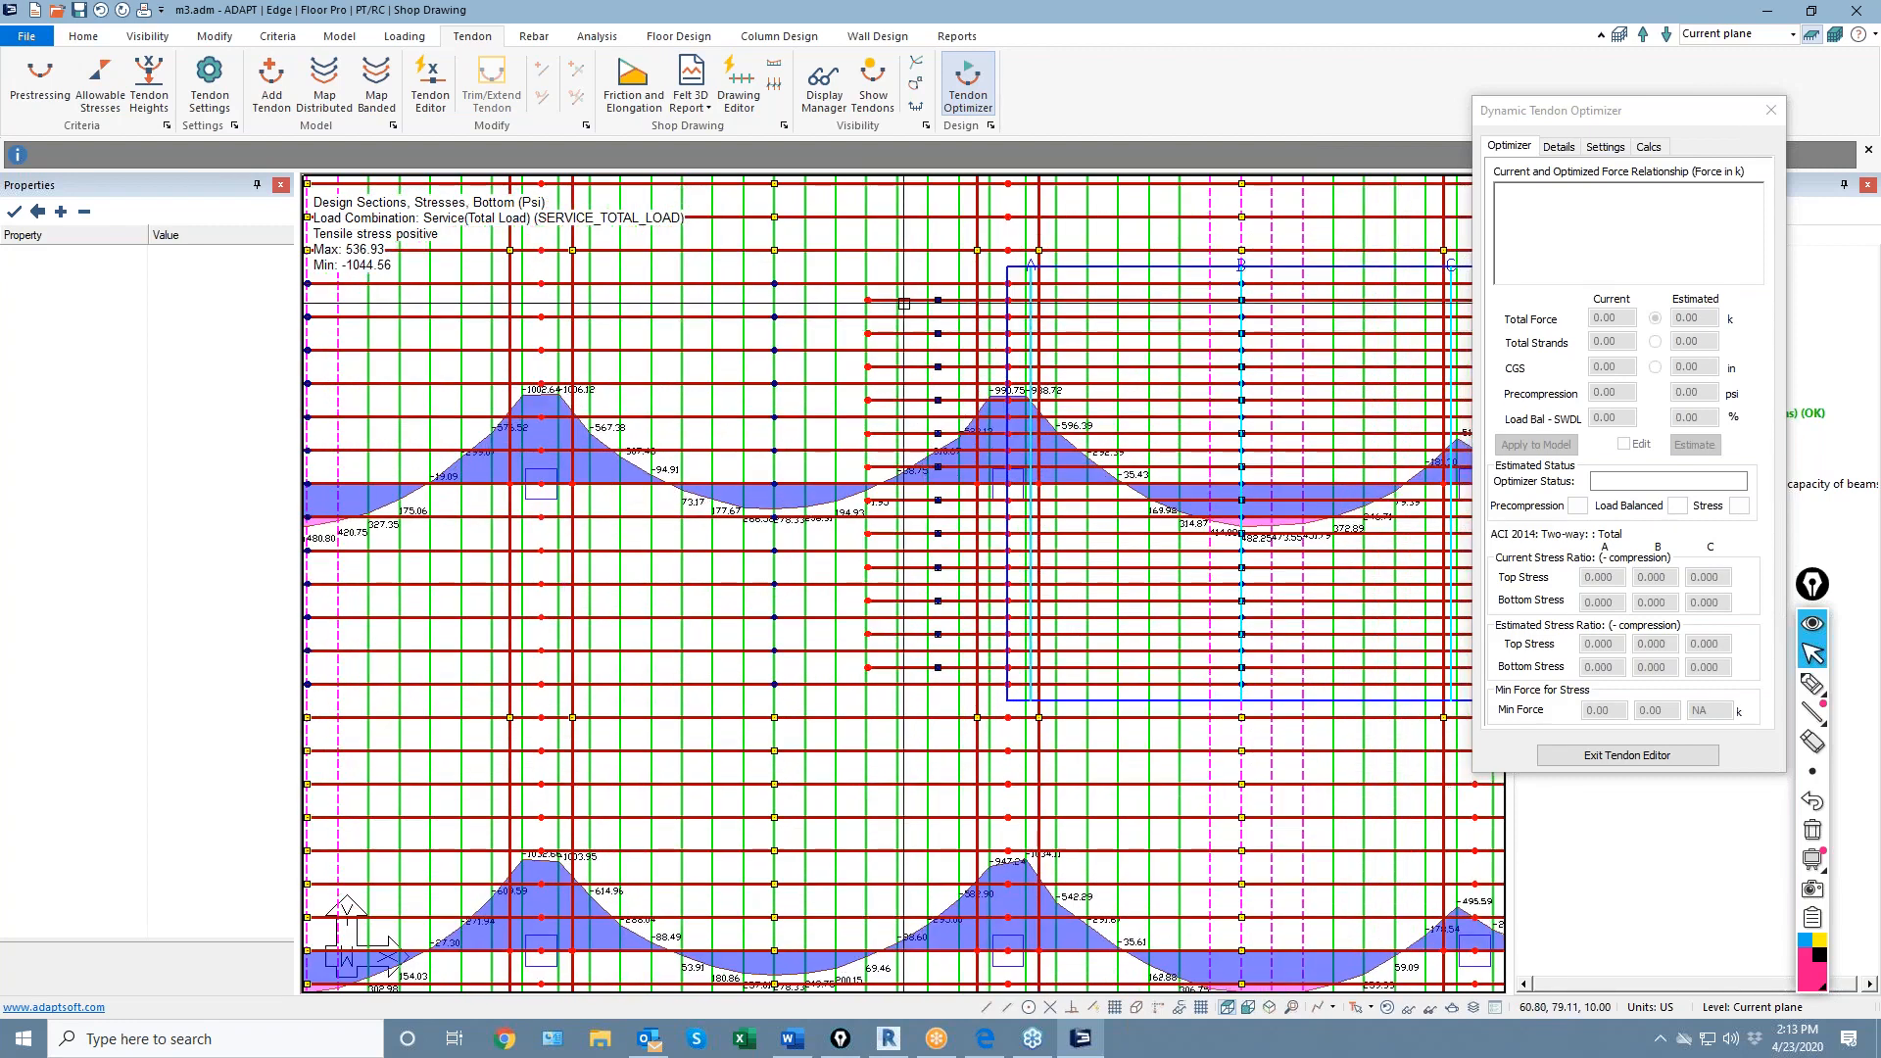
click(1628, 756)
click(912, 299)
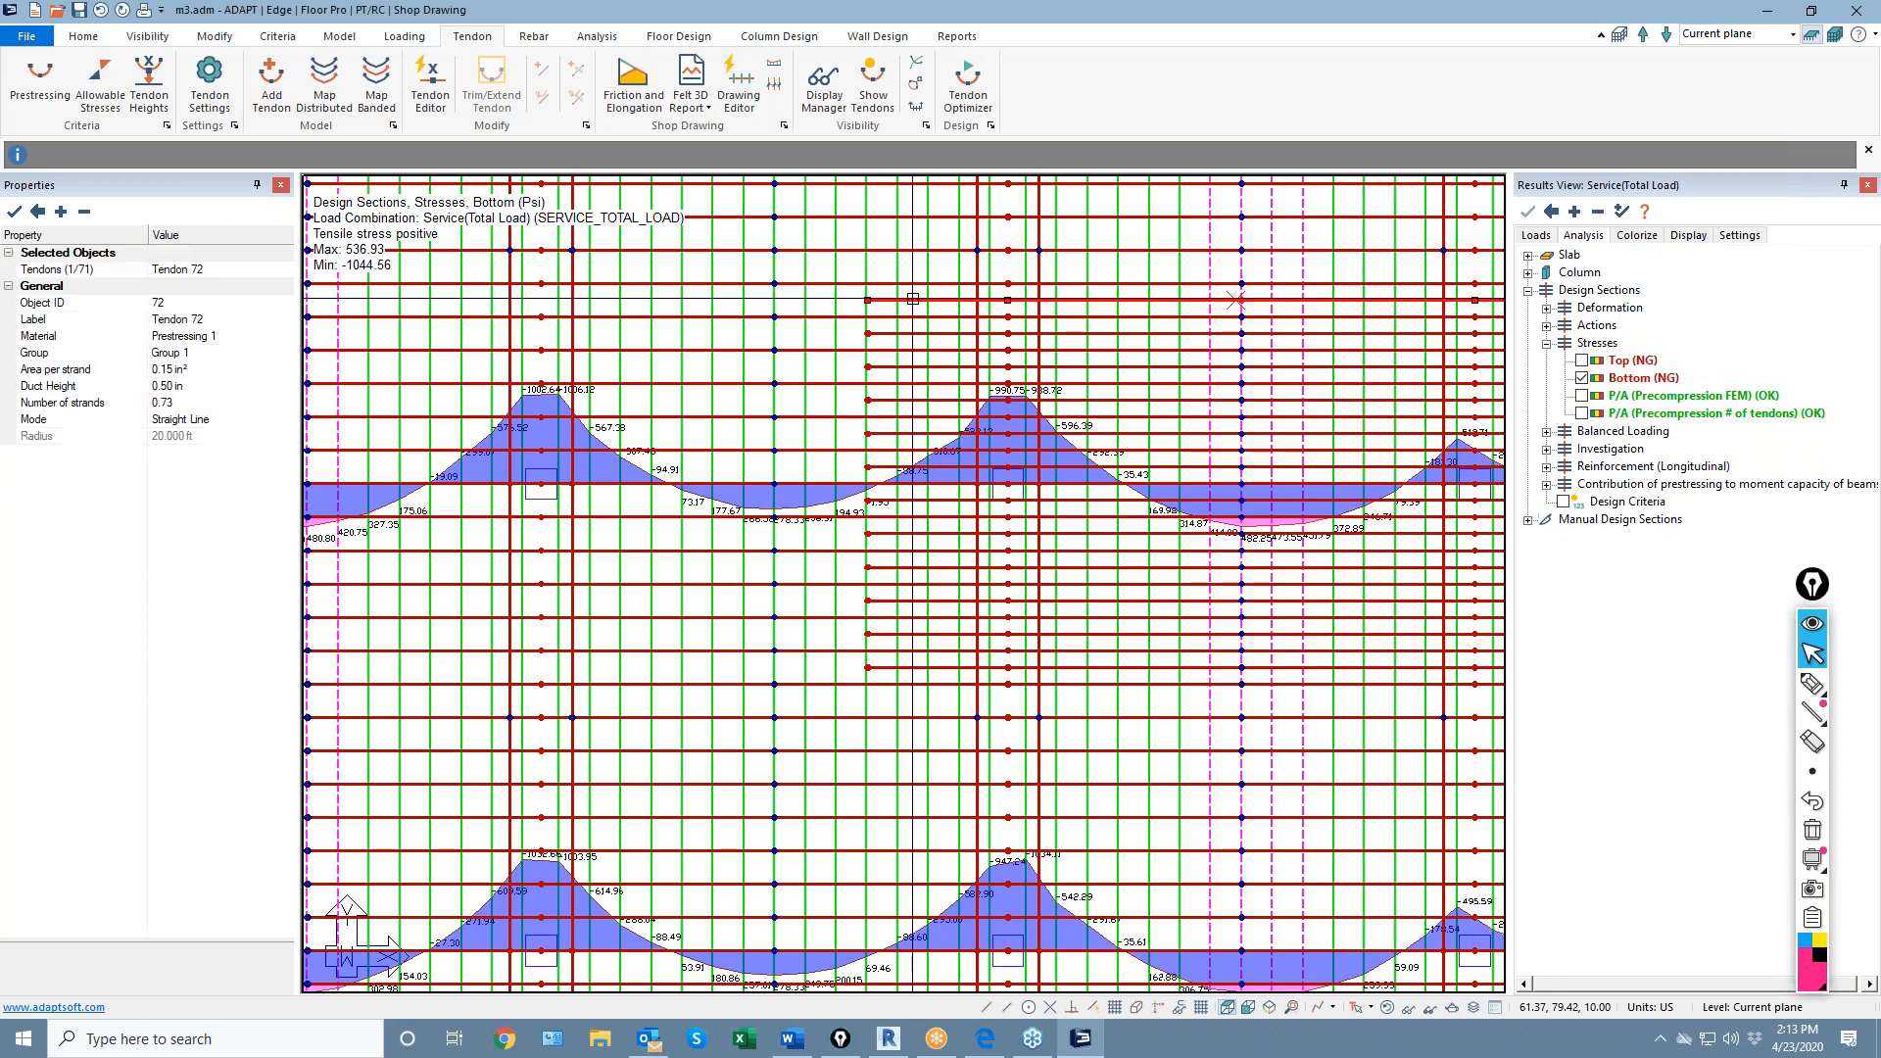
double_click(913, 299)
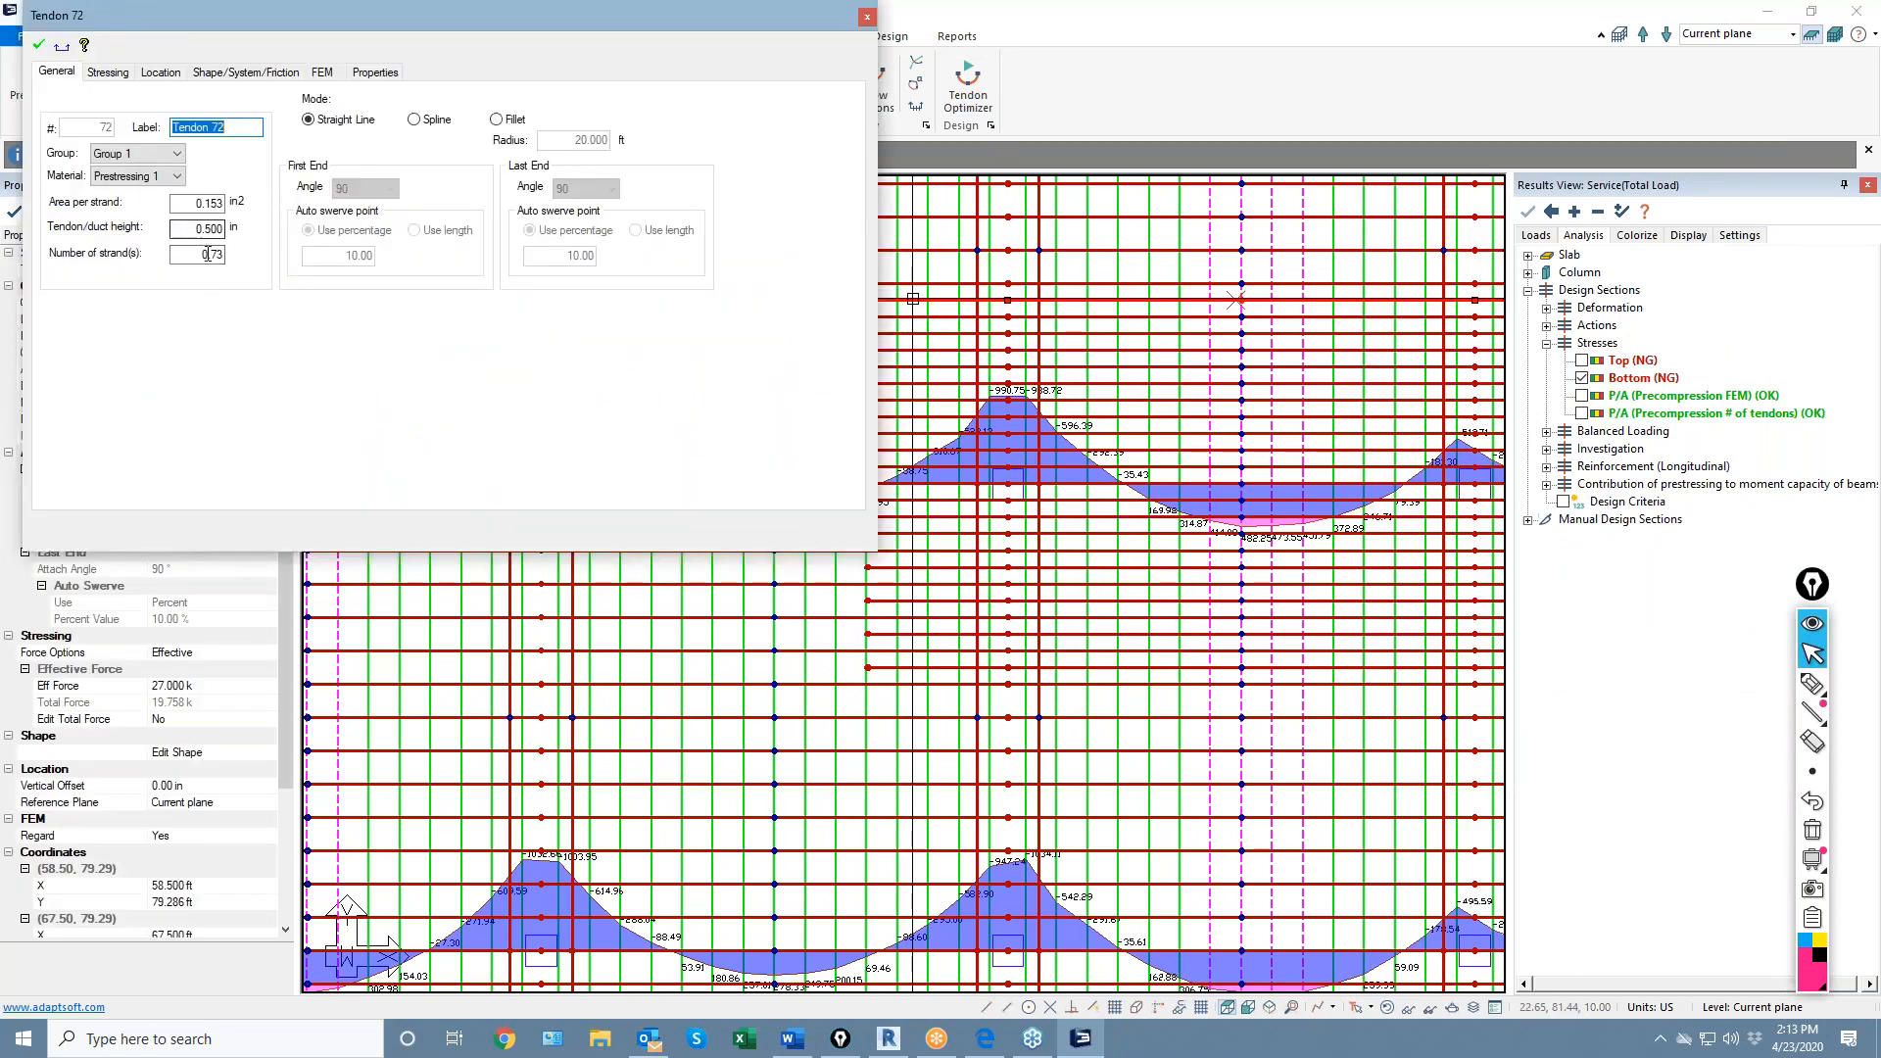
click(246, 73)
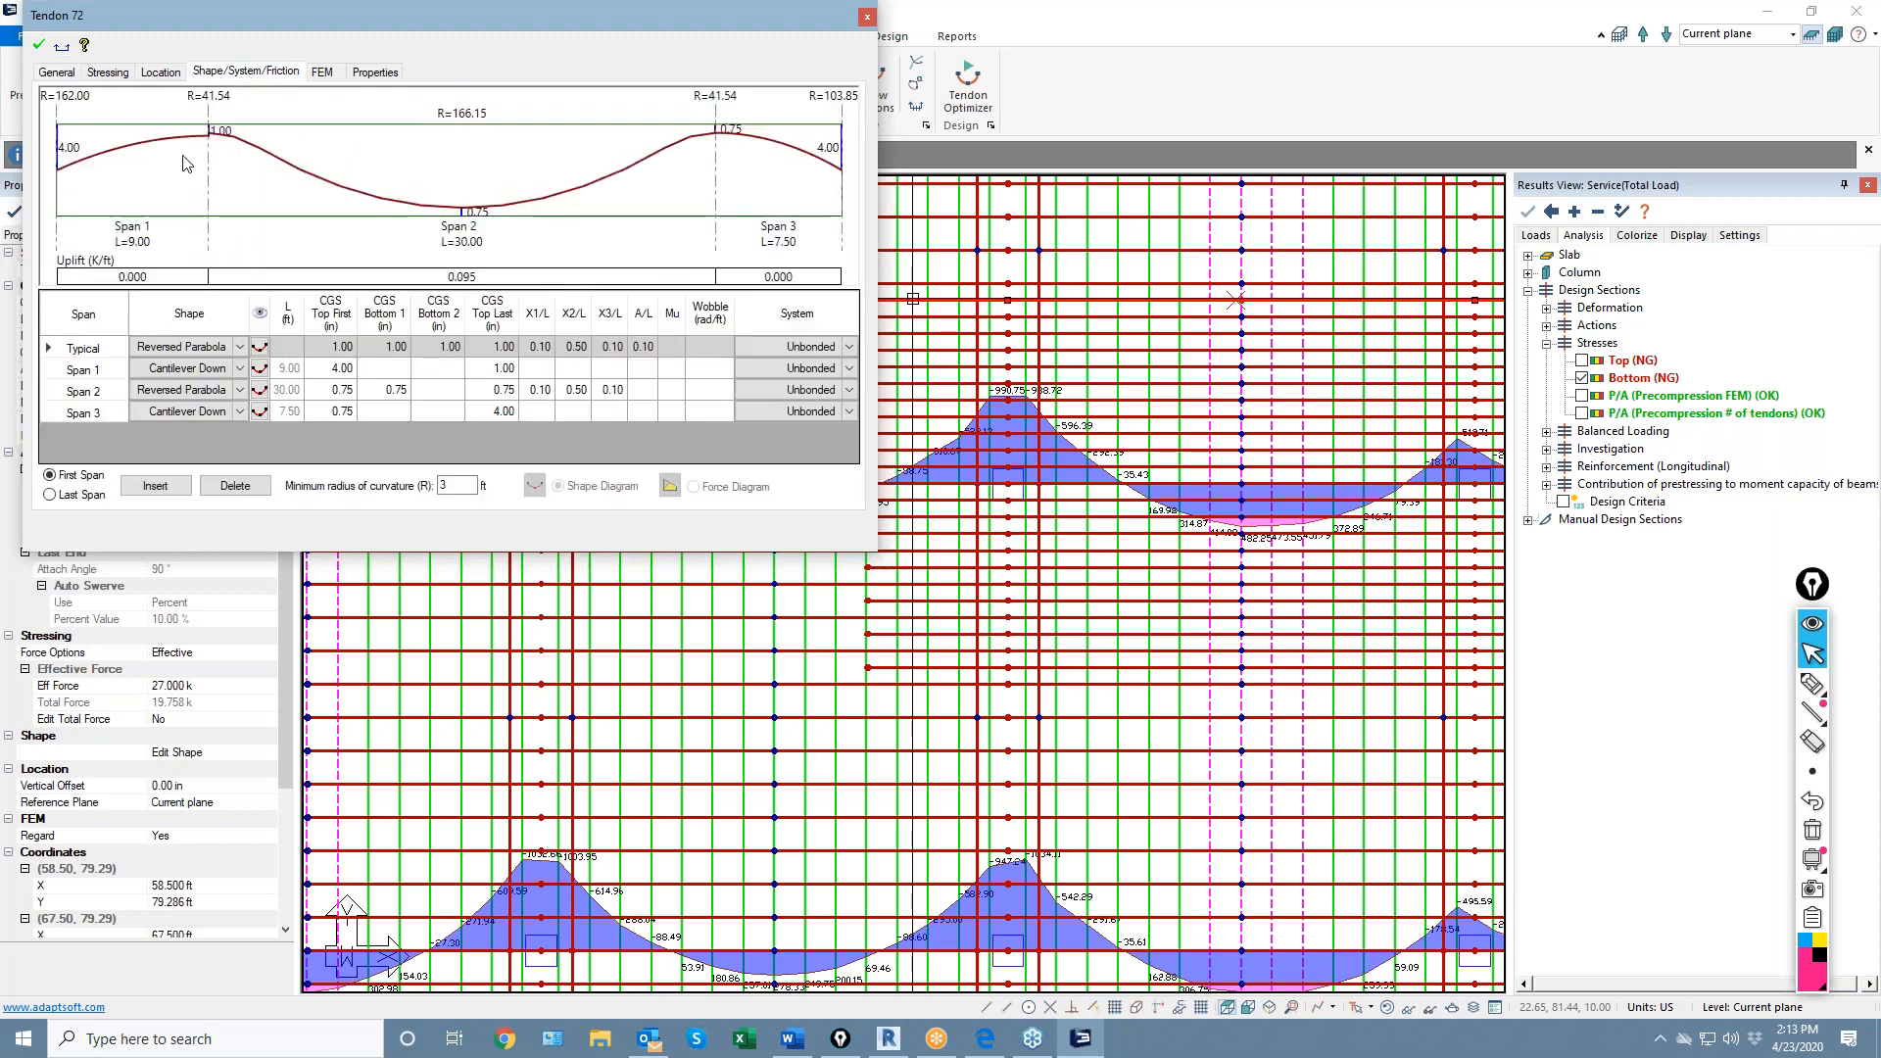
click(867, 17)
scroll(1248, 654, down, 3)
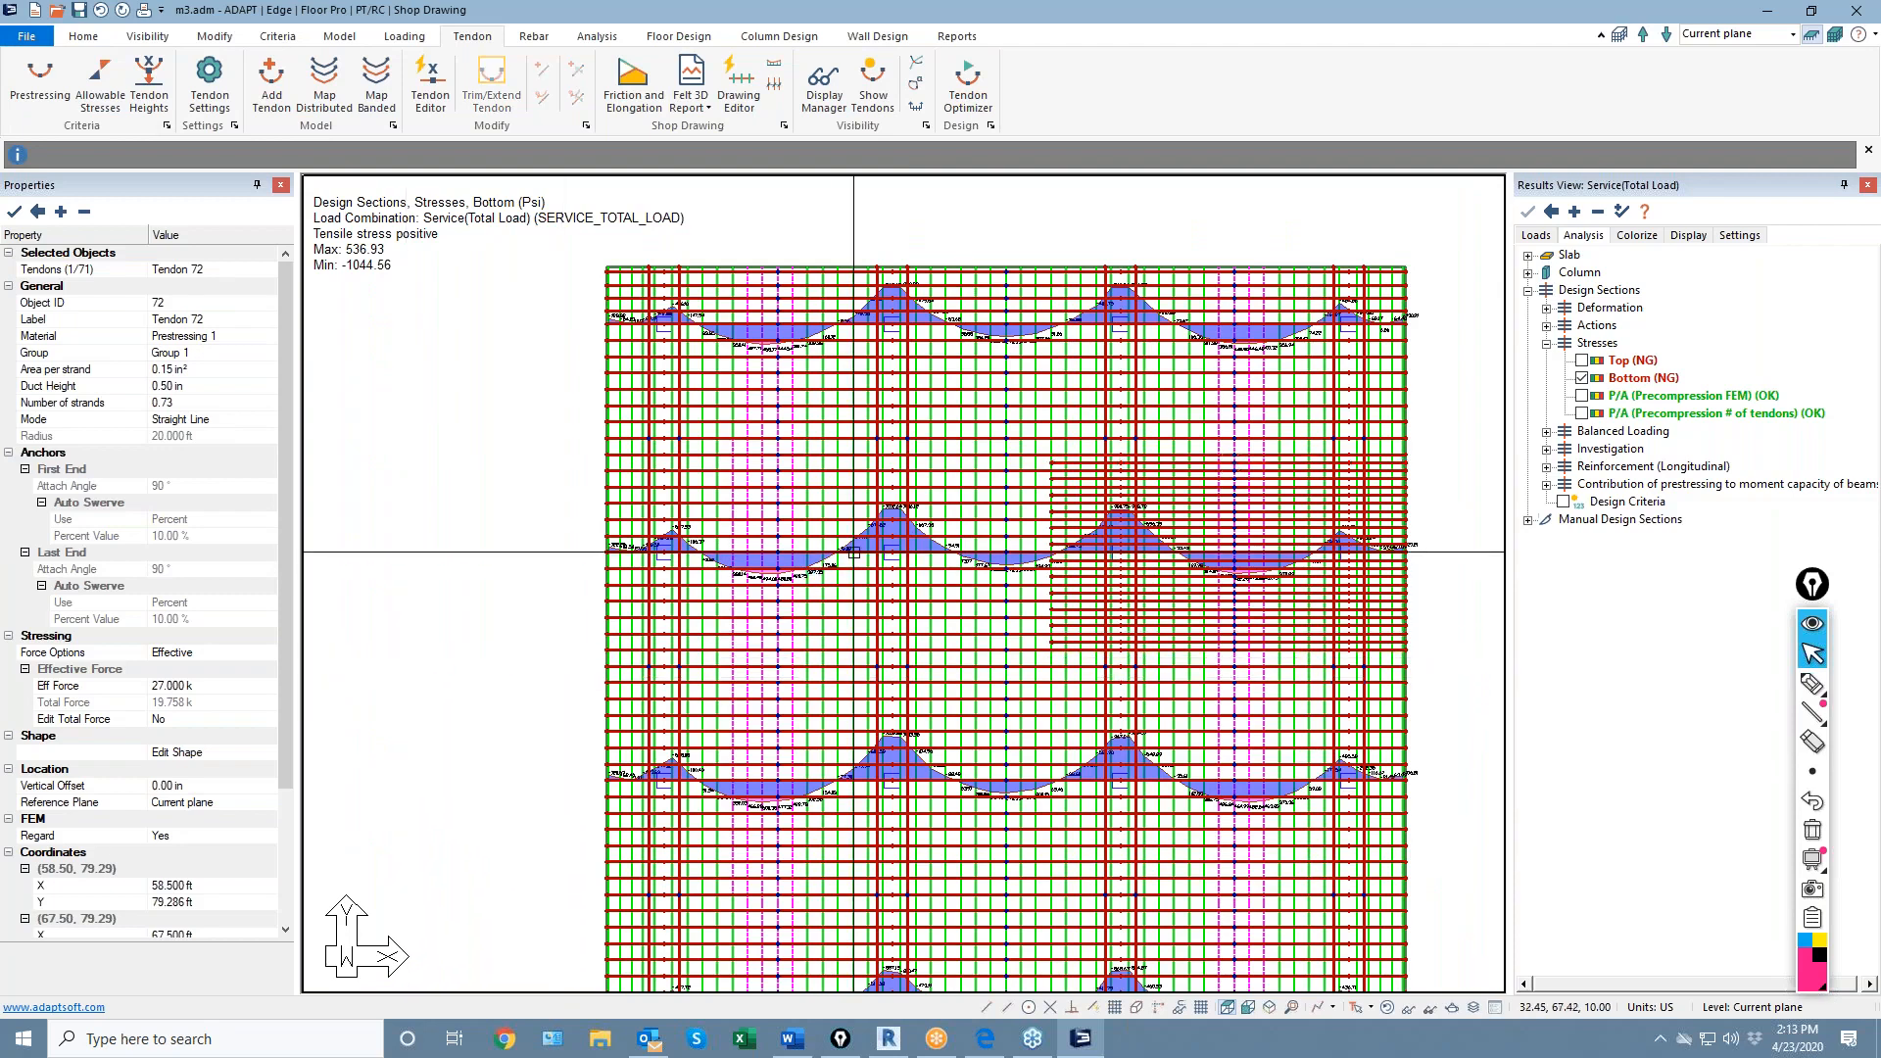
middle_drag(1061, 512, 1071, 314)
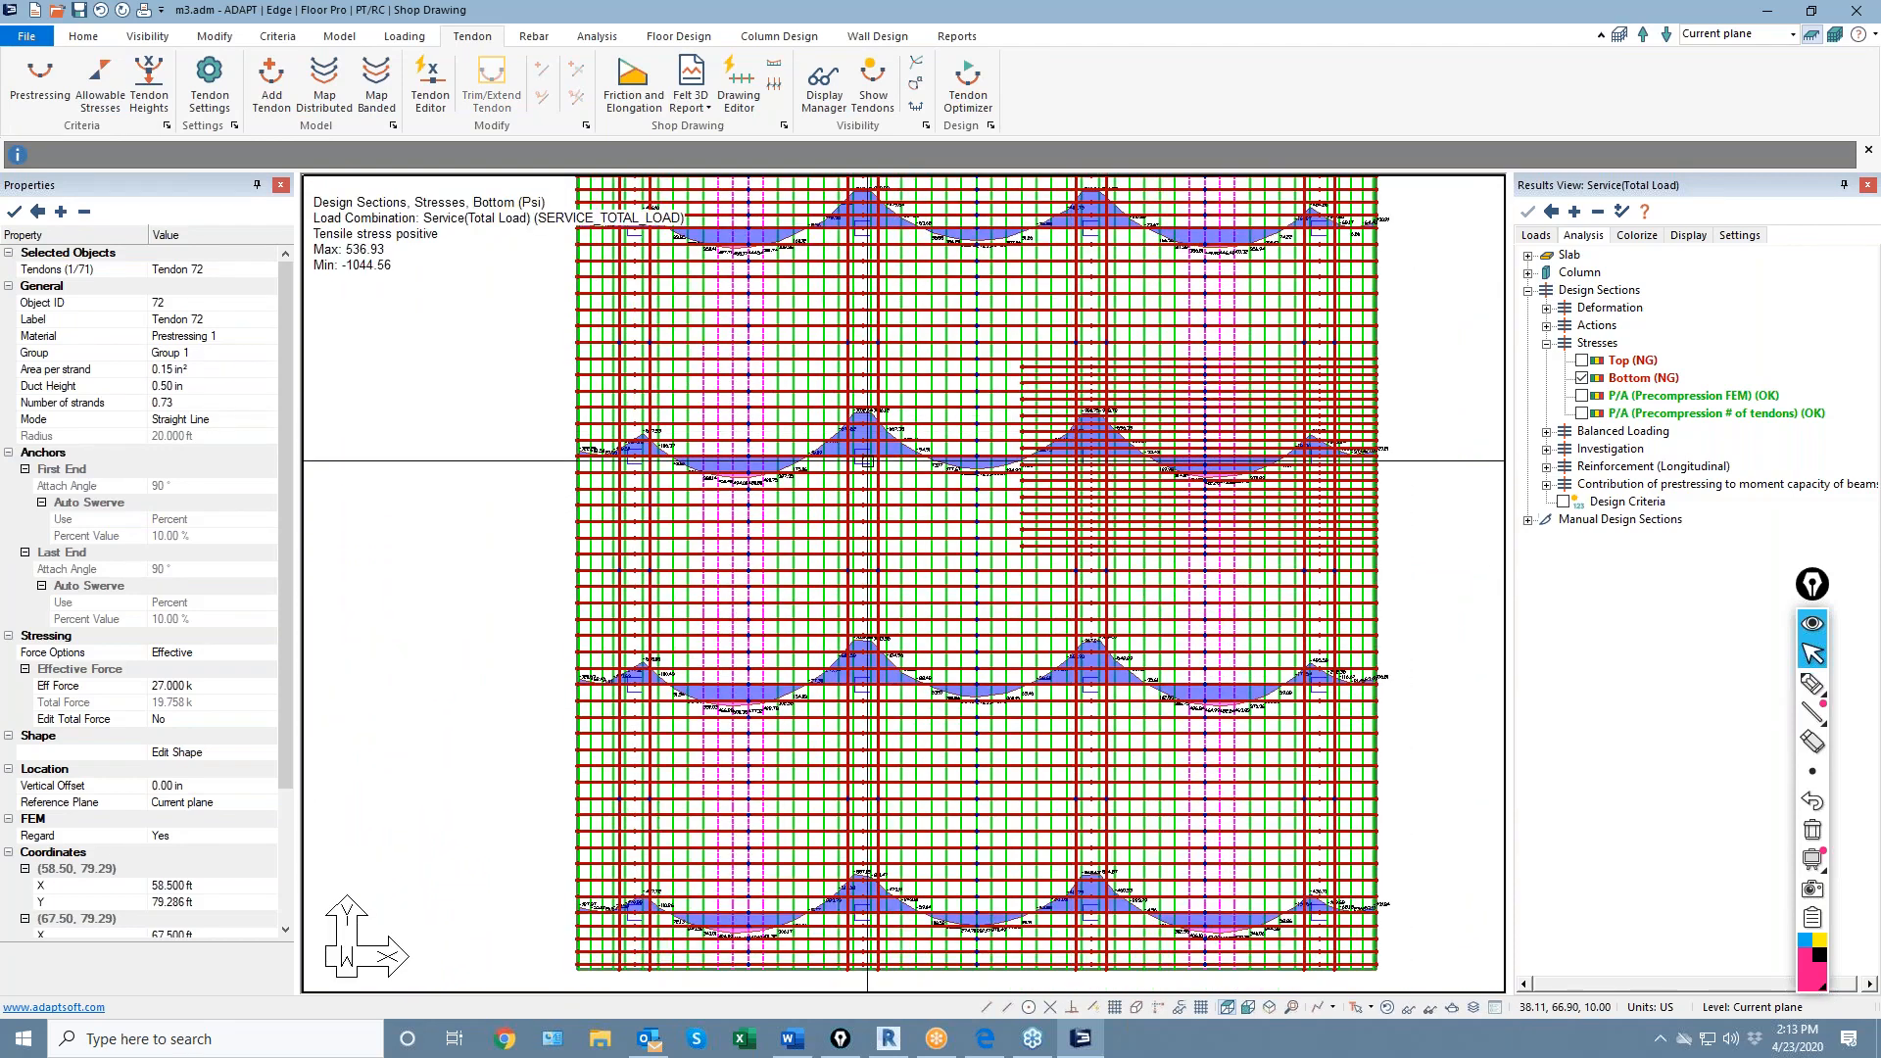
scroll(1050, 565, down, 1)
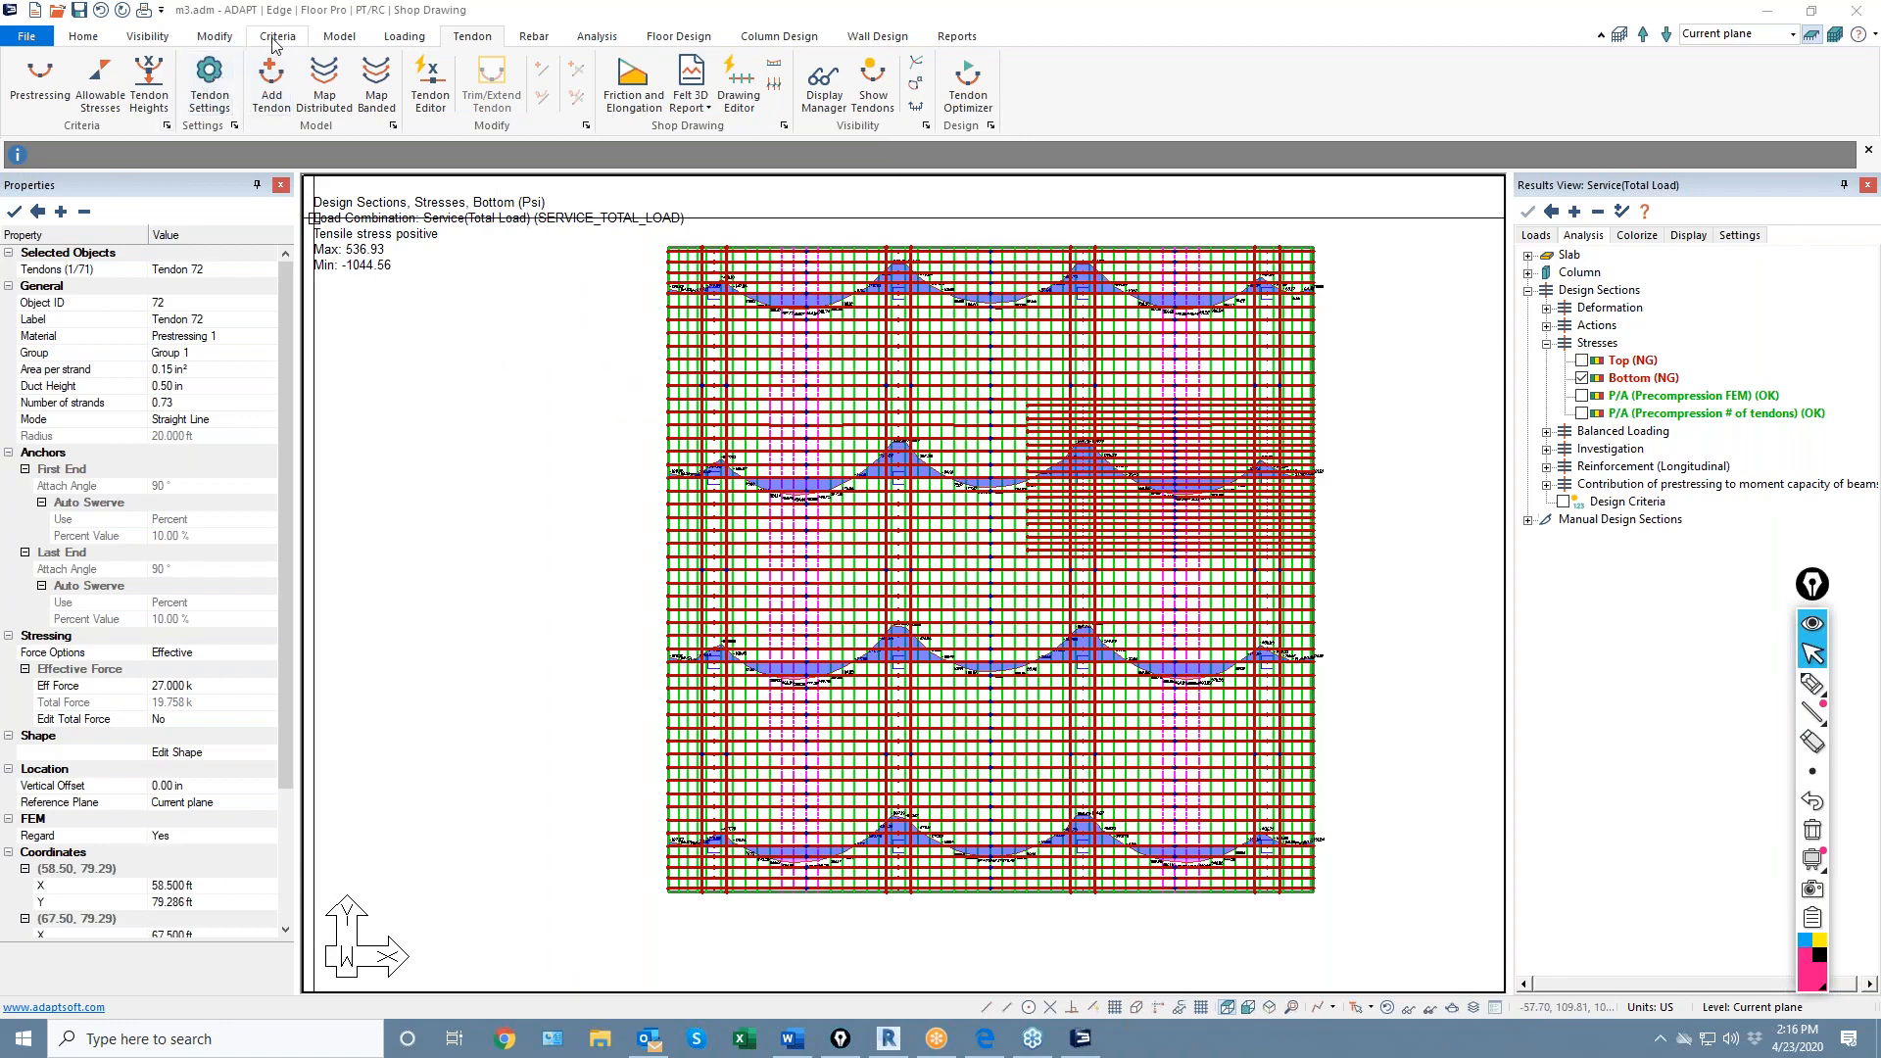
Review the load combinations and their available analysis/design options, including P-DELTA, without changing anything
click(403, 36)
click(108, 90)
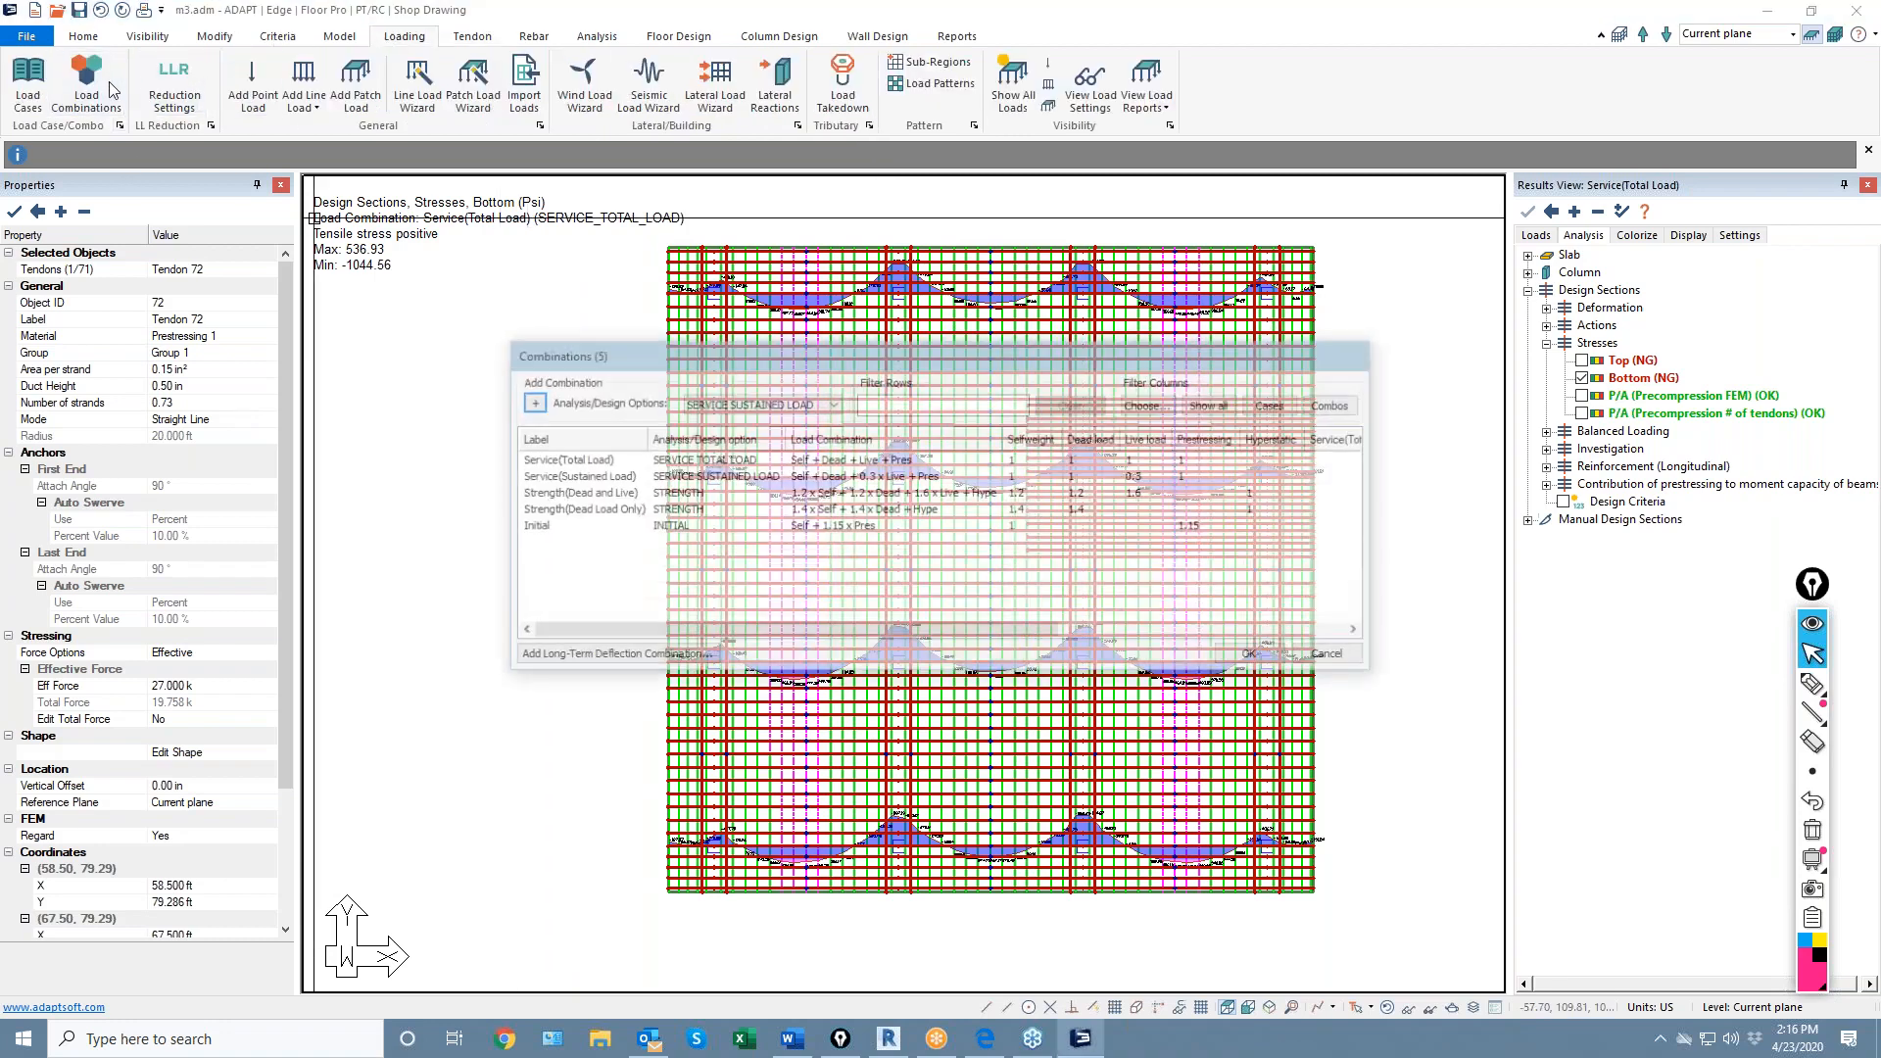
click(831, 405)
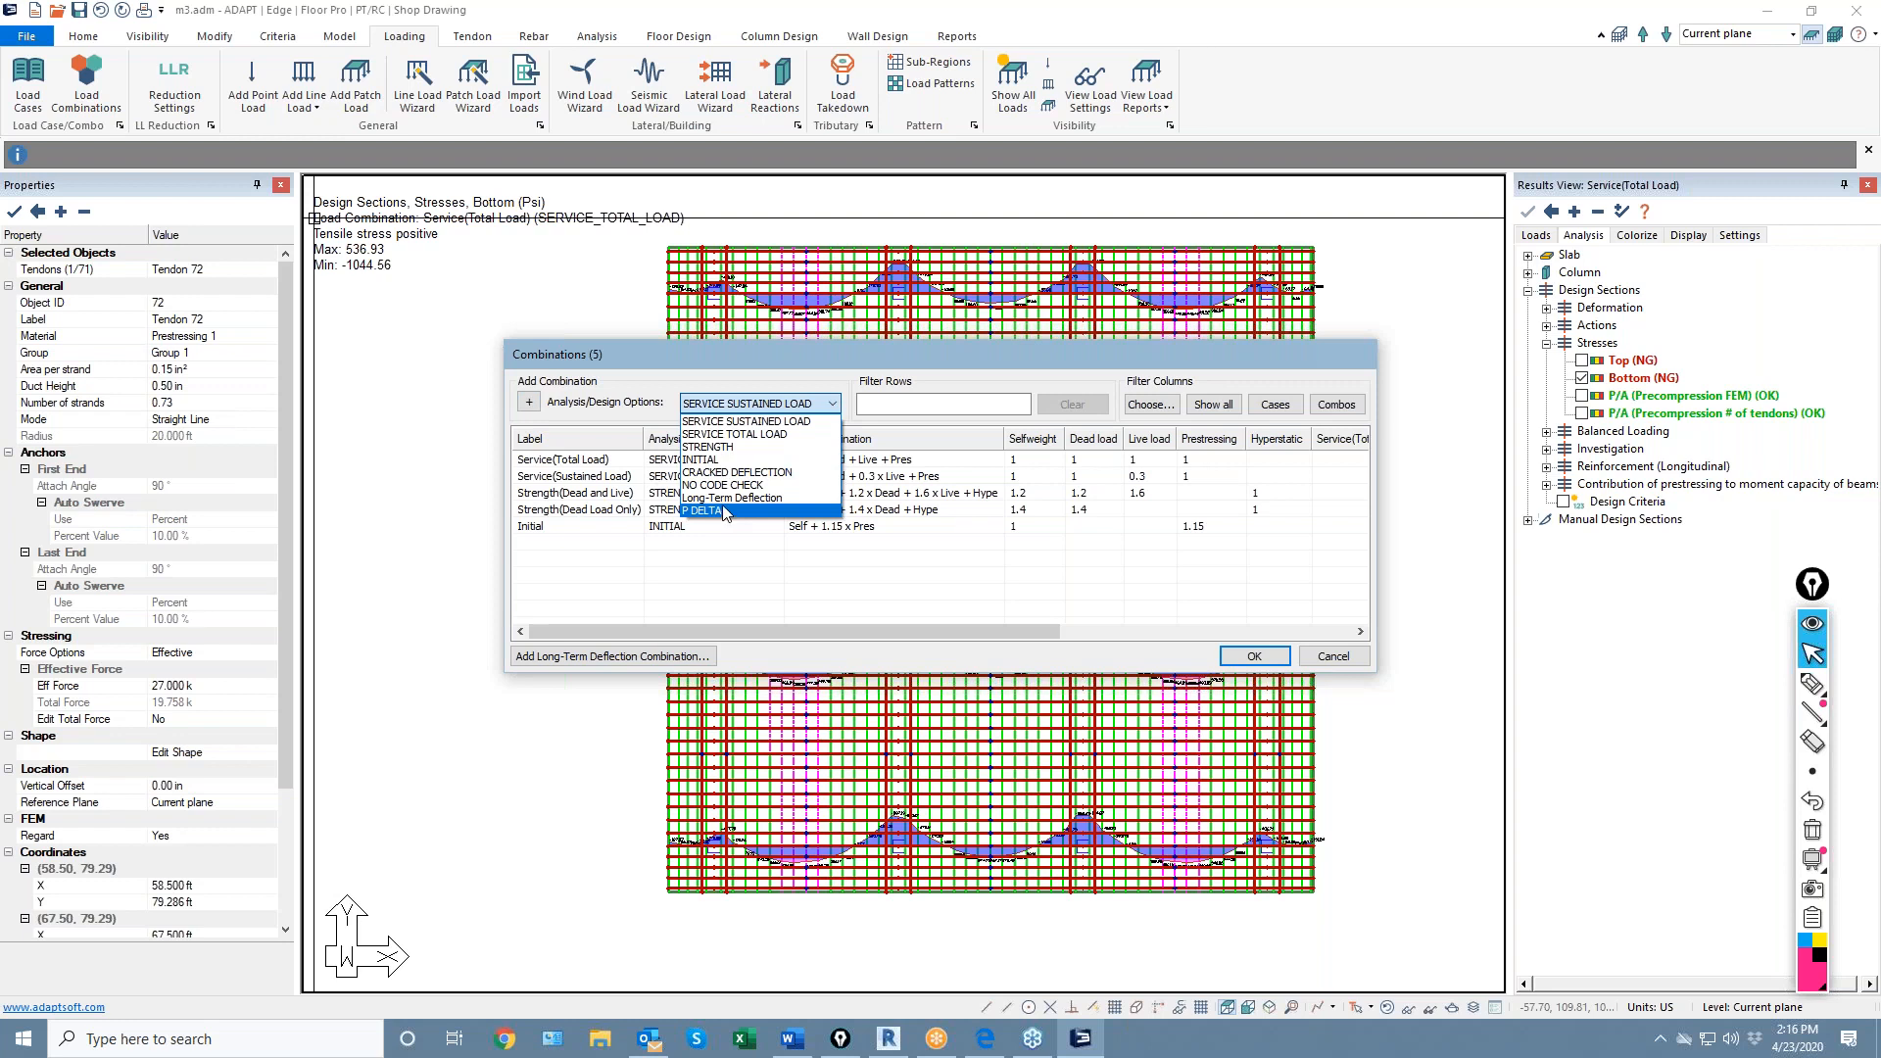
click(1330, 659)
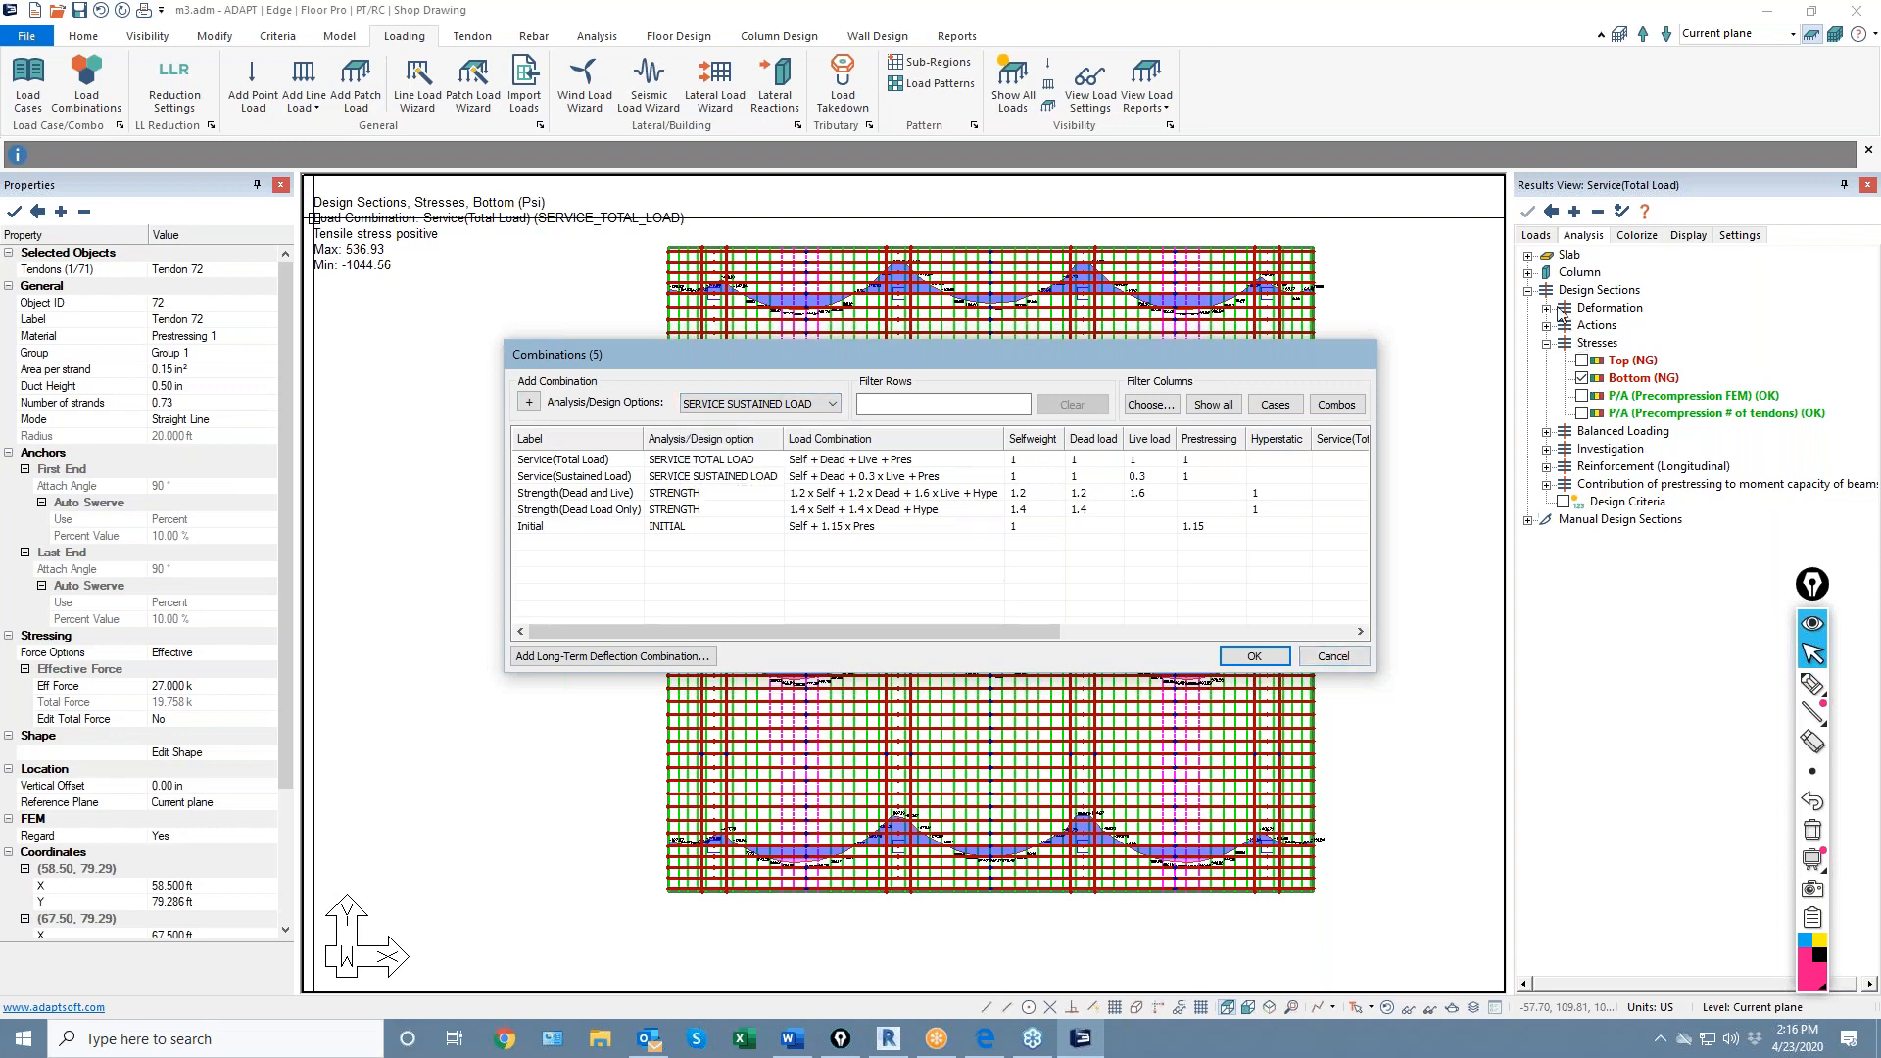
click(1527, 274)
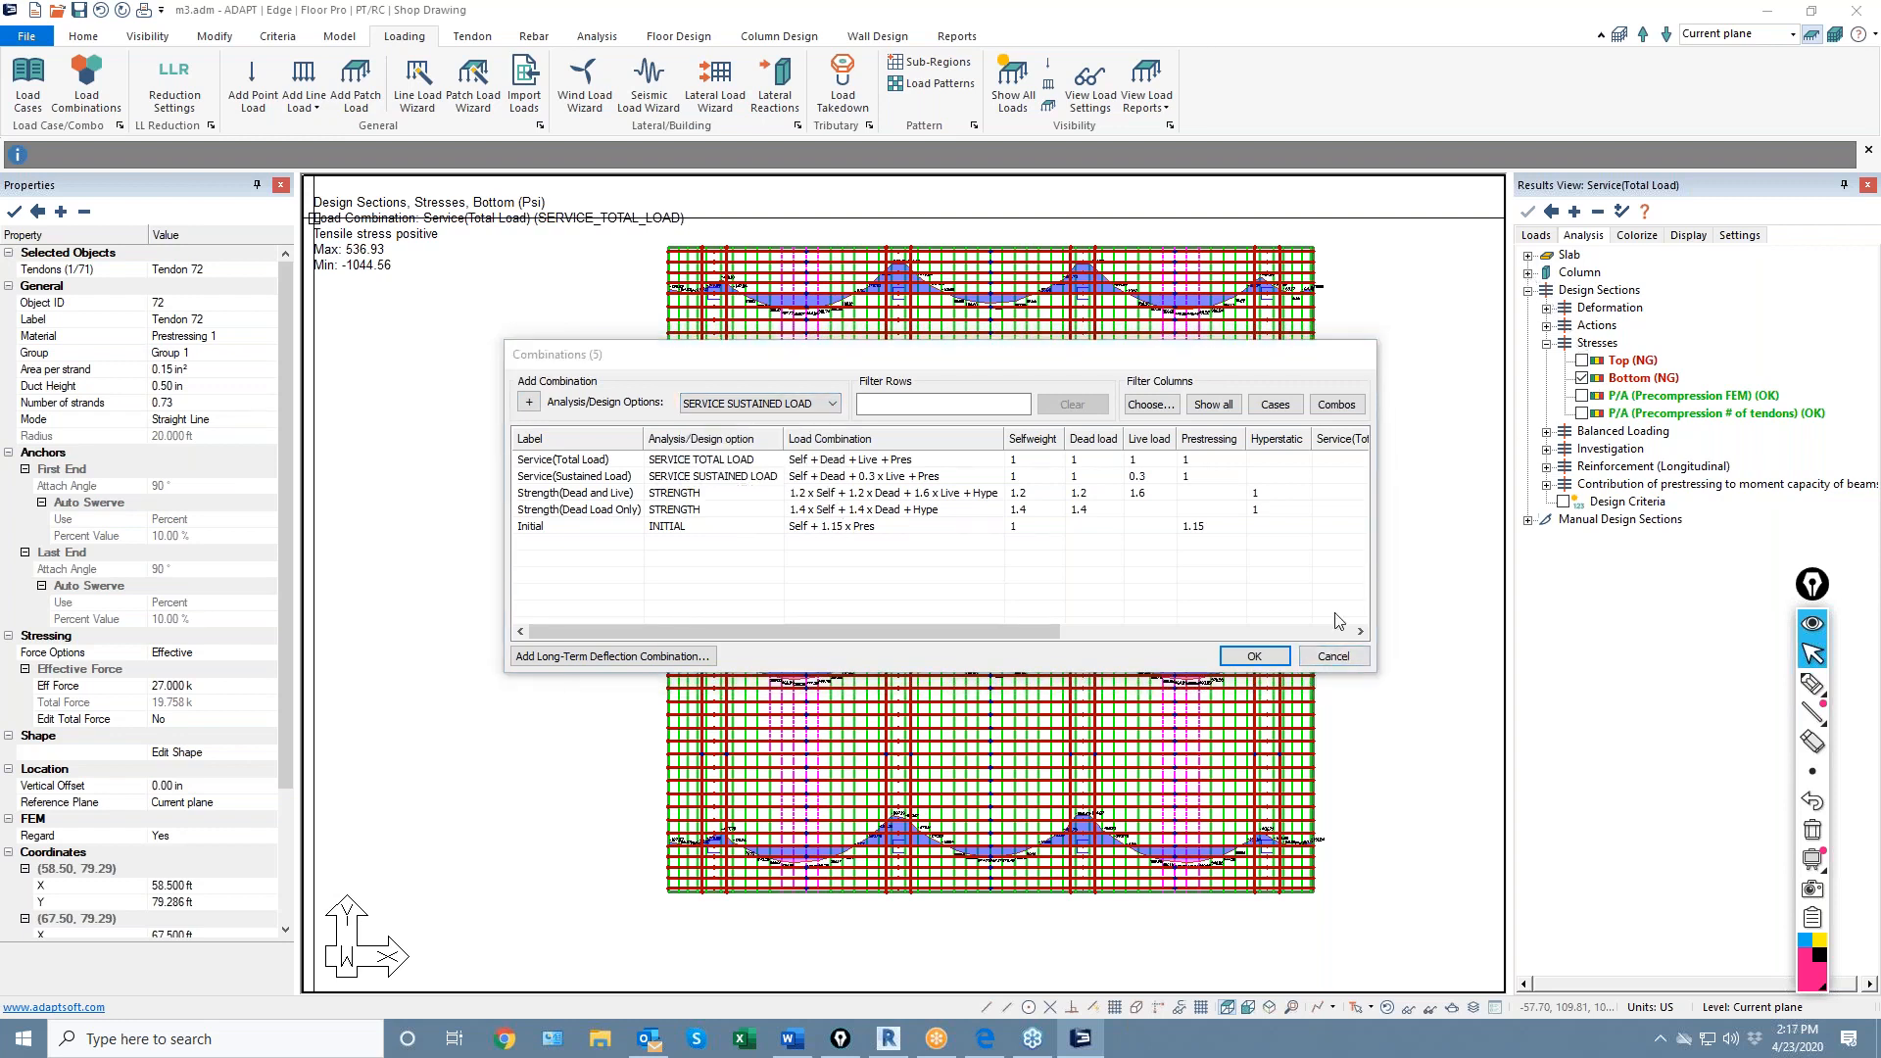
click(1332, 658)
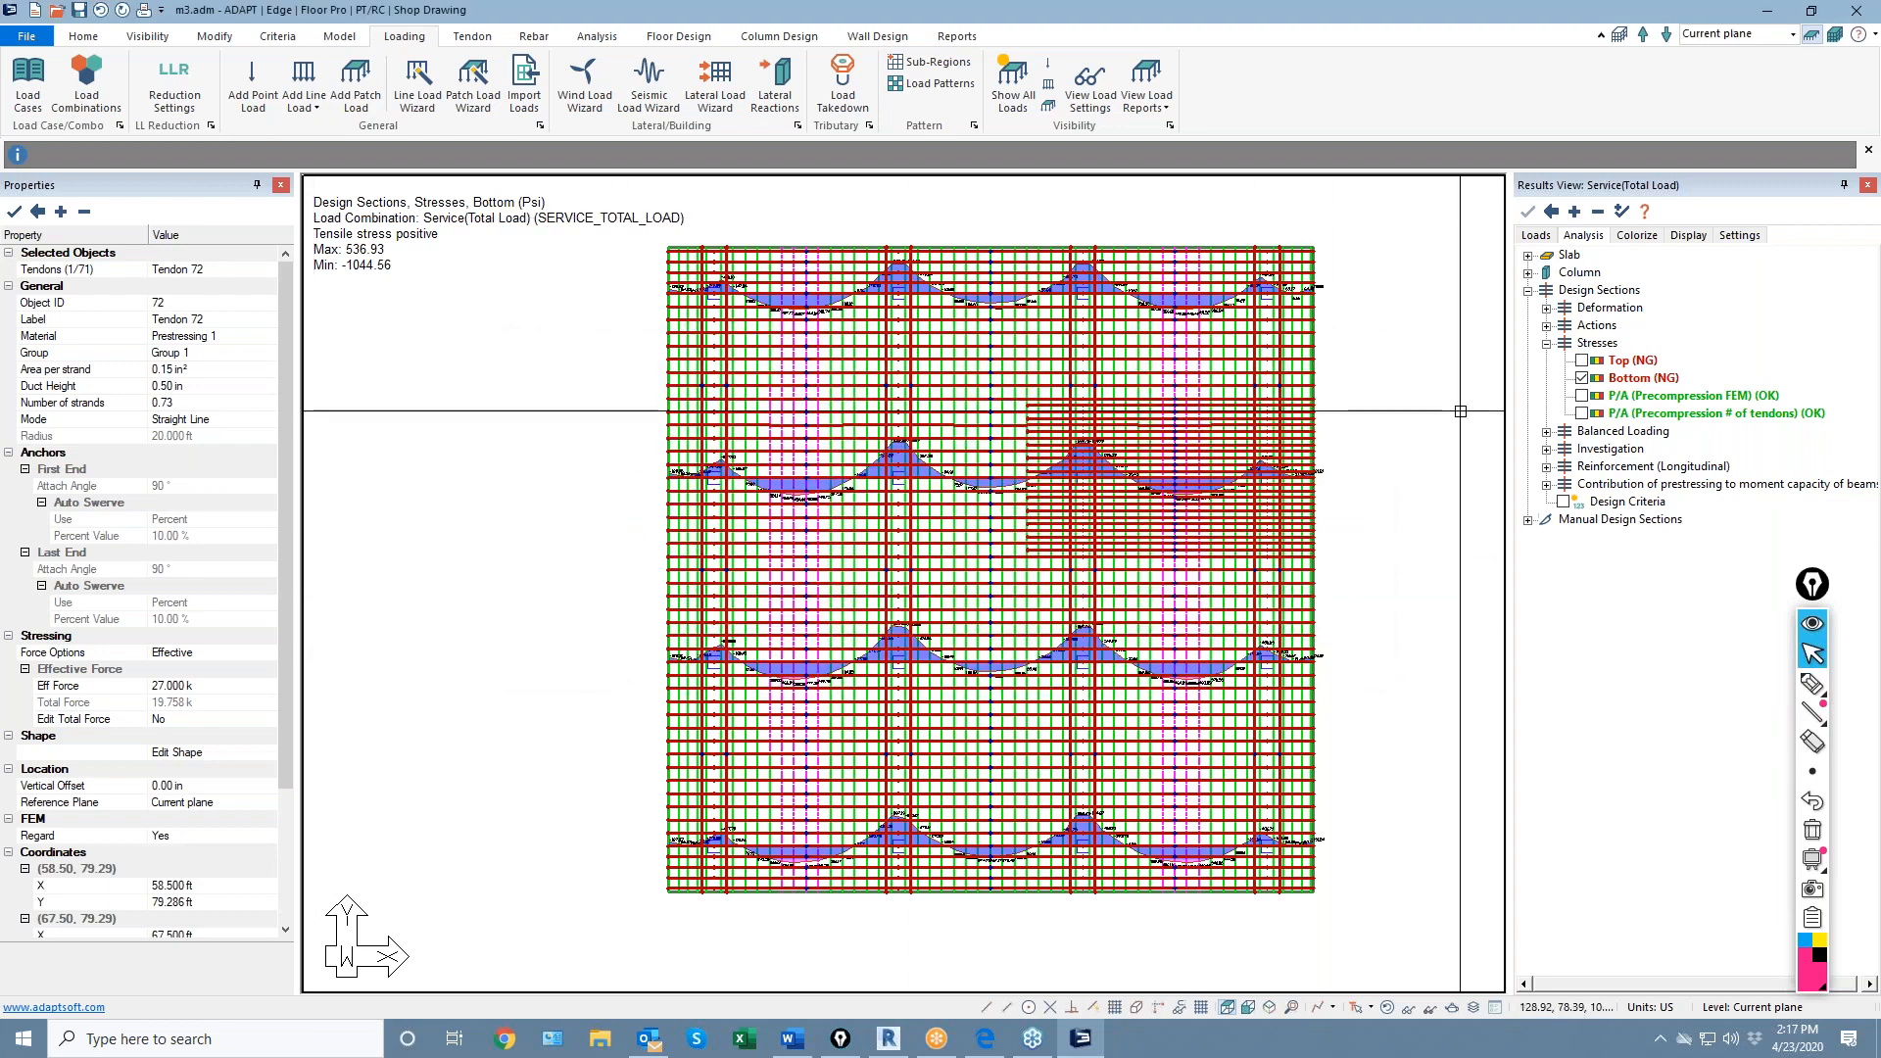
Expand the column results to examine the available drift and combination action outputs
click(1527, 272)
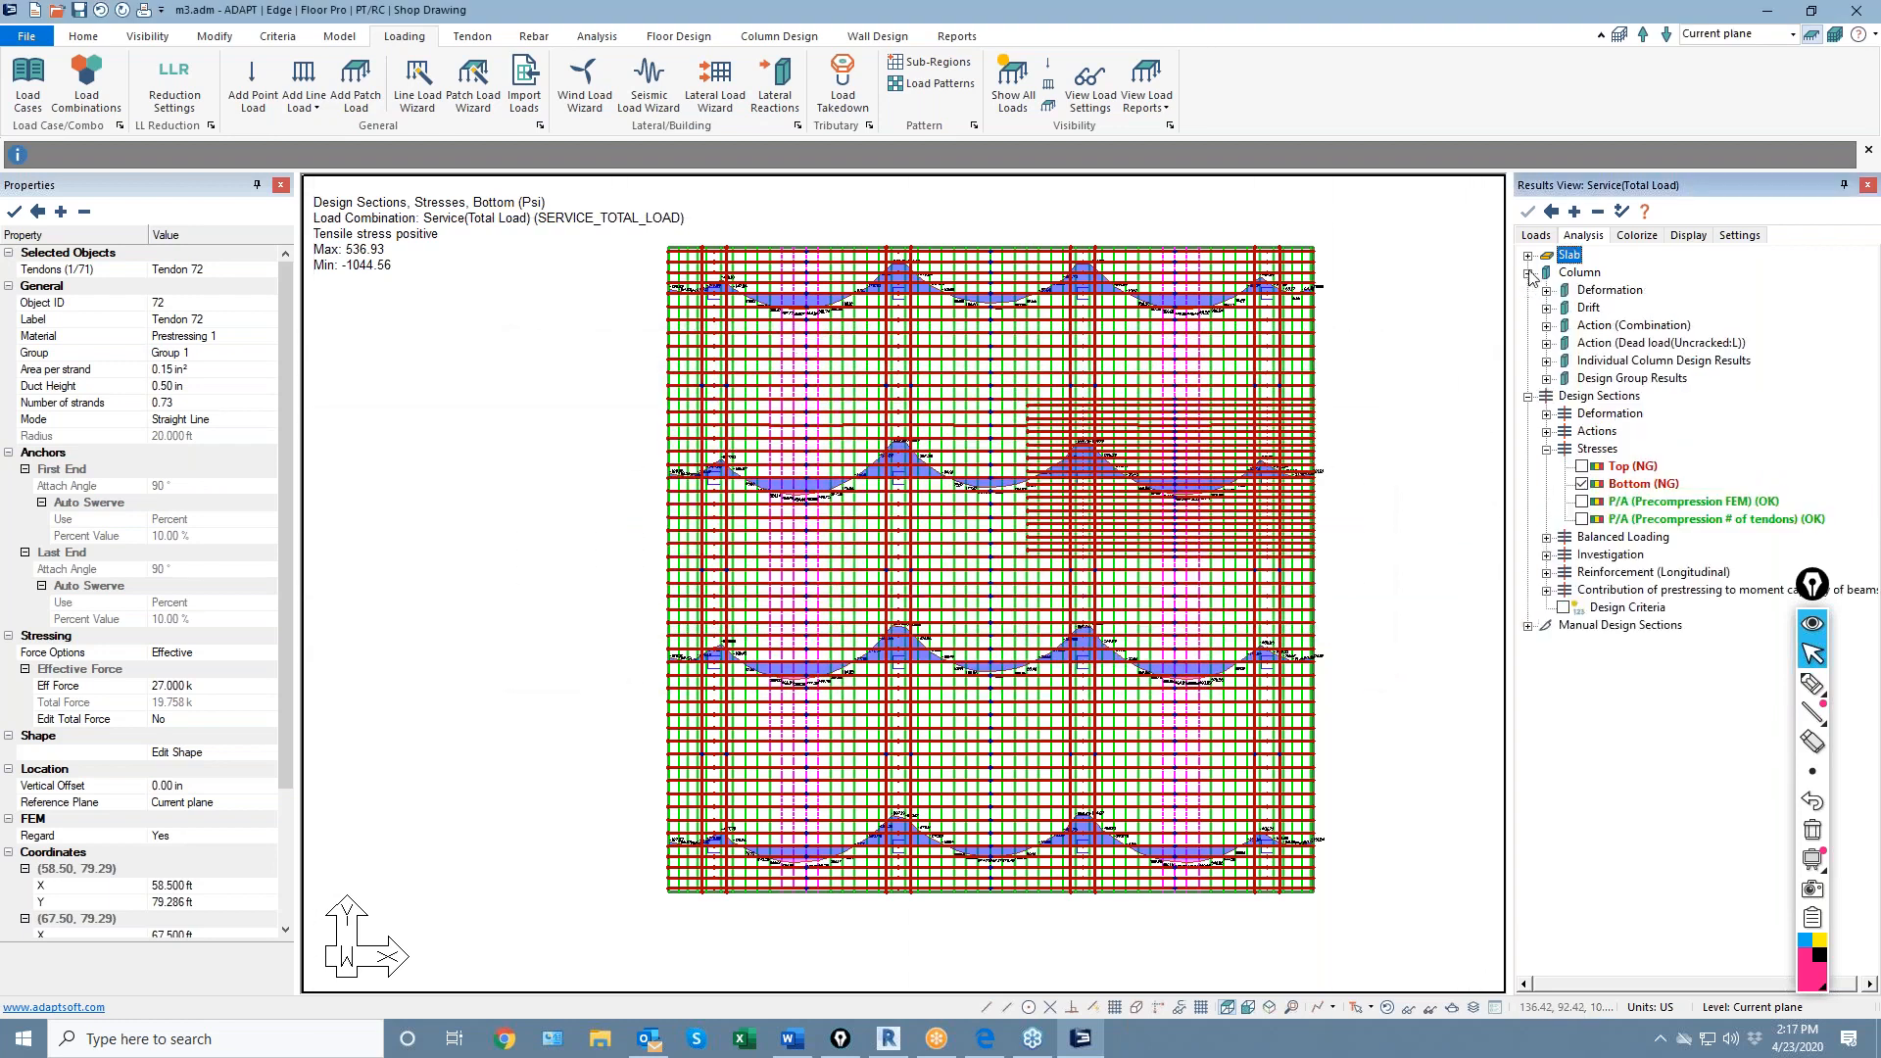
click(1546, 308)
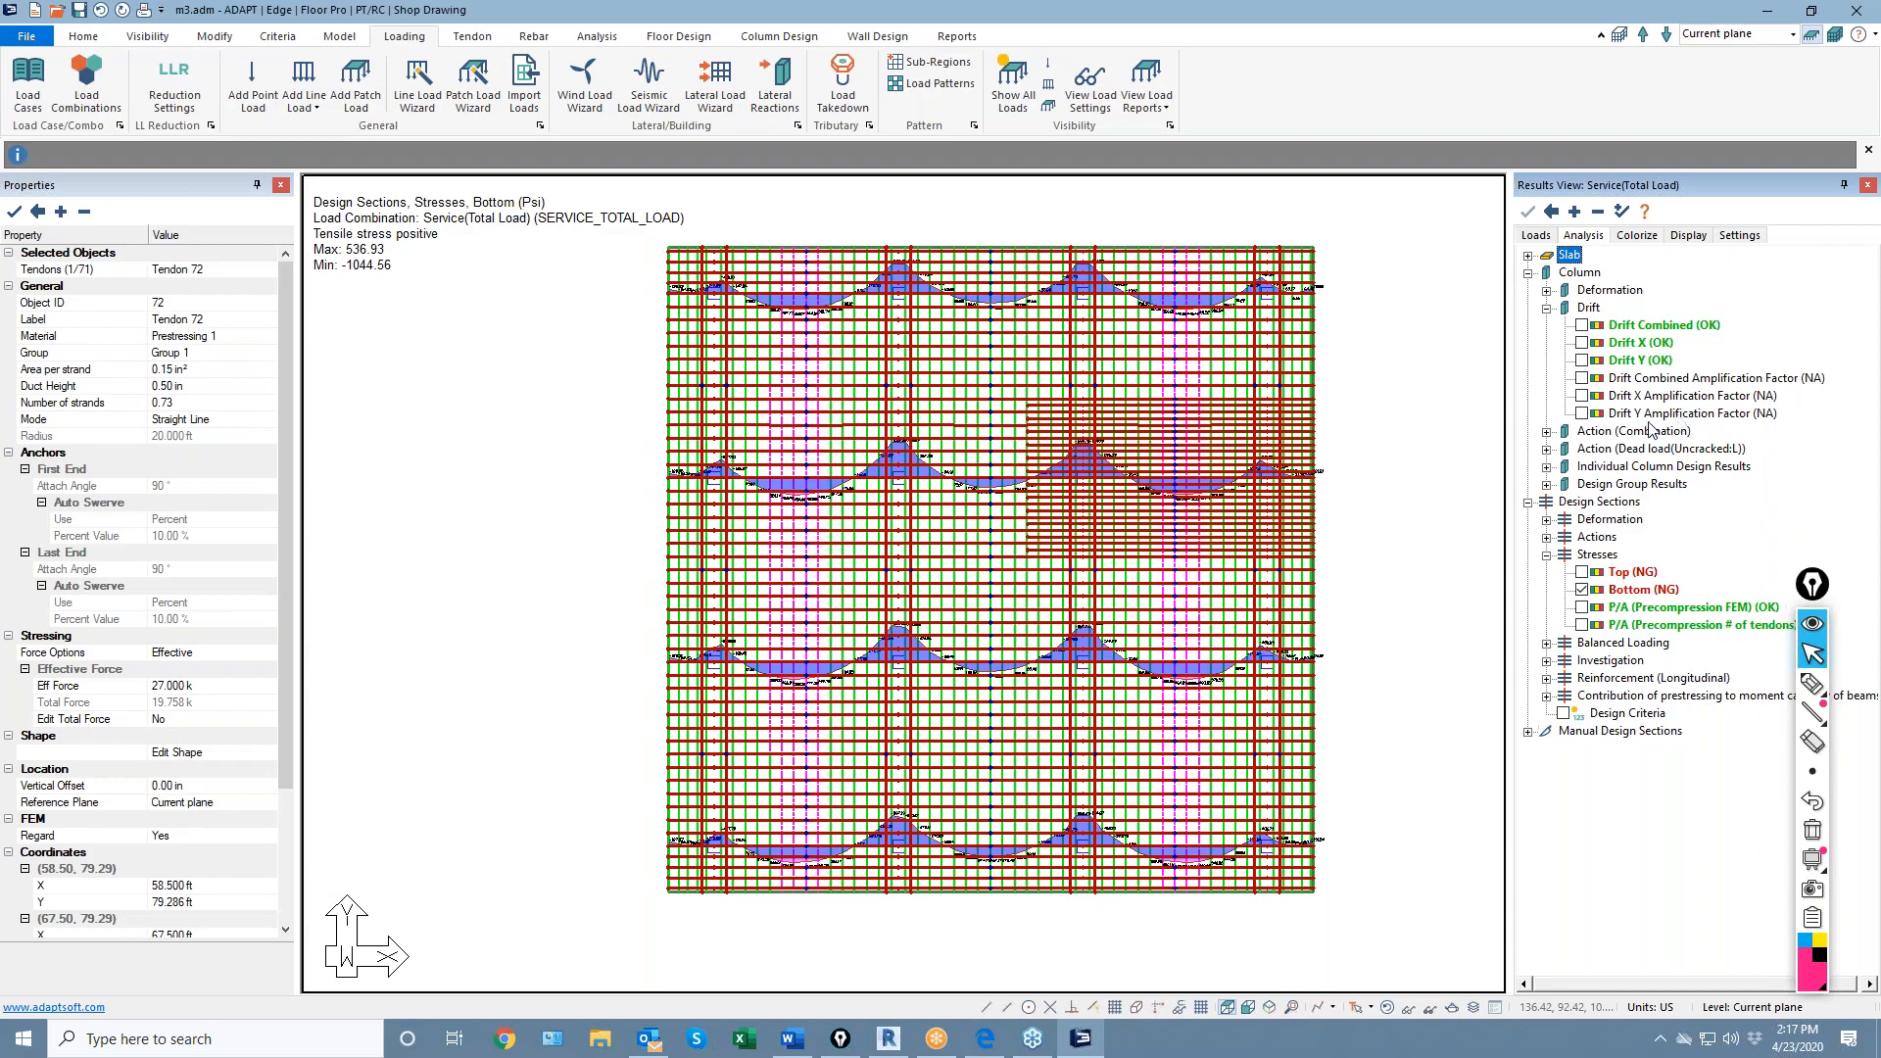
click(1547, 432)
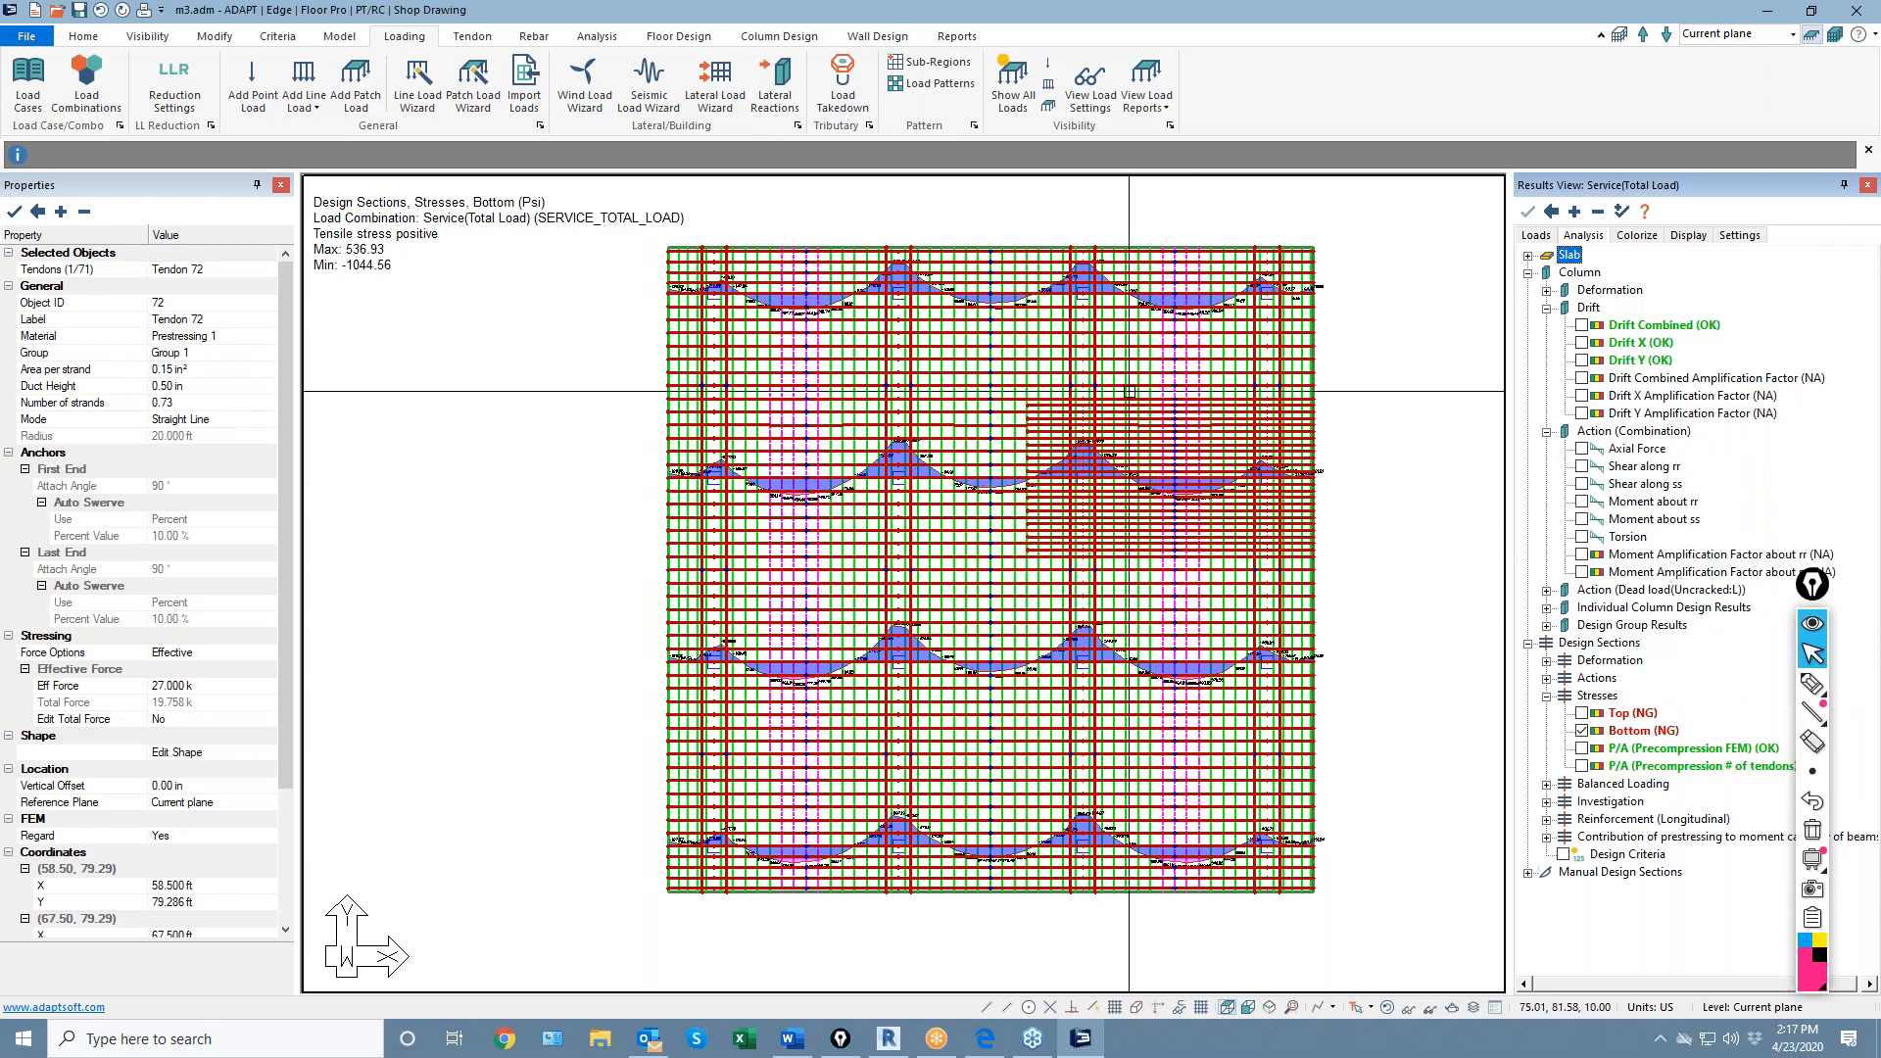
Look through the analysis data reports for the XLS Drift Report and its description
click(953, 42)
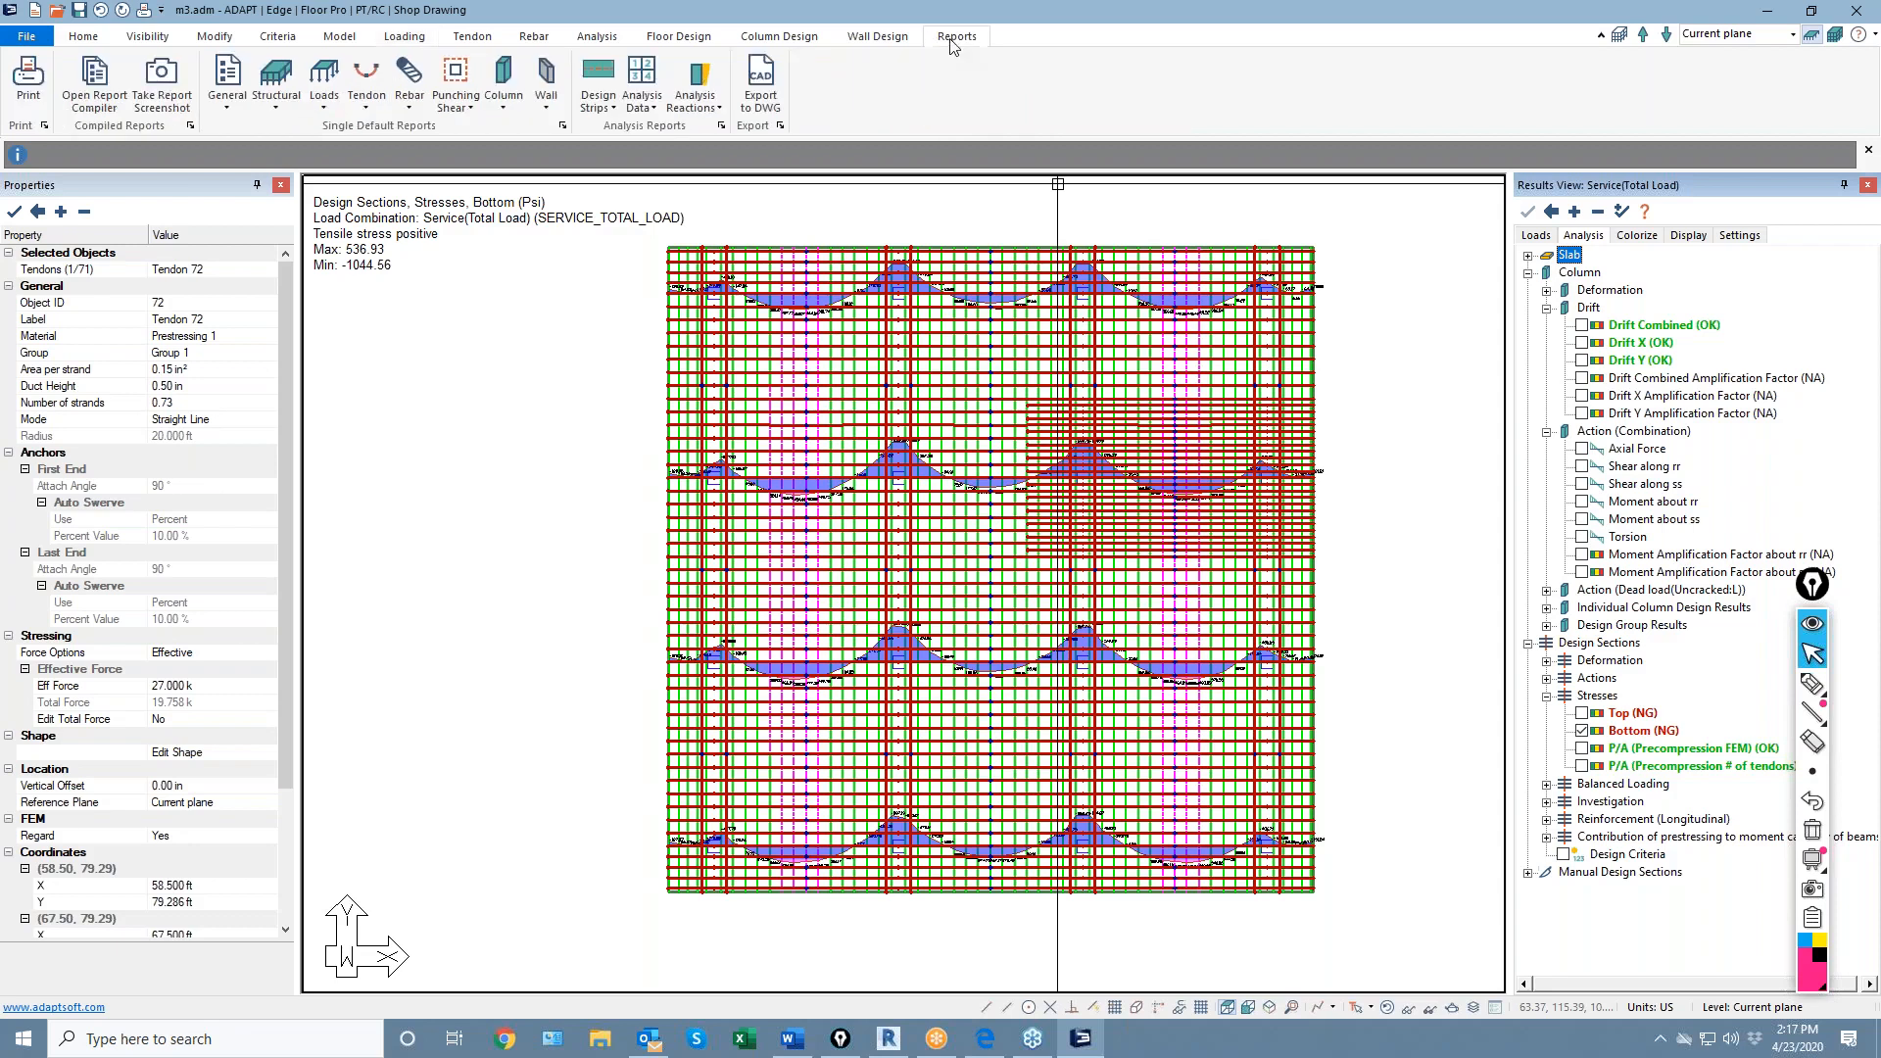
click(644, 102)
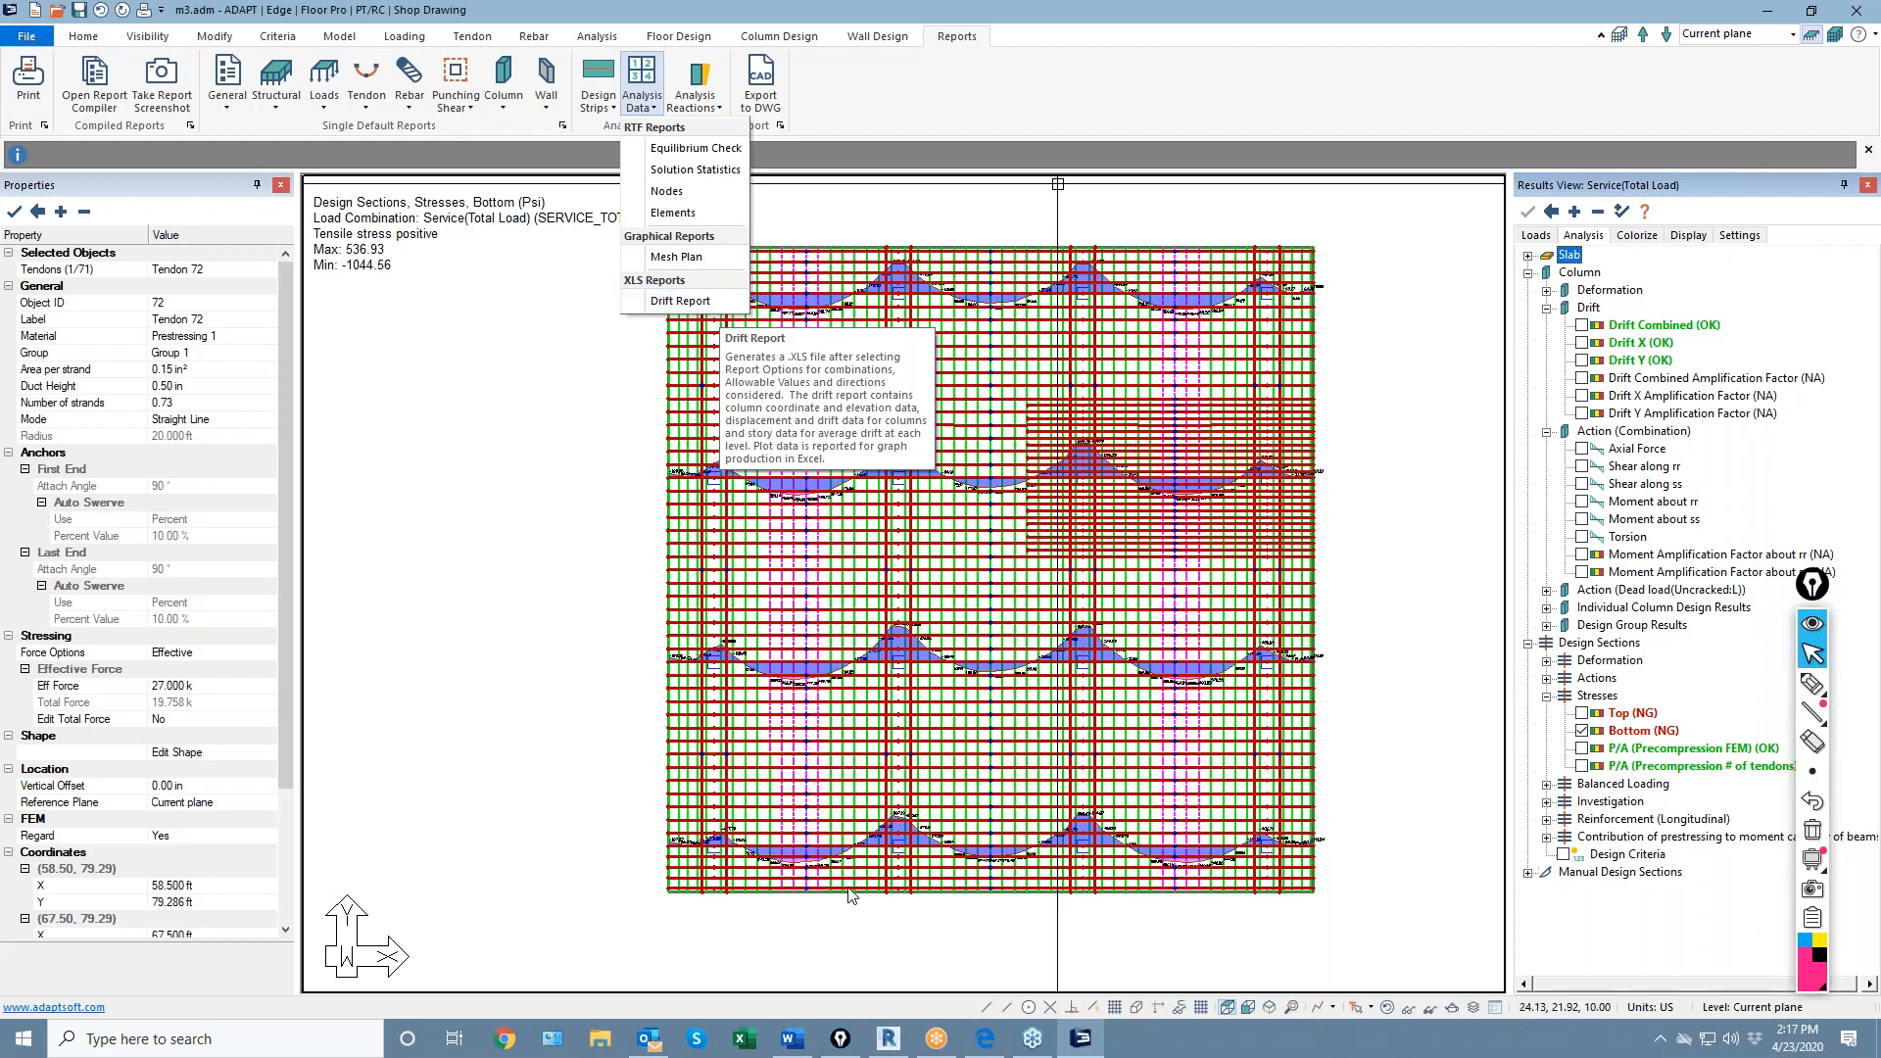
click(1354, 460)
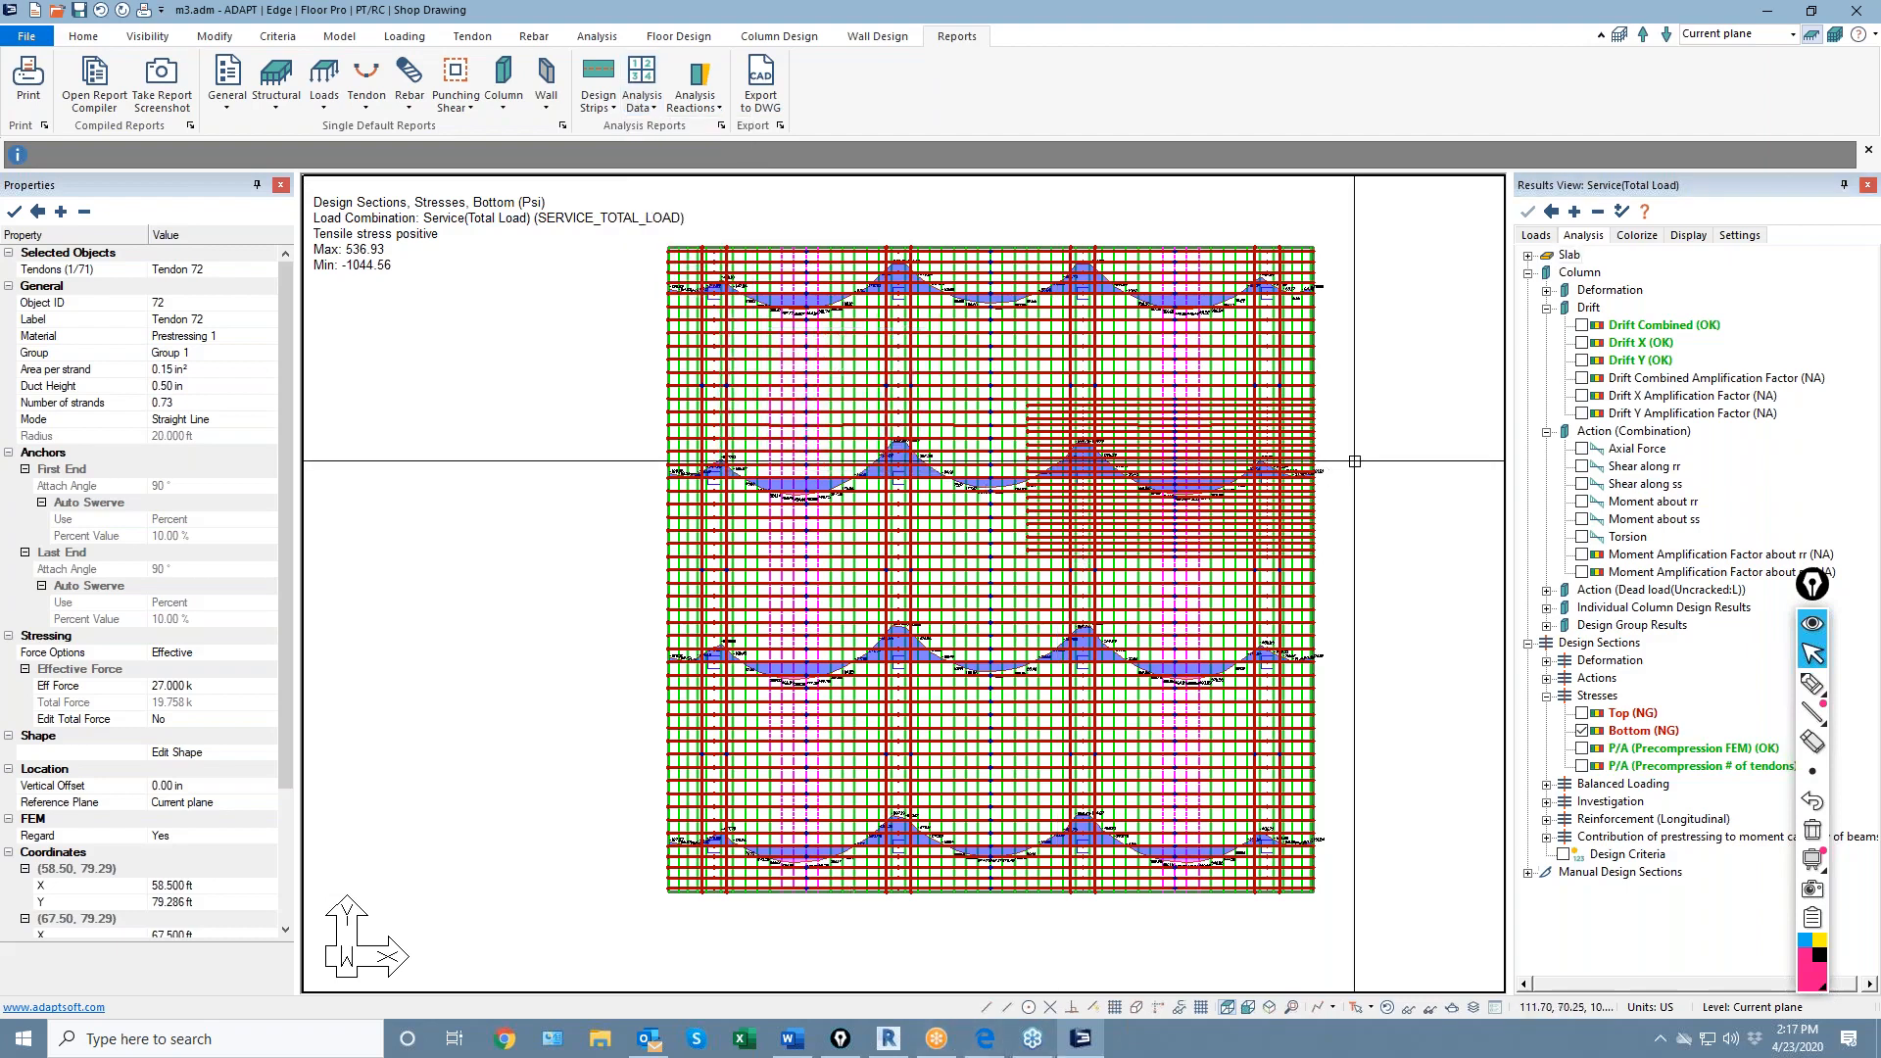